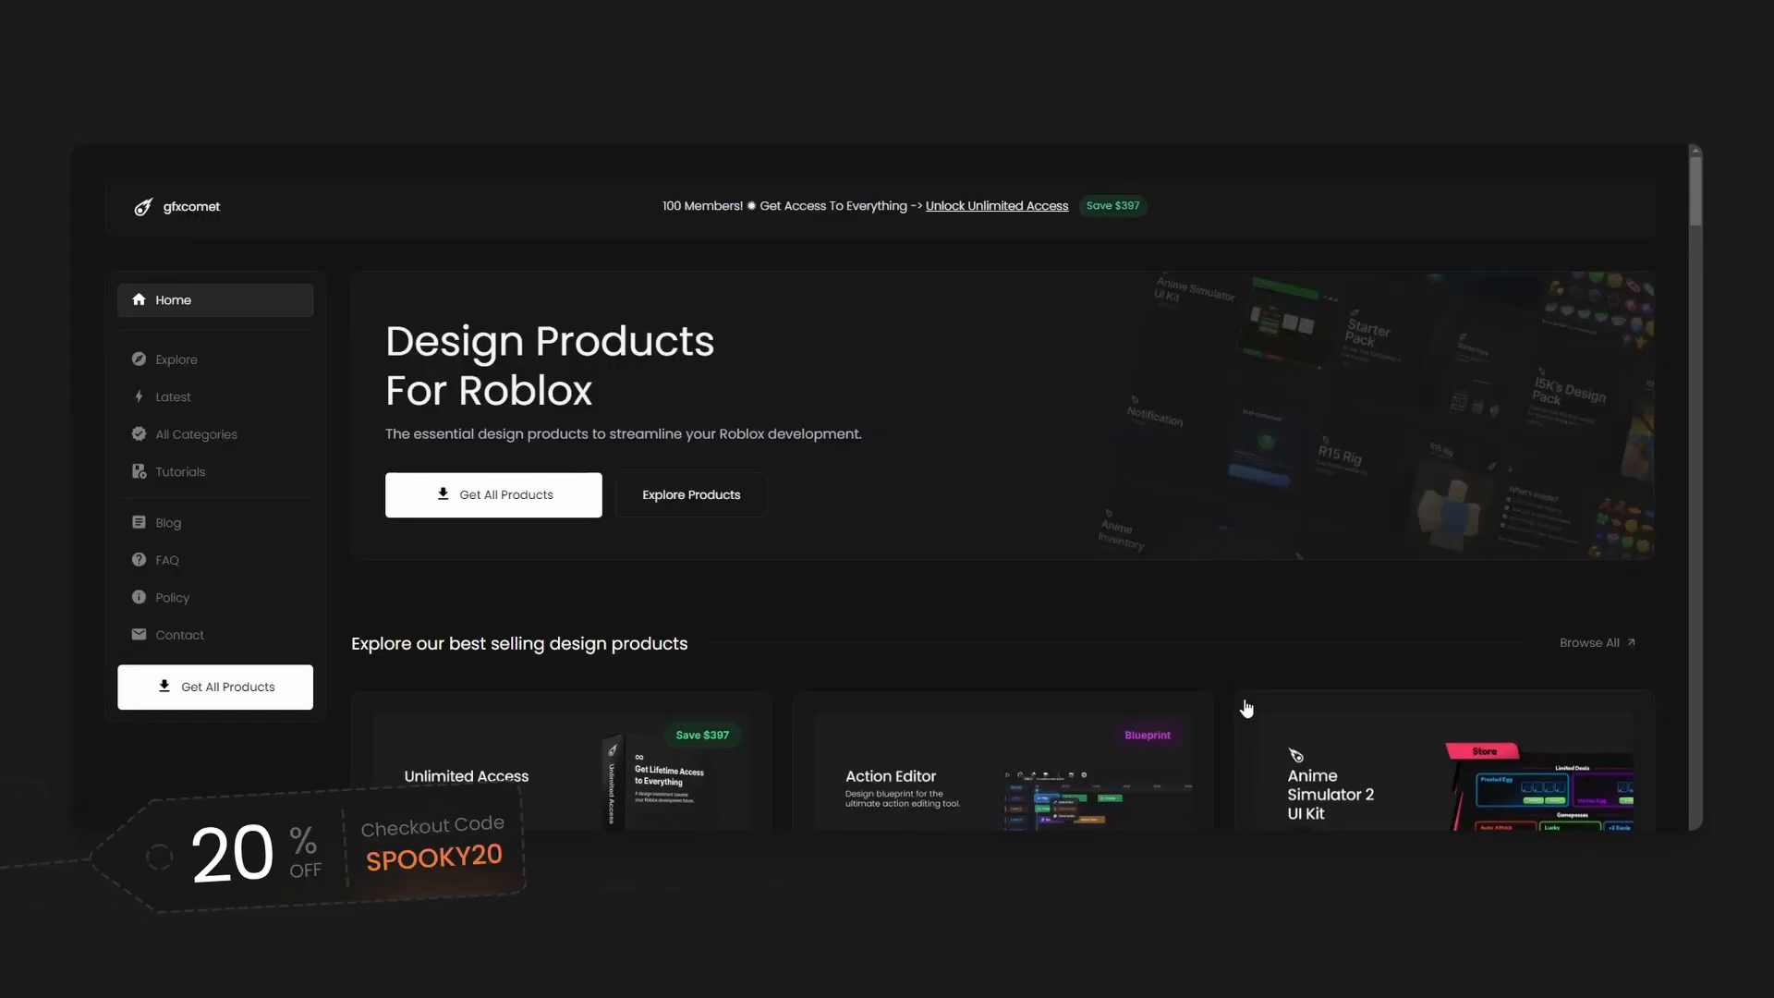
pyautogui.scroll(-15, 1252, 702)
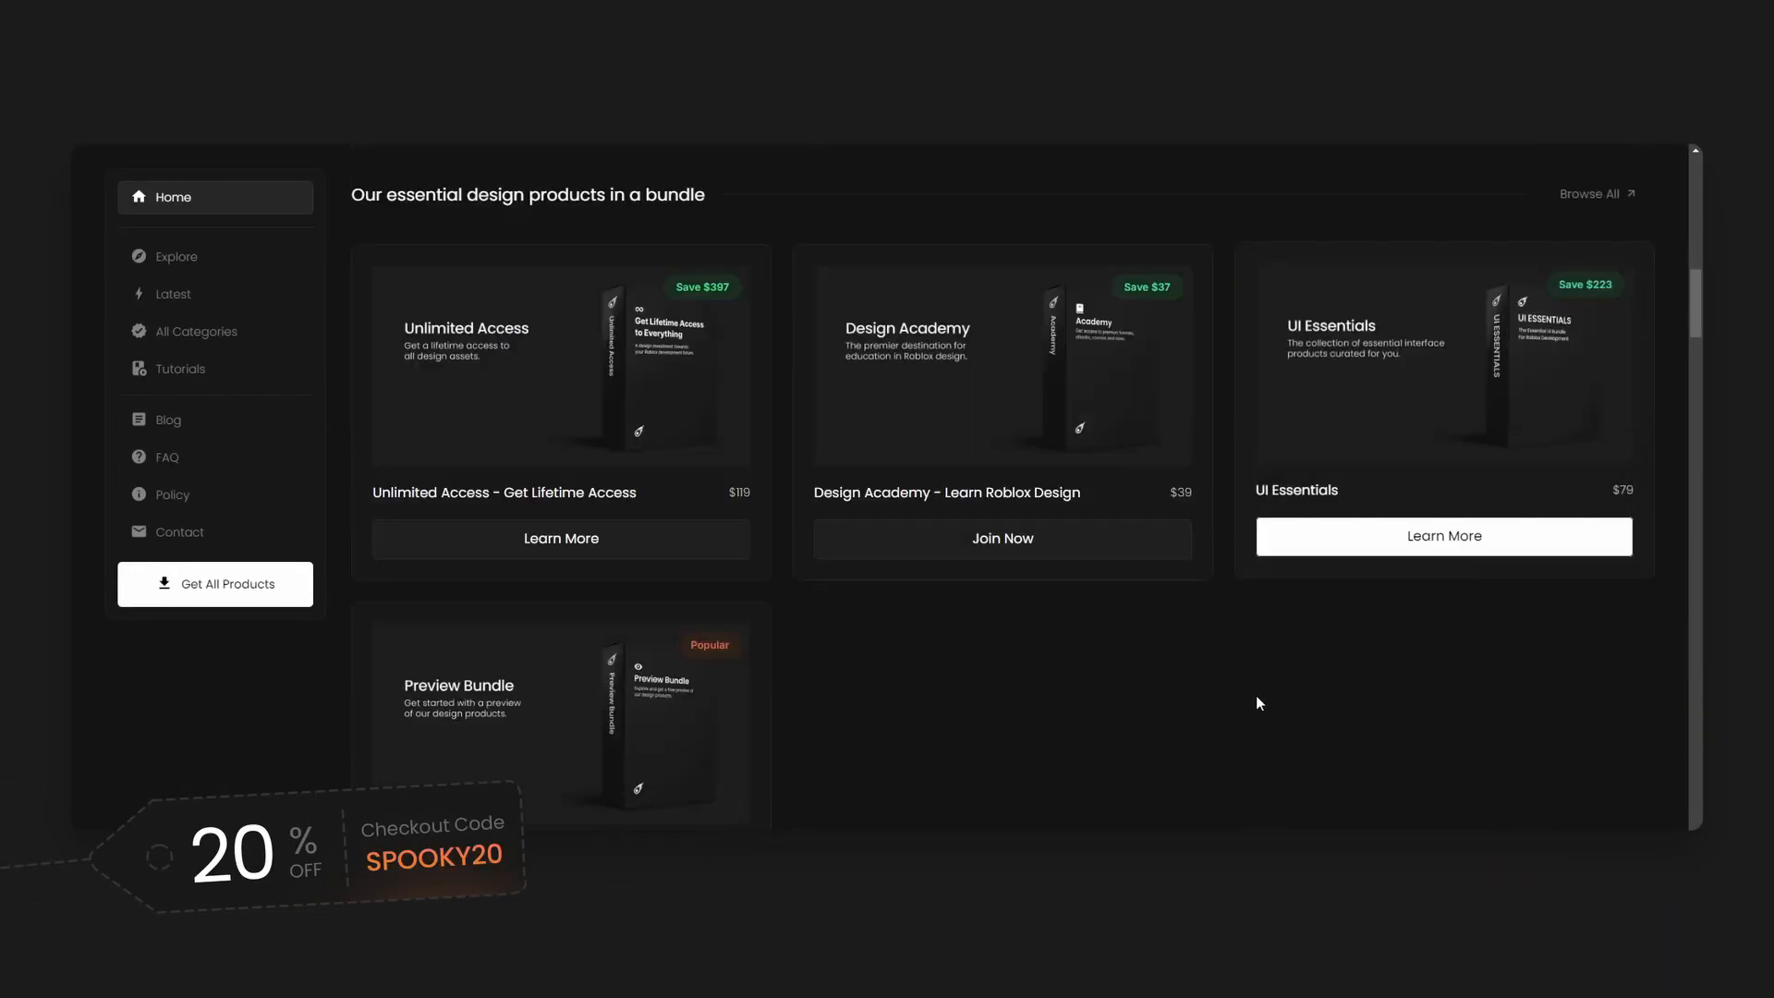
pyautogui.scroll(-6, 1262, 701)
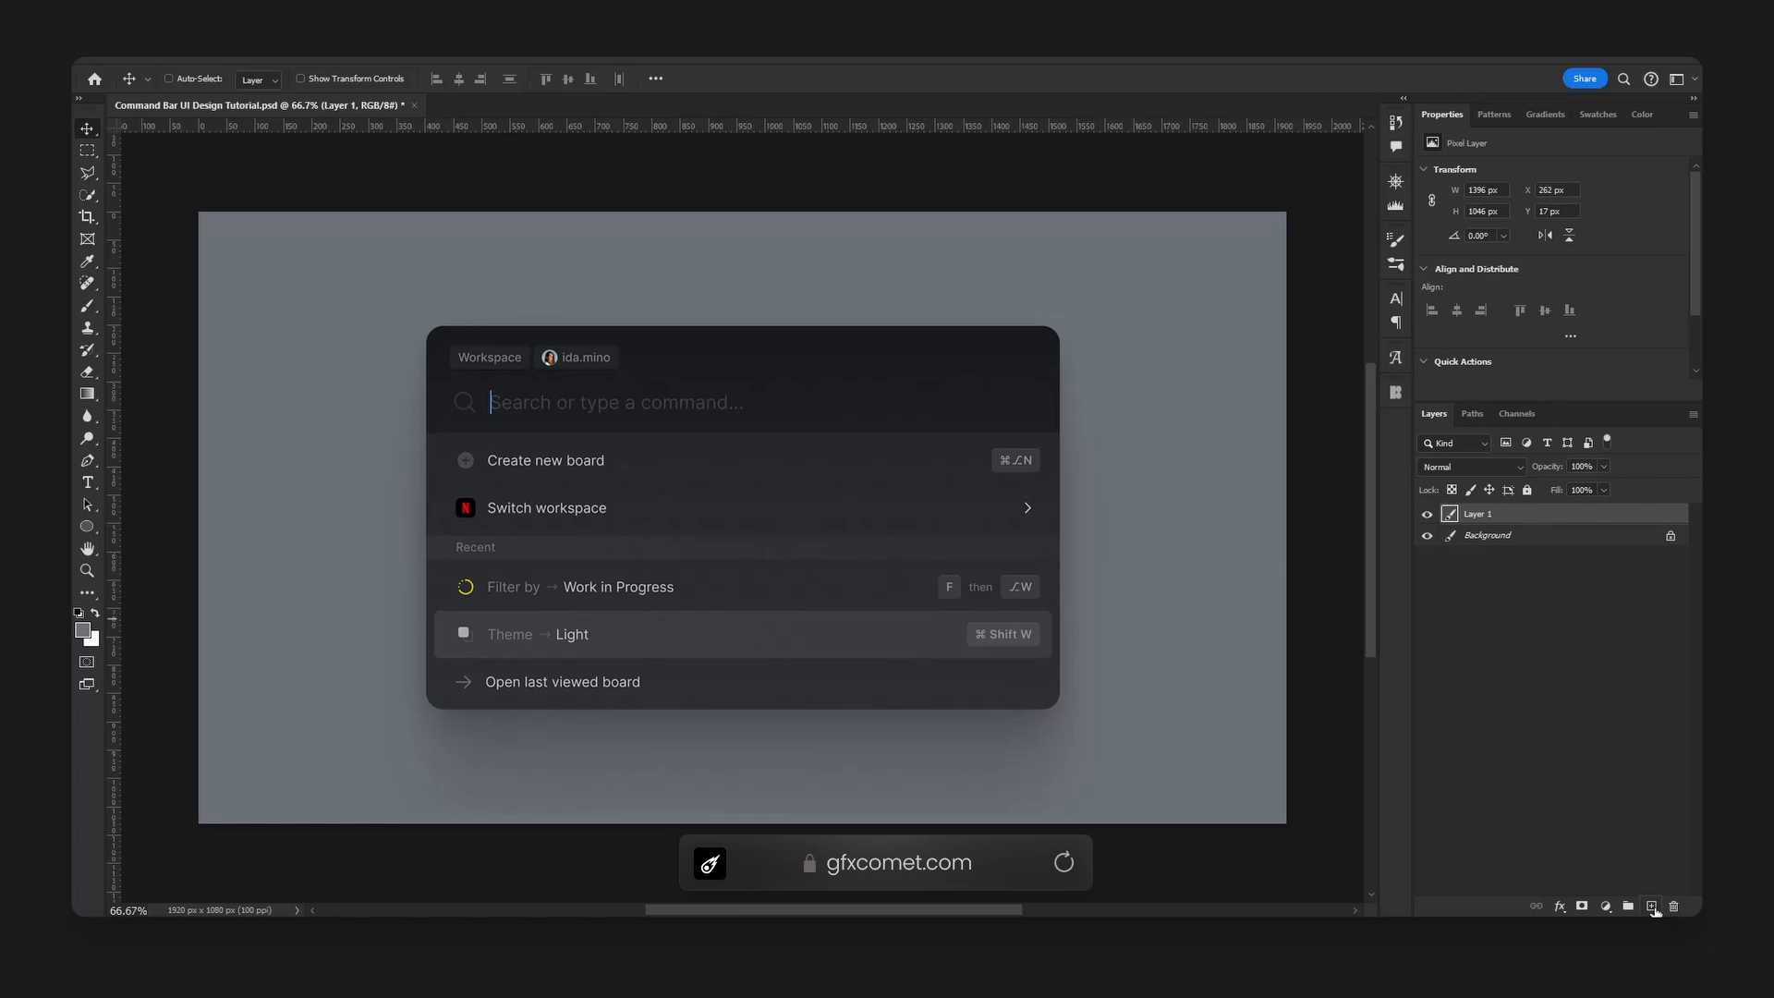
# - Add a new empty layer above the command bar reference image
pyautogui.click(1652, 907)
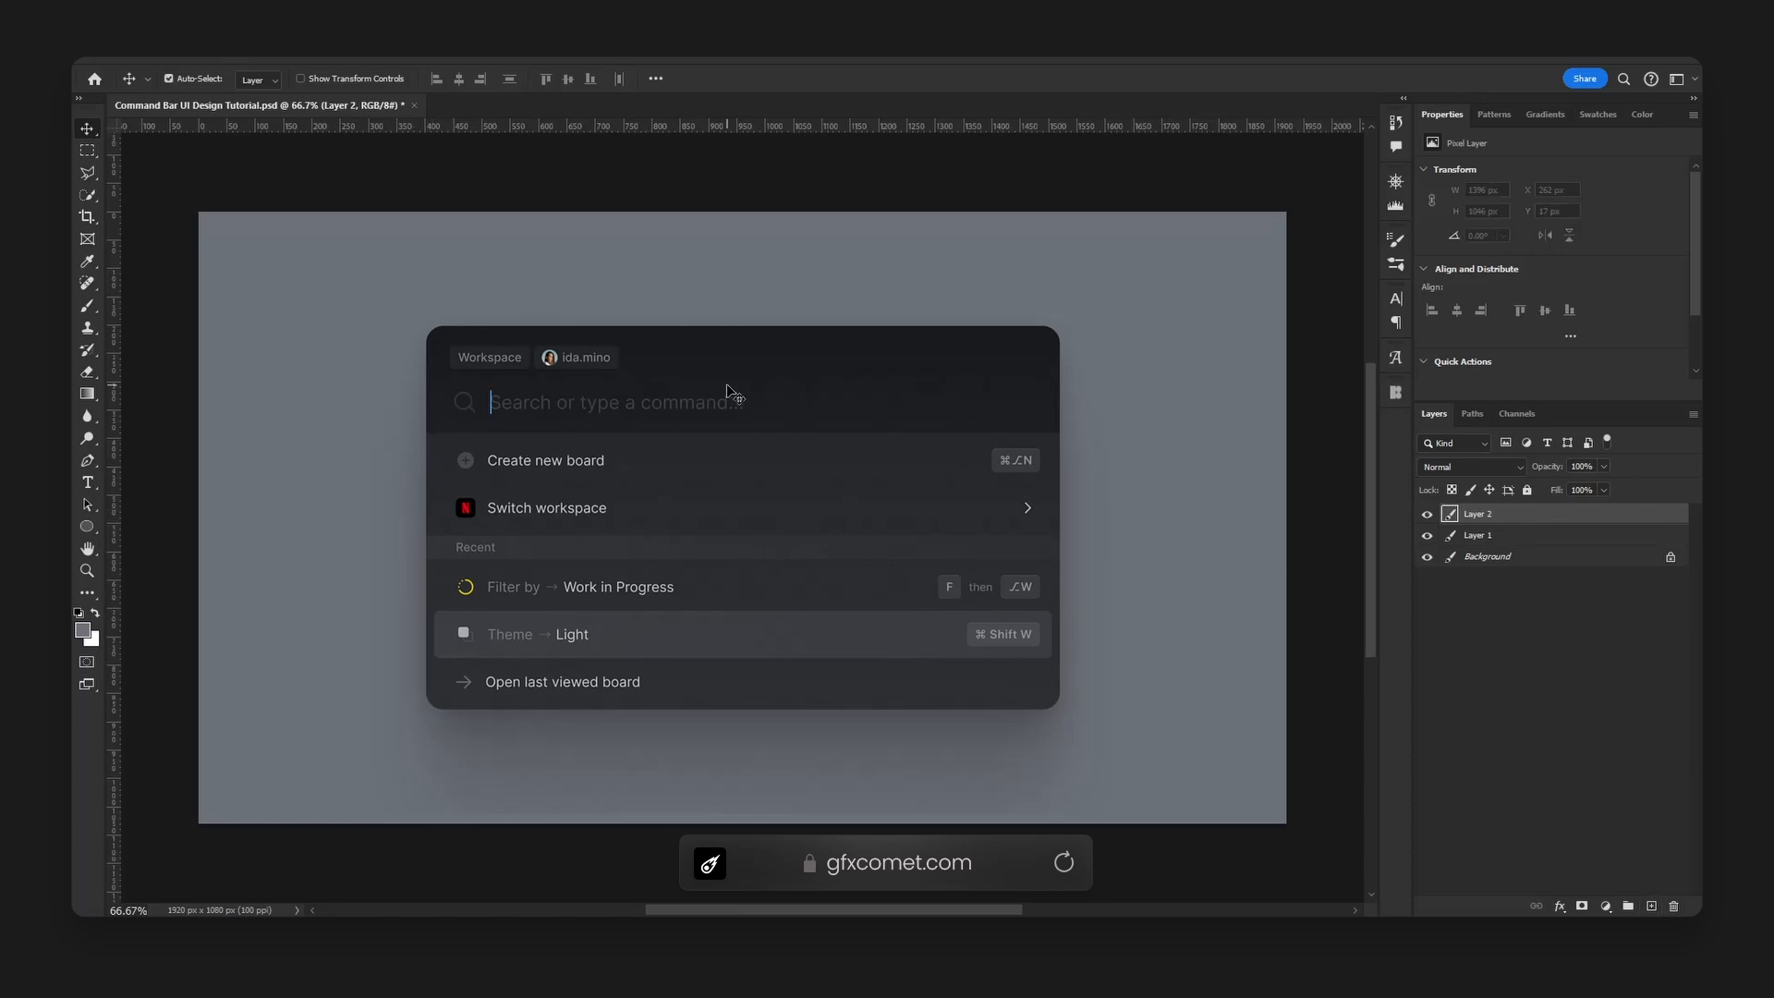
pyautogui.hotkey('ctrl', '=')
pyautogui.press('space')
pyautogui.moveTo(606, 382)
pyautogui.mouseDown()
pyautogui.moveTo(714, 349)
pyautogui.moveTo(611, 367)
pyautogui.mouseUp()
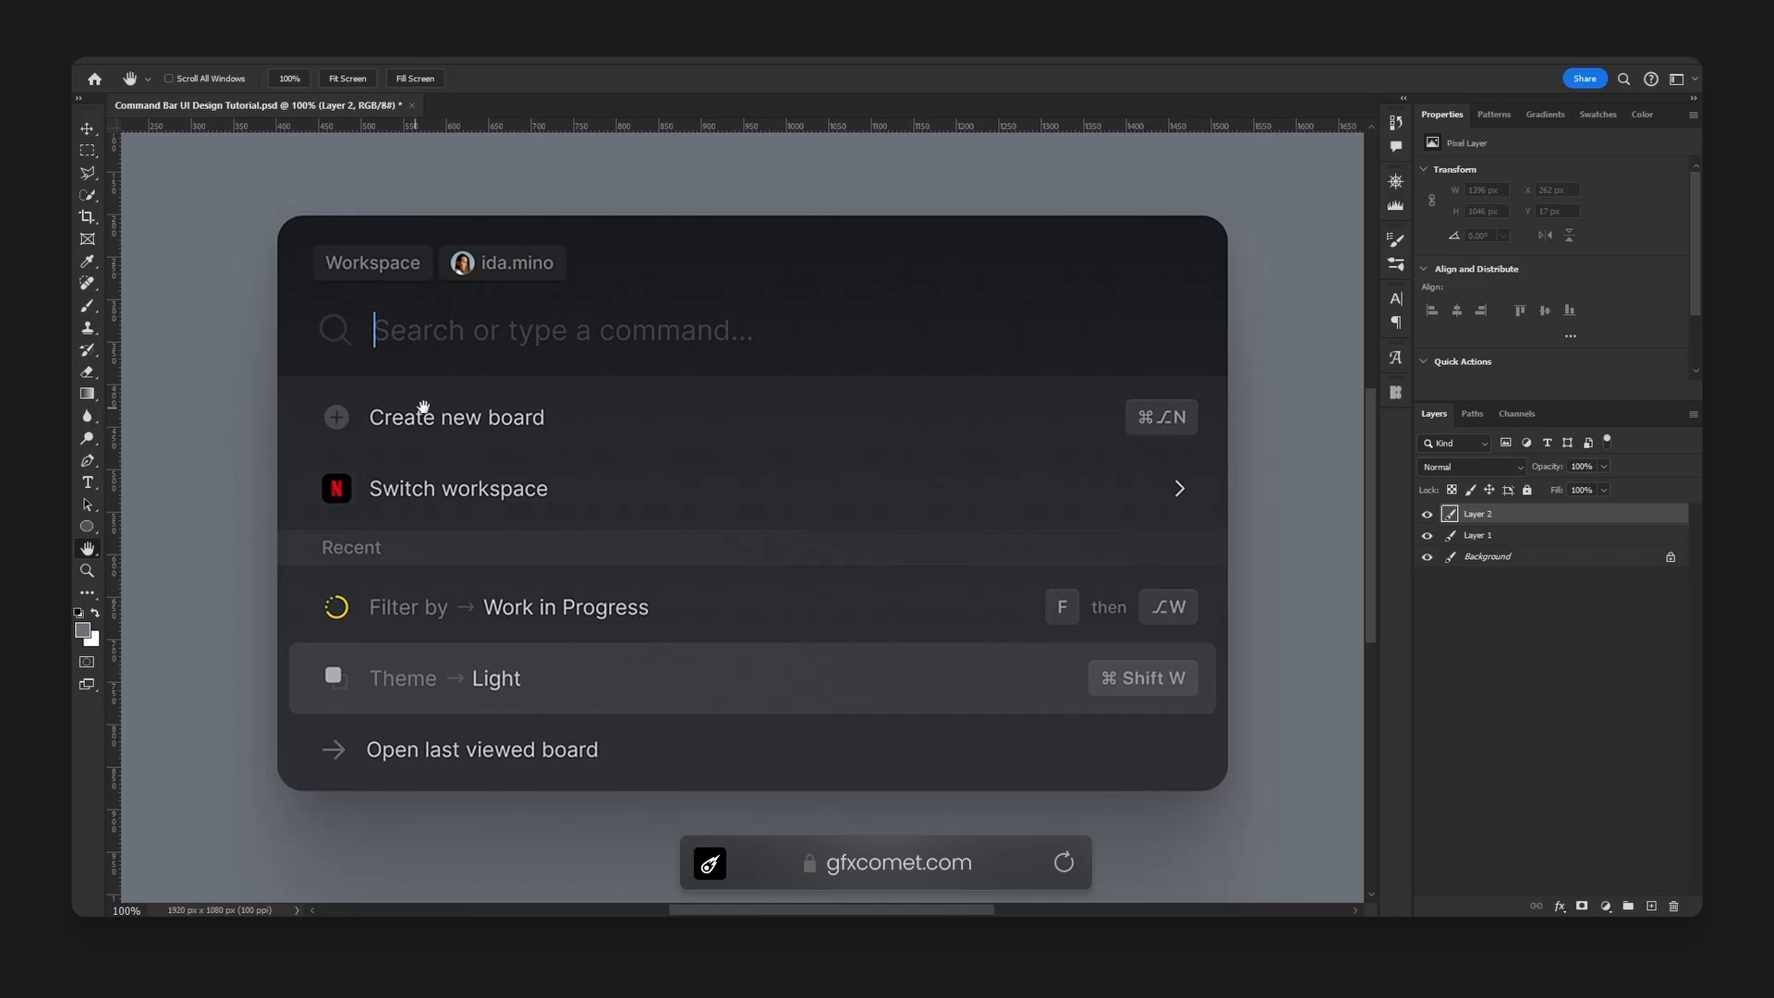
pyautogui.moveTo(831, 420); pyautogui.dragTo(791, 452)
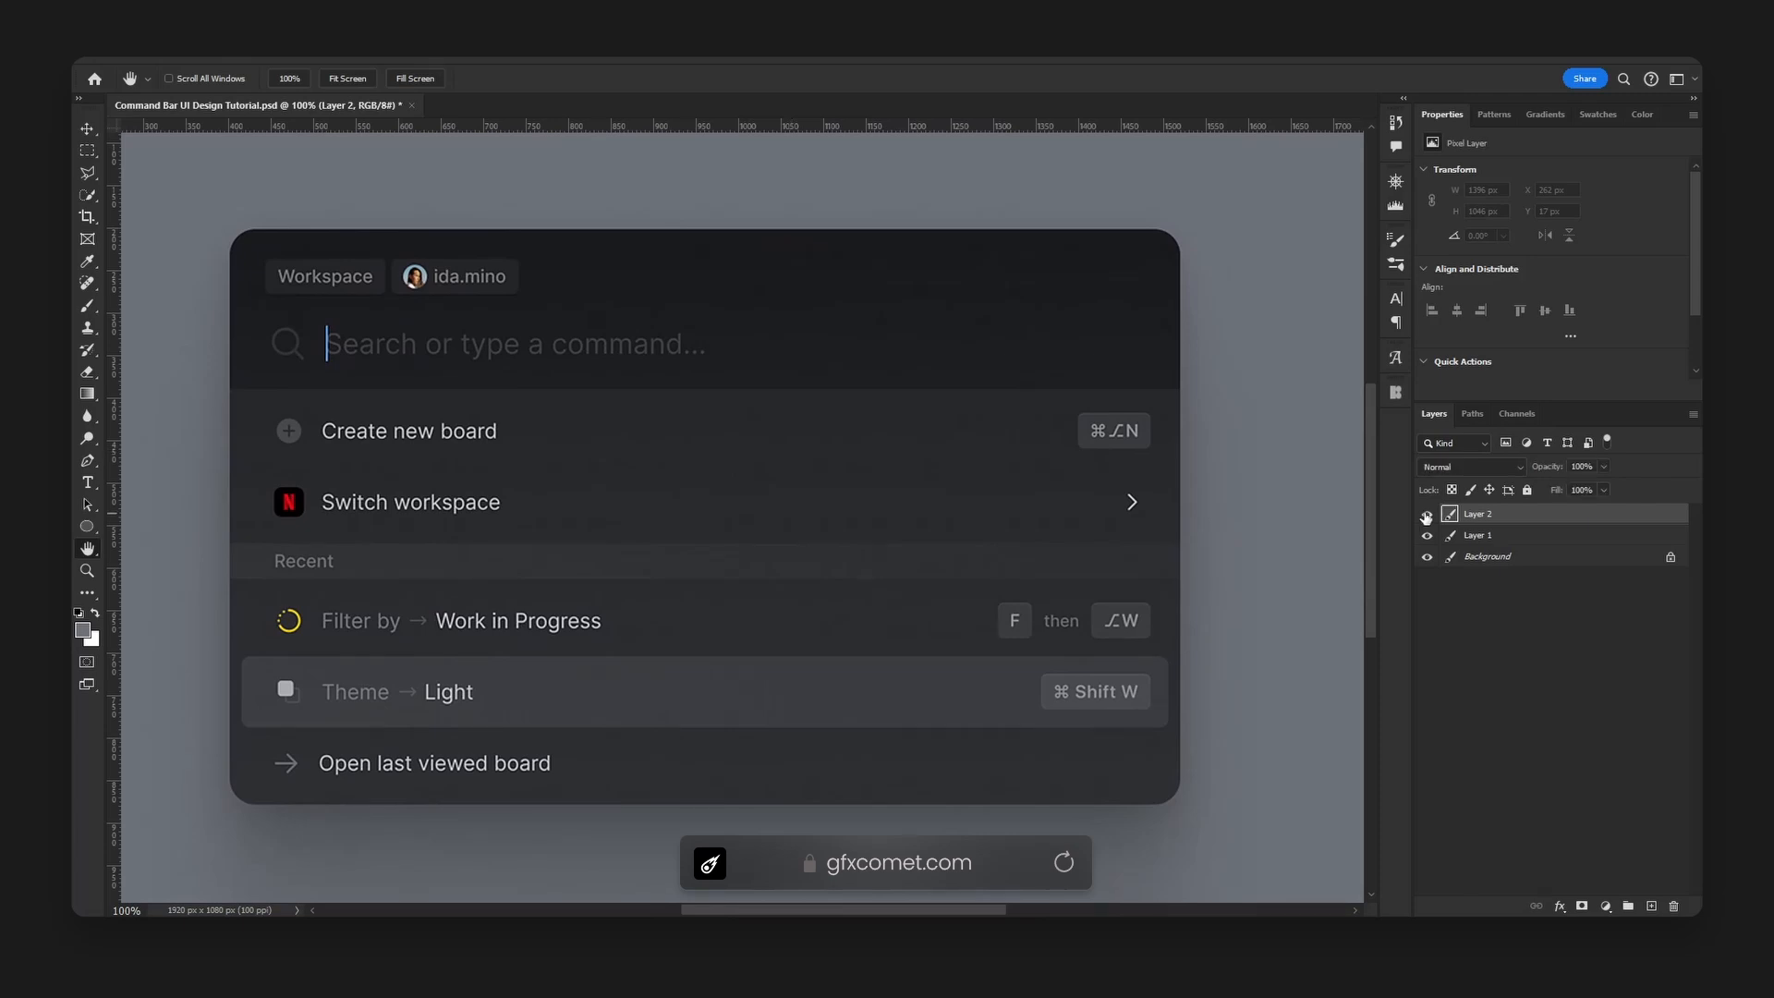
pyautogui.click(1651, 906)
pyautogui.hotkey('ctrl', 'z')
# - Draw a black rounded rectangle about 1110 × 669 px with a 25 px corner radius over the reference panel
pyautogui.rightClick(86, 529)
pyautogui.click(175, 525)
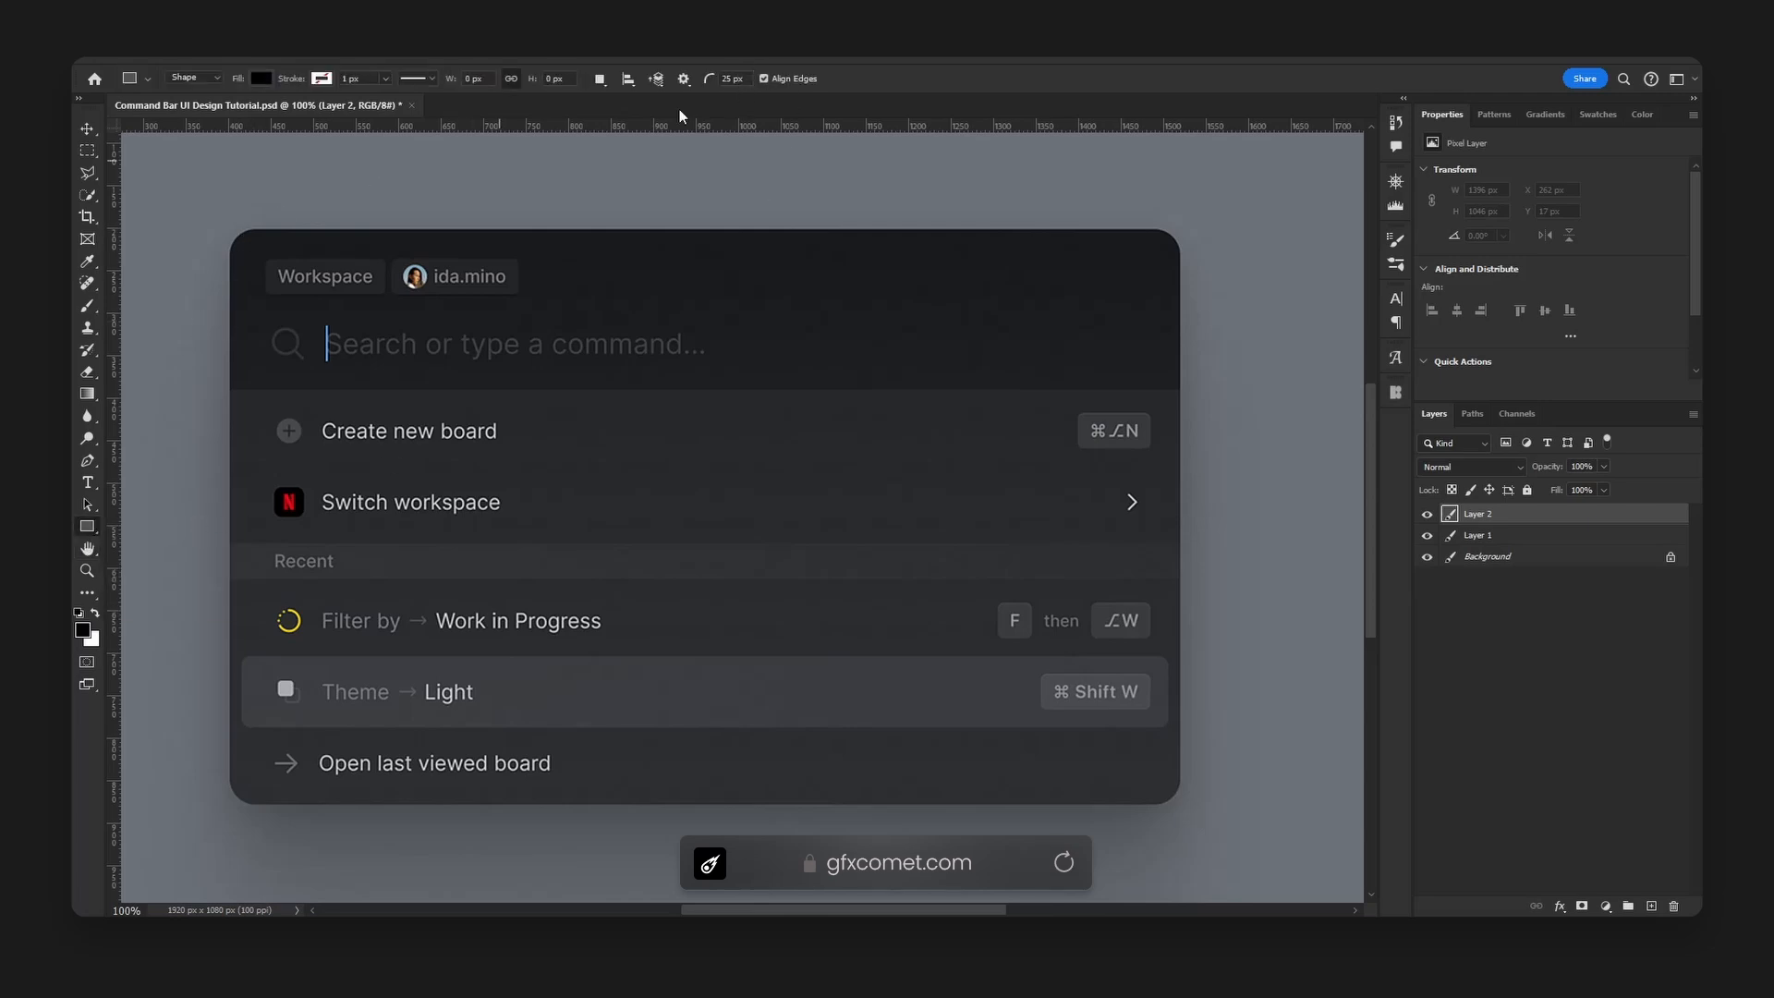
pyautogui.moveTo(235, 233); pyautogui.dragTo(1179, 802)
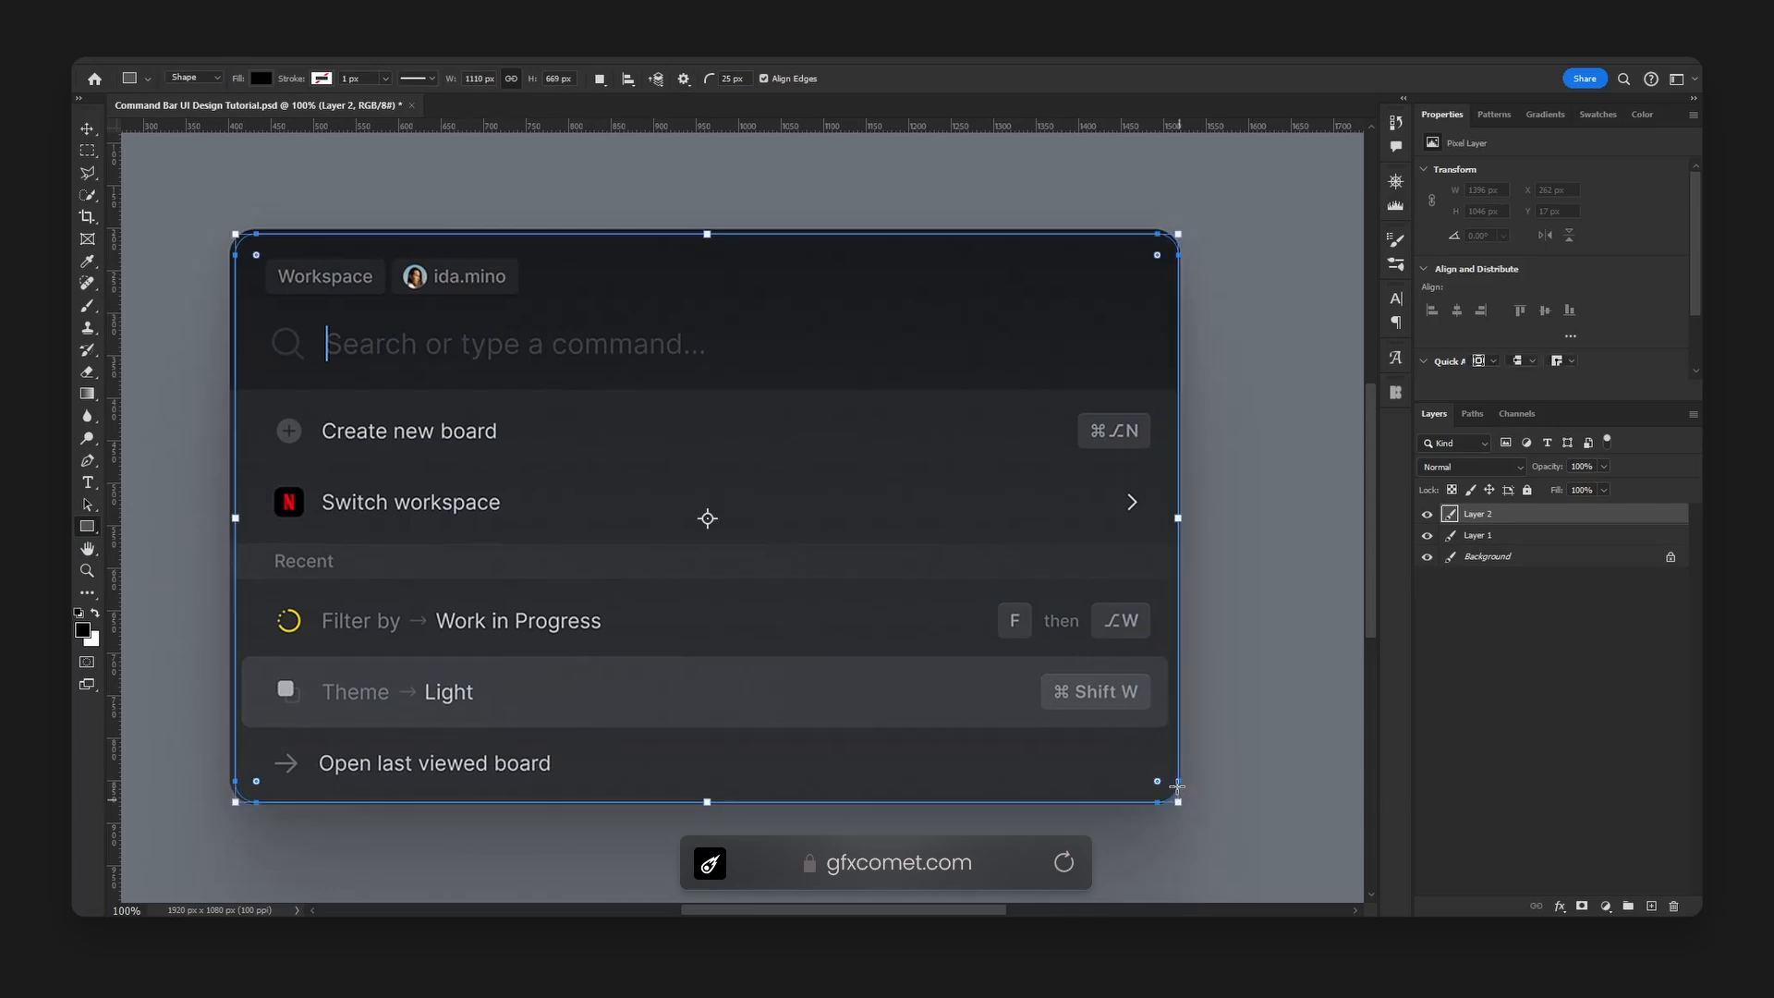
# - Enlarge the rectangle to about 1116 × 677 px to cover the reference panel, and save the document
pyautogui.press('v')
pyautogui.hotkey('ctrl', 't')
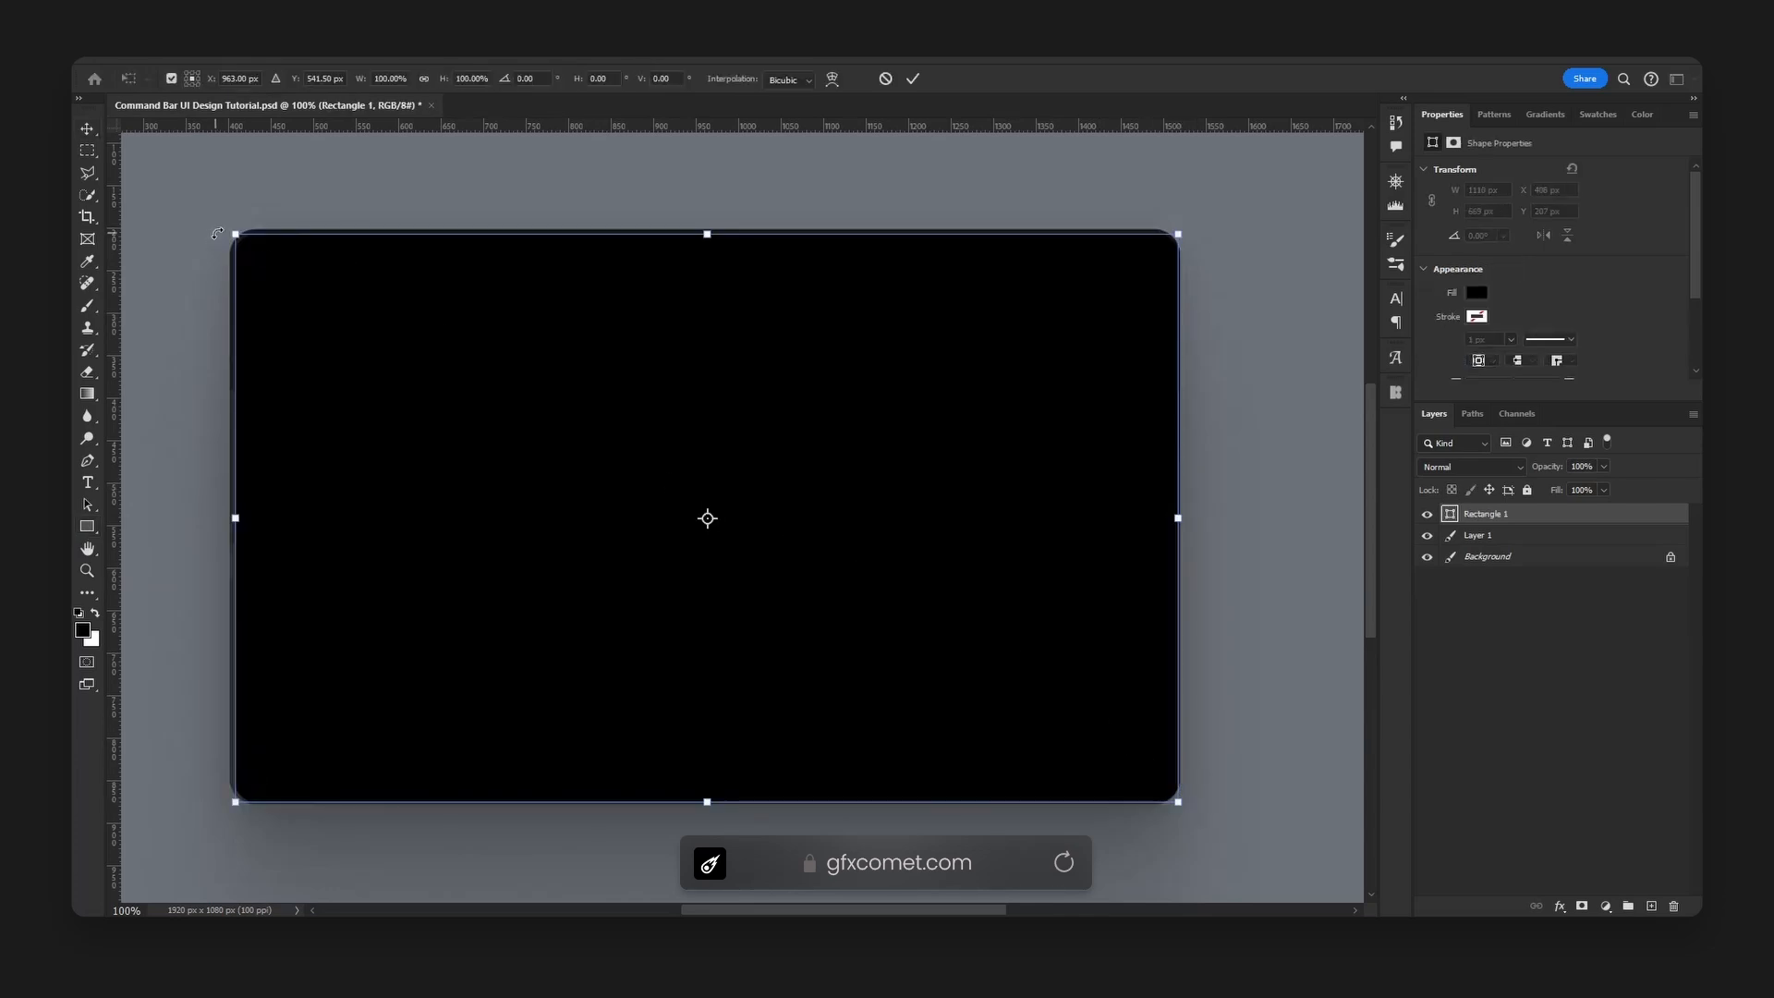
pyautogui.moveTo(231, 231); pyautogui.dragTo(232, 239)
pyautogui.press('Return')
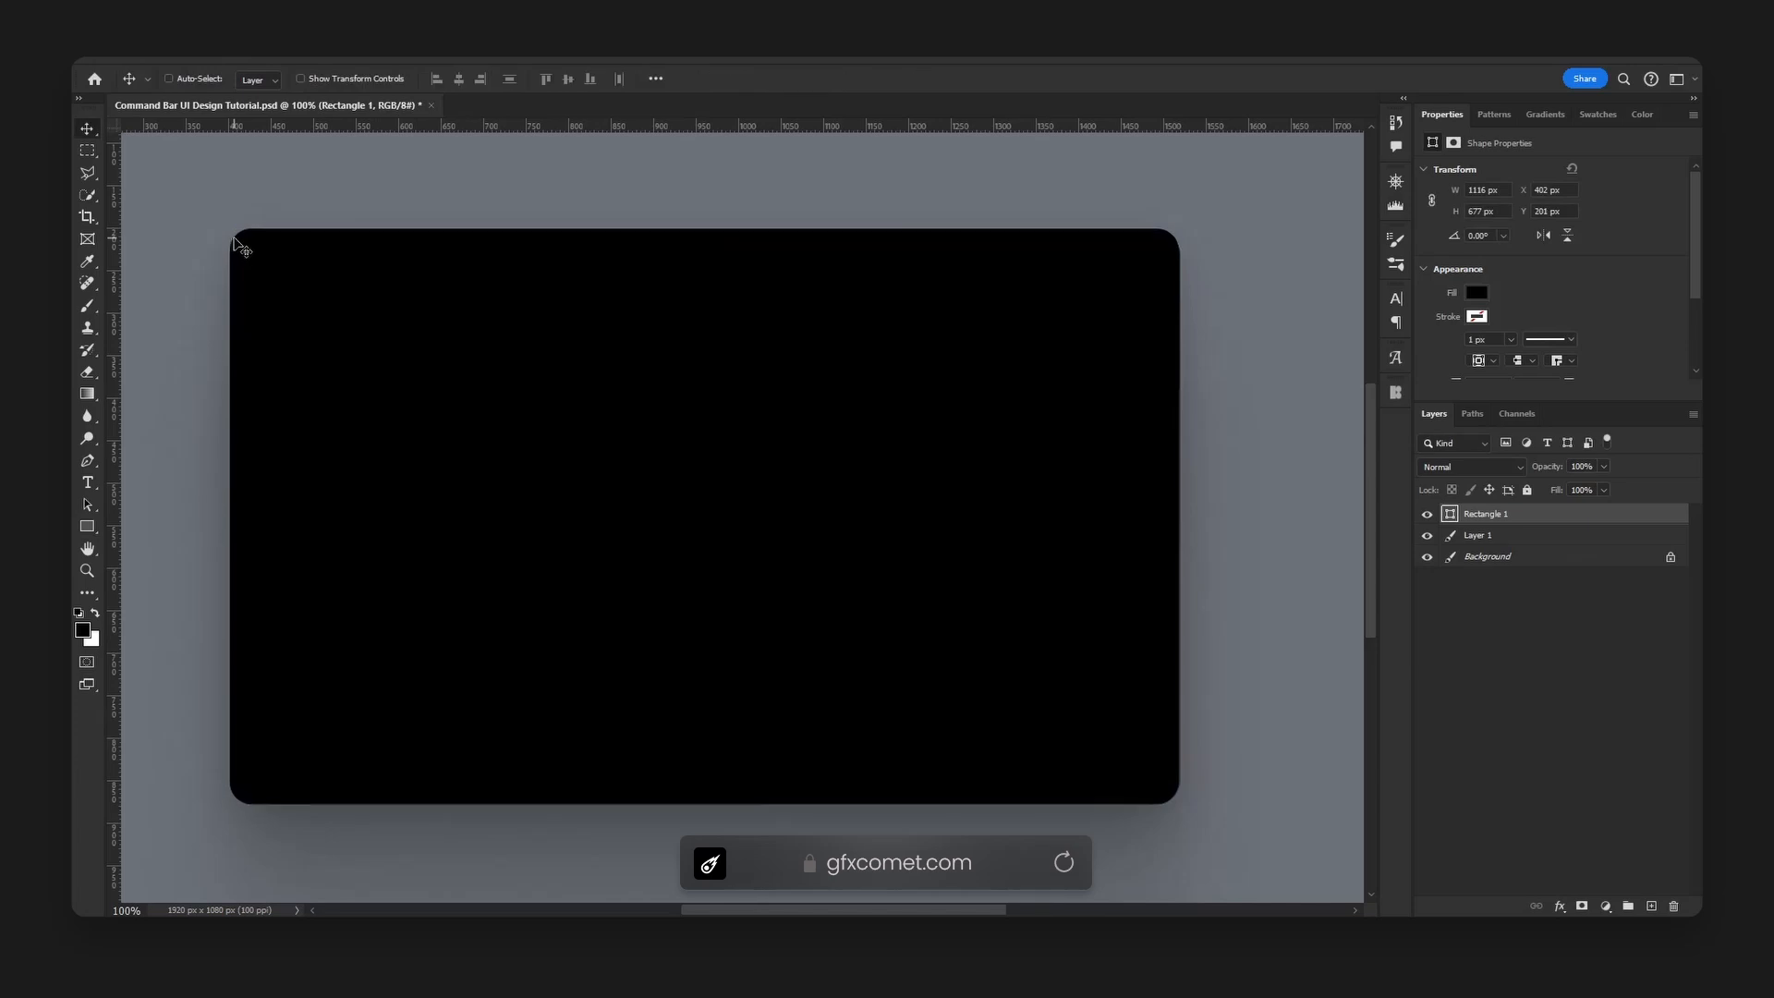
pyautogui.moveTo(692, 343); pyautogui.dragTo(695, 341)
pyautogui.hotkey('ctrl', '-')
pyautogui.hotkey('ctrl', 's')
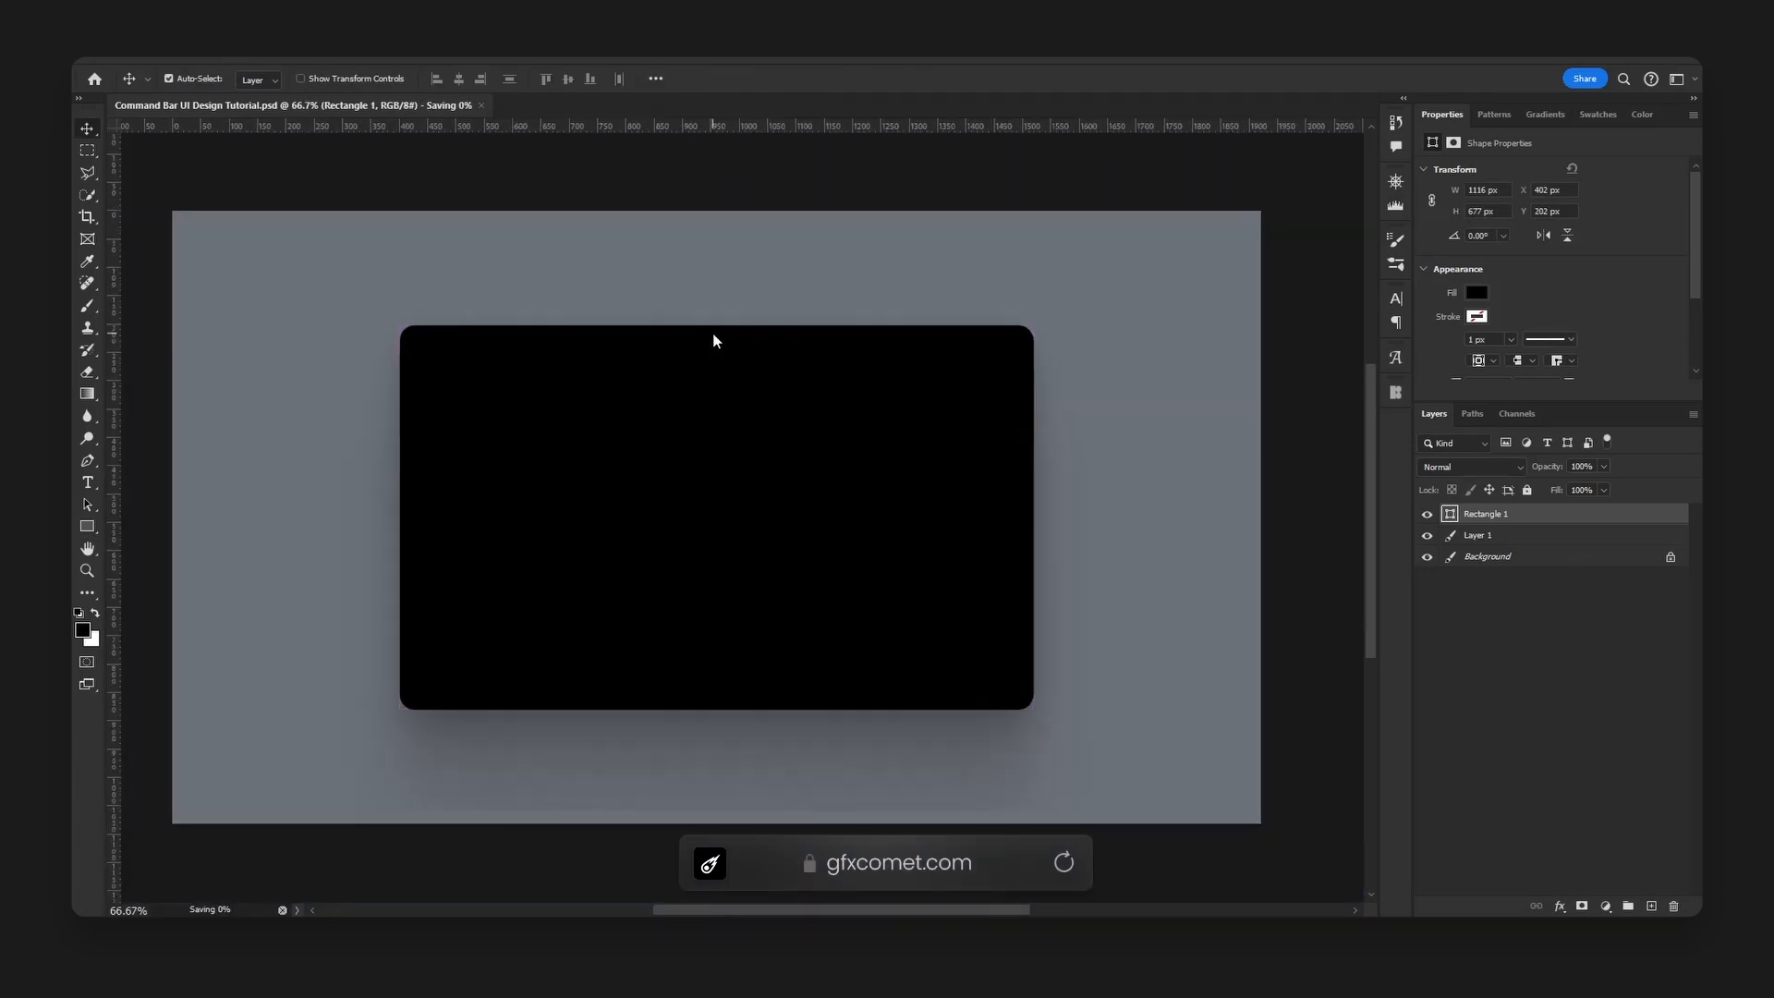
# - Offset the reference layer and the rectangle horizontally so both can be compared, with the rectangle at X 698 px
pyautogui.moveTo(634, 503); pyautogui.dragTo(781, 507)
pyautogui.keyDown('ctrl'); pyautogui.click(1534, 536); pyautogui.keyUp('ctrl')
pyautogui.moveTo(1060, 527); pyautogui.dragTo(905, 515)
pyautogui.click(1478, 515)
pyautogui.moveTo(748, 567); pyautogui.dragTo(823, 555)
# - Fill the rectangle with #2e2f31 sampled from the lower edge of the reference panel
pyautogui.doubleClick(1450, 514)
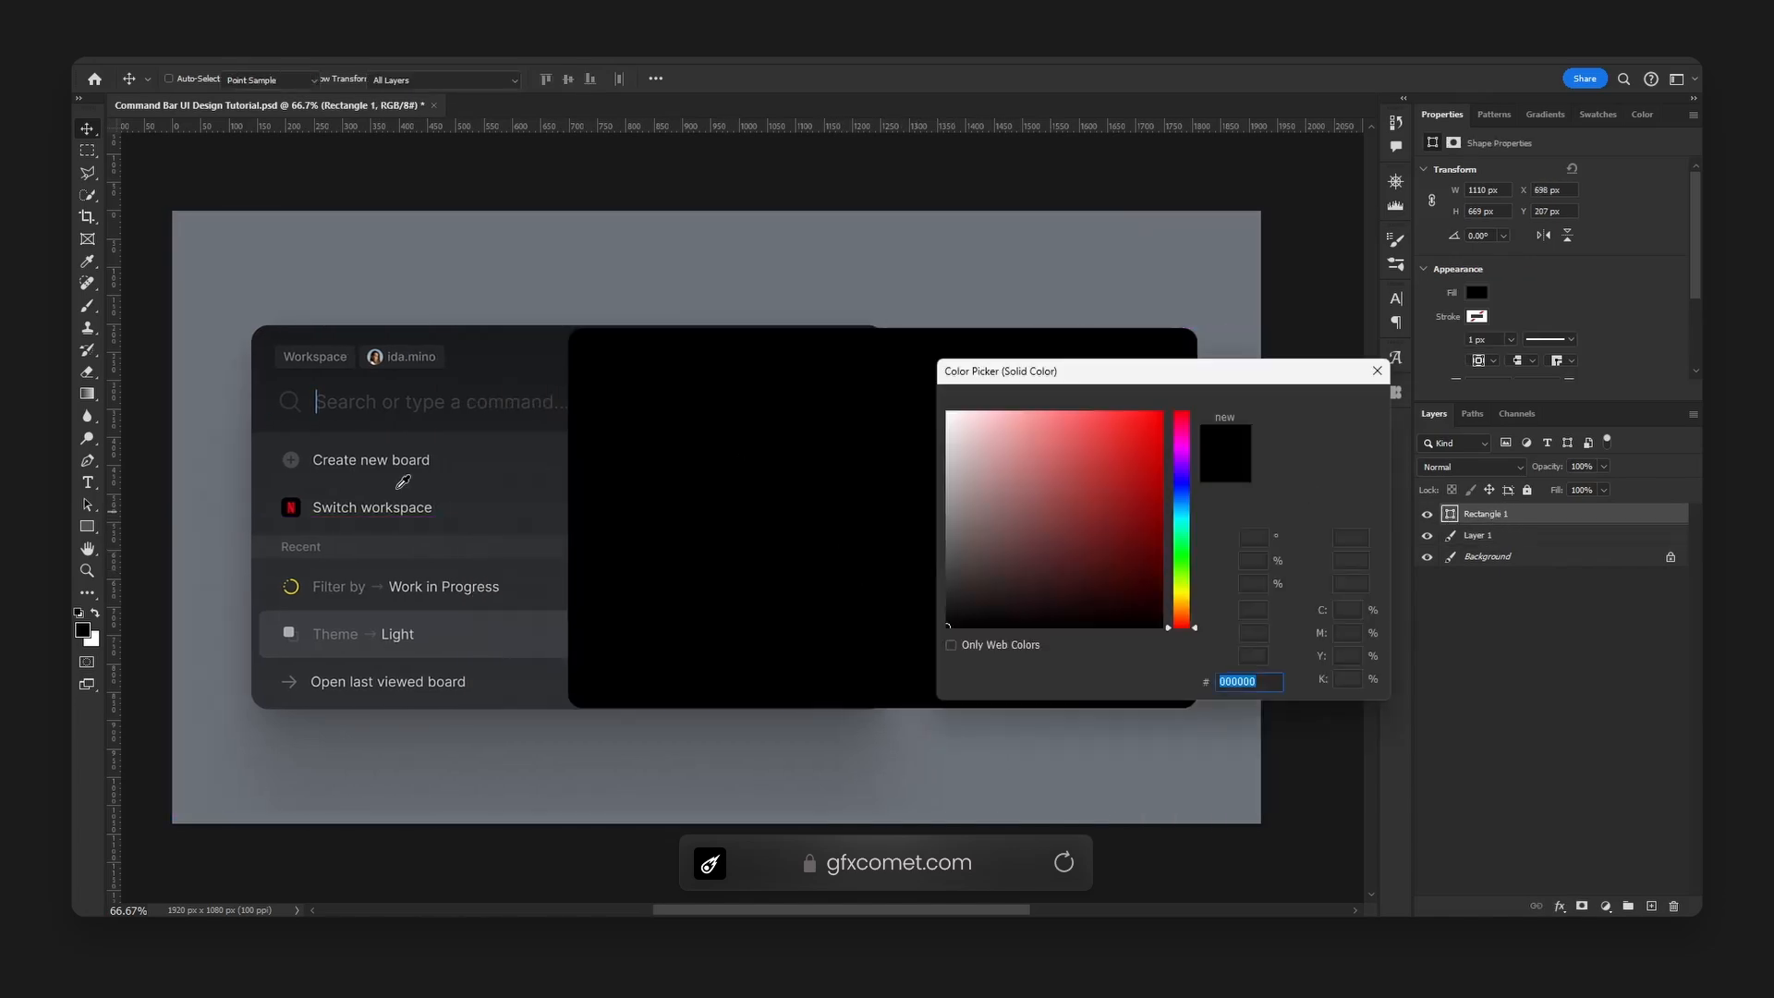
pyautogui.click(512, 702)
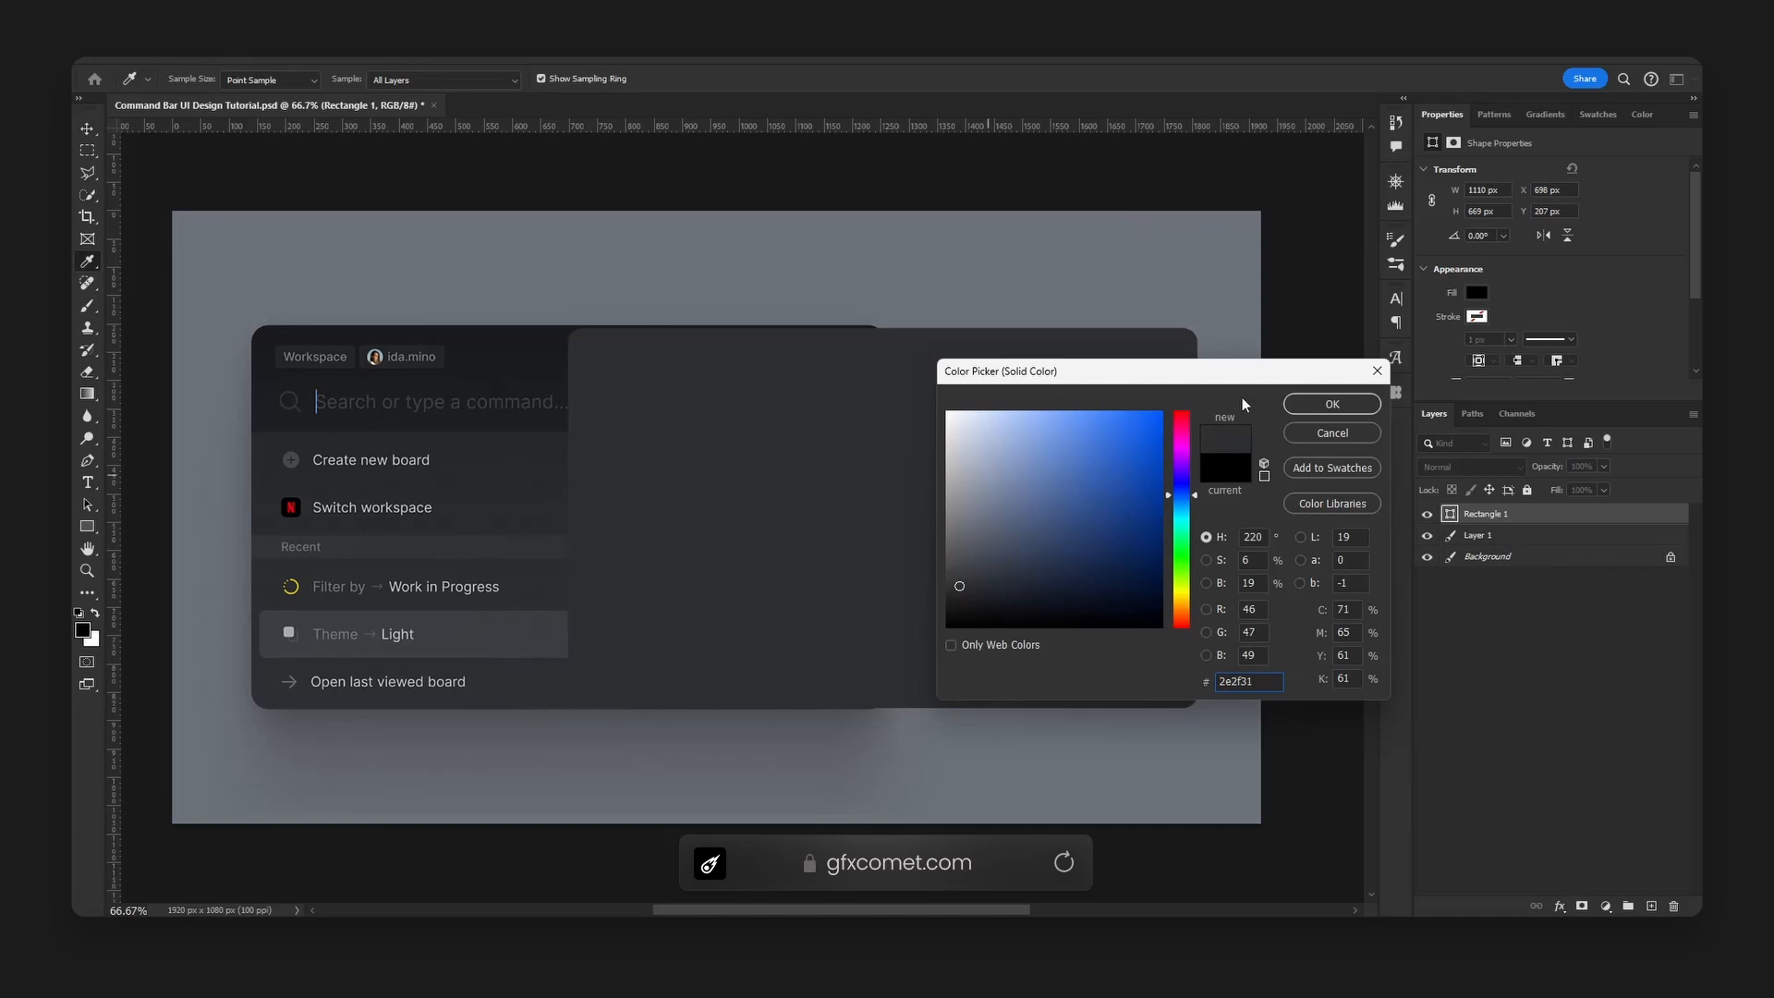
pyautogui.click(1332, 404)
pyautogui.click(1427, 514)
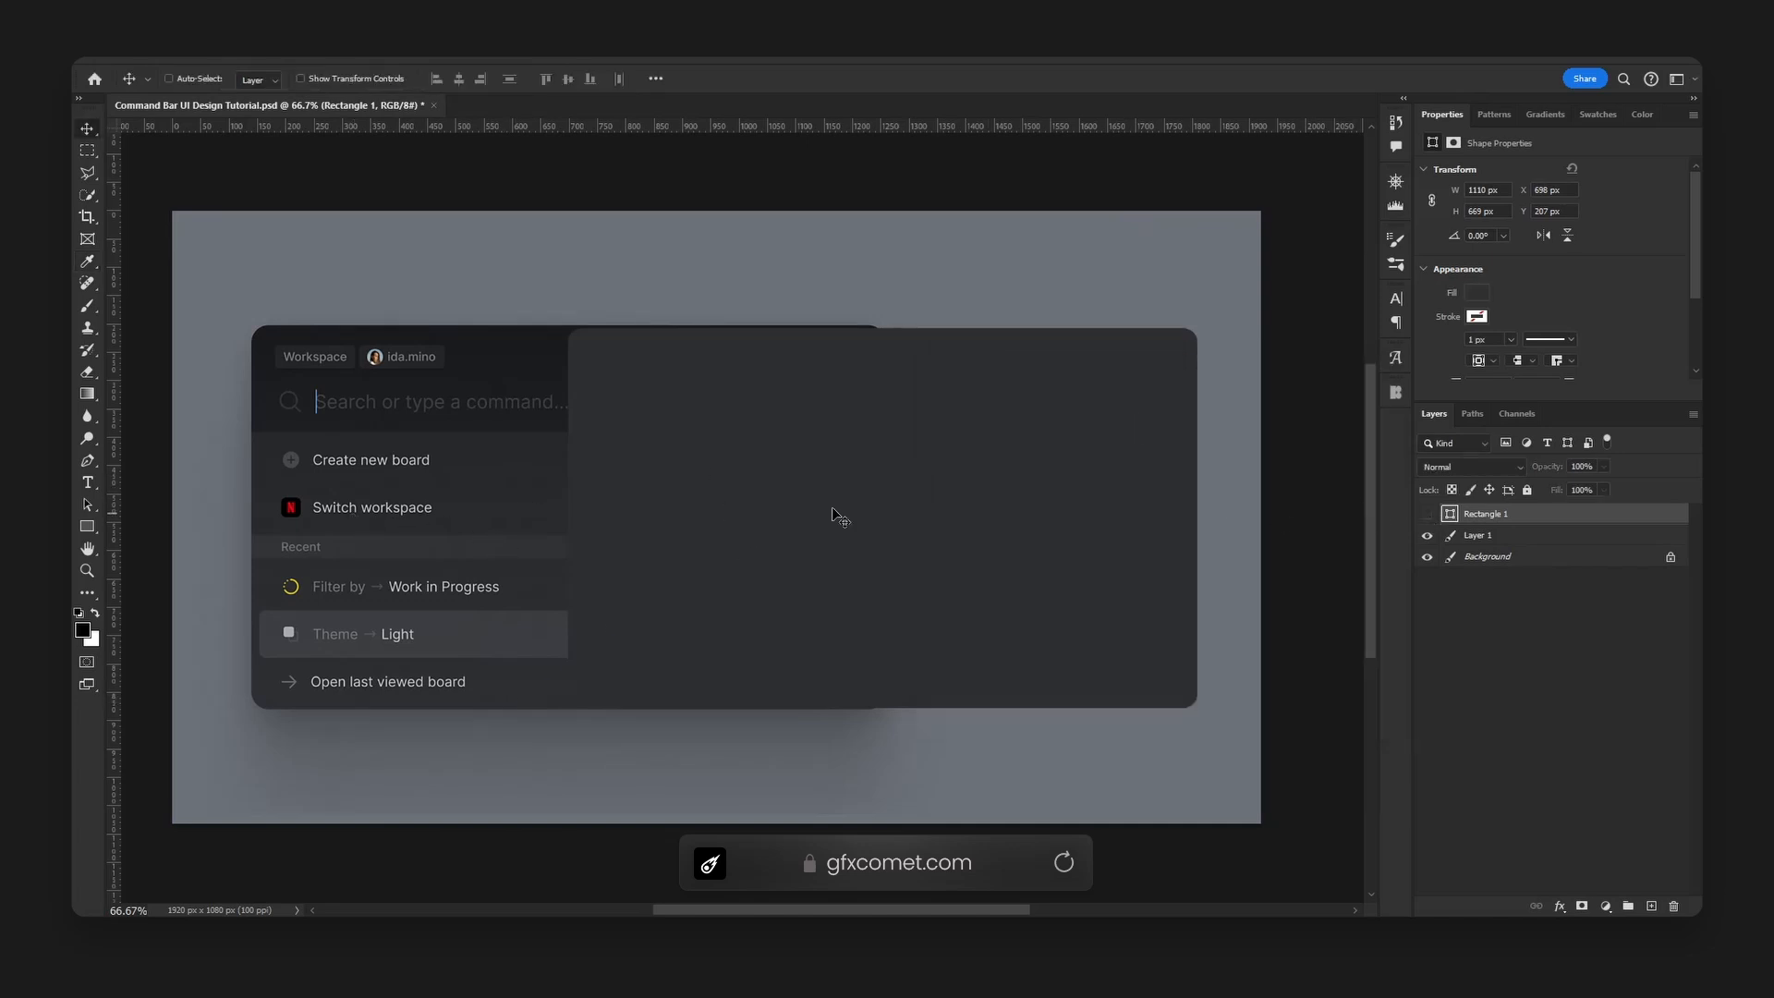
pyautogui.click(1427, 514)
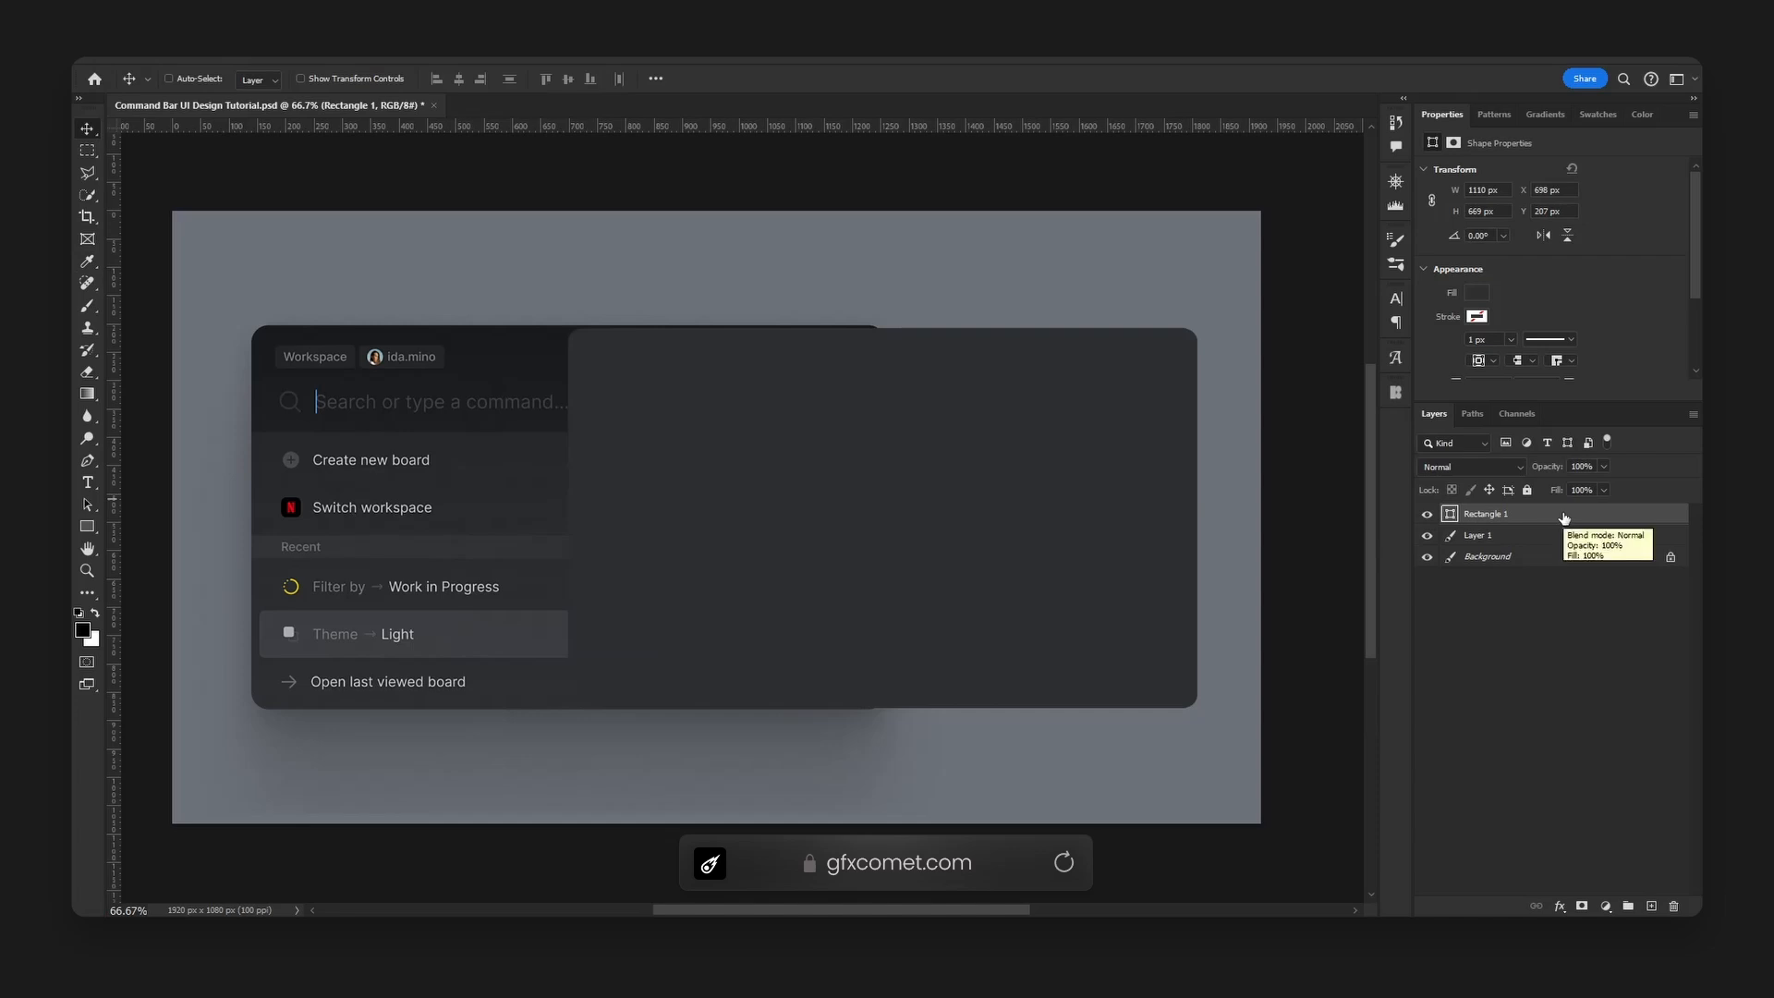
# - Add a linear Gradient Overlay to the rectangle with a -90° angle and 100% opacity
pyautogui.rightClick(1563, 517)
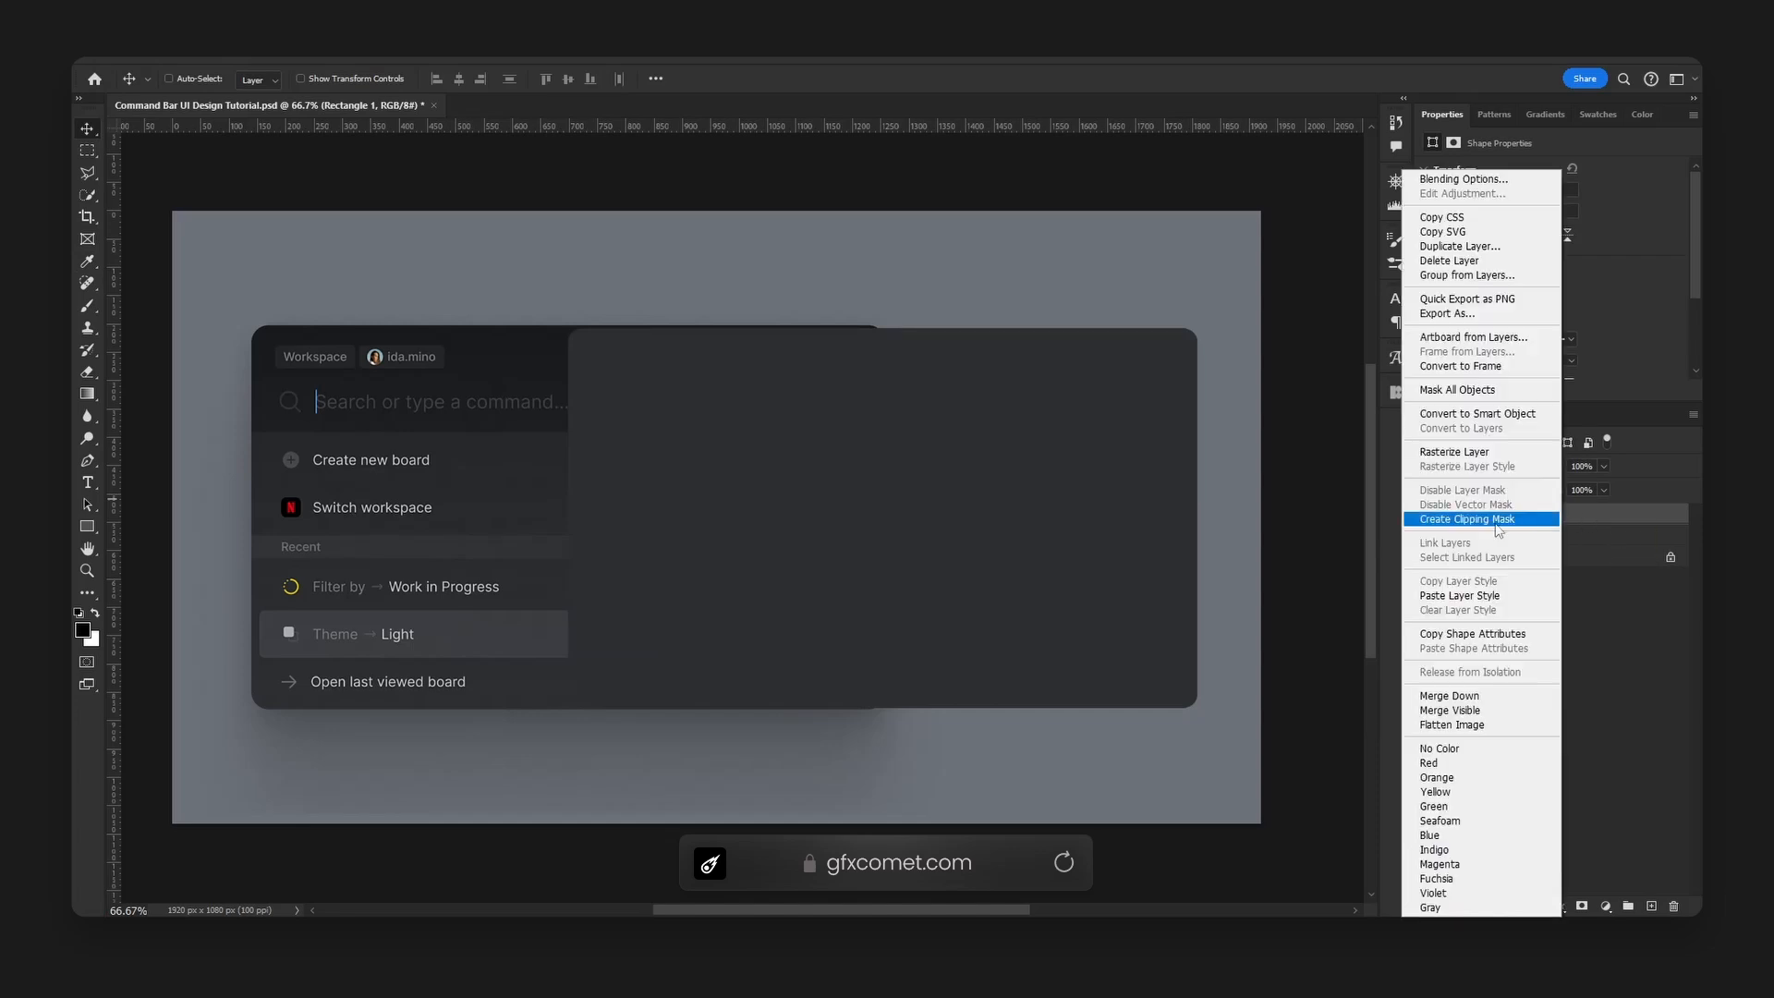
pyautogui.click(1479, 182)
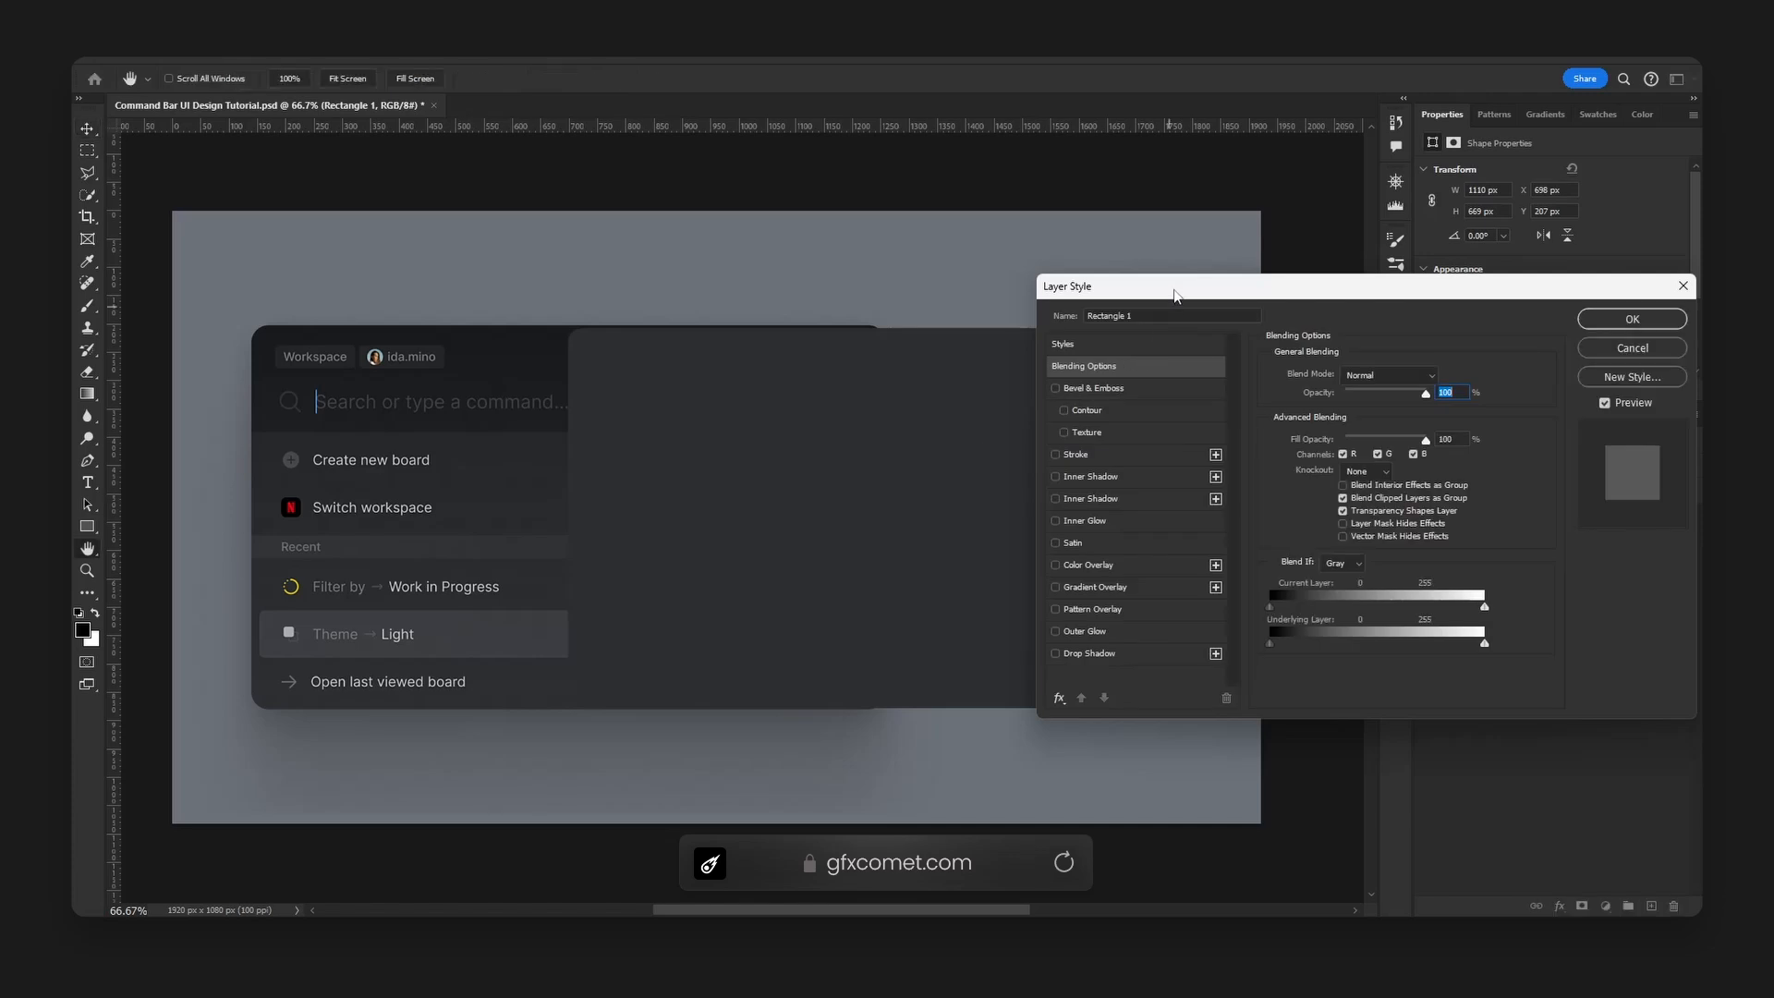
pyautogui.click(915, 553)
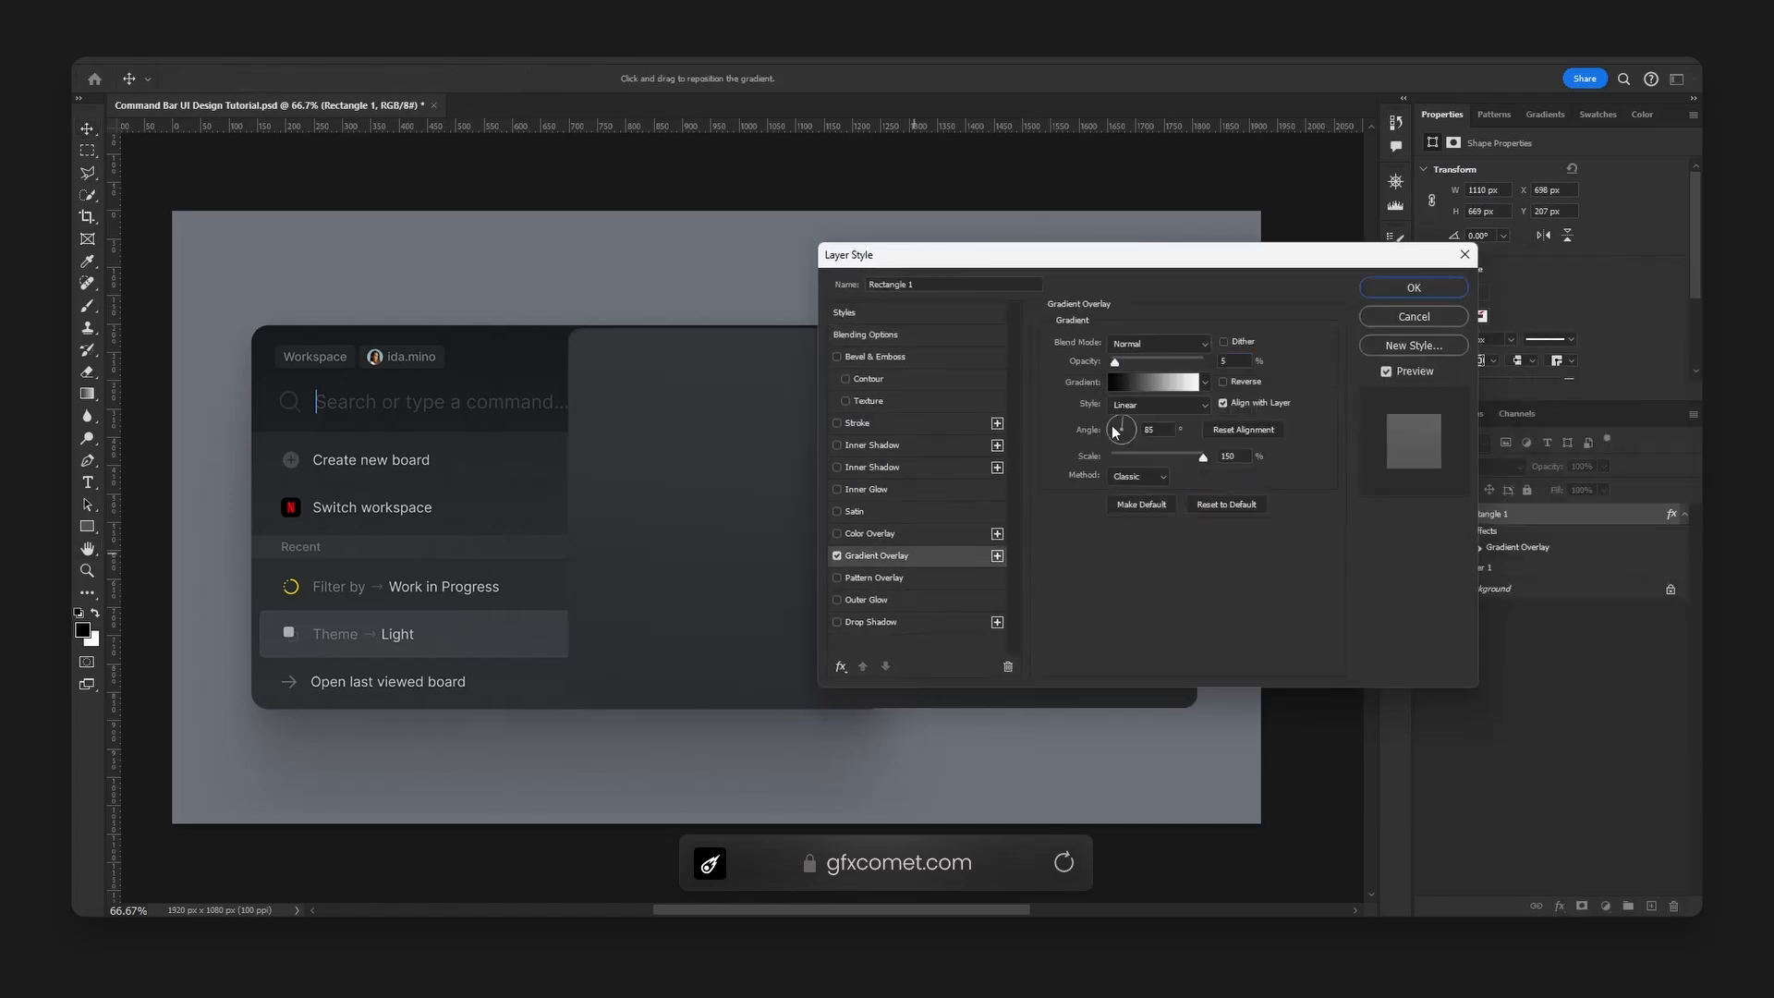
pyautogui.write('-90')
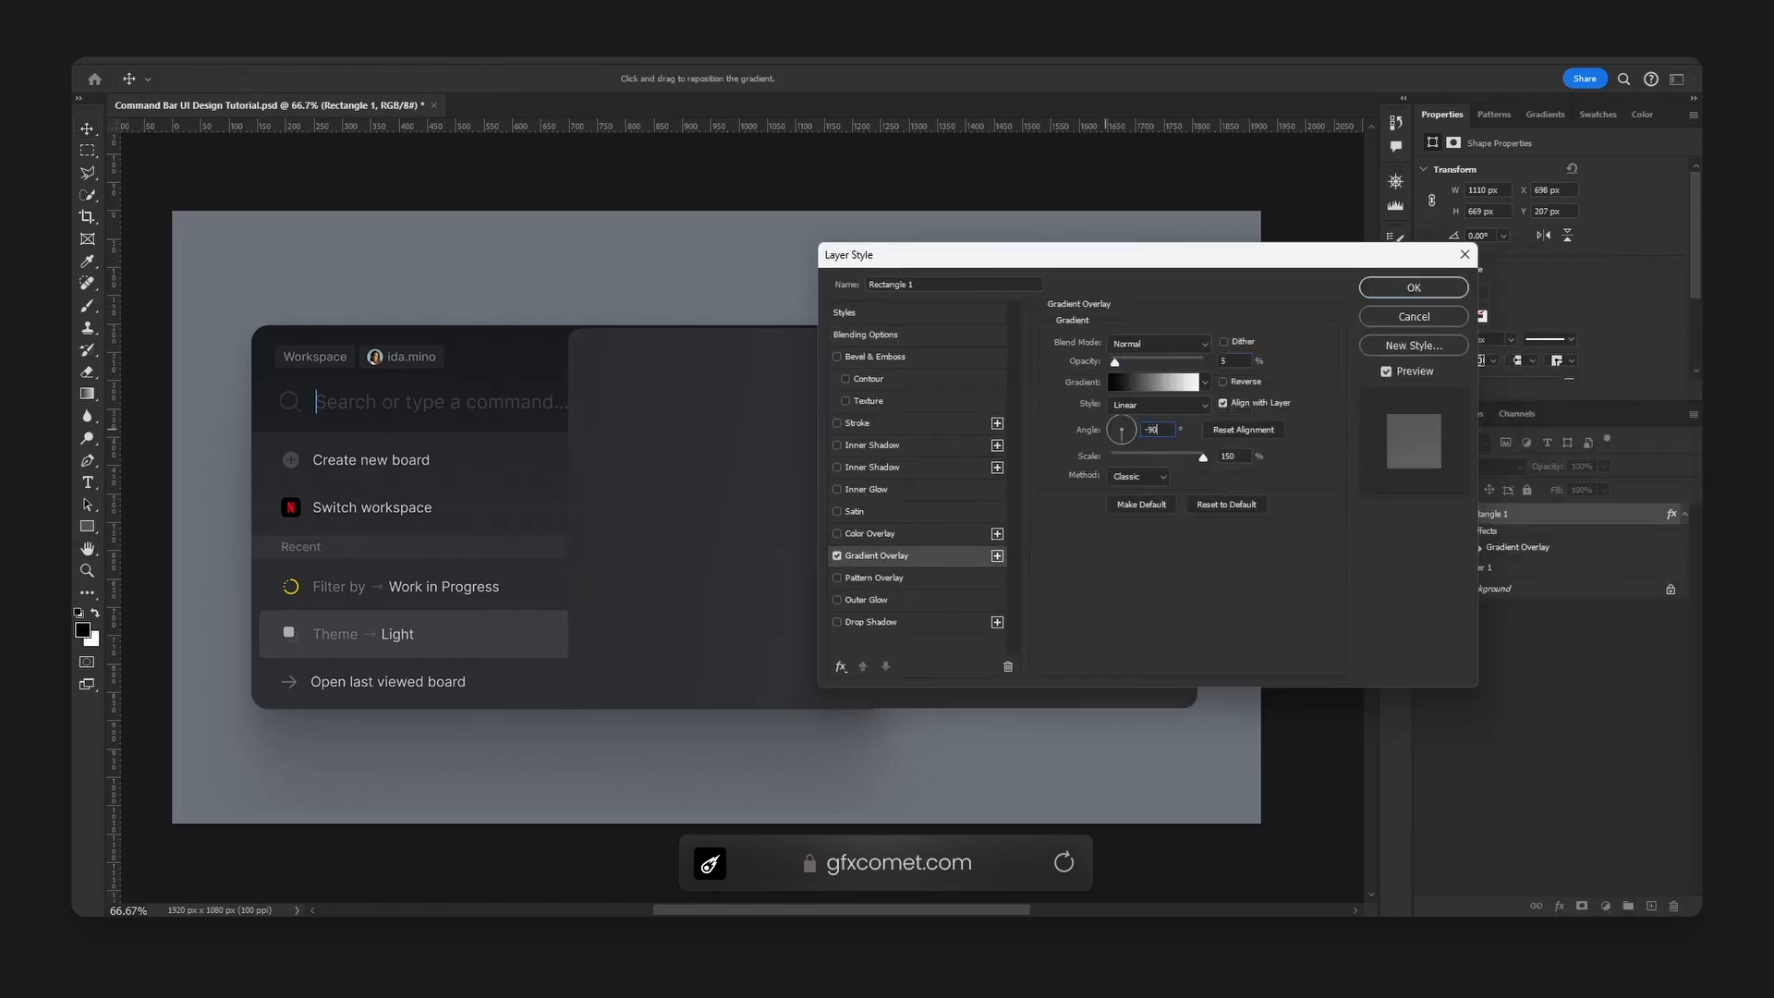
pyautogui.moveTo(1149, 361); pyautogui.dragTo(1161, 359)
# - Set the overlay gradient's start colour stop to #28292b, sampled just below the reference's search area
pyautogui.click(1142, 383)
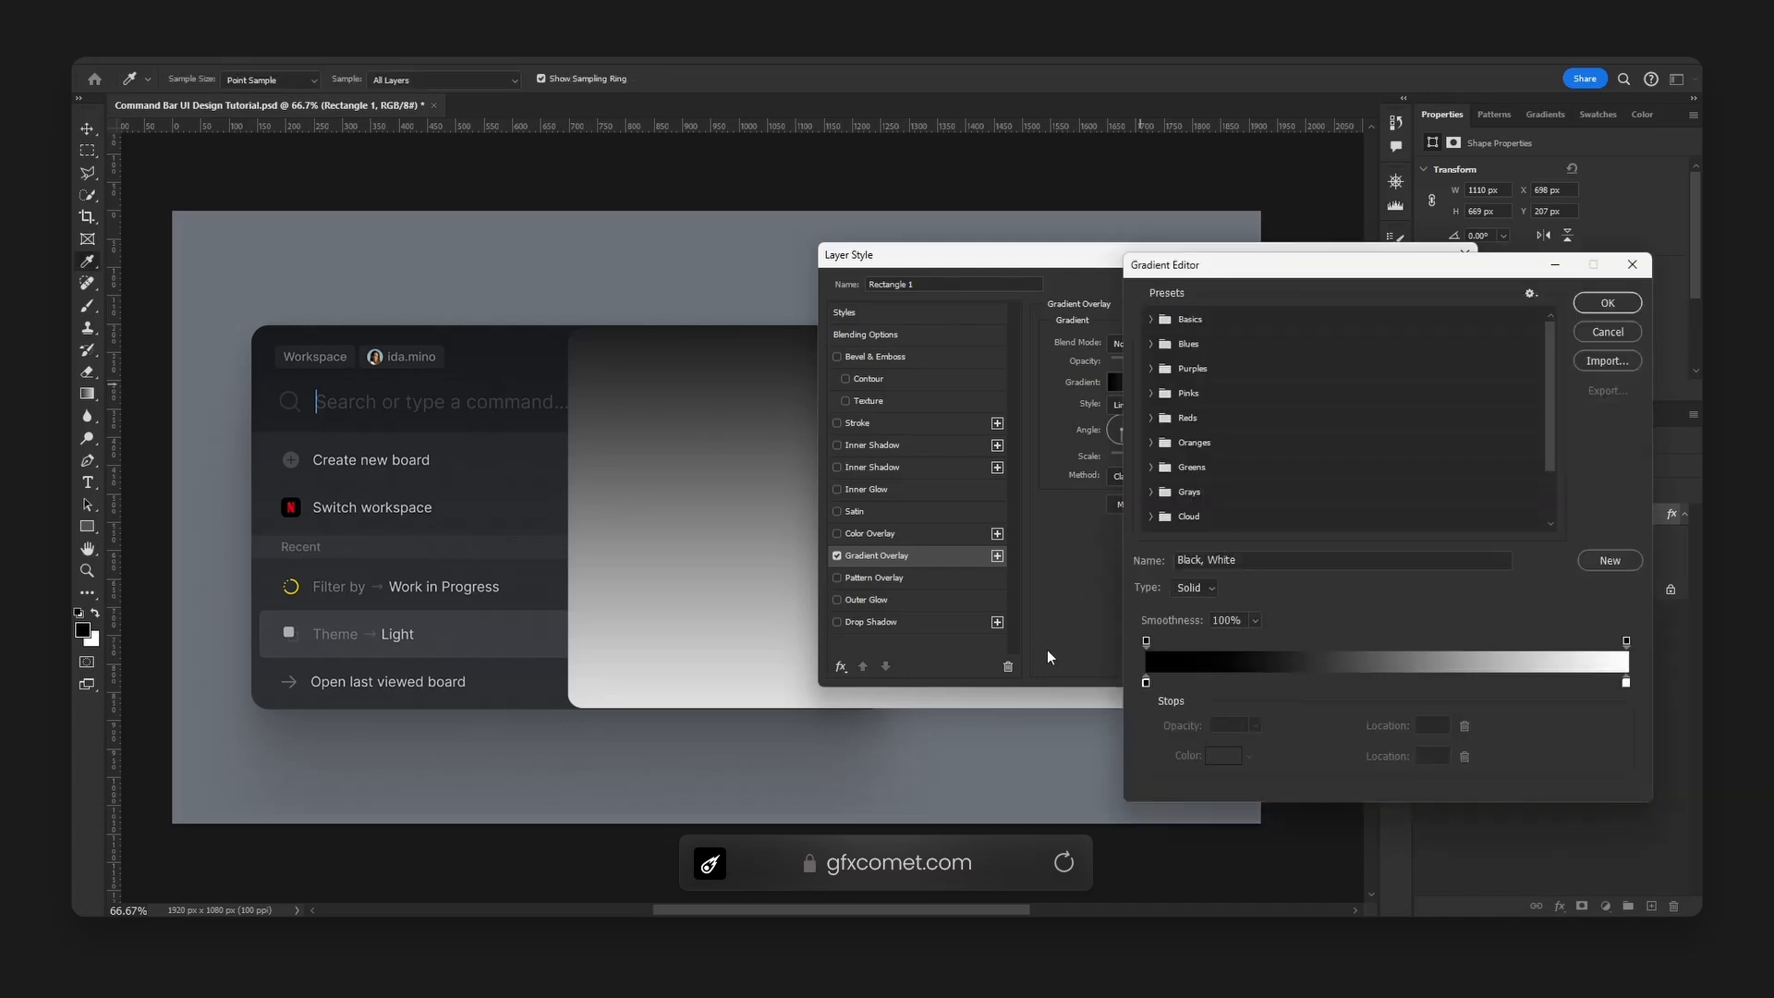
pyautogui.doubleClick(1146, 683)
pyautogui.click(463, 442)
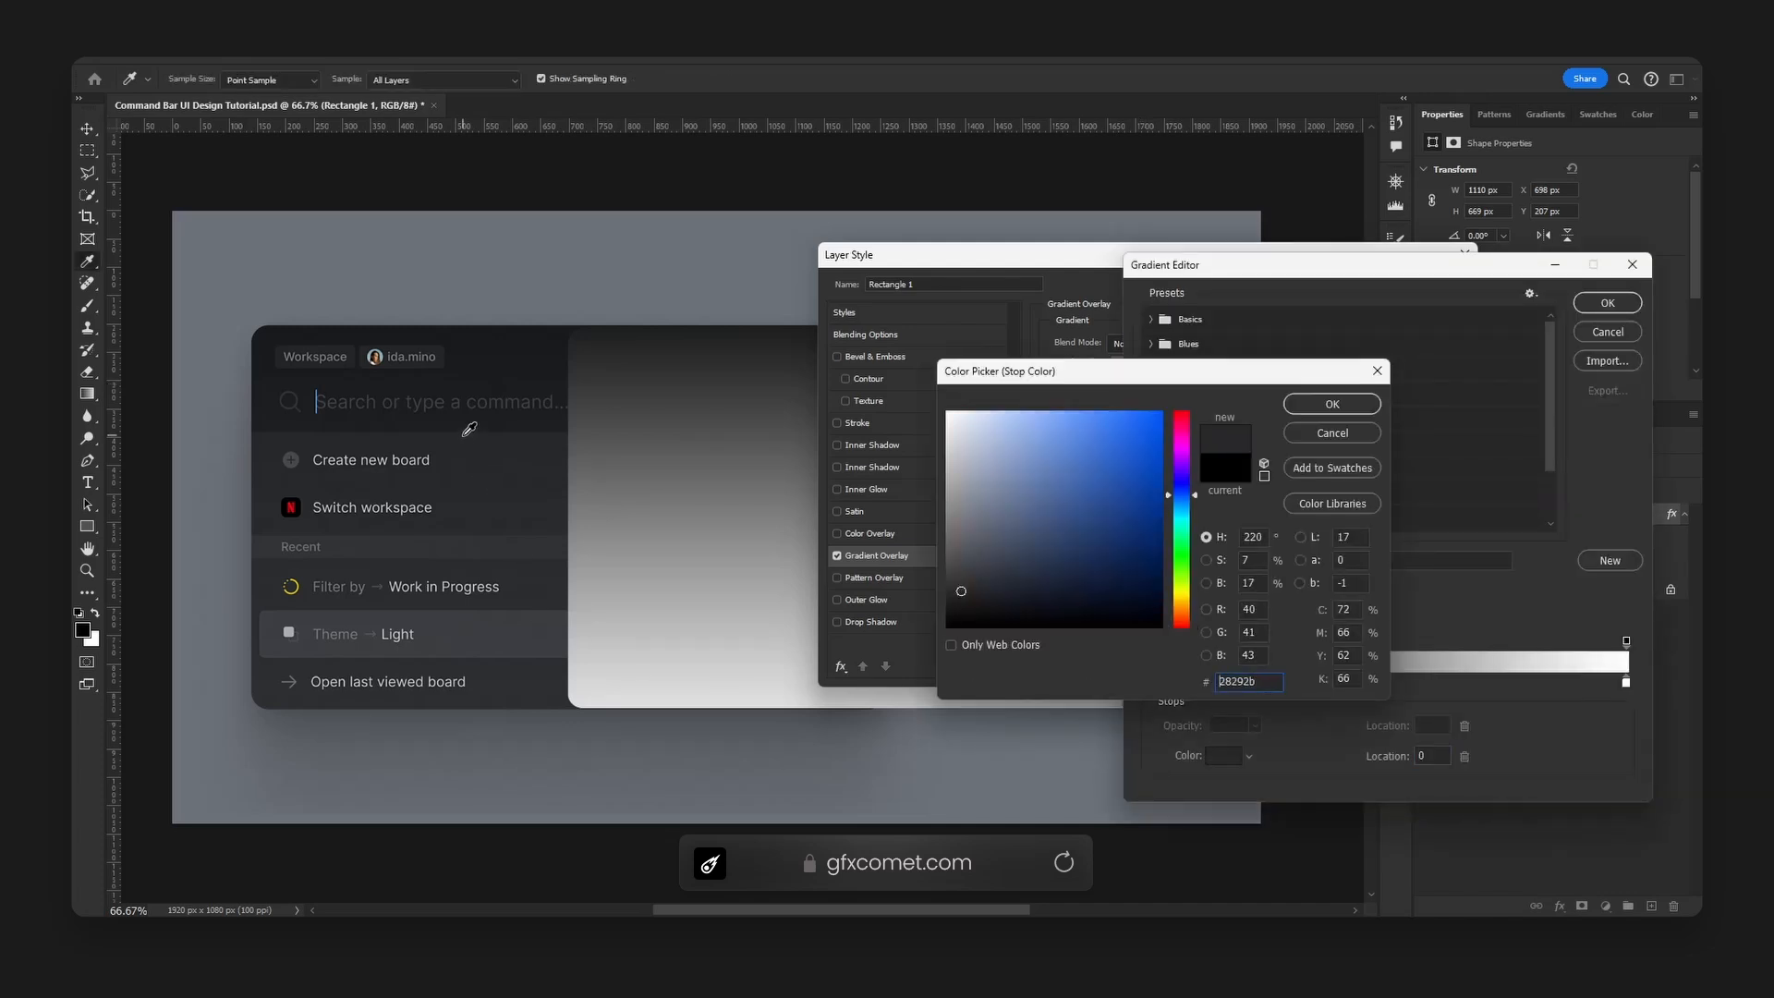
pyautogui.click(1374, 407)
# - Set the overlay gradient's end colour stop to the grey sampled near the reference panel's lower edge, and apply the layer style
pyautogui.doubleClick(1625, 682)
pyautogui.click(508, 699)
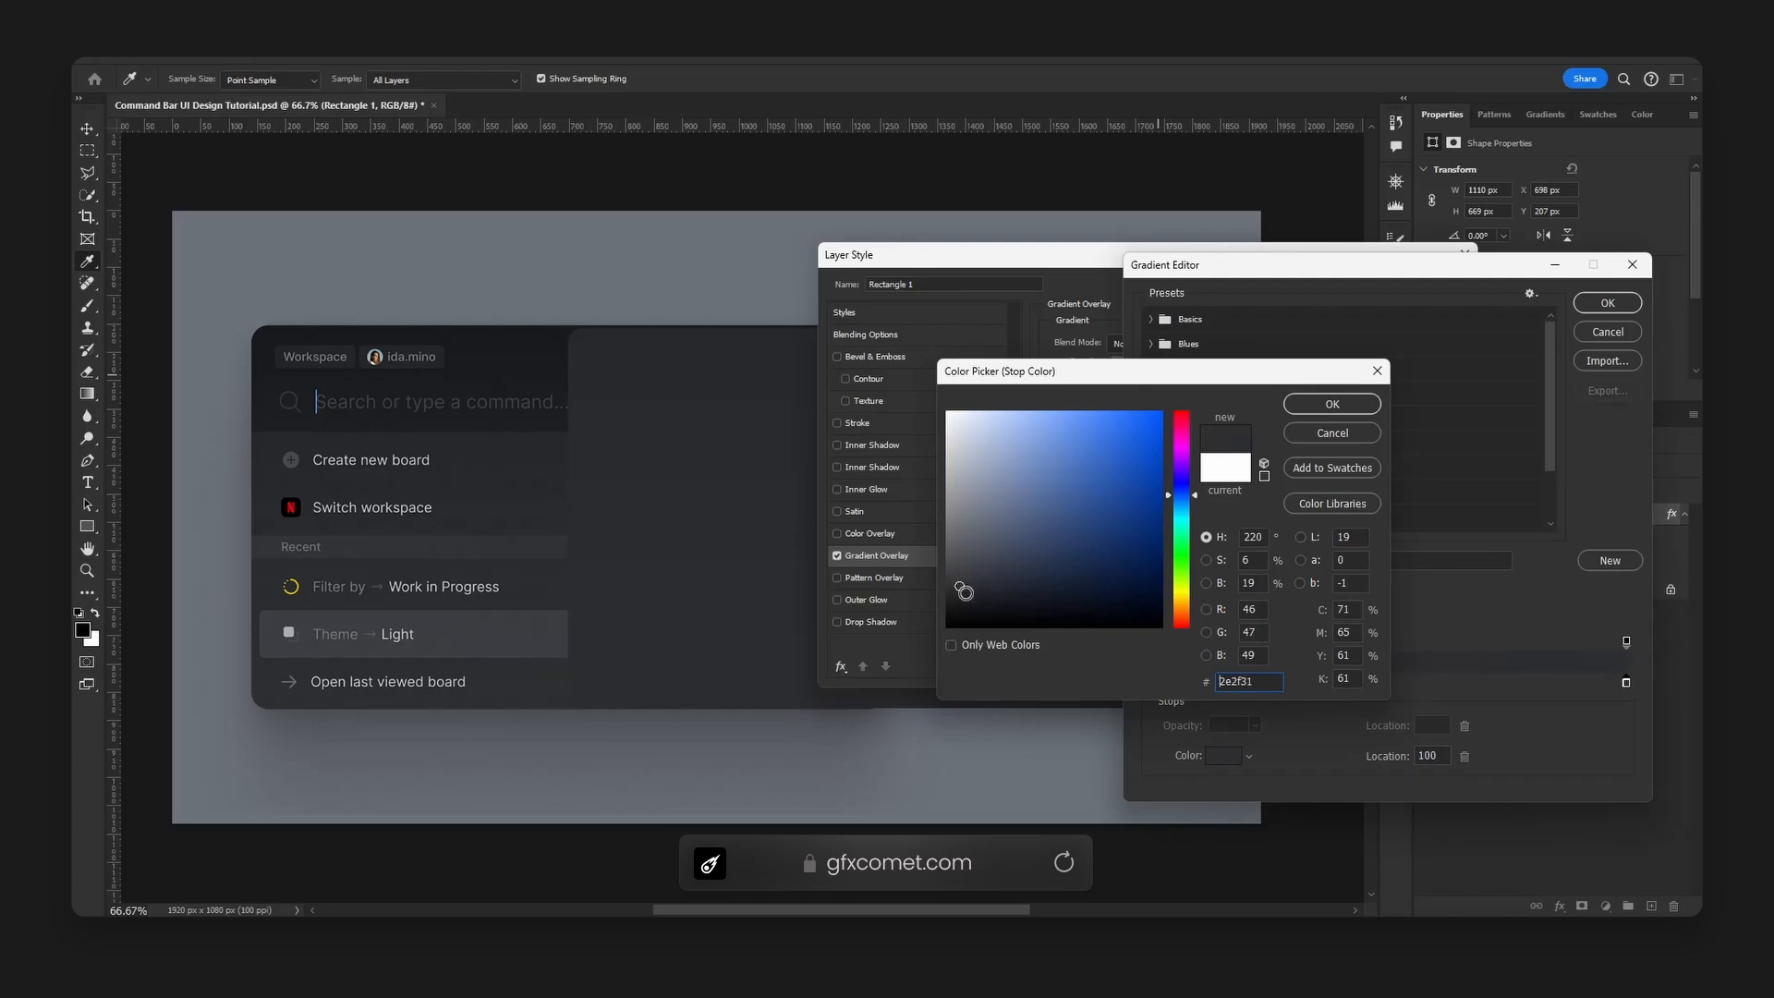
pyautogui.click(554, 705)
pyautogui.click(544, 700)
pyautogui.click(1331, 404)
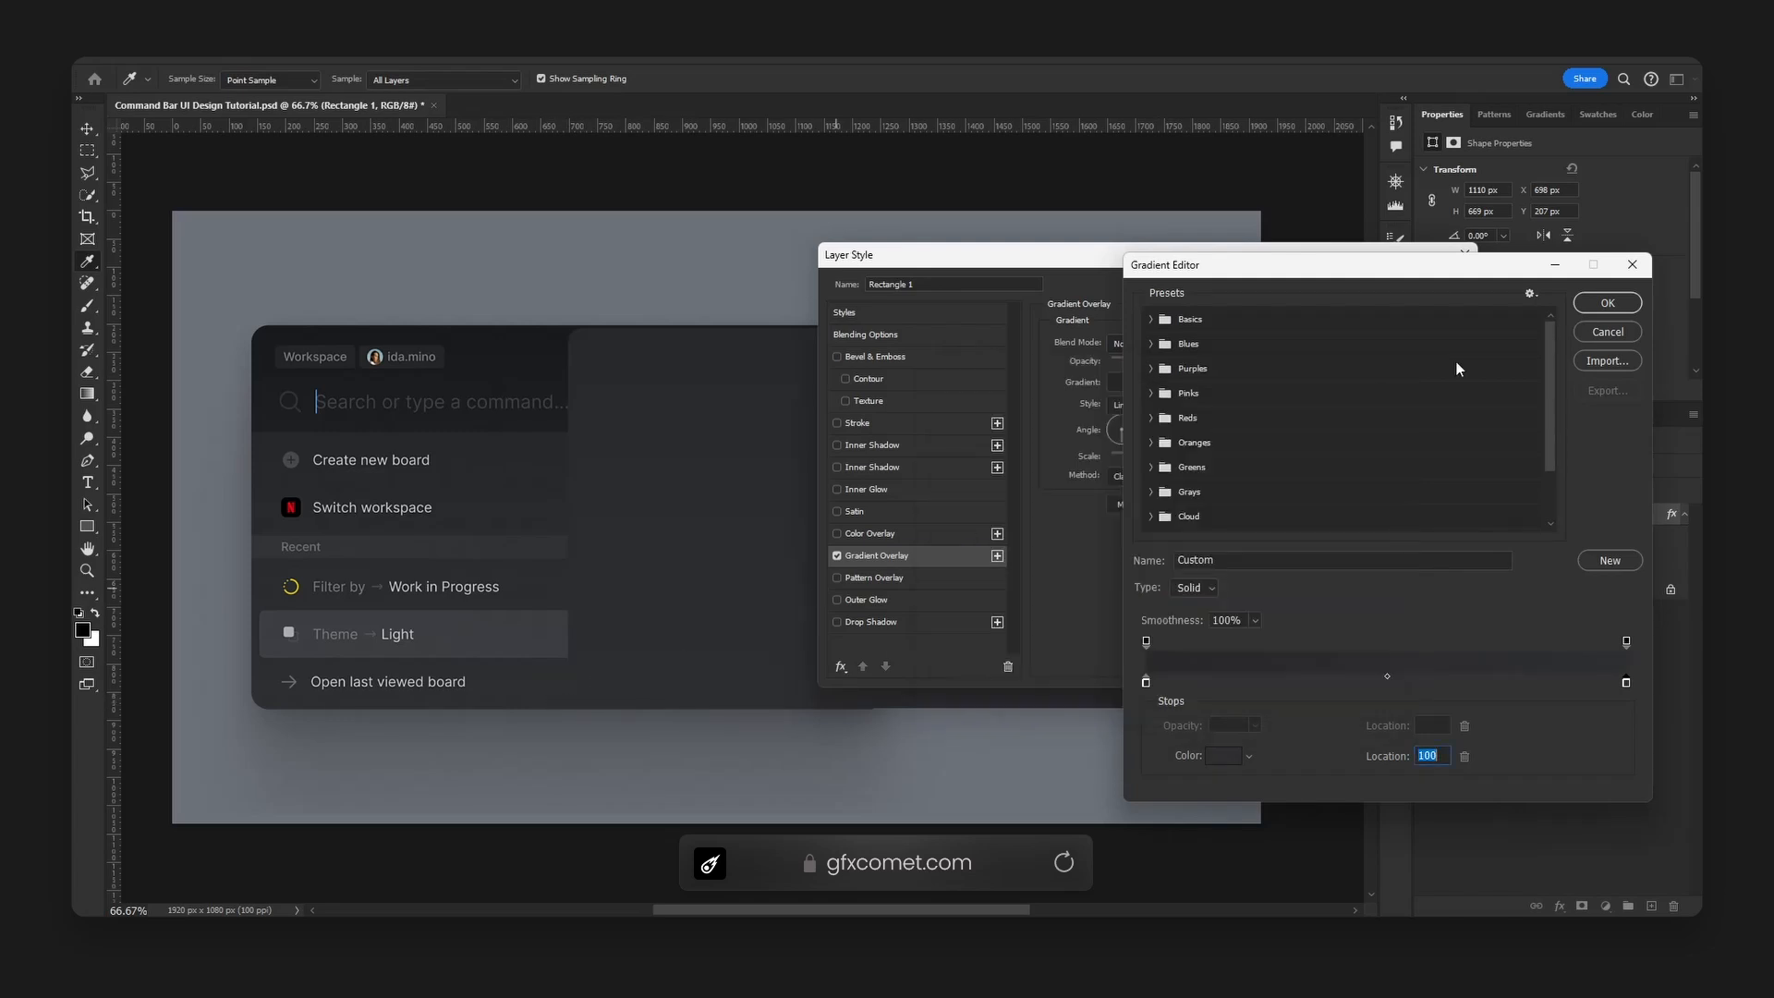
pyautogui.click(1608, 303)
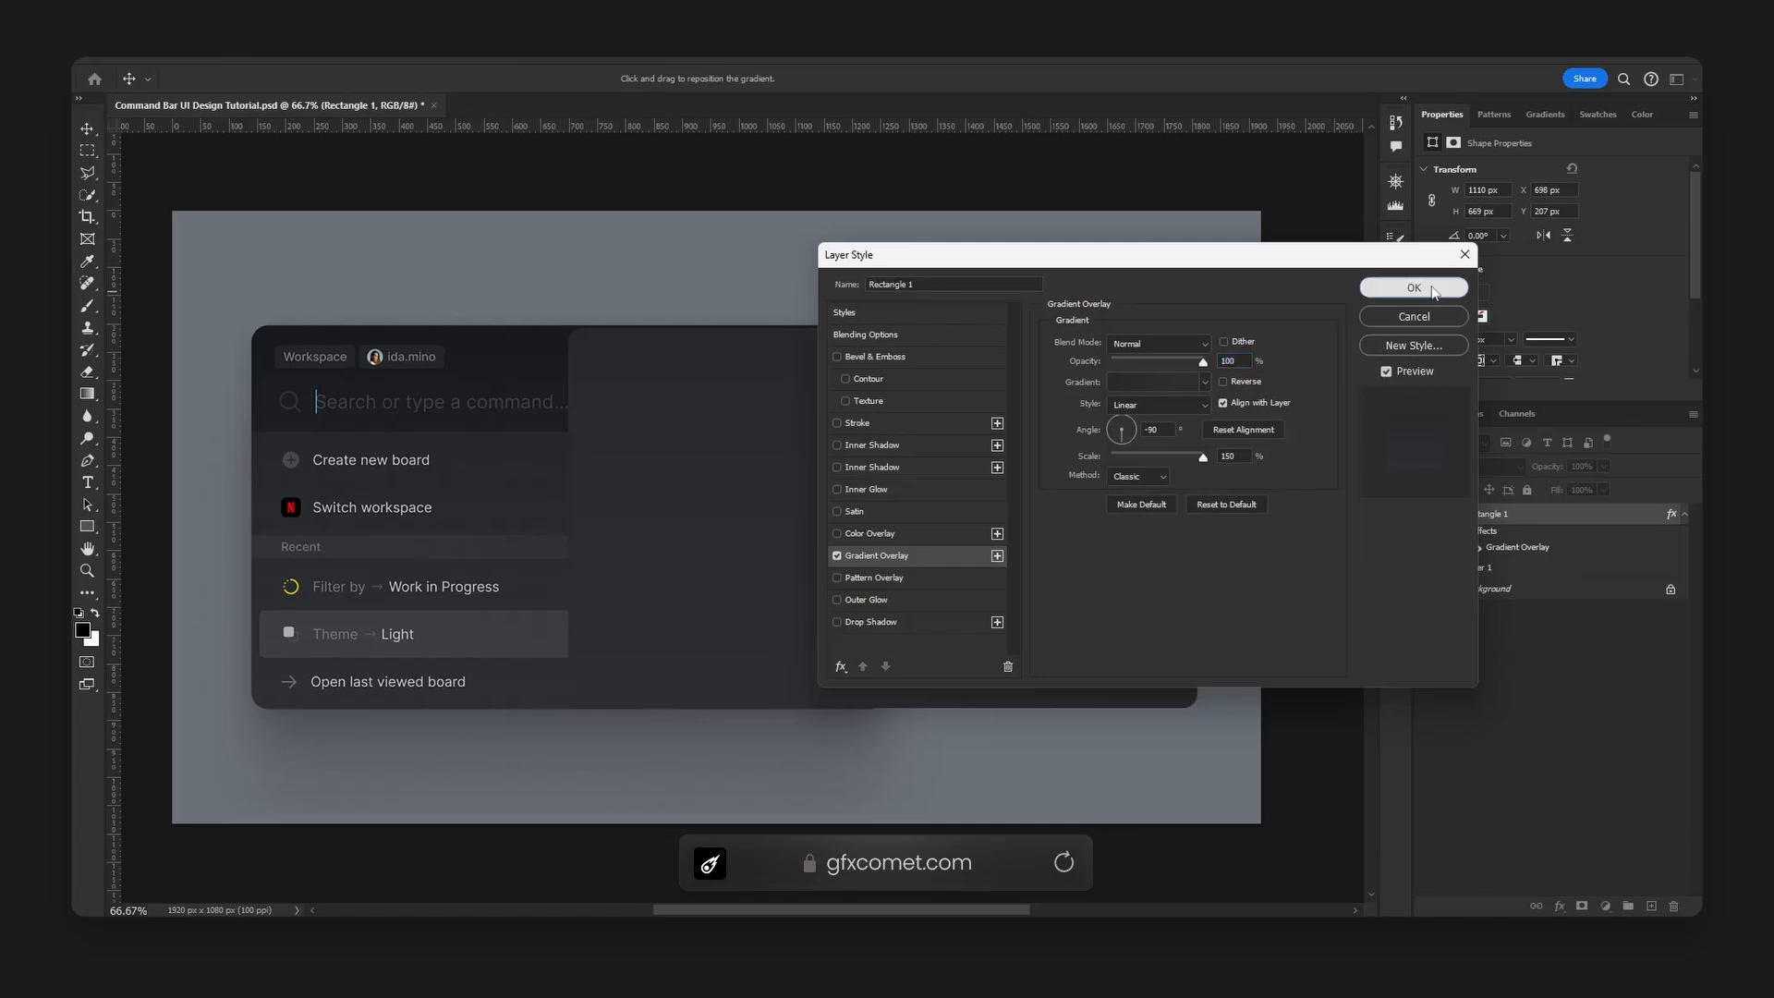
pyautogui.click(1408, 288)
pyautogui.moveTo(1024, 462)
pyautogui.mouseDown()
pyautogui.moveTo(1093, 478)
pyautogui.moveTo(1018, 476)
pyautogui.mouseUp()
# - Edit the rectangle's Gradient Overlay so that its start colour stop sits further inward along the ramp
pyautogui.doubleClick(1589, 515)
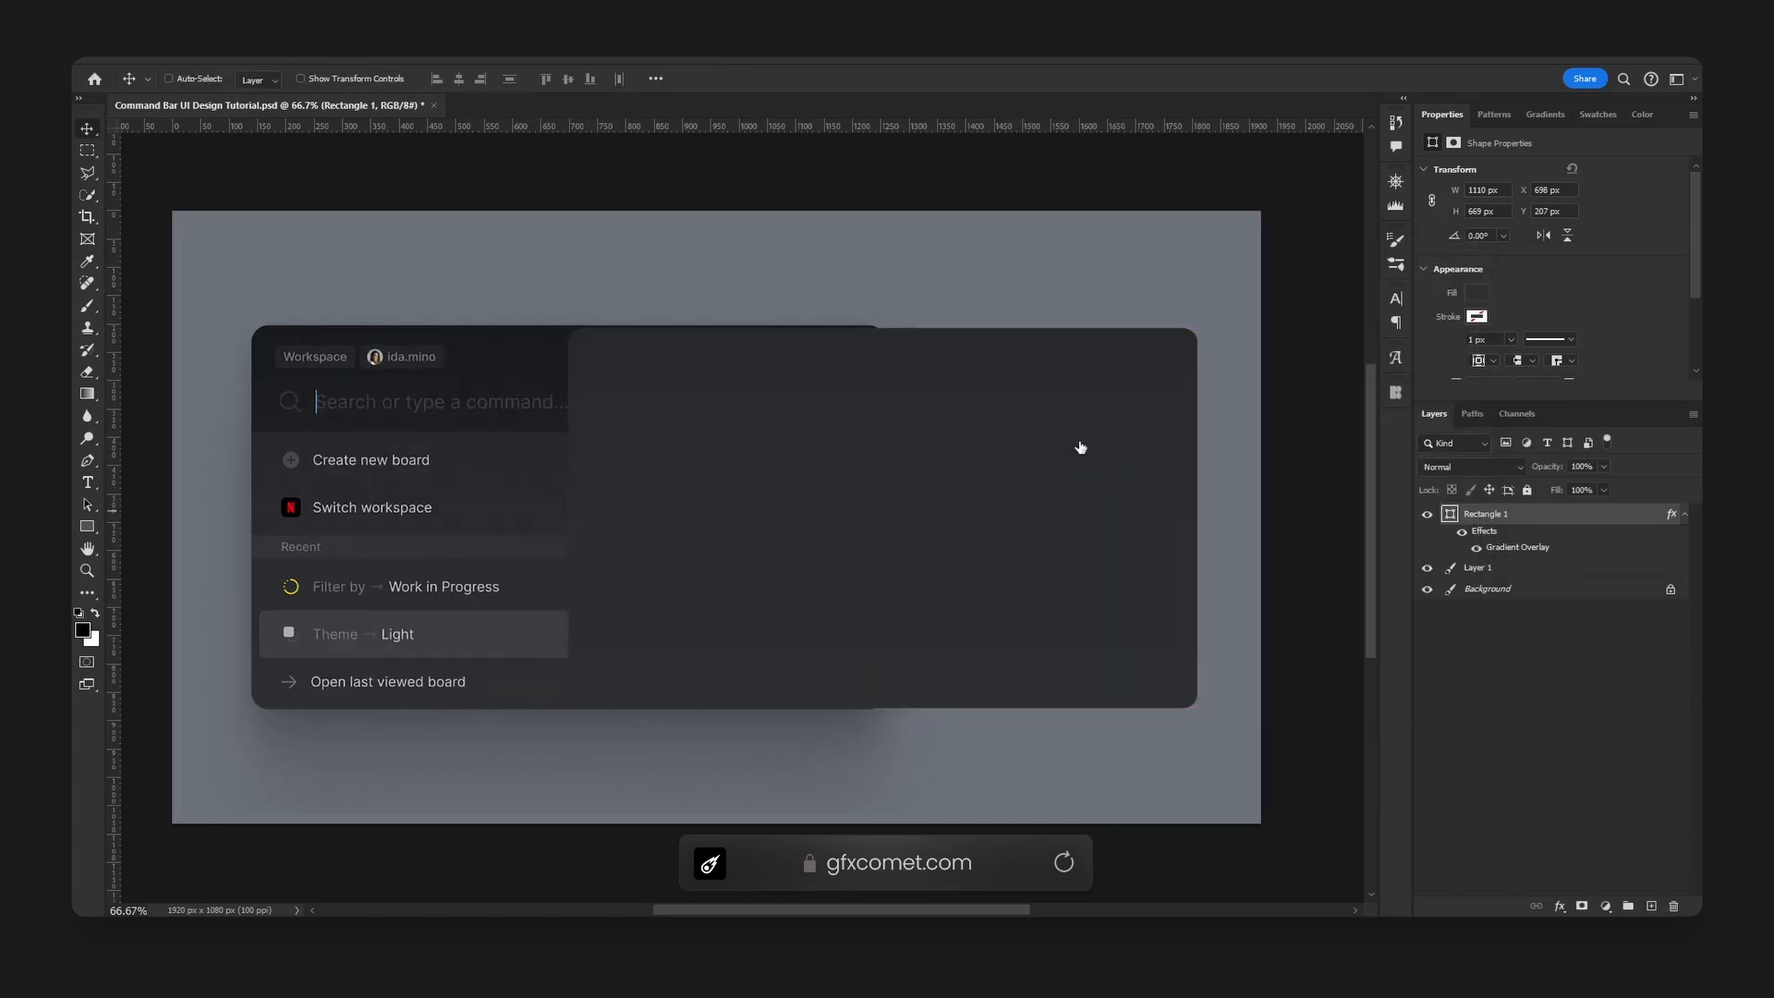
pyautogui.click(878, 555)
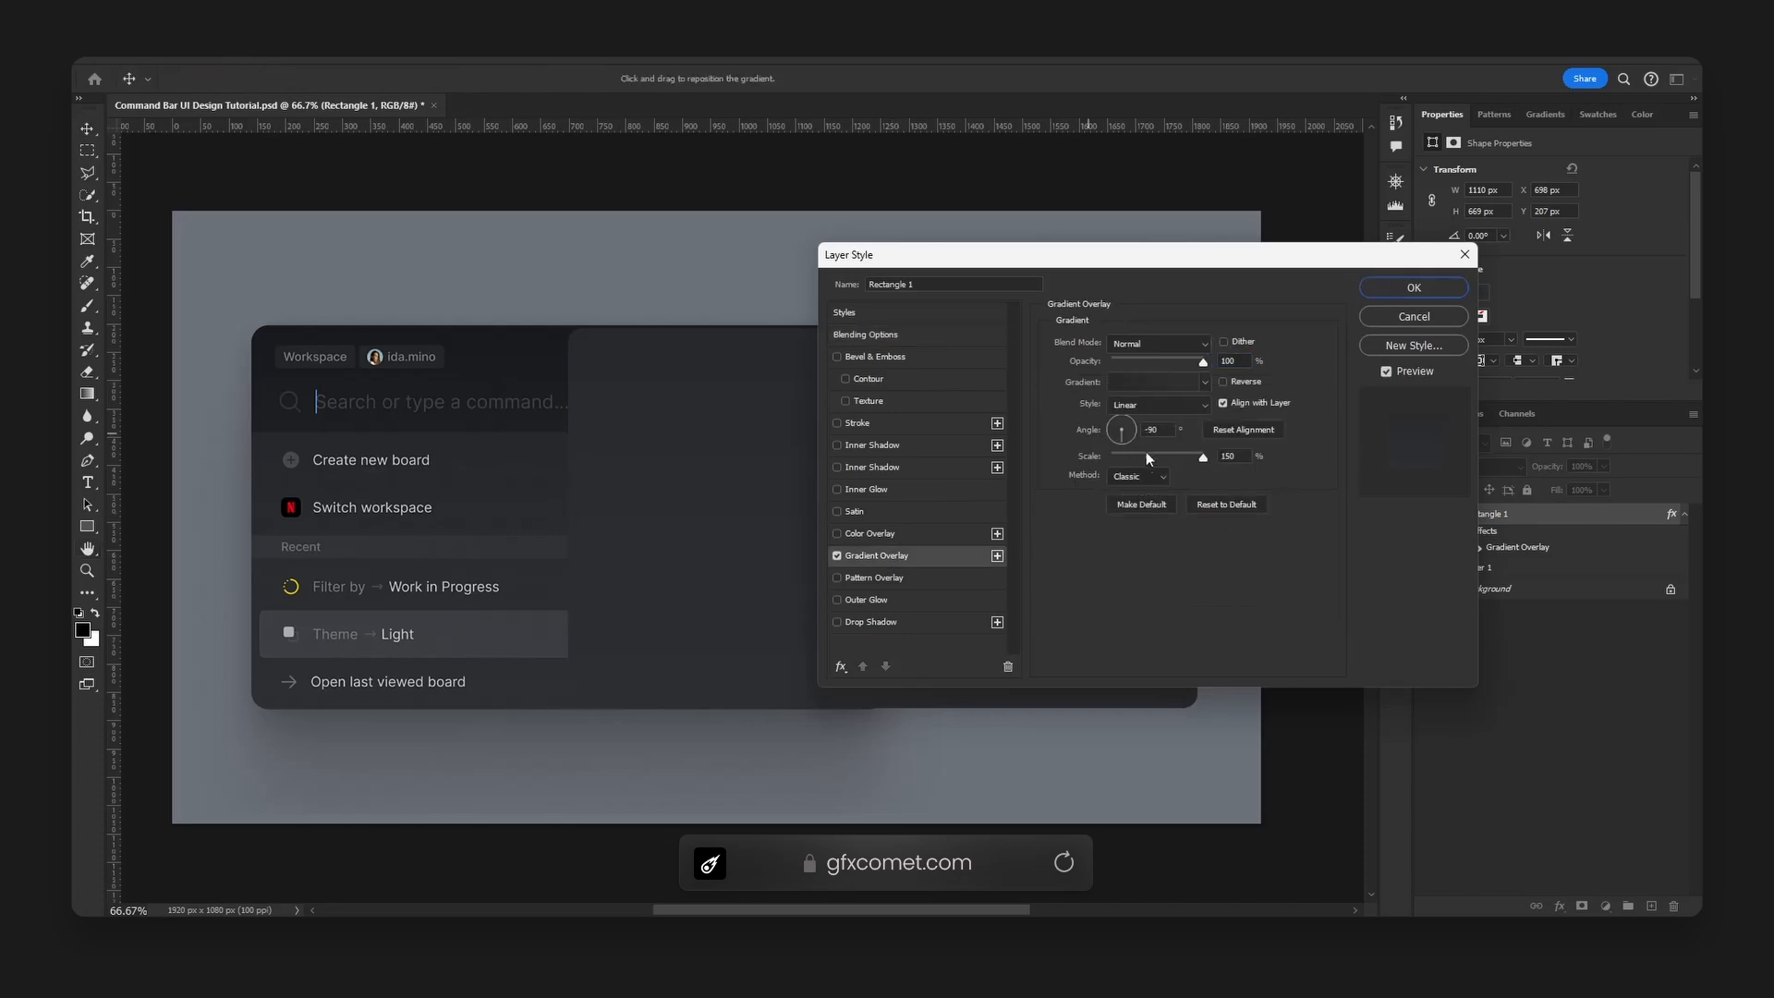
pyautogui.click(1150, 383)
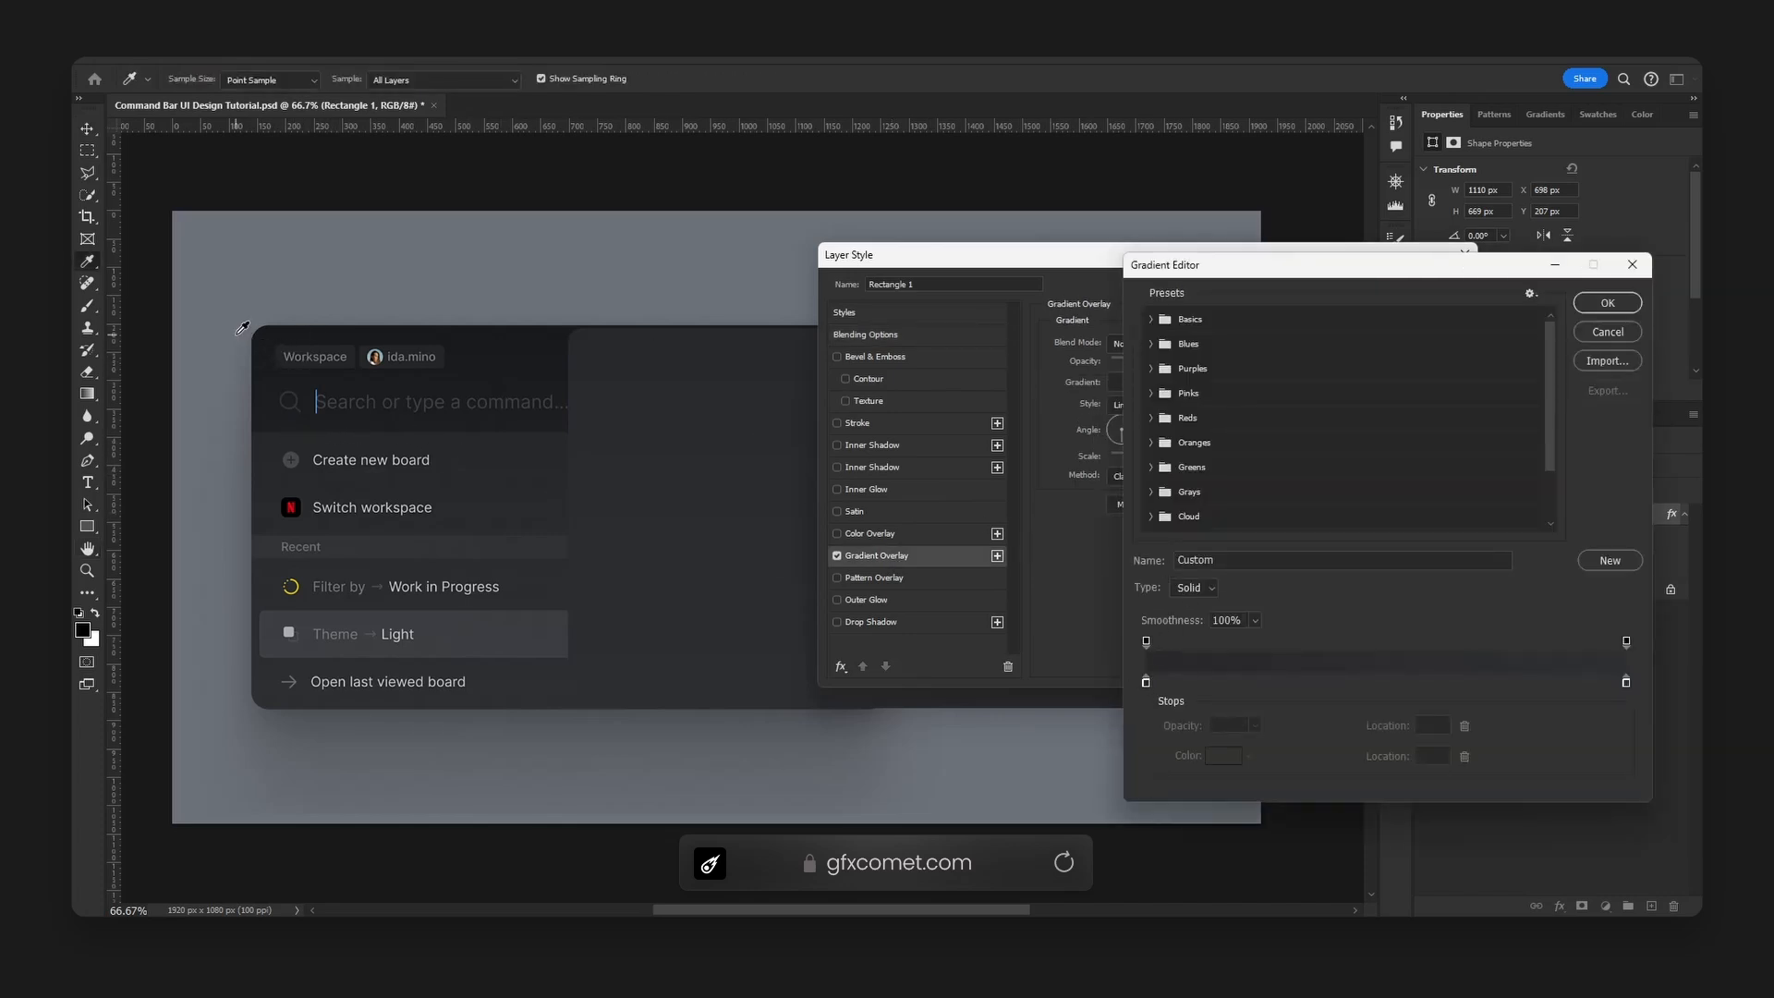
pyautogui.moveTo(1146, 682); pyautogui.dragTo(1253, 688)
pyautogui.moveTo(1220, 684); pyautogui.dragTo(1257, 685)
pyautogui.click(1608, 303)
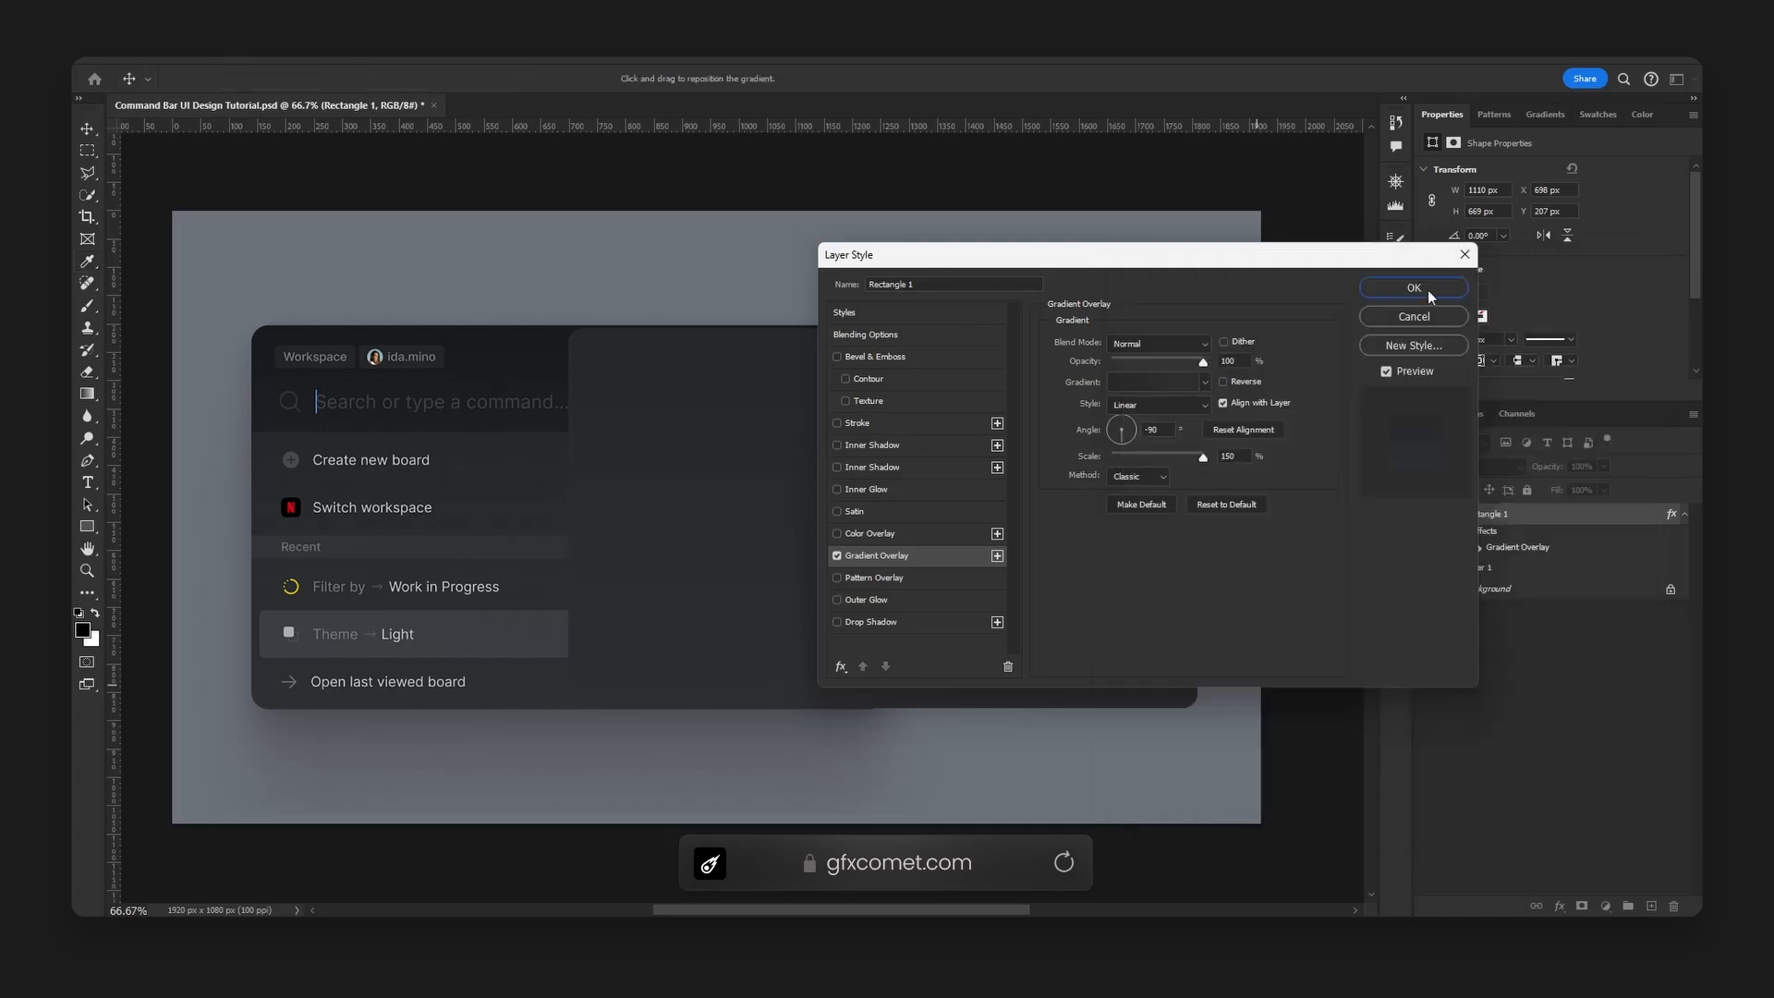
pyautogui.click(1423, 293)
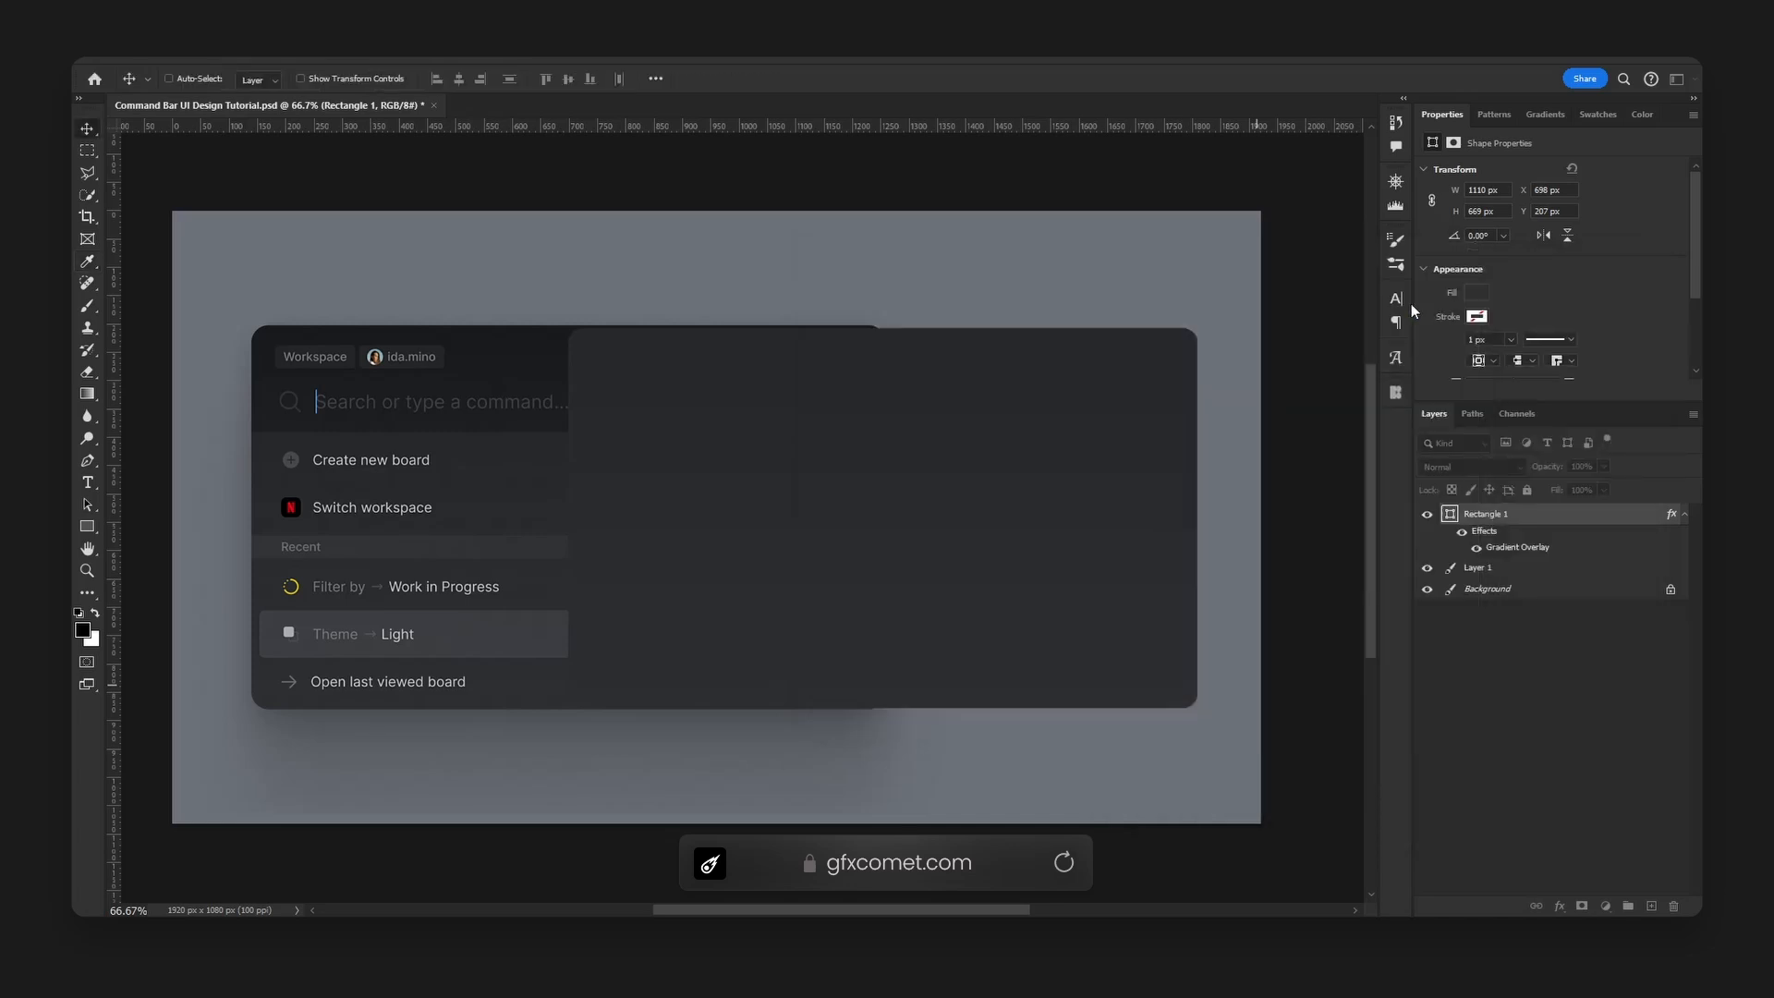
# - Duplicate the rectangle layer and remove the Gradient Overlay from the copy
pyautogui.click(1685, 516)
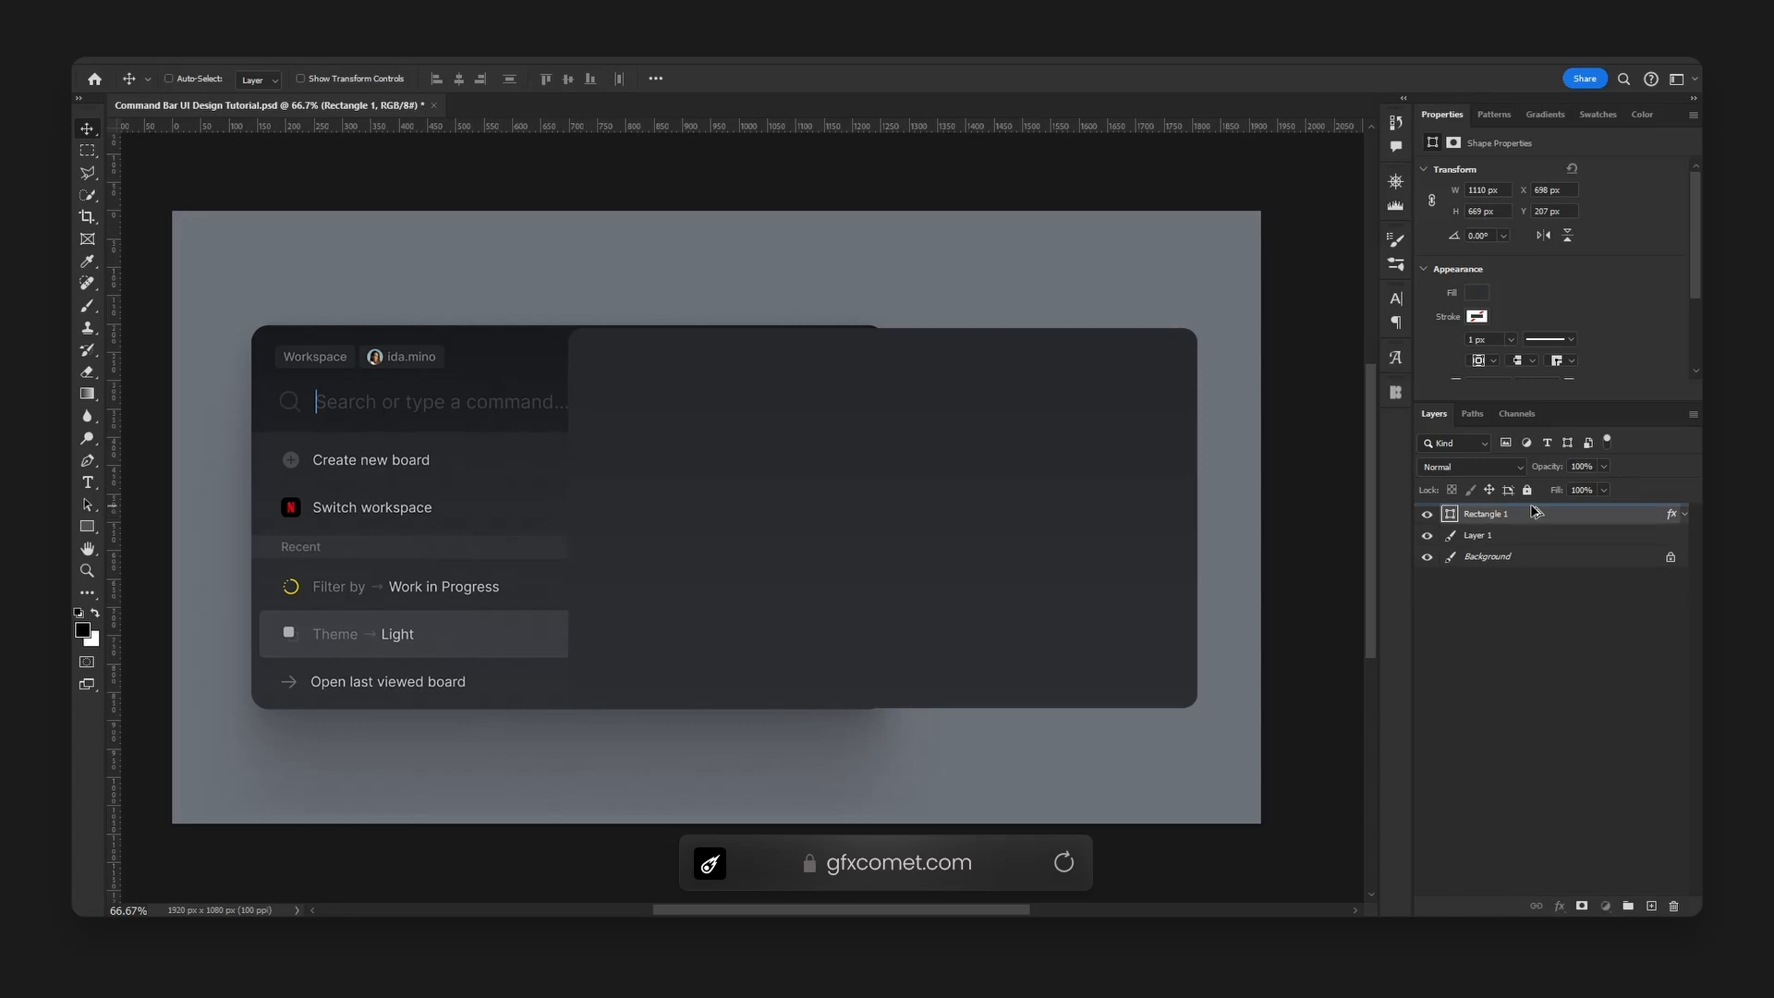
pyautogui.hotkey('ctrl', 'j')
pyautogui.moveTo(1675, 516); pyautogui.dragTo(1672, 904)
# - Fill the duplicate rectangle with #1a1b1d and move it up to about Y -278 px, aligning its lower edge with the reference's search area
pyautogui.doubleClick(1449, 515)
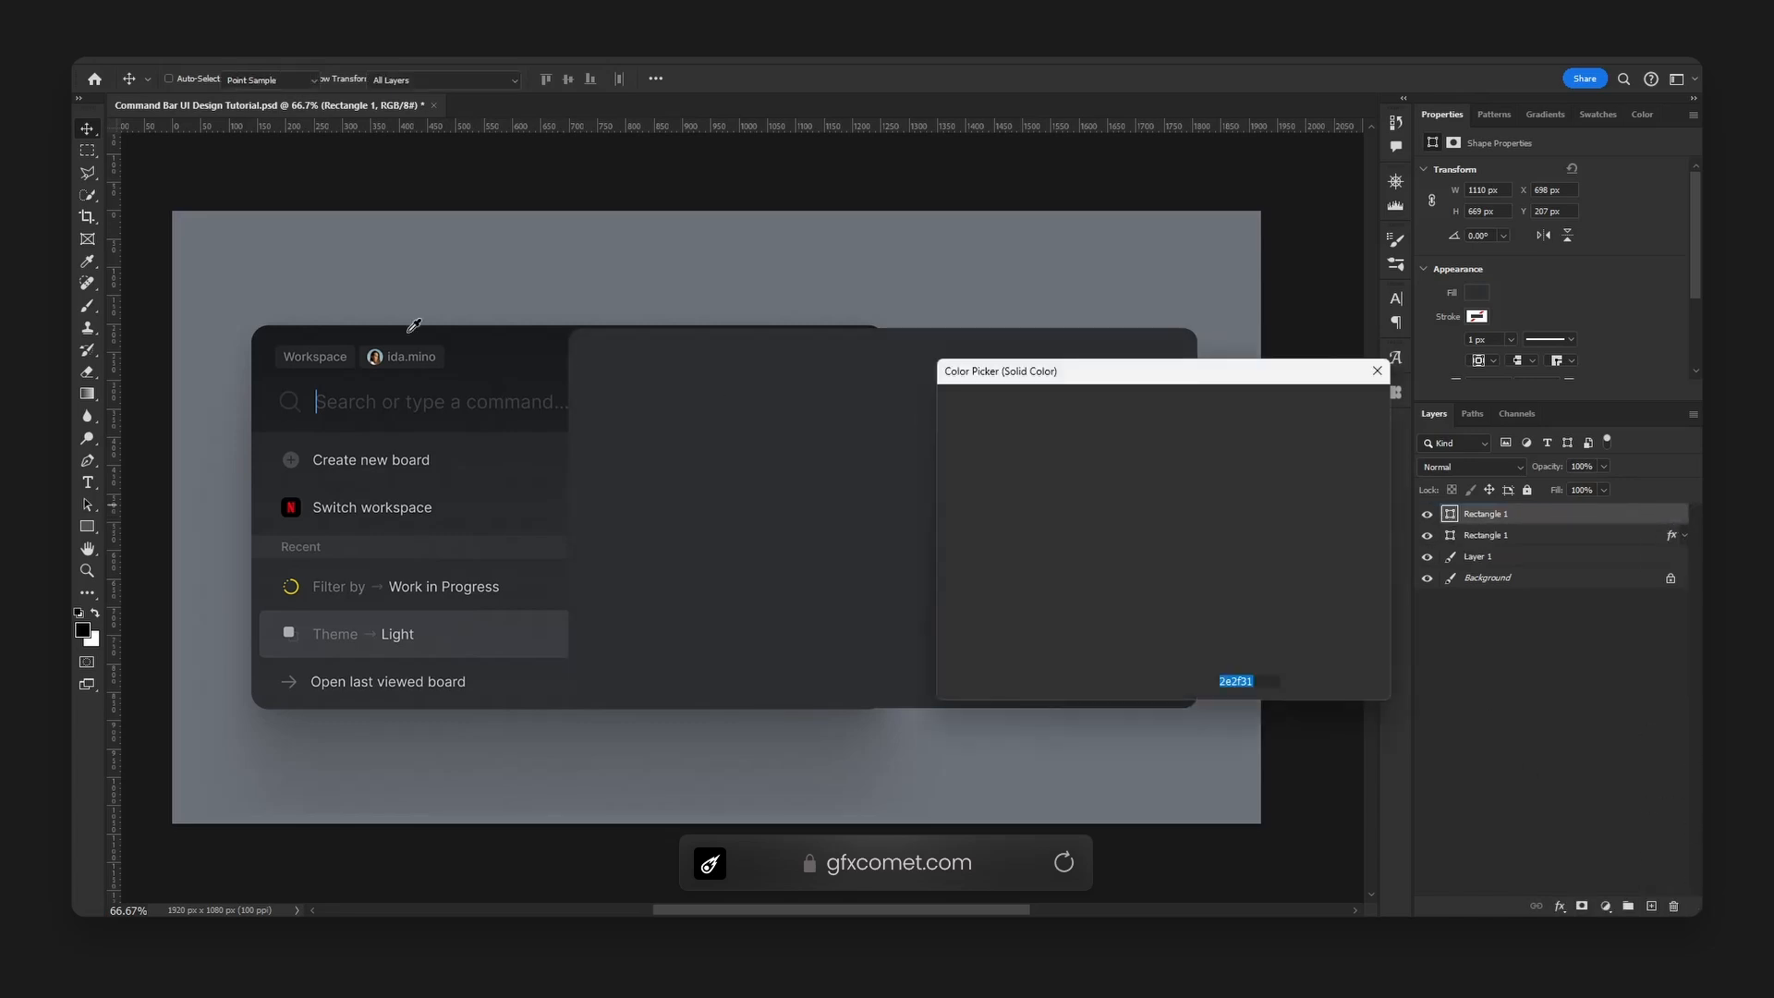
pyautogui.write('1a1b1d')
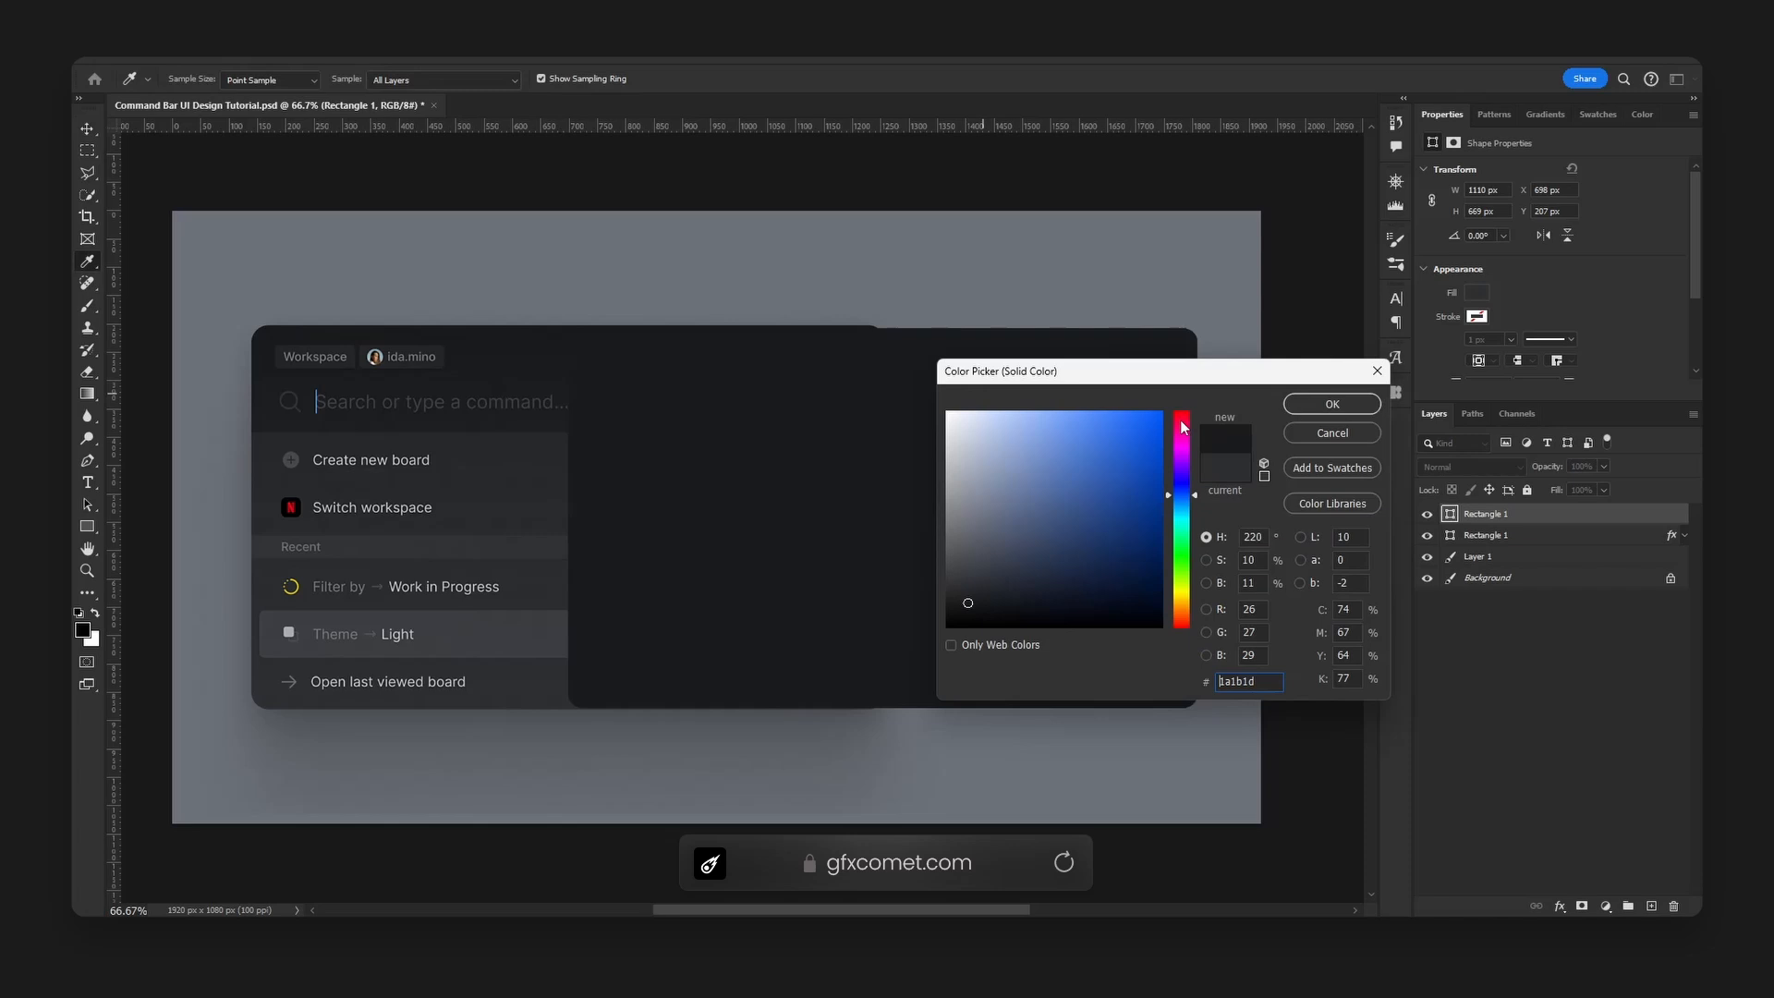
pyautogui.click(1333, 403)
pyautogui.press('v')
pyautogui.moveTo(665, 551); pyautogui.dragTo(684, 276)
# - Try to clip the dark duplicate to the gradient rectangle below it
pyautogui.rightClick(1532, 518)
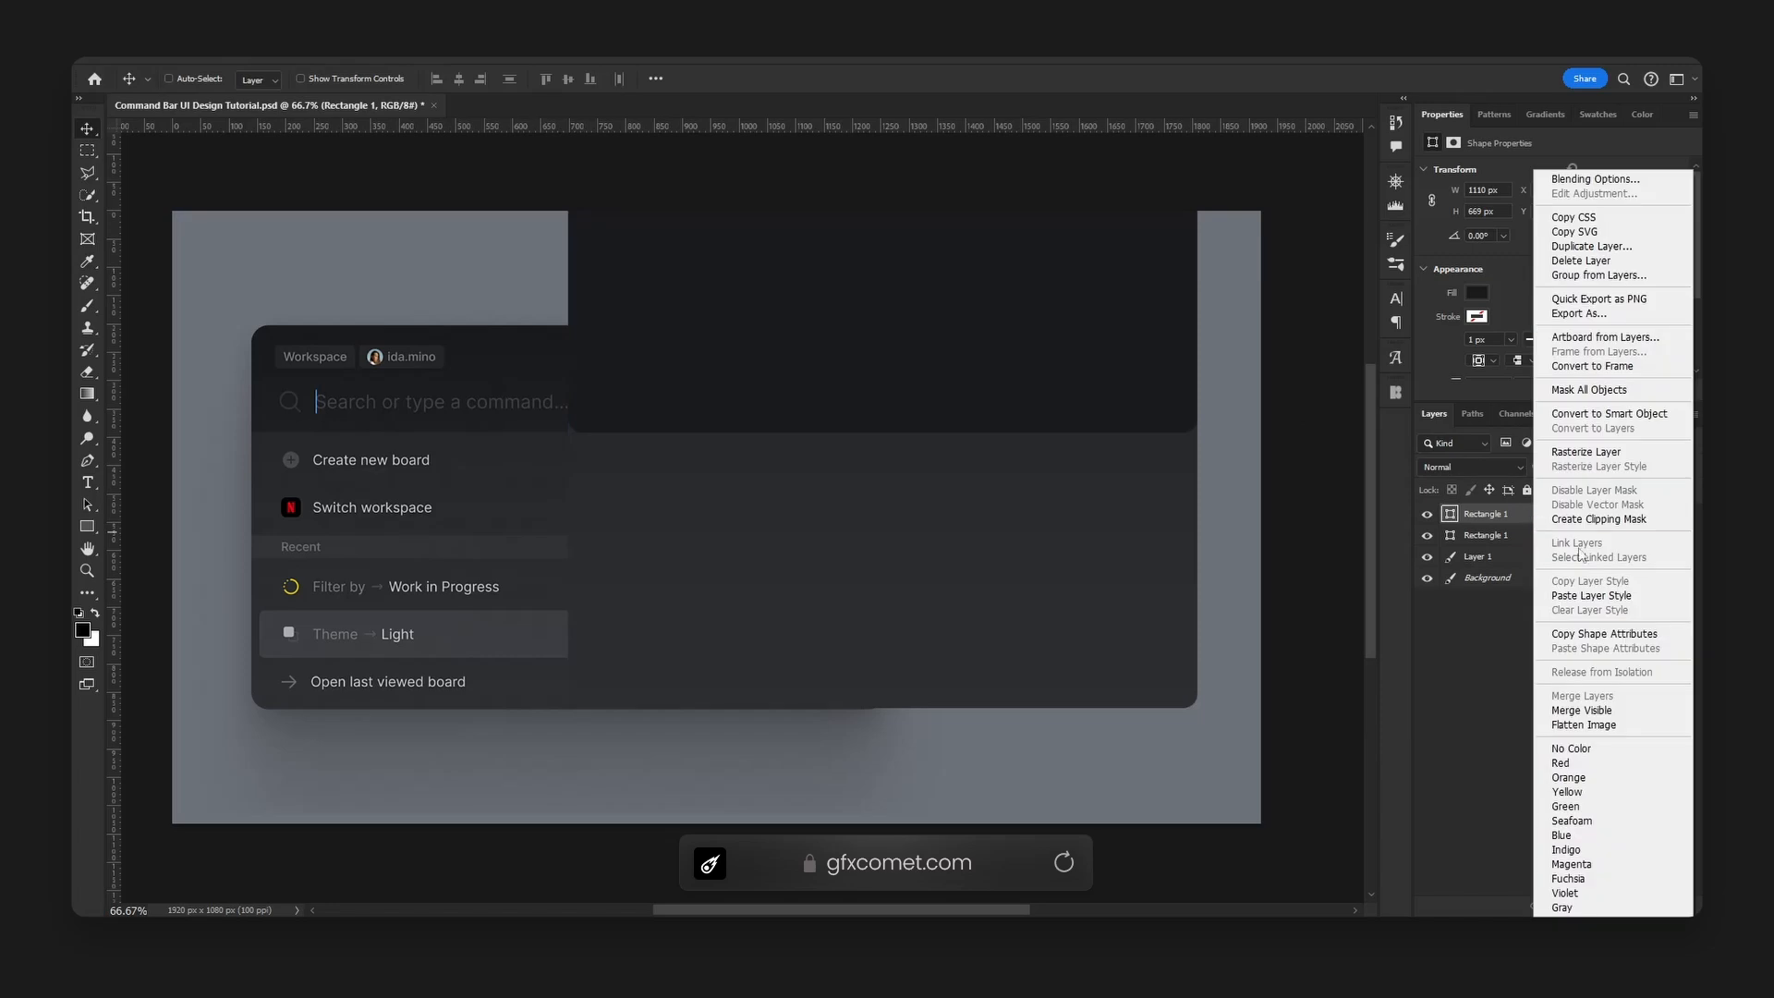
pyautogui.click(1597, 529)
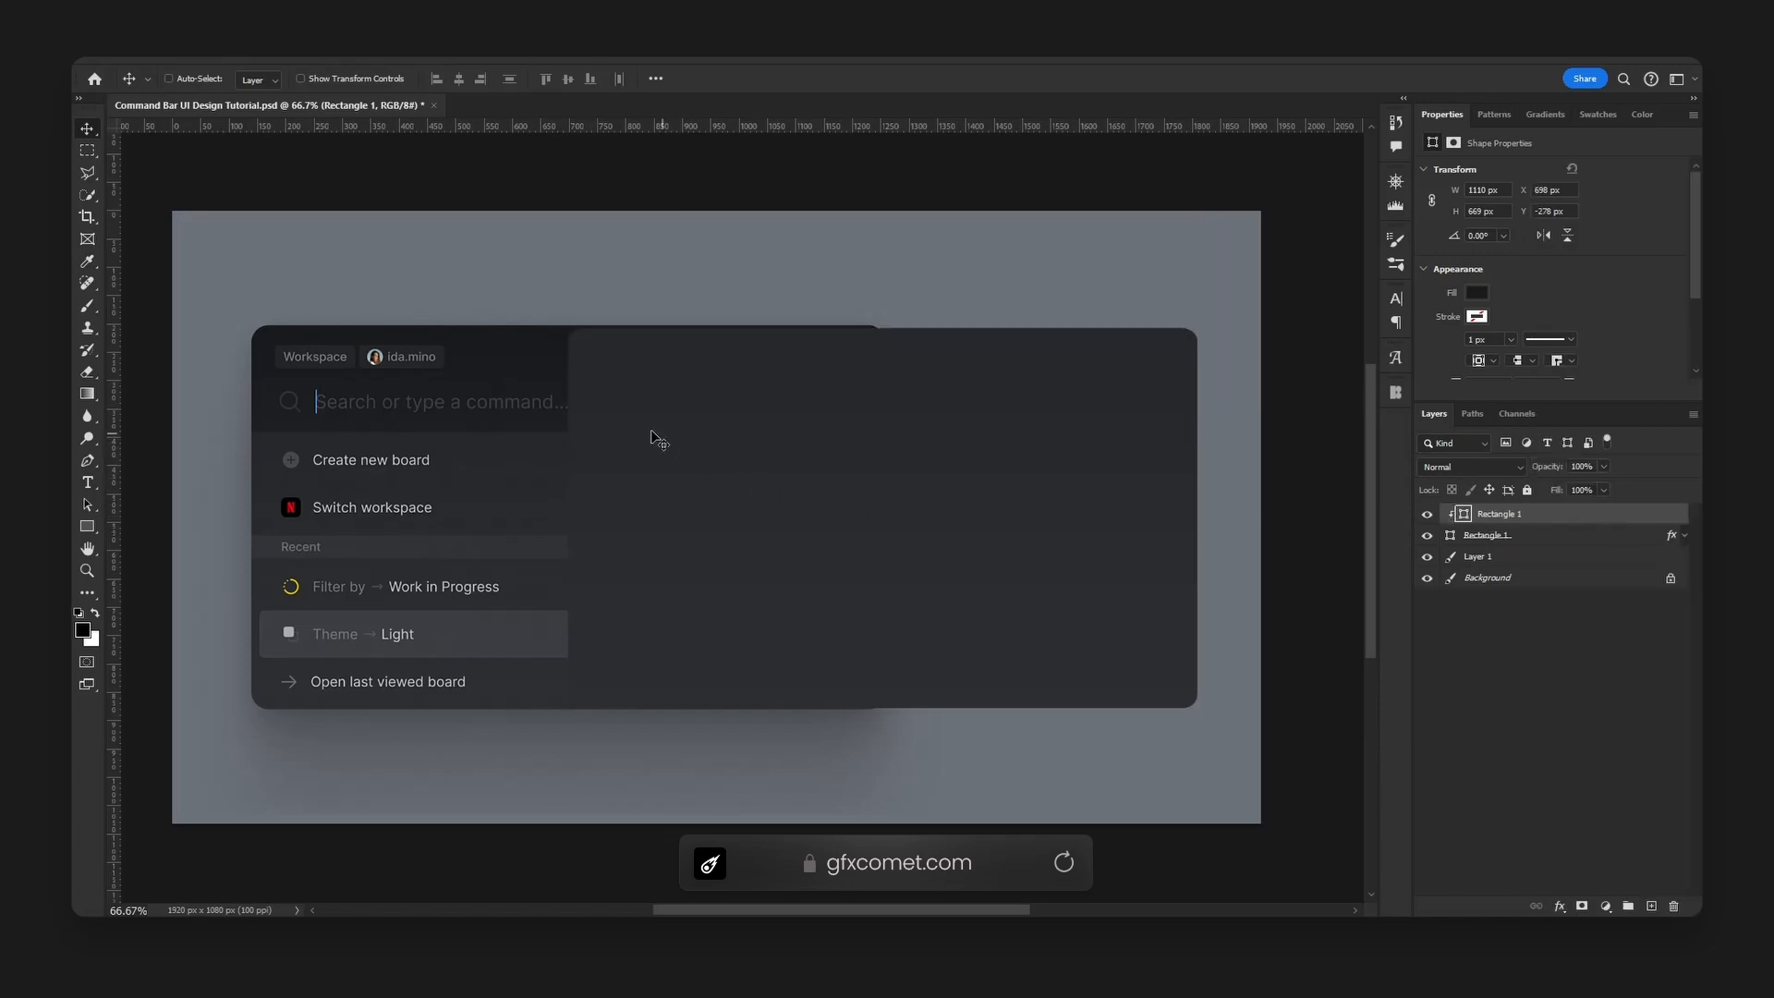
pyautogui.hotkey('ctrl', 'z')
# - Convert the gradient rectangle to a smart object and clip the dark rectangle to it
pyautogui.rightClick(1558, 535)
pyautogui.click(1486, 414)
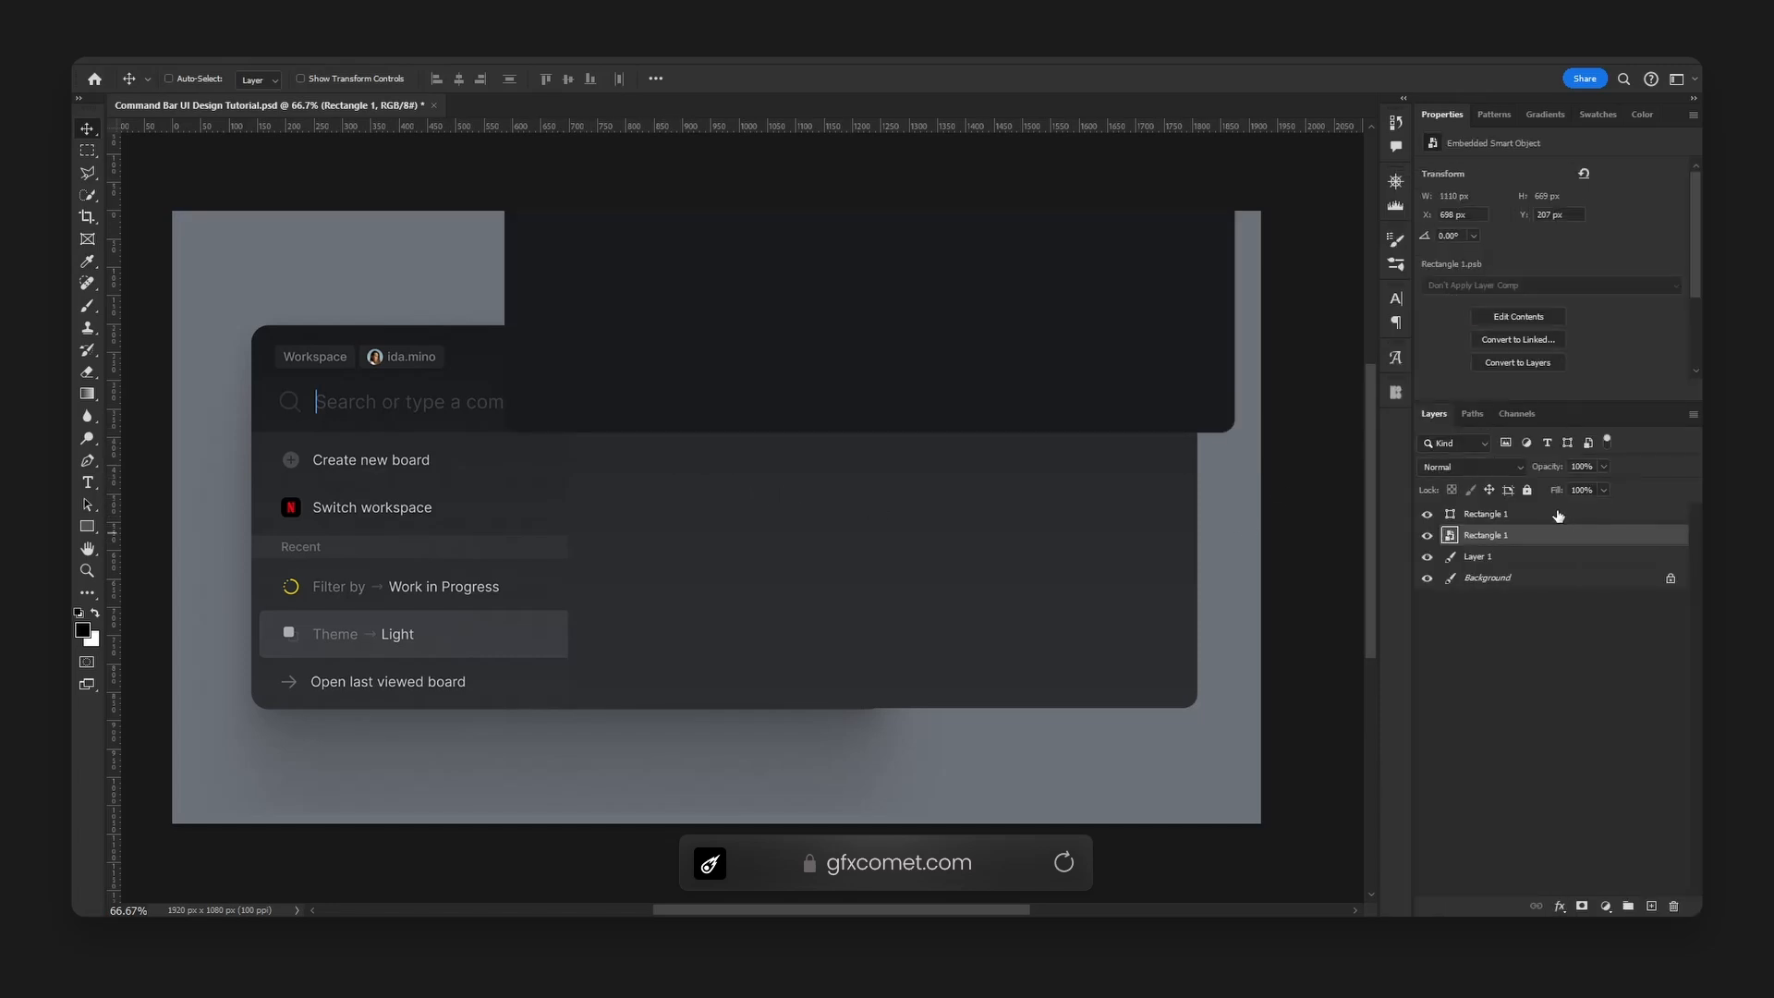
pyautogui.click(1515, 514)
pyautogui.keyDown('alt'); pyautogui.click(1567, 524); pyautogui.keyUp('alt')
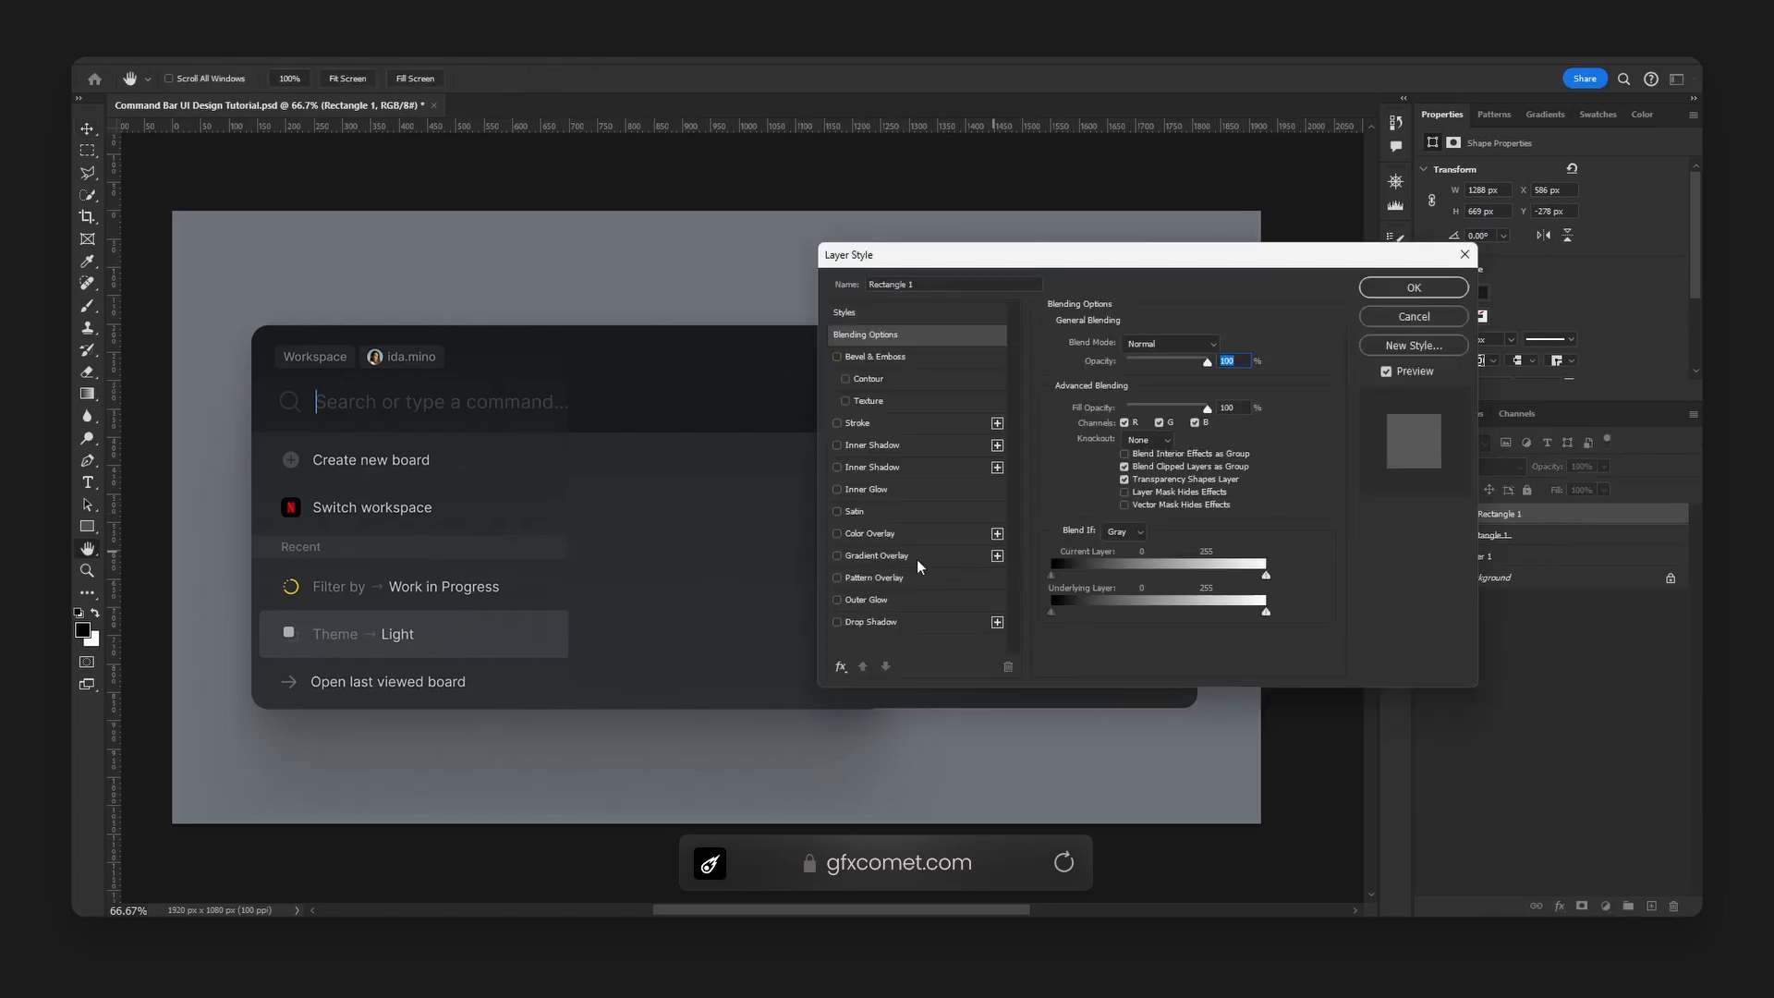
# - Add a Gradient Overlay to the dark rectangle with stops #1a1b1d at 23% and #1e1f21 at 100%
pyautogui.click(920, 557)
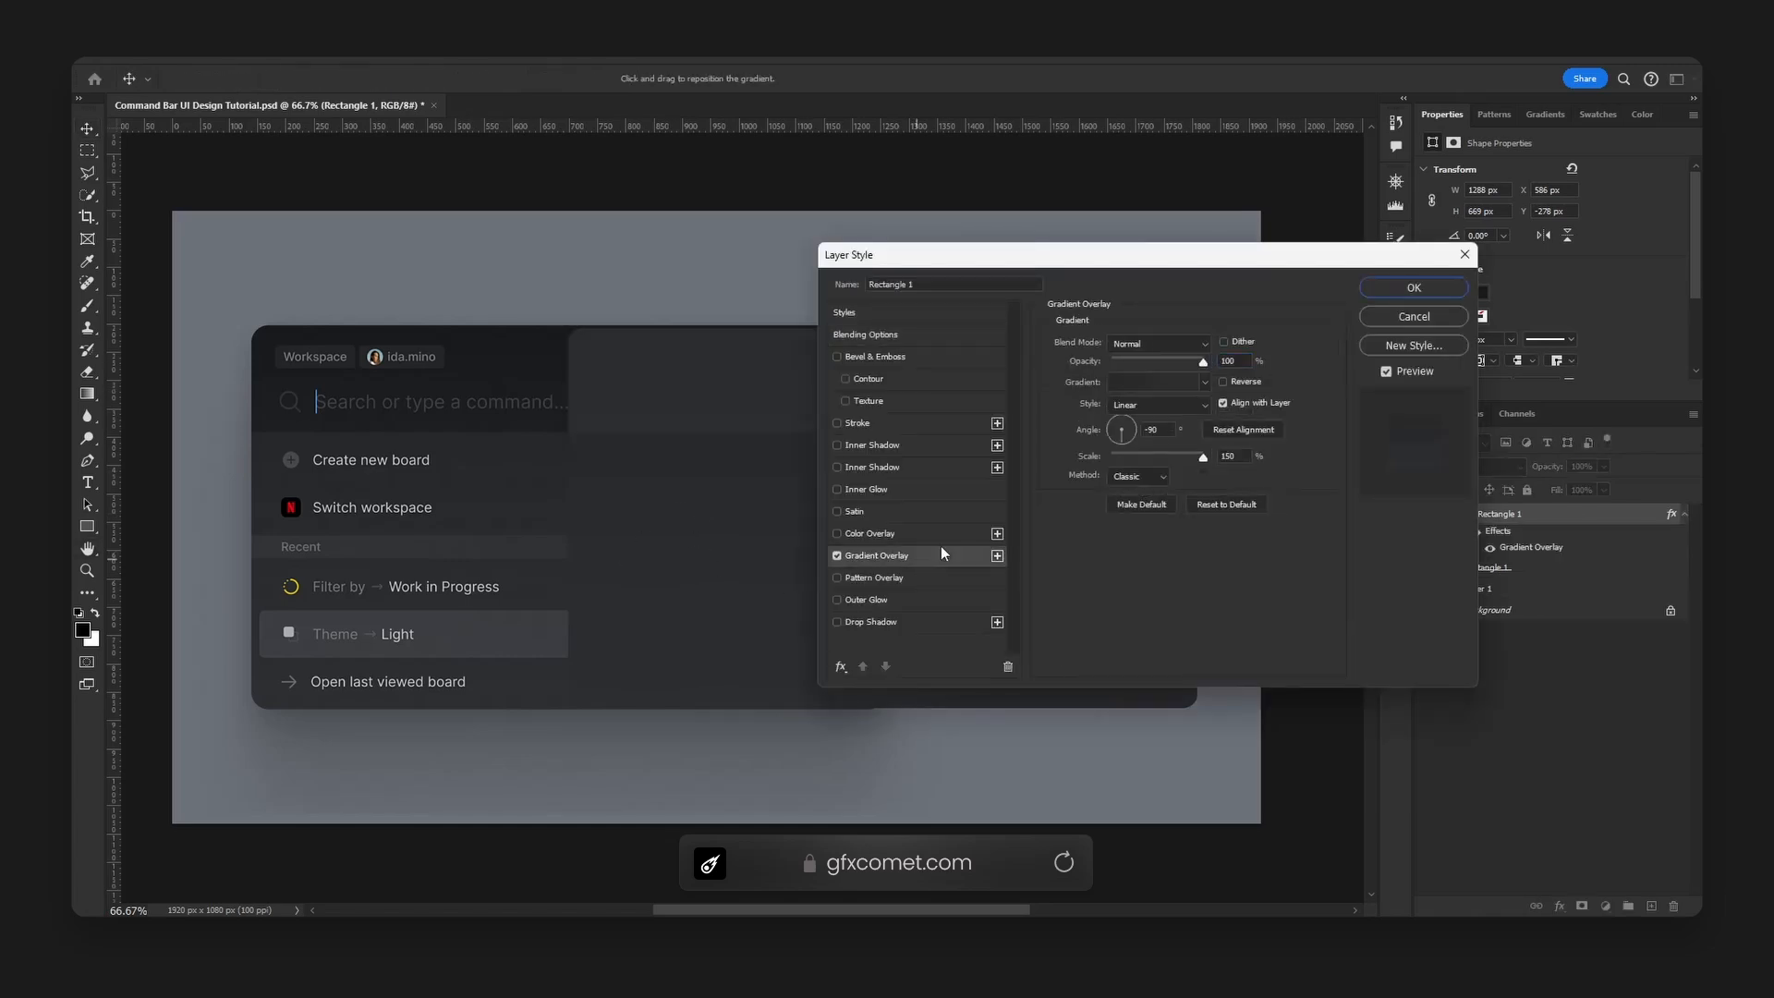
pyautogui.click(1172, 379)
pyautogui.moveTo(1154, 685); pyautogui.dragTo(1257, 685)
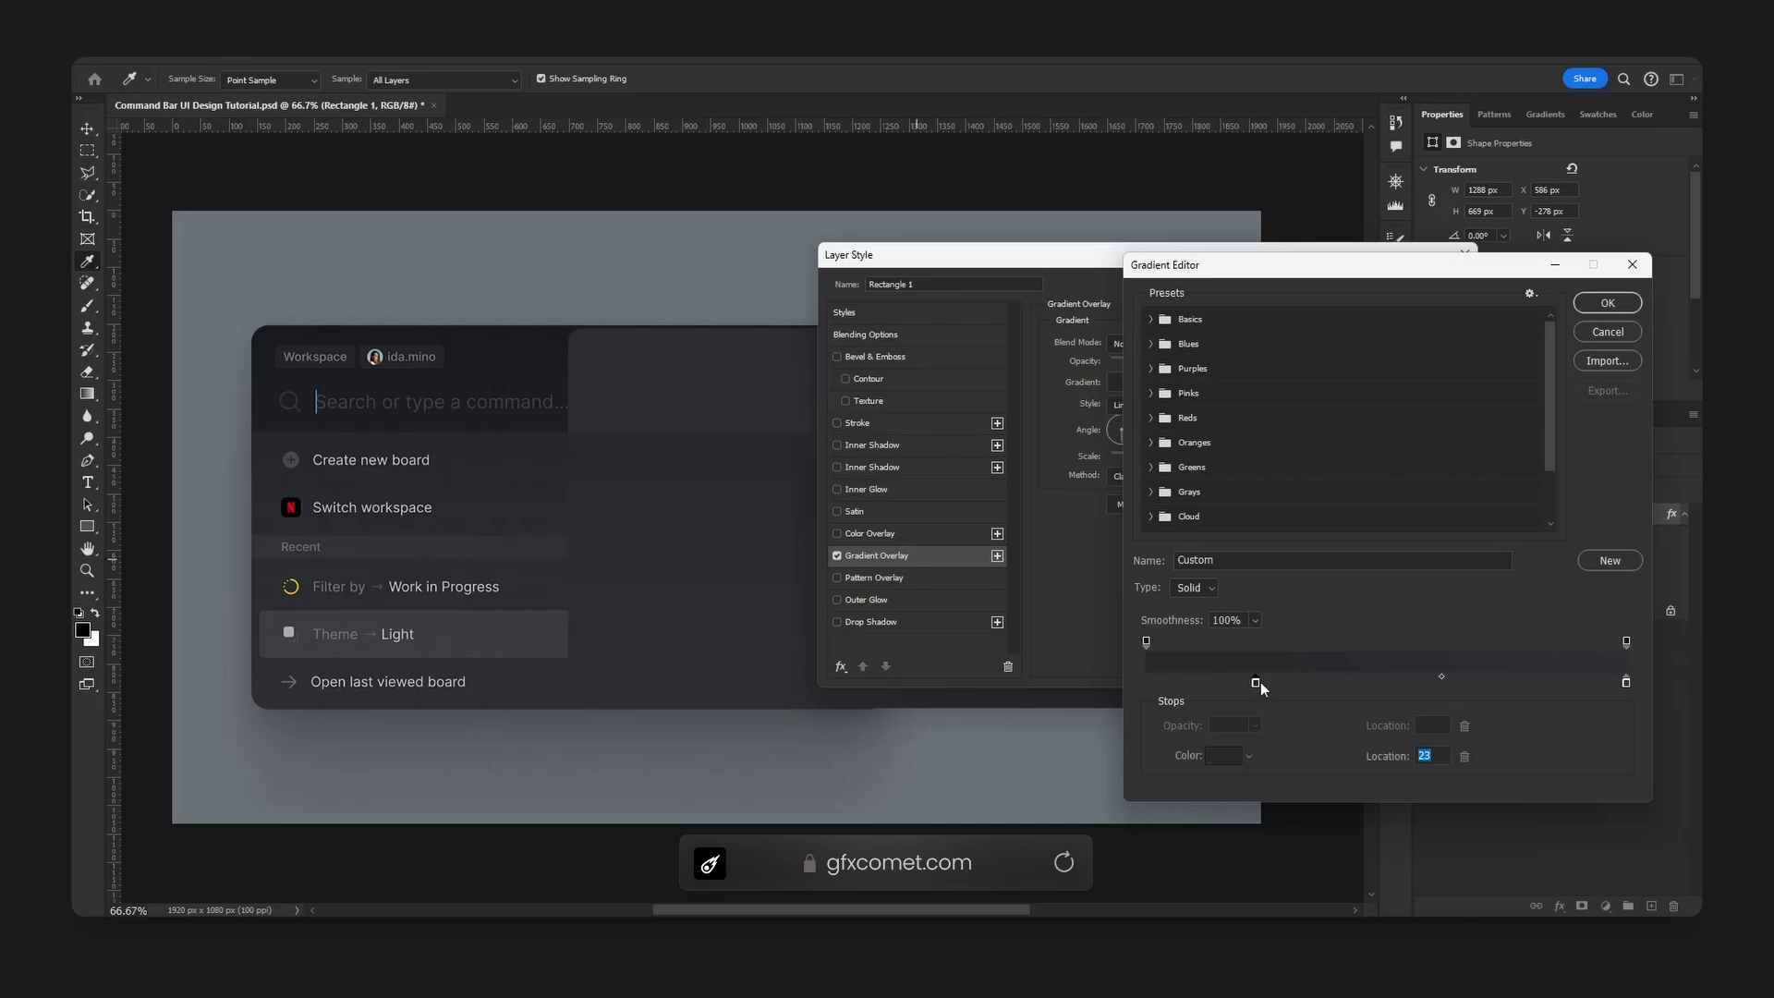
pyautogui.doubleClick(1256, 684)
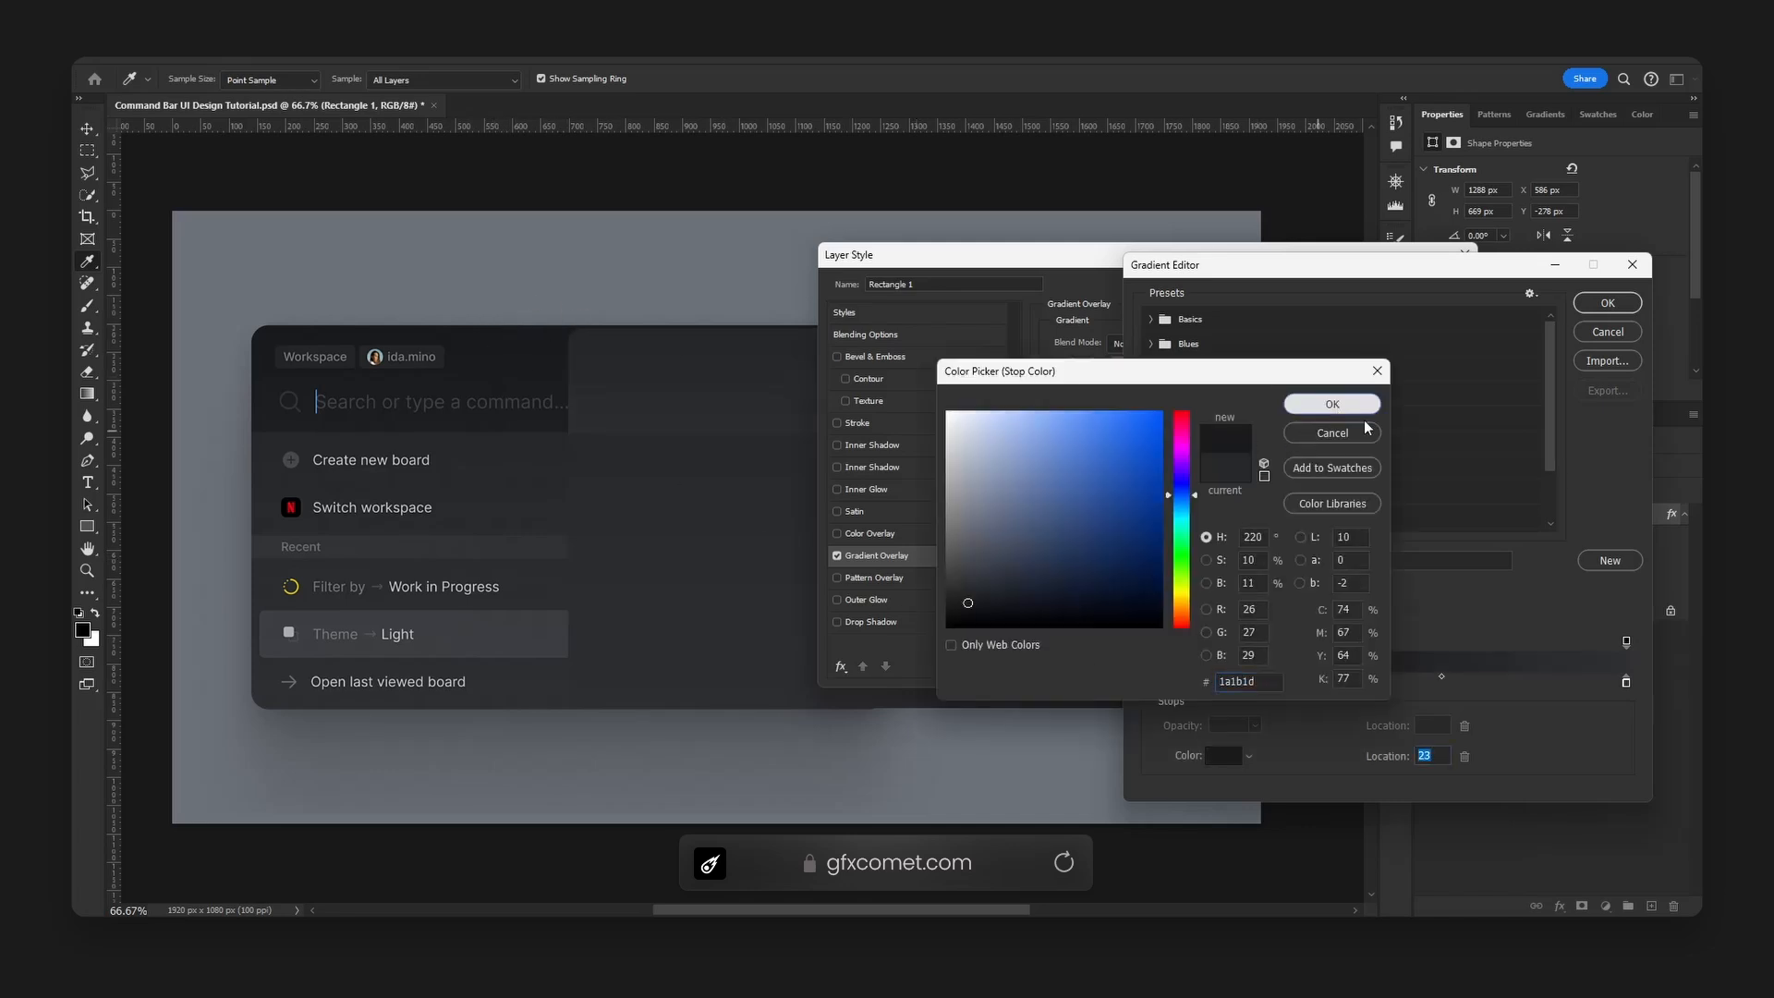
pyautogui.click(1332, 404)
pyautogui.doubleClick(1627, 682)
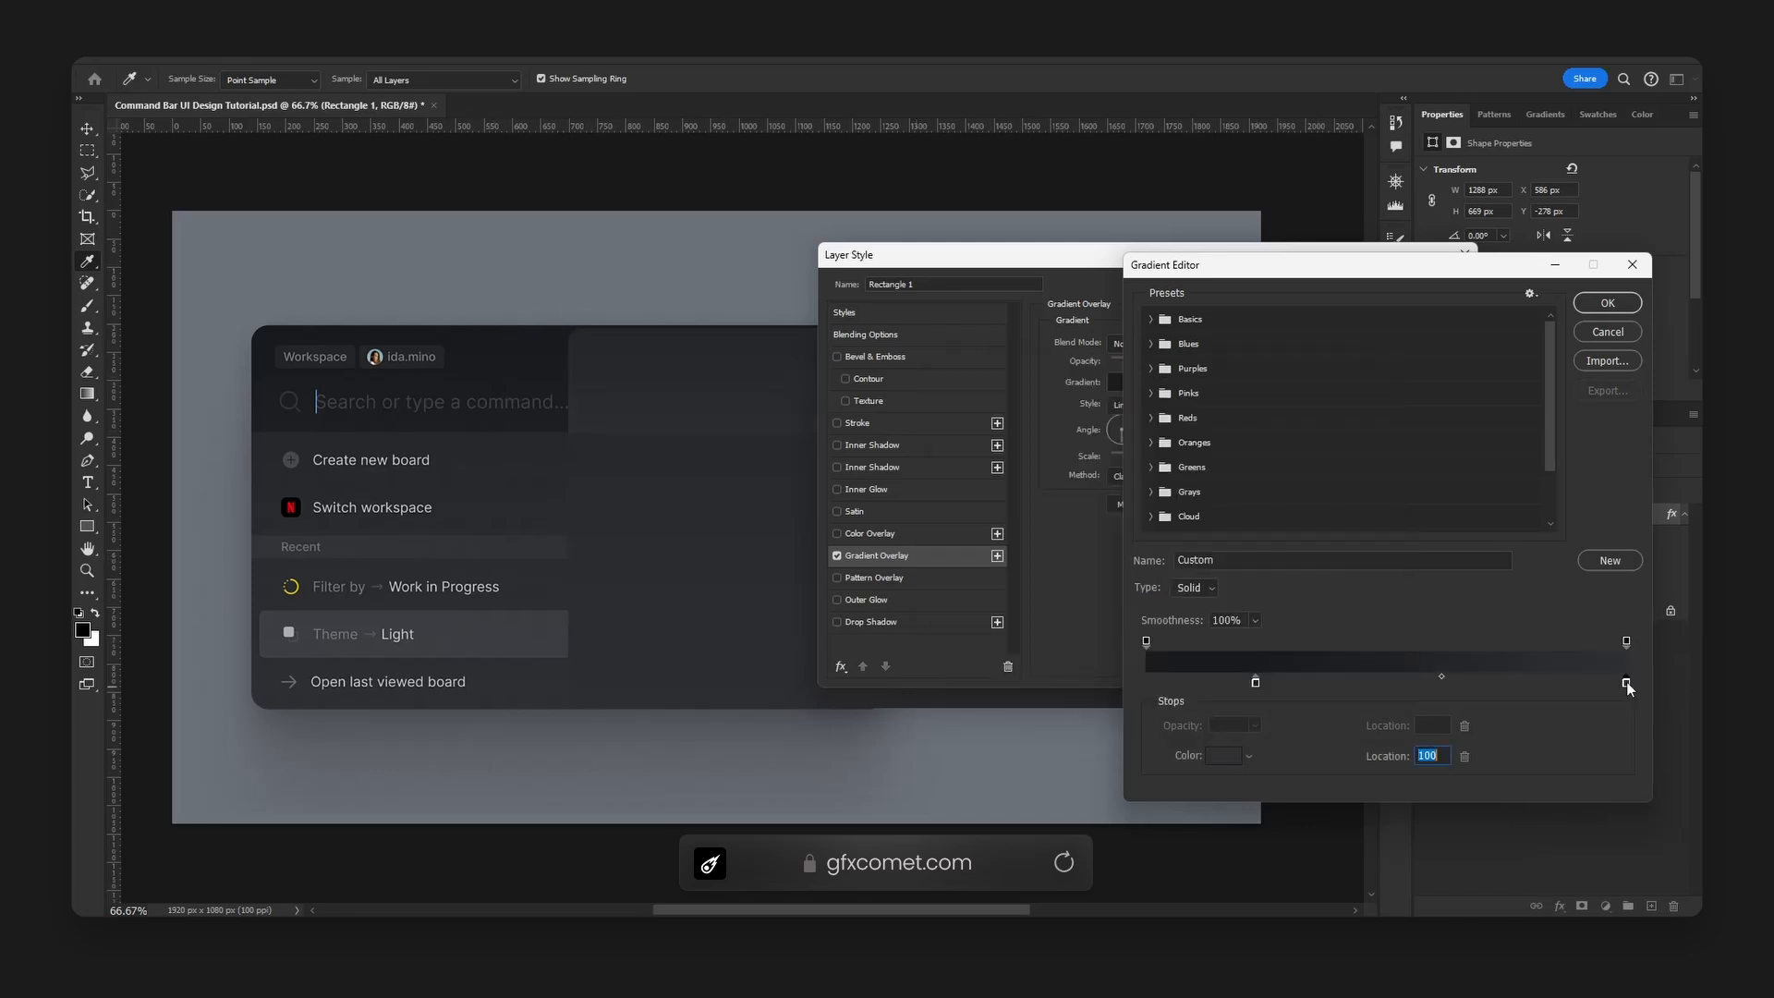
pyautogui.click(496, 420)
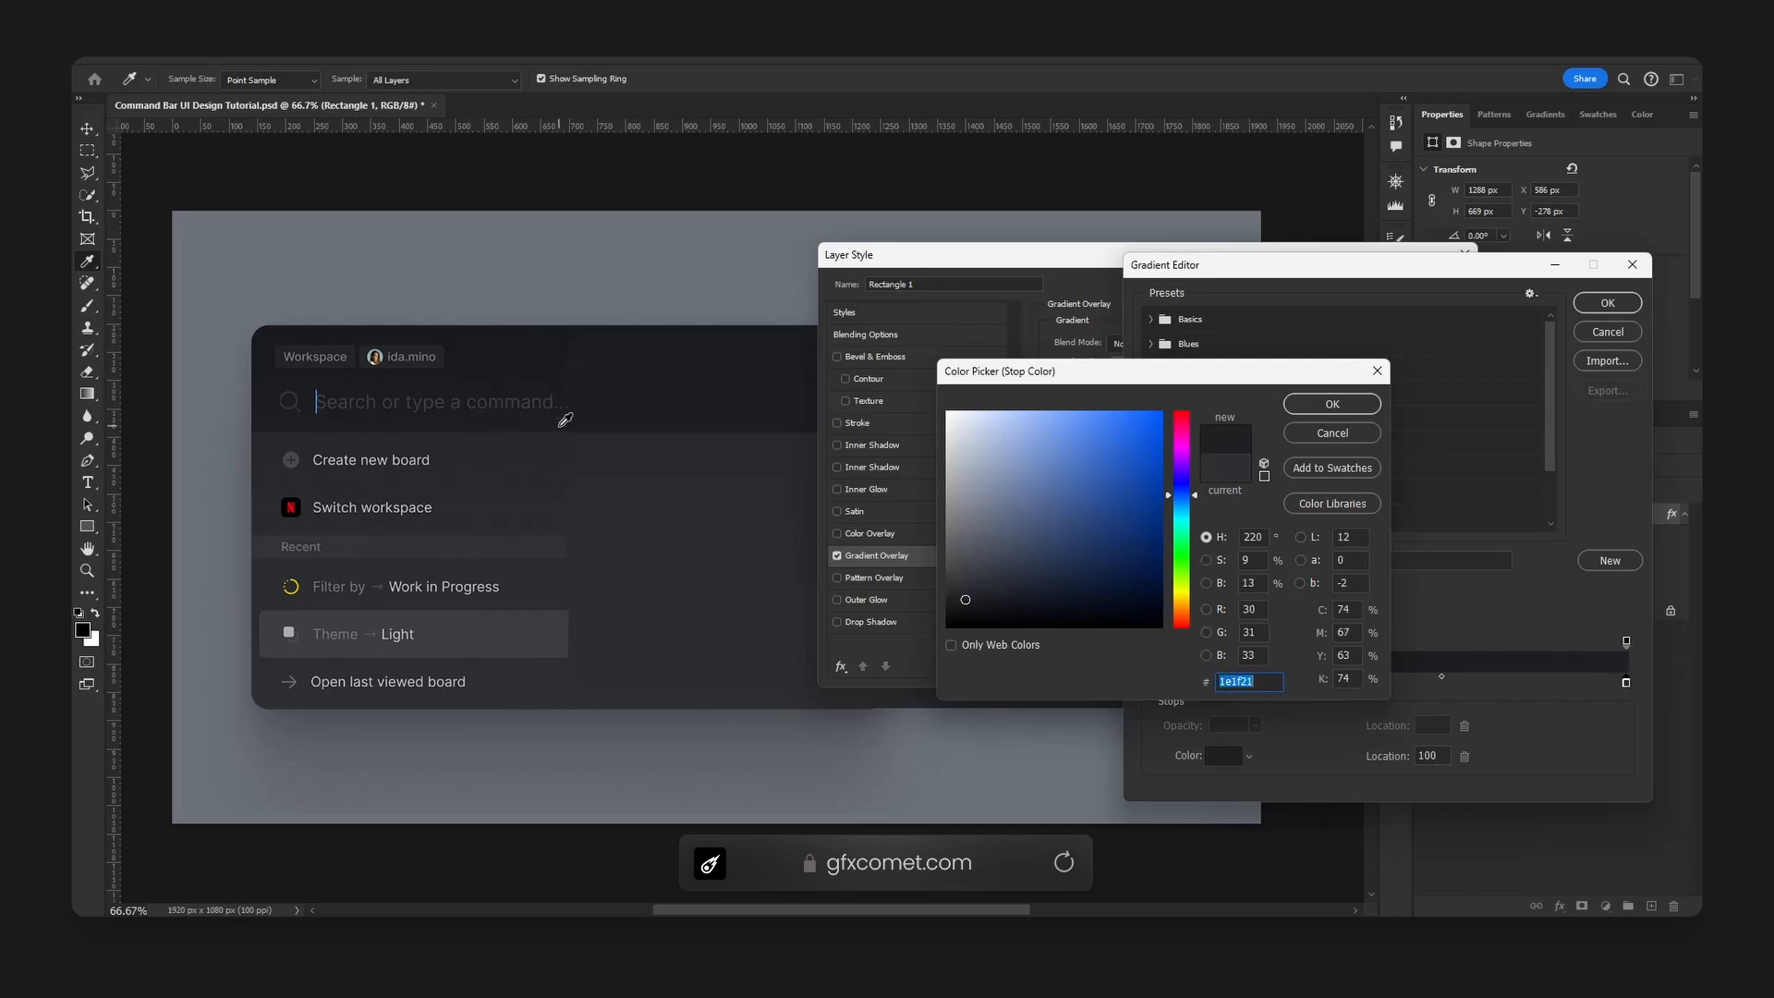
pyautogui.click(1354, 408)
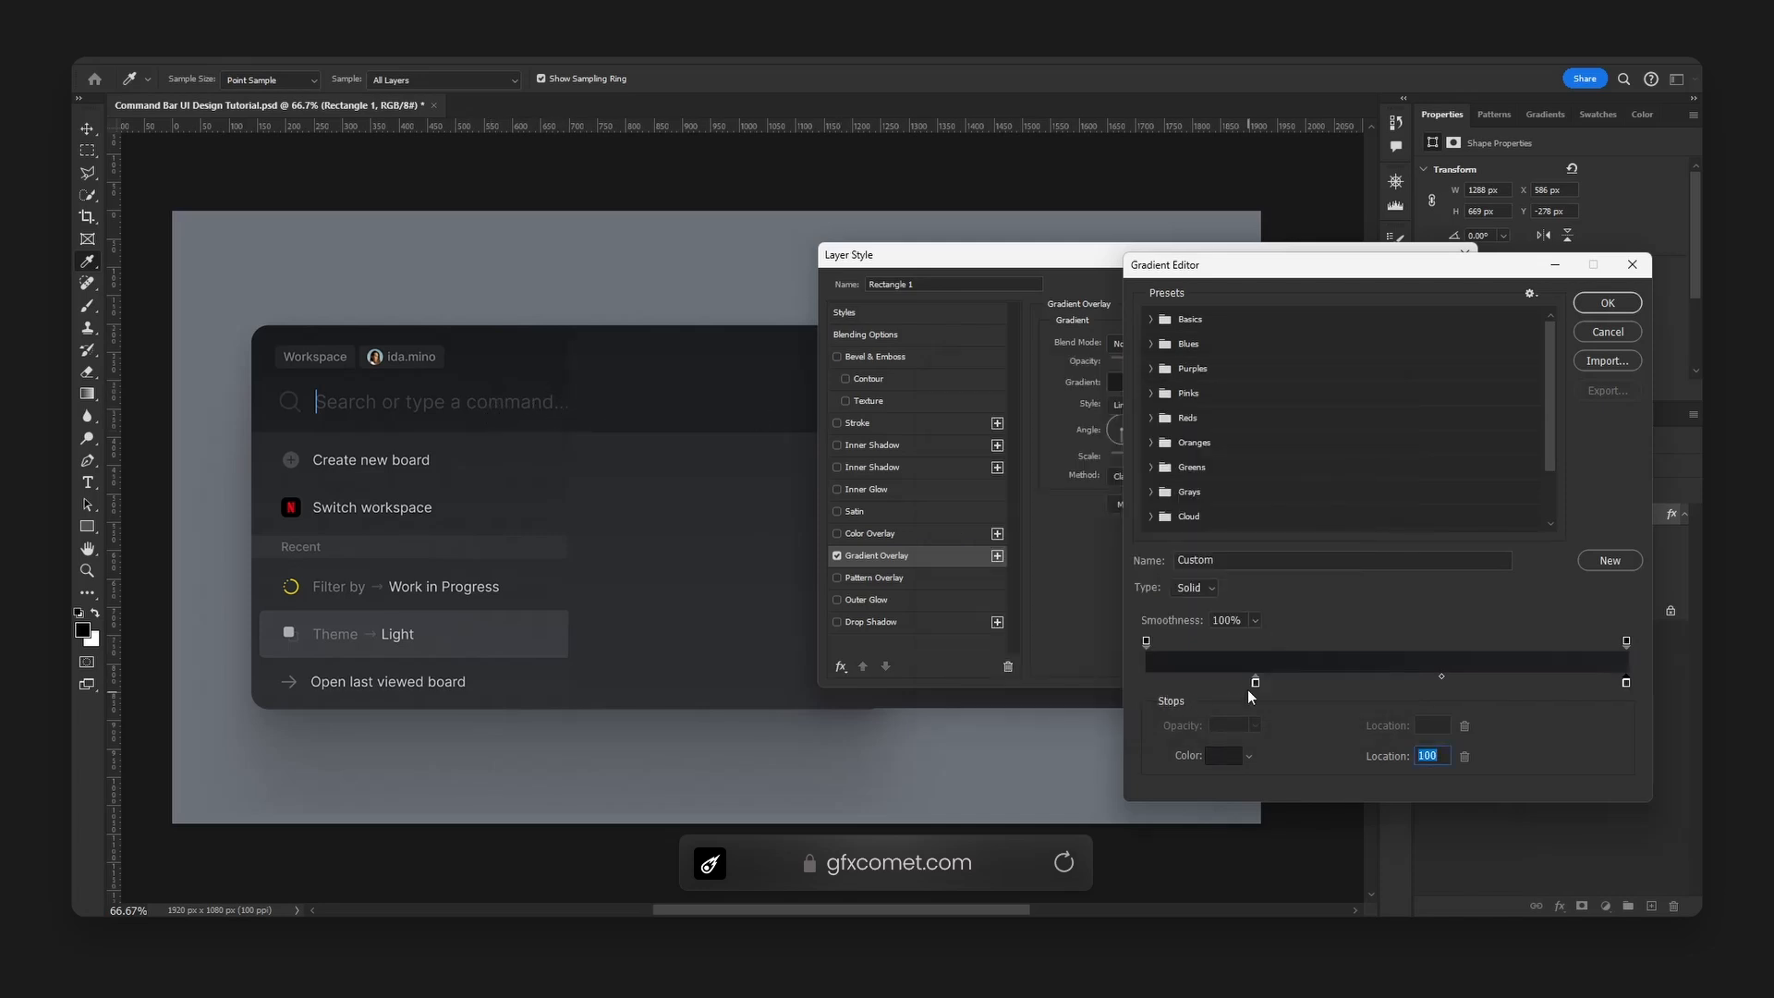
# - Move the gradient's darker stop to 0%, set its colour to #151617 and apply the layer style
pyautogui.moveTo(1255, 684); pyautogui.dragTo(1146, 688)
pyautogui.doubleClick(1146, 682)
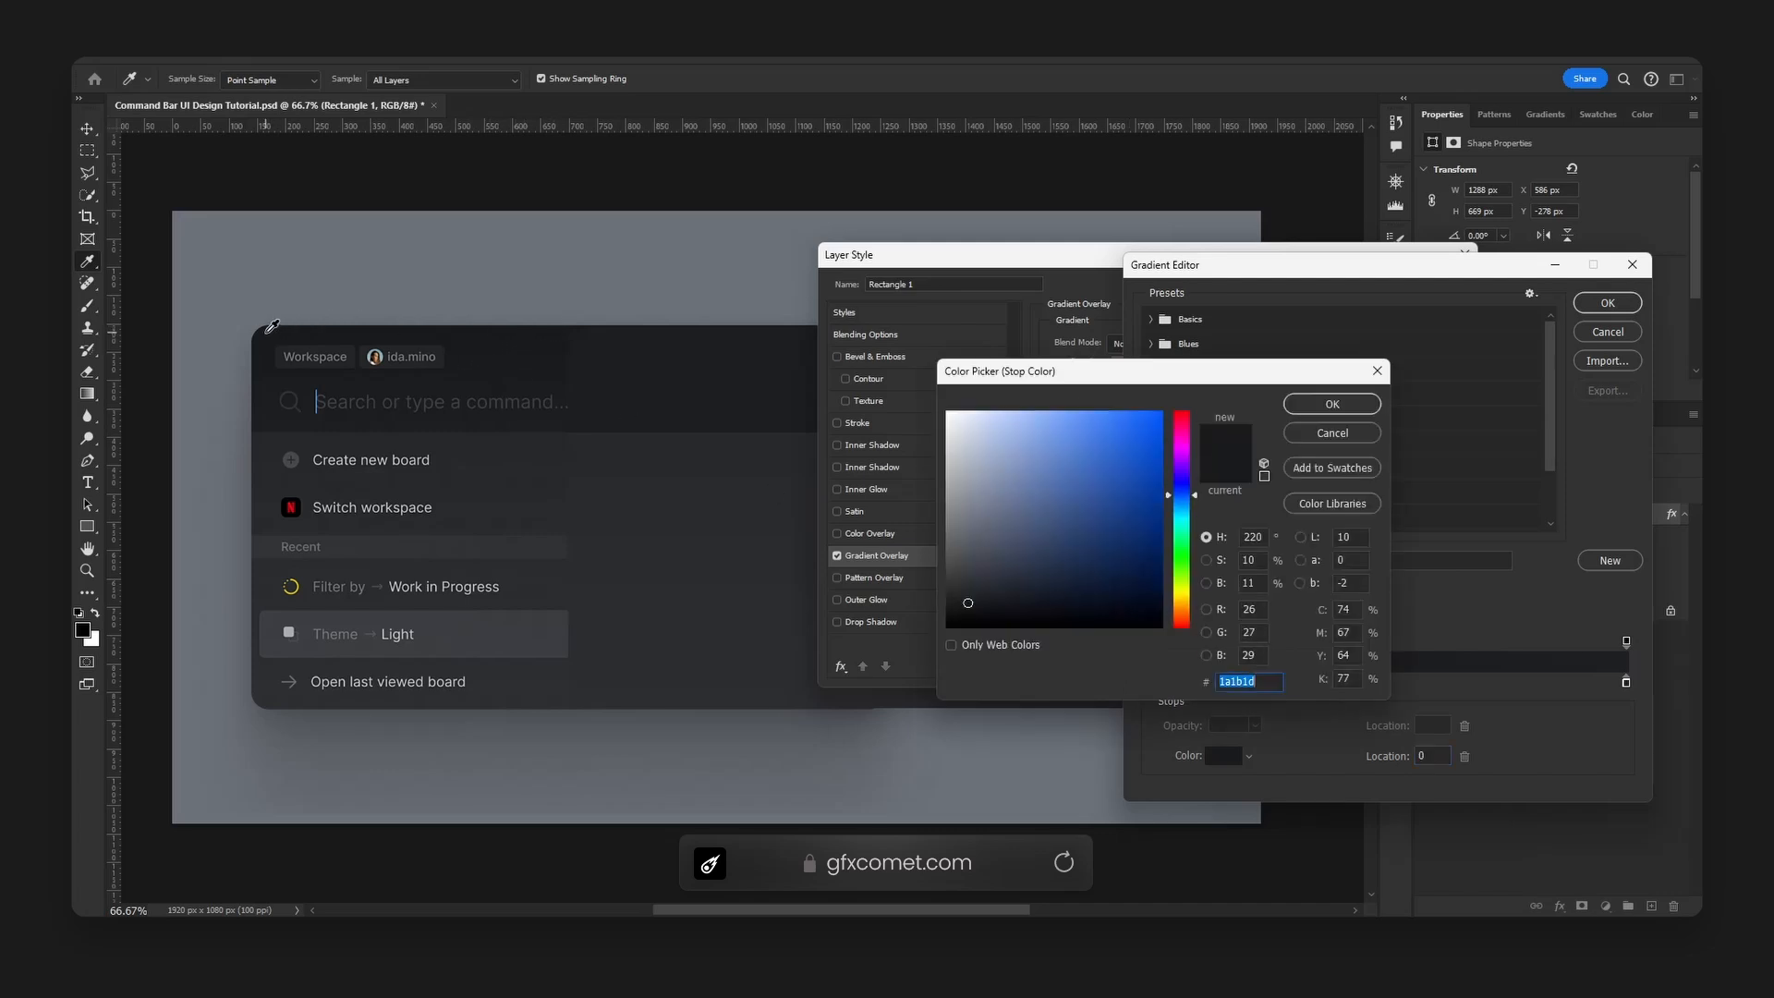
pyautogui.click(968, 608)
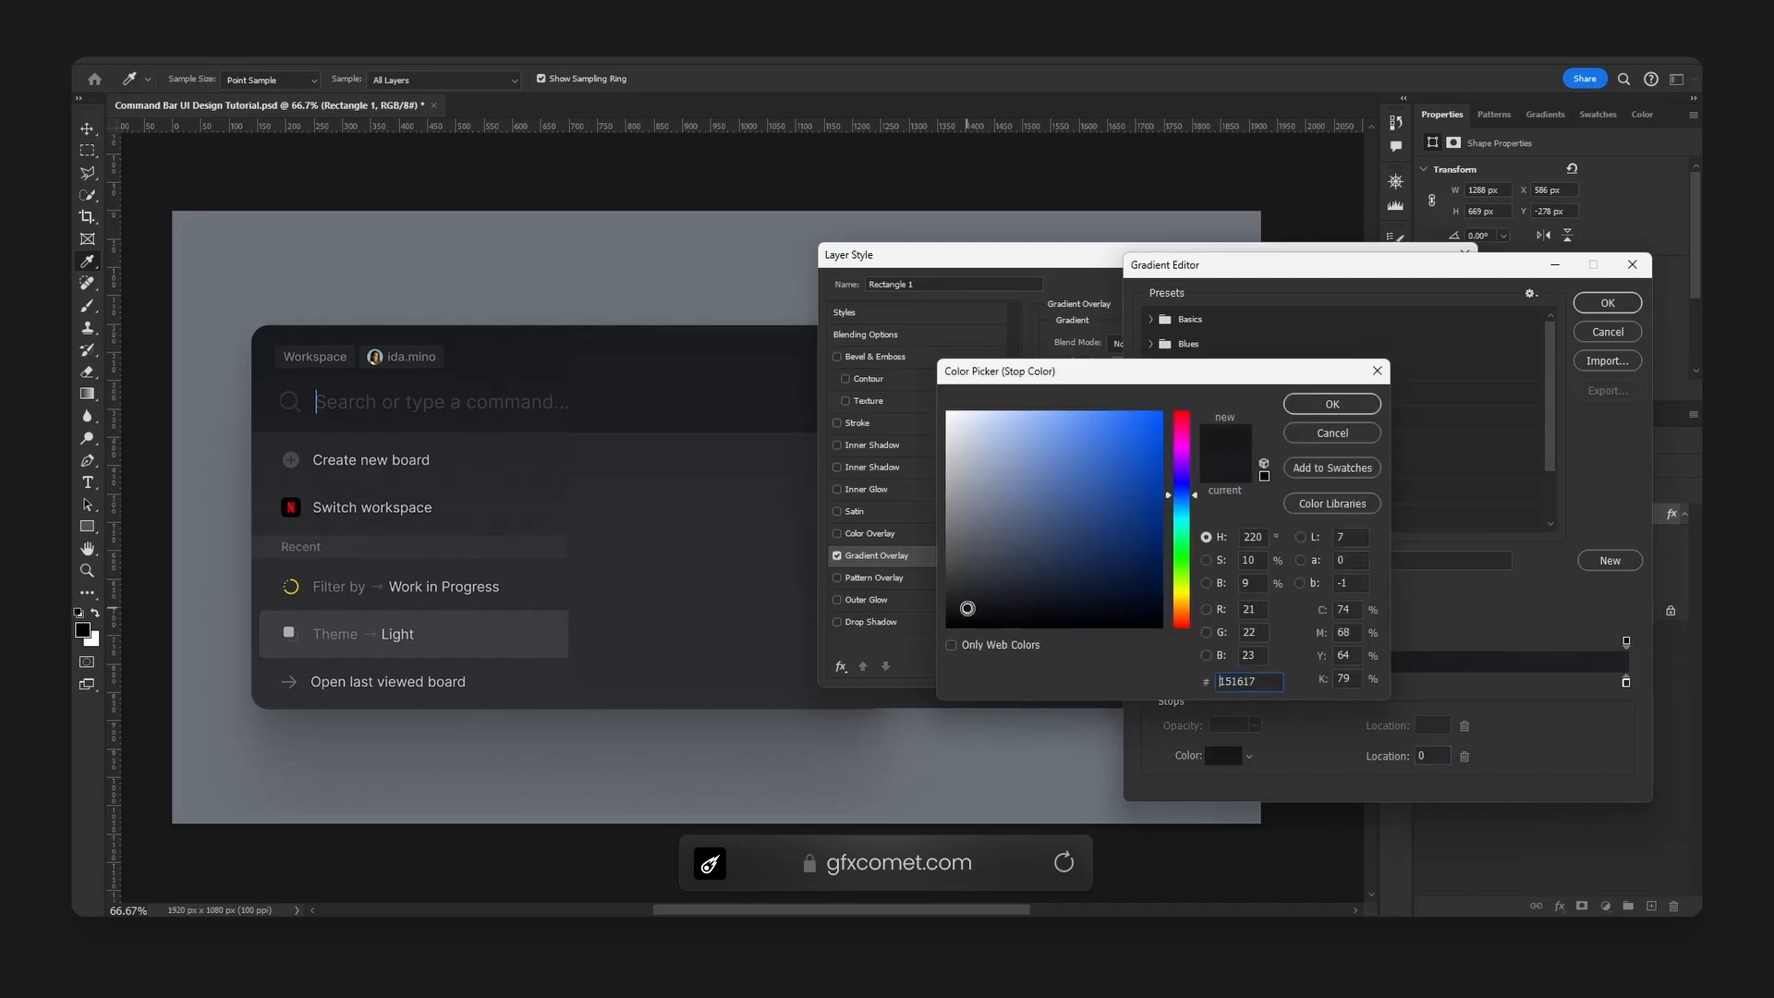
pyautogui.click(1331, 404)
pyautogui.press('Return')
pyautogui.press('Return')
# - Rename the group holding the panel rectangles as Command
pyautogui.click(1493, 517)
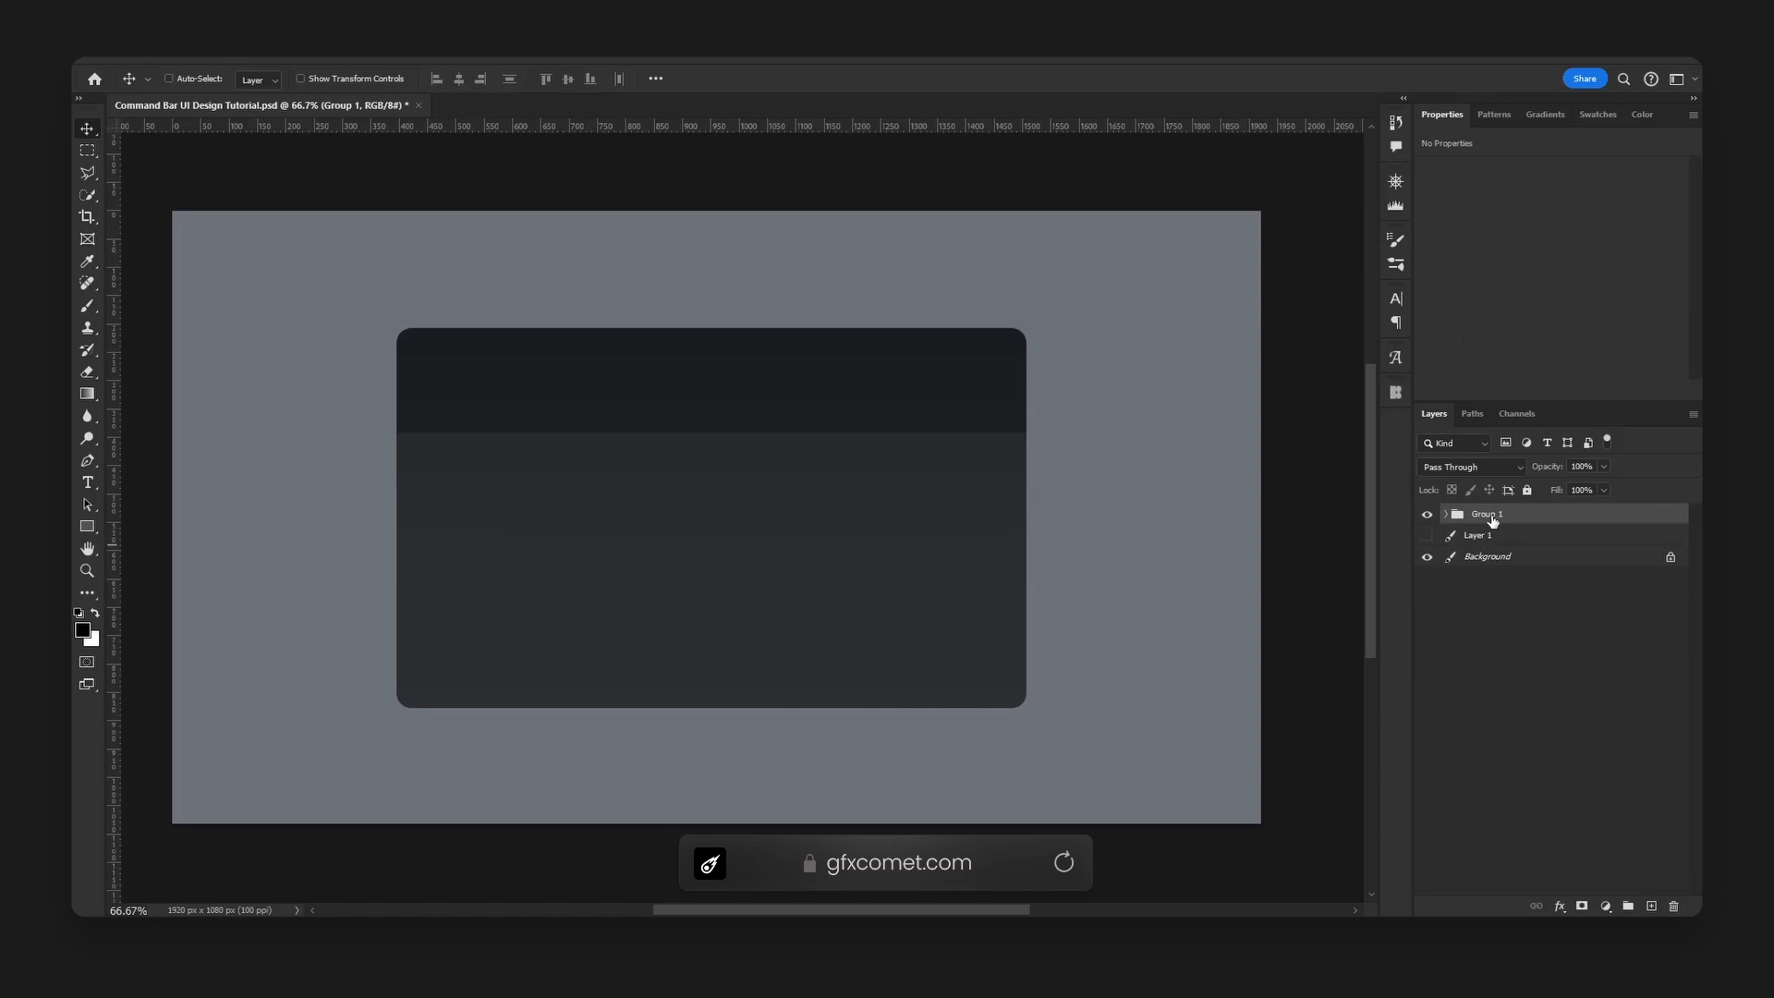
pyautogui.press('BackSpace')
pyautogui.write('mand')
pyautogui.press('Return')
# - Centre the Command group horizontally and vertically on the whole canvas
pyautogui.hotkey('ctrl', 'a')
pyautogui.click(459, 79)
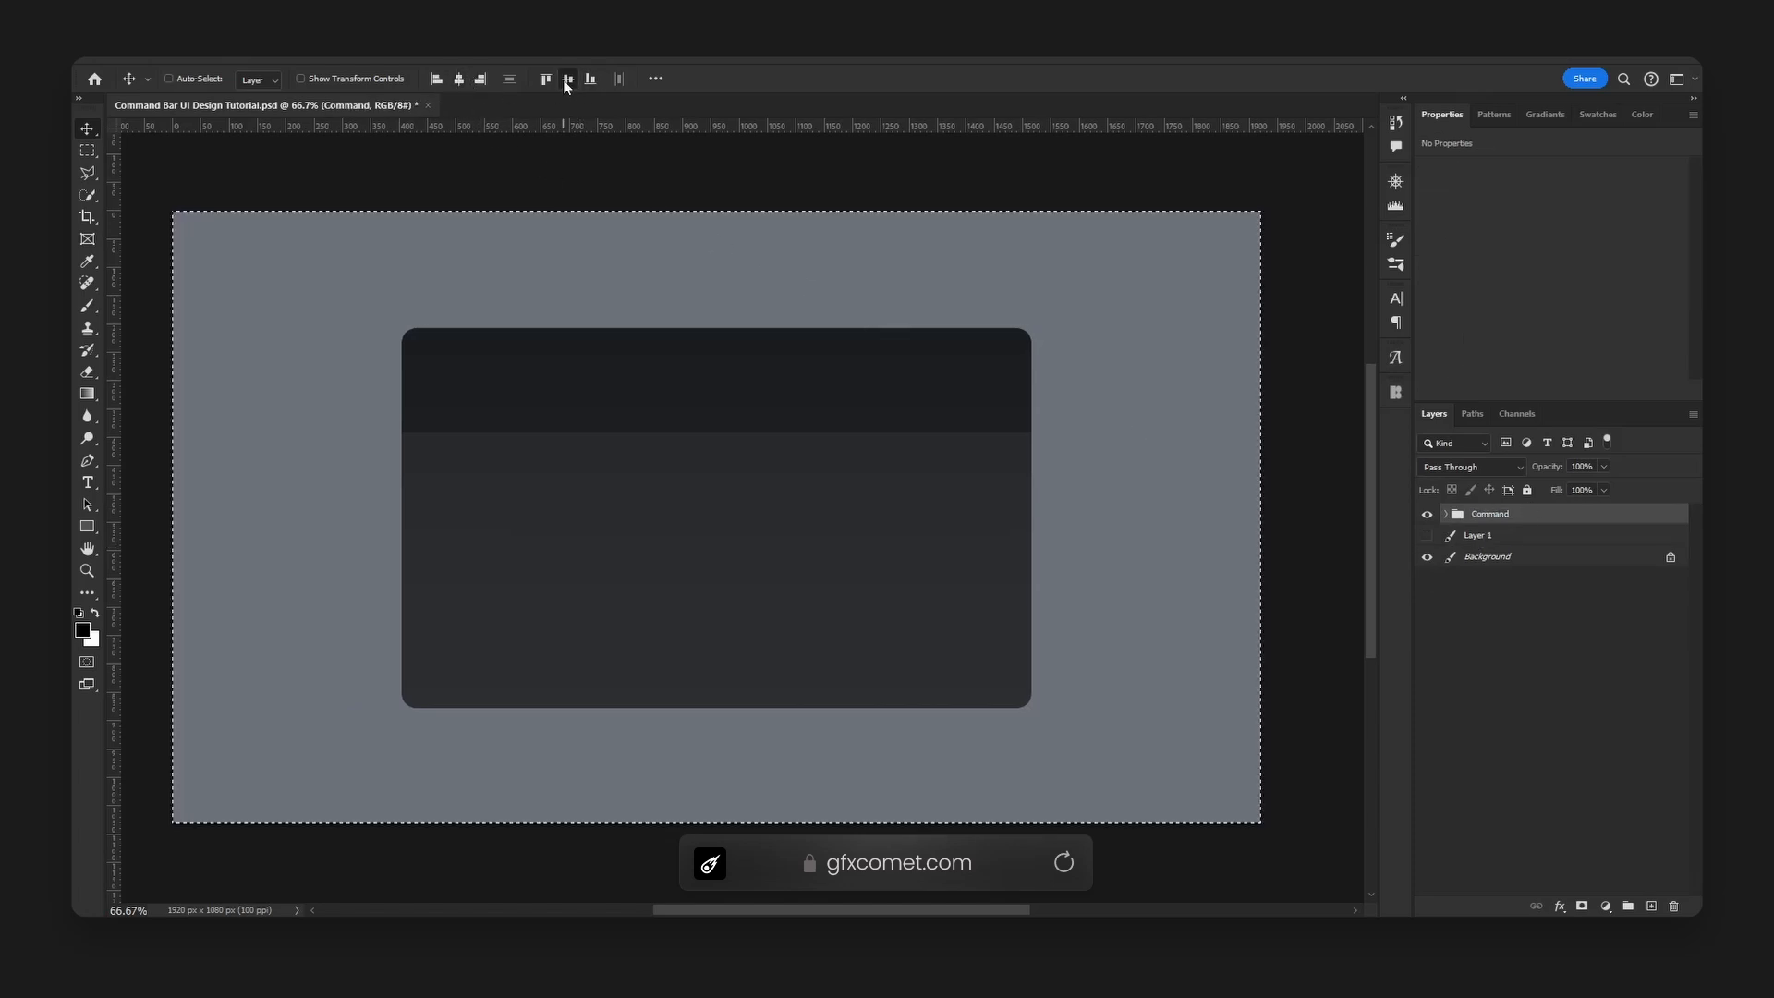
pyautogui.click(568, 79)
pyautogui.hotkey('ctrl', 'd')
# - Offset the Command group to the right of the unhidden reference's content and add a horizontal guide through the middle of the search row
pyautogui.click(1427, 536)
pyautogui.moveTo(563, 447); pyautogui.dragTo(813, 459)
pyautogui.moveTo(912, 374); pyautogui.dragTo(864, 371)
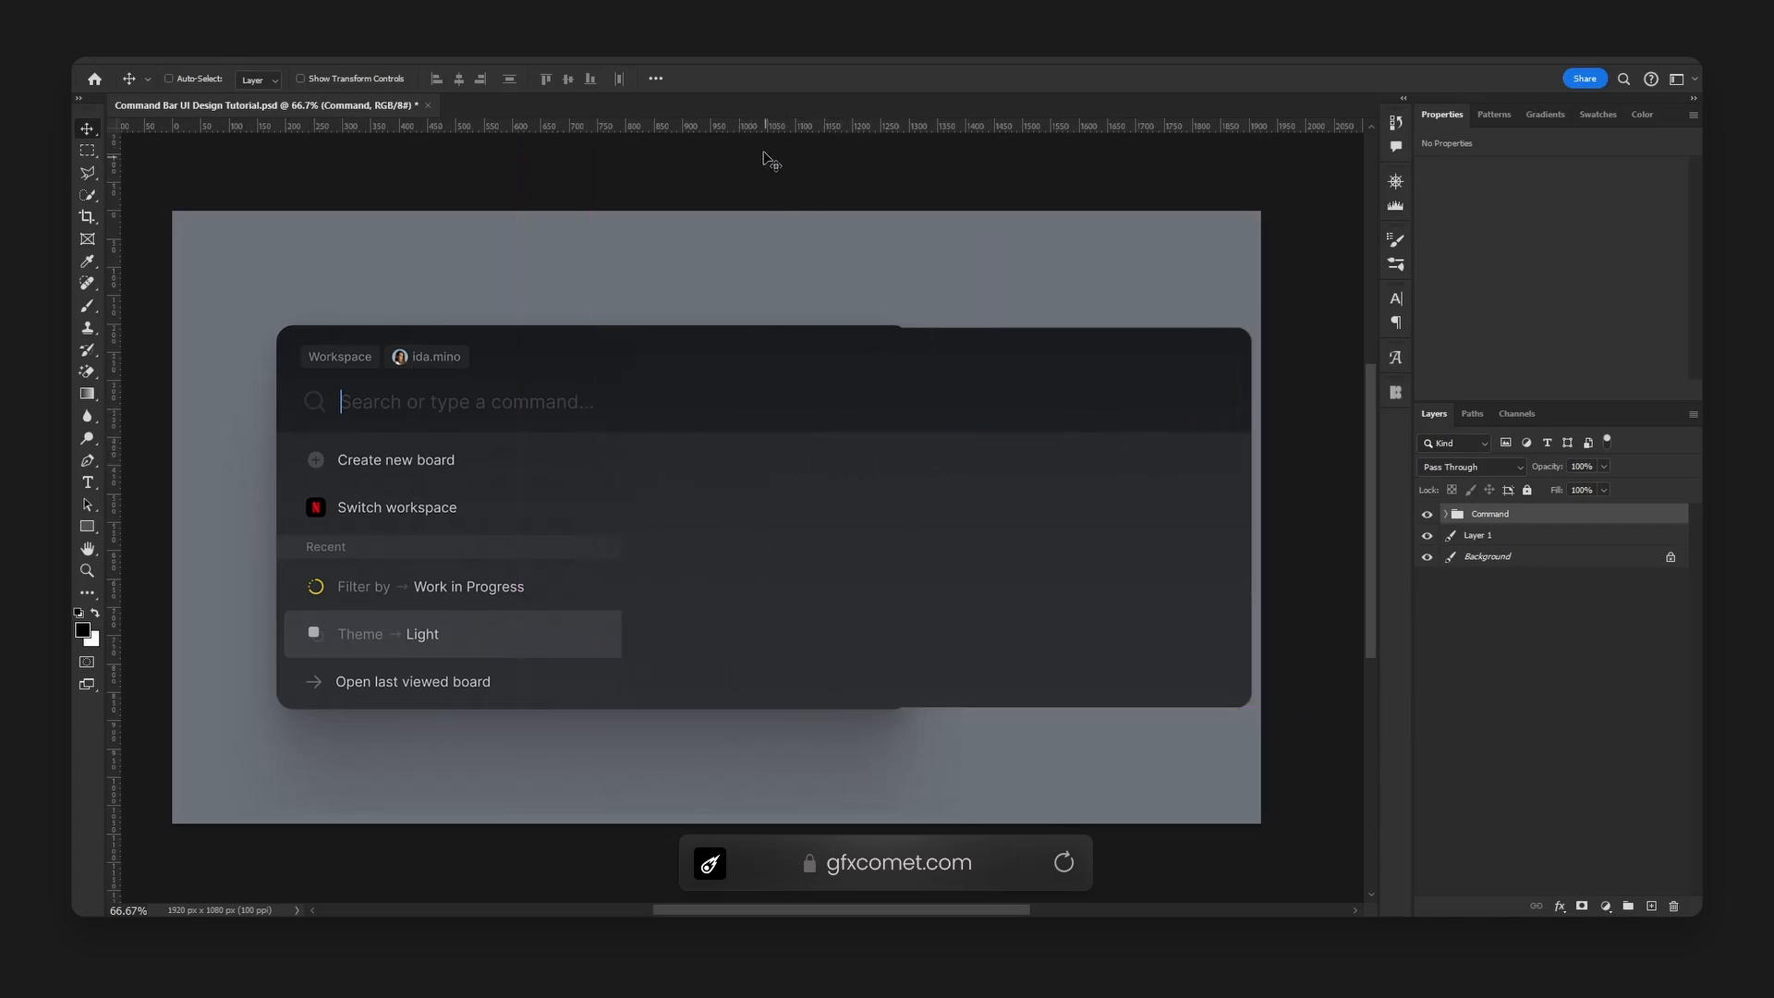
pyautogui.moveTo(784, 127); pyautogui.dragTo(788, 402)
# - Find "search" in the Icons8 library and insert the plain magnifying glass in iOS 17 Glyph style at 240×240
pyautogui.click(1396, 392)
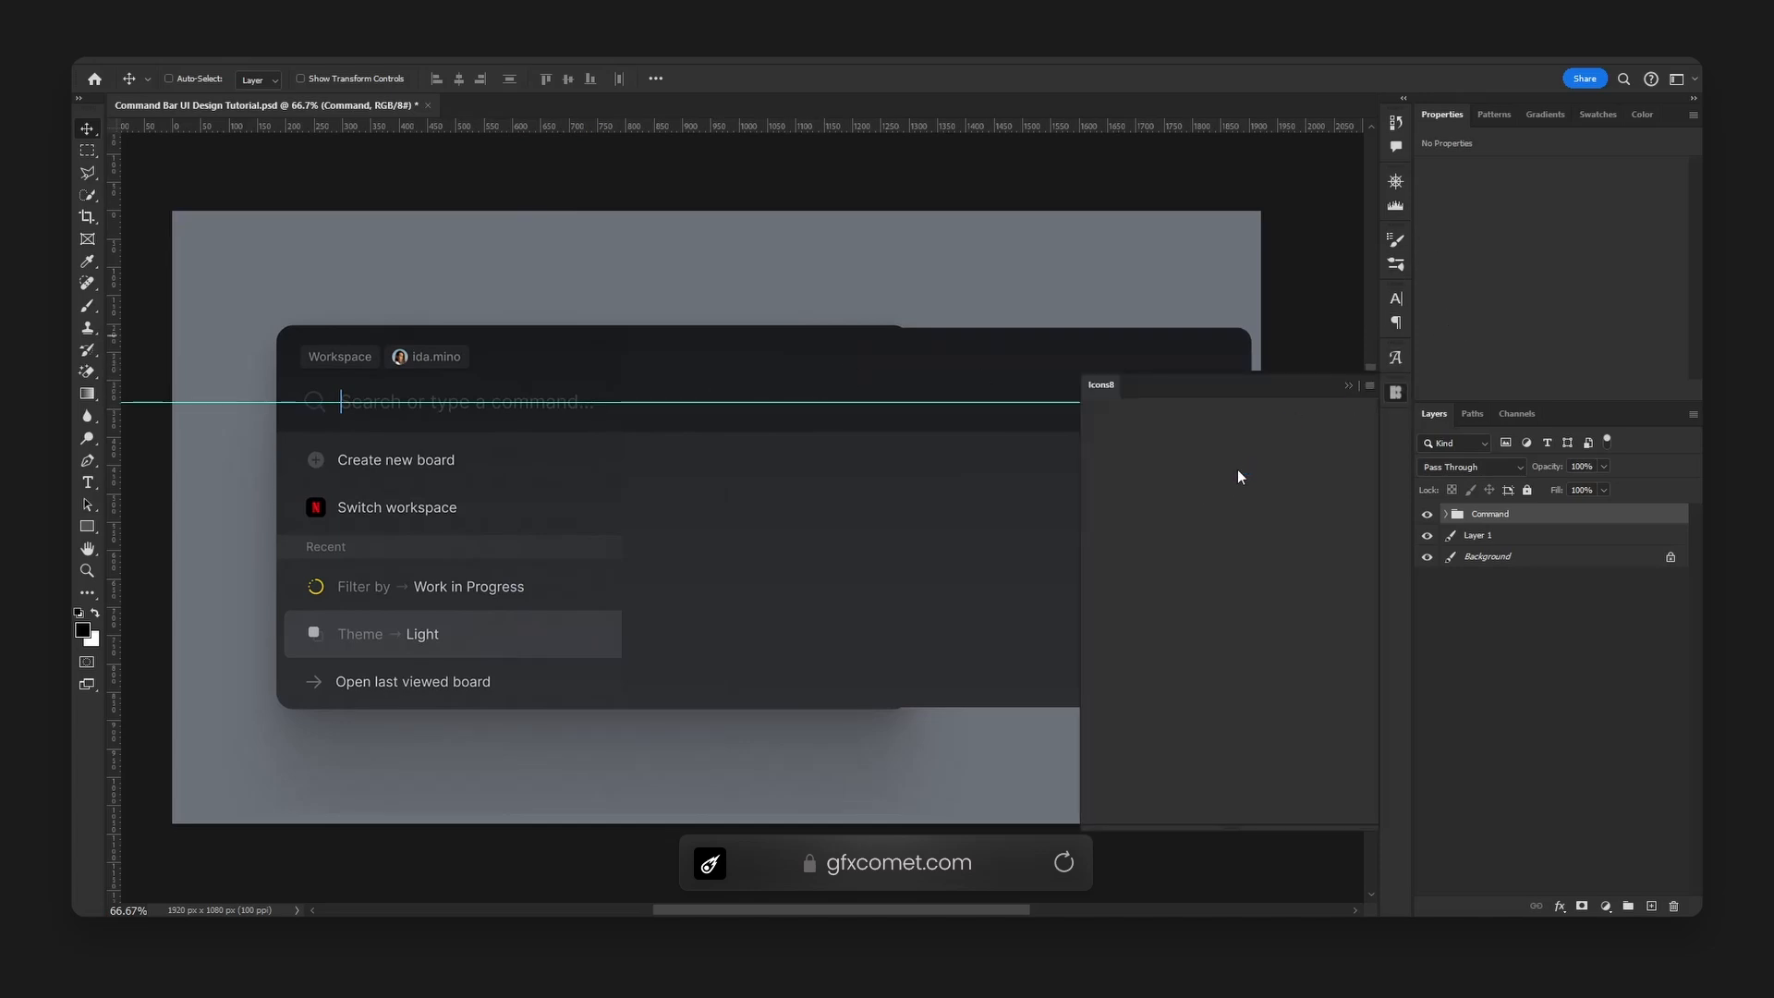
pyautogui.click(1124, 752)
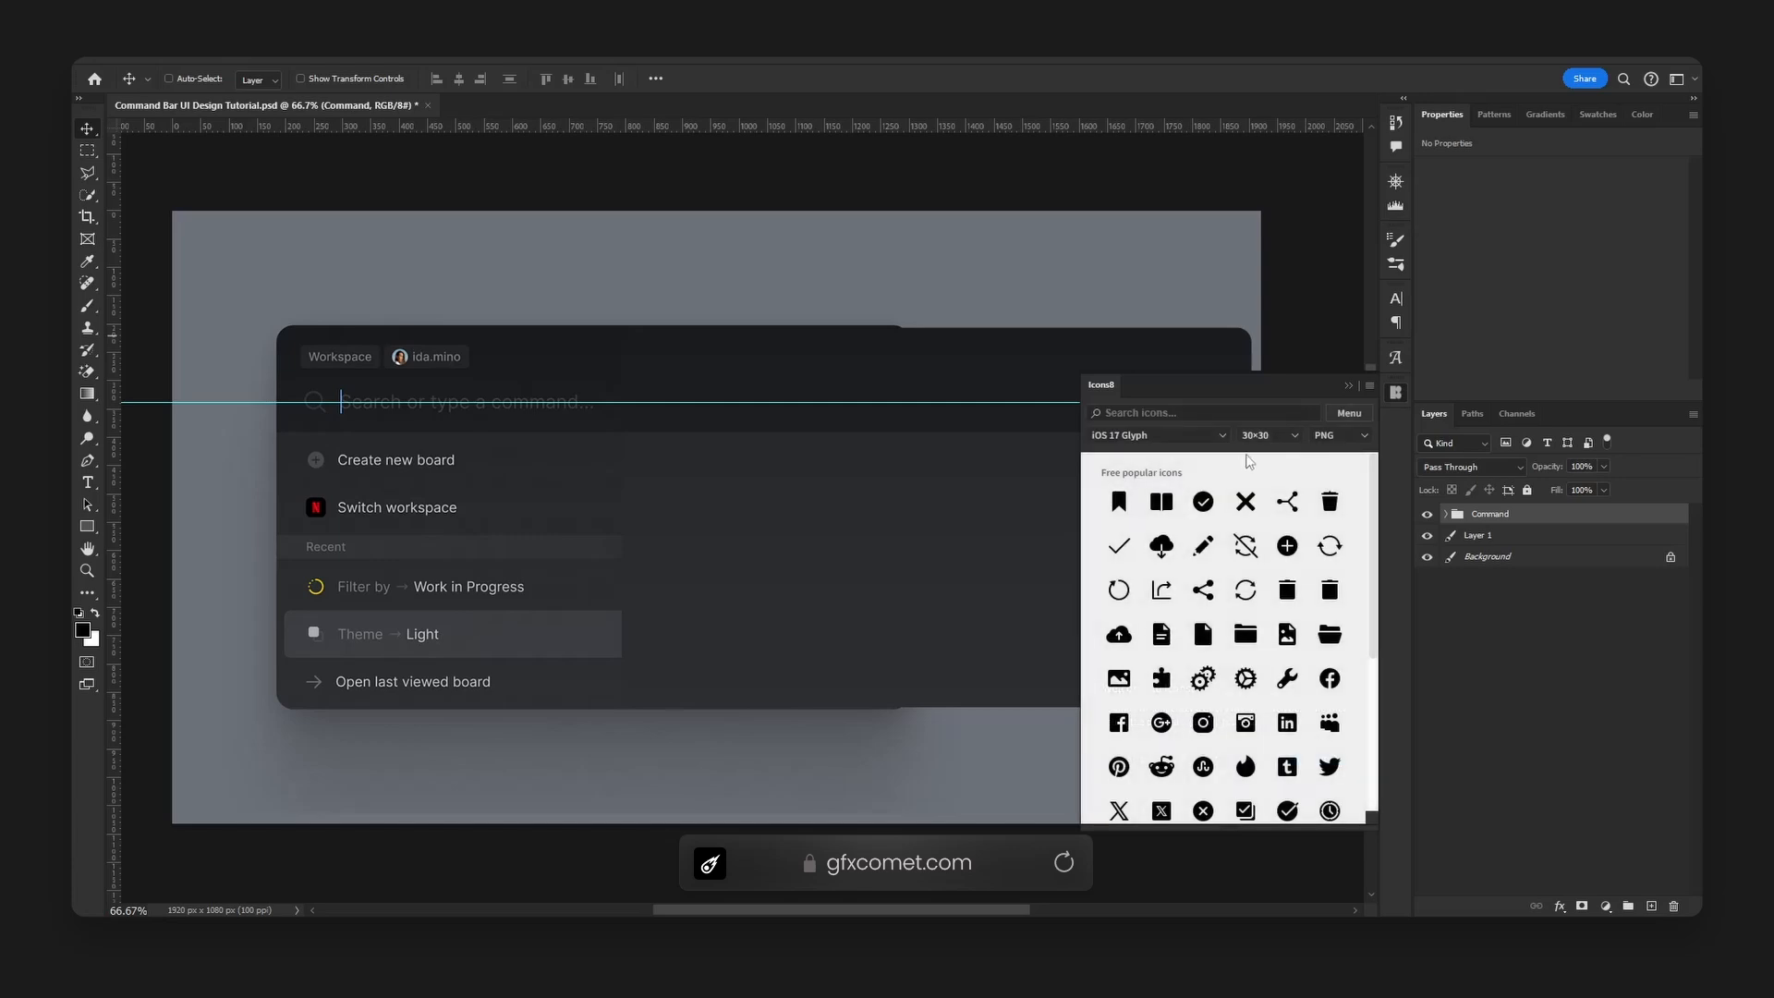
pyautogui.click(1268, 436)
pyautogui.click(1287, 547)
pyautogui.click(1258, 411)
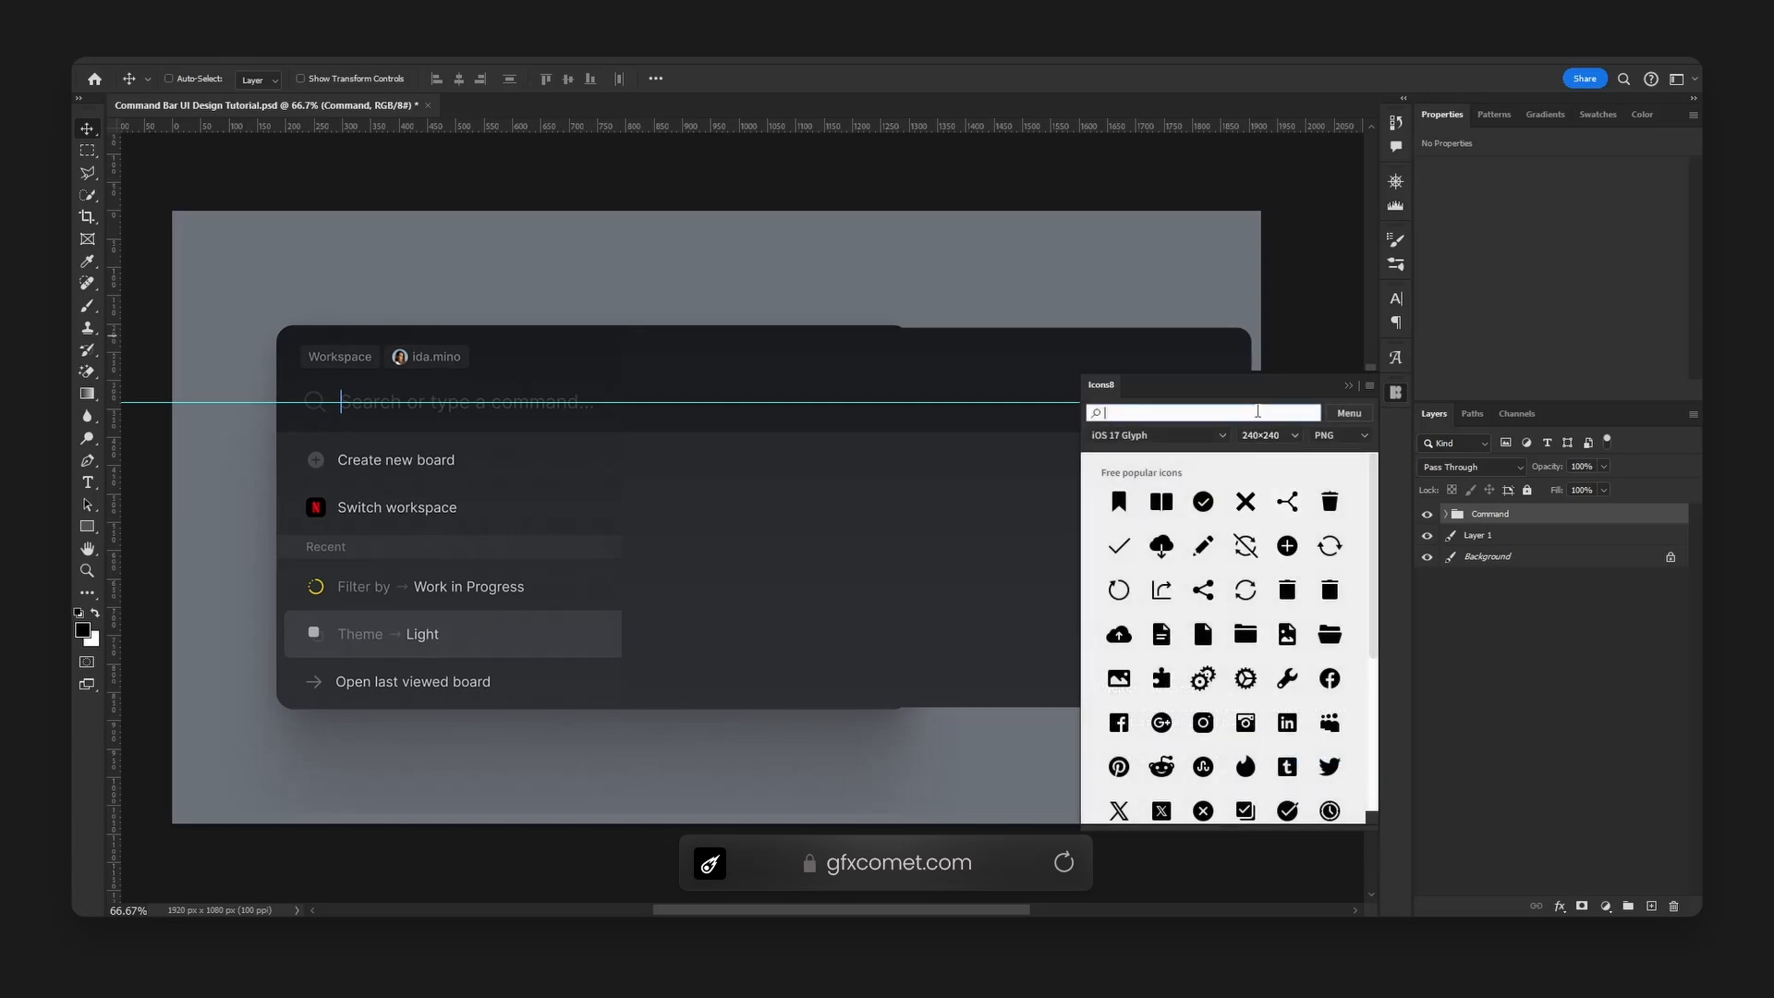
pyautogui.write('search')
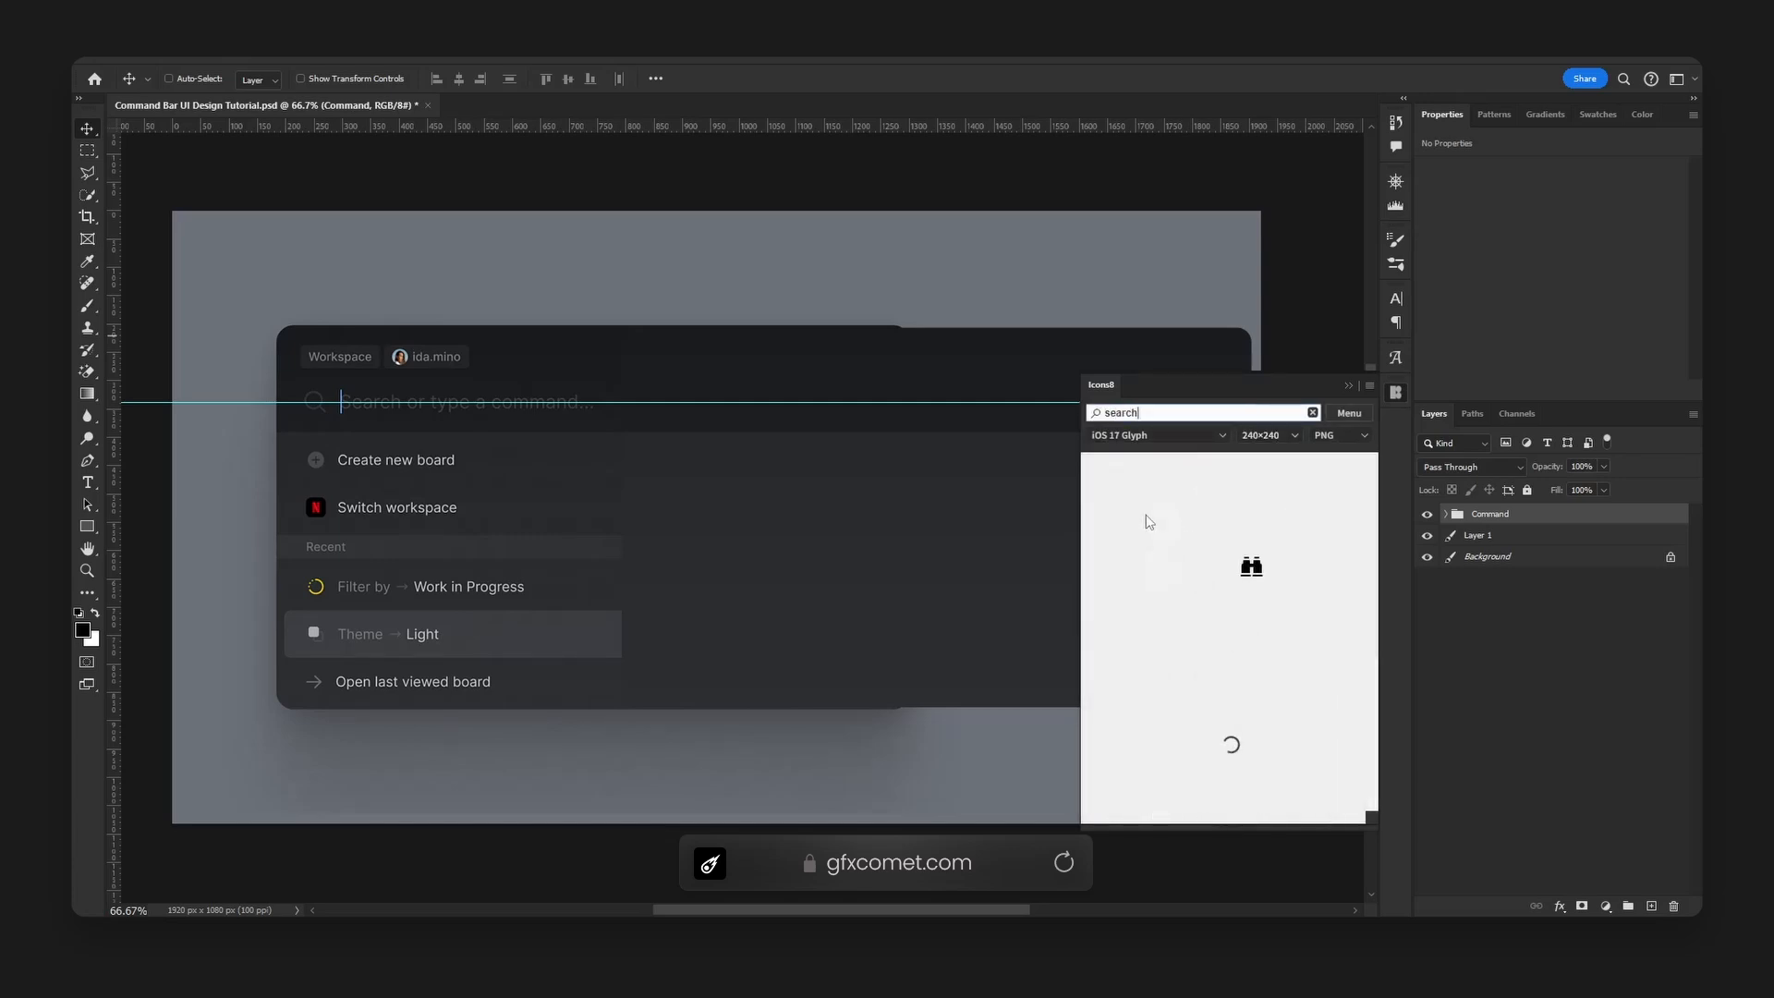
pyautogui.click(1117, 483)
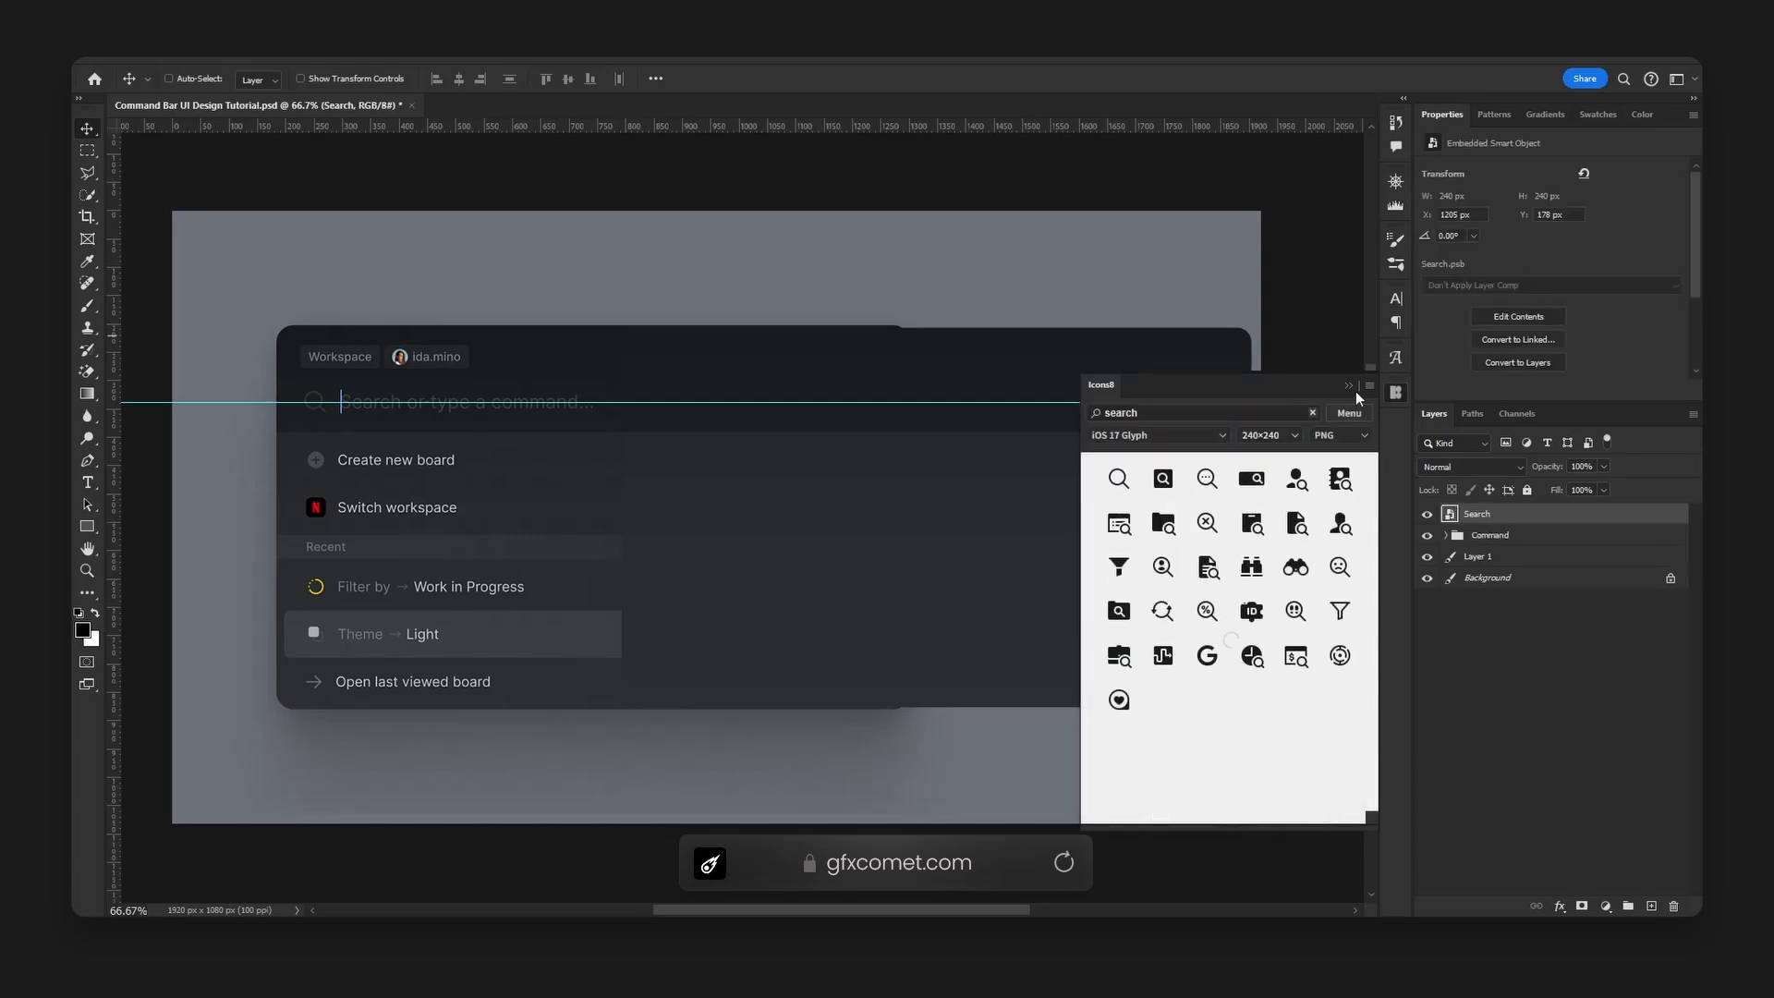
pyautogui.click(1351, 387)
# - Move the magnifying glass lower onto the panel and give it a Color Overlay of #343539 sampled from the reference search icon
pyautogui.hotkey('ctrl', '+')
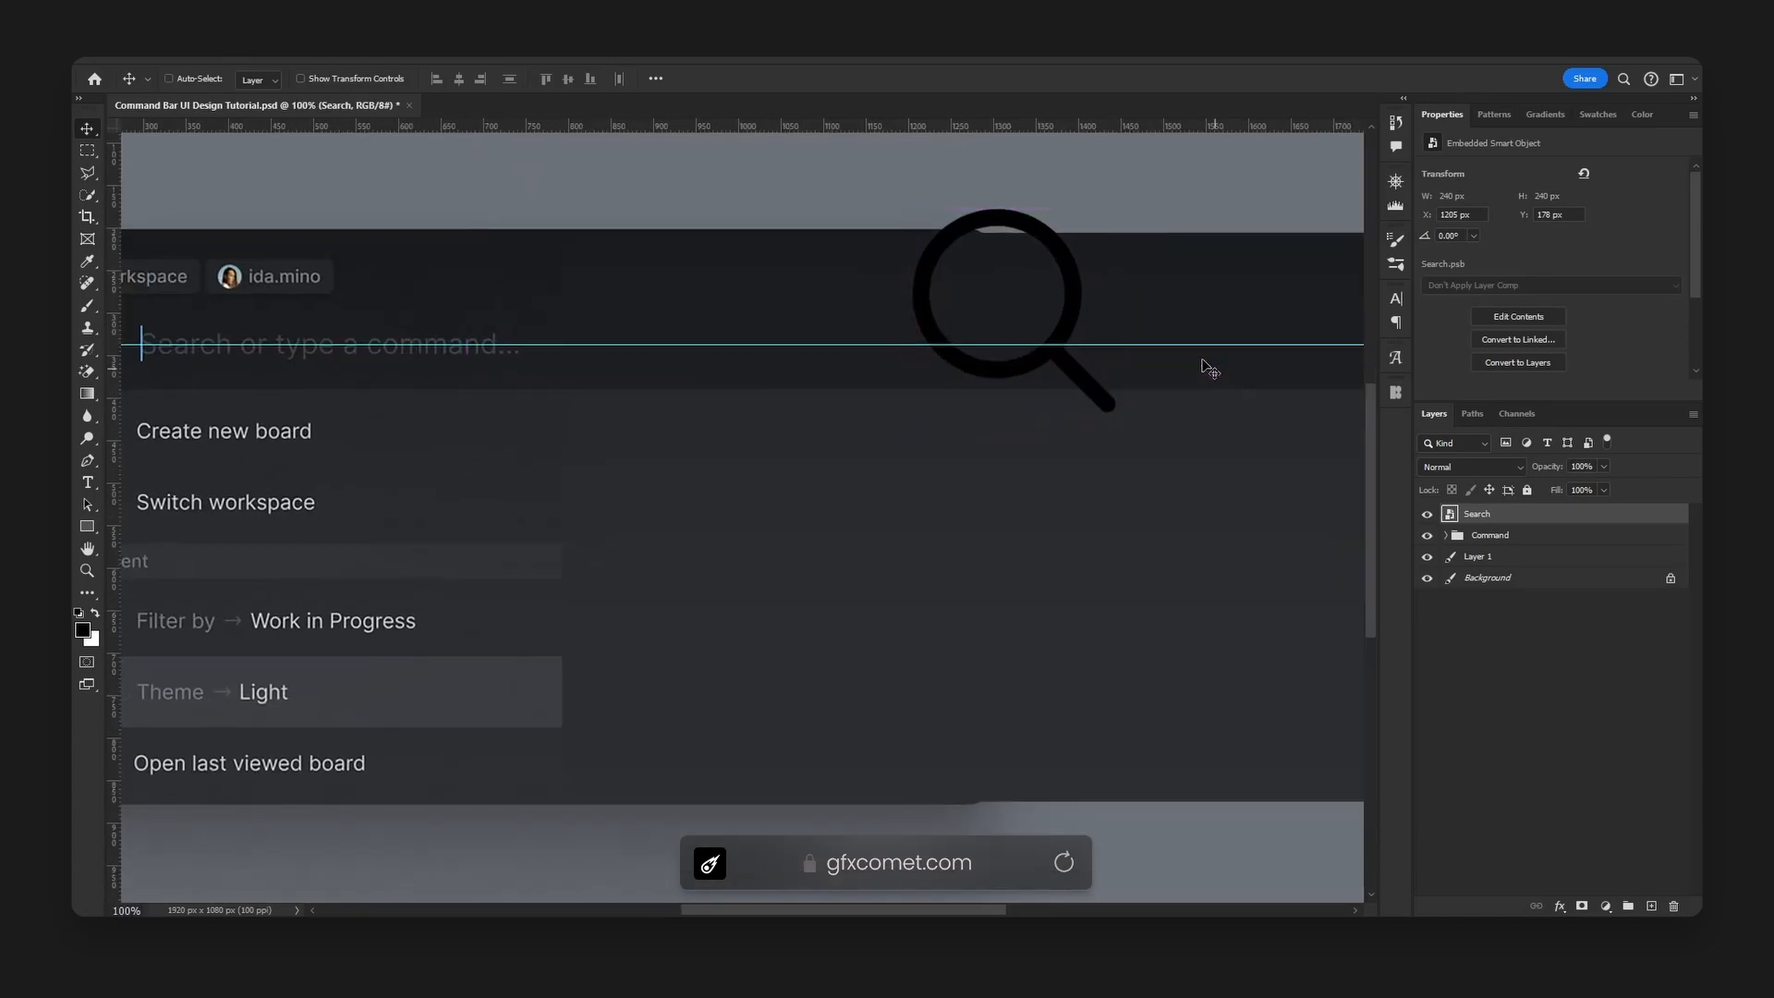
pyautogui.moveTo(1209, 368); pyautogui.dragTo(990, 444)
pyautogui.hscroll(-5, 991, 444)
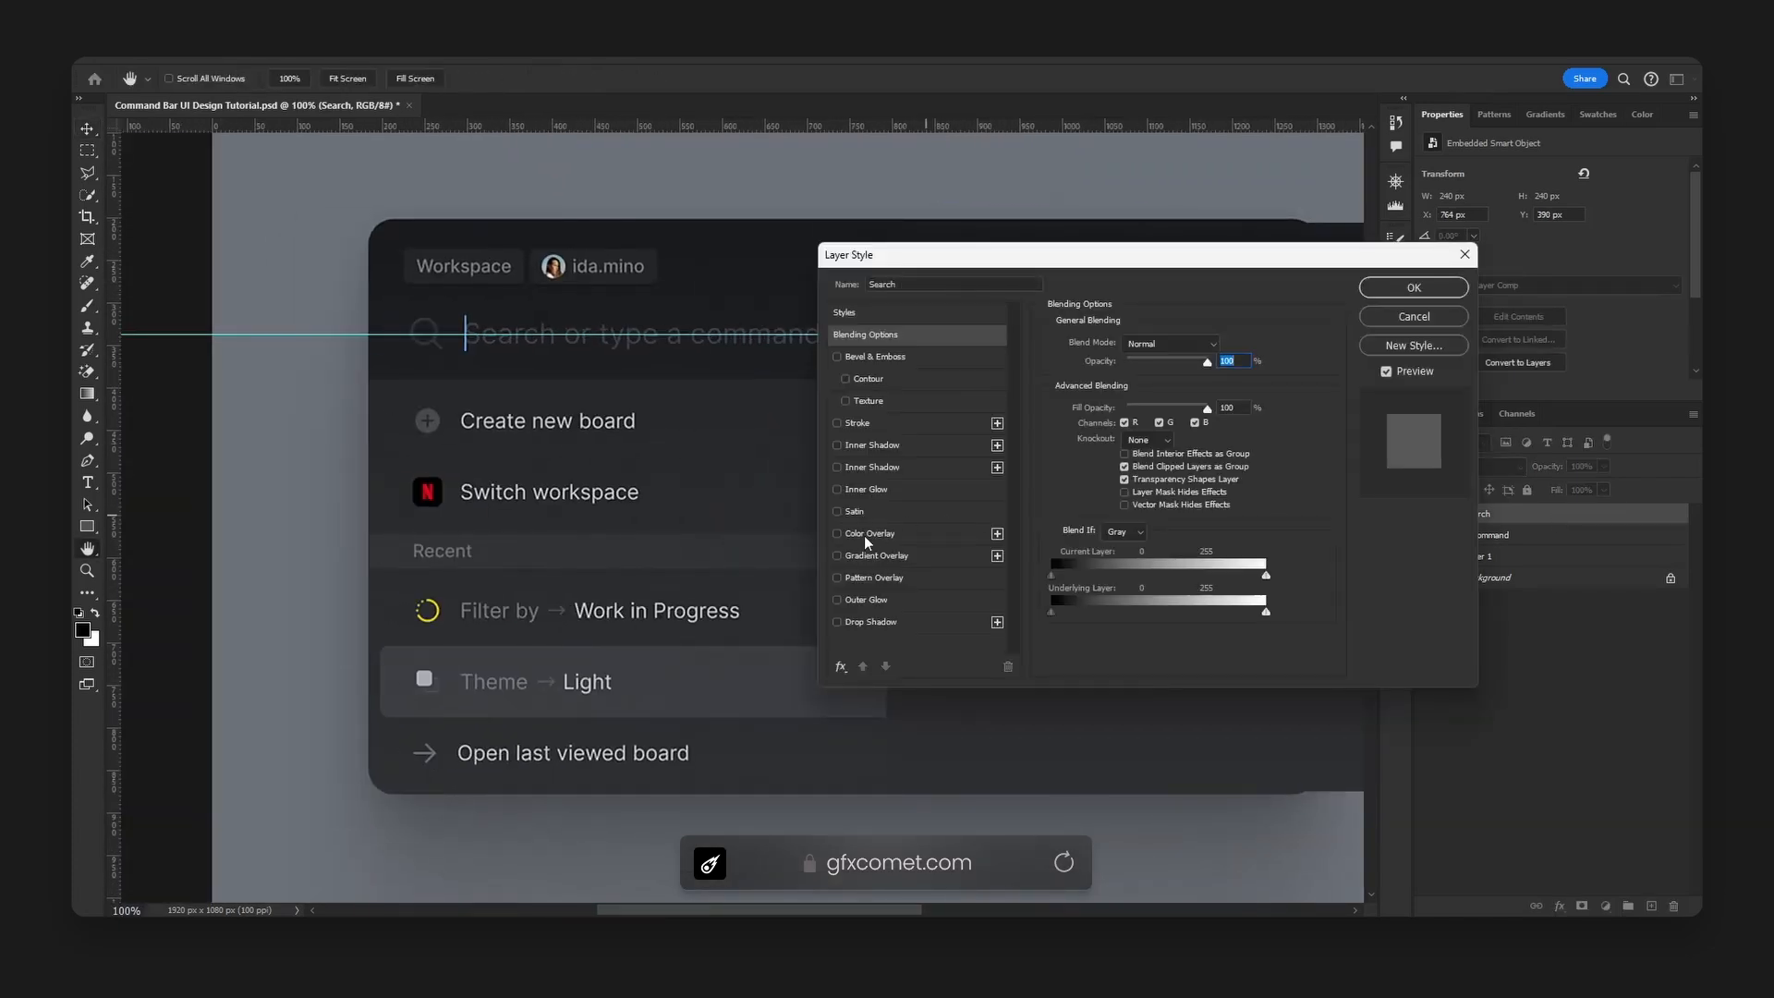
pyautogui.click(868, 533)
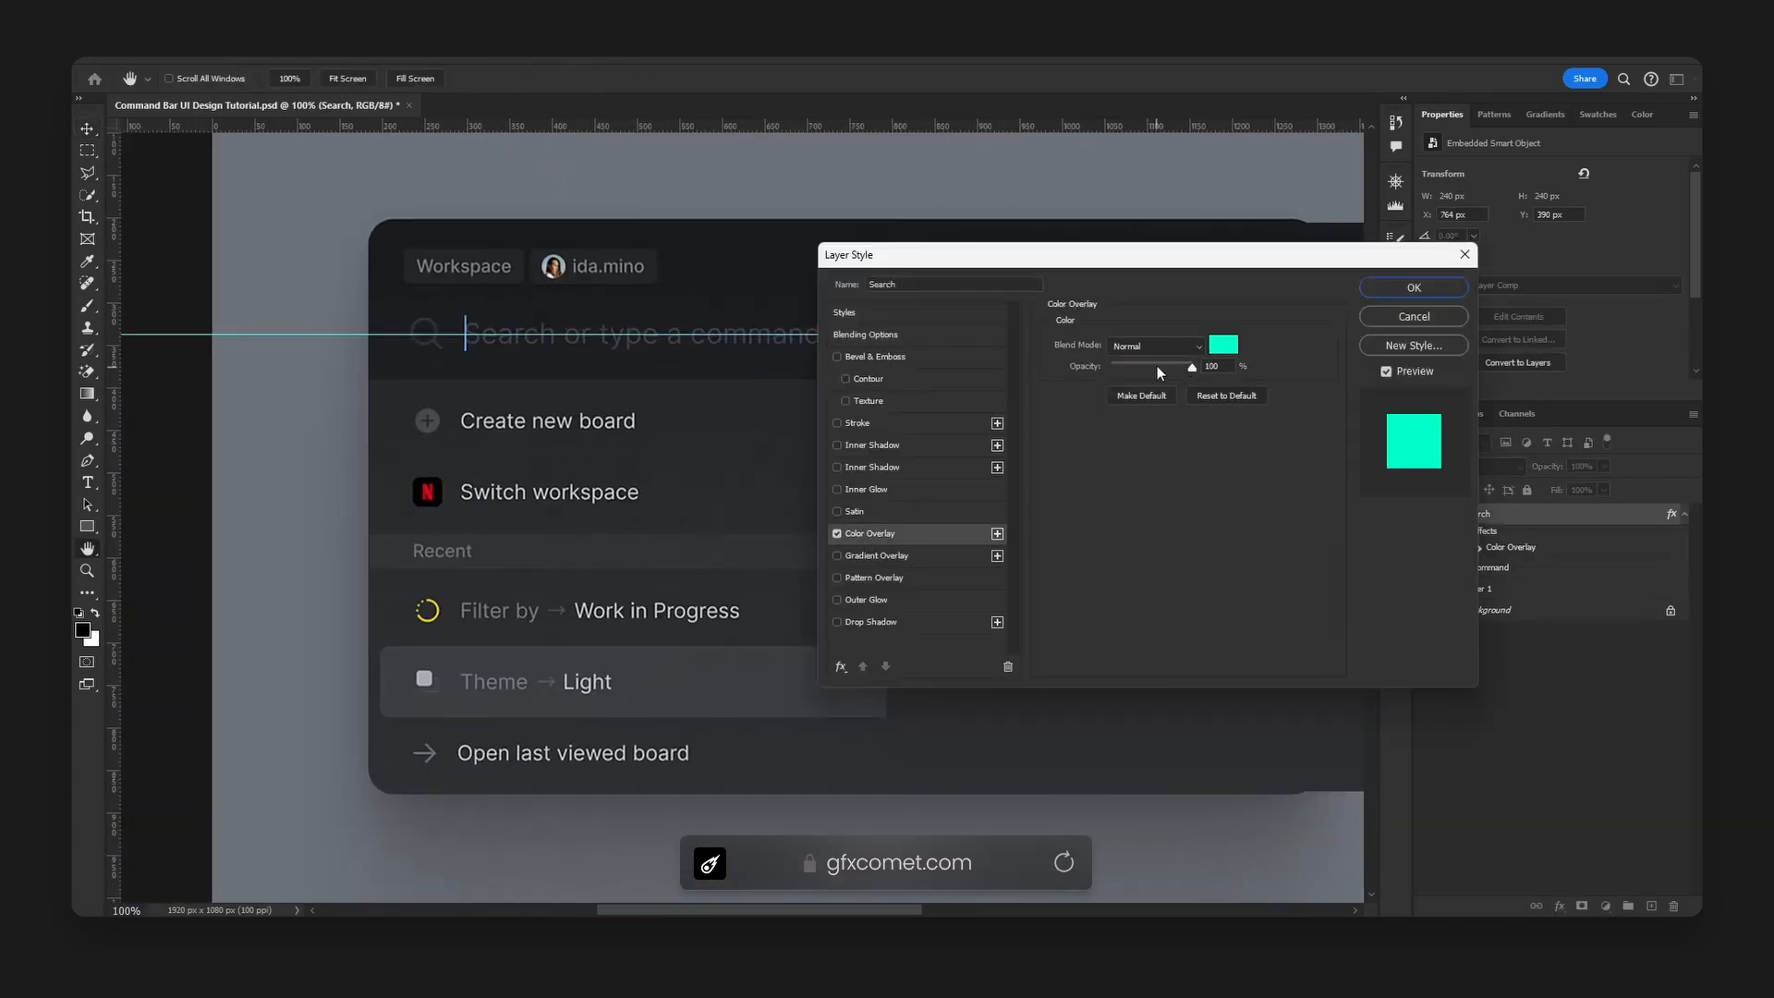
pyautogui.moveTo(1176, 257); pyautogui.dragTo(1310, 444)
pyautogui.click(1357, 532)
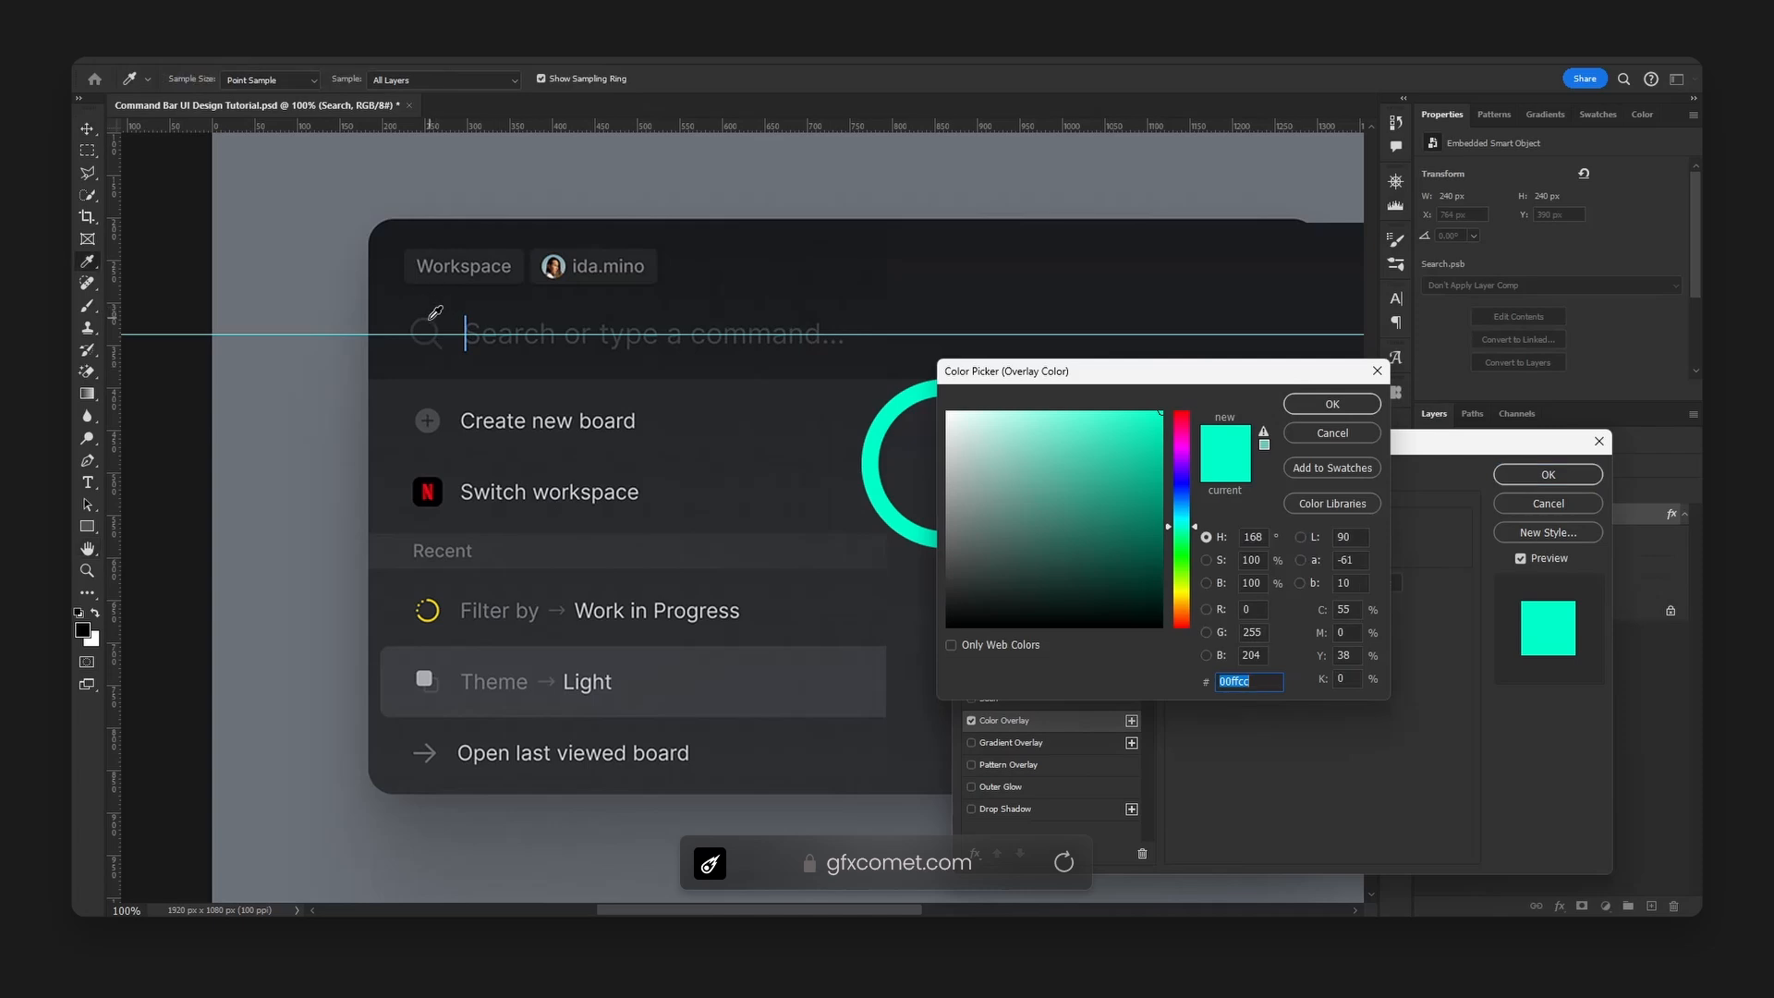
pyautogui.click(426, 318)
pyautogui.moveTo(1240, 379); pyautogui.dragTo(1418, 387)
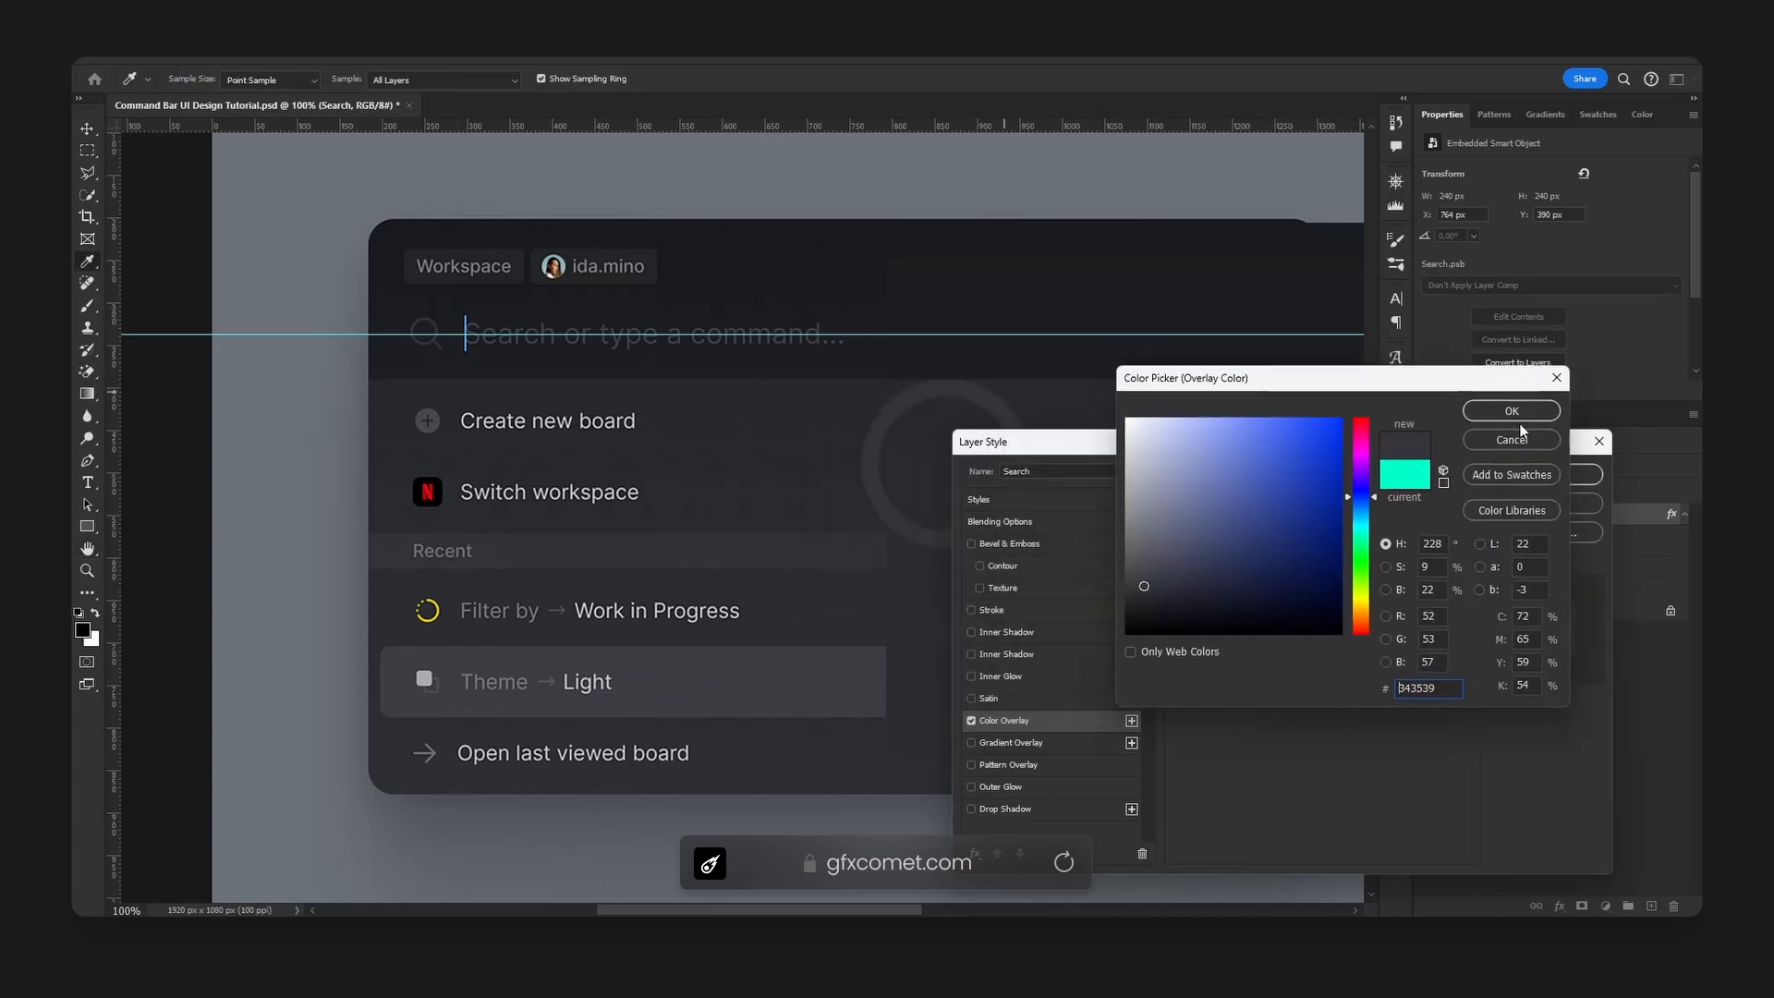
pyautogui.click(1546, 416)
pyautogui.click(1567, 480)
# - Scale the search icon to 40 × 40 px and place it on the horizontal guide at about X 847 px, Y 317 px
pyautogui.moveTo(1014, 485); pyautogui.dragTo(565, 384)
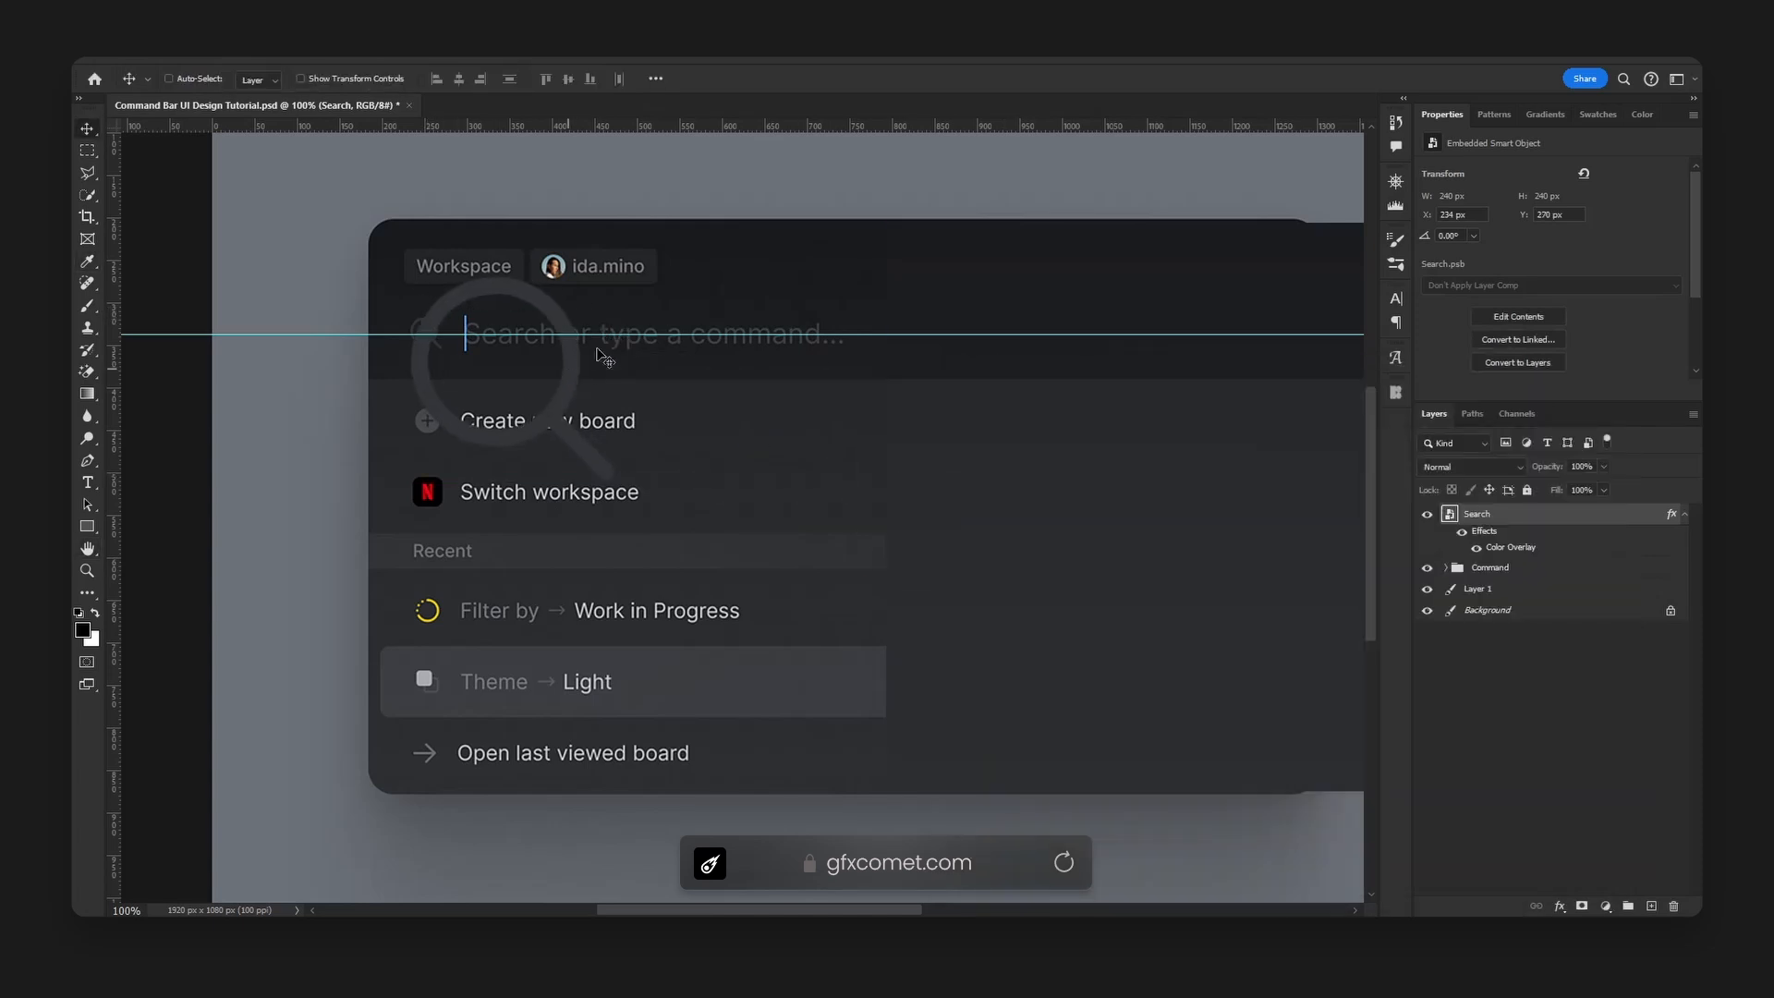
pyautogui.hotkey('ctrl', 't')
pyautogui.keyDown('alt'); pyautogui.moveTo(614, 276); pyautogui.dragTo(1002, 365); pyautogui.keyUp('alt')
pyautogui.press('Return')
# - Measure the reference icon's gap from the panel's left edge with a marquee and shift the new search icon to X 841 px
pyautogui.press('m')
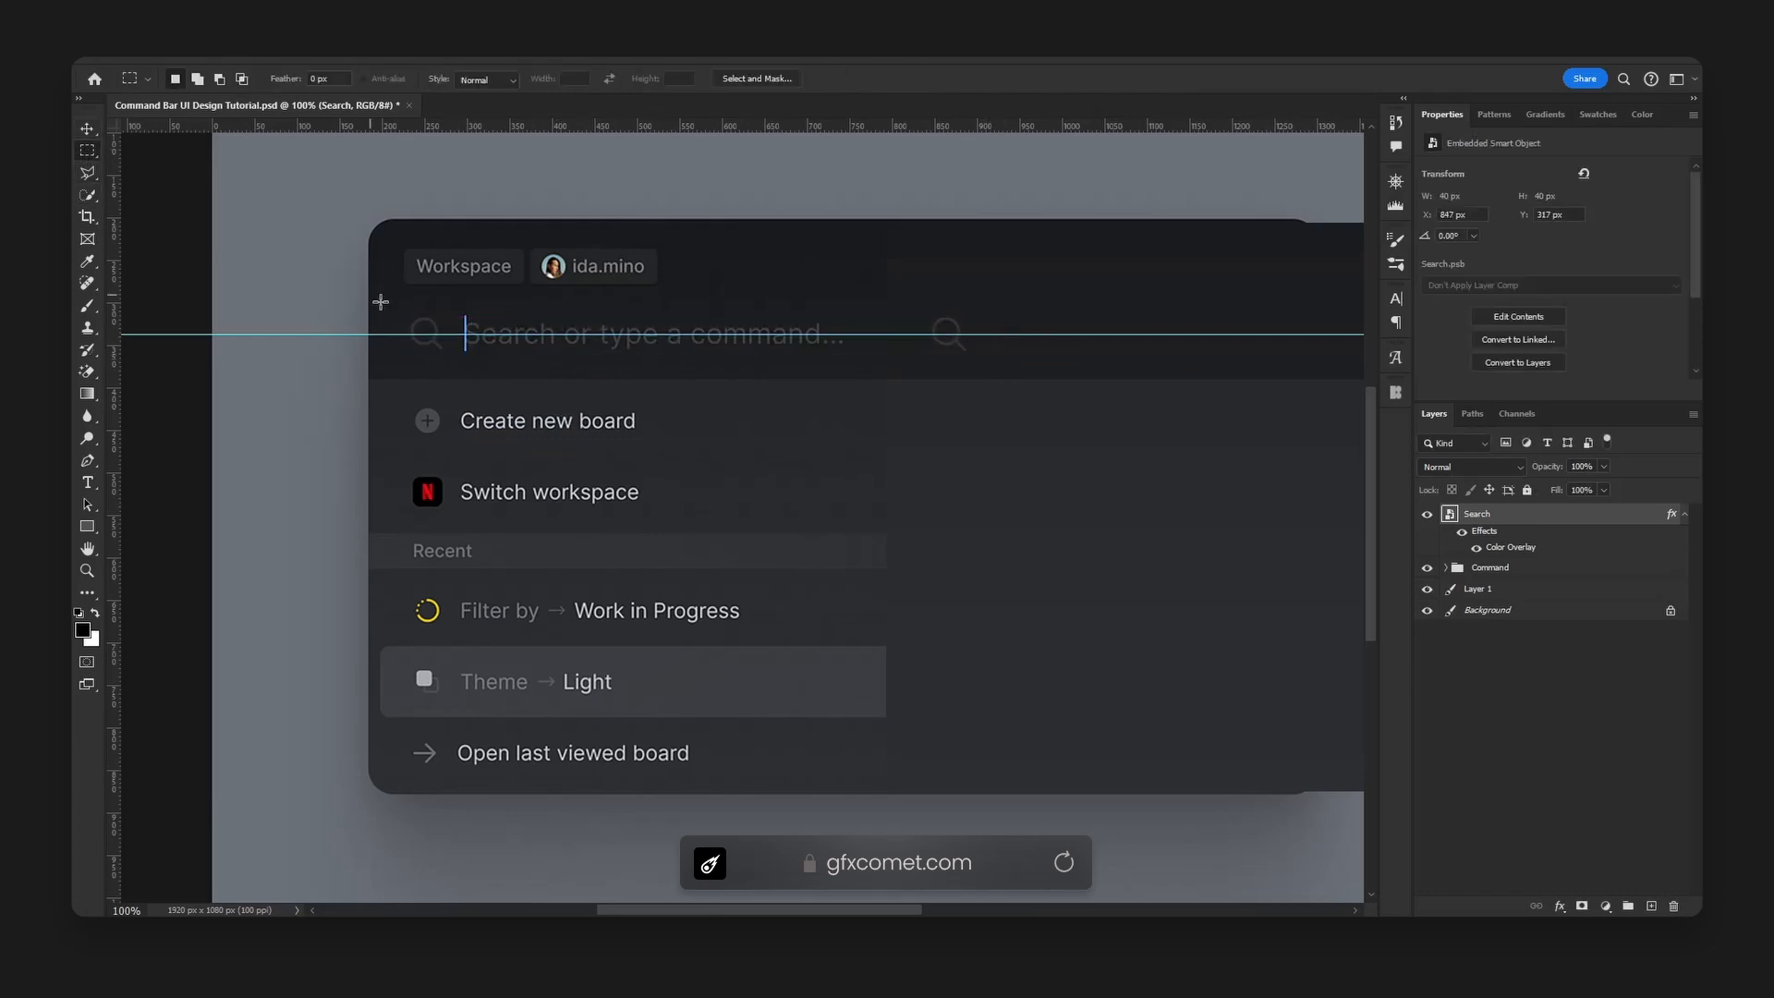
pyautogui.moveTo(368, 334); pyautogui.dragTo(410, 341)
pyautogui.hotkey('ctrl', 'd')
pyautogui.press('v')
pyautogui.moveTo(988, 370)
pyautogui.mouseDown()
pyautogui.moveTo(939, 371)
pyautogui.moveTo(964, 358)
pyautogui.mouseUp()
# - Add a Poppins Regular text line reading "Search or type a command..." beside the new search icon
pyautogui.press('h')
pyautogui.moveTo(1069, 373); pyautogui.dragTo(905, 406)
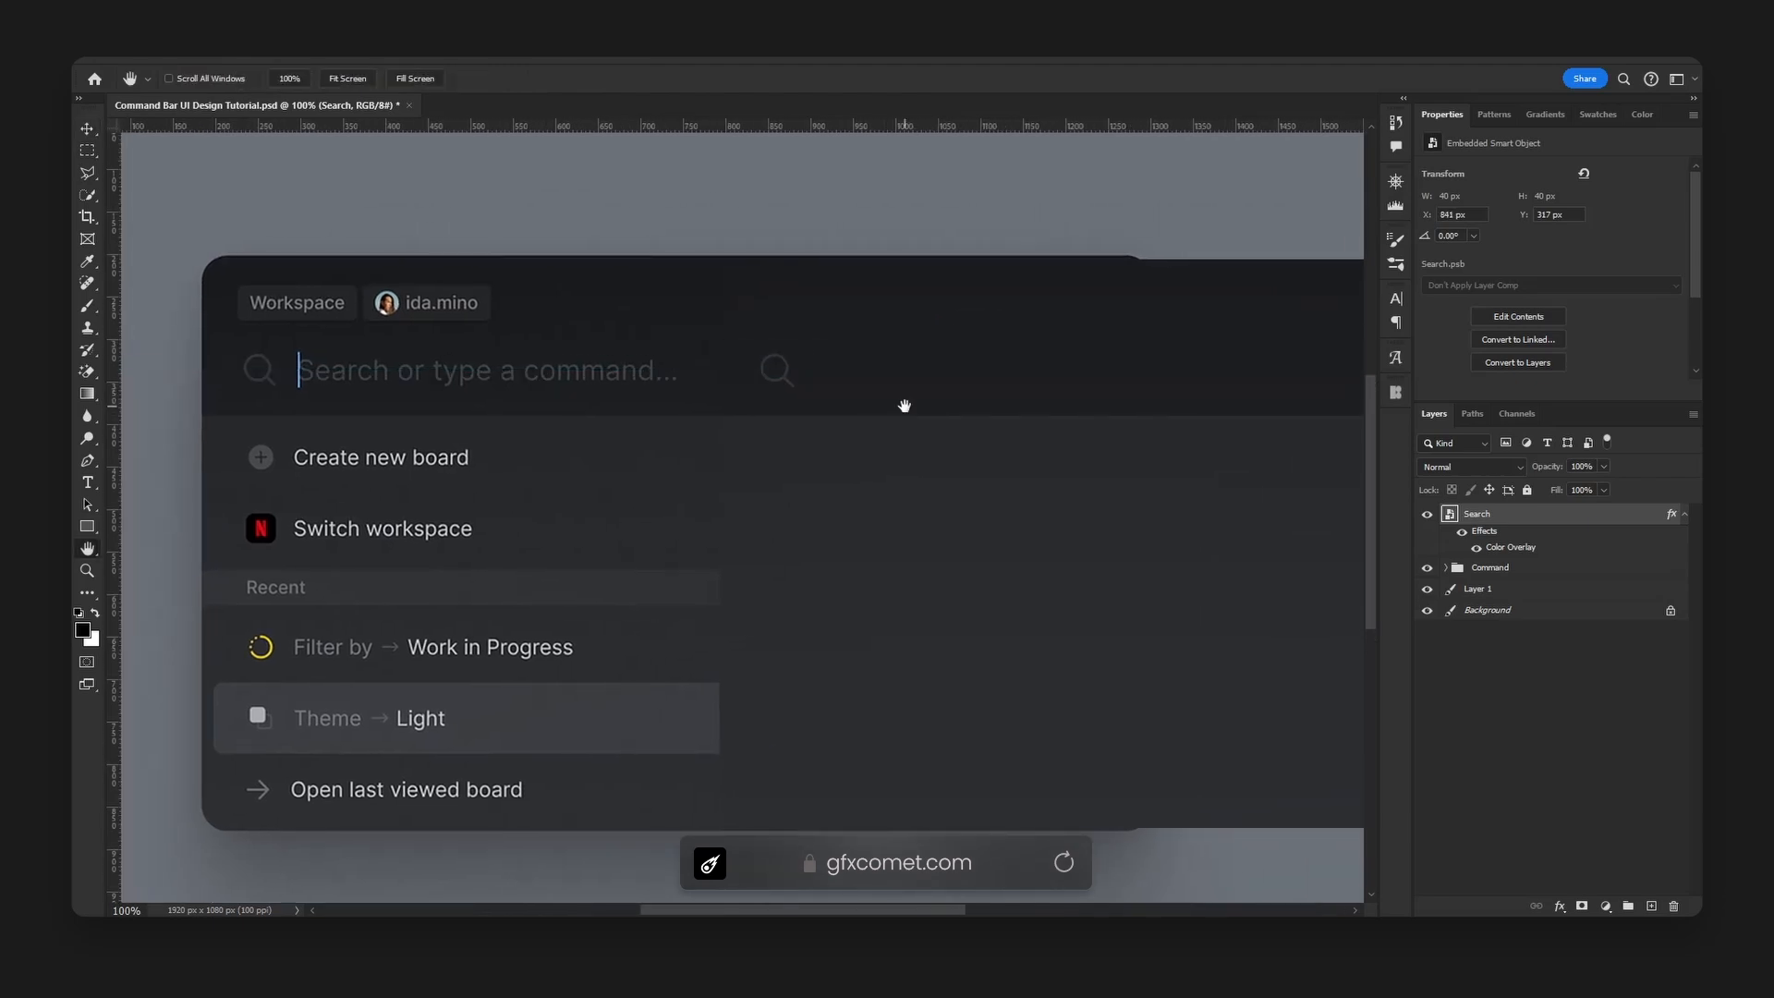
pyautogui.press('t')
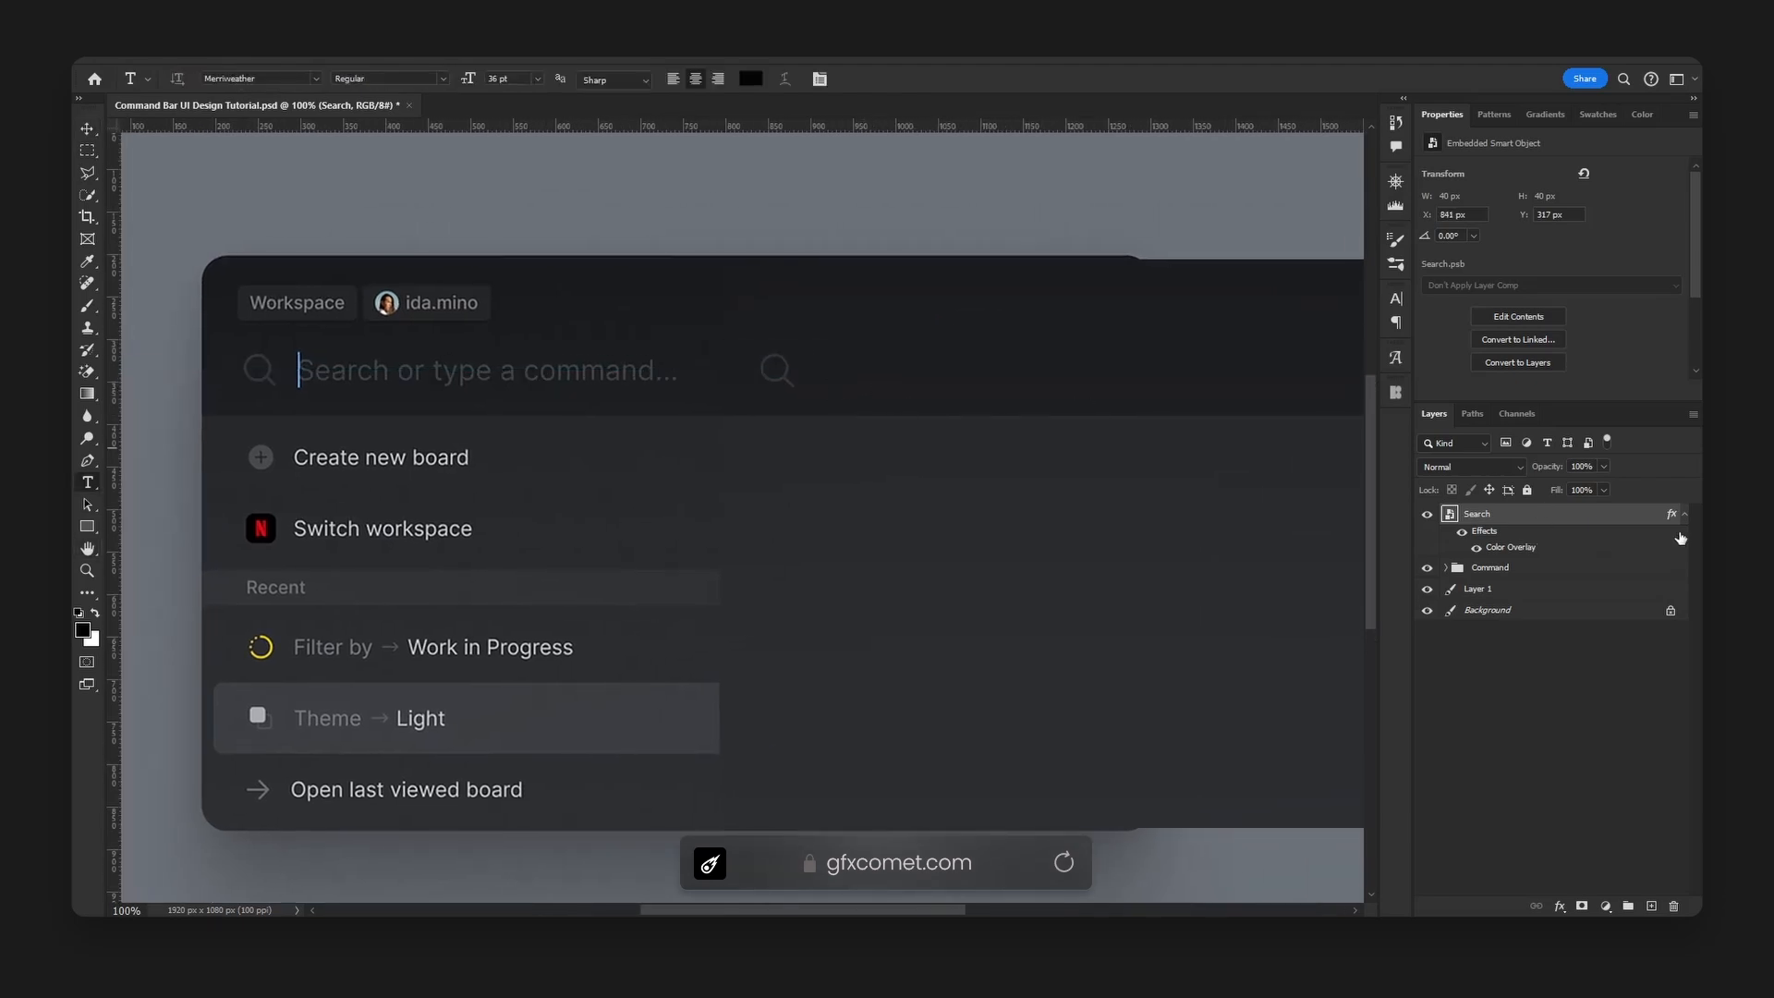
pyautogui.click(1685, 520)
pyautogui.click(303, 80)
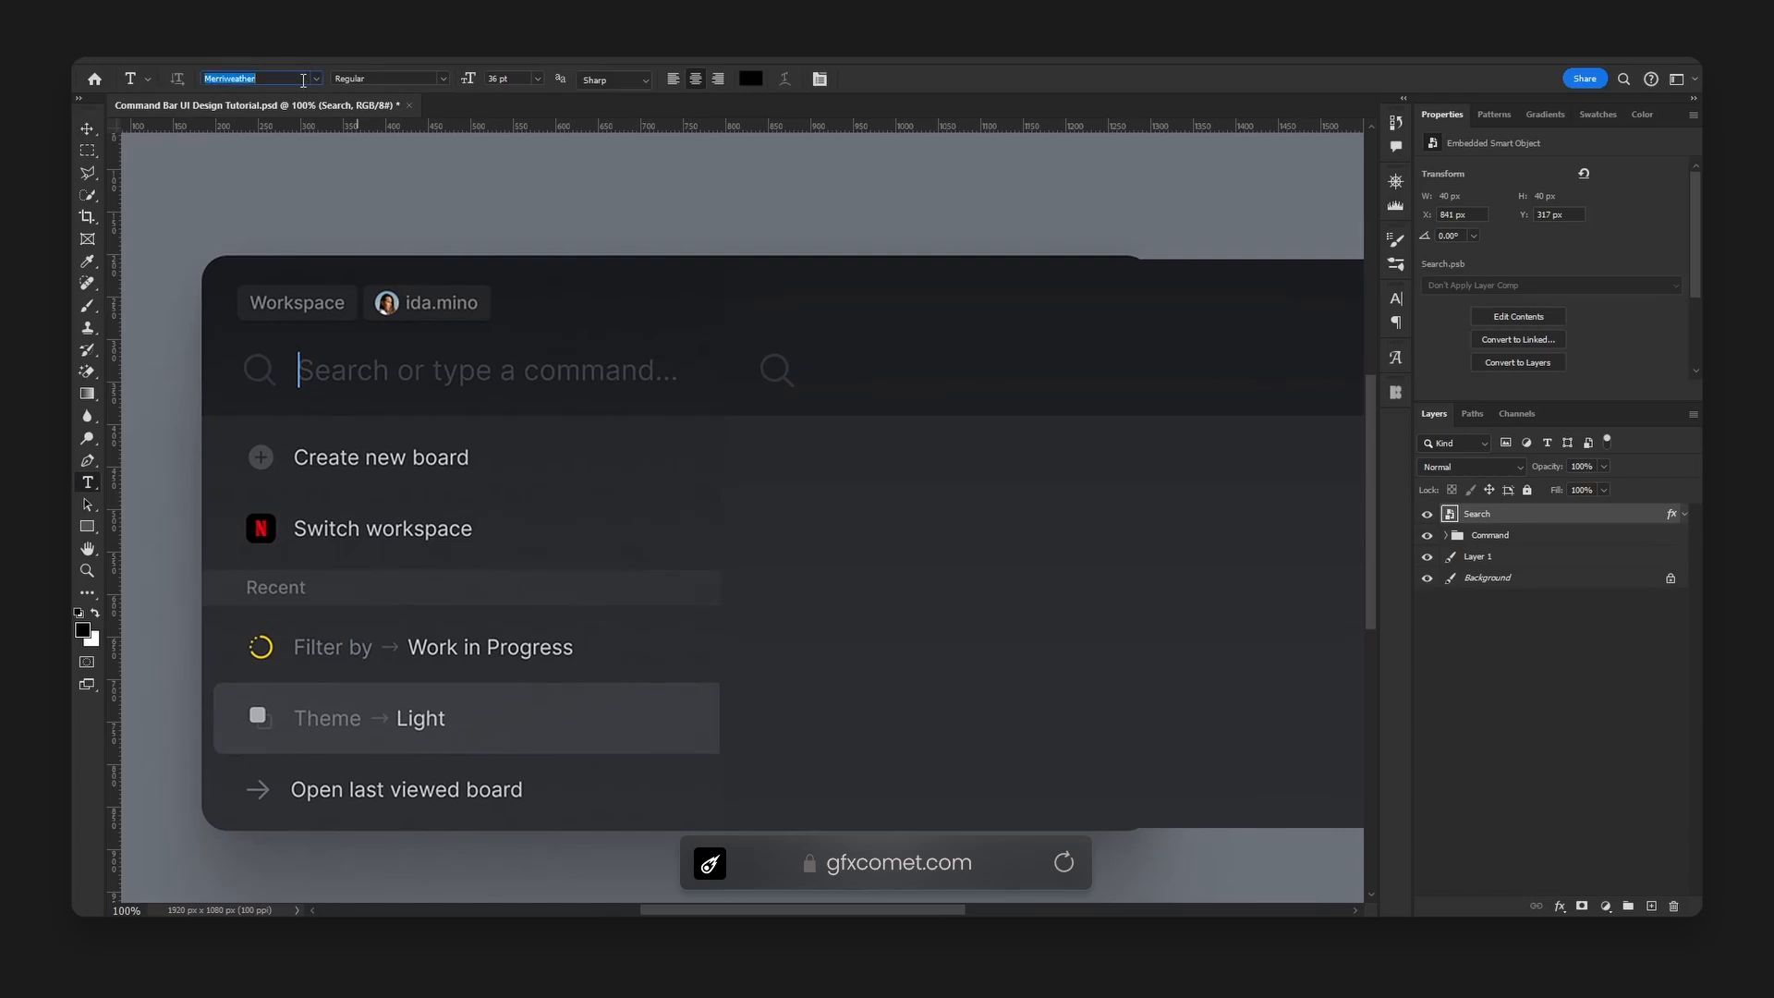
pyautogui.write('poppins')
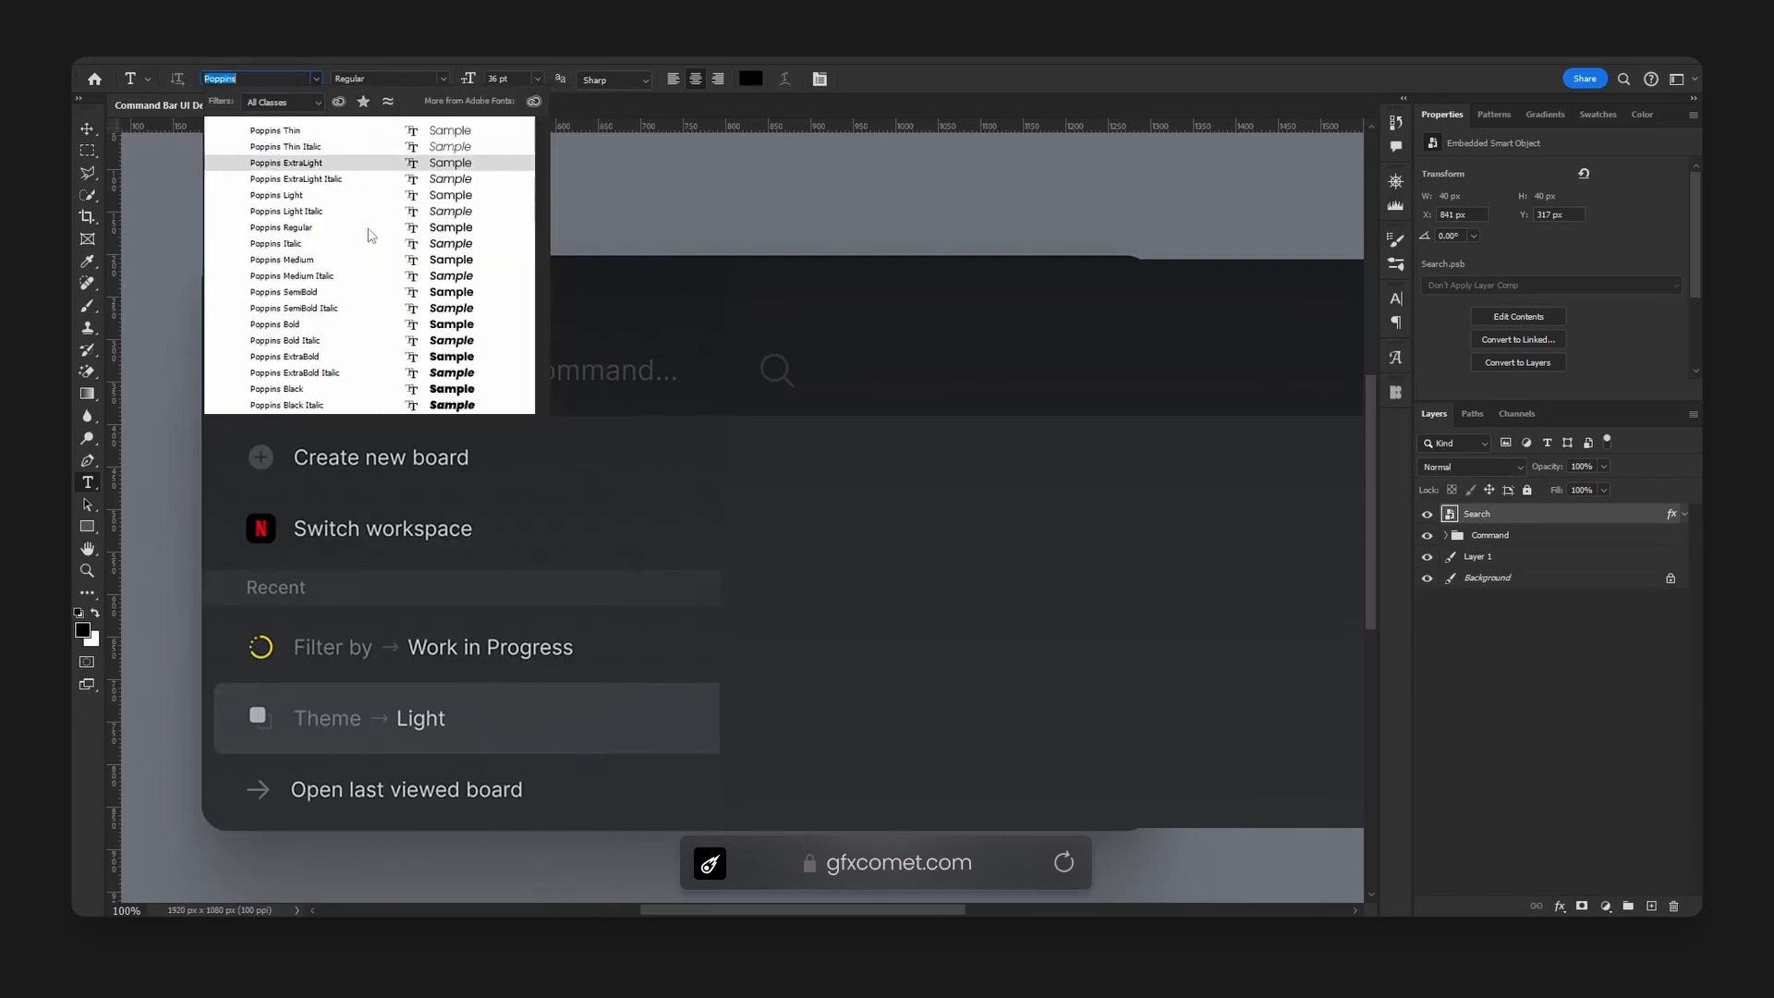
pyautogui.click(369, 229)
pyautogui.click(830, 386)
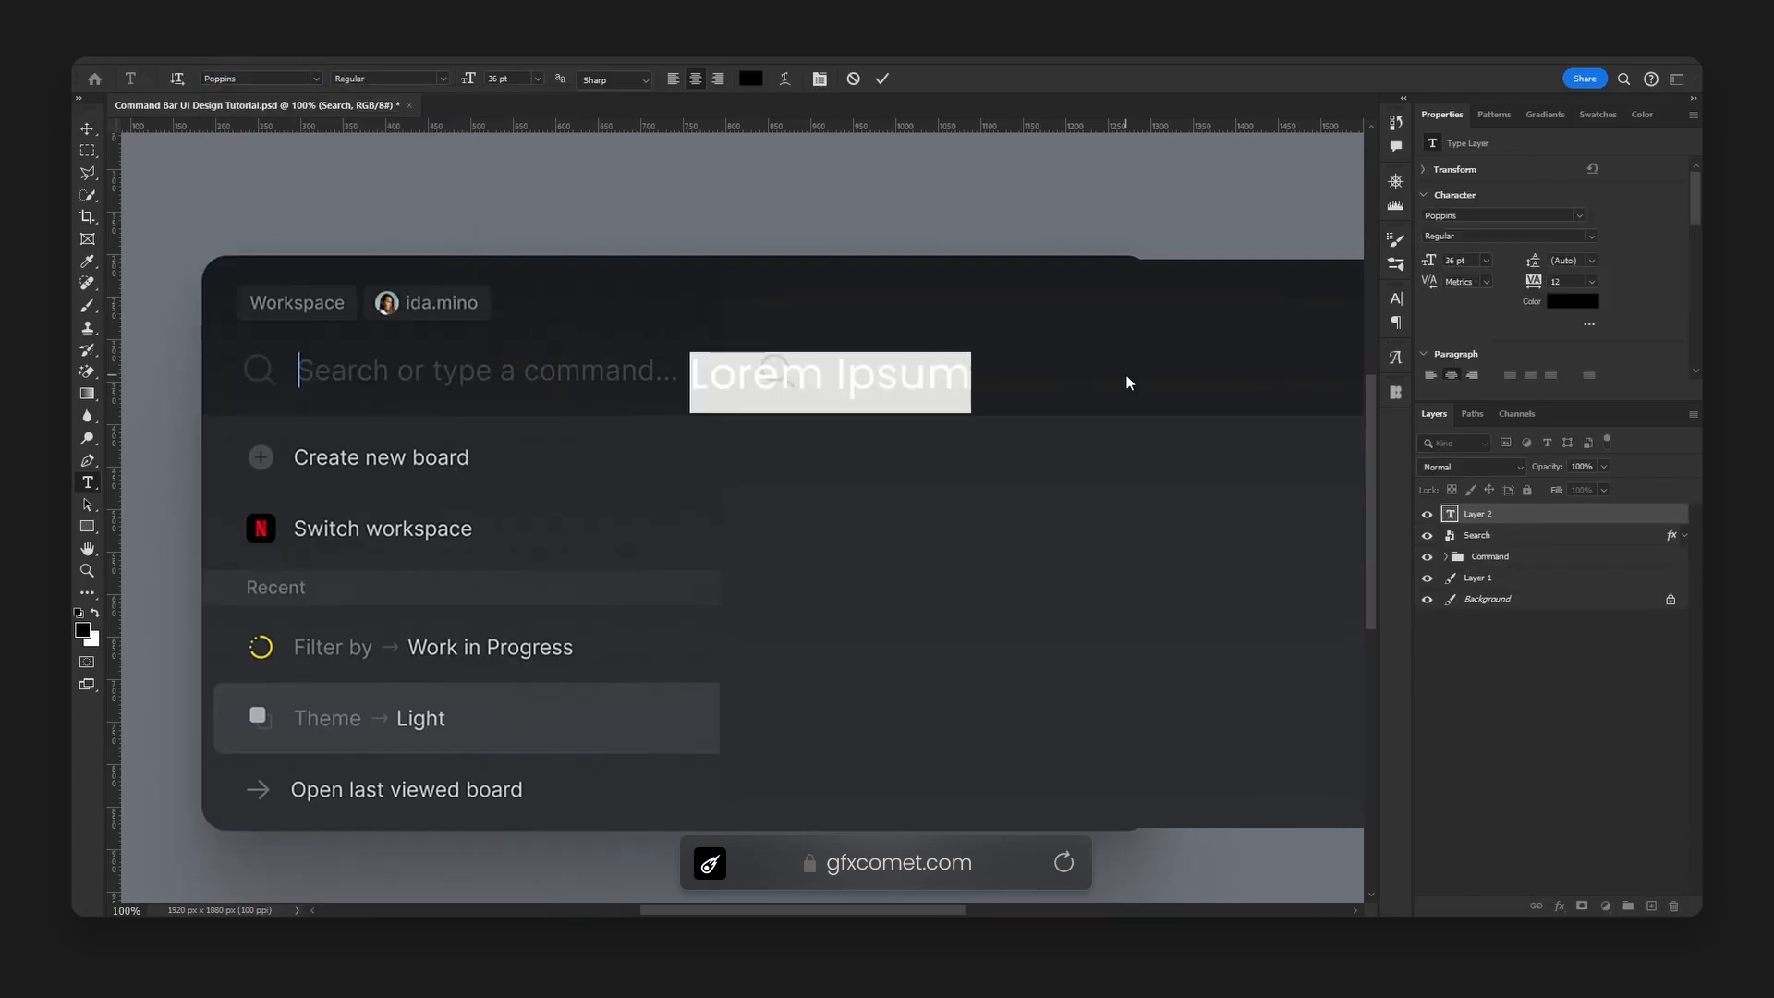
pyautogui.write('Search or type a comm')
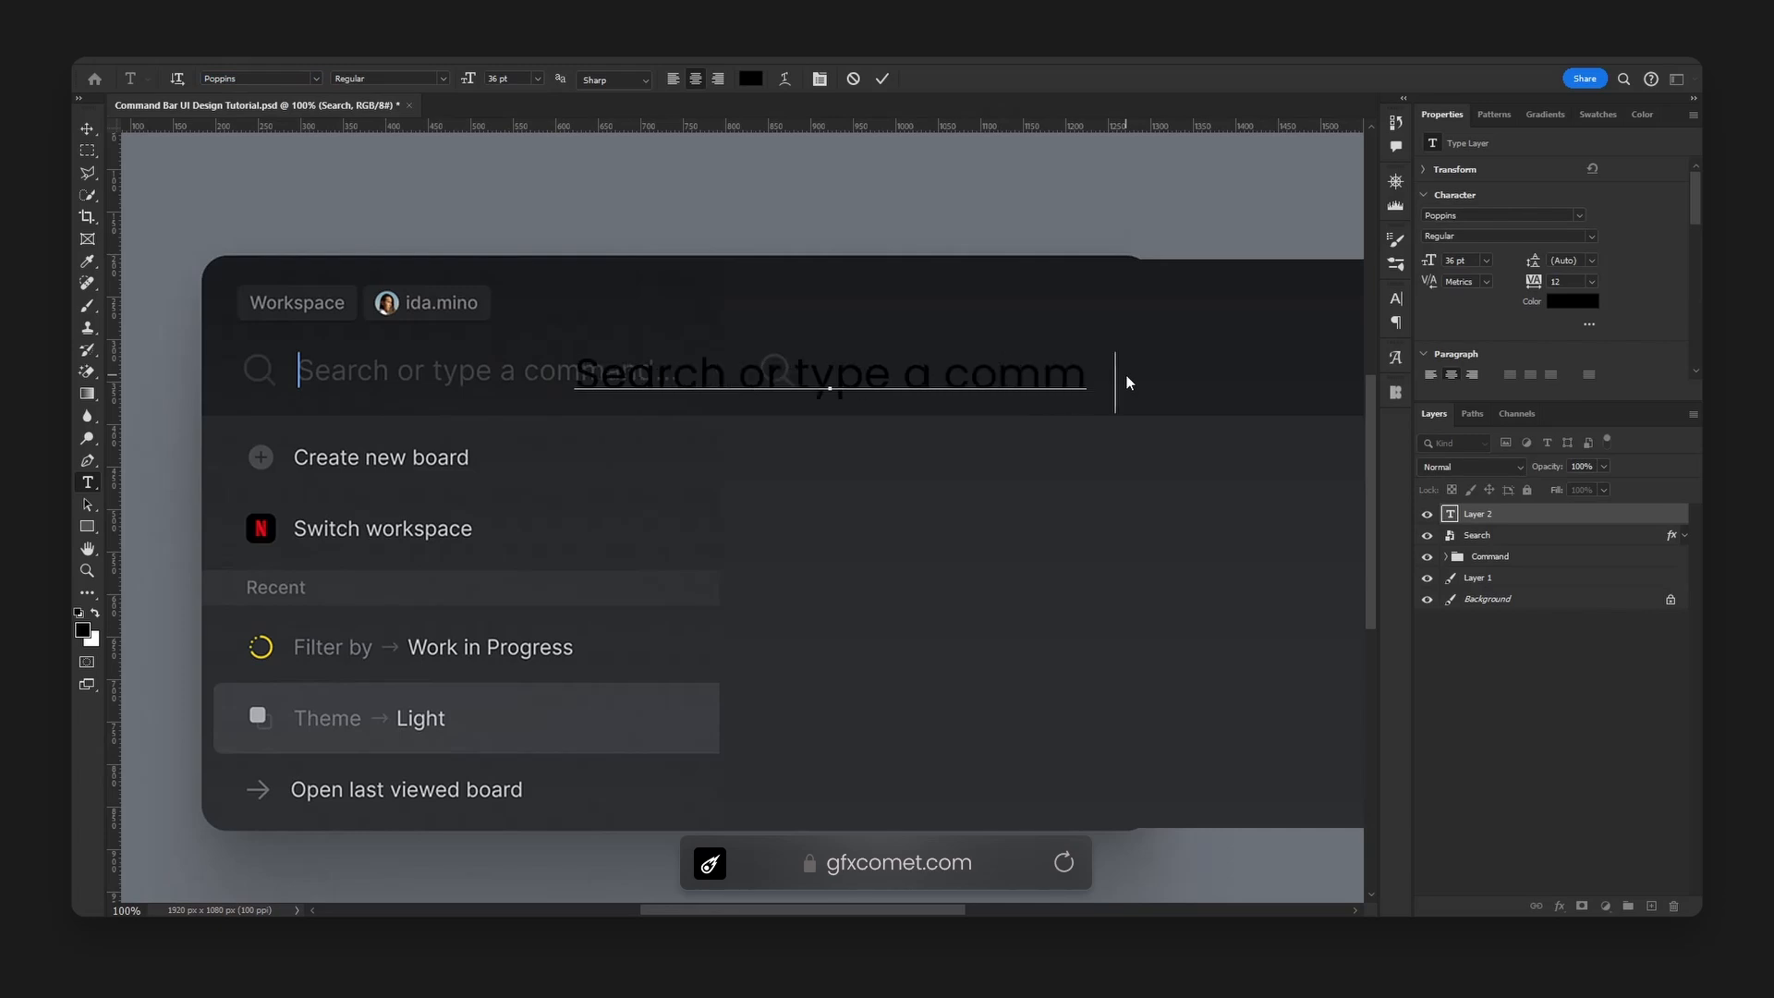
pyautogui.write('and...')
# - Left-align the search placeholder text, colour it #343539 sampled from the search icon and set its tracking to 0
pyautogui.hotkey('ctrl', 'a')
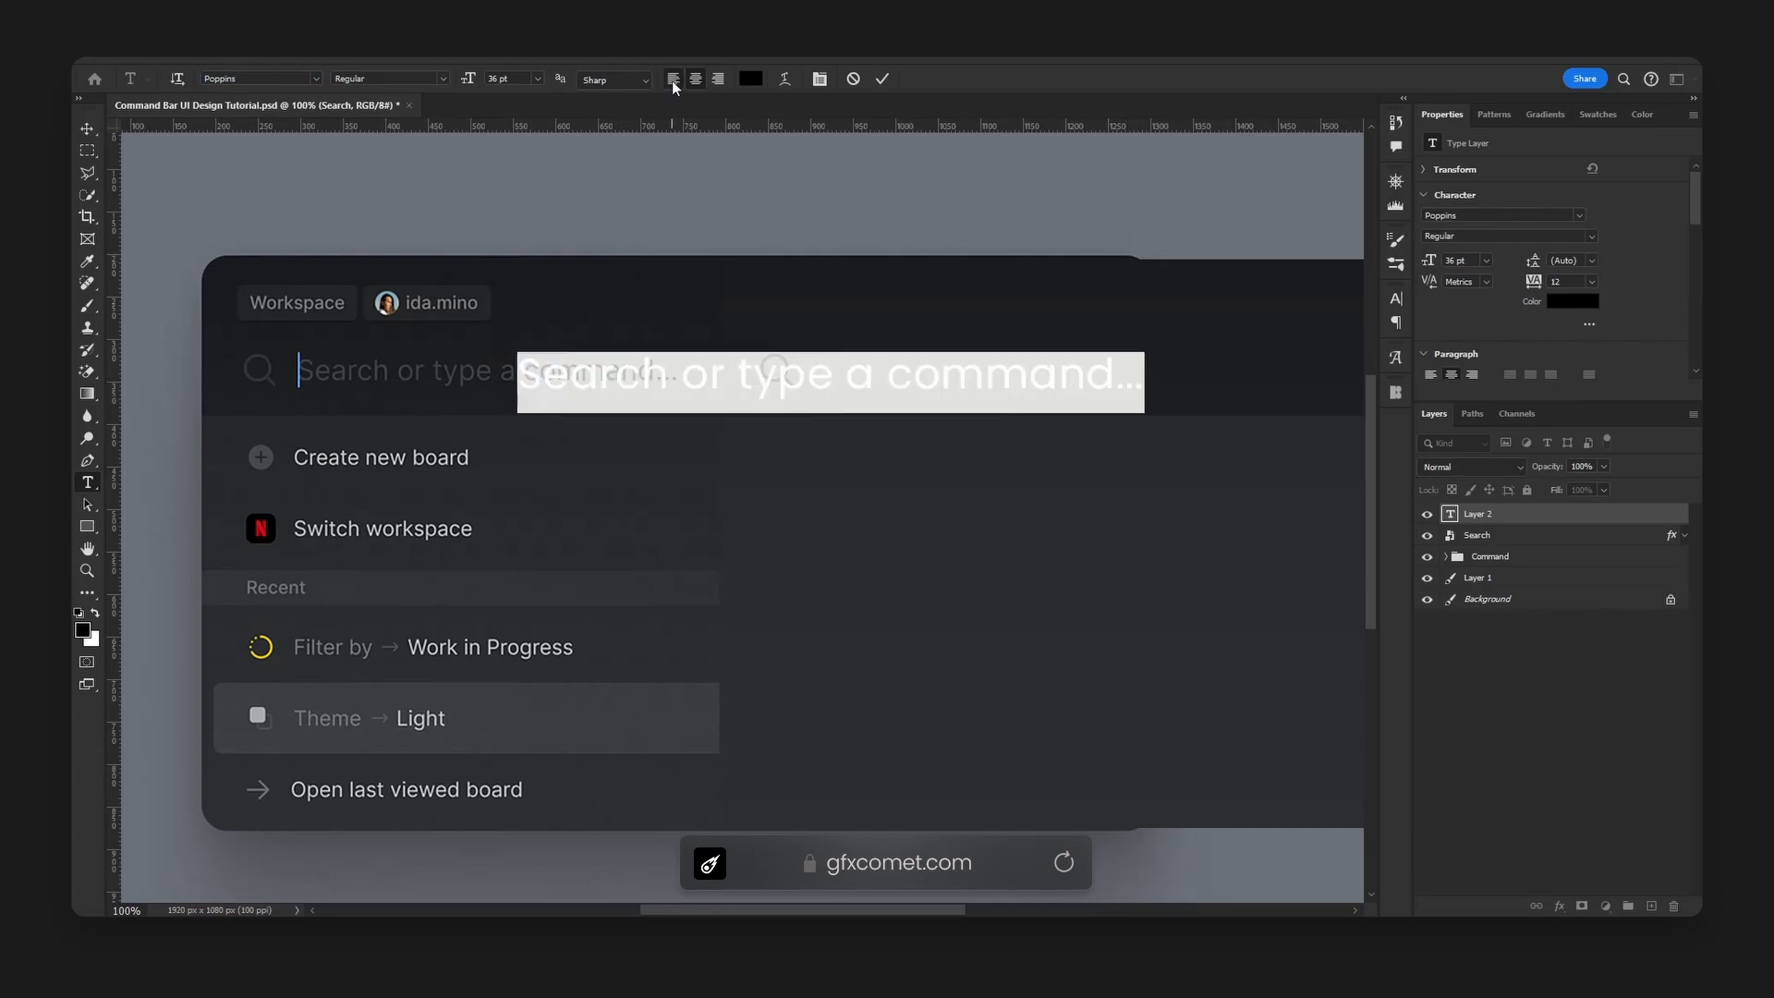
pyautogui.click(673, 80)
pyautogui.click(751, 78)
pyautogui.click(774, 355)
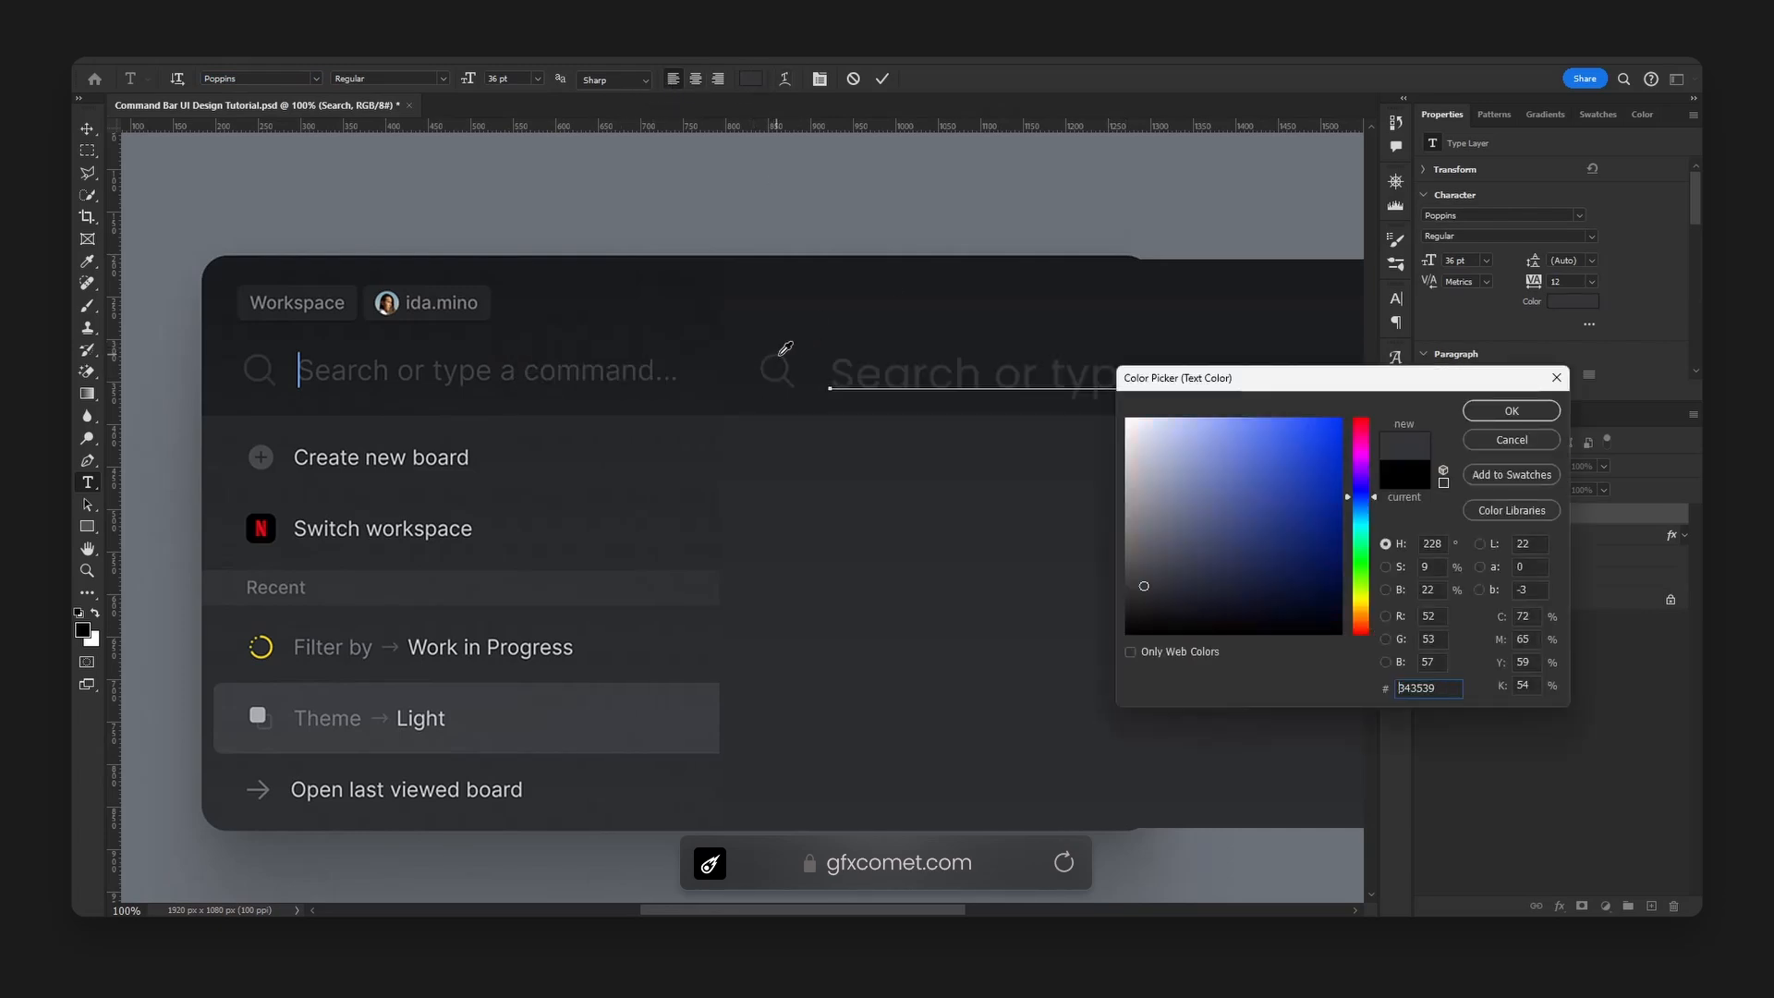
pyautogui.click(1499, 412)
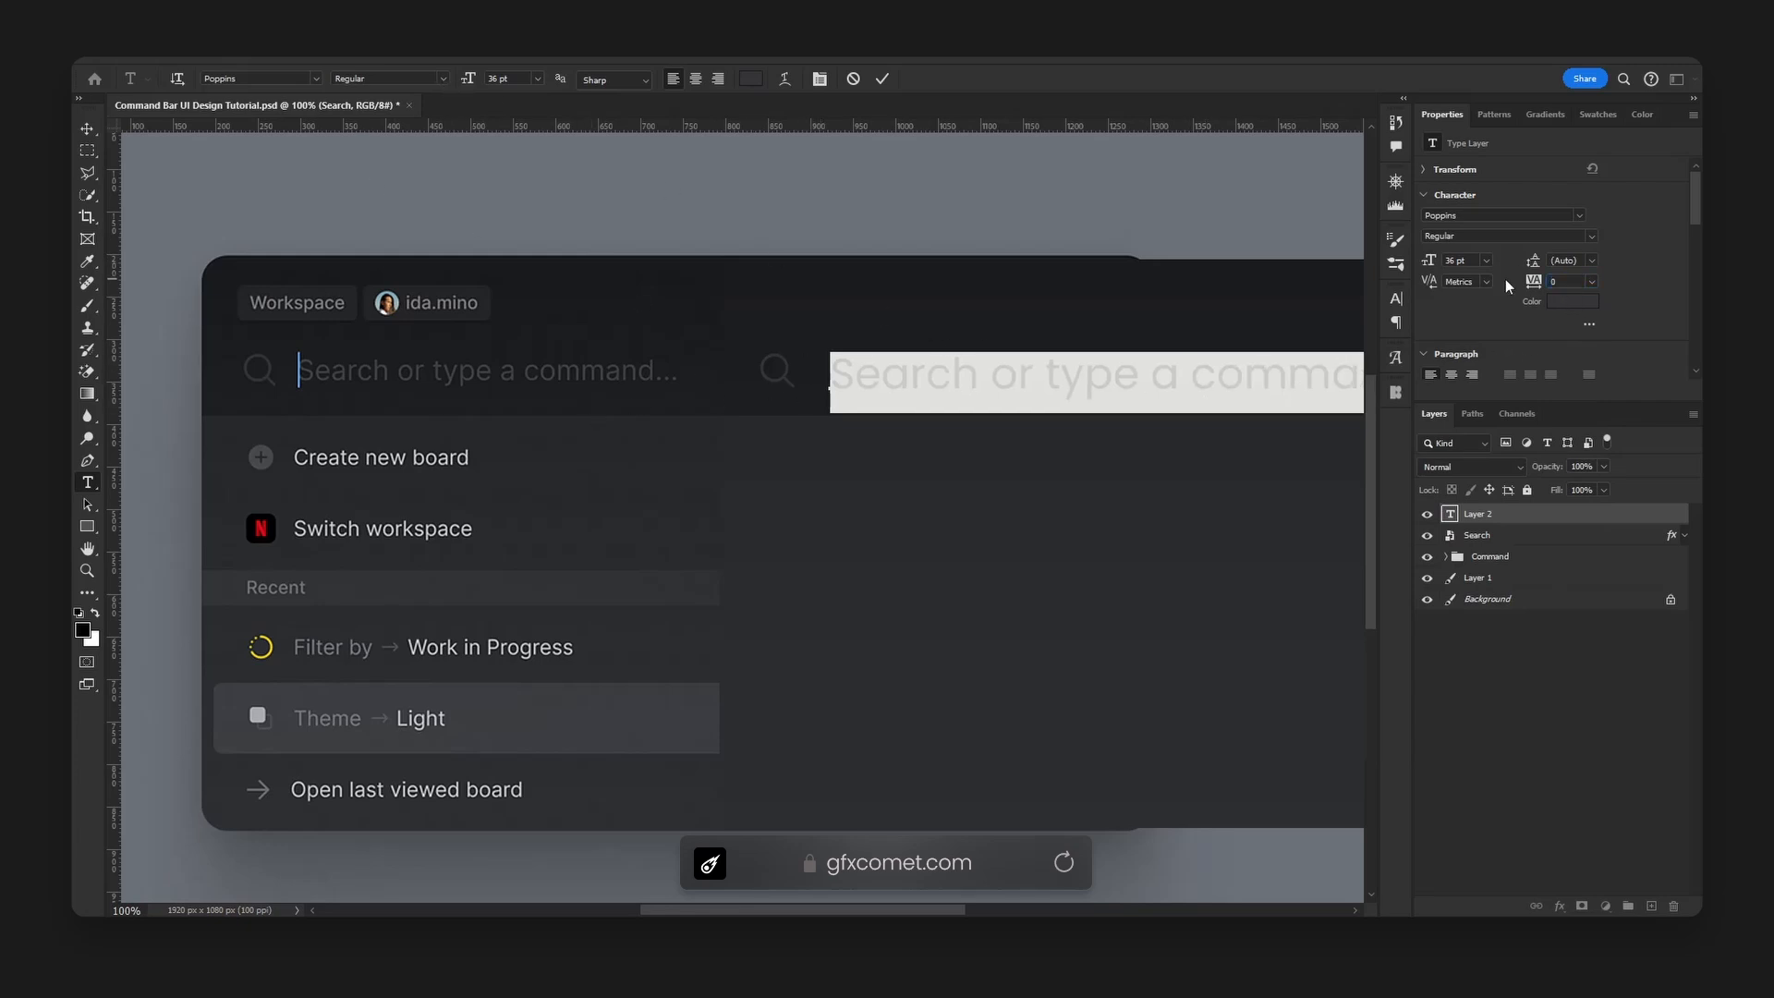
# - Set the font size of the whole search placeholder text to 24 pt
pyautogui.click(966, 379)
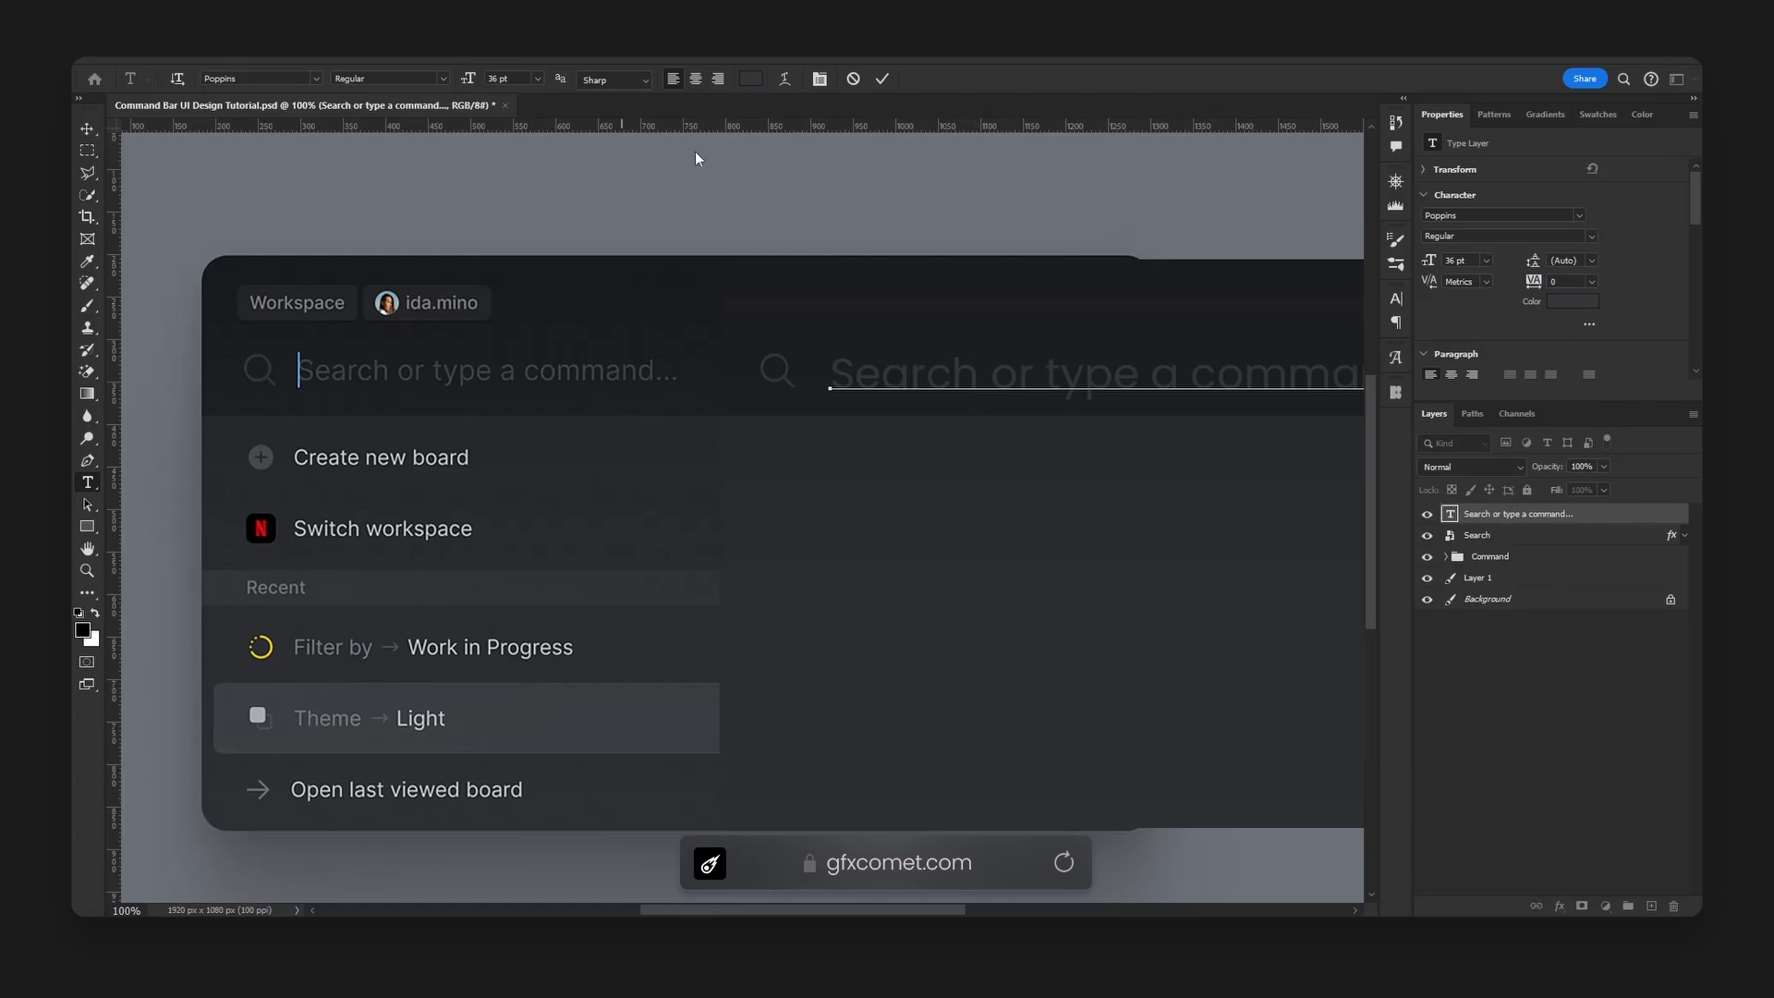
pyautogui.hotkey('ctrl', 'a')
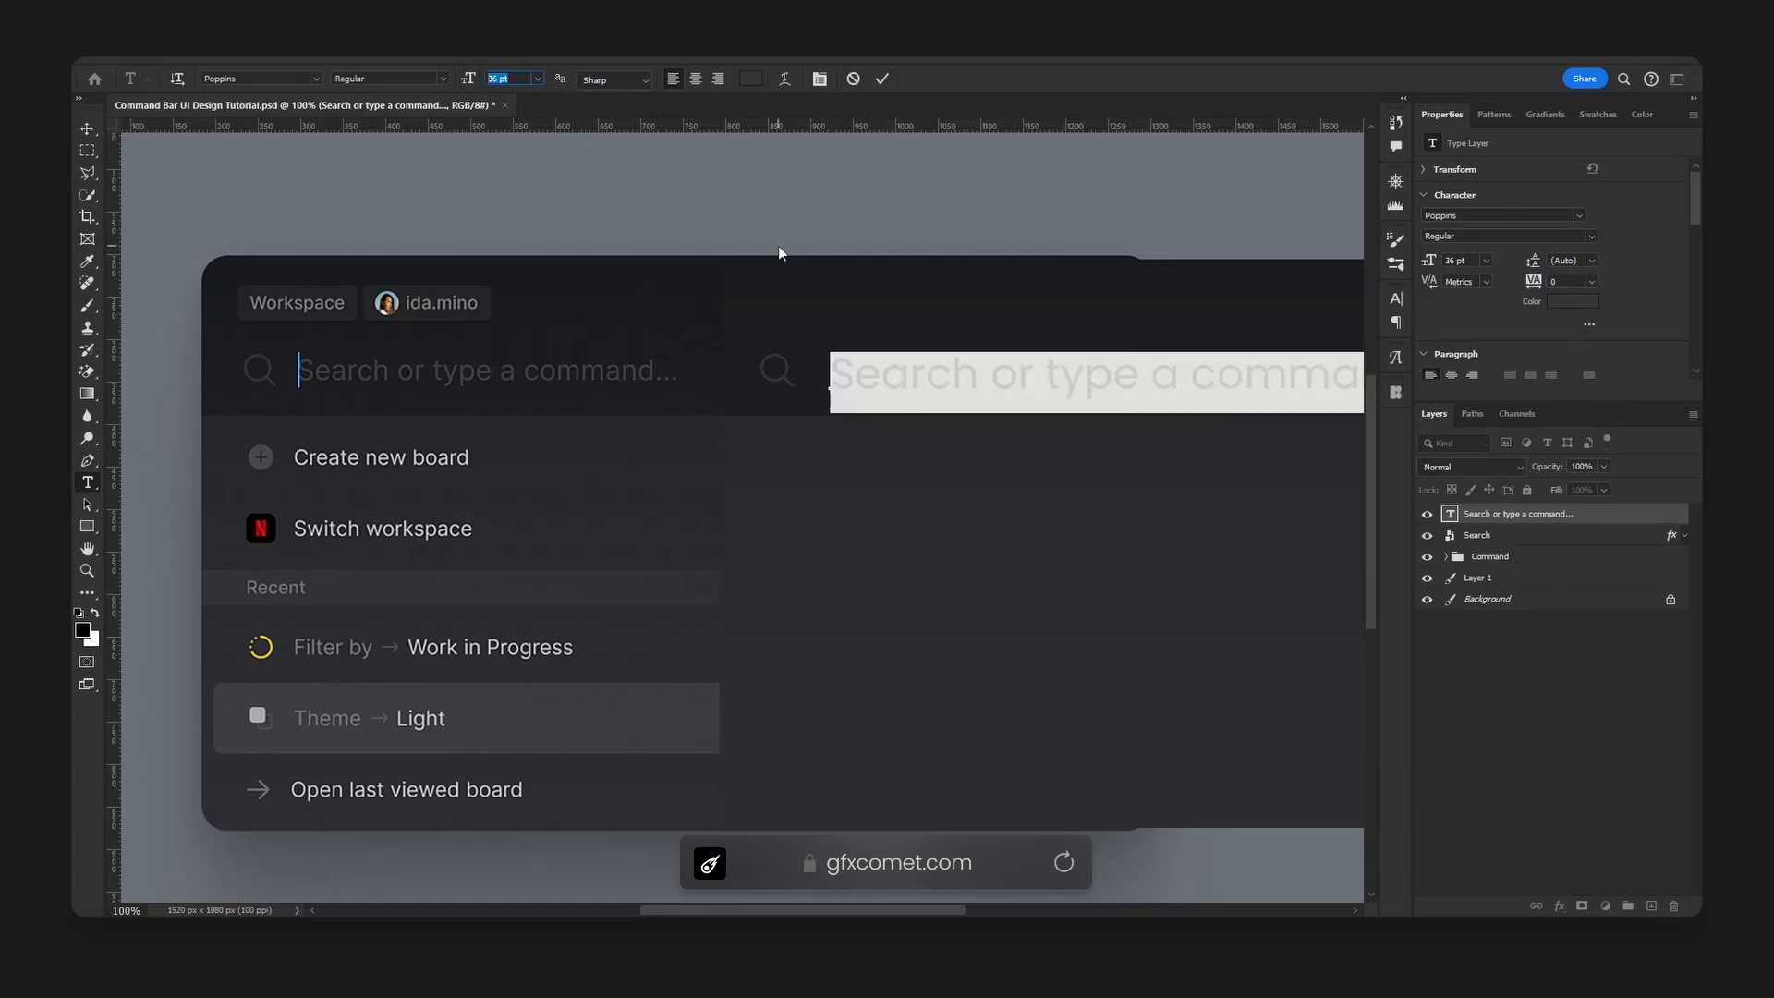
pyautogui.write('24')
pyautogui.press('Return')
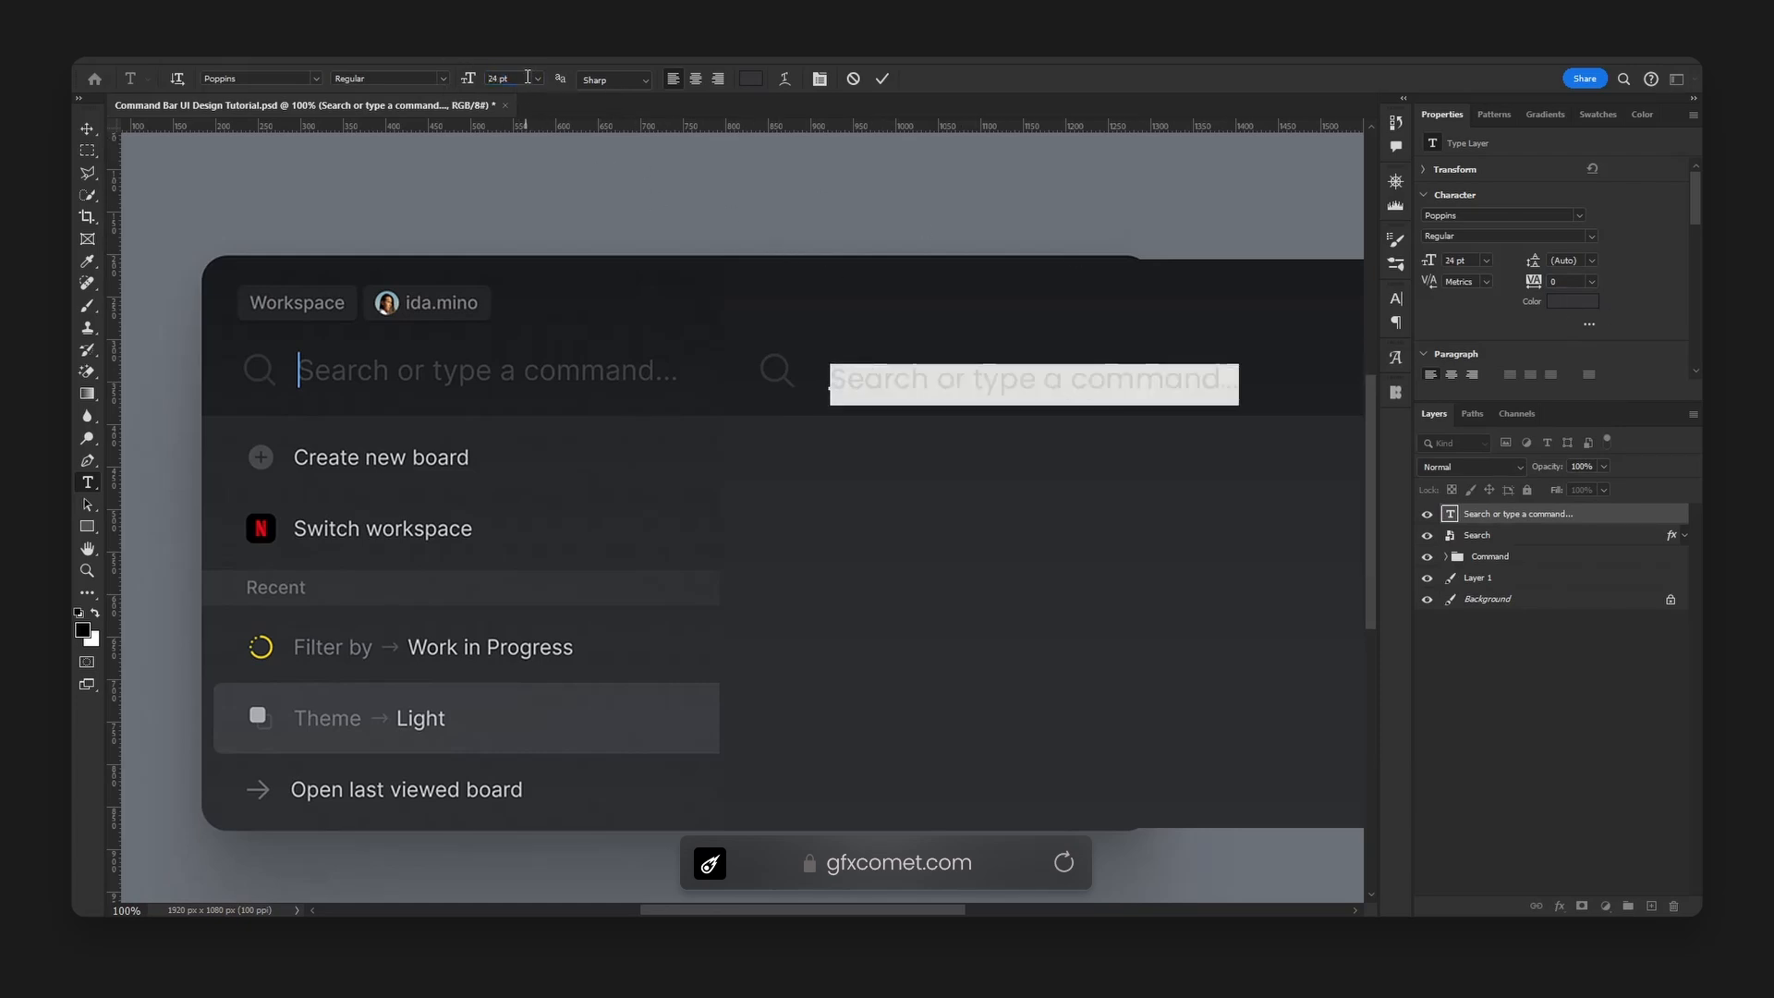
# - Set the search placeholder text to 26 pt and move it closer to the search icon, vertically level with it
pyautogui.moveTo(528, 77); pyautogui.dragTo(466, 79)
pyautogui.write('2')
pyautogui.click(87, 127)
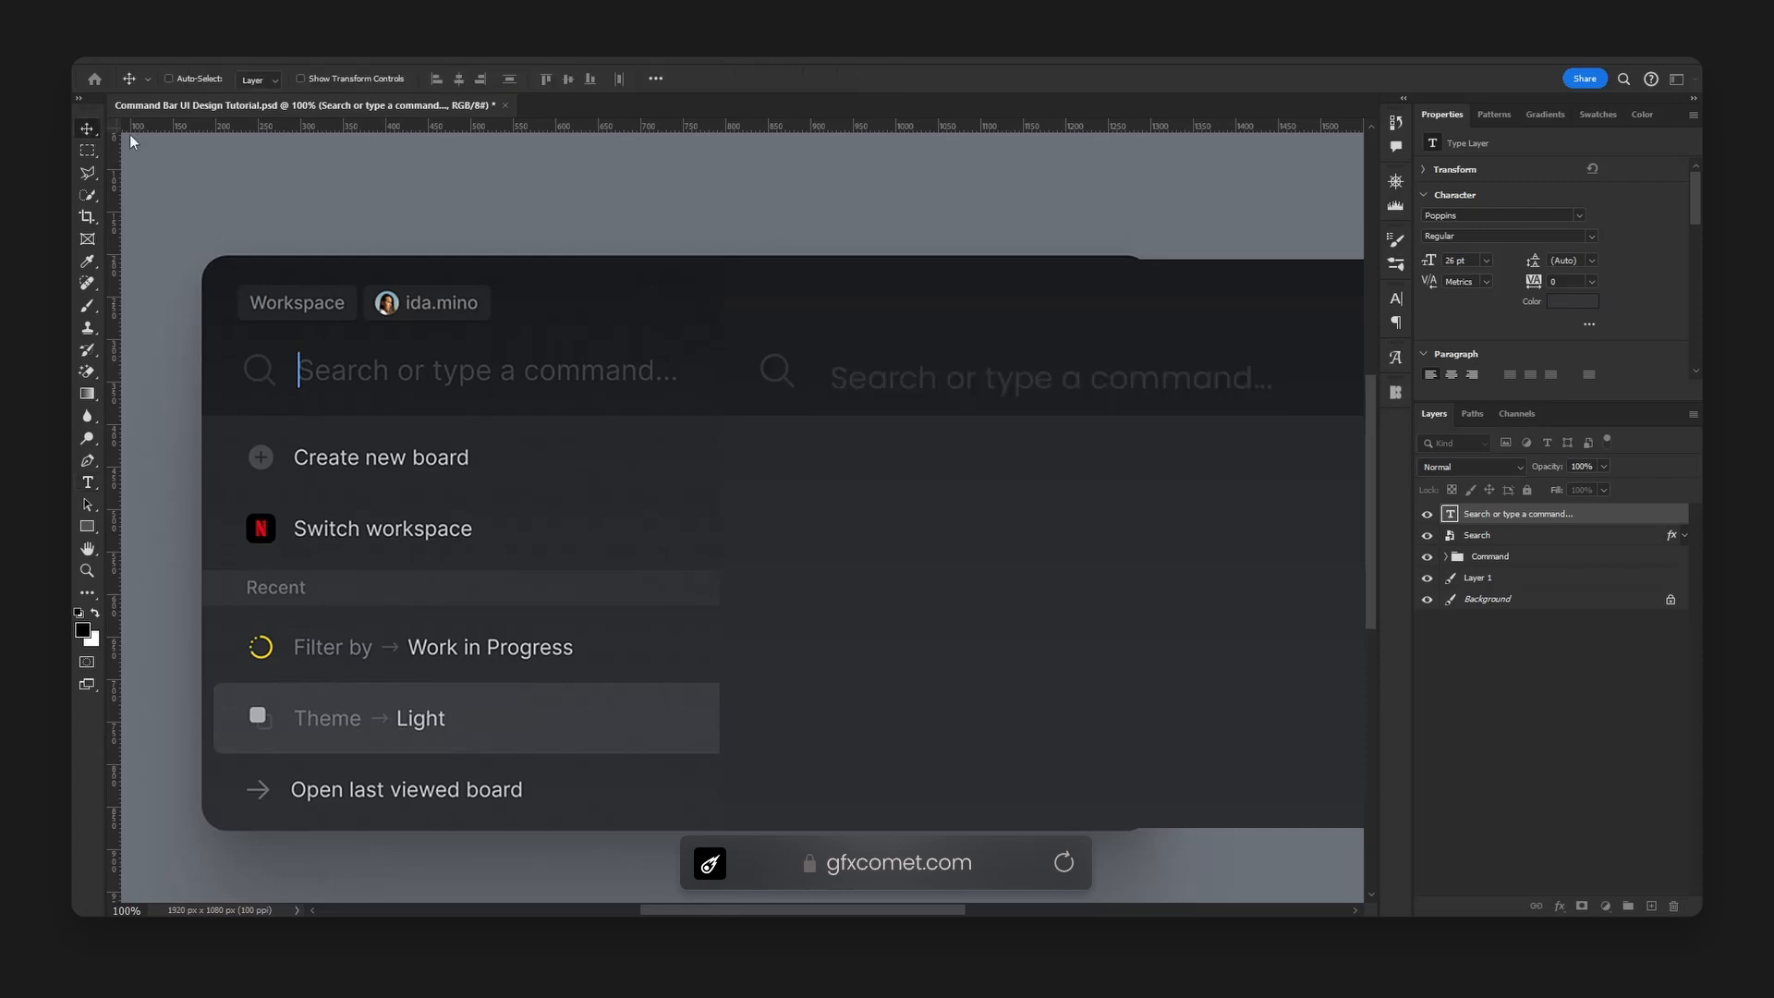
pyautogui.moveTo(1047, 403); pyautogui.dragTo(987, 397)
# - Draw a 2 by 43 px cursor bar with 2 px corner radius at the new placeholder's start, in blue sampled from the reference cursor
pyautogui.press('space')
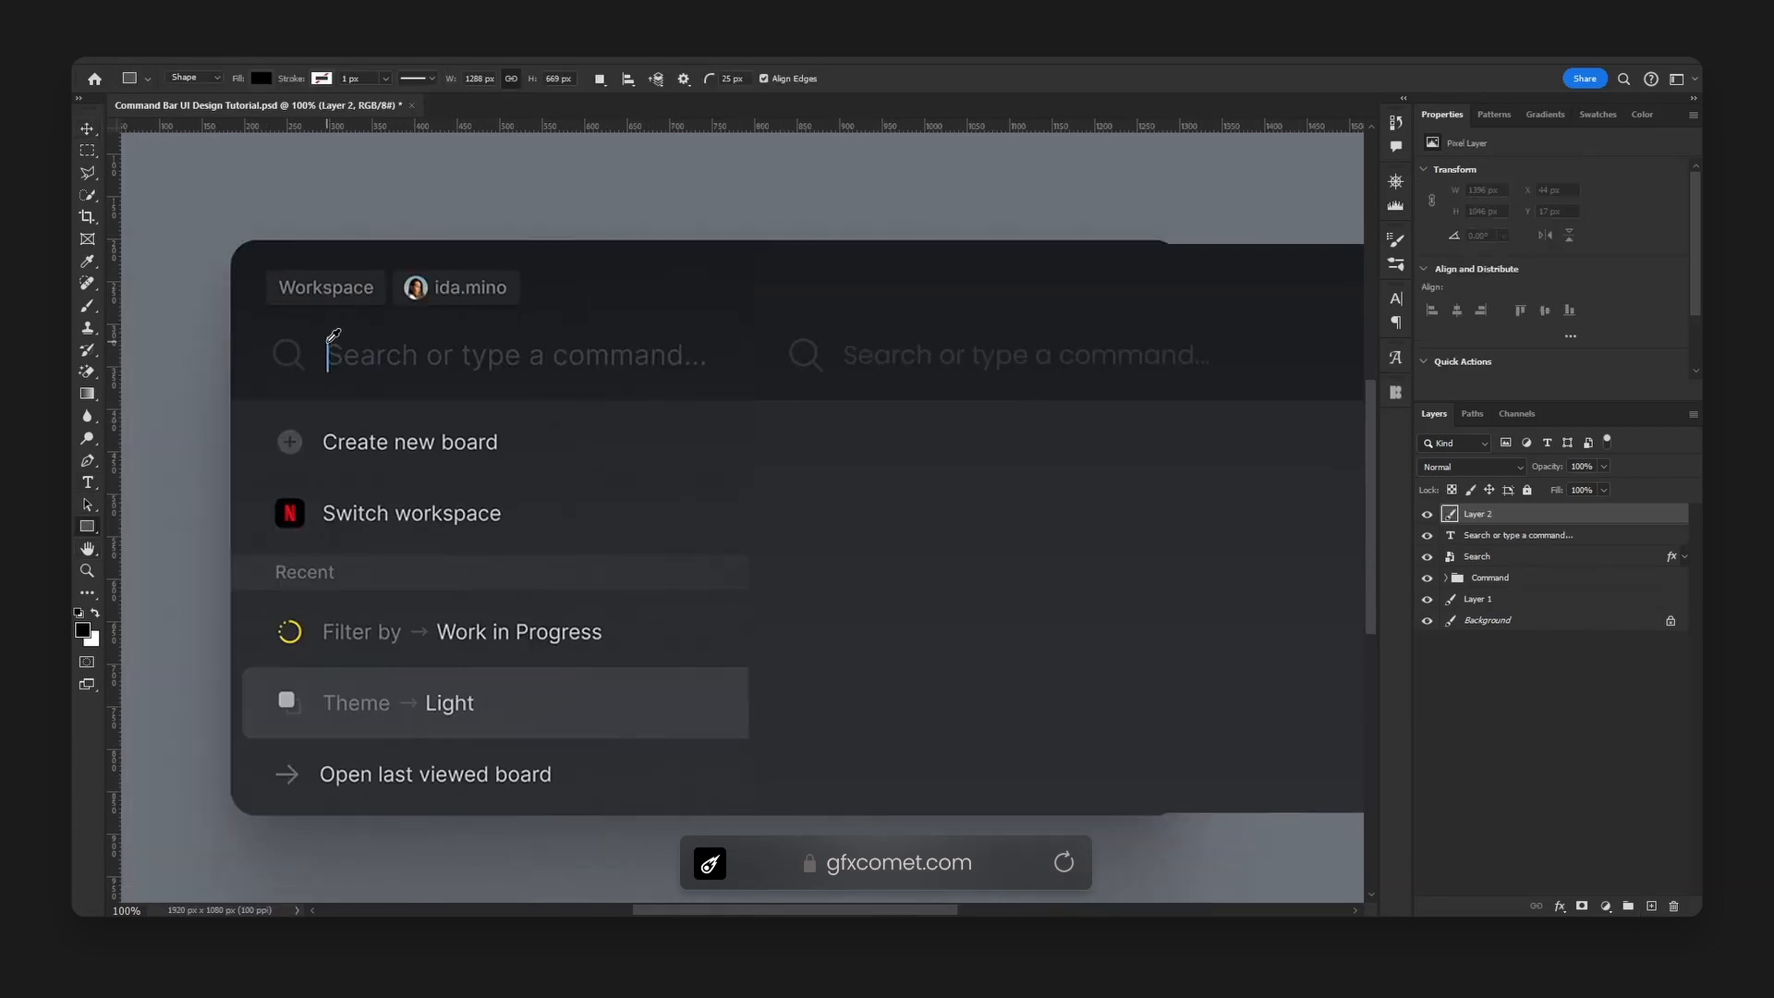
pyautogui.click(330, 341)
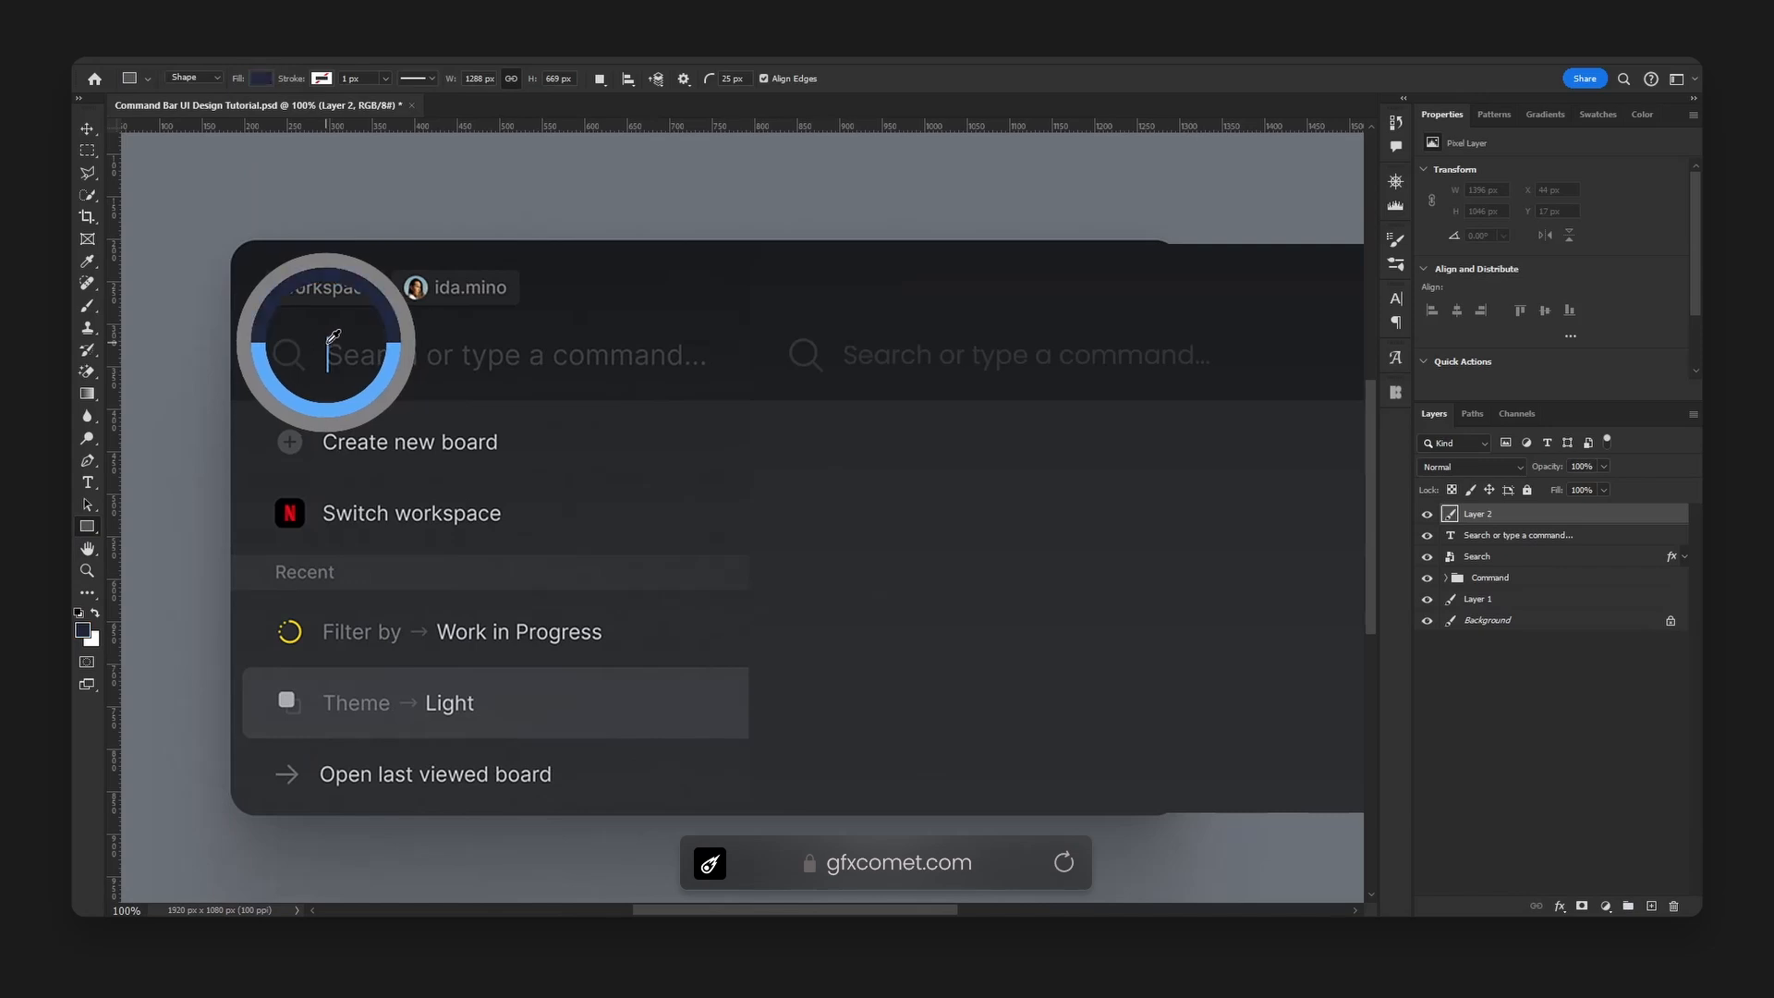
pyautogui.moveTo(333, 337); pyautogui.dragTo(334, 338)
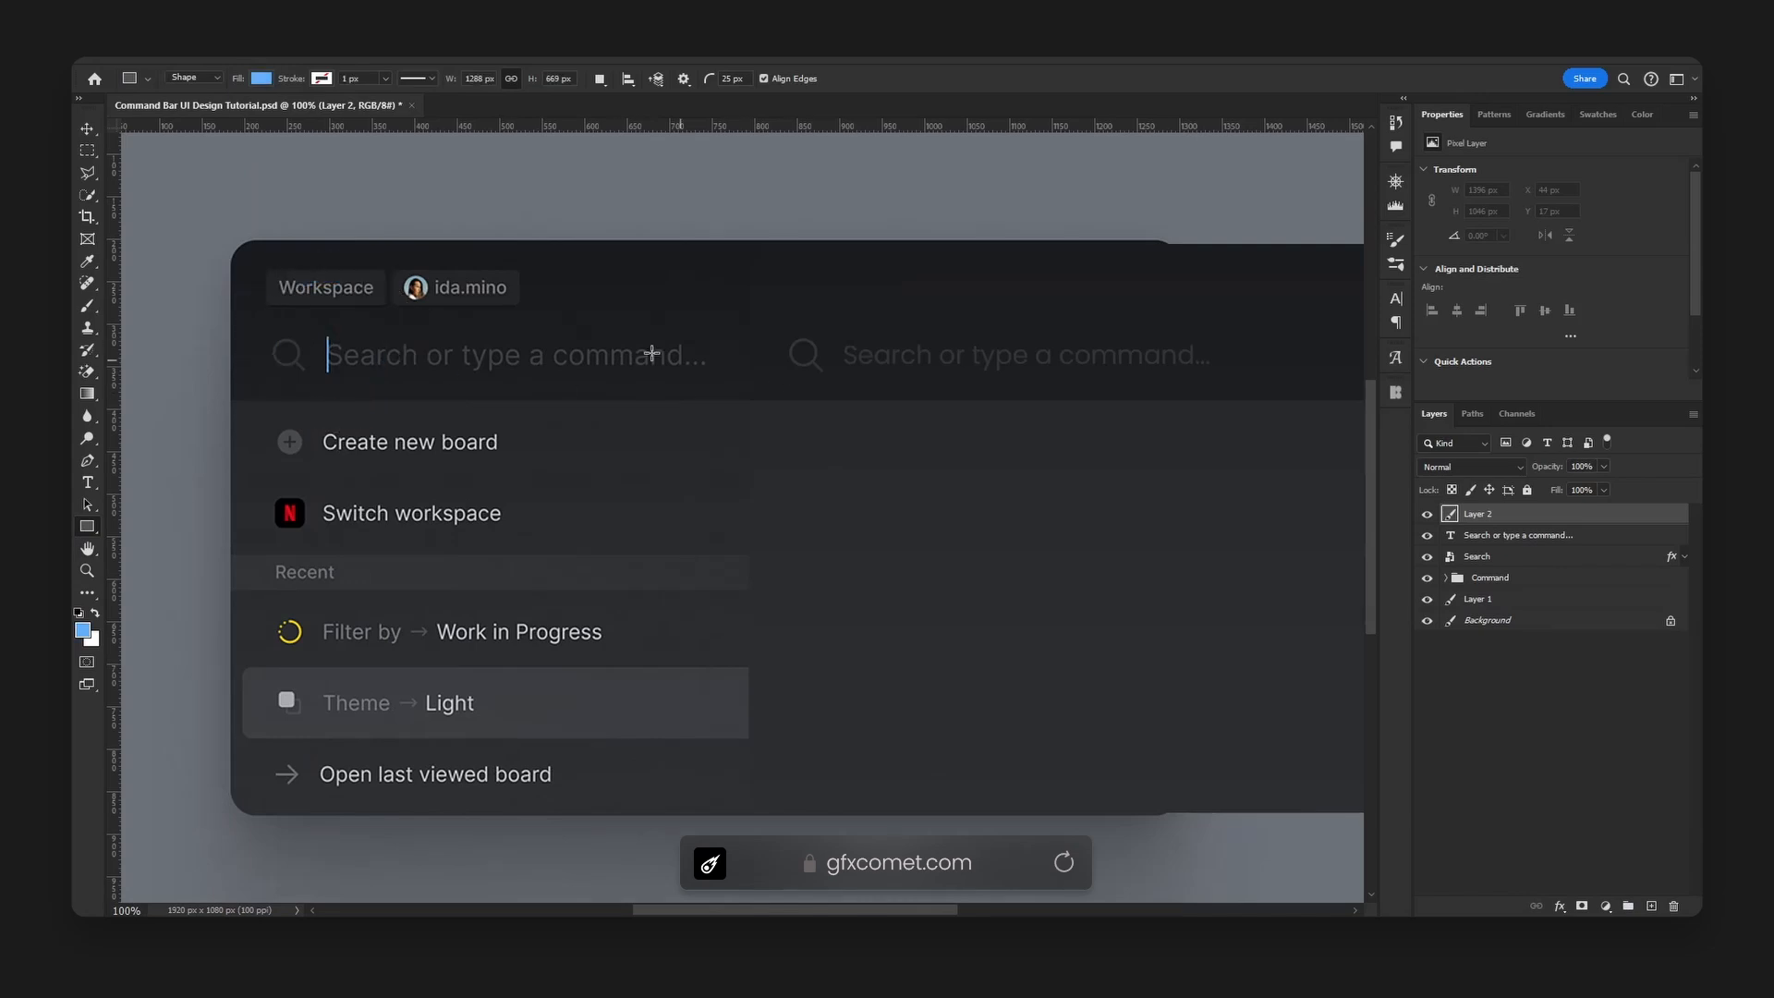
pyautogui.click(747, 78)
pyautogui.write('2')
pyautogui.moveTo(328, 337)
pyautogui.mouseDown()
pyautogui.moveTo(329, 374)
pyautogui.moveTo(874, 390)
pyautogui.mouseUp()
pyautogui.press('v')
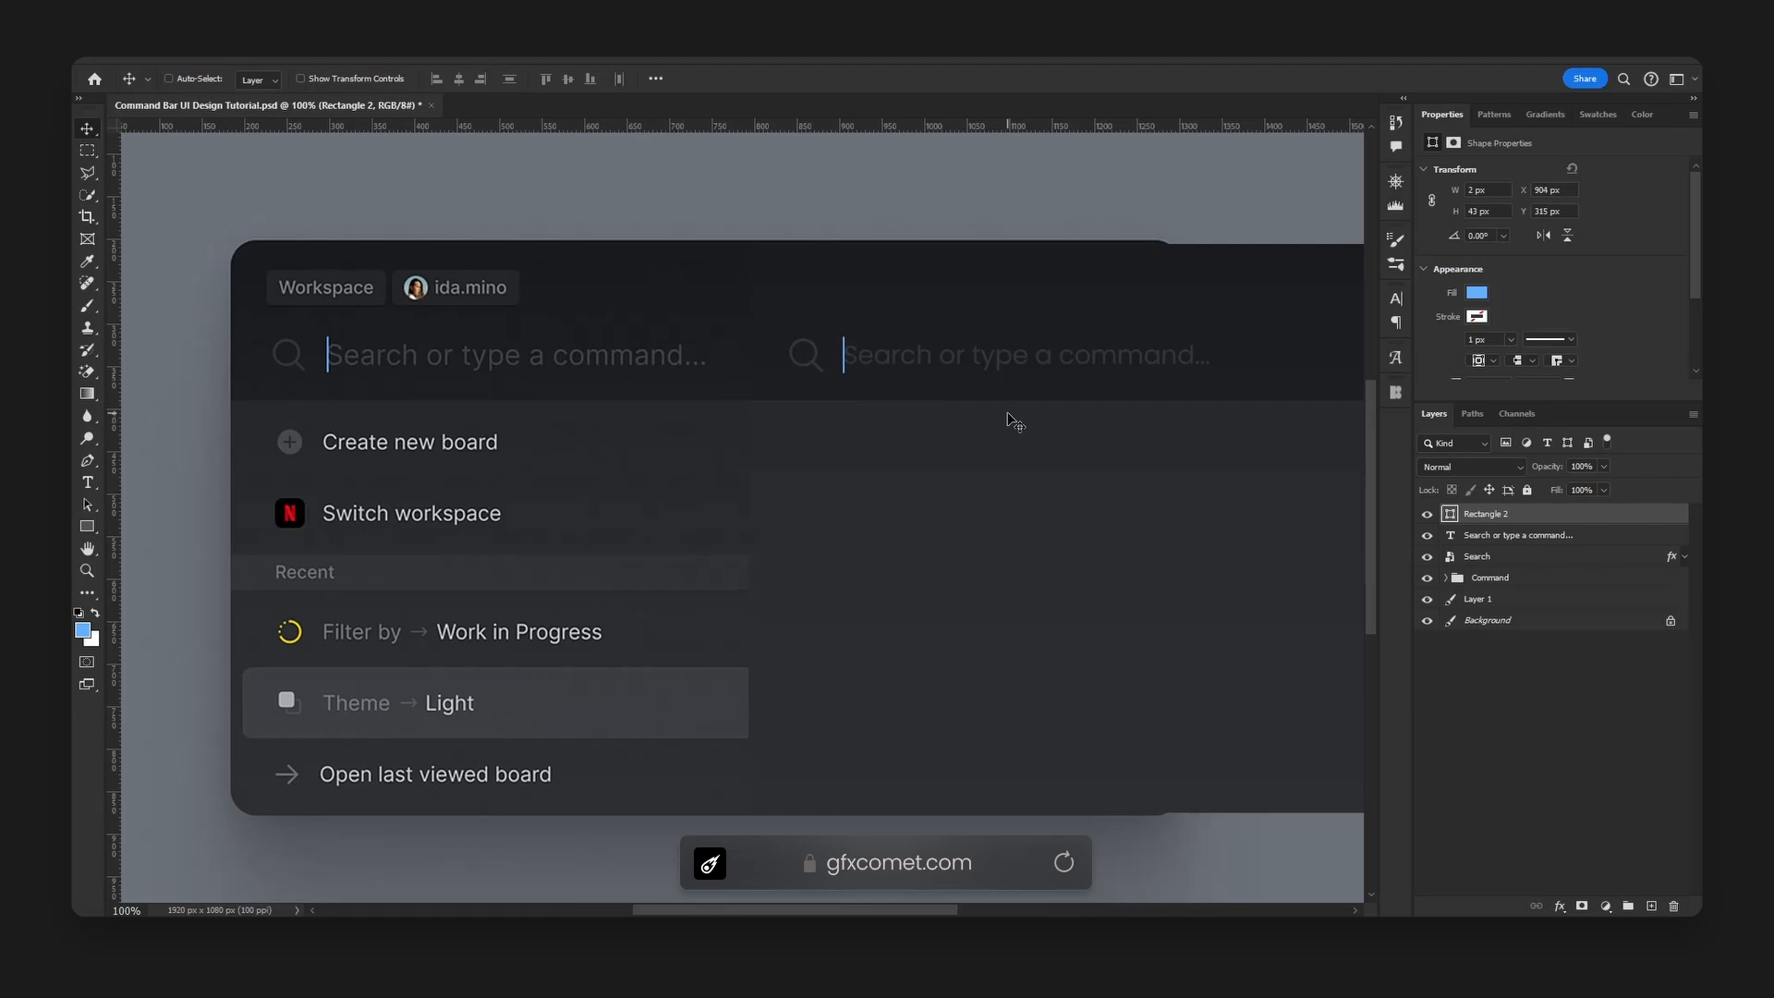
# - Examine the tags above the reference search row and compare the new search row with the cursor bar hidden and shown
pyautogui.press('h')
pyautogui.moveTo(982, 416); pyautogui.dragTo(1124, 508)
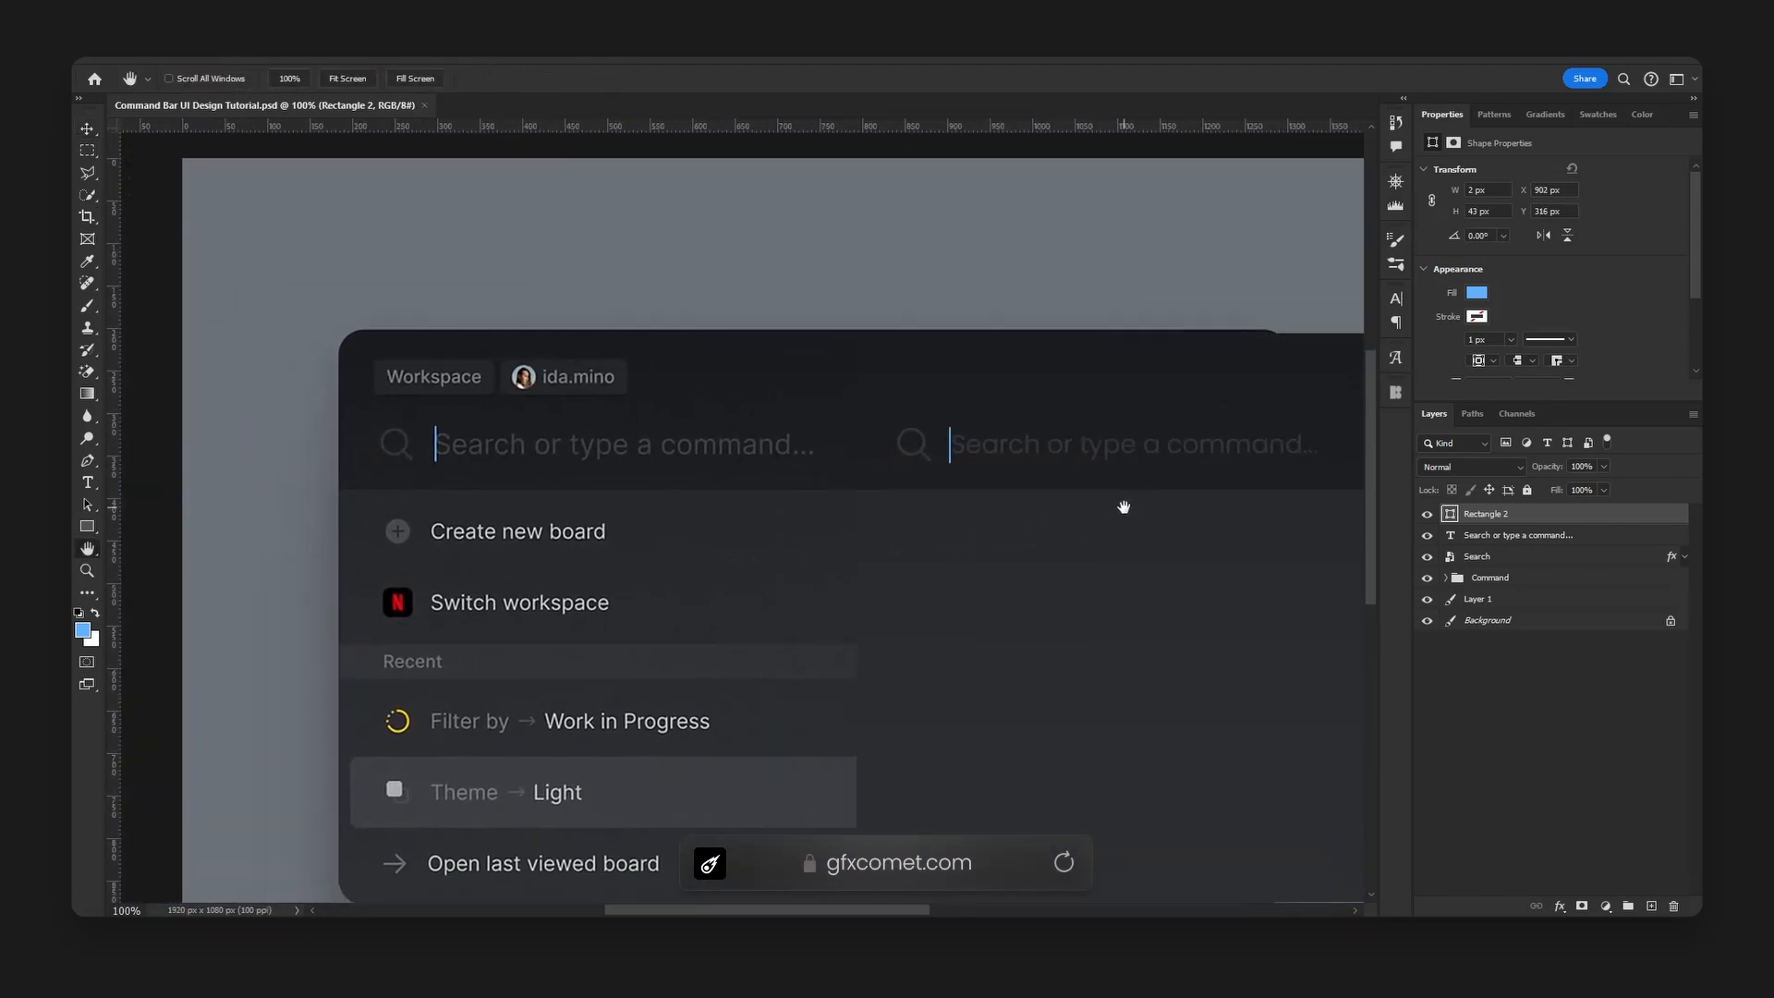
pyautogui.moveTo(438, 379); pyautogui.dragTo(425, 387)
pyautogui.moveTo(510, 449); pyautogui.dragTo(578, 396)
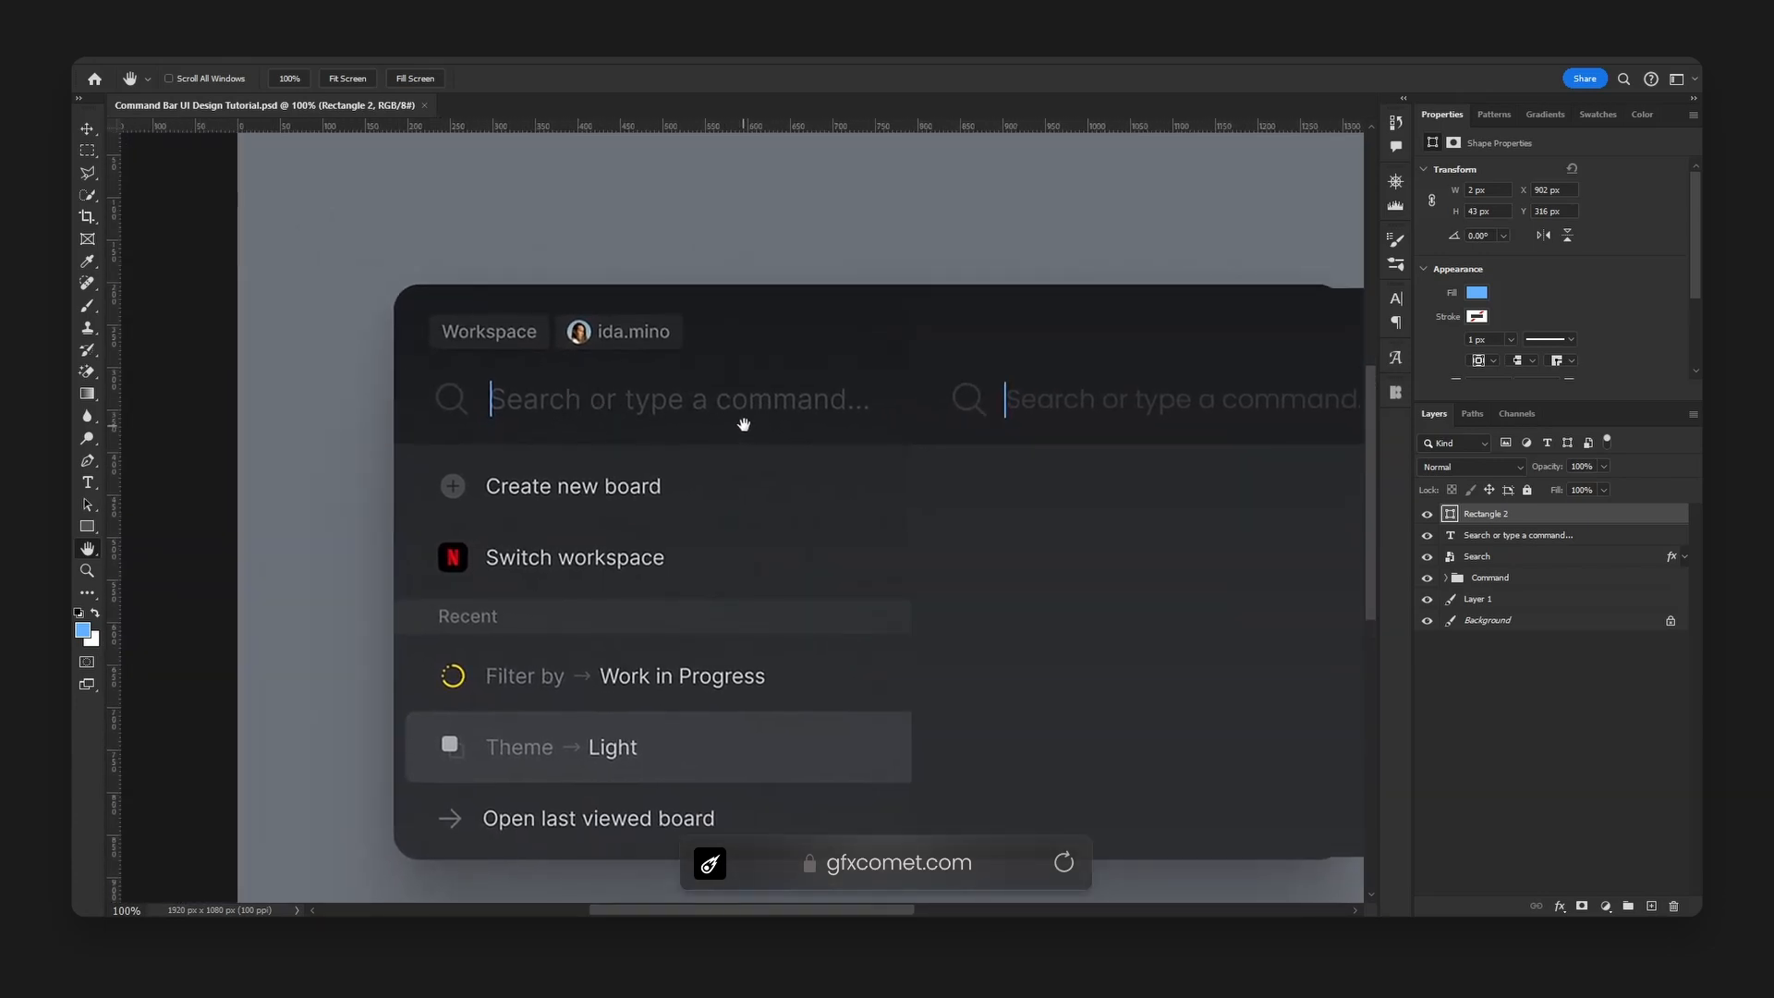
pyautogui.moveTo(744, 424); pyautogui.dragTo(335, 379)
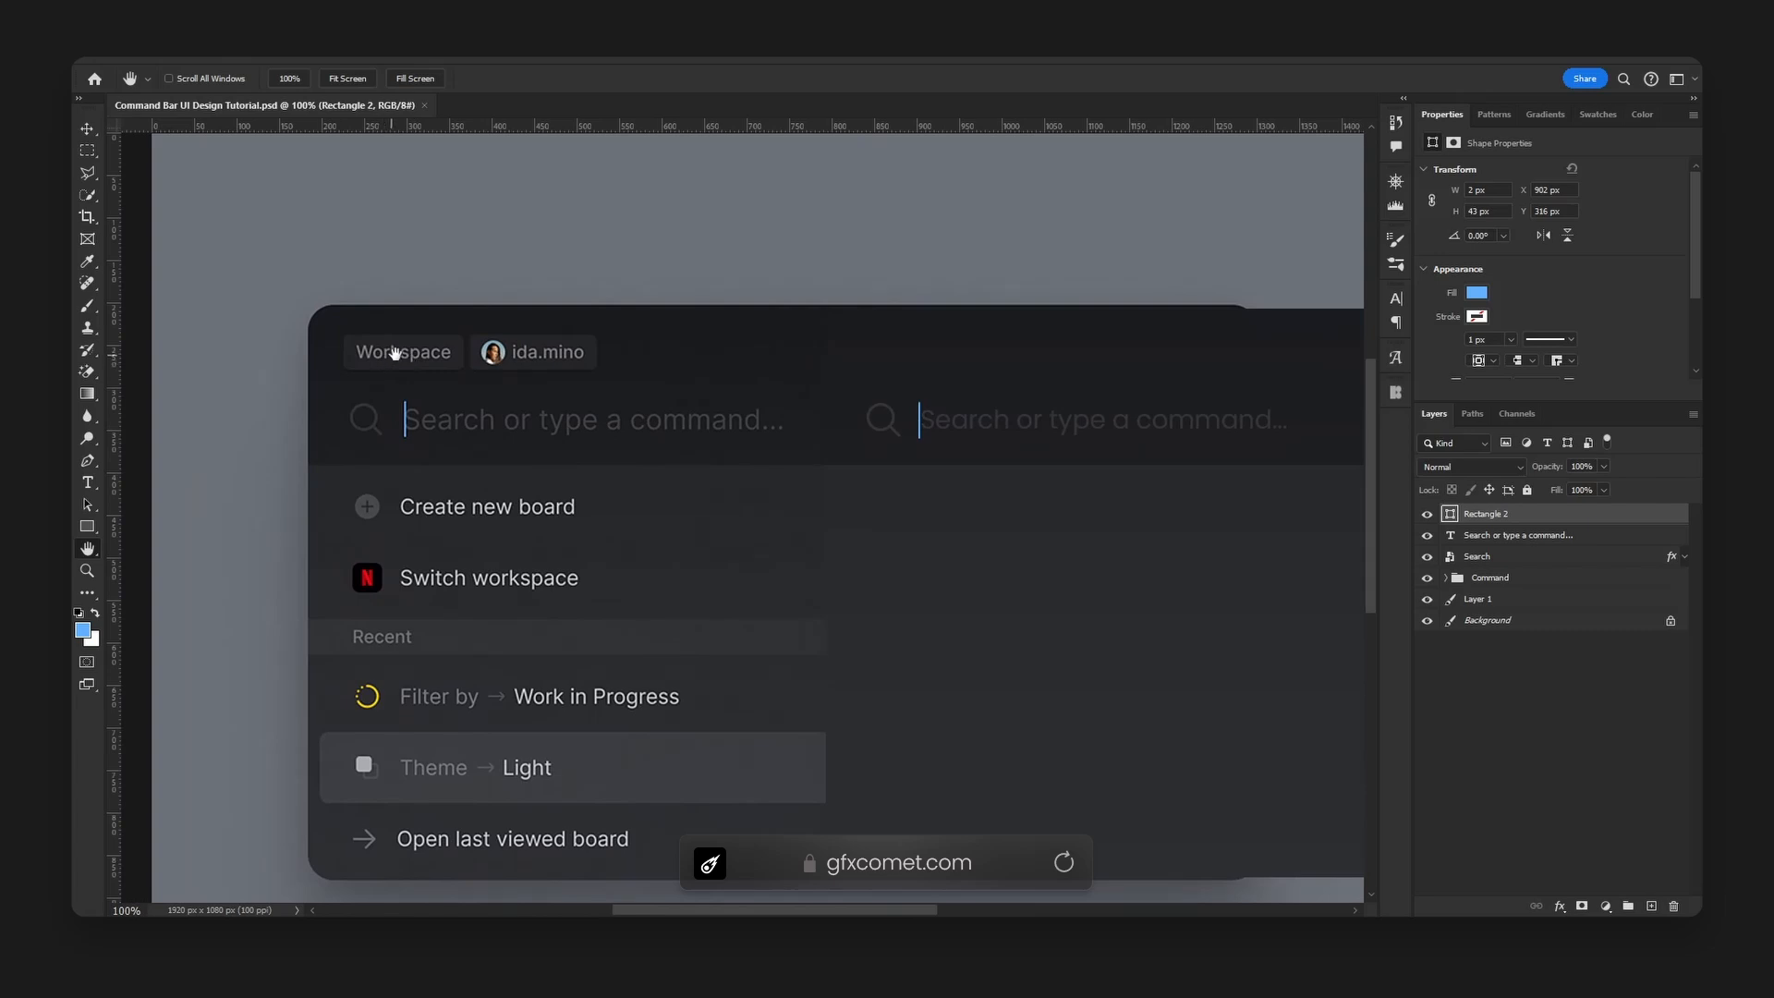
pyautogui.moveTo(518, 353); pyautogui.dragTo(450, 332)
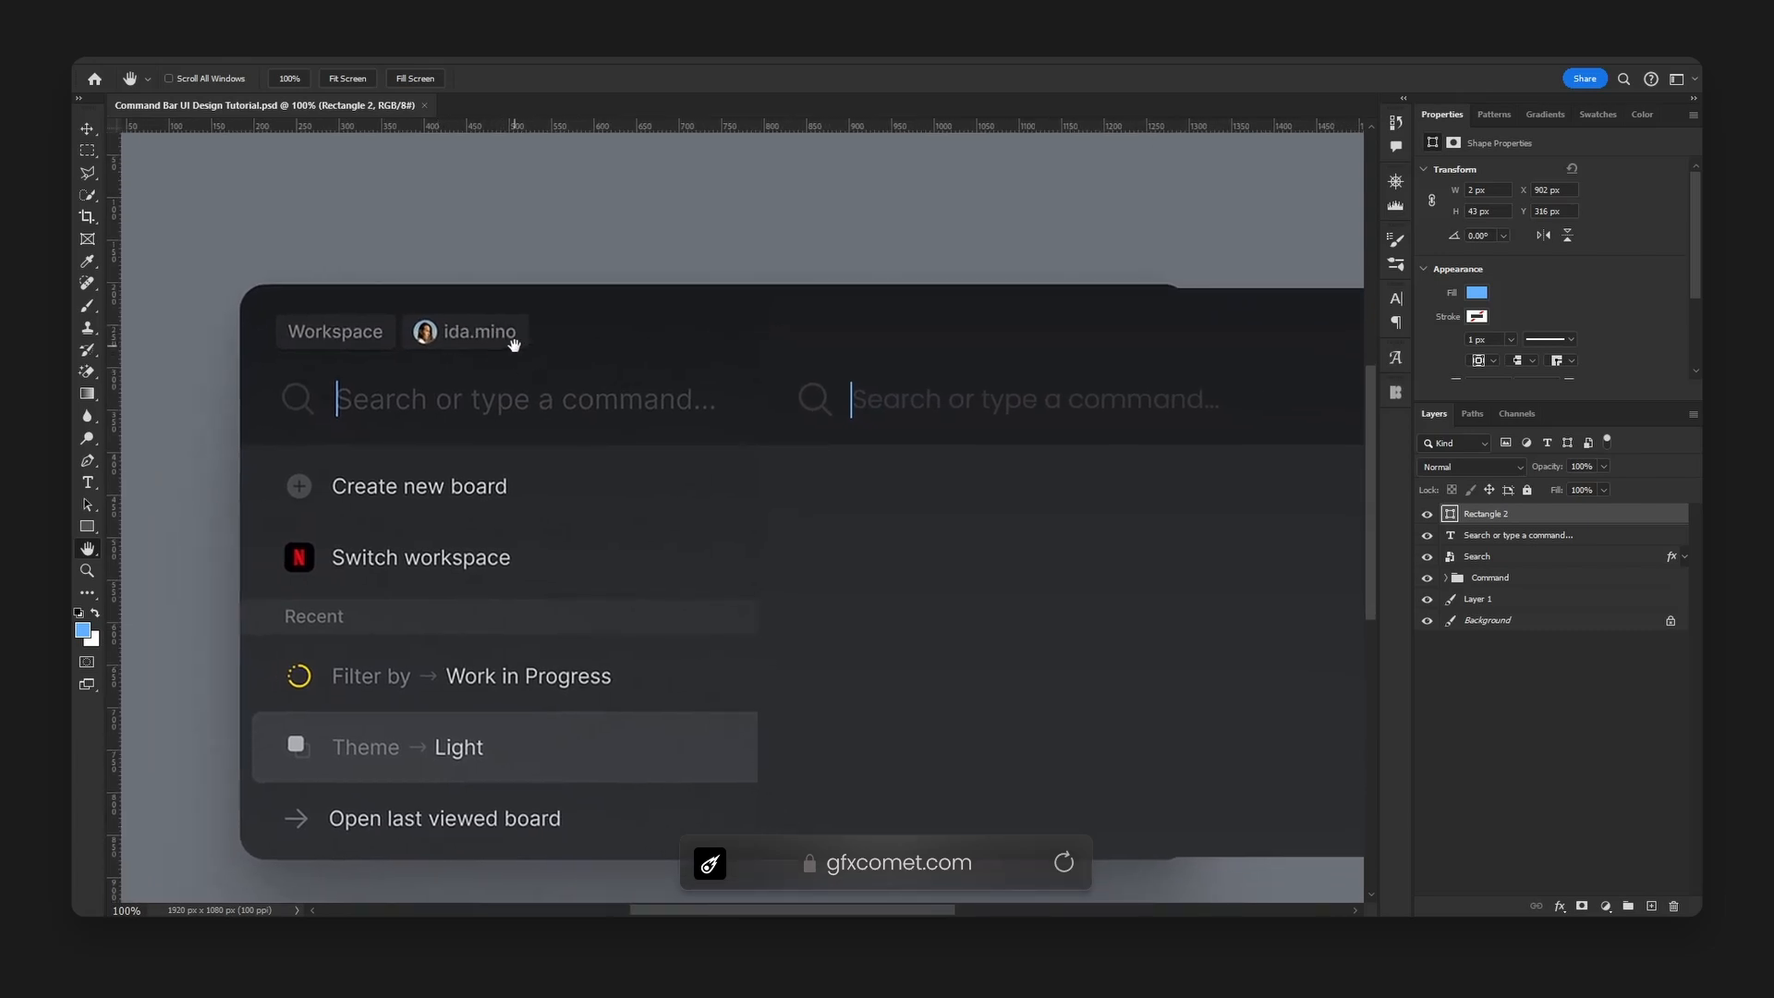
pyautogui.moveTo(724, 370); pyautogui.dragTo(695, 346)
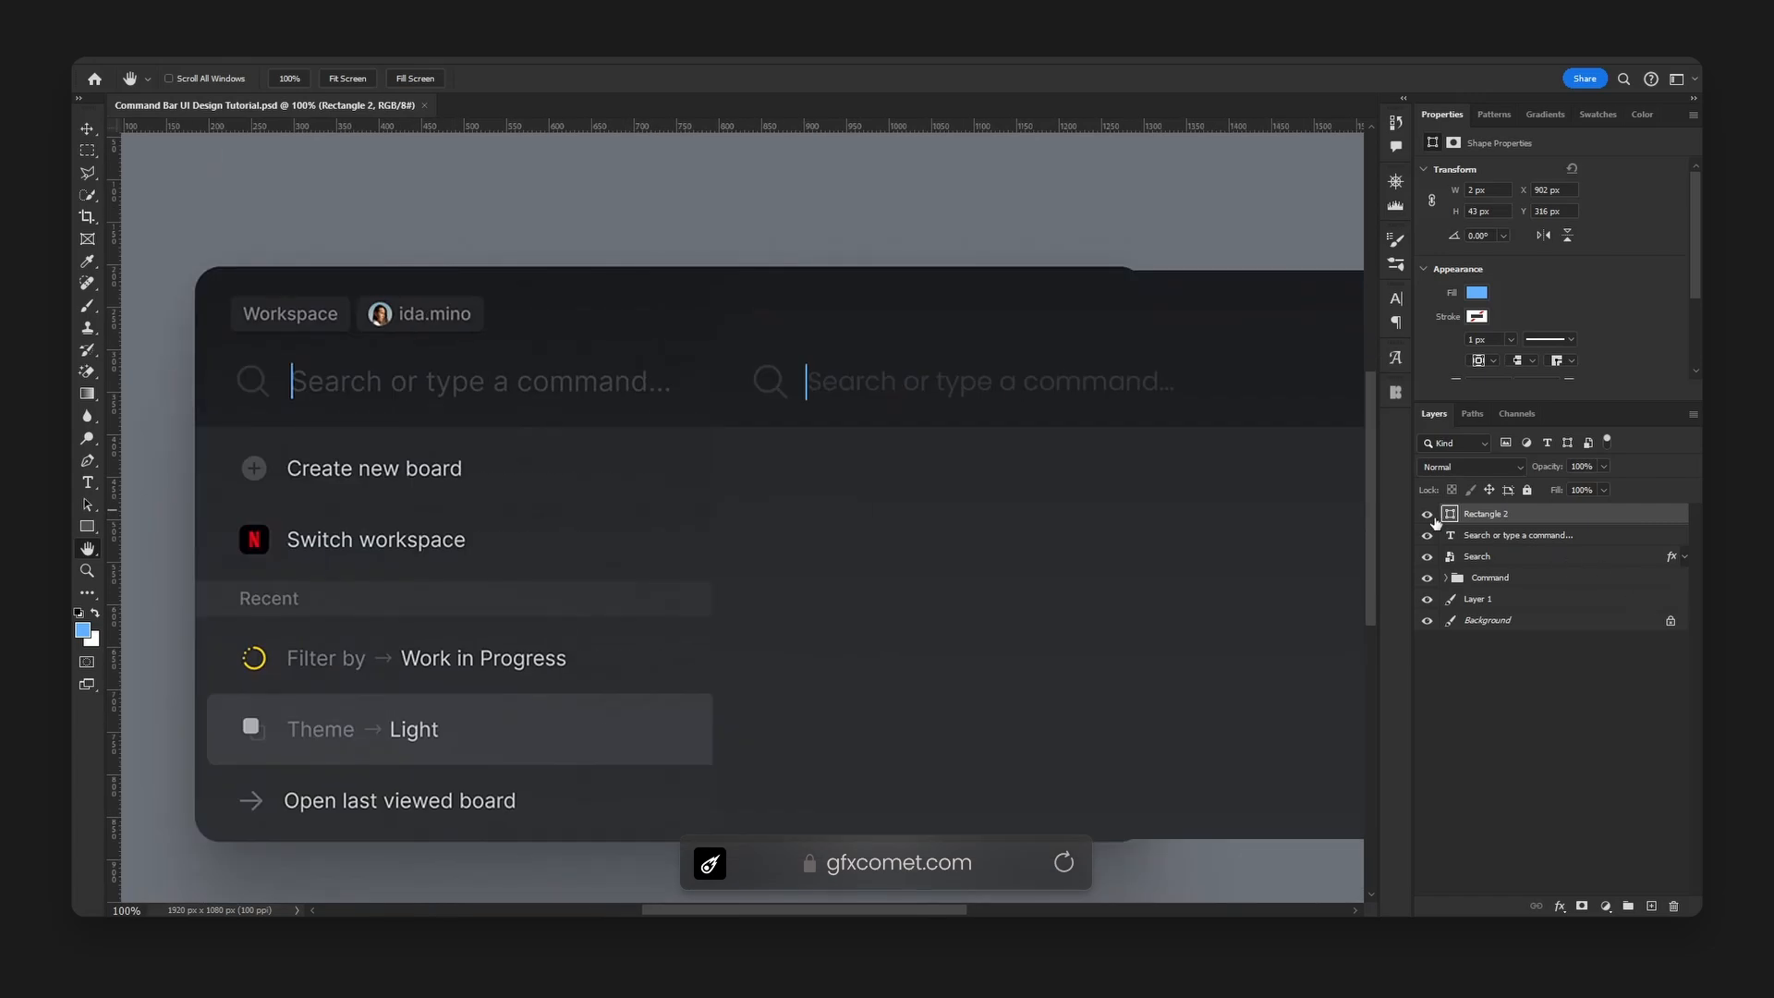
pyautogui.click(1428, 515)
pyautogui.click(1428, 515)
# - Draw a black rounded rectangle about 40 px tall, sized to the reference Workspace tag, and place it above the new search icon
pyautogui.click(1654, 906)
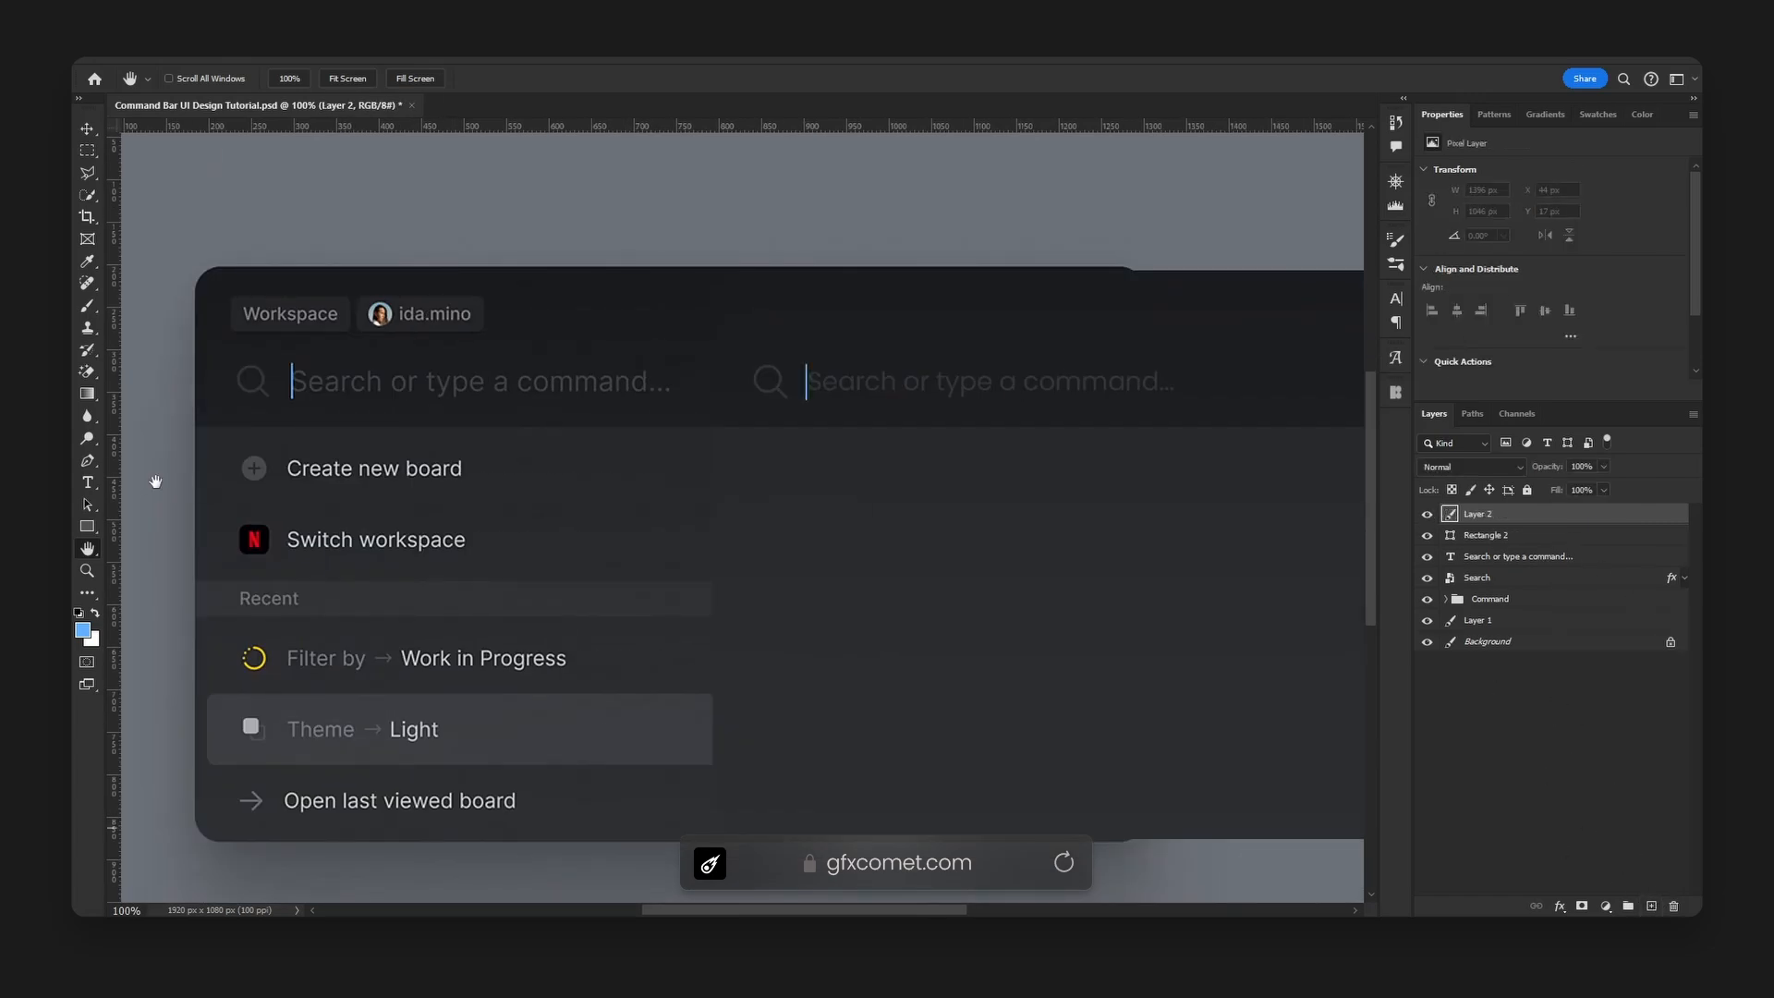
pyautogui.click(88, 526)
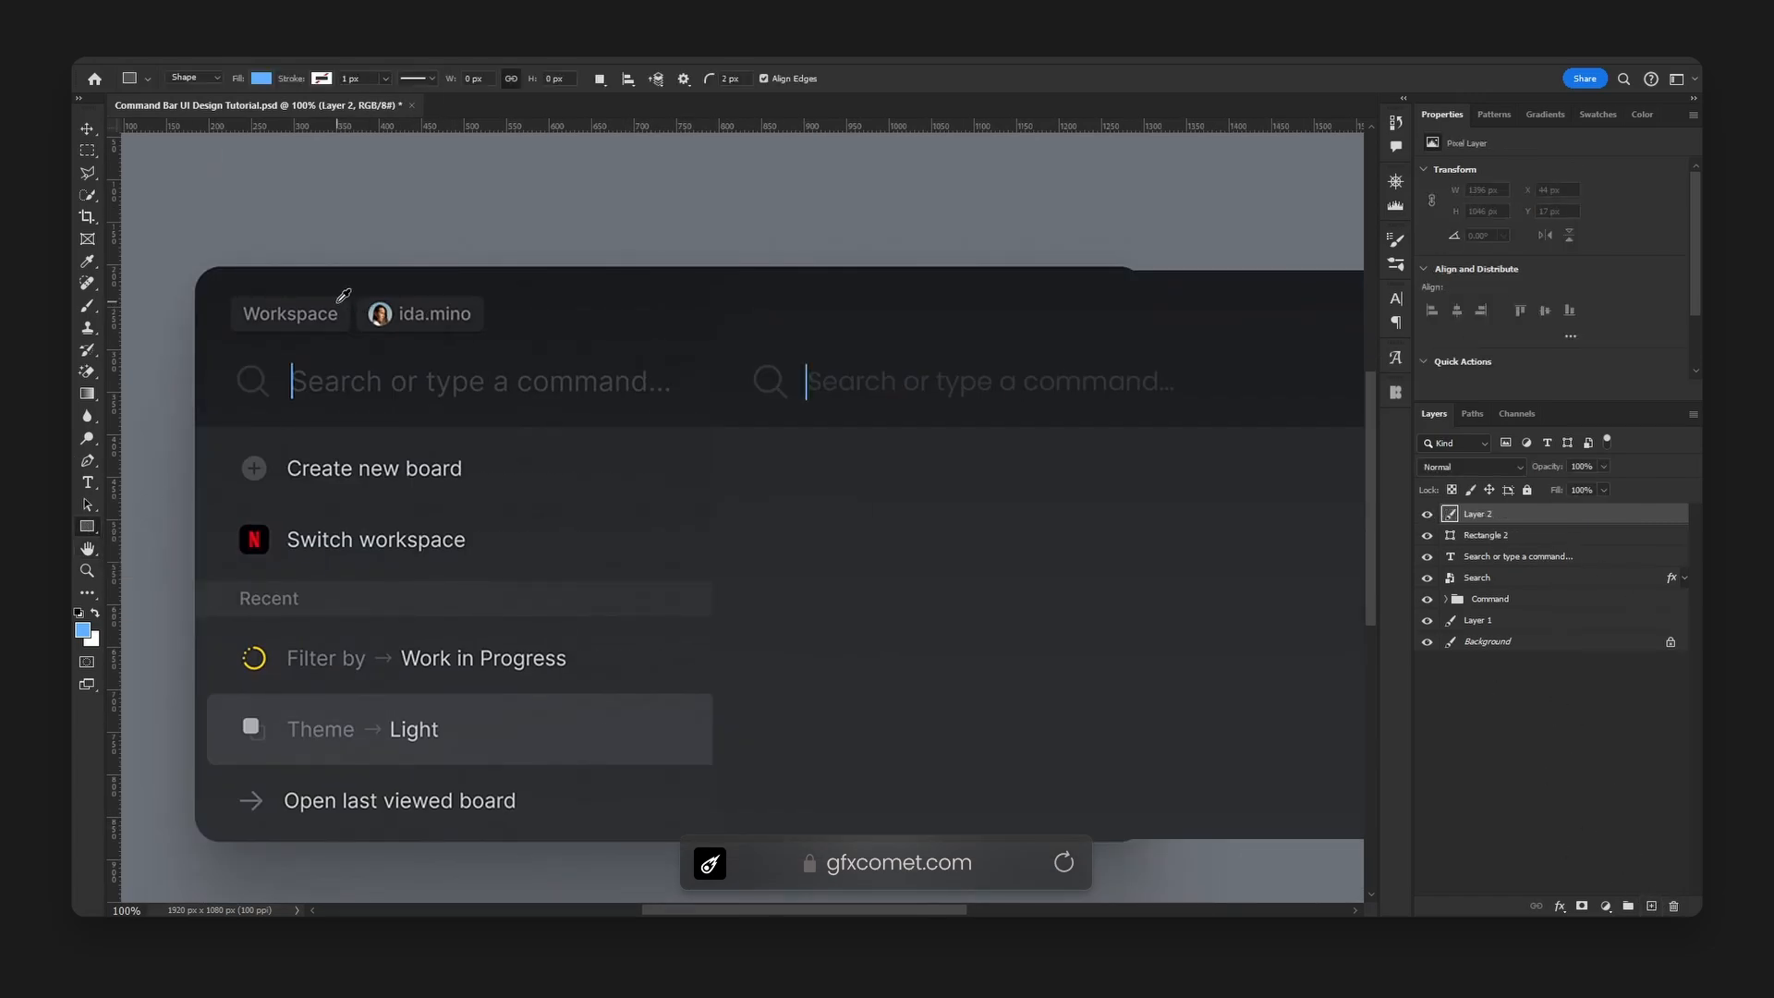
pyautogui.press('d')
pyautogui.press('d')
pyautogui.moveTo(737, 77); pyautogui.dragTo(689, 77)
pyautogui.write('5')
pyautogui.moveTo(230, 298); pyautogui.dragTo(836, 348)
pyautogui.press('v')
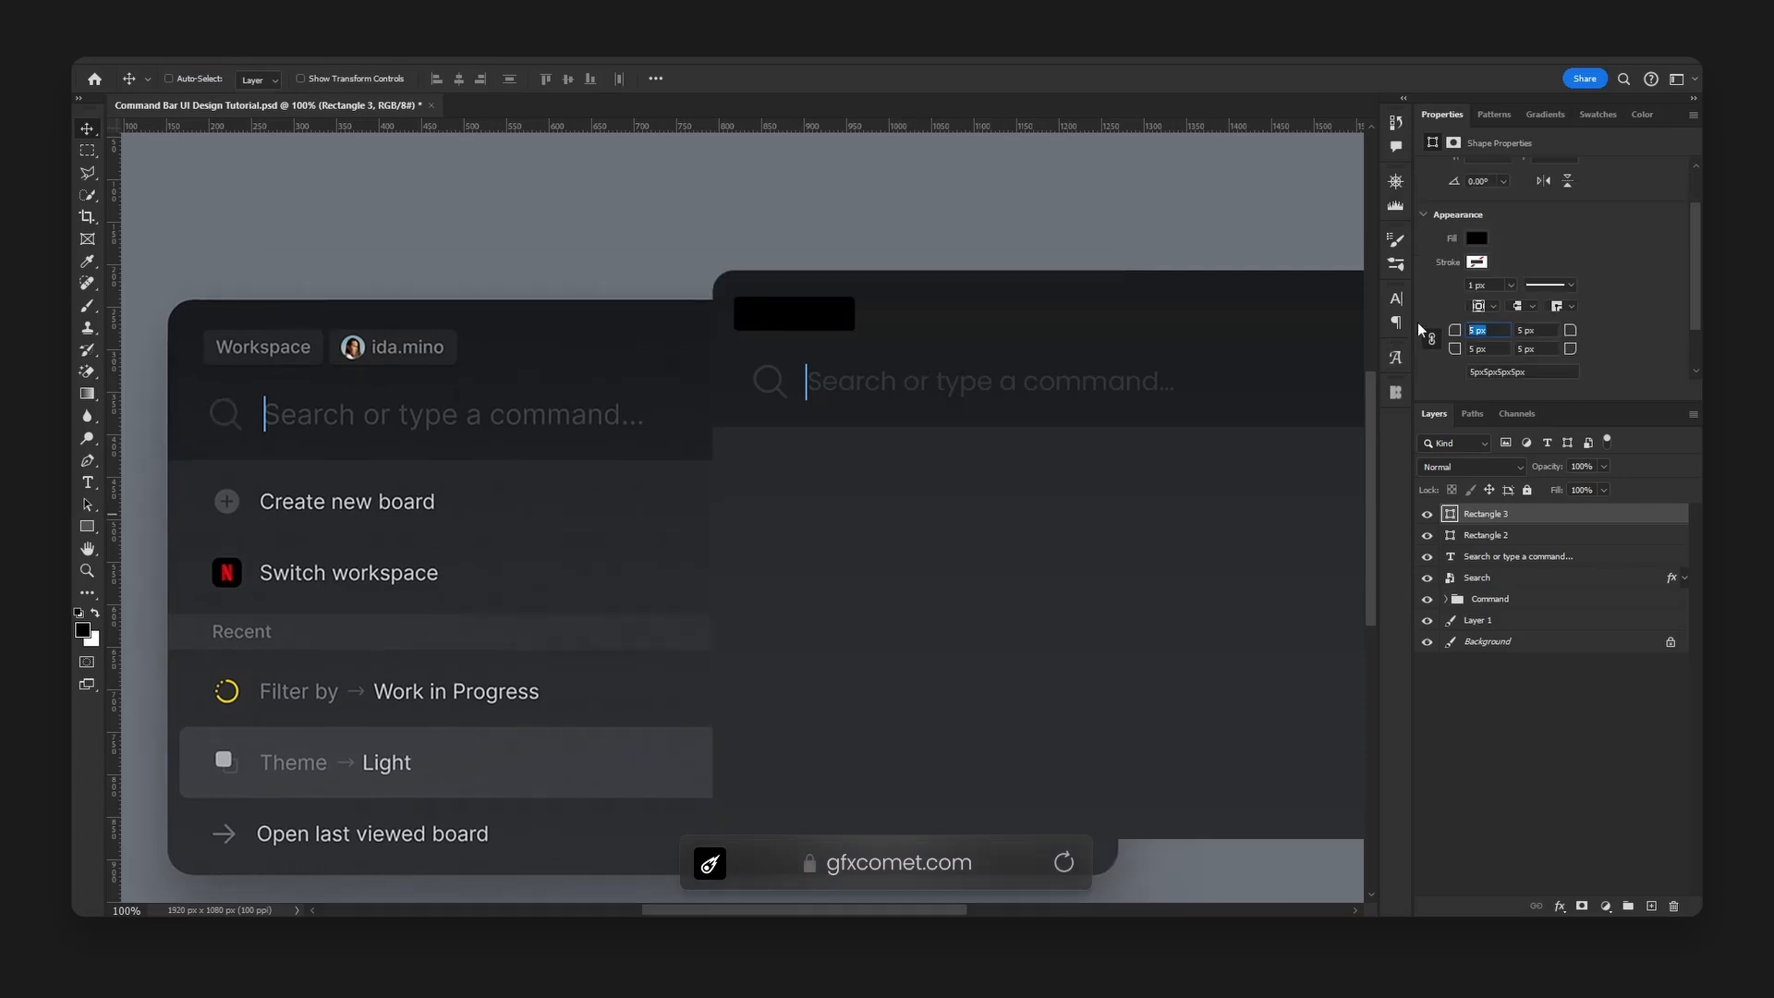
# - Set the tag rectangle's corner radius to 8 px and its fill colour to #242527
pyautogui.write('8')
pyautogui.press('Return')
pyautogui.doubleClick(1450, 514)
pyautogui.write('242527')
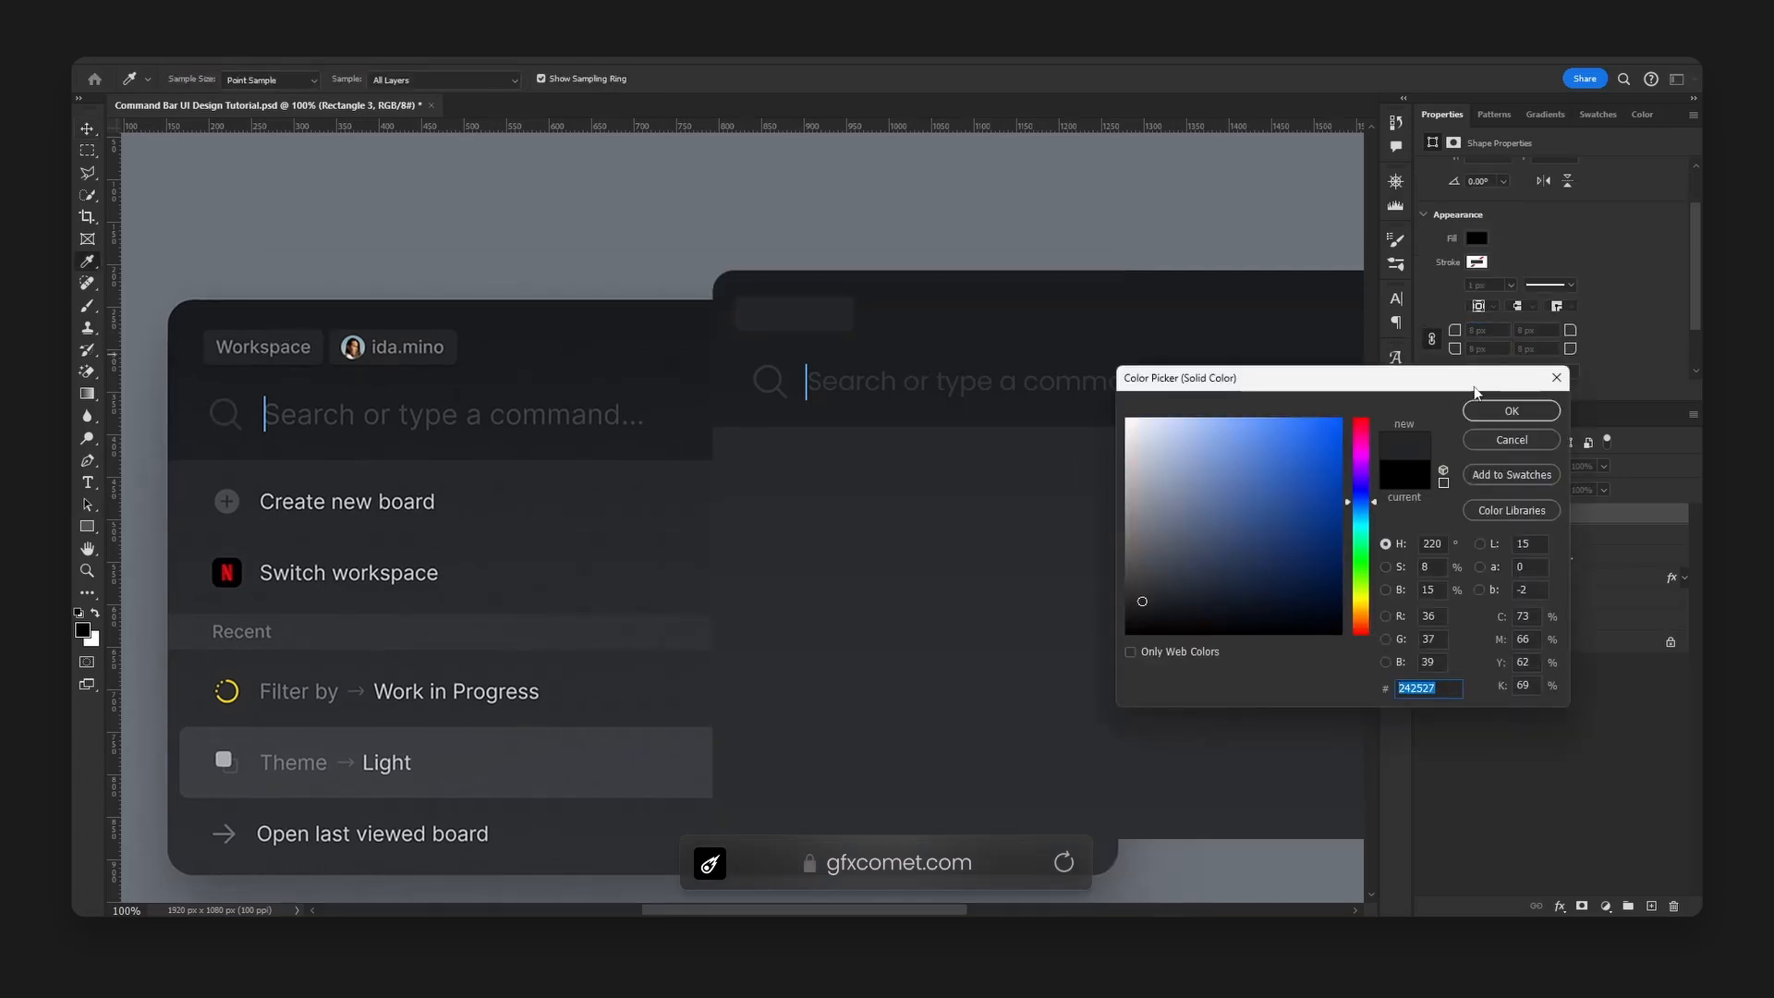
pyautogui.click(1485, 413)
# - Compare the tag rectangle with the reference tags and add a 1 px outside Stroke effect to it
pyautogui.hotkey('ctrl', '+')
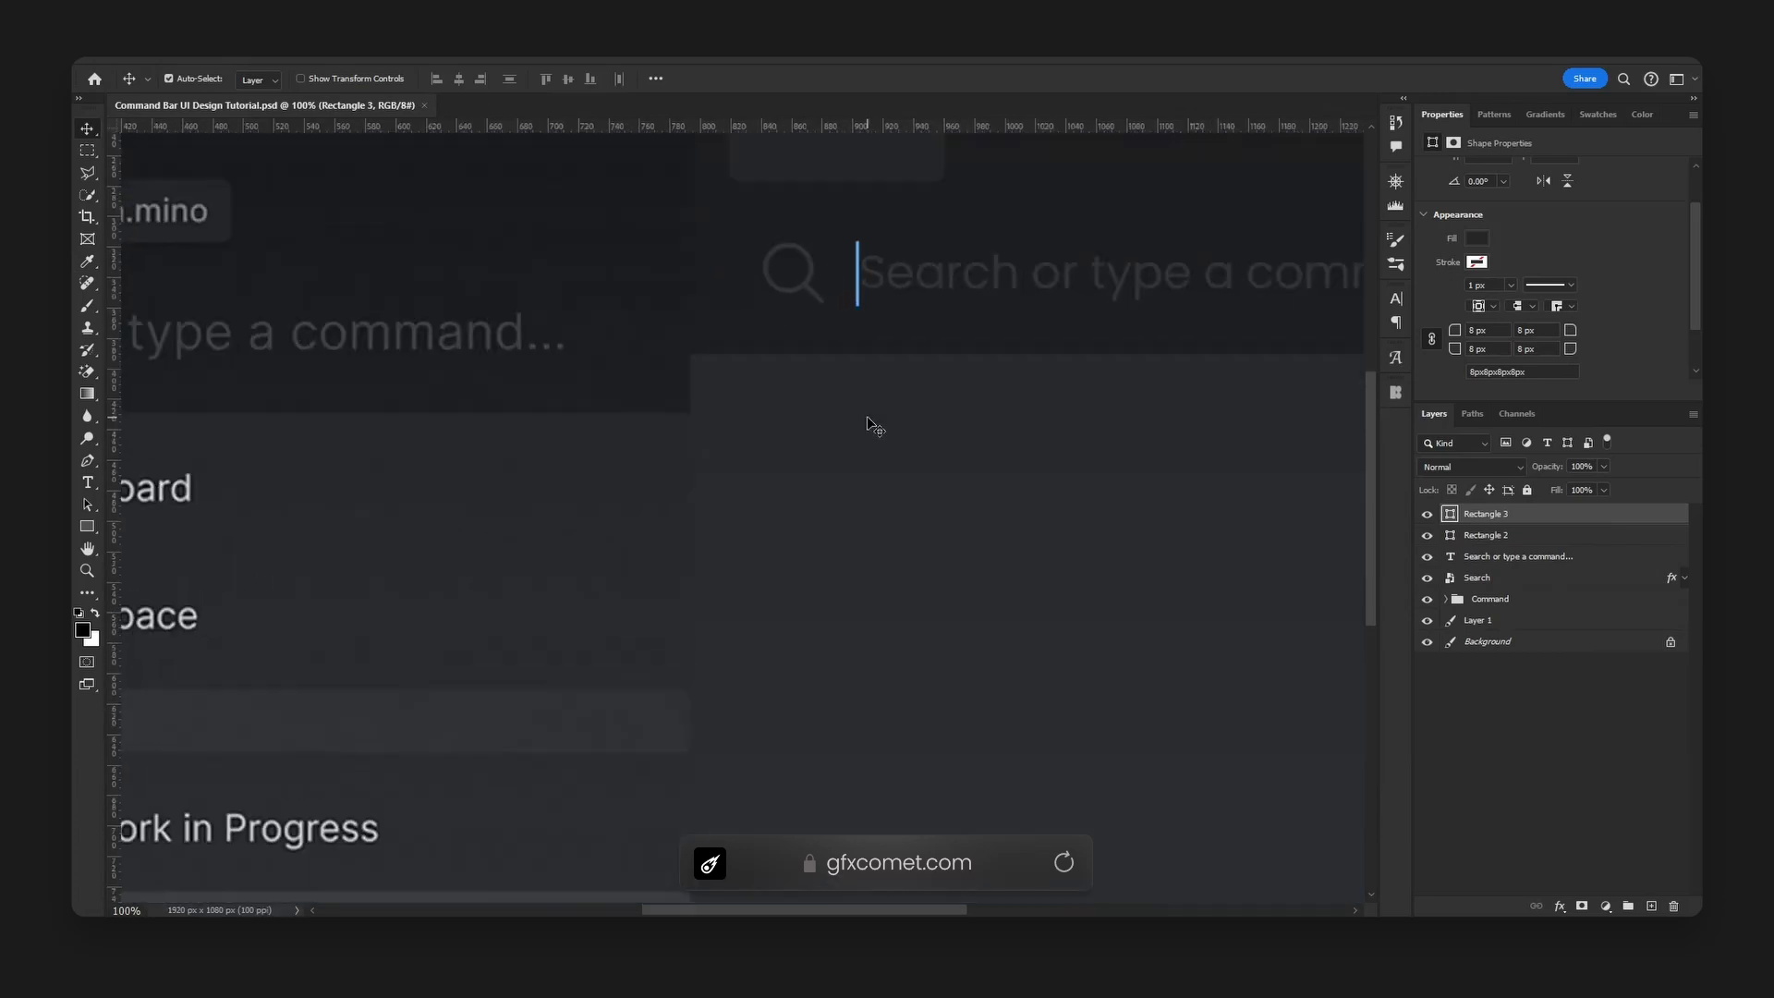
pyautogui.press('space')
pyautogui.moveTo(457, 316); pyautogui.dragTo(1175, 447)
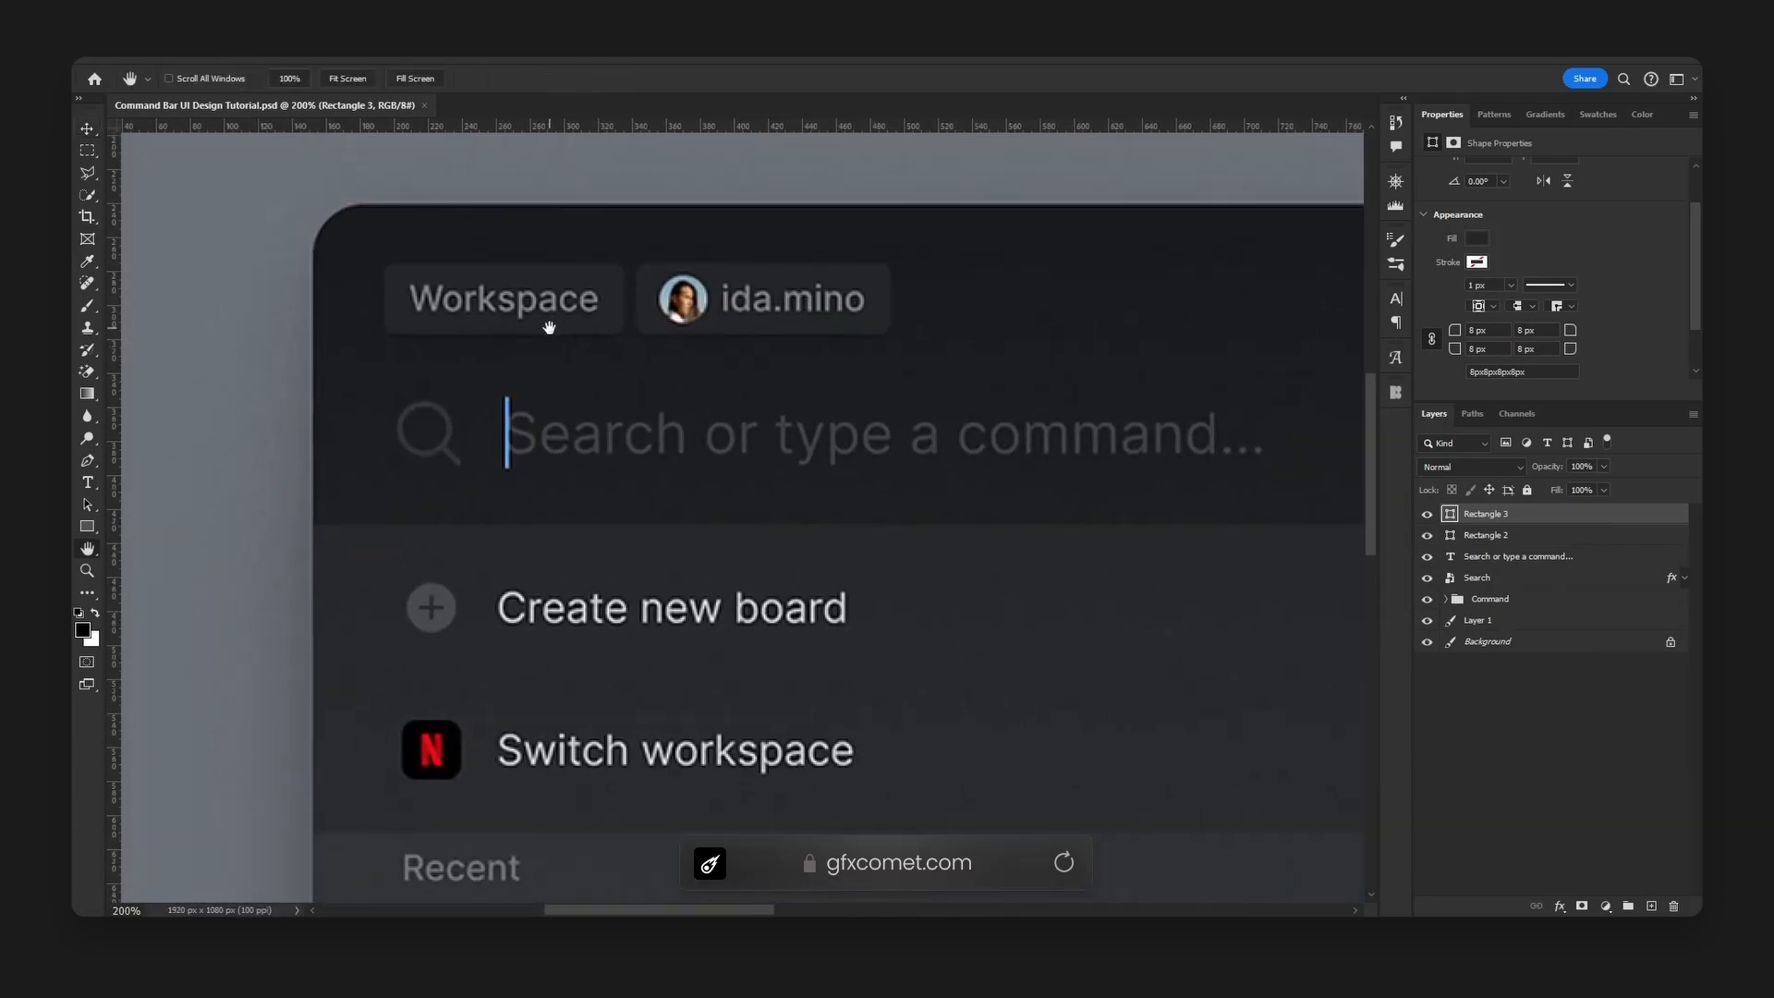
pyautogui.moveTo(1007, 330); pyautogui.dragTo(408, 401)
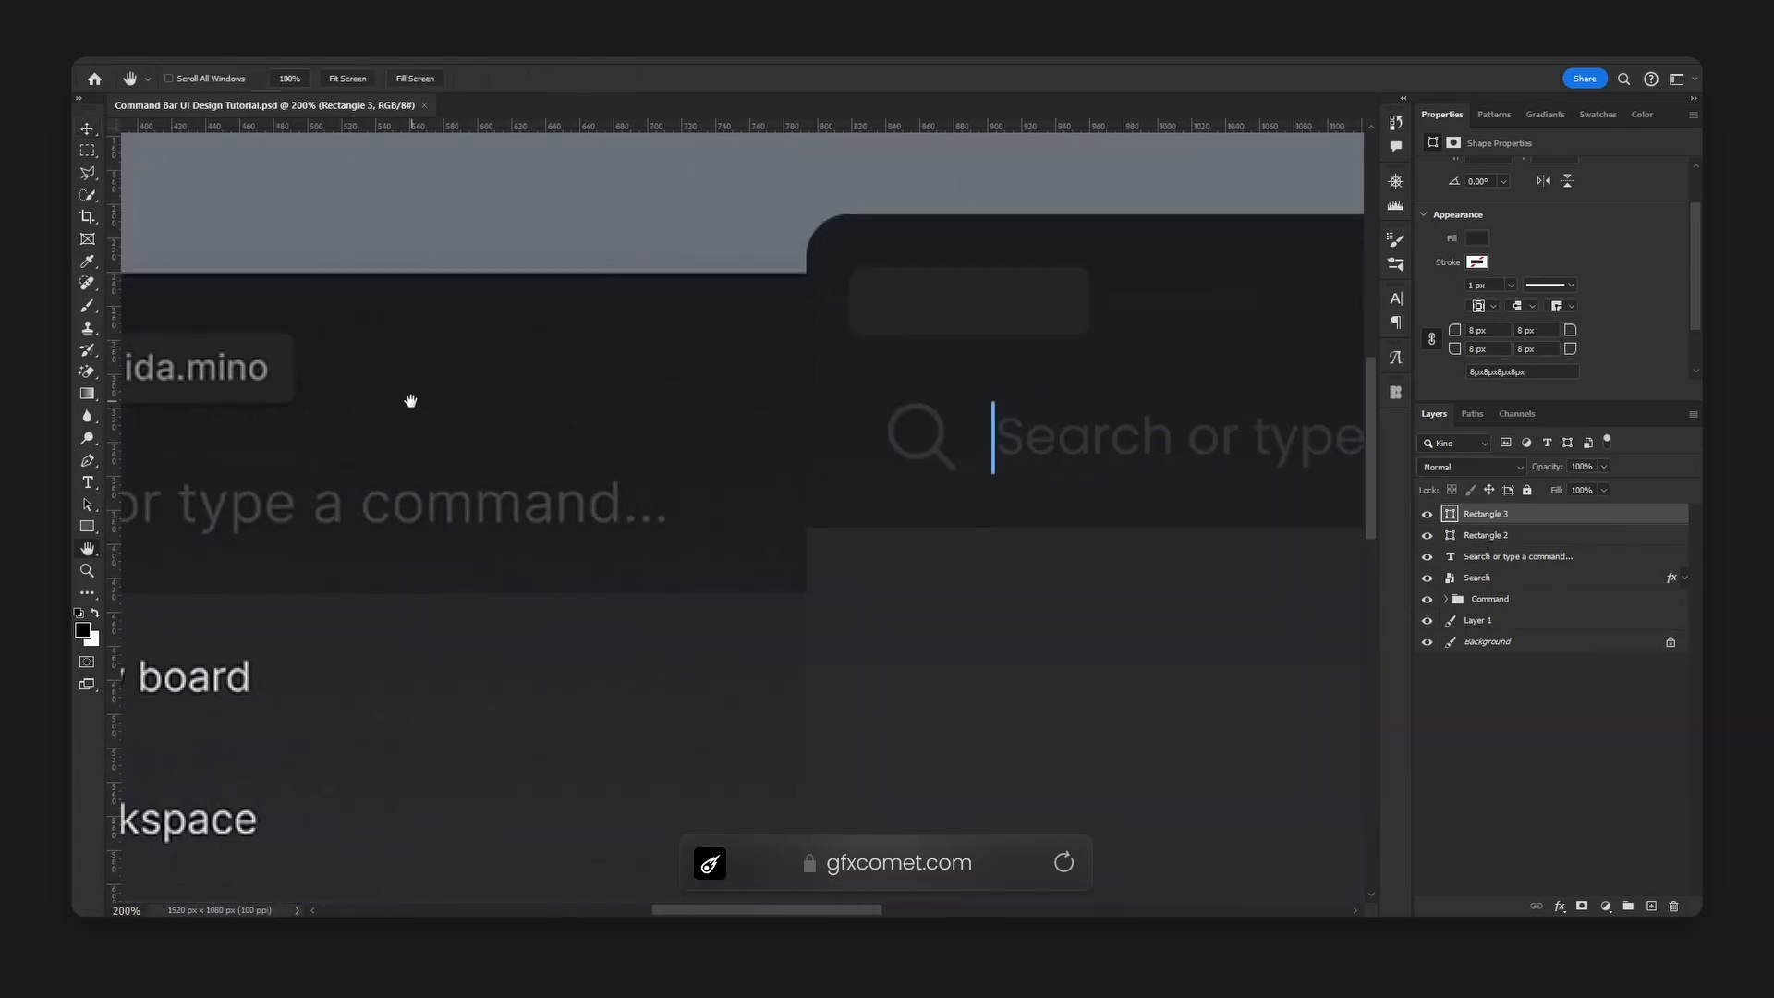
pyautogui.doubleClick(1593, 519)
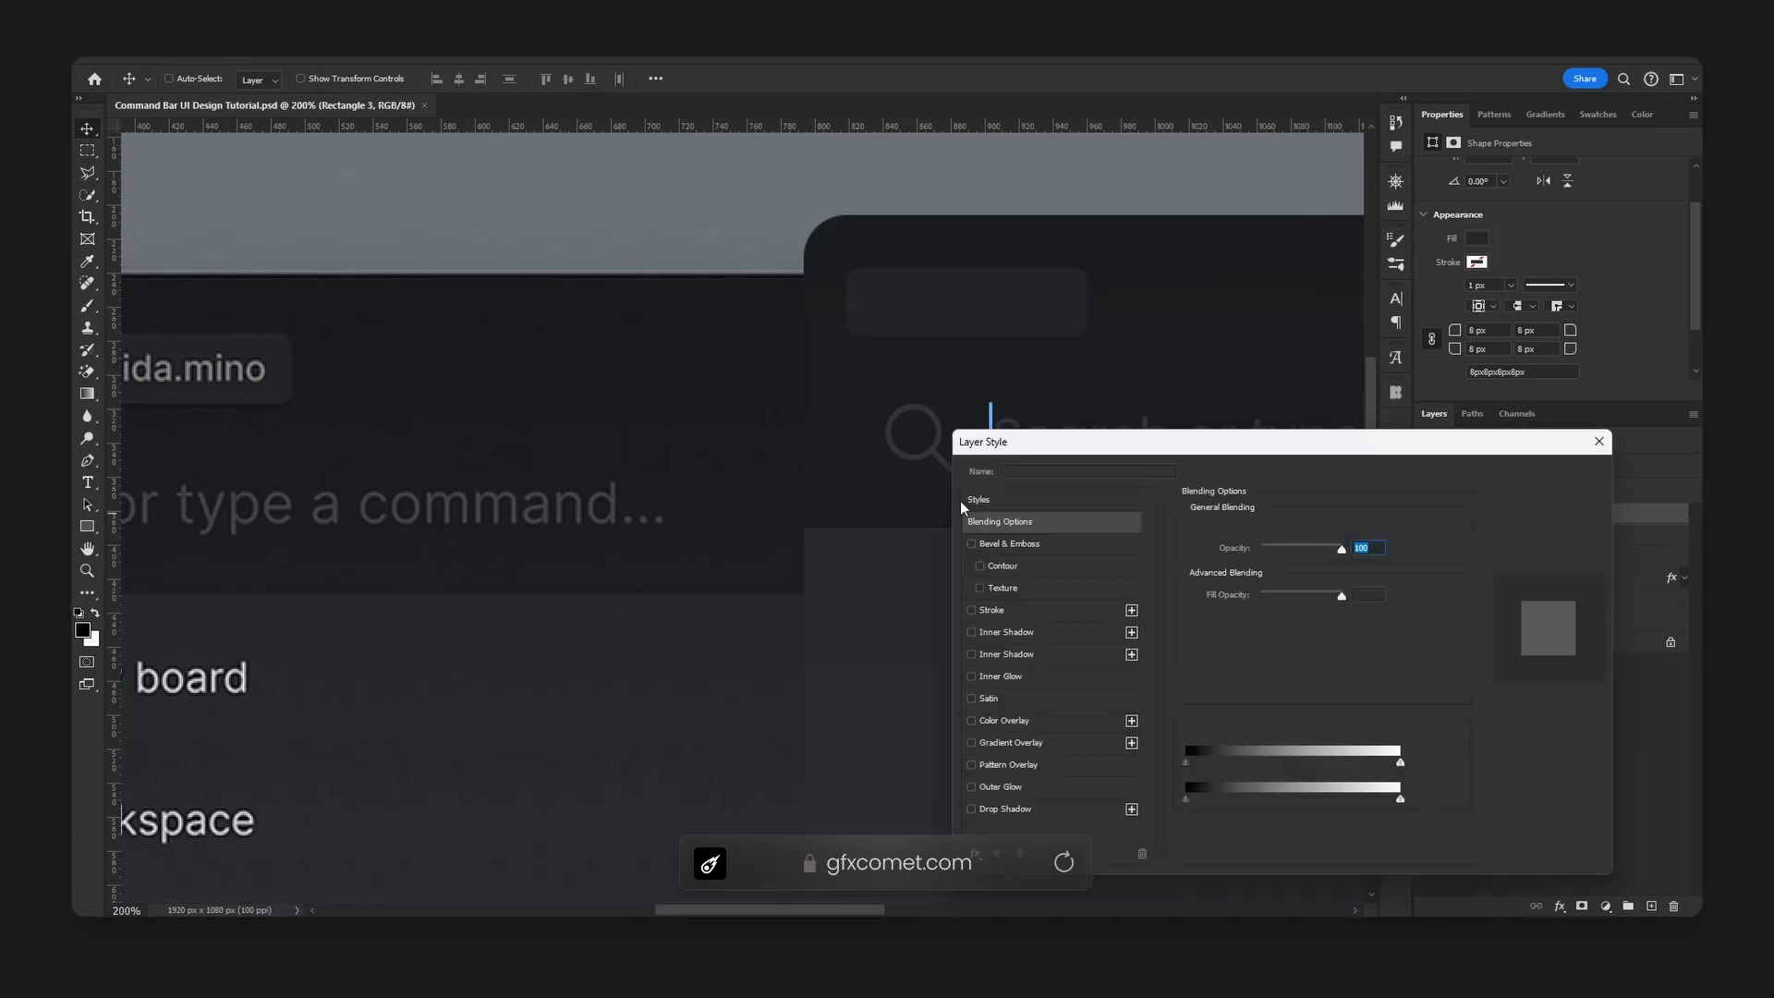
pyautogui.click(1006, 610)
pyautogui.moveTo(1351, 528); pyautogui.dragTo(1267, 525)
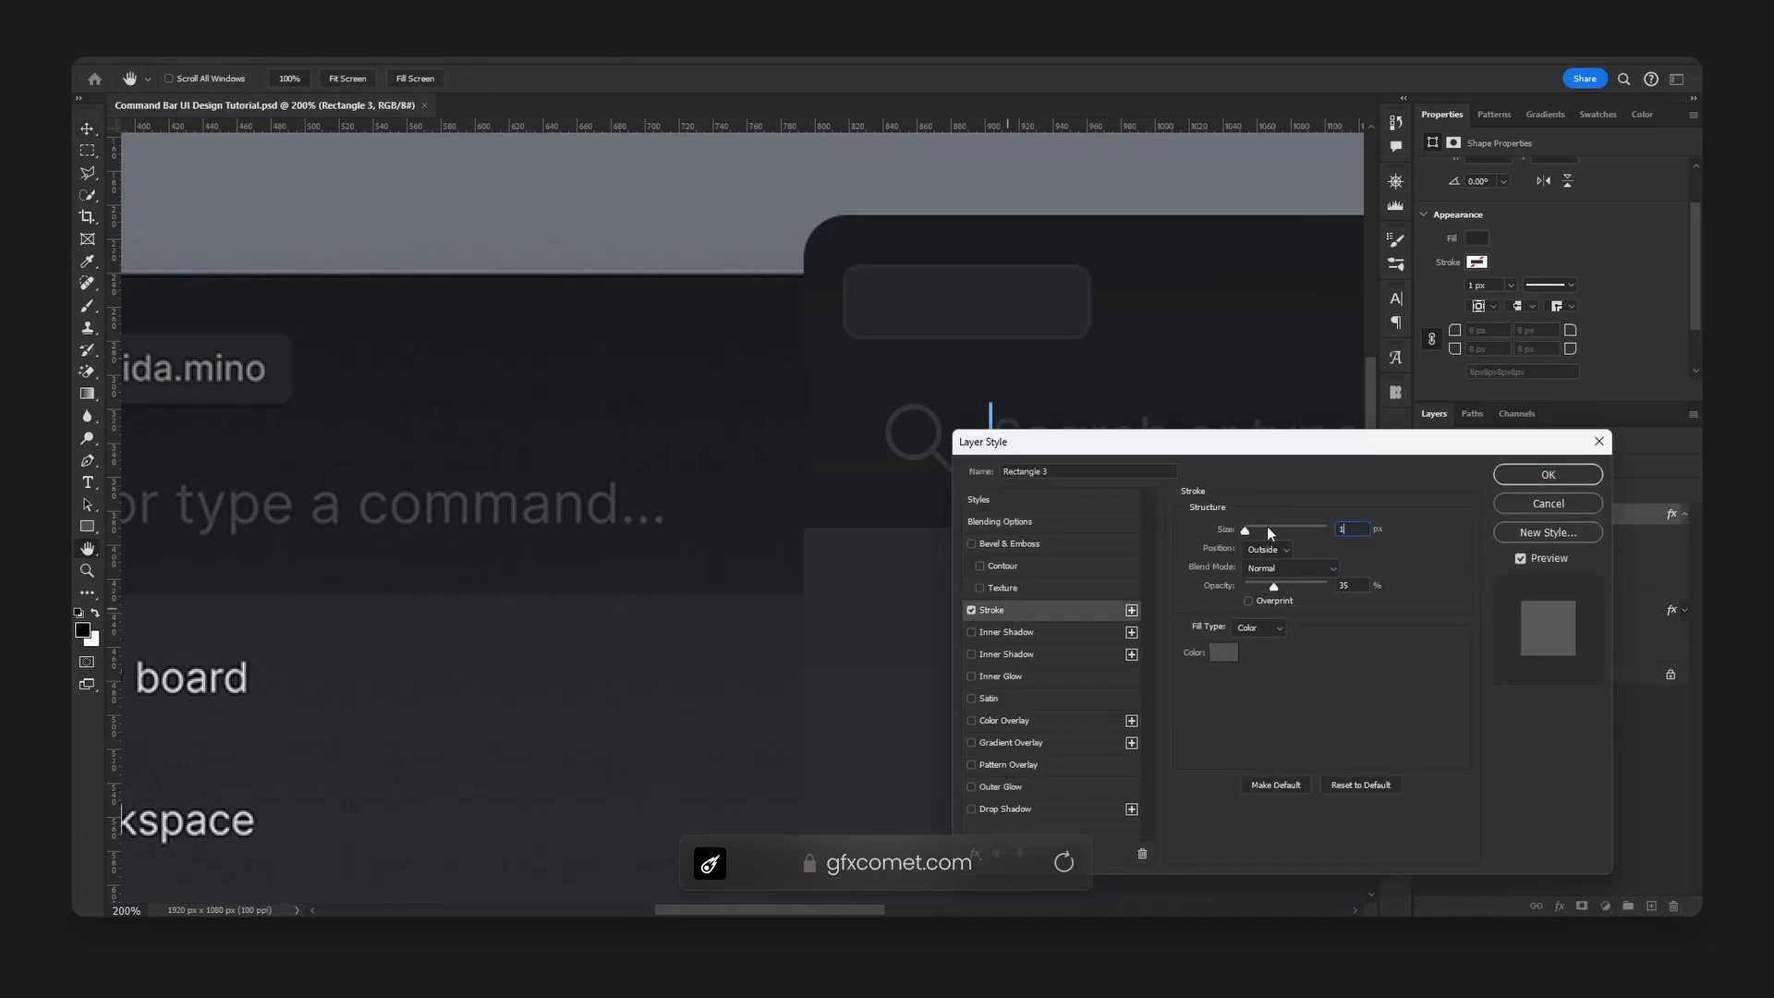
pyautogui.write('1')
# - Colour the tag rectangle's stroke a dark blue-grey slightly lighter than its fill and apply the layer style
pyautogui.click(1224, 653)
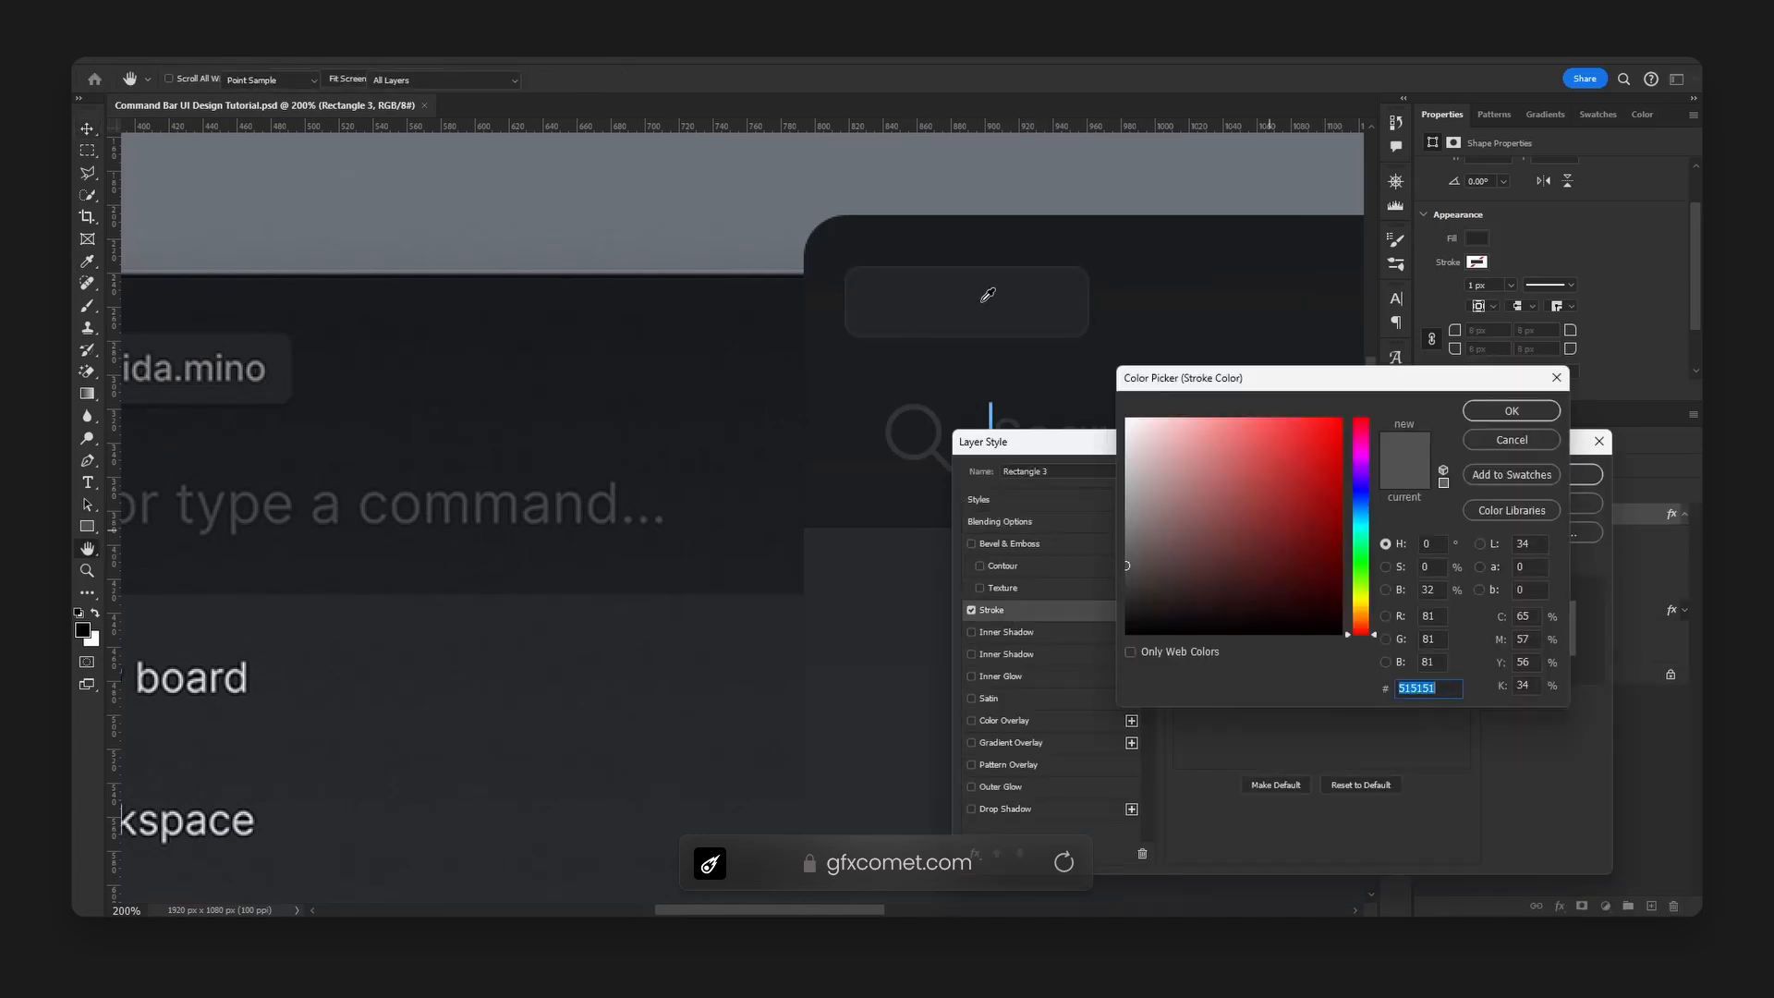
pyautogui.click(1136, 596)
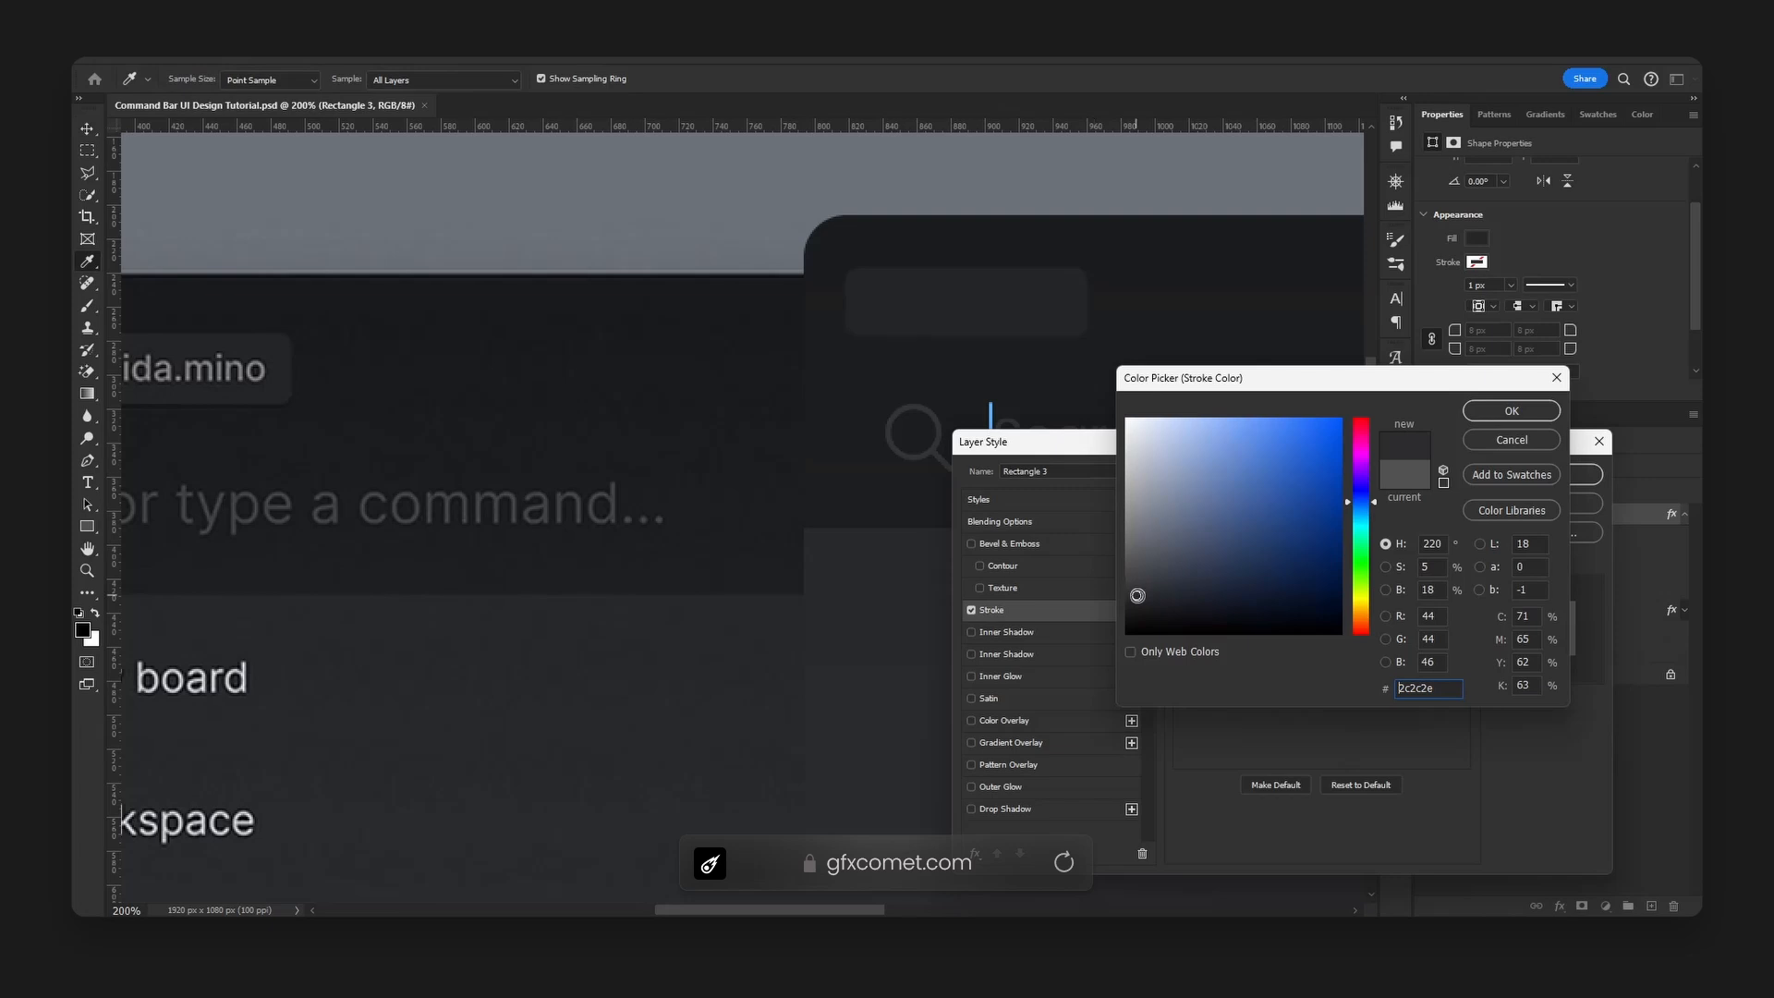
pyautogui.moveTo(1137, 596); pyautogui.dragTo(1140, 584)
pyautogui.click(1512, 410)
pyautogui.click(1535, 475)
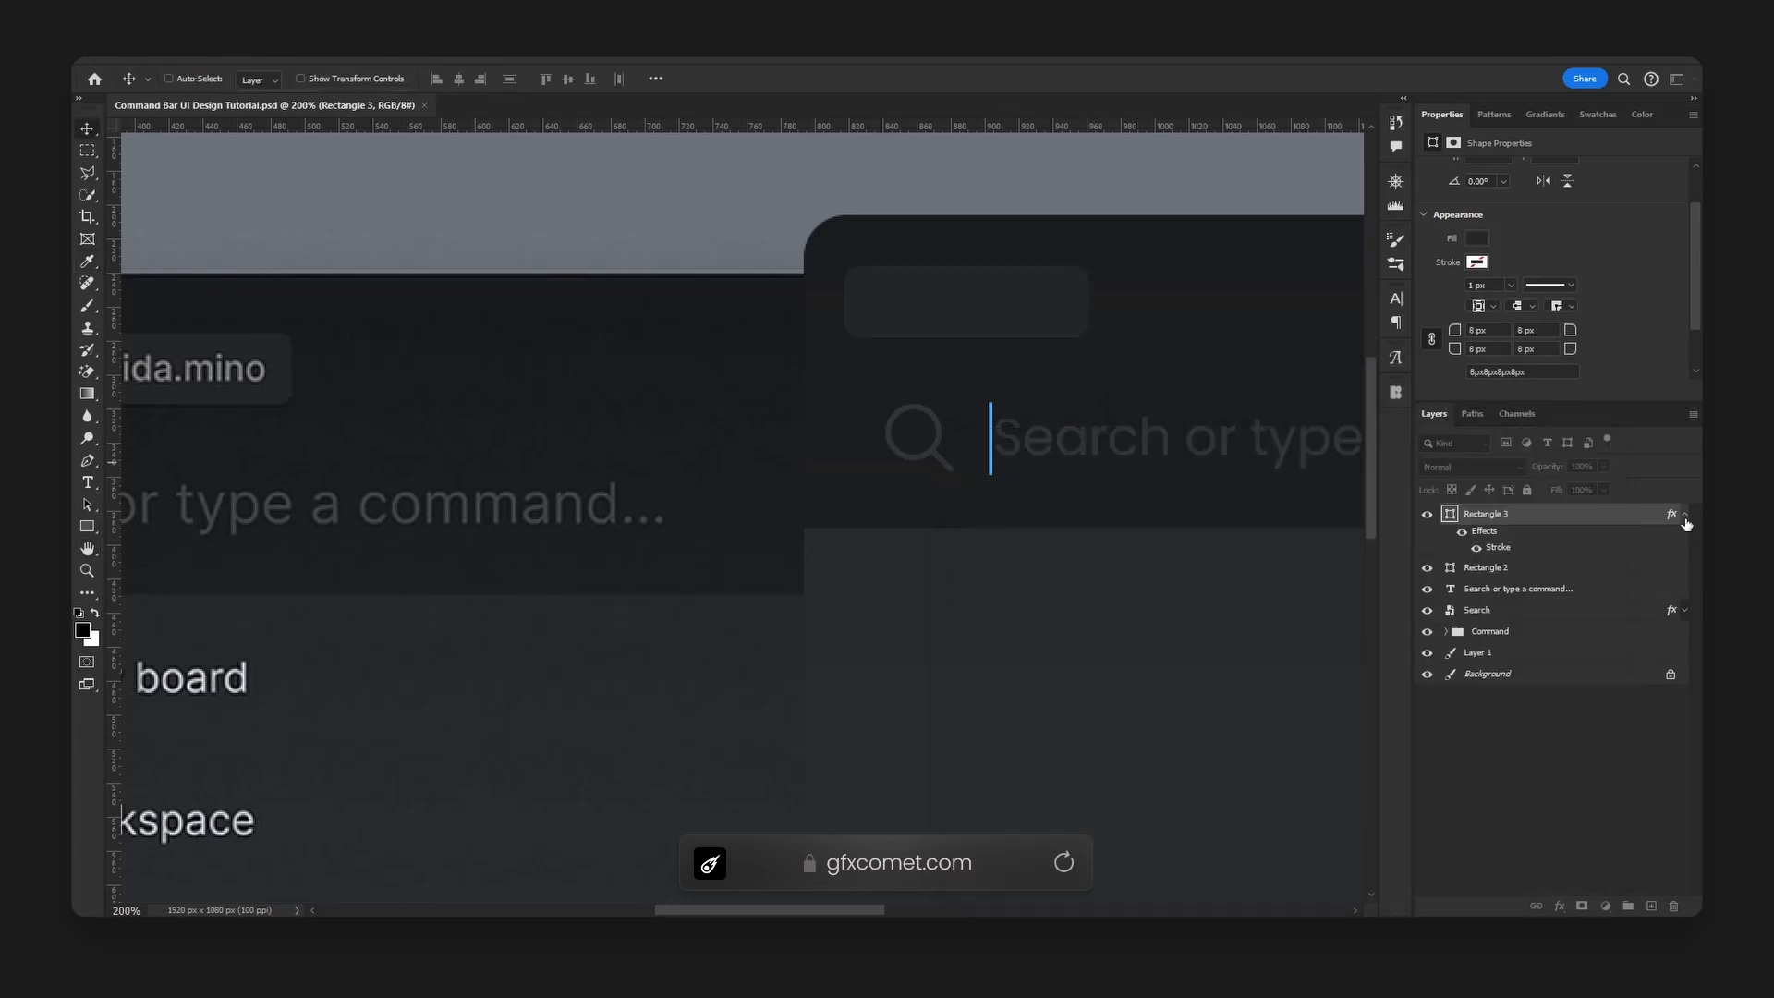
# - Duplicate the tag rectangle beneath the original without its stroke and fill the copy with #141516
pyautogui.click(1685, 514)
pyautogui.keyDown('alt'); pyautogui.moveTo(1606, 517); pyautogui.dragTo(1673, 906); pyautogui.keyUp('alt')
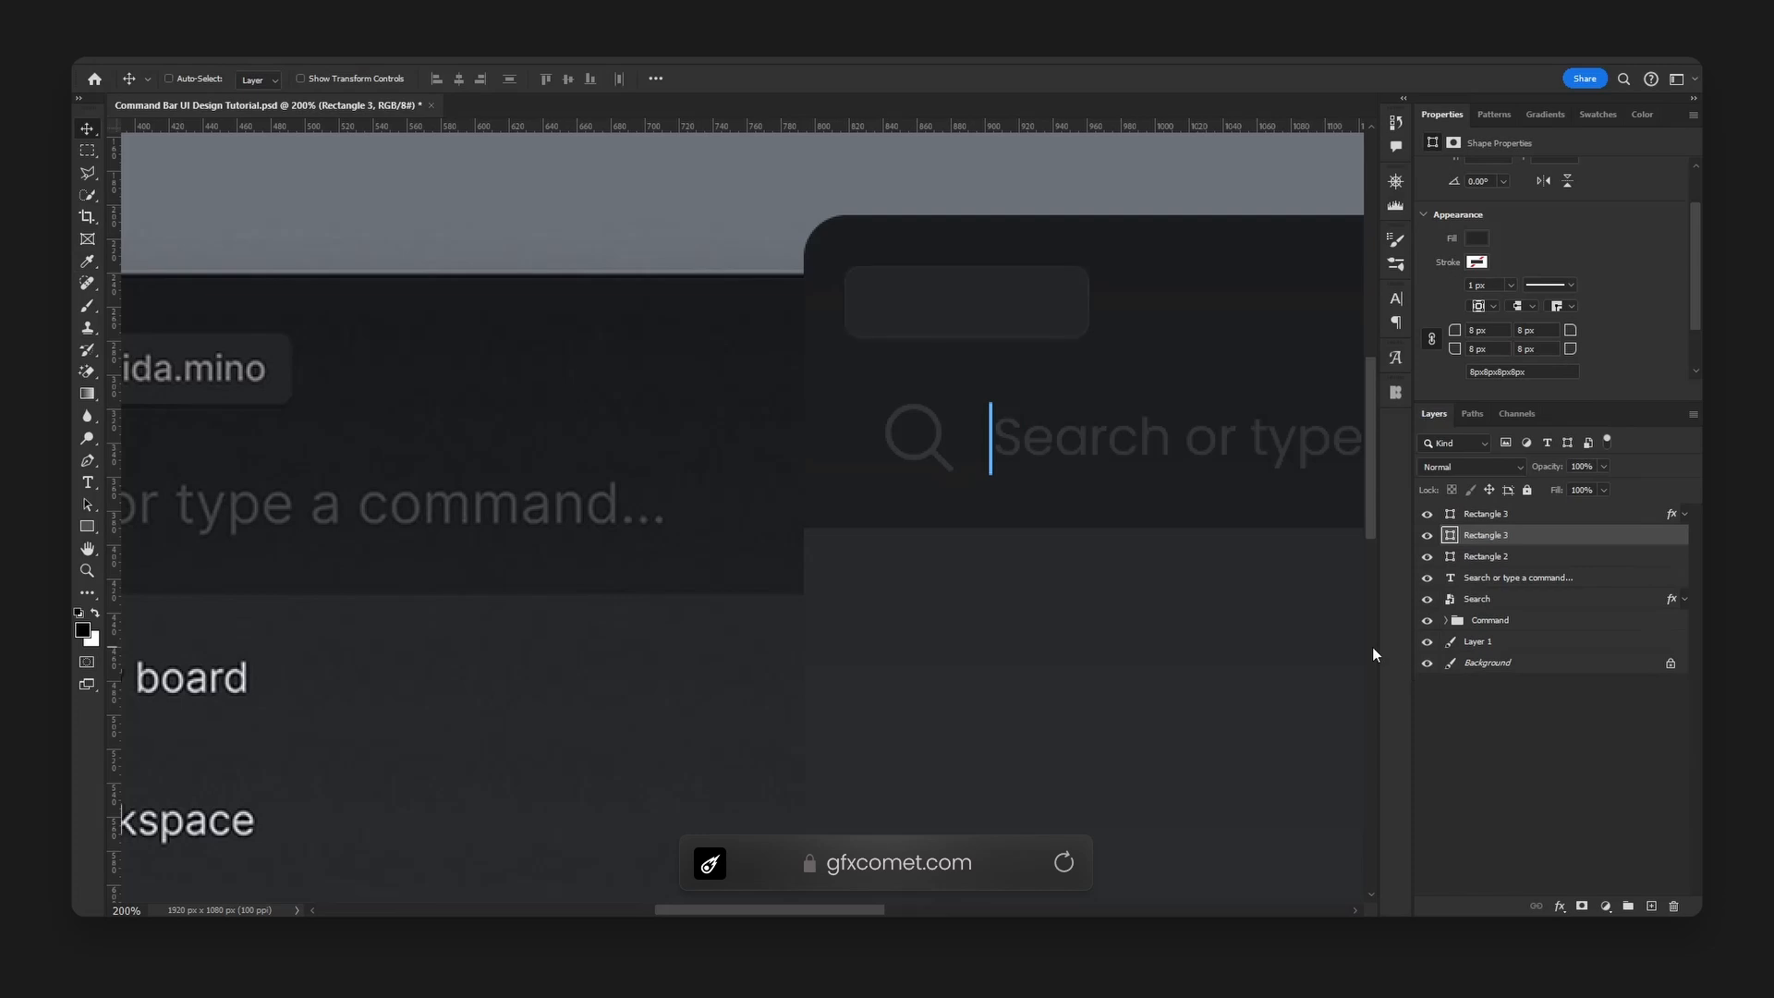
pyautogui.doubleClick(1451, 536)
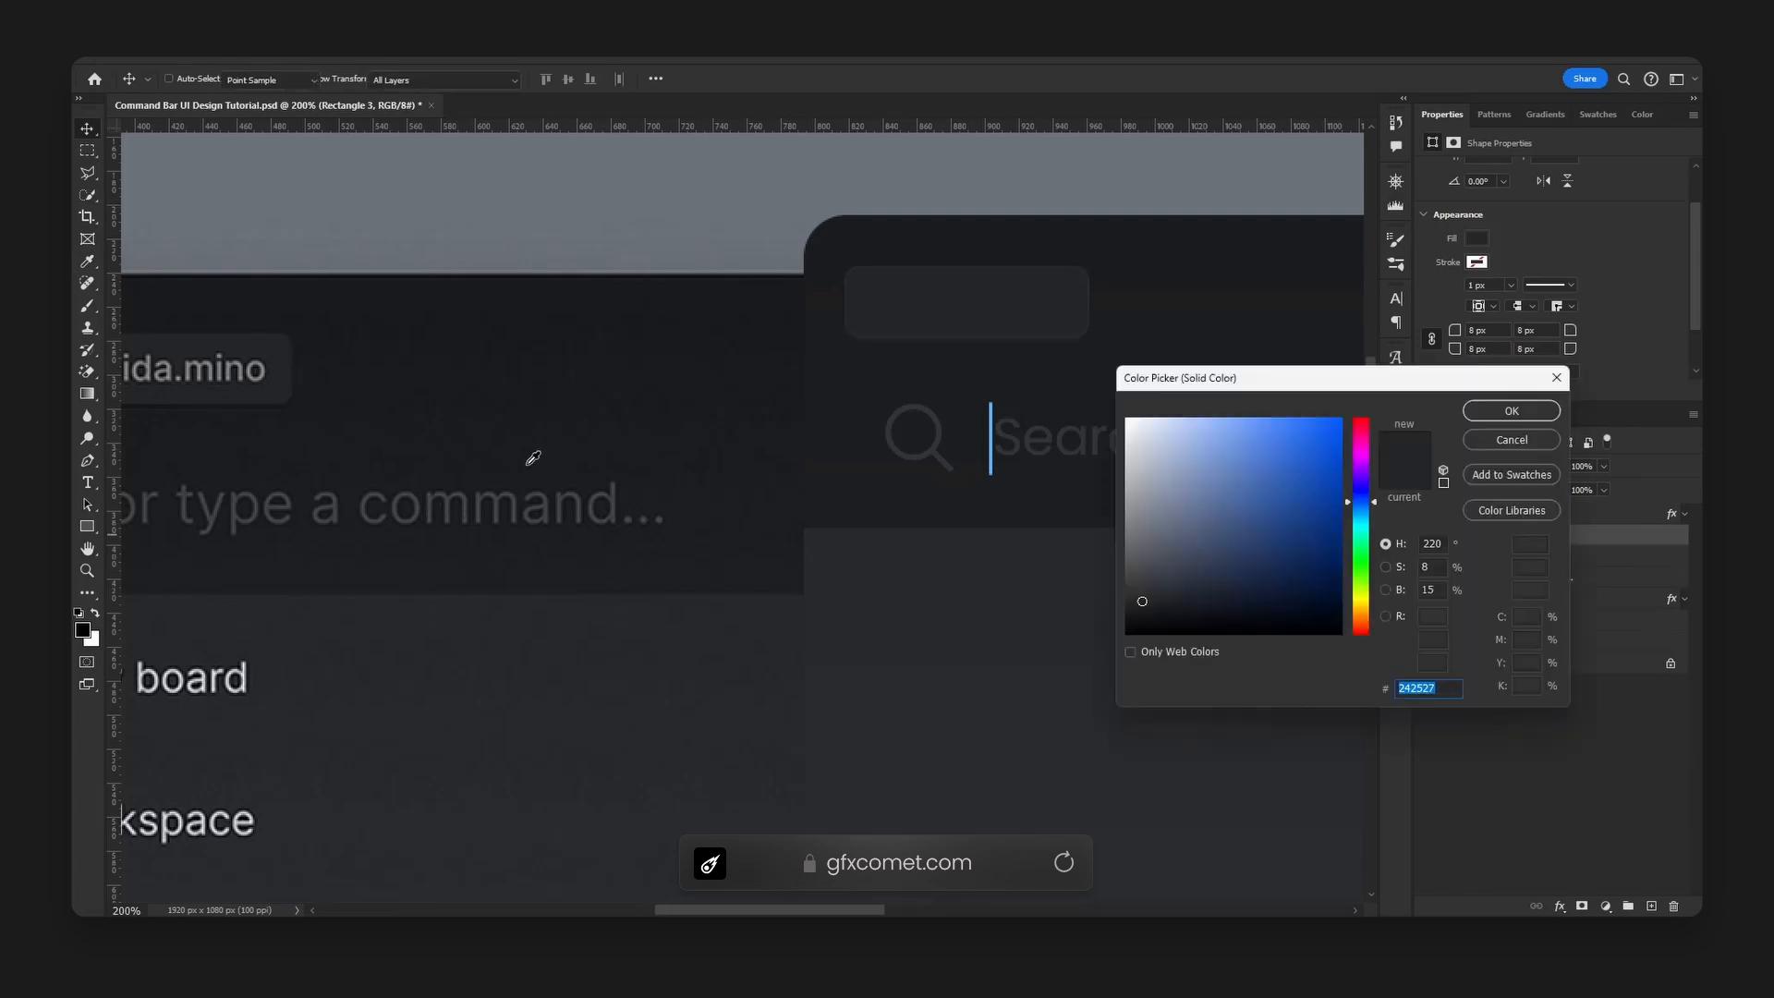
pyautogui.moveTo(1146, 614); pyautogui.dragTo(1147, 615)
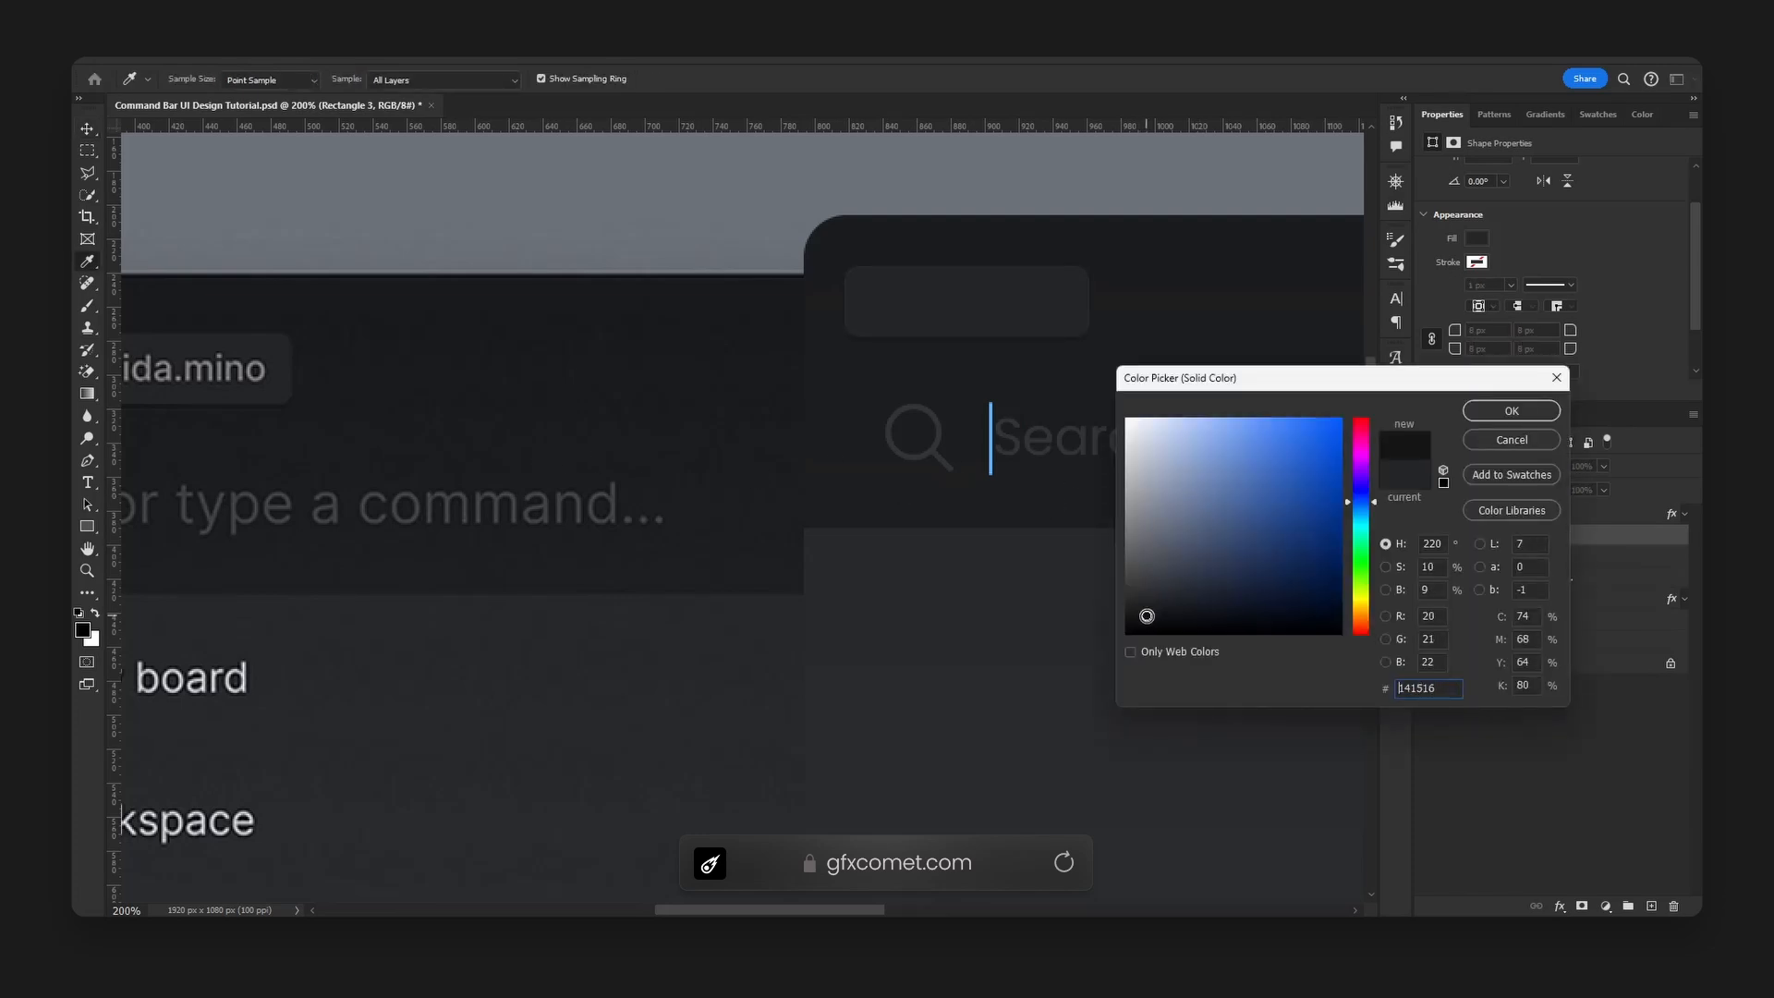
pyautogui.click(1512, 410)
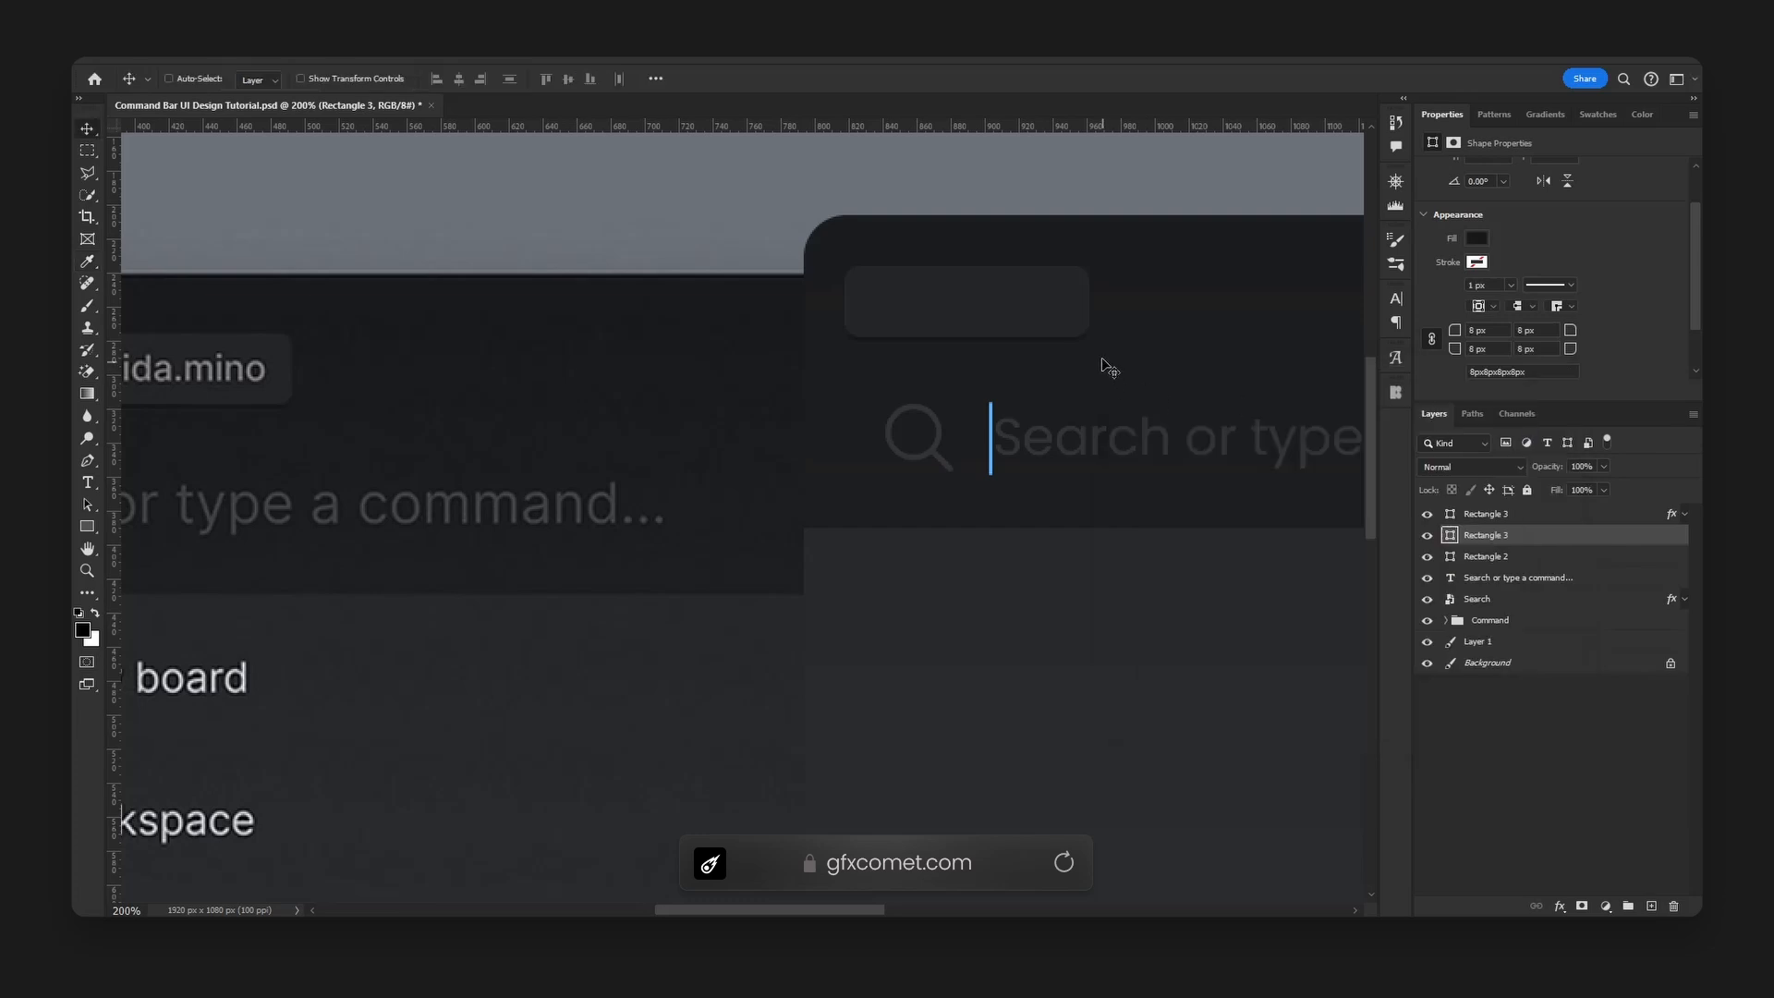
# - Adjust both side edges of the dark tag copy with Free Transform so they line up with the stroked tag
pyautogui.hotkey('ctrl', 't')
pyautogui.moveTo(1092, 311); pyautogui.dragTo(1096, 310)
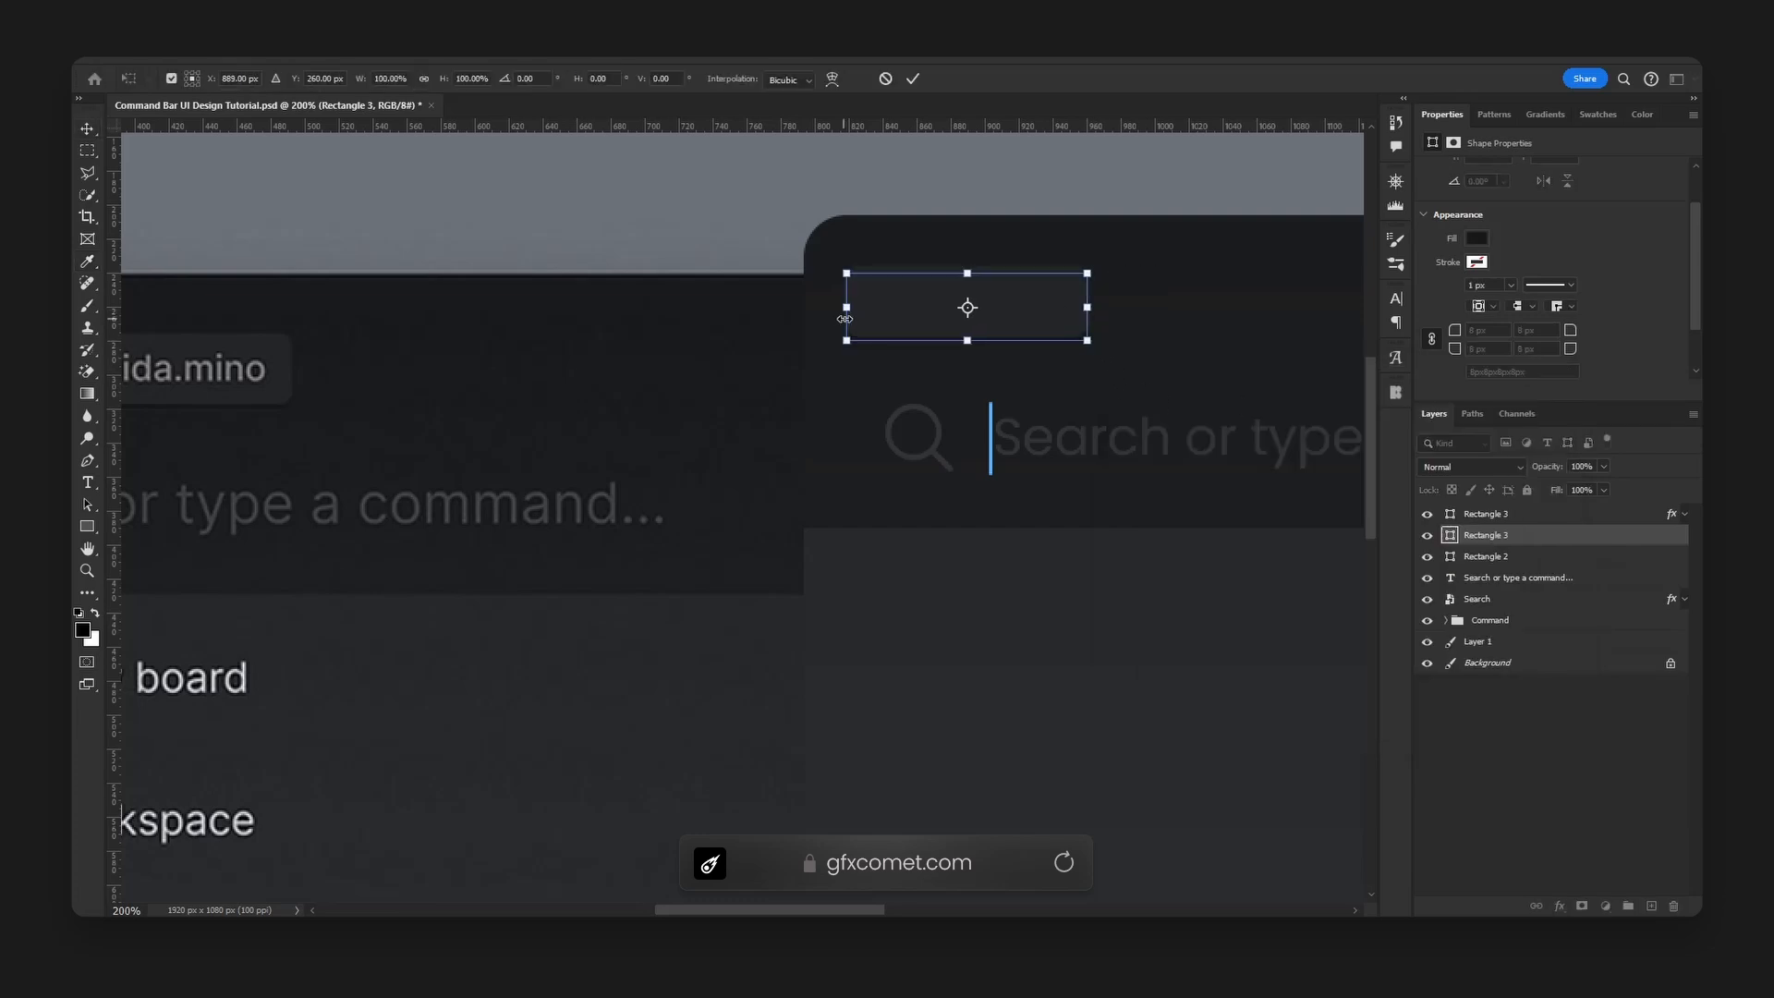
pyautogui.moveTo(849, 308); pyautogui.dragTo(848, 308)
pyautogui.press('Return')
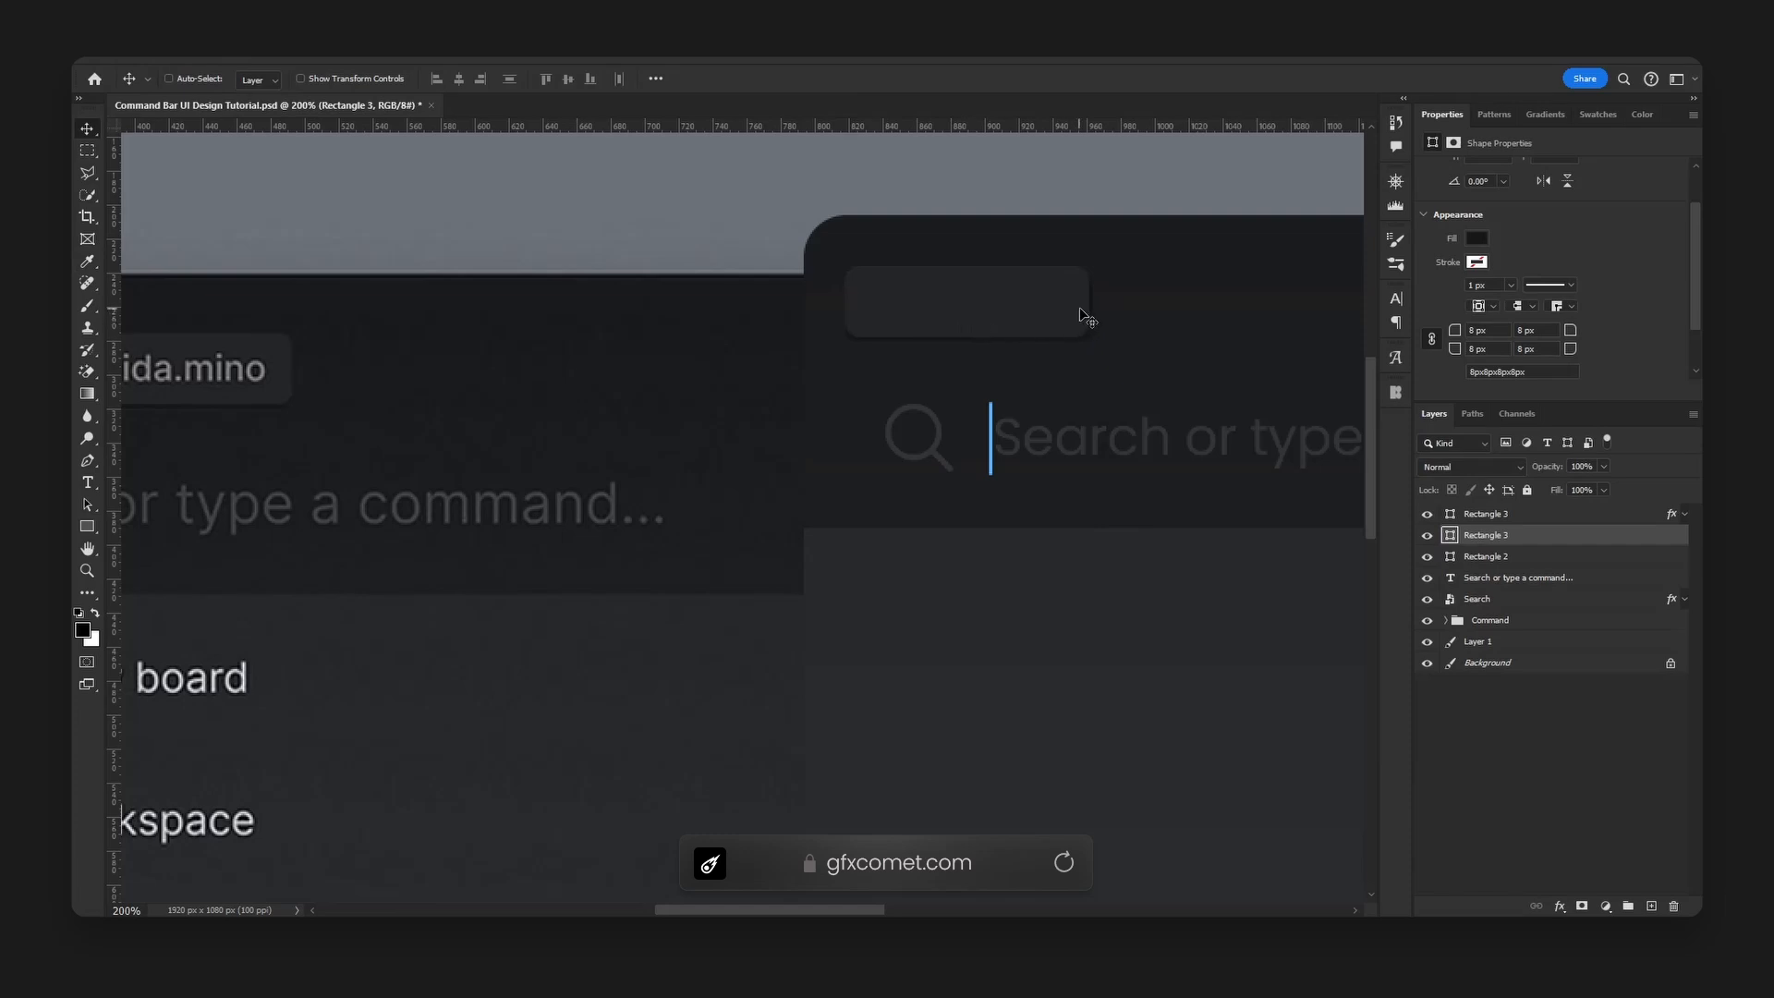
pyautogui.hotkey('ctrl', 't')
pyautogui.moveTo(1092, 310); pyautogui.dragTo(1086, 309)
pyautogui.press('Return')
# - Fine-tune the right edge of the dark tag copy at high magnification, making it 144 px wide
pyautogui.hotkey('ctrl', '+')
pyautogui.hotkey('ctrl', '+')
pyautogui.hotkey('ctrl', '+')
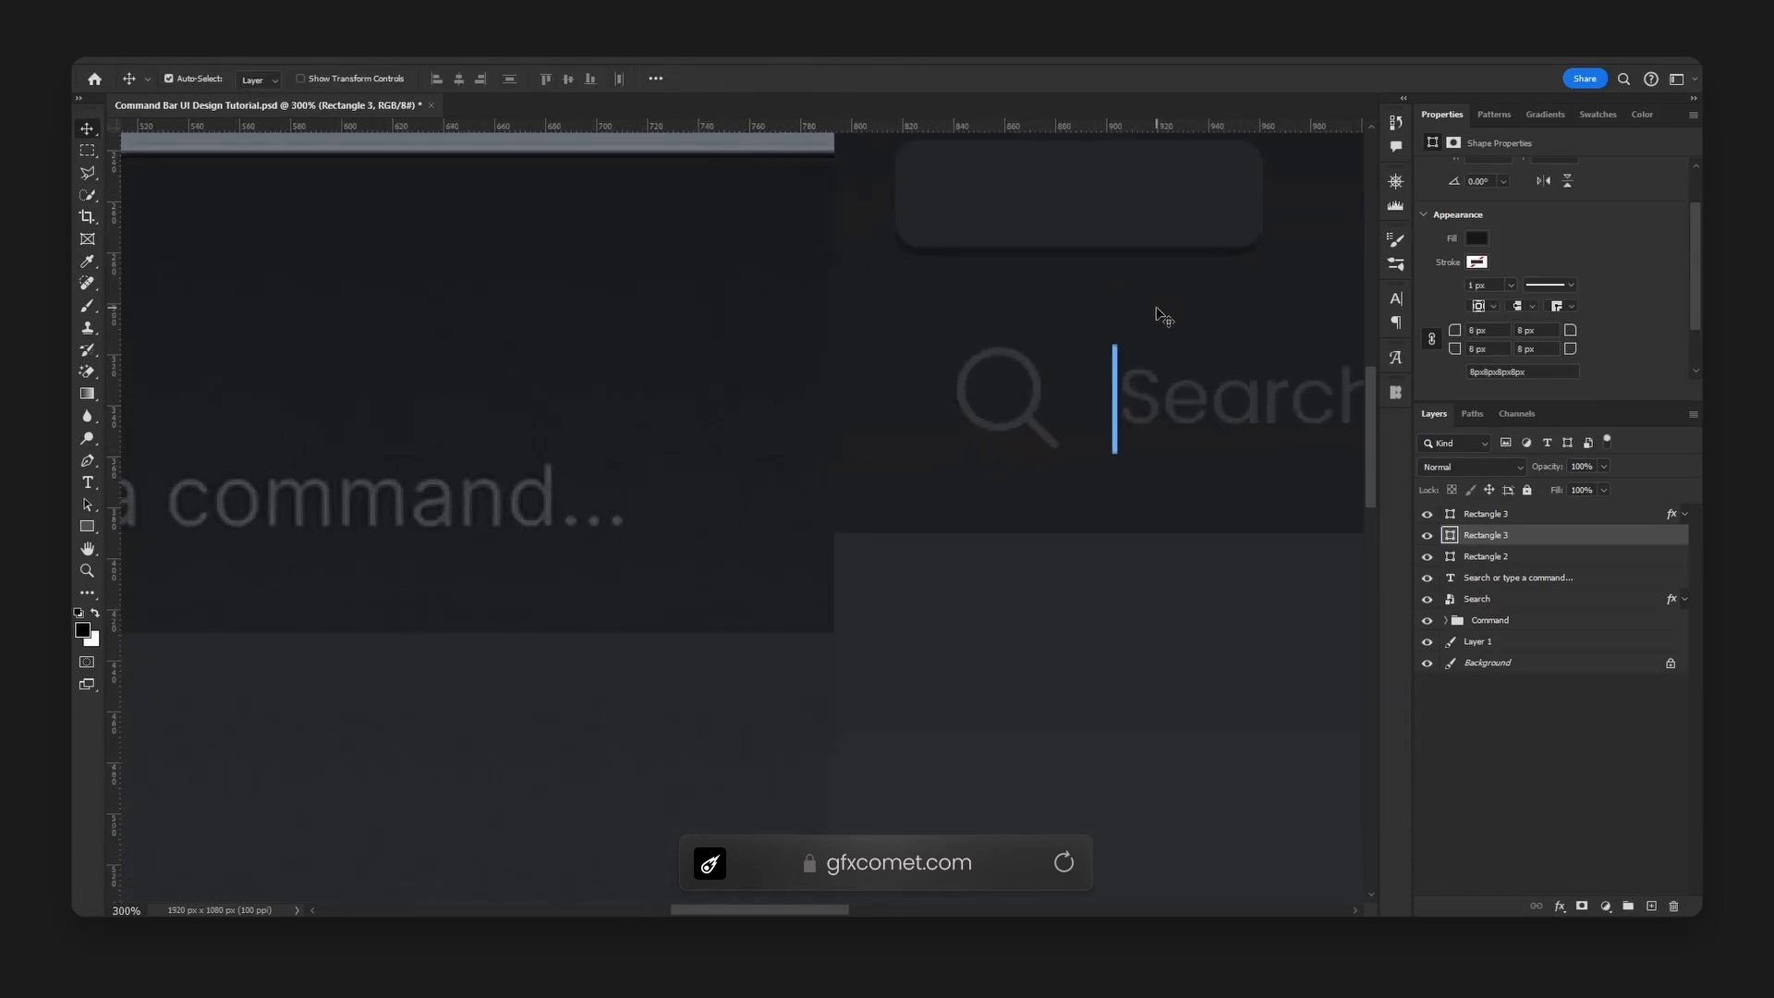
pyautogui.press('space')
pyautogui.moveTo(1144, 377); pyautogui.dragTo(911, 515)
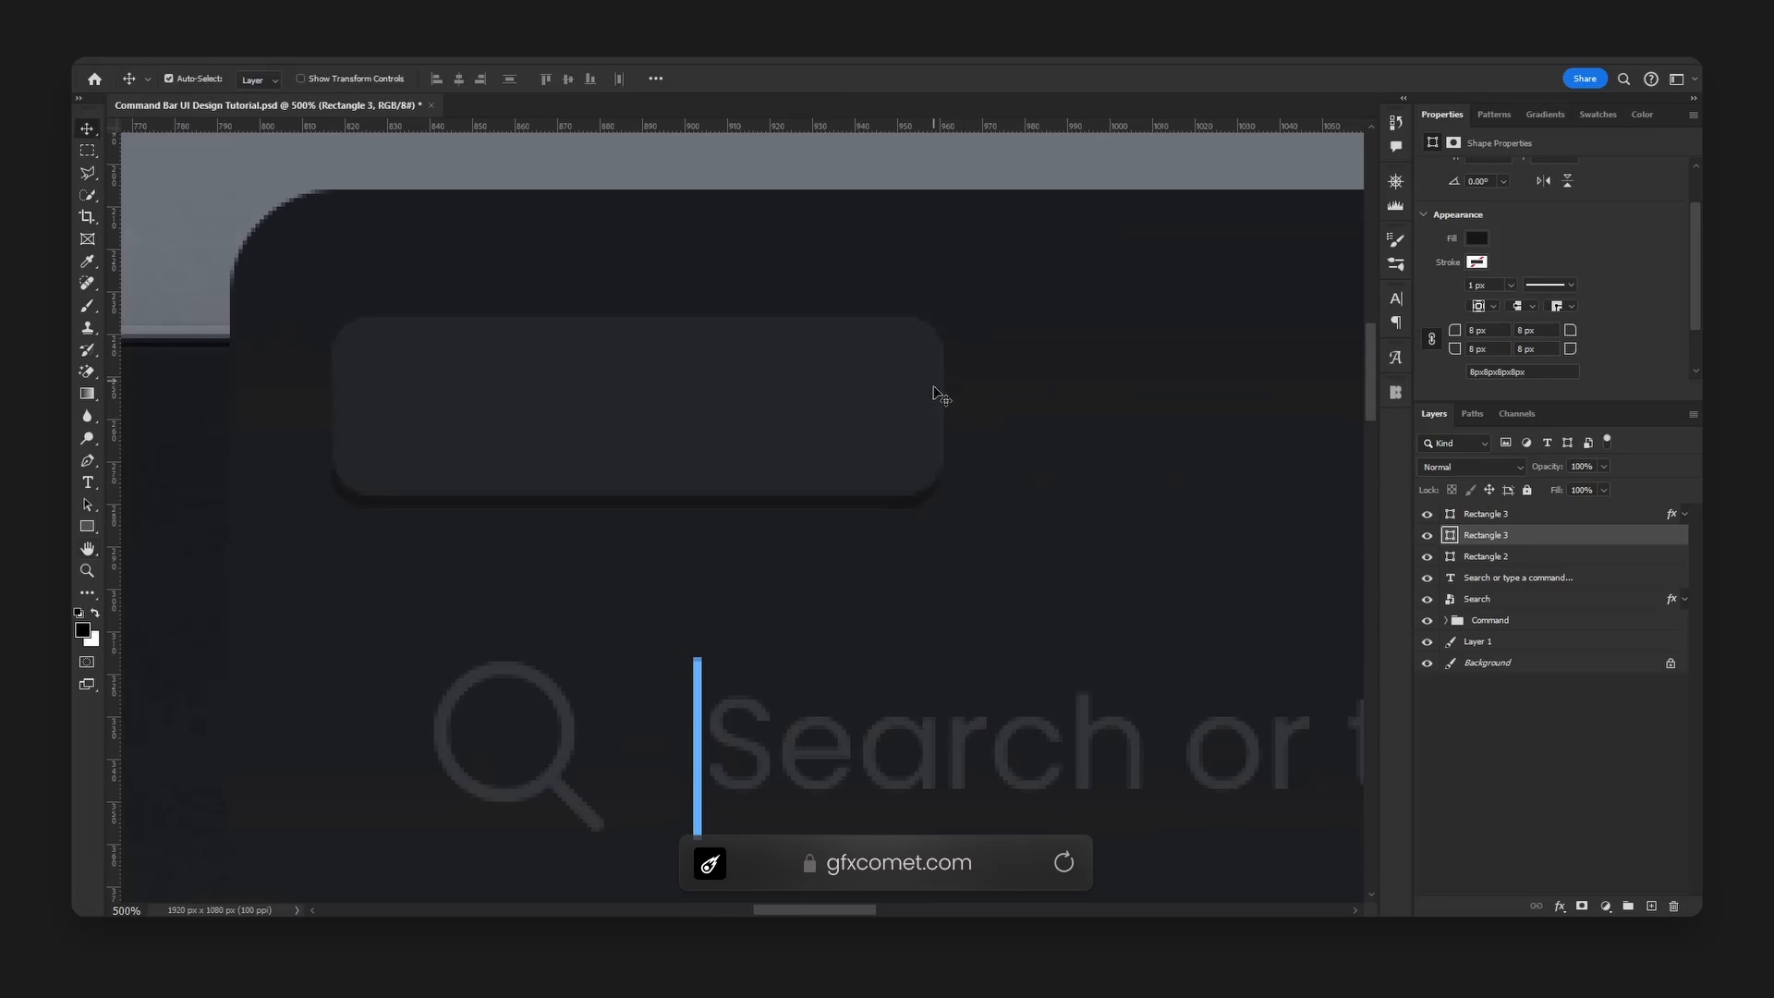
pyautogui.hotkey('ctrl', 't')
pyautogui.moveTo(950, 420); pyautogui.dragTo(952, 418)
pyautogui.press('Return')
pyautogui.scroll(2, 1493, 283)
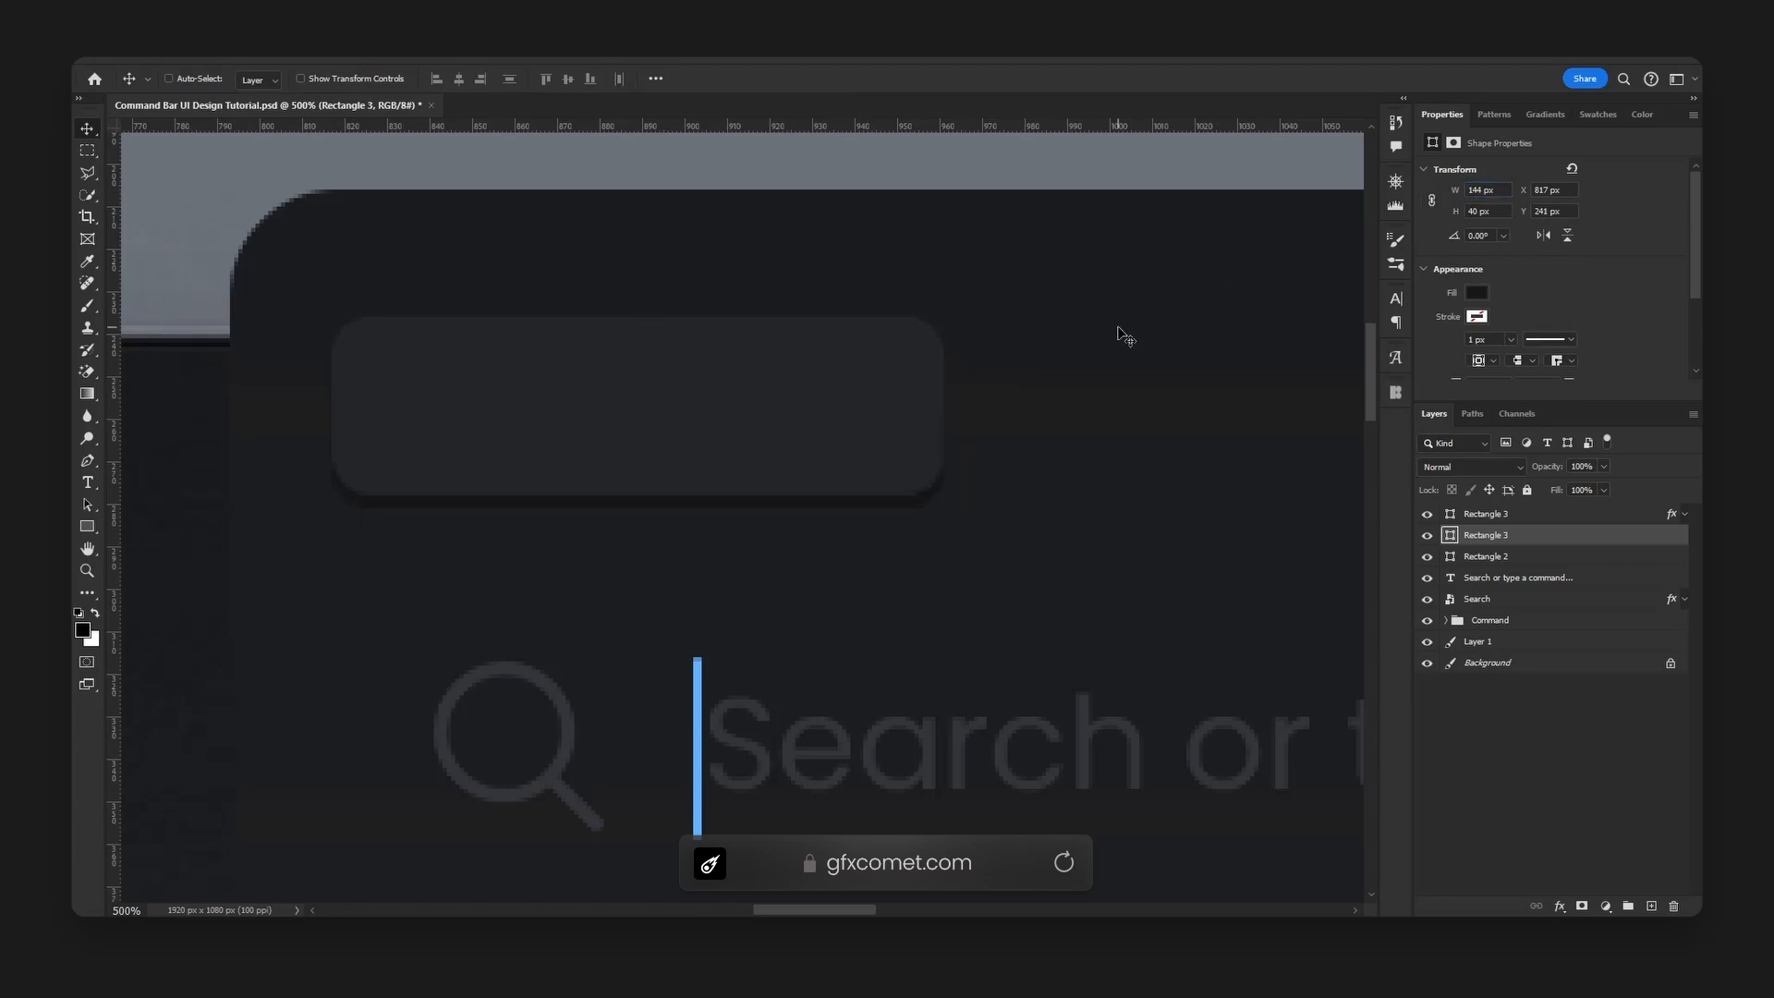
# - Group the two tag rectangles under the name "Tag" and shift the group slightly right and down inside the new panel
pyautogui.hotkey('ctrl', '1')
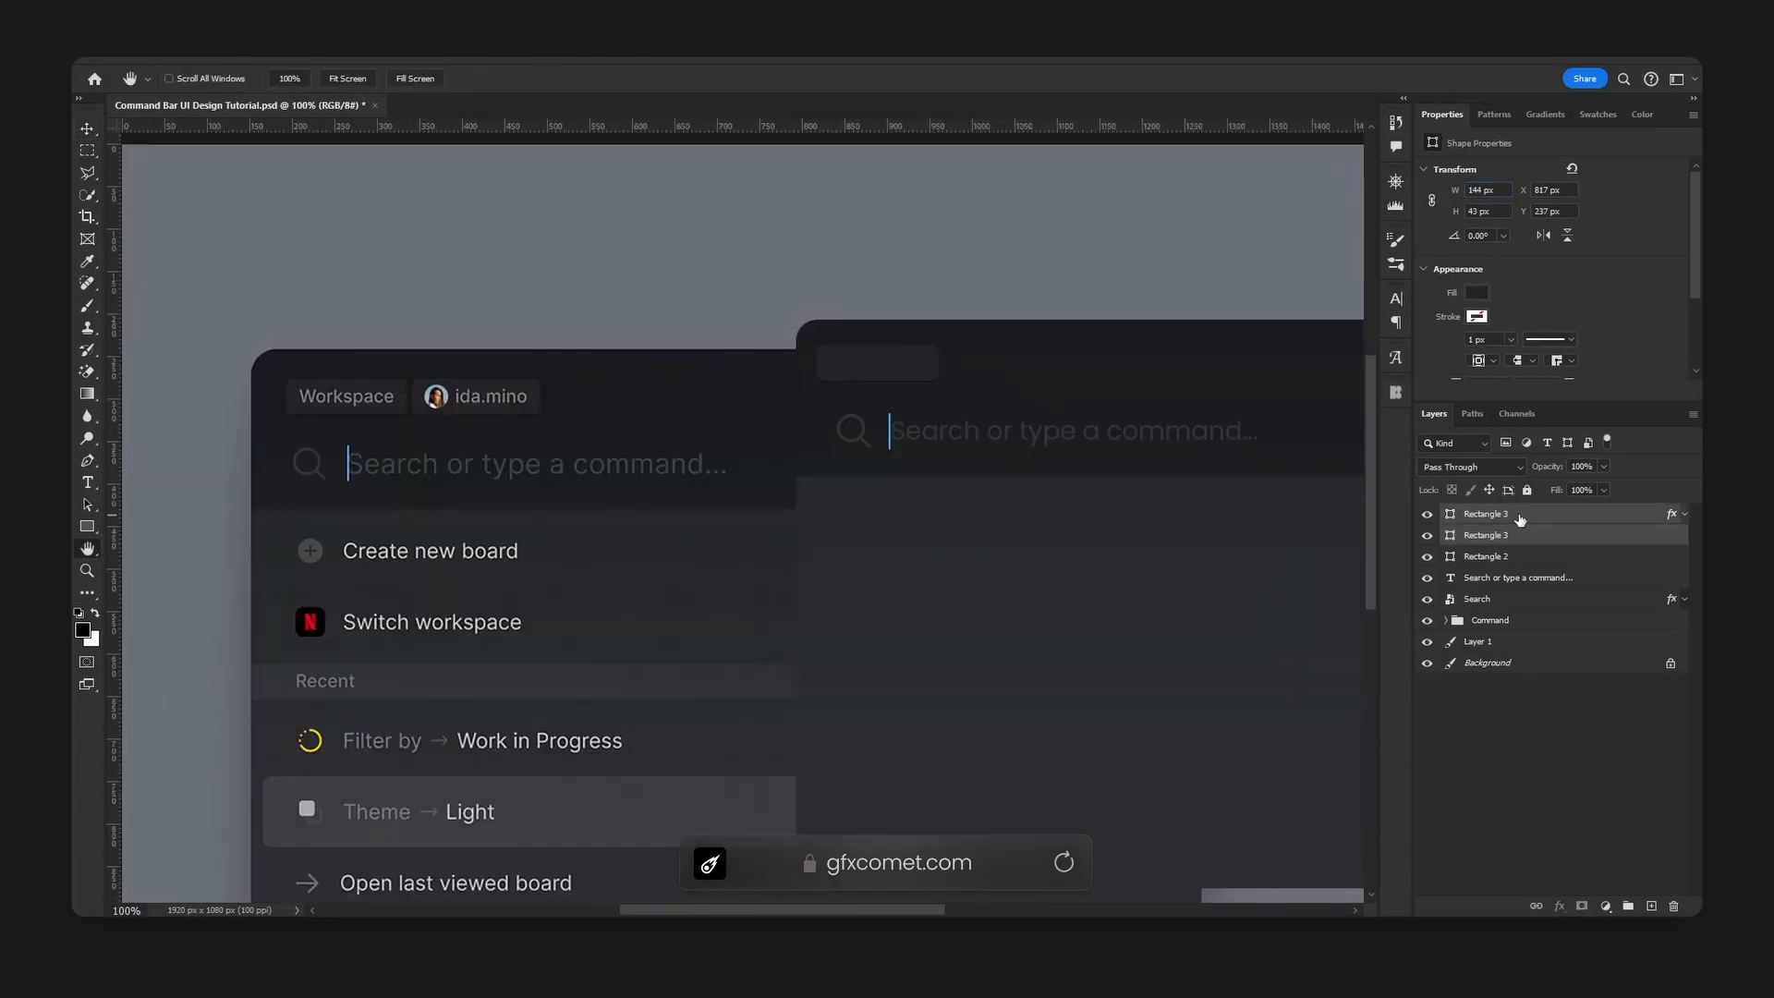
pyautogui.hotkey('ctrl', 'g')
pyautogui.doubleClick(1486, 514)
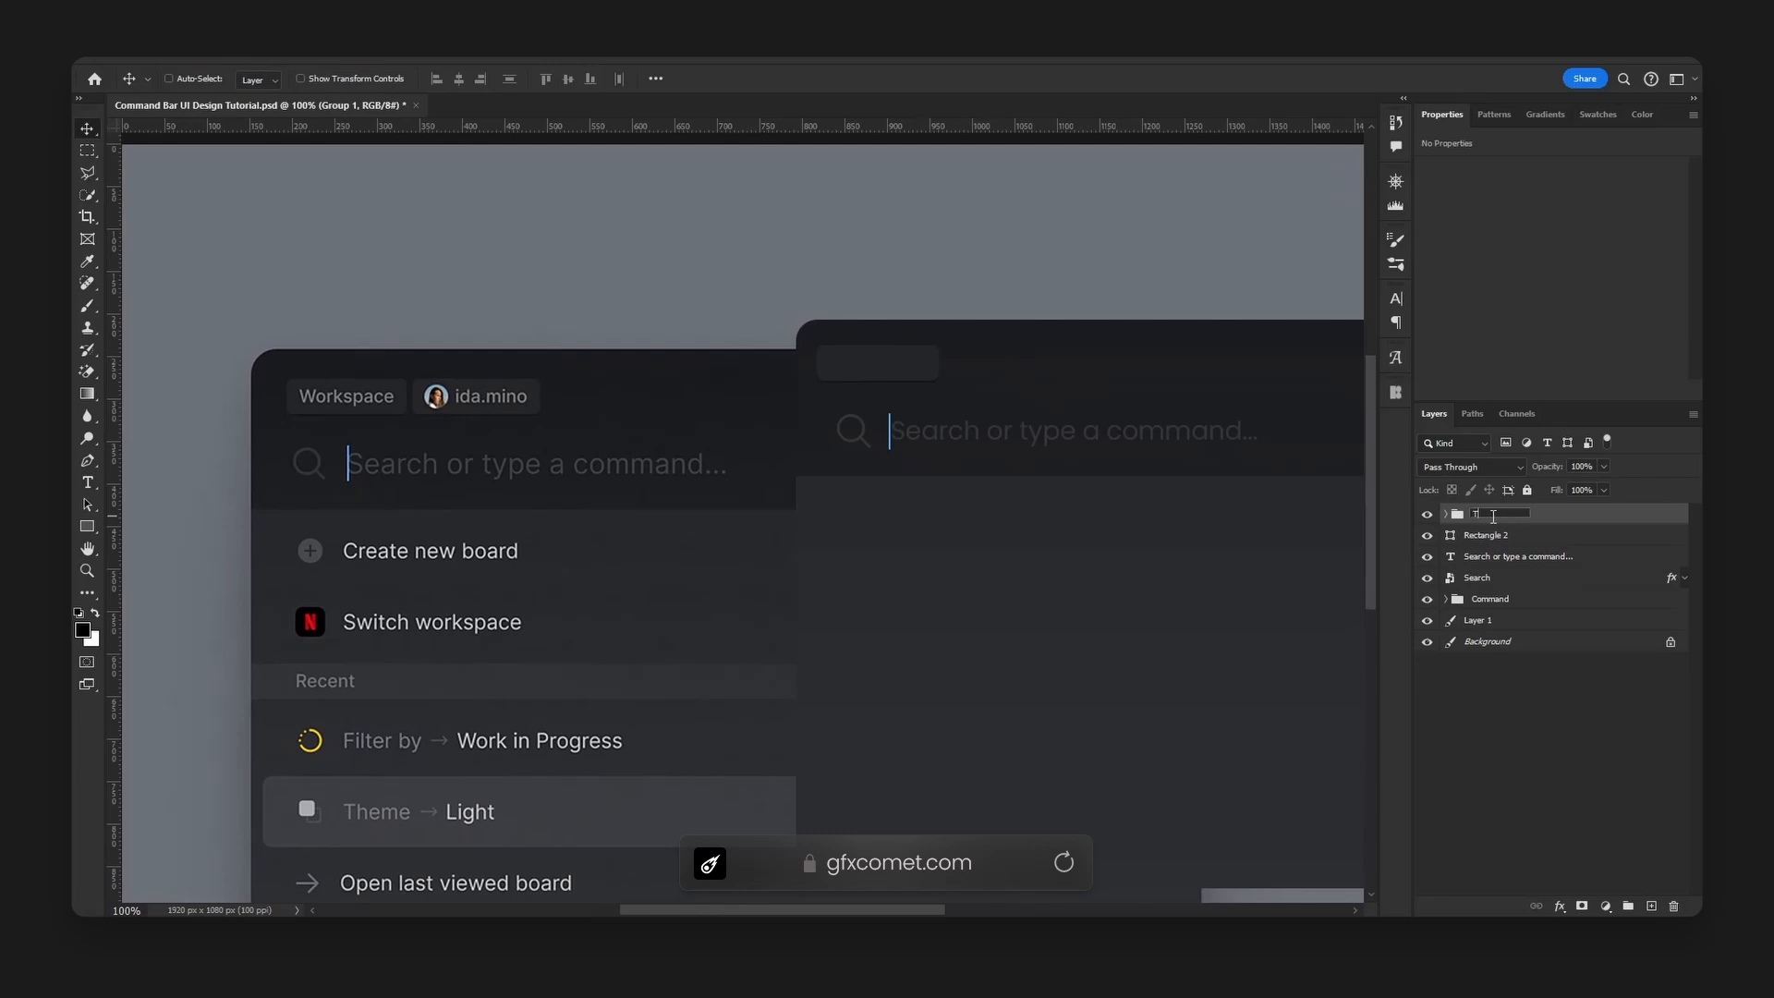
pyautogui.write('Tag')
pyautogui.press('Return')
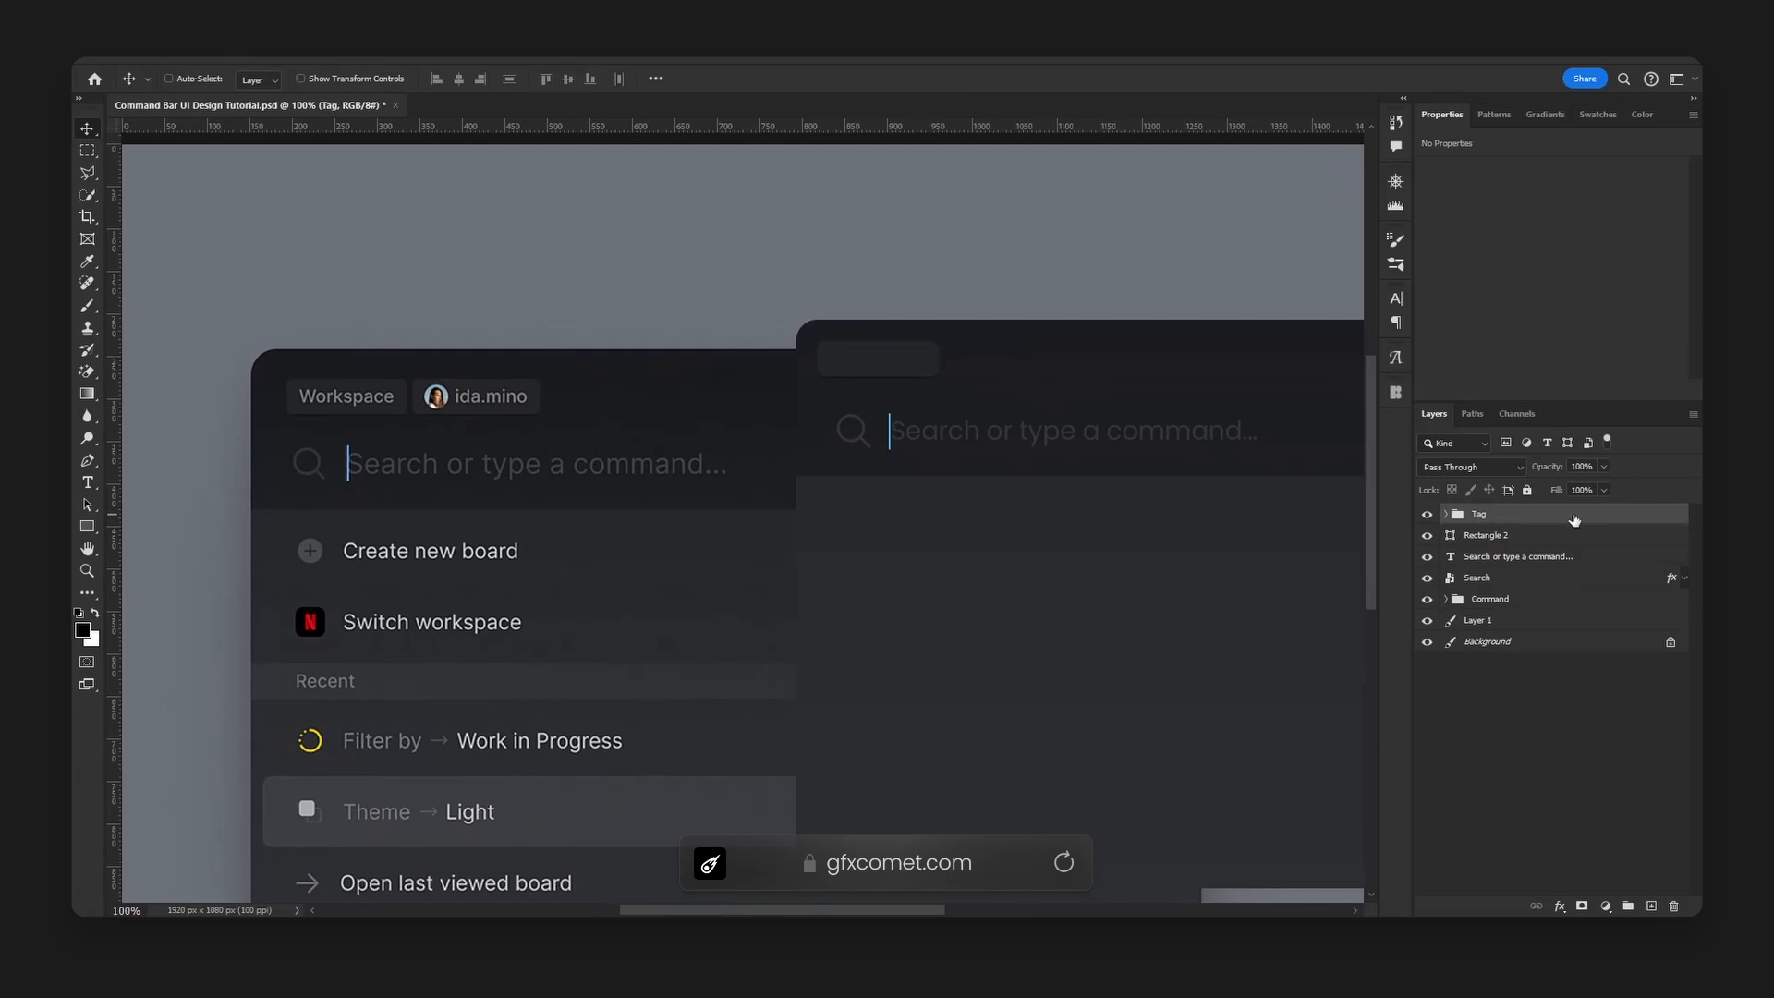
pyautogui.moveTo(956, 396)
pyautogui.mouseDown()
pyautogui.moveTo(934, 447)
pyautogui.moveTo(968, 451)
pyautogui.moveTo(961, 379)
pyautogui.mouseUp()
pyautogui.keyDown('ctrl'); pyautogui.click(1213, 442); pyautogui.keyUp('ctrl')
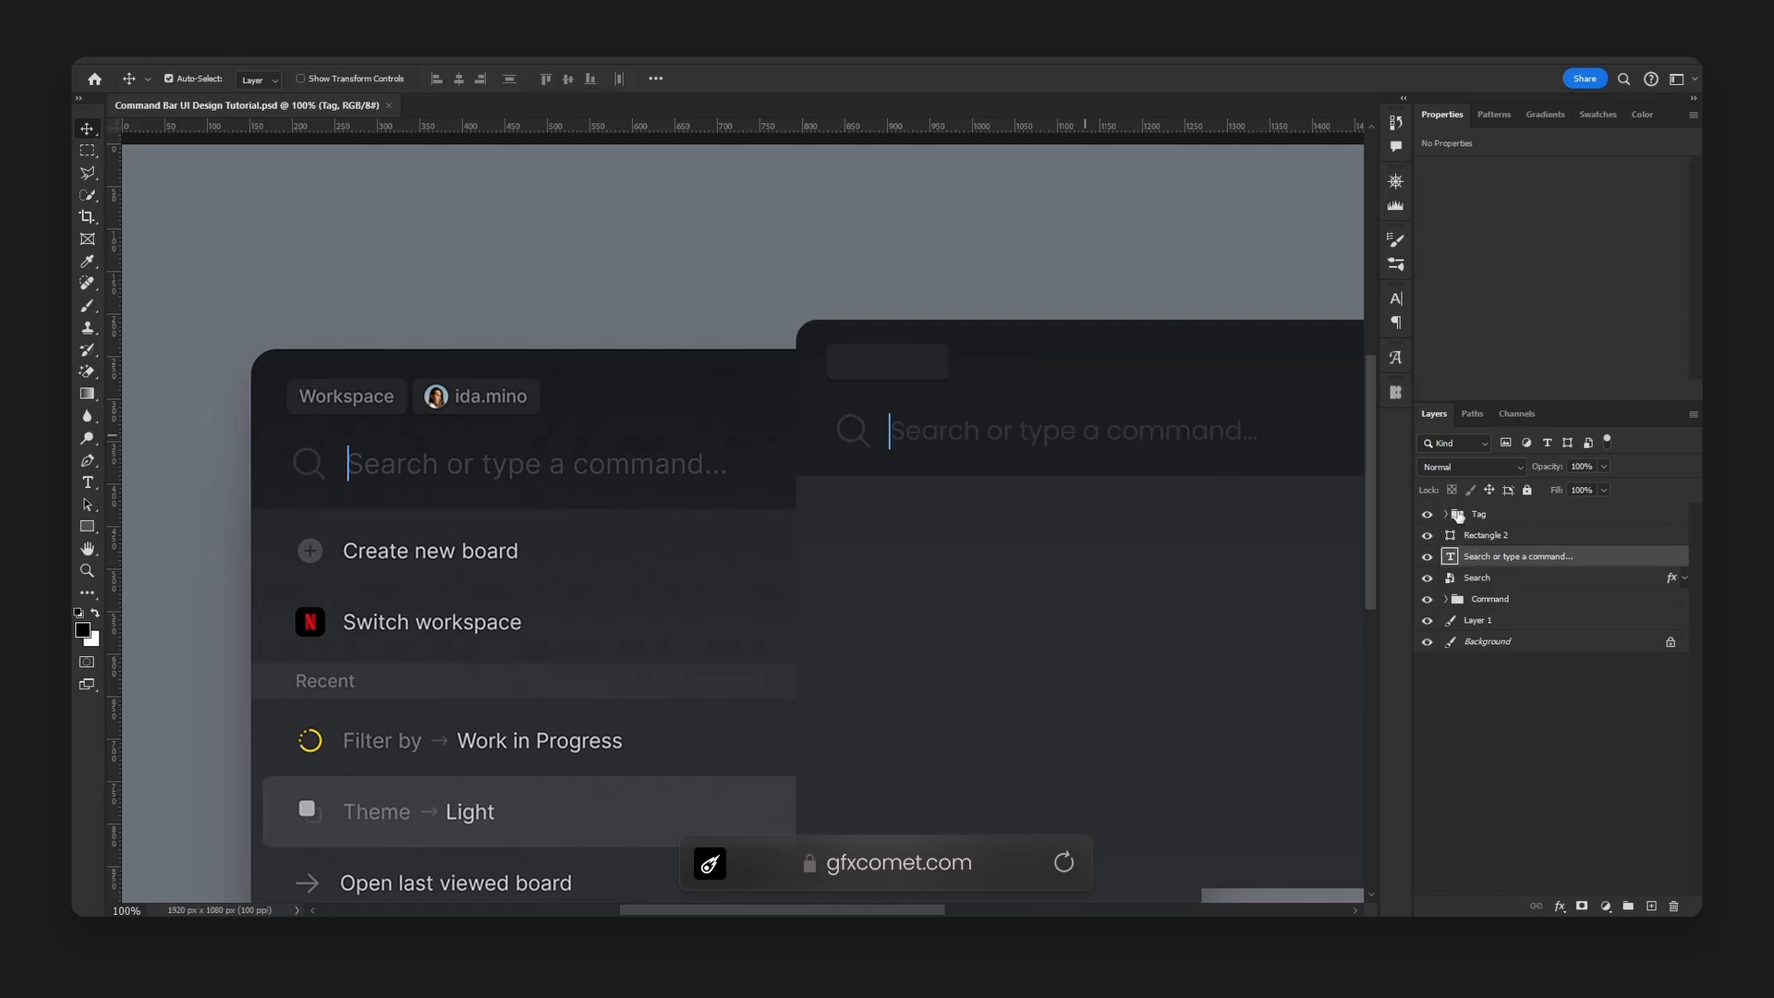
# - Duplicate the search placeholder text into the Tag group, move it near the tag, and change its wording to "Workspace"
pyautogui.click(1447, 514)
pyautogui.keyDown('alt'); pyautogui.moveTo(1497, 585); pyautogui.dragTo(1502, 531); pyautogui.keyUp('alt')
pyautogui.moveTo(1055, 379); pyautogui.dragTo(807, 310)
pyautogui.press('t')
pyautogui.click(921, 370)
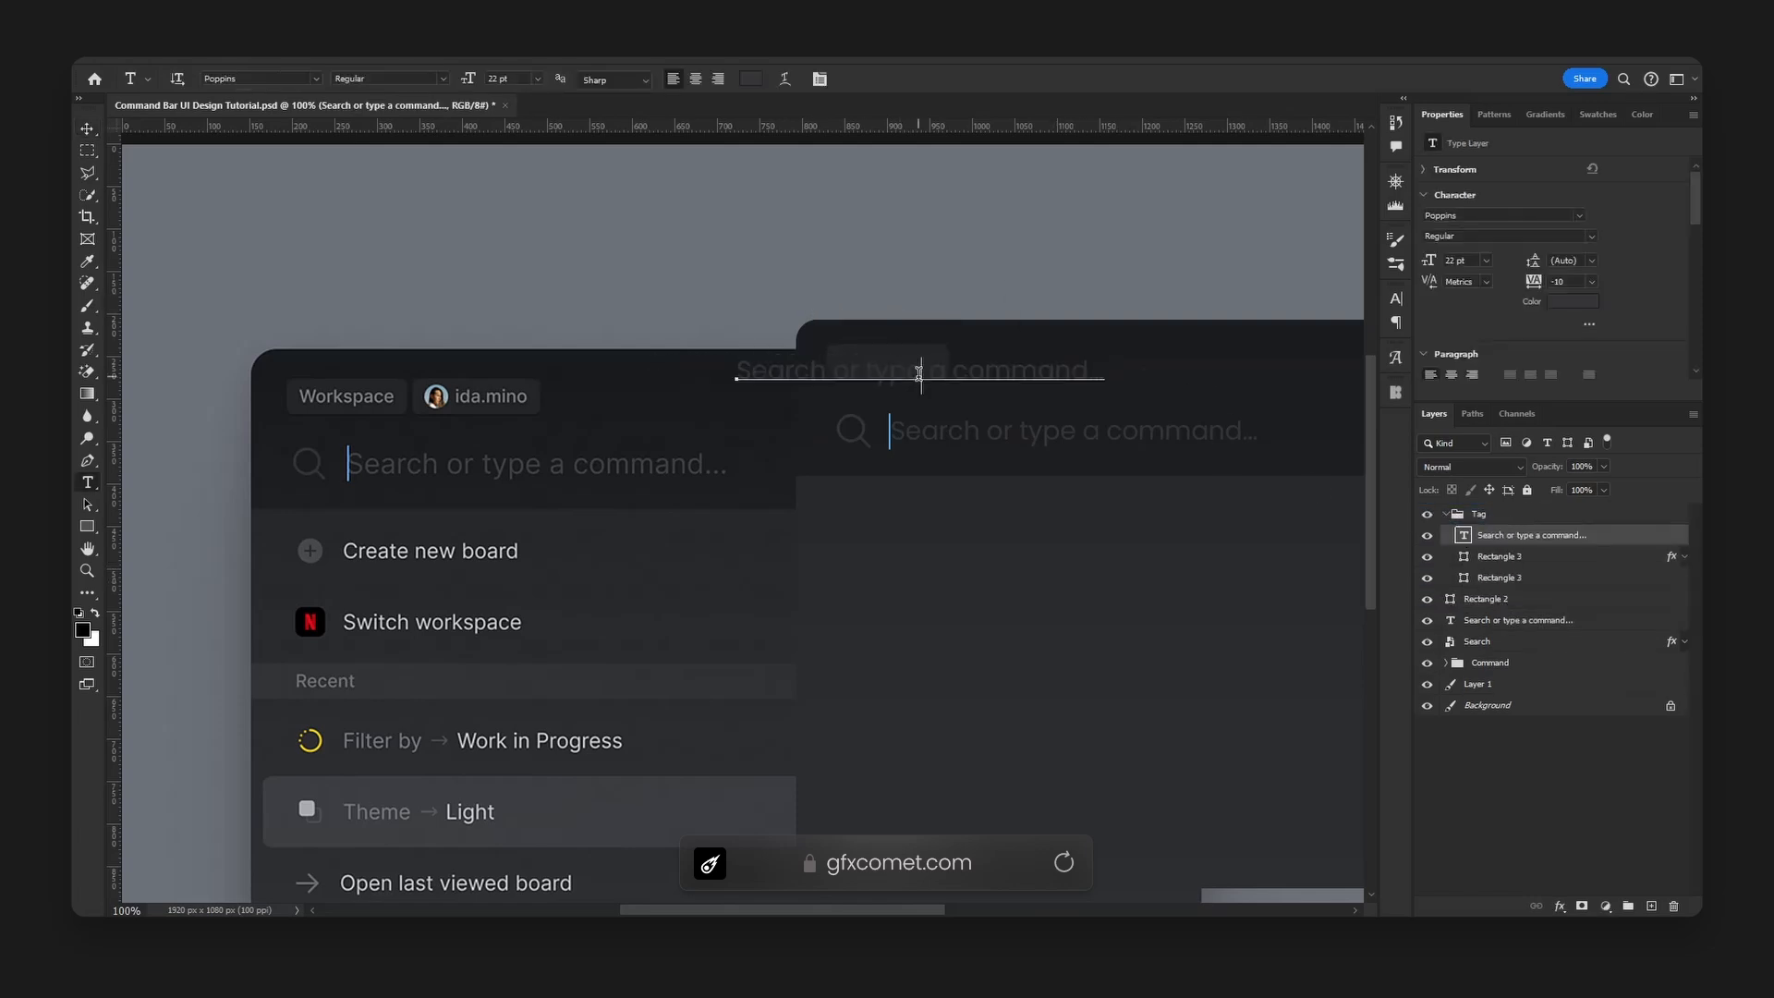
pyautogui.hotkey('ctrl', 'a')
pyautogui.write('Workspa')
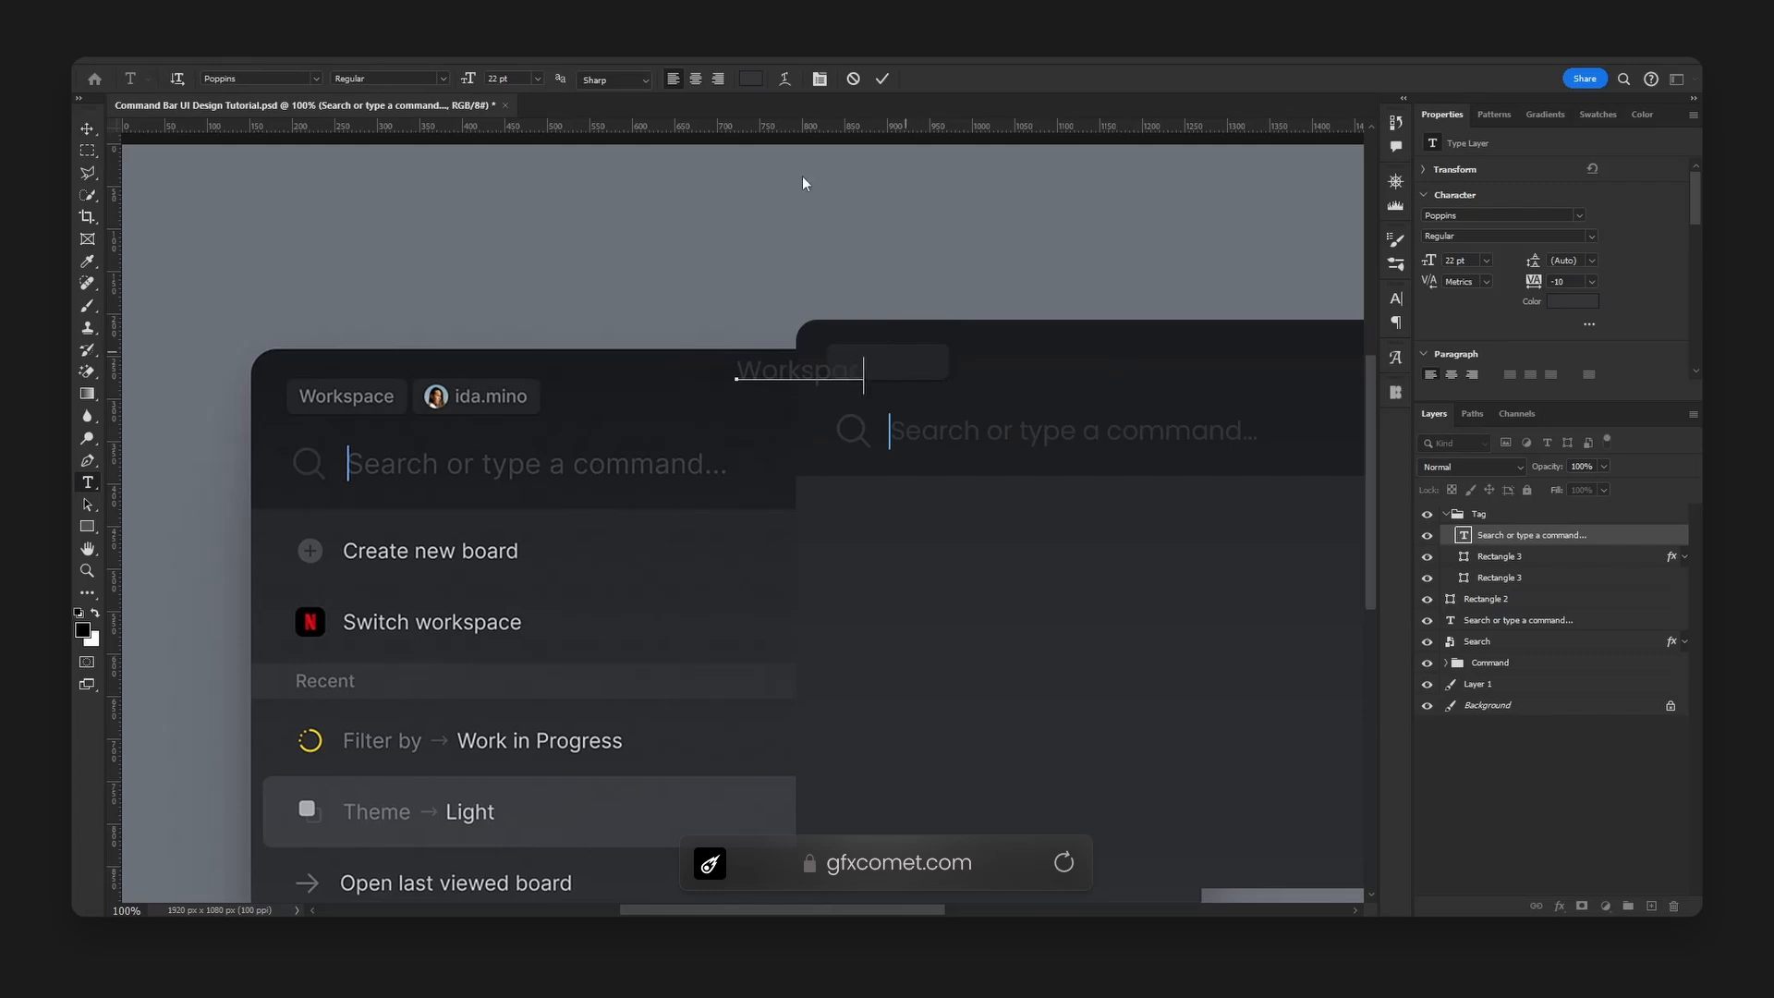
pyautogui.write('ce')
# - Centre-align the "Workspace" text and colour it light grey #909197
pyautogui.hotkey('ctrl', 'a')
pyautogui.click(696, 79)
pyautogui.click(750, 79)
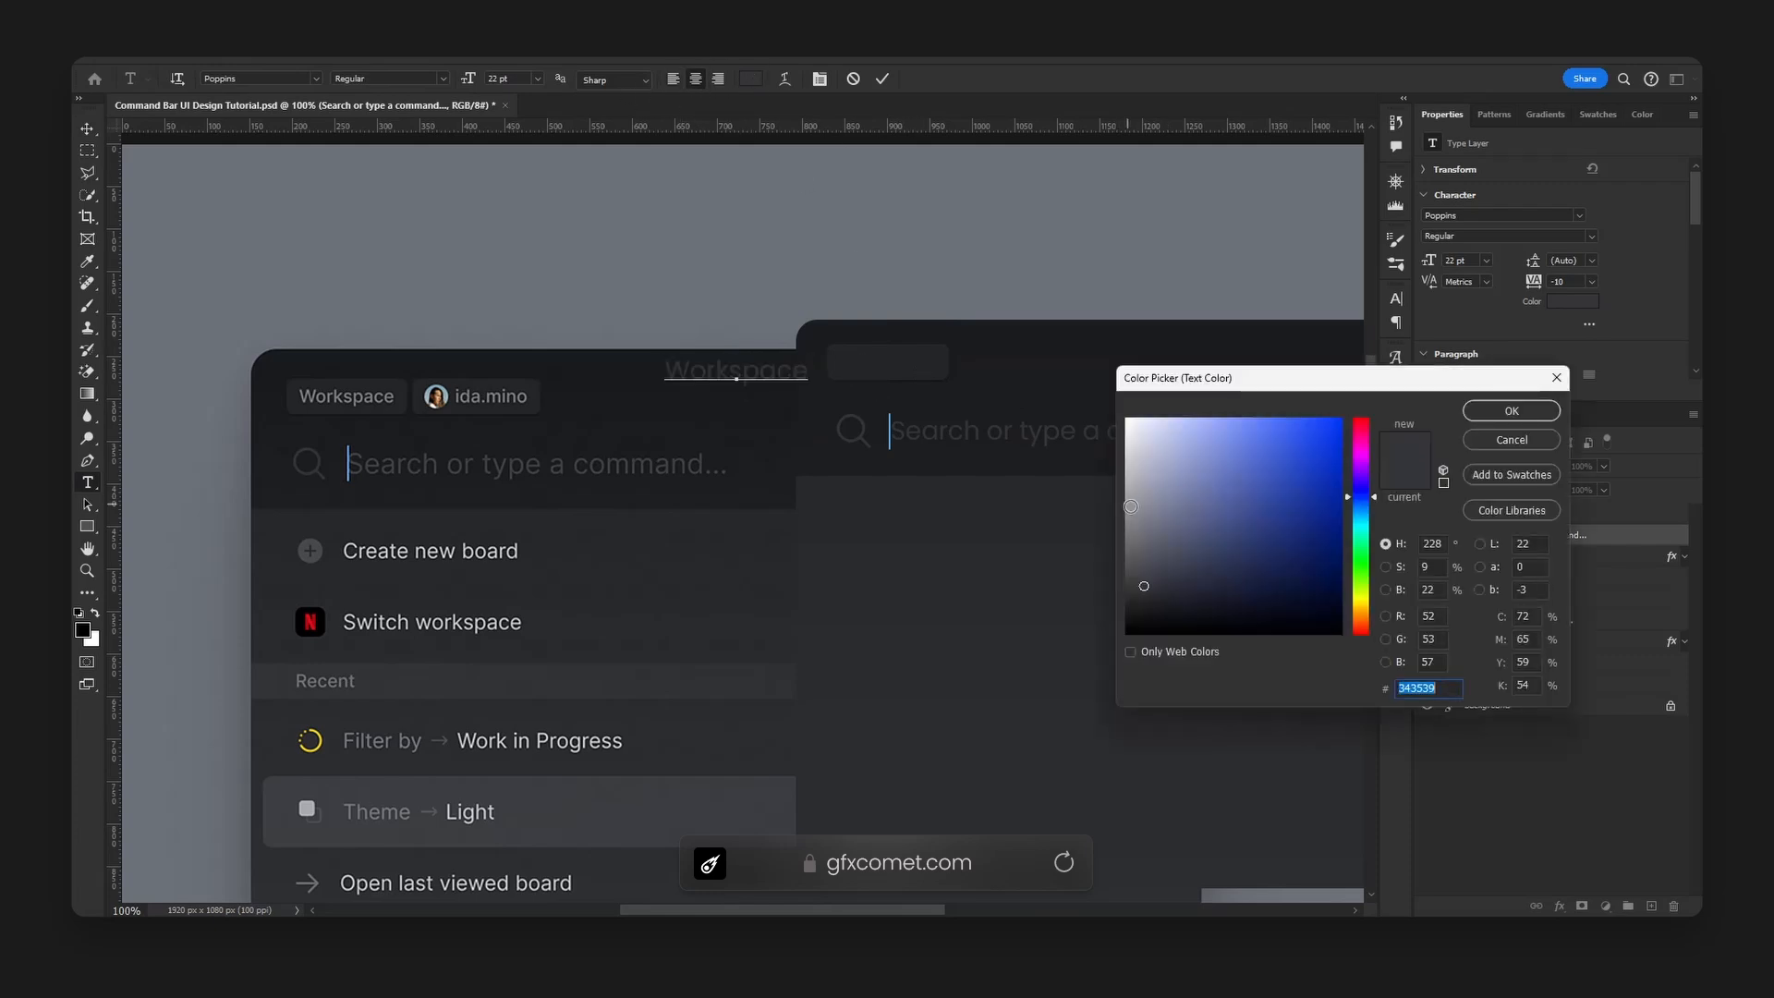
pyautogui.moveTo(1131, 506); pyautogui.dragTo(1137, 507)
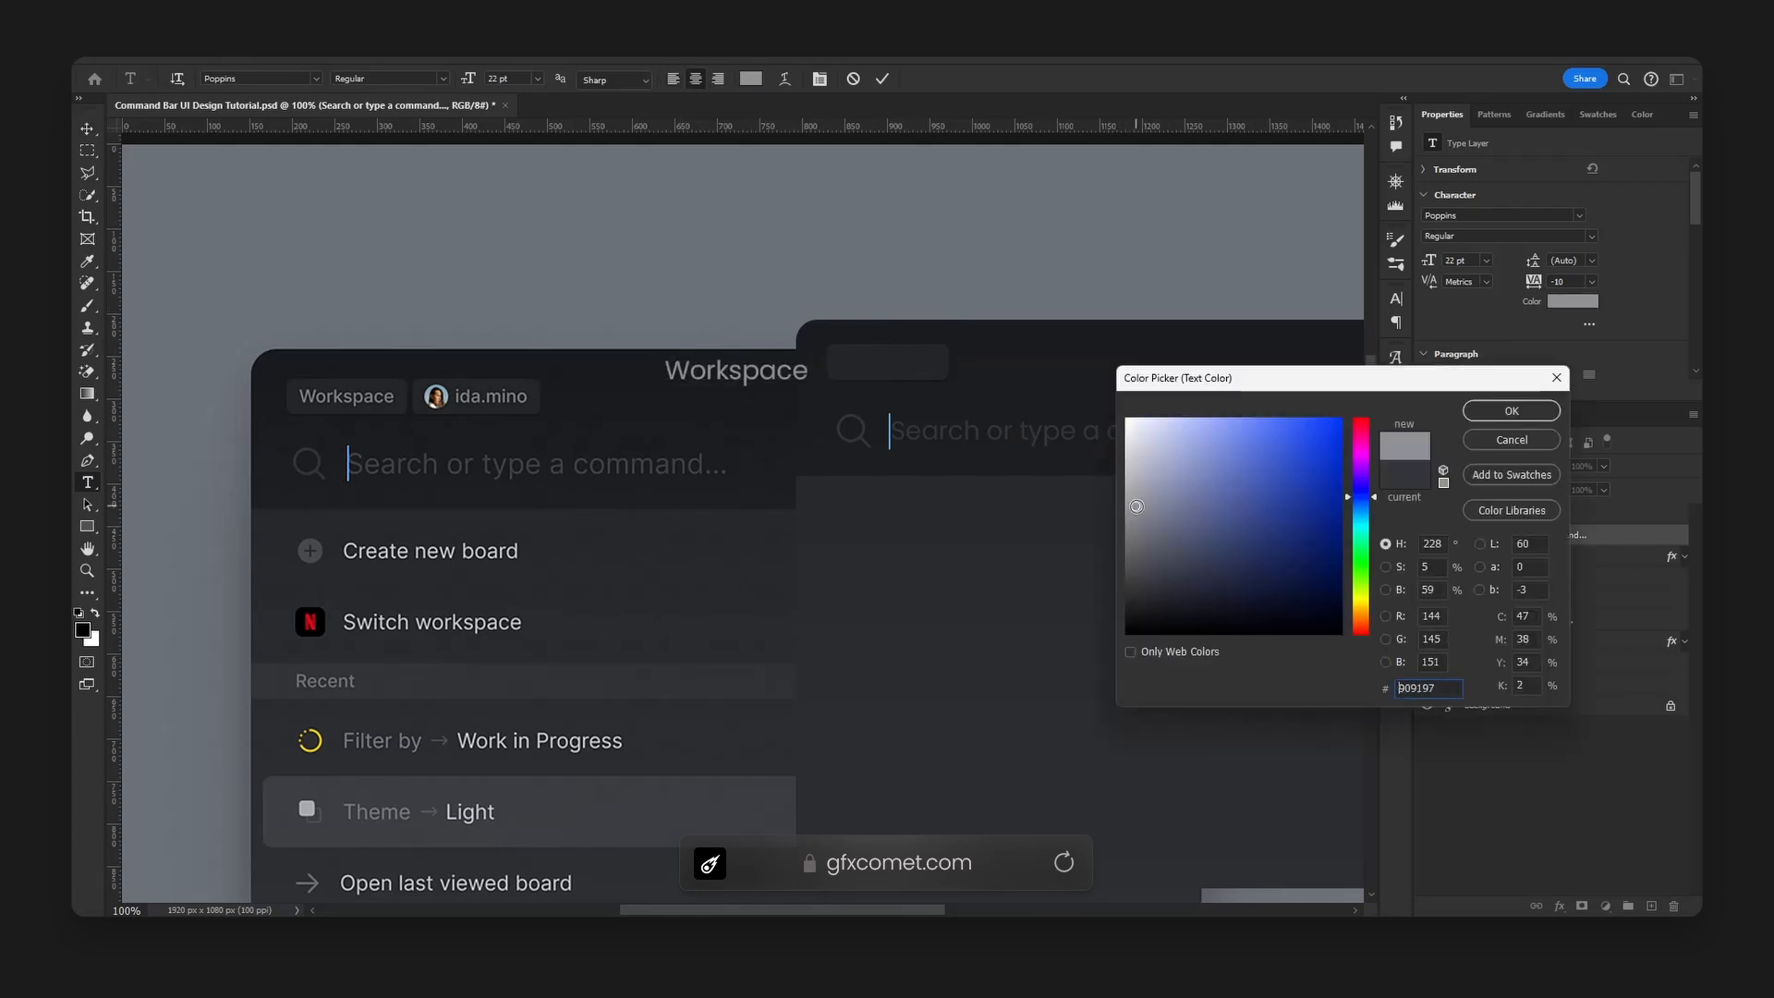
pyautogui.click(1512, 411)
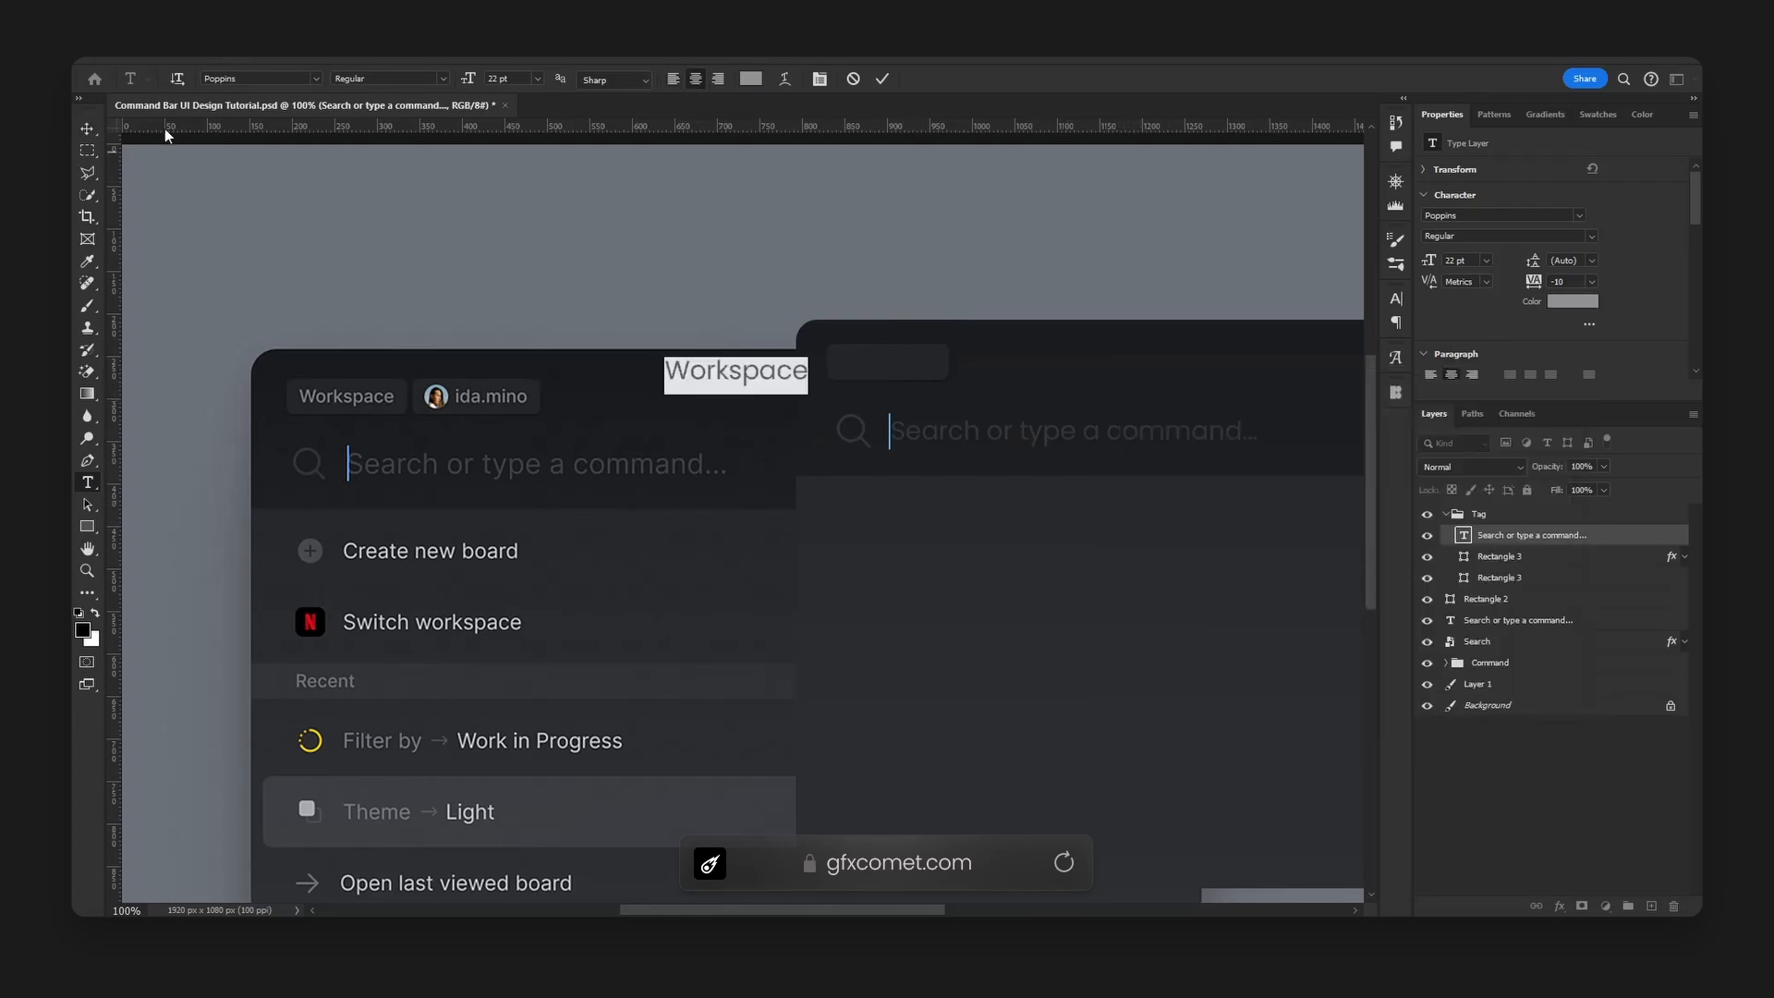
# - Position the "Workspace" label inside the tag button and set its font size to 14 pt
pyautogui.click(87, 129)
pyautogui.moveTo(781, 402); pyautogui.dragTo(939, 387)
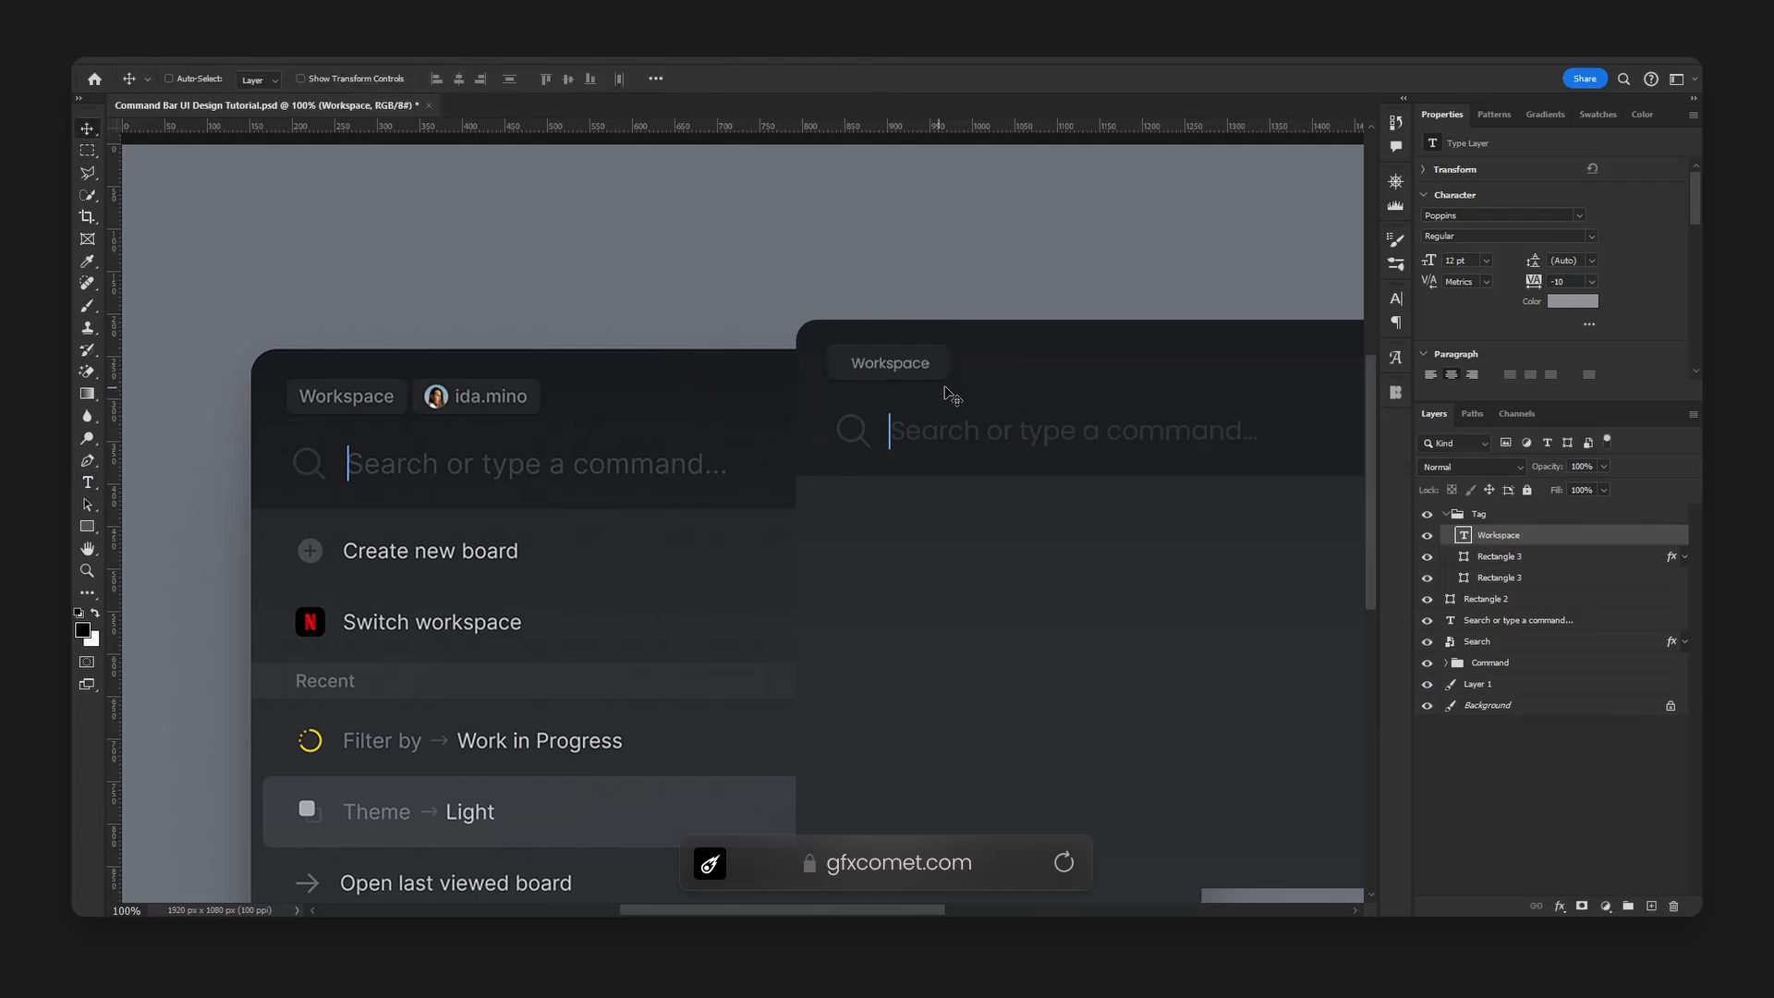
pyautogui.doubleClick(902, 368)
pyautogui.click(465, 89)
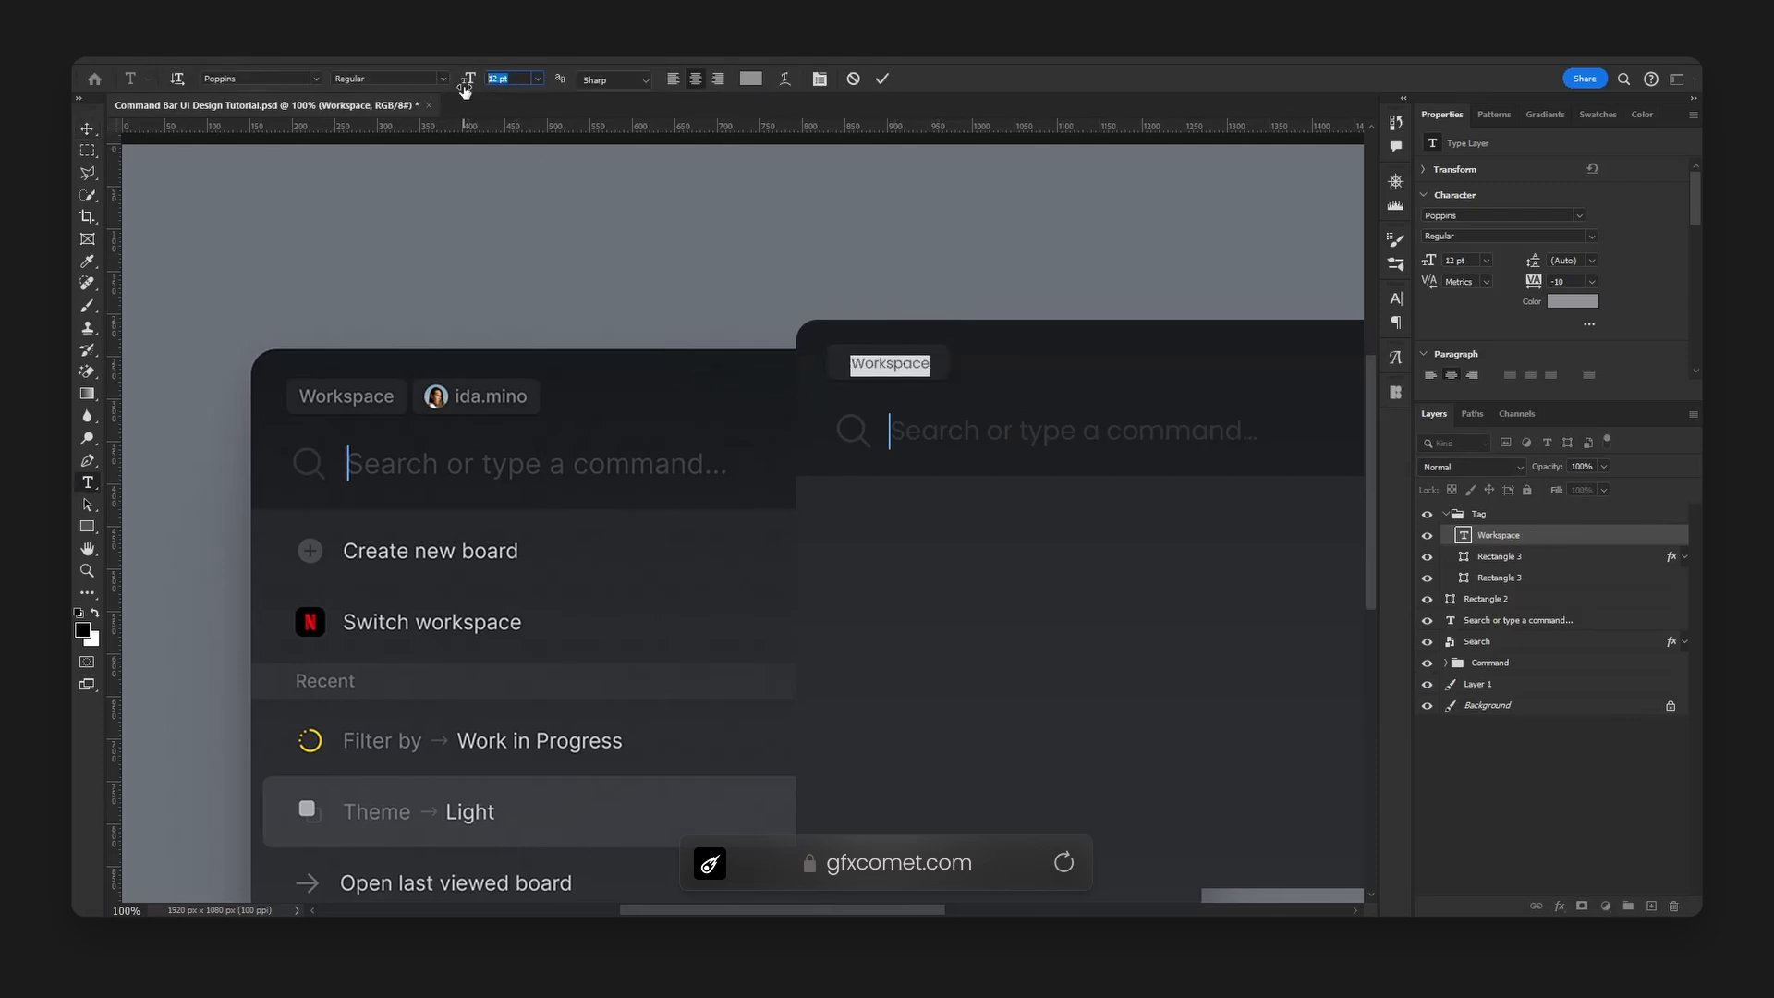
pyautogui.write('14')
pyautogui.press('Return')
pyautogui.click(87, 129)
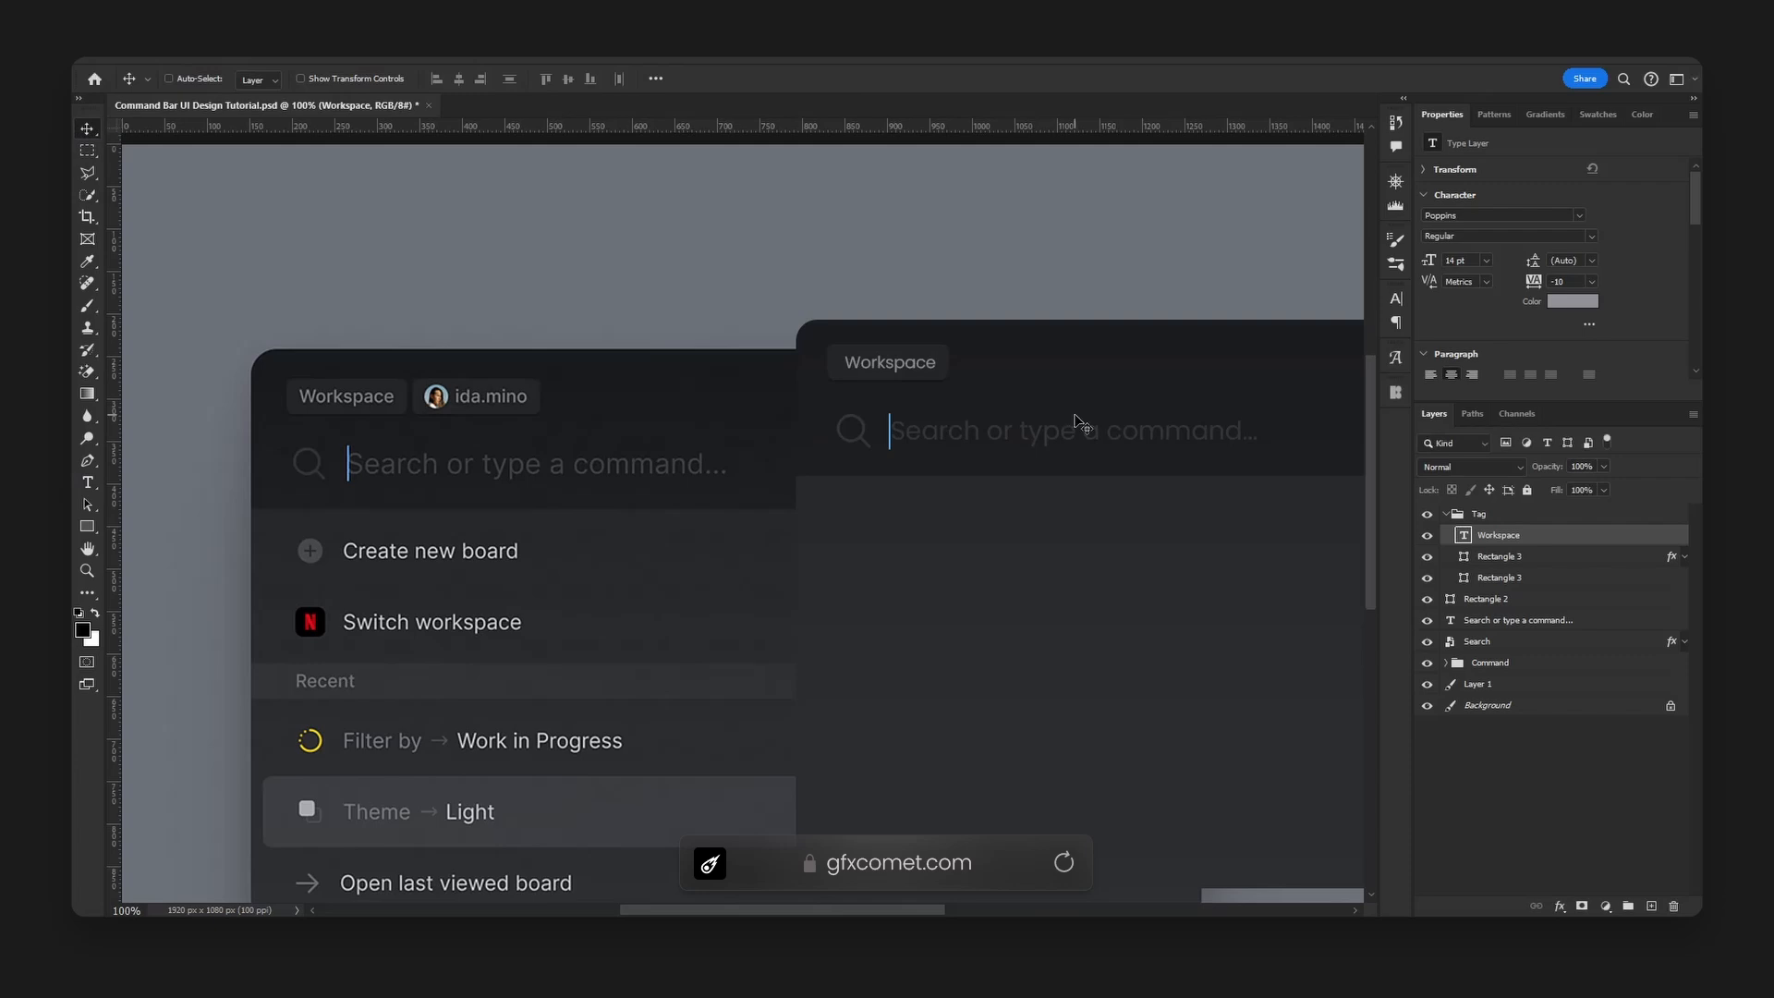
pyautogui.press('Left')
pyautogui.press('Left')
pyautogui.click(1448, 514)
pyautogui.moveTo(916, 370)
pyautogui.mouseDown()
pyautogui.moveTo(701, 356)
pyautogui.moveTo(848, 298)
pyautogui.moveTo(935, 380)
pyautogui.moveTo(939, 360)
pyautogui.mouseUp()
pyautogui.press('v')
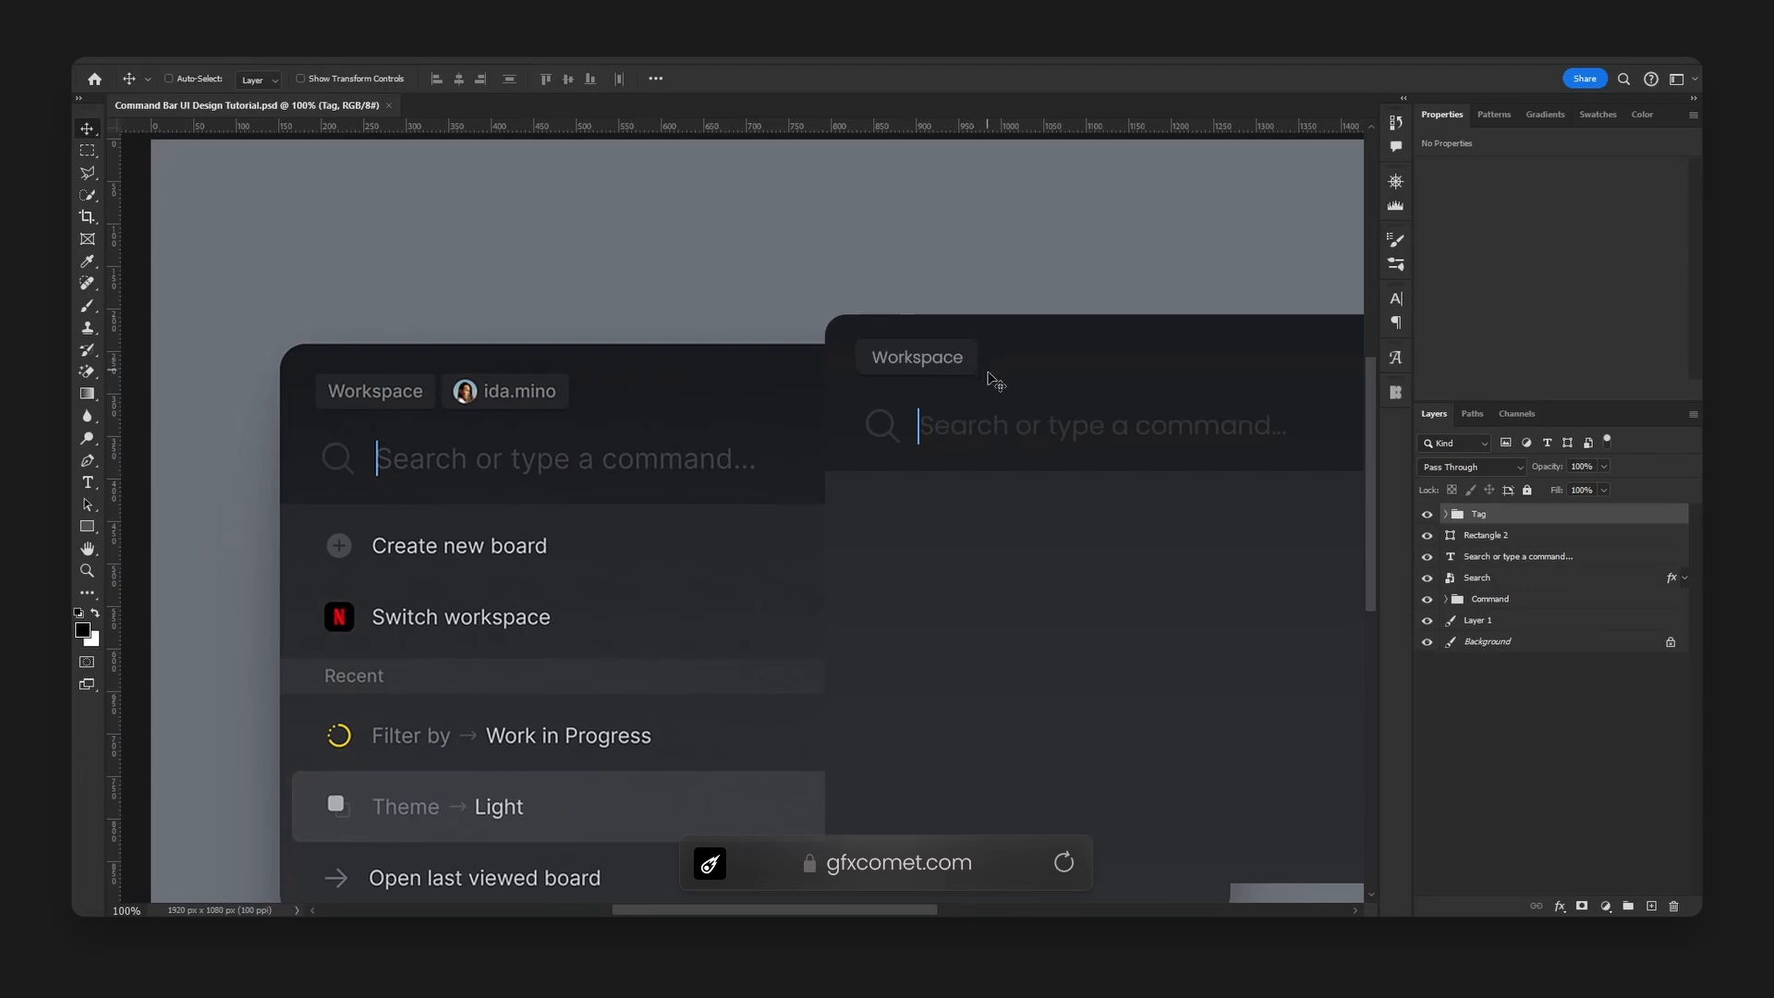
# - Place vertical ruler guides through the reference mockup's menu icon centres and along the start of its menu text
pyautogui.press('space')
pyautogui.moveTo(962, 440); pyautogui.dragTo(847, 327)
pyautogui.moveTo(353, 508); pyautogui.dragTo(419, 487)
pyautogui.moveTo(582, 776); pyautogui.dragTo(682, 225)
pyautogui.moveTo(114, 416); pyautogui.dragTo(433, 437)
pyautogui.hotkey('ctrl', 'z')
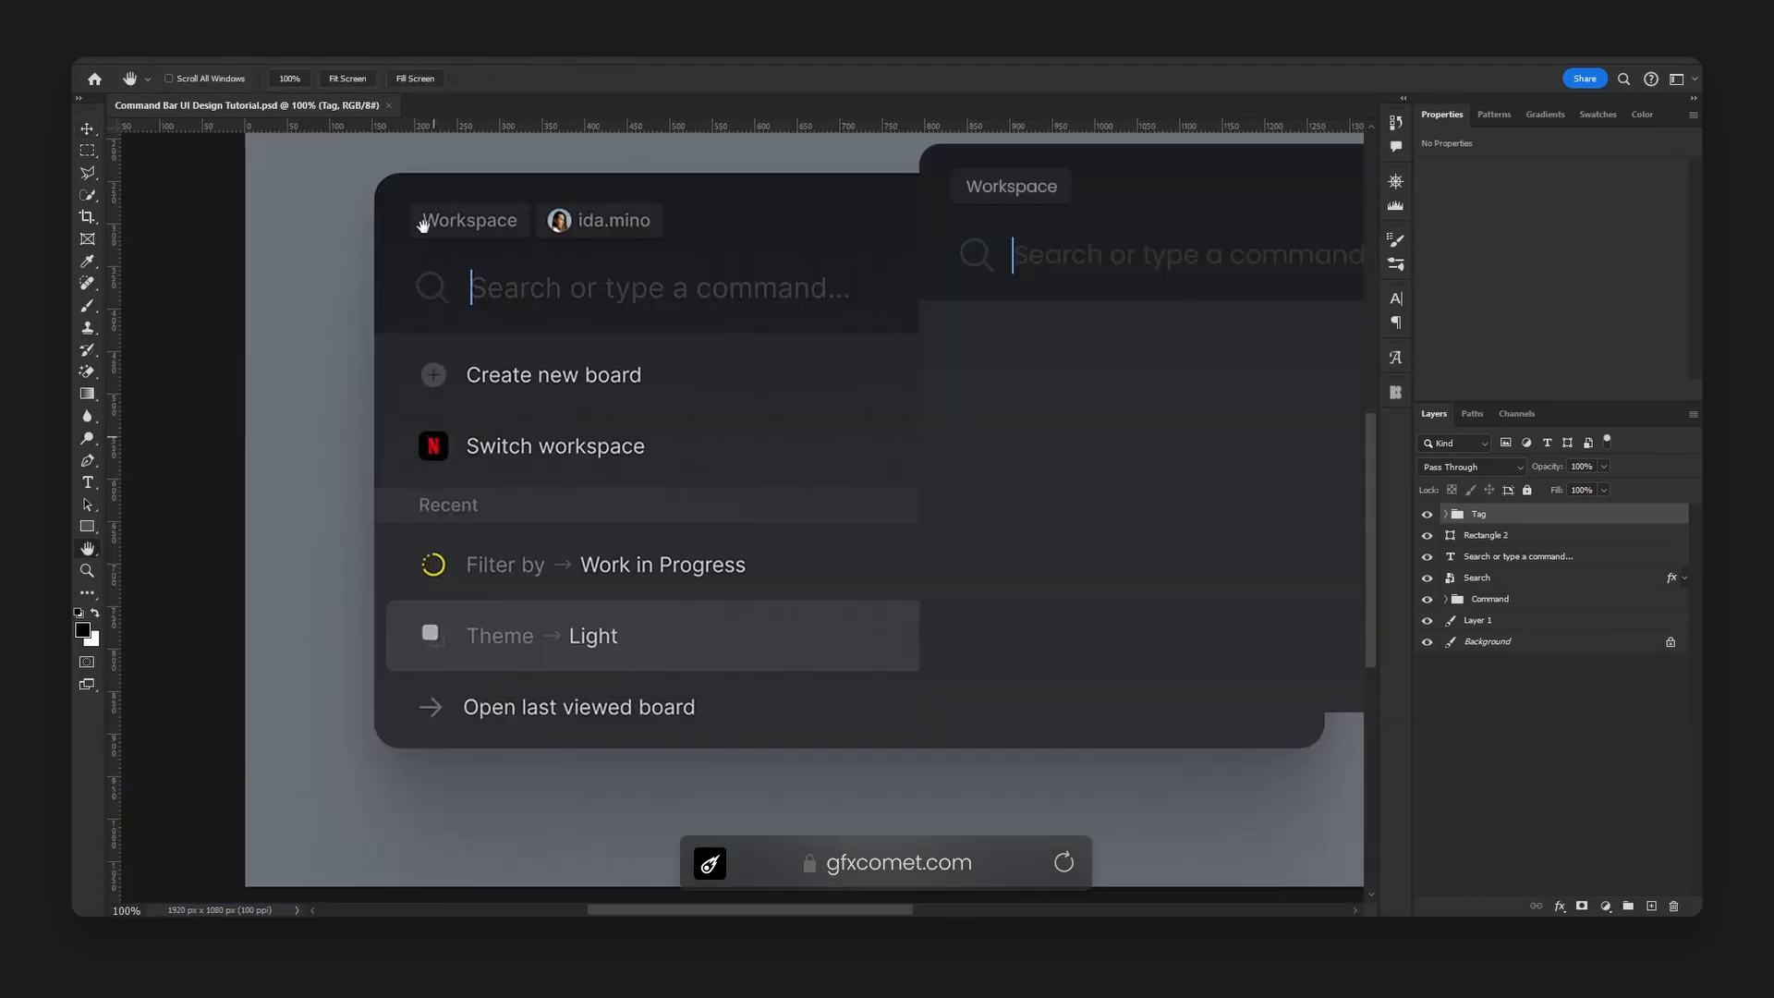
pyautogui.hotkey('ctrl', ';')
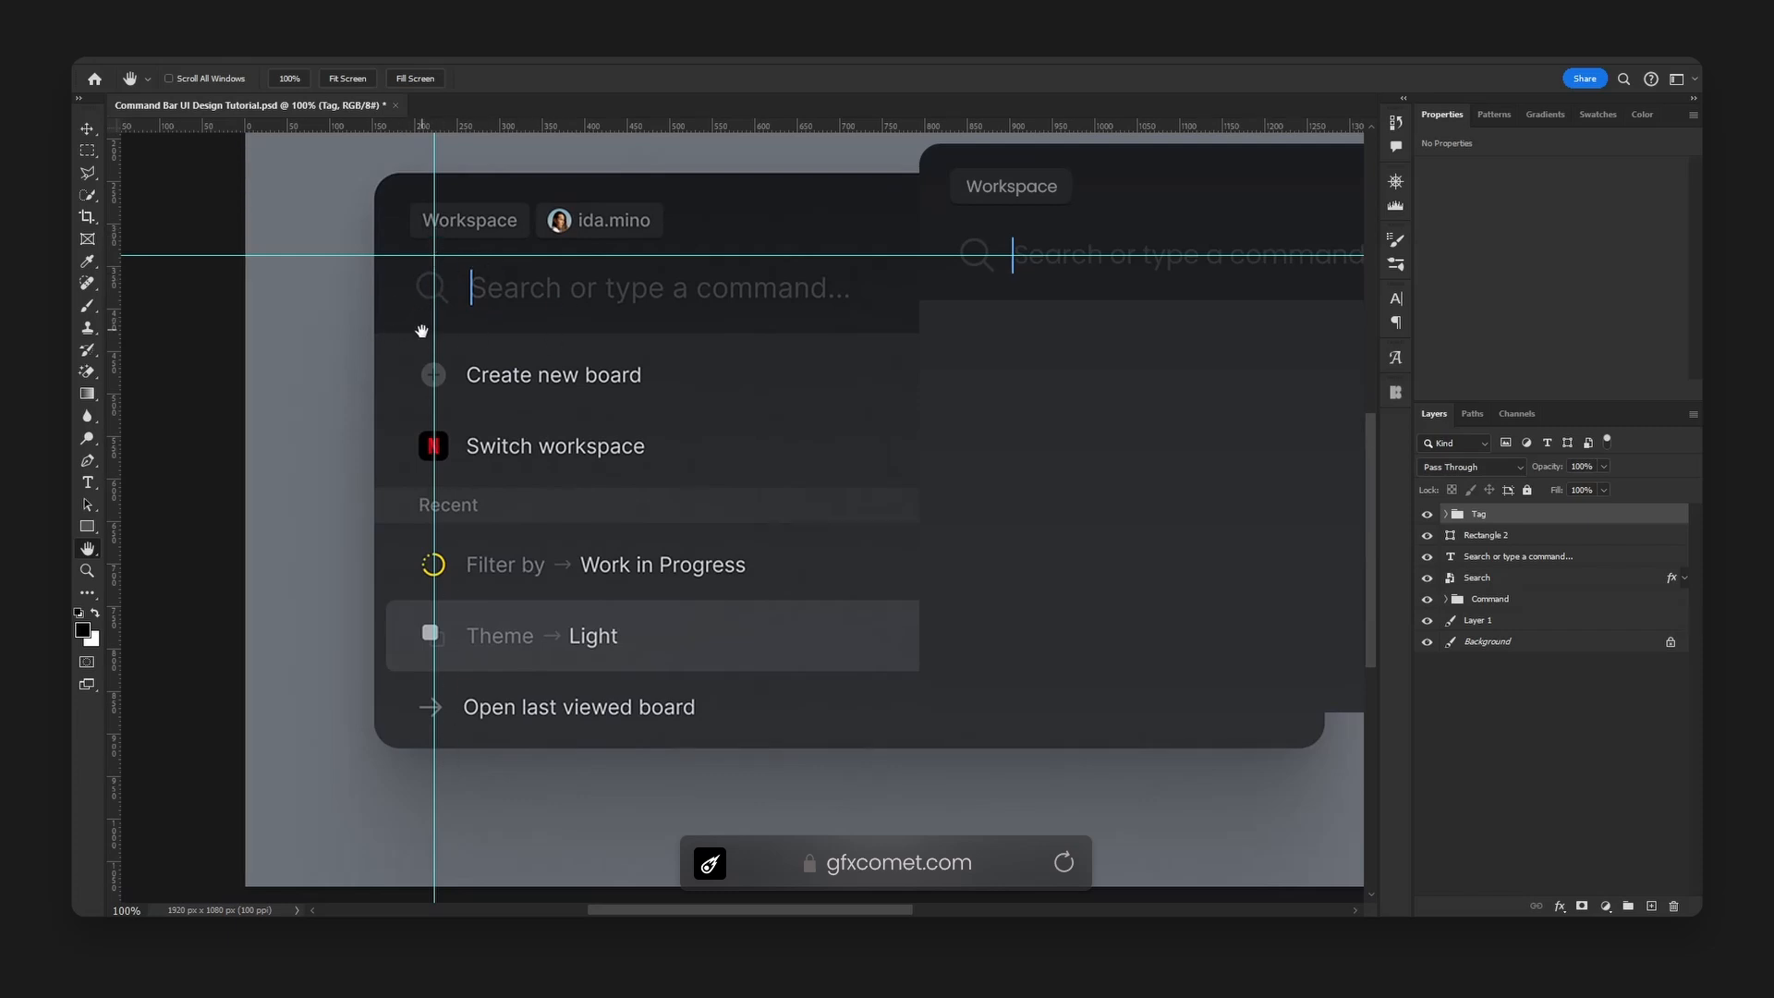
pyautogui.moveTo(116, 435); pyautogui.dragTo(466, 435)
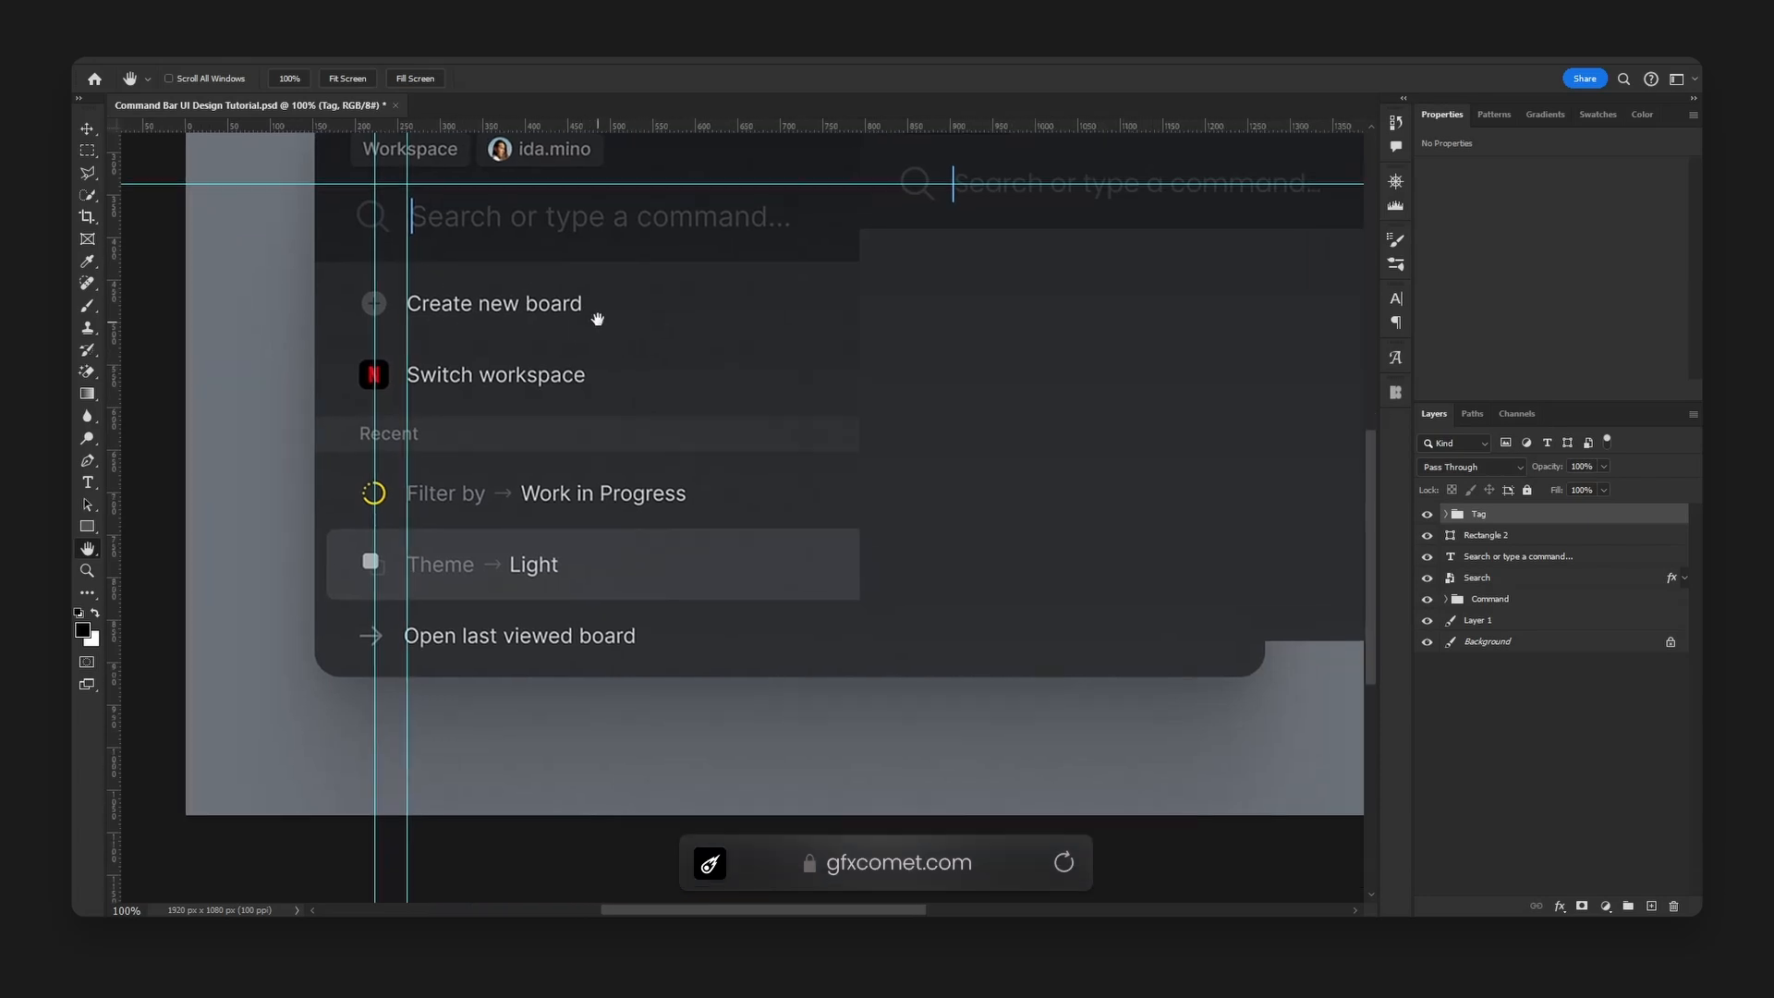
# - Add guides through the new panel's search icon and along its header's lower edge, and clear all guides
pyautogui.moveTo(598, 321); pyautogui.dragTo(706, 397)
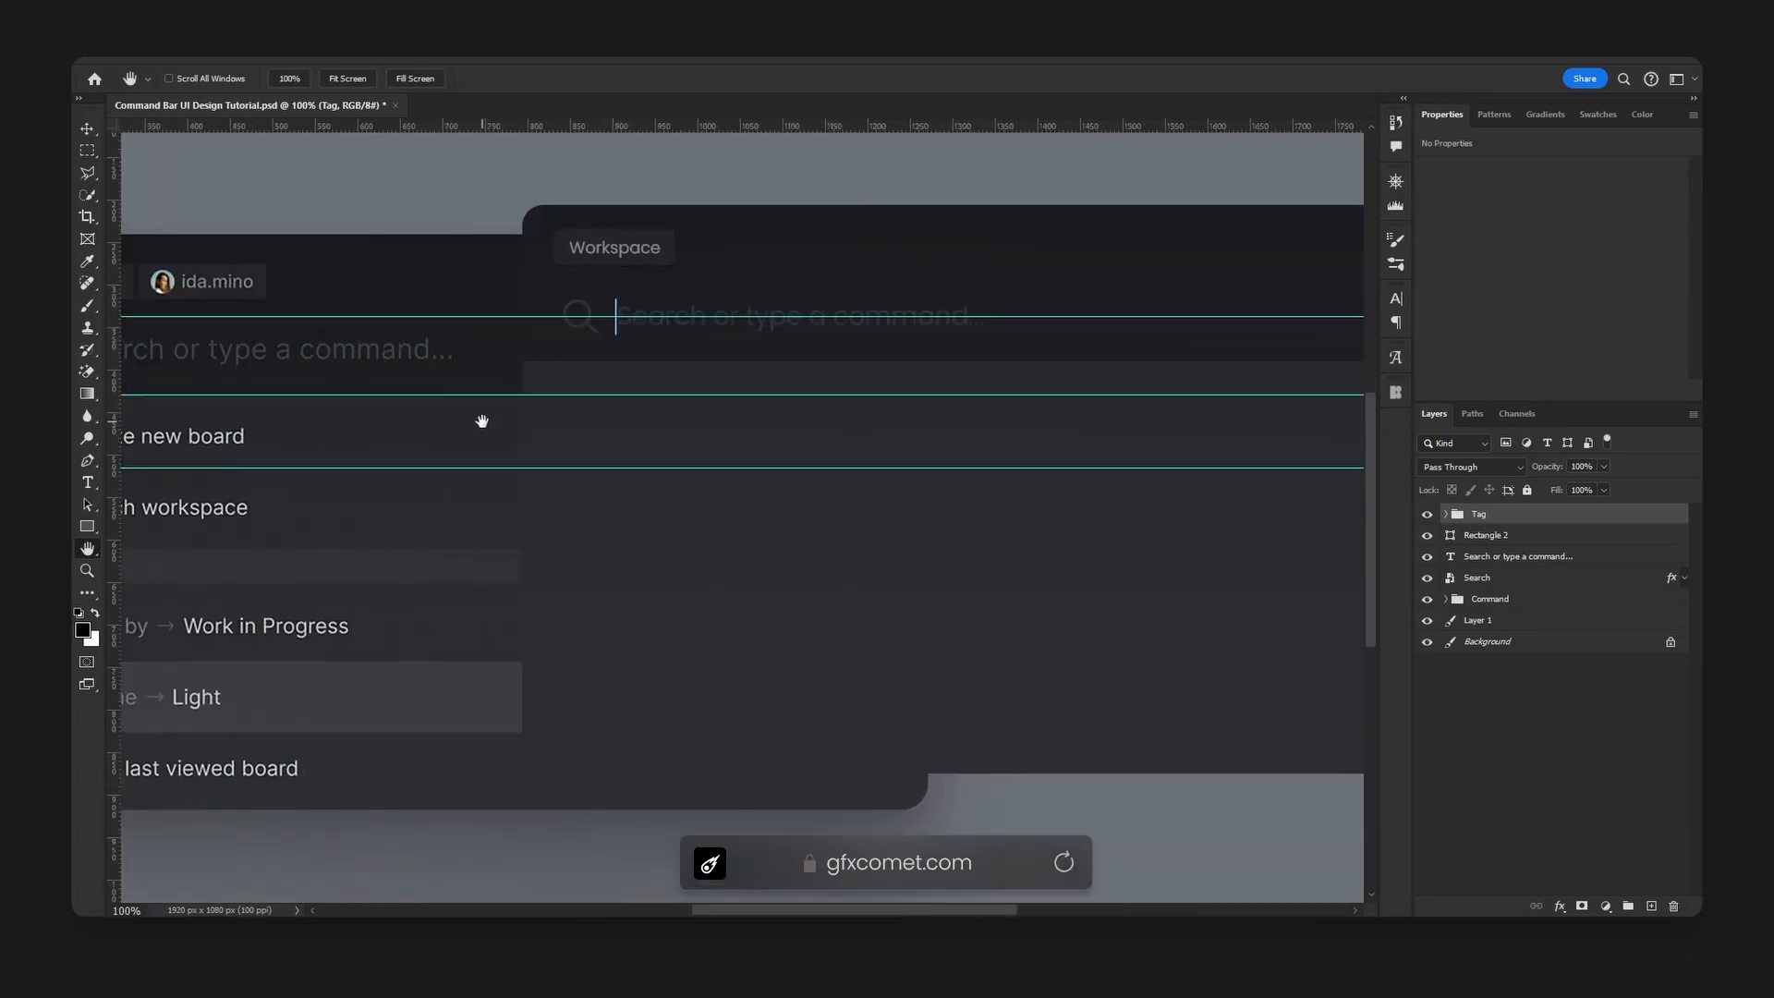
pyautogui.moveTo(483, 420); pyautogui.dragTo(686, 430)
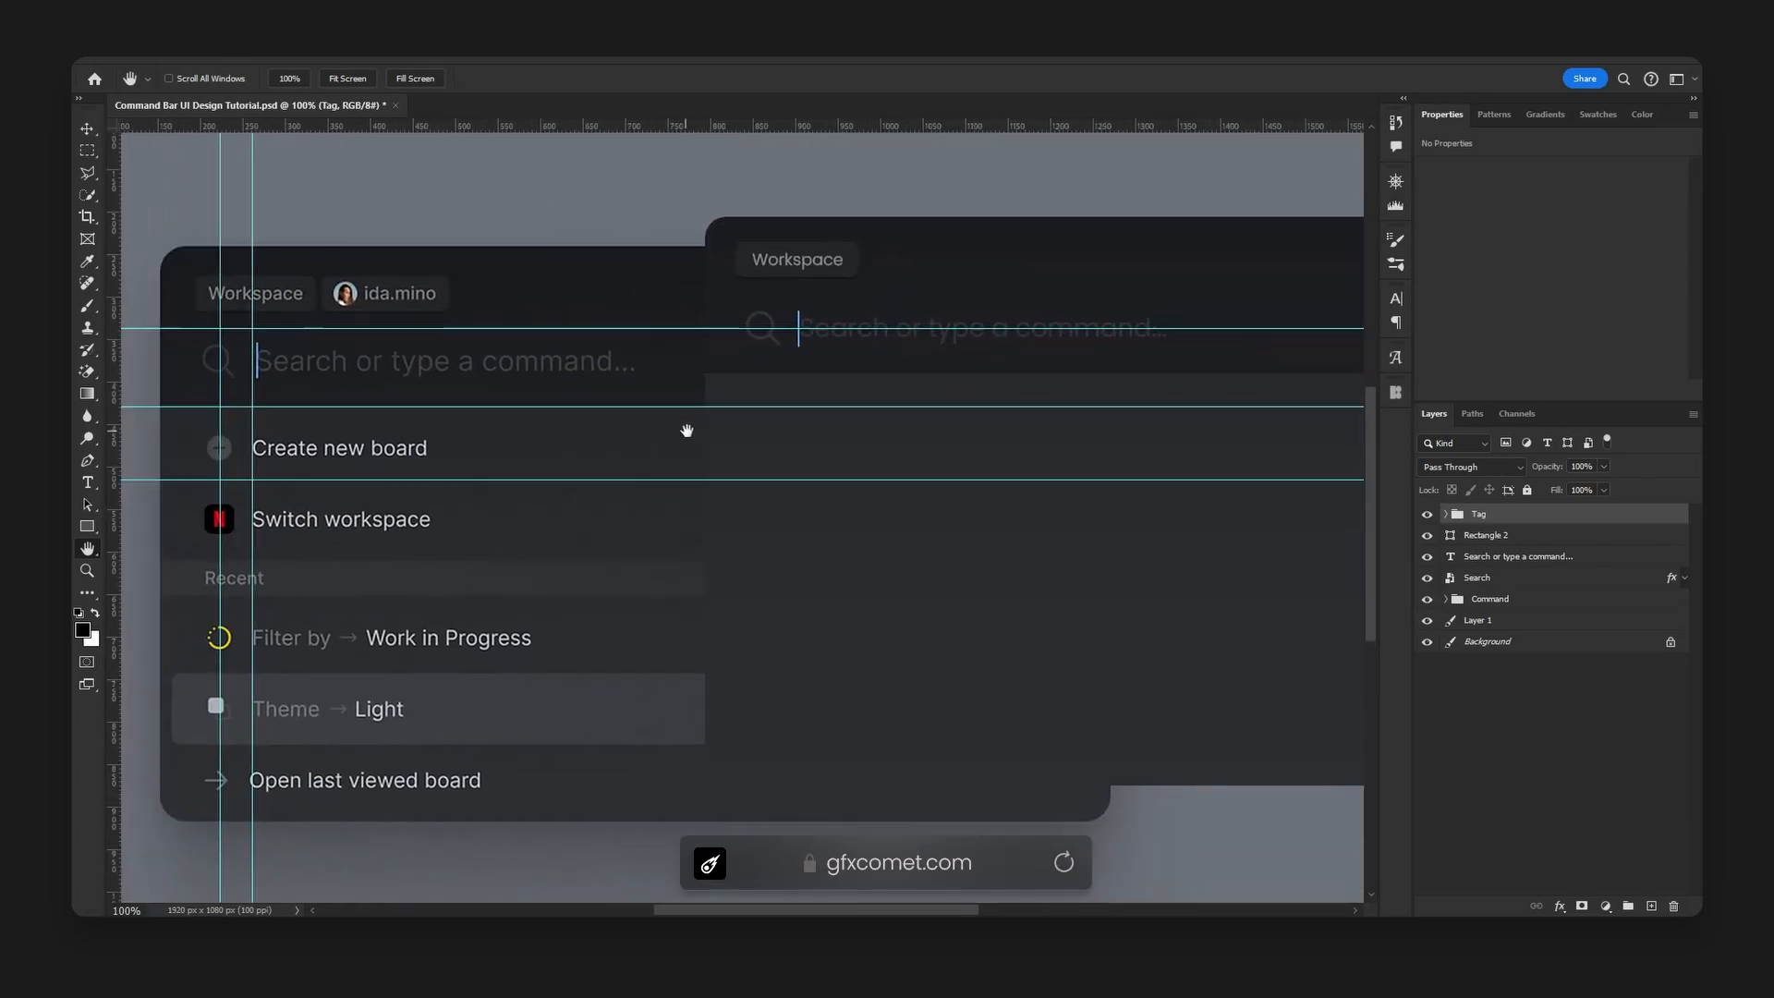
pyautogui.moveTo(112, 473); pyautogui.dragTo(776, 460)
pyautogui.hotkey('ctrl', 's')
pyautogui.moveTo(960, 134); pyautogui.dragTo(938, 373)
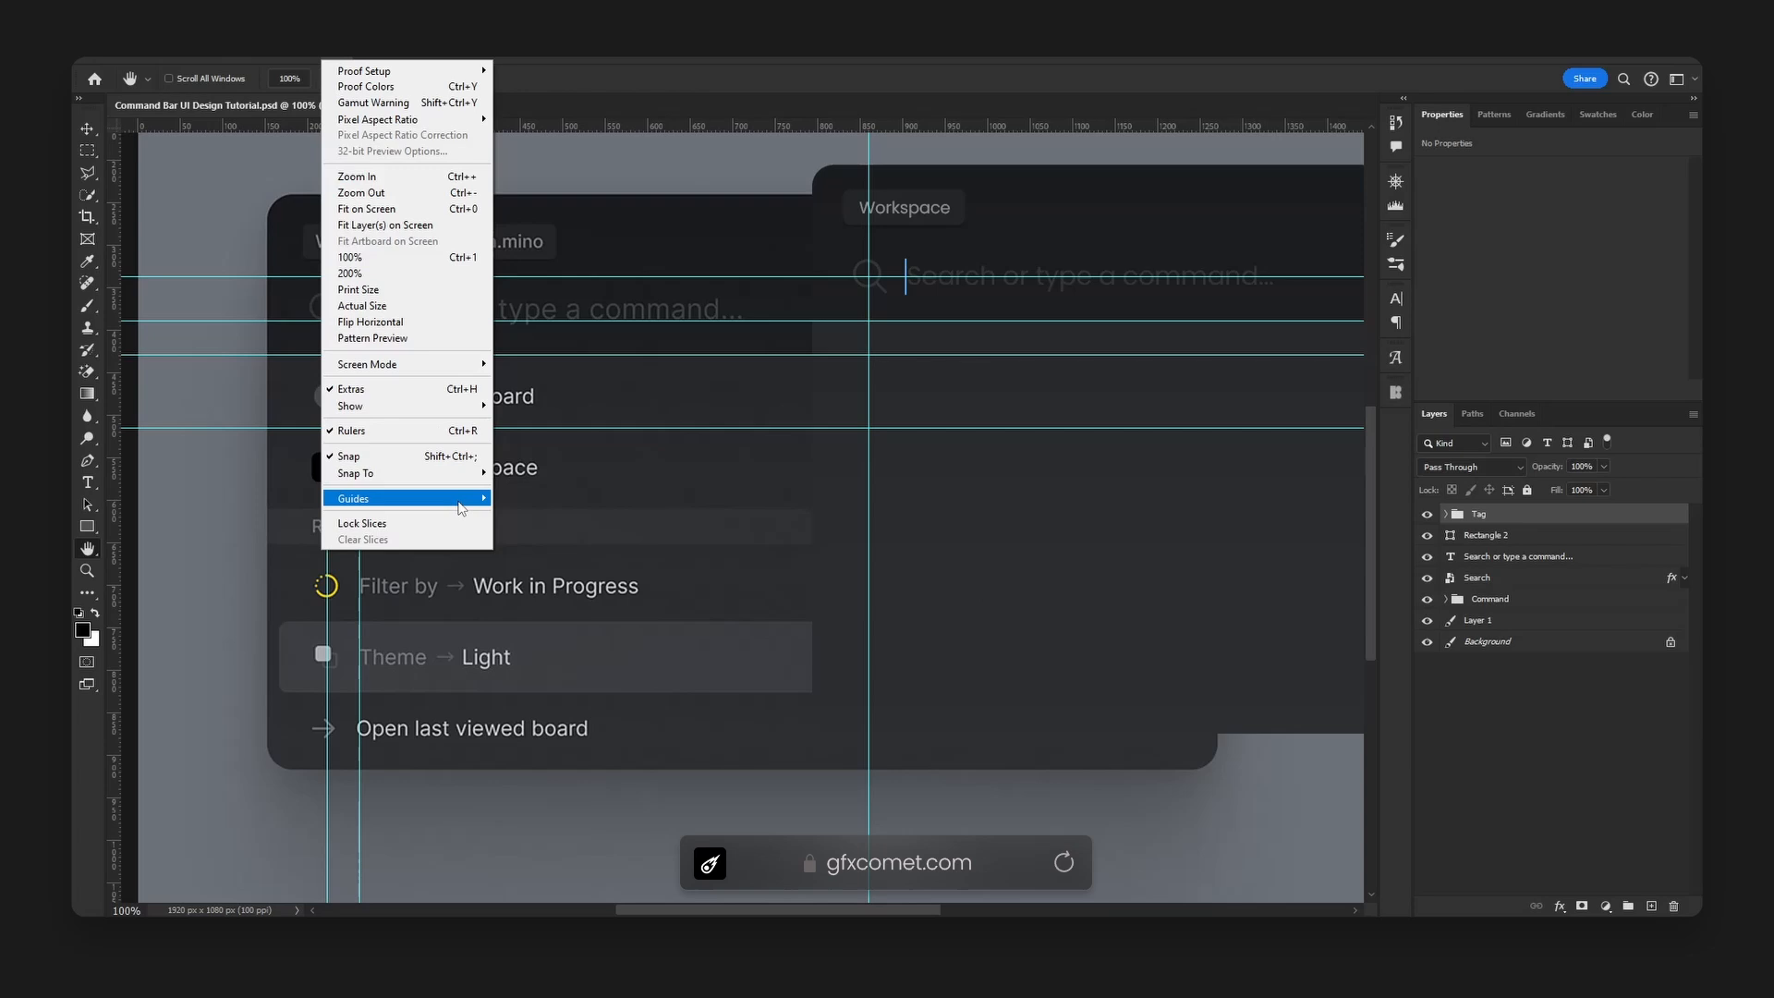
pyautogui.moveTo(458, 502)
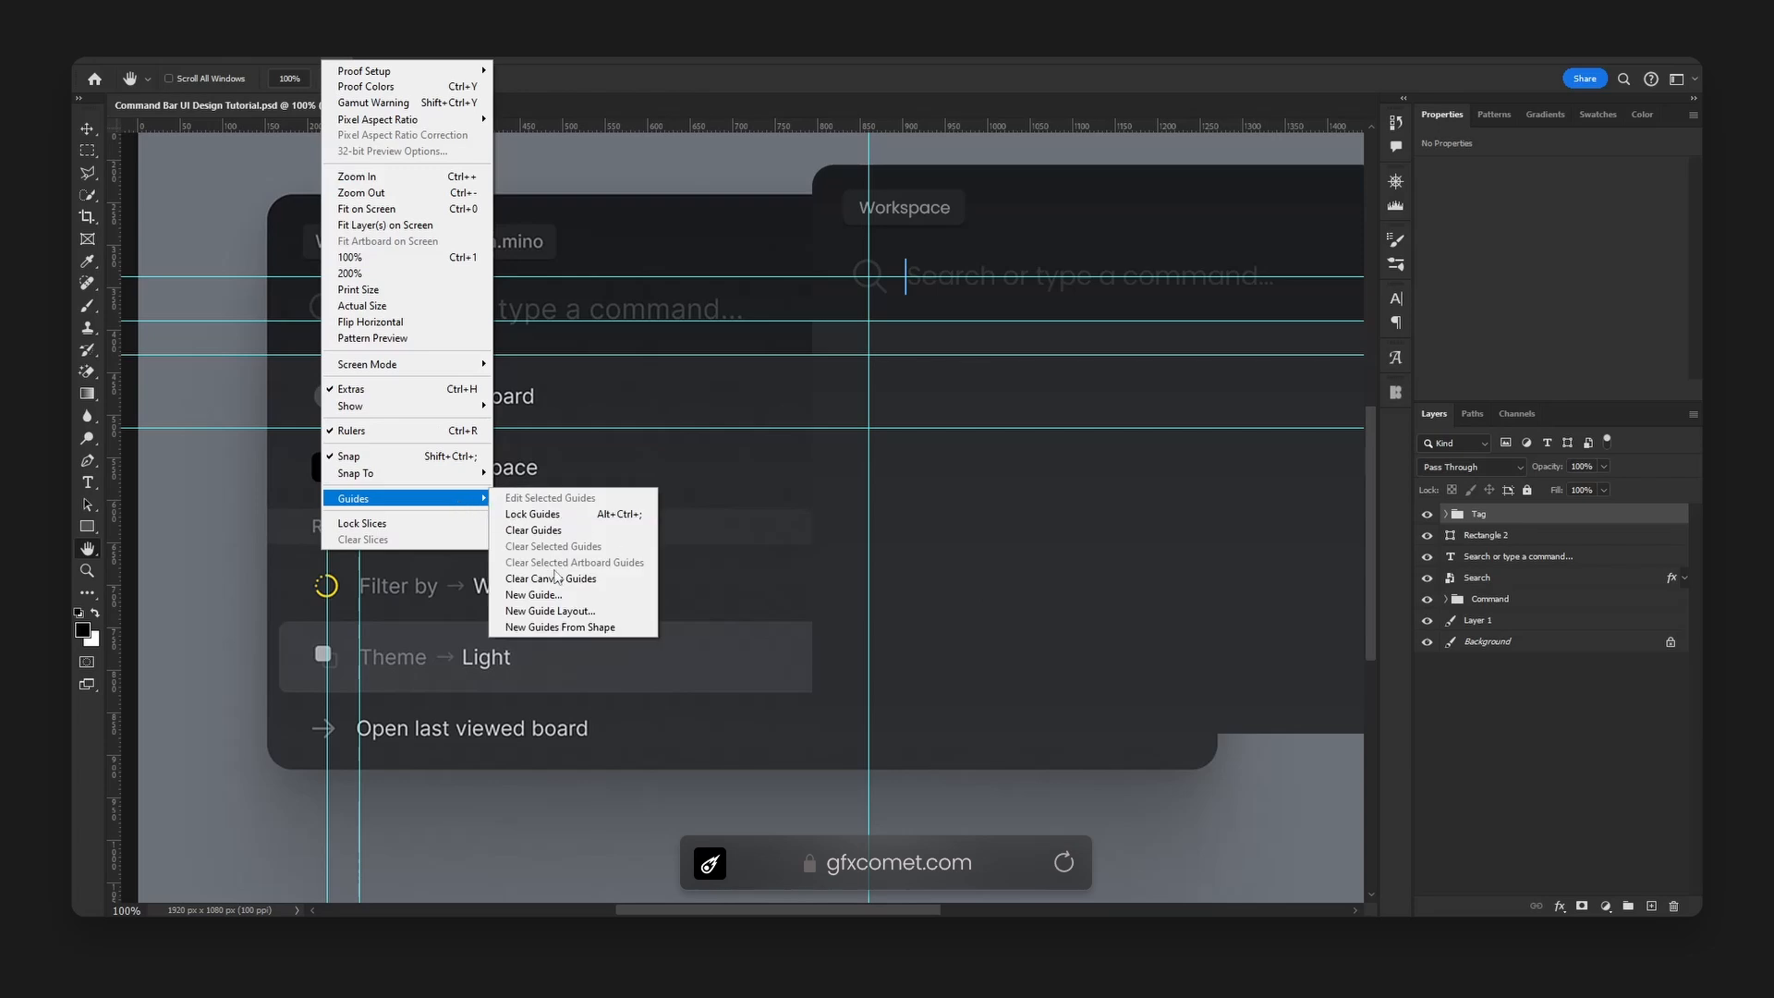
pyautogui.click(553, 531)
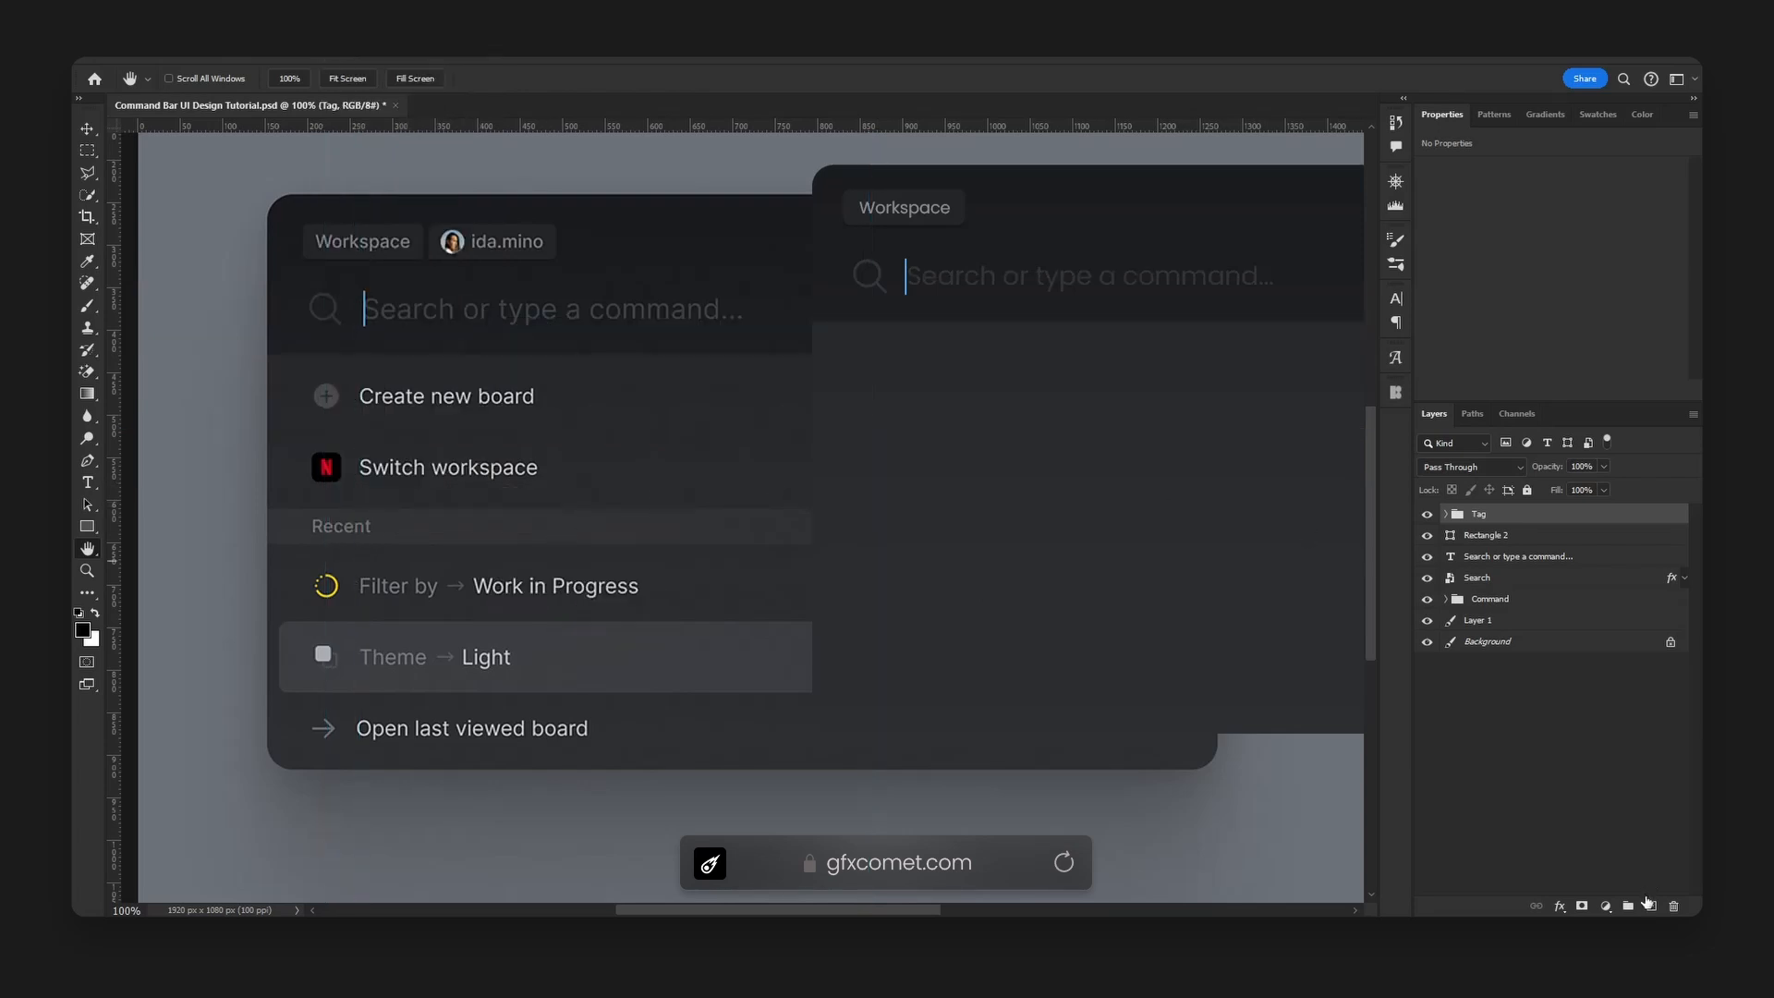
# - Create a white rectangle shape 1 px wide and 1080 px high on a new layer as a vertical guide line
pyautogui.click(1650, 905)
pyautogui.press('u')
pyautogui.press('x')
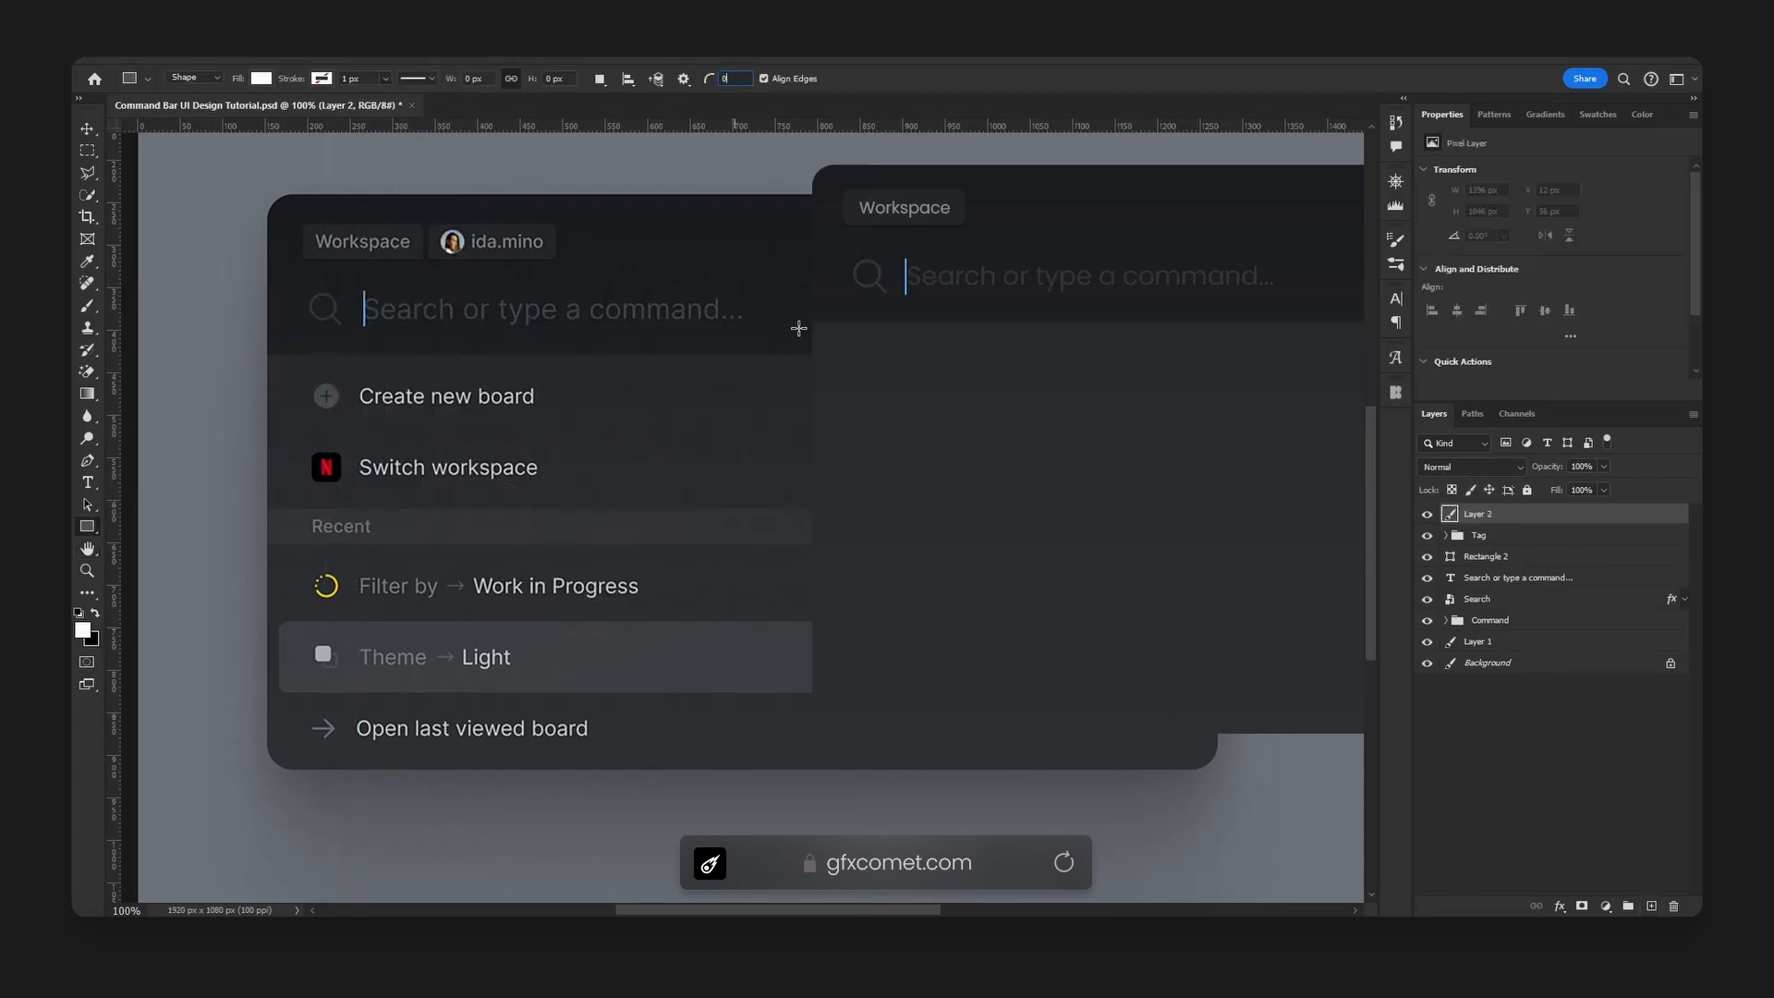
pyautogui.click(754, 495)
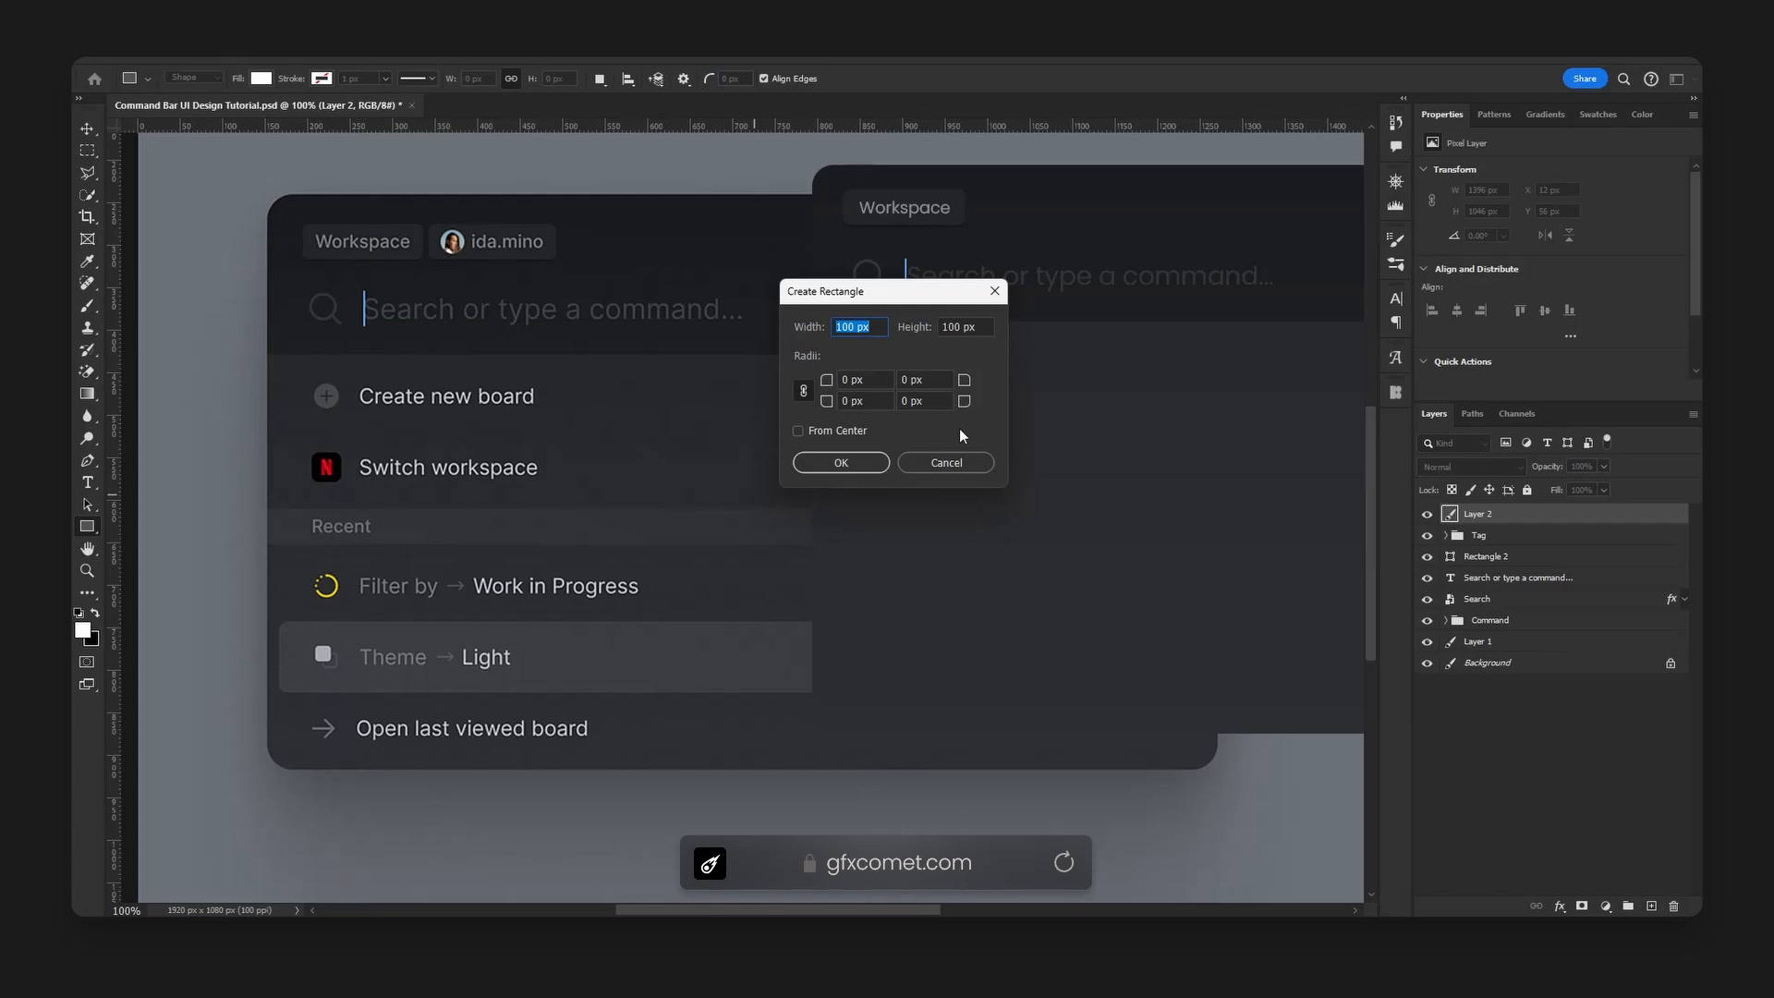
pyautogui.write('1')
pyautogui.press('Tab')
pyautogui.write('10')
pyautogui.press('Return')
# - Centre the vertical line on the canvas and fill it with cyan #00f0ff
pyautogui.press('v')
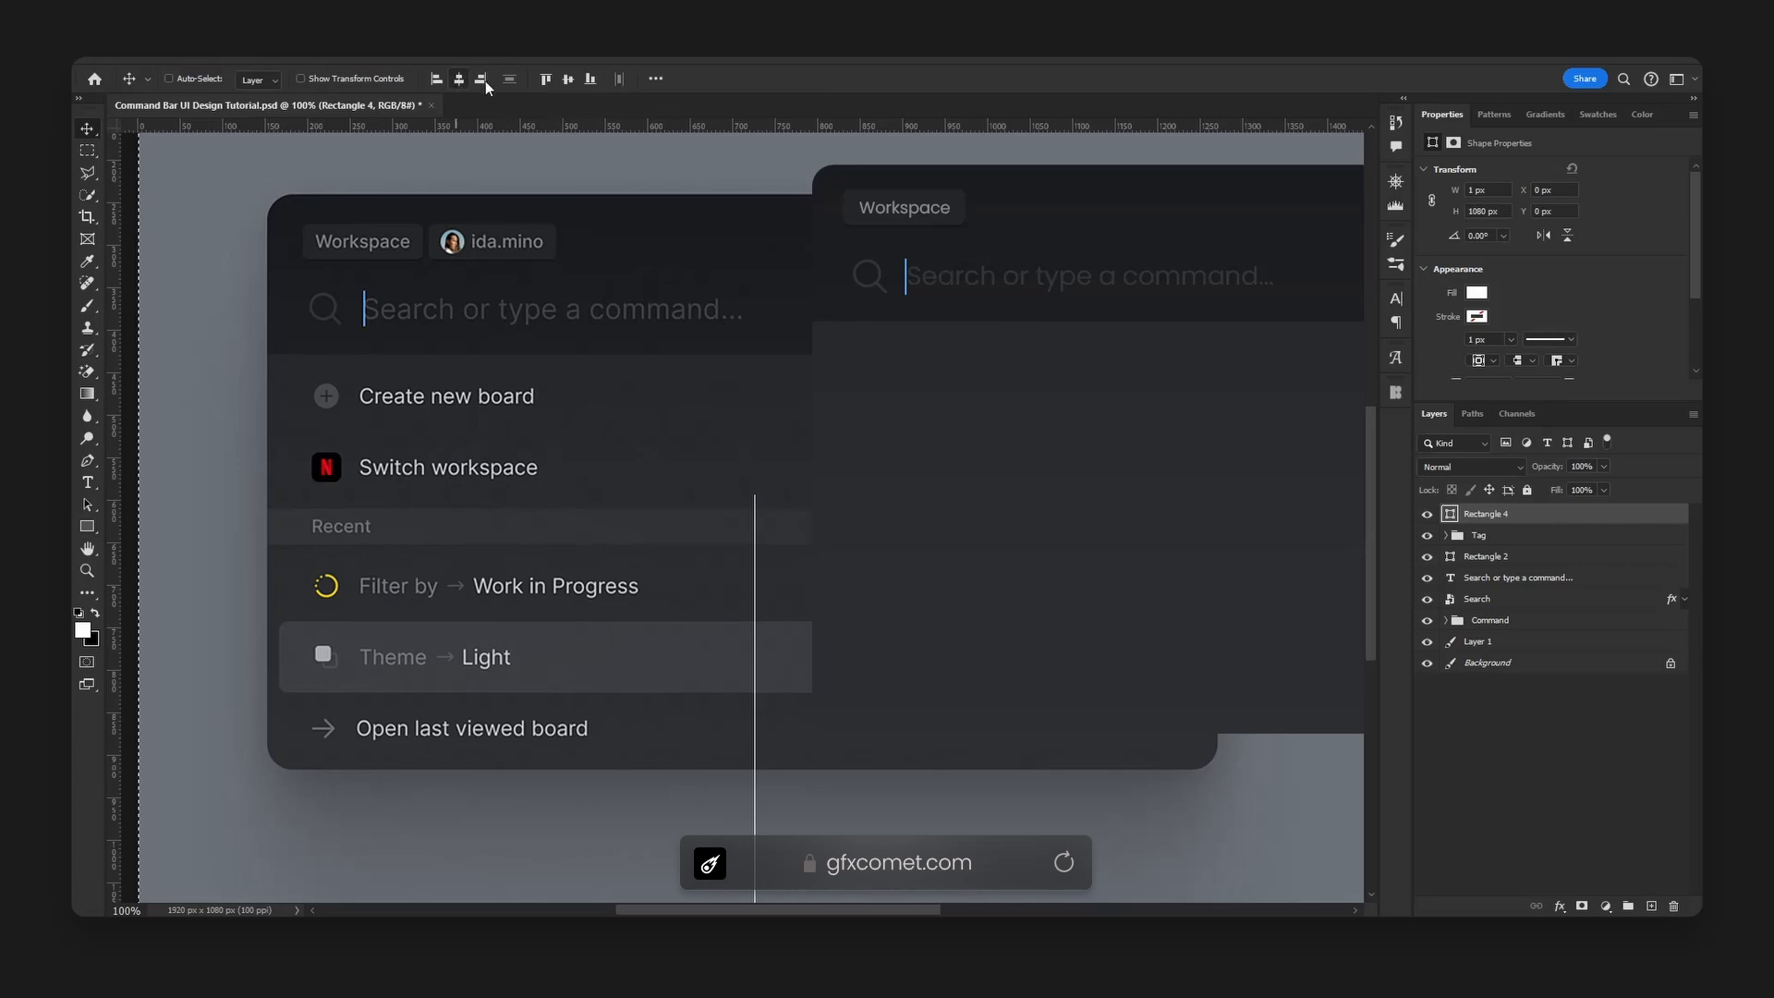
pyautogui.click(569, 79)
pyautogui.doubleClick(1449, 514)
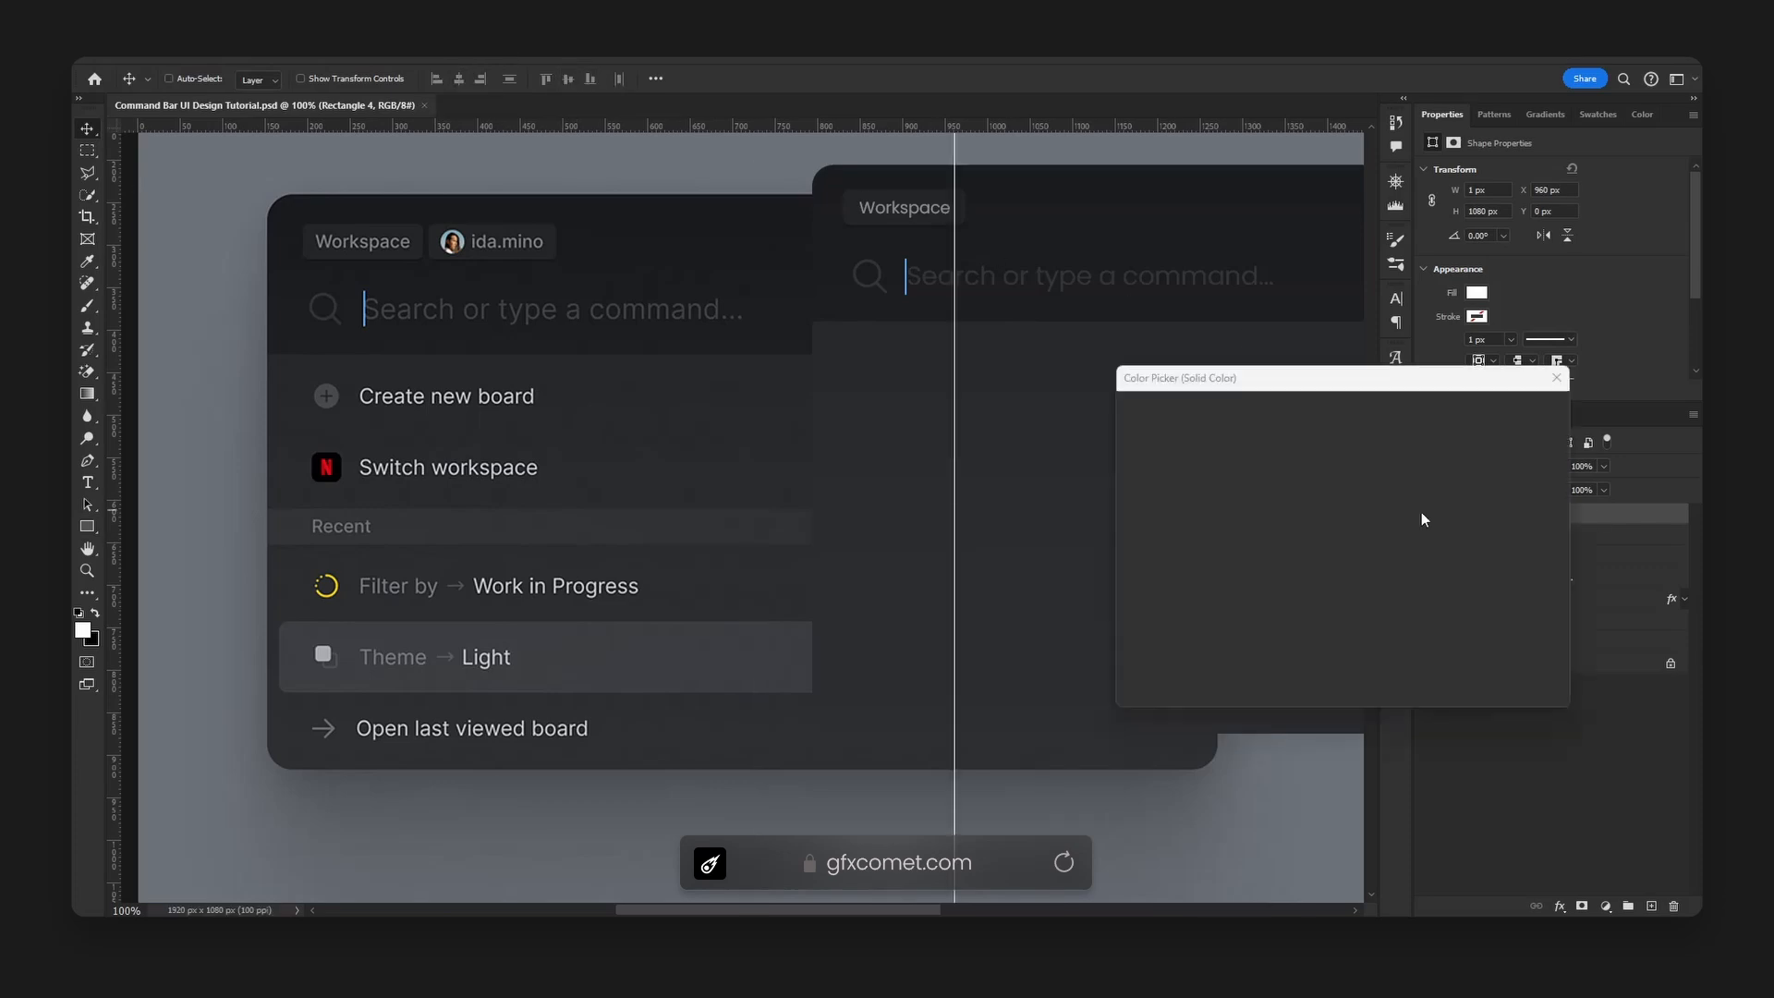
pyautogui.write('00f0ff')
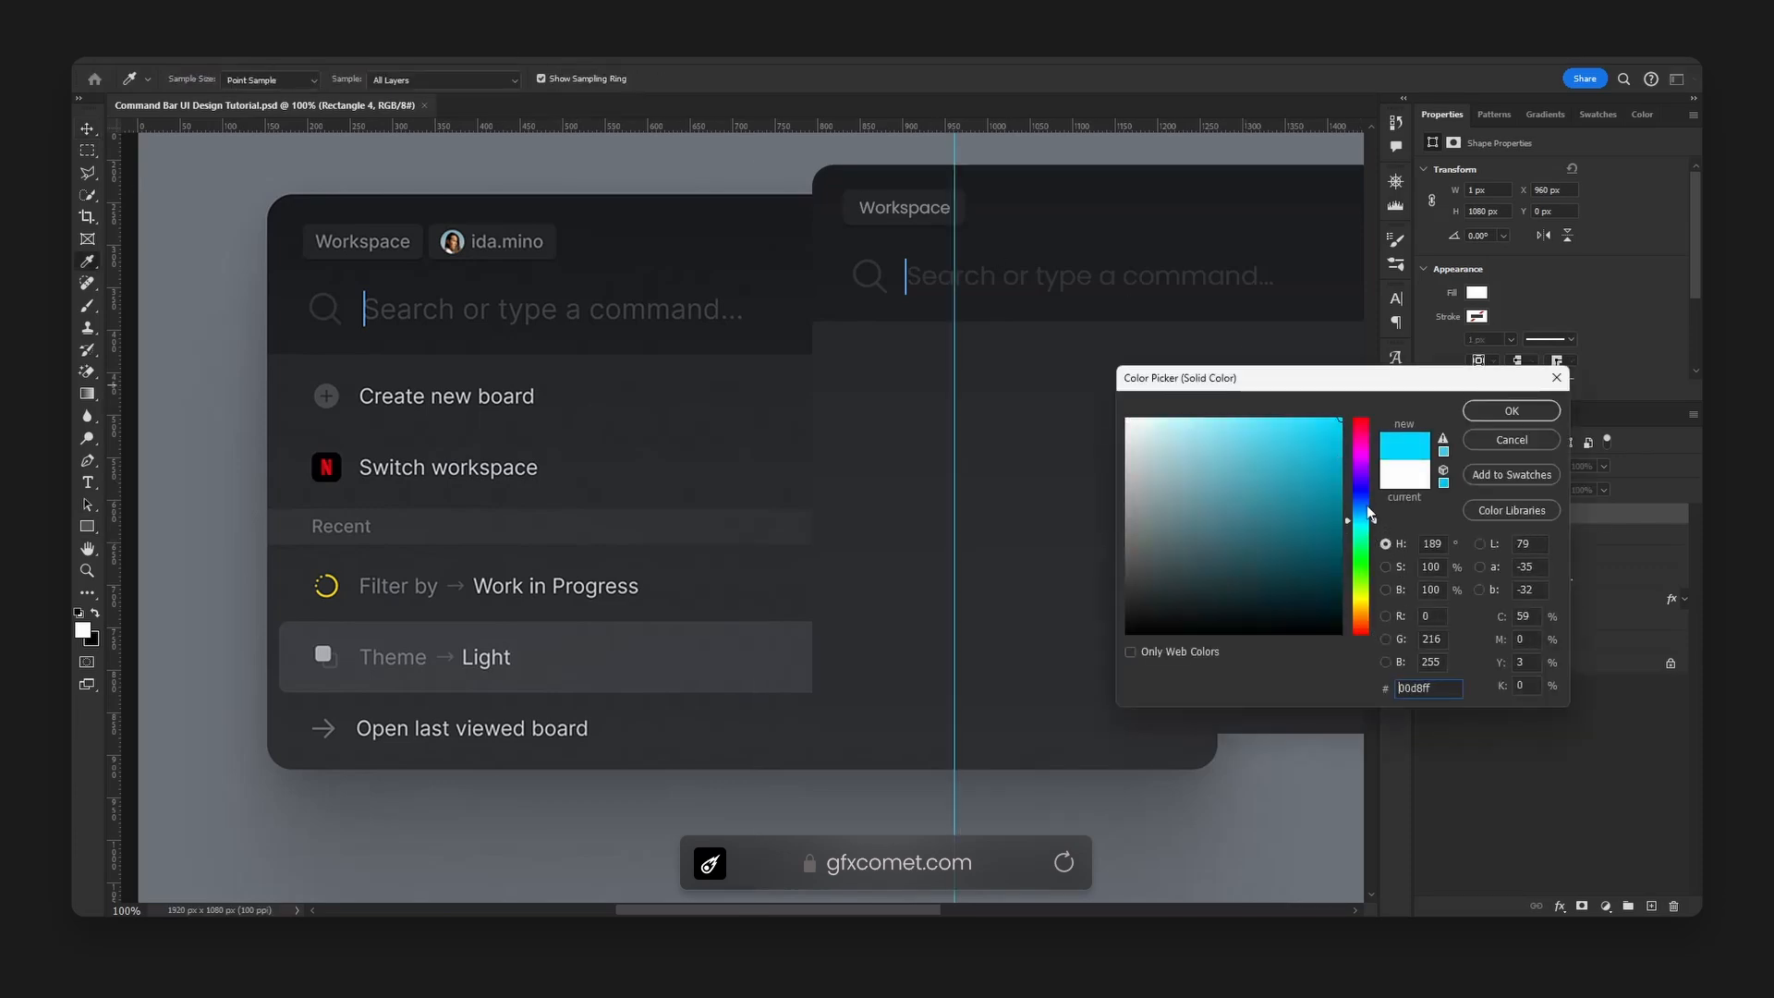
pyautogui.press('Return')
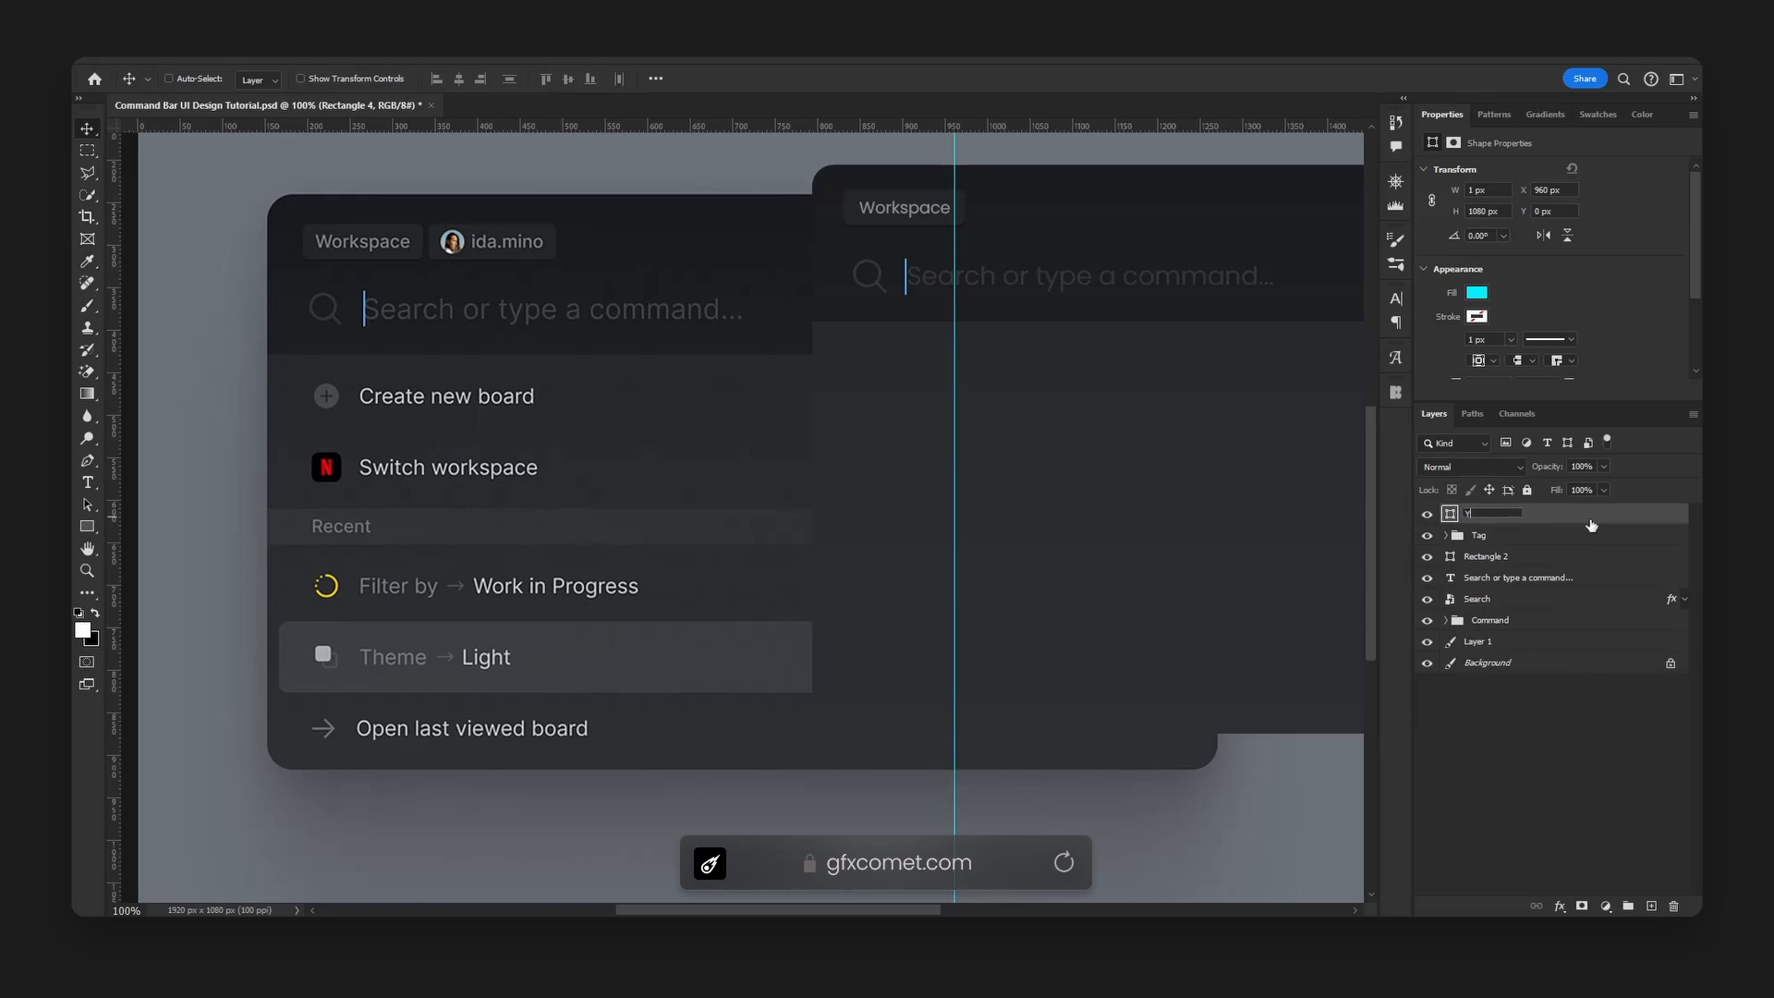
# - Rename the vertical line layer "Y" and move the line through the centre of the new panel's search icon
pyautogui.write('Y')
pyautogui.press('Return')
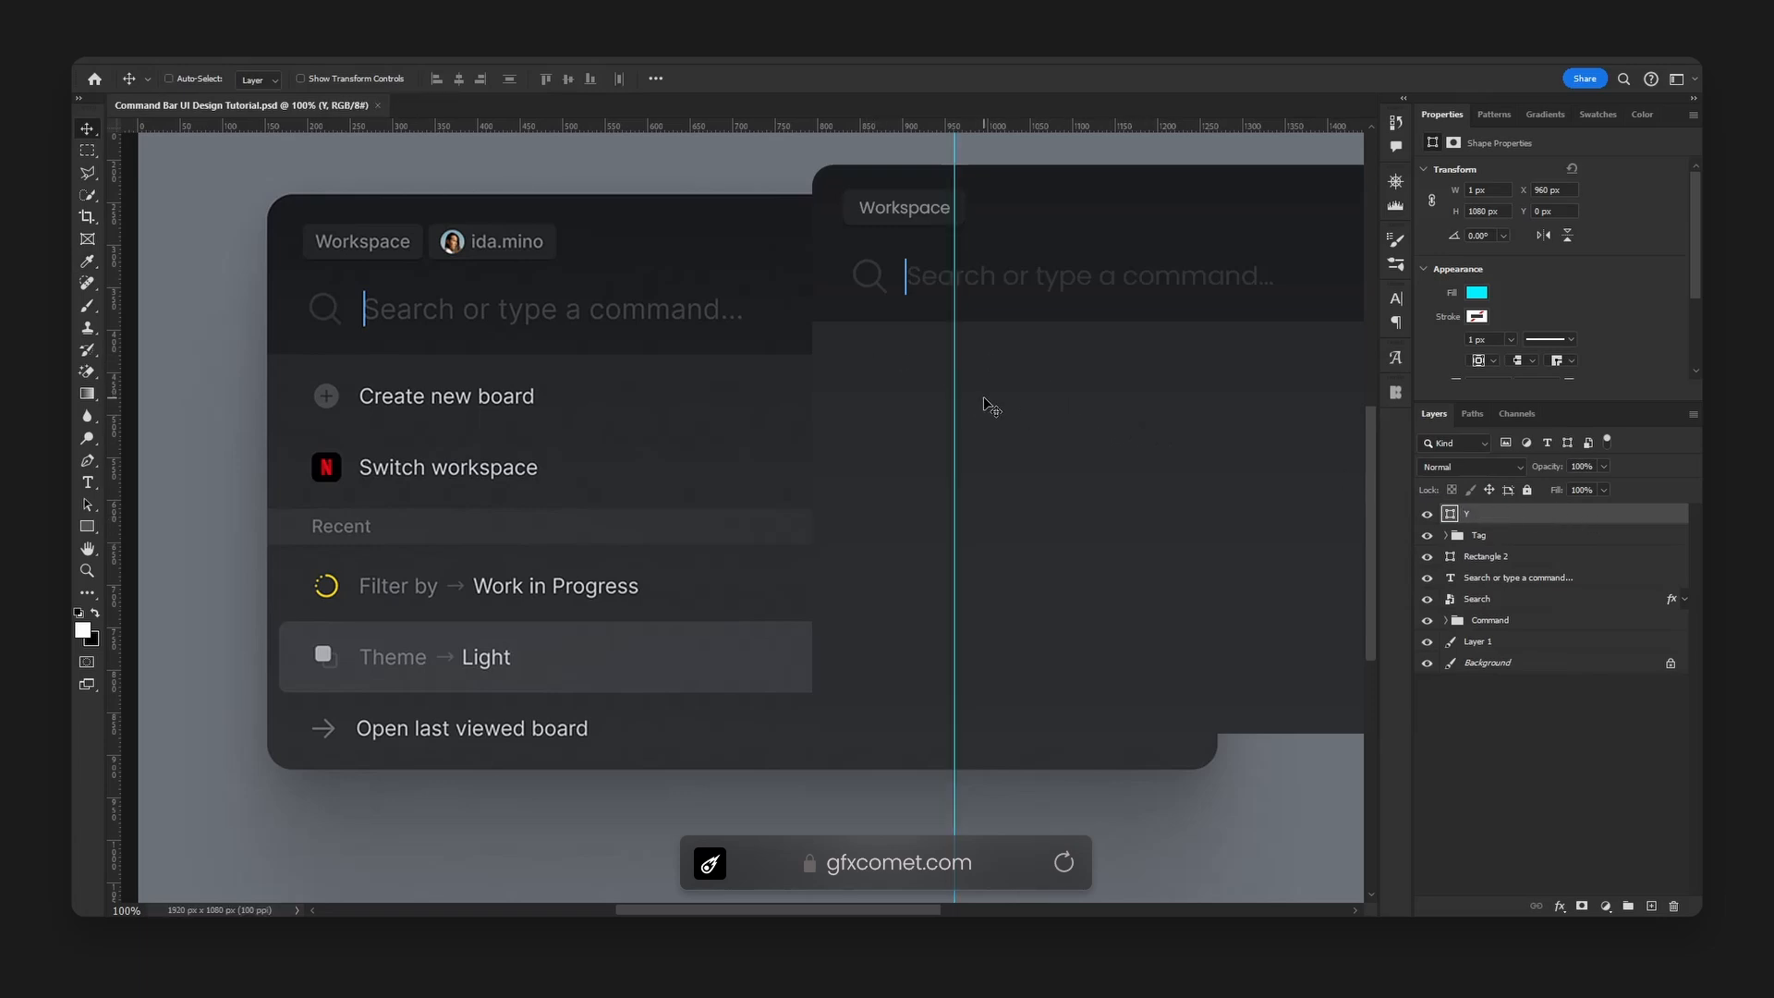
pyautogui.moveTo(983, 397); pyautogui.dragTo(905, 399)
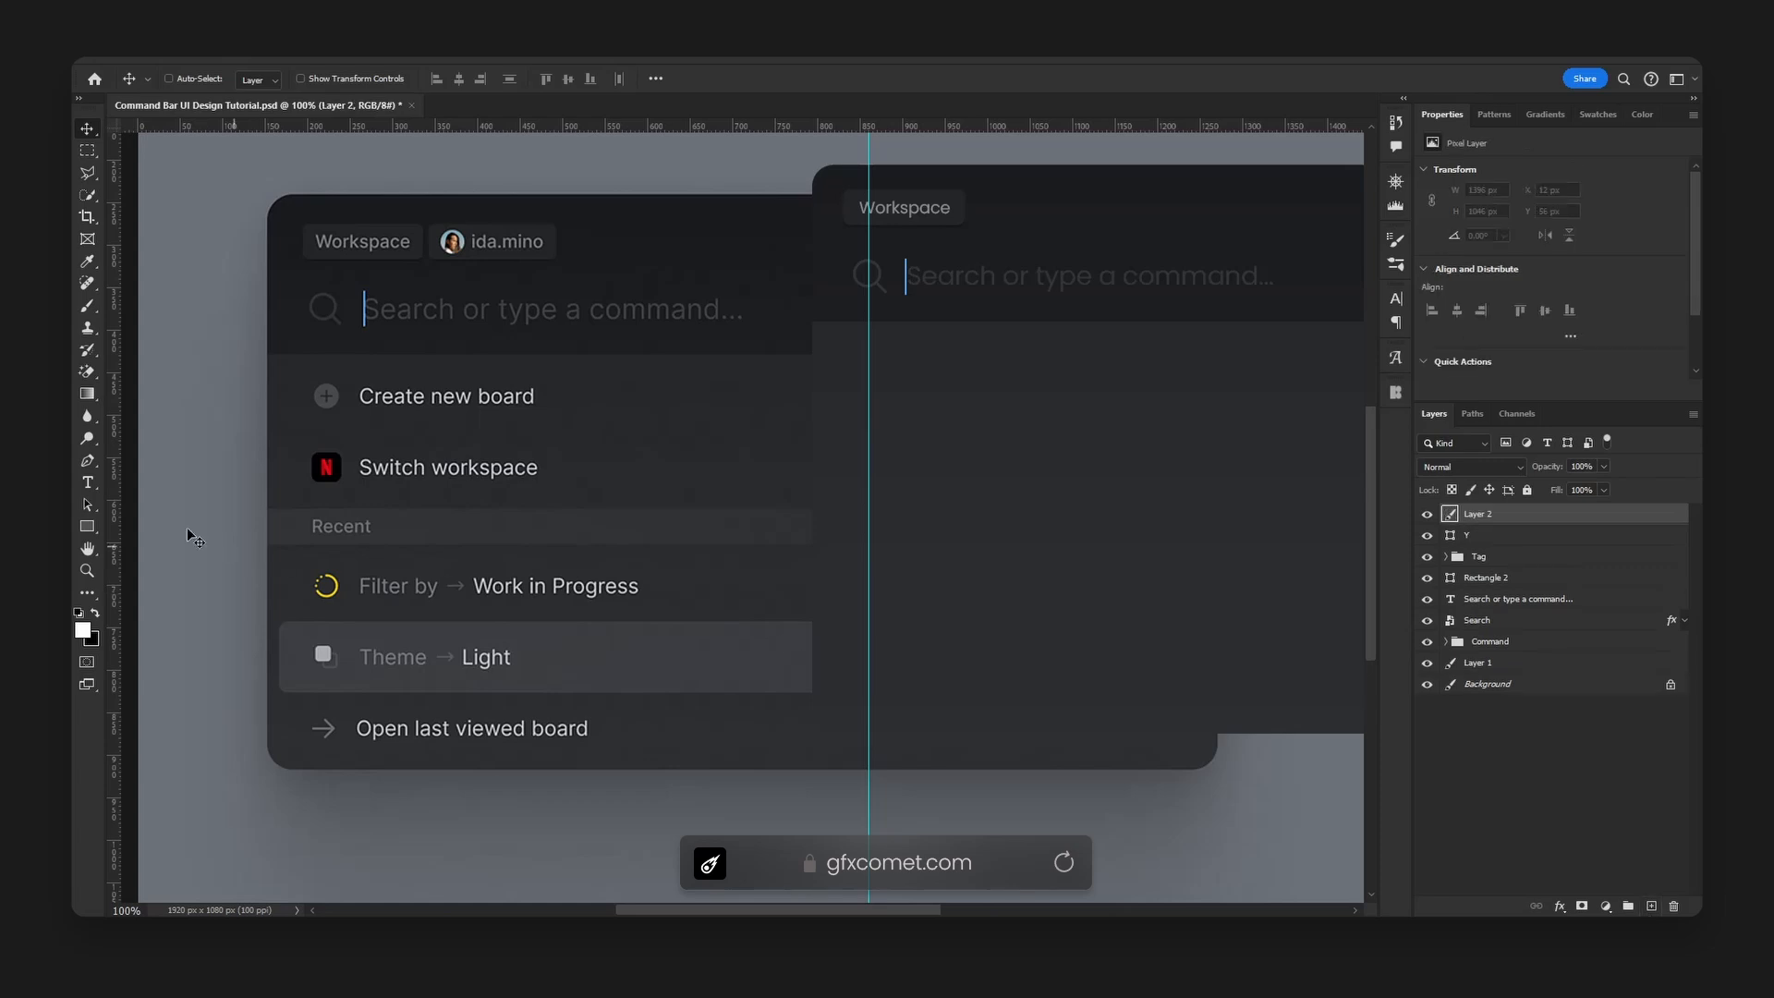
# - Create a white rectangle shape 1920 px wide and 1 px high as a horizontal guide line
pyautogui.click(87, 527)
pyautogui.click(851, 475)
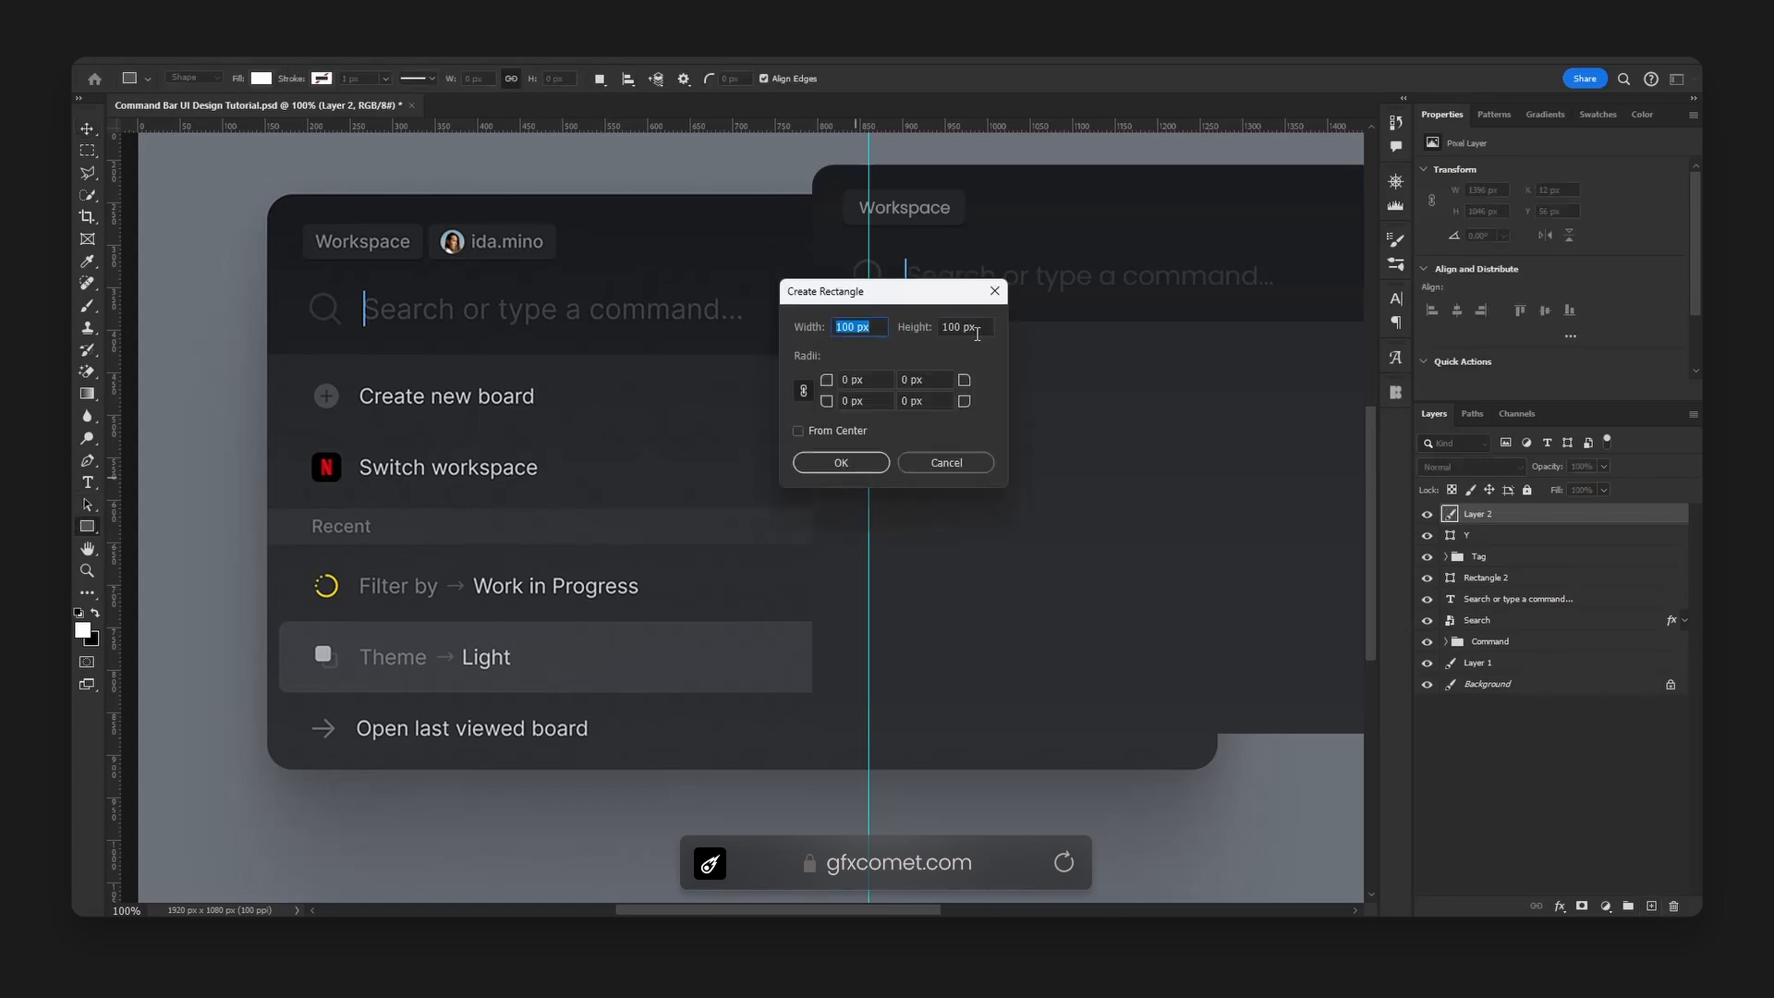
pyautogui.write('1920')
pyautogui.press('Tab')
pyautogui.write('1')
pyautogui.press('Return')
pyautogui.press('v')
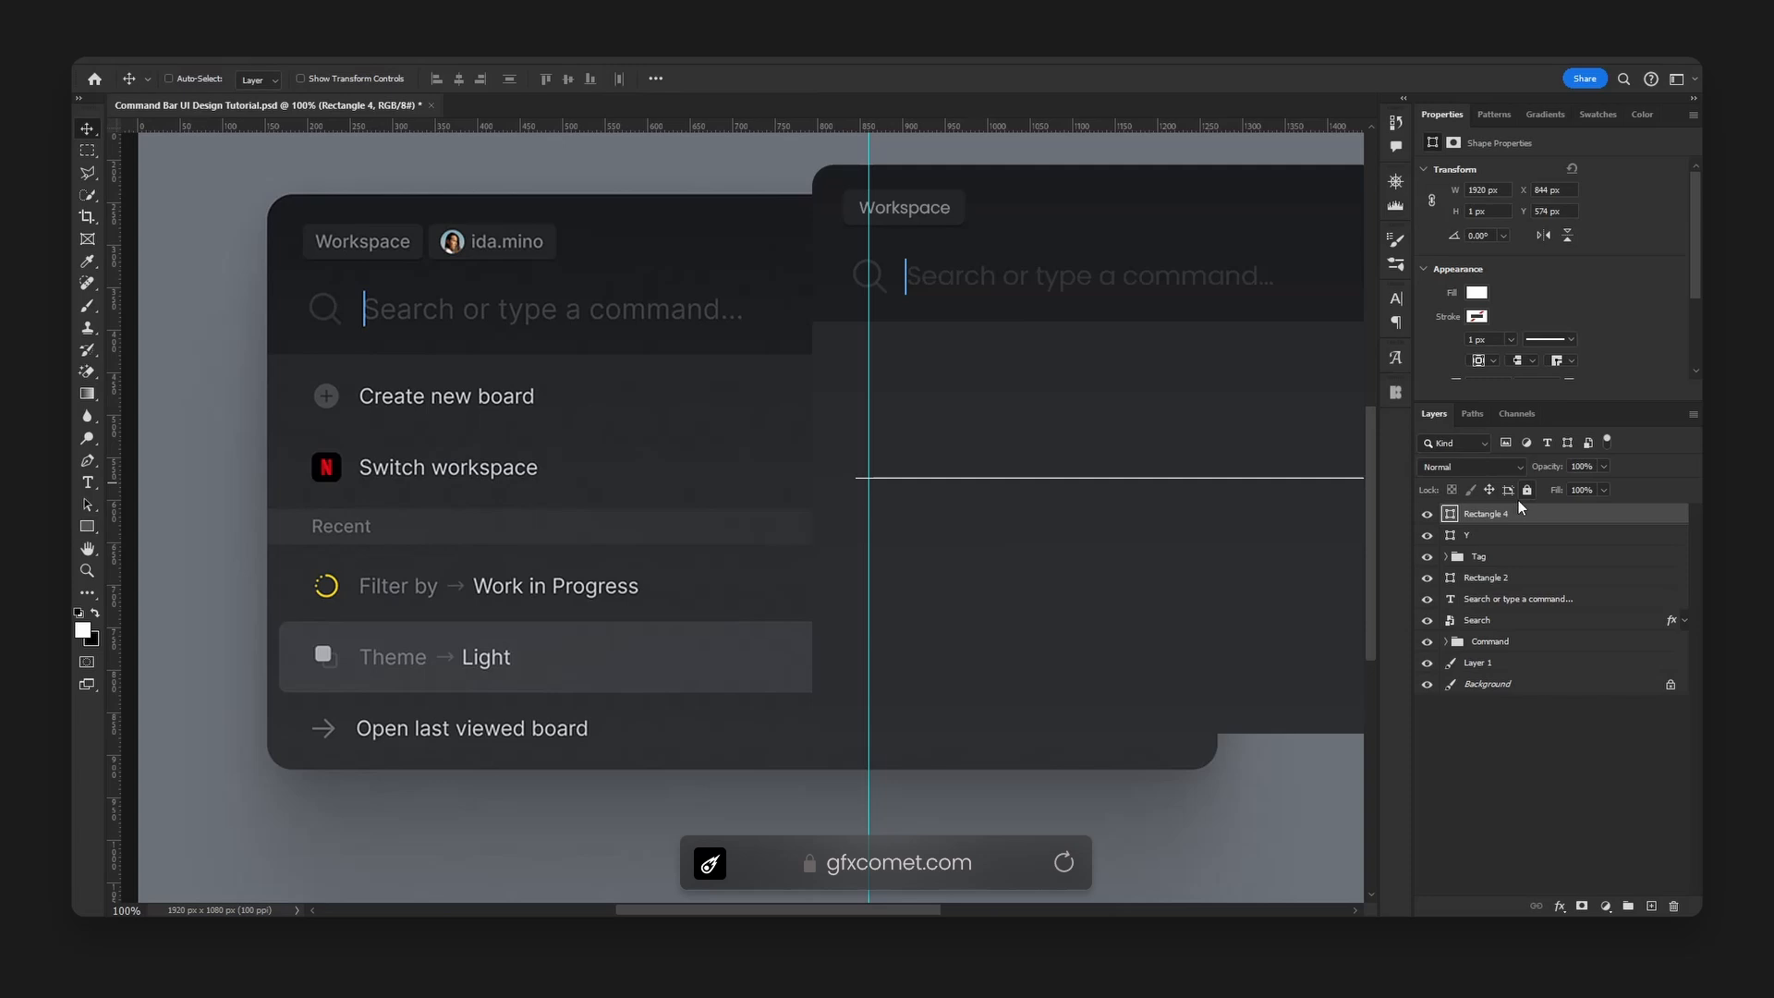
# - Fill the horizontal line with the Y line's cyan #00f0ff and centre it on the canvas
pyautogui.doubleClick(1451, 536)
pyautogui.click(1542, 406)
pyautogui.doubleClick(1449, 514)
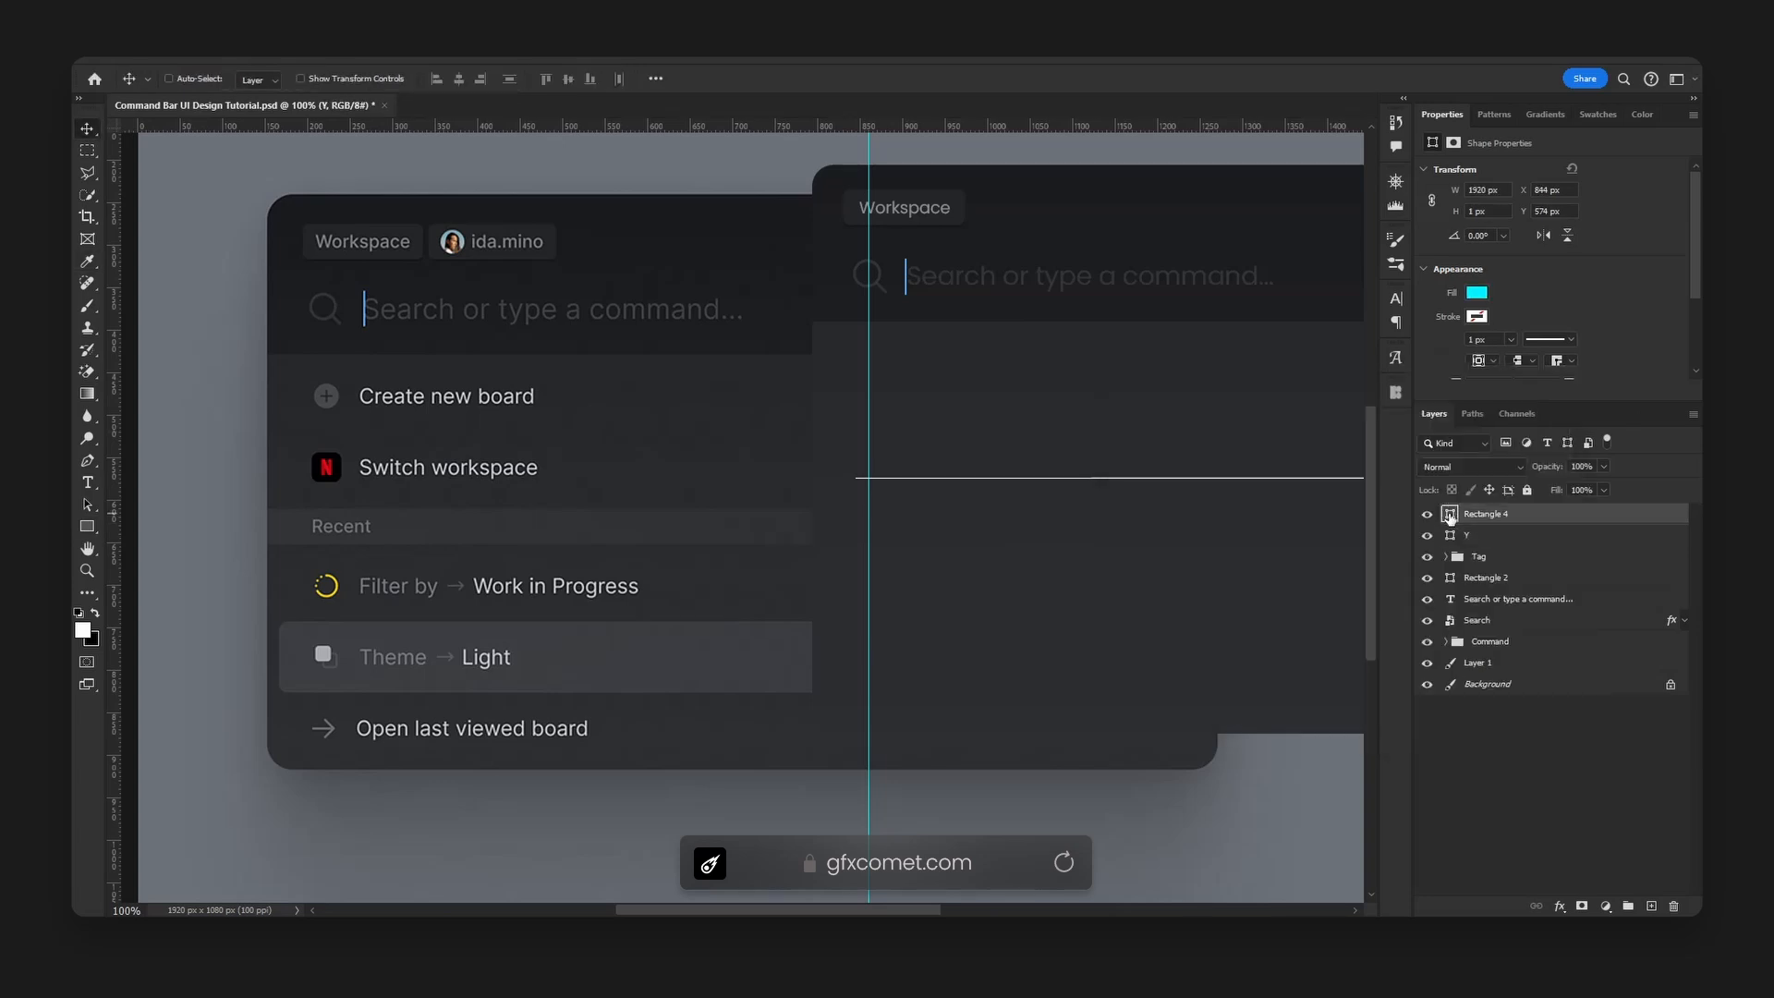
pyautogui.write('00f0ff')
pyautogui.click(1513, 411)
pyautogui.hotkey('ctrl', 'a')
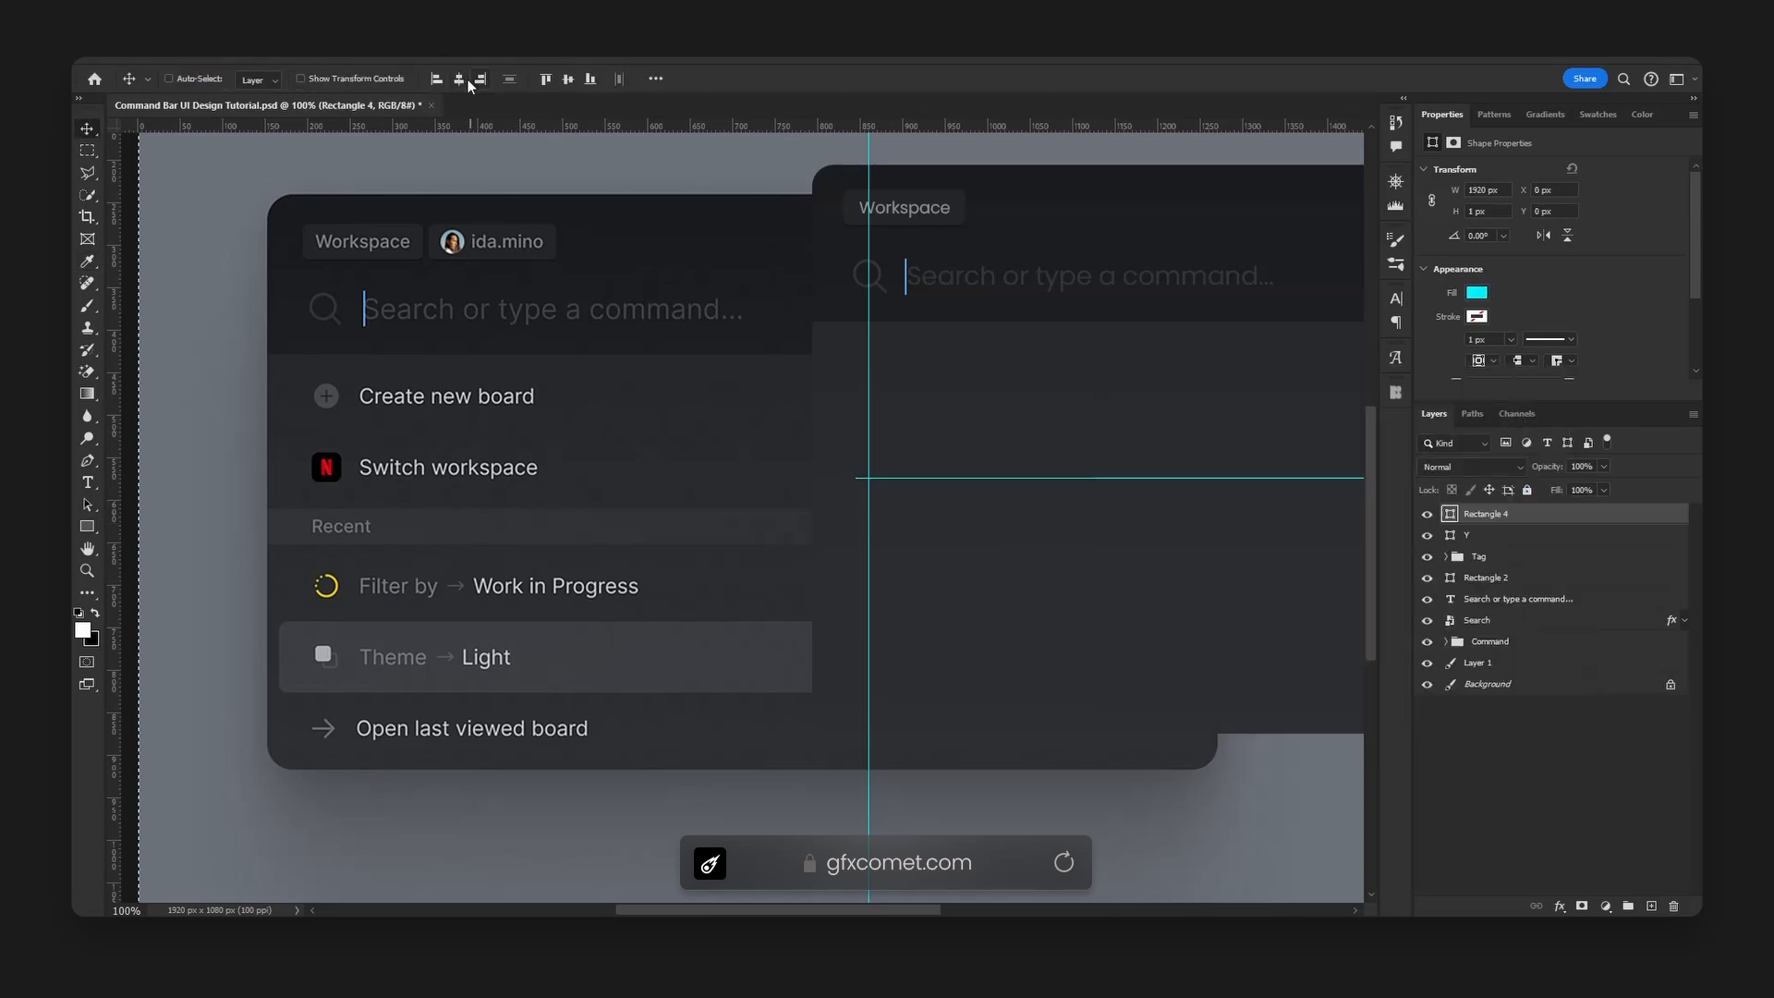
pyautogui.click(459, 80)
pyautogui.click(567, 80)
pyautogui.hotkey('ctrl', 's')
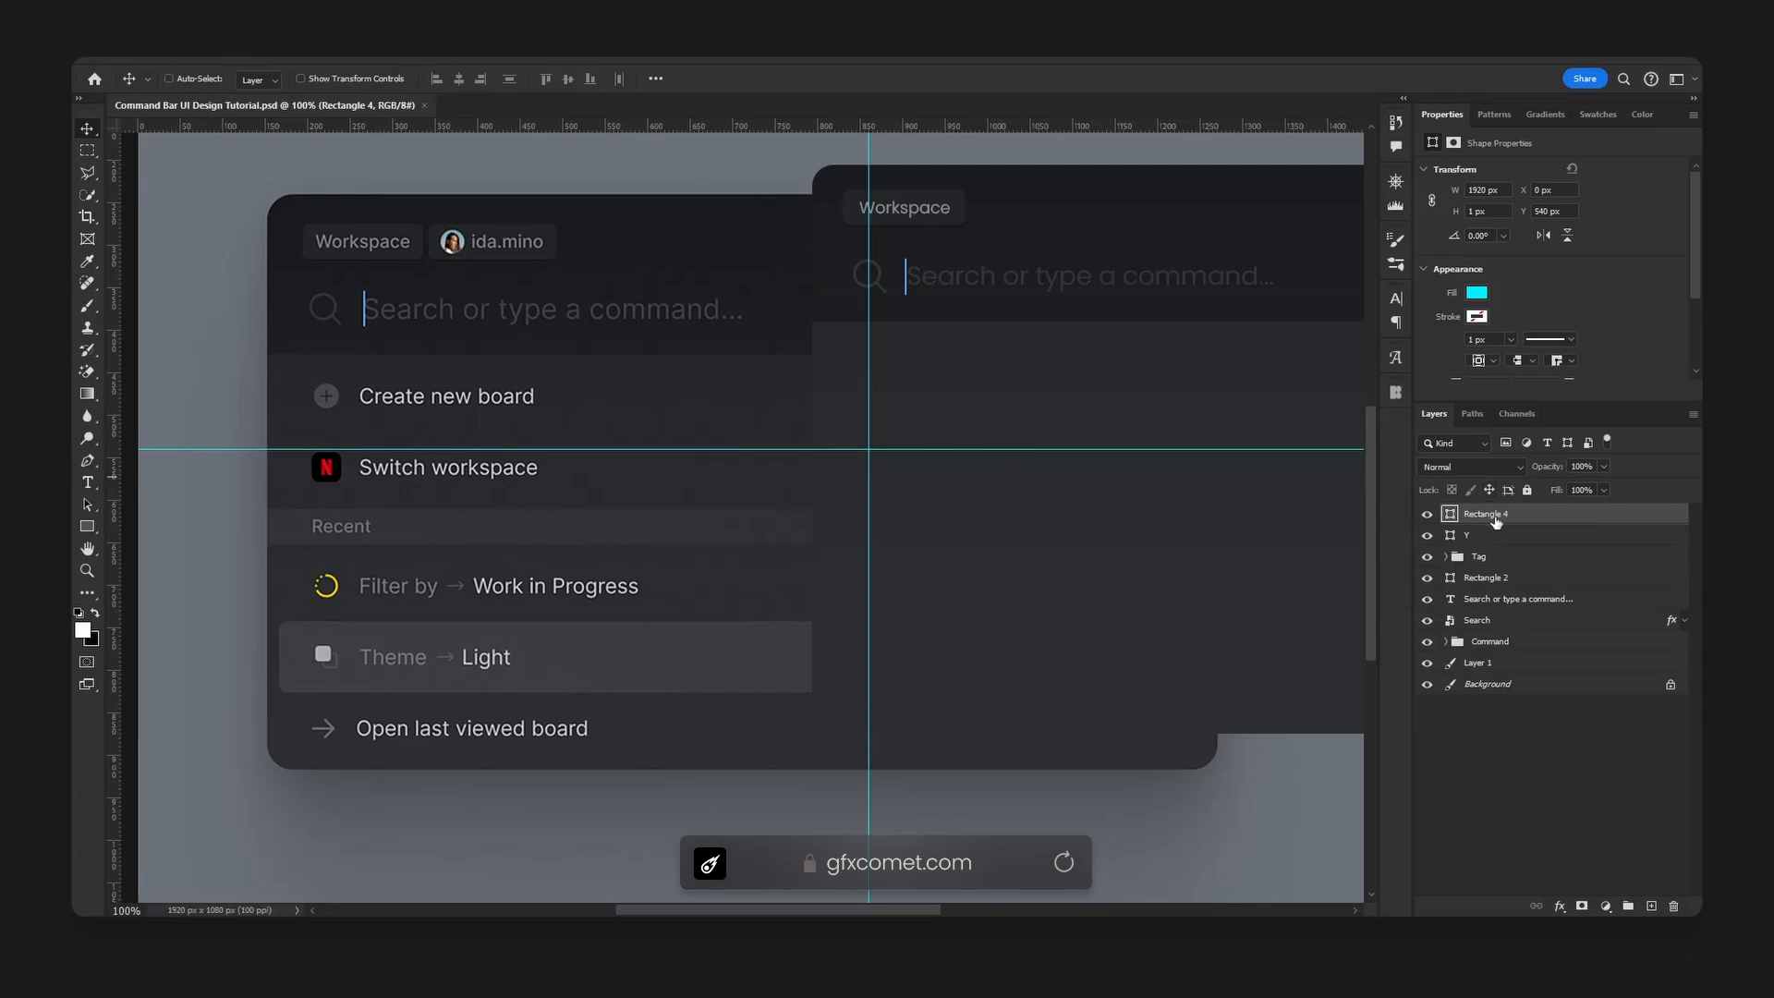
# - Rename the horizontal line layer "X" and move the line up through the middle of the new panel's search text
pyautogui.press('Return')
pyautogui.moveTo(1037, 455); pyautogui.dragTo(1045, 307)
pyautogui.hotkey('ctrl', 'z')
pyautogui.moveTo(1173, 425); pyautogui.dragTo(1172, 271)
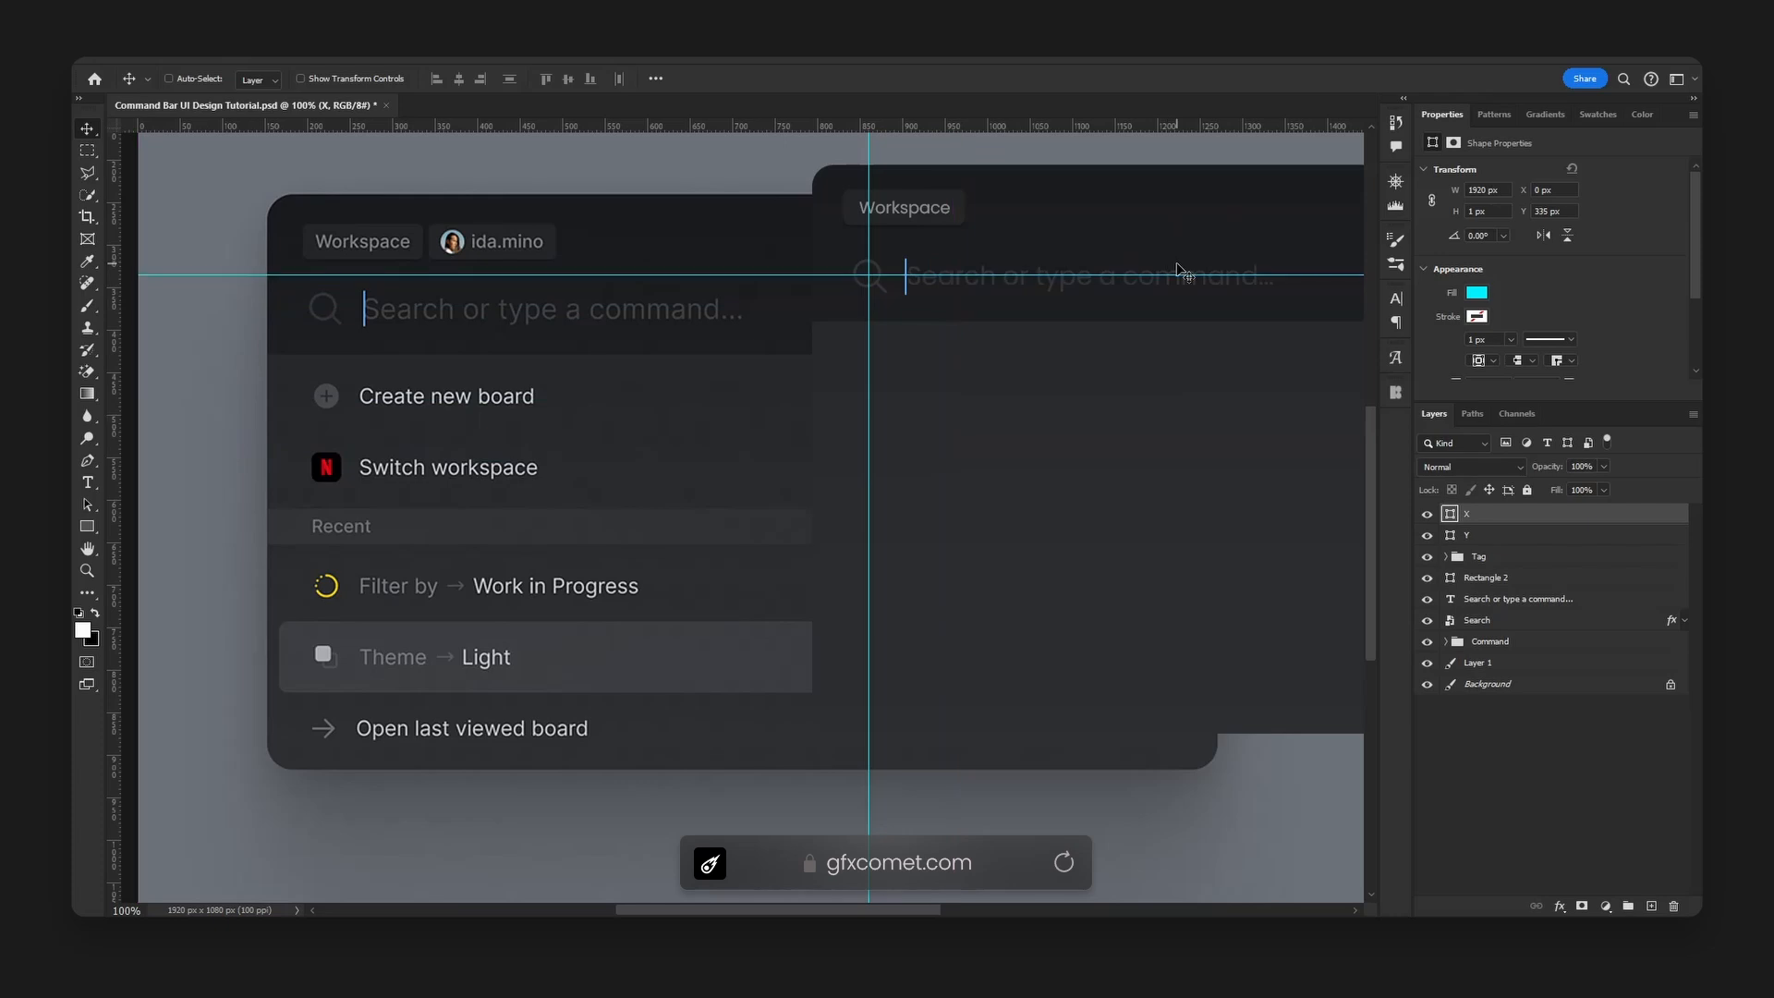
pyautogui.hotkey('ctrl', '-')
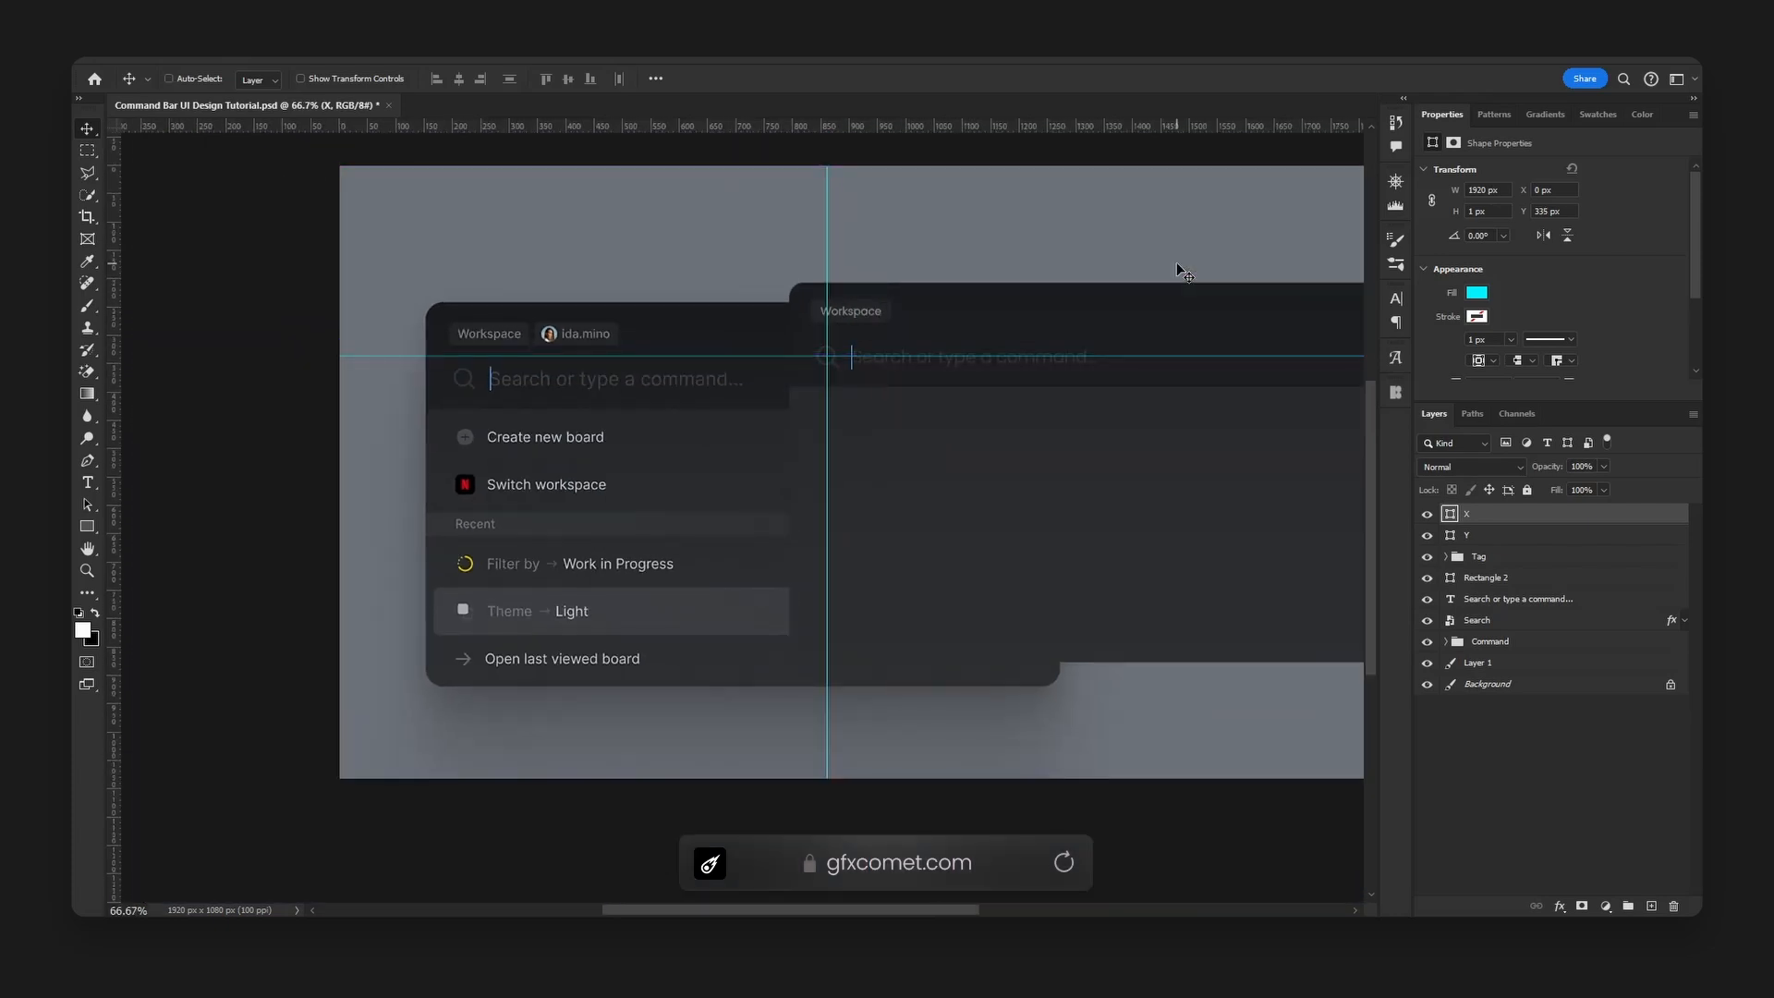
# - Group every layer from the X line down to the existing panel group under the name "Command"
pyautogui.keyDown('shift'); pyautogui.click(1490, 642); pyautogui.keyUp('shift')
pyautogui.hotkey('ctrl', 'g')
pyautogui.doubleClick(1485, 513)
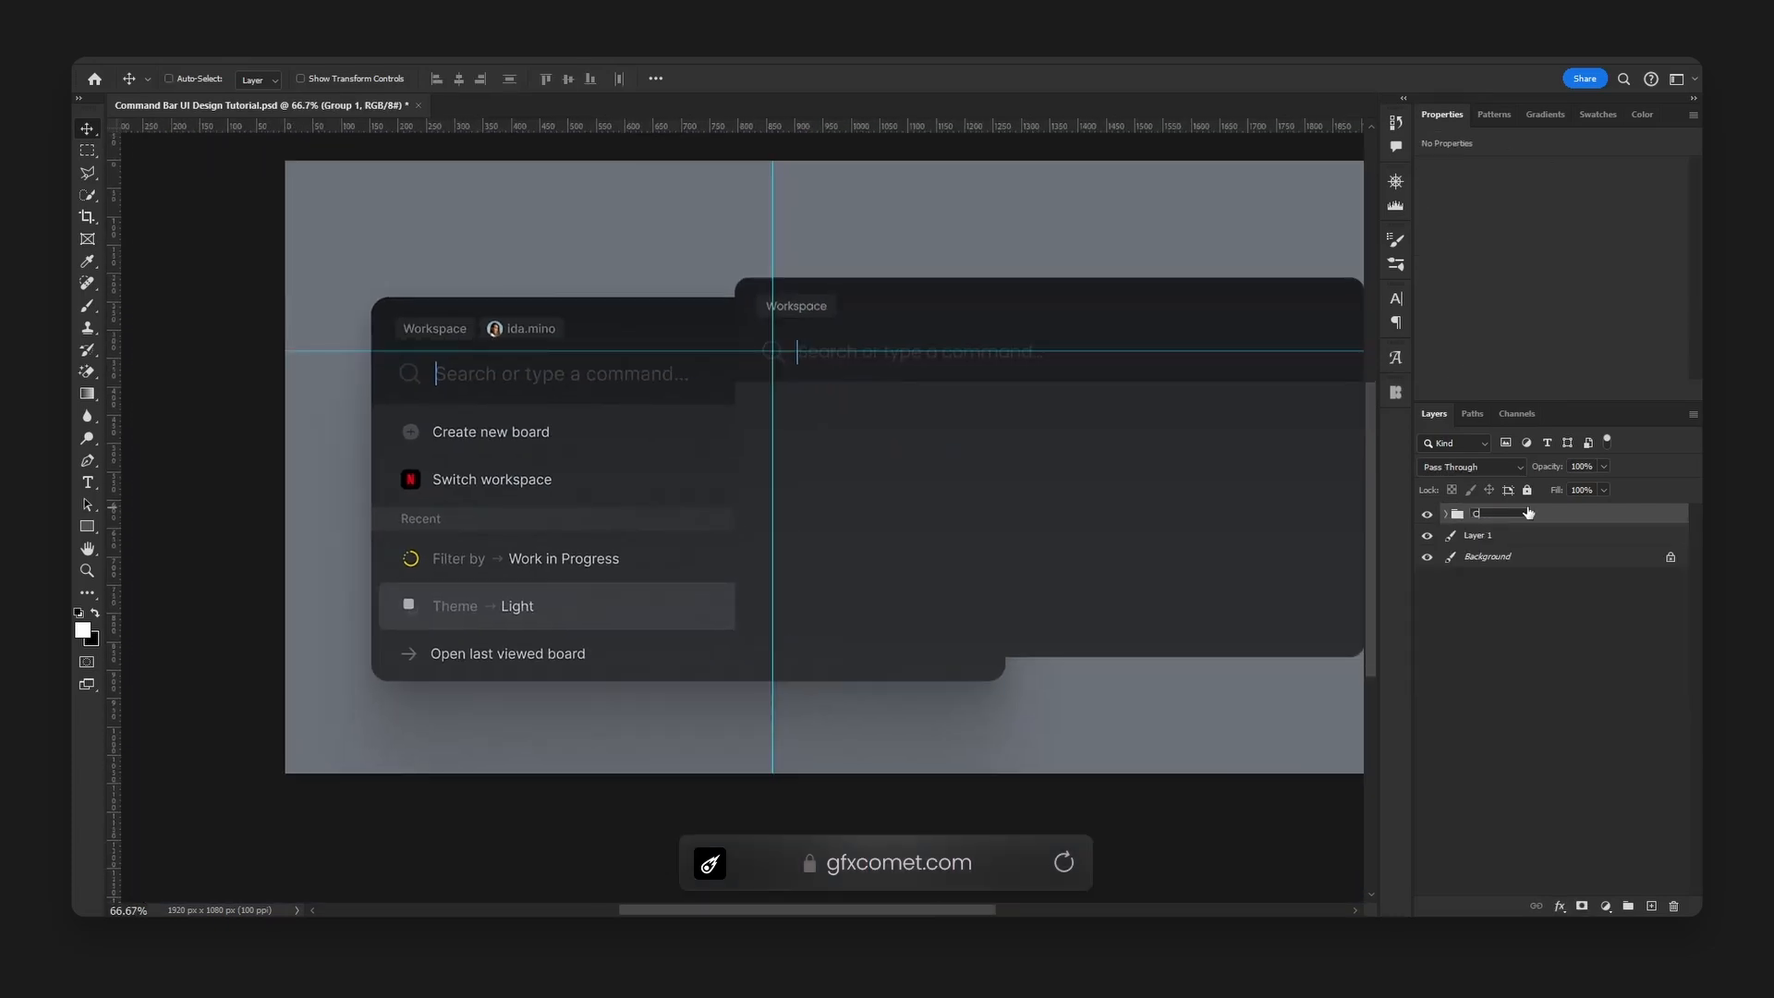
pyautogui.write('Command')
pyautogui.press('Return')
pyautogui.moveTo(1046, 525); pyautogui.dragTo(919, 526)
pyautogui.moveTo(892, 369); pyautogui.dragTo(1395, 430)
# - Expand the outer Command group and group its X and Y guide line layers together
pyautogui.click(1448, 516)
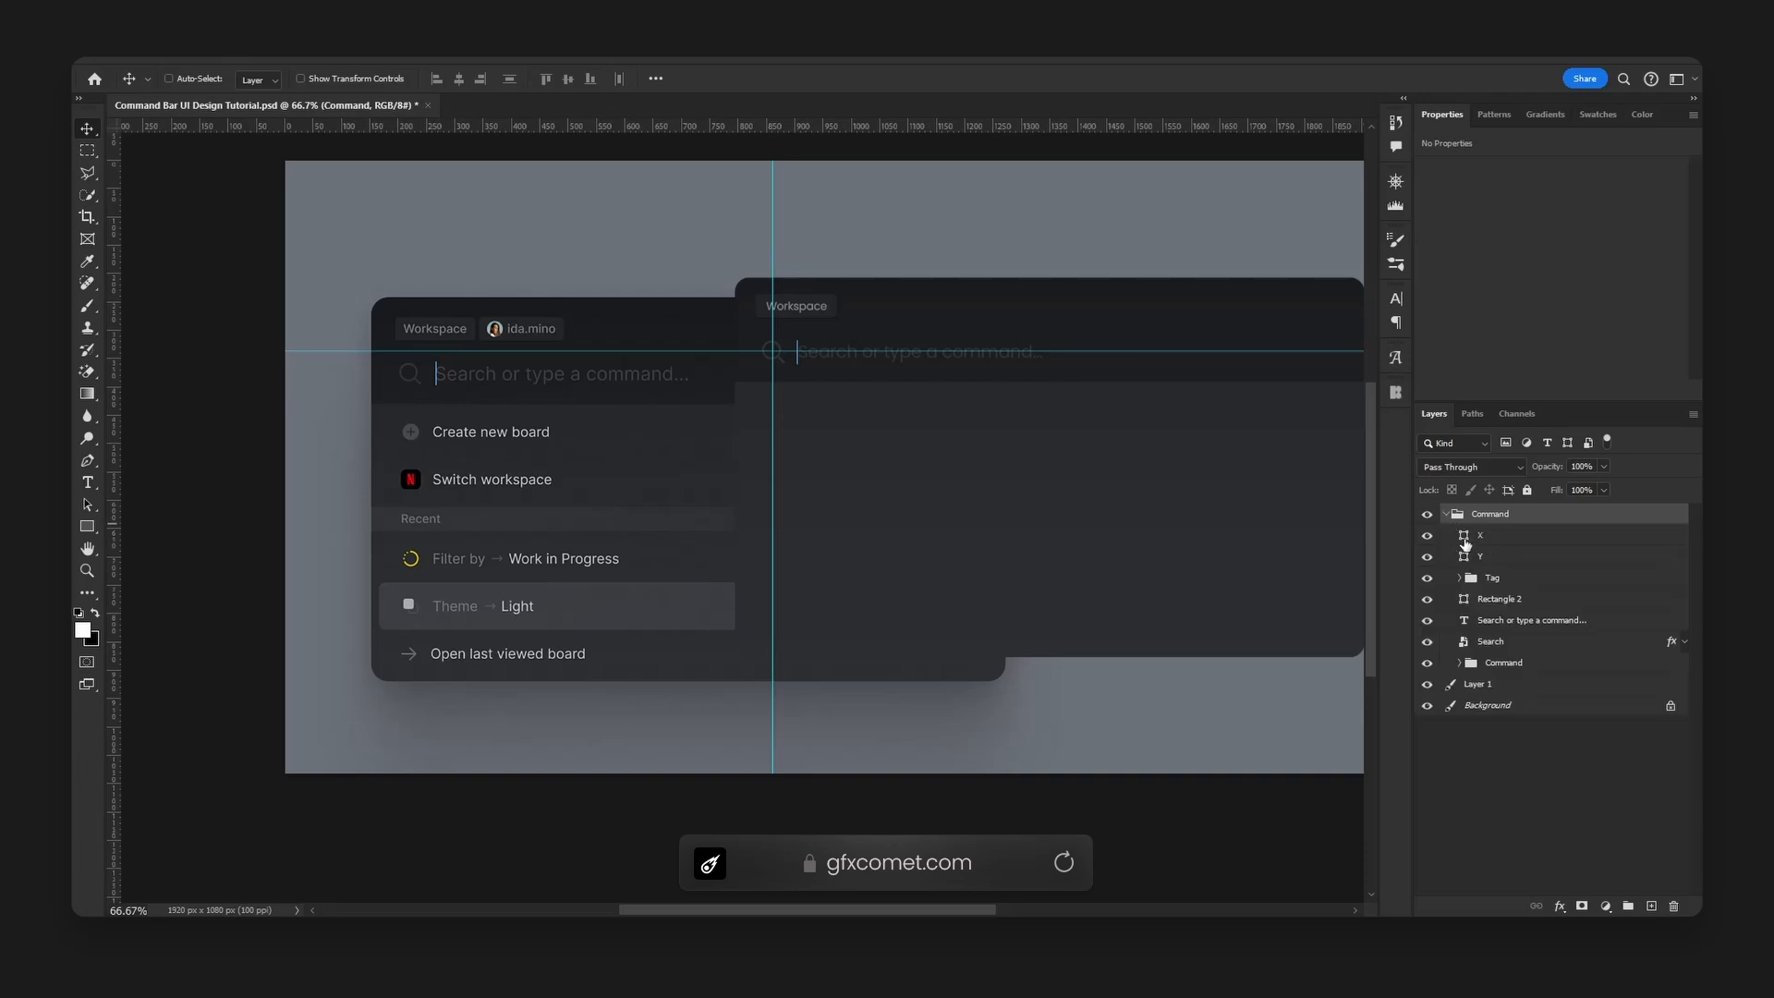
pyautogui.click(1516, 536)
pyautogui.keyDown('ctrl'); pyautogui.click(1517, 557); pyautogui.keyUp('ctrl')
pyautogui.hotkey('ctrl', 'g')
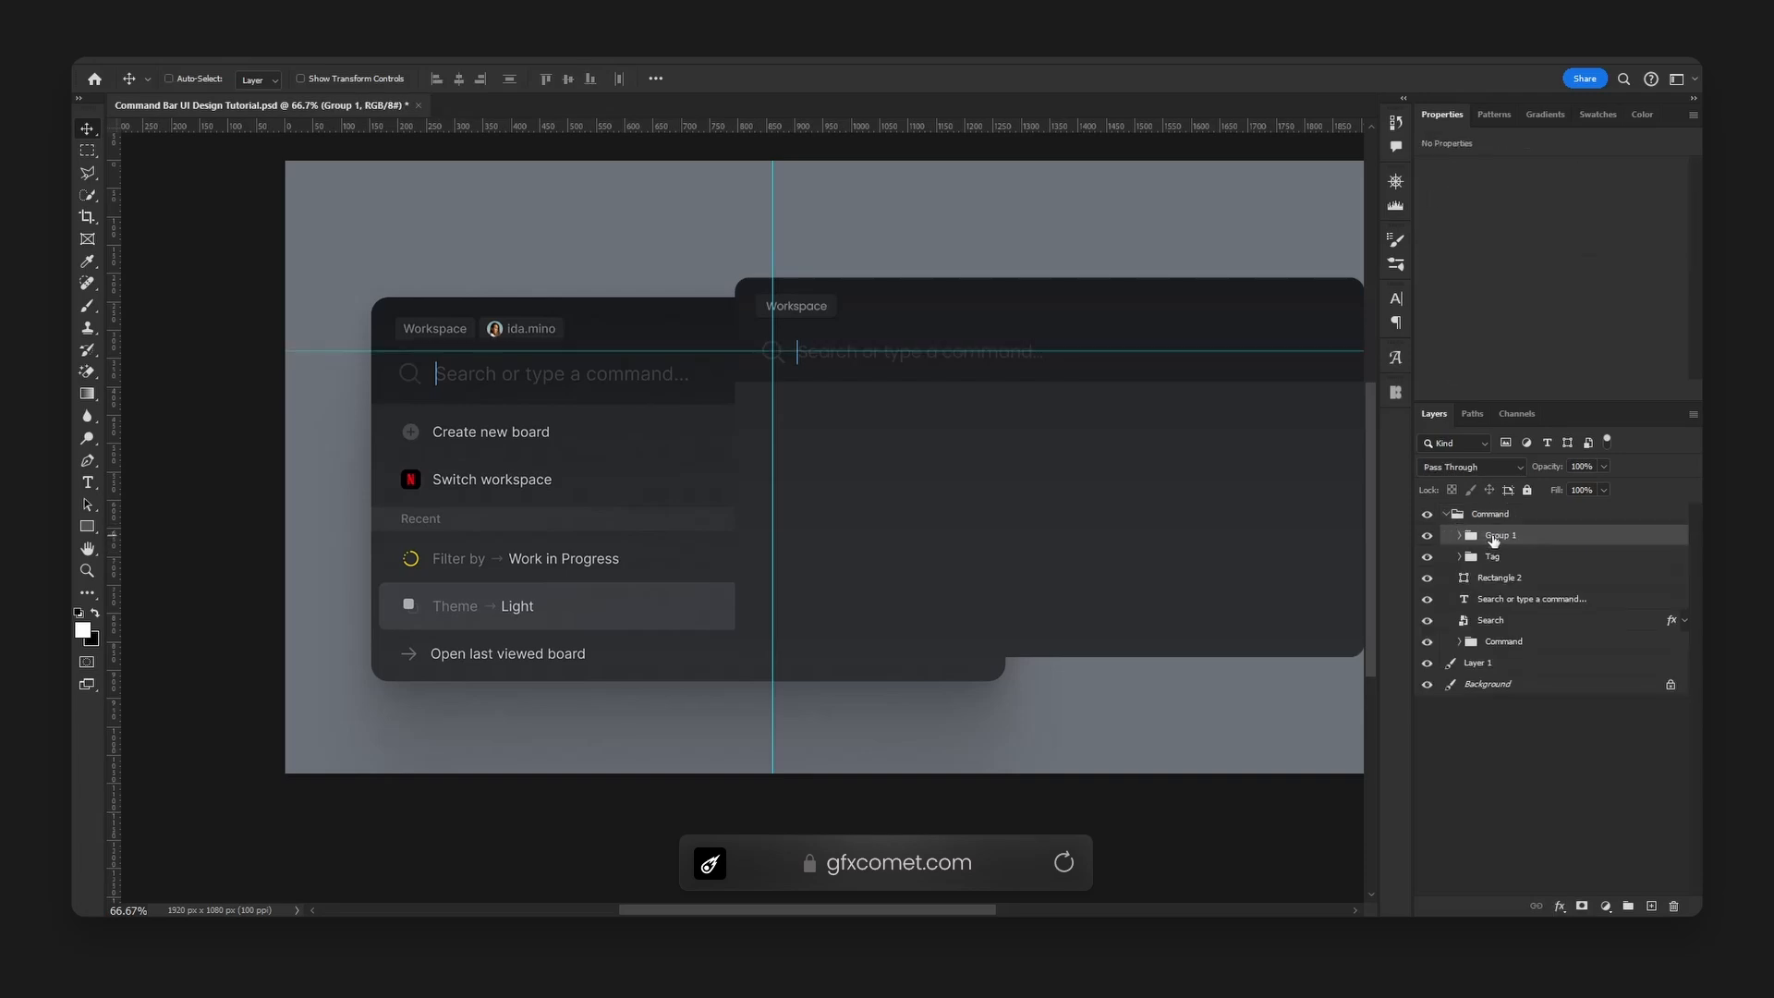
# - Rename the group holding the X and Y guide lines "Guides" and expand it
pyautogui.doubleClick(1496, 534)
pyautogui.write('Guides')
pyautogui.press('Return')
pyautogui.click(1460, 535)
# - Duplicate the horizontal X guide line down to the lower edge of the new panel's header at Y 336 px and save
pyautogui.click(1512, 560)
pyautogui.click(1510, 579)
pyautogui.click(1519, 560)
pyautogui.click(1515, 577)
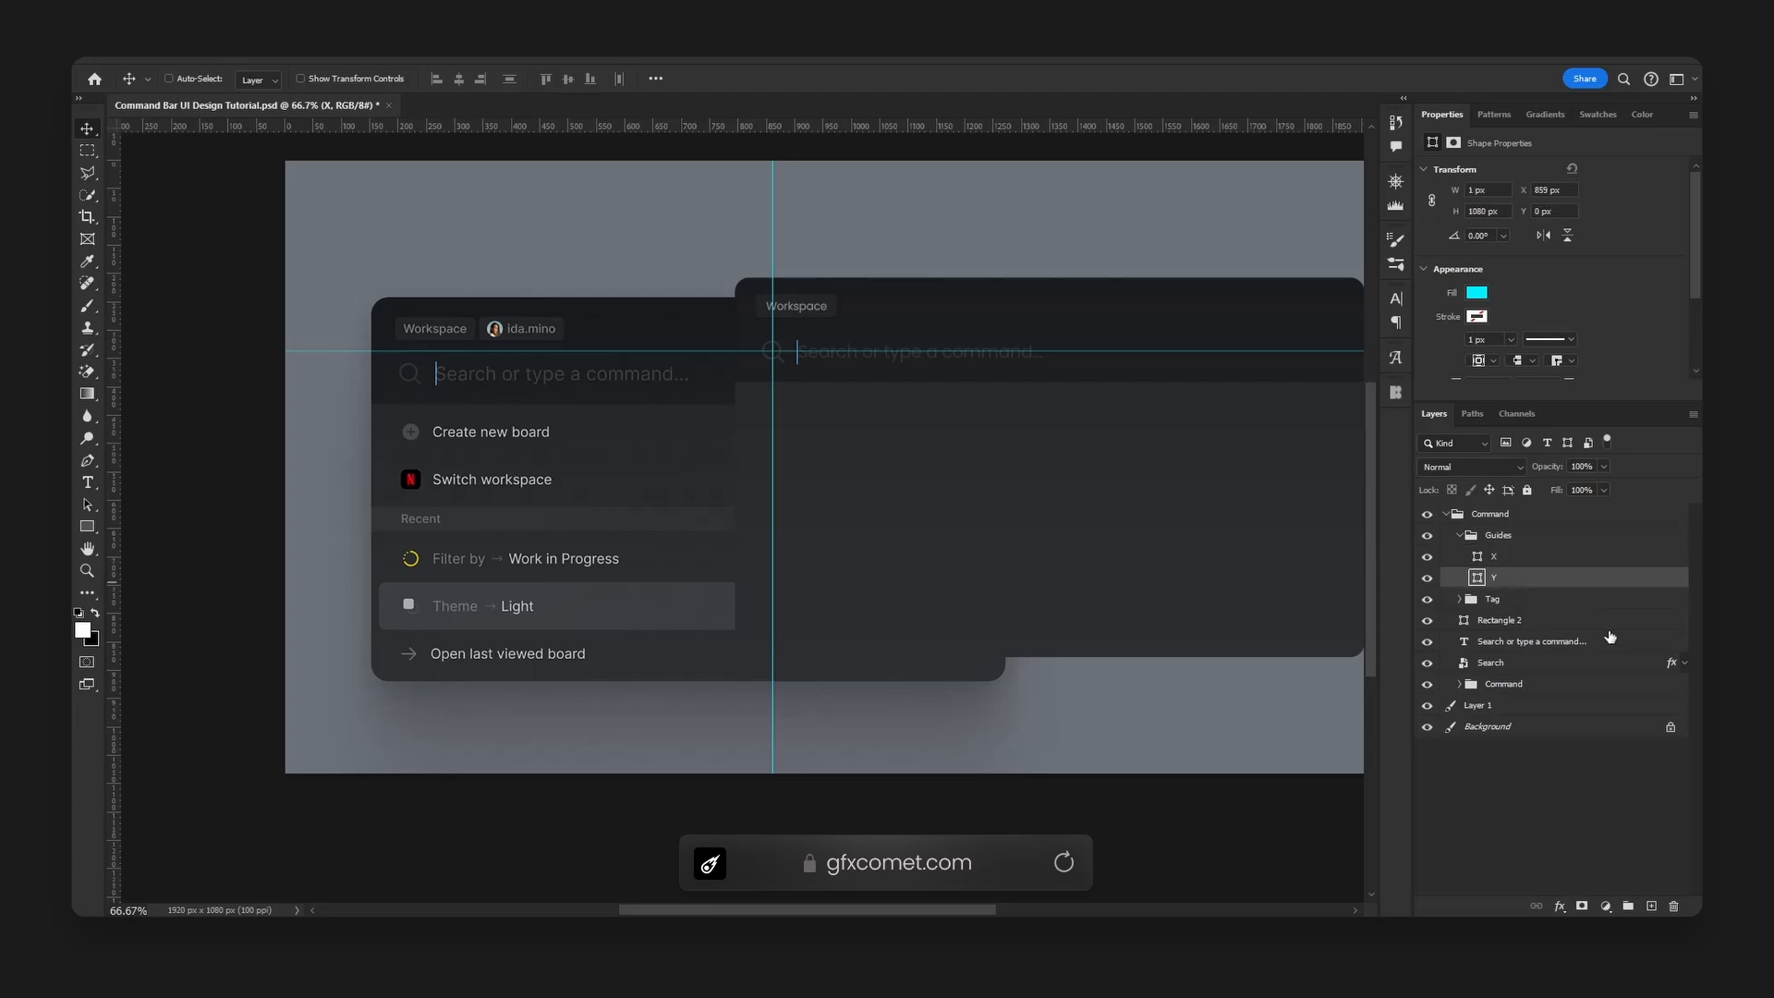
pyautogui.click(1516, 557)
pyautogui.keyDown('alt'); pyautogui.moveTo(1060, 348); pyautogui.dragTo(1141, 382); pyautogui.keyUp('alt')
pyautogui.hotkey('ctrl', 's')
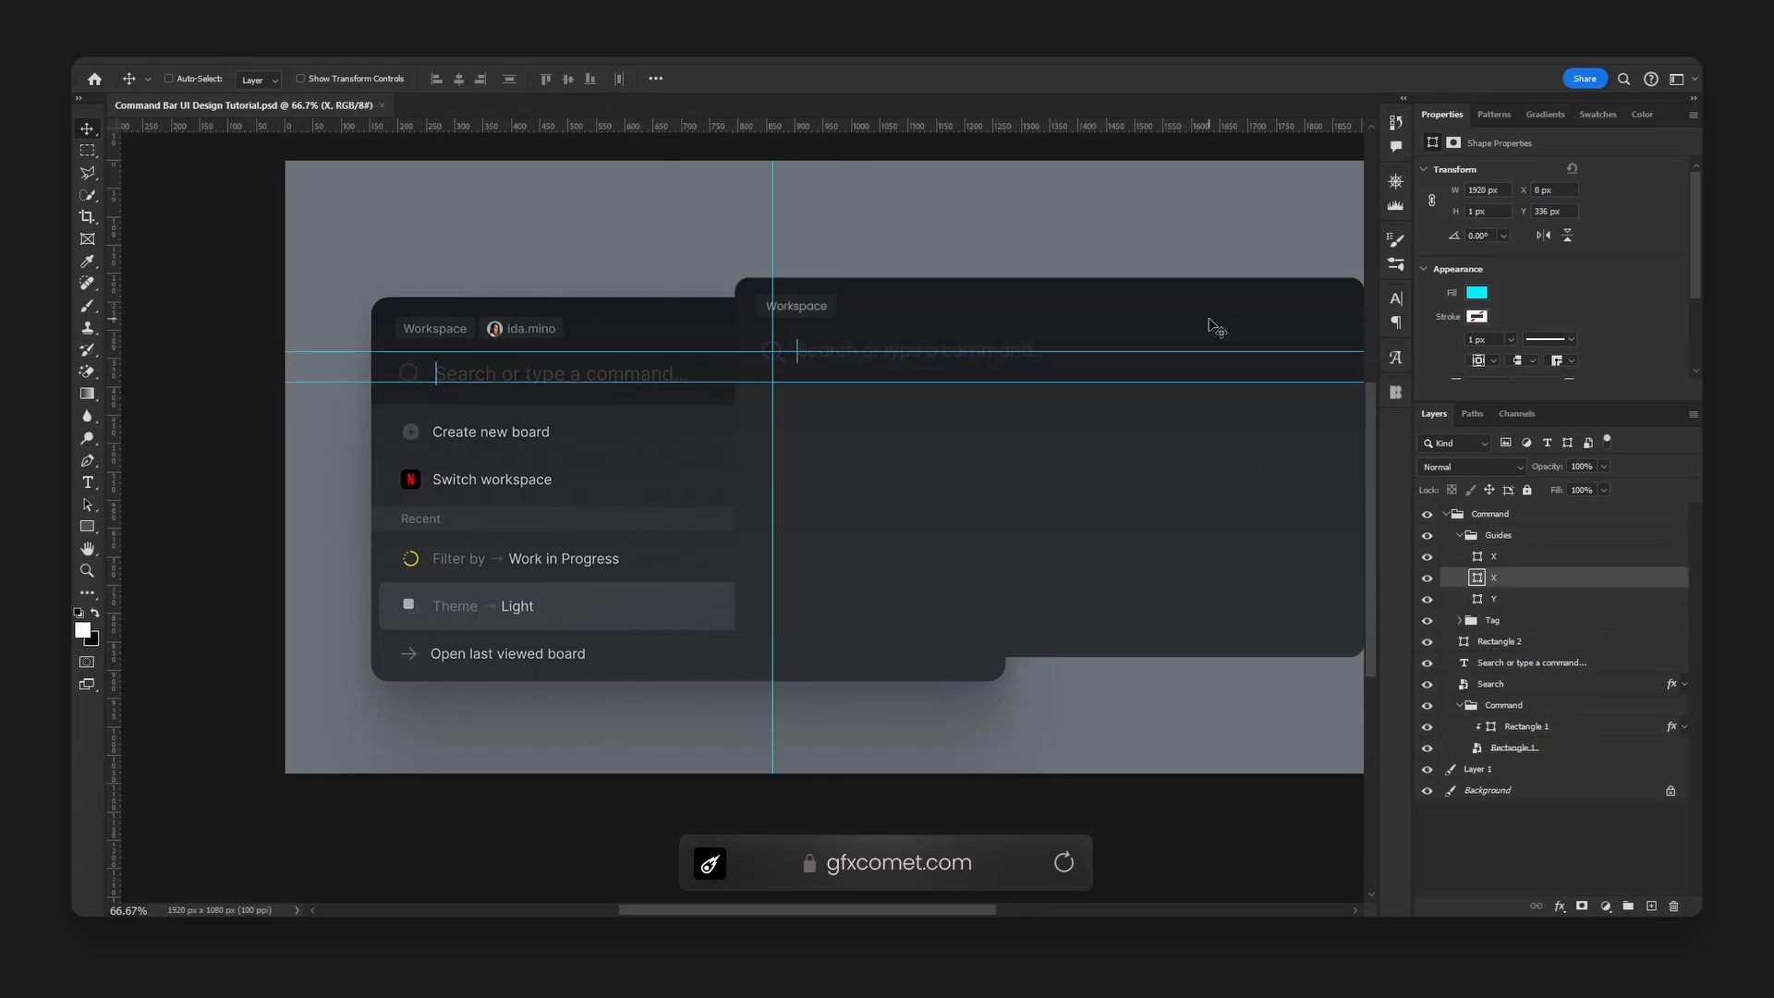
# - Search the Icons8 library for "add", insert the circled plus icon at 90×90, and move its layer just below the collapsed Guides group
pyautogui.click(1396, 394)
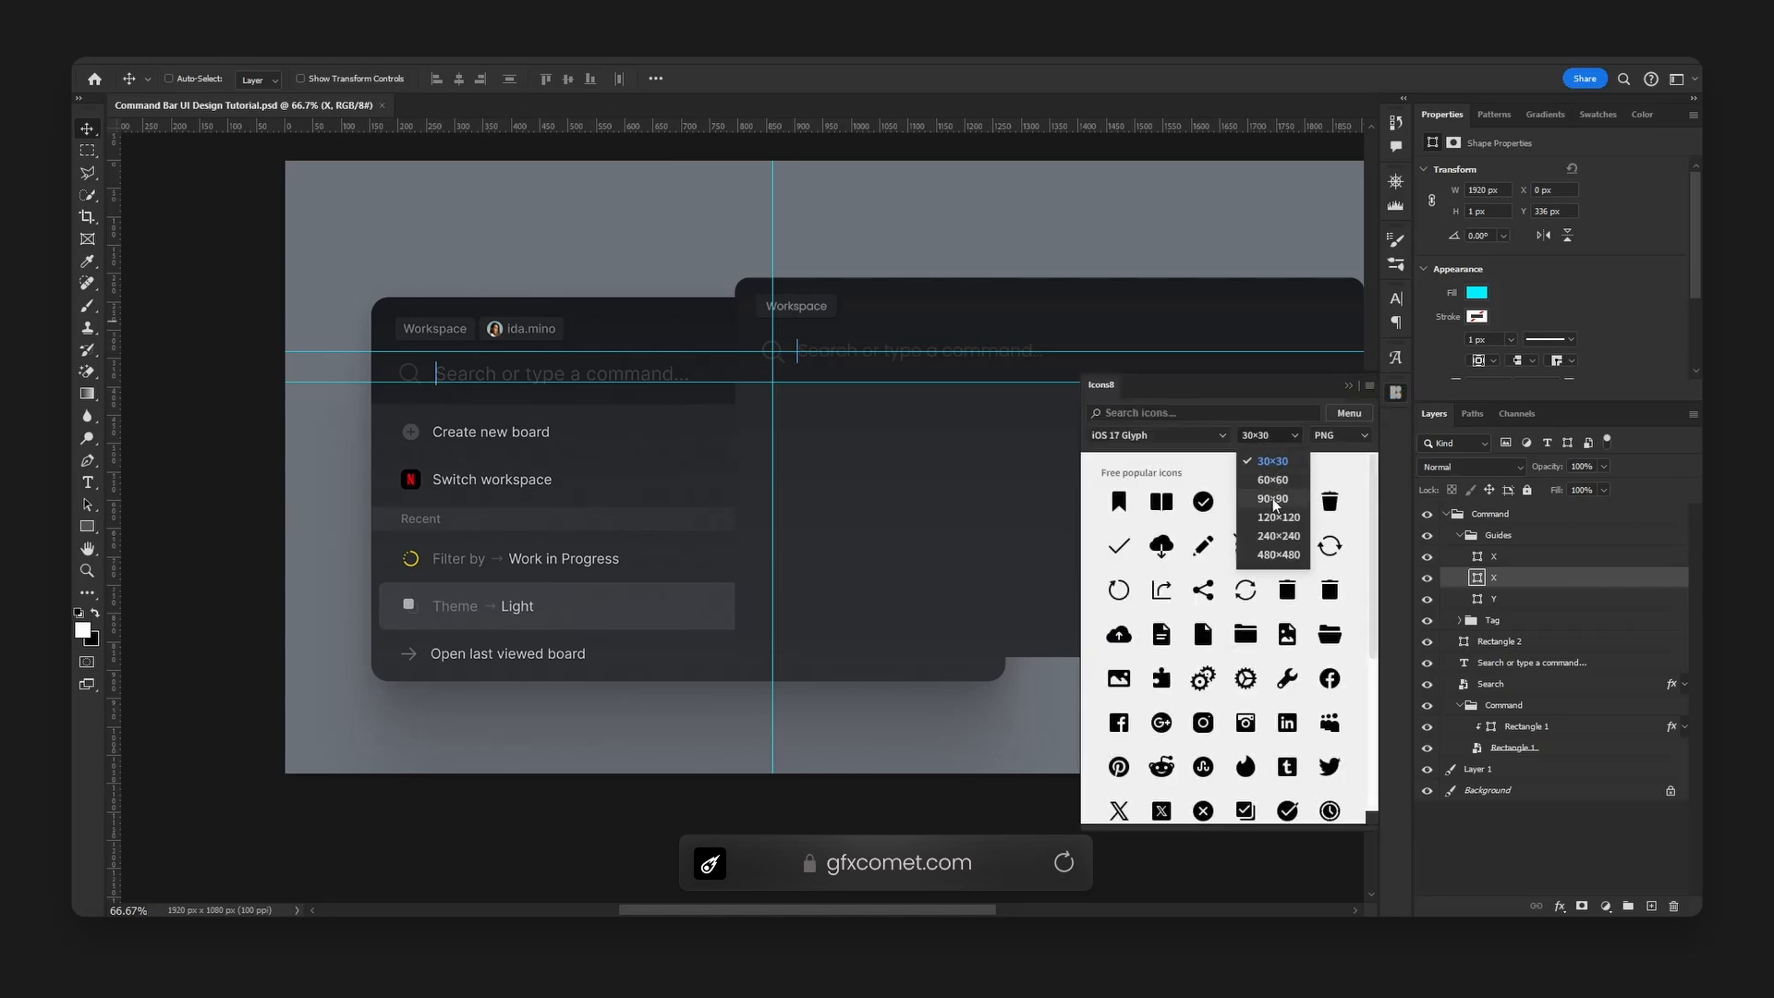
pyautogui.click(1249, 412)
pyautogui.write('add')
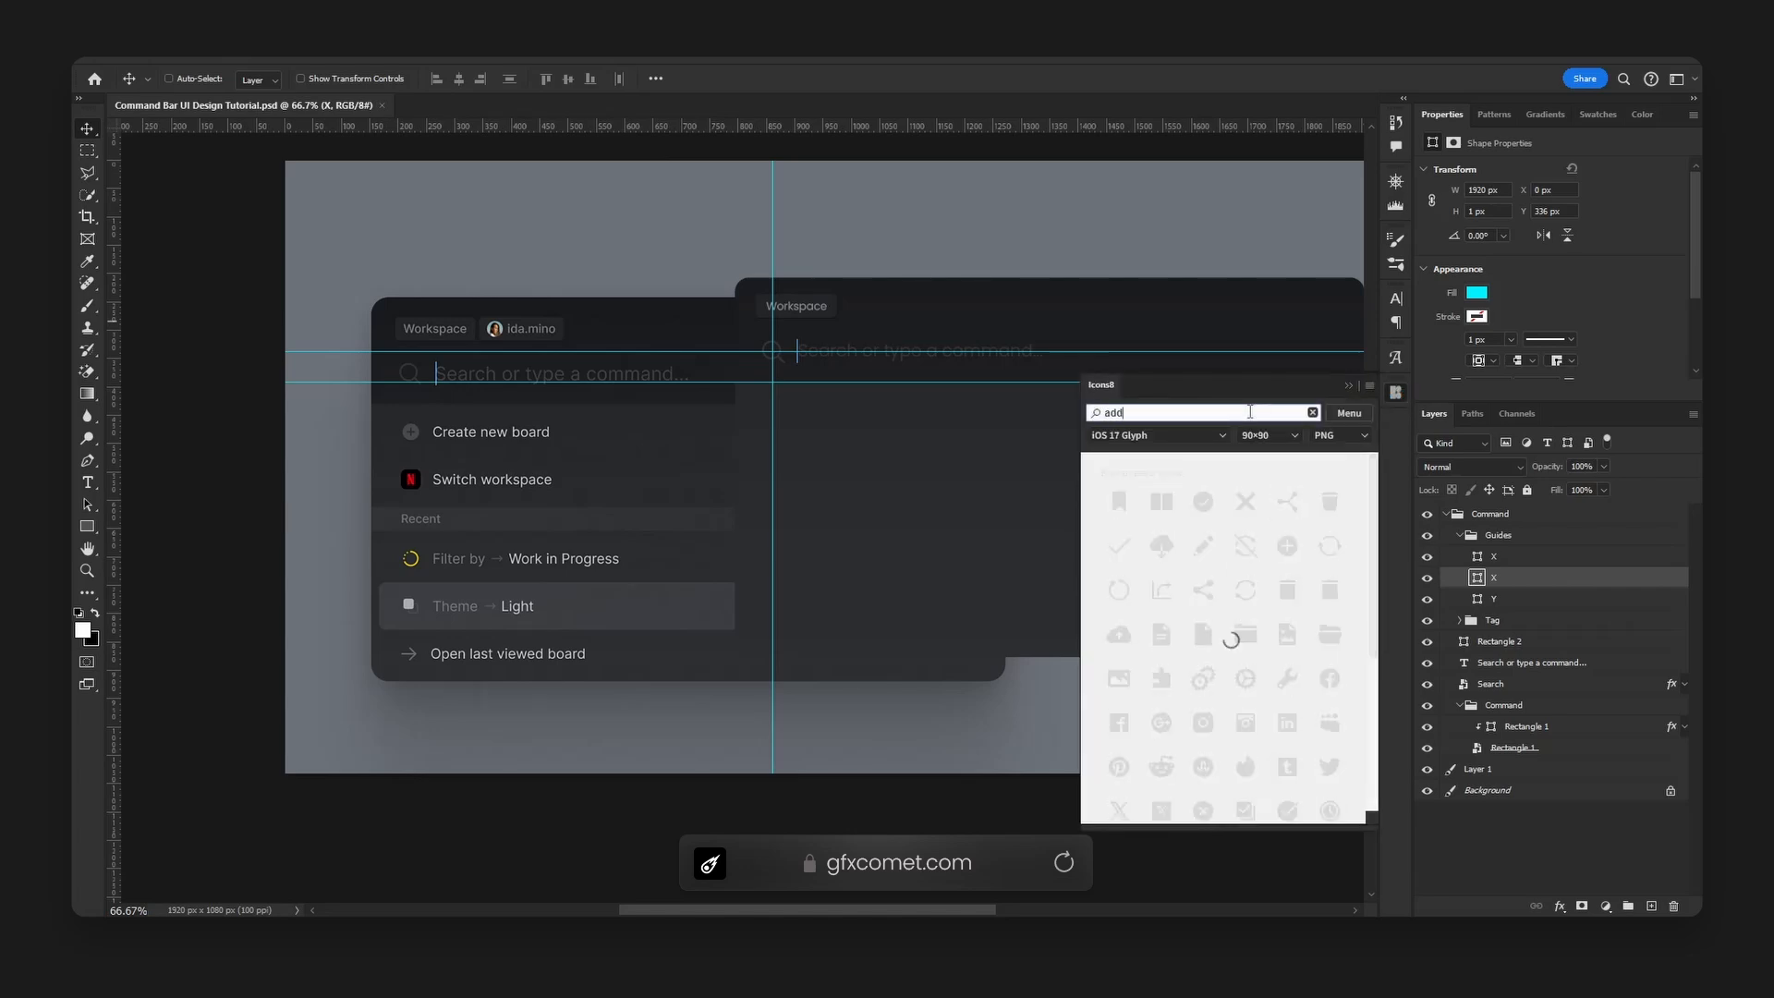
pyautogui.click(1119, 479)
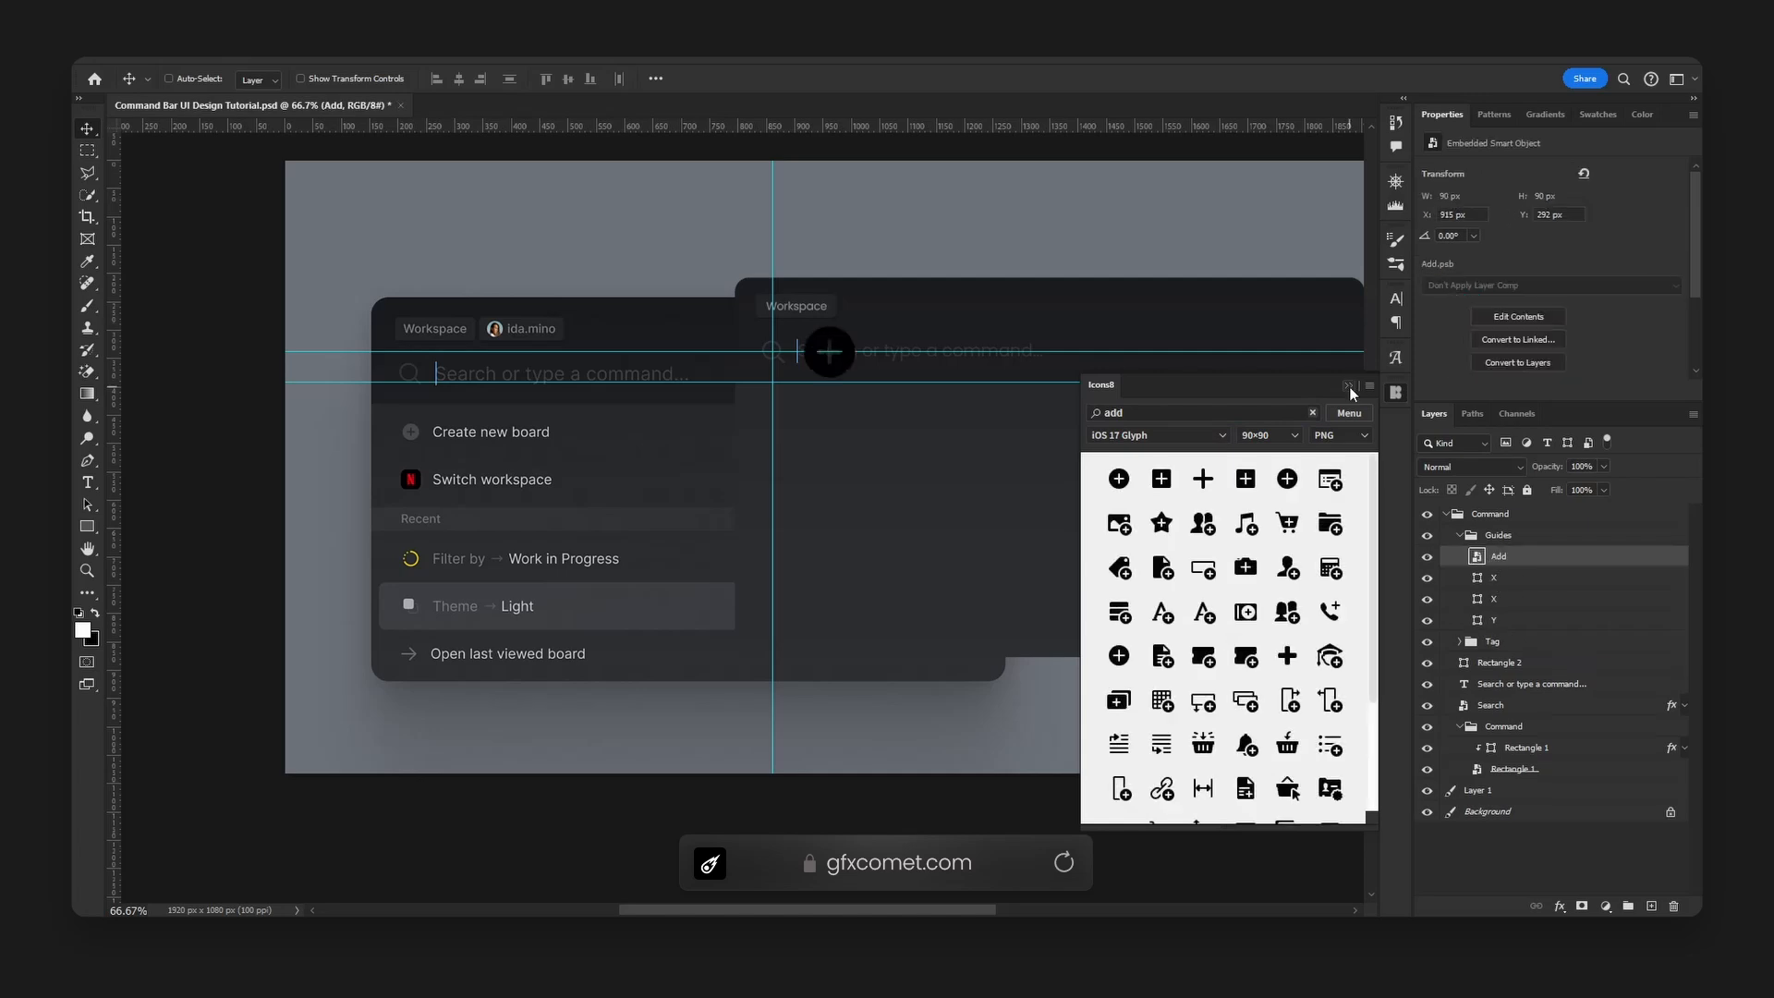
pyautogui.click(1350, 386)
pyautogui.moveTo(1518, 555); pyautogui.dragTo(1564, 565)
pyautogui.click(1471, 557)
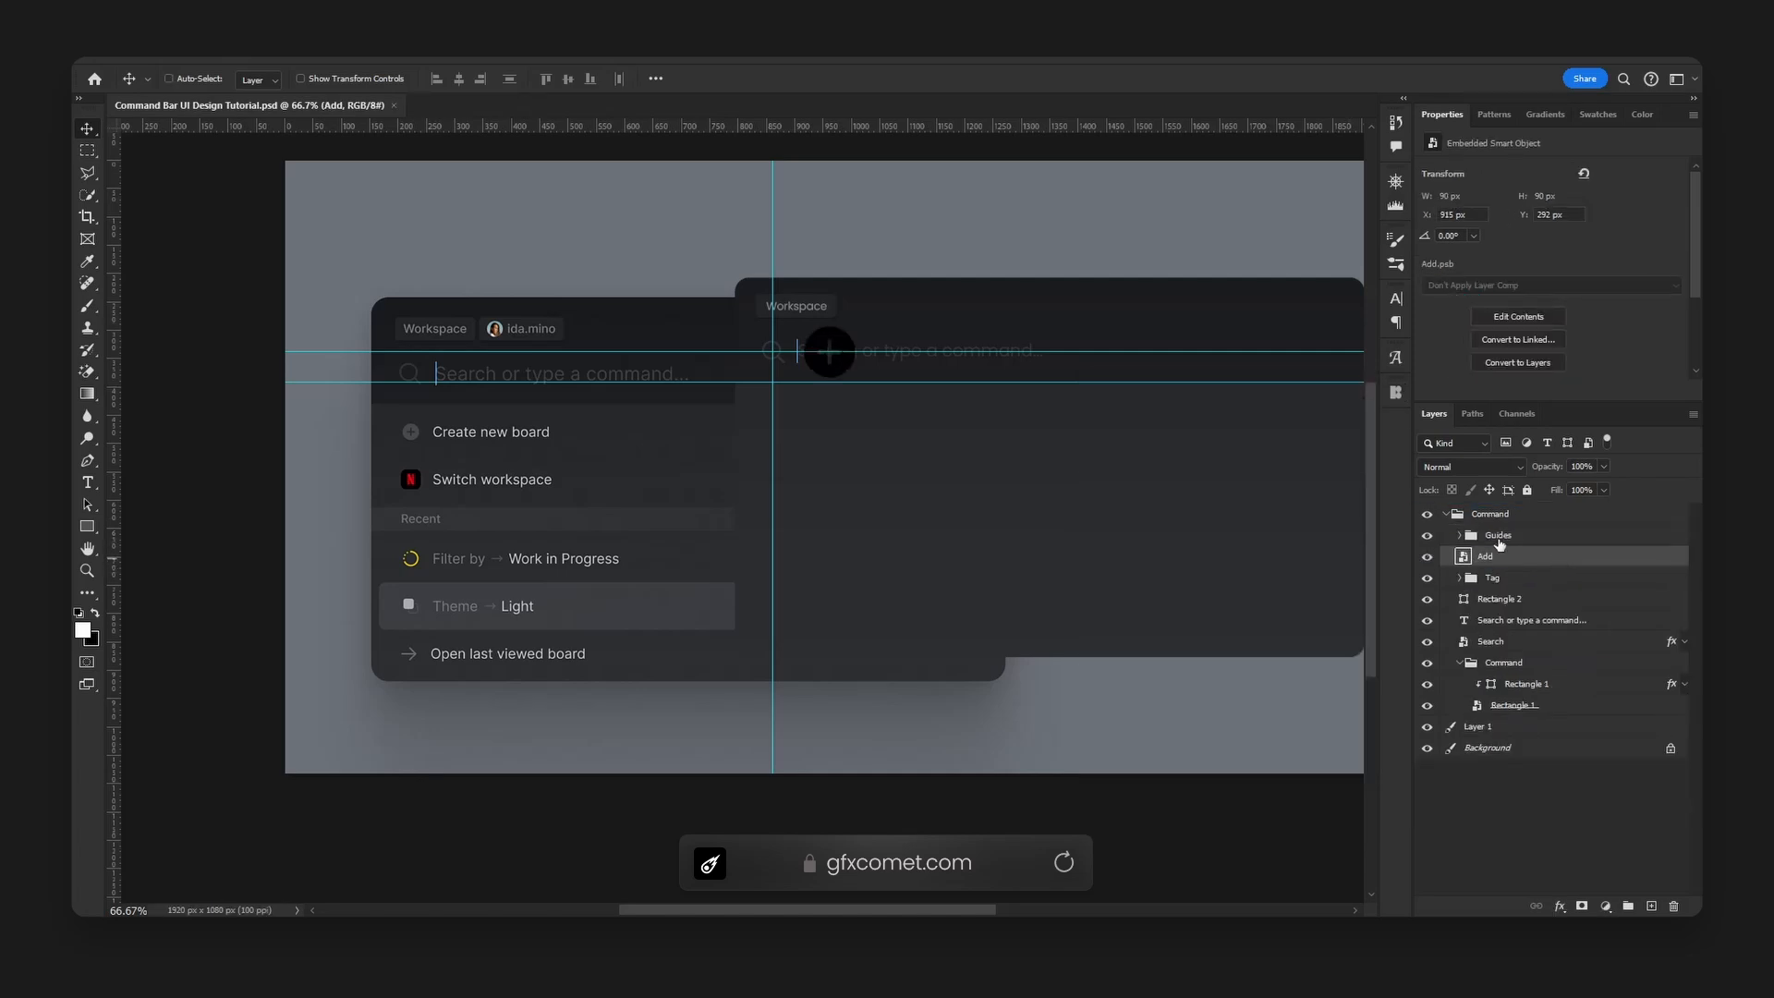
# - Apply a #47484a Color Overlay to the Add icon, sampled from the reference panel's plus icon
pyautogui.doubleClick(1561, 556)
pyautogui.click(1005, 720)
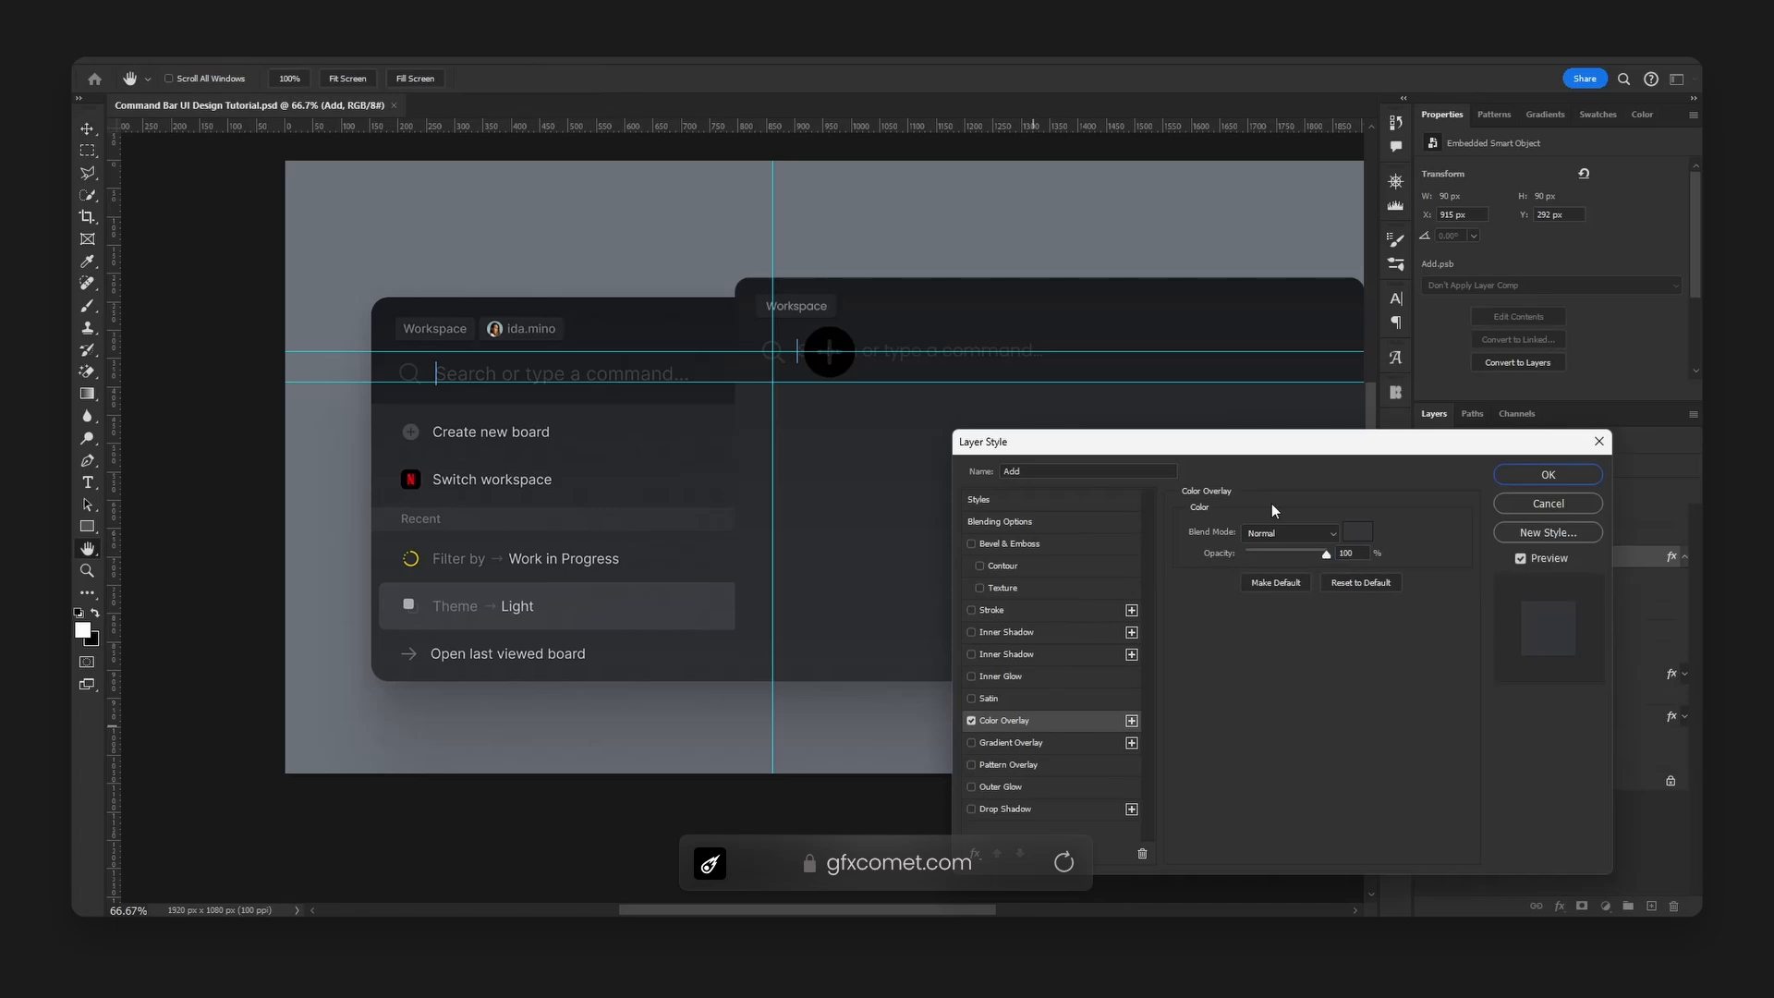
pyautogui.click(1346, 536)
pyautogui.click(412, 428)
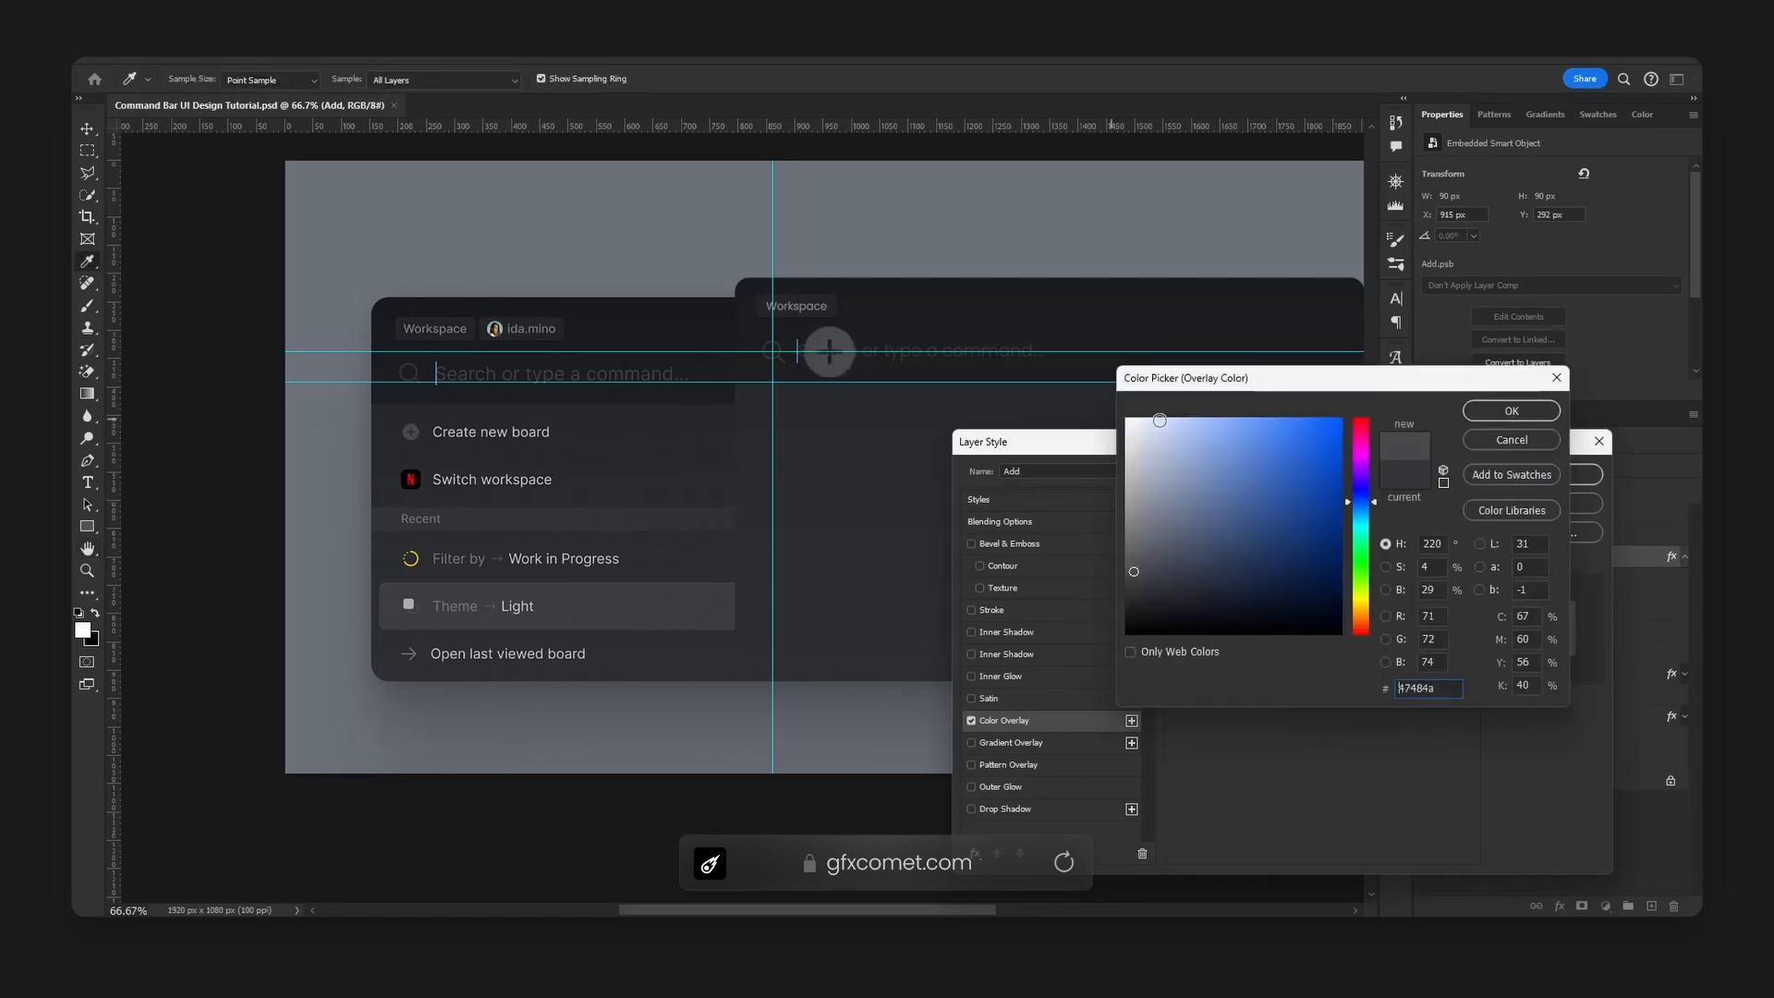
pyautogui.click(1512, 410)
pyautogui.click(1585, 474)
# - Move the plus icon onto the vertical guide below the new panel's header and scale it to 28 × 28 px
pyautogui.moveTo(895, 338); pyautogui.dragTo(814, 440)
pyautogui.hotkey('ctrl', 't')
pyautogui.press('Return')
pyautogui.hotkey('ctrl', 't')
pyautogui.press('Return')
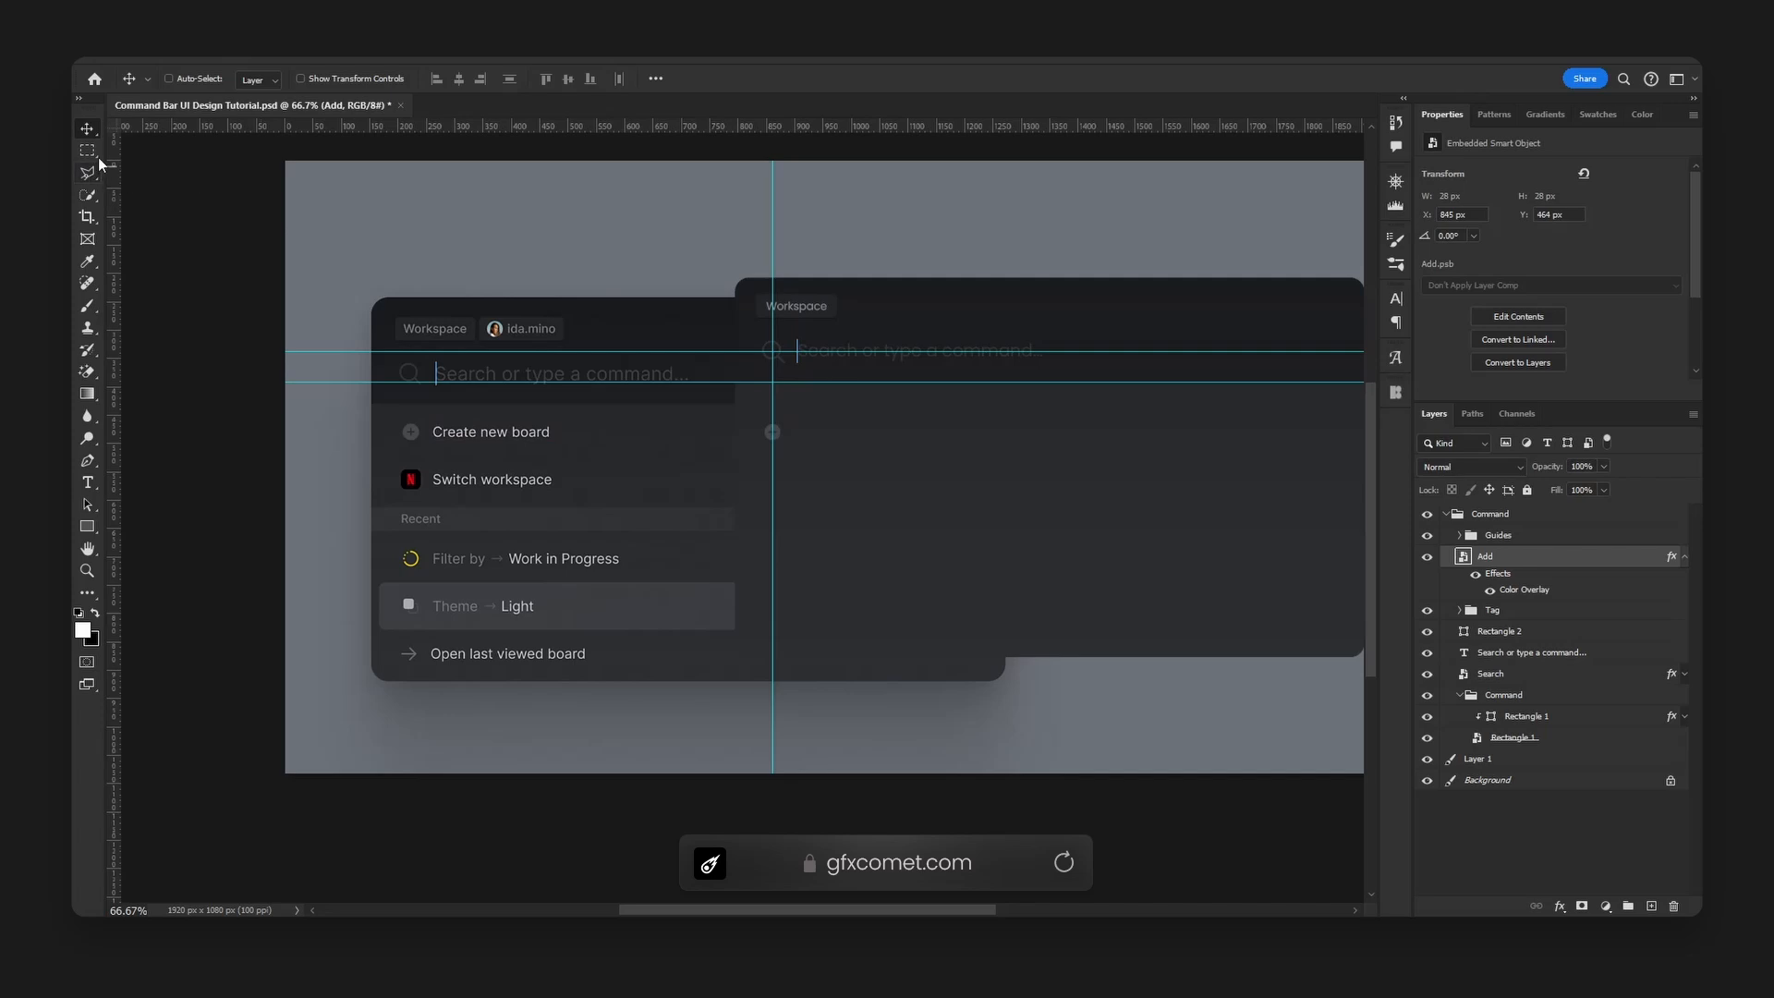
# - Measure the gap above the reference's plus icon, move the new plus icon up to Y 424 px to match, and save
pyautogui.press('m')
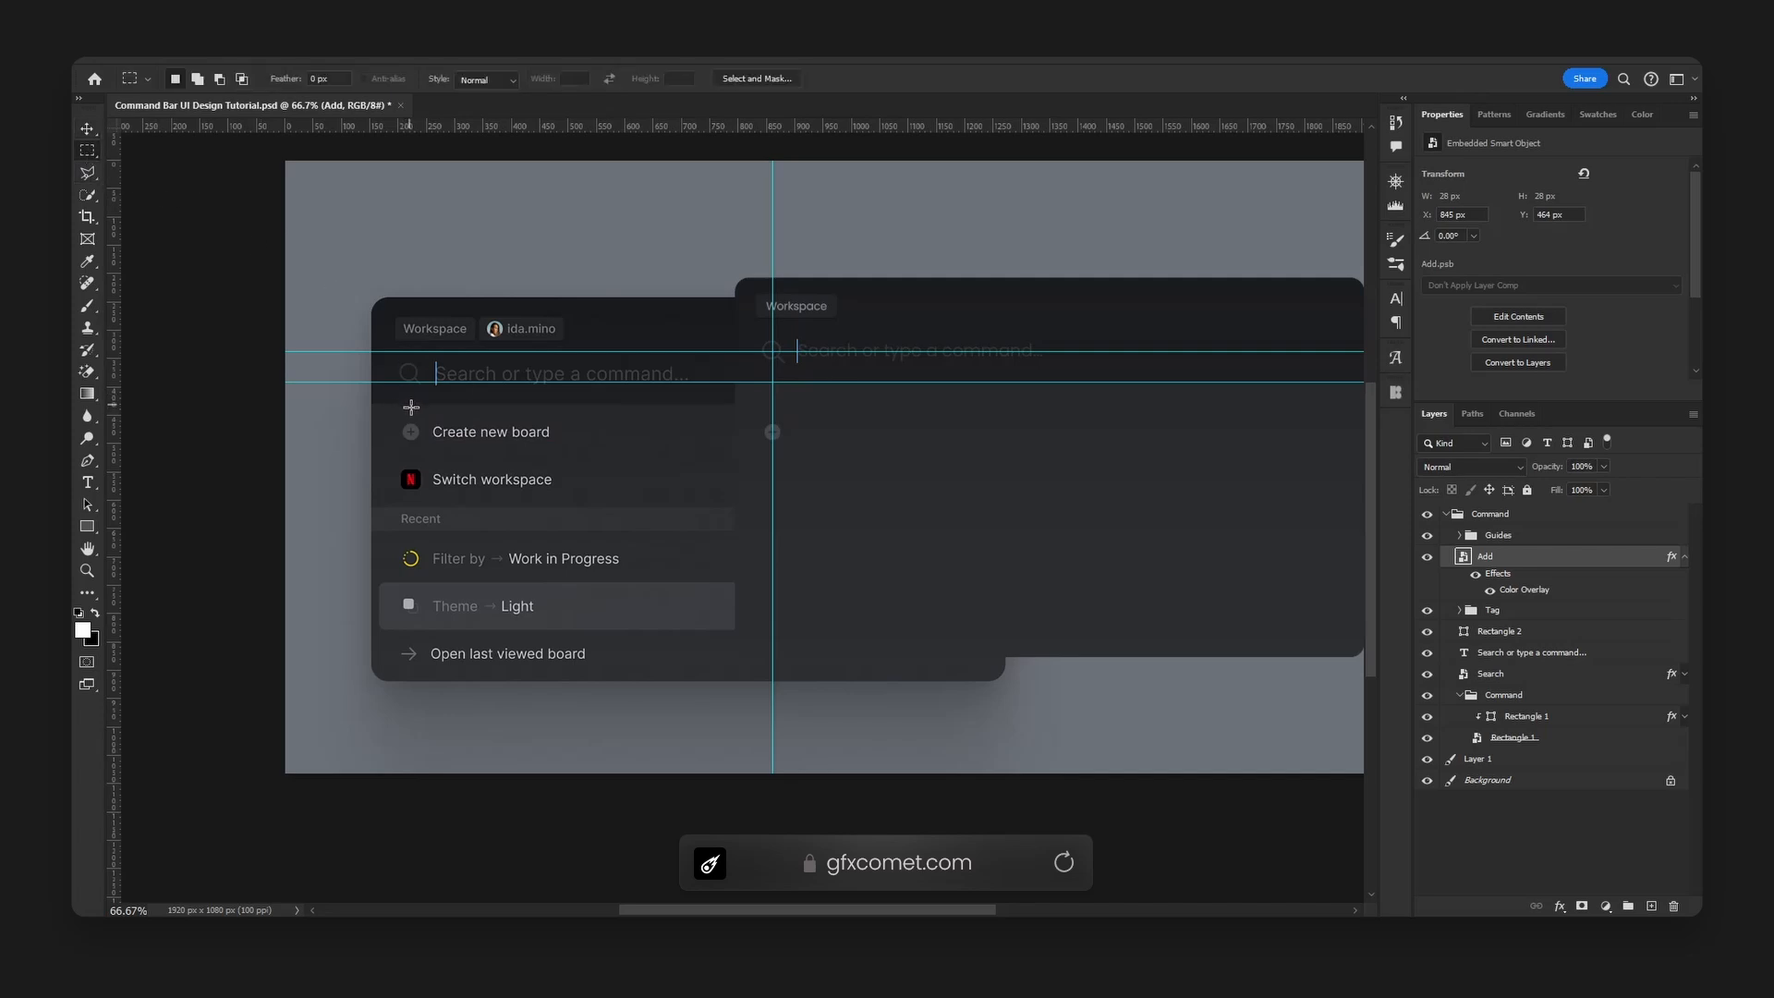
pyautogui.moveTo(411, 407); pyautogui.dragTo(412, 422)
pyautogui.hotkey('ctrl', 'd')
pyautogui.moveTo(772, 381); pyautogui.dragTo(773, 399)
pyautogui.press('ctrl')
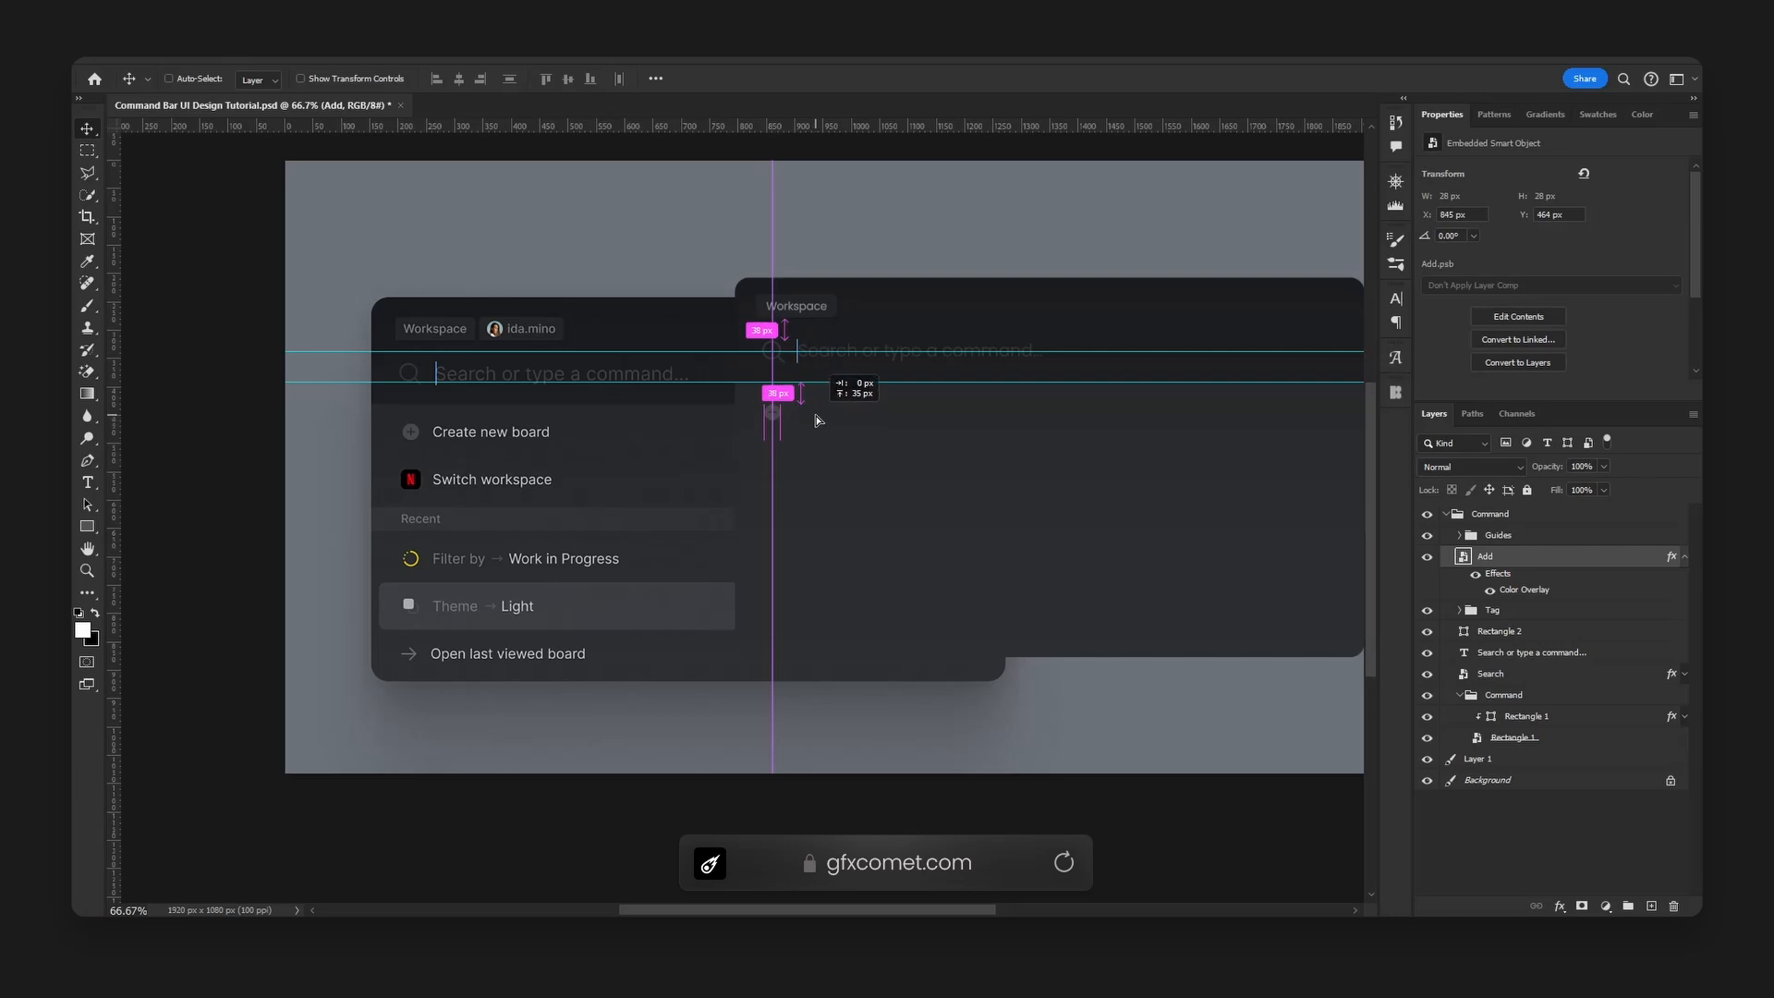
pyautogui.moveTo(816, 415); pyautogui.dragTo(816, 412)
pyautogui.hotkey('ctrl', 's')
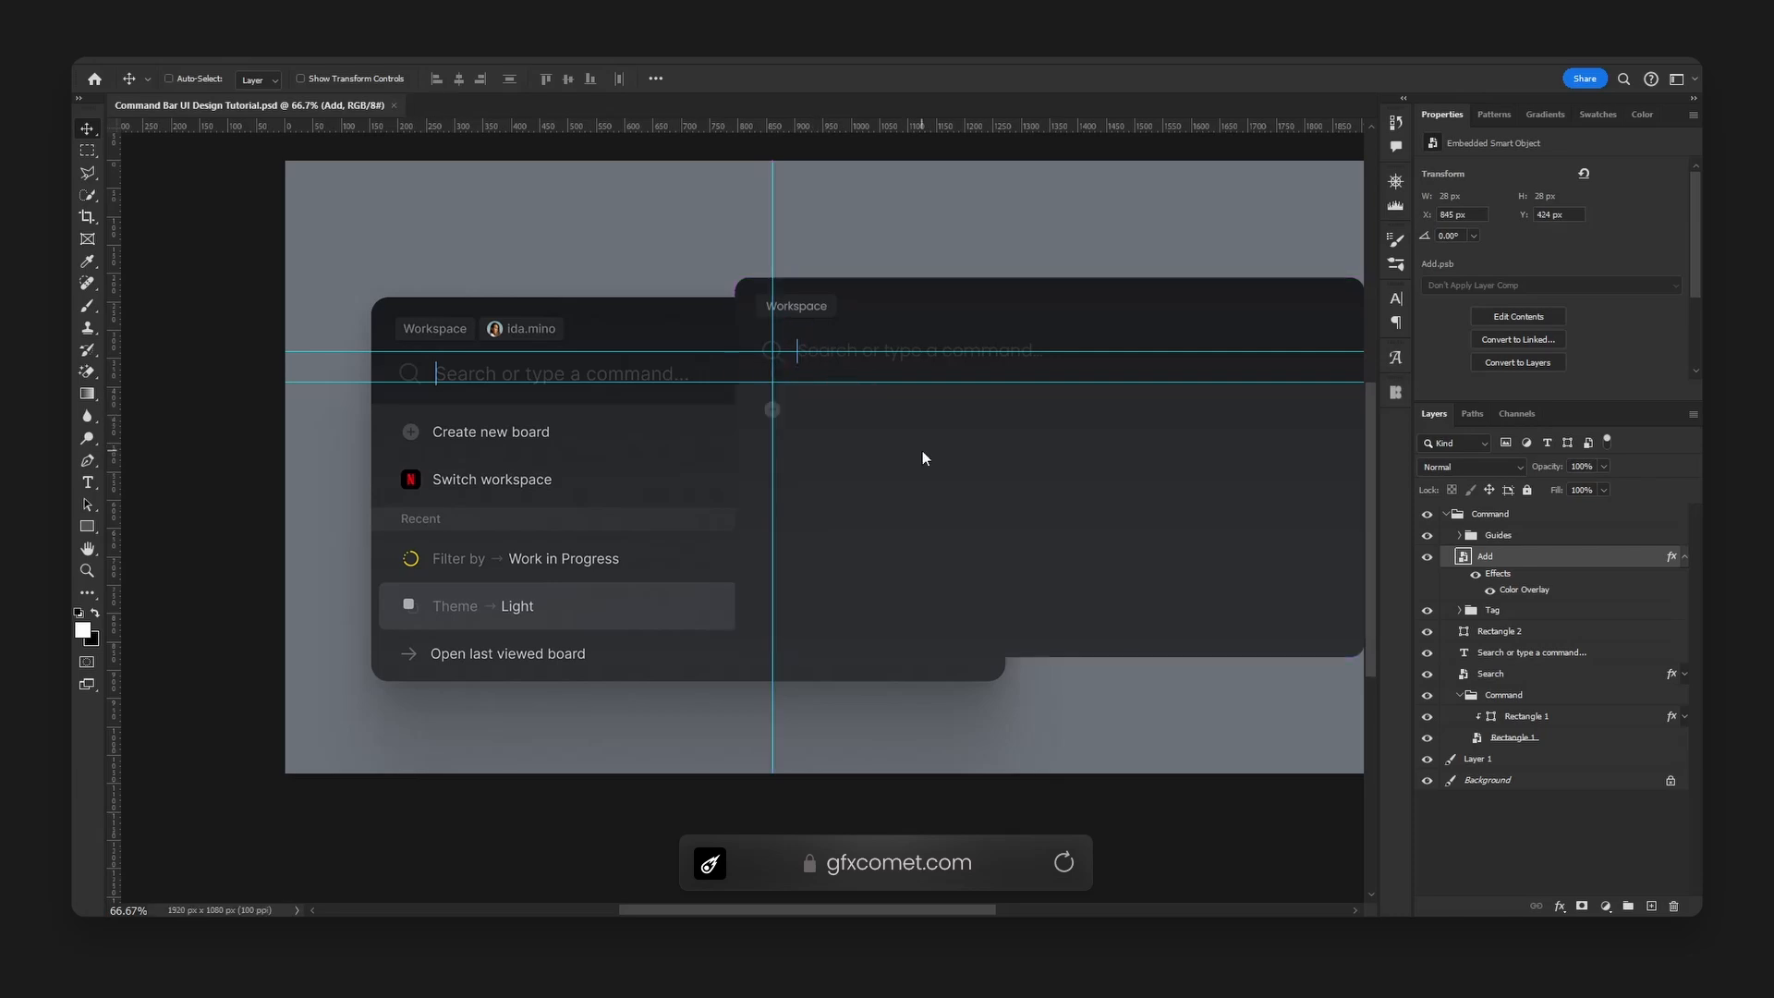
# - Duplicate the search placeholder text below the header, recolour the copy #9fa0a4 and replace its wording with "Create new board"
pyautogui.moveTo(1533, 656); pyautogui.dragTo(966, 367)
pyautogui.doubleClick(904, 424)
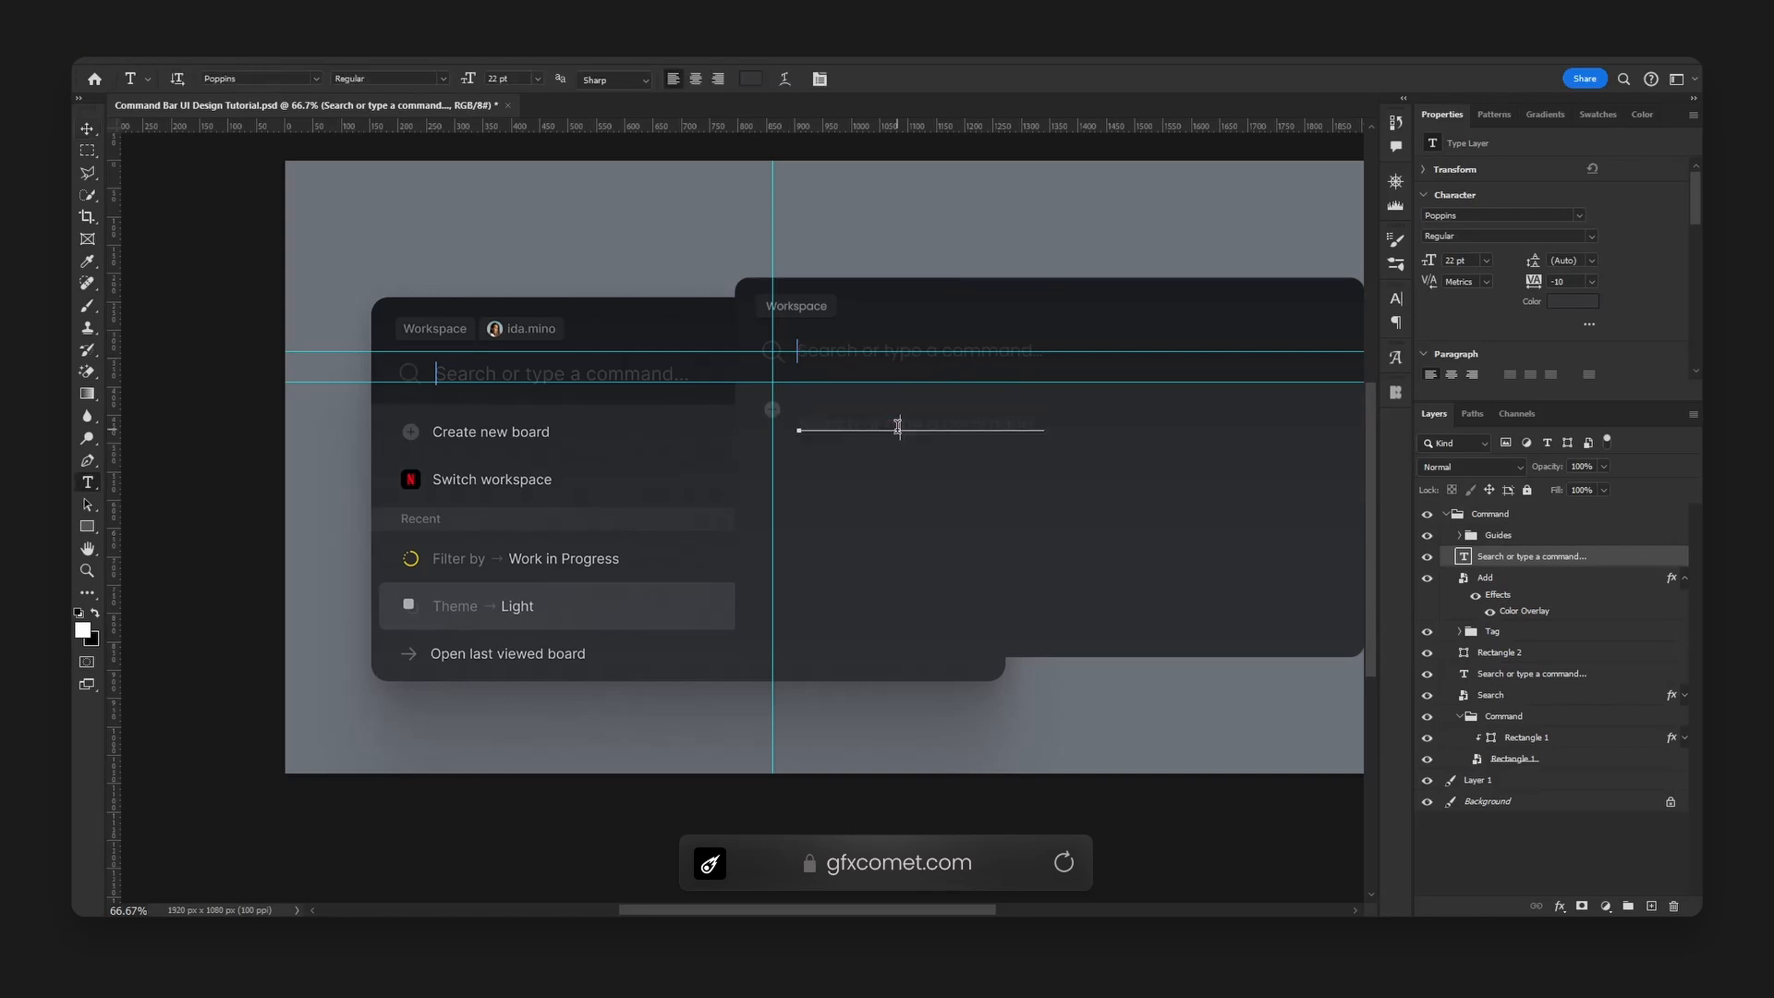
pyautogui.hotkey('ctrl', 'a')
pyautogui.click(753, 79)
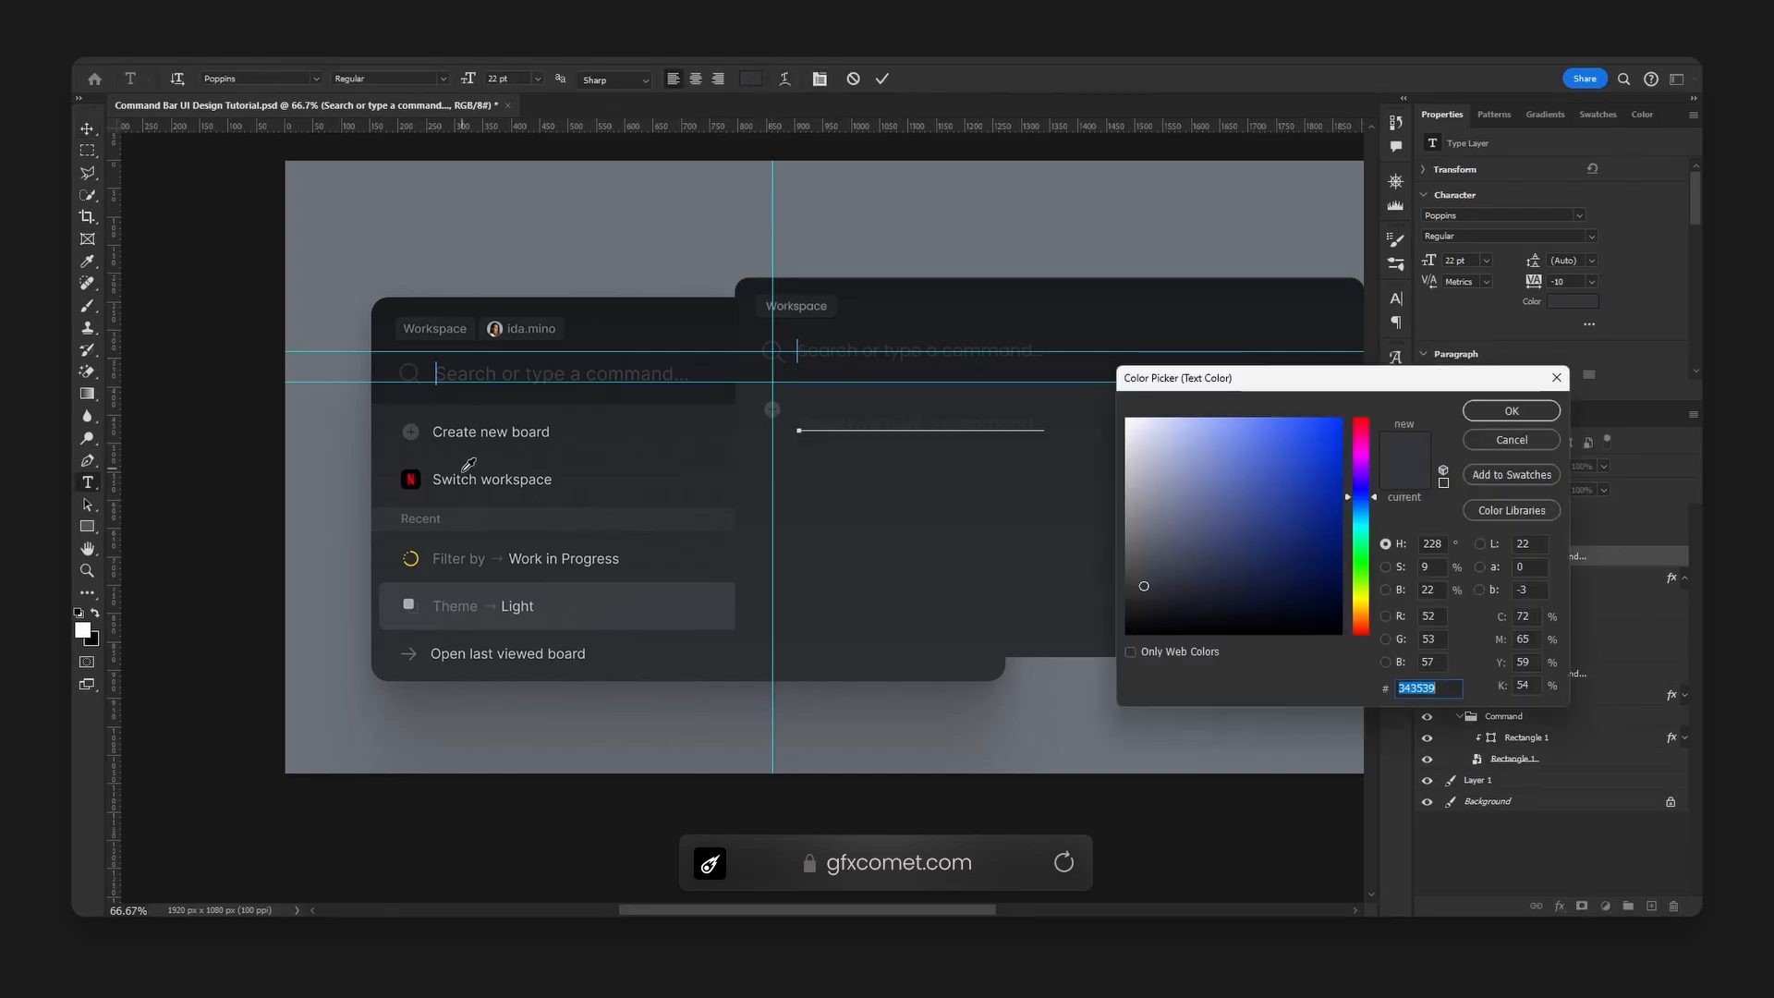
pyautogui.click(439, 430)
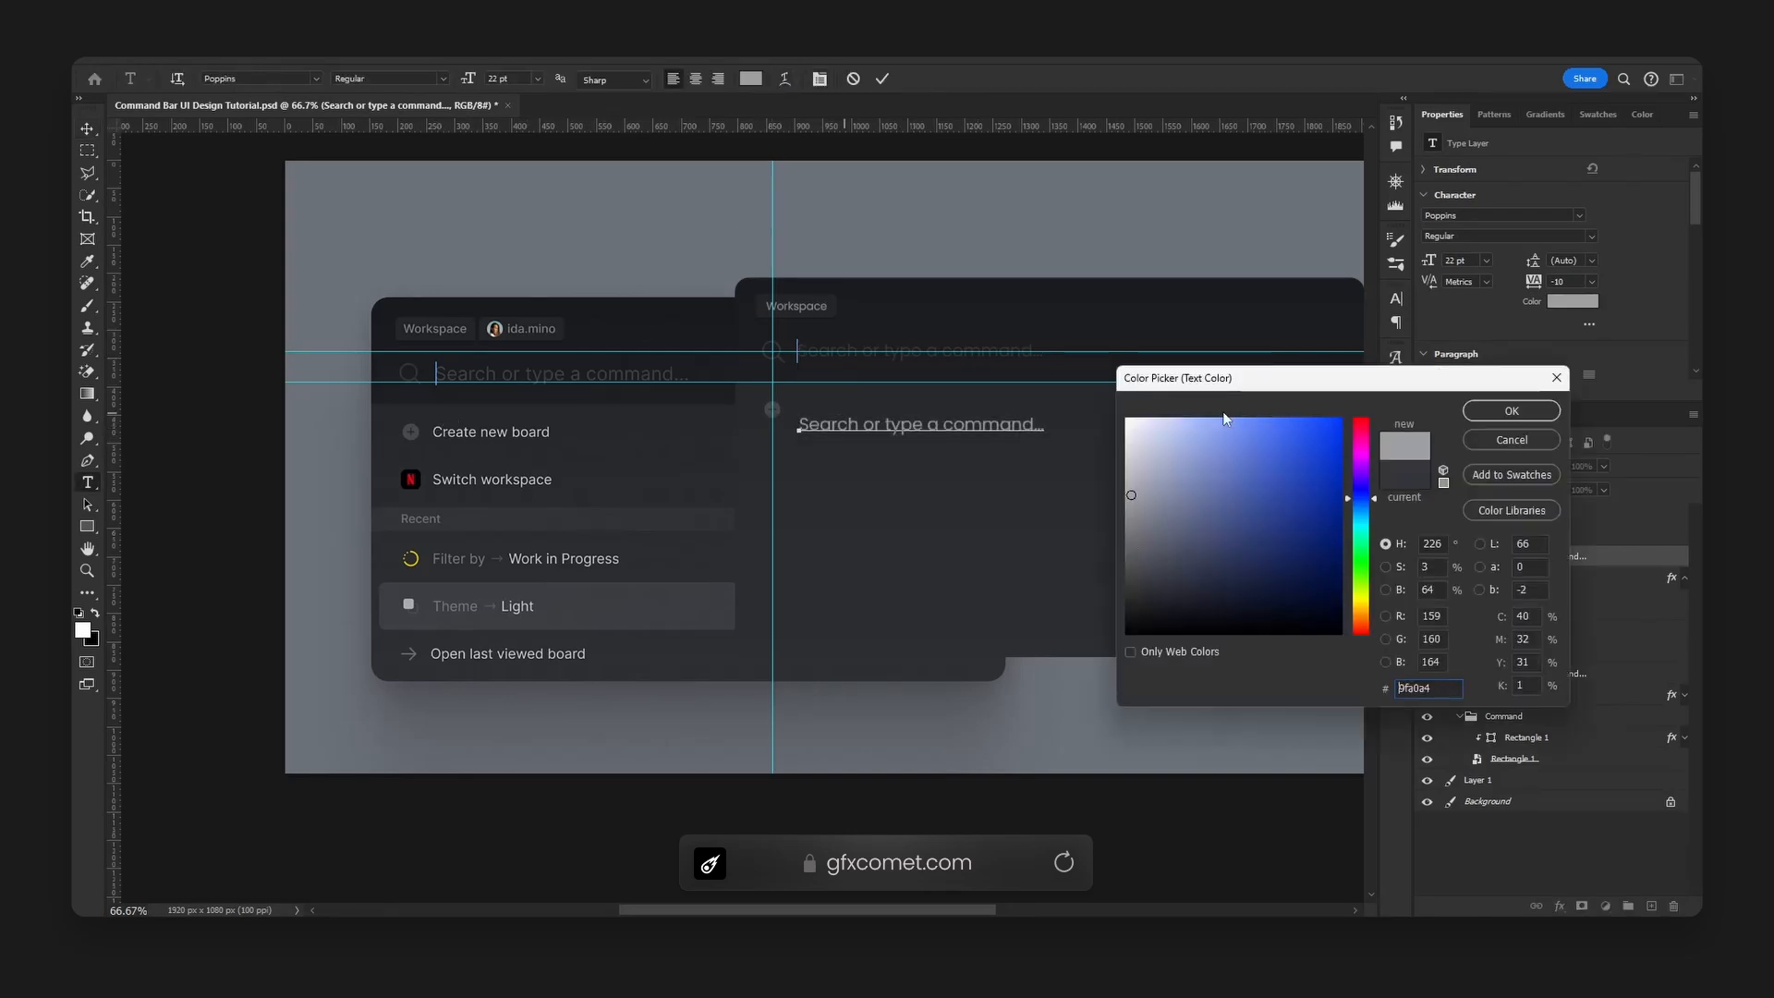
pyautogui.click(1512, 411)
pyautogui.write('Crea')
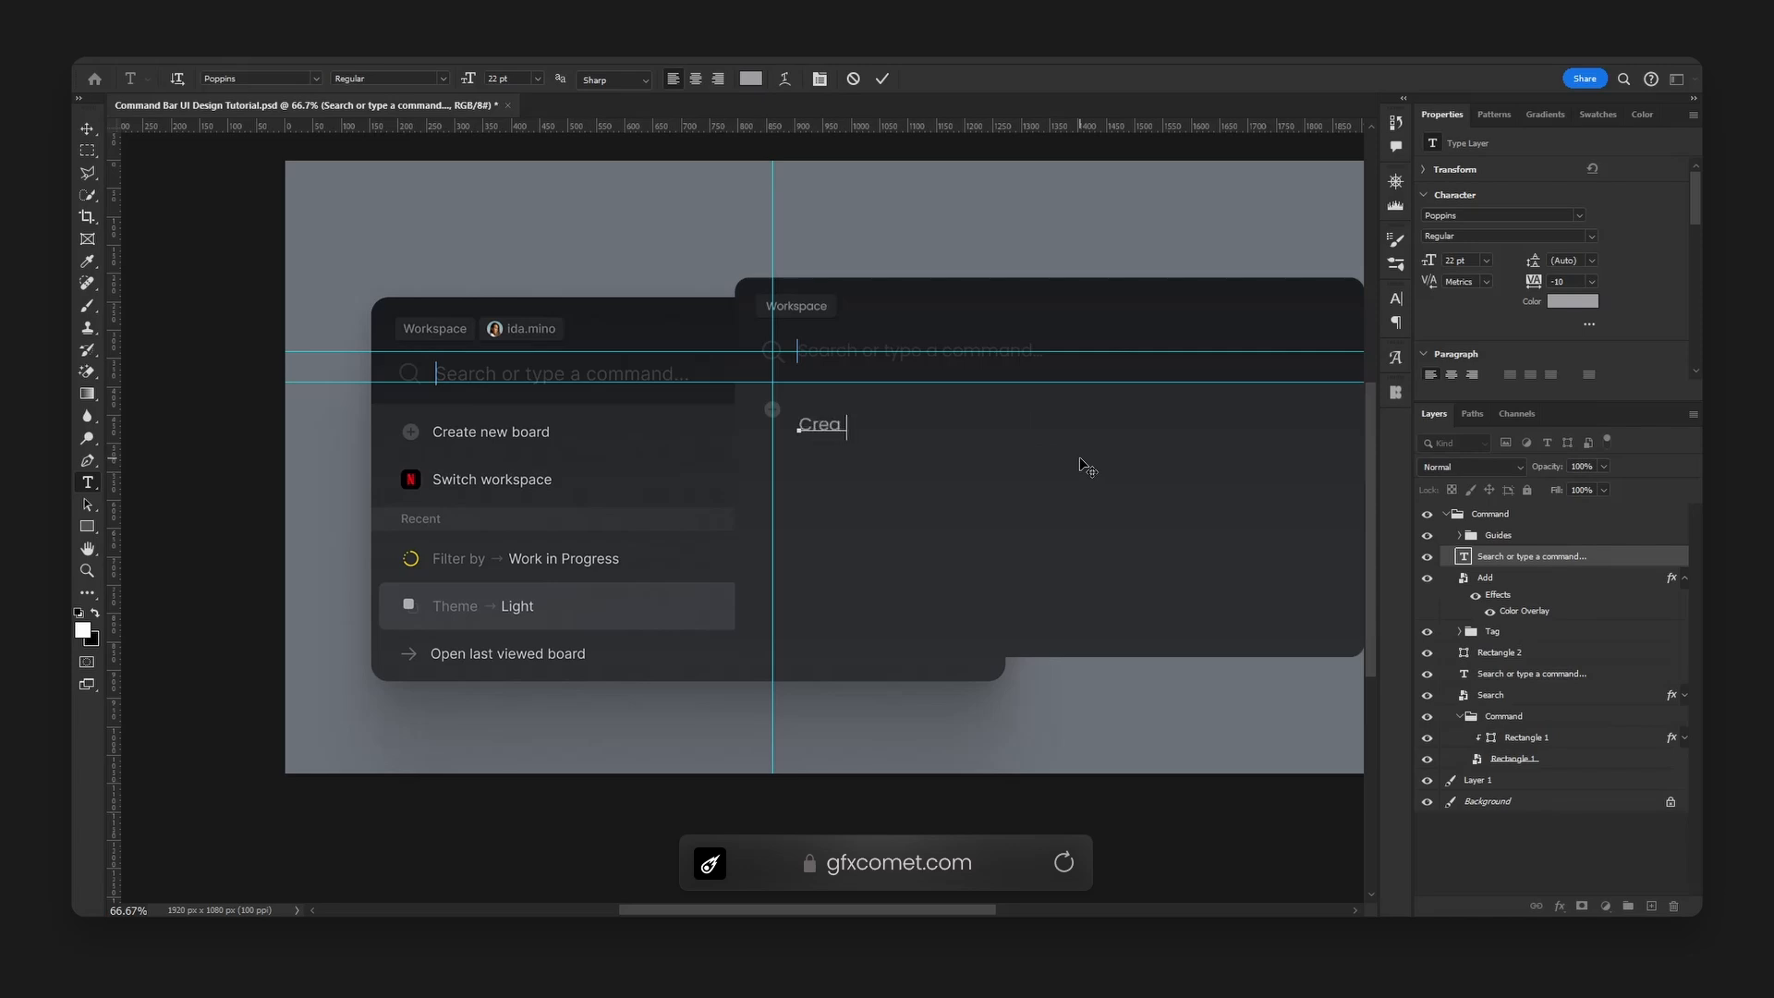
pyautogui.write('te new board')
# - Set the "Create new board" text to colour #bcbdc4 and size 20 pt
pyautogui.hotkey('ctrl', 'a')
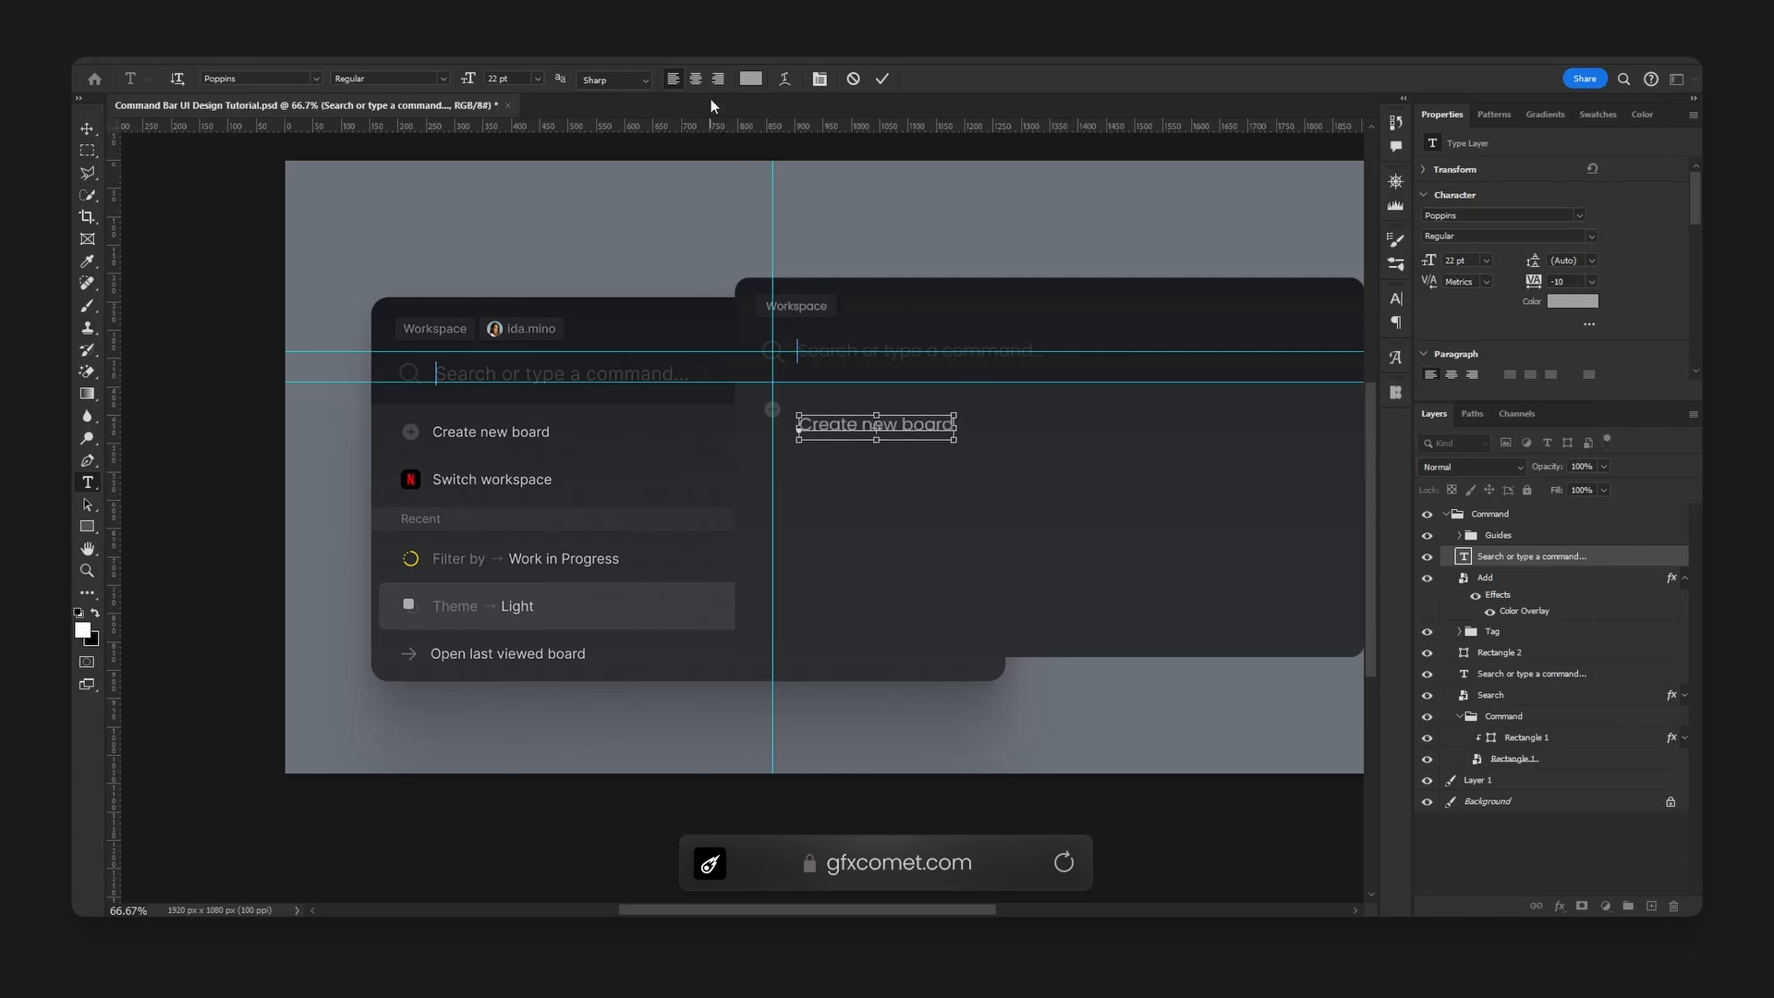
pyautogui.click(752, 79)
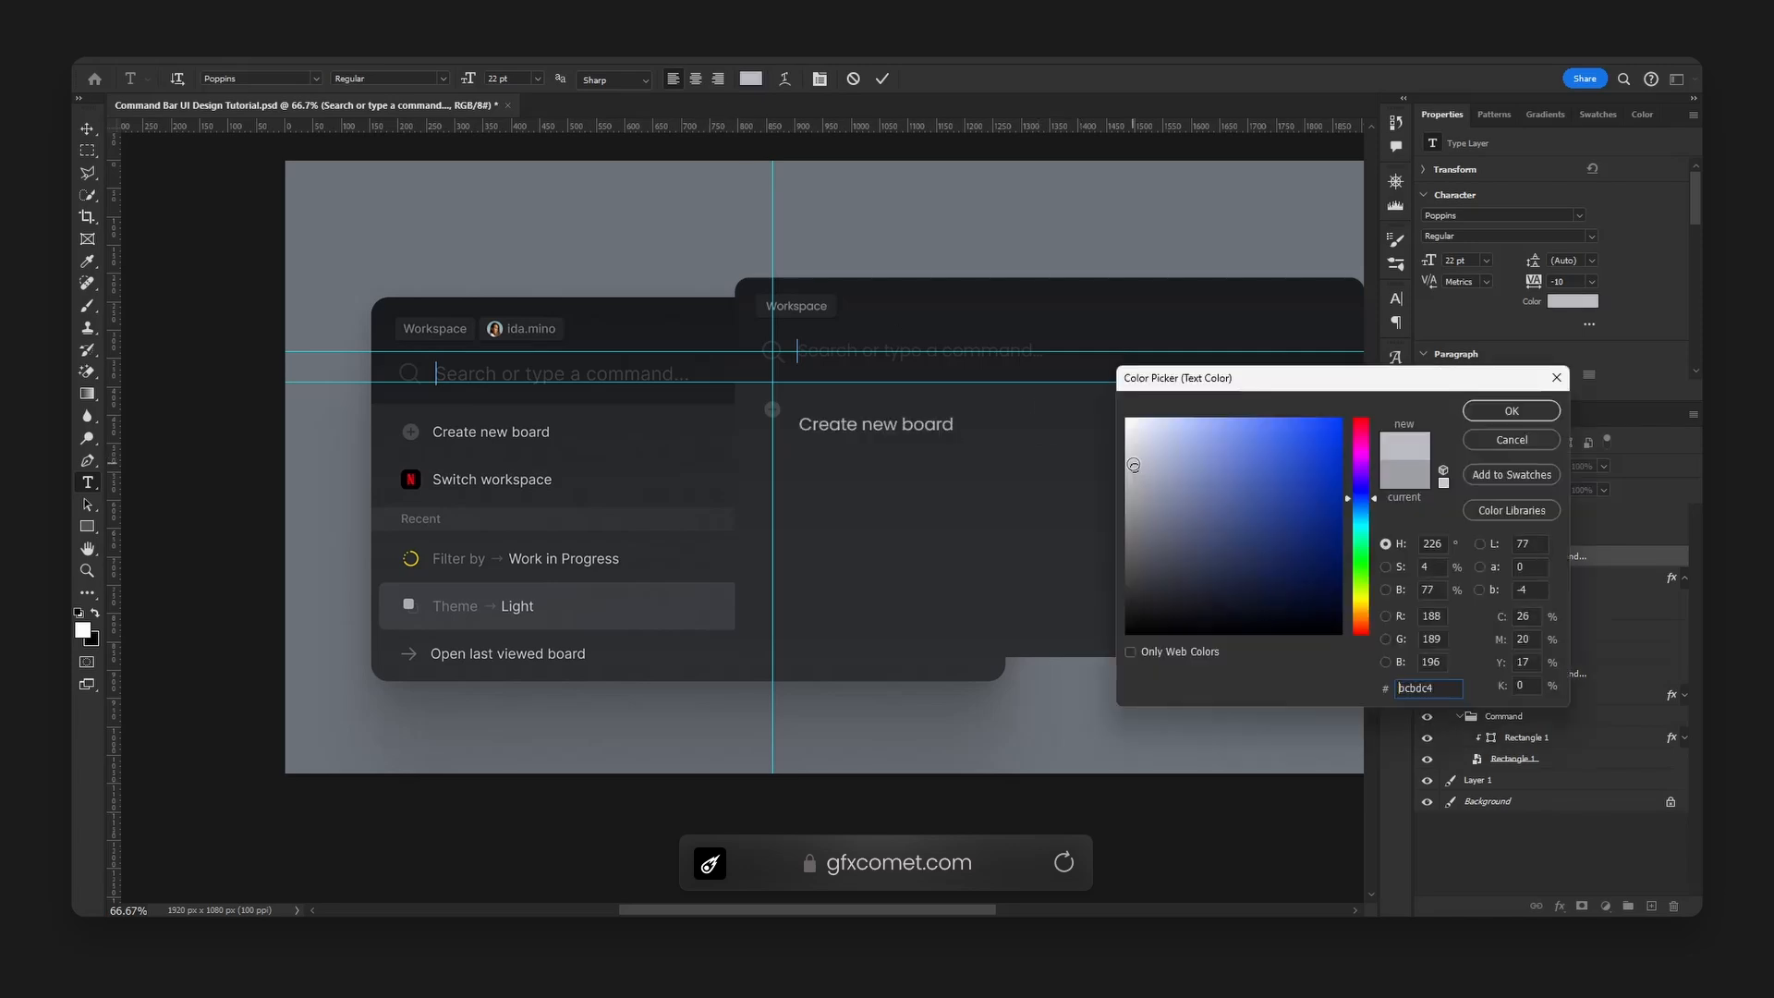
pyautogui.click(1508, 417)
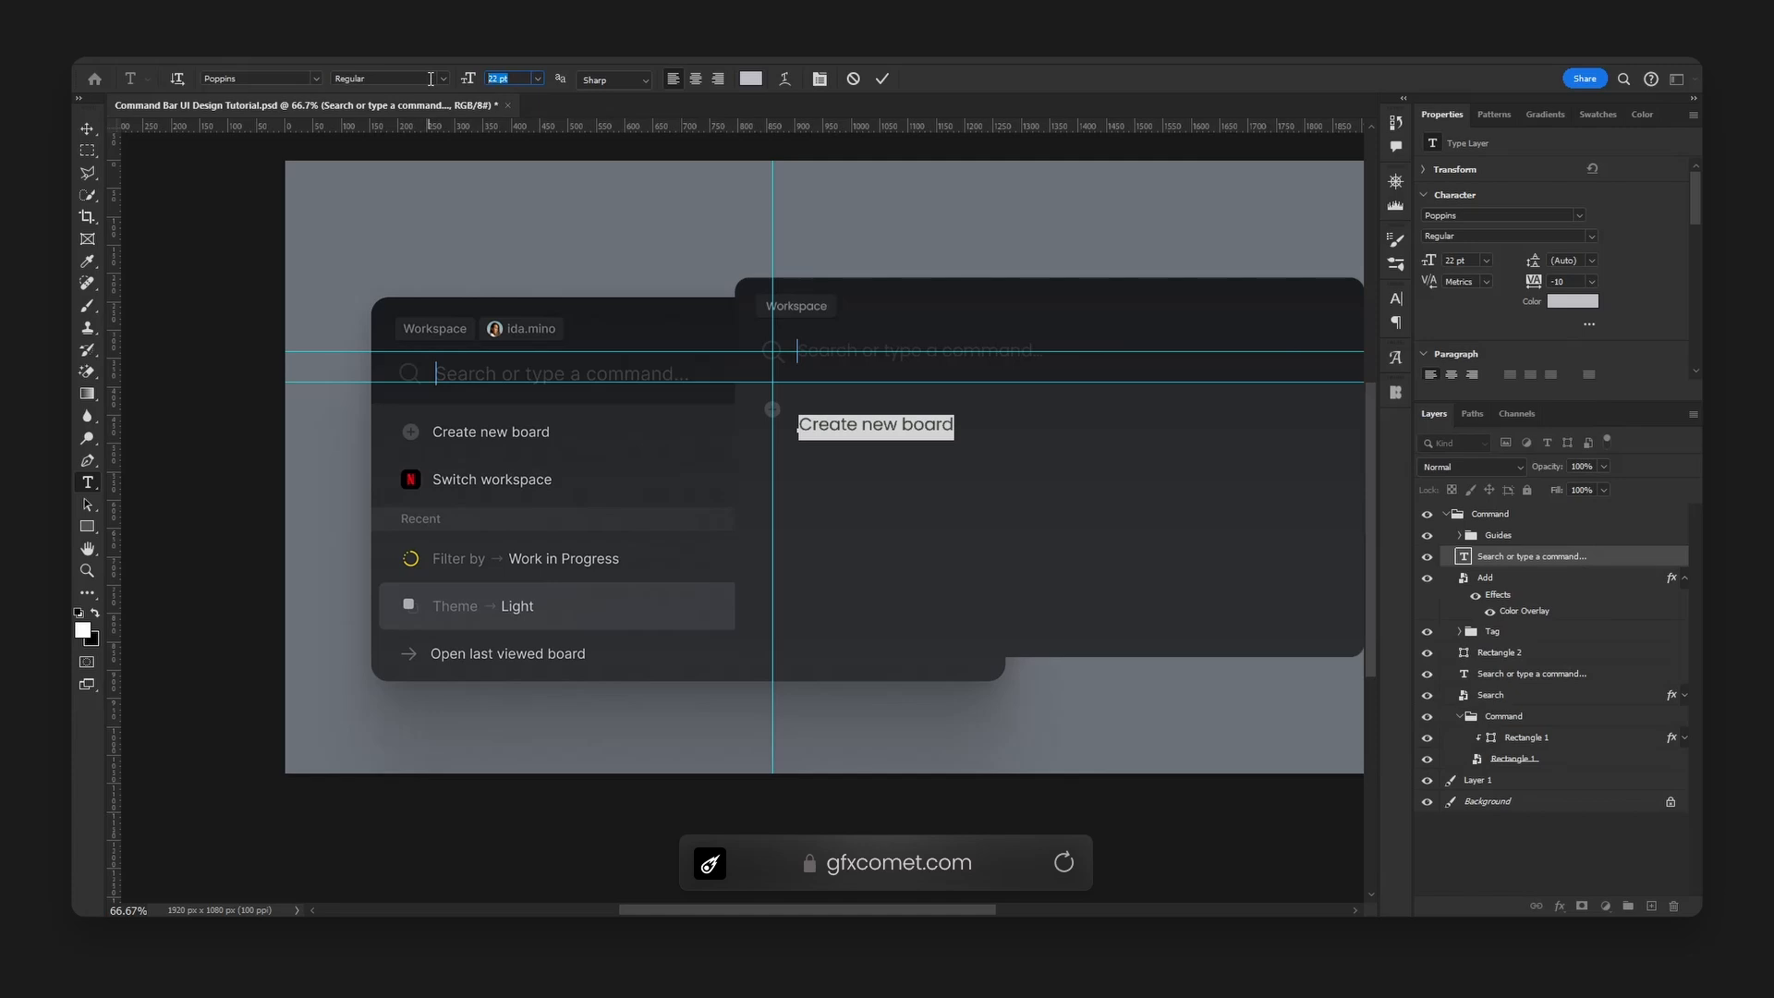
pyautogui.press('Return')
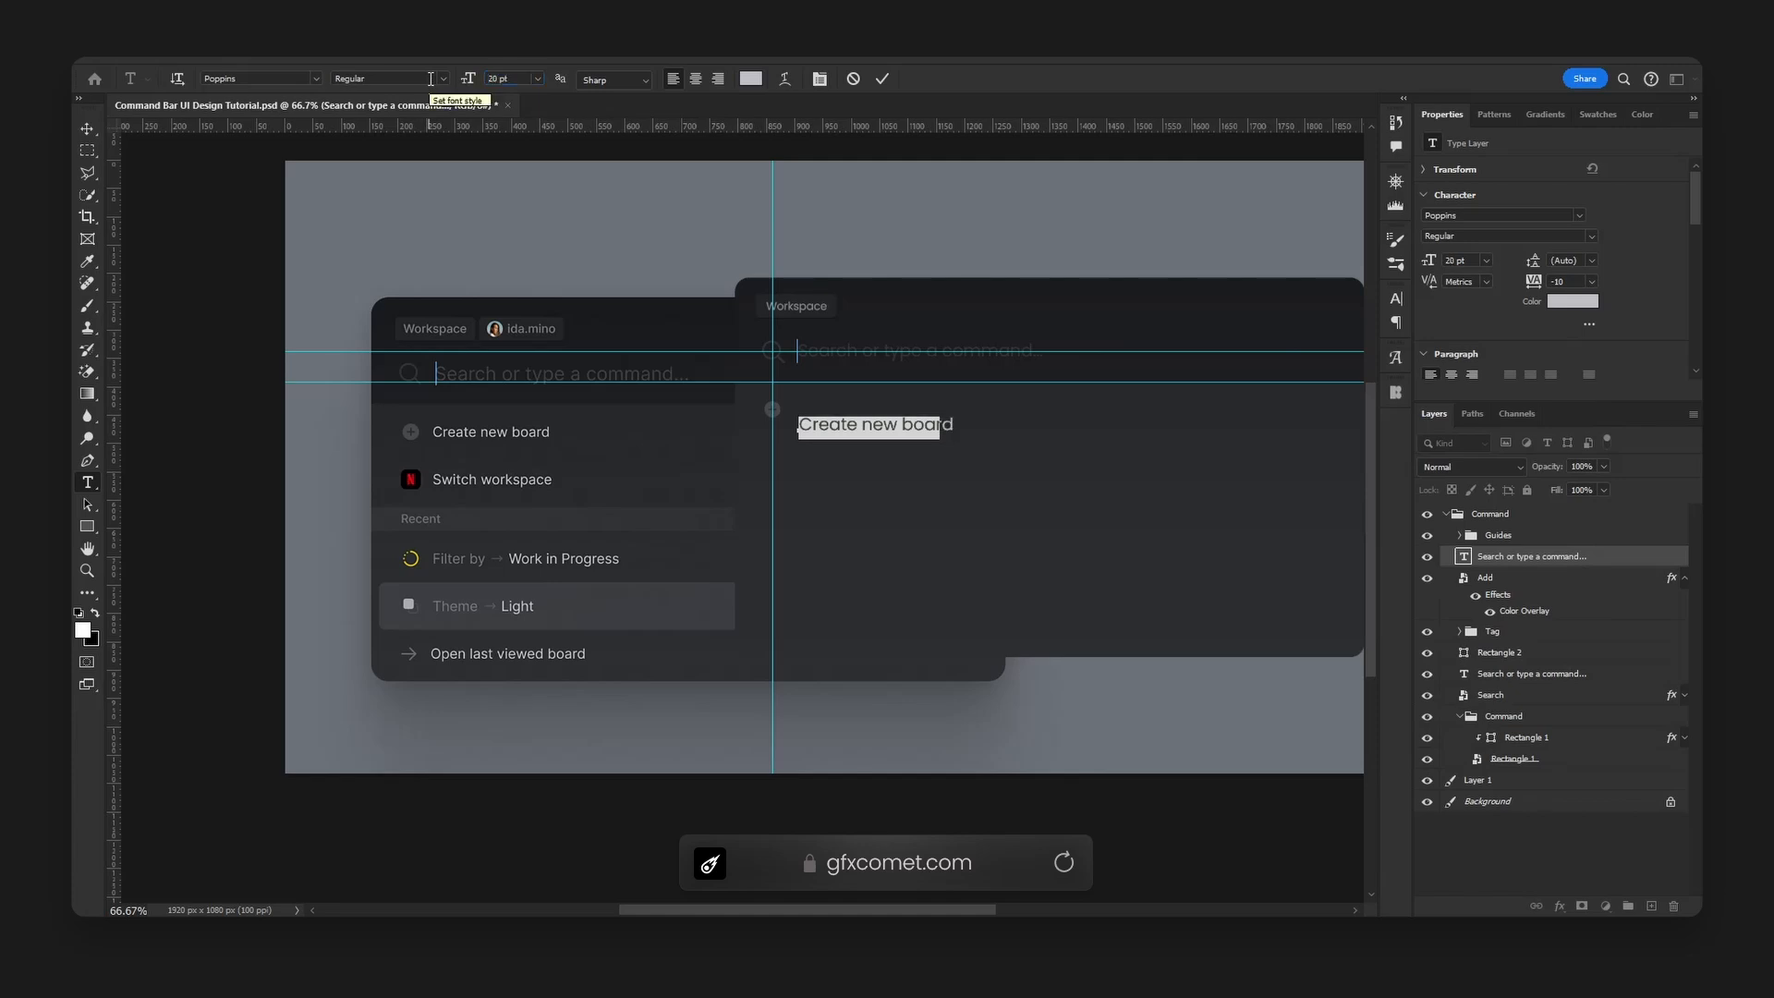
# - Align the "Create new board" text beside the plus icon and collapse the Add layer's effects list
pyautogui.click(88, 129)
pyautogui.moveTo(892, 418); pyautogui.dragTo(889, 403)
pyautogui.click(1686, 587)
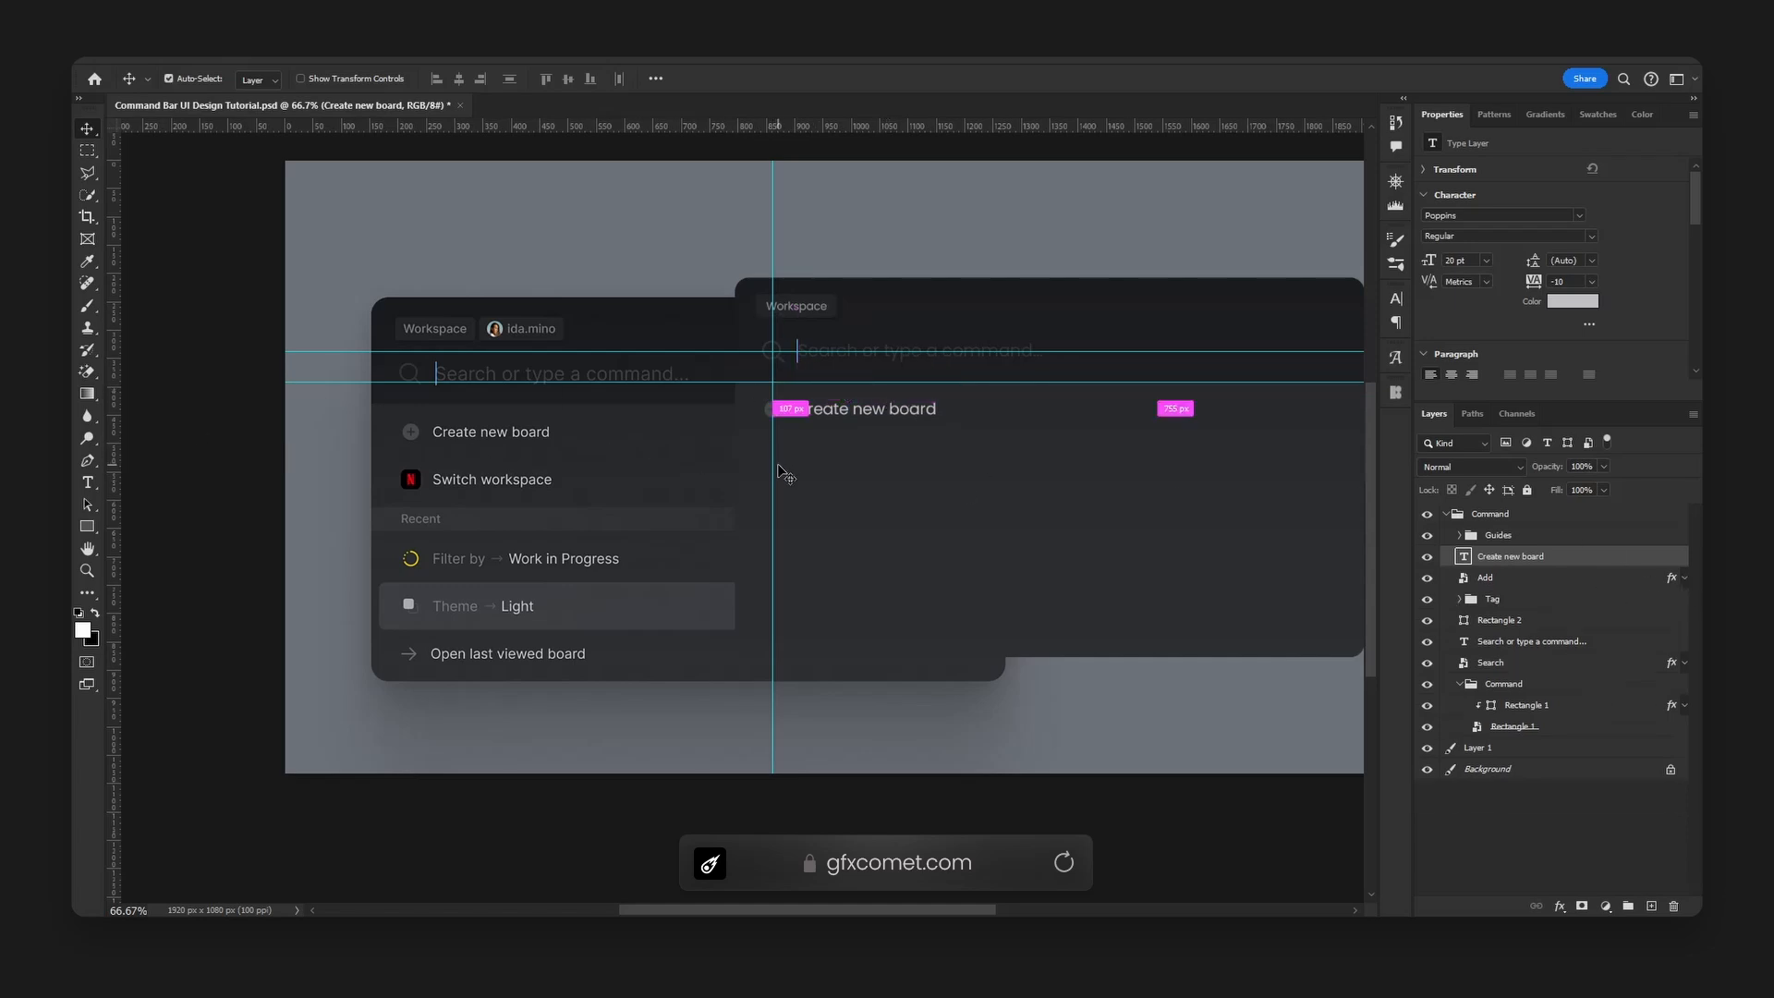
# - Duplicate the guide lines to add a vertical one at X 902 px and a horizontal one at Y 438 px through the text row
pyautogui.keyDown('ctrl'); pyautogui.click(775, 477); pyautogui.keyUp('ctrl')
pyautogui.keyDown('alt'); pyautogui.moveTo(825, 473); pyautogui.dragTo(848, 471); pyautogui.keyUp('alt')
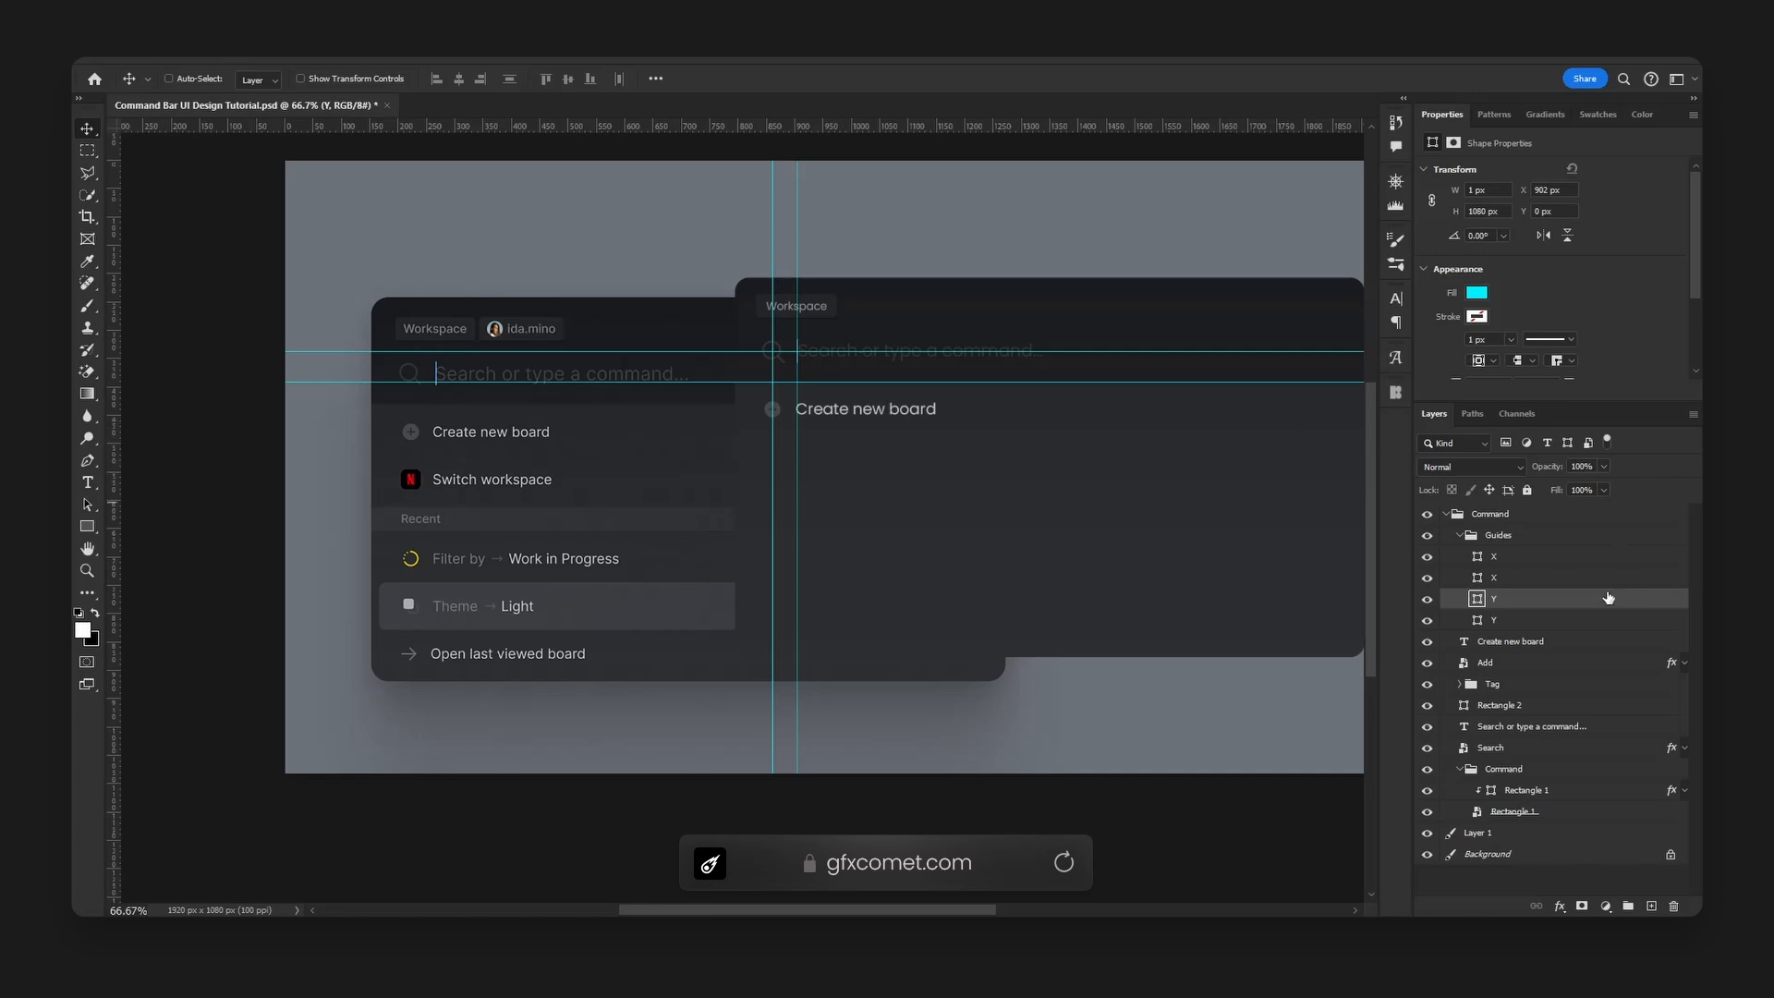
pyautogui.click(1529, 580)
pyautogui.moveTo(1008, 351); pyautogui.dragTo(1009, 405)
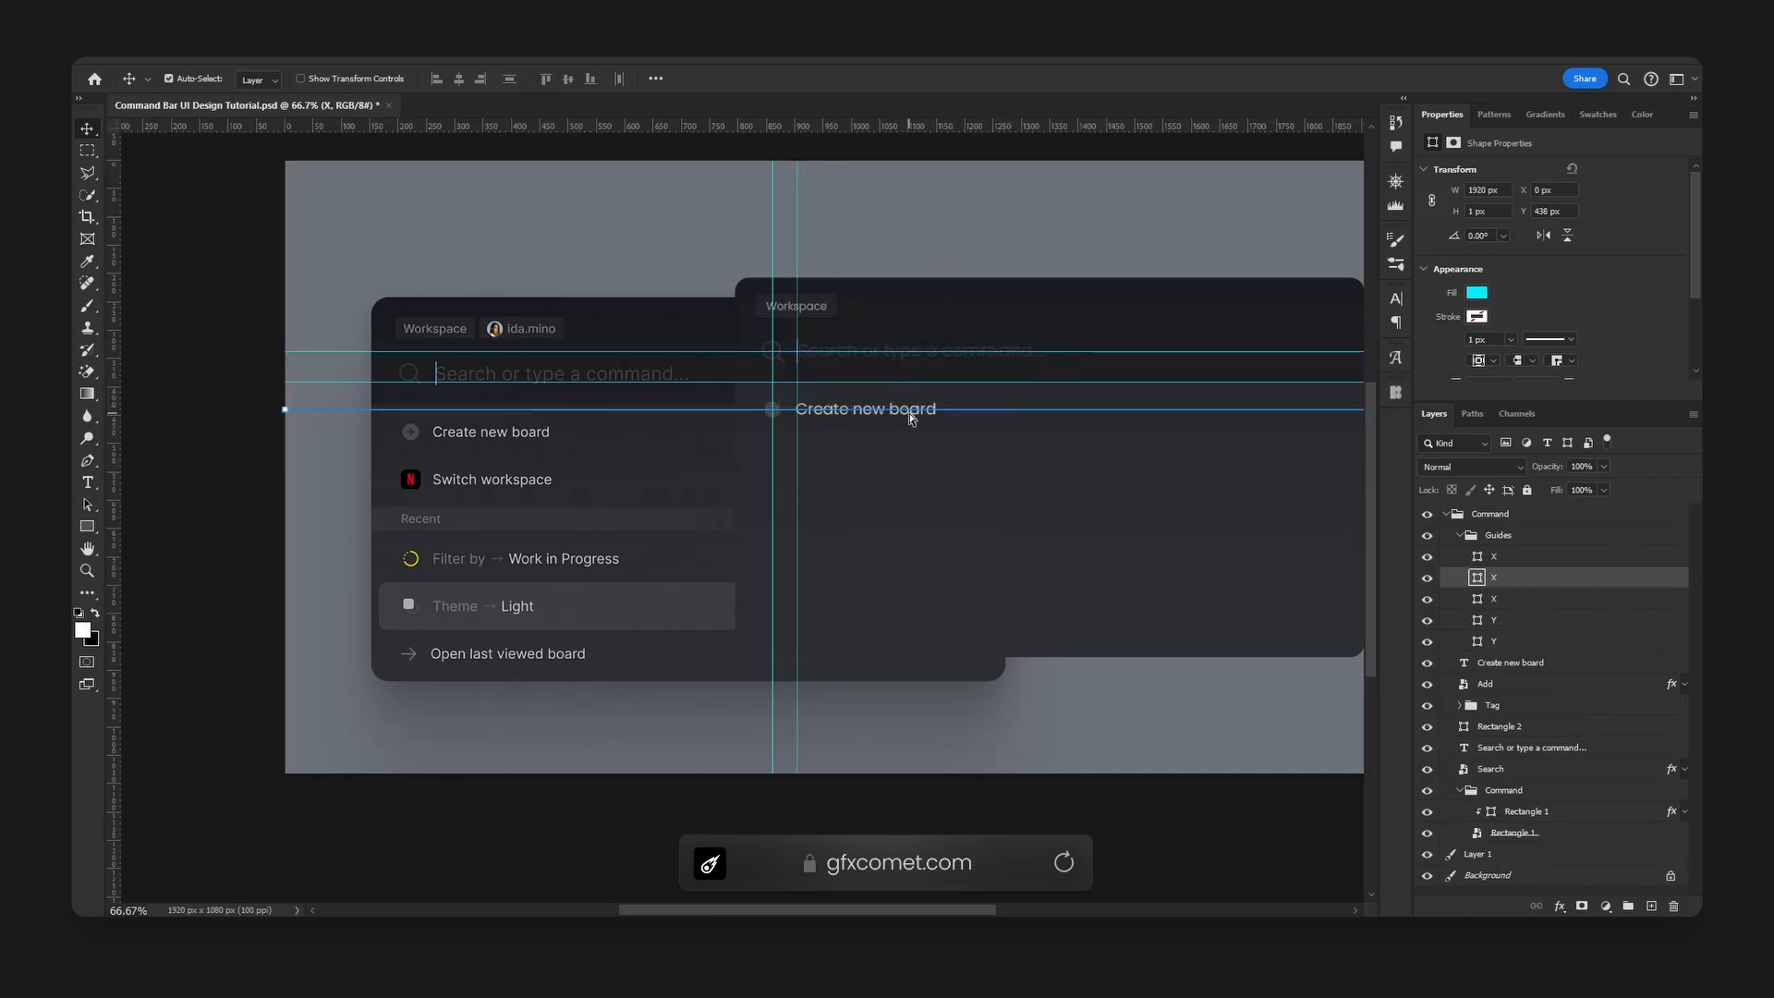
pyautogui.press('ctrl')
# - Collapse and hide the outer Command group, and add a new empty layer above it
pyautogui.click(1447, 514)
pyautogui.click(1428, 514)
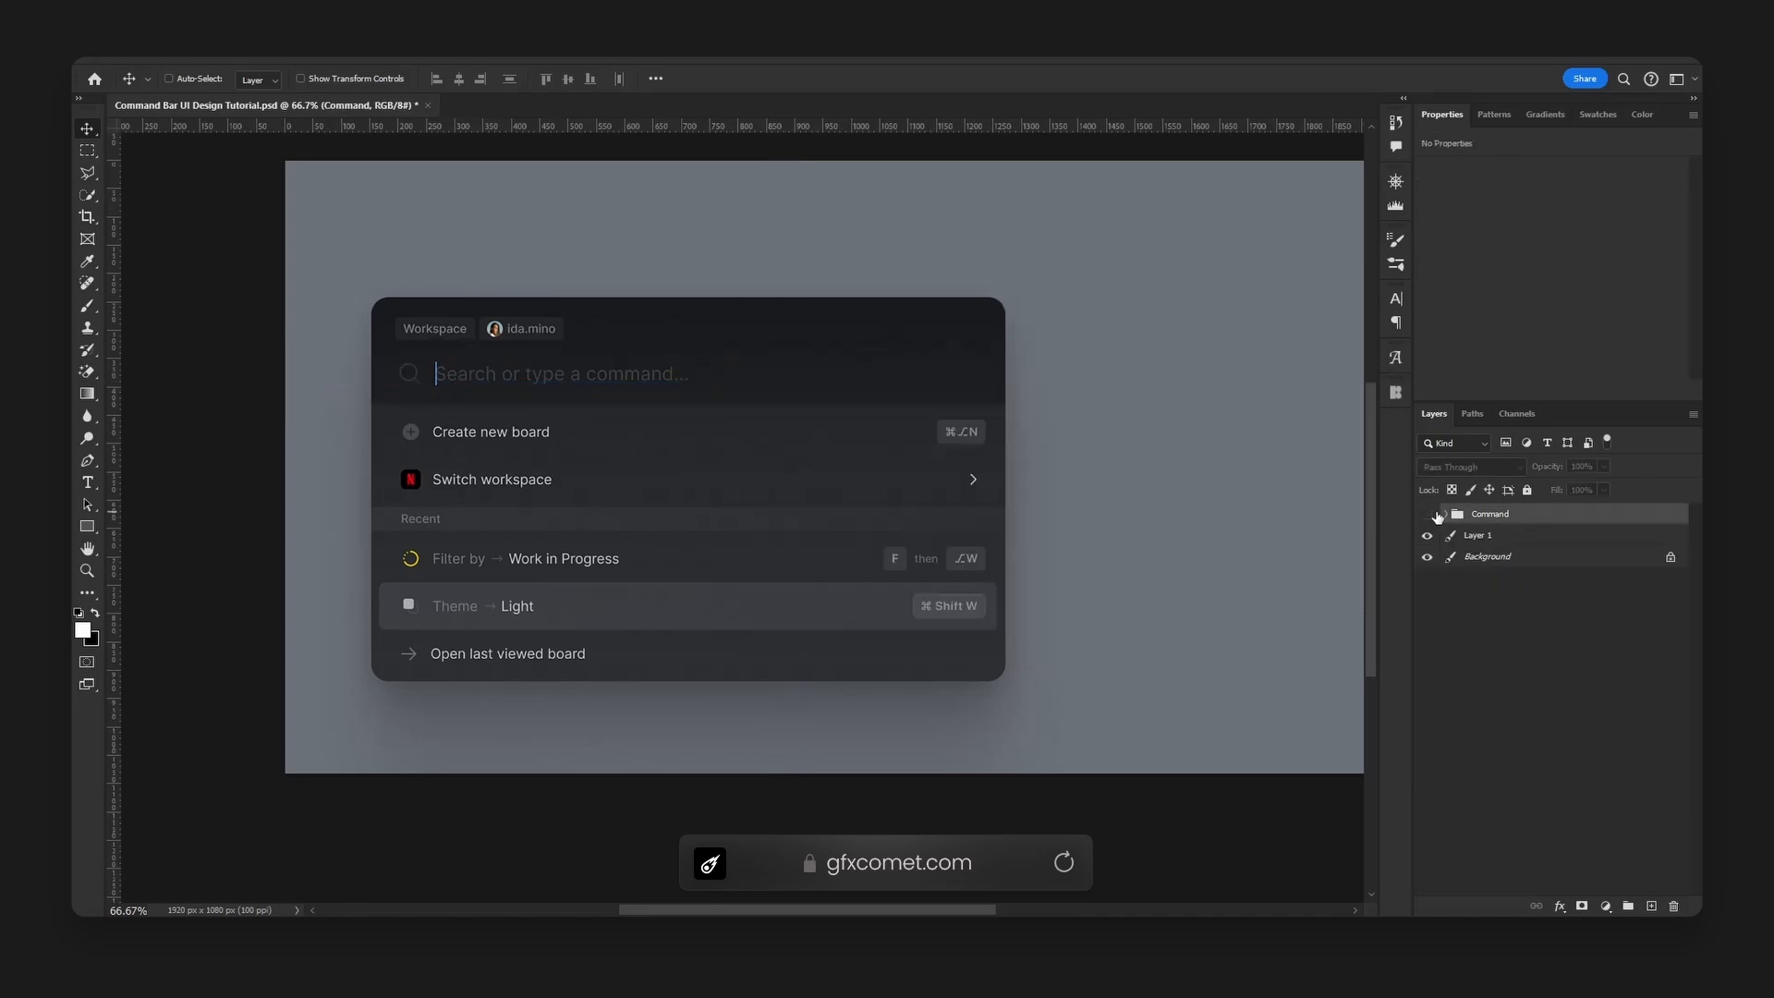
pyautogui.click(1654, 906)
# - Draw a black rectangle about 1117 × 91 px over the reference panel's "Create new board" row
pyautogui.hotkey('ctrl', '1')
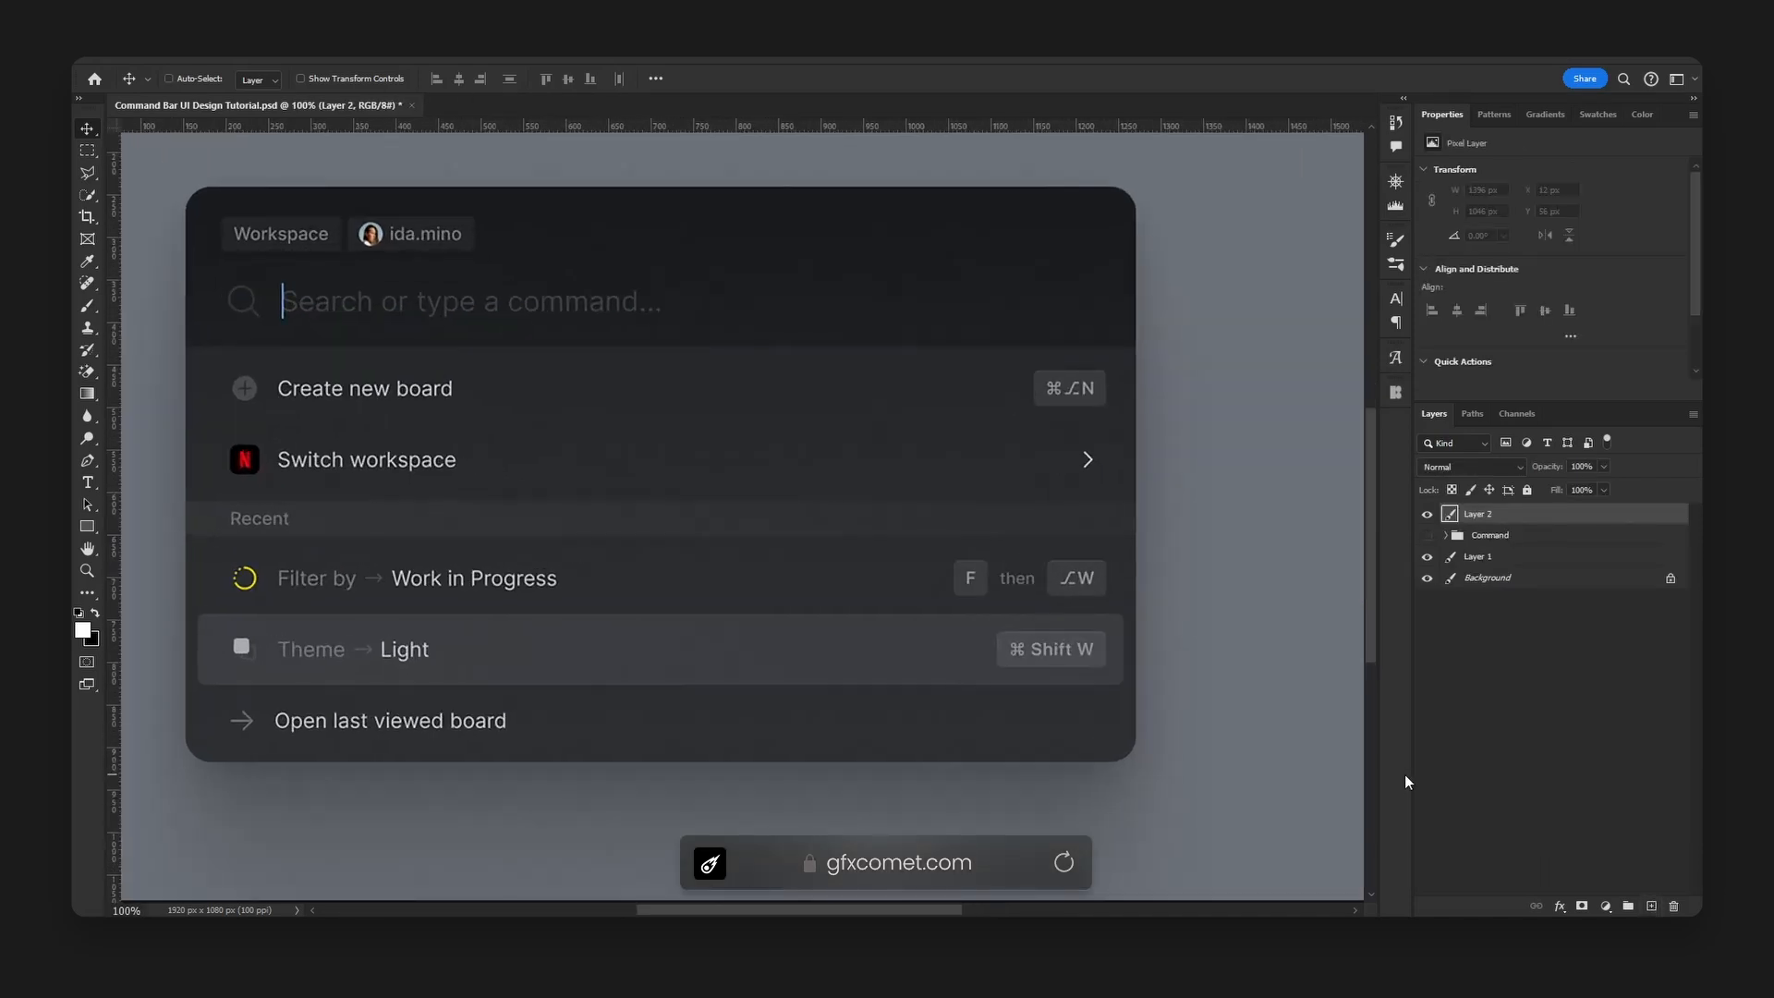
pyautogui.press('h')
pyautogui.moveTo(589, 511); pyautogui.dragTo(662, 522)
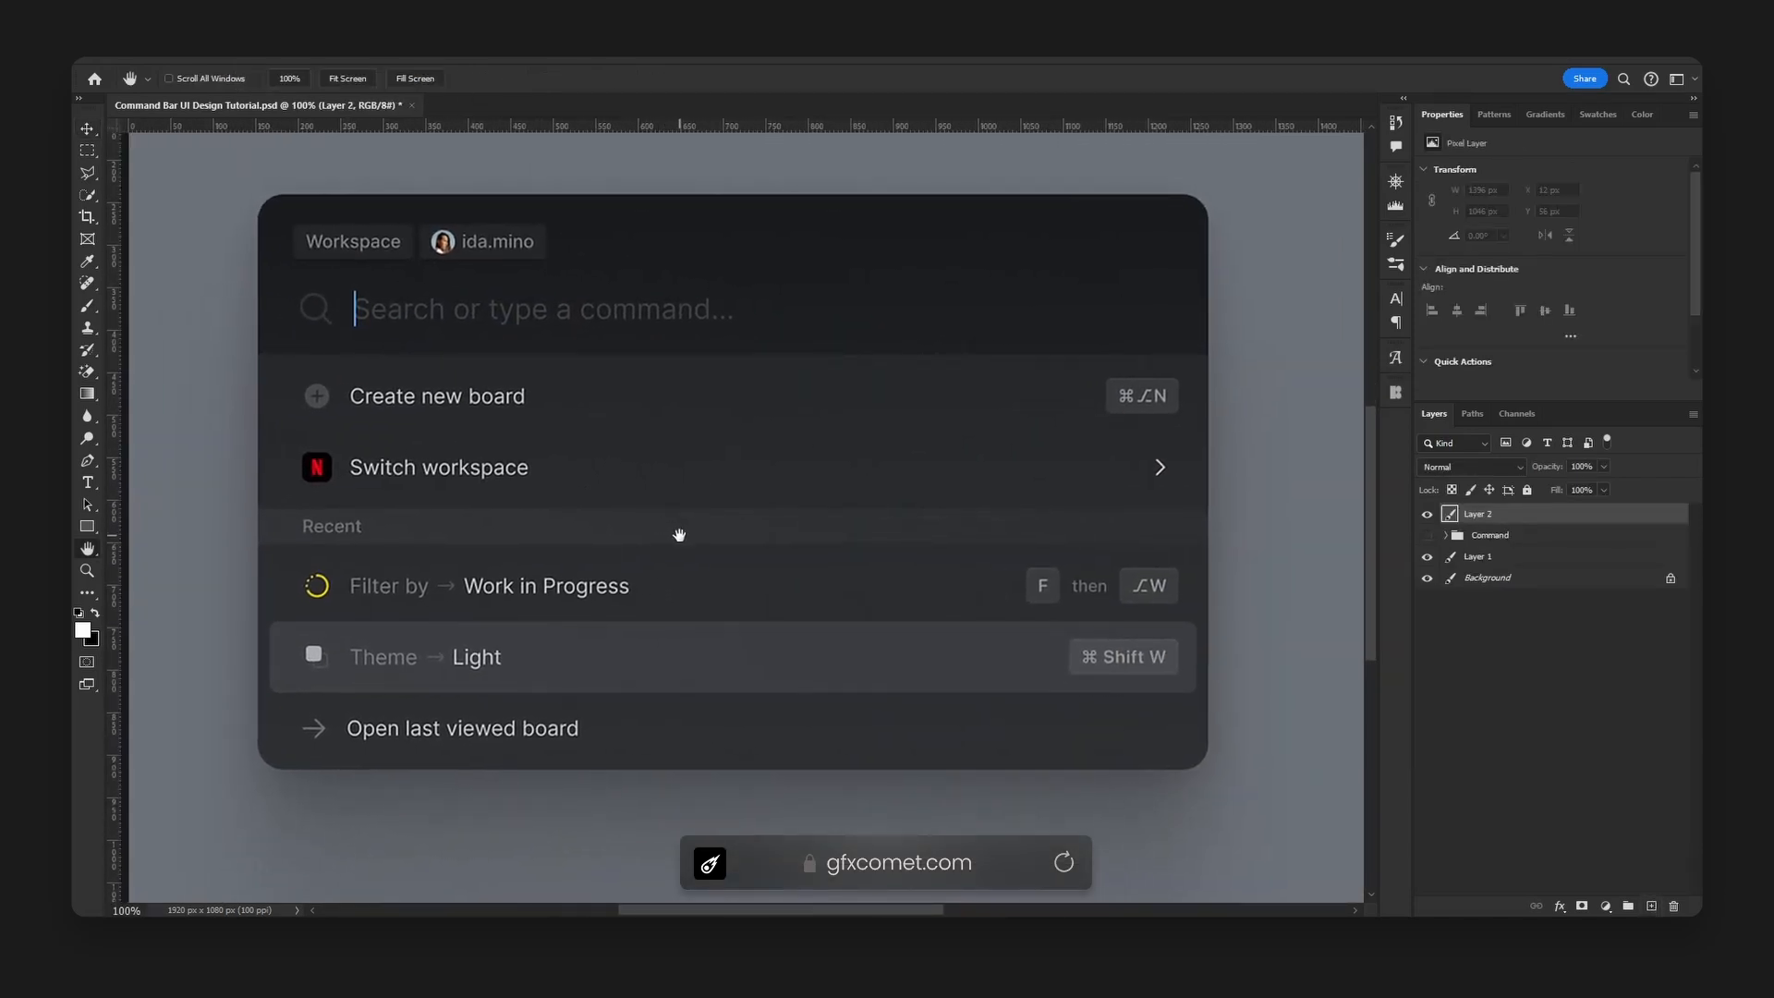
pyautogui.click(87, 528)
pyautogui.press('d')
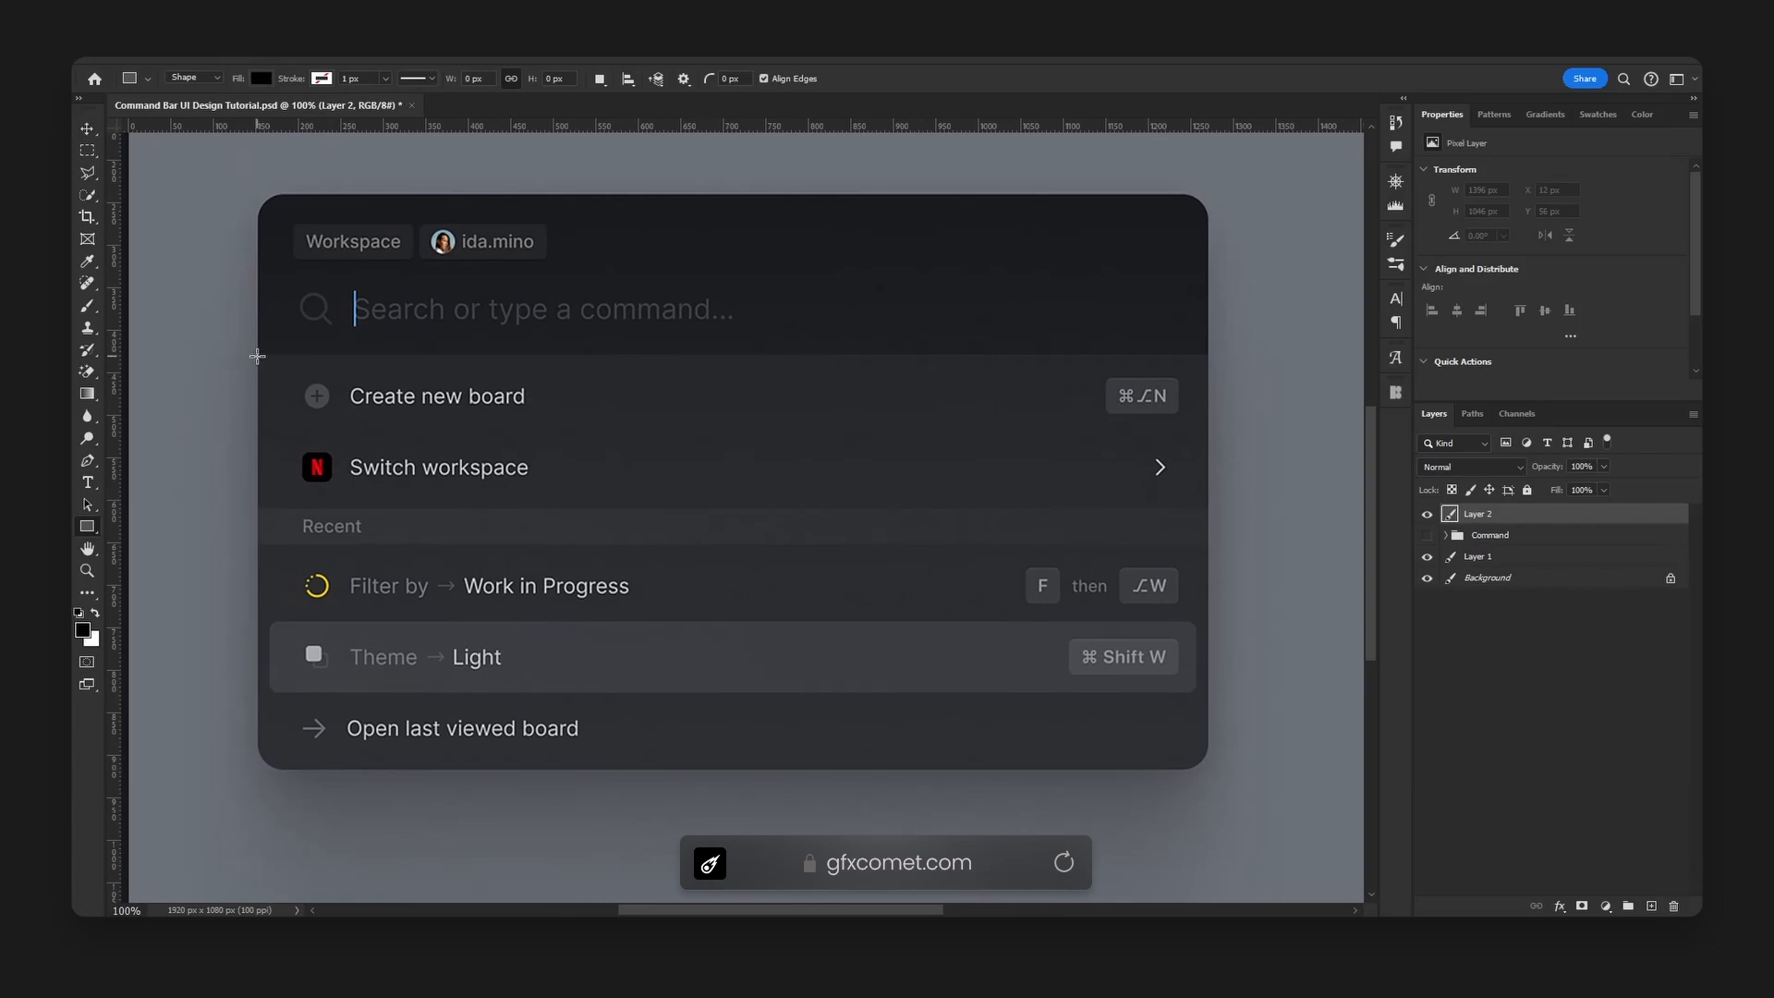
pyautogui.moveTo(258, 355); pyautogui.dragTo(1207, 432)
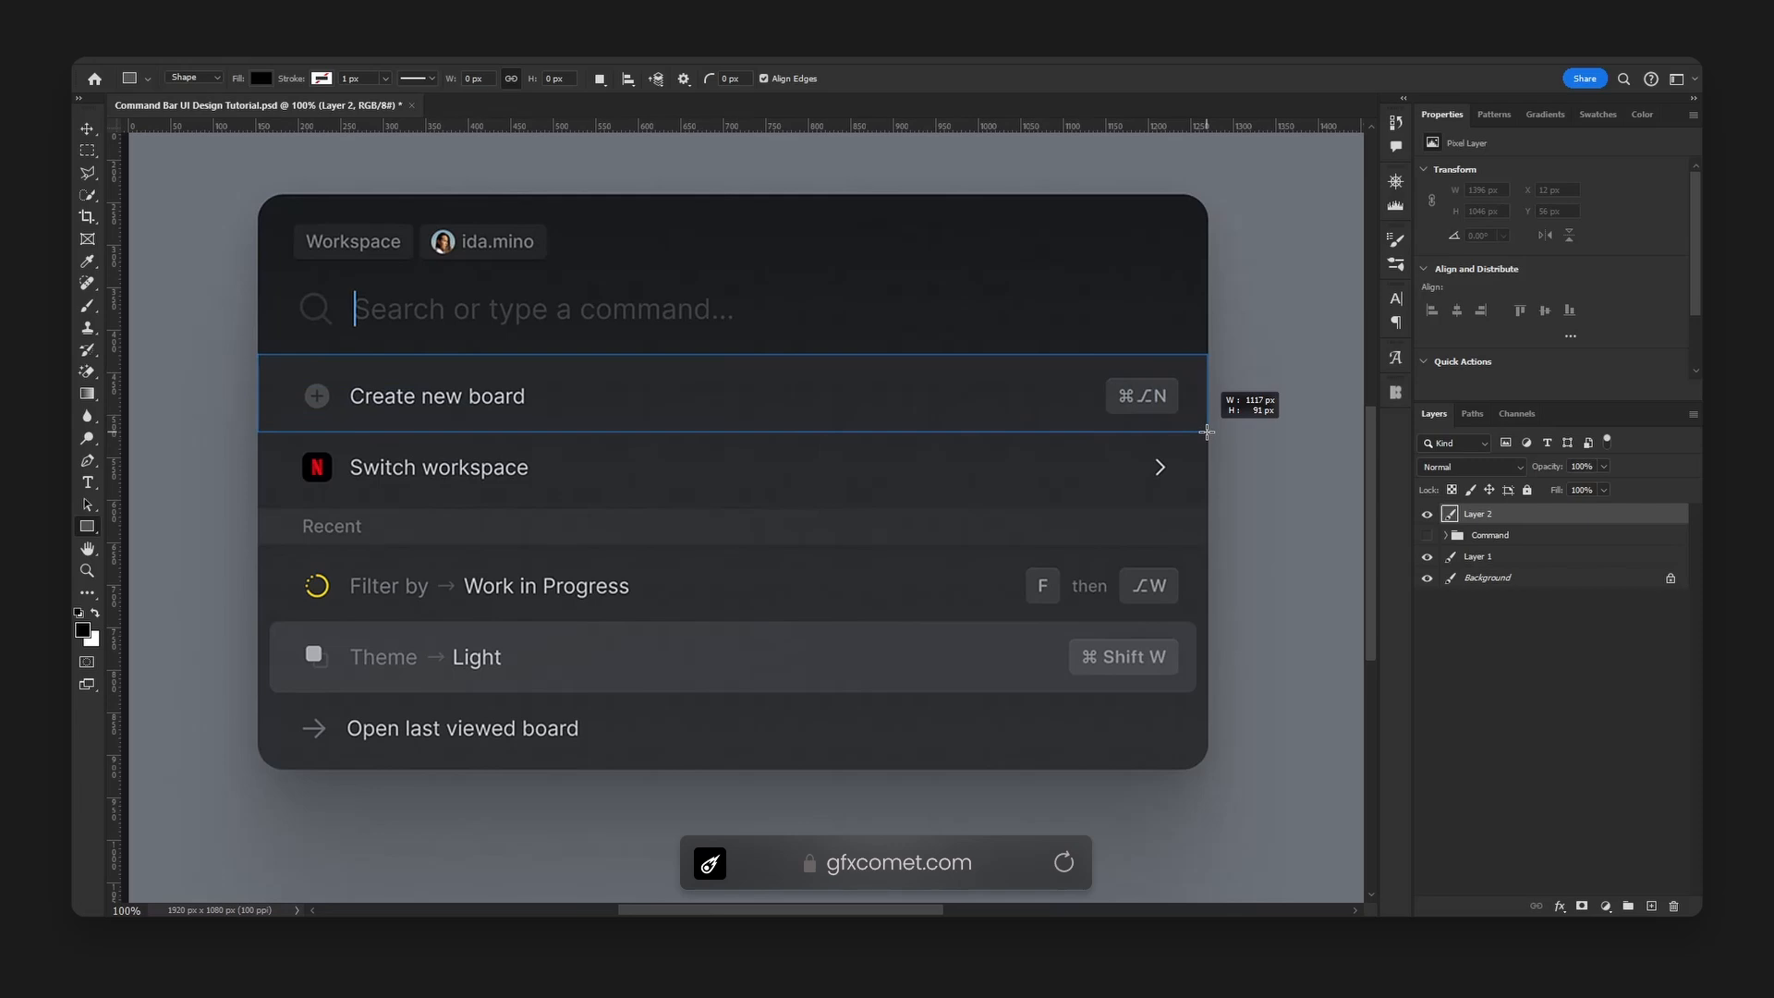
pyautogui.moveTo(1208, 431); pyautogui.dragTo(1208, 431)
pyautogui.press('v')
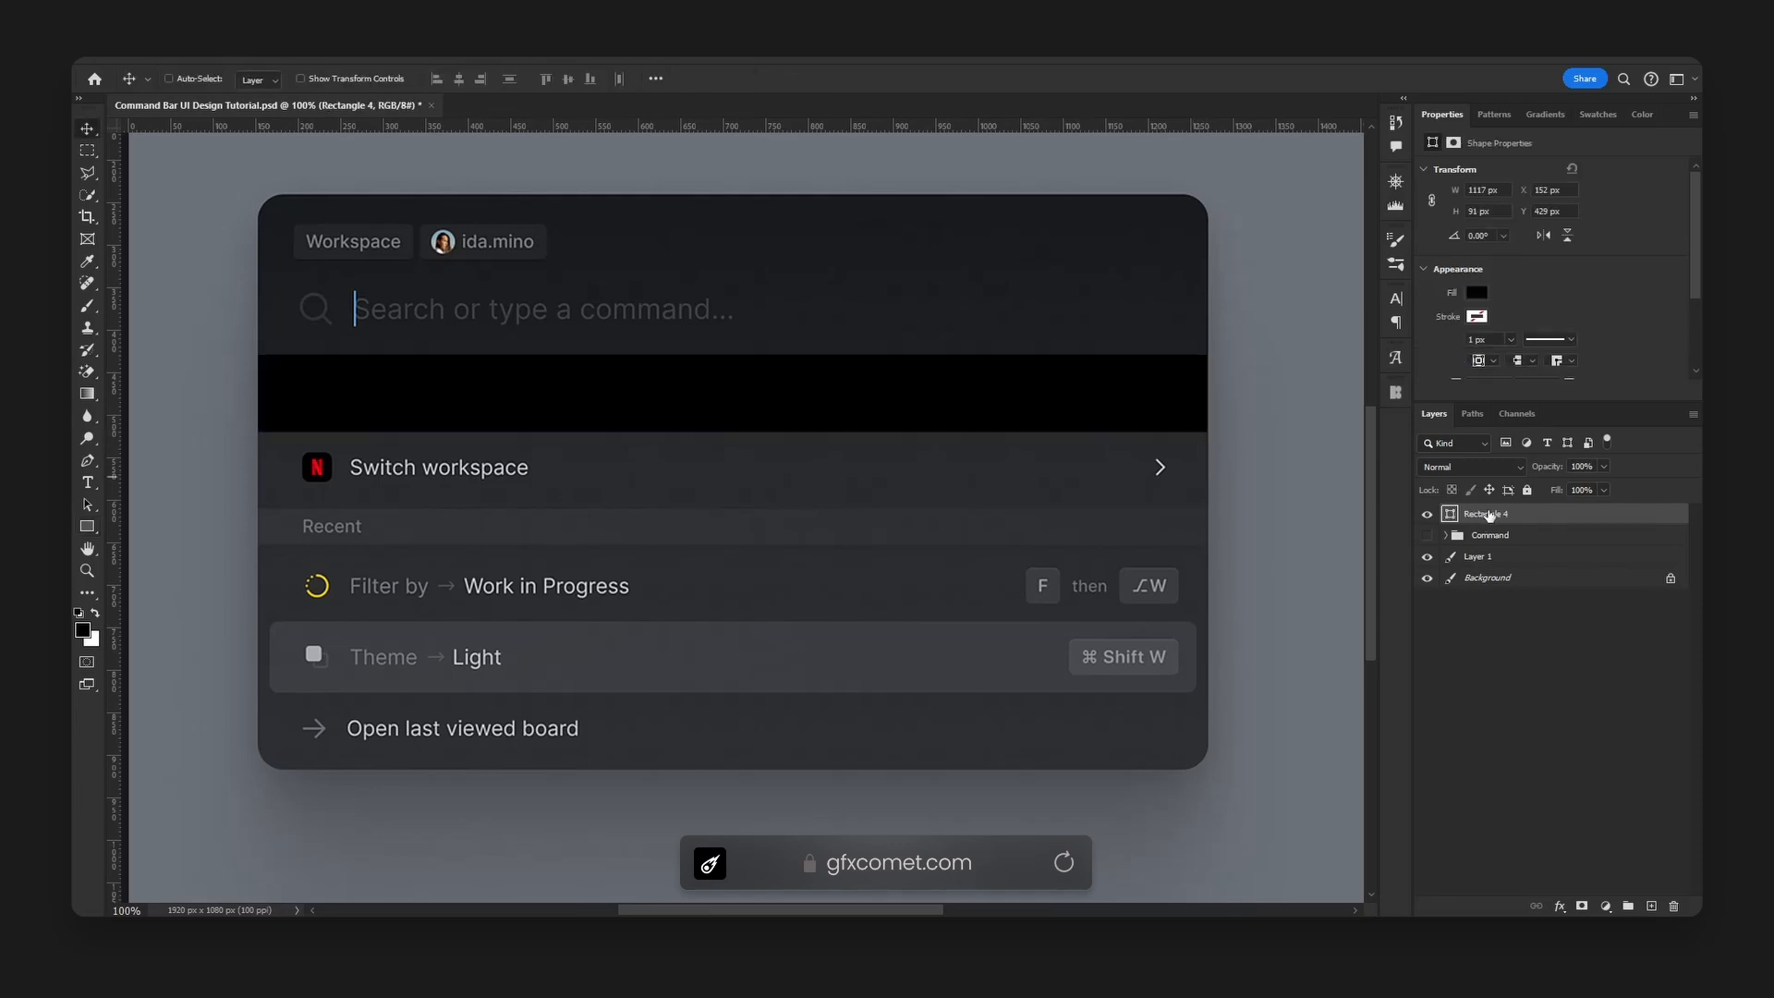
# - Recolour the row rectangle #ff0000 and reduce its layer fill to 35%
pyautogui.doubleClick(1449, 515)
pyautogui.write('ff0000')
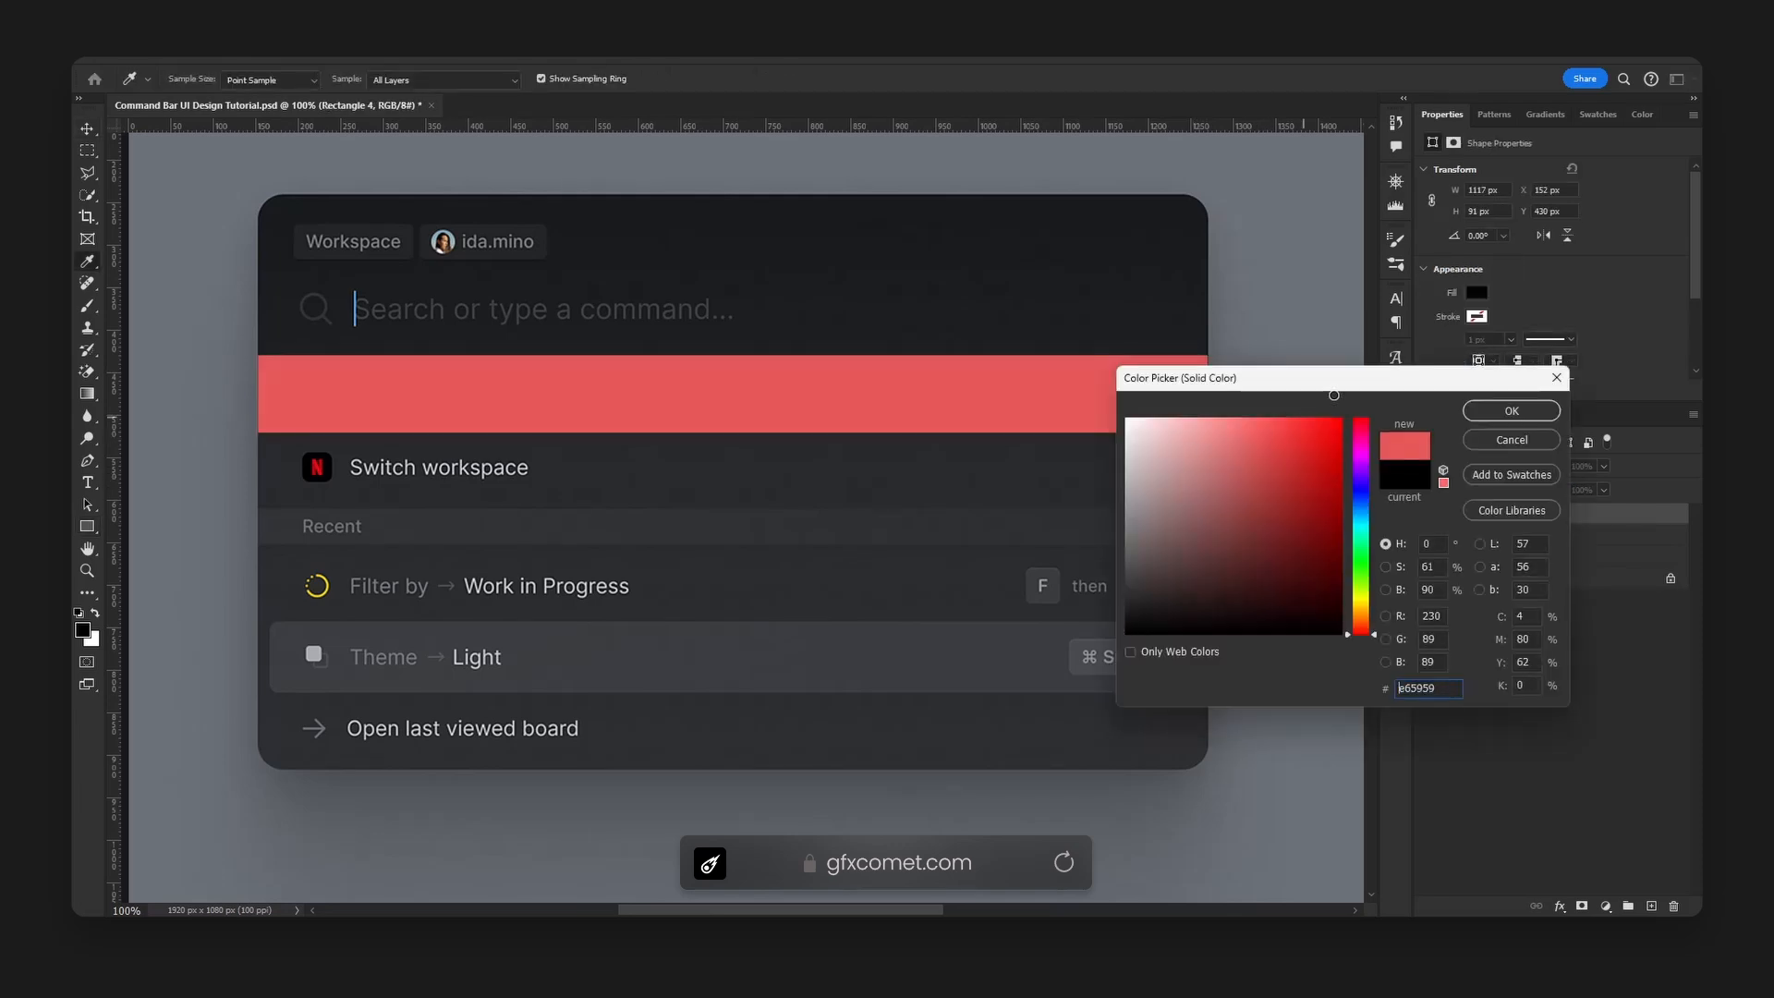
pyautogui.press('Return')
pyautogui.write('35')
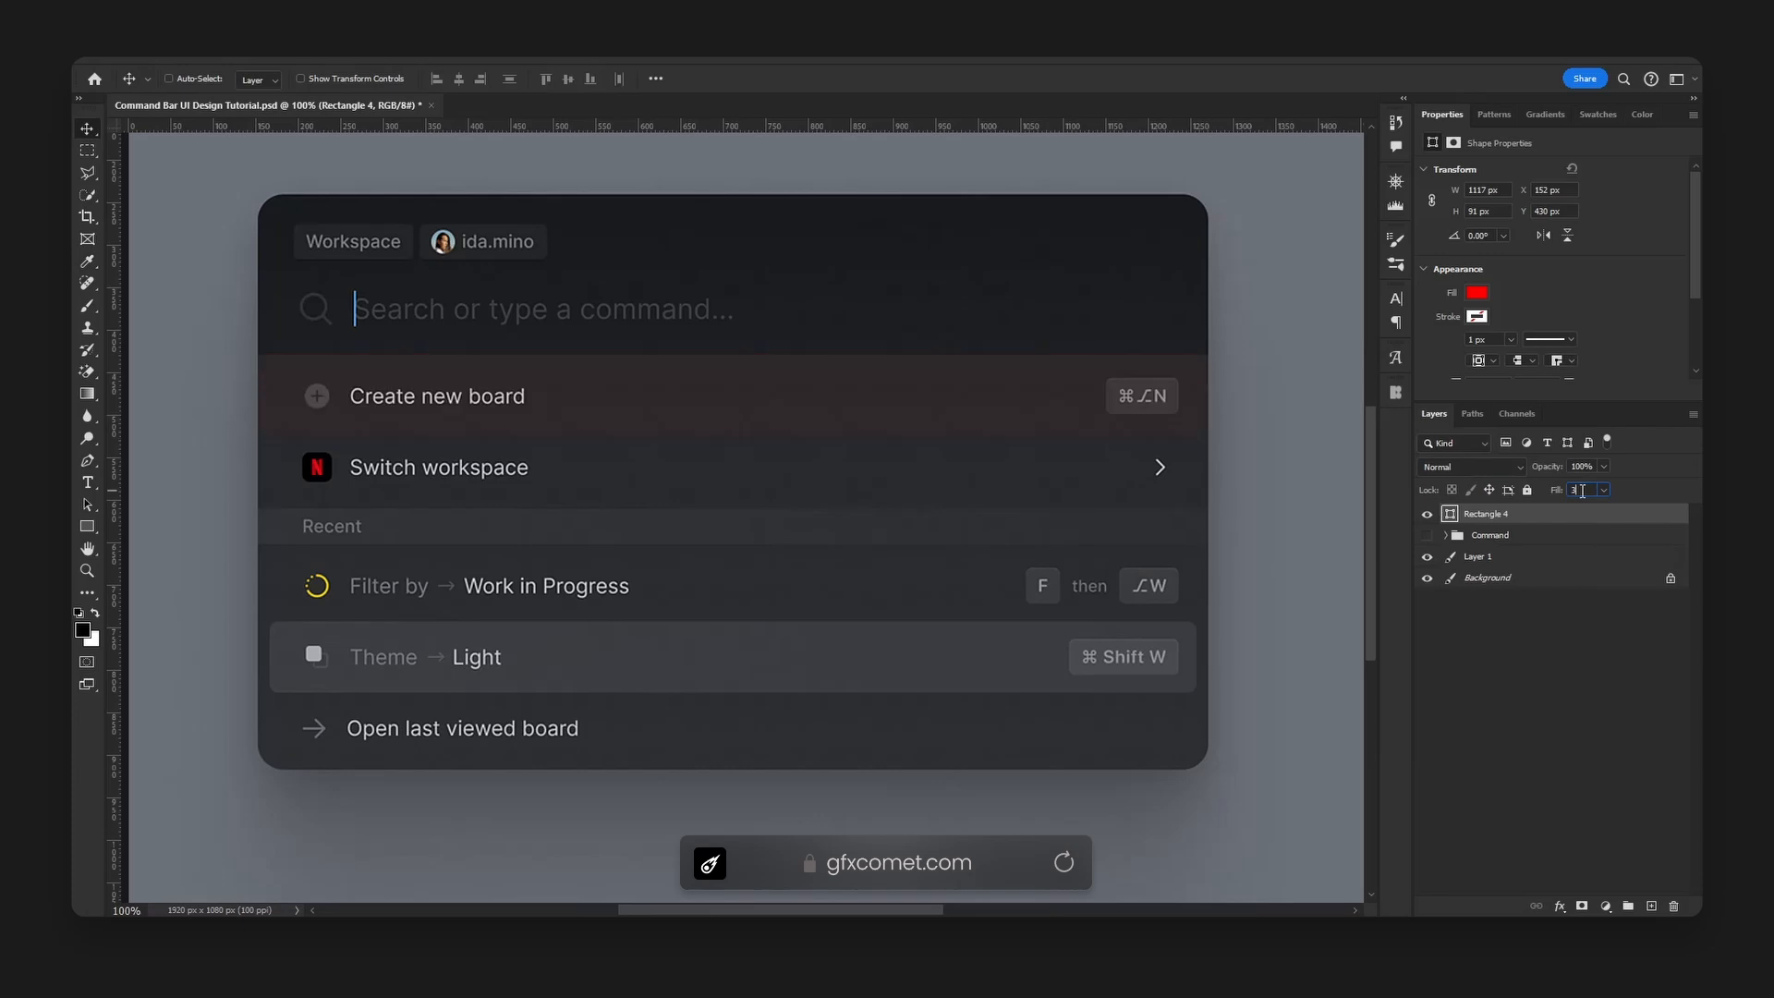
pyautogui.press('Return')
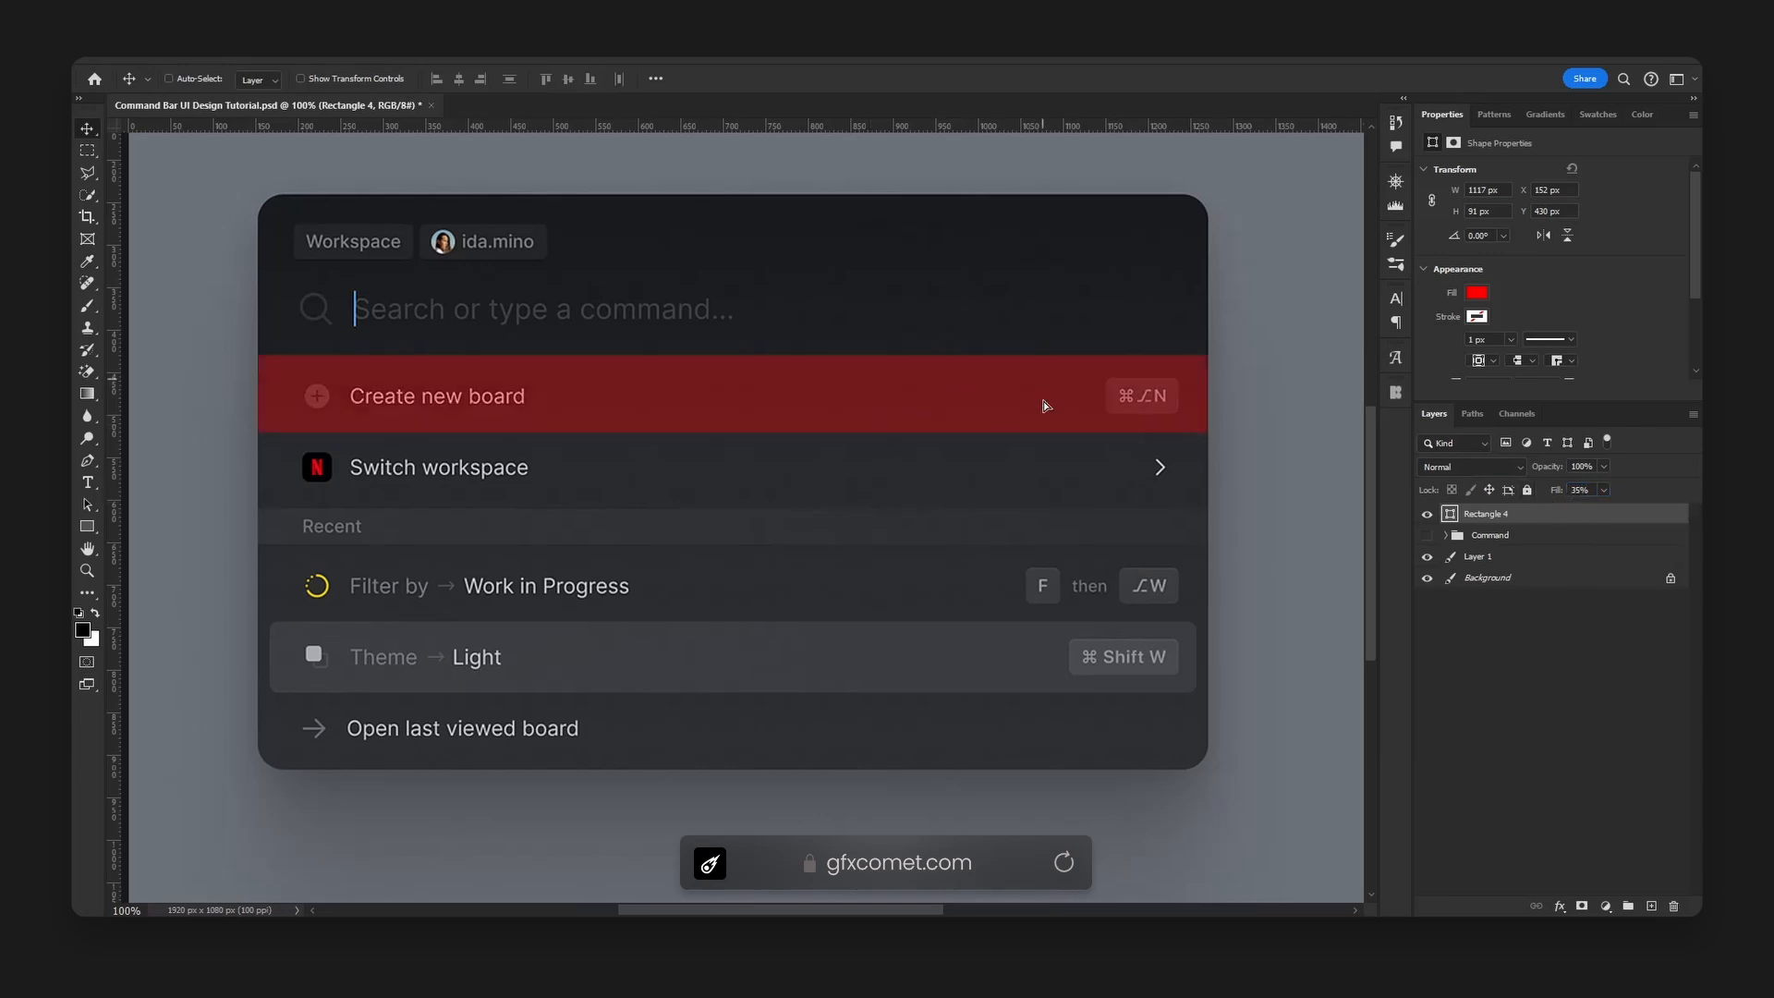
# - Duplicate the red rectangle over the "Switch workspace" row and squeeze both rectangles vertically to end at the Recent header, each 90.5 px high
pyautogui.keyDown('alt'); pyautogui.moveTo(1041, 400); pyautogui.dragTo(1045, 459); pyautogui.keyUp('alt')
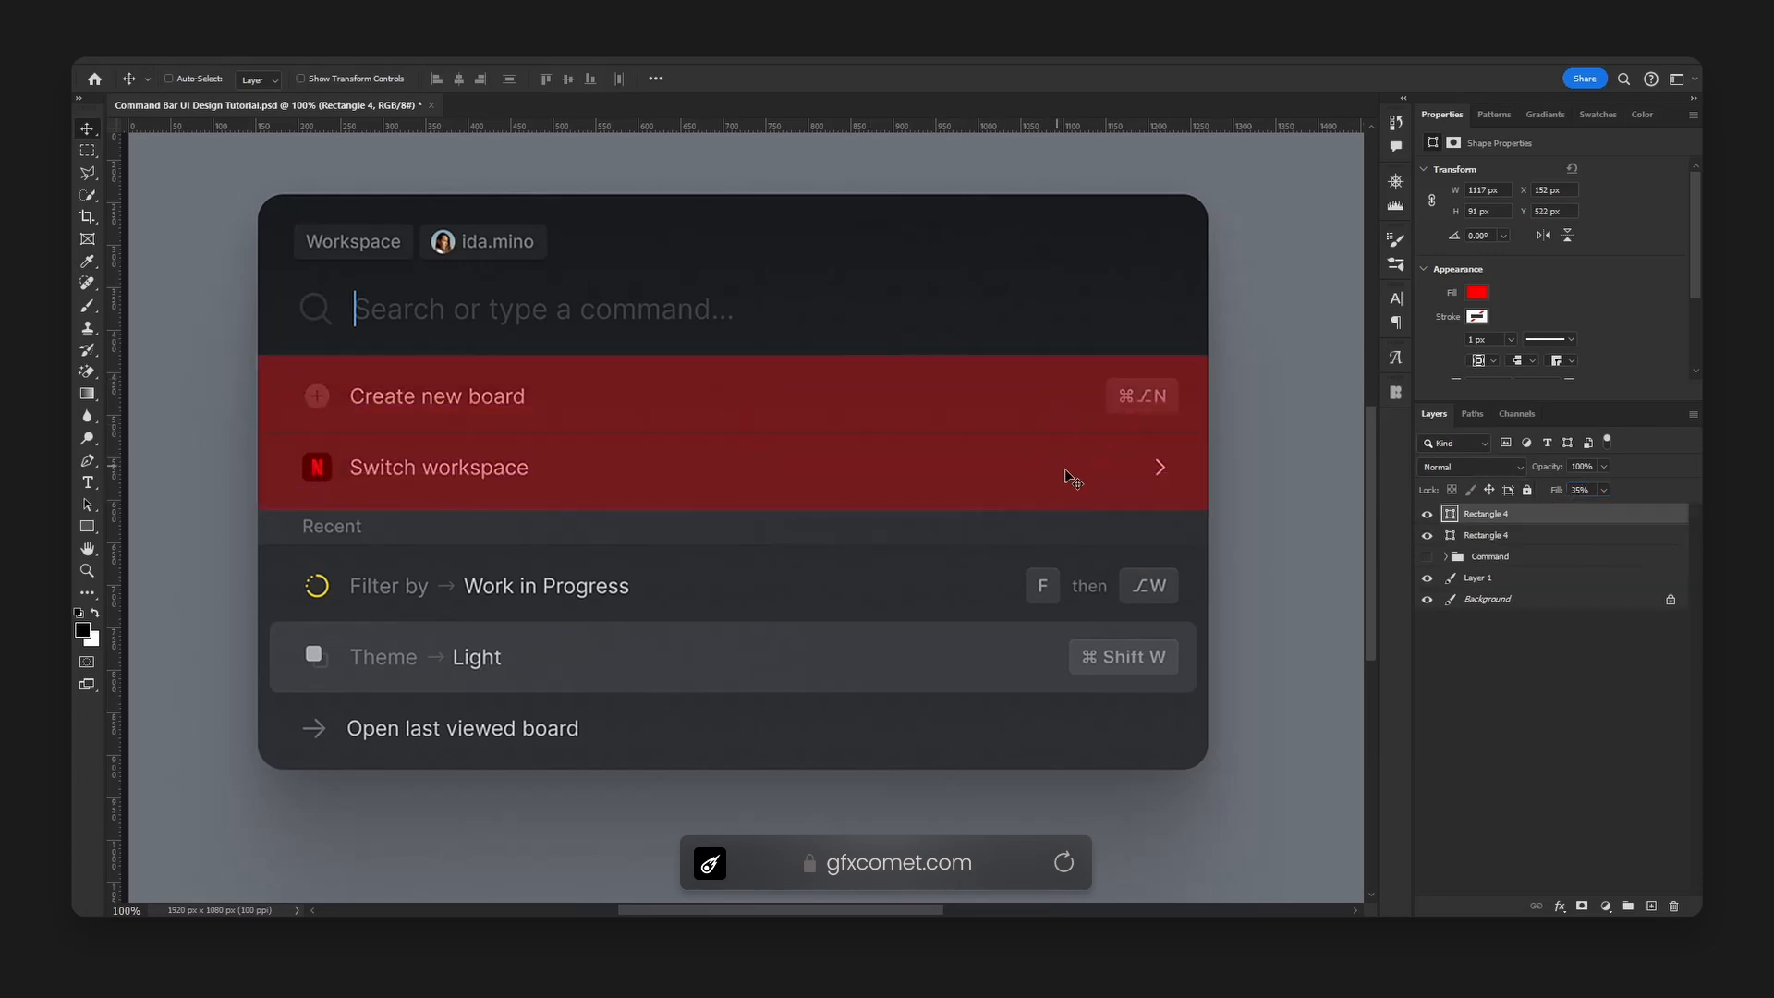
pyautogui.keyDown('shift'); pyautogui.click(1517, 537); pyautogui.keyUp('shift')
pyautogui.hotkey('ctrl', 't')
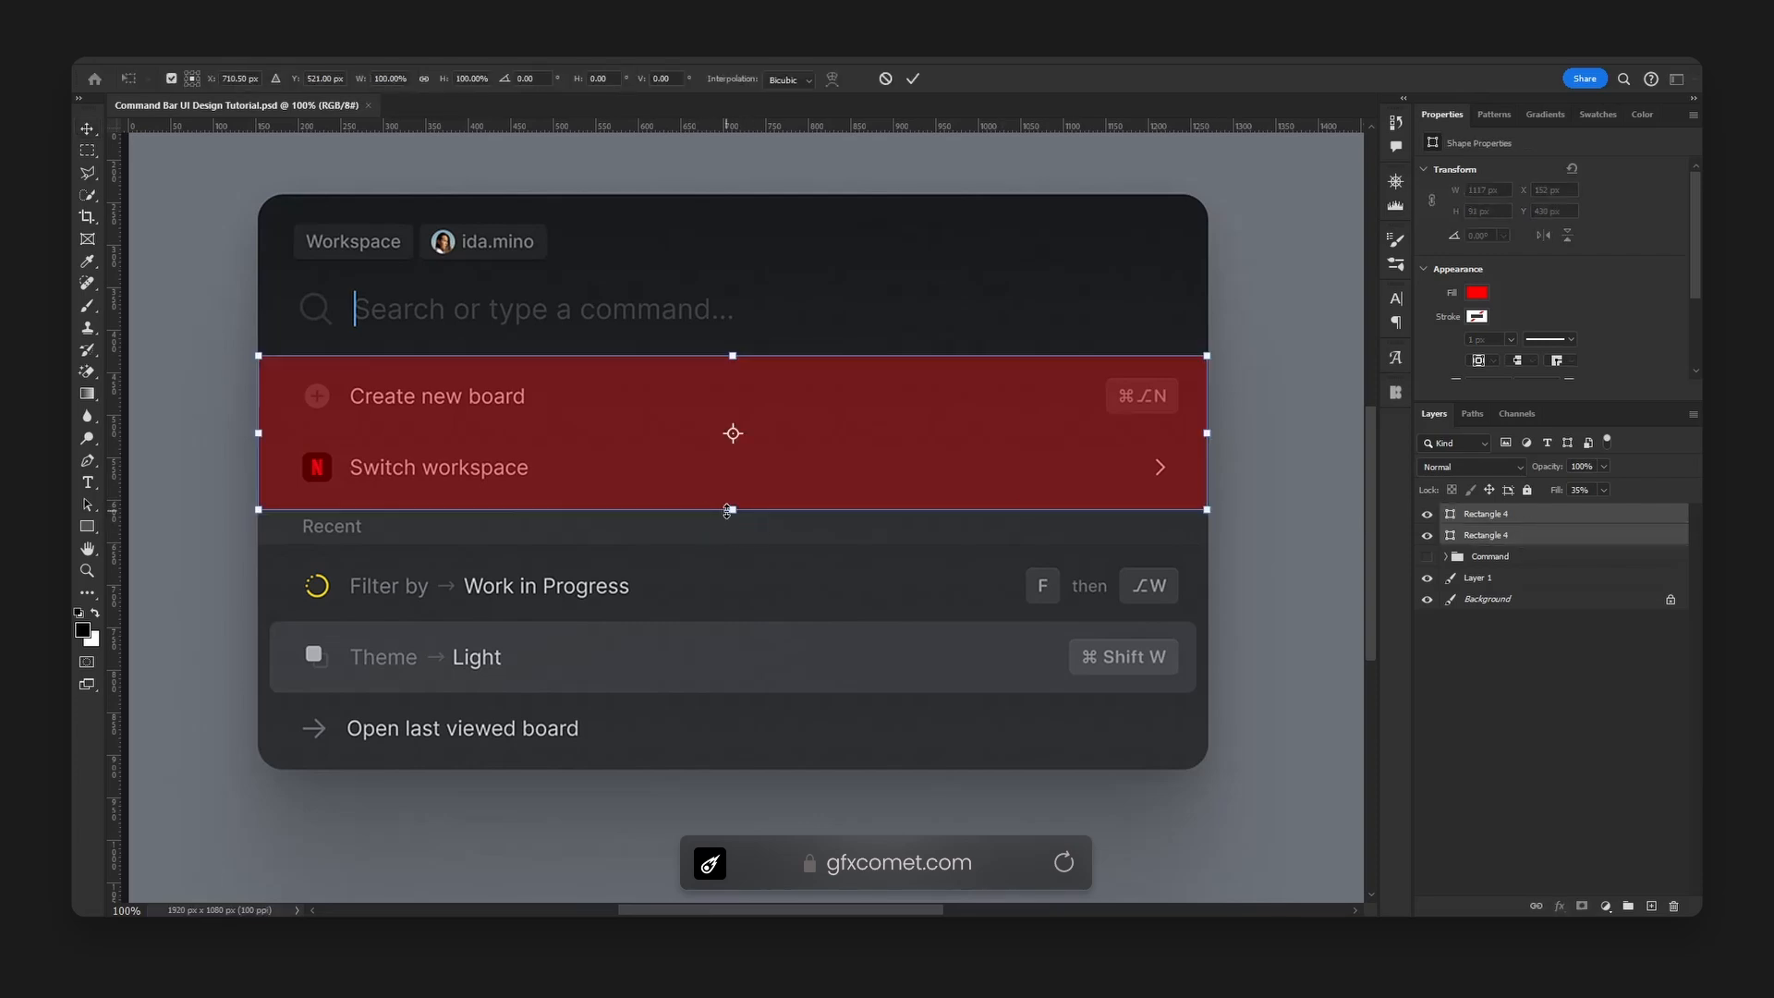
pyautogui.moveTo(728, 511)
pyautogui.mouseDown()
pyautogui.moveTo(740, 494)
pyautogui.moveTo(739, 509)
pyautogui.mouseUp()
pyautogui.press('Return')
pyautogui.moveTo(1054, 434); pyautogui.dragTo(1065, 523)
pyautogui.hotkey('ctrl', 'z')
pyautogui.click(1531, 515)
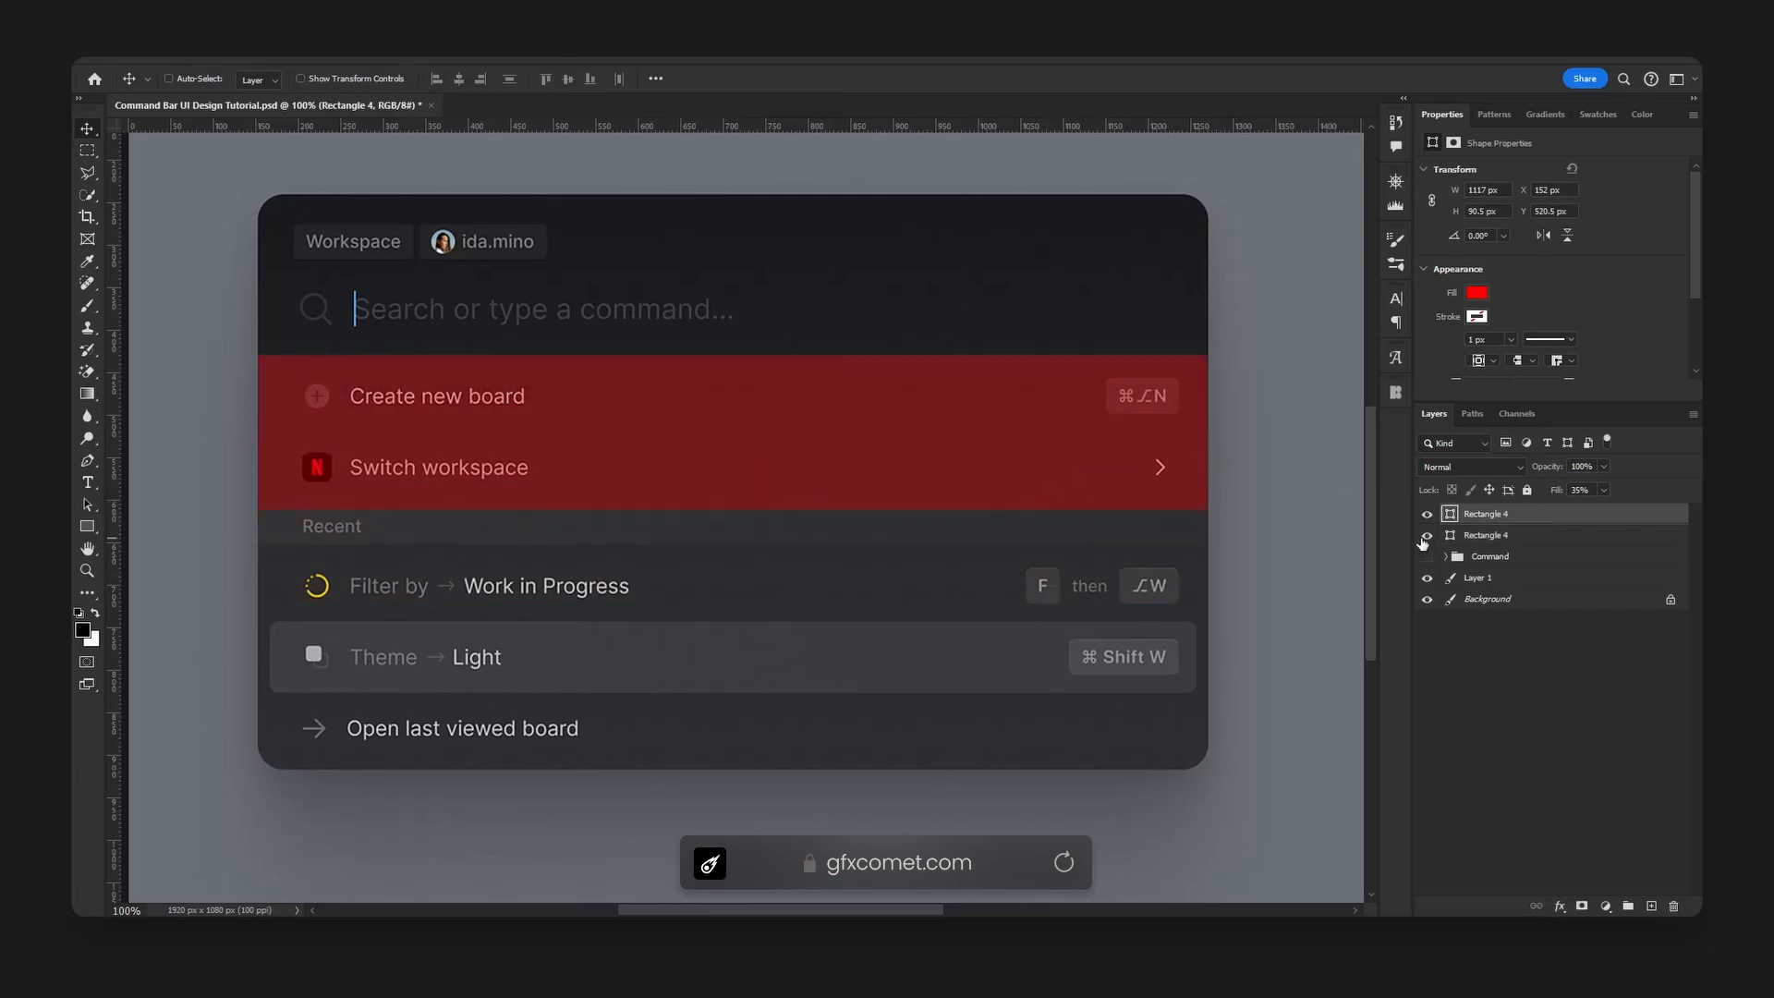
# - Compare the two red row rectangles by toggling their visibility, leaving both hidden and the outer Command group shown
pyautogui.click(1424, 538)
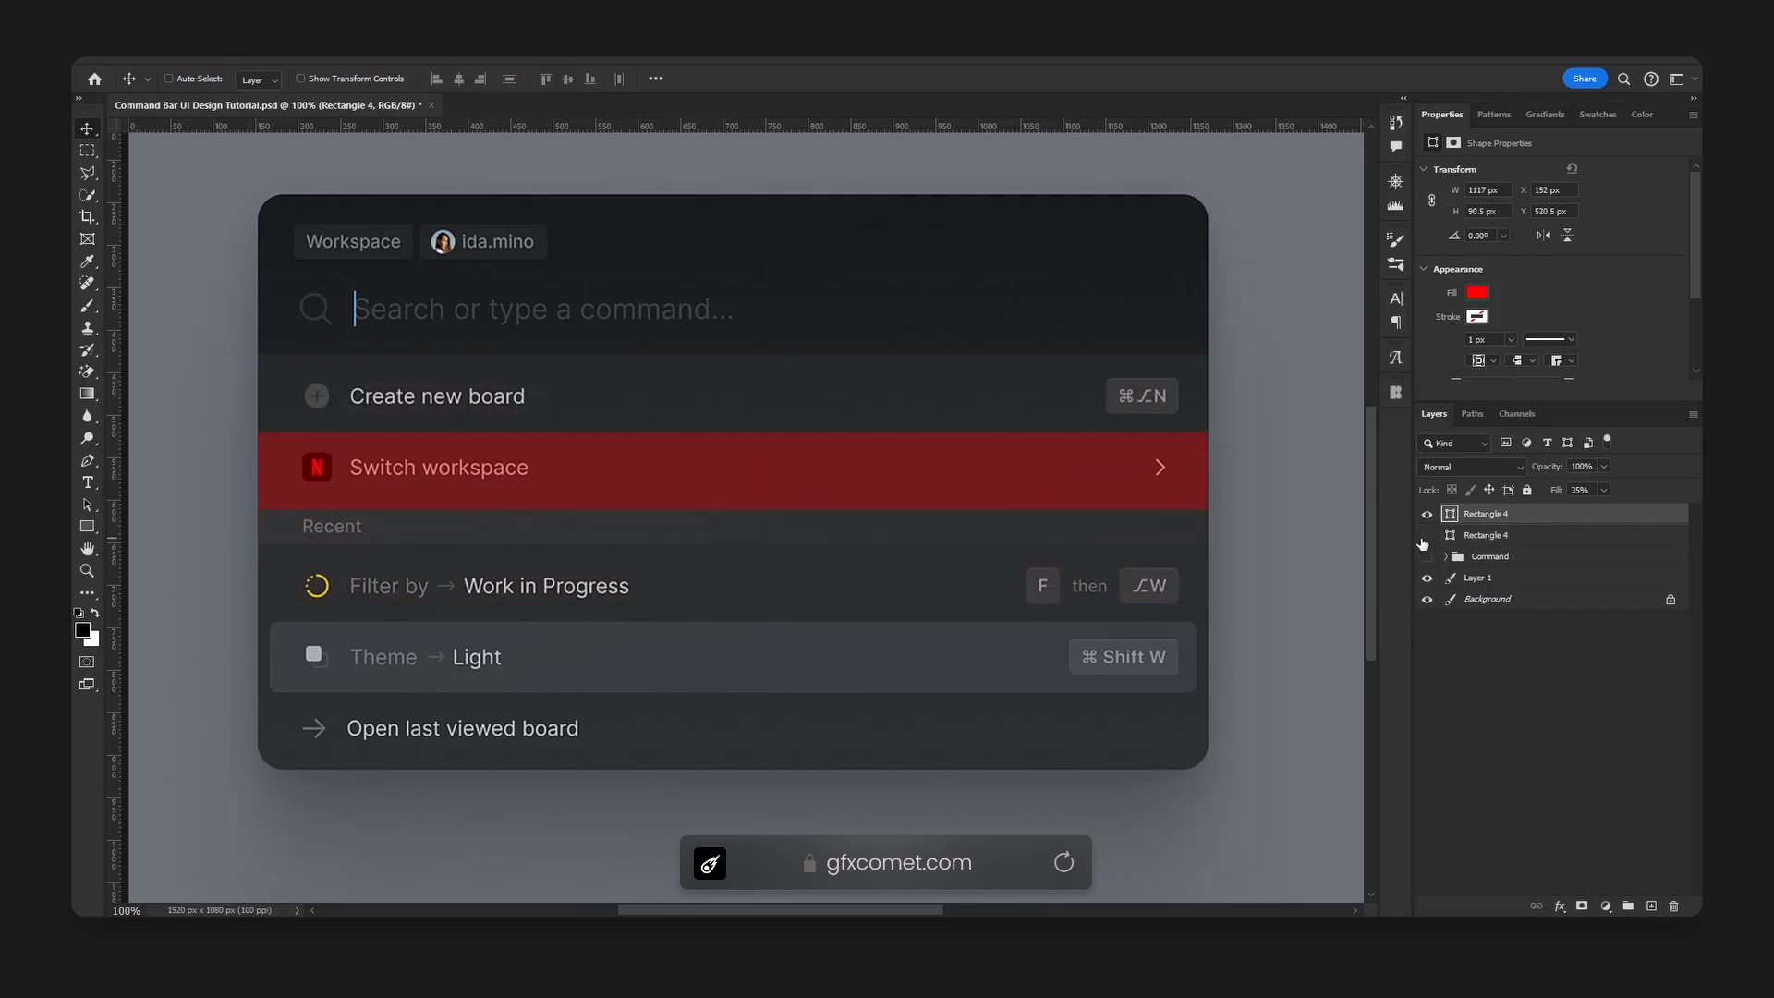
pyautogui.click(1427, 514)
pyautogui.click(1427, 535)
pyautogui.click(1427, 513)
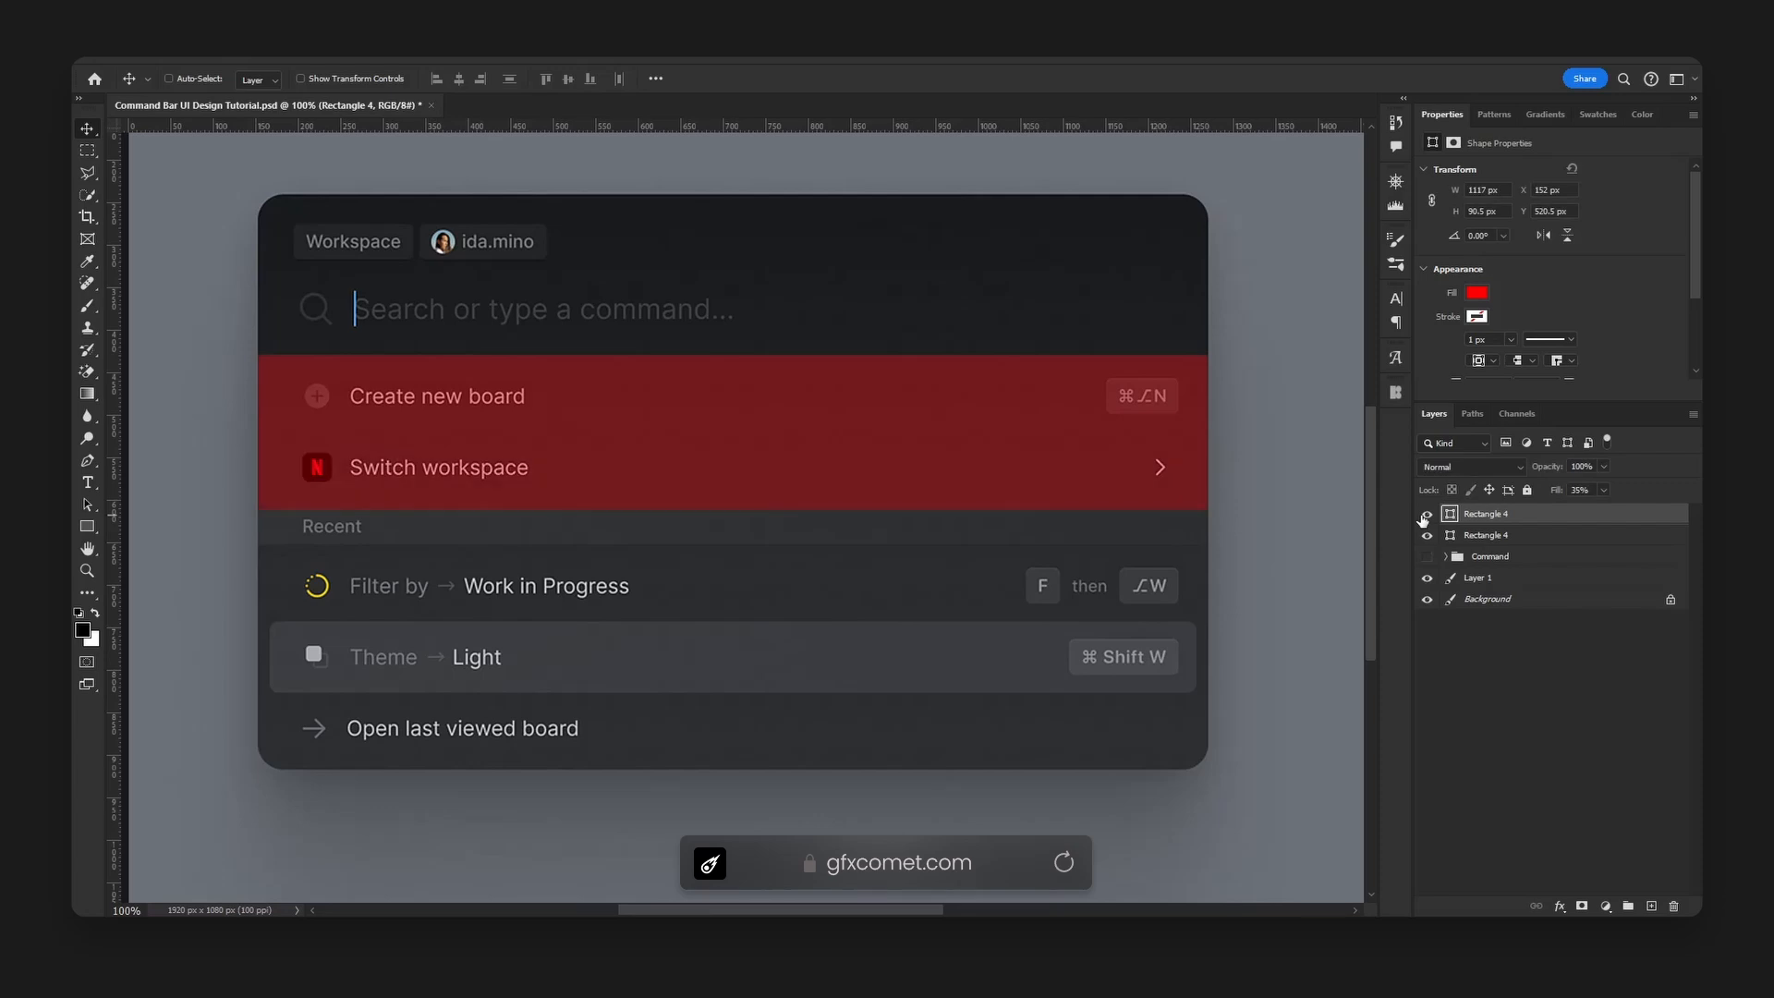
pyautogui.click(1425, 516)
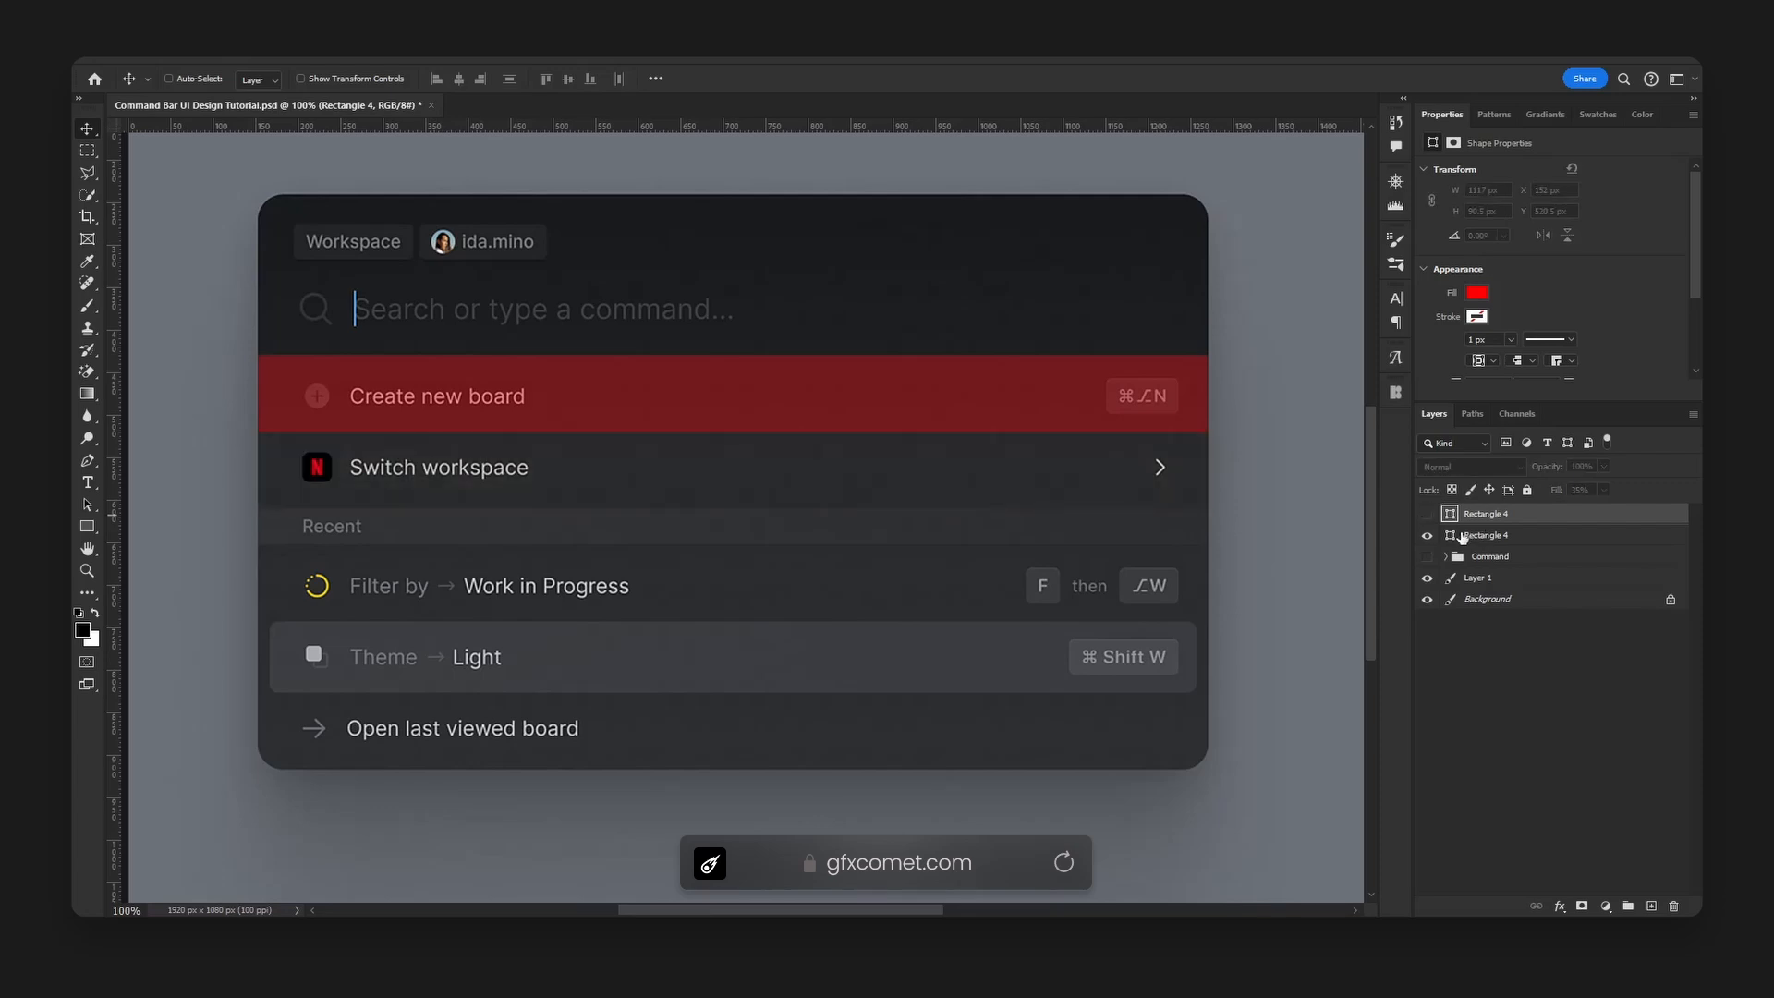
pyautogui.click(1429, 536)
pyautogui.click(1428, 556)
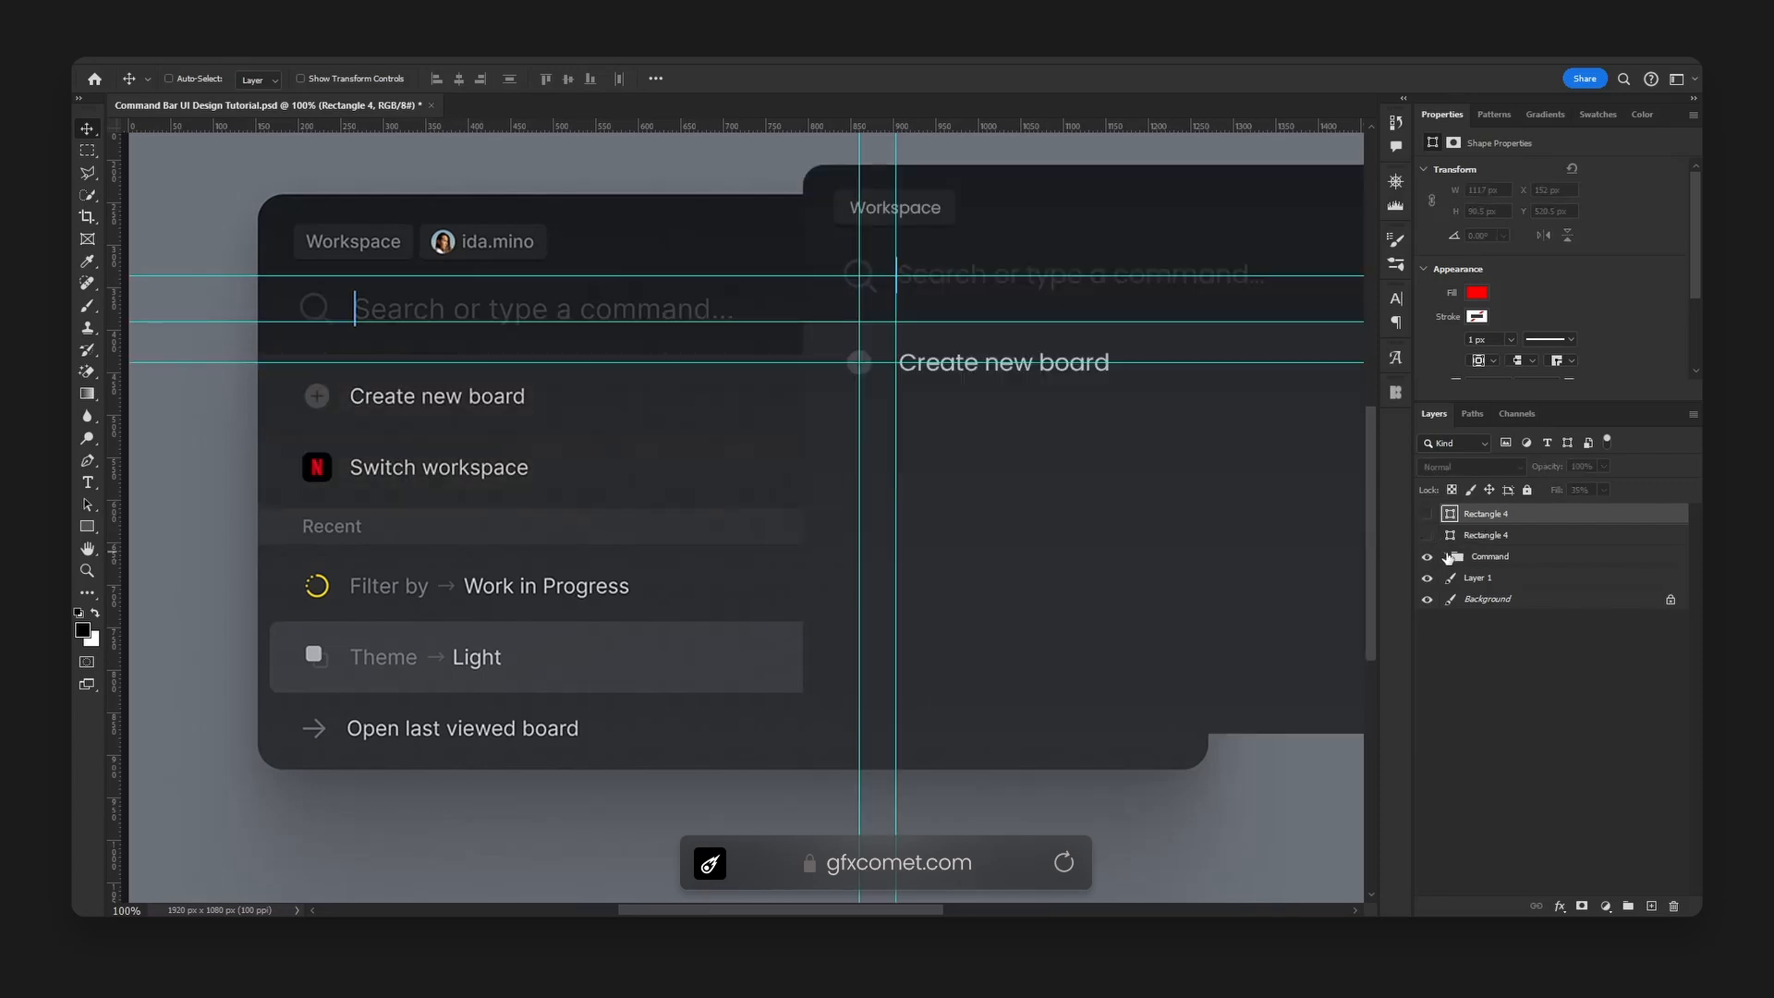
# - Move the "Create new board" red rectangle into the Command group below the Search layer and align it behind that row in the recreated panel
pyautogui.click(1448, 555)
pyautogui.click(1427, 535)
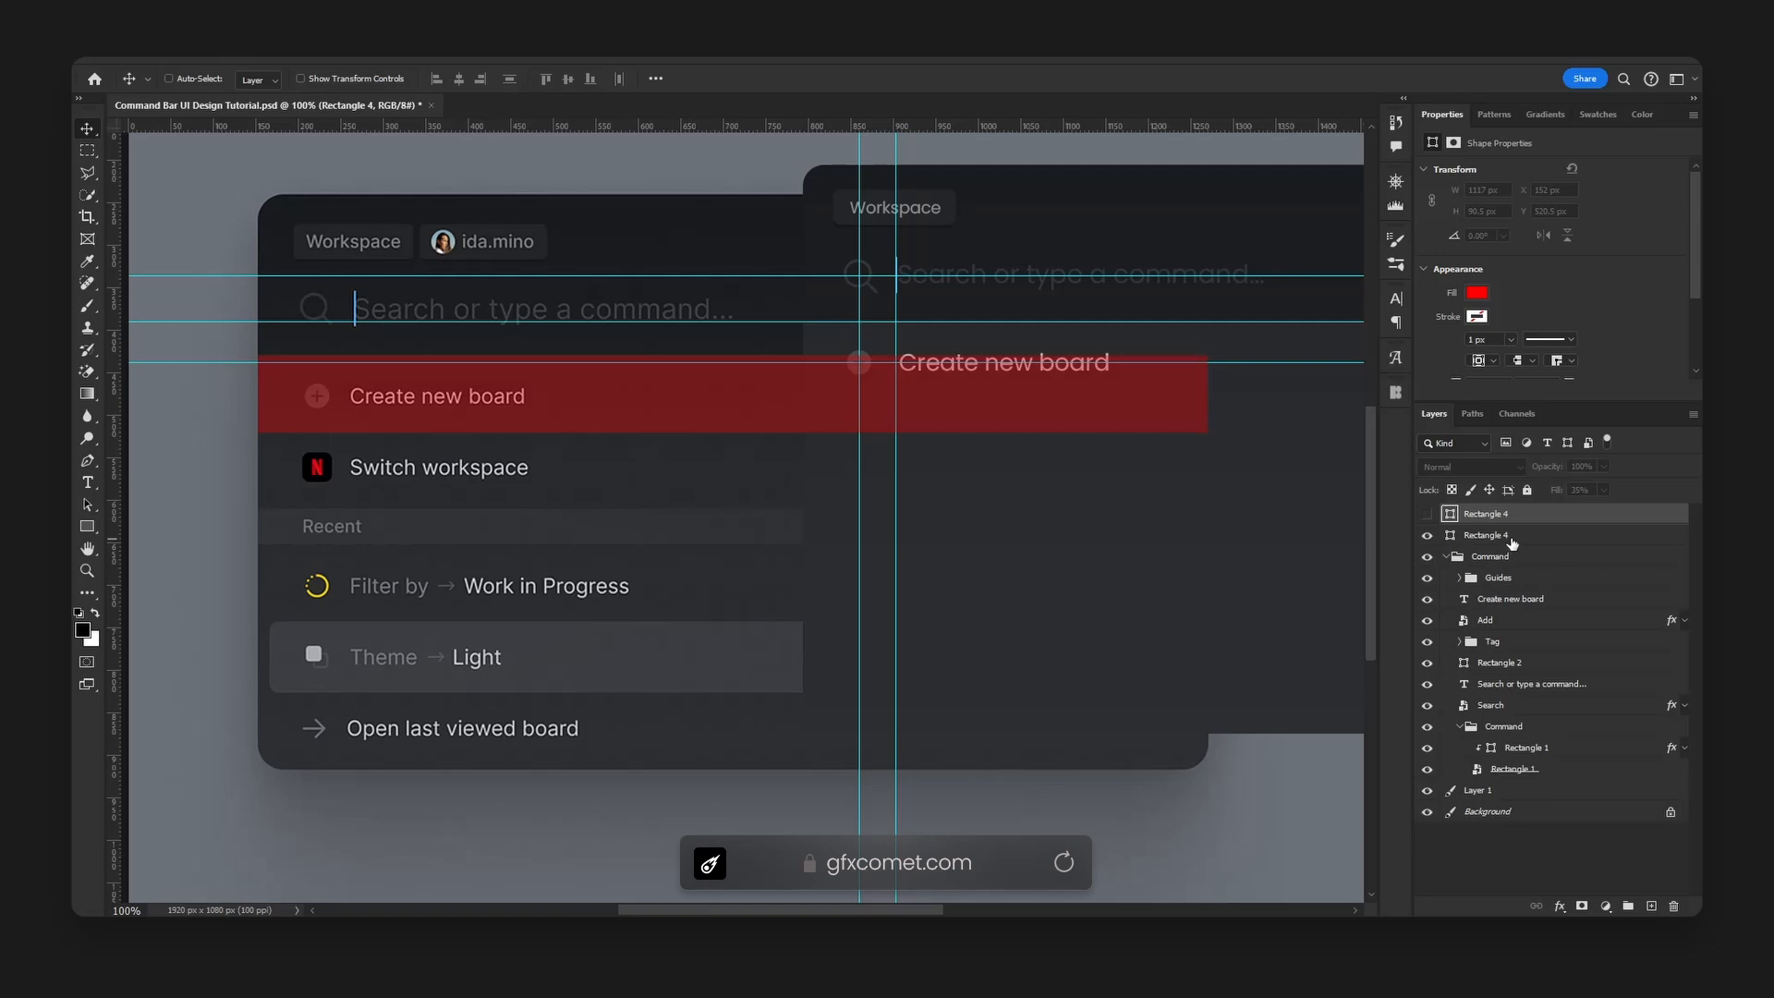
pyautogui.moveTo(1512, 543); pyautogui.dragTo(1497, 716)
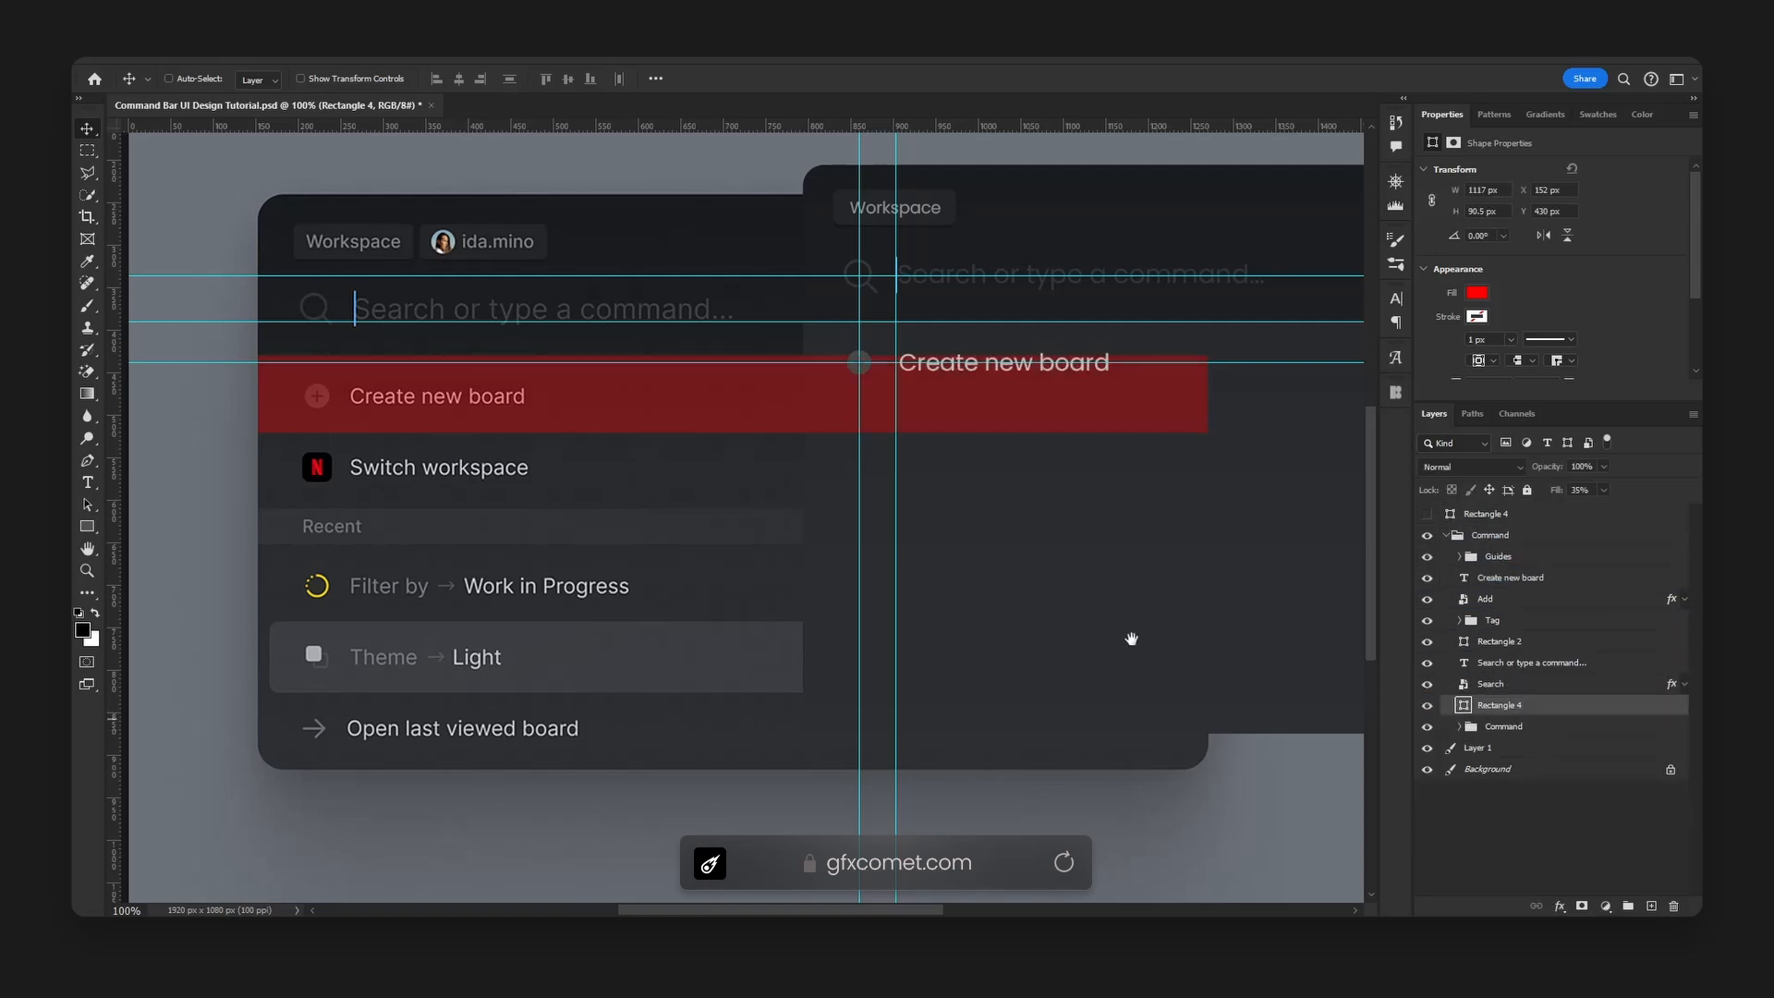
pyautogui.moveTo(1131, 638); pyautogui.dragTo(670, 683)
pyautogui.moveTo(452, 534); pyautogui.dragTo(999, 507)
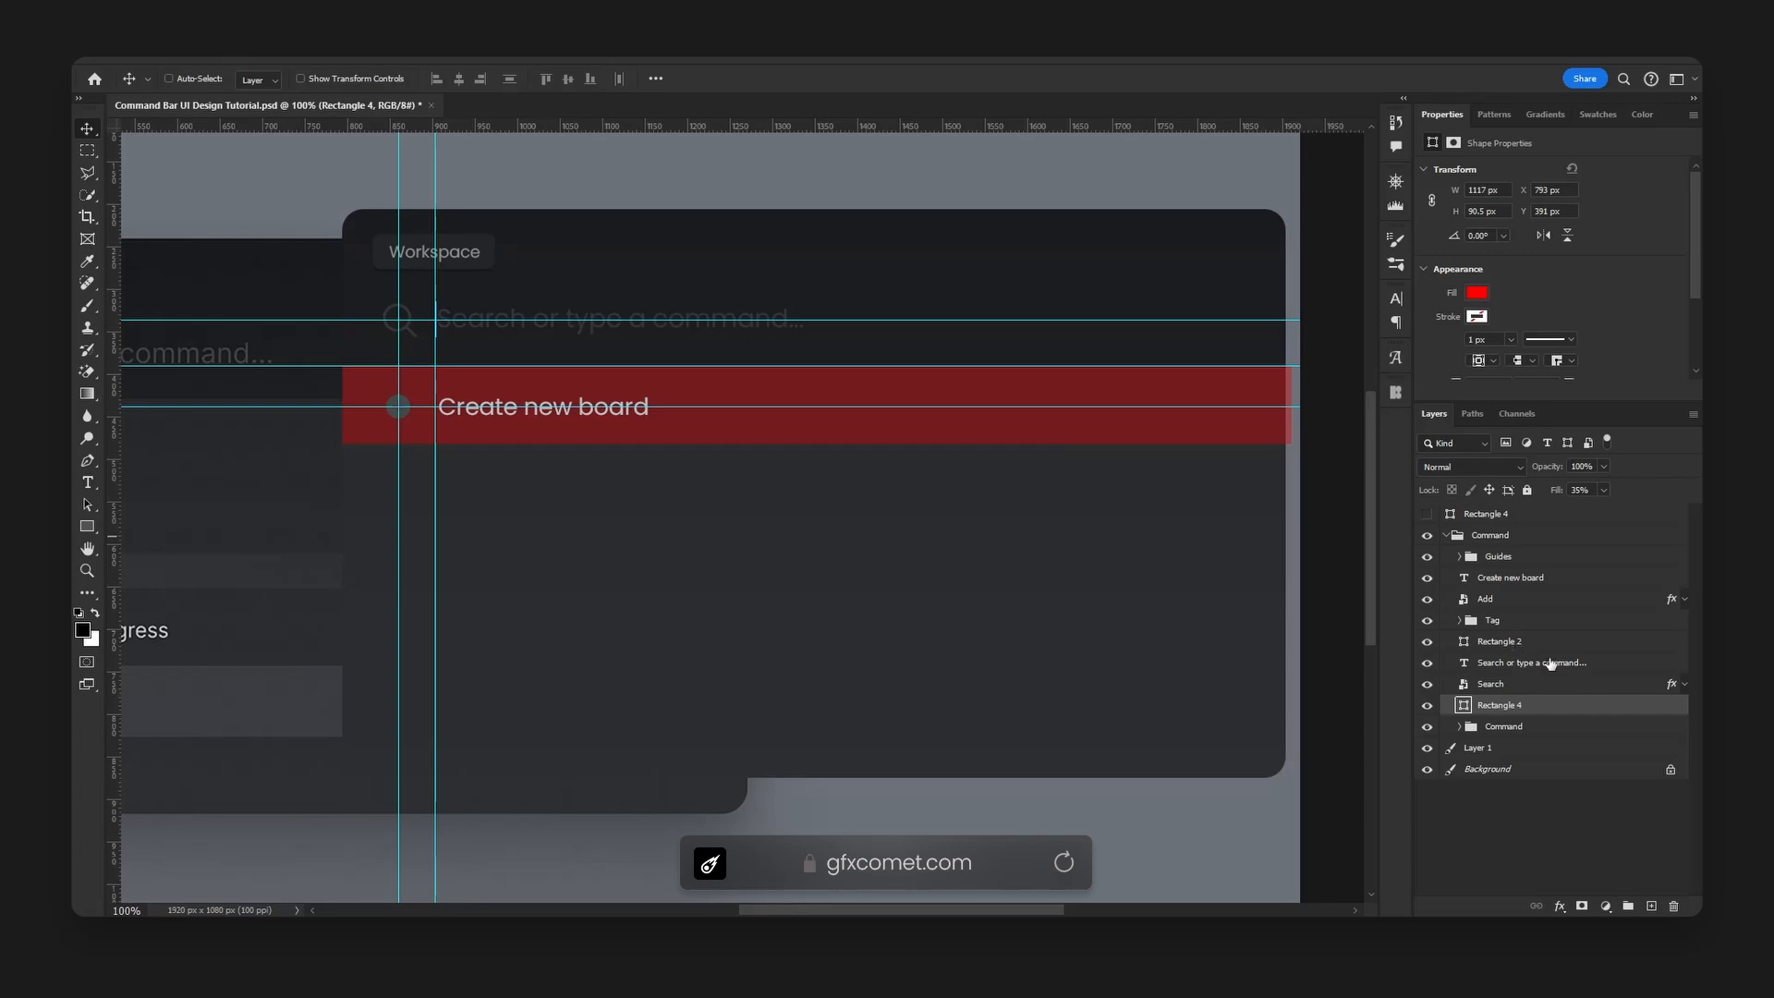
# - Group the "Create new board" text, the Add icon and the red rectangle, and check the group by toggling its visibility
pyautogui.keyDown('ctrl'); pyautogui.click(1512, 579); pyautogui.keyUp('ctrl')
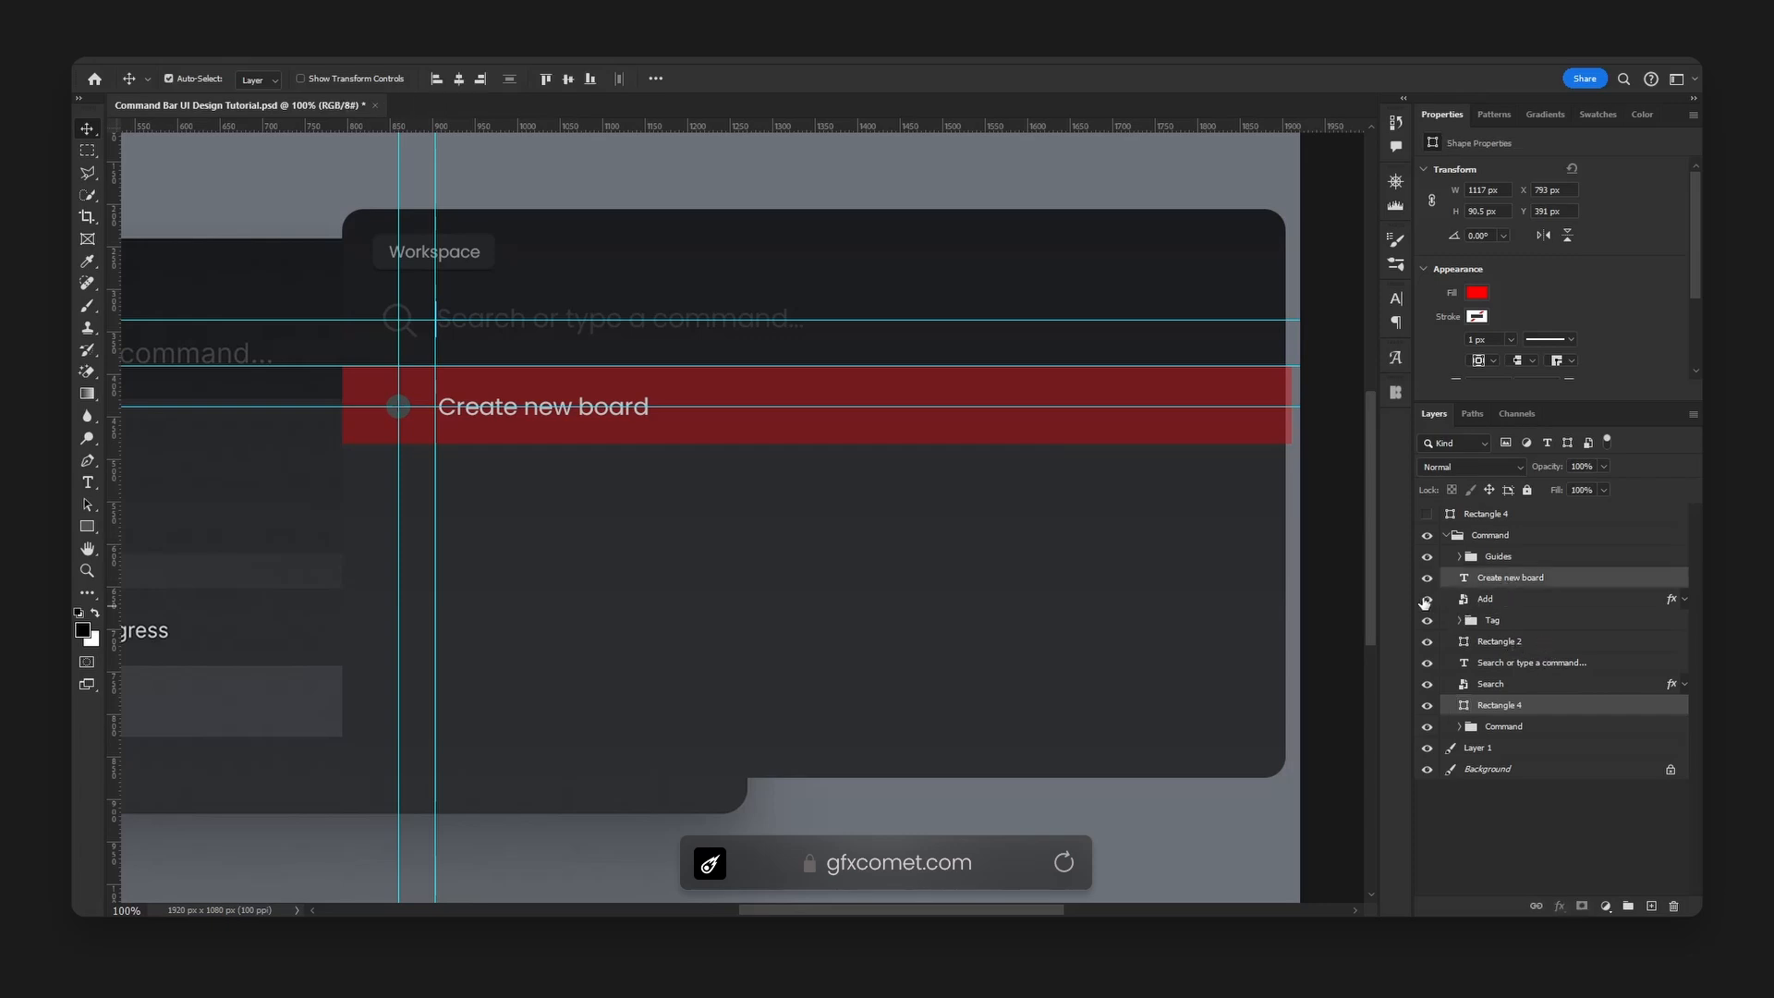
pyautogui.keyDown('ctrl'); pyautogui.click(1541, 606); pyautogui.keyUp('ctrl')
pyautogui.hotkey('ctrl', 'g')
pyautogui.click(1428, 579)
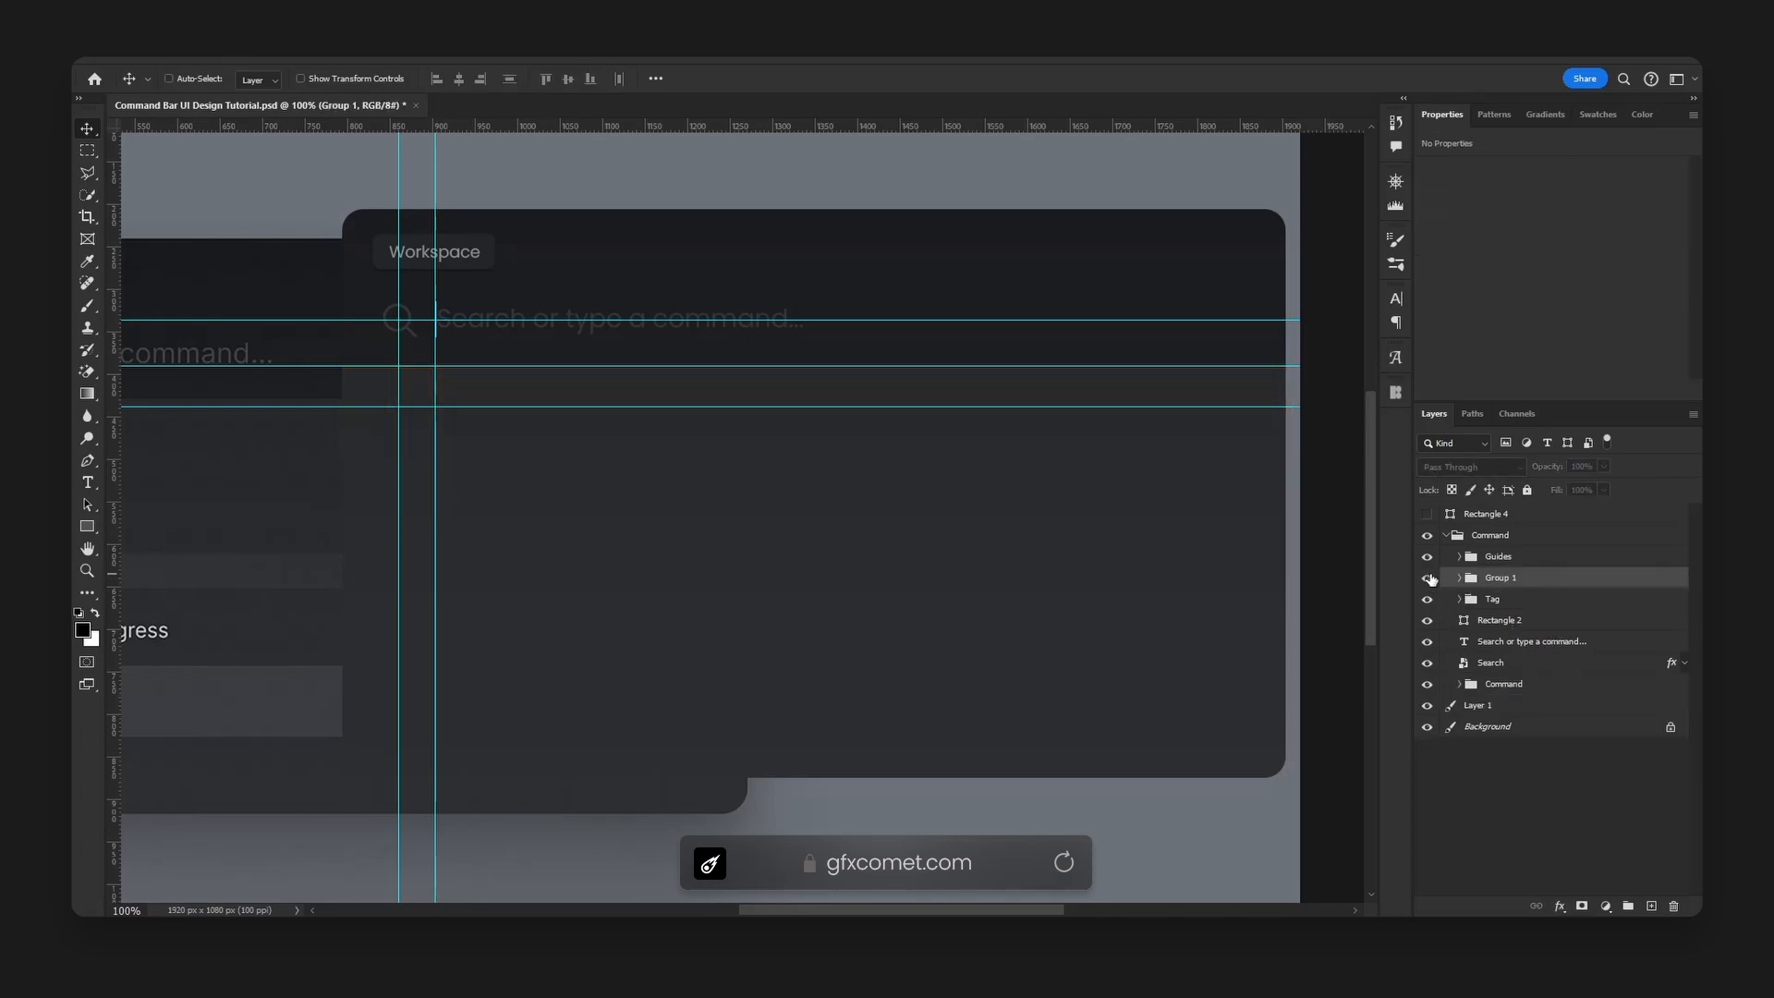
pyautogui.click(1428, 579)
# - Duplicate the row group directly below the original and hide the red rectangles in both groups
pyautogui.keyDown('alt'); pyautogui.moveTo(939, 341); pyautogui.dragTo(930, 421); pyautogui.keyUp('alt')
pyautogui.press('Up')
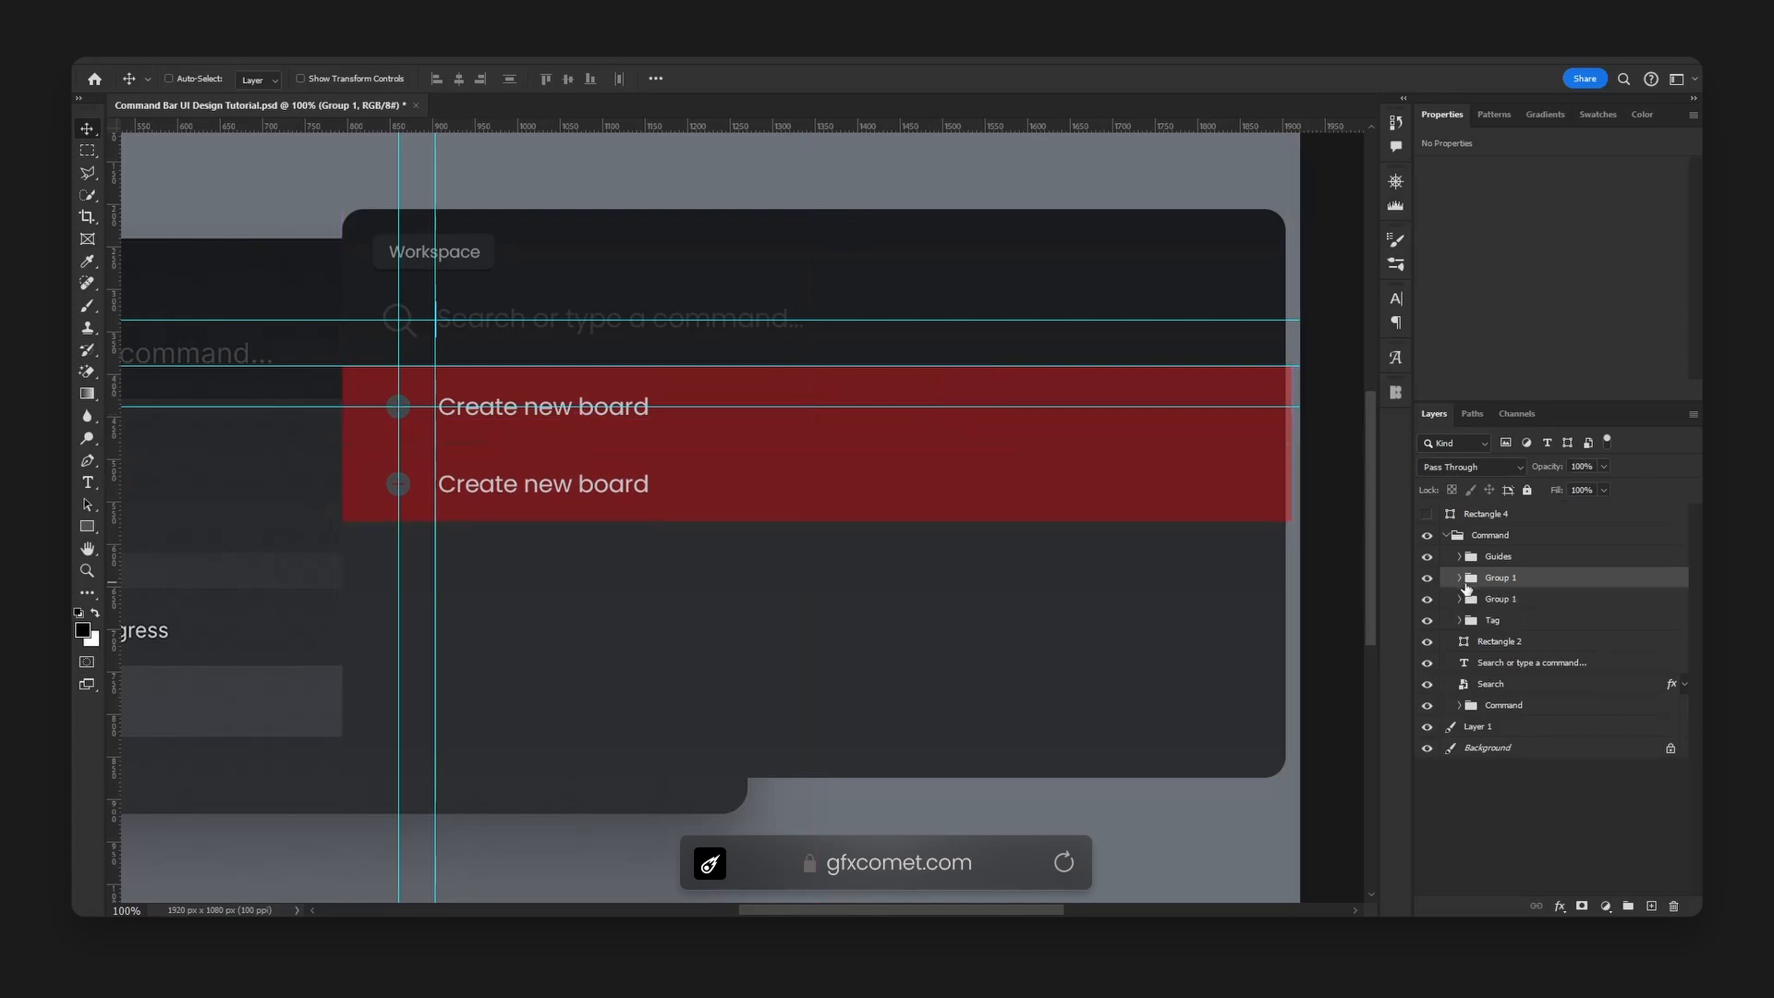
pyautogui.click(1460, 579)
pyautogui.click(1460, 663)
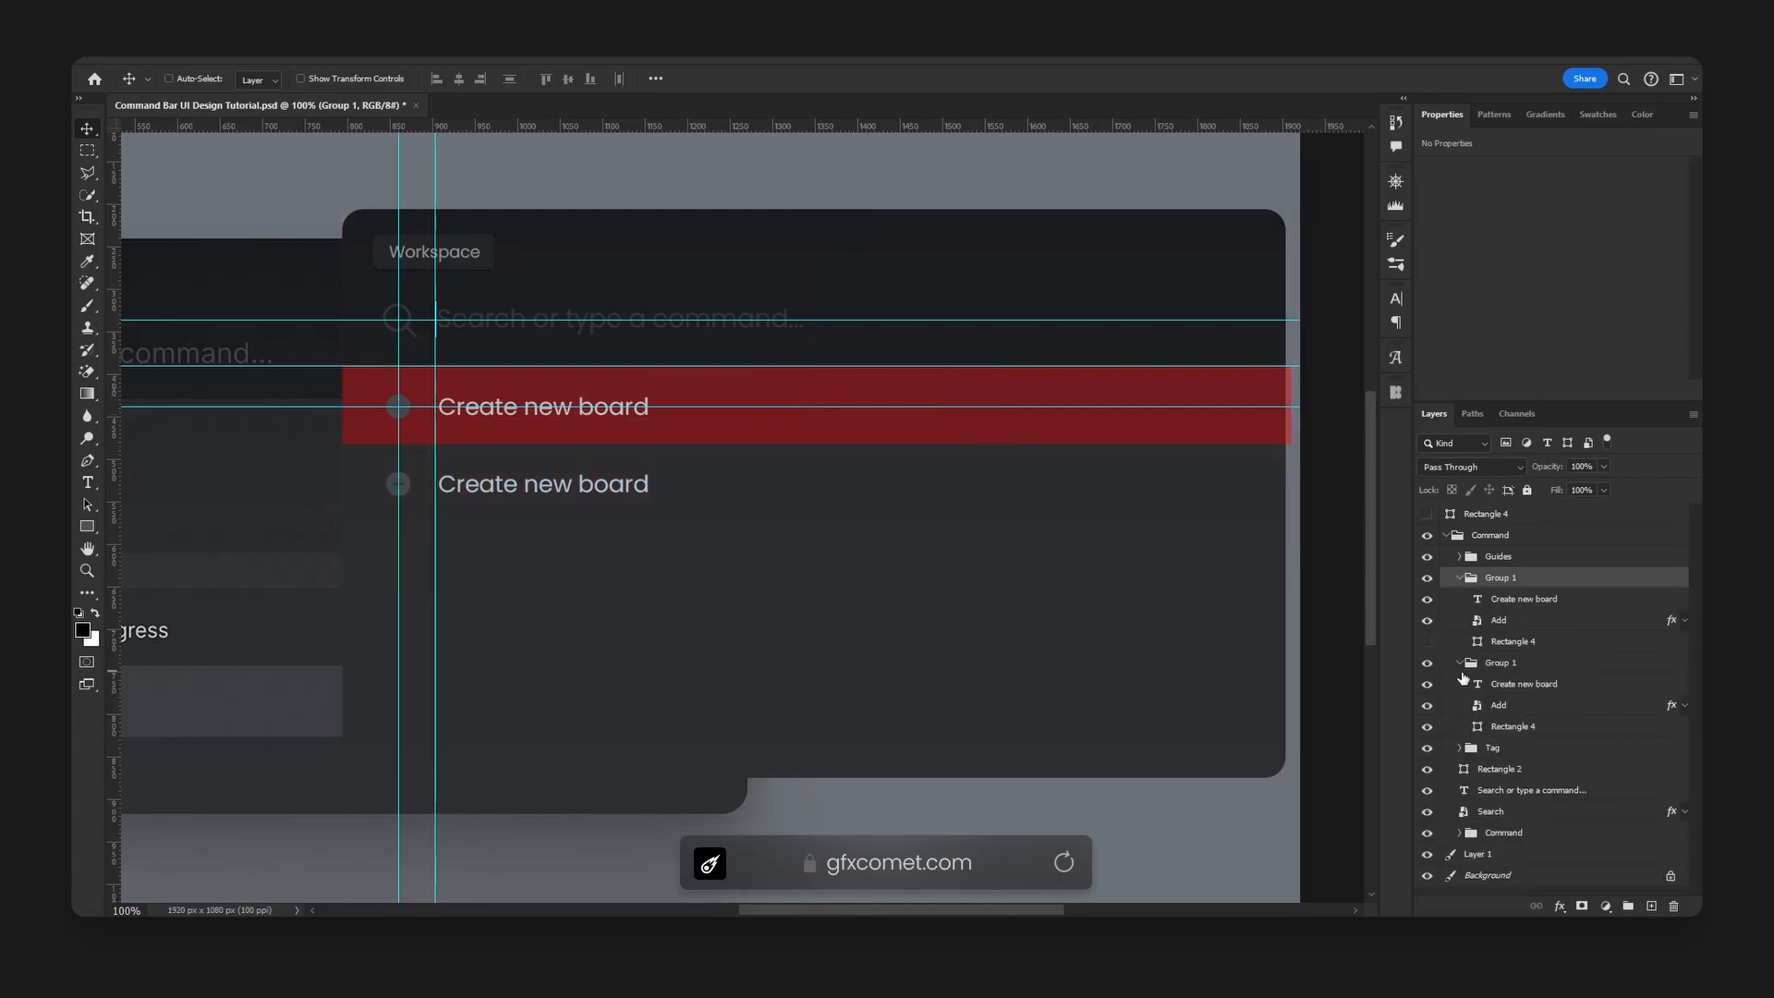
pyautogui.click(1427, 727)
# - Change the duplicated row's text to "Switch workspace"
pyautogui.hscroll(-5, 804, 618)
pyautogui.press('t')
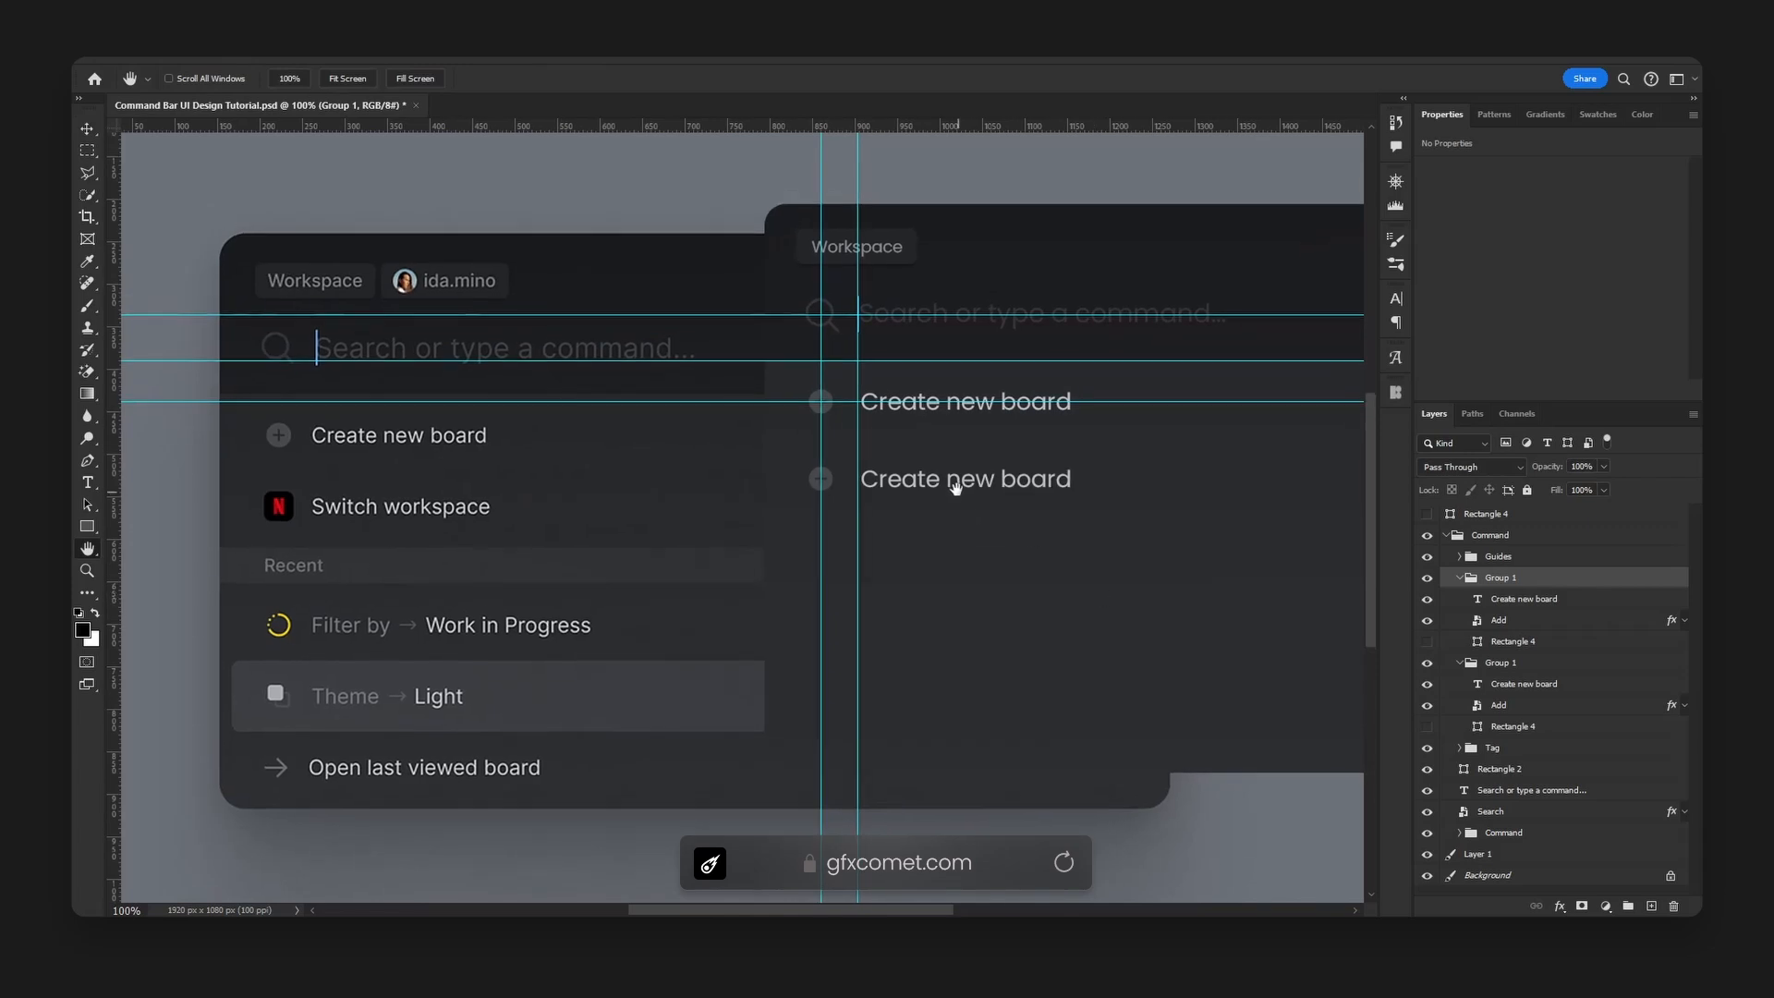
pyautogui.click(961, 480)
pyautogui.hotkey('ctrl', 'a')
pyautogui.write('Switch Wor')
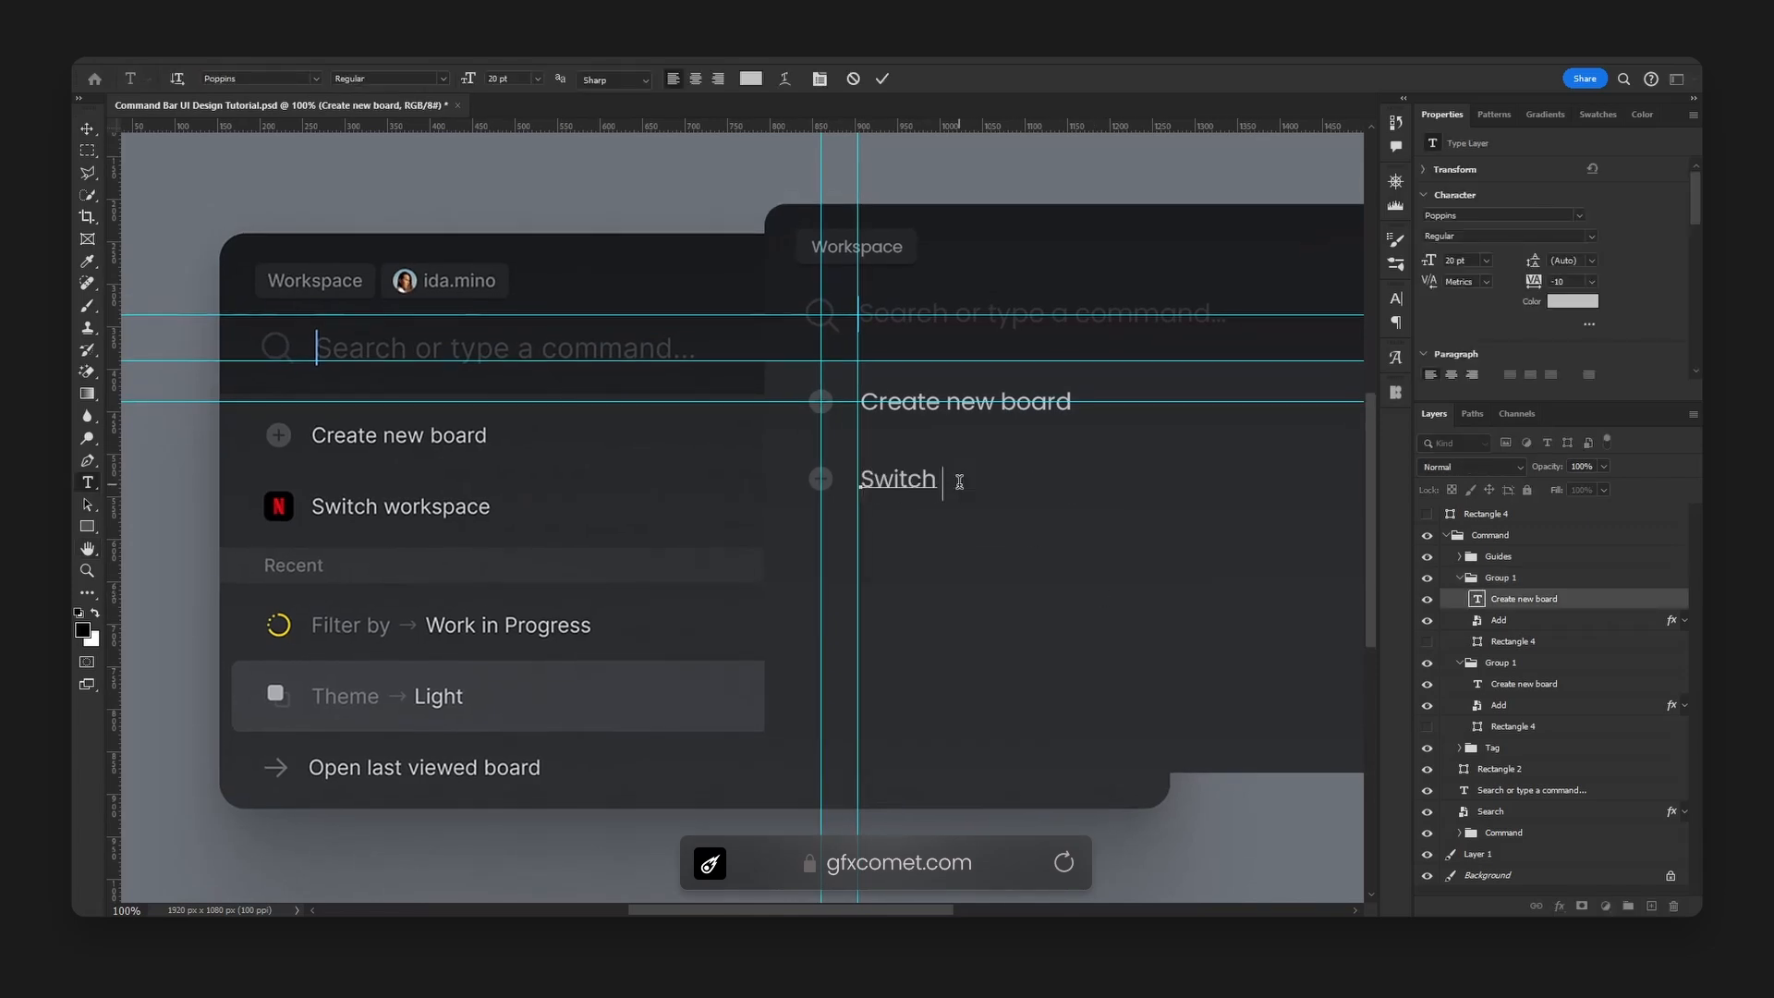
pyautogui.press('BackSpace')
pyautogui.press('BackSpace')
pyautogui.press('BackSpace')
pyautogui.press('BackSpace')
pyautogui.write('workspace')
pyautogui.hotkey('ctrl', 'Return')
pyautogui.press('v')
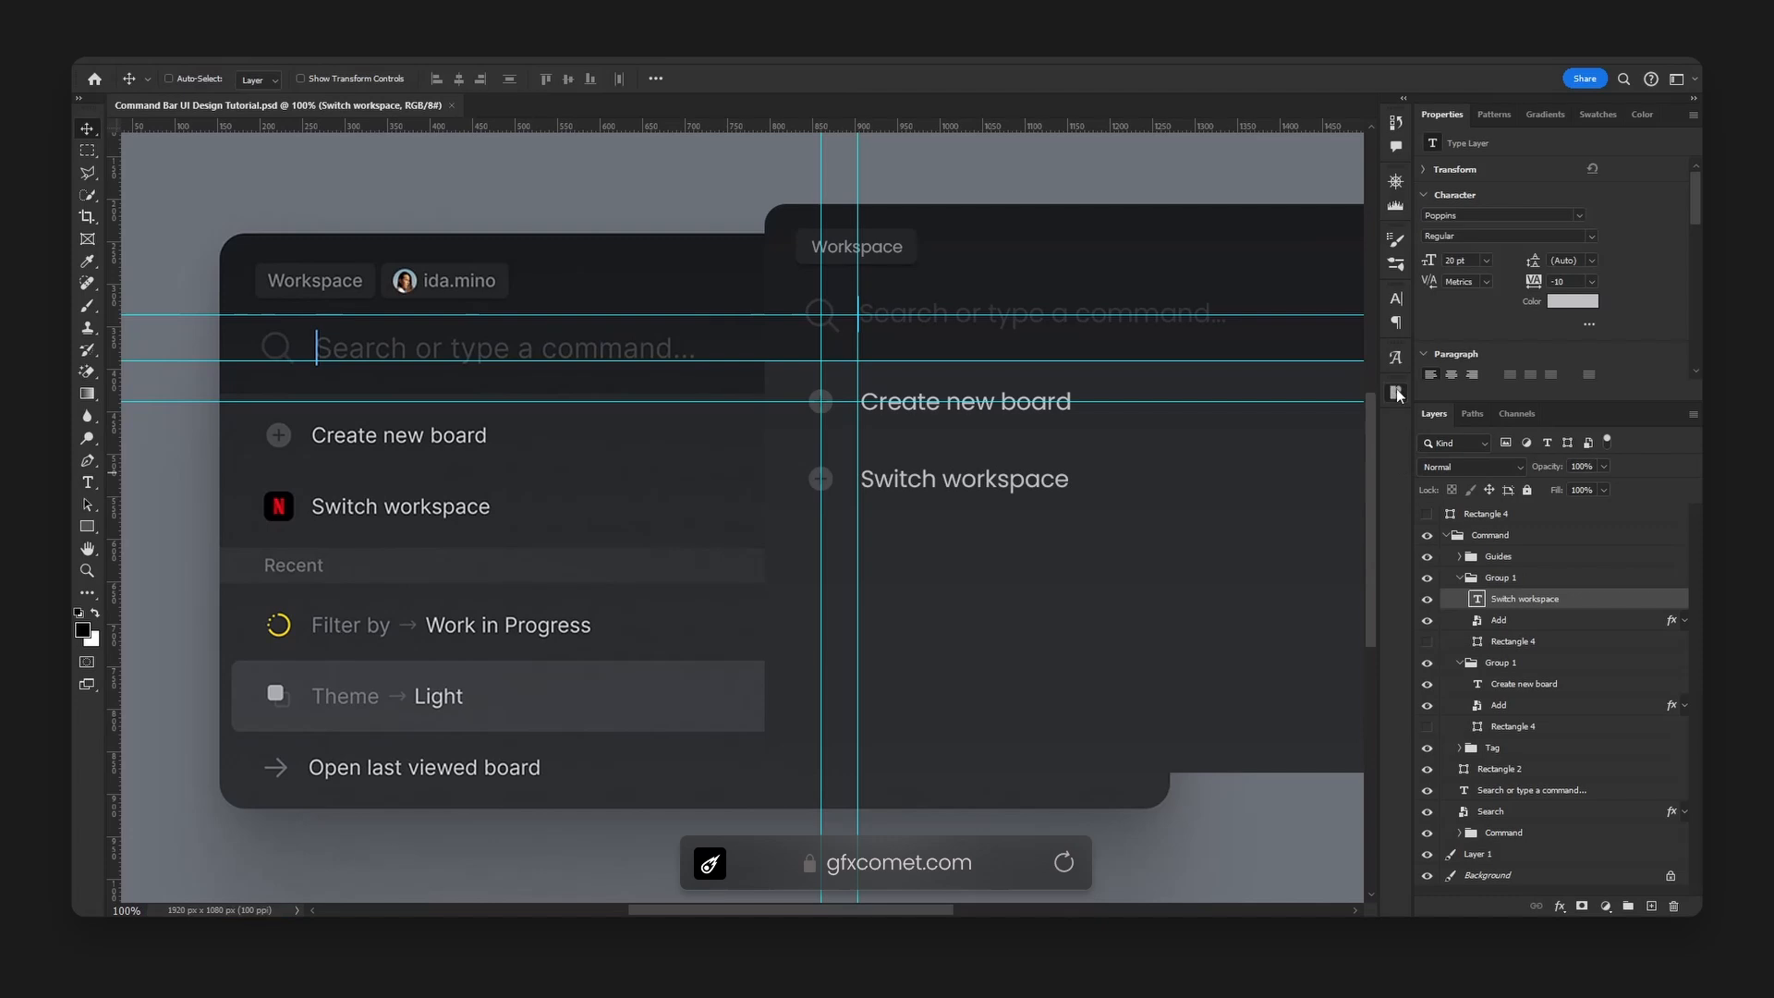
# - Insert the 30×30 Synchronize icon from the iOS 17 Glyph set of the icon plugin
pyautogui.click(1397, 393)
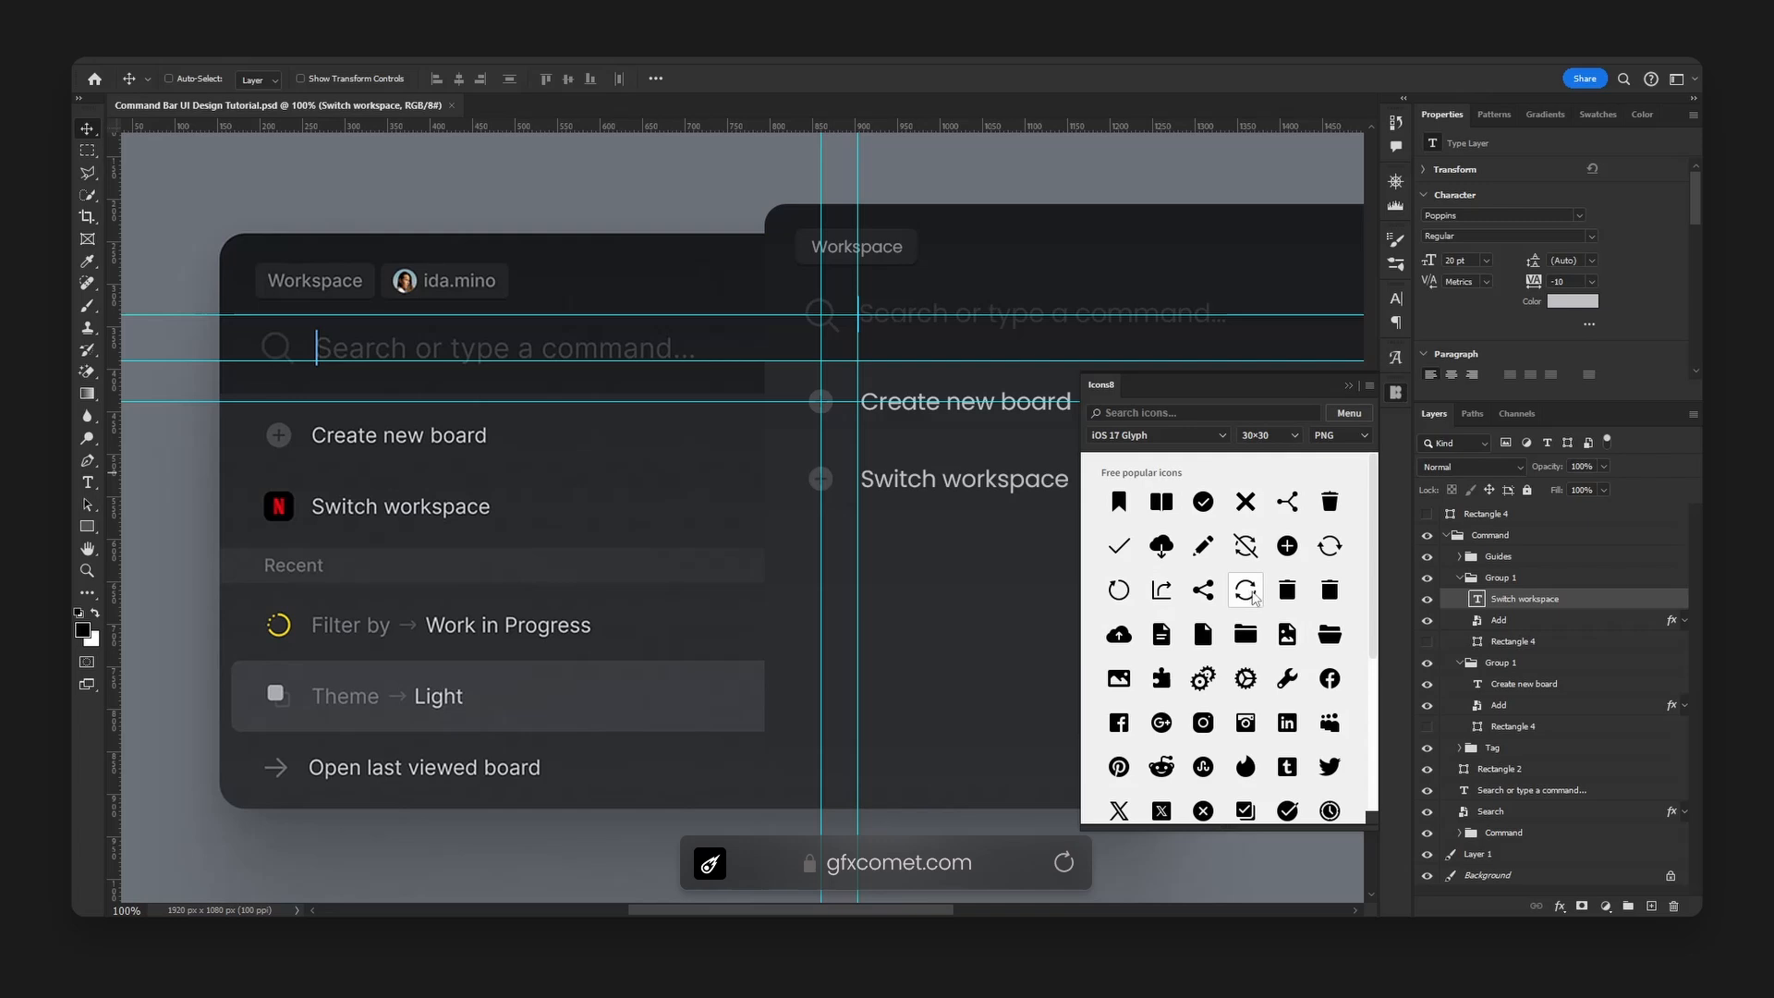
pyautogui.click(1247, 590)
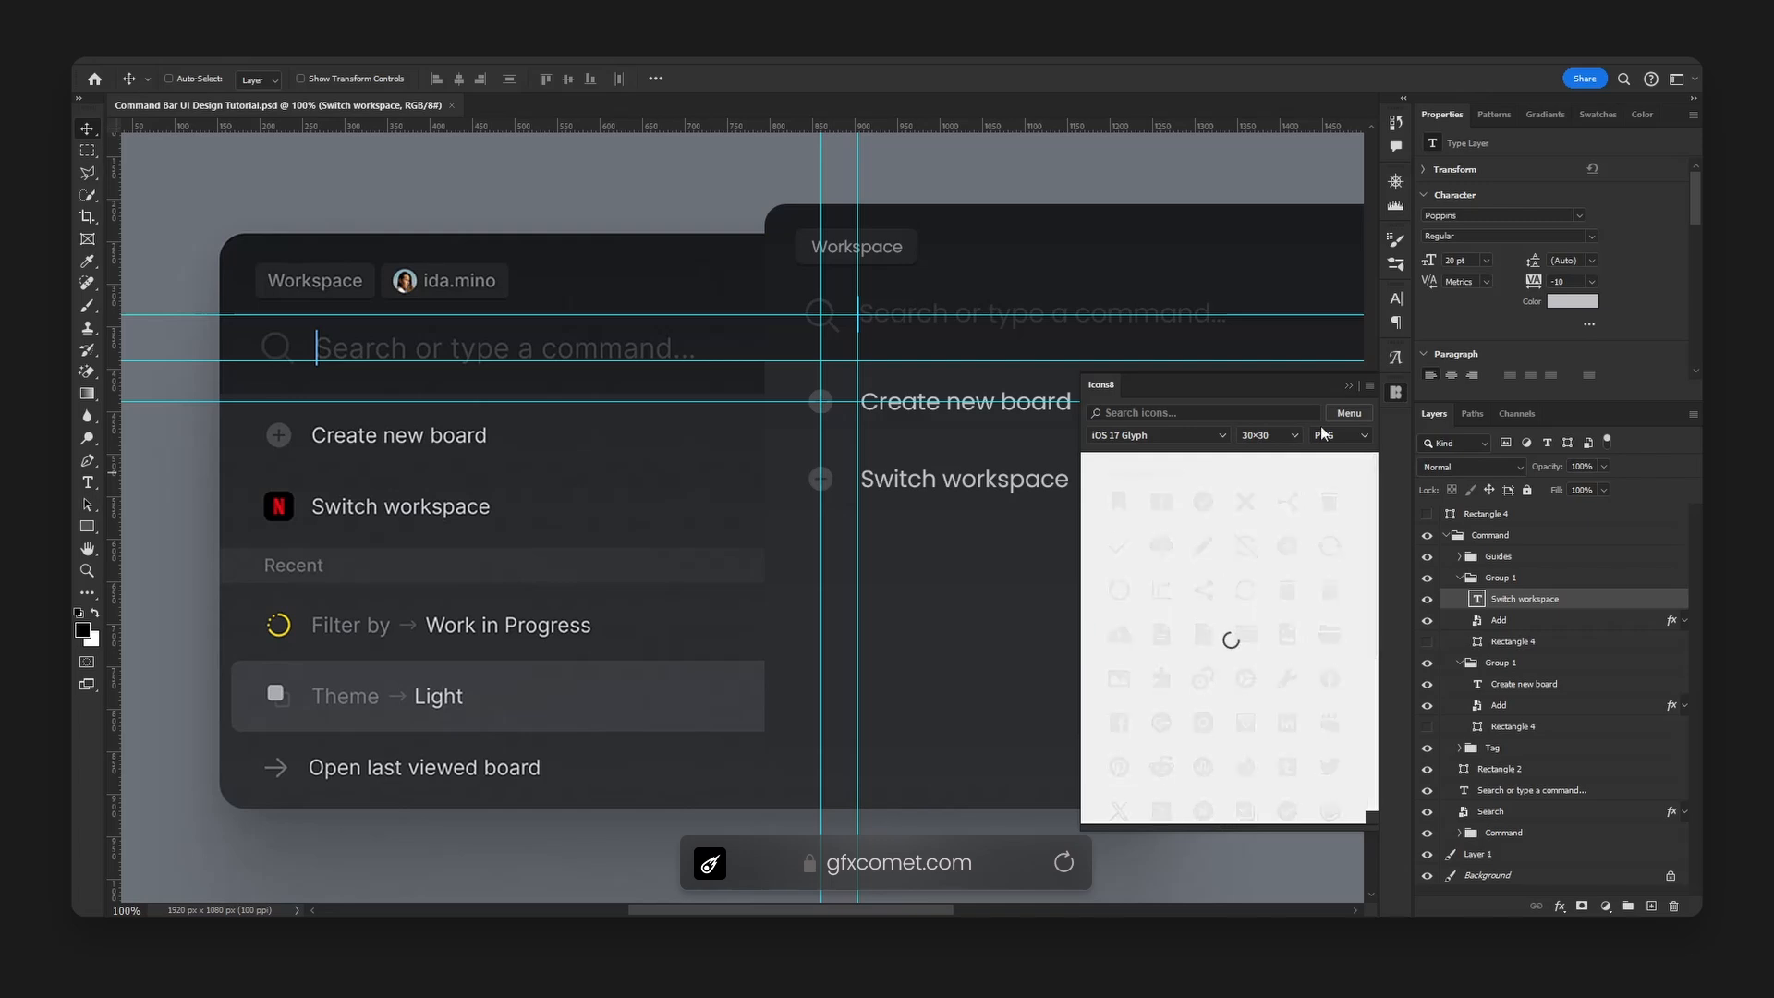
pyautogui.click(1348, 386)
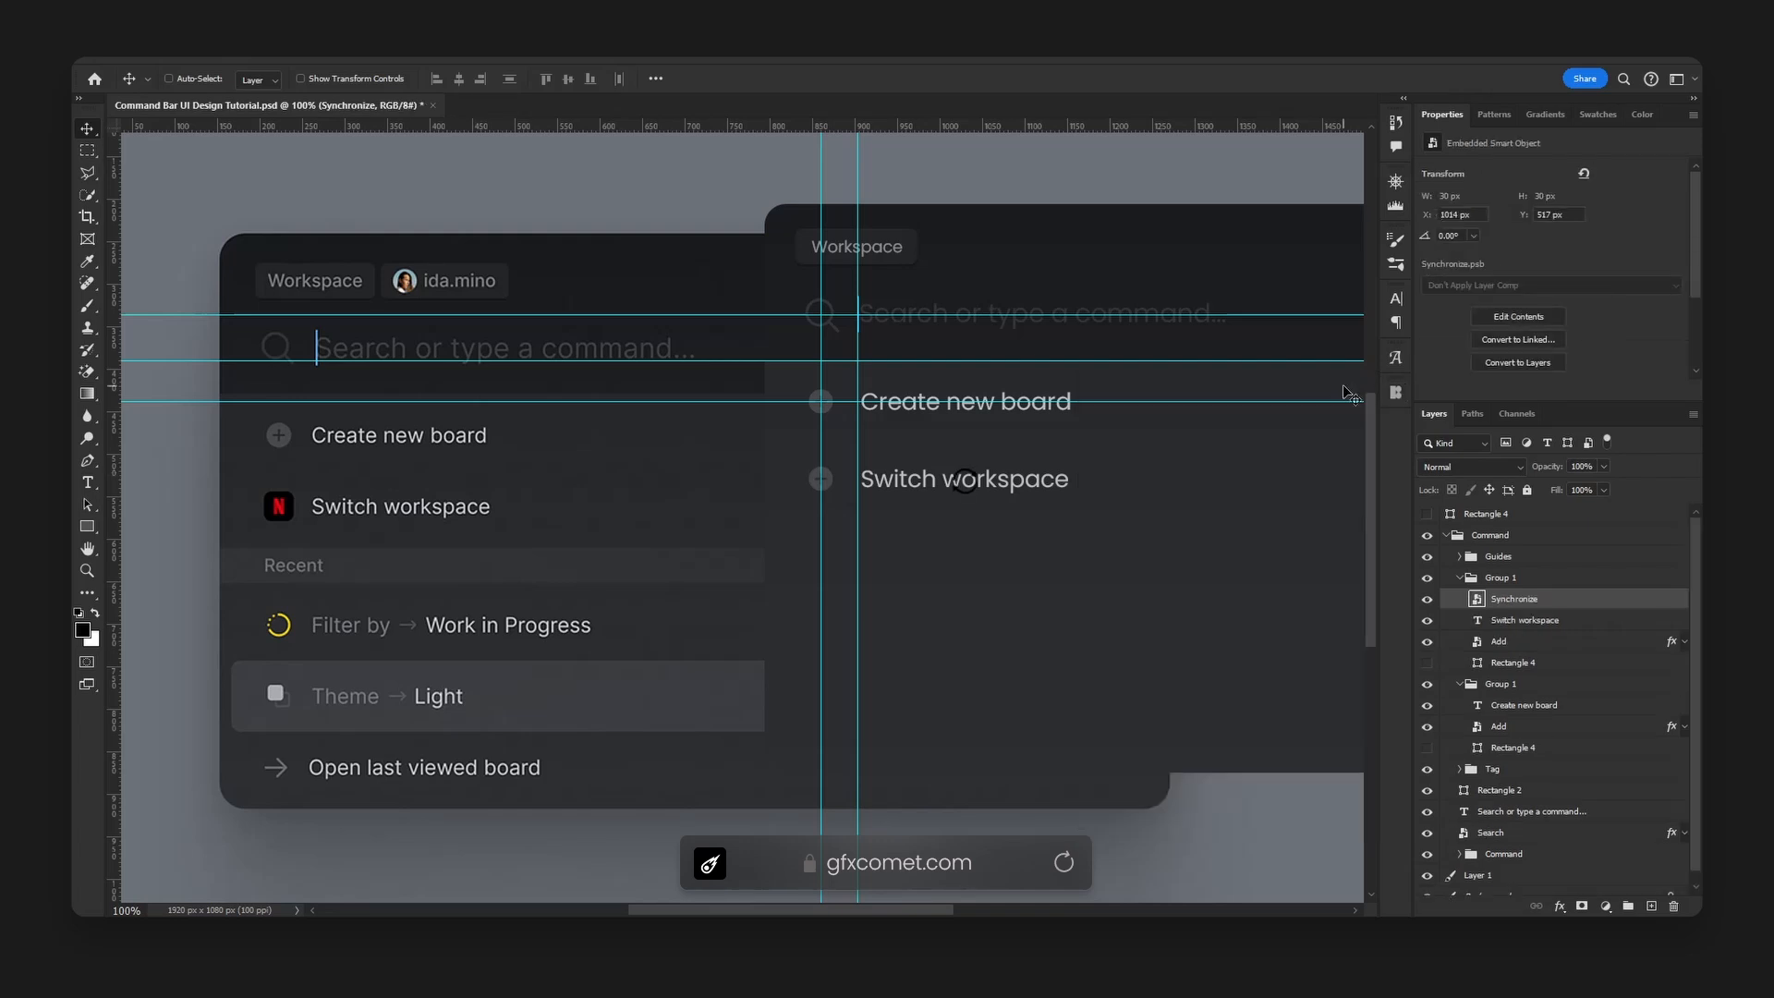
# - Copy the Add icon's layer style to the Synchronize icon
pyautogui.rightClick(1521, 649)
pyautogui.click(1576, 619)
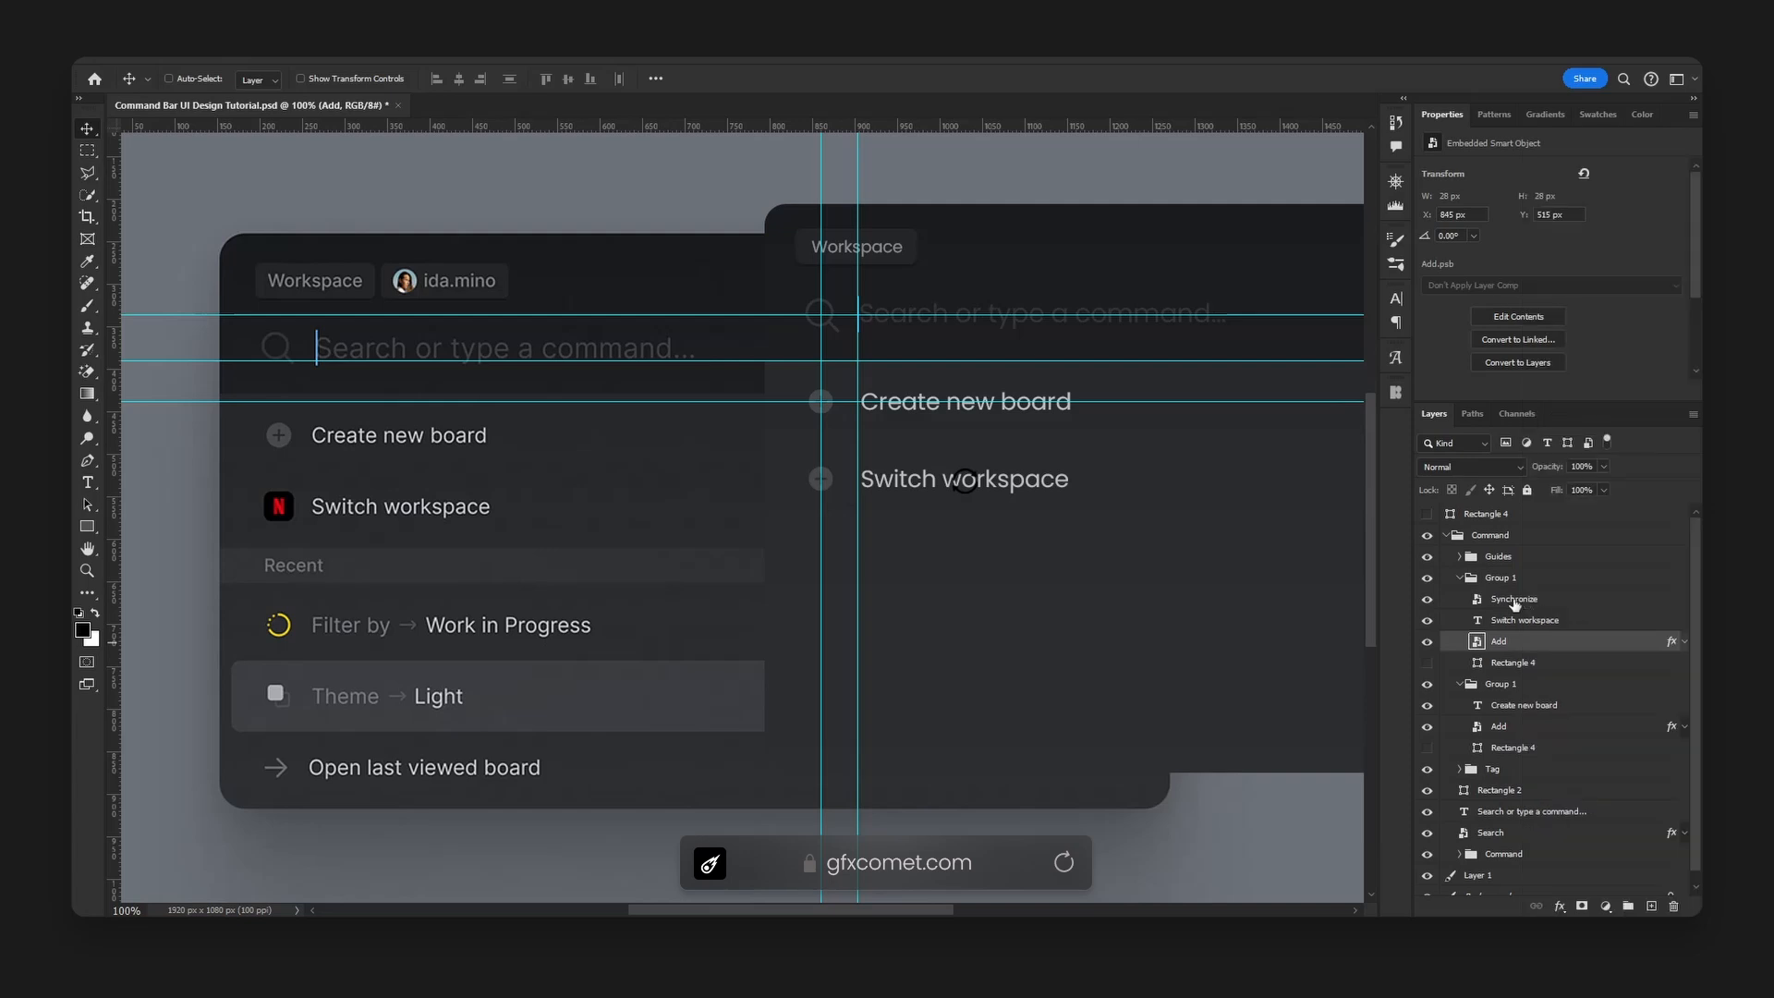
pyautogui.rightClick(1530, 597)
pyautogui.click(1580, 634)
# - Place the Synchronize icon before the "Switch workspace" text, hide that row's Add icon and collapse the row group
pyautogui.moveTo(1035, 499); pyautogui.dragTo(878, 497)
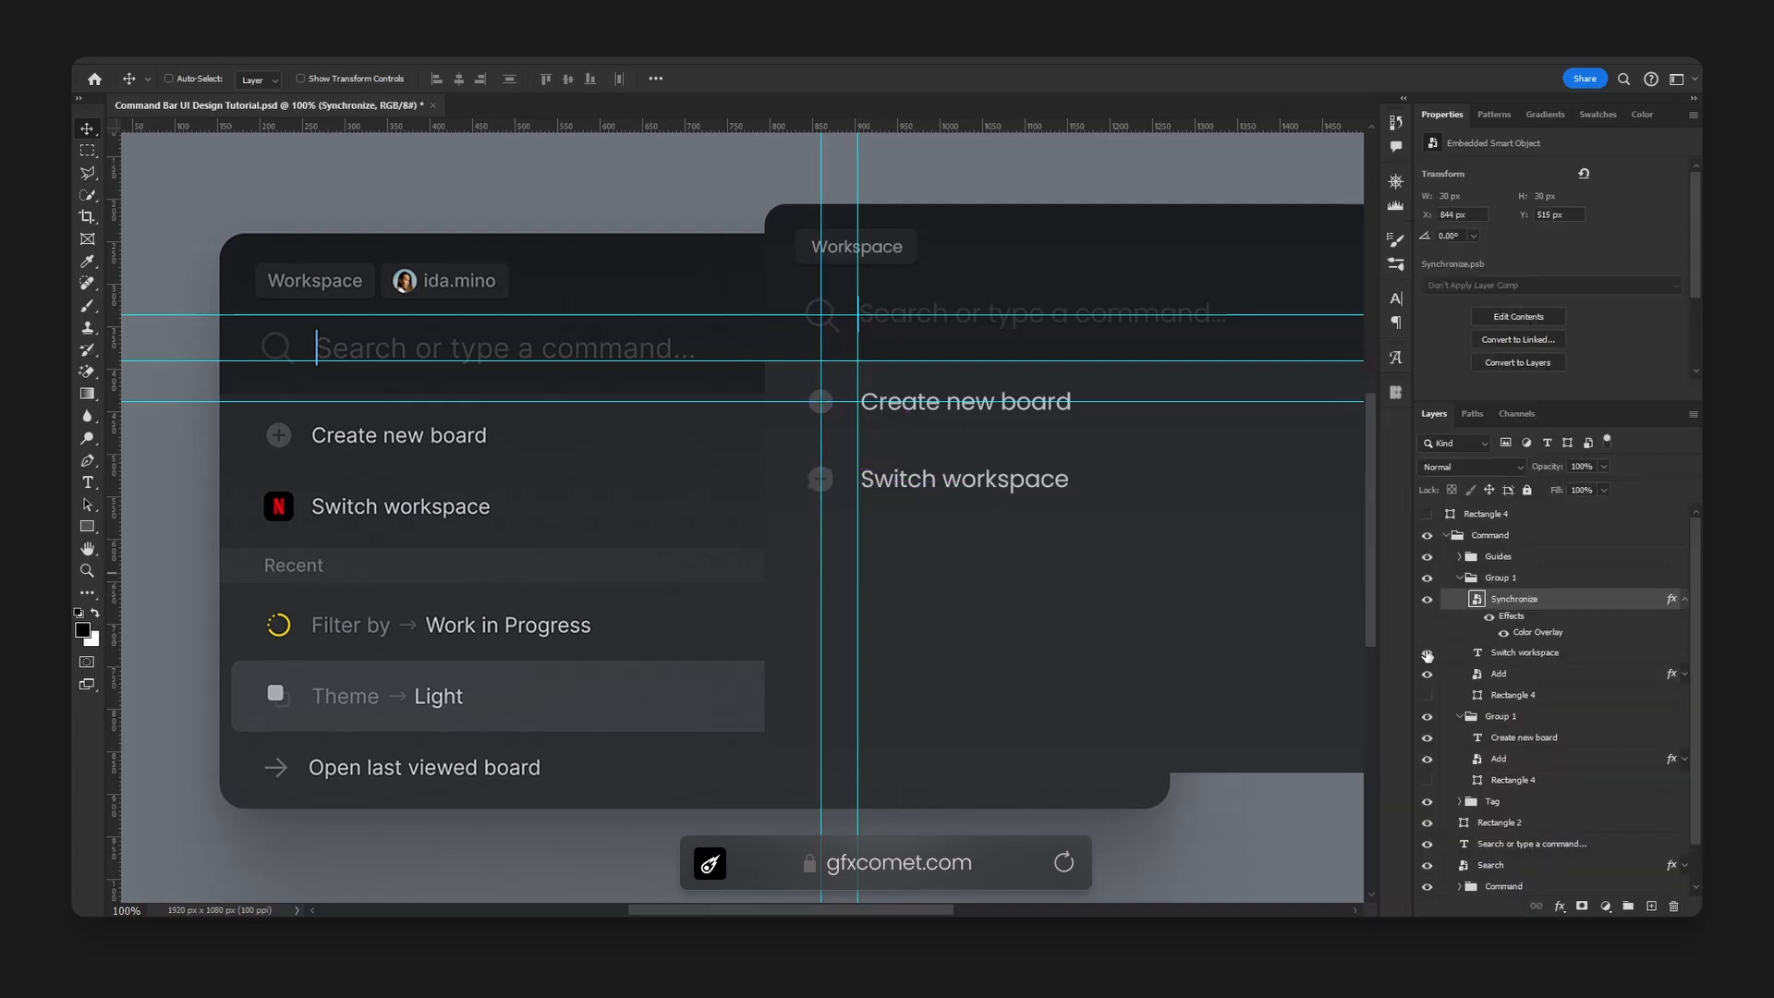
pyautogui.click(1427, 653)
pyautogui.click(1427, 654)
pyautogui.click(1686, 600)
pyautogui.click(1460, 578)
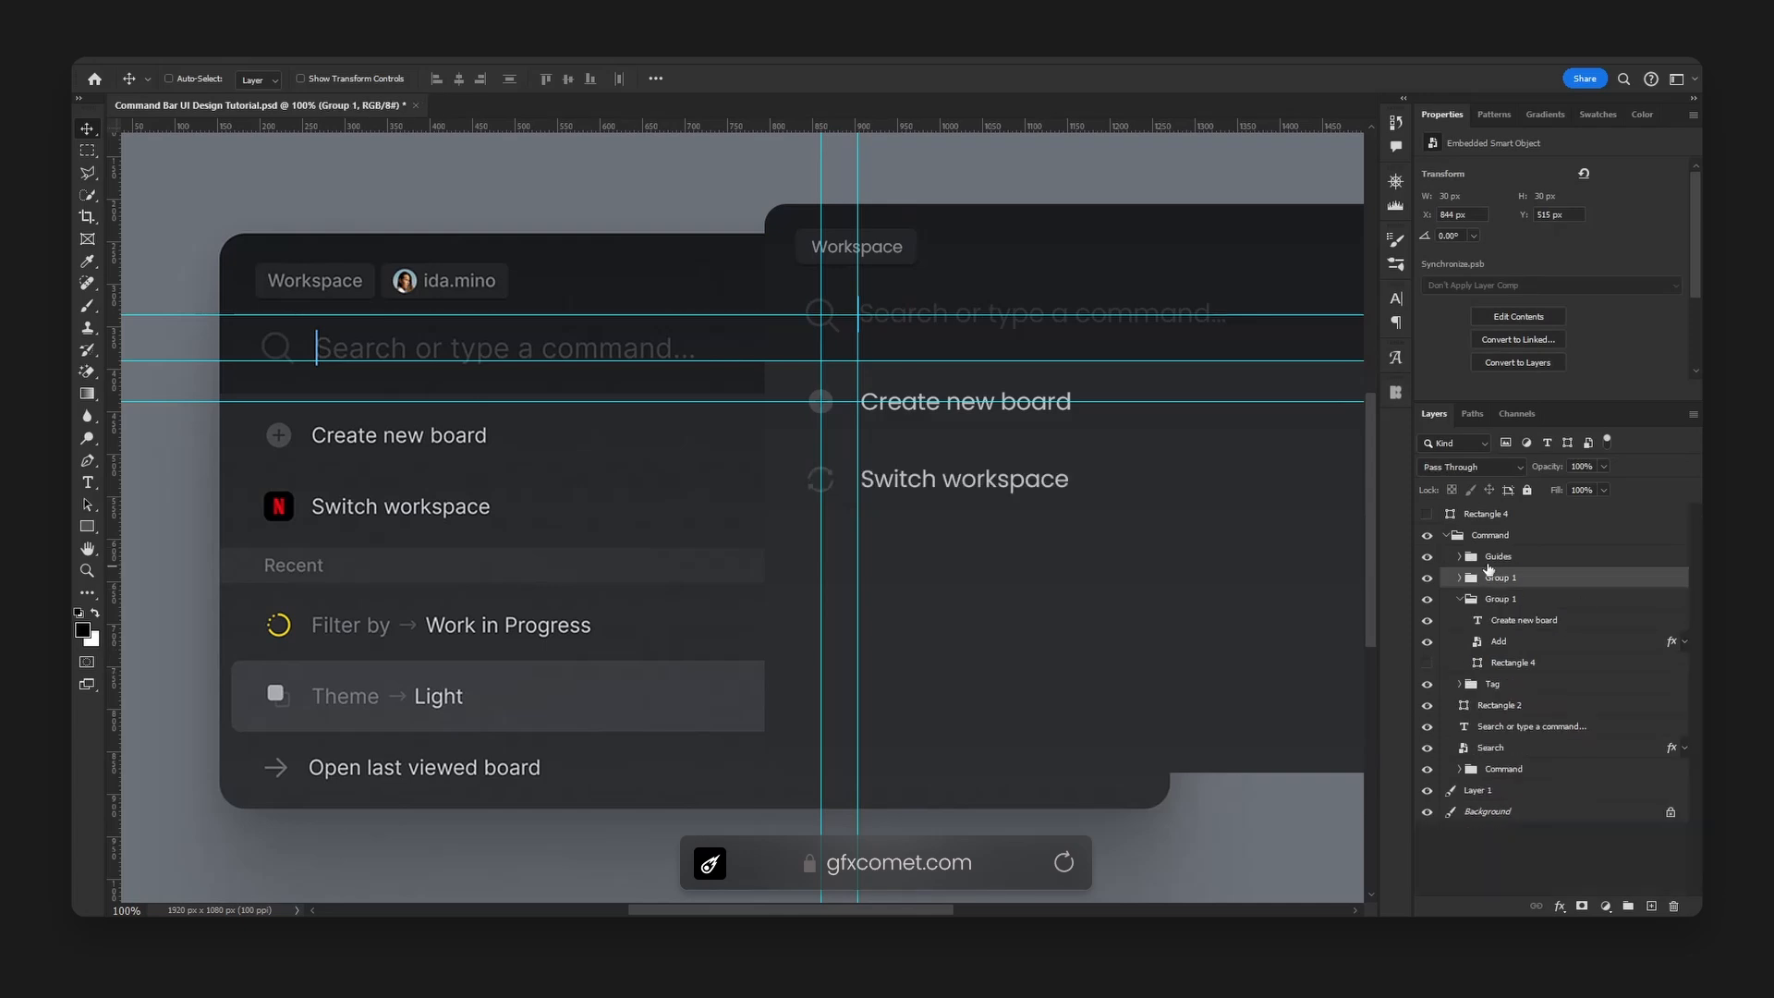
# - Reduce the Guides group's fill to 25% and collapse the "Create new board" row group
pyautogui.click(1516, 557)
pyautogui.click(1460, 598)
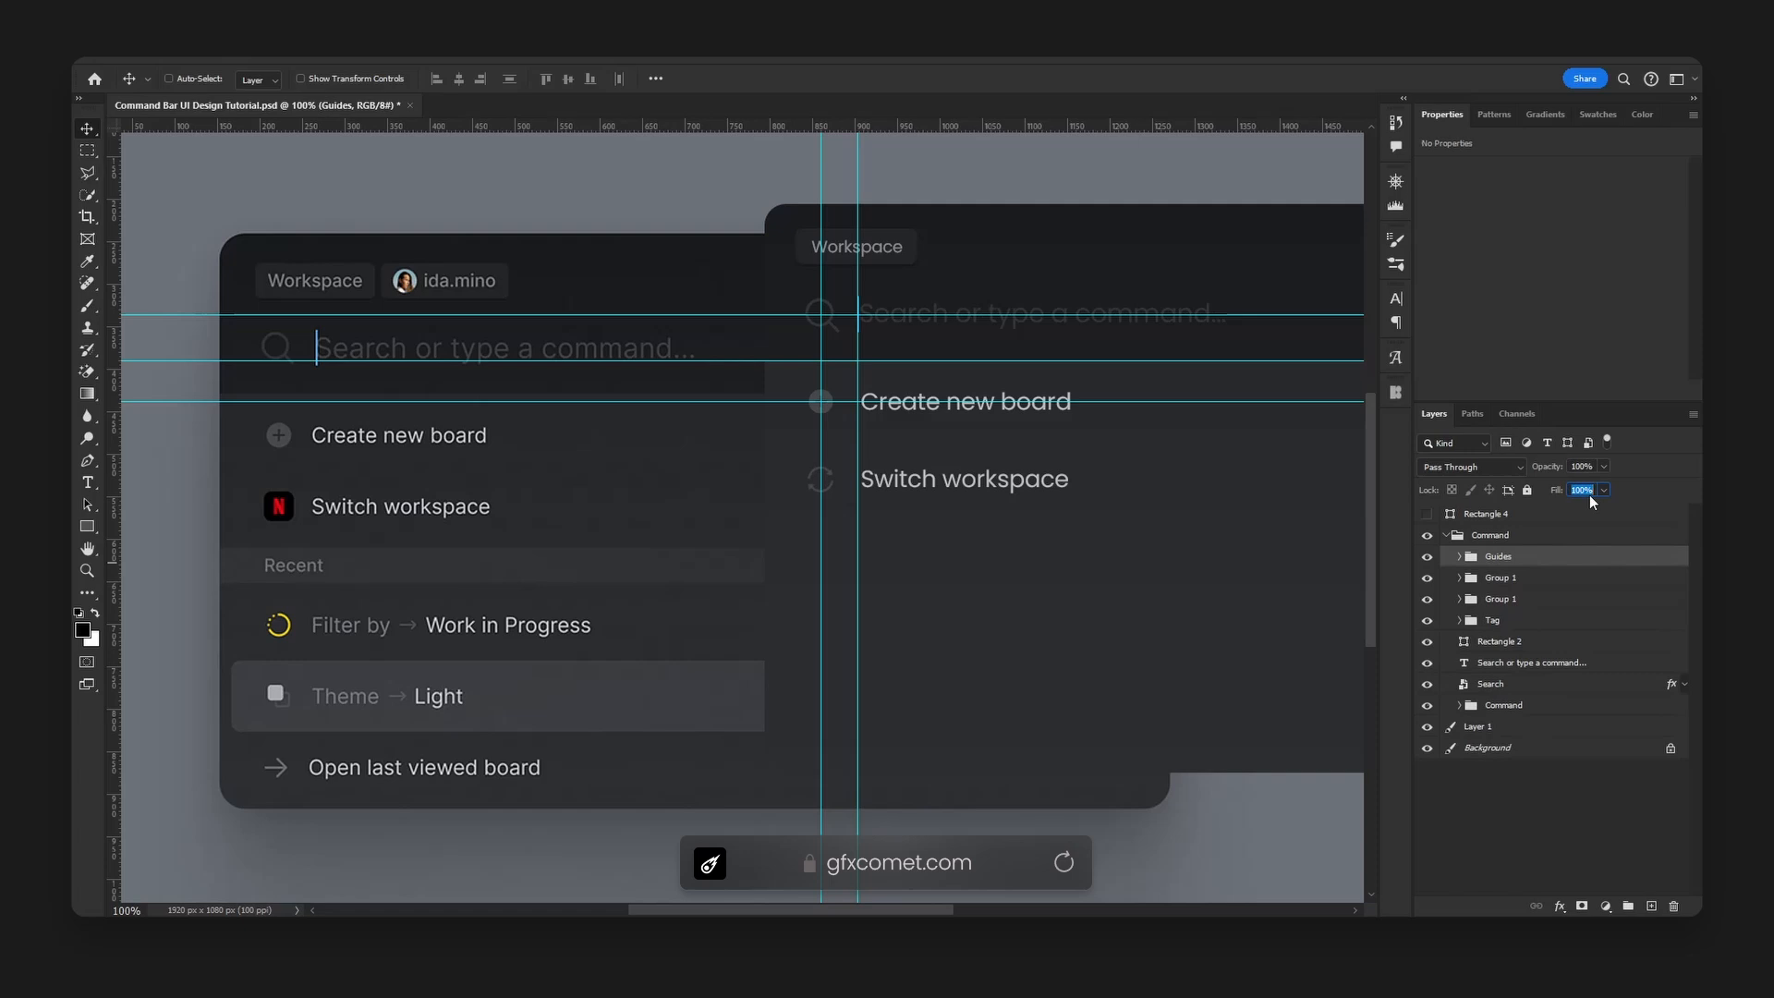
pyautogui.write('25')
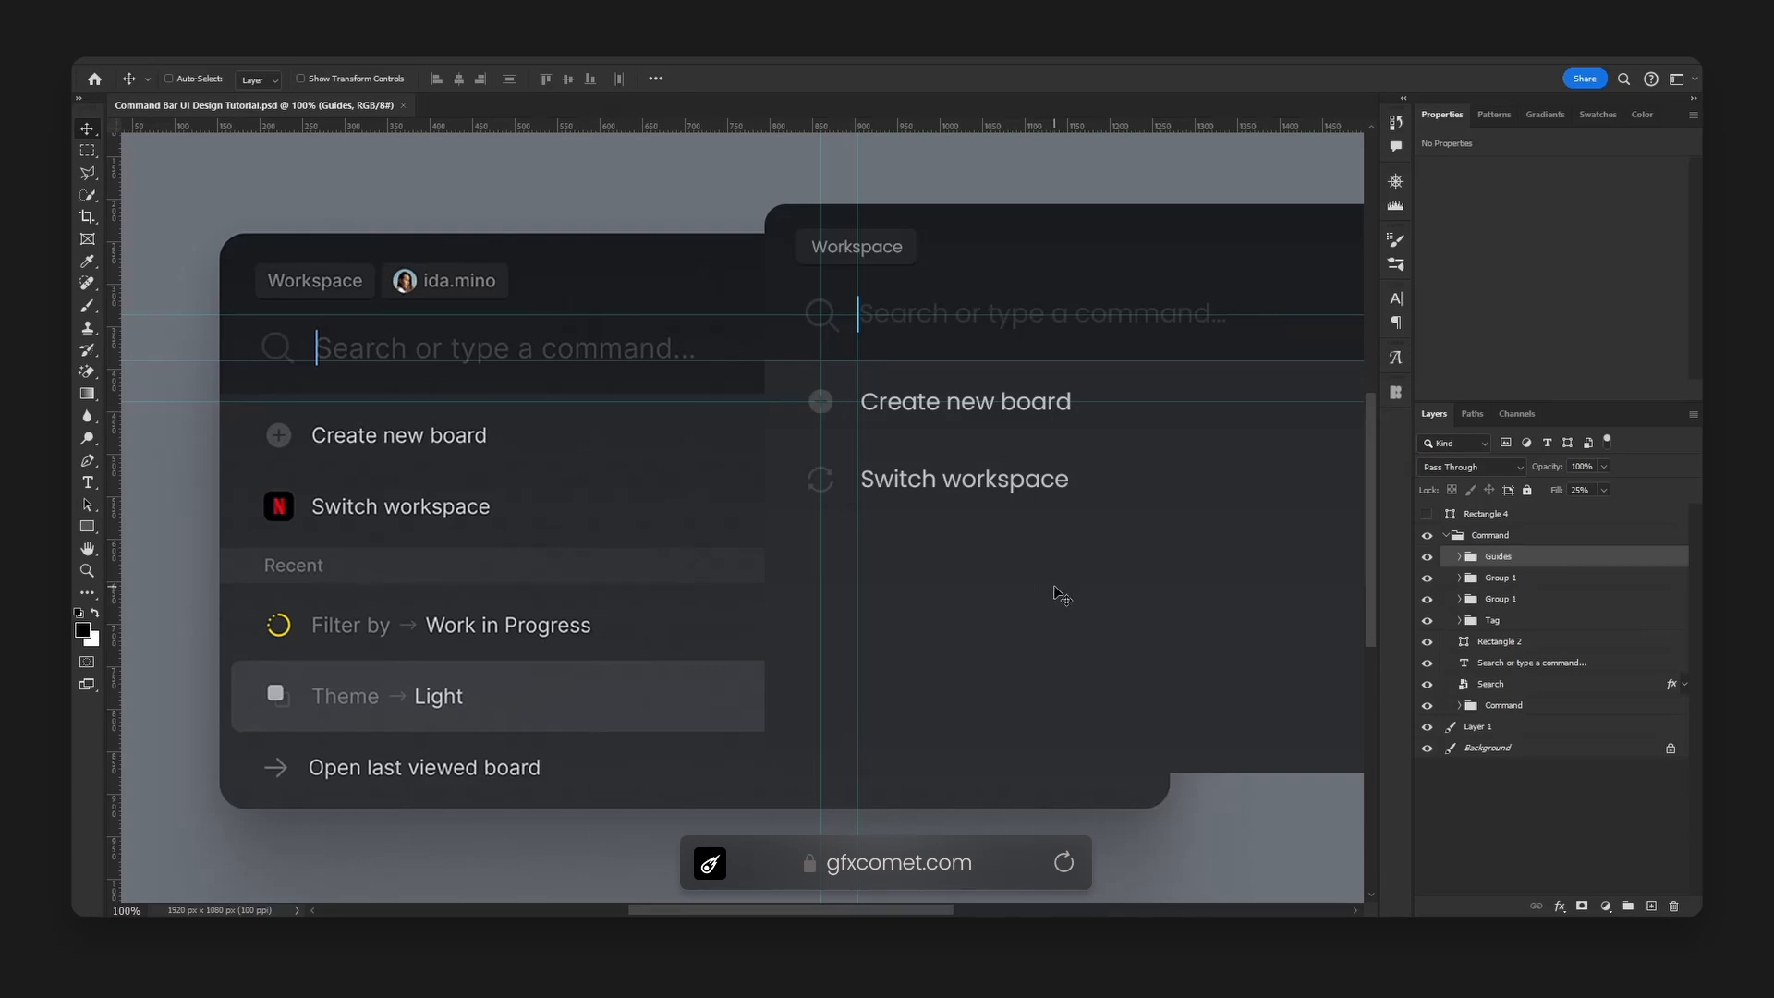
# - Show the "Switch workspace" row's red rectangle and duplicate it above the row groups
pyautogui.press('ctrl')
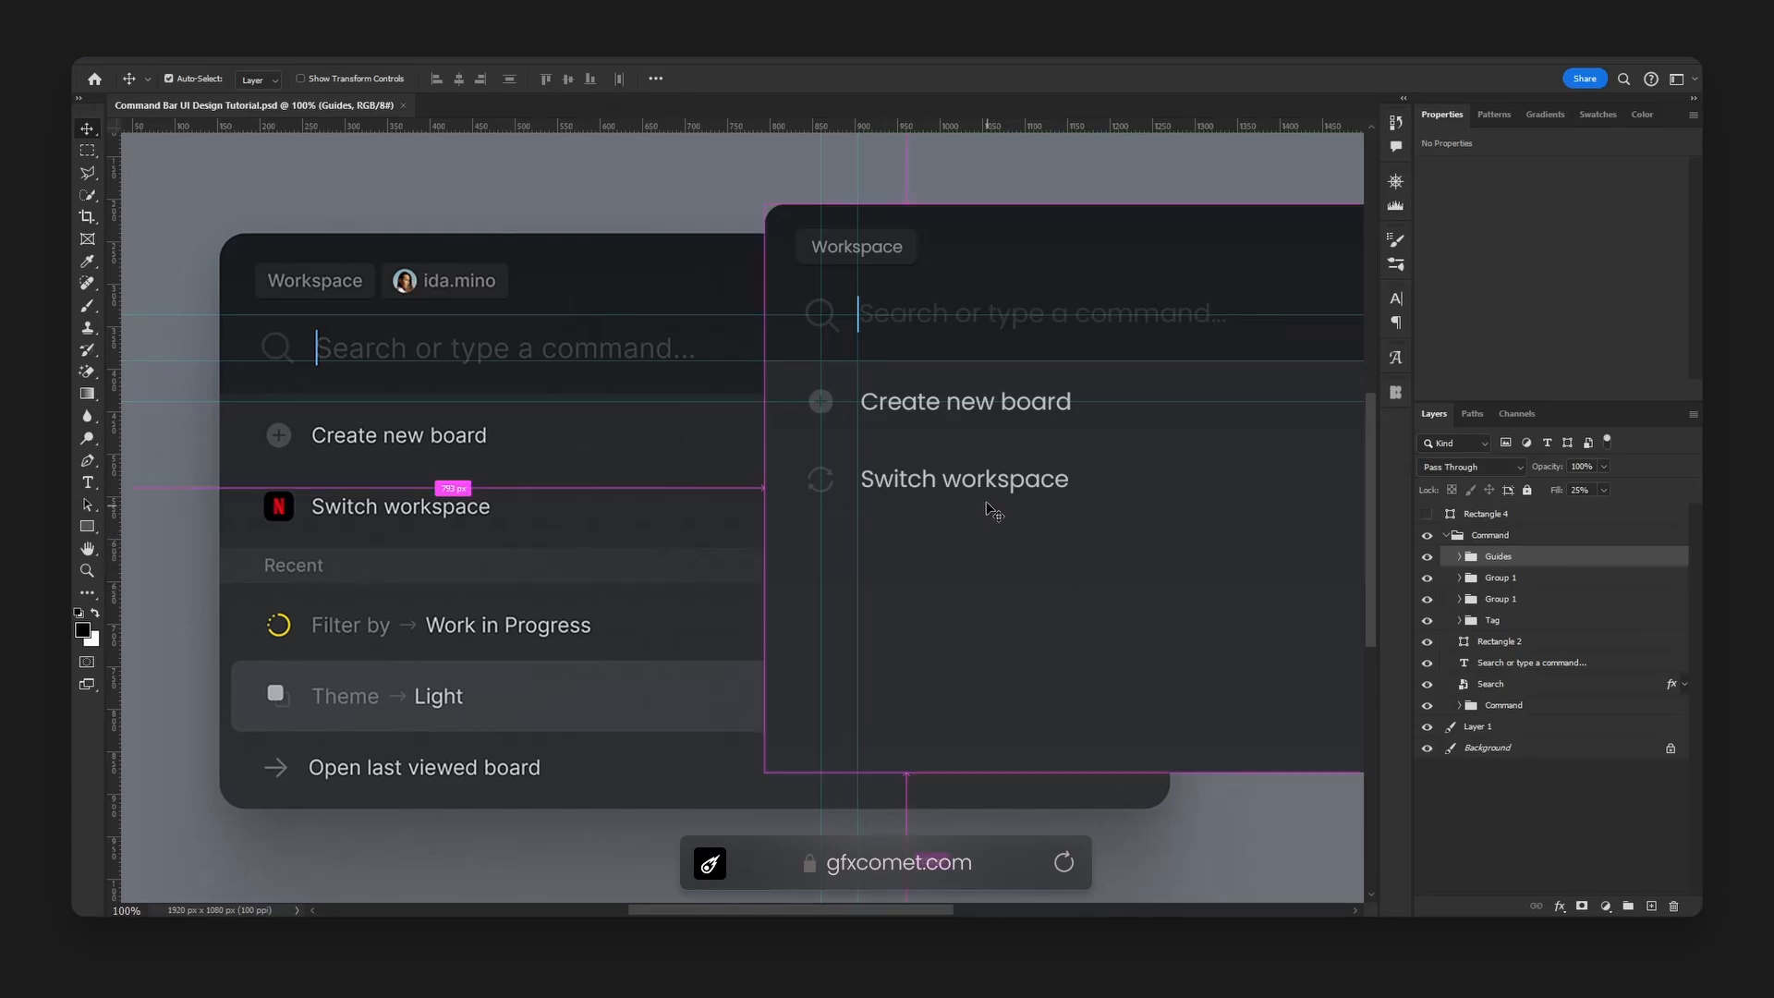
pyautogui.keyDown('ctrl'); pyautogui.click(987, 492); pyautogui.keyUp('ctrl')
pyautogui.click(1426, 665)
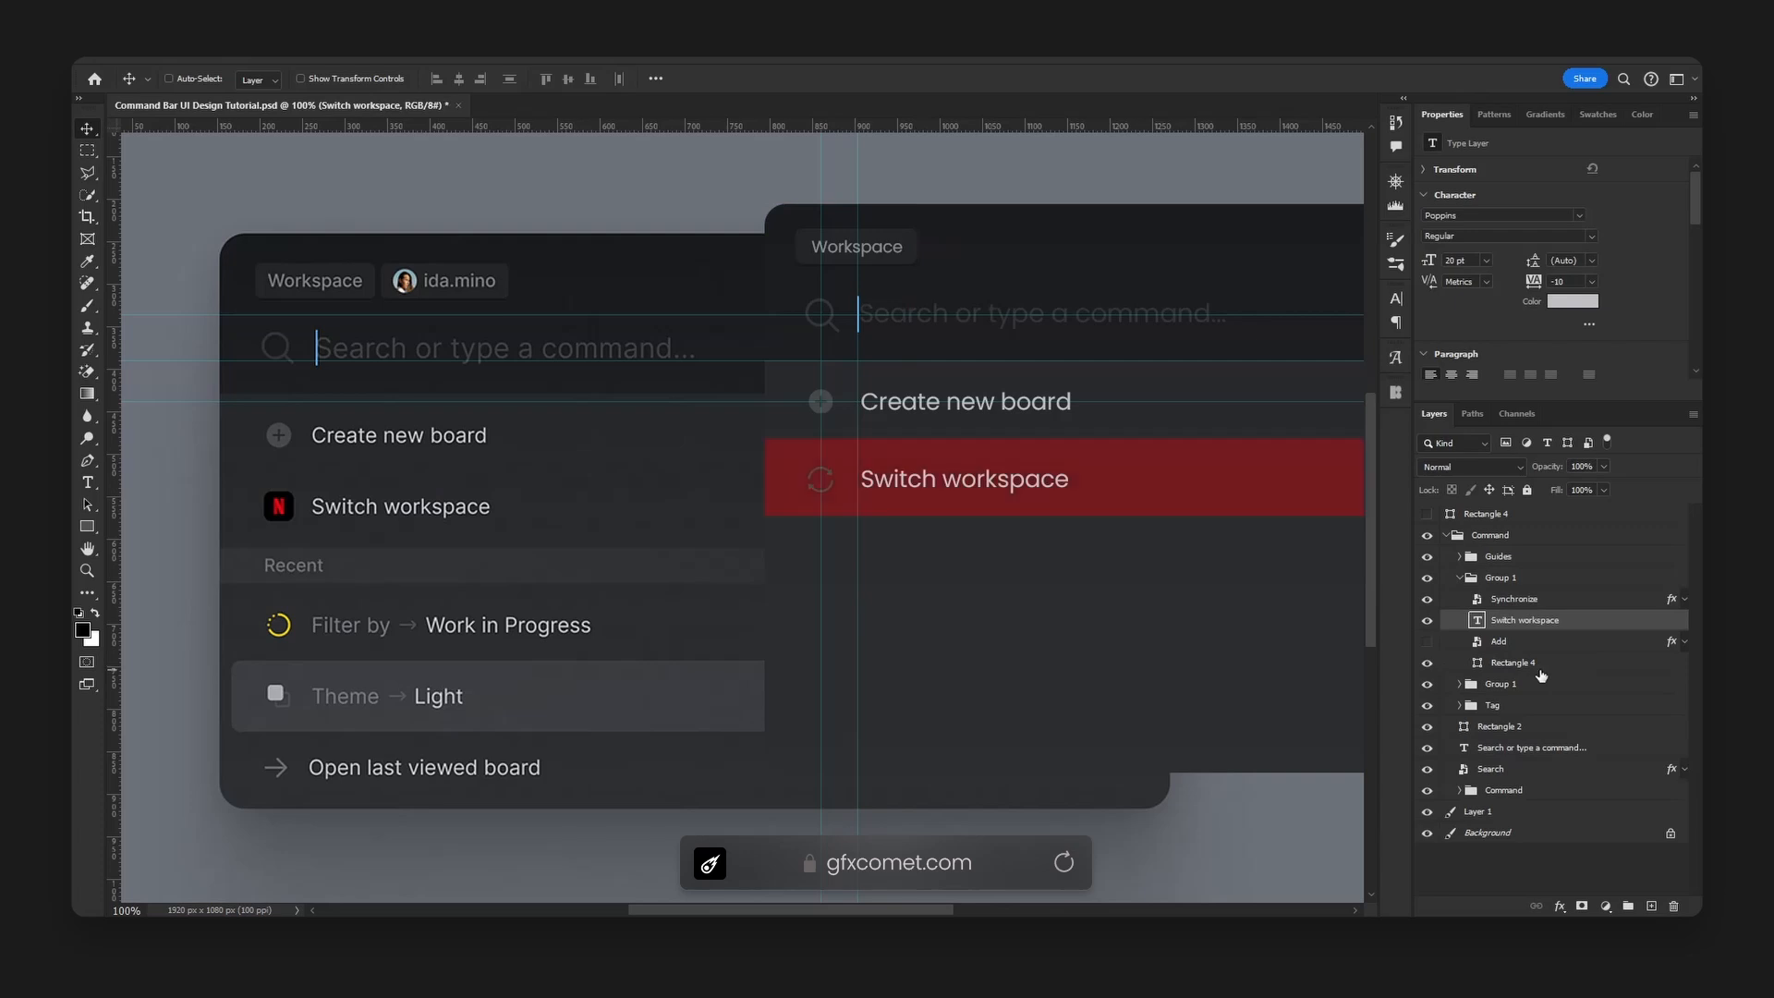
pyautogui.click(1535, 666)
pyautogui.moveTo(1523, 664); pyautogui.dragTo(1510, 566)
# - Set the duplicate rectangle's layer fill to 100% and recolour it #323335, sampled from the reference's Recent band
pyautogui.moveTo(1558, 490); pyautogui.dragTo(1674, 499)
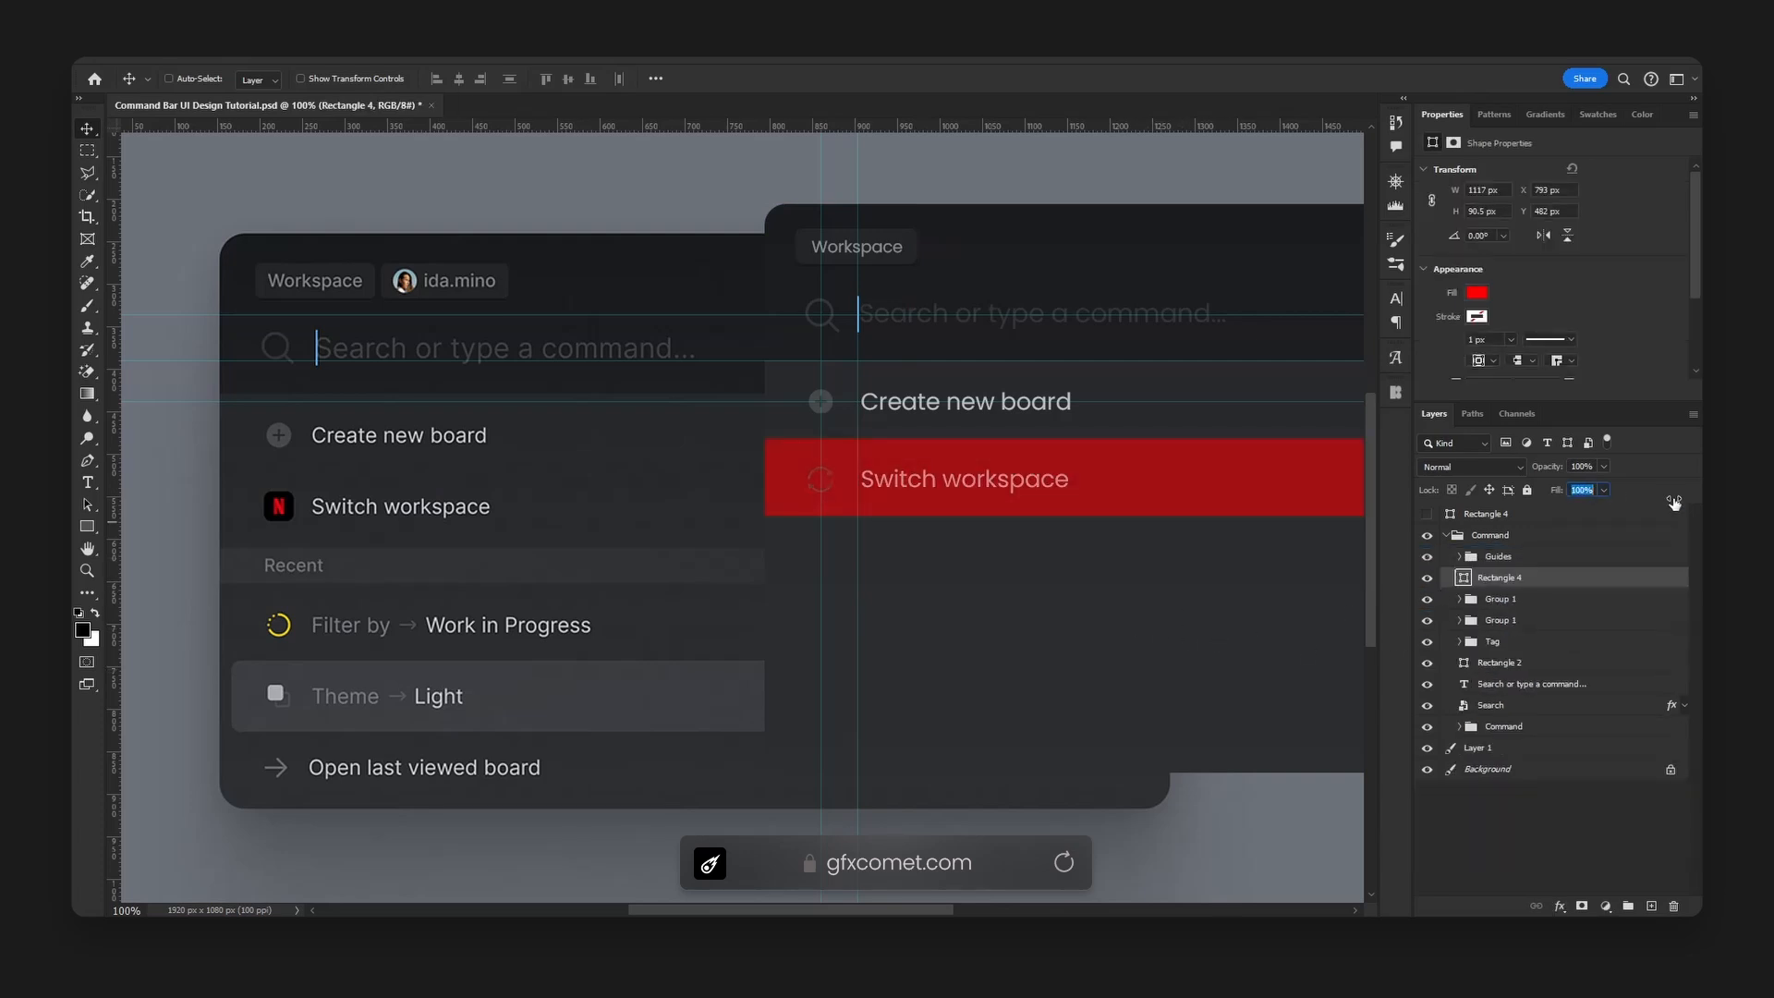
pyautogui.click(593, 564)
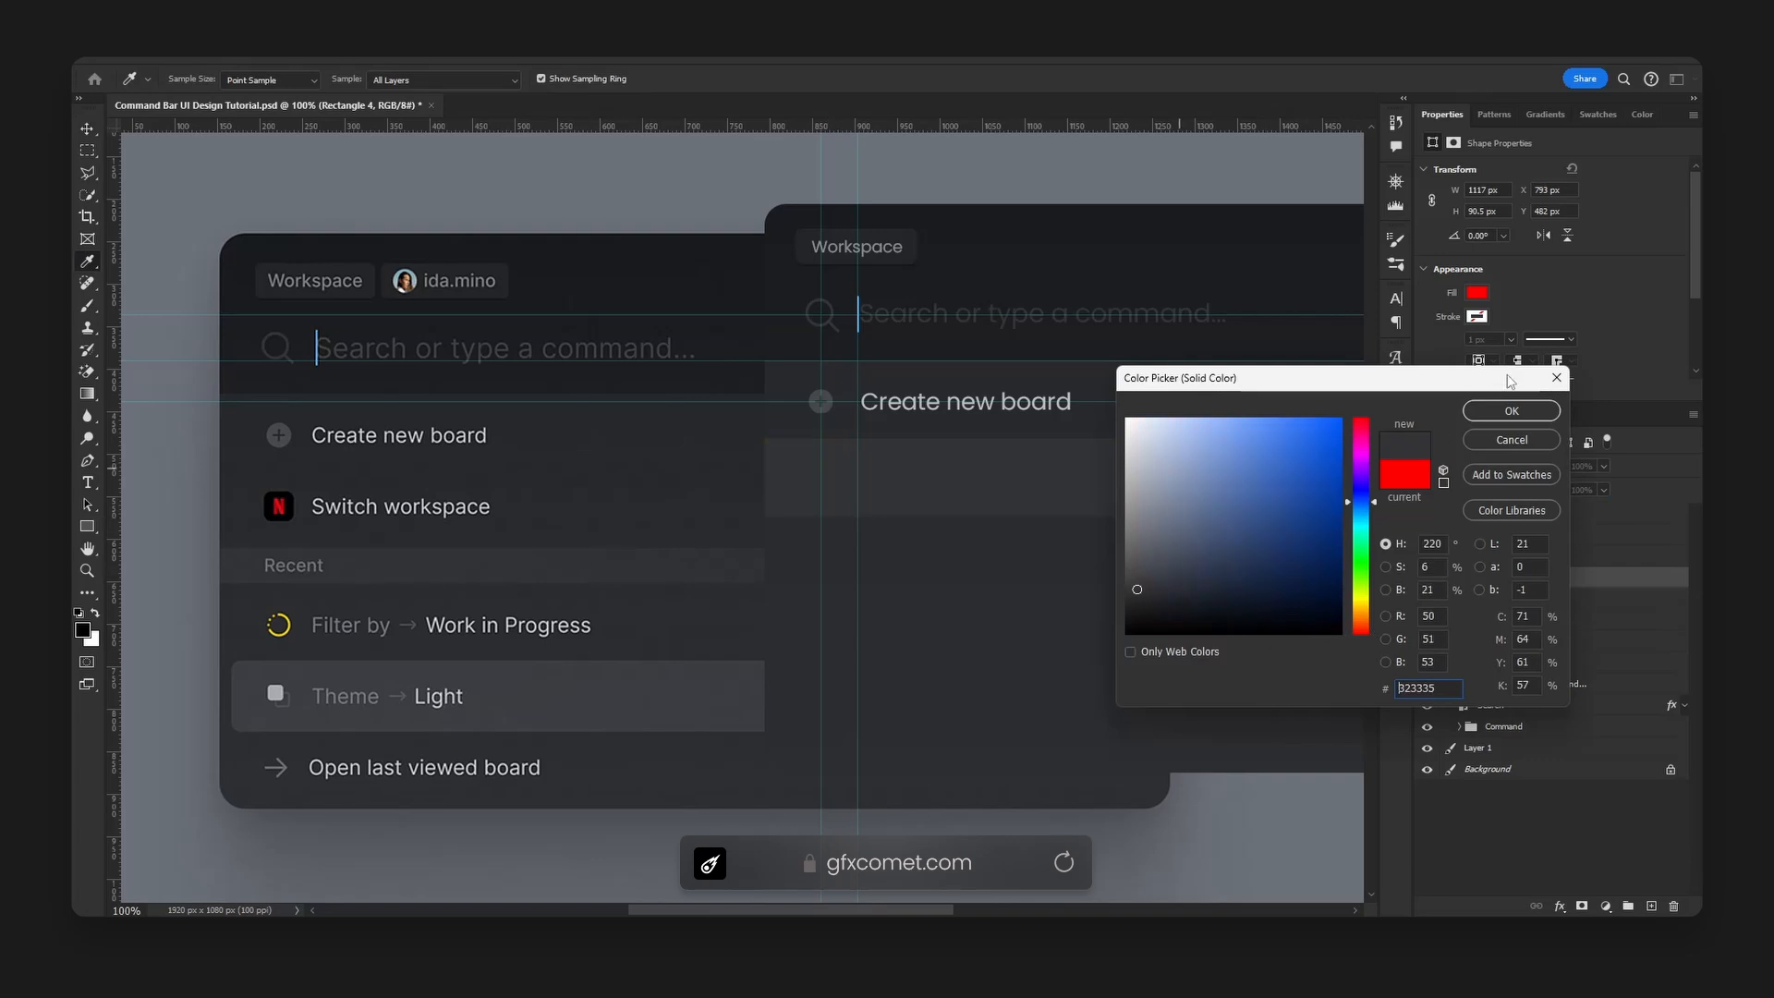
pyautogui.click(1517, 409)
# - Place the grey rectangle over the reference panel's Recent band and squeeze it to the band's height, 46 px
pyautogui.moveTo(1071, 490); pyautogui.dragTo(554, 519)
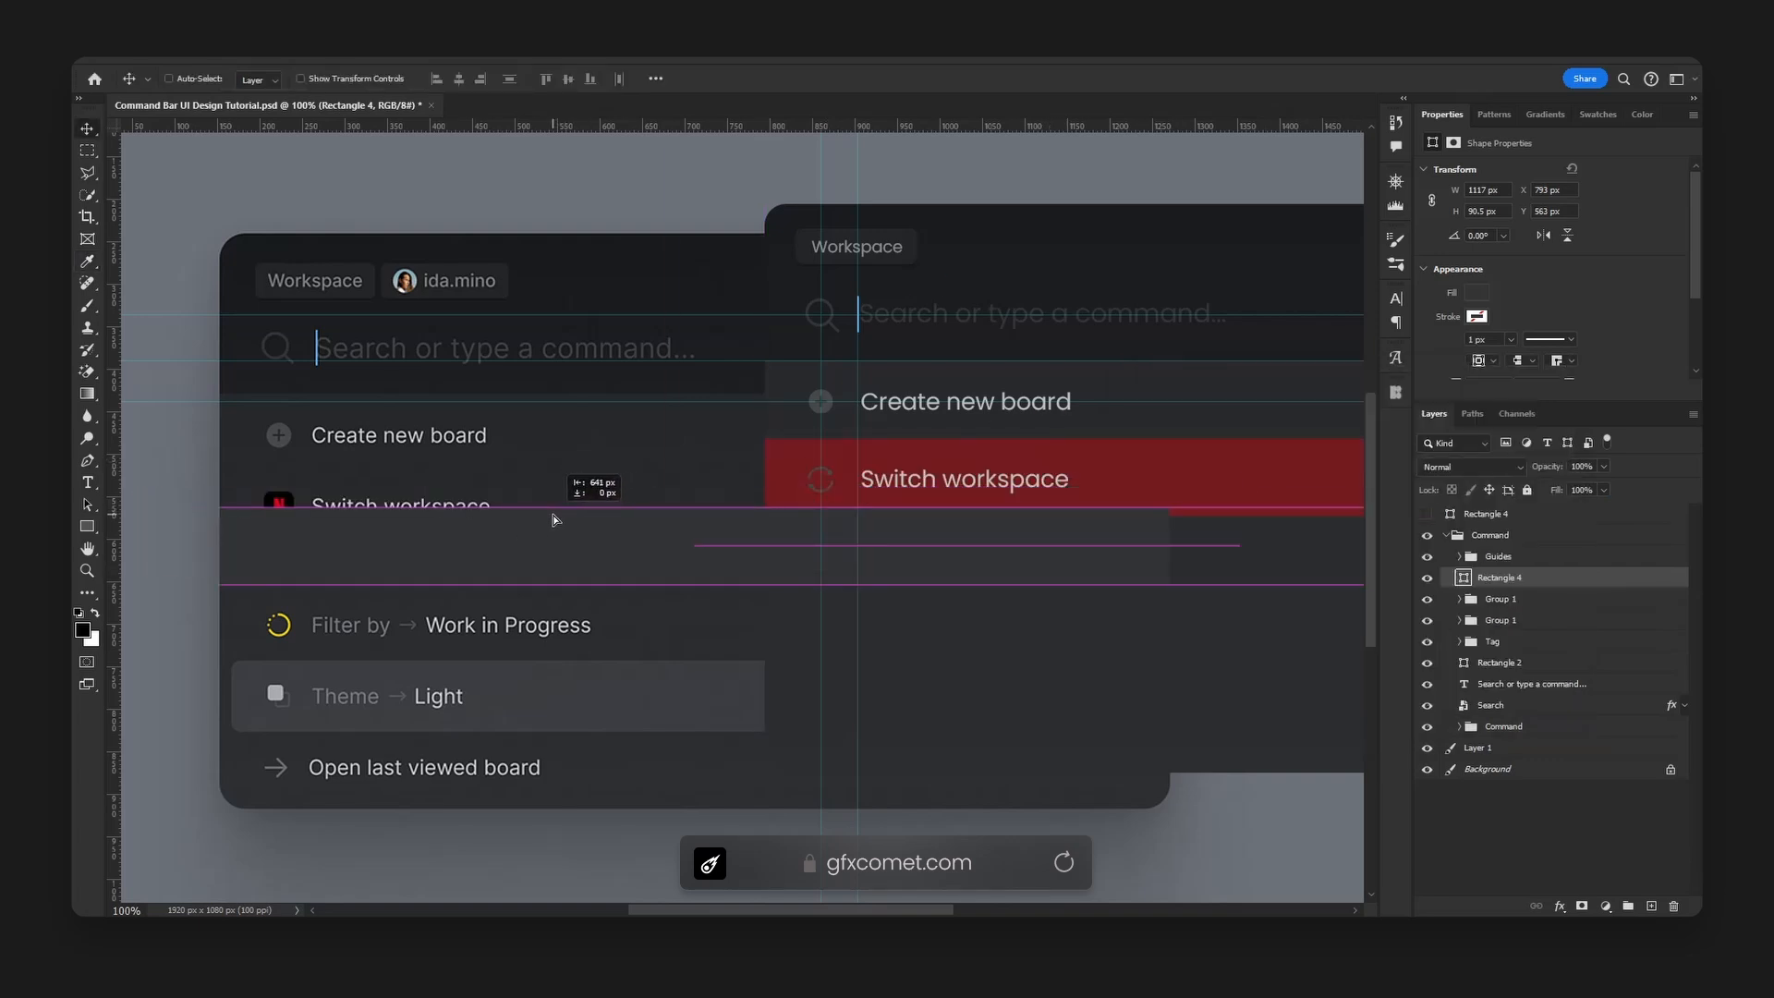
pyautogui.hotkey('ctrl', 't')
pyautogui.moveTo(693, 509); pyautogui.dragTo(688, 546)
pyautogui.press('Return')
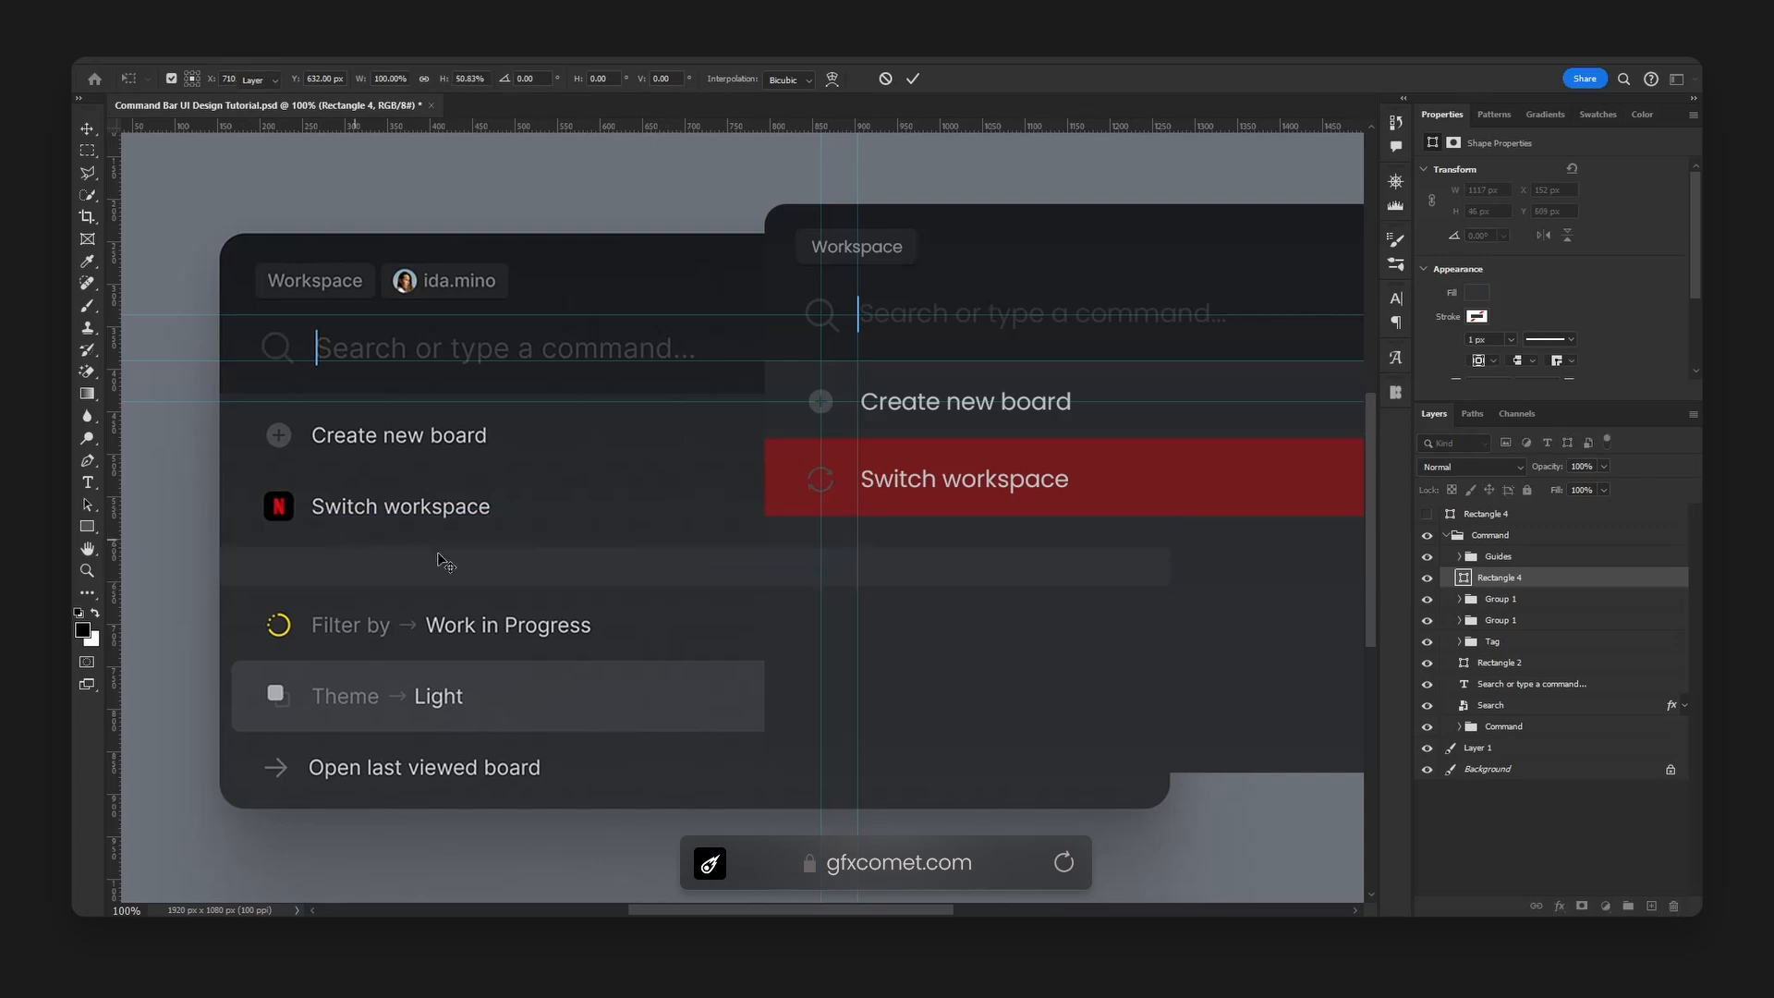
# - Place the grey band directly beneath the recreated panel's "Switch workspace" row and narrow it to the panel's width
pyautogui.moveTo(364, 564); pyautogui.dragTo(909, 533)
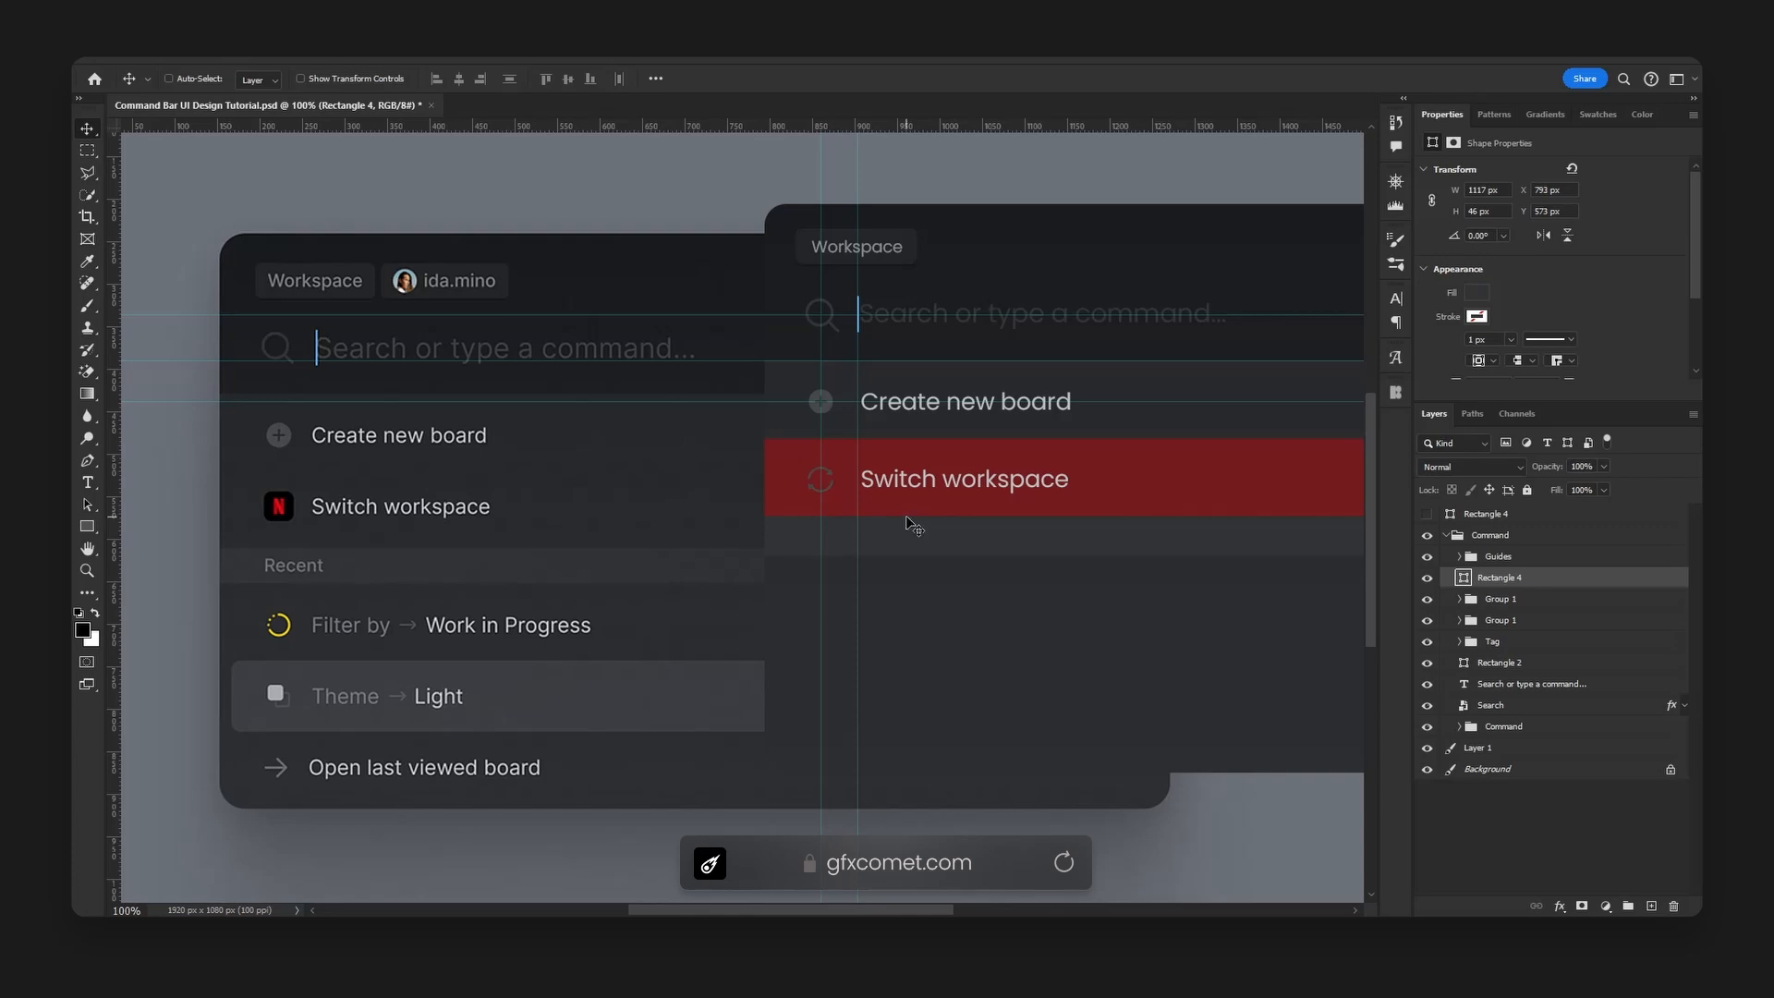
pyautogui.moveTo(907, 511); pyautogui.dragTo(554, 449)
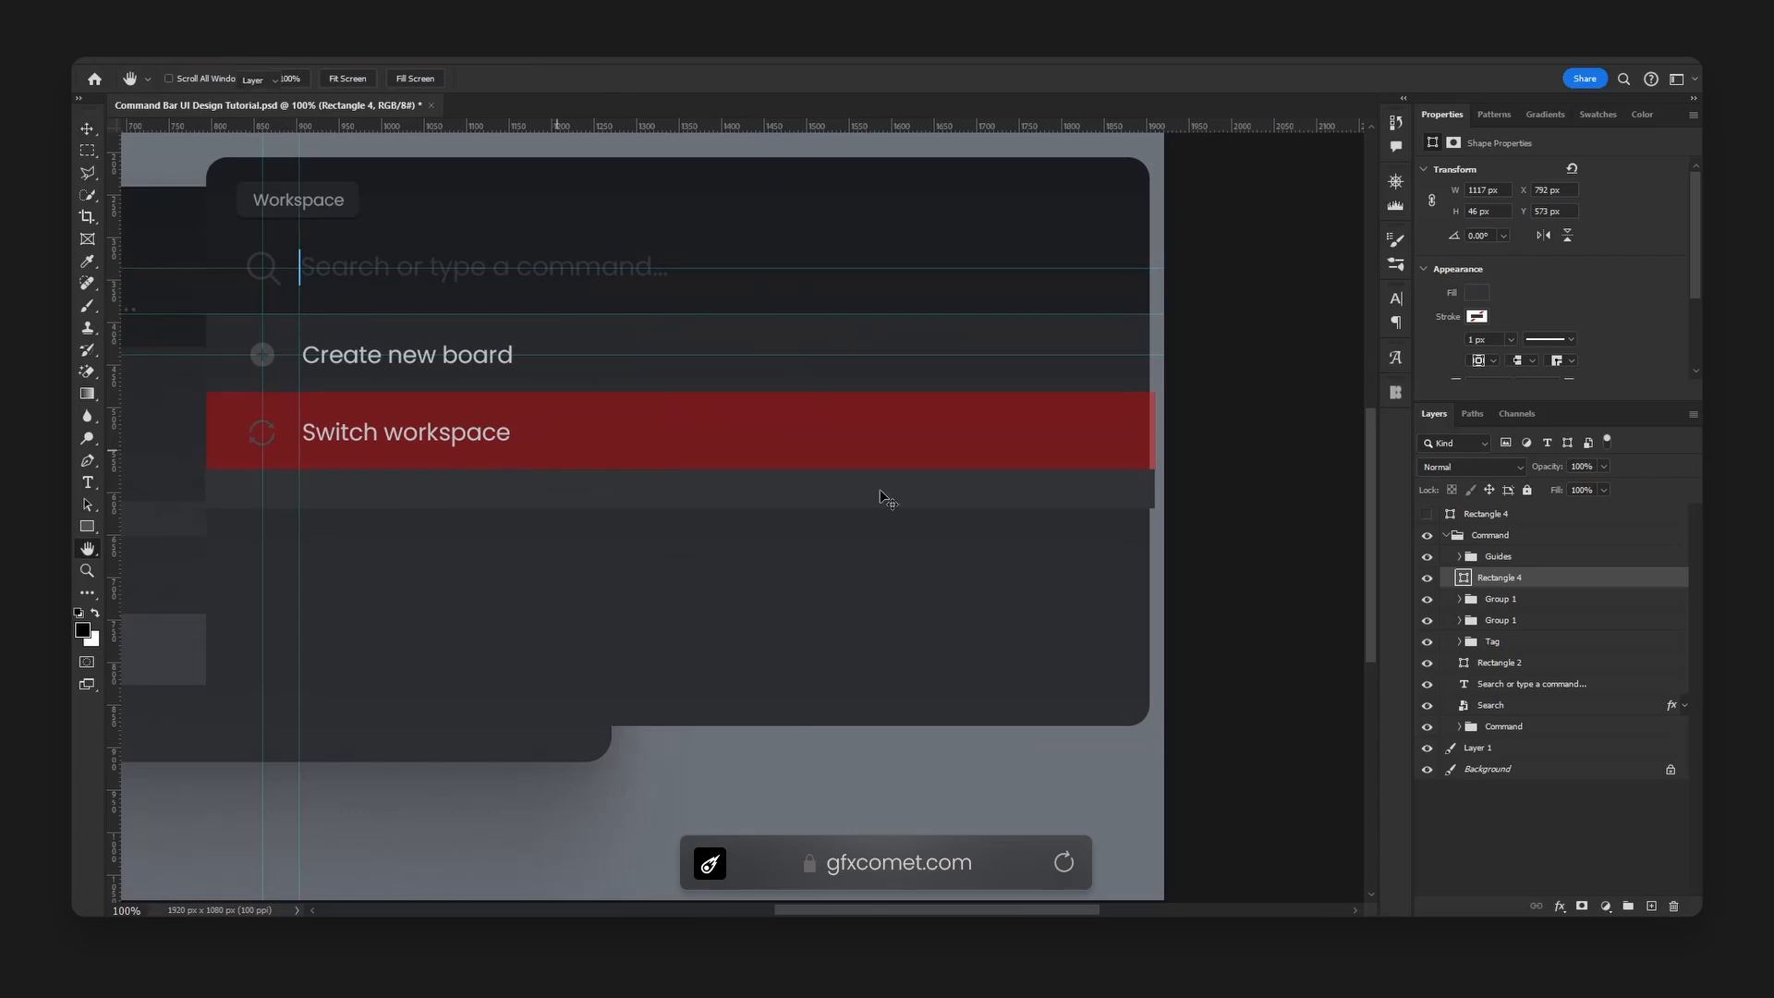
pyautogui.hotkey('ctrl', 't')
pyautogui.moveTo(1151, 490); pyautogui.dragTo(1145, 490)
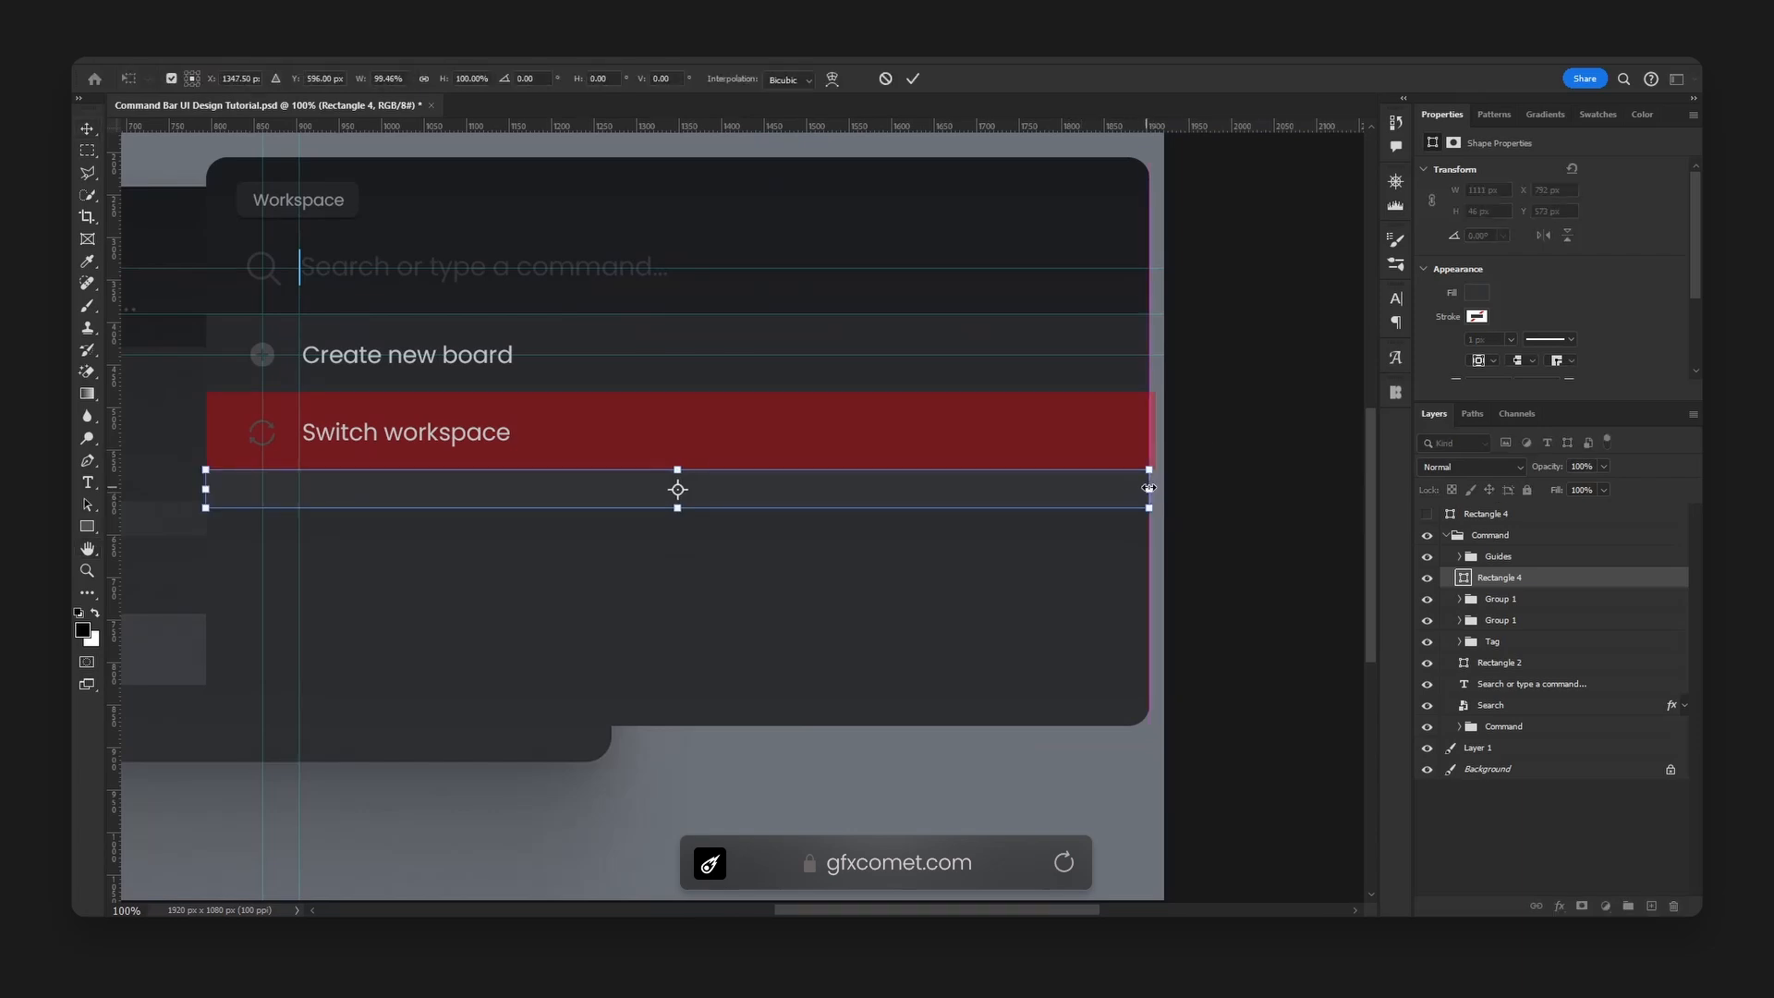
pyautogui.press('Return')
# - Hide the red rectangle in the "Switch workspace" row and select that row's text layer
pyautogui.moveTo(778, 486); pyautogui.dragTo(1169, 525)
pyautogui.keyDown('ctrl'); pyautogui.click(1200, 472); pyautogui.keyUp('ctrl')
pyautogui.keyDown('ctrl'); pyautogui.click(1239, 501); pyautogui.keyUp('ctrl')
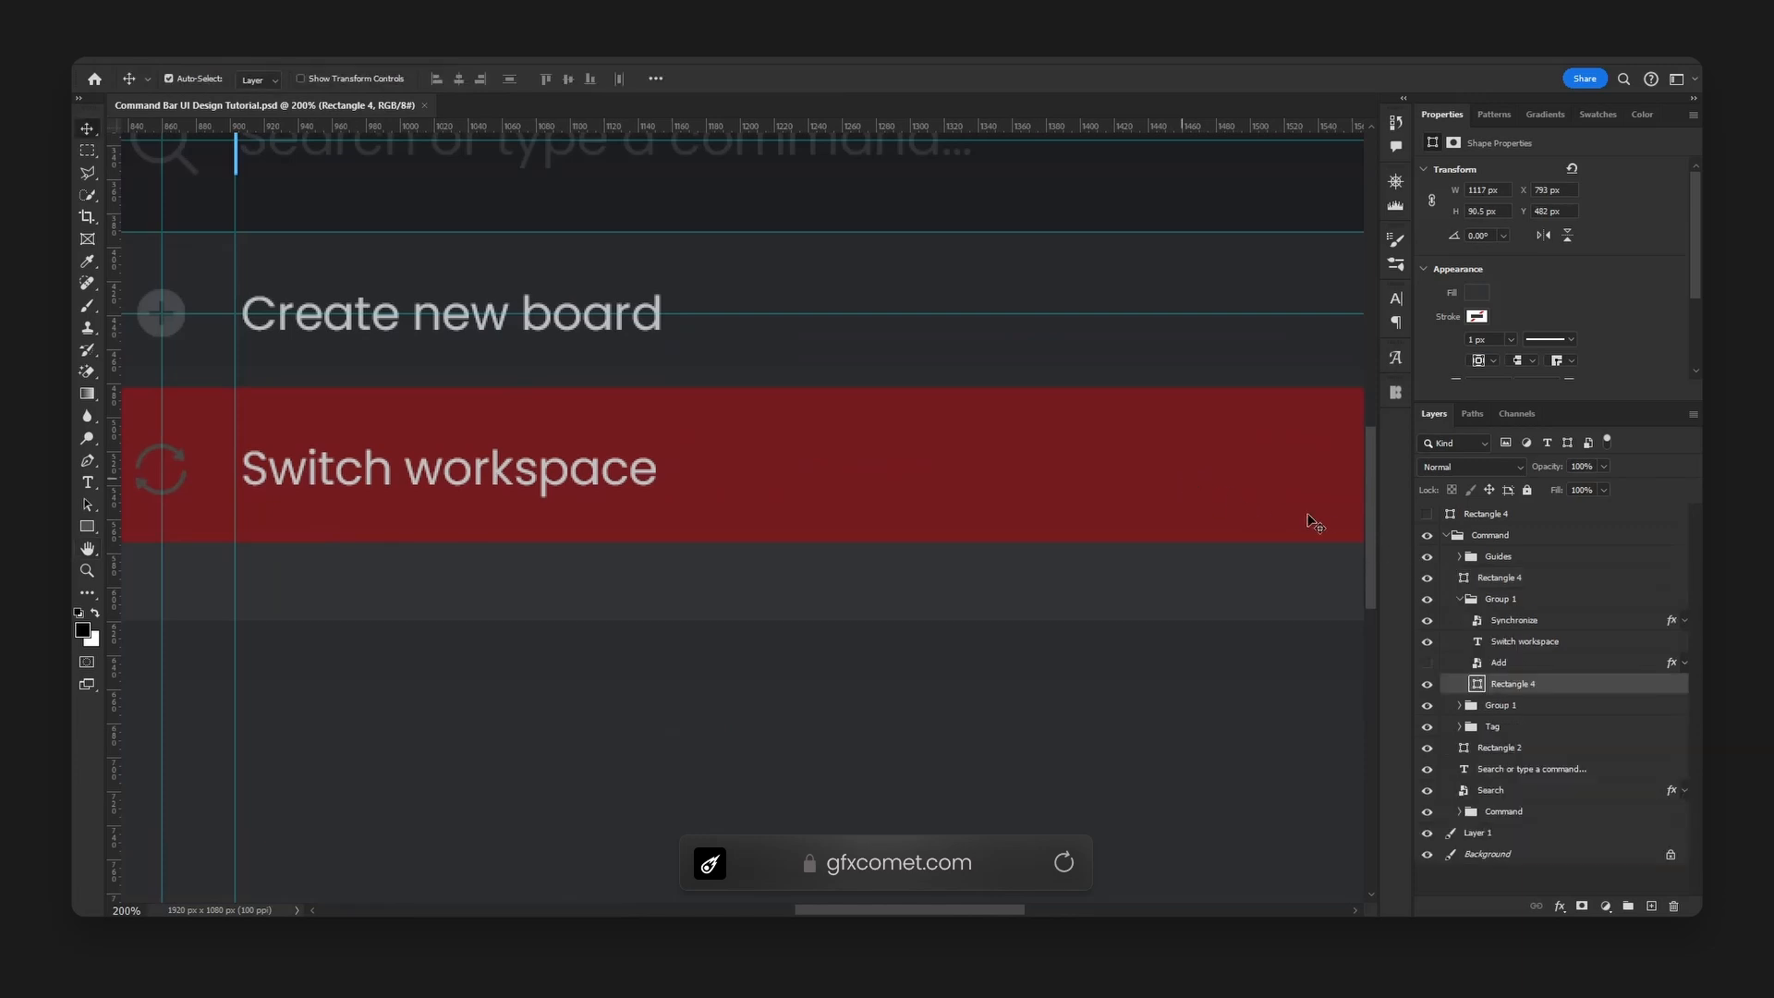
pyautogui.click(1428, 684)
pyautogui.keyDown('alt'); pyautogui.scroll(-3, 801, 536); pyautogui.keyUp('alt')
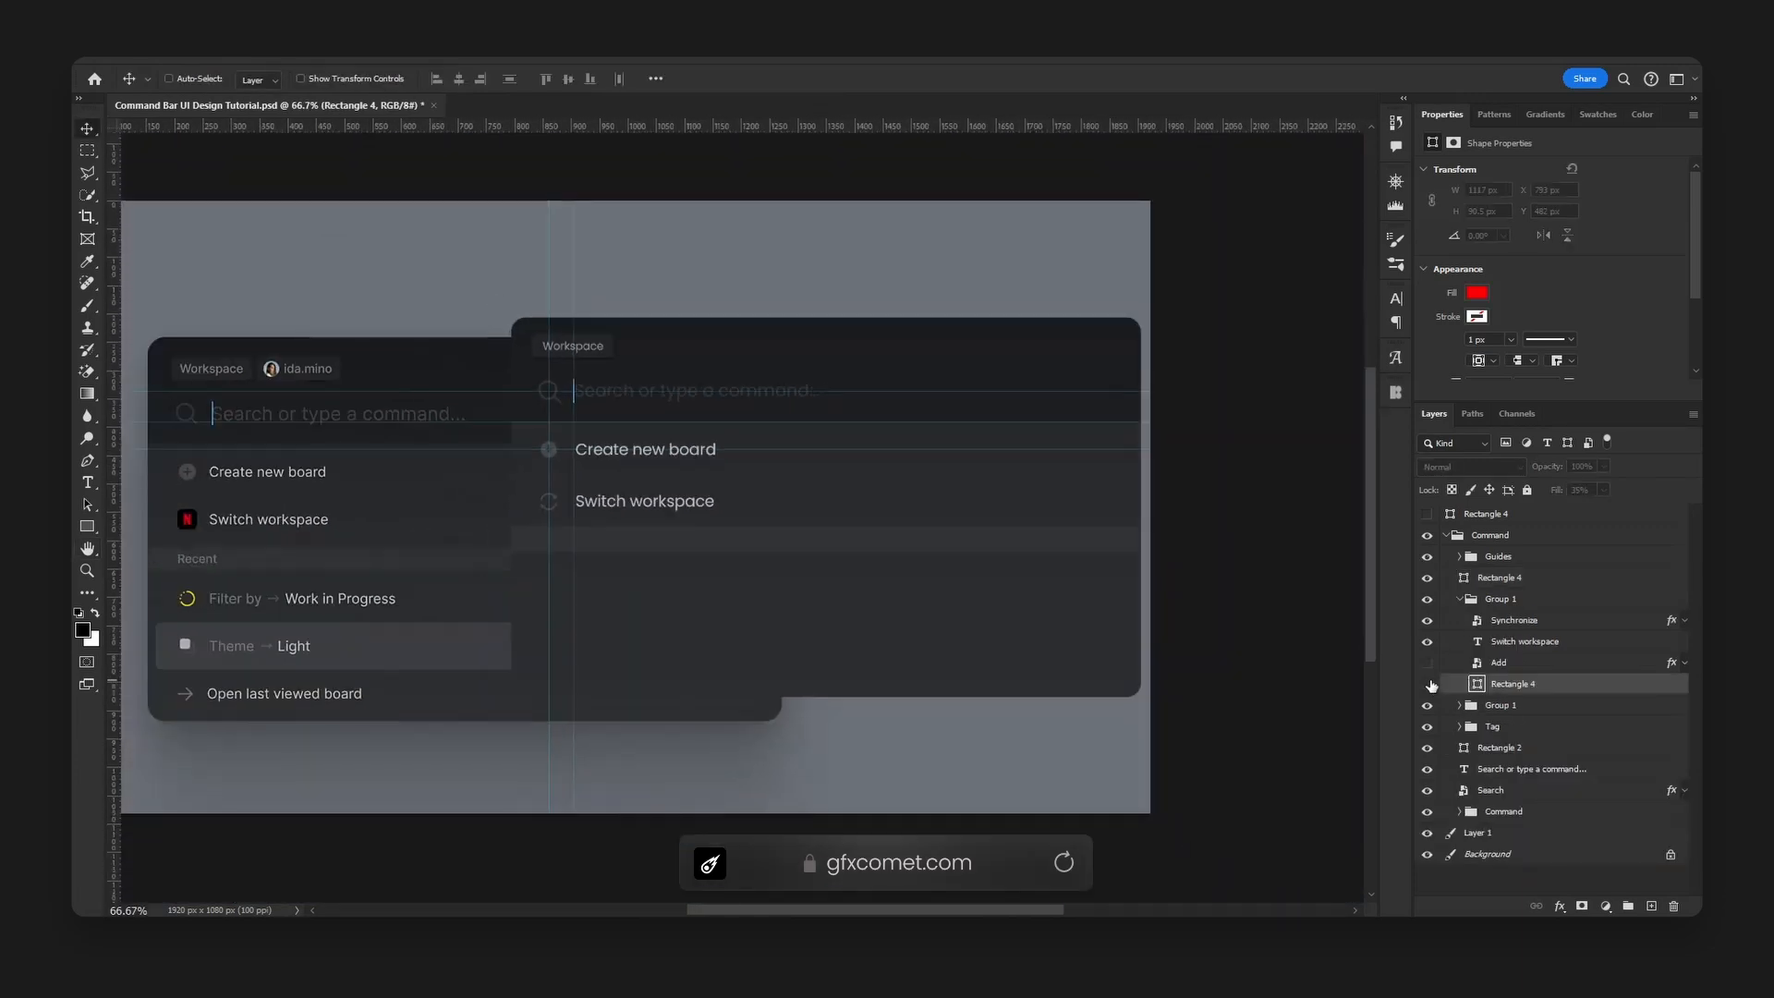
pyautogui.moveTo(754, 518); pyautogui.dragTo(870, 443)
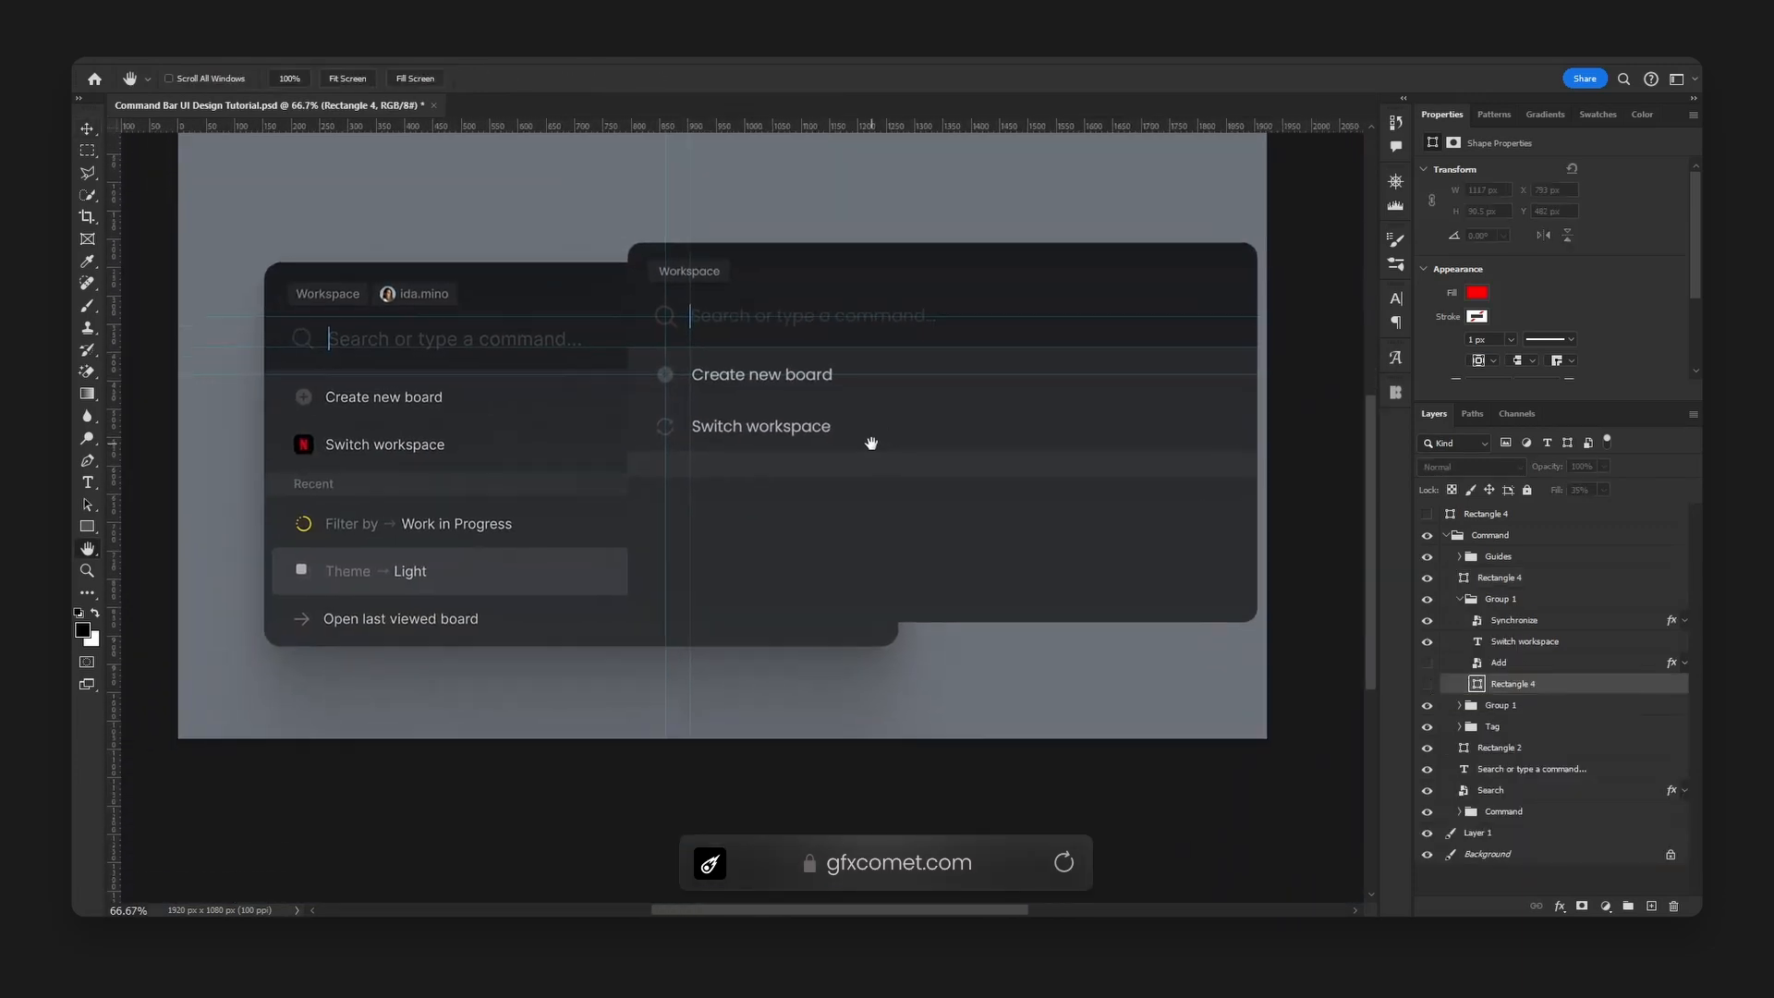
pyautogui.keyDown('ctrl'); pyautogui.click(782, 435); pyautogui.keyUp('ctrl')
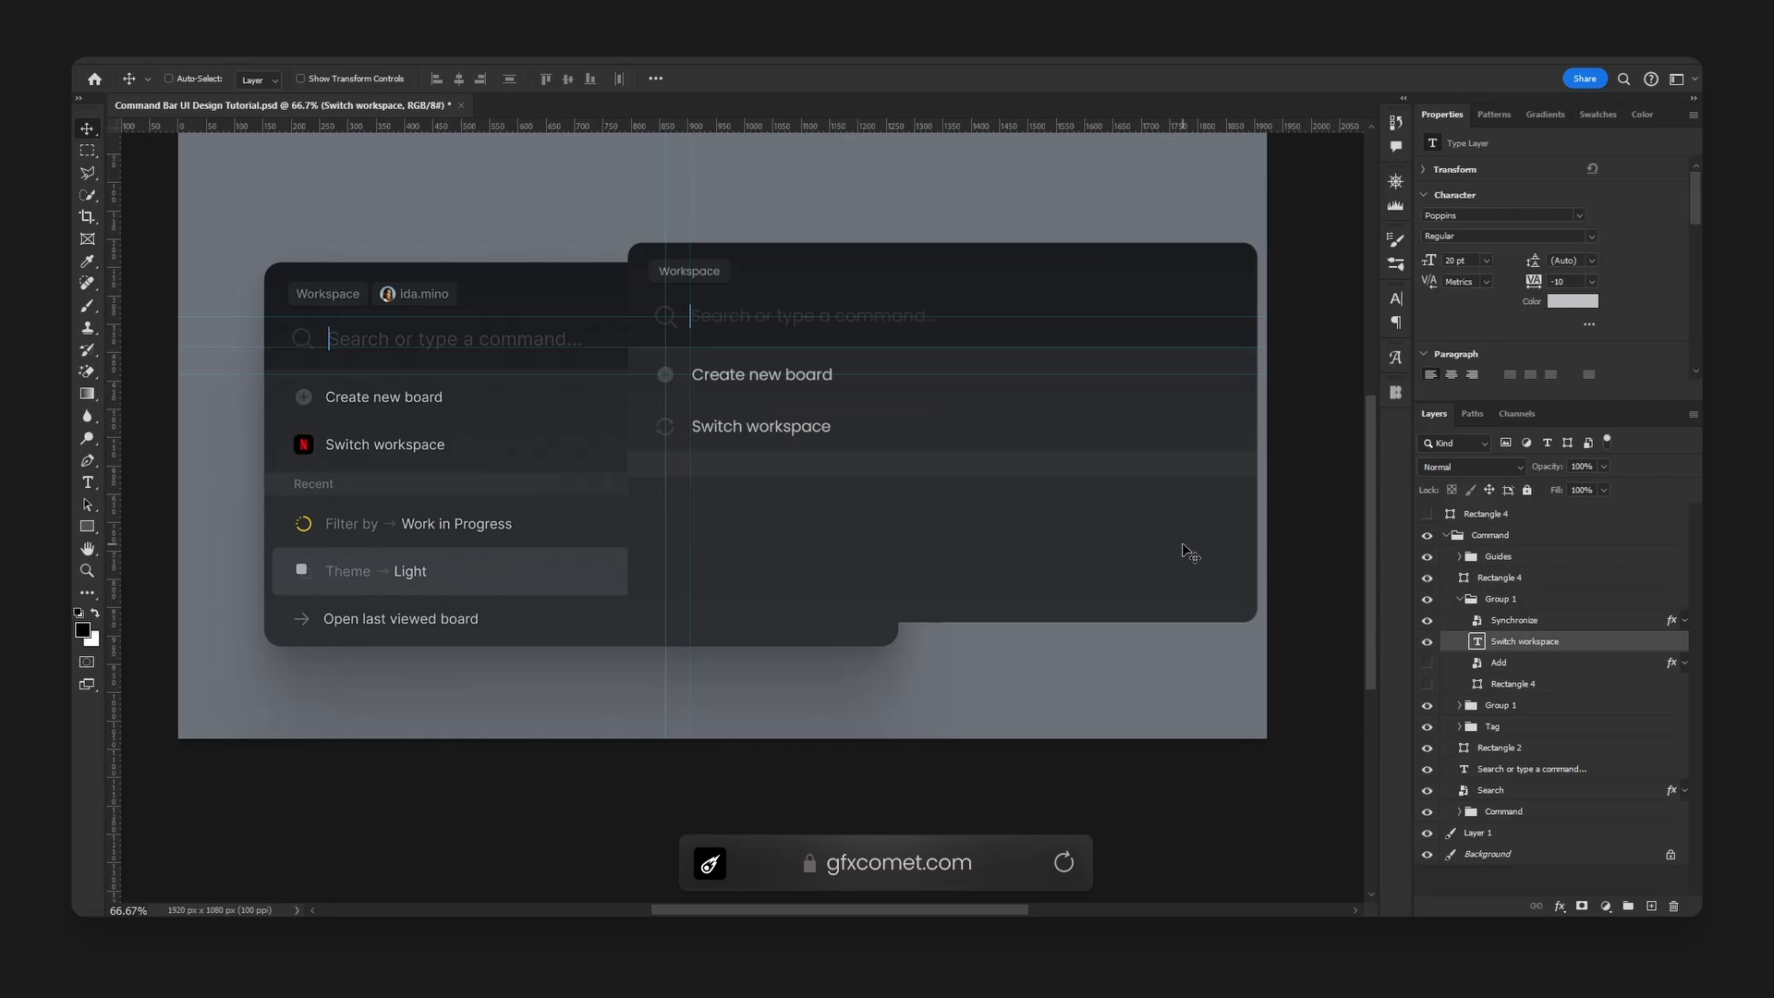
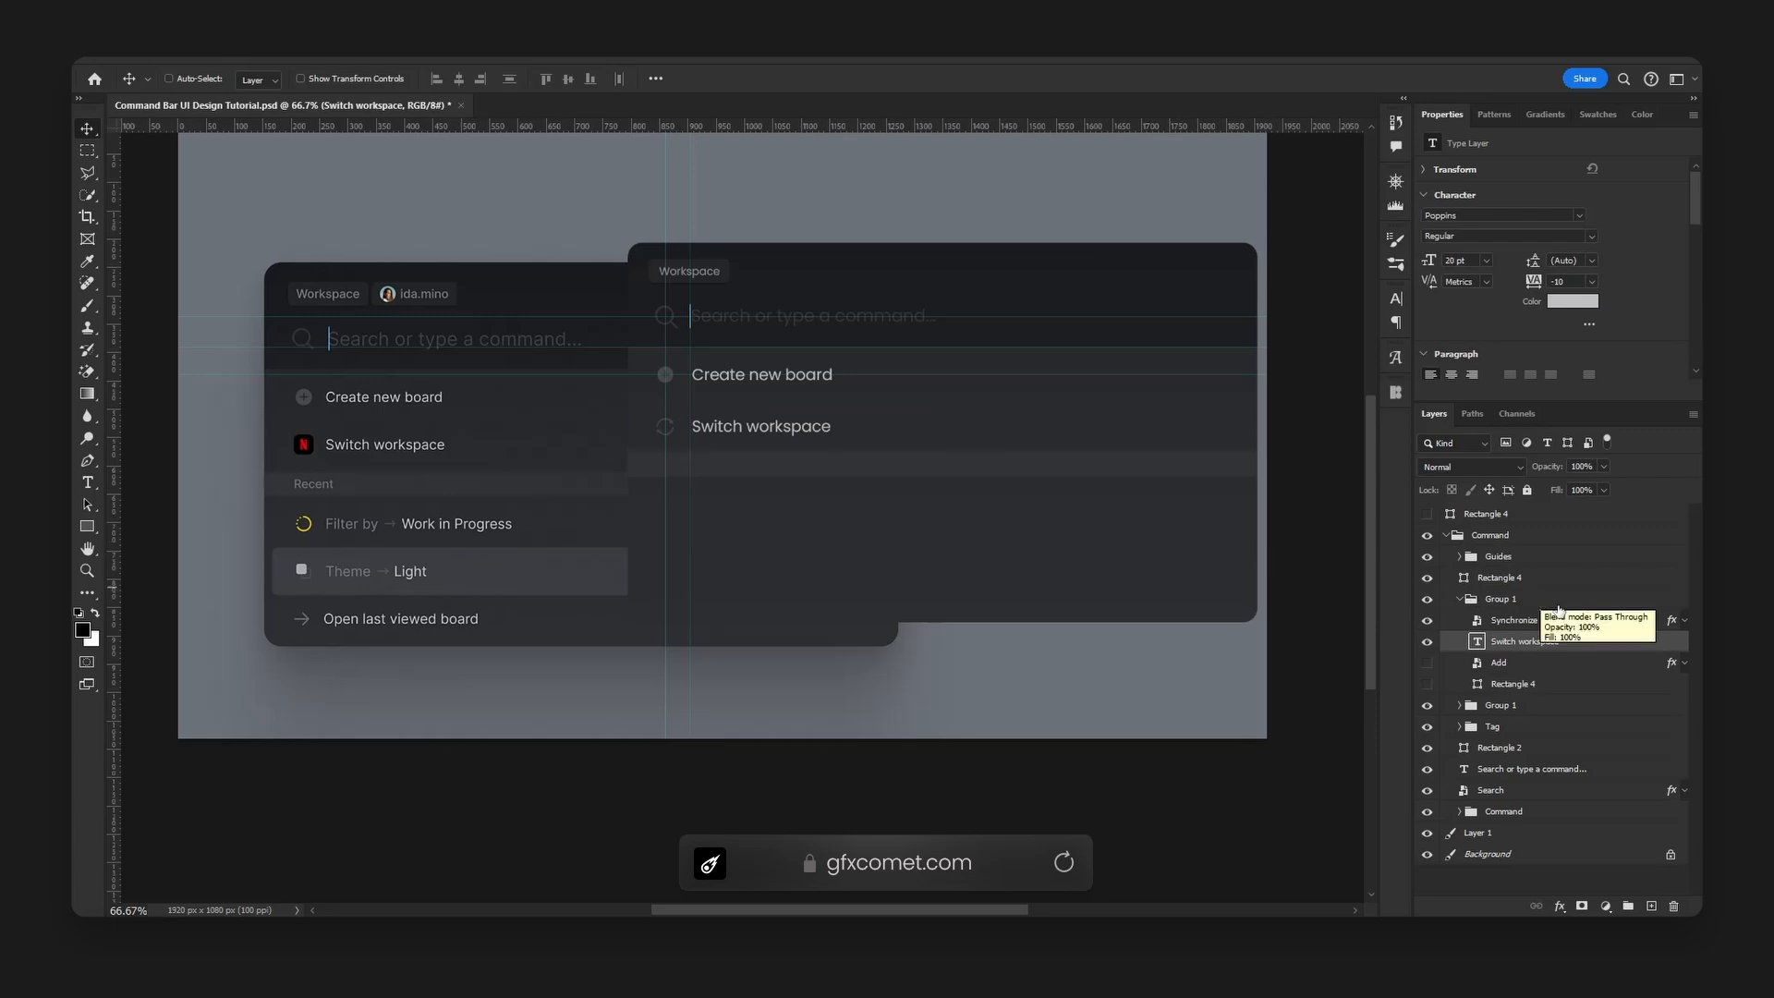
# - Copy the "Switch workspace" text layer out of its row group to just above the grey band's layer
pyautogui.moveTo(1512, 641); pyautogui.dragTo(1503, 573)
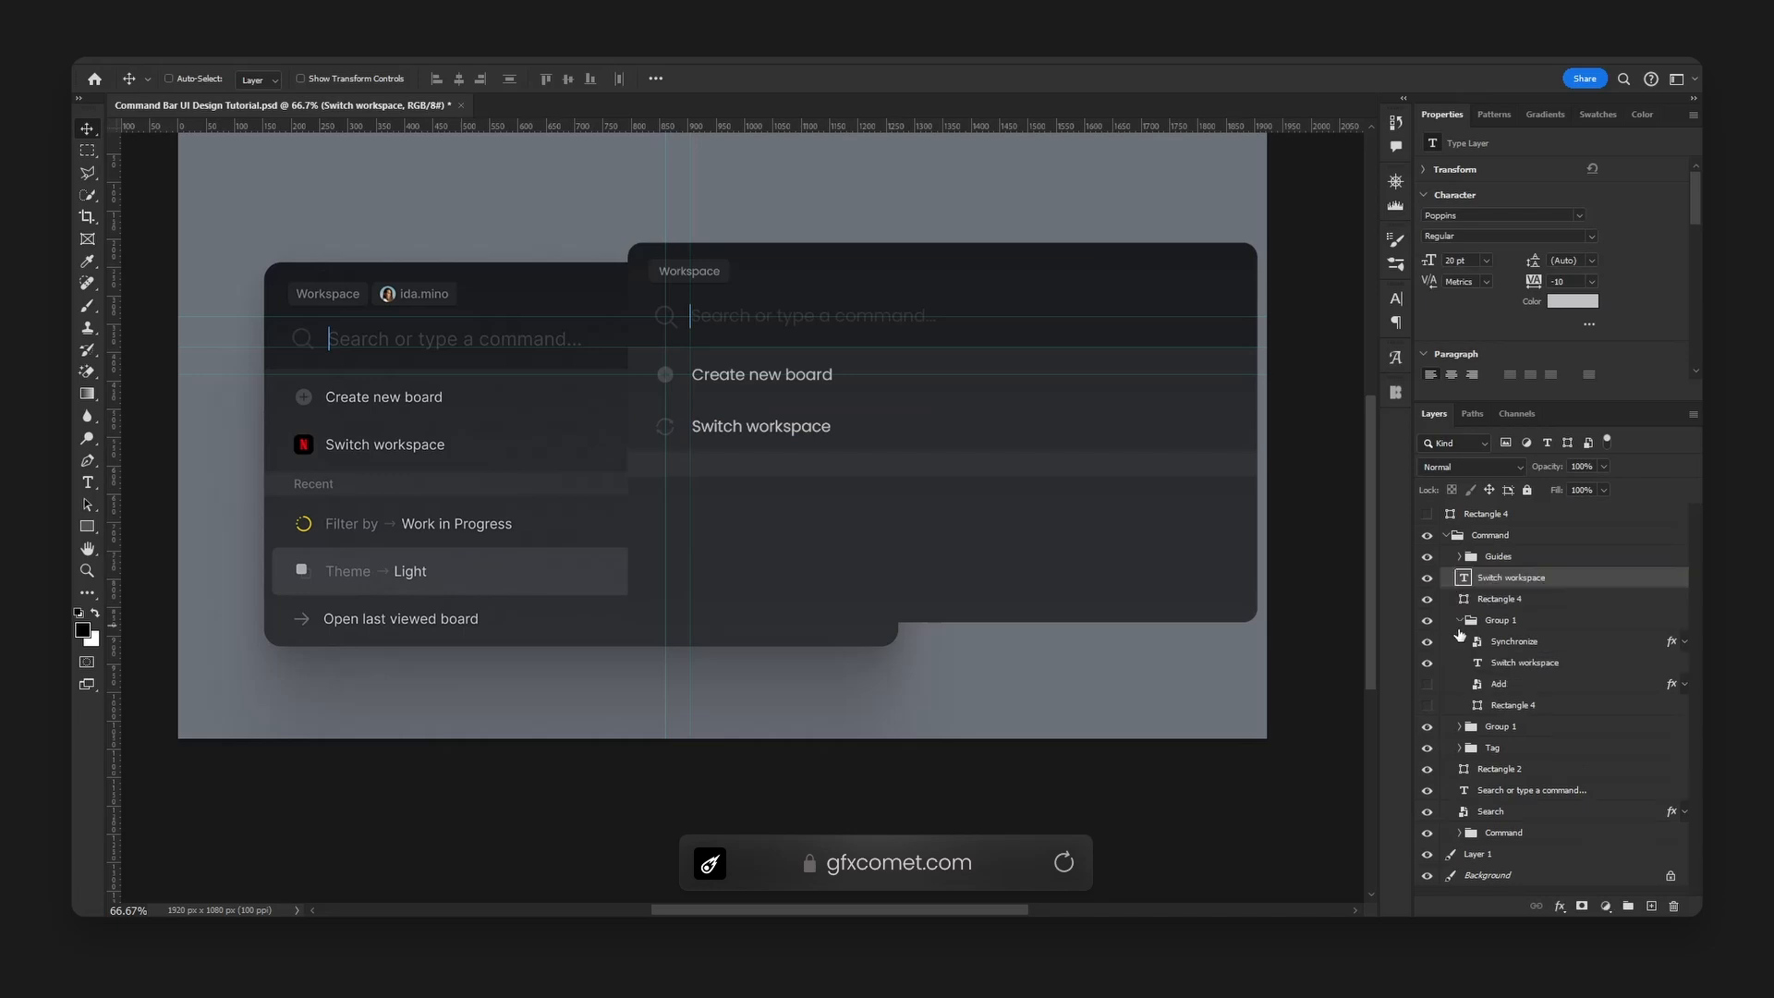
pyautogui.click(1461, 620)
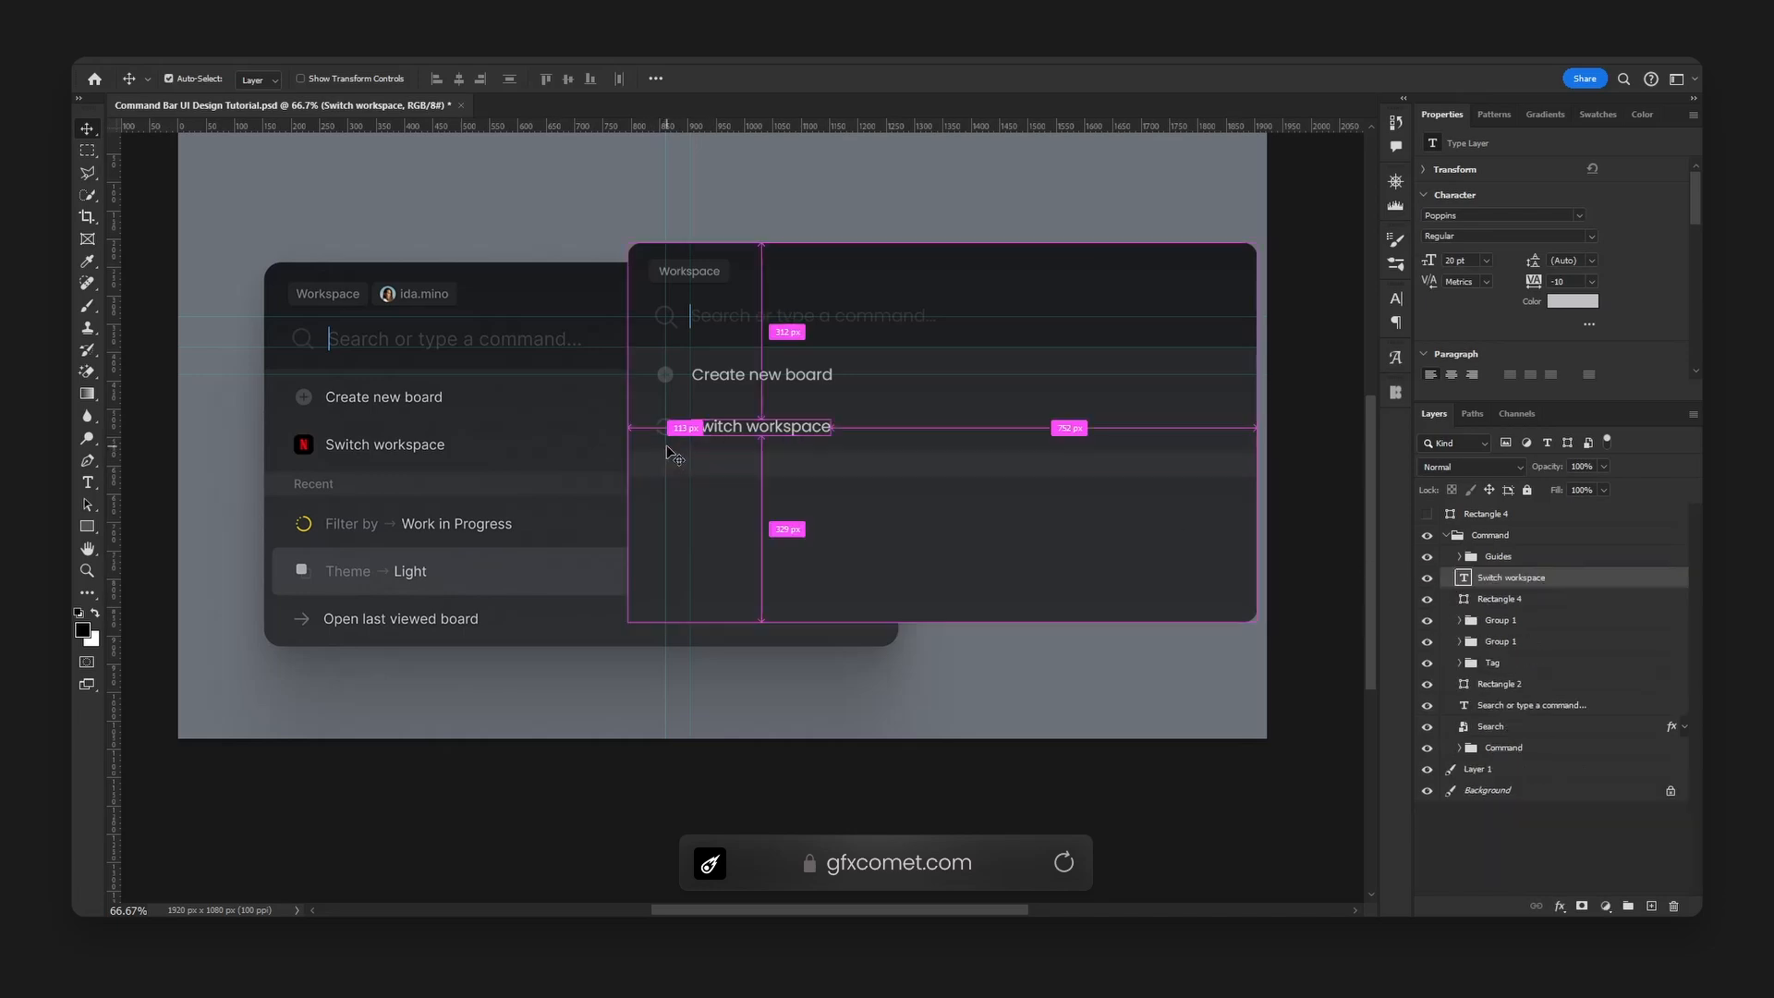
# - Duplicate the vertical guide running through the row icons and place the copy about 16 px to its left
pyautogui.click(666, 561)
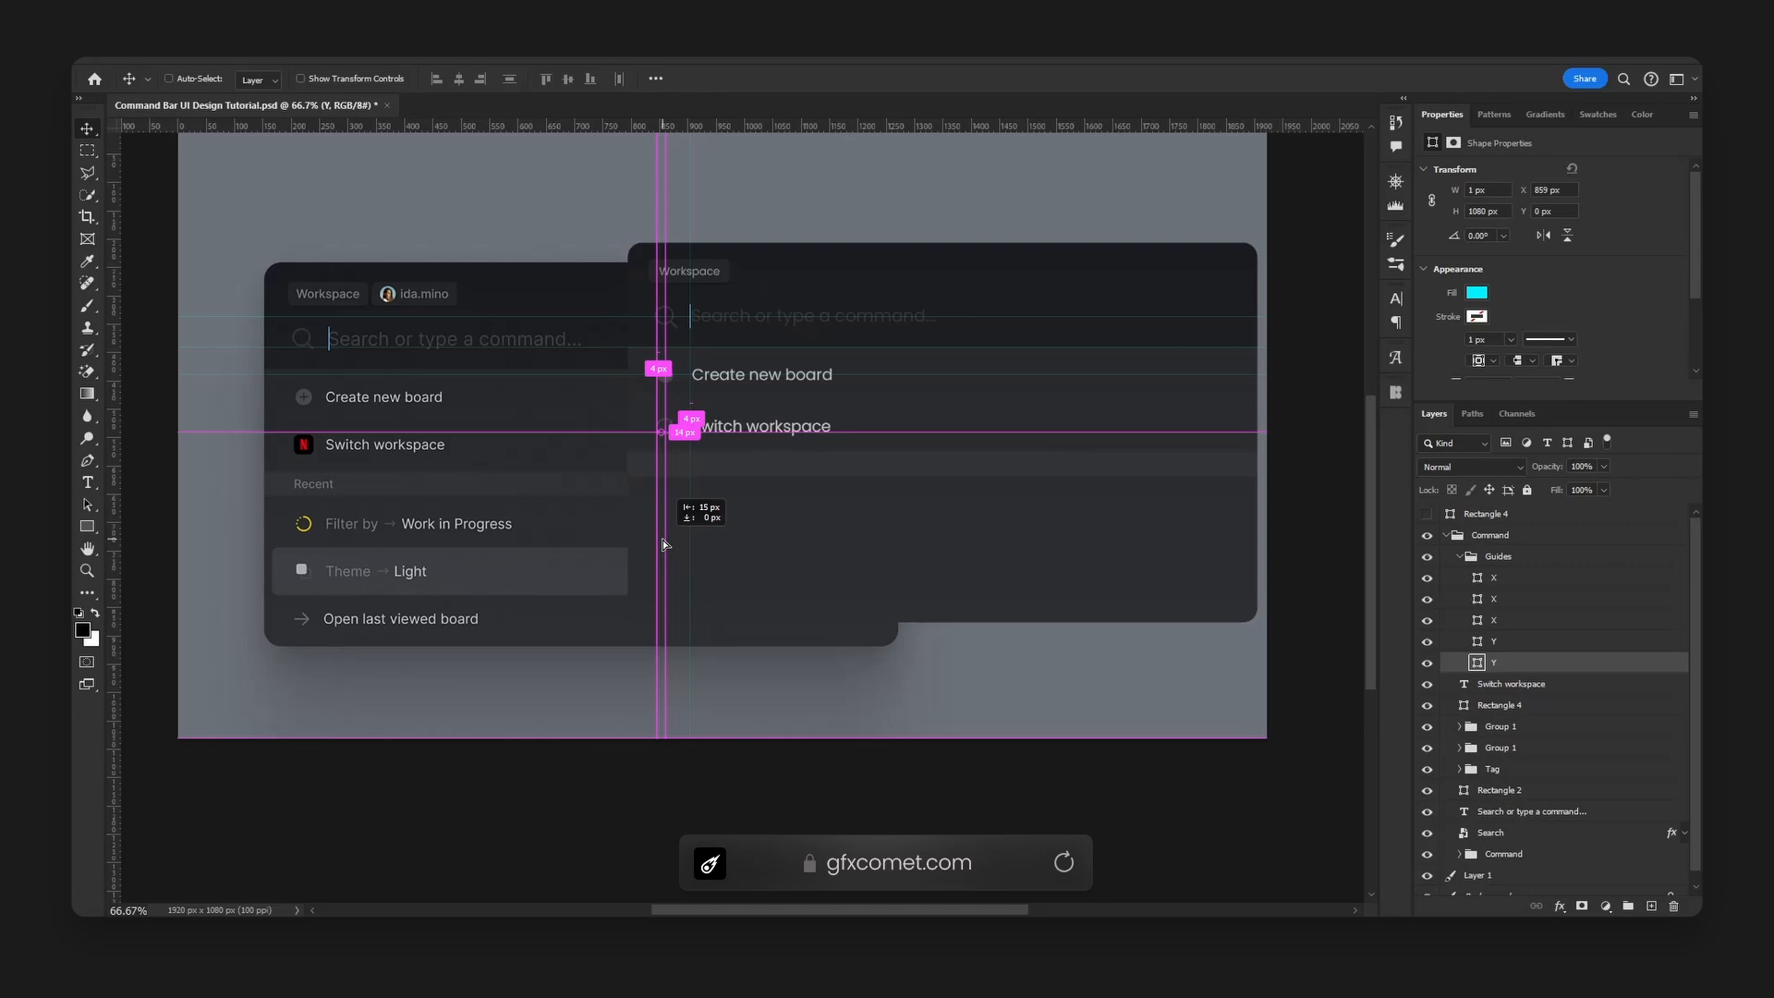
pyautogui.moveTo(663, 544); pyautogui.dragTo(664, 544)
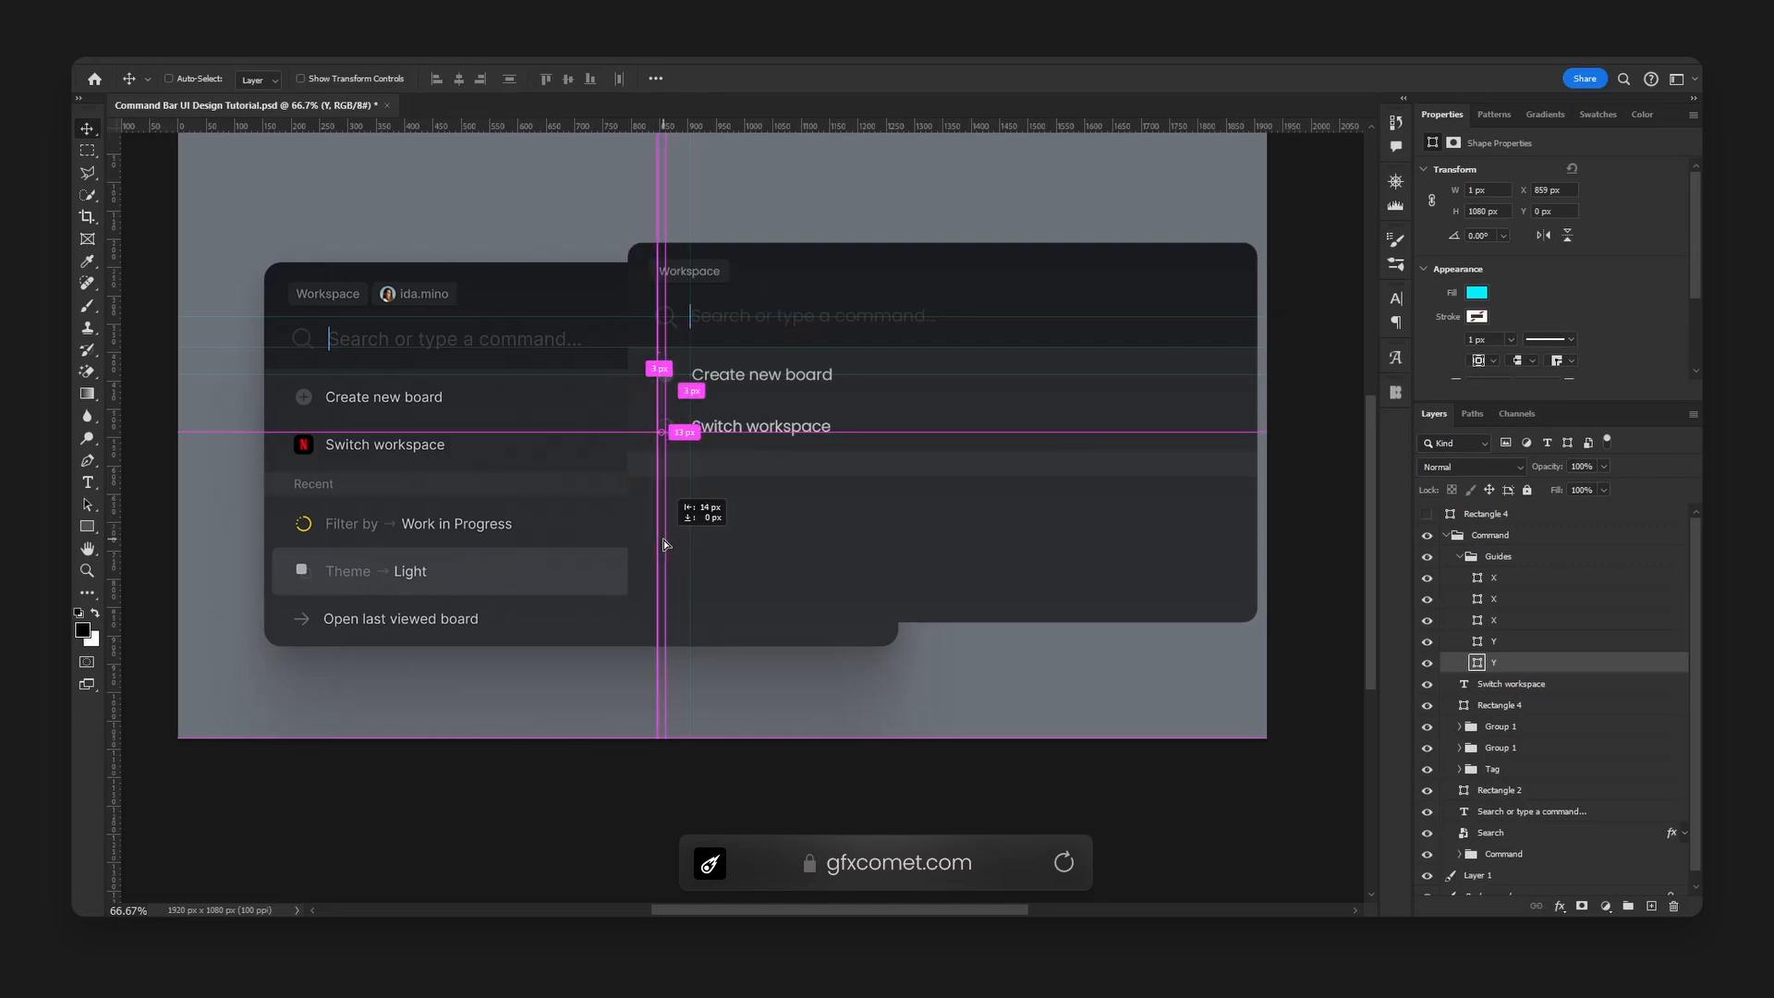
pyautogui.keyDown('alt'); pyautogui.moveTo(663, 545); pyautogui.dragTo(663, 545); pyautogui.keyUp('alt')
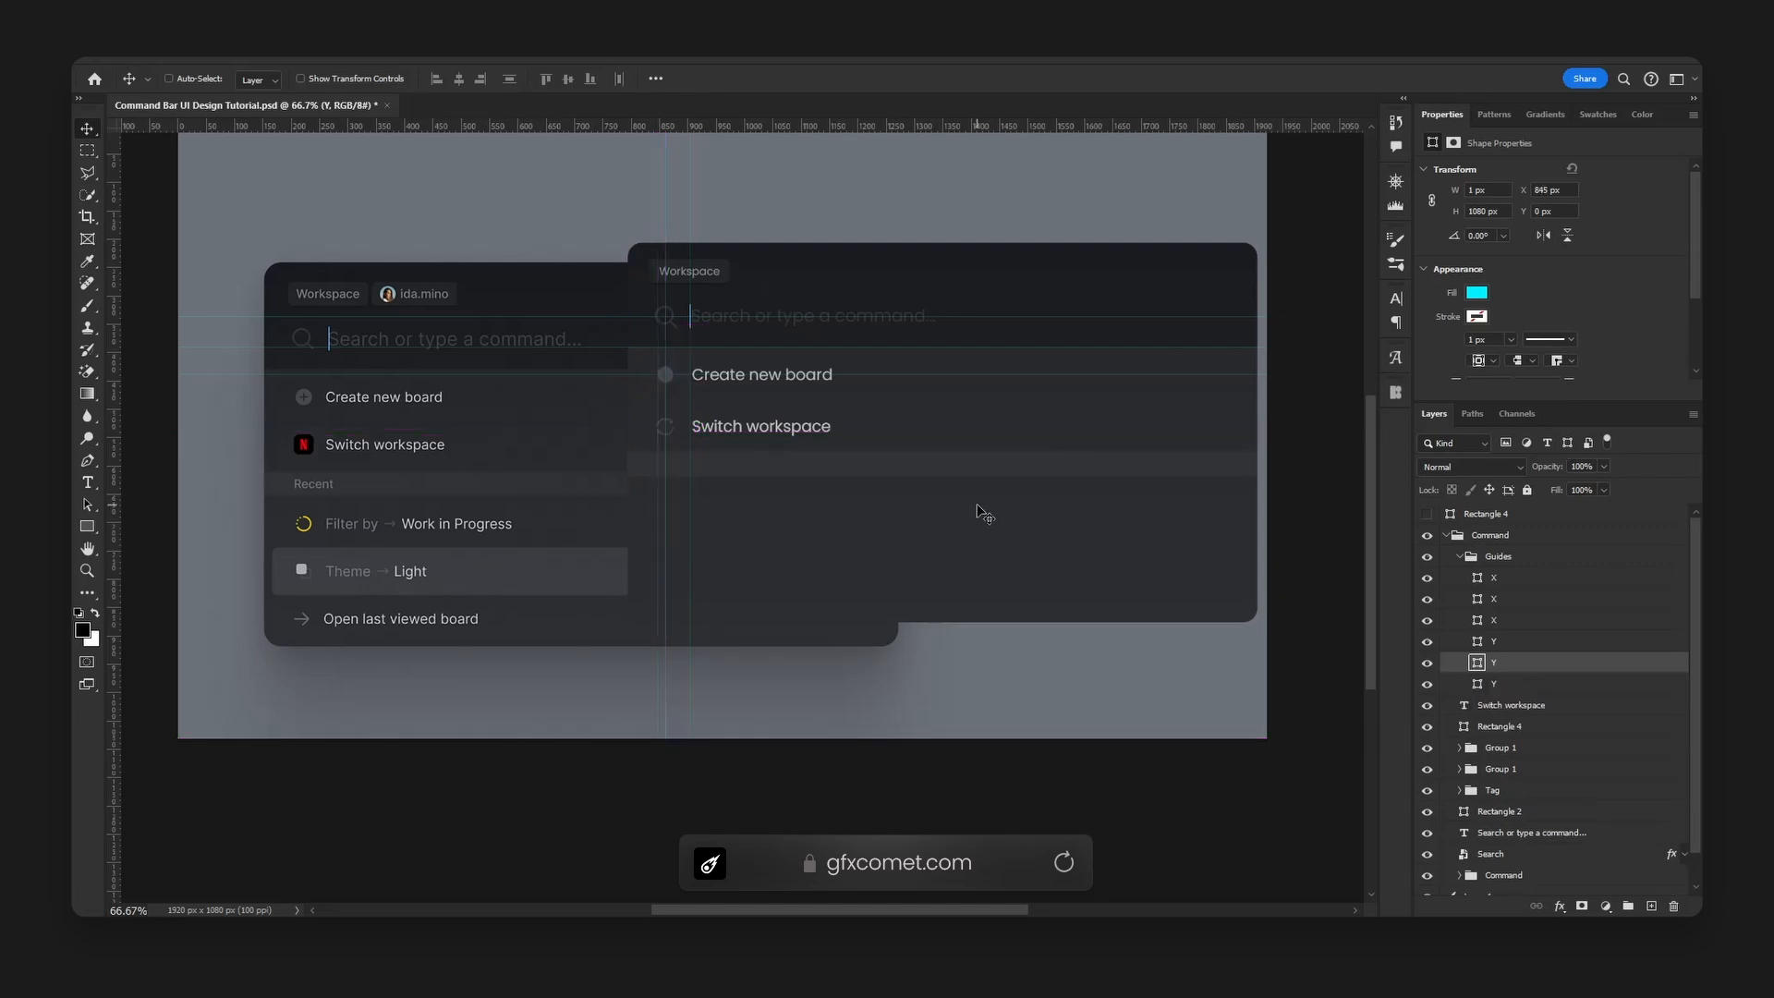
pyautogui.press('Left')
pyautogui.press('Left')
pyautogui.click(1457, 556)
# - Move the copied "Switch workspace" text down onto the grey band and change its wording to "Recent"
pyautogui.moveTo(788, 418); pyautogui.dragTo(769, 459)
pyautogui.doubleClick(756, 466)
pyautogui.write('RRecent')
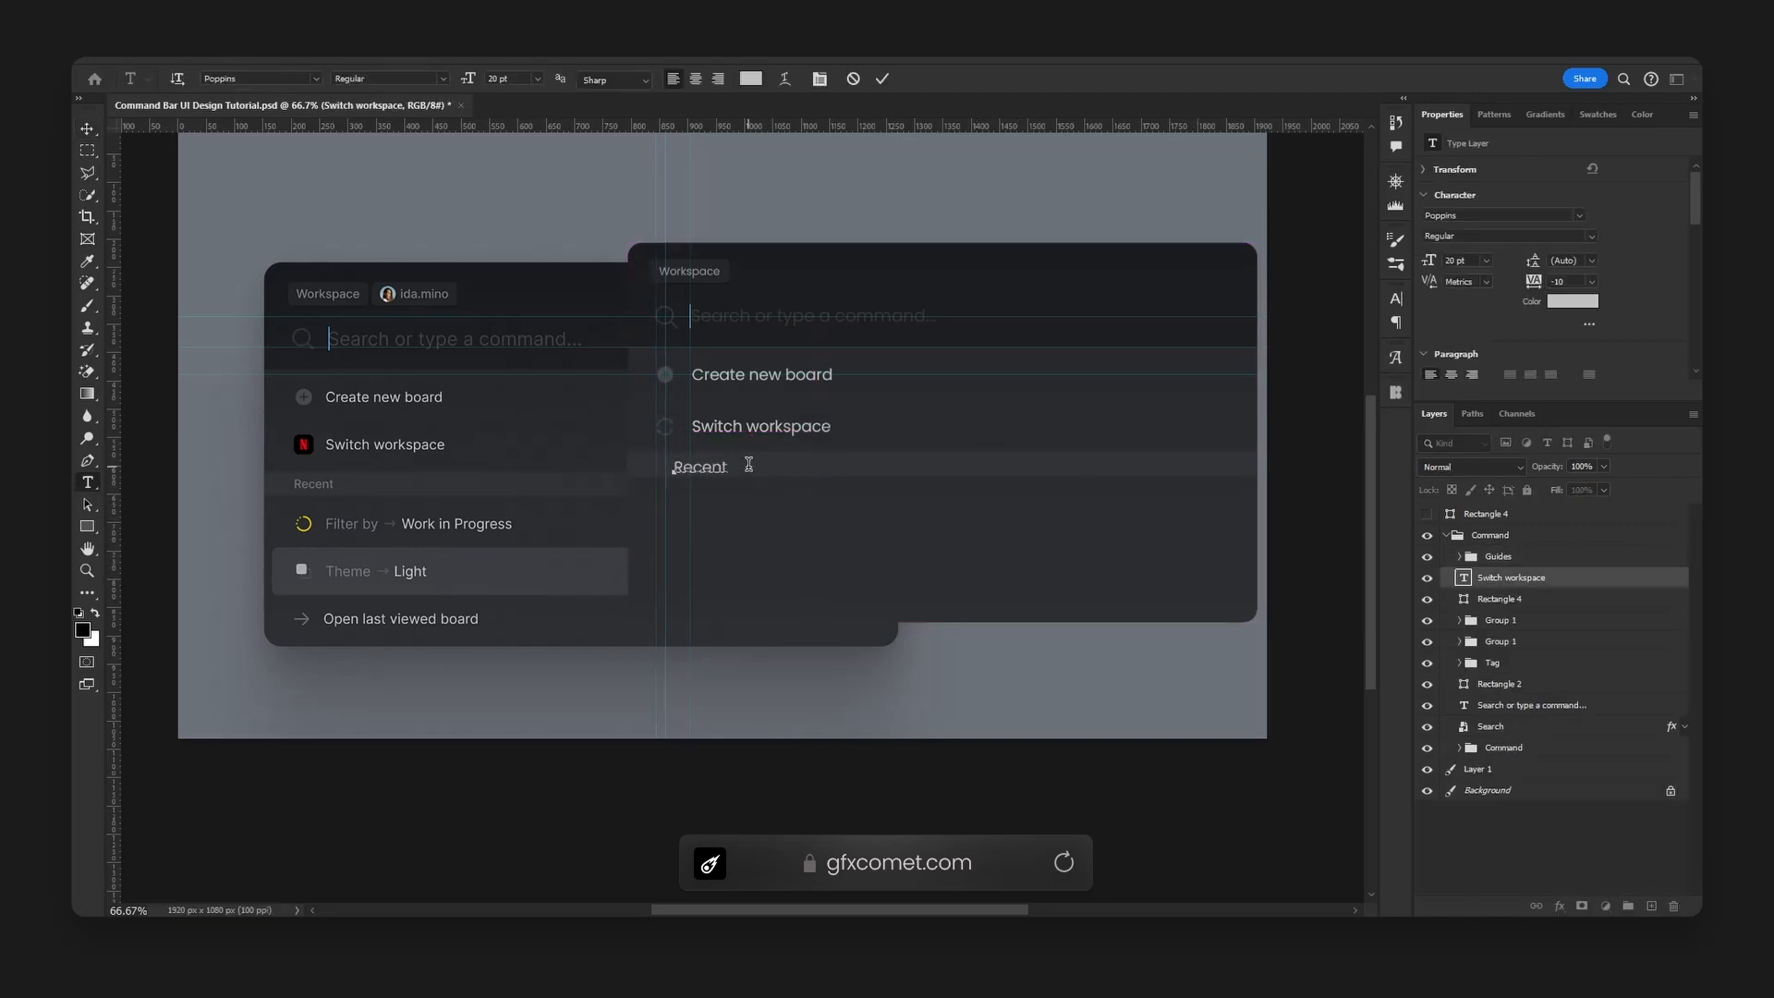
# - Recolour the "Recent" label to the muted grey #747579
pyautogui.hotkey('ctrl', 'a')
pyautogui.click(750, 79)
pyautogui.click(1133, 523)
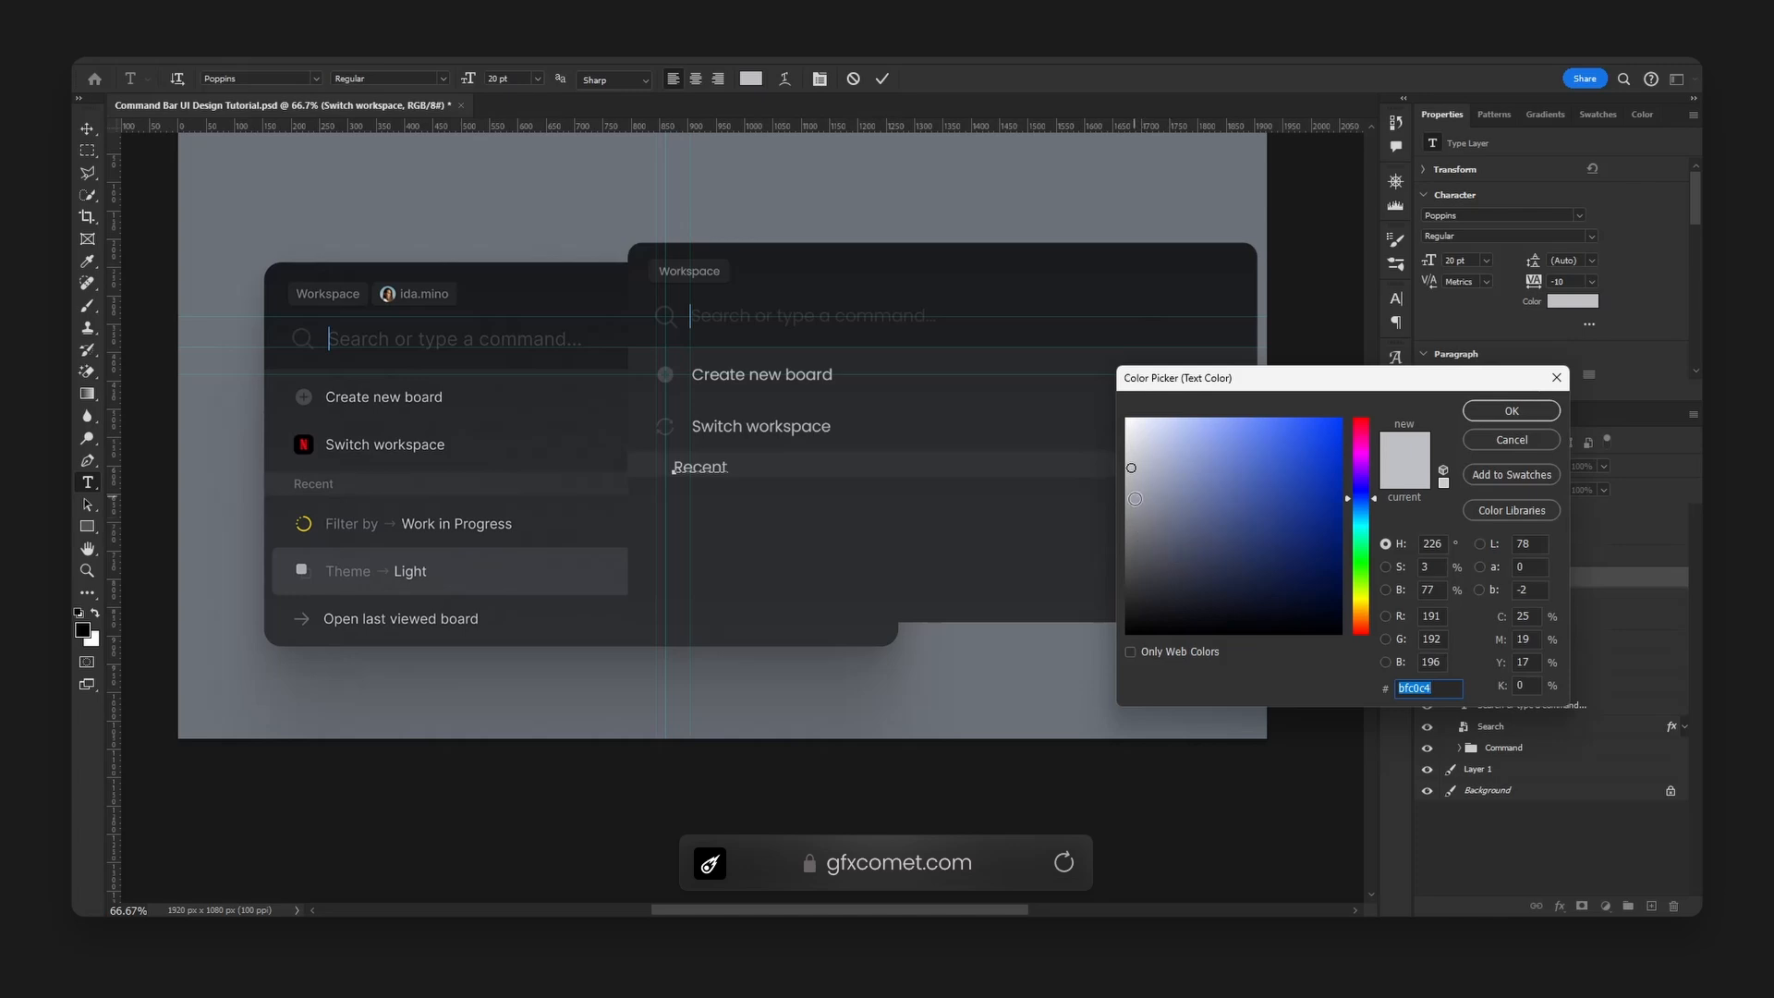
pyautogui.moveTo(1135, 526); pyautogui.dragTo(1135, 527)
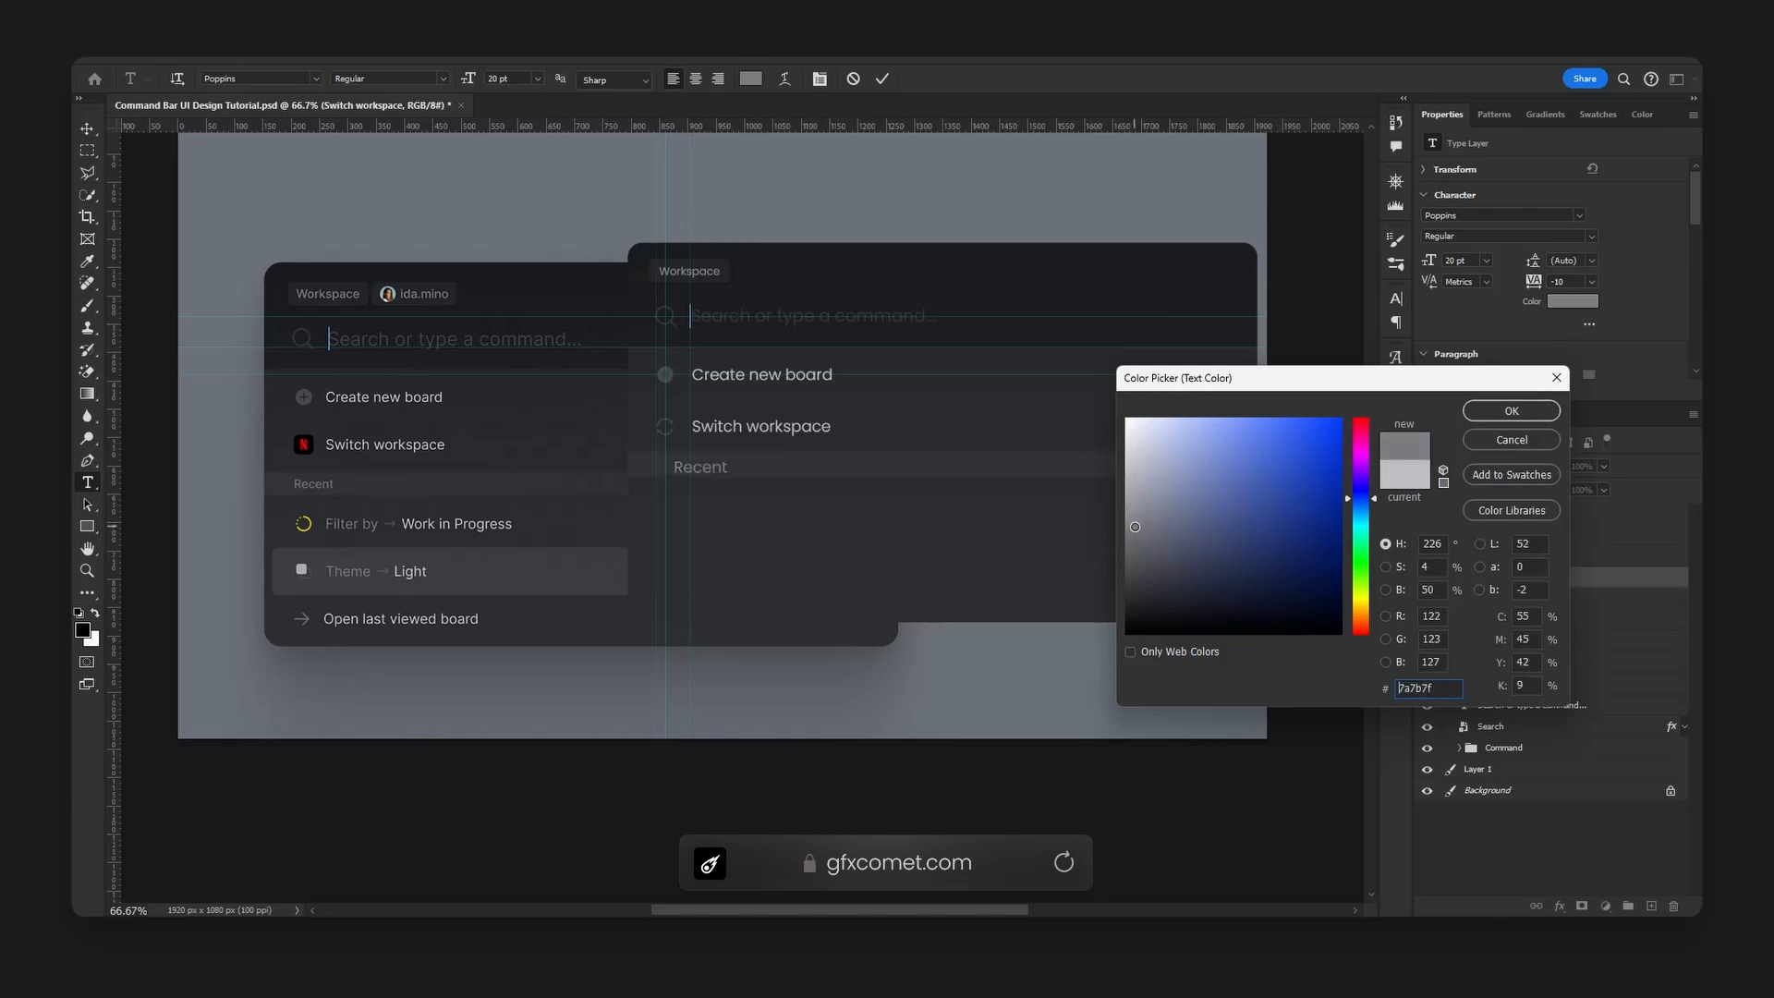
pyautogui.click(1135, 532)
pyautogui.click(1136, 530)
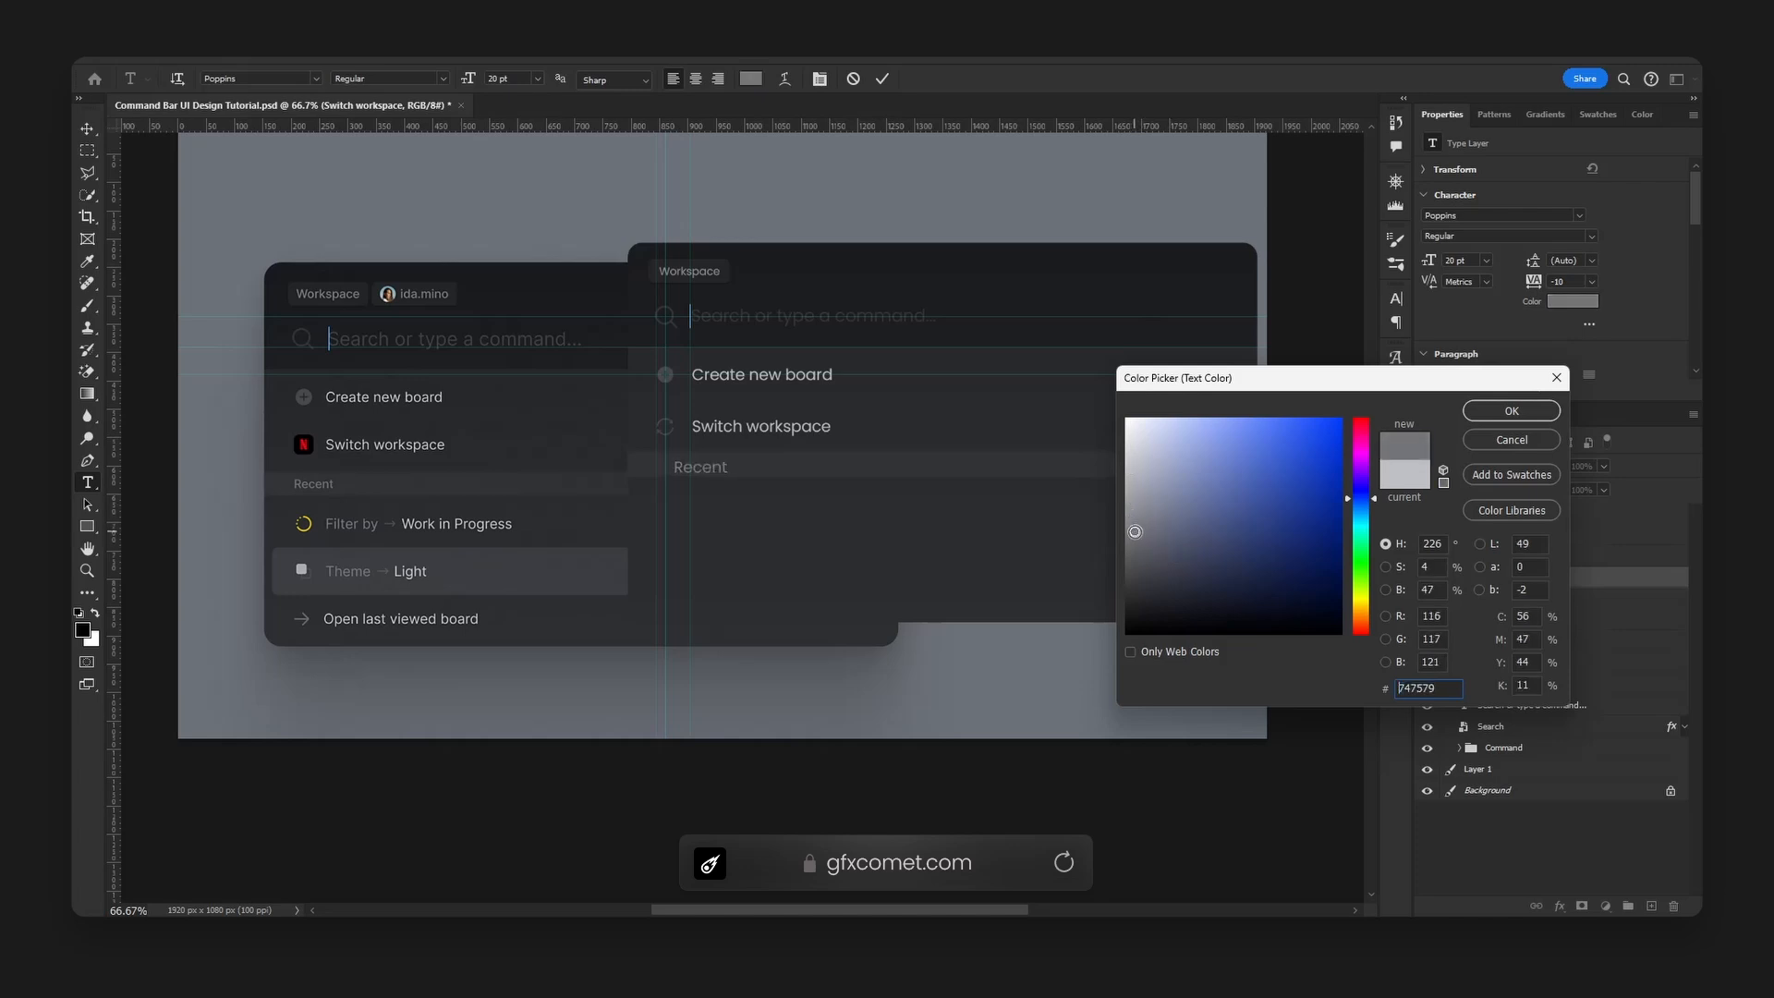
pyautogui.click(1512, 411)
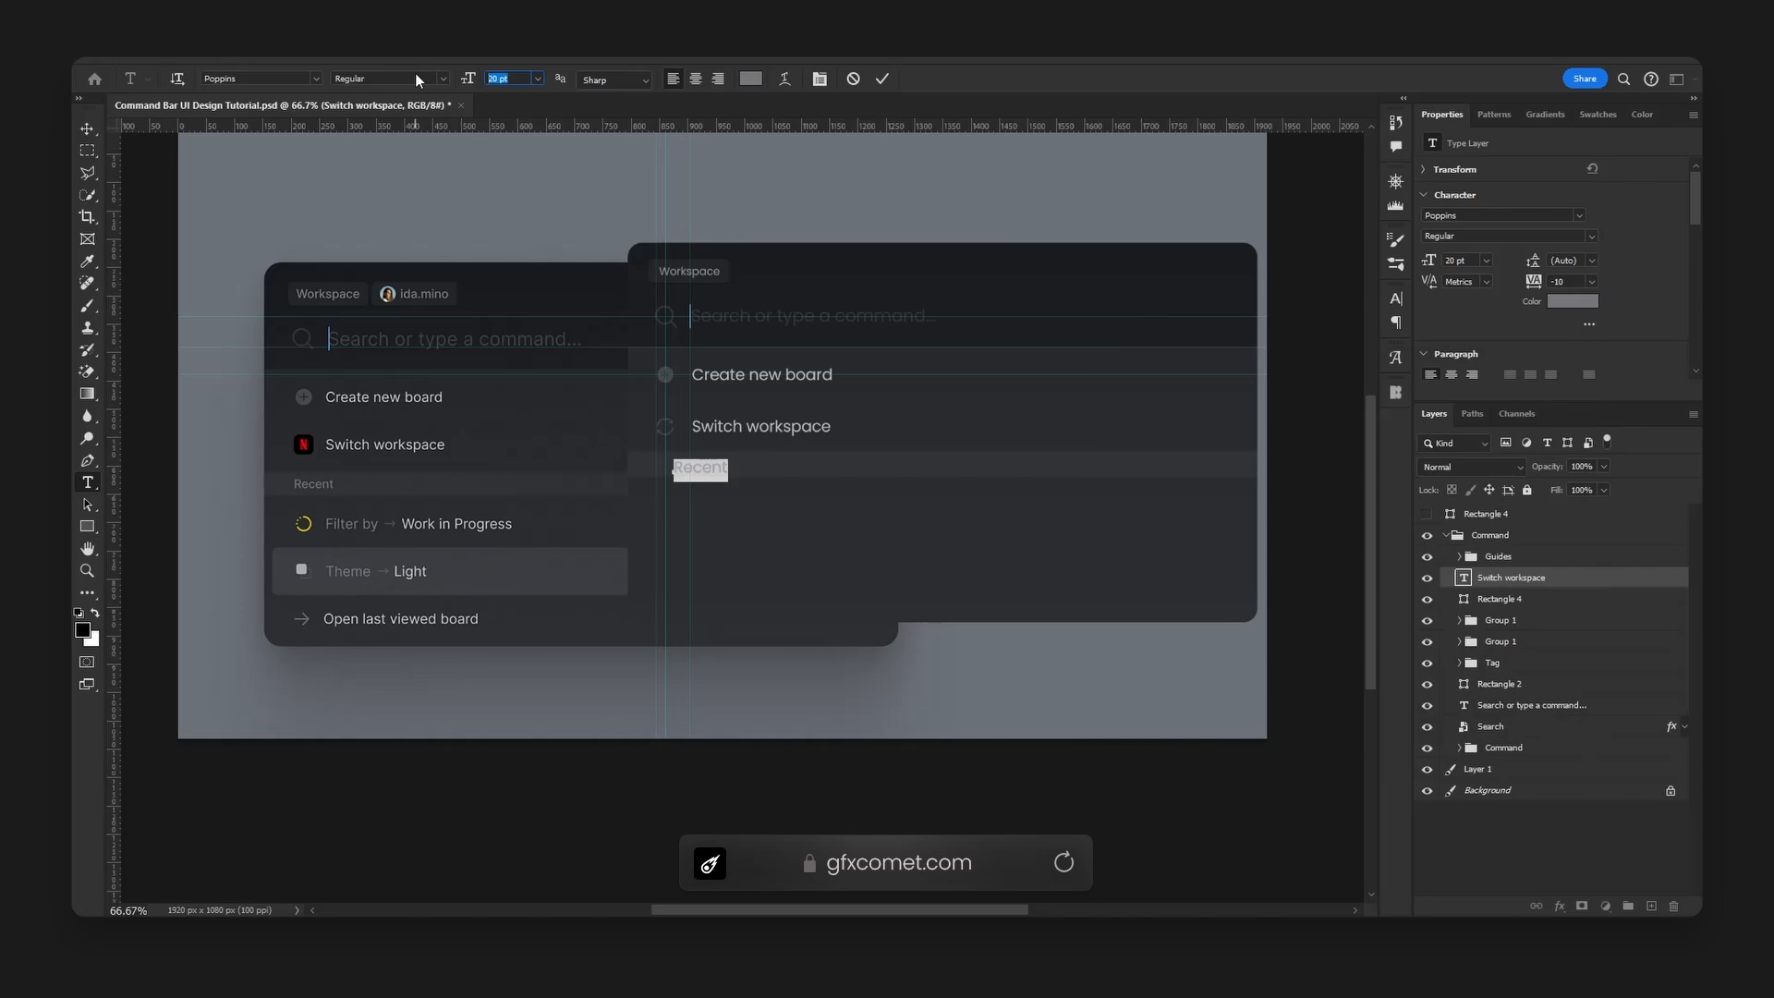
# - Set the "Recent" label's text size to 14 pt
pyautogui.write('14')
pyautogui.press('Return')
pyautogui.click(87, 128)
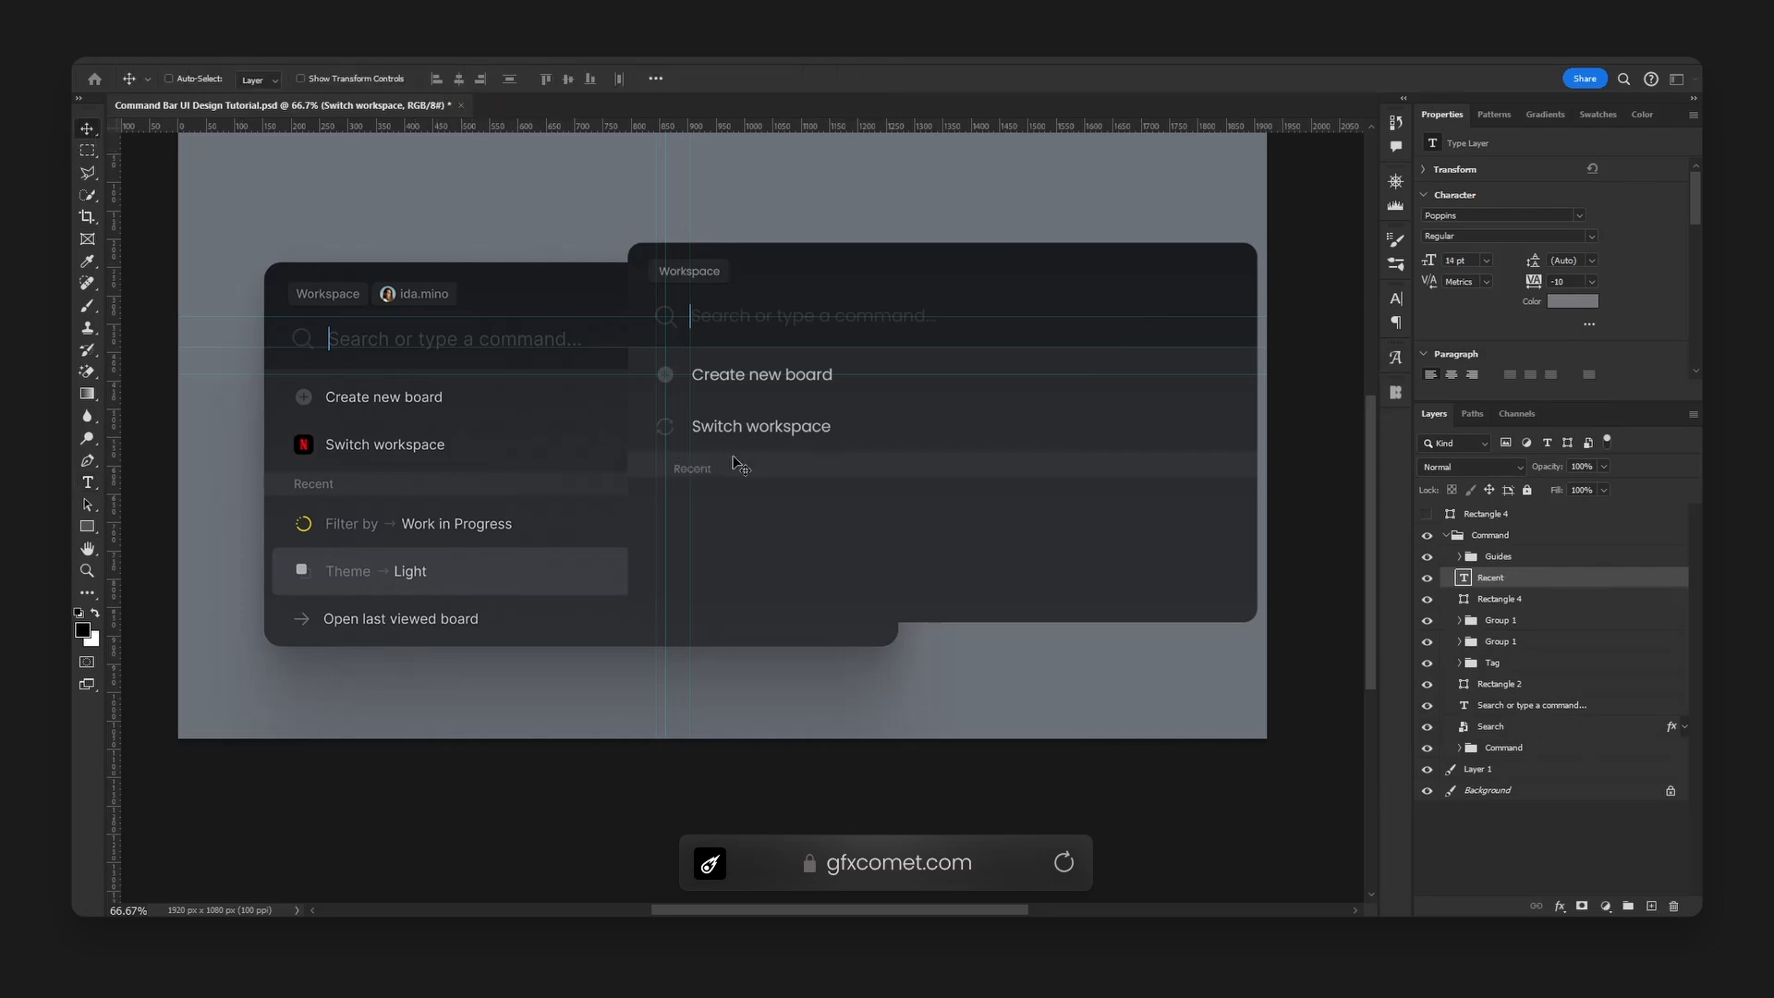
# - Set the "Recent" label's text size to 16 pt and align its left edge with the new vertical guide
pyautogui.doubleClick(691, 467)
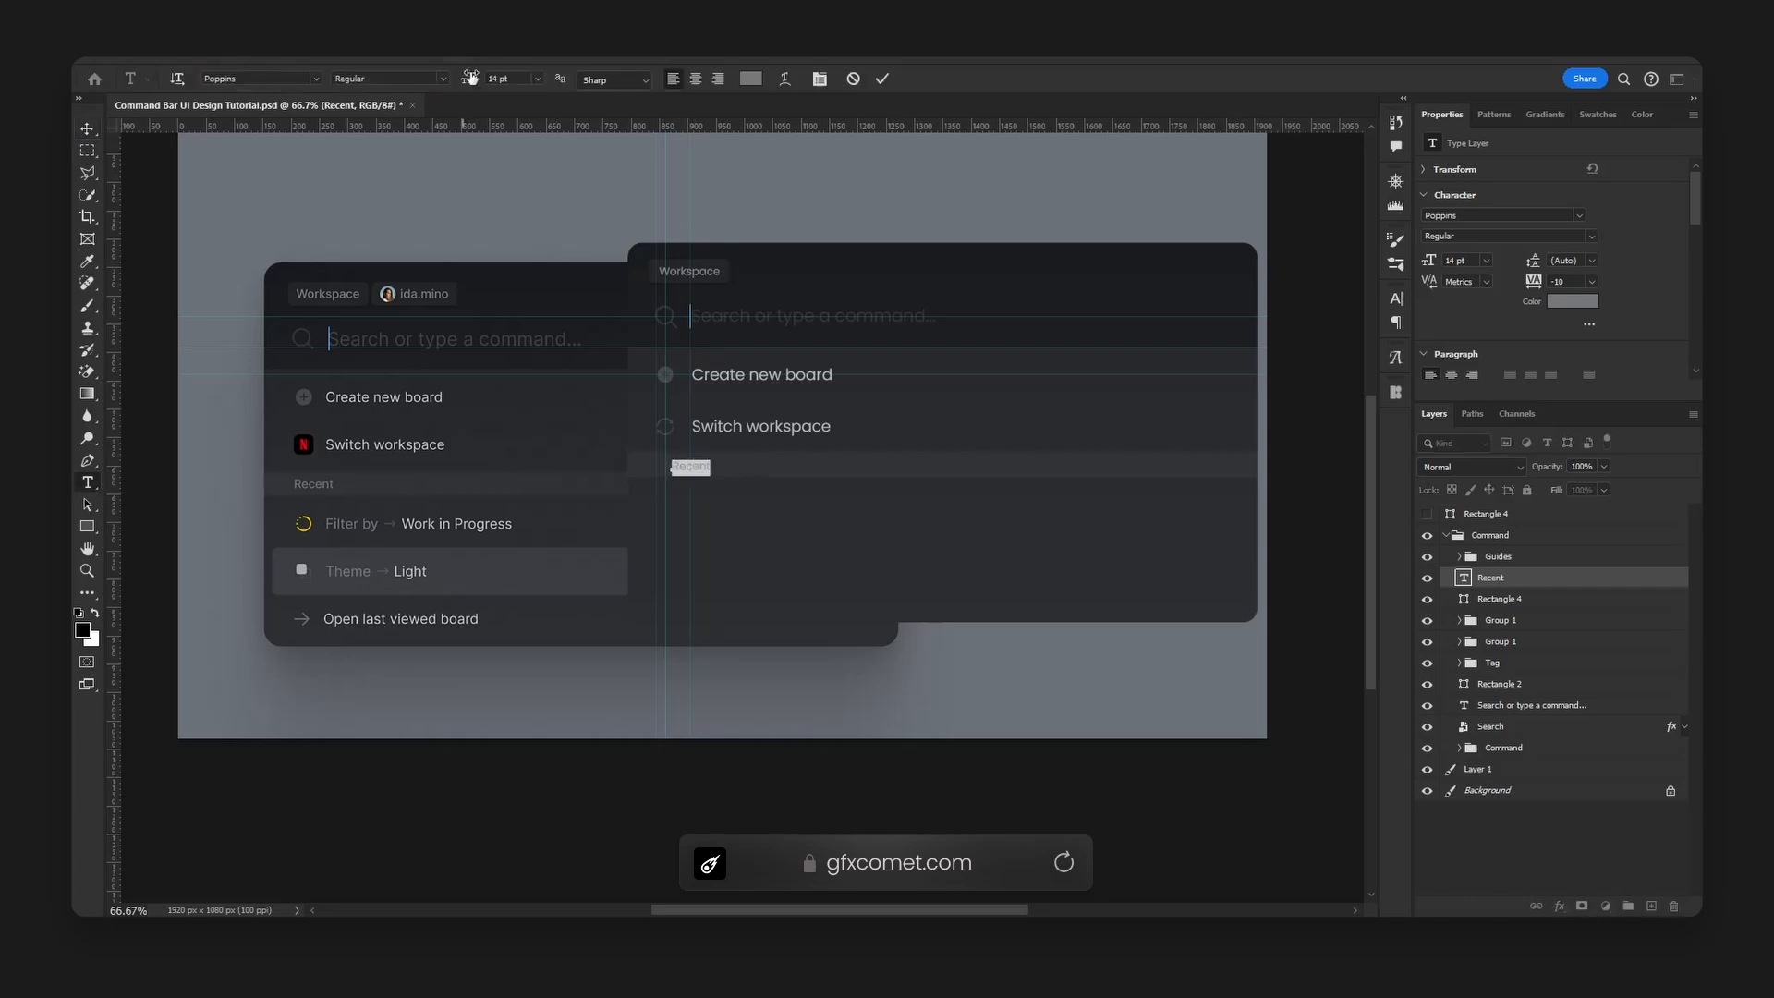
pyautogui.write('16')
pyautogui.press('Return')
pyautogui.click(87, 129)
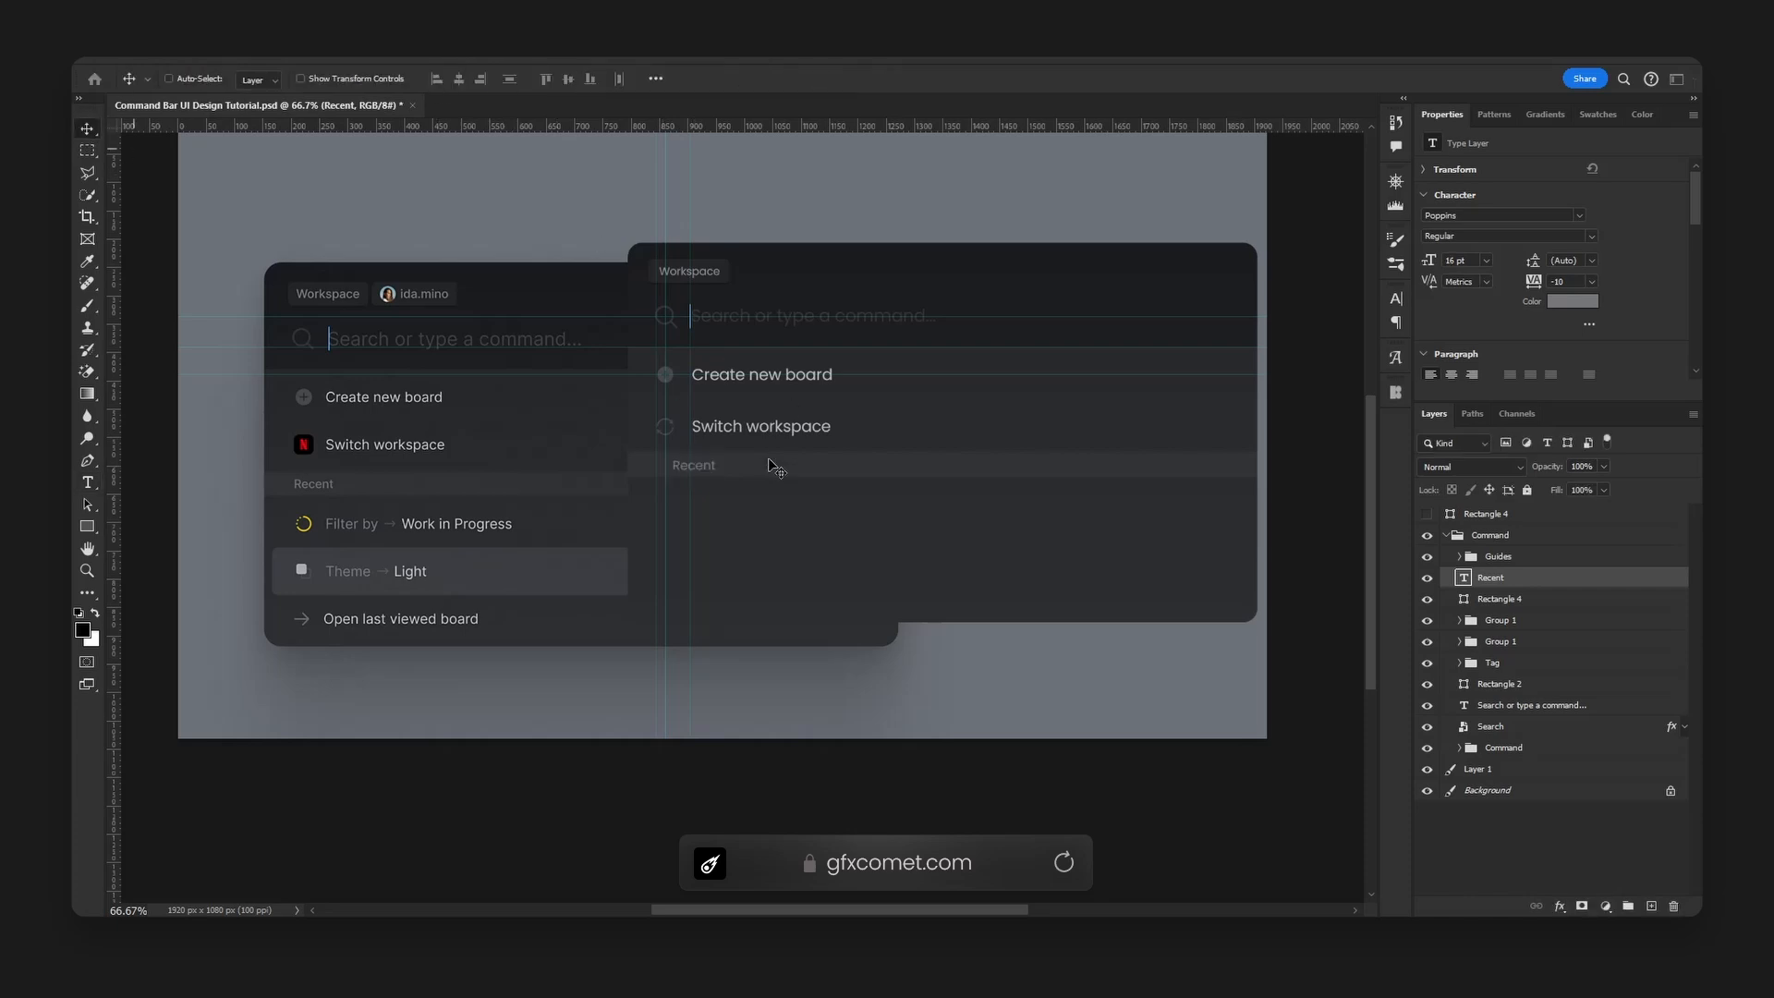
pyautogui.moveTo(769, 465); pyautogui.dragTo(756, 463)
# - Save the document and recolour the search placeholder text to a lighter grey, about #48494e
pyautogui.doubleClick(793, 316)
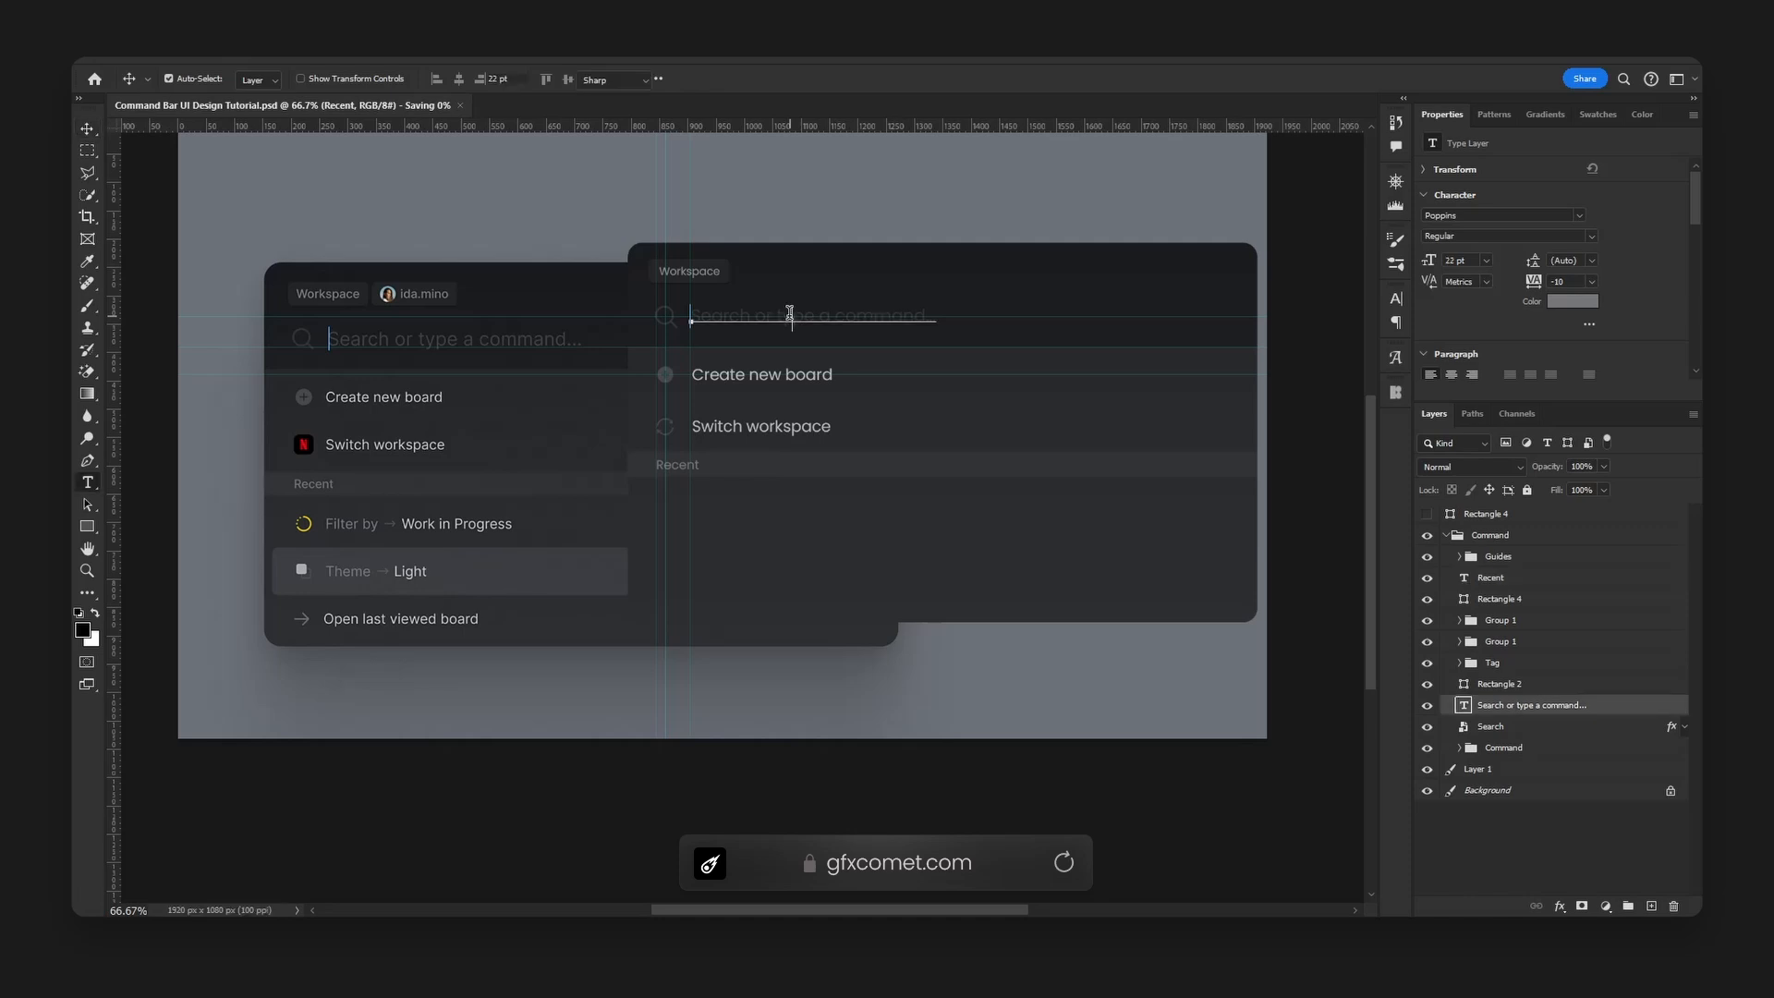
pyautogui.click(751, 79)
pyautogui.click(1142, 569)
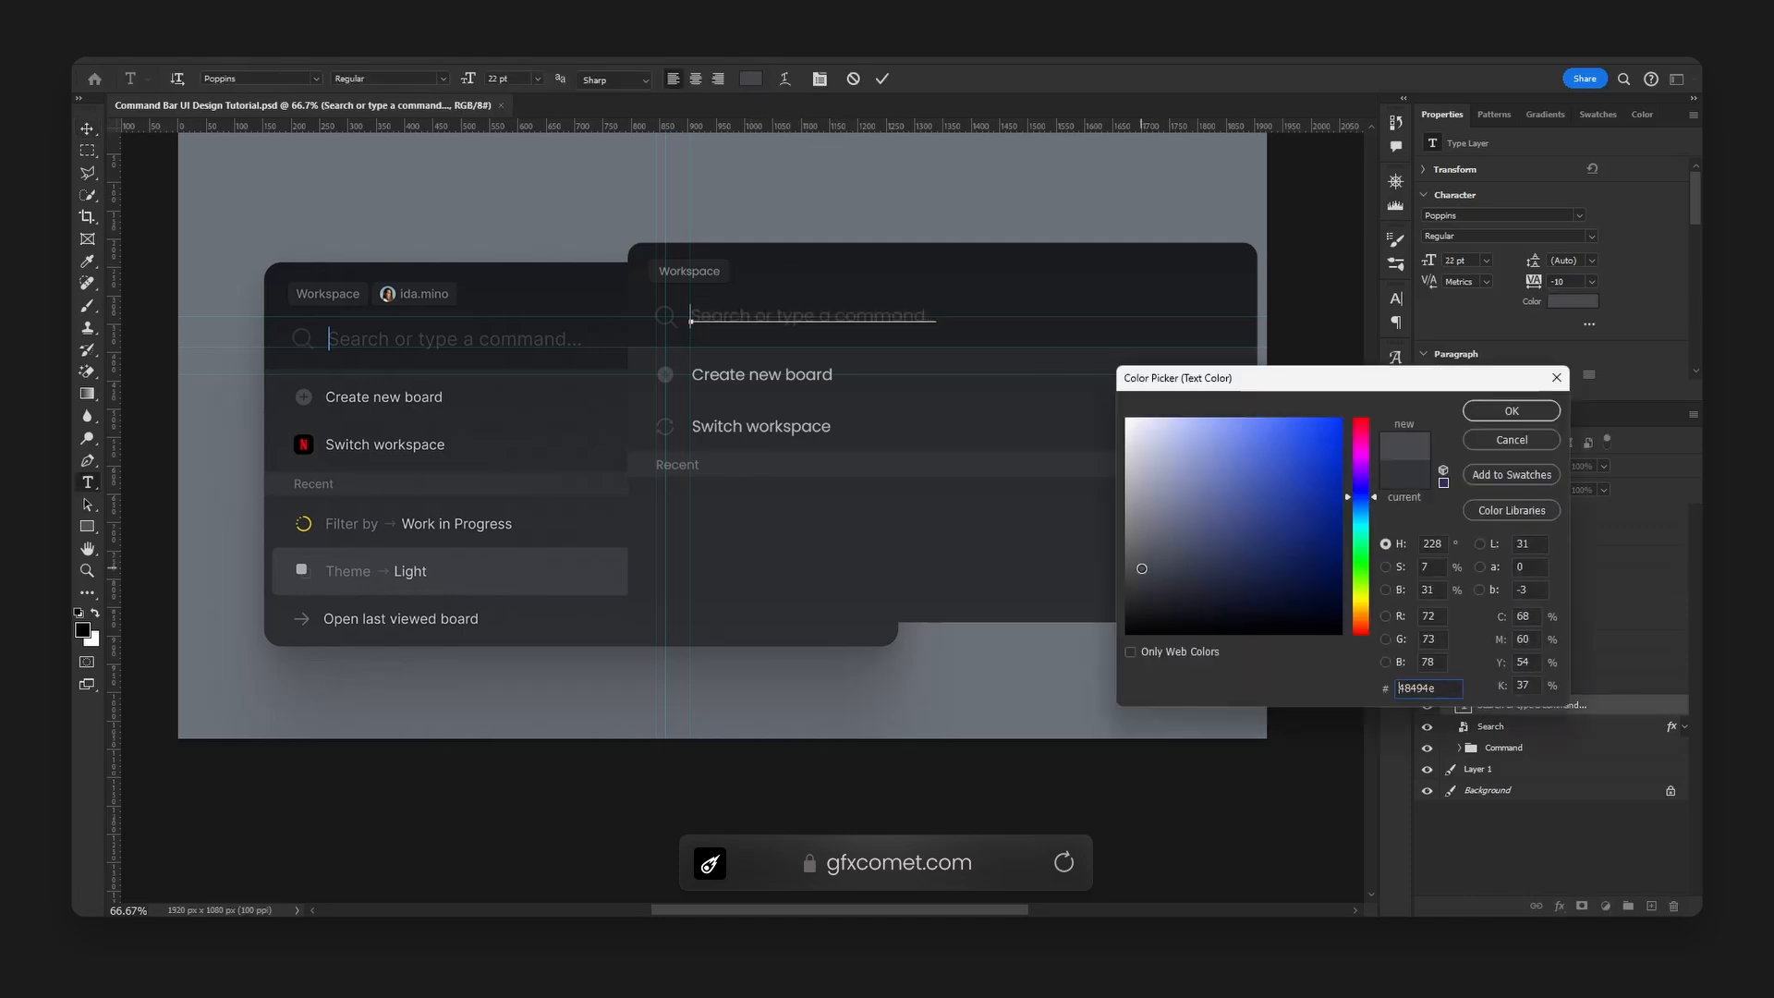
pyautogui.moveTo(1142, 571); pyautogui.dragTo(1142, 567)
pyautogui.click(1510, 411)
# - Duplicate the "Create new board" and "Switch workspace" row groups together and move the copies below the Recent band
pyautogui.click(1476, 641)
pyautogui.press('v')
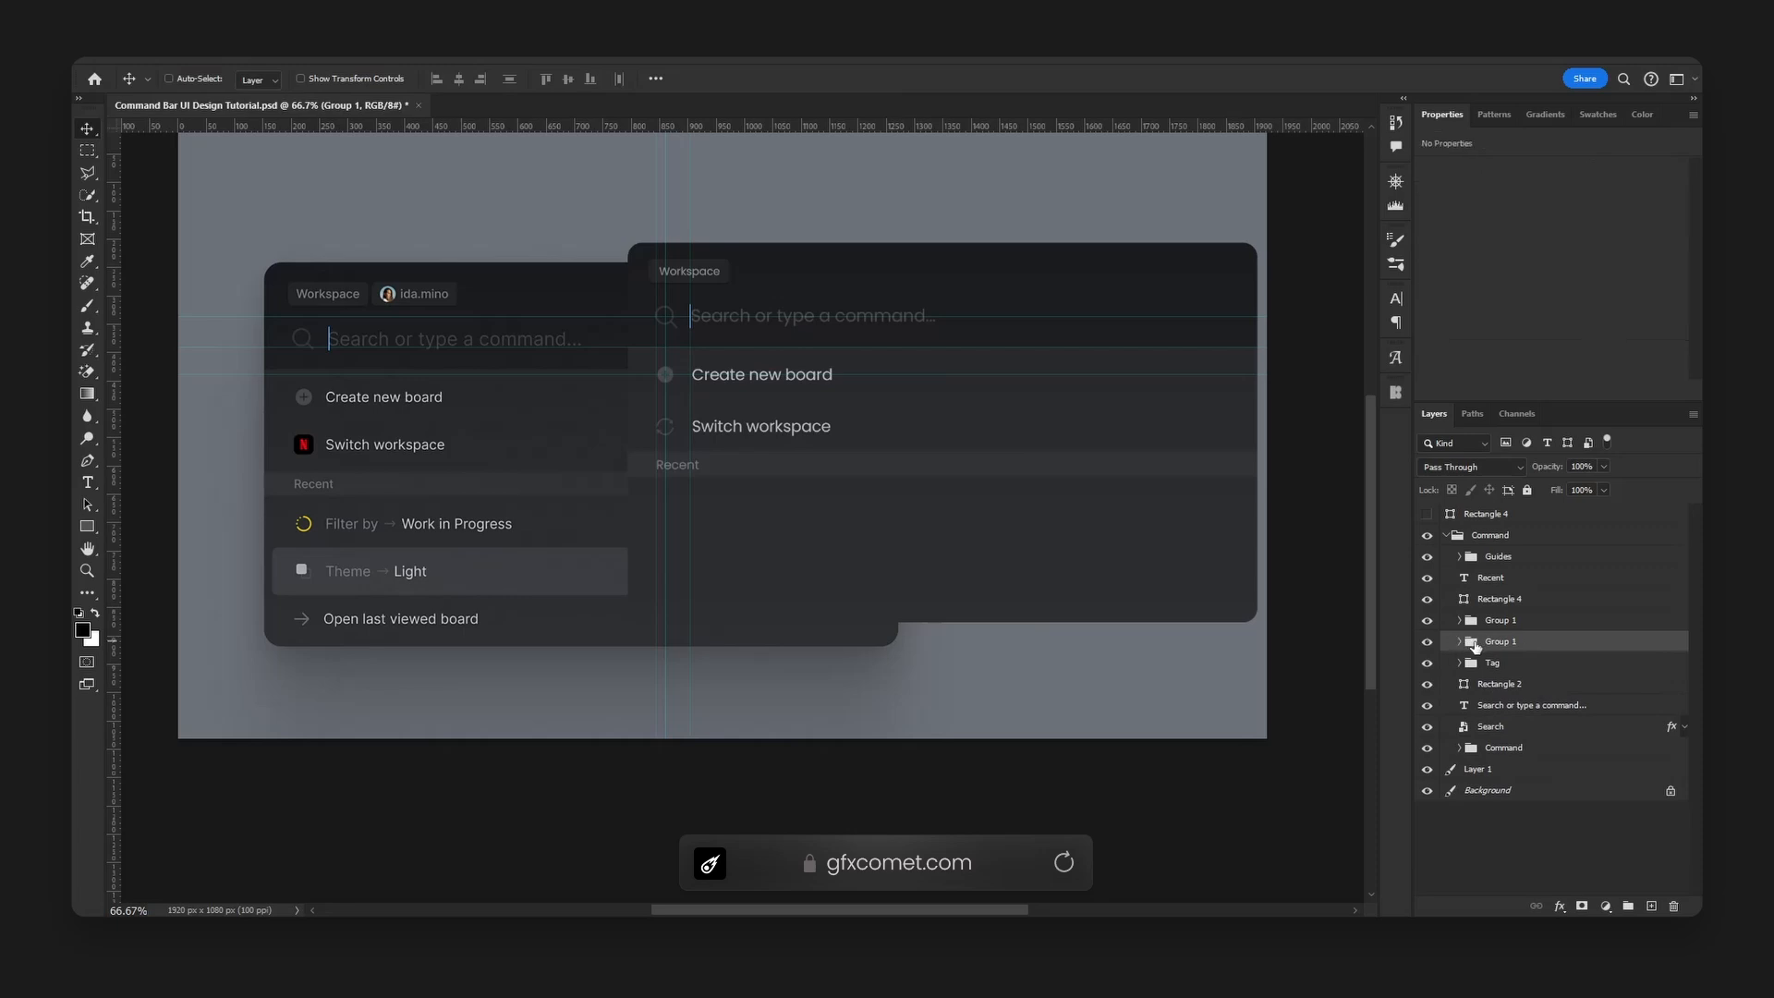
pyautogui.keyDown('ctrl'); pyautogui.click(1504, 622); pyautogui.keyUp('ctrl')
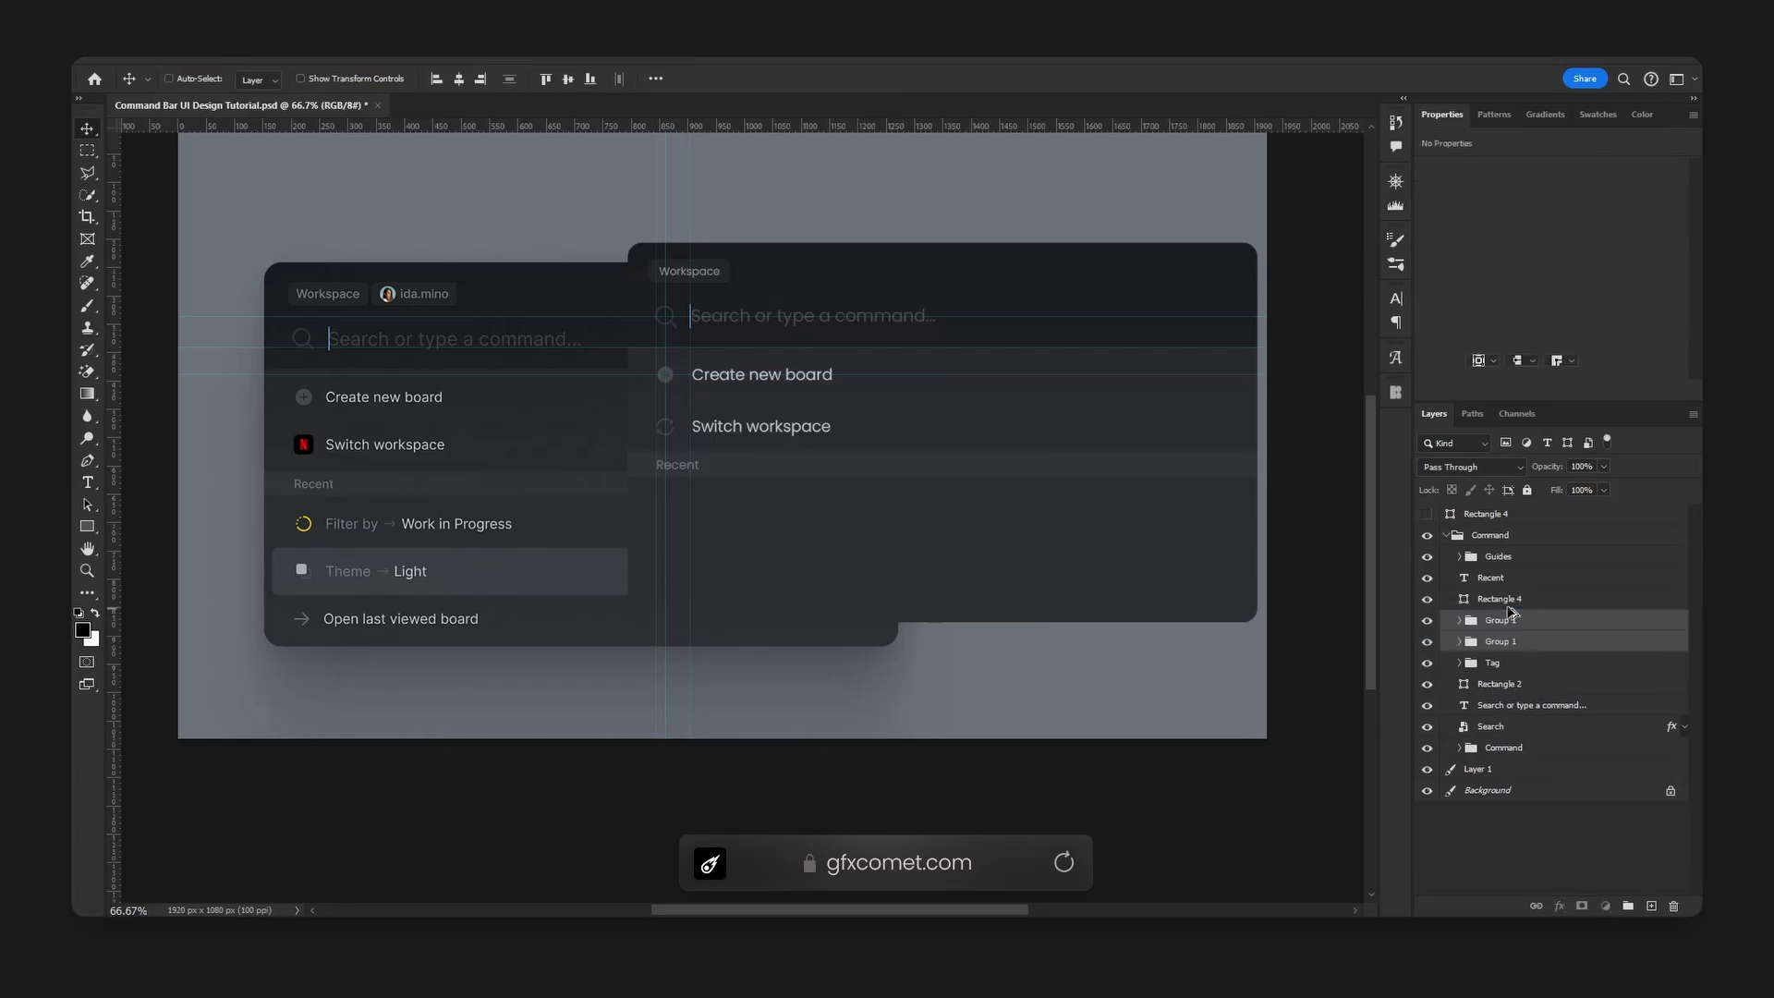
pyautogui.hotkey('ctrl', 'j')
pyautogui.moveTo(1030, 286); pyautogui.dragTo(1034, 432)
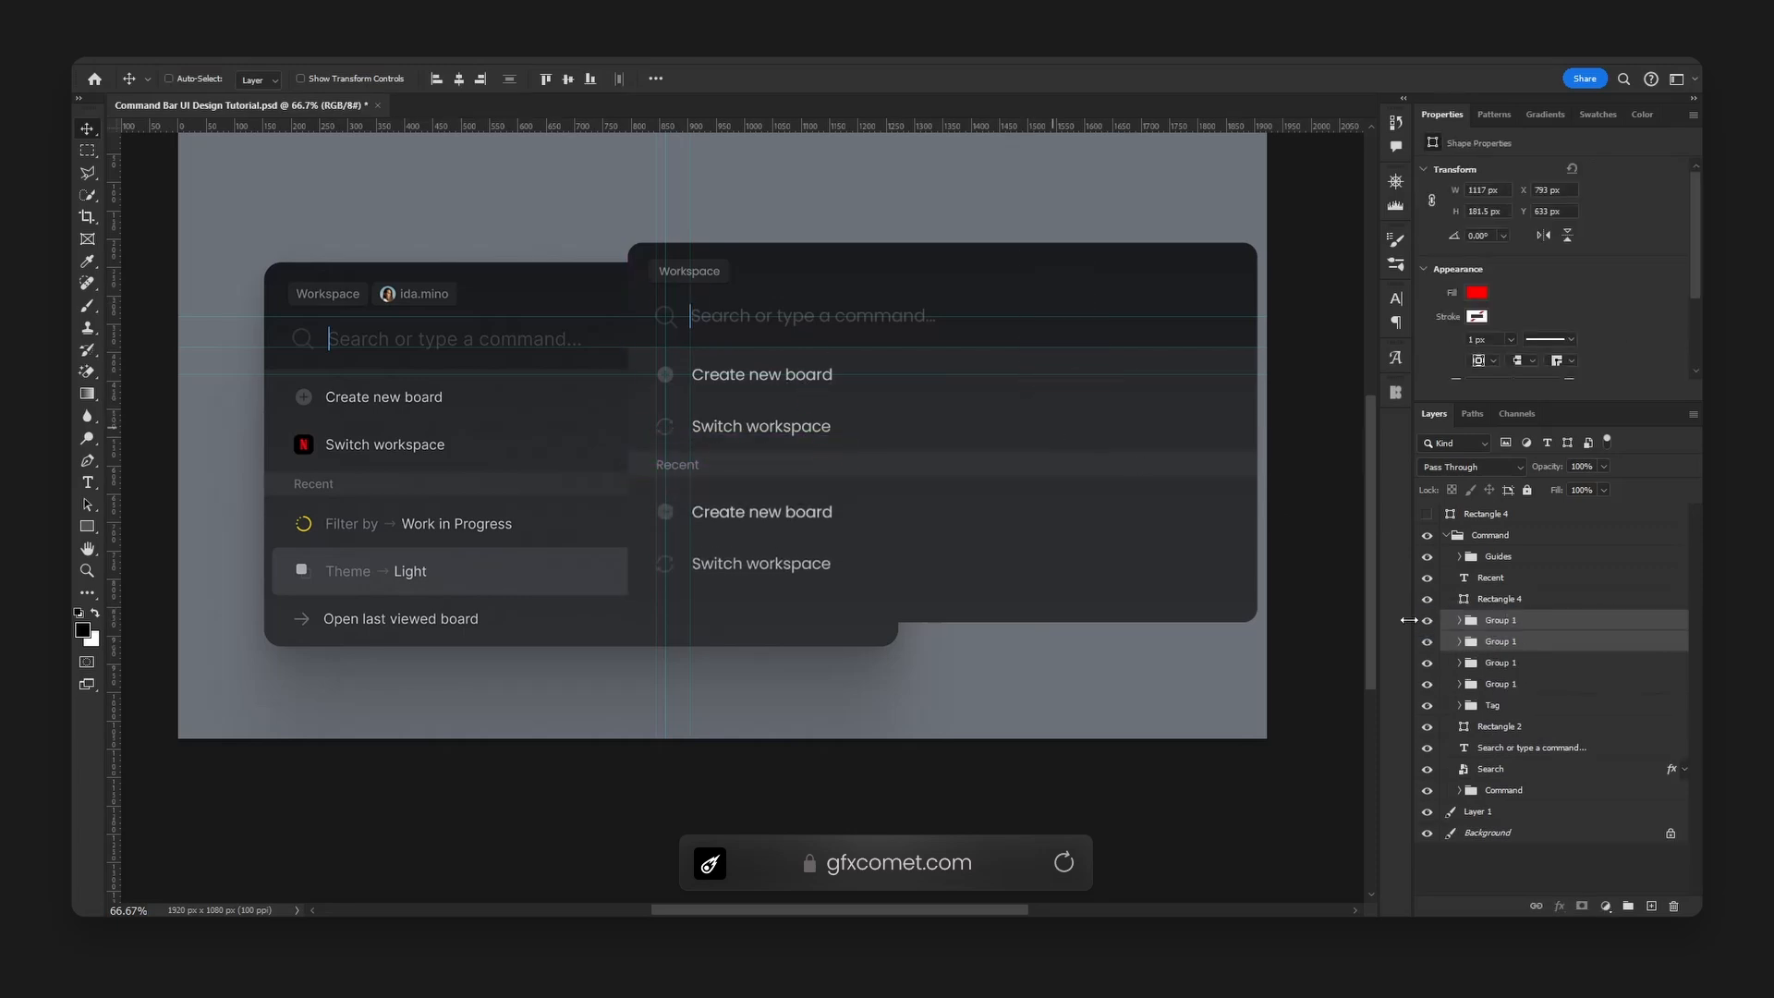
# - Show the red spacing rectangles inside both duplicated row groups
pyautogui.click(1461, 642)
pyautogui.click(1427, 705)
pyautogui.click(1460, 620)
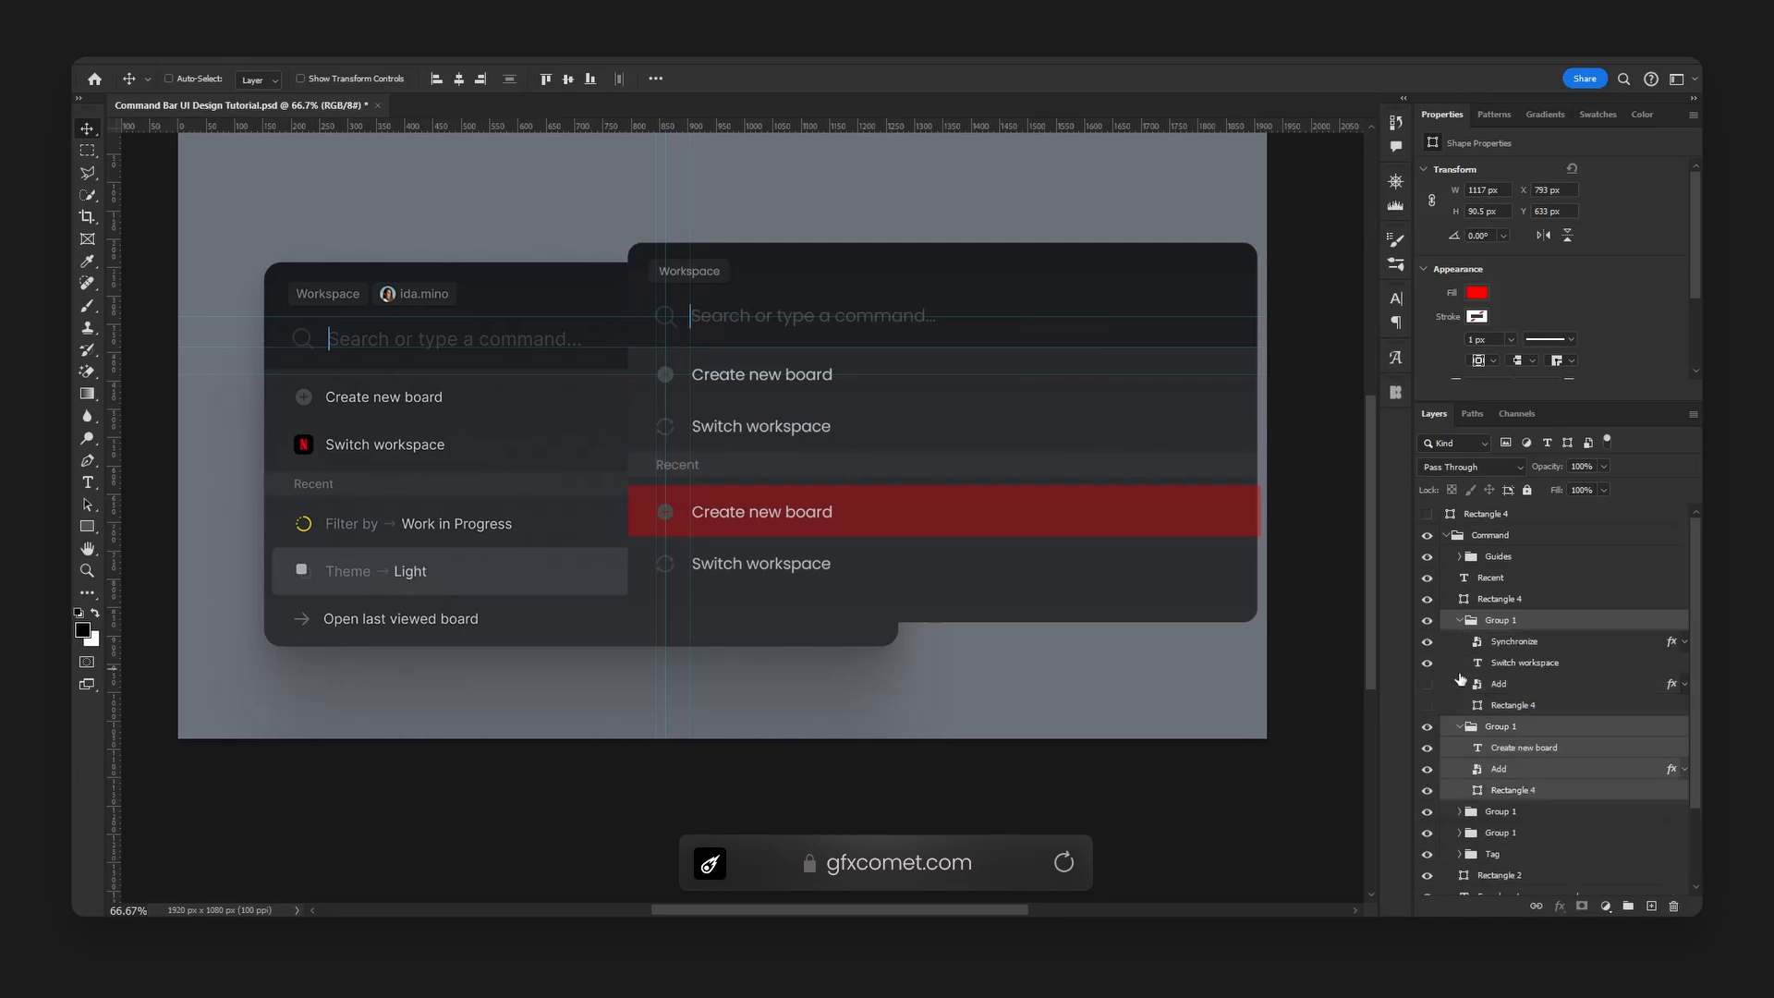
pyautogui.click(1460, 620)
# - Nudge the two duplicated rows up 14 px so their red rectangles sit flush against the Recent band
pyautogui.hotkey('shift', 'Up')
pyautogui.press('Up')
pyautogui.press('Up')
pyautogui.press('Up')
pyautogui.press('Up')
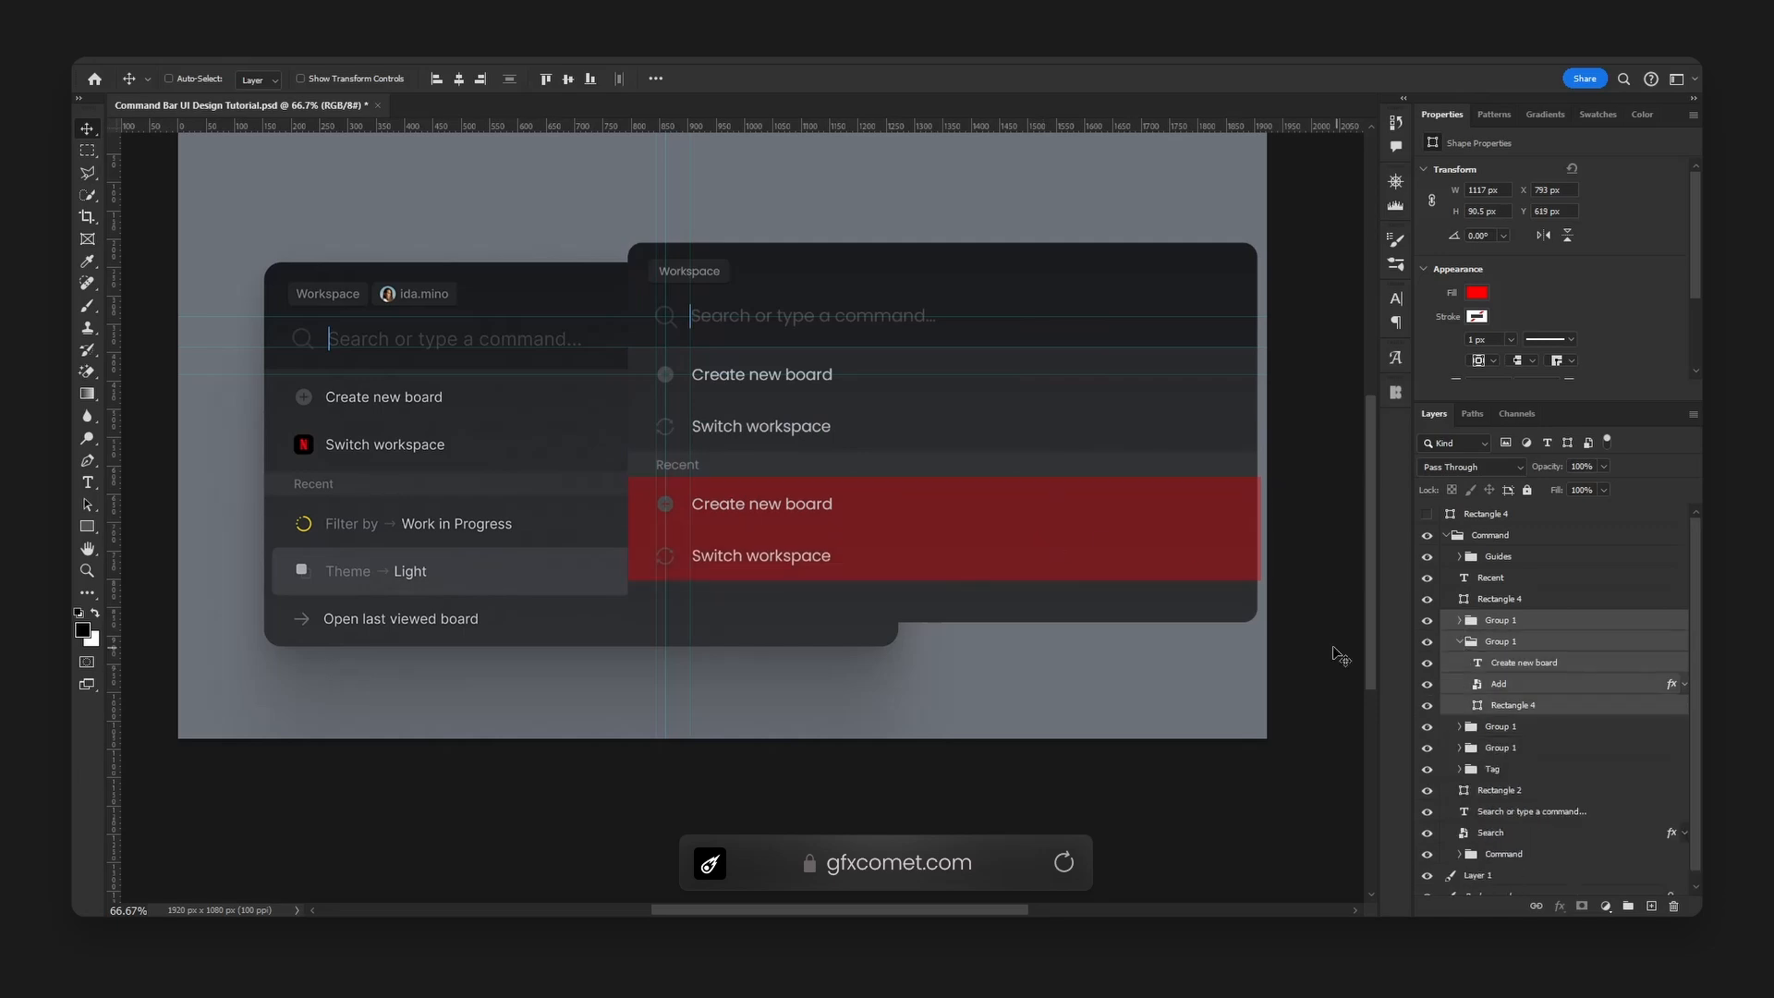
pyautogui.click(1461, 643)
# - Duplicate the lower "Switch workspace" row, place the copy directly beneath it as a third row, and save the document
pyautogui.click(1471, 621)
pyautogui.click(1427, 620)
pyautogui.click(1427, 620)
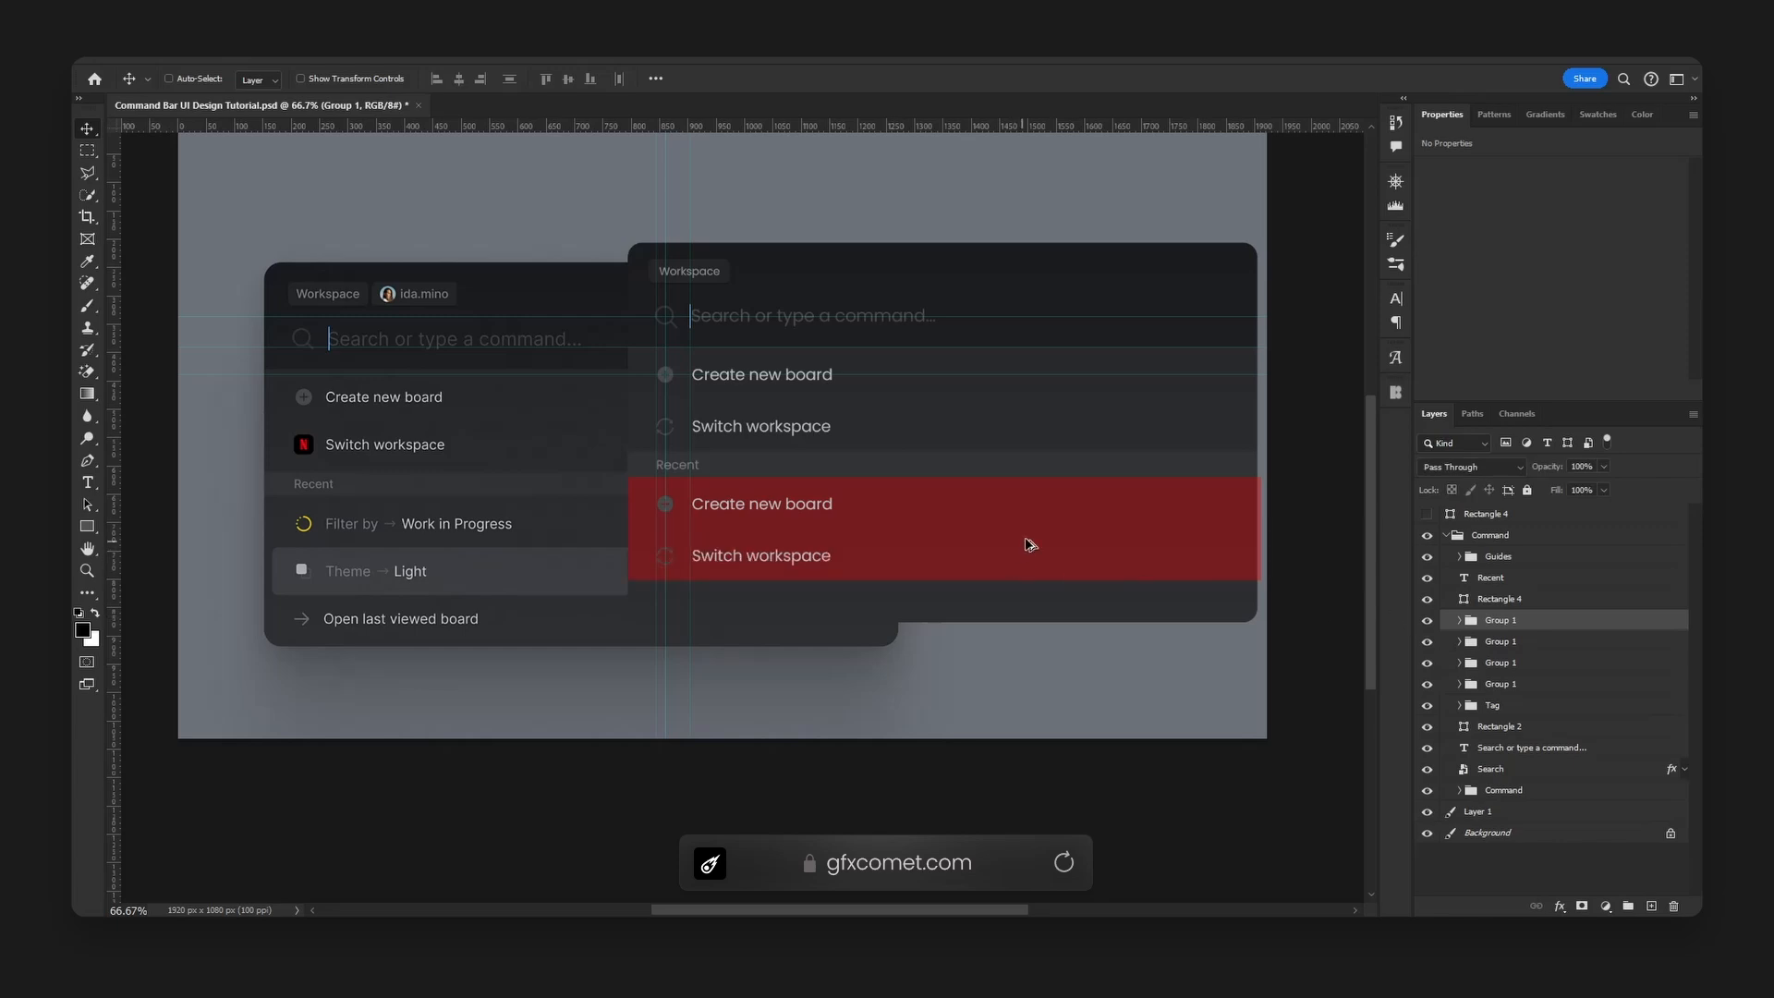
pyautogui.keyDown('alt'); pyautogui.moveTo(1050, 532); pyautogui.dragTo(1054, 587); pyautogui.keyUp('alt')
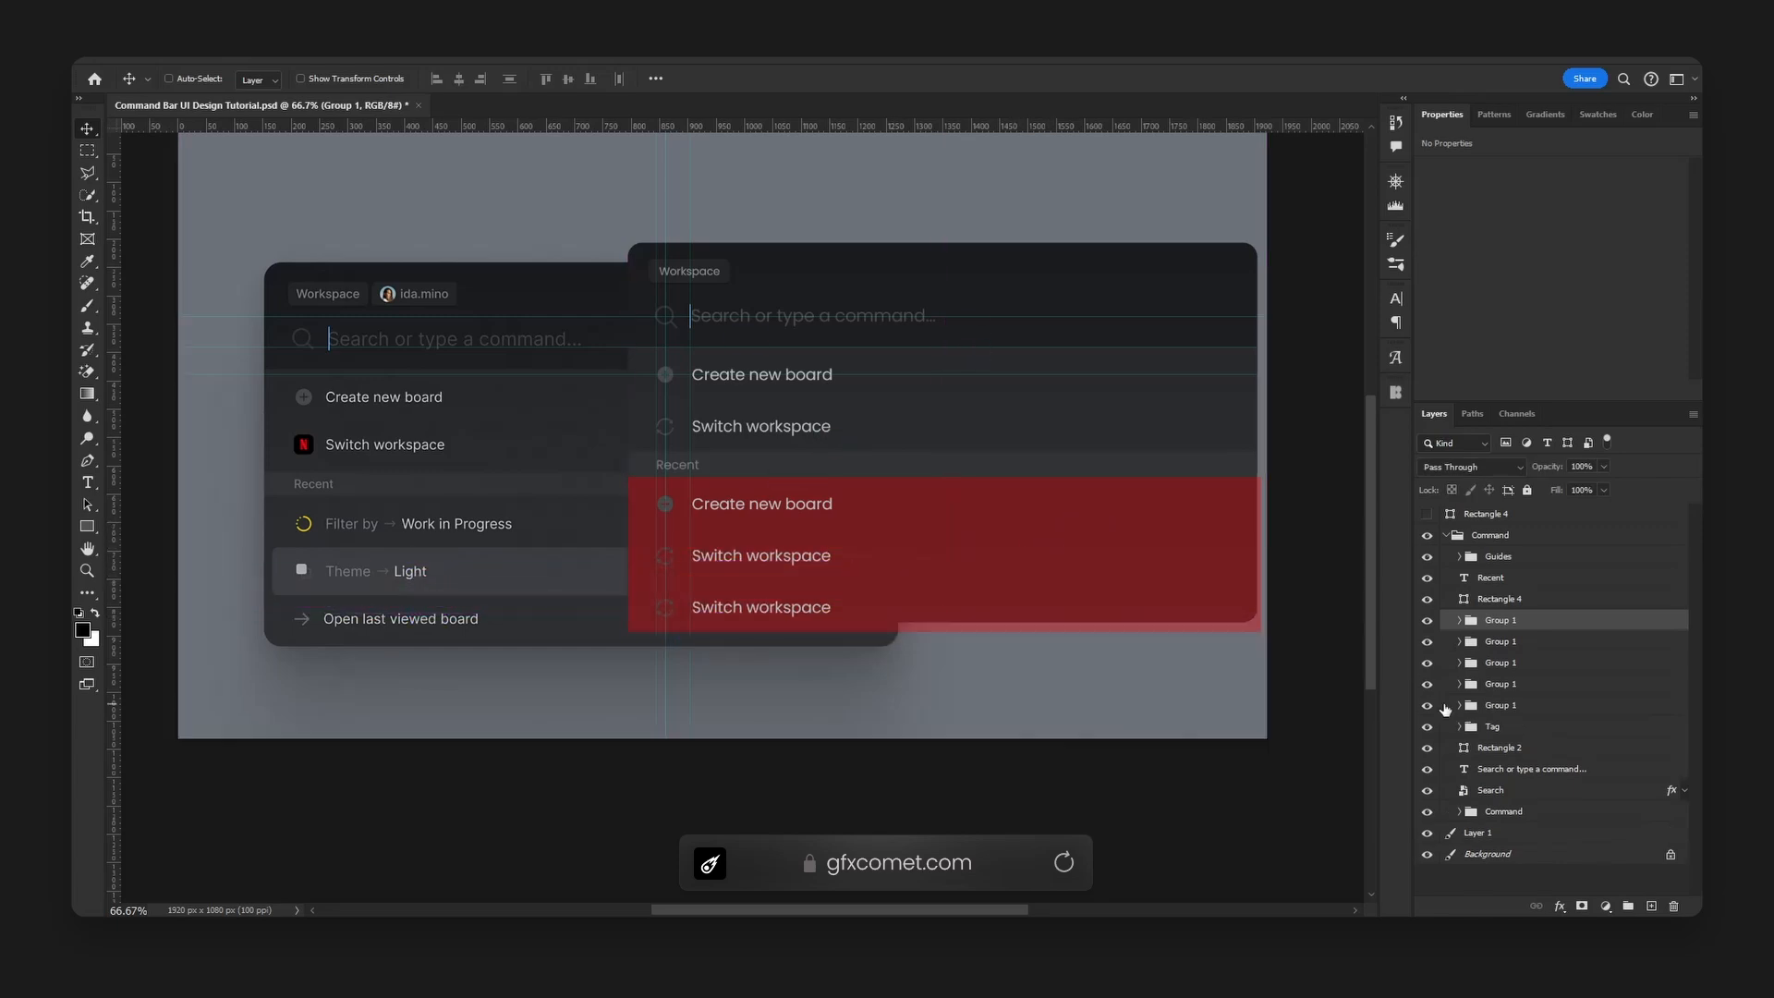
pyautogui.hotkey('ctrl', 's')
# - Open the panel's Rectangle 1 smart object and extend its canvas at the bottom to a height of 687 px
pyautogui.click(1460, 812)
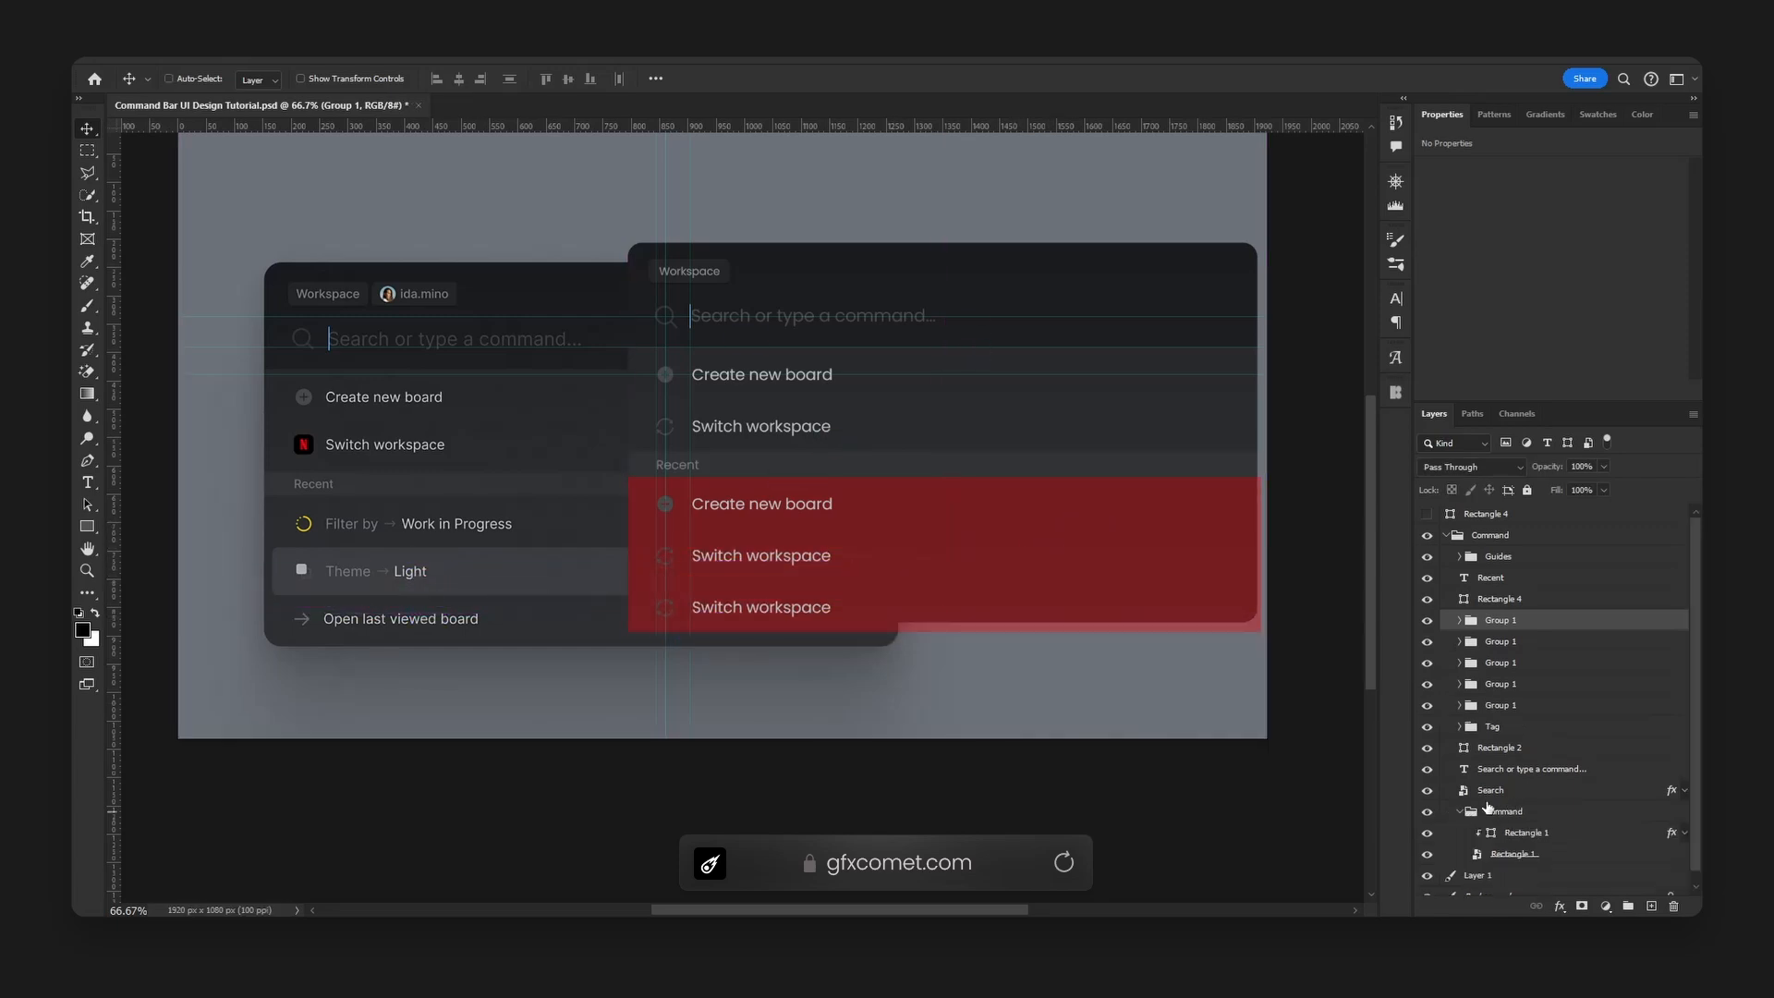
pyautogui.click(1472, 841)
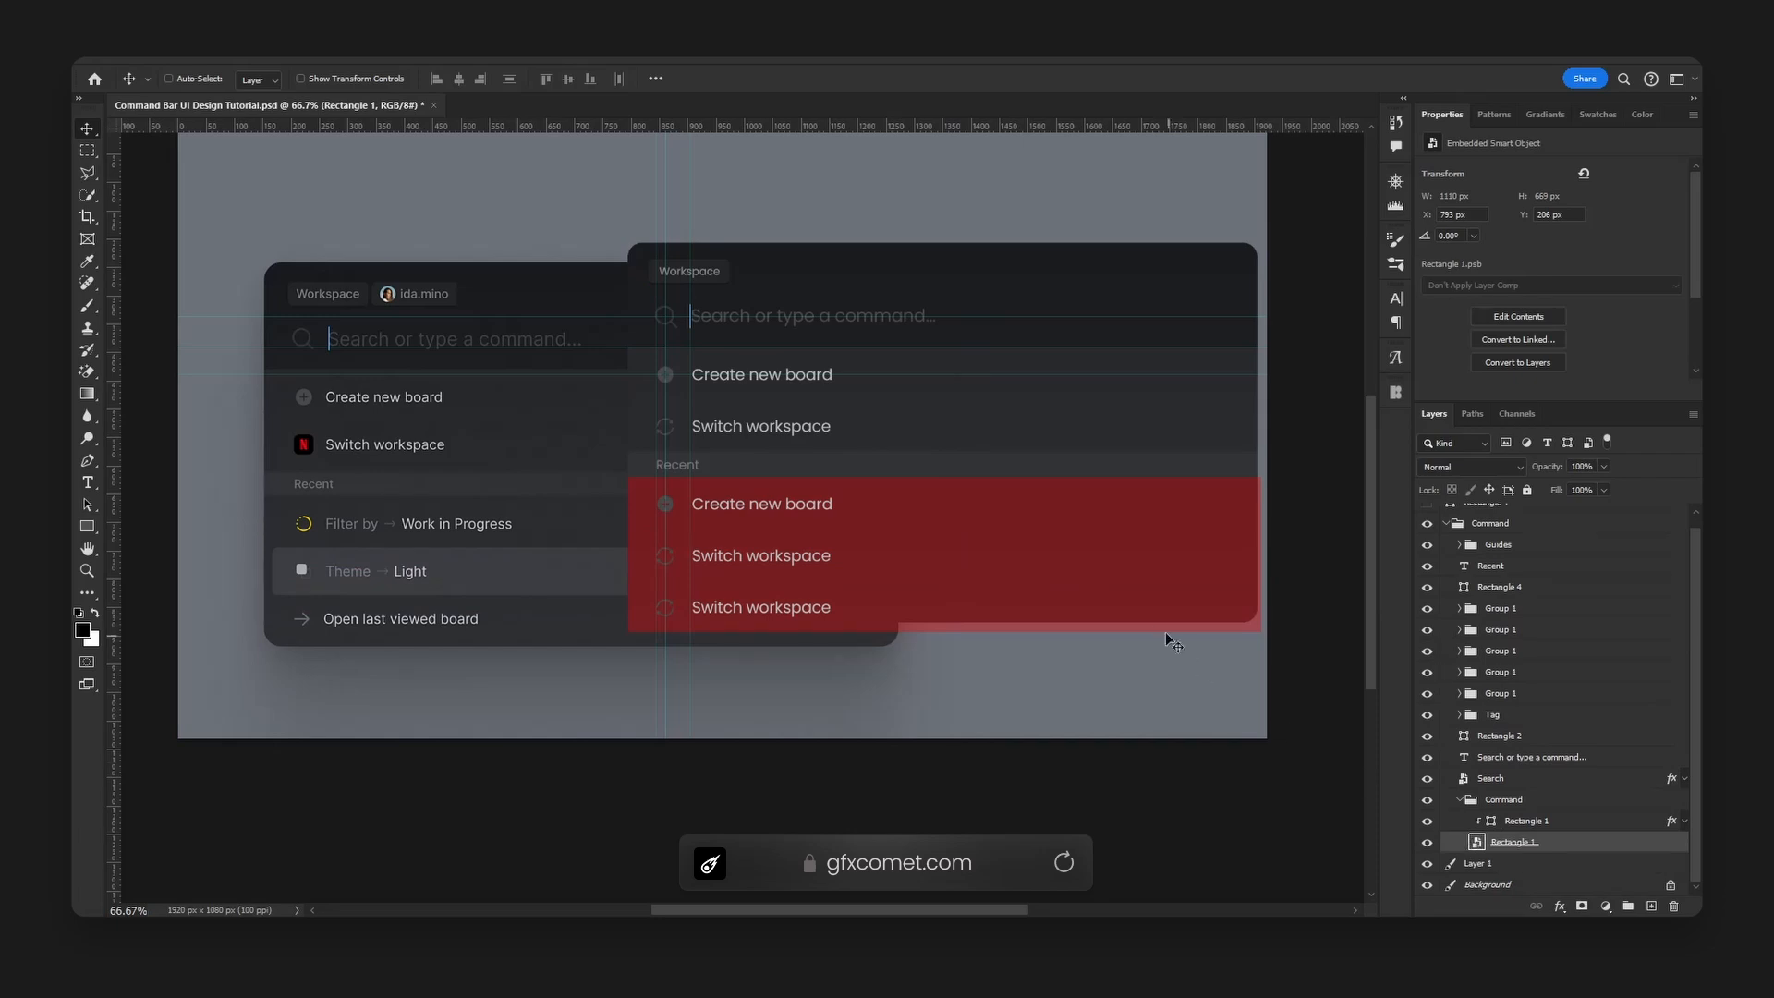
pyautogui.doubleClick(1478, 843)
pyautogui.scroll(-2, 810, 634)
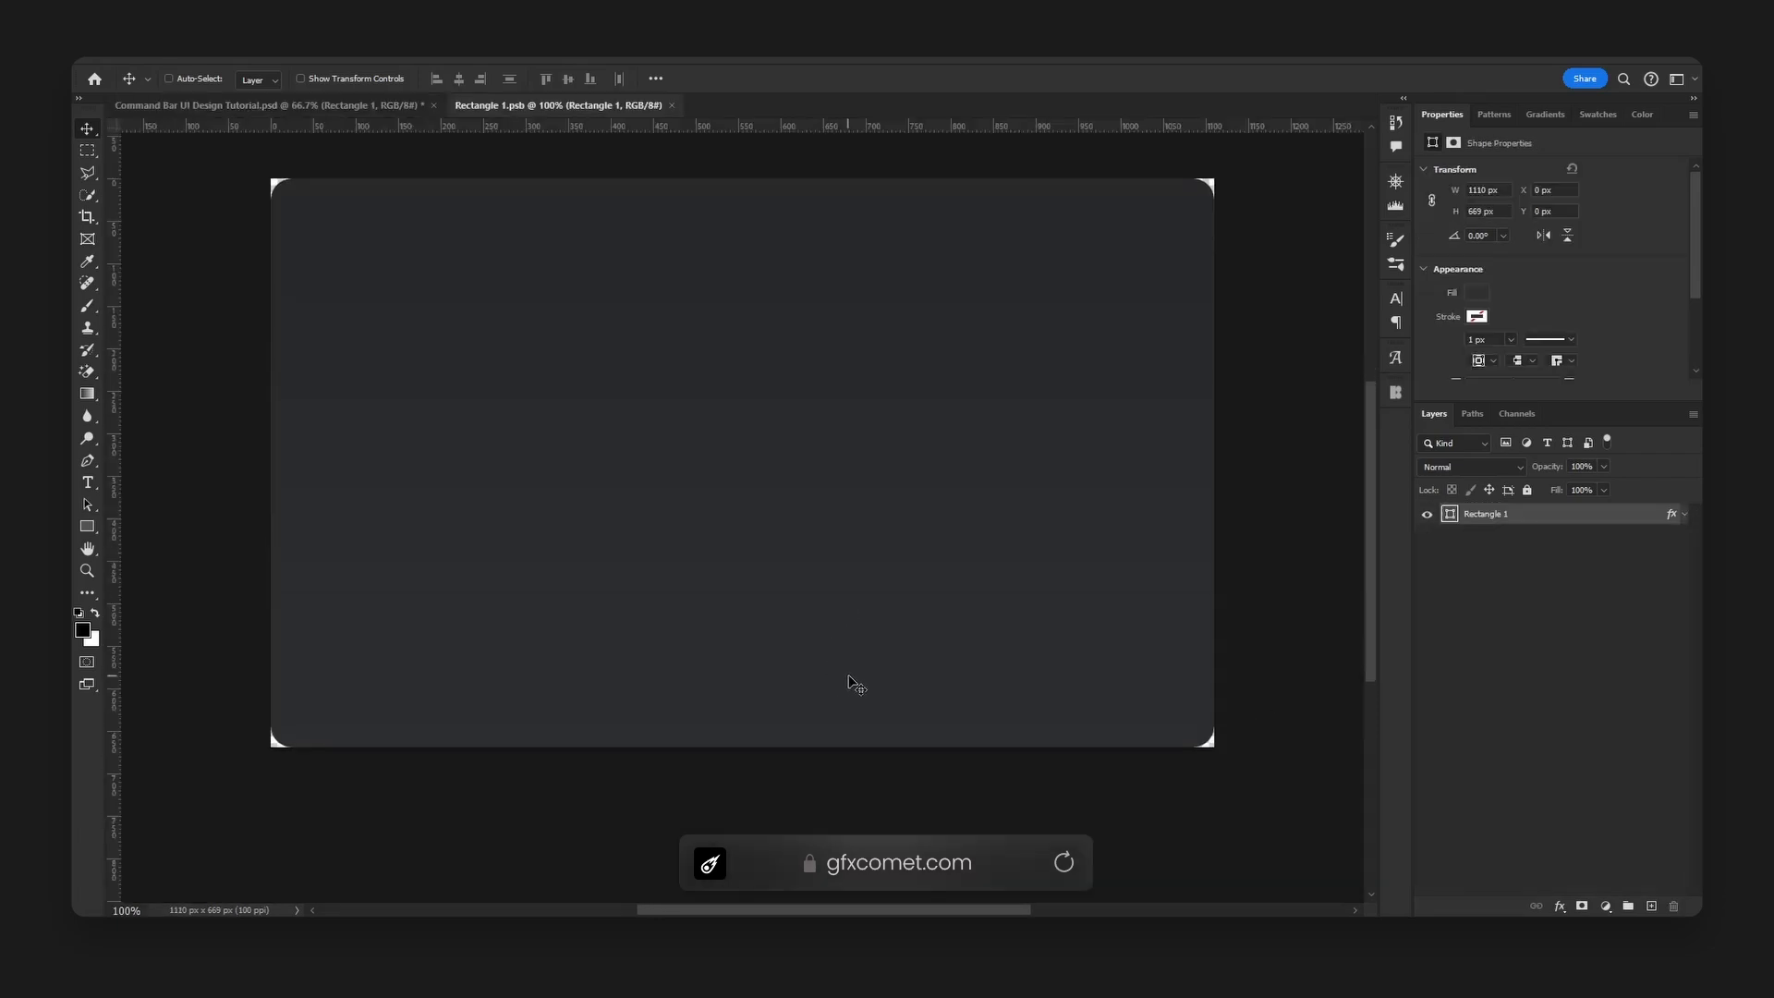
pyautogui.press('c')
pyautogui.moveTo(753, 742); pyautogui.dragTo(753, 756)
pyautogui.press('Return')
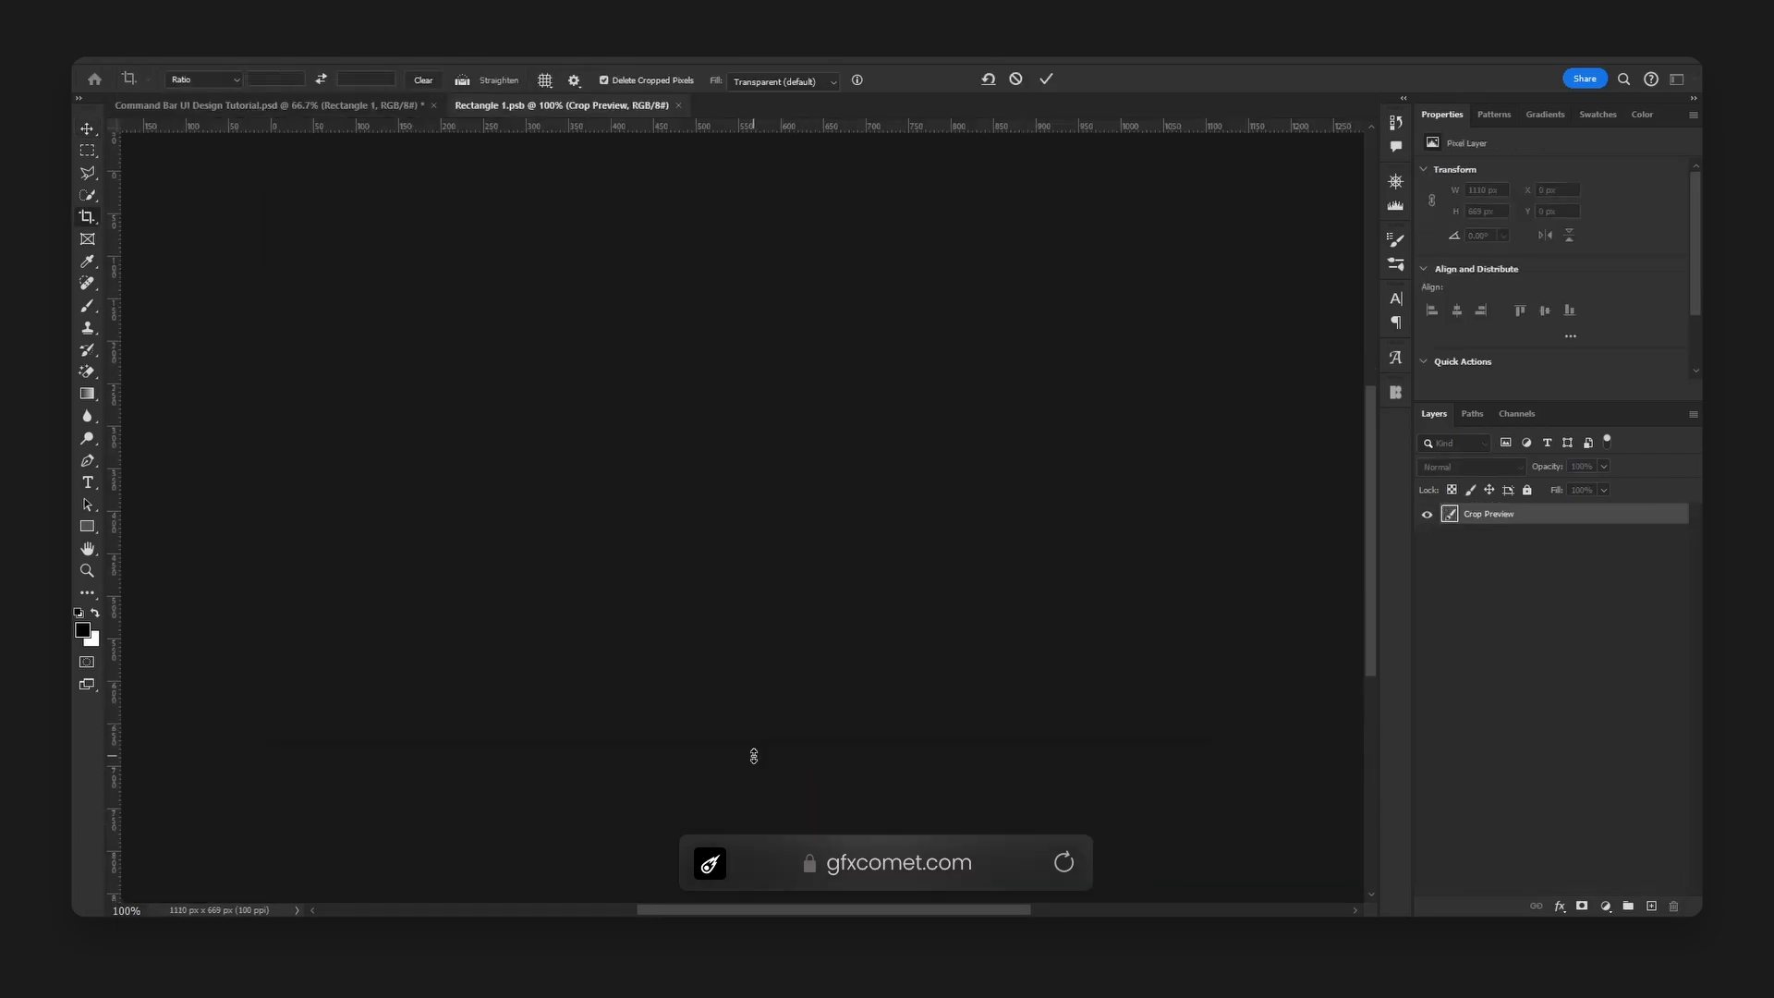
# - Stretch the rounded rectangle down to the canvas's full 687 px height, then save and close the smart object
pyautogui.press('v')
pyautogui.hotkey('ctrl', 't')
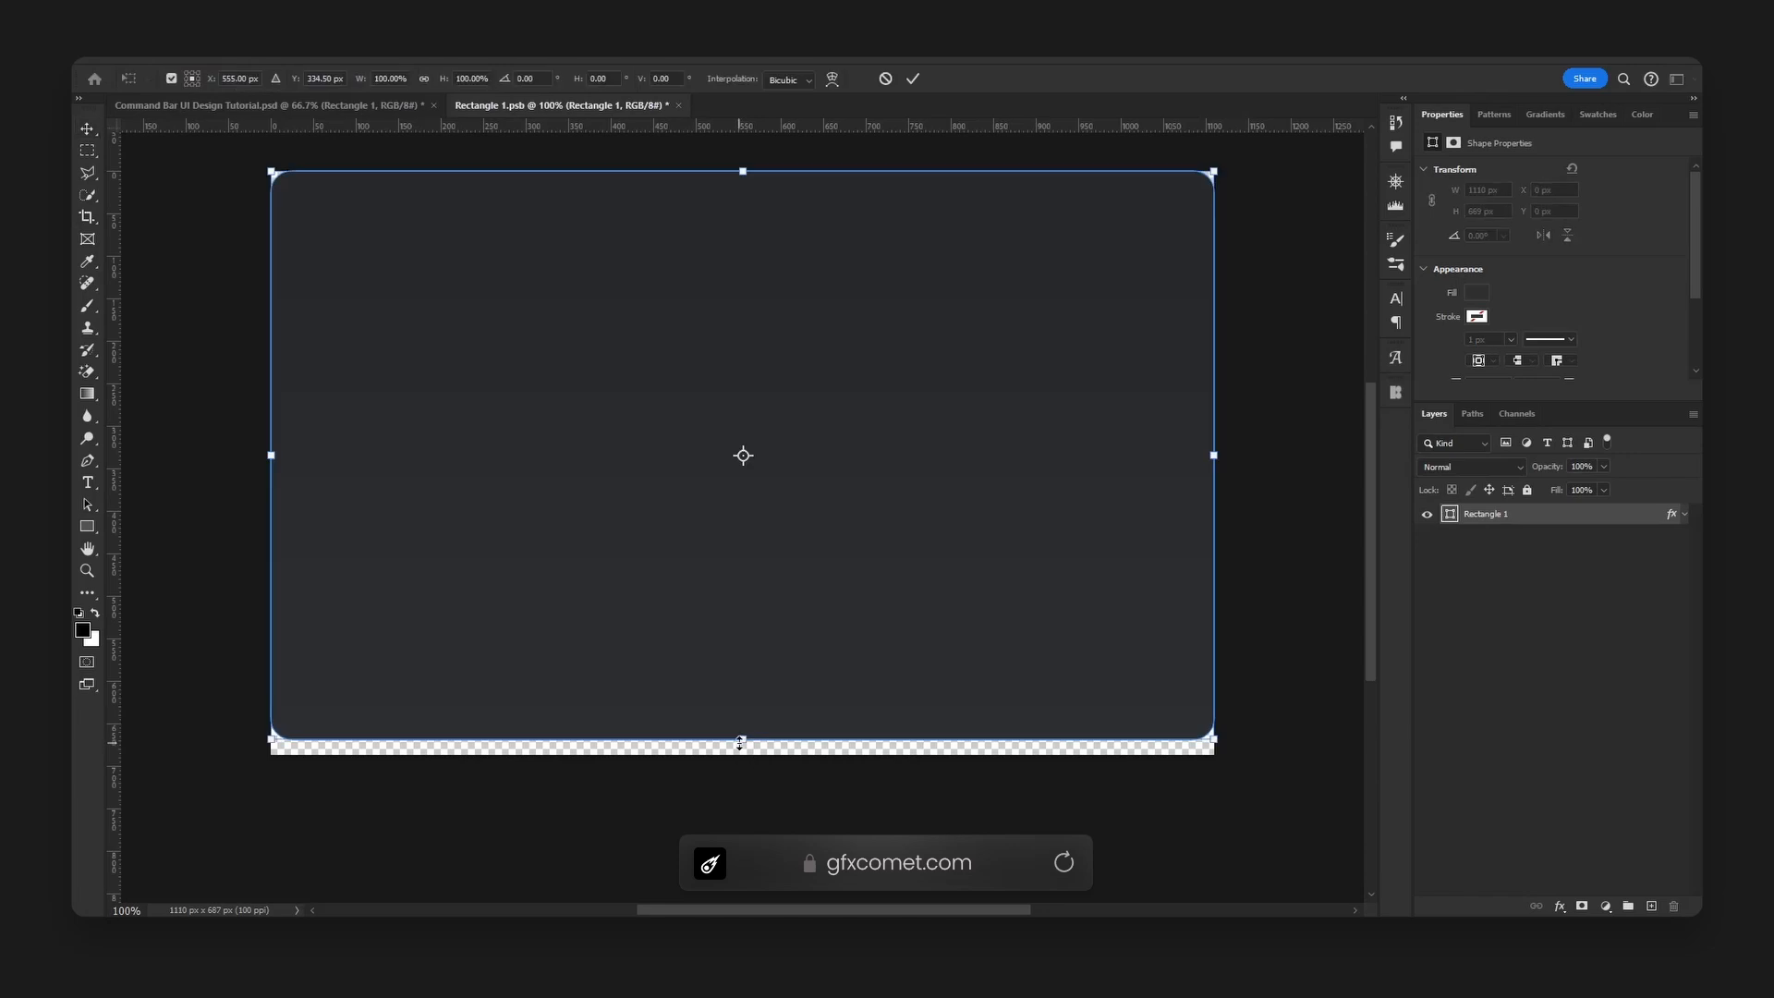
pyautogui.moveTo(742, 741); pyautogui.dragTo(743, 754)
pyautogui.press('Return')
pyautogui.hotkey('ctrl', 's')
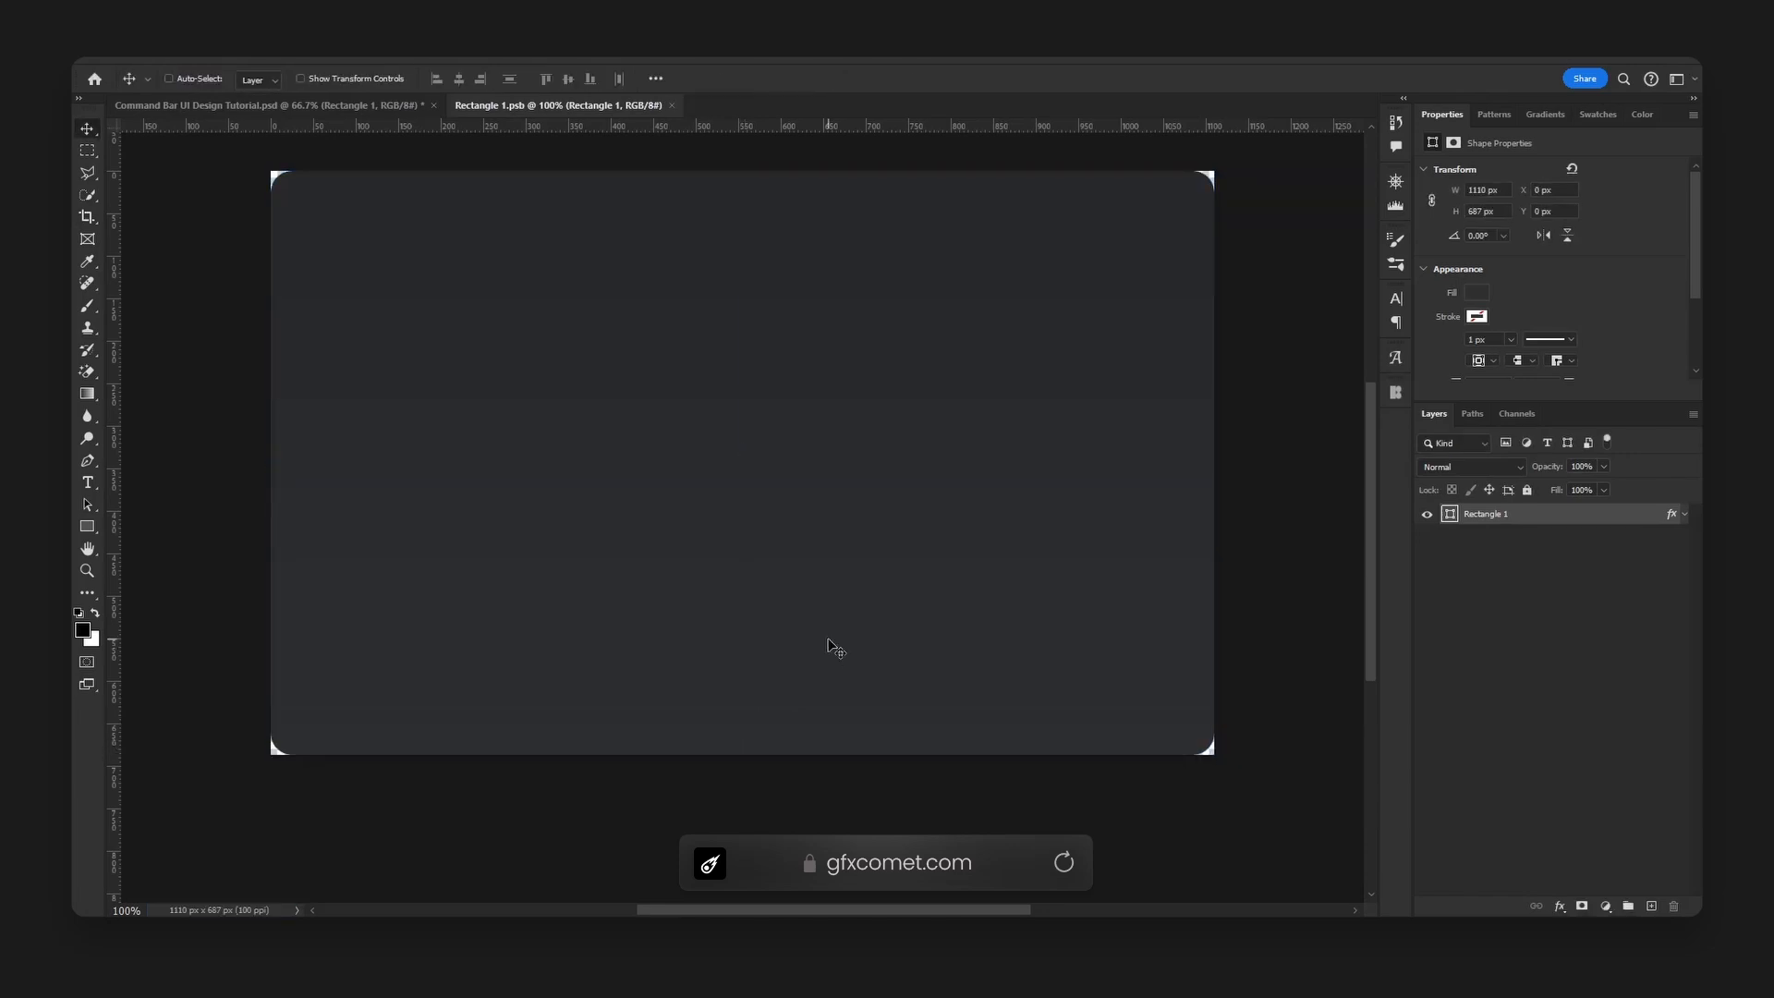
pyautogui.hotkey('ctrl', 'w')
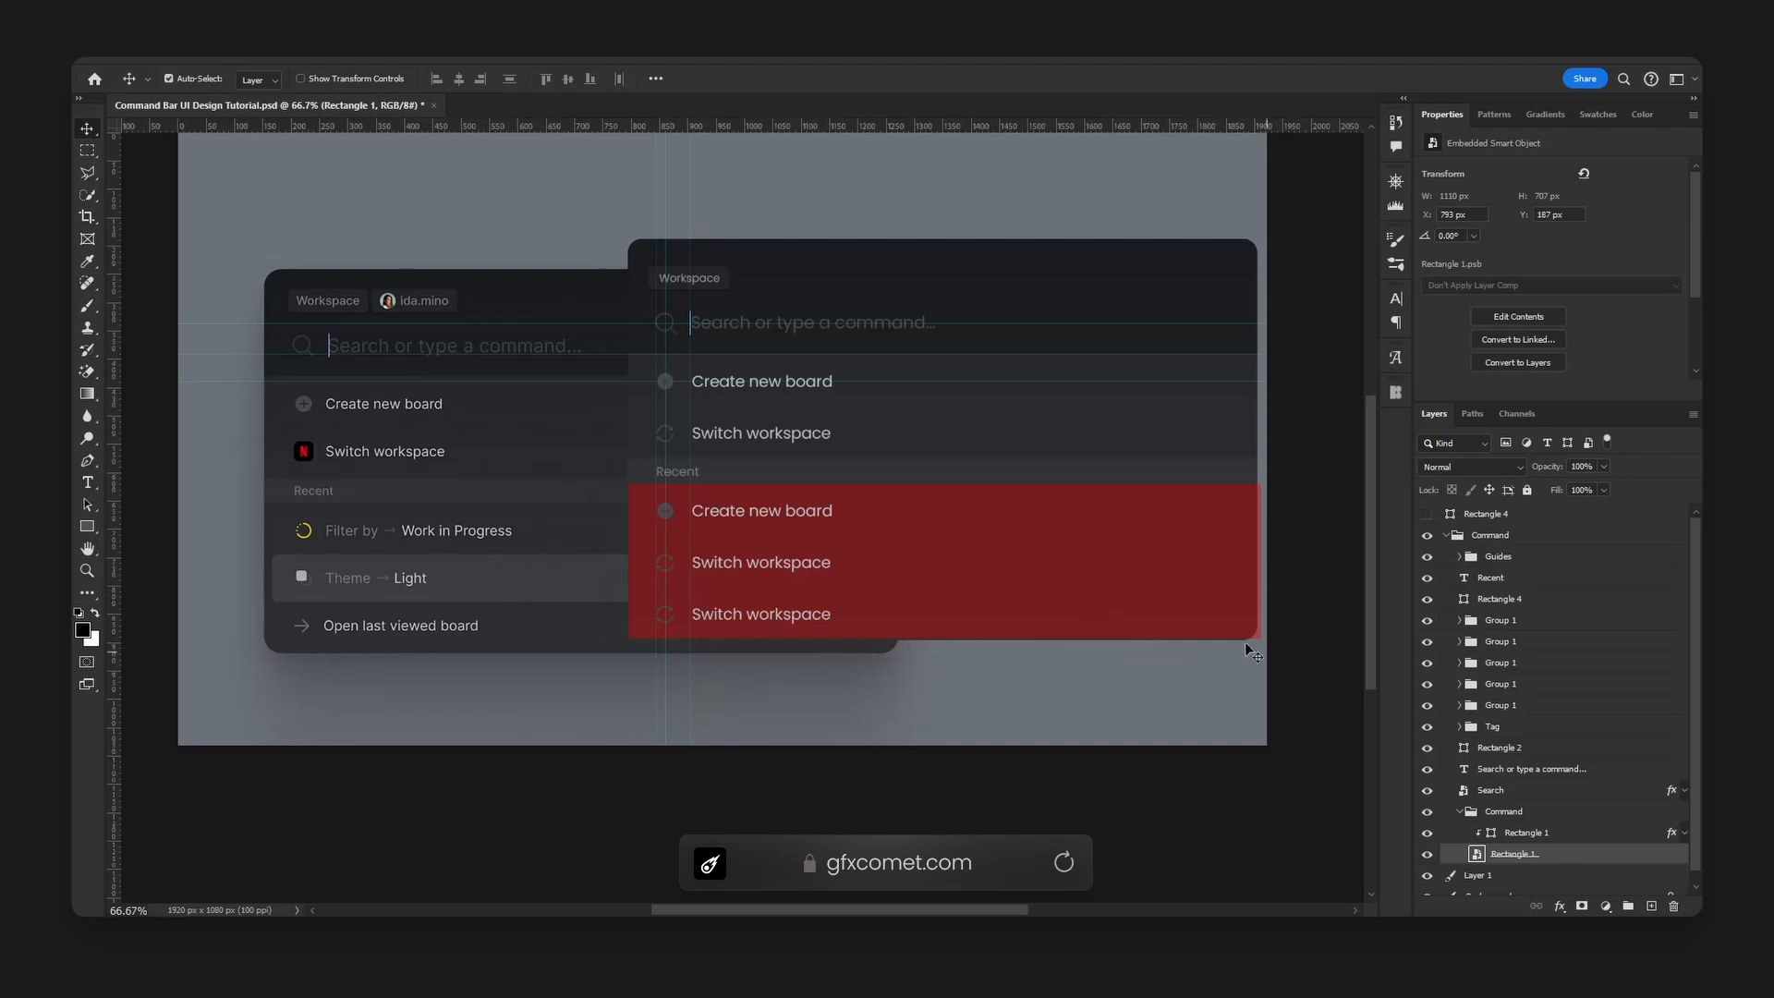
# - Hide the red spacing rectangles in the three rows beneath the Recent band
pyautogui.keyDown('ctrl'); pyautogui.click(1172, 626); pyautogui.keyUp('ctrl')
pyautogui.click(1426, 709)
pyautogui.keyDown('ctrl'); pyautogui.click(1181, 582); pyautogui.keyUp('ctrl')
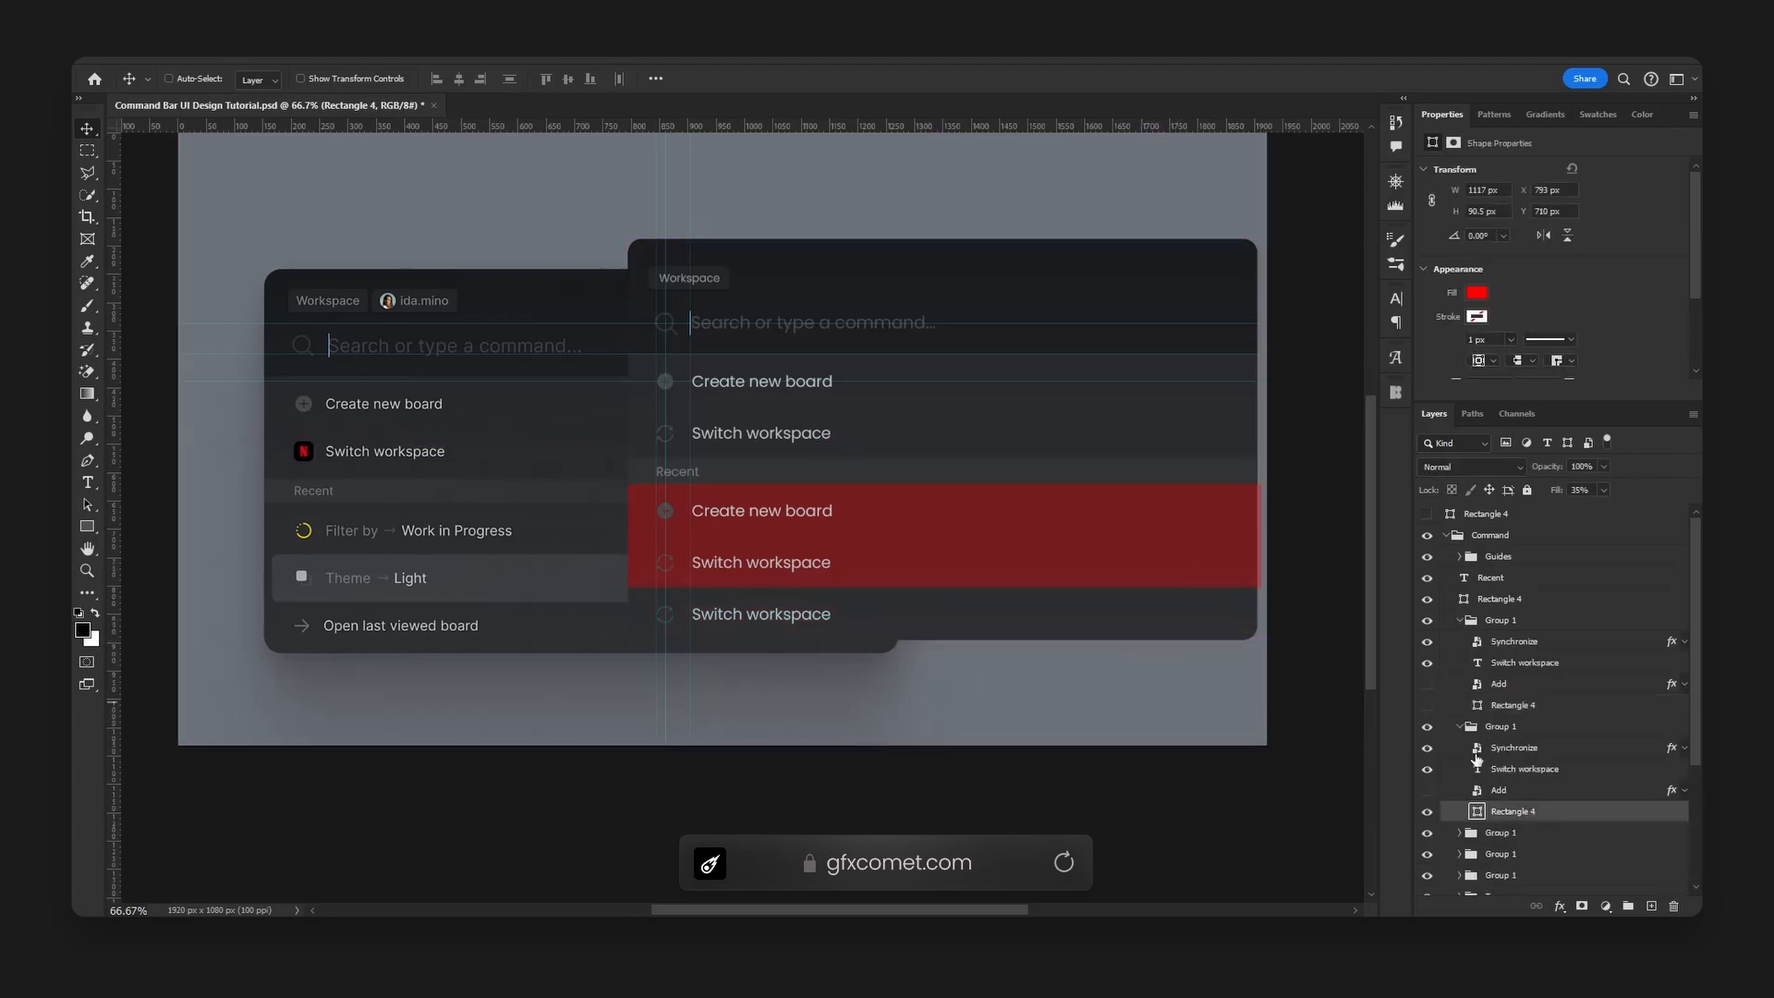
pyautogui.keyDown('ctrl'); pyautogui.click(1182, 526); pyautogui.keyUp('ctrl')
pyautogui.click(1426, 884)
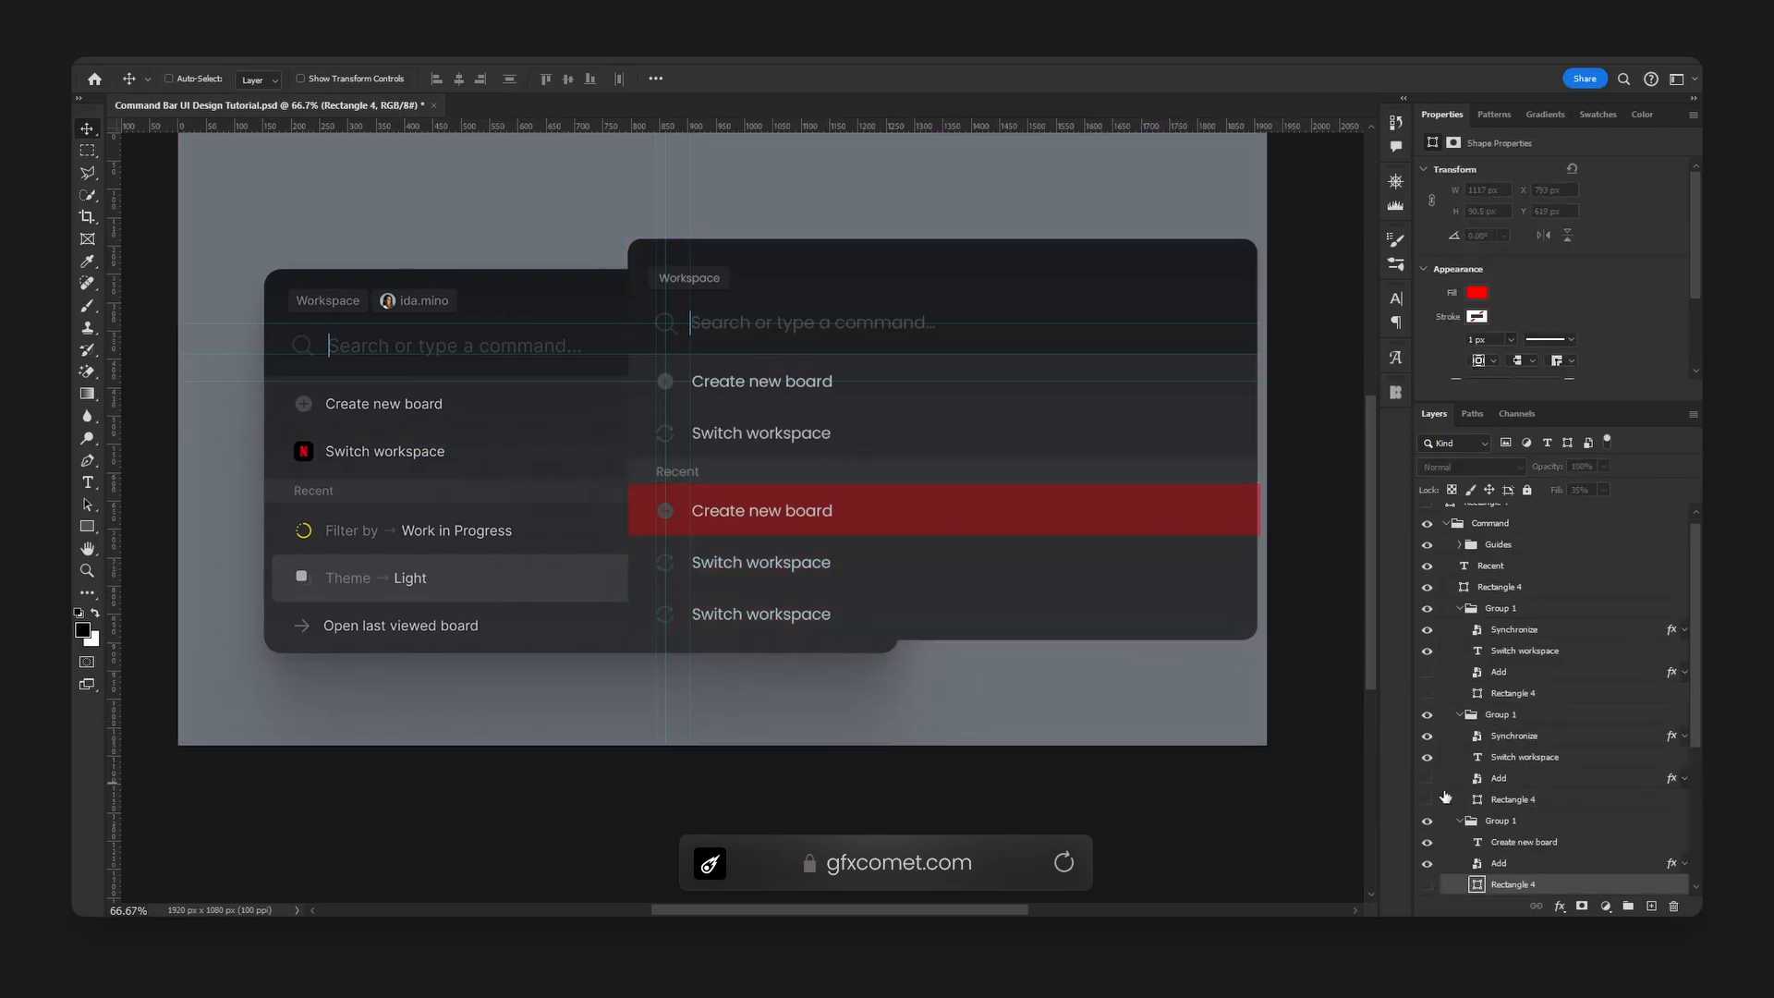
# - Search the icon library for "arrow" and add the thin right arrow and the forward chevron to the last row's group
pyautogui.keyDown('ctrl'); pyautogui.click(666, 614); pyautogui.keyUp('ctrl')
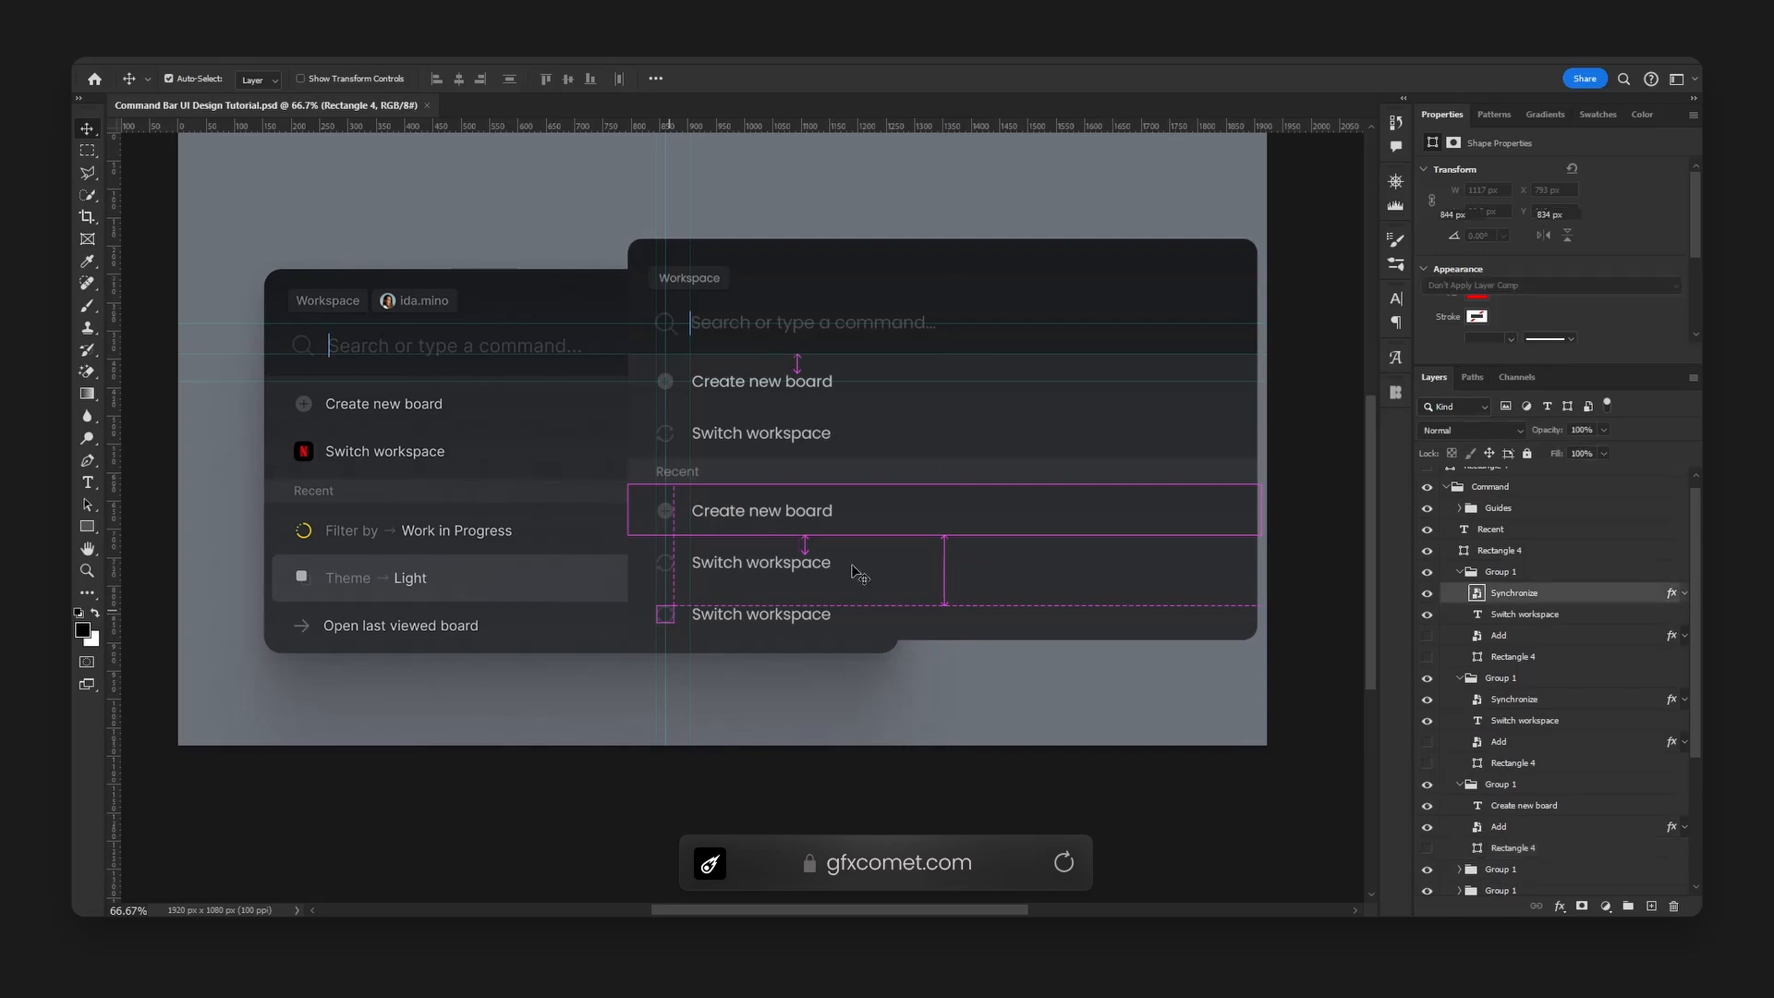
pyautogui.click(1396, 394)
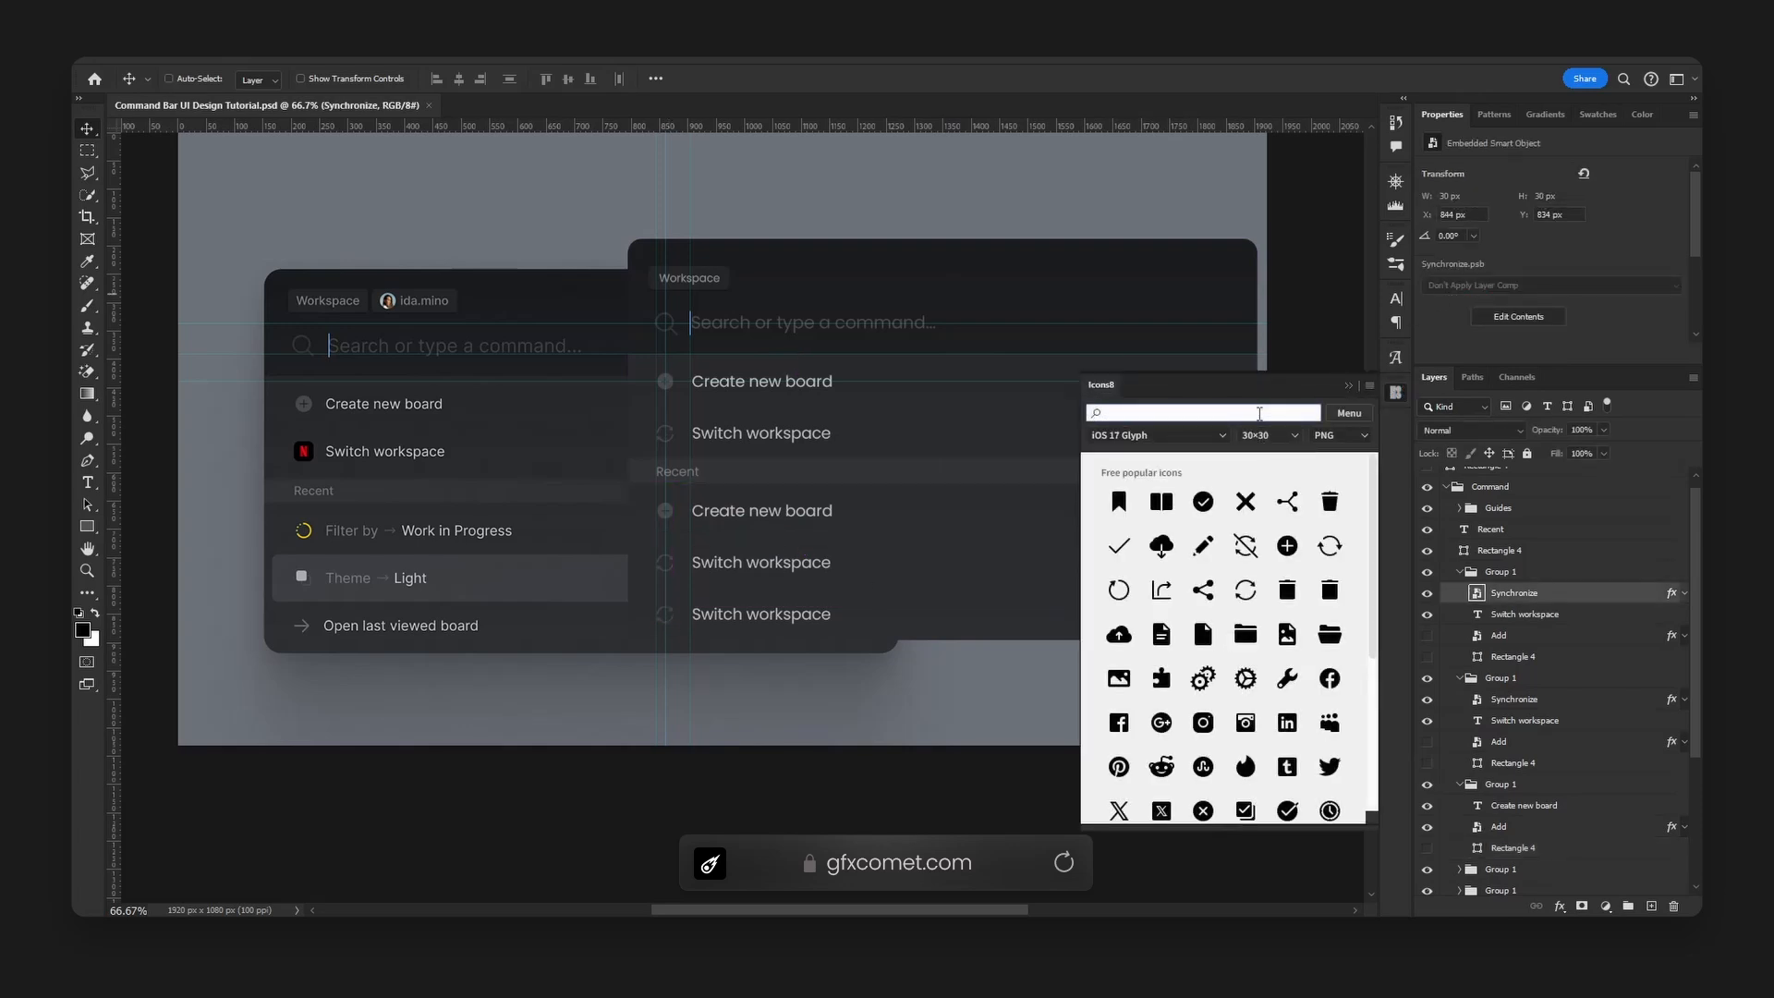
pyautogui.click(1260, 413)
pyautogui.write('arrow')
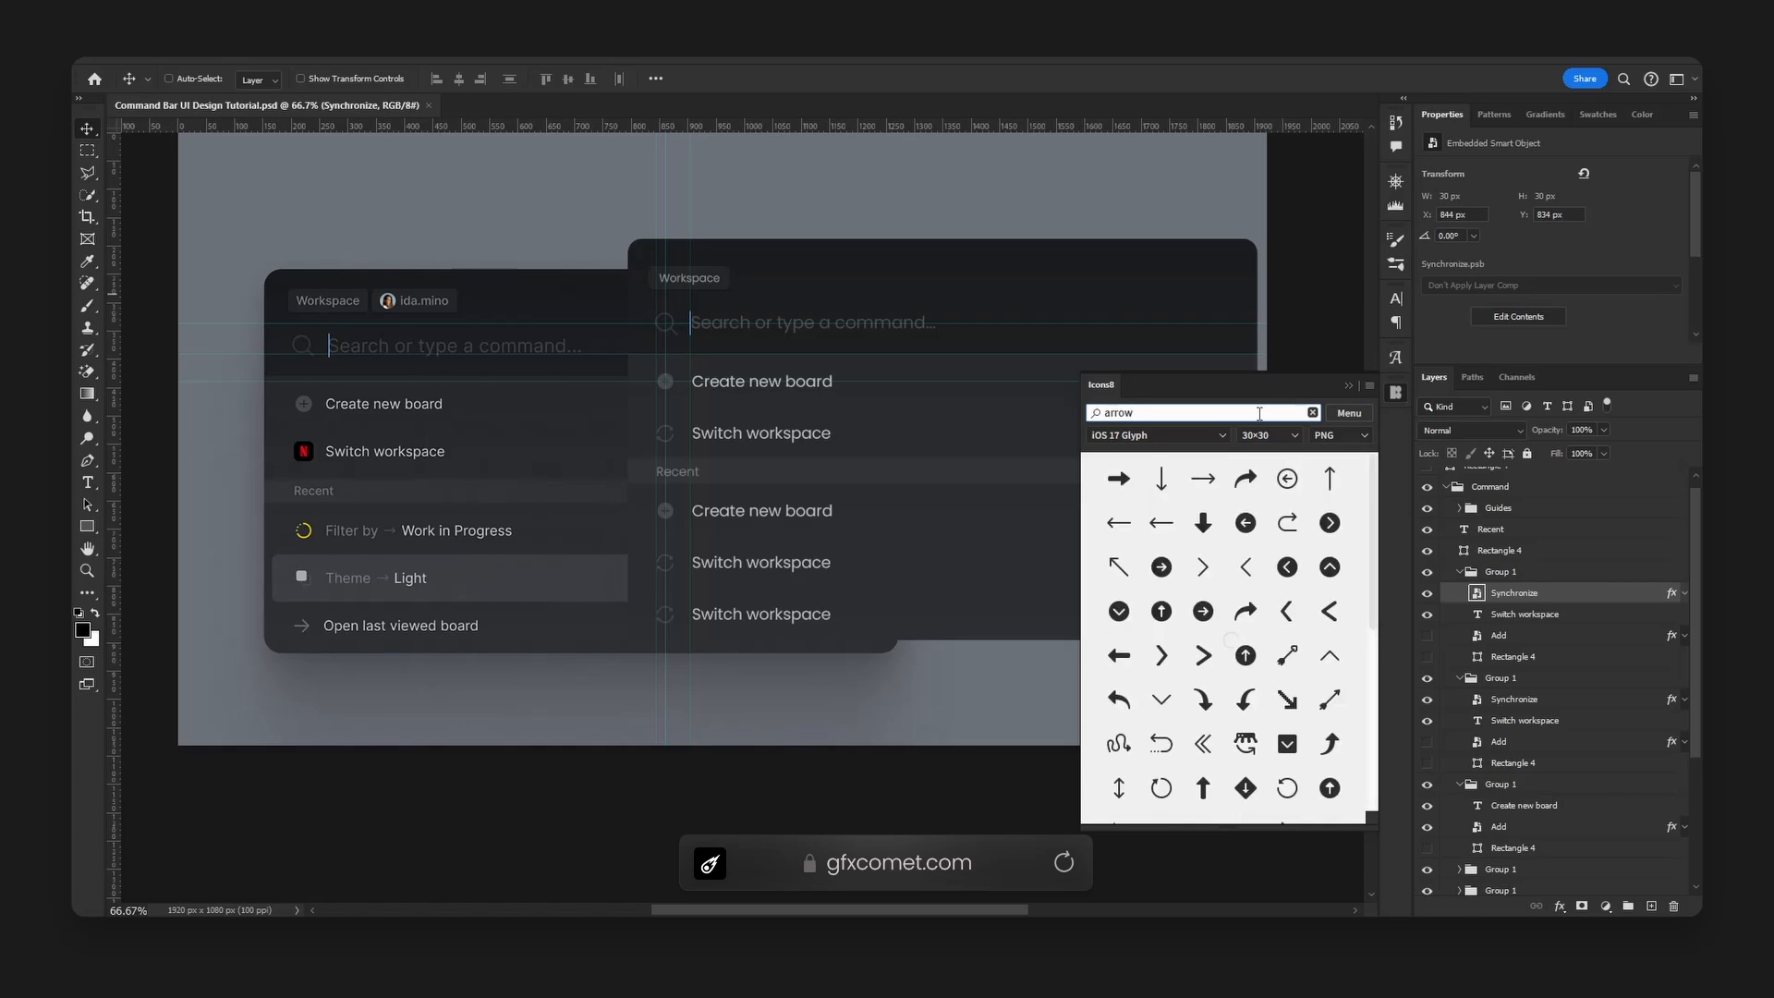
pyautogui.click(1203, 479)
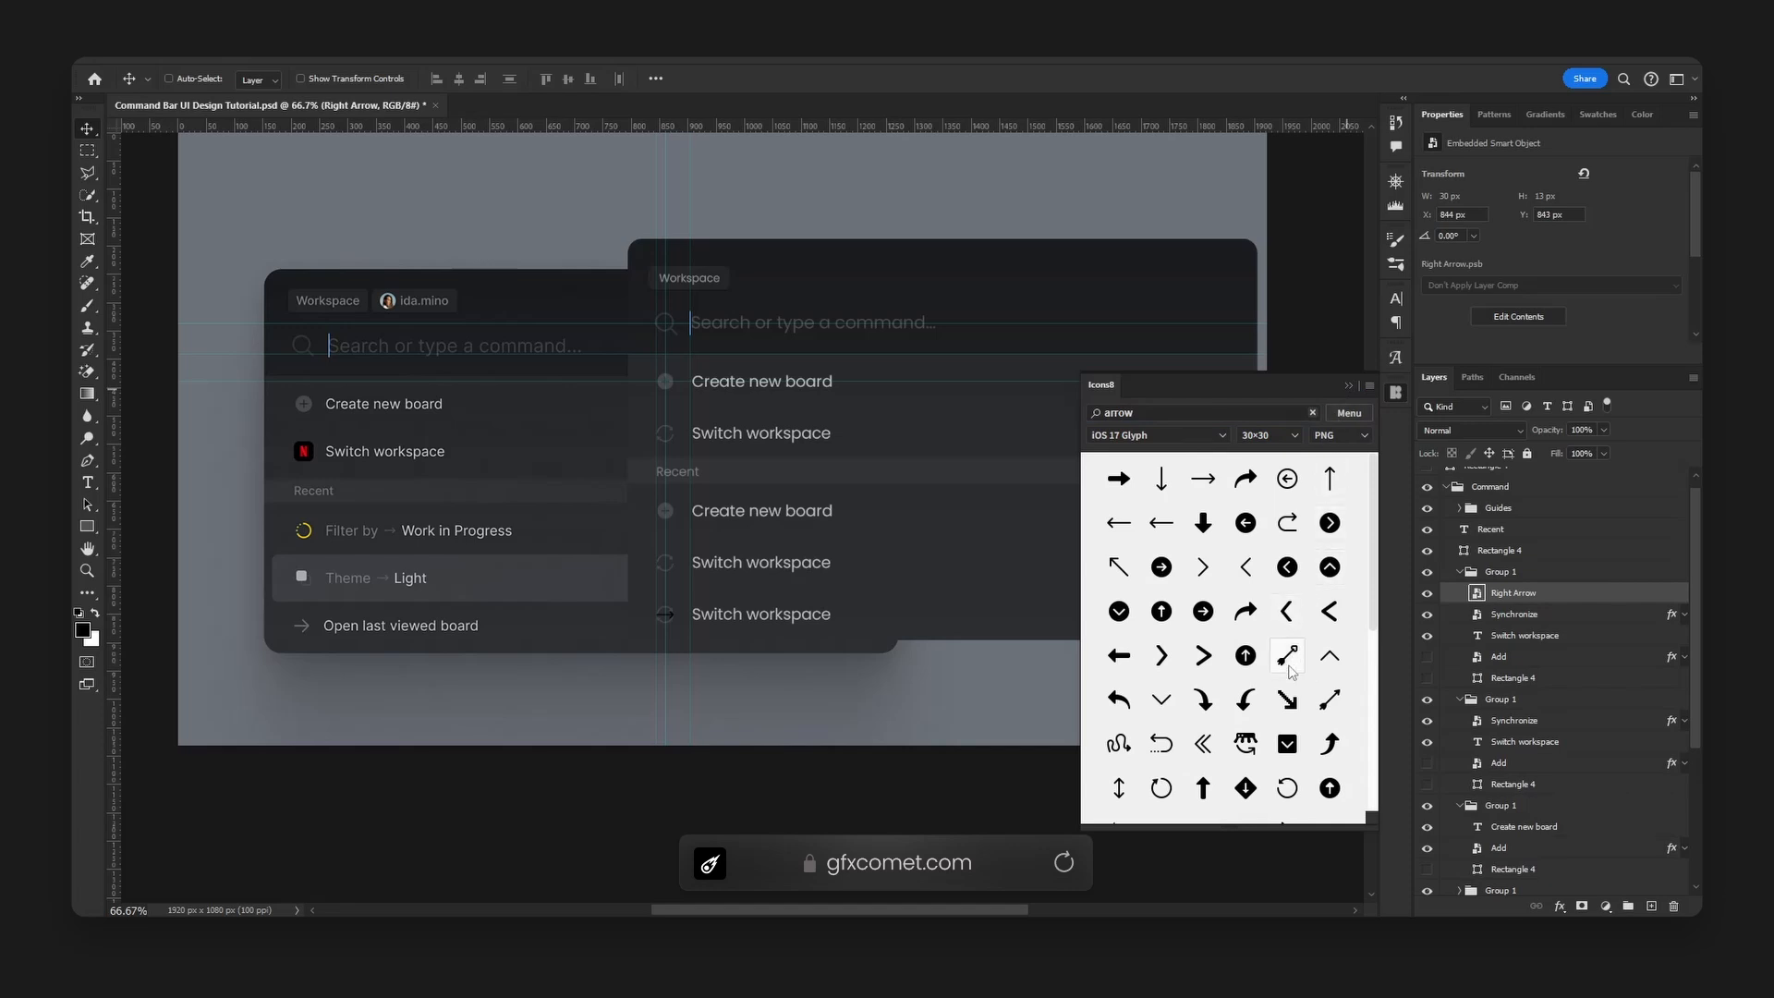
pyautogui.click(1203, 566)
pyautogui.click(1396, 391)
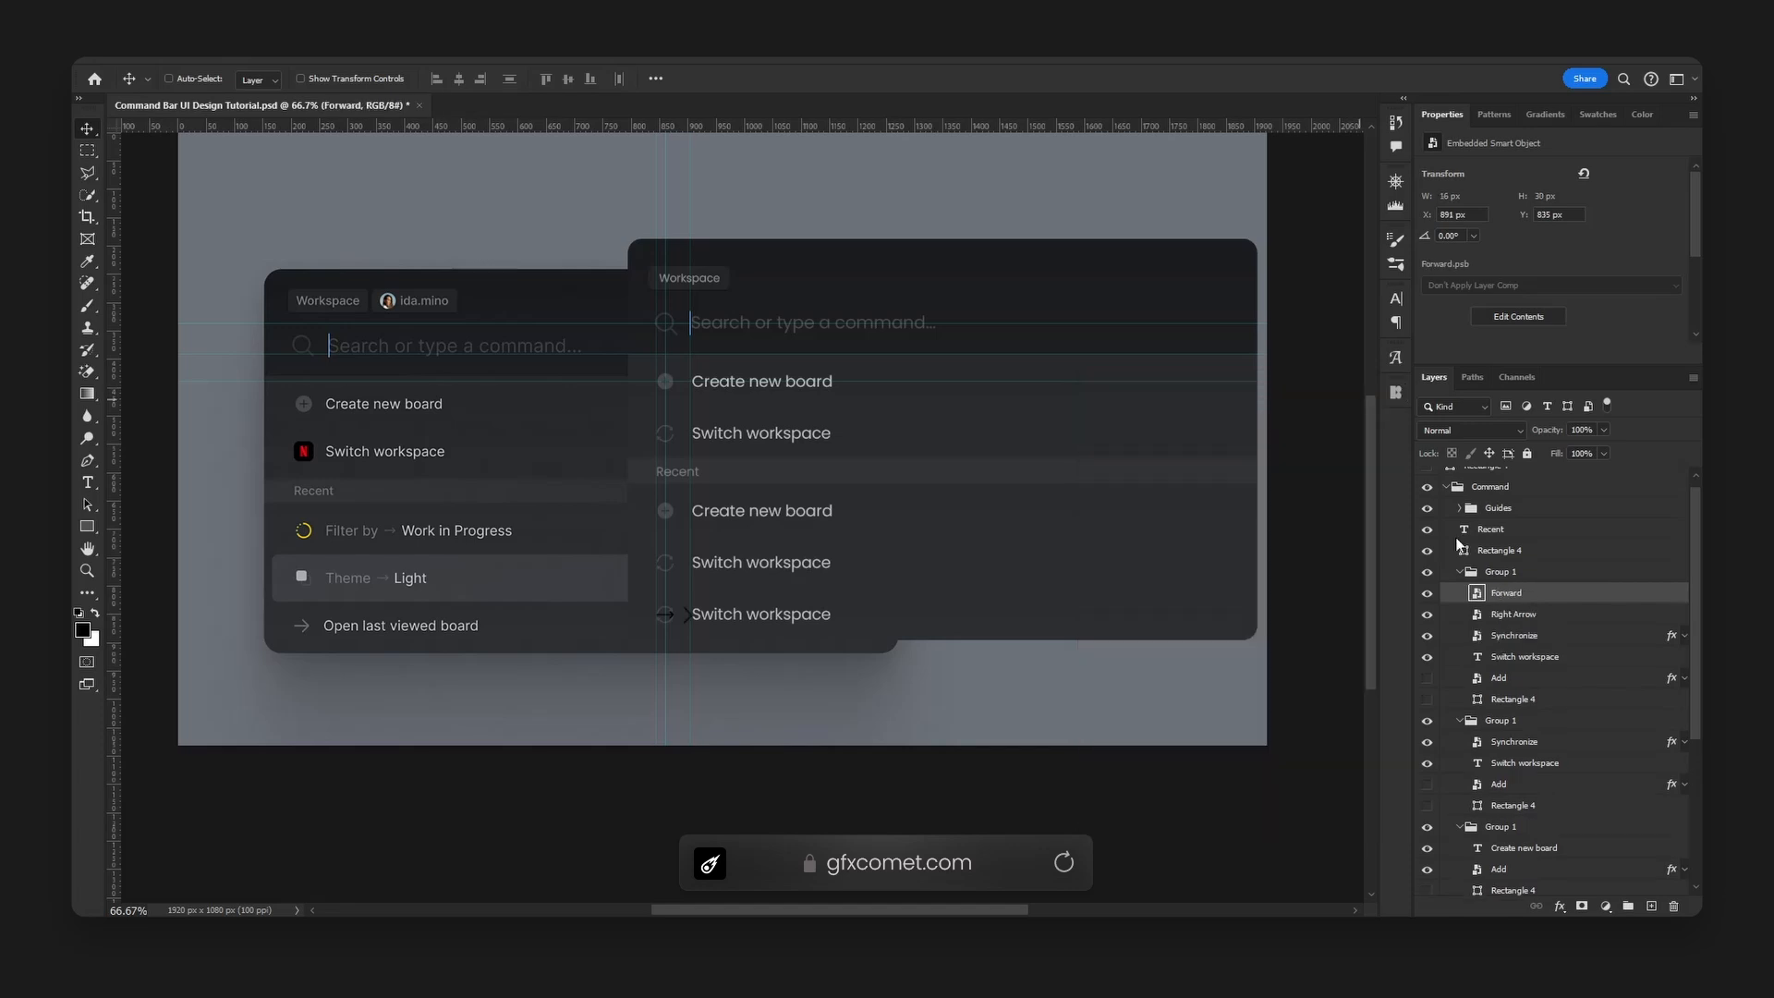
# - Copy the Synchronize icon's layer style onto the Forward chevron and hide the Right Arrow layer
pyautogui.rightClick(1548, 644)
pyautogui.click(1442, 630)
pyautogui.rightClick(1516, 592)
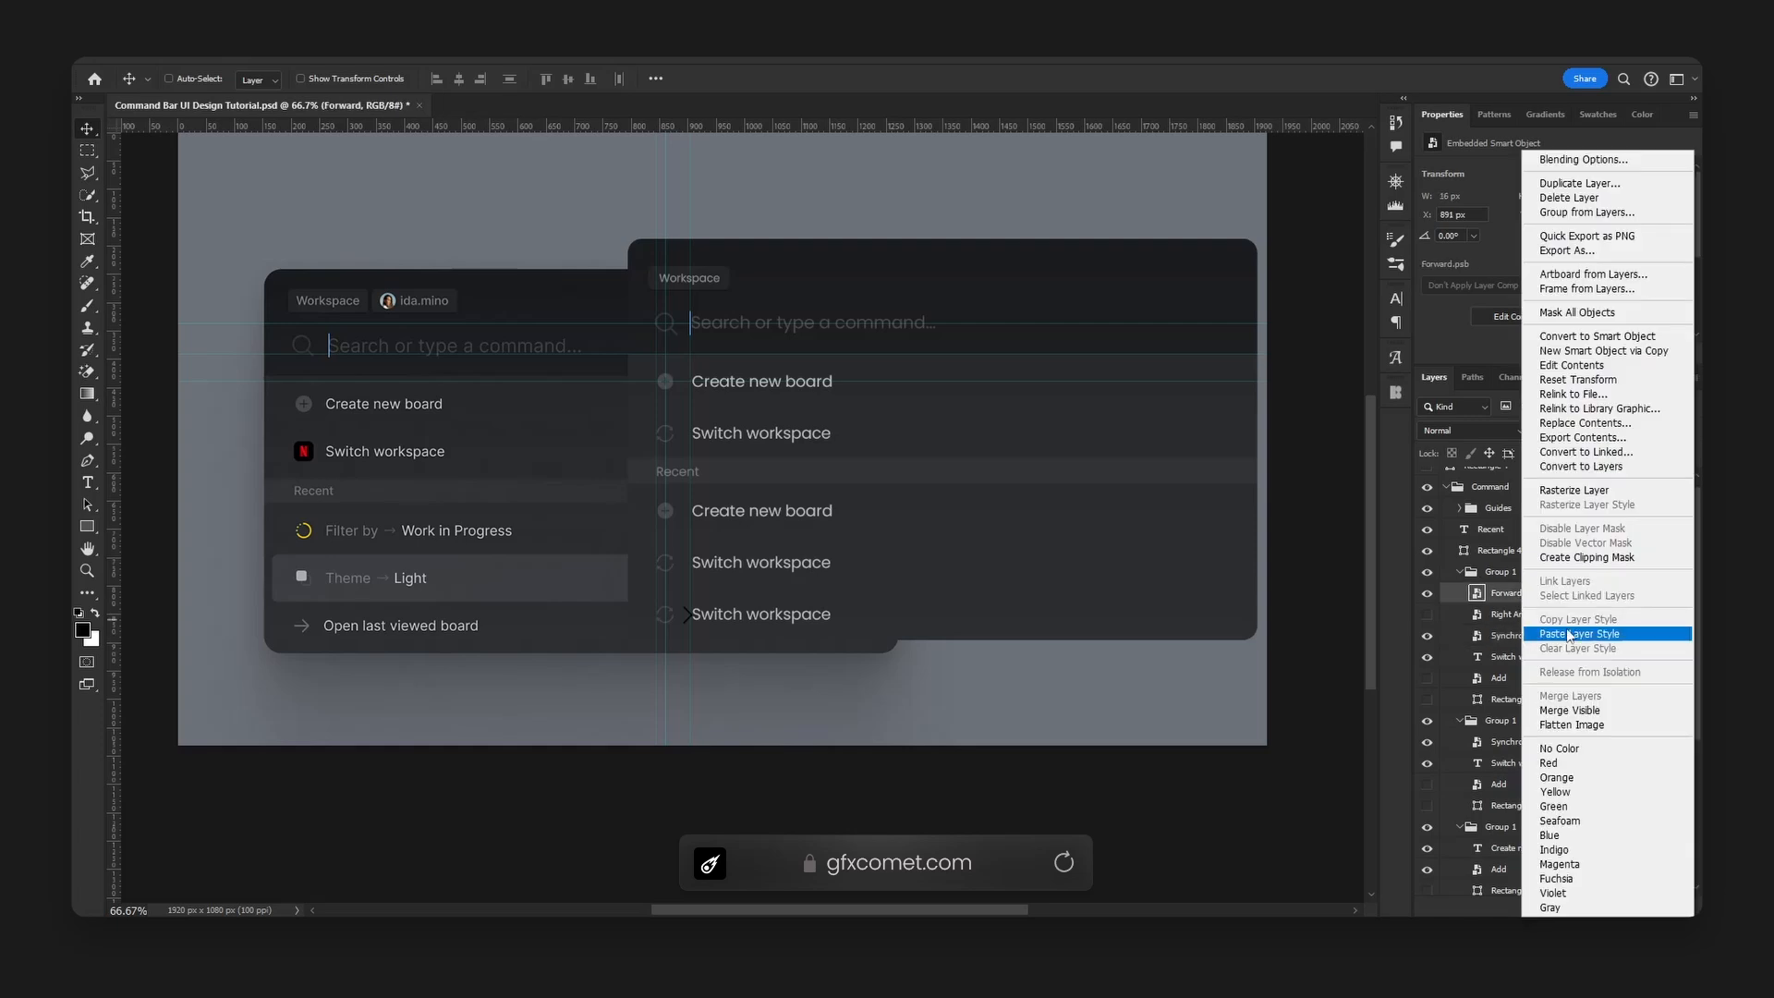
pyautogui.click(1576, 638)
# - Position the Forward chevron in the last row's icon column and hide the Synchronize icon beneath it
pyautogui.moveTo(737, 618); pyautogui.dragTo(711, 621)
pyautogui.press('Right')
pyautogui.press('Left')
pyautogui.press('Left')
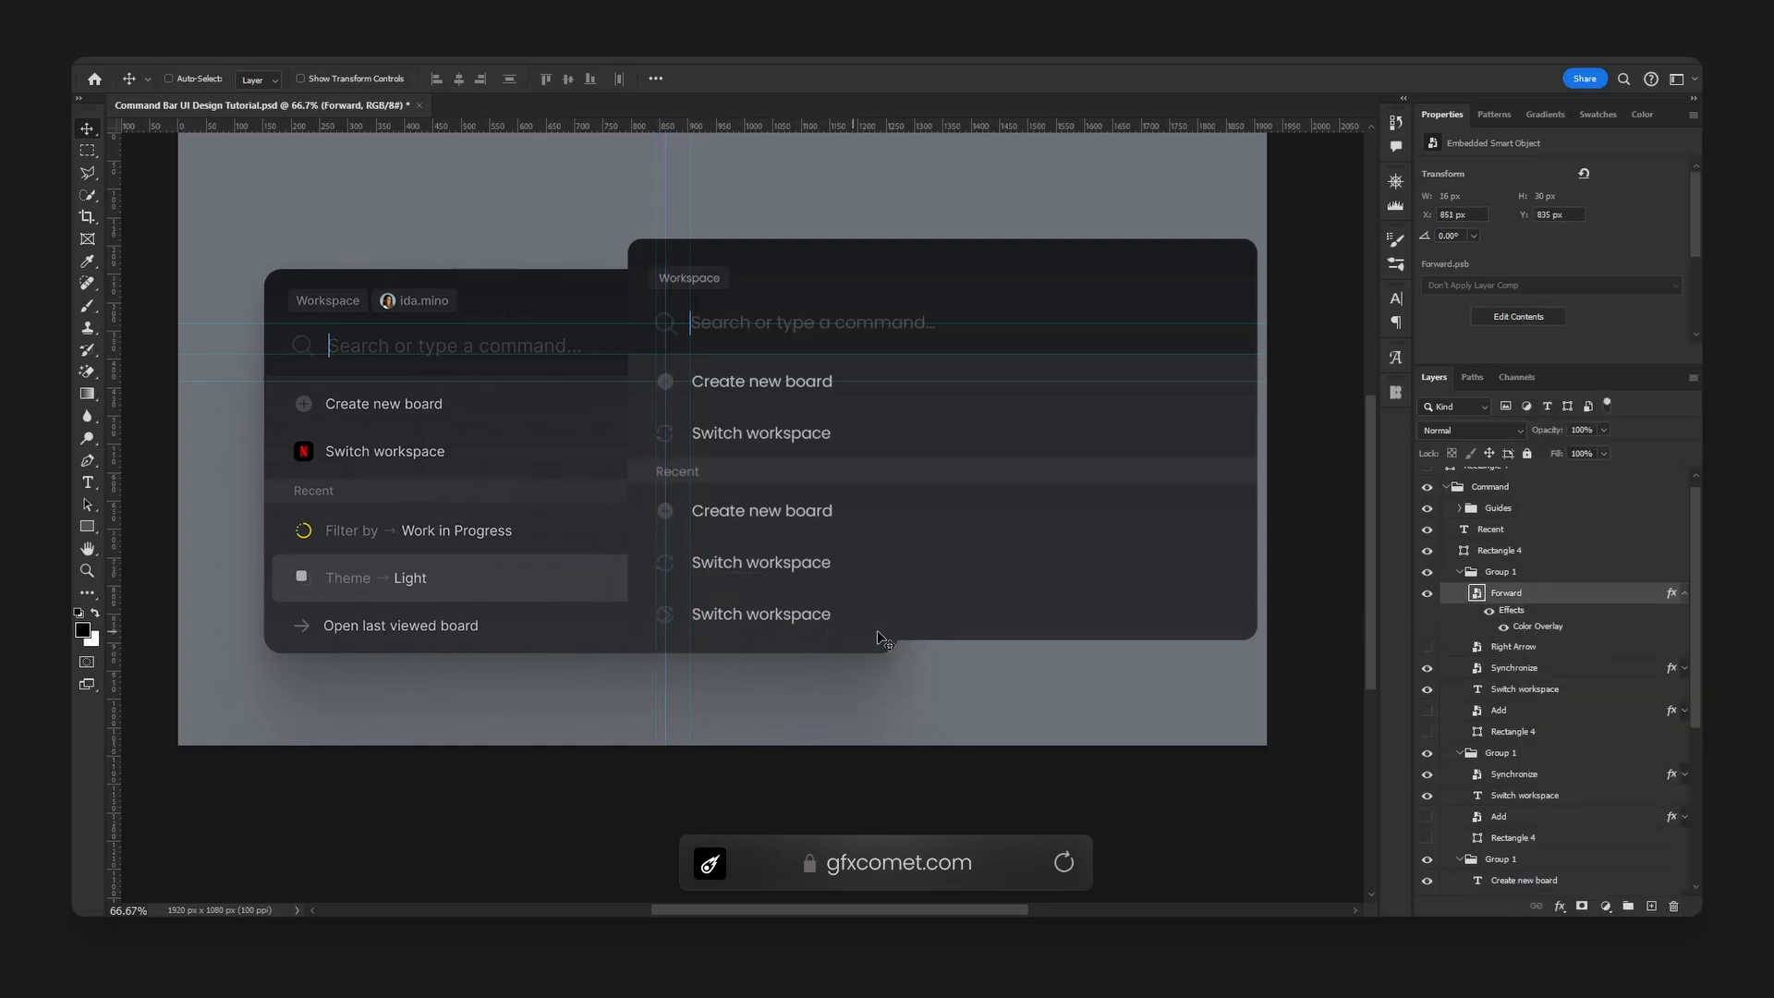
pyautogui.click(1427, 573)
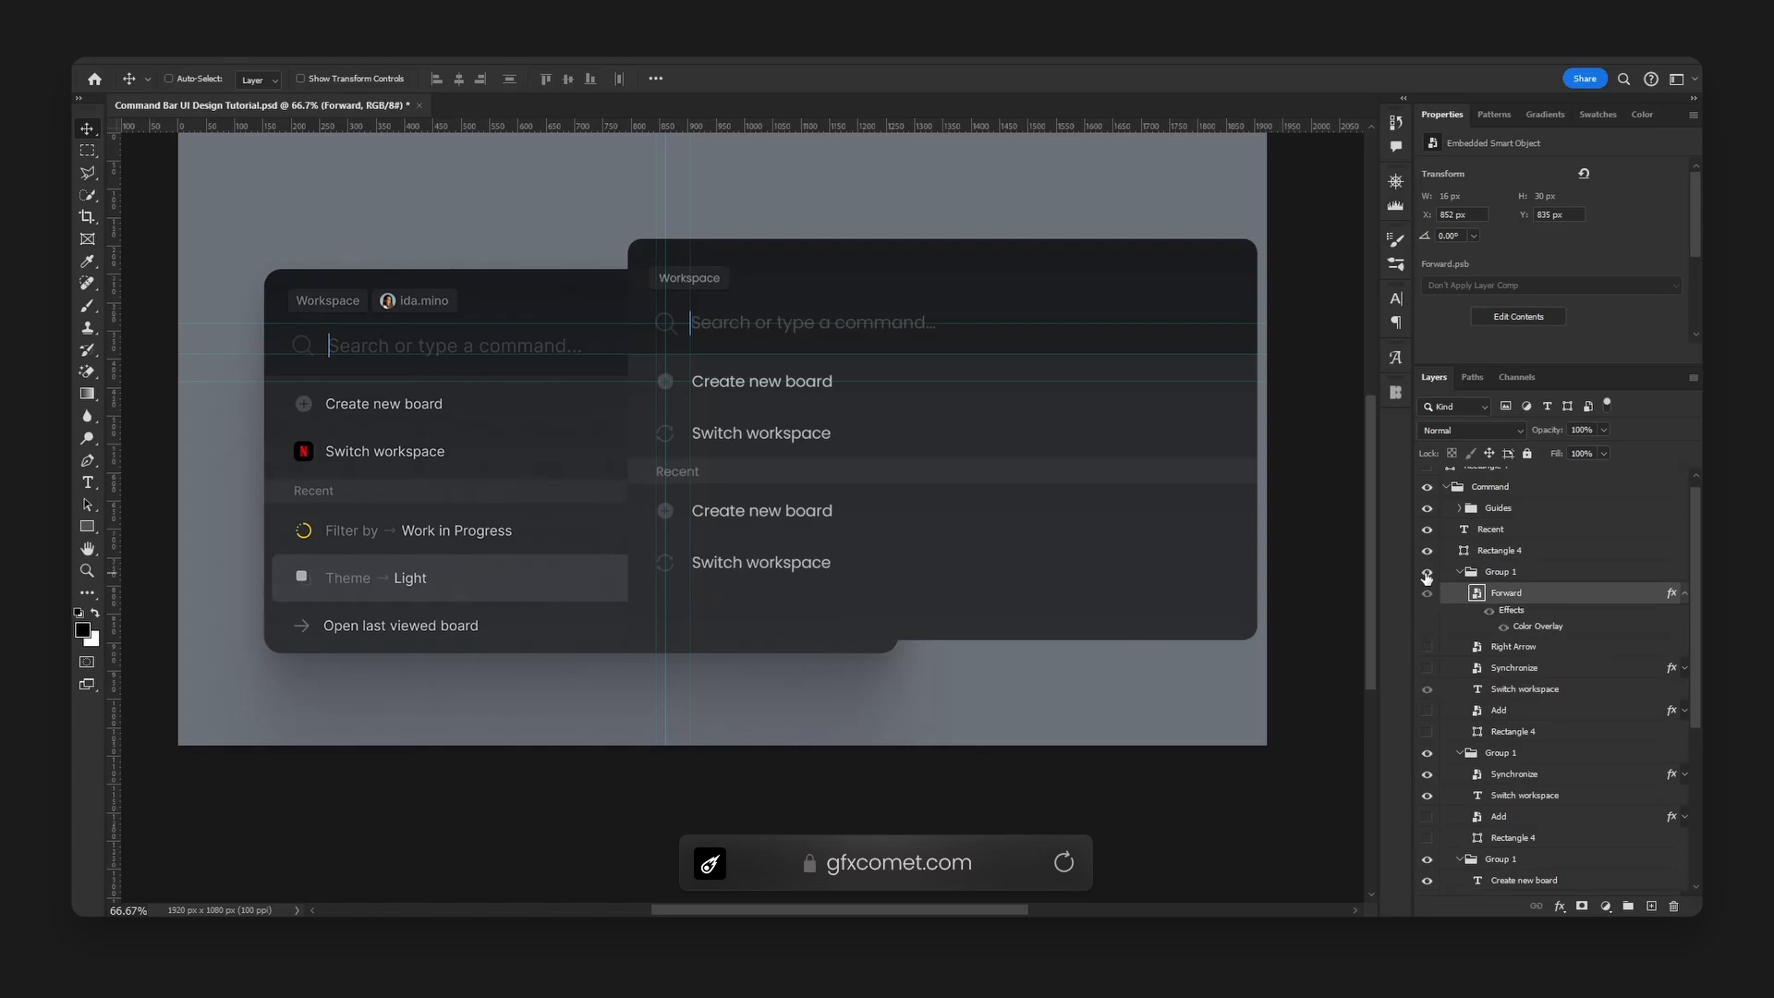
pyautogui.click(1427, 573)
# - Replace the last row's label with "Open last viewed board" and set its font size to 18 pt
pyautogui.doubleClick(740, 613)
pyautogui.write('Open last viewed board')
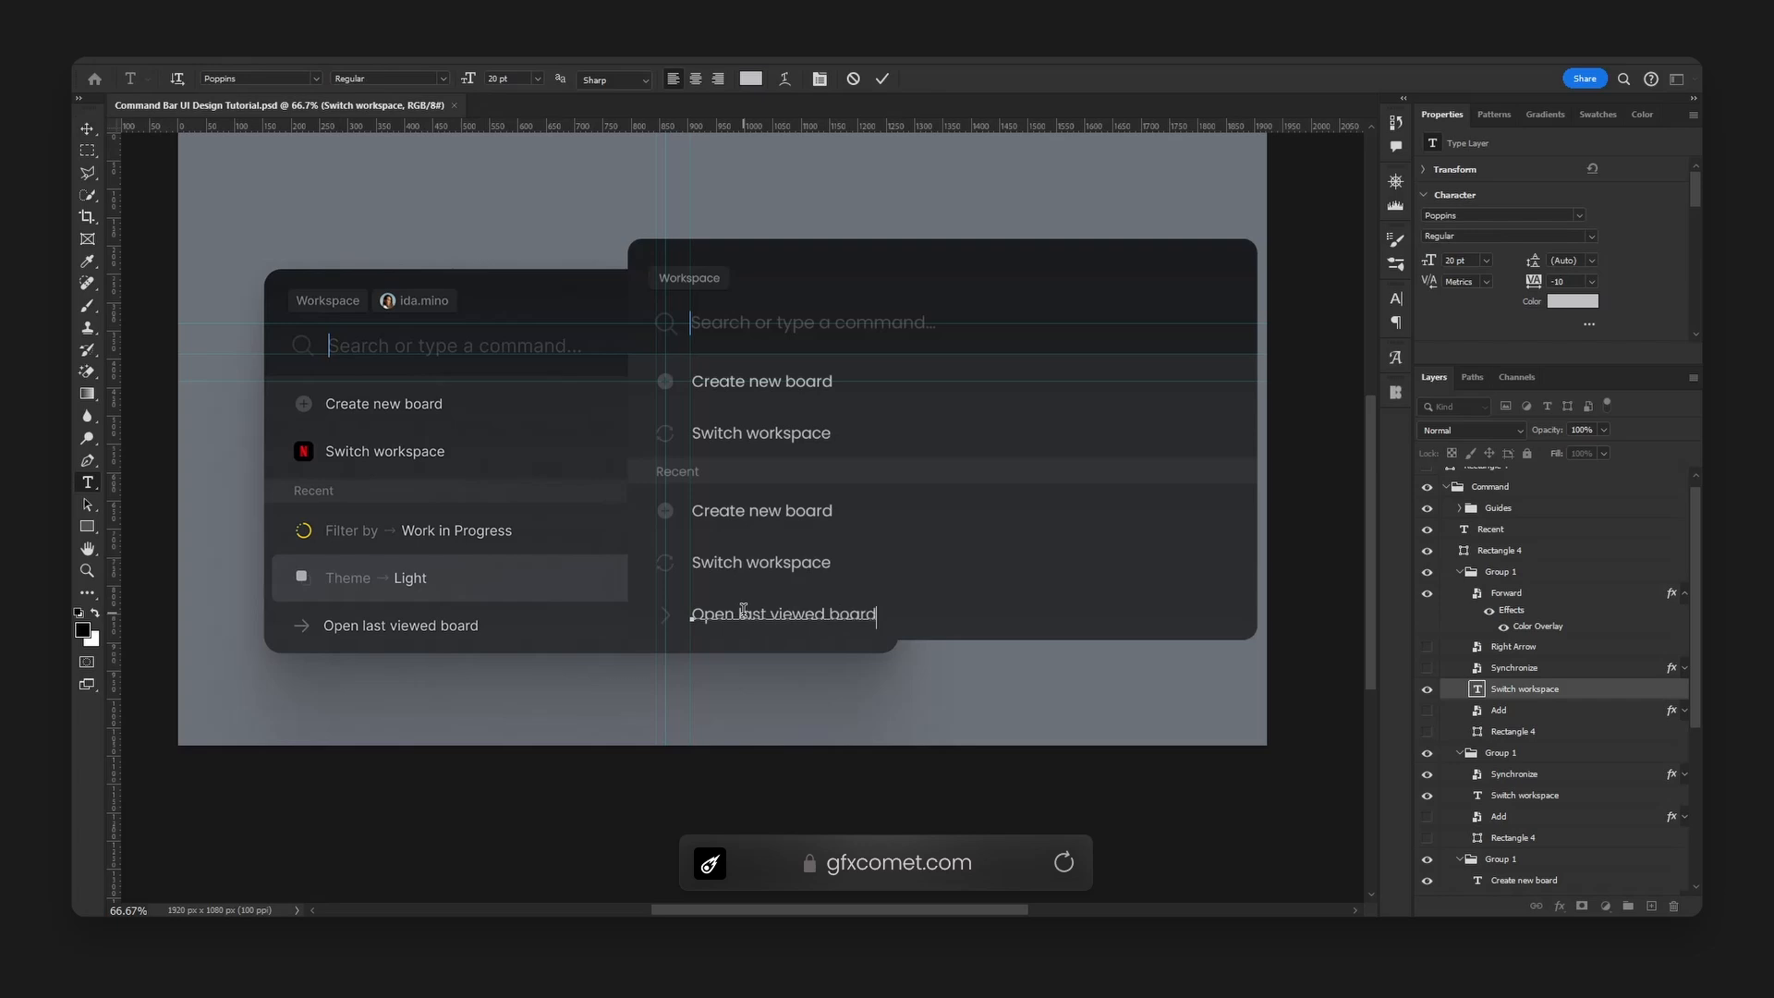
pyautogui.hotkey('ctrl', 'a')
pyautogui.write('16')
pyautogui.press('Return')
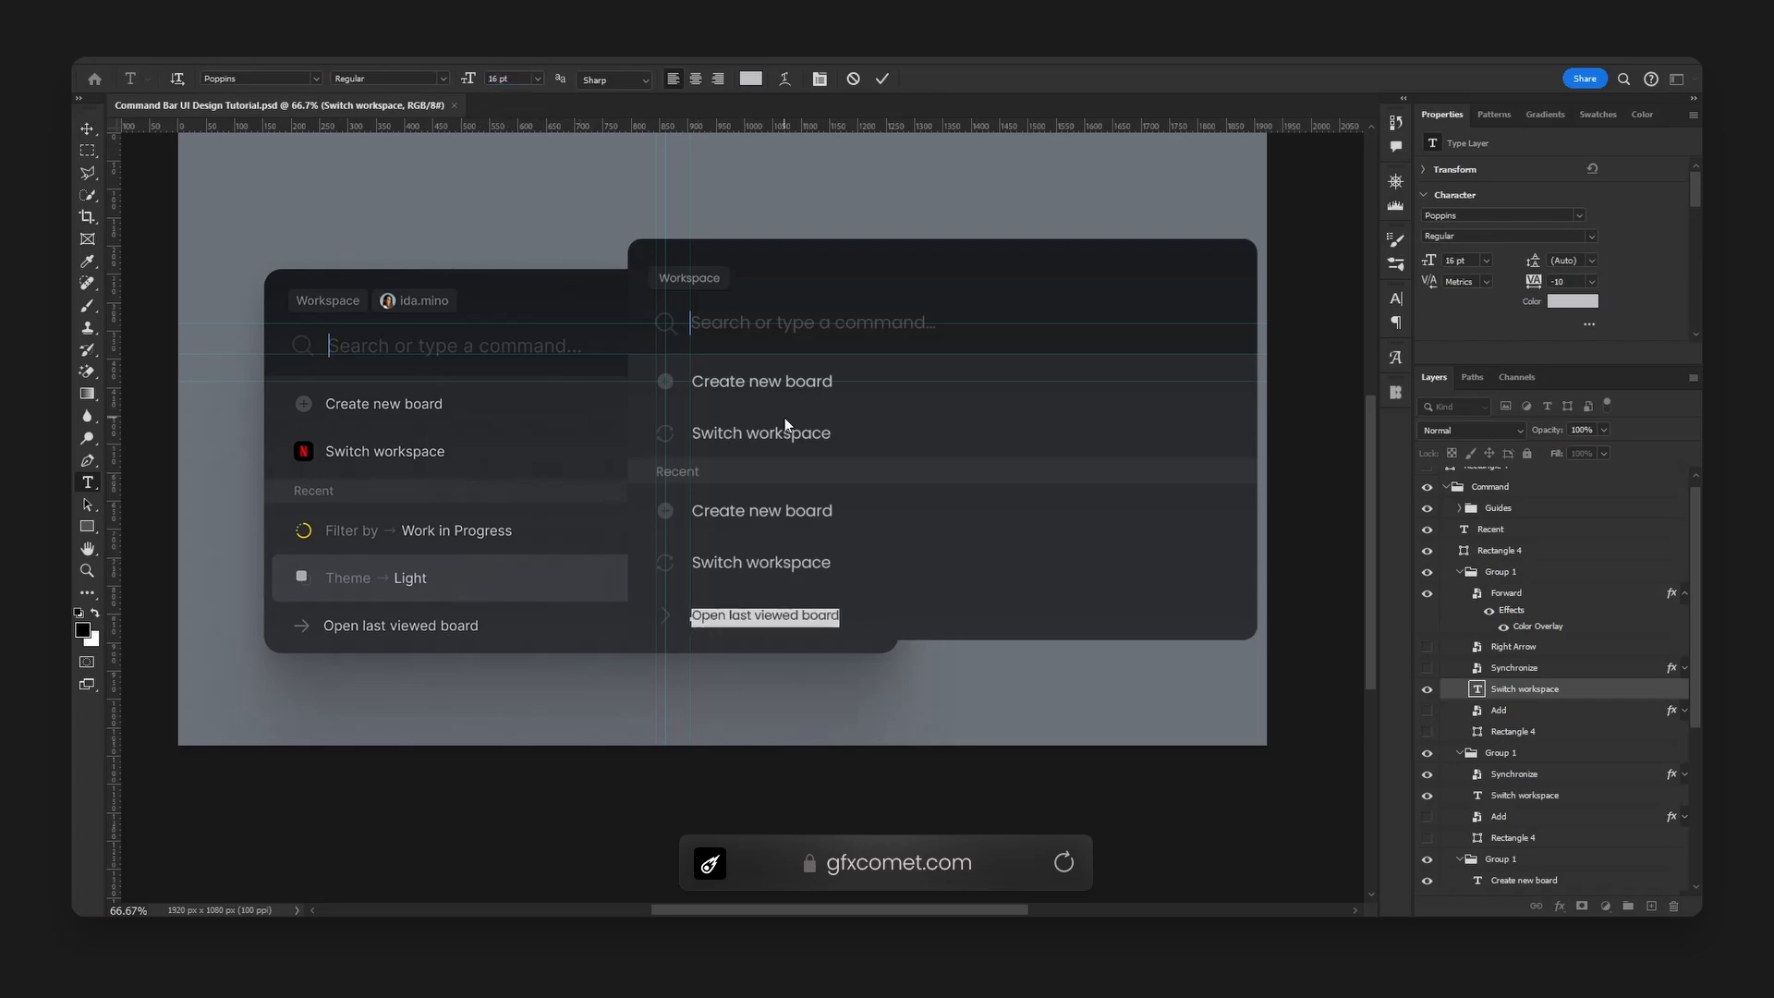
pyautogui.click(91, 131)
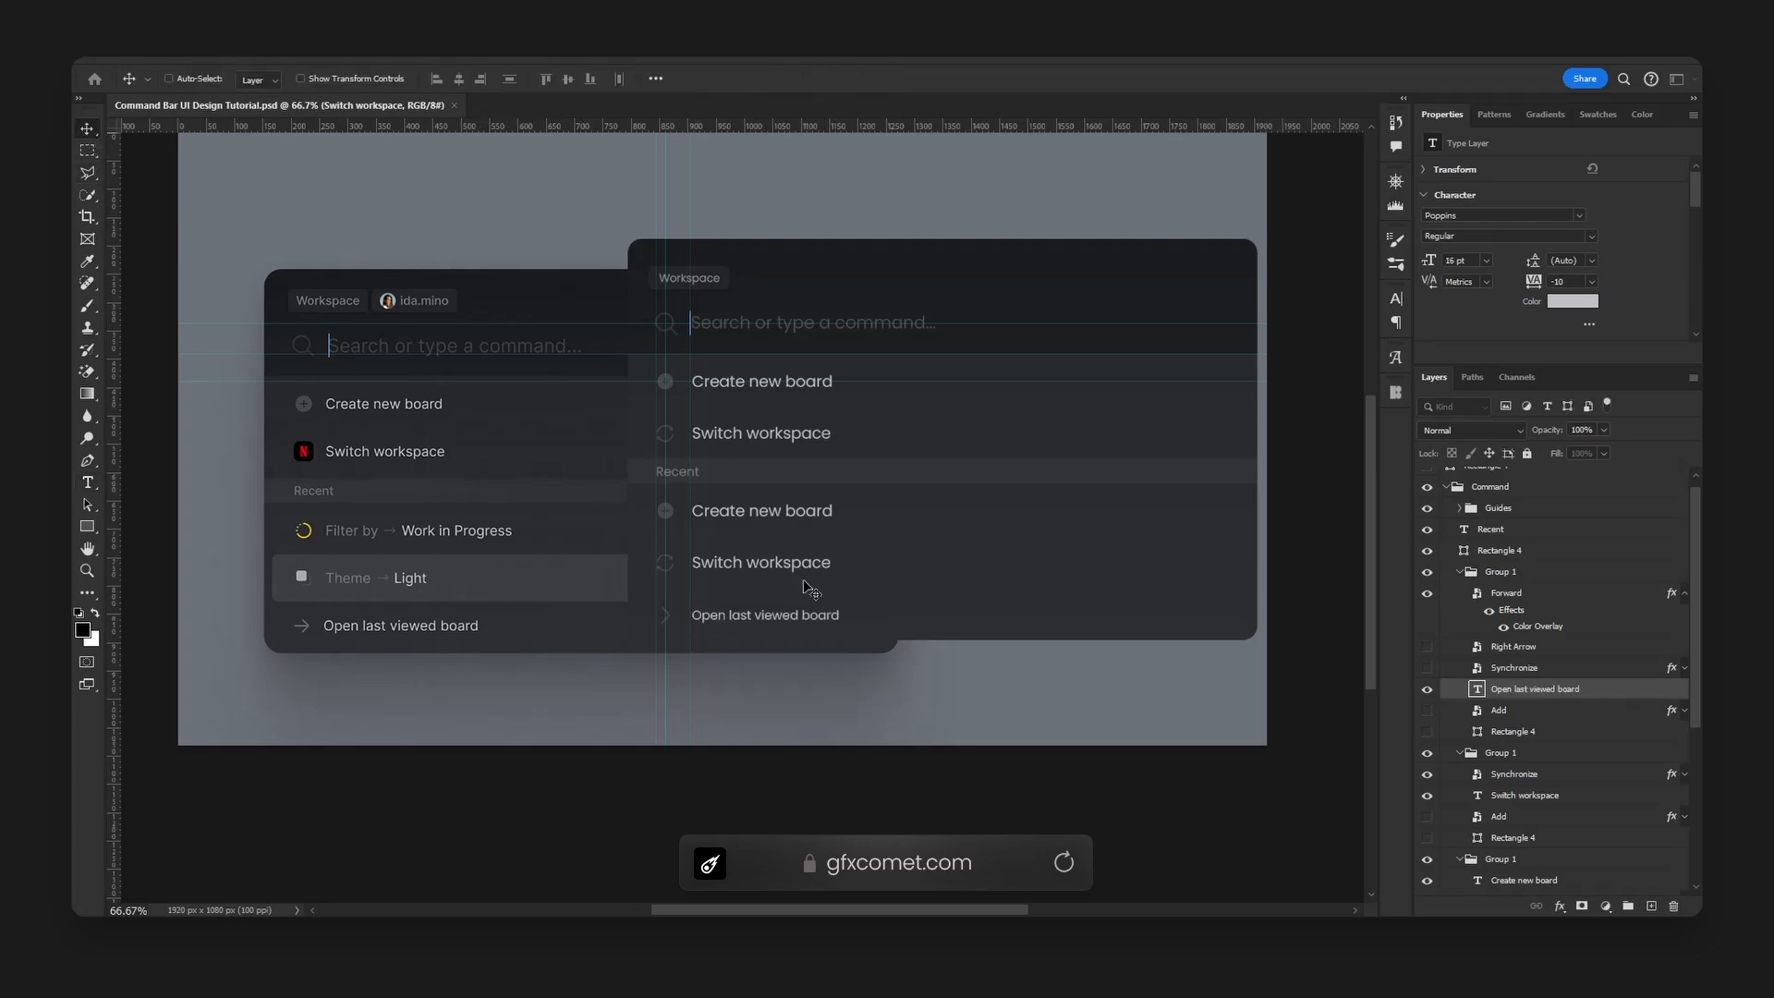
pyautogui.doubleClick(783, 619)
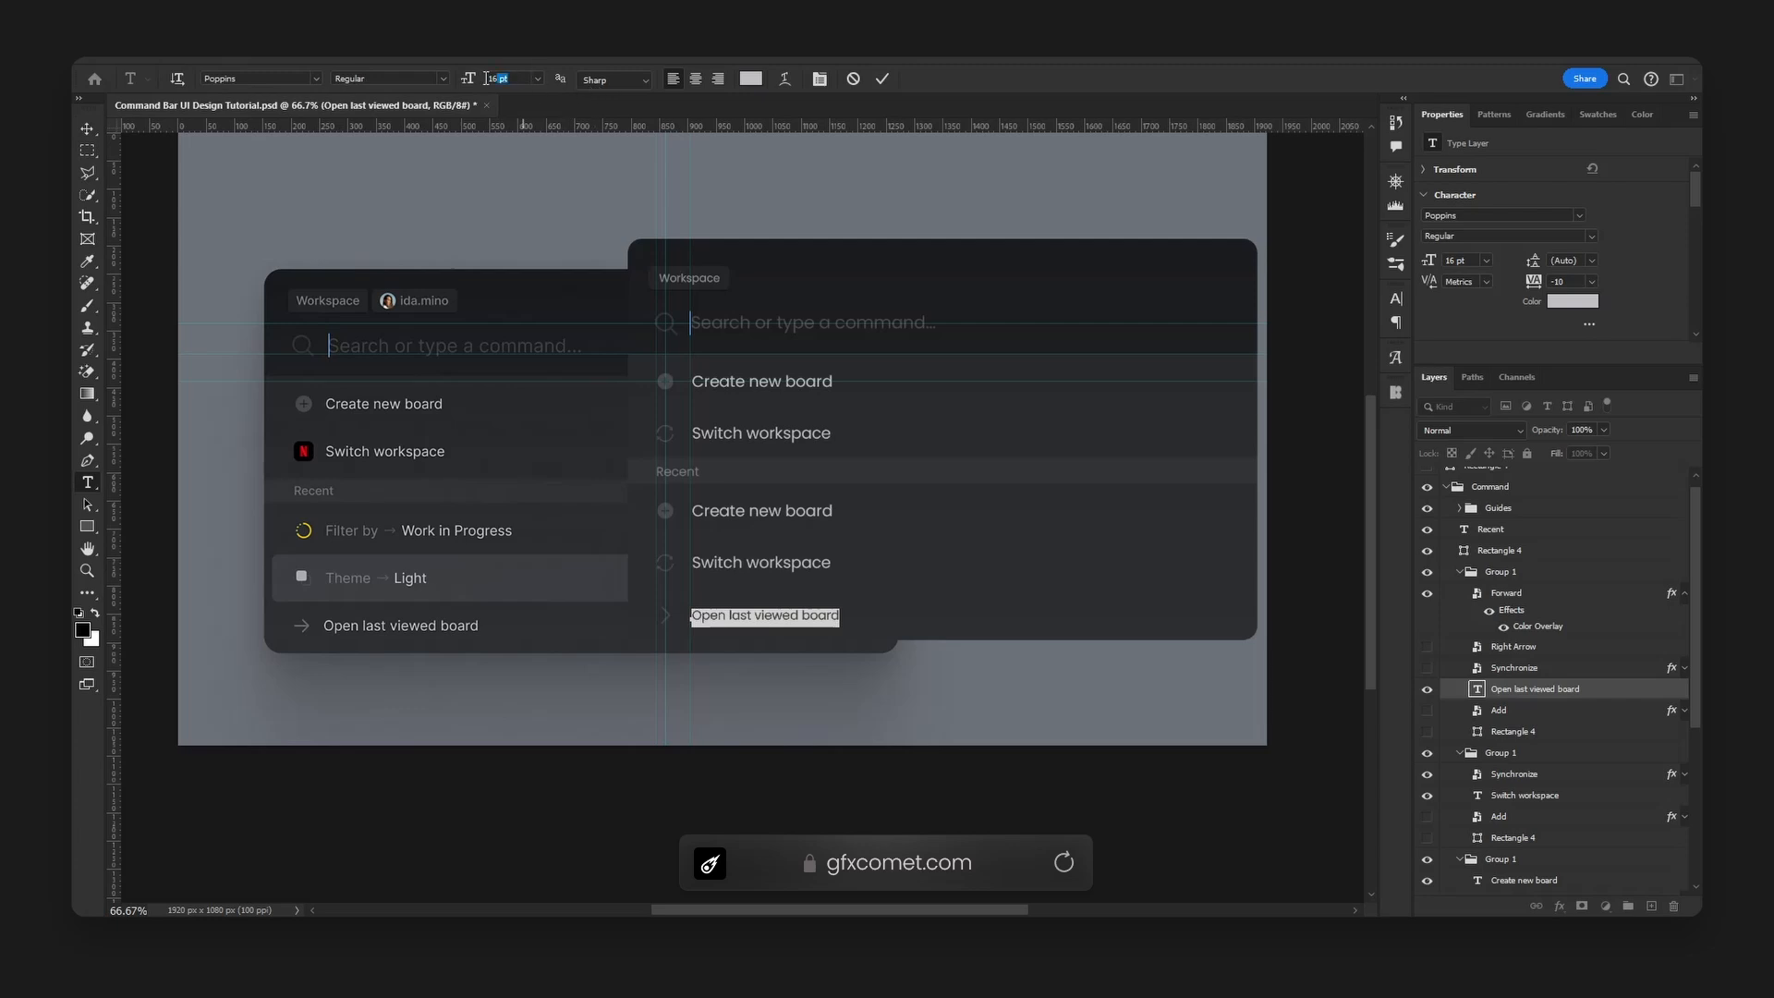
pyautogui.click(88, 128)
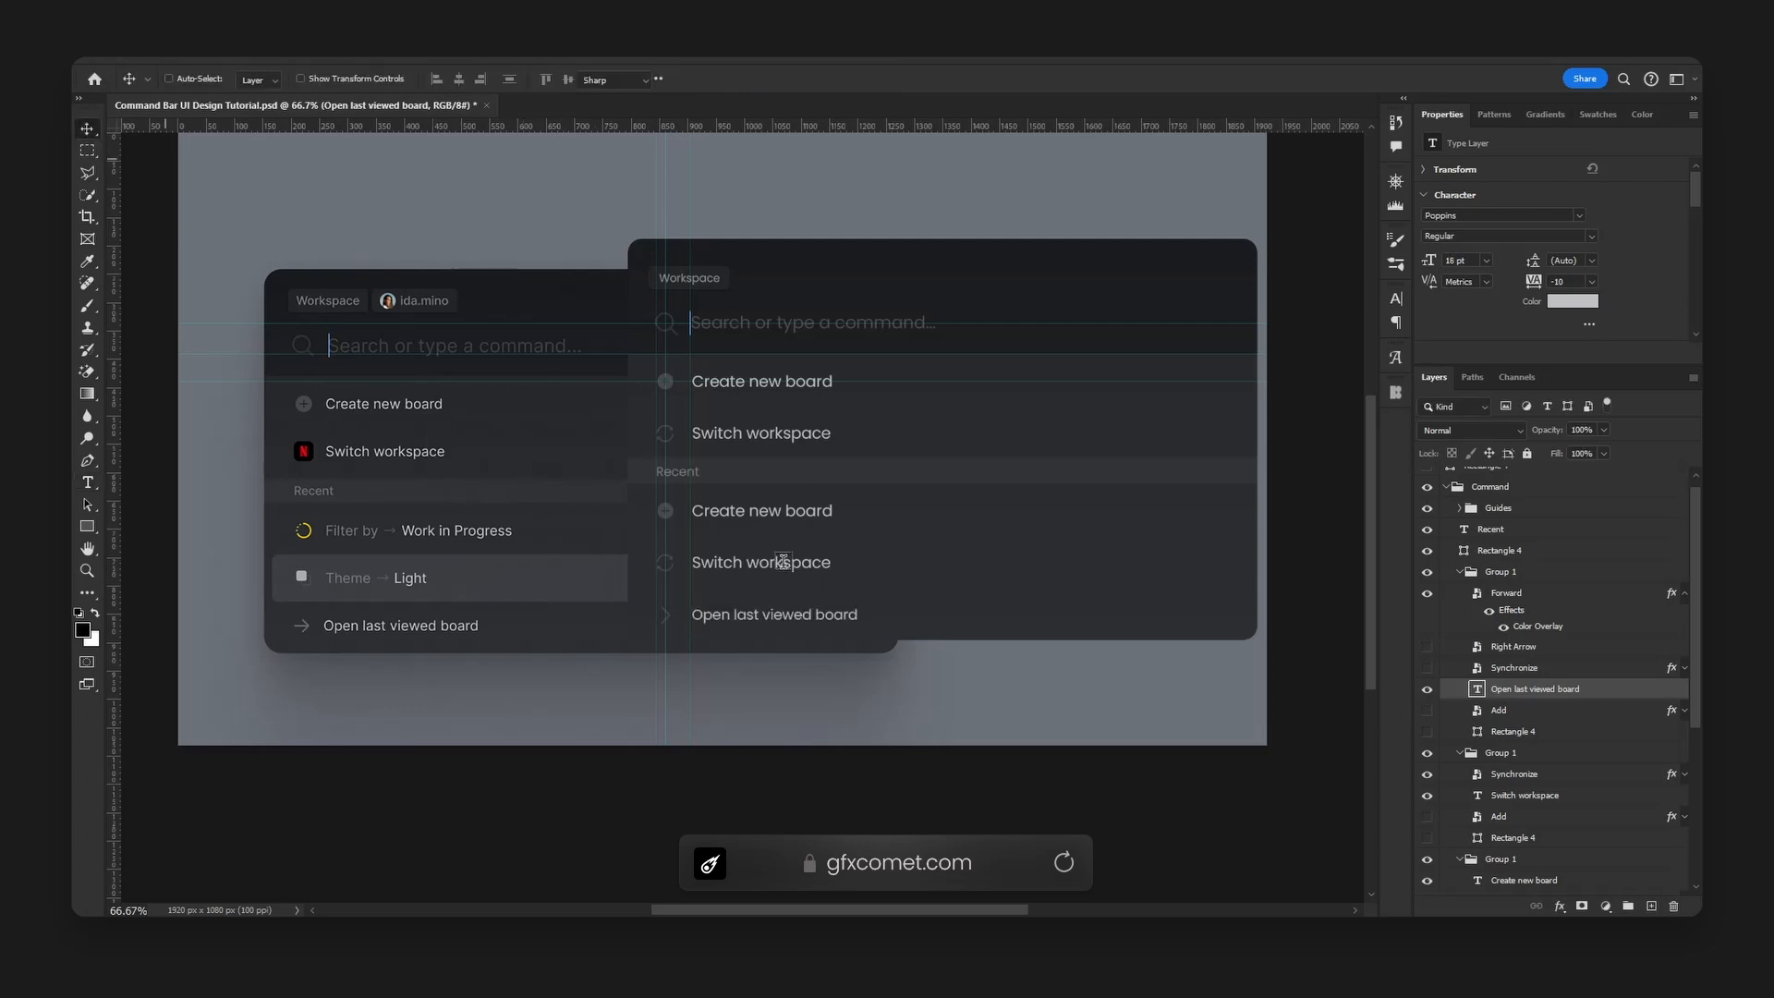
# - Set the font size of the "Switch workspace" and "Create new board" labels beneath the Recent band to 18 pt
pyautogui.click(786, 564)
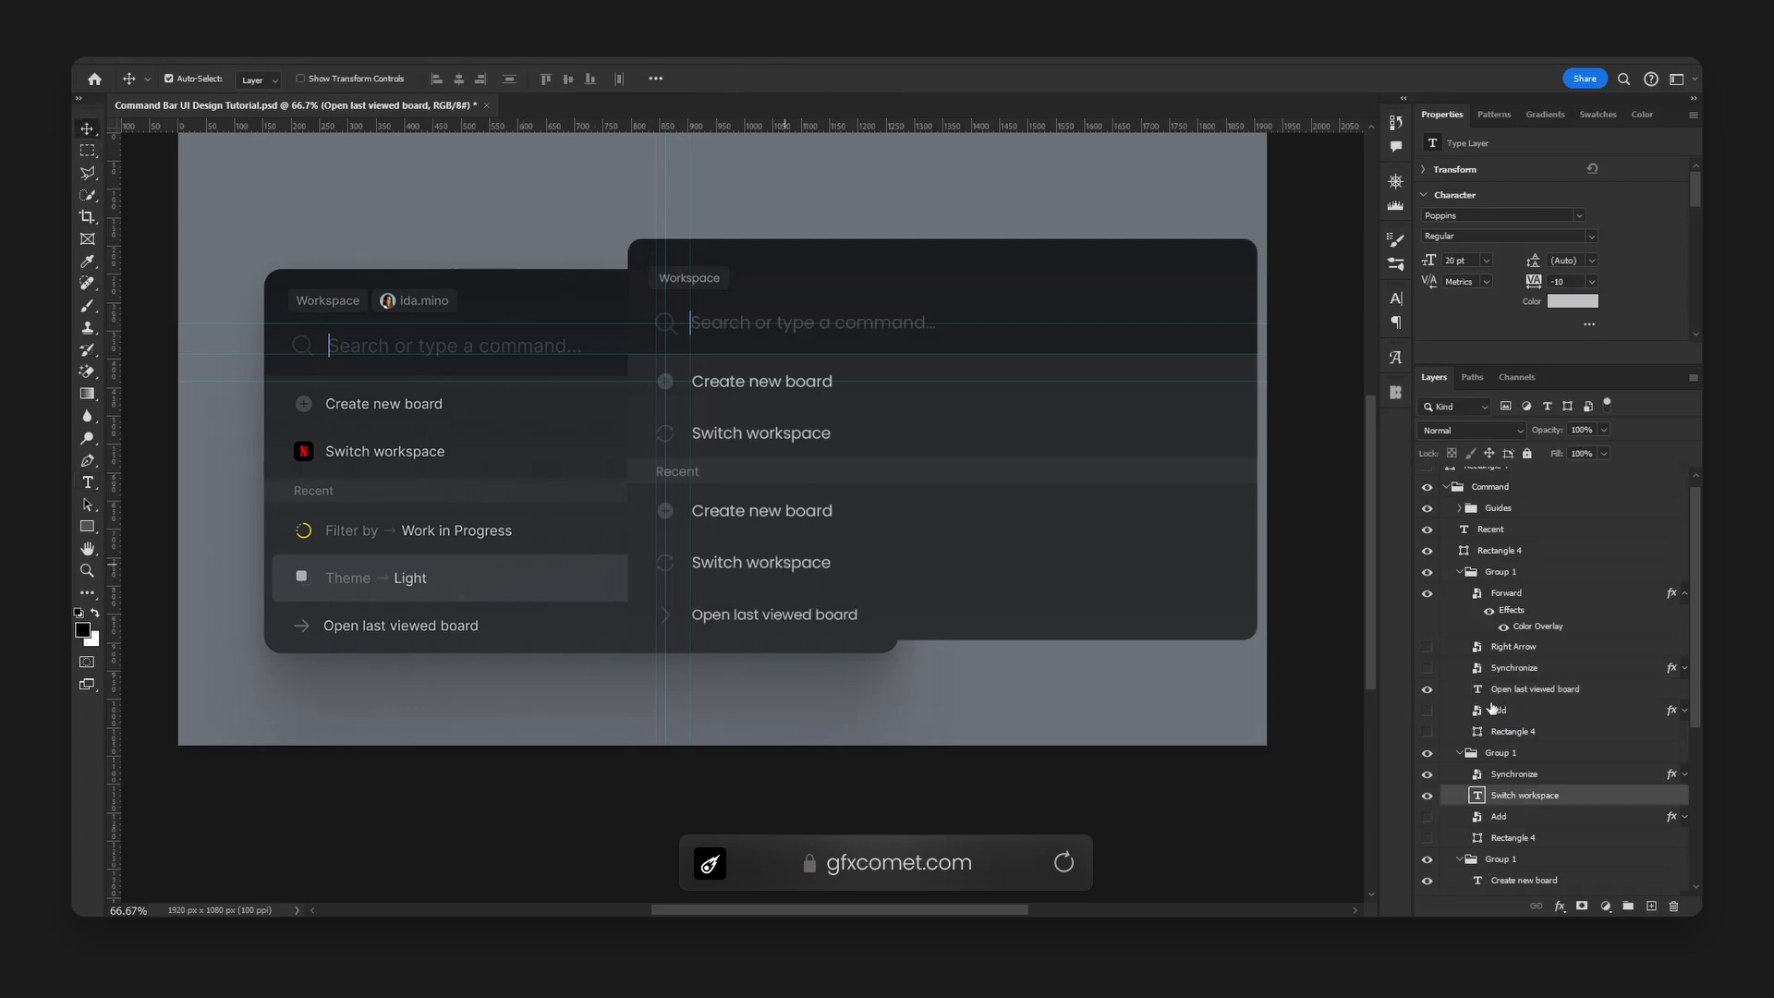
pyautogui.scroll(-2, 1550, 817)
pyautogui.keyDown('ctrl'); pyautogui.click(1539, 795); pyautogui.keyUp('ctrl')
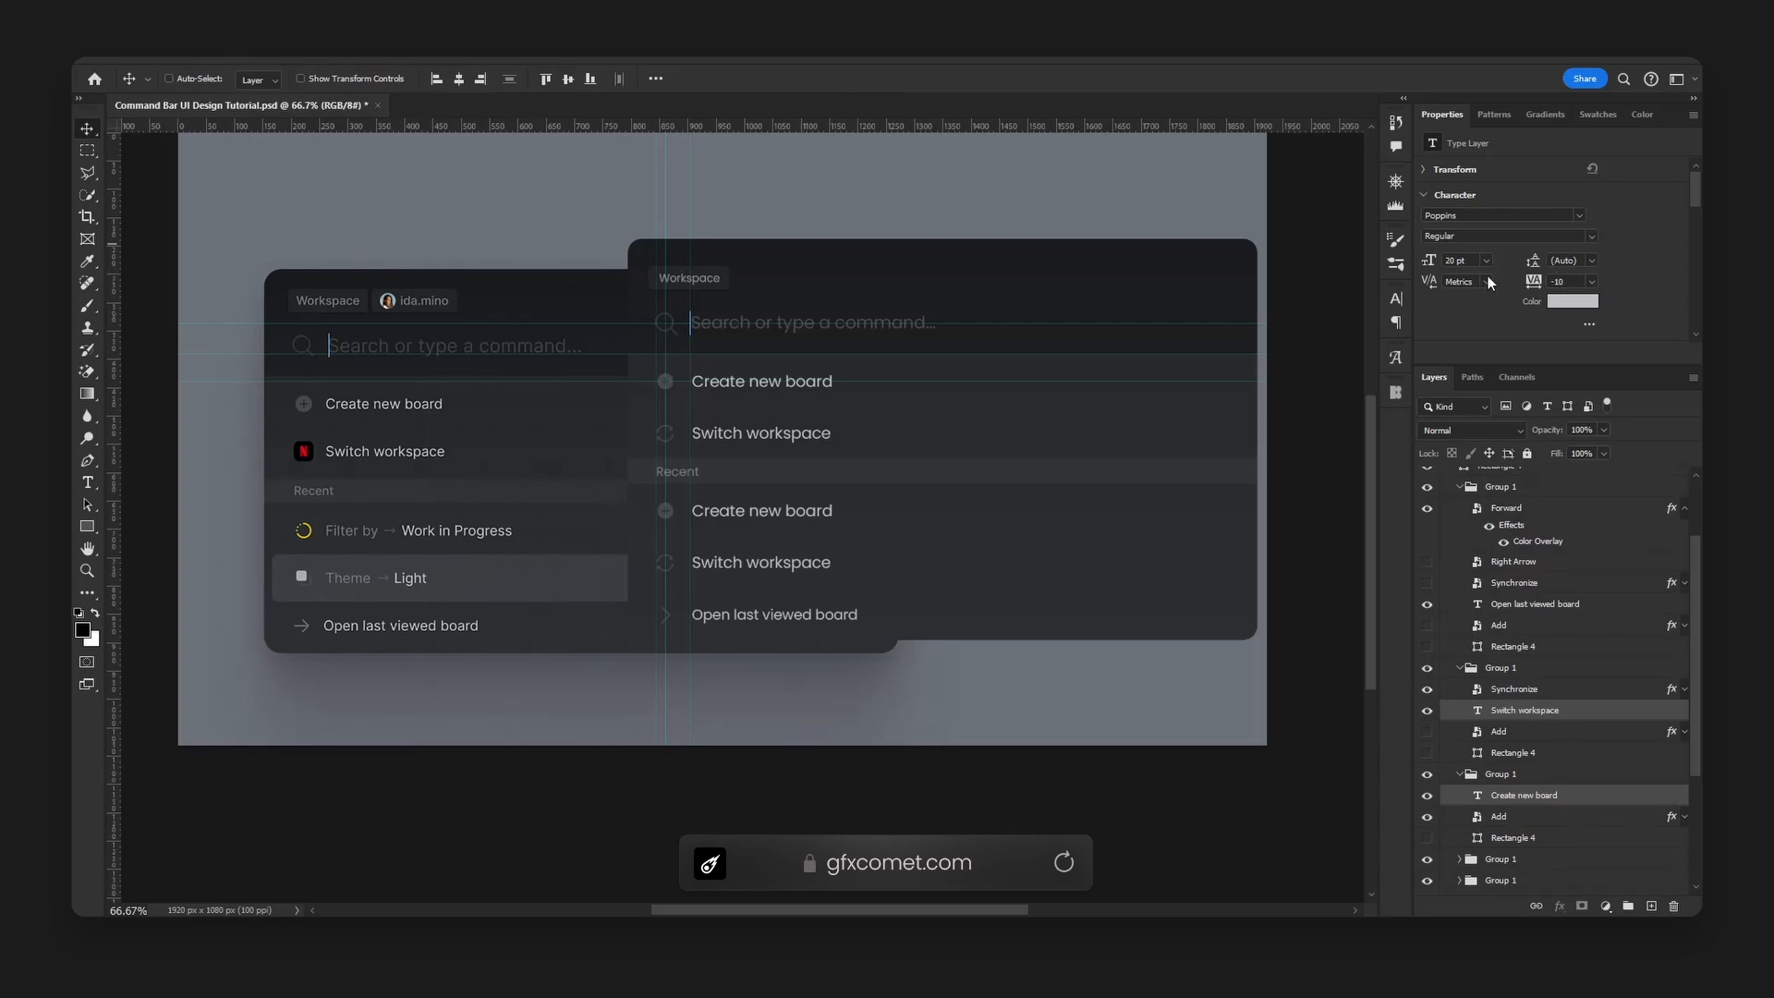
pyautogui.click(1460, 261)
pyautogui.press('Return')
# - Set the "Switch workspace" and "Create new board" labels above the Recent band to 18 pt as well
pyautogui.doubleClick(1463, 258)
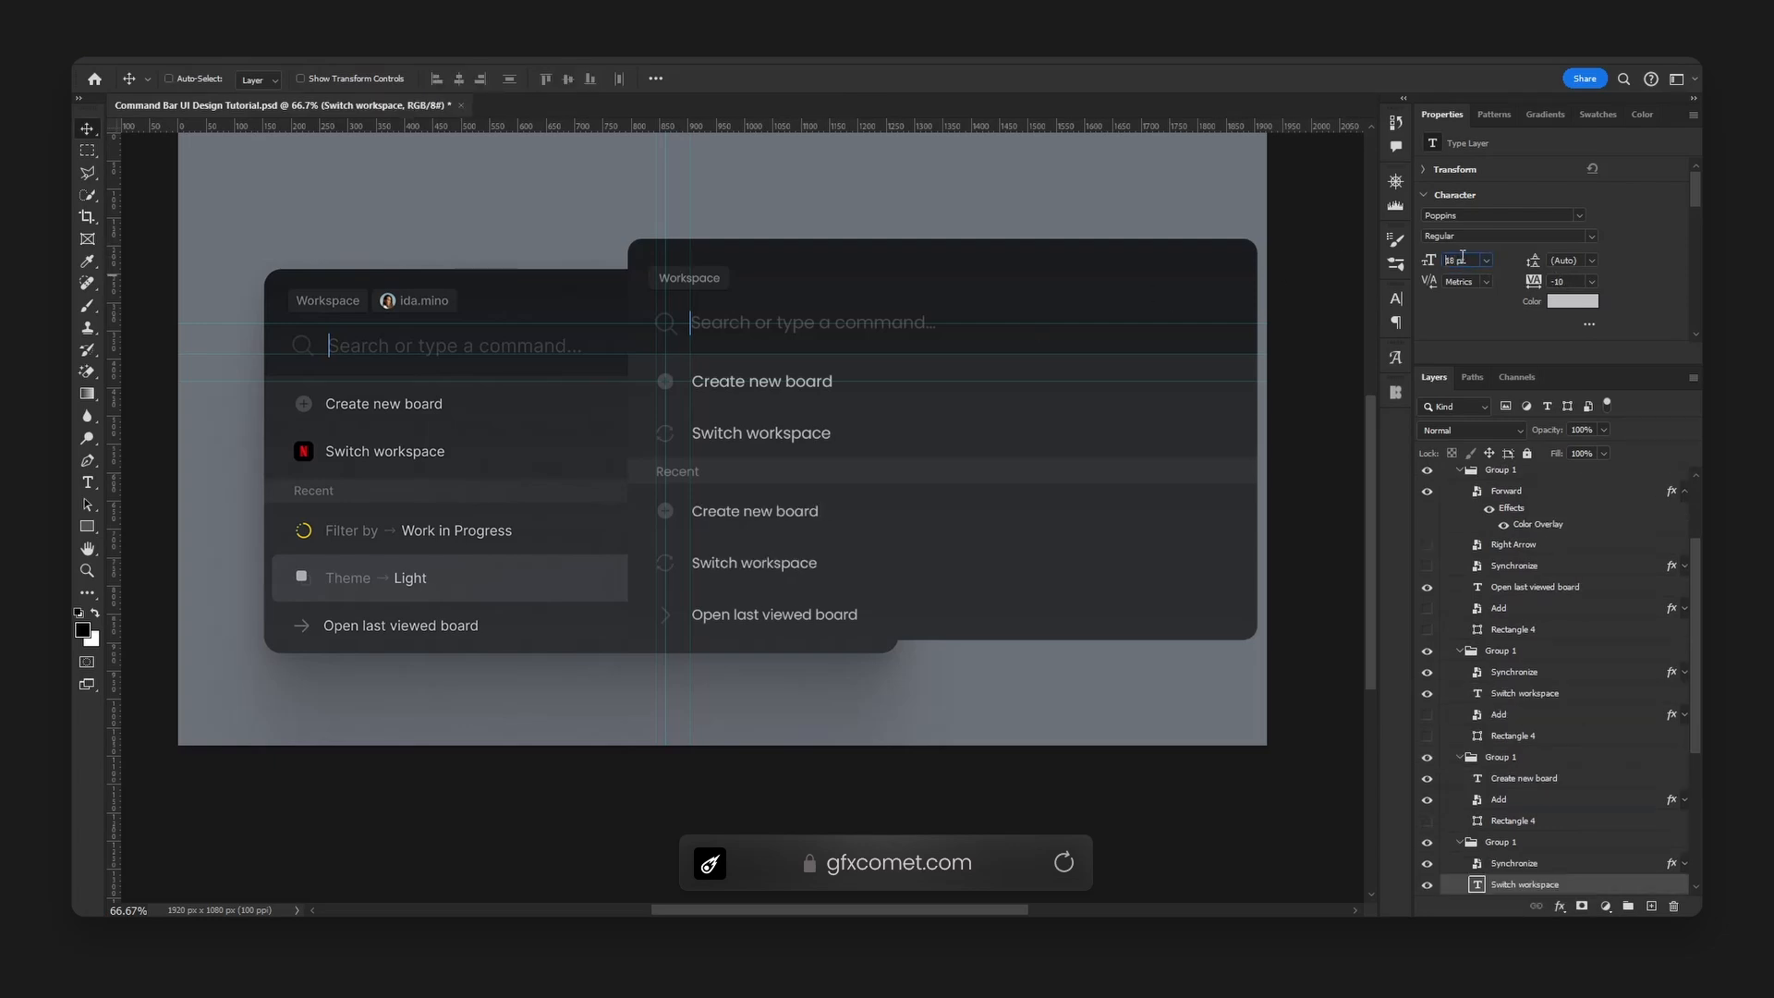
pyautogui.press('Return')
pyautogui.keyDown('ctrl'); pyautogui.click(784, 382); pyautogui.keyUp('ctrl')
pyautogui.keyDown('ctrl'); pyautogui.click(827, 386); pyautogui.keyUp('ctrl')
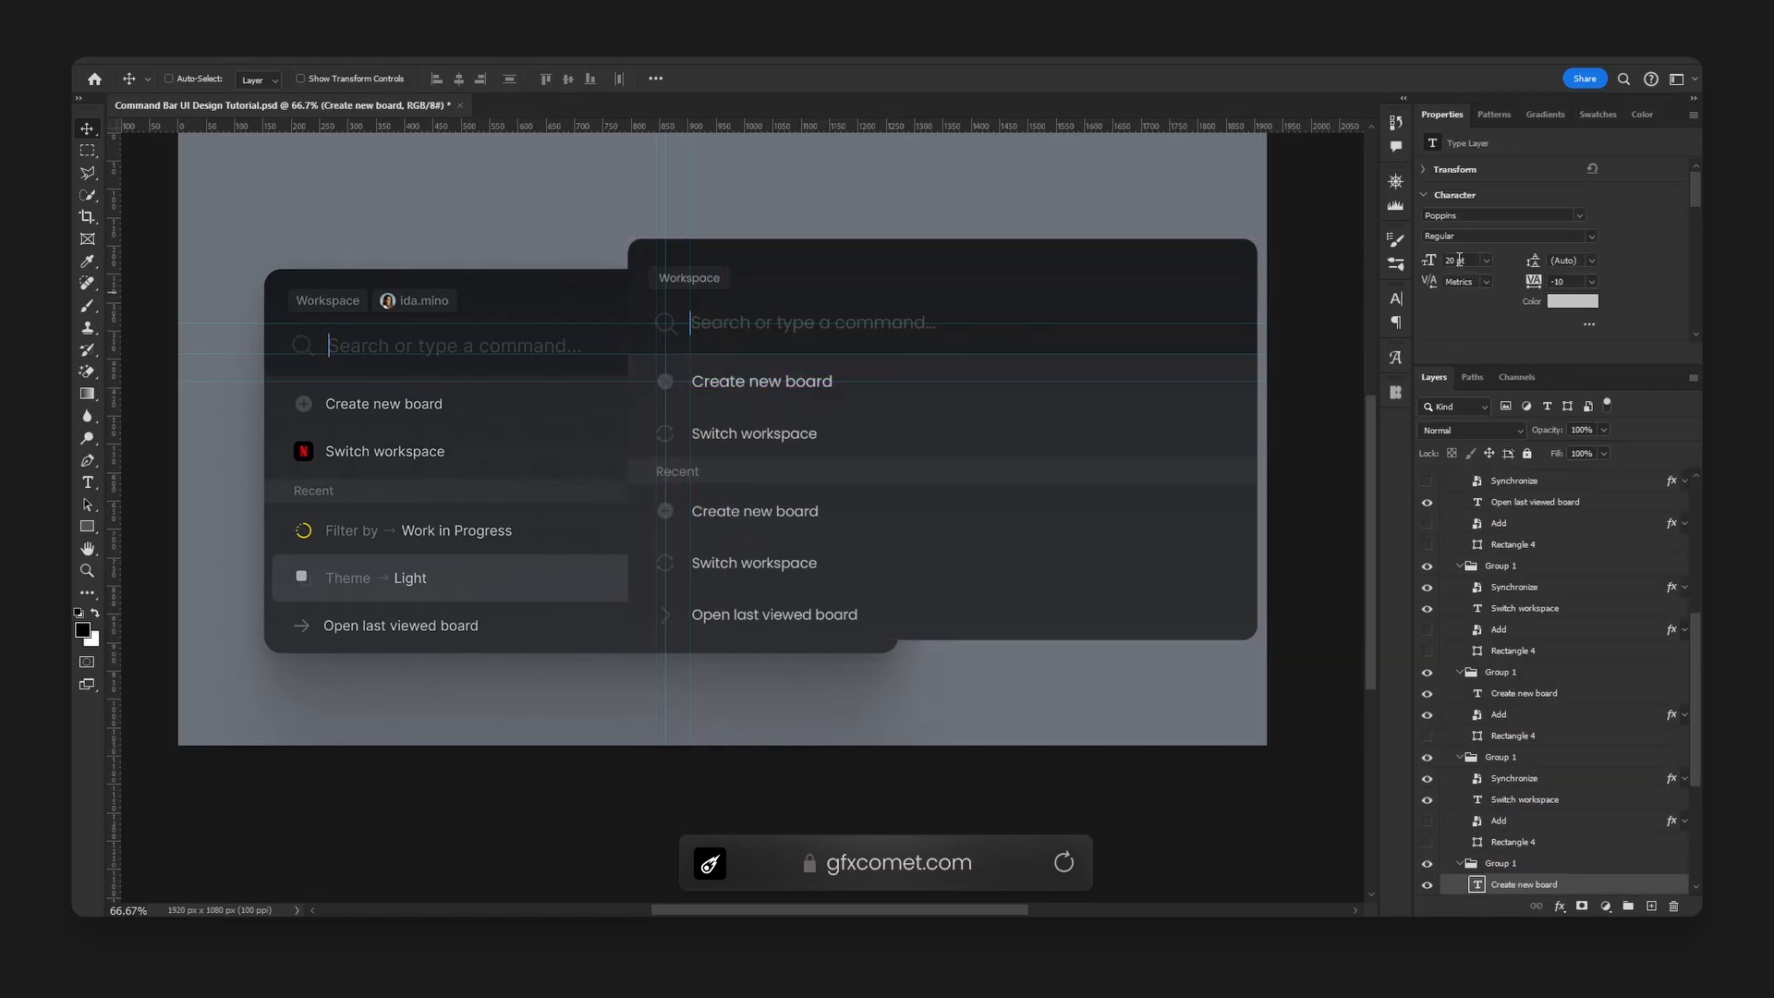
pyautogui.click(1458, 260)
pyautogui.write('18')
pyautogui.press('Return')
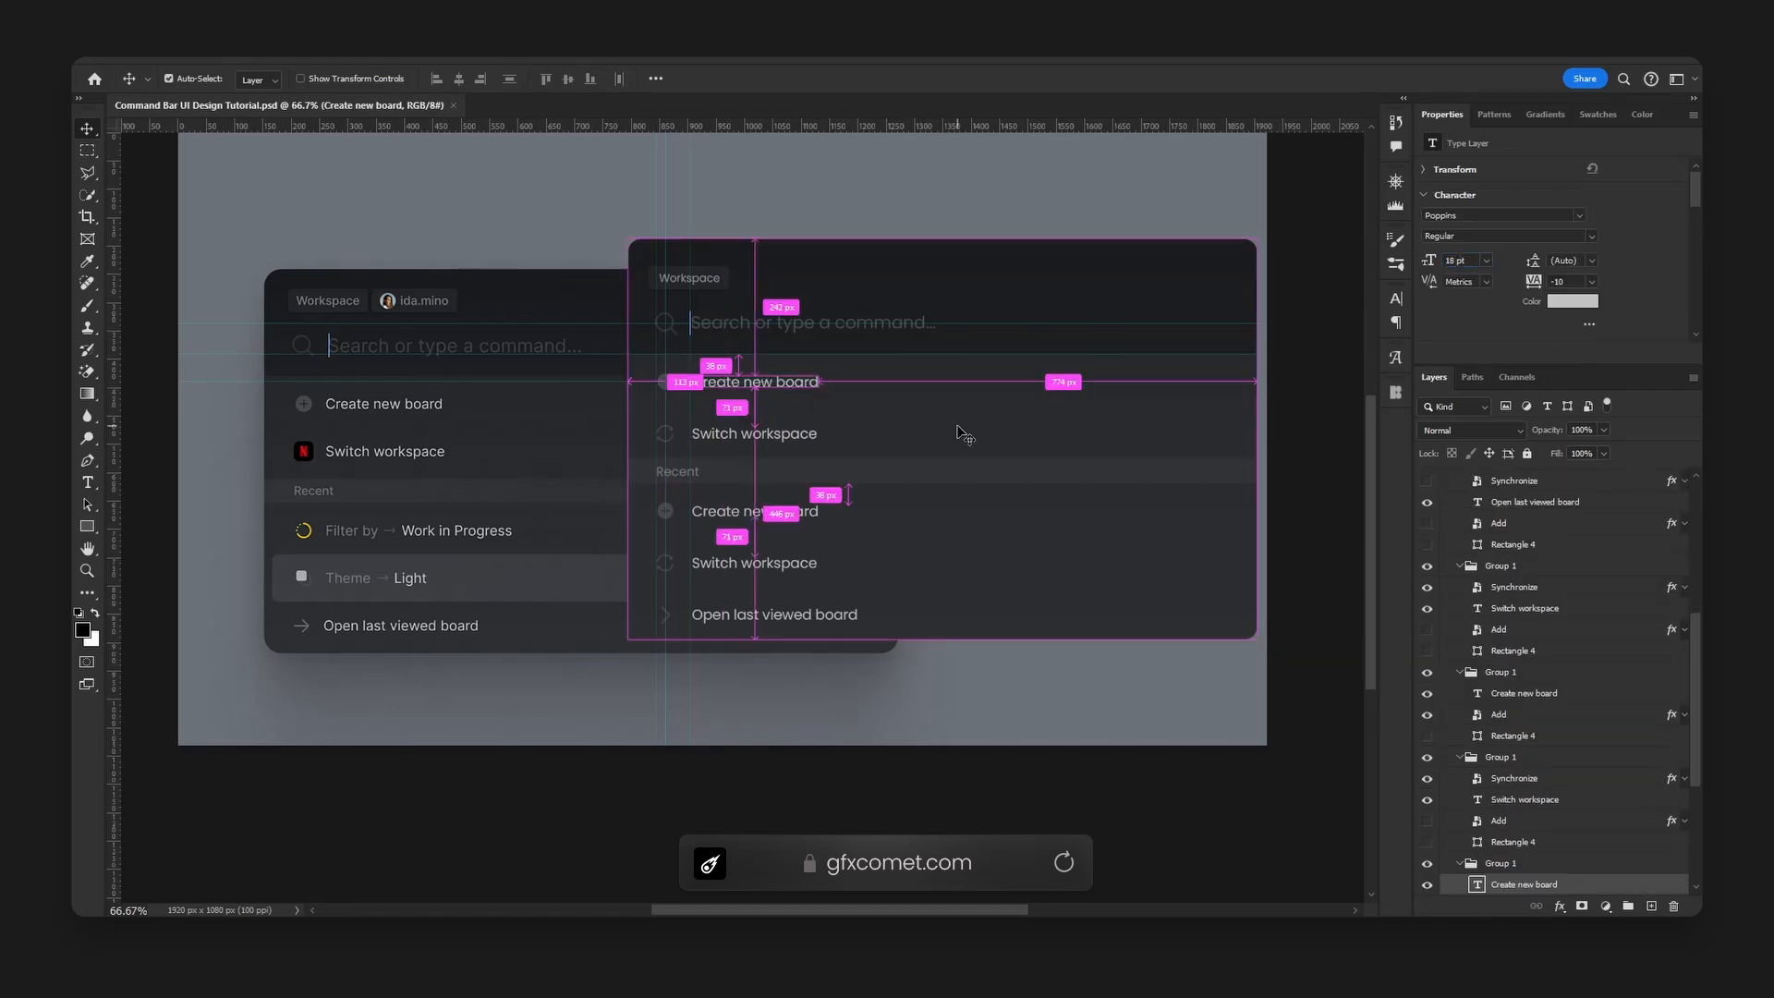
# - Collapse the Command group and hide it to uncover the whole reference mockup at 100% zoom
pyautogui.hotkey('ctrl', '1')
pyautogui.press('space')
pyautogui.moveTo(463, 533); pyautogui.dragTo(819, 463)
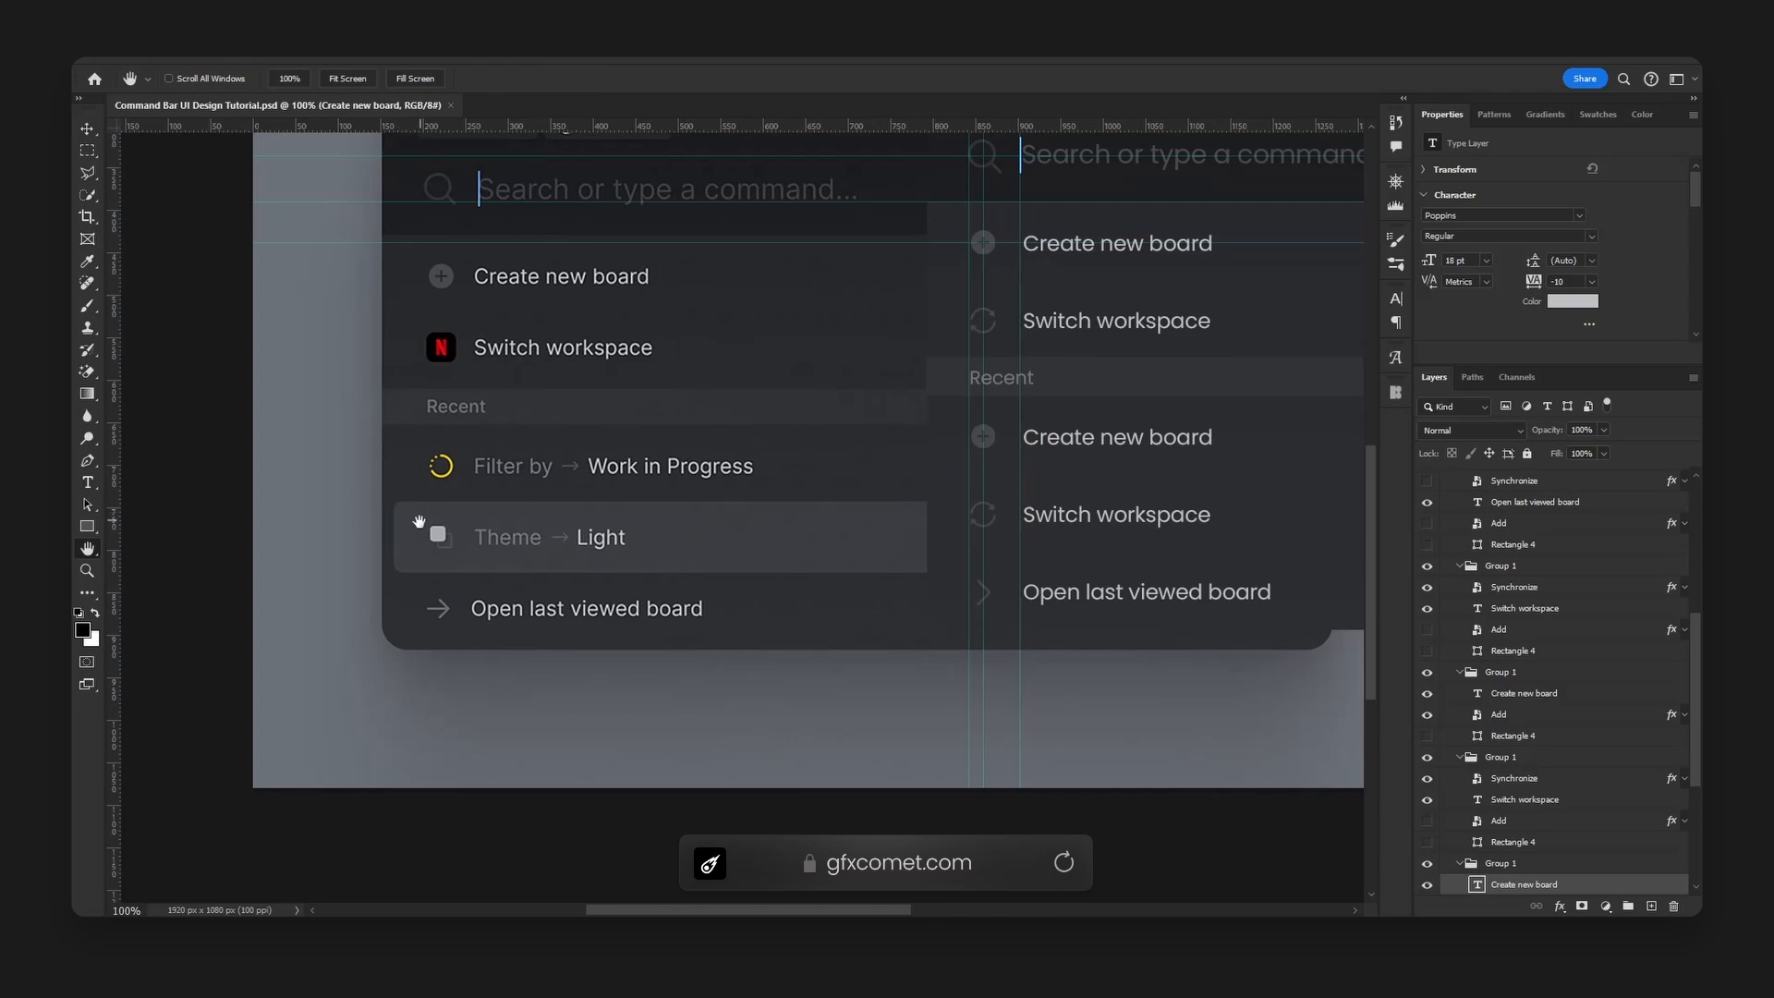
pyautogui.moveTo(1033, 554); pyautogui.dragTo(933, 612)
pyautogui.scroll(5, 1489, 578)
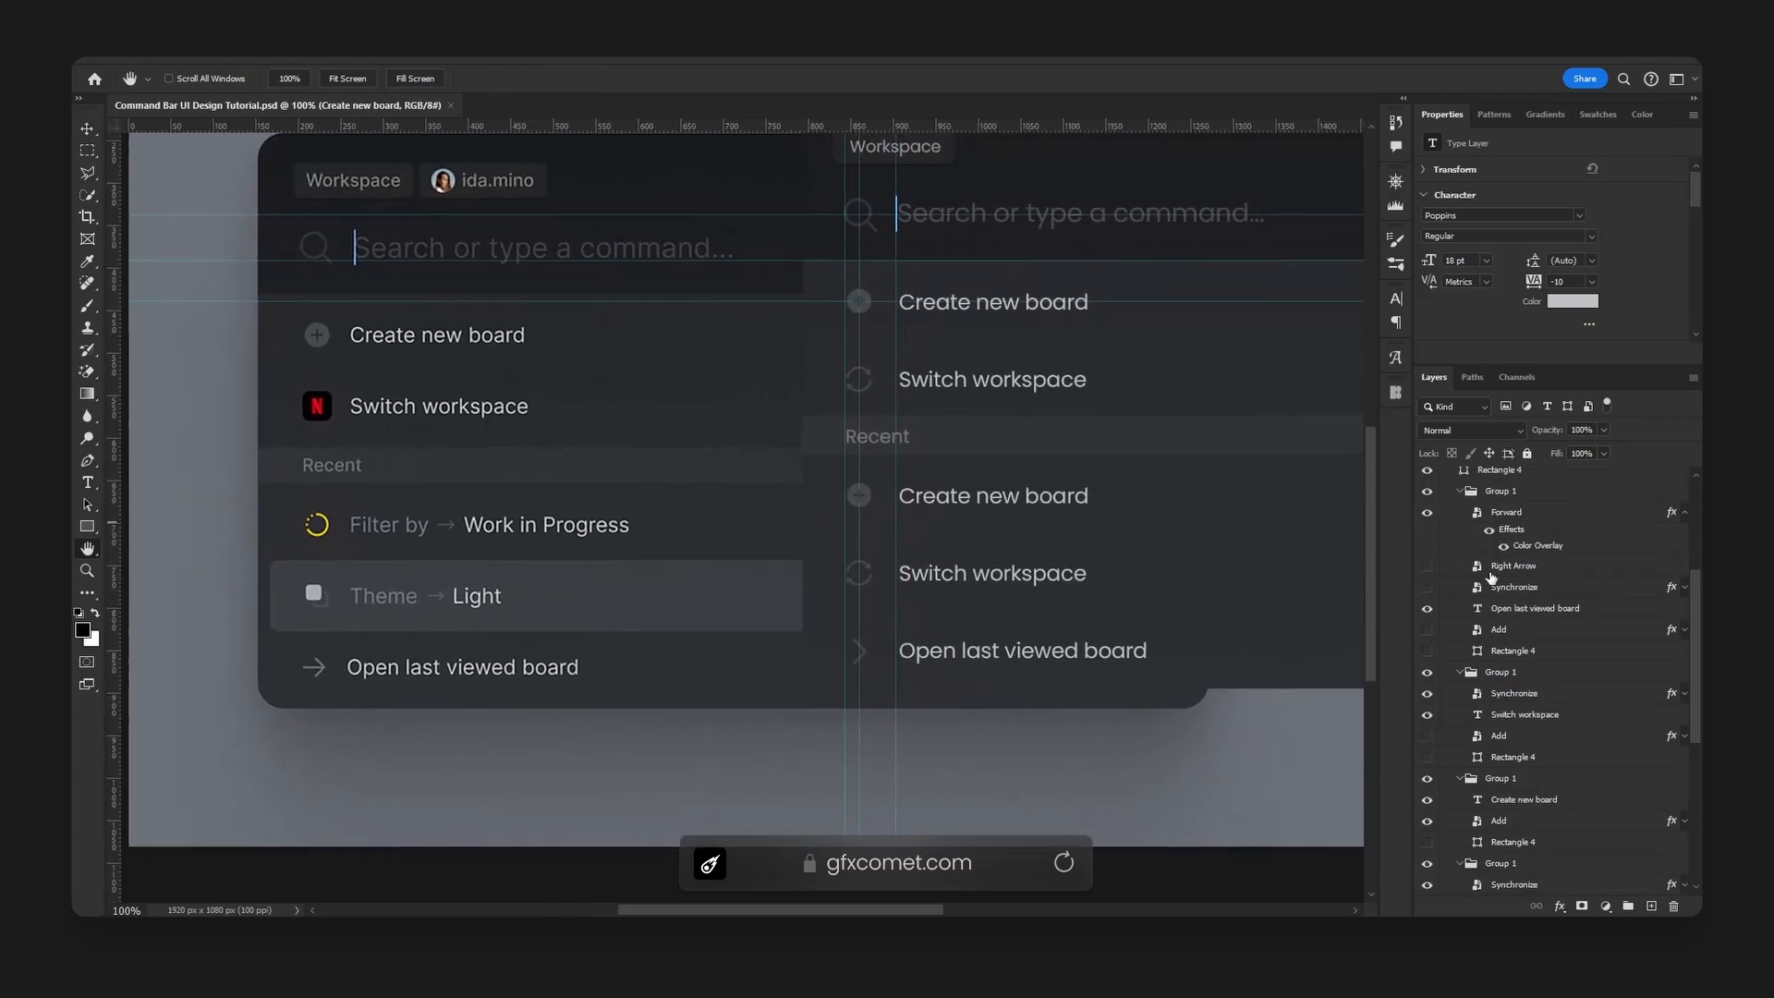
pyautogui.scroll(2, 1465, 571)
pyautogui.click(1447, 498)
pyautogui.click(1427, 498)
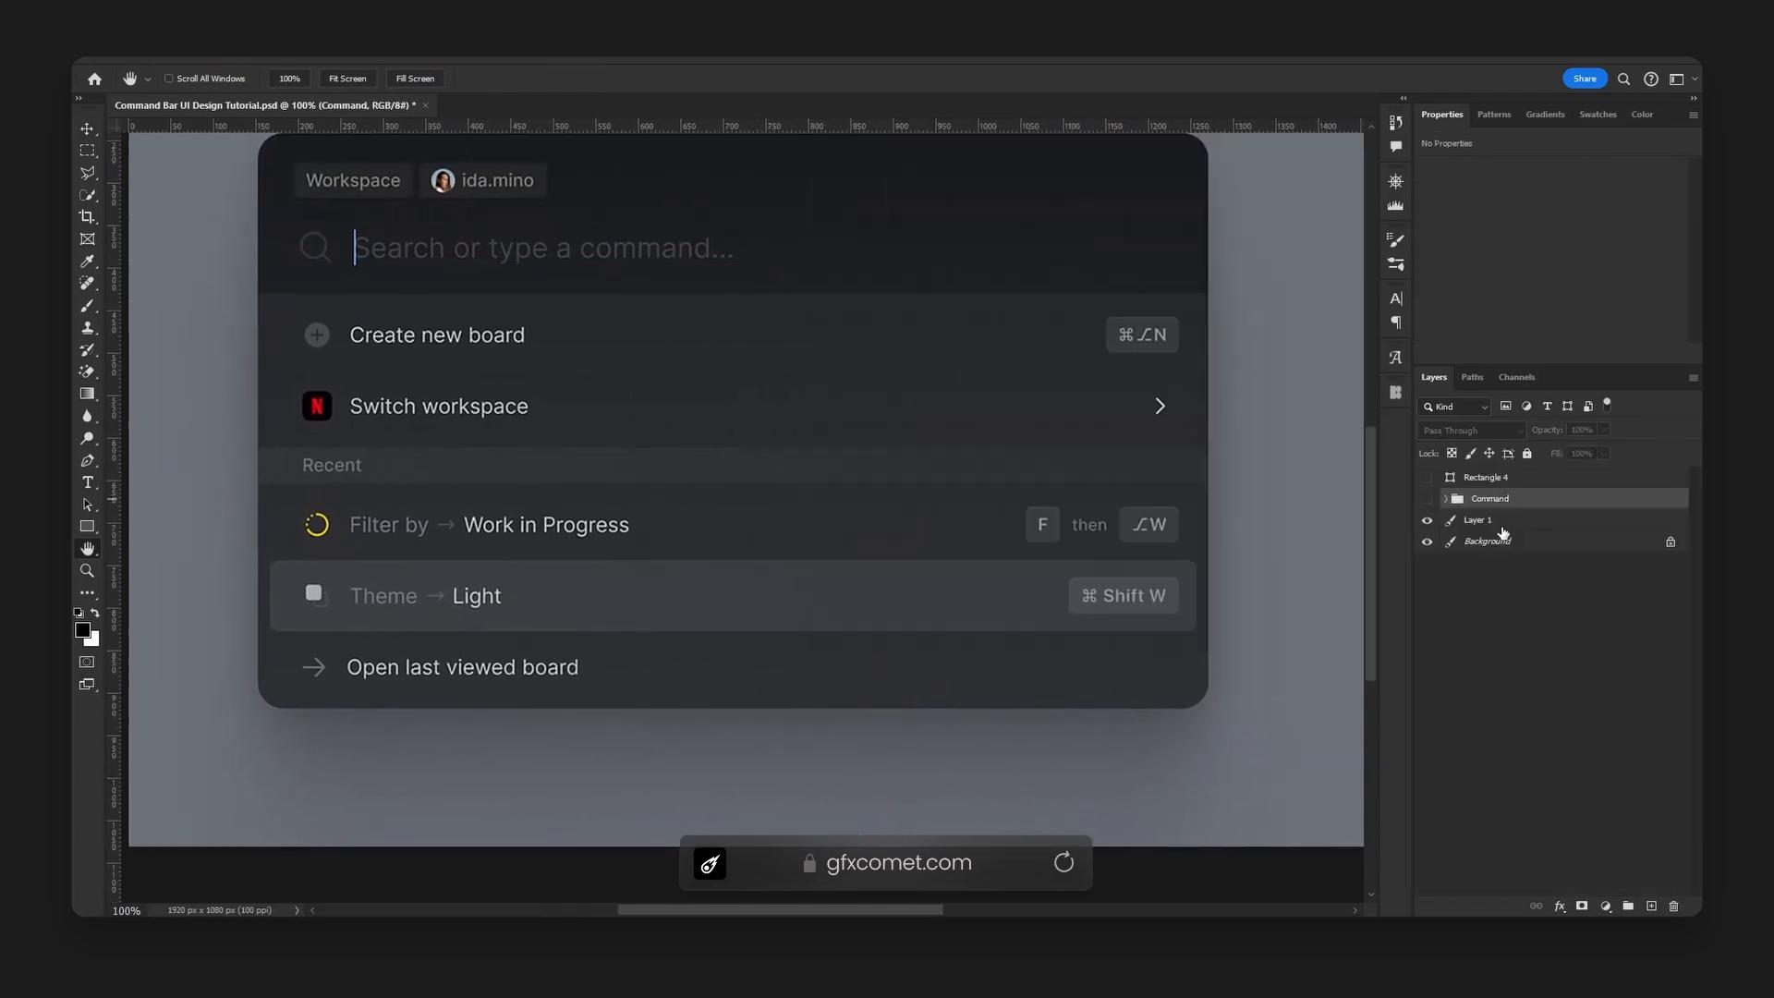
# - Add a new empty layer directly above the reference mockup's Layer 1
pyautogui.click(1501, 526)
pyautogui.click(1426, 520)
pyautogui.click(1427, 520)
pyautogui.hotkey('ctrl', 'shift', 'alt', 'n')
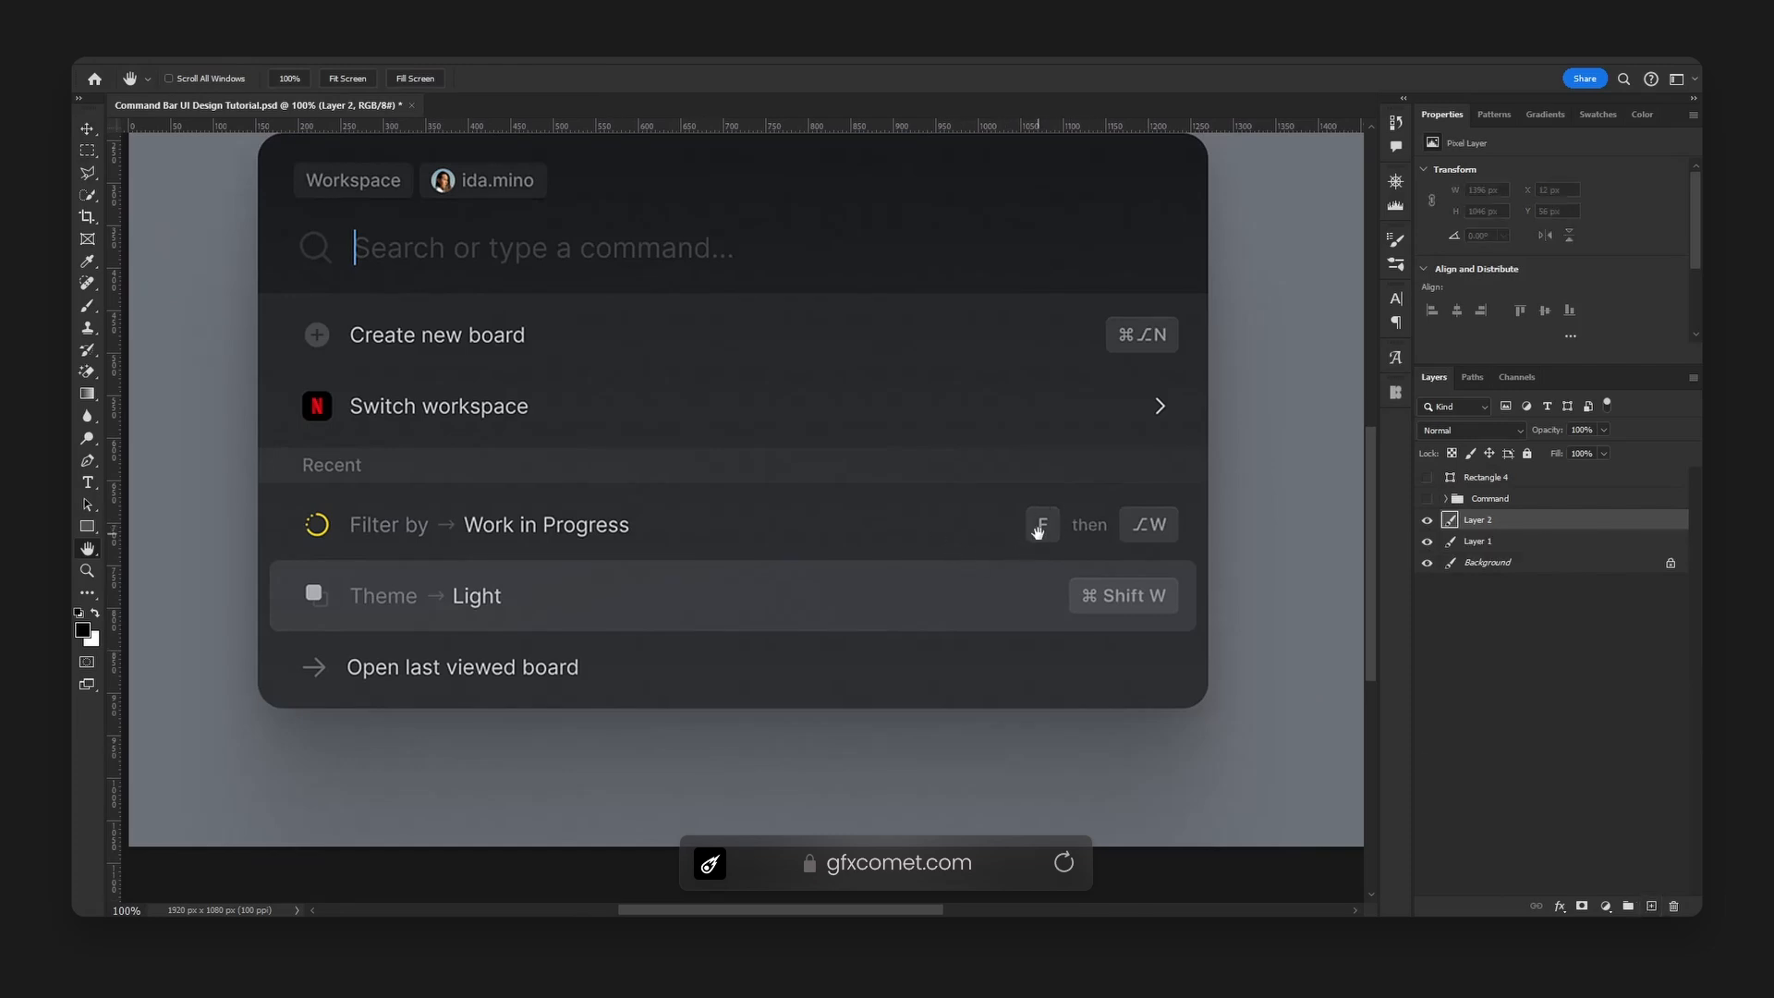
# - Draw a rounded rectangle about 1087 × 83 px with a 10 px corner radius over the mockup's Theme row
pyautogui.moveTo(487, 416); pyautogui.dragTo(494, 439)
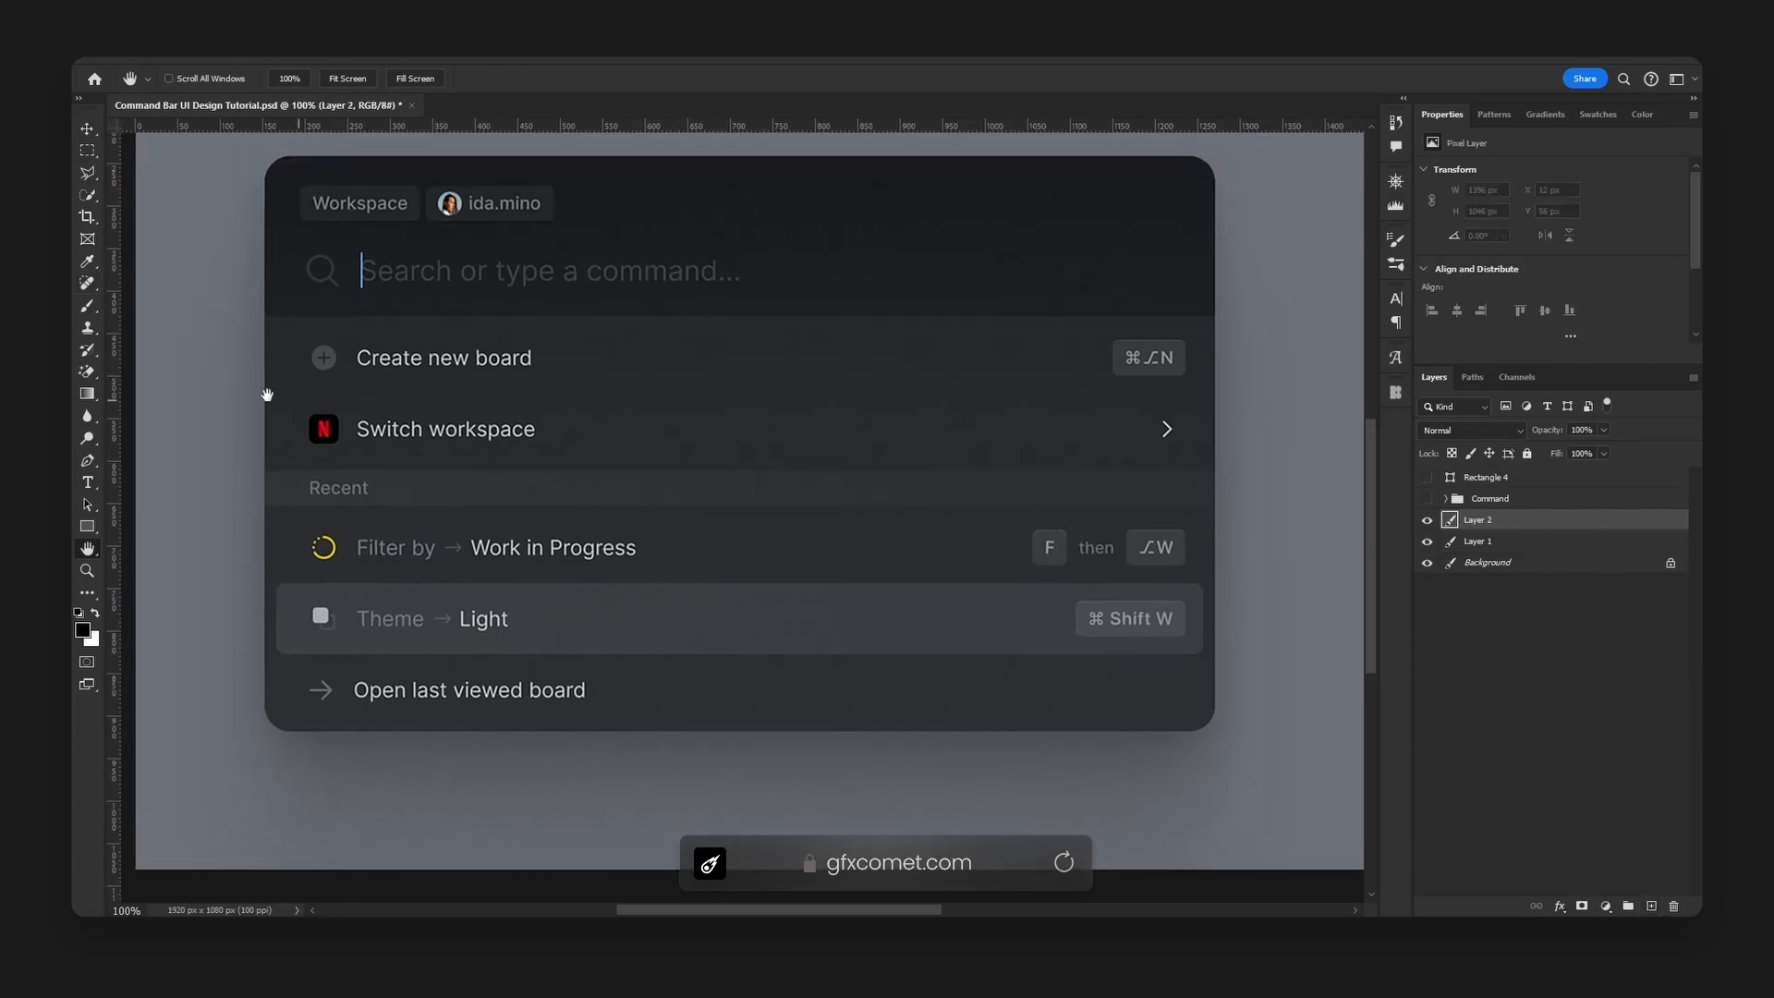
pyautogui.click(86, 527)
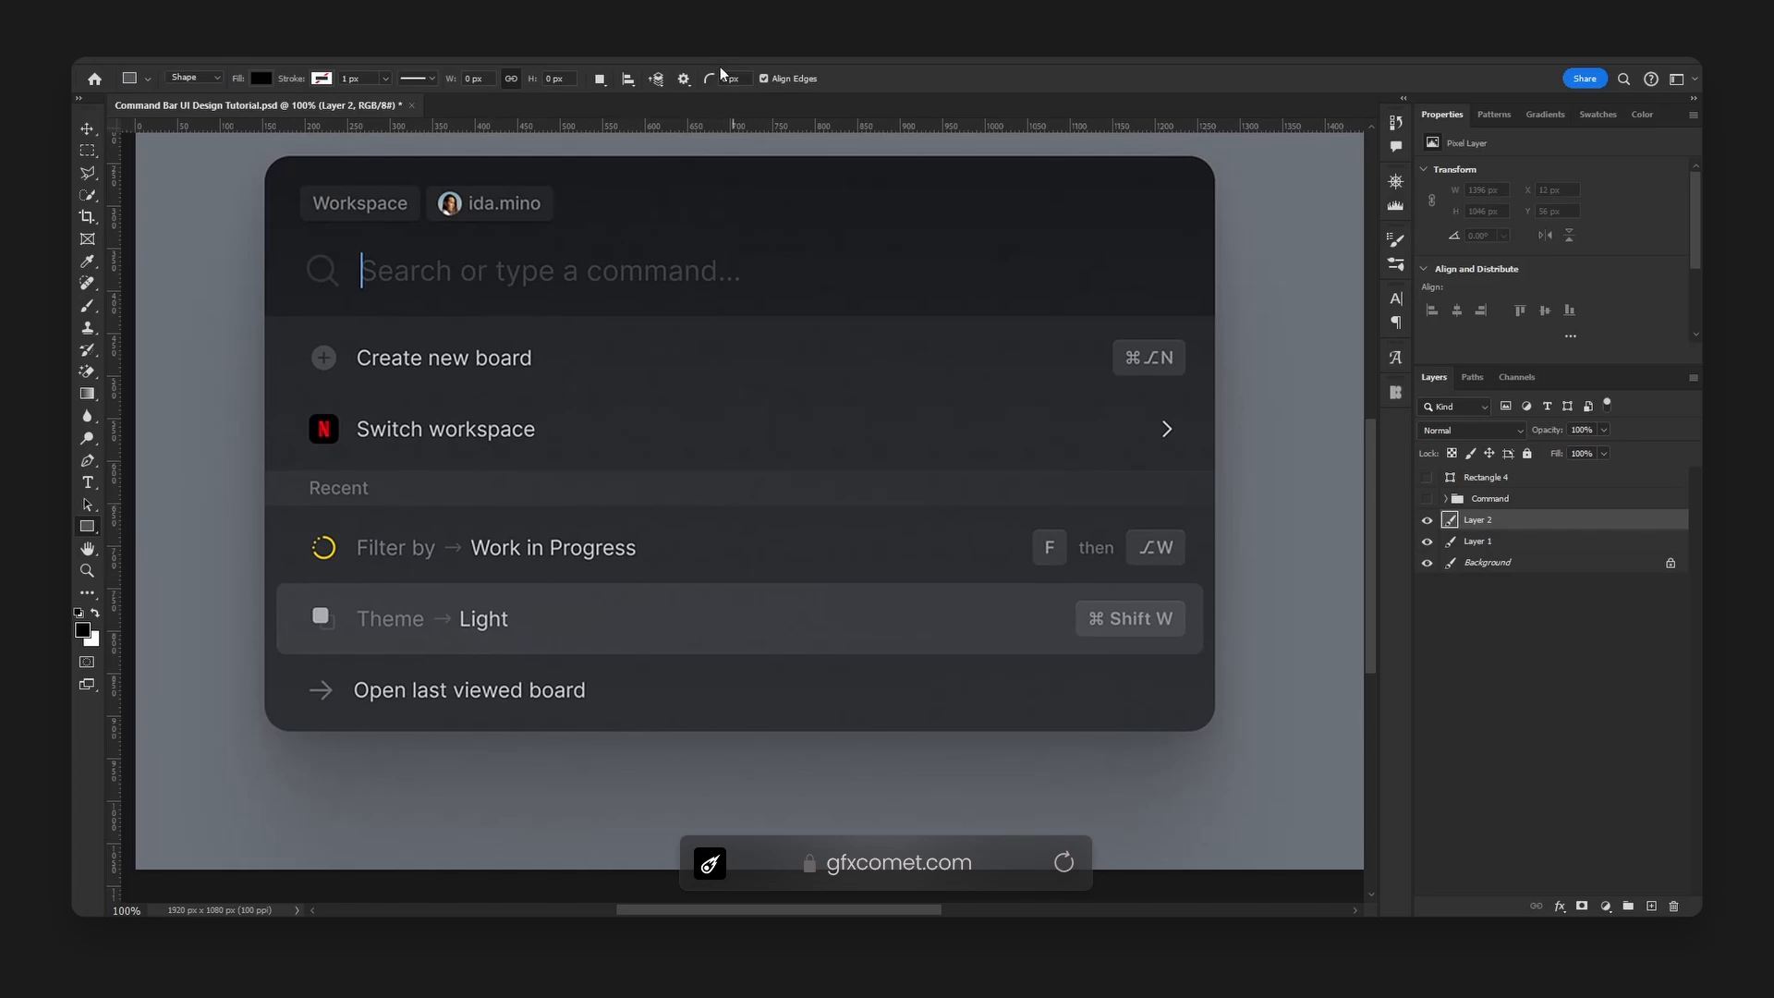
pyautogui.click(727, 77)
pyautogui.moveTo(278, 584); pyautogui.dragTo(1202, 657)
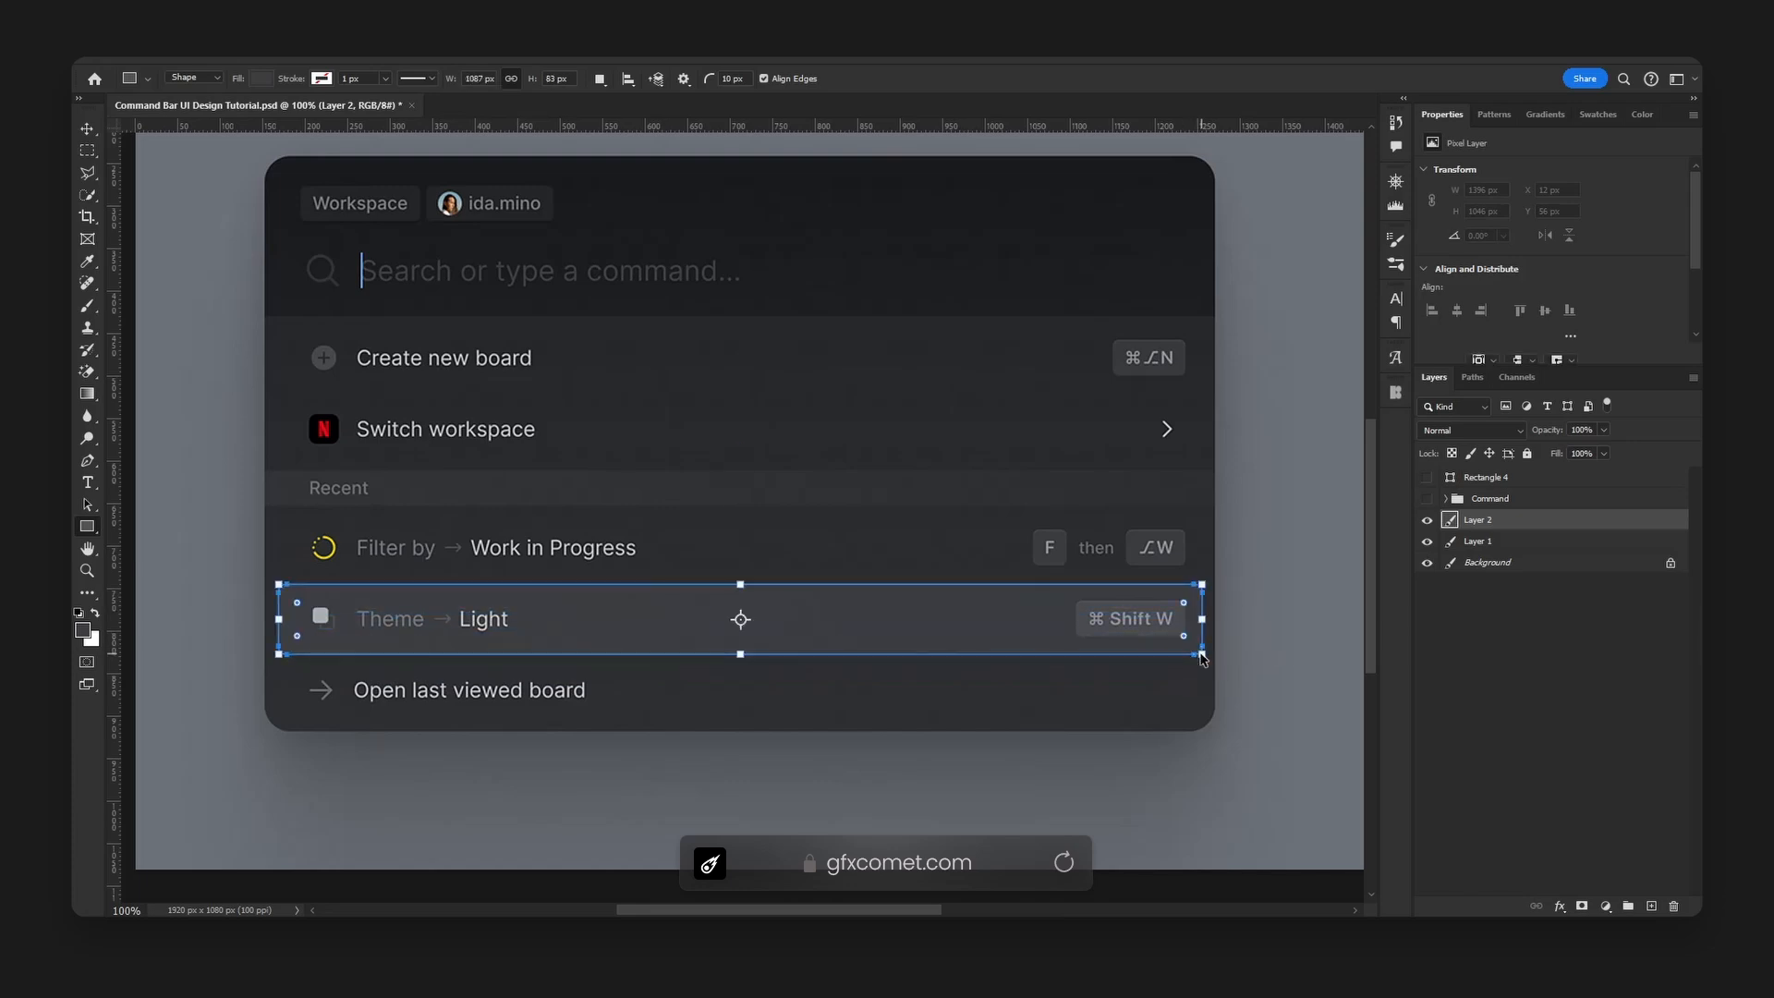
# - Move the rounded rectangle up over the mockup's "Filter by" row and save the document
pyautogui.press('v')
pyautogui.moveTo(941, 629); pyautogui.dragTo(941, 536)
pyautogui.hotkey('ctrl', 's')
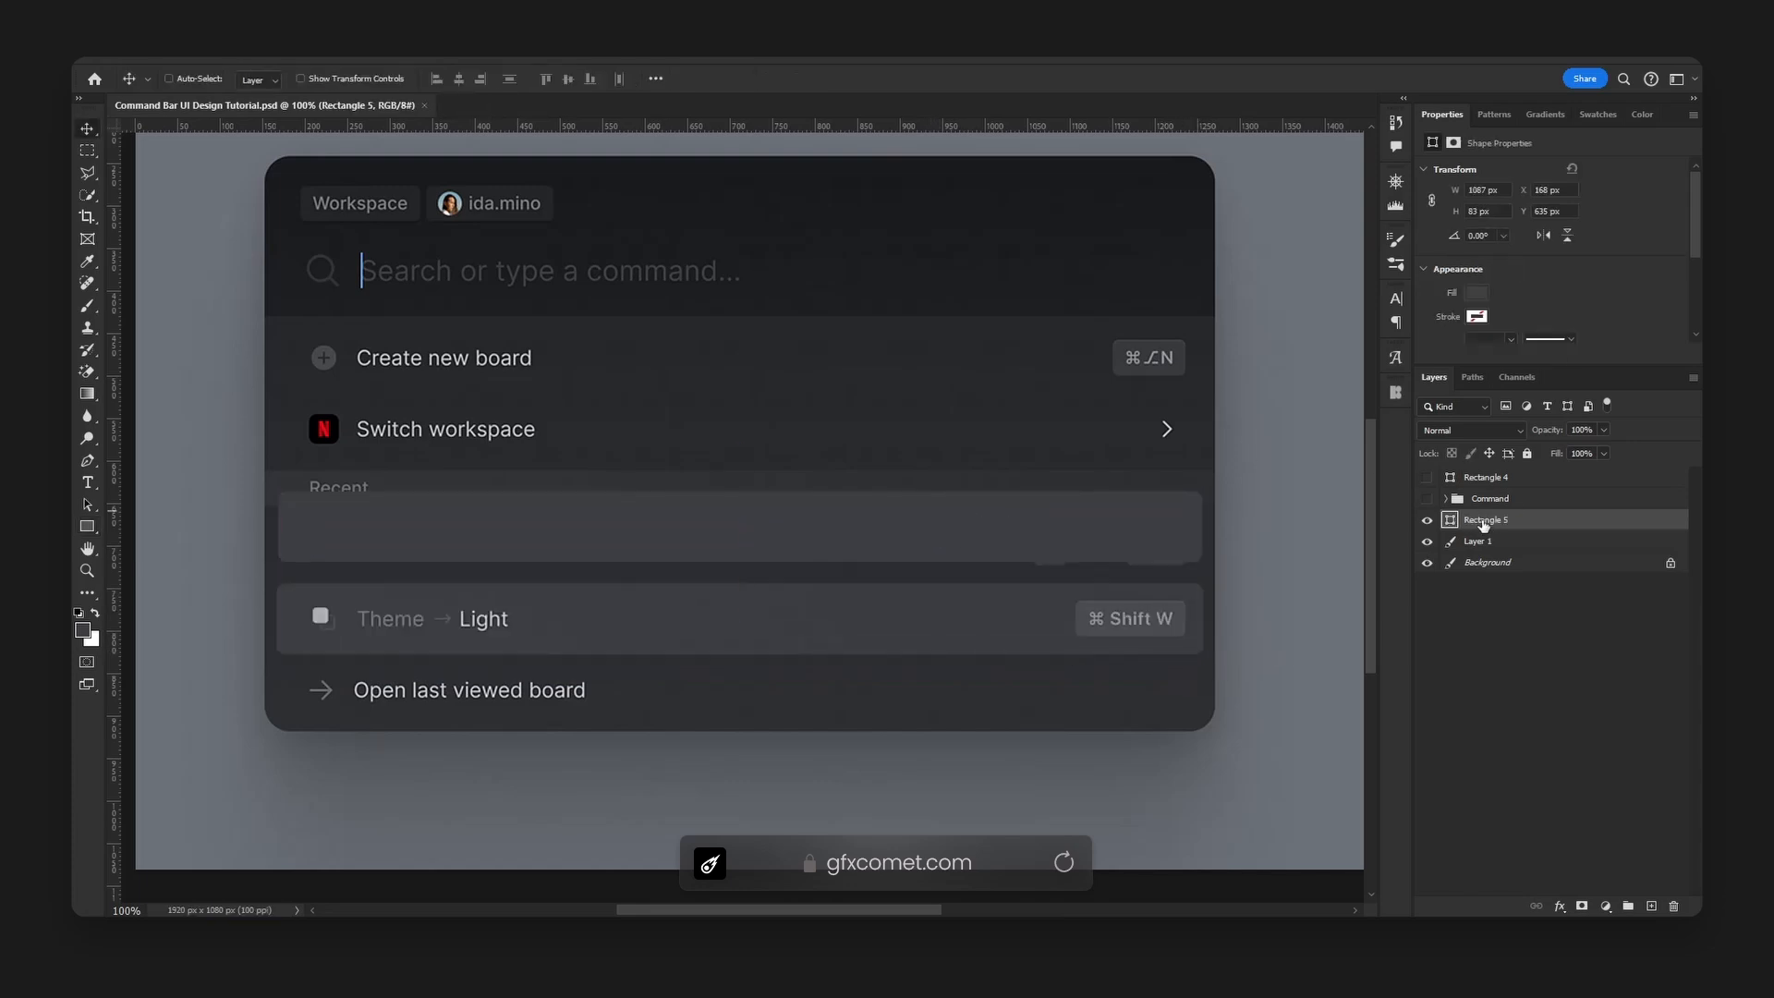
# - Duplicate the rounded rectangle, shift the lower copy down 2 px, and fill it with the darker grey #37373b
pyautogui.keyDown('alt'); pyautogui.moveTo(1483, 525); pyautogui.dragTo(1458, 544); pyautogui.keyUp('alt')
pyautogui.doubleClick(1450, 543)
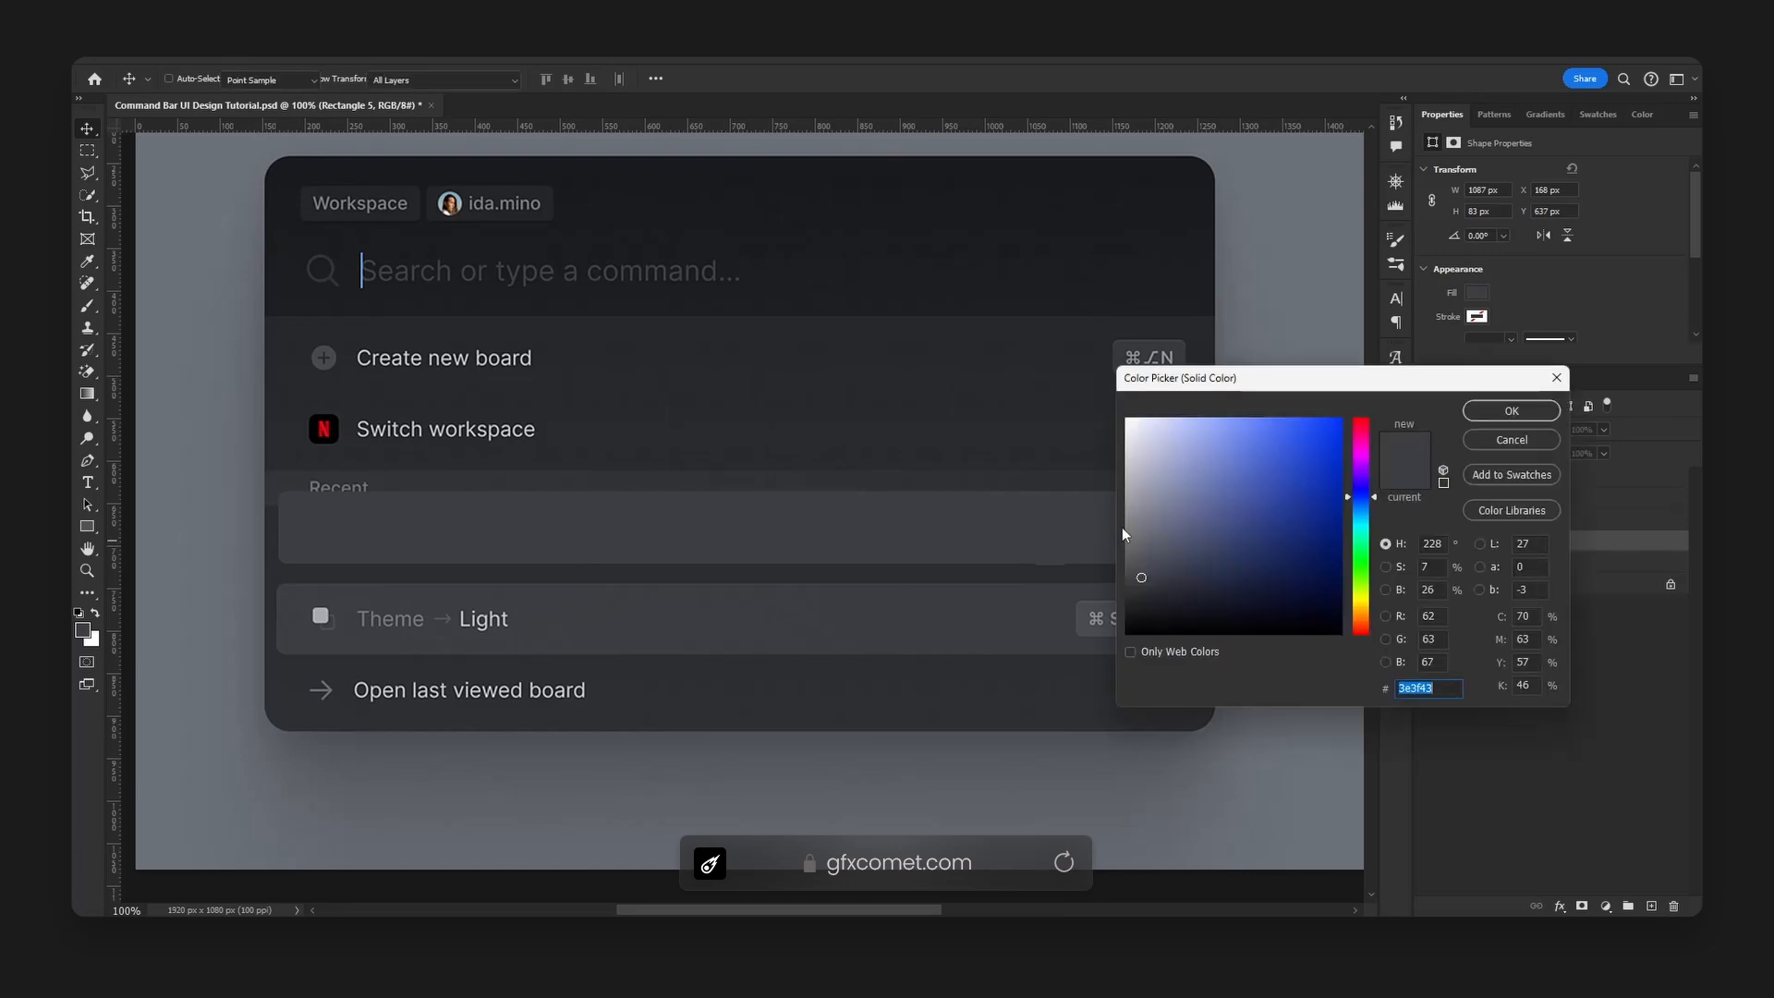
pyautogui.click(1146, 581)
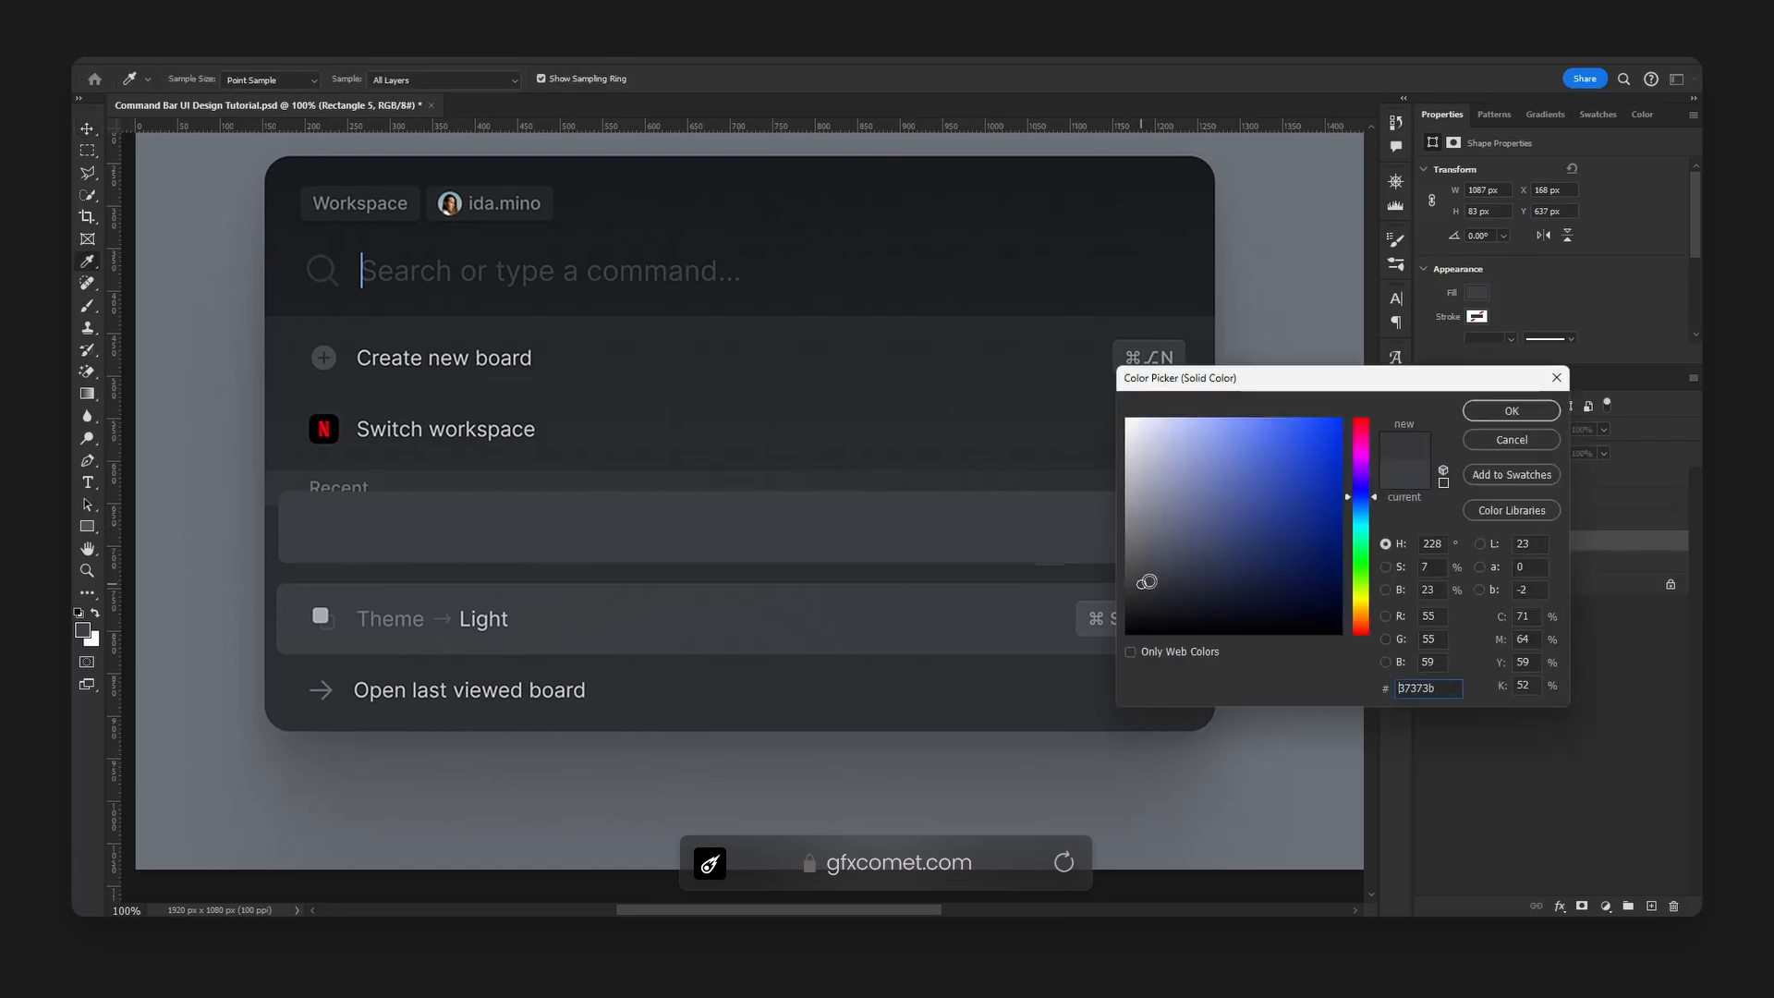
pyautogui.click(1511, 412)
# - Group the two stacked rounded rectangles and rename the group with a name starting with "H"
pyautogui.keyDown('shift'); pyautogui.click(1487, 520); pyautogui.keyUp('shift')
pyautogui.moveTo(1085, 510); pyautogui.dragTo(1089, 588)
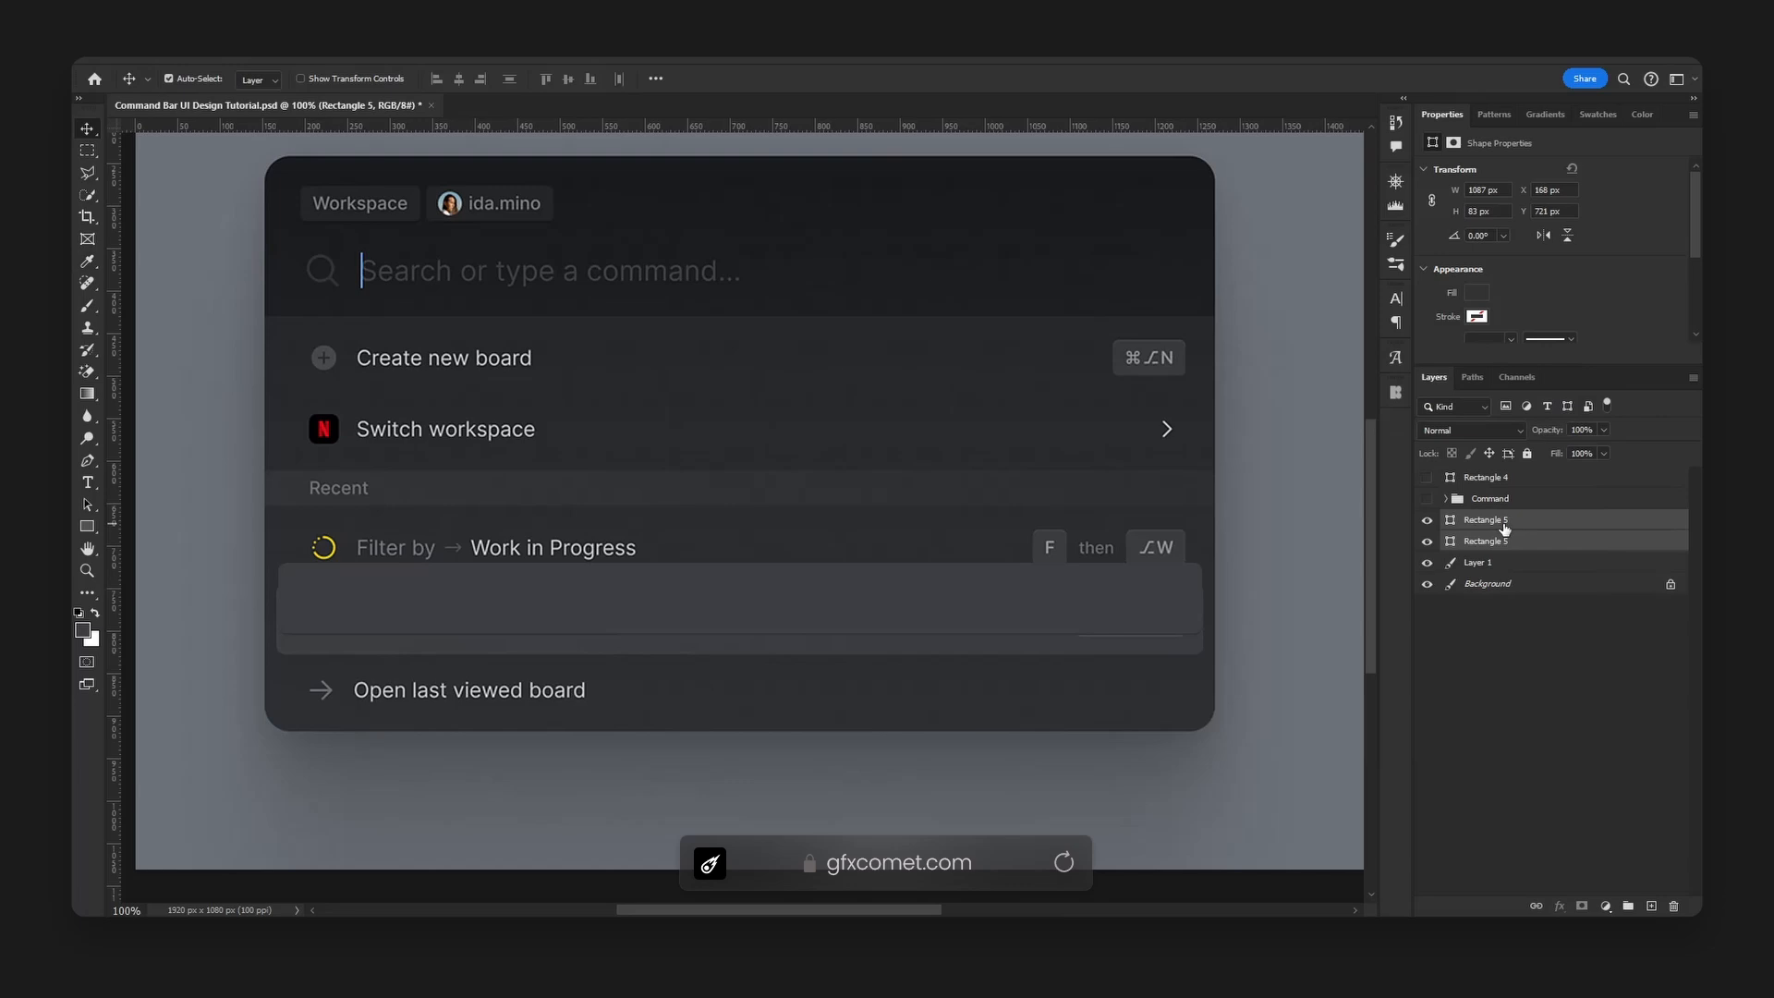
pyautogui.hotkey('ctrl', 'g')
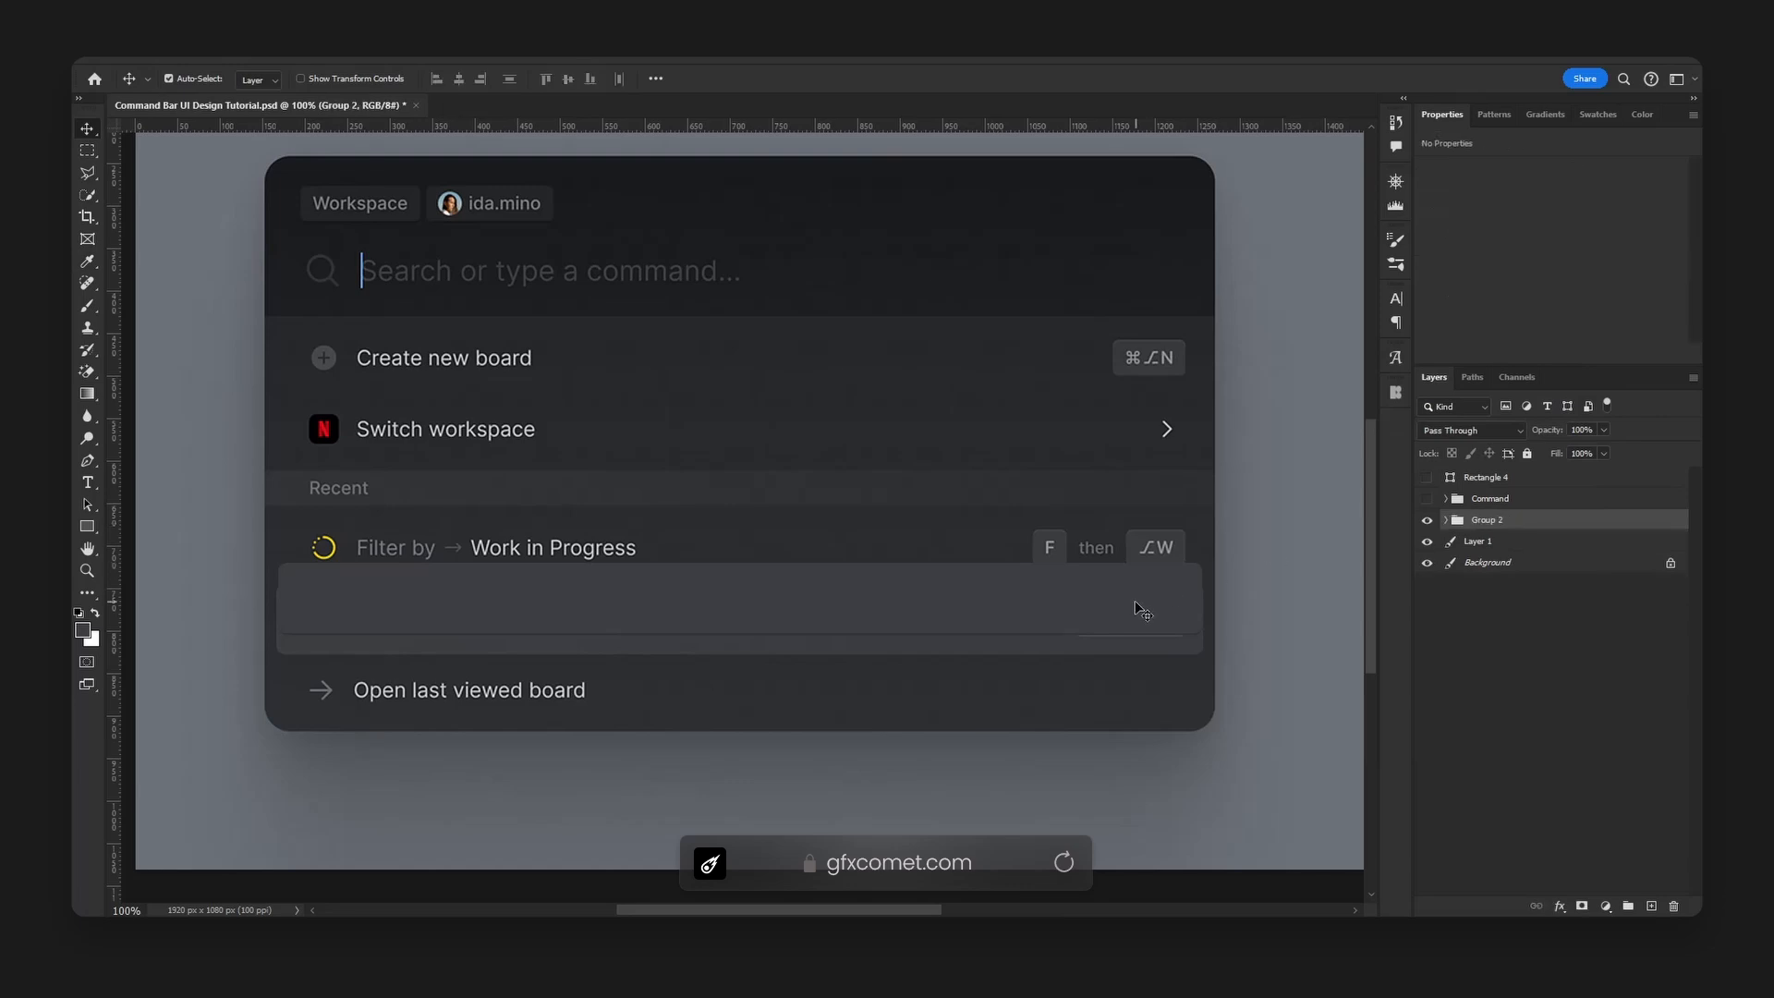
pyautogui.doubleClick(1490, 520)
pyautogui.write('H')
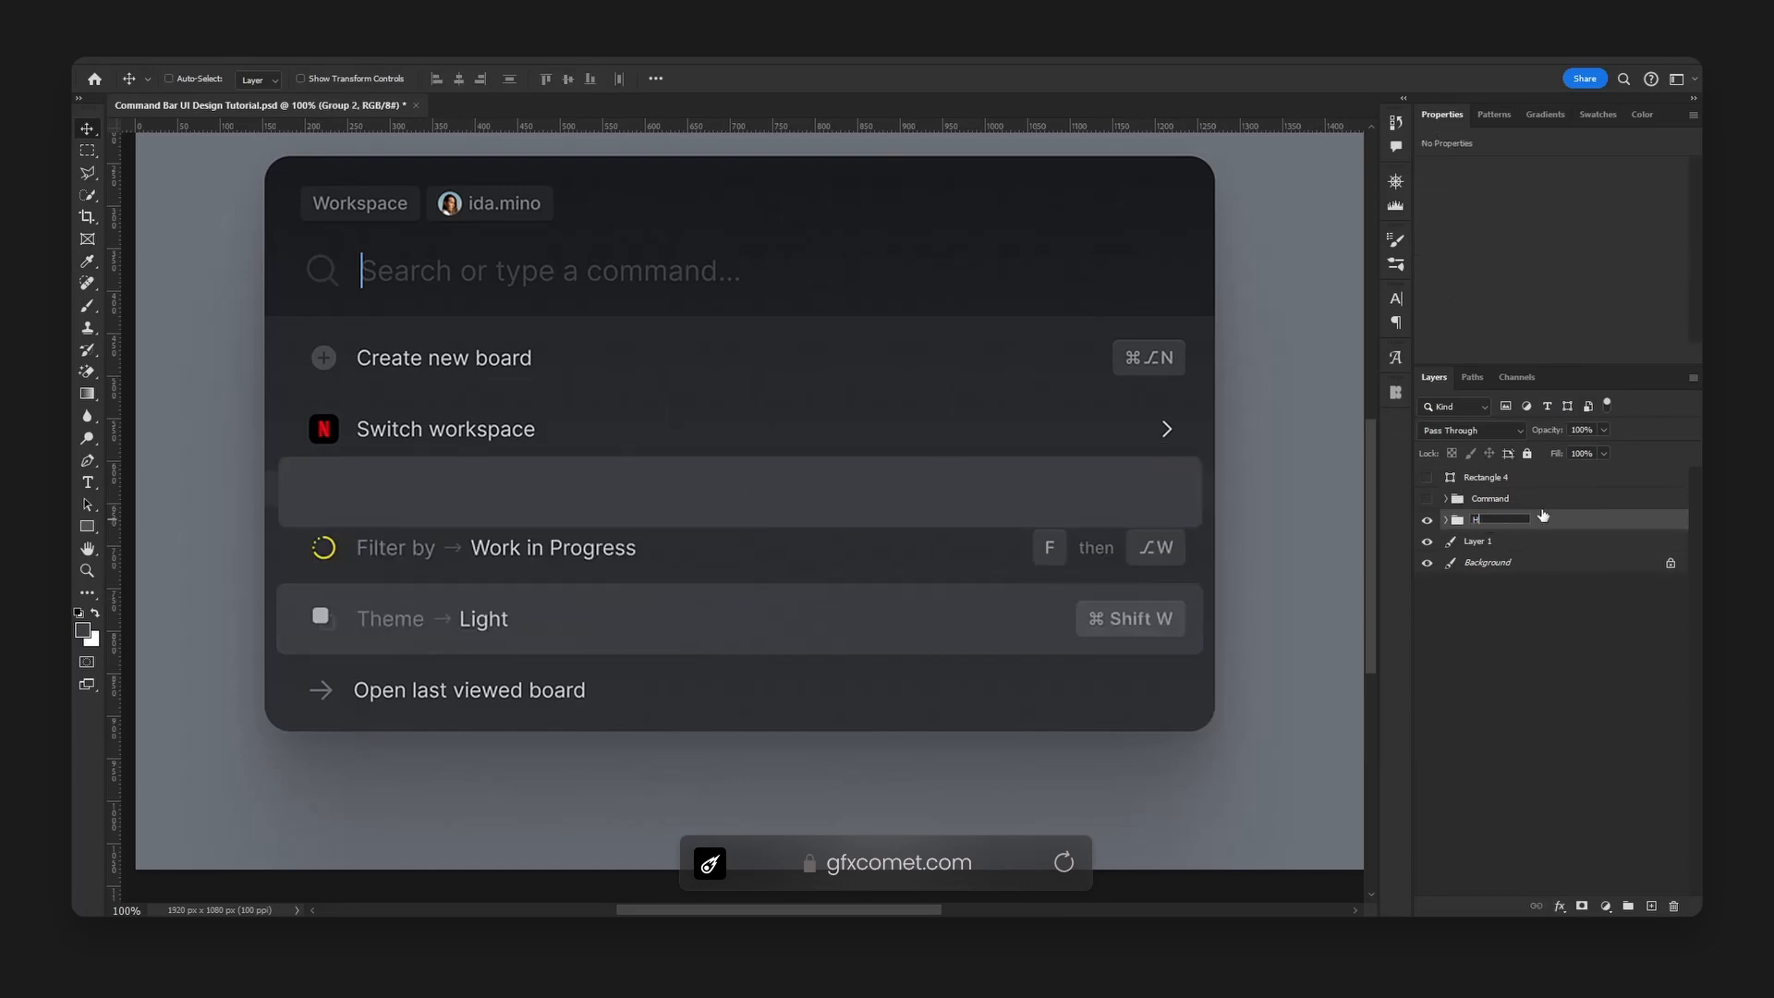
# - Name the highlight bar's group Hover, move the bar upward on the canvas, and show the Command group
pyautogui.write('over')
pyautogui.press('Return')
pyautogui.moveTo(913, 499); pyautogui.dragTo(913, 394)
pyautogui.click(1428, 499)
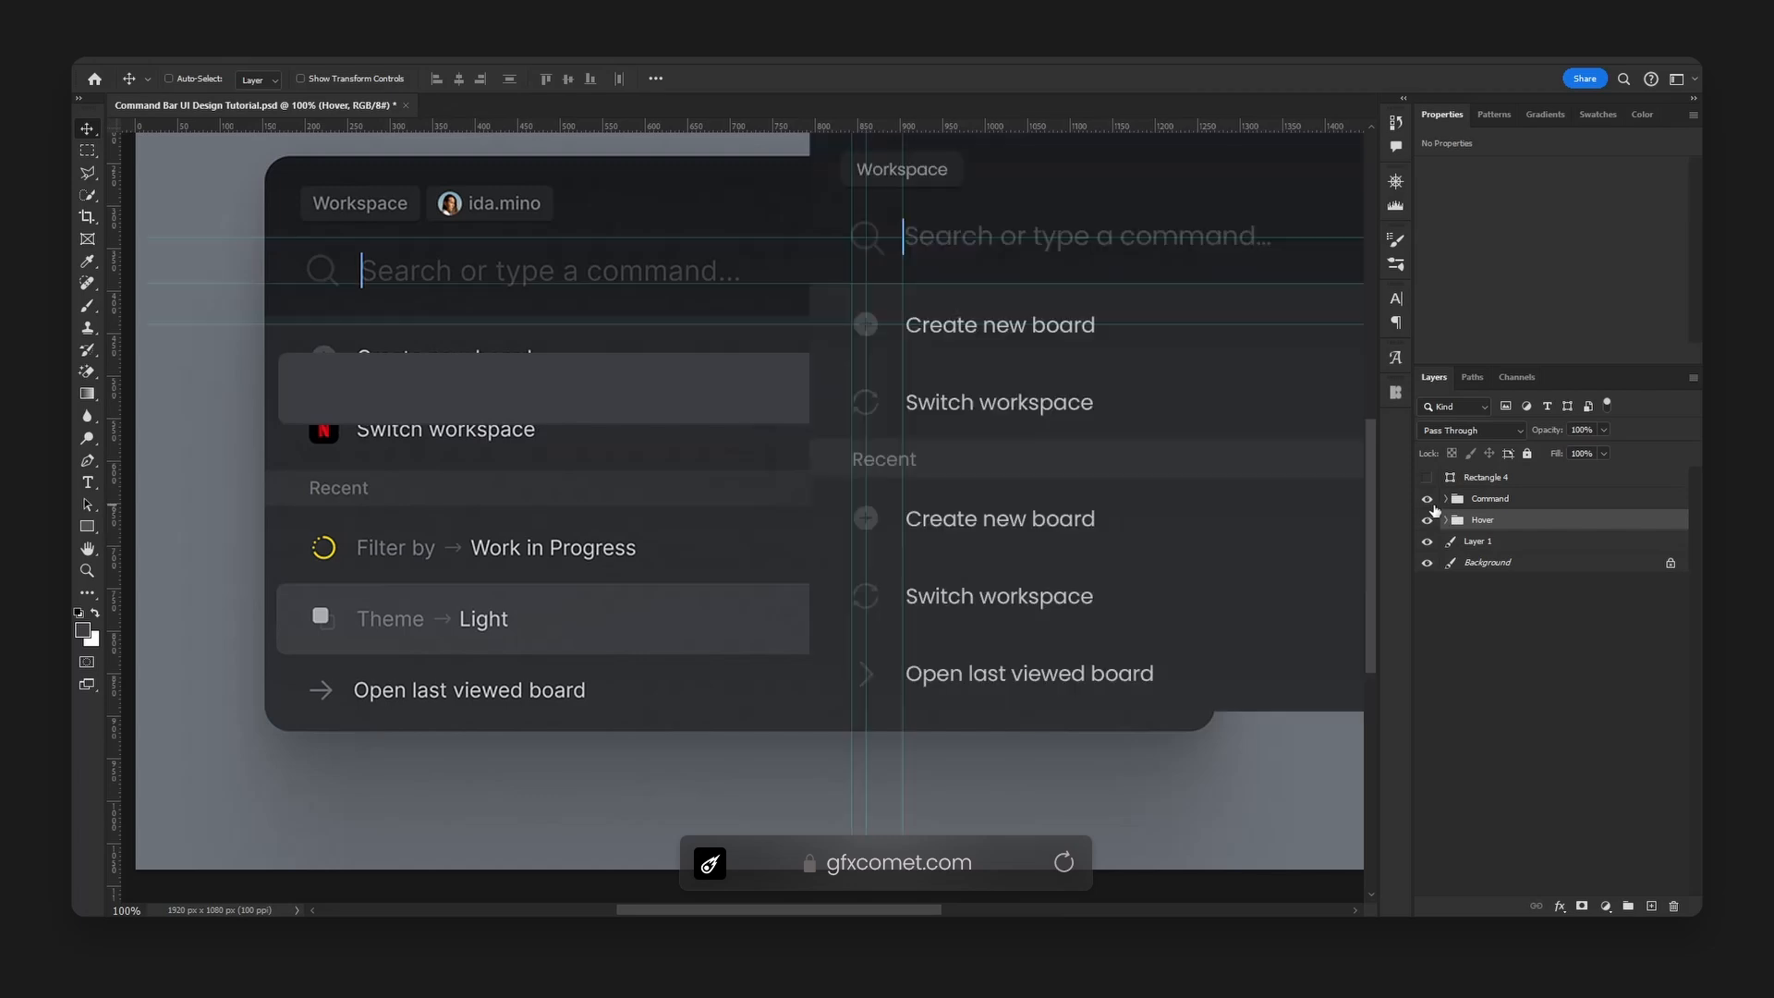
# - Collapse the subgroups inside the Command group and move the Hover group into it, directly above the Tag group
pyautogui.keyDown('ctrl'); pyautogui.click(1021, 614); pyautogui.keyUp('ctrl')
pyautogui.click(1461, 662)
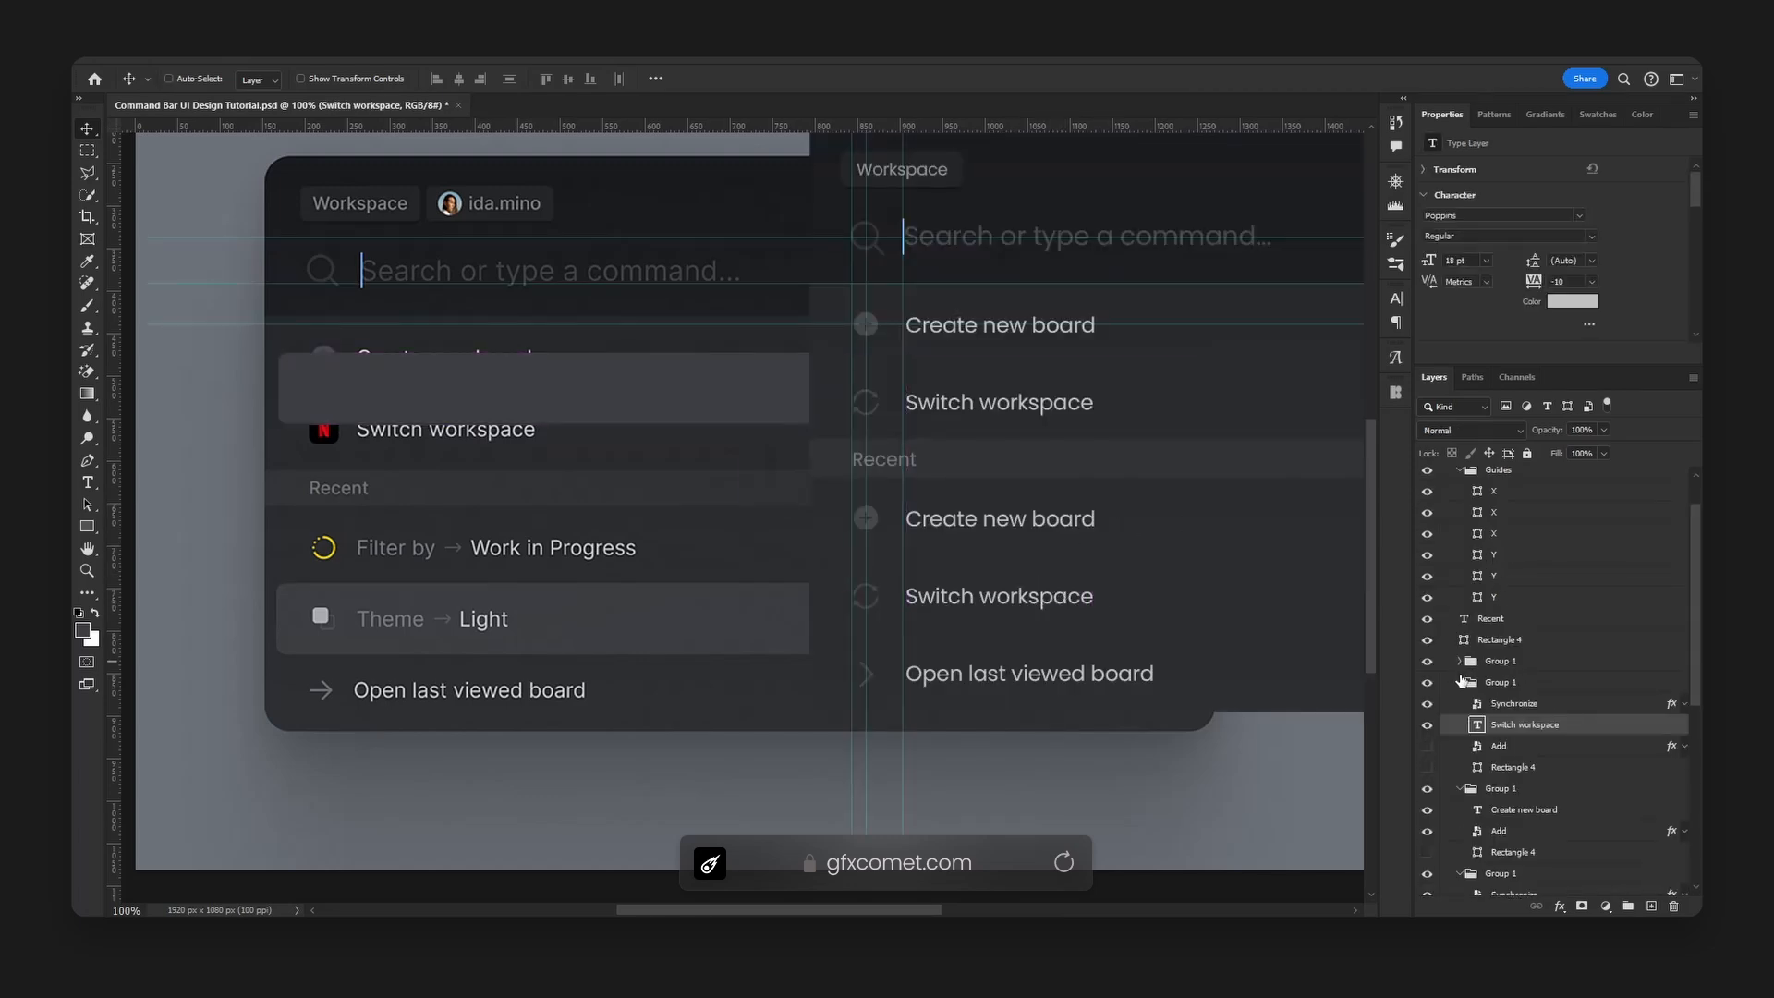
pyautogui.click(1460, 520)
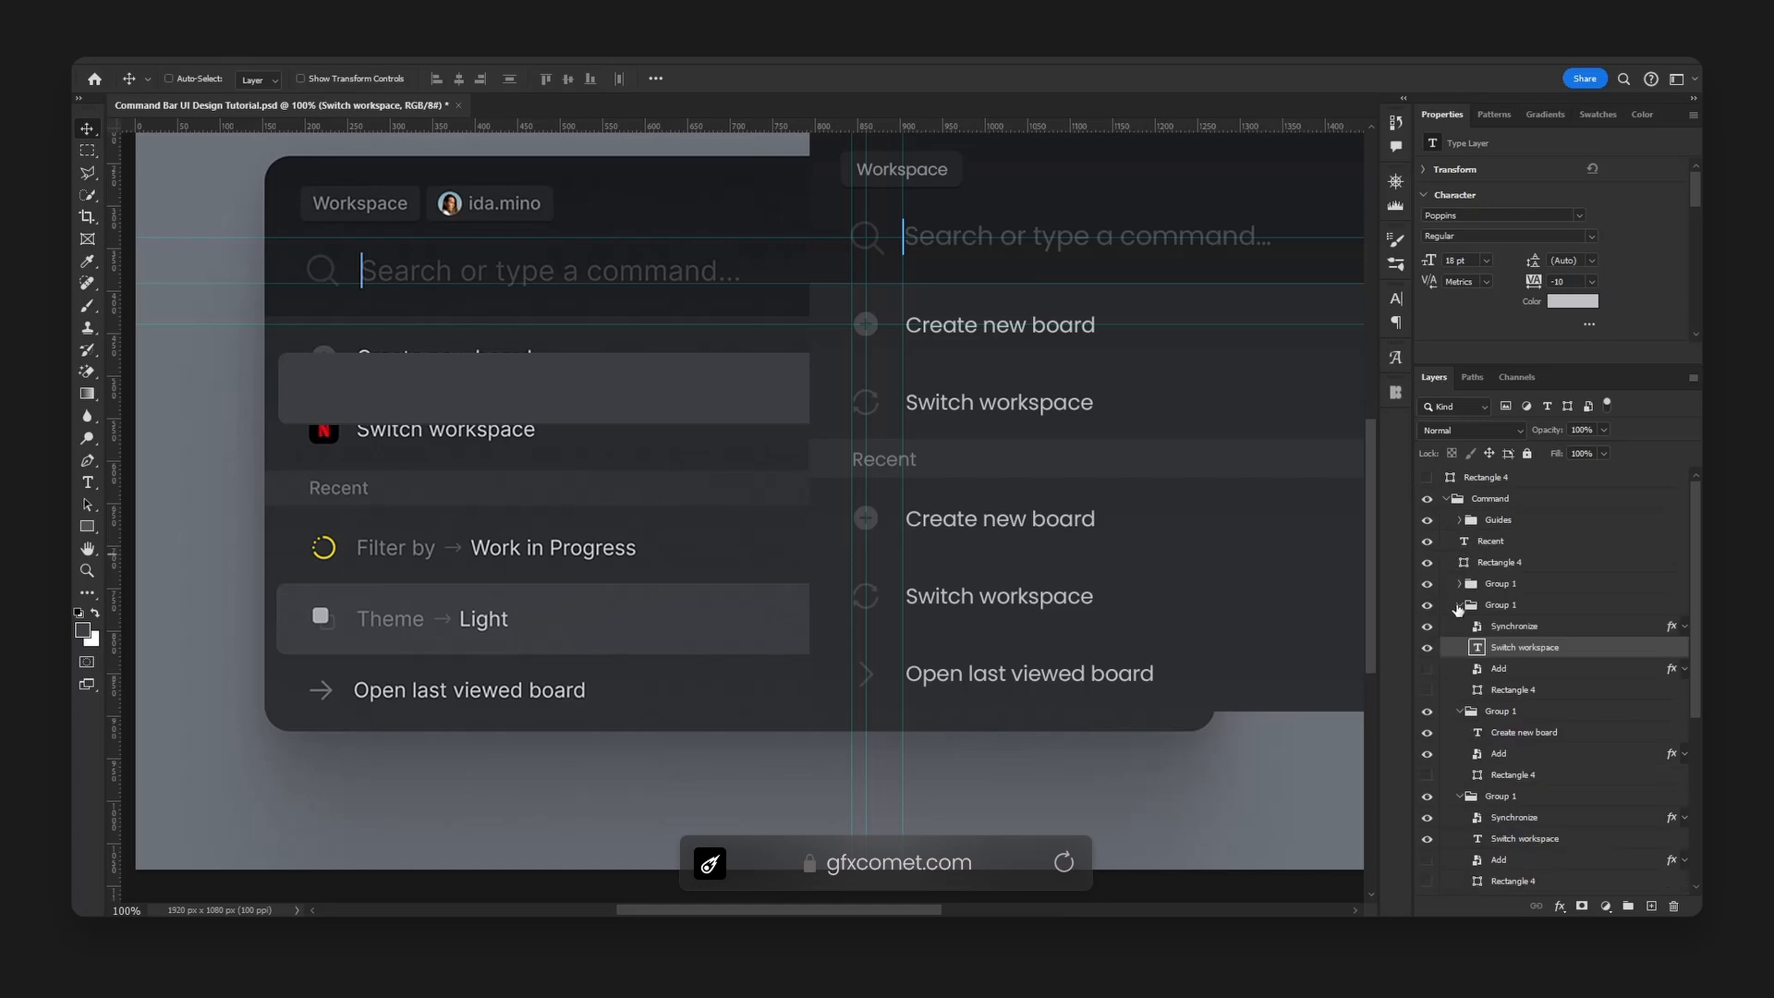
pyautogui.click(1460, 604)
pyautogui.click(1460, 626)
pyautogui.click(1460, 668)
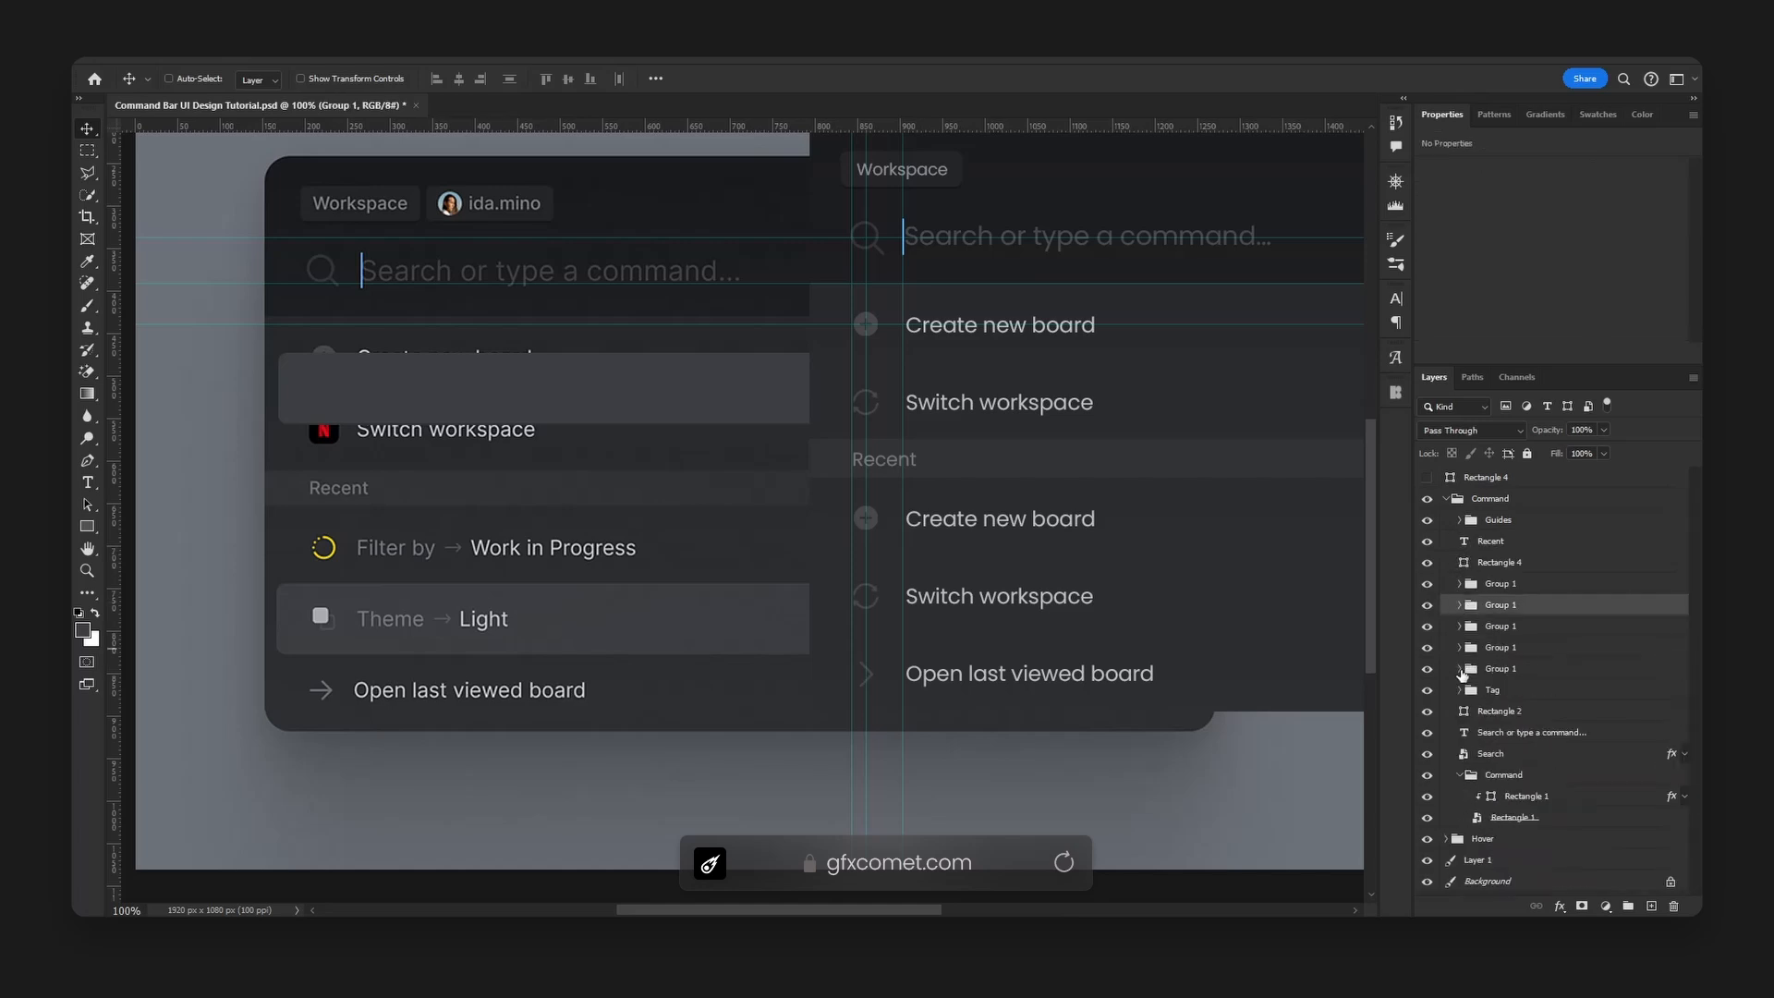
pyautogui.click(1462, 775)
pyautogui.moveTo(1474, 796); pyautogui.dragTo(1513, 679)
# - Position the hover bar behind the Switch workspace row in the Recent section of the new panel
pyautogui.press('space')
pyautogui.moveTo(756, 535); pyautogui.dragTo(305, 515)
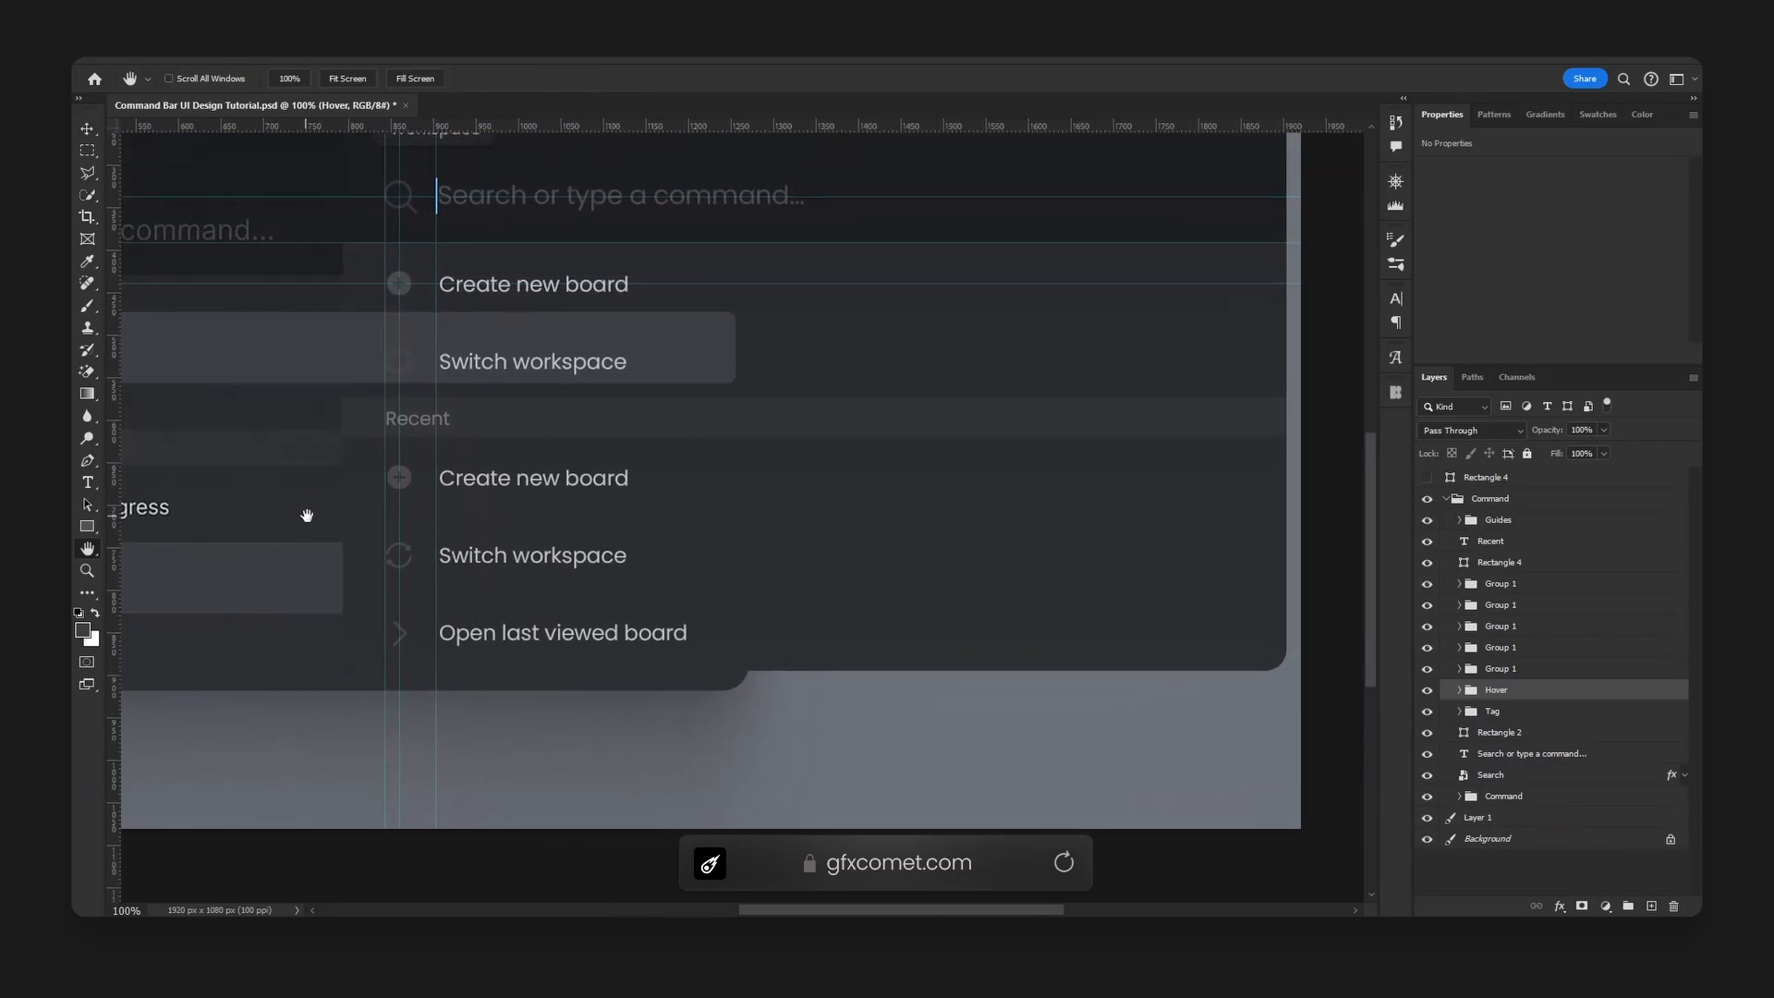
pyautogui.moveTo(360, 369); pyautogui.dragTo(931, 573)
pyautogui.press('space')
pyautogui.moveTo(455, 544); pyautogui.dragTo(1055, 503)
pyautogui.moveTo(918, 511); pyautogui.dragTo(857, 595)
# - Measure the side gap between the reference panel's edge and its highlight bar with a marquee, and check it against the new panel
pyautogui.click(87, 150)
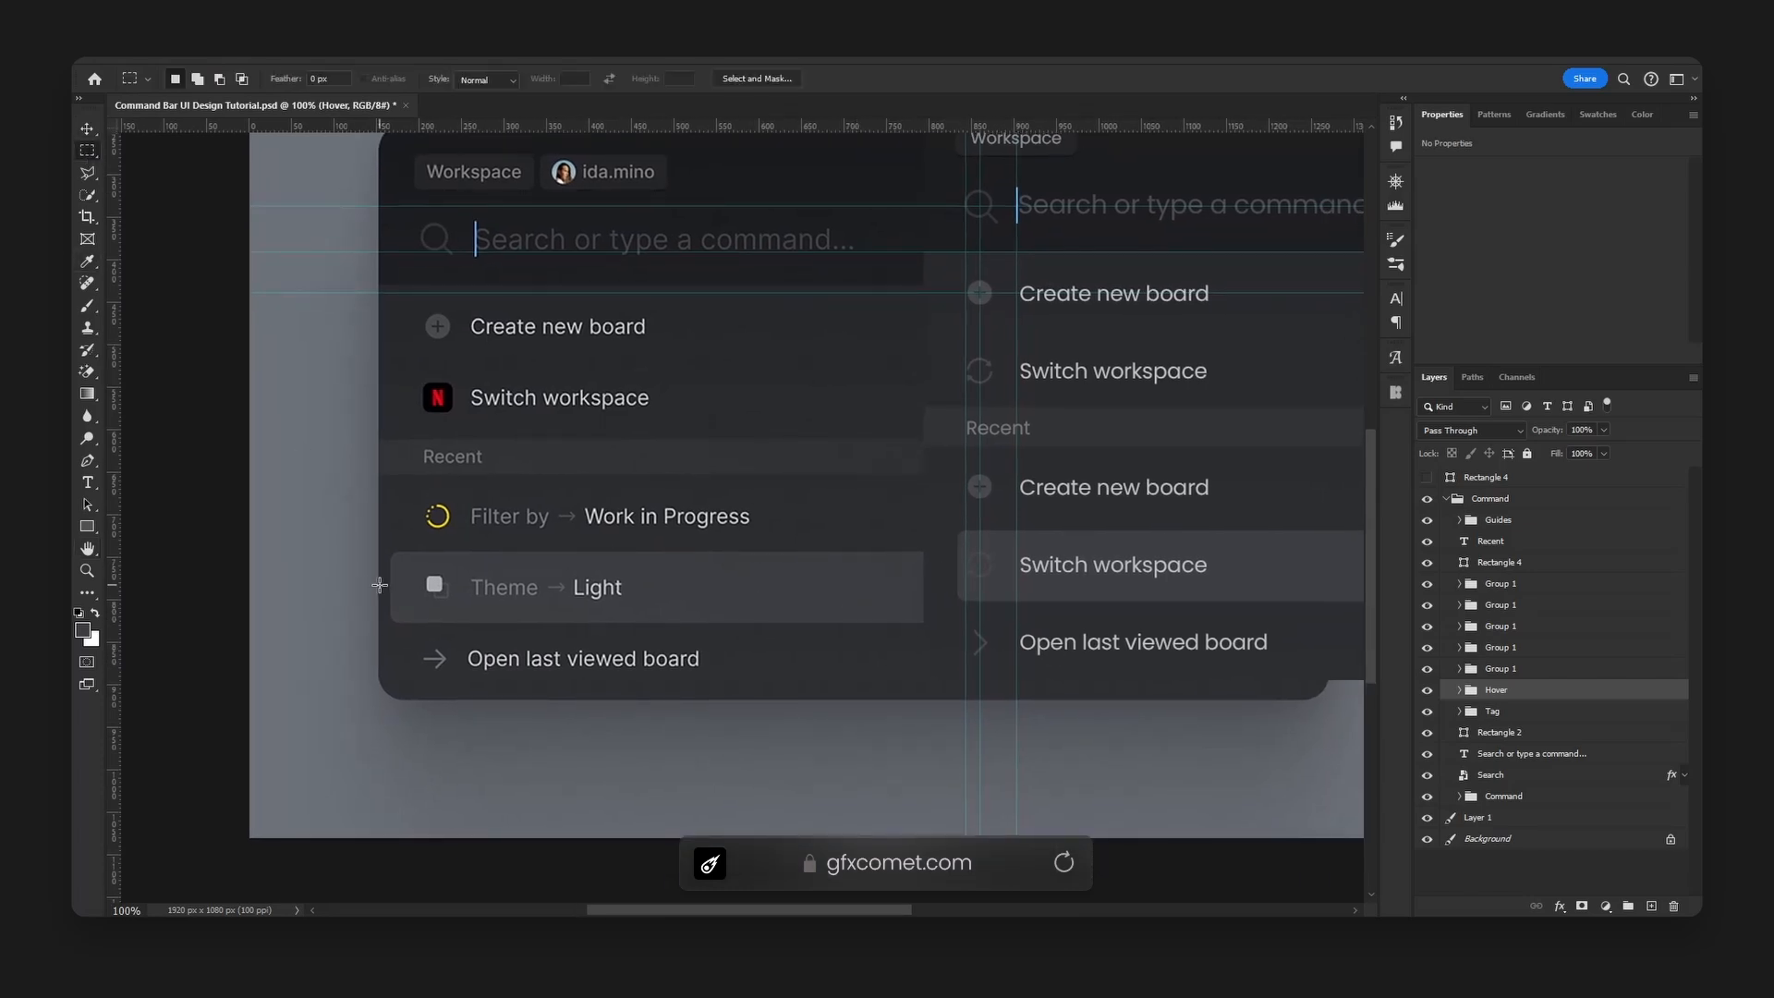
pyautogui.moveTo(378, 586); pyautogui.dragTo(391, 594)
pyautogui.hotkey('ctrl', 'd')
pyautogui.moveTo(1203, 547); pyautogui.dragTo(1004, 511)
pyautogui.hotkey('ctrl', 'd')
pyautogui.moveTo(1118, 522); pyautogui.dragTo(835, 545)
# - Nudge the hover bar a few pixels to the right to adjust its side margin
pyautogui.press('v')
pyautogui.press('ctrl')
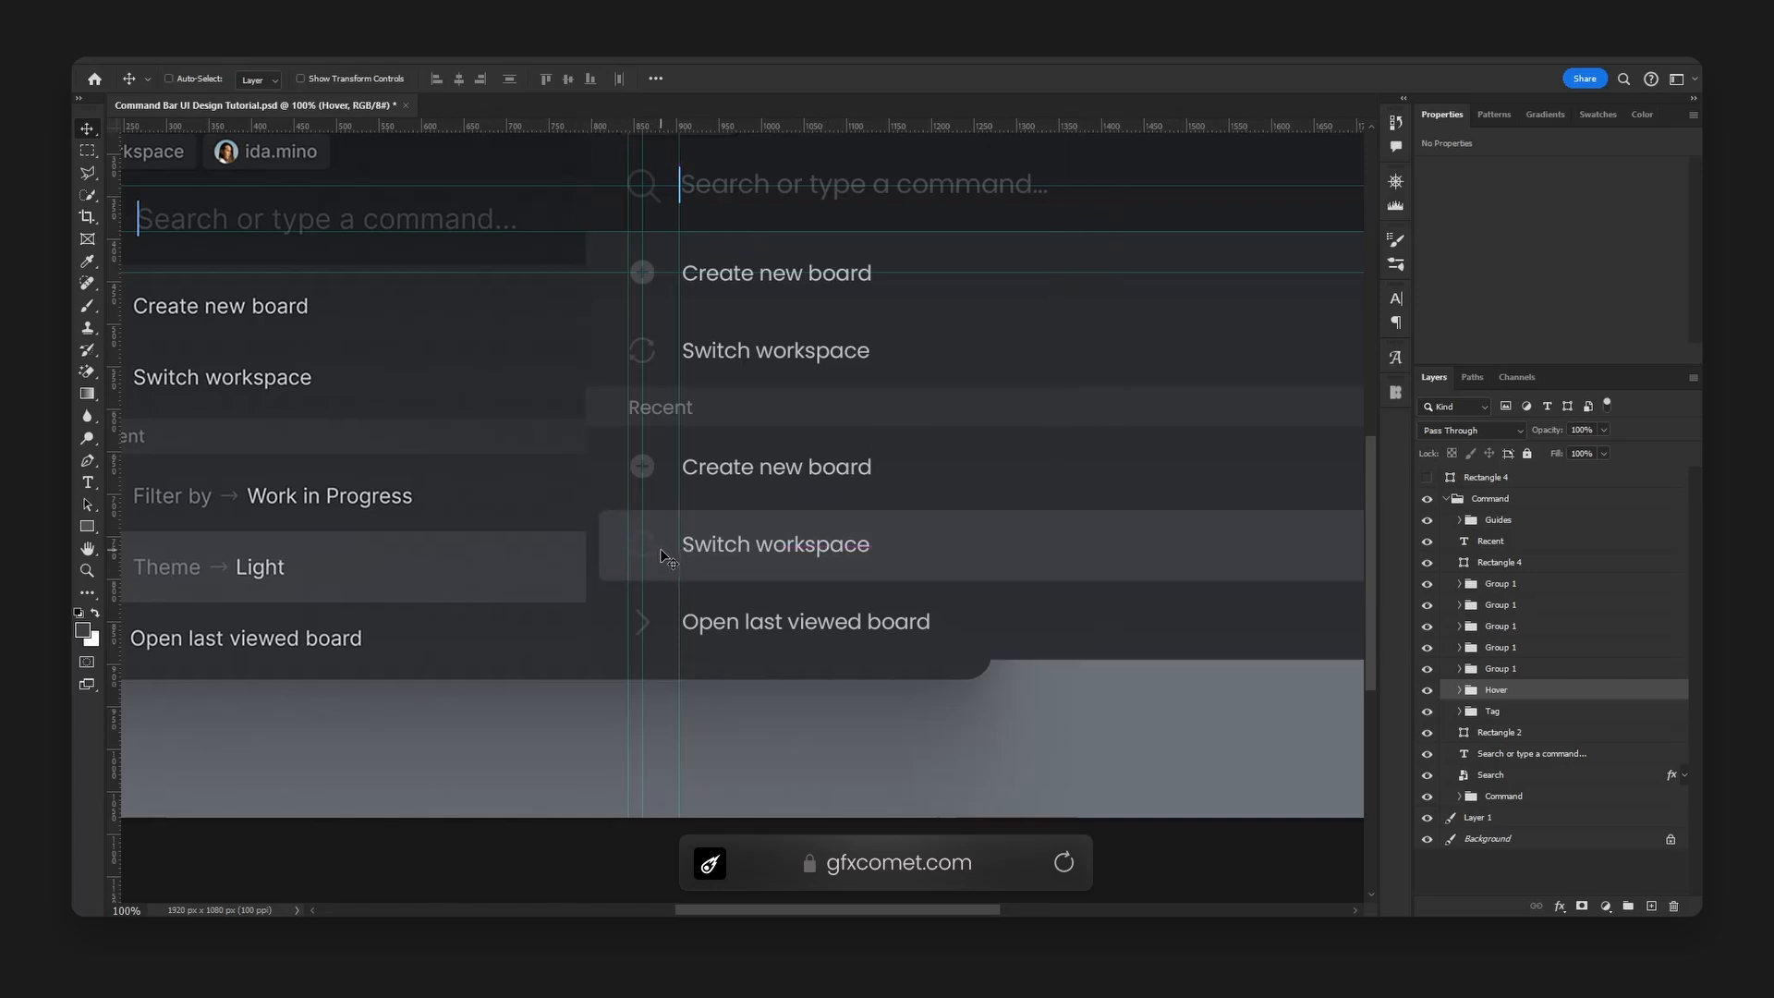
pyautogui.press('Right')
pyautogui.press('Right')
pyautogui.press('Right')
pyautogui.press('ctrl')
# - Change the Color Overlay of the Synchronize icon on the highlighted Switch workspace row to a lighter grey
pyautogui.press('space')
pyautogui.moveTo(879, 520); pyautogui.dragTo(721, 483)
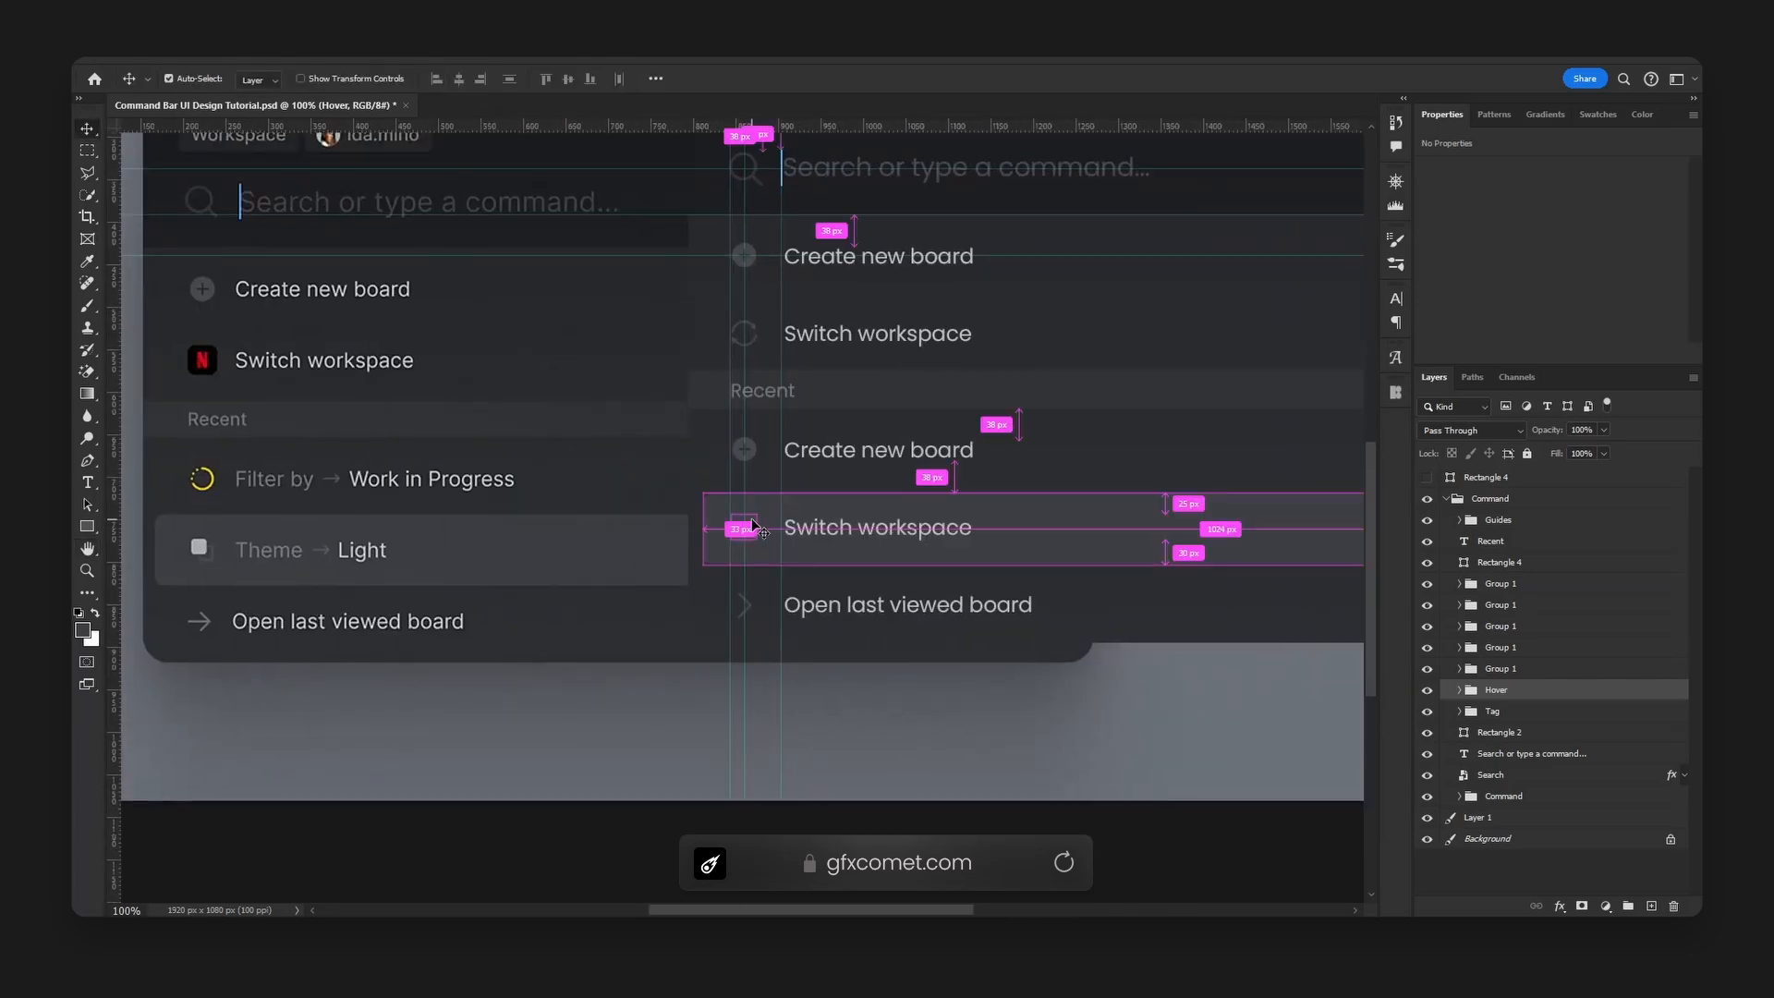
pyautogui.keyDown('ctrl'); pyautogui.click(754, 525); pyautogui.keyUp('ctrl')
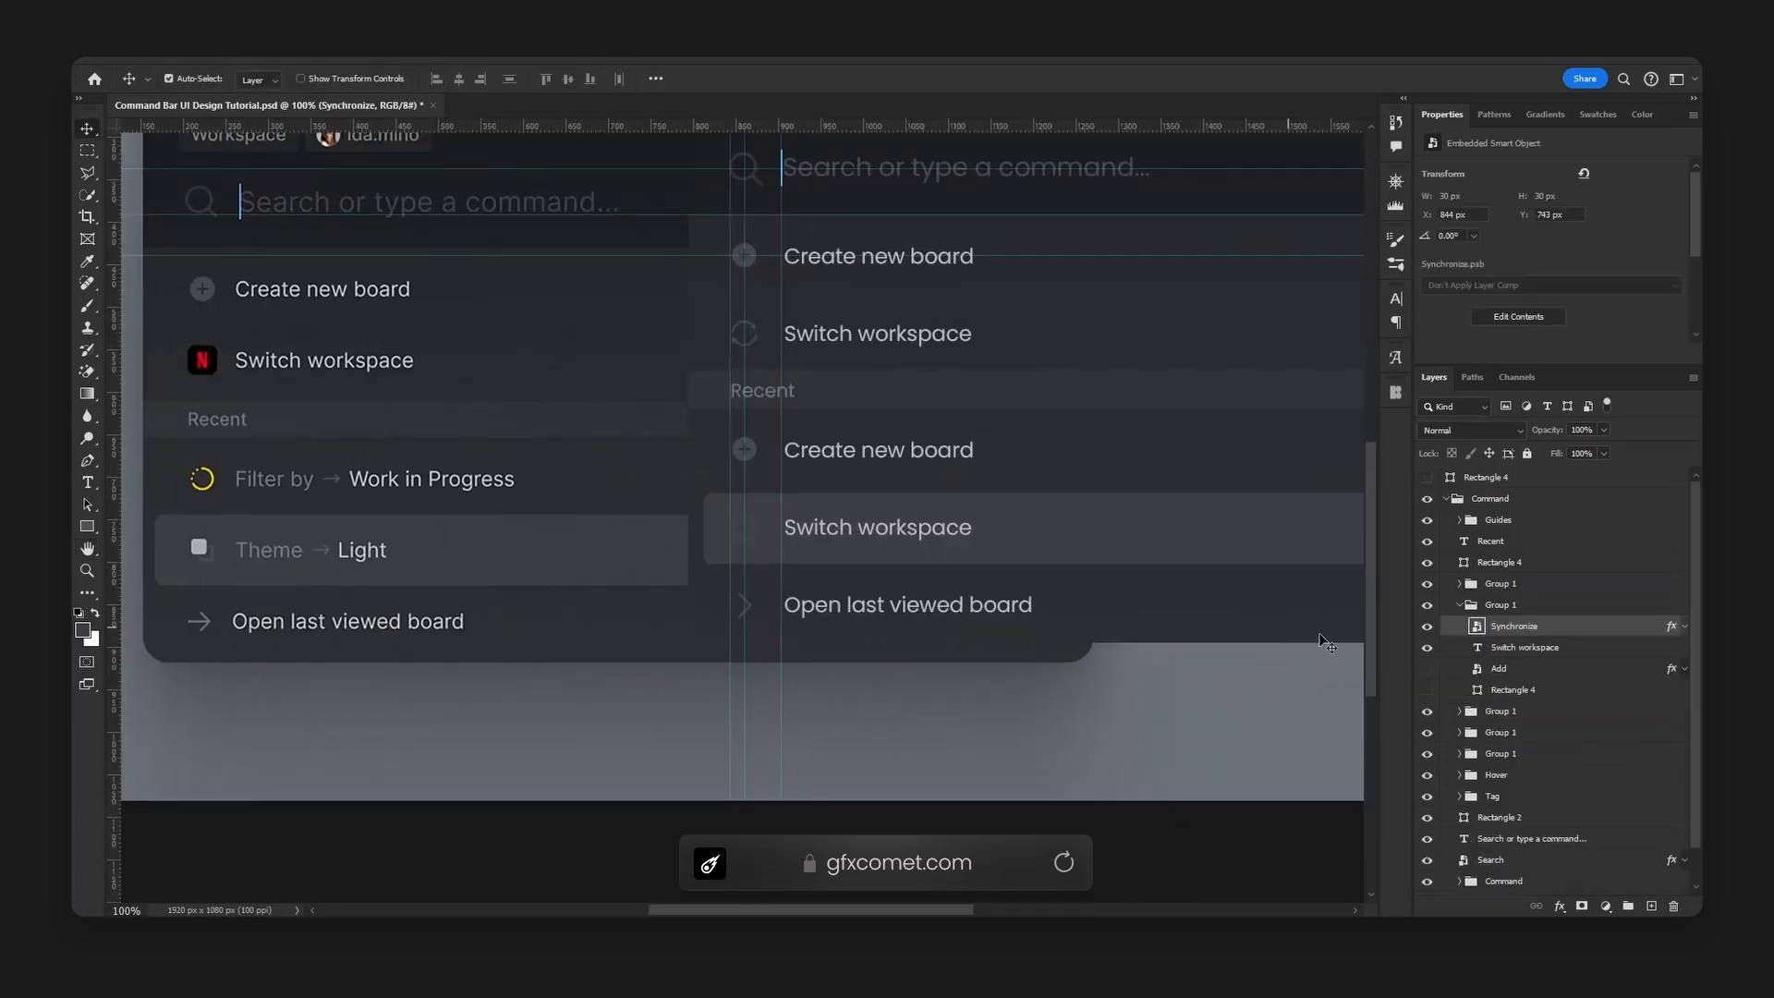
pyautogui.doubleClick(1583, 628)
pyautogui.click(1005, 719)
pyautogui.click(1356, 543)
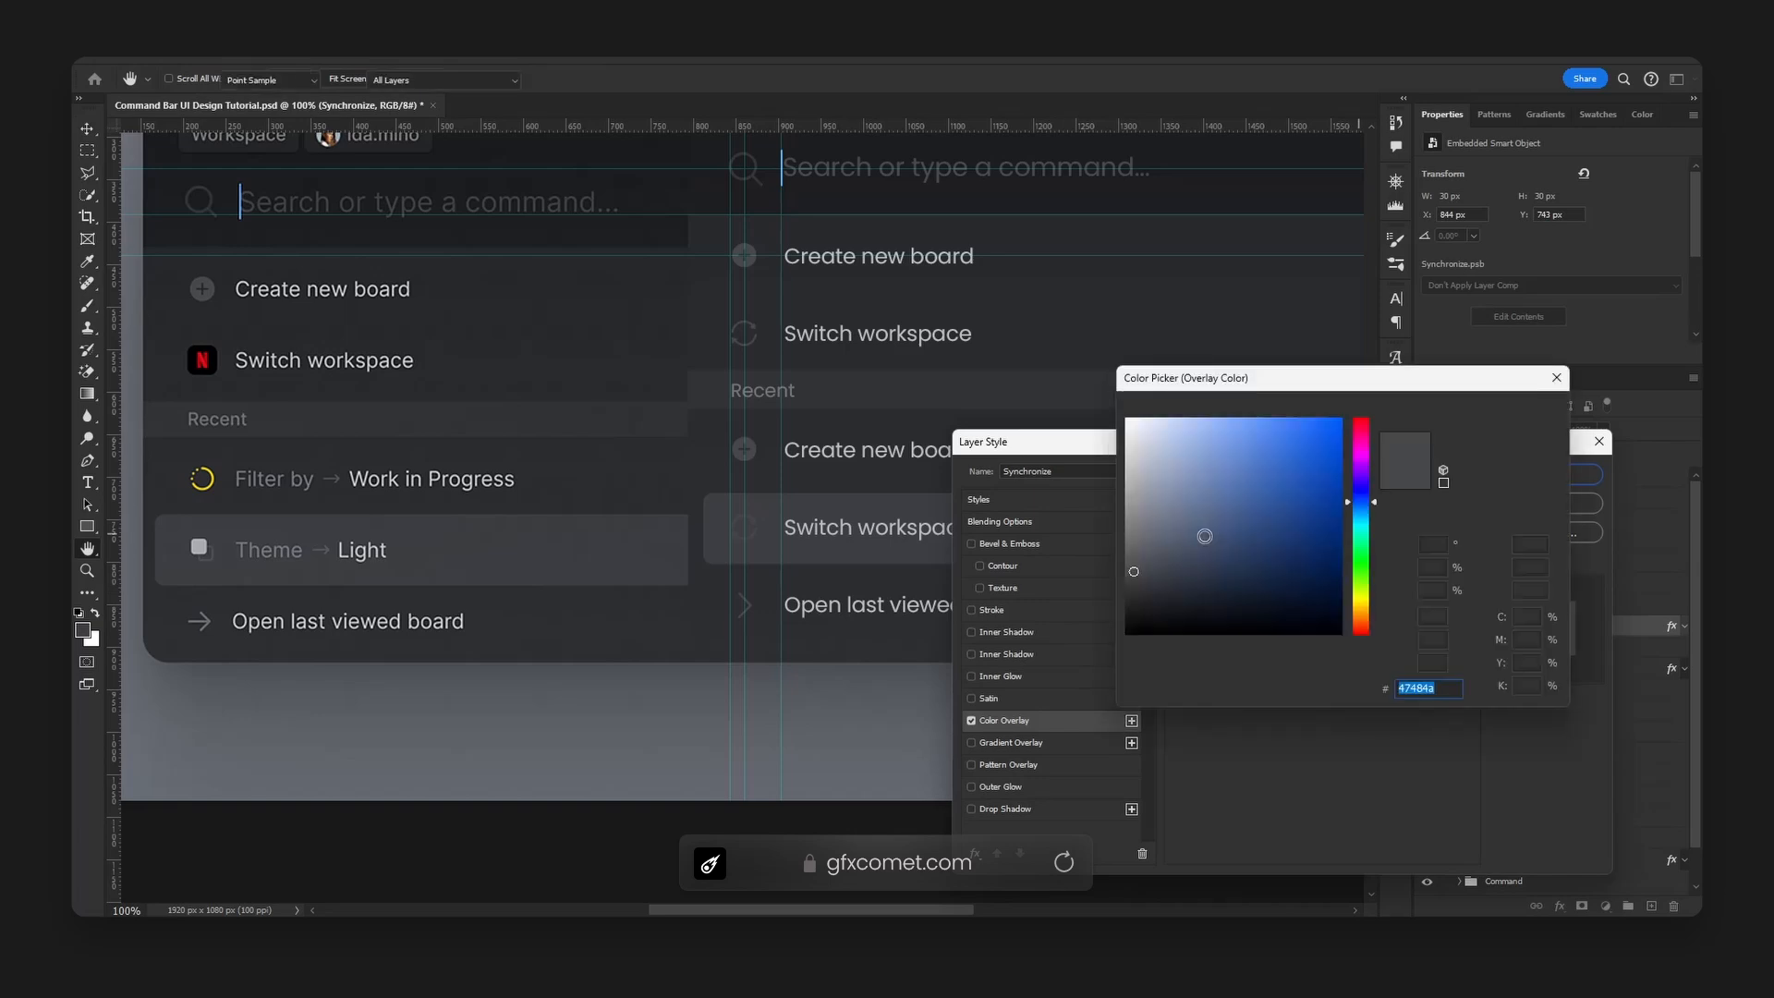
pyautogui.moveTo(1139, 516); pyautogui.dragTo(1132, 504)
pyautogui.click(1521, 414)
pyautogui.click(1549, 475)
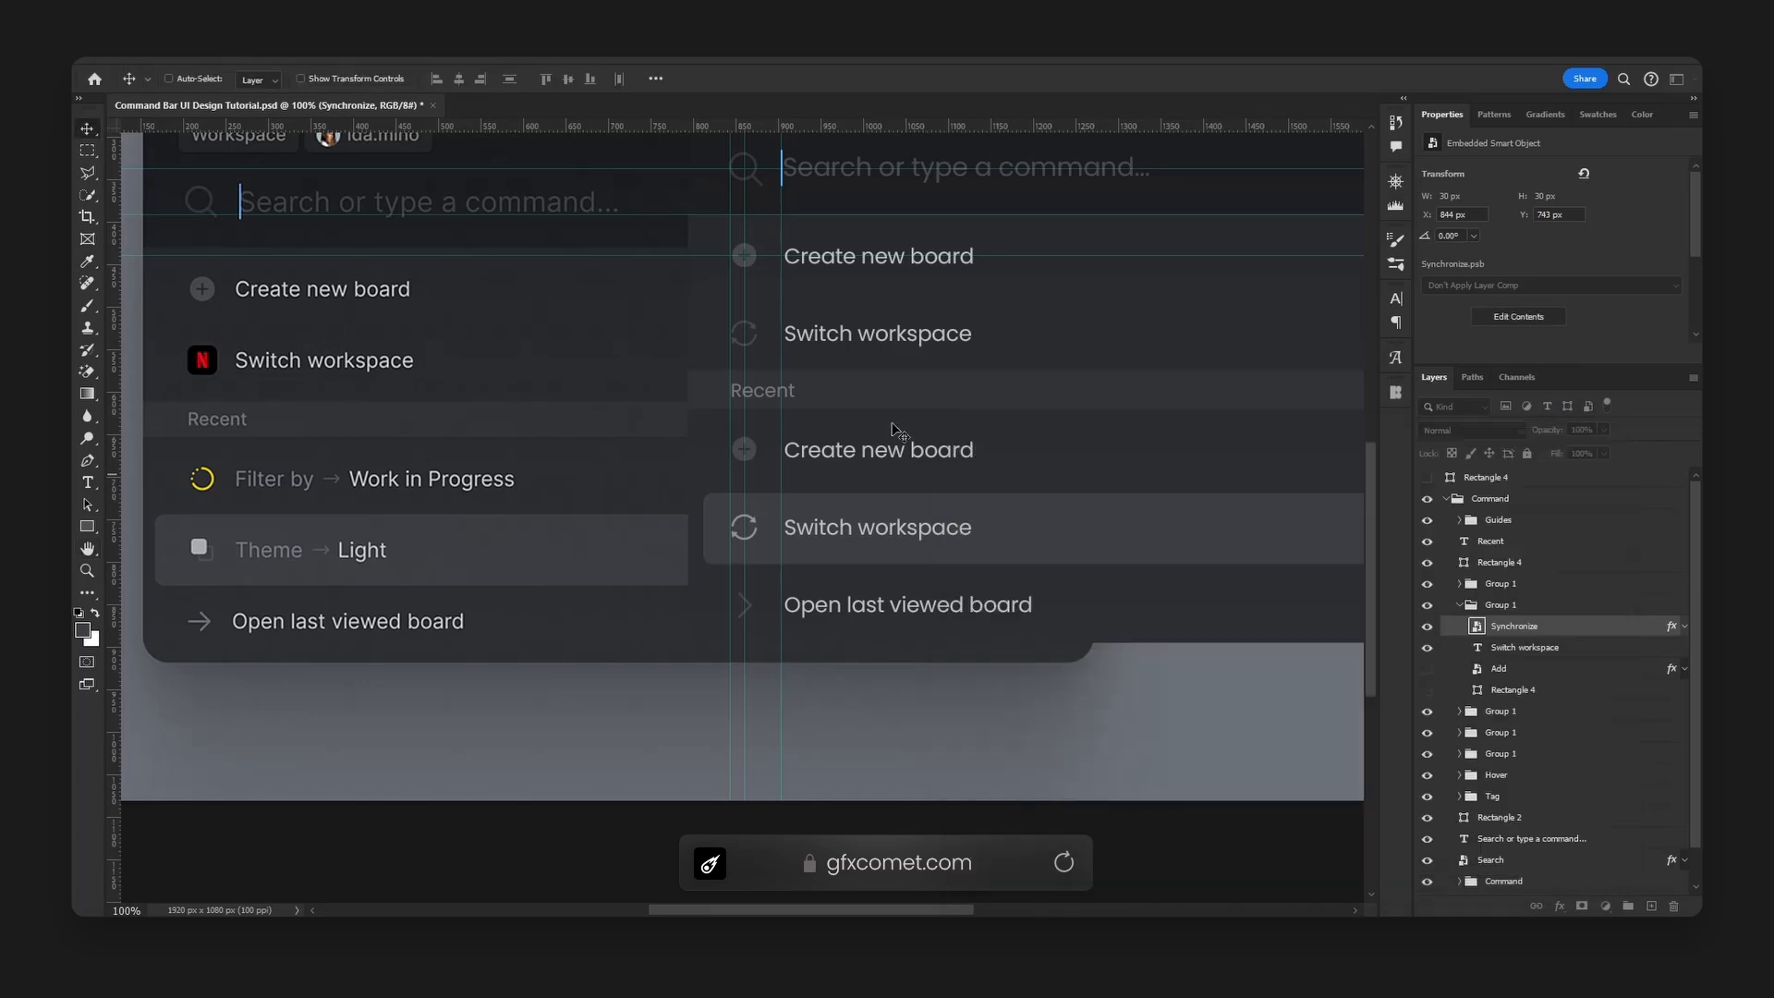
# - Move the whole Command group to about the centre of the canvas and hide Layer 1
pyautogui.press('v')
pyautogui.hotkey('ctrl', '-')
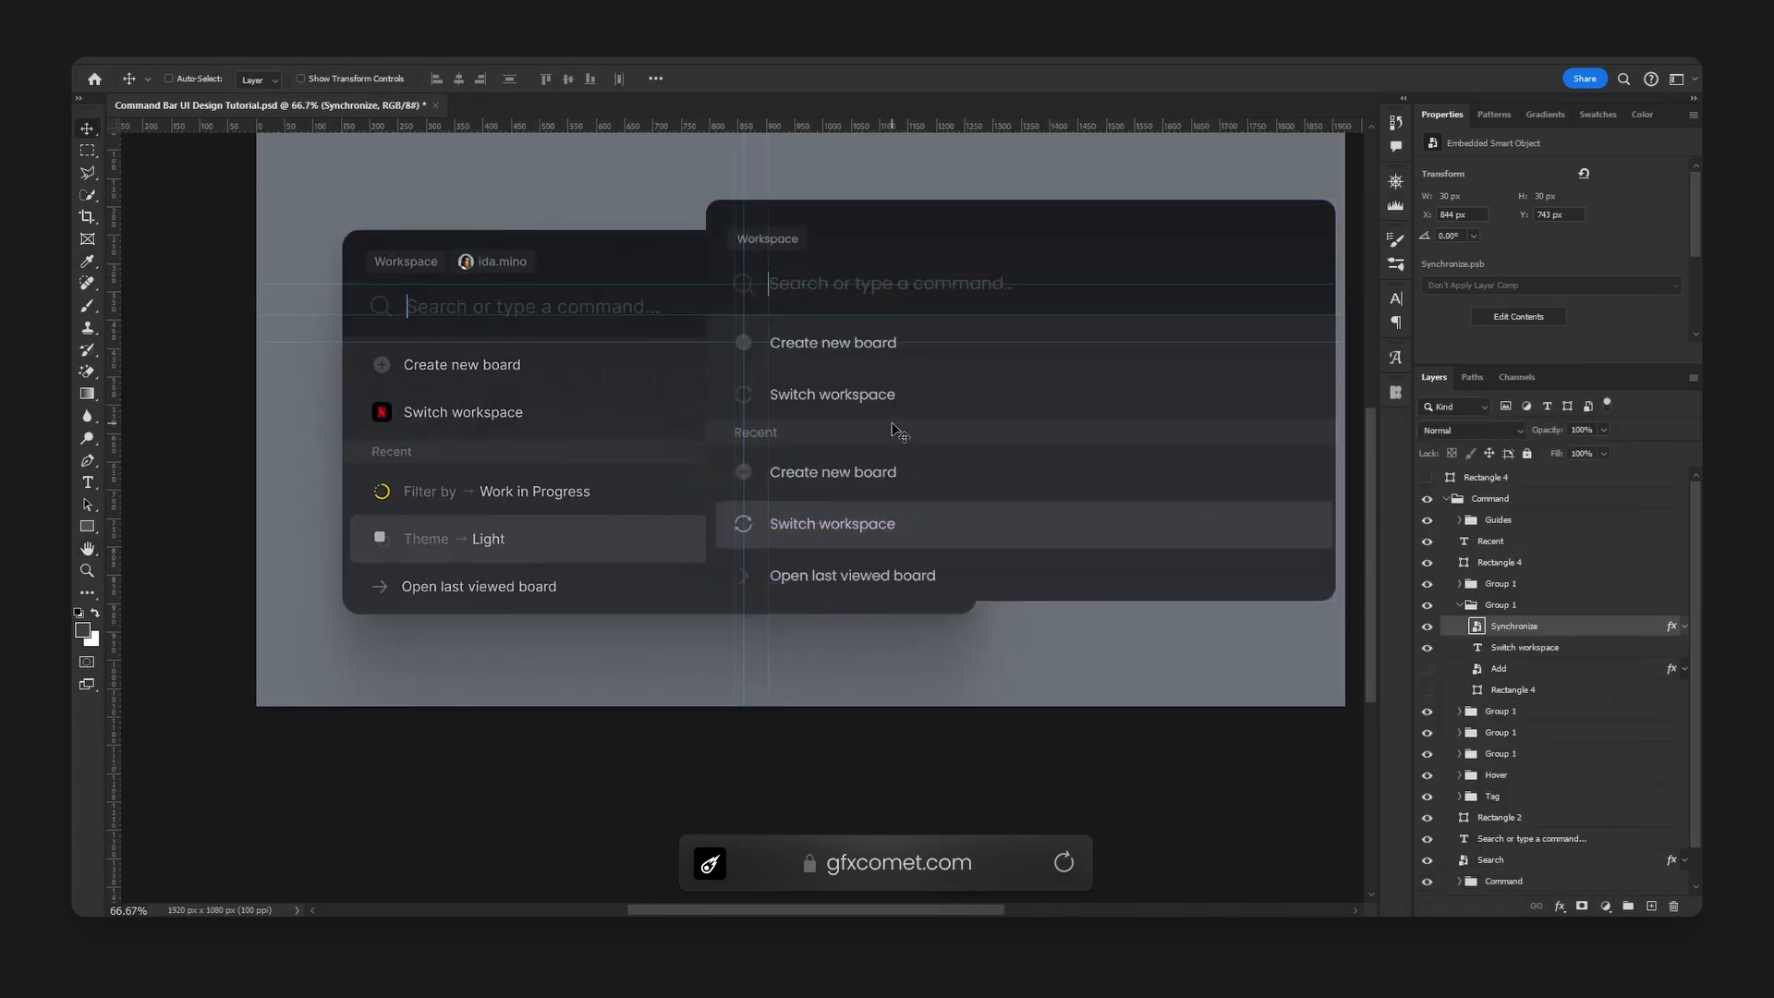
pyautogui.click(1447, 501)
pyautogui.click(168, 78)
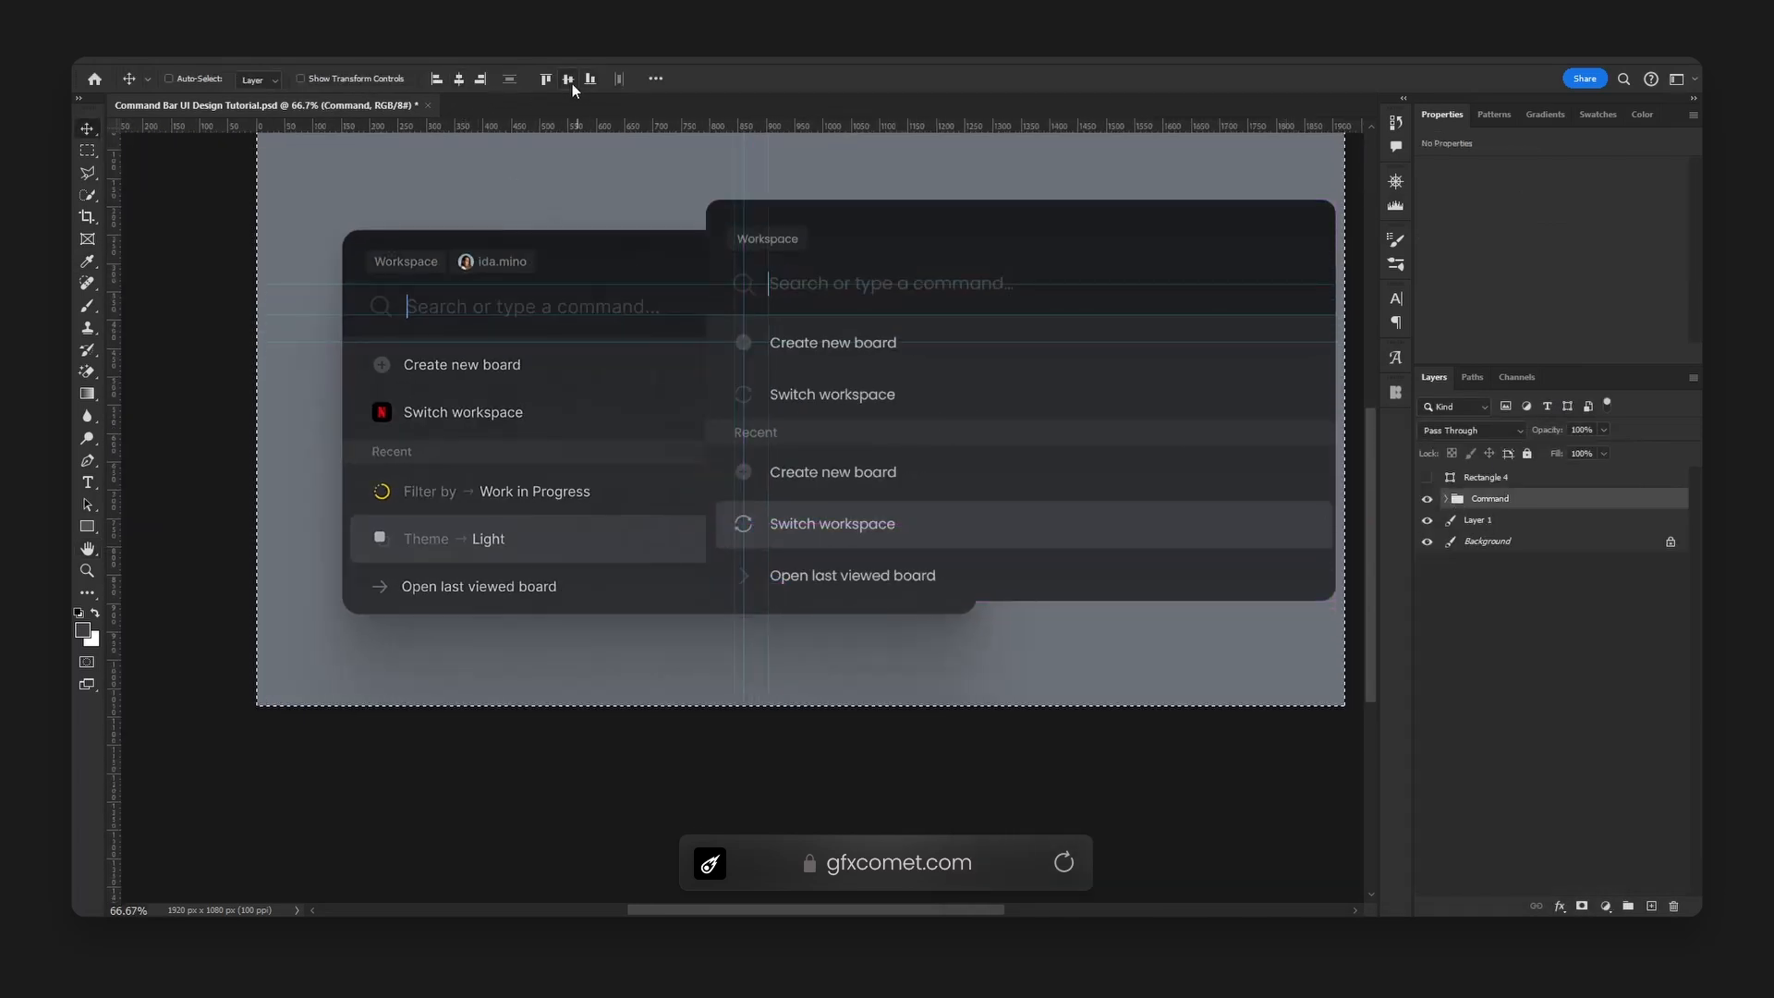
pyautogui.moveTo(1165, 451); pyautogui.dragTo(914, 571)
pyautogui.click(1427, 519)
pyautogui.press('v')
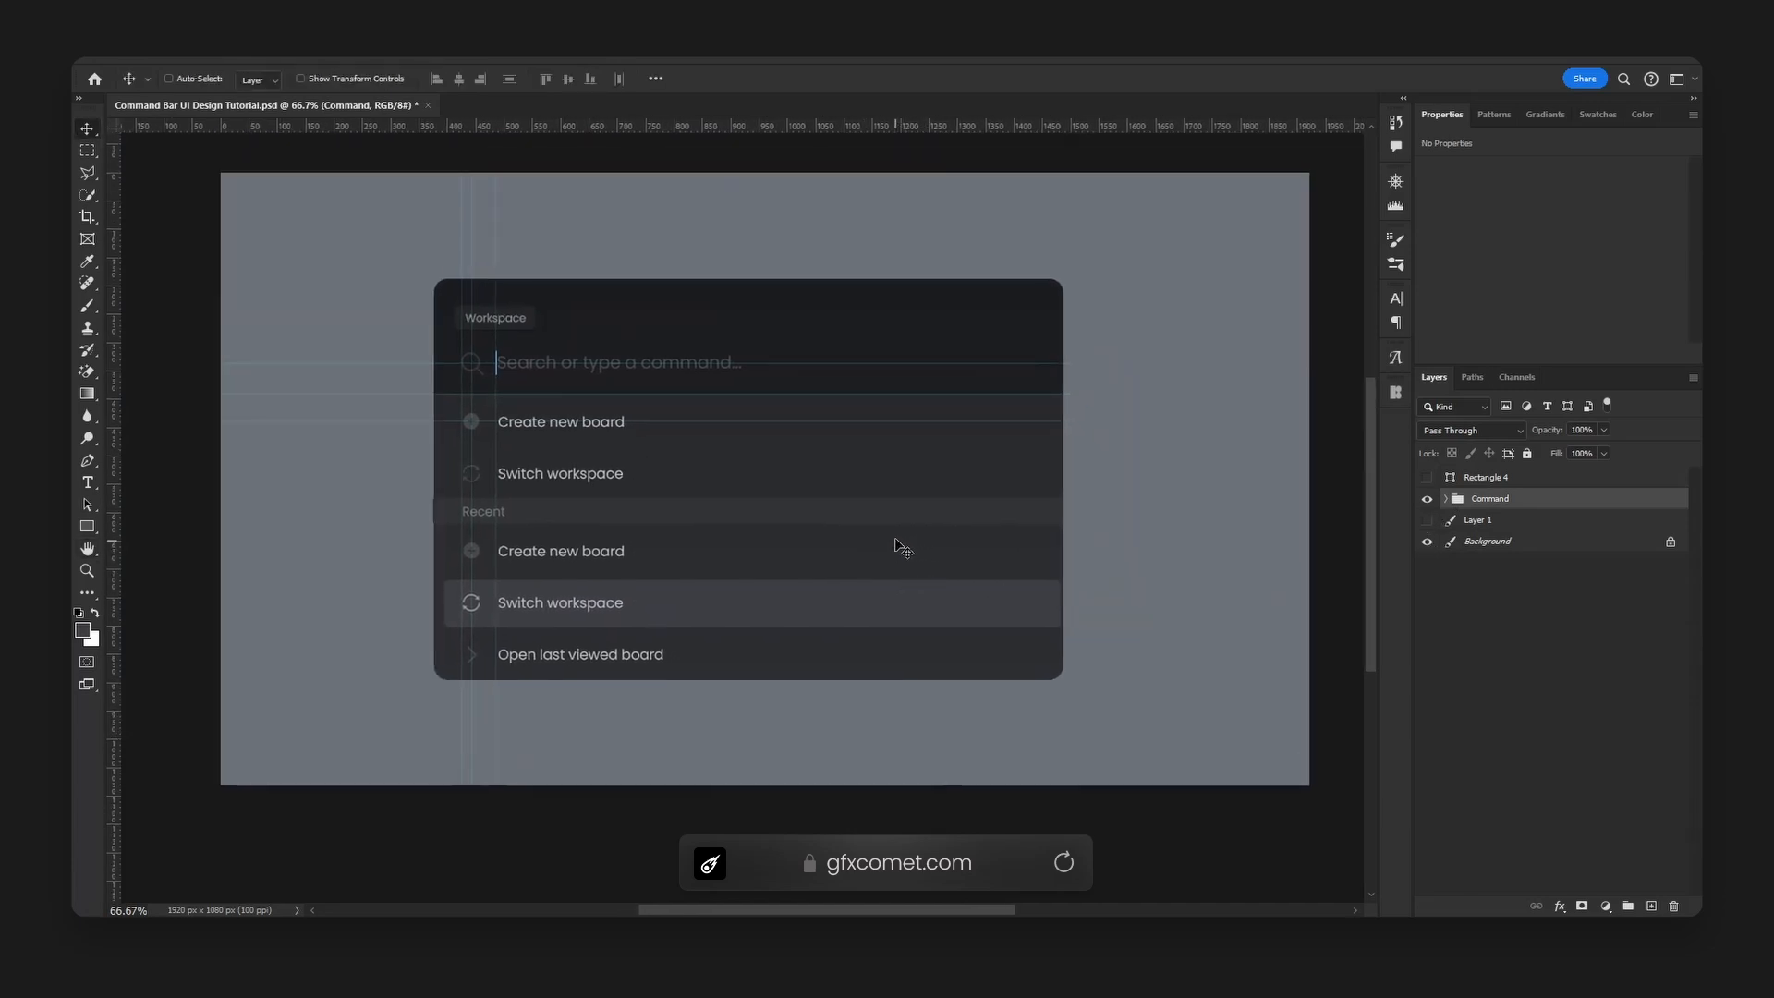
pyautogui.moveTo(924, 459); pyautogui.dragTo(935, 451)
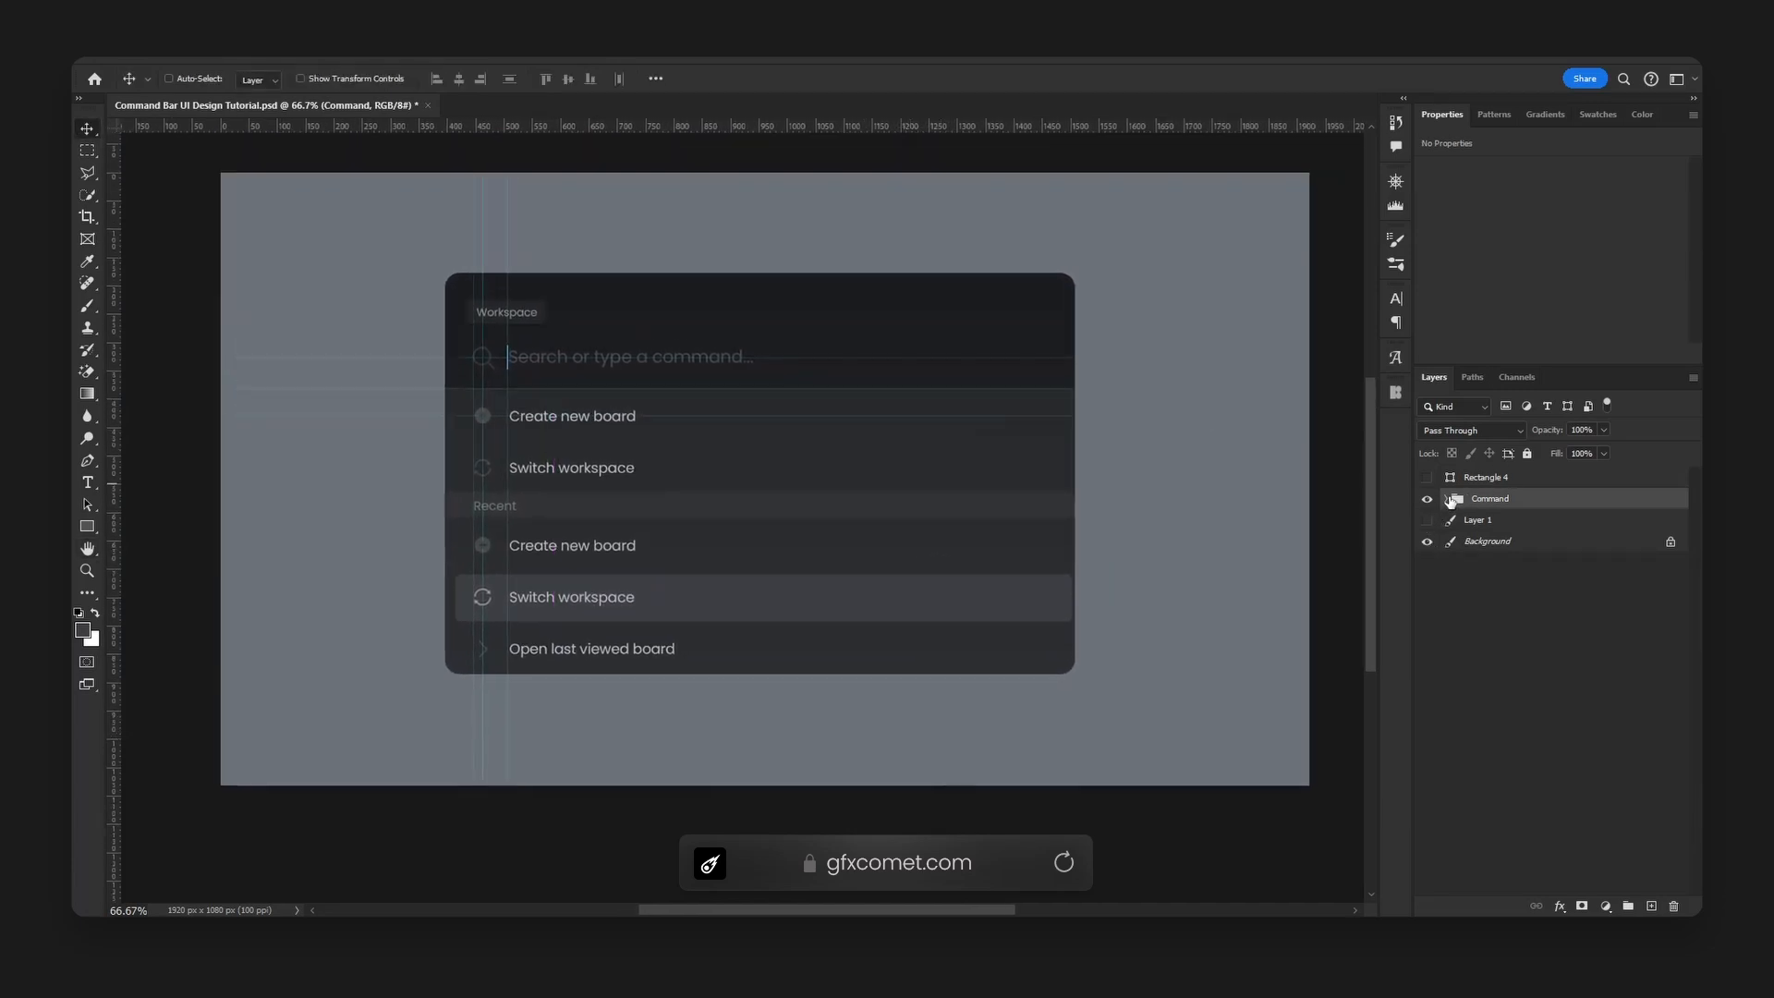
# - Hide the Guides group and stretch the panel's base rectangle downward to a height of about 713 px
pyautogui.click(1449, 499)
pyautogui.click(1460, 606)
pyautogui.click(1428, 520)
pyautogui.press('h')
pyautogui.moveTo(841, 502)
pyautogui.mouseDown()
pyautogui.moveTo(879, 483)
pyautogui.moveTo(863, 493)
pyautogui.mouseUp()
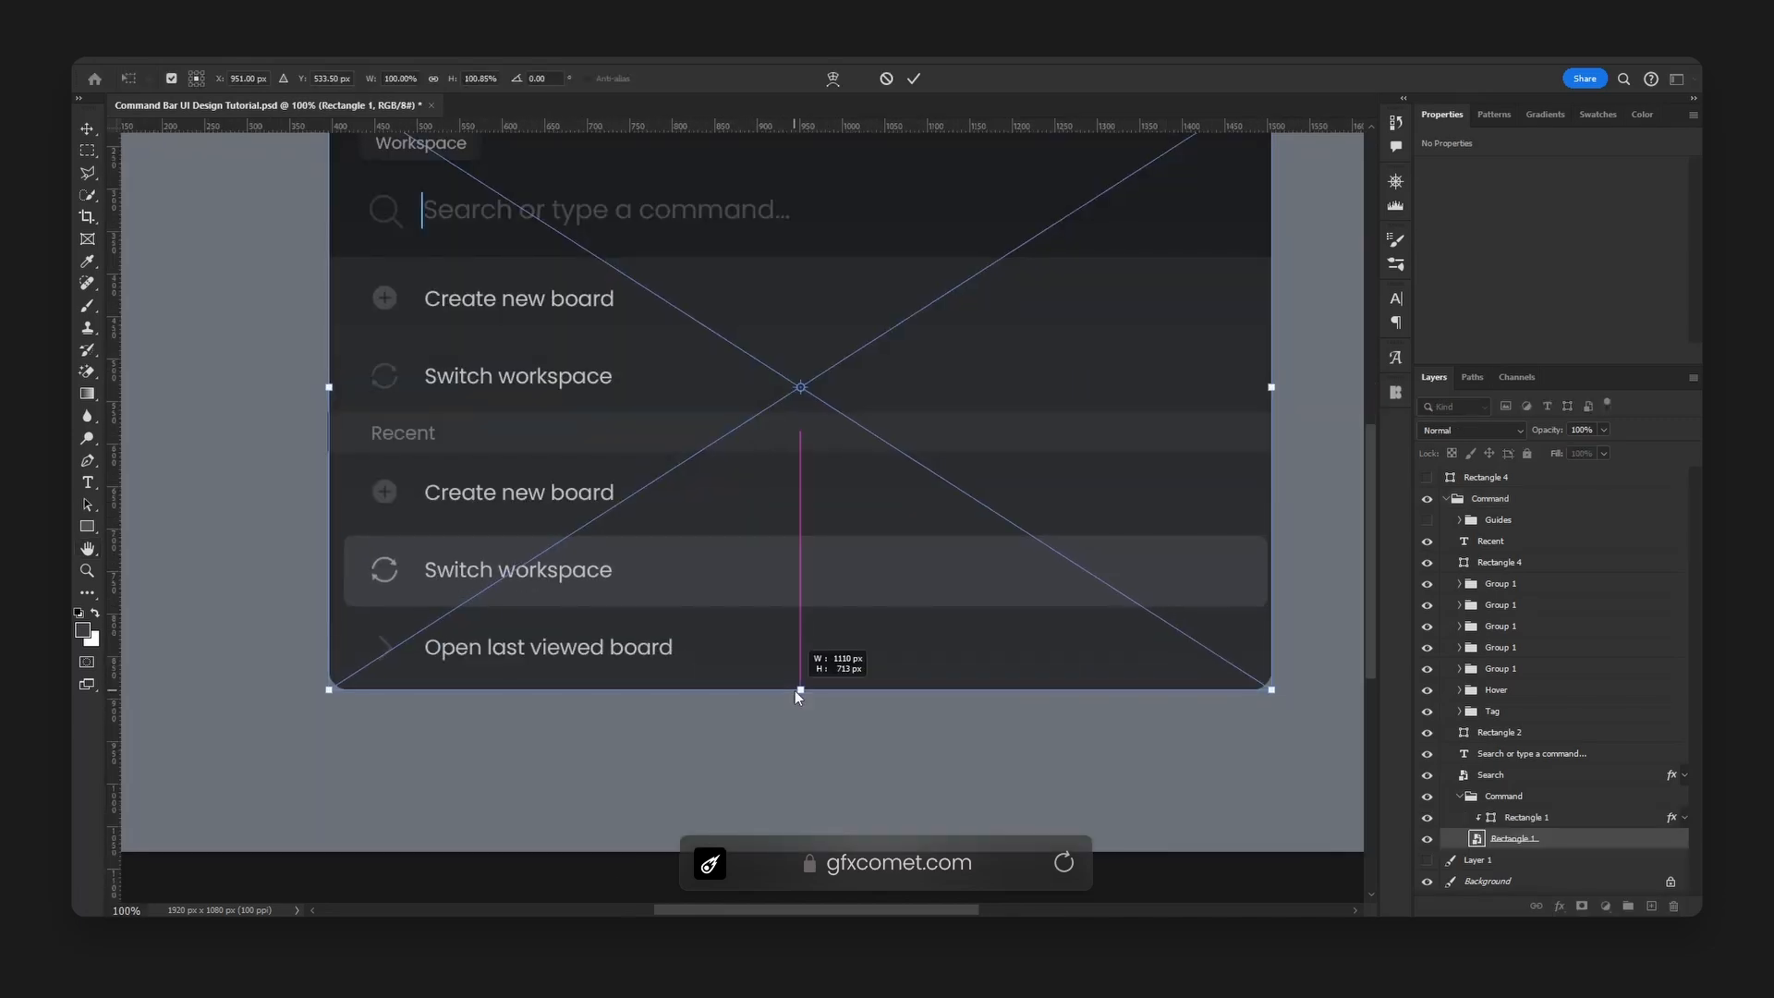
pyautogui.press('Return')
# - Expand the Command group, collapse the Theme row's subgroup, and hide the Guides group
pyautogui.press('h')
pyautogui.moveTo(918, 527); pyautogui.dragTo(904, 625)
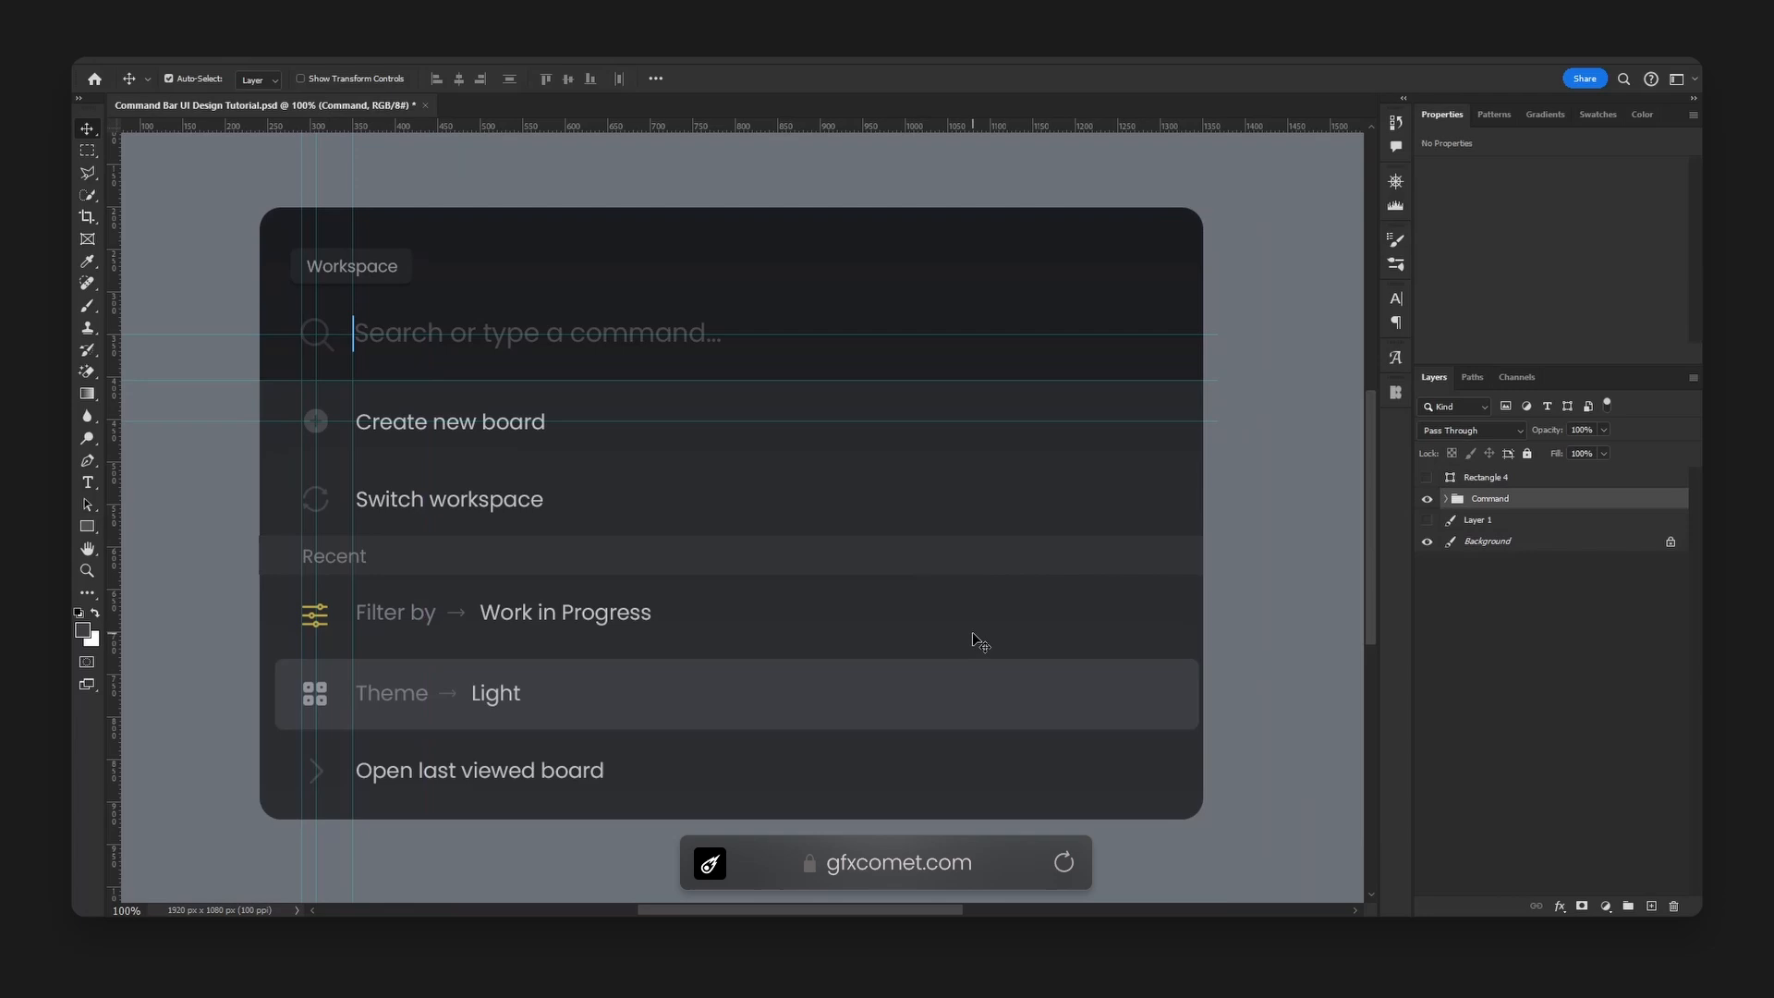
pyautogui.hotkey('ctrl', '-')
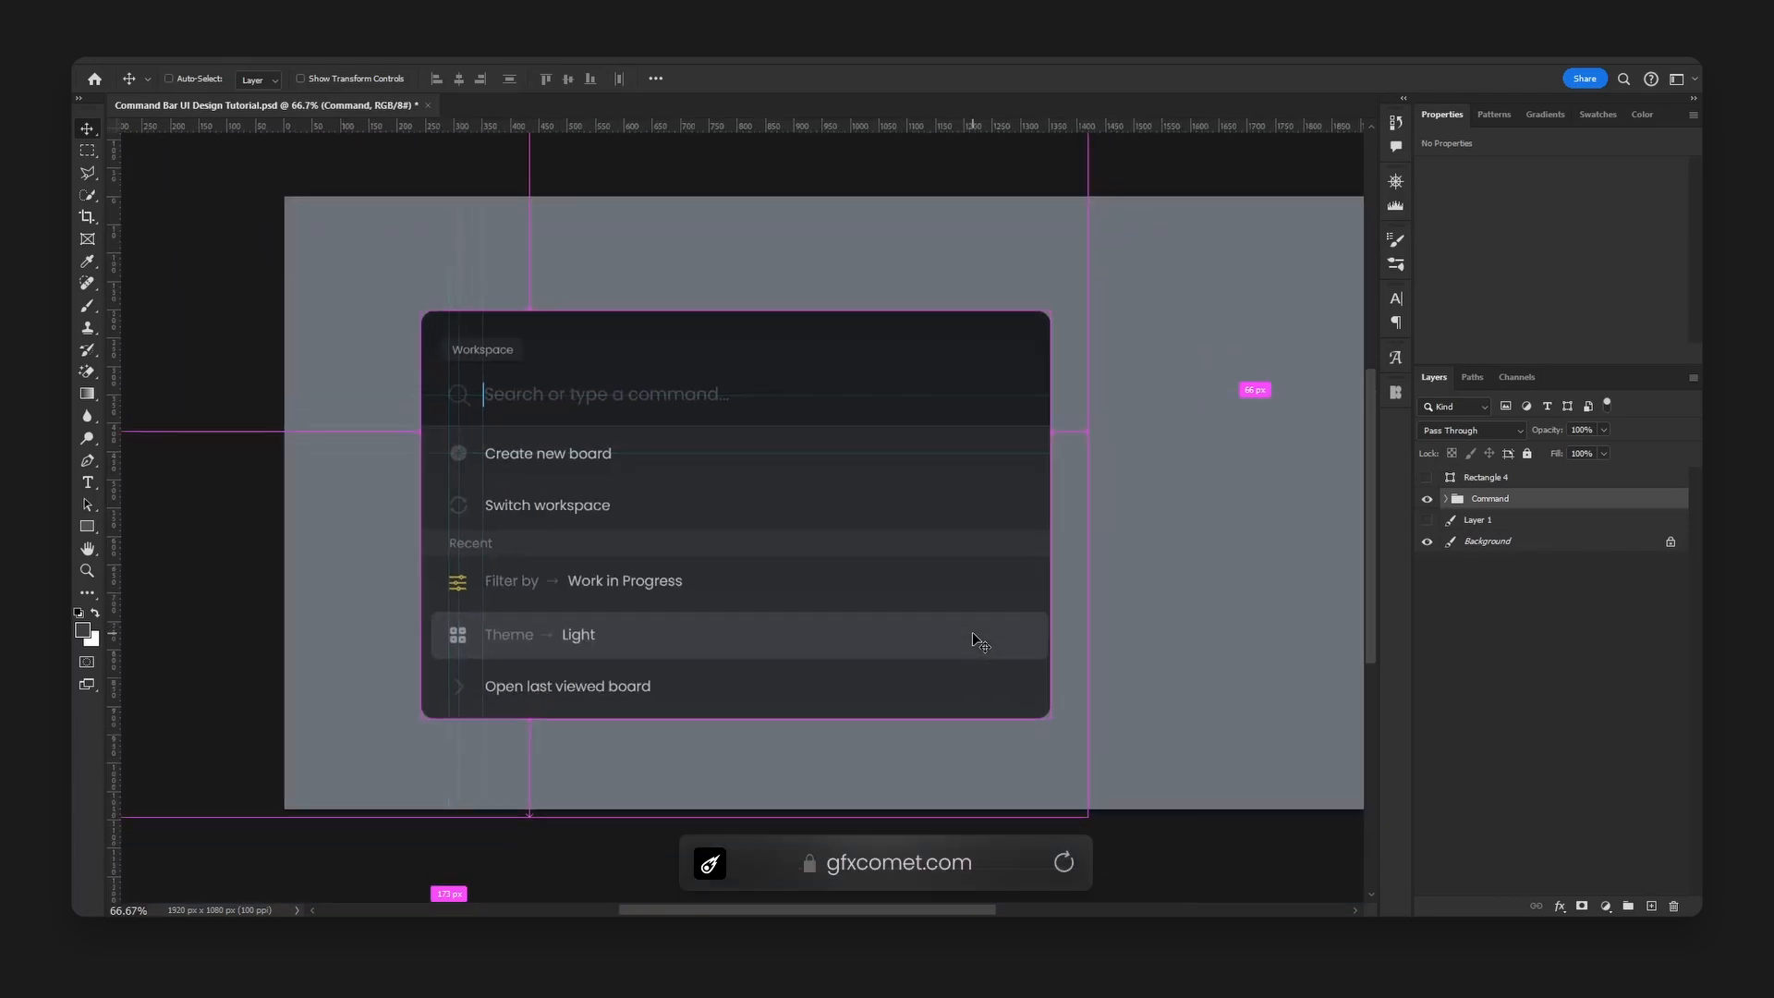
pyautogui.moveTo(1035, 551); pyautogui.dragTo(867, 495)
pyautogui.click(1445, 499)
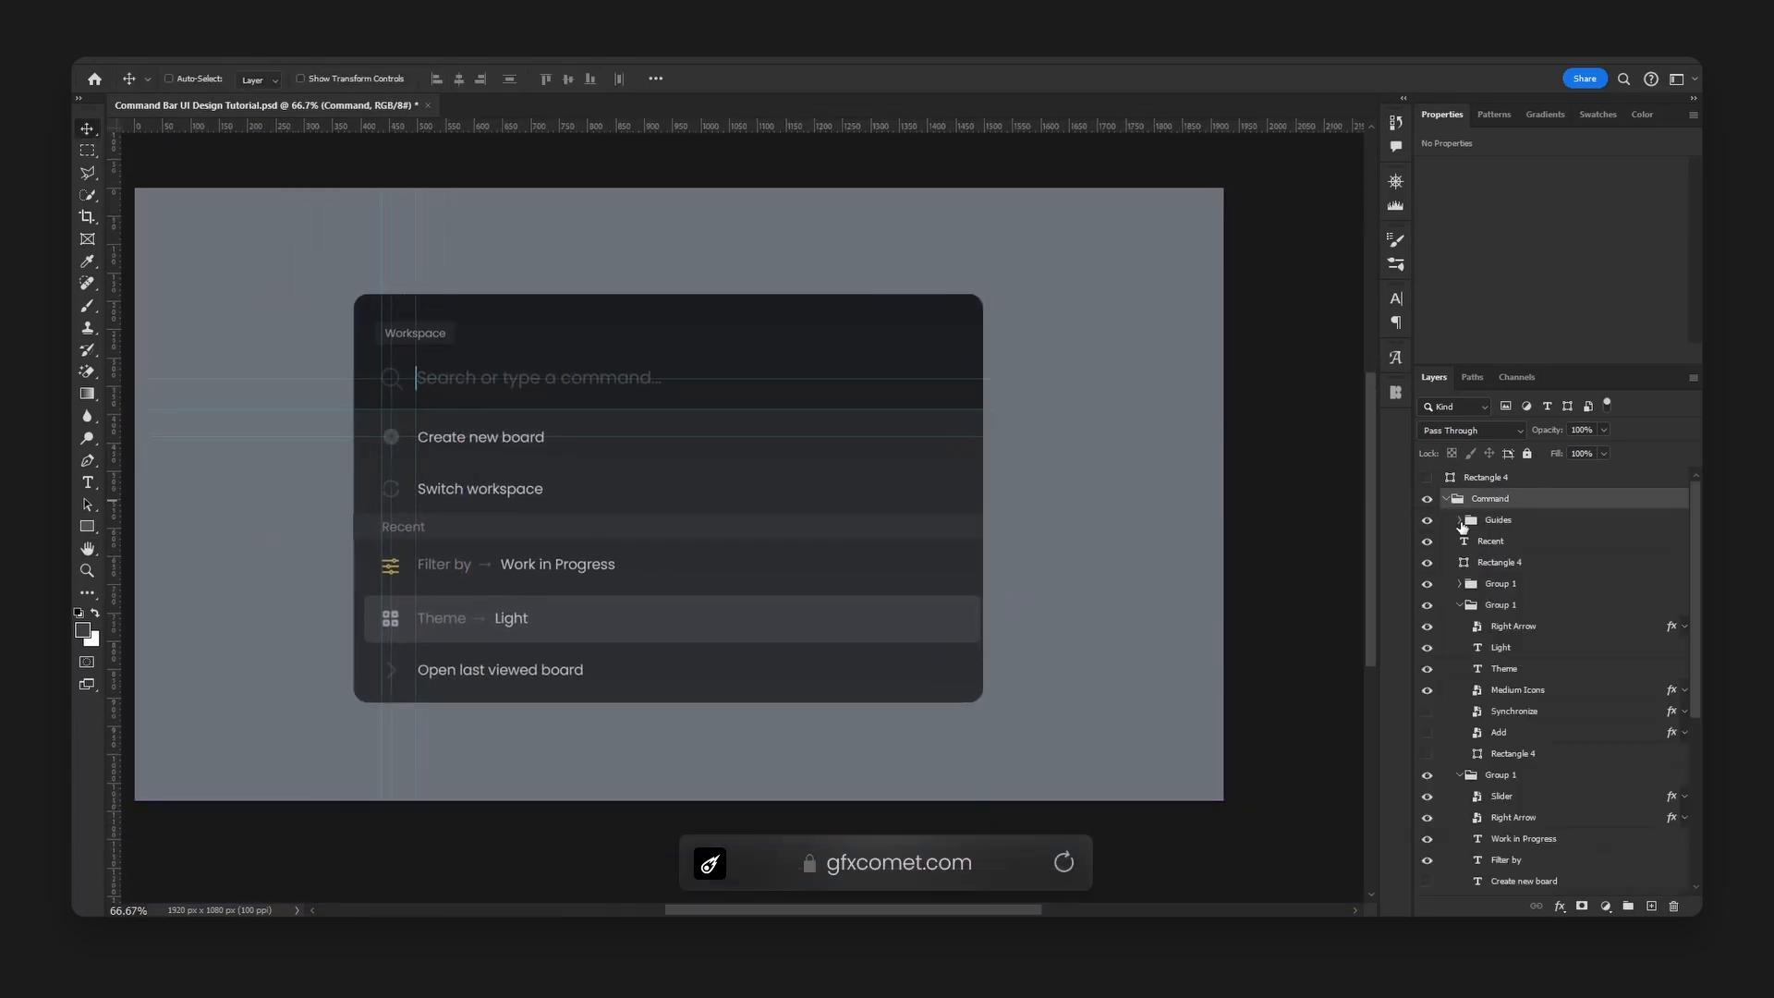
pyautogui.click(1462, 605)
pyautogui.click(1427, 520)
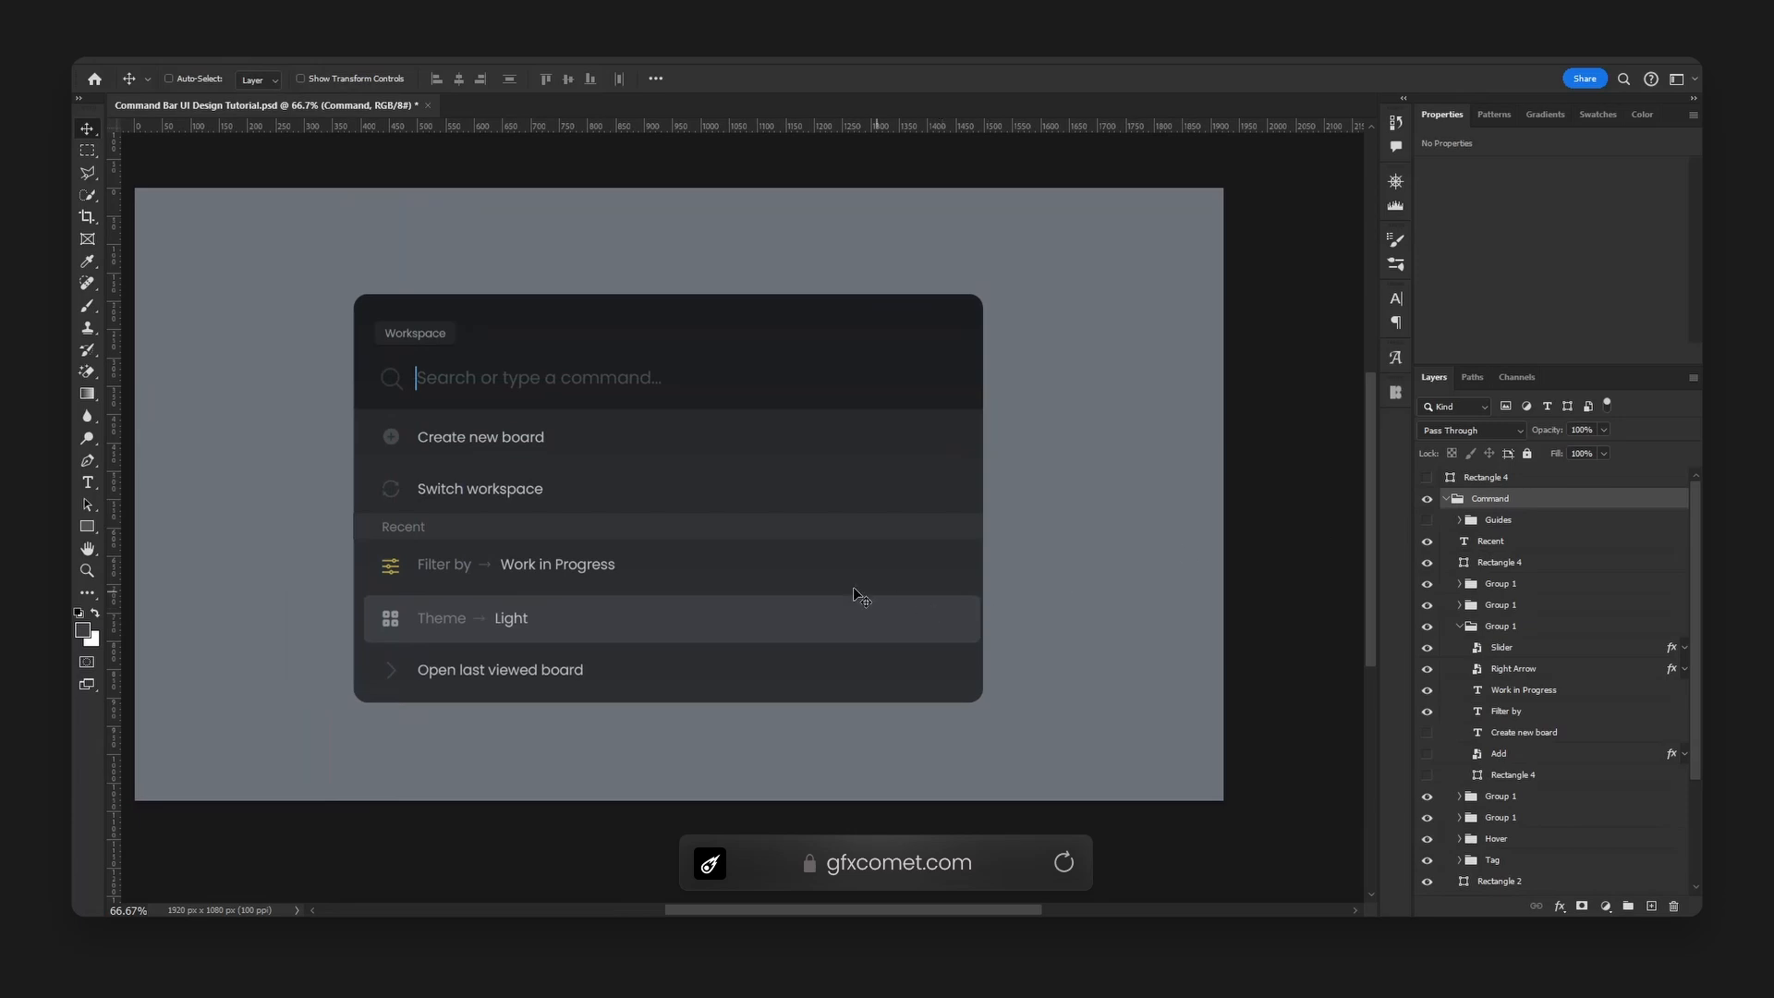
# - Fill the rectangle beneath the panel with dark grey and nudge it 3 px down
pyautogui.moveTo(854, 588); pyautogui.dragTo(928, 605)
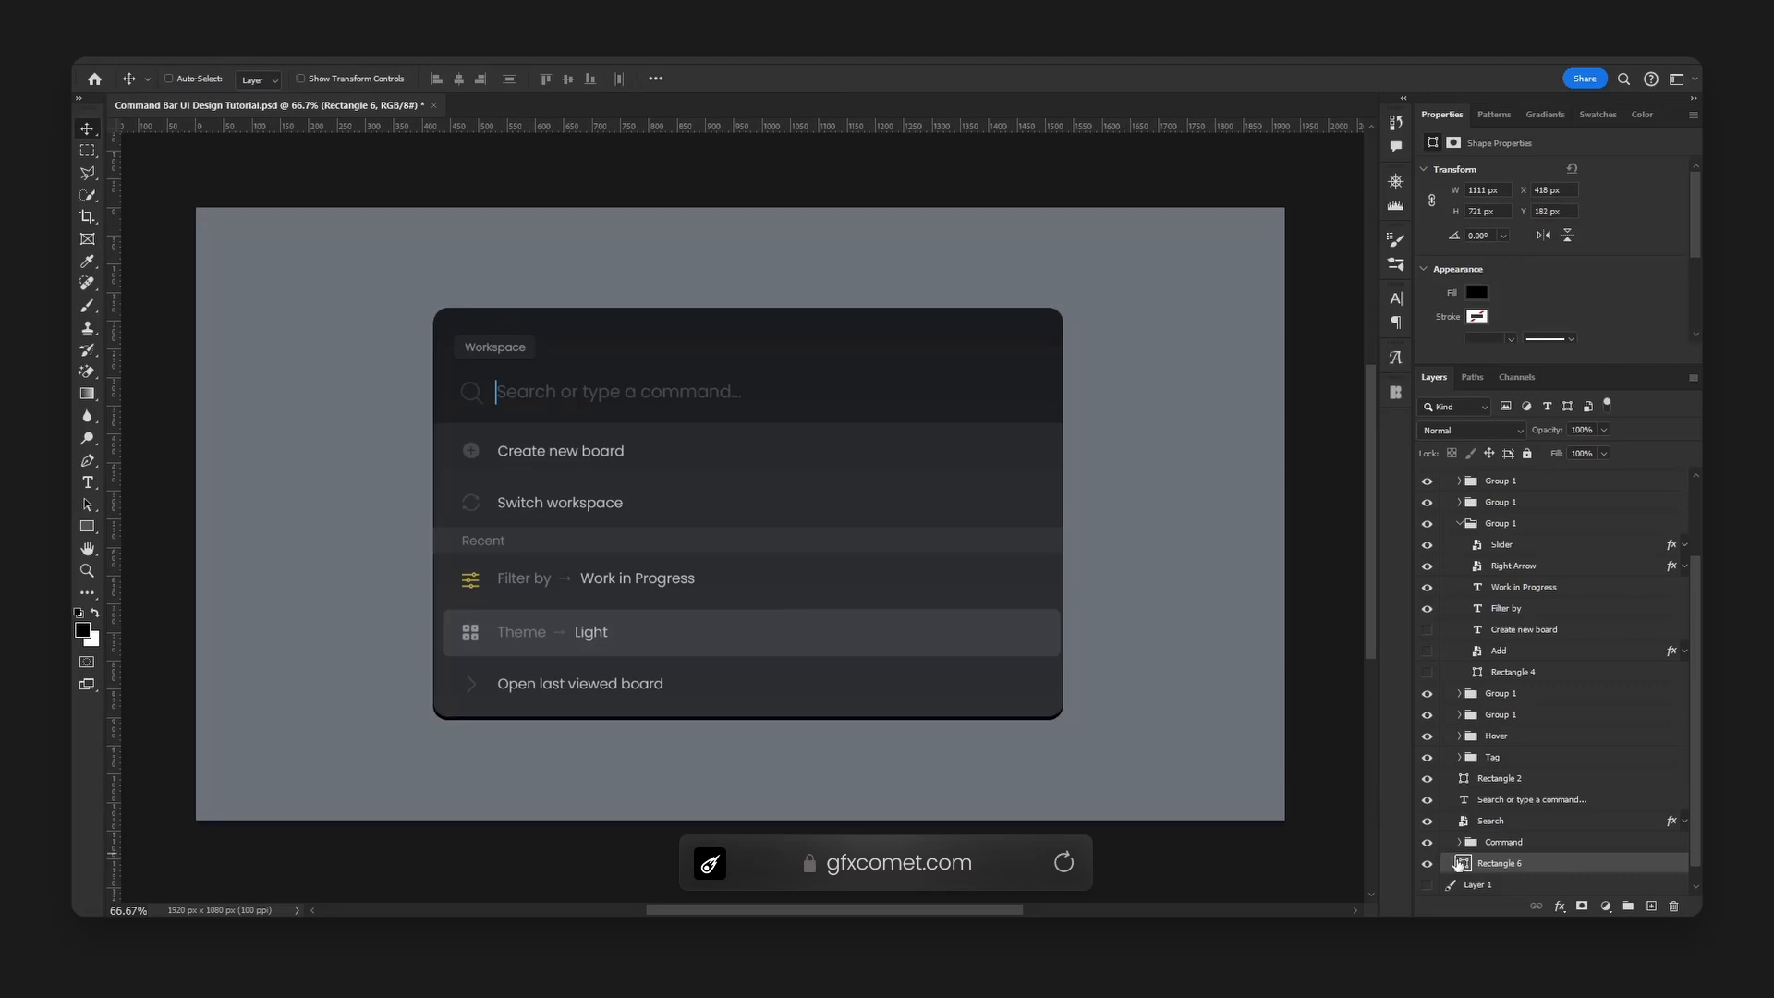
pyautogui.doubleClick(1464, 863)
pyautogui.write('1e1f21')
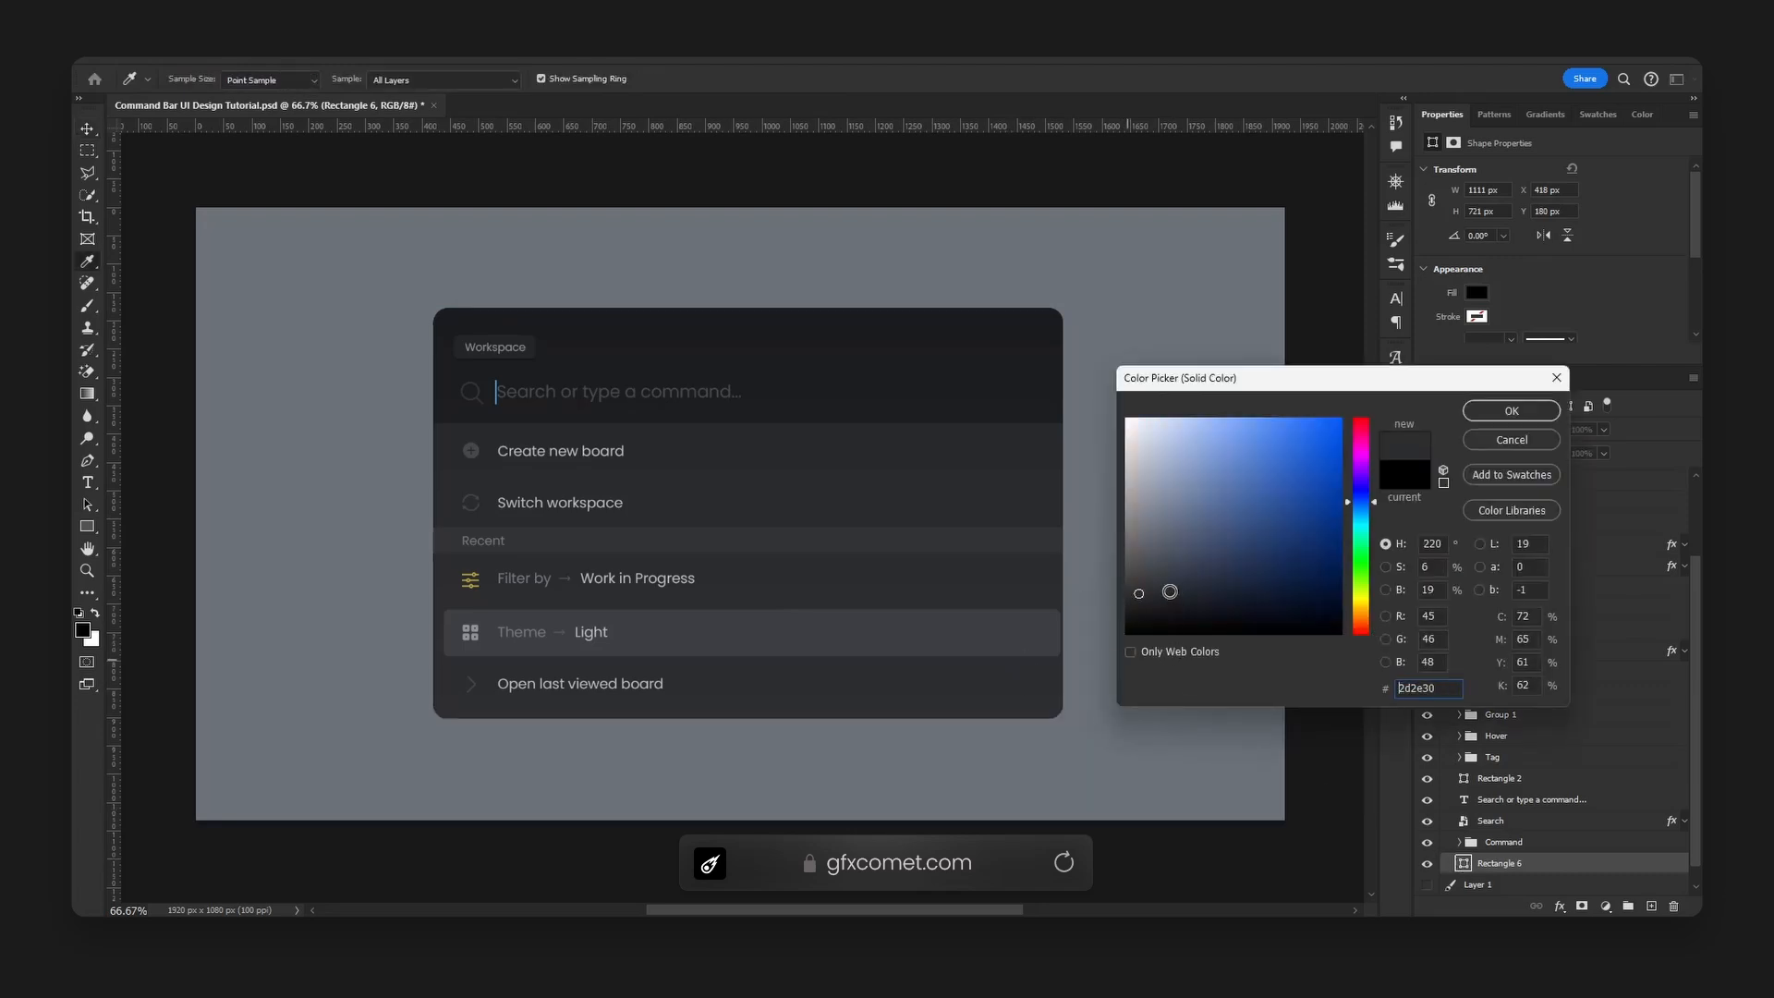
pyautogui.click(1512, 411)
pyautogui.press('Down')
pyautogui.press('Down')
pyautogui.press('Down')
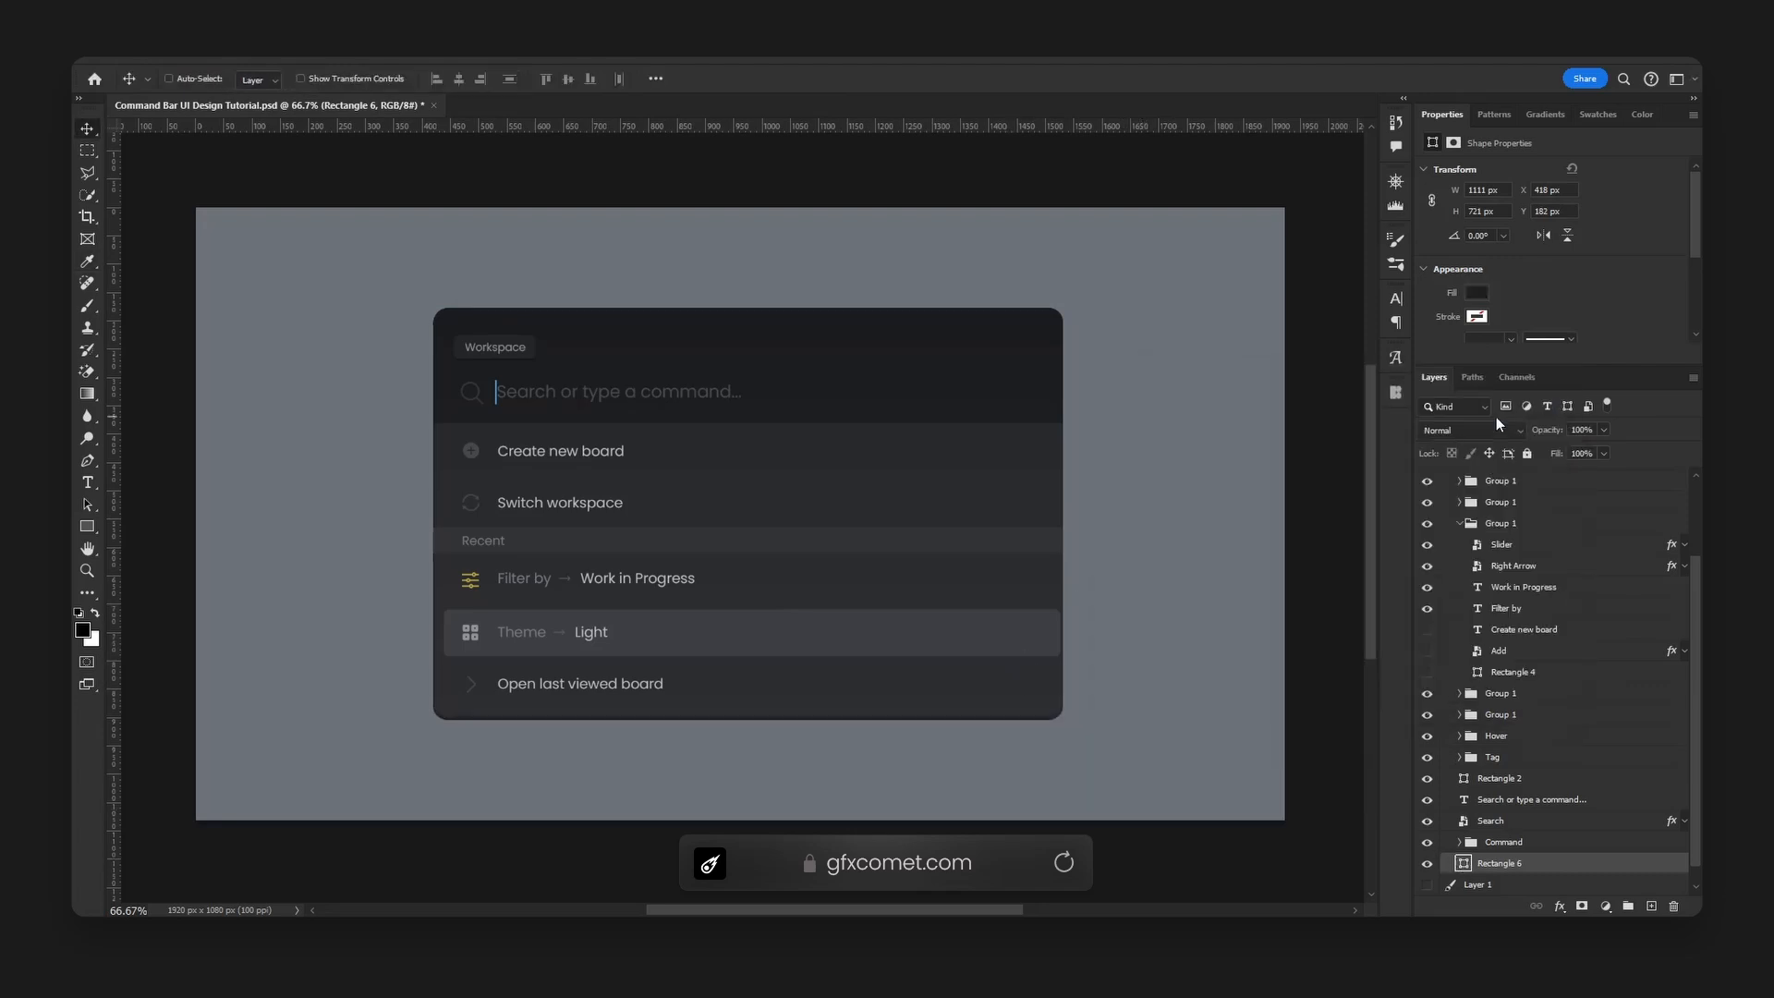
# - Rasterize the rectangle beneath the panel and turn it into a soft shadow with Gaussian Blur and 35% fill
pyautogui.click(305, 61)
pyautogui.moveTo(369, 332)
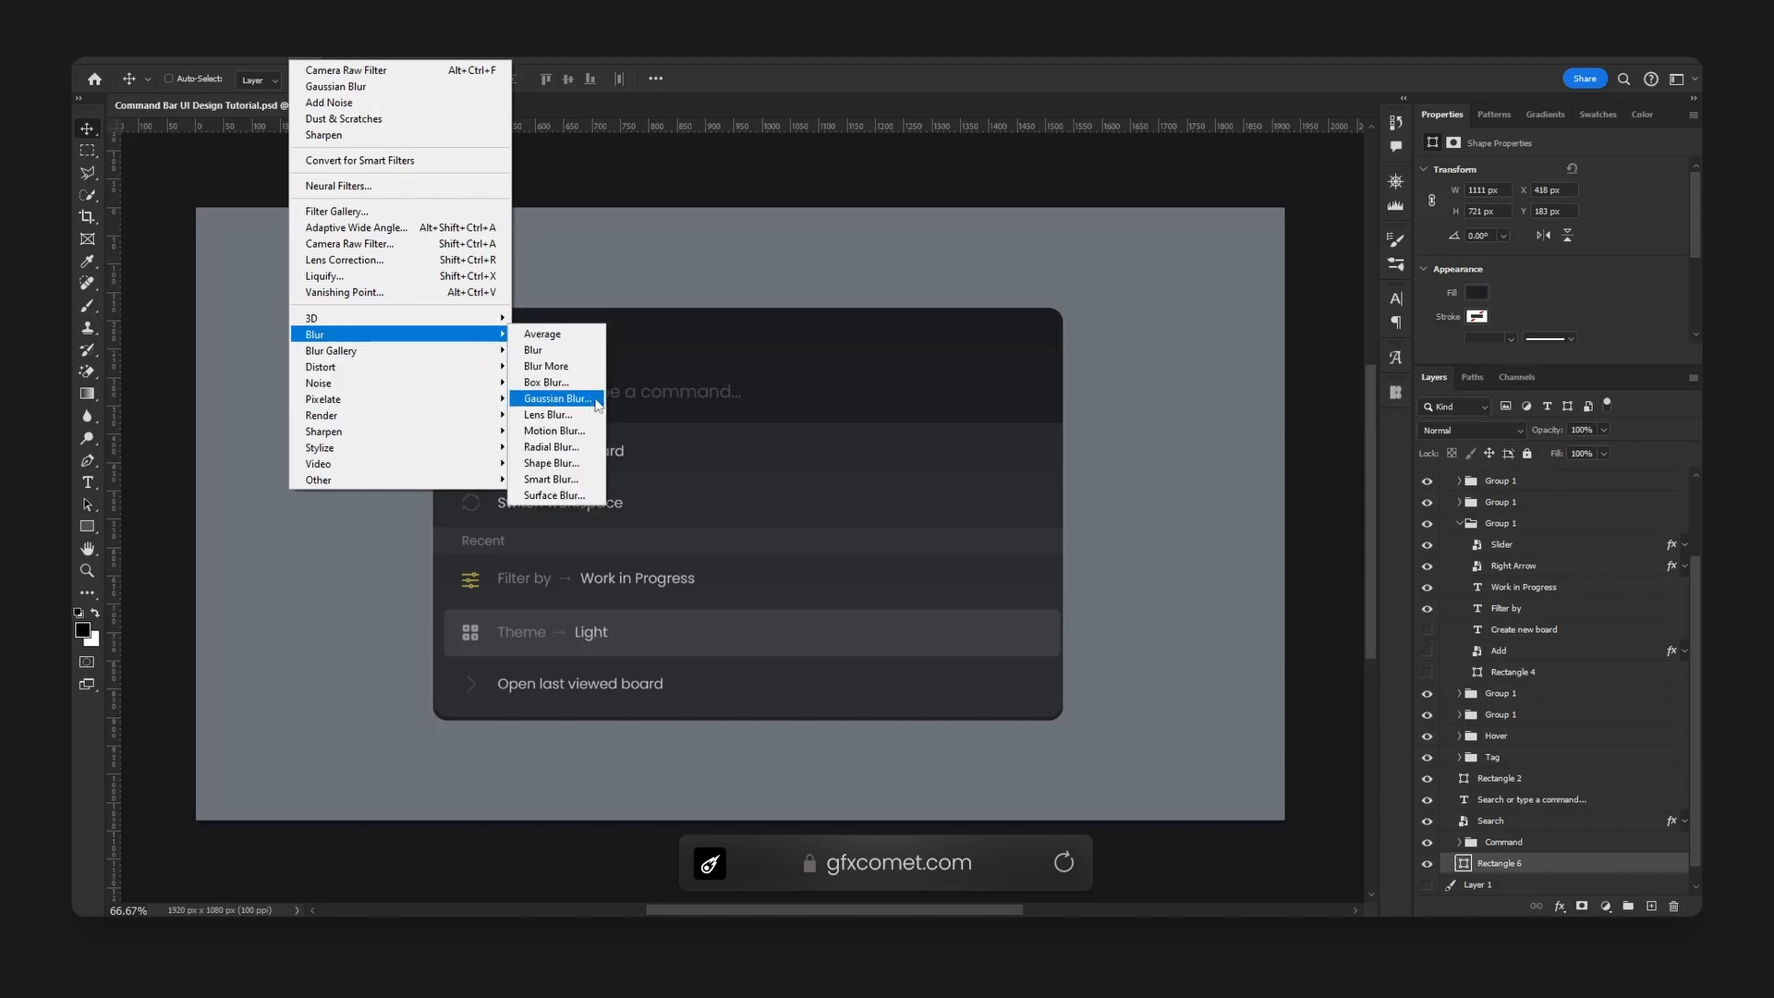
pyautogui.click(555, 389)
pyautogui.click(1024, 379)
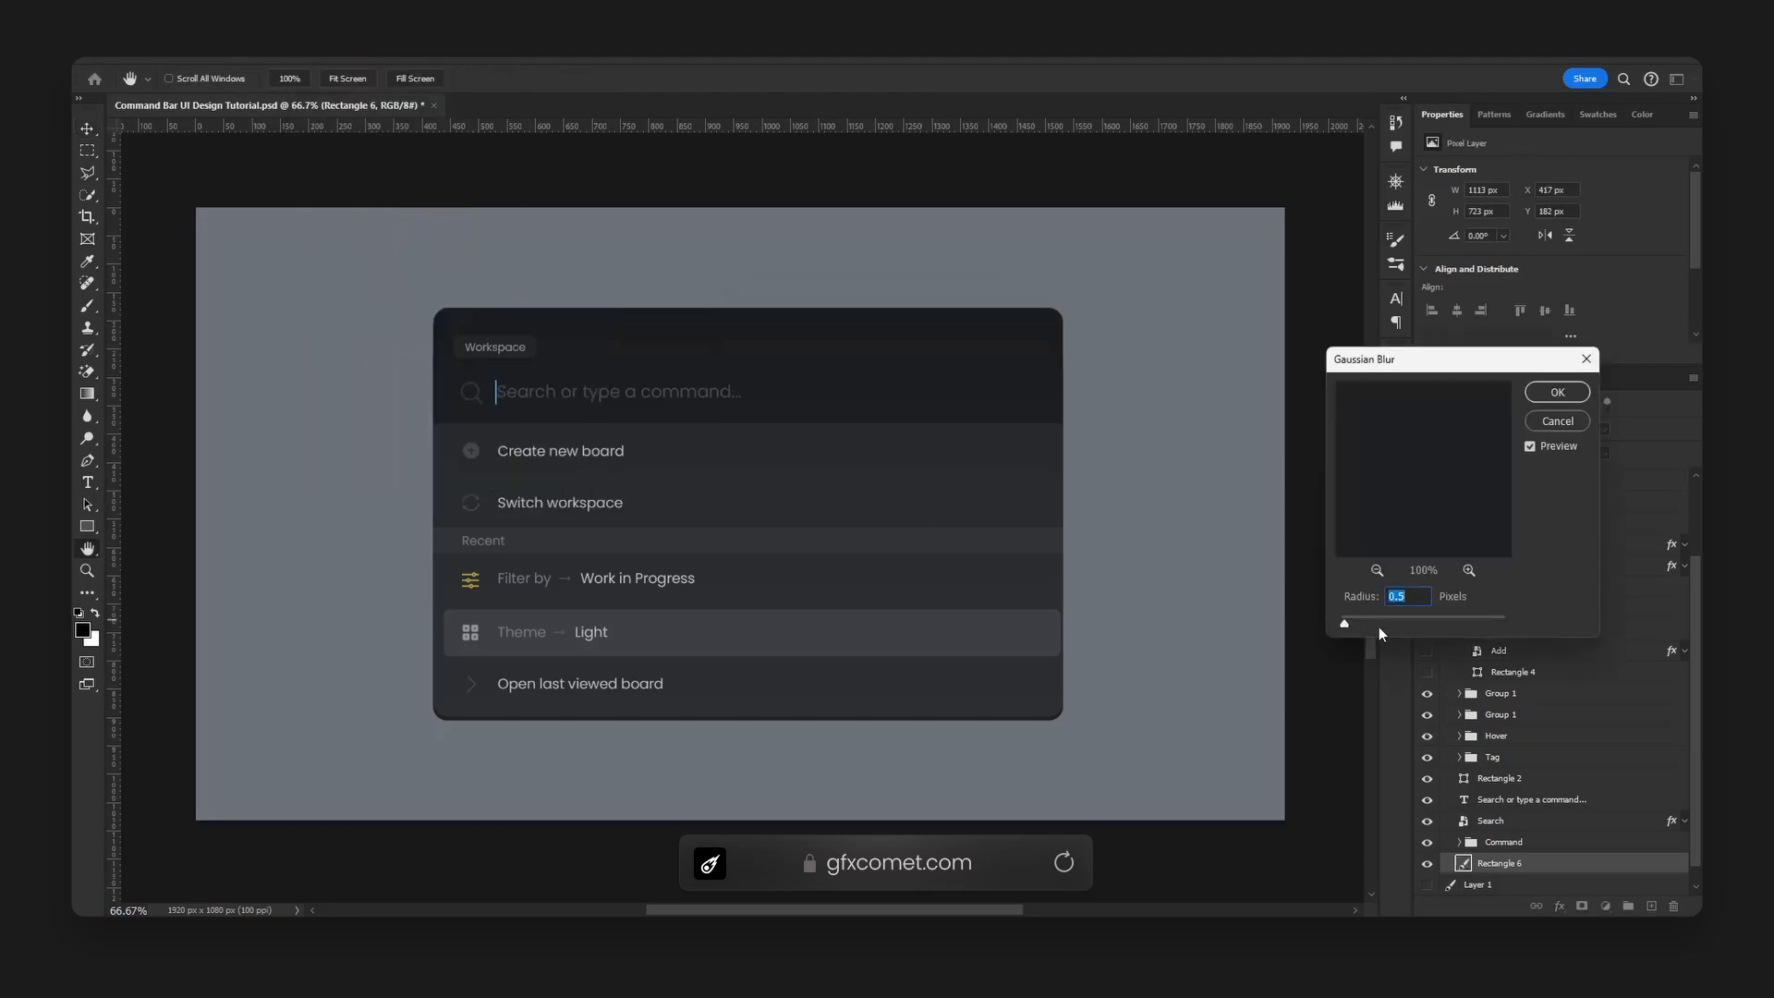
pyautogui.moveTo(1378, 623); pyautogui.dragTo(1398, 624)
pyautogui.moveTo(1404, 627); pyautogui.dragTo(1423, 626)
pyautogui.press('Return')
pyautogui.click(1586, 454)
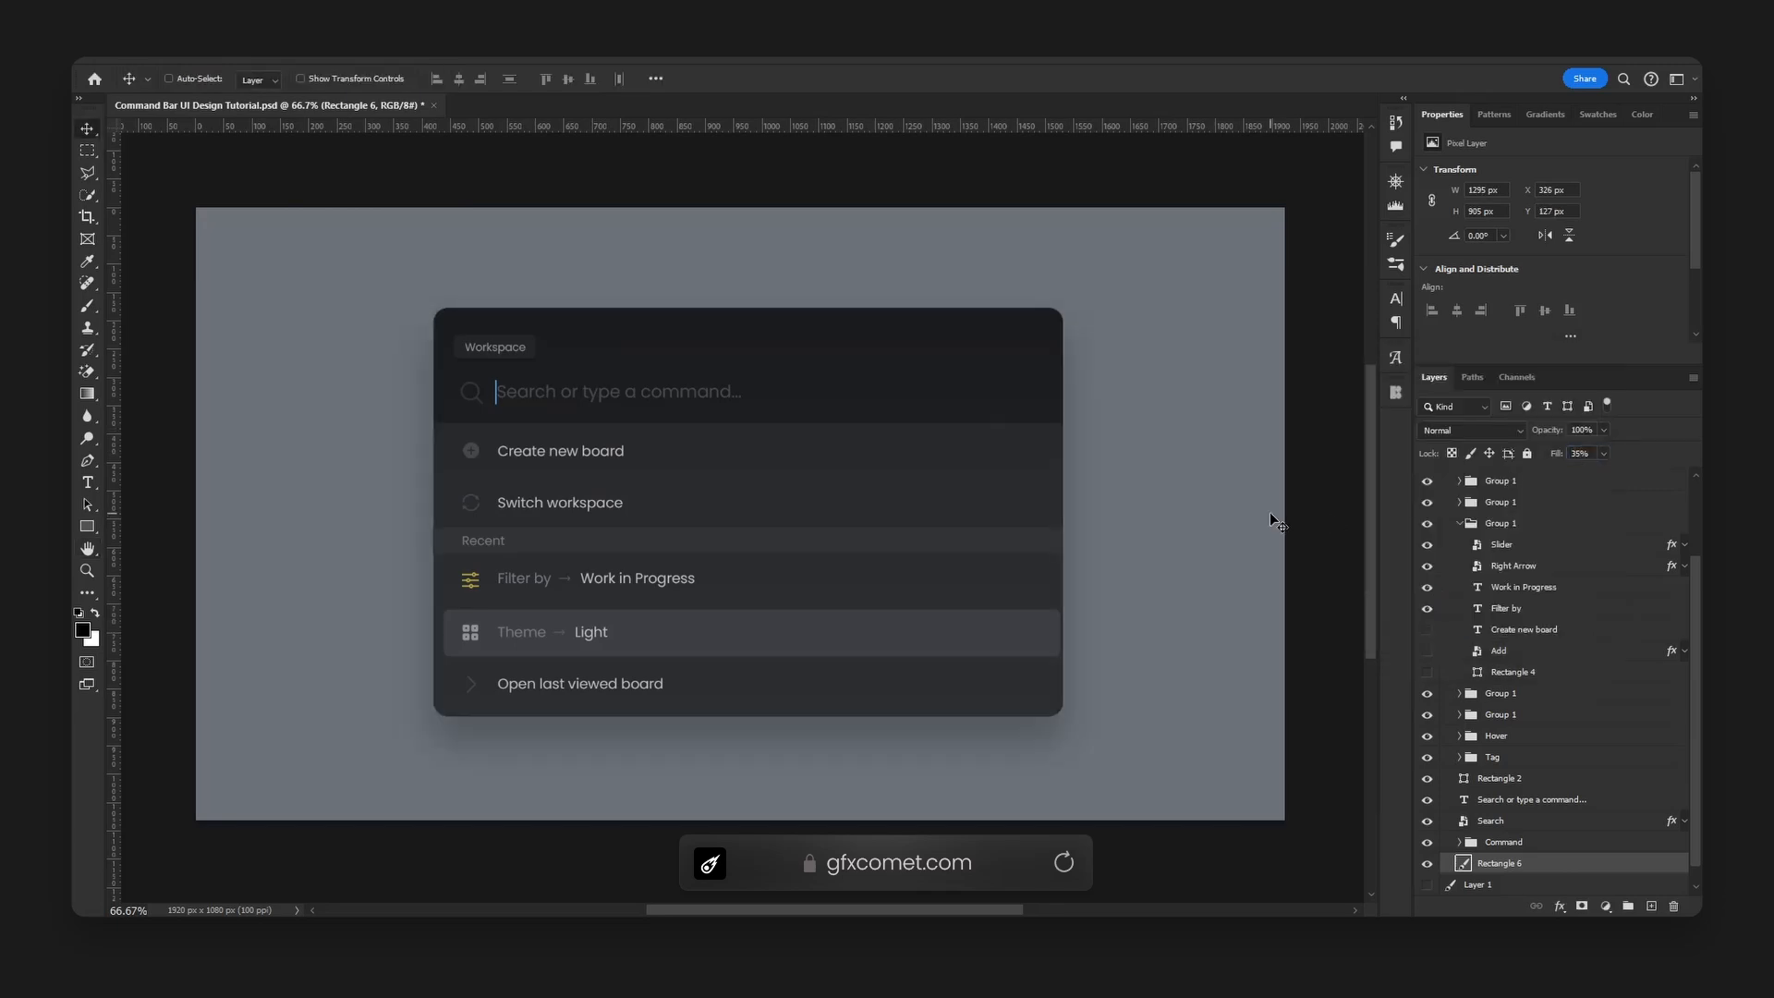
pyautogui.hotkey('ctrl', 's')
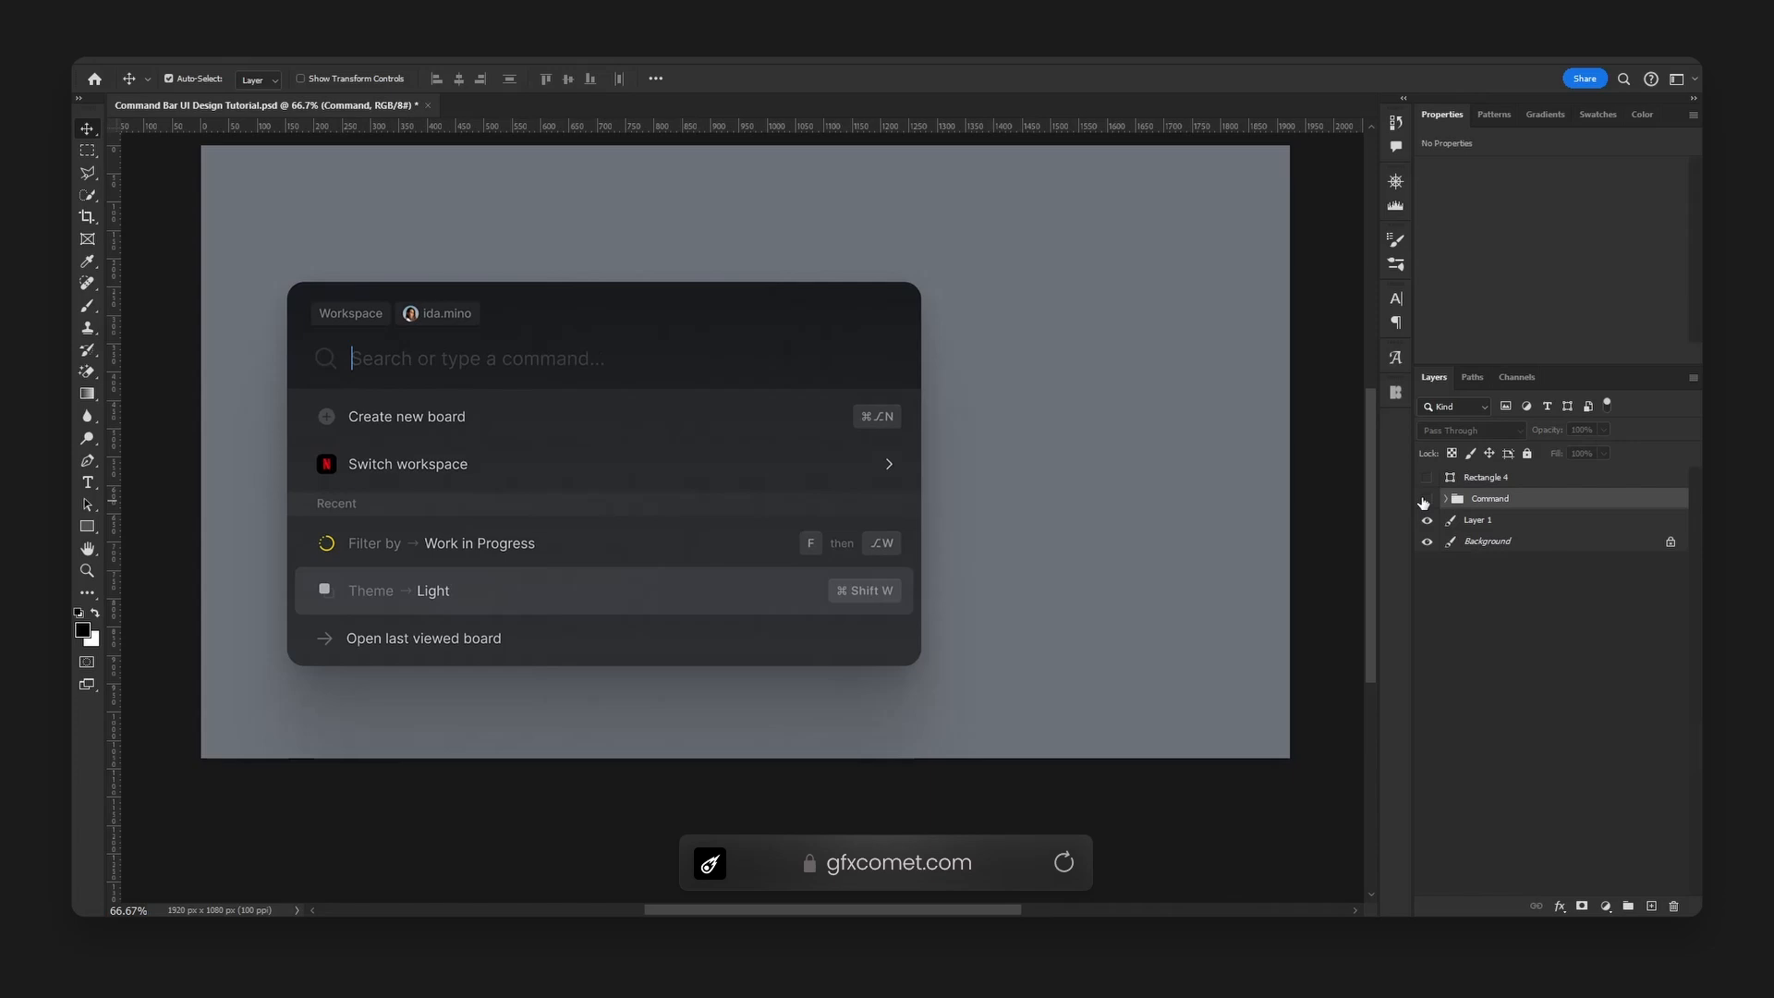
# - Examine the shortcut labels of the reference panel up close and compare them with the Command panel's Workspace tag
pyautogui.hotkey('ctrl', '+')
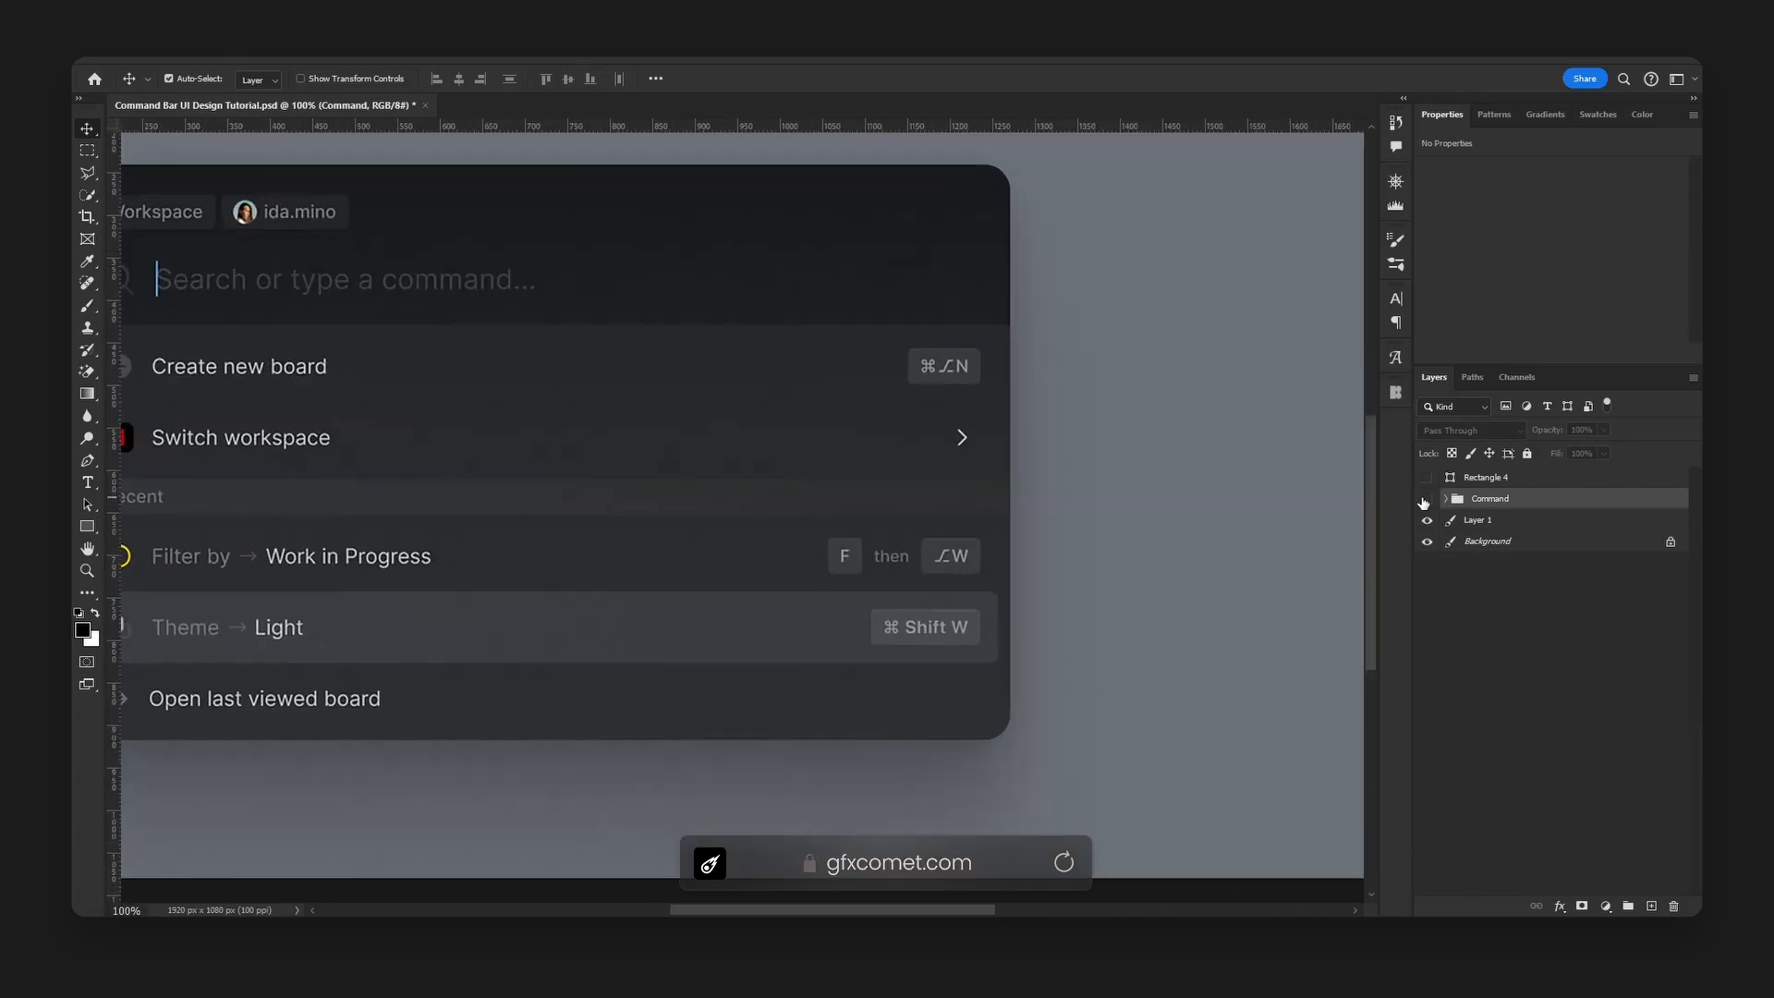
pyautogui.hotkey('ctrl', '+')
pyautogui.hotkey('ctrl', '+')
pyautogui.press('h')
pyautogui.moveTo(1115, 445); pyautogui.dragTo(927, 674)
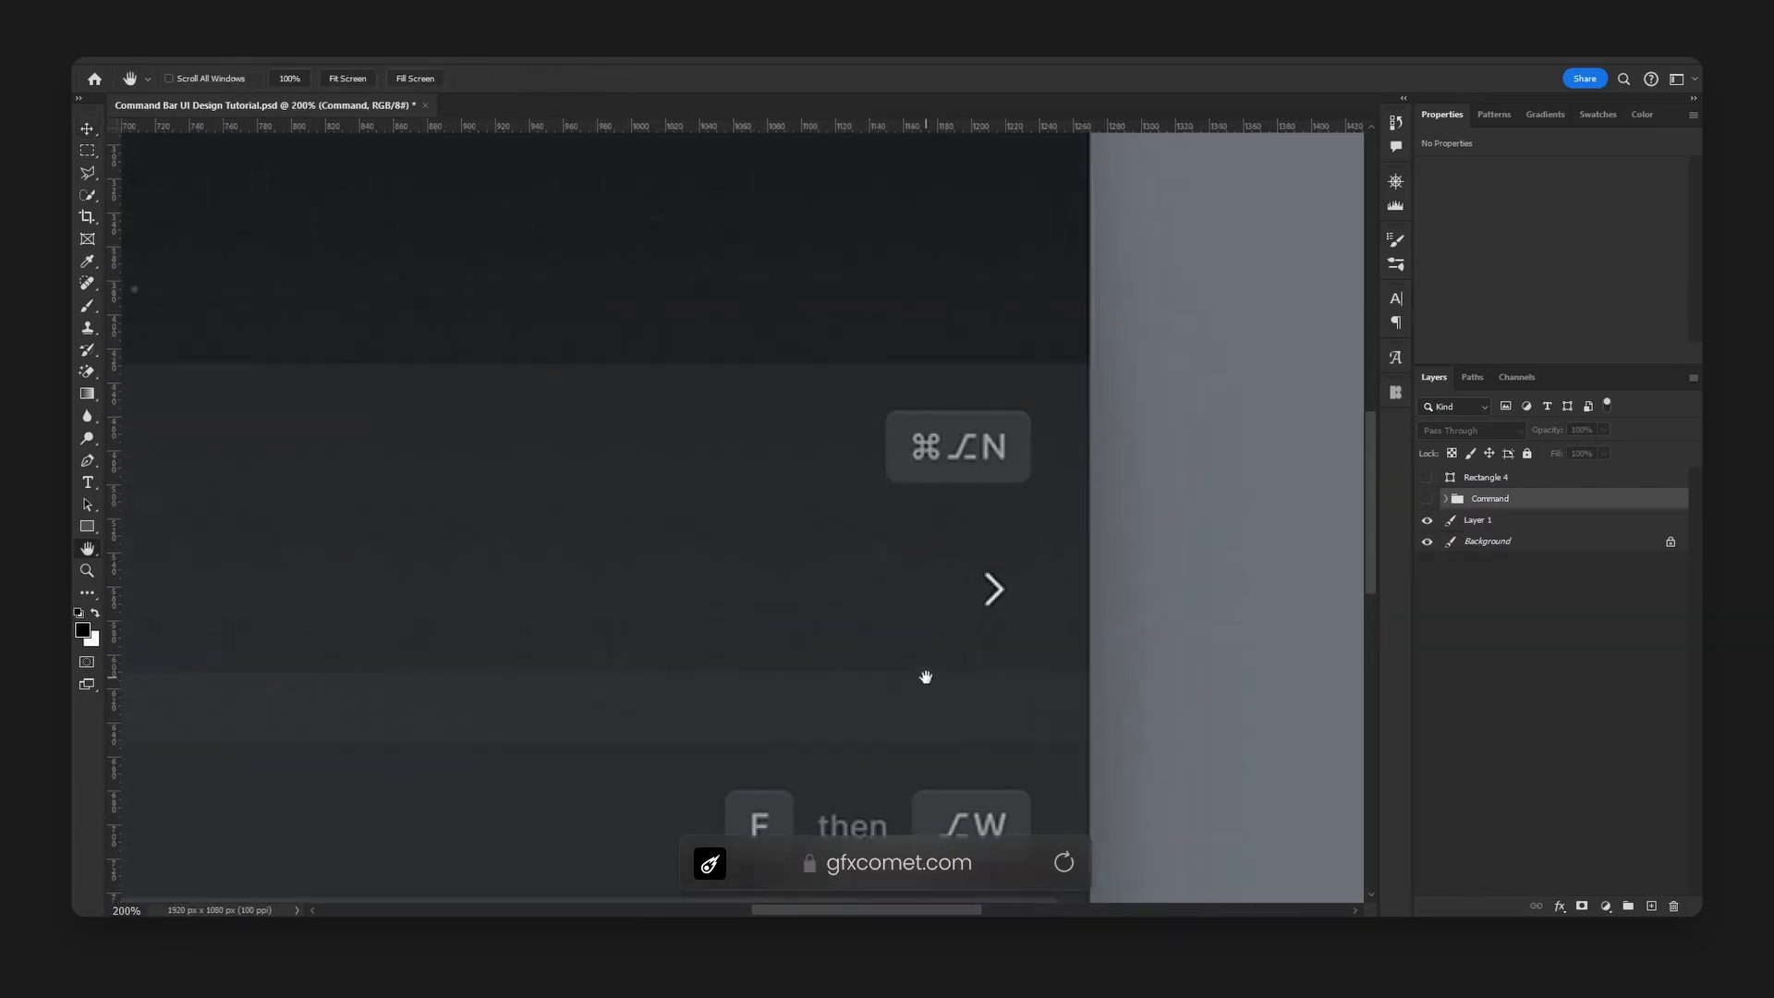
pyautogui.click(1427, 499)
pyautogui.moveTo(676, 390); pyautogui.dragTo(1073, 669)
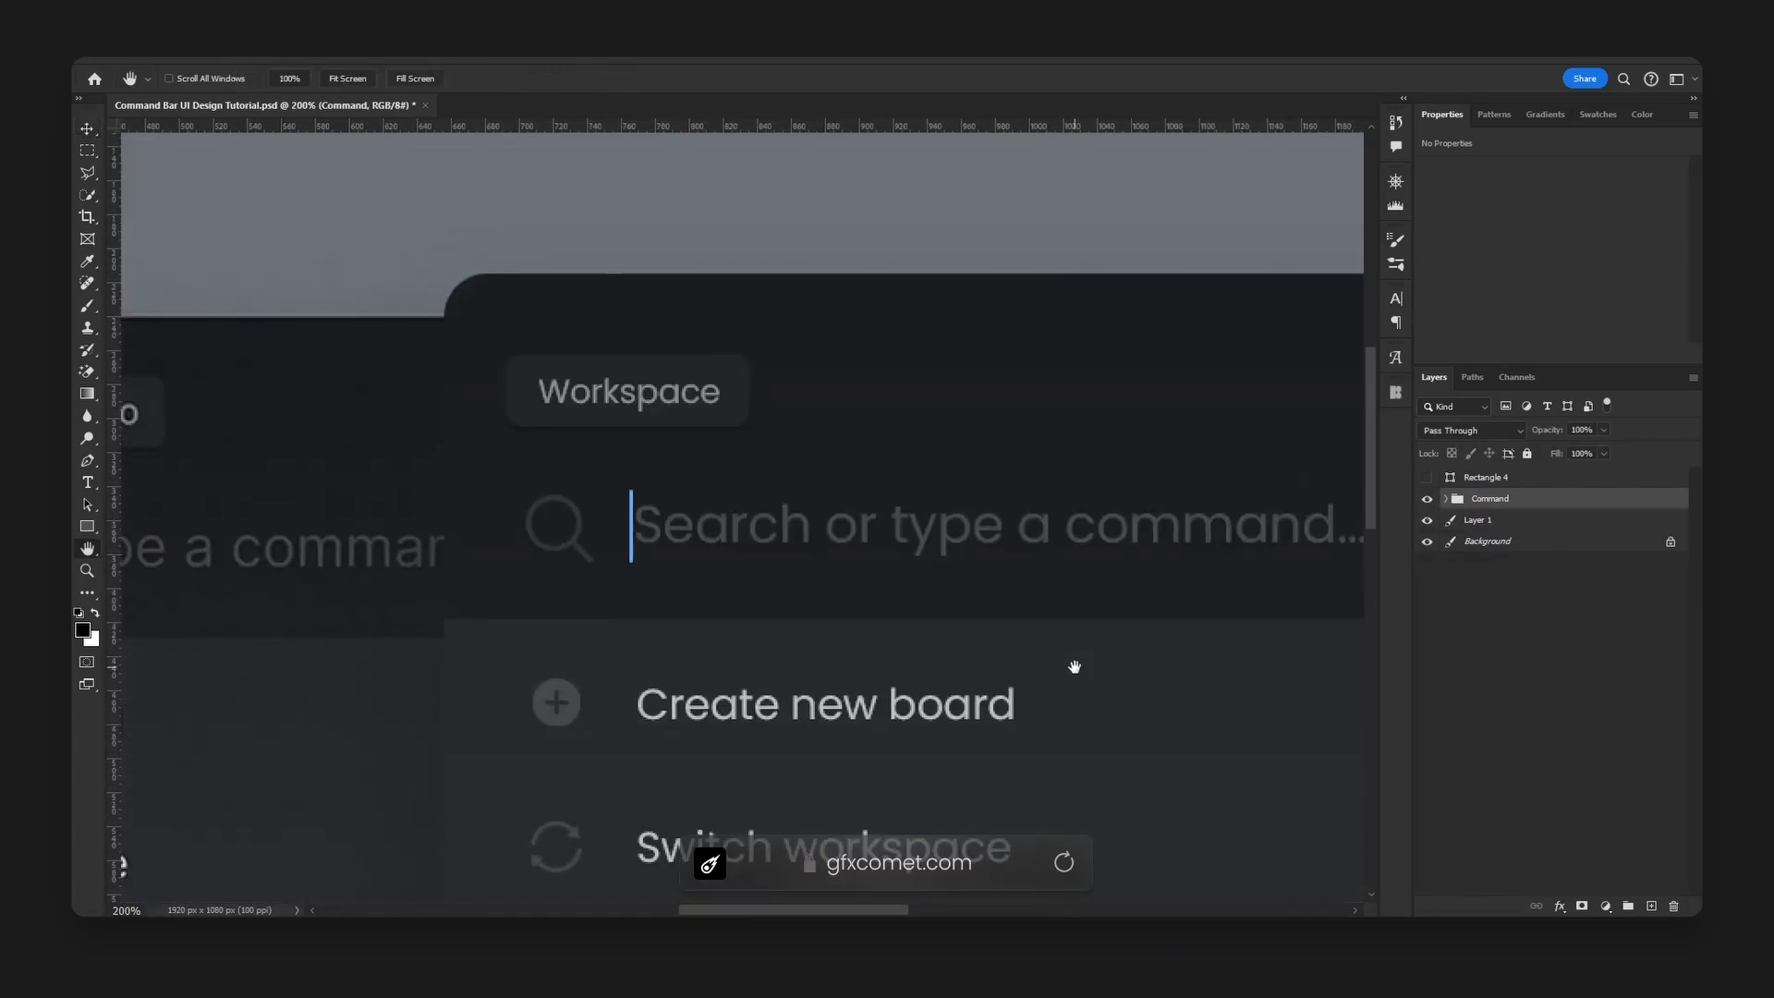
pyautogui.hotkey('ctrl', '-')
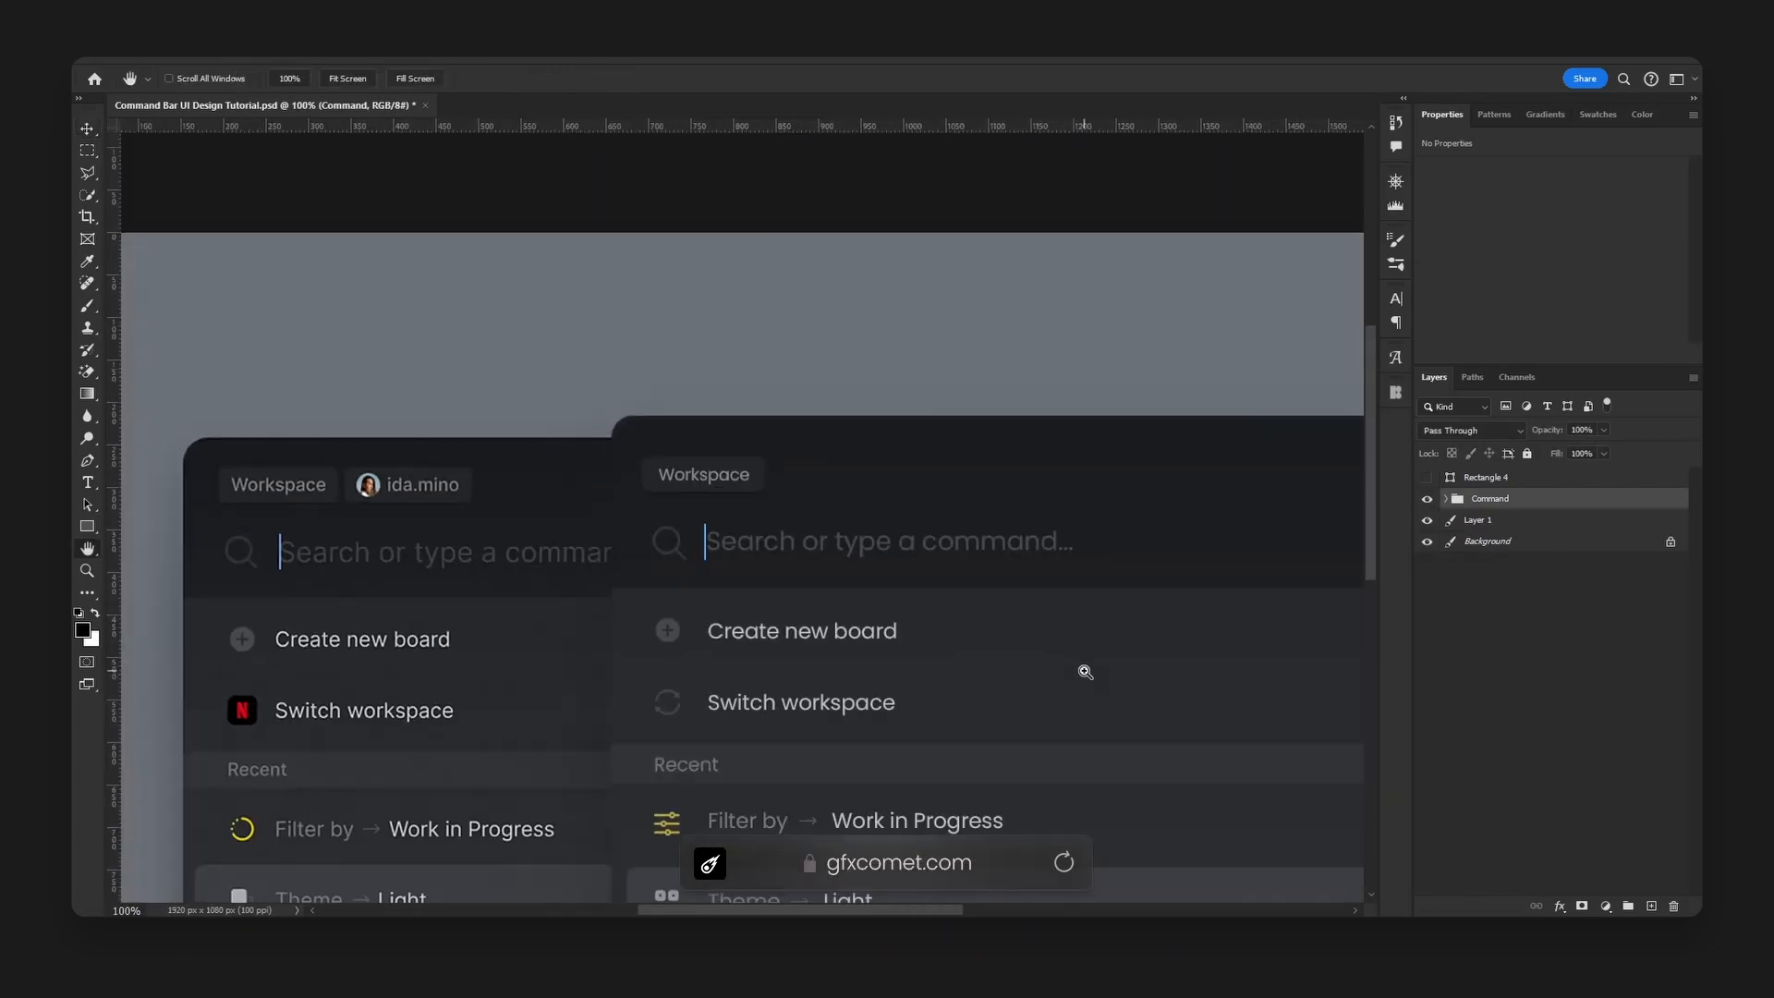
# - Duplicate the Workspace Tag group, place the copy above the Command group in the layer stack, and hide the Command group
pyautogui.click(1447, 500)
pyautogui.press('v')
pyautogui.click(754, 482)
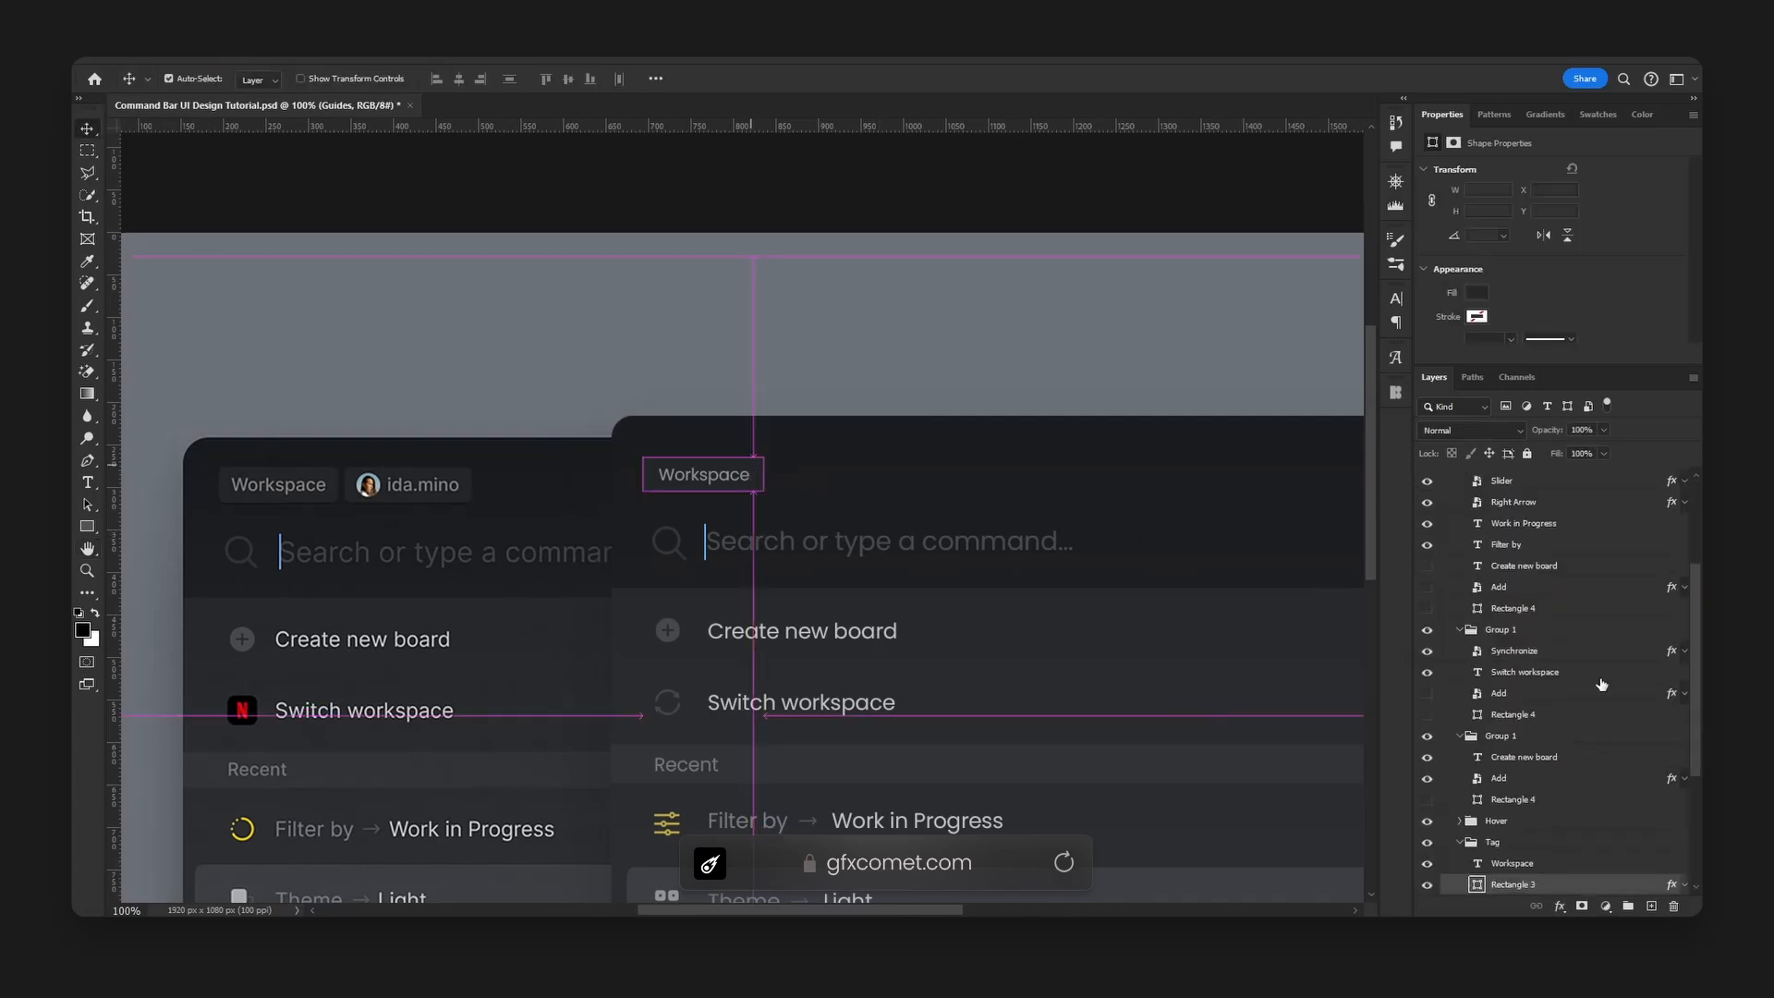
pyautogui.click(1493, 842)
pyautogui.click(1460, 842)
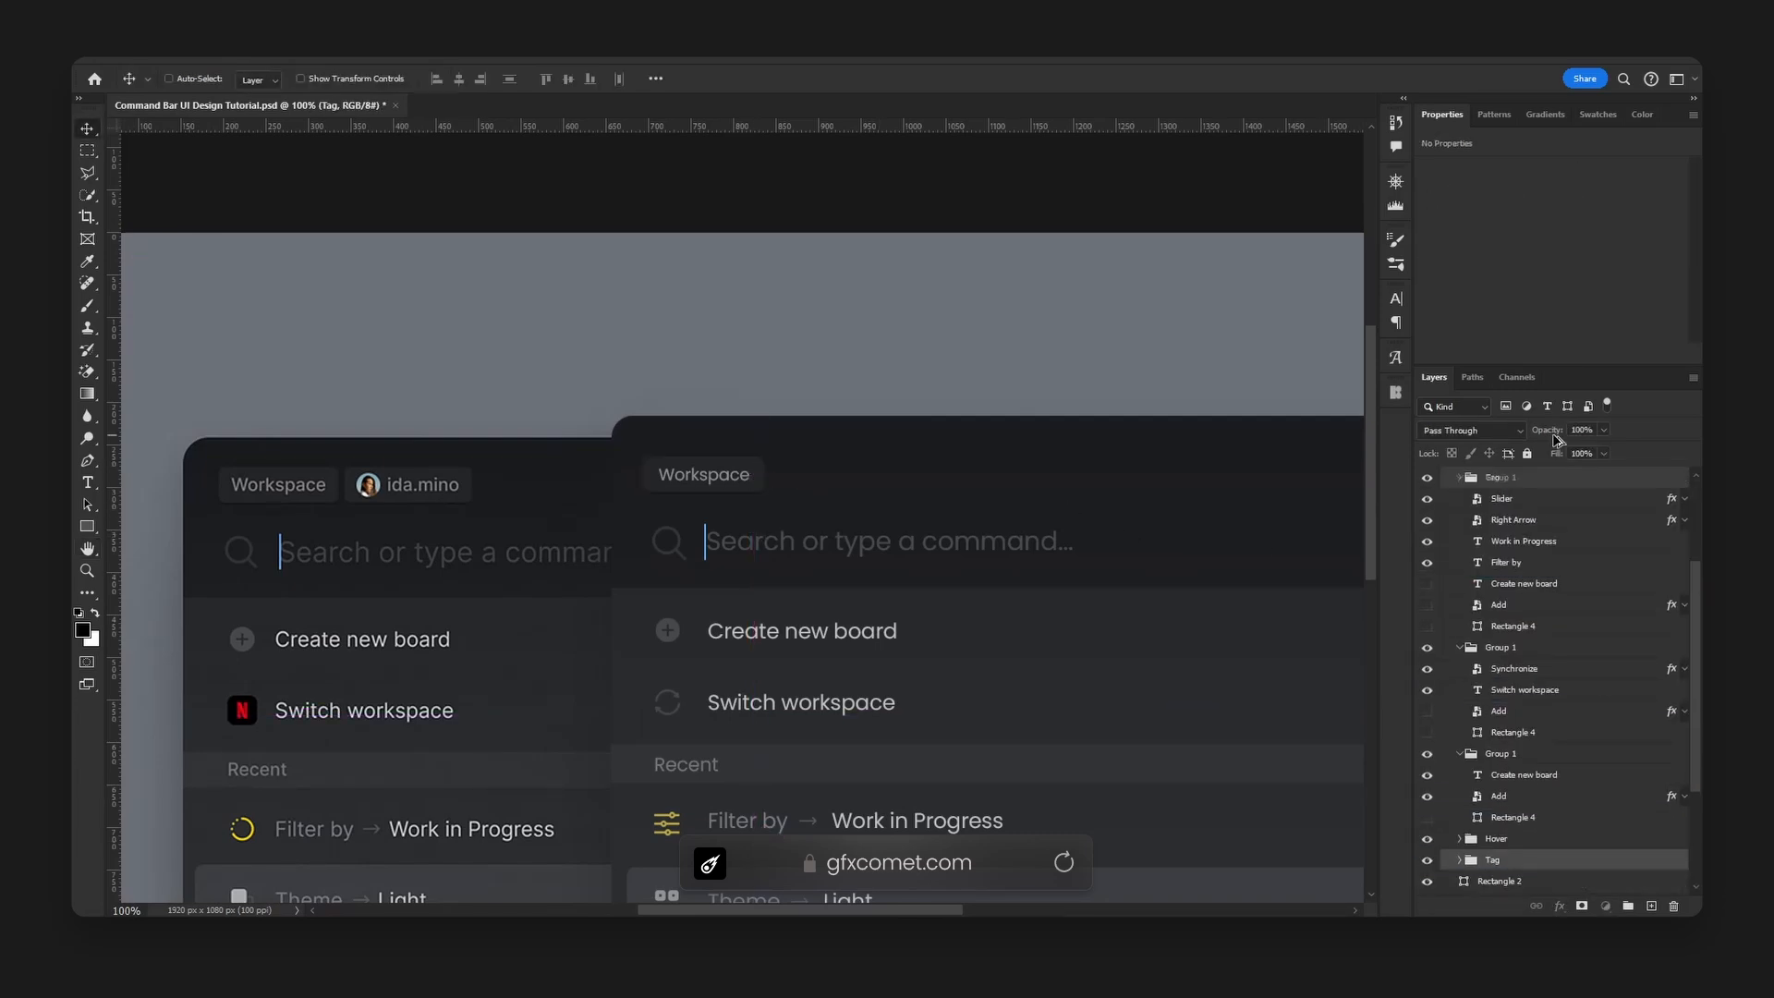
pyautogui.moveTo(1493, 860); pyautogui.dragTo(1532, 515)
pyautogui.press('h')
pyautogui.moveTo(1151, 554); pyautogui.dragTo(1211, 494)
pyautogui.moveTo(1493, 521); pyautogui.dragTo(1483, 490)
pyautogui.click(1427, 519)
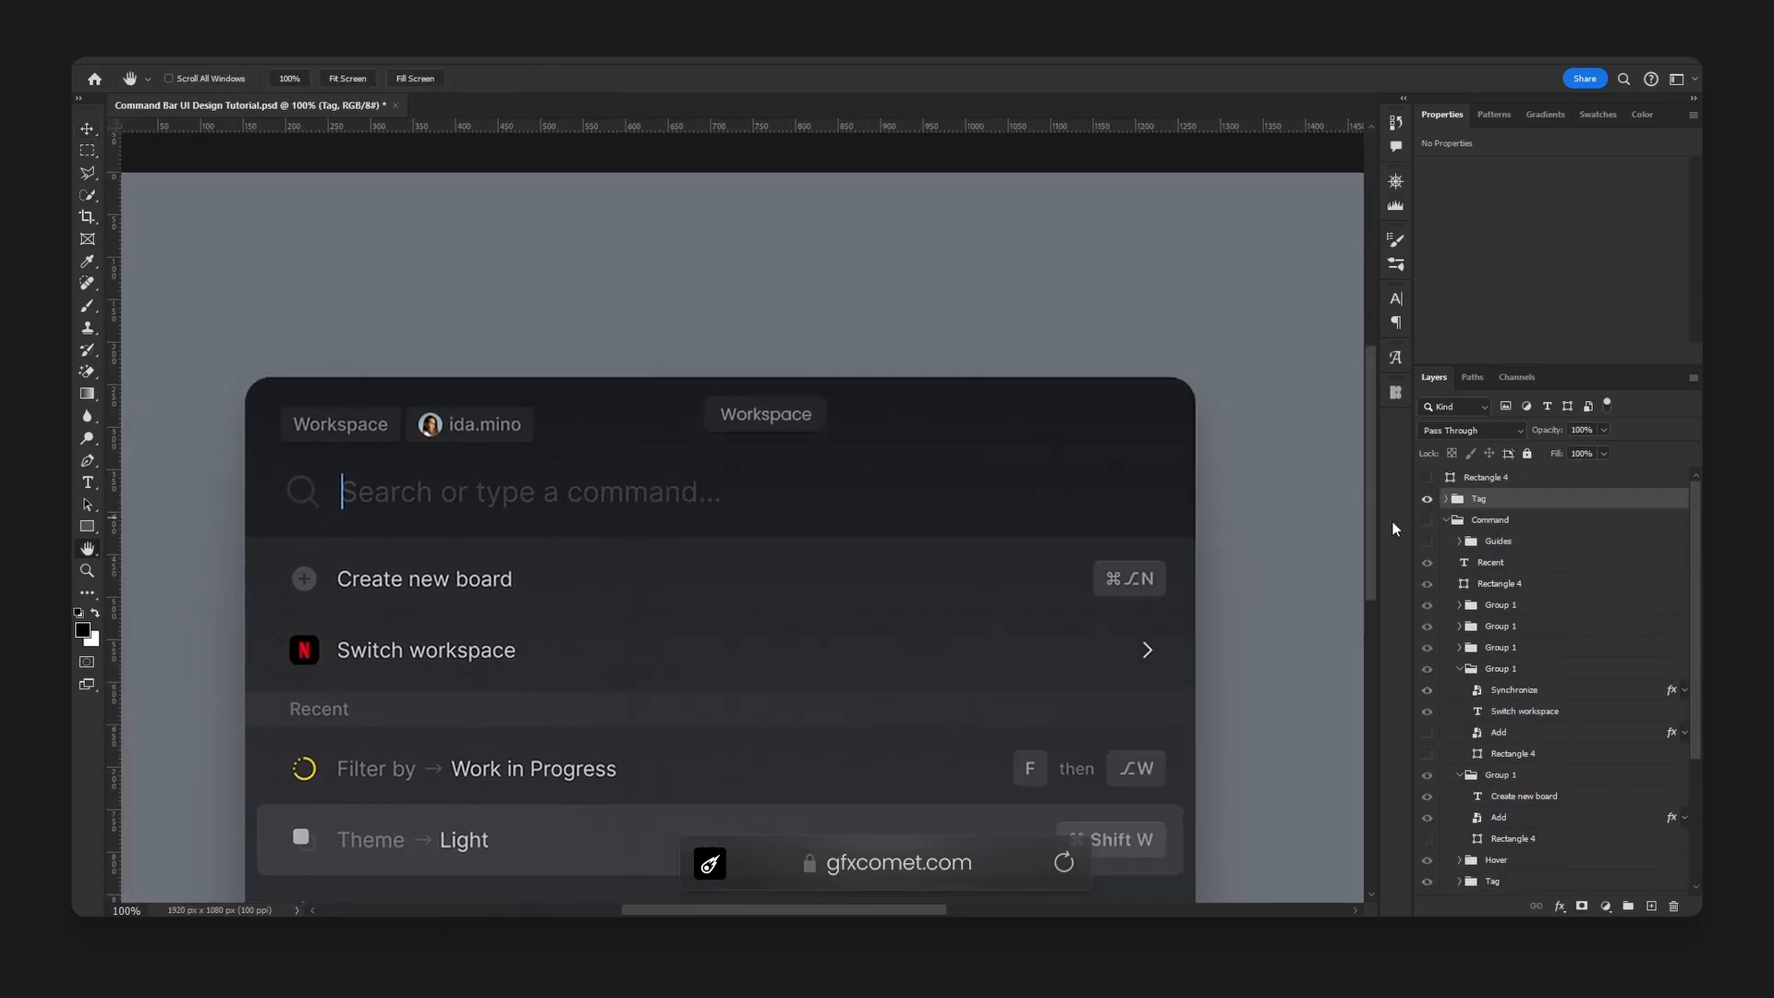
# - Move the copied Workspace tag onto the empty background beside the reference panel's Filter by row
pyautogui.moveTo(1010, 565); pyautogui.dragTo(797, 412)
pyautogui.press('v')
pyautogui.moveTo(650, 286); pyautogui.dragTo(1179, 635)
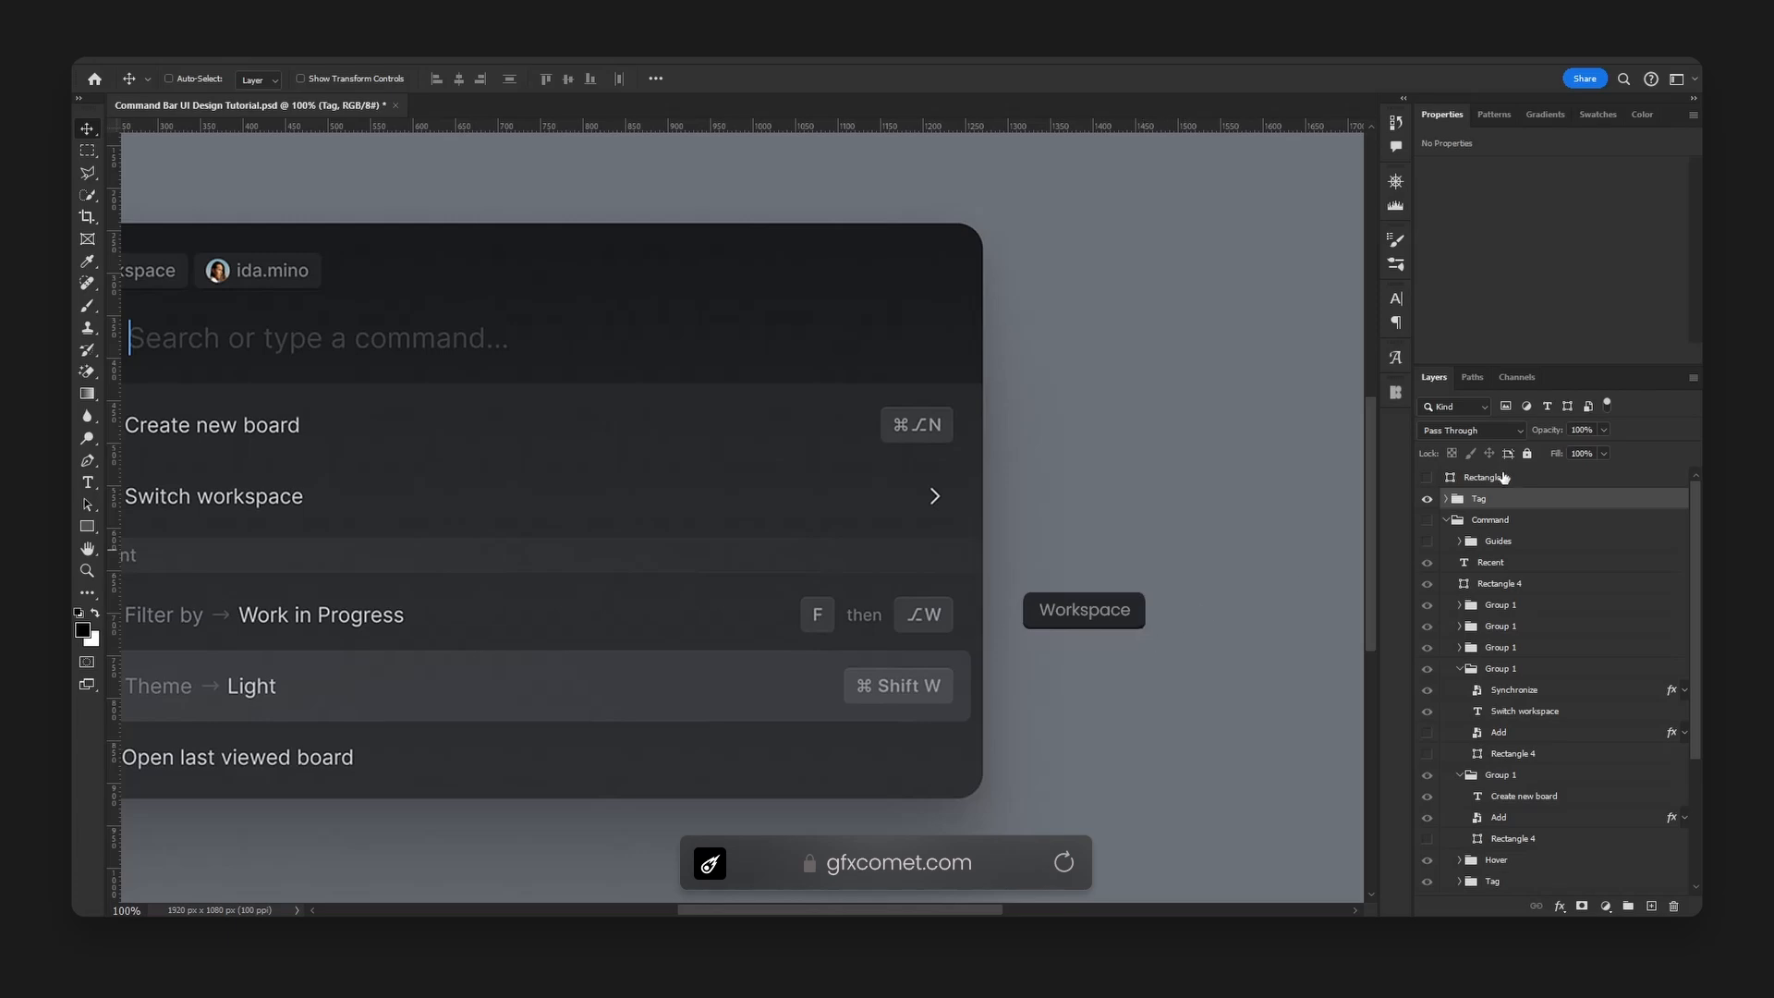
# - Recolour the fill of the copied Workspace tag's upper rectangle to a lighter grey
pyautogui.click(1447, 499)
pyautogui.click(1523, 522)
pyautogui.doubleClick(1464, 542)
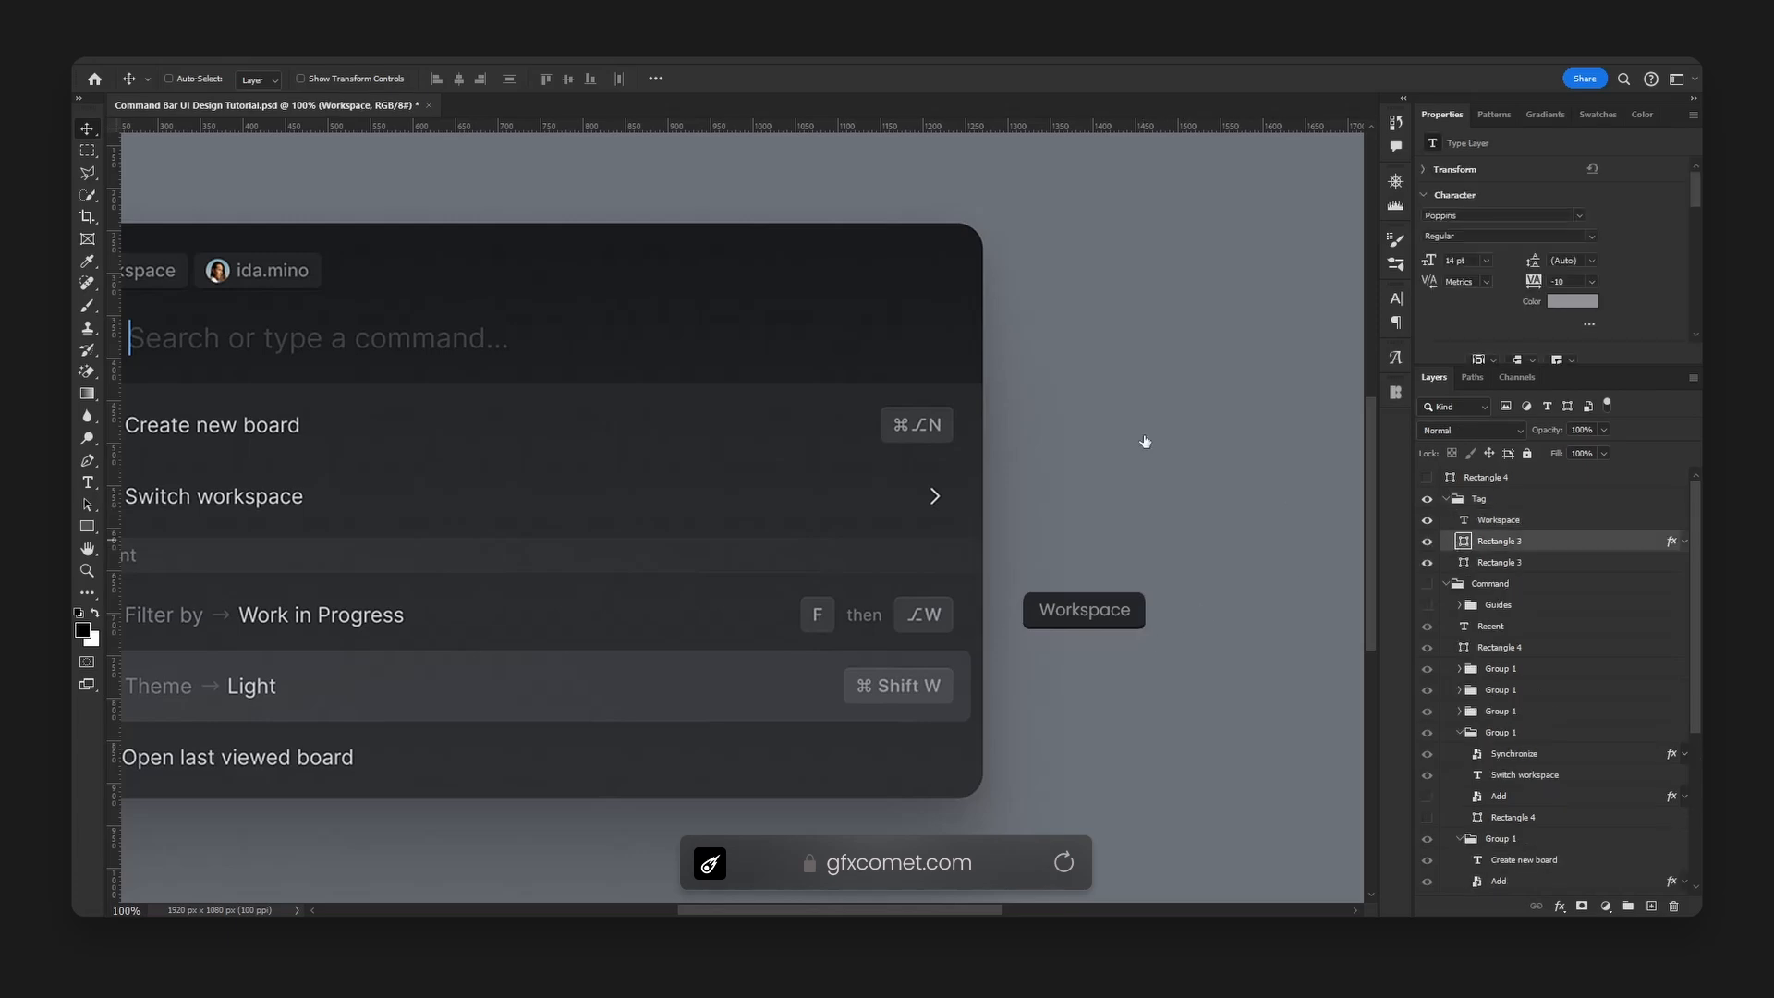
pyautogui.click(1487, 416)
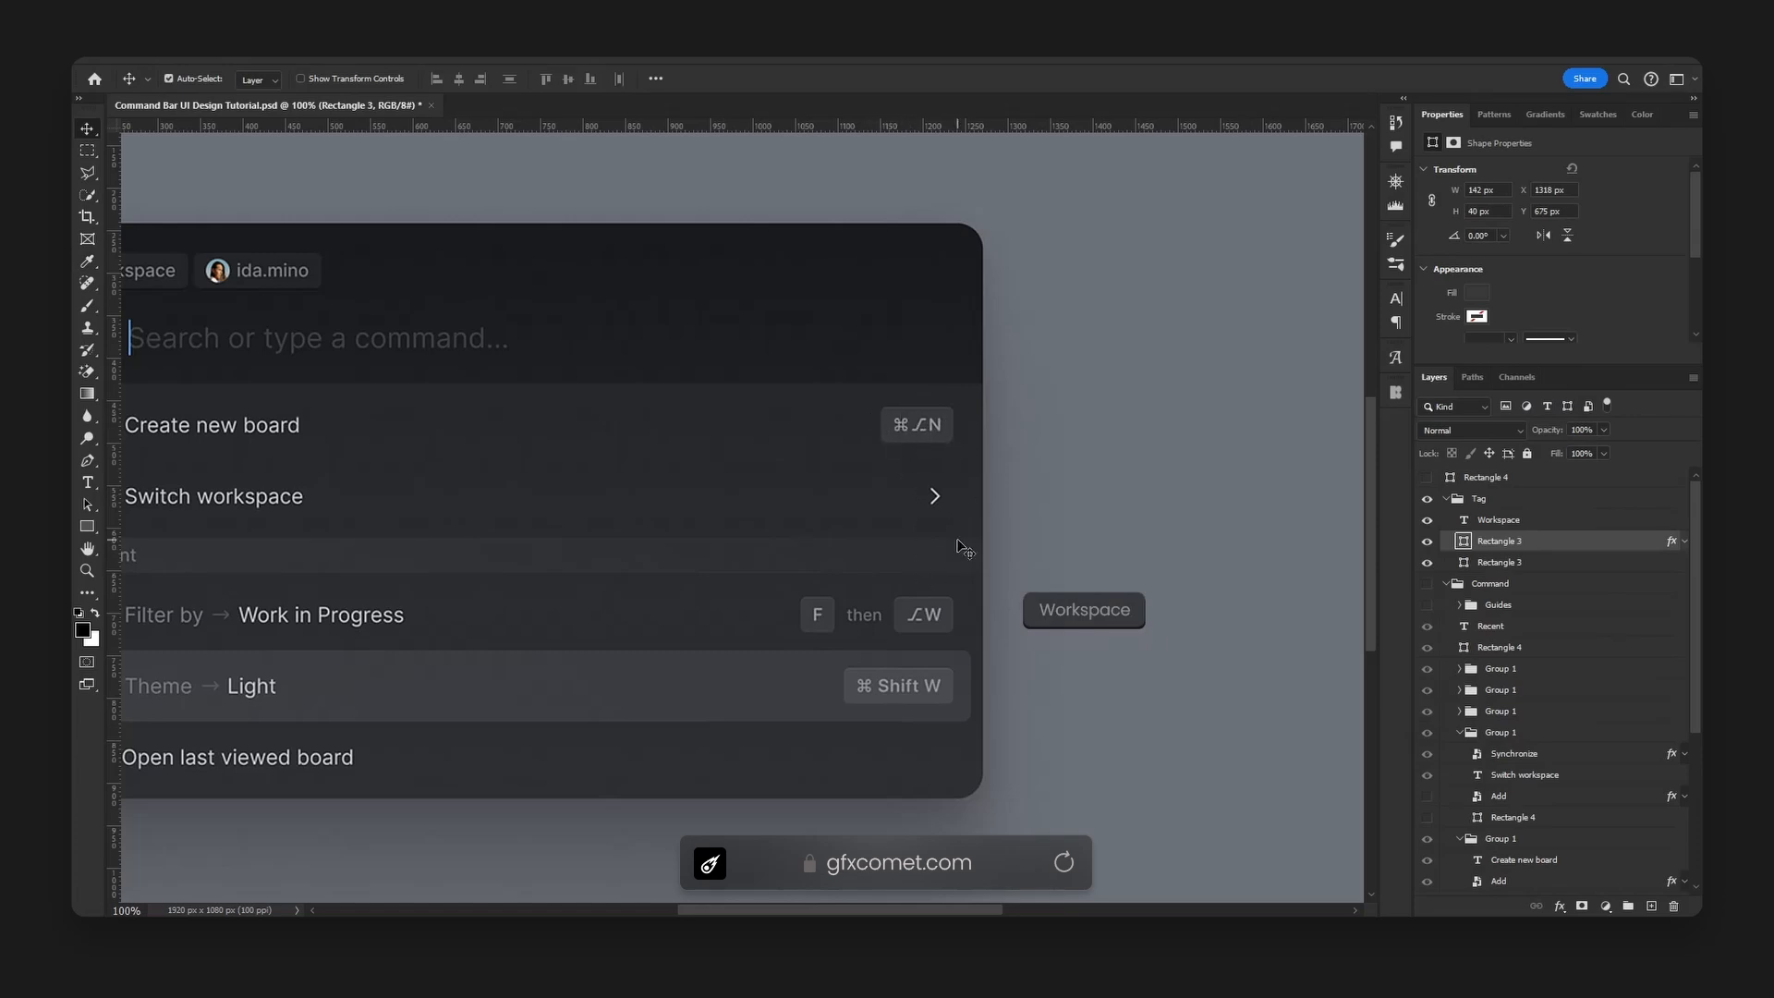
# - Recolour the tag's lower rectangle with a grey slightly lighter than the tag's face
pyautogui.hotkey('ctrl', '+')
pyautogui.press('h')
pyautogui.moveTo(1288, 586); pyautogui.dragTo(895, 704)
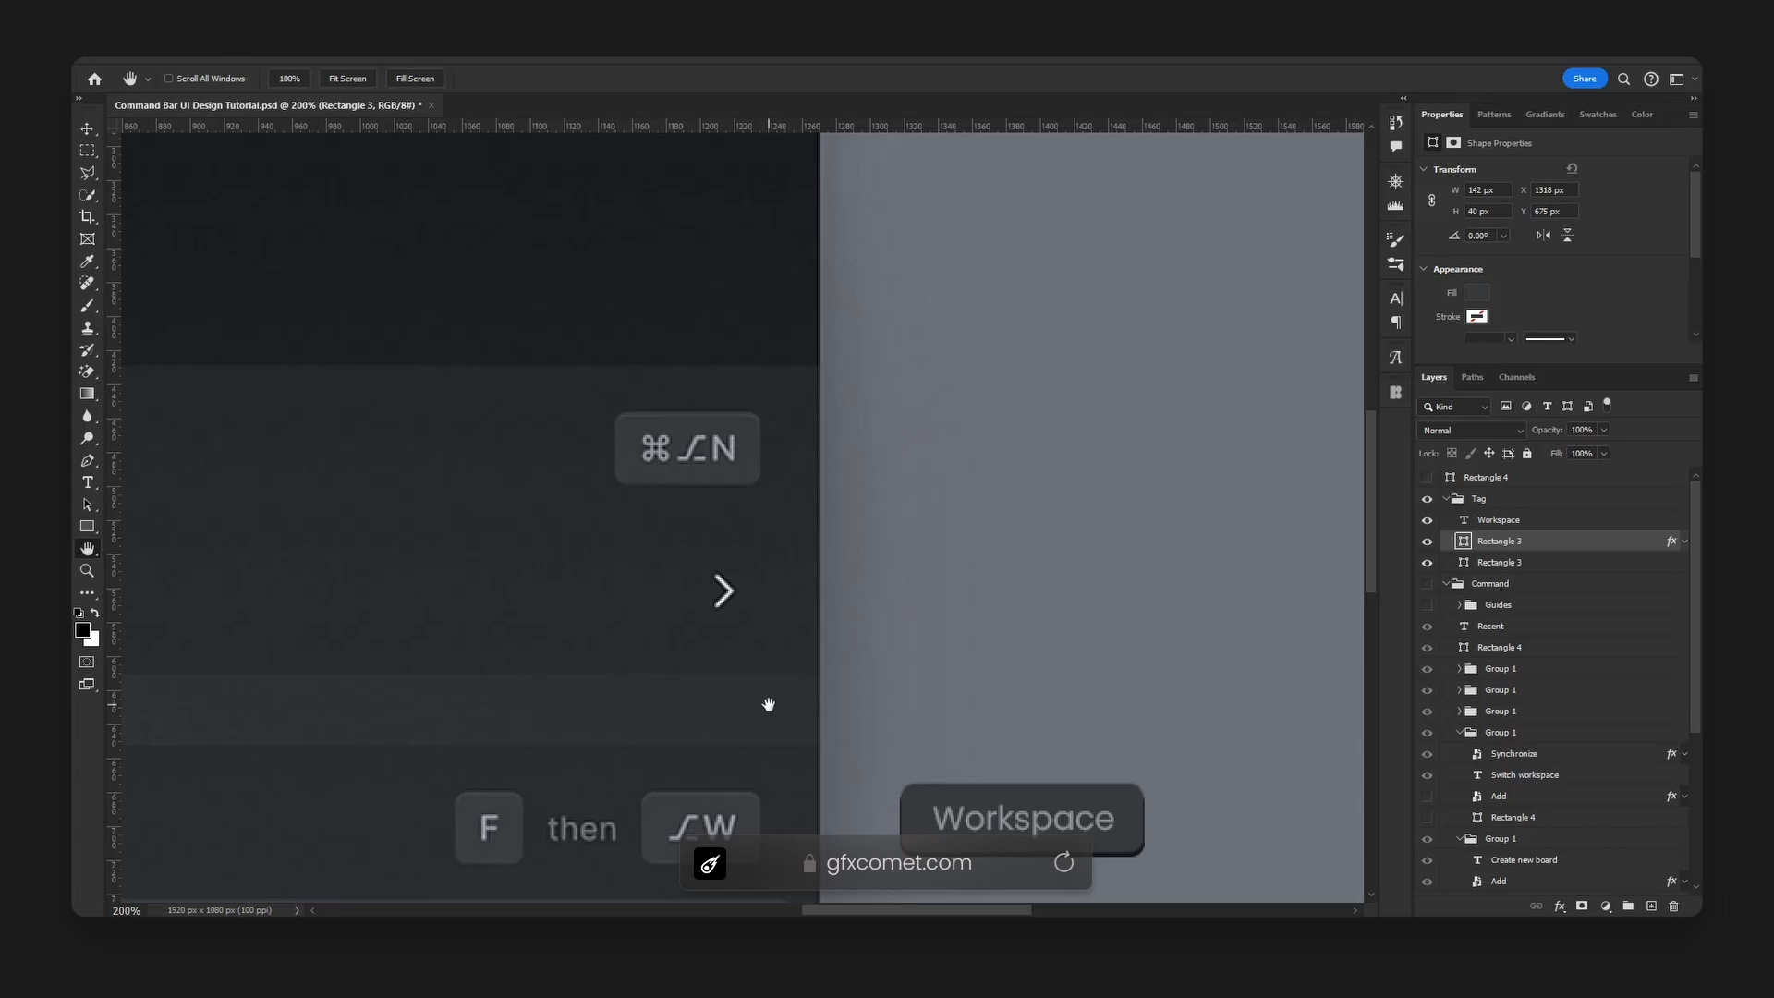
pyautogui.click(1473, 563)
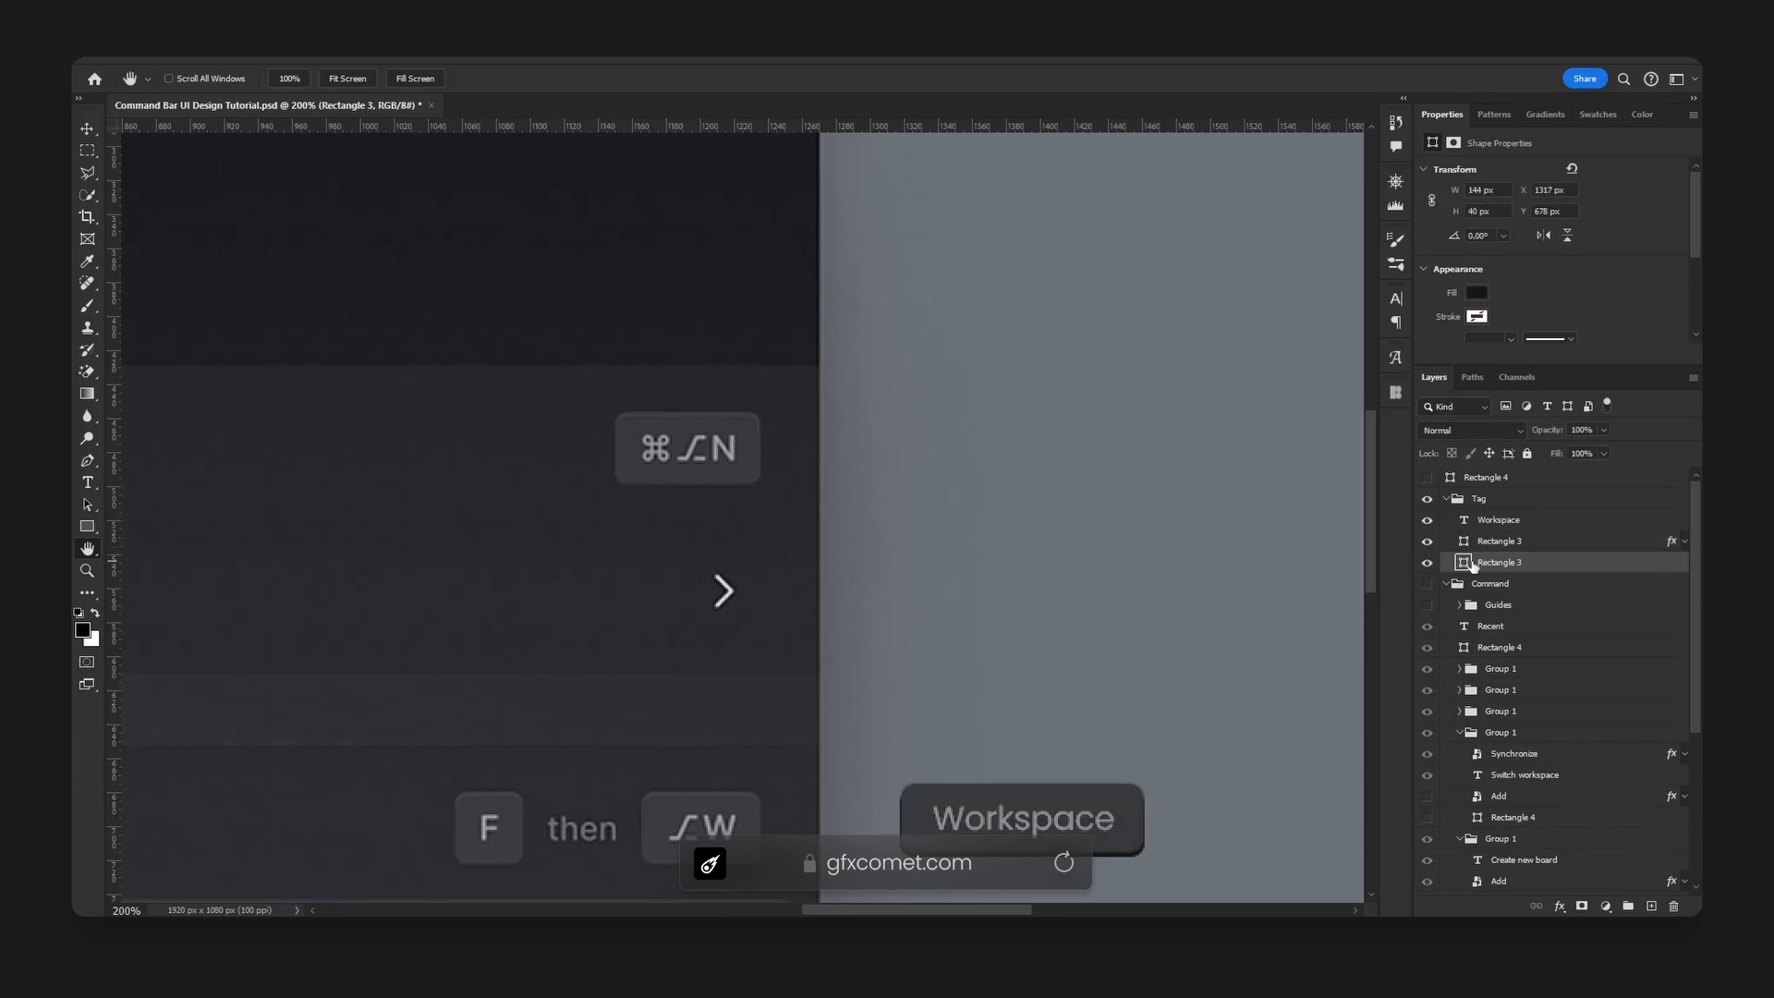
pyautogui.doubleClick(1461, 563)
pyautogui.click(667, 415)
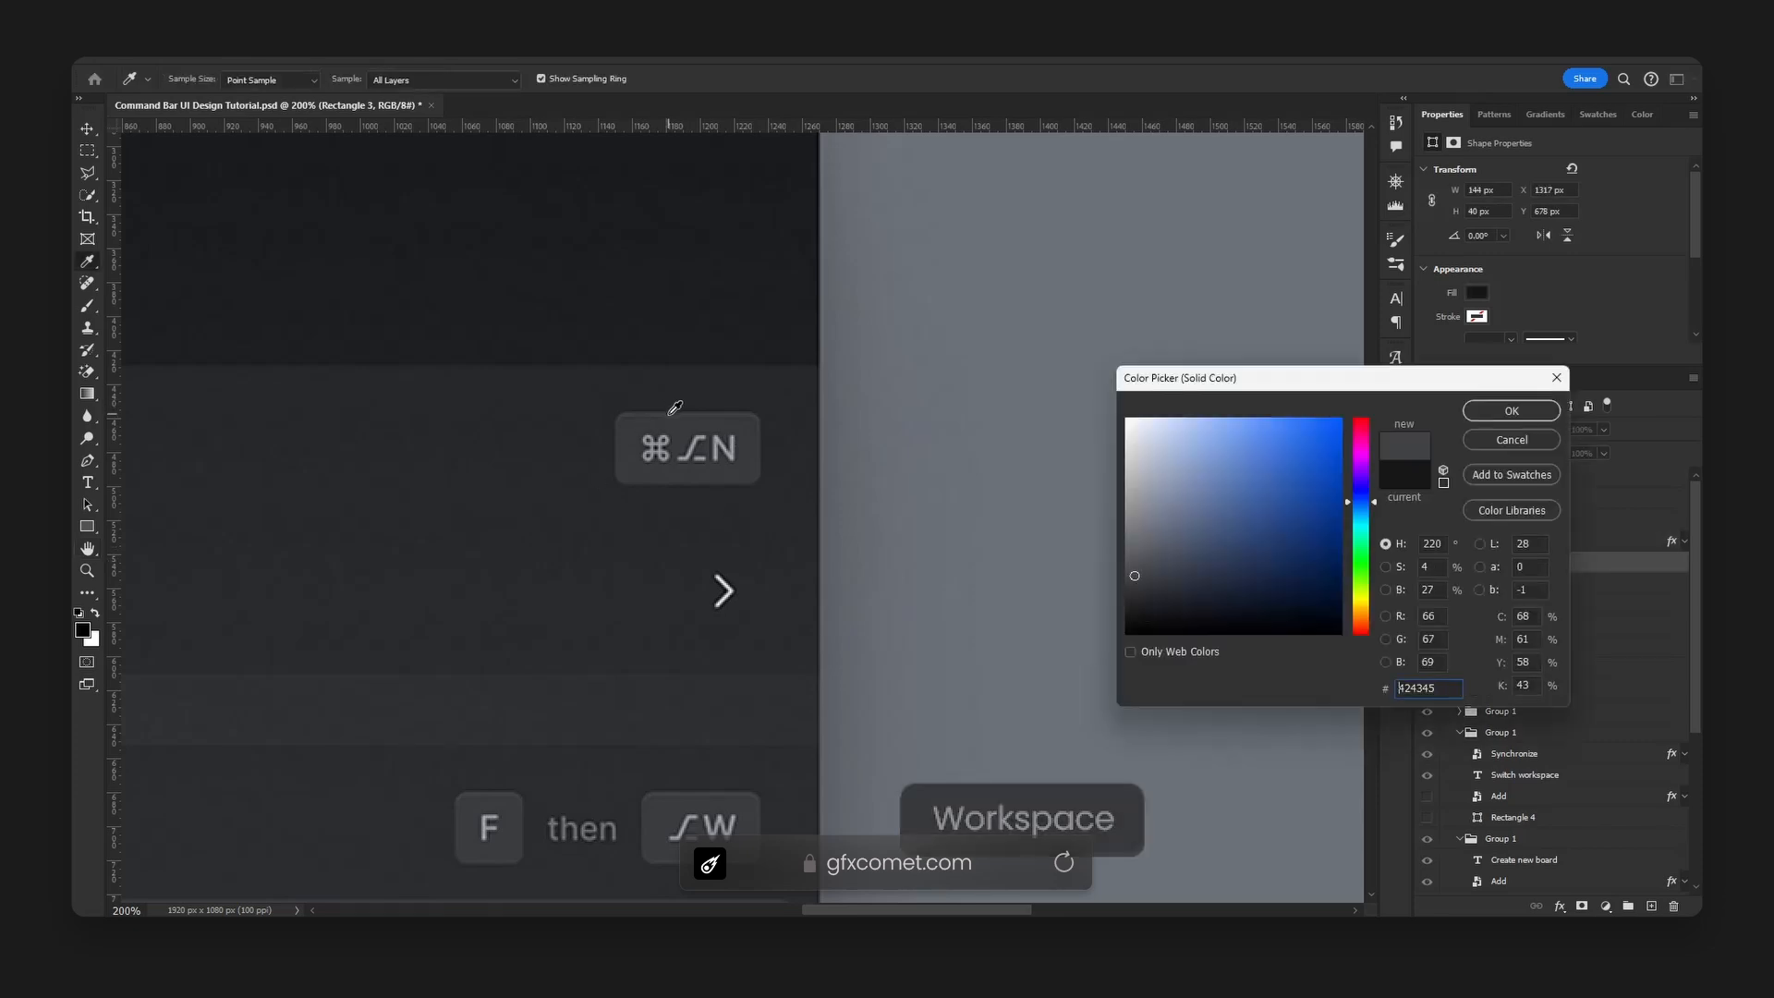
pyautogui.click(1005, 795)
pyautogui.moveTo(1140, 578); pyautogui.dragTo(1140, 571)
pyautogui.click(1506, 415)
# - Nudge the tag's lower rectangle up to a Y position of 673 px and save the document
pyautogui.press('v')
pyautogui.press('Up')
pyautogui.press('Up')
pyautogui.press('Up')
pyautogui.press('Up')
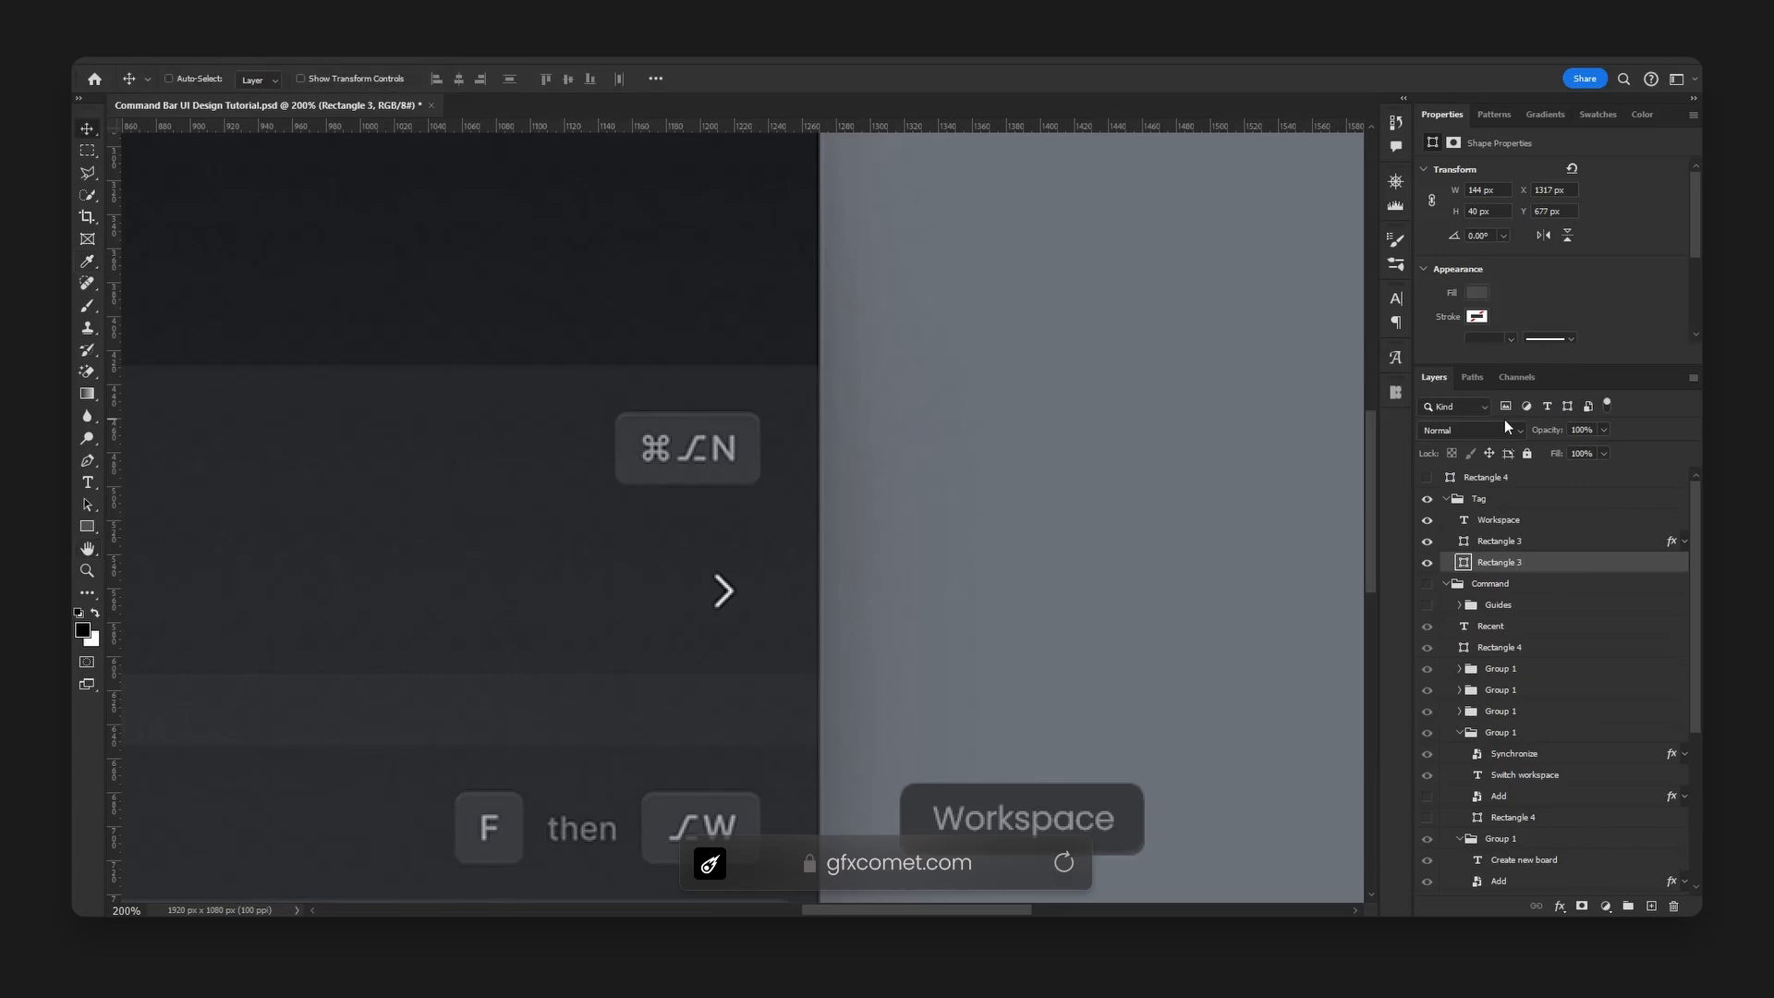
pyautogui.press('Up')
pyautogui.hotkey('ctrl', 's')
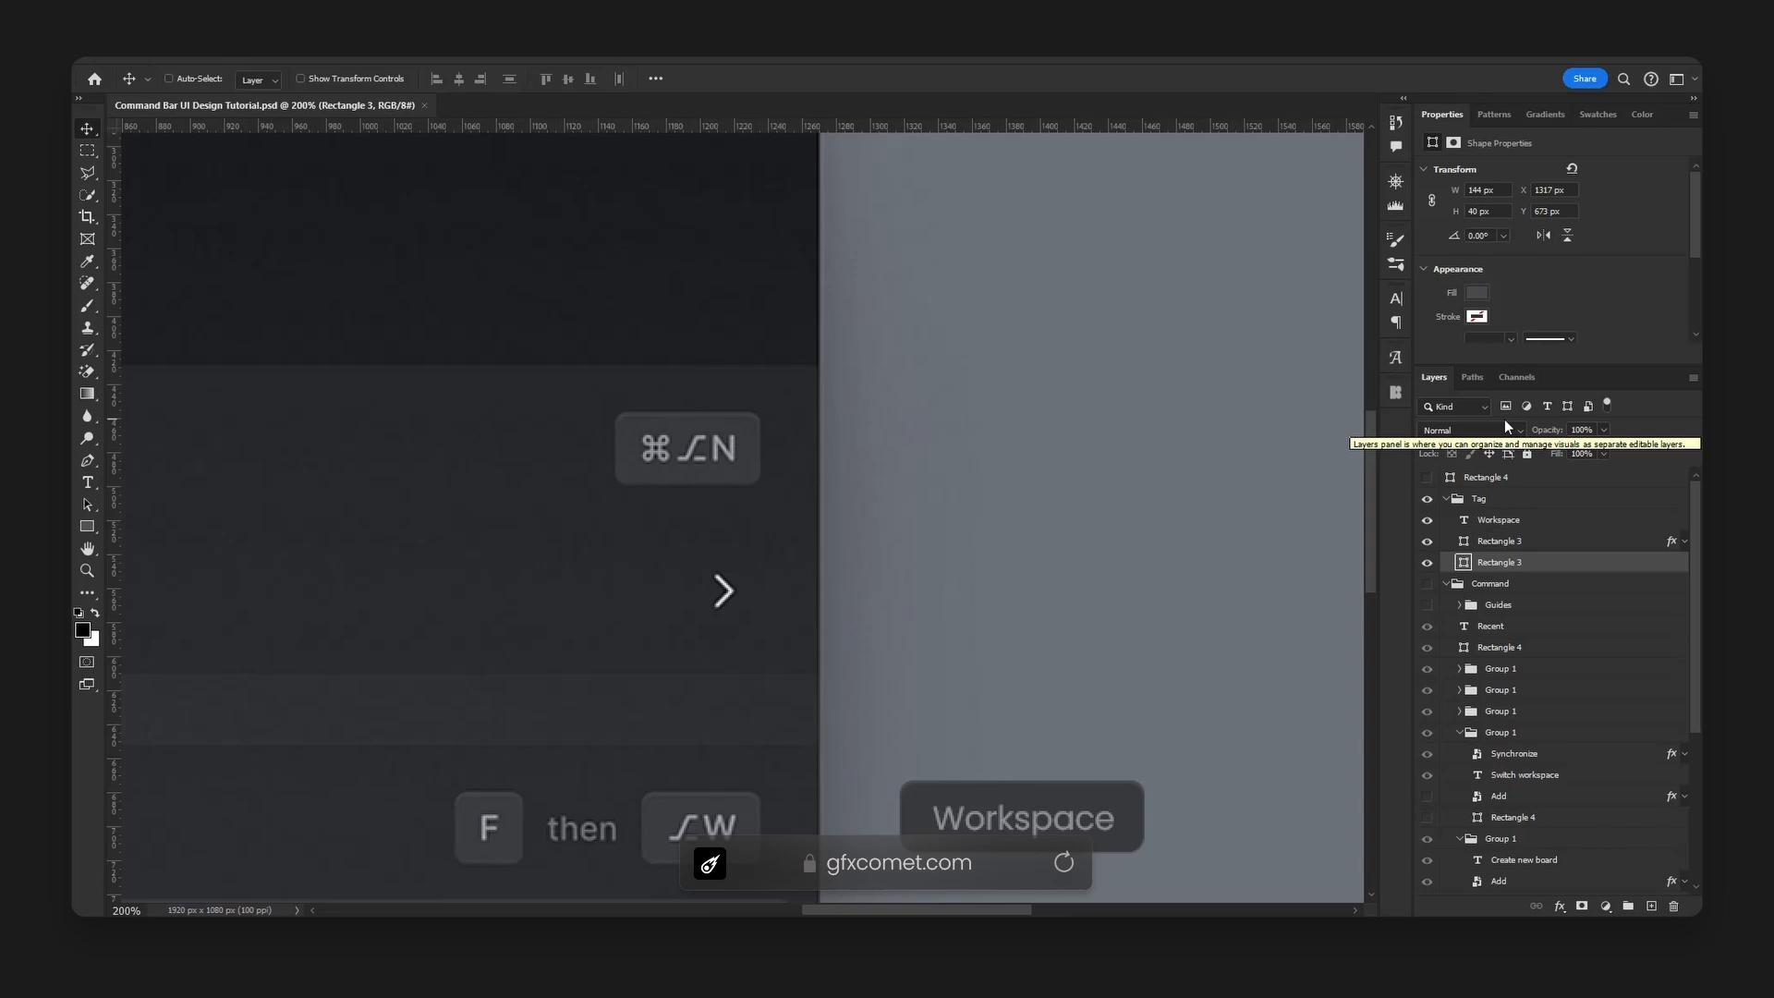
# - Stretch the tag's lower rectangle downward to a height of 42 px
pyautogui.hotkey('ctrl', 't')
pyautogui.moveTo(1023, 849); pyautogui.dragTo(1023, 852)
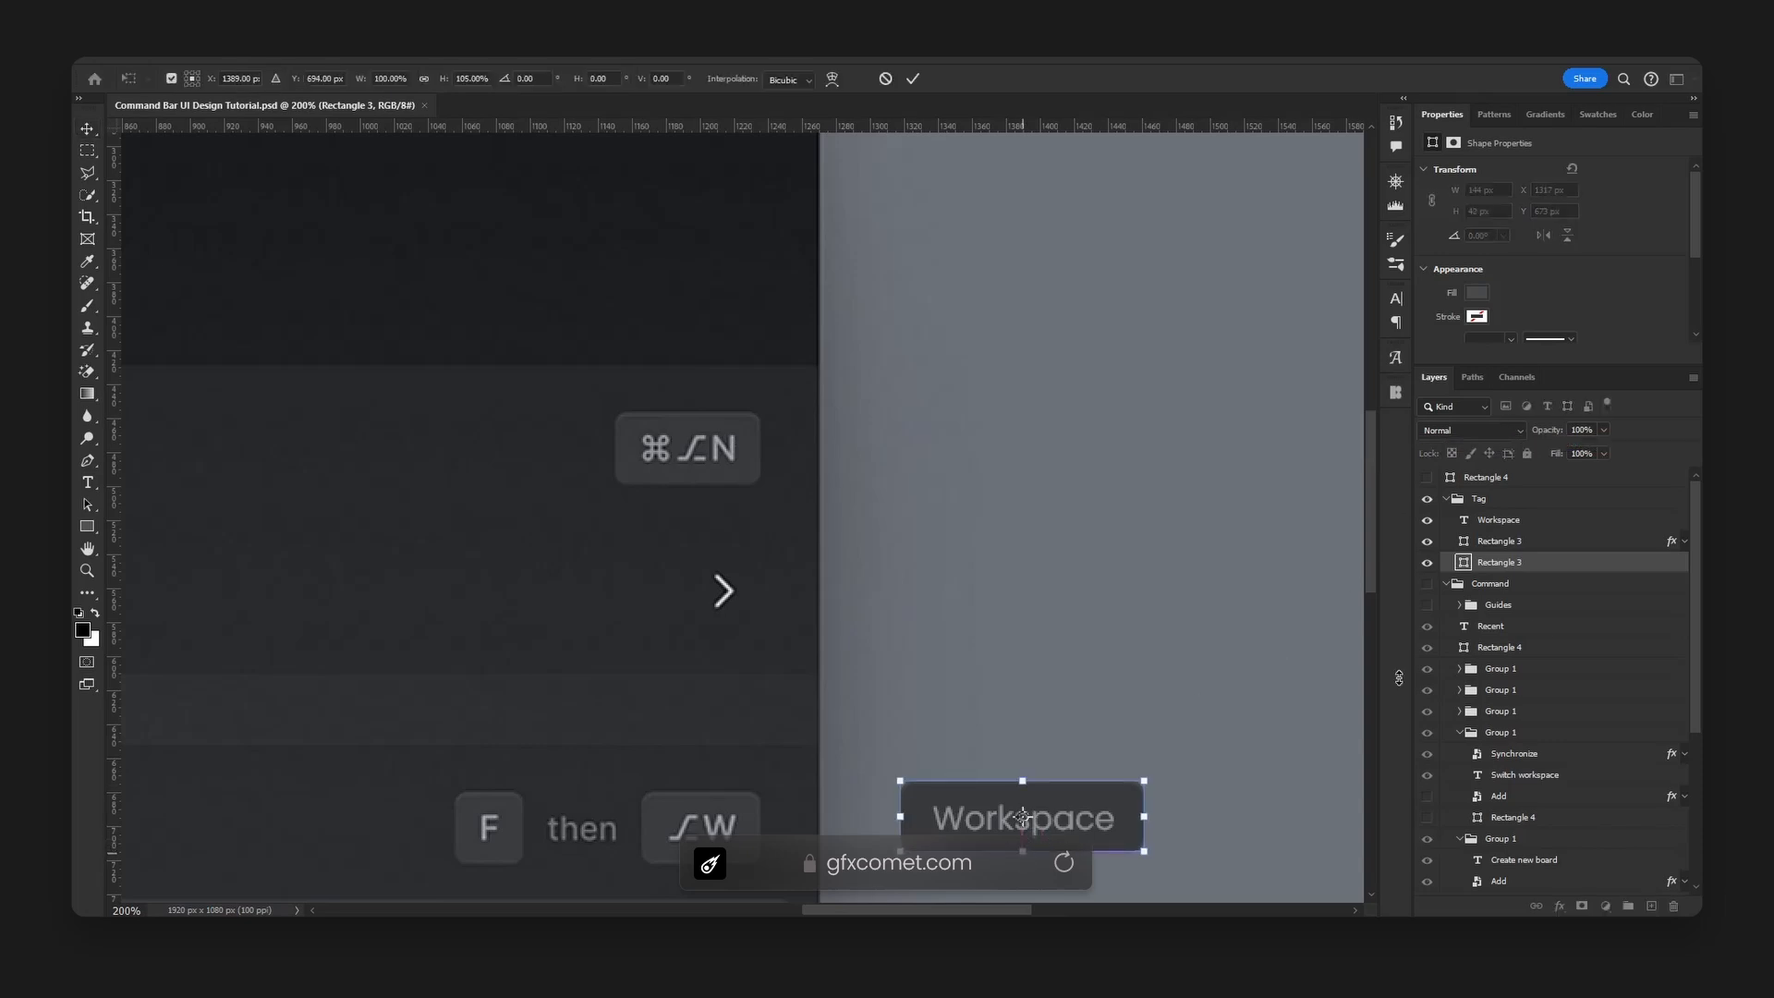
pyautogui.press('Return')
# - Add an outside stroke to the tag's lower rectangle with colour #151516, 100% opacity and 1 px size
pyautogui.scroll(-1, 1671, 883)
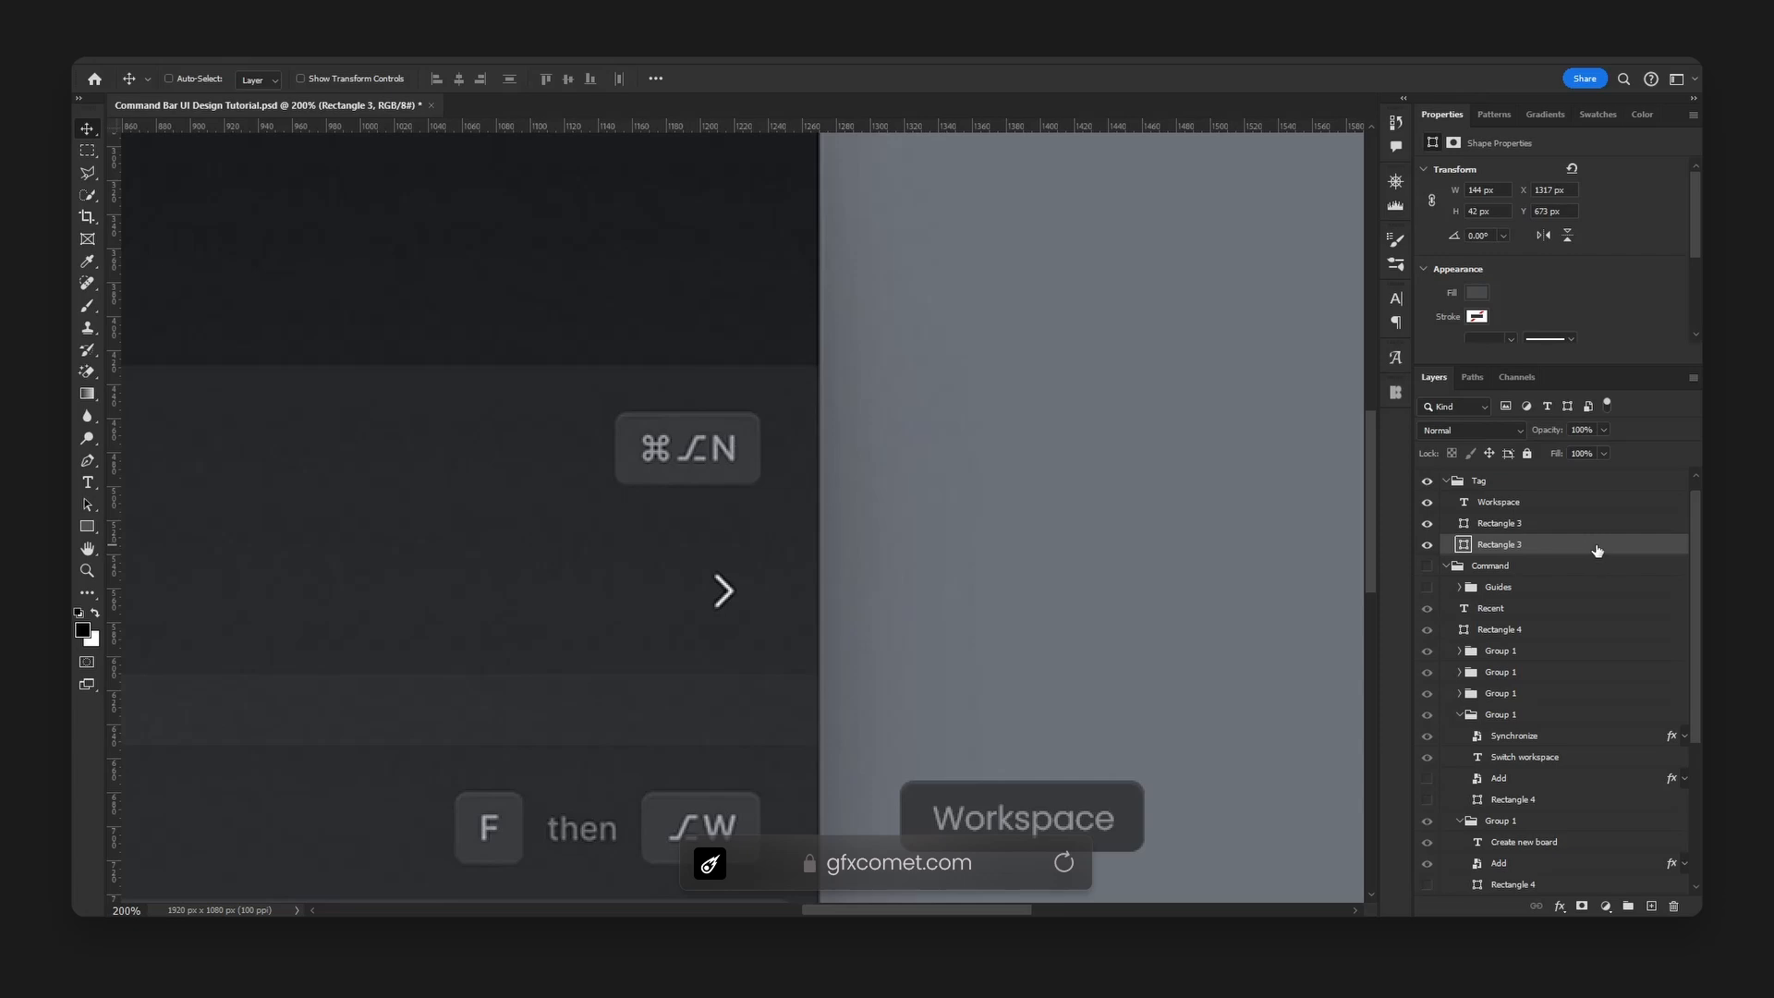
pyautogui.doubleClick(1512, 522)
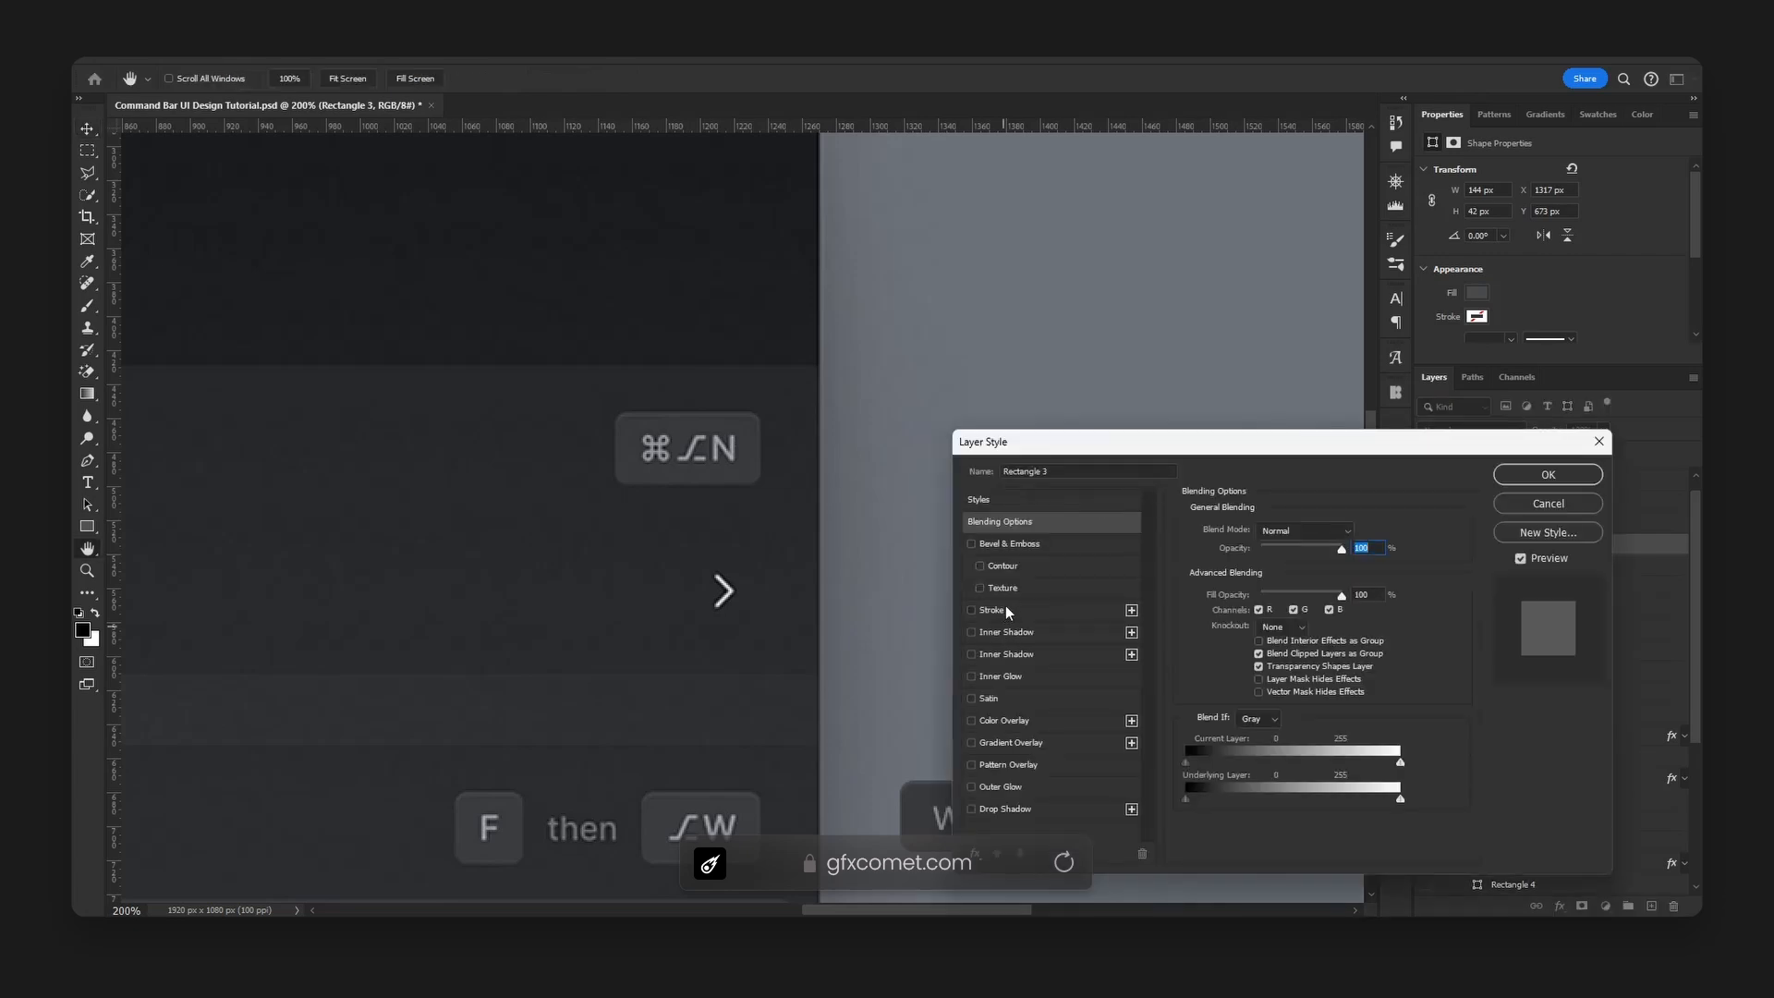
pyautogui.click(1017, 609)
pyautogui.moveTo(1289, 440)
pyautogui.mouseDown()
pyautogui.moveTo(1289, 354)
pyautogui.moveTo(1322, 288)
pyautogui.mouseUp()
pyautogui.click(1294, 498)
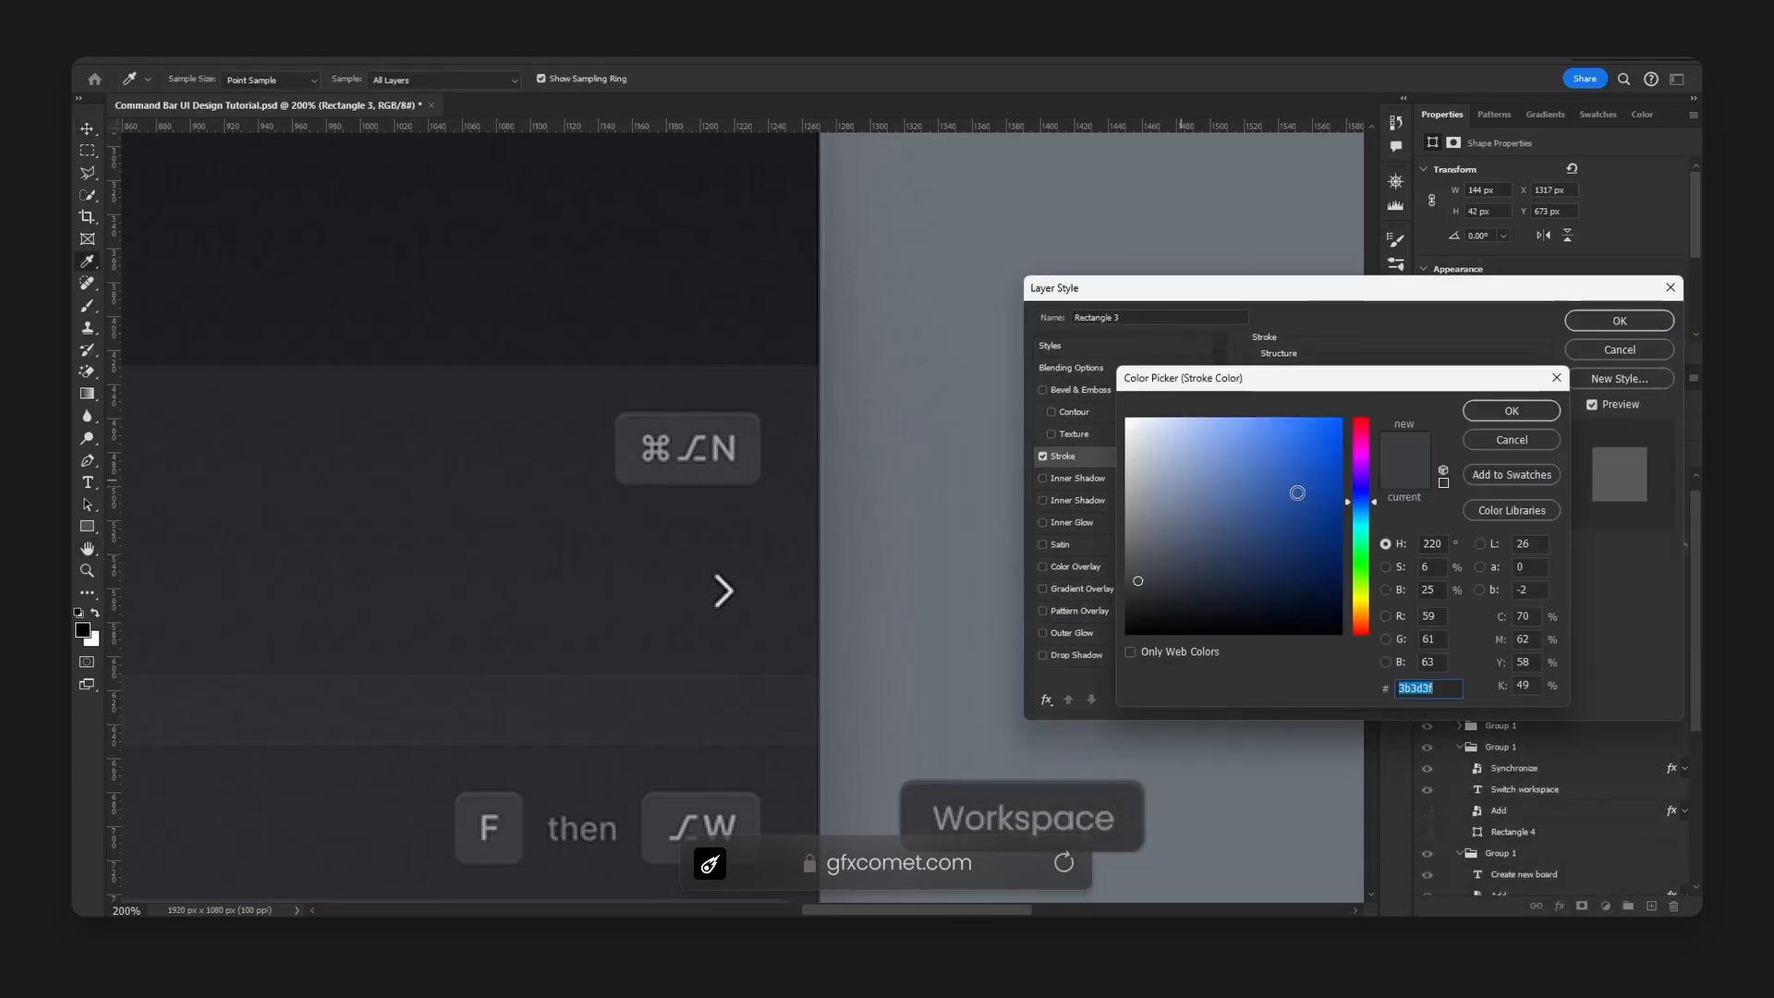
pyautogui.click(1140, 607)
pyautogui.moveTo(1139, 607); pyautogui.dragTo(1140, 616)
pyautogui.click(1477, 413)
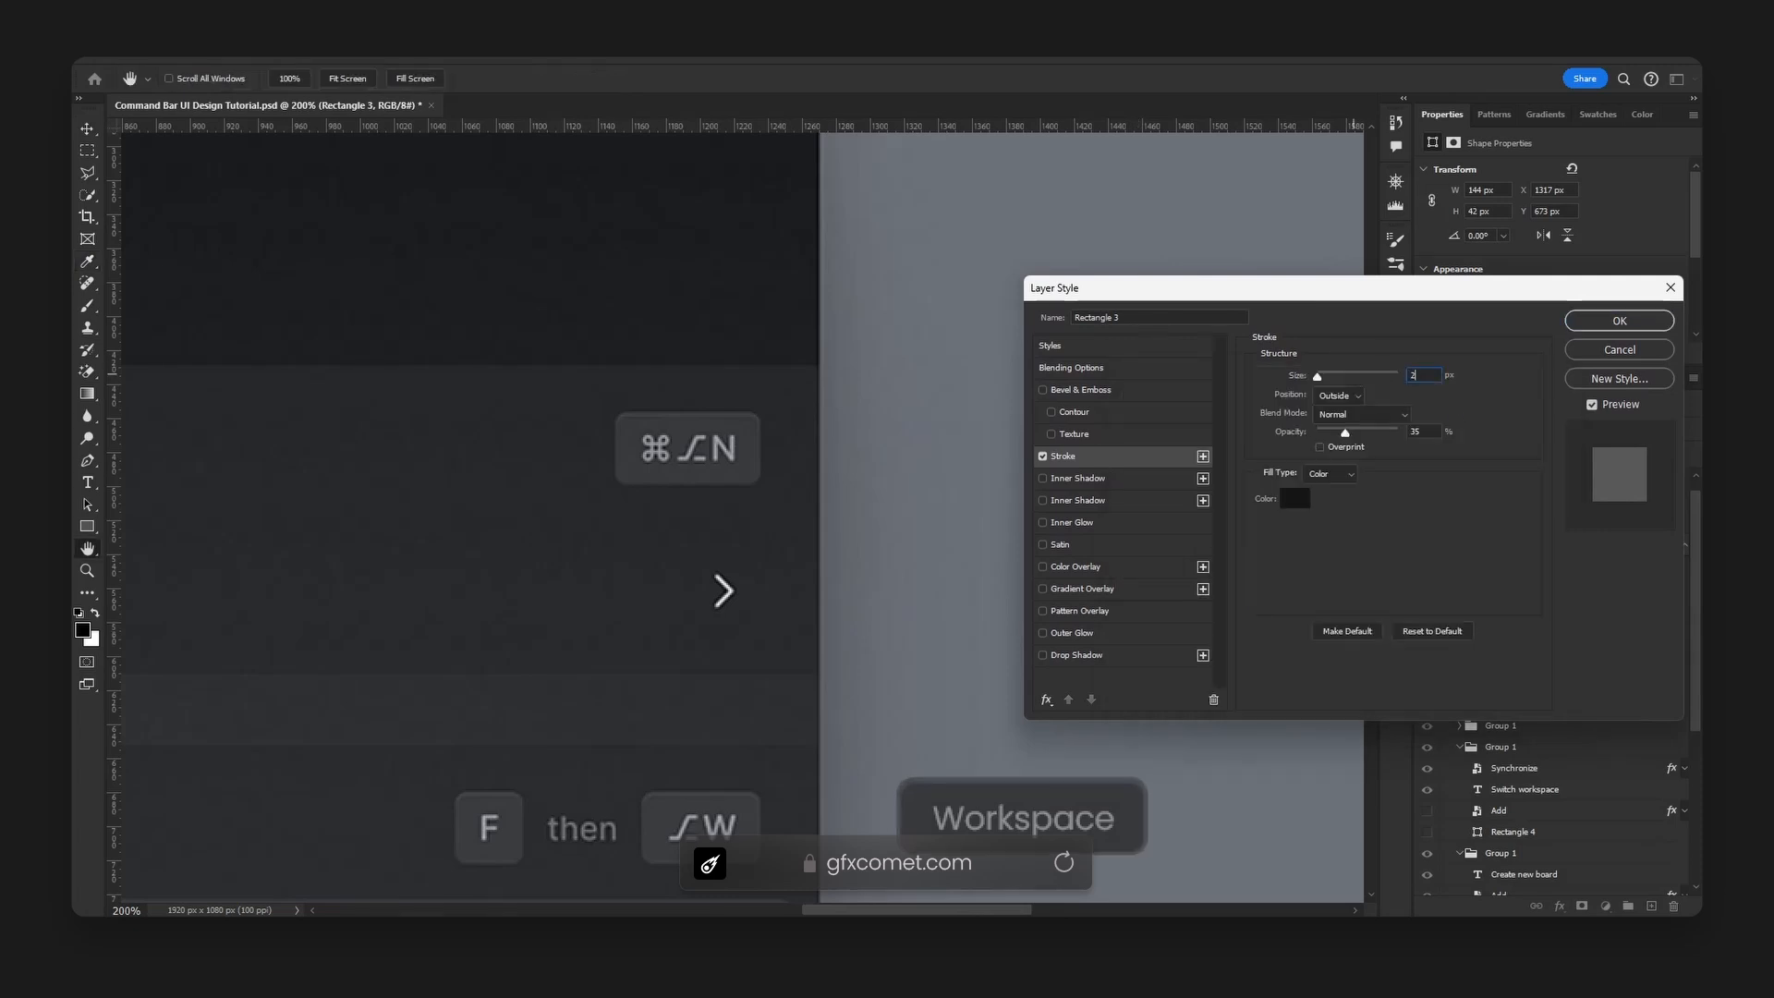
pyautogui.moveTo(1346, 433)
pyautogui.mouseDown()
pyautogui.moveTo(1440, 431)
pyautogui.moveTo(1361, 379)
pyautogui.mouseUp()
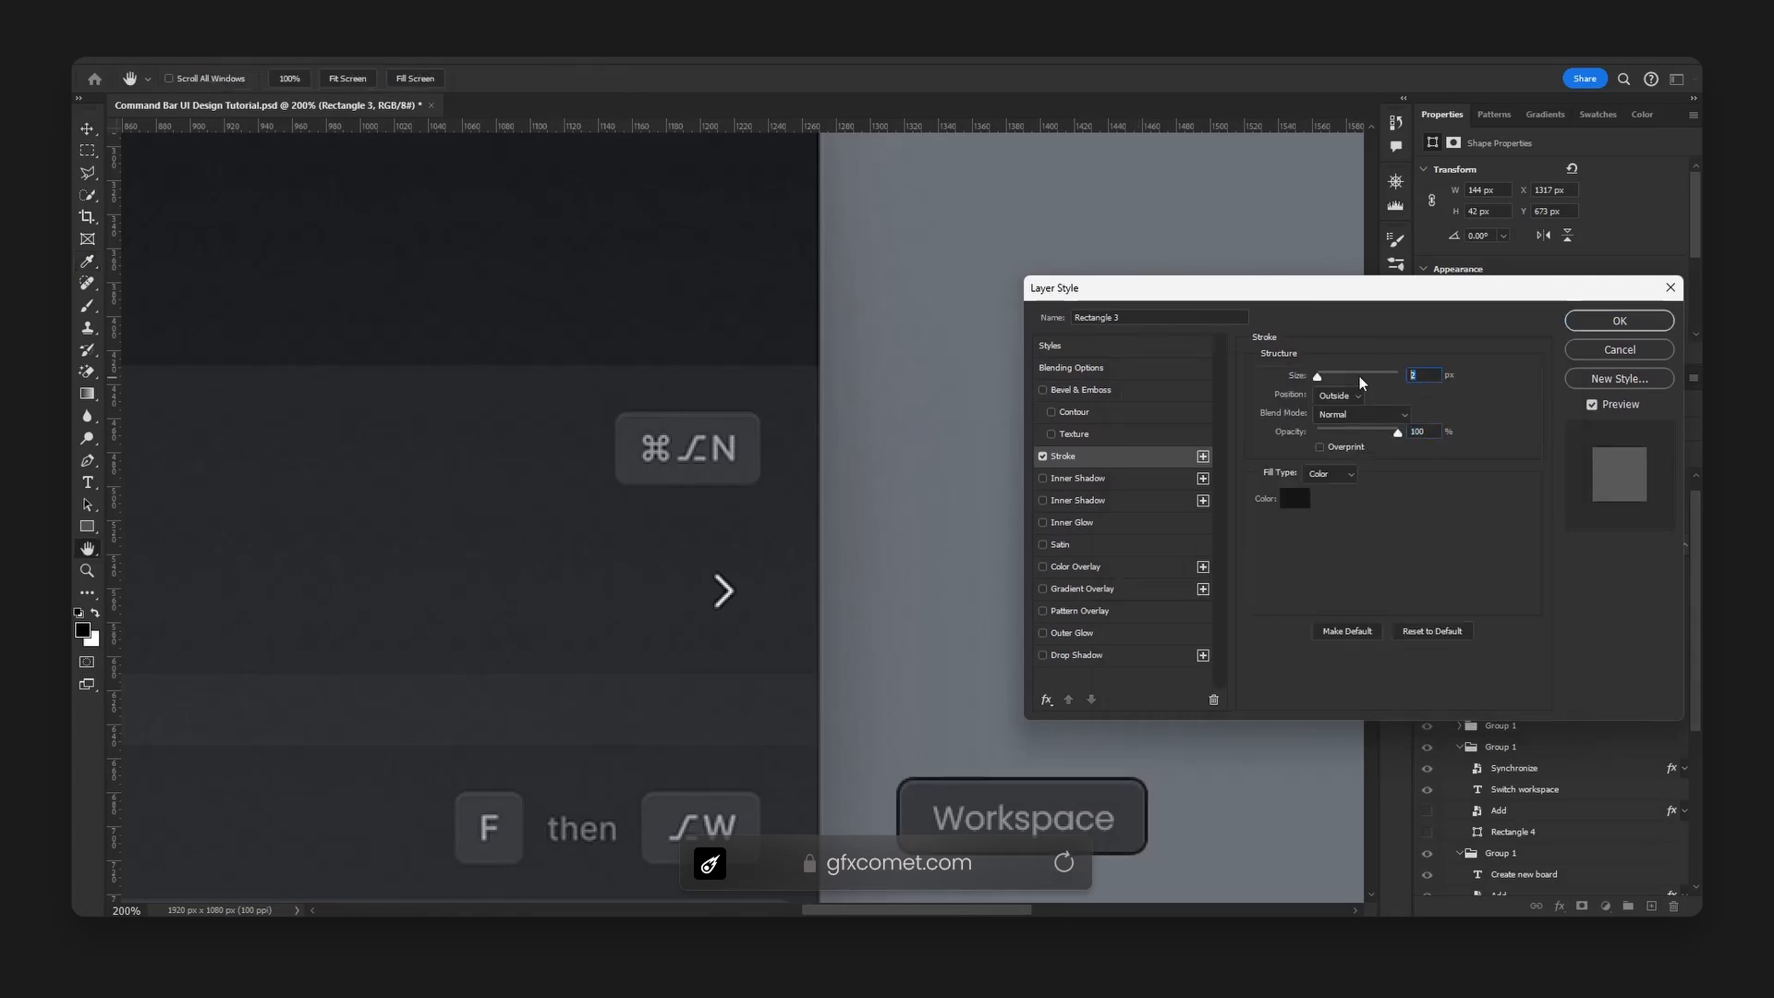
pyautogui.write('1')
# - Set the rectangle's stroke to 2 px and a dark grey near #212224, based on the area above the reference ⌘⌥N label
pyautogui.click(1299, 500)
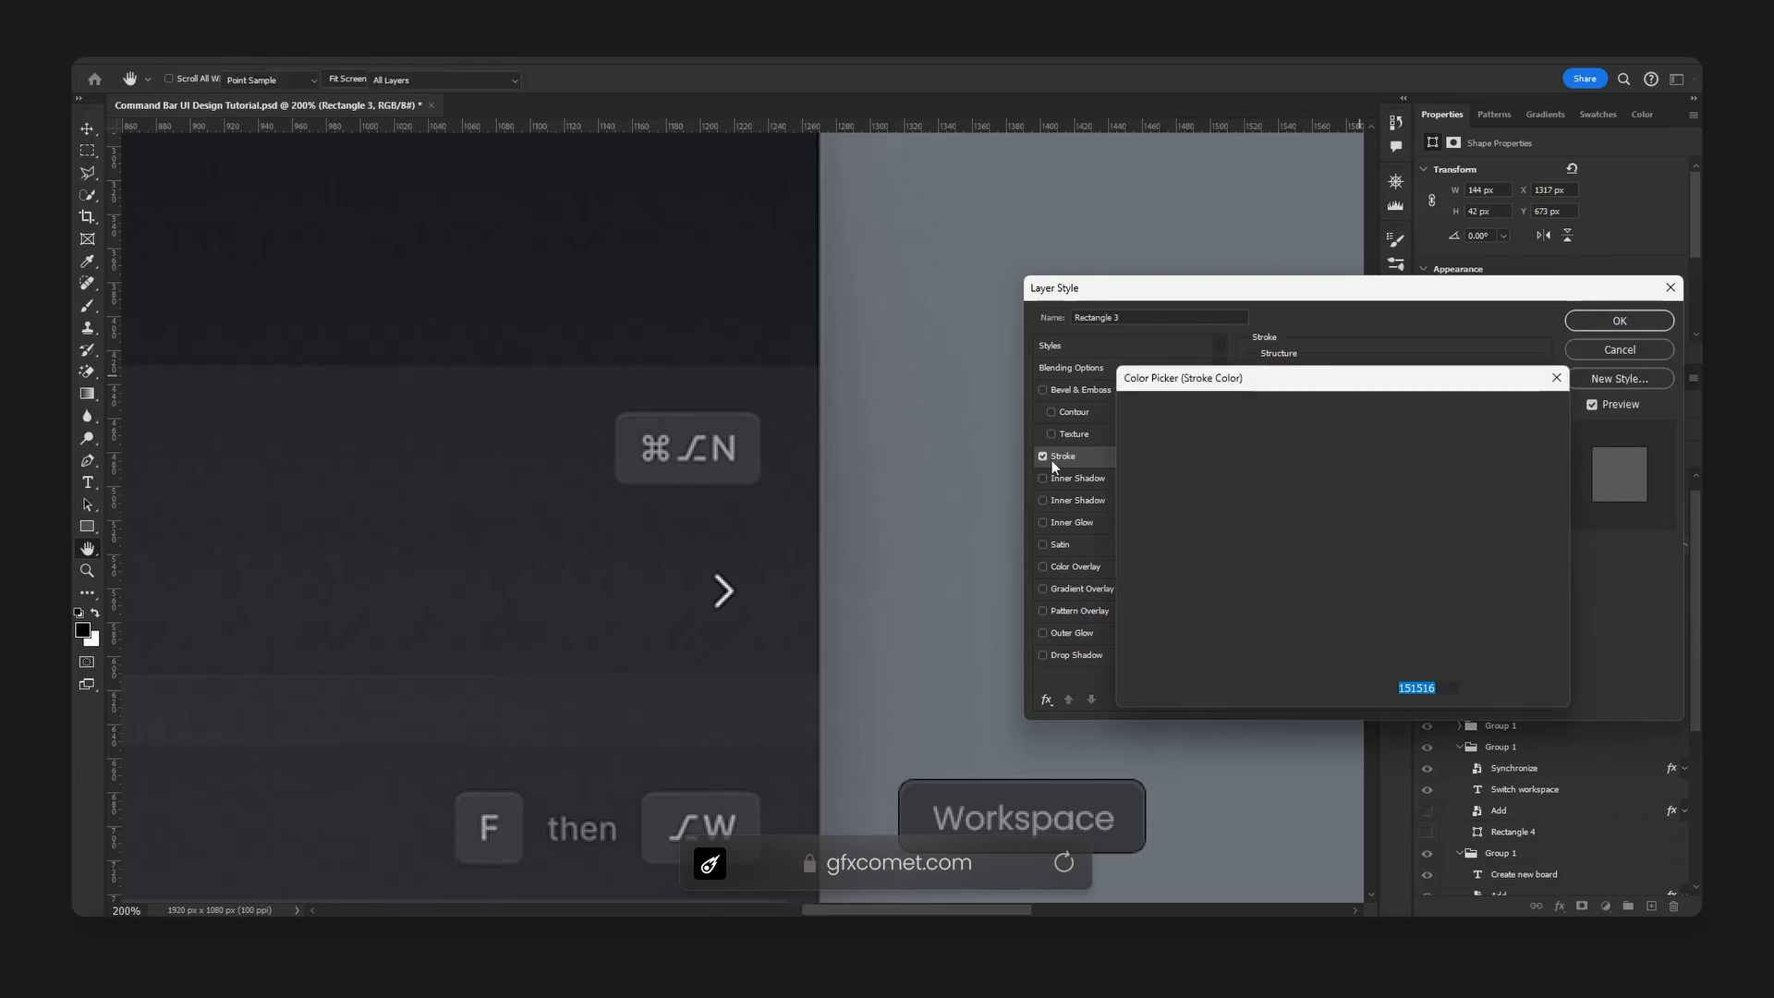
pyautogui.click(699, 406)
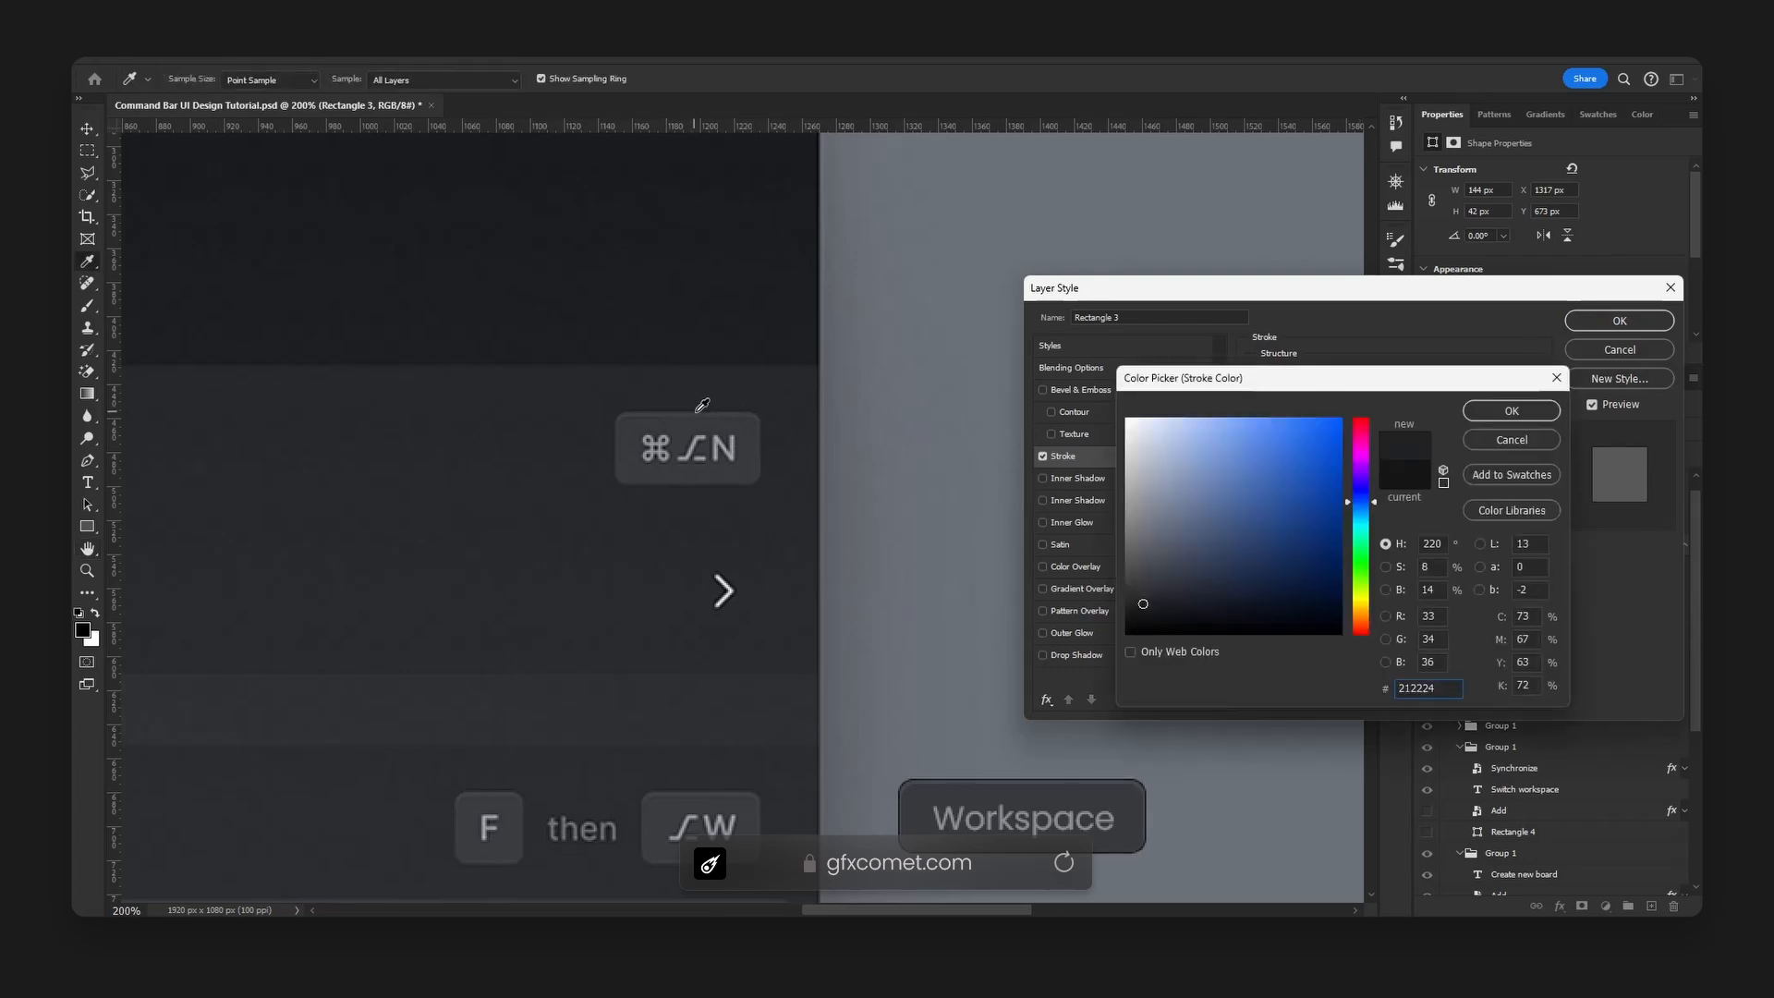
pyautogui.click(1538, 416)
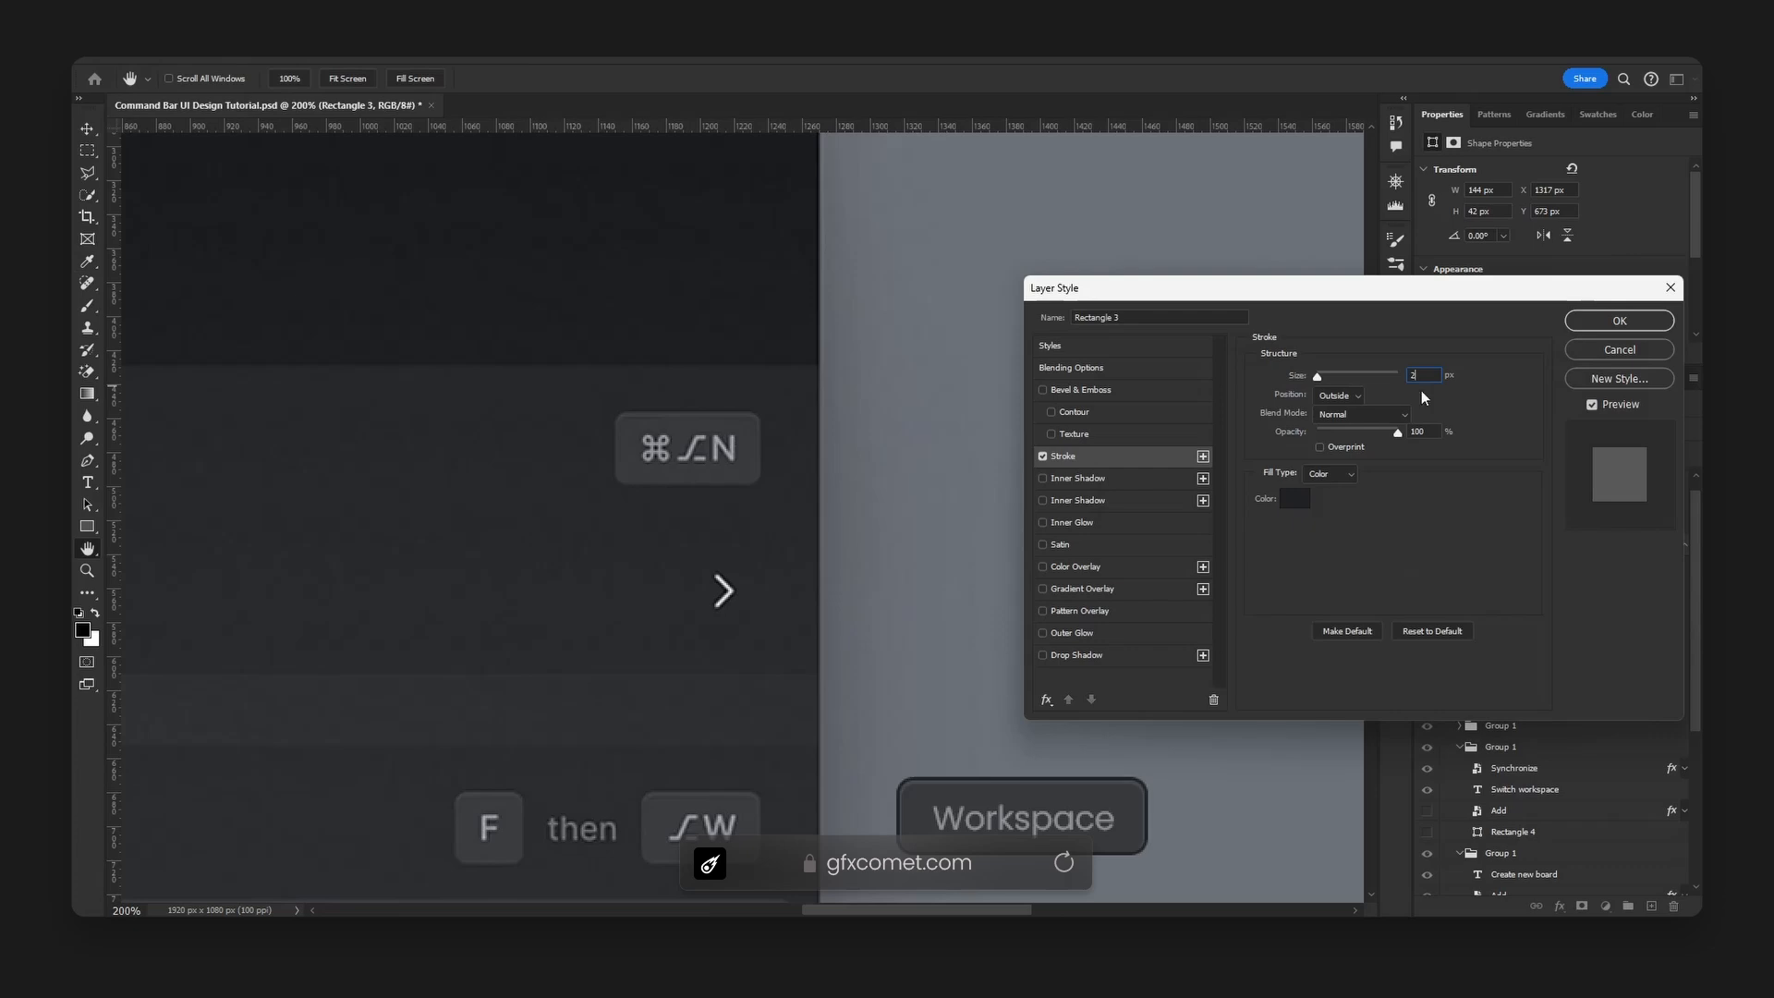
pyautogui.click(1295, 500)
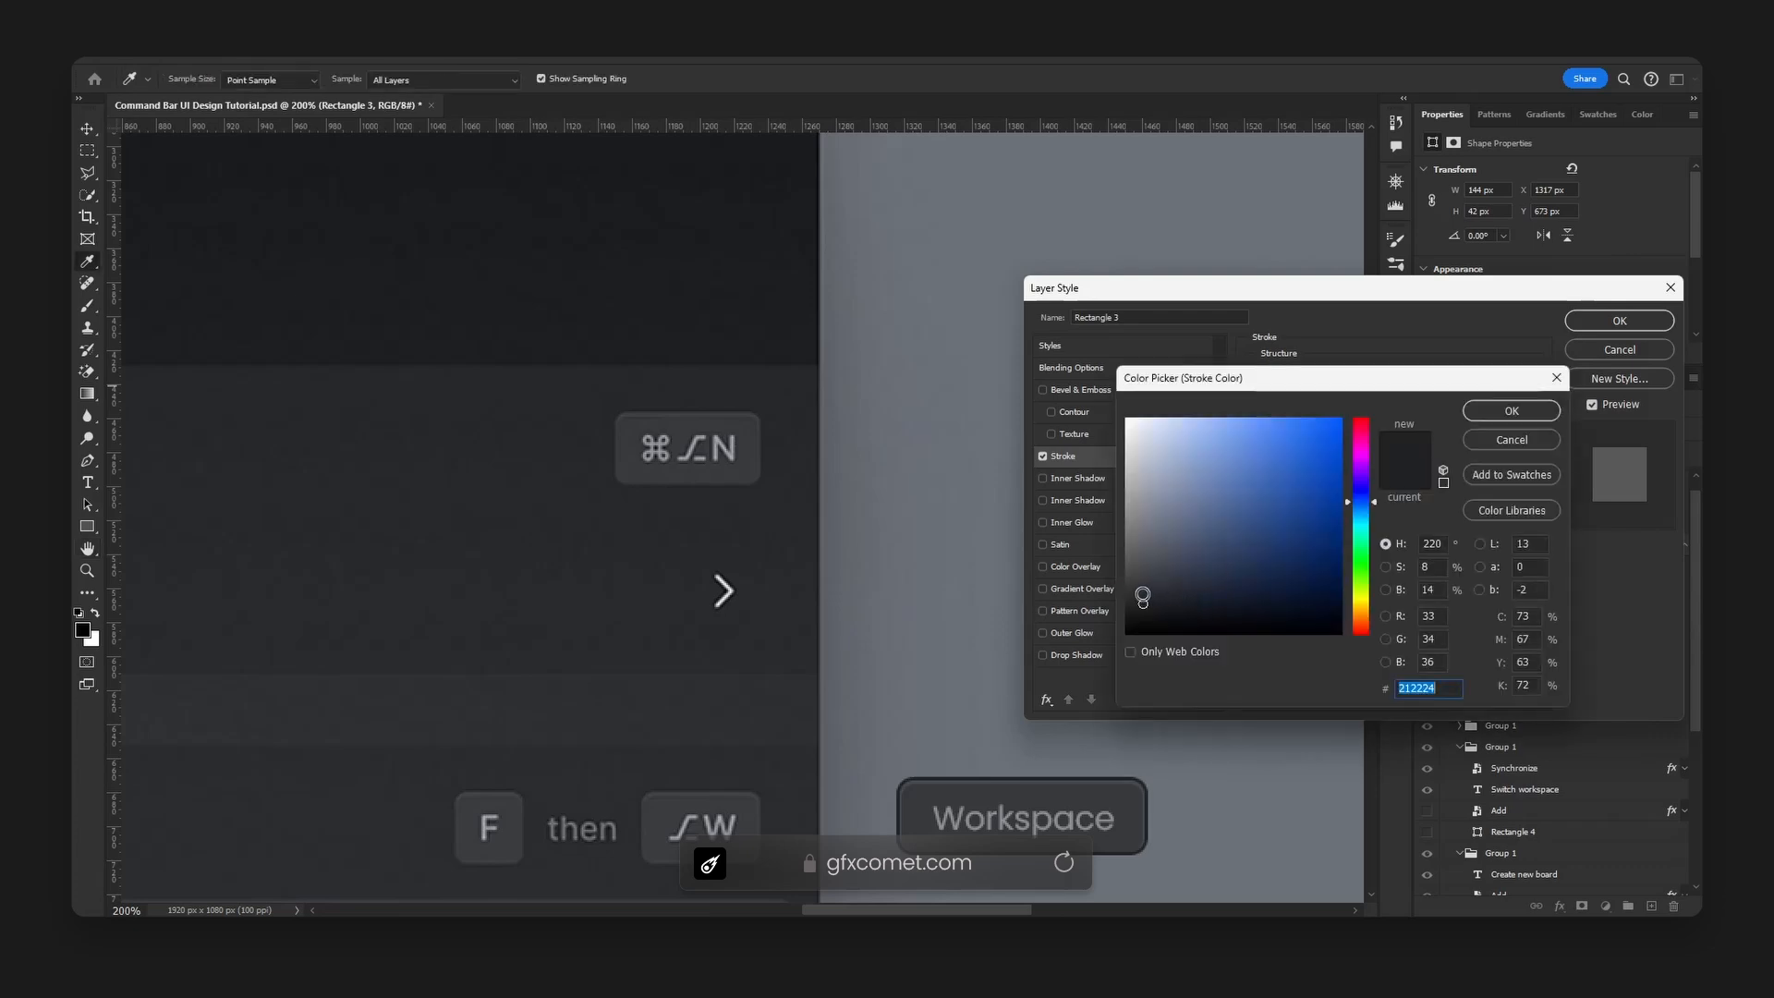
pyautogui.moveTo(1147, 593); pyautogui.dragTo(1148, 598)
pyautogui.click(1497, 417)
pyautogui.click(1627, 319)
pyautogui.press('v')
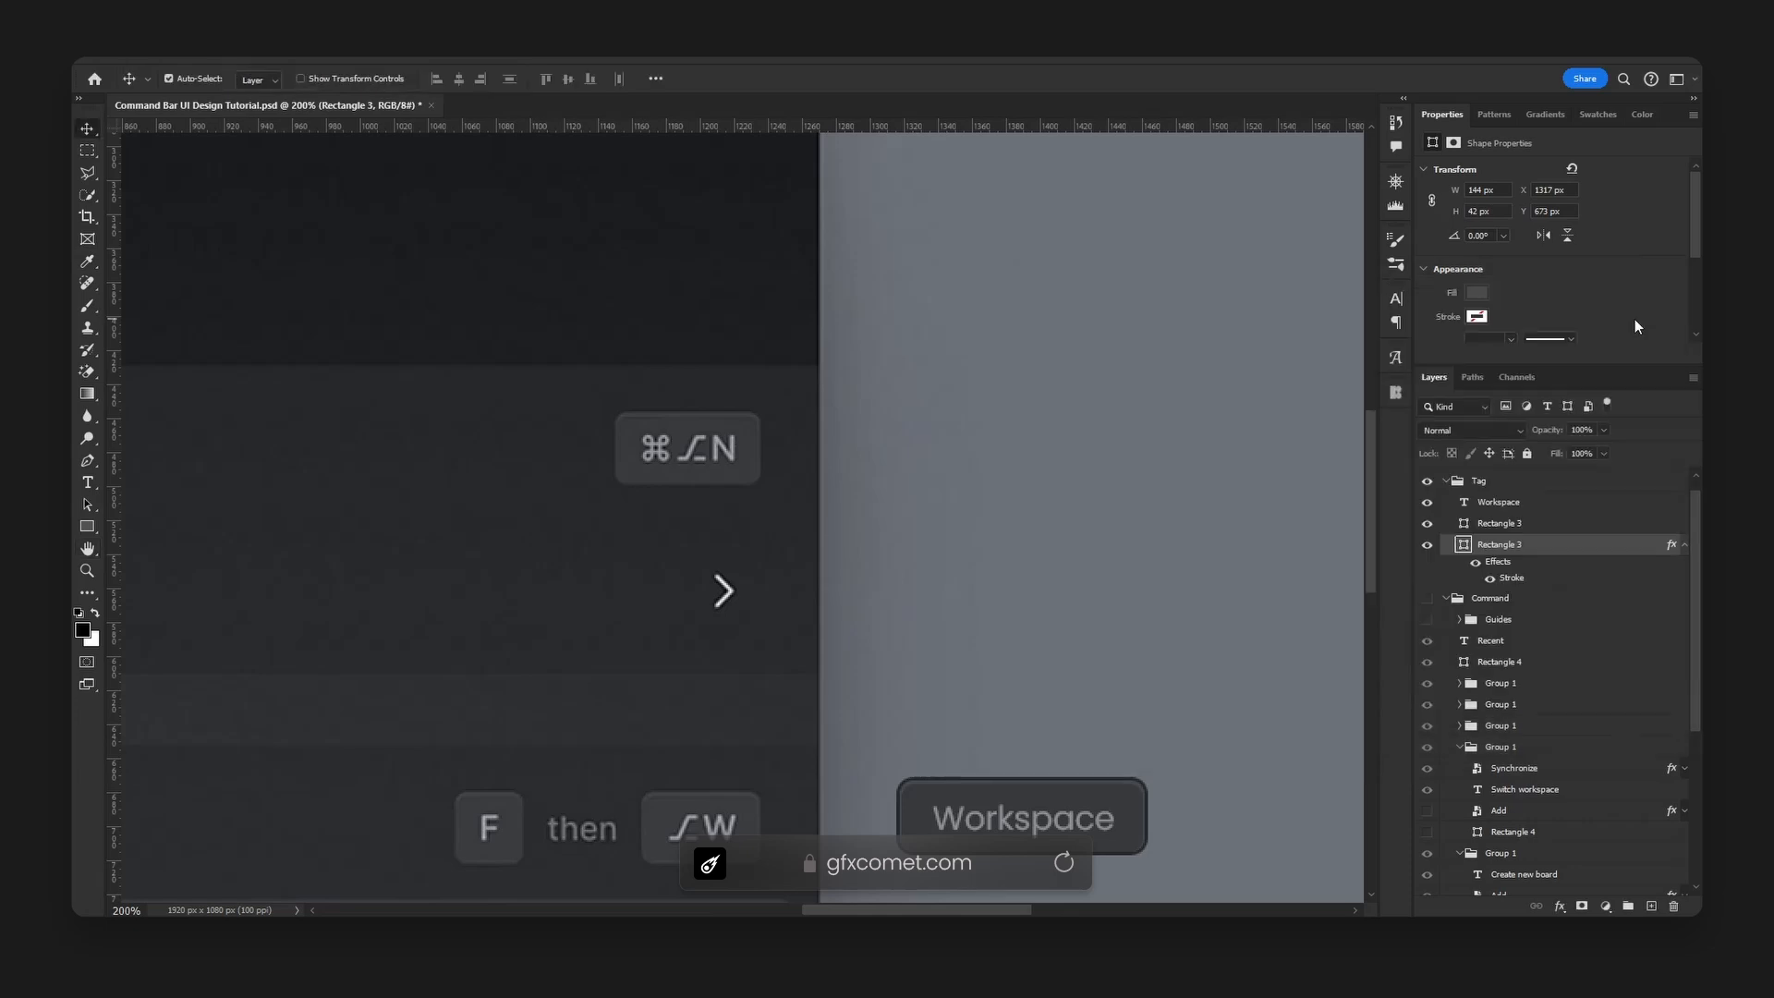
# - Replace the copied tag's Workspace text with "Shift W"
pyautogui.hotkey('ctrl', '-')
pyautogui.hotkey('ctrl', '-')
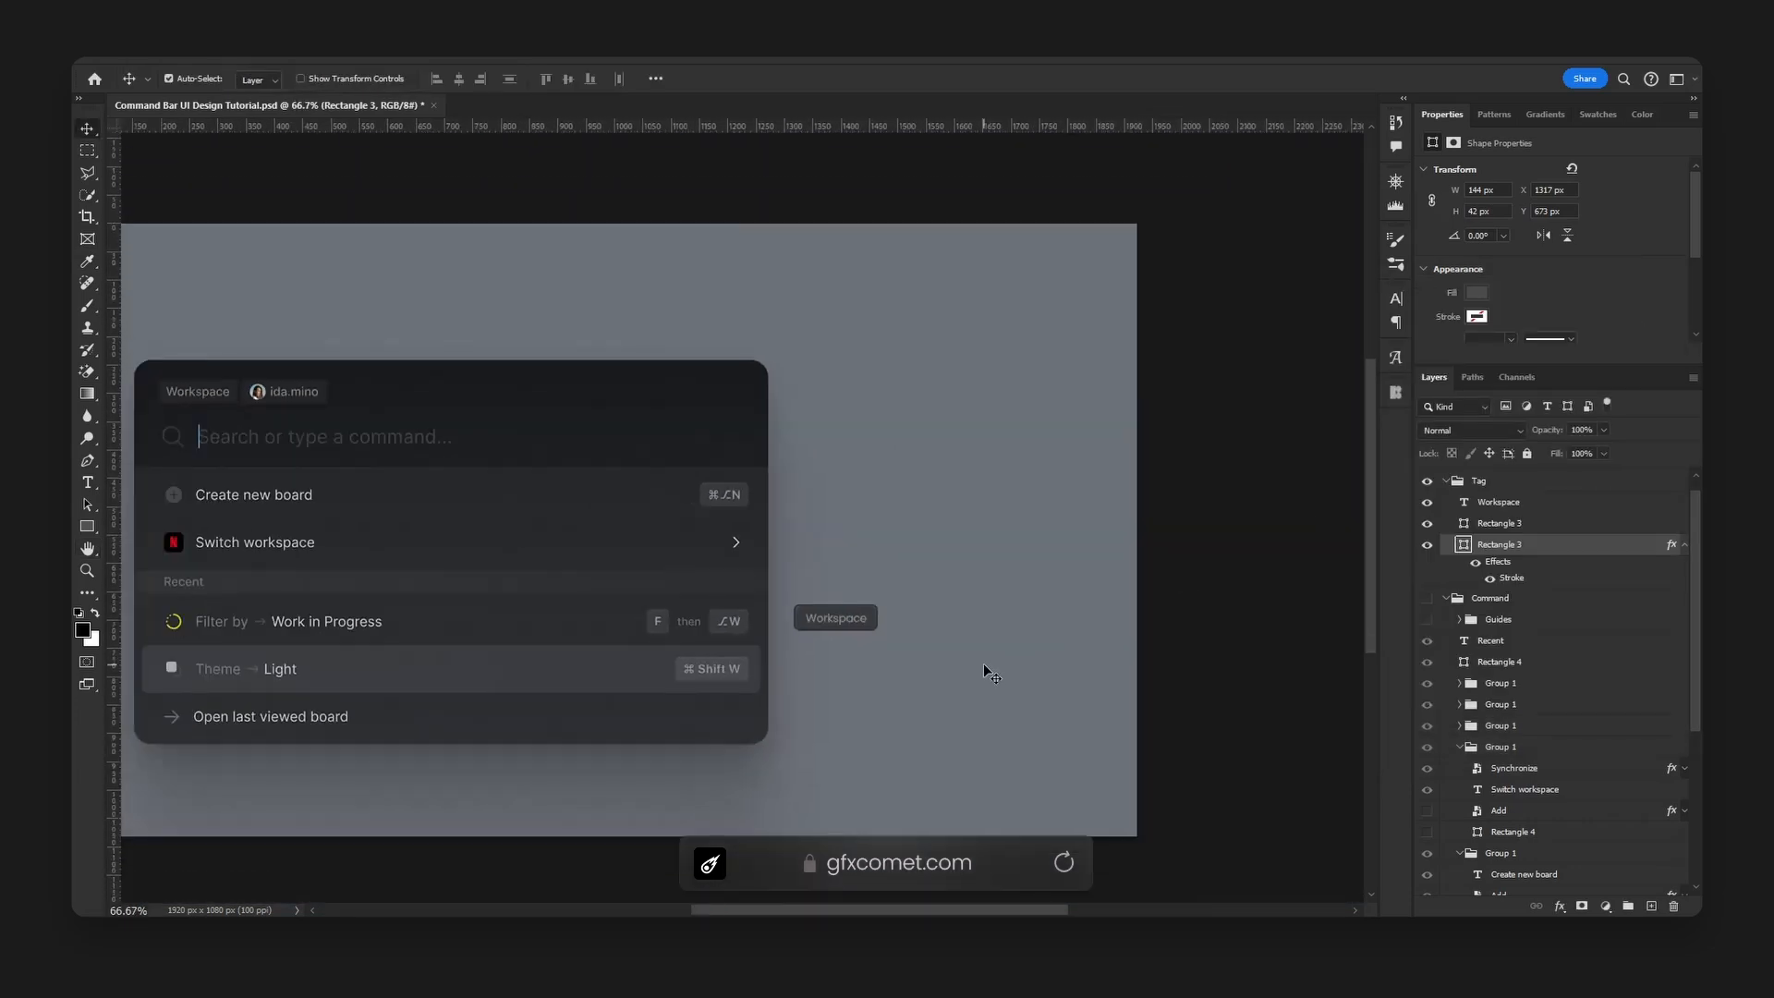
pyautogui.press('t')
pyautogui.click(846, 618)
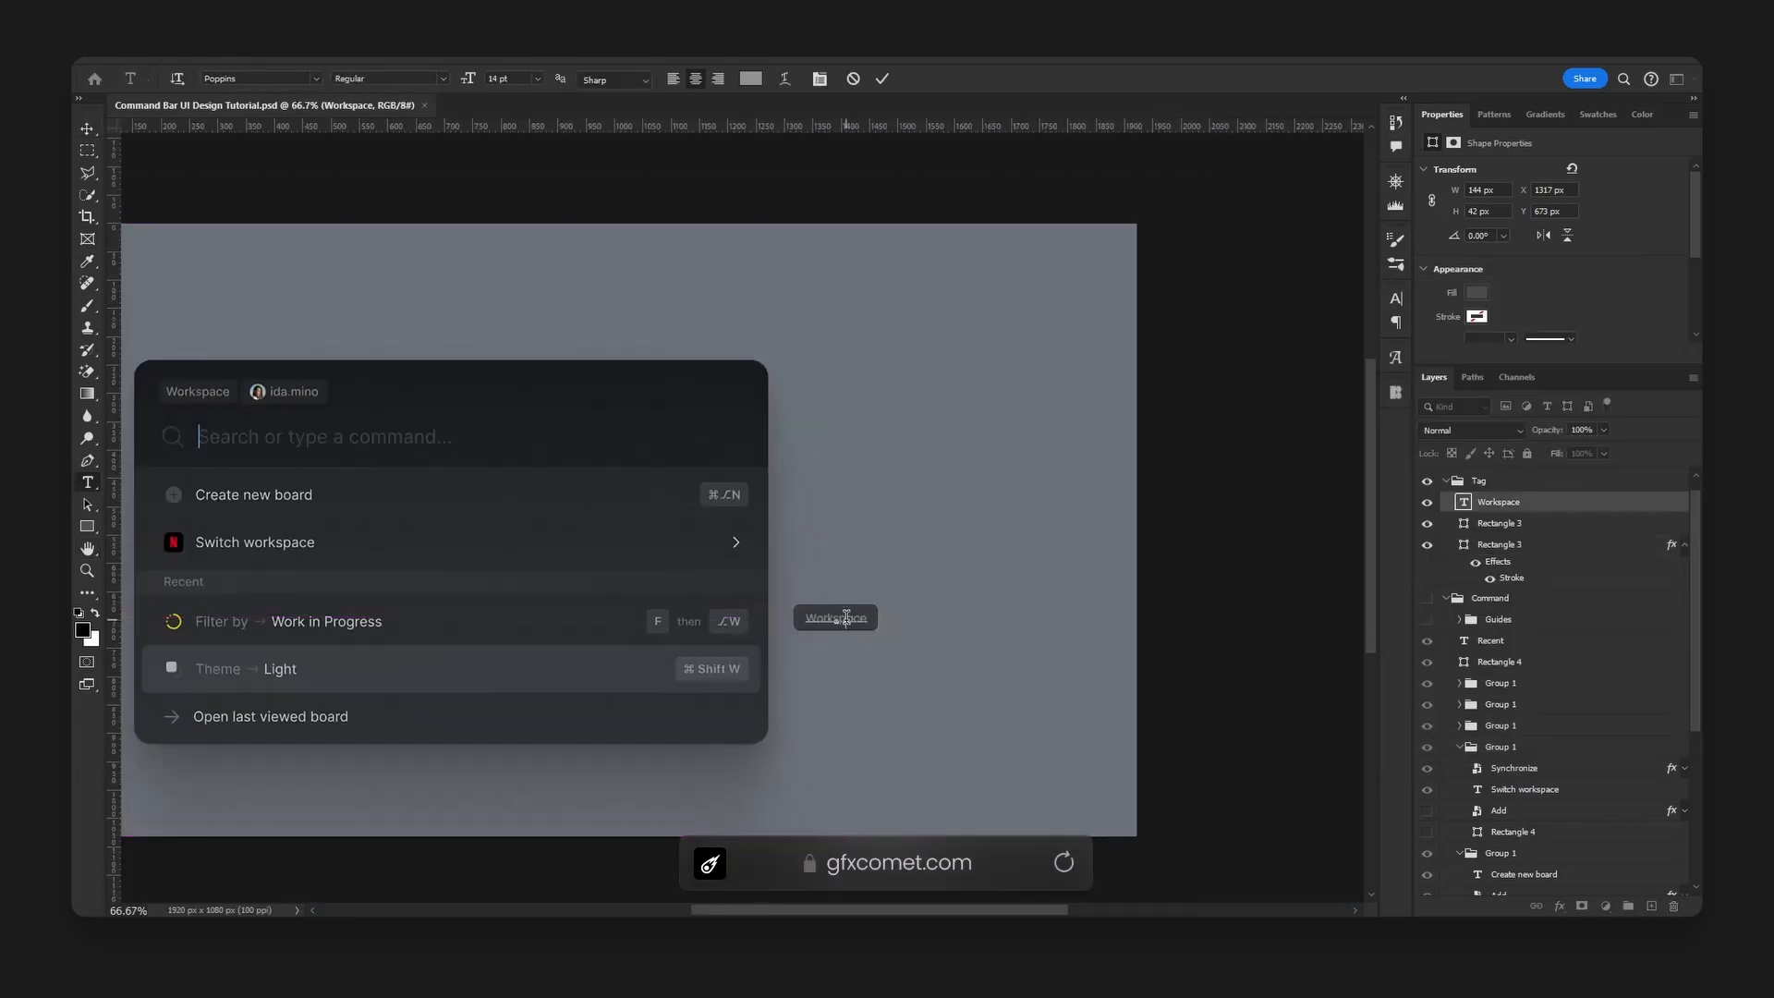
pyautogui.doubleClick(846, 617)
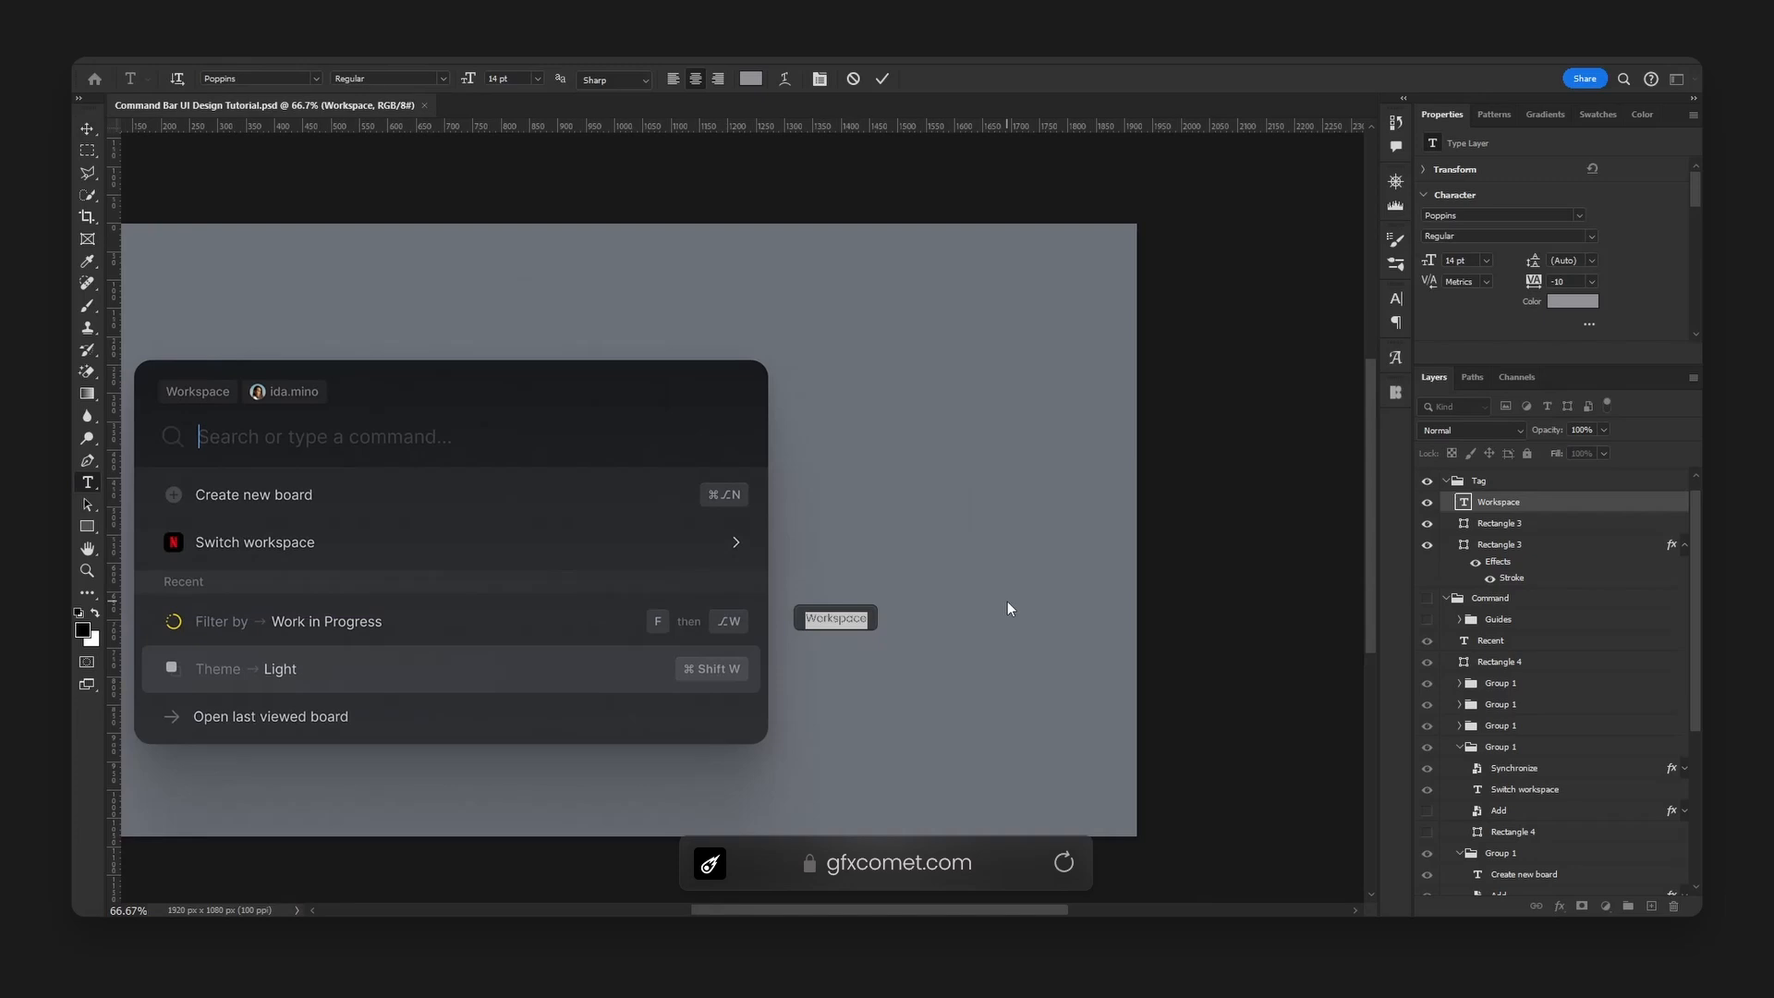
pyautogui.write('Shift W')
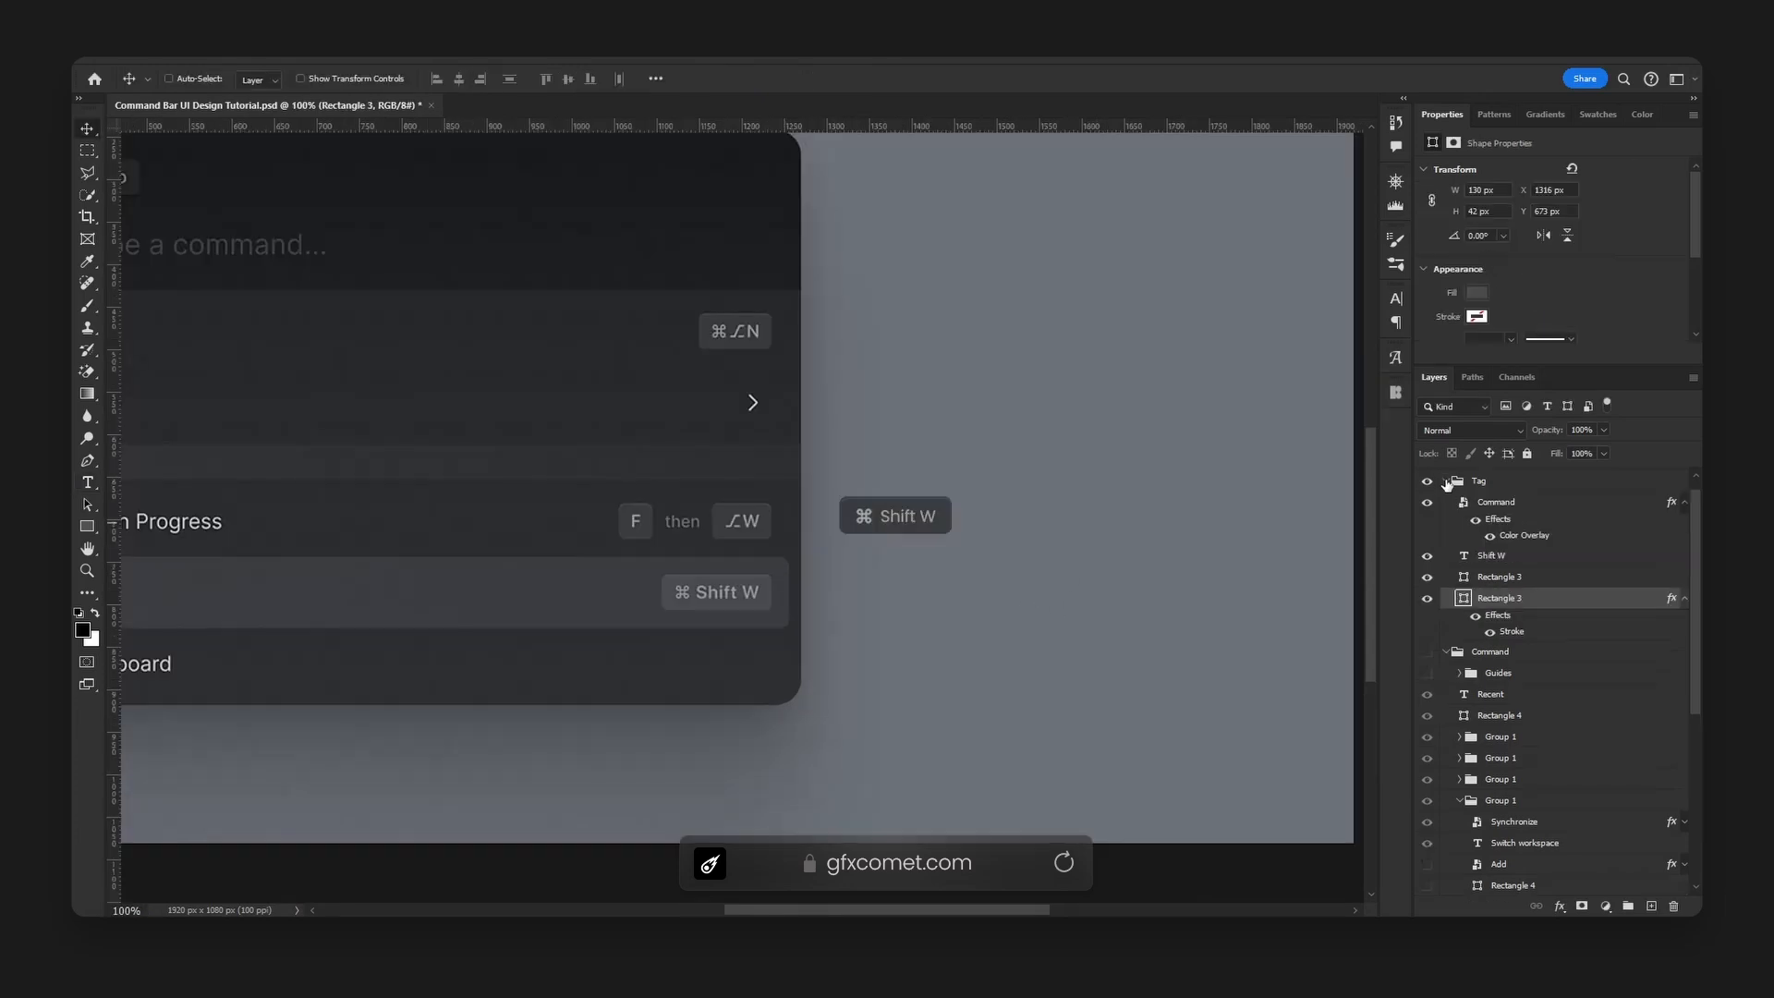
# - Collapse the copied Tag group and rename it Keybind
pyautogui.click(1446, 481)
pyautogui.doubleClick(1478, 481)
pyautogui.write('Keybi')
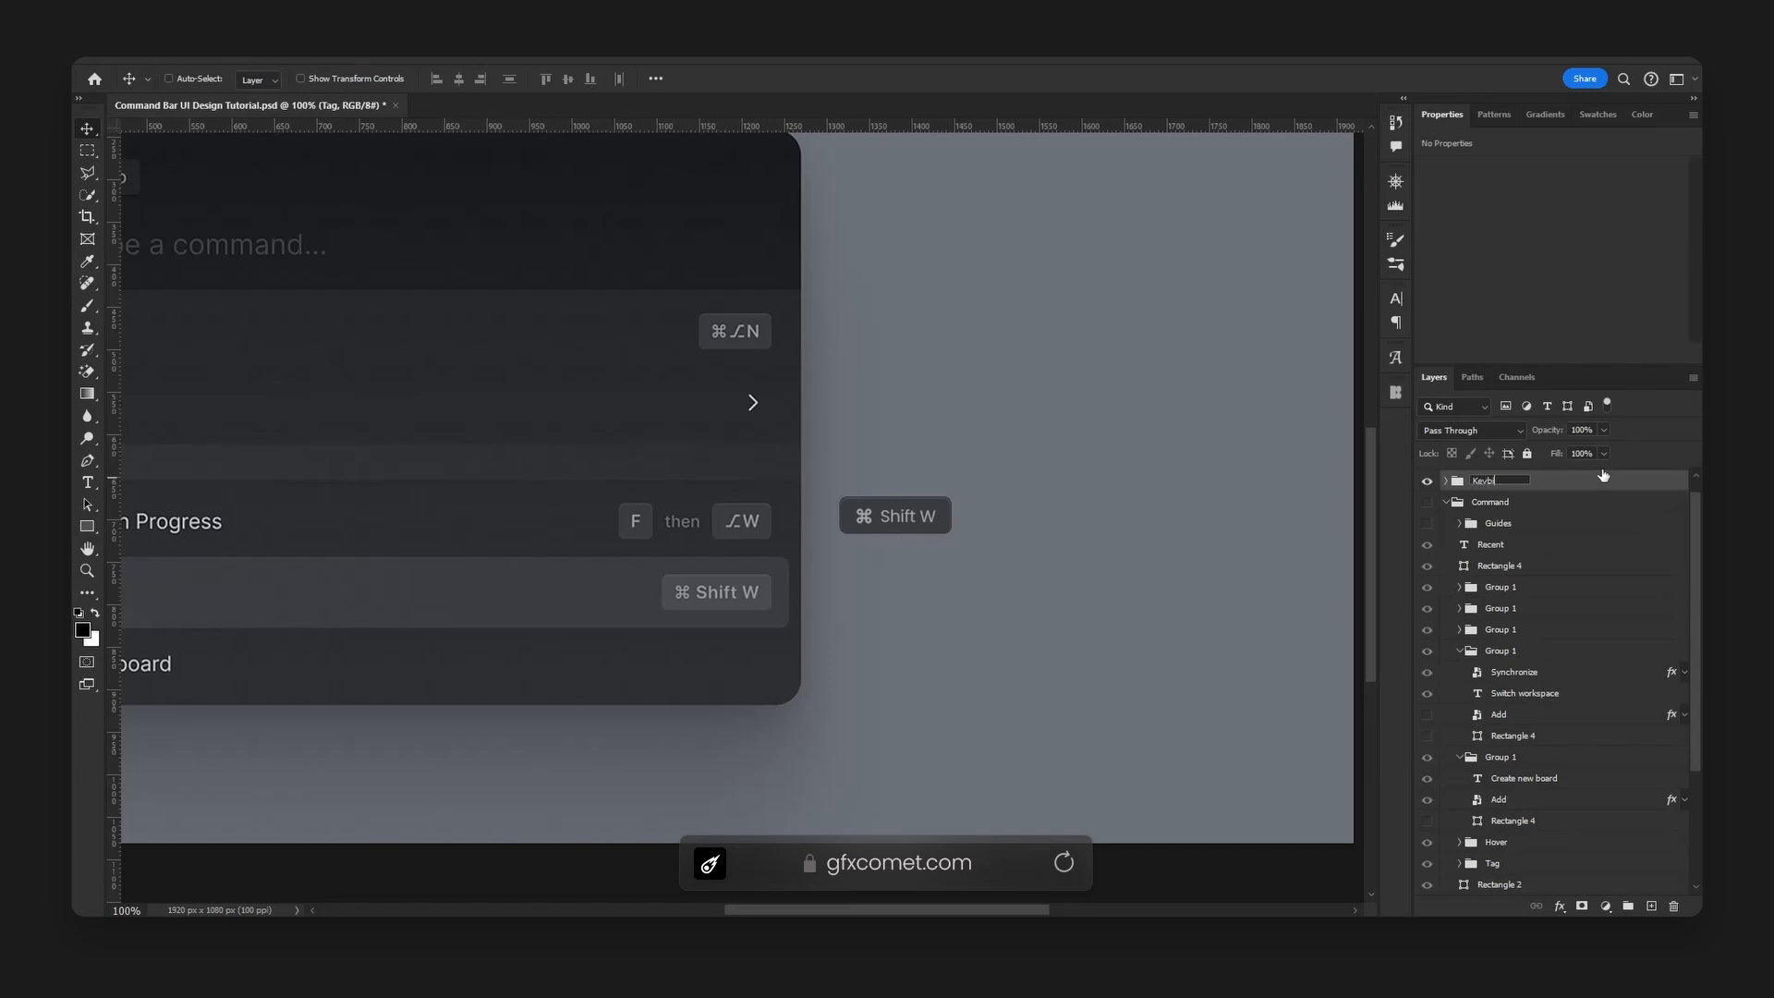
pyautogui.write('nd')
pyautogui.press('Return')
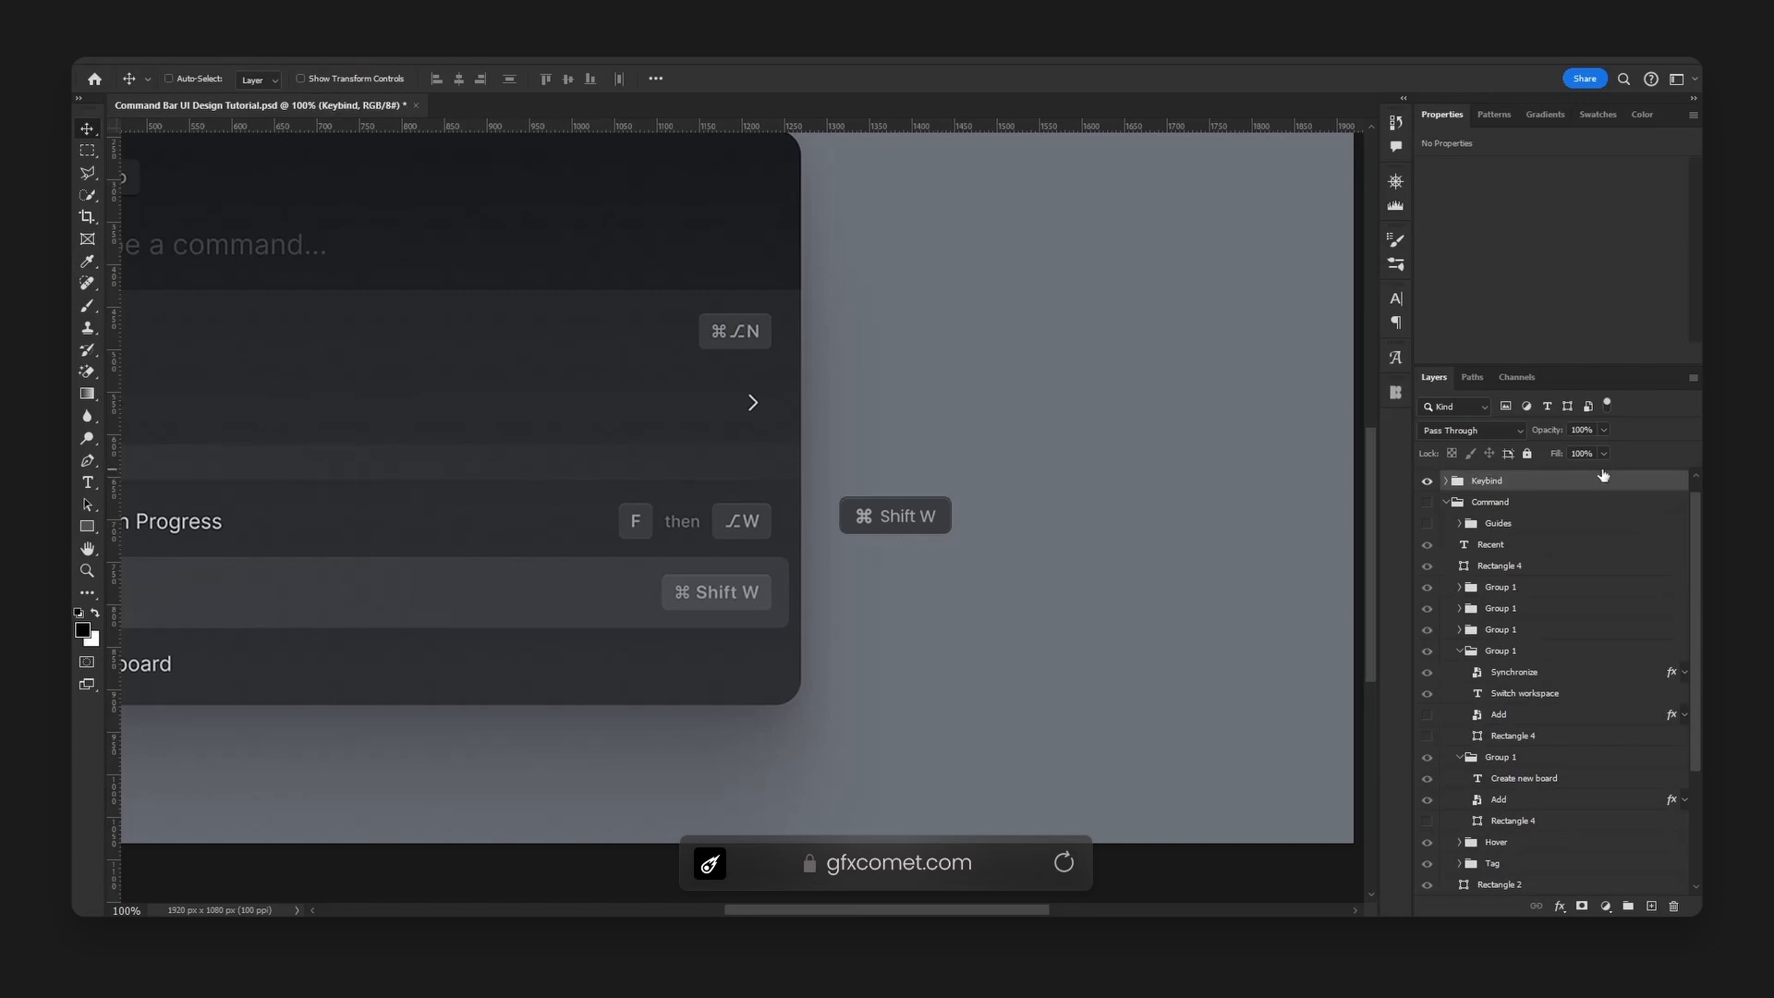
# - Show the Command group, place the Keybind tag at the right end of the Create new board row, and save
pyautogui.click(1428, 502)
pyautogui.moveTo(967, 480); pyautogui.dragTo(1120, 409)
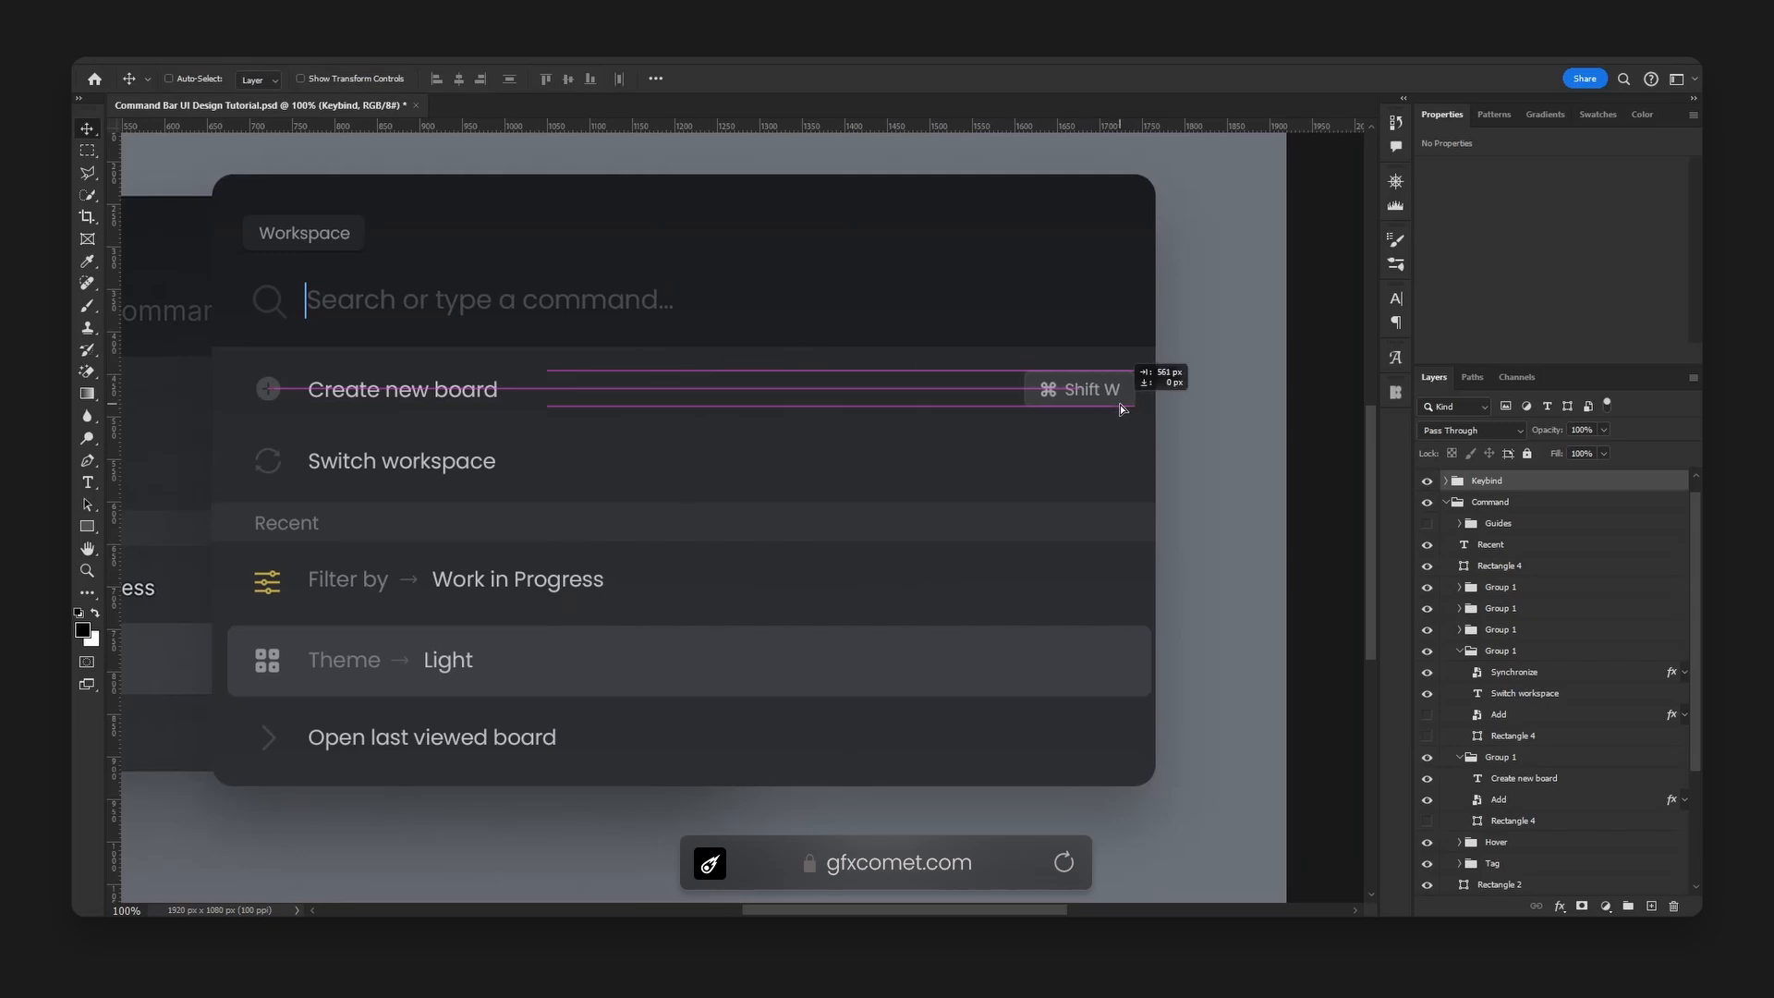
pyautogui.hotkey('ctrl', 's')
# - Move the whole Command panel left, toward the horizontal centre of the canvas
pyautogui.press('h')
pyautogui.moveTo(1053, 463); pyautogui.dragTo(1166, 408)
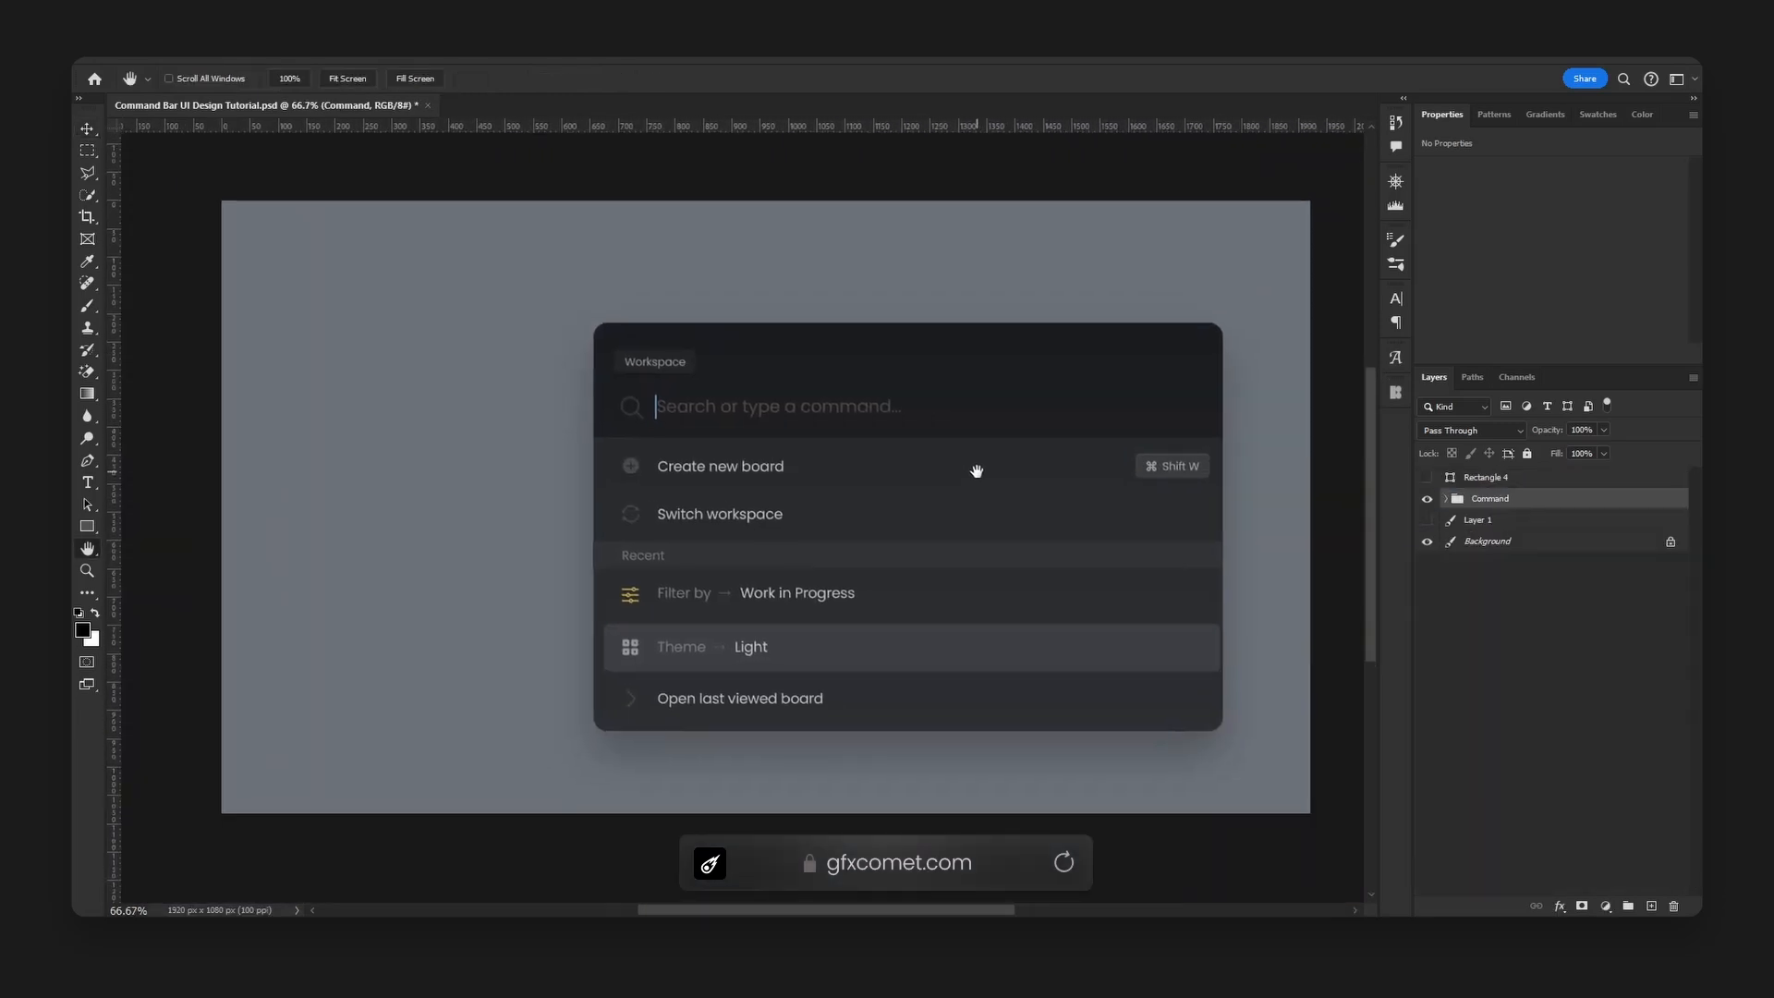
pyautogui.press('v')
pyautogui.moveTo(1085, 511); pyautogui.dragTo(979, 500)
pyautogui.press('space')
pyautogui.moveTo(1156, 465); pyautogui.dragTo(1266, 455)
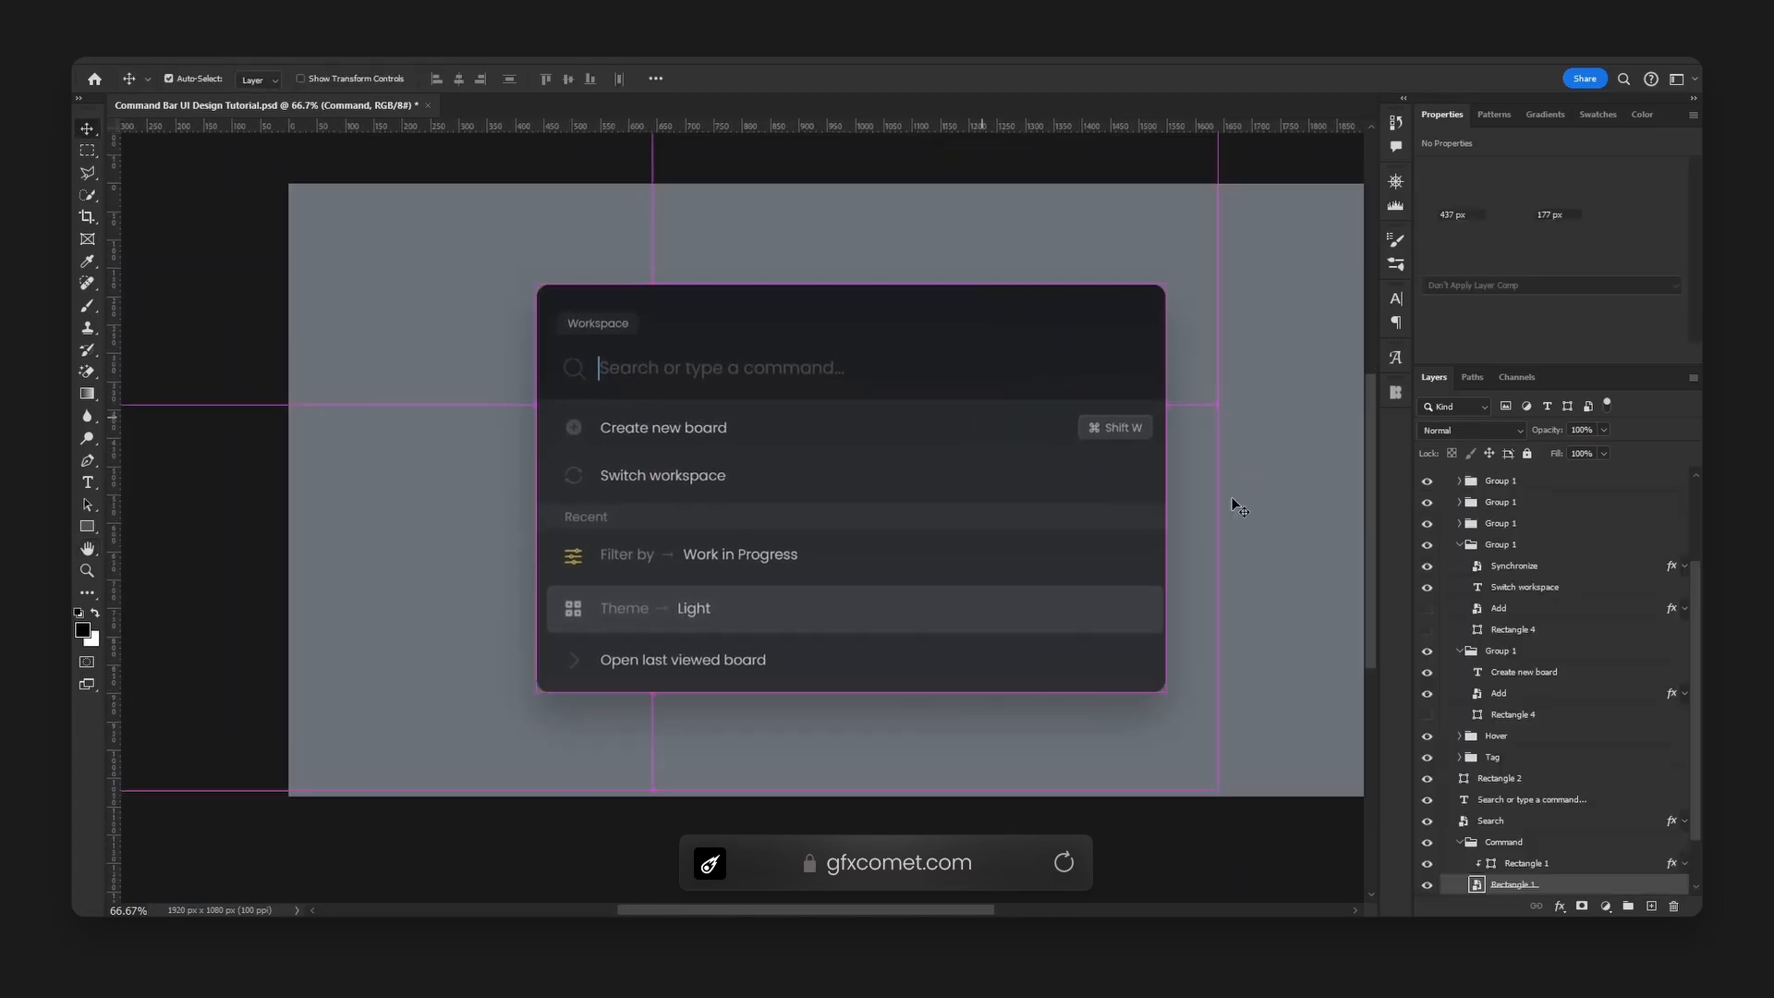
# - Open the panel's Rectangle 1 smart object and darken its gradient overlay's colour stop at location 23
pyautogui.scroll(-2, 1516, 812)
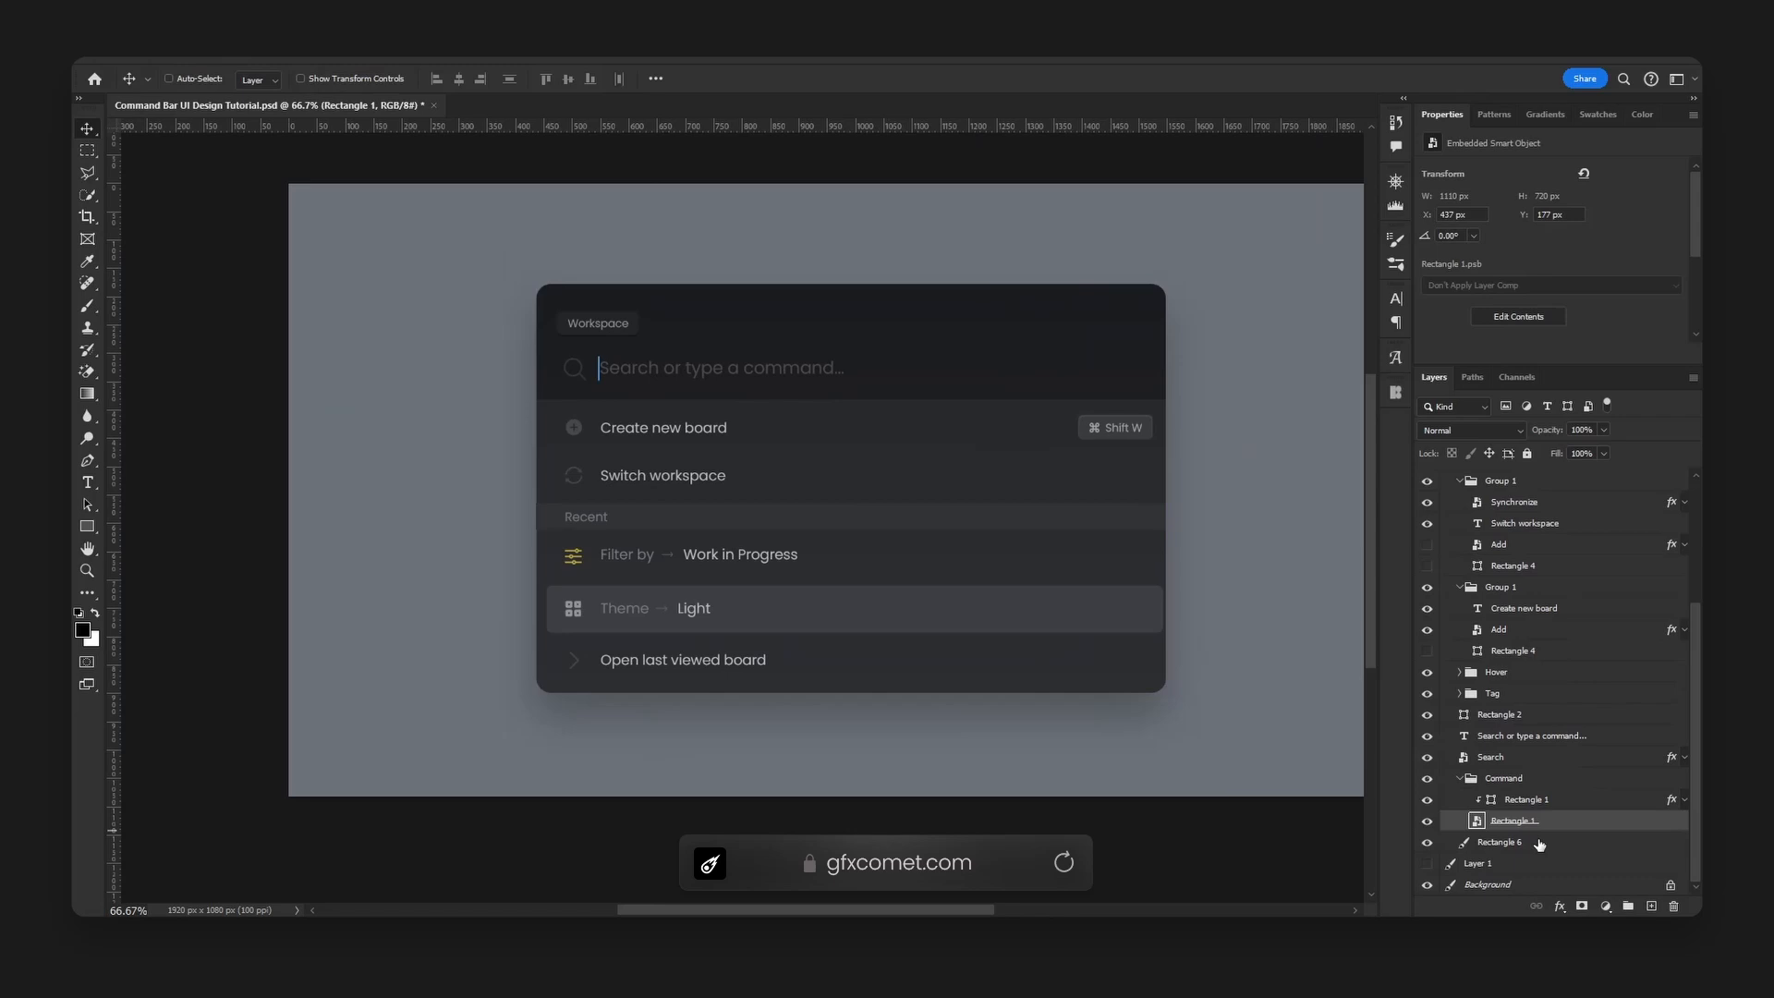
pyautogui.doubleClick(1477, 820)
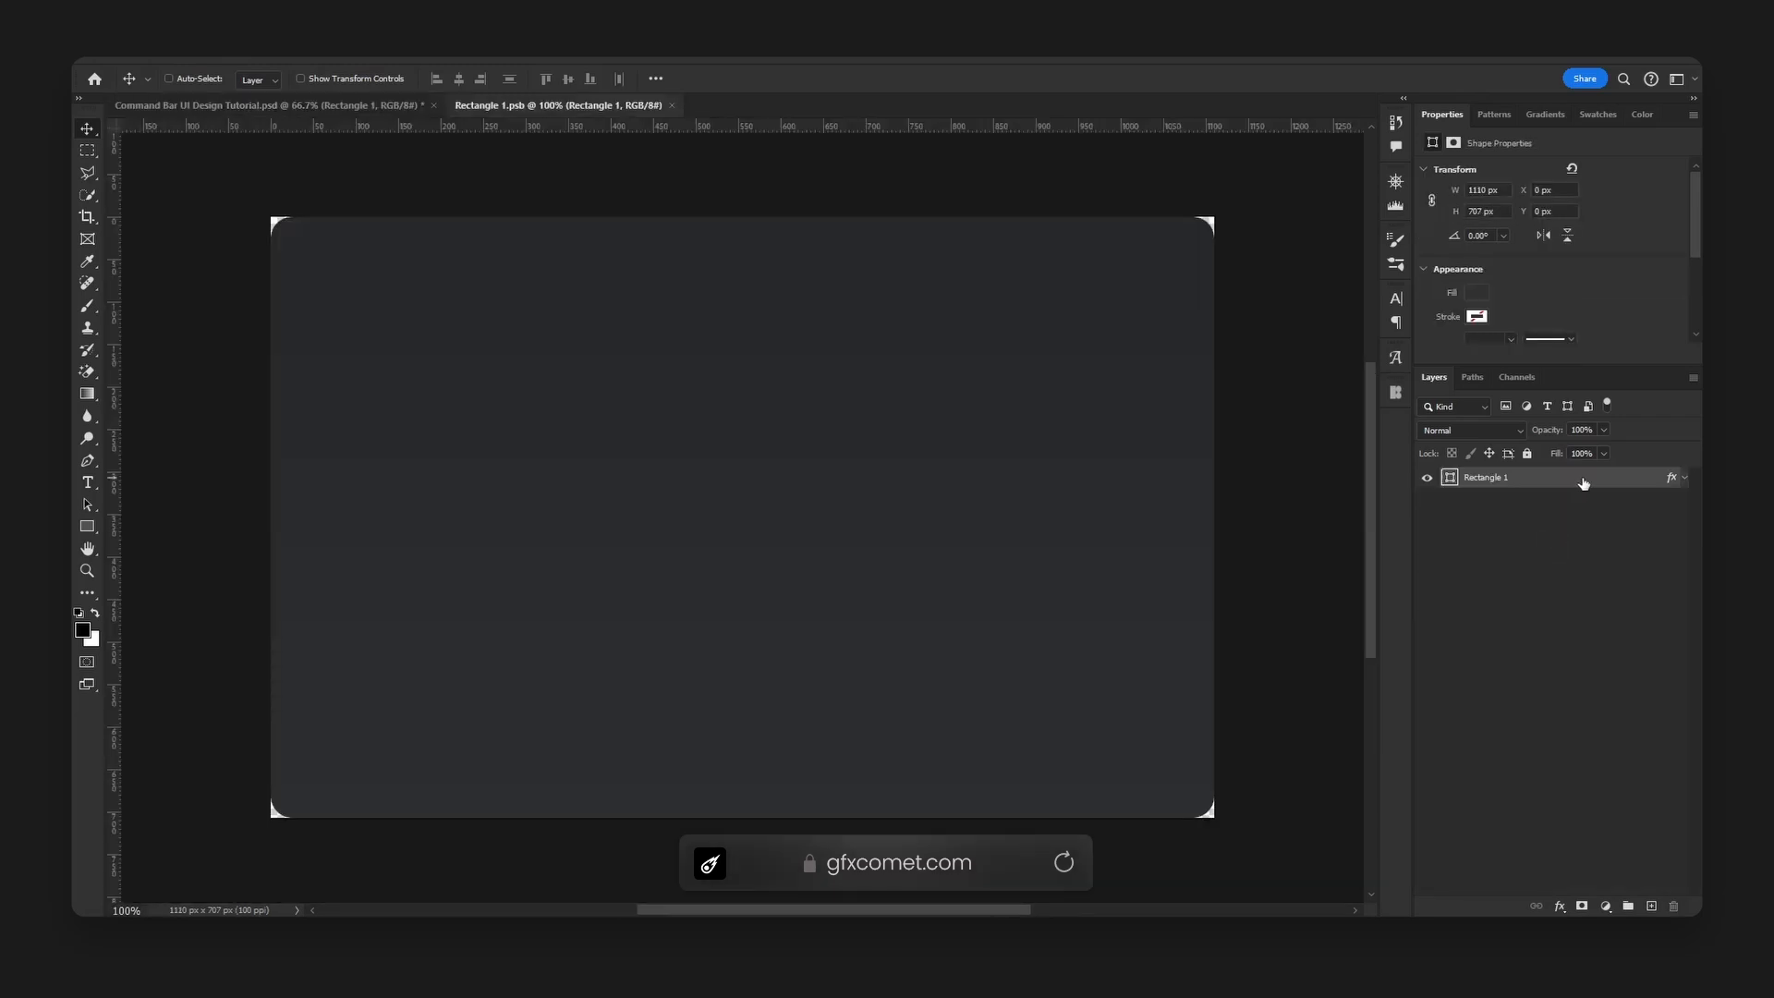
pyautogui.doubleClick(1583, 482)
pyautogui.click(1105, 589)
pyautogui.click(1373, 446)
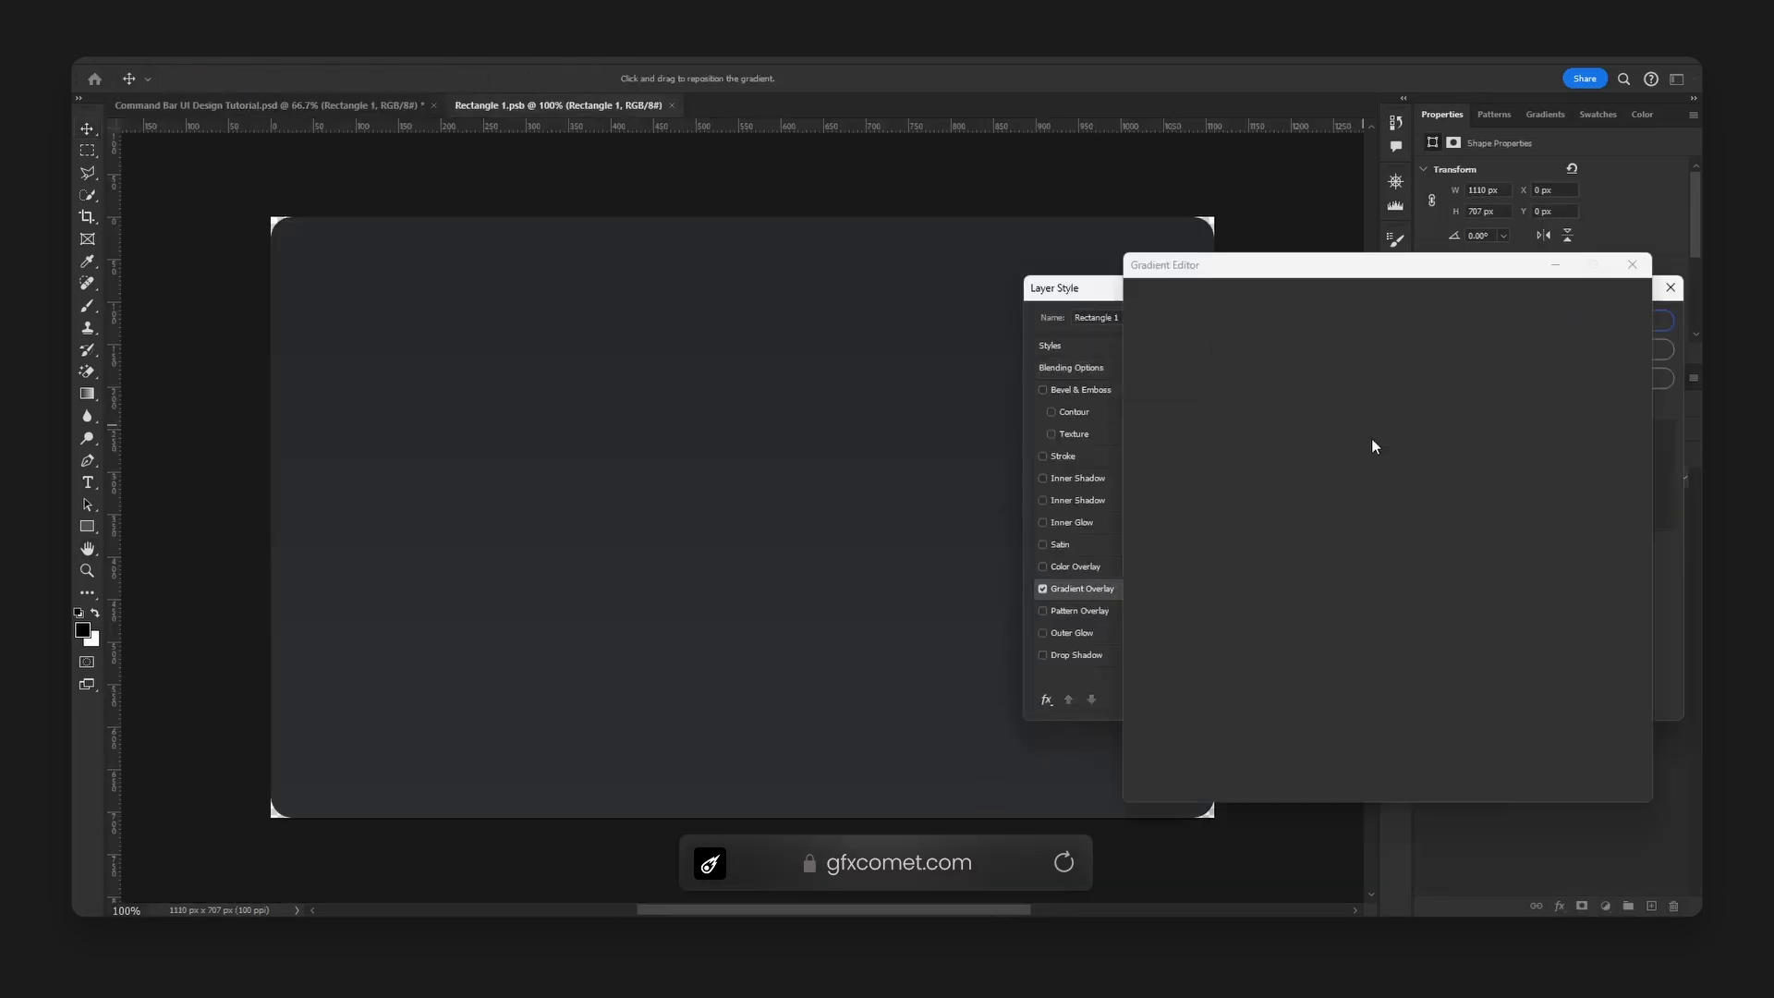
pyautogui.doubleClick(1255, 683)
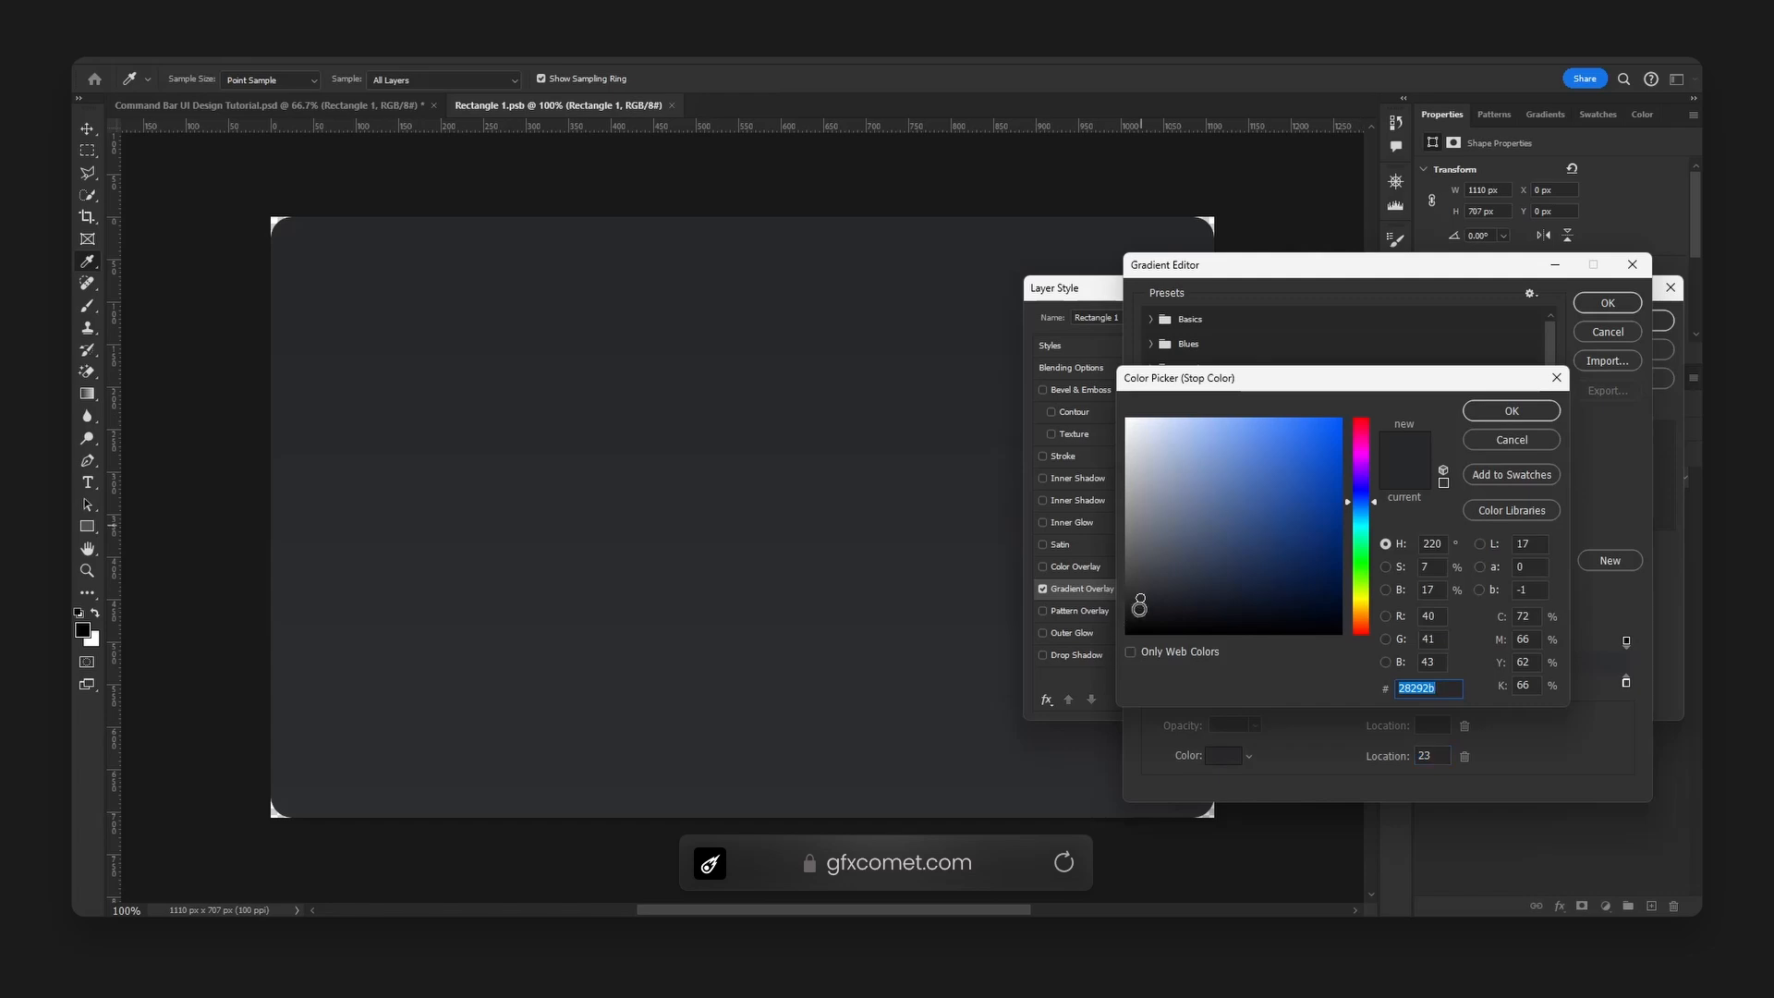
pyautogui.click(1512, 411)
pyautogui.click(1608, 302)
pyautogui.click(1620, 321)
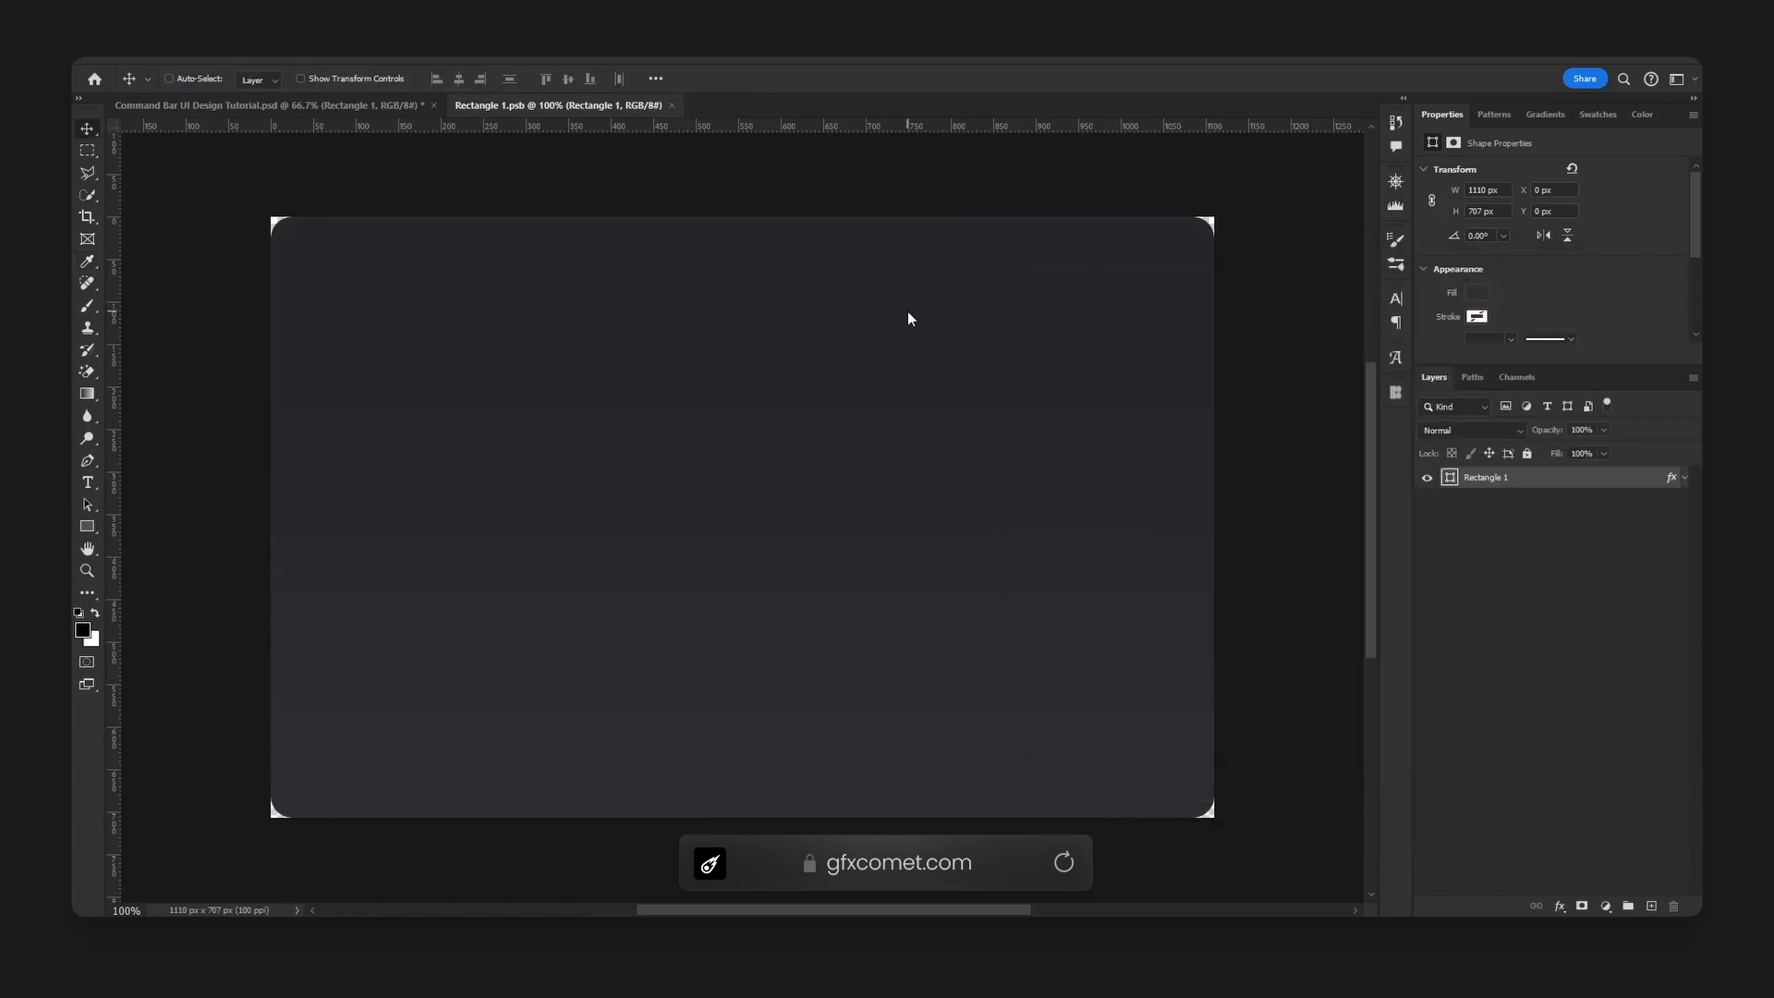
# - Save and close the Rectangle 1 smart object, returning to the command bar design
pyautogui.hotkey('ctrl', 's')
pyautogui.hotkey('ctrl', 'w')
pyautogui.press('h')
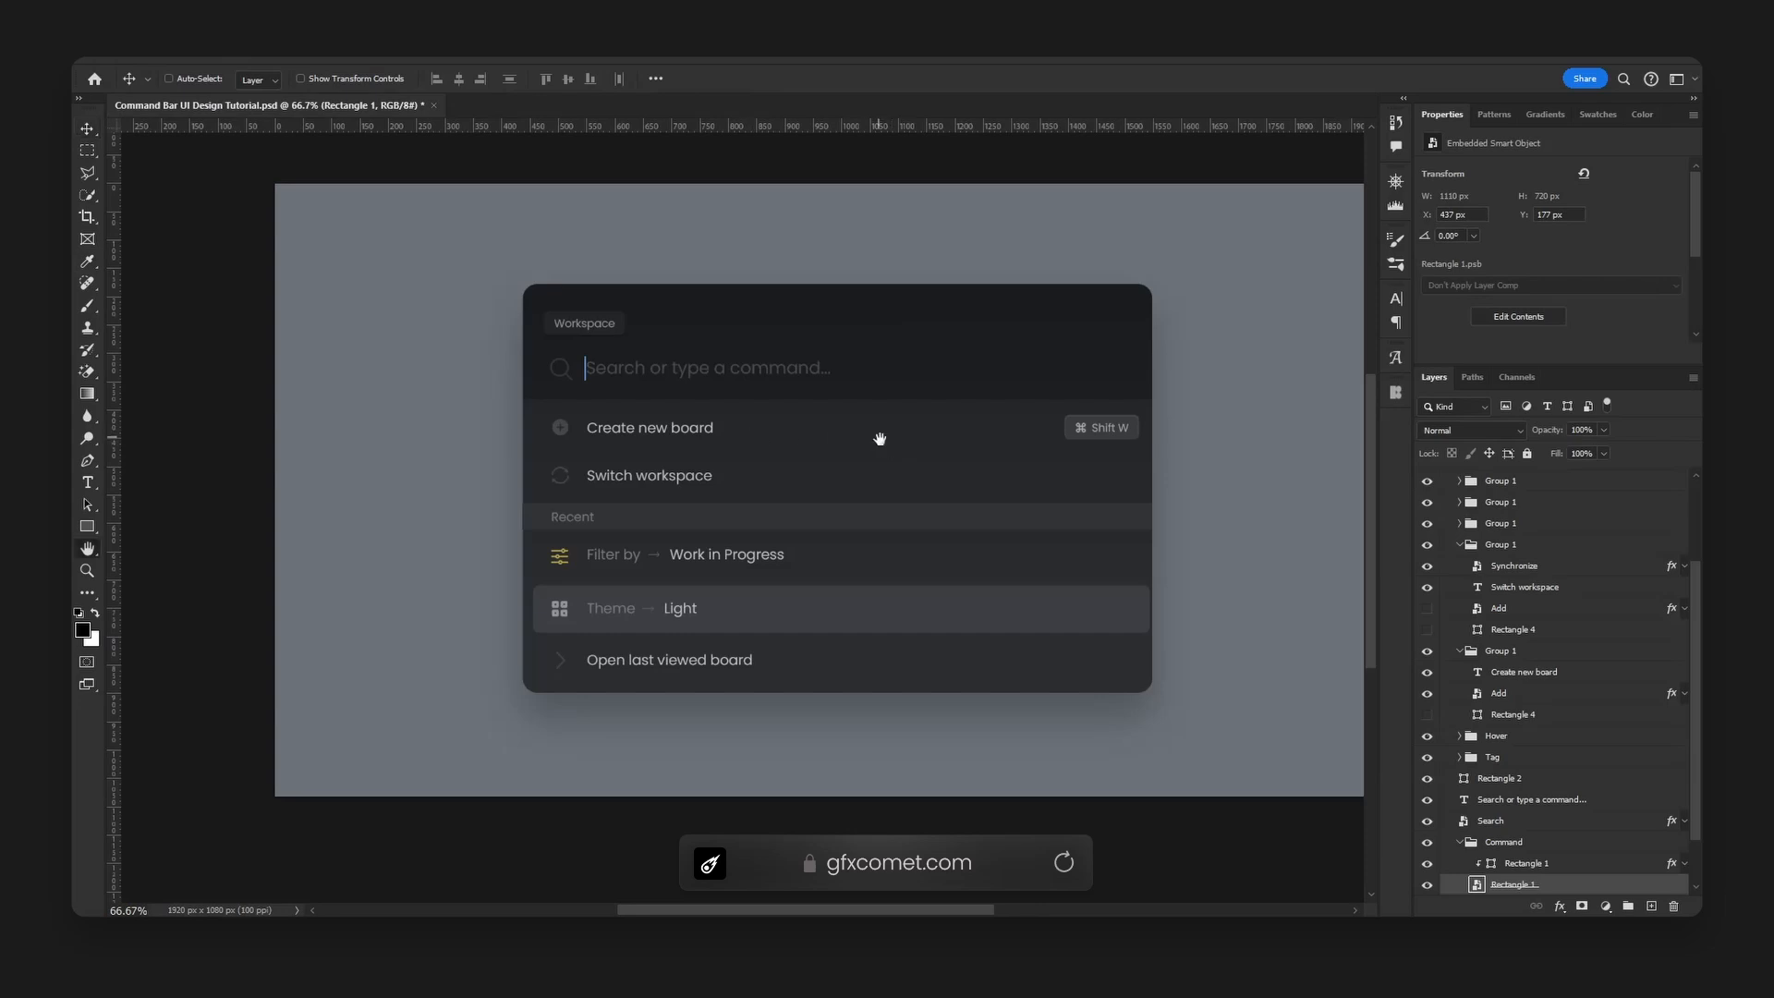
pyautogui.moveTo(876, 440); pyautogui.dragTo(869, 474)
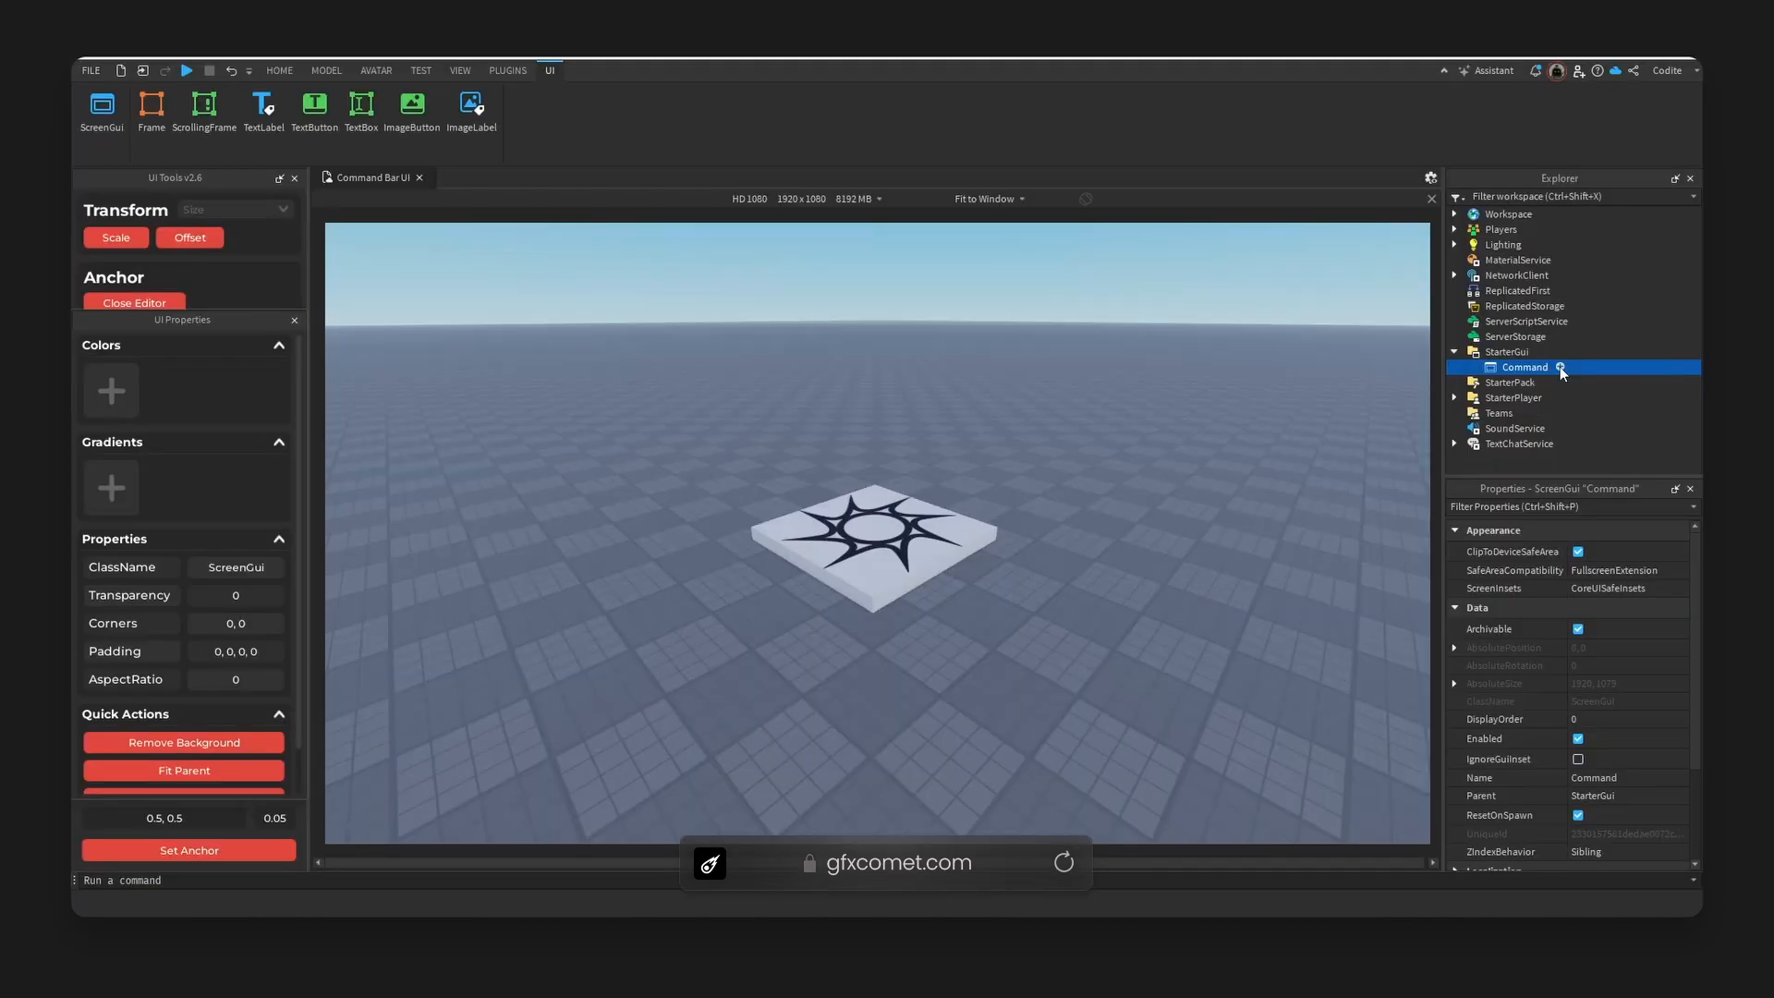
# - Add a Frame inside the Command ScreenGui and name it Canvas
pyautogui.click(1559, 367)
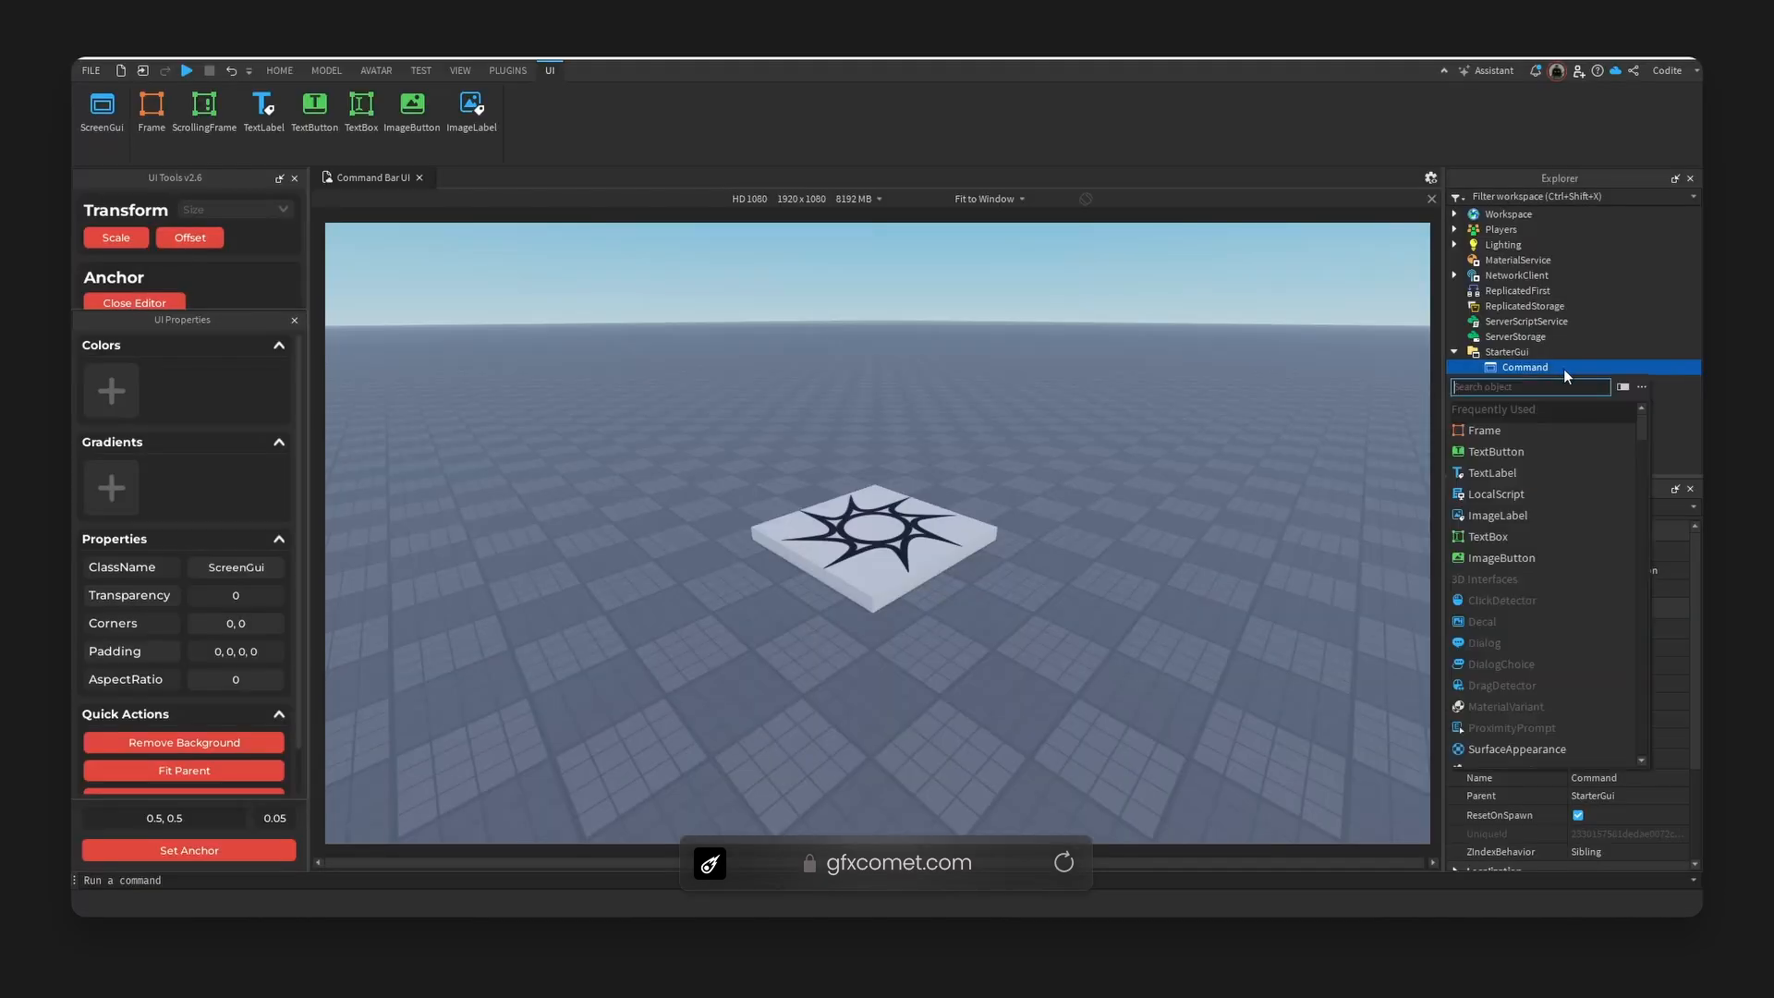
pyautogui.write('frame')
pyautogui.press('Return')
pyautogui.click(1537, 382)
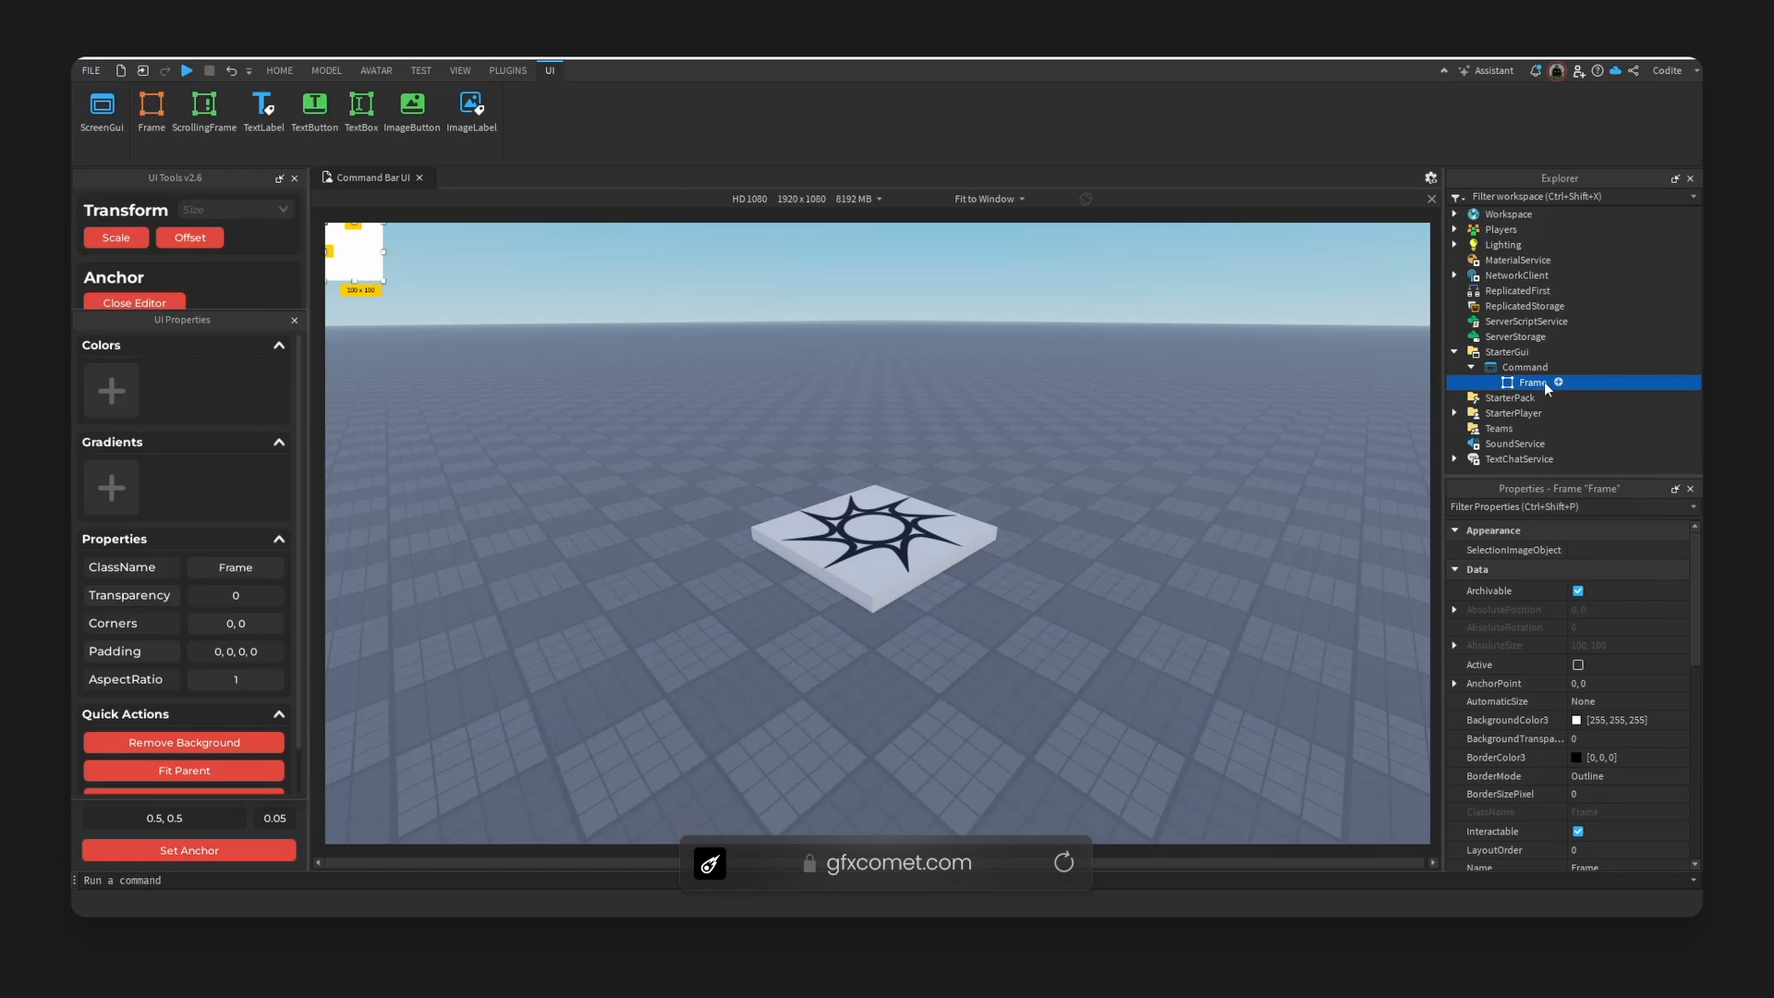
pyautogui.click(1545, 384)
pyautogui.write('Canvas')
pyautogui.press('Return')
# - Anchor the Canvas frame at 0.5, 0.5, fit it to its parent, and convert it to scale units
pyautogui.click(236, 849)
pyautogui.scroll(-1, 209, 745)
pyautogui.click(212, 721)
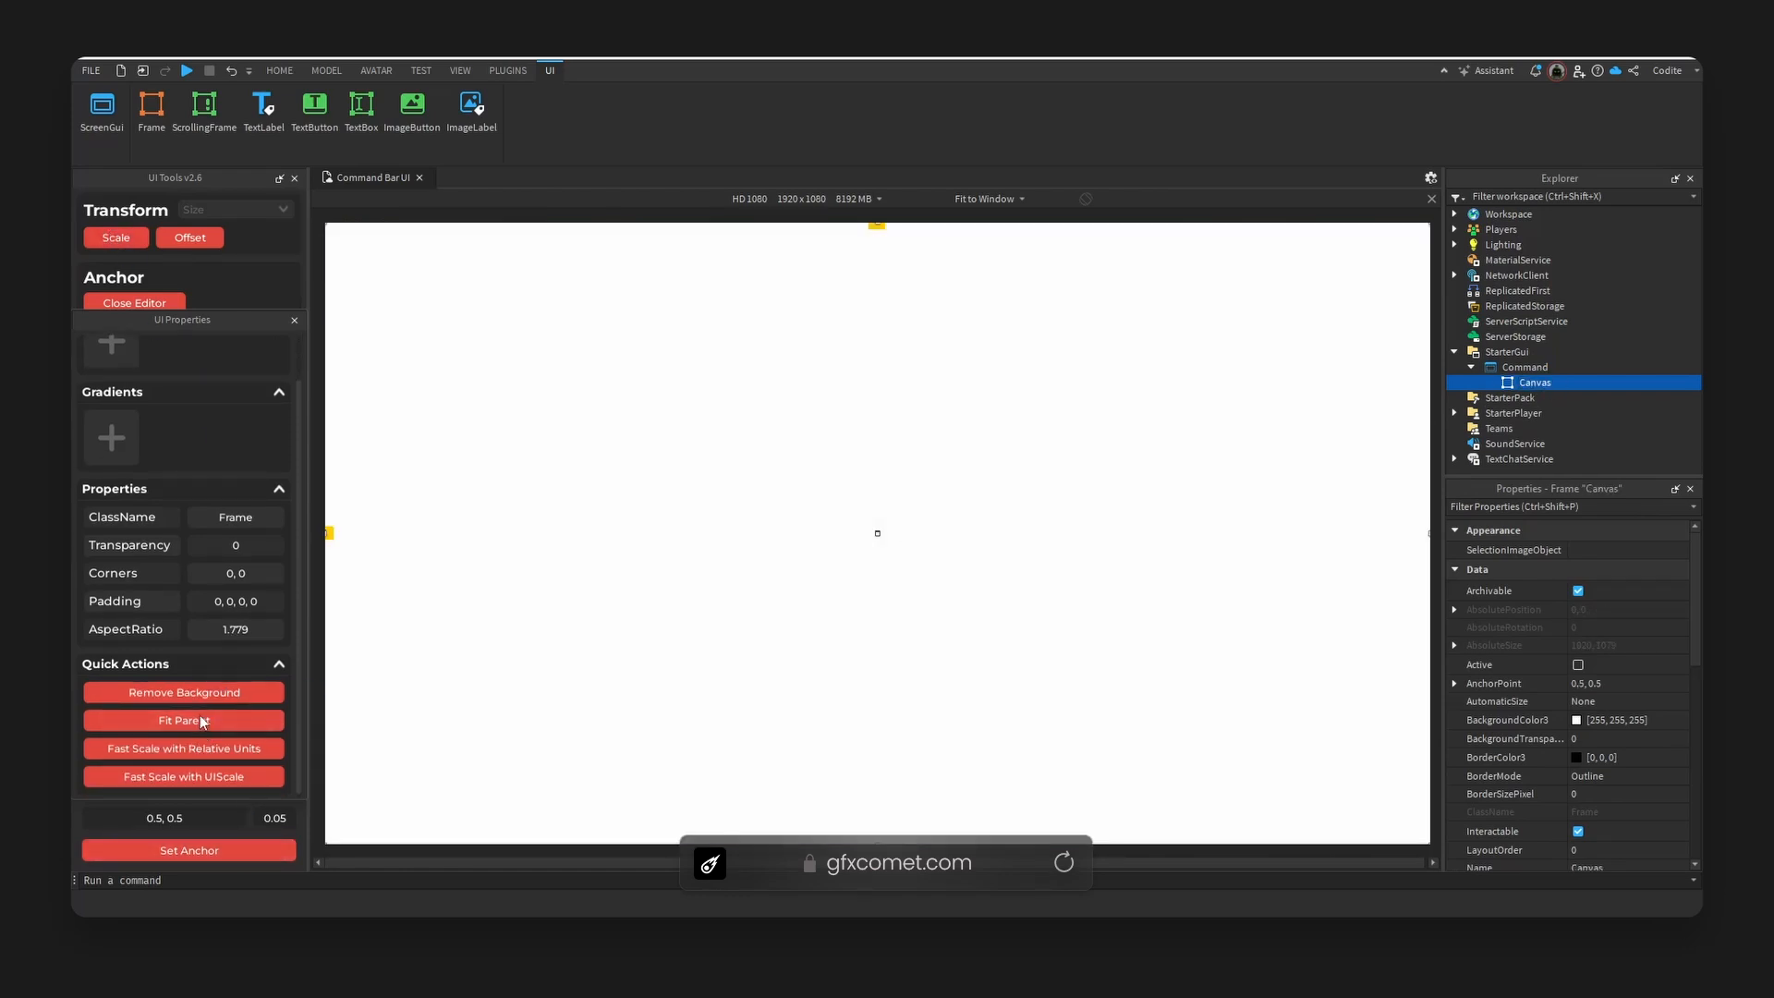
pyautogui.click(123, 242)
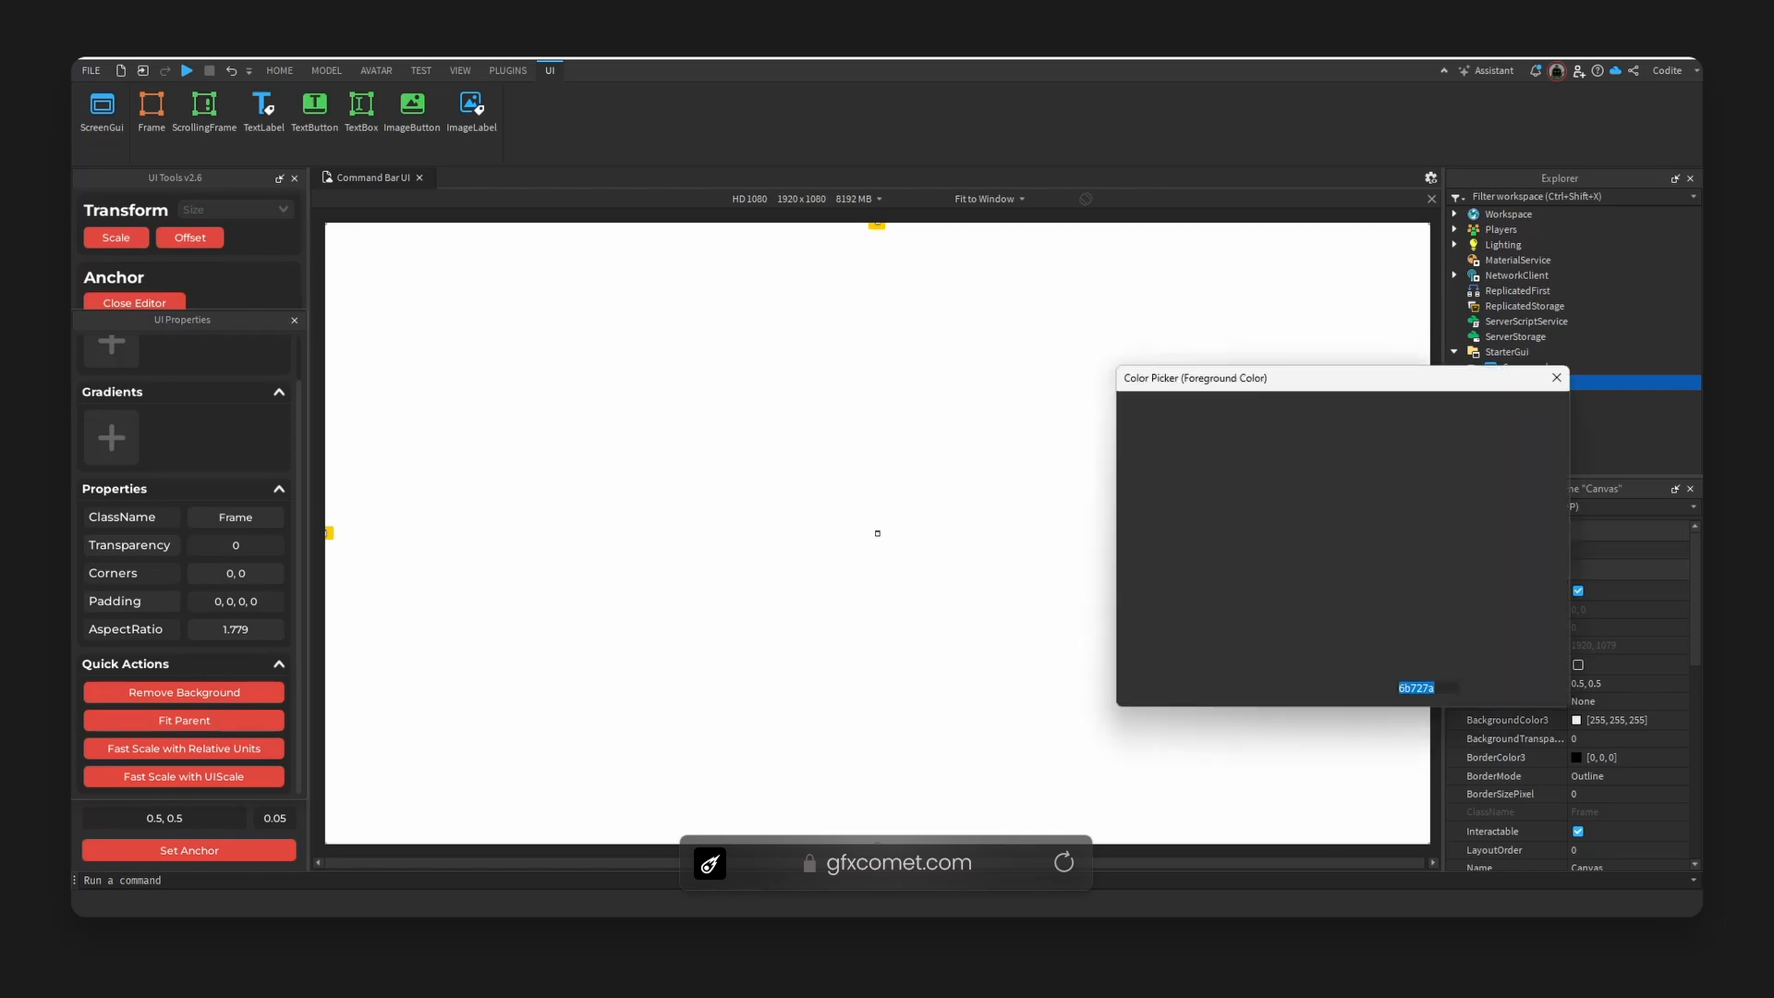
# - Set the Canvas frame's background colour to 6b727a, matching the colour picked in the Photoshop design
pyautogui.click(1512, 440)
pyautogui.click(1576, 720)
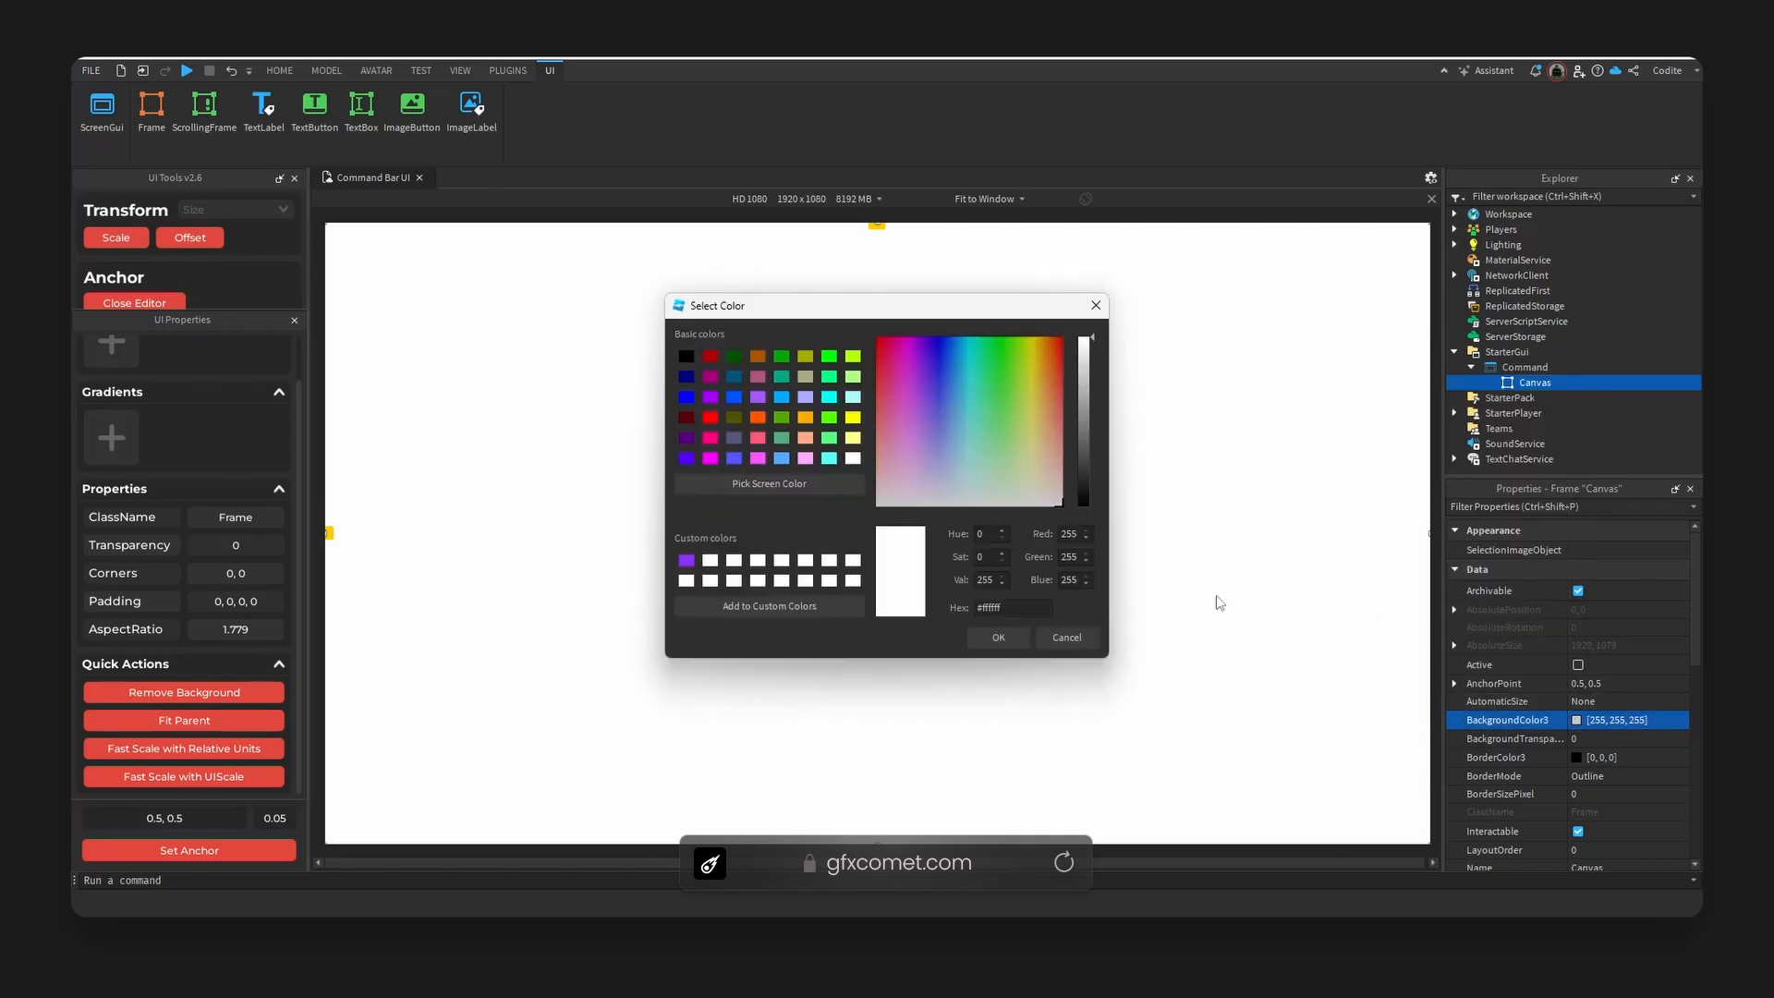
pyautogui.click(1024, 608)
pyautogui.write('6b727a')
pyautogui.press('Return')
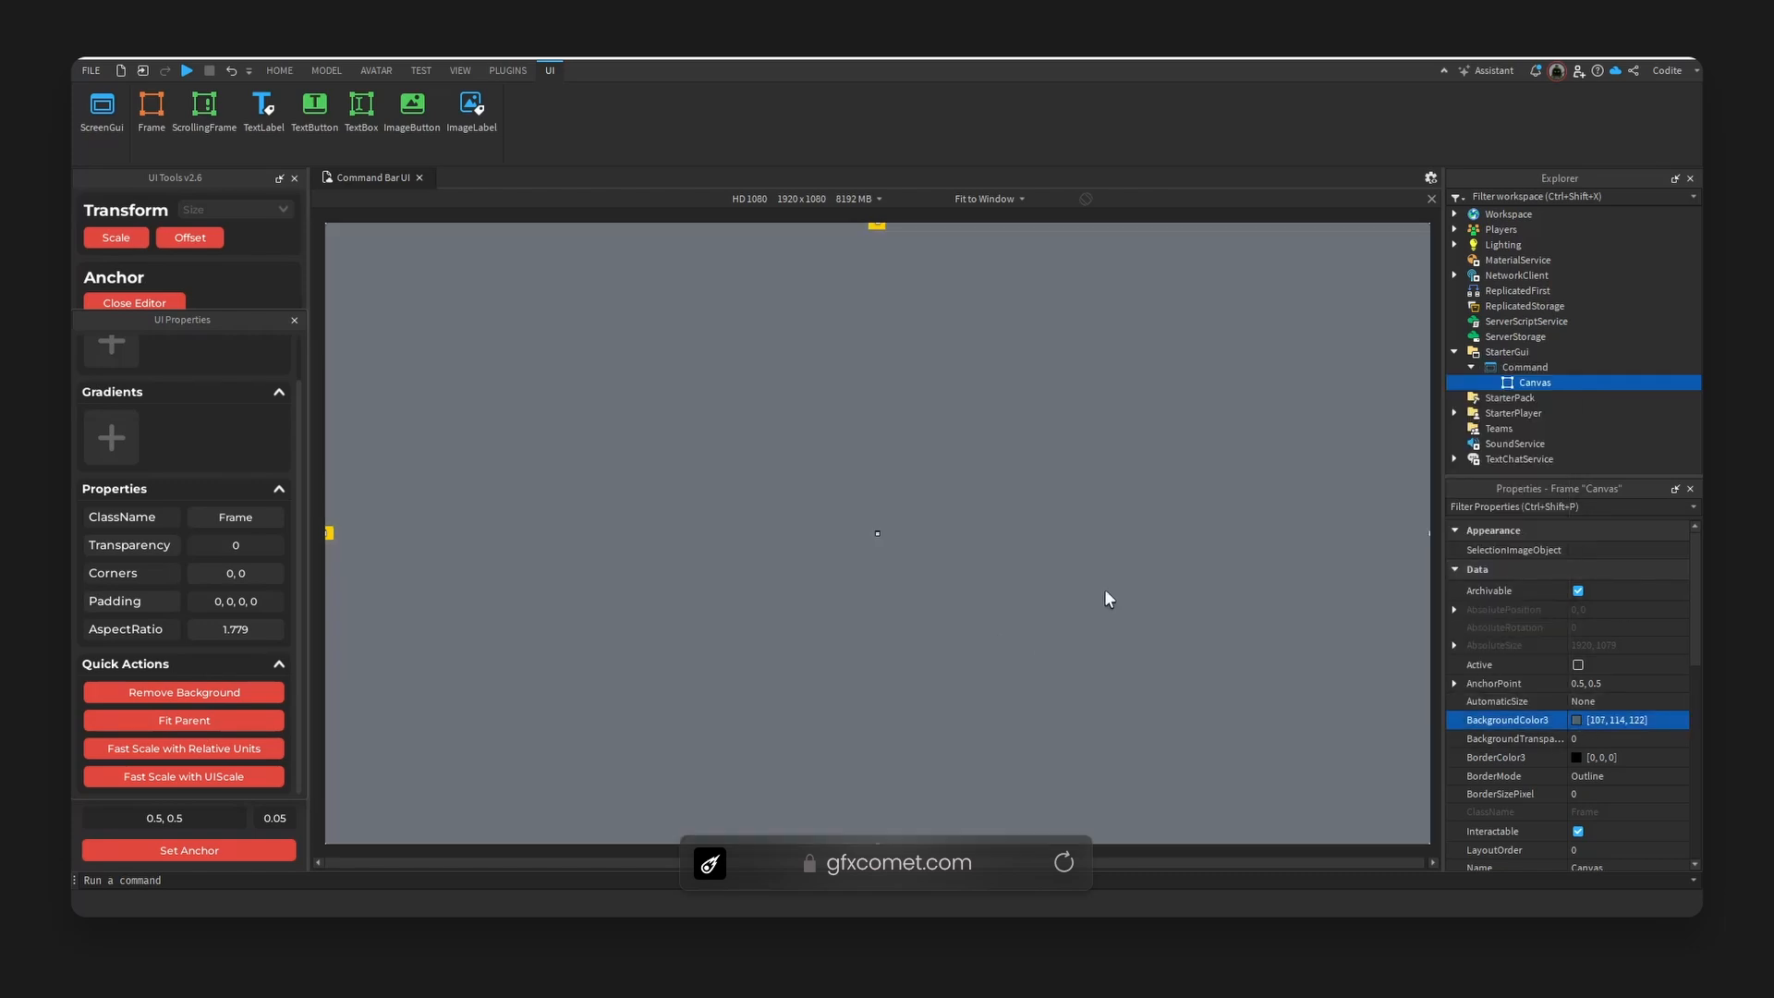
# - Insert a CanvasGroup inside Canvas and centre it with an anchor of 0.5, 0.5
pyautogui.click(1568, 383)
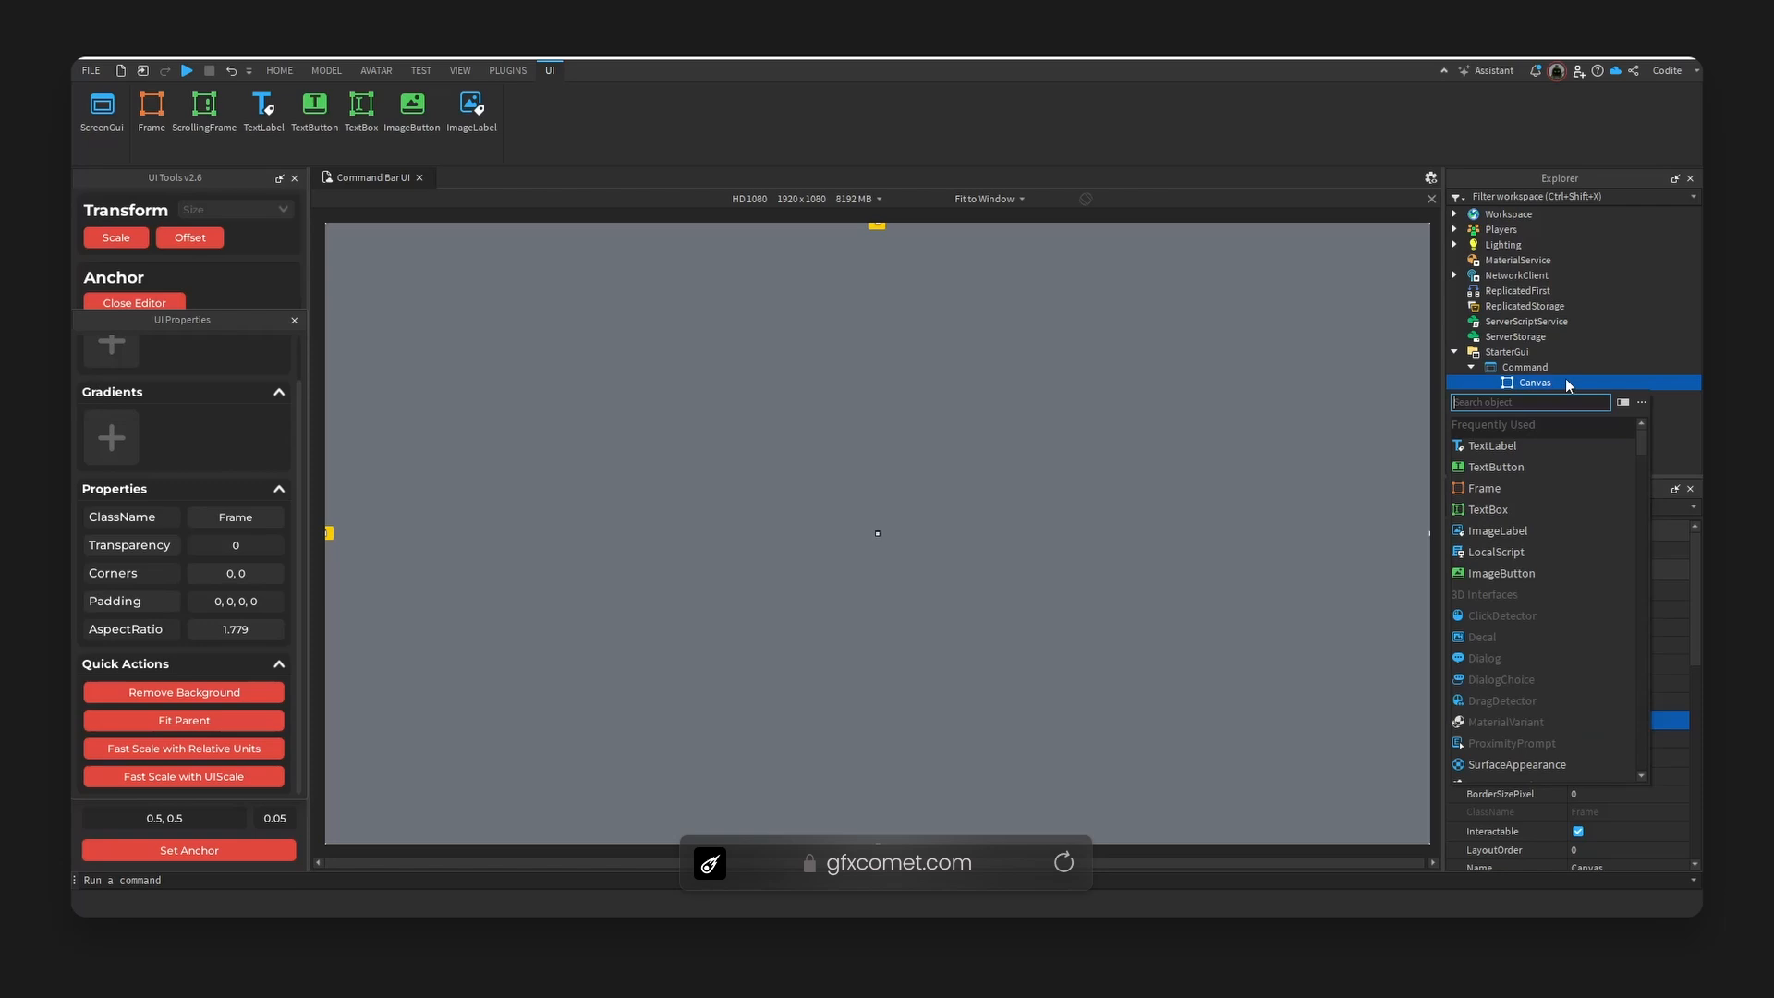
pyautogui.write('canvas')
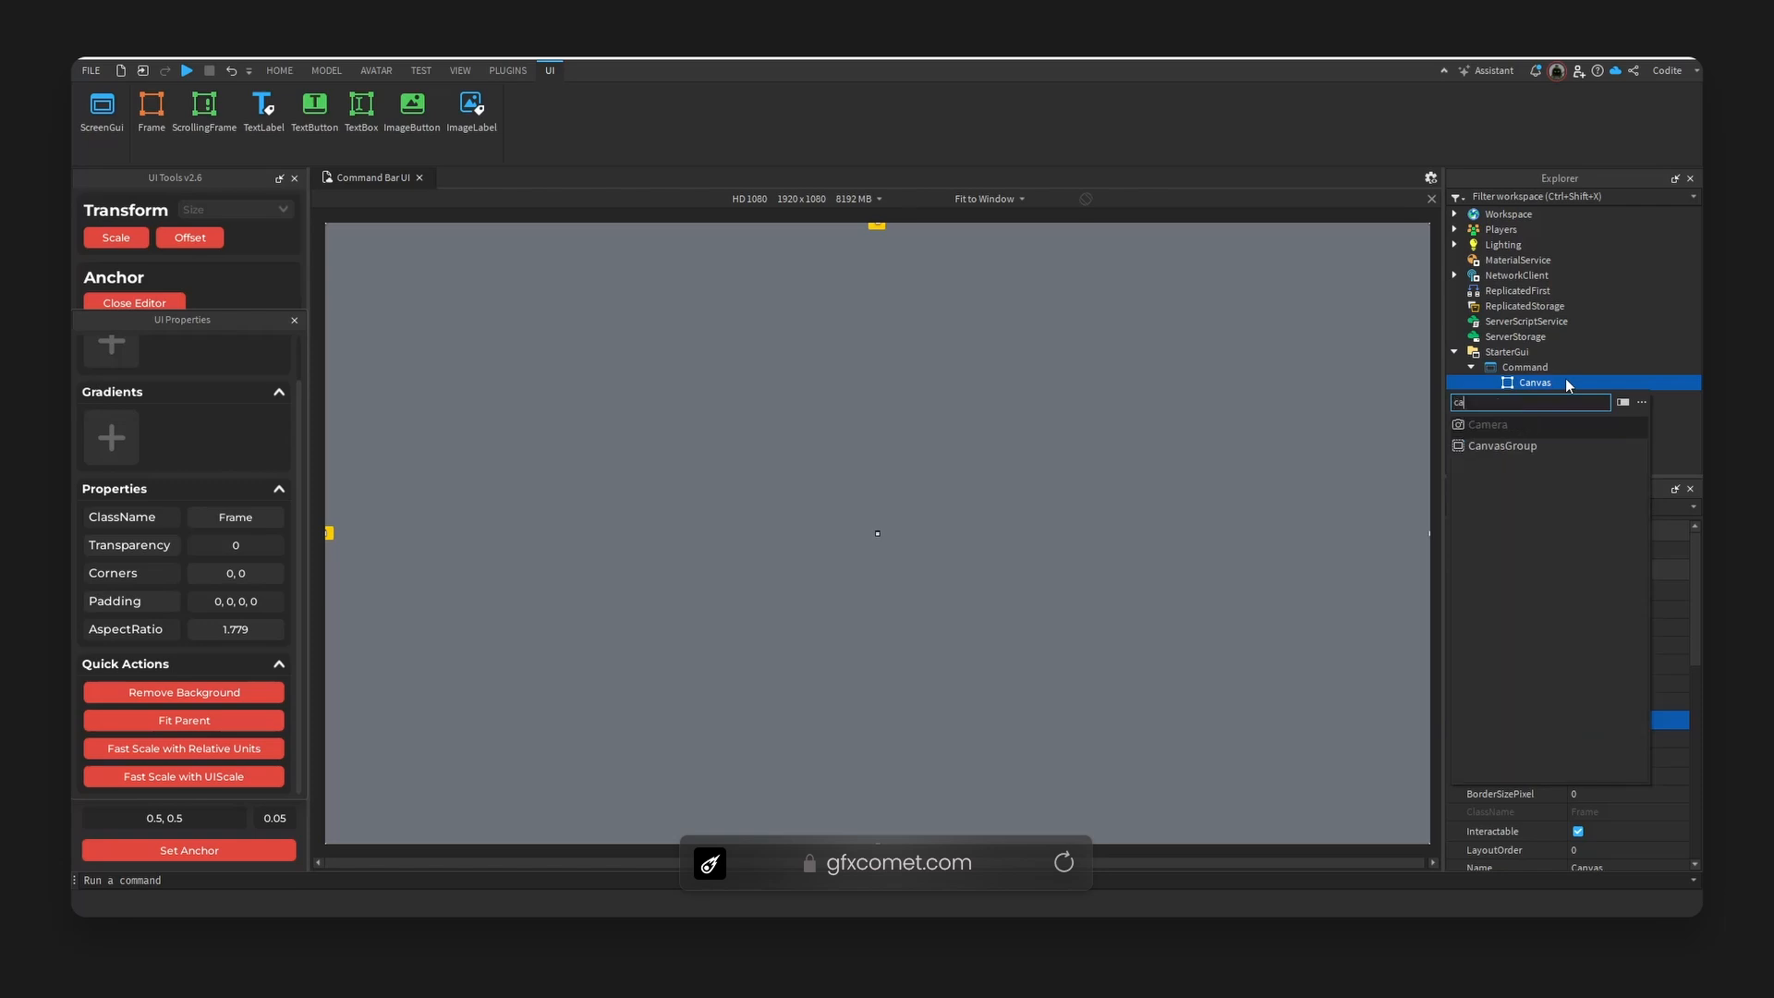
pyautogui.click(1542, 425)
pyautogui.click(189, 851)
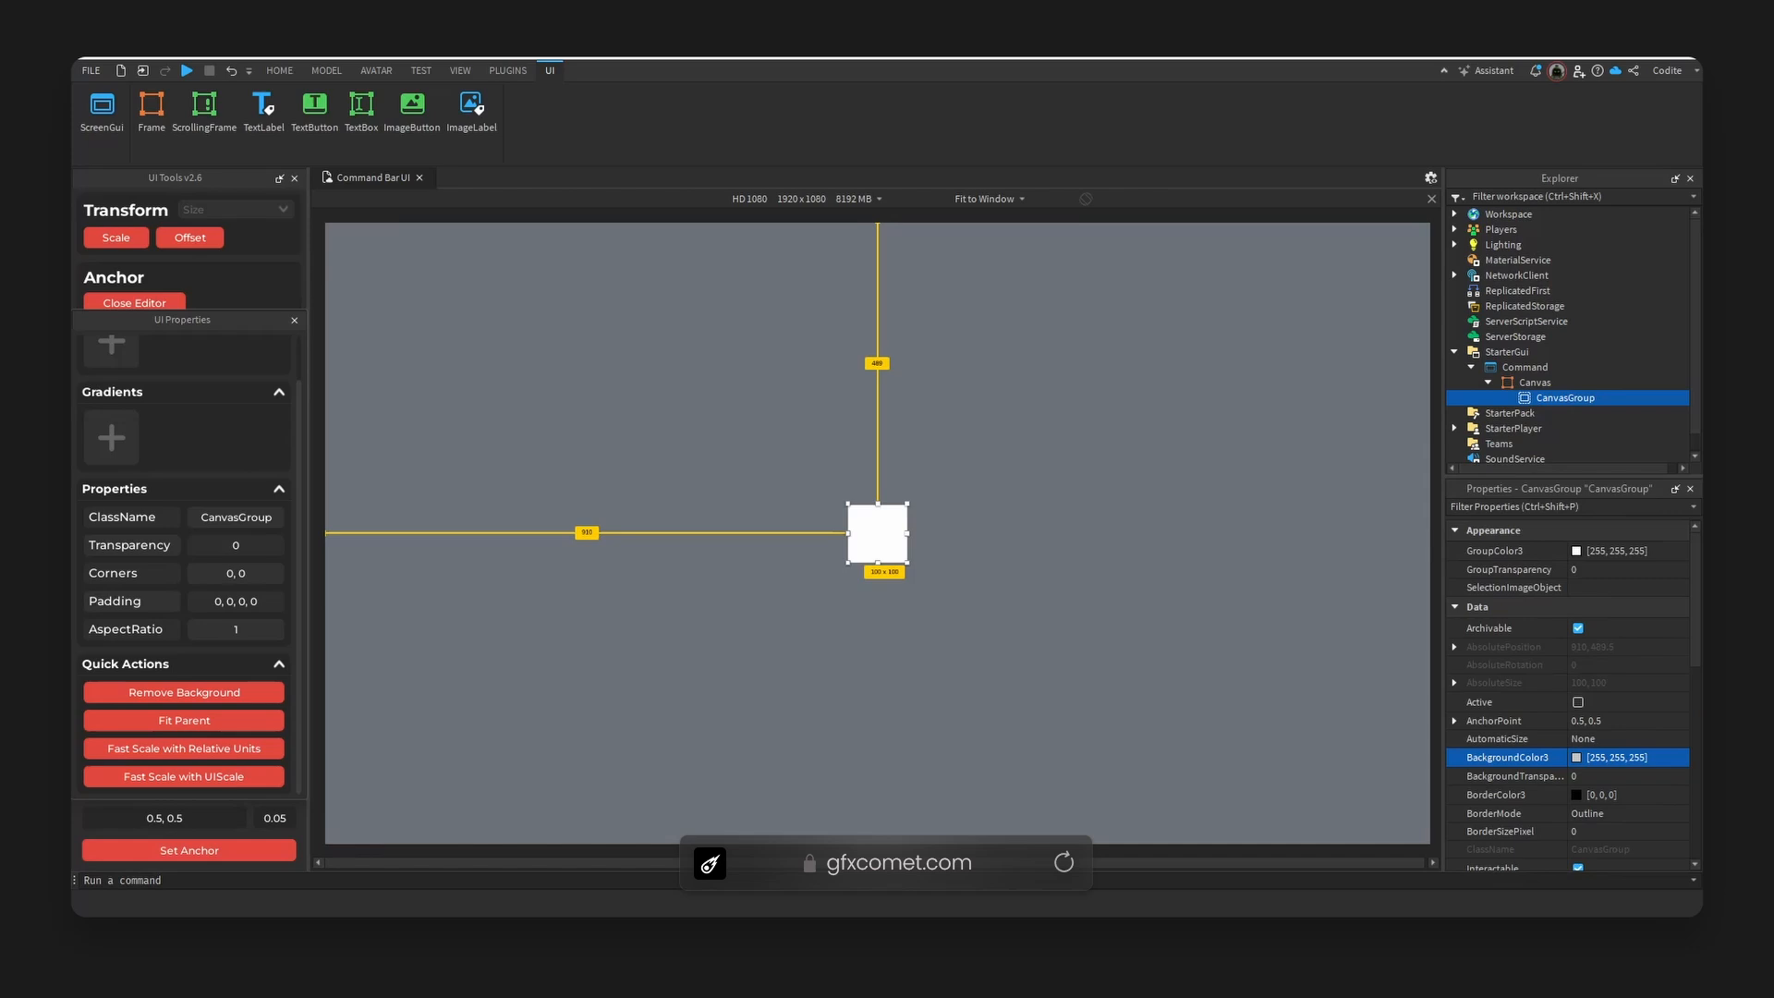
# - Set the CanvasGroup's size offsets to 1110 in X and 720 in Y
pyautogui.scroll(-5, 1639, 684)
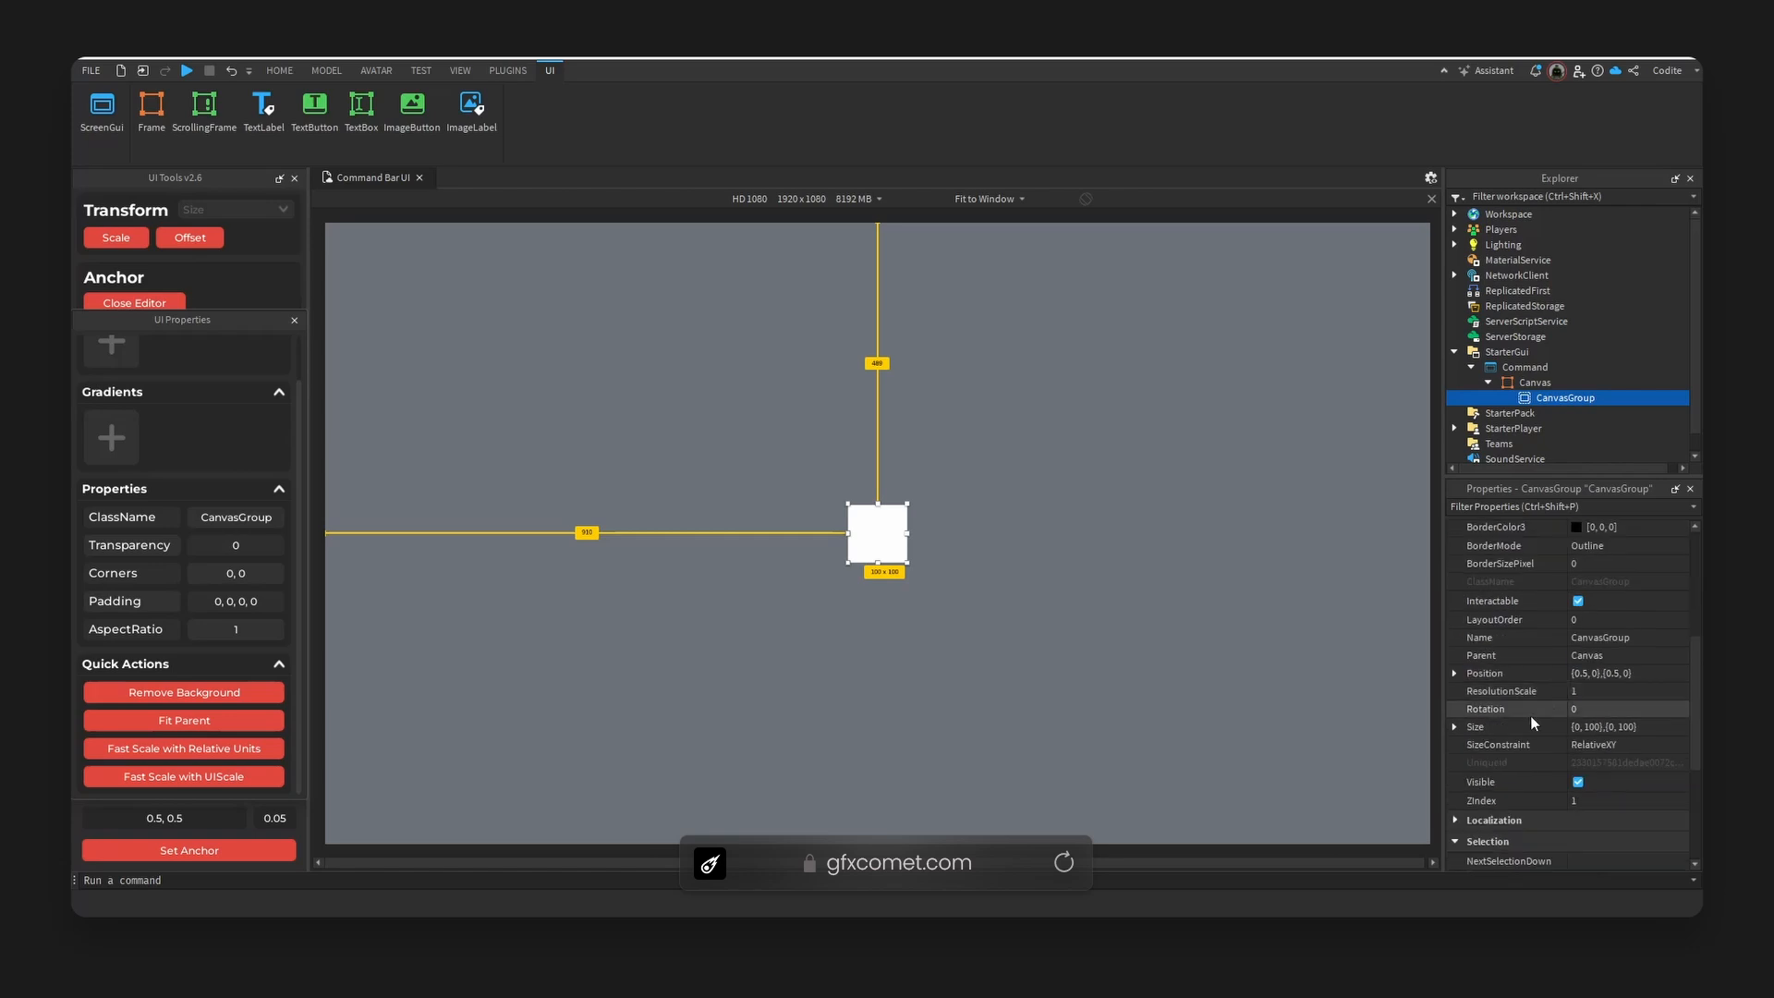
pyautogui.doubleClick(1639, 744)
pyautogui.write('110')
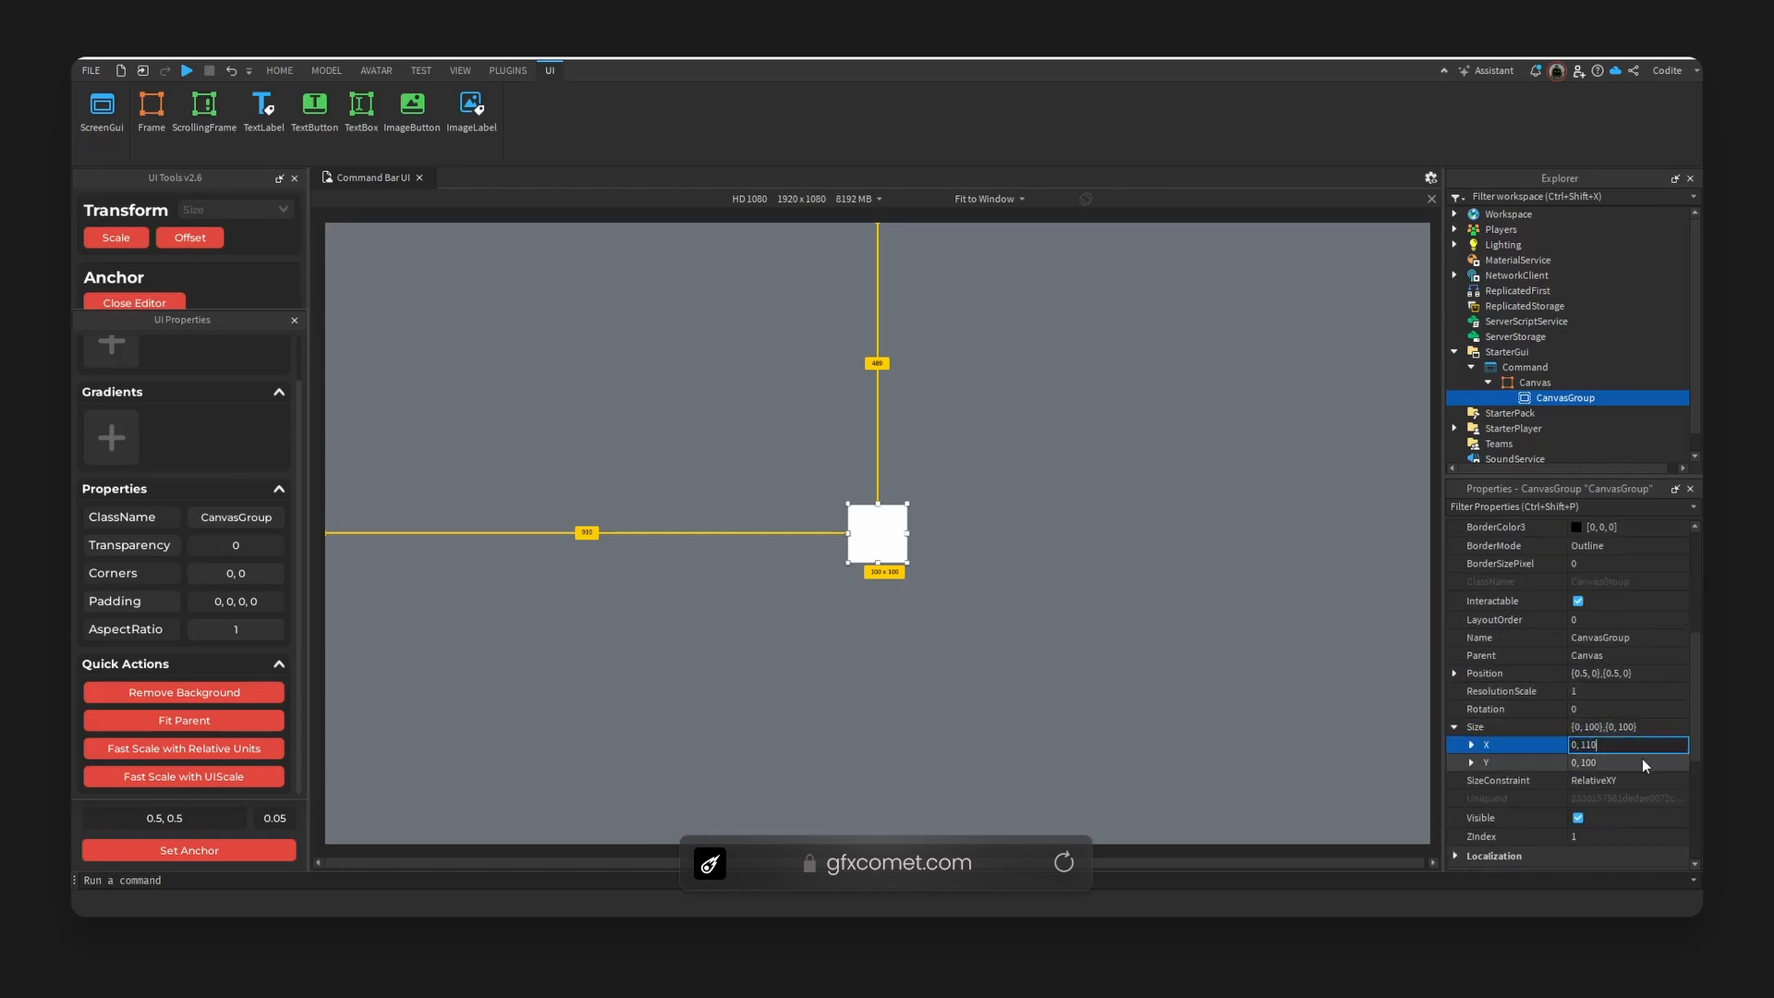
pyautogui.doubleClick(1676, 762)
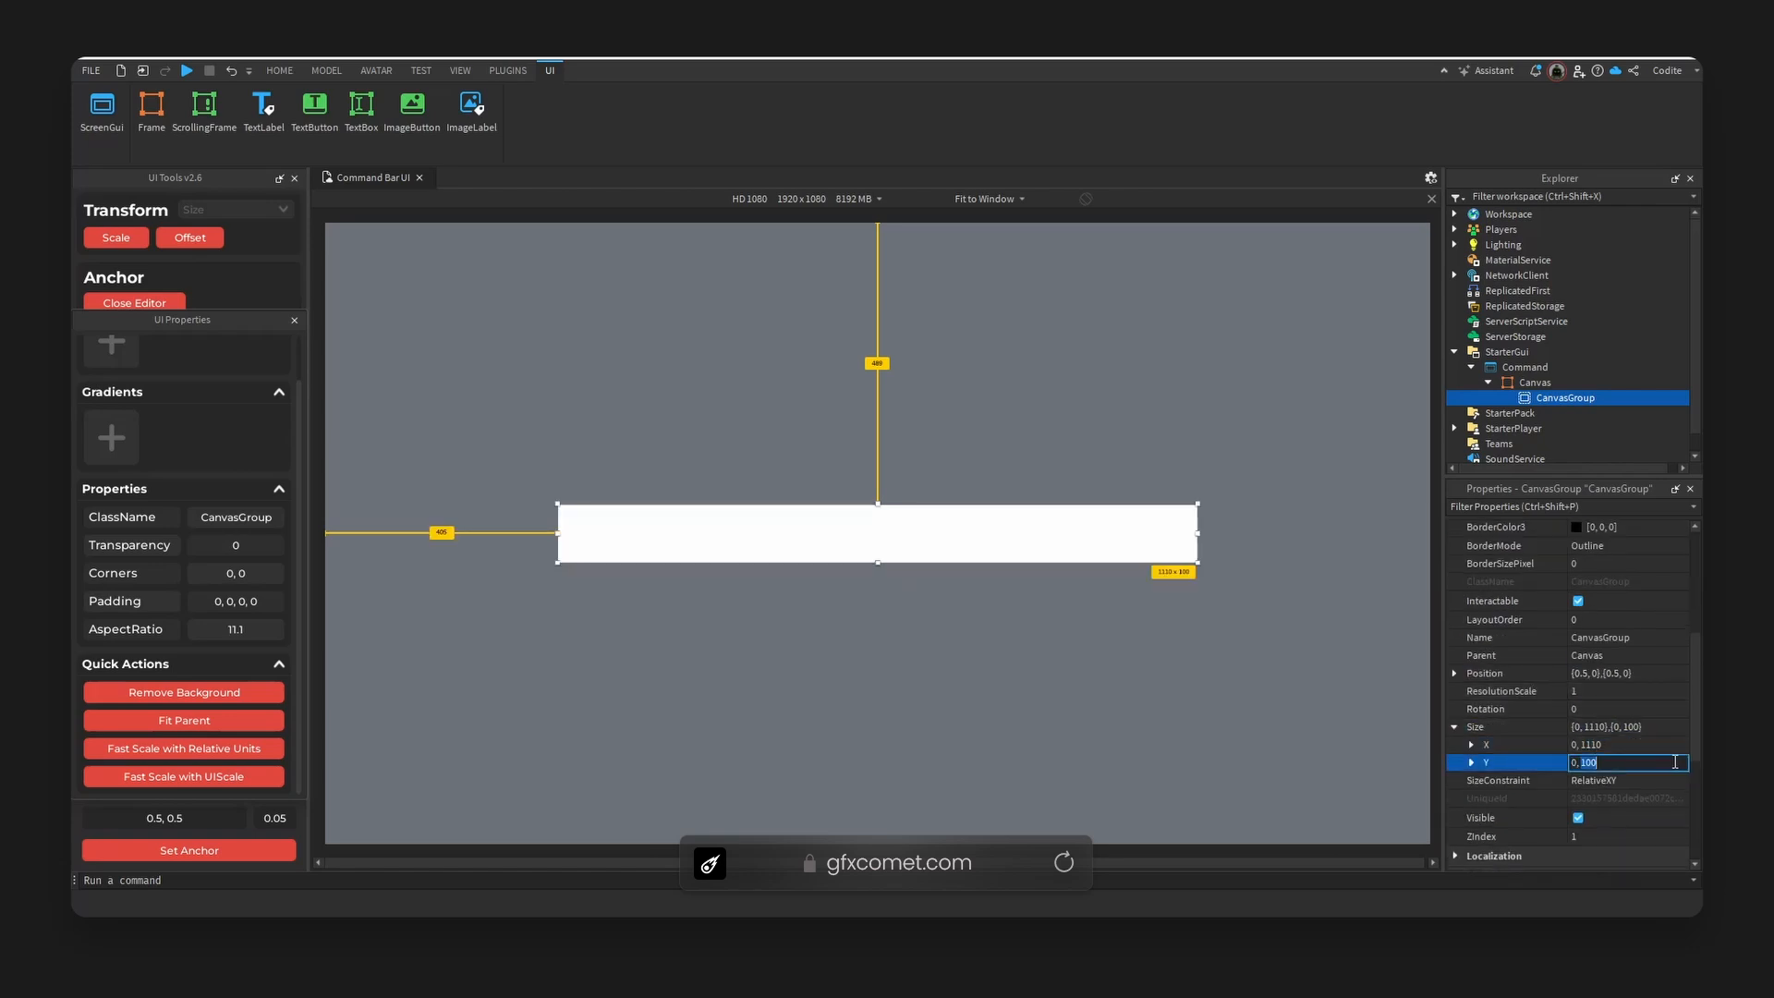
pyautogui.write('720')
pyautogui.press('Return')
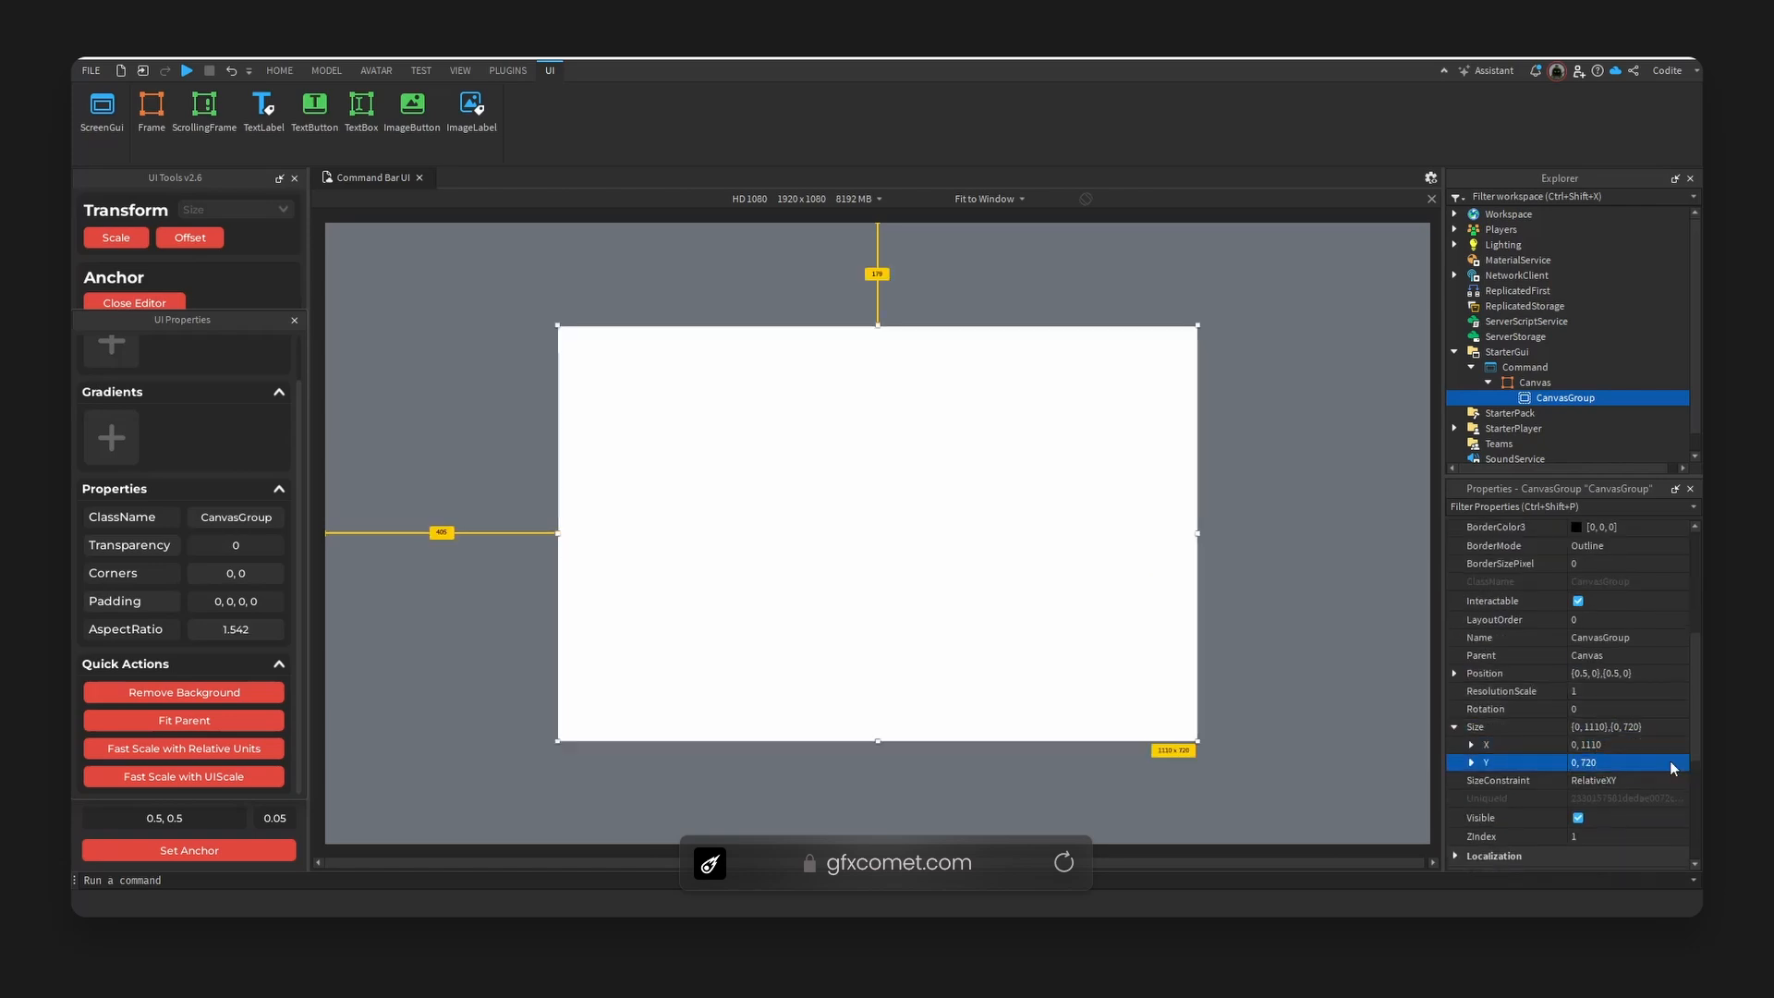
# - Add a UICorner to the CanvasGroup with a corner radius of scale 0.05 and offset 0
pyautogui.click(1621, 397)
pyautogui.write('corner')
pyautogui.press('Return')
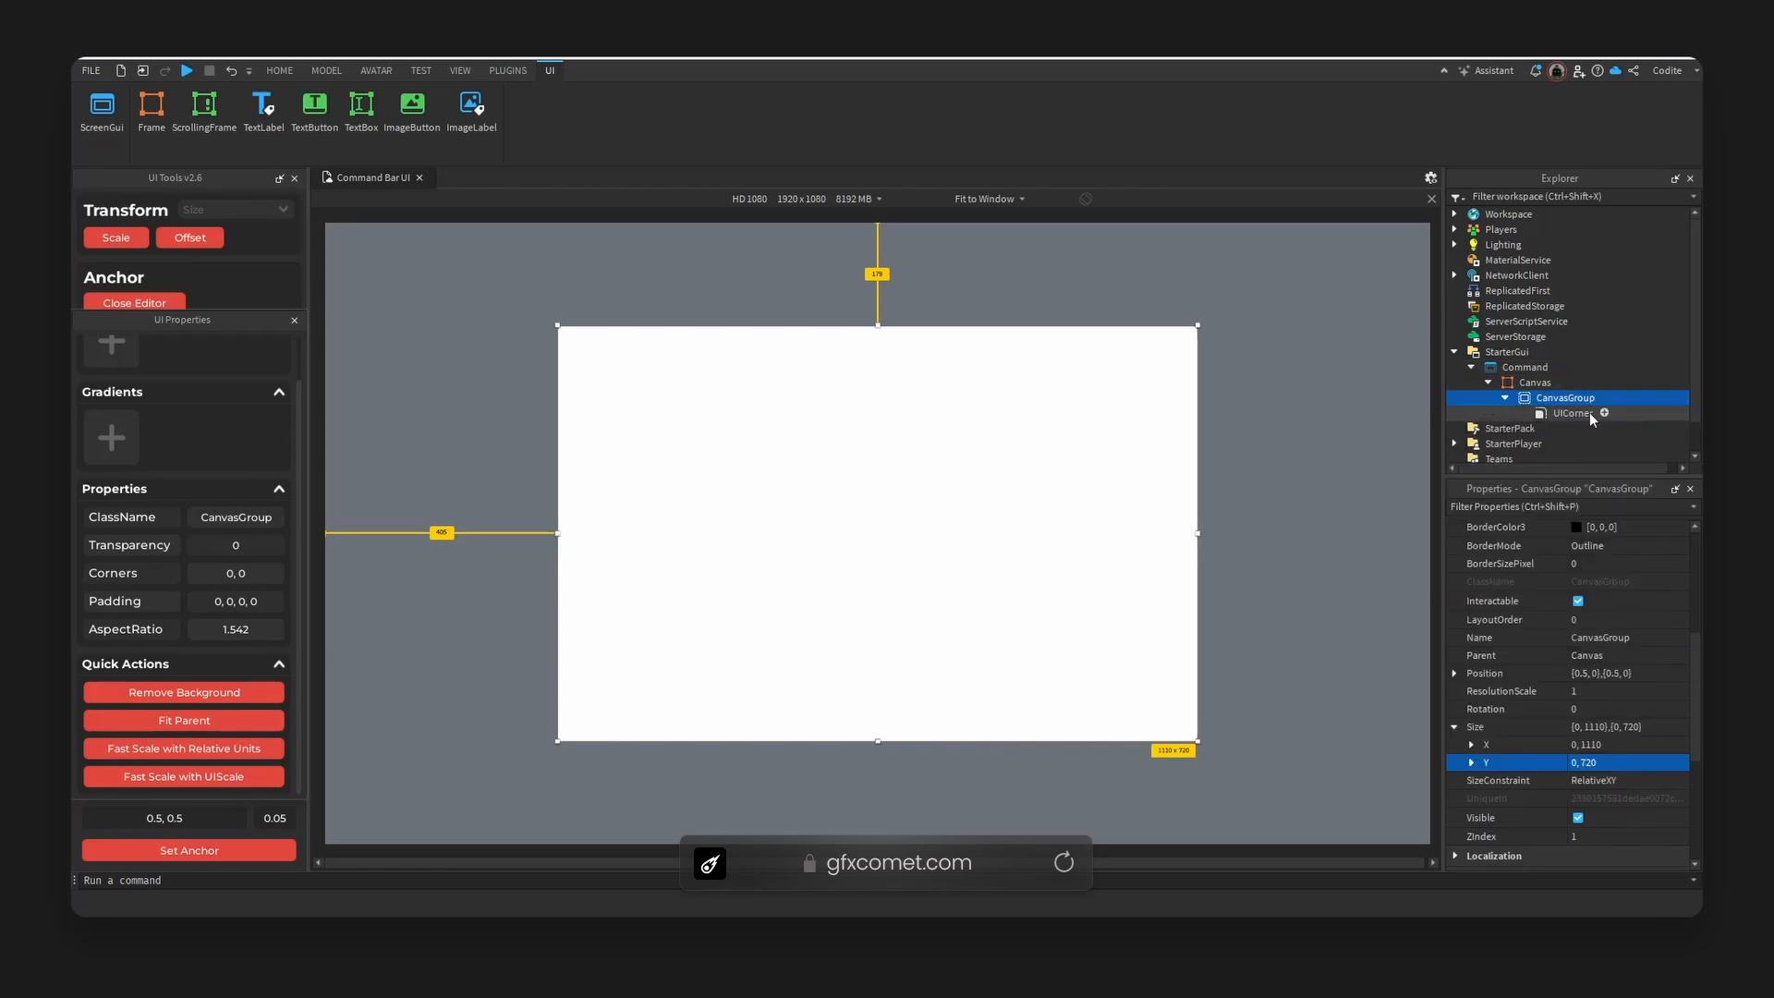
pyautogui.click(1455, 549)
pyautogui.doubleClick(1626, 585)
pyautogui.write('0')
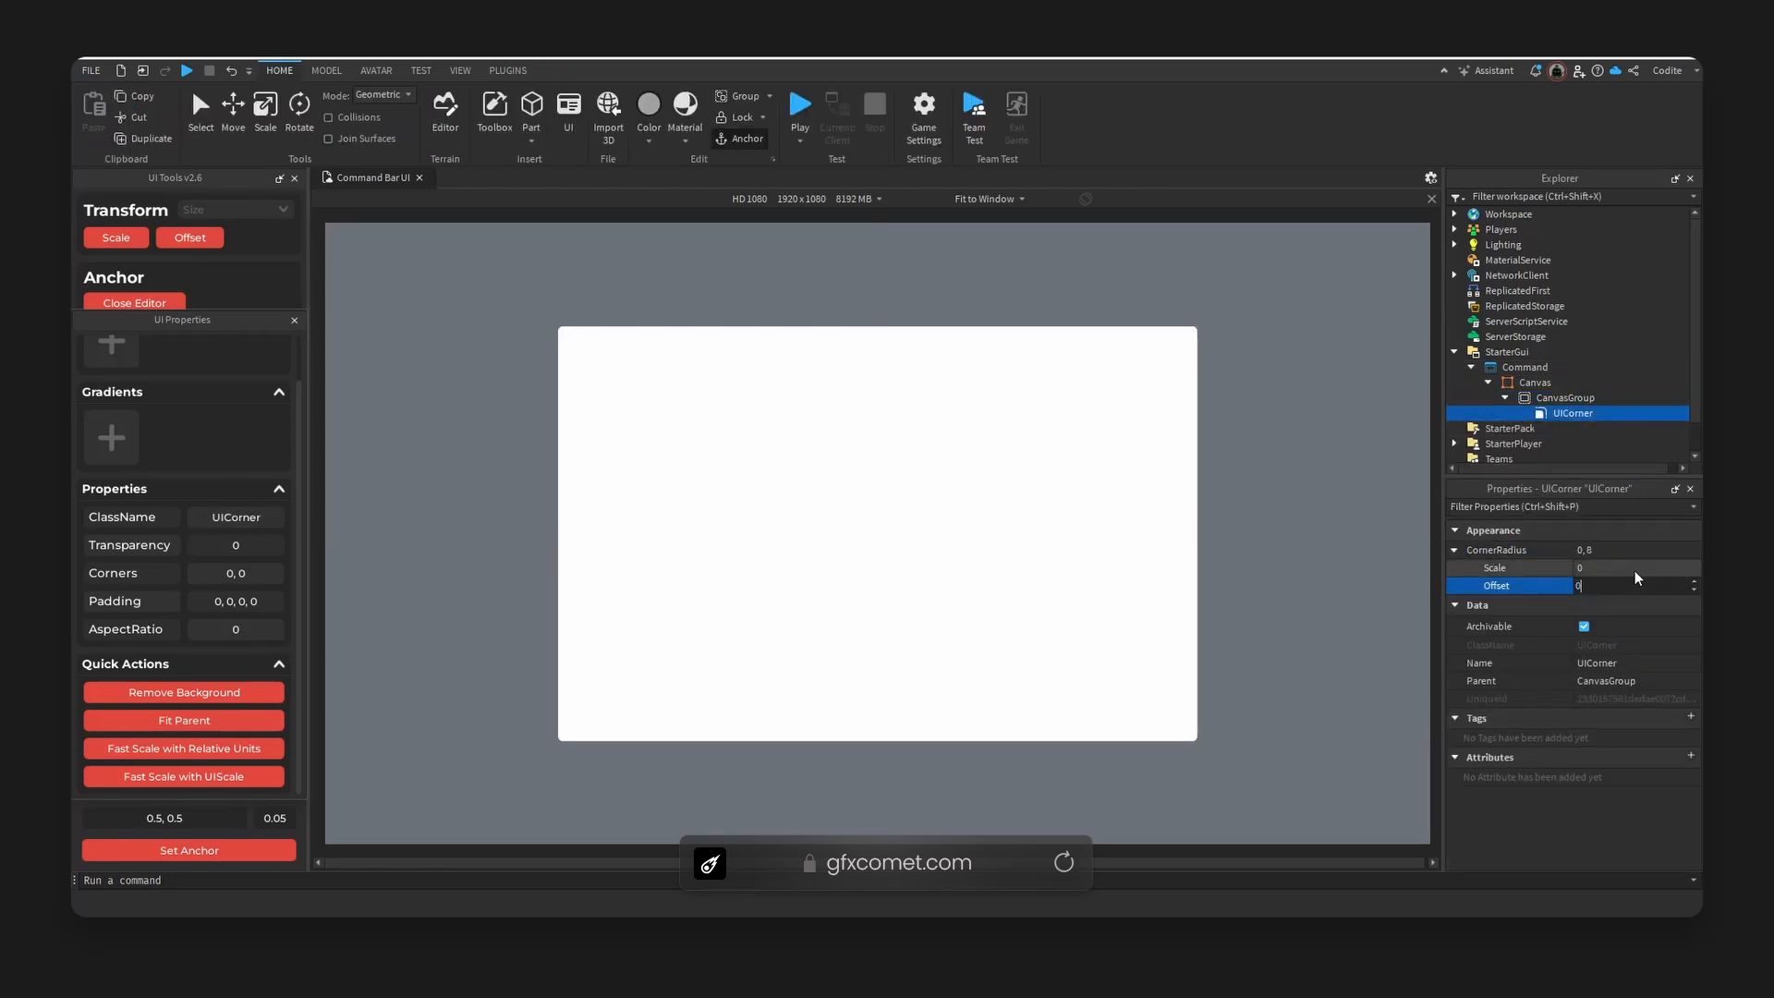
pyautogui.click(1638, 568)
pyautogui.write('0.1')
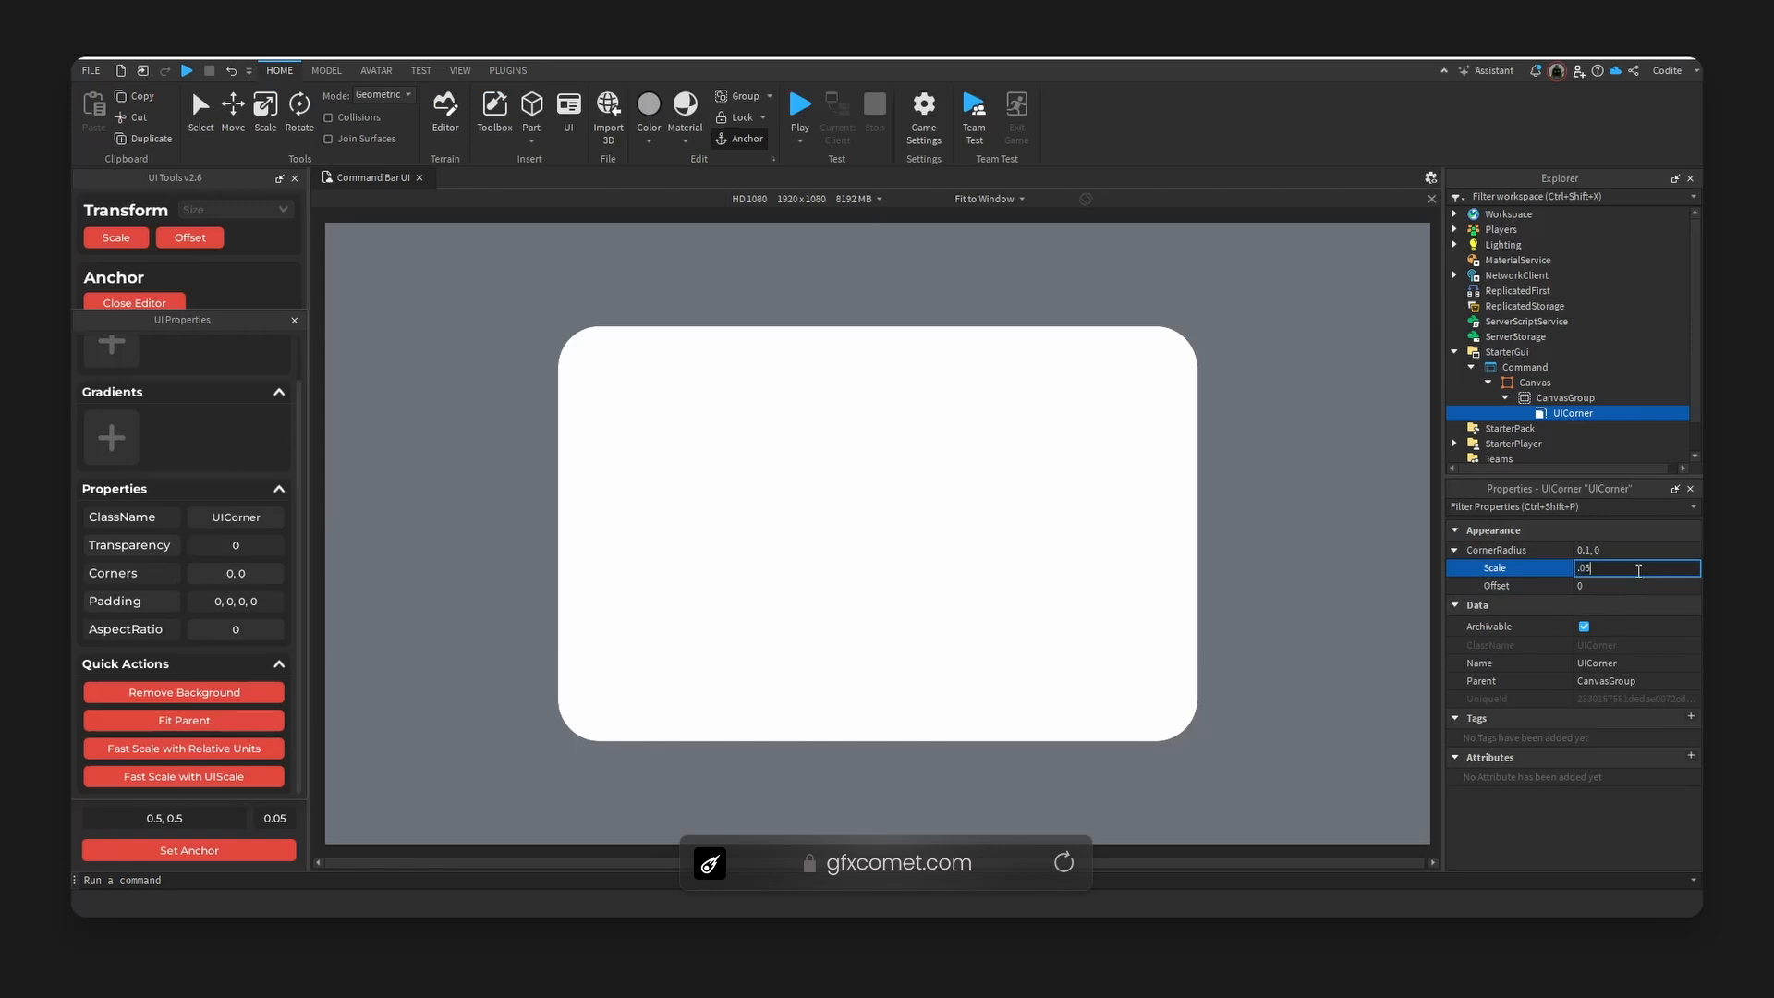
pyautogui.press('Return')
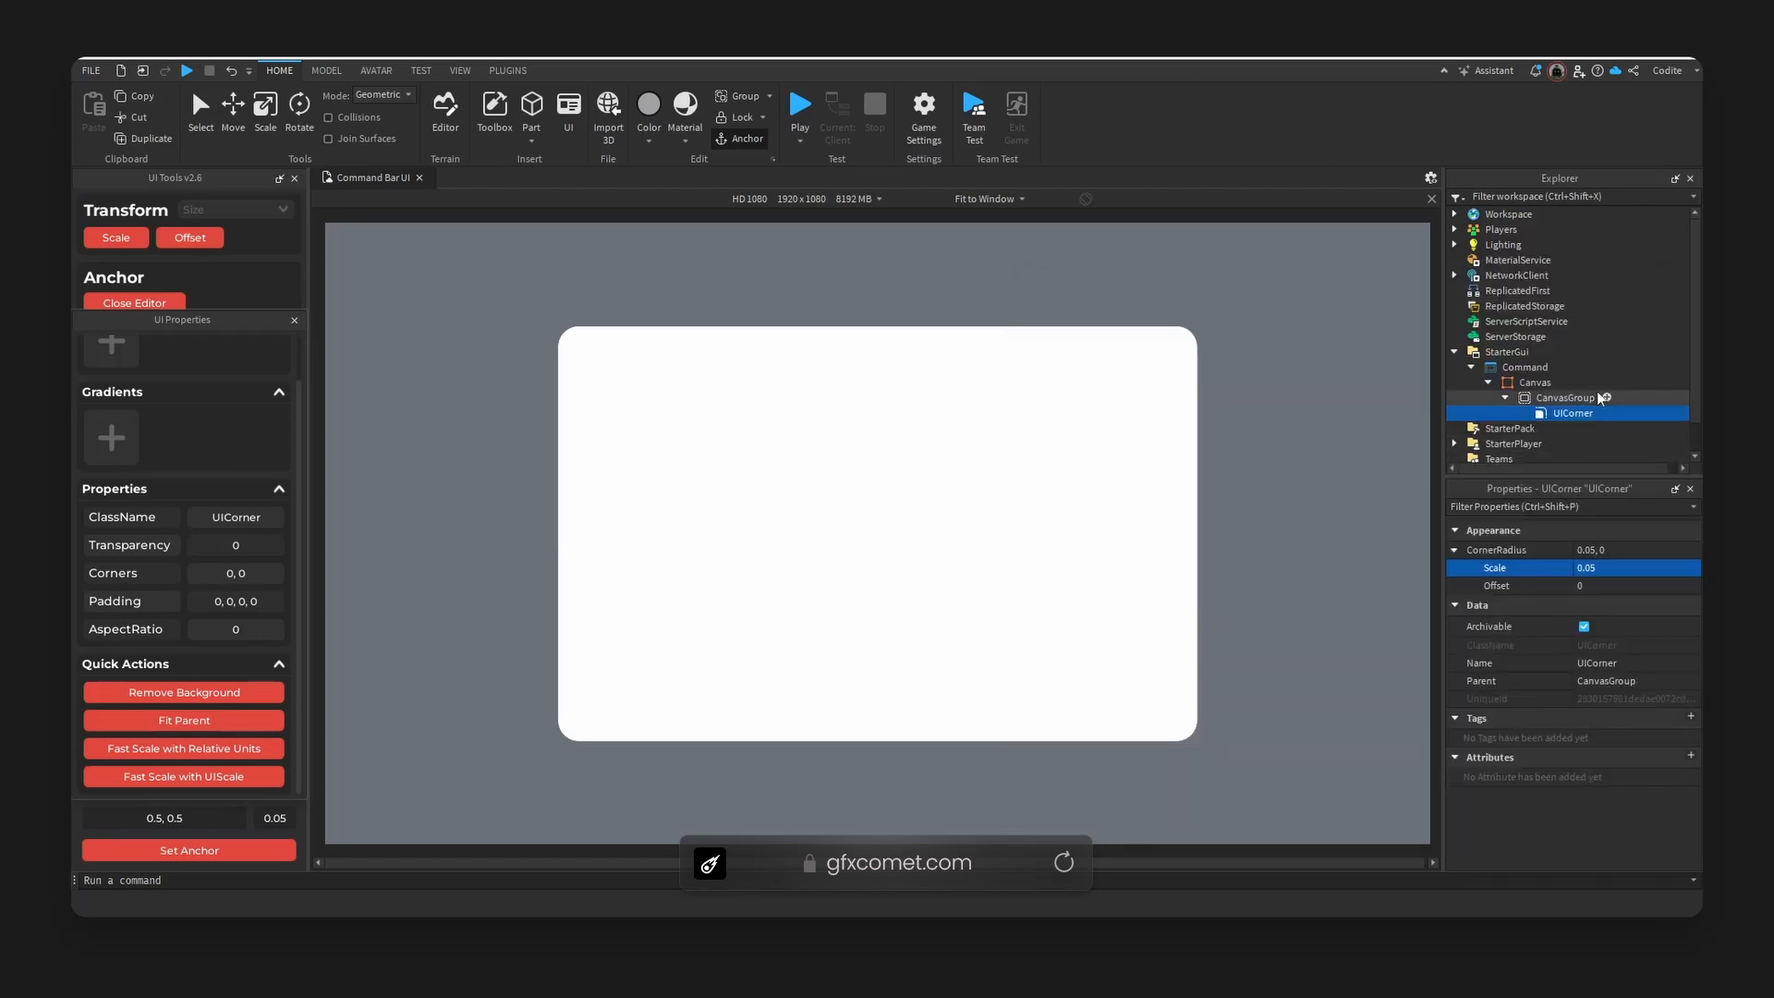
# - Add a UIGradient to the CanvasGroup and set its rotation to -90
pyautogui.click(1565, 397)
pyautogui.click(1675, 397)
pyautogui.write('grad')
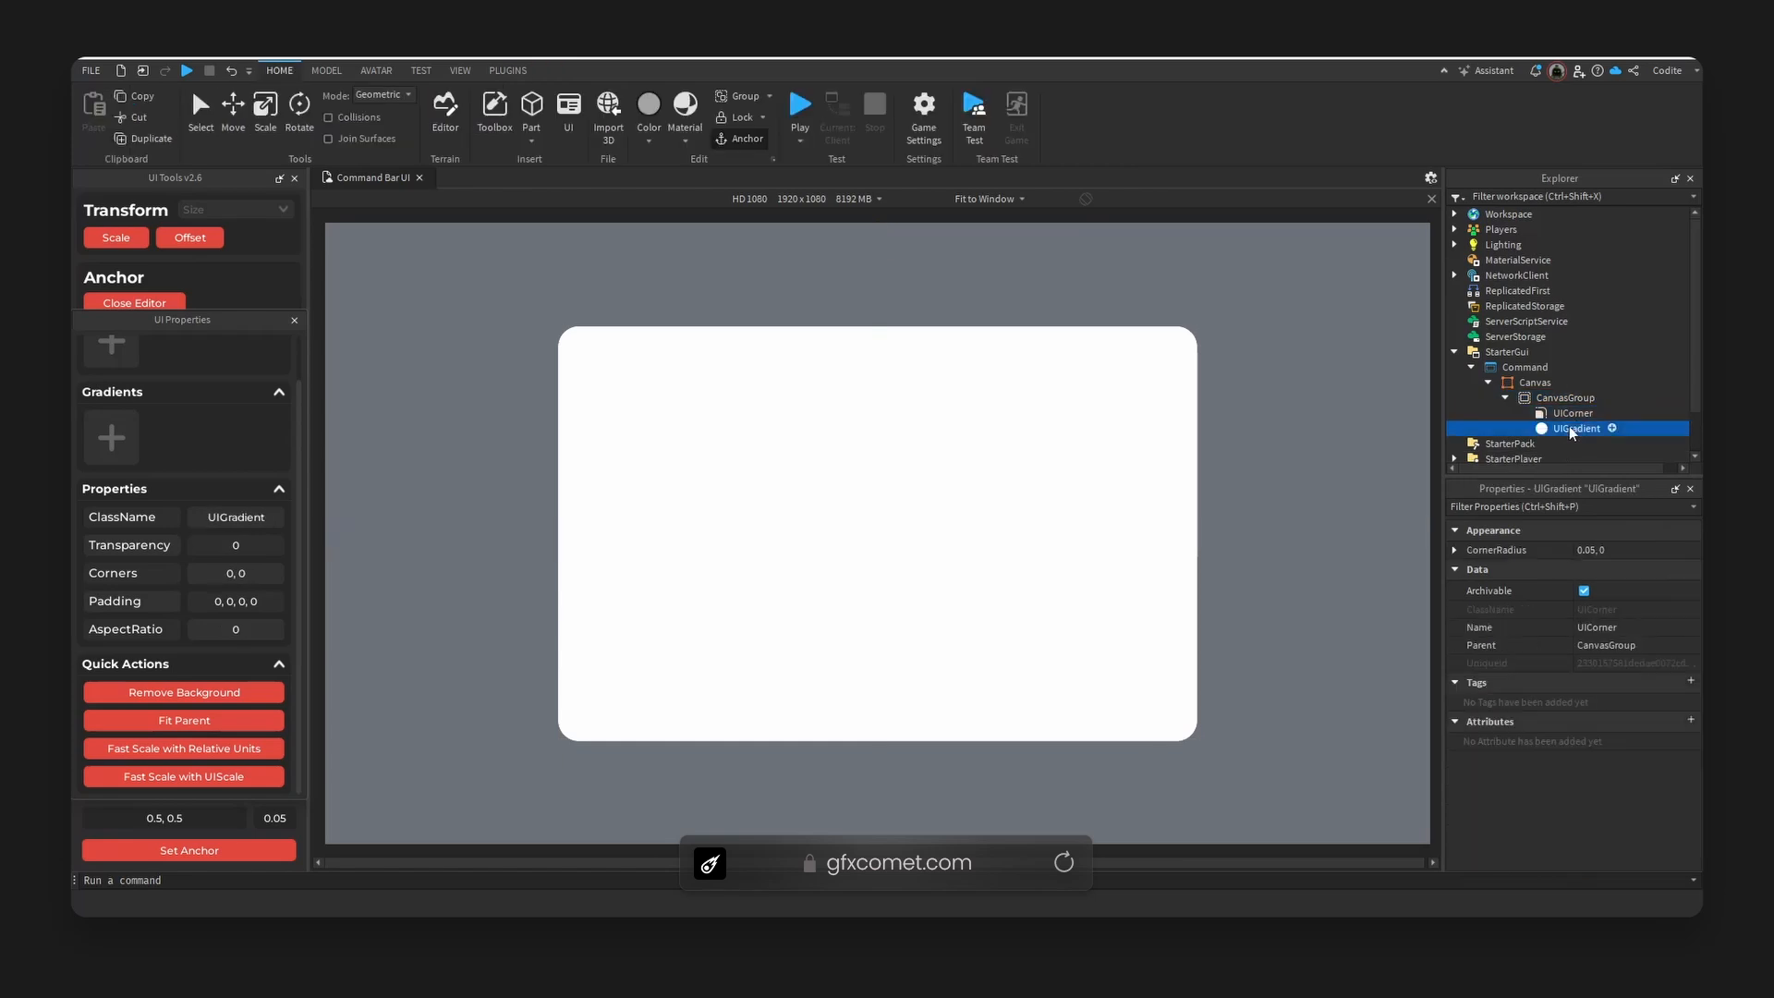
pyautogui.click(1628, 607)
# - Set the end colour of the CanvasGroup's UIGradient to 252628
pyautogui.click(1671, 551)
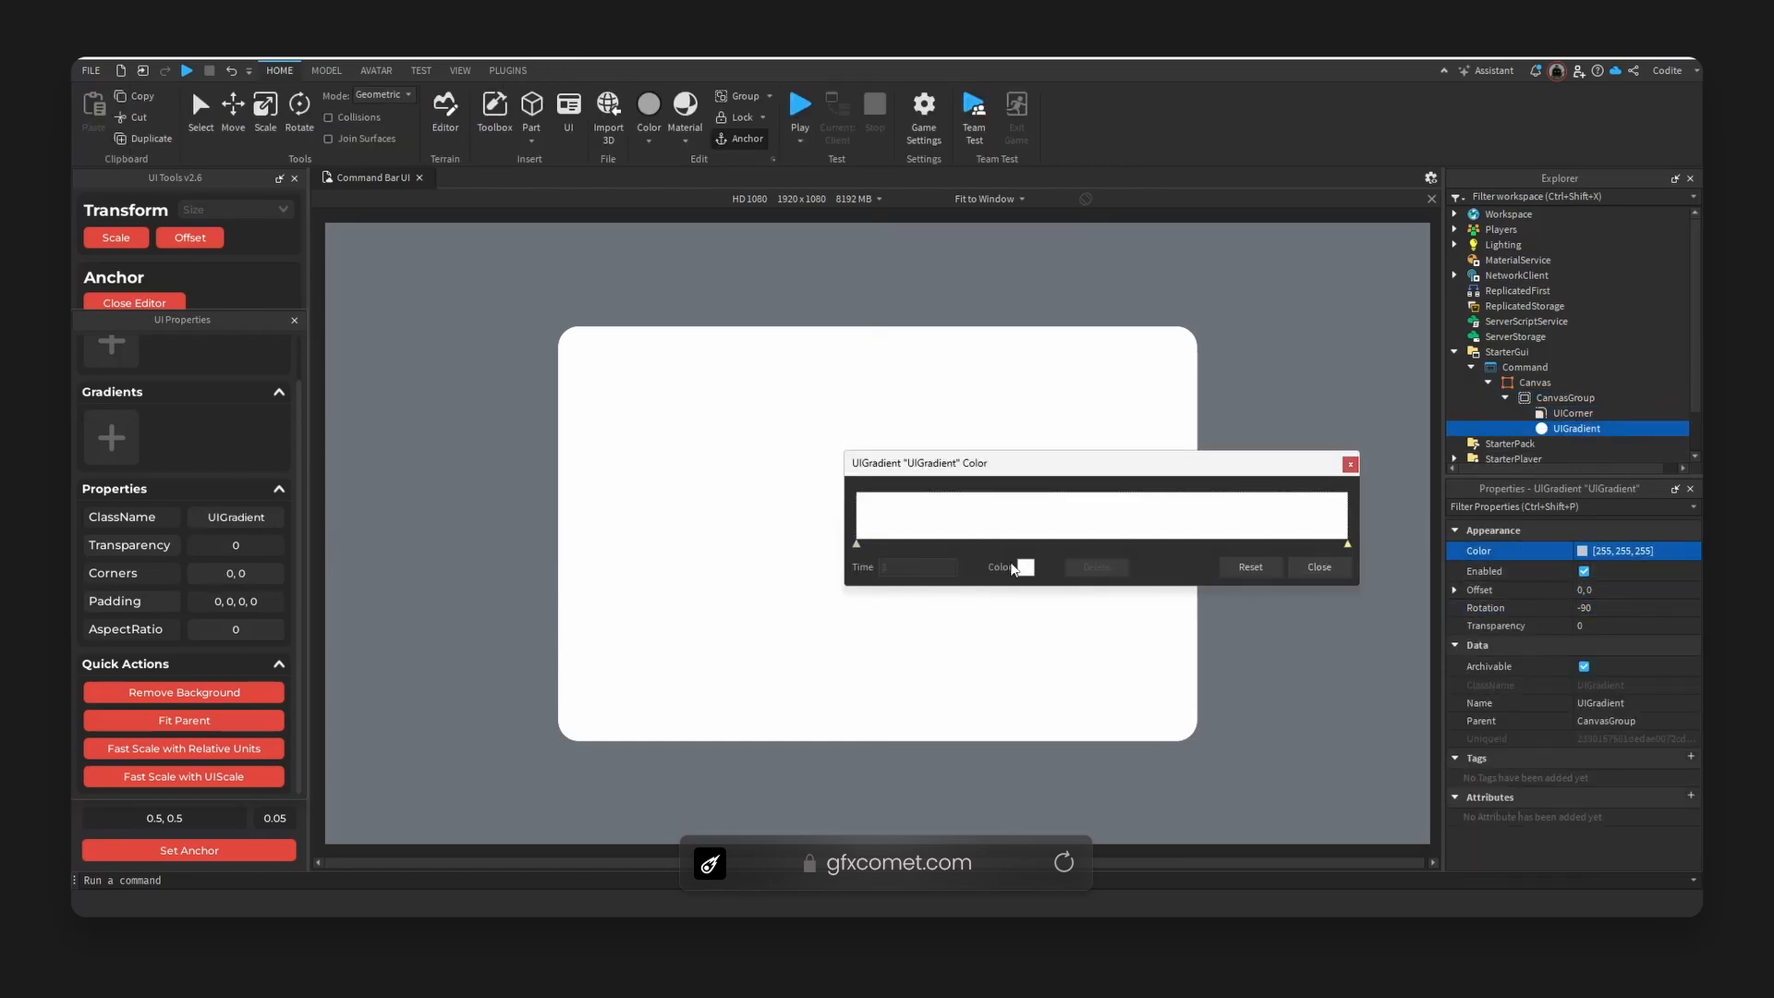
pyautogui.click(1026, 567)
pyautogui.write('252628')
pyautogui.click(997, 638)
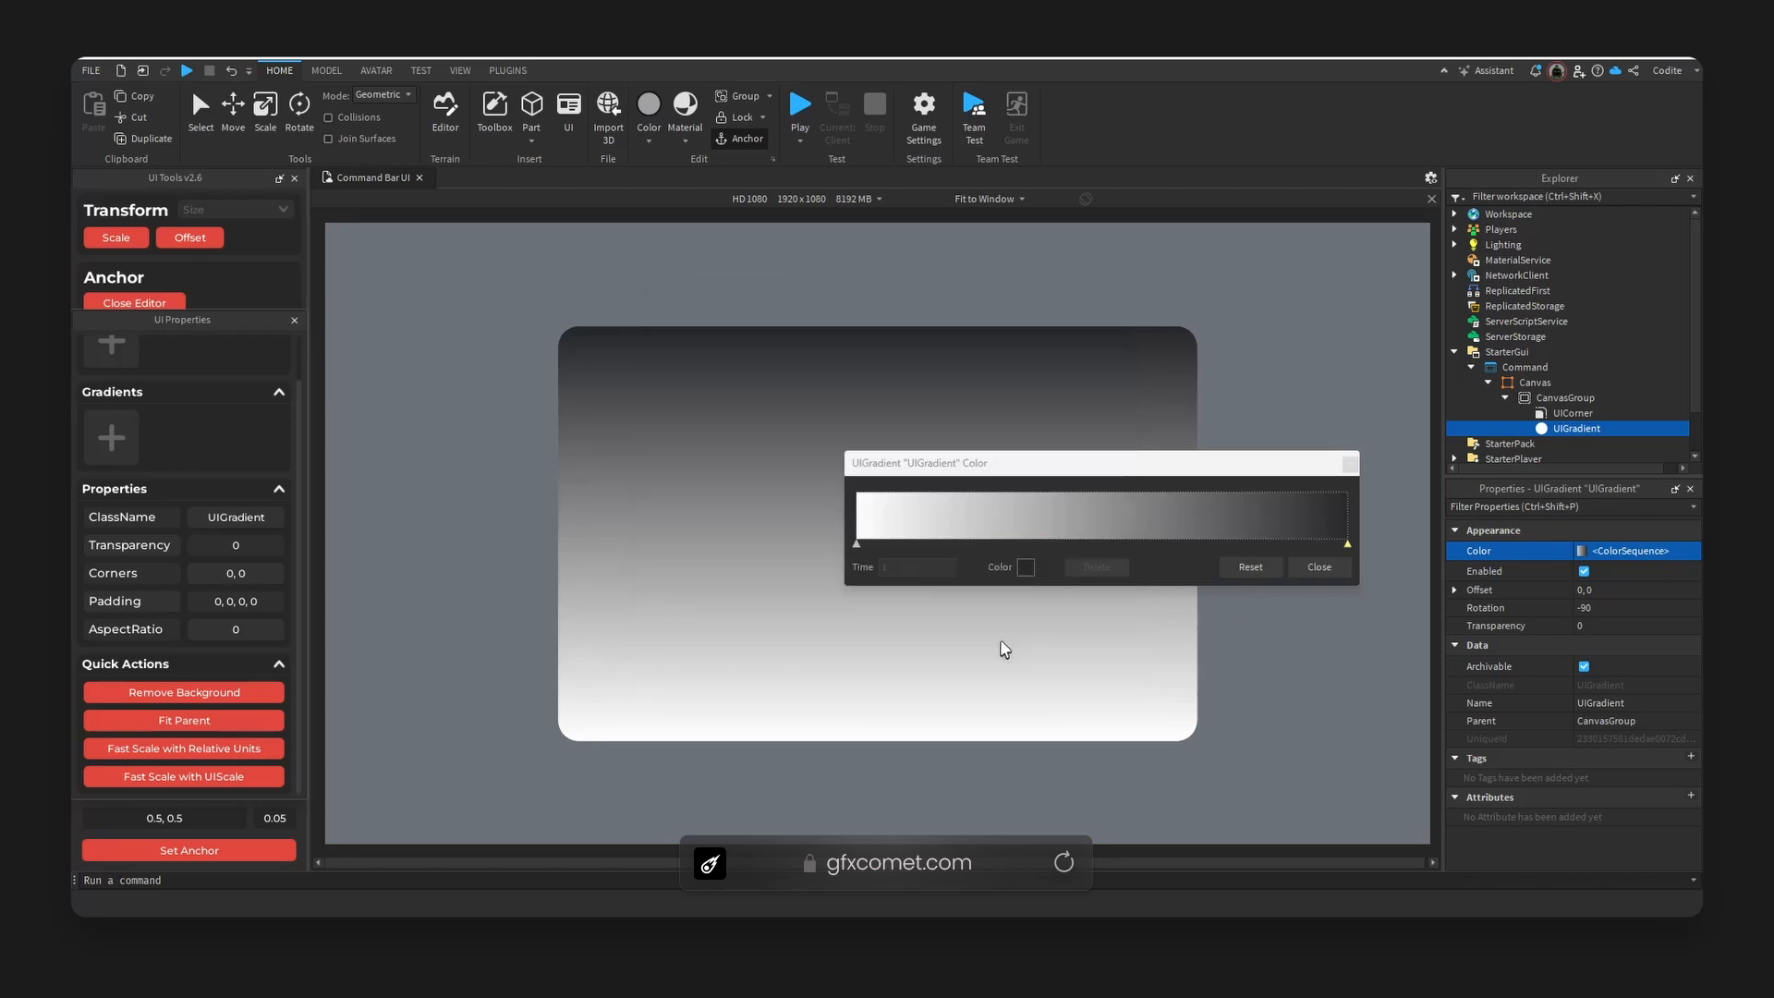
# - Switch to Photoshop, copy the colour code of Rectangle 1's gradient overlay stop at location 100, and cancel out of the dialogs
pyautogui.hotkey('alt', 'Tab')
pyautogui.press('Return')
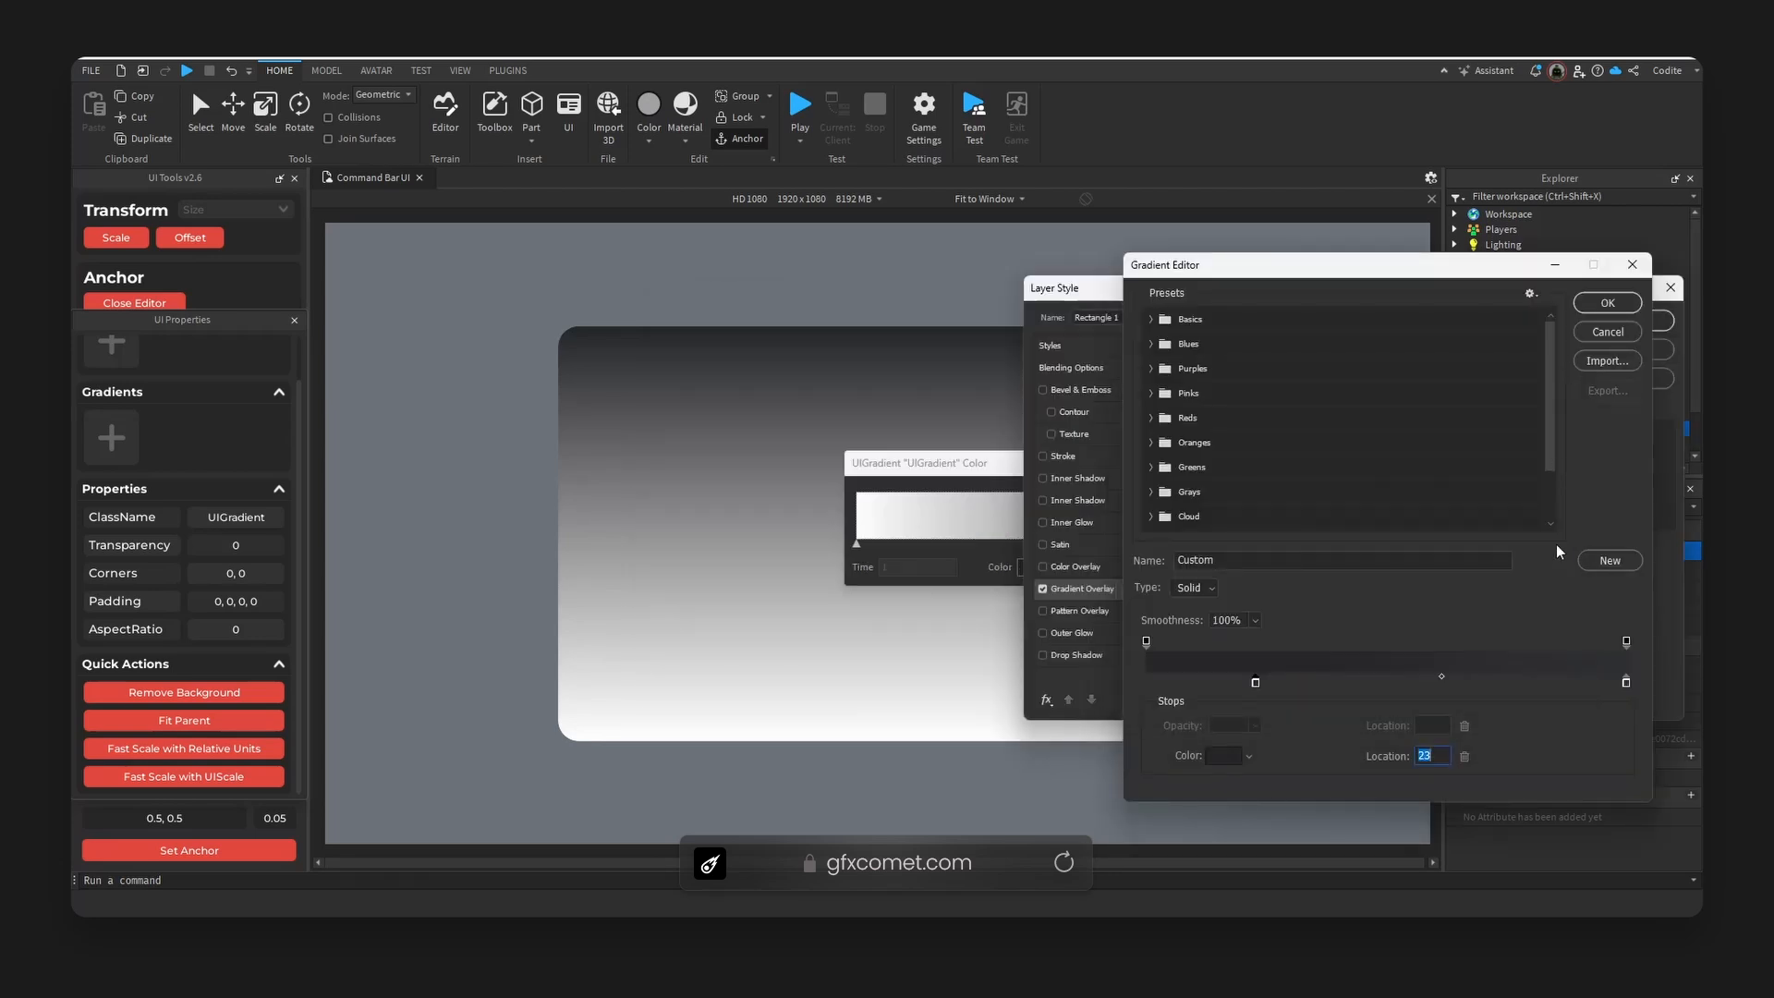
pyautogui.doubleClick(1628, 684)
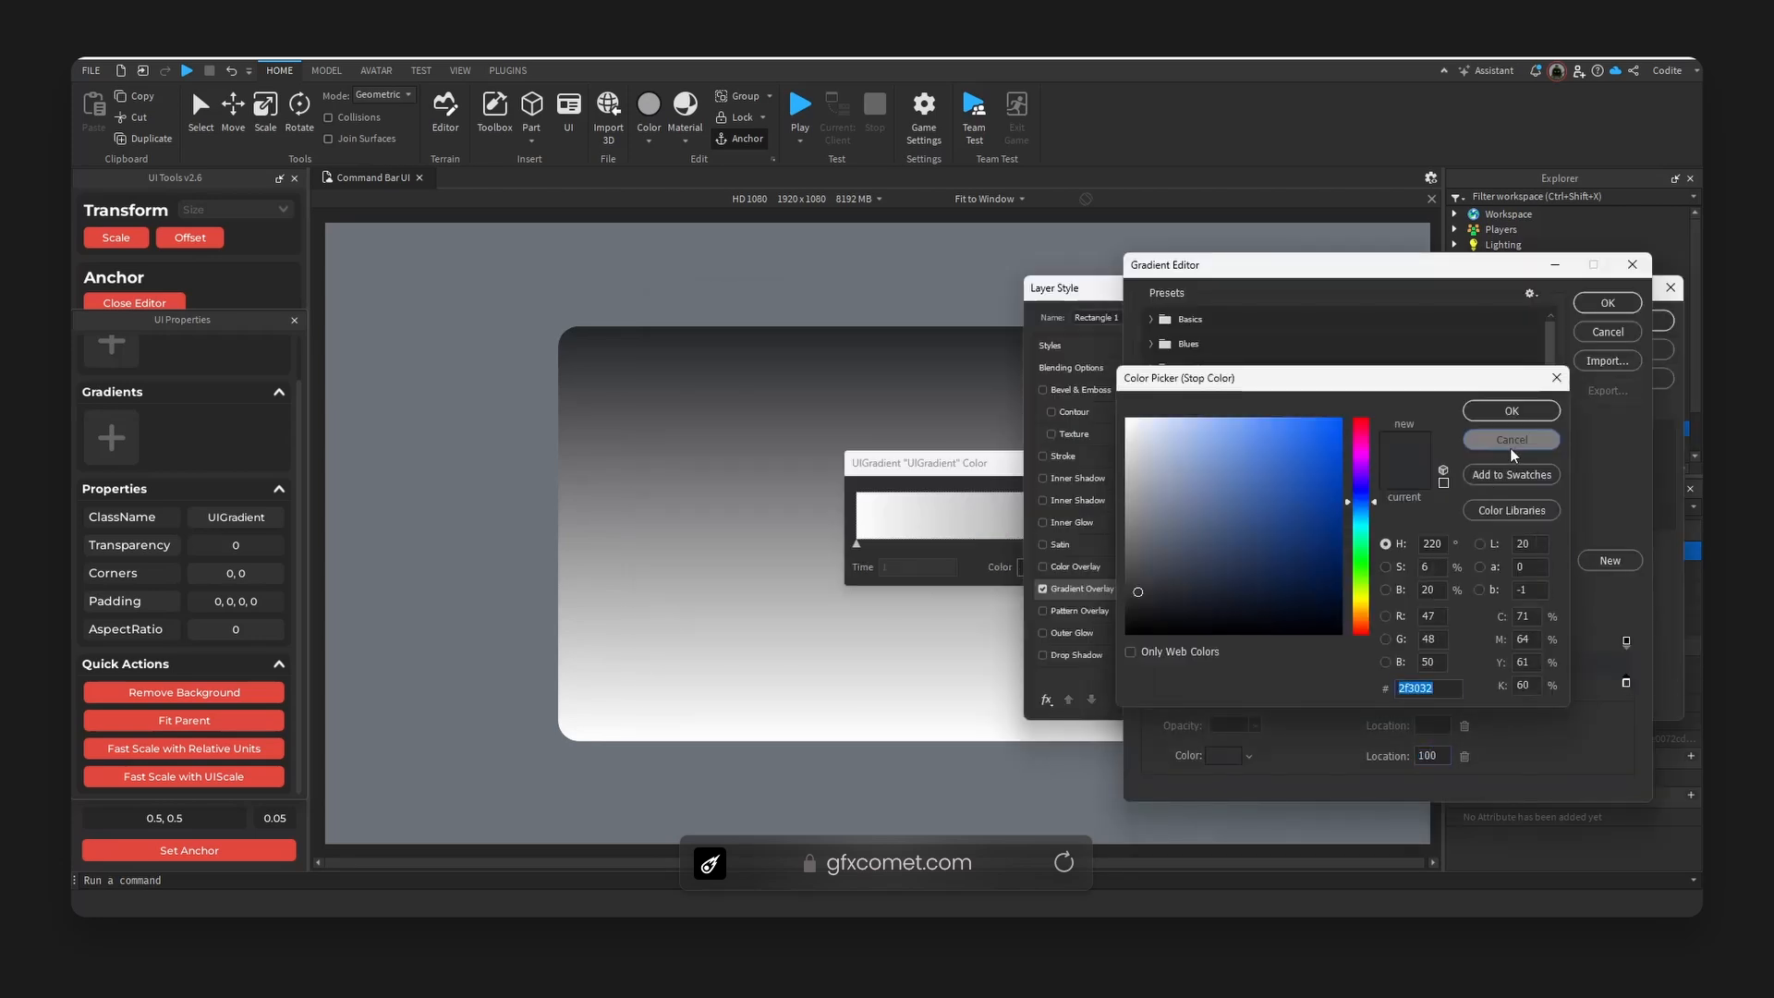
pyautogui.click(1511, 448)
pyautogui.click(1607, 334)
pyautogui.click(1603, 350)
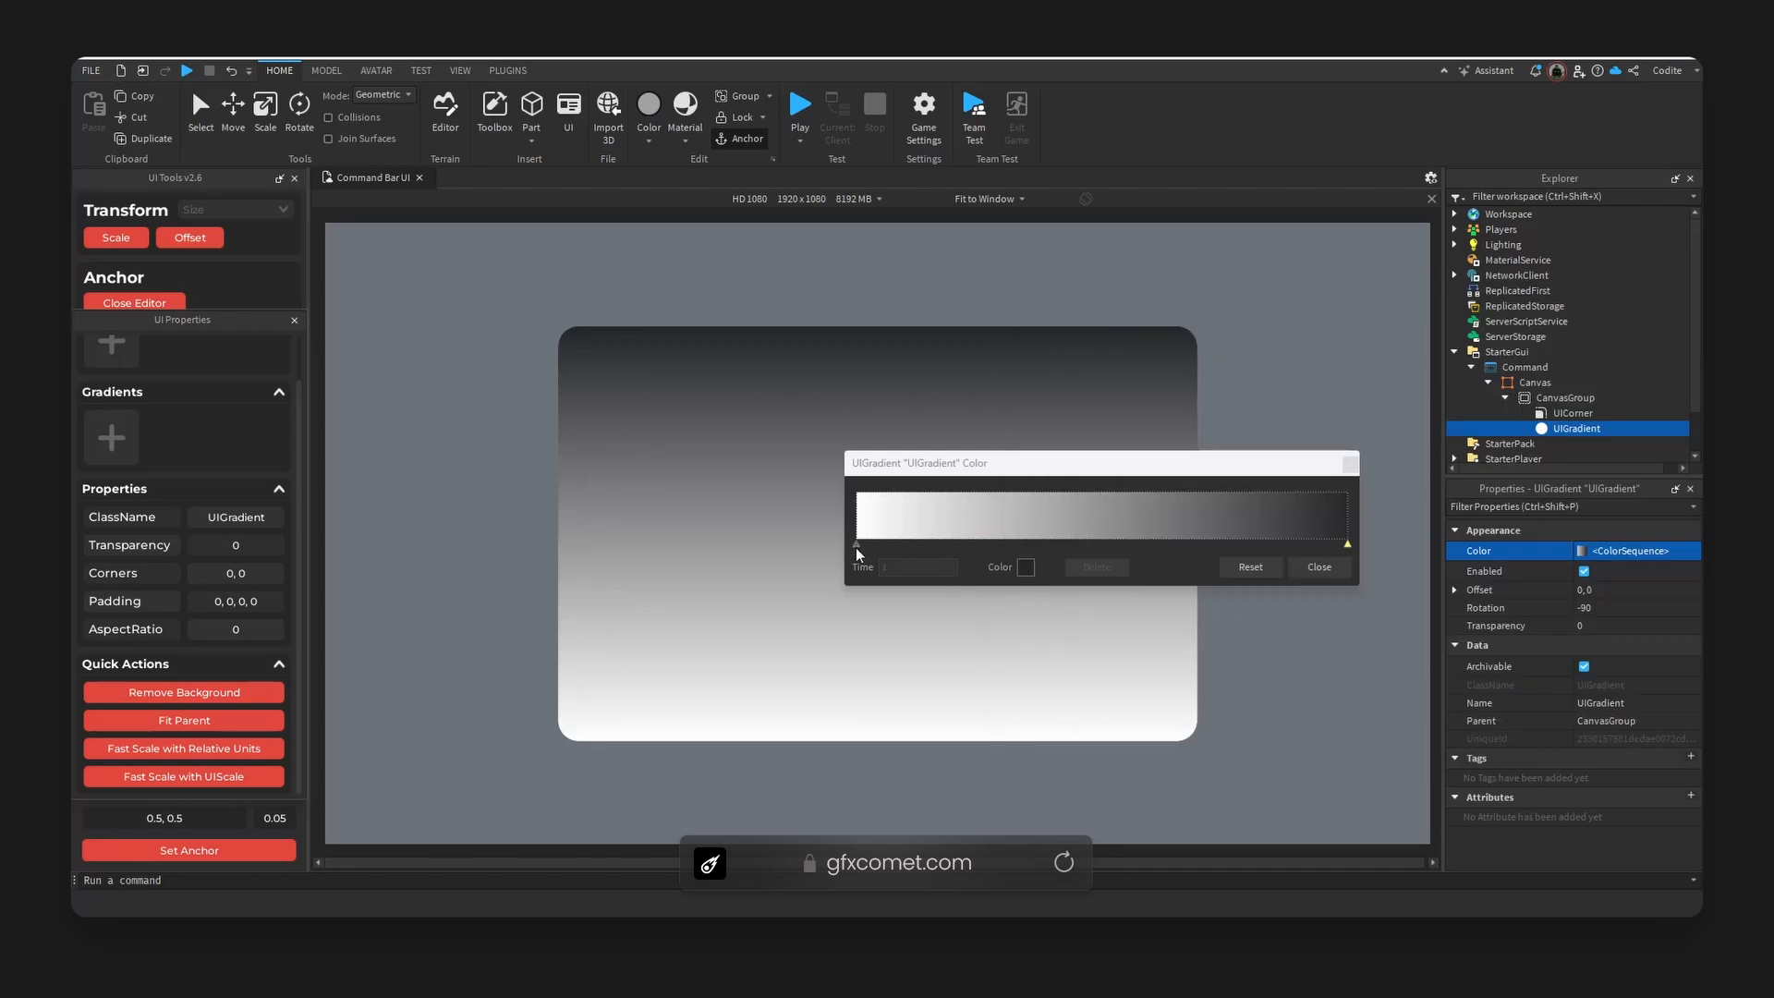
# - Set the UIGradient's start colour to the copied 2f3032 and finish editing the gradient
pyautogui.click(857, 545)
pyautogui.click(1026, 566)
pyautogui.doubleClick(986, 609)
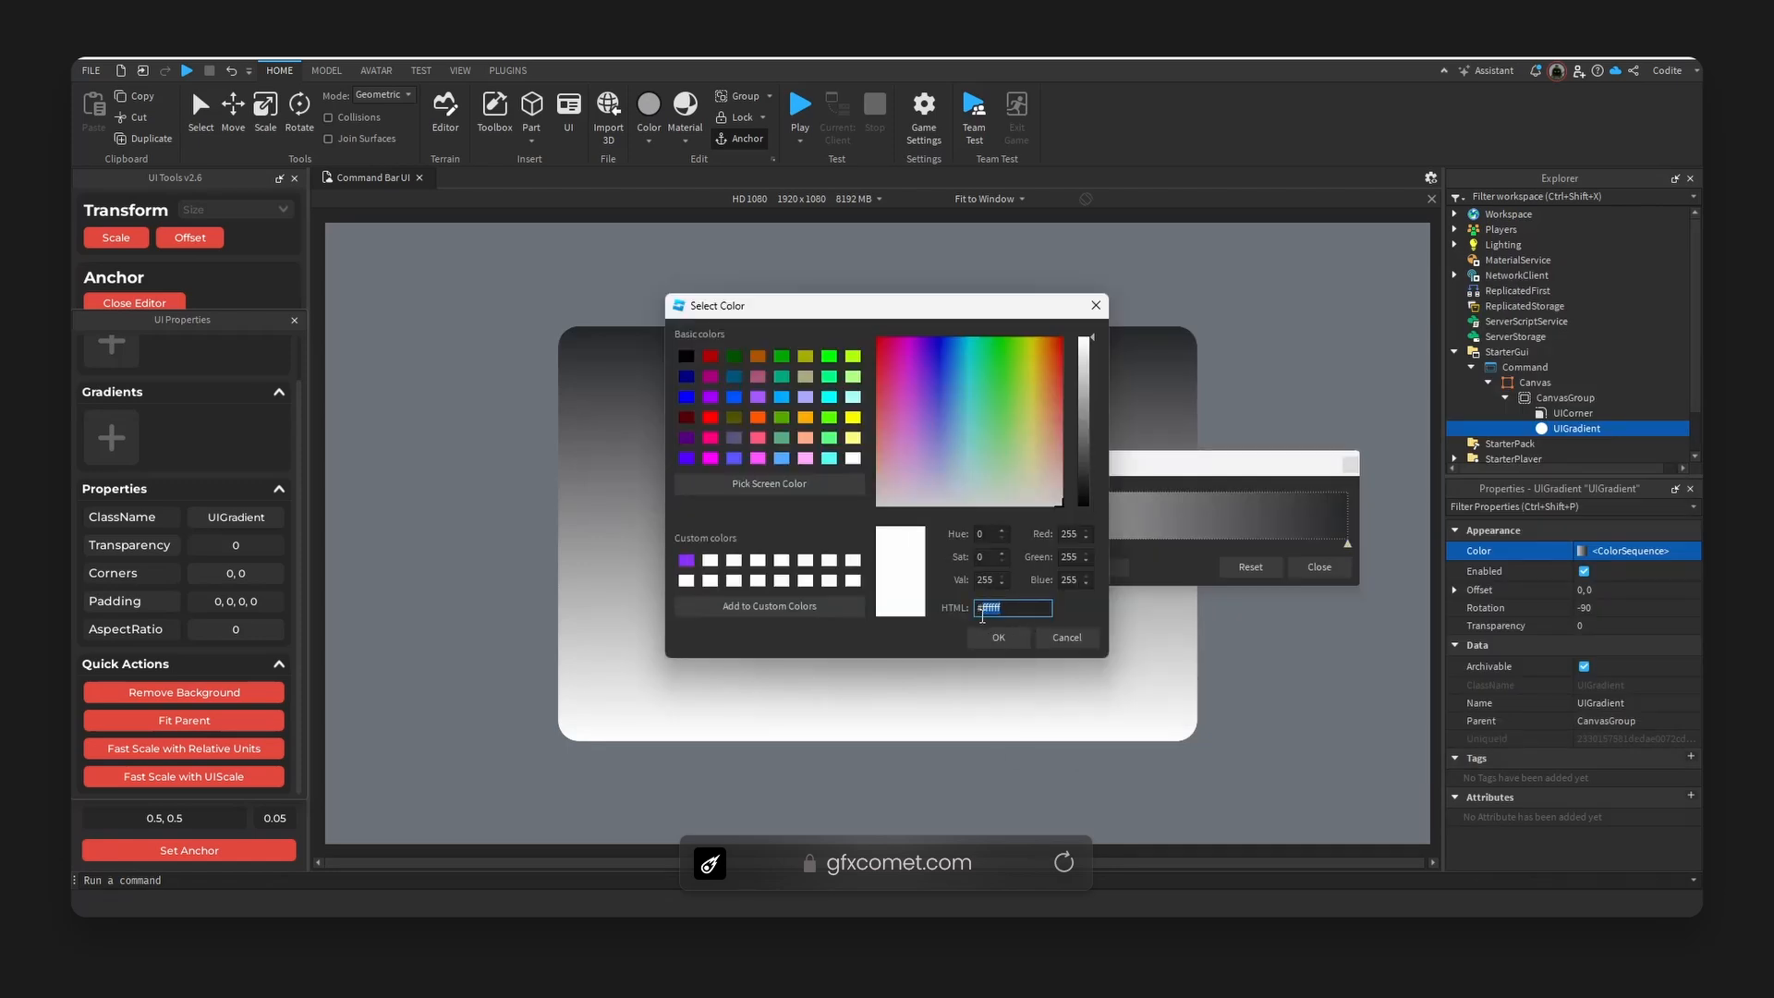
pyautogui.hotkey('ctrl', 'v')
pyautogui.click(998, 638)
pyautogui.click(1320, 566)
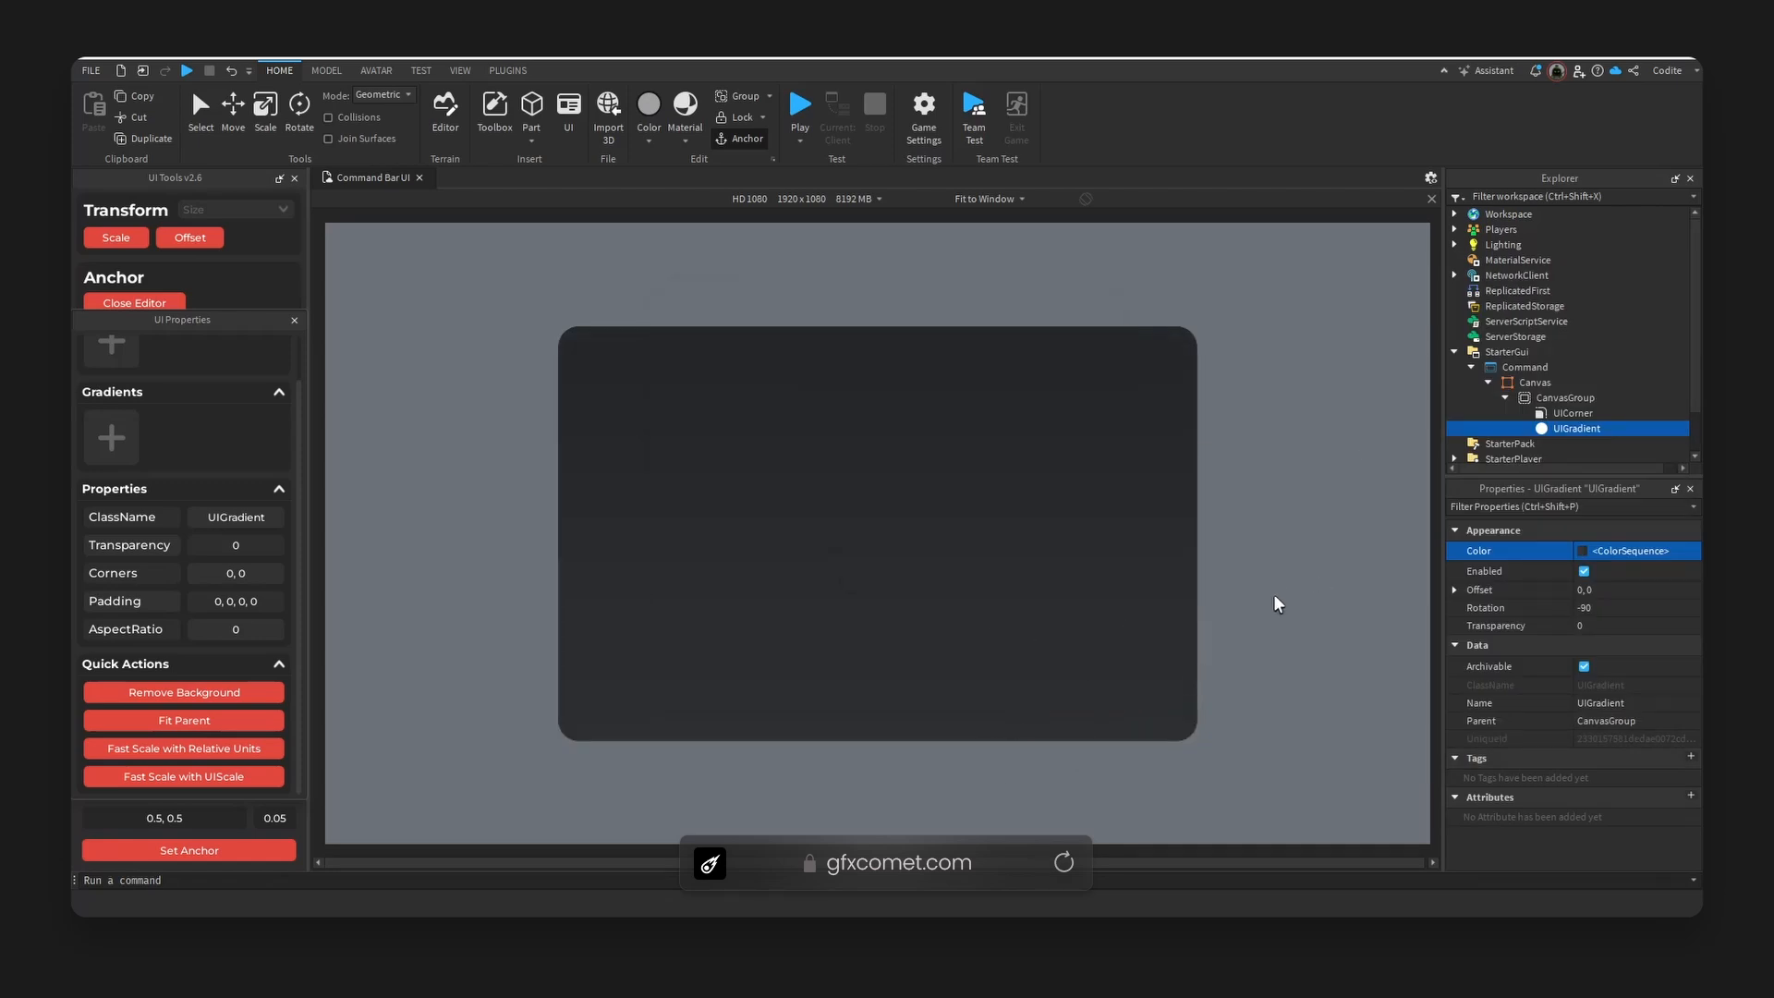
# - Add a Frame inside the CanvasGroup and name it Main
pyautogui.click(1566, 397)
pyautogui.click(1606, 399)
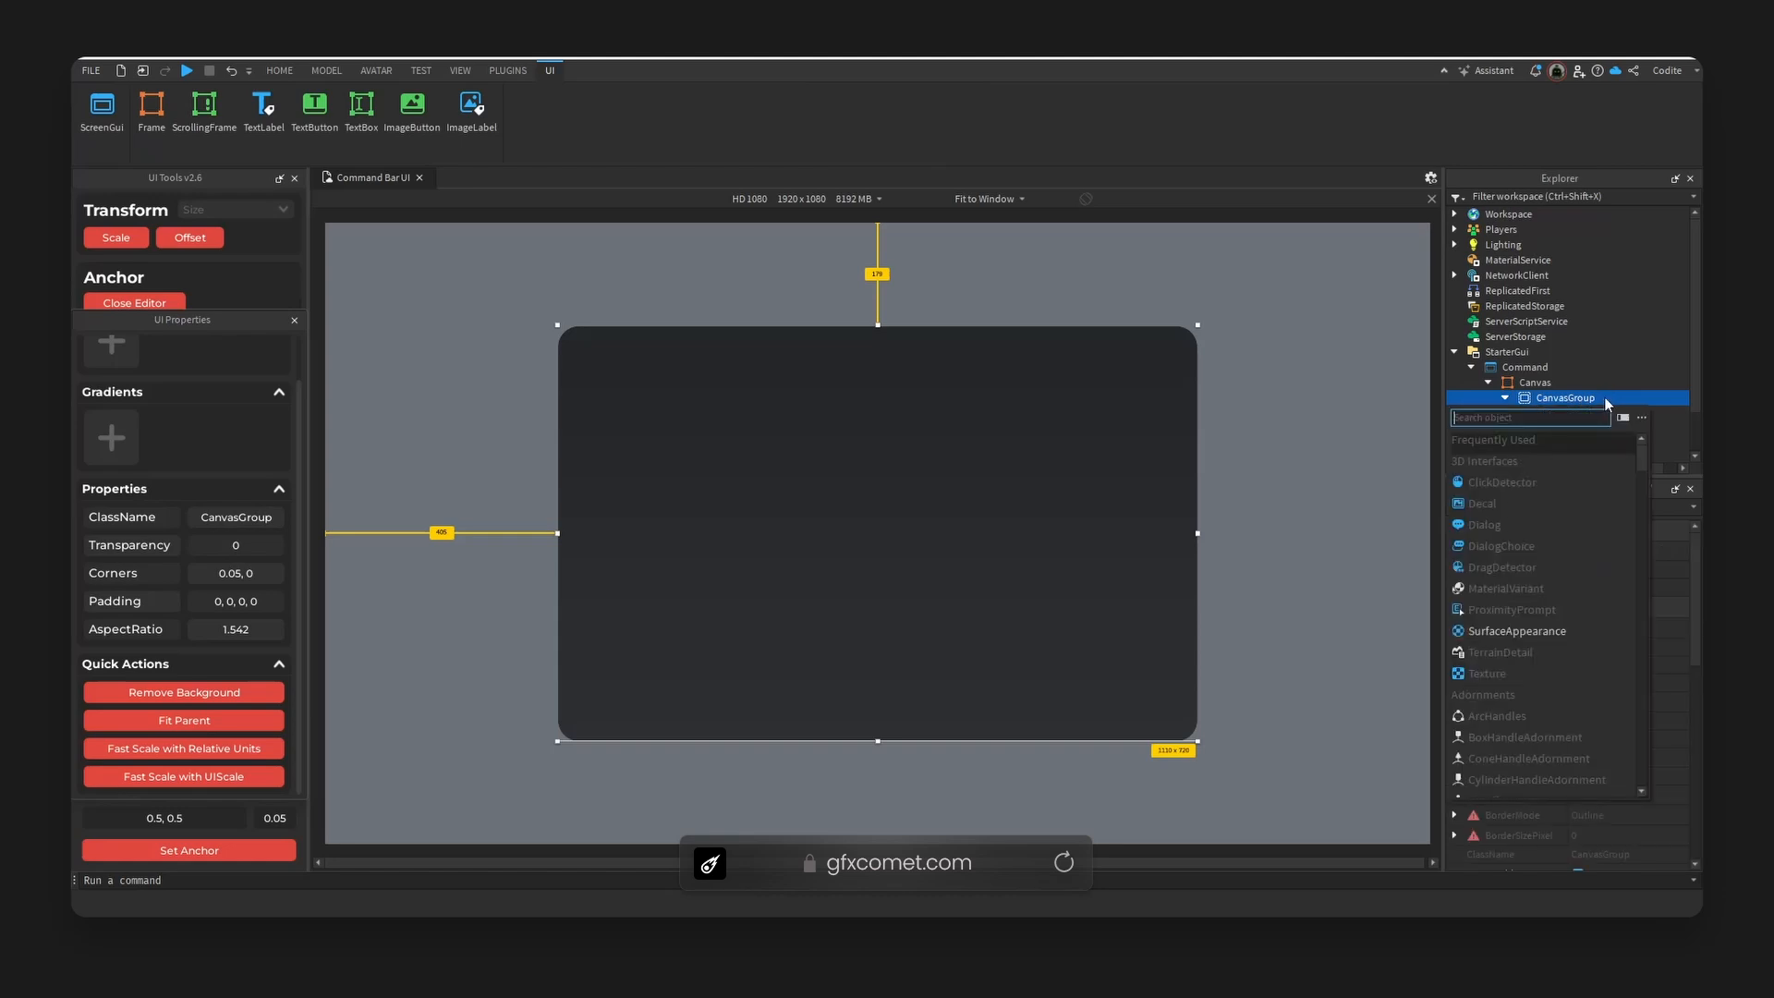
pyautogui.write('fra')
pyautogui.click(1546, 445)
pyautogui.click(1568, 445)
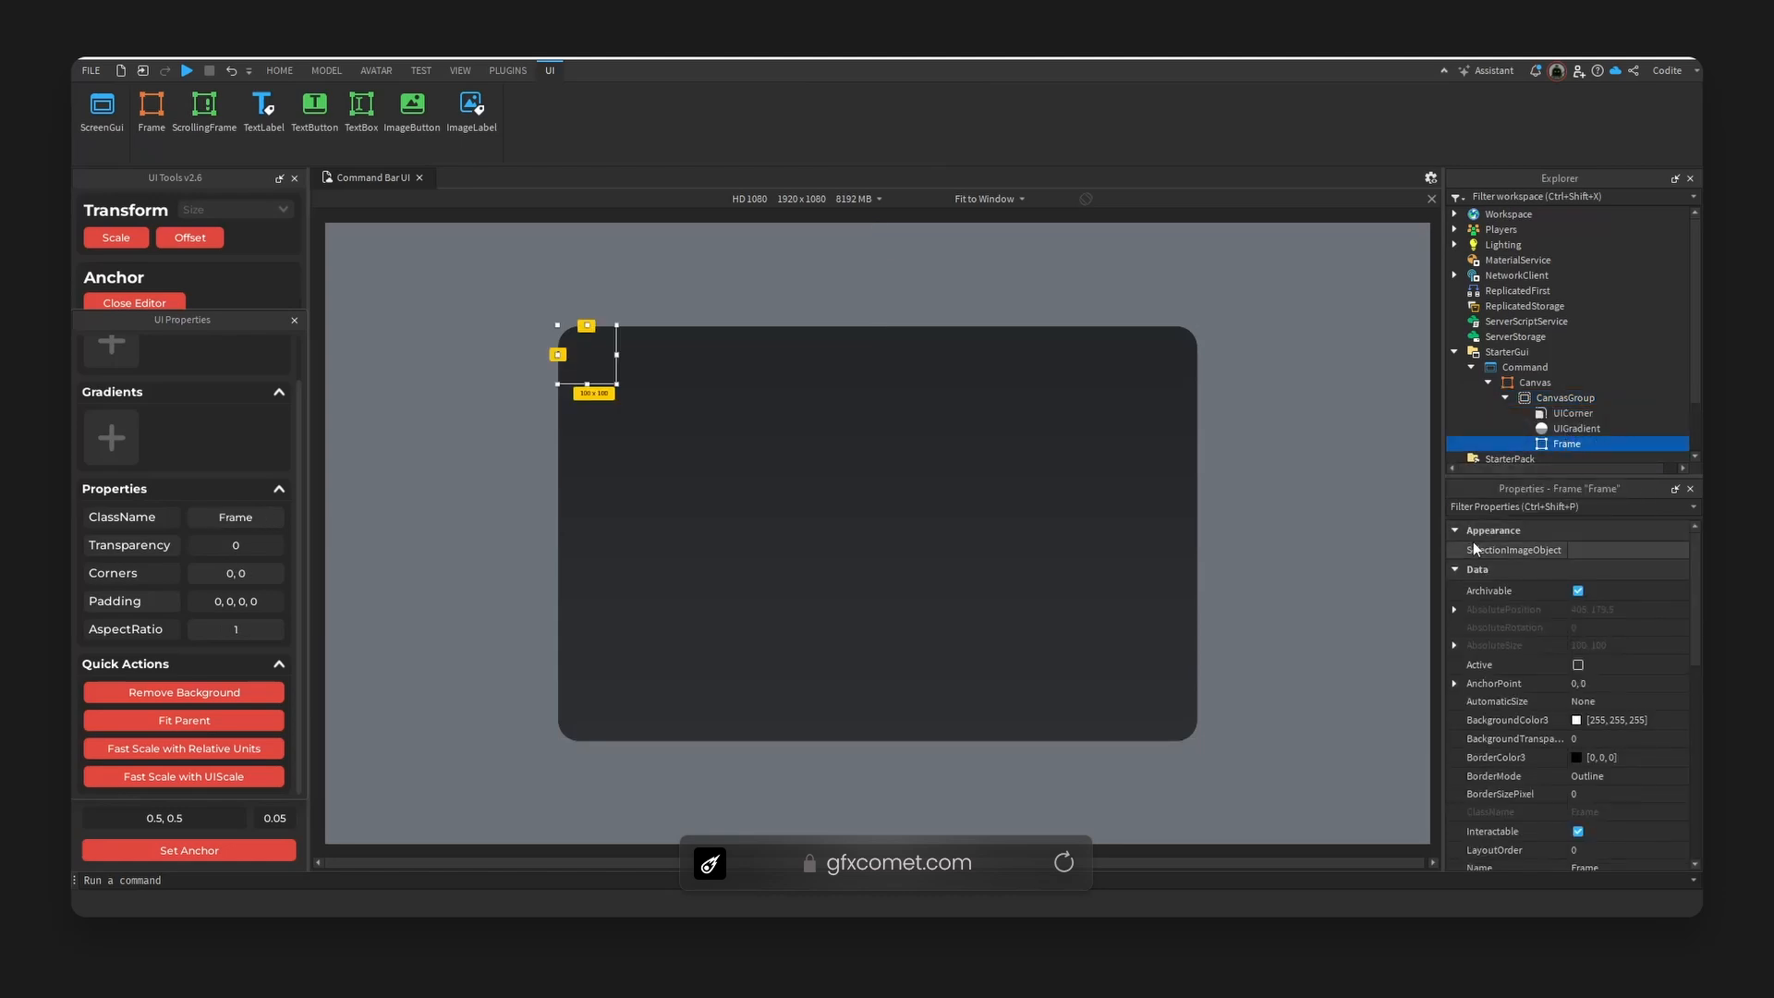
pyautogui.press('F2')
pyautogui.write('Main')
pyautogui.press('Return')
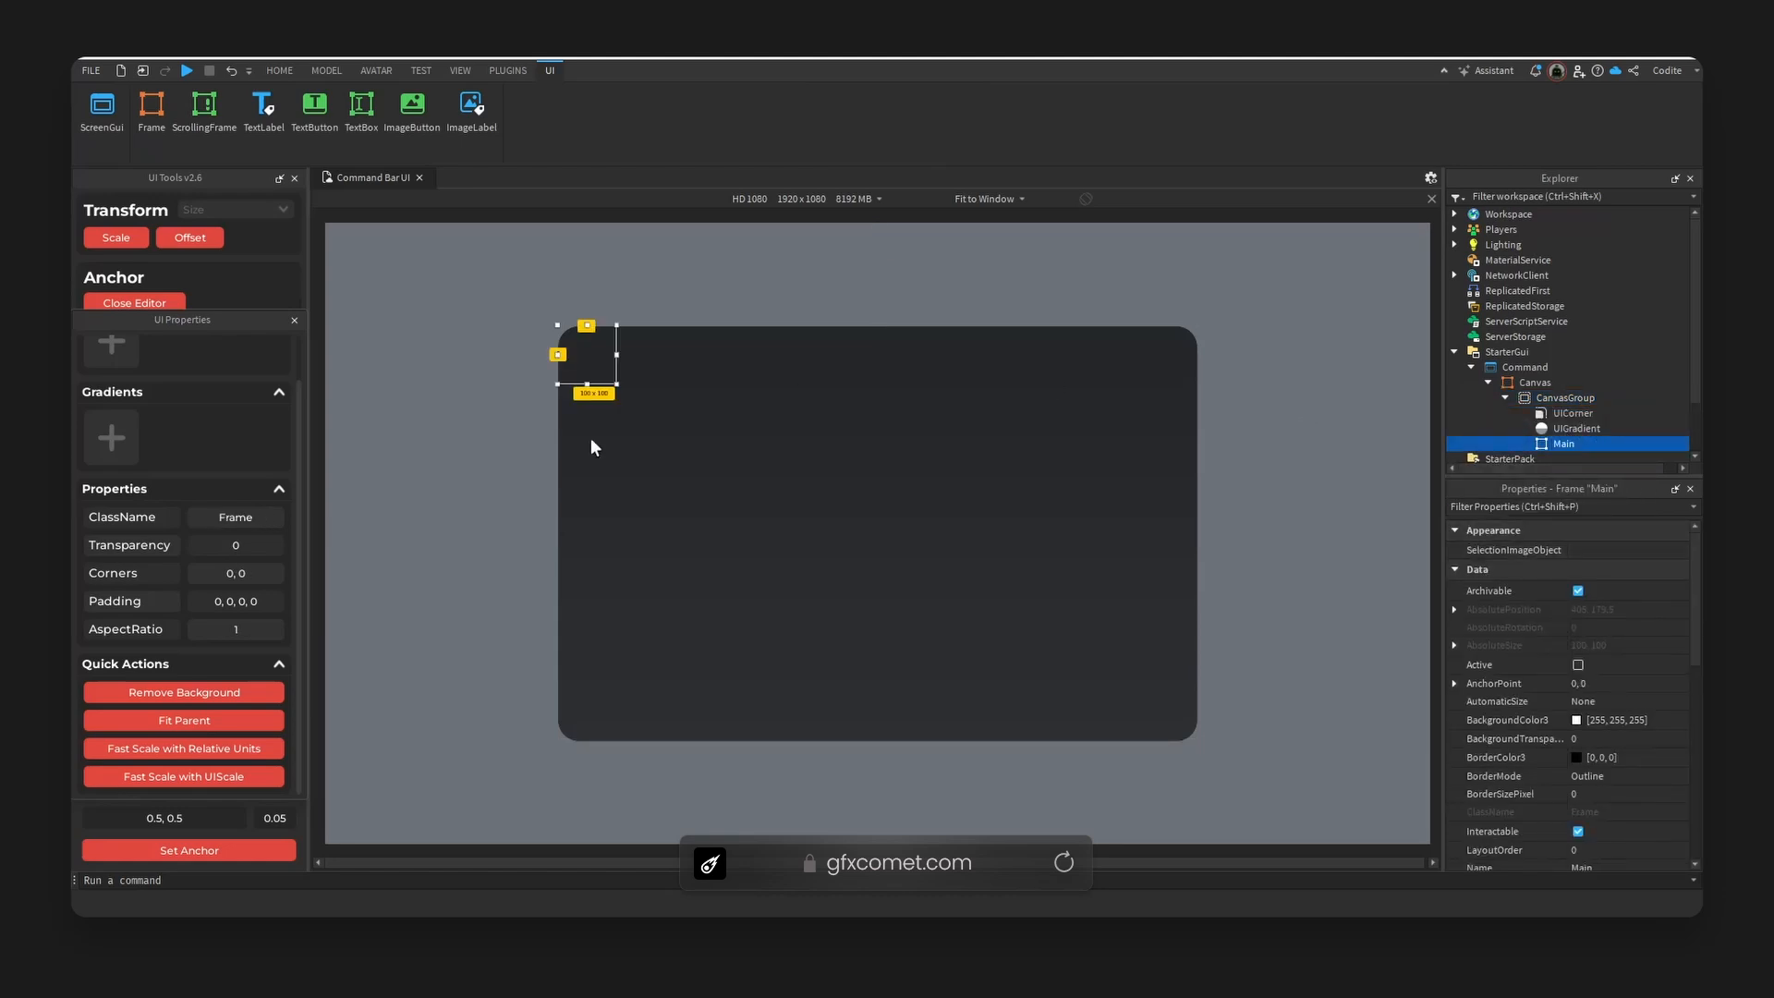
# - Anchor Main at 0.5, 0.5, fit it to its parent, and paste a copy of the CanvasGroup's UICorner into it
pyautogui.click(196, 850)
pyautogui.click(225, 722)
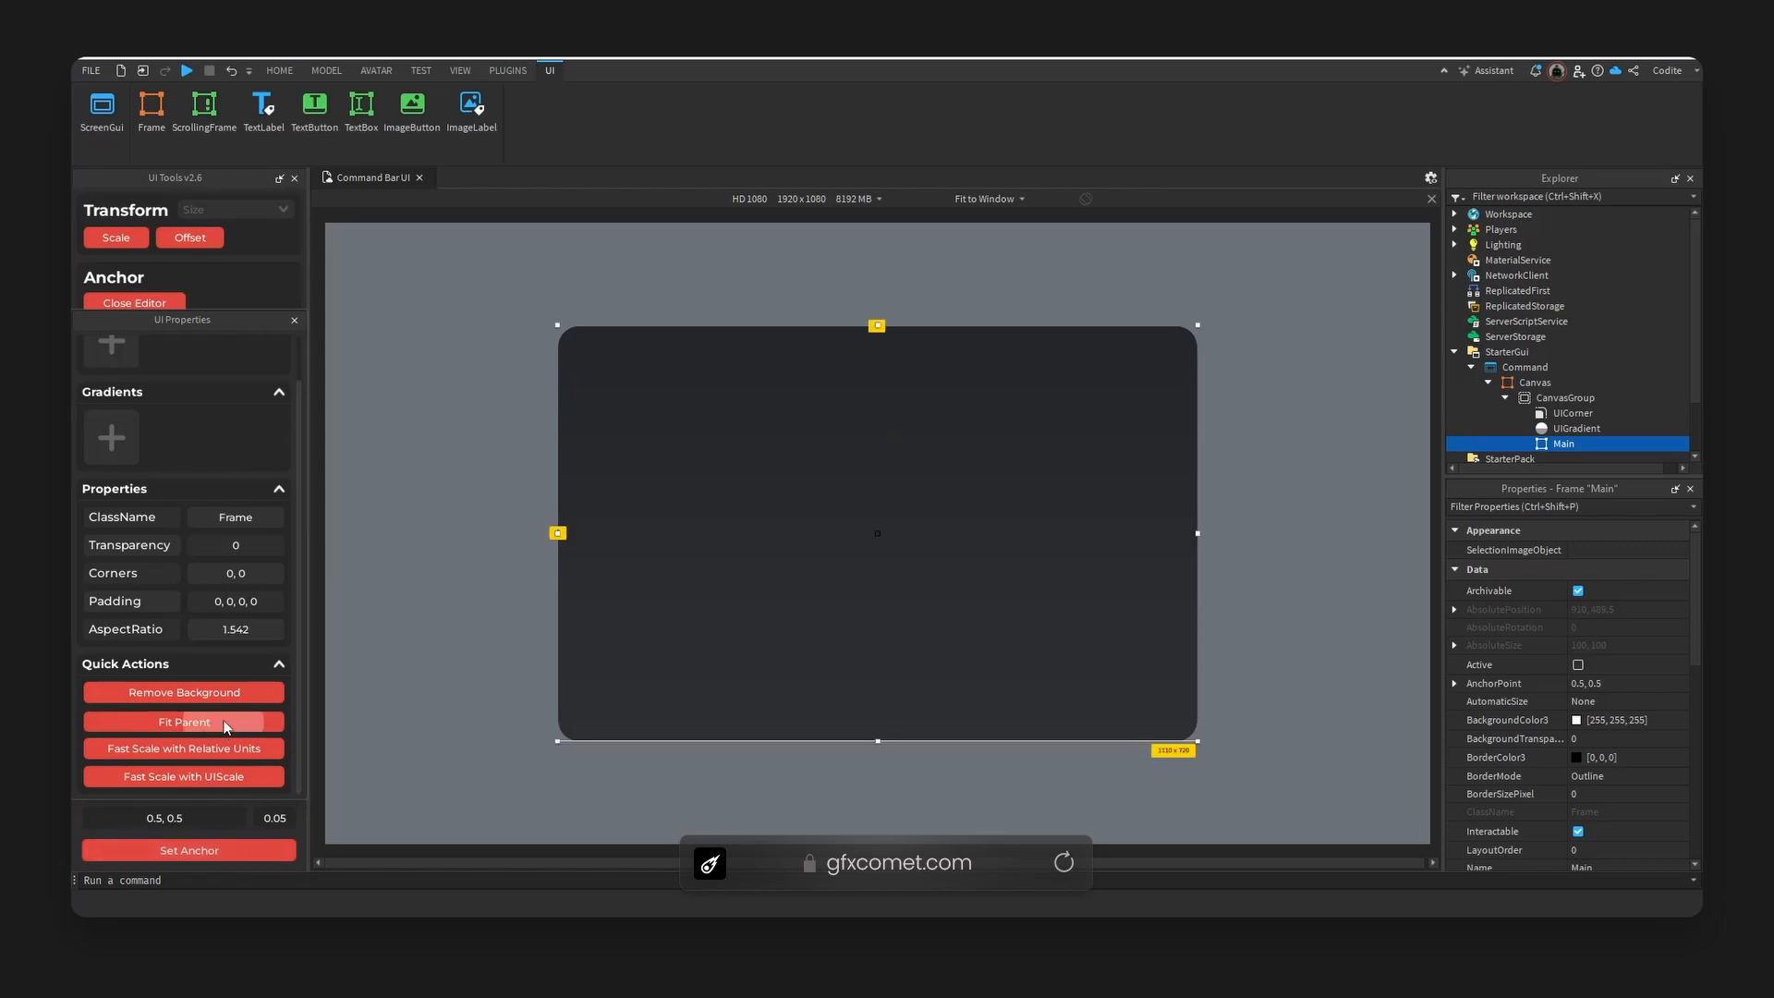
pyautogui.click(1569, 414)
pyautogui.hotkey('ctrl', 'c')
pyautogui.click(1552, 444)
pyautogui.hotkey('ctrl', 'shift', 'v')
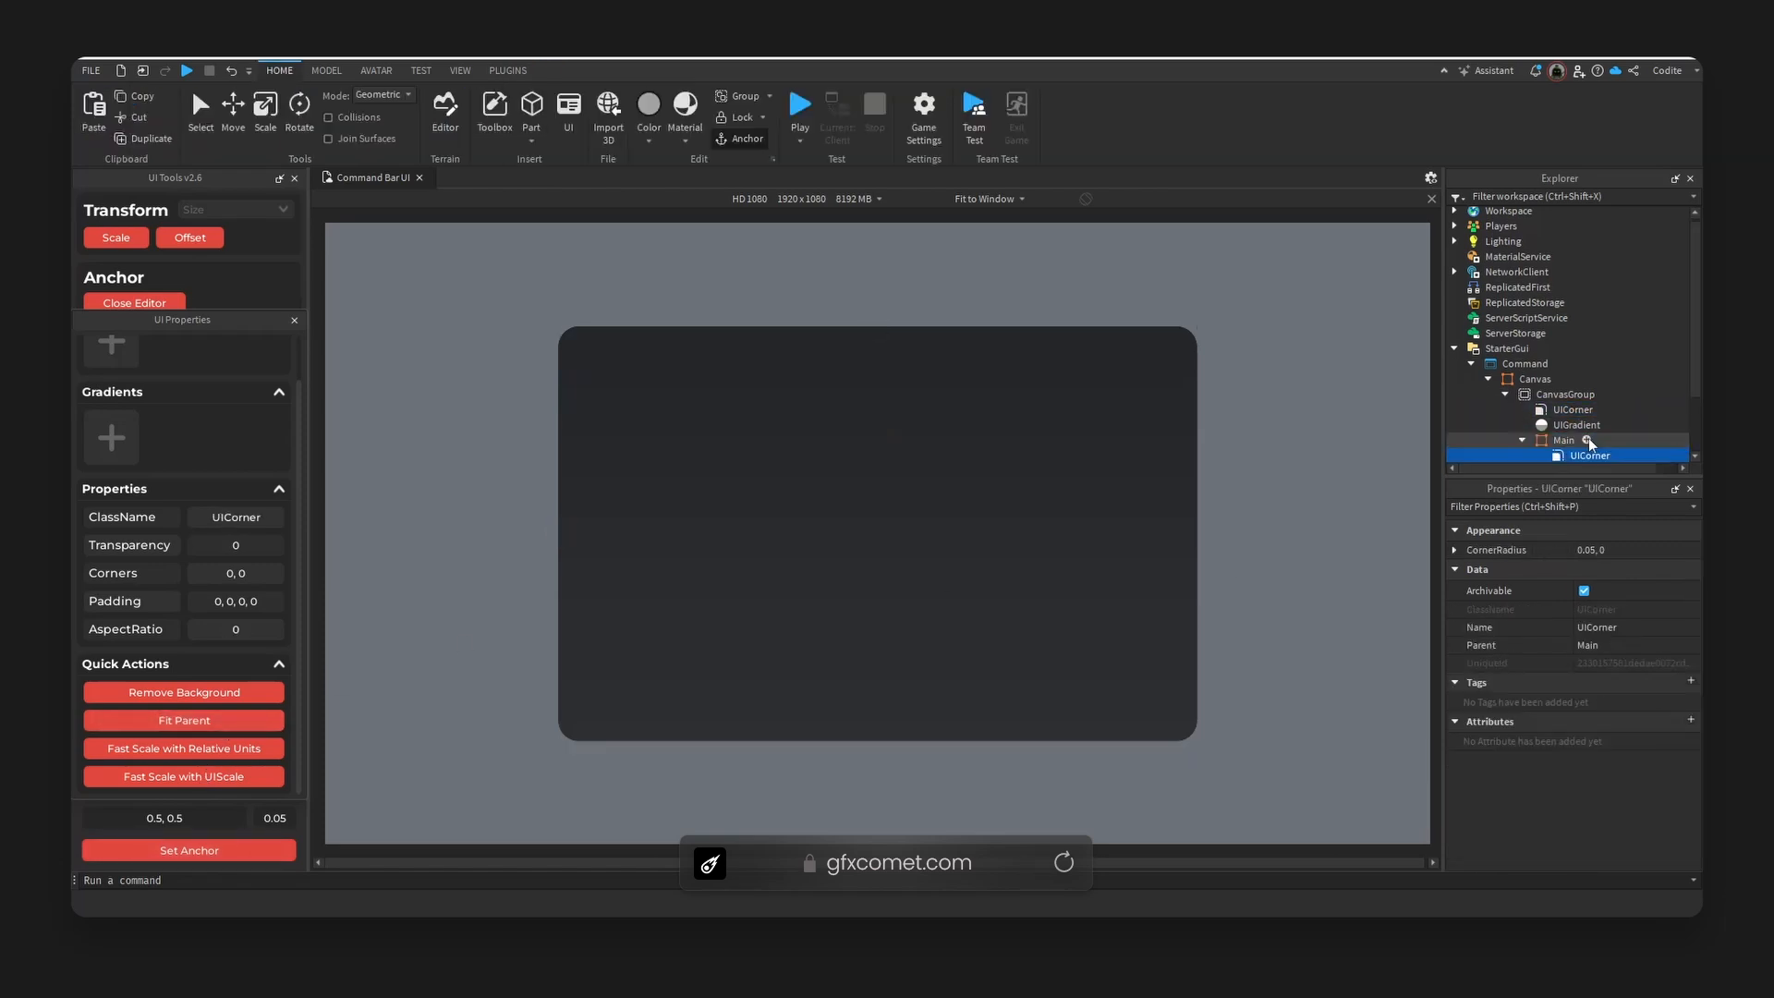
# - Transfer the UIGradient from the CanvasGroup to the Main frame, removing it from the CanvasGroup
pyautogui.click(1539, 441)
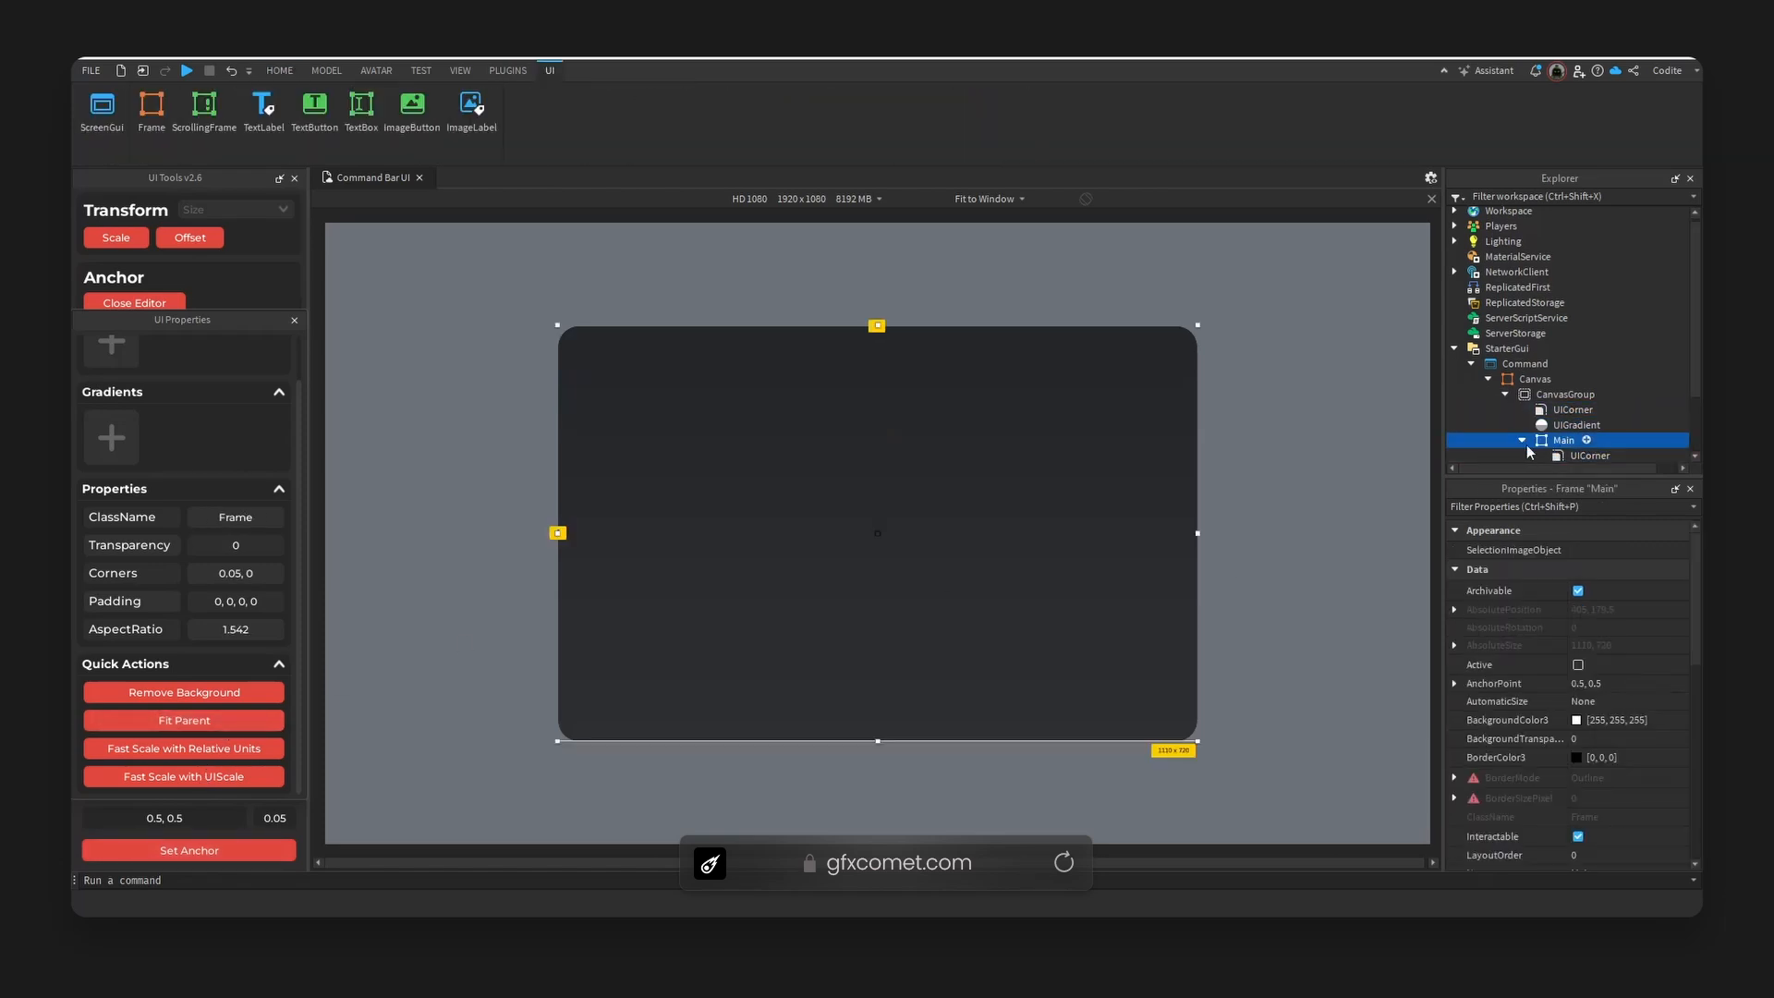
pyautogui.click(1522, 441)
pyautogui.click(1569, 412)
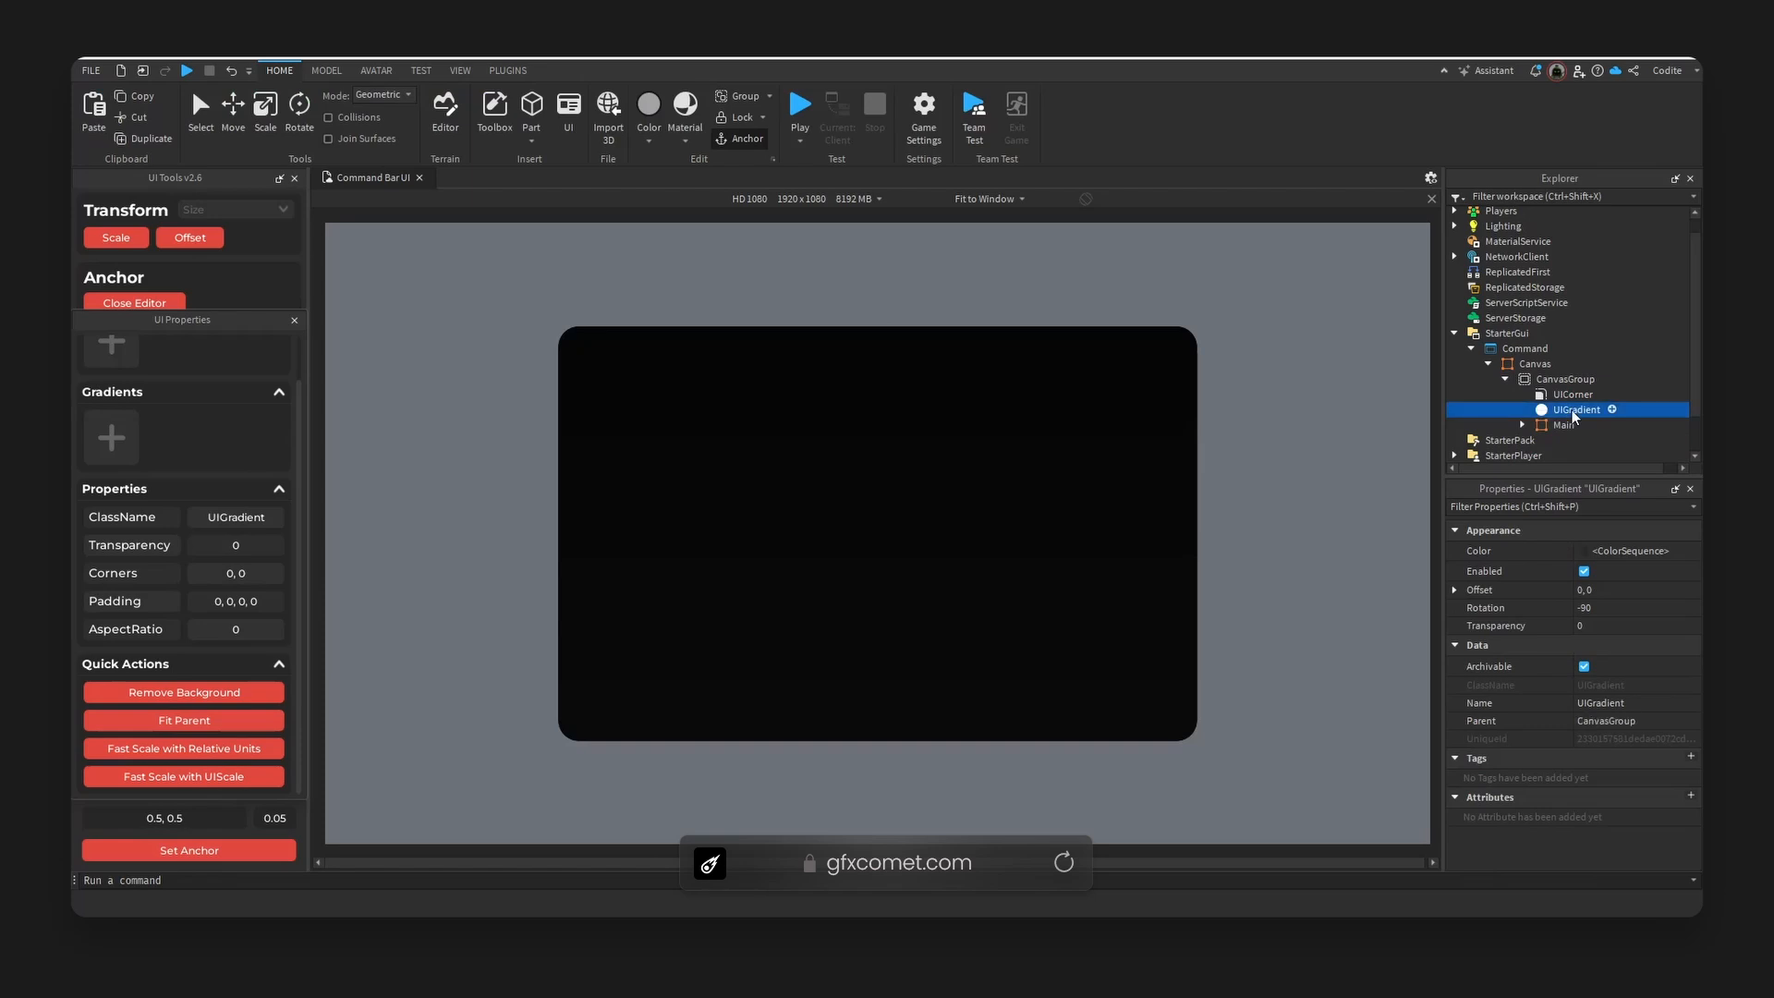
pyautogui.press('Delete')
pyautogui.click(1574, 414)
# - Remove the CanvasGroup's background and add another Frame inside it
pyautogui.click(1565, 379)
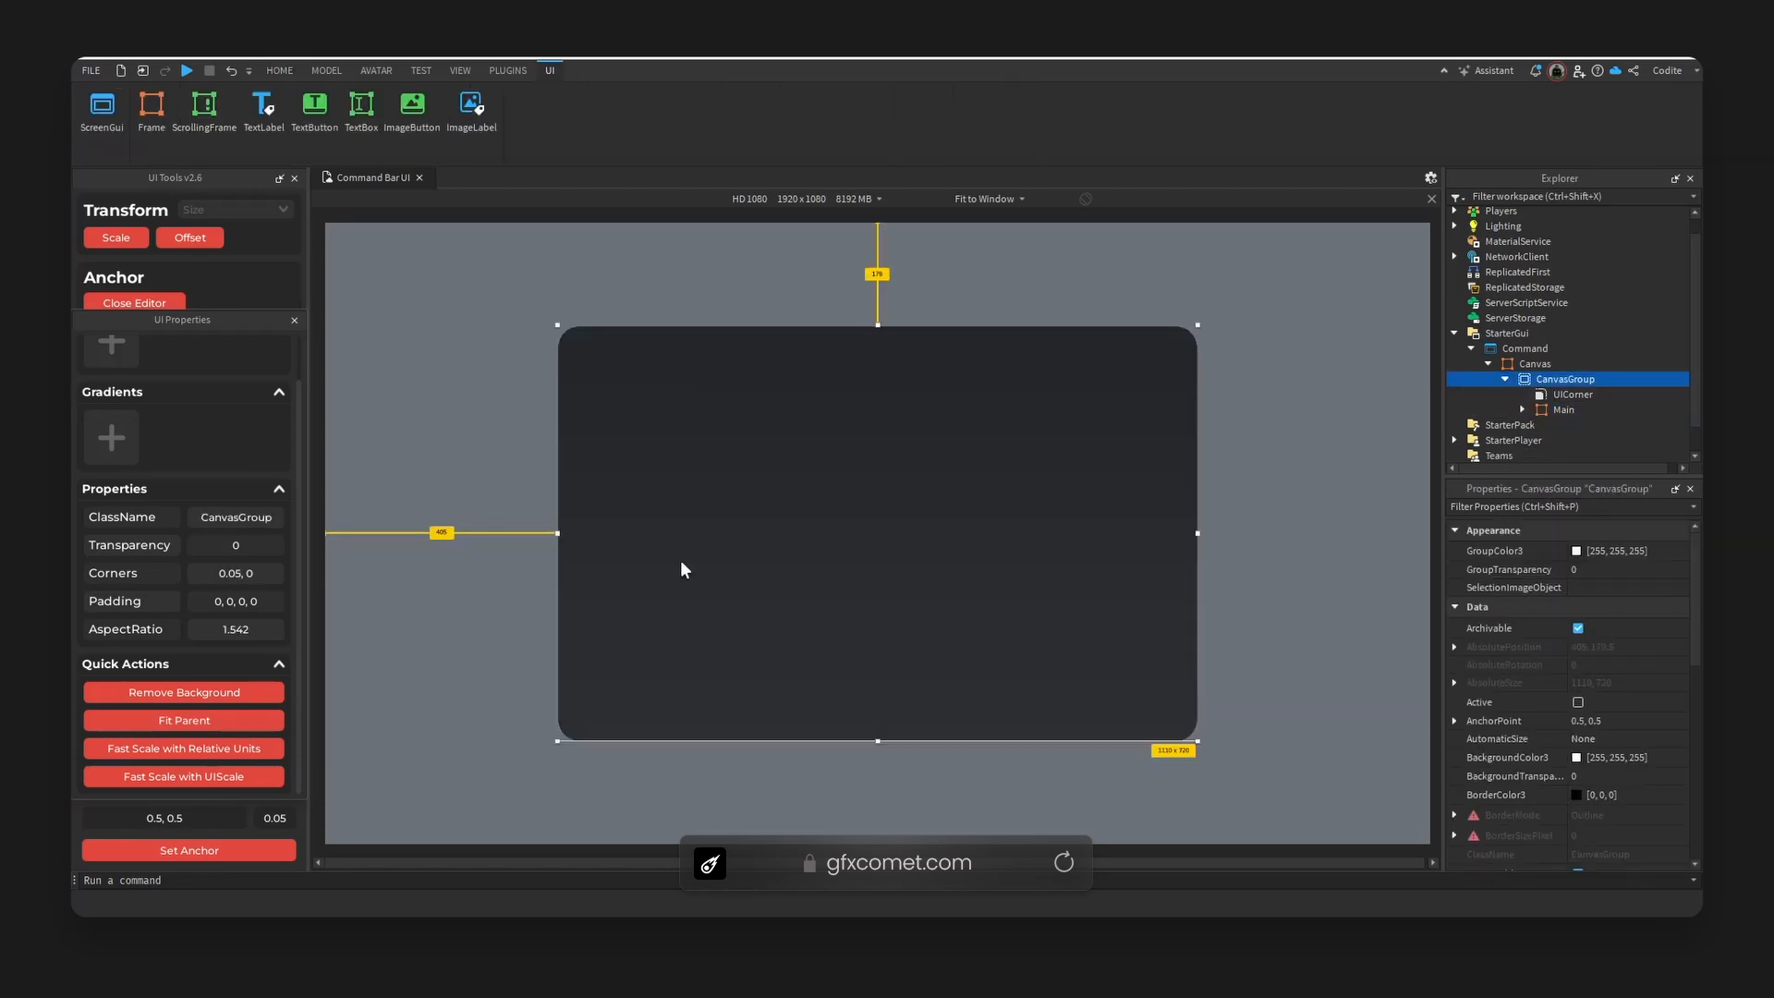
pyautogui.click(238, 693)
pyautogui.click(1606, 379)
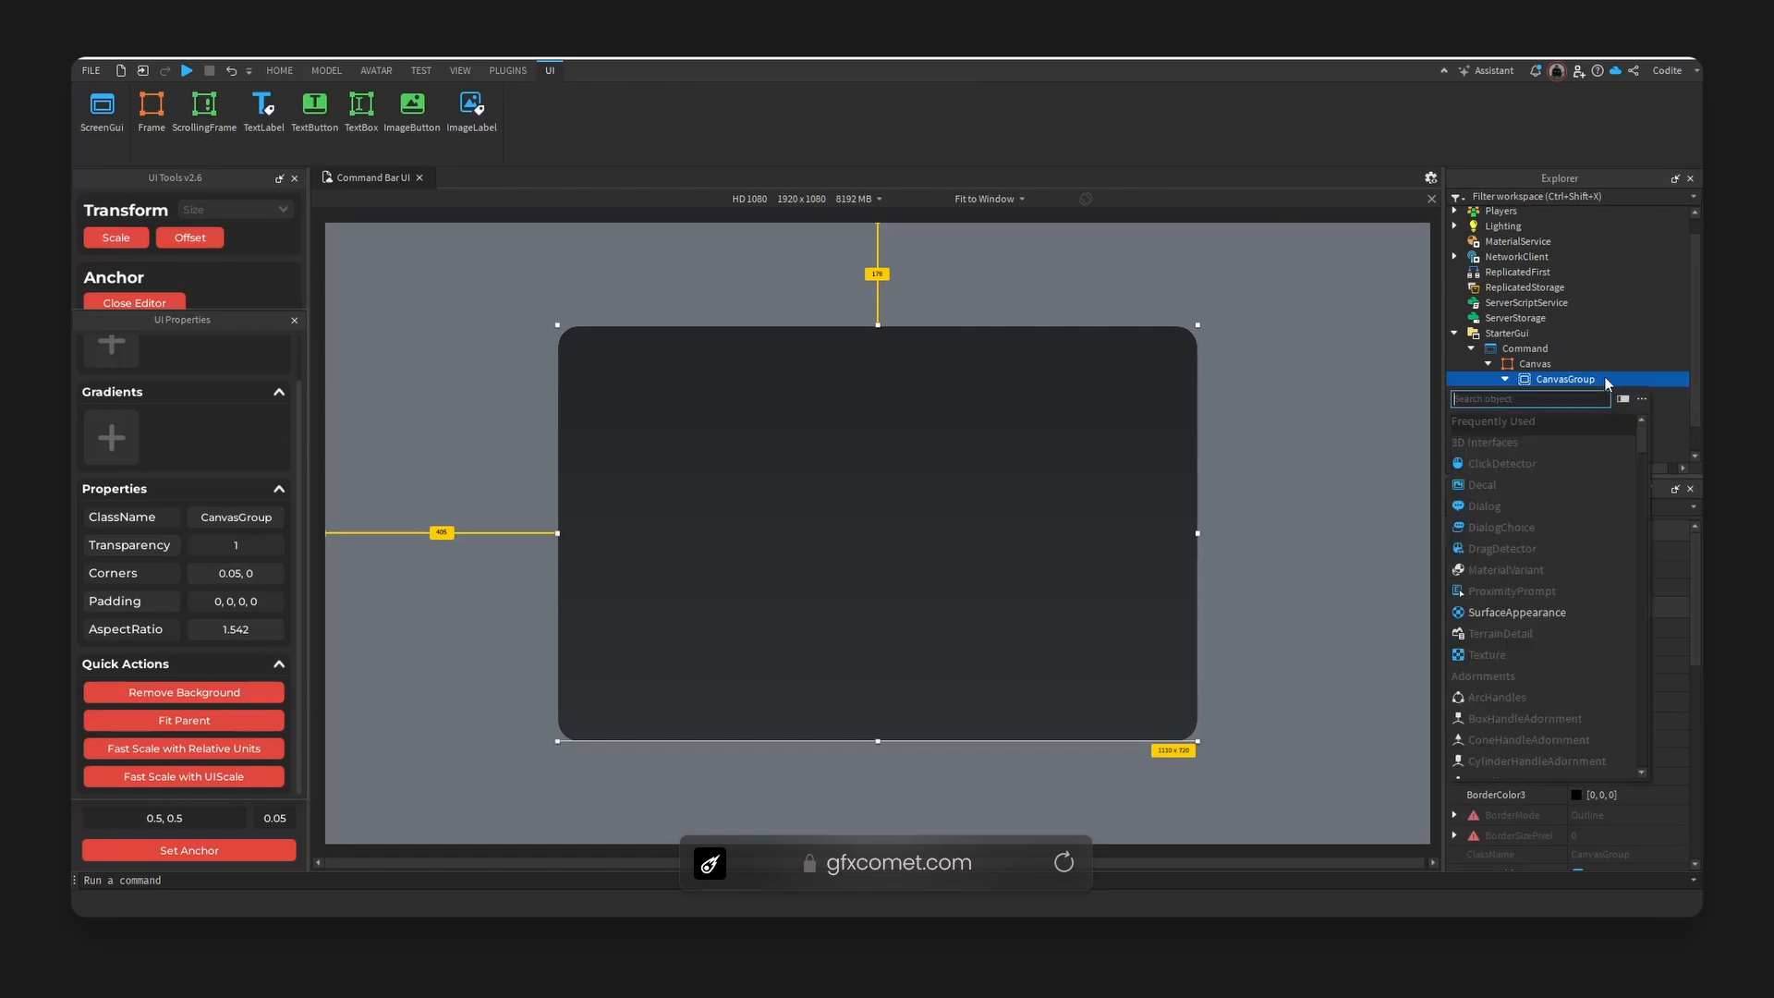
pyautogui.click(1569, 434)
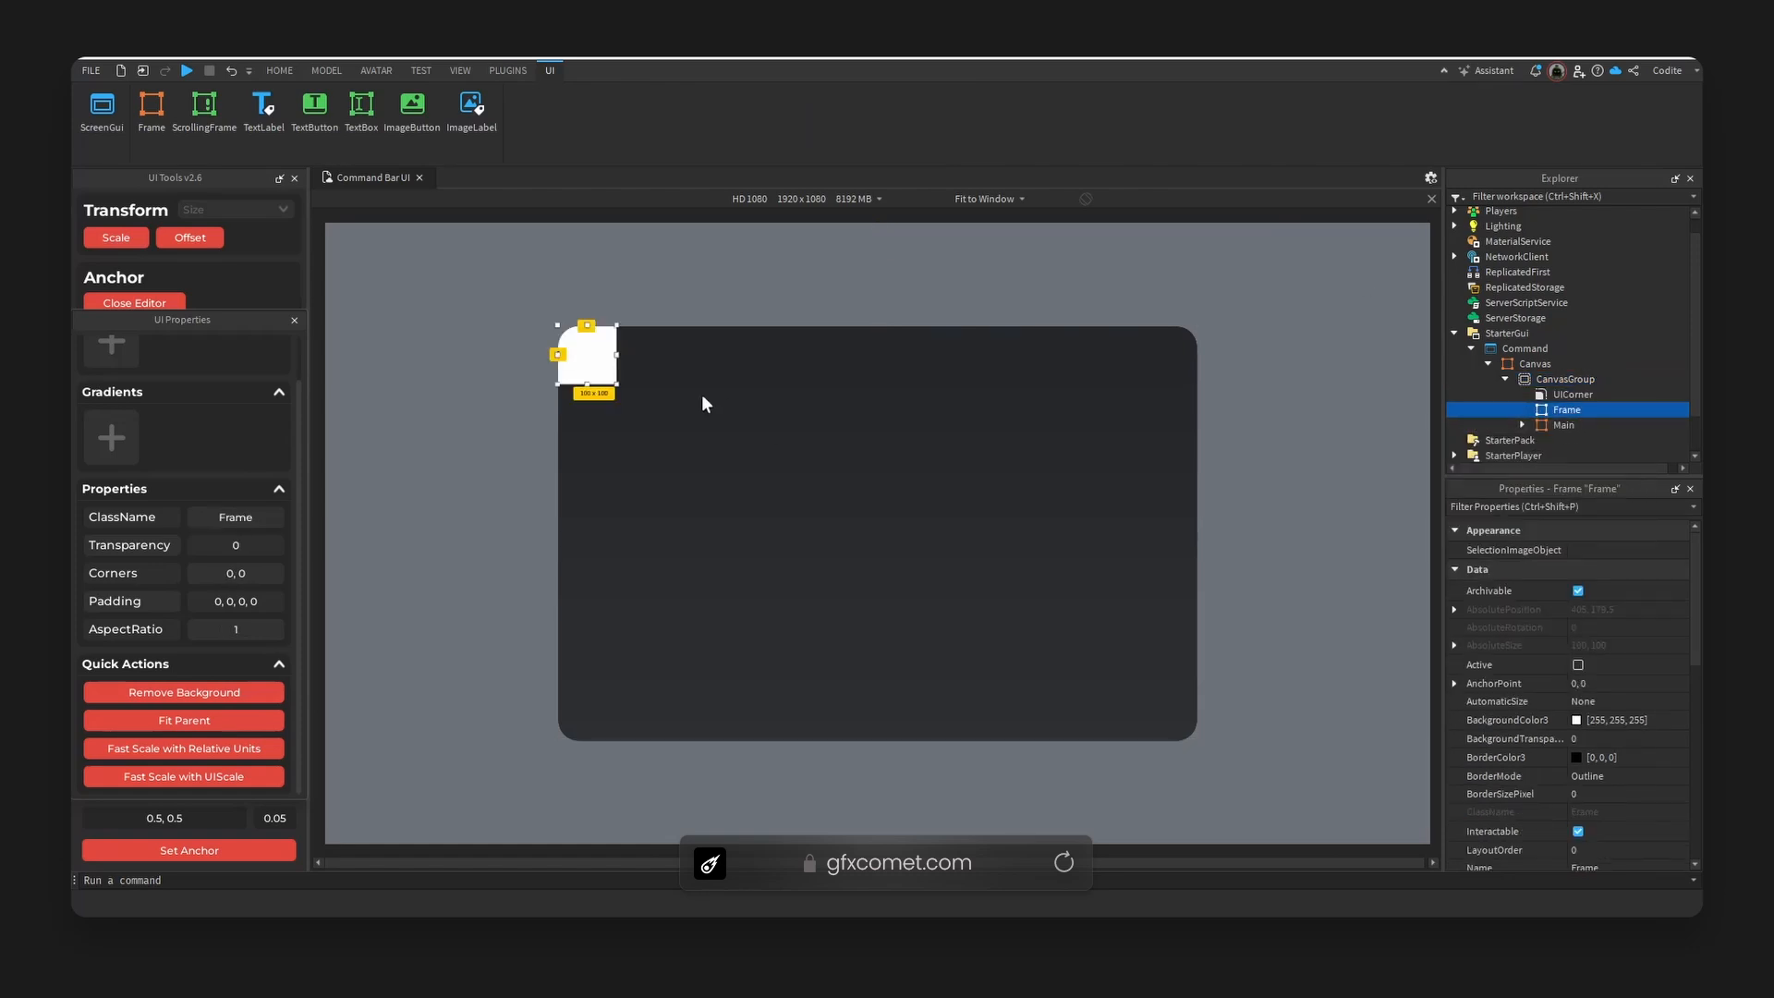
# - Stretch the new frame horizontally across the panel to about 1140 × 100
pyautogui.moveTo(617, 355); pyautogui.dragTo(1214, 357)
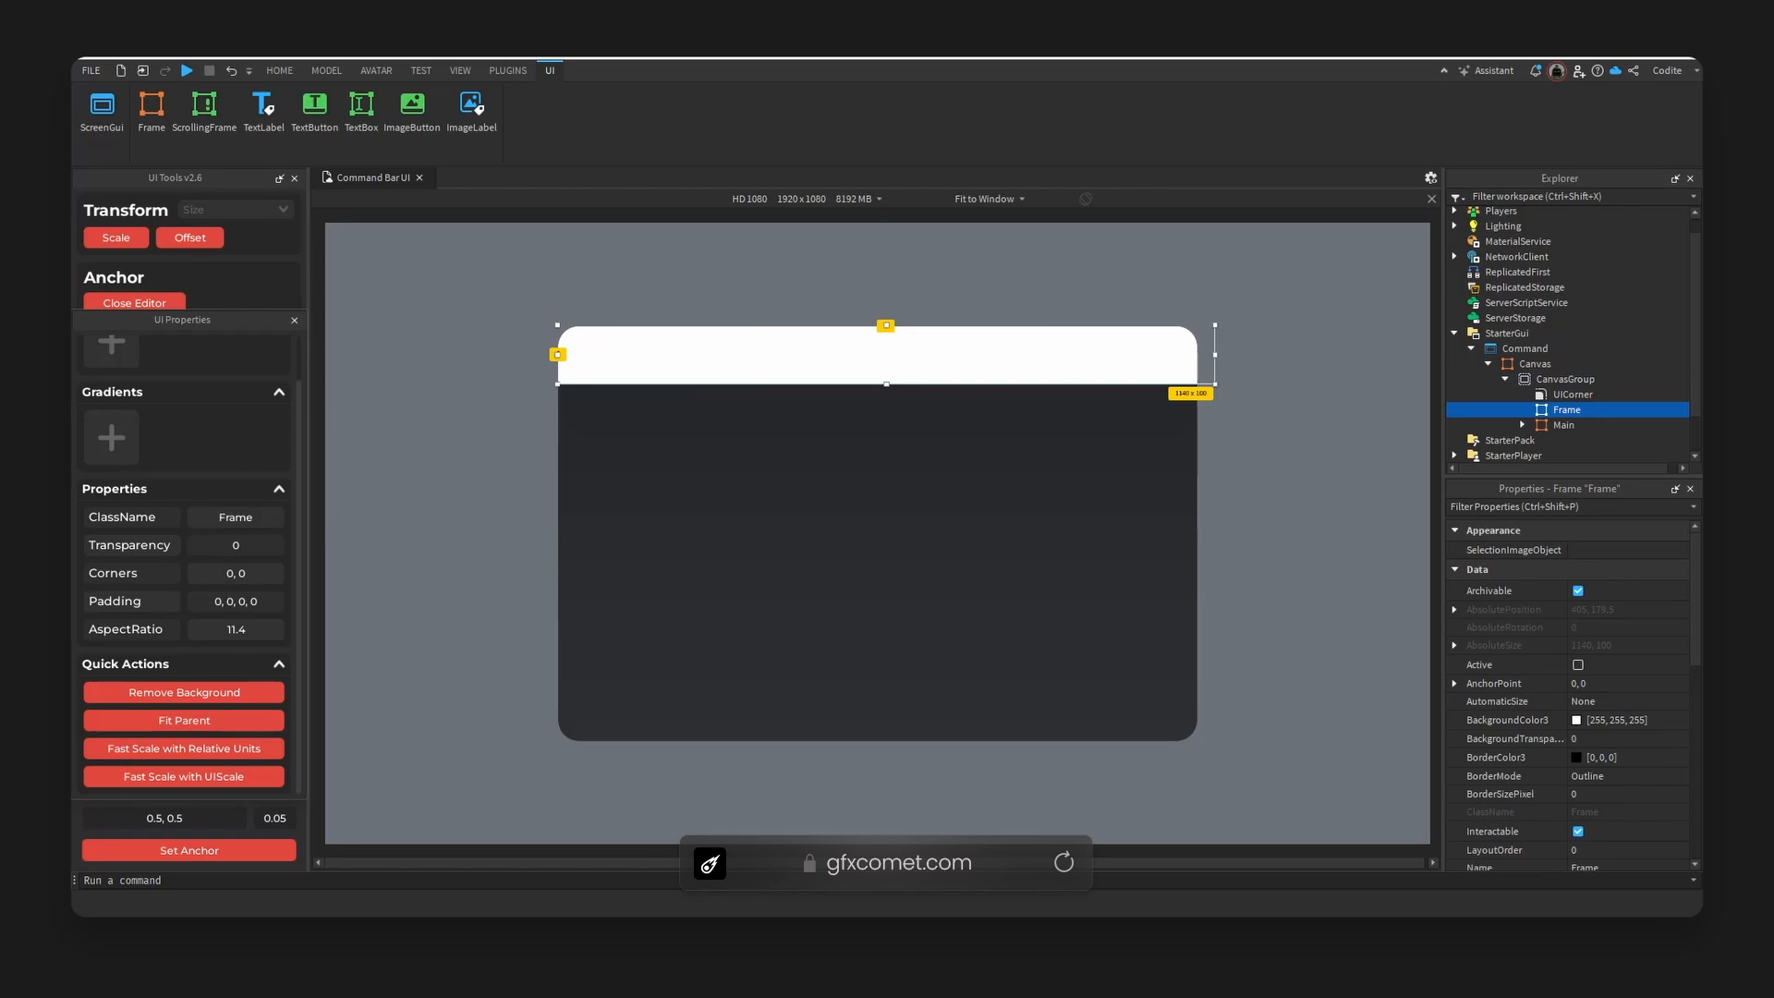
# - Switch to Photoshop and copy the left colour stop's hex value, 151517, from Rectangle 1's Gradient Overlay
pyautogui.click(1079, 588)
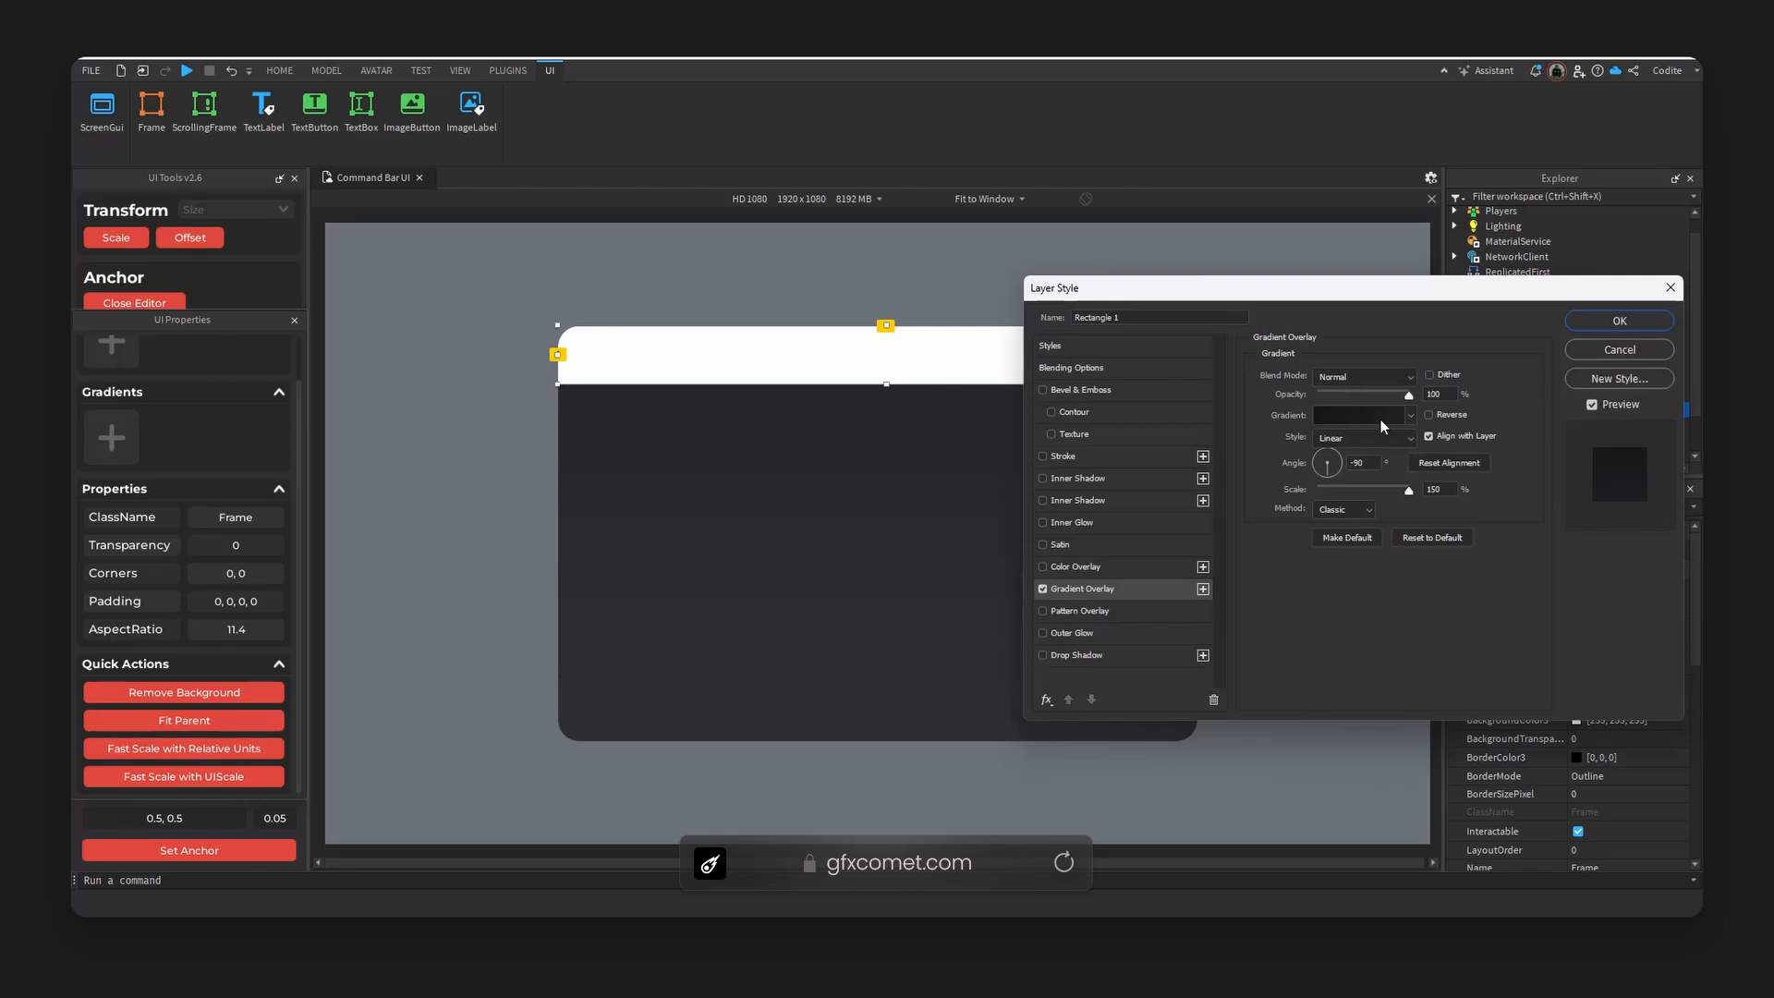
pyautogui.click(1381, 419)
pyautogui.click(1146, 685)
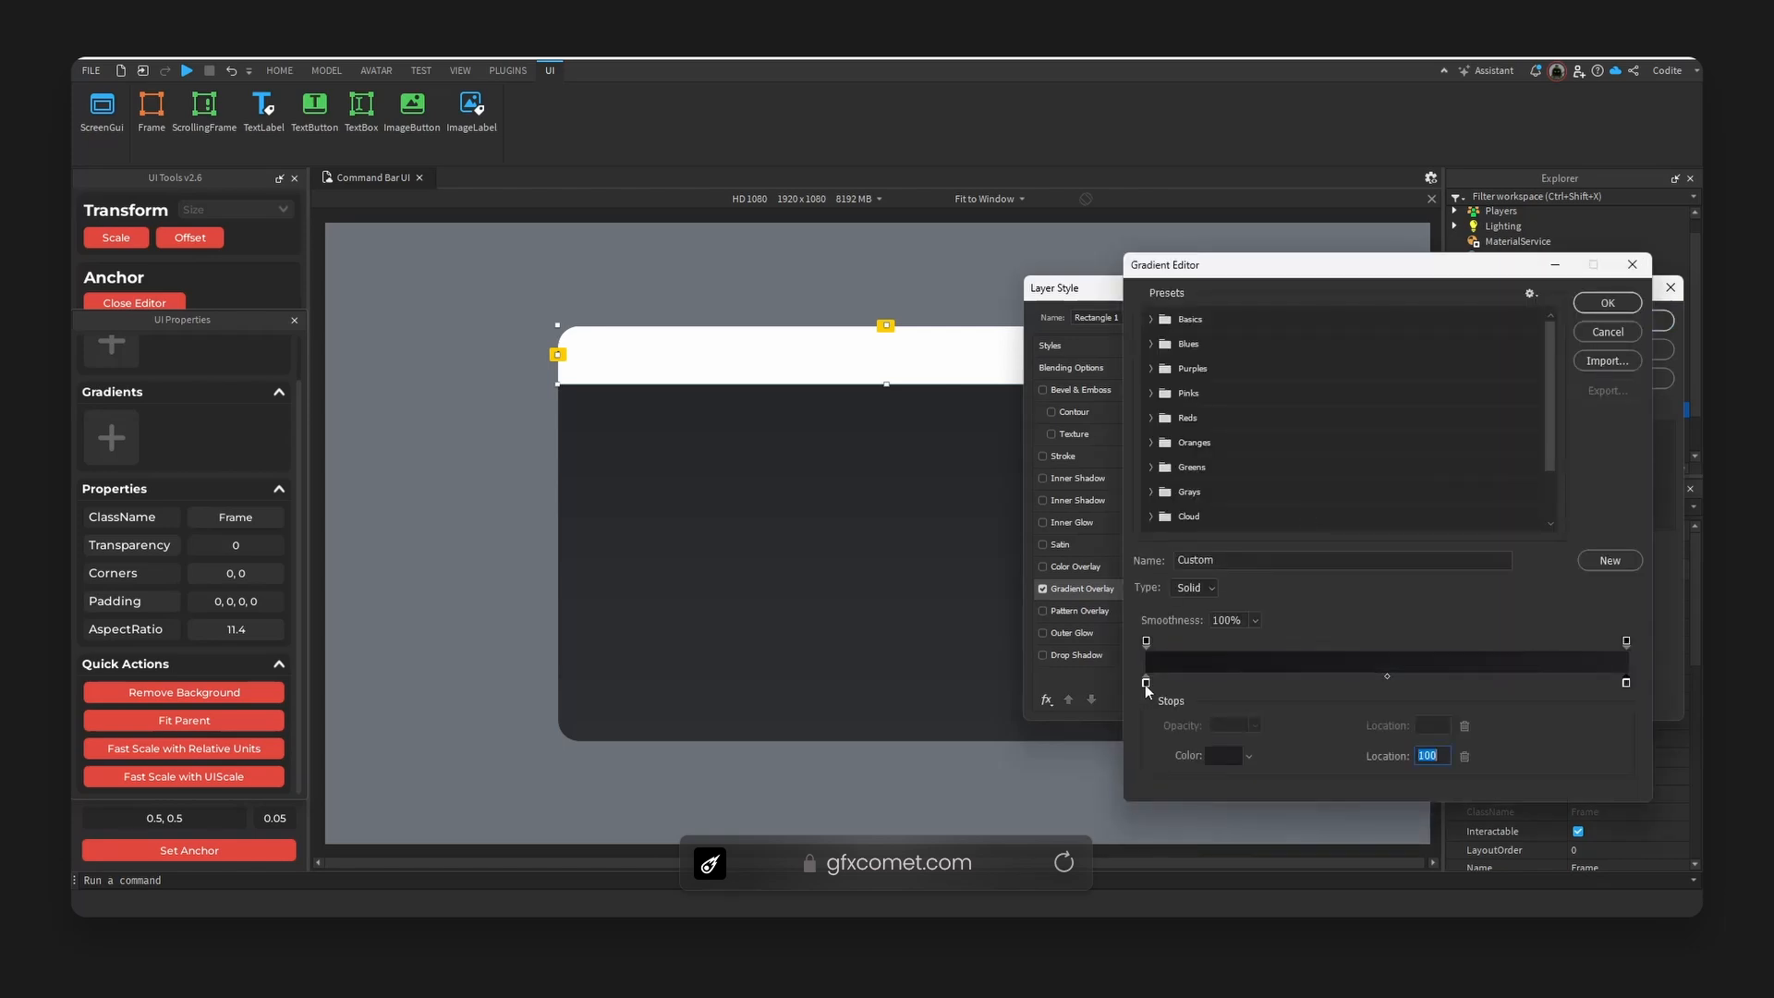
pyautogui.doubleClick(1145, 685)
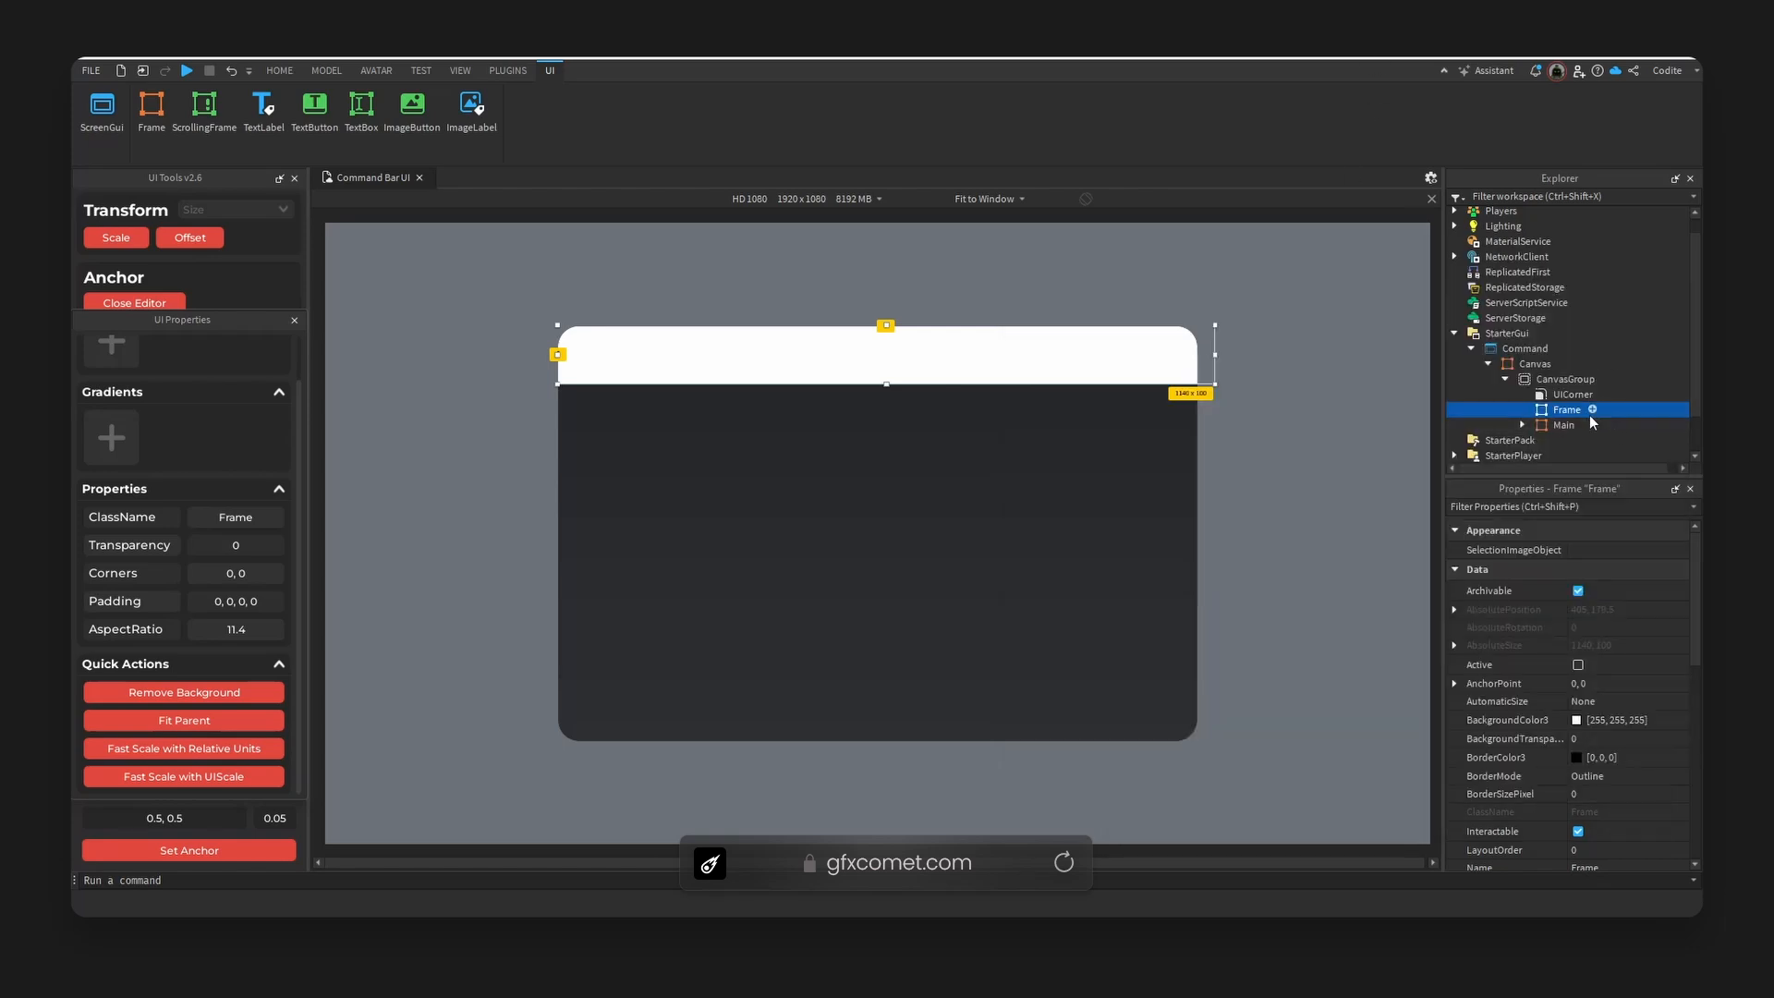
# - Back in Roblox Studio, rename the new frame Top and add a UIGradient inside it
pyautogui.press('F2')
pyautogui.write('Top')
pyautogui.press('Return')
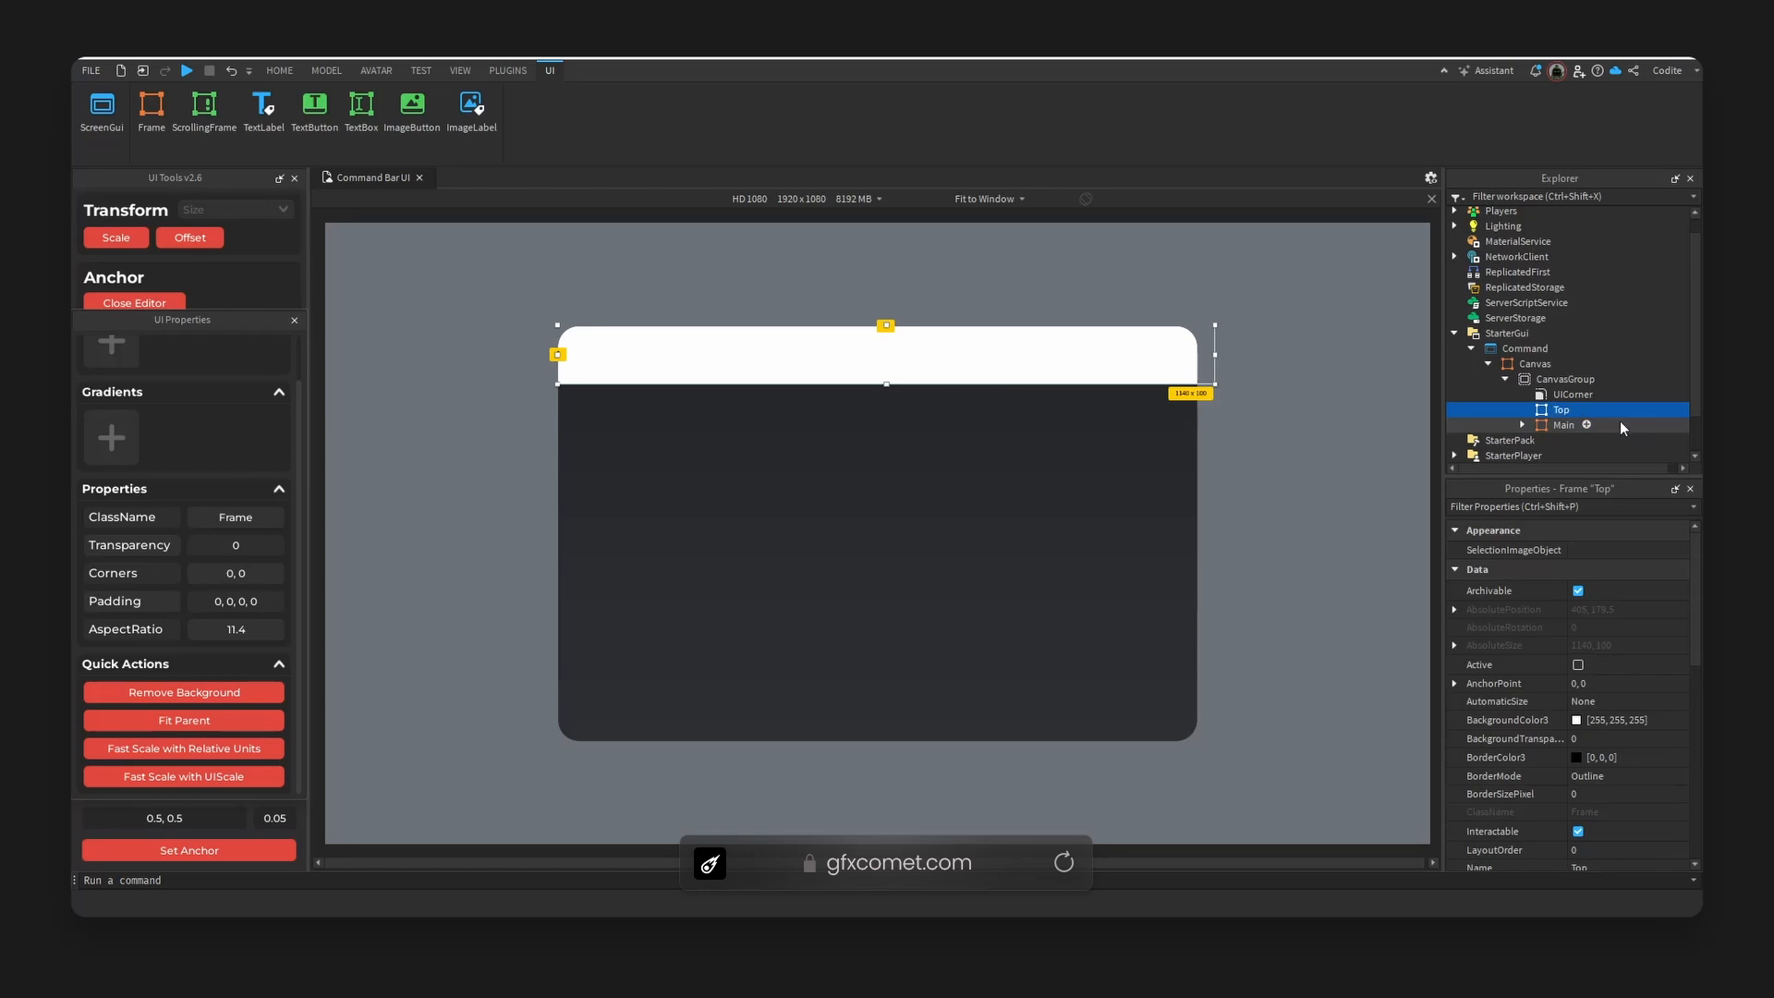
pyautogui.click(1585, 411)
pyautogui.write('uigrad')
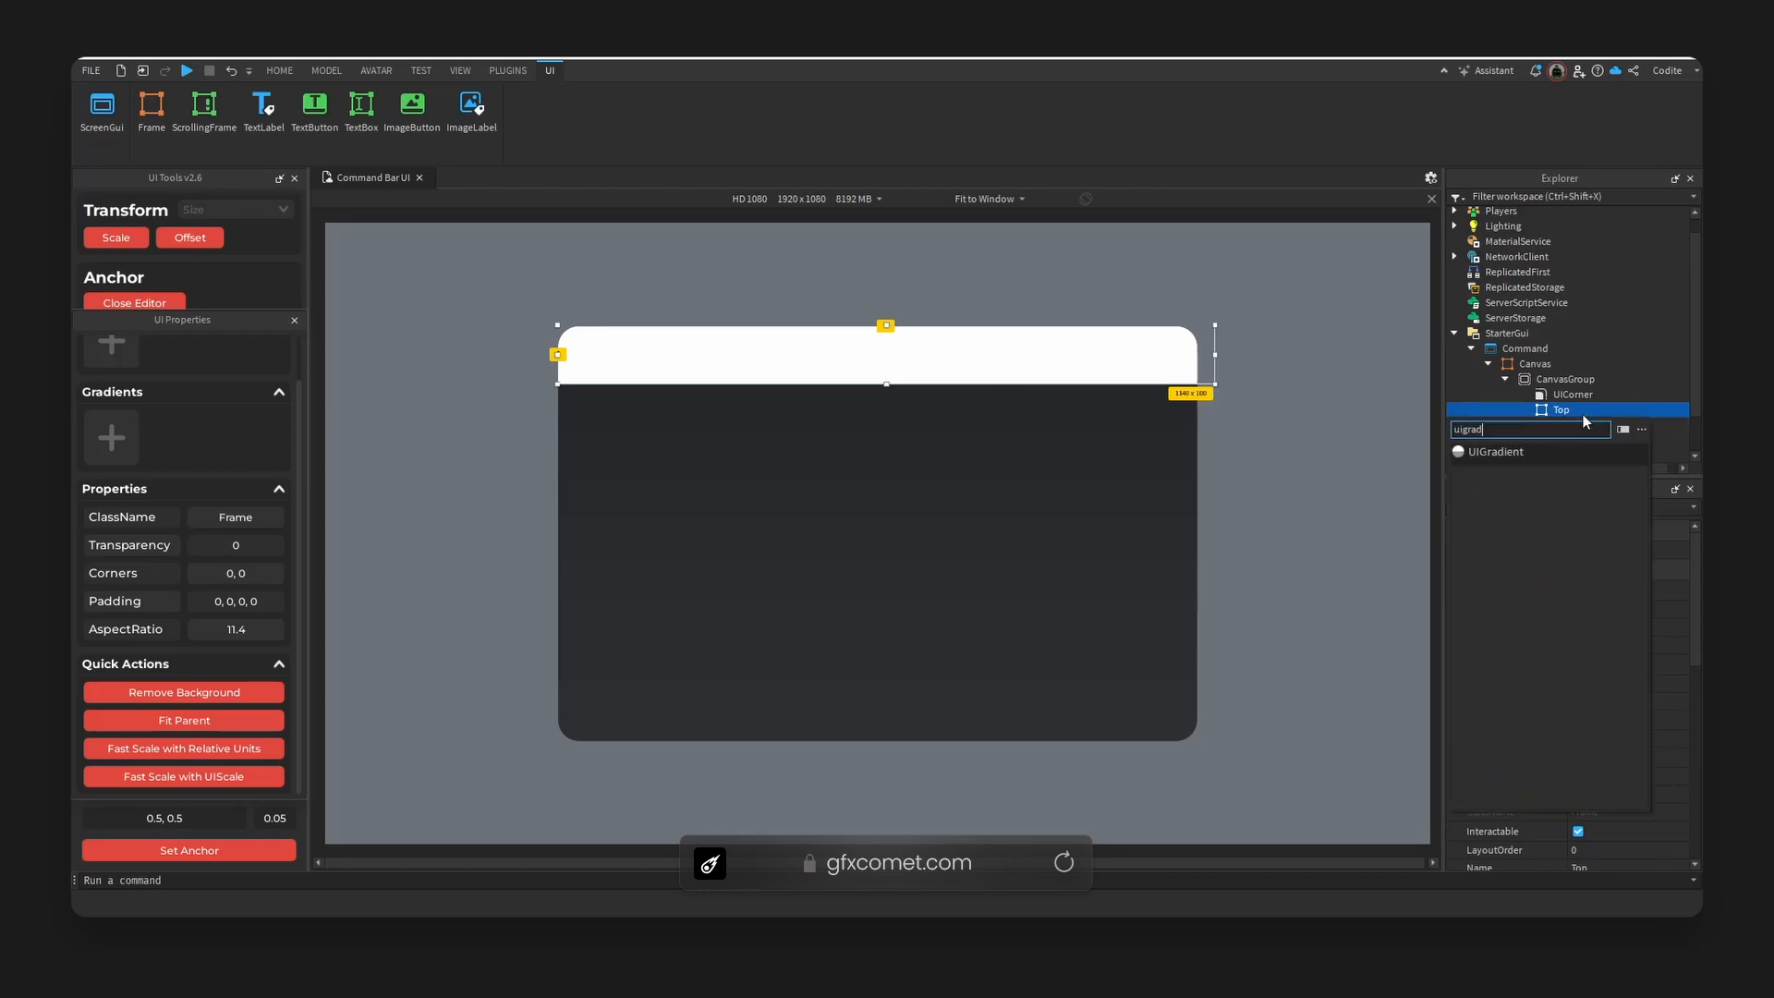
pyautogui.press('Return')
# - Set the UIGradient's rotation to -90 and open its colour sequence for editing
pyautogui.click(1669, 610)
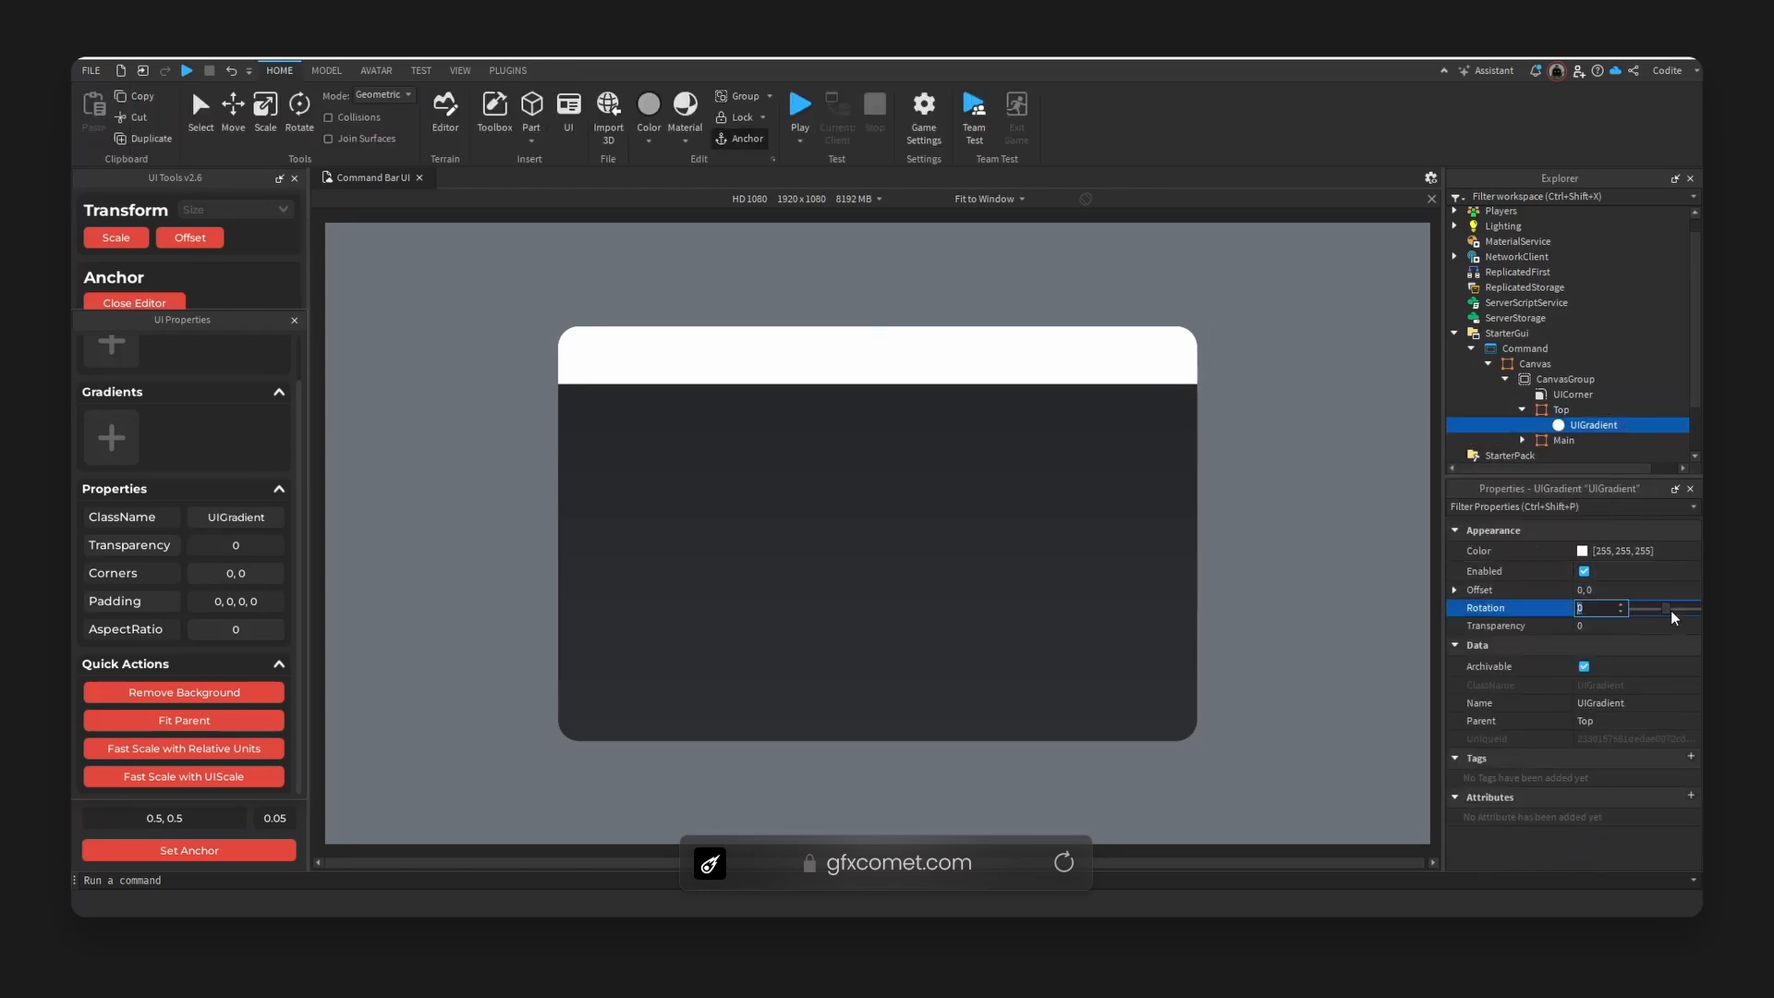
pyautogui.write('-90')
pyautogui.click(1677, 550)
pyautogui.click(1691, 551)
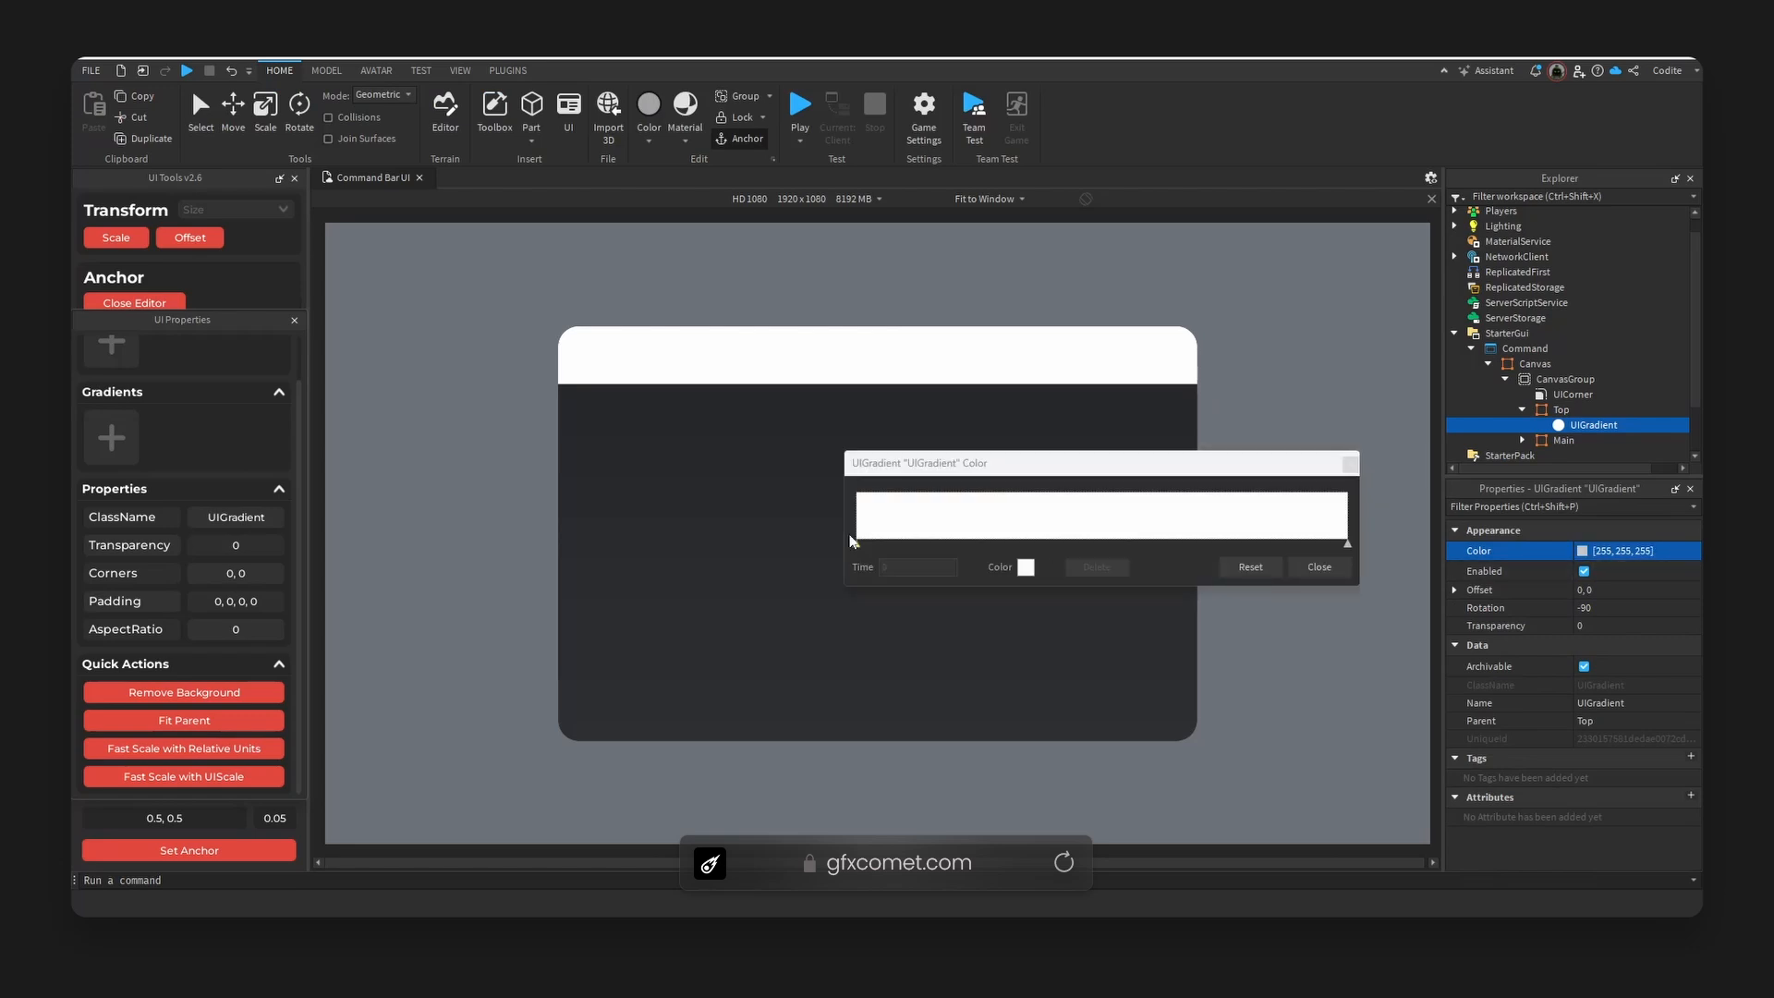
pyautogui.click(857, 543)
pyautogui.click(1022, 569)
pyautogui.moveTo(1042, 609); pyautogui.dragTo(981, 614)
pyautogui.hotkey('ctrl', 'v')
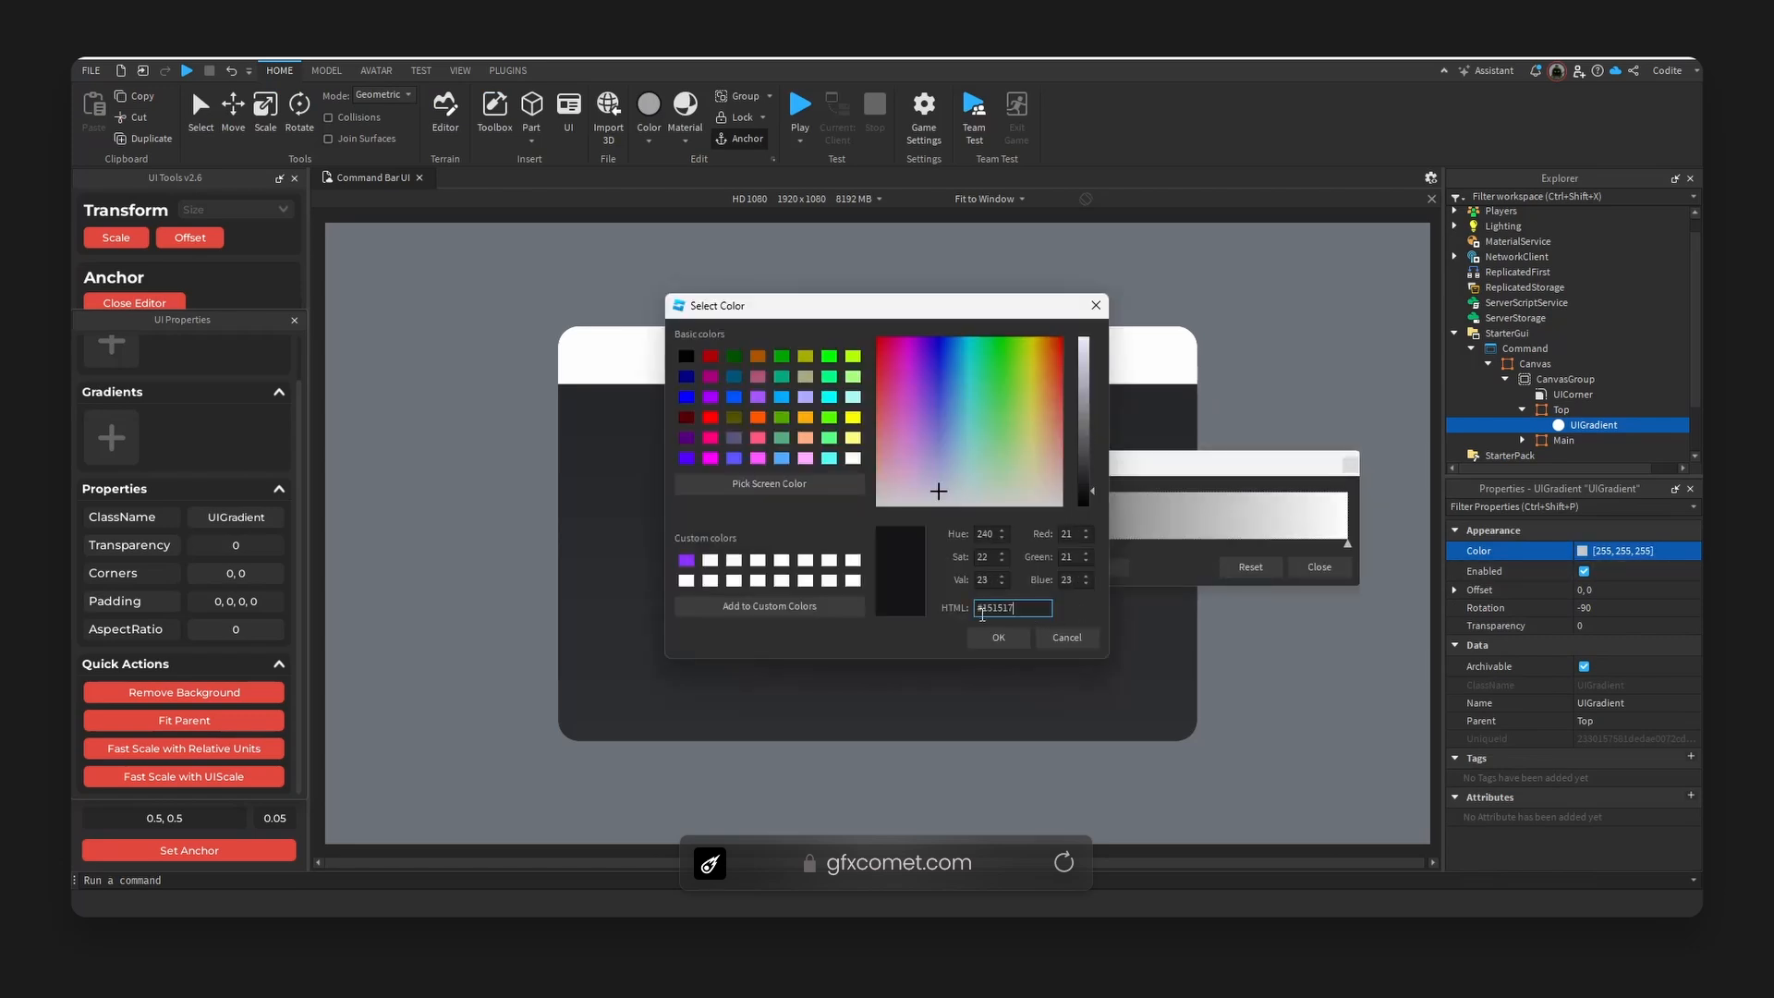
pyautogui.moveTo(928, 322); pyautogui.dragTo(1126, 375)
pyautogui.click(1268, 682)
# - Set the end stop of Top's gradient to #151517
pyautogui.click(1348, 545)
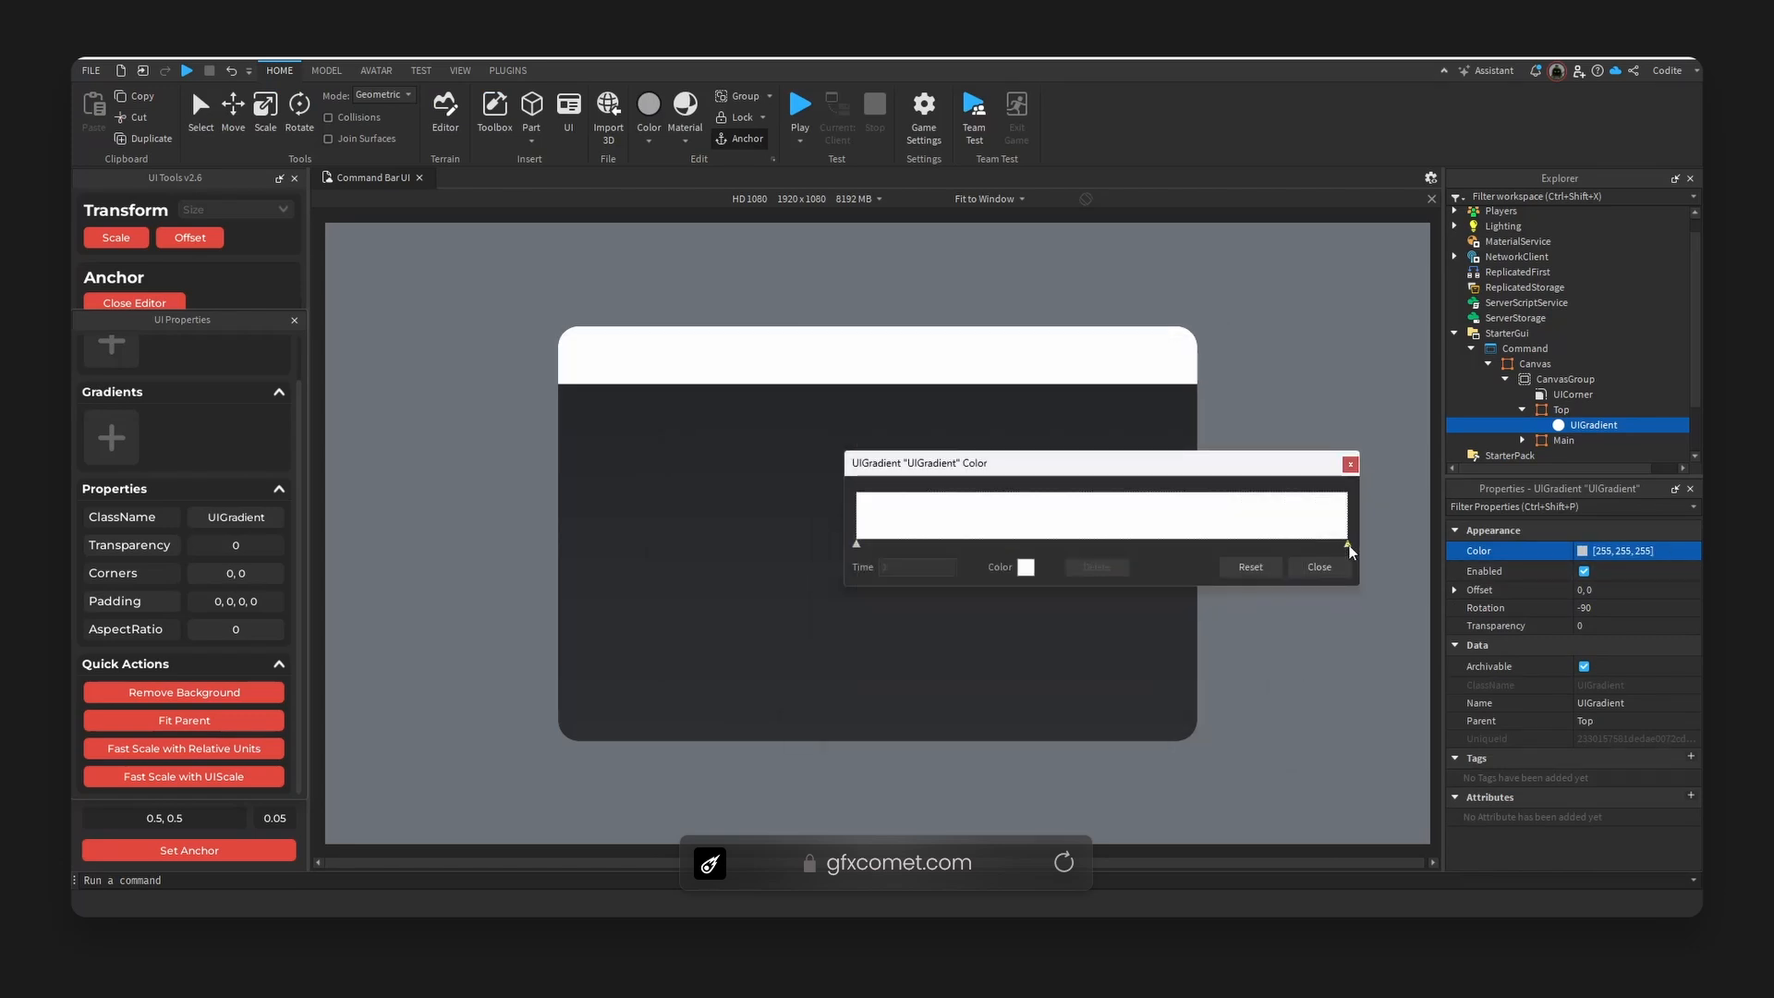
pyautogui.click(1024, 567)
pyautogui.moveTo(1004, 608); pyautogui.dragTo(977, 609)
pyautogui.hotkey('ctrl', 'v')
# - Switch to Photoshop, copy the hex colour of the gradient's right stop, and cancel out of the open dialogs
pyautogui.hotkey('alt', 'Tab')
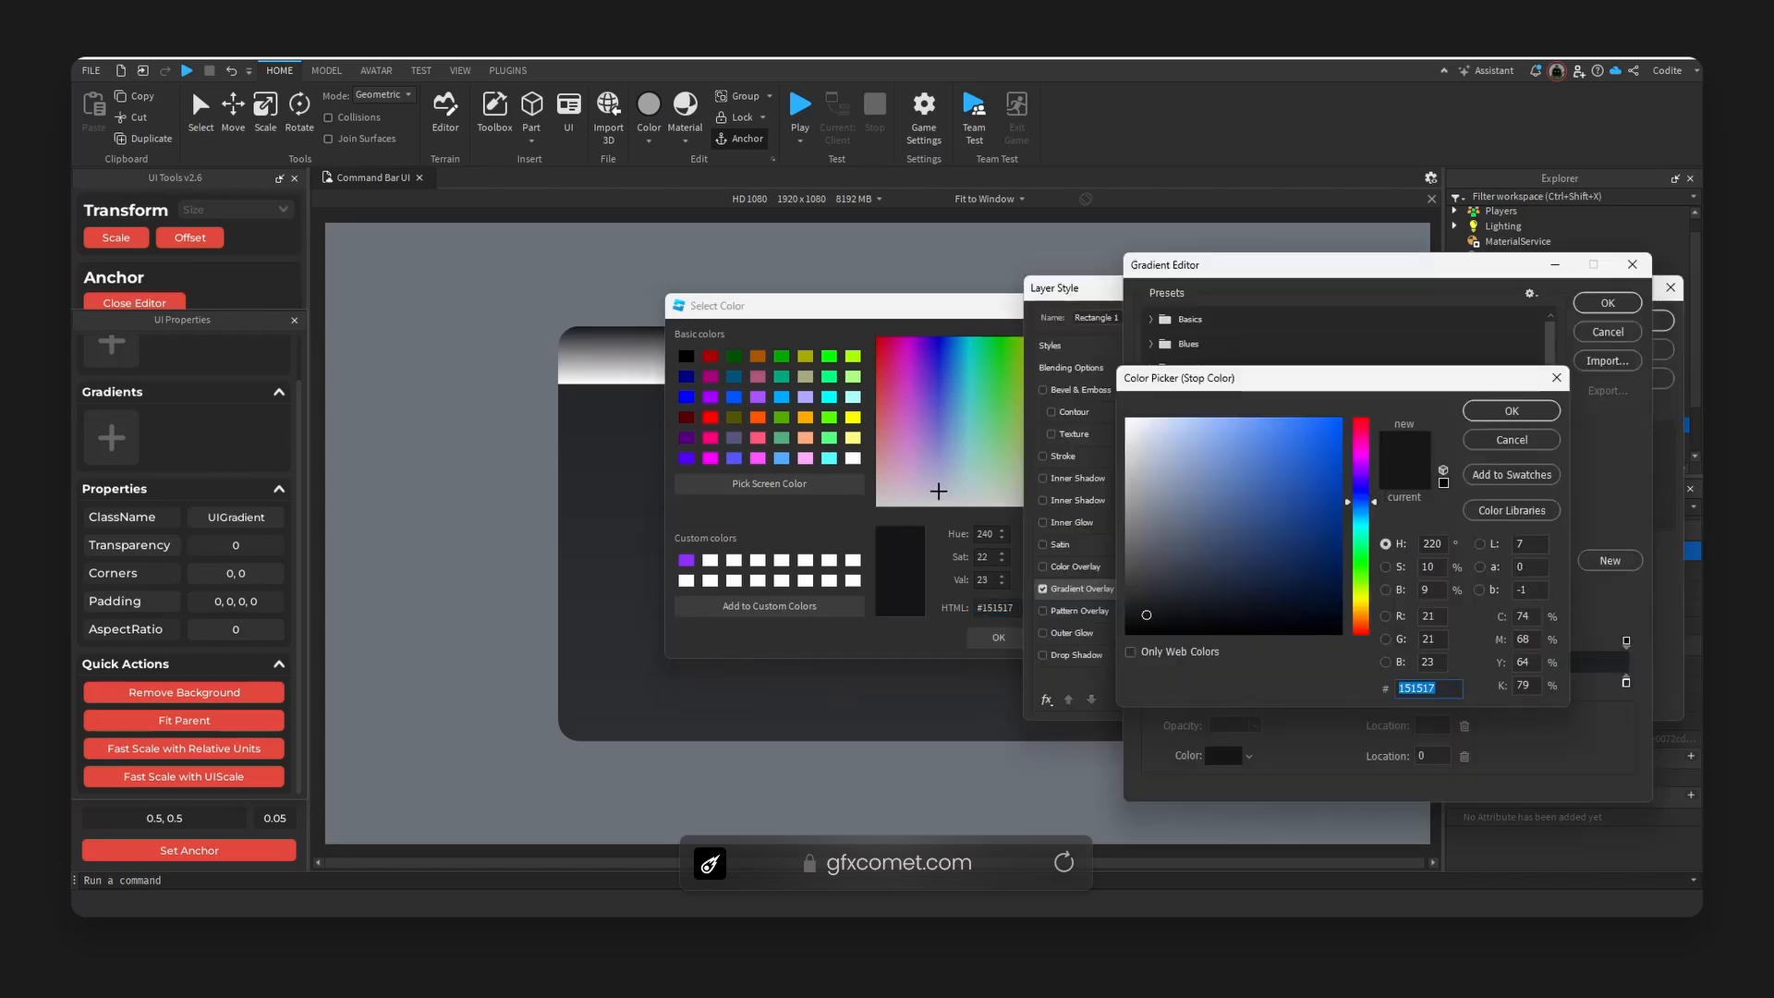
pyautogui.click(1523, 449)
pyautogui.doubleClick(1627, 683)
pyautogui.click(1523, 448)
pyautogui.click(1631, 326)
pyautogui.click(1632, 351)
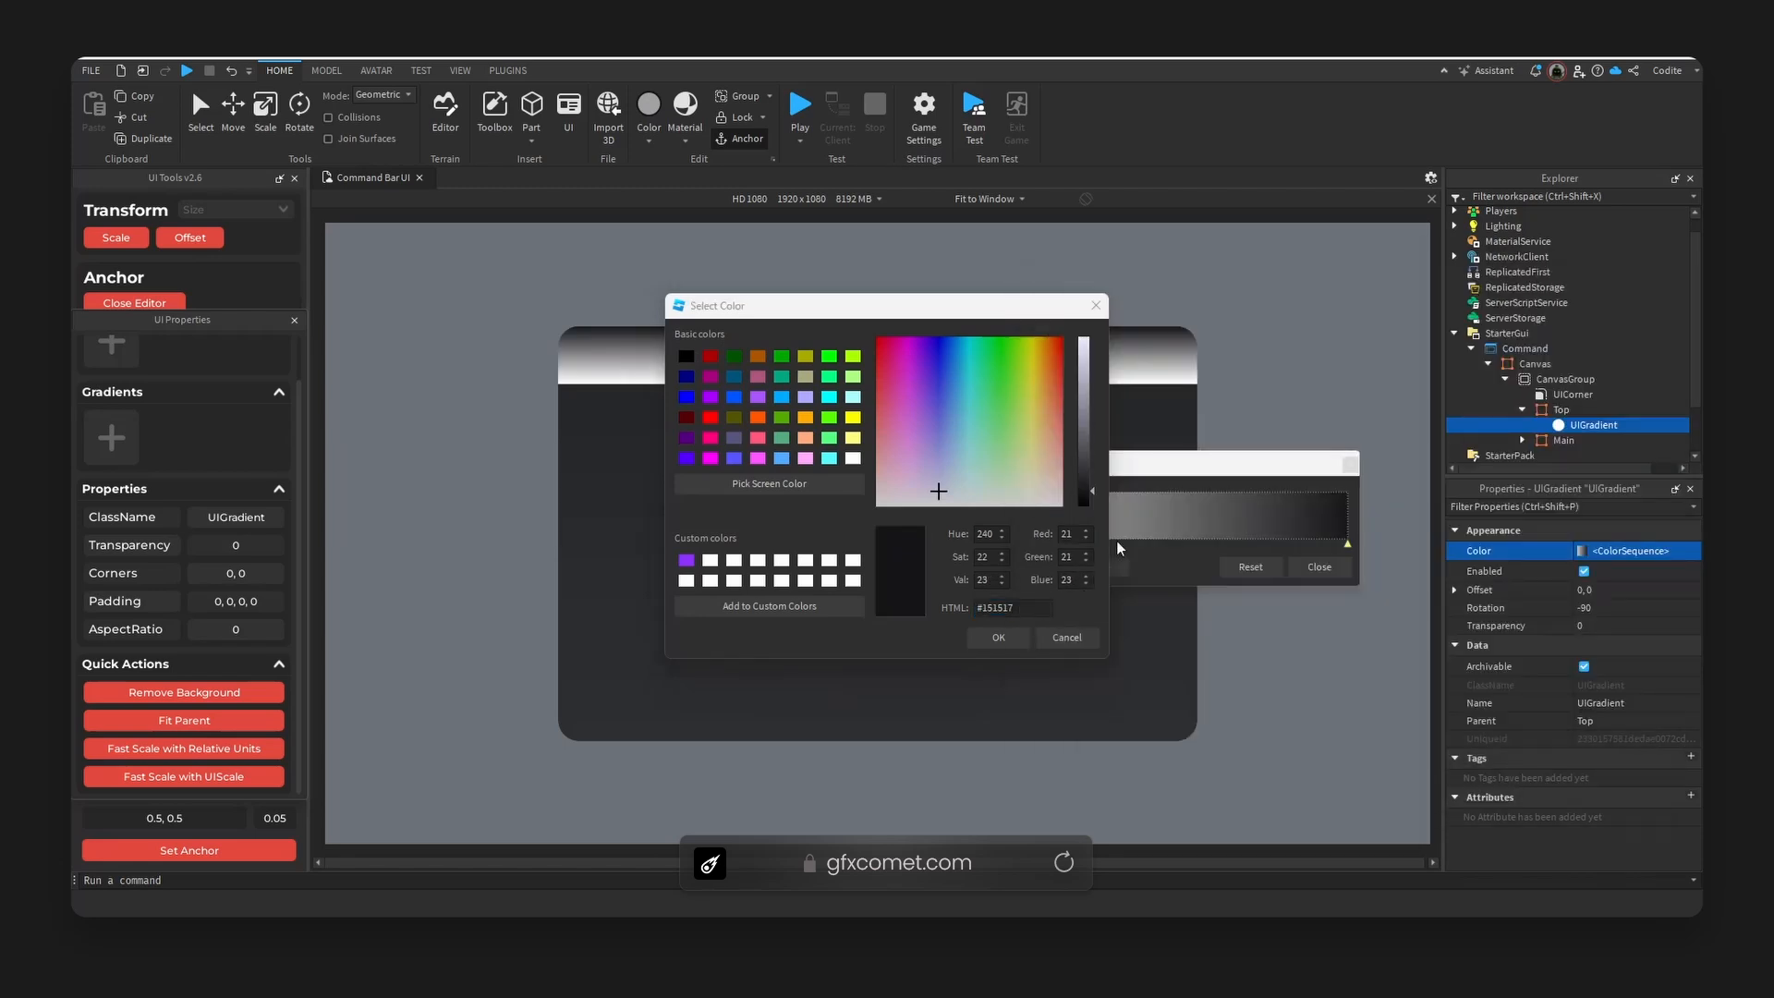
# - In Roblox Studio, apply the copied colour to the start stop of Top's gradient and close the gradient editor
pyautogui.click(1067, 638)
pyautogui.click(861, 545)
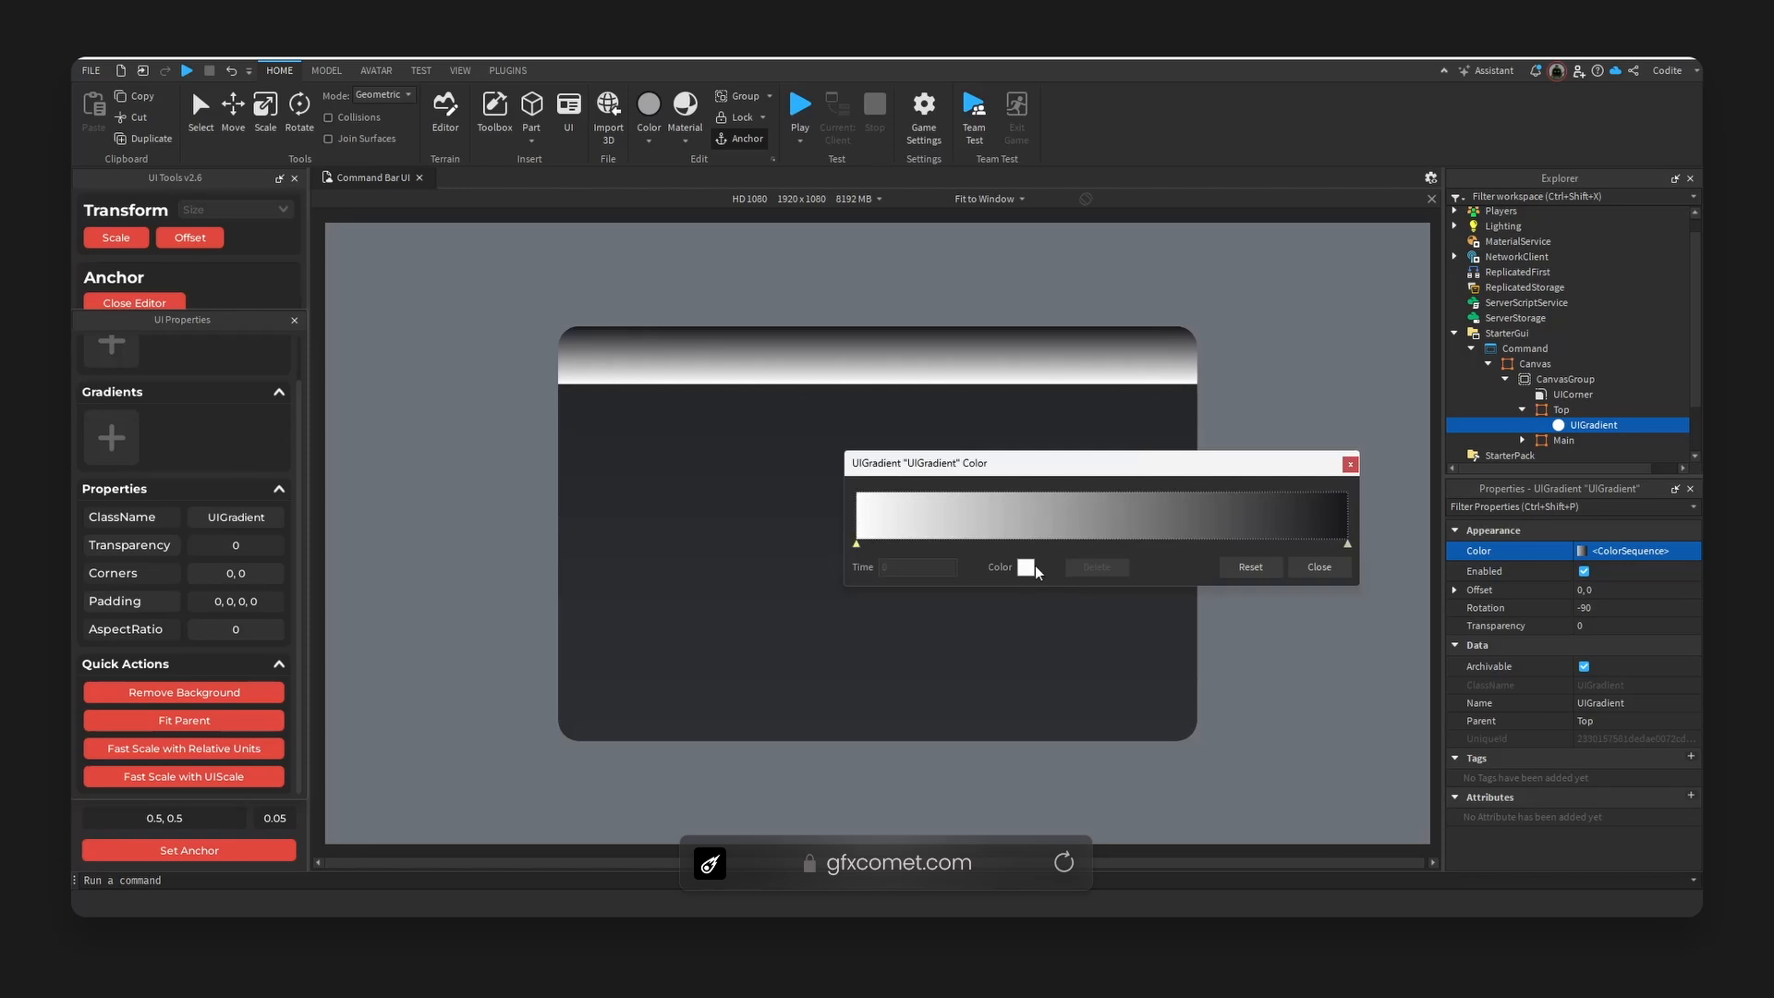
pyautogui.click(1033, 566)
pyautogui.doubleClick(1001, 609)
pyautogui.hotkey('ctrl', 'v')
pyautogui.click(998, 638)
pyautogui.click(1320, 567)
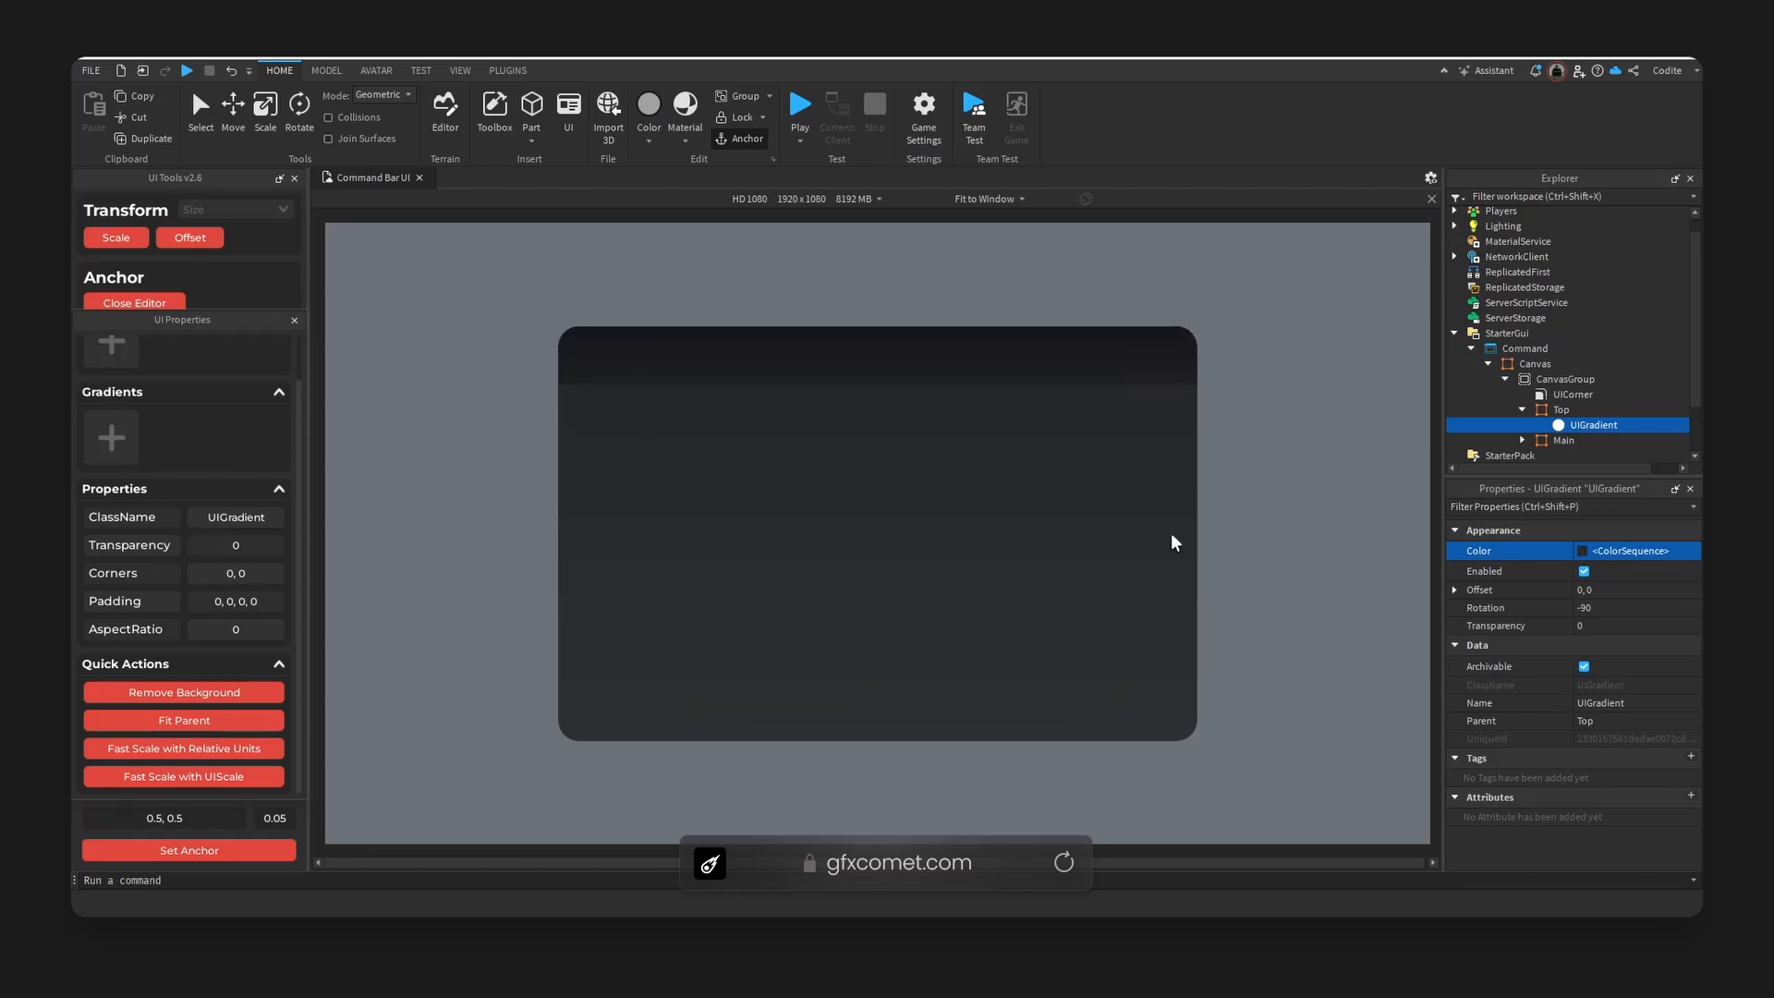
# - Resize the Top frame to span exactly the panel's width, about 1110 × 203, and collapse it in the hierarchy
pyautogui.click(1018, 368)
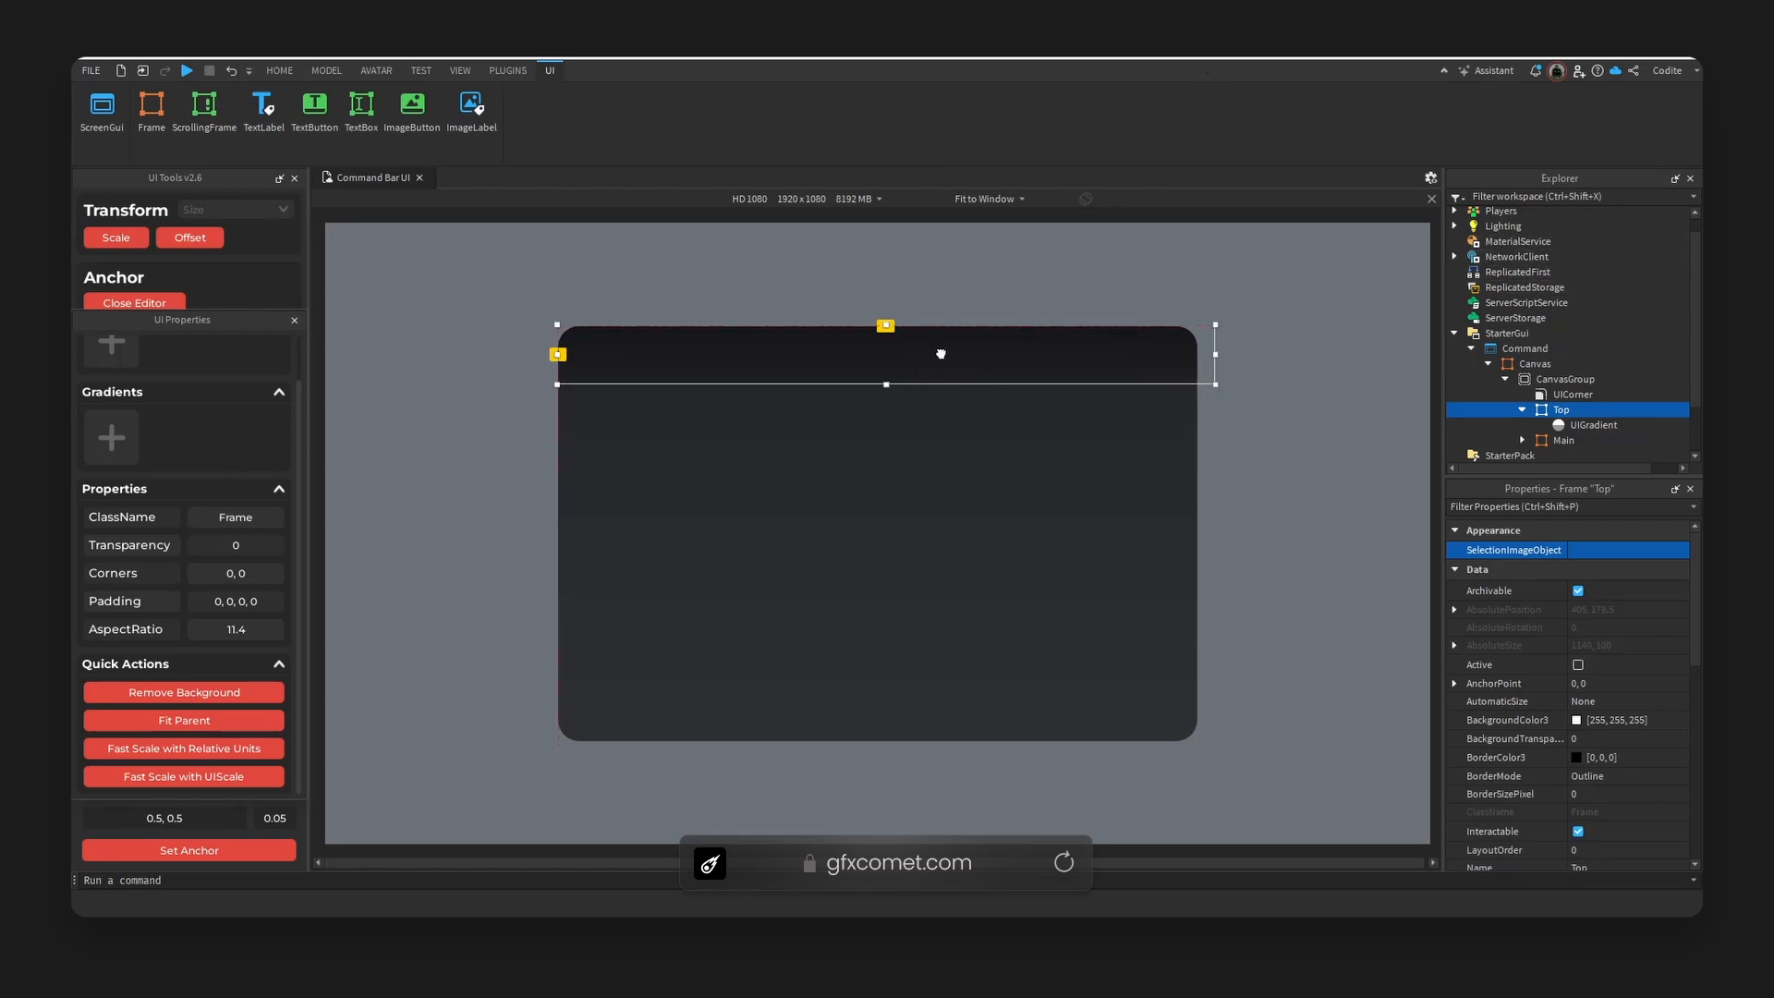
pyautogui.moveTo(941, 354); pyautogui.dragTo(877, 443)
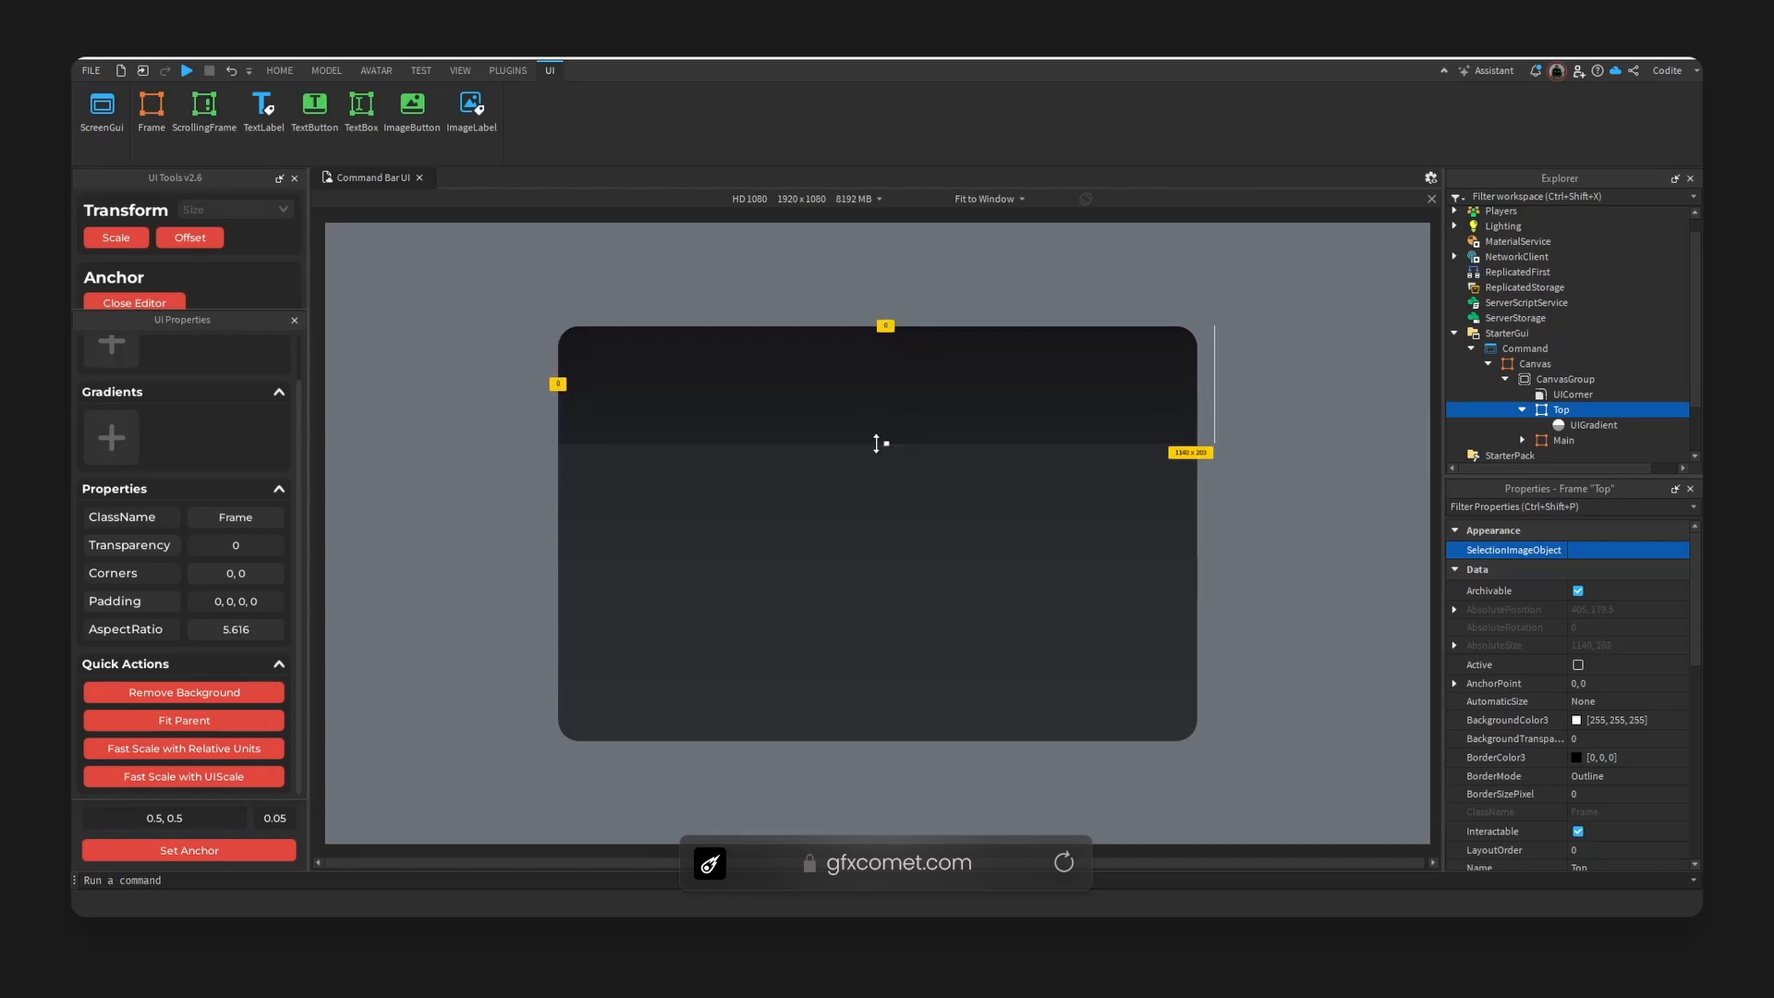
pyautogui.moveTo(1216, 384); pyautogui.dragTo(1197, 384)
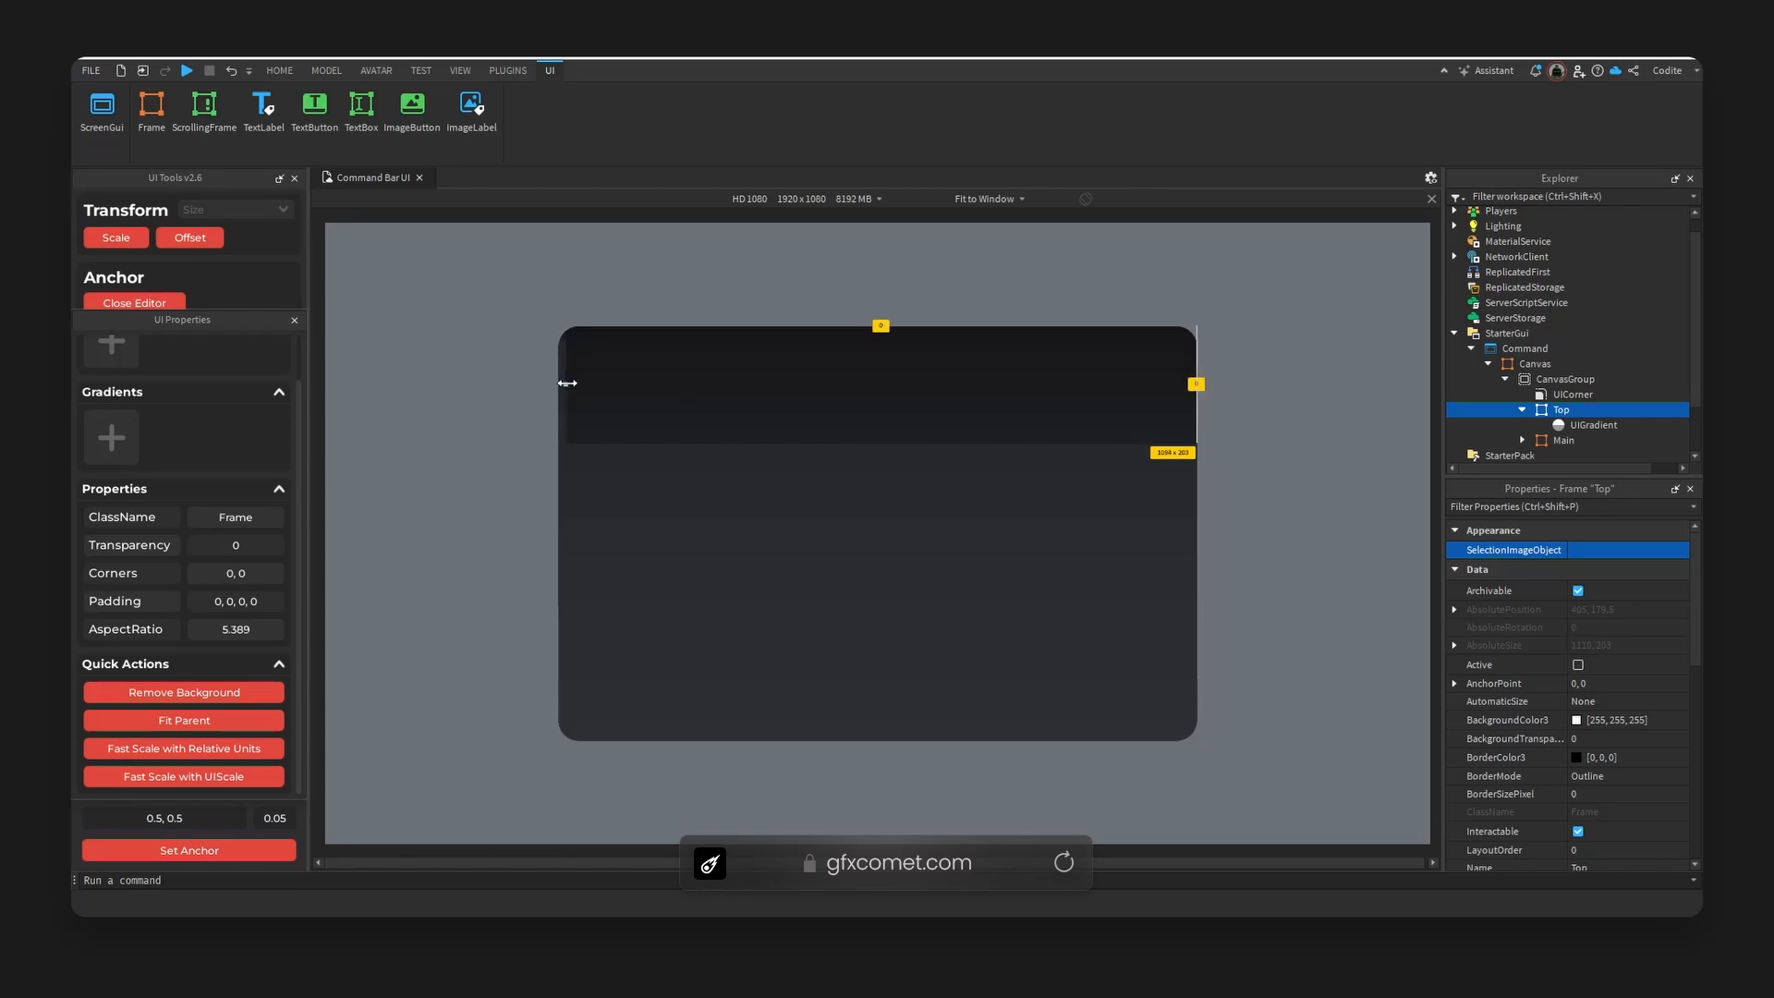
pyautogui.click(761, 495)
pyautogui.click(768, 408)
pyautogui.click(890, 297)
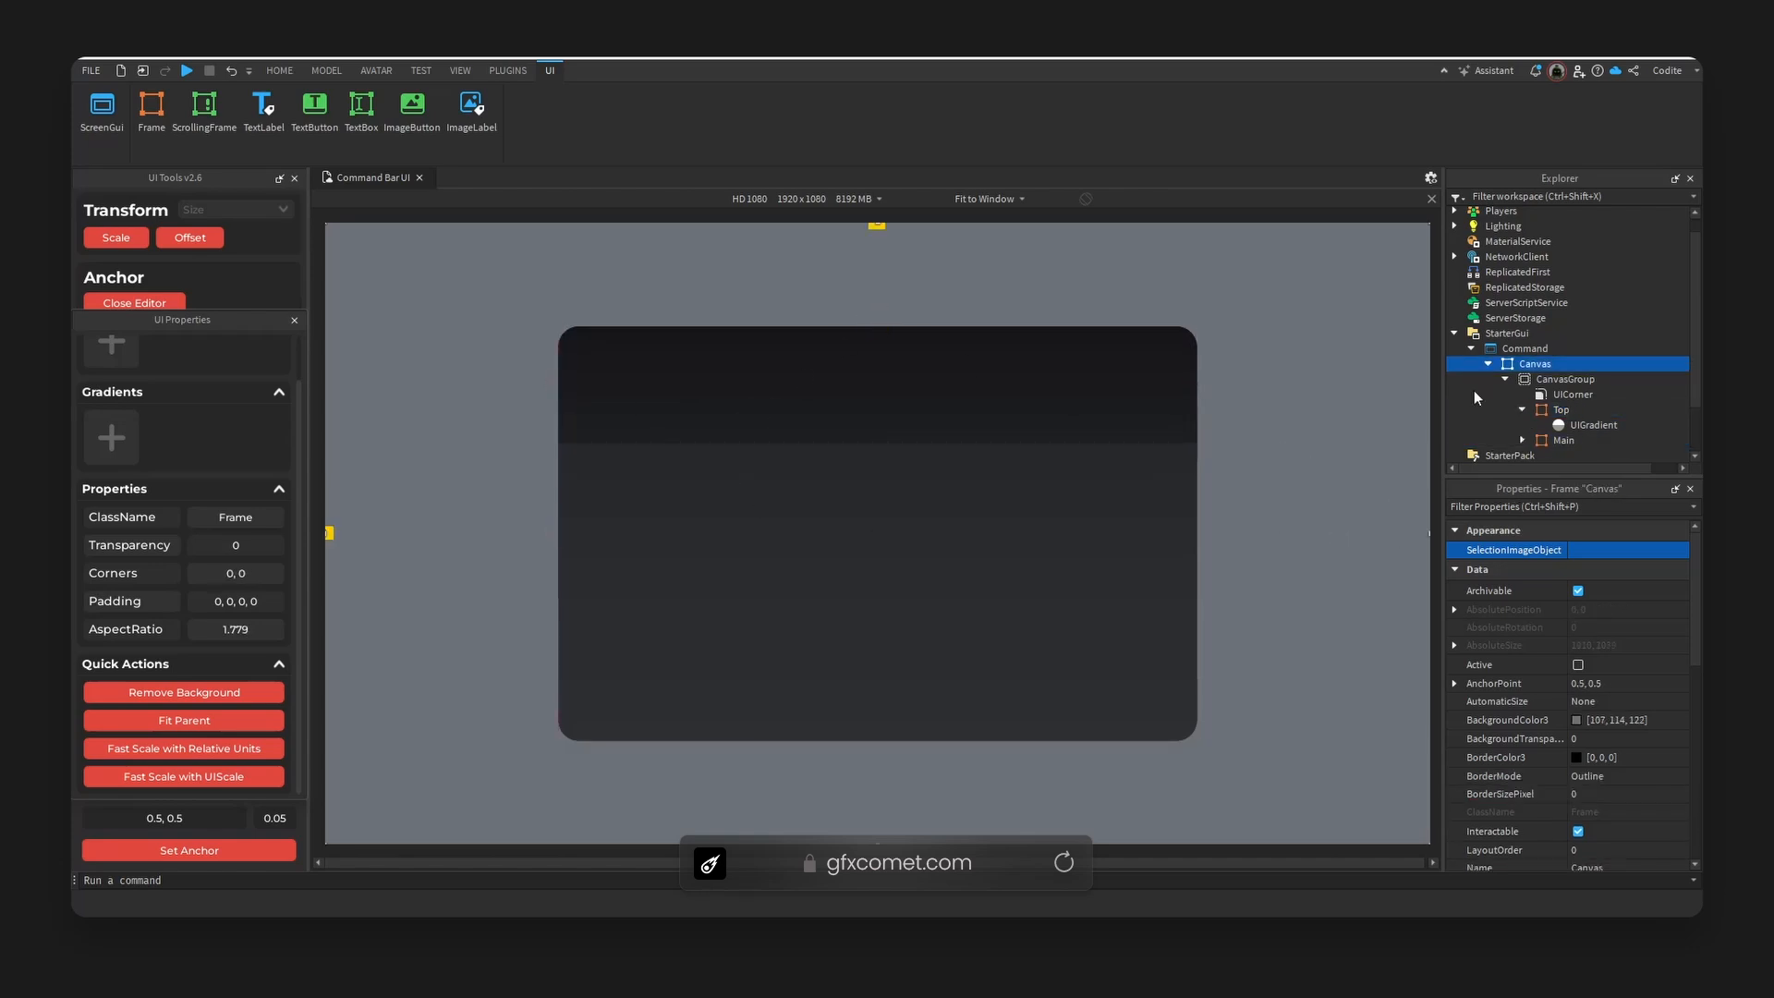
pyautogui.click(1536, 410)
pyautogui.click(1522, 410)
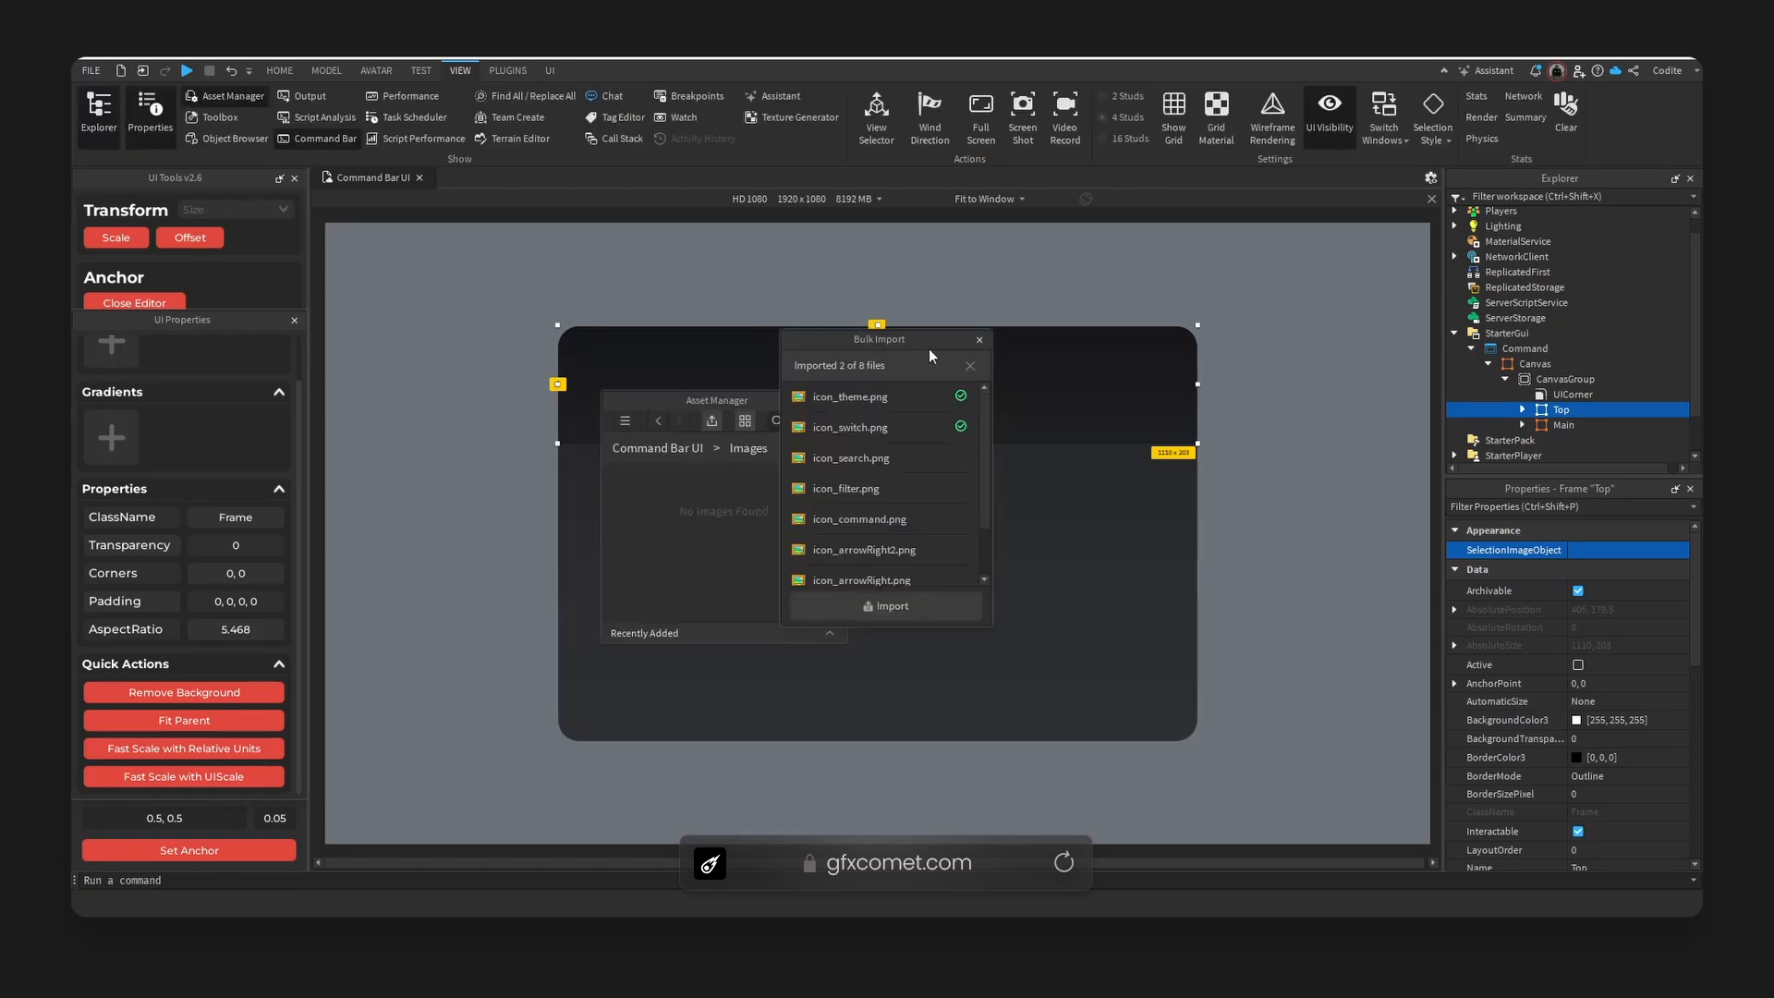
# - Let the bulk import of the icon images finish, close it, and move the Asset Manager off the panel
pyautogui.moveTo(924, 342); pyautogui.dragTo(1018, 433)
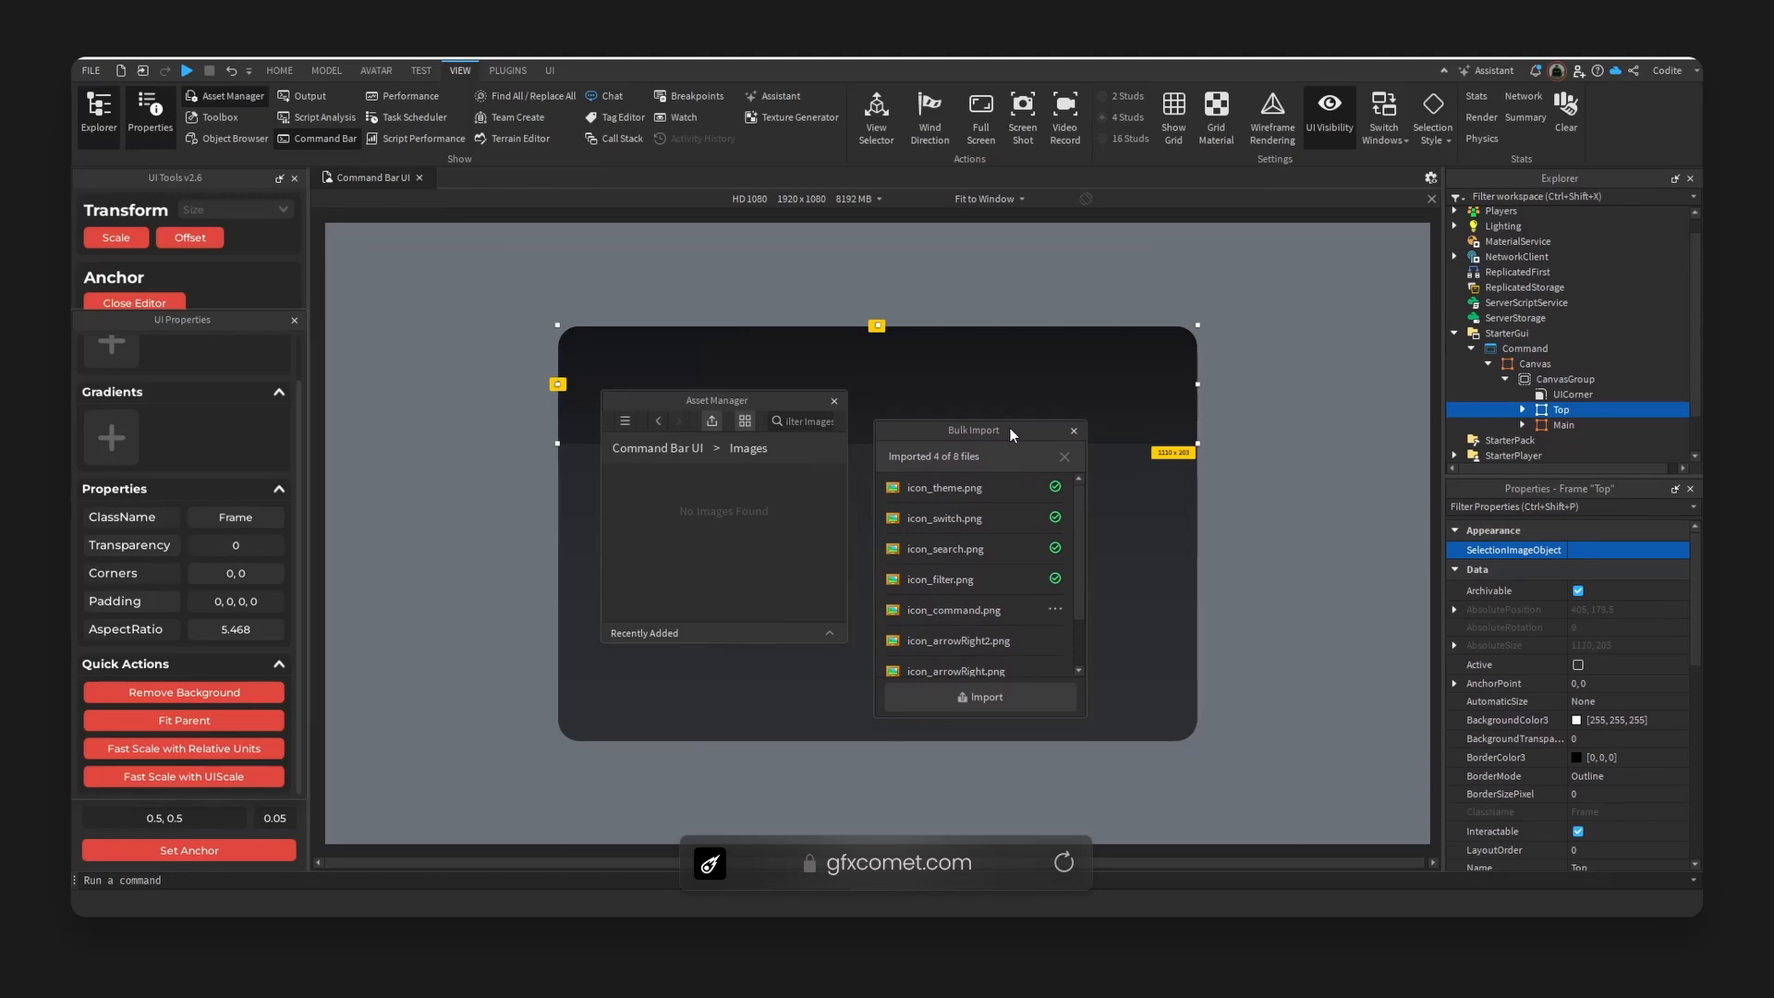
pyautogui.scroll(-1, 984, 594)
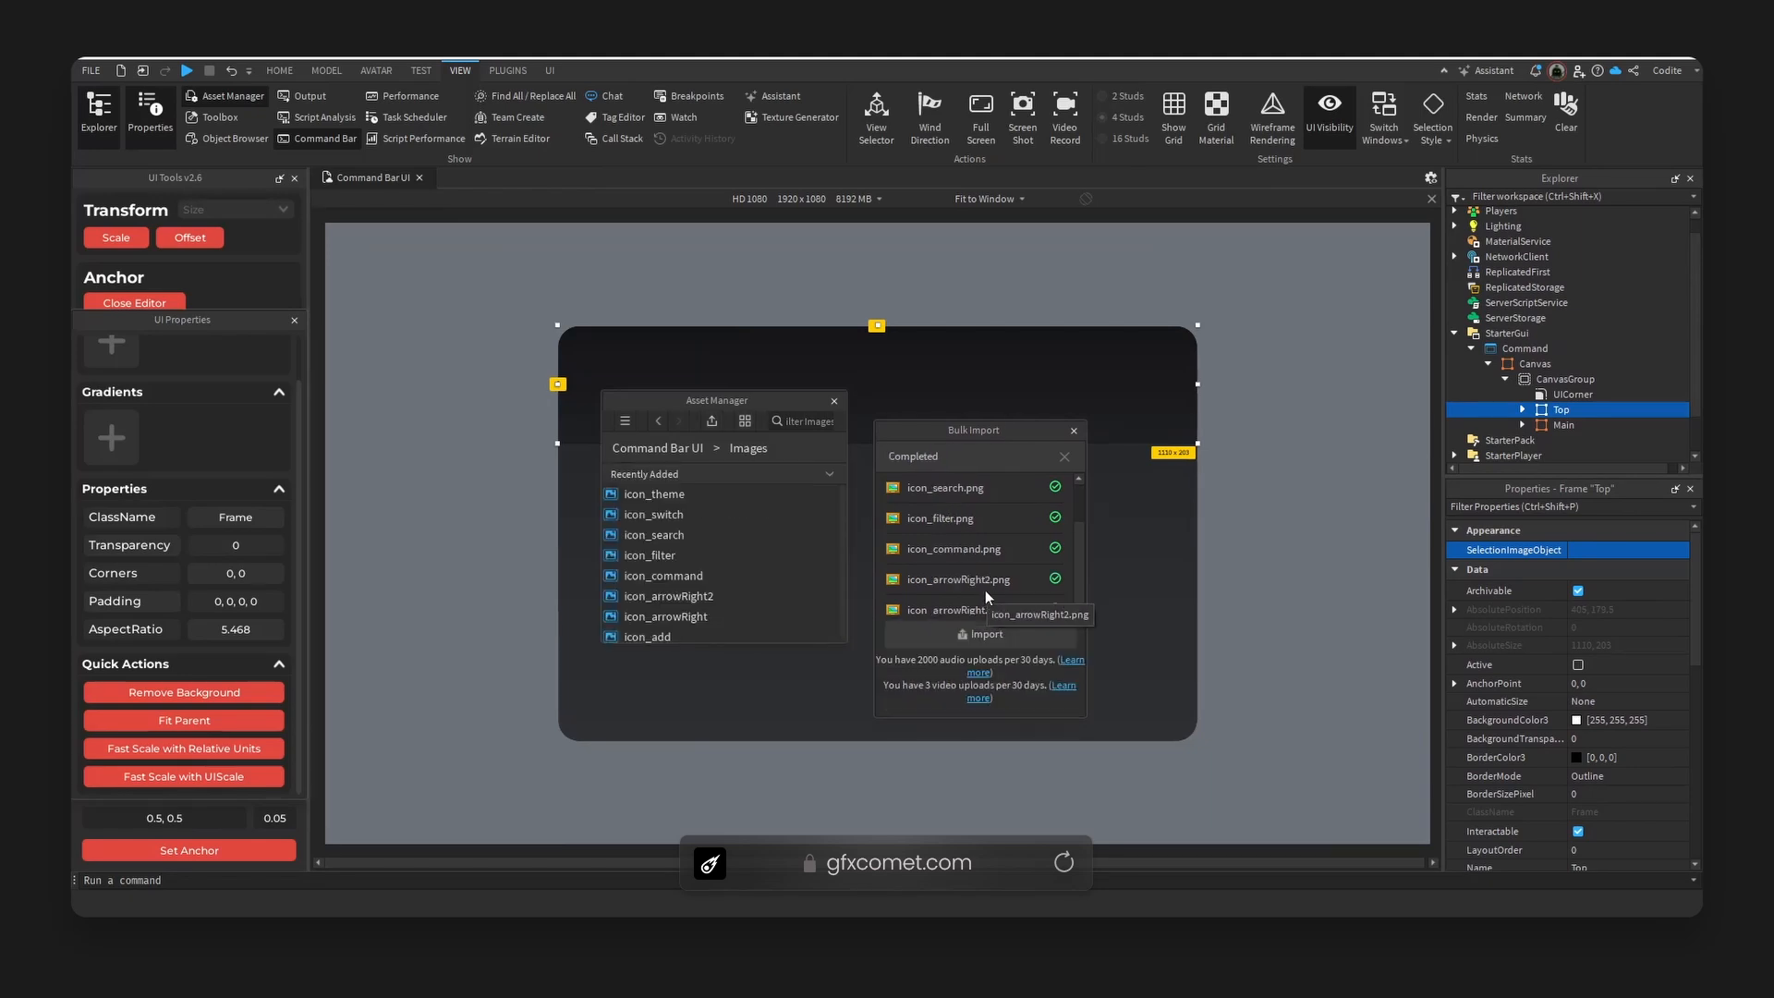
pyautogui.click(1074, 431)
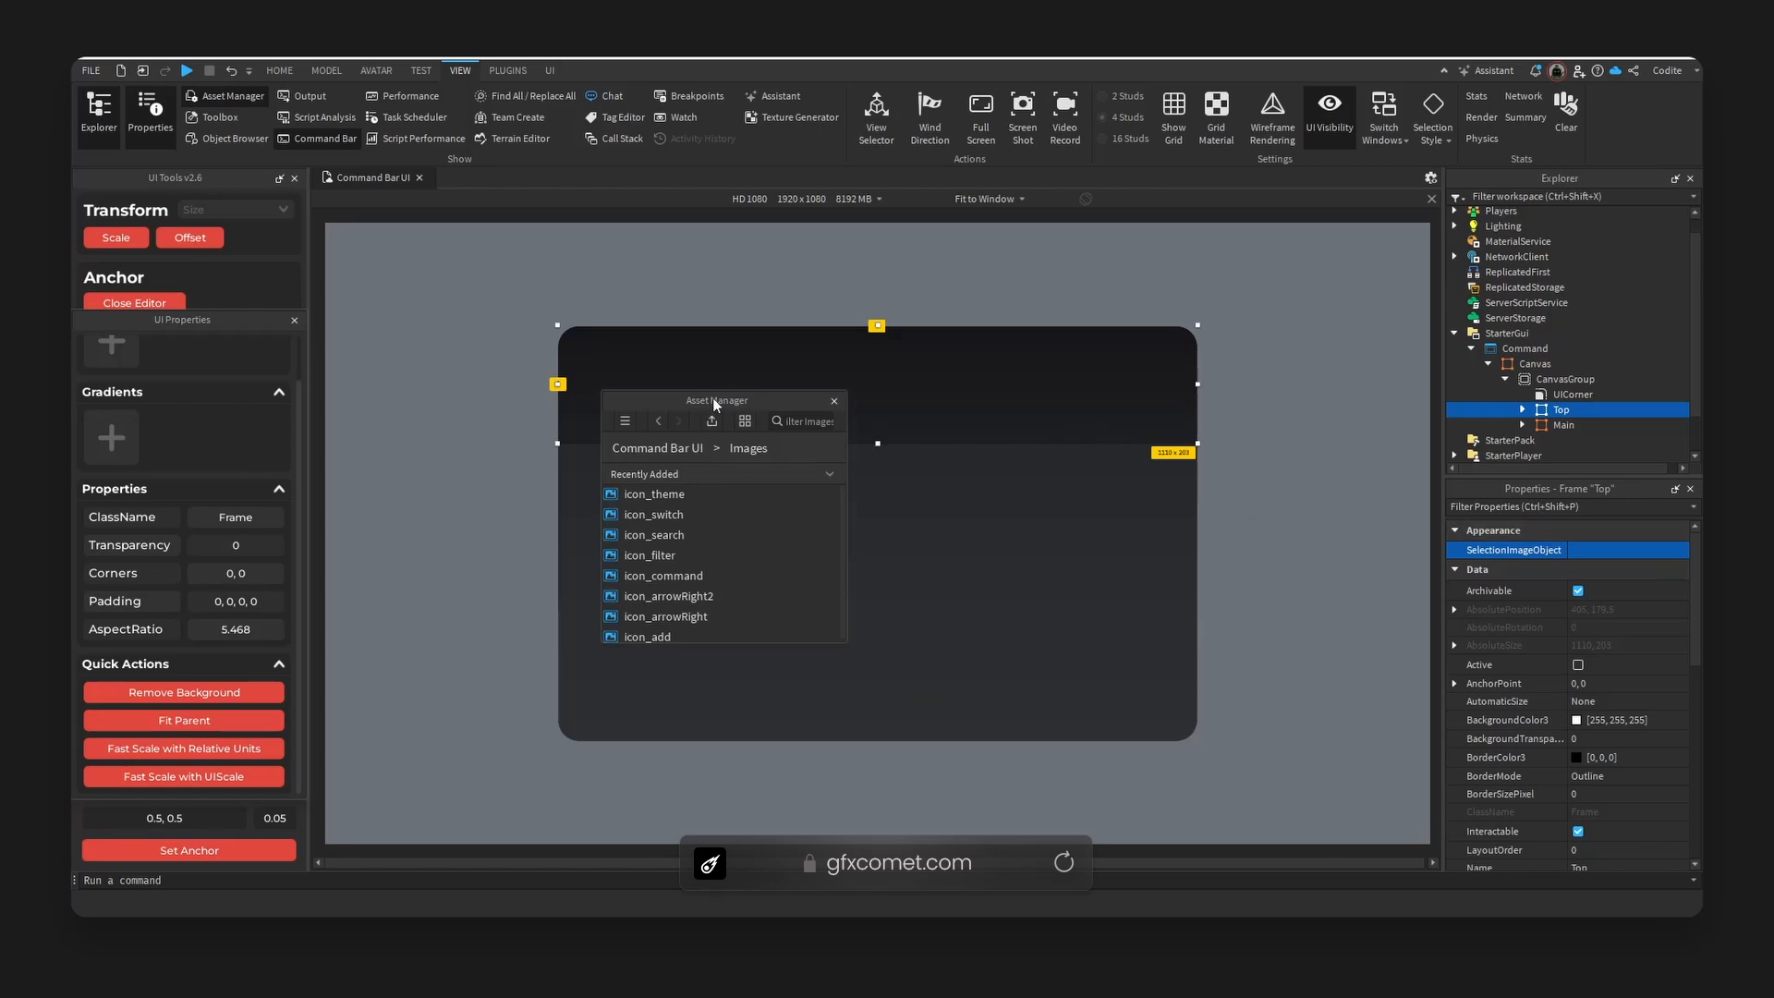
pyautogui.moveTo(713, 397); pyautogui.dragTo(350, 430)
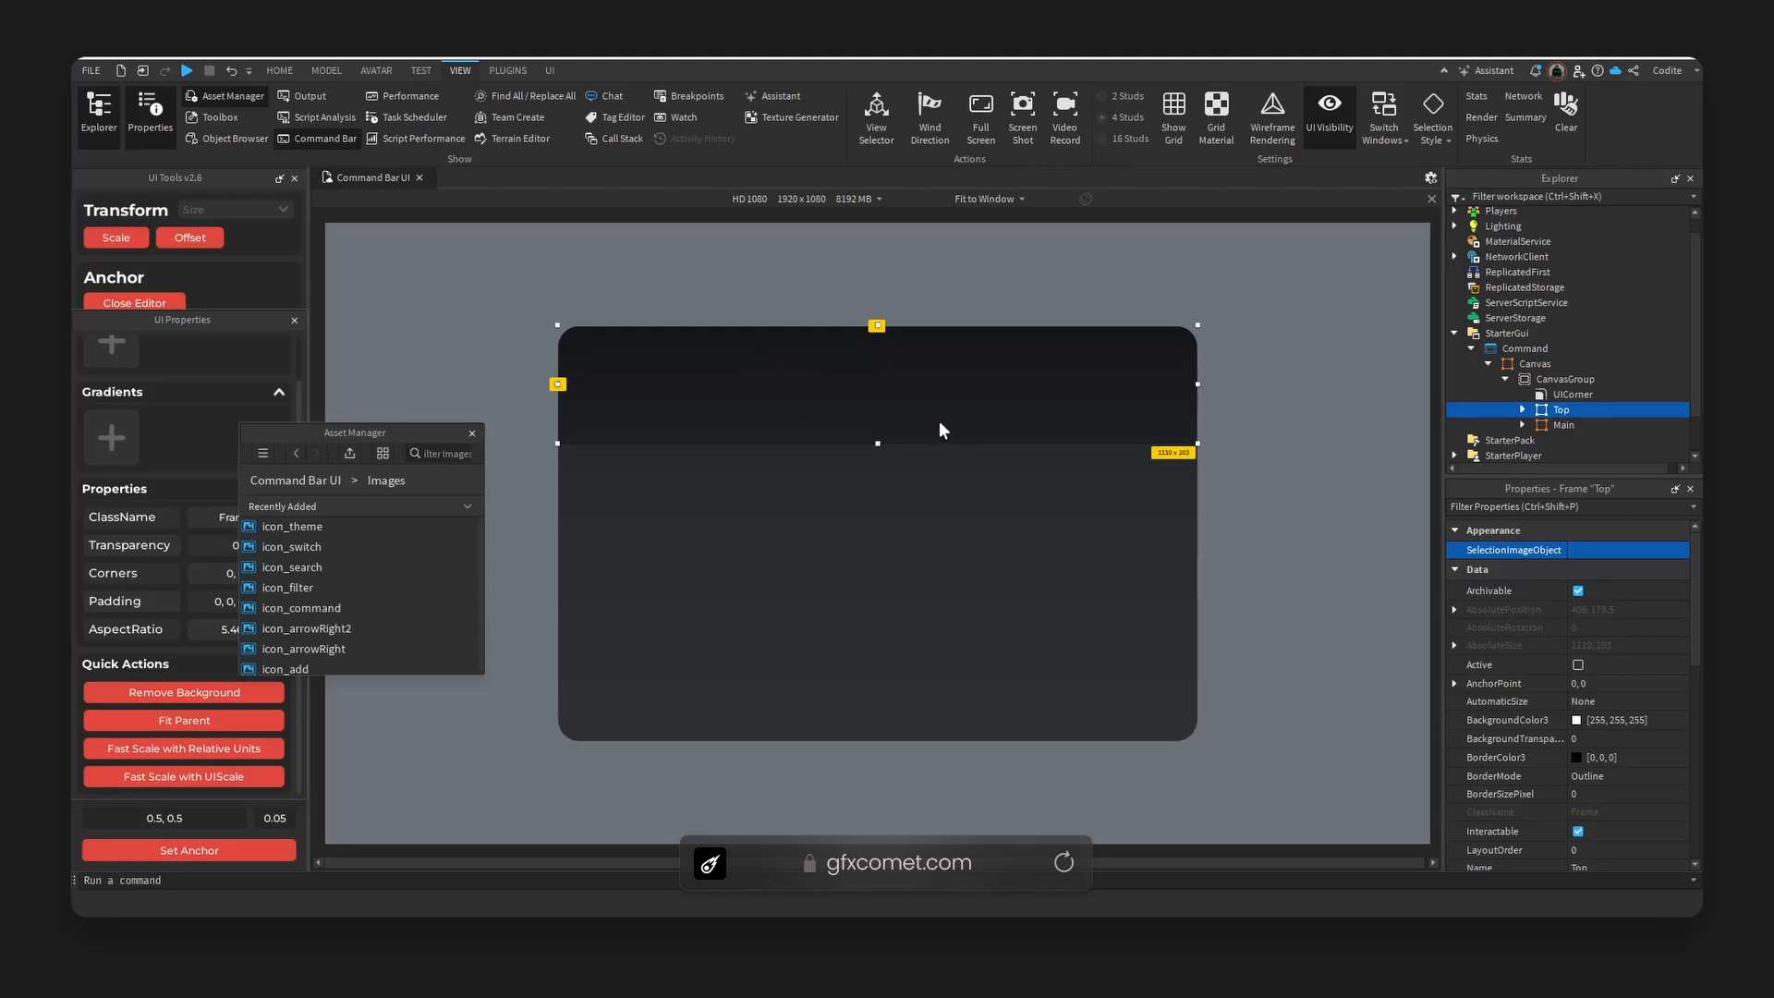
# - Add a Frame inside Top and anchor it at the centre with 0.5, 0.5
pyautogui.click(1580, 409)
pyautogui.write('fra')
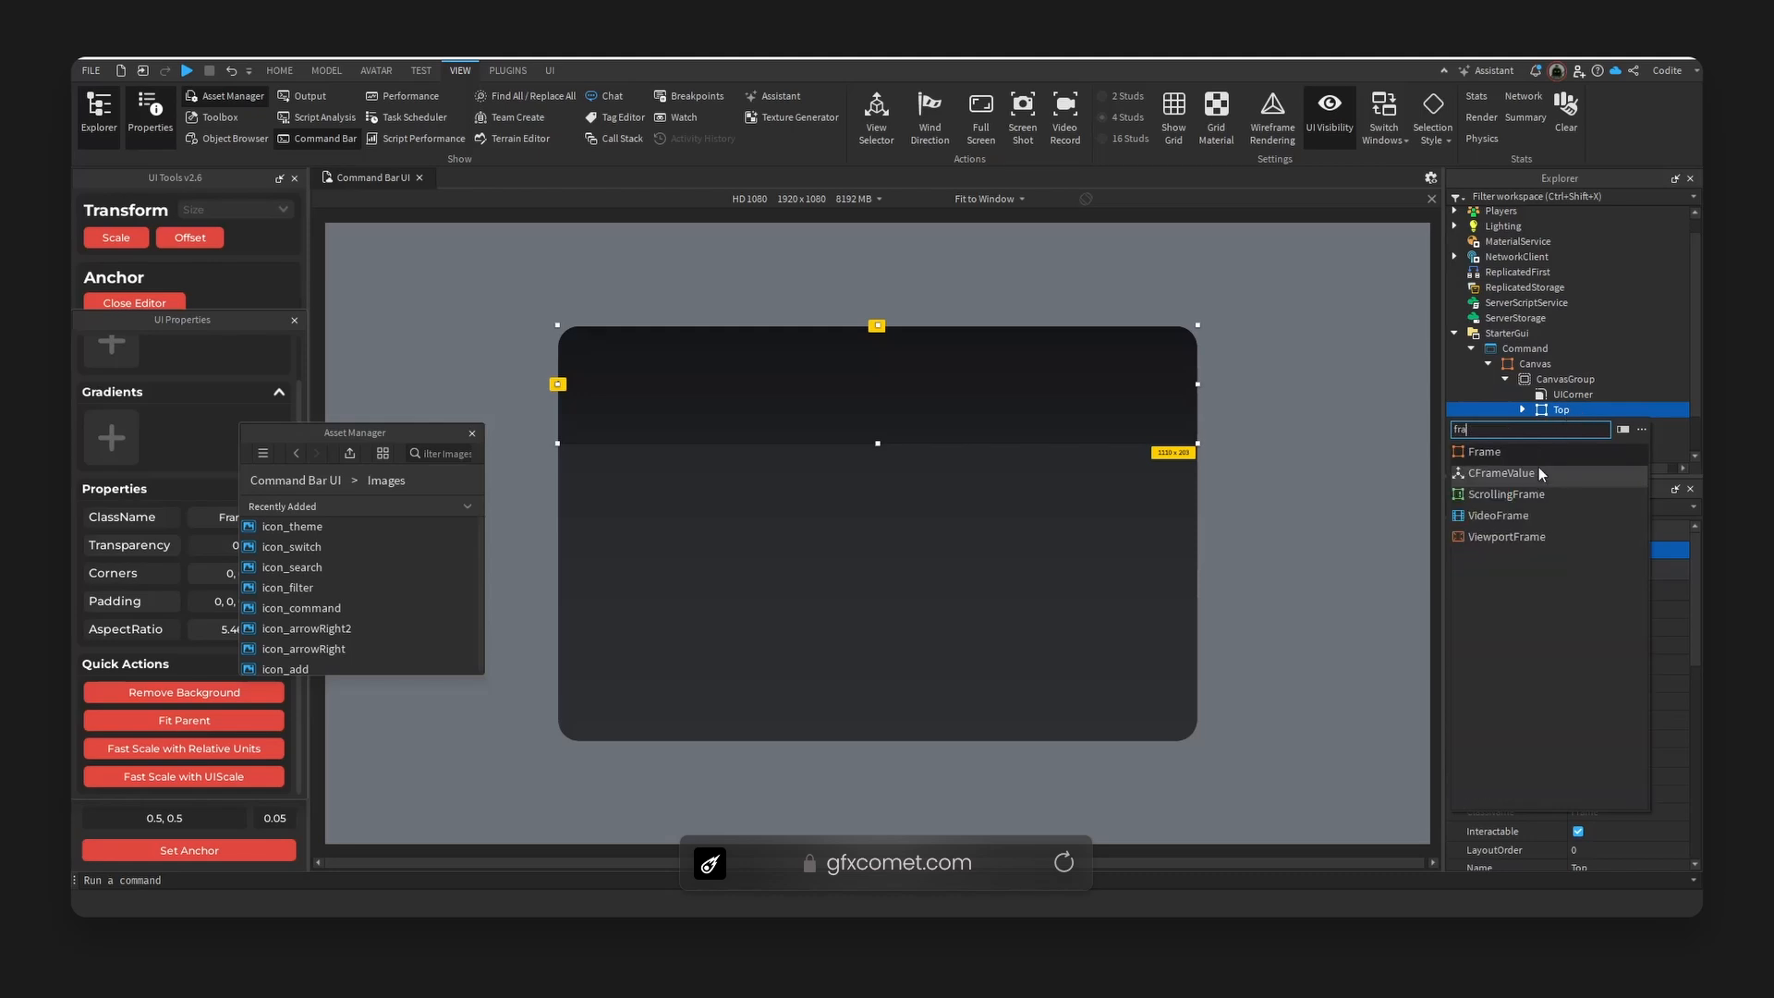
pyautogui.click(1547, 451)
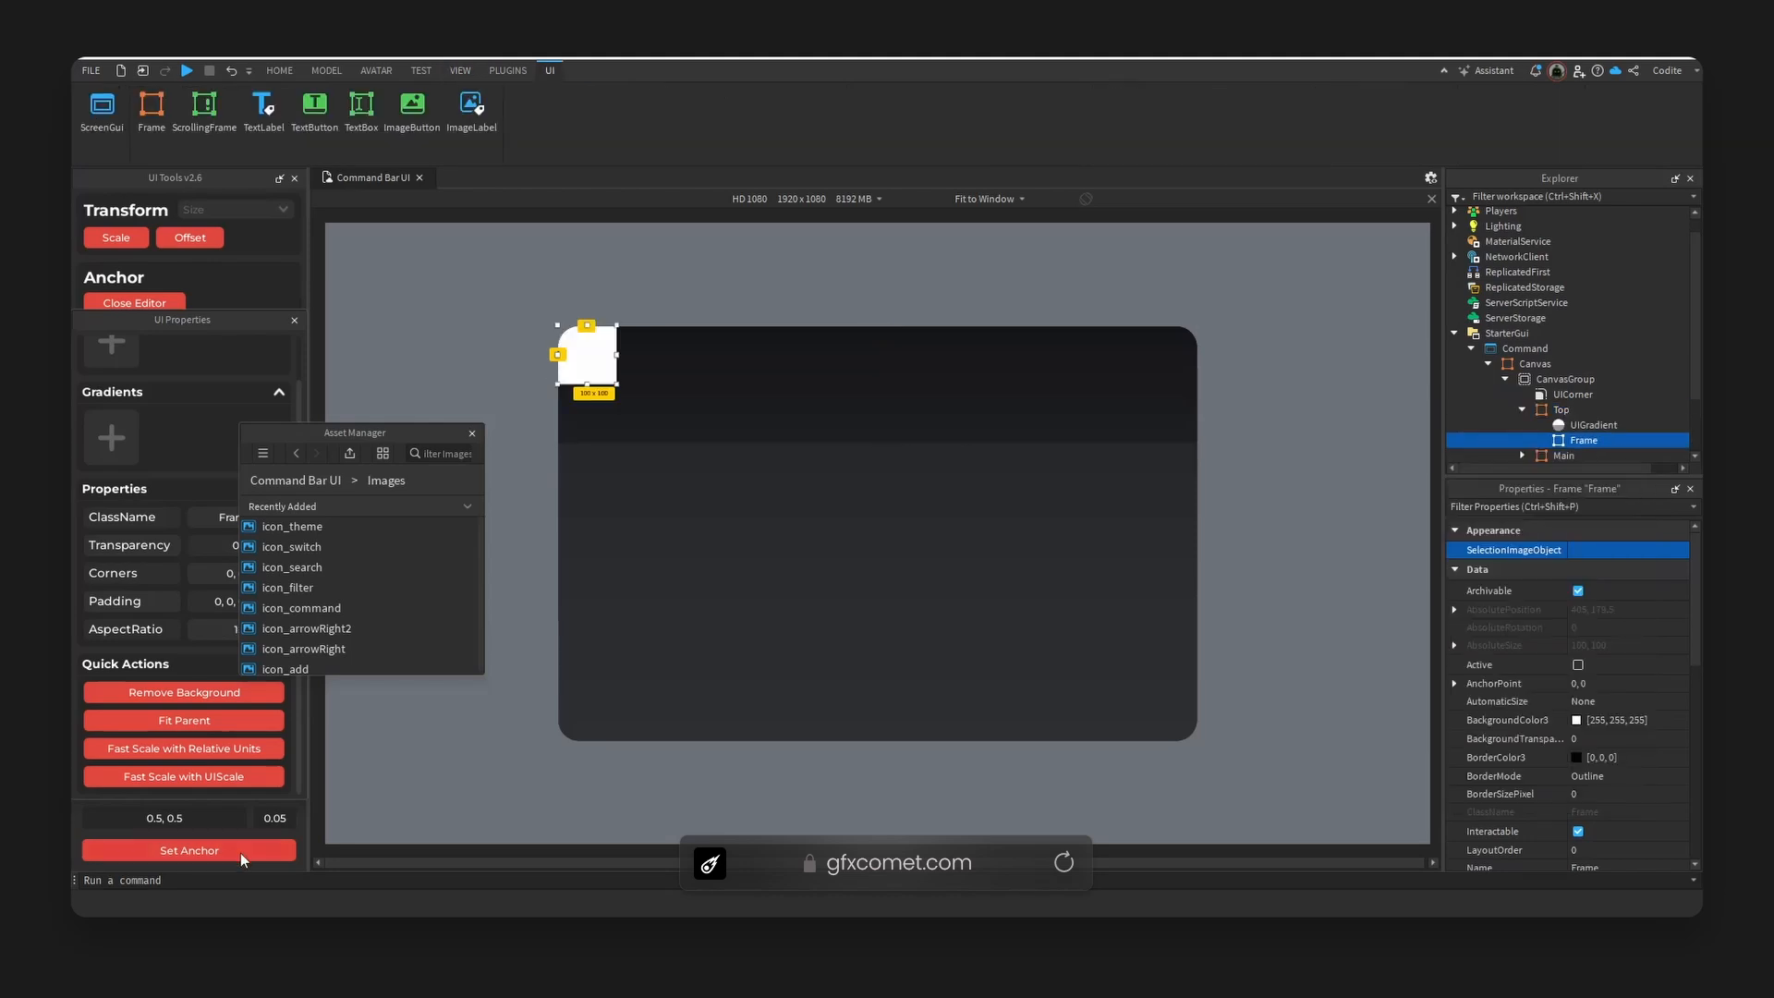
pyautogui.click(246, 849)
# - Size the nested frame to a width scale of 1 with offset 0 and a height offset of 70
pyautogui.scroll(-2, 1630, 722)
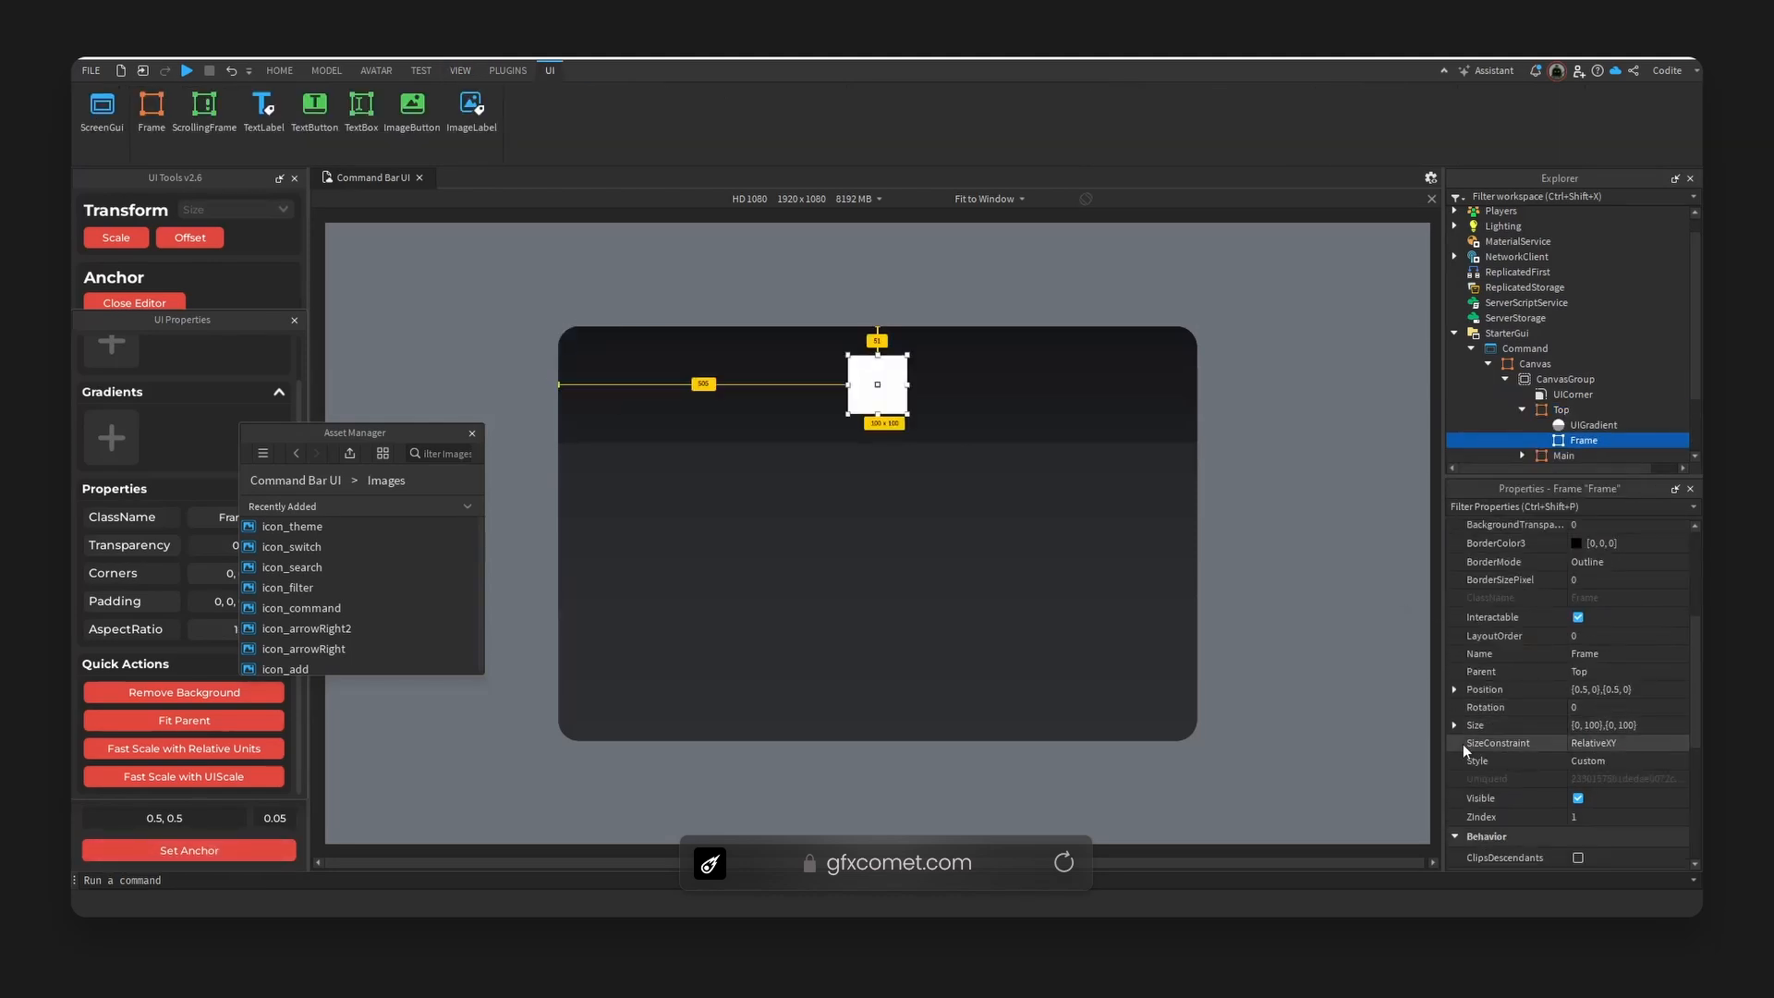
pyautogui.click(1456, 725)
pyautogui.doubleClick(1642, 759)
pyautogui.write('70')
pyautogui.press('Return')
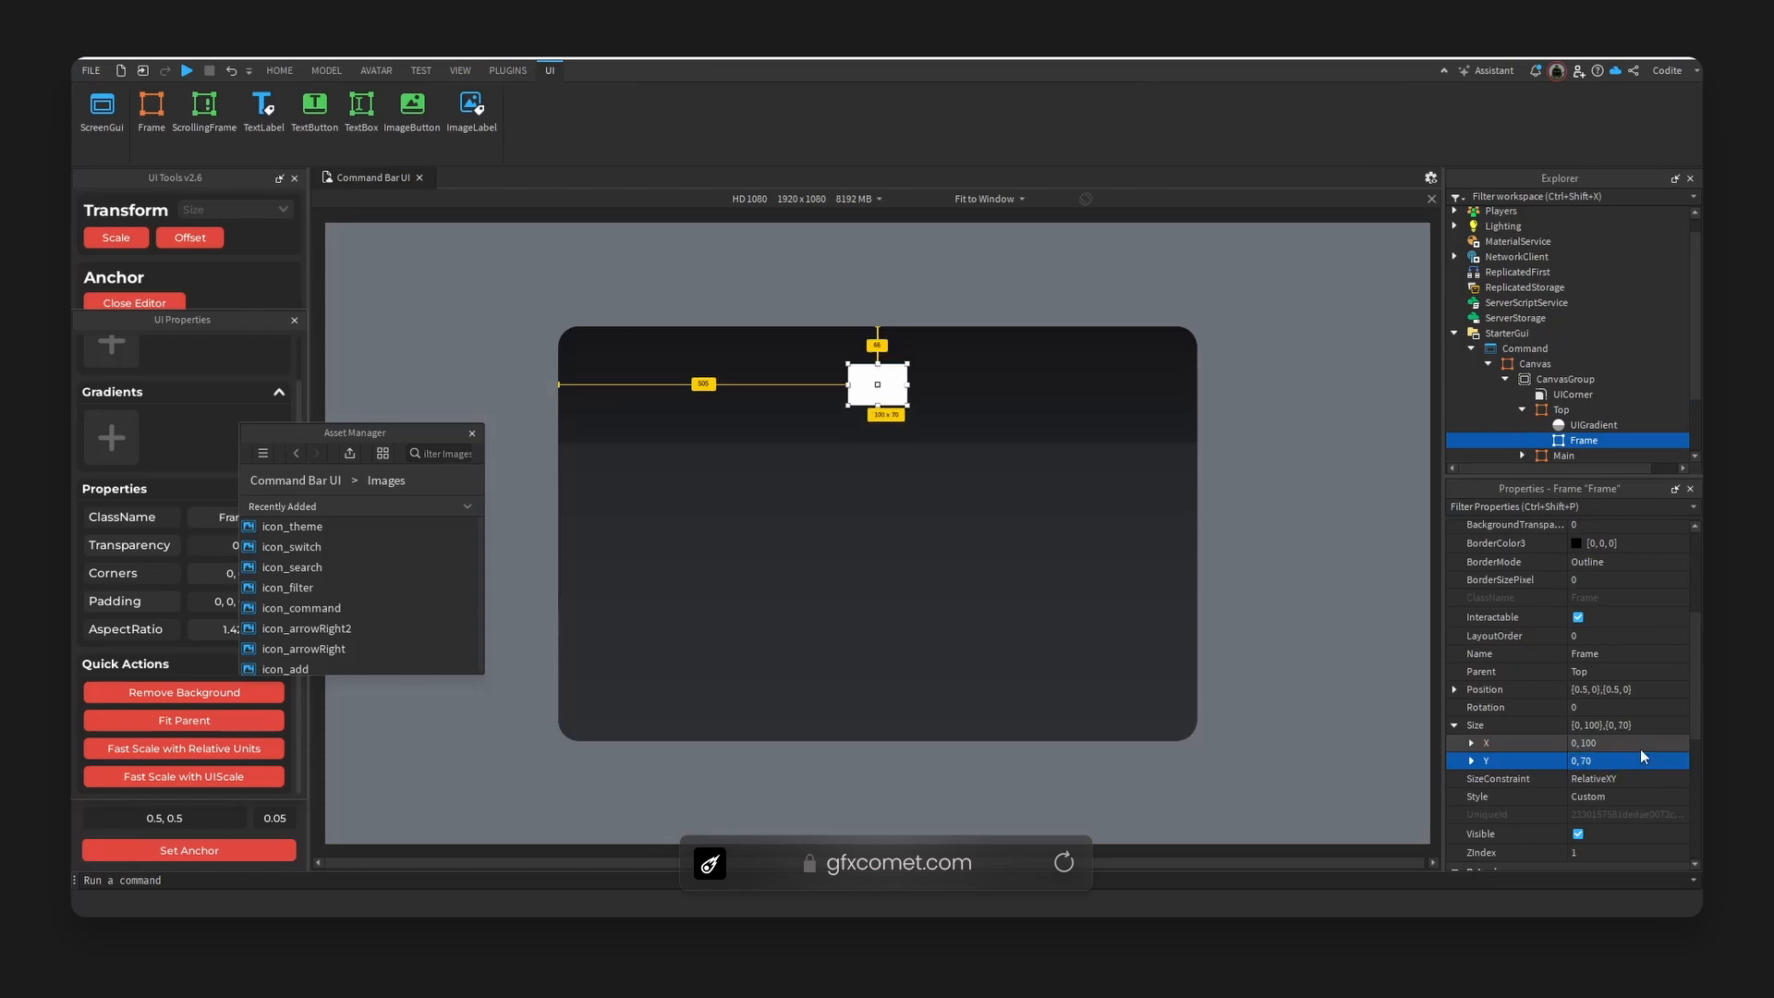
pyautogui.click(1472, 743)
pyautogui.click(1645, 760)
pyautogui.write('1')
pyautogui.click(1659, 782)
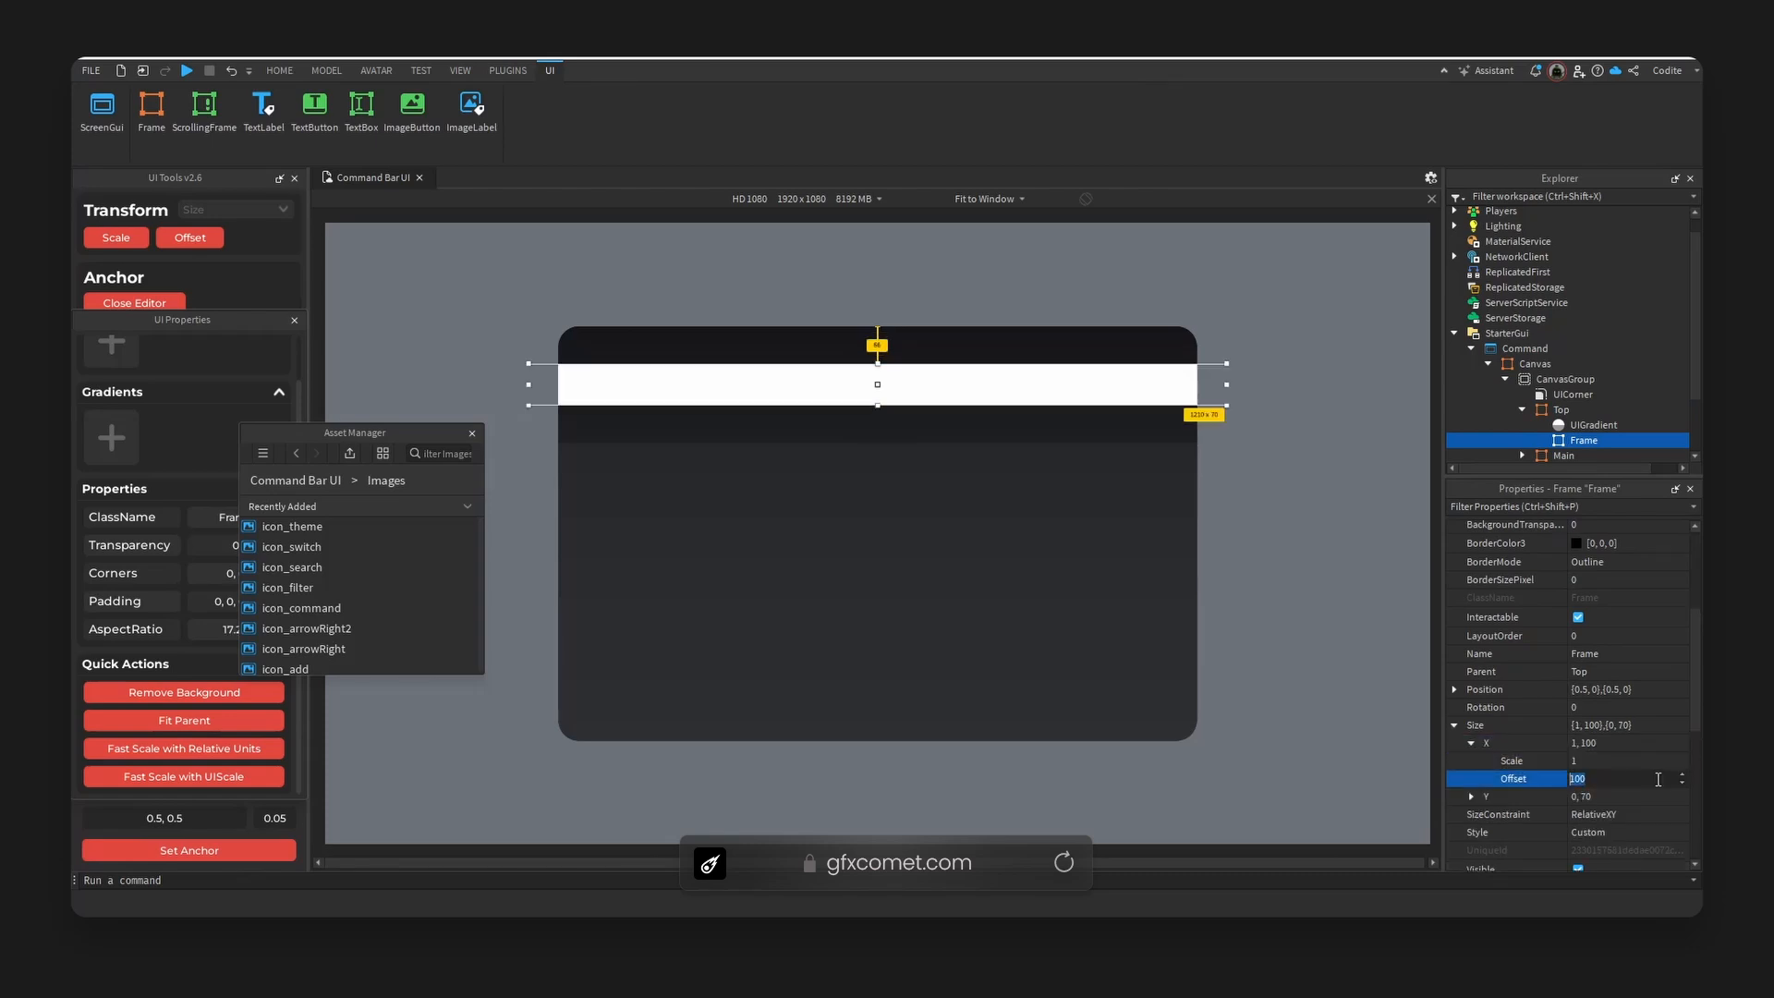
pyautogui.write('0')
pyautogui.press('Return')
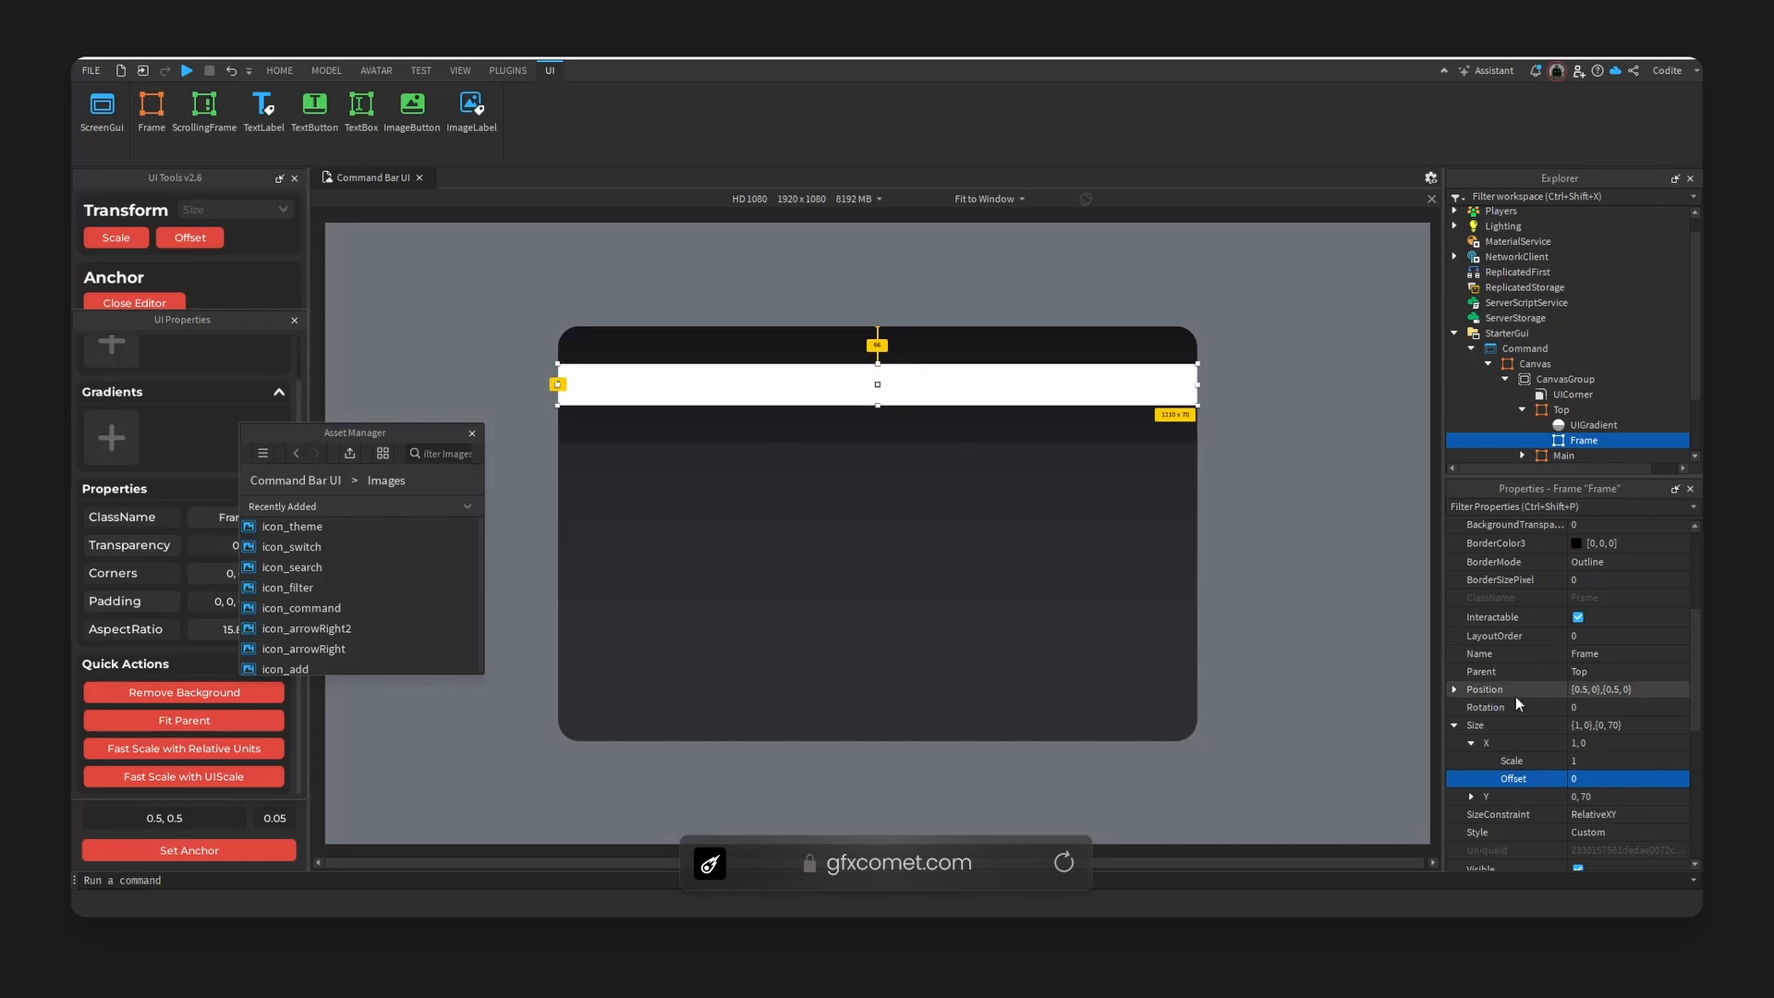
# - Give the nested frame a red background of 255, 0, 4 with a background transparency of 0.8
pyautogui.scroll(4, 1520, 701)
pyautogui.click(1577, 720)
pyautogui.moveTo(1028, 396); pyautogui.dragTo(877, 337)
pyautogui.click(997, 638)
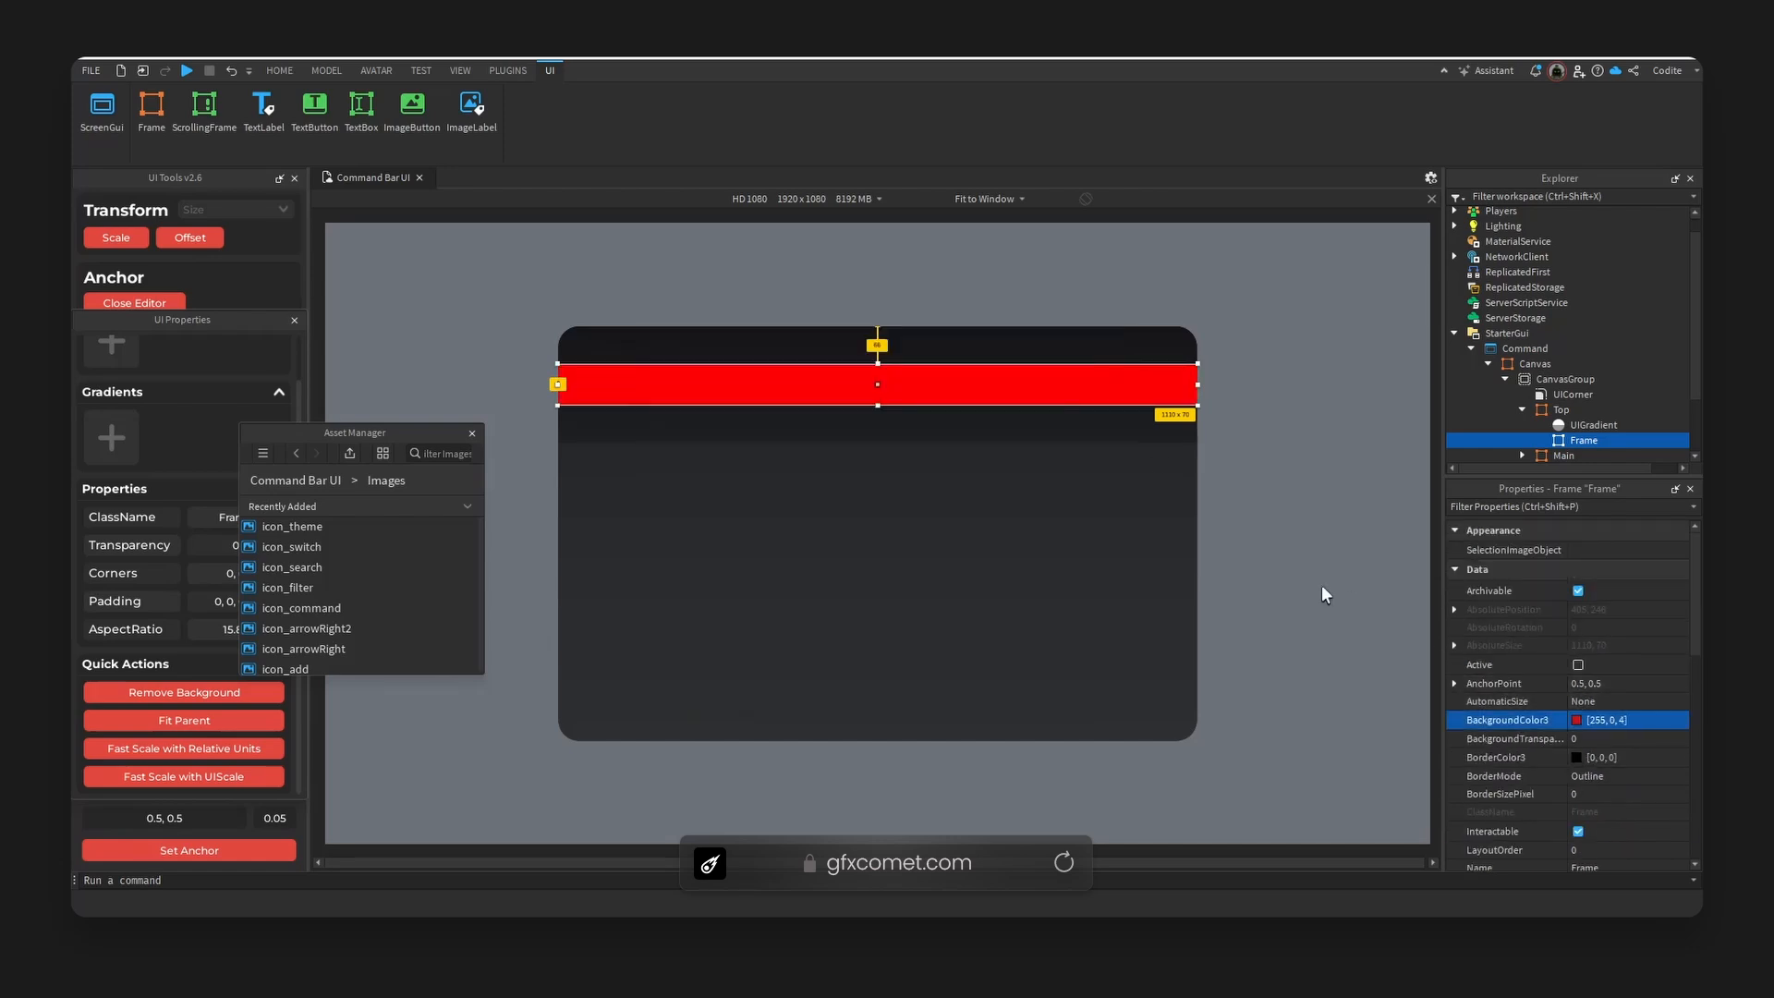
pyautogui.click(1657, 739)
pyautogui.write('0.8')
pyautogui.press('Return')
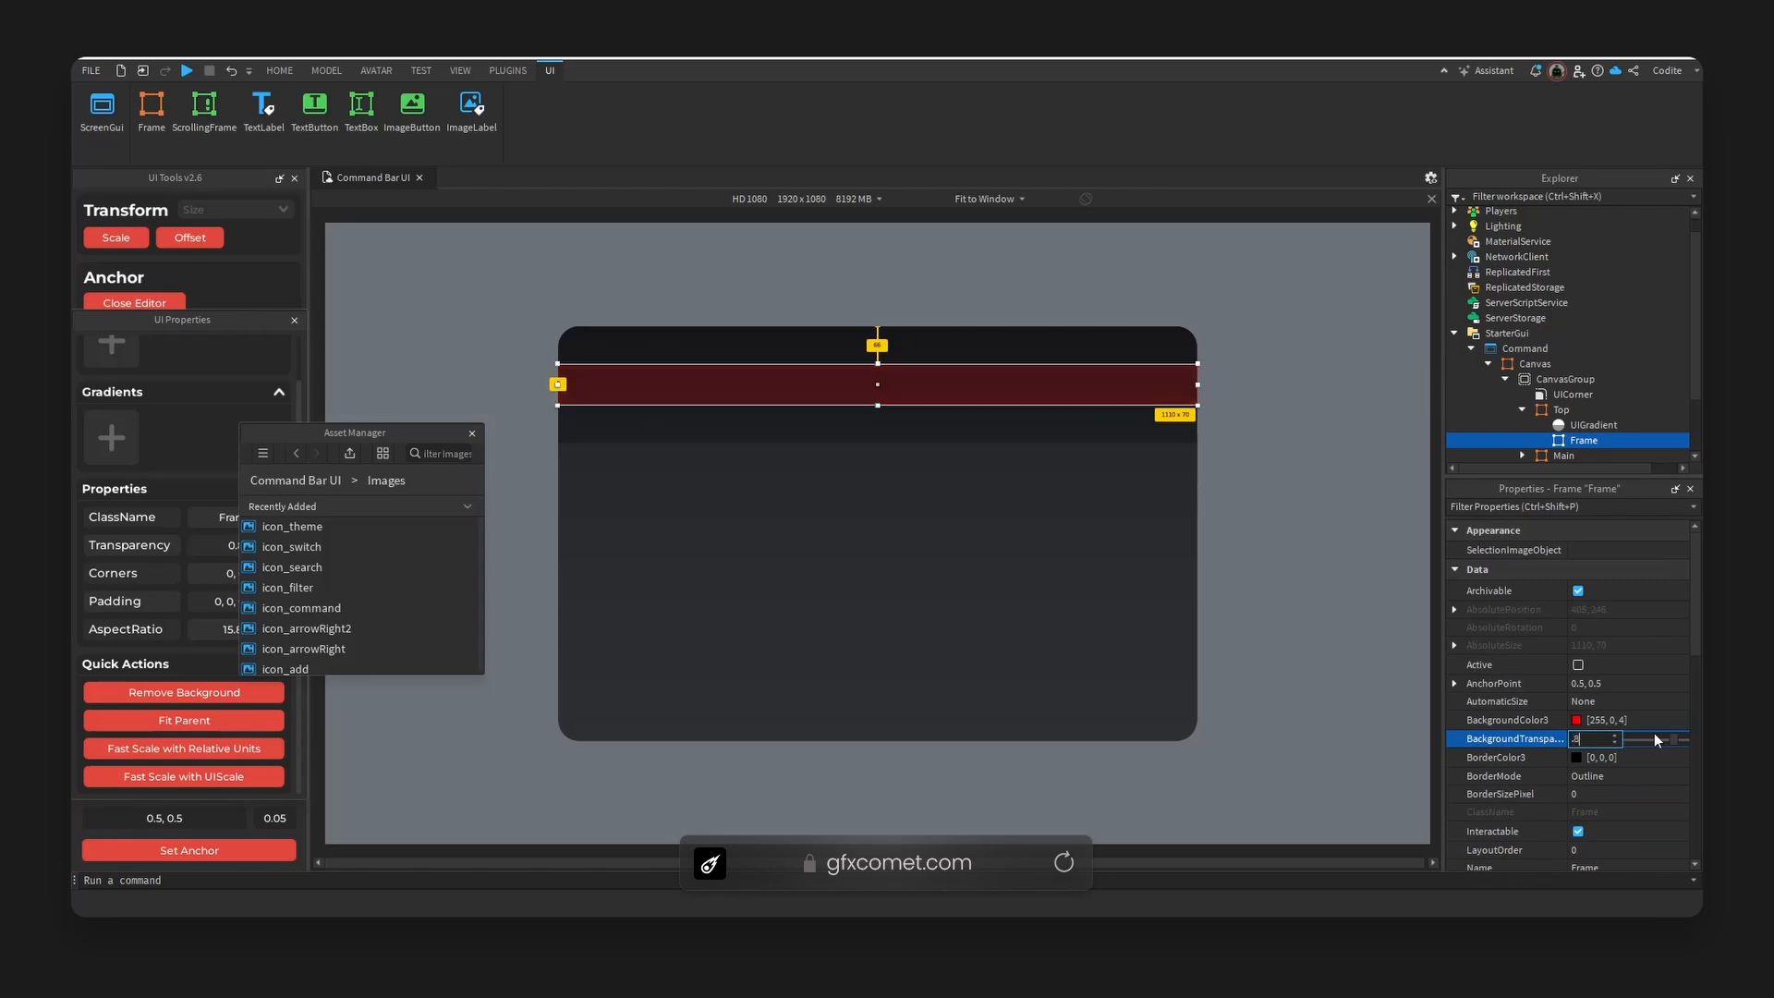
# - Rename the nested frame inside Top as Search
pyautogui.click(1575, 443)
pyautogui.write('Sa')
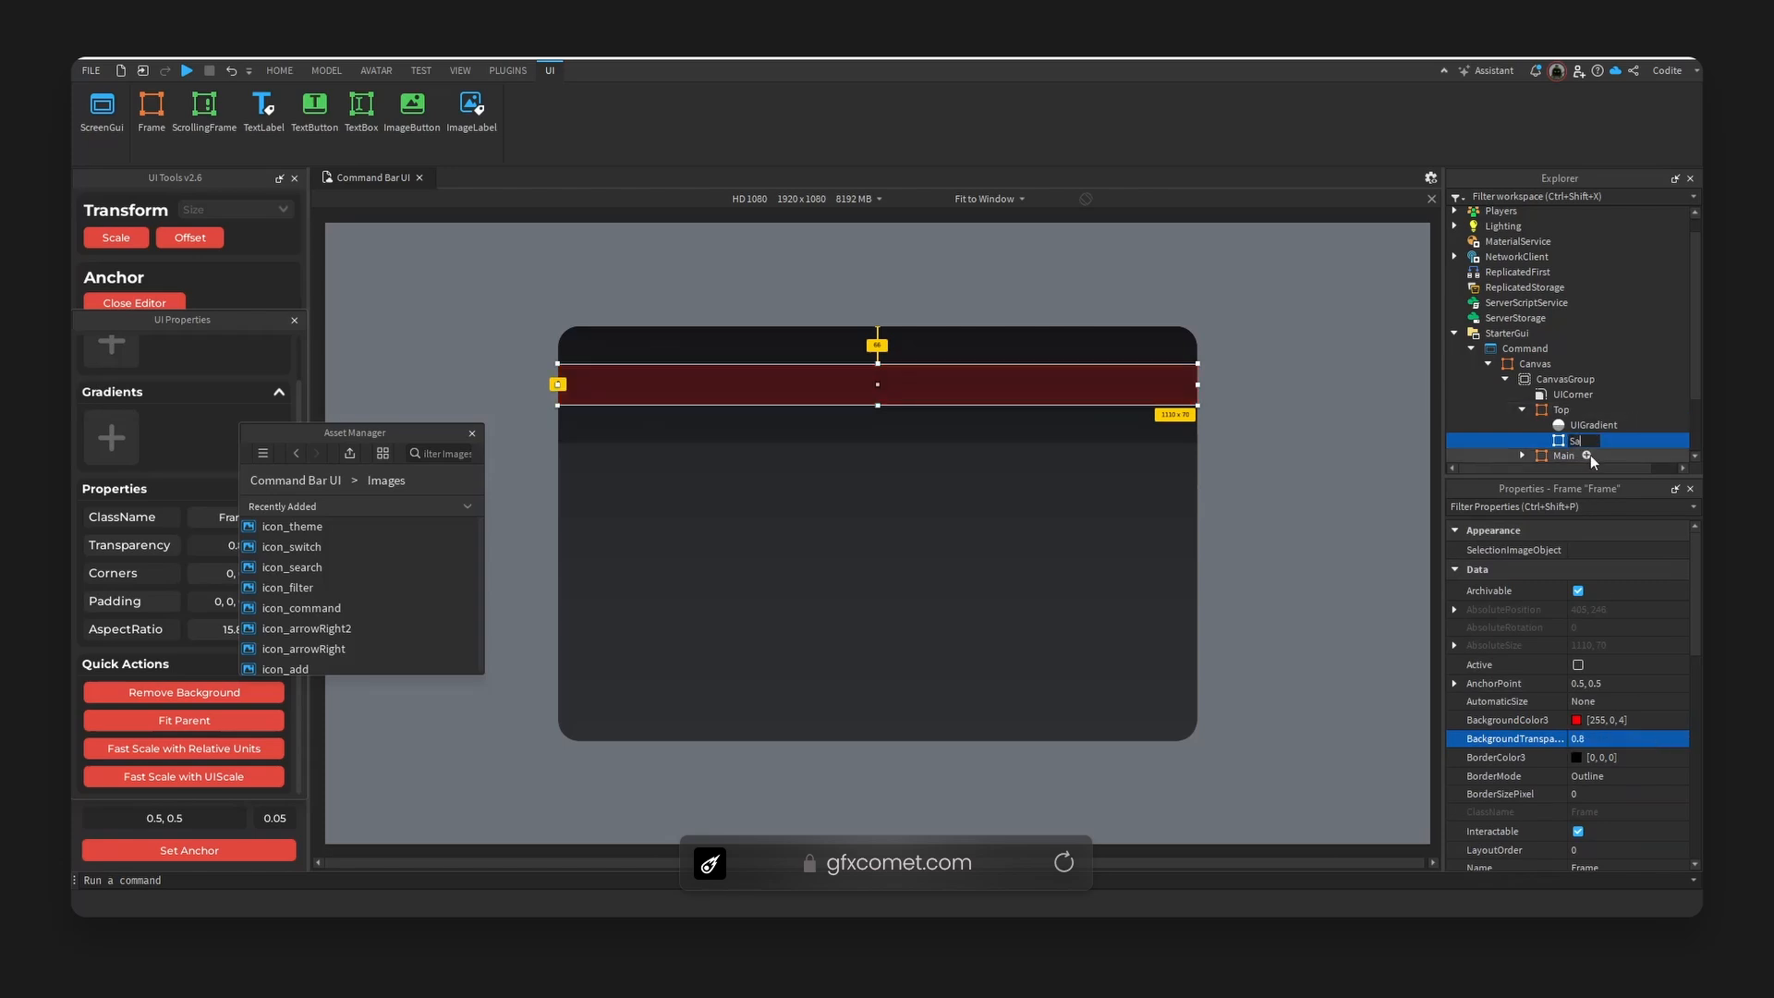
pyautogui.scroll(-2, 1594, 456)
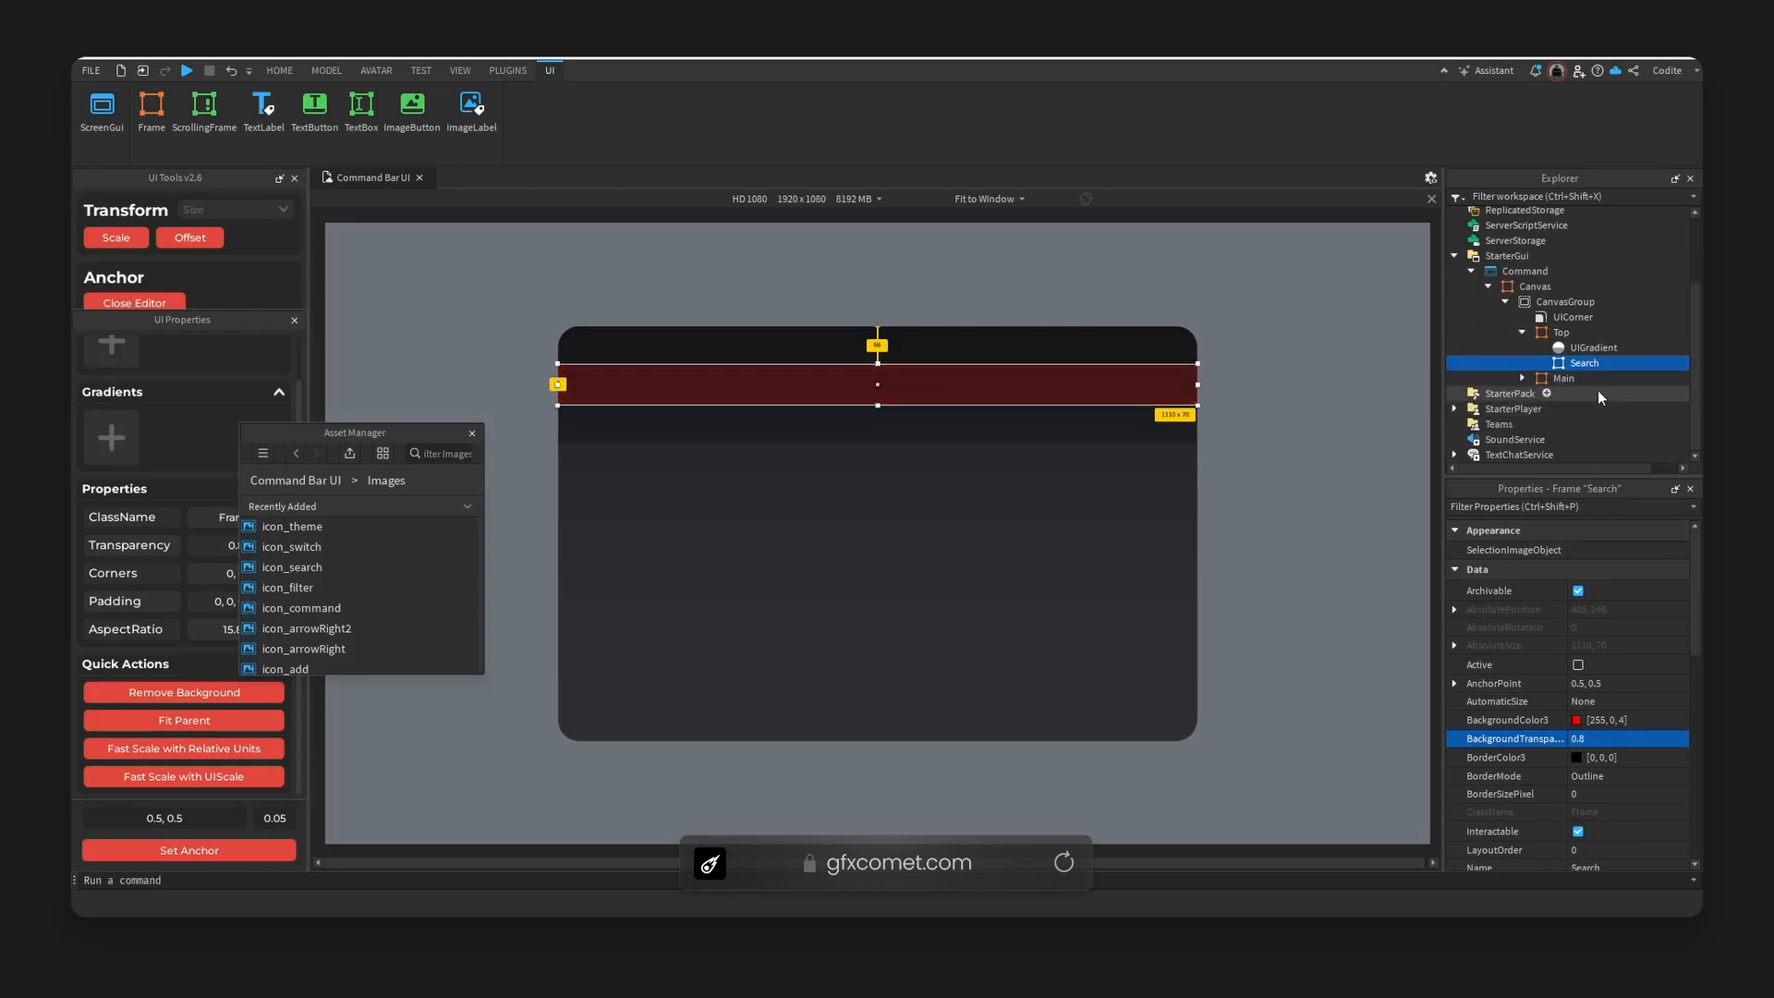
# - Add an ImageLabel inside the Search frame and rename it Icon
pyautogui.click(1614, 362)
pyautogui.write('image')
pyautogui.press('Down')
pyautogui.press('Return')
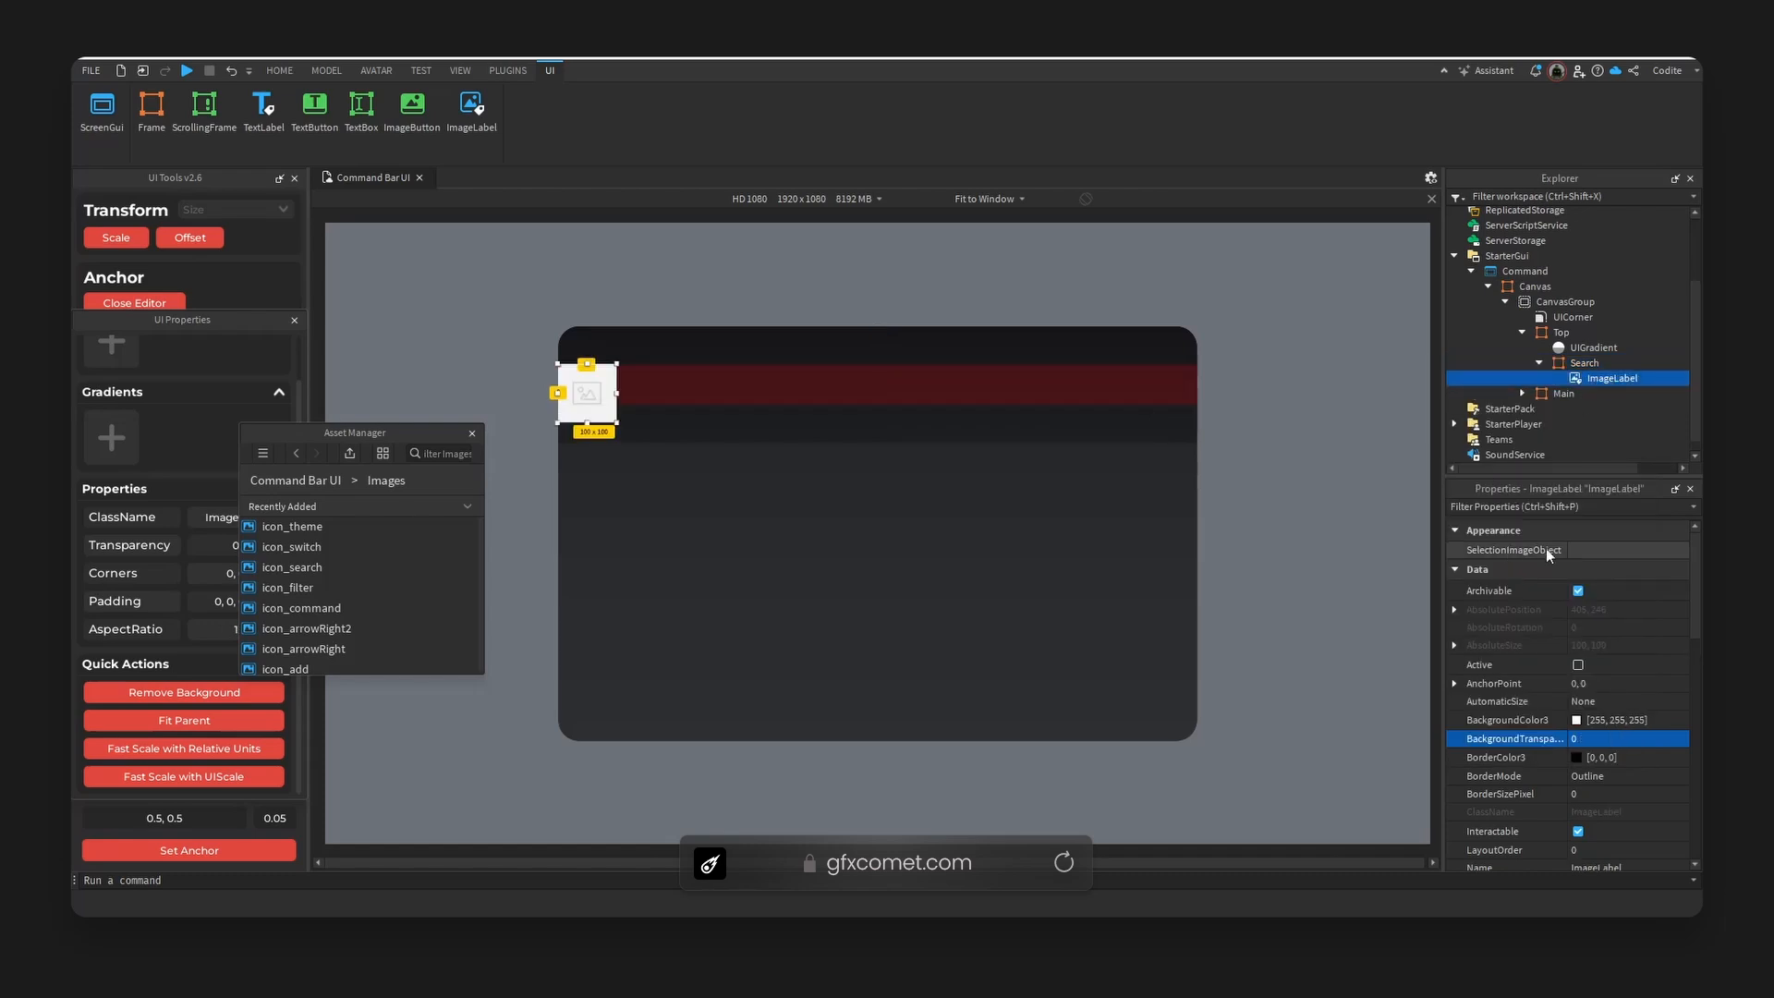
pyautogui.click(1617, 380)
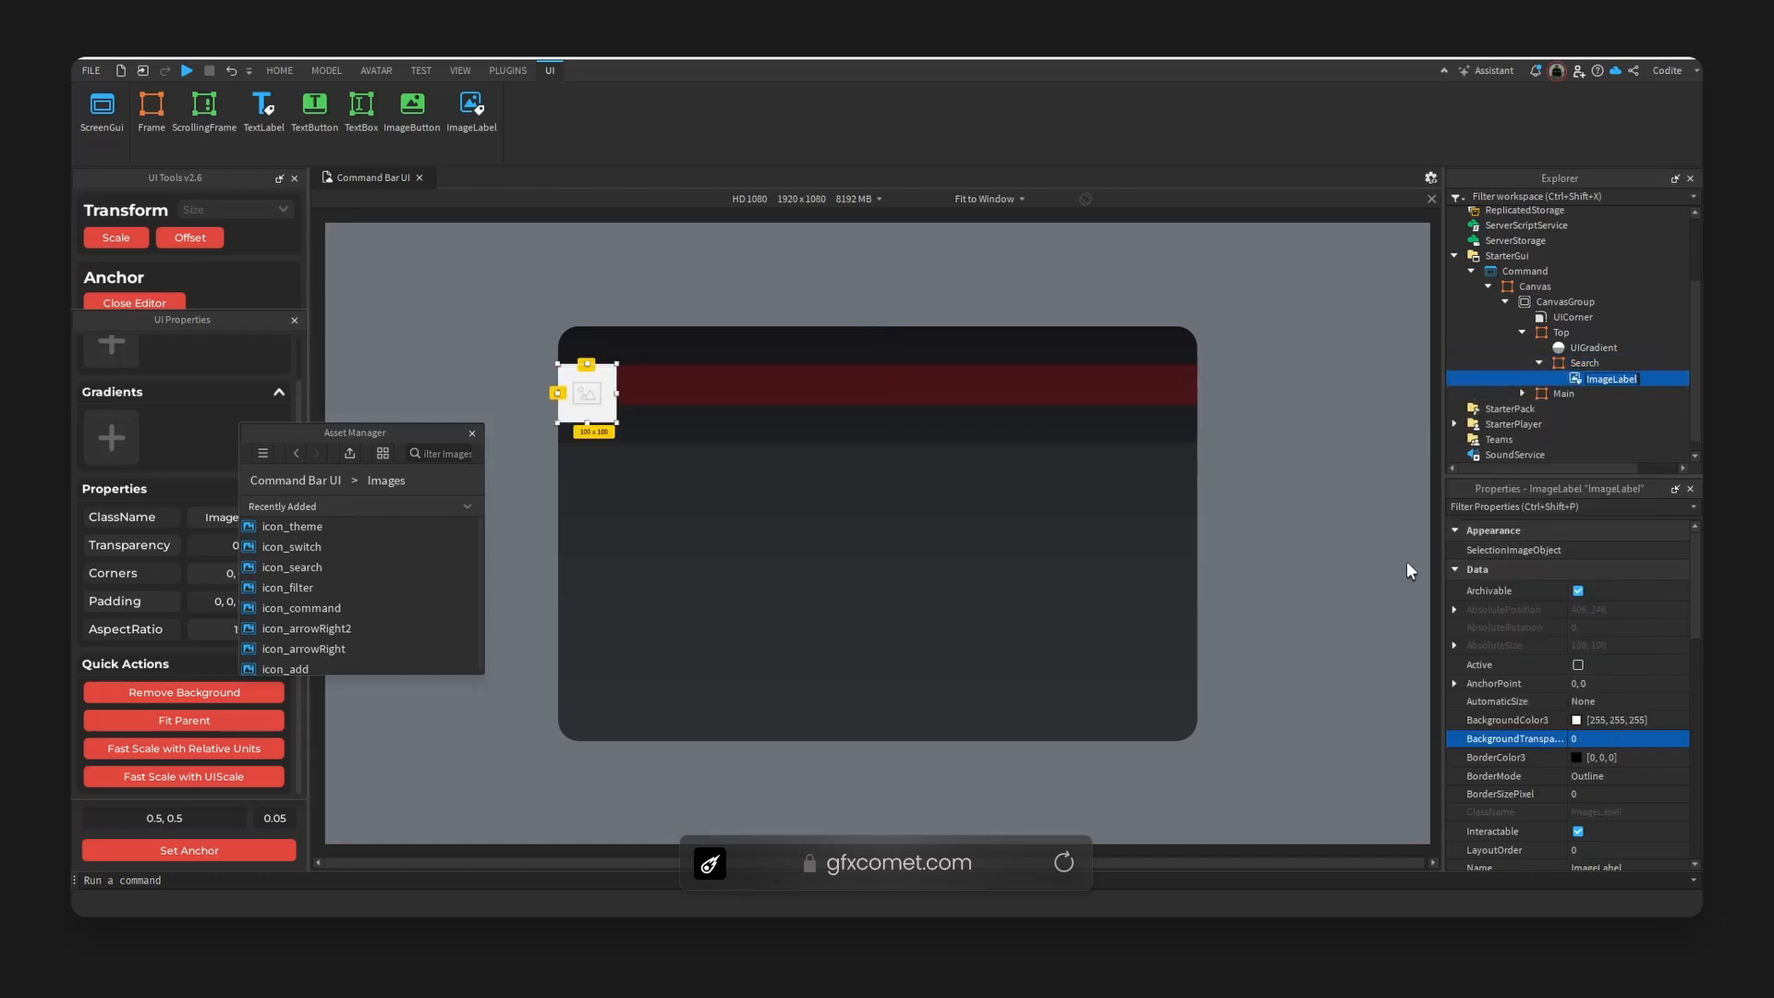
pyautogui.write('Icon')
pyautogui.press('Return')
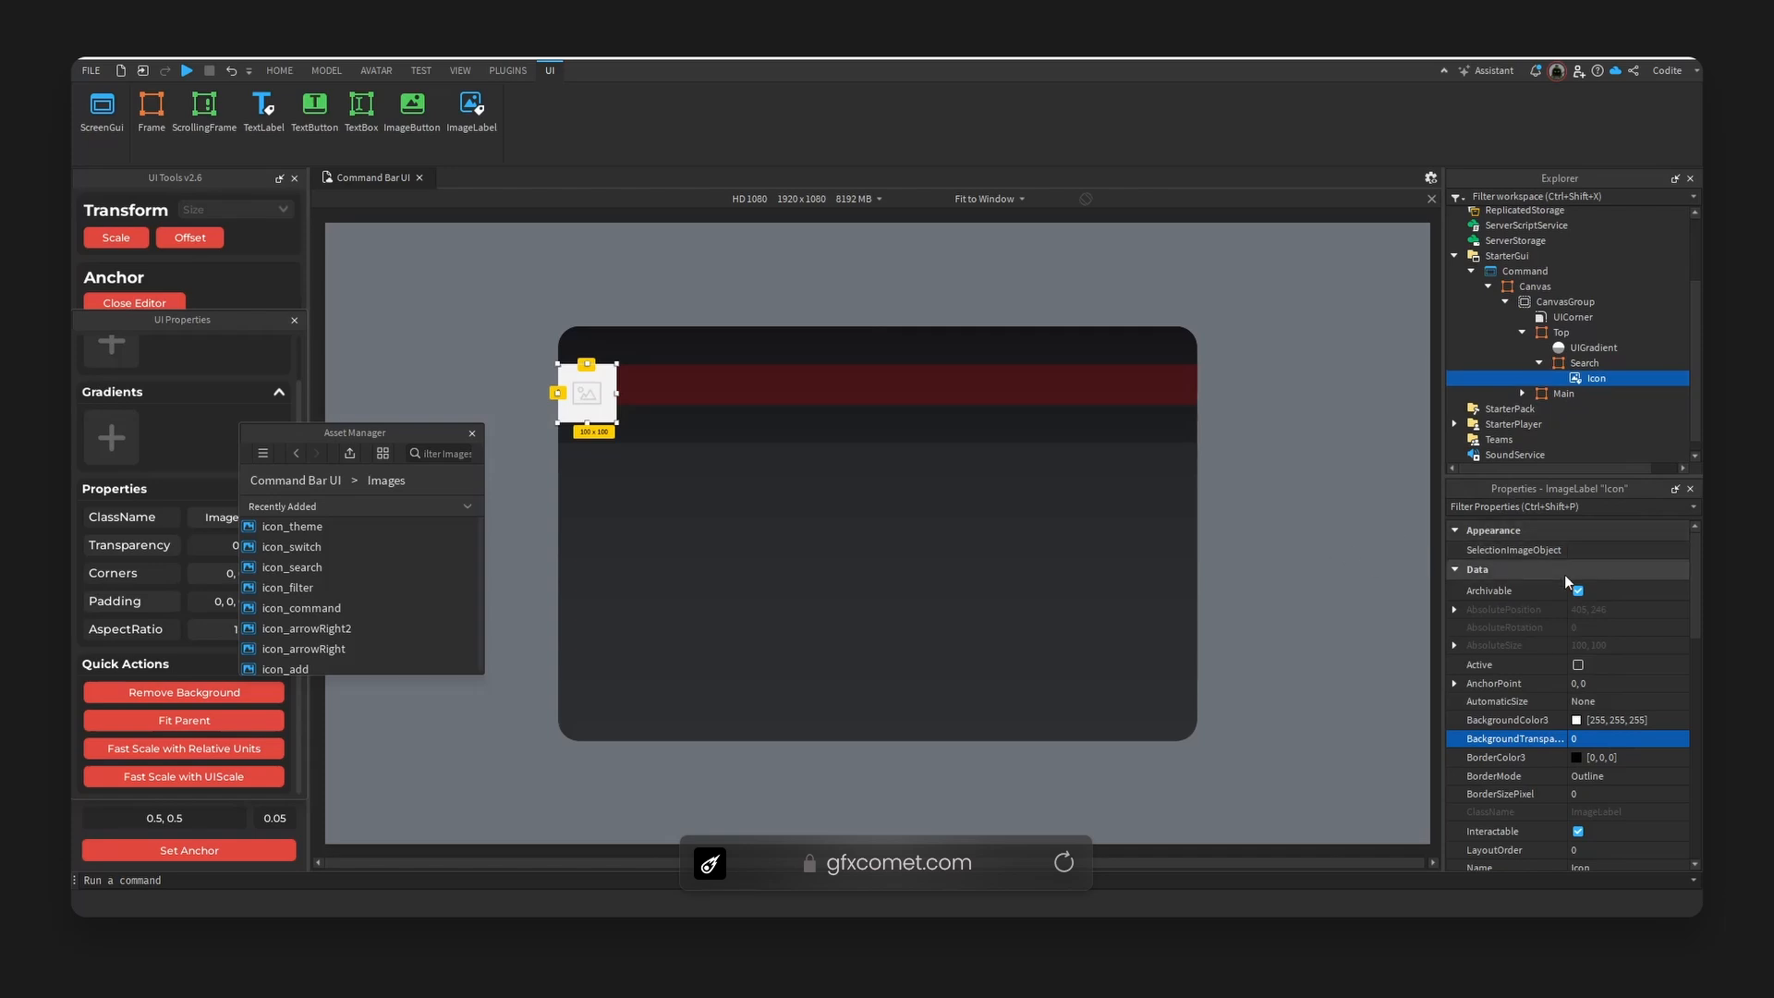
# - Size Icon to X and Y offsets of 40 and anchor it at the centre with 0.5, 0.5
pyautogui.scroll(-6, 1568, 578)
pyautogui.click(1469, 689)
pyautogui.click(1628, 671)
pyautogui.write('40')
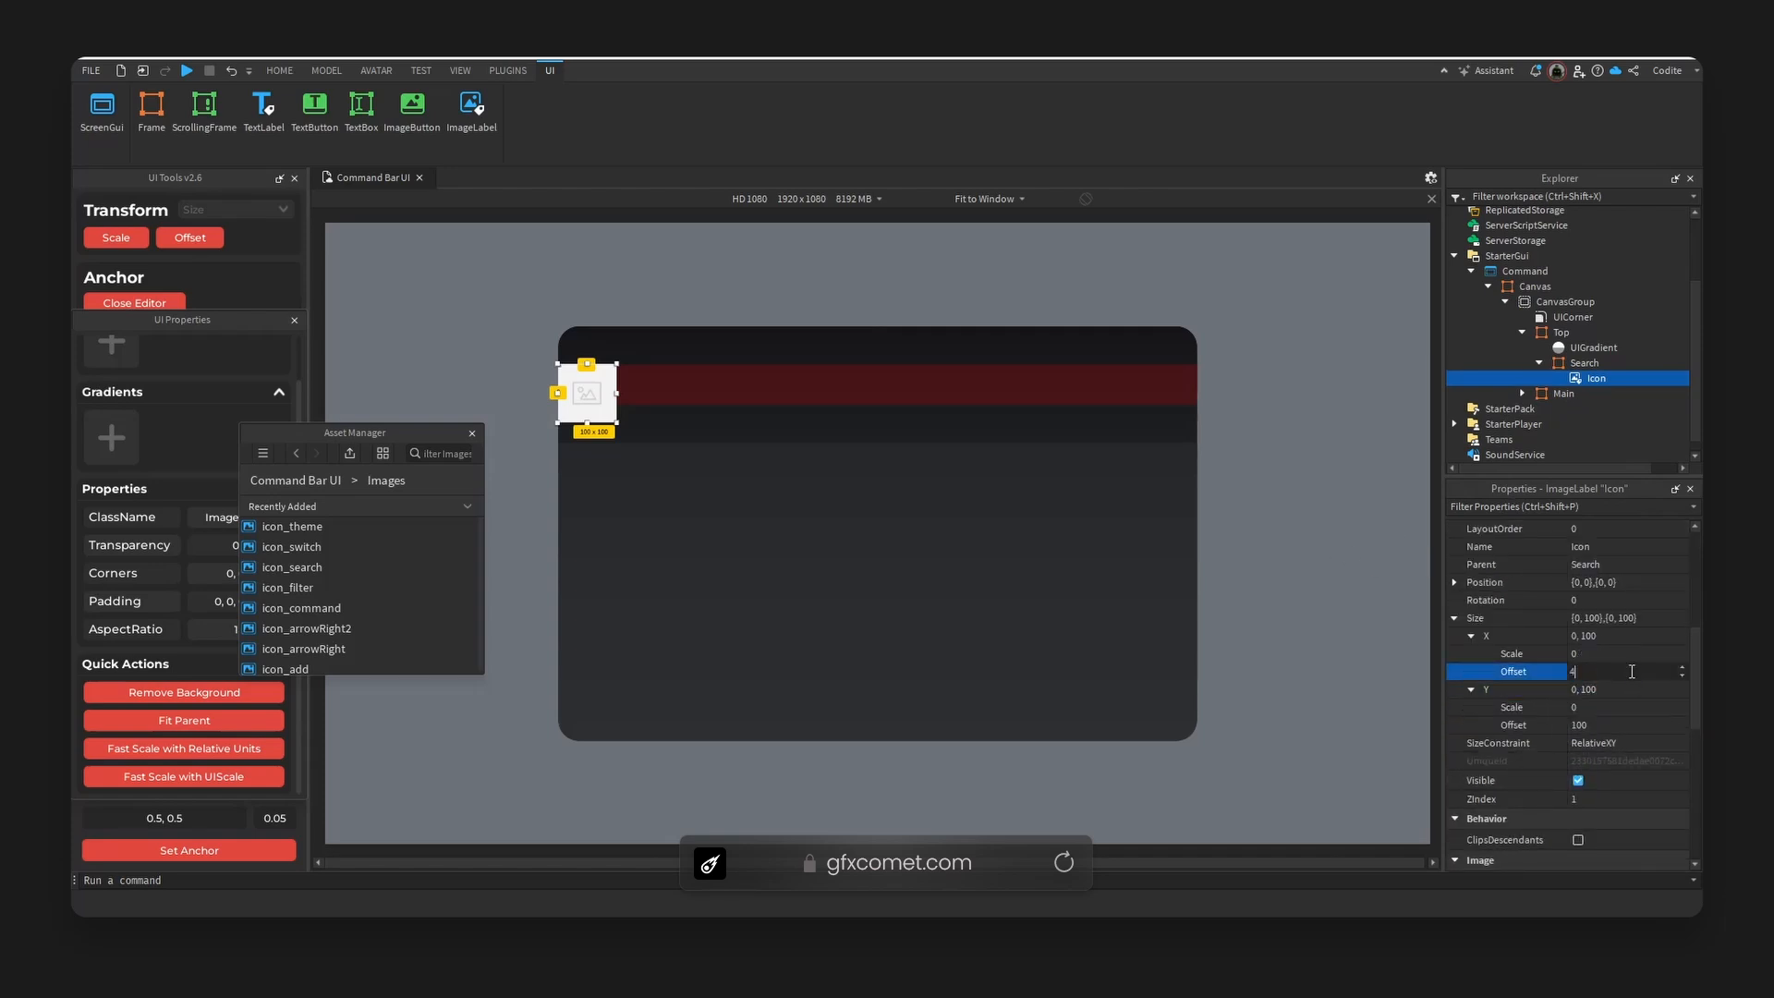
pyautogui.click(1634, 724)
pyautogui.write('40')
pyautogui.press('Return')
pyautogui.click(227, 844)
# - Assign the icon_search image to Icon without a background and convert its dimensions to scale values
pyautogui.click(291, 566)
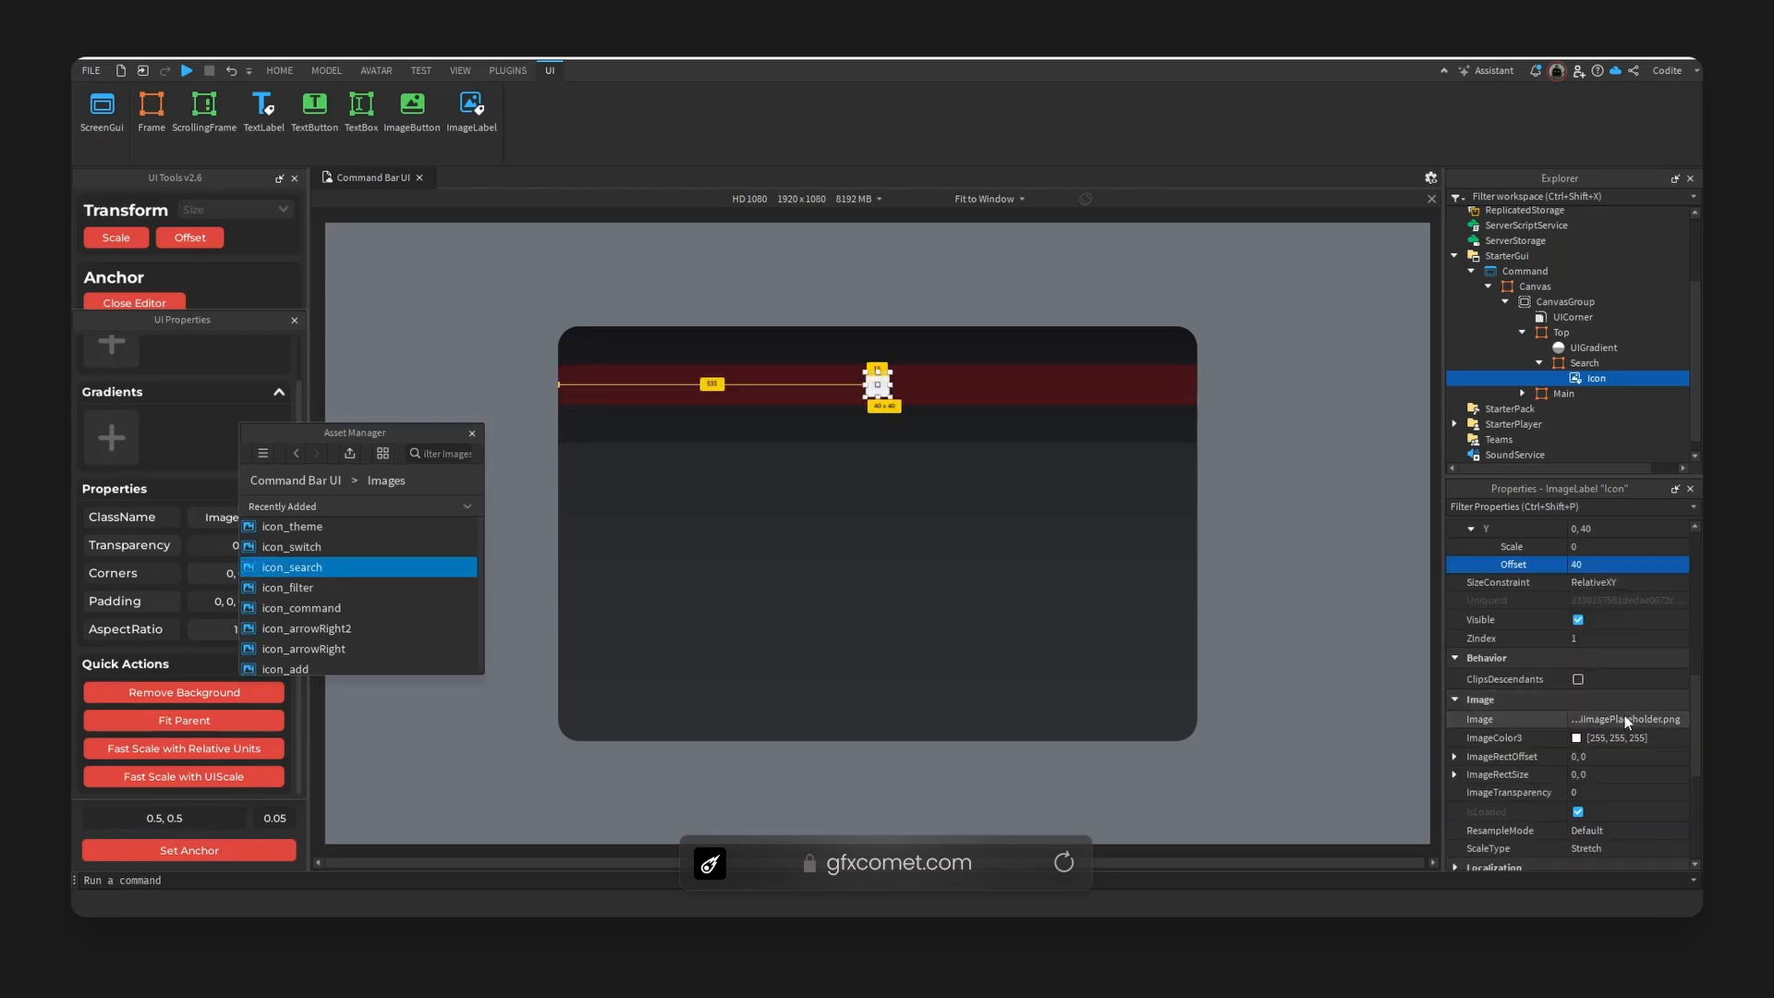
pyautogui.click(203, 694)
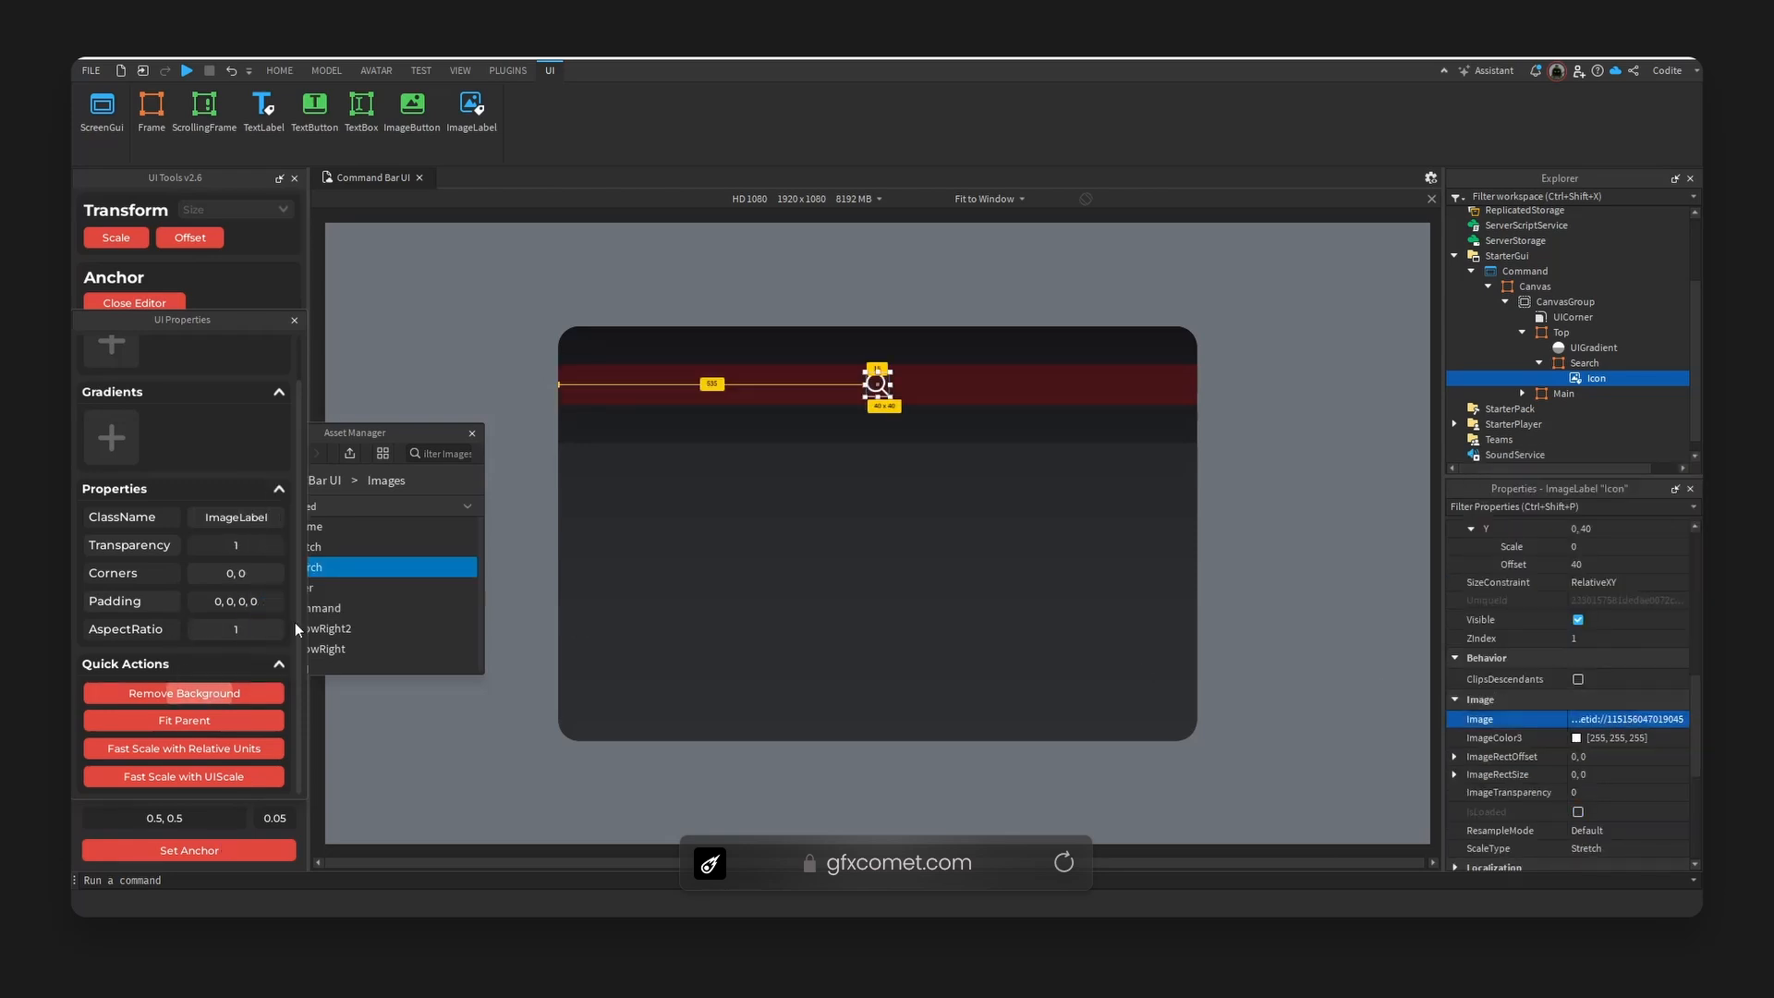
pyautogui.click(124, 242)
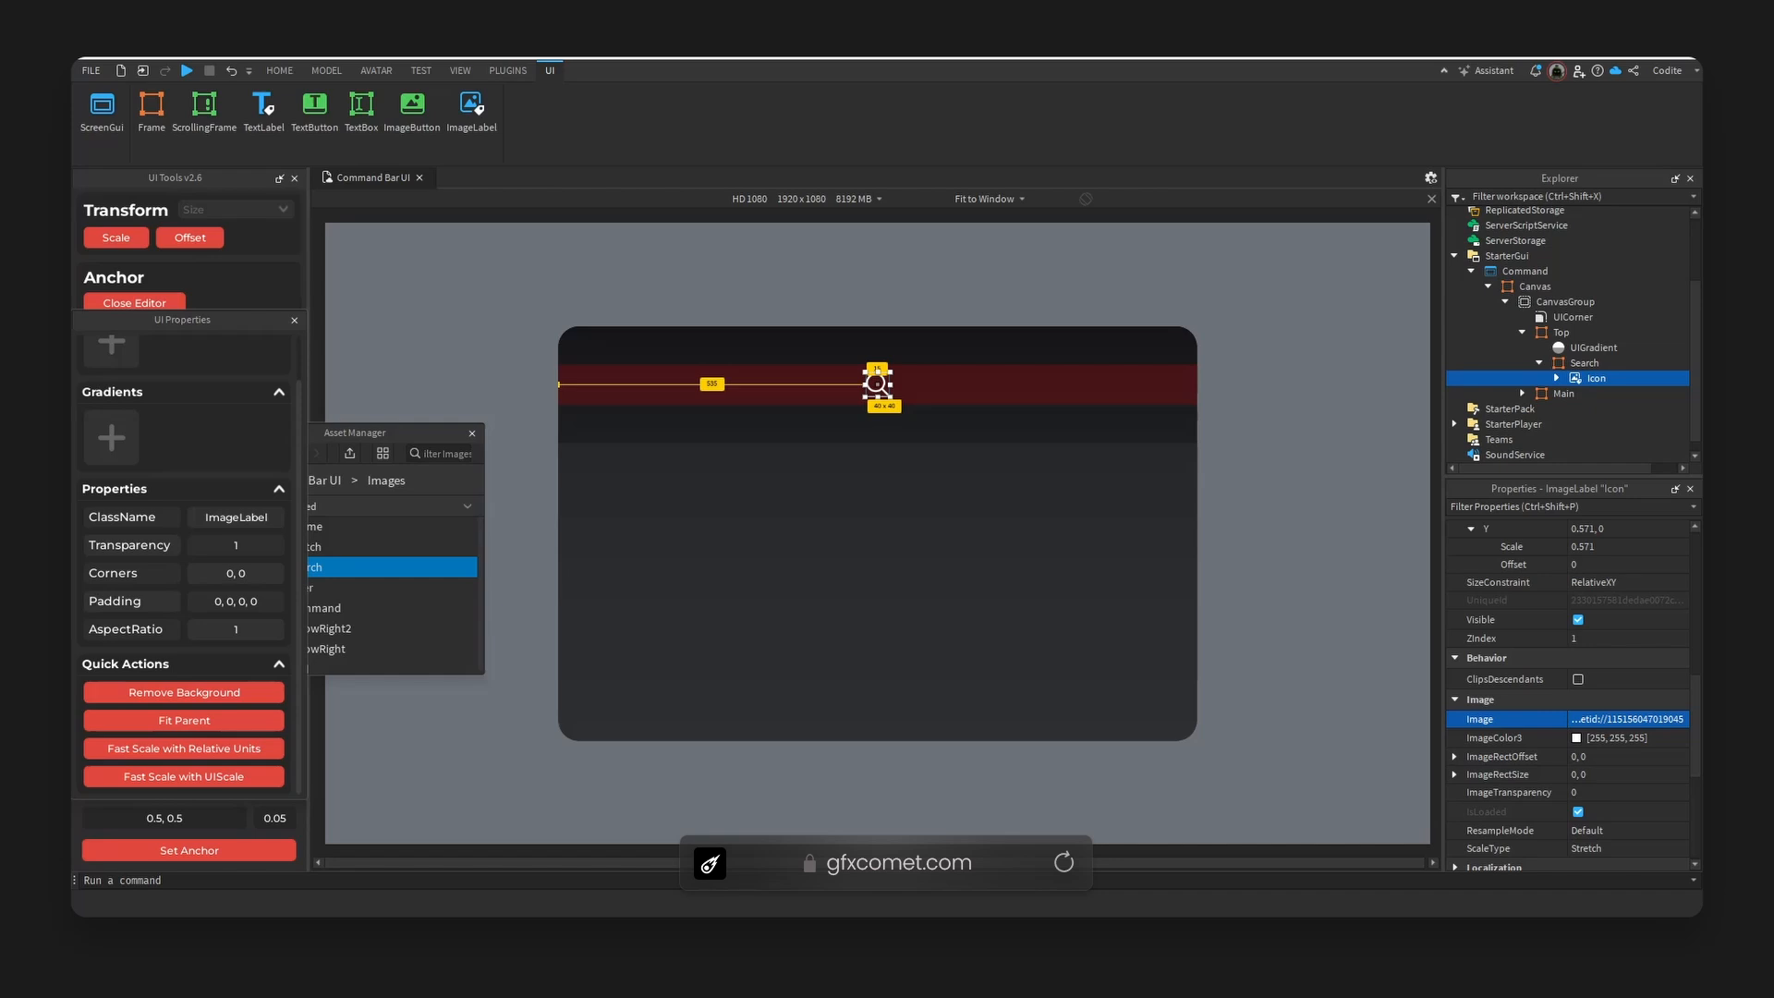
# - Copy the overlay colour 343539 from the Search layer in Photoshop and apply it as Icon's image colour in Roblox Studio
pyautogui.click(1092, 569)
pyautogui.click(1431, 380)
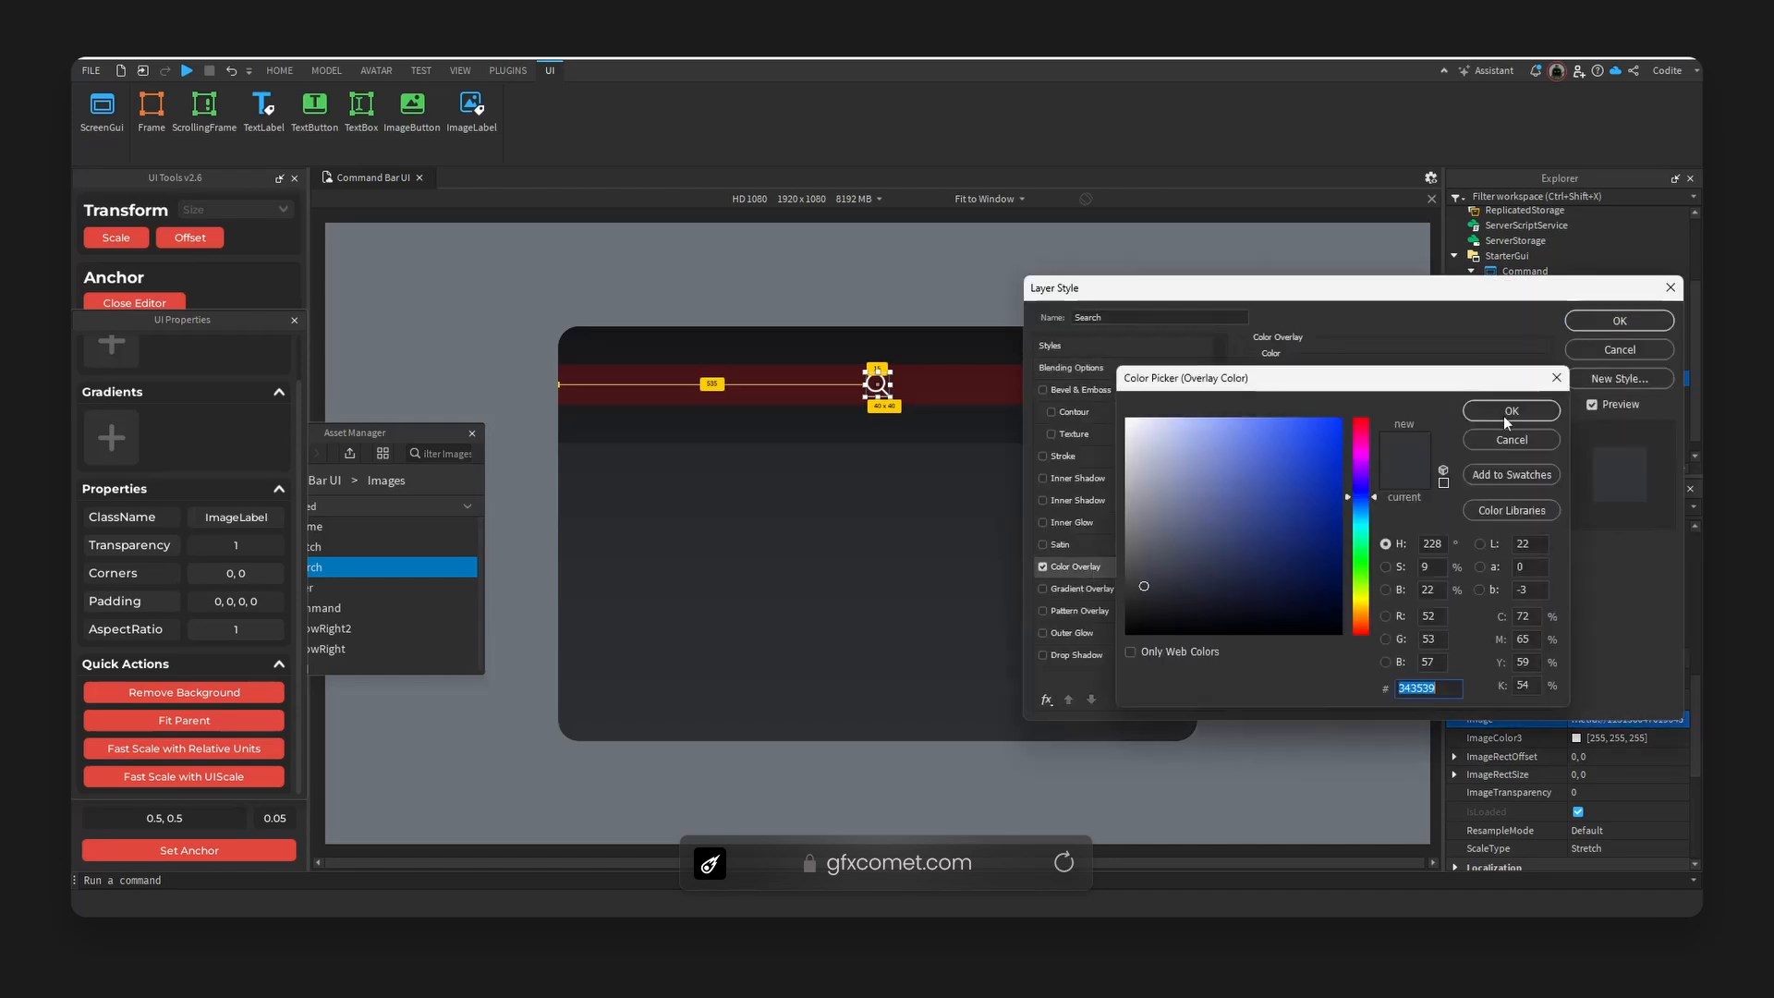
pyautogui.click(1509, 440)
pyautogui.click(1632, 354)
pyautogui.scroll(-2, 1571, 739)
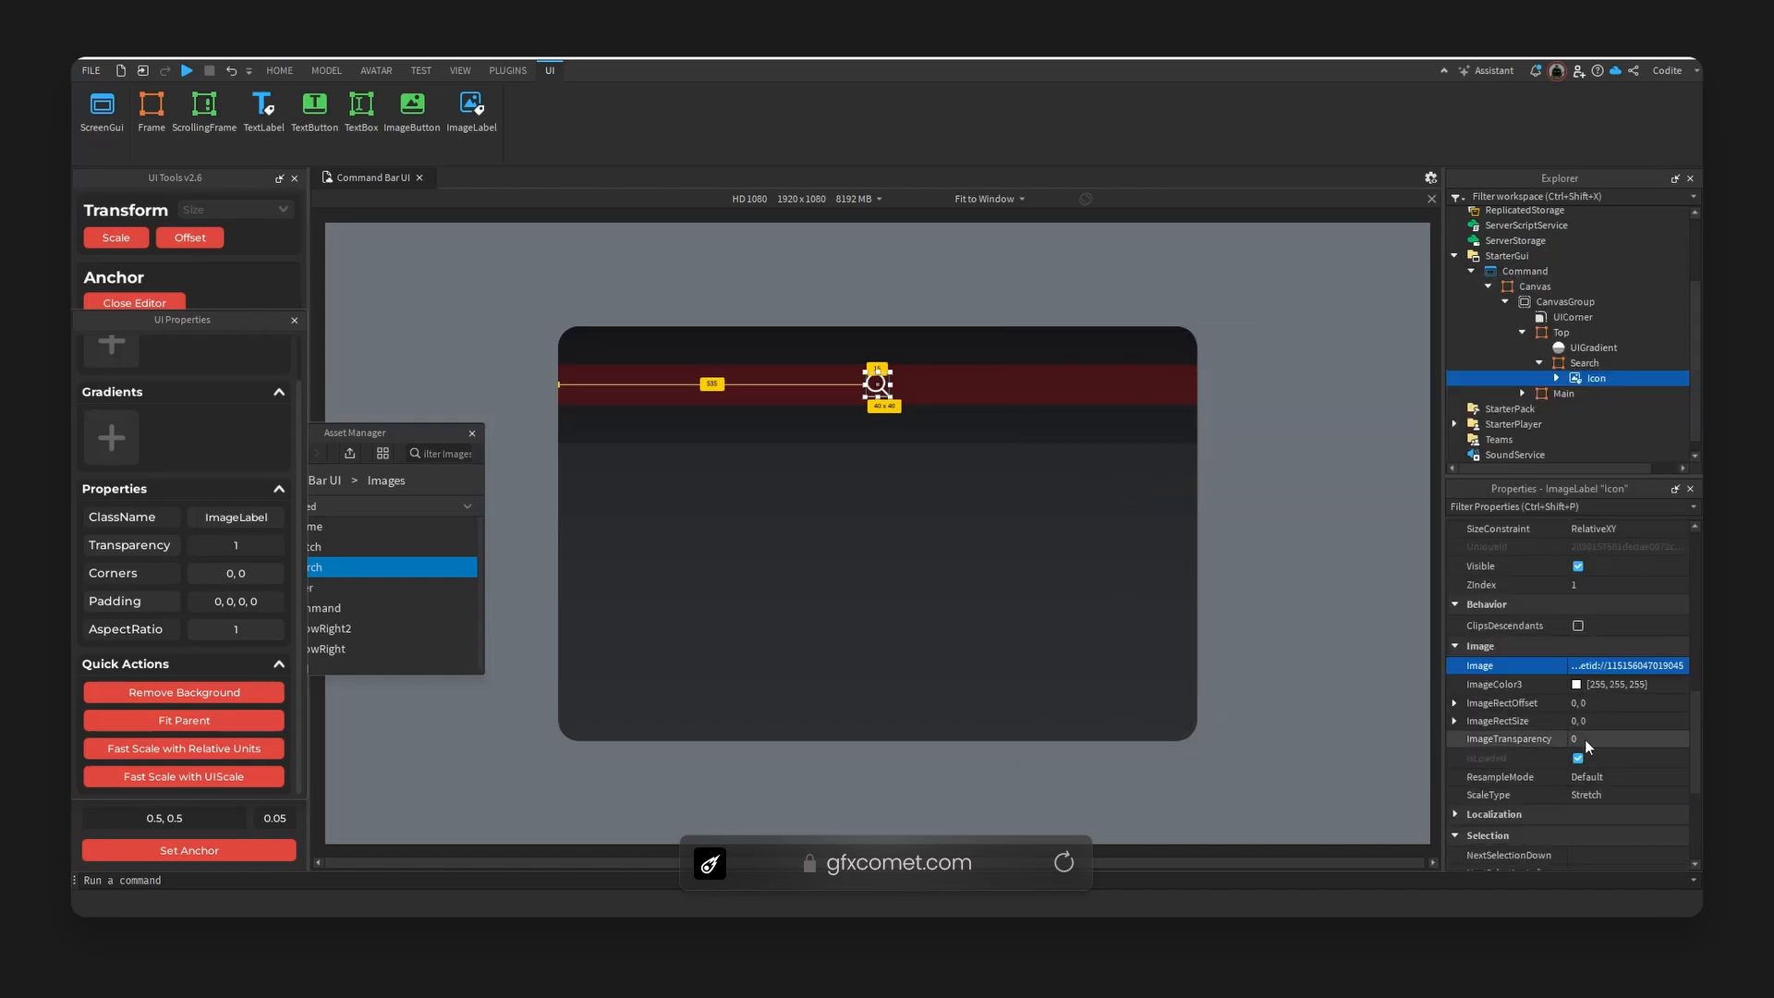
pyautogui.click(1491, 684)
pyautogui.doubleClick(981, 608)
pyautogui.press('Return')
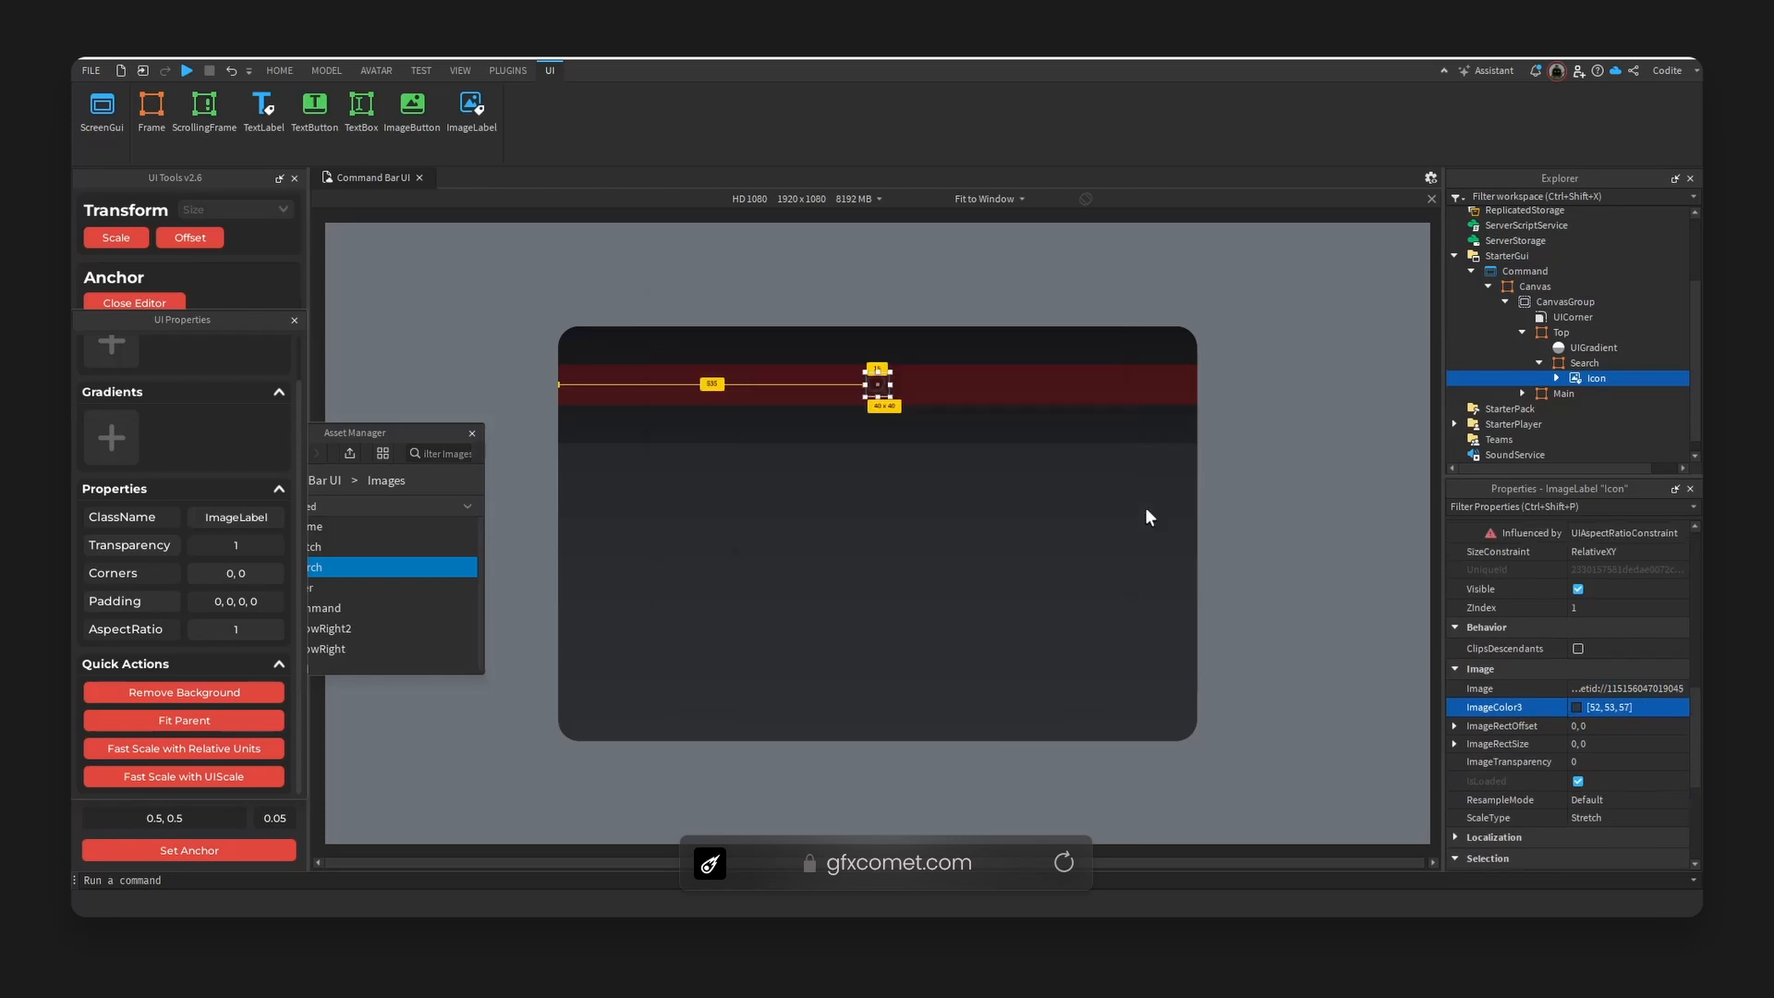
# - Set the Search frame's background transparency to 0.95 and add a UIListLayout inside it
pyautogui.click(1584, 363)
pyautogui.click(1588, 380)
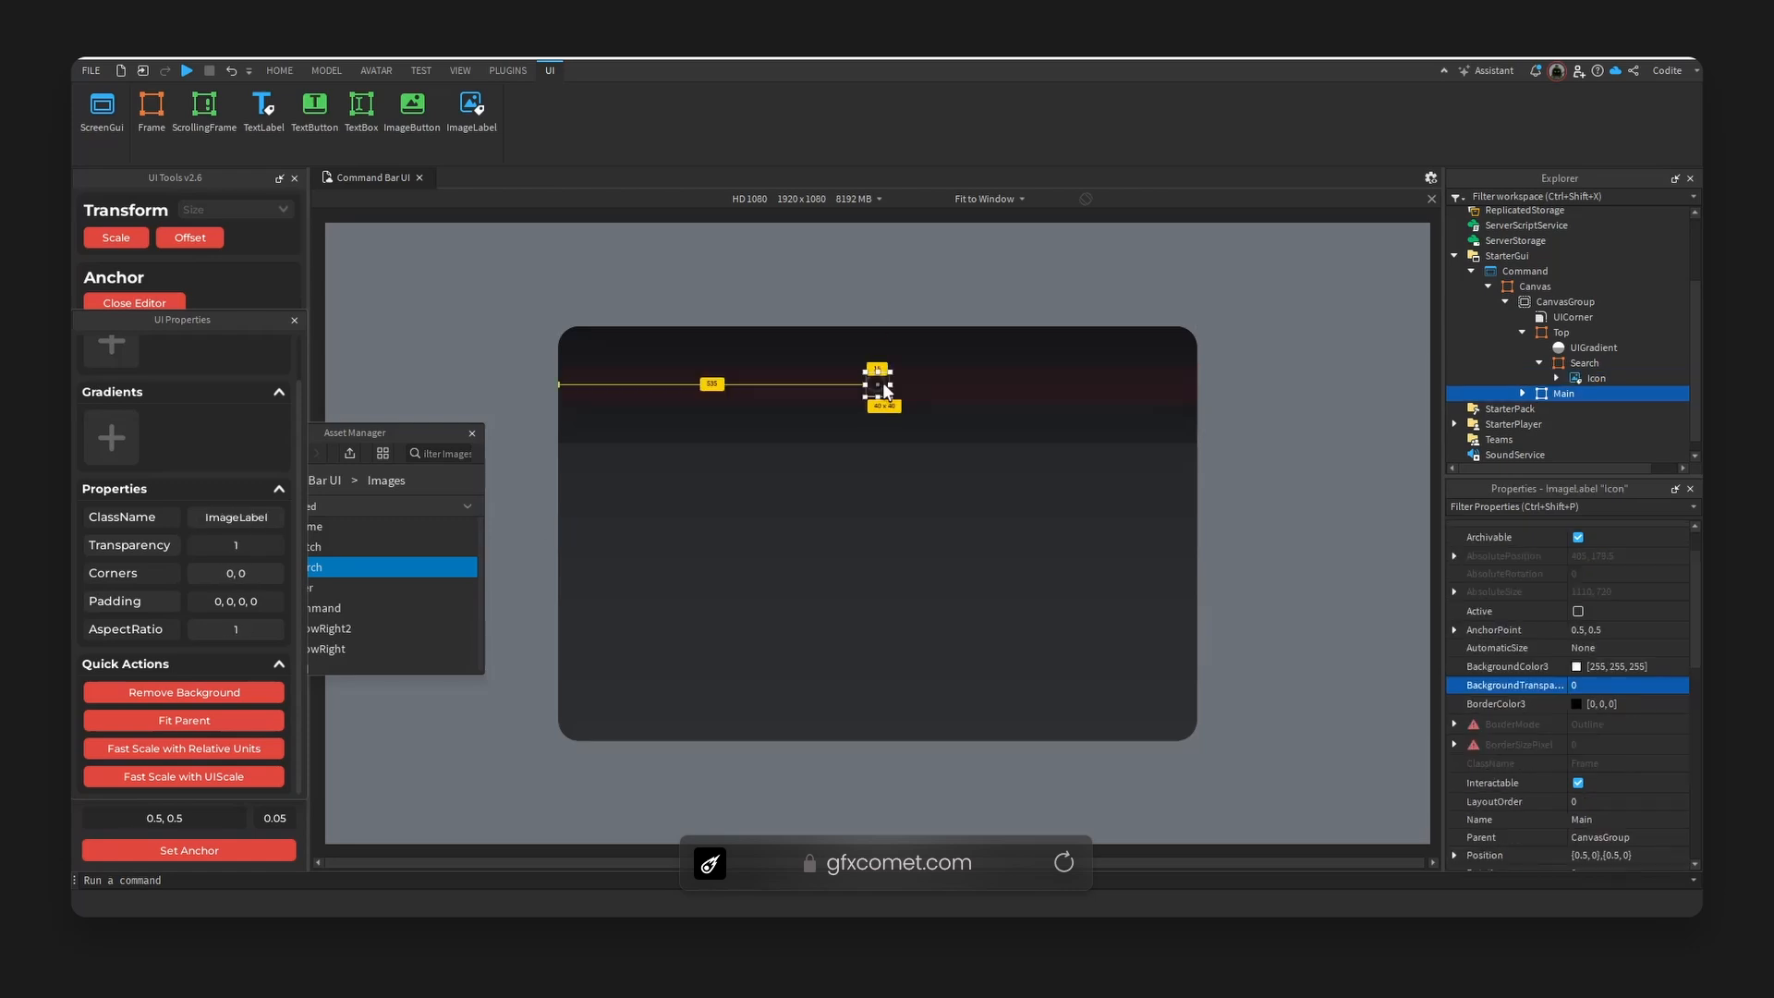
pyautogui.click(1603, 363)
pyautogui.click(1618, 364)
pyautogui.write('UIList')
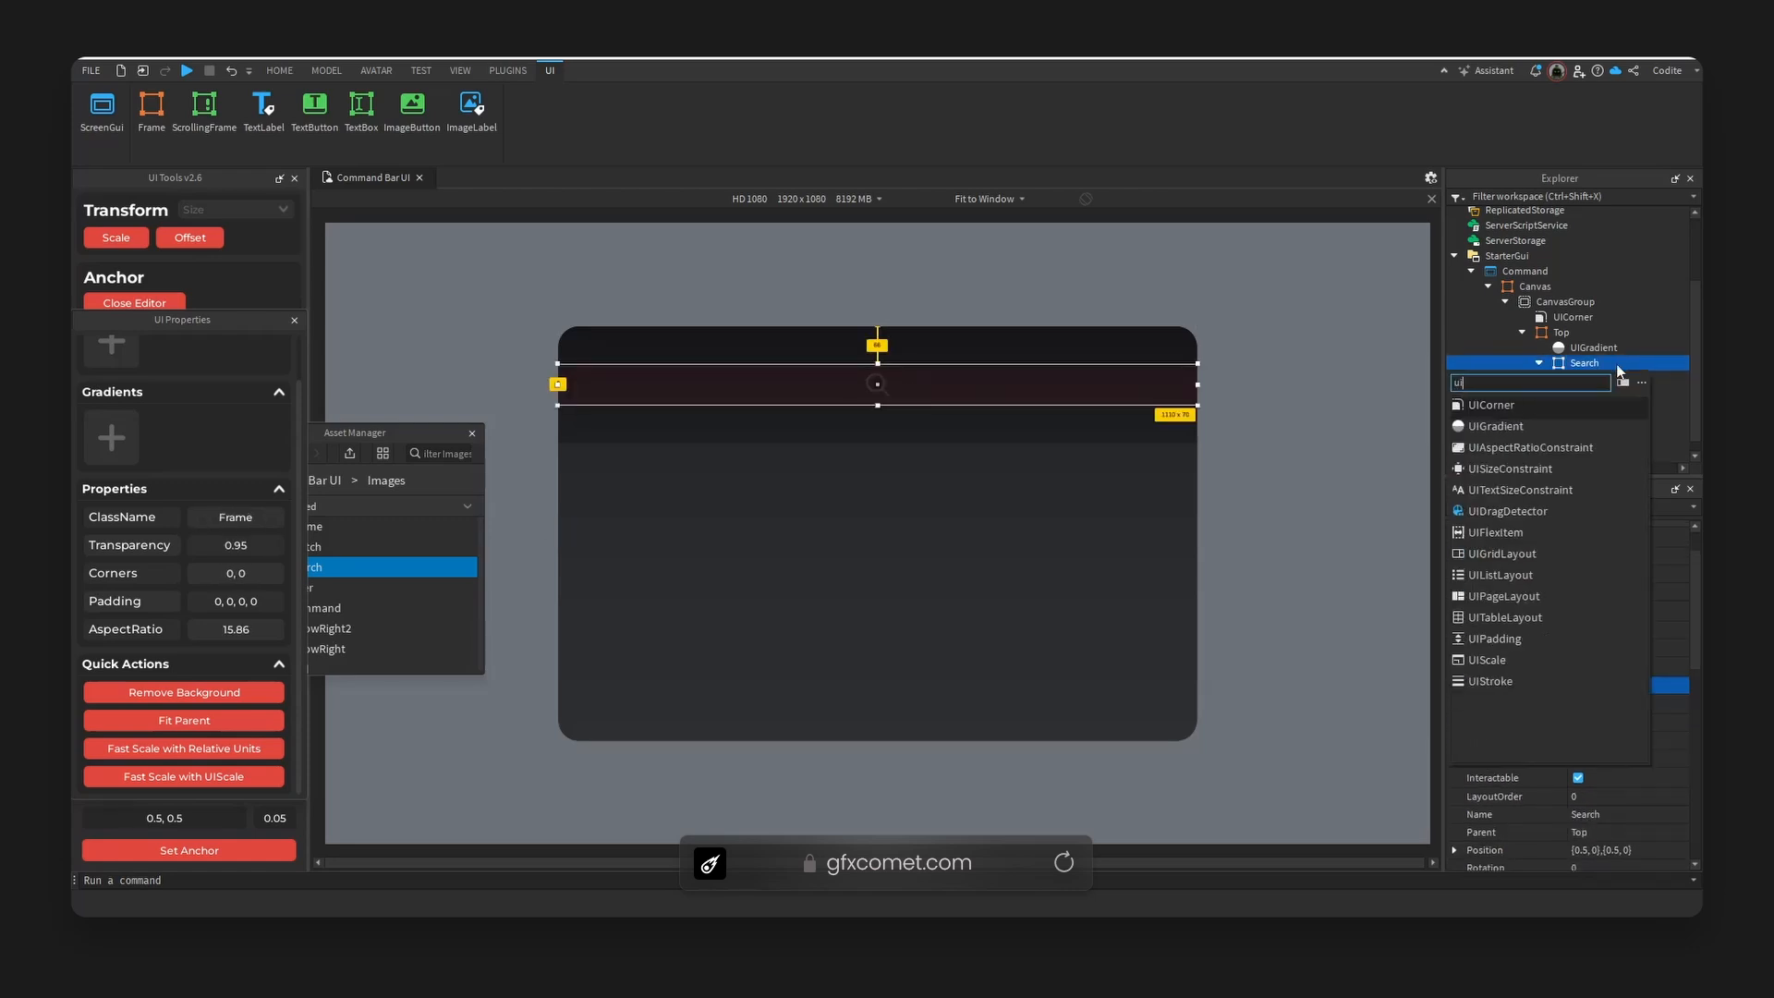
pyautogui.press('Return')
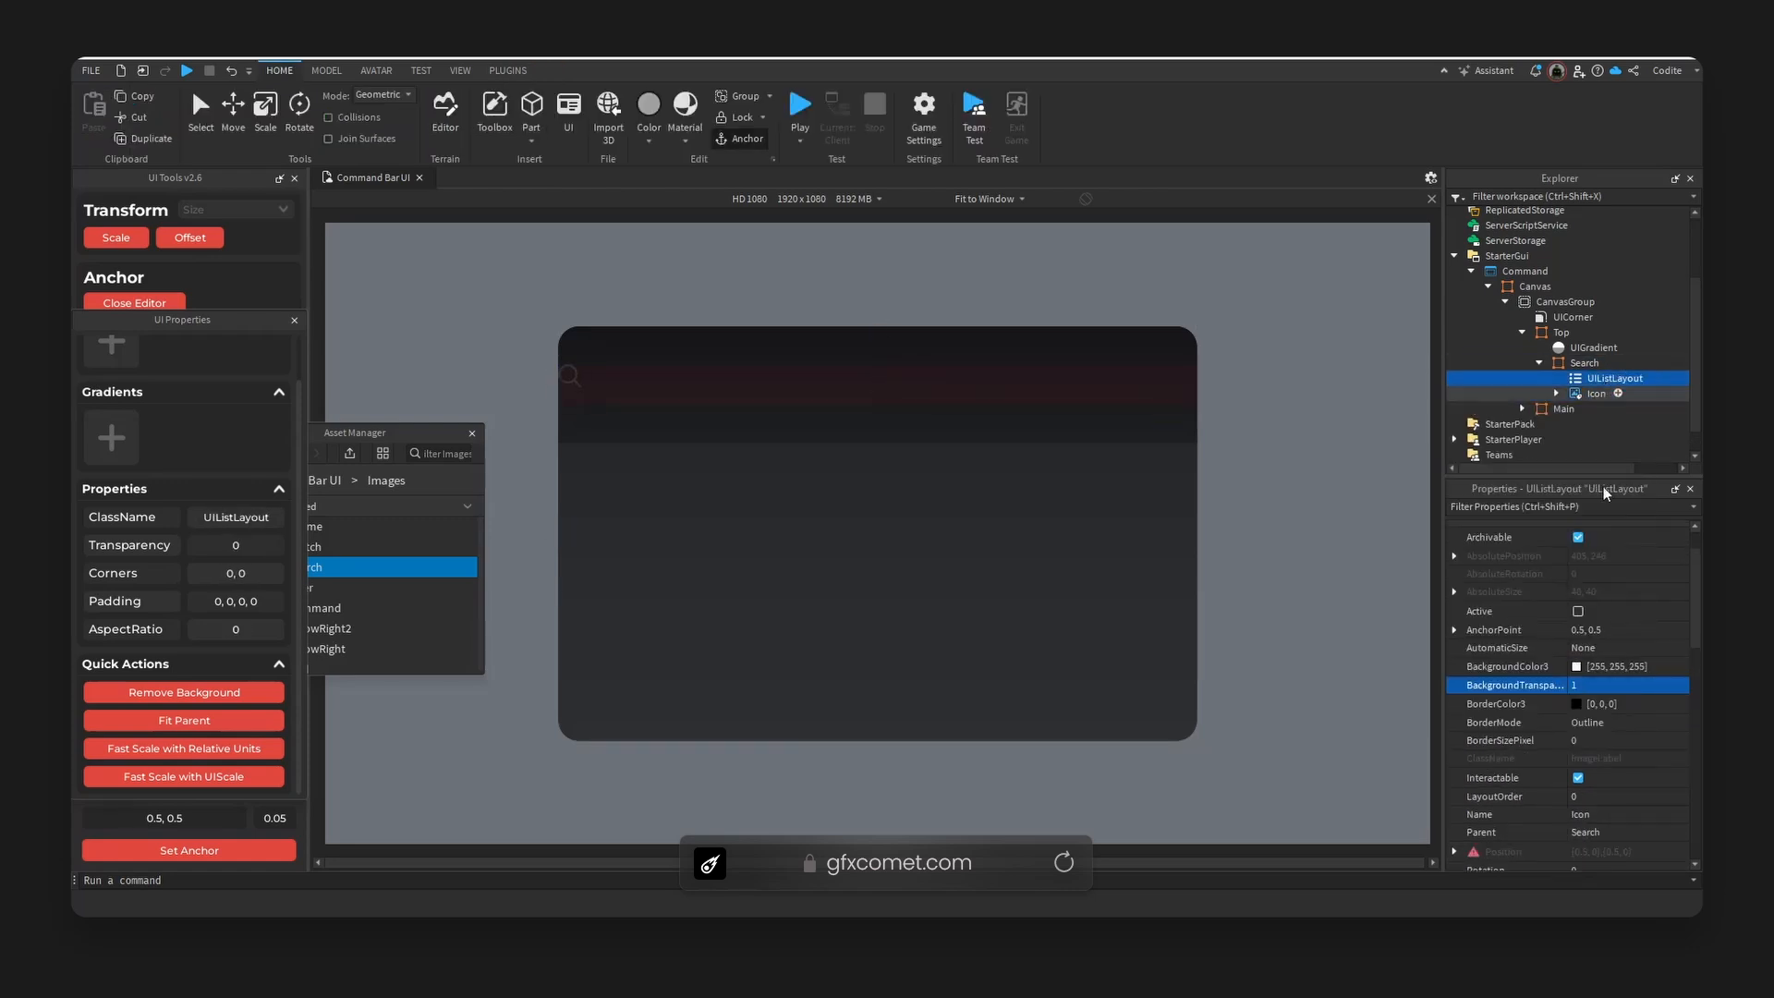
# - Set the UIListLayout's fill direction to Horizontal and its vertical alignment to Center
pyautogui.click(1627, 666)
pyautogui.click(1618, 686)
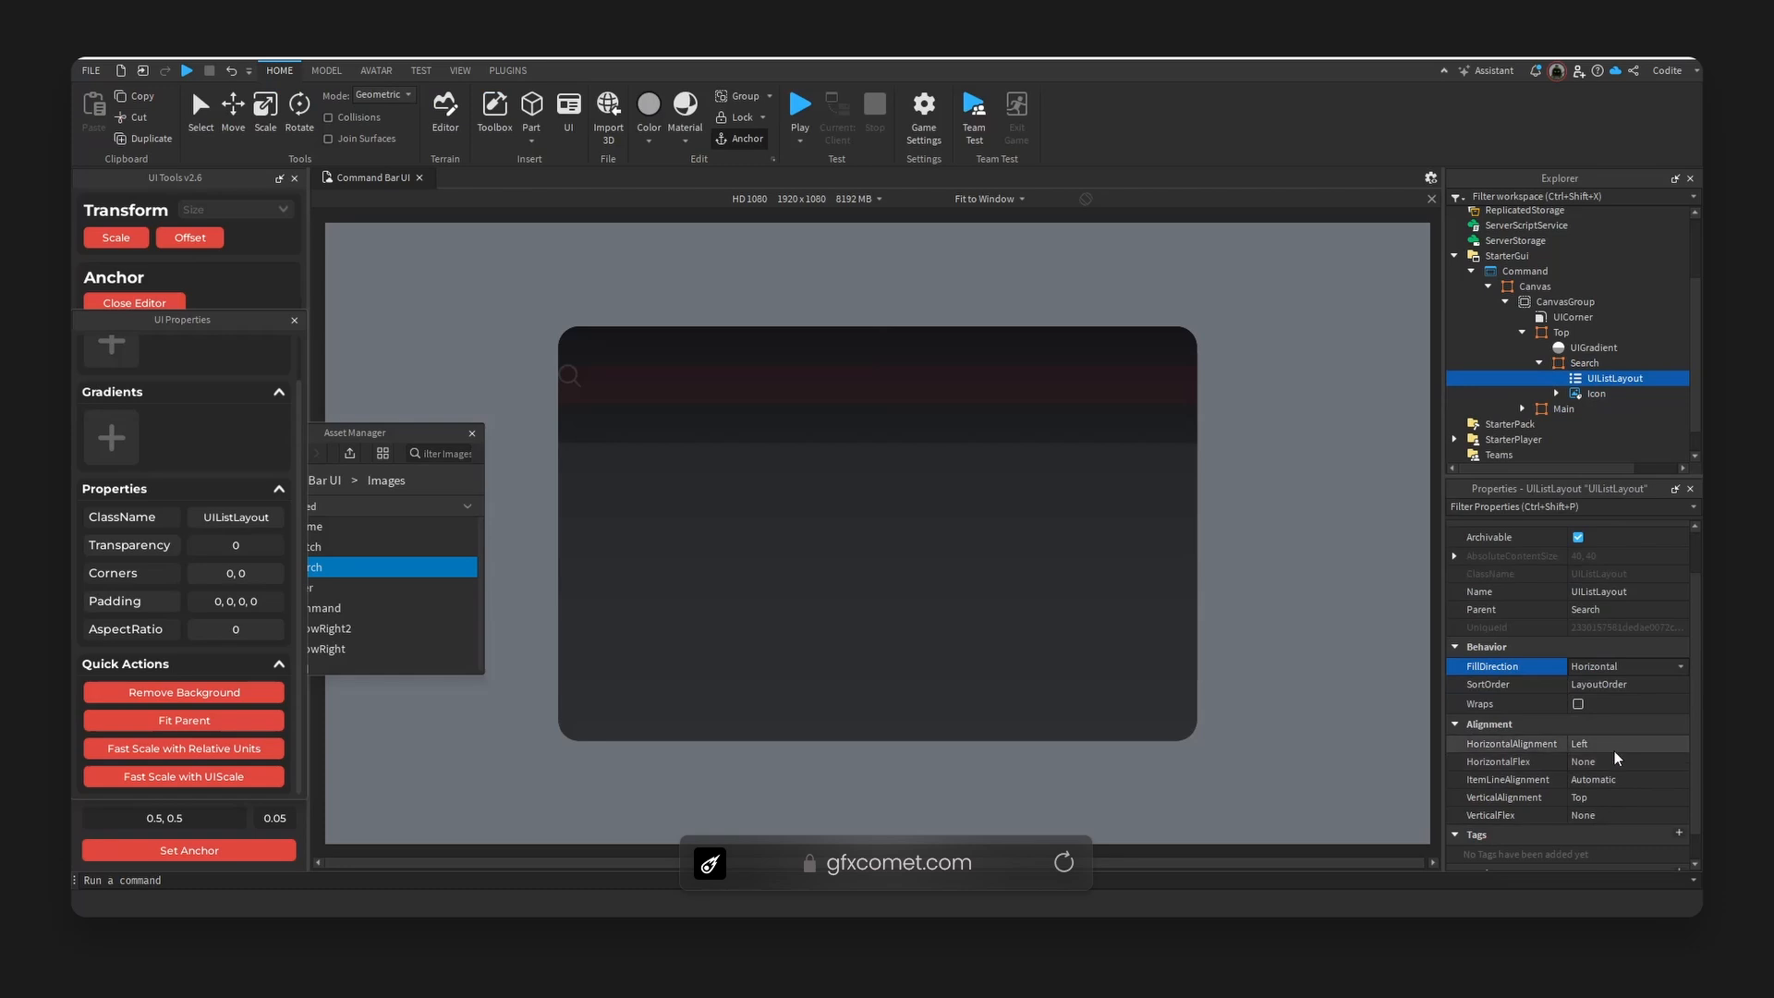
pyautogui.click(1622, 799)
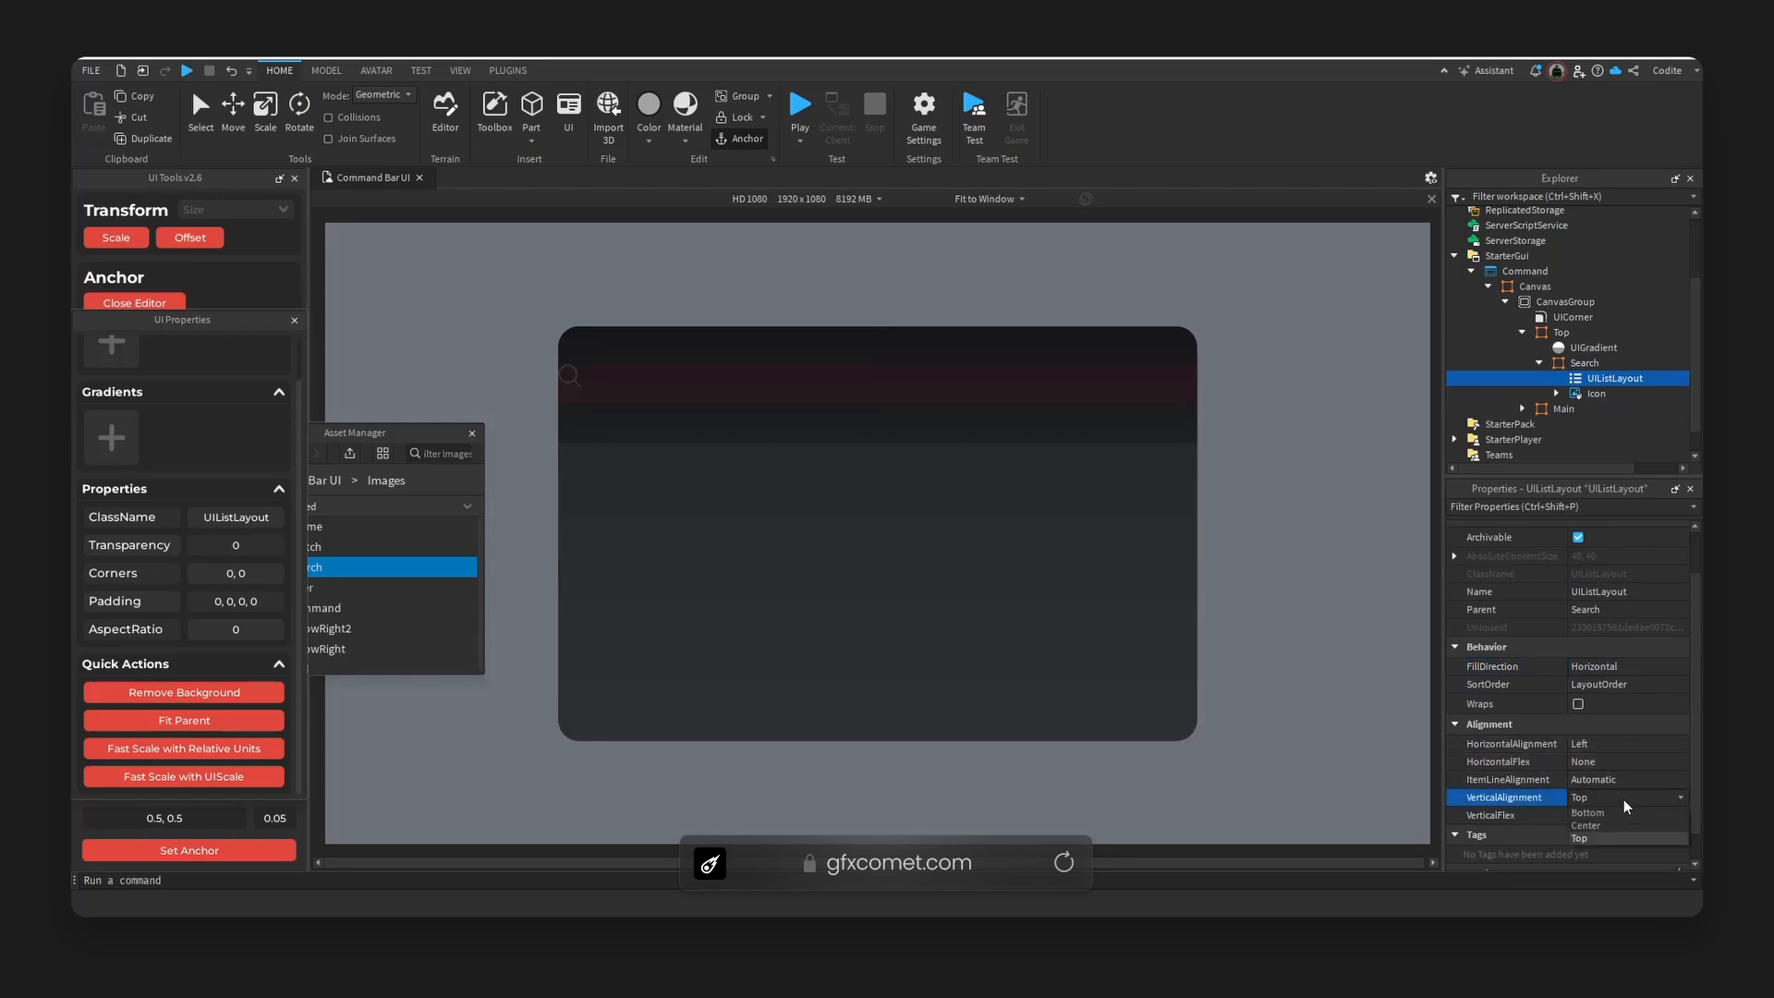
pyautogui.click(1615, 823)
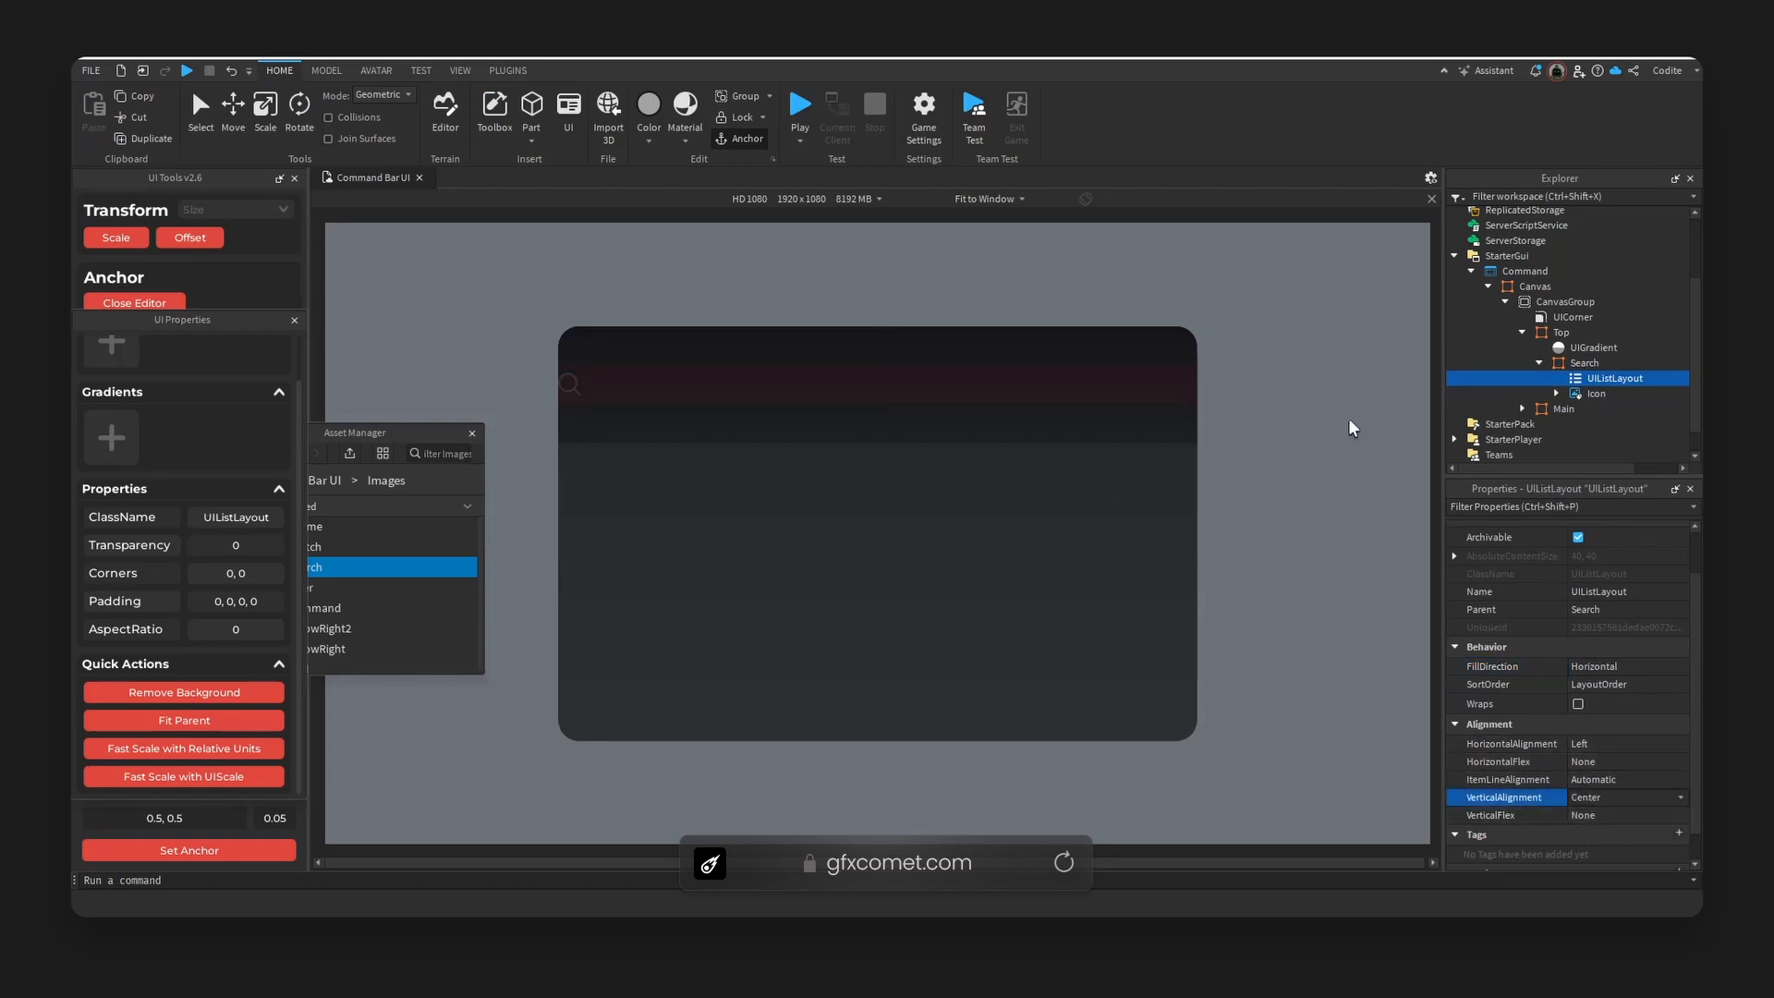
# - Add a TextBox inside Search, anchored at 0.5, 0.5 with a fully transparent background
pyautogui.click(1603, 363)
pyautogui.click(1610, 363)
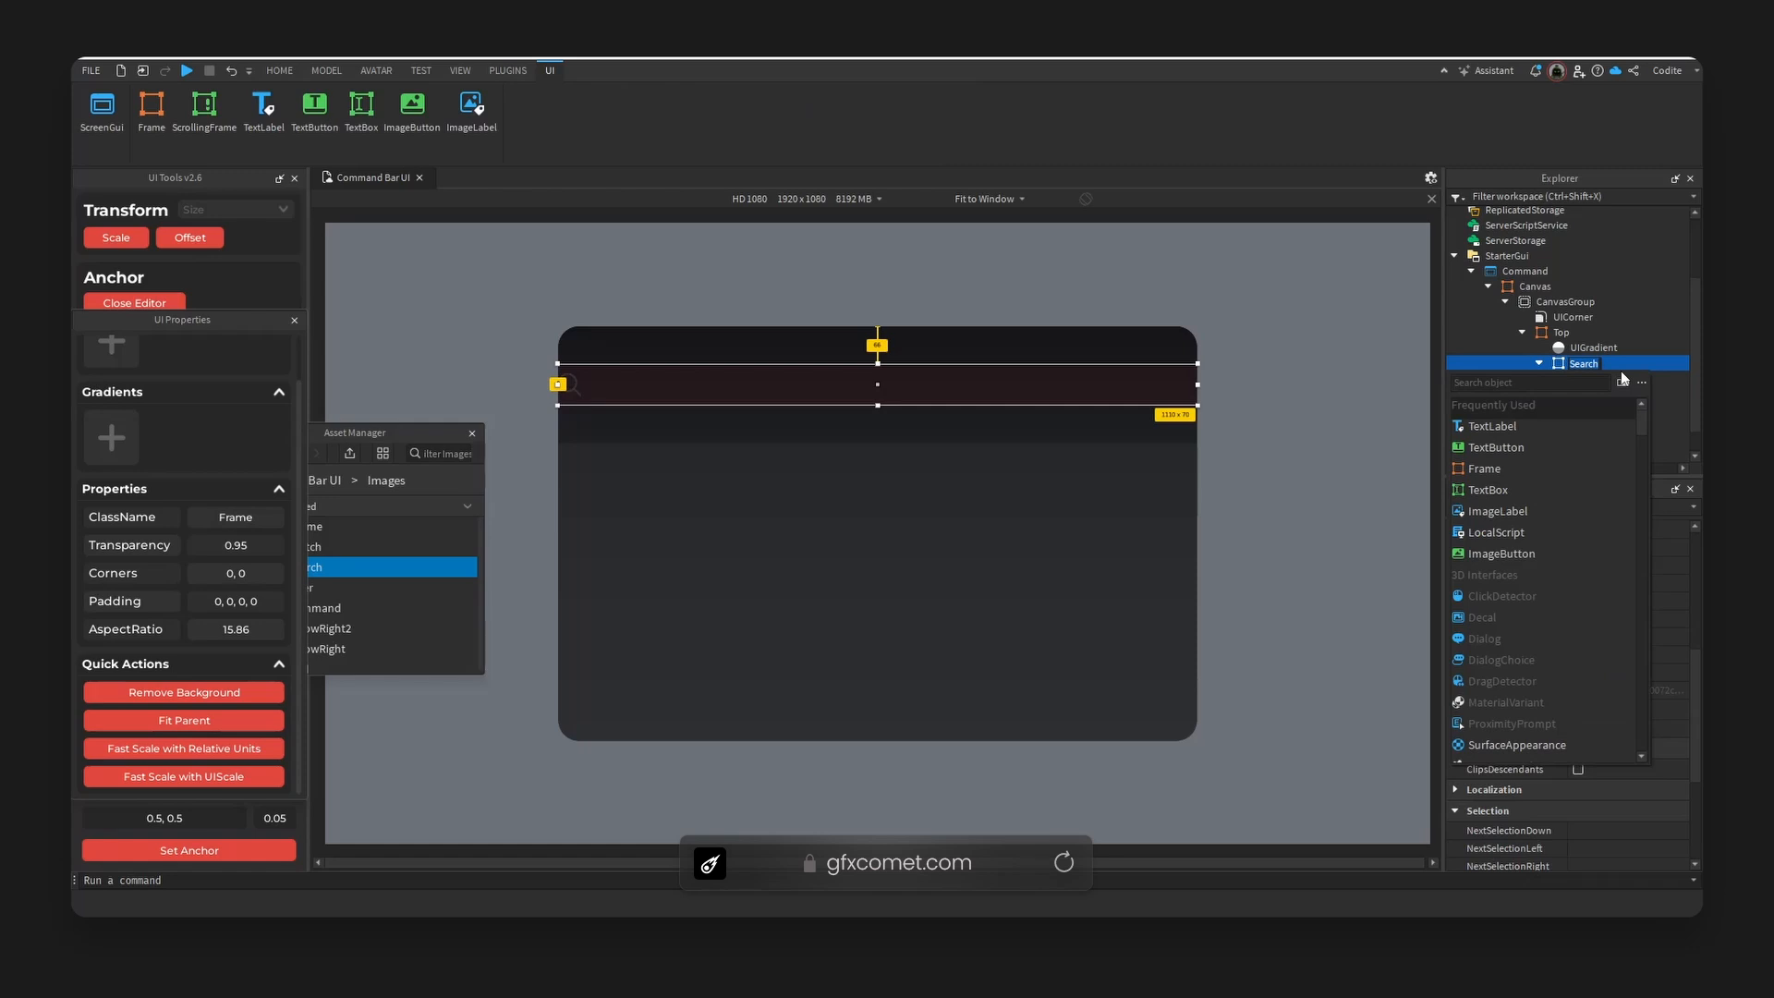
pyautogui.click(1572, 492)
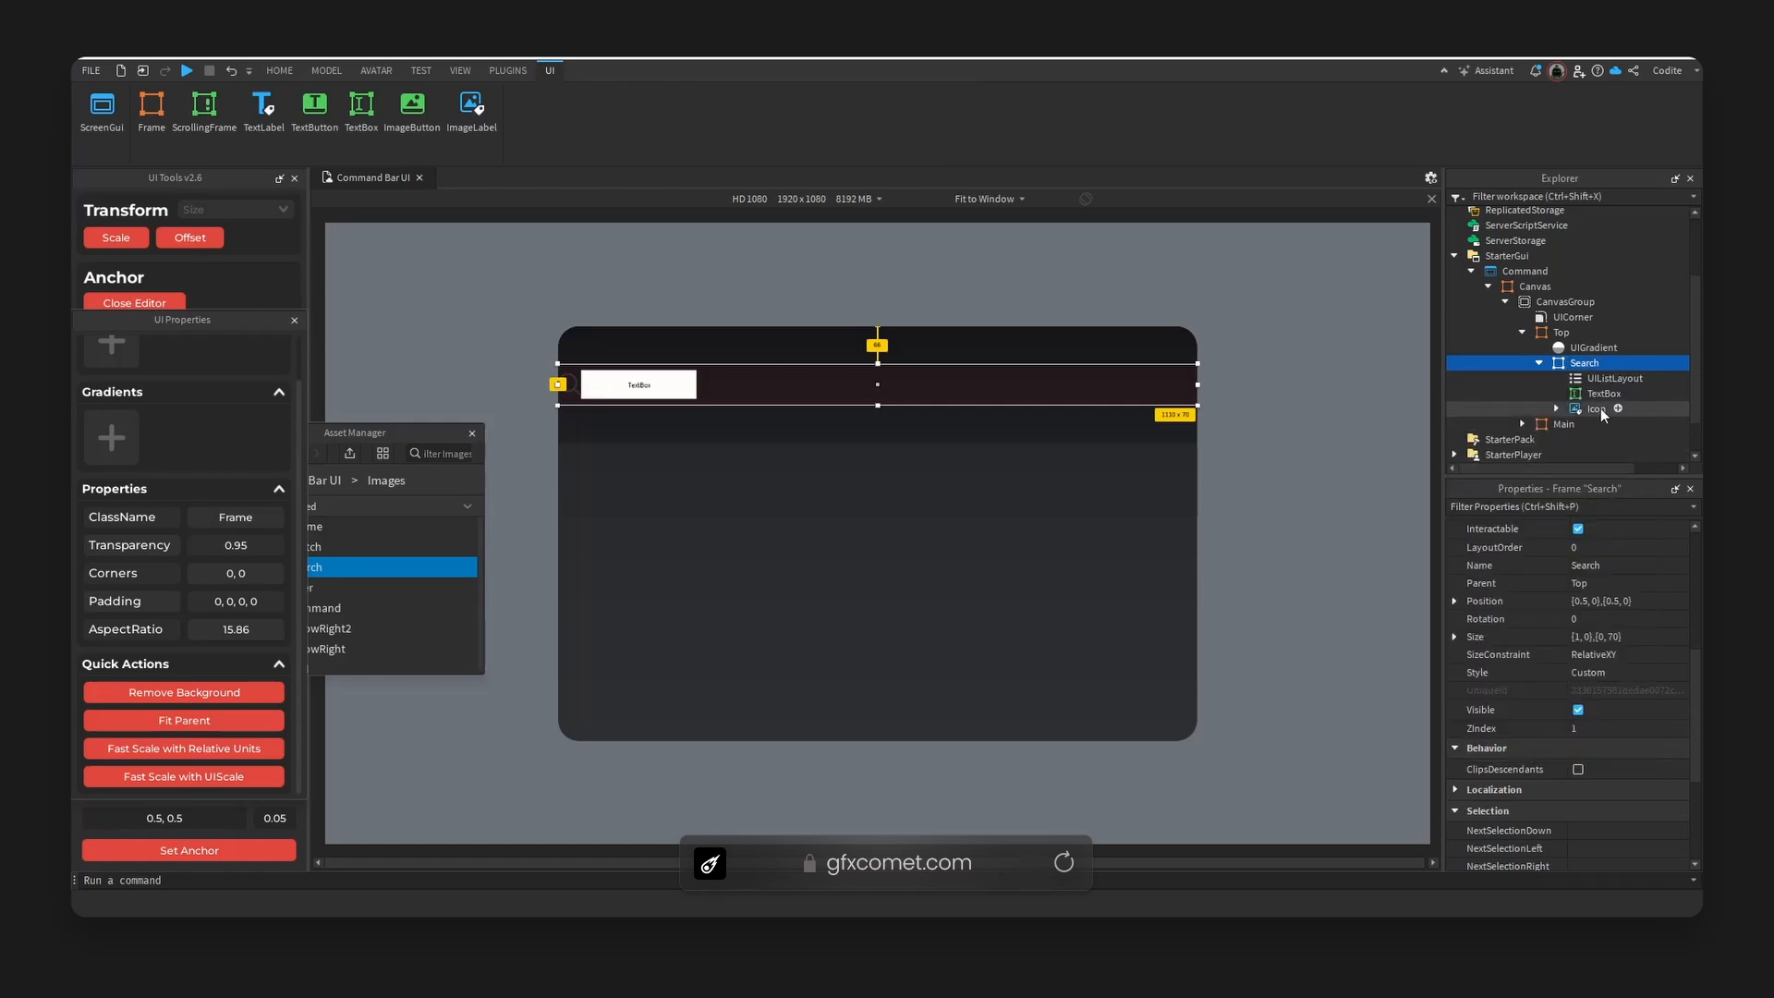
pyautogui.click(1604, 396)
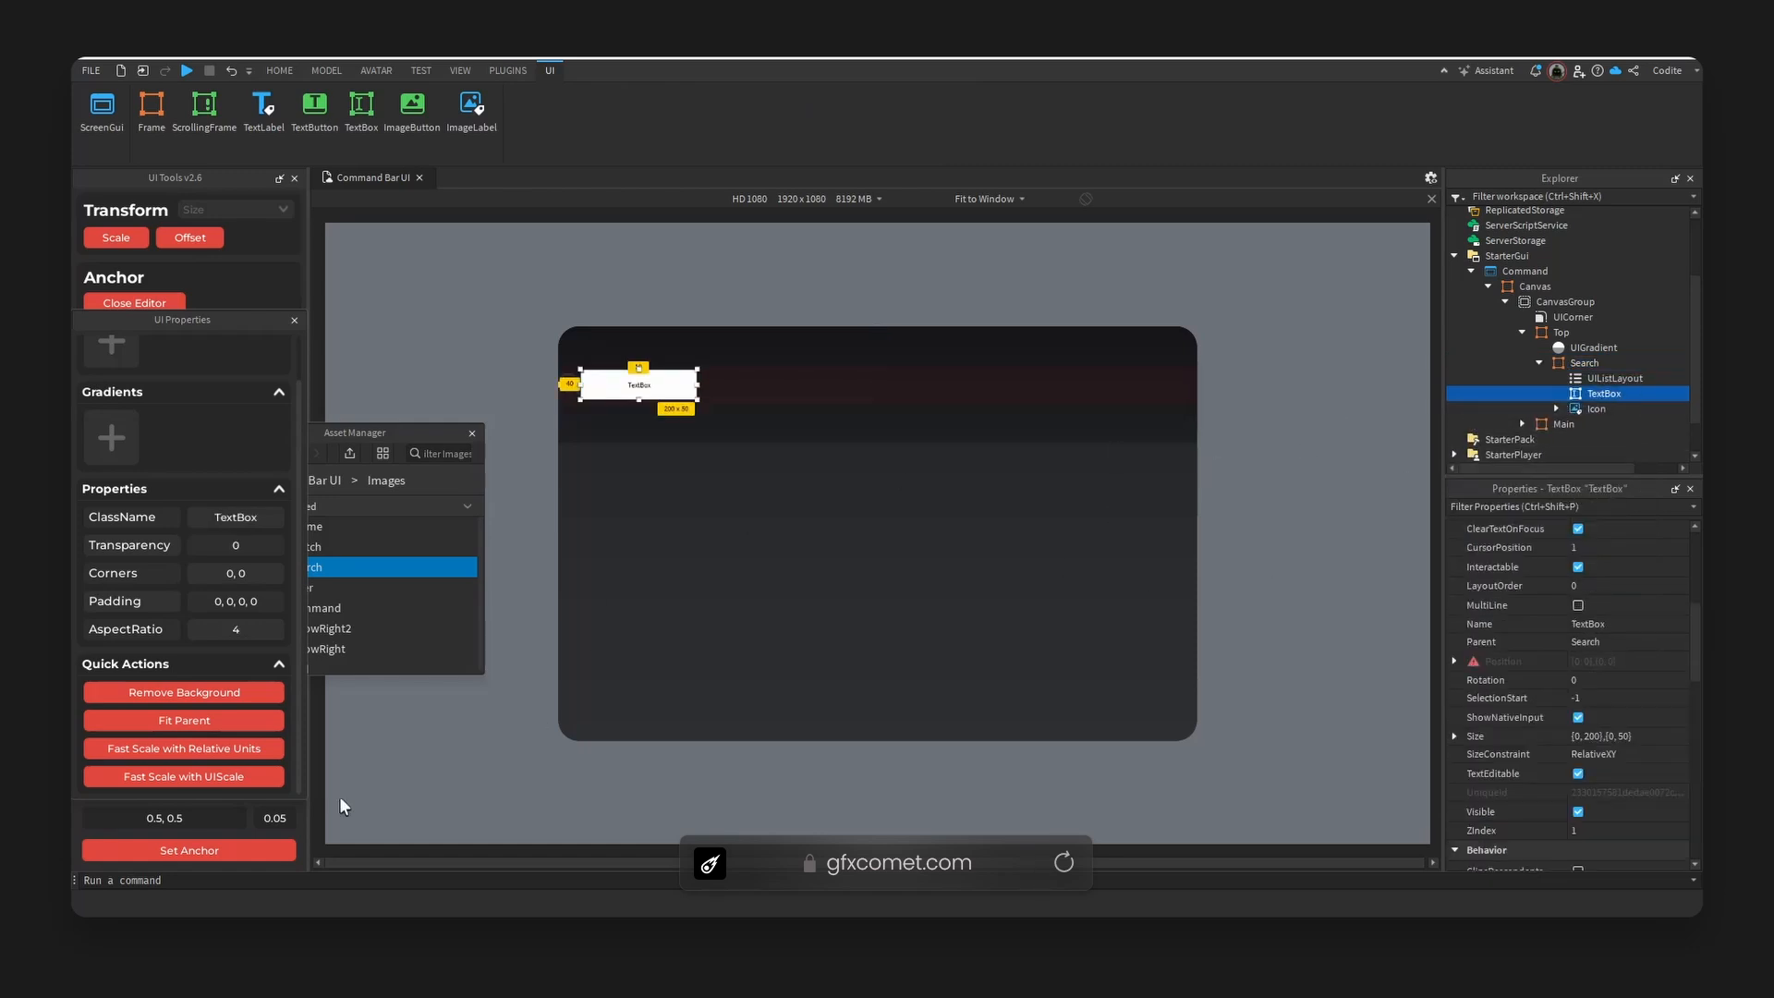
pyautogui.click(245, 848)
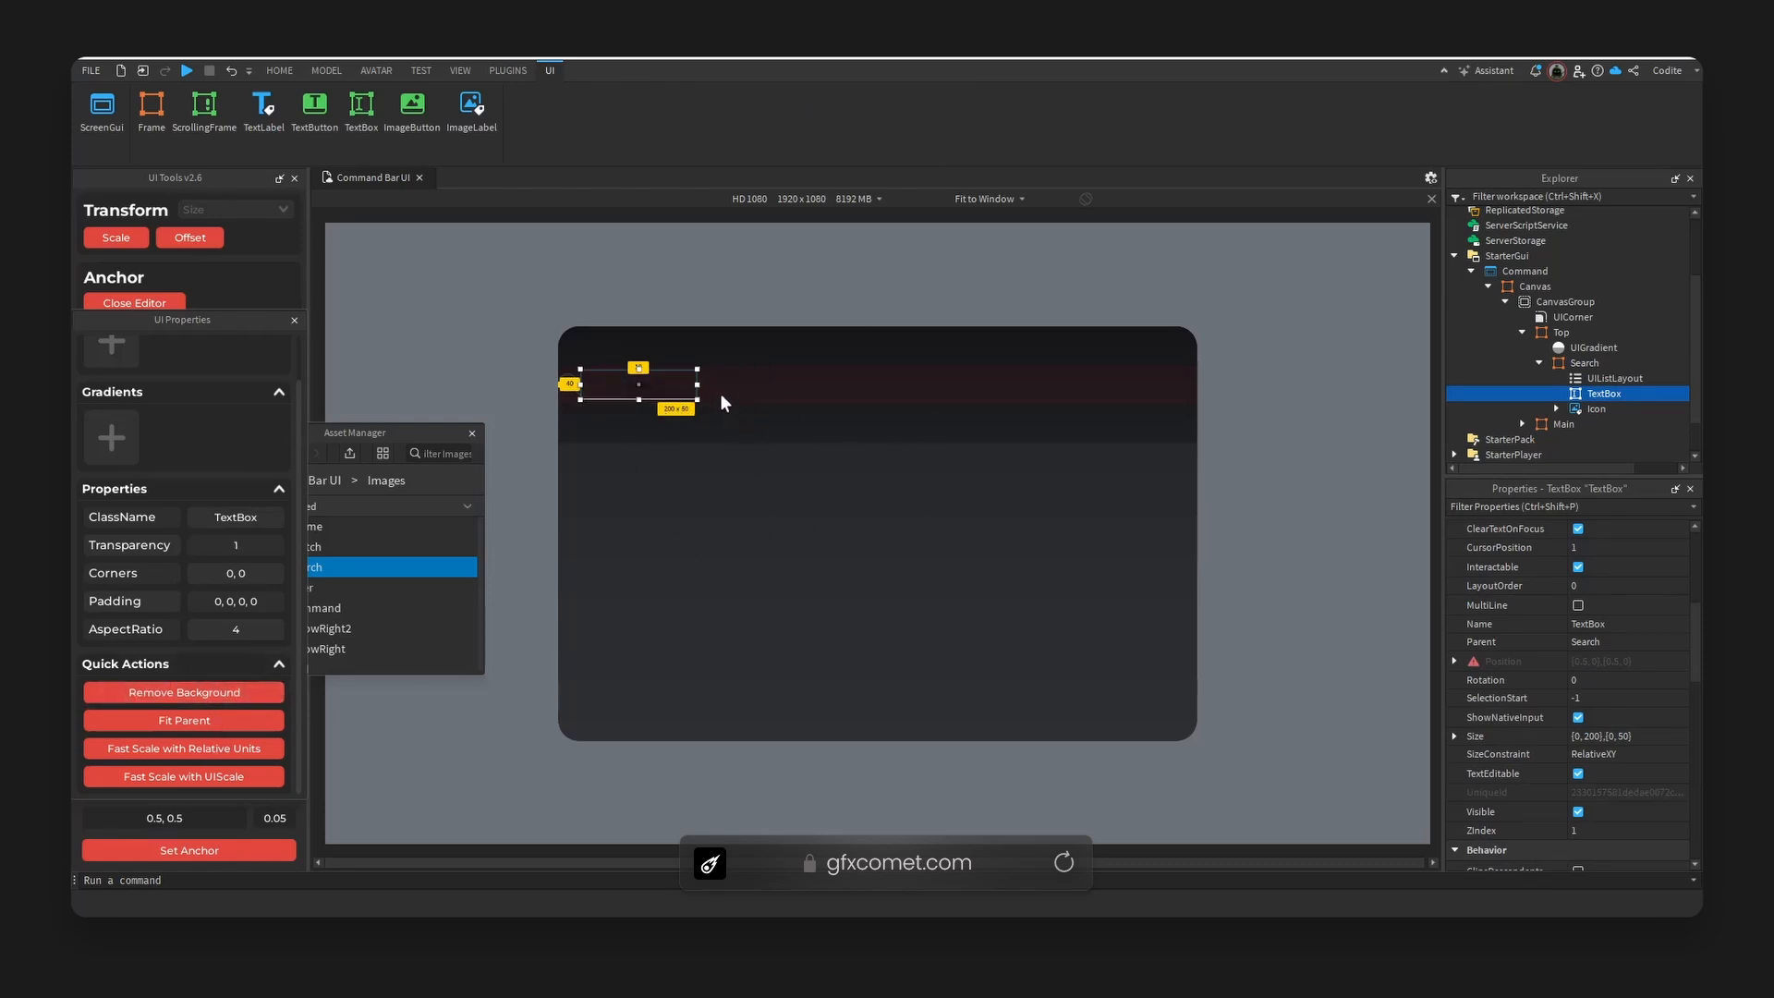
# - Set the TextBox's width to a scale of 1 with offset 0
pyautogui.scroll(-3, 1595, 767)
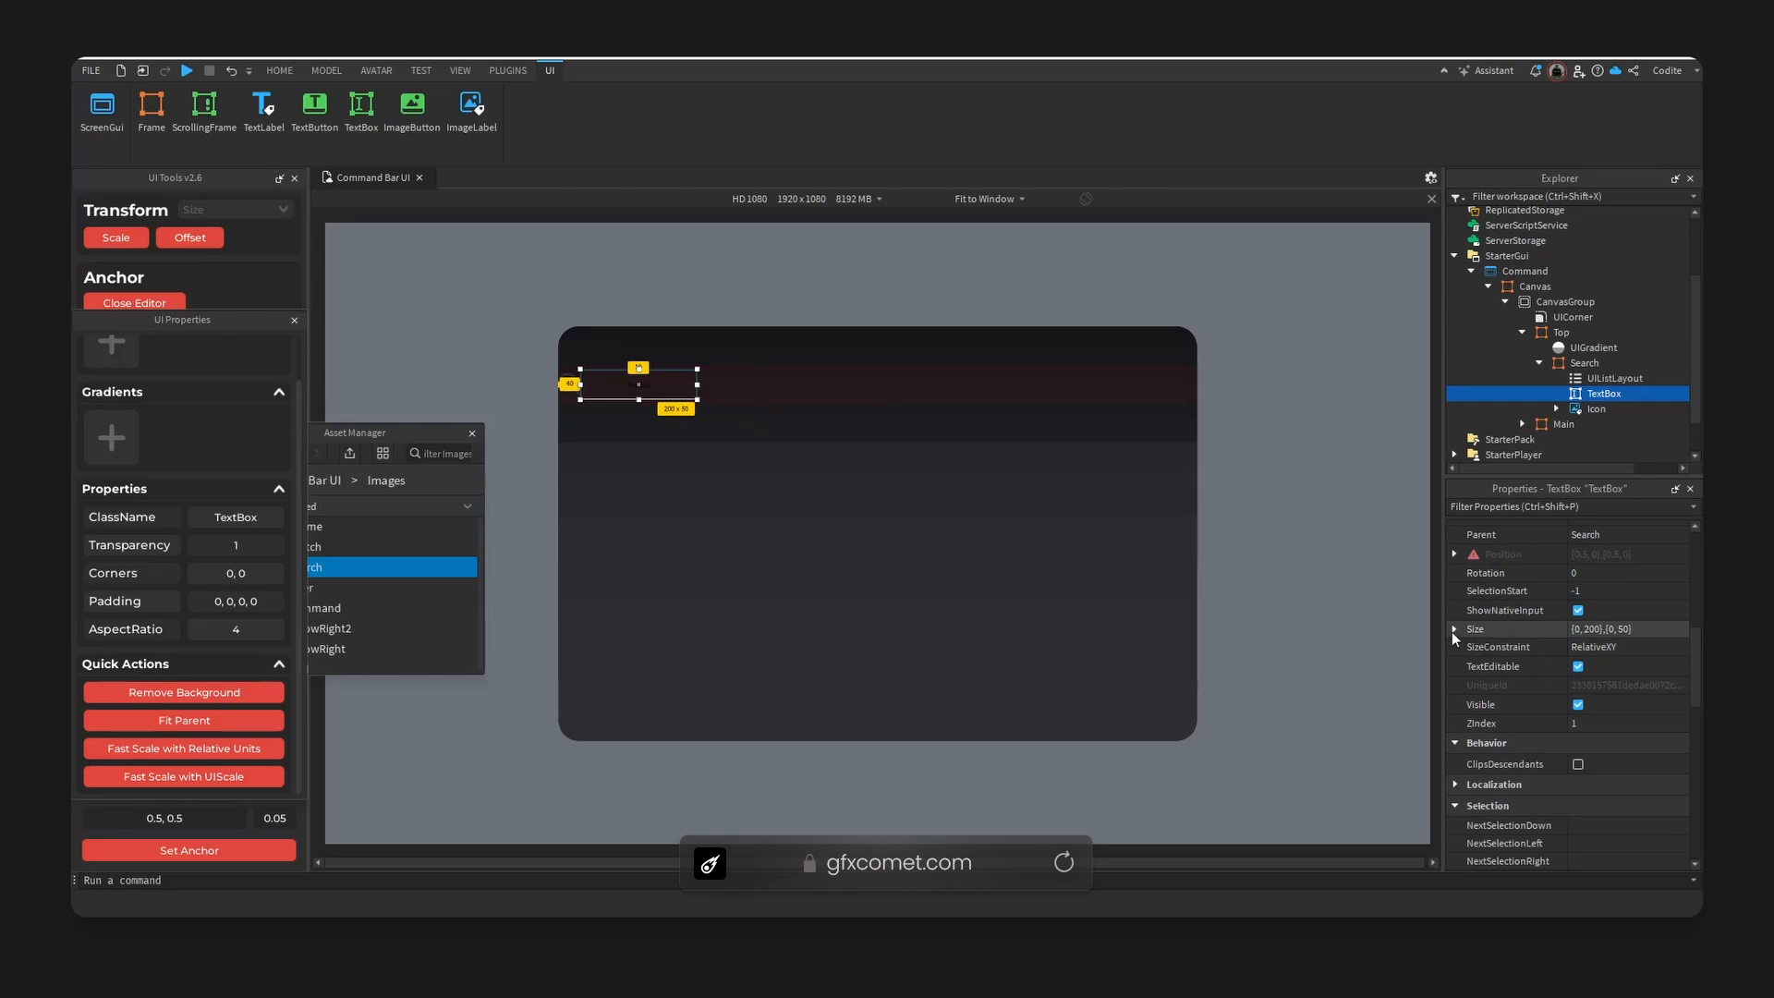
pyautogui.click(1454, 629)
pyautogui.click(1472, 647)
pyautogui.click(1599, 666)
pyautogui.write('1')
pyautogui.click(1633, 684)
pyautogui.write('00')
pyautogui.press('Return')
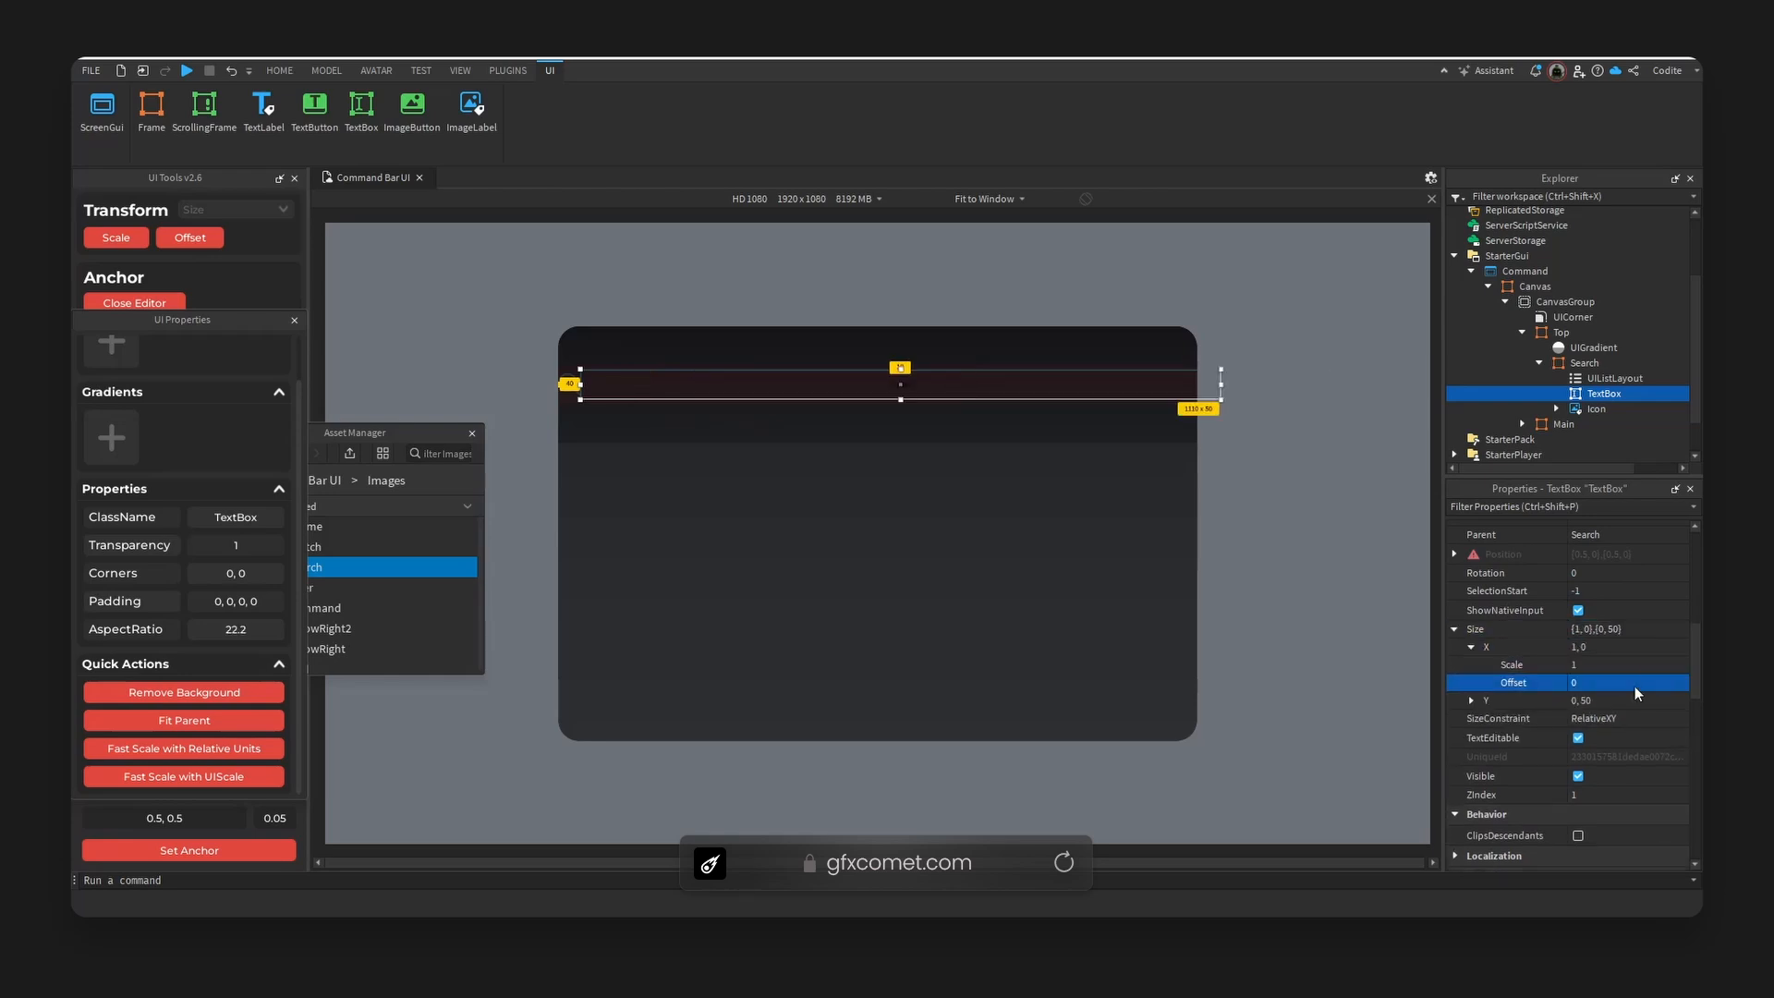
# - Set the TextBox's height to scale 1 with offset 0, and narrow its width to about 0.964 to end at the Search frame's edge
pyautogui.click(1473, 700)
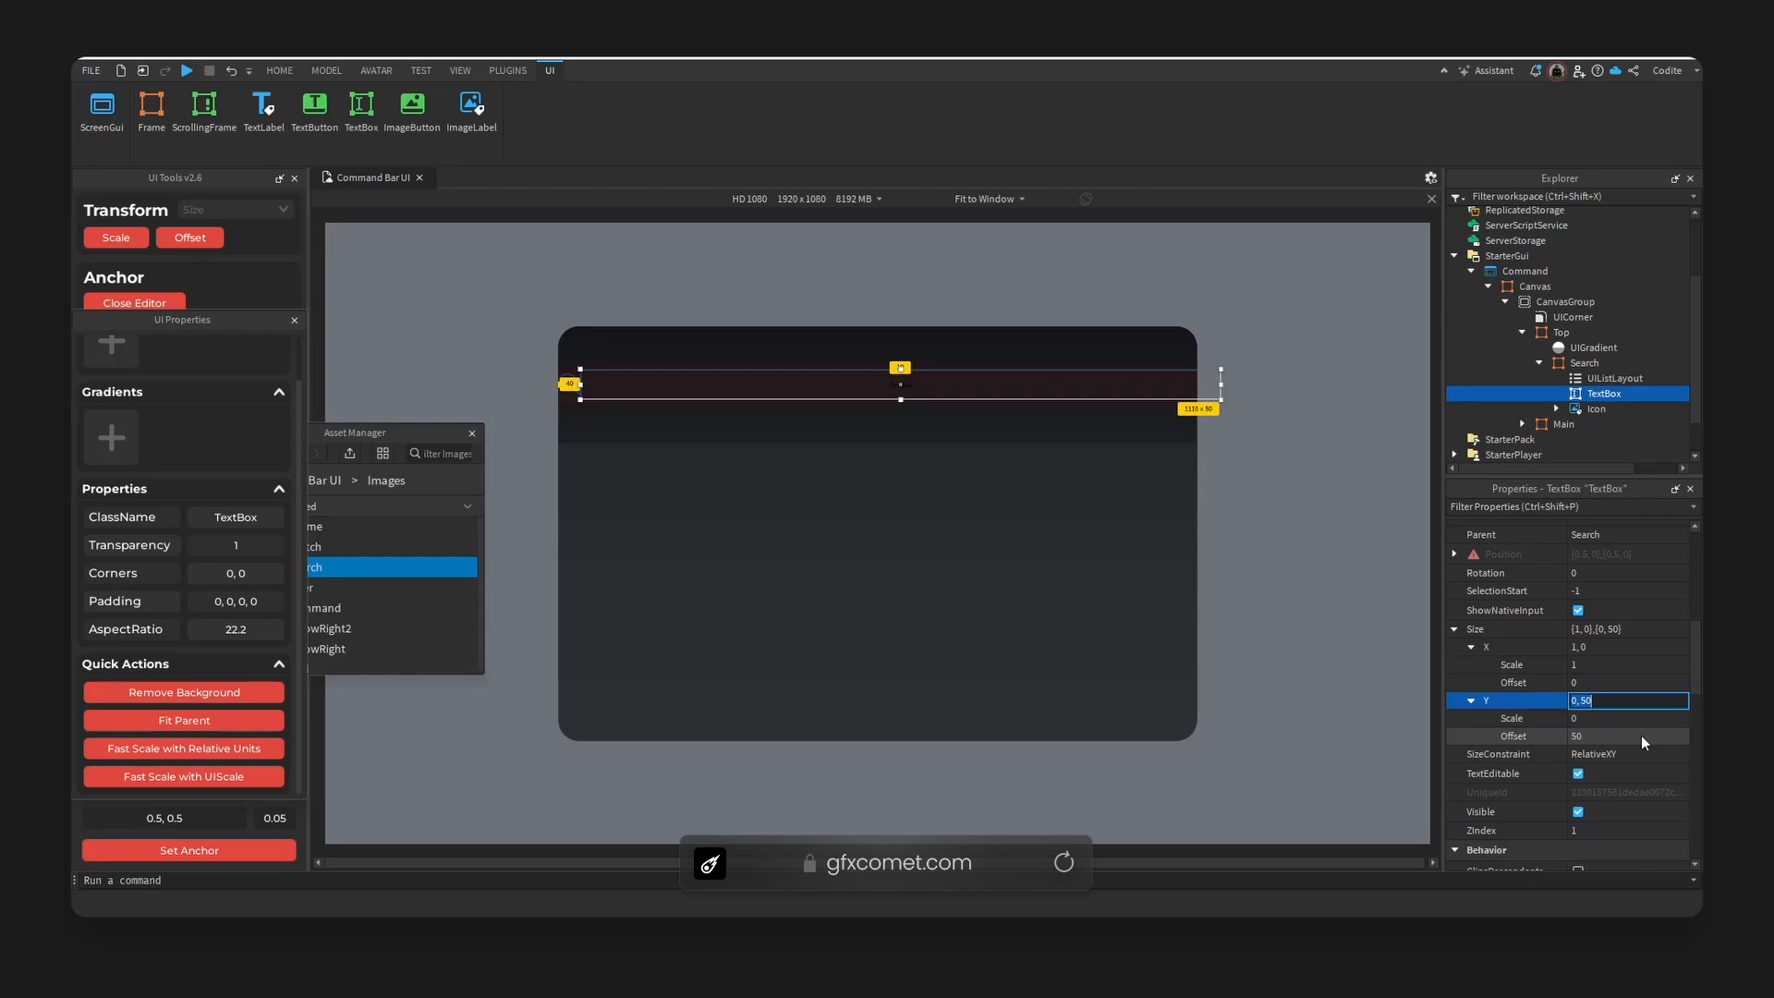
pyautogui.press('Tab')
pyautogui.write('1')
pyautogui.press('Tab')
pyautogui.write('0')
pyautogui.press('Return')
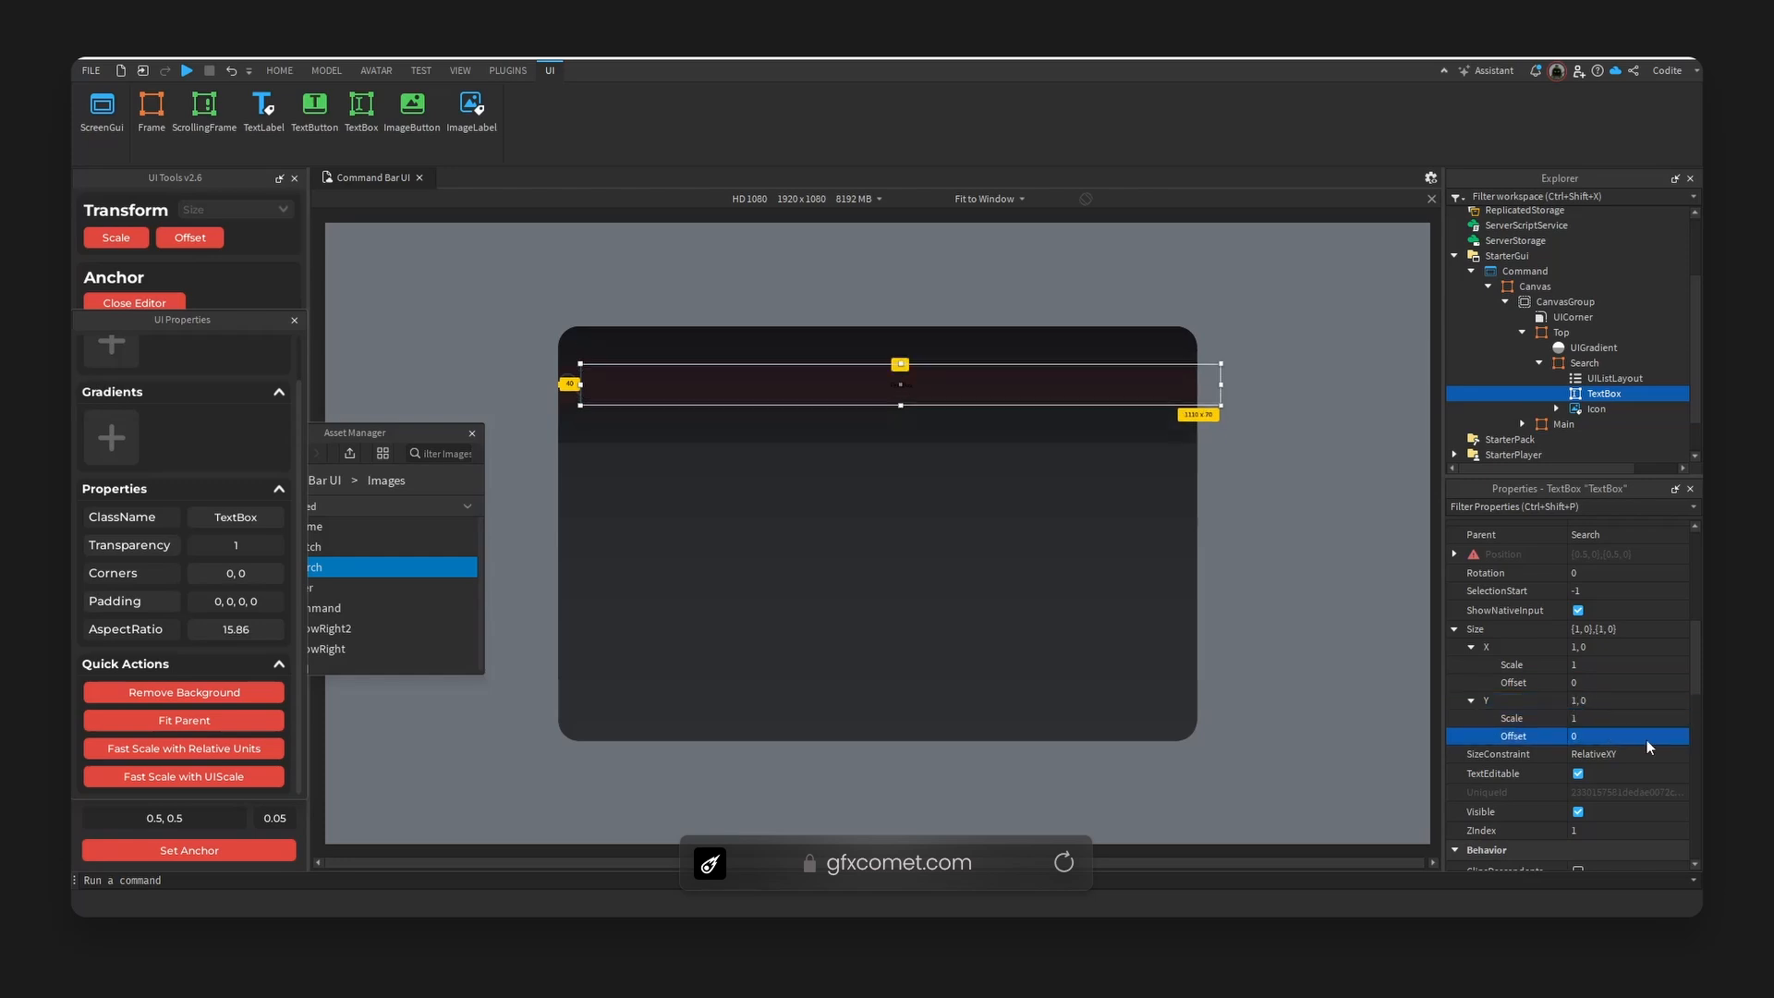
pyautogui.moveTo(1221, 384); pyautogui.dragTo(1196, 384)
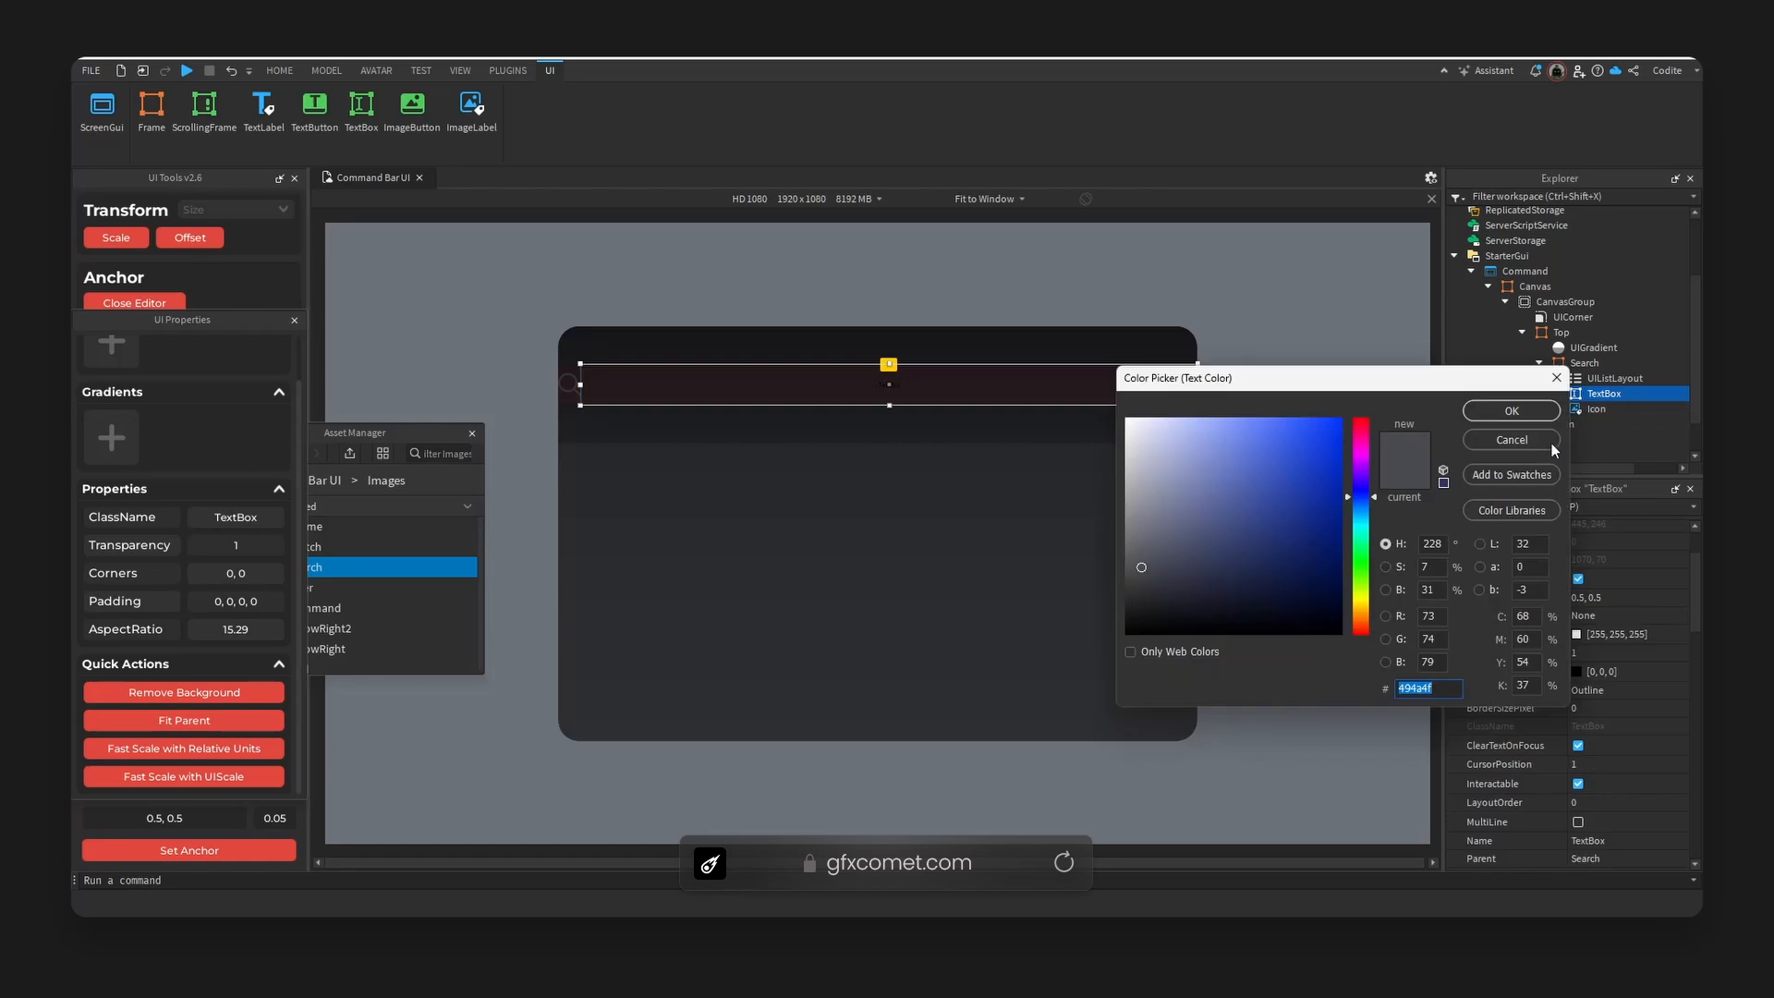
# - Set the TextBox's placeholder colour to #494a4f, matching the text colour in the Photoshop design
pyautogui.click(1550, 442)
pyautogui.scroll(-5, 1604, 769)
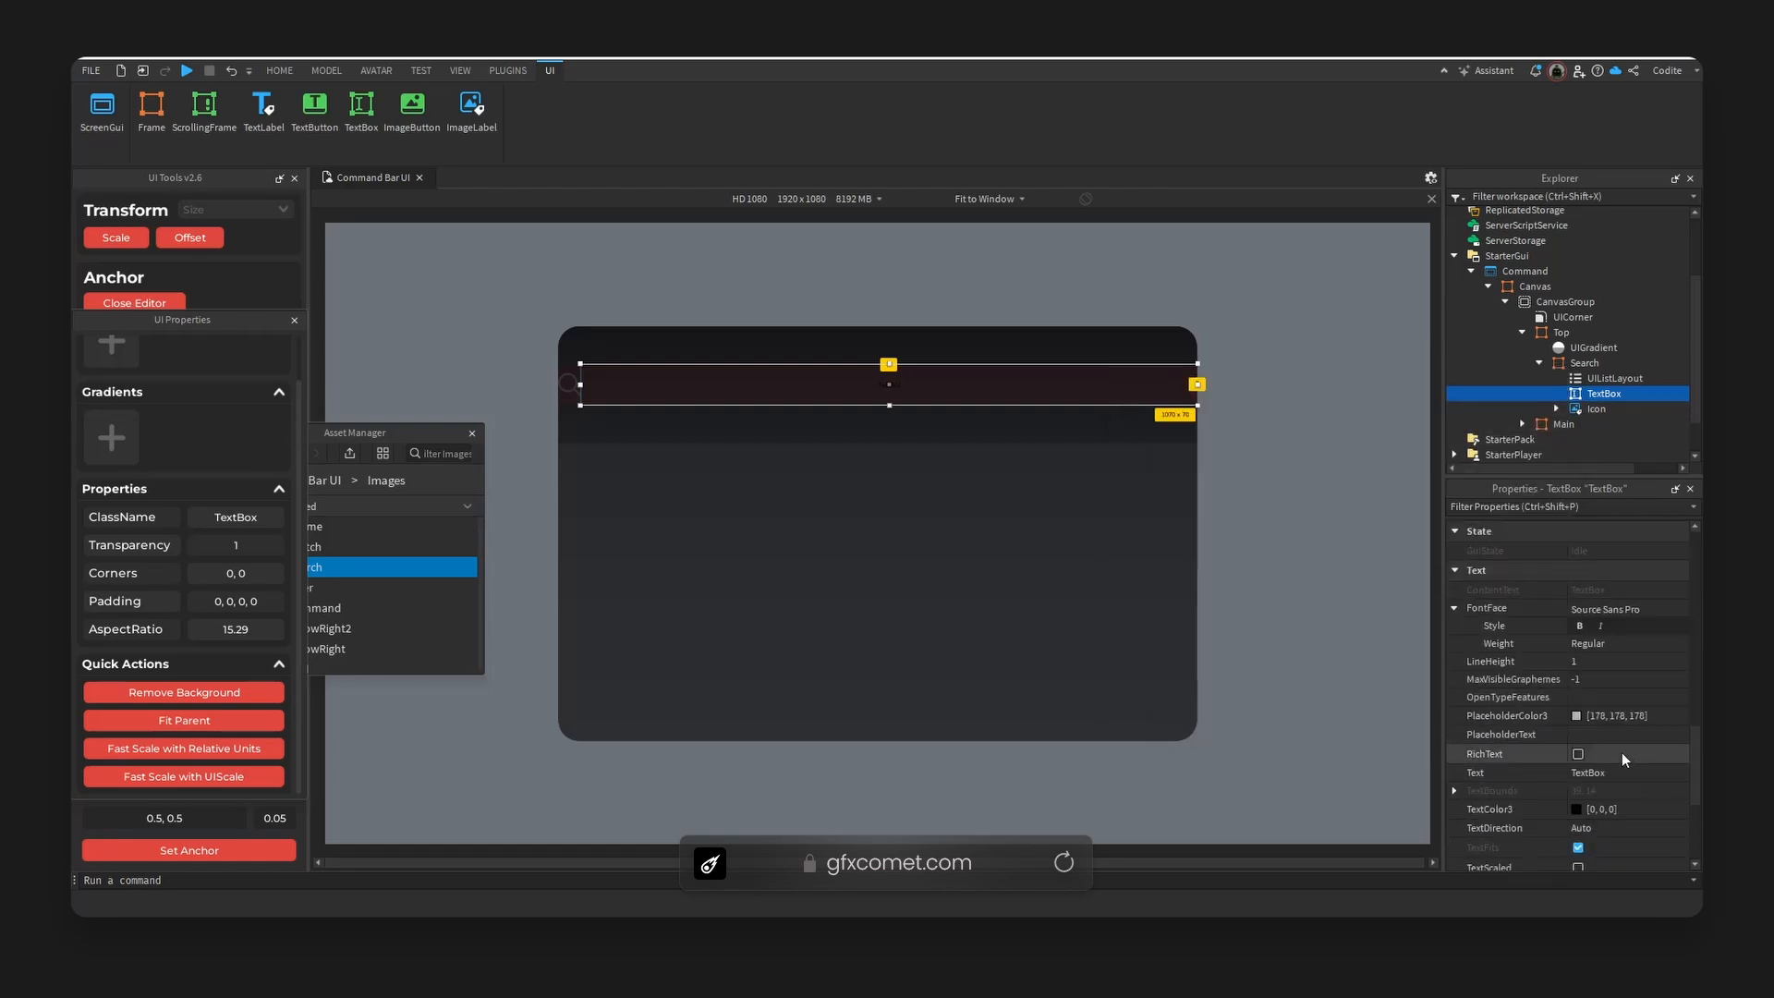
pyautogui.click(1577, 716)
pyautogui.moveTo(1026, 608); pyautogui.dragTo(978, 612)
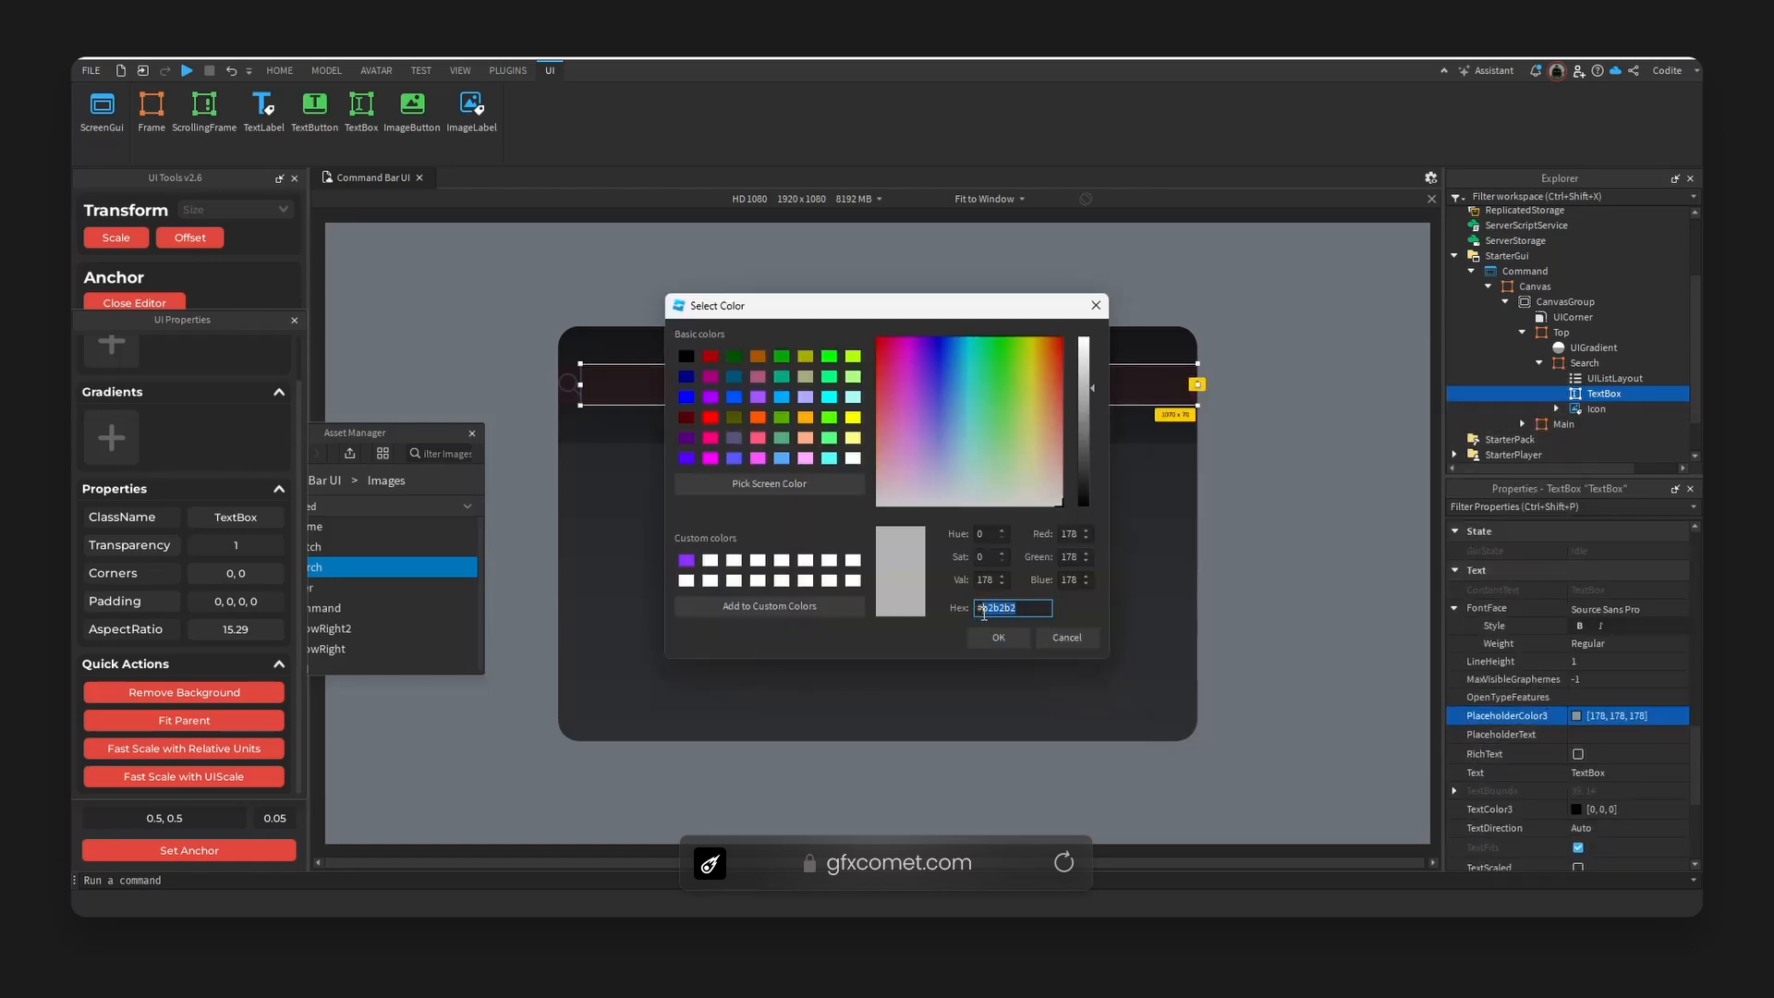
pyautogui.write('#494a4f')
pyautogui.click(1001, 636)
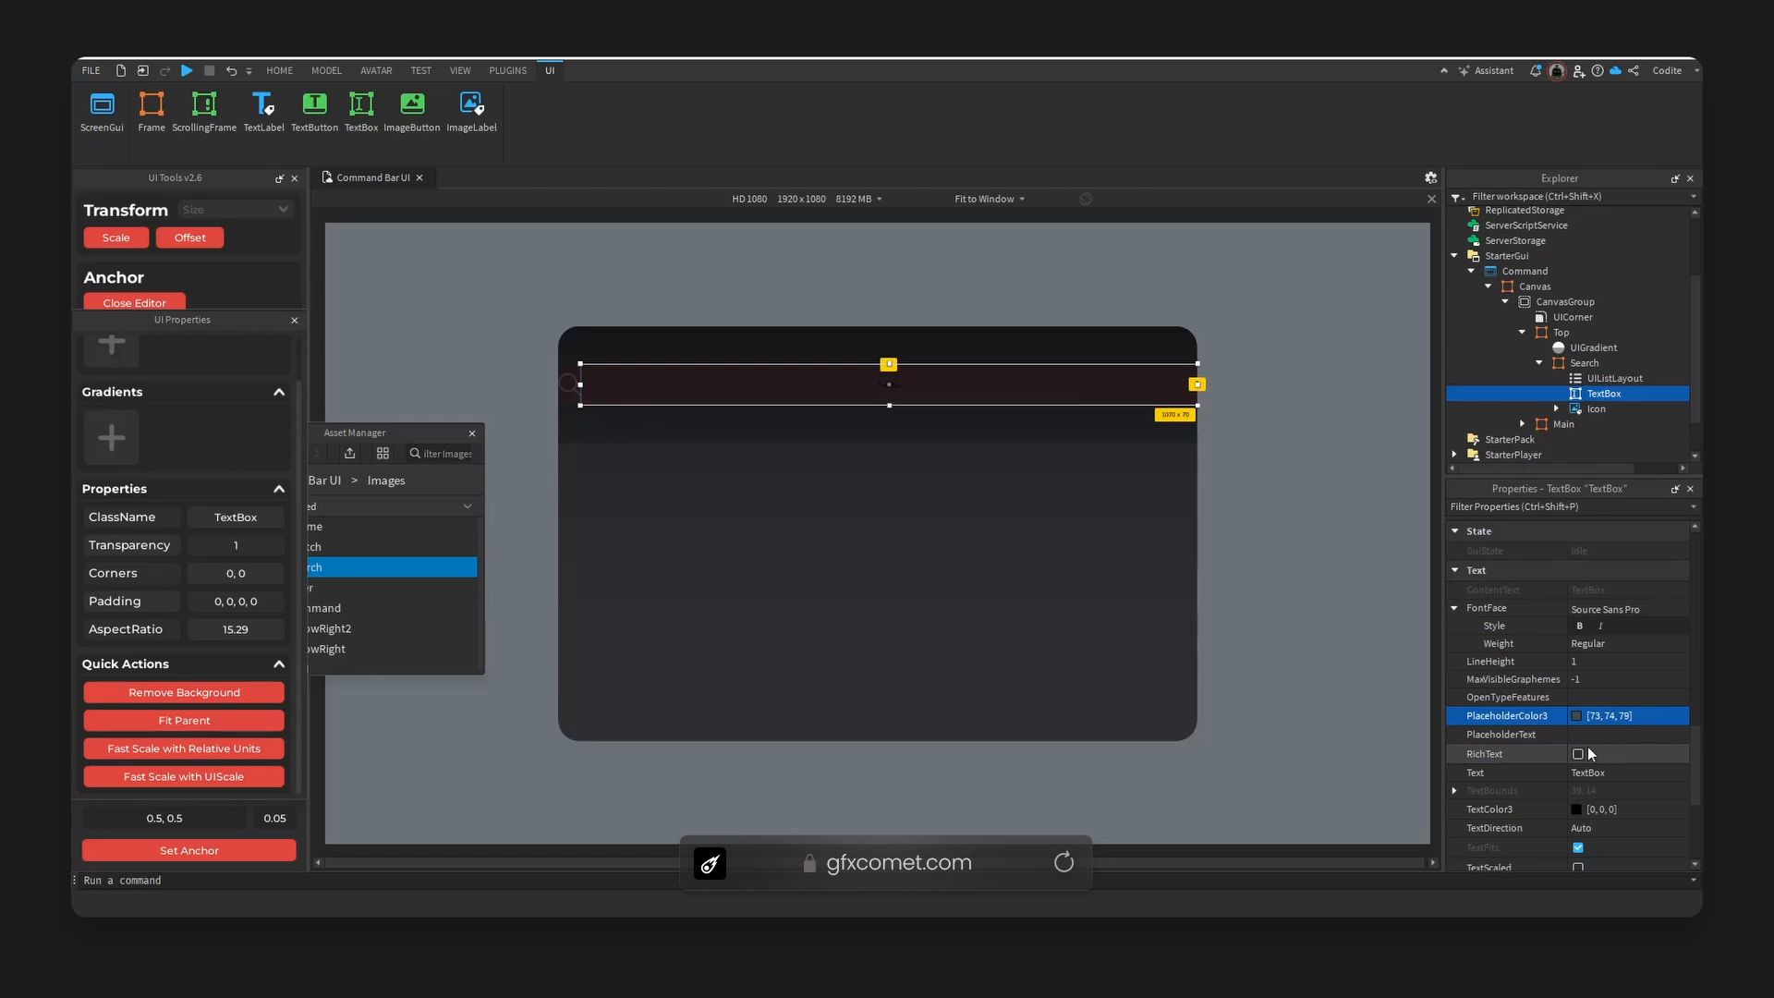
# - Set the TextBox's placeholder text to "Search or type a command..." and its text colour to #494a4f
pyautogui.click(1590, 734)
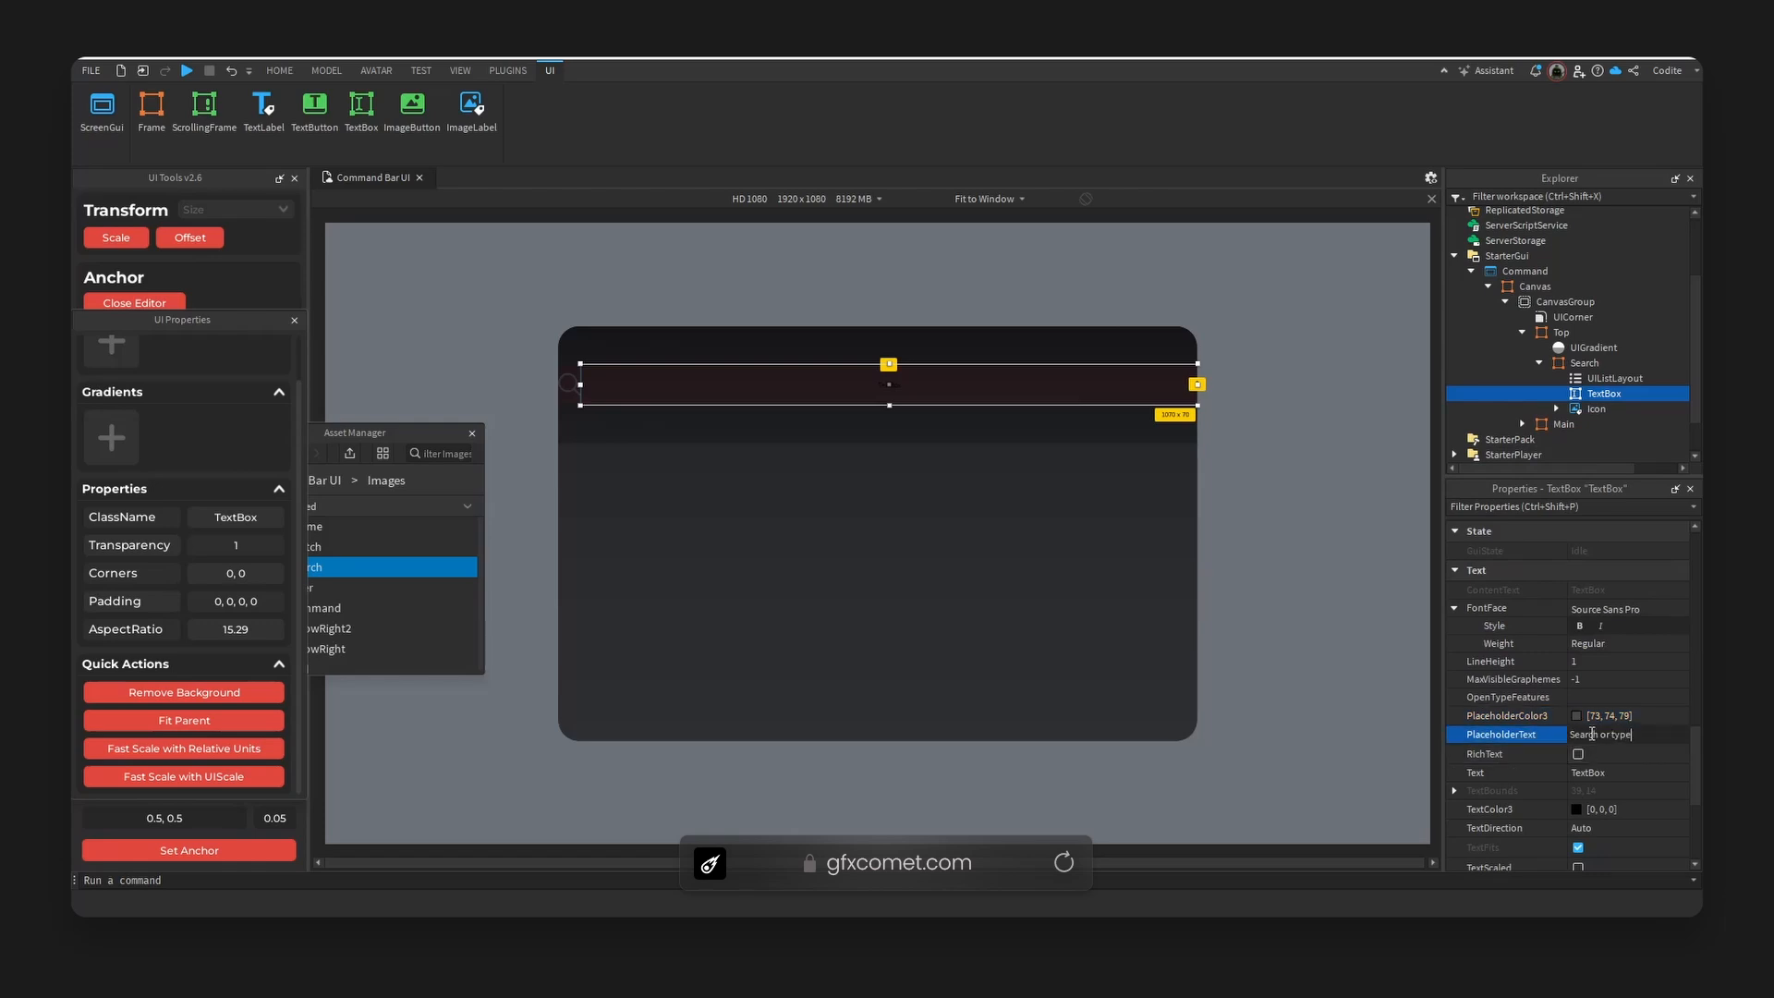
pyautogui.write('mand...')
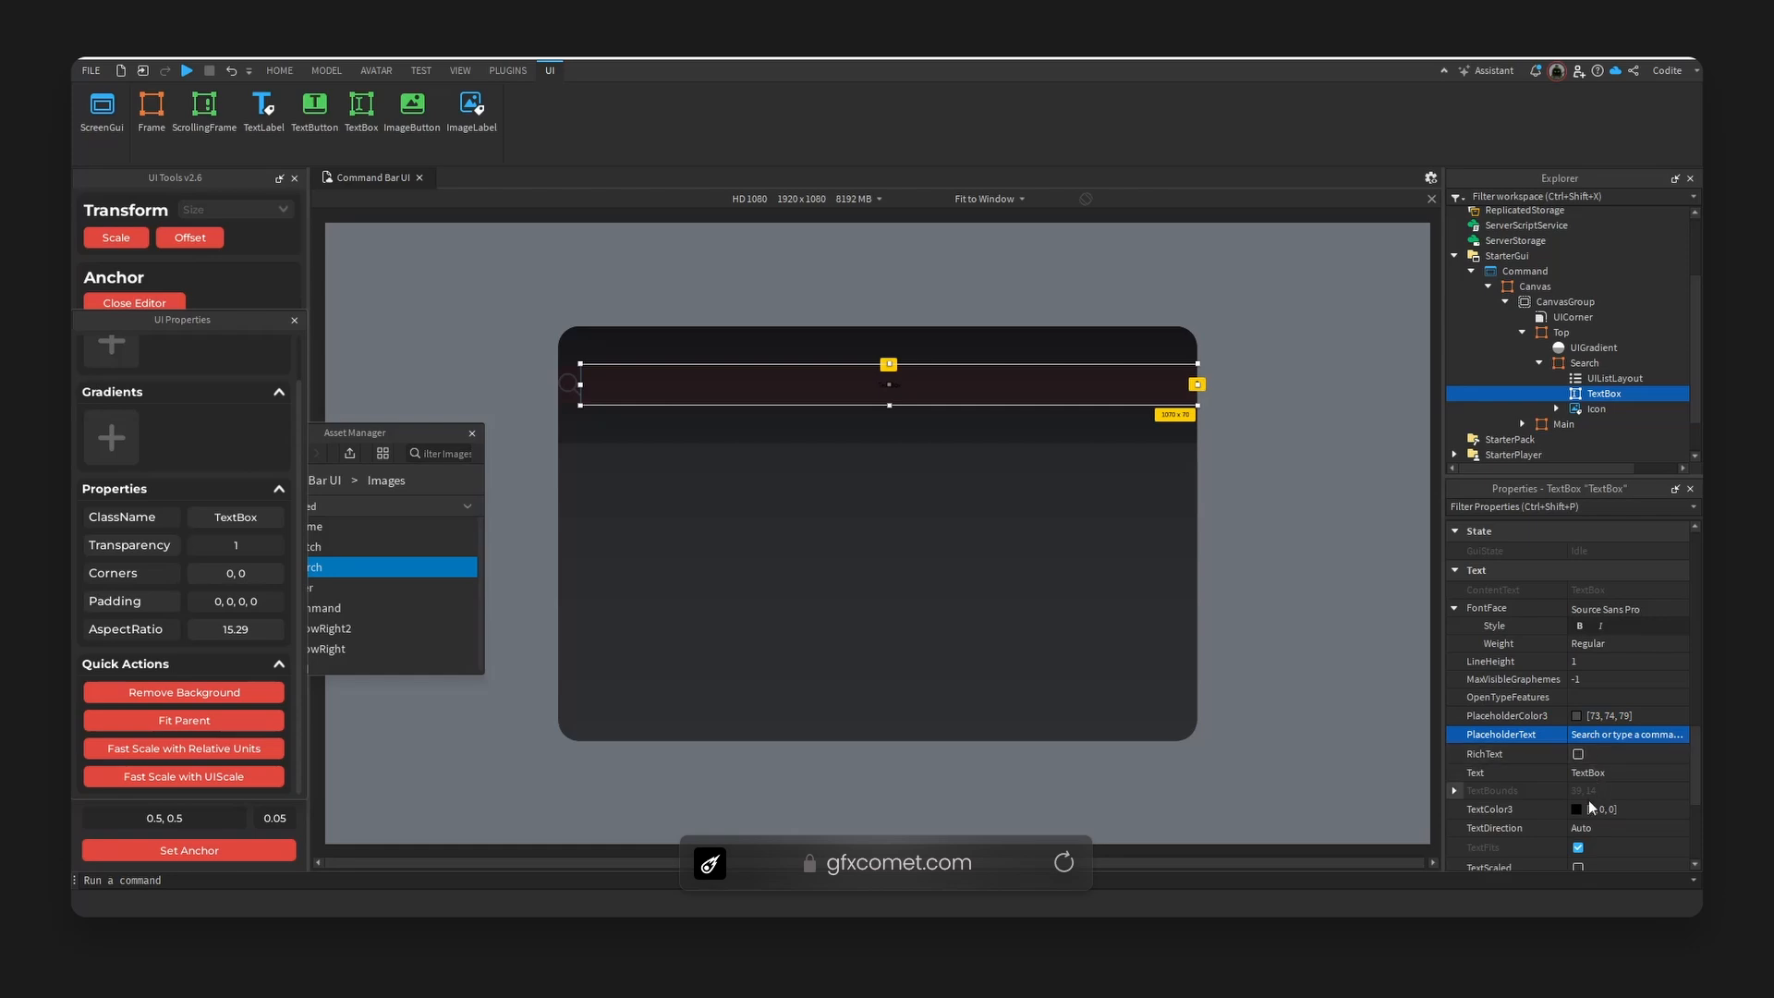
pyautogui.click(1578, 808)
pyautogui.moveTo(1021, 608); pyautogui.dragTo(976, 608)
pyautogui.write('#494a4f')
pyautogui.click(991, 637)
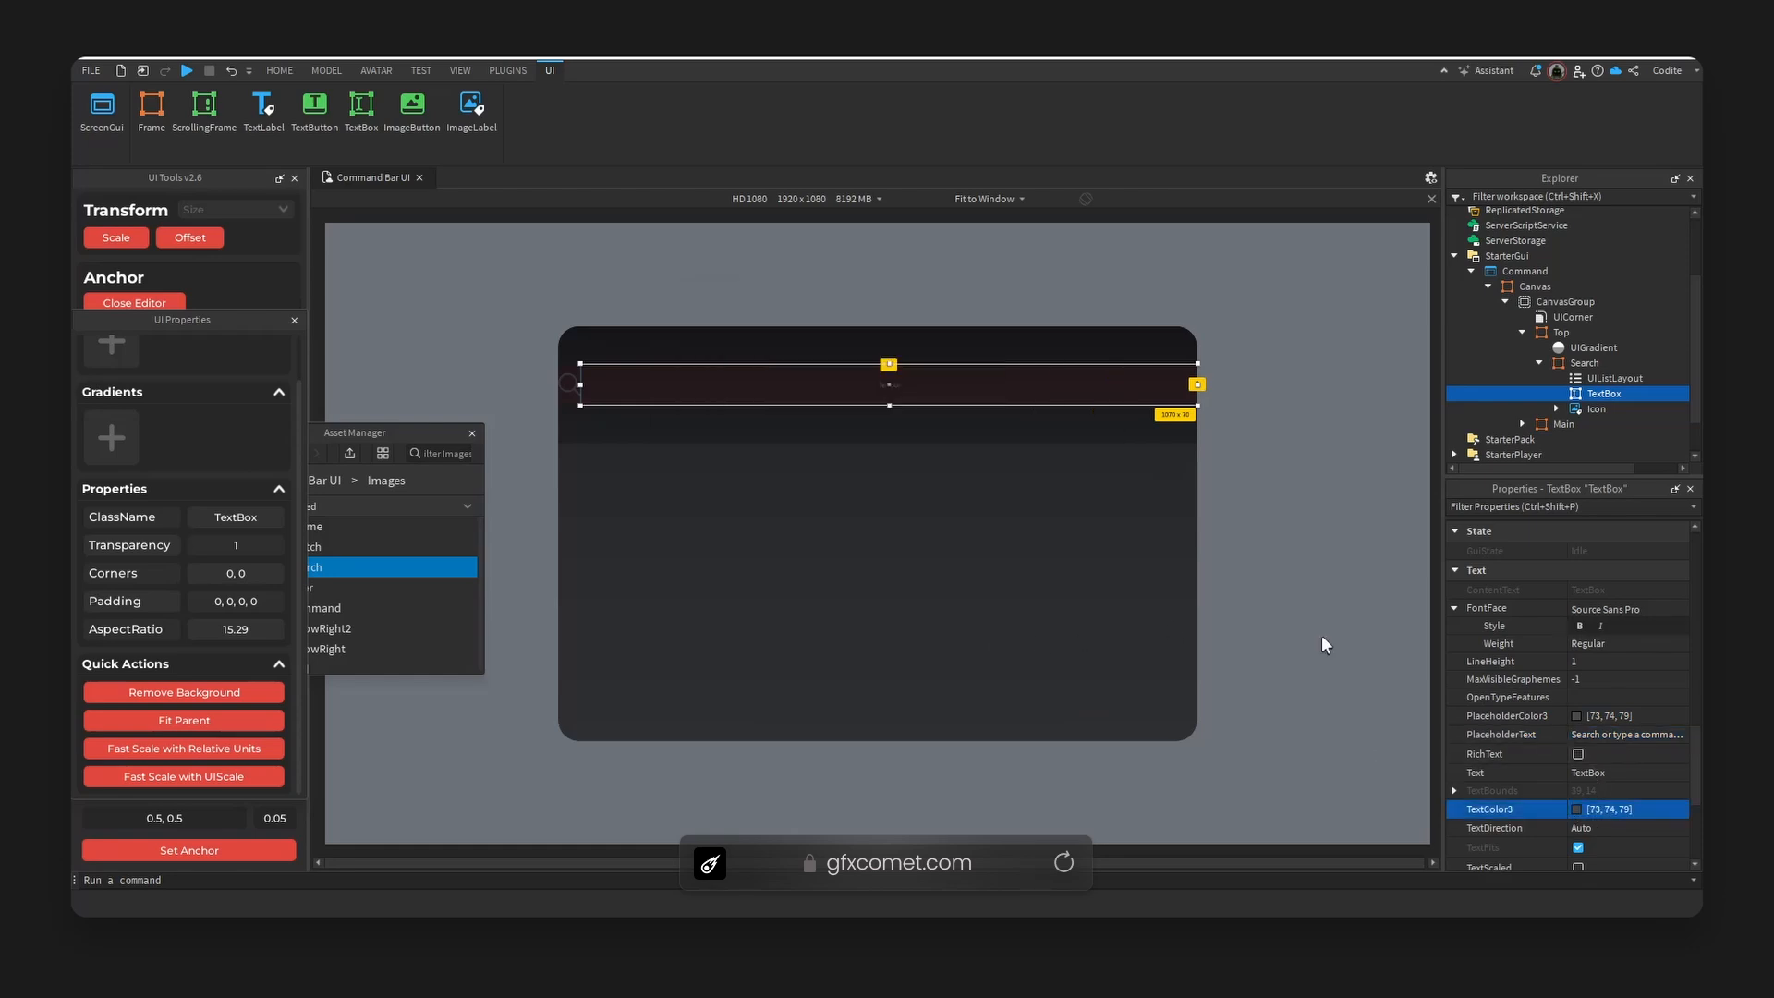
# - Turn on TextScaled for the TextBox and clear its default text so the placeholder shows
pyautogui.scroll(-3, 1678, 721)
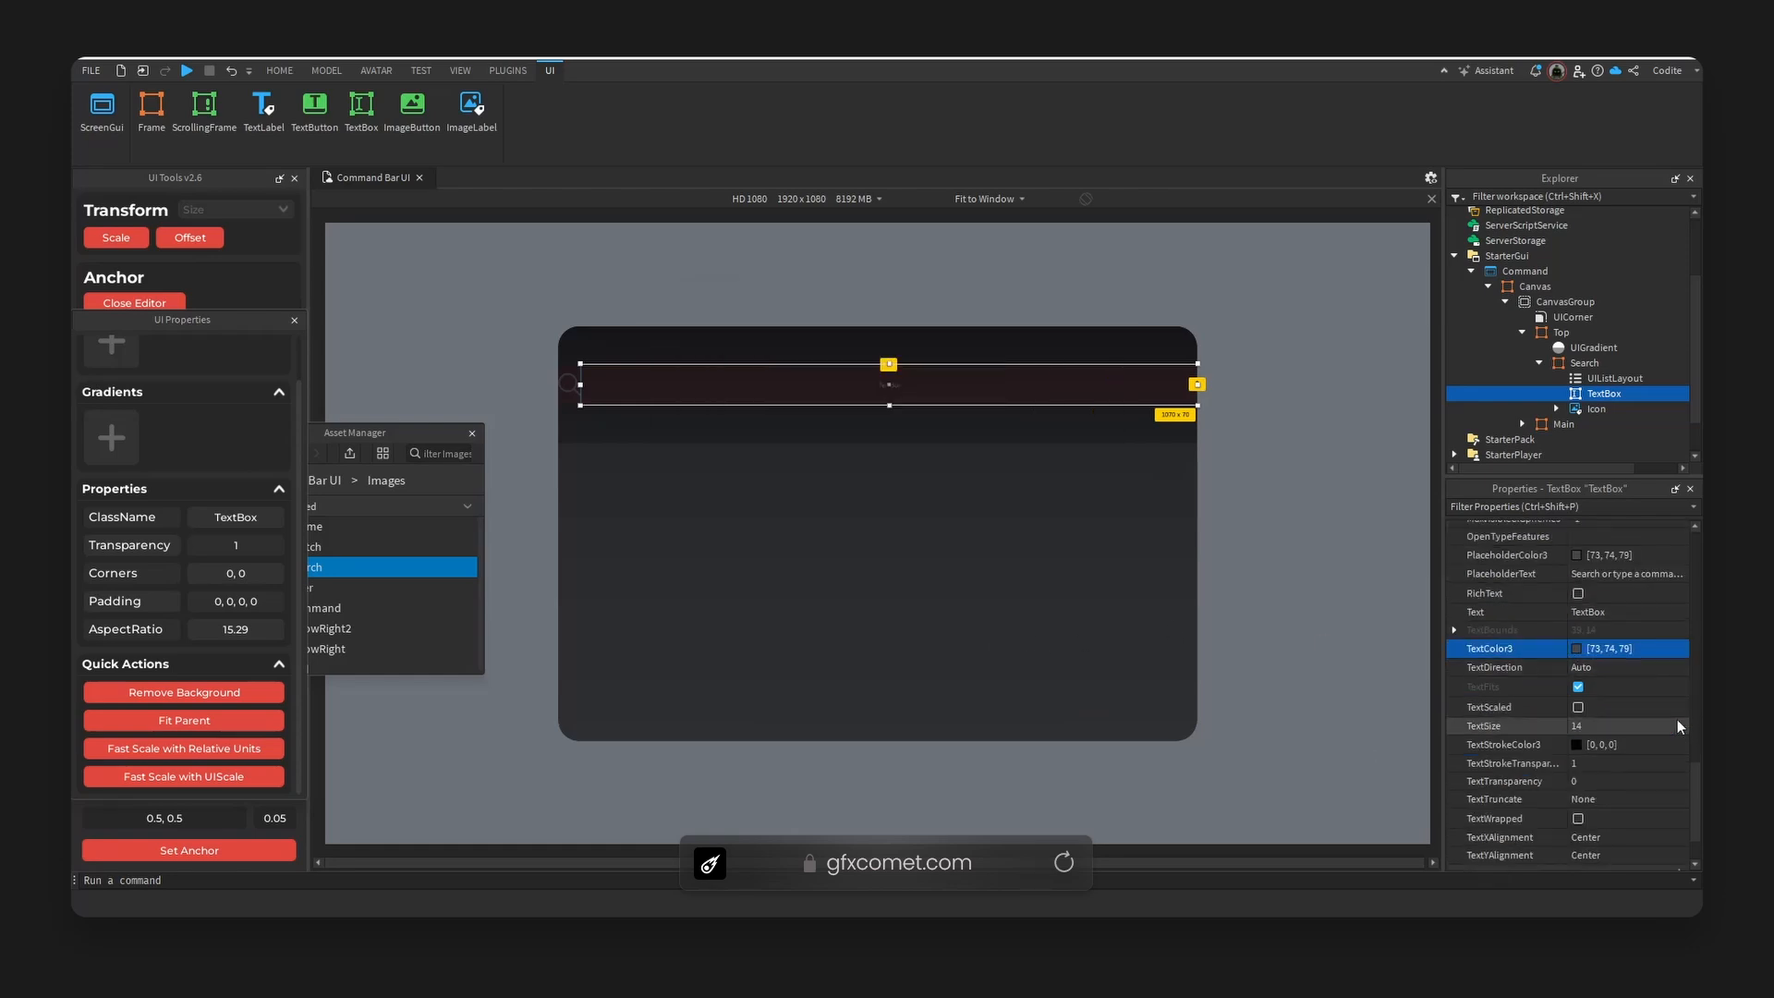
pyautogui.click(1579, 708)
pyautogui.click(911, 399)
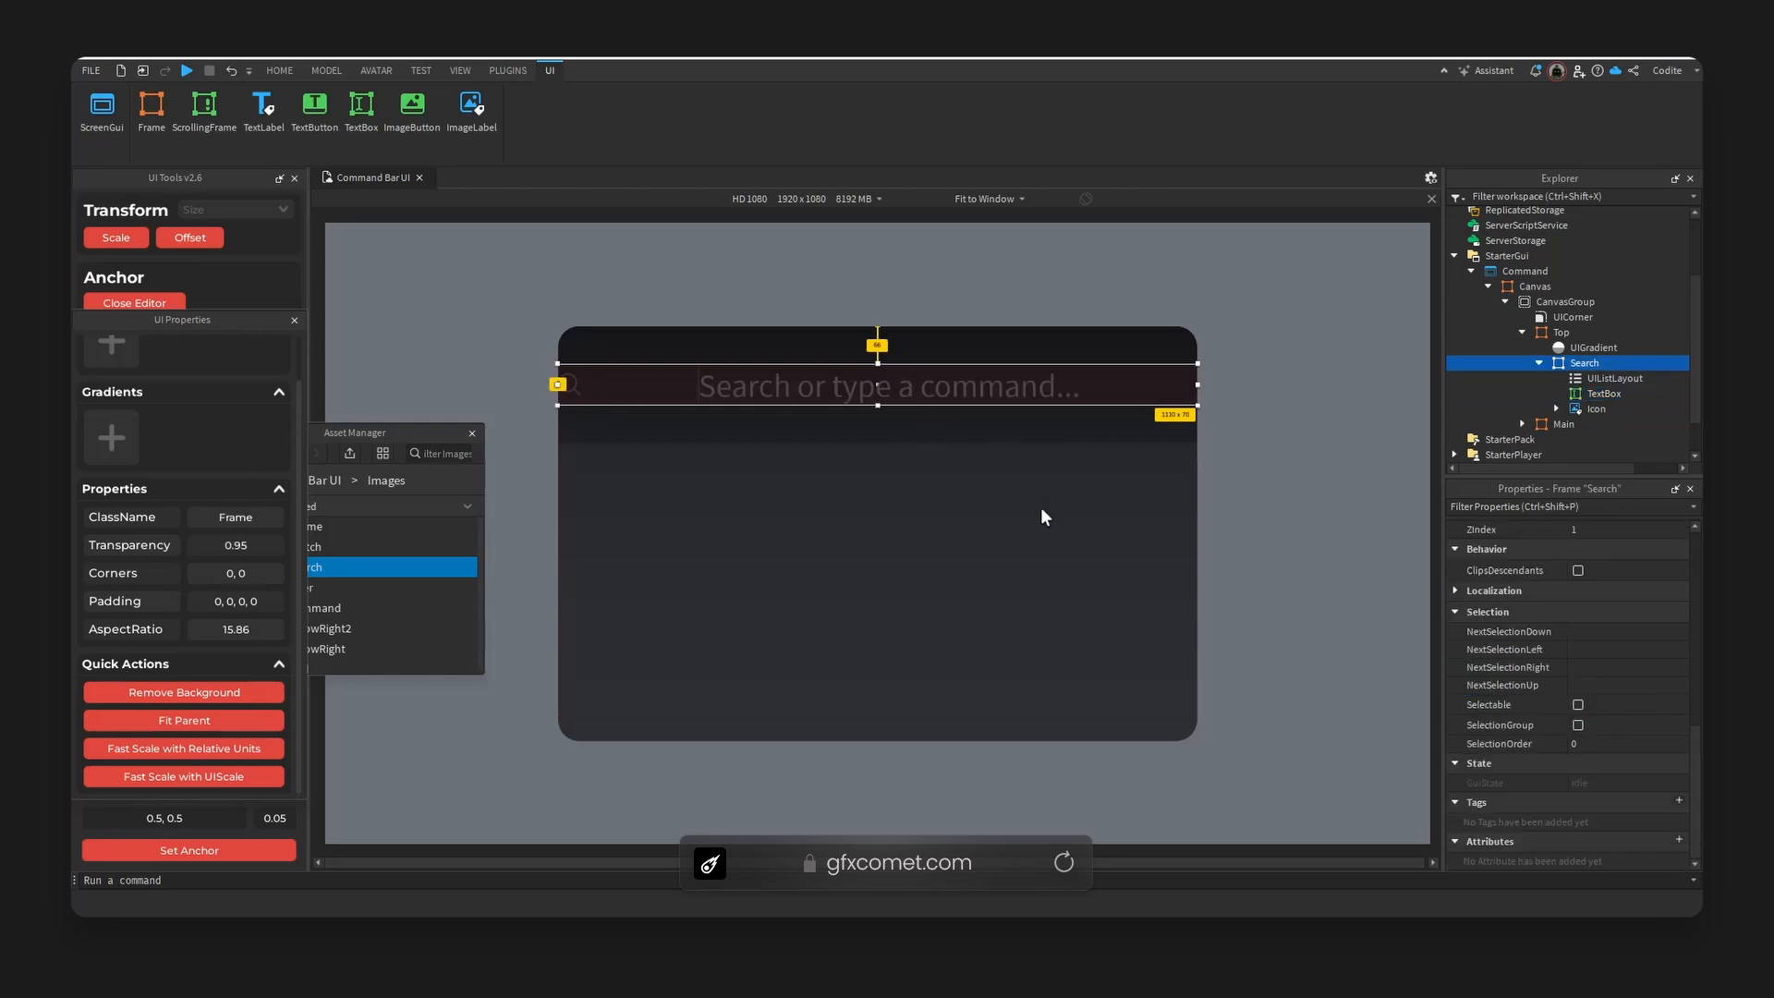
# - Set the TextBox's horizontal text alignment to Left so the placeholder starts beside the search icon
pyautogui.click(1041, 508)
pyautogui.click(947, 388)
pyautogui.click(971, 388)
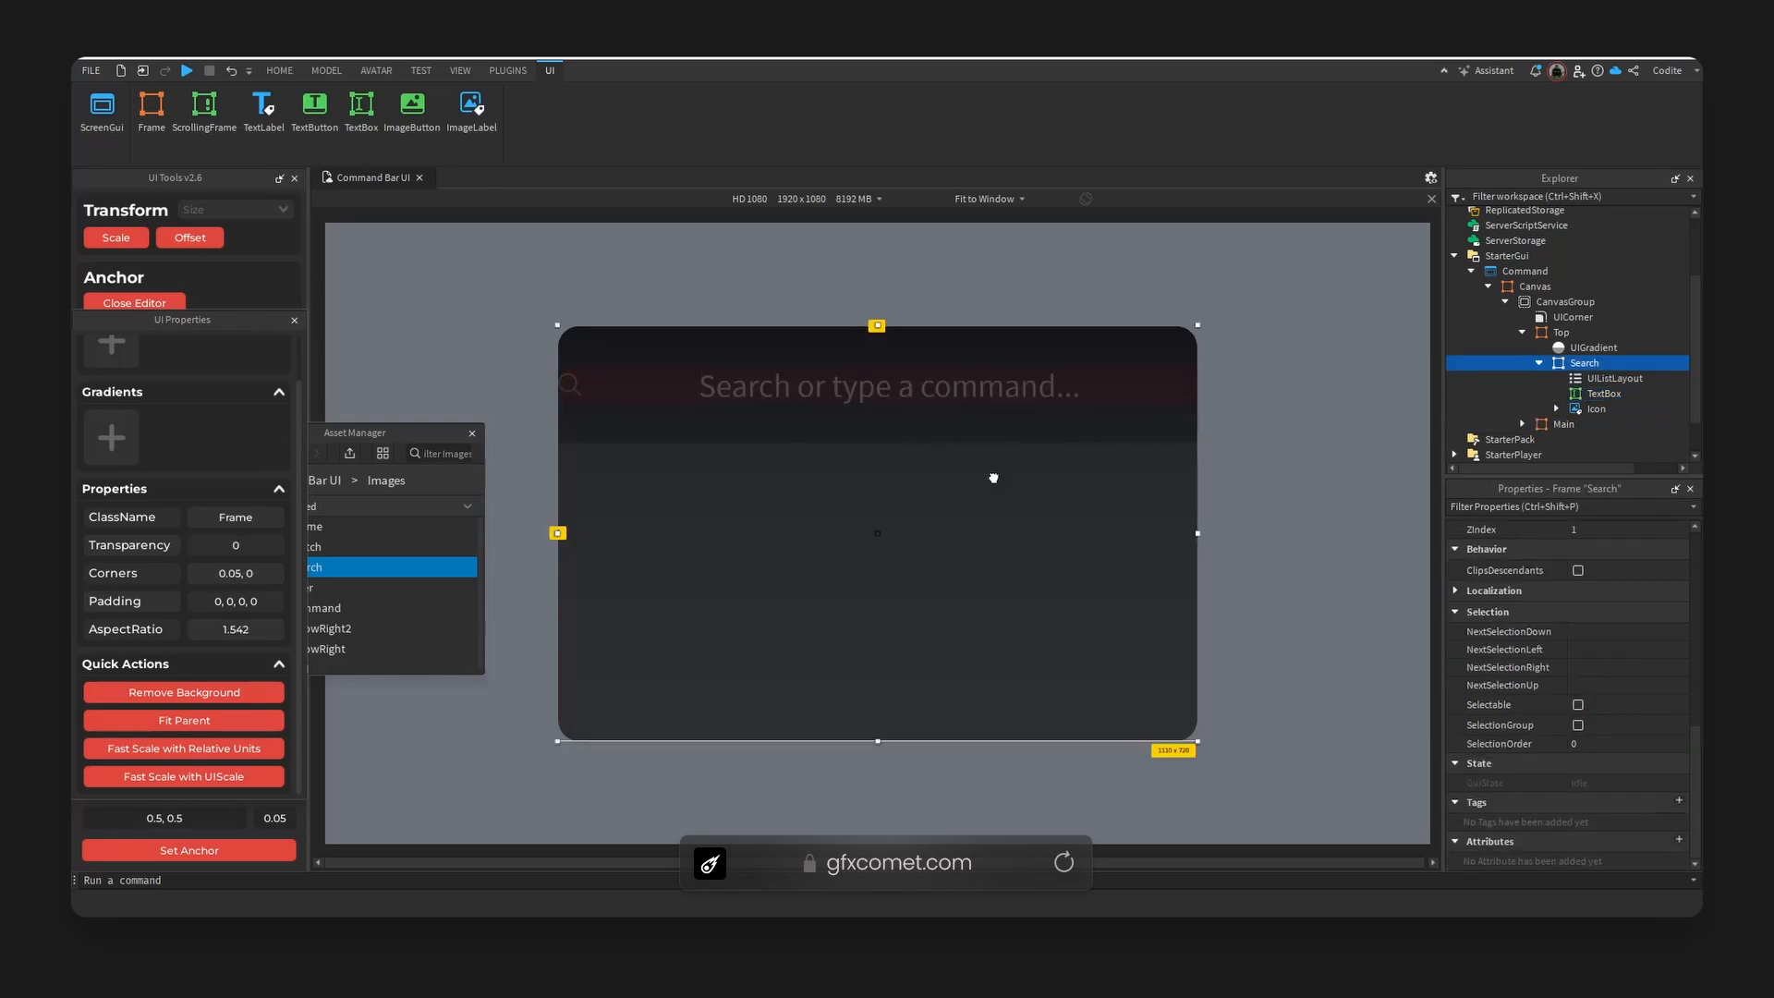
pyautogui.click(987, 388)
pyautogui.click(1605, 394)
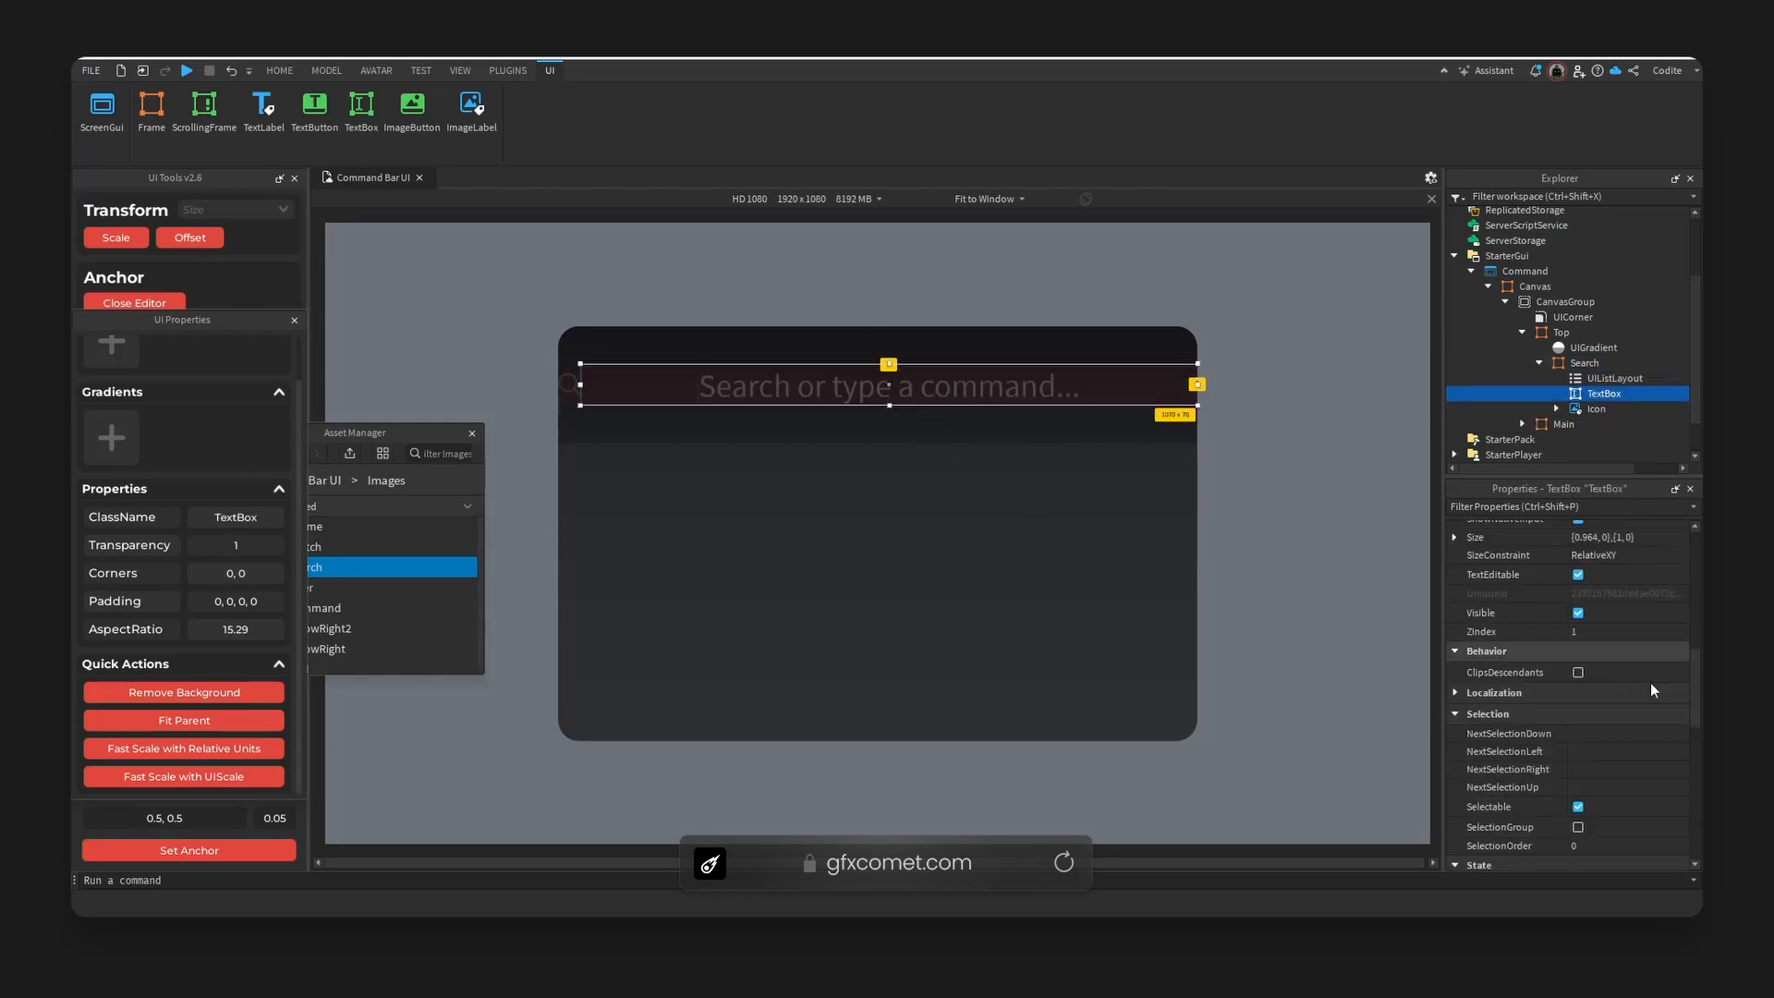
pyautogui.scroll(-10, 1629, 734)
pyautogui.click(1623, 766)
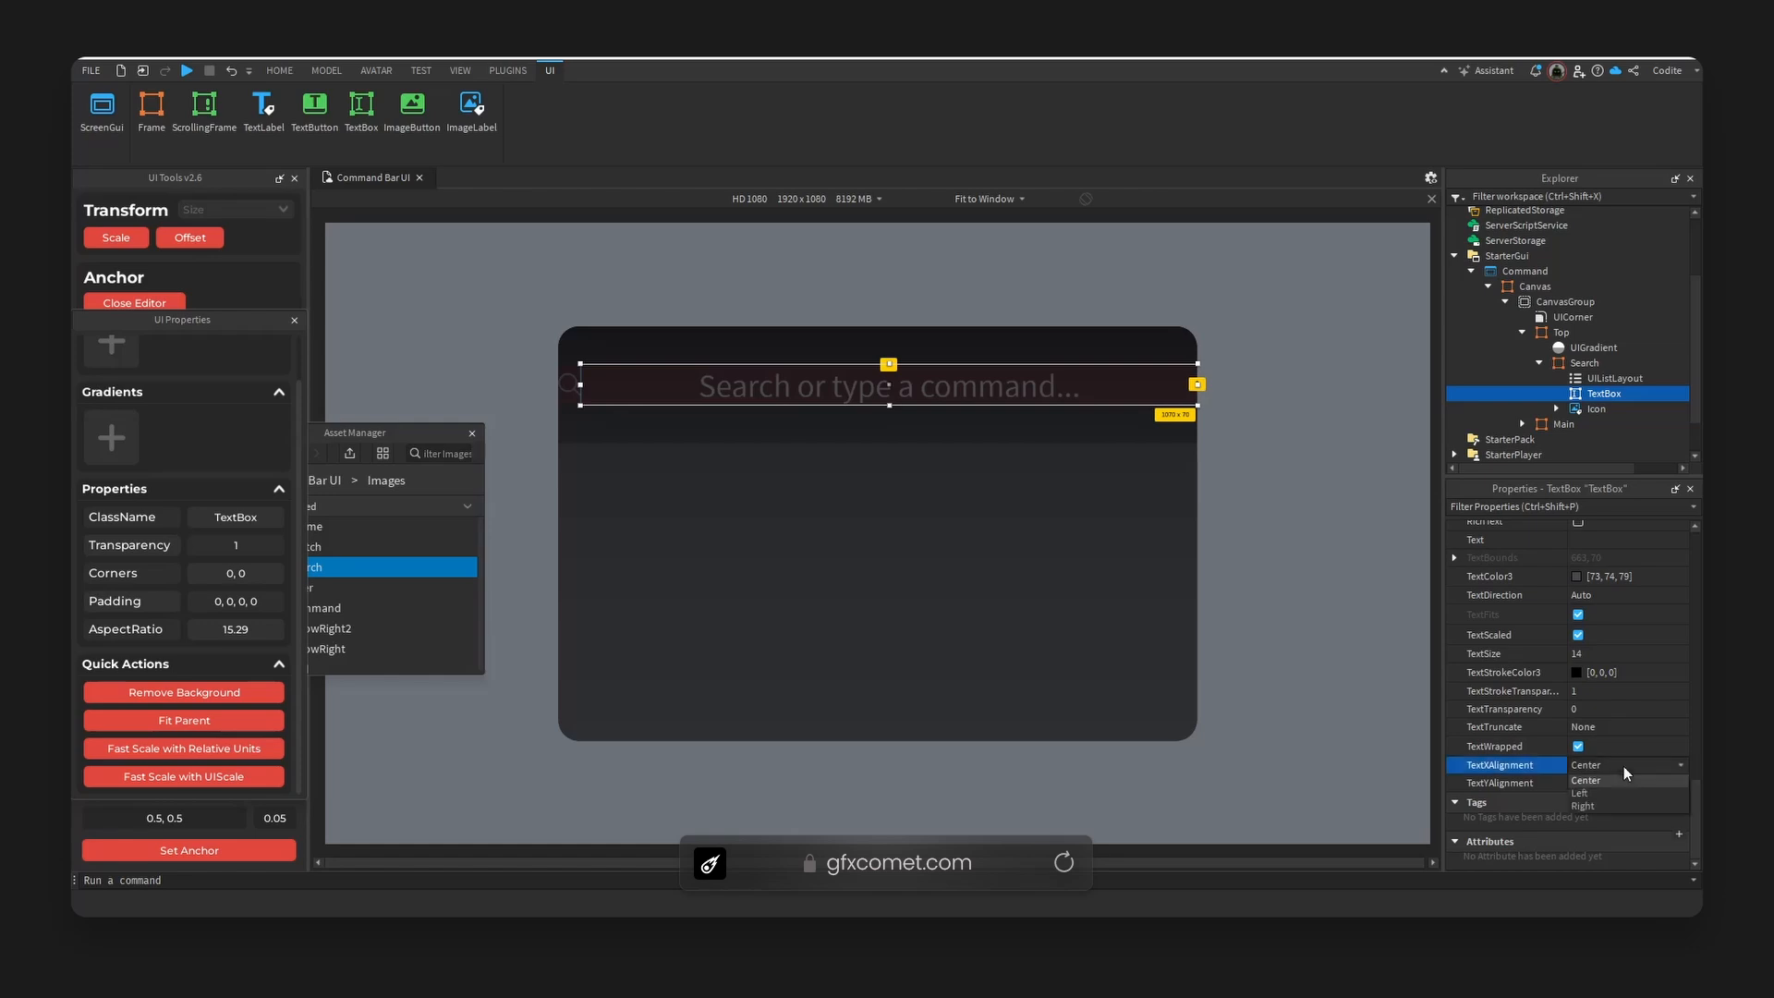
pyautogui.click(1607, 793)
# - Add a UIPadding to the TextBox and set its top and bottom padding scales to 0.1
pyautogui.click(1615, 379)
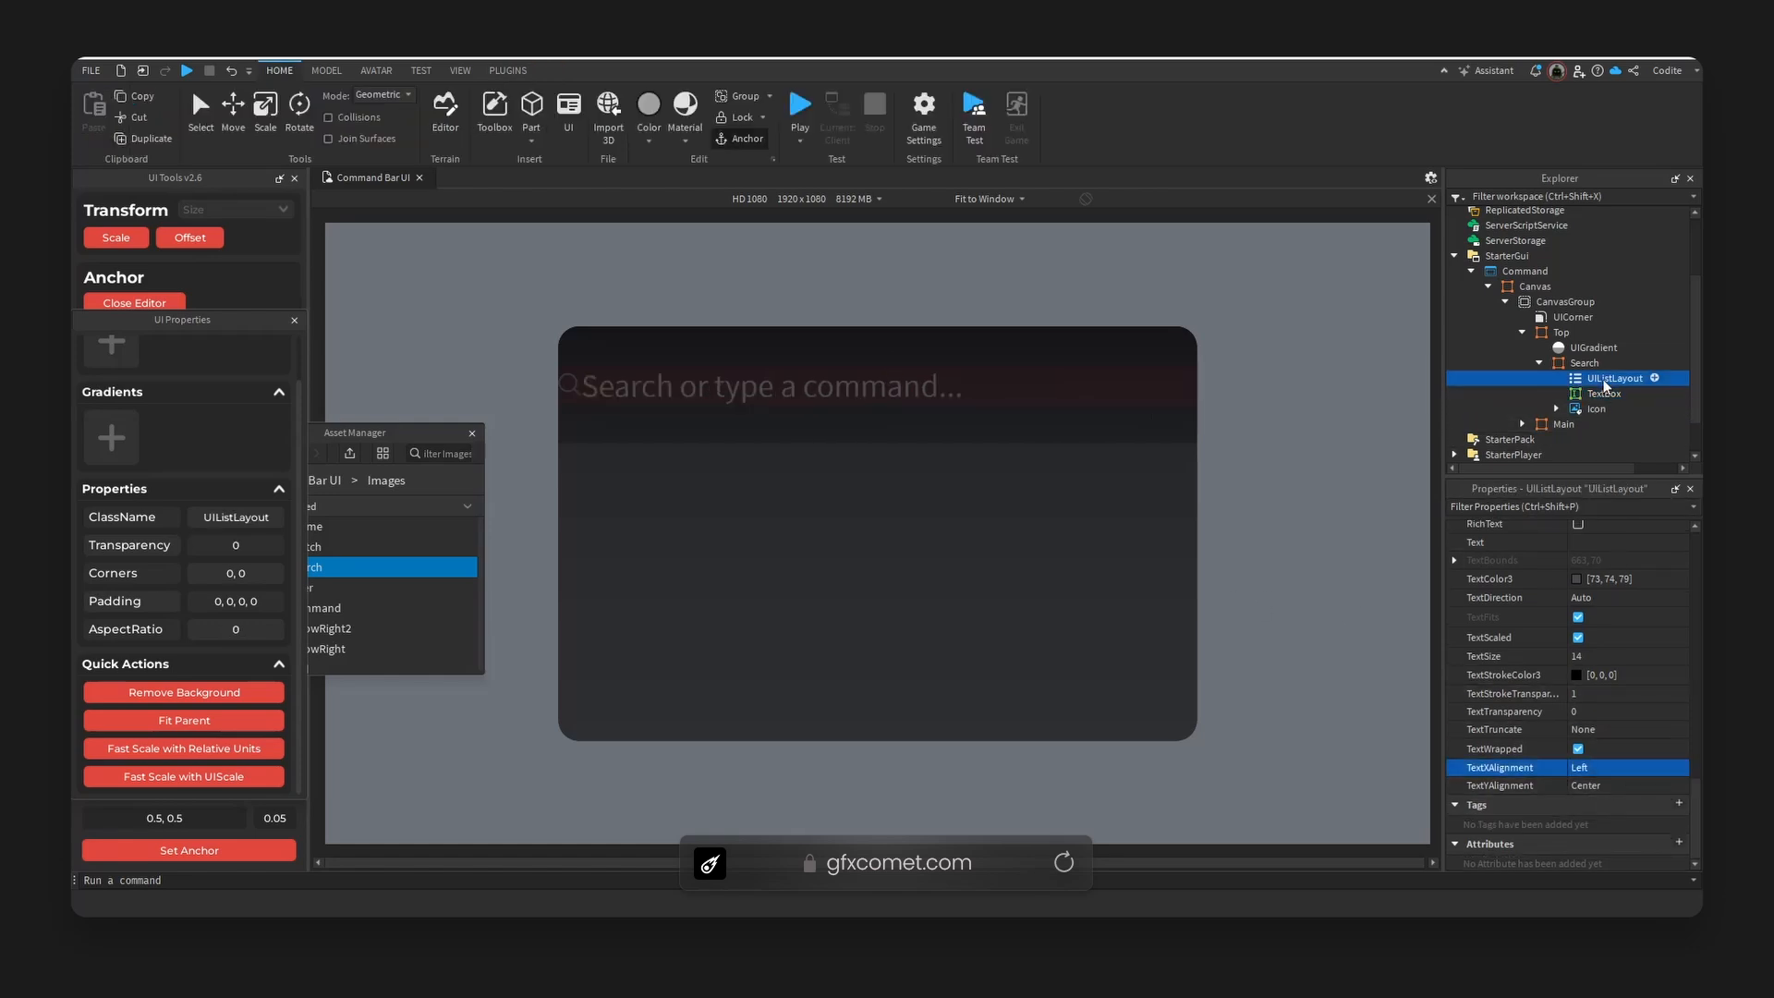
pyautogui.click(883, 388)
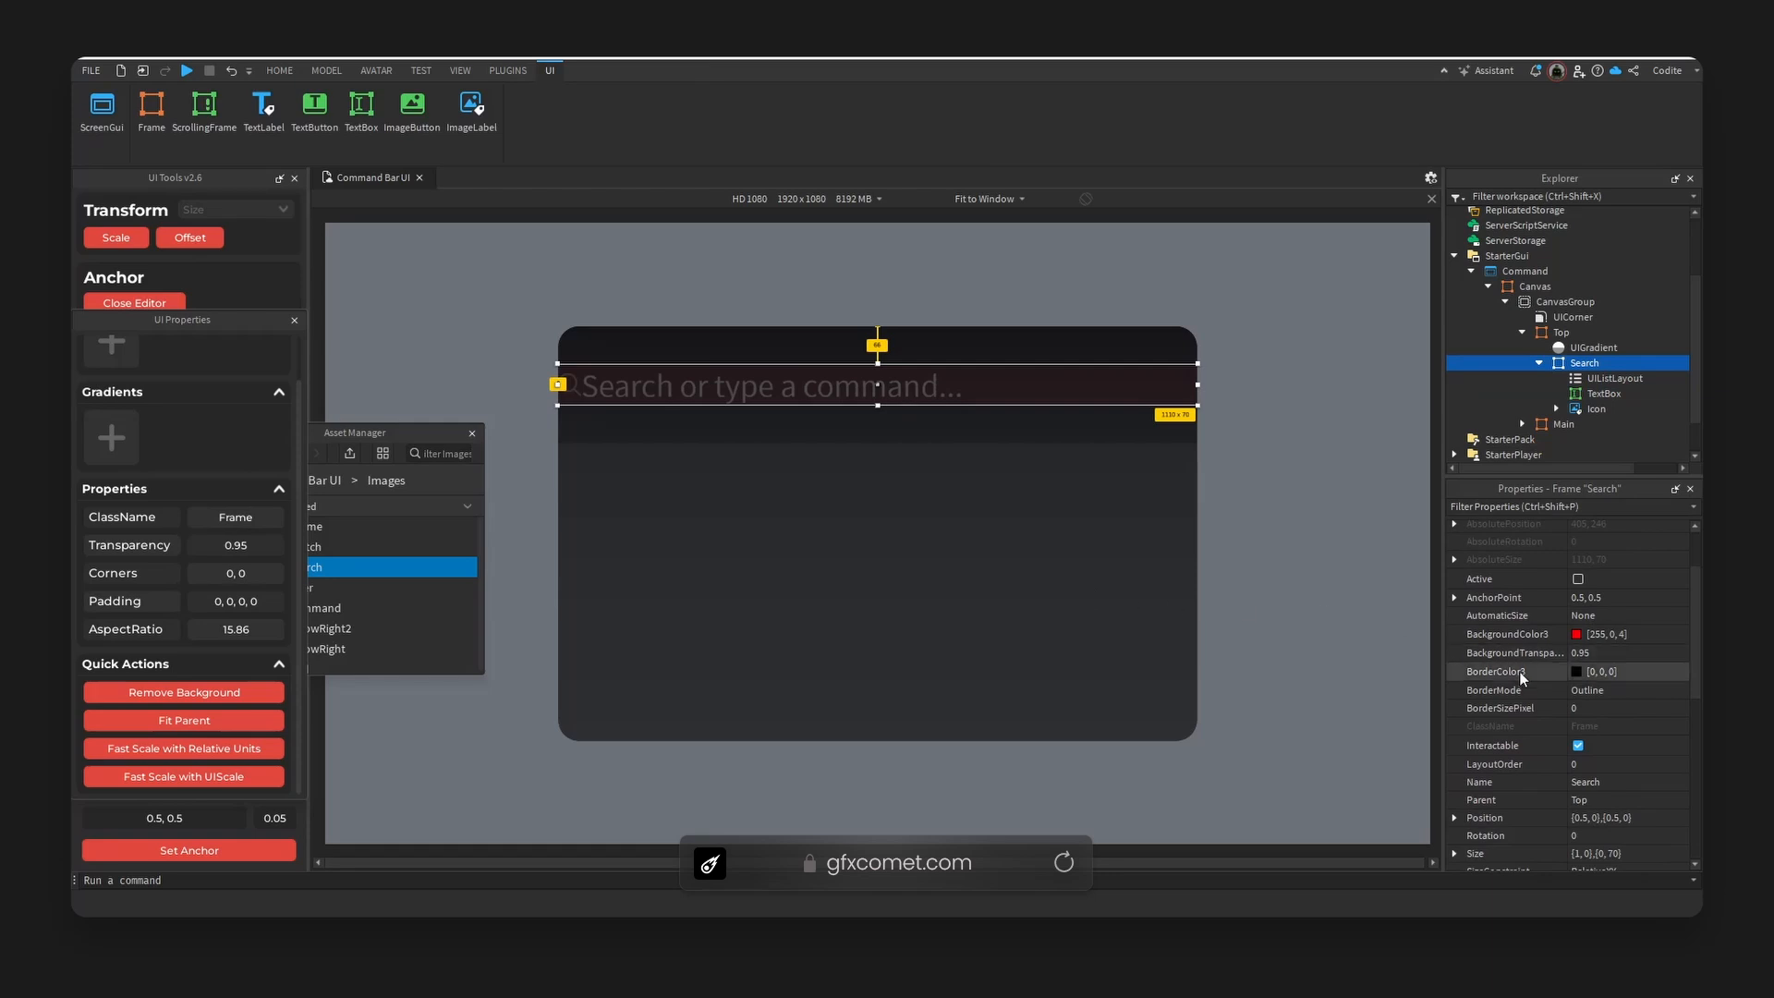
pyautogui.scroll(-10, 1571, 682)
pyautogui.scroll(10, 1594, 704)
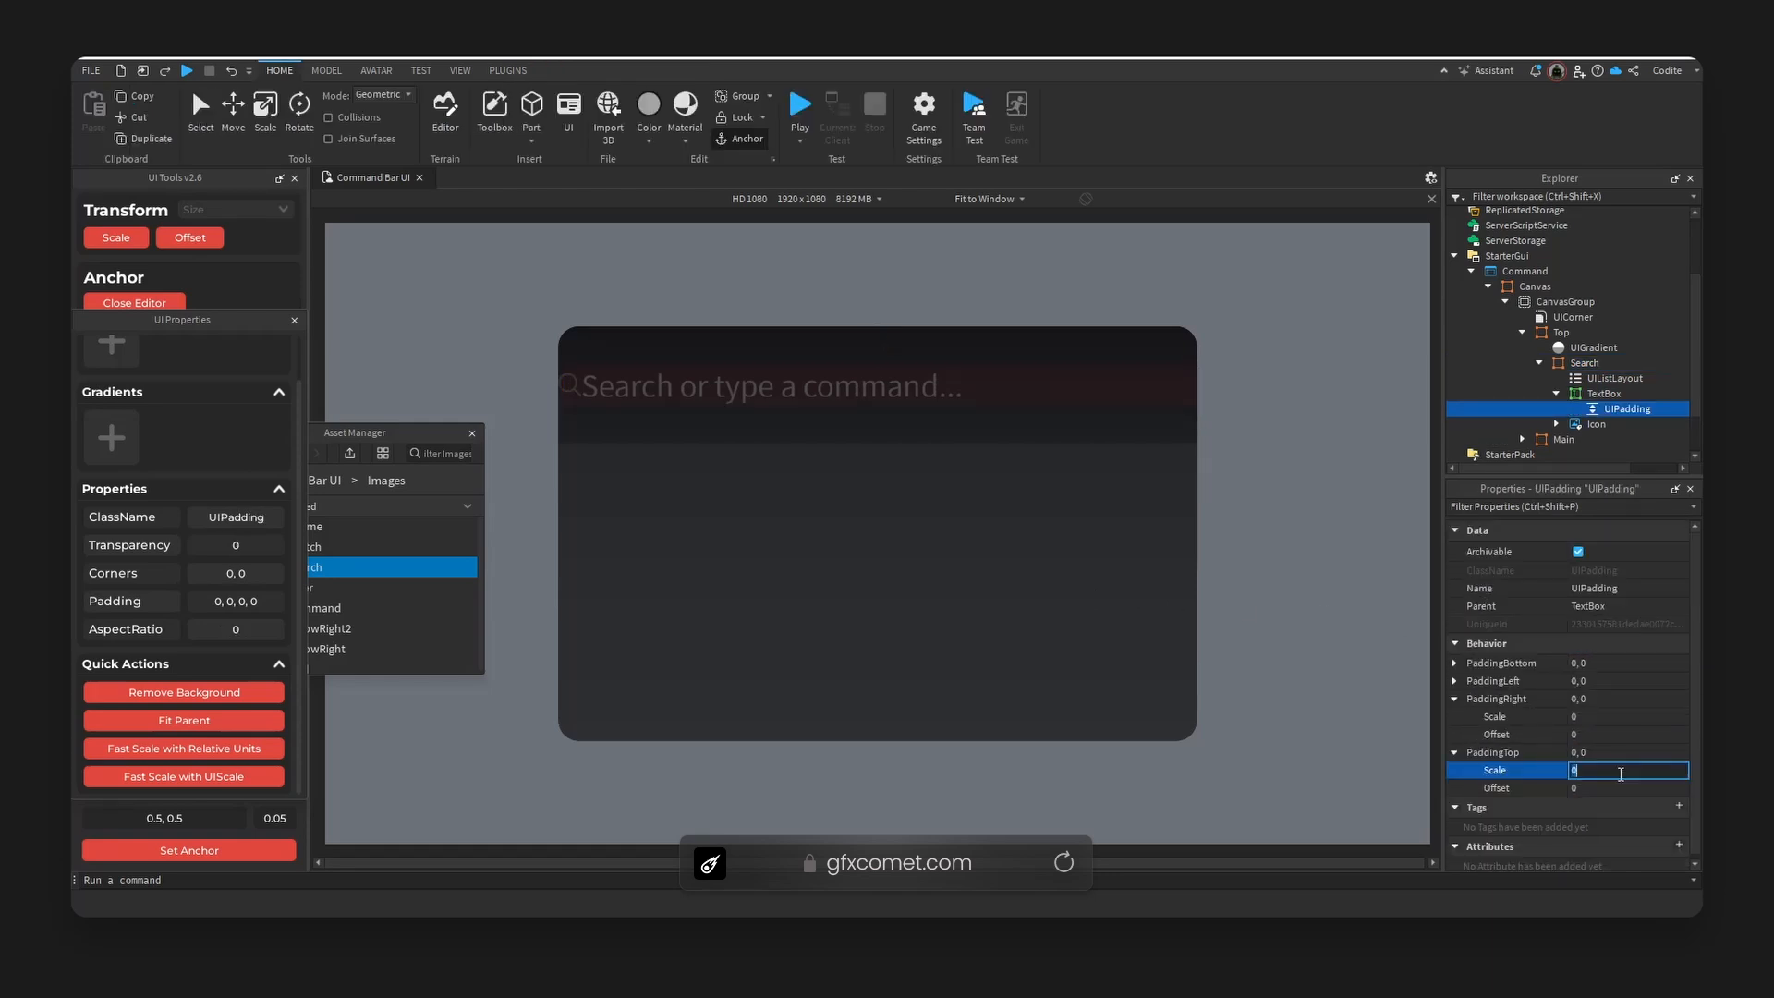
pyautogui.write('0.1')
pyautogui.press('Return')
pyautogui.click(1455, 699)
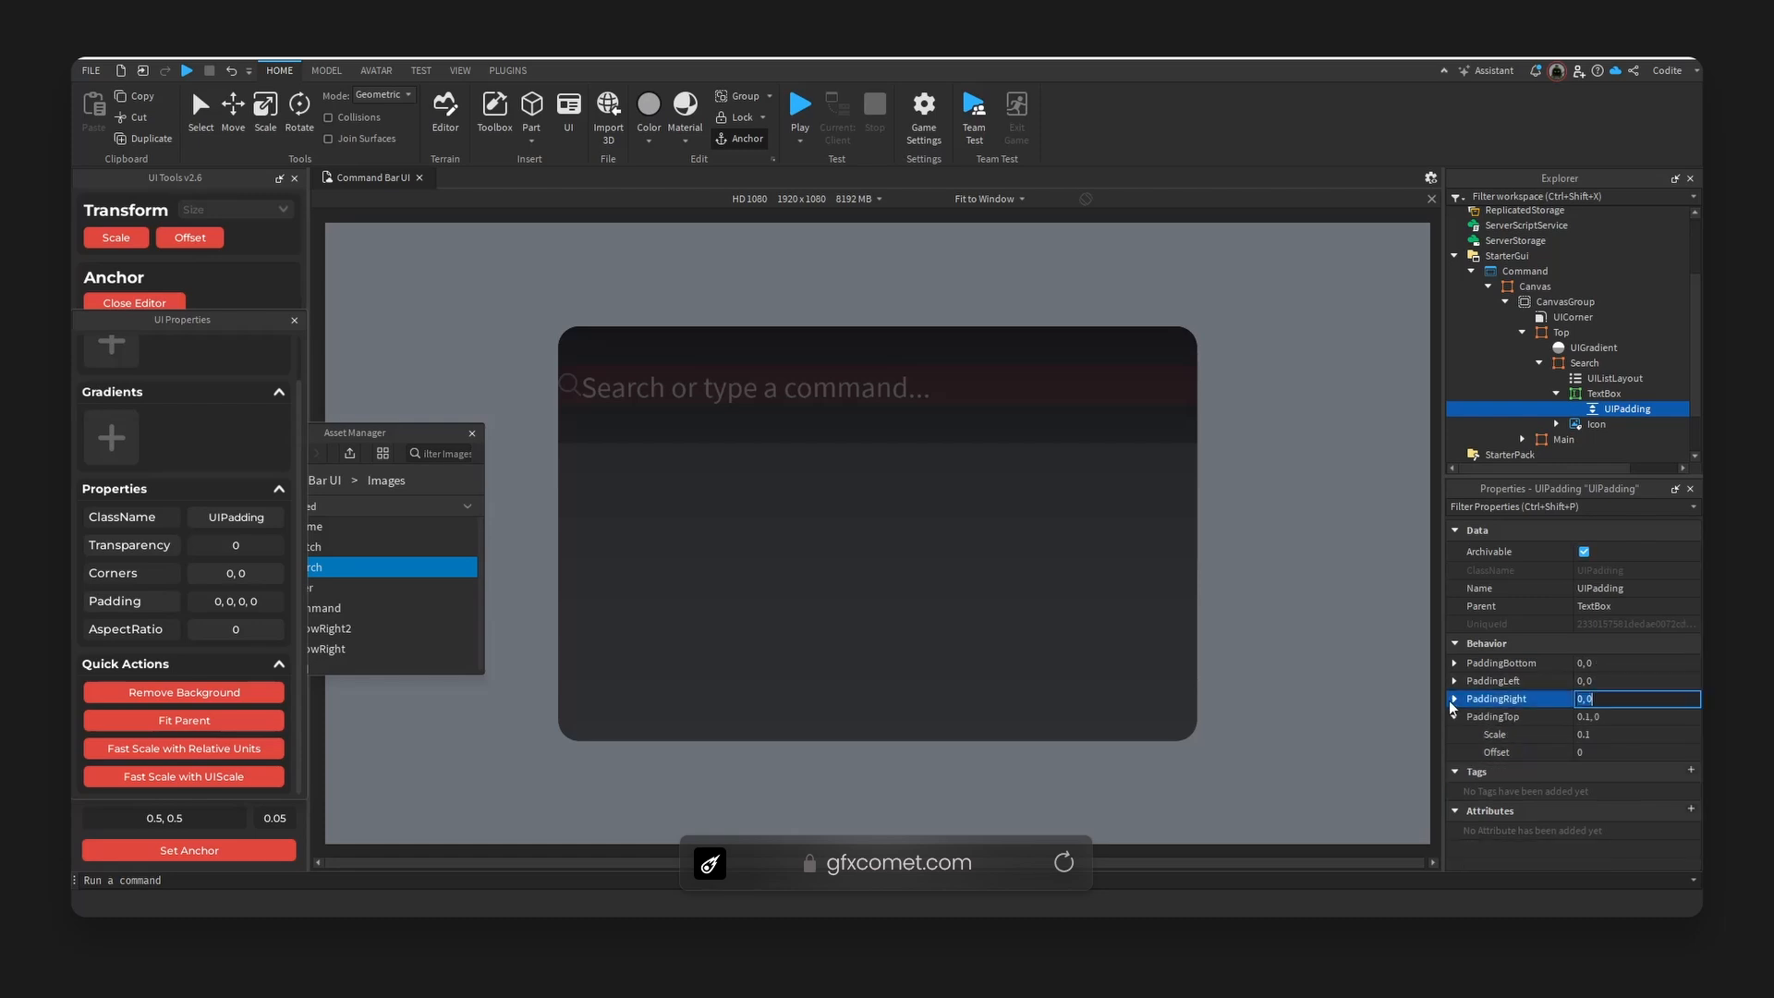
pyautogui.click(1455, 663)
pyautogui.click(1629, 681)
pyautogui.write('0.1')
pyautogui.press('Return')
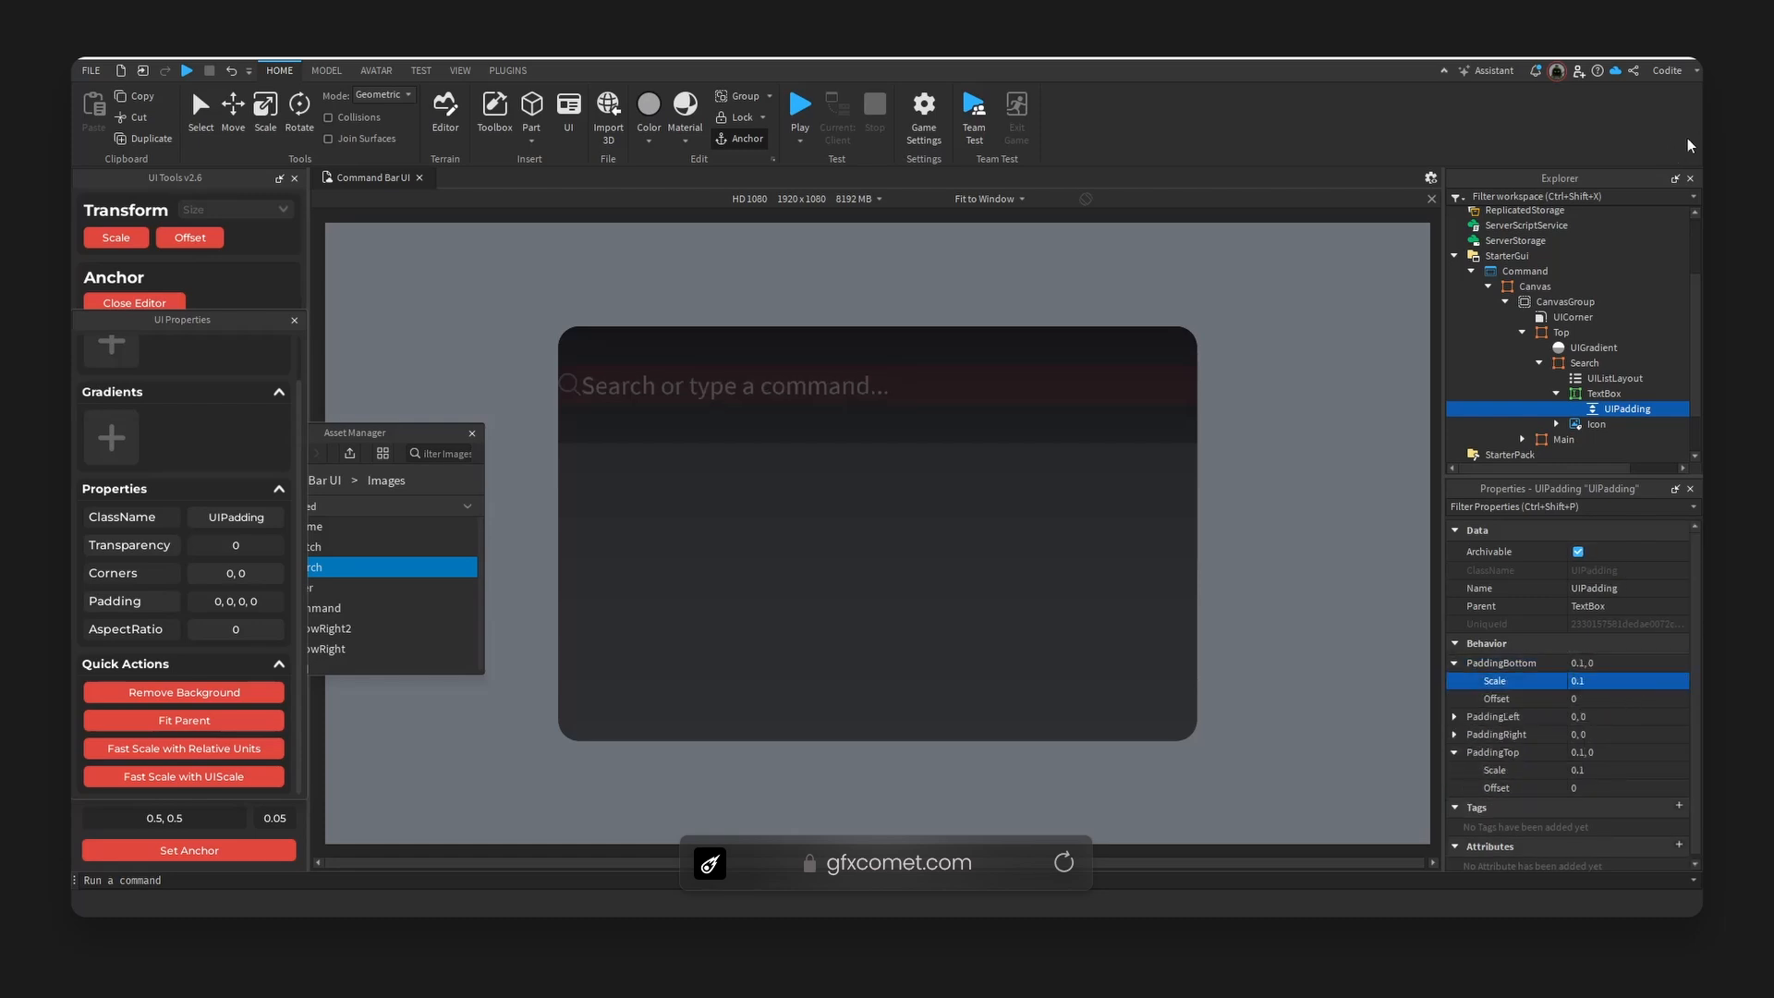
# - Increase the TextBox's bottom and top padding scales to 0.2
pyautogui.click(1615, 684)
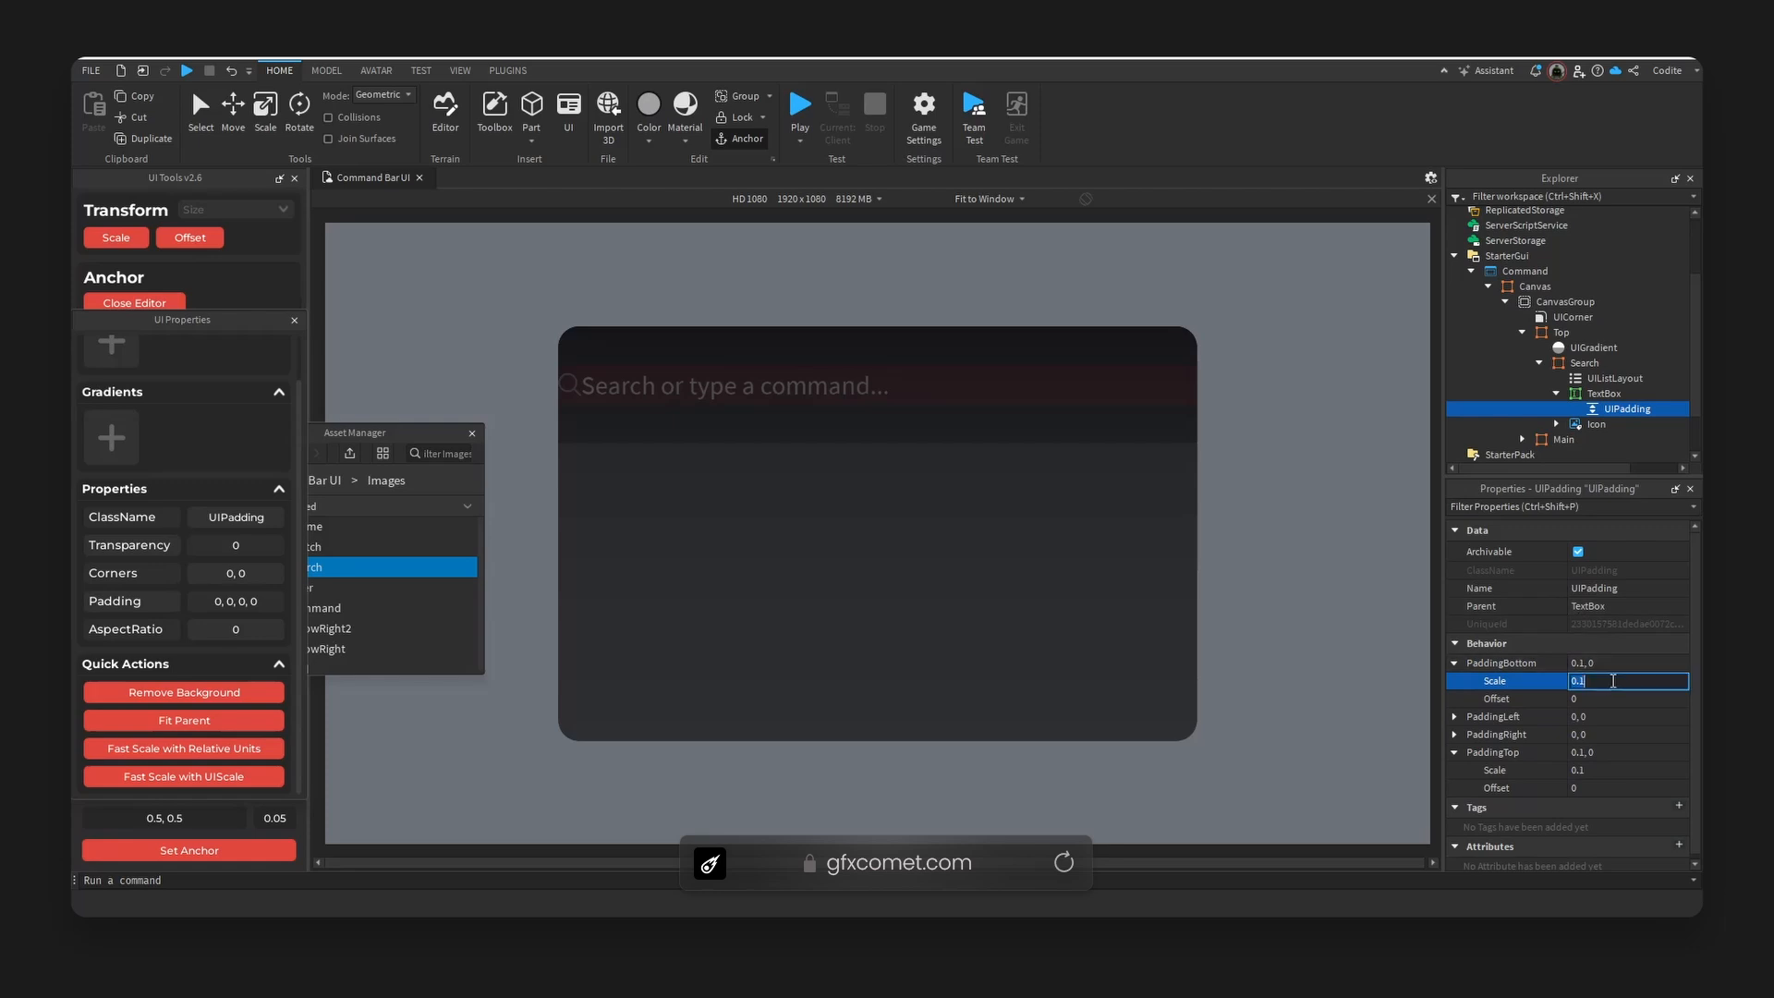
pyautogui.write('0.2')
pyautogui.press('Return')
pyautogui.click(1630, 769)
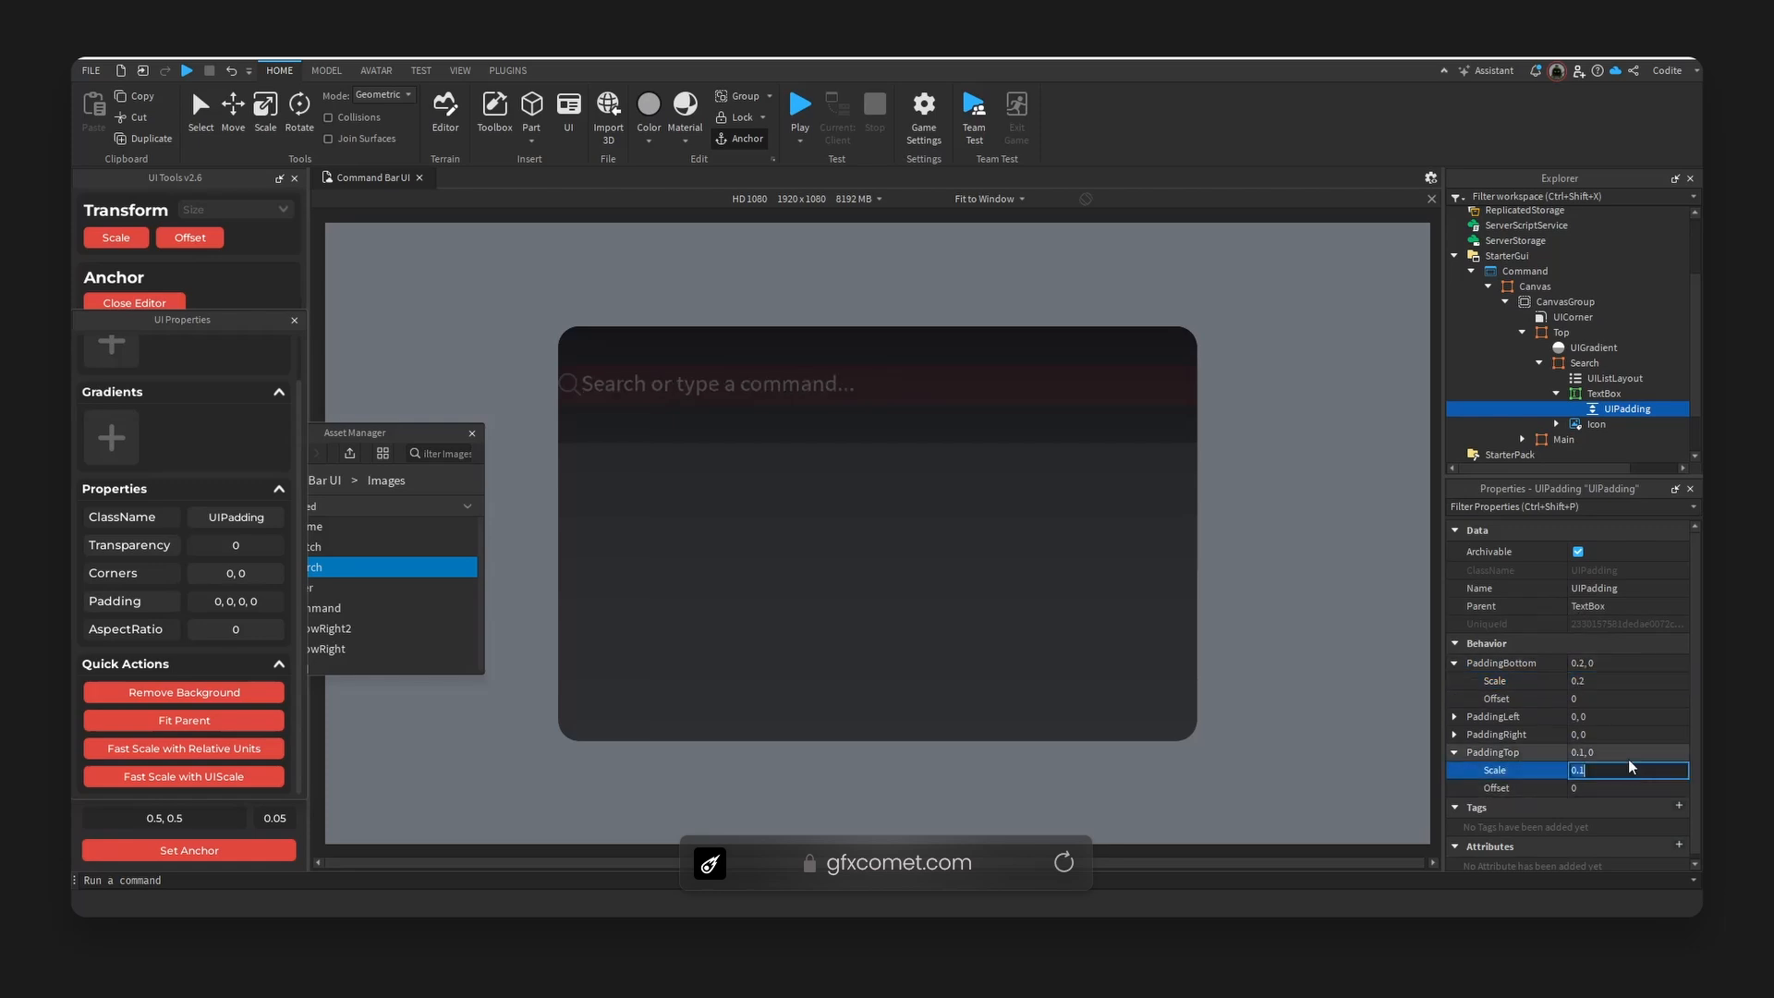
pyautogui.write('0.2')
pyautogui.press('Return')
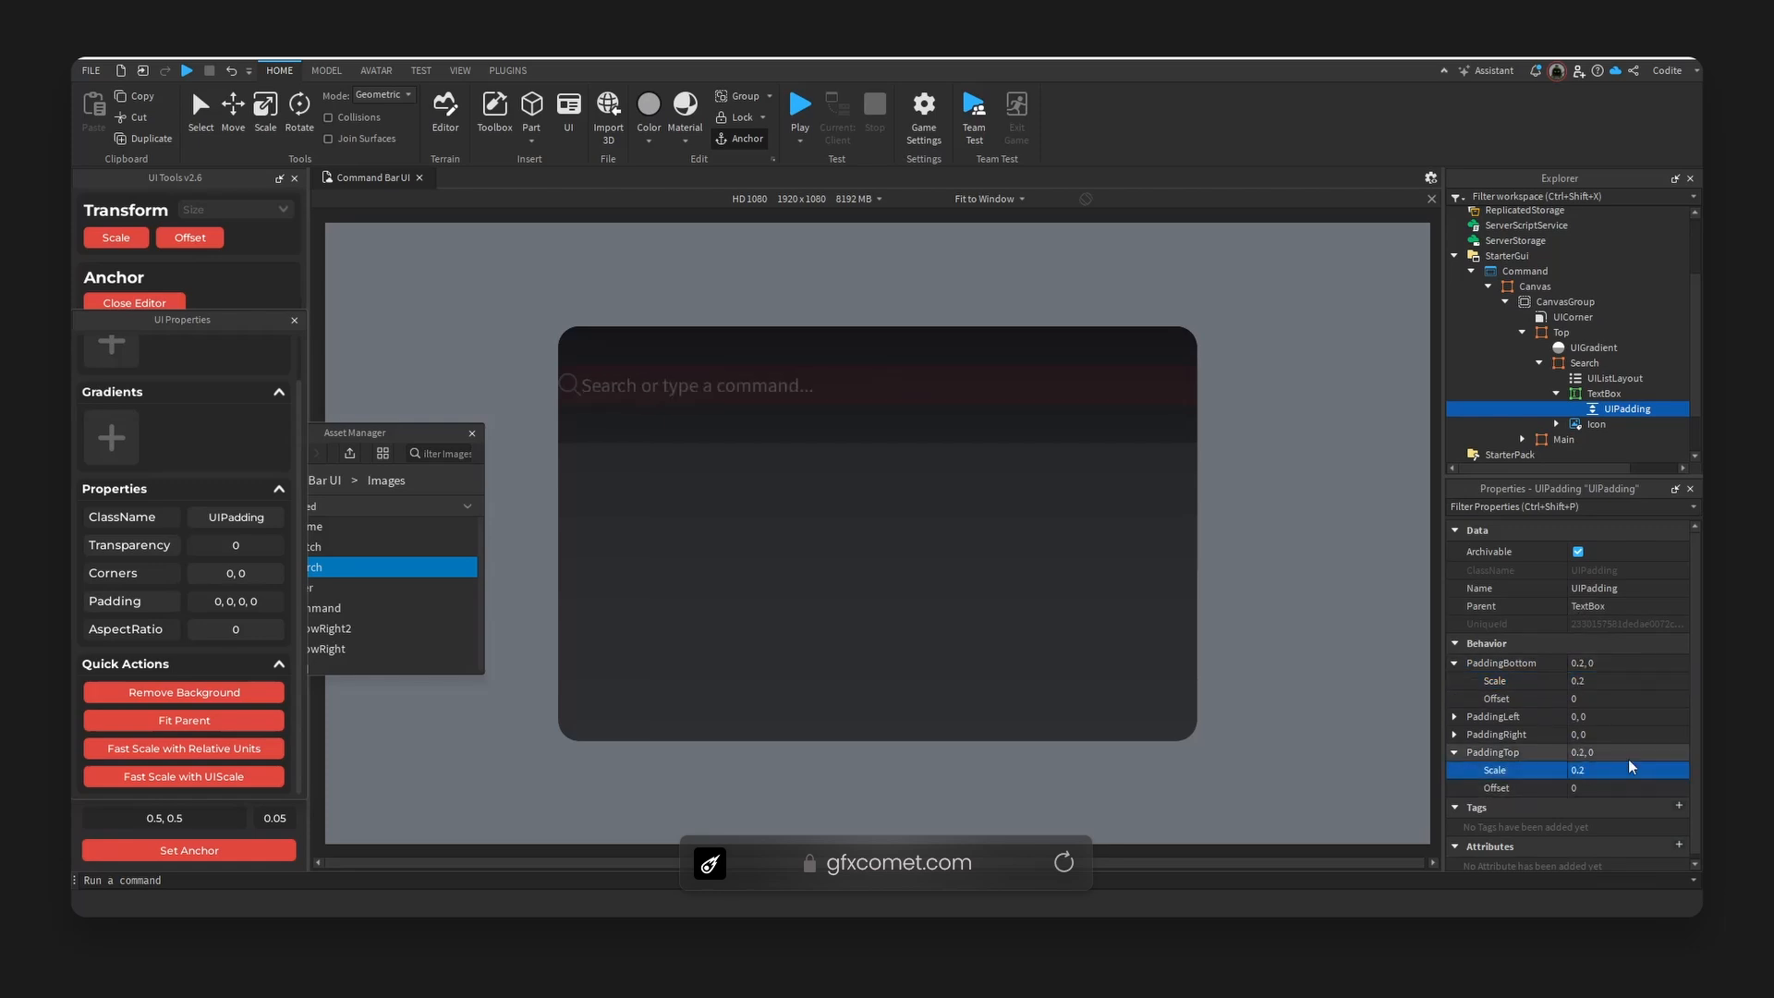
# - Set the padding scale of the Search frame's UIListLayout to 0.02 to space the icon from the text
pyautogui.click(1557, 393)
pyautogui.click(1616, 378)
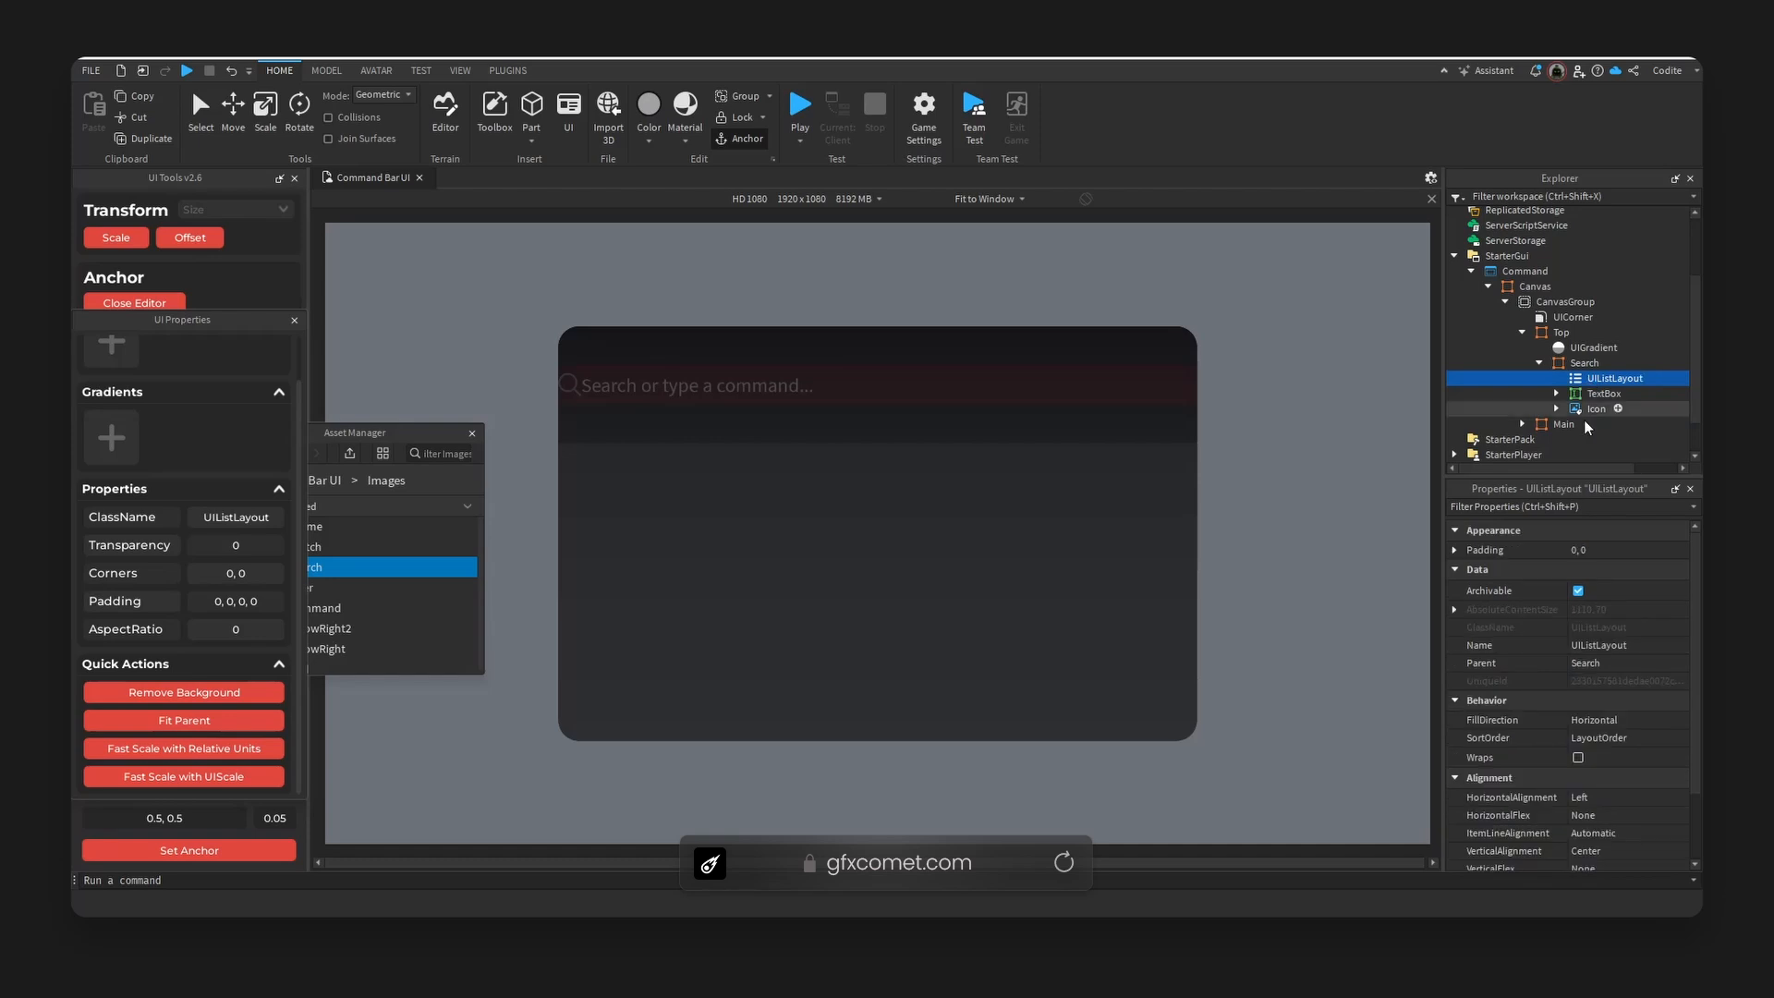
pyautogui.click(1456, 549)
pyautogui.click(1607, 567)
pyautogui.write('0.02')
pyautogui.press('Return')
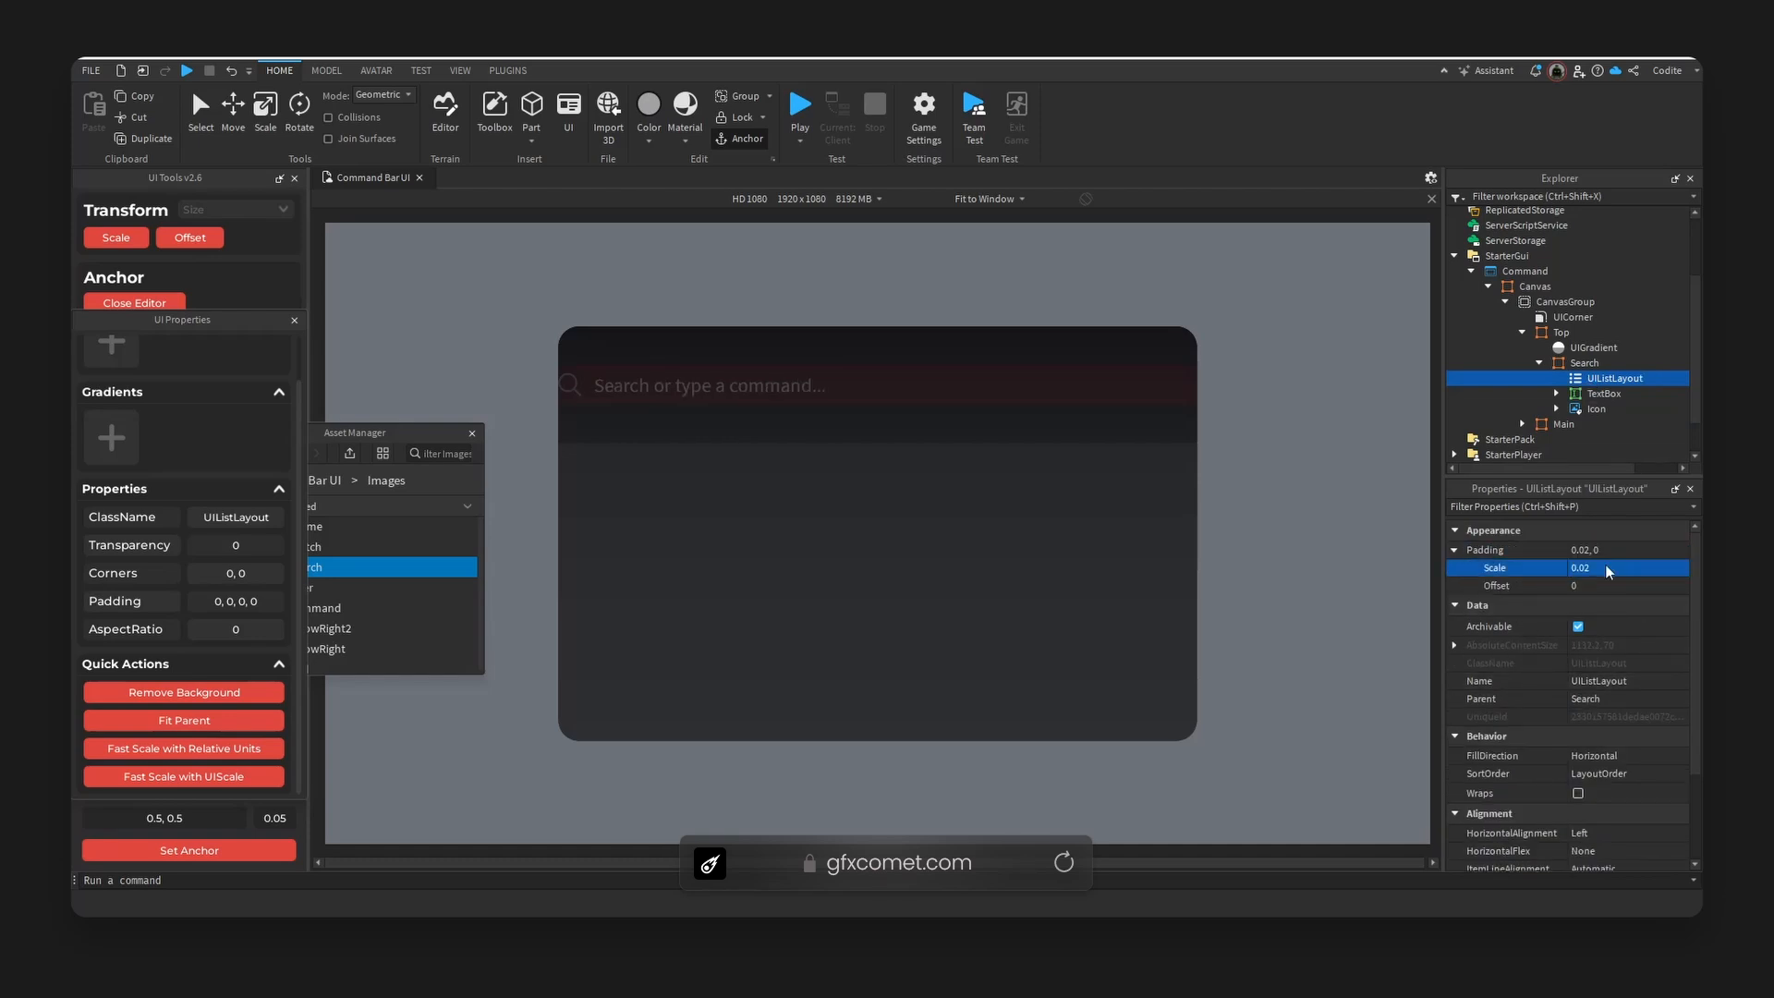
# - Try padding scales of 0.025 and 0.2 on the Search frame's UIListLayout, and undo them
pyautogui.click(1608, 571)
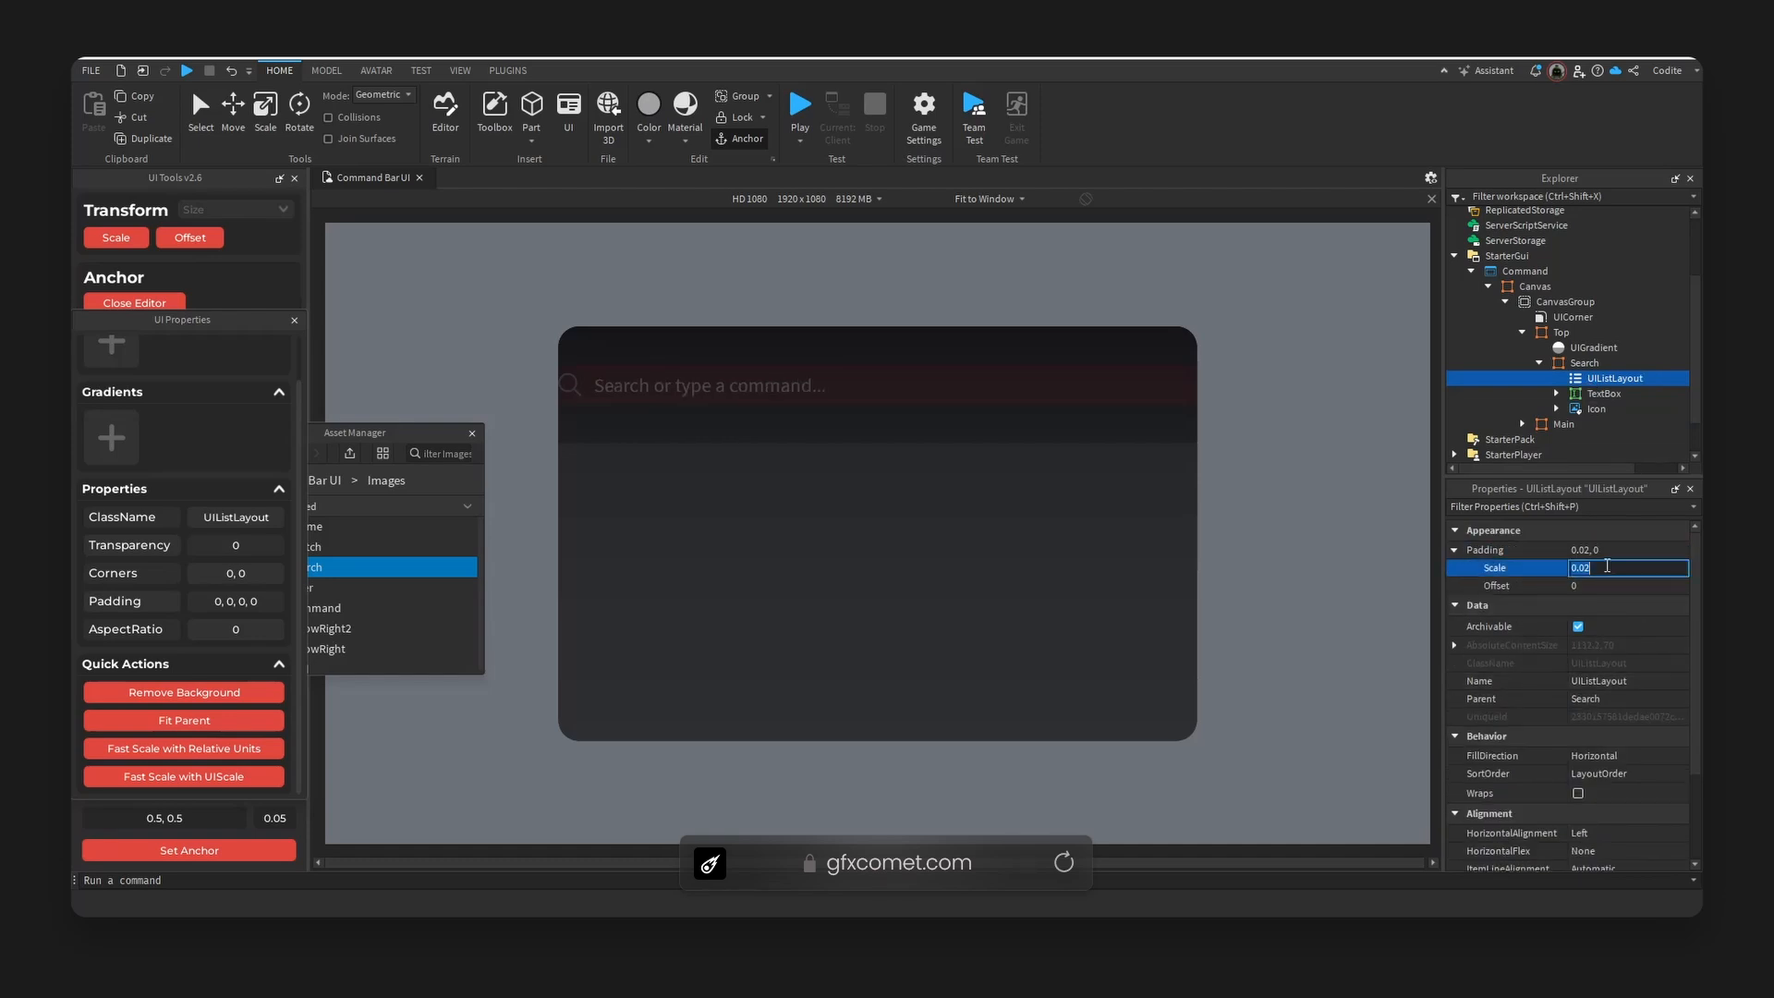
pyautogui.write('0.025')
pyautogui.press('Return')
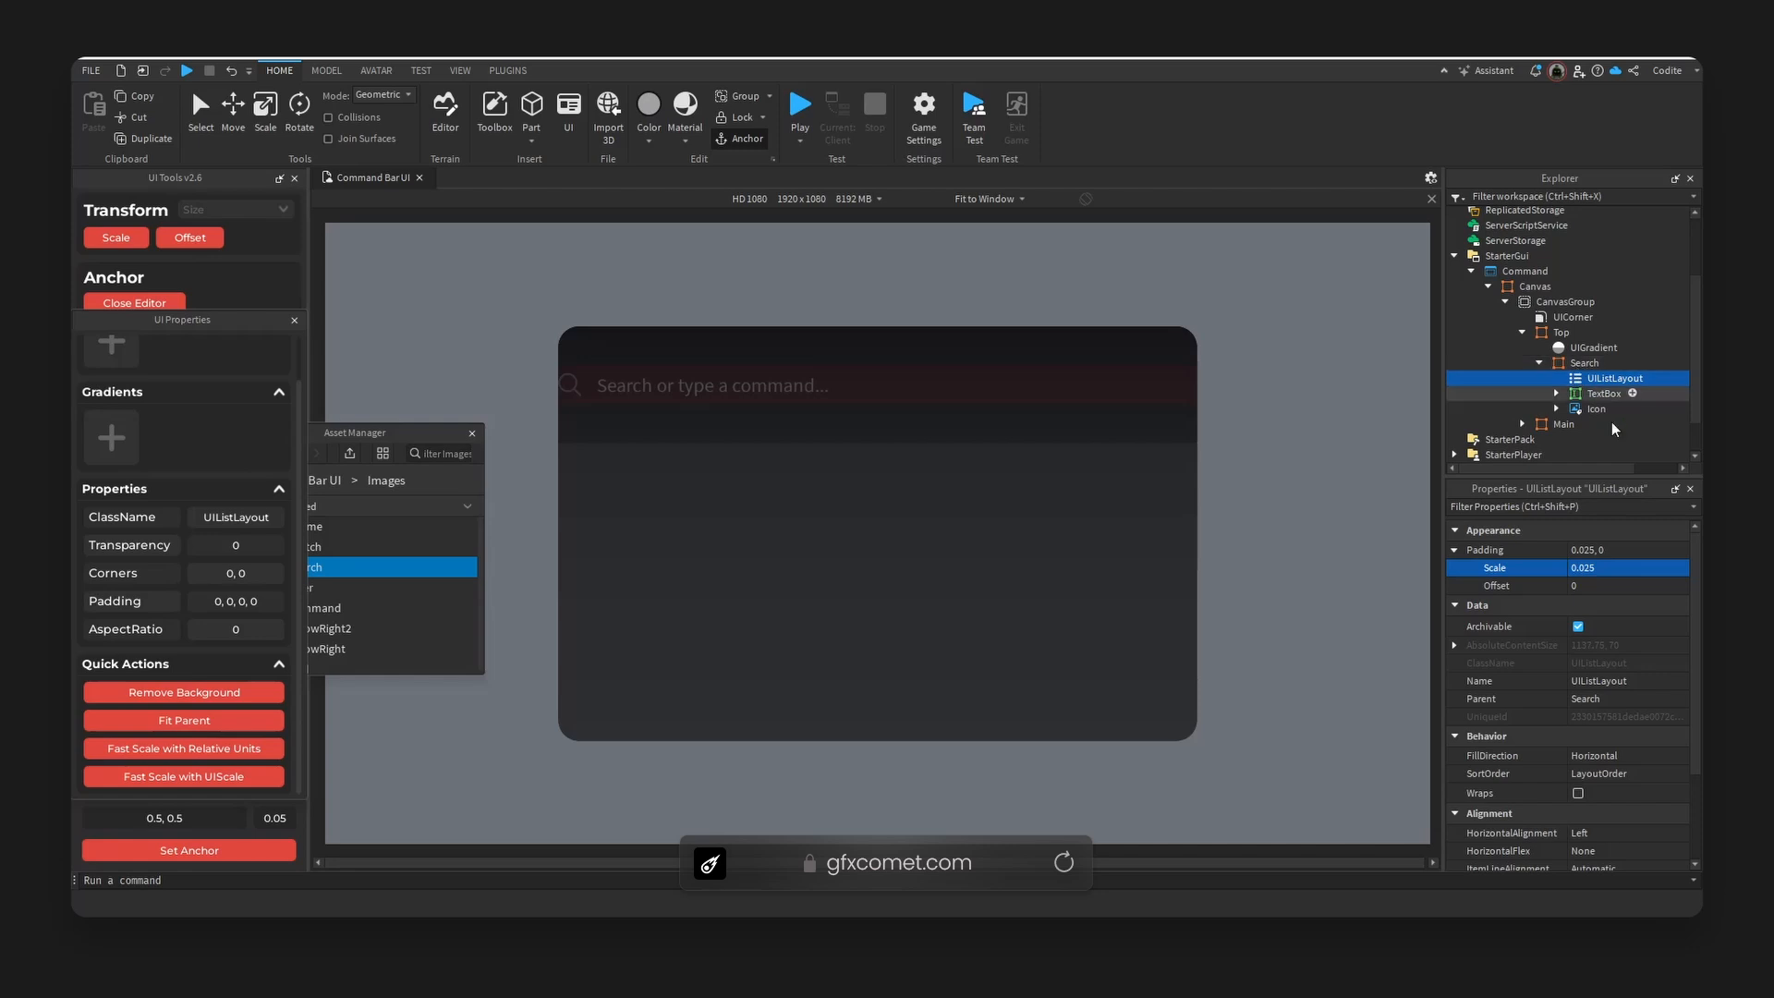
pyautogui.click(1661, 571)
pyautogui.write('0.2')
pyautogui.press('Return')
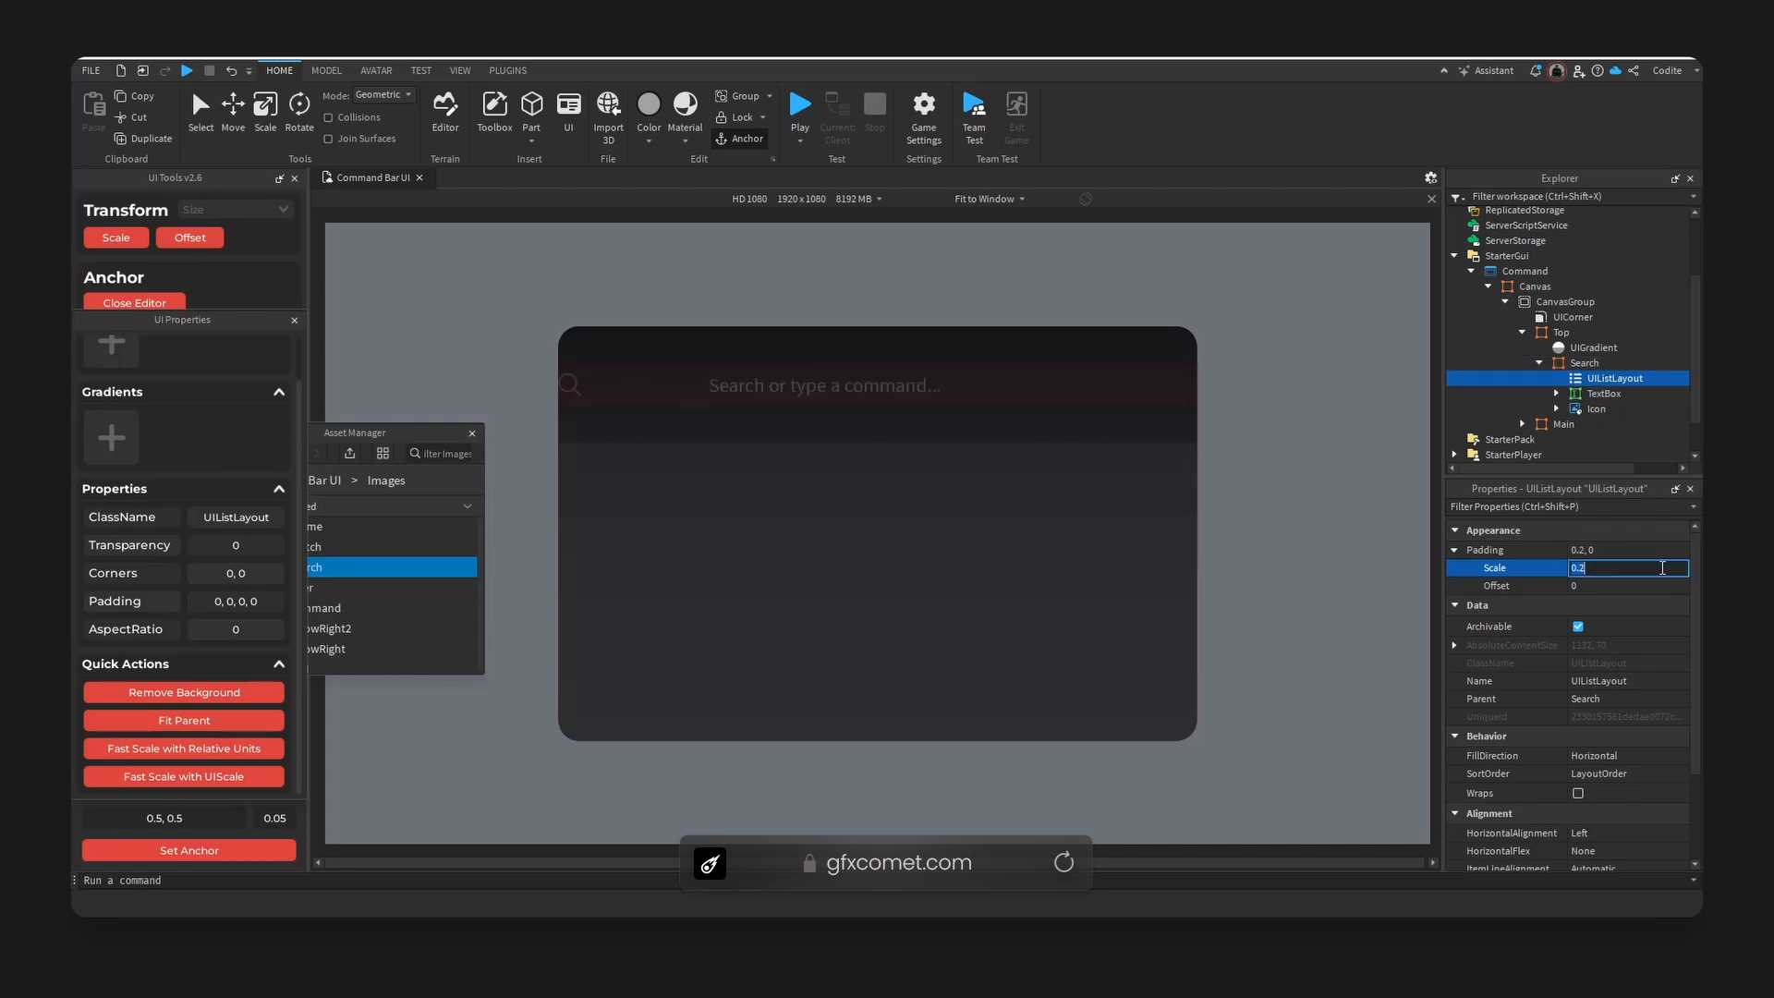
pyautogui.hotkey('ctrl', 'z')
# - Add a UIPadding to the Search frame
pyautogui.click(1614, 361)
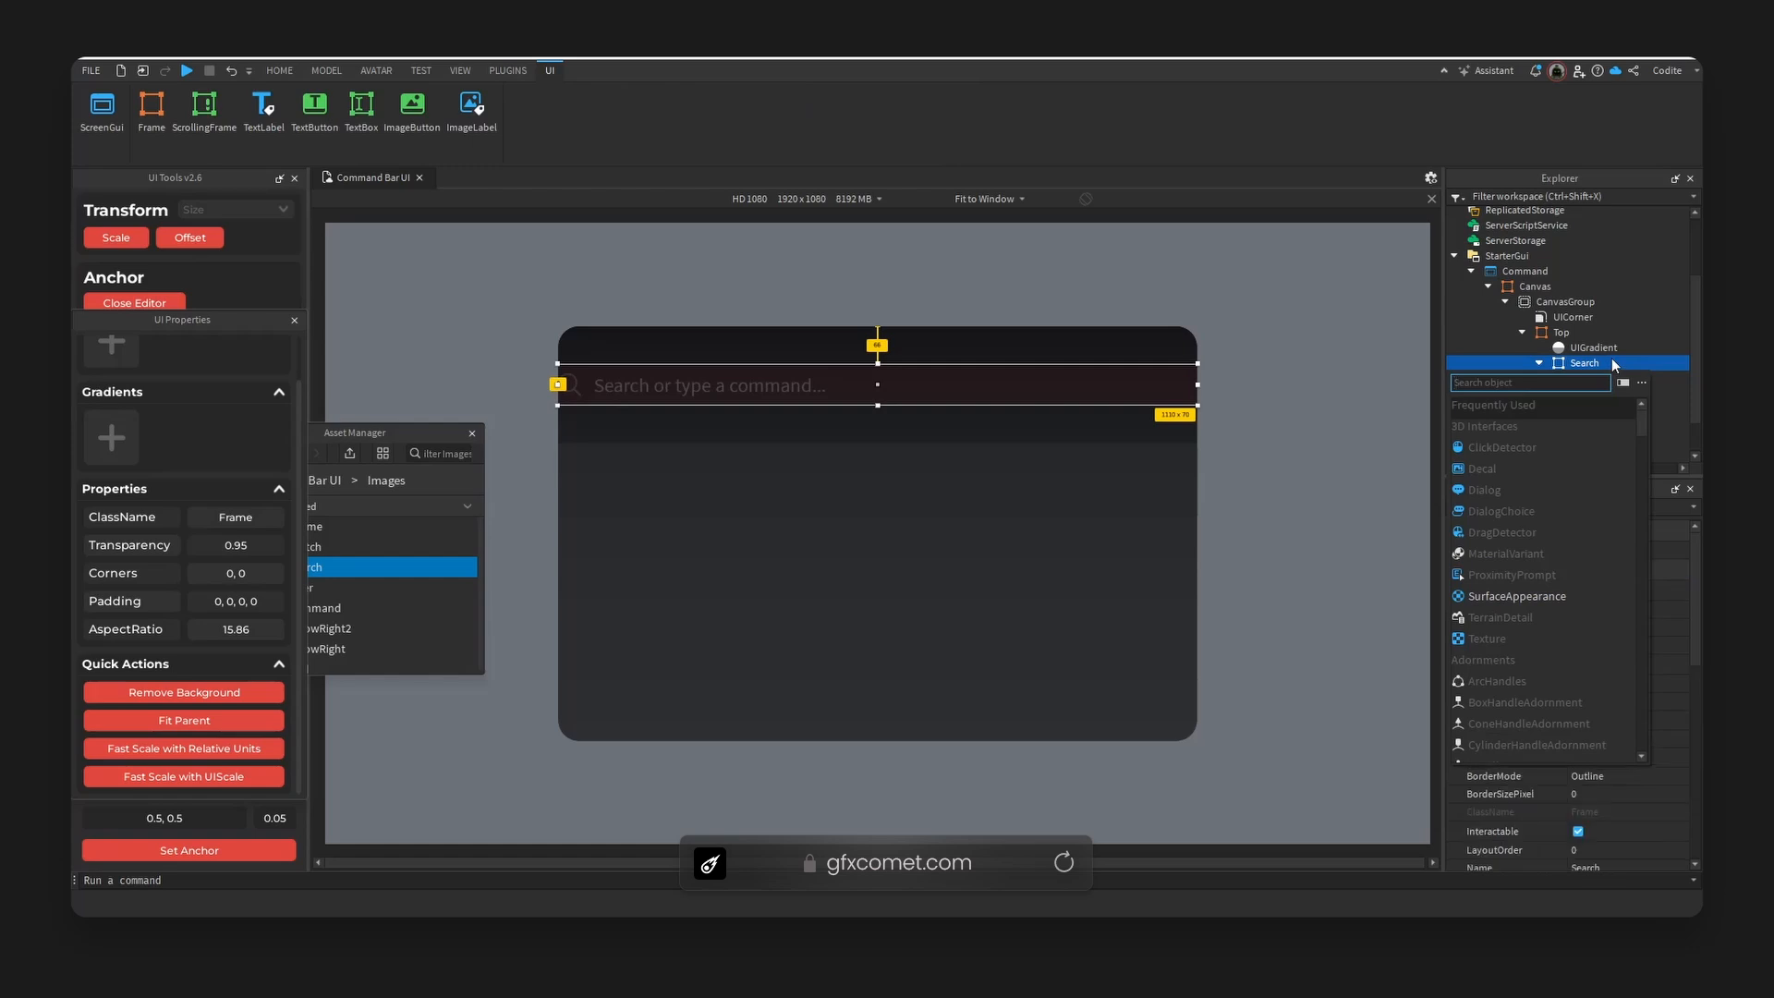
pyautogui.press('Escape')
pyautogui.click(1561, 334)
pyautogui.click(1582, 364)
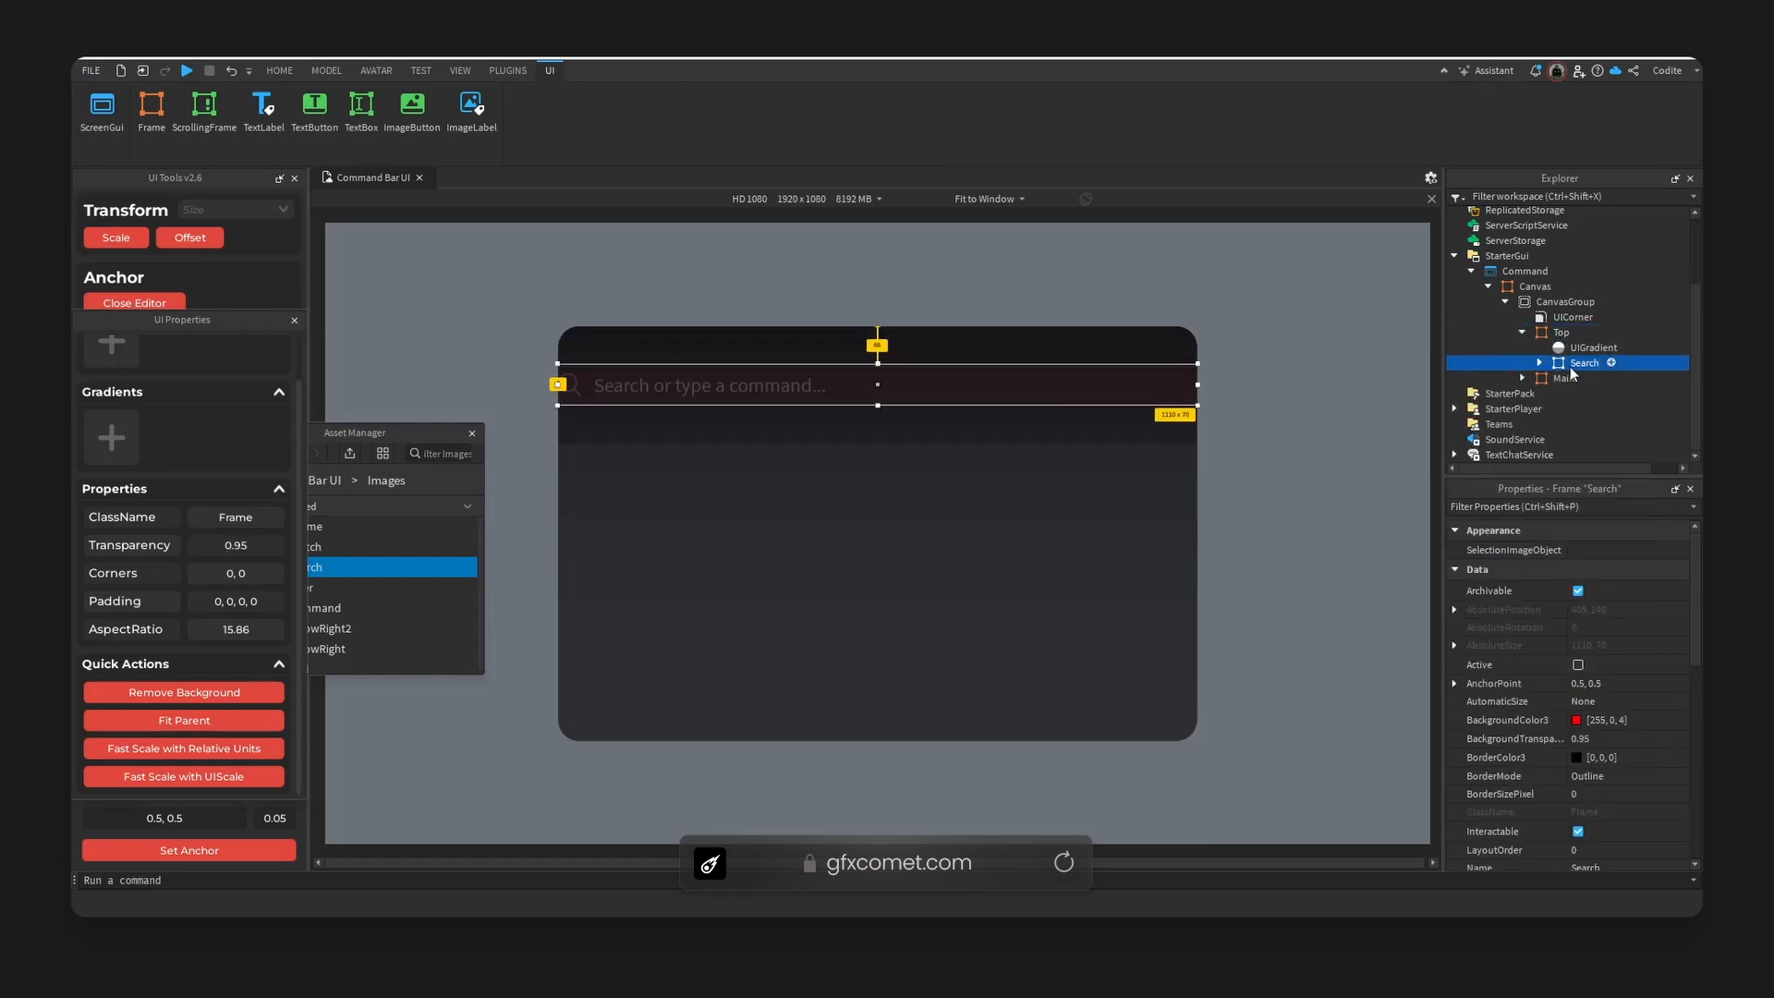
pyautogui.click(1614, 363)
pyautogui.press('Escape')
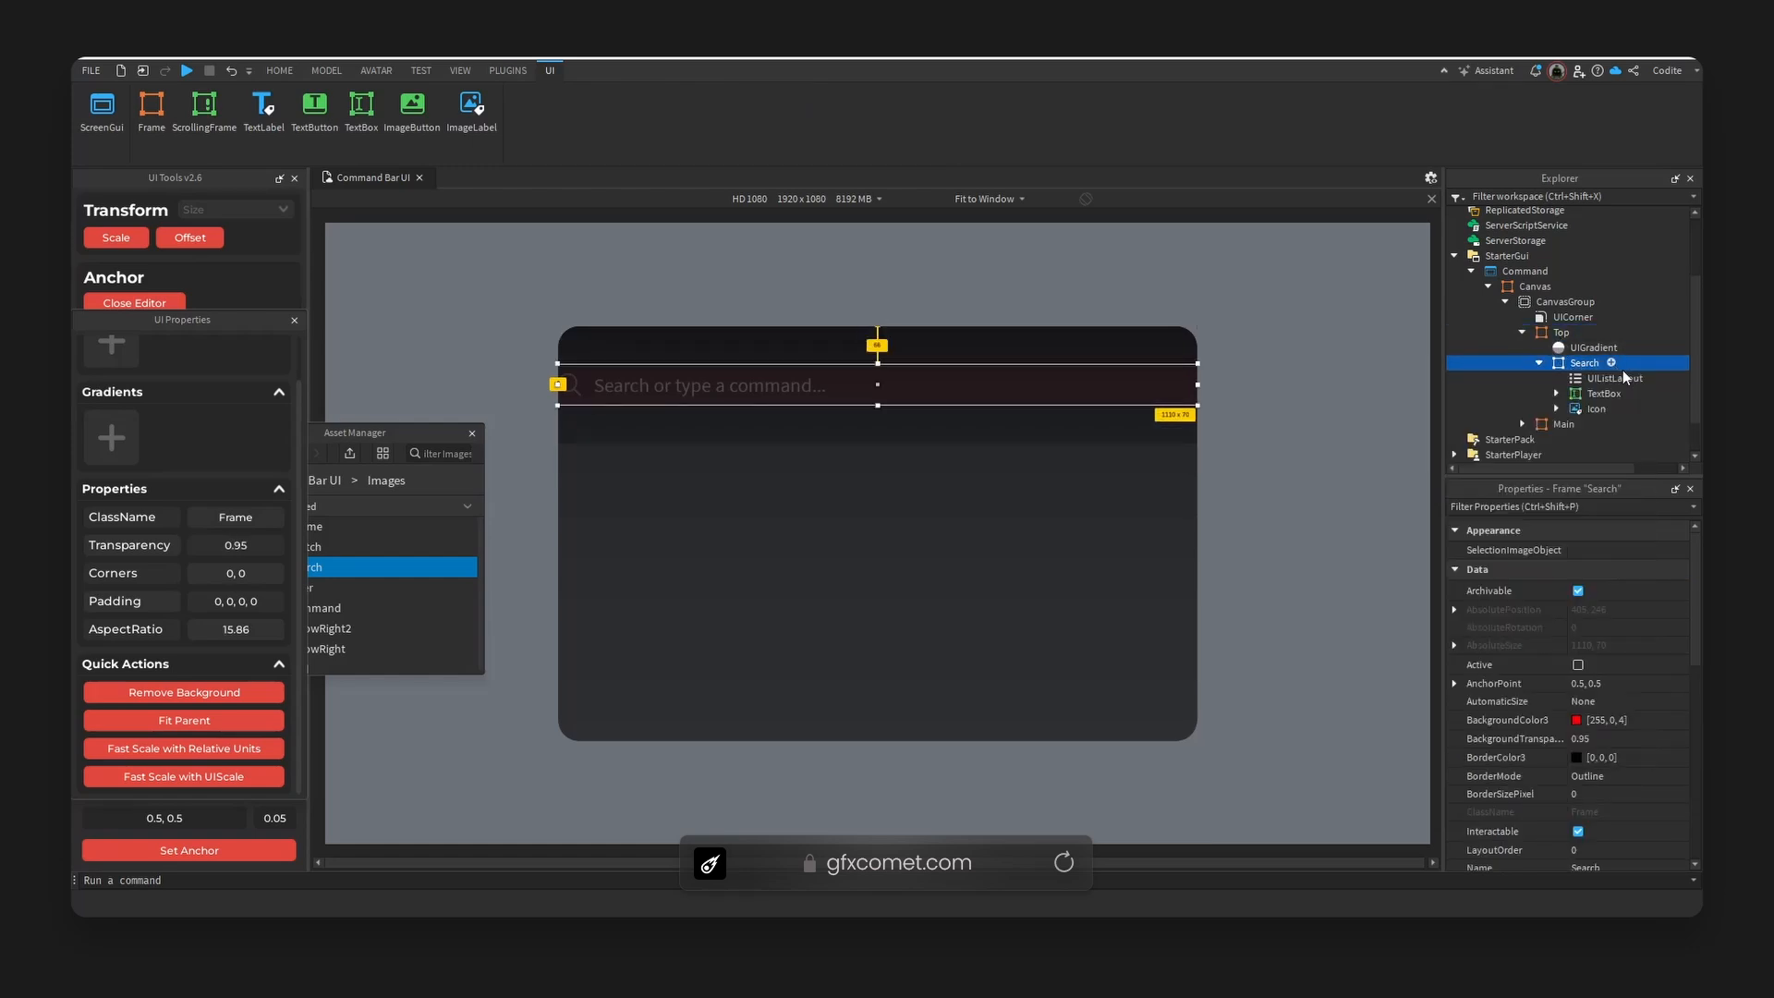
pyautogui.click(1611, 394)
# - Try a left padding scale of 0.1 on the Search frame and settle on 0.05
pyautogui.click(1456, 681)
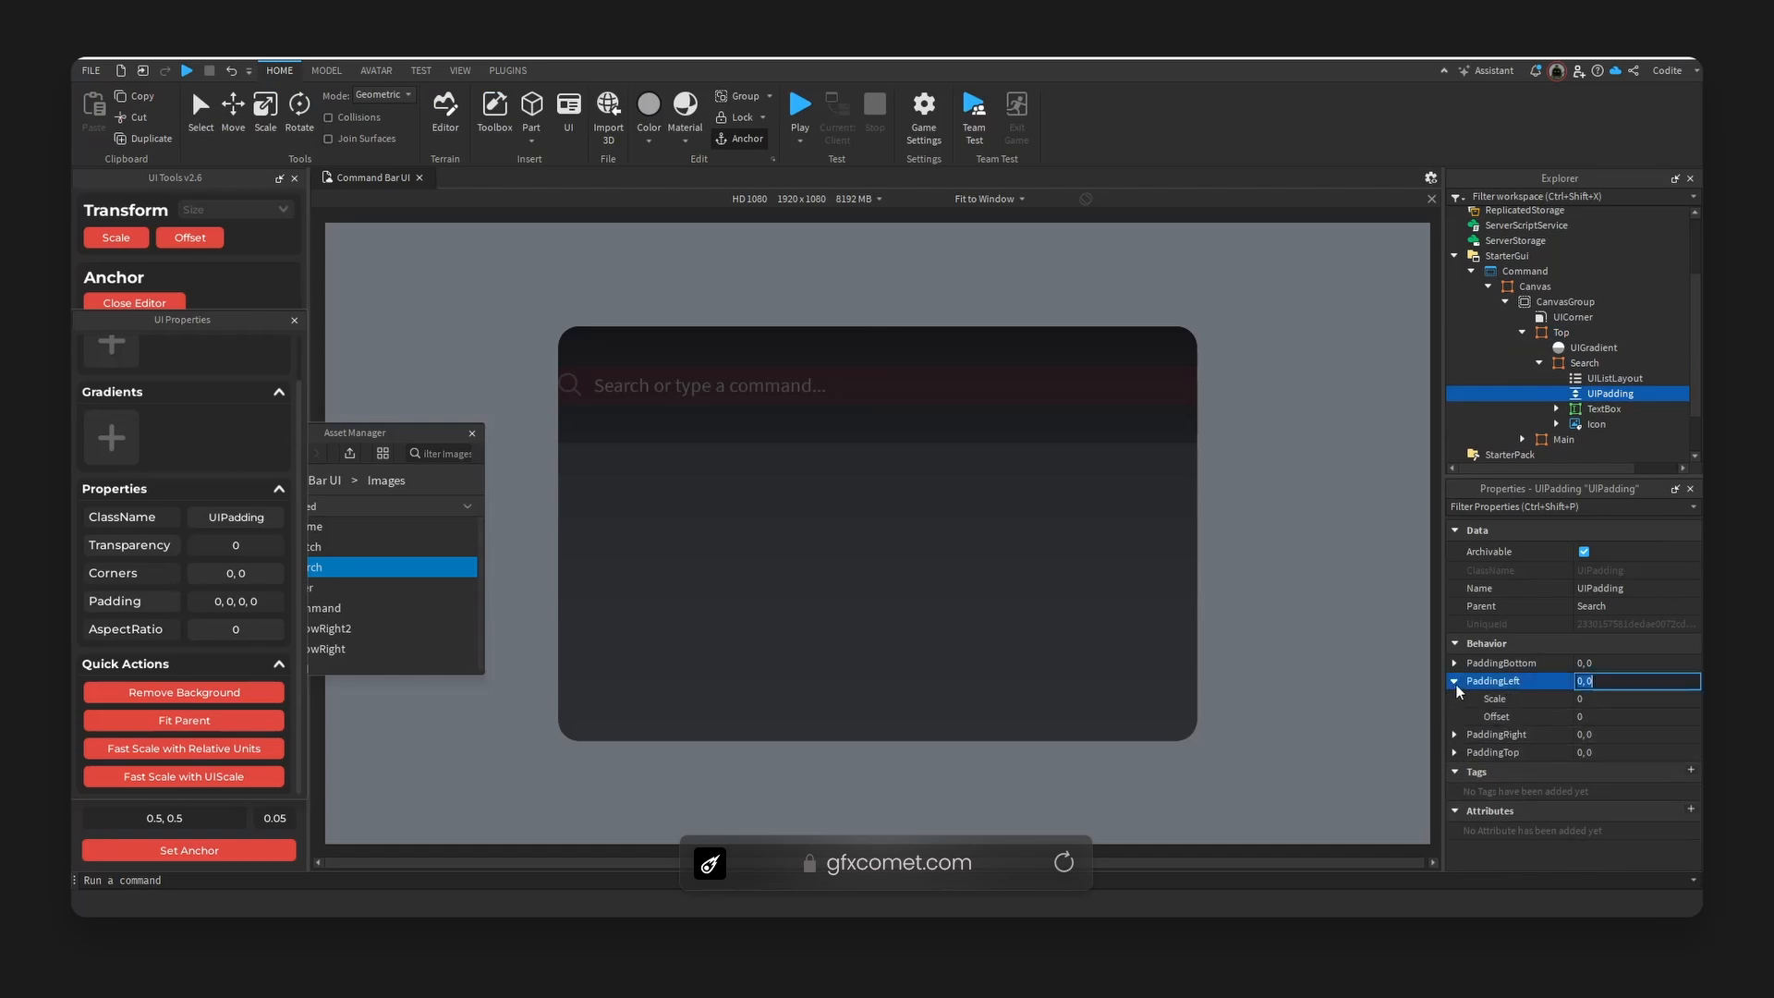
pyautogui.click(1639, 698)
pyautogui.write('0.1')
pyautogui.press('Return')
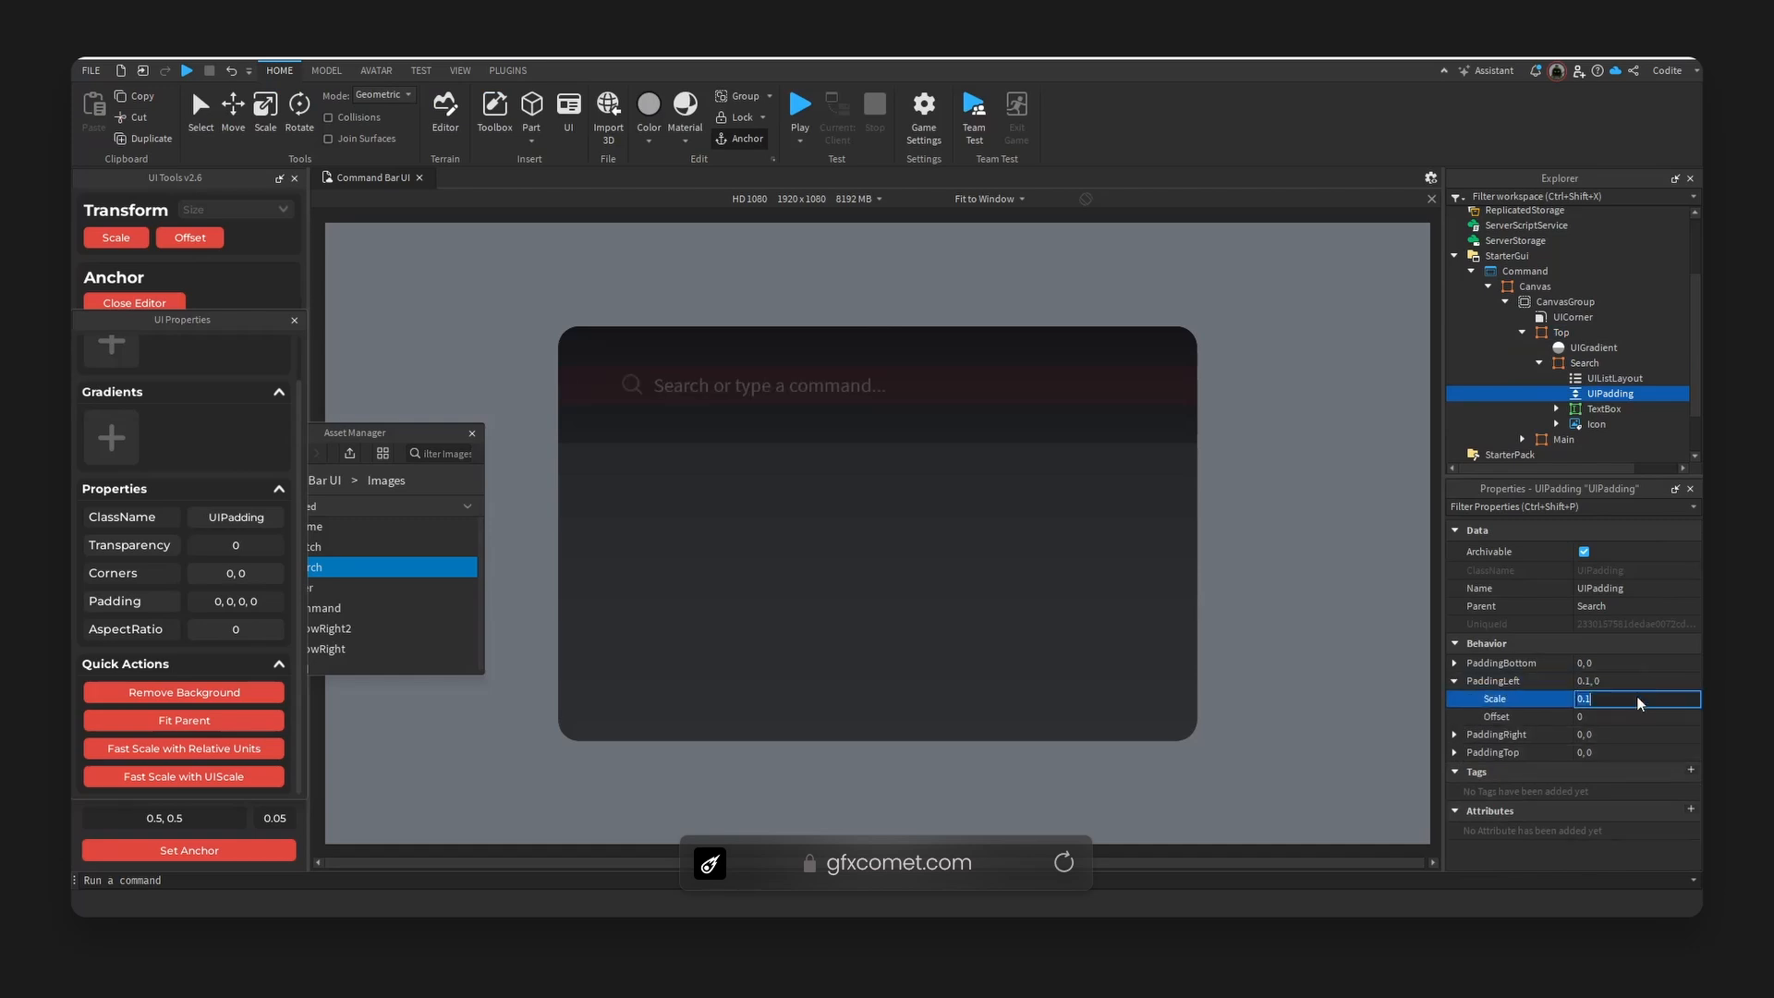
pyautogui.write('0.05')
pyautogui.press('Return')
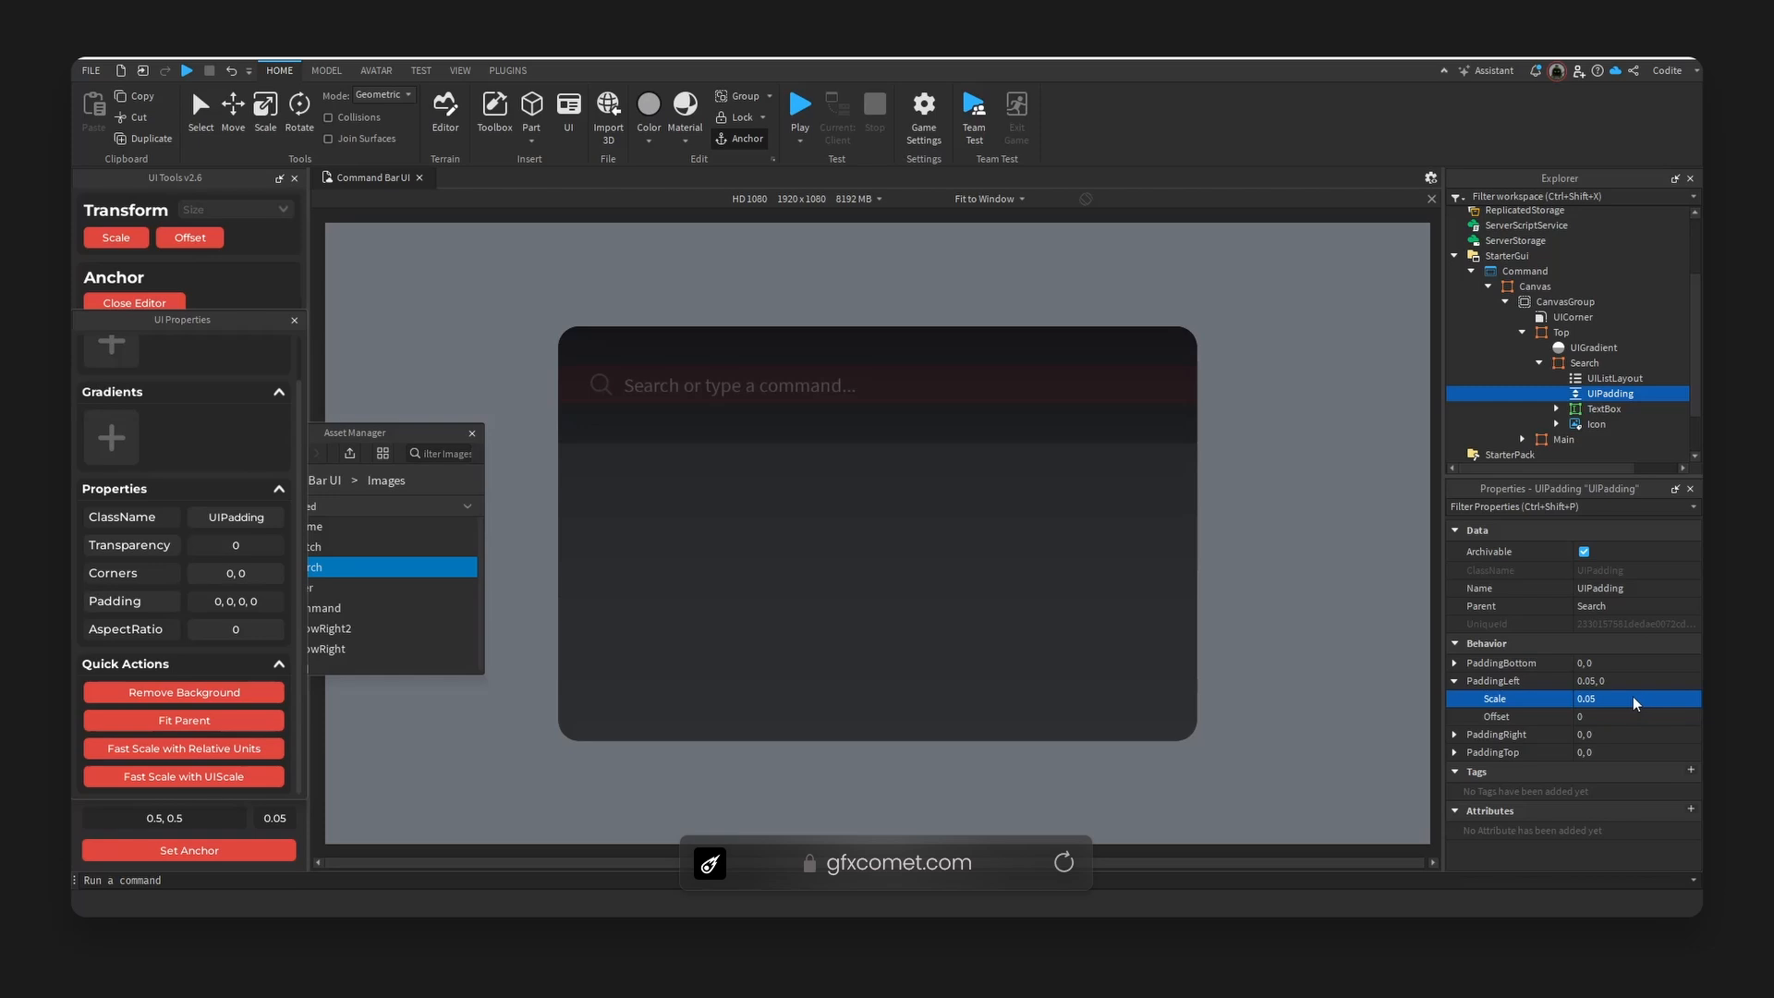
# - Insert a new Frame into the Top frame and give it a red background colour
pyautogui.click(1561, 332)
pyautogui.hotkey('ctrl', 'i')
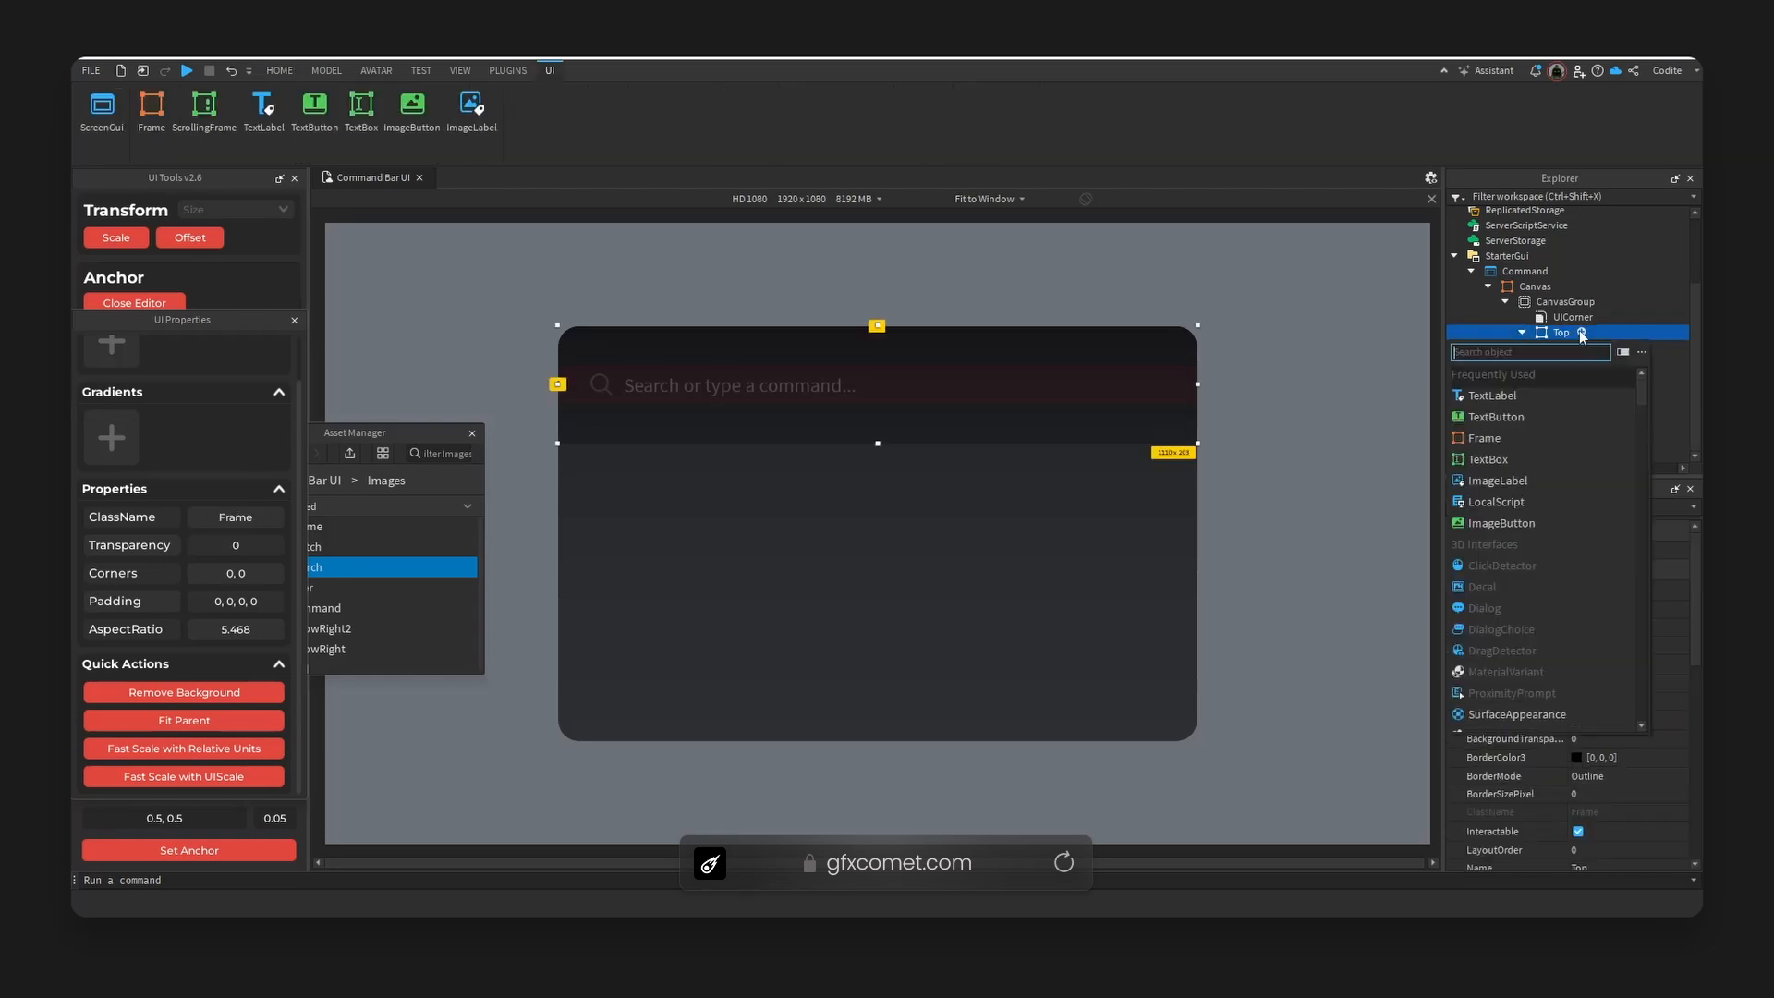
pyautogui.write('fra')
pyautogui.click(1563, 380)
pyautogui.click(1584, 363)
pyautogui.click(1577, 720)
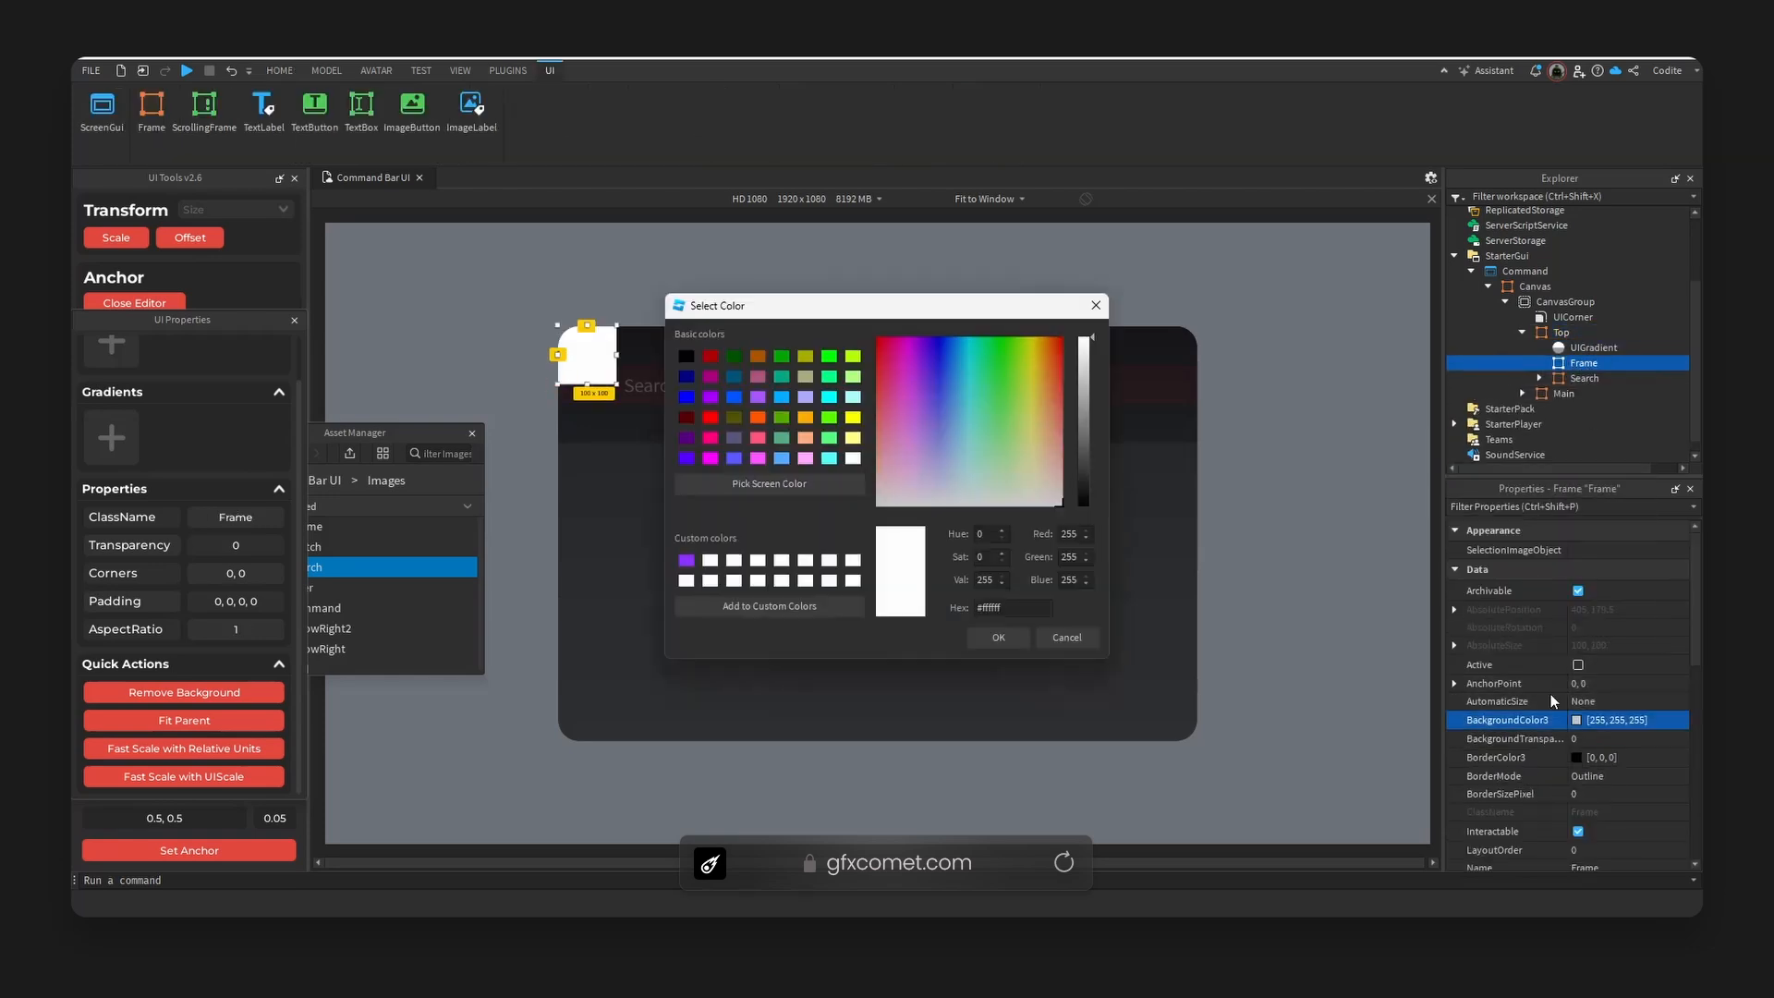
pyautogui.moveTo(1003, 384); pyautogui.dragTo(736, 295)
pyautogui.click(994, 638)
# - Set the new frame's height to scale 0 with offset 44, and centre it with a 0.5, 0.5 anchor
pyautogui.scroll(-4, 1536, 730)
pyautogui.click(1454, 725)
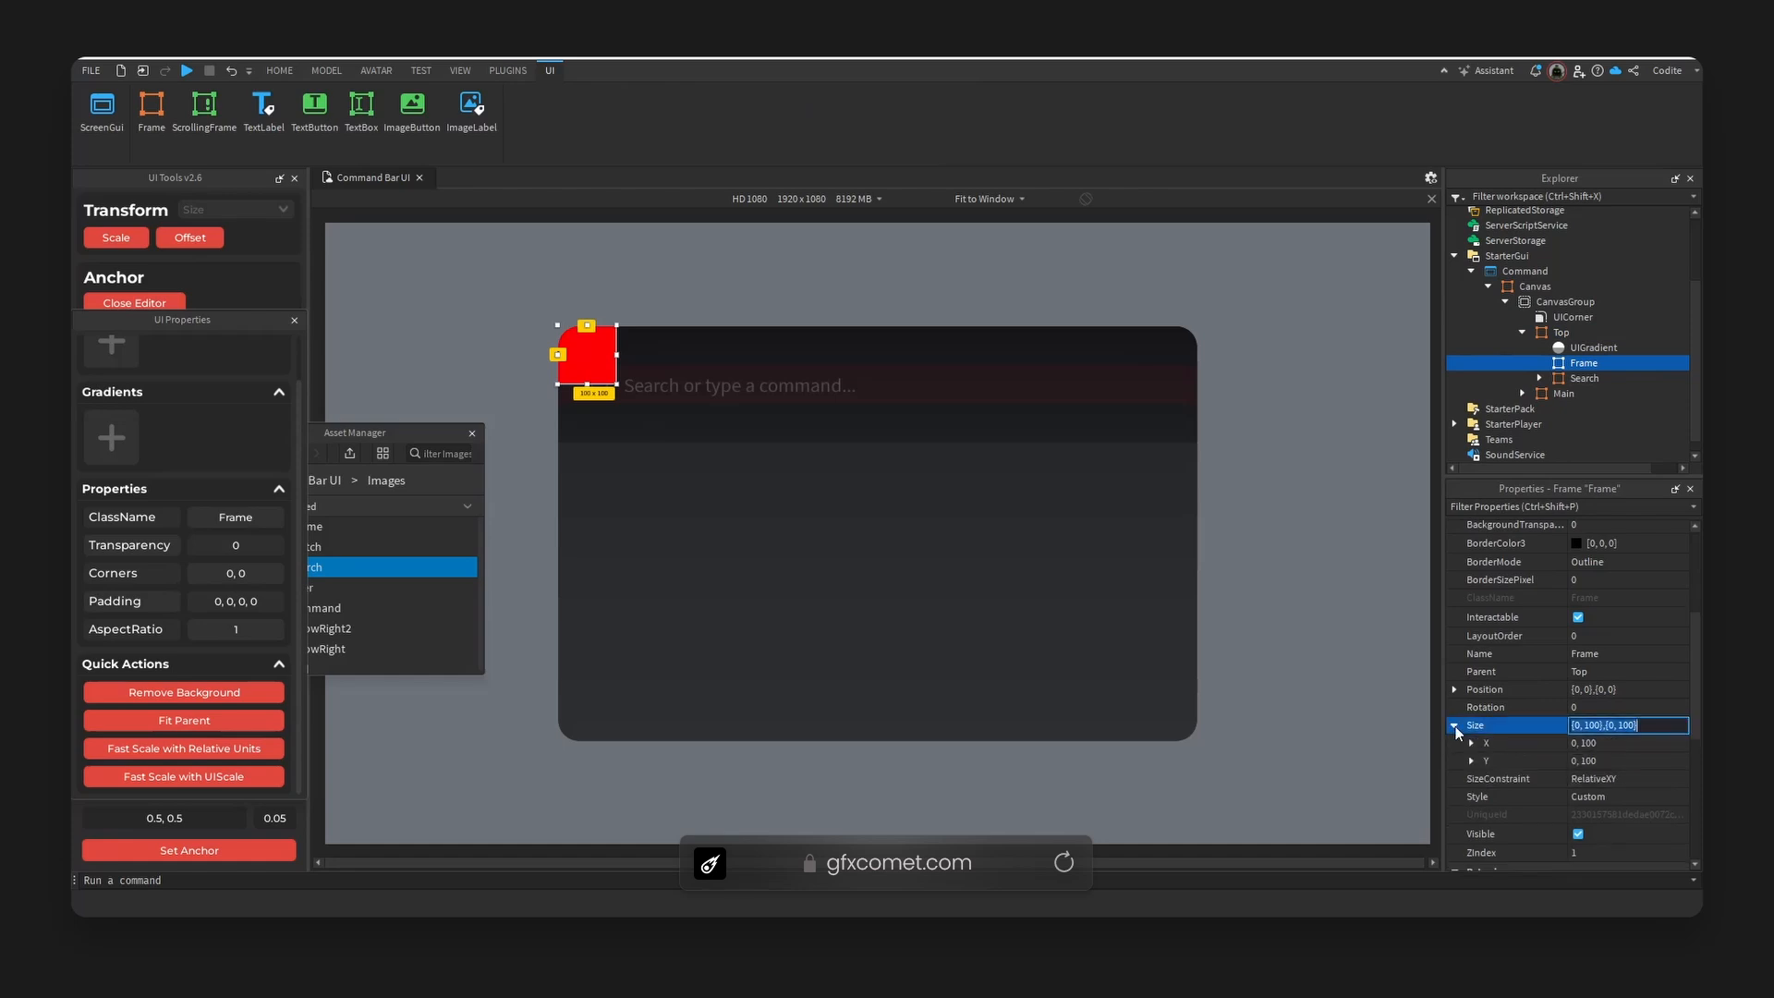
pyautogui.click(1619, 762)
pyautogui.write('0, 44')
pyautogui.press('Return')
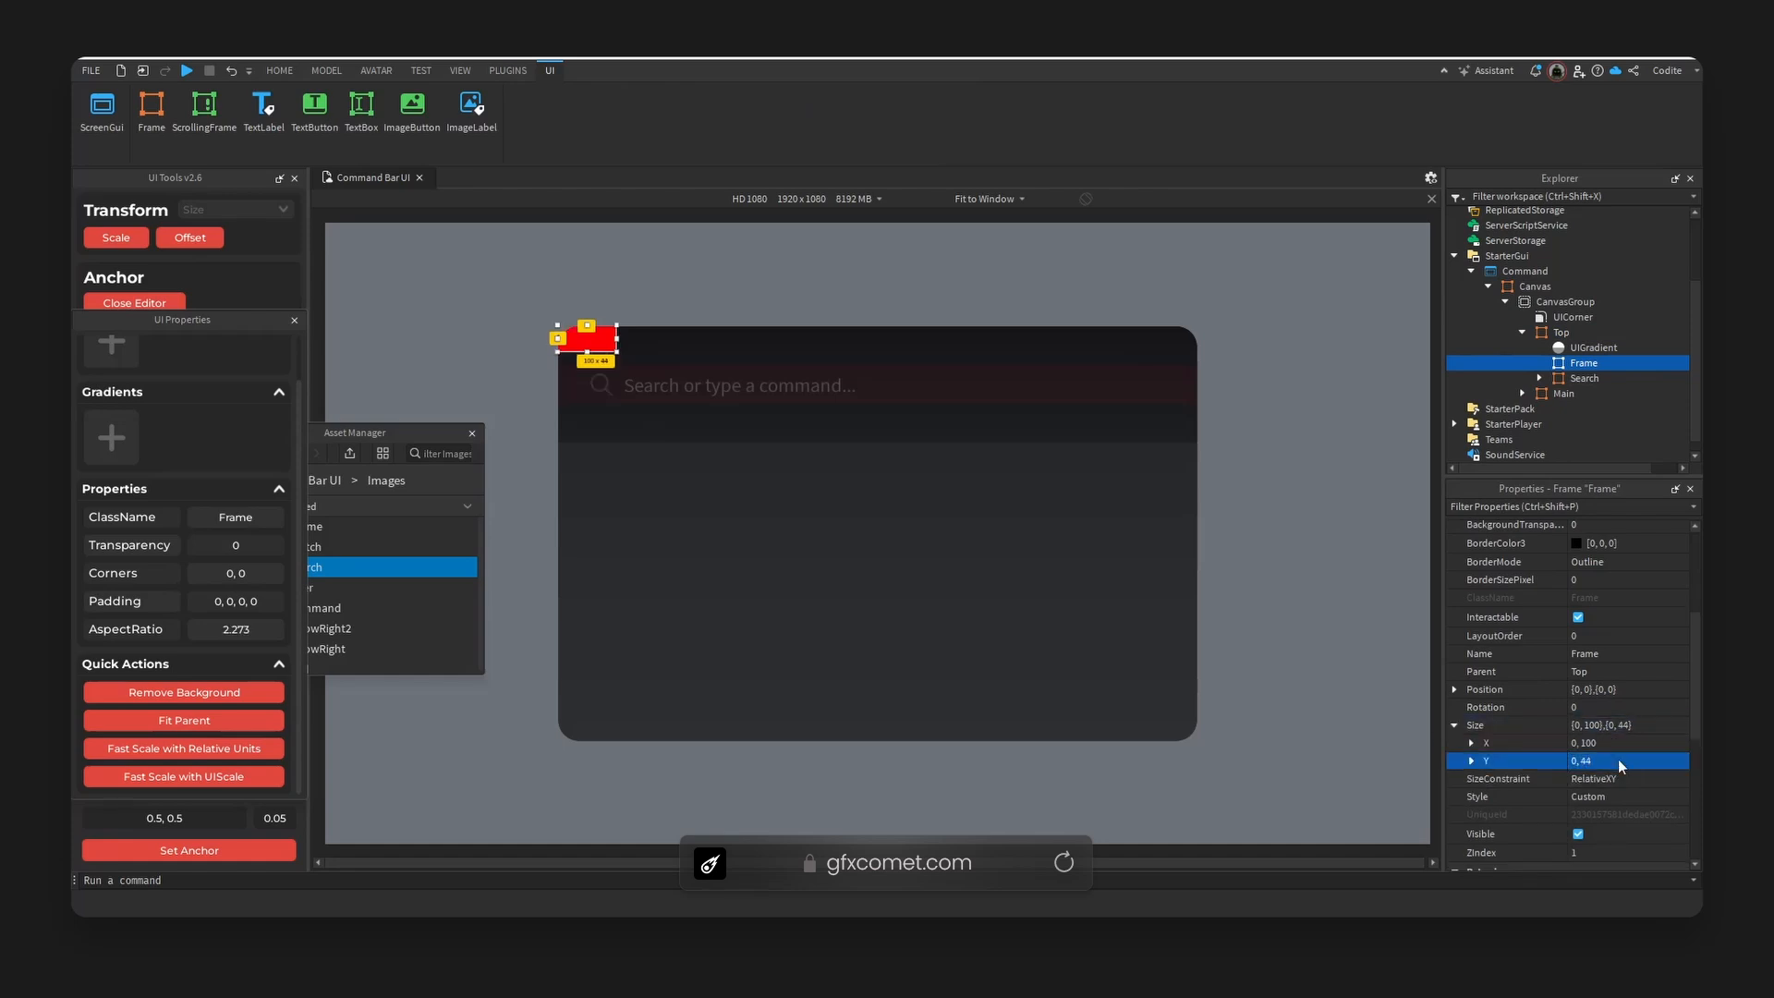
pyautogui.click(227, 852)
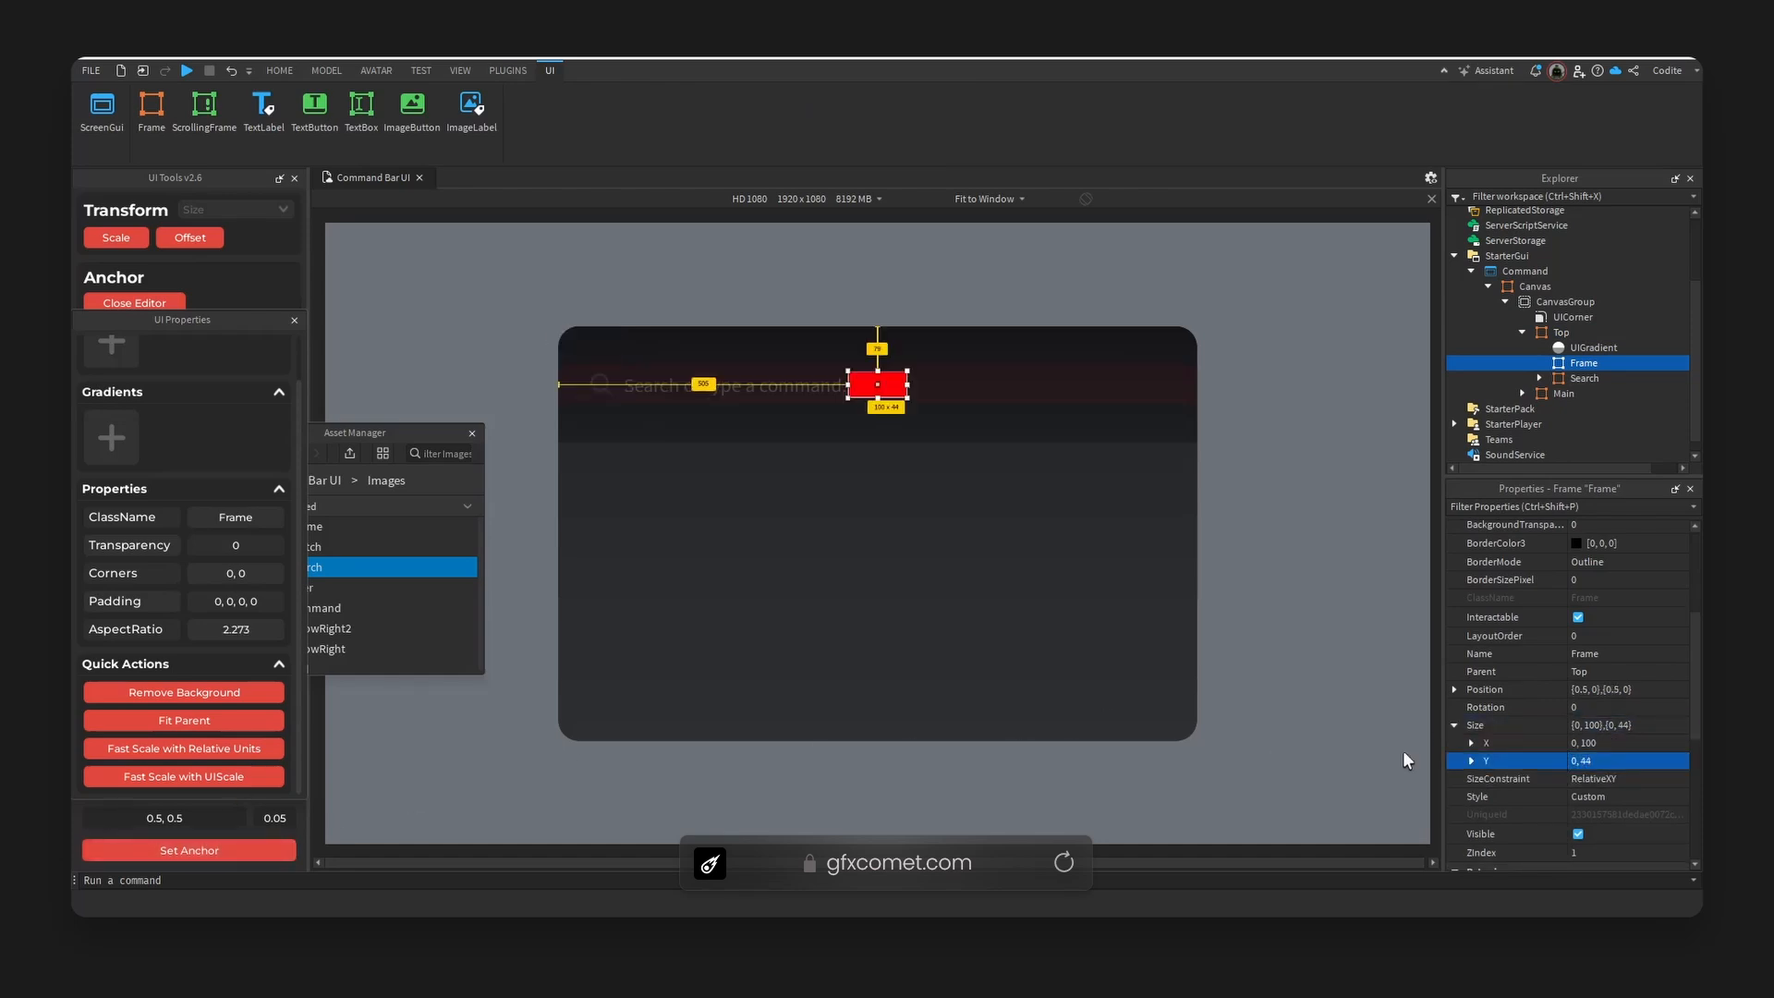
# - Set the new frame's width to scale 1 with offset 0 so it spans the Top frame
pyautogui.click(1471, 743)
pyautogui.click(1619, 743)
pyautogui.click(1618, 765)
pyautogui.write('1')
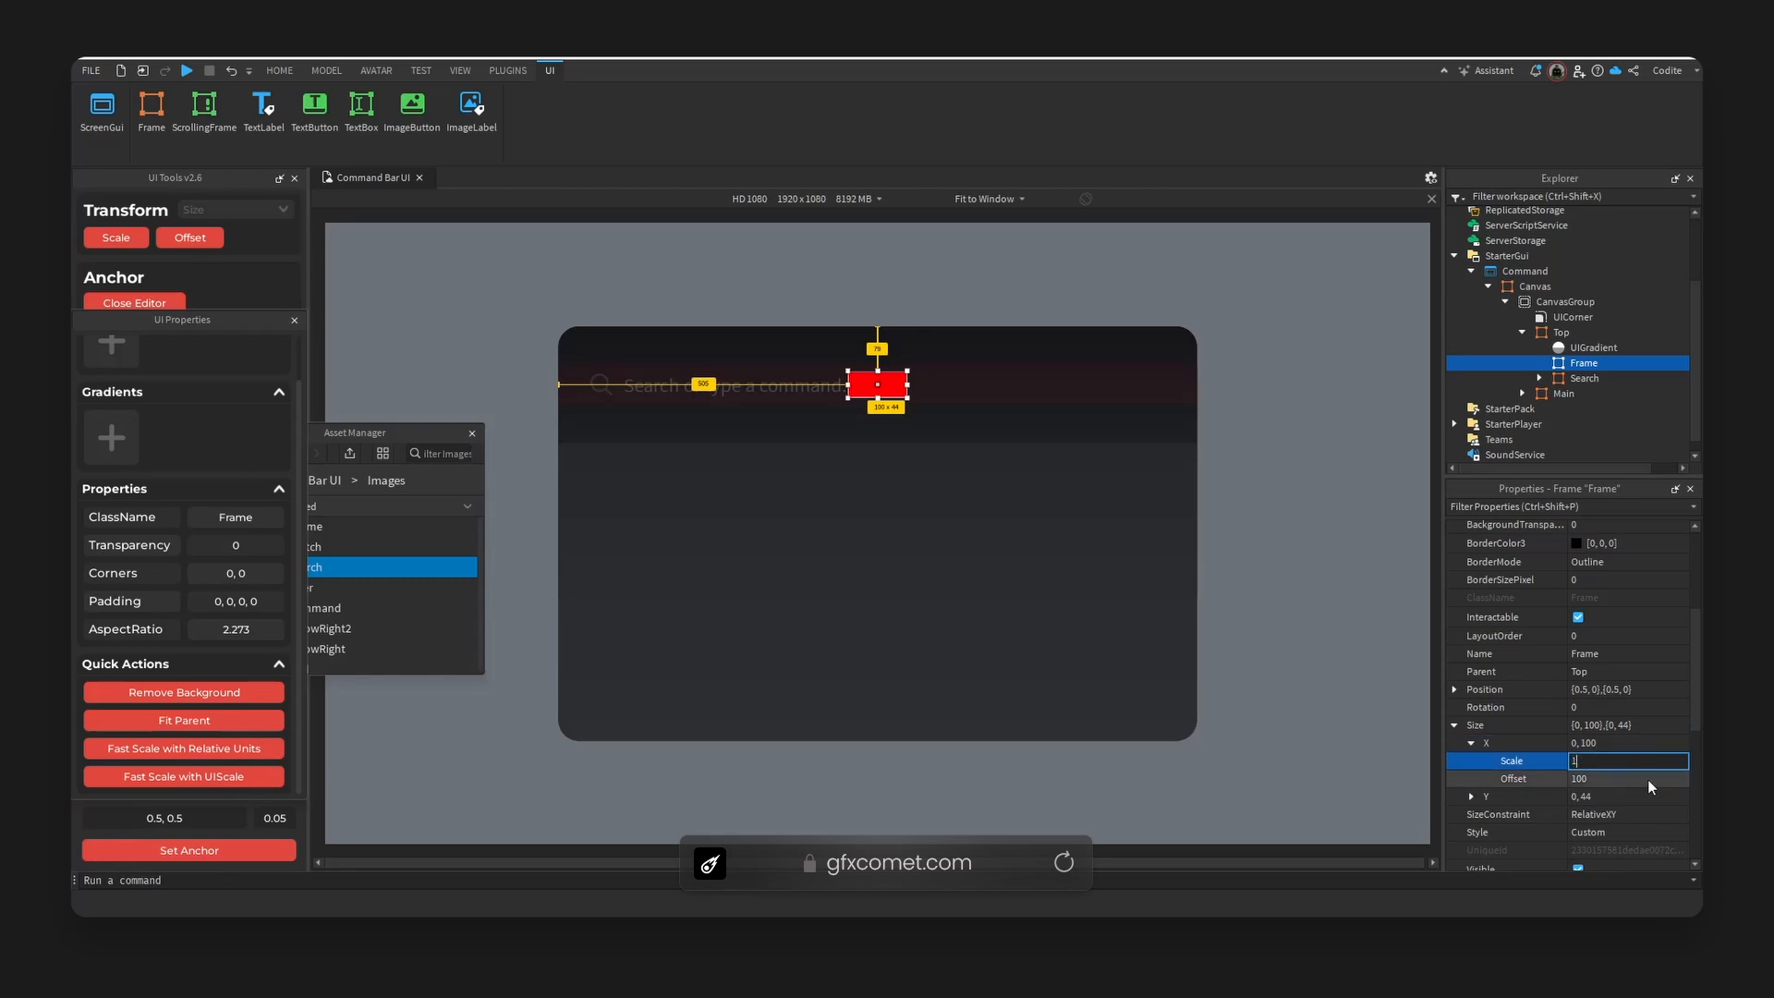
pyautogui.click(1648, 780)
pyautogui.write('0')
pyautogui.press('Return')
# - Set the new frame's background transparency to 0.9 and rename it Tags
pyautogui.scroll(4, 1624, 702)
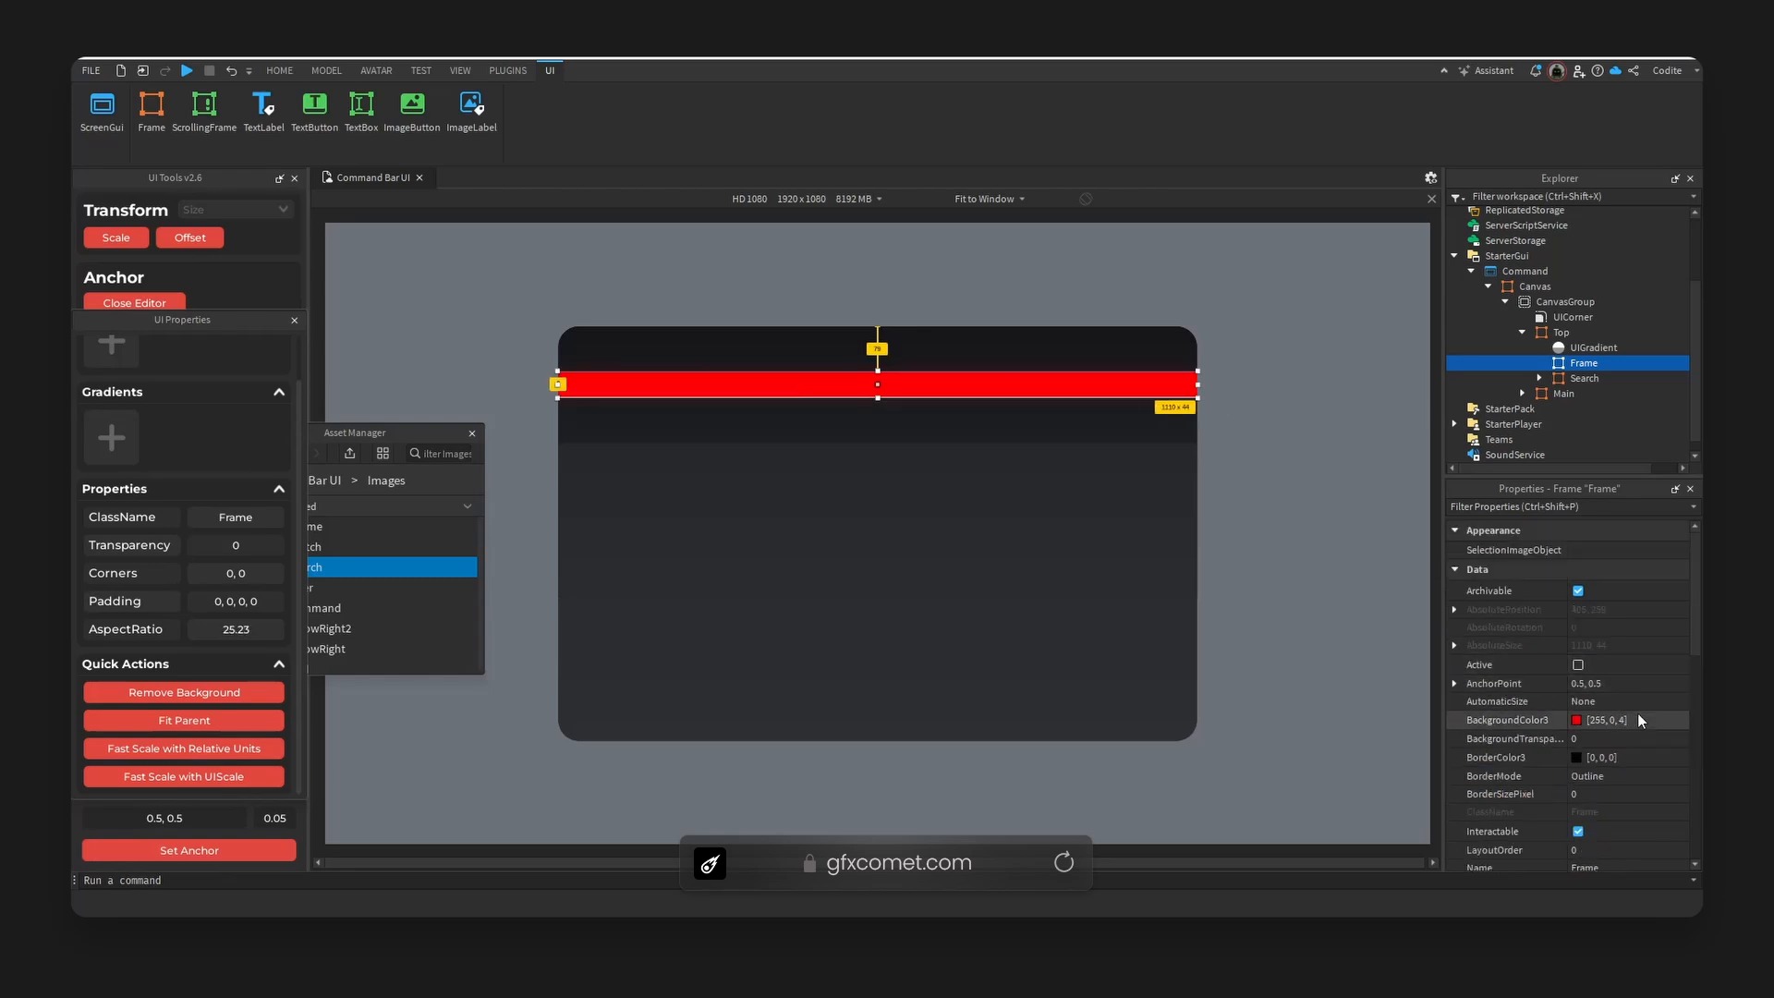
pyautogui.click(1644, 737)
pyautogui.write('.9')
pyautogui.press('Return')
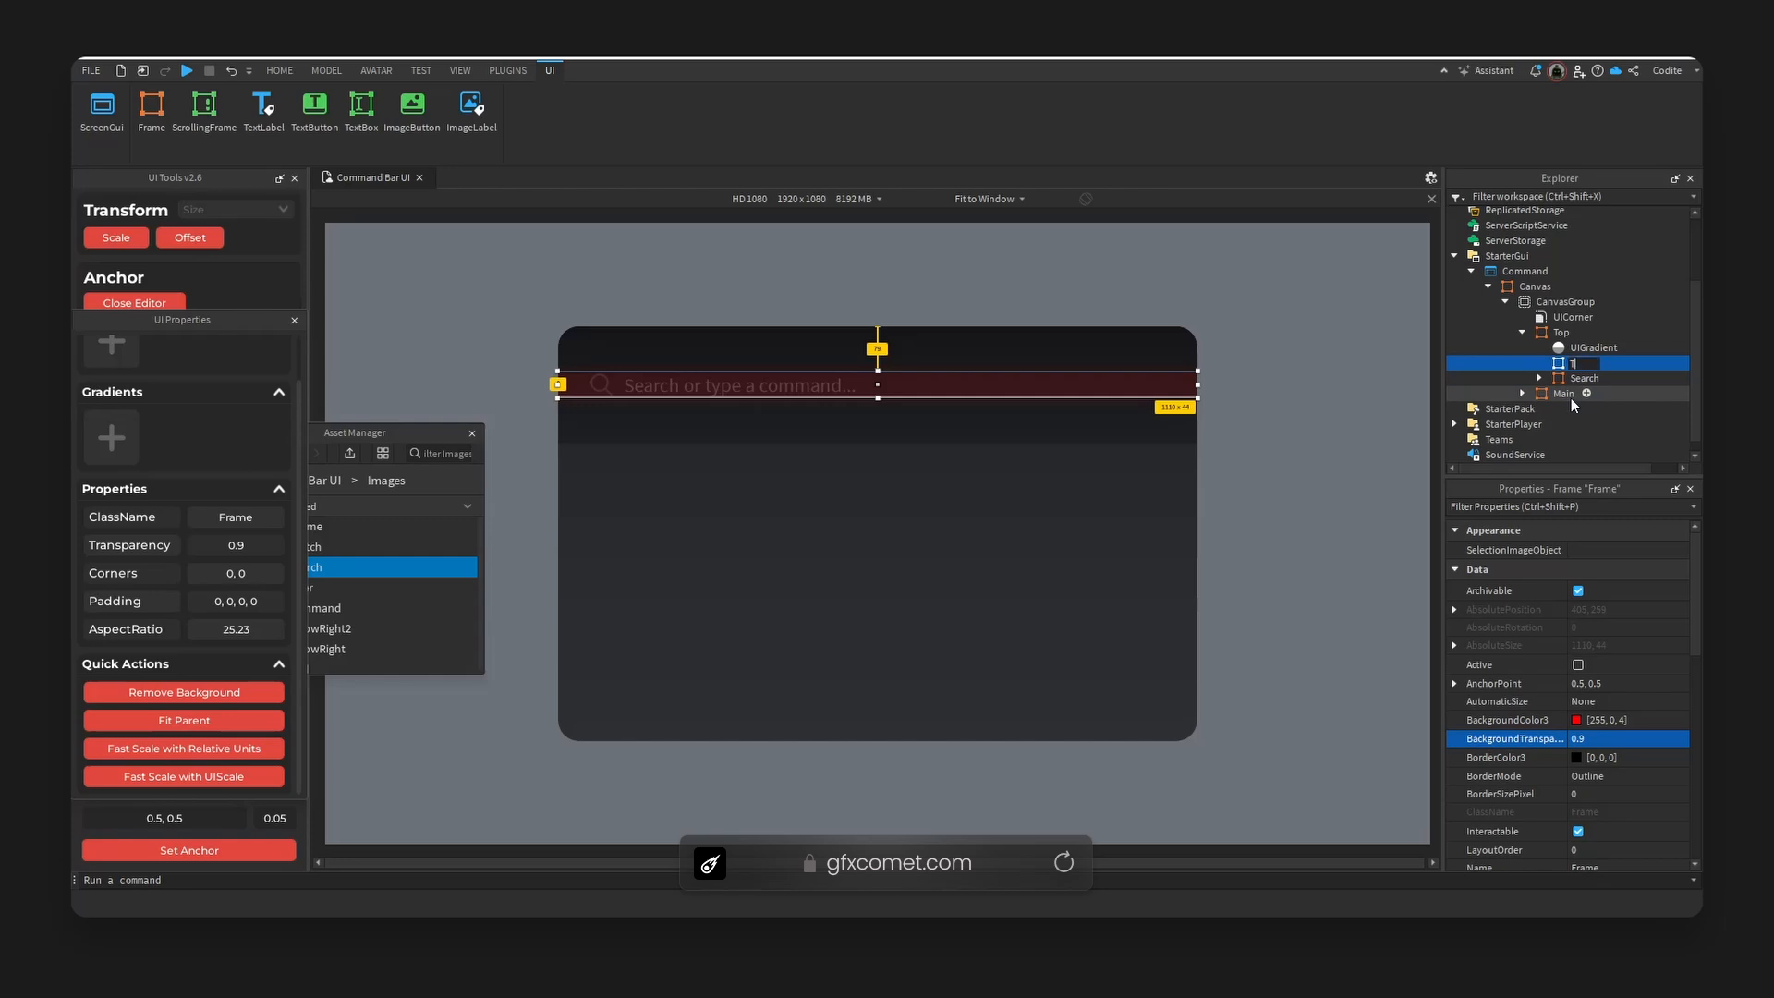
pyautogui.write('ags')
pyautogui.press('Return')
# - Add a UIListLayout to the Top frame
pyautogui.click(1571, 333)
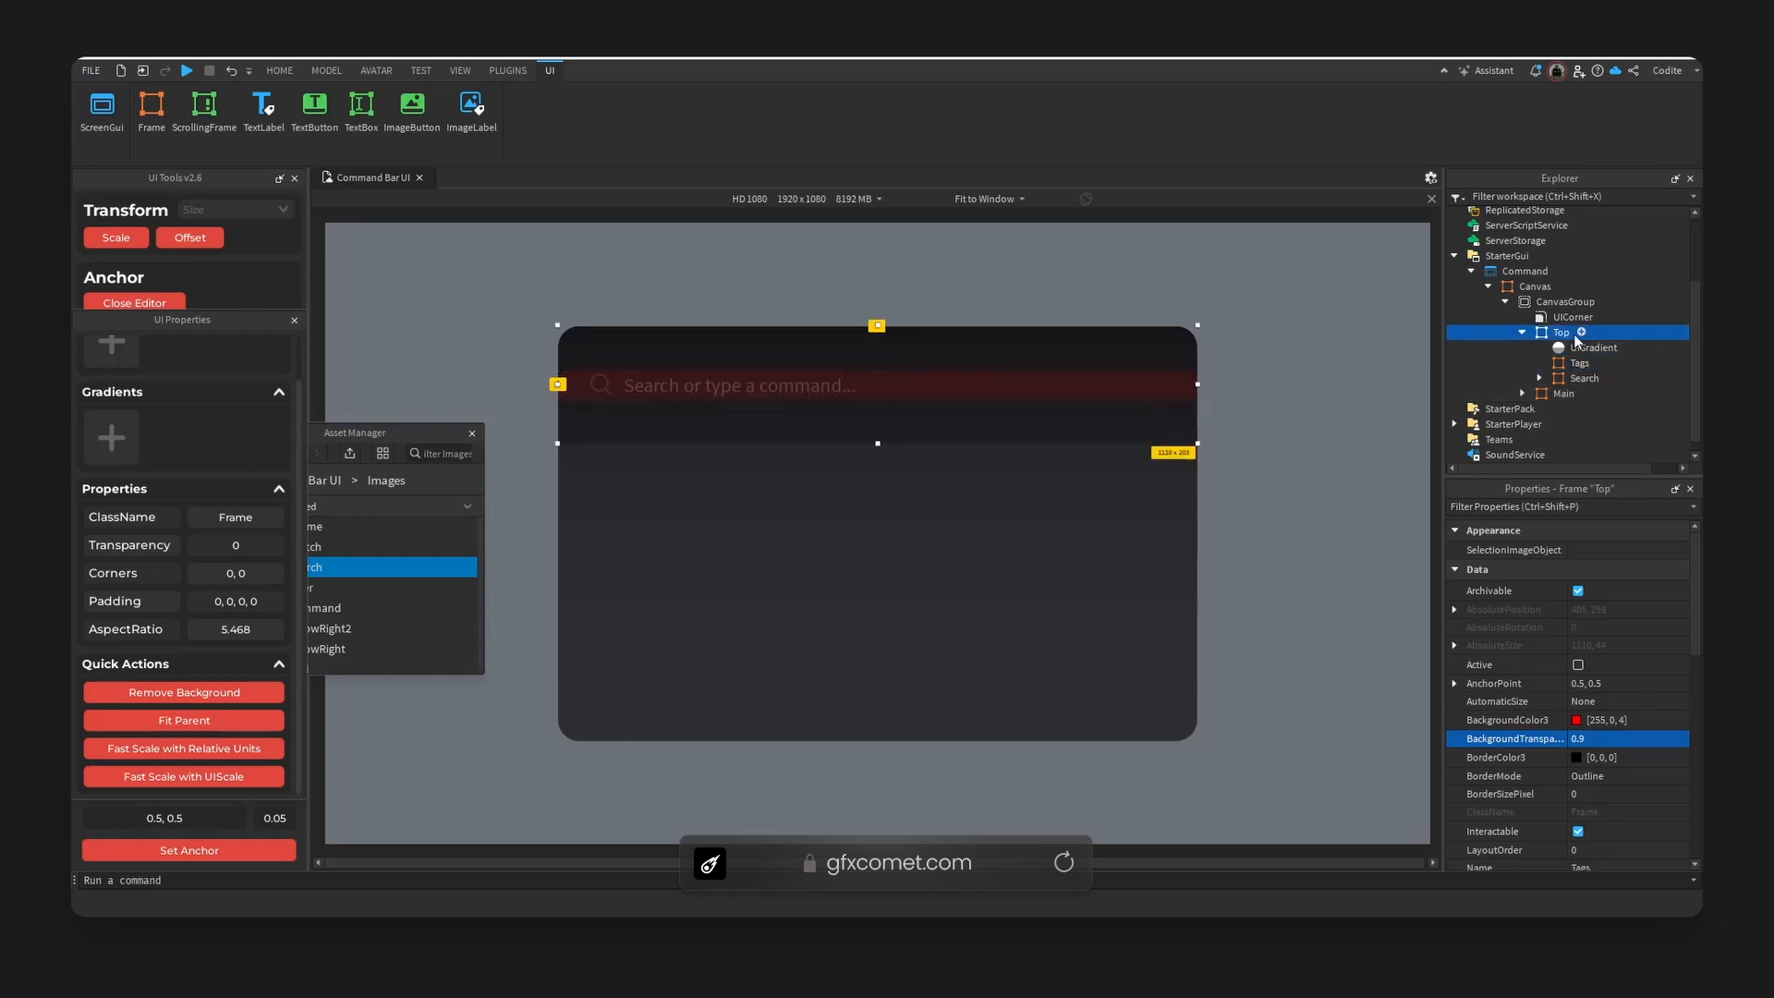
pyautogui.click(1584, 334)
pyautogui.write('uil')
pyautogui.press('Return')
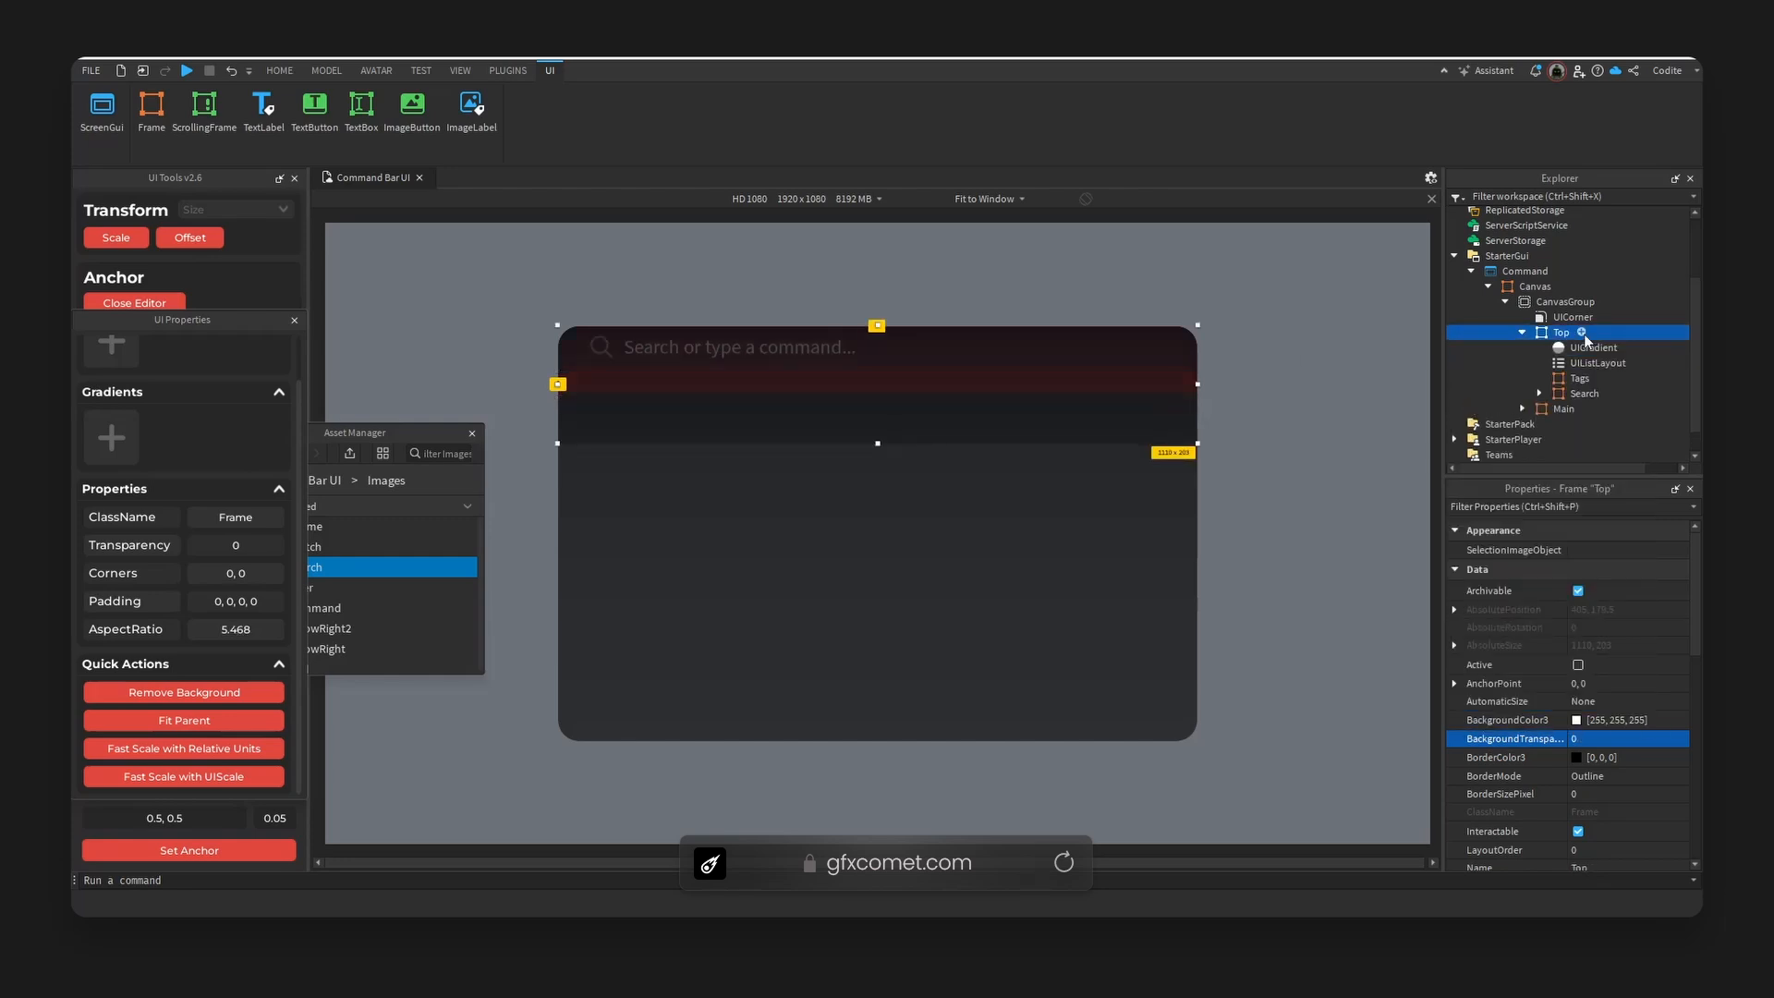
# - Cut the Search frame and paste it back into the Top frame to place it below Tags
pyautogui.click(1581, 378)
pyautogui.click(1584, 394)
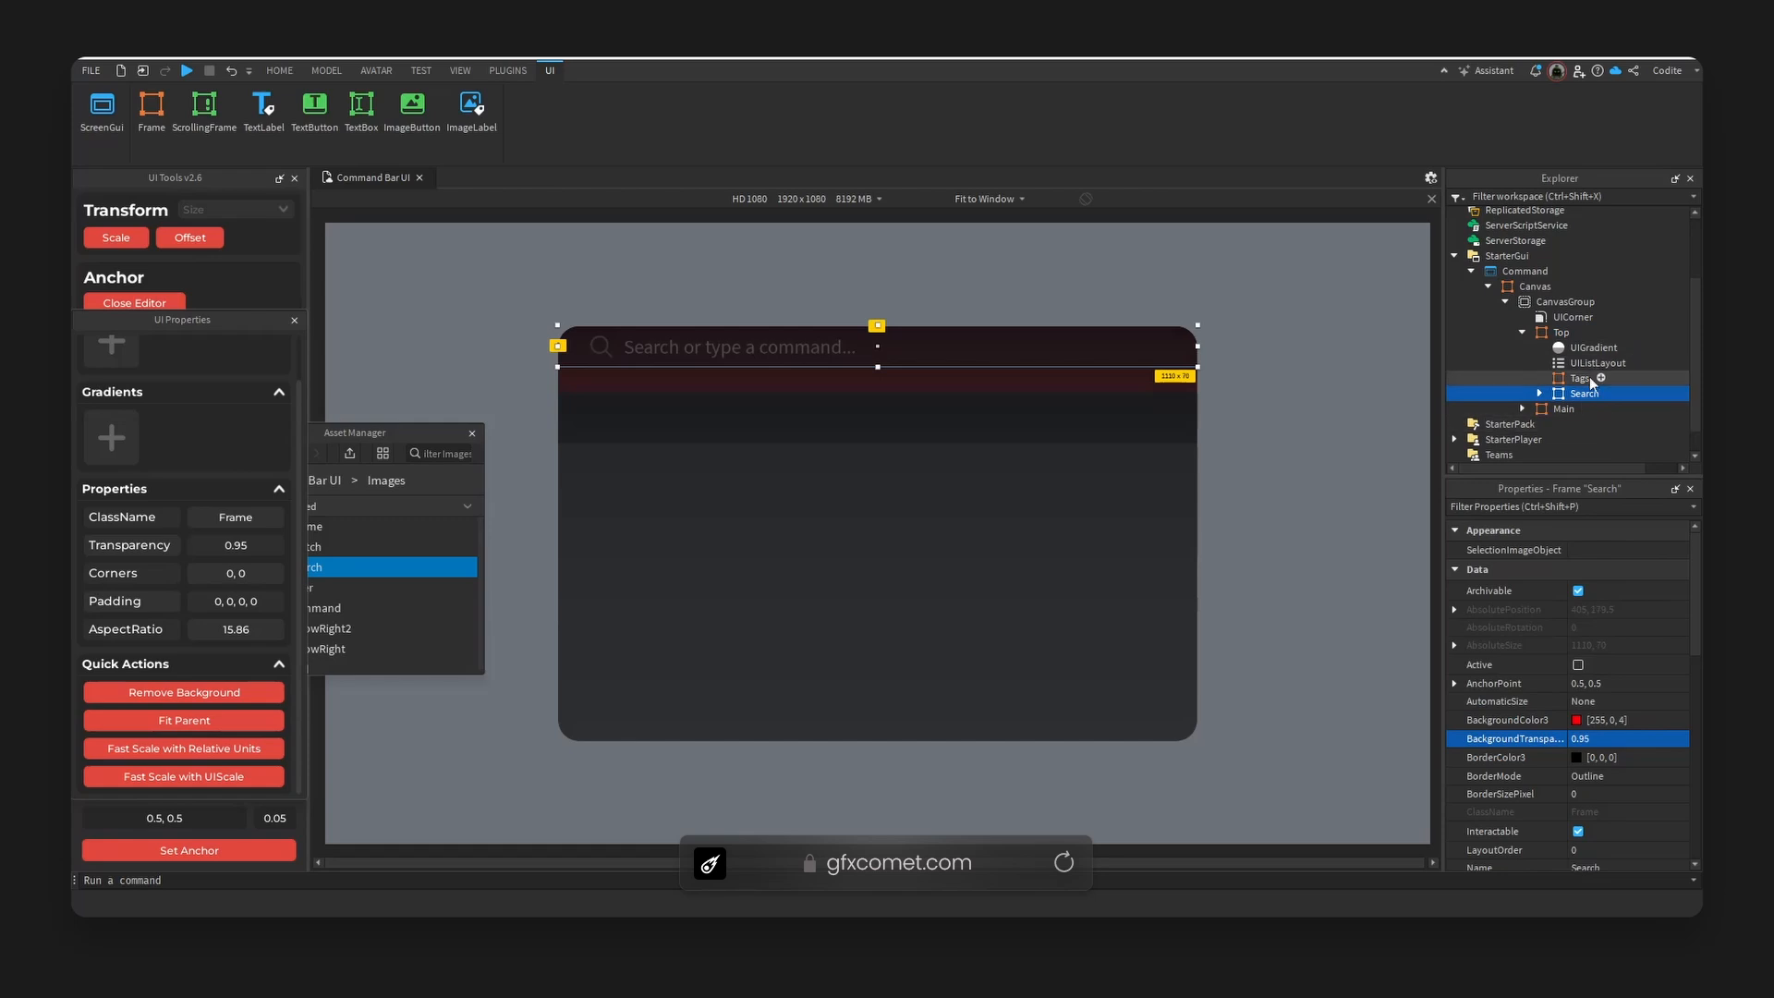
pyautogui.hotkey('ctrl', 'x')
pyautogui.click(1565, 333)
pyautogui.hotkey('ctrl', 'shift', 'v')
pyautogui.click(1571, 396)
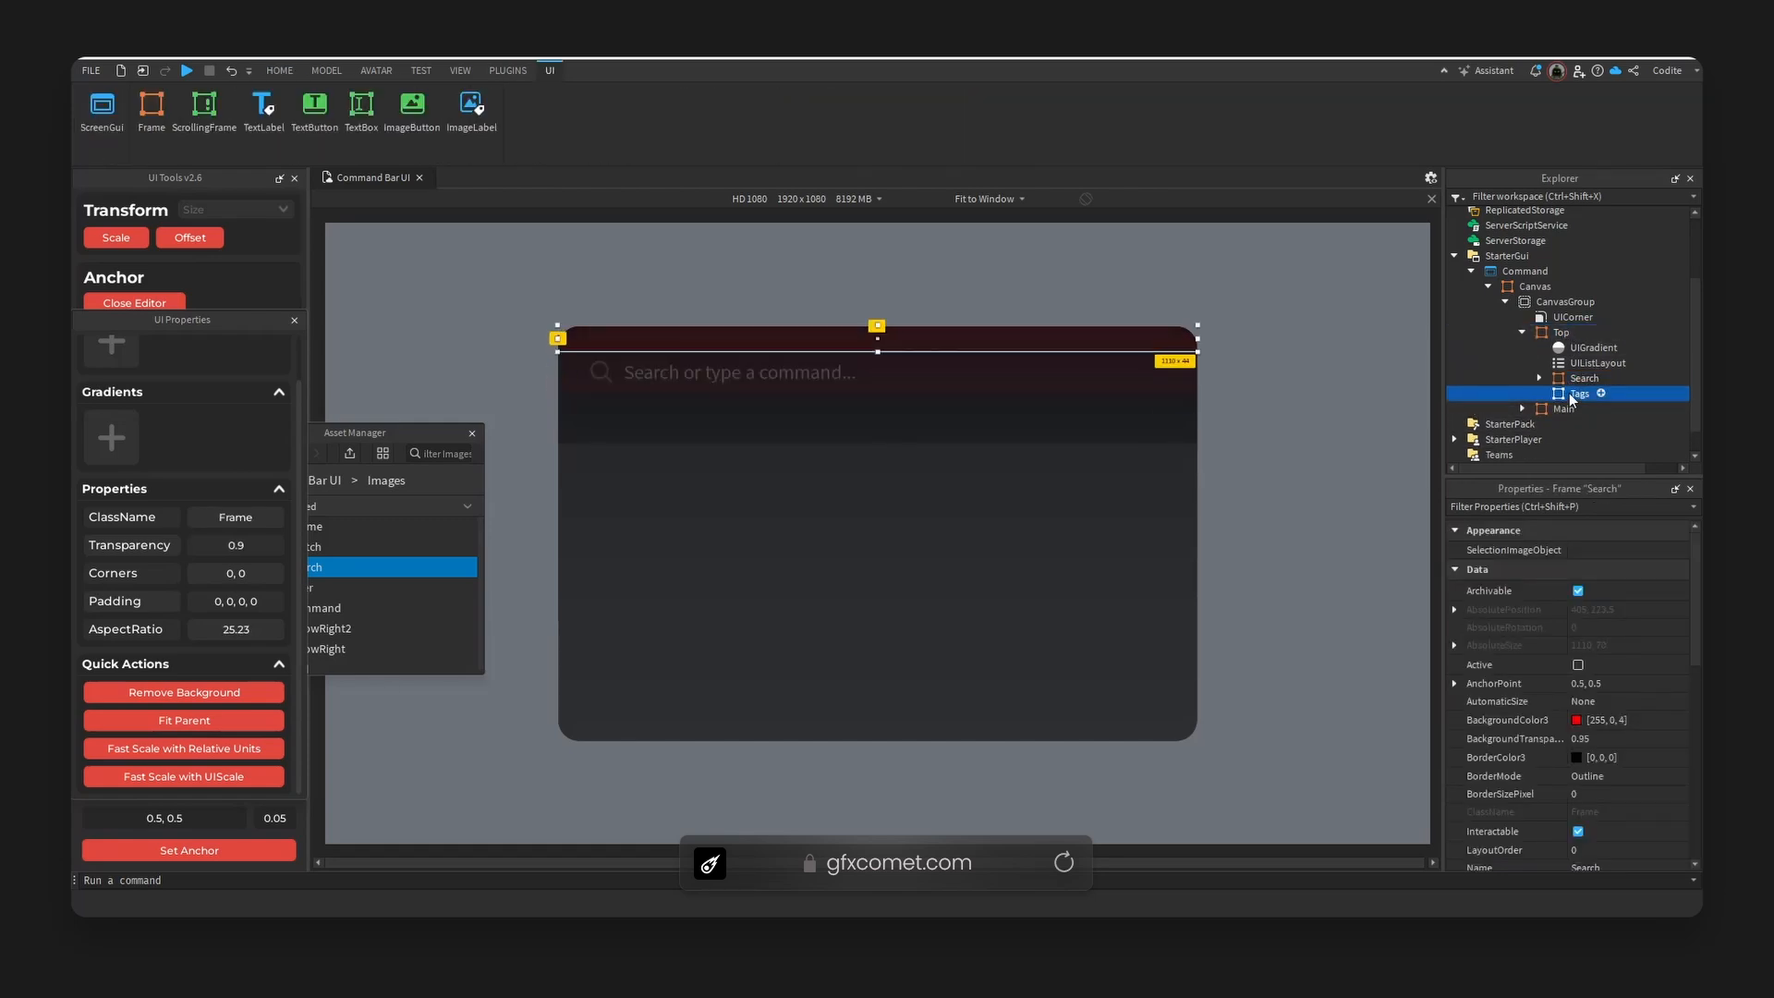
# - Set the Top frame's UIListLayout vertical alignment to Center
pyautogui.click(1598, 363)
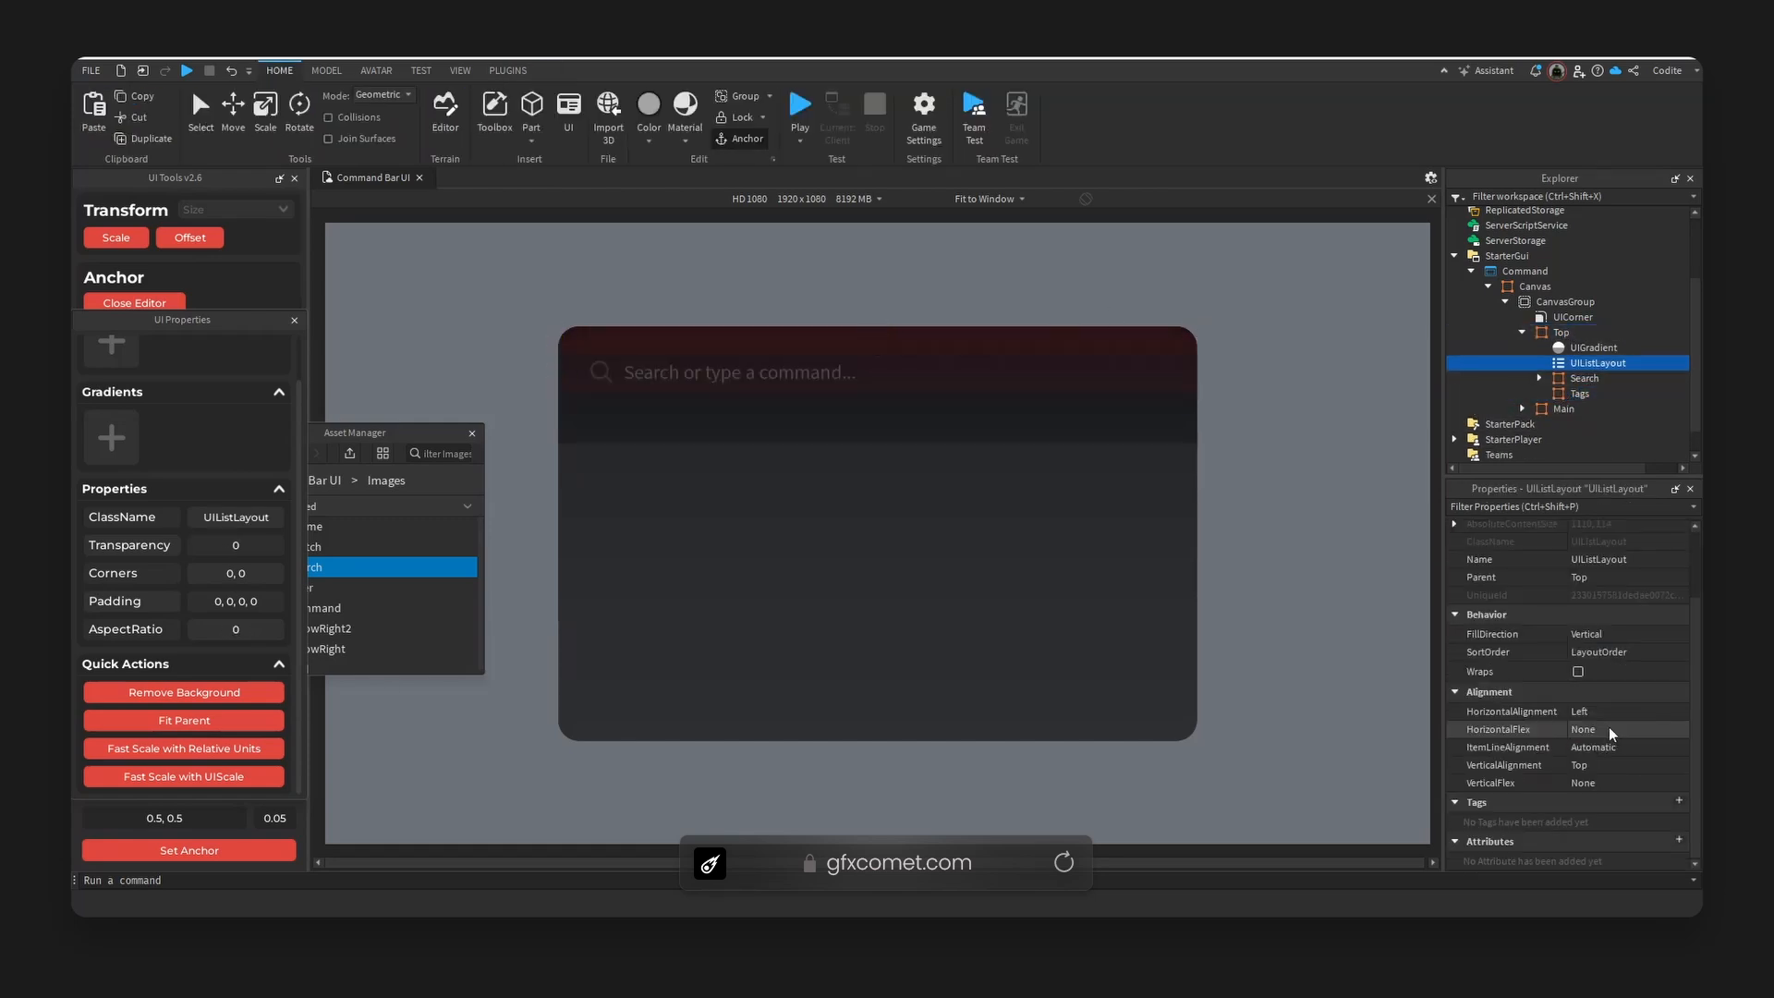
pyautogui.click(1606, 765)
pyautogui.click(1603, 781)
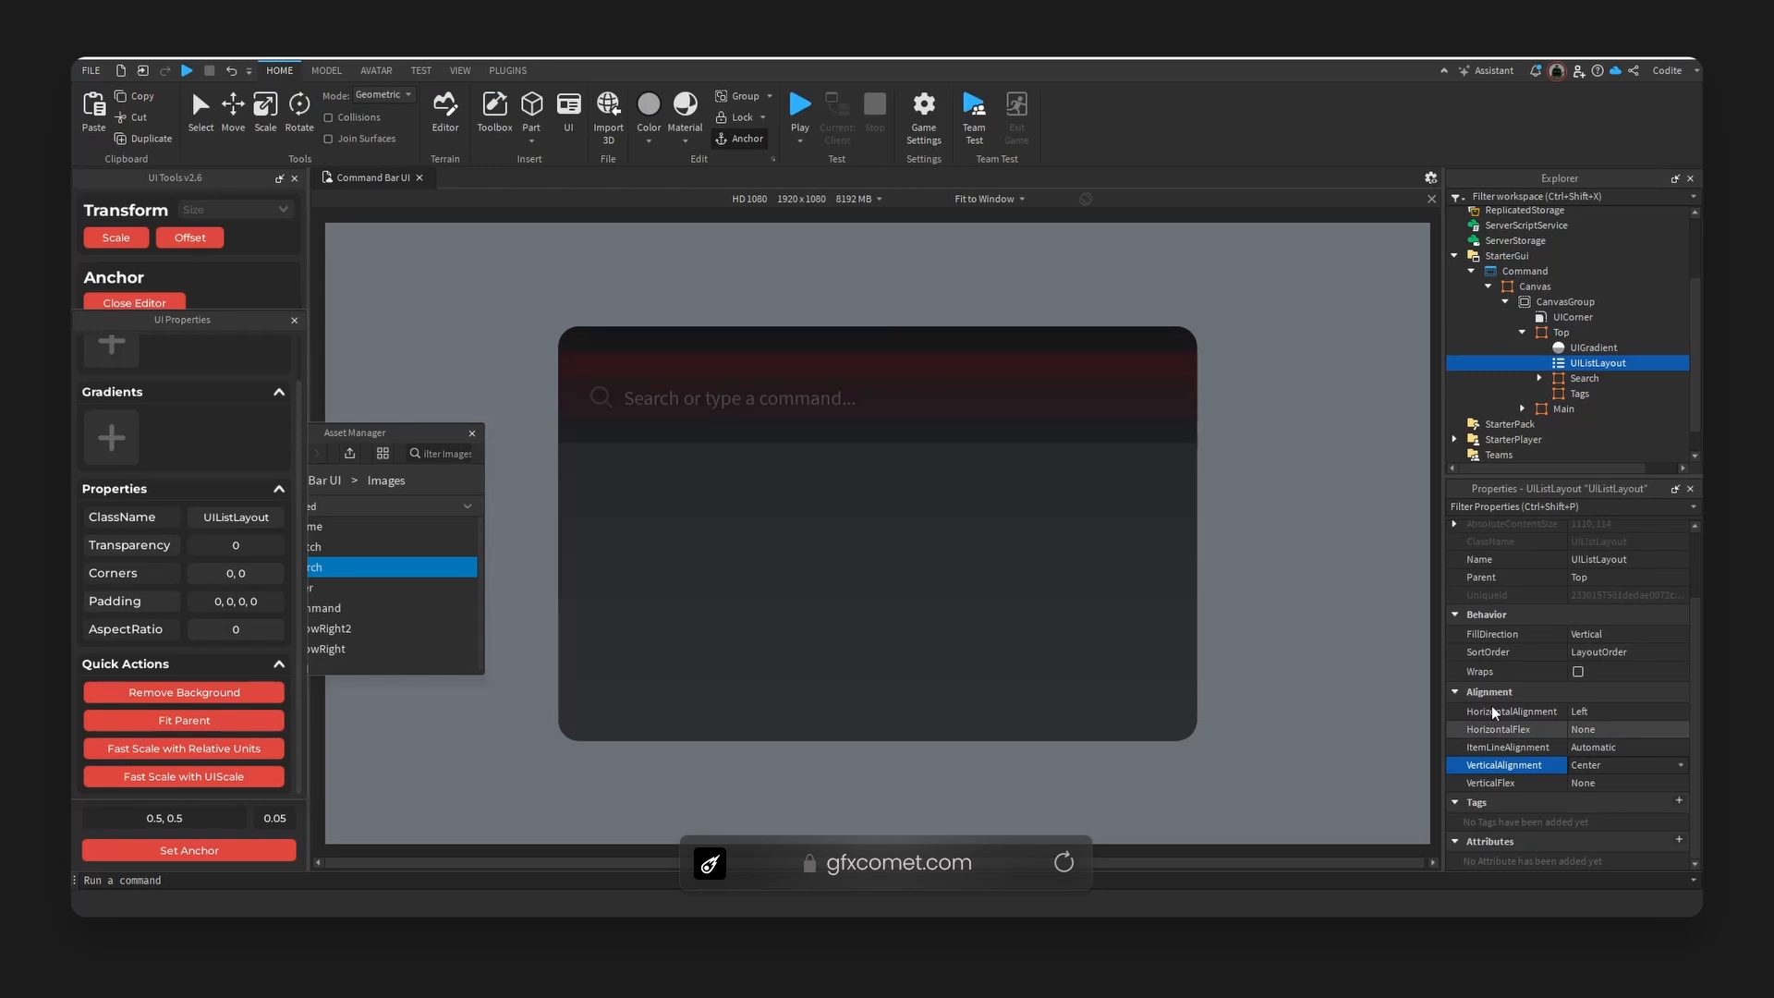
# - Show the UI at actual resolution and add a UIListLayout to the Tags frame
pyautogui.click(989, 199)
pyautogui.click(989, 239)
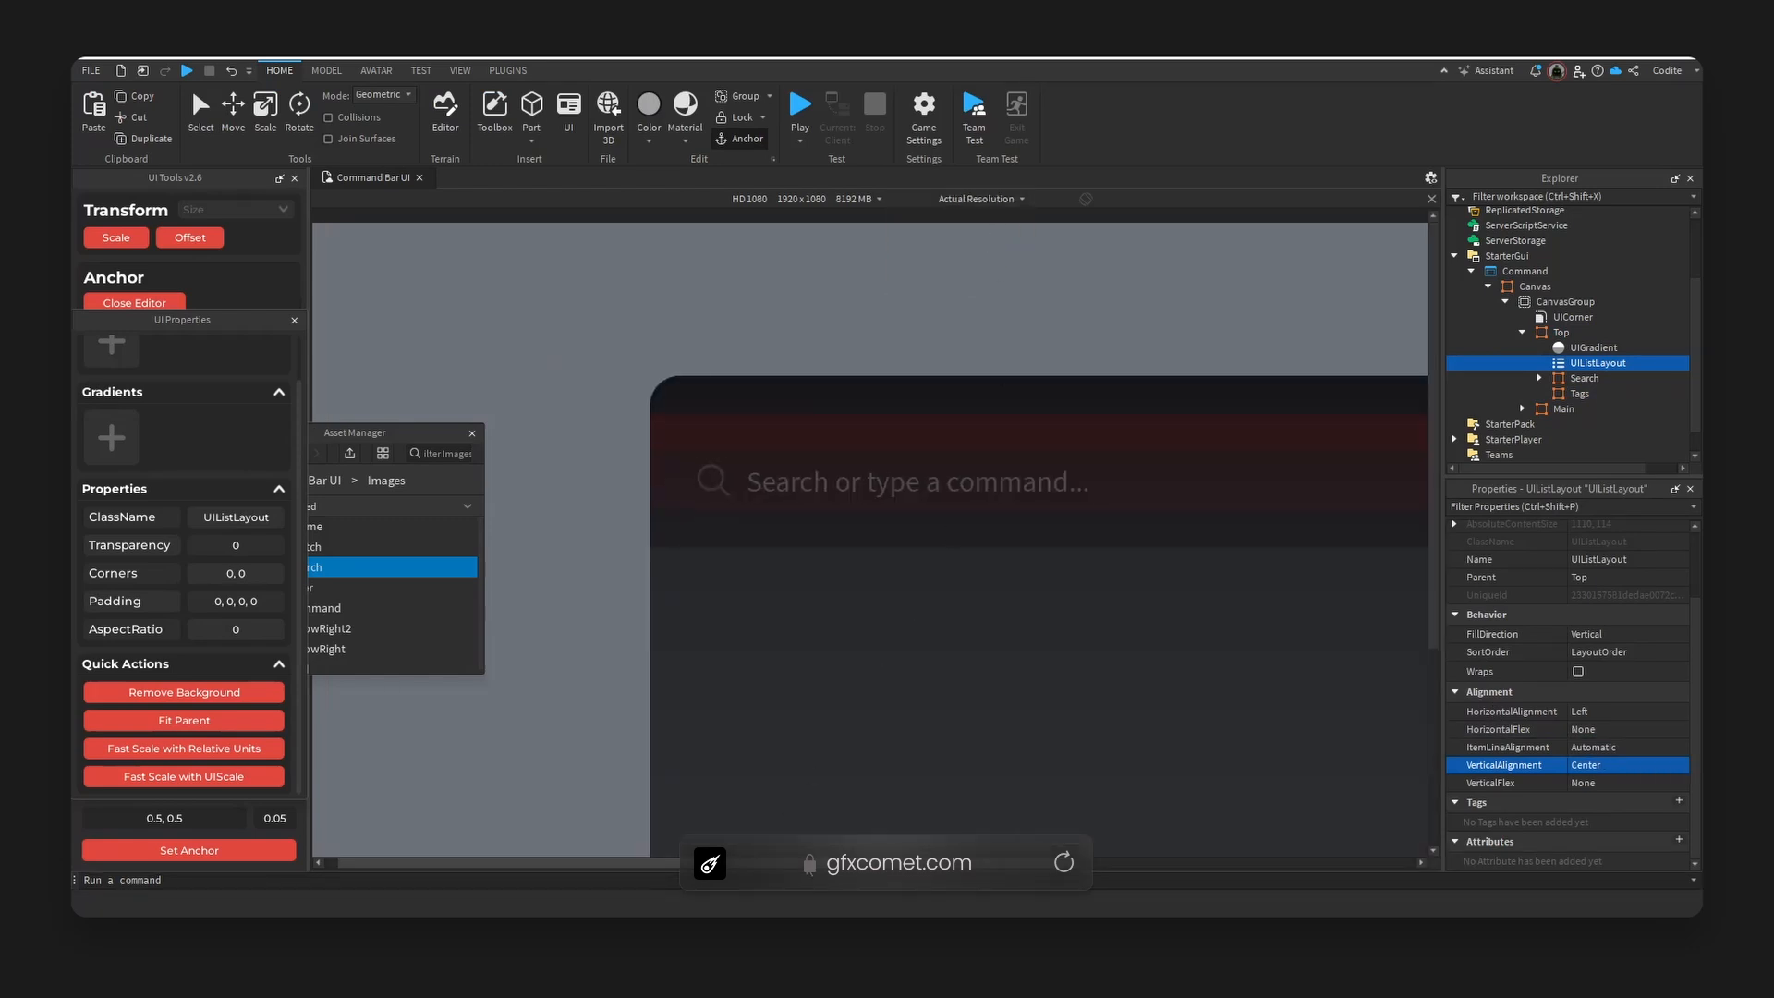
pyautogui.click(1588, 394)
pyautogui.click(1602, 393)
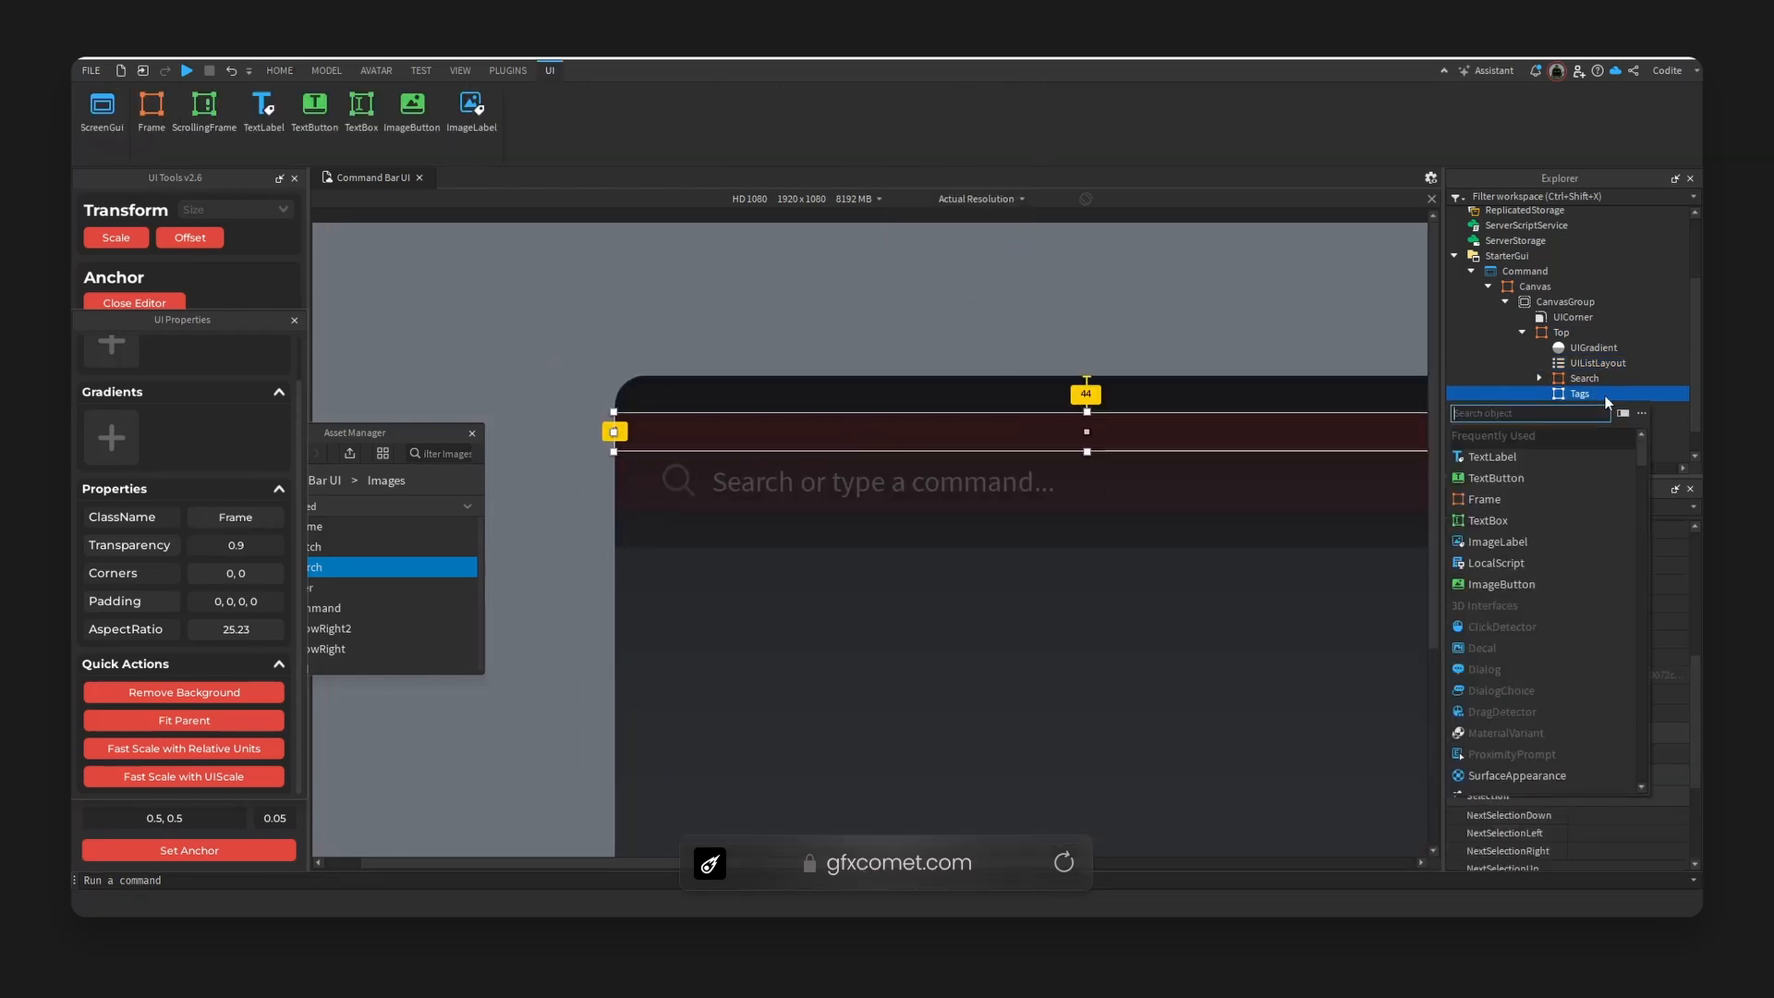
pyautogui.write('uil')
pyautogui.press('Return')
pyautogui.click(1603, 409)
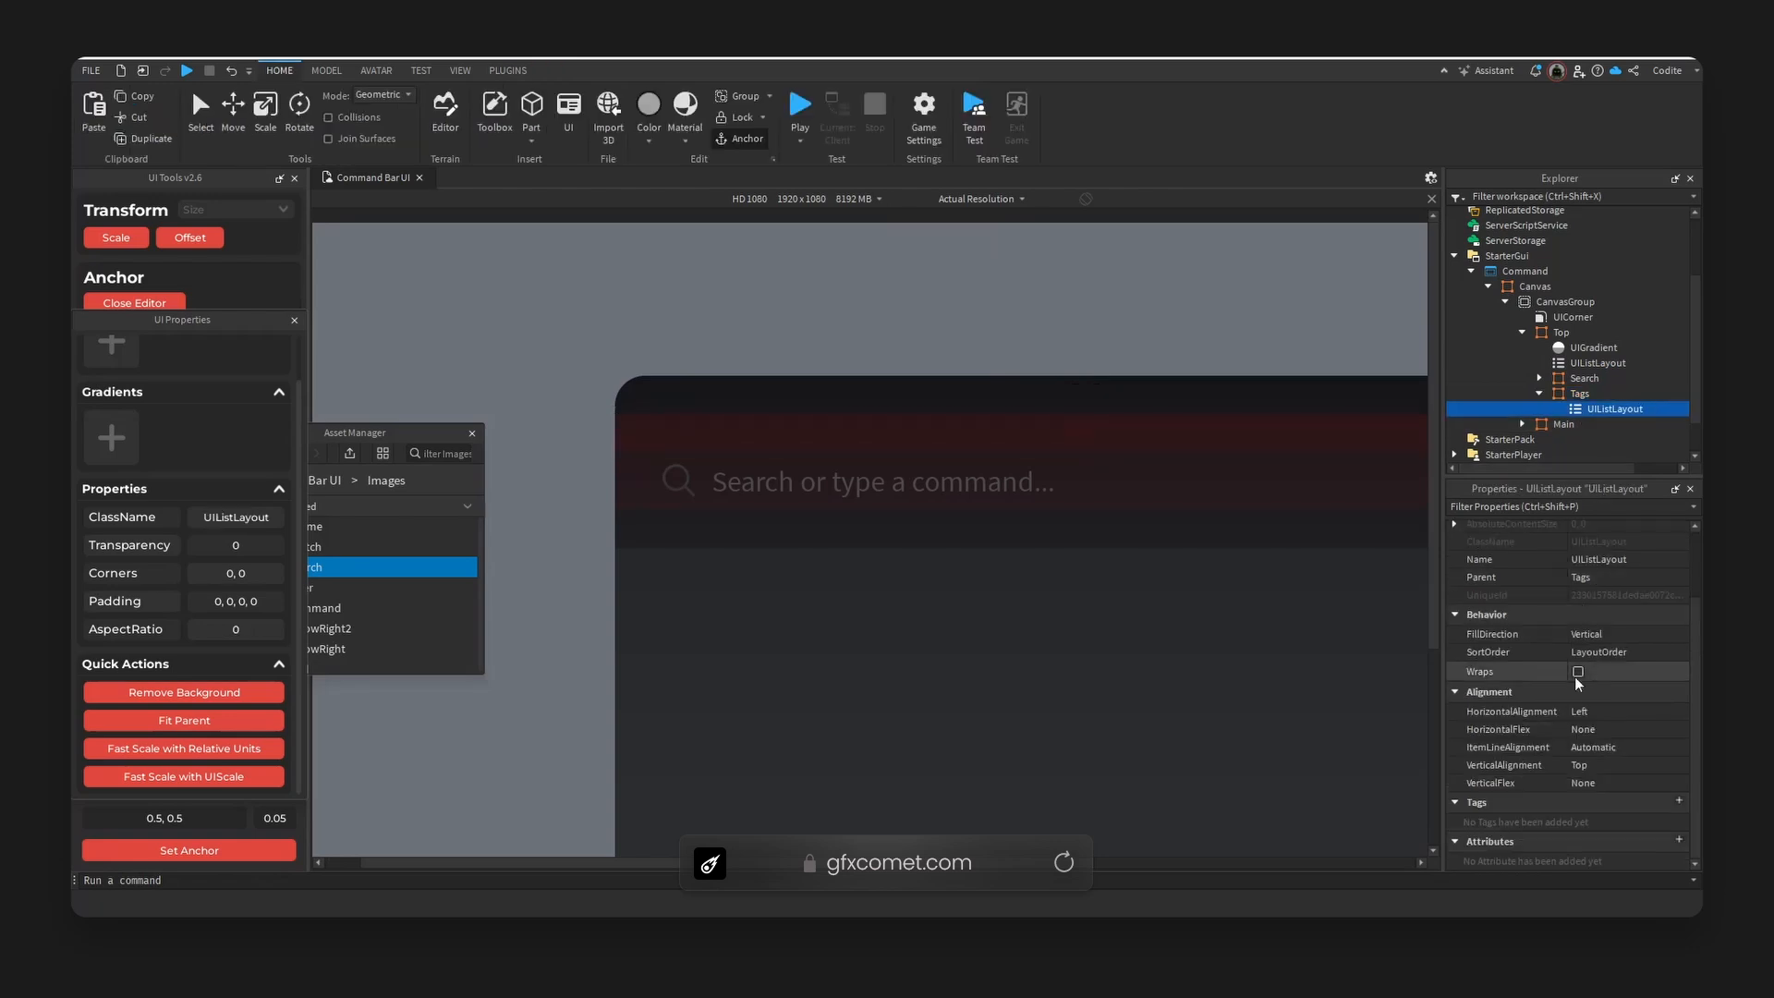
# - Set the Tags list layout's fill direction to Horizontal and its vertical alignment to Center
pyautogui.click(1623, 634)
pyautogui.click(1621, 653)
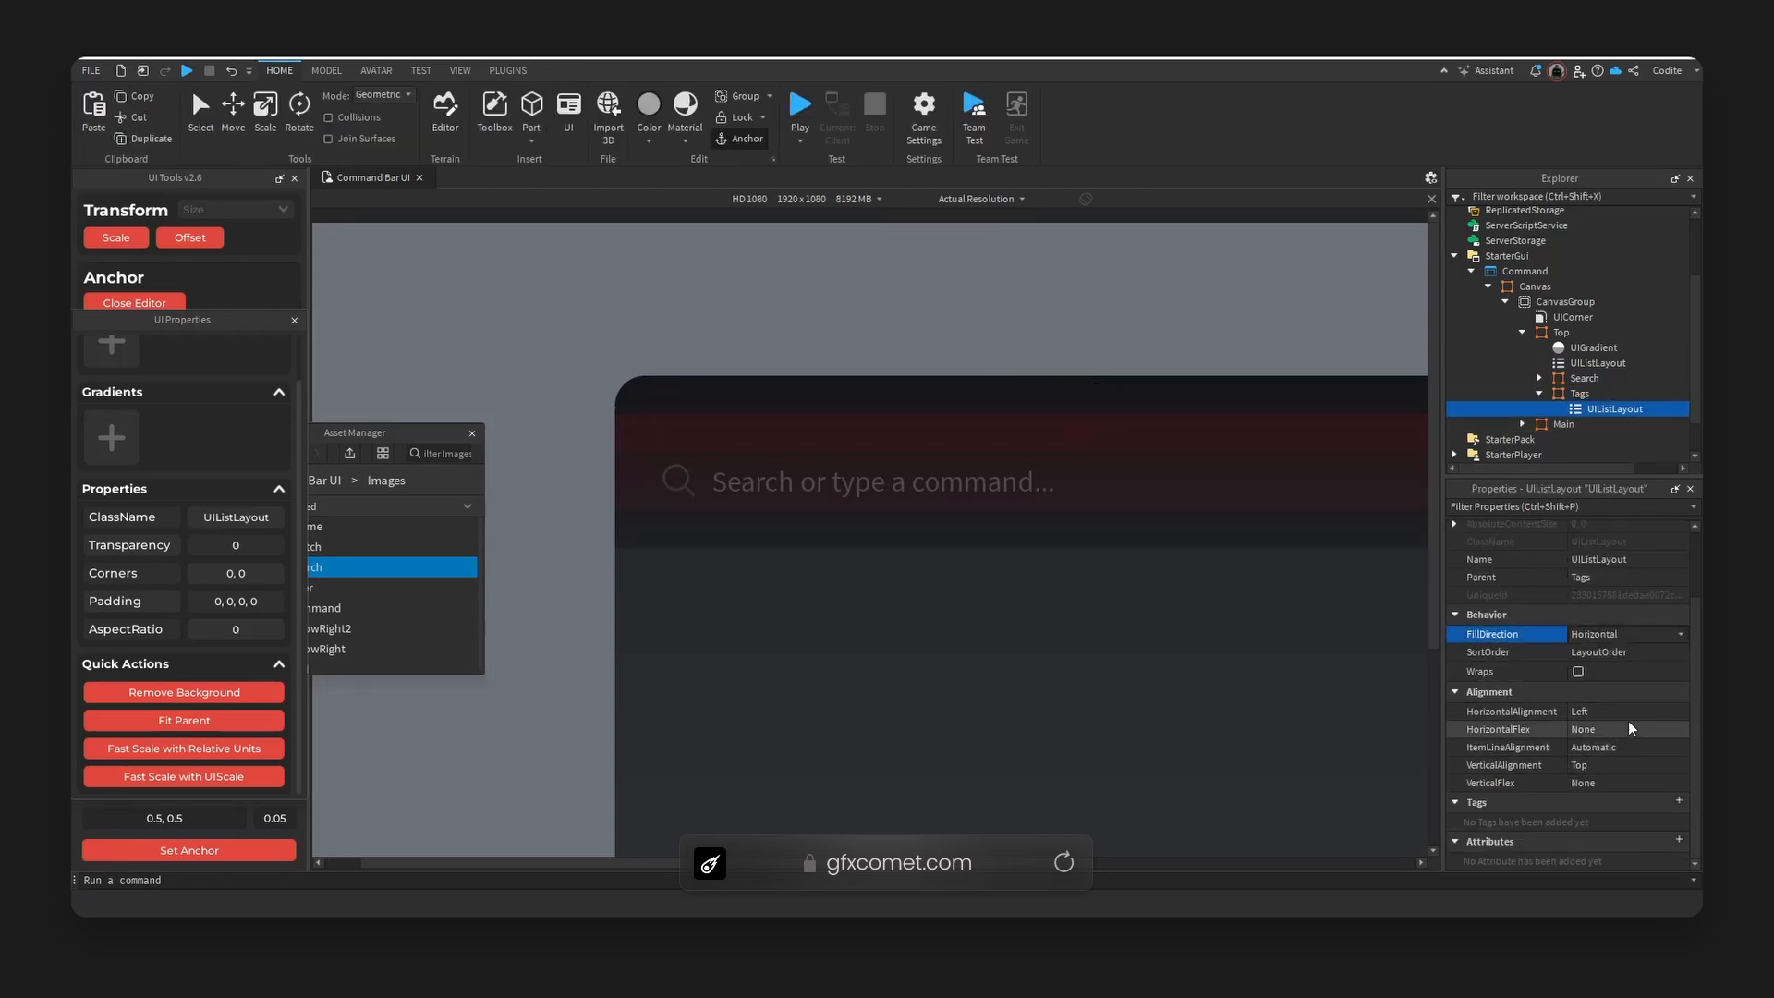
pyautogui.click(1622, 782)
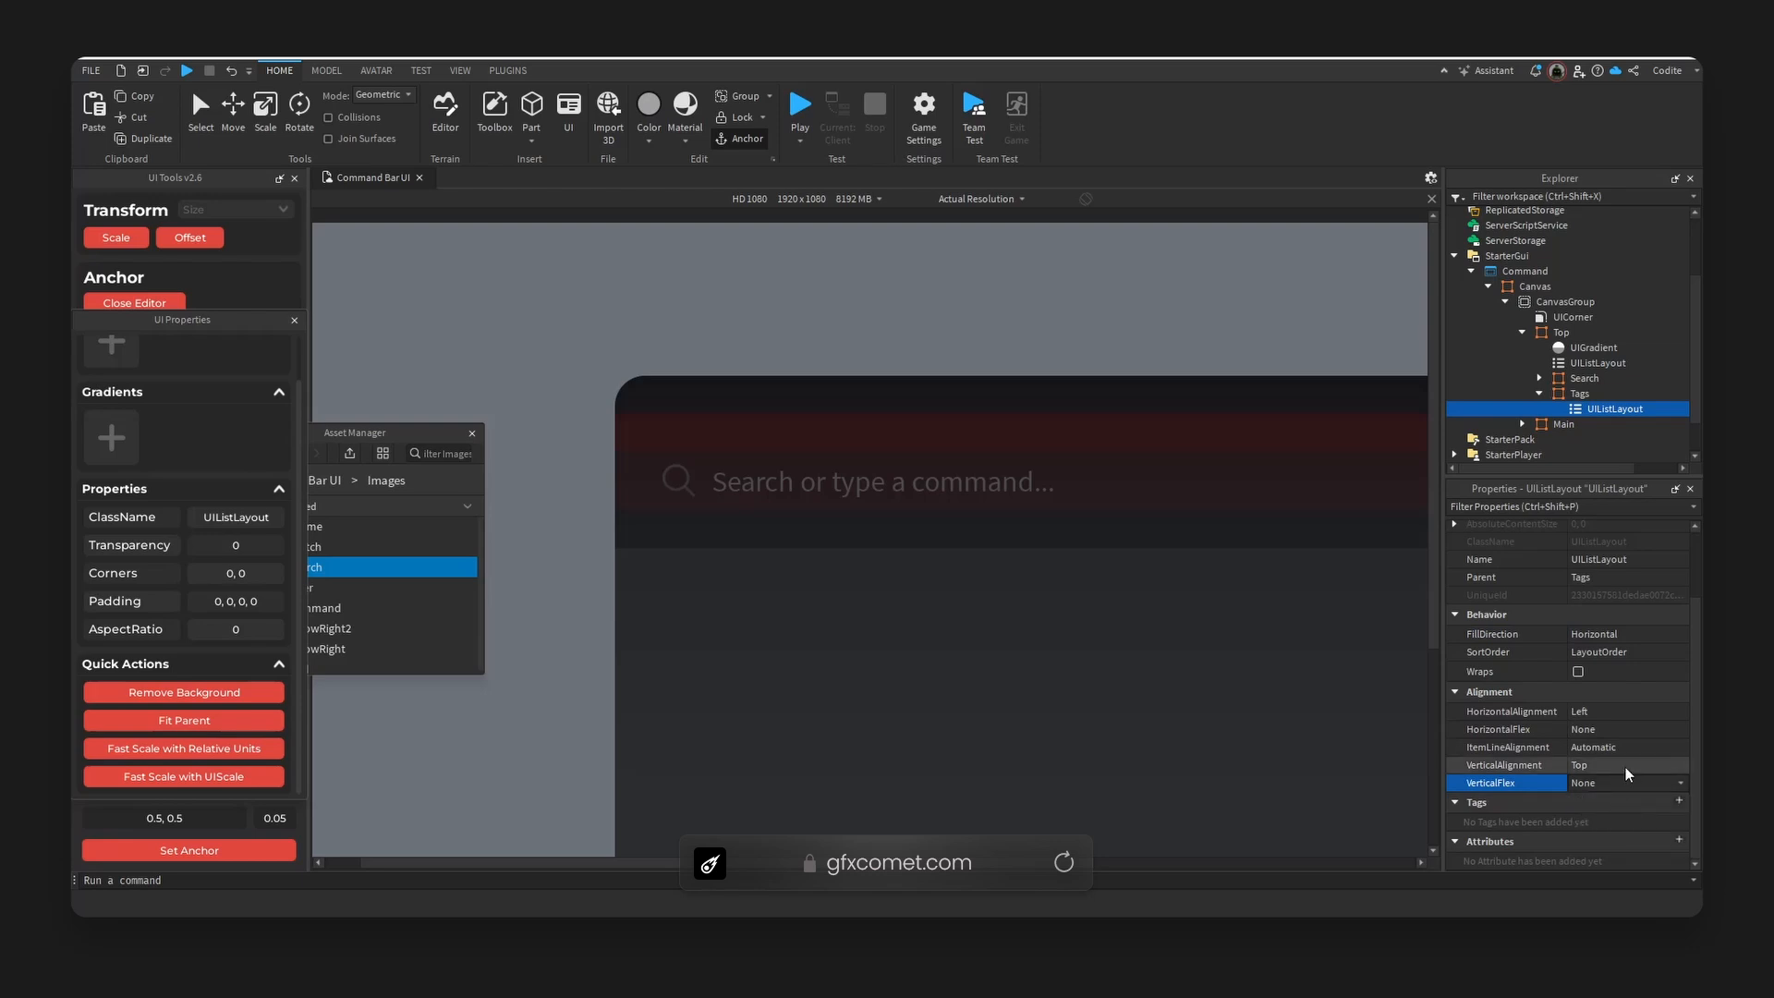
# - Insert a Frame inside Tags and rename it Template
pyautogui.click(1582, 393)
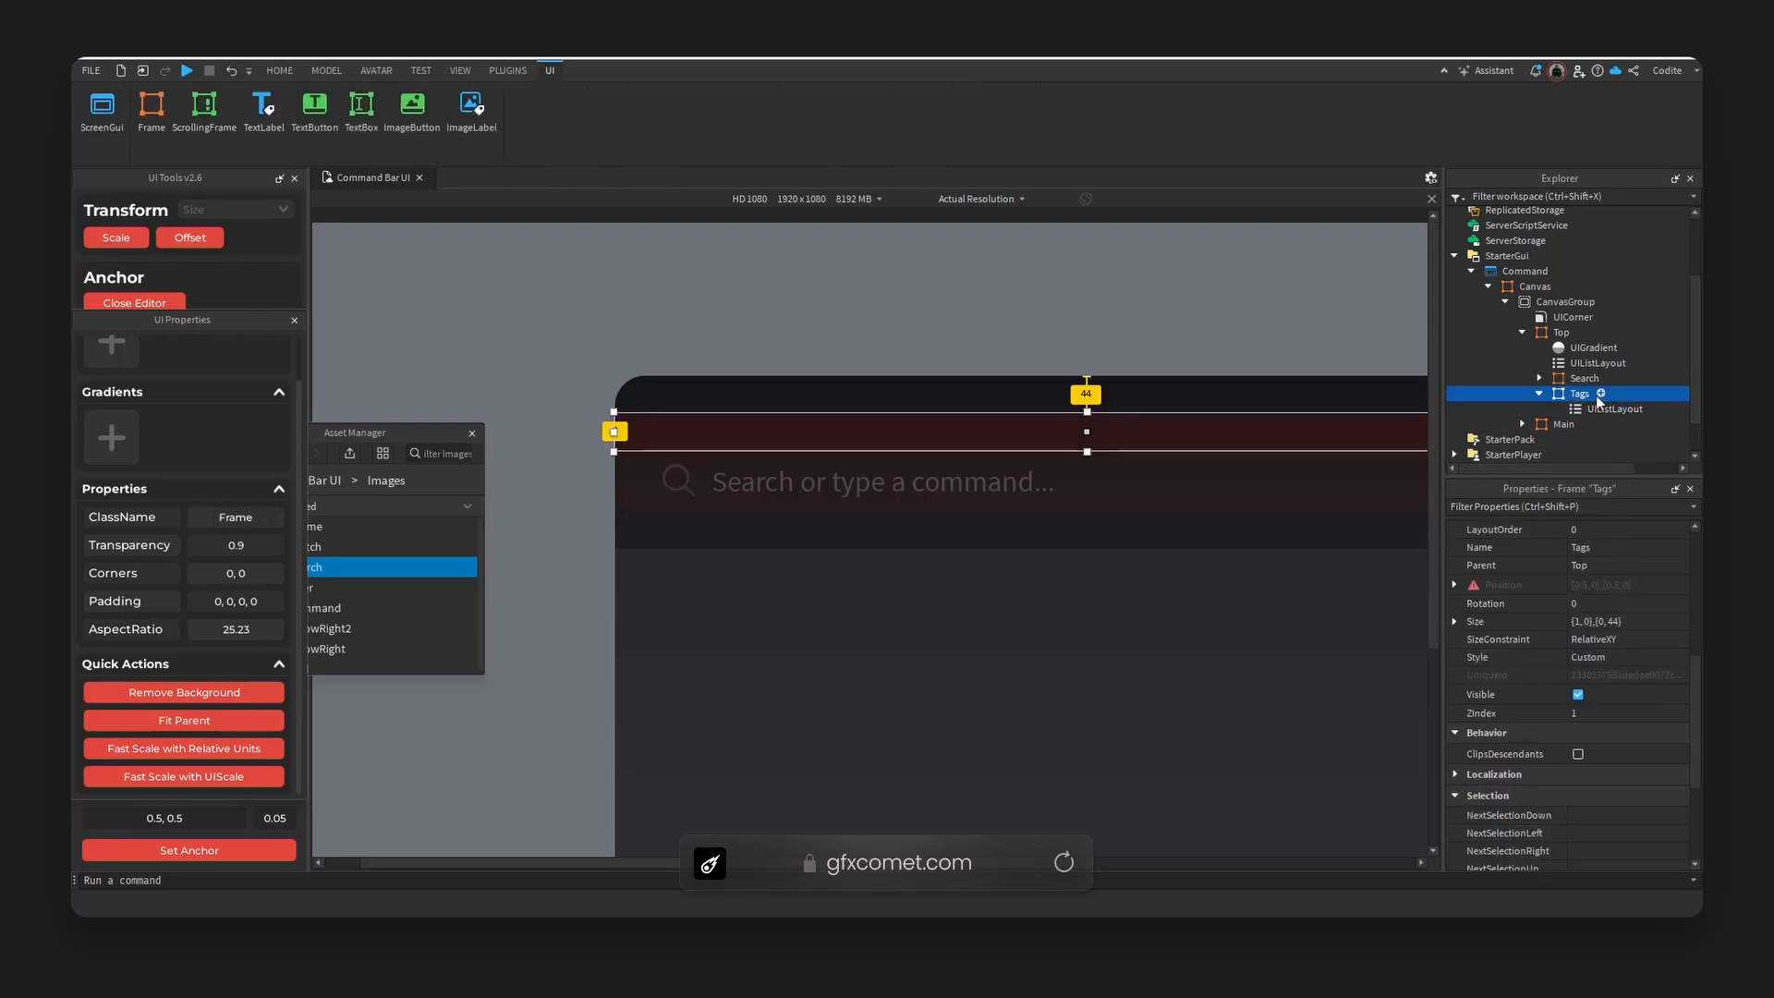
pyautogui.click(1602, 393)
pyautogui.click(1560, 444)
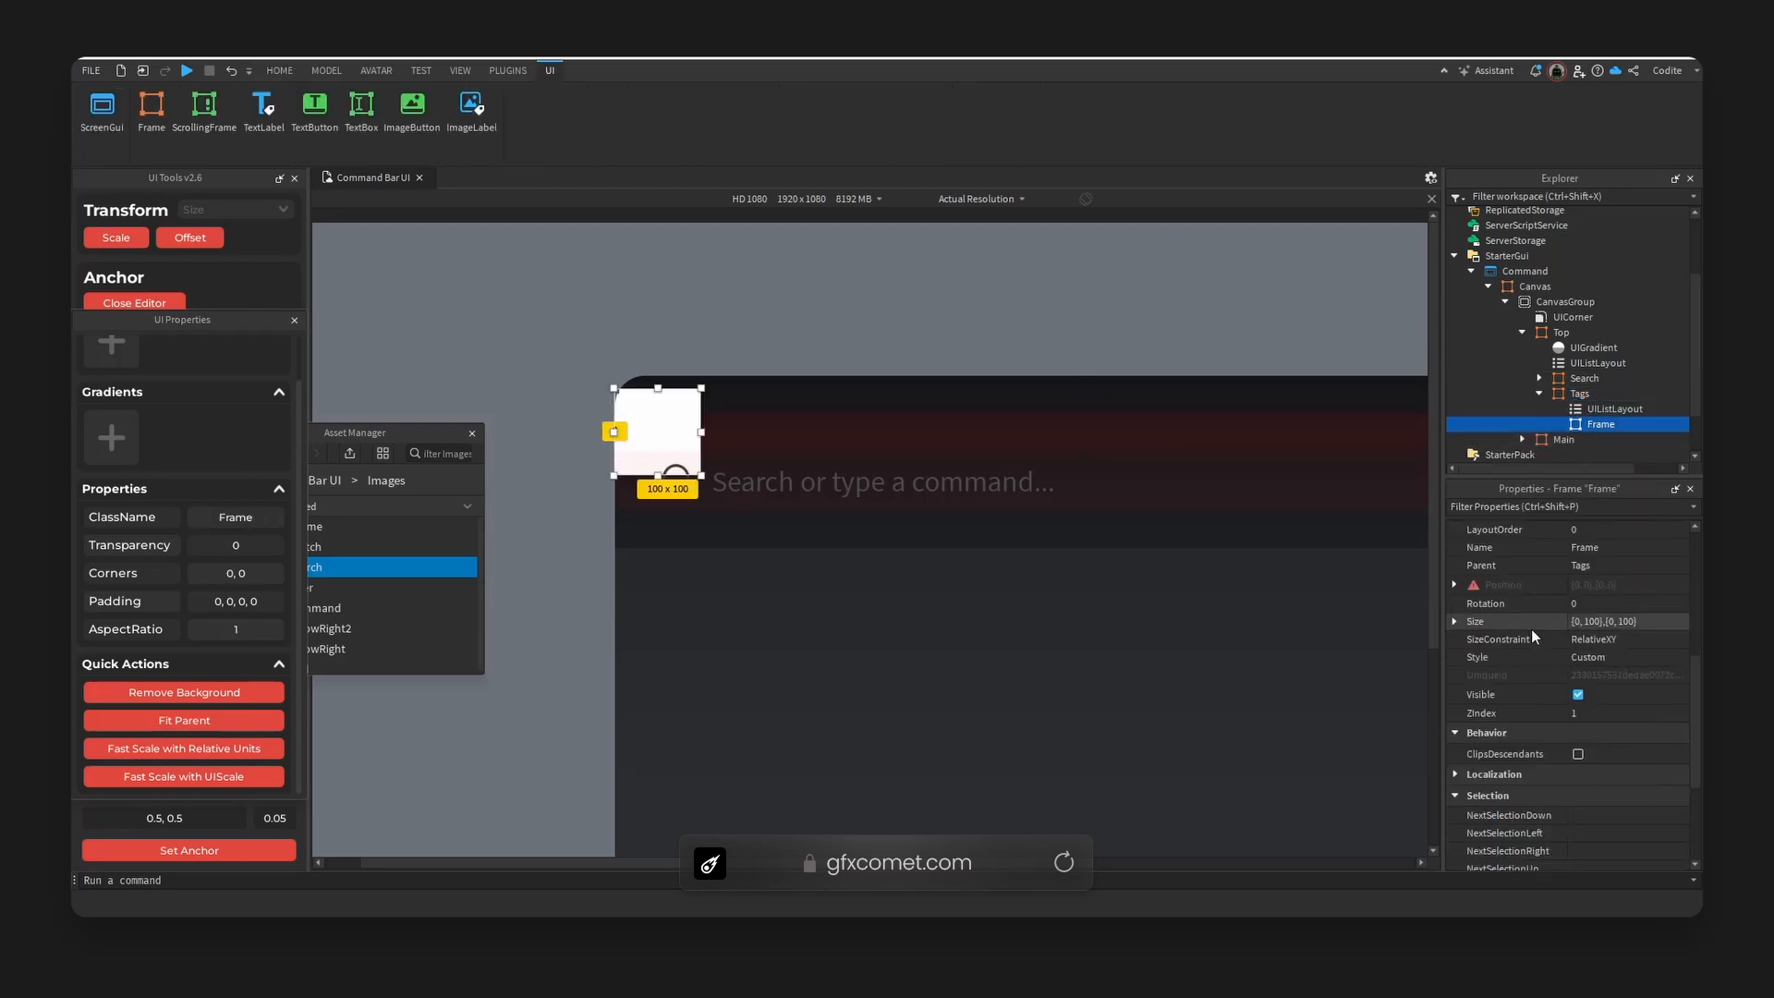
pyautogui.press('F2')
pyautogui.write('Template')
pyautogui.press('Return')
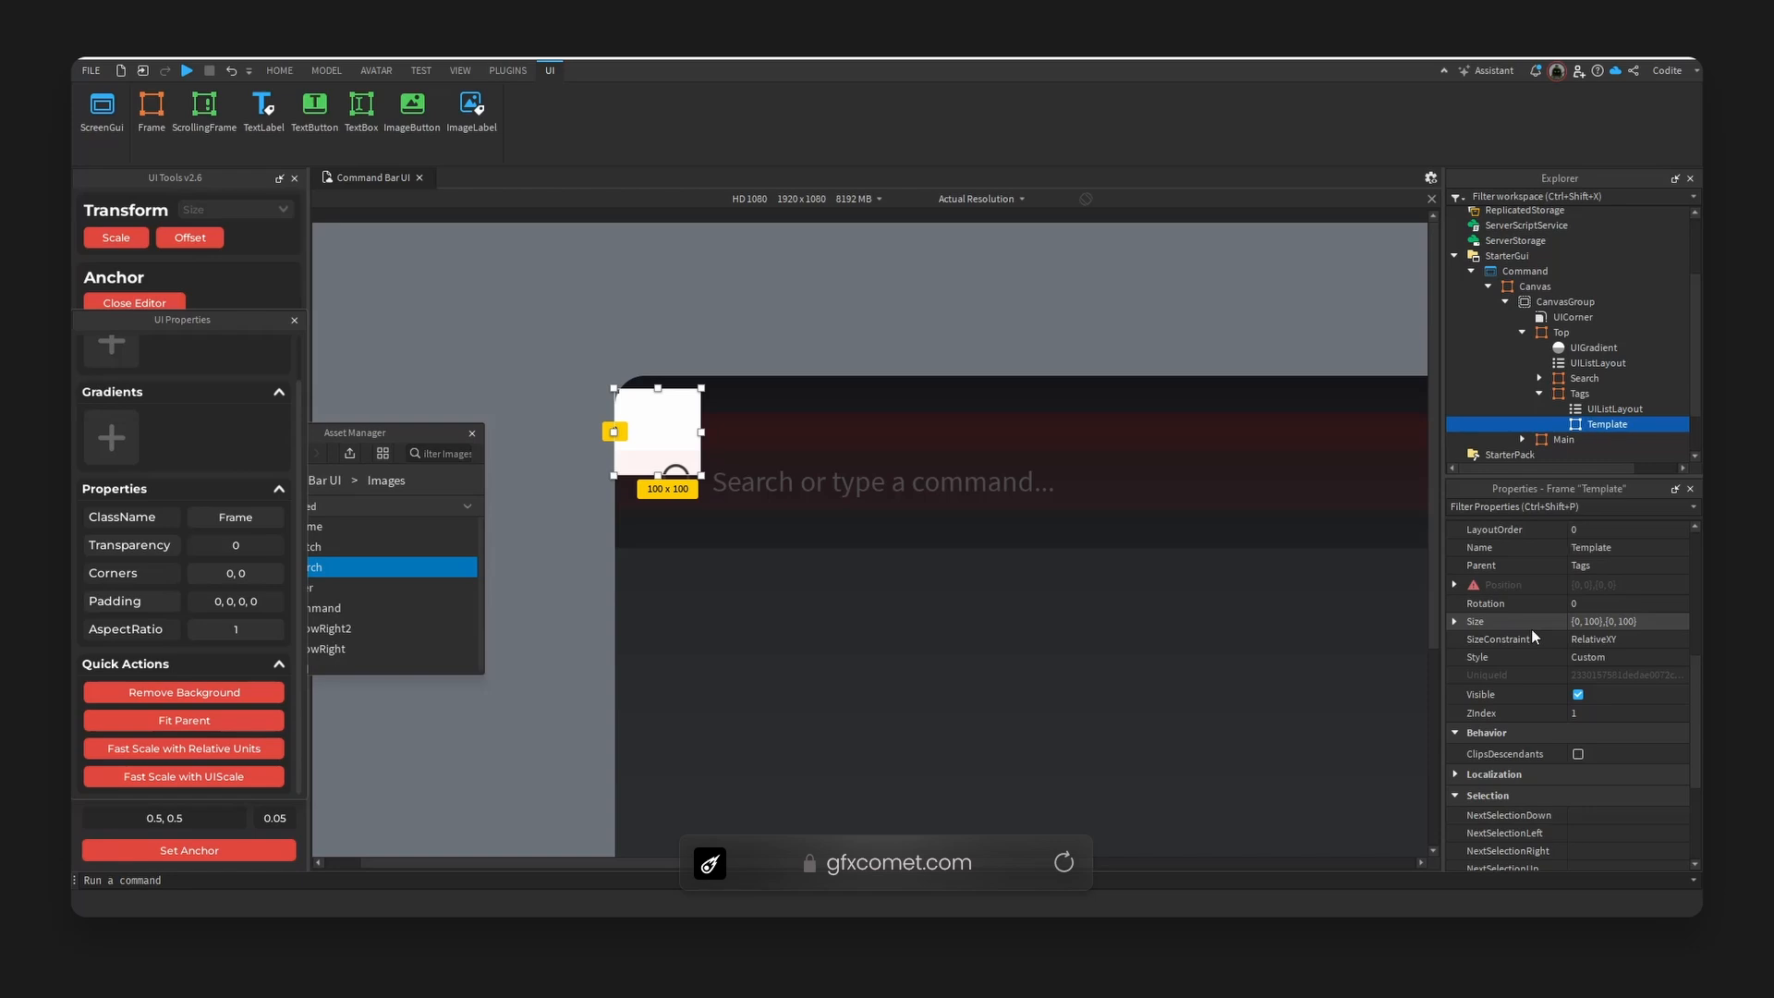
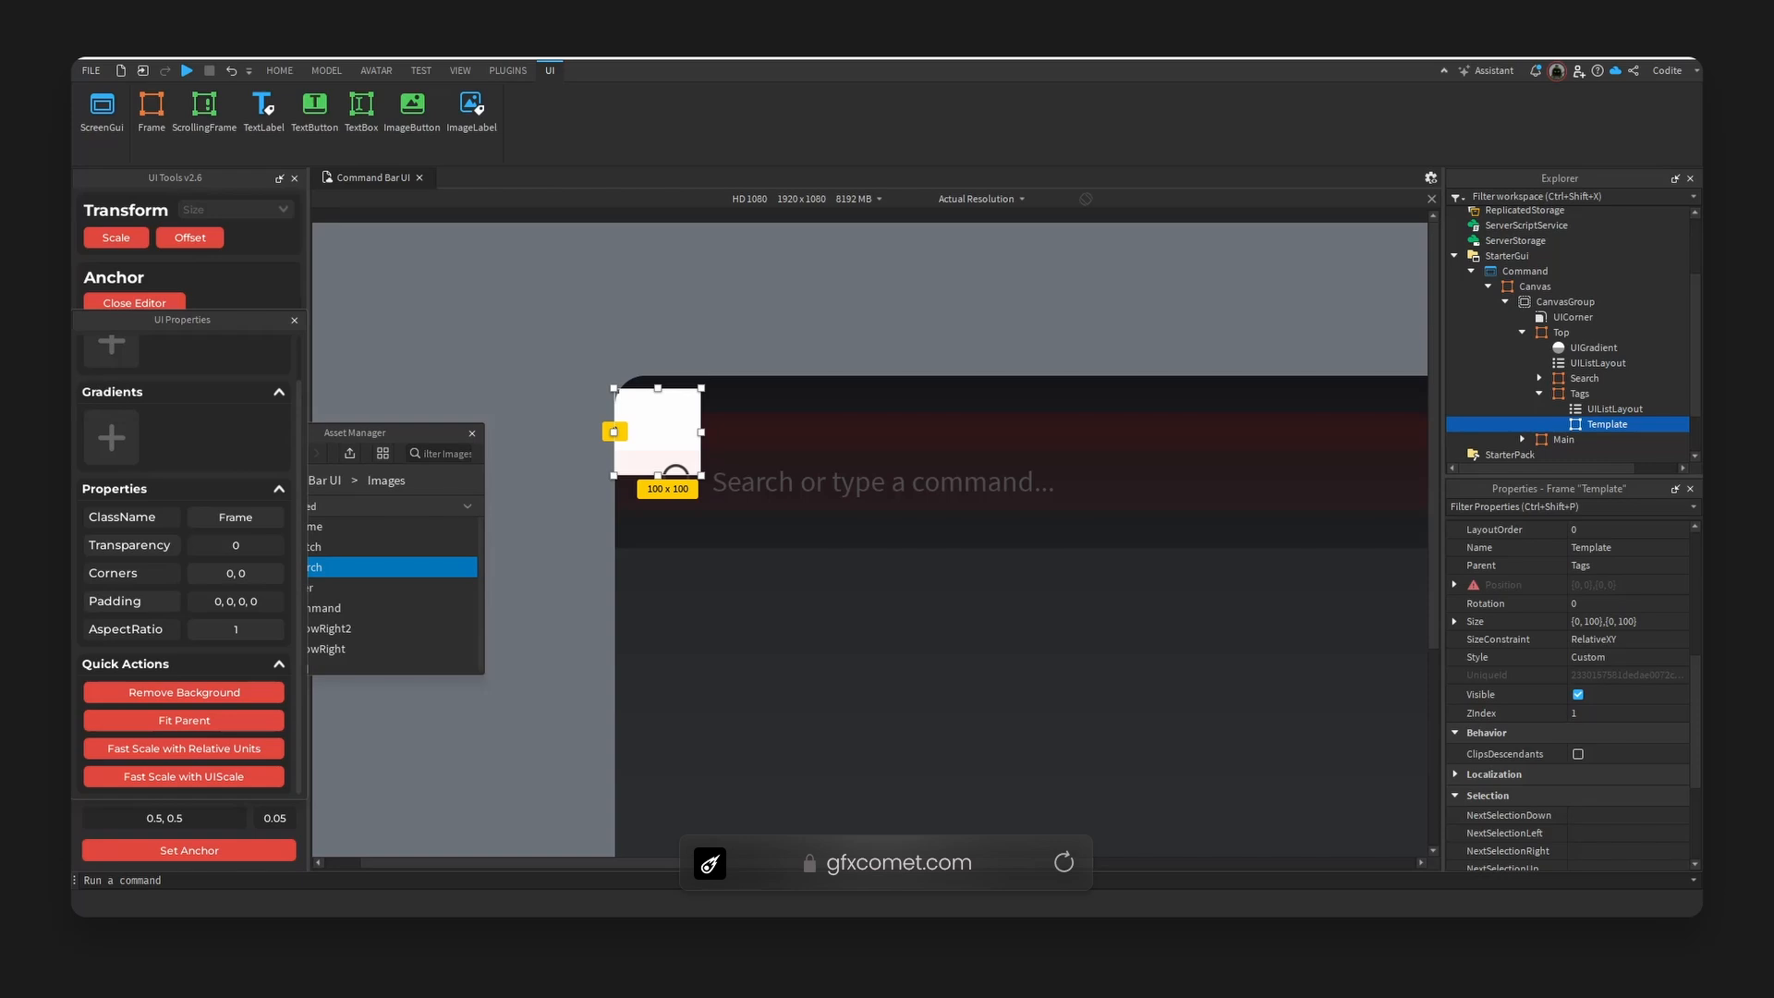
# - Set the Template frame's size to an offset of 144 wide by 44 high
pyautogui.scroll(-1, 1556, 694)
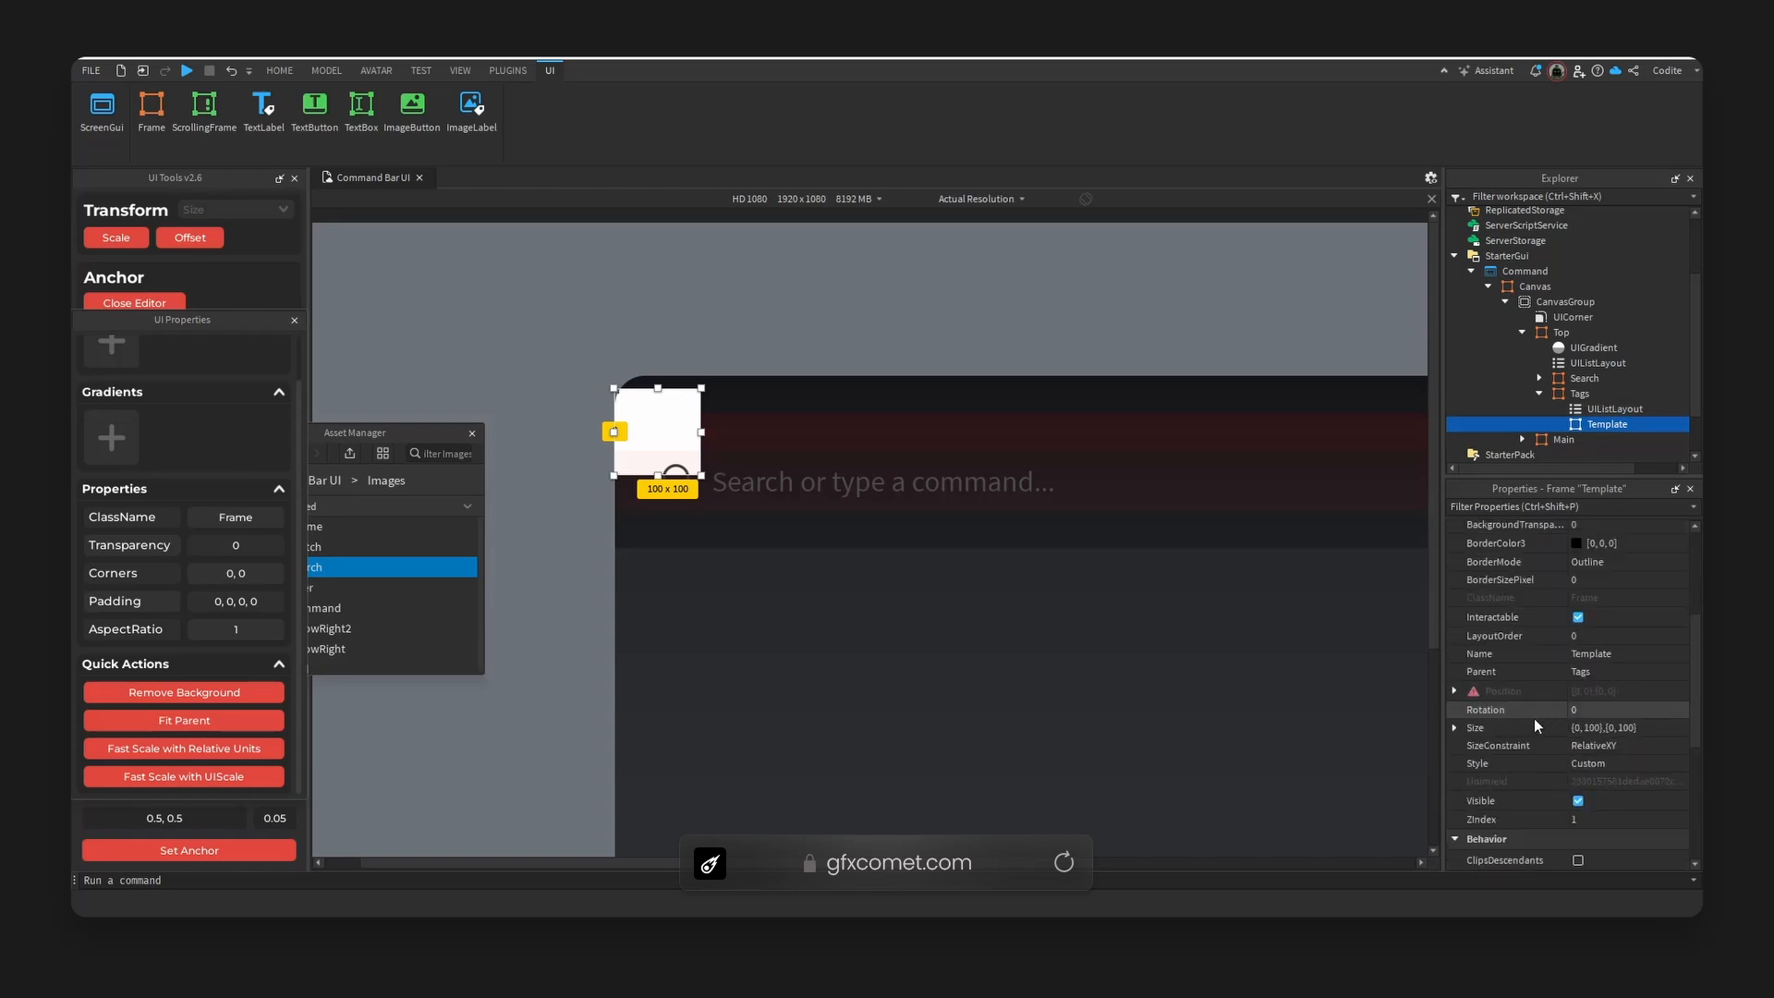
pyautogui.click(1457, 568)
pyautogui.doubleClick(1624, 585)
pyautogui.write('144')
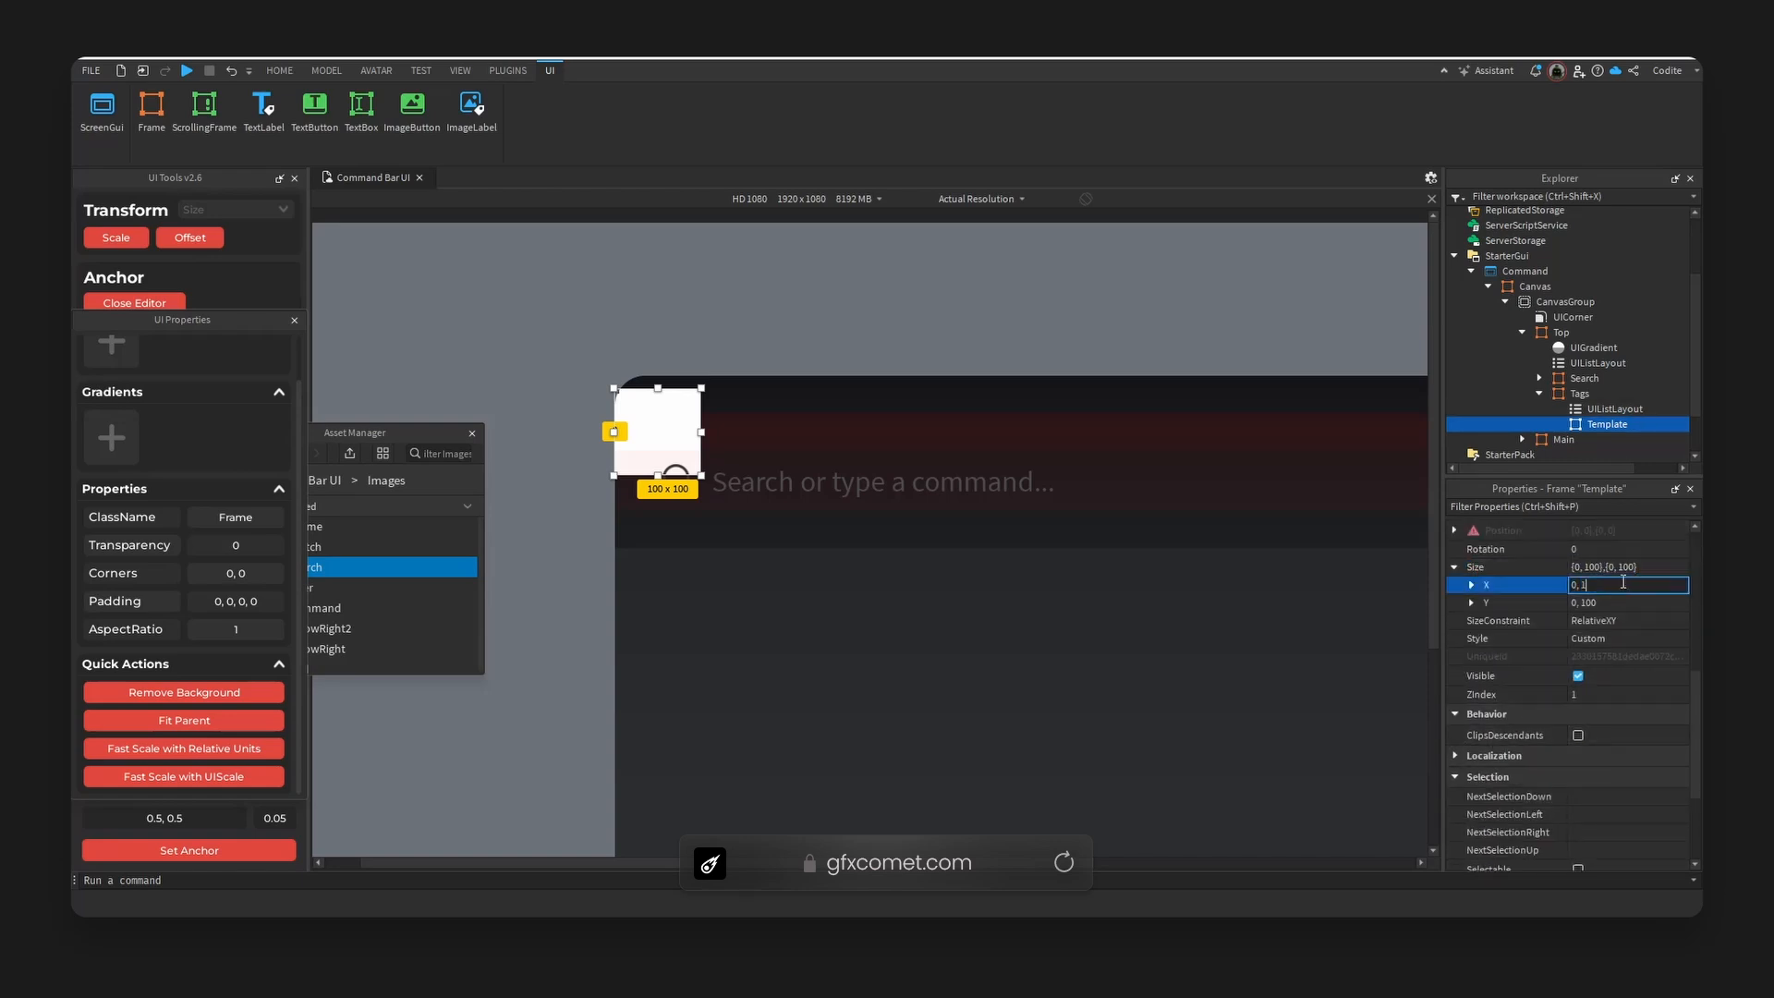
pyautogui.doubleClick(1626, 602)
pyautogui.write('44')
pyautogui.press('Return')
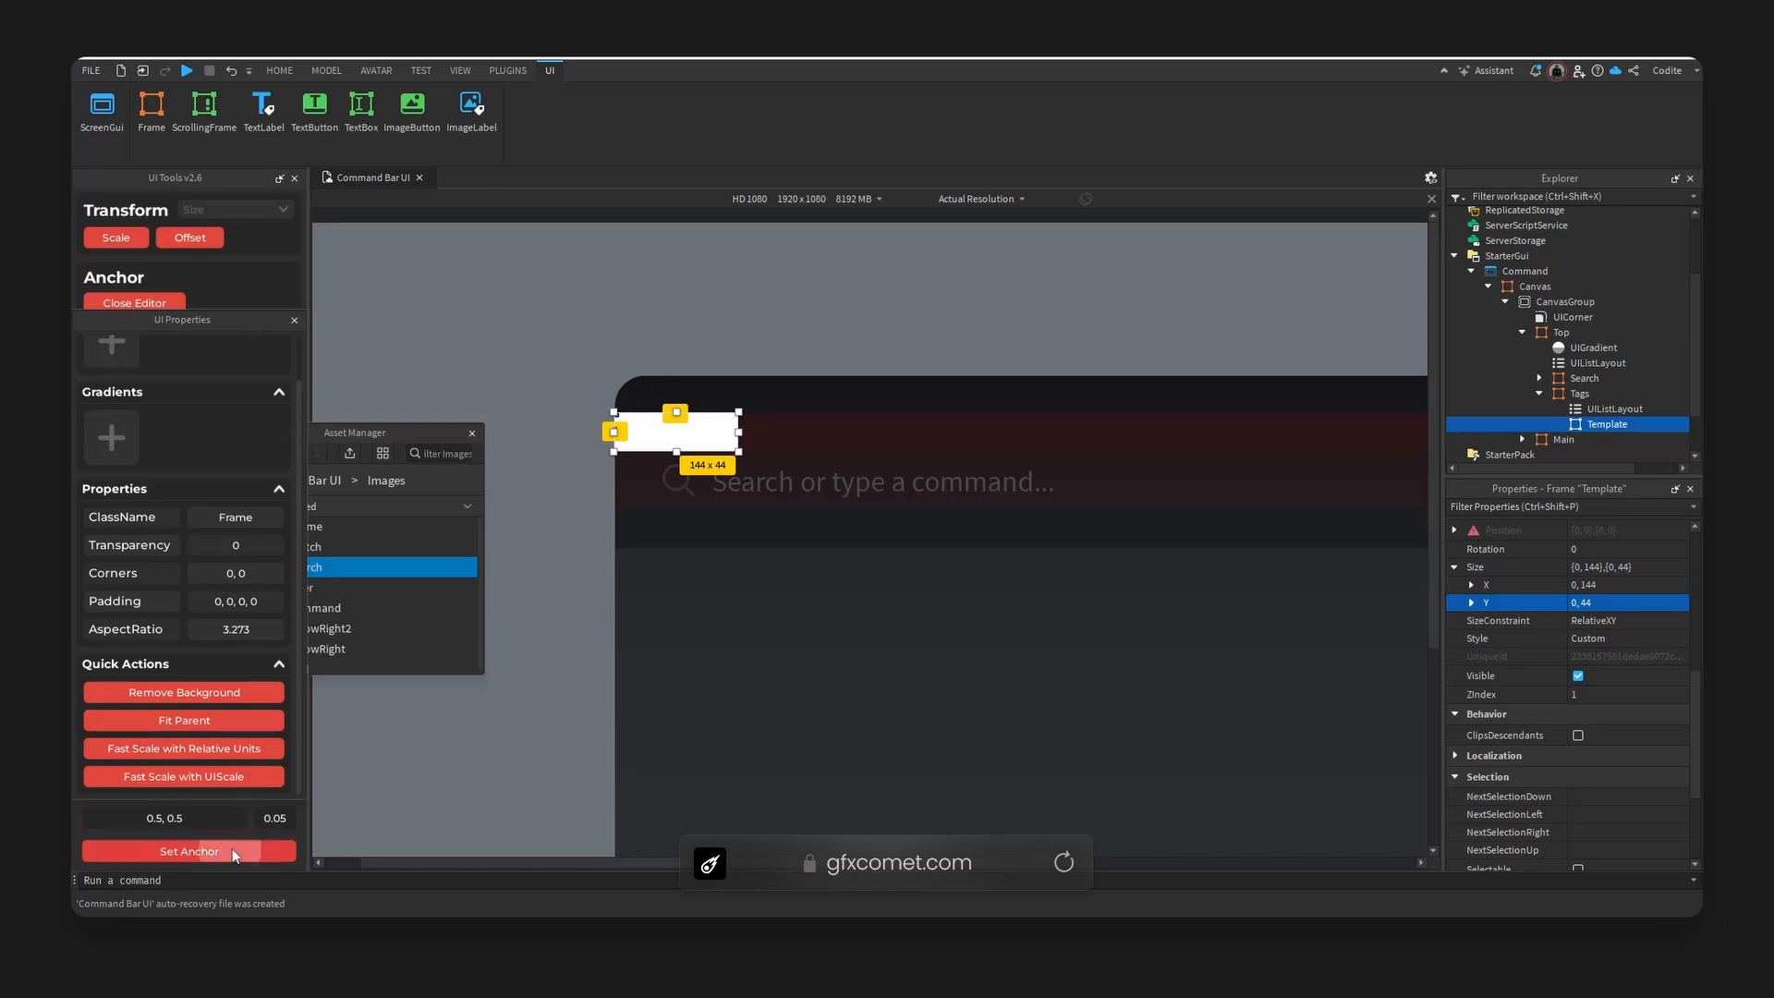
# - Apply the 0.5, 0.5 anchor to Template, remove its background and convert its size to scale
pyautogui.click(171, 850)
pyautogui.click(226, 693)
pyautogui.click(137, 239)
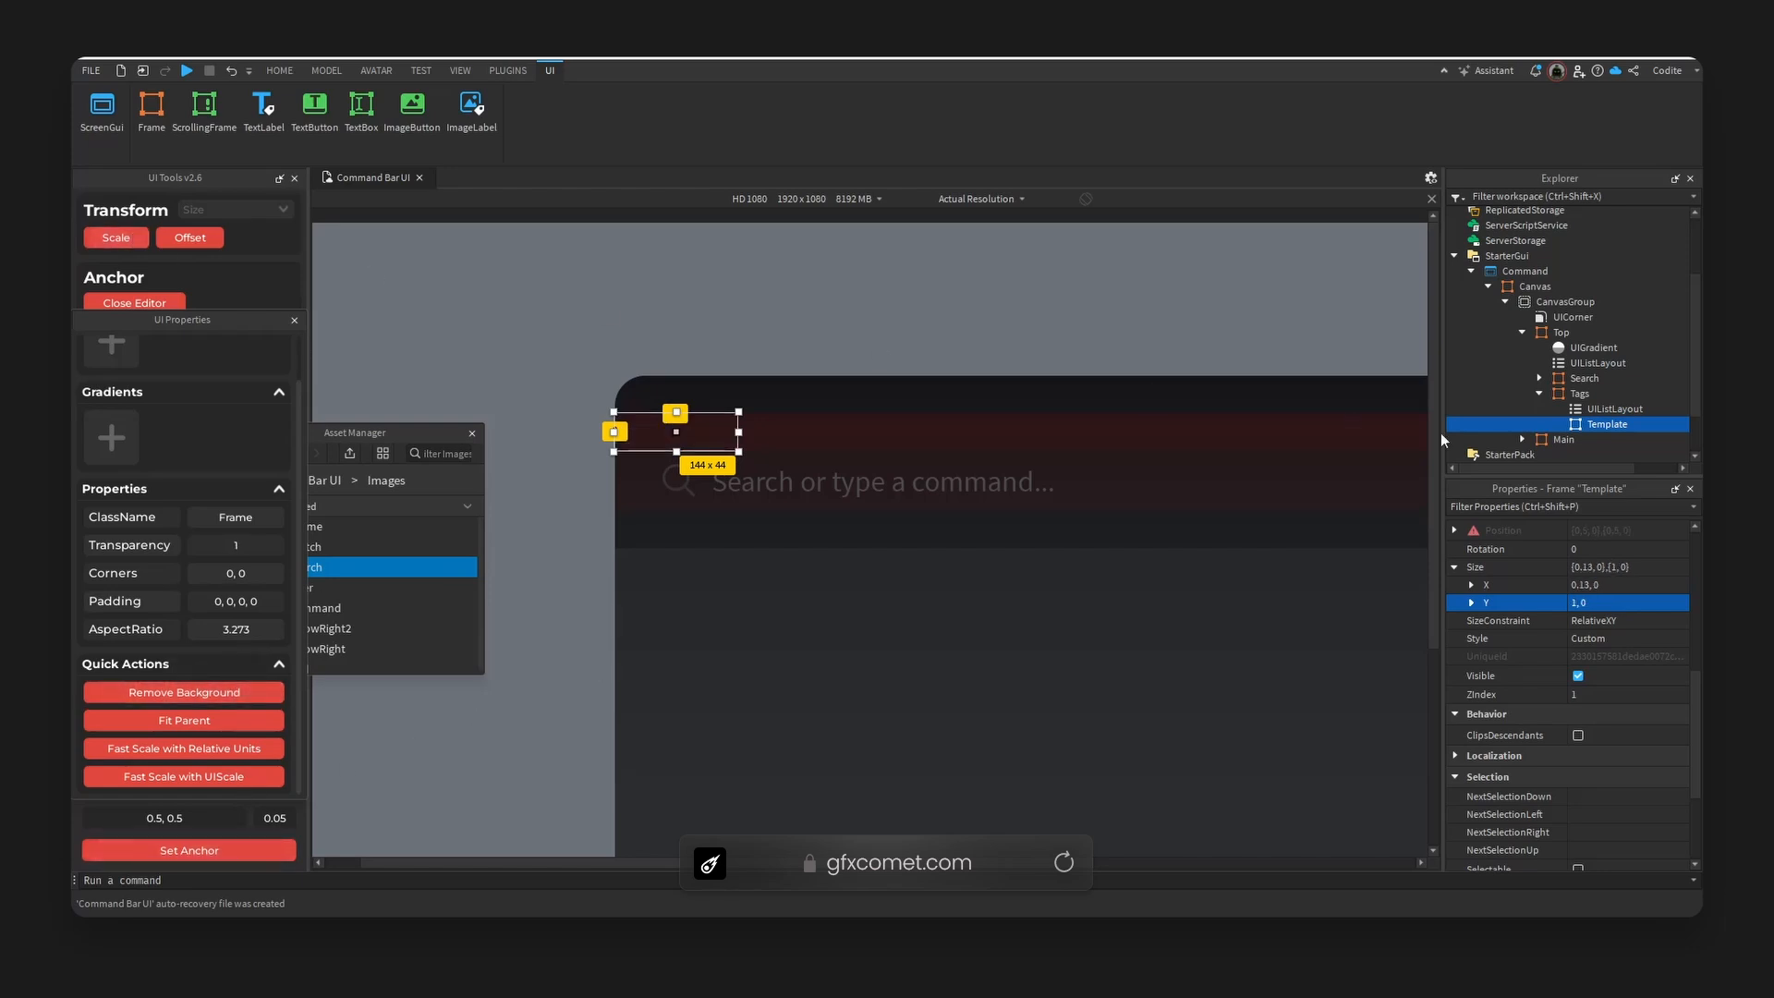
# - Paste a copy of Template inside itself, rename it Shadow and fit it to its parent
pyautogui.hotkey('ctrl', 'c')
pyautogui.hotkey('ctrl', 'shift', 'v')
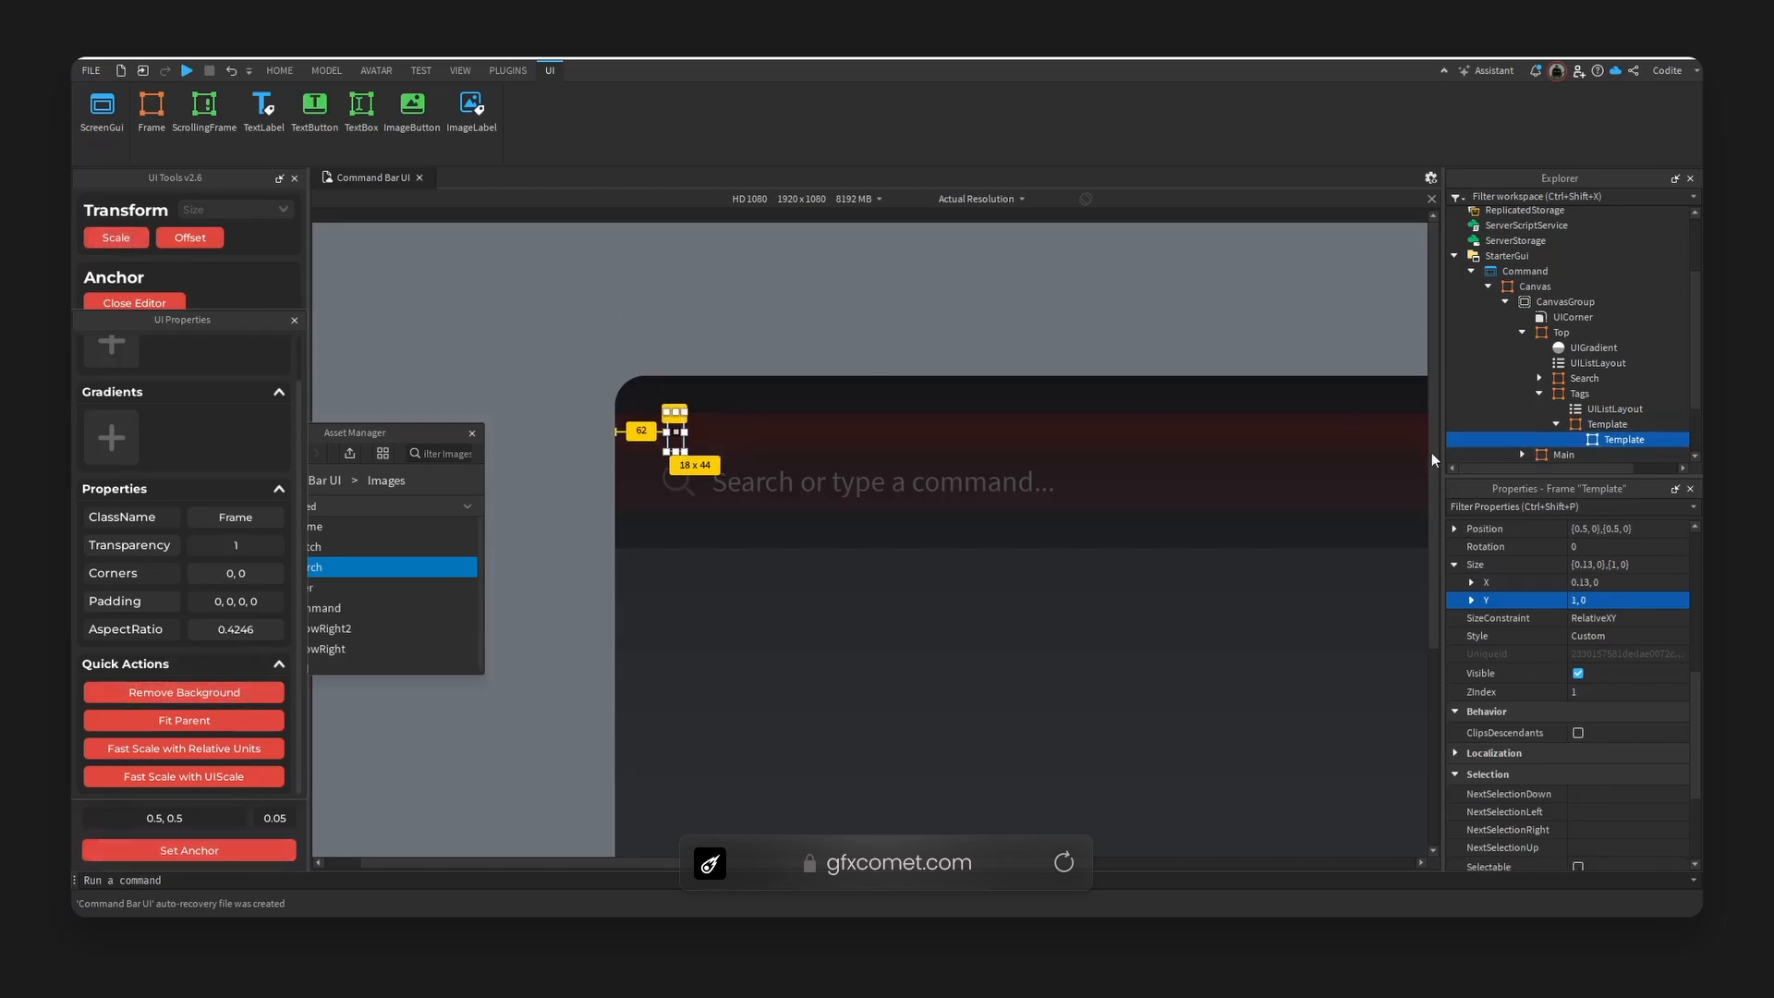
pyautogui.doubleClick(1632, 441)
pyautogui.write('Mai')
pyautogui.write('dow')
pyautogui.press('Return')
pyautogui.click(226, 723)
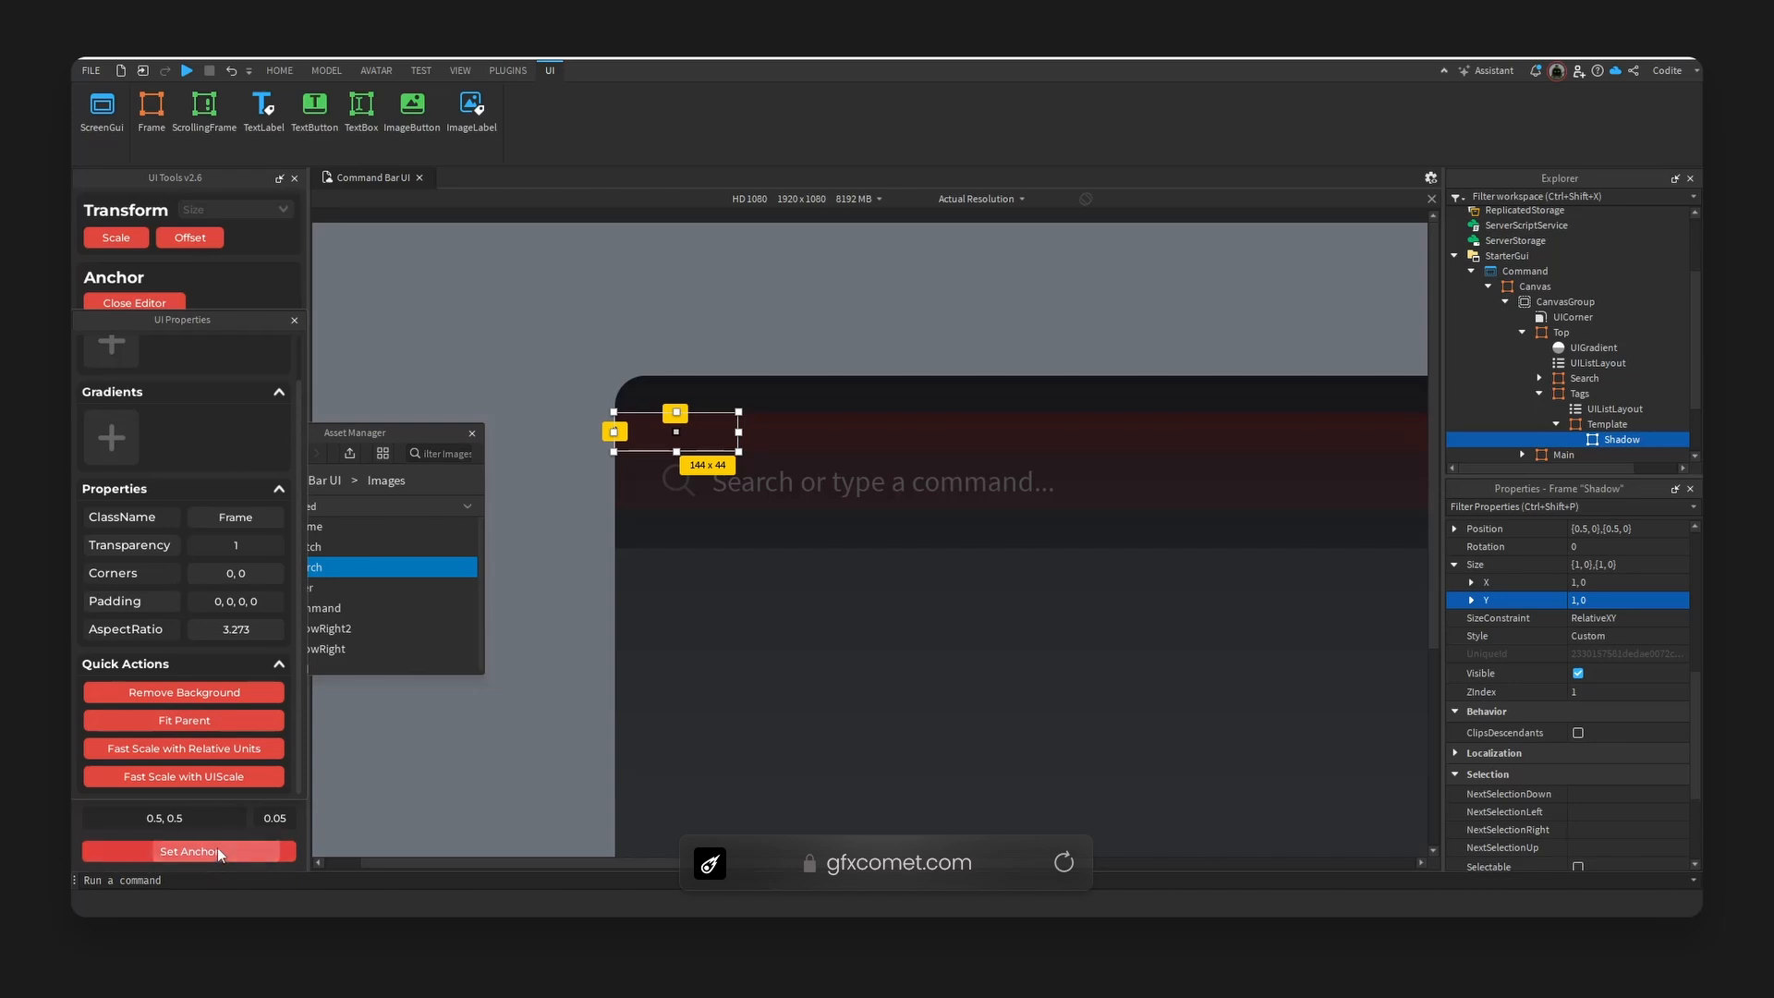
# - Set the Shadow frame's background transparency to 0
pyautogui.scroll(5, 1544, 764)
pyautogui.click(1620, 742)
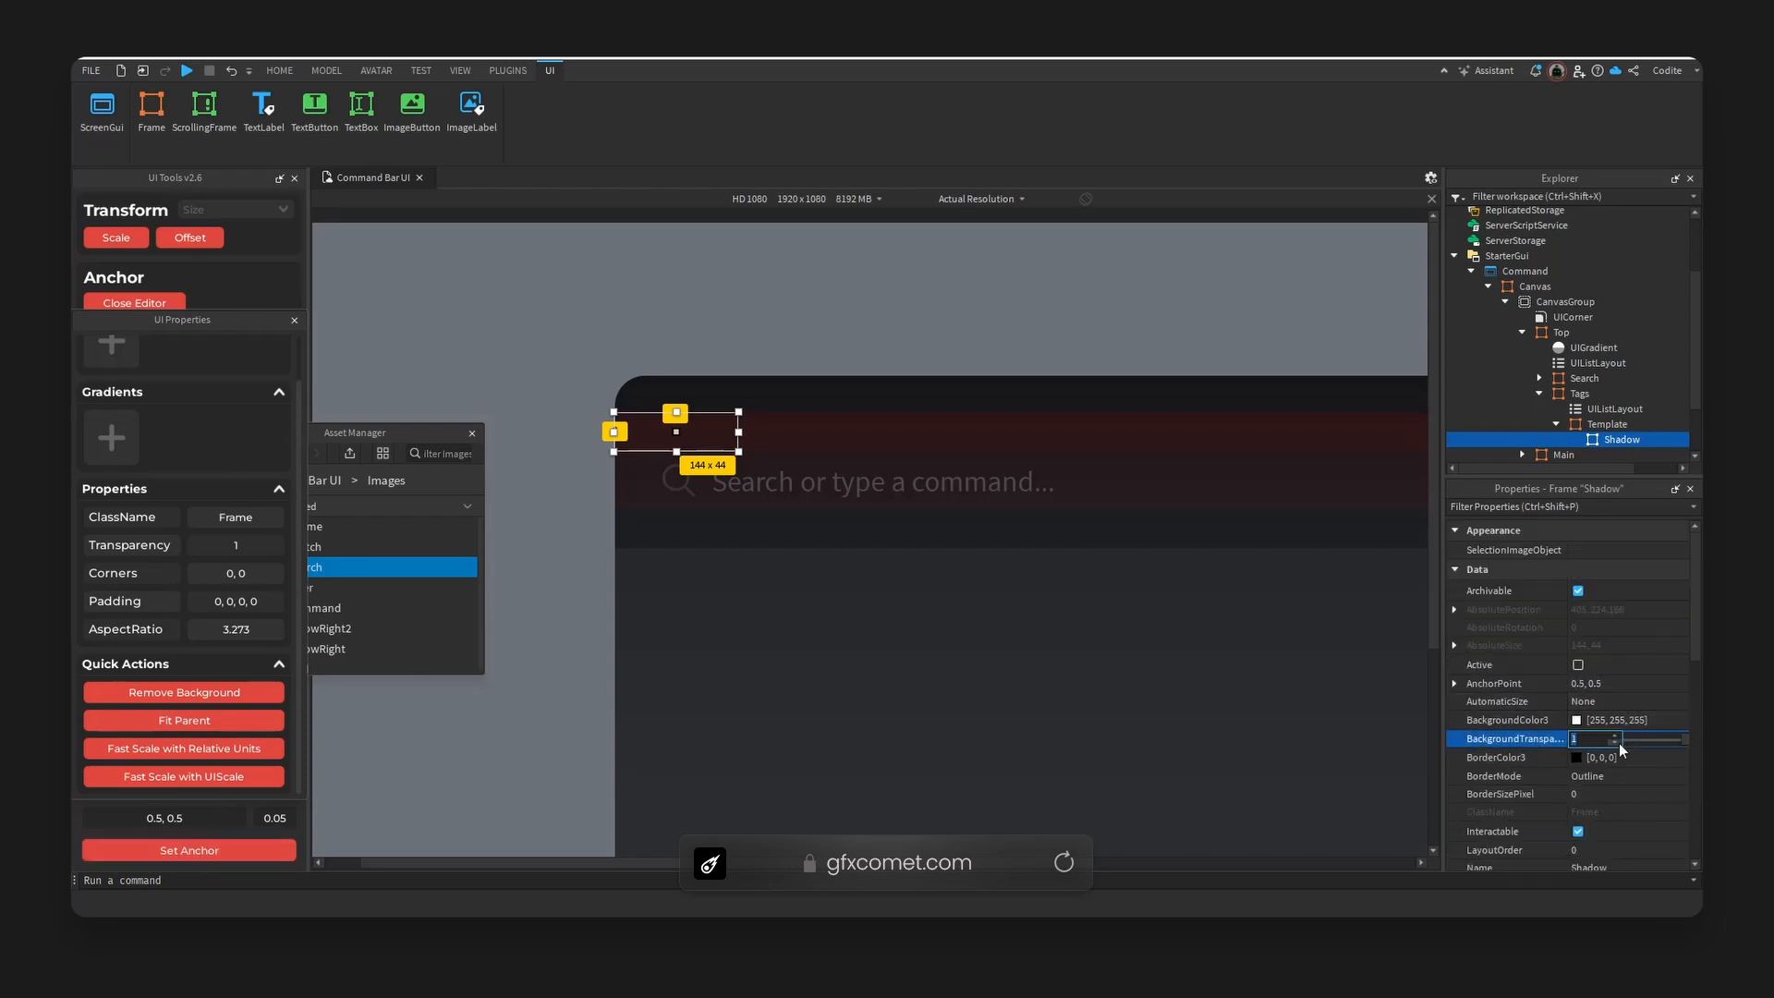
pyautogui.write('0')
pyautogui.press('Return')
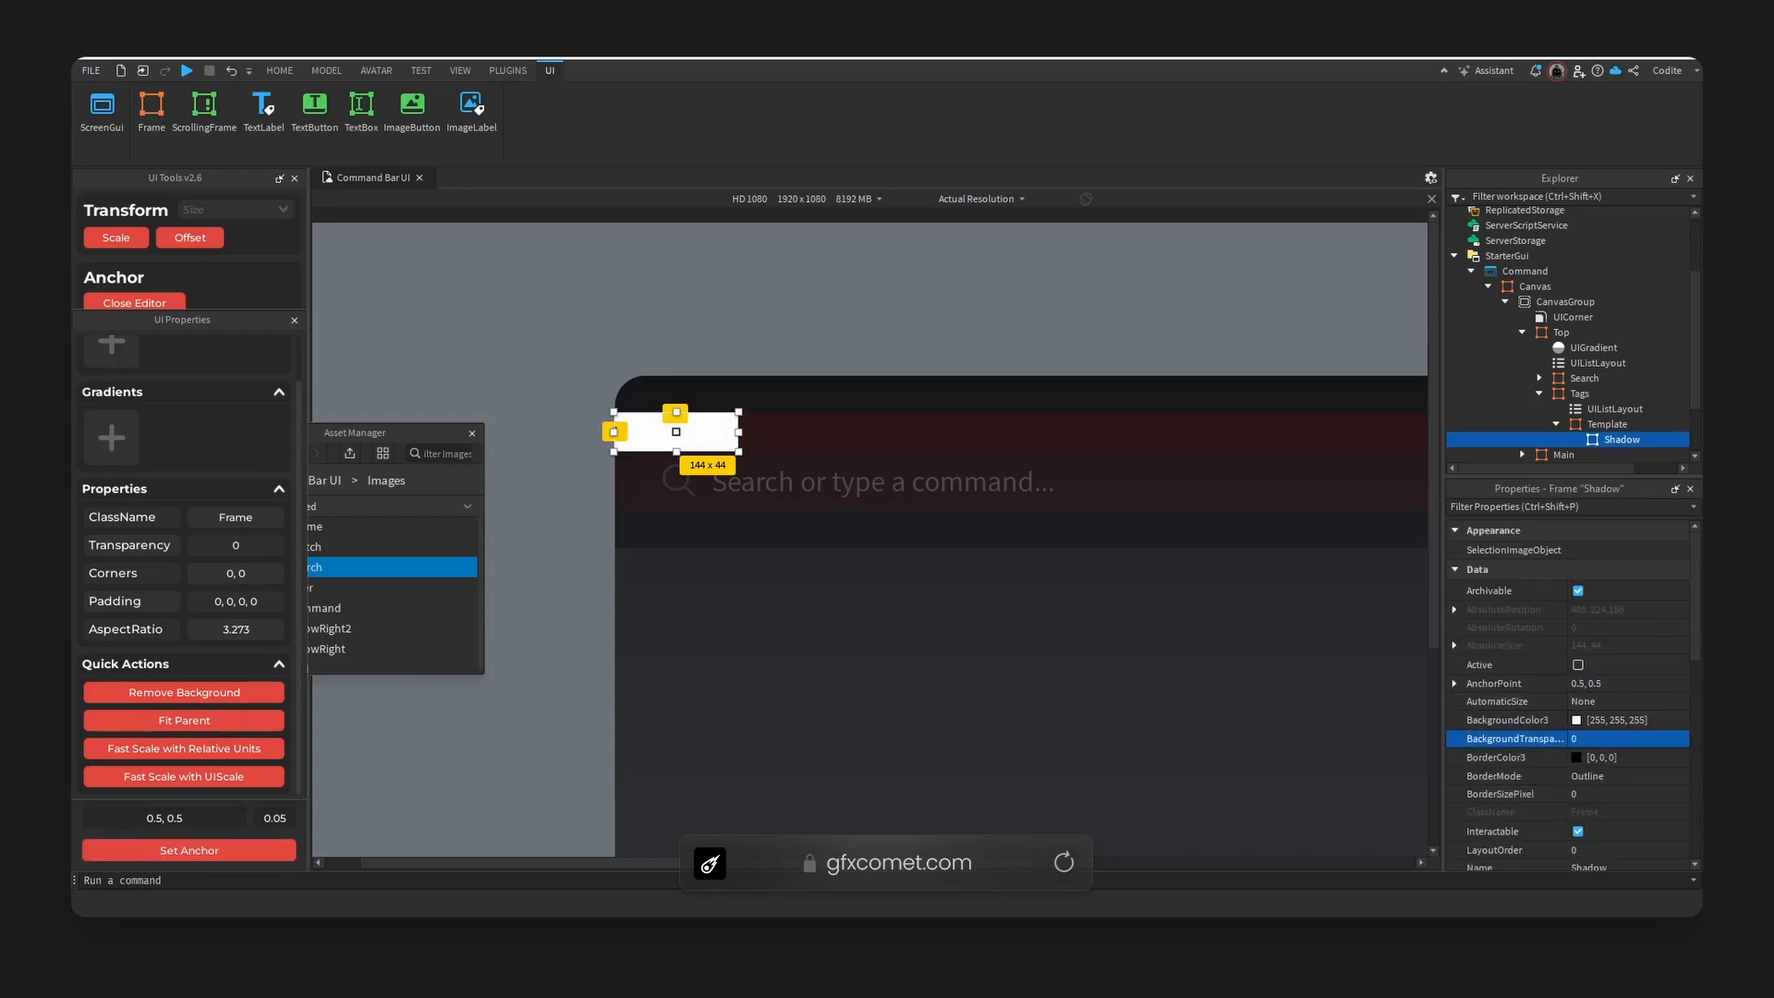
# - Set the Shadow frame's background color to #151517, copied from the Photoshop color picker
pyautogui.click(1544, 447)
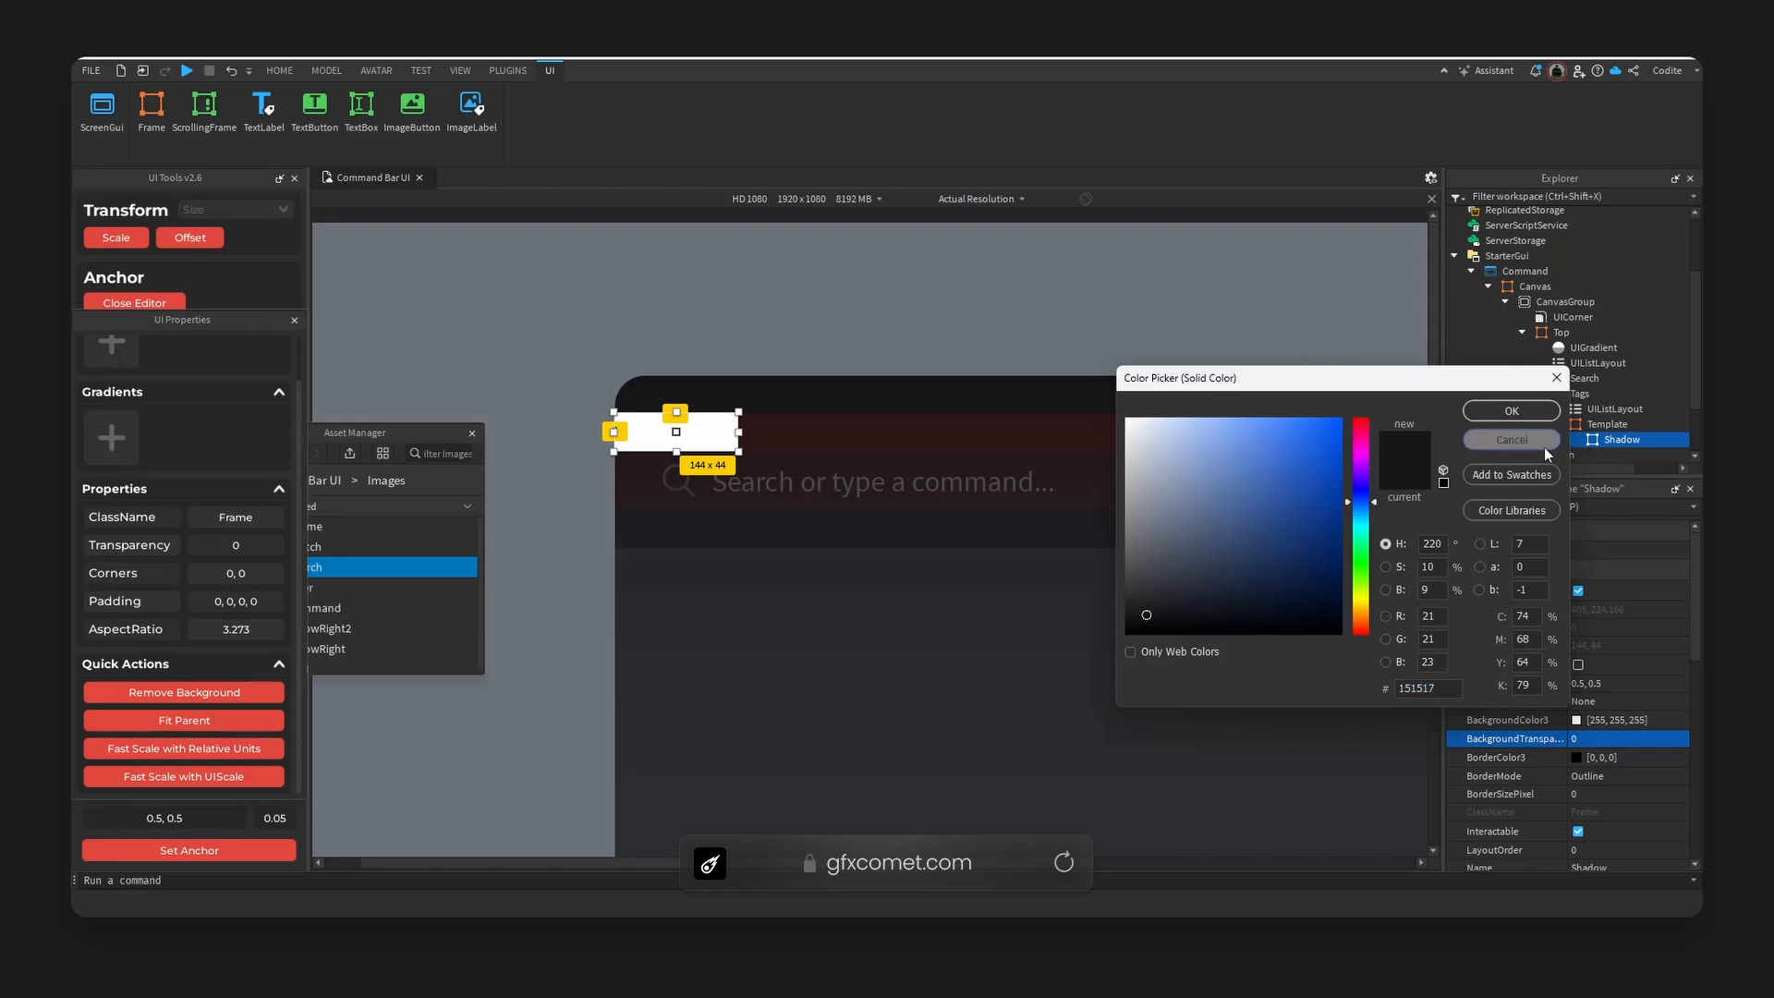
pyautogui.click(1576, 720)
pyautogui.moveTo(1006, 605); pyautogui.dragTo(978, 611)
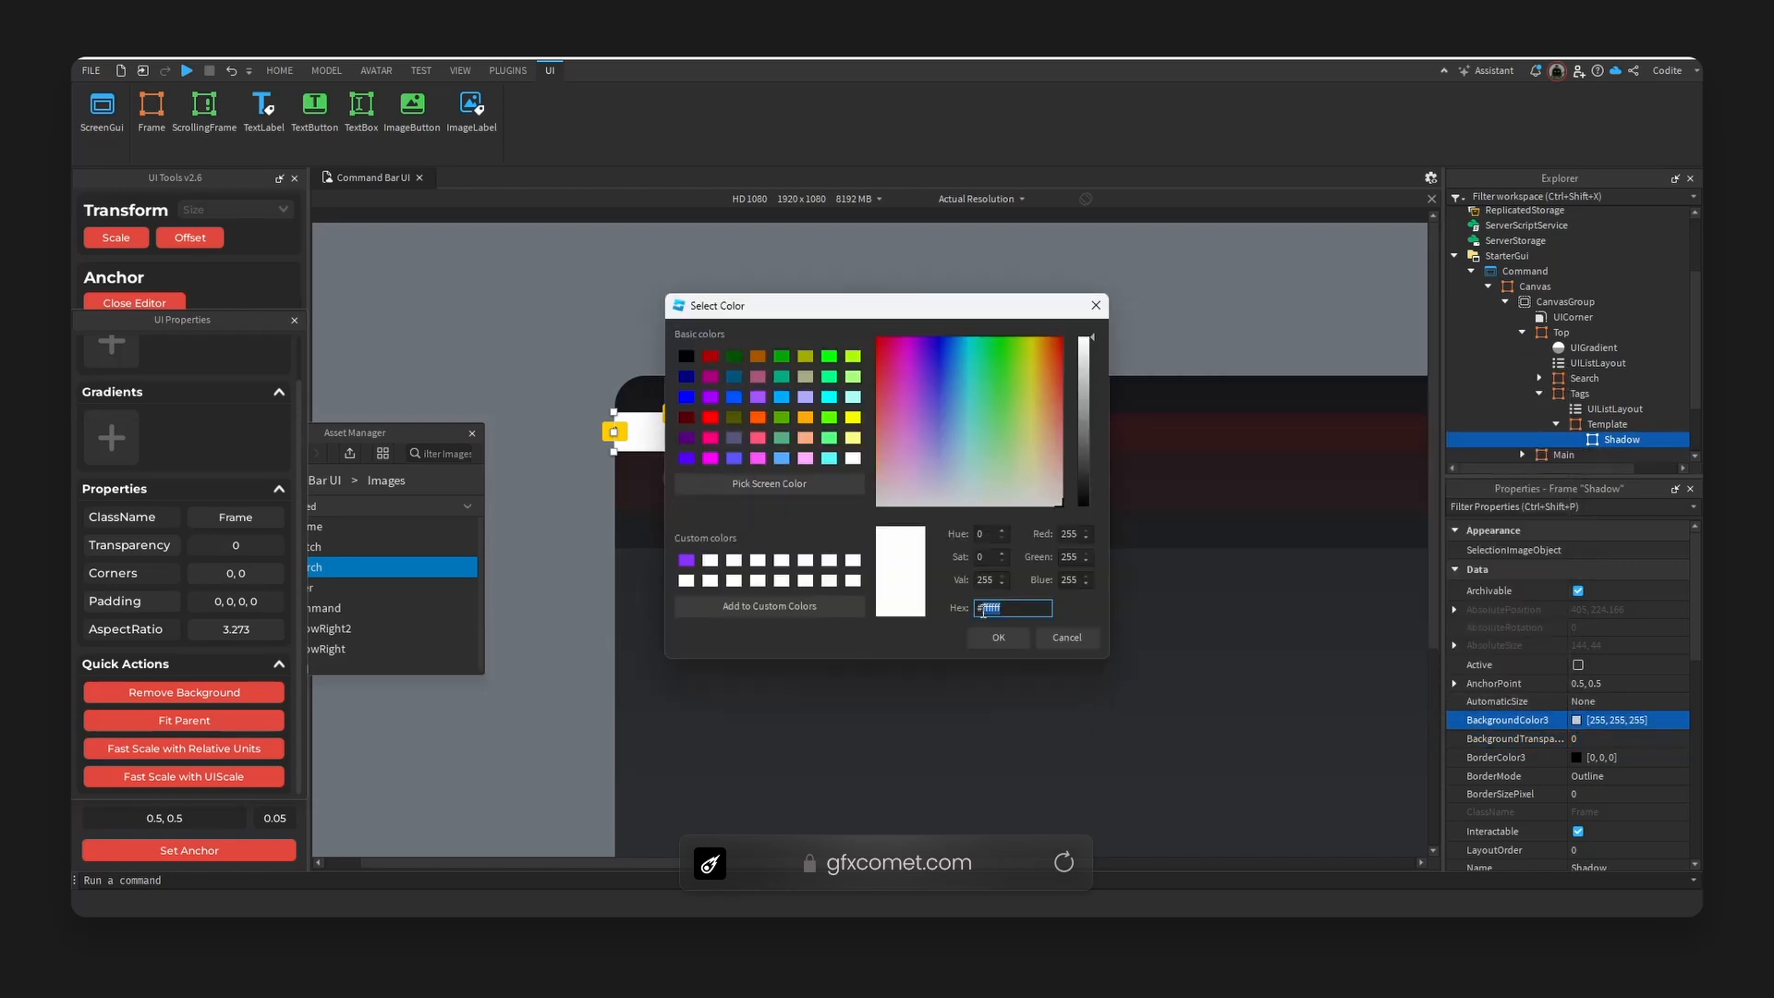
pyautogui.write('000000')
pyautogui.press('Return')
# - Add a UICorner to the Shadow frame
pyautogui.click(1661, 441)
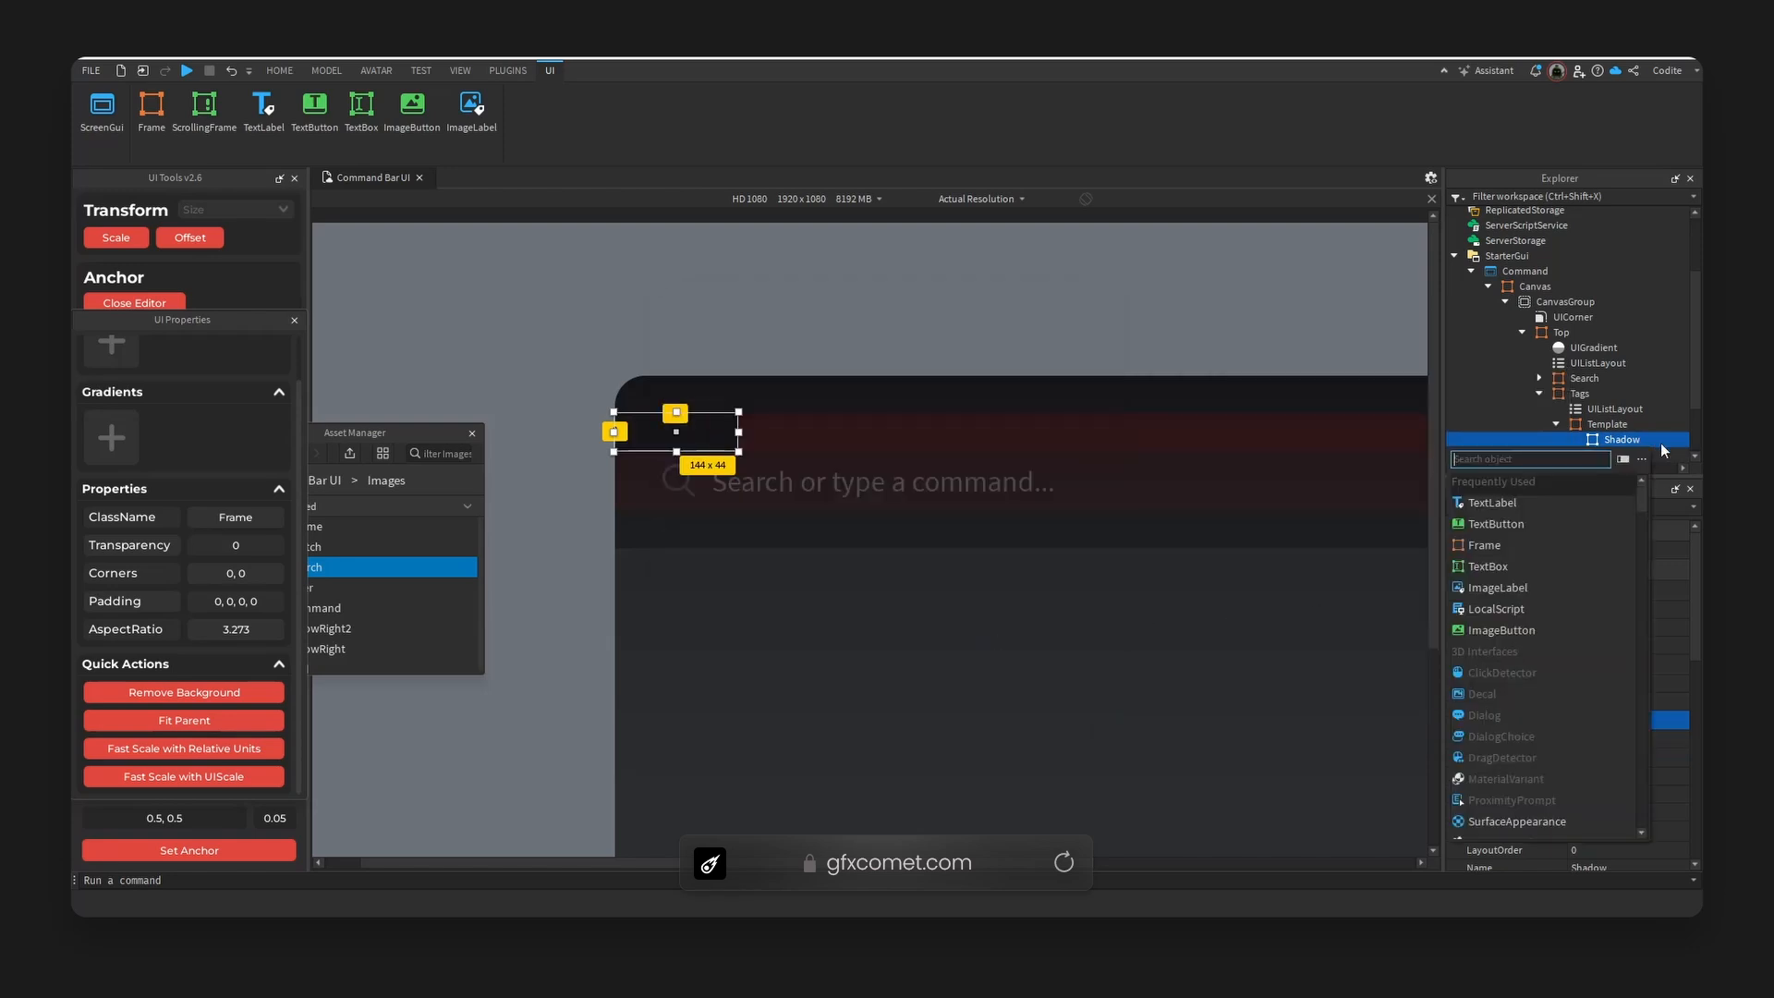
pyautogui.write('uicorner')
pyautogui.press('Return')
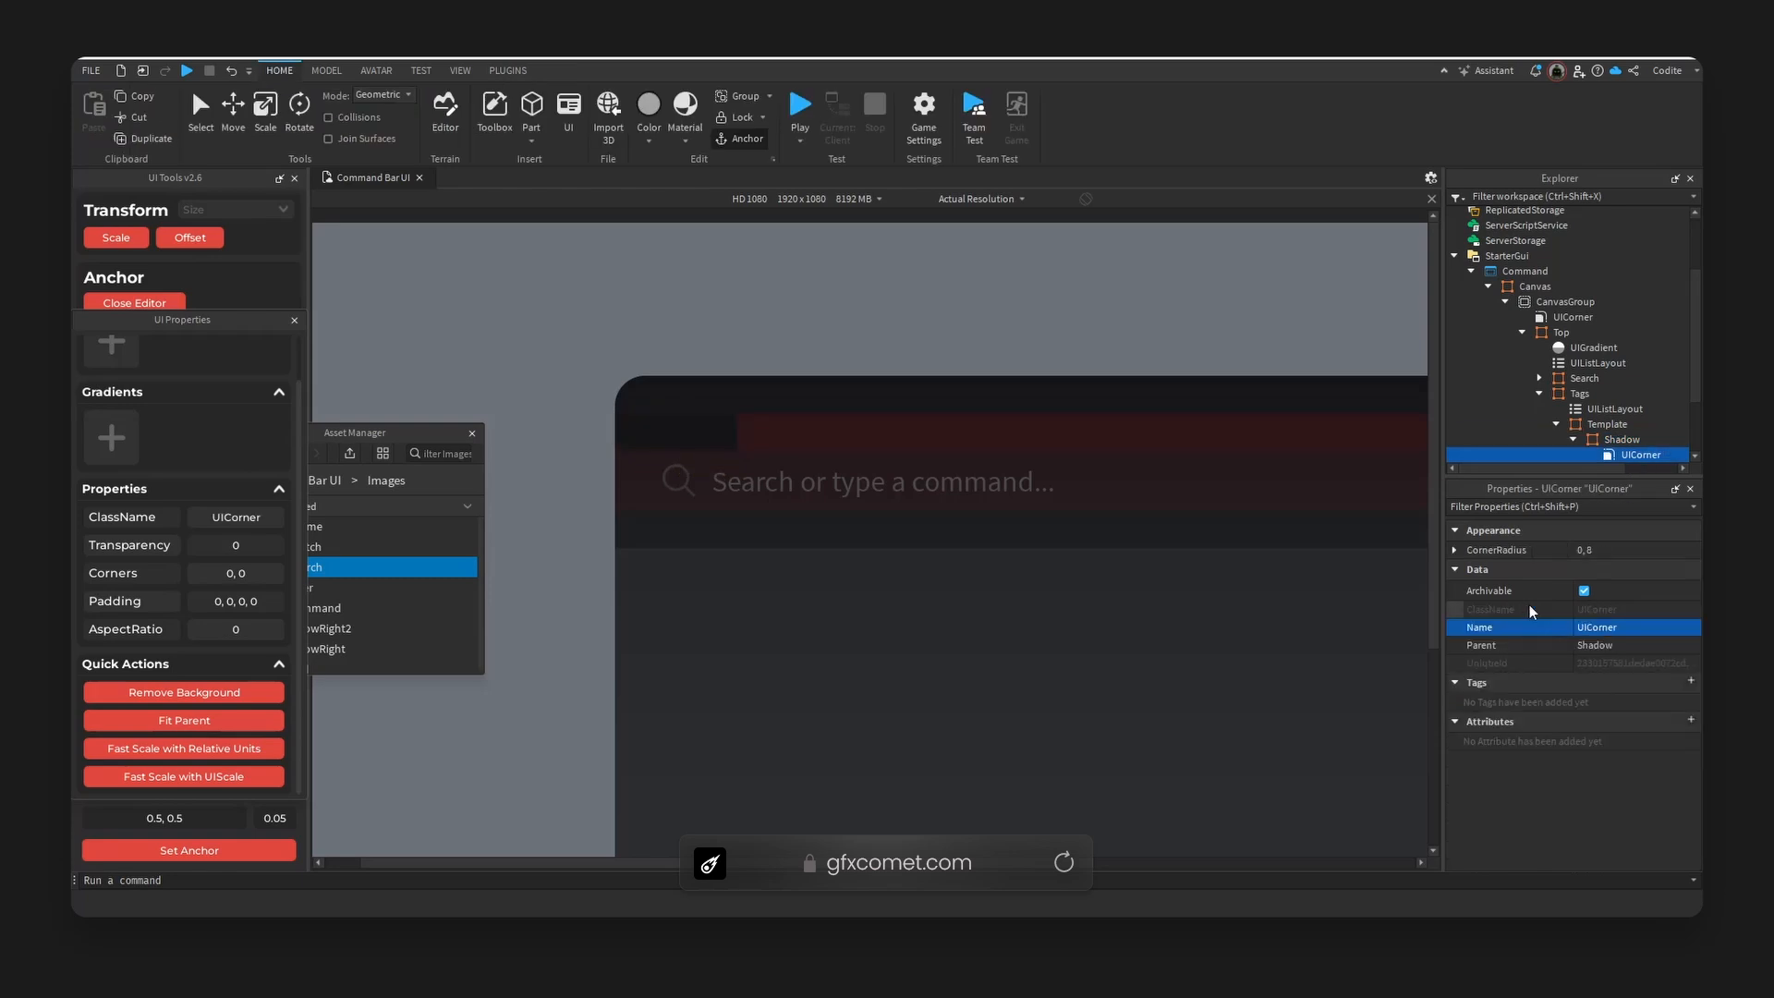
# - Set the Shadow UICorner's radius to scale 0.2 with offset 0
pyautogui.click(1454, 549)
pyautogui.click(1633, 586)
pyautogui.write('0')
pyautogui.press('Return')
pyautogui.click(1633, 567)
pyautogui.write('0.1')
pyautogui.press('Return')
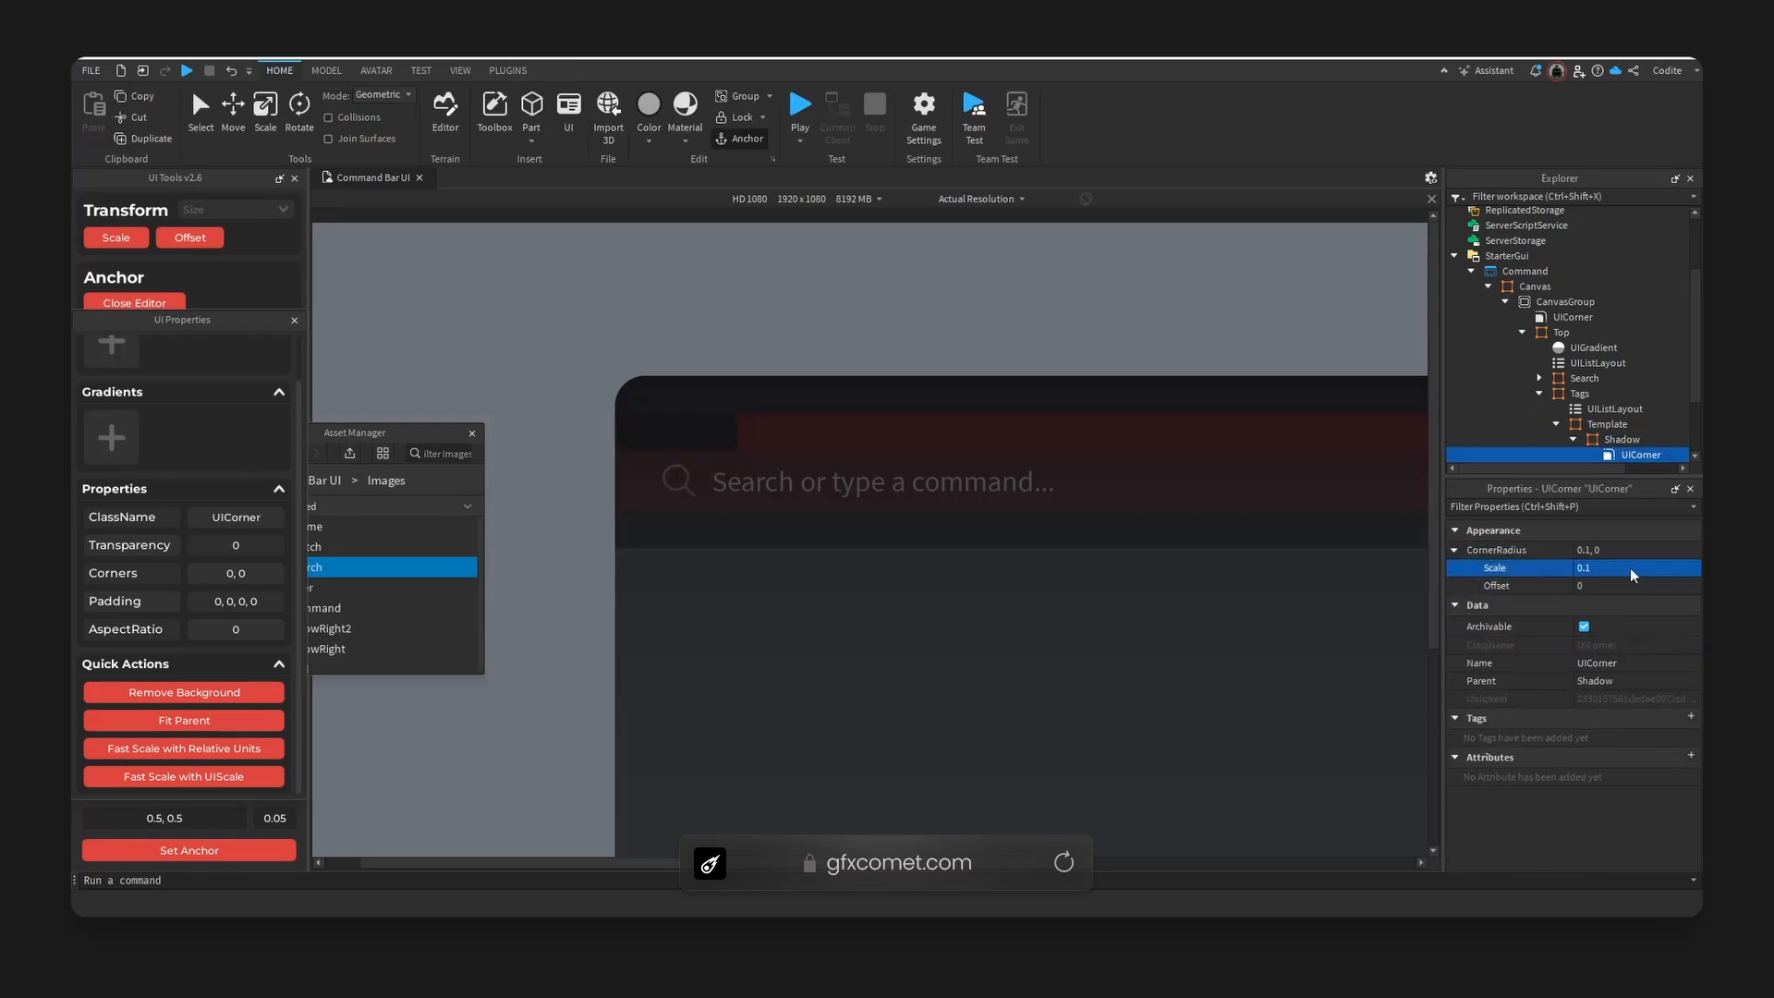
pyautogui.click(1633, 569)
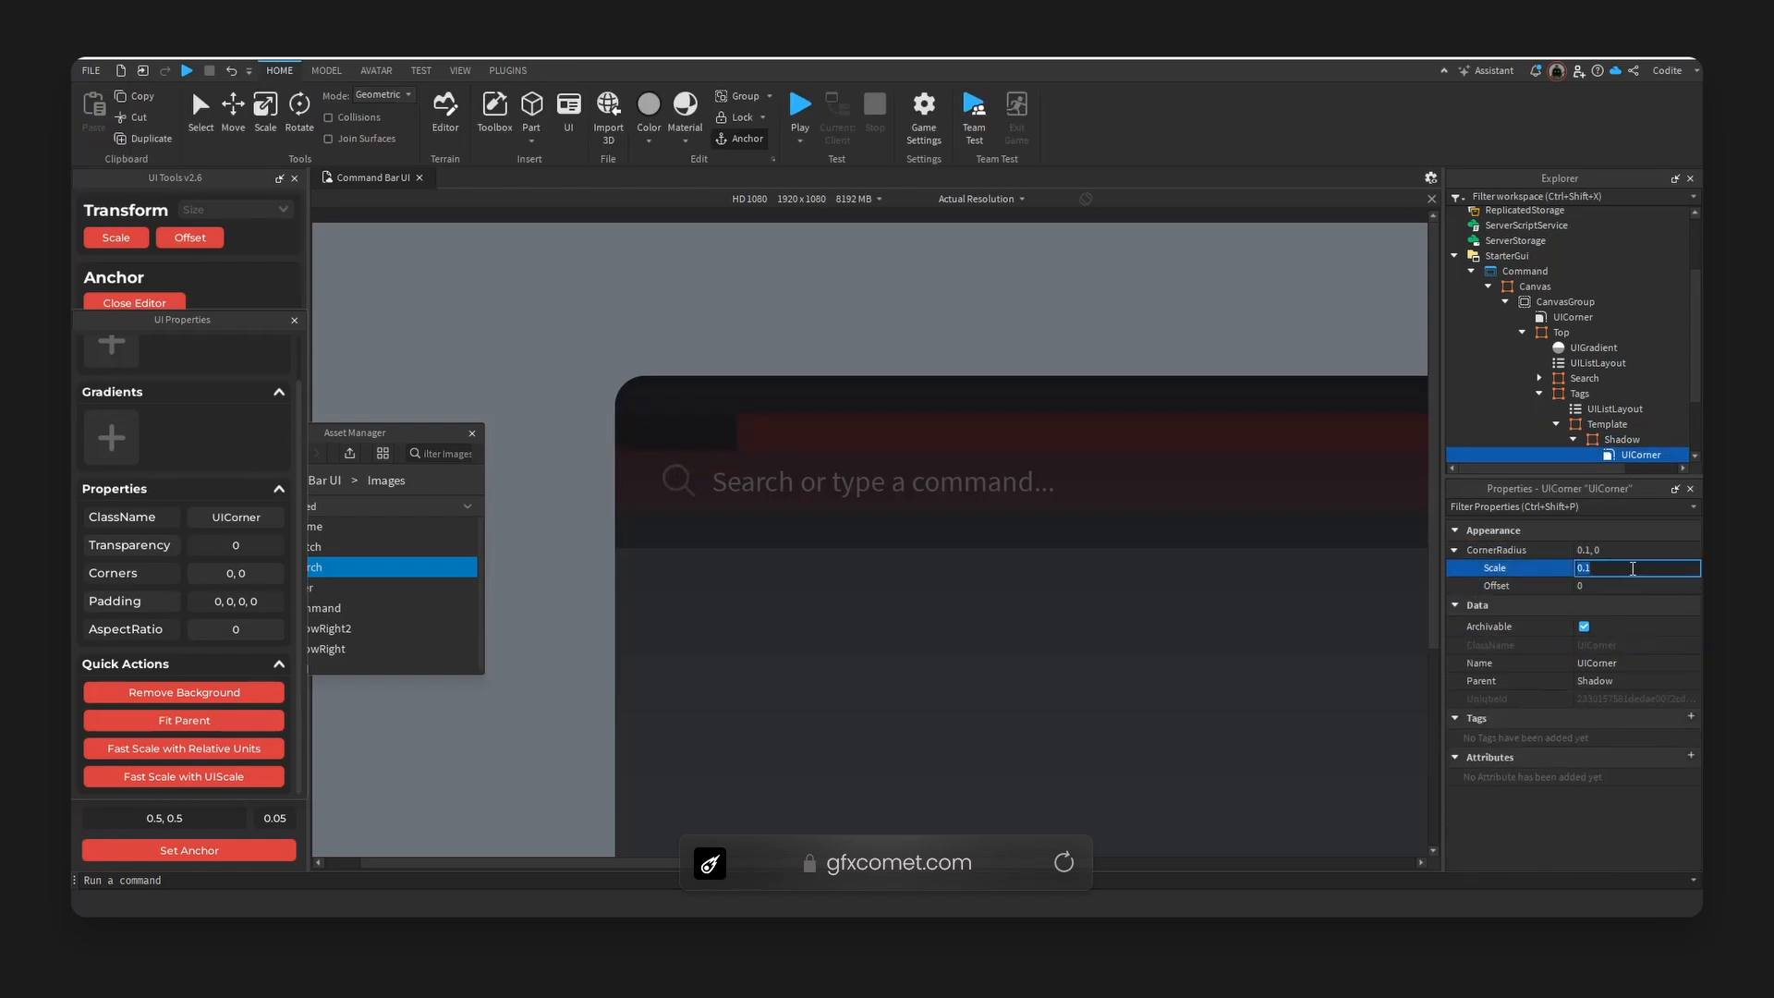
pyautogui.write('0.2')
pyautogui.press('Return')
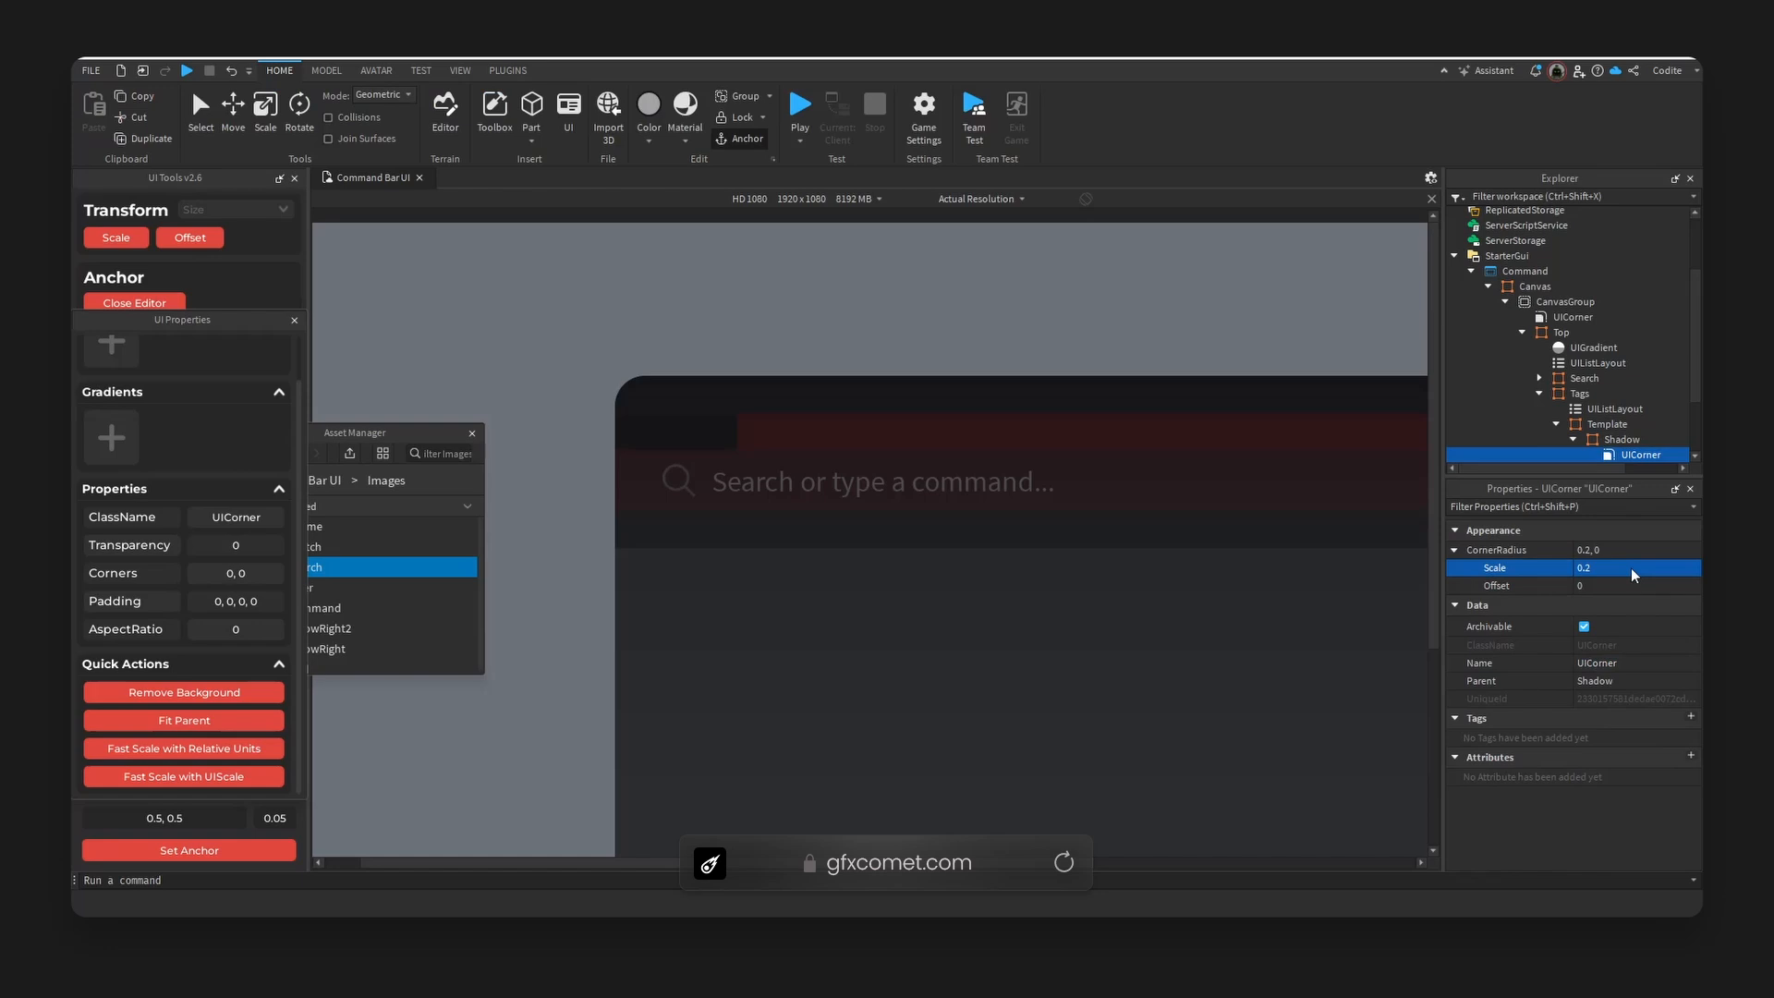
# - Duplicate the Shadow frame within Template and rename the copy Main
pyautogui.click(1606, 426)
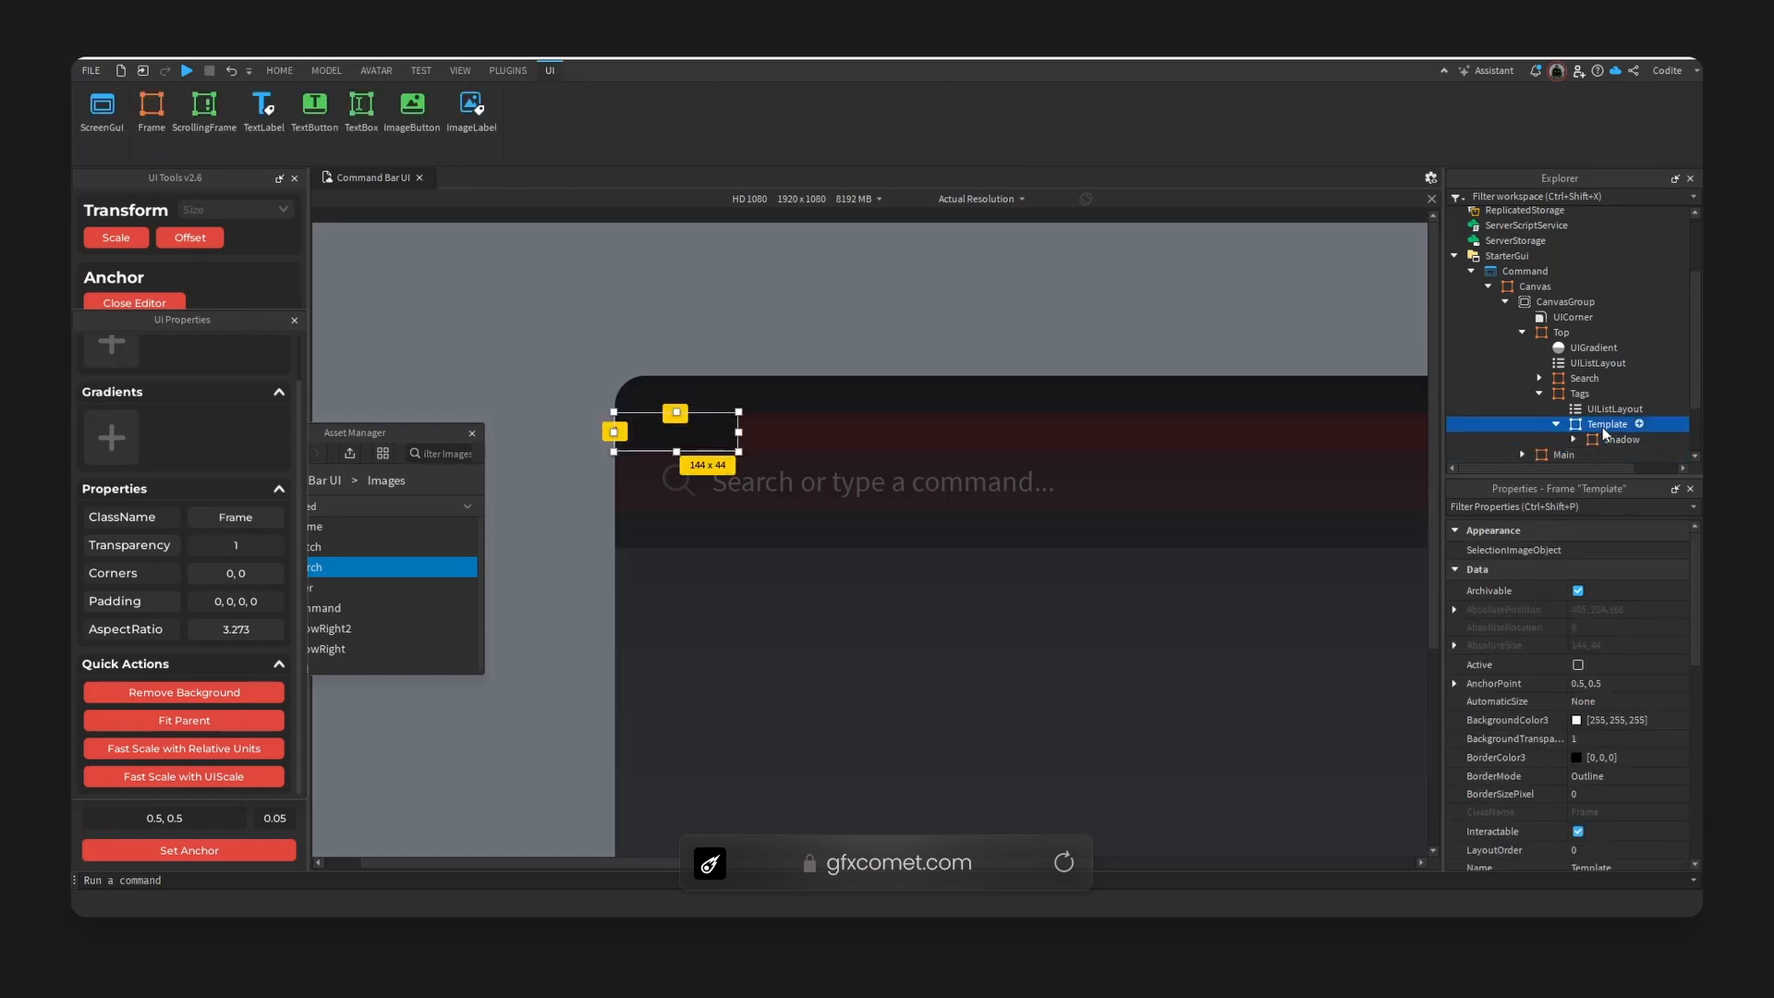
pyautogui.click(1614, 440)
pyautogui.hotkey('ctrl', 'd')
pyautogui.press('F2')
pyautogui.write('M')
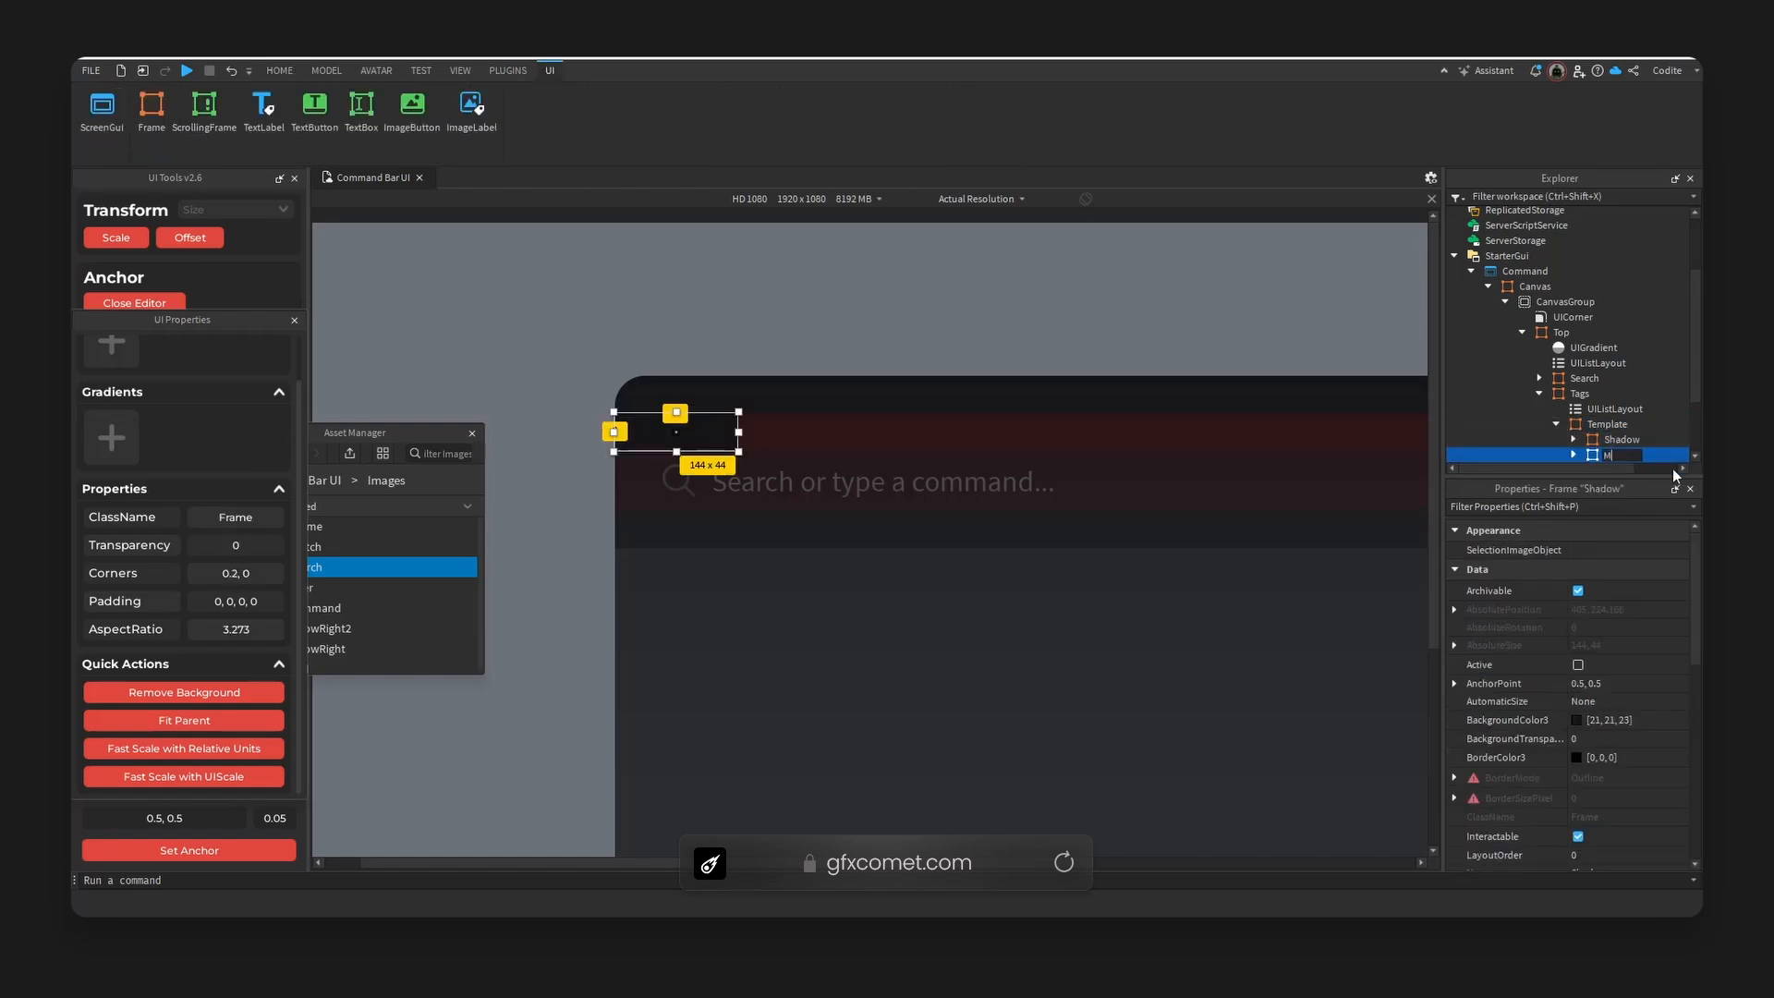
pyautogui.write('ain')
pyautogui.press('Return')
# - Set the new Main frame's background color to #242527 and reduce its height to 38 pixels
pyautogui.click(1577, 720)
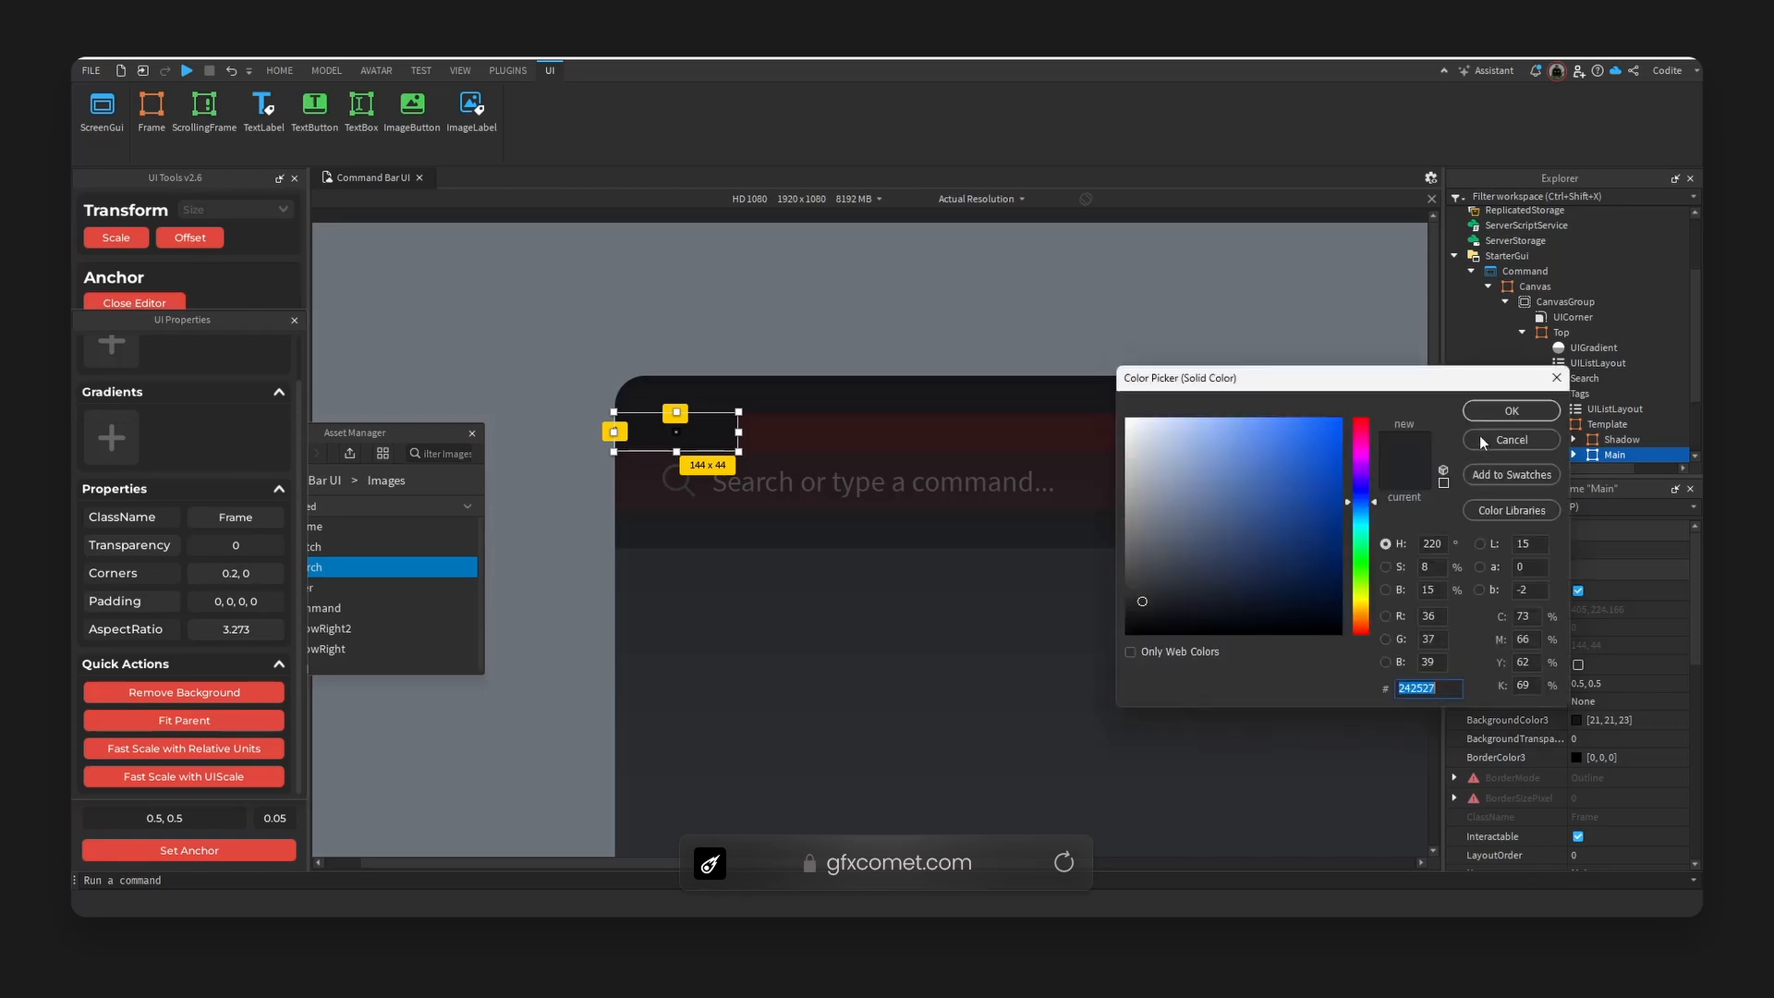
pyautogui.click(1512, 440)
pyautogui.click(1576, 720)
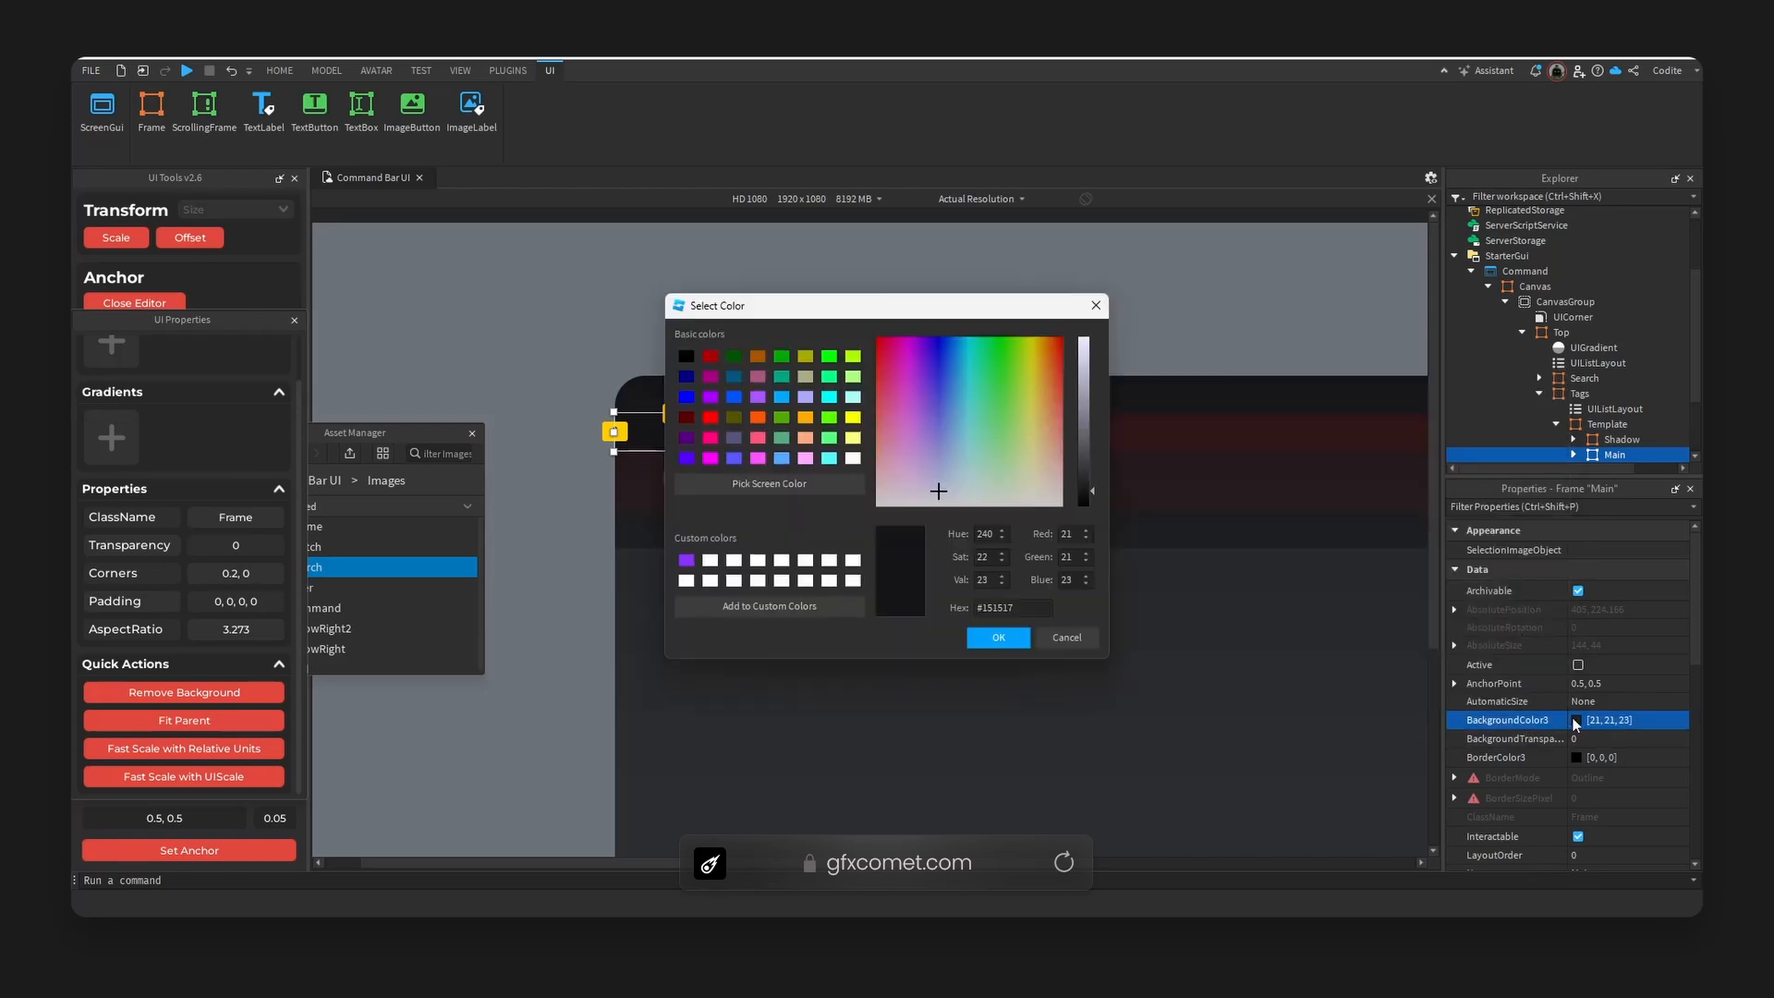
pyautogui.click(986, 609)
pyautogui.click(998, 637)
pyautogui.click(759, 536)
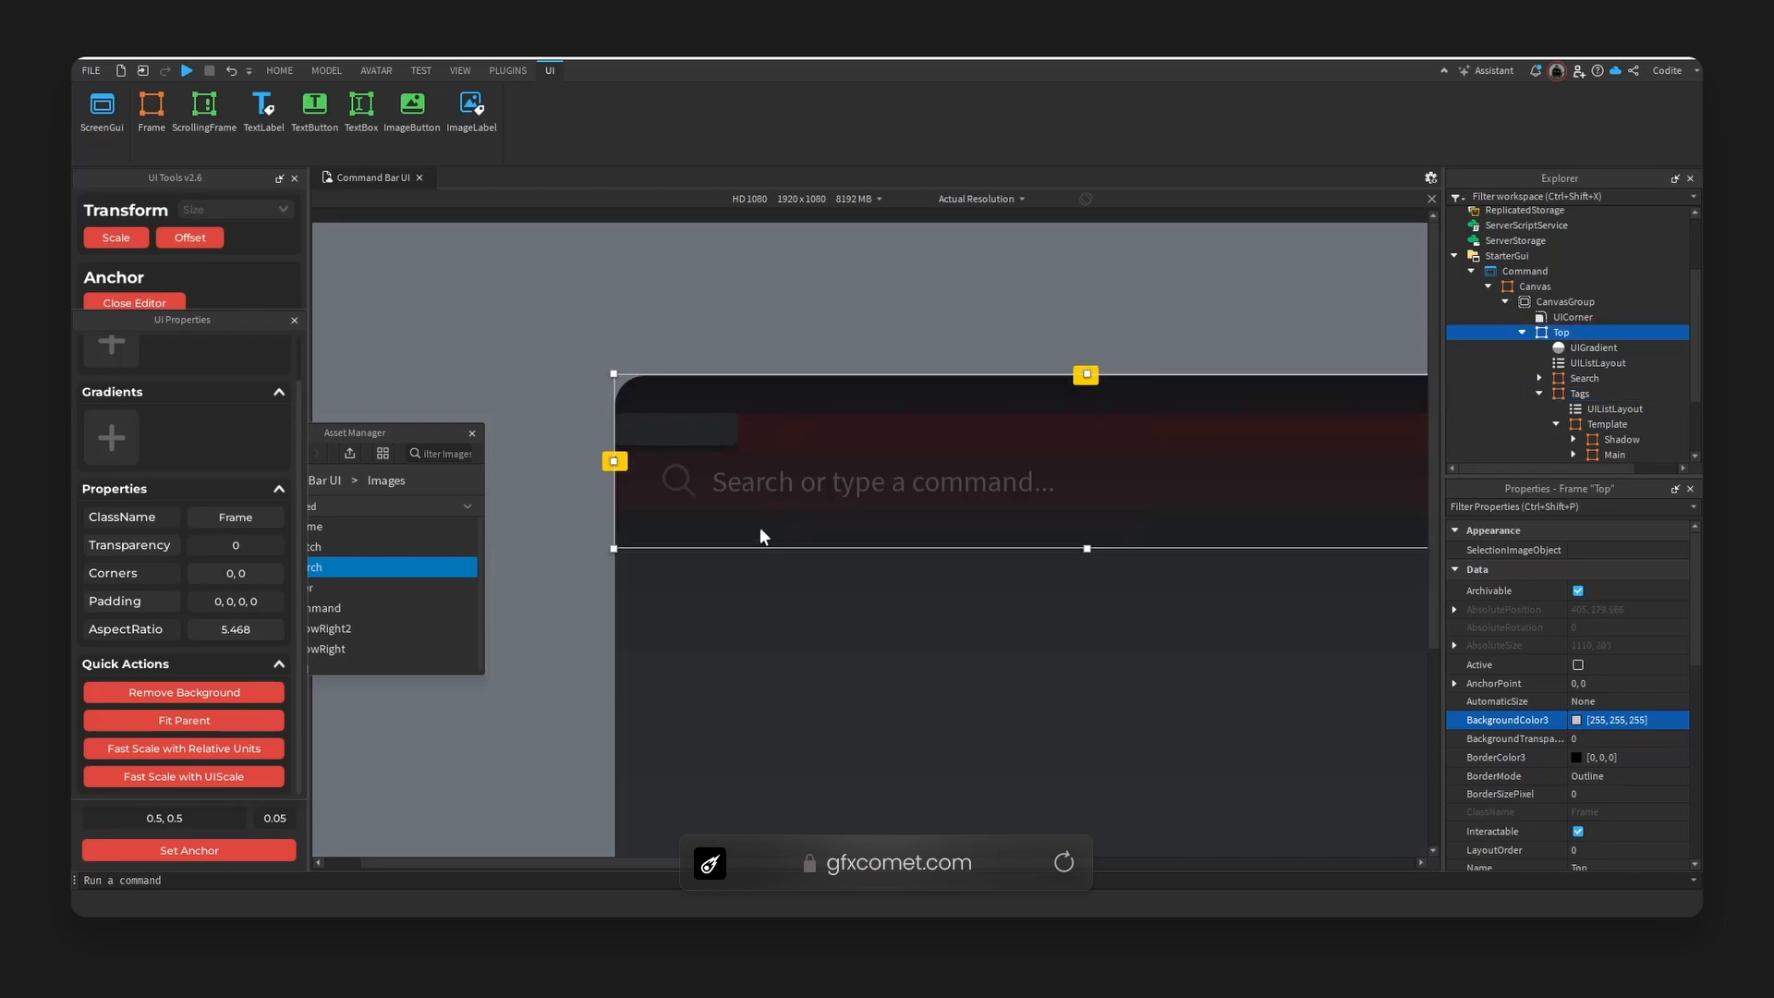
# - Rename the Main frame inside the tag Template as Bevel
pyautogui.click(700, 434)
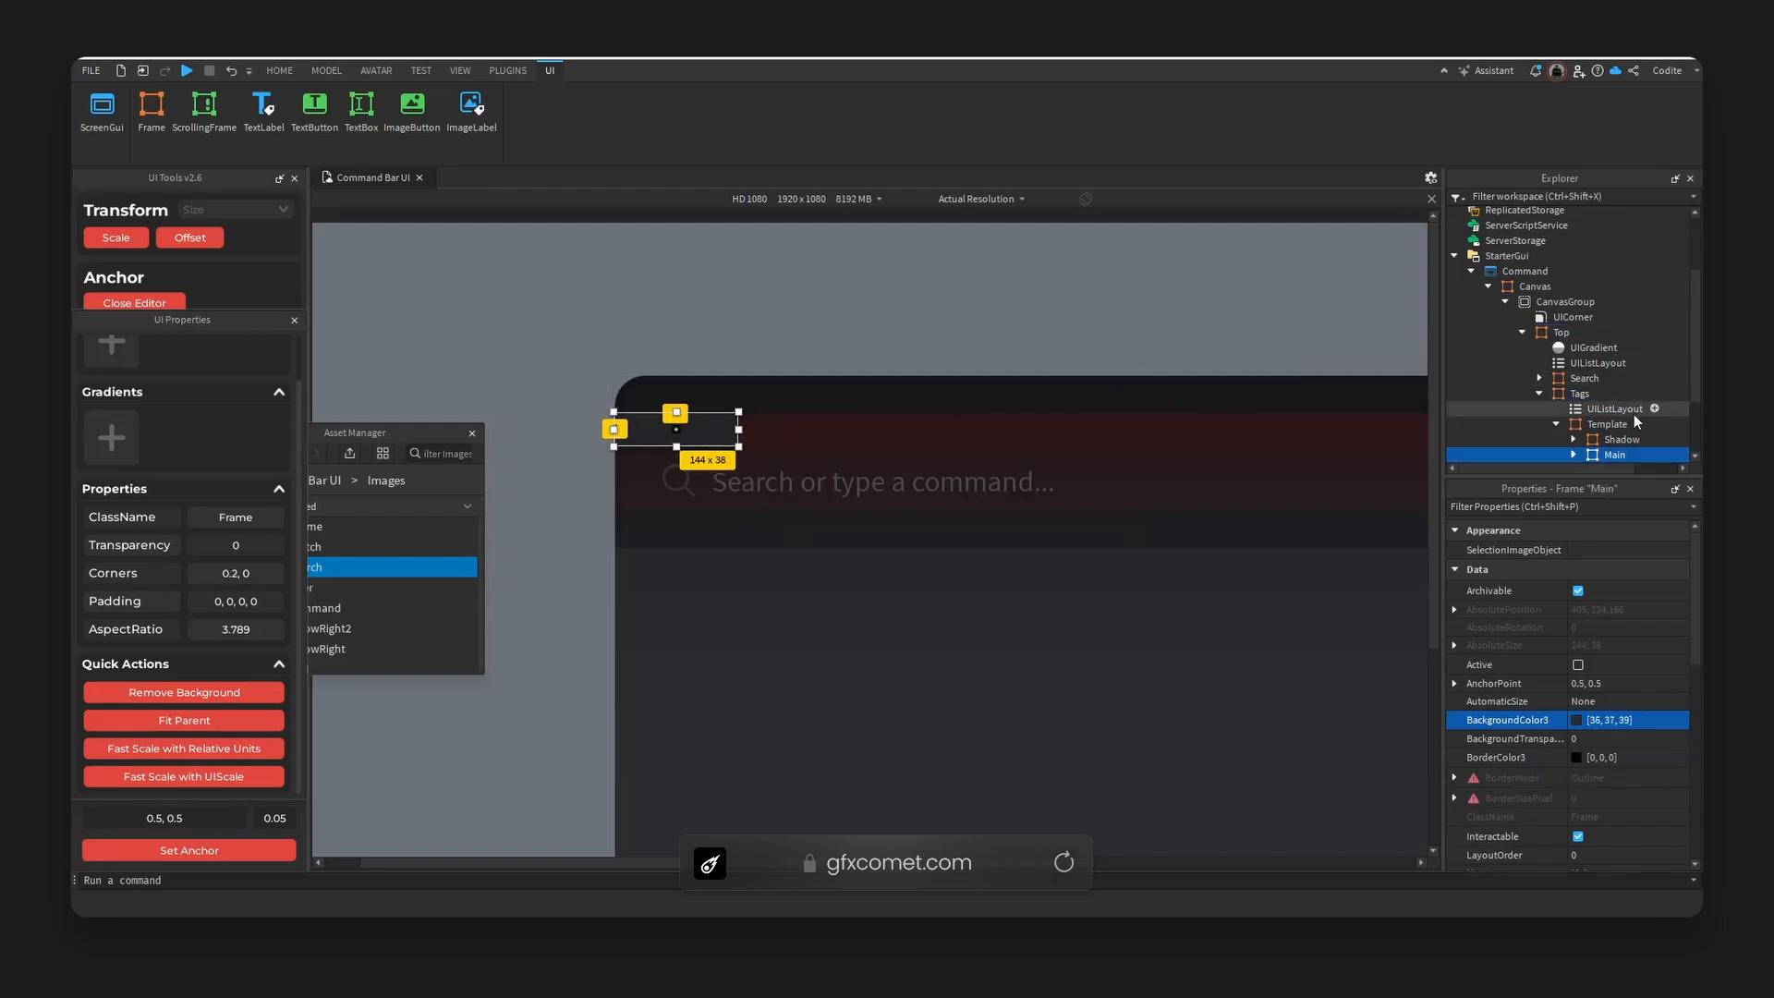
pyautogui.scroll(-3, 1622, 443)
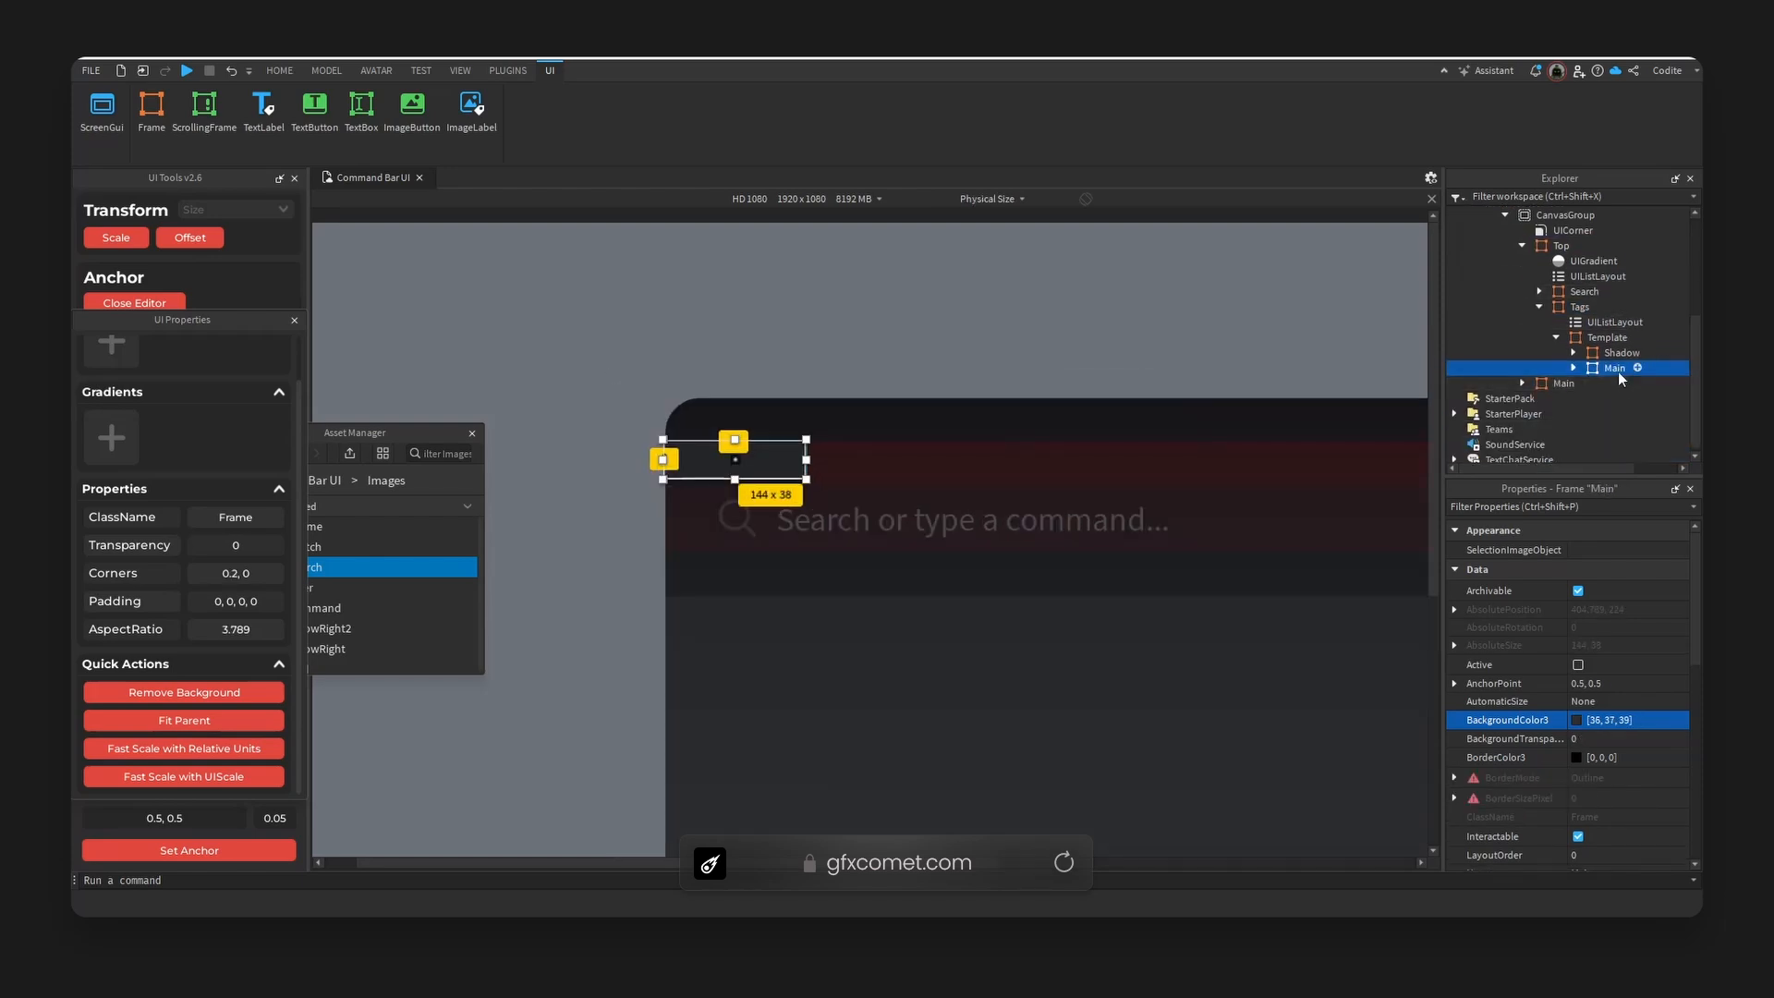
pyautogui.doubleClick(1618, 370)
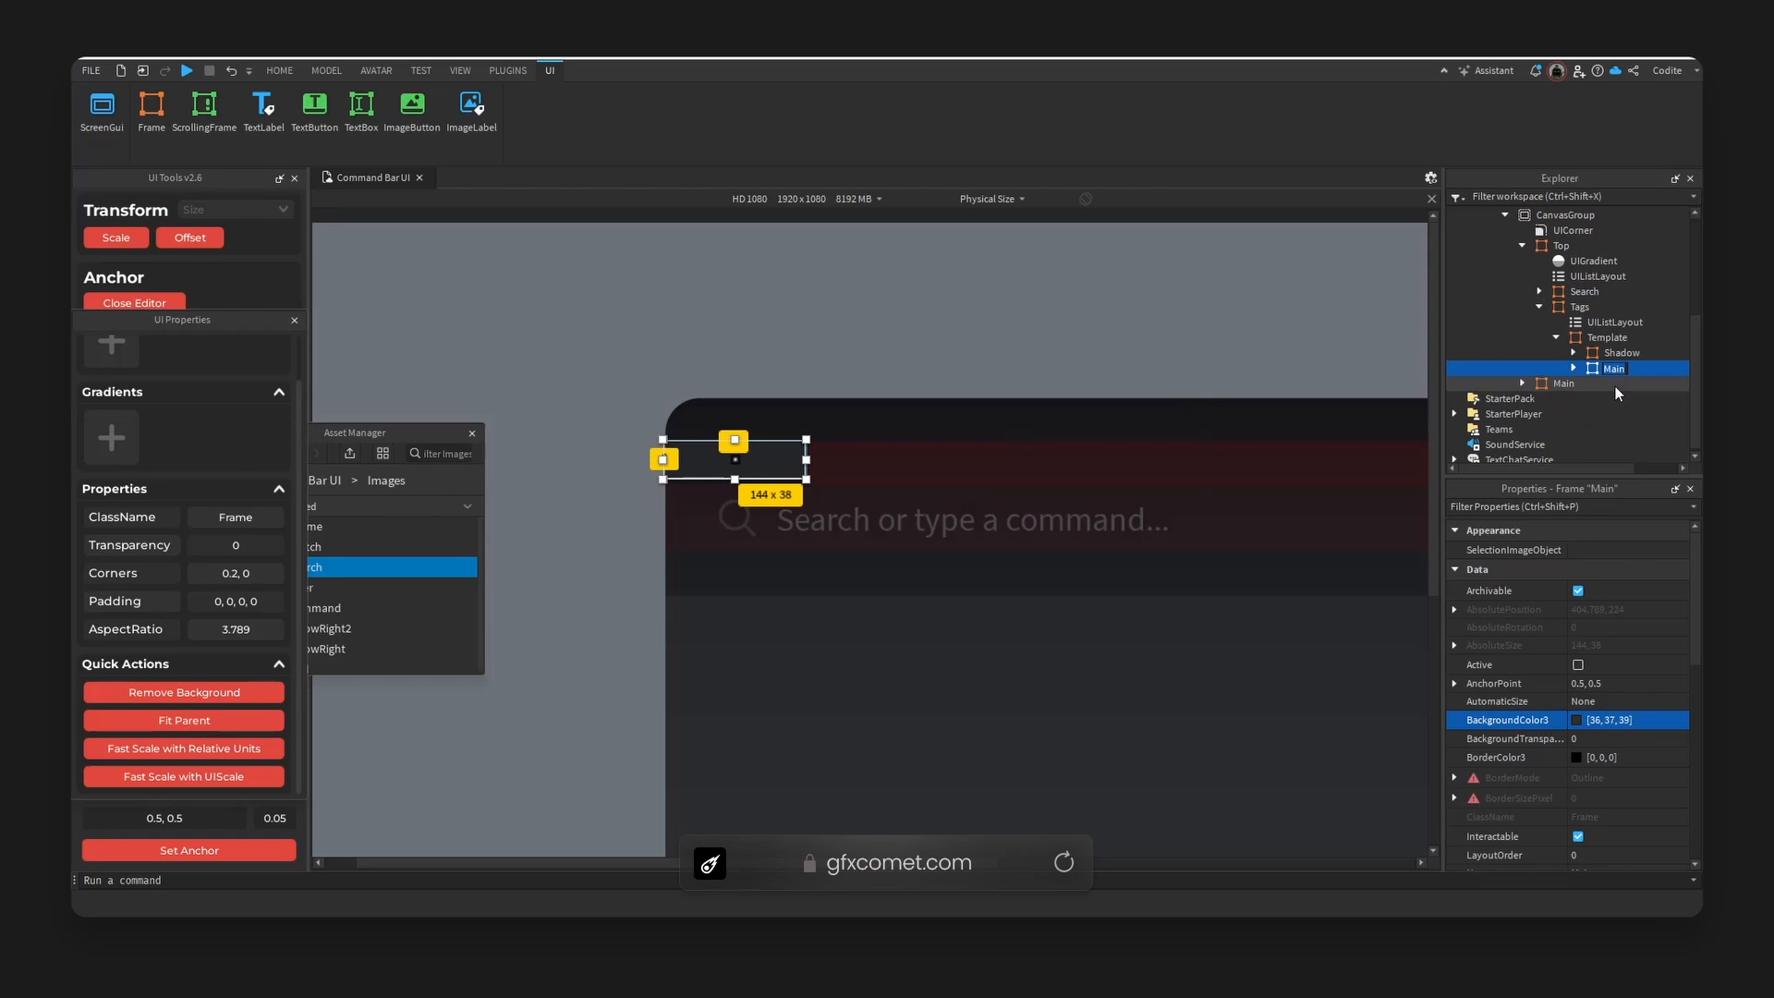
pyautogui.write('Bevel')
pyautogui.press('Return')
# - Lighten the Bevel frame's background color to RGB 43, 45, 47
pyautogui.click(1576, 720)
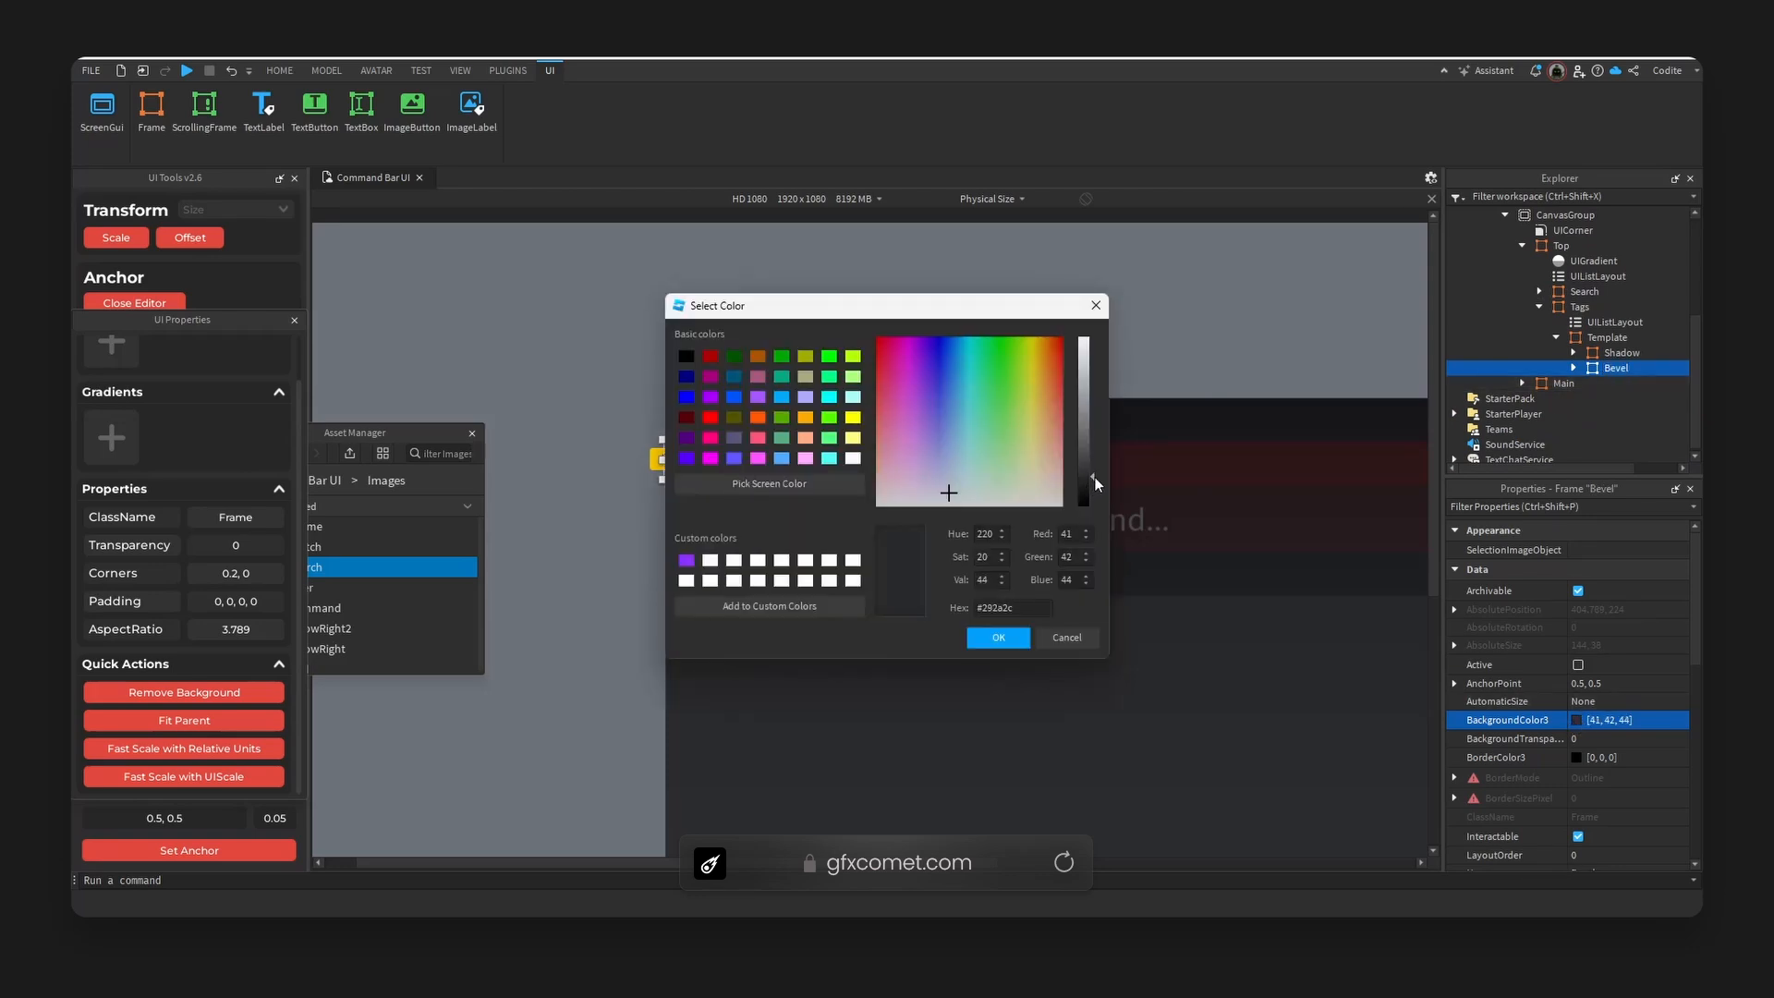
pyautogui.click(1095, 476)
pyautogui.click(1004, 637)
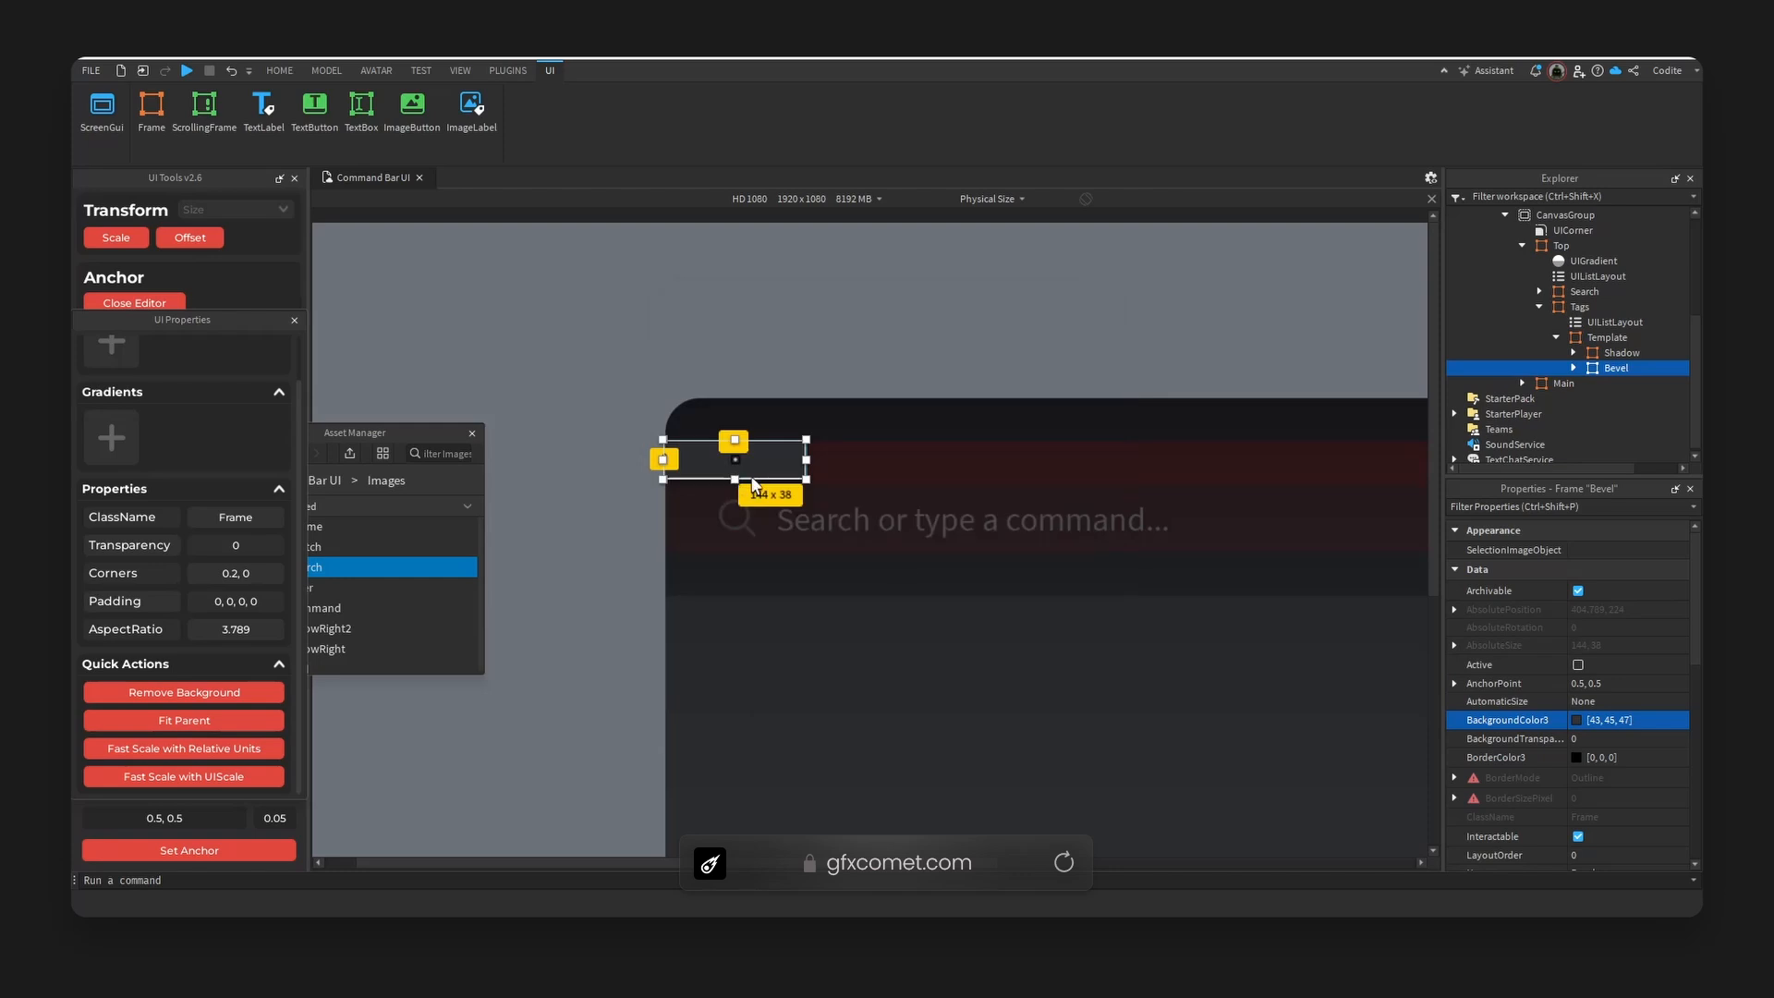
# - Set the Bevel frame's vertical size scale to 0.925
pyautogui.scroll(-4, 1461, 723)
pyautogui.click(1455, 730)
pyautogui.click(1471, 766)
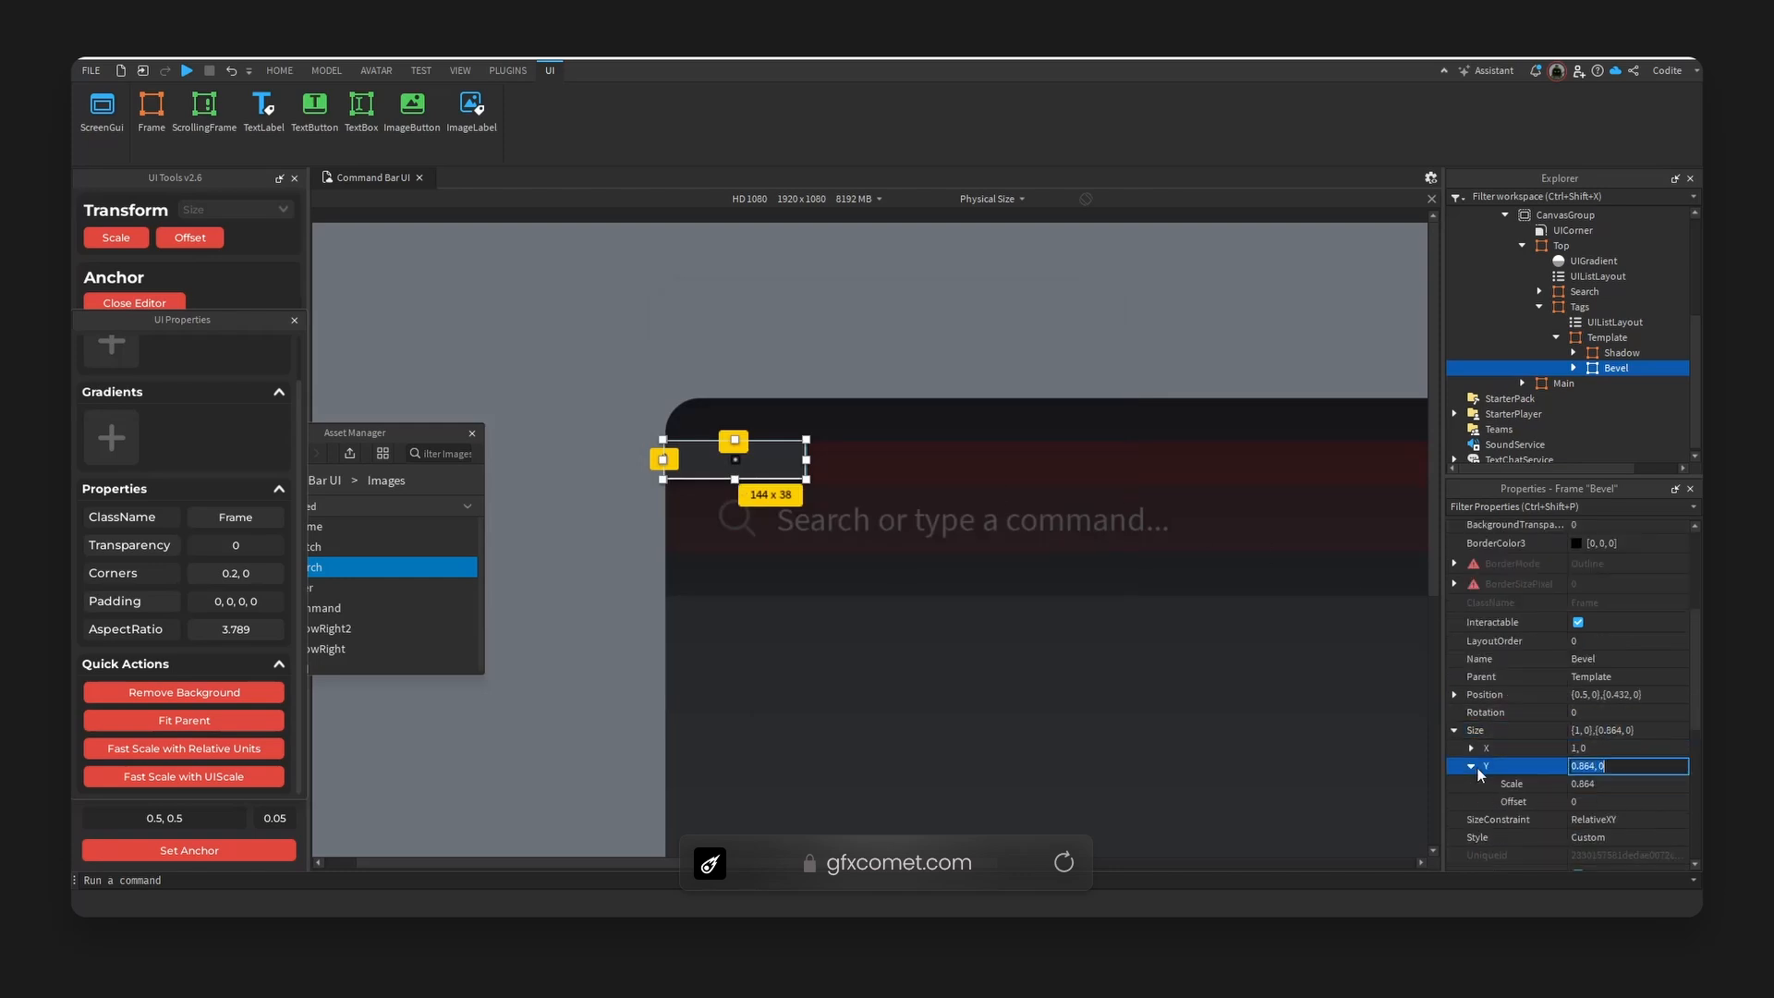
pyautogui.click(1666, 782)
pyautogui.press('BackSpace')
pyautogui.press('BackSpace')
pyautogui.write('8')
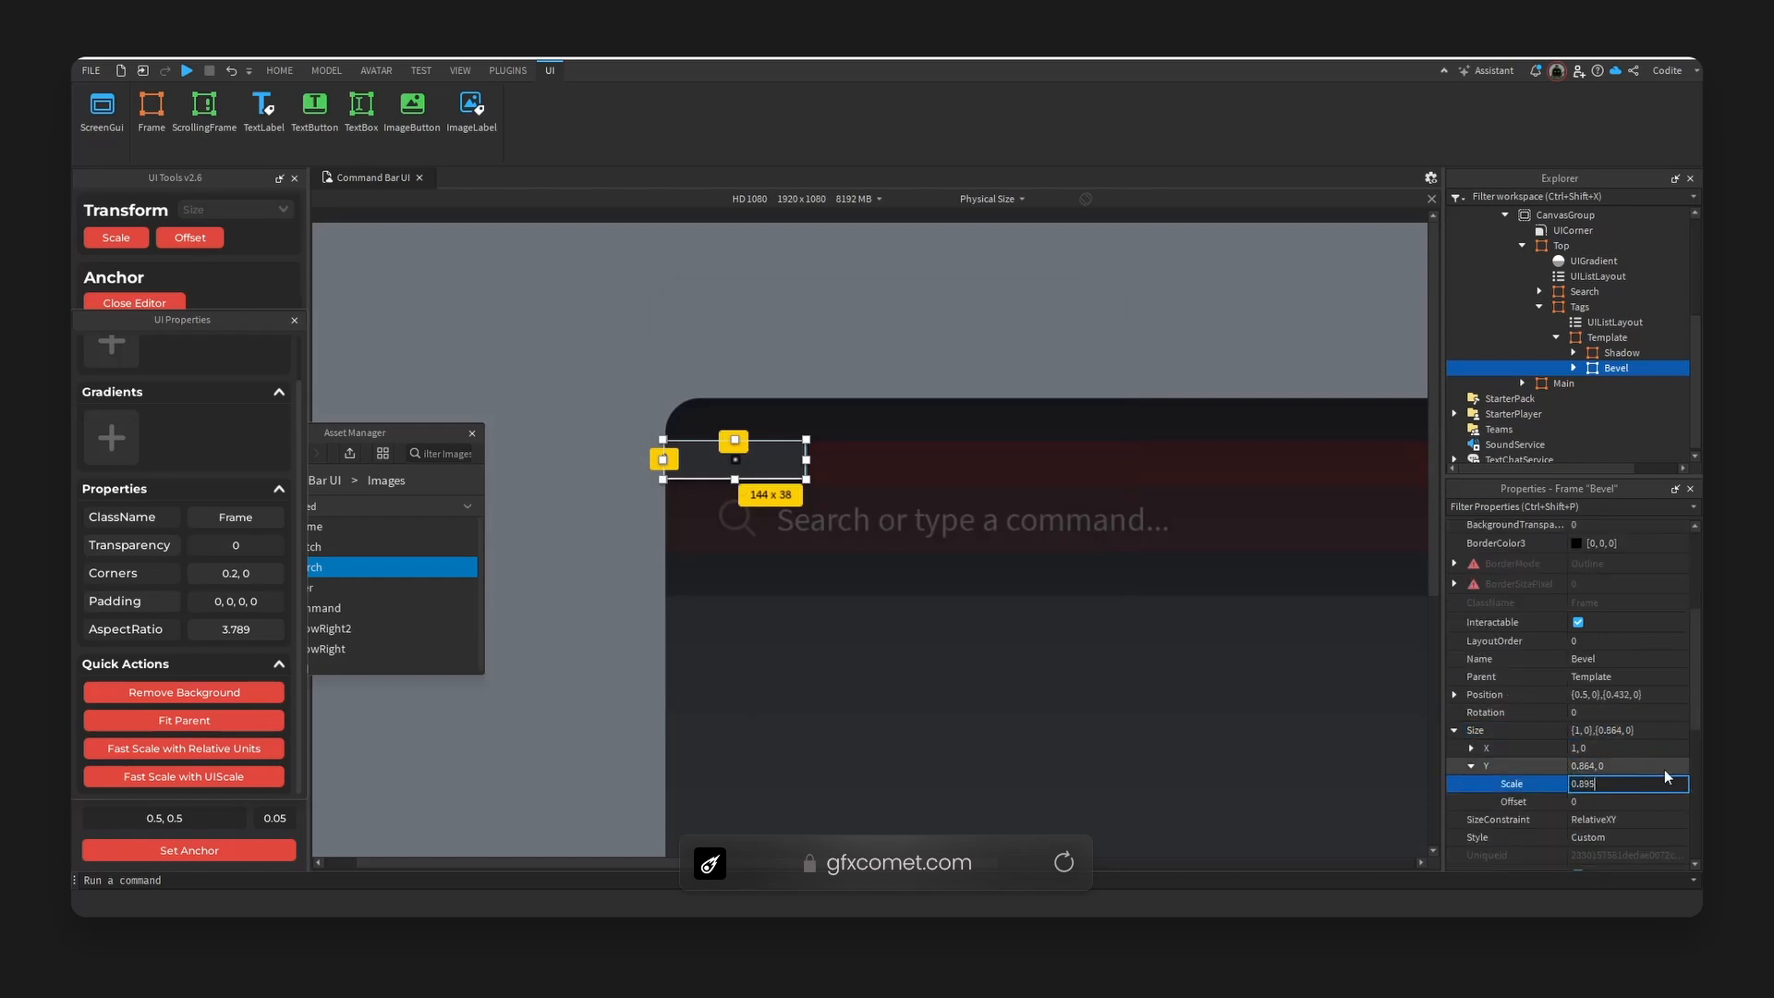
pyautogui.press('Return')
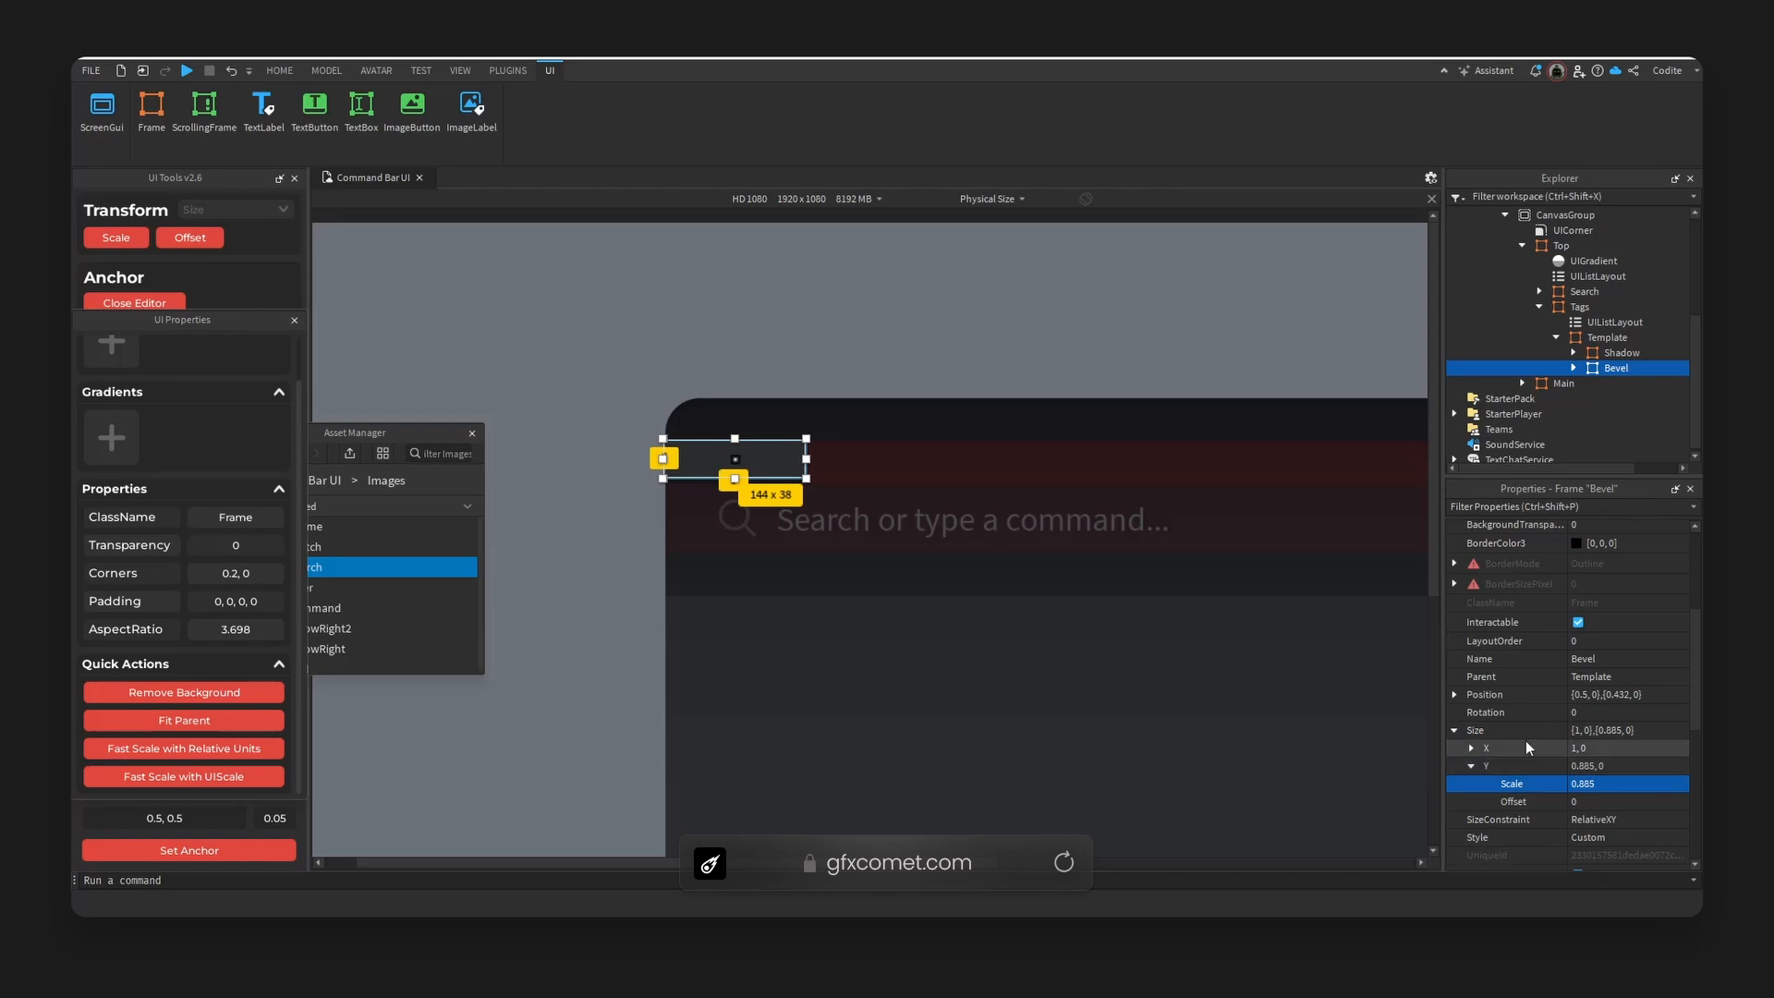
# - Set the Bevel frame's vertical anchor point to 0
pyautogui.scroll(5, 1634, 717)
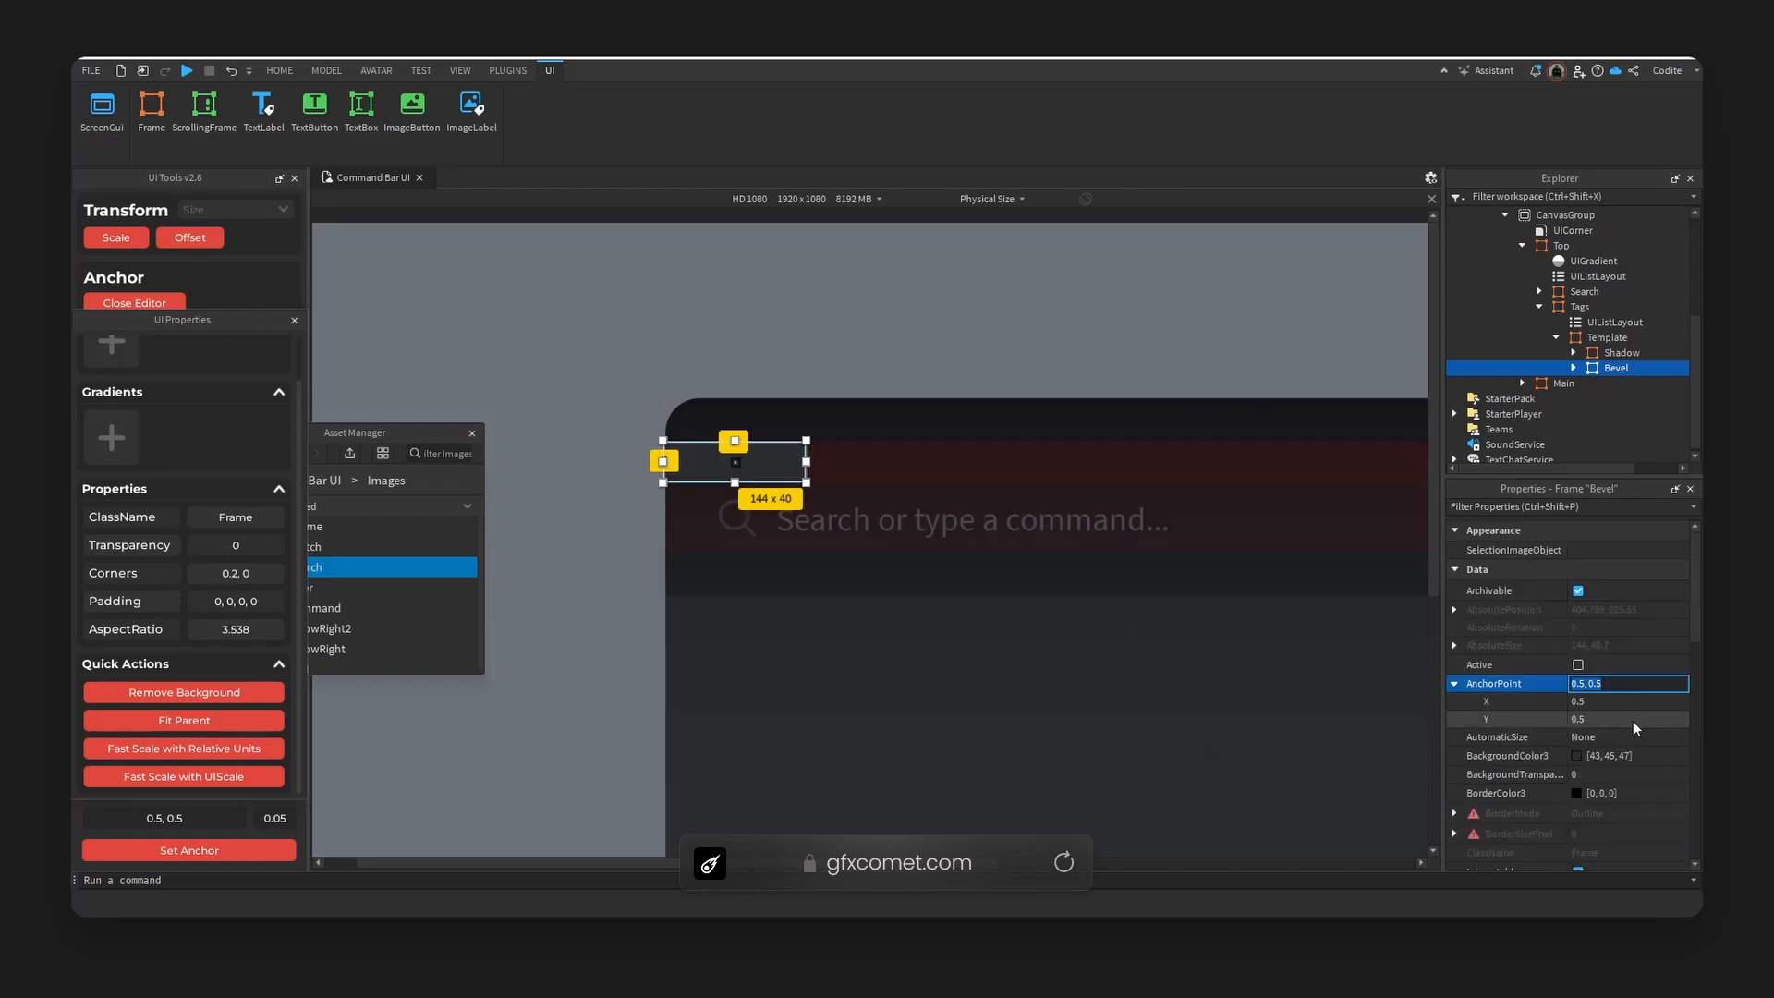
pyautogui.click(1633, 721)
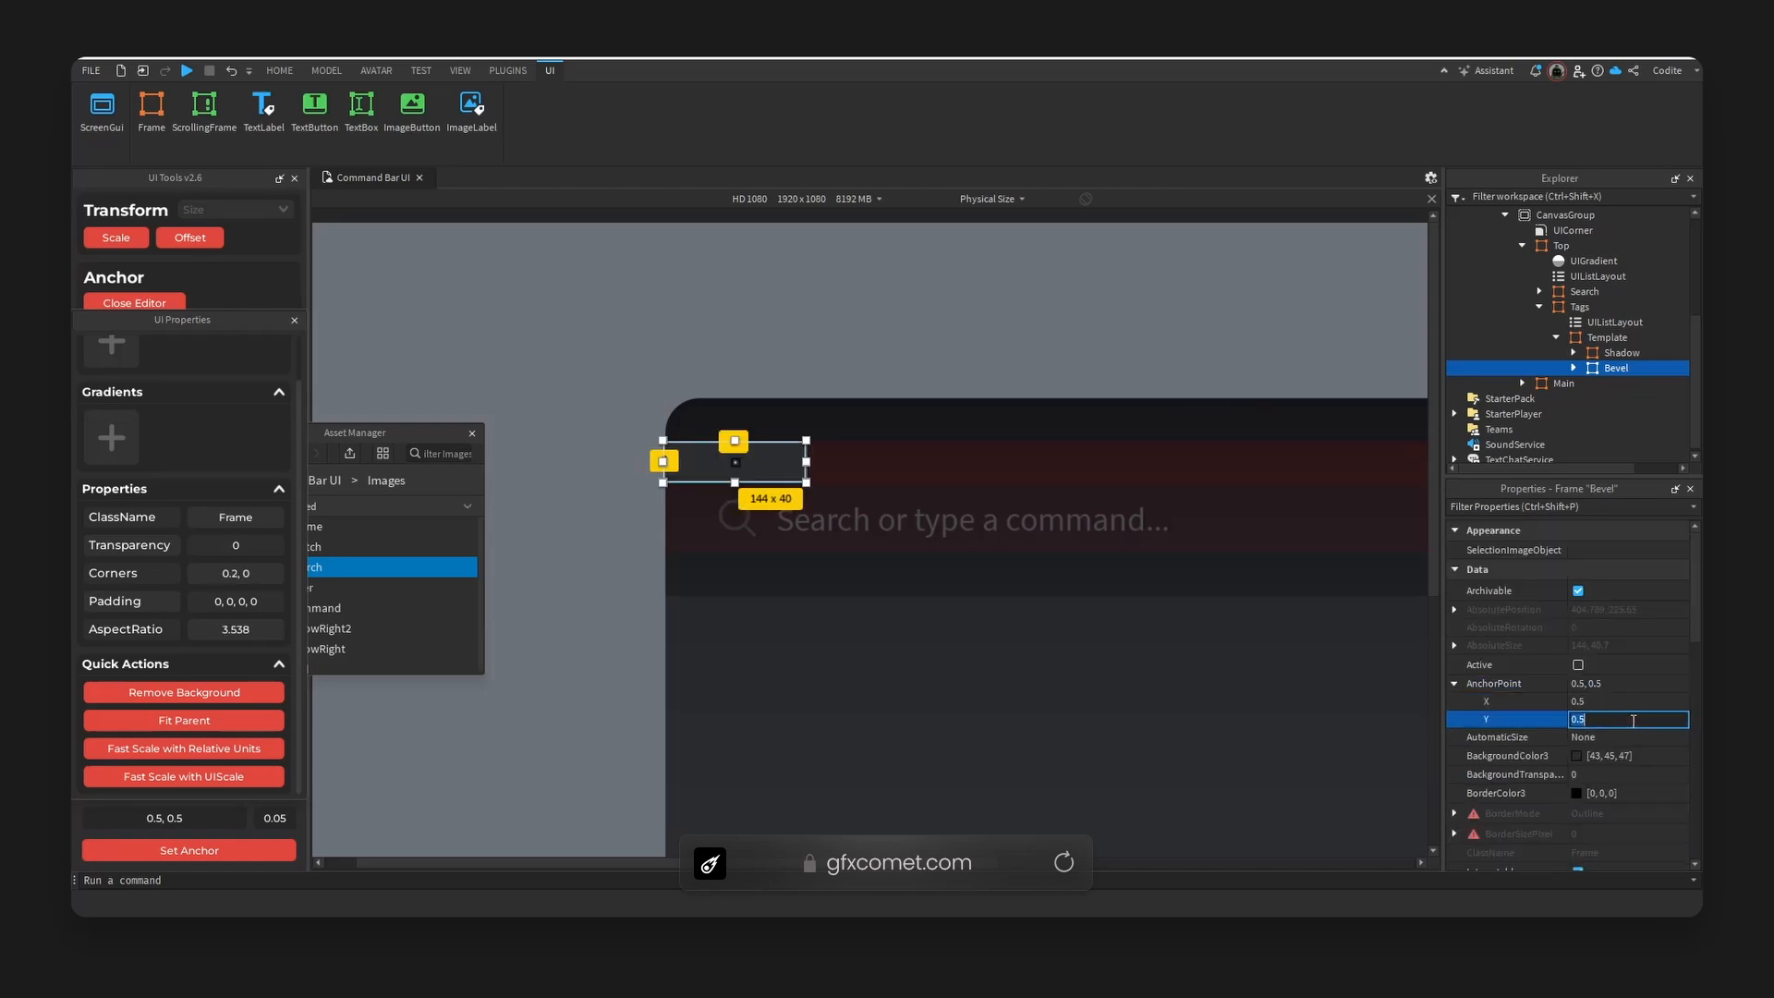
pyautogui.press('Return')
# - Set the Bevel frame's vertical position scale to 0
pyautogui.scroll(-5, 1667, 730)
pyautogui.click(1476, 716)
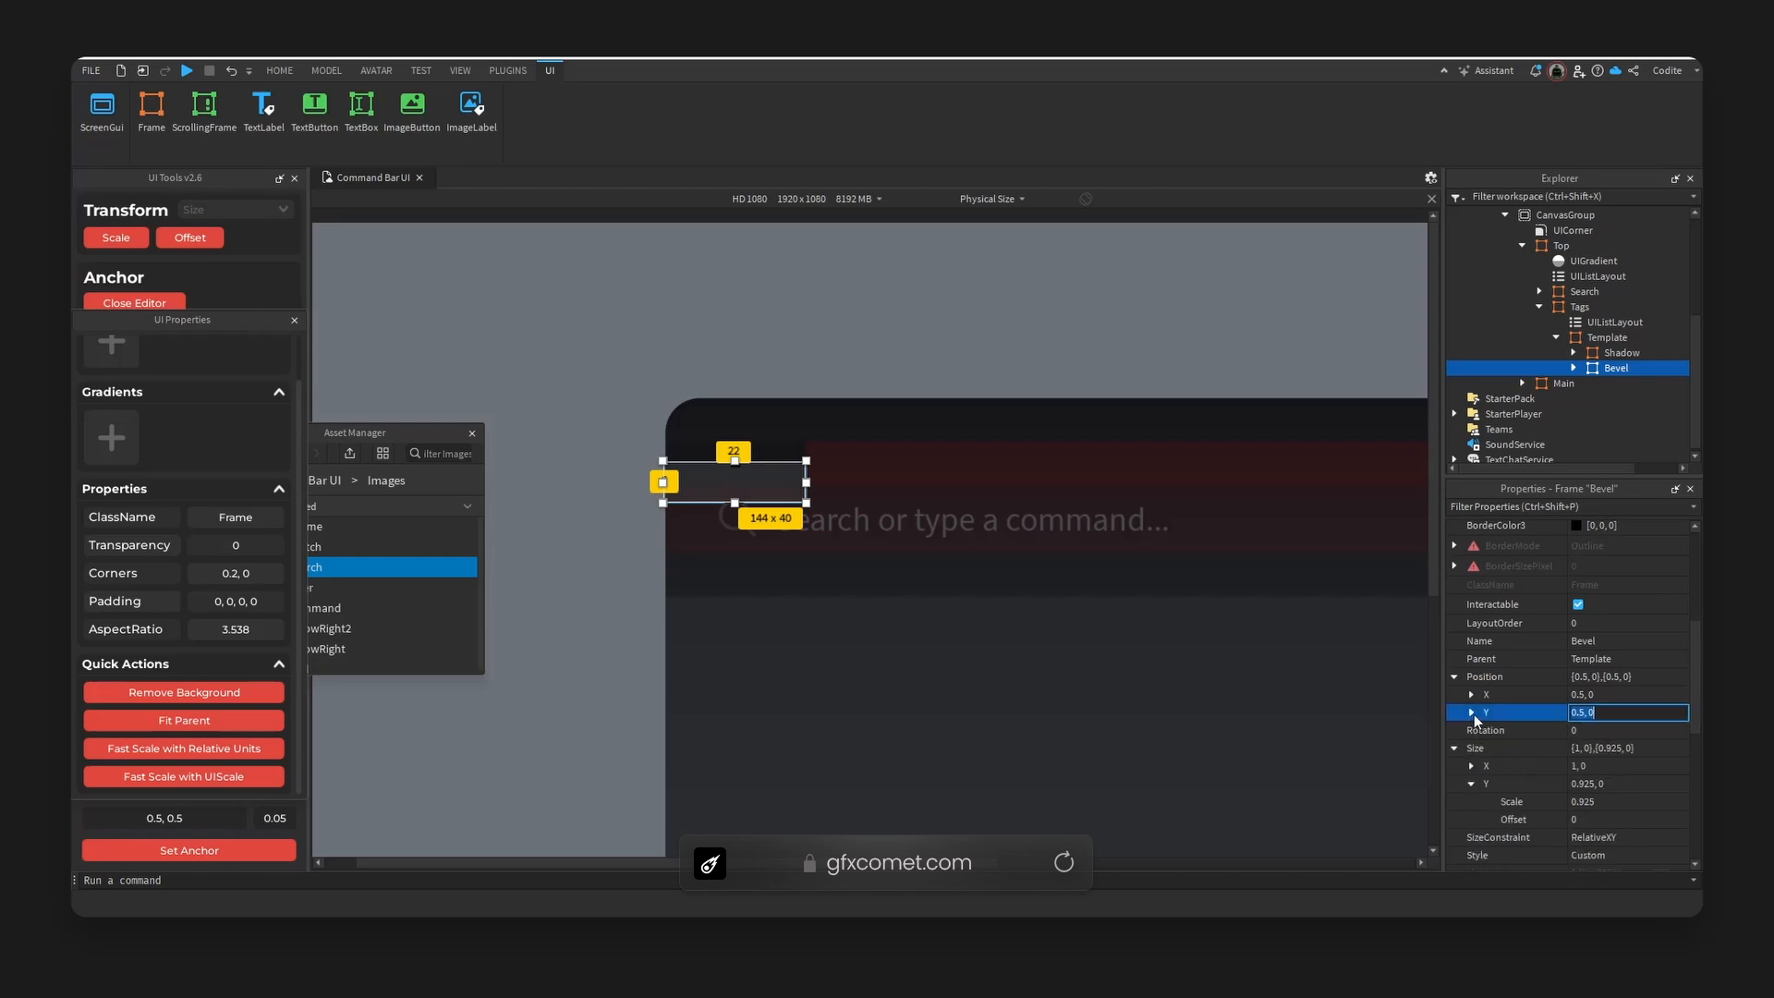
pyautogui.click(1472, 714)
pyautogui.click(1647, 732)
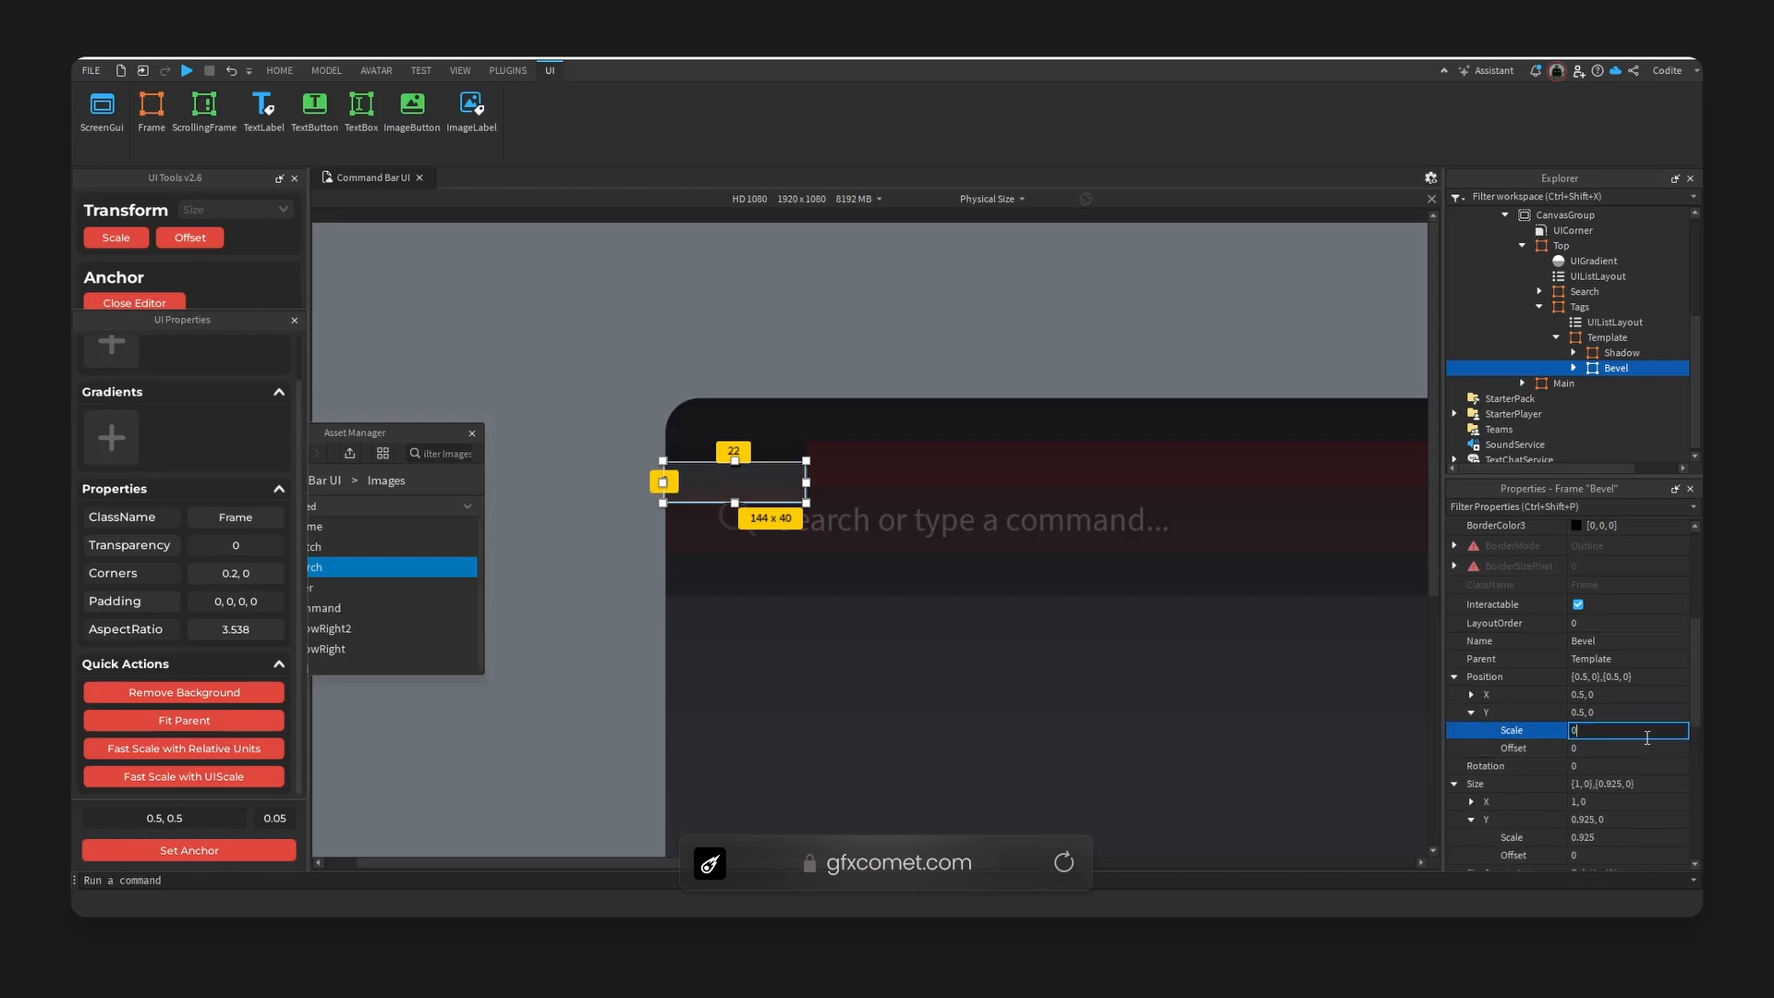
pyautogui.write('0')
pyautogui.click(1167, 715)
# - Duplicate the Bevel frame within Template and rename the copy Main
pyautogui.click(756, 473)
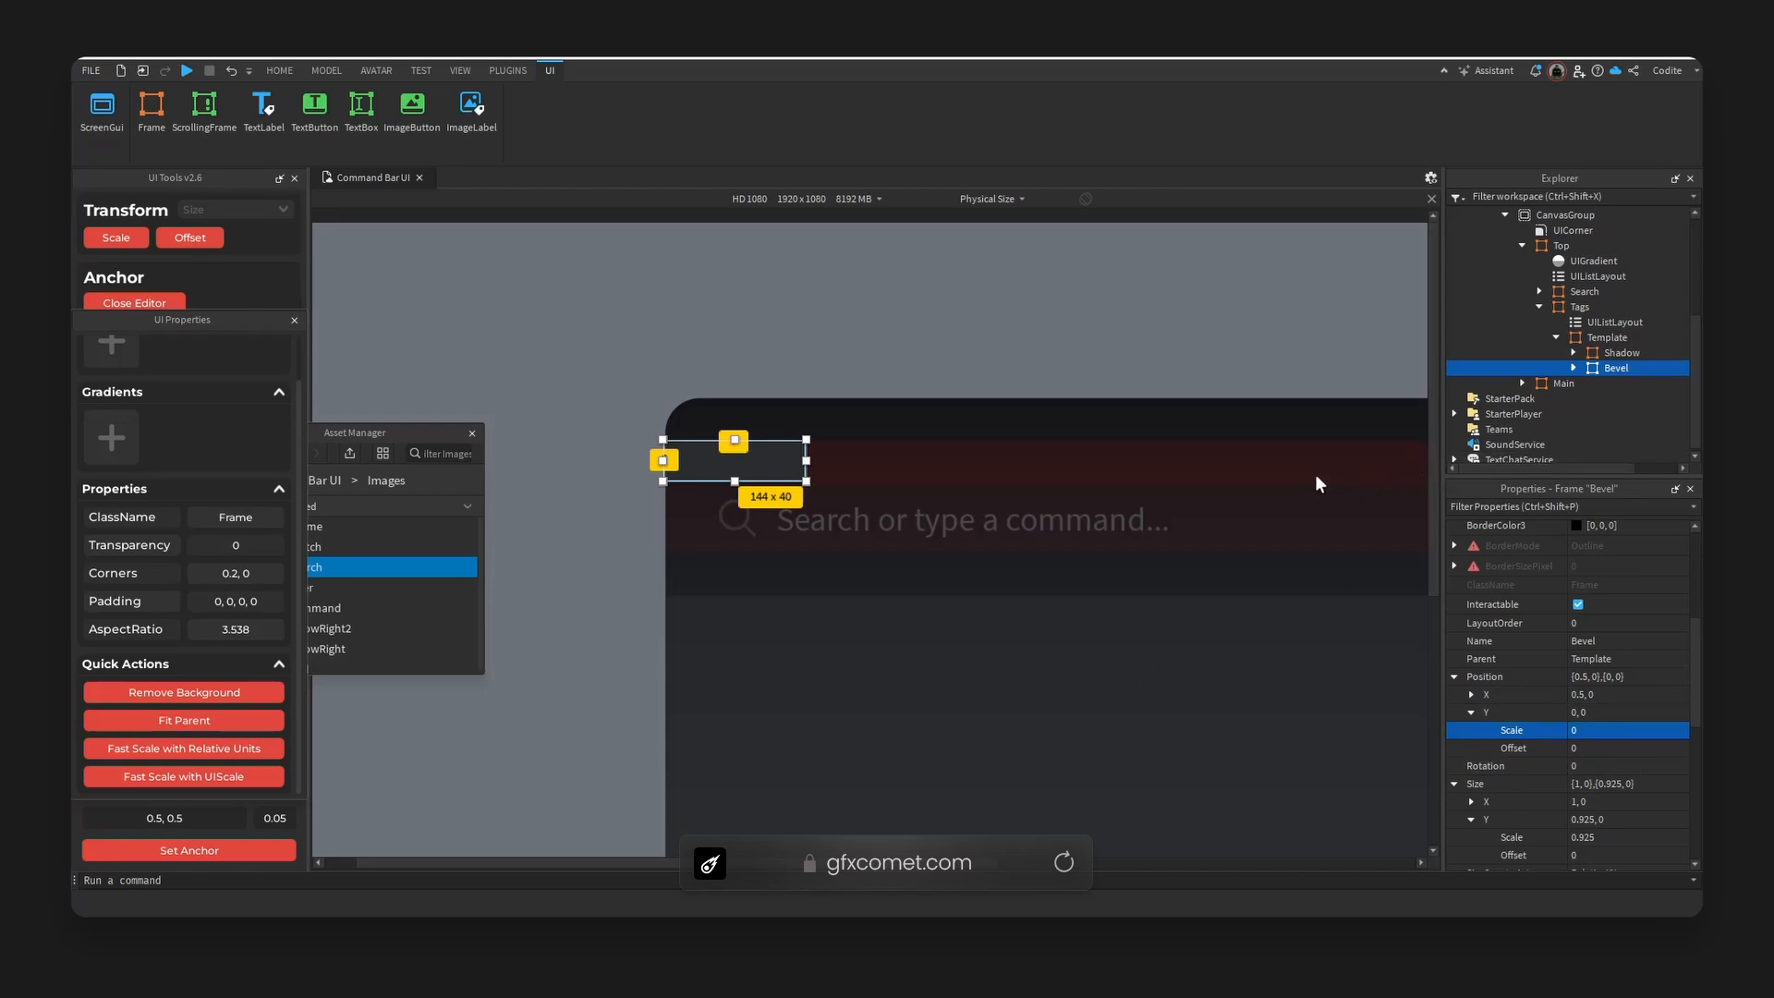
pyautogui.hotkey('ctrl', 'd')
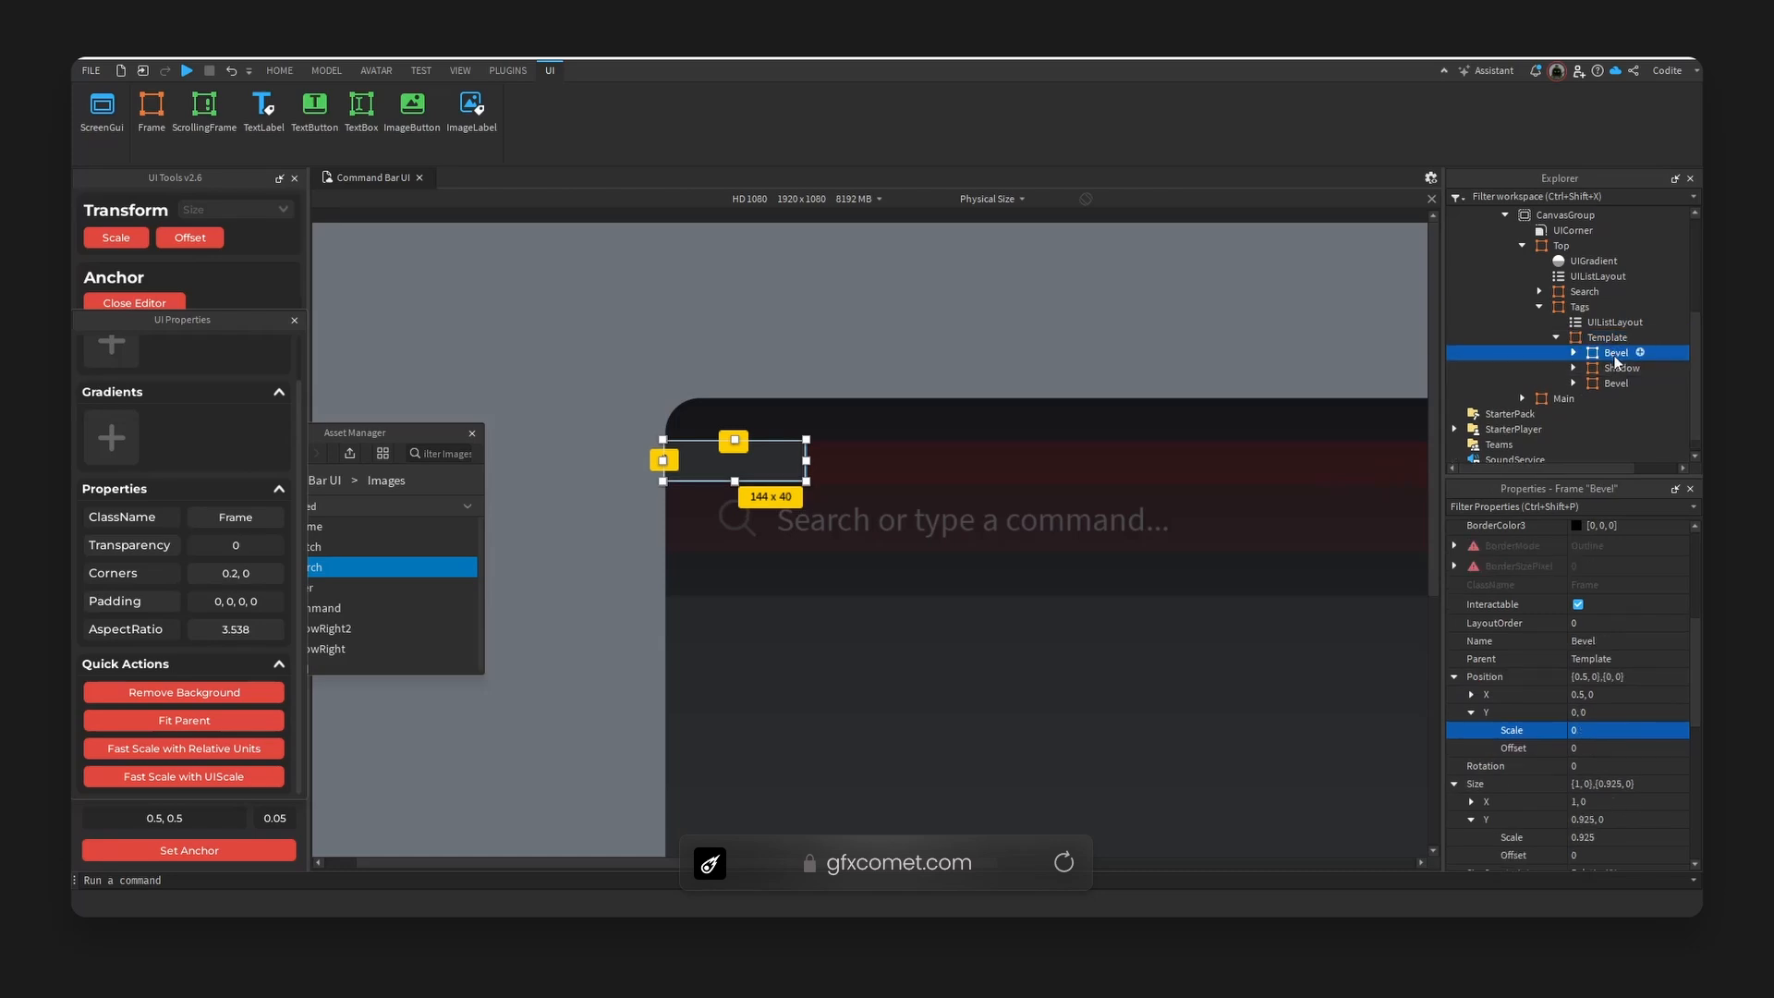
pyautogui.press('F2')
pyautogui.write('Main')
pyautogui.press('Return')
# - Set the Template's Main frame background color to #242527
pyautogui.scroll(3, 1579, 647)
pyautogui.click(1580, 648)
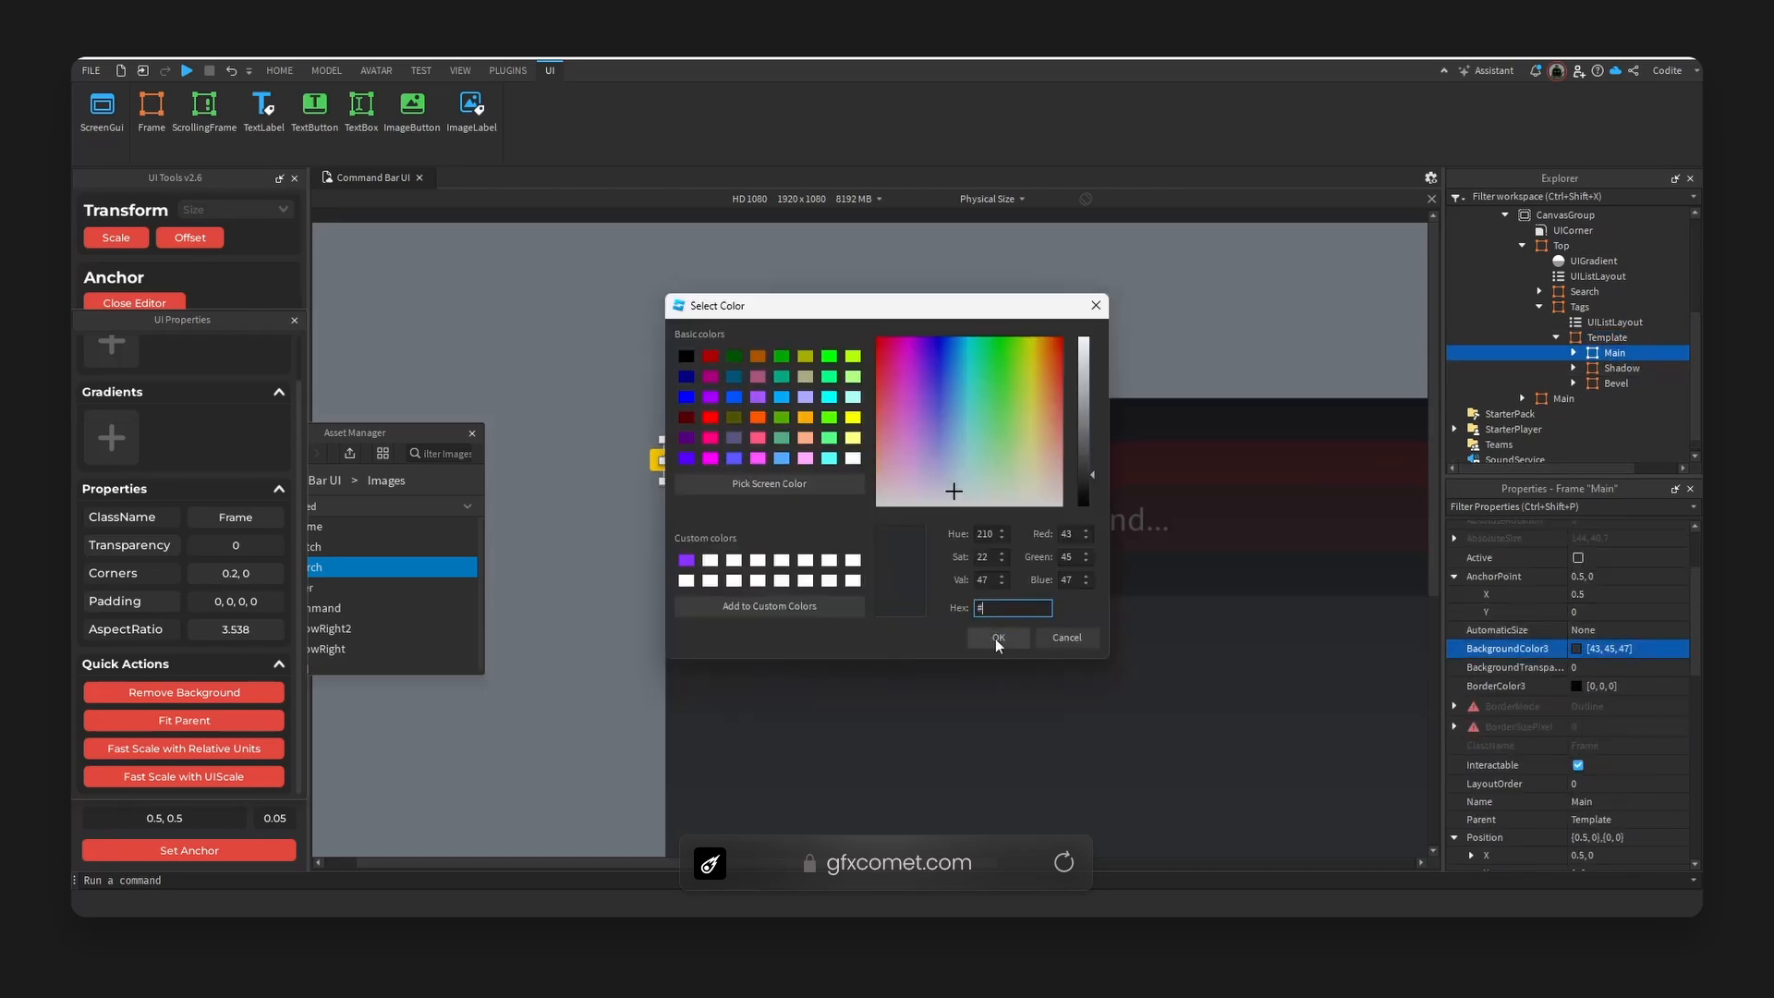
pyautogui.click(1004, 638)
pyautogui.click(1507, 442)
pyautogui.click(1013, 607)
pyautogui.write('242527')
pyautogui.click(1002, 638)
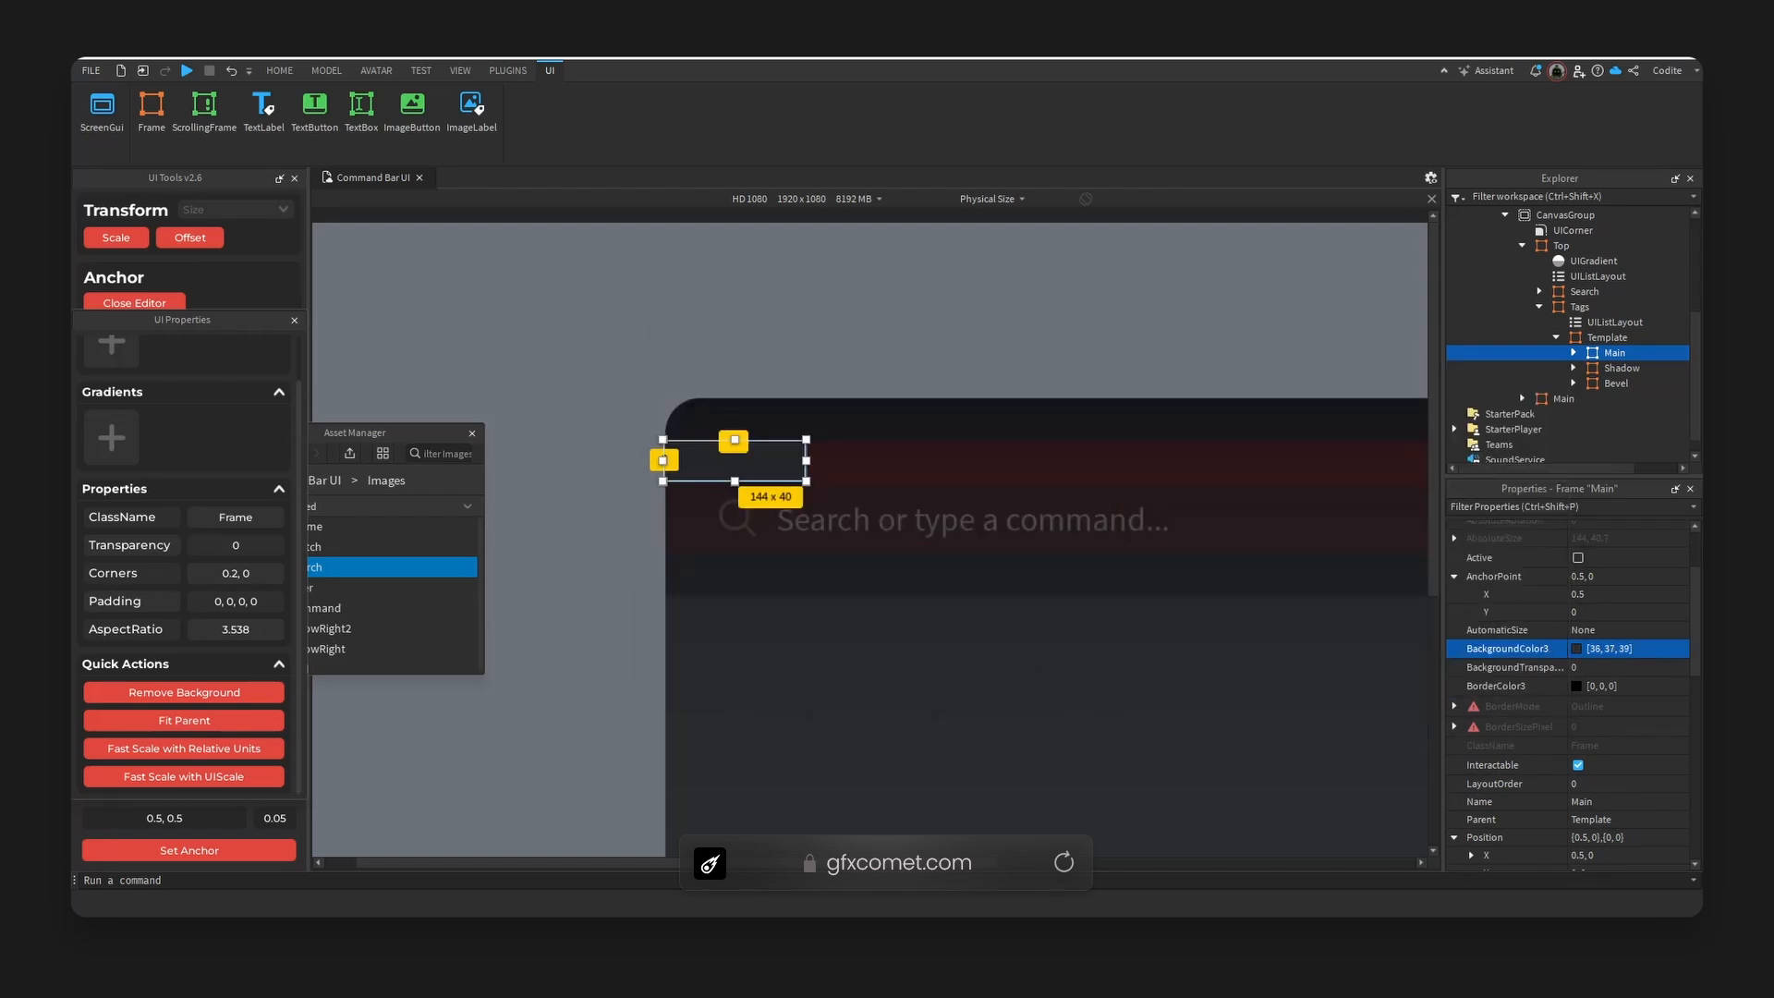
pyautogui.click(915, 402)
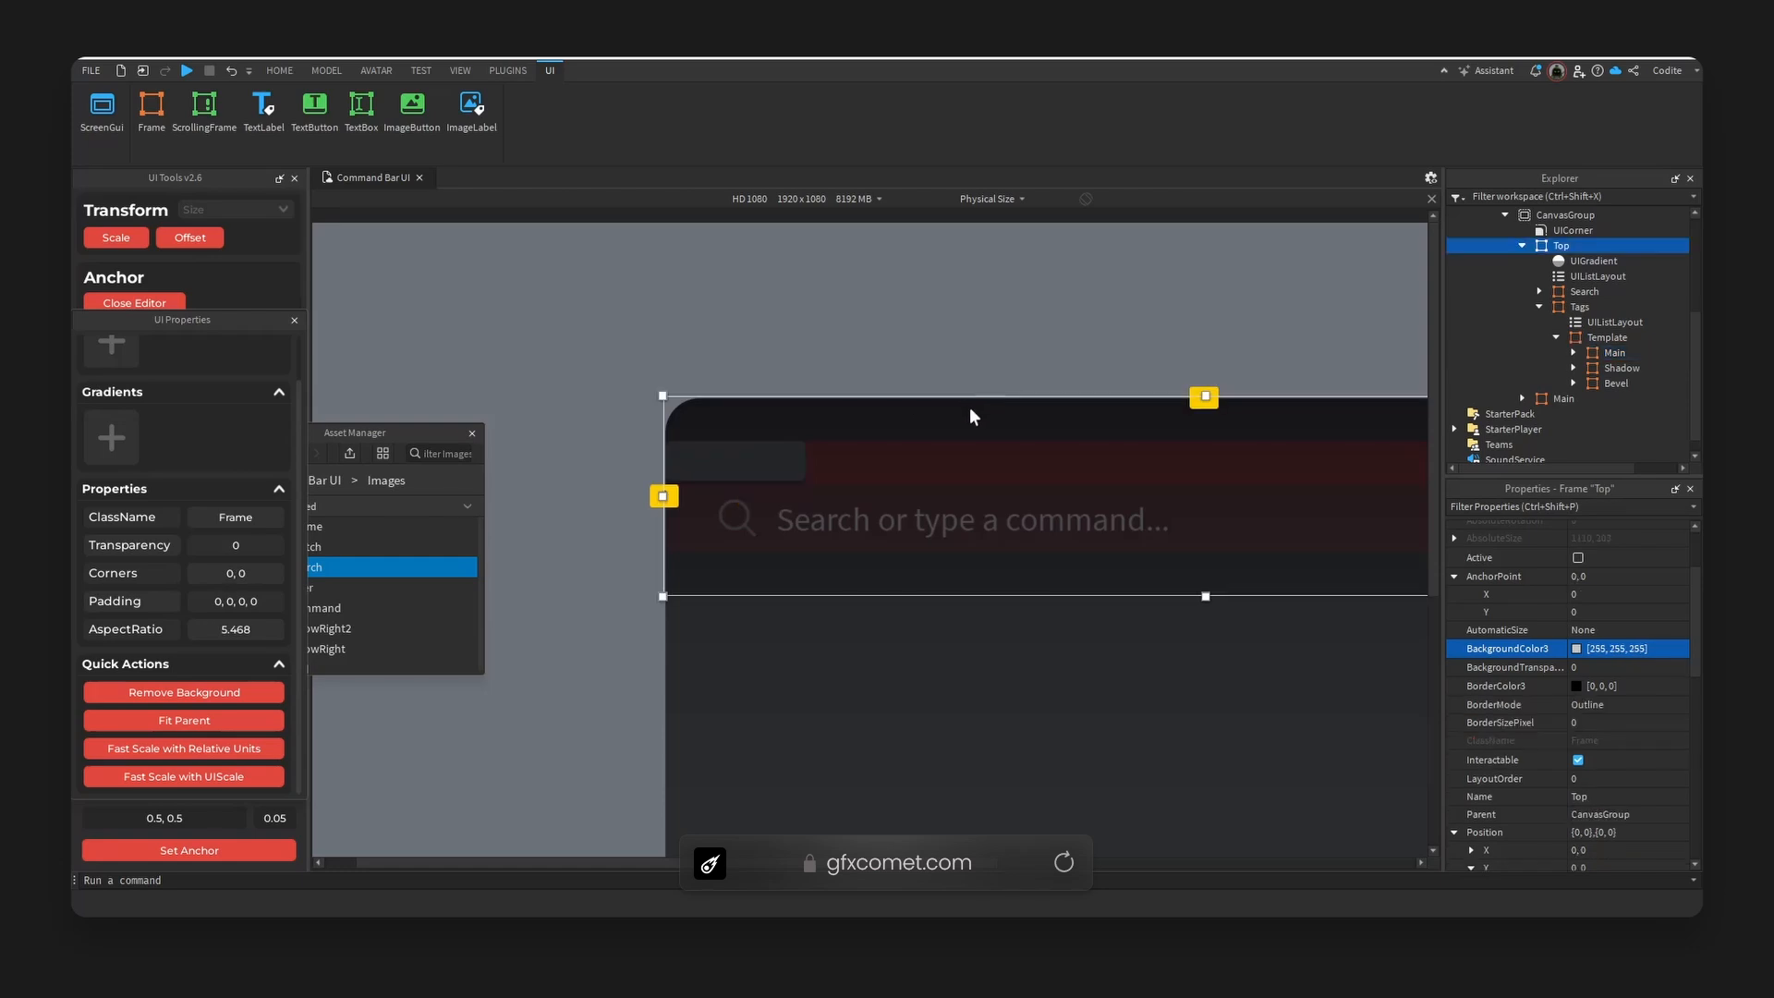
# - Set the Template's Main frame vertical anchor point to 1
pyautogui.click(752, 475)
pyautogui.moveTo(736, 441); pyautogui.dragTo(737, 441)
pyautogui.scroll(2, 1626, 728)
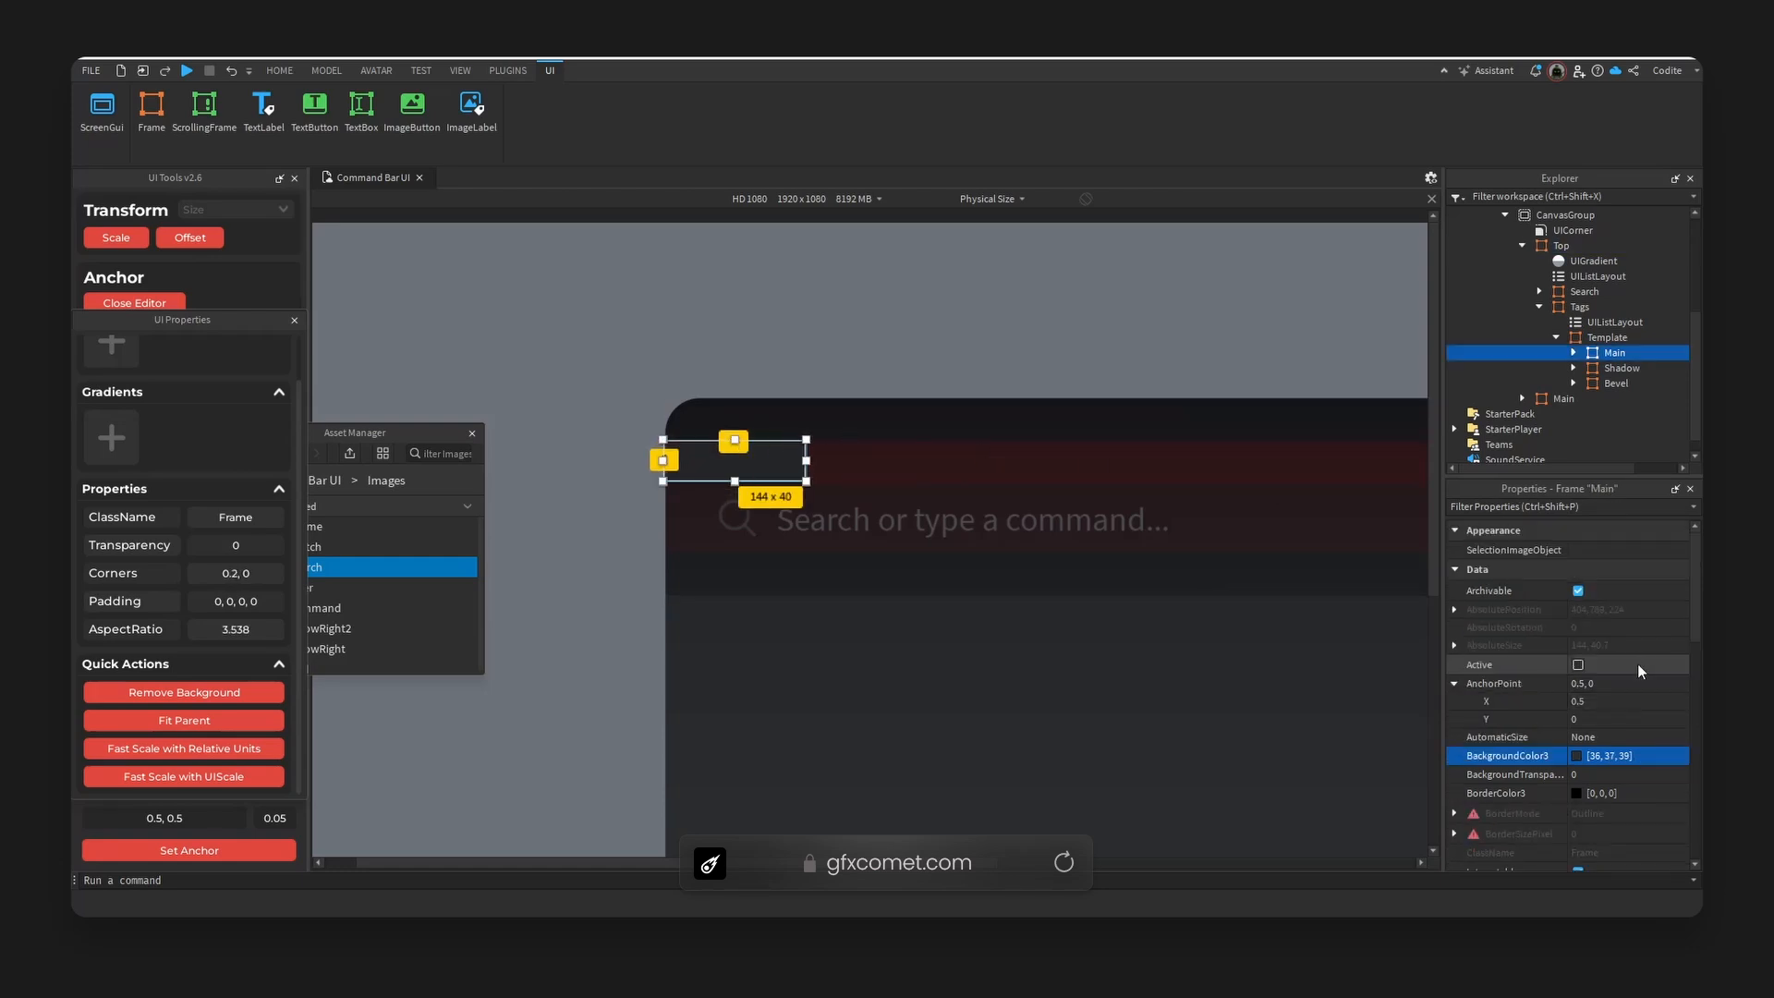
pyautogui.click(1580, 721)
pyautogui.write('1')
pyautogui.press('Return')
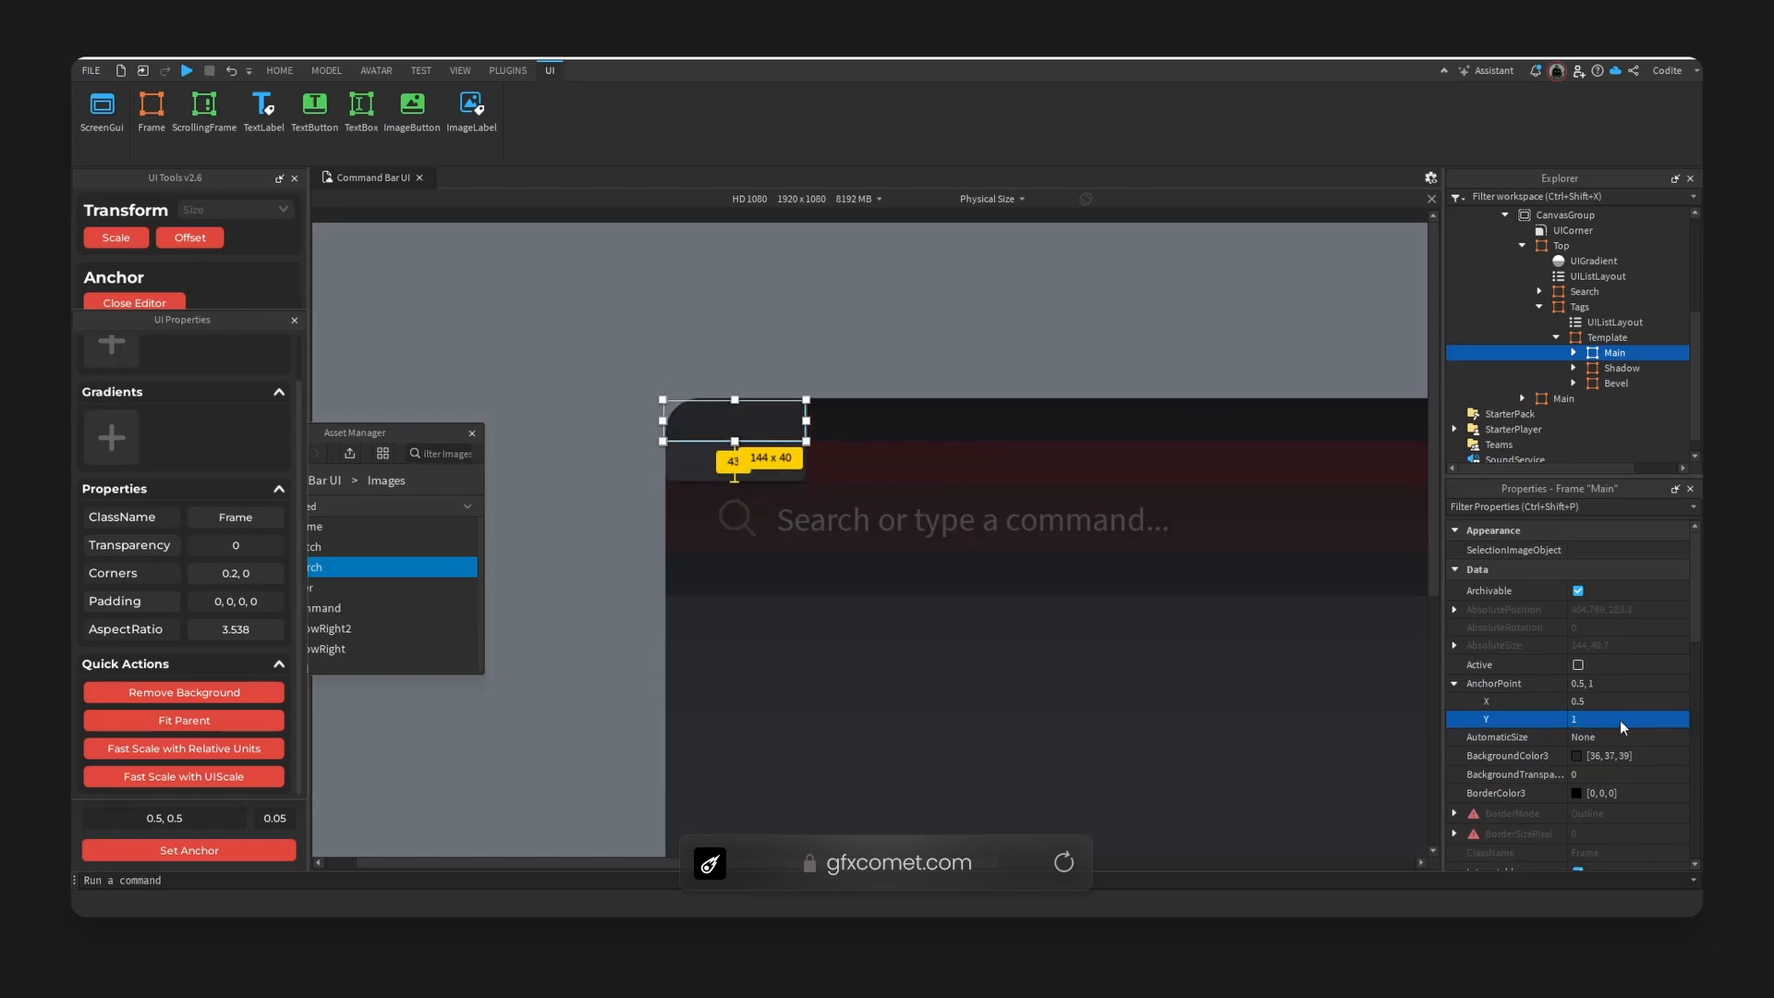
# - Set the Template's Main frame vertical position scale to 1
pyautogui.scroll(-3, 1571, 739)
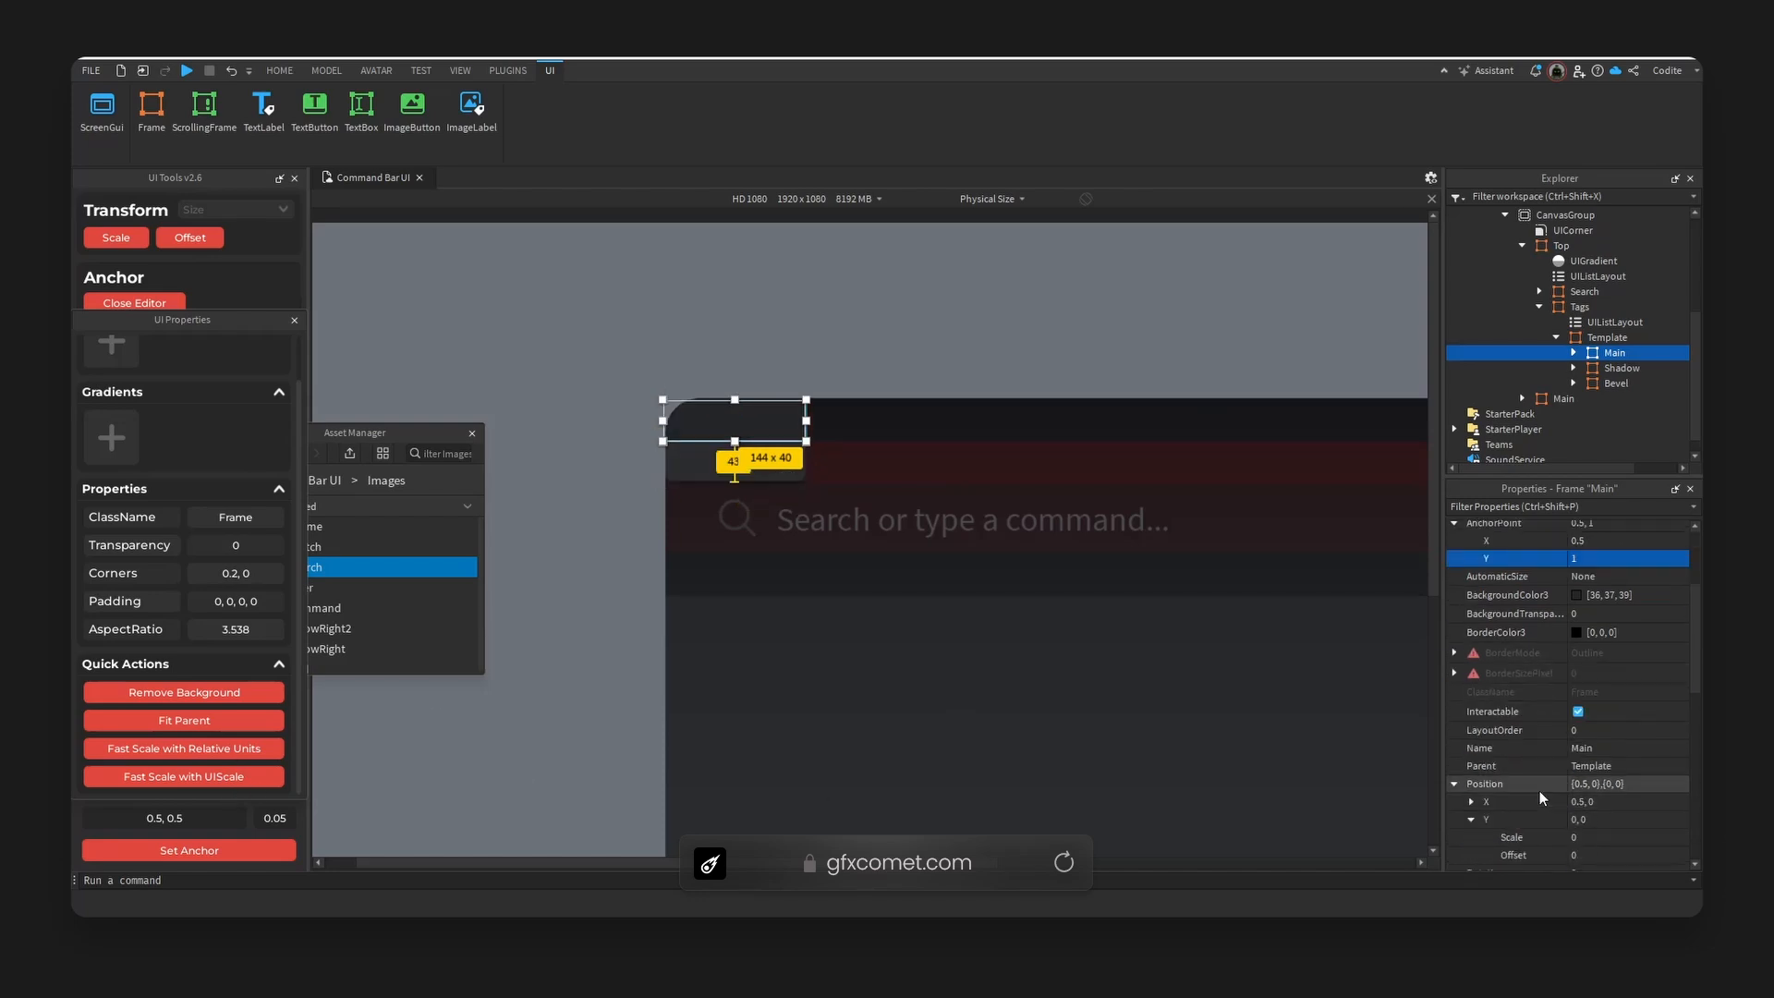
pyautogui.click(1471, 820)
pyautogui.click(1655, 838)
pyautogui.write('1')
pyautogui.press('Return')
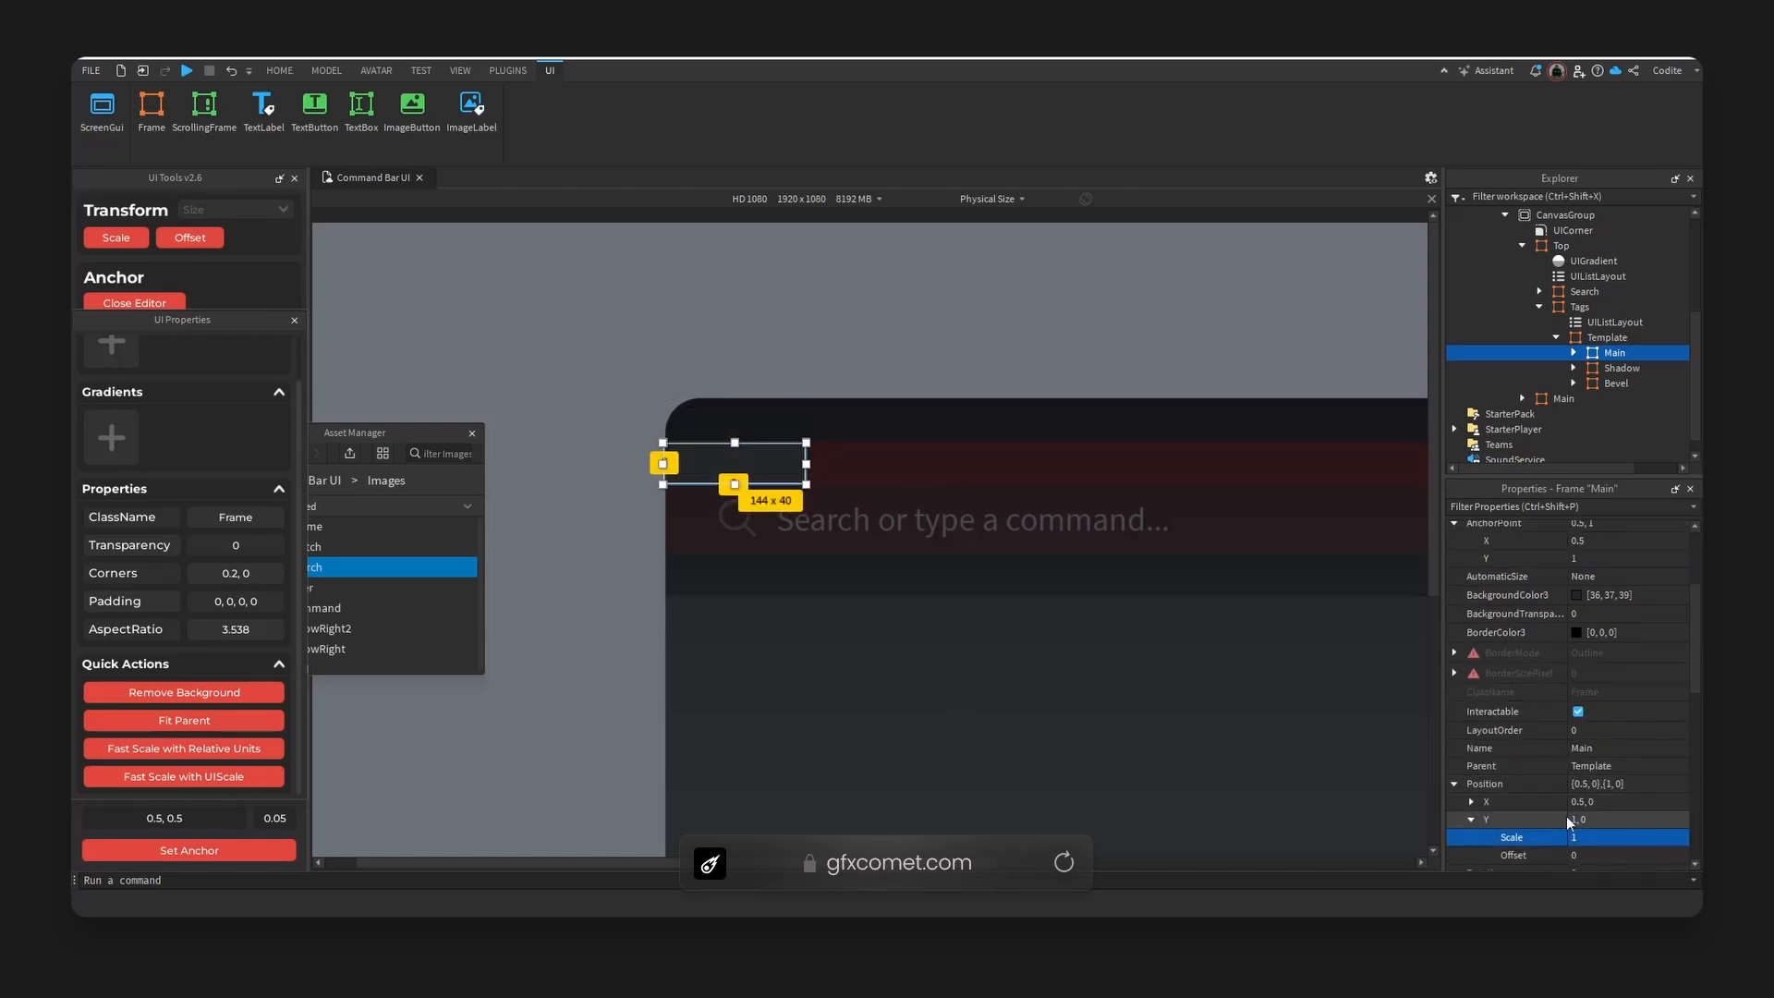
# - Reduce the Template's Main frame vertical size scale to 0.9
pyautogui.scroll(-3, 1494, 784)
pyautogui.click(1639, 790)
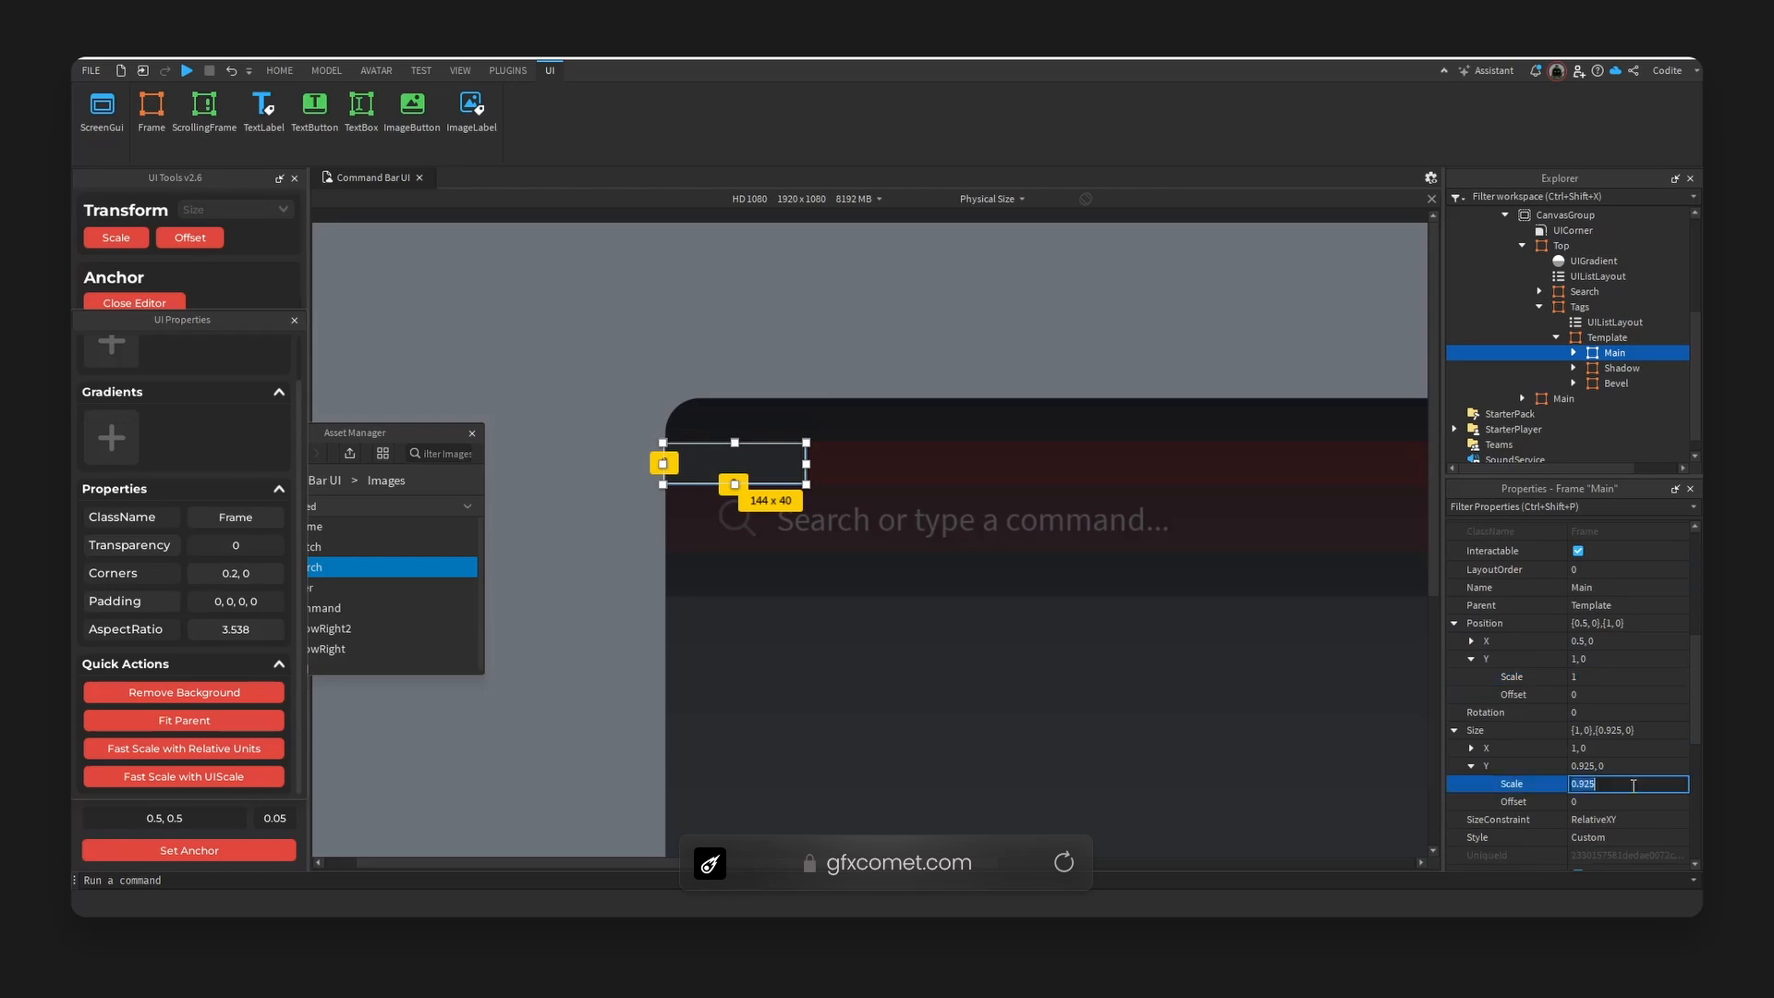
pyautogui.press('BackSpace')
pyautogui.press('BackSpace')
pyautogui.press('Return')
pyautogui.click(1140, 787)
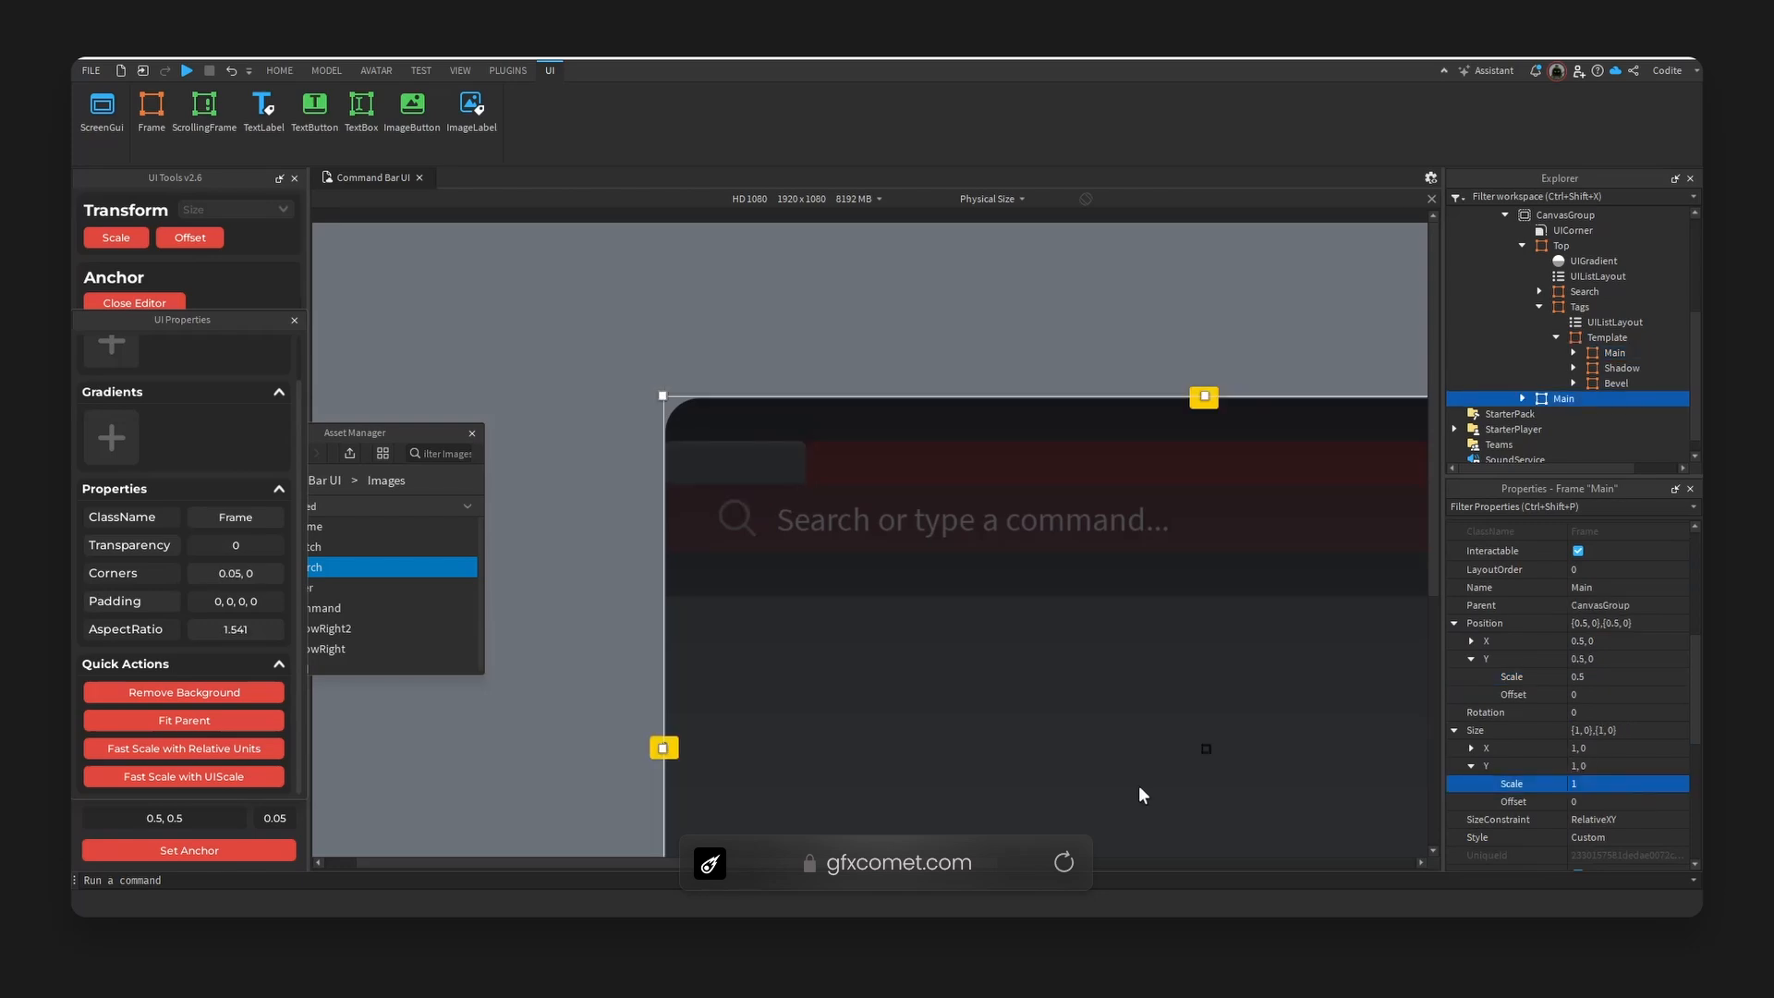
# - Center the Template's Main frame in its parent with an anchor and position of 0.5, 0.5
pyautogui.click(764, 468)
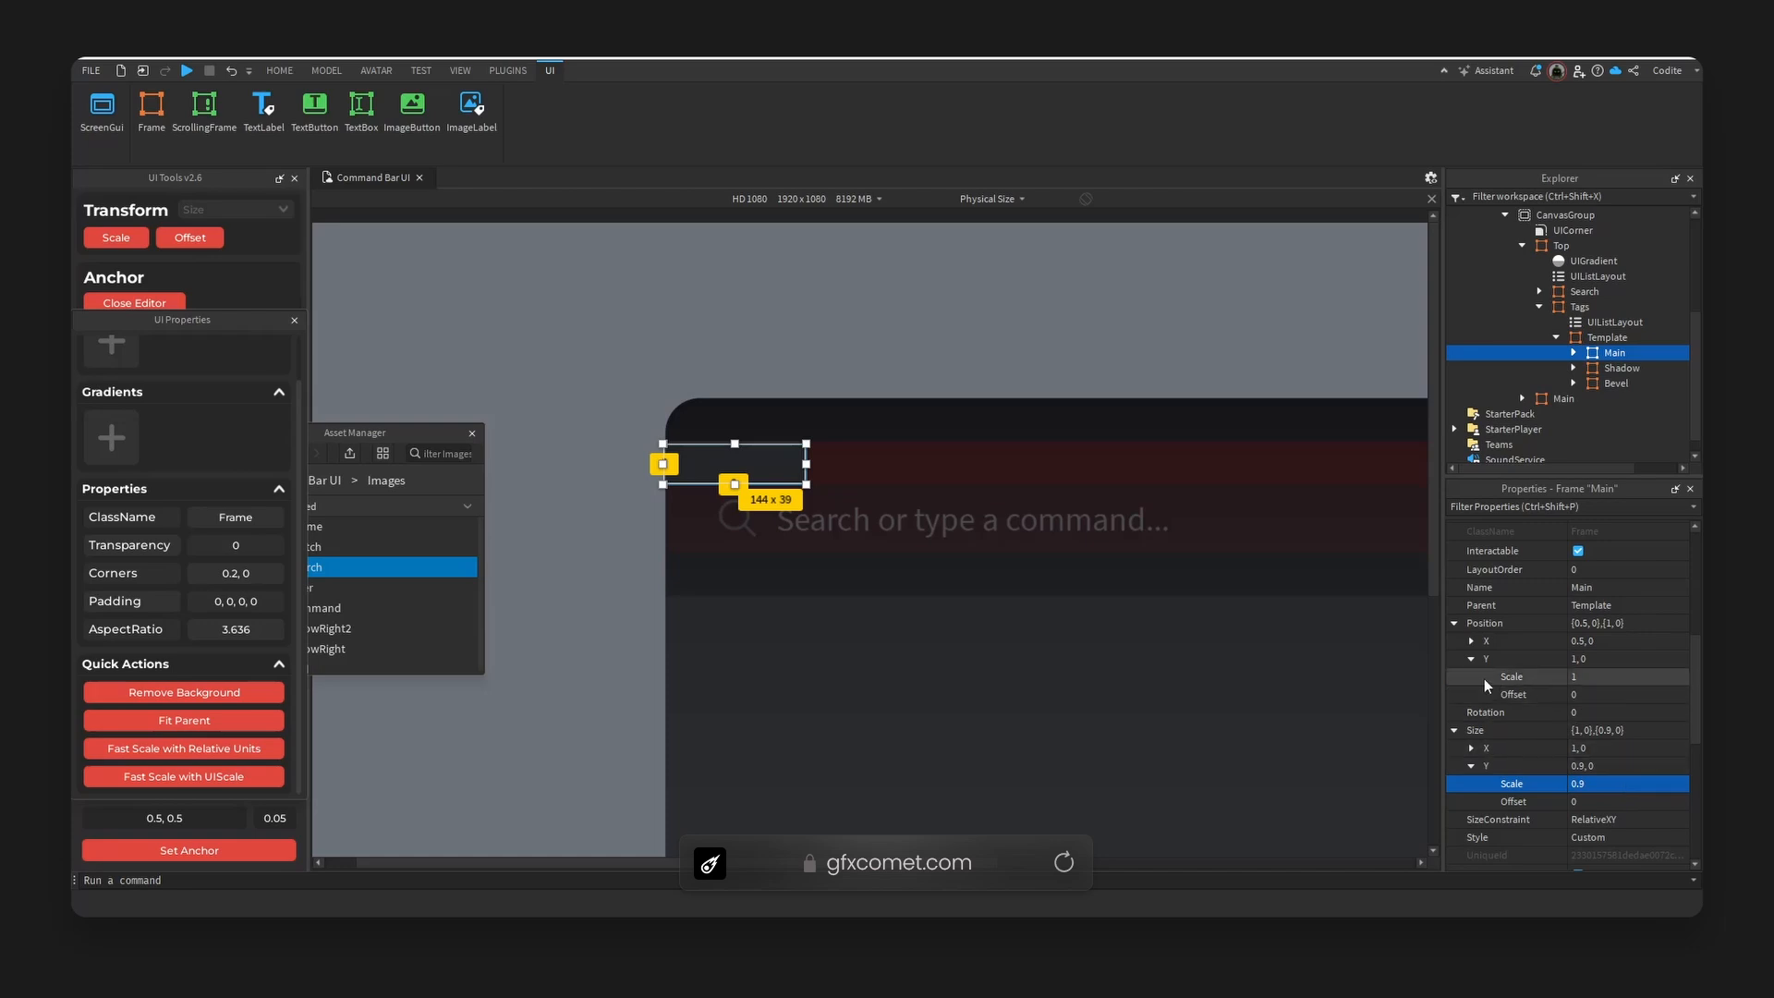
pyautogui.click(264, 850)
pyautogui.click(1047, 743)
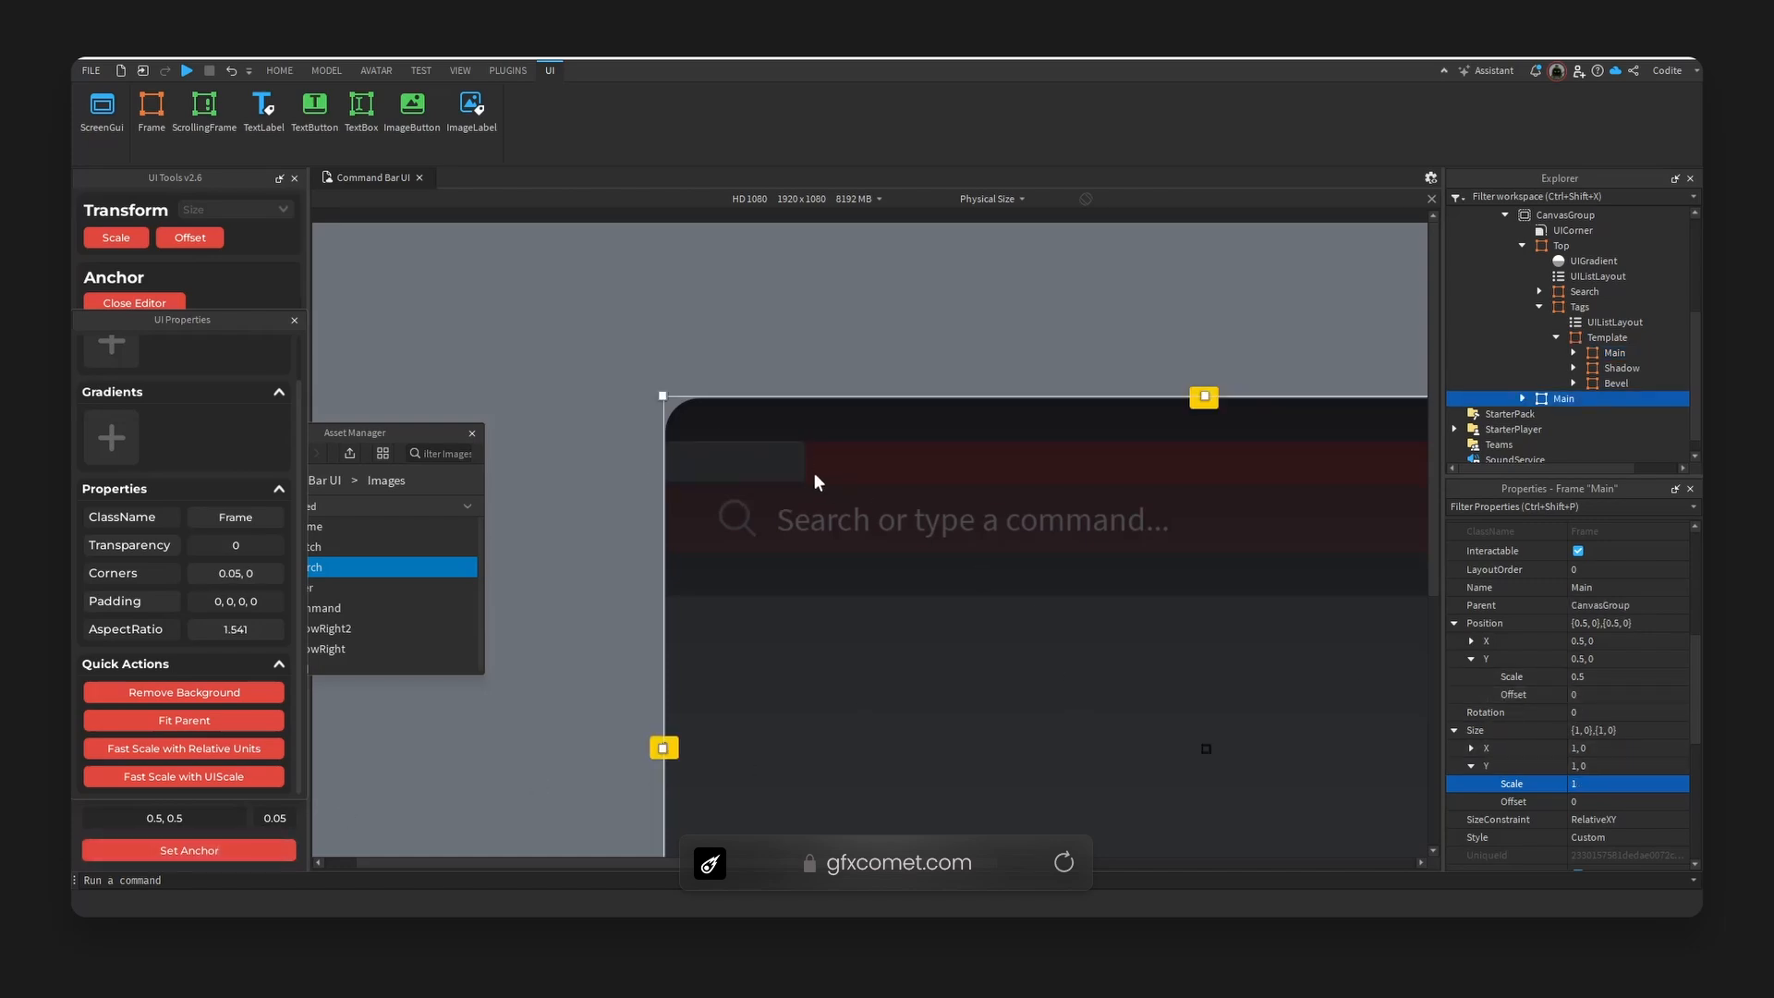
pyautogui.click(790, 479)
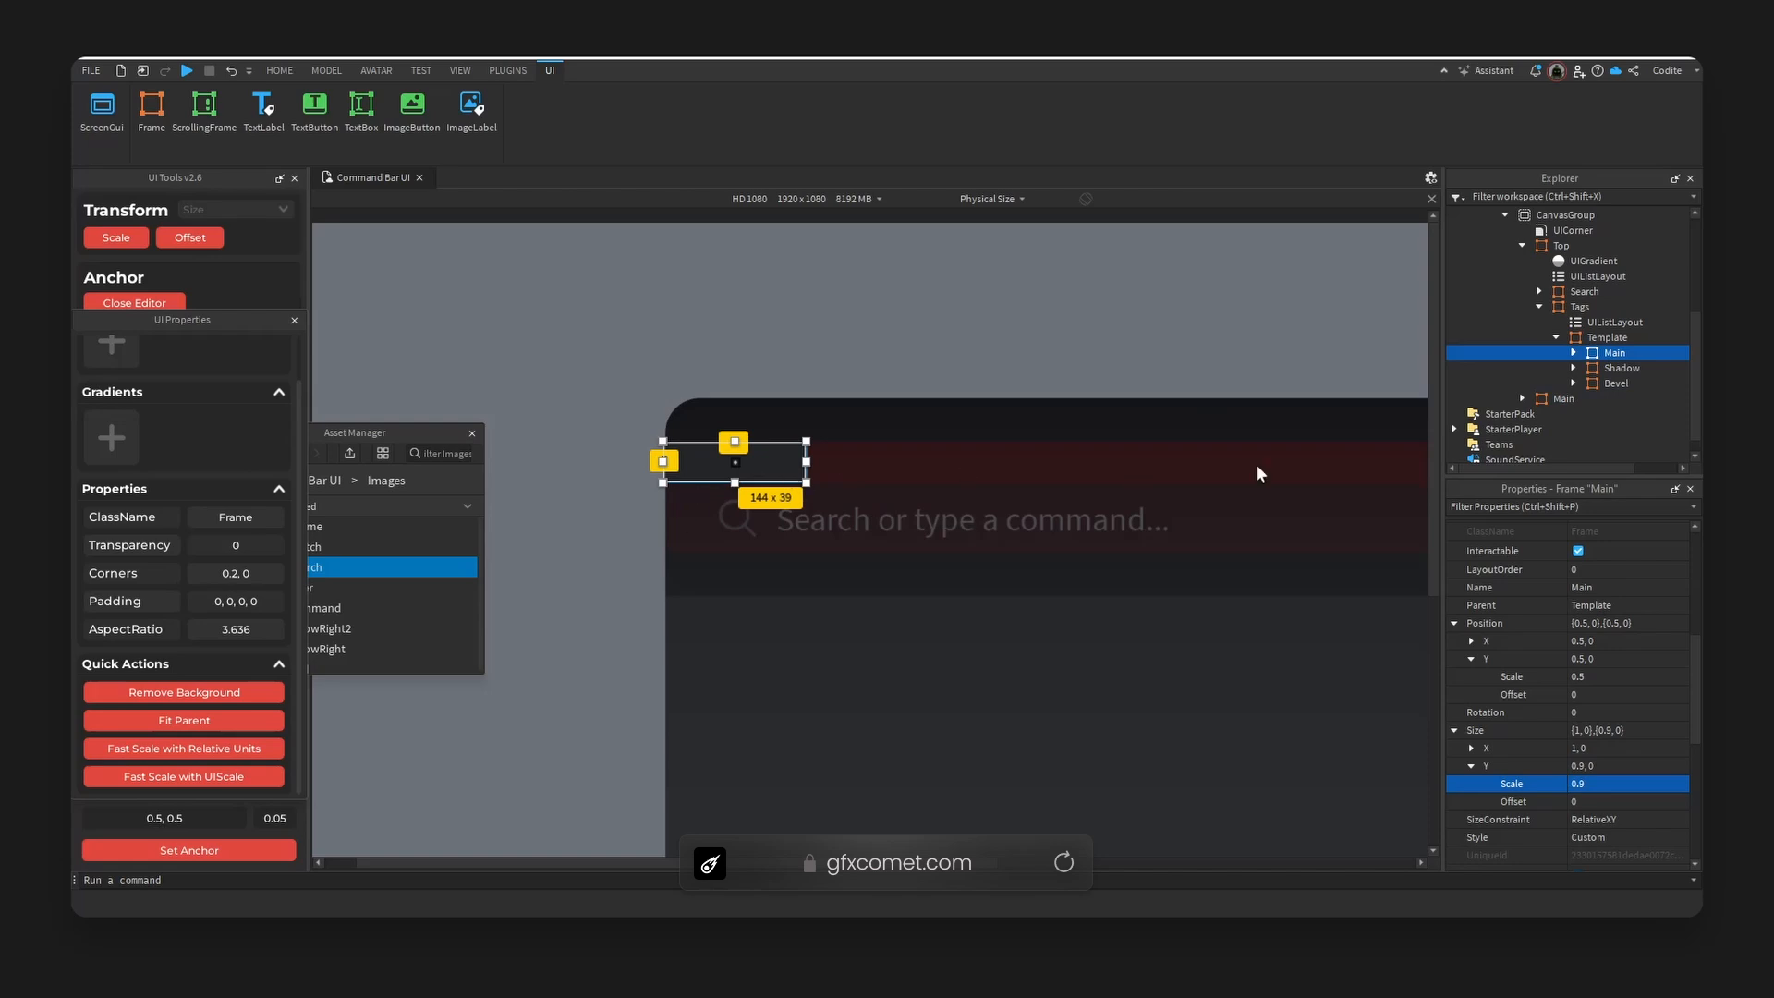
pyautogui.click(991, 517)
pyautogui.click(787, 462)
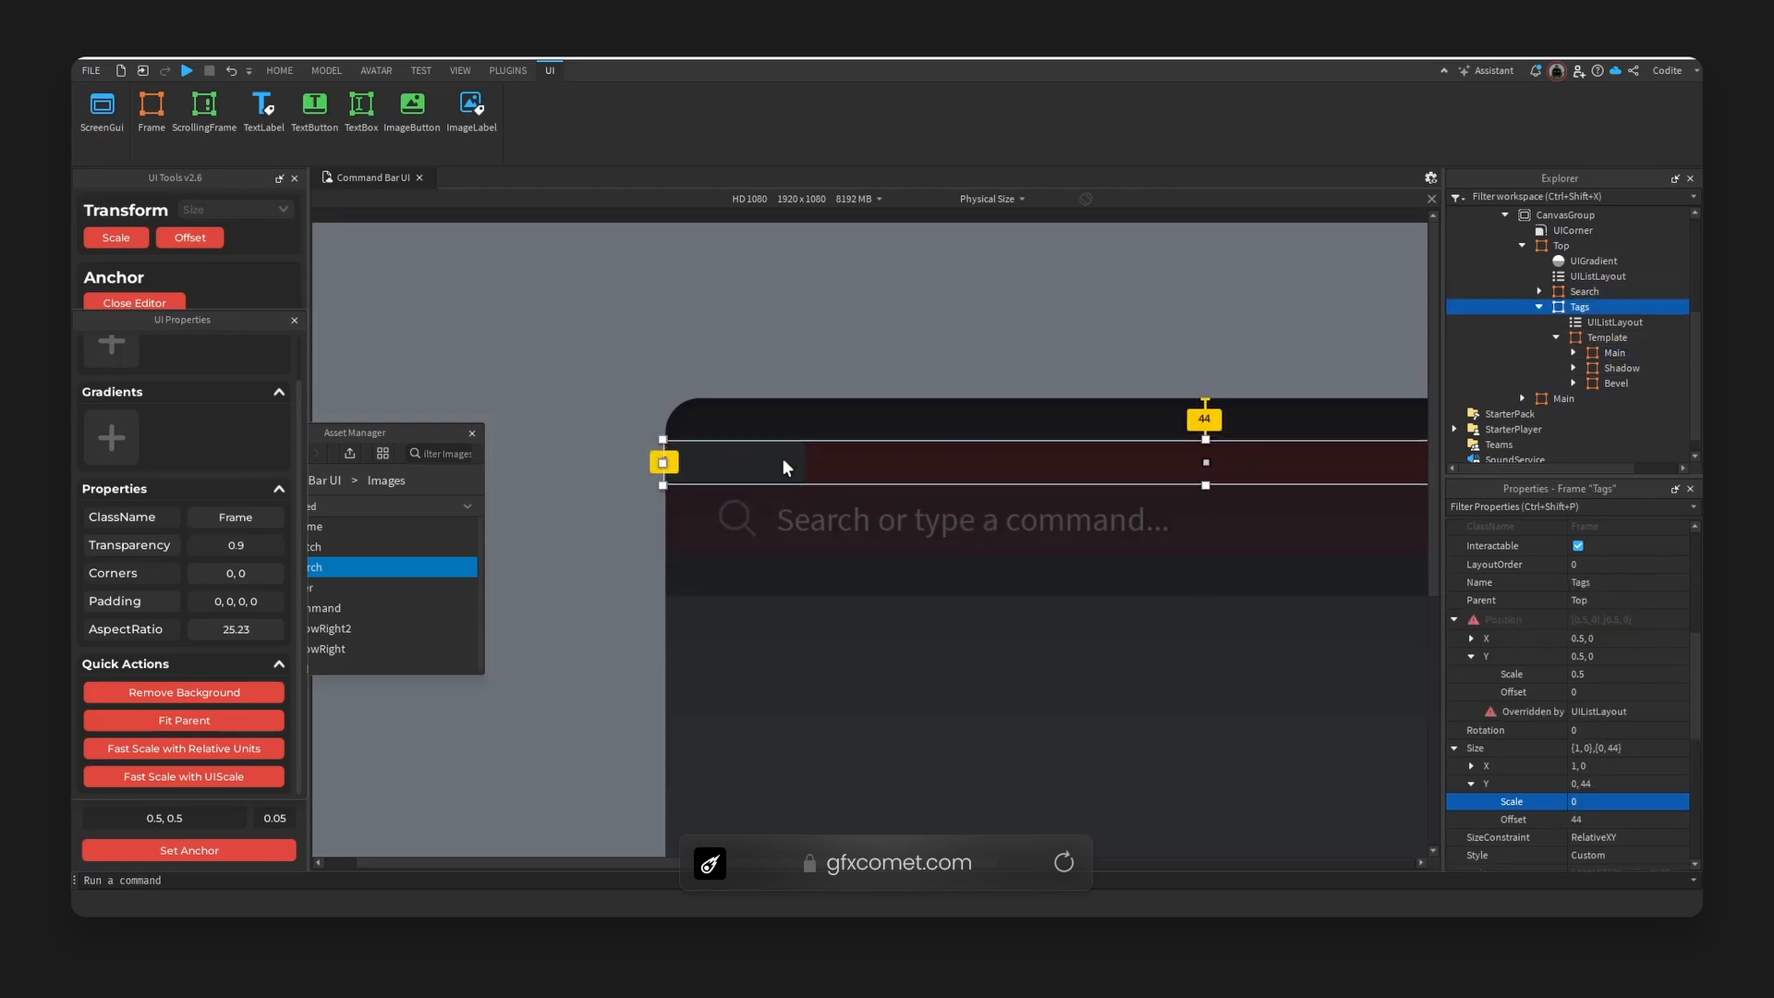
pyautogui.click(785, 462)
# - Add a TextLabel to Template, make its background transparent and center it with a 0.5, 0.5 anchor
pyautogui.click(1639, 338)
pyautogui.write('textl')
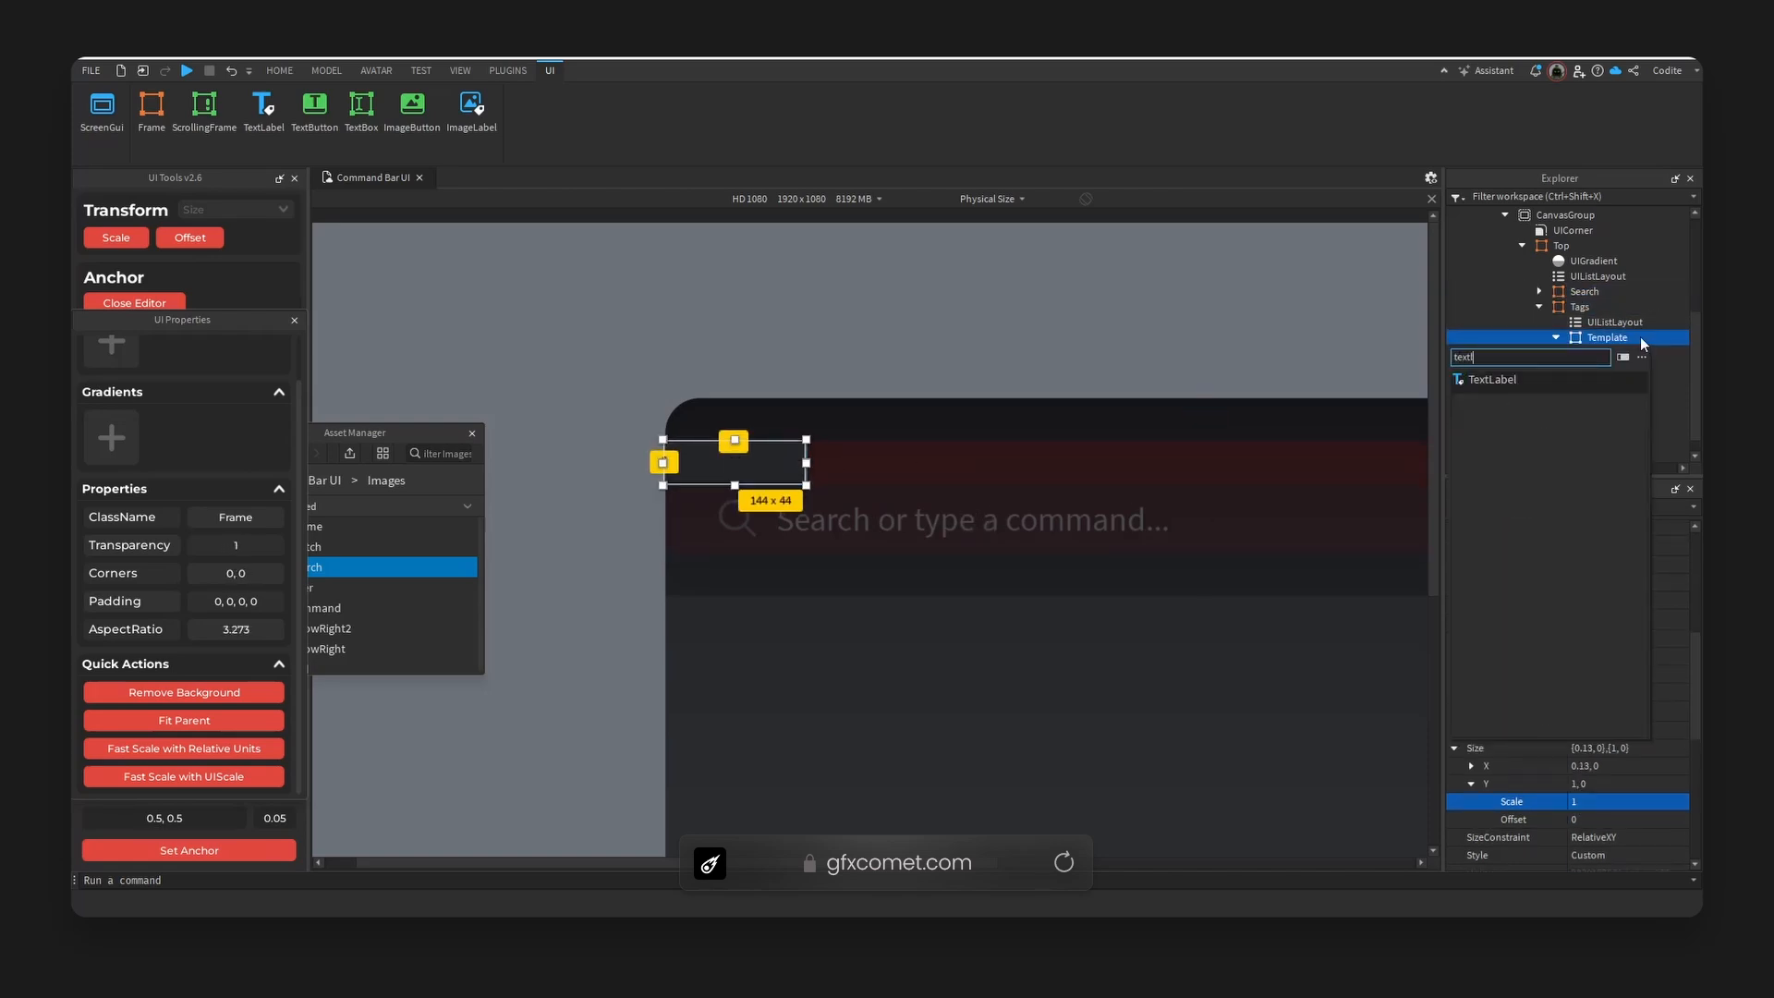
pyautogui.press('Return')
pyautogui.click(1616, 396)
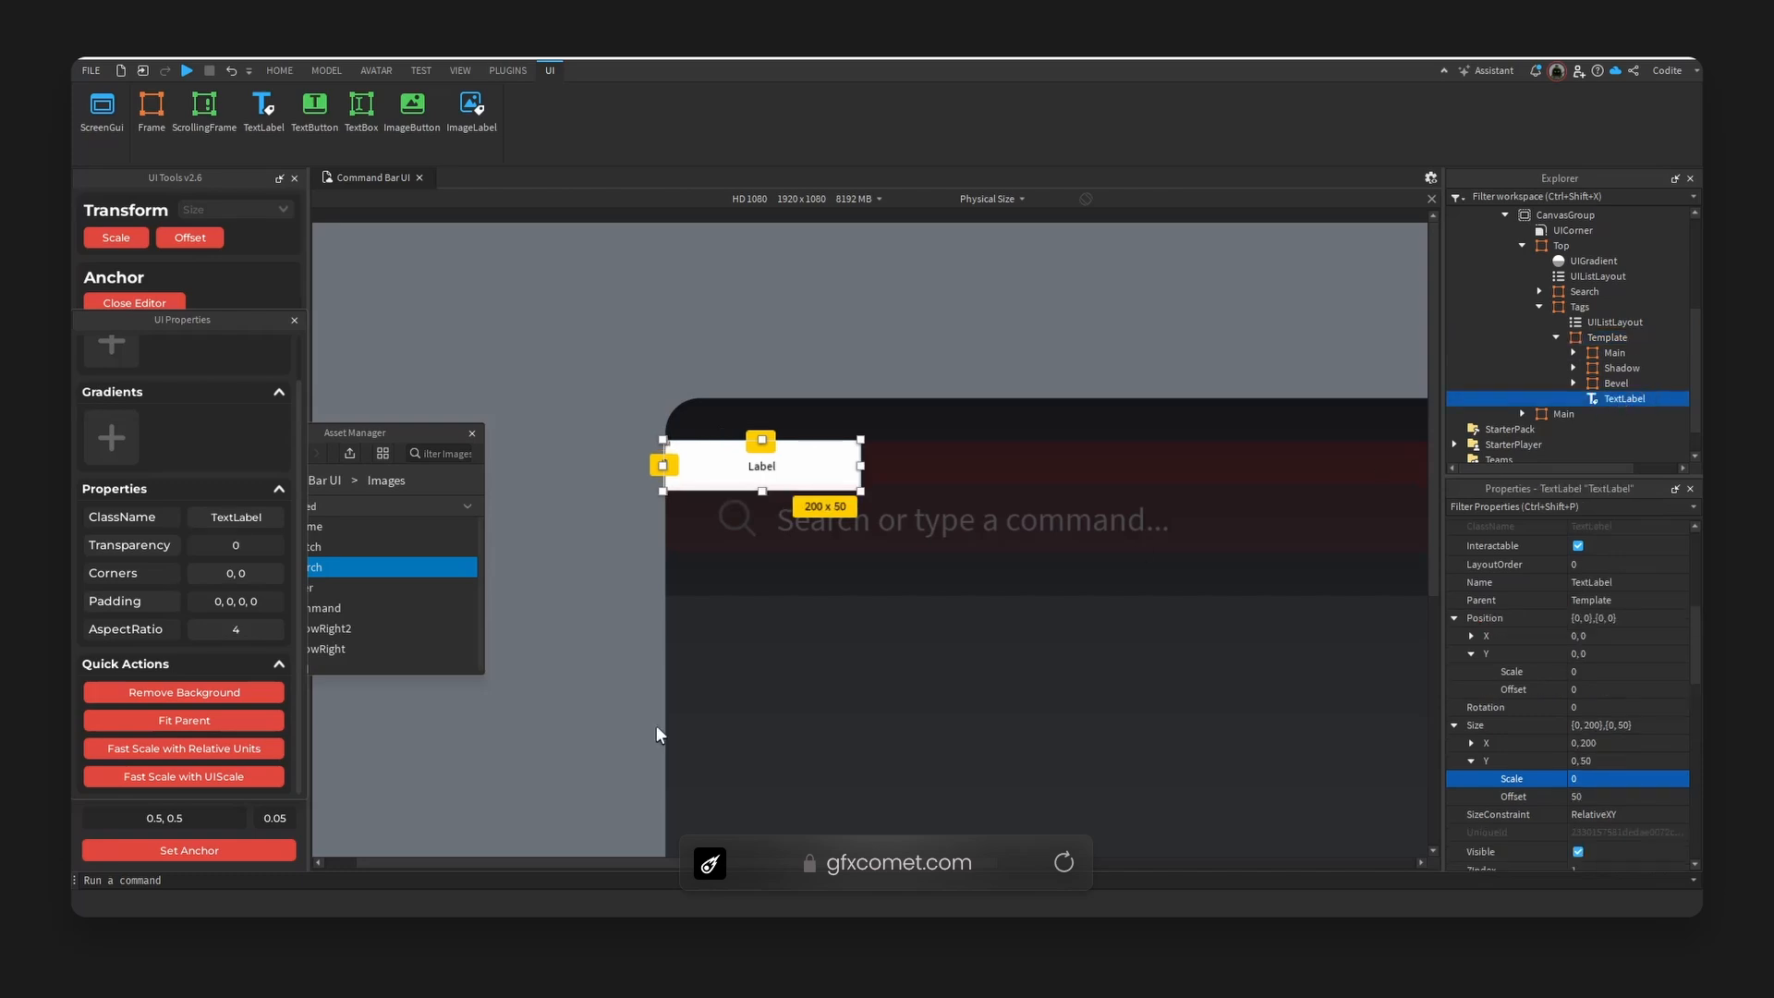
pyautogui.click(171, 850)
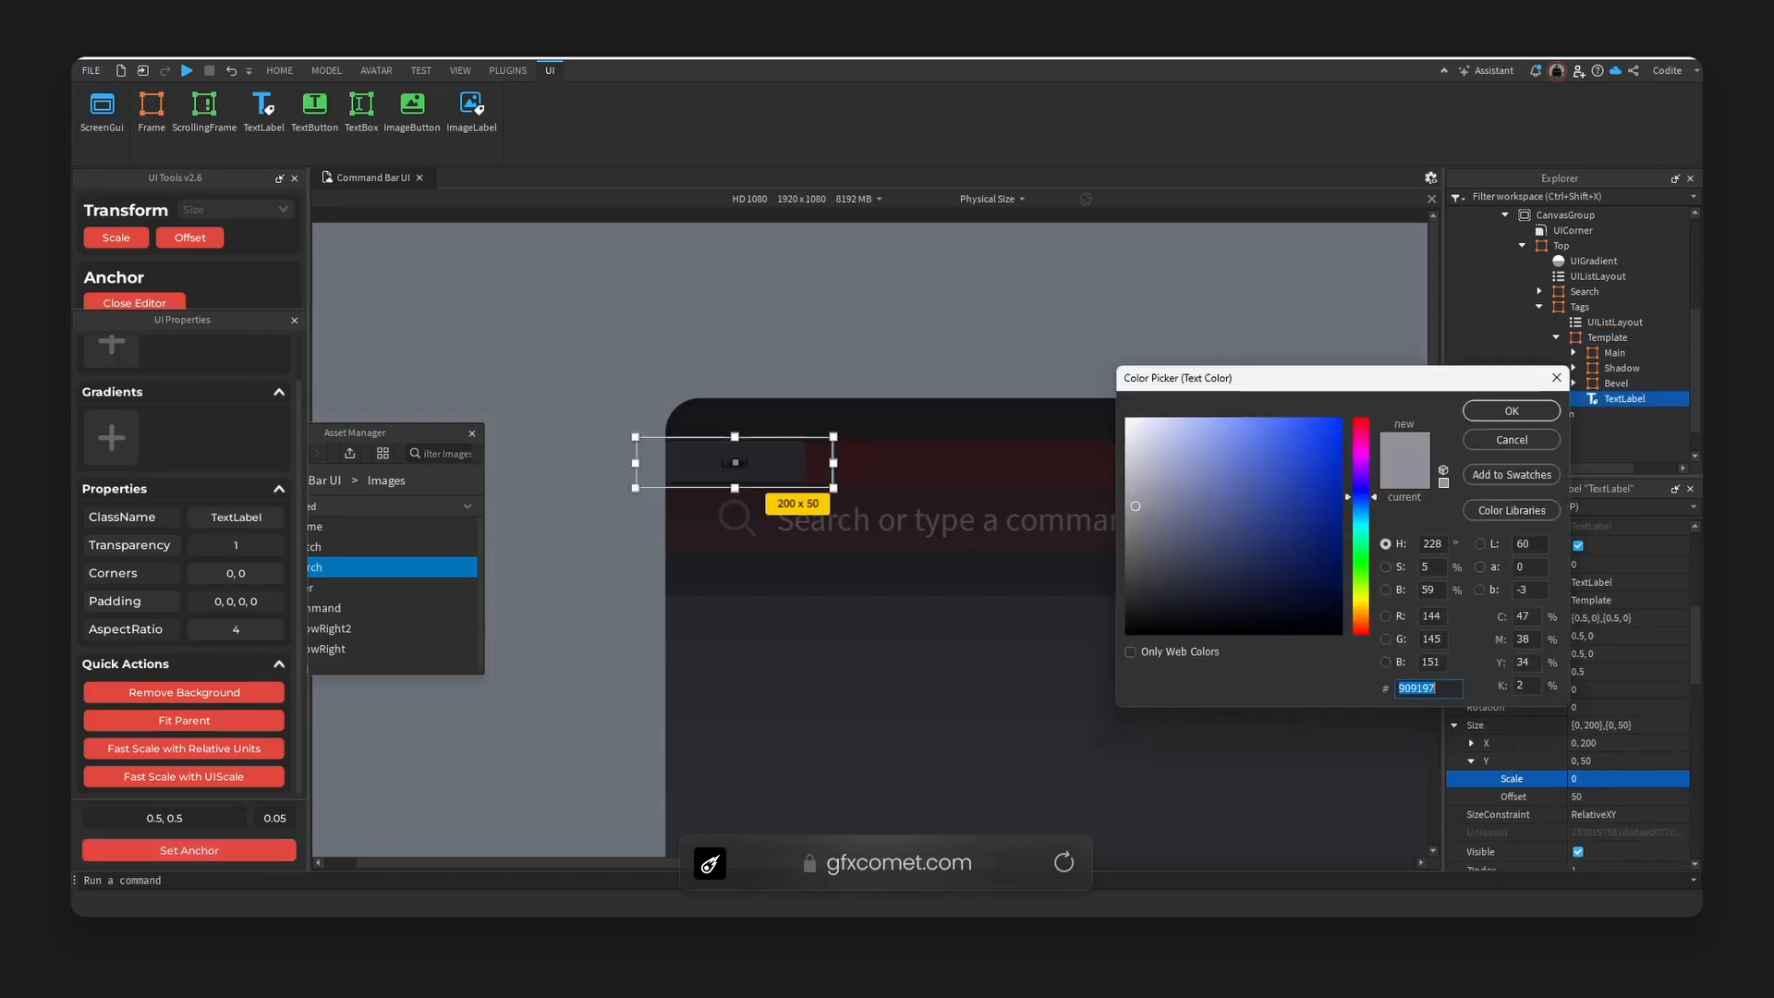
# - Set the TextLabel's text color to #909197, matching the Photoshop design
pyautogui.press('Escape')
pyautogui.scroll(-10, 1592, 752)
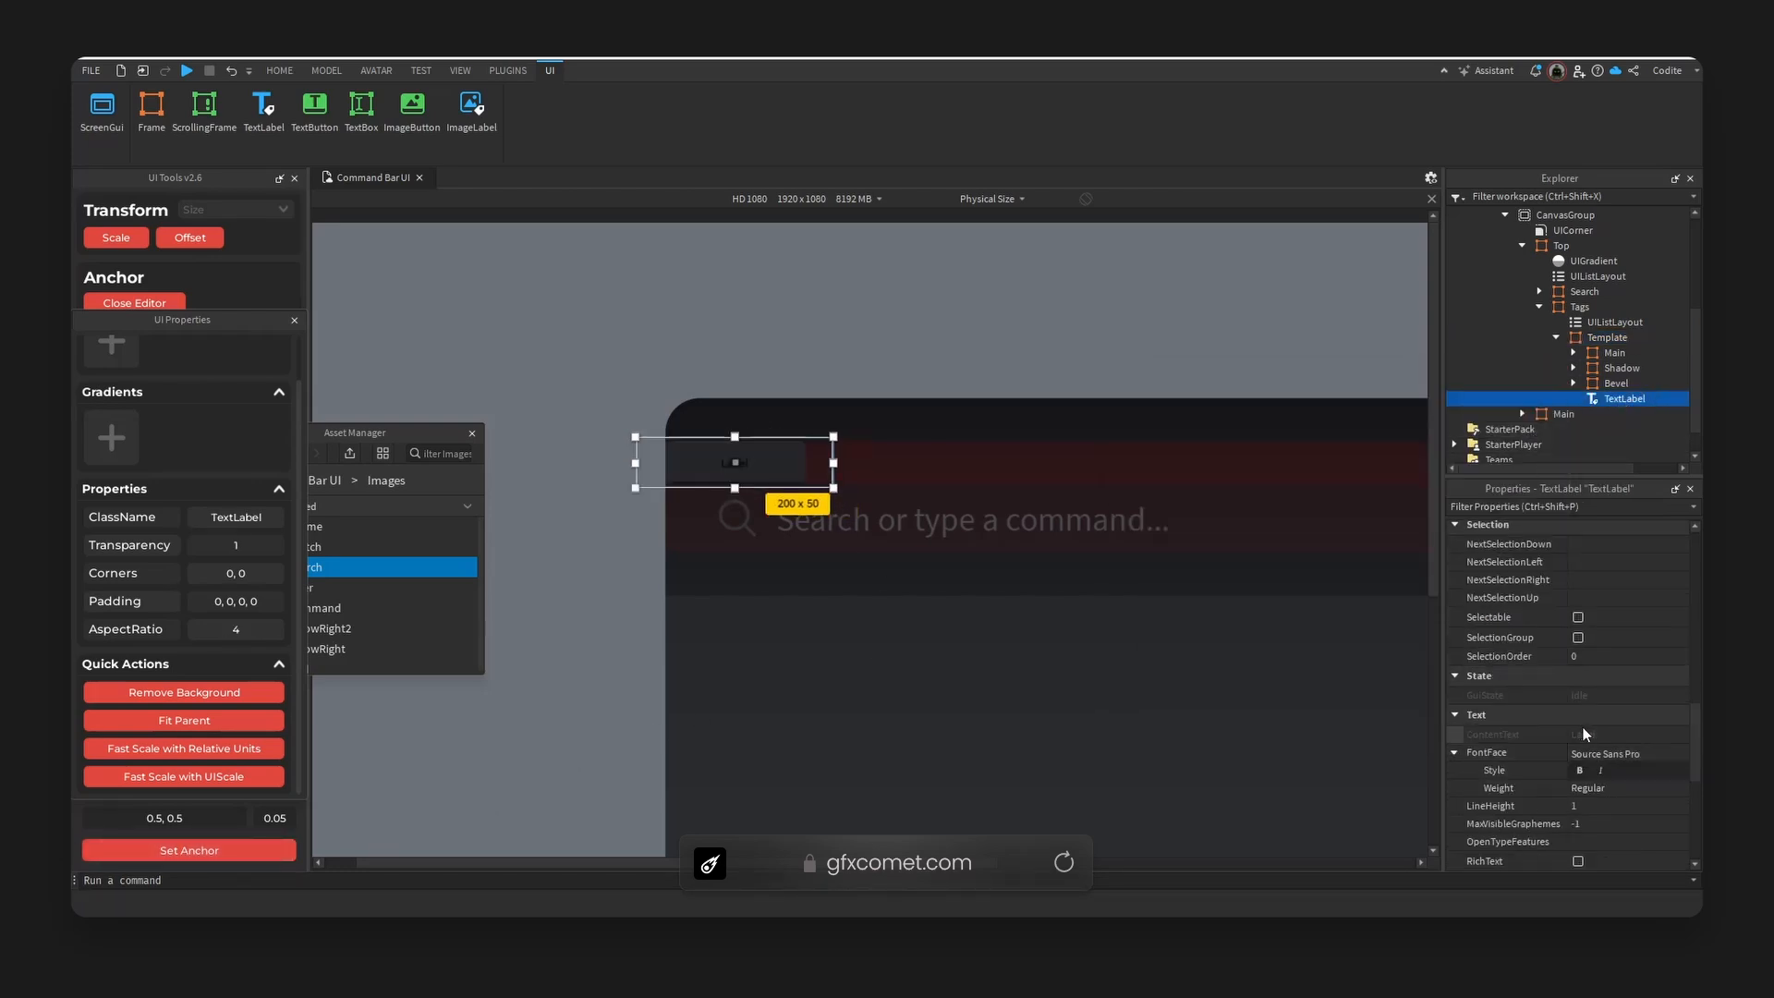
pyautogui.click(1577, 702)
pyautogui.doubleClick(985, 608)
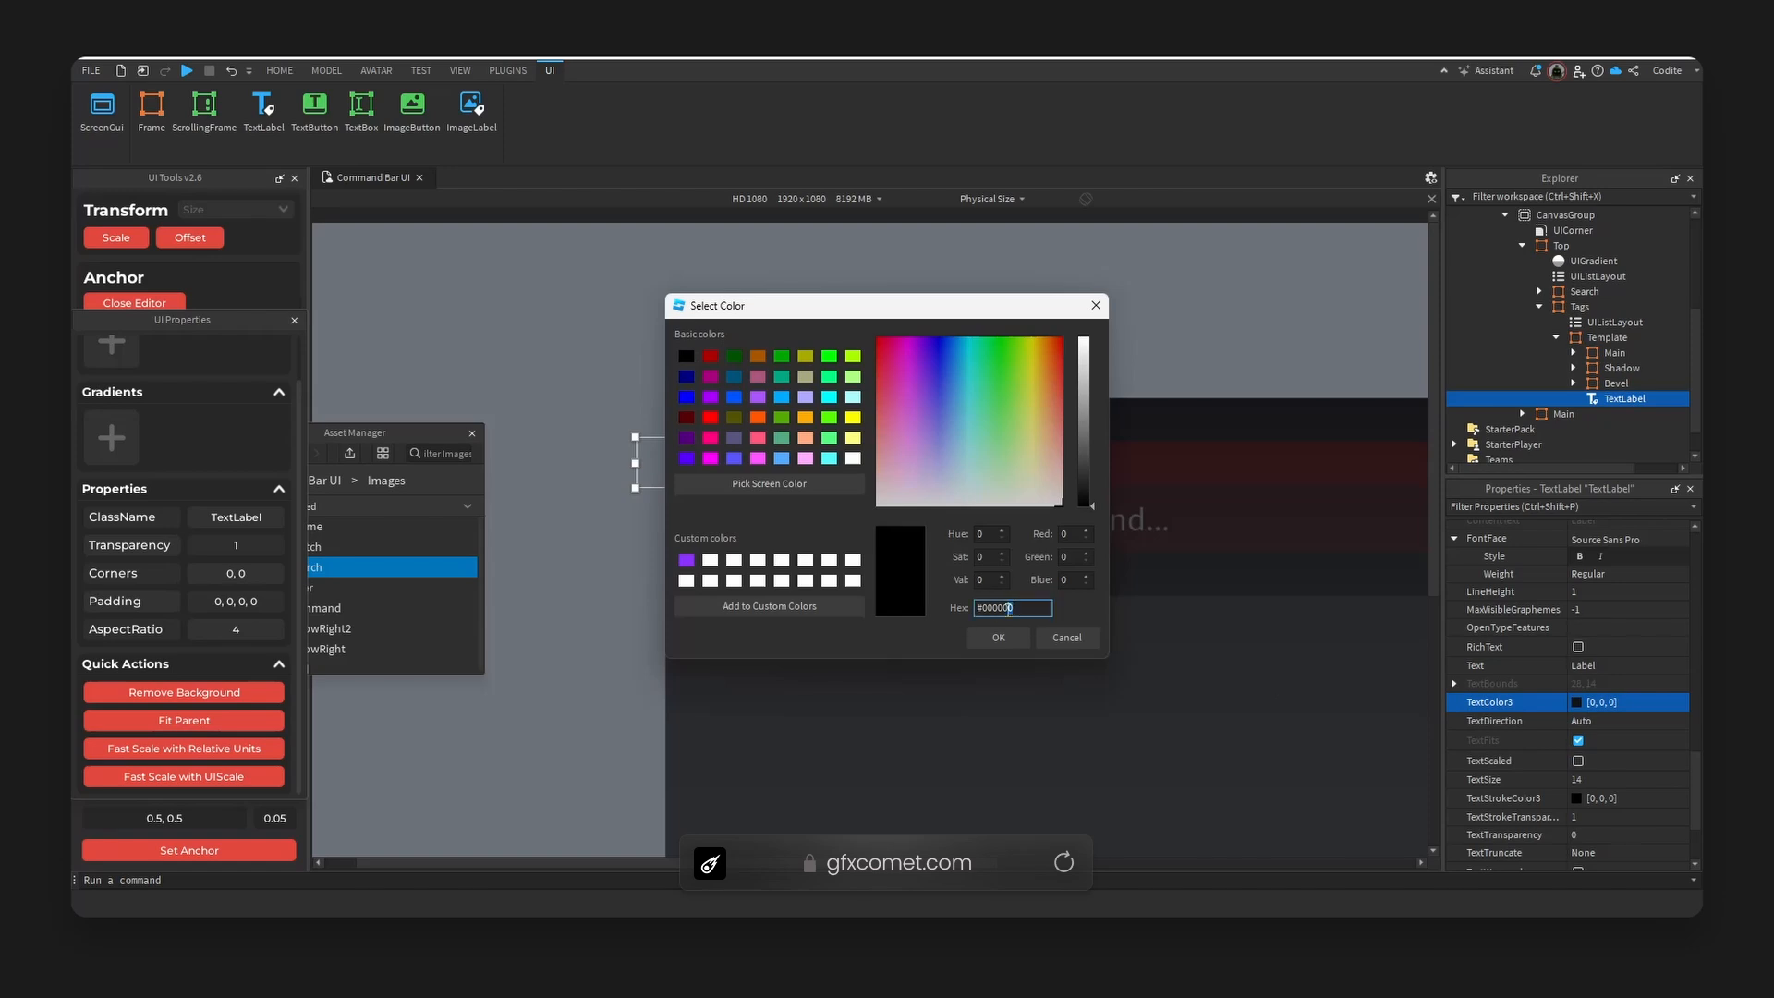
pyautogui.write('909197')
pyautogui.click(999, 638)
# - Turn on scaled and wrapped text for the TextLabel
pyautogui.scroll(-3, 1575, 647)
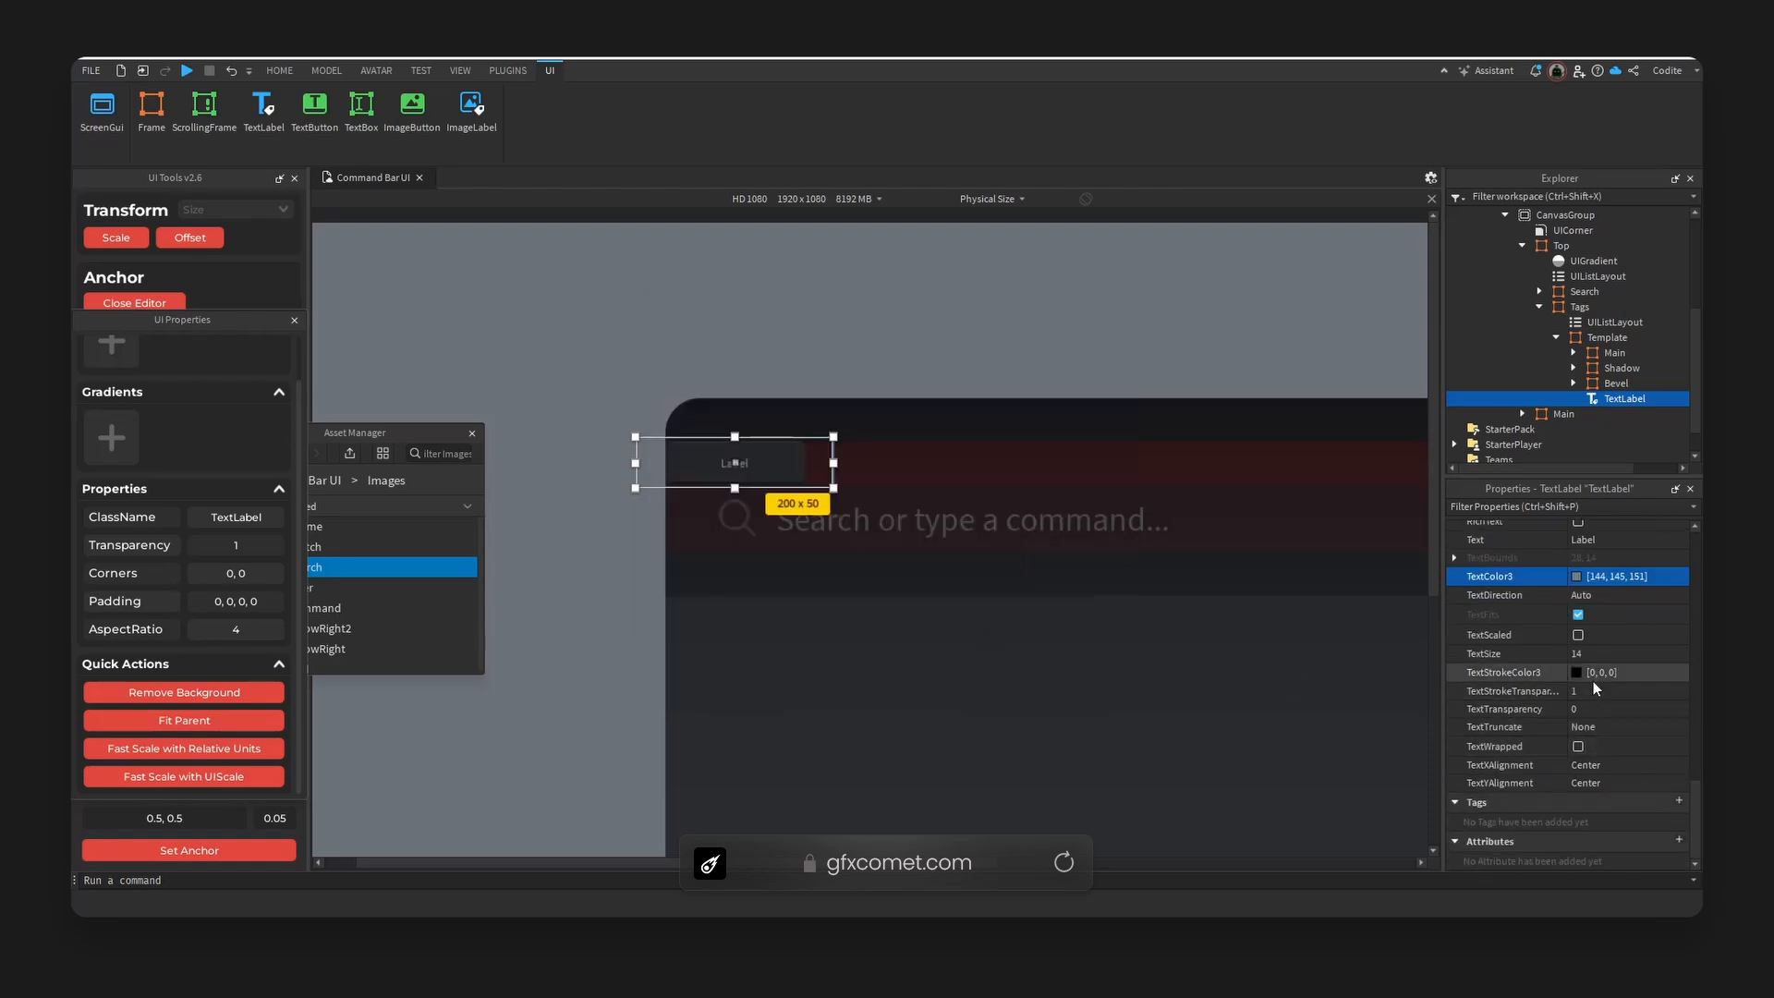
pyautogui.click(1577, 635)
pyautogui.click(1579, 746)
# - Change the TextLabel's text to Workspace and fit the label to its parent
pyautogui.doubleClick(750, 467)
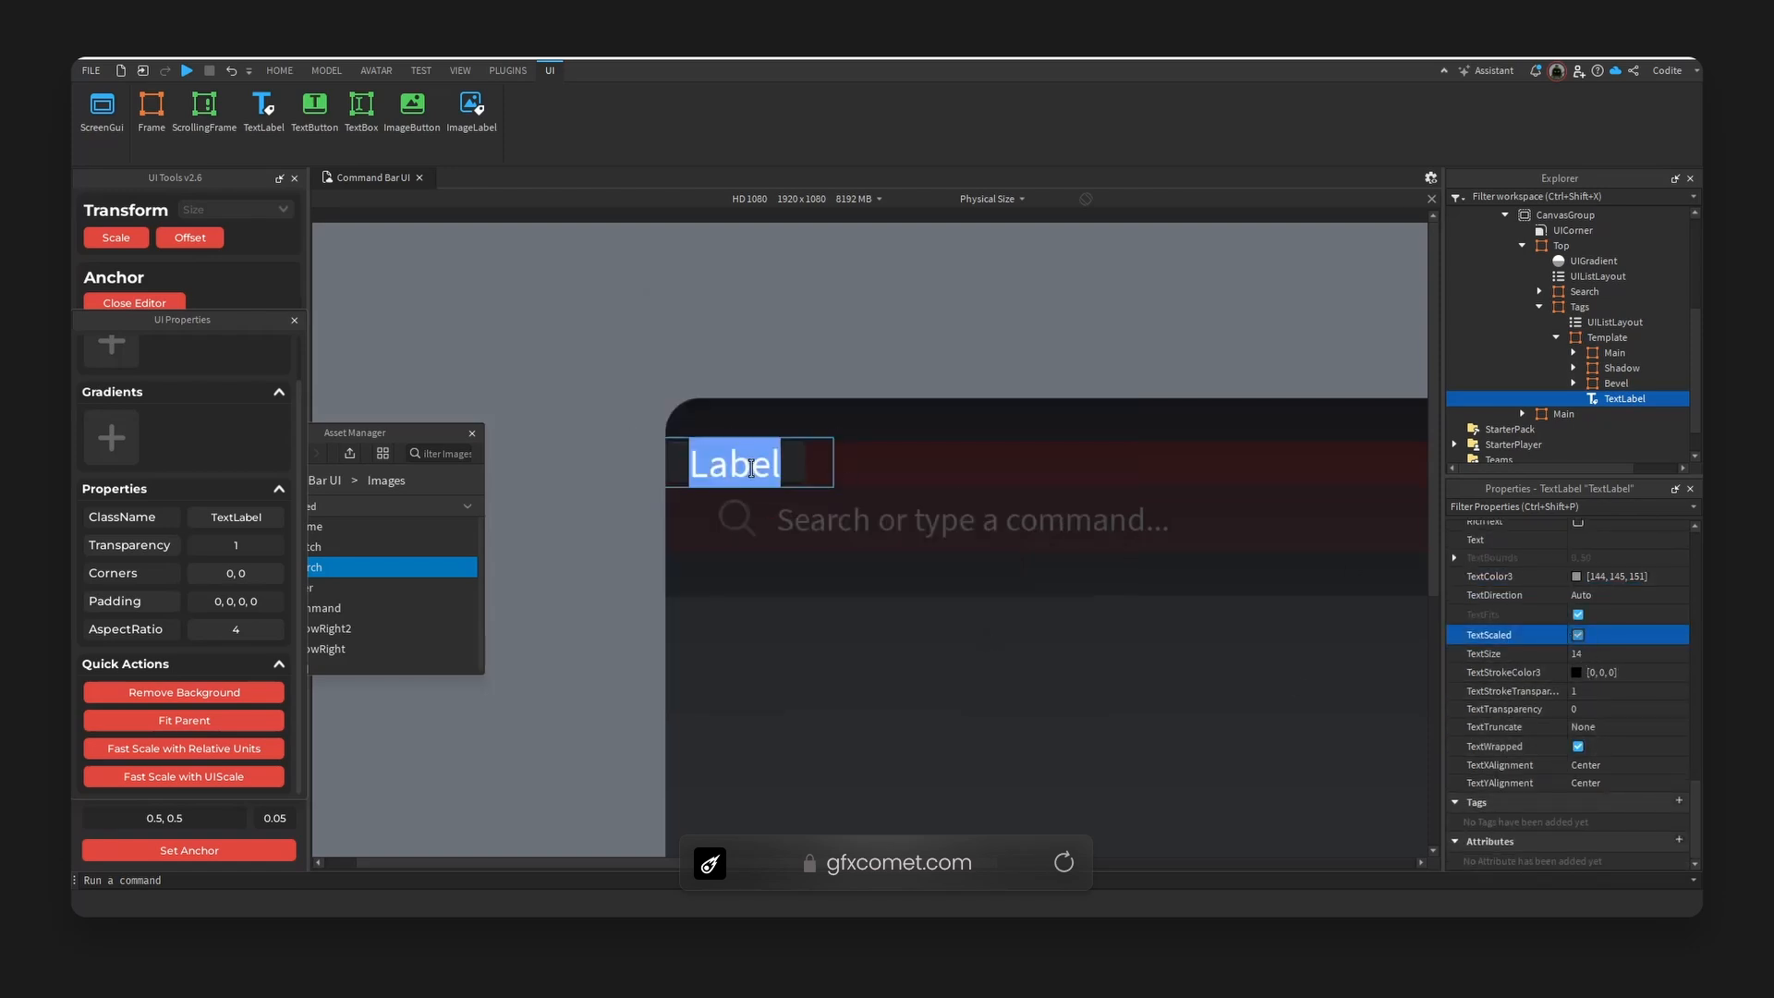
pyautogui.write('Workspace')
pyautogui.press('Return')
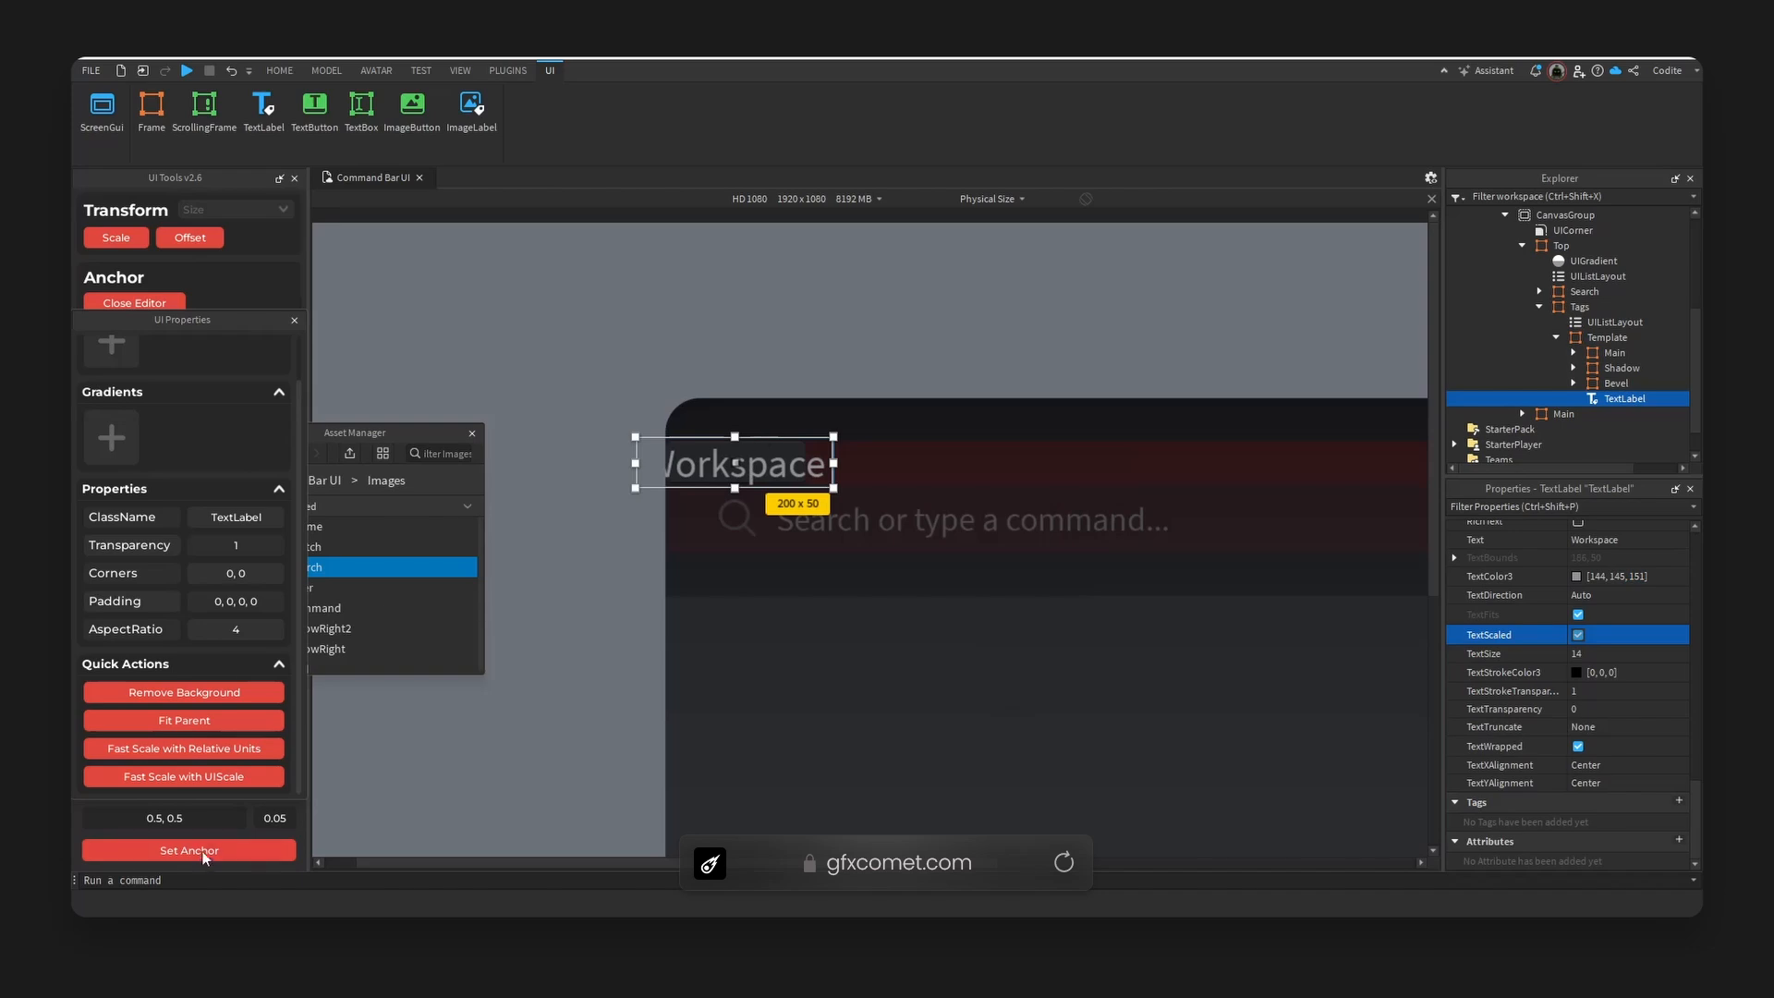
pyautogui.click(197, 720)
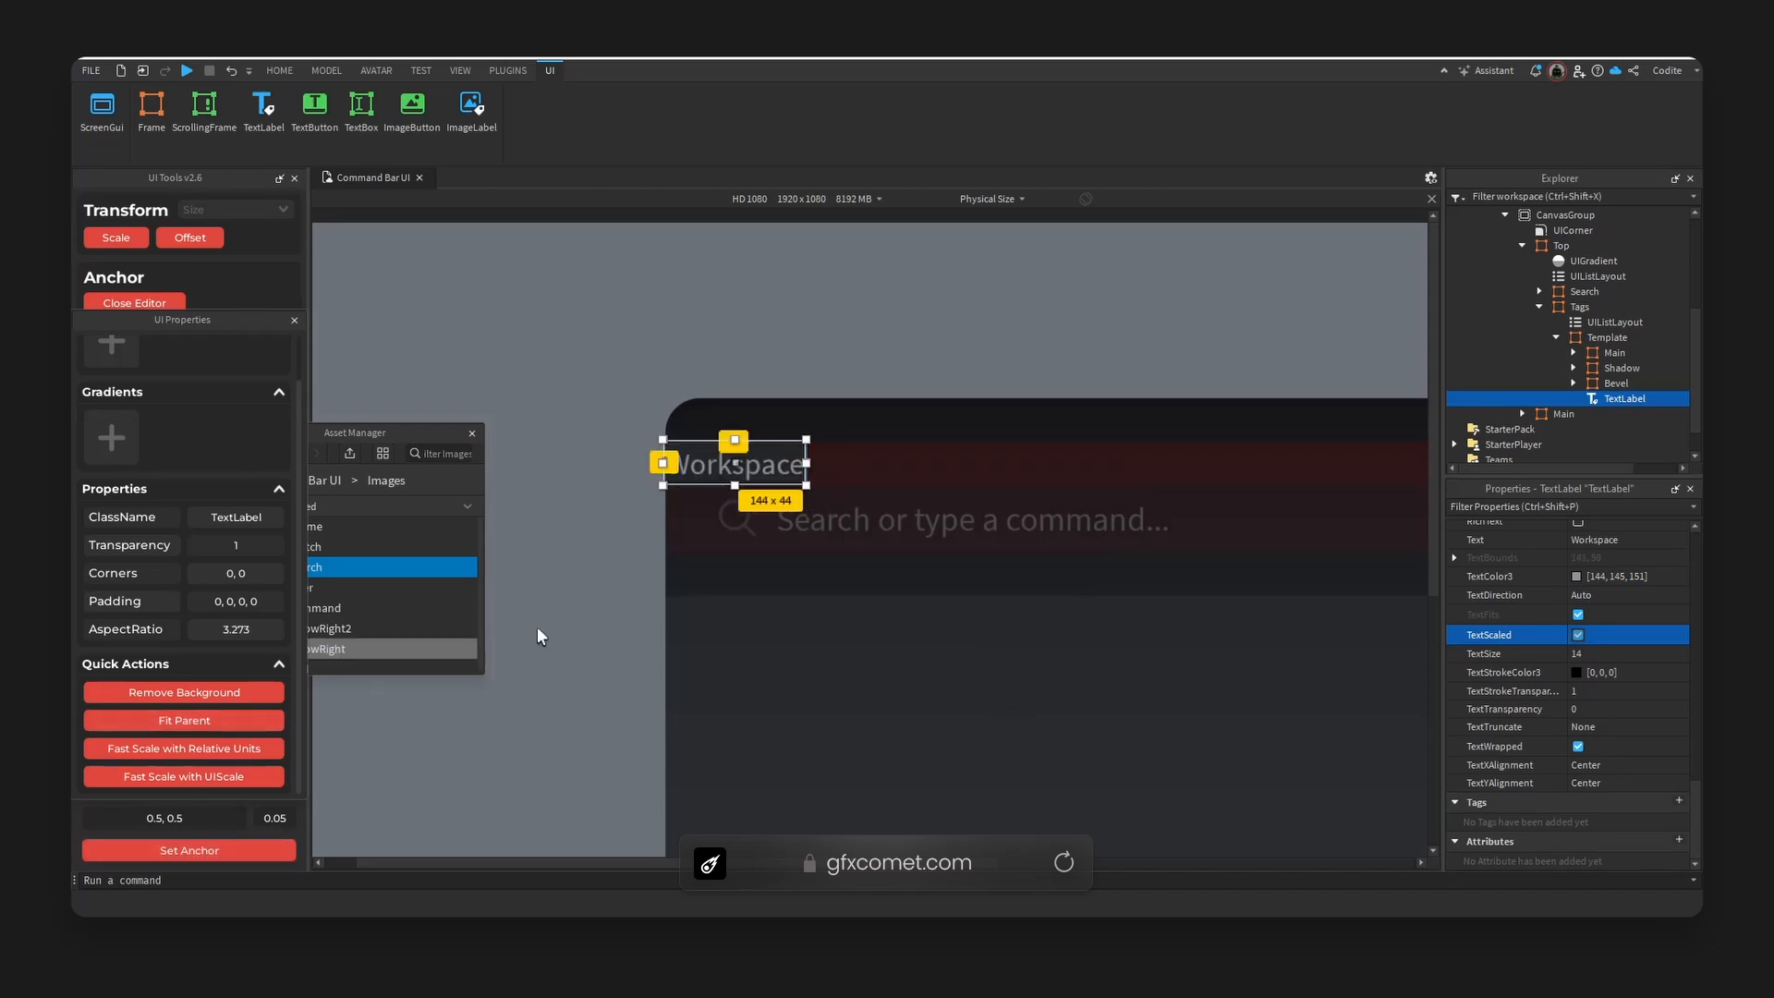
# - Shrink the Workspace label's height around its center so the text sits inside the tag
pyautogui.click(985, 524)
pyautogui.click(688, 462)
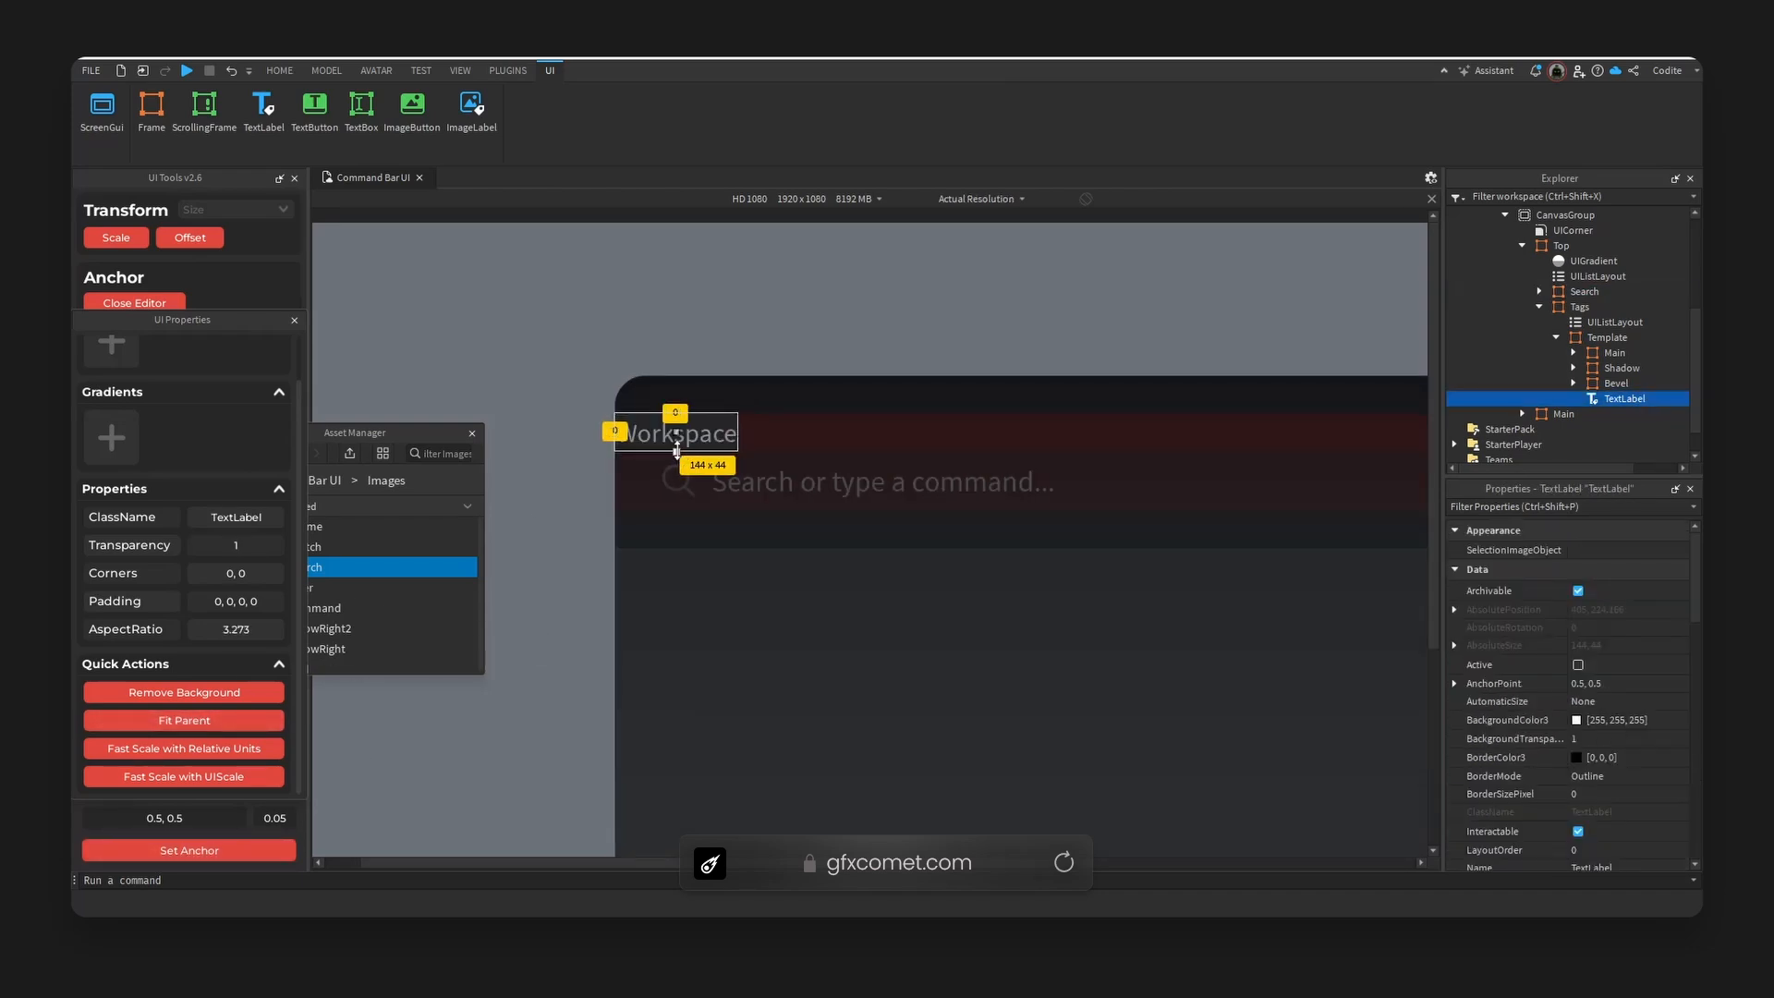
pyautogui.moveTo(676, 450)
pyautogui.mouseDown()
pyautogui.moveTo(679, 417)
pyautogui.moveTo(681, 432)
pyautogui.mouseUp()
pyautogui.click(775, 437)
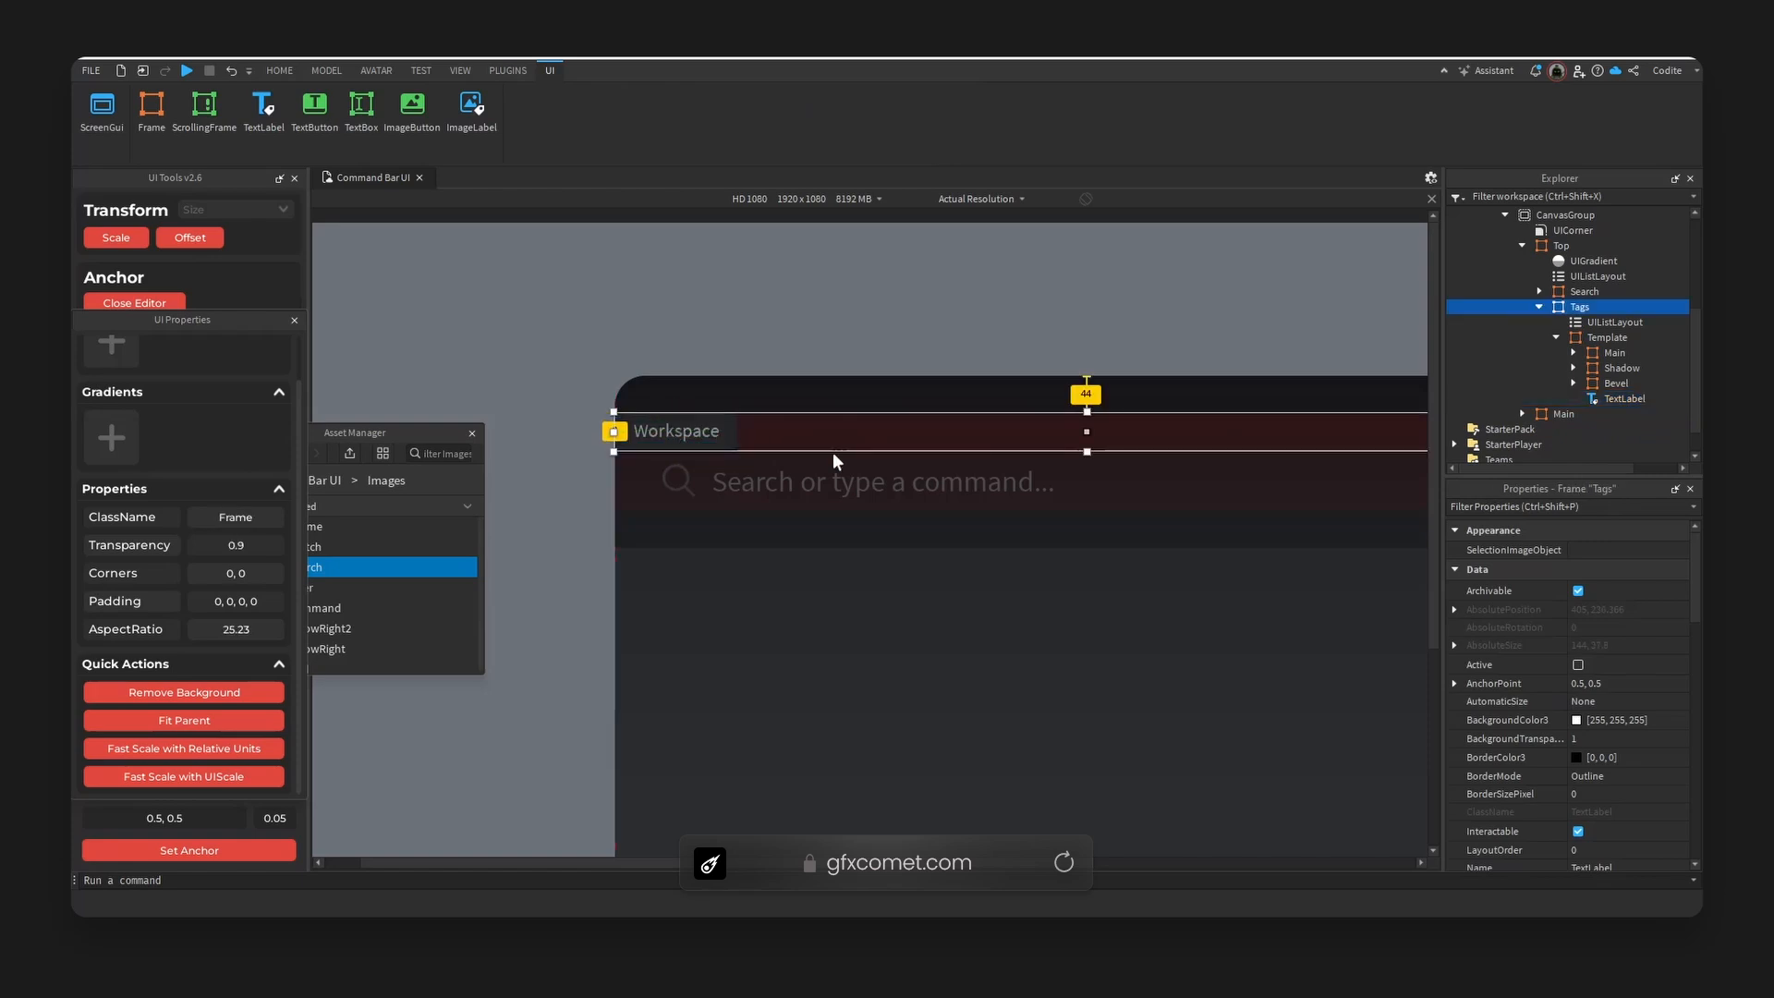
# - Copy the Search frame's UIPadding into the Tags frame
pyautogui.click(871, 581)
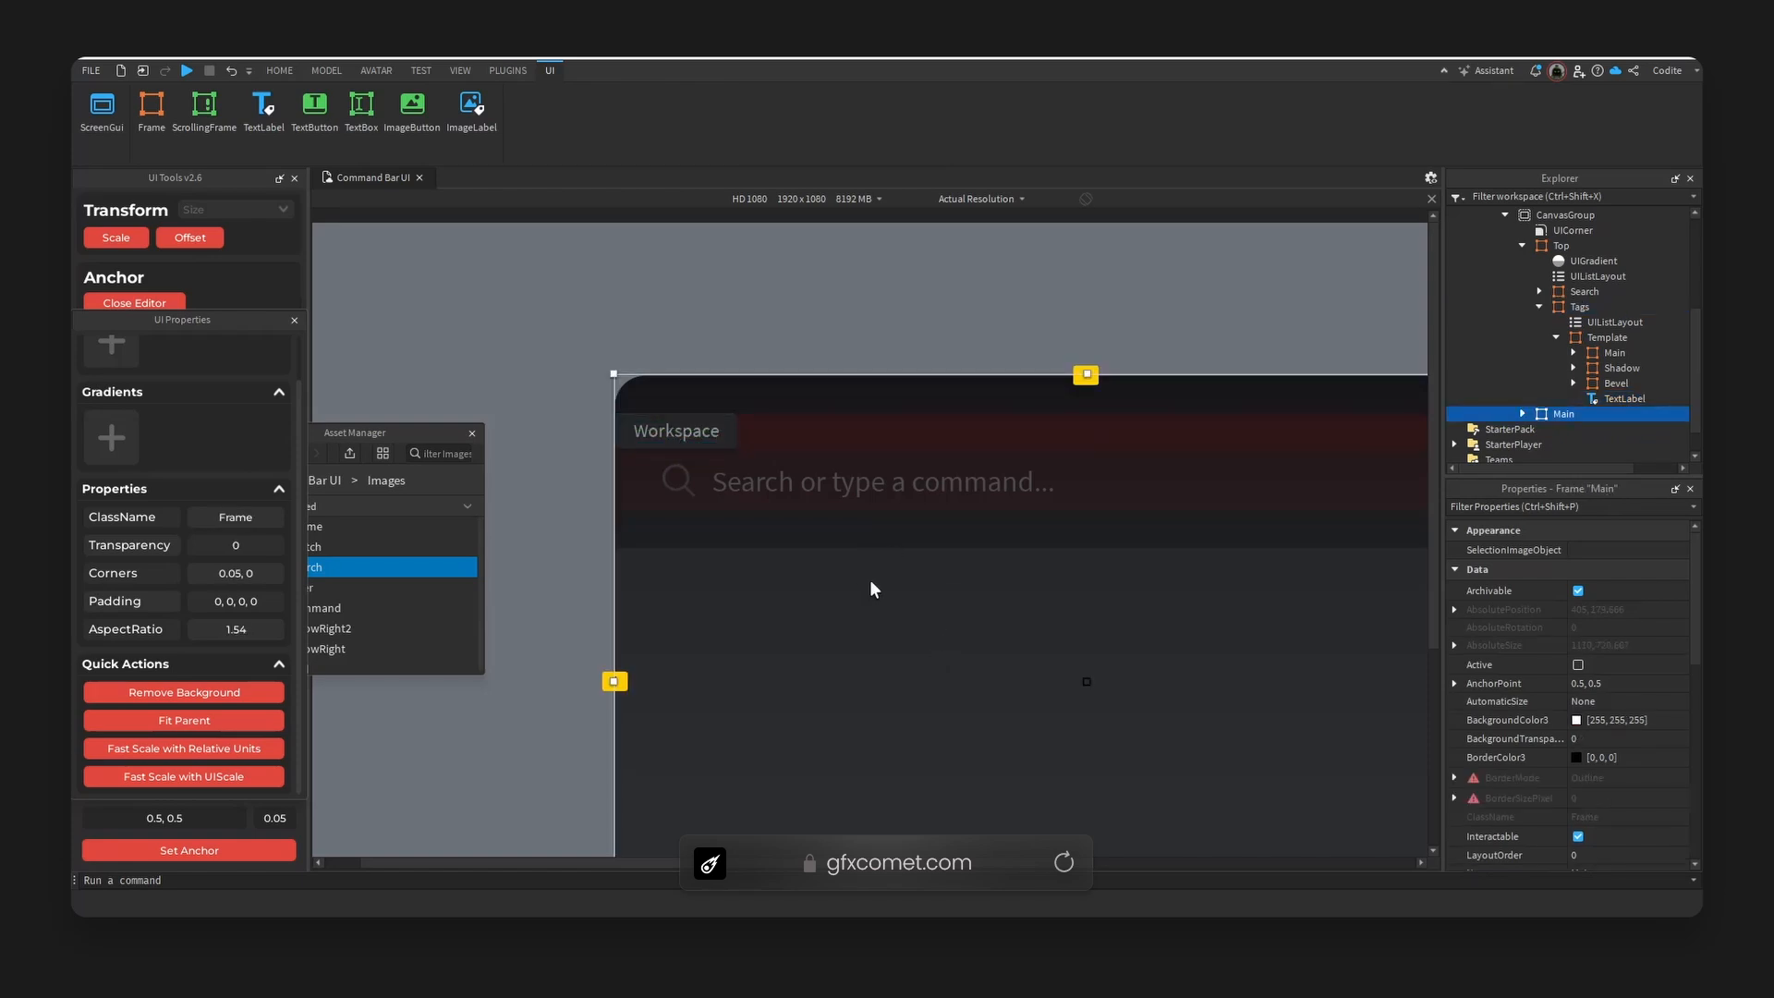
pyautogui.click(728, 425)
pyautogui.click(630, 507)
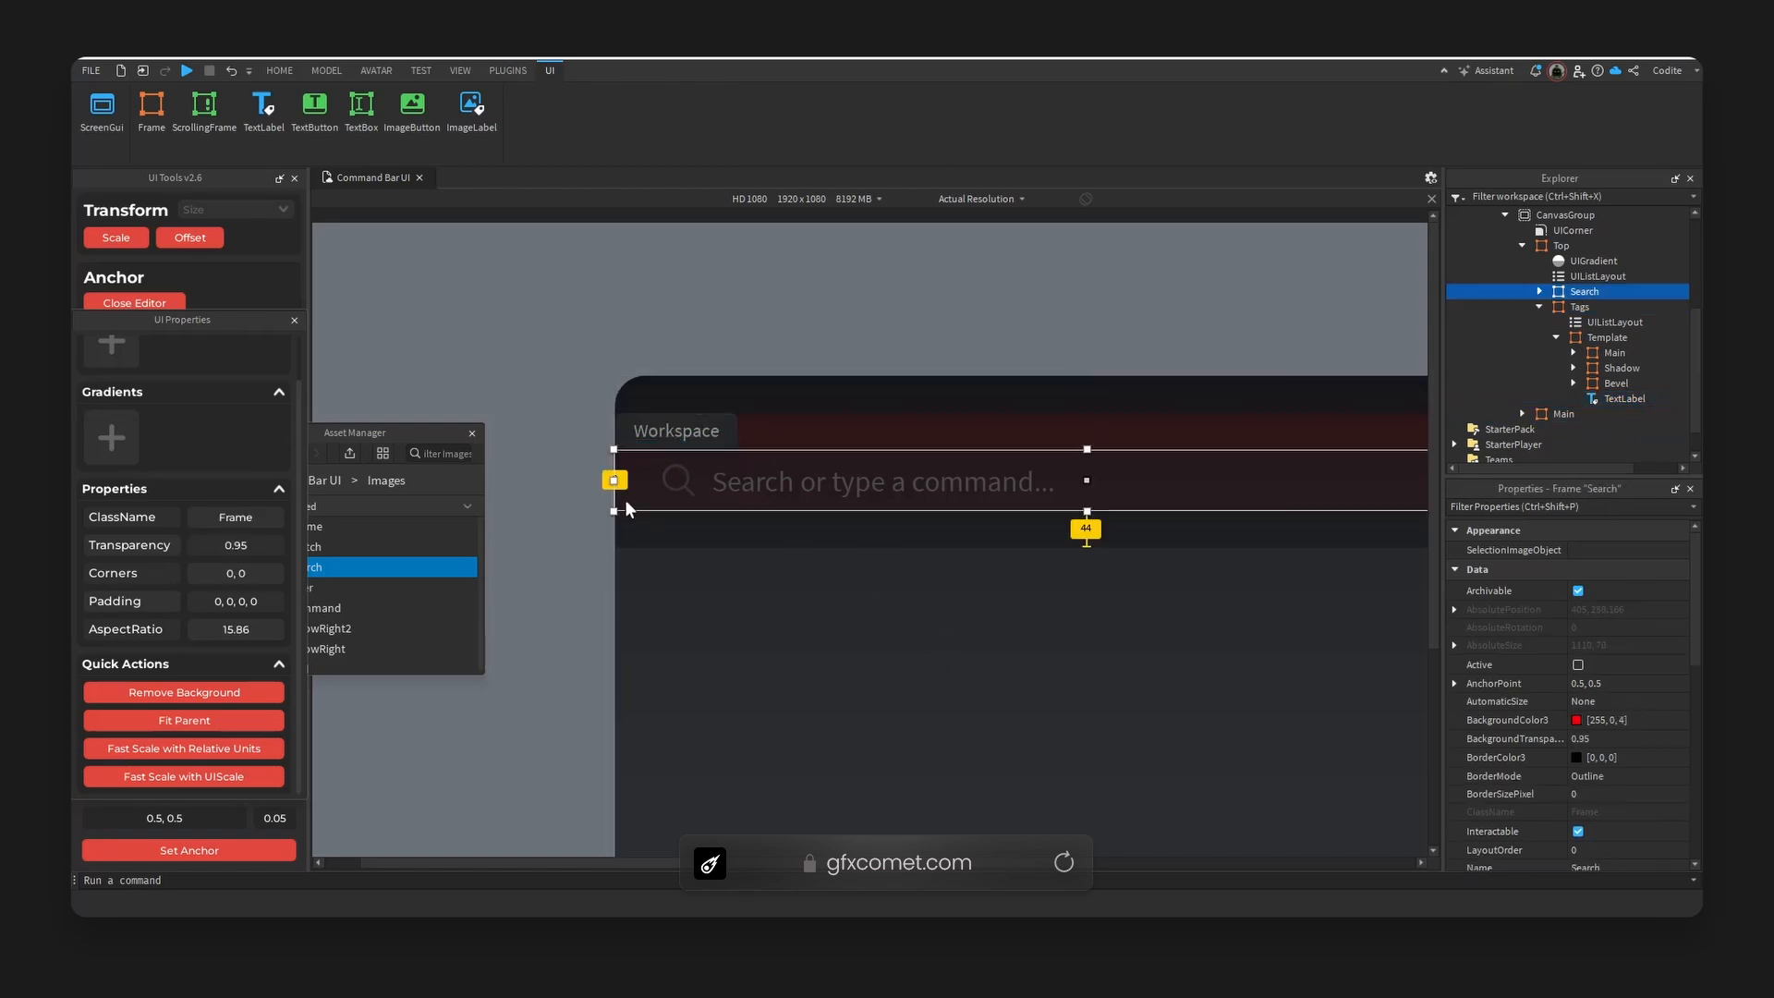
pyautogui.click(1558, 337)
pyautogui.click(1543, 330)
pyautogui.click(1540, 347)
pyautogui.click(1597, 377)
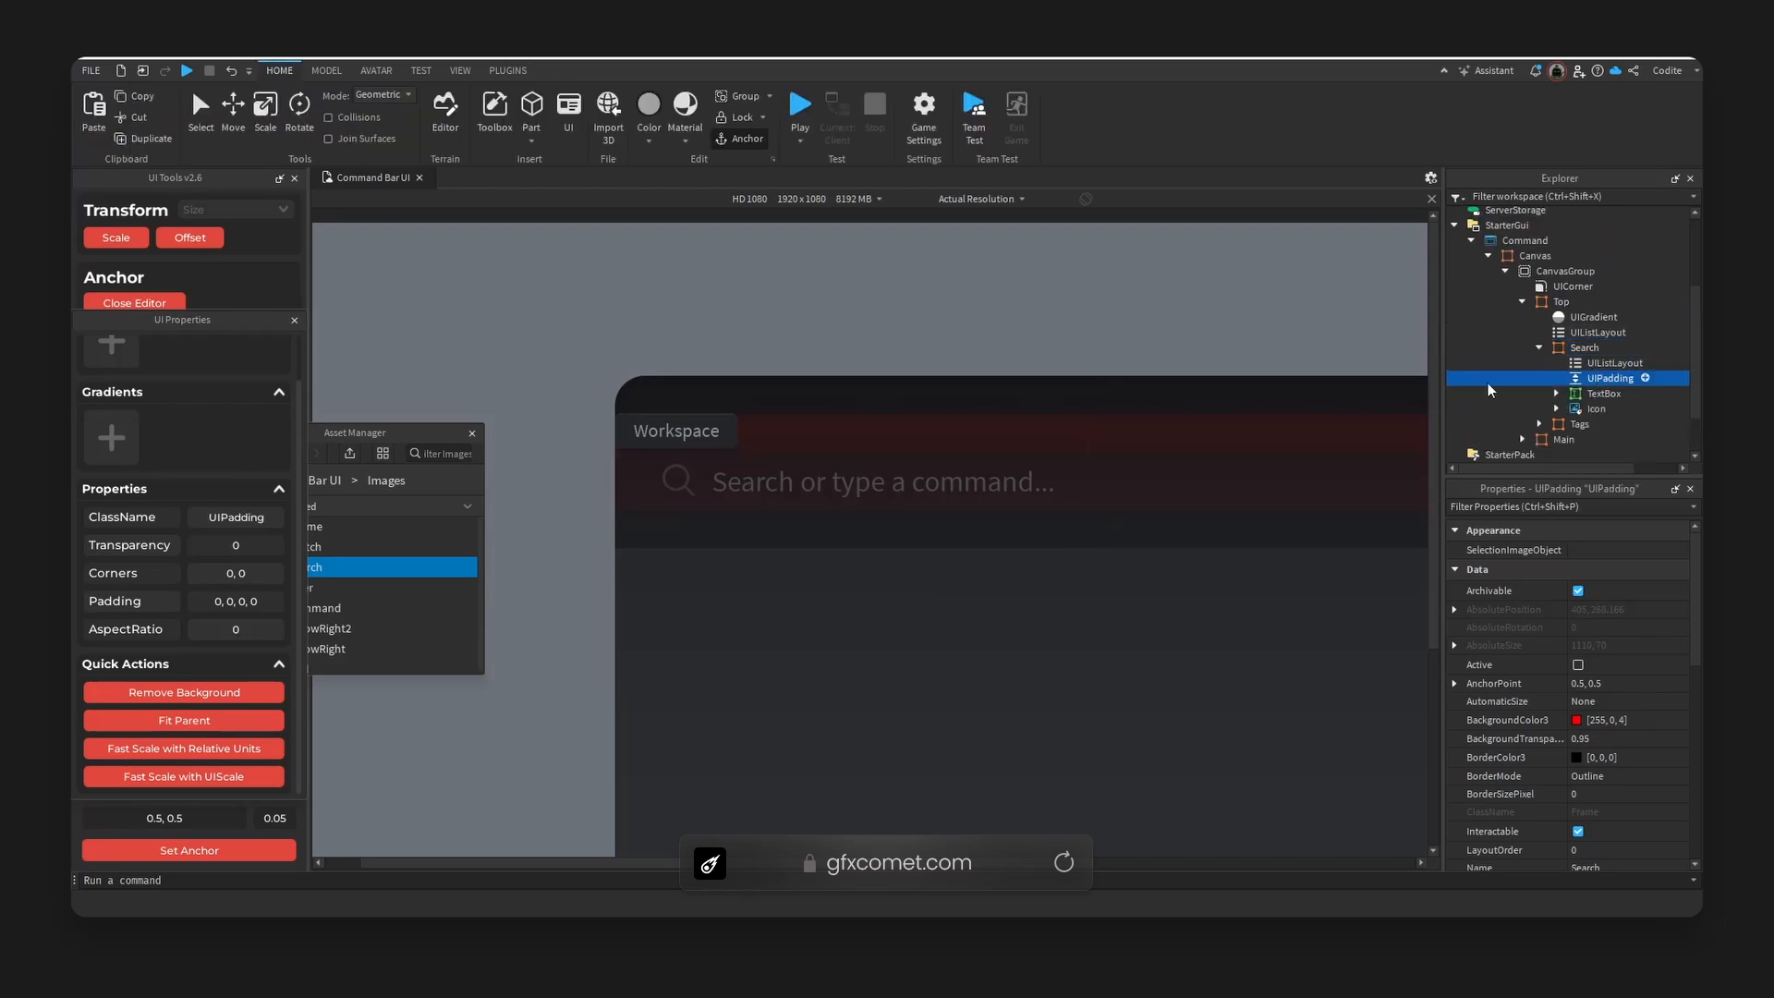
pyautogui.click(1579, 423)
pyautogui.click(1540, 348)
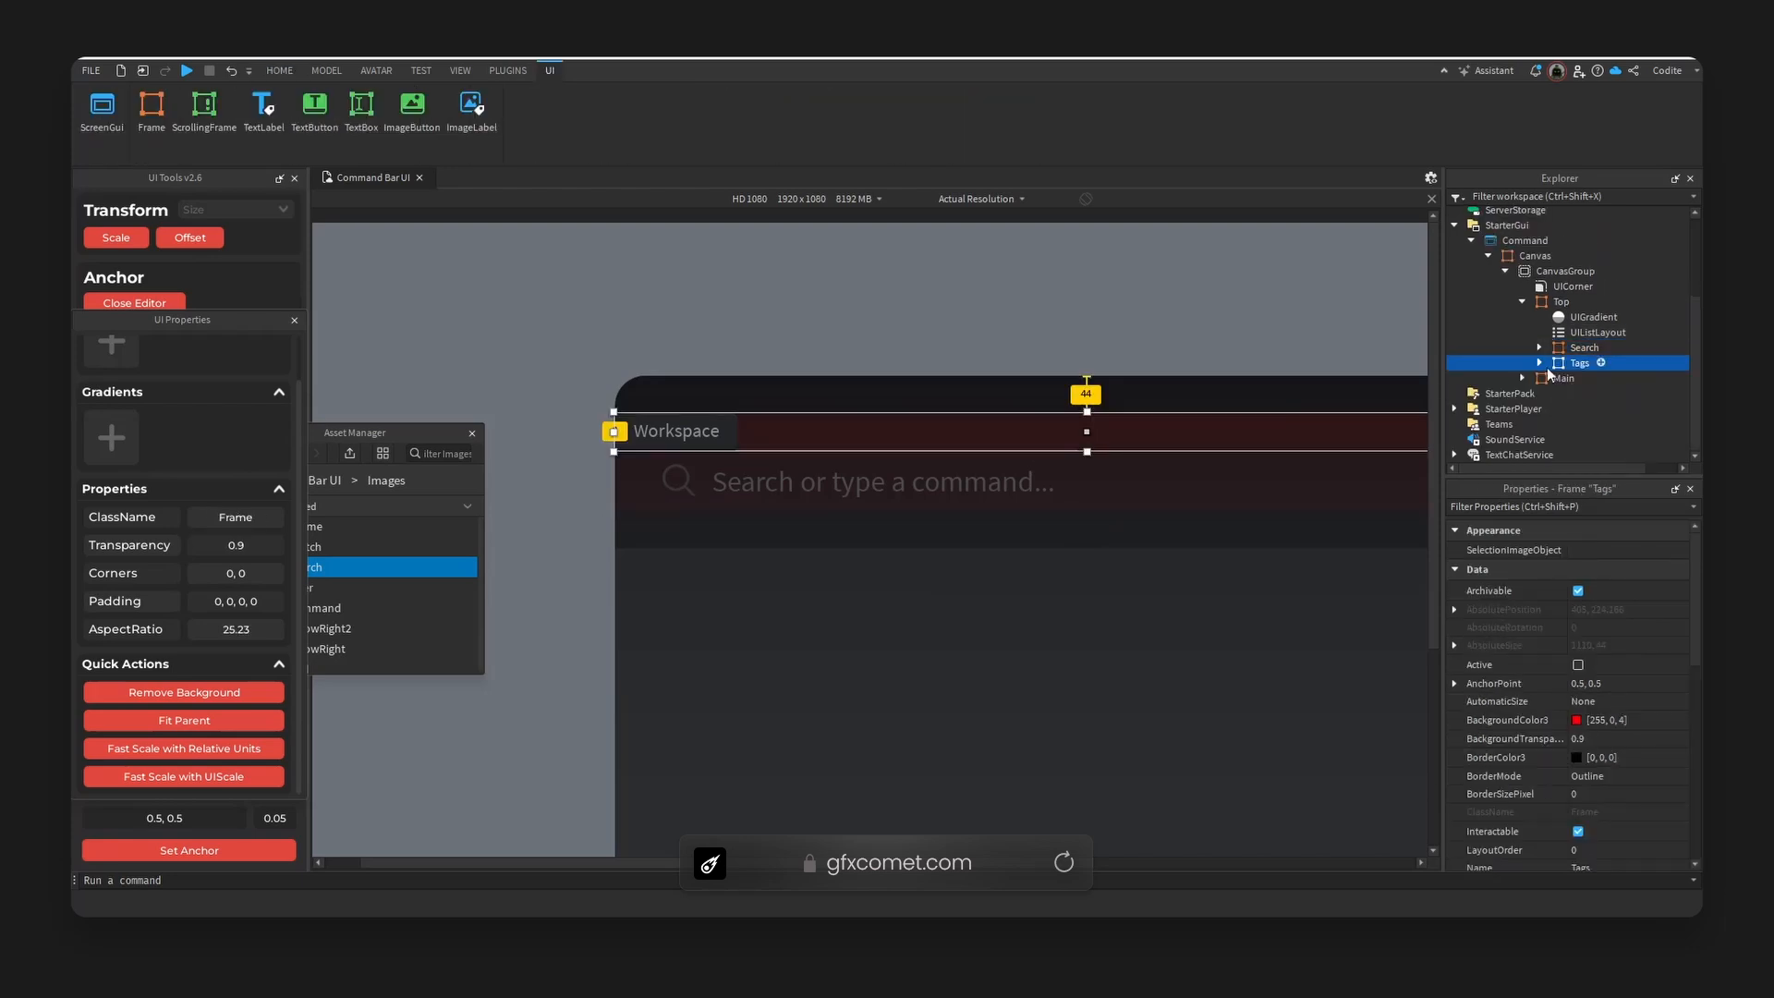
pyautogui.click(1540, 362)
pyautogui.click(1610, 392)
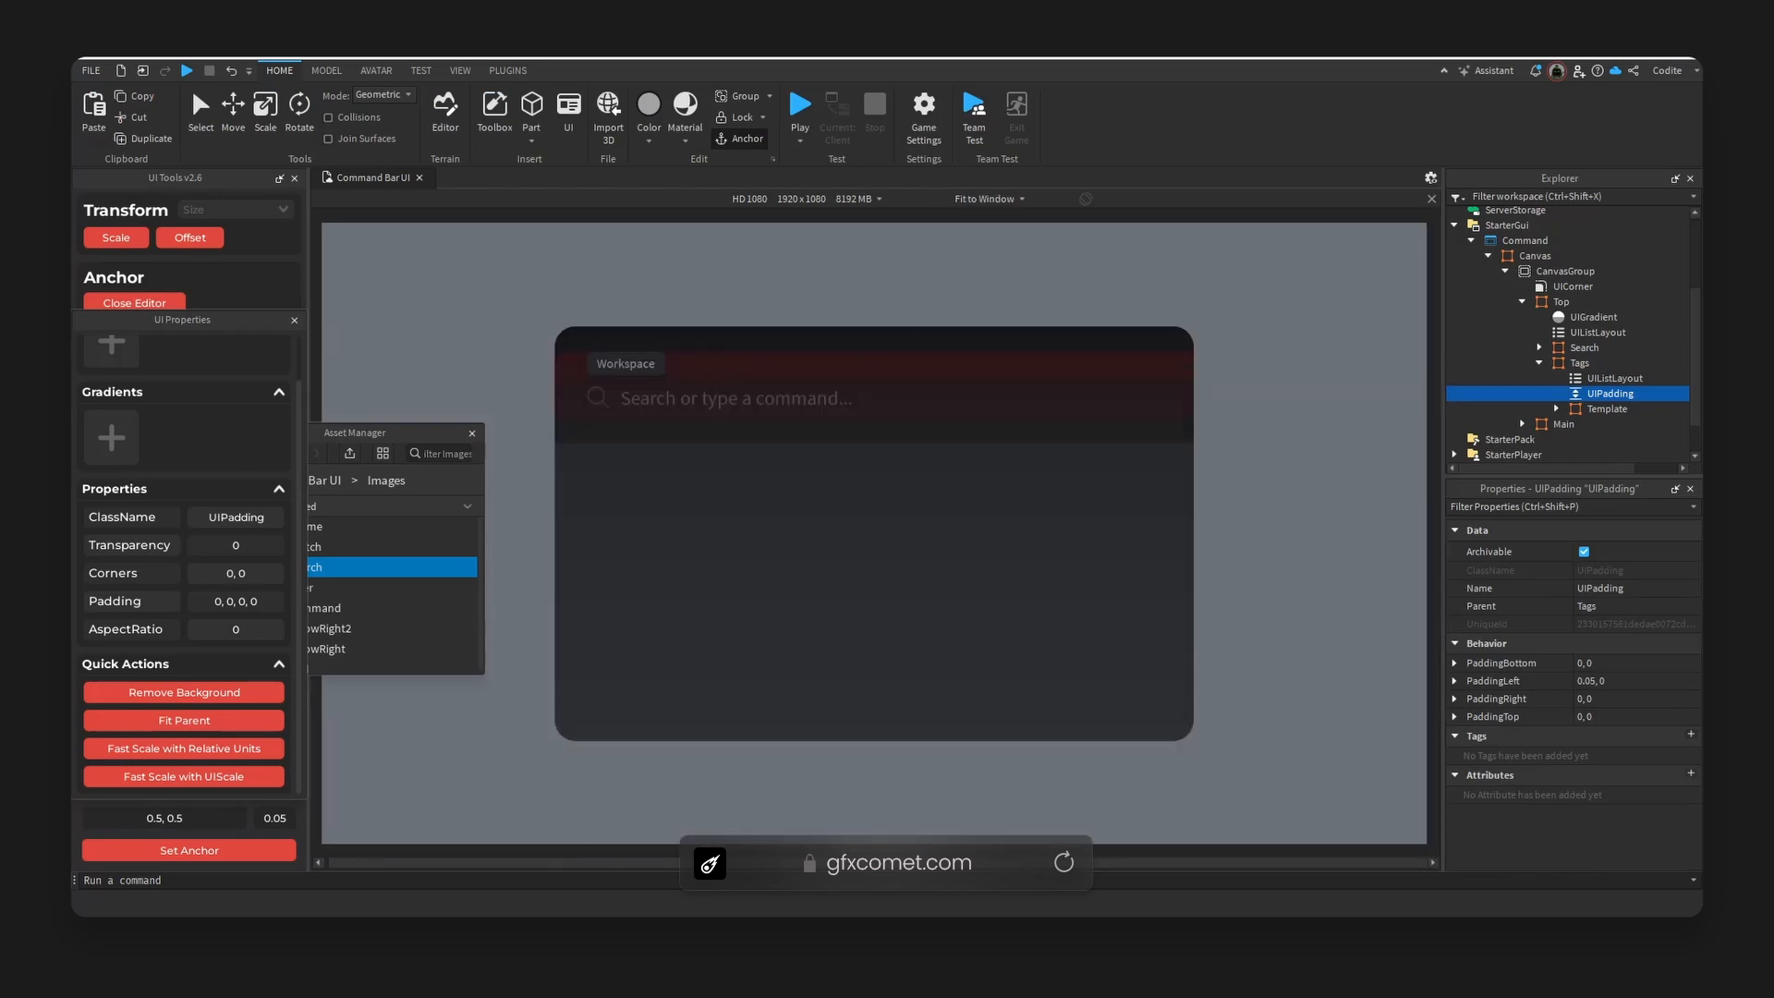
pyautogui.click(915, 369)
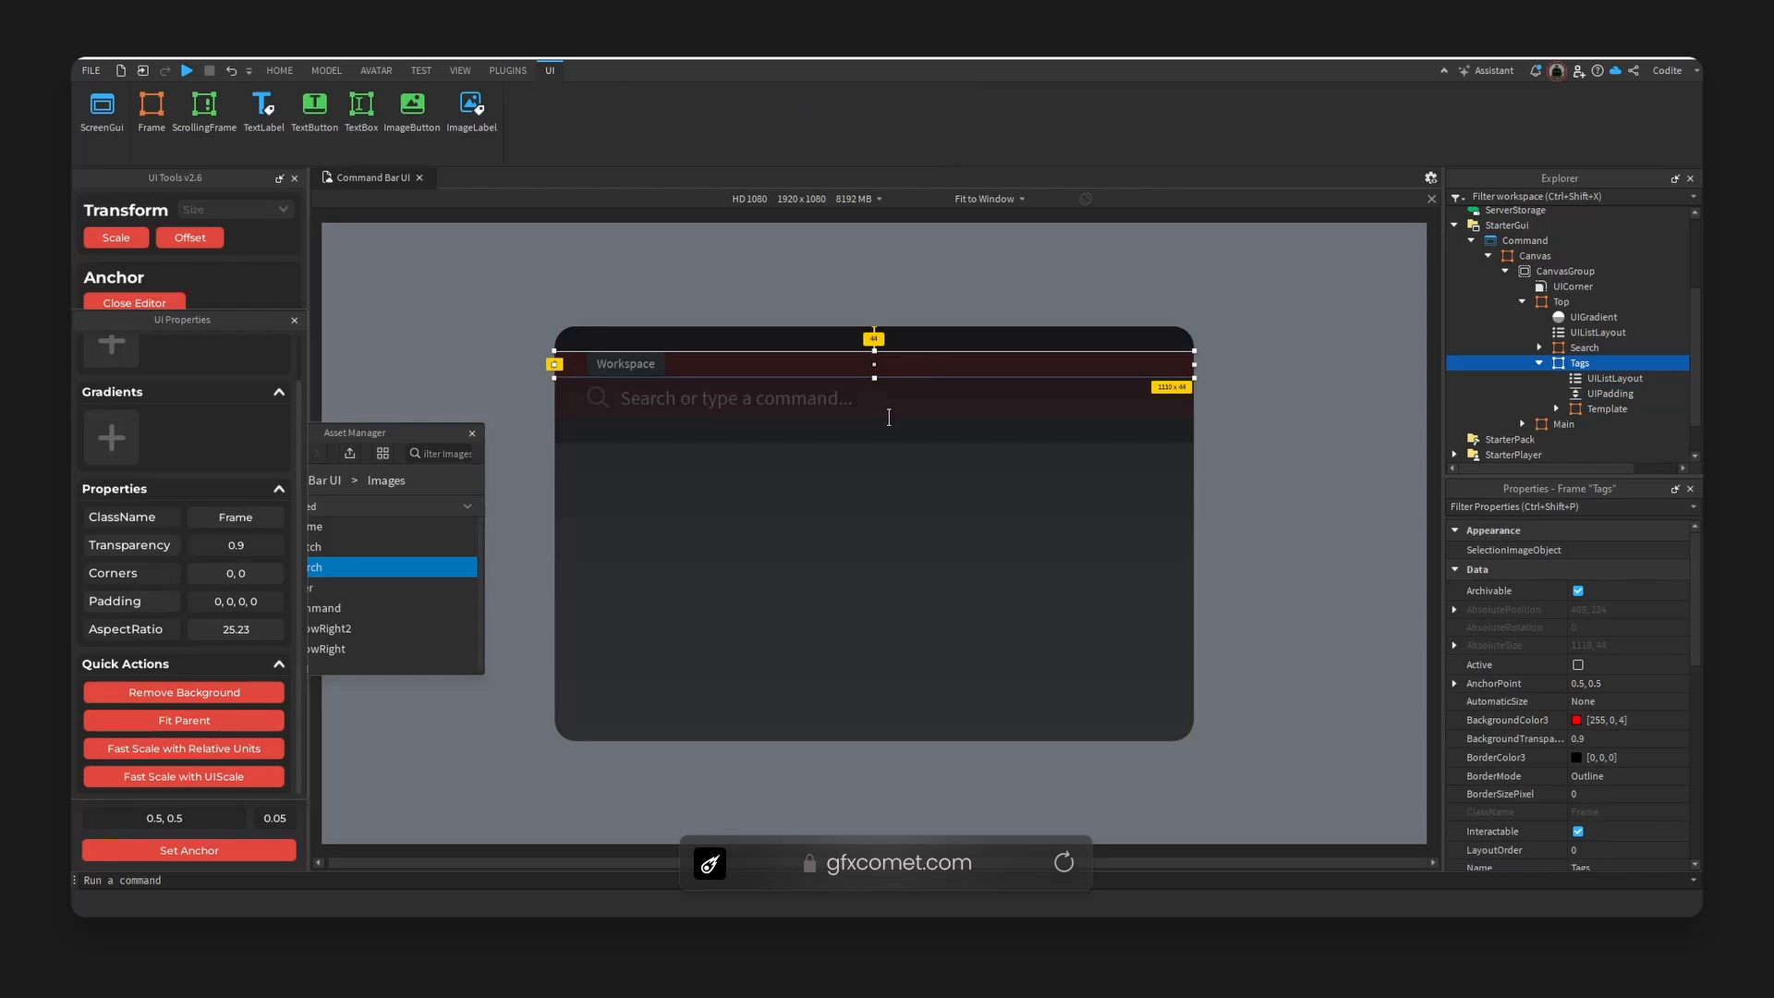
pyautogui.click(1608, 409)
pyautogui.hotkey('ctrl', 'd')
pyautogui.hotkey('ctrl', 'd')
pyautogui.hotkey('ctrl', 'd')
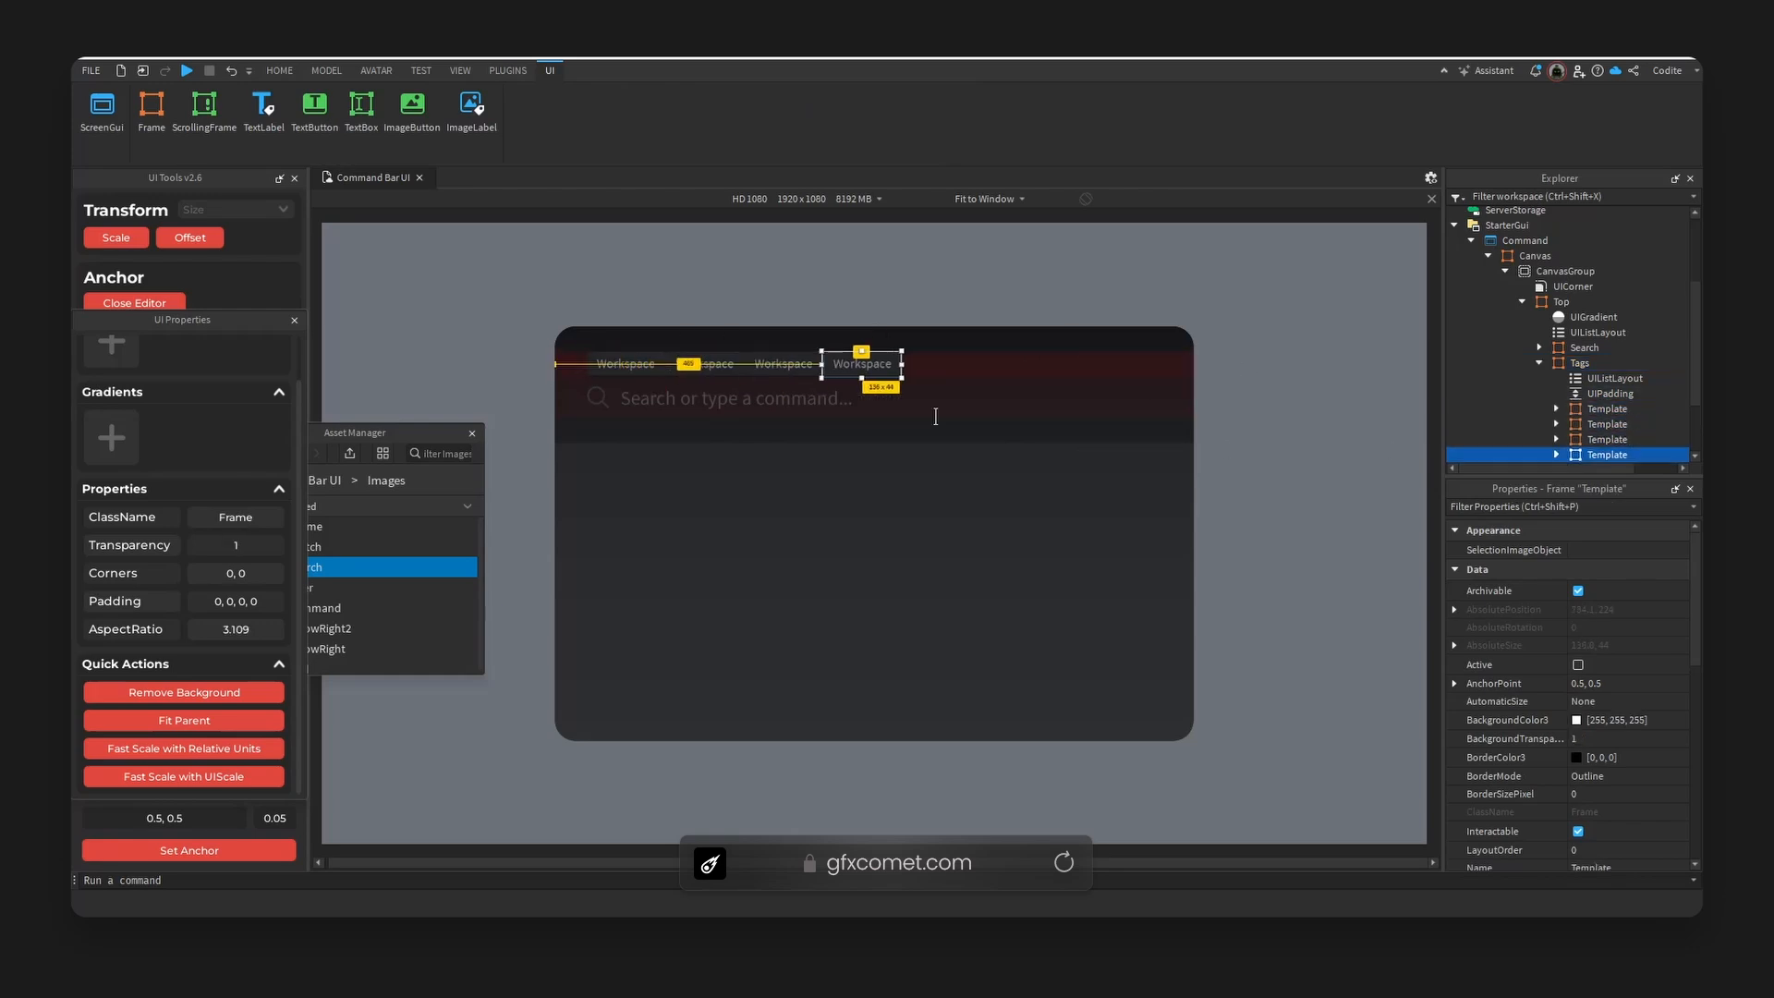
pyautogui.hotkey('ctrl', 'z')
pyautogui.hotkey('ctrl', 'z')
pyautogui.hotkey('ctrl', 'z')
# - Duplicate the tag Template once inside the Tags frame
pyautogui.click(1586, 408)
pyautogui.hotkey('ctrl', 'd')
pyautogui.hotkey('ctrl', 'd')
pyautogui.hotkey('ctrl', 'd')
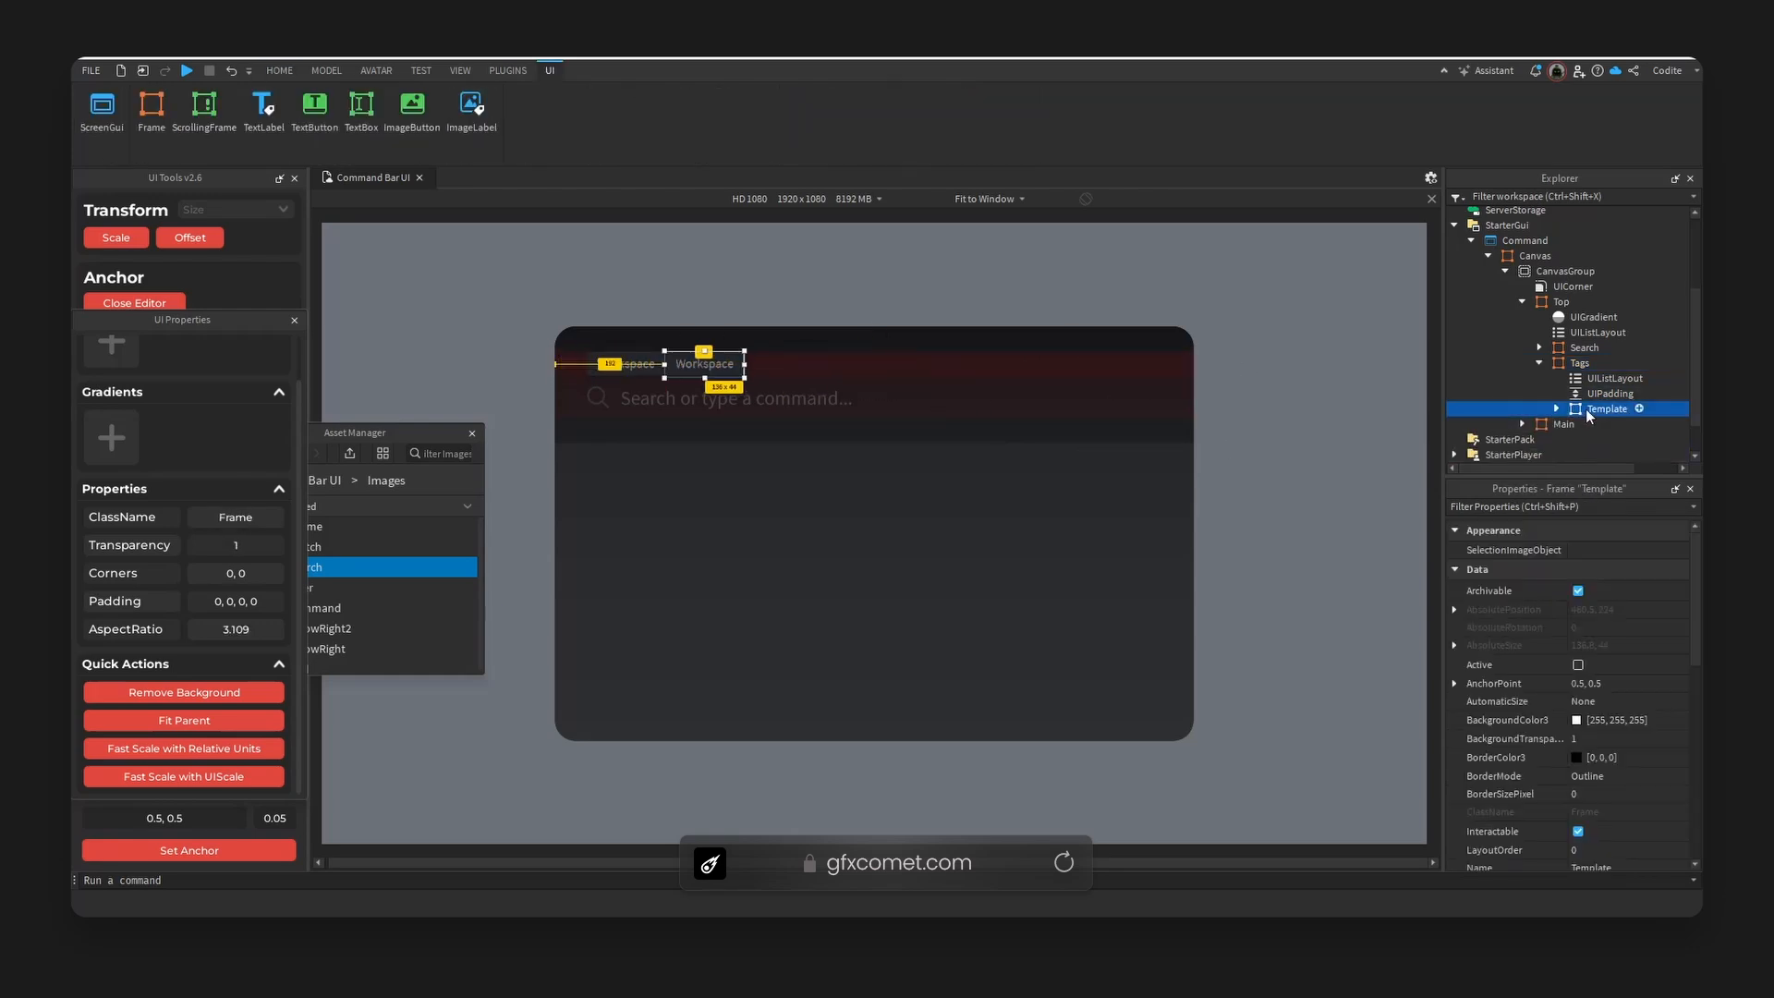
pyautogui.hotkey('ctrl', 'z')
pyautogui.hotkey('ctrl', 'z')
pyautogui.click(1603, 412)
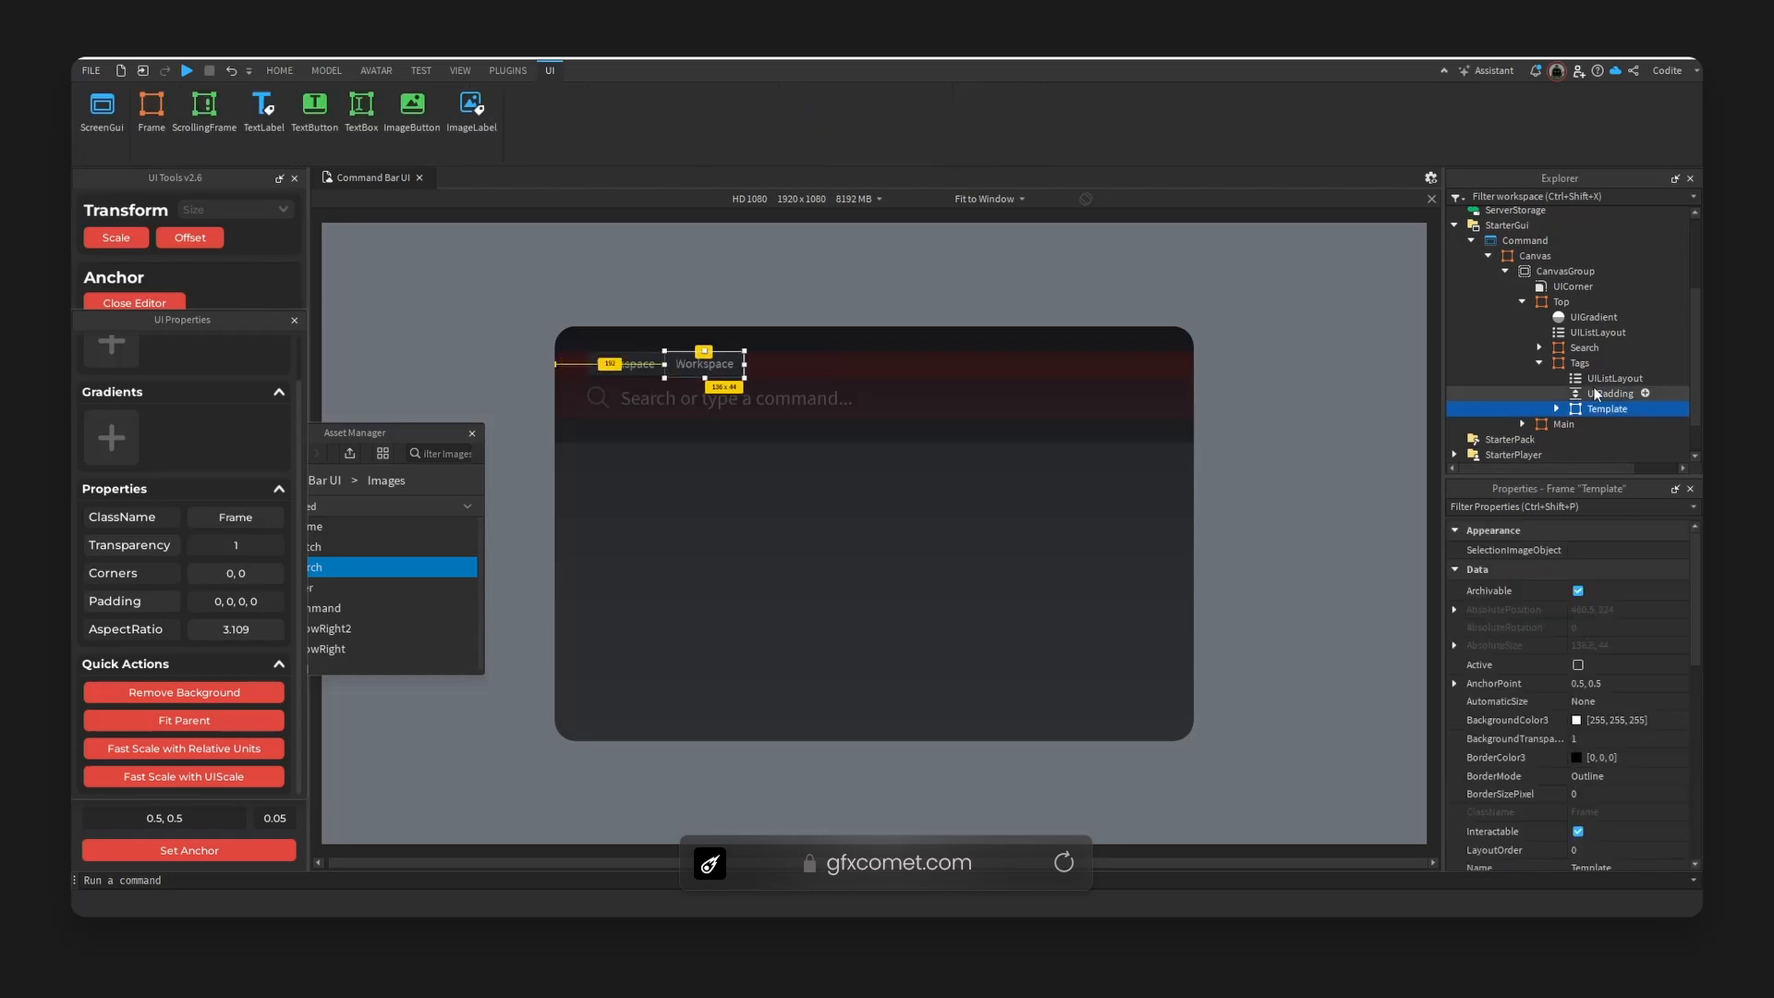
# - Try a padding scale of 0.05 on the Tags frame's UIListLayout and settle on 0.01
pyautogui.click(1610, 393)
pyautogui.click(1615, 378)
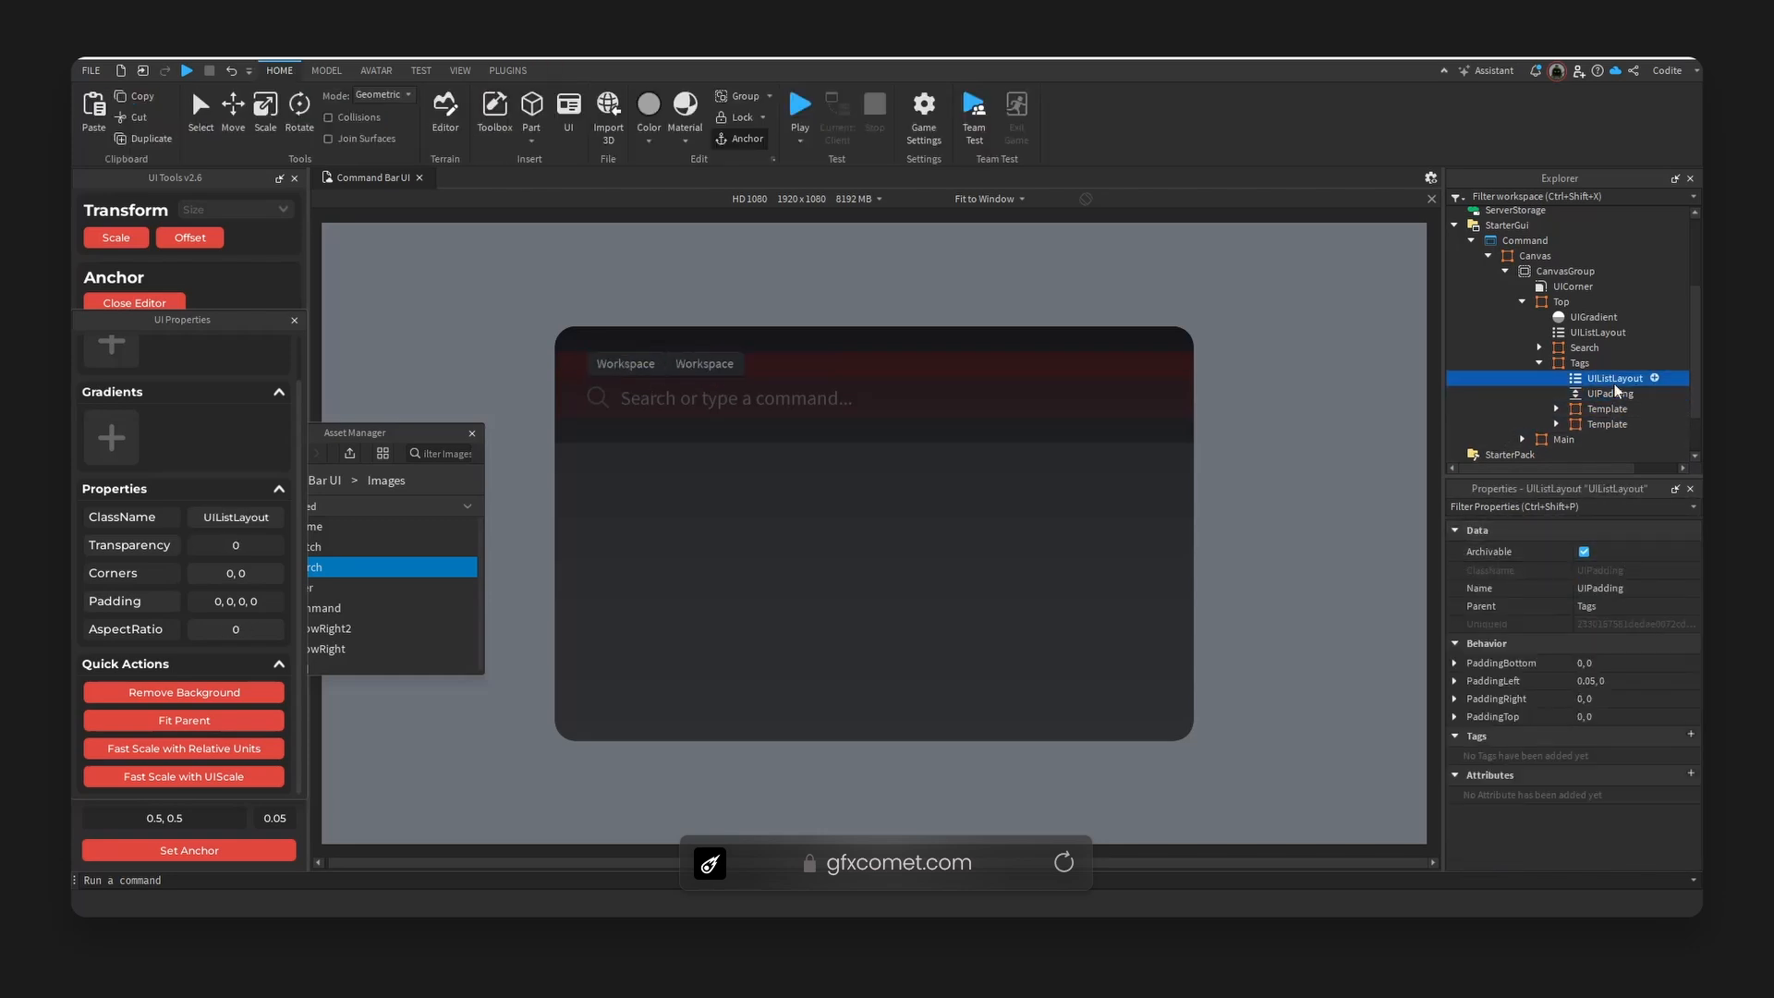
pyautogui.click(1456, 550)
pyautogui.click(1627, 568)
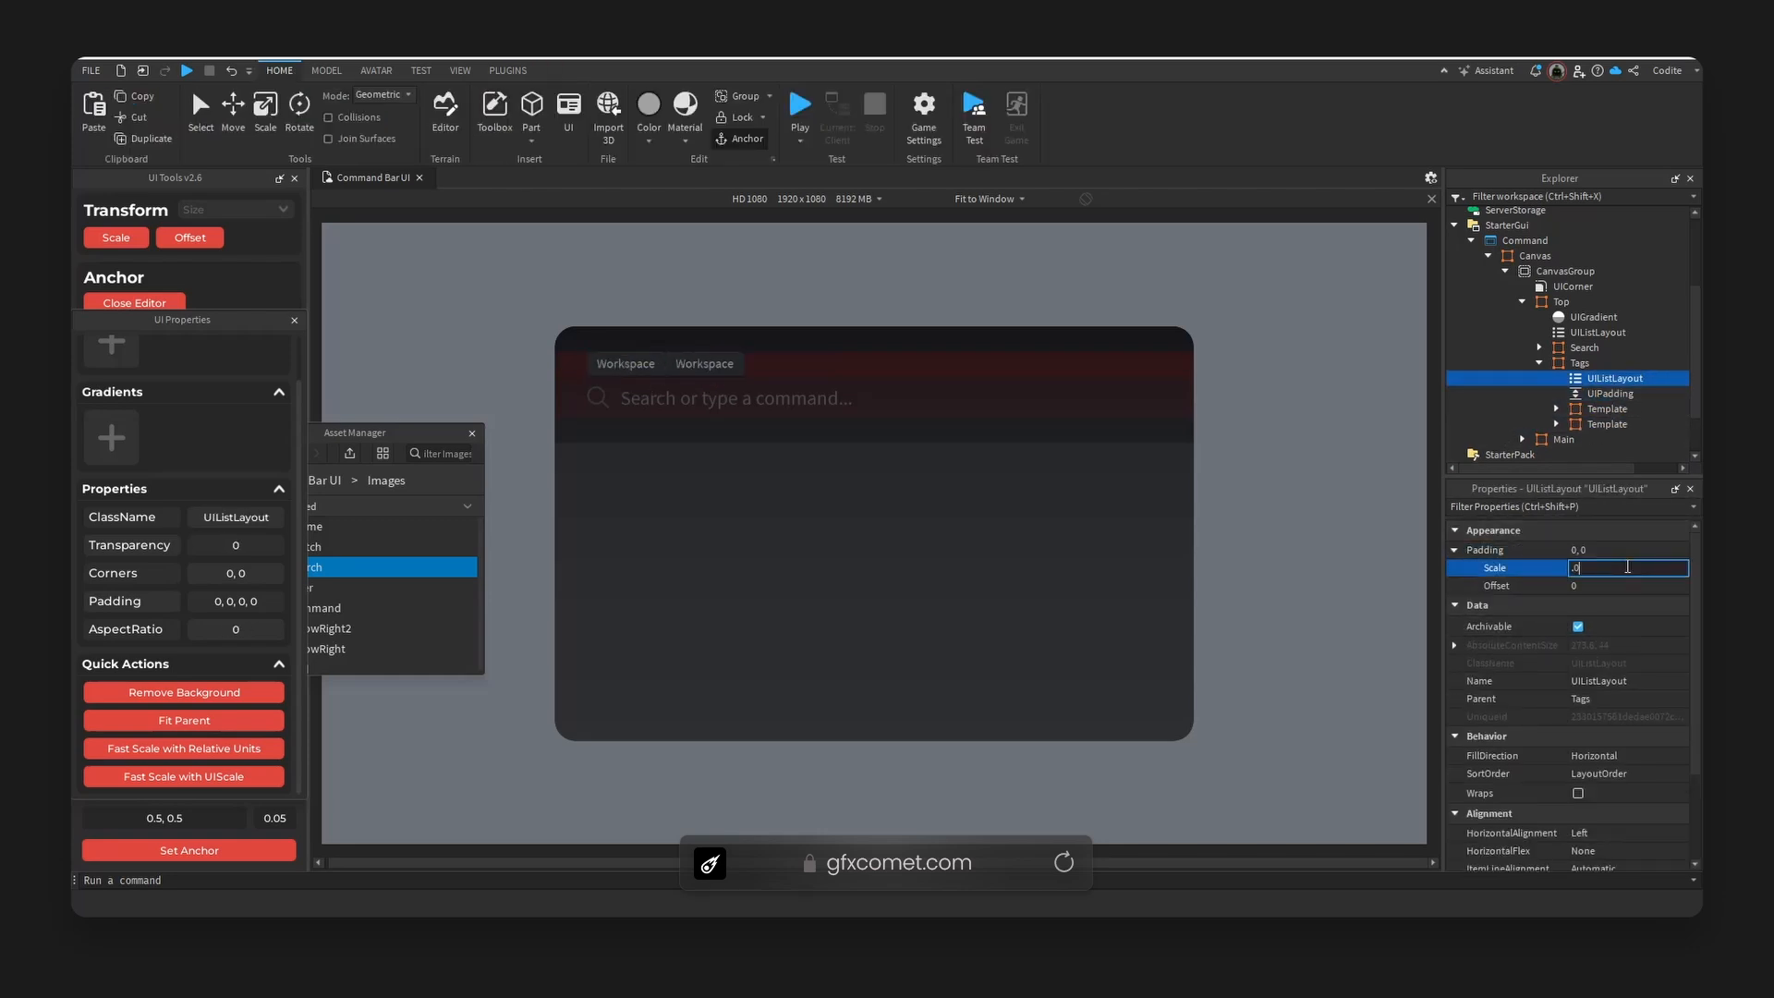
pyautogui.write('.05')
pyautogui.press('Return')
pyautogui.click(1625, 570)
pyautogui.write('.01')
pyautogui.press('Return')
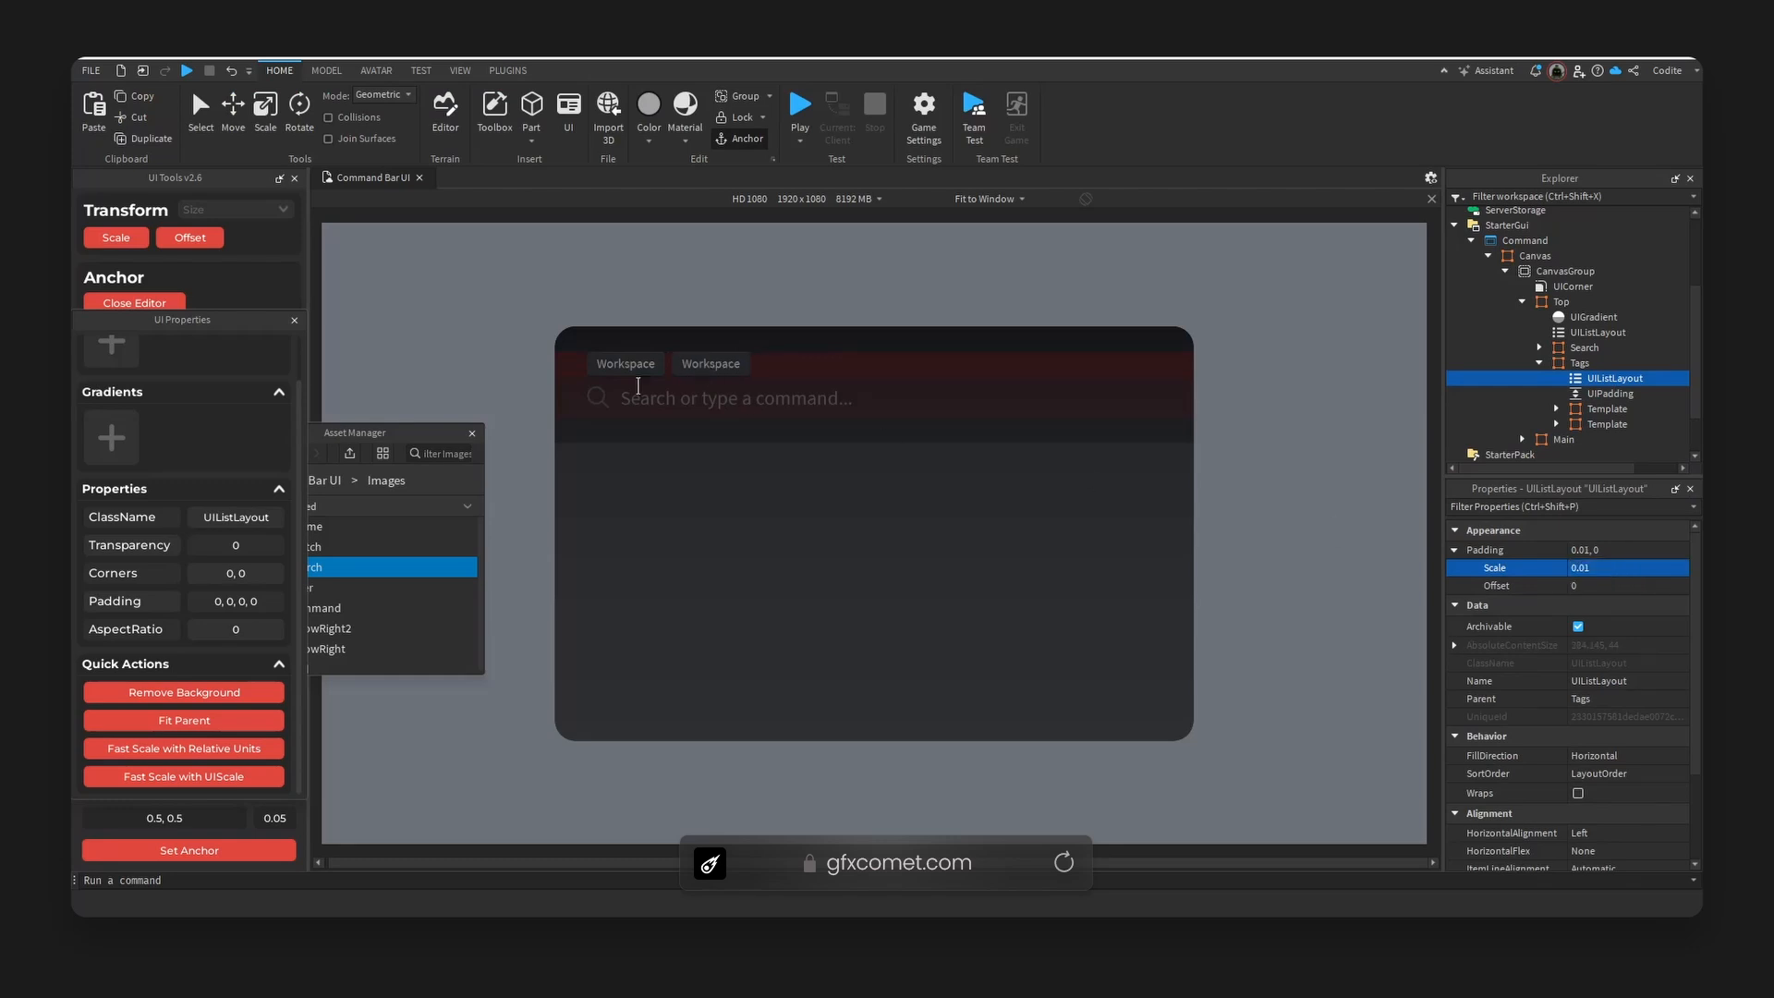
# - Delete the duplicated tag Template and collapse the Tags frame in the hierarchy
pyautogui.click(1607, 424)
pyautogui.press('Delete')
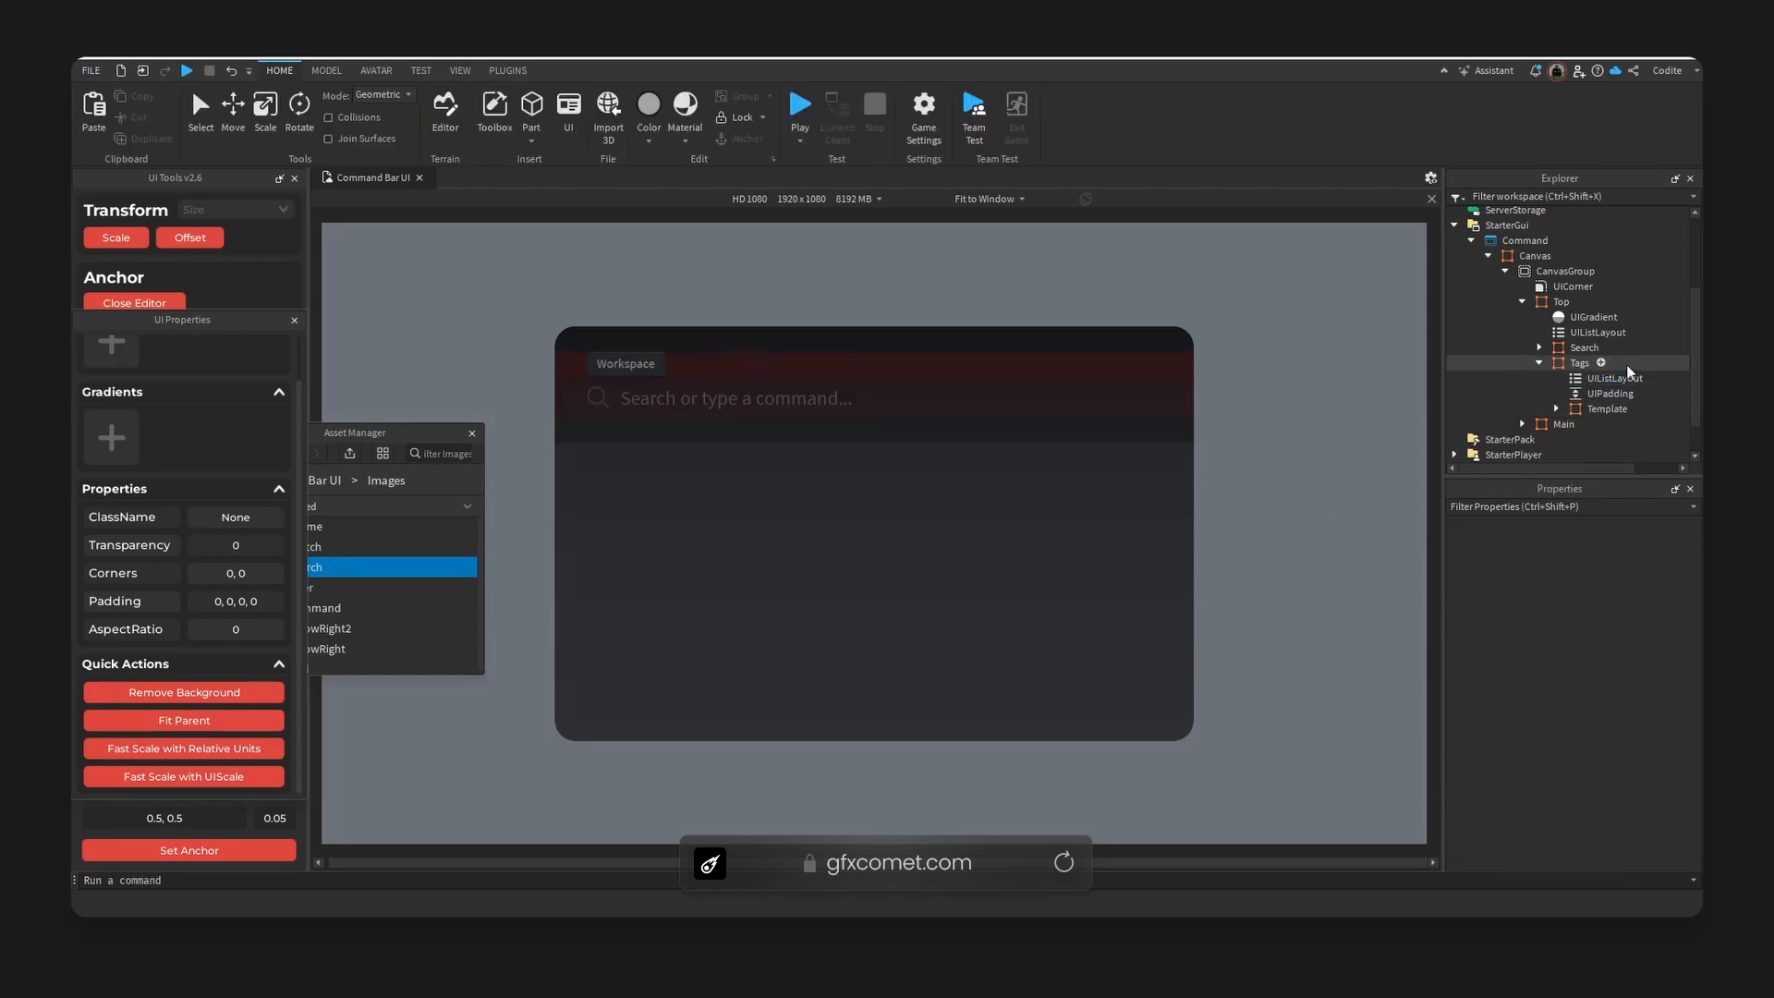
pyautogui.click(1609, 379)
pyautogui.click(1540, 362)
# - Try the SpaceAround, SpaceBetween and SpaceEvenly vertical flex options on the Top frame's UIListLayout
pyautogui.click(1598, 332)
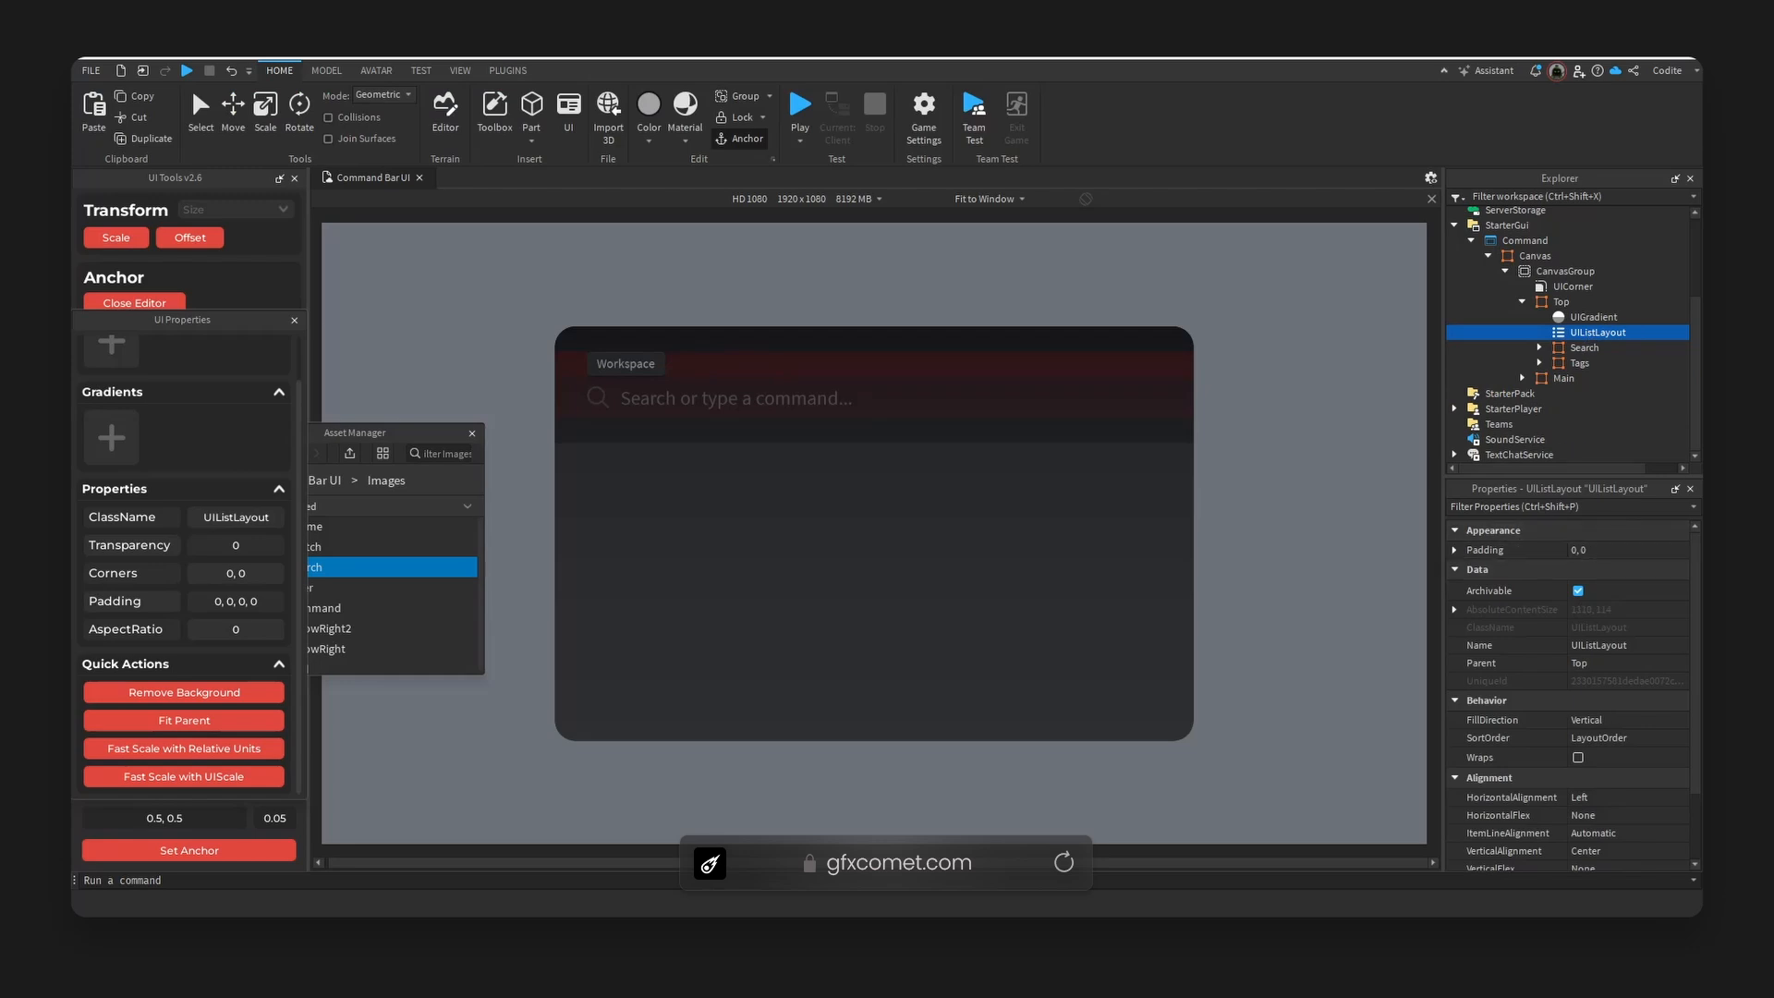
pyautogui.scroll(-2, 1605, 740)
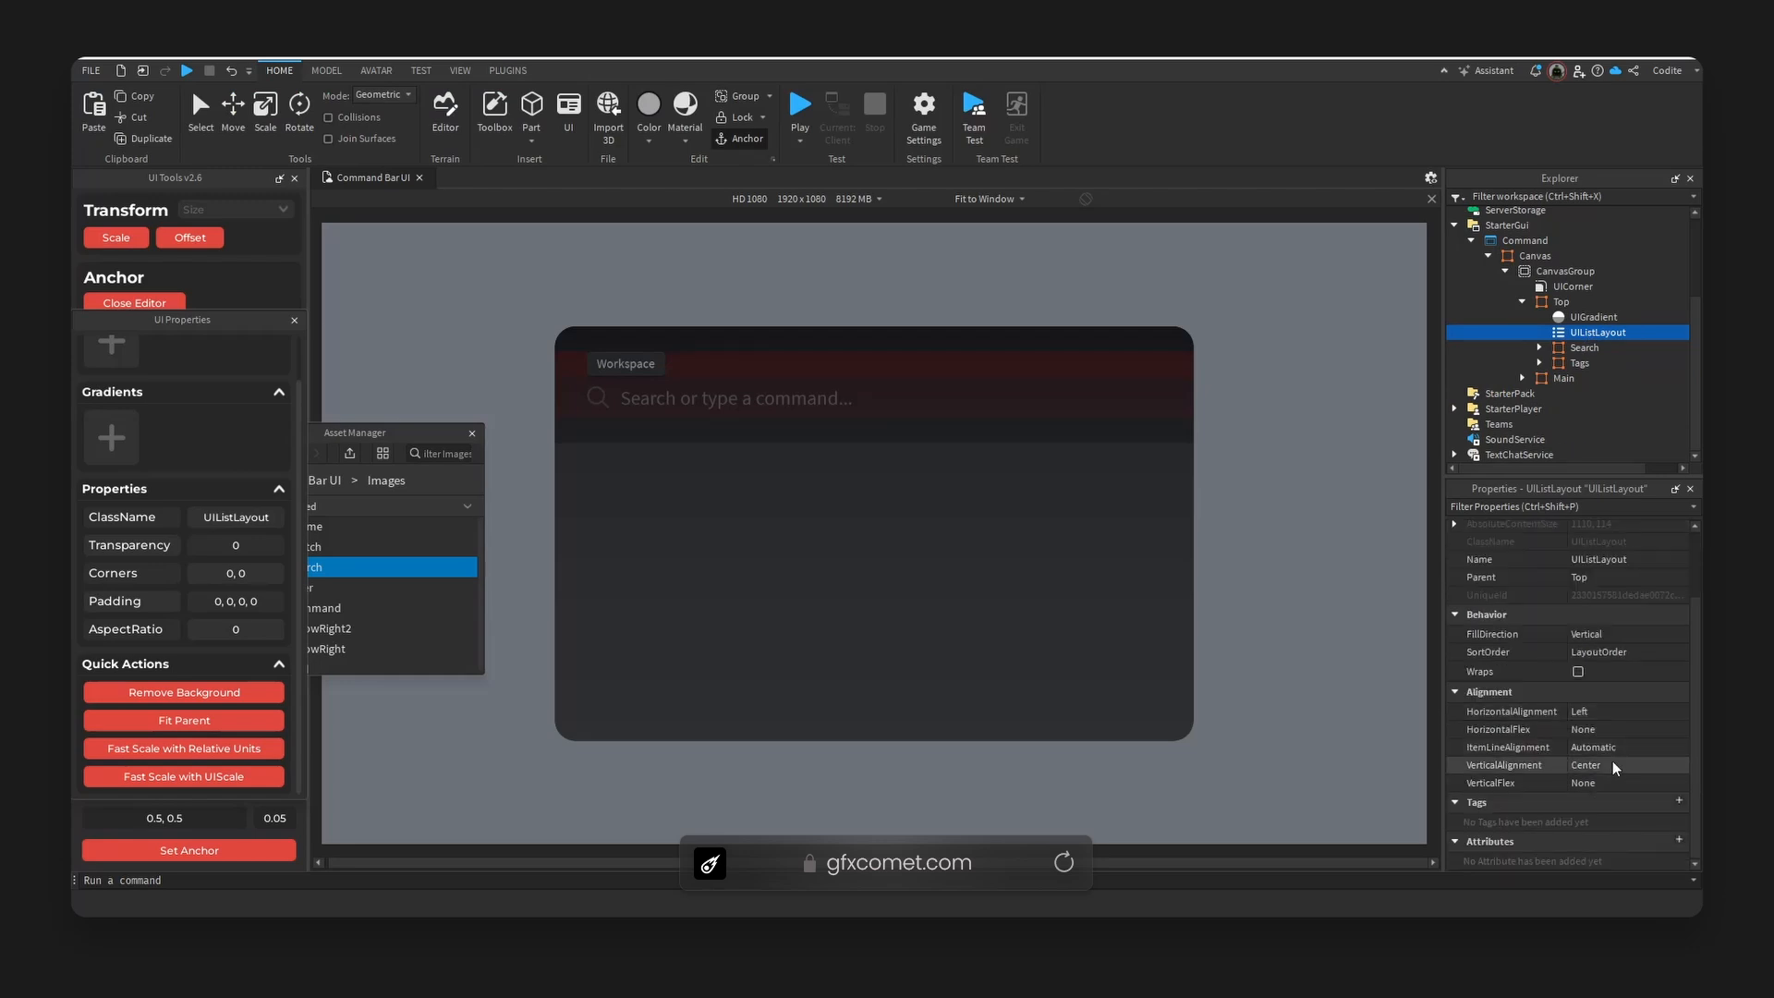
pyautogui.click(1604, 783)
pyautogui.click(1602, 824)
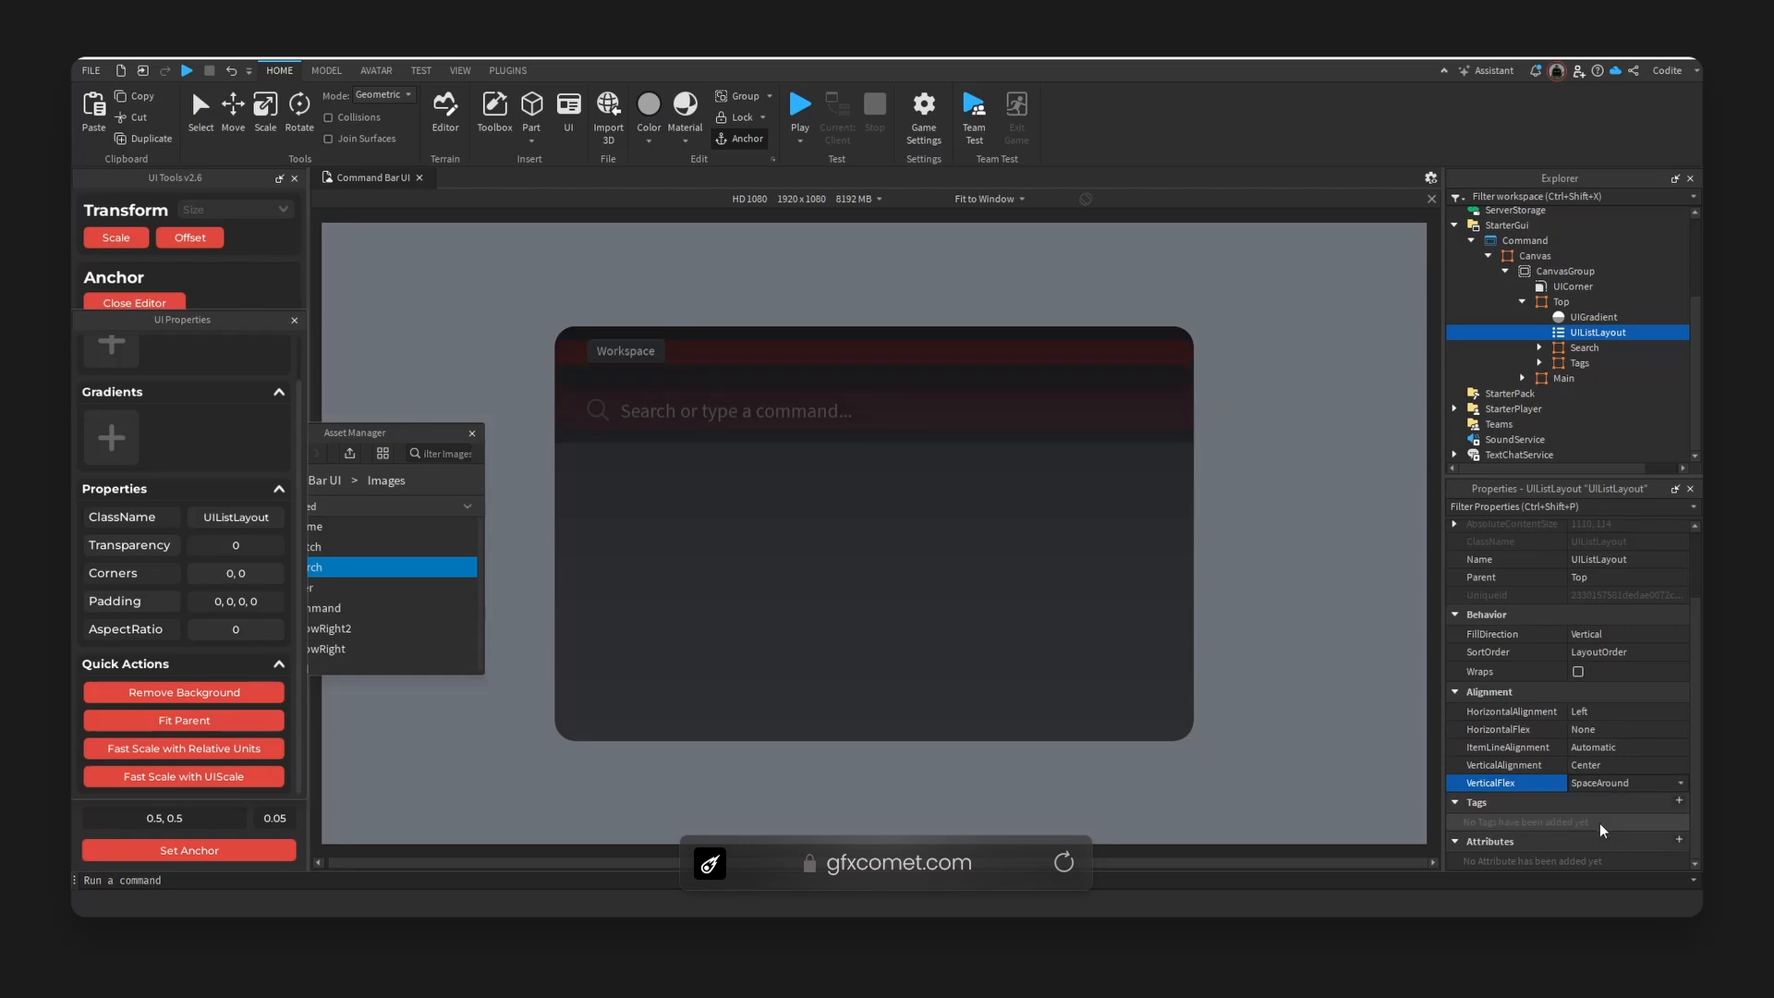
pyautogui.click(1609, 784)
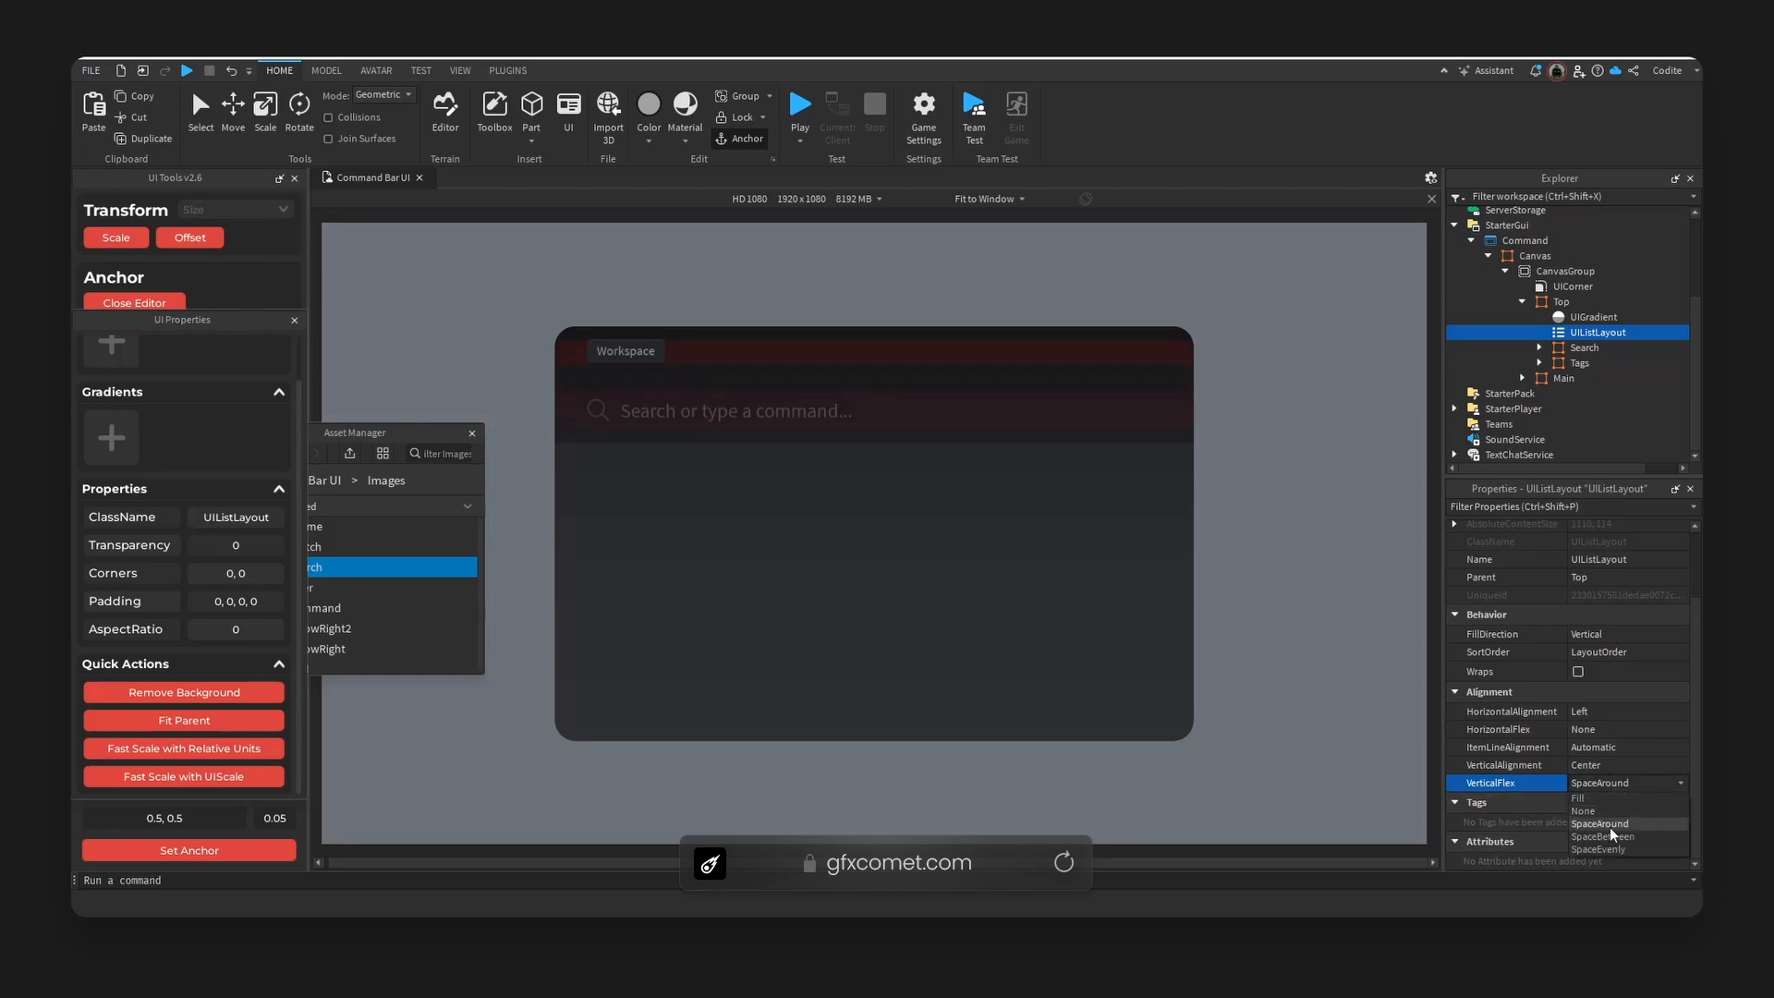
pyautogui.click(1610, 843)
pyautogui.click(1609, 784)
pyautogui.click(1607, 860)
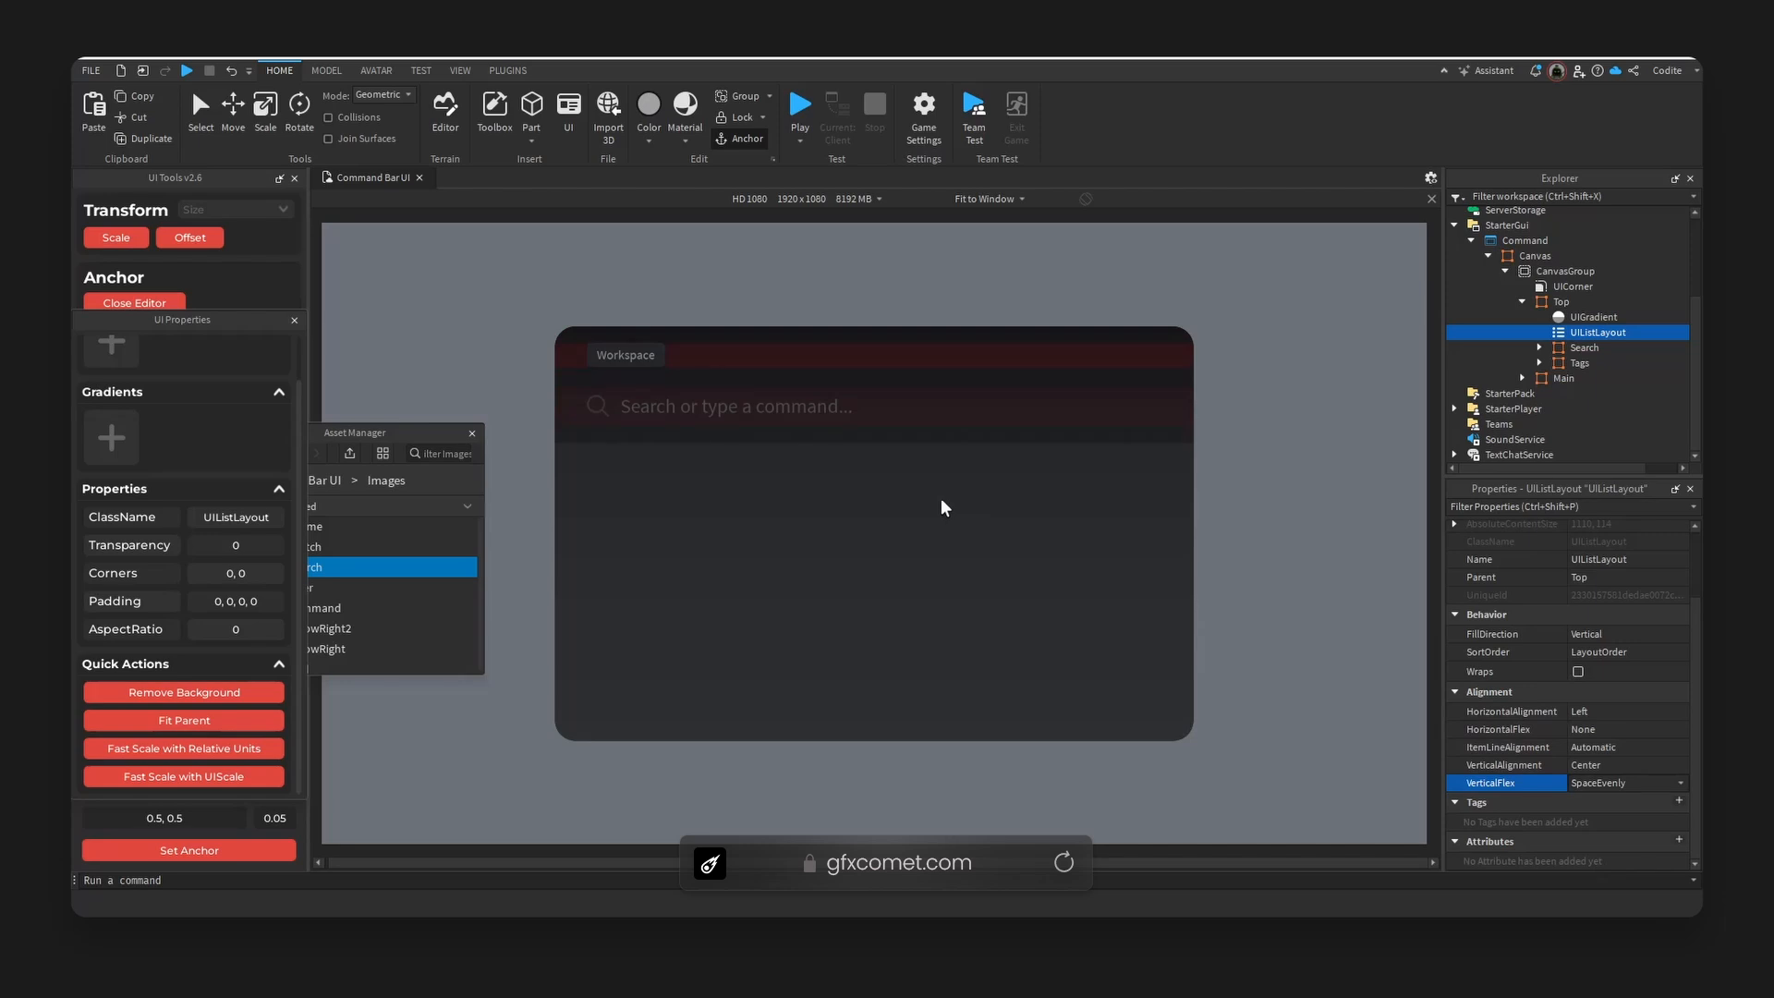
# - Raise the padding scale of the Top frame's UIListLayout above 0.1, with vertical alignment Top and vertical flex None
pyautogui.click(1616, 567)
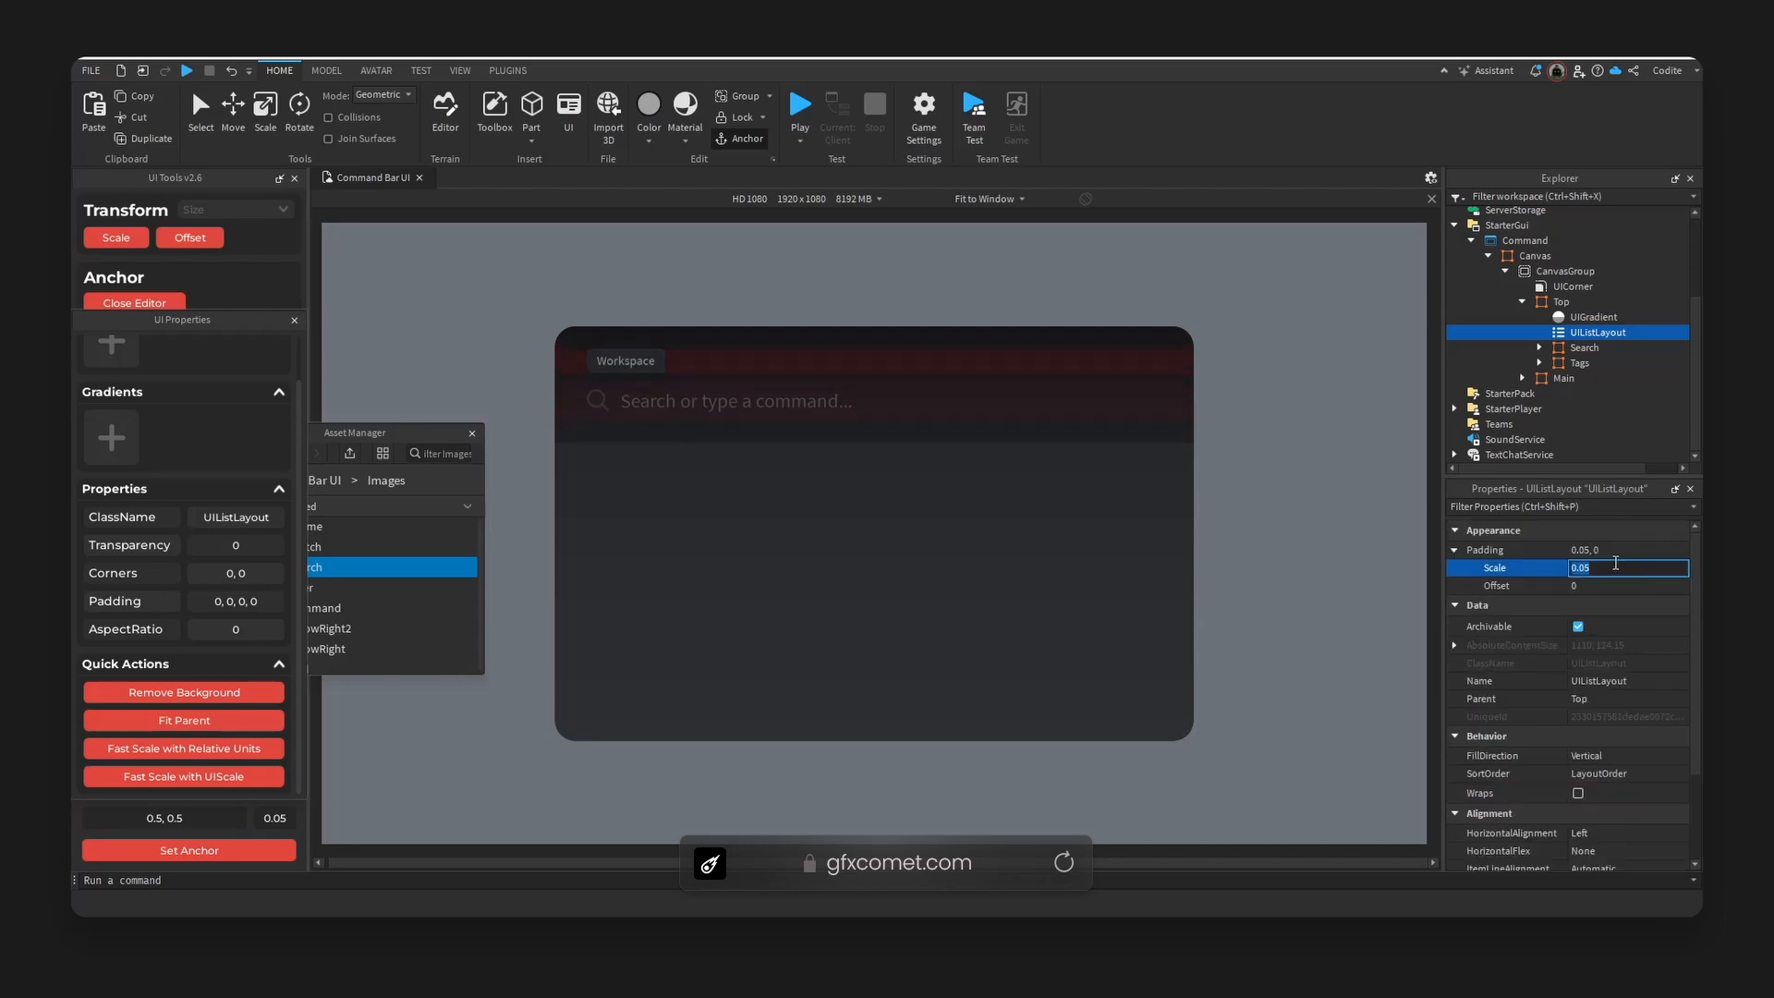
pyautogui.write('0.1')
pyautogui.press('Return')
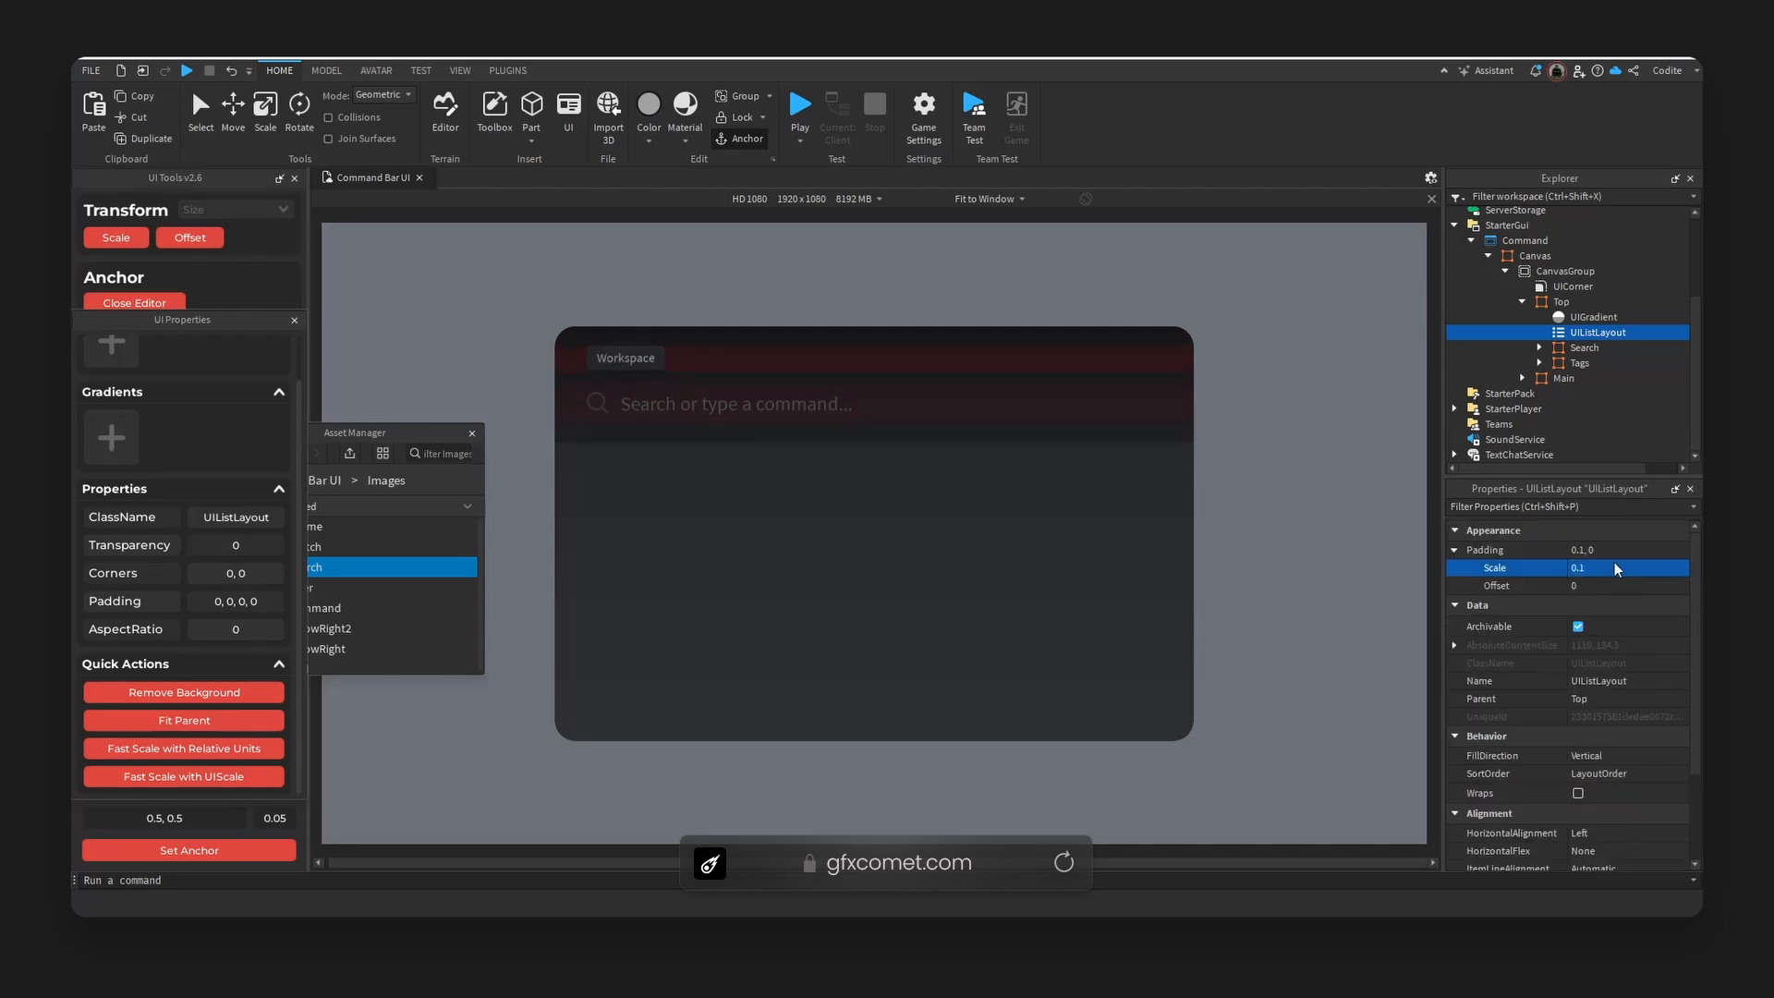
pyautogui.click(1615, 568)
pyautogui.write('0.05')
pyautogui.press('Return')
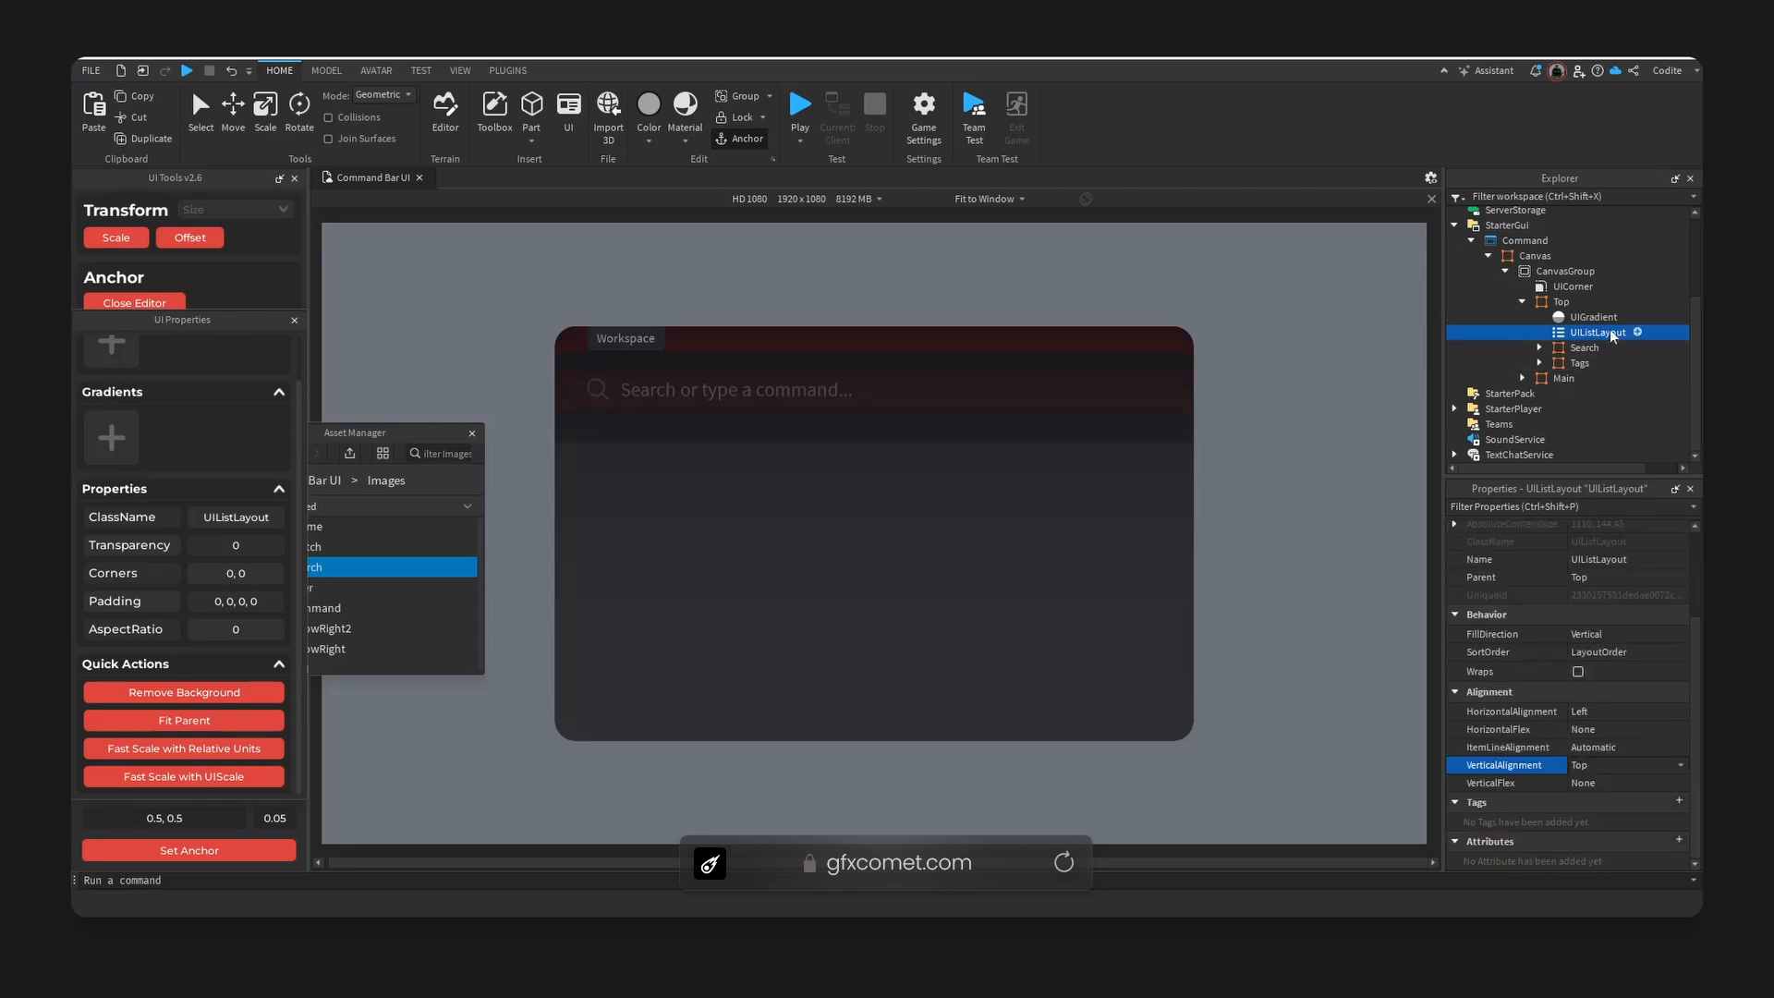
# - Insert a UIPadding into the Top frame
pyautogui.click(1581, 302)
pyautogui.write('padd')
pyautogui.press('Return')
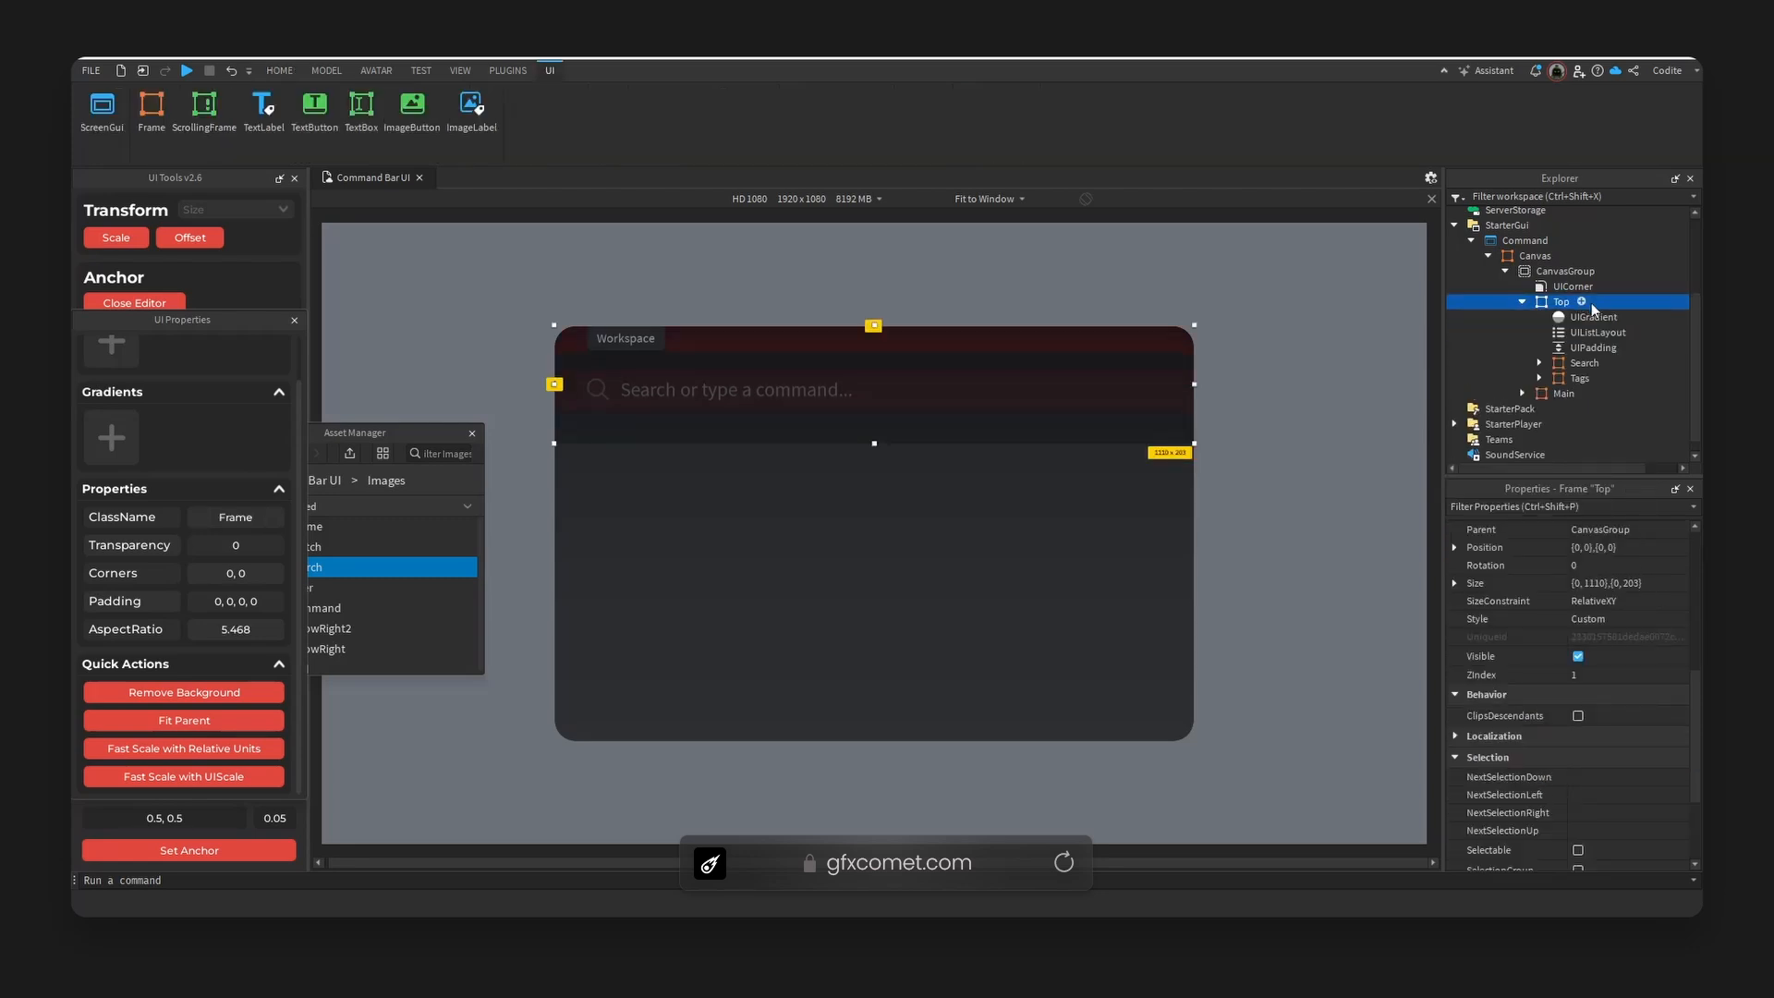
# - Try a PaddingTop scale of 0.2 on the Top frame's UIPadding and settle on 0.25
pyautogui.click(1605, 348)
pyautogui.click(1455, 716)
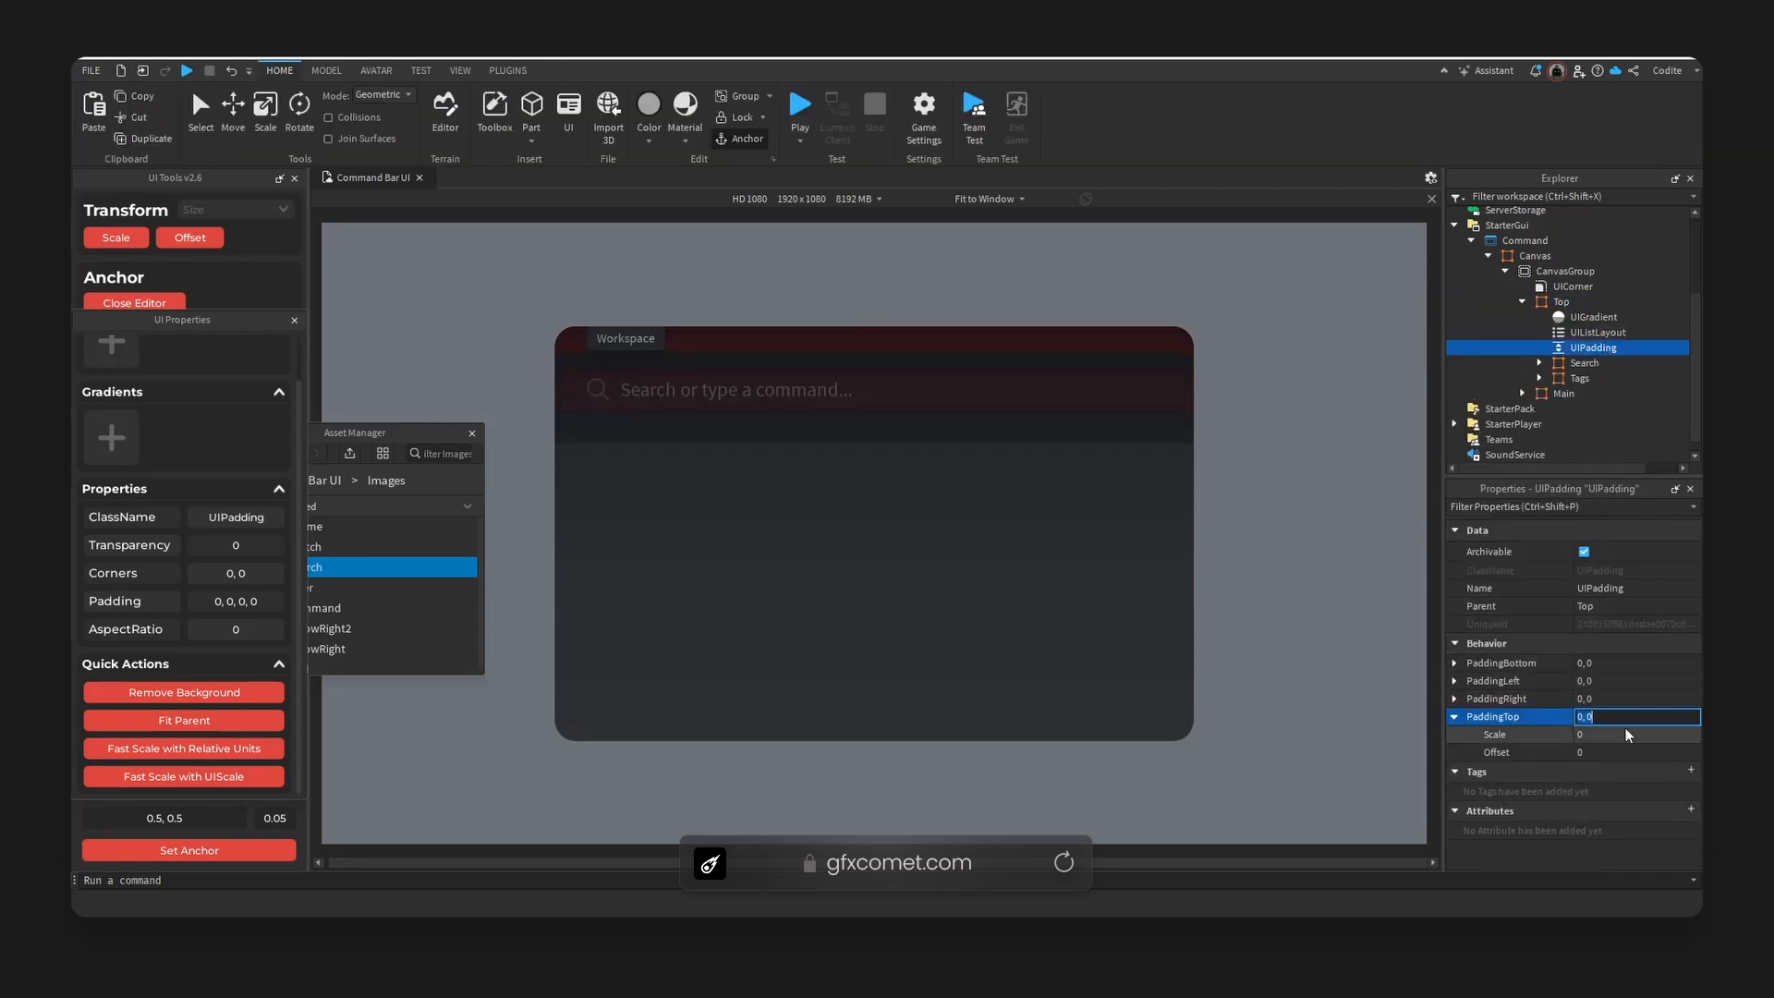
pyautogui.click(1628, 734)
pyautogui.write('0.2')
pyautogui.press('Return')
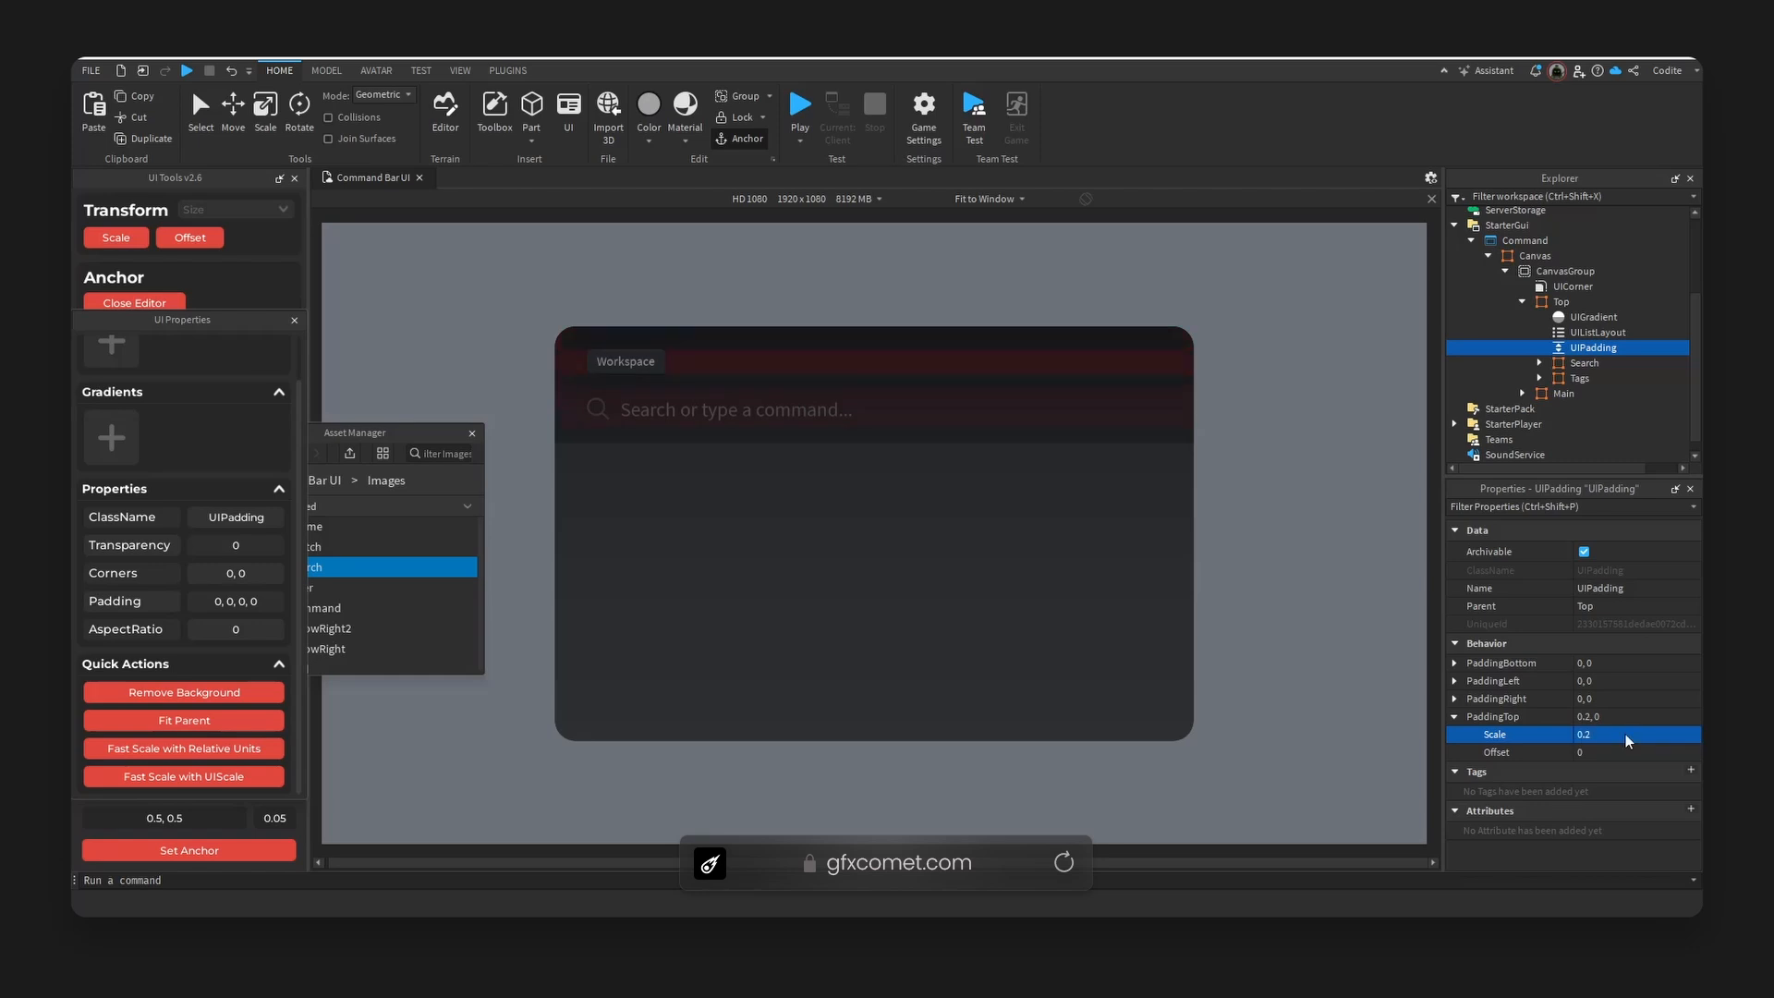
pyautogui.click(1636, 742)
pyautogui.write('5')
pyautogui.press('Return')
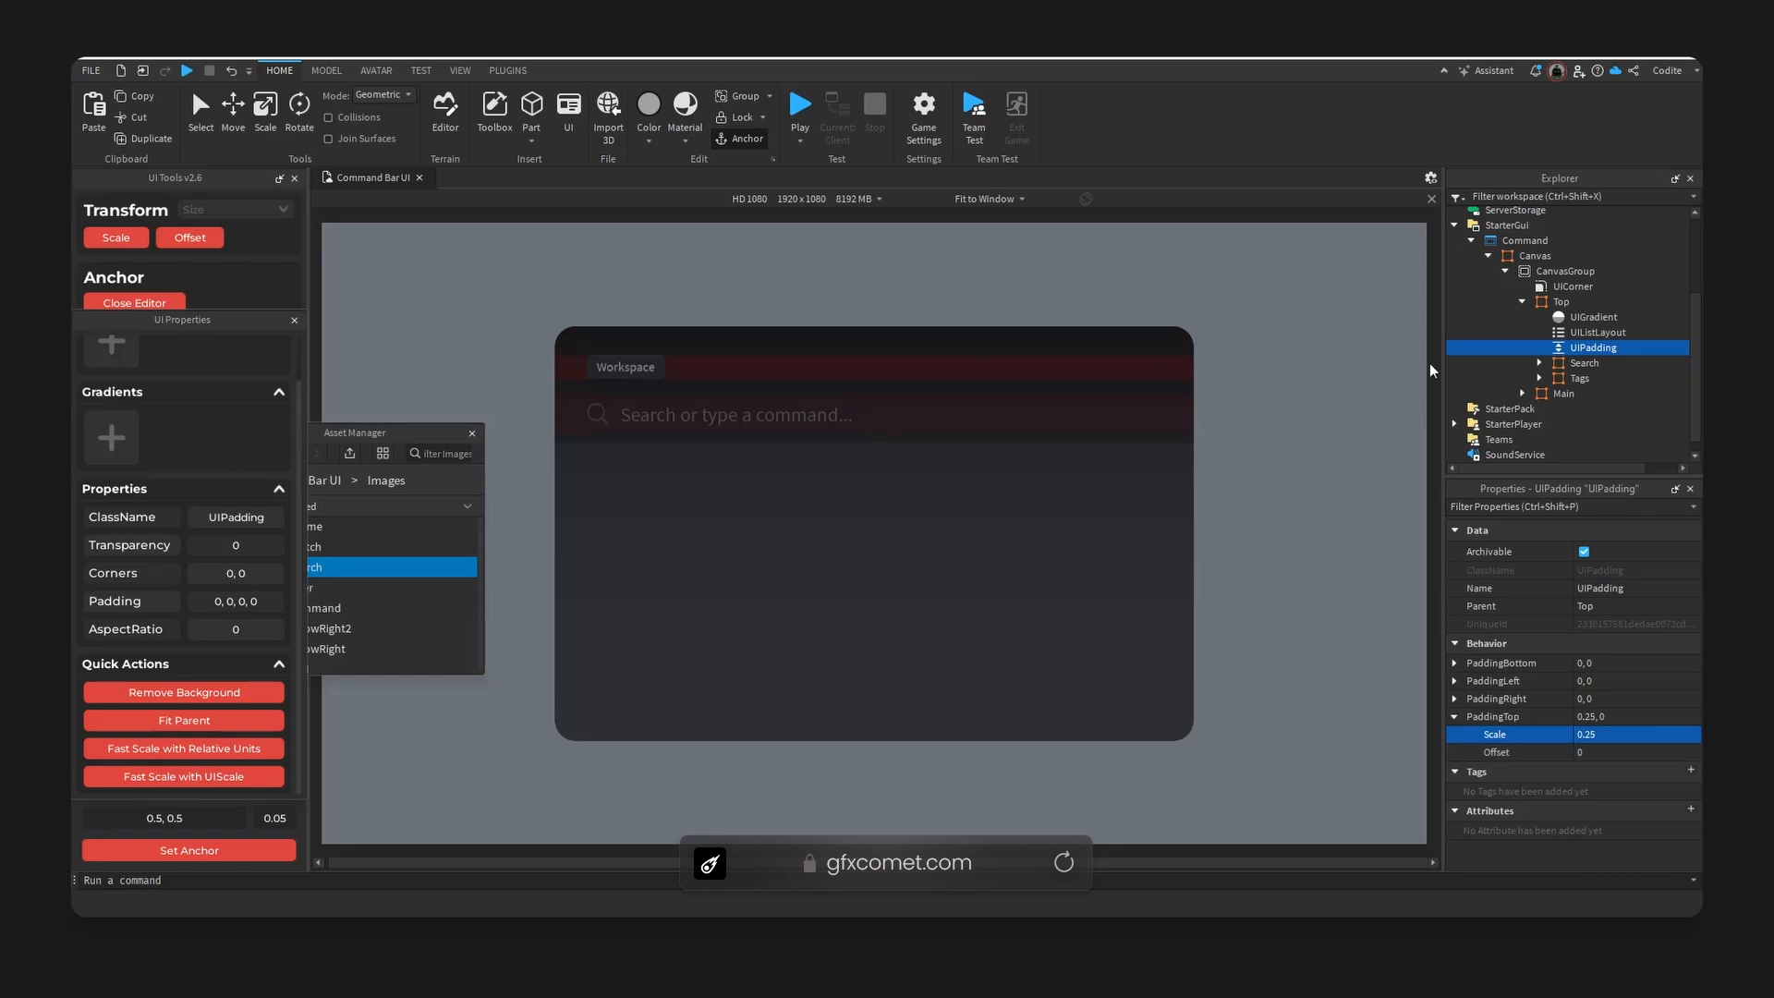
# - Select the UIPadding objects of both the Search and Tags frames and set their PaddingLeft scale to 0.025
pyautogui.click(939, 367)
pyautogui.click(1540, 378)
pyautogui.click(1539, 363)
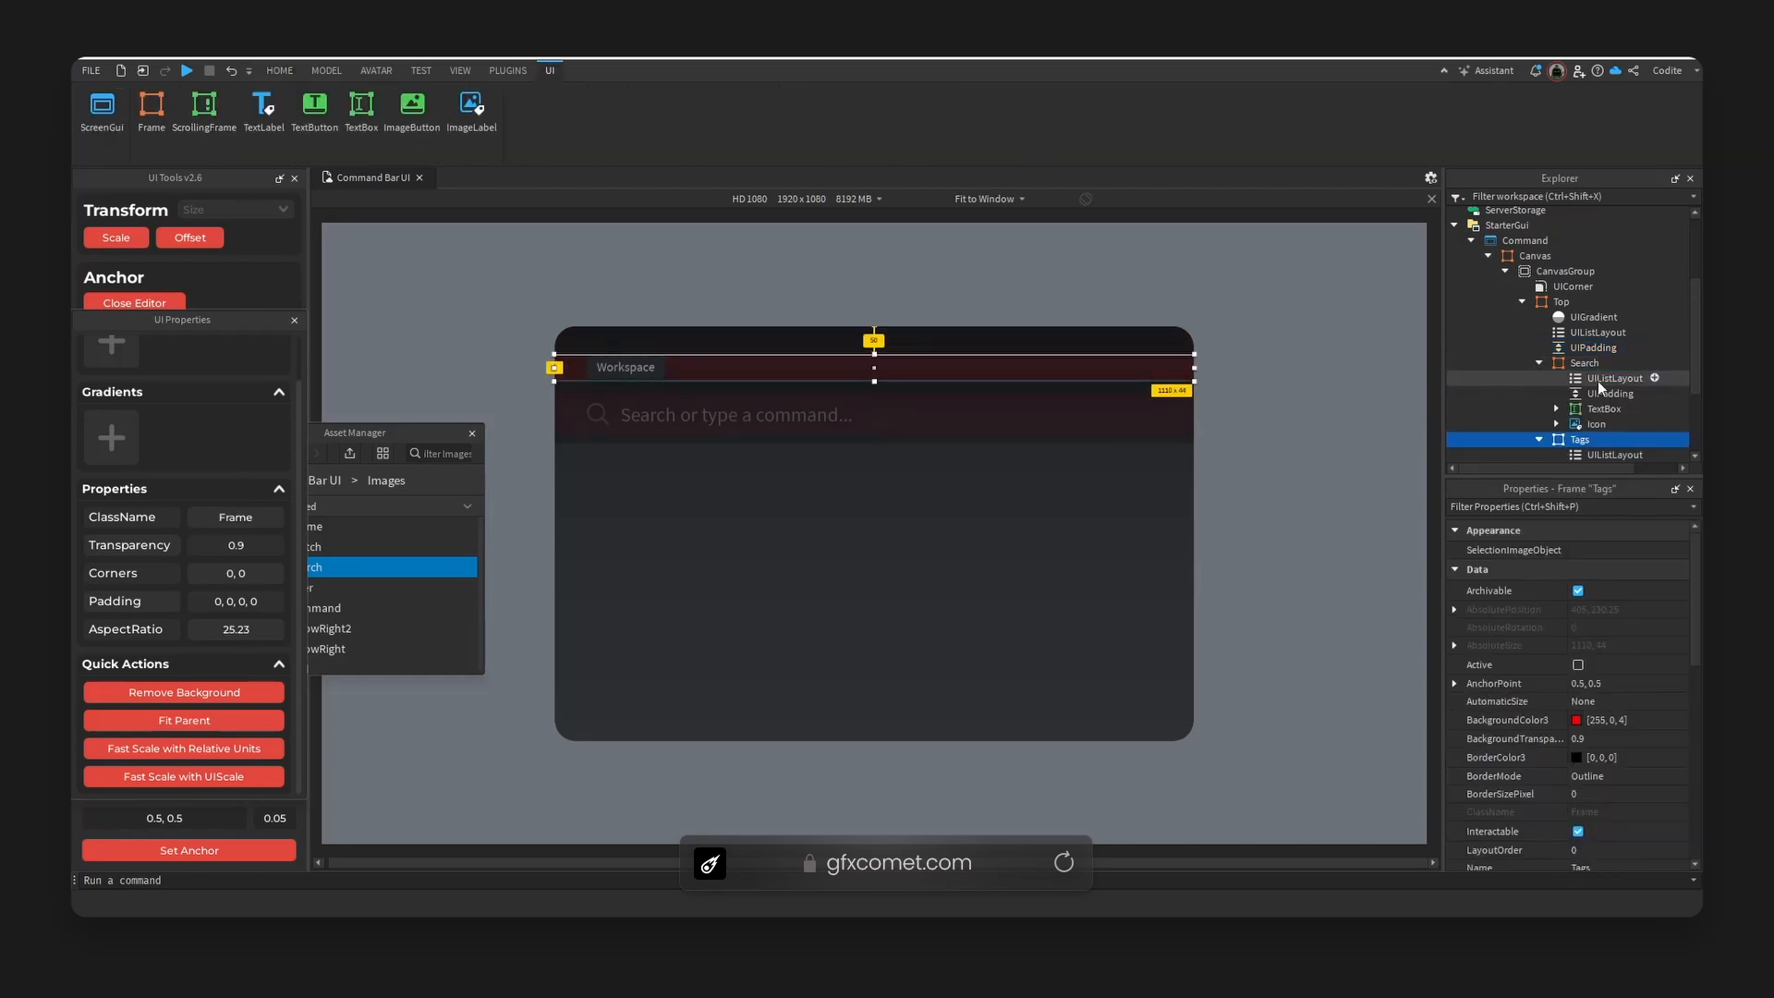
pyautogui.click(1600, 393)
pyautogui.scroll(-3, 1606, 406)
pyautogui.keyDown('ctrl'); pyautogui.click(1603, 349); pyautogui.keyUp('ctrl')
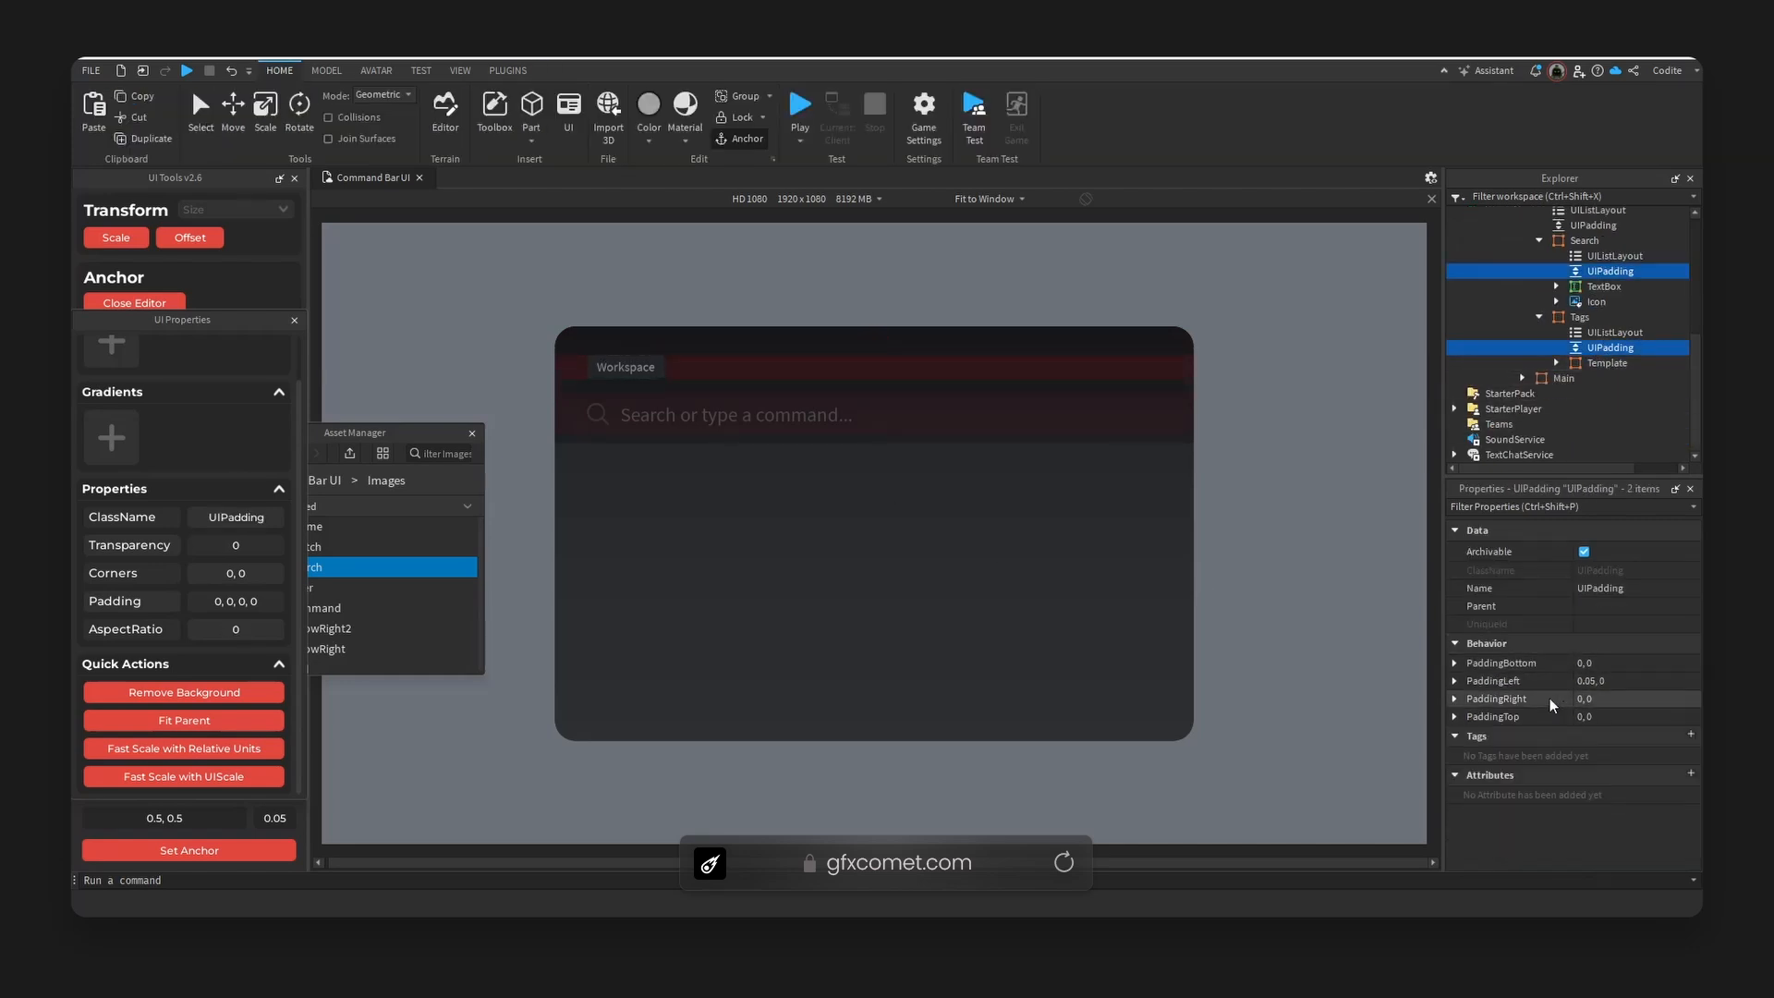
pyautogui.click(1455, 681)
pyautogui.click(1655, 699)
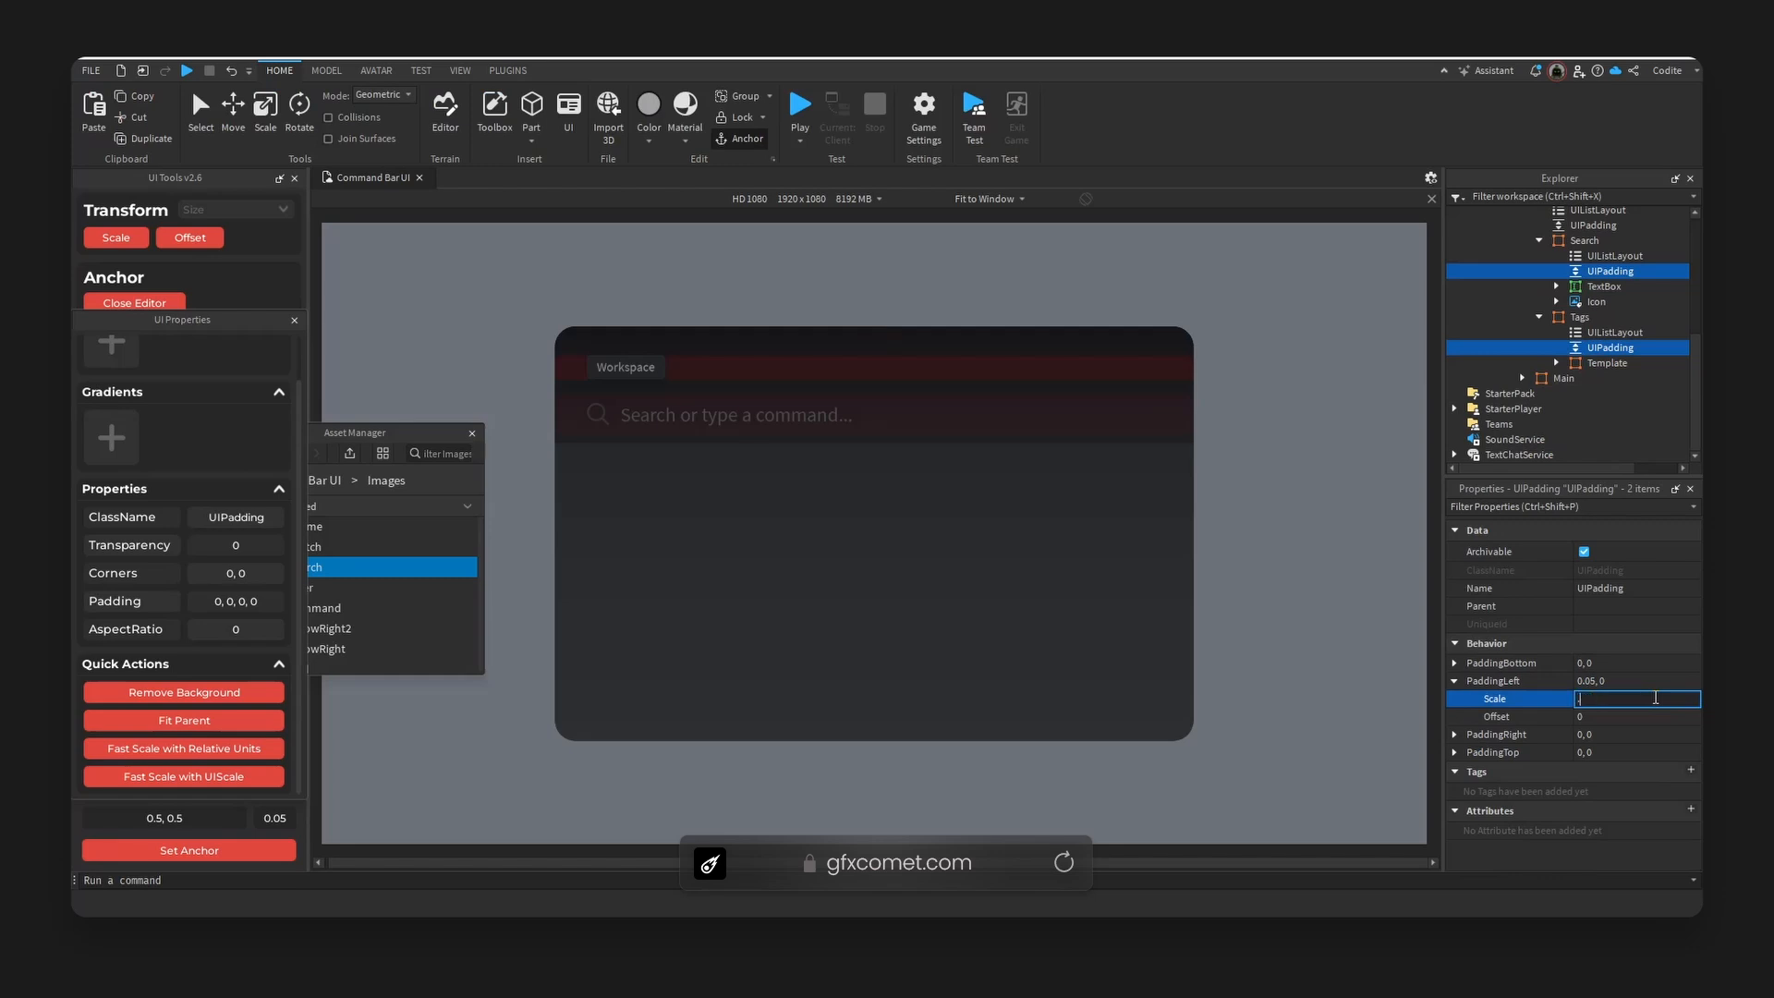
pyautogui.write('.025')
pyautogui.press('Return')
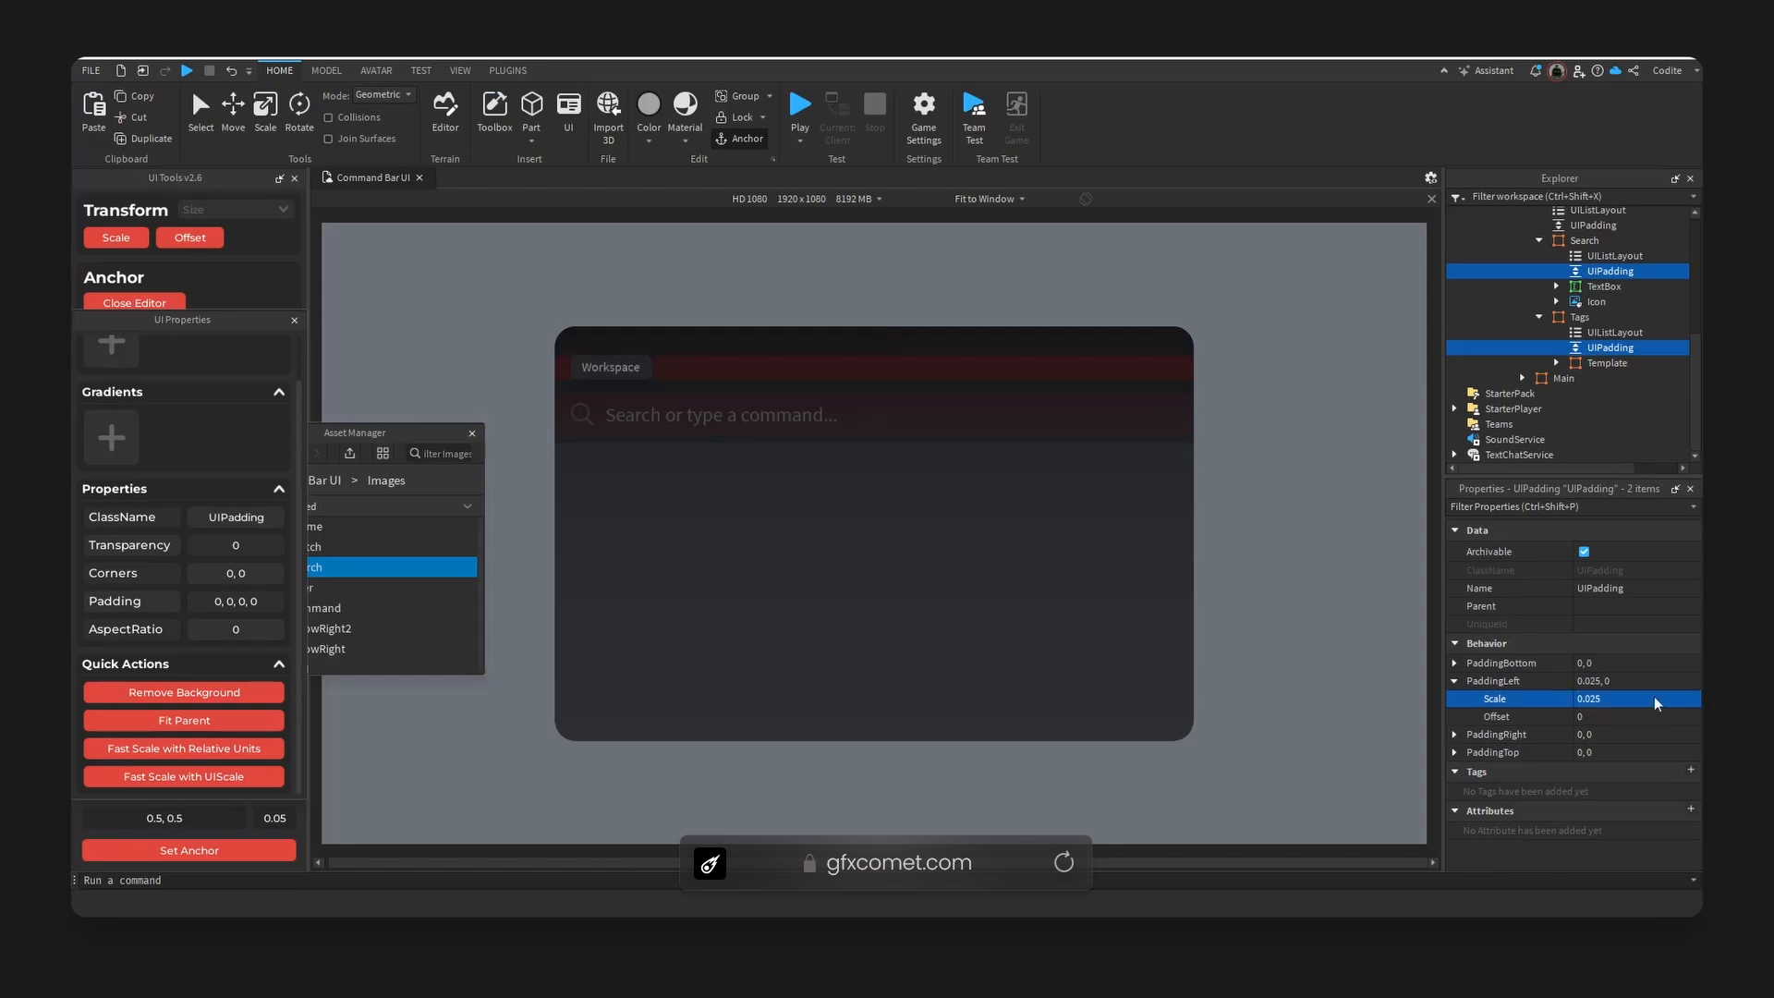
# - Increase the PaddingLeft scale of both selected UIPadding objects to 0.03 and finally to 0.035
pyautogui.click(1655, 700)
pyautogui.write('0.03')
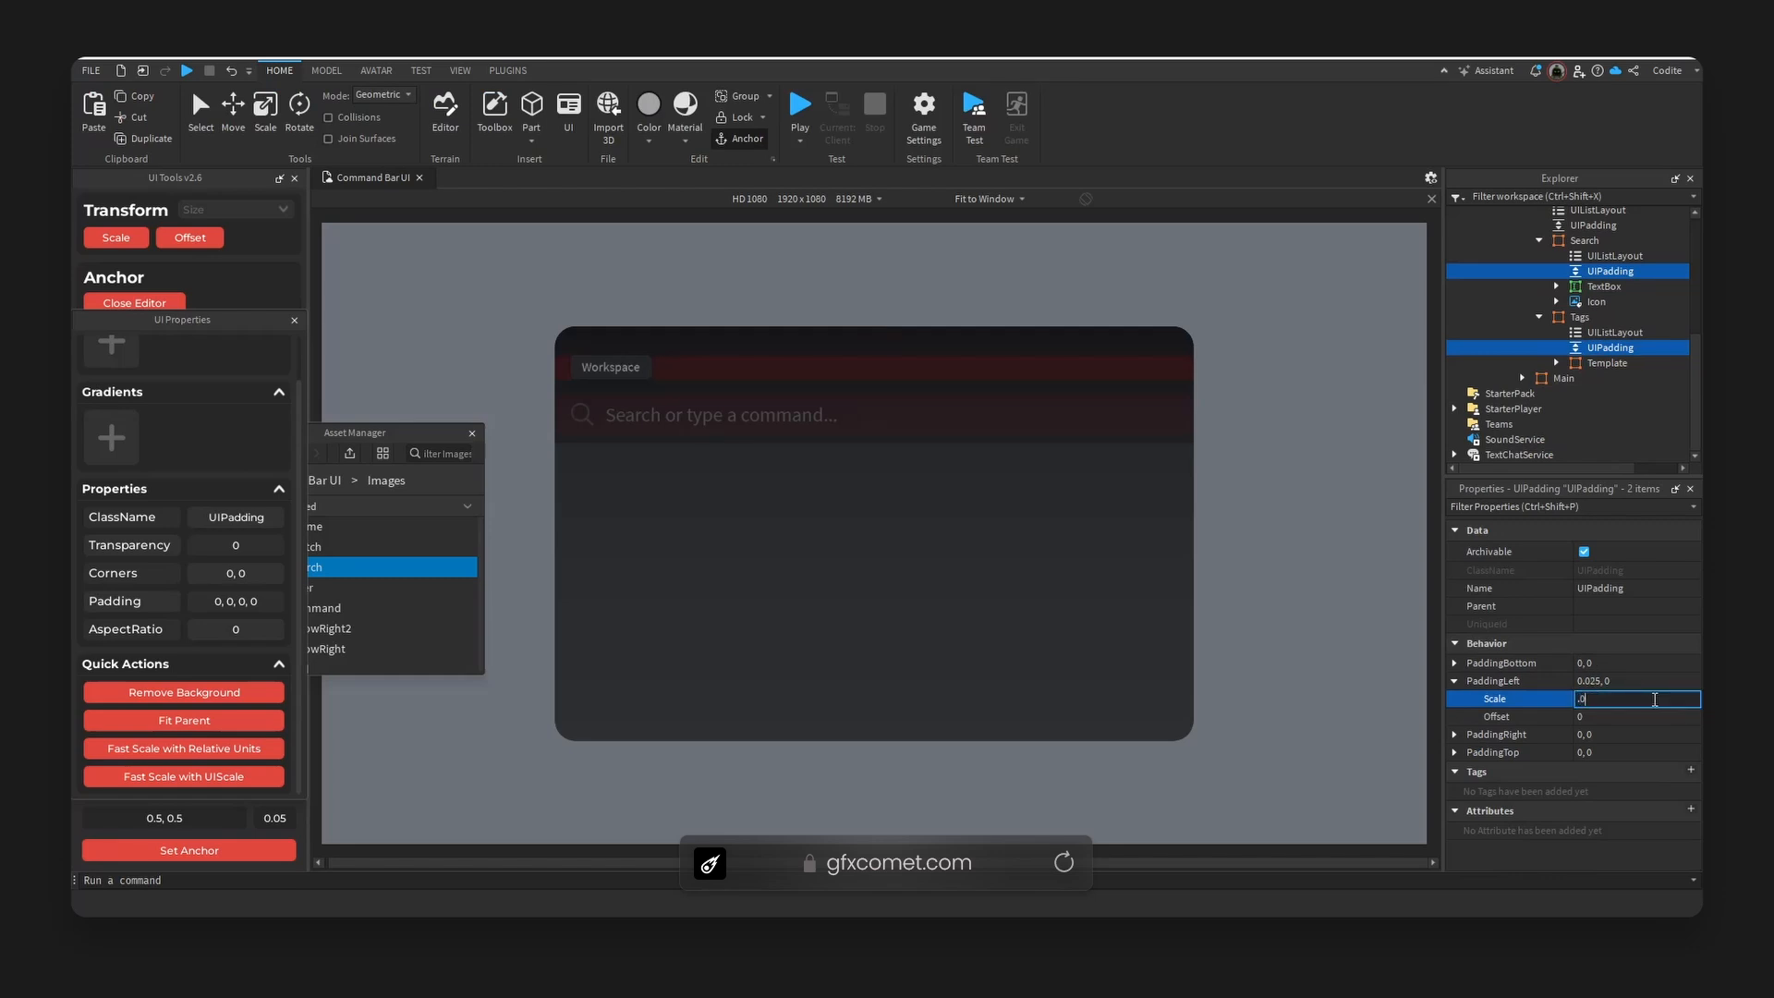
pyautogui.press('Return')
pyautogui.click(1655, 699)
pyautogui.write('.035')
pyautogui.press('Return')
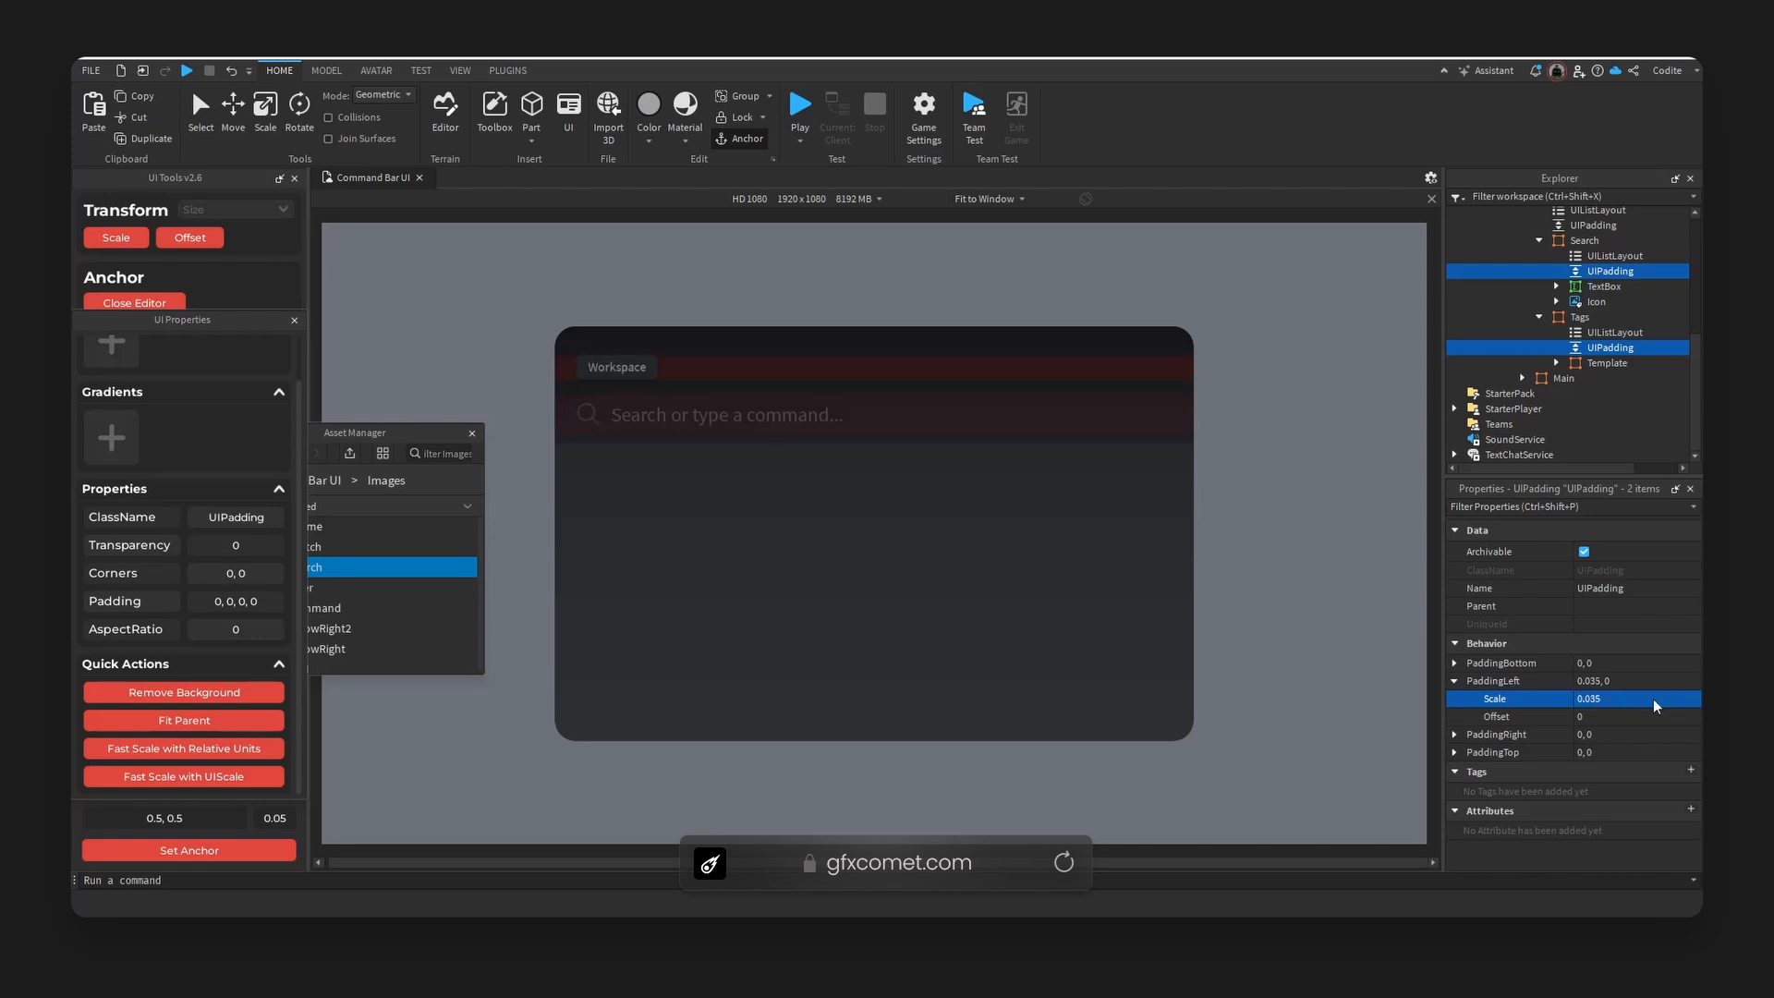
# - Remove the red backgrounds from the Search and Tags frames
pyautogui.click(1040, 412)
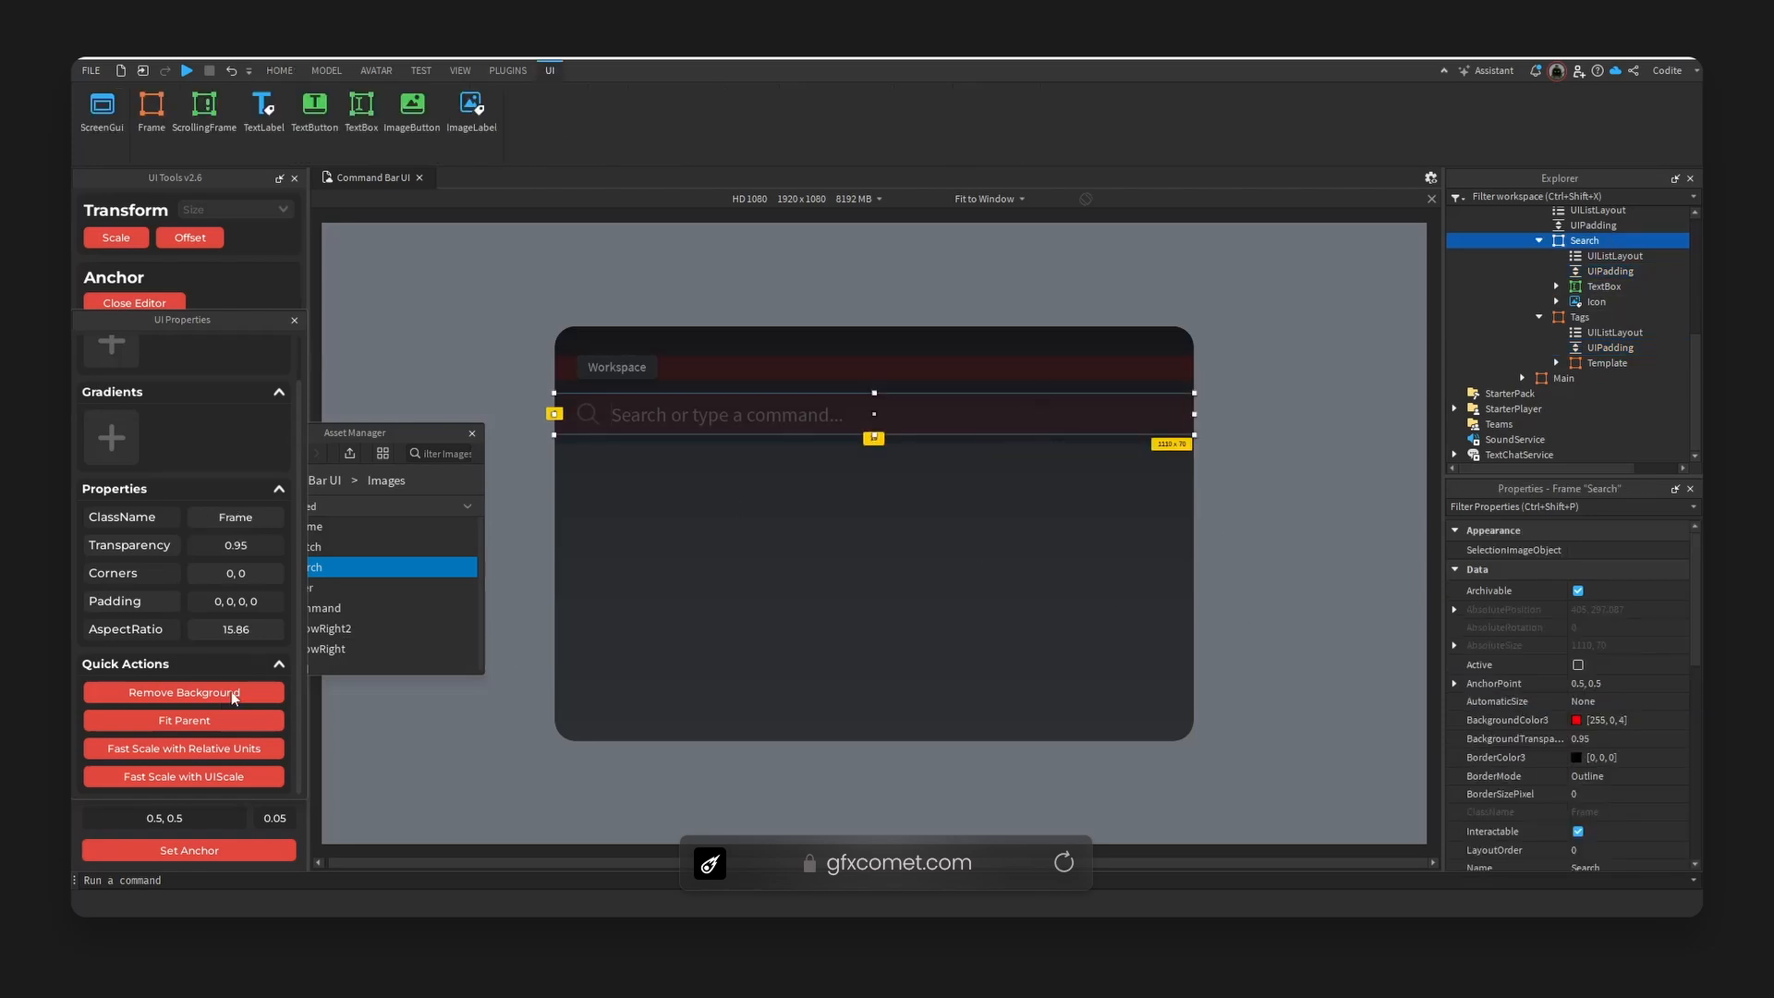
pyautogui.click(792, 374)
pyautogui.click(206, 690)
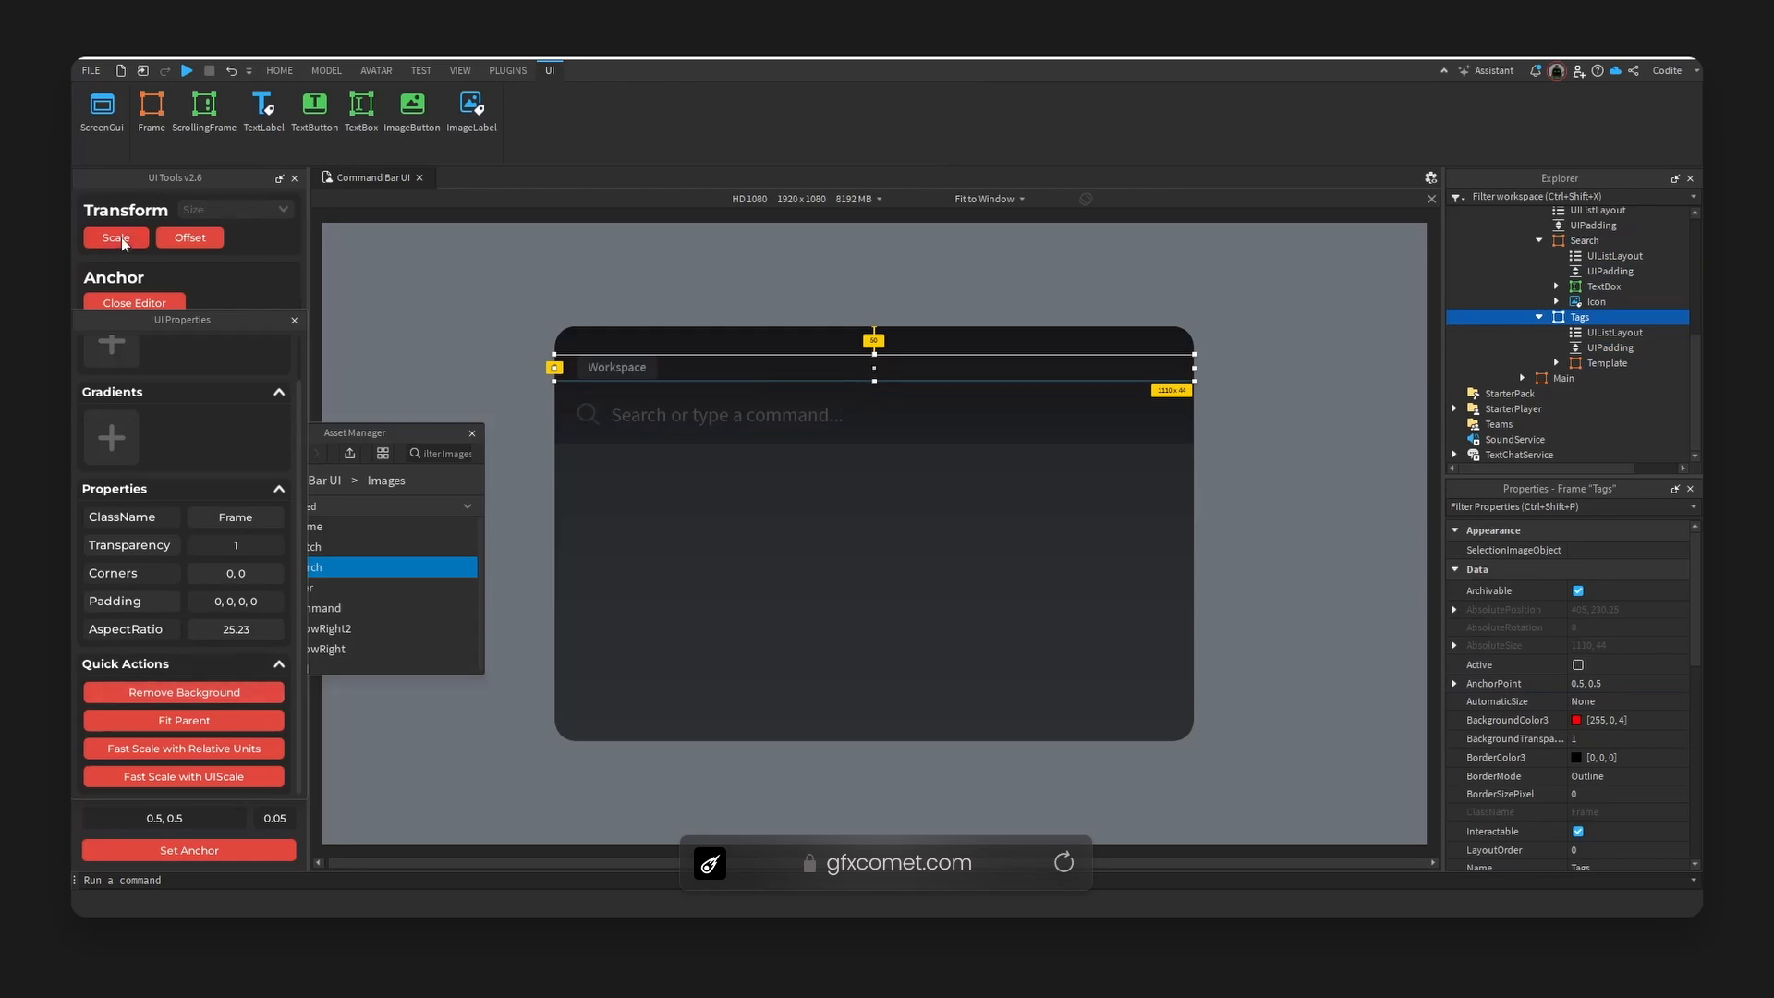
pyautogui.click(1590, 365)
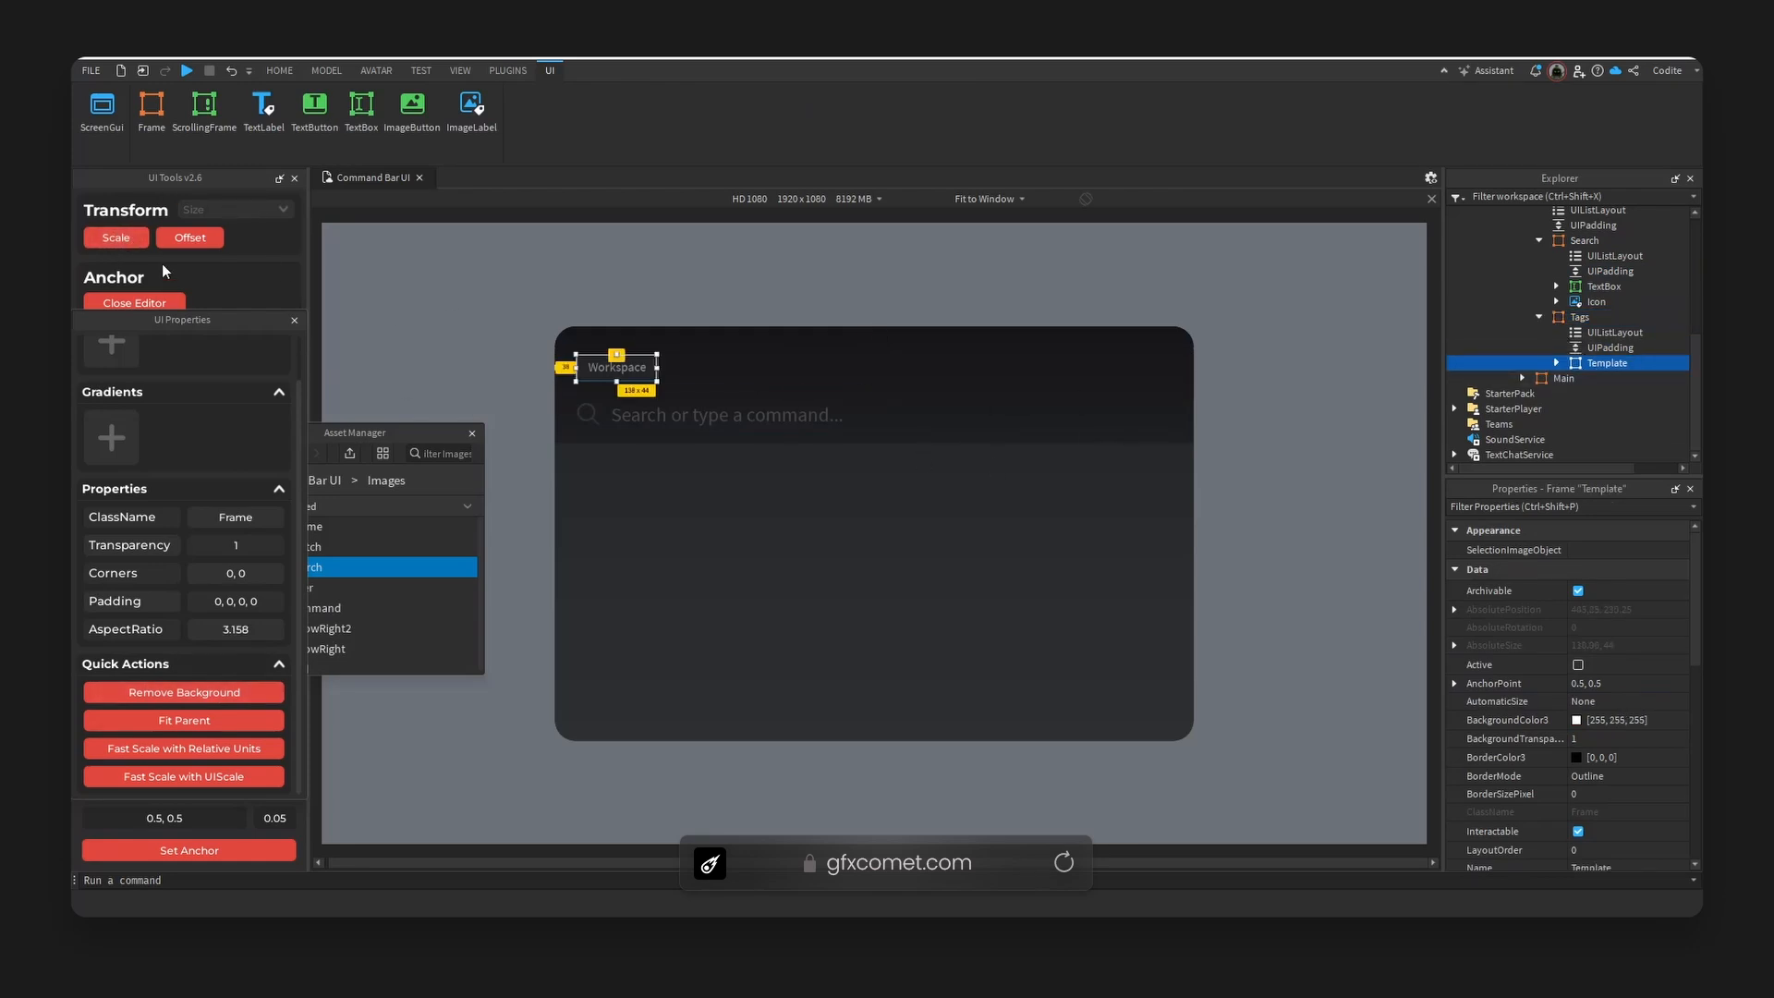
pyautogui.click(742, 612)
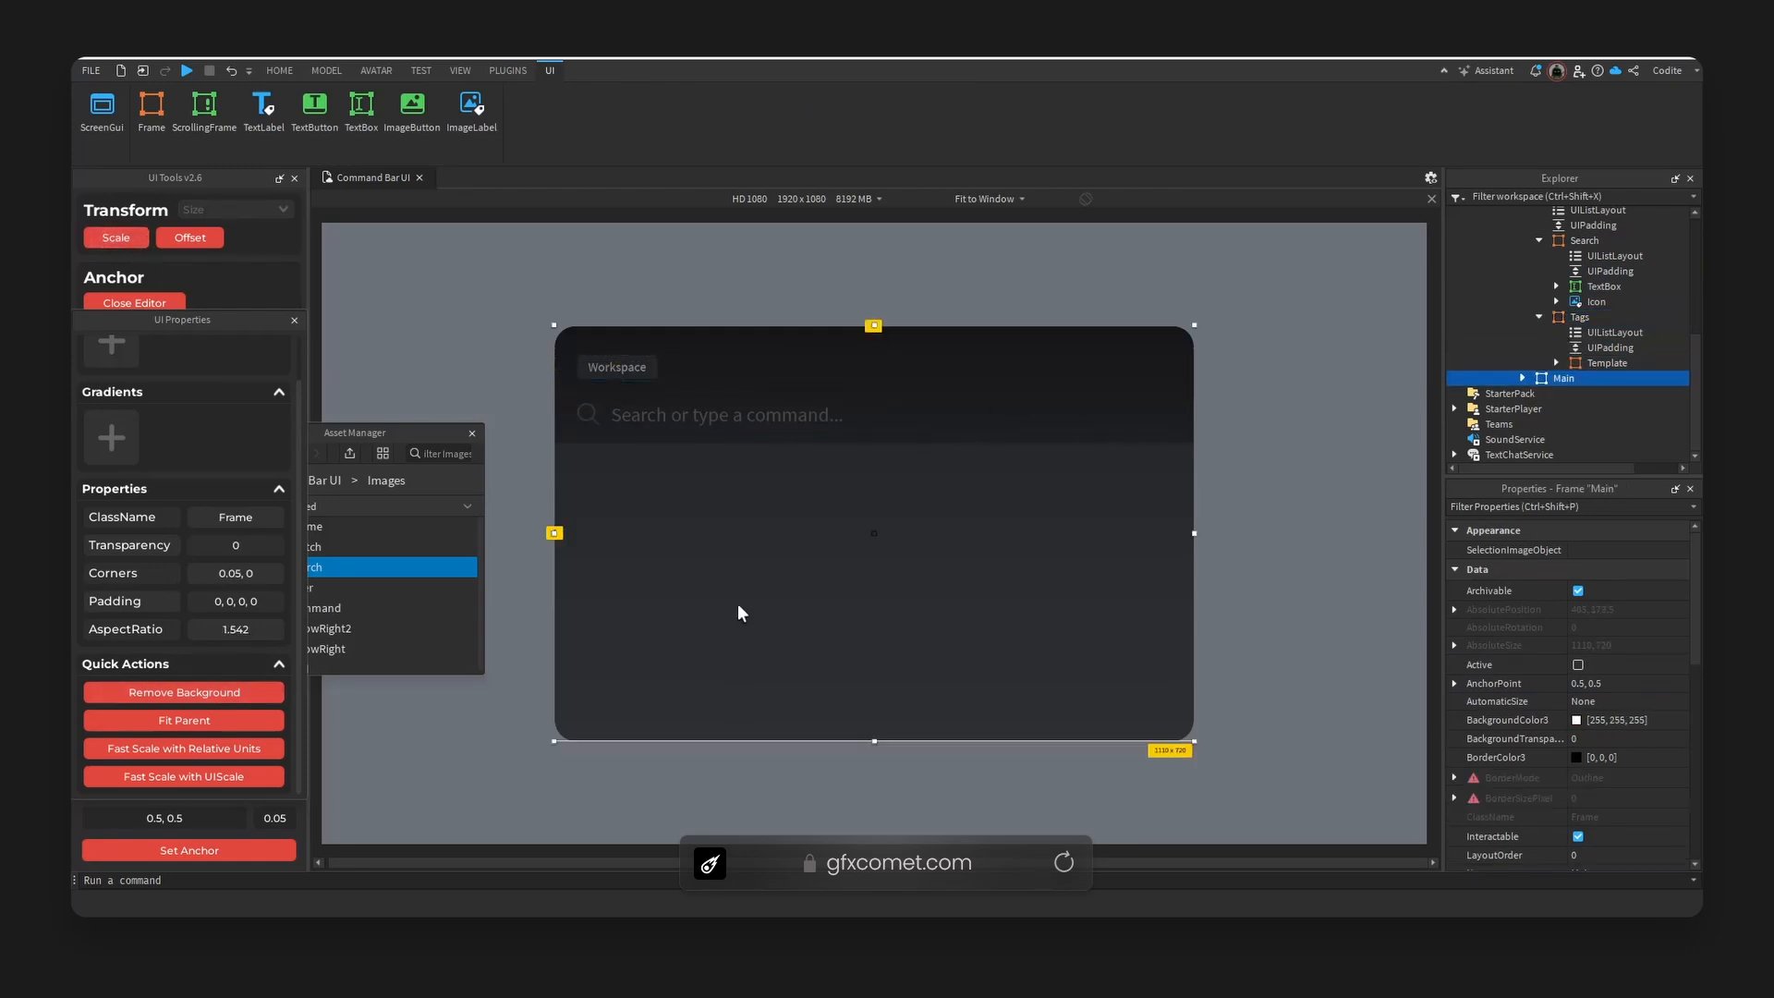
# - Try a PaddingTop scale of 0.2 on the Top frame's UIPadding and settle on 0.225
pyautogui.click(989, 198)
pyautogui.click(1307, 386)
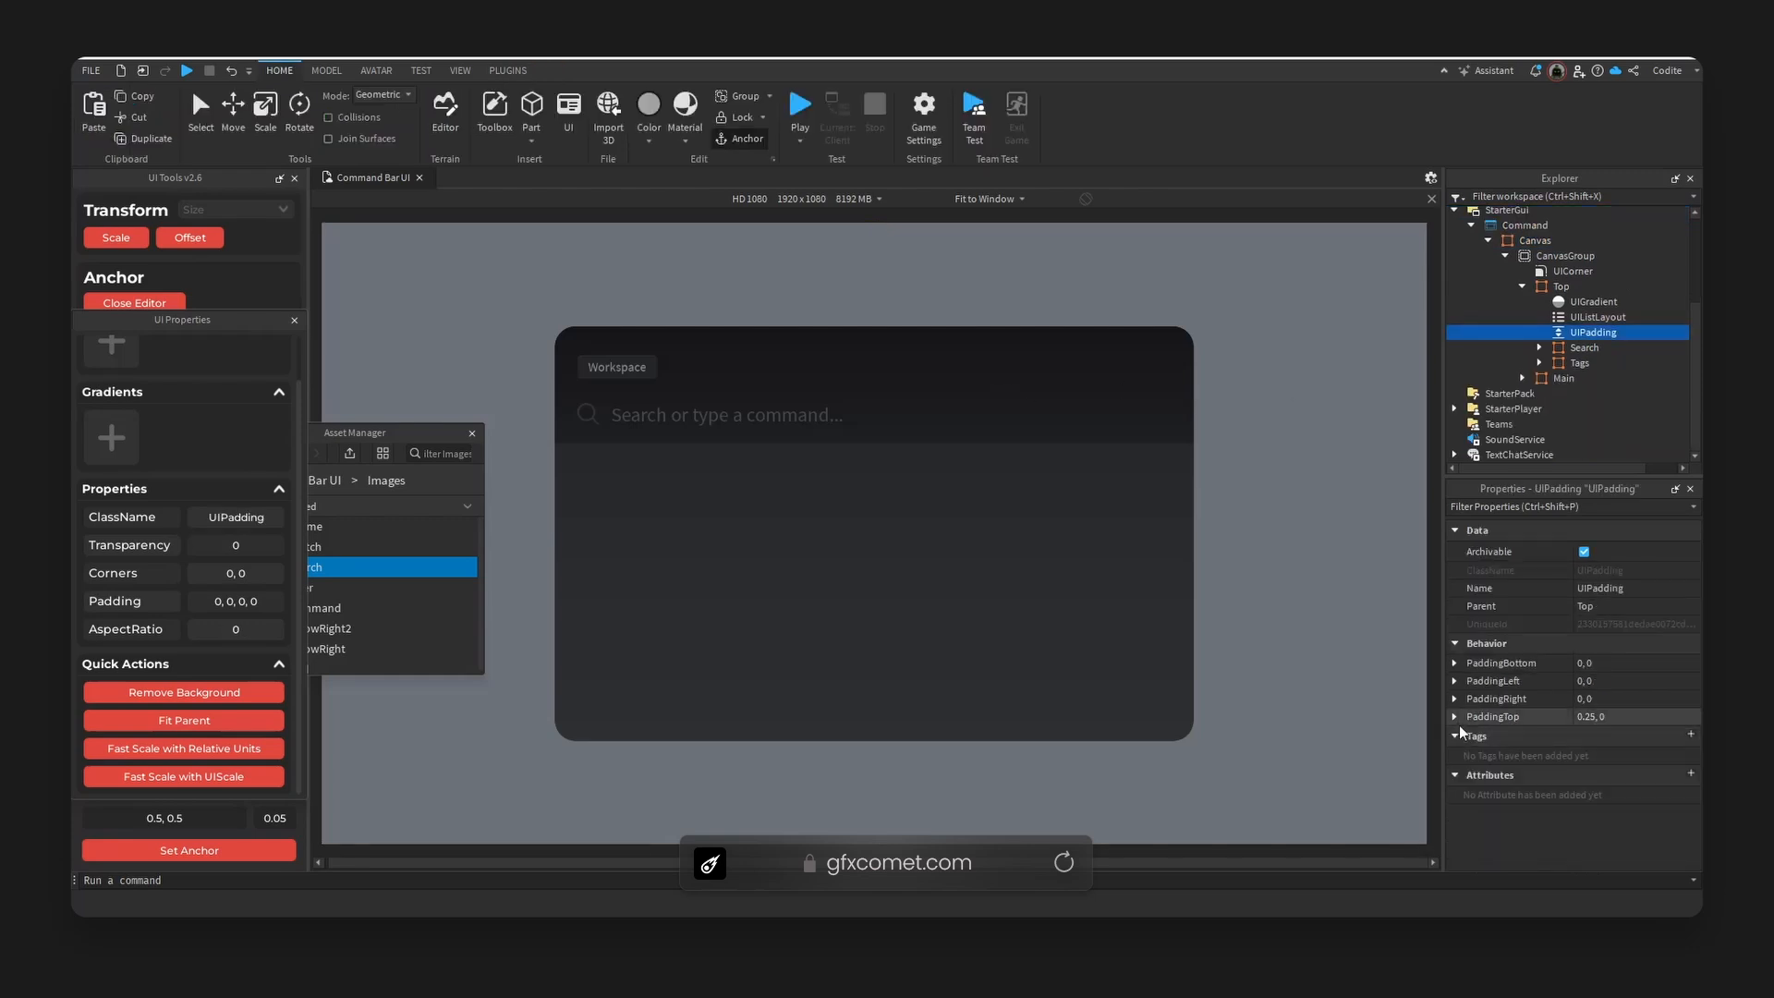
pyautogui.click(1645, 737)
pyautogui.press('BackSpace')
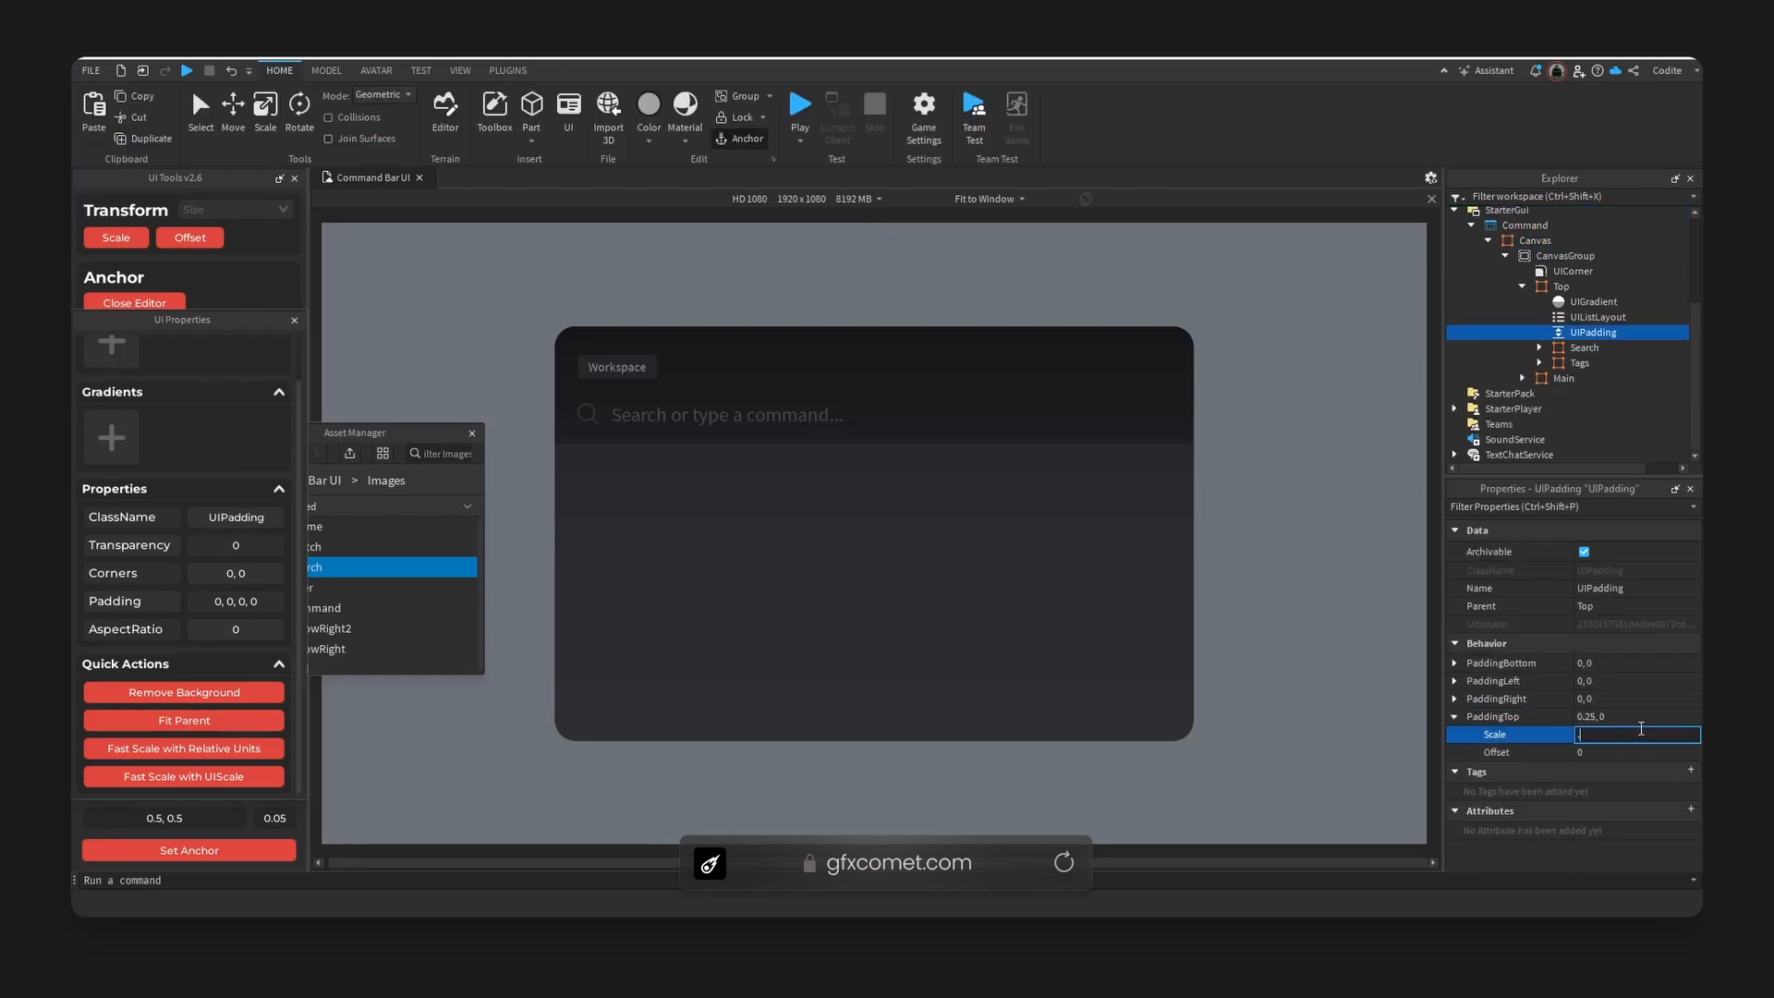
pyautogui.write('.2')
pyautogui.press('Return')
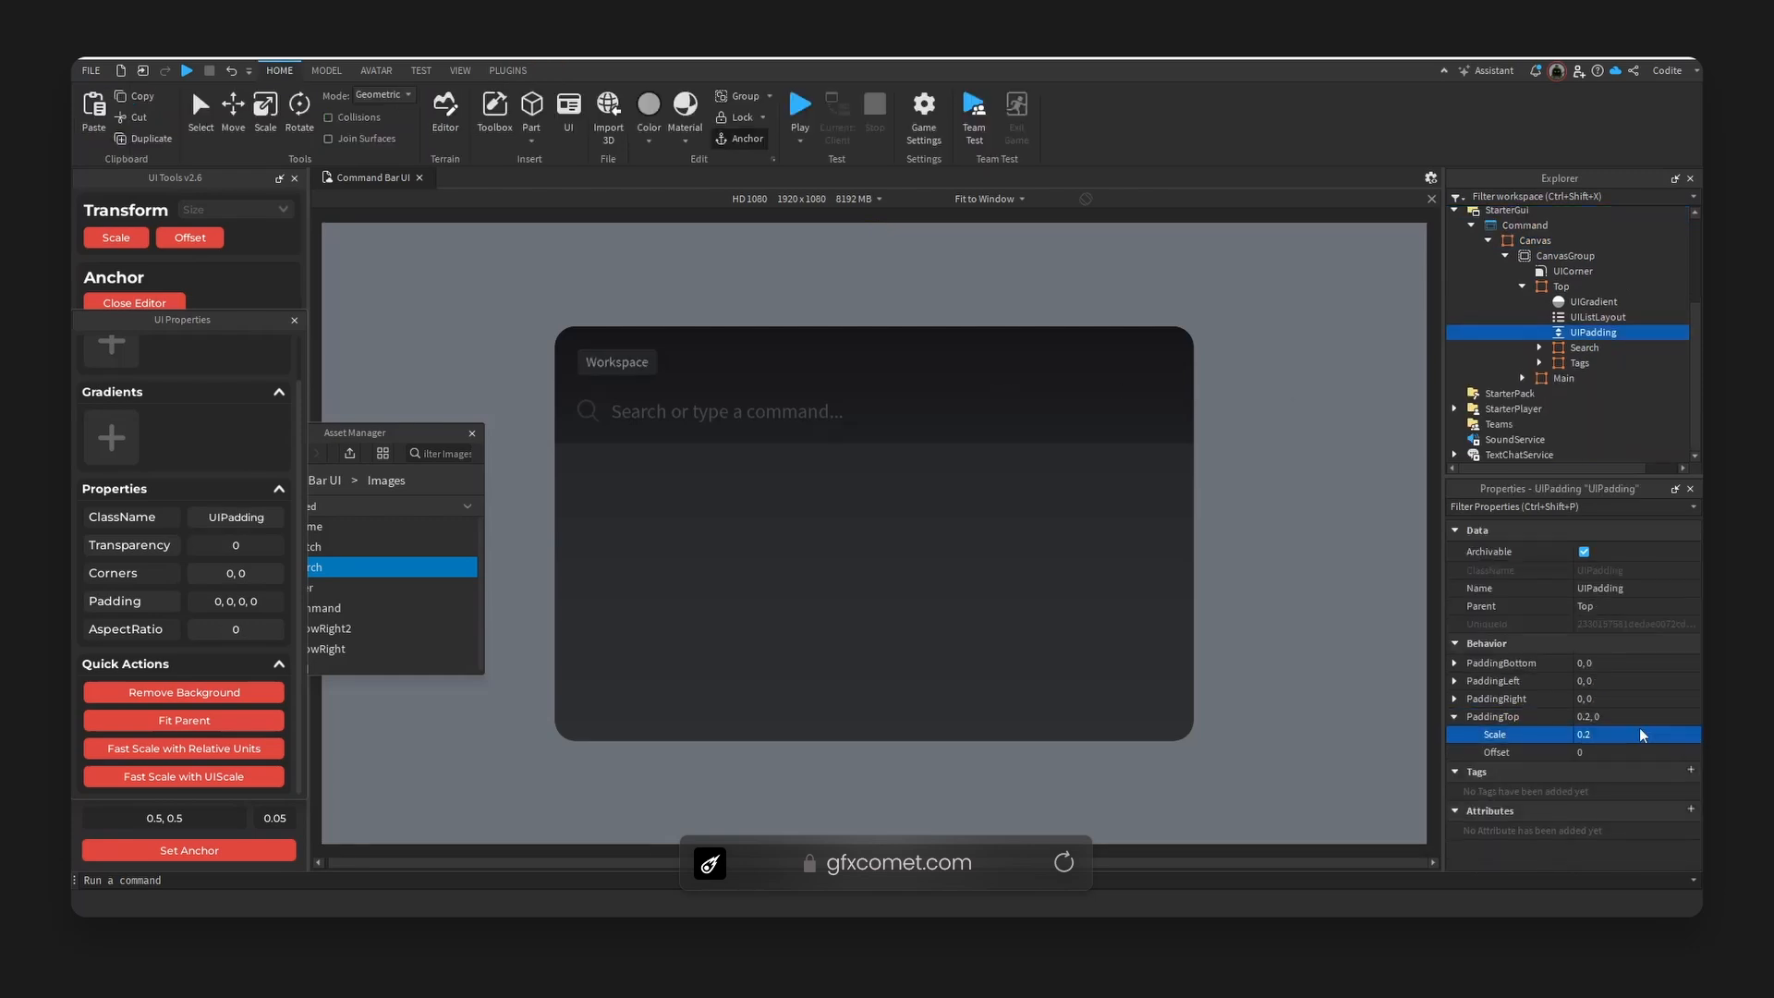
pyautogui.click(1632, 735)
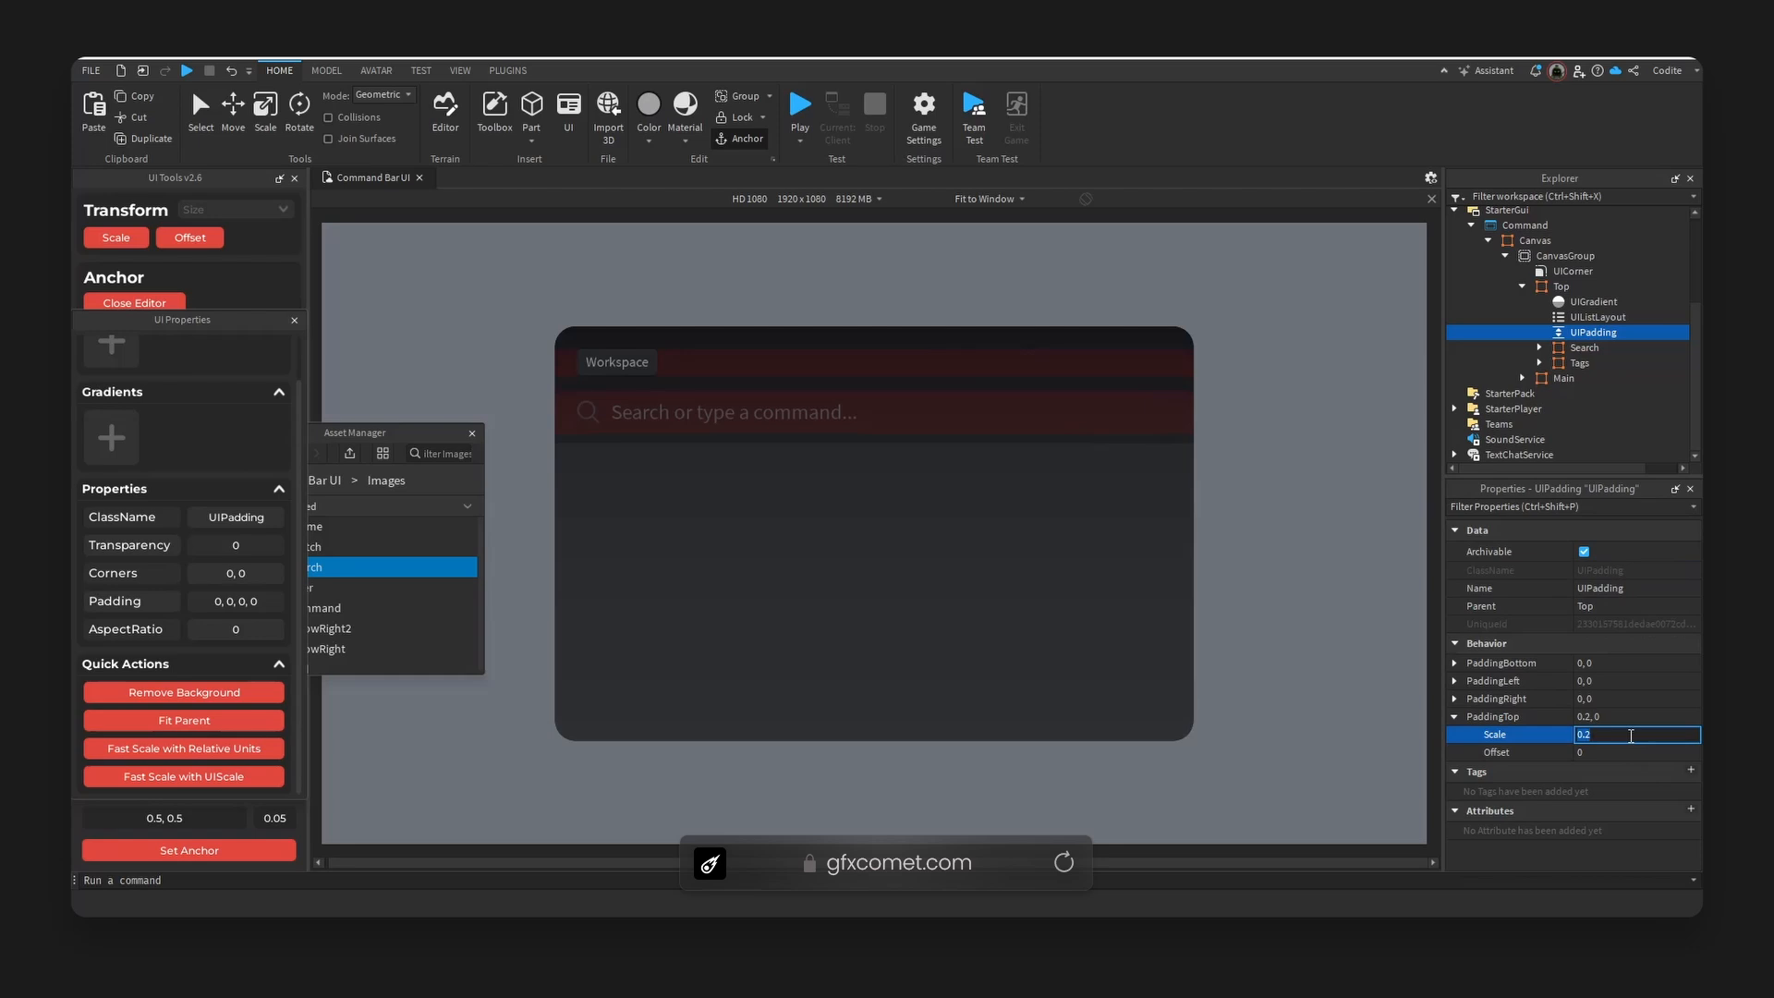
pyautogui.write('.225')
pyautogui.press('Return')
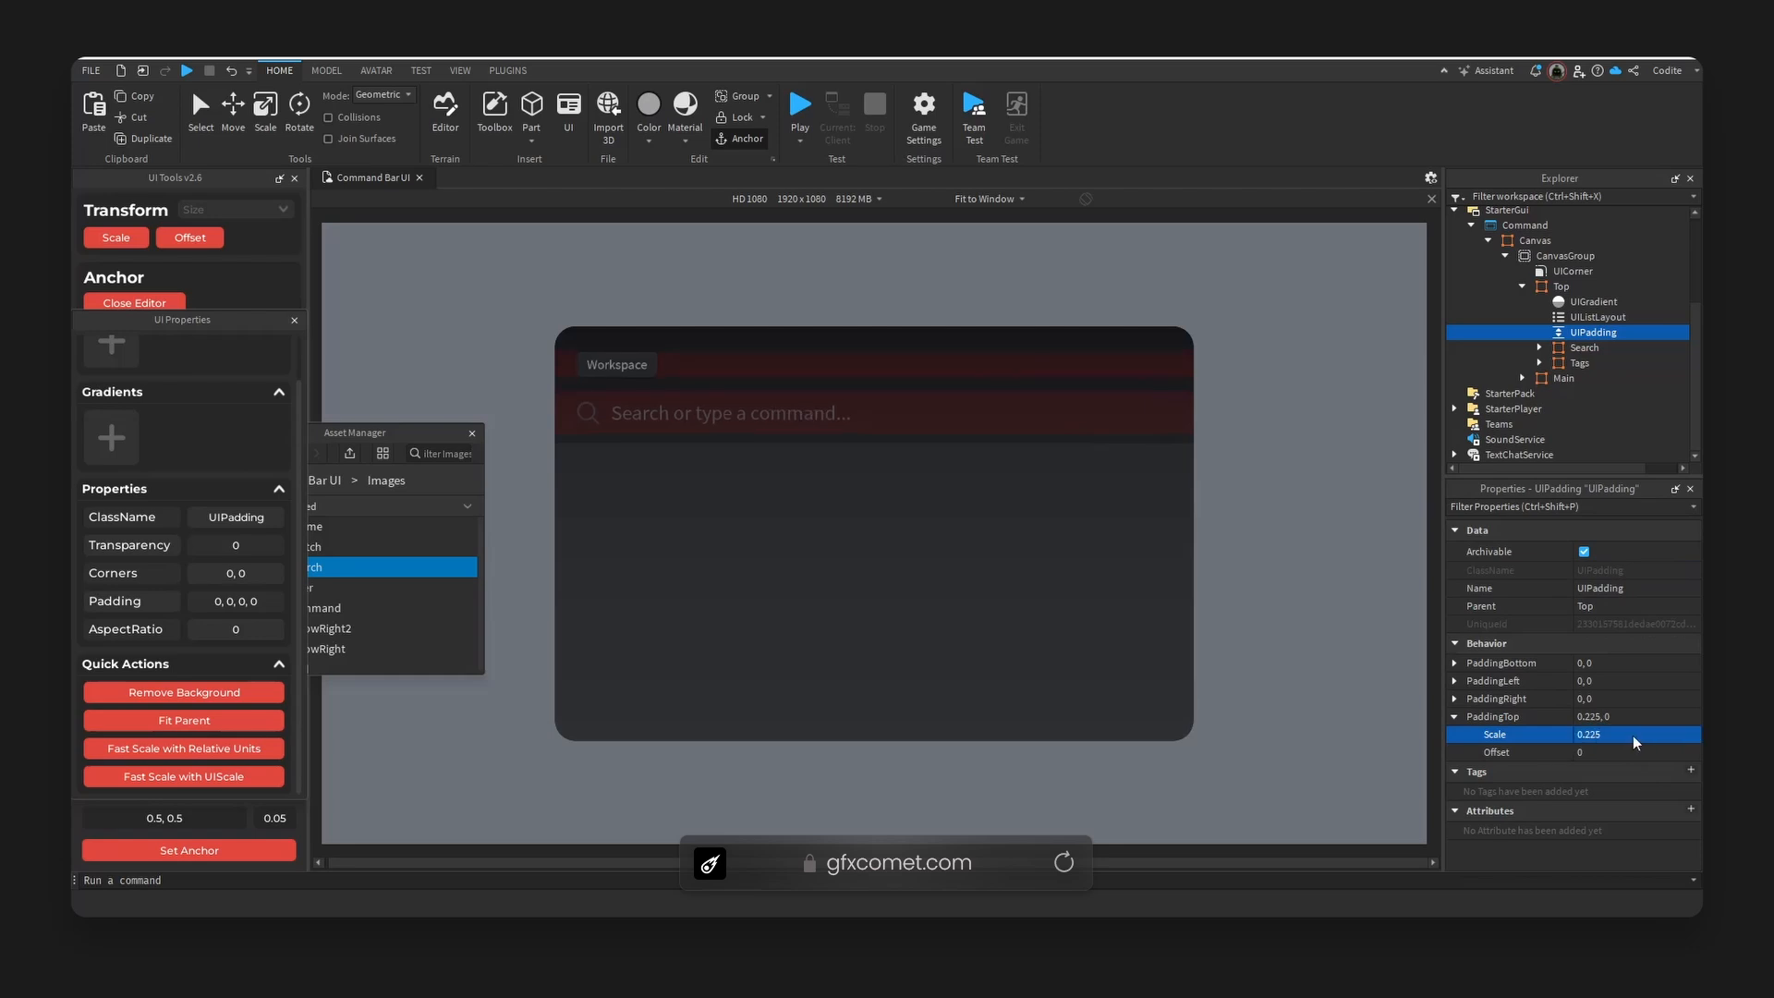
# - Set the Padding scale of the Top frame's UIListLayout to 0.13
pyautogui.press('Up')
pyautogui.click(1661, 567)
pyautogui.press('BackSpace')
pyautogui.write('.13')
pyautogui.press('Return')
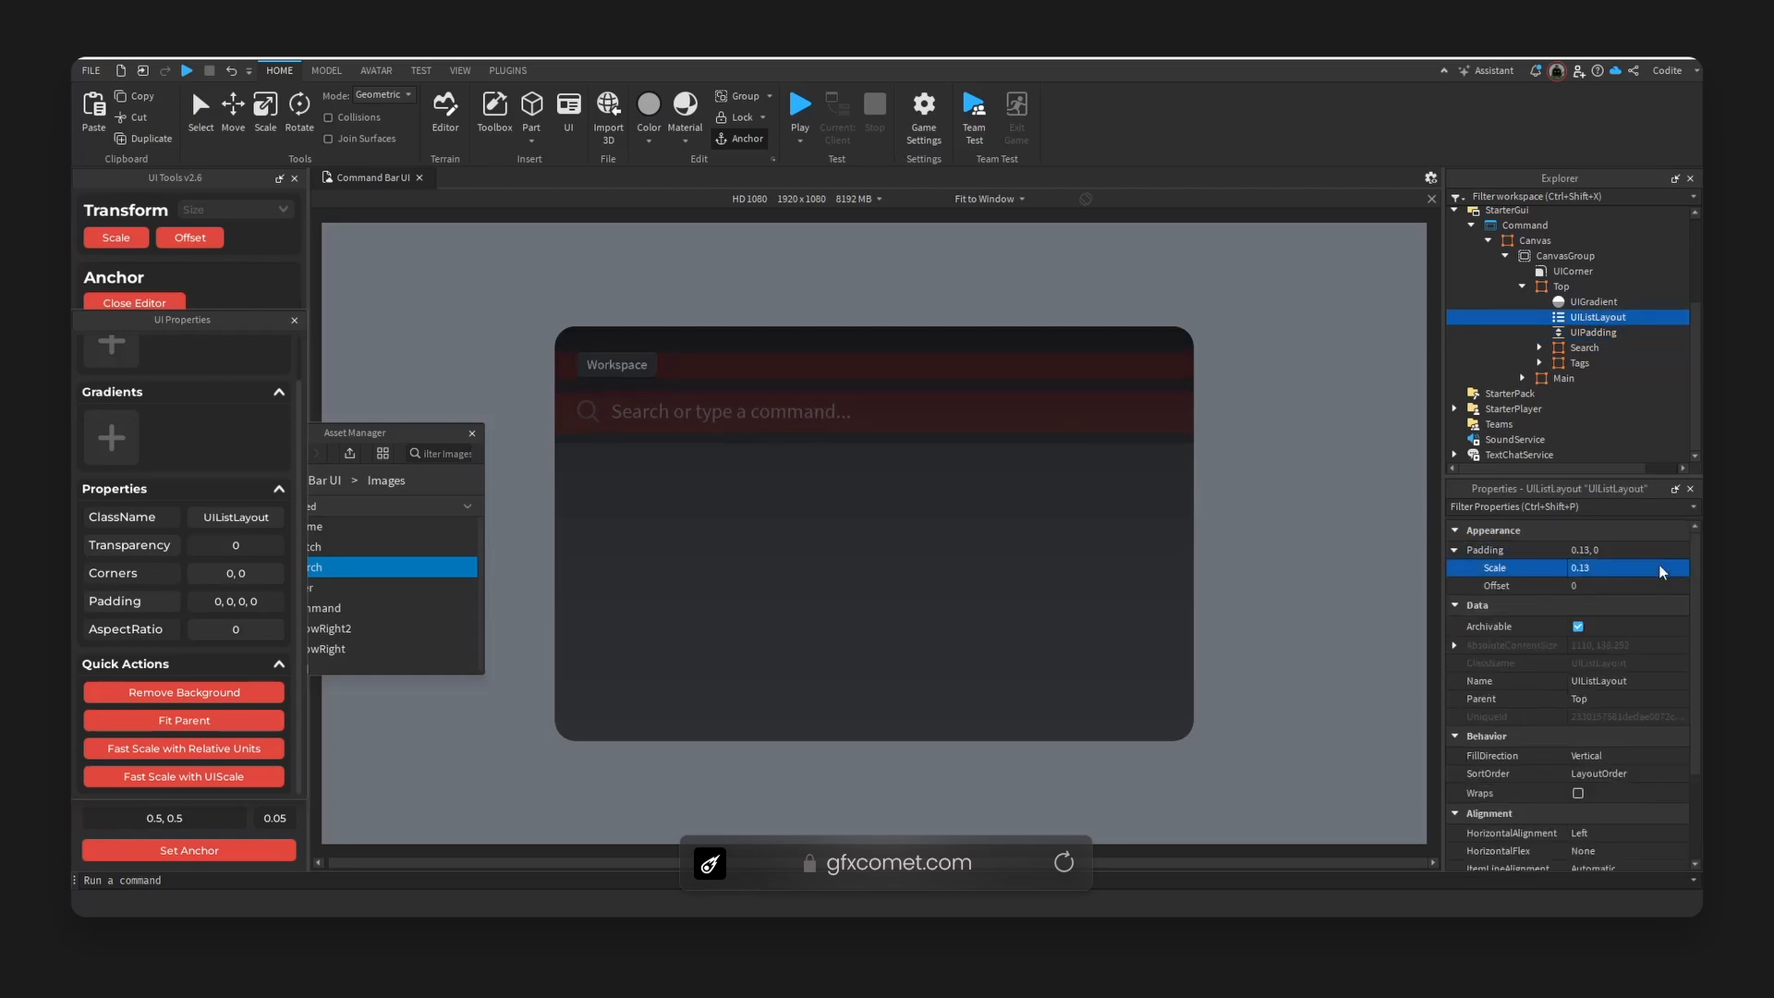
# - Remove the red backgrounds of the Search and Tags rows again
pyautogui.click(943, 397)
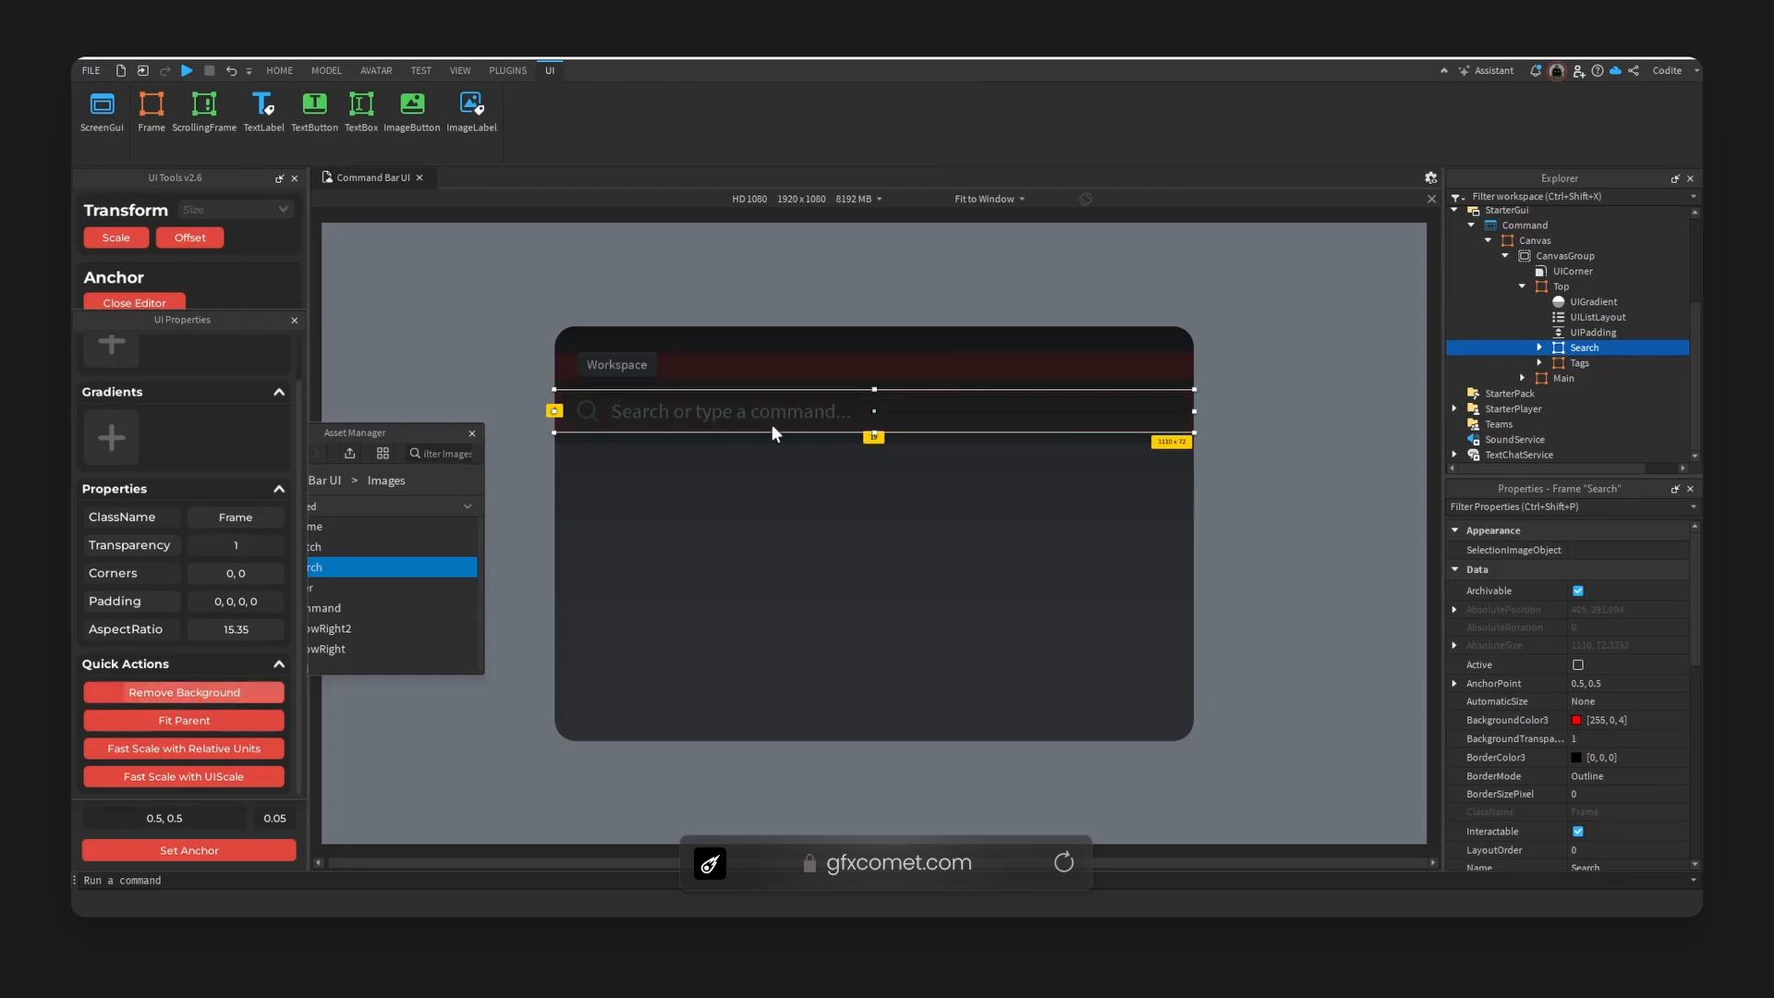
pyautogui.click(758, 366)
pyautogui.click(162, 689)
pyautogui.click(1305, 507)
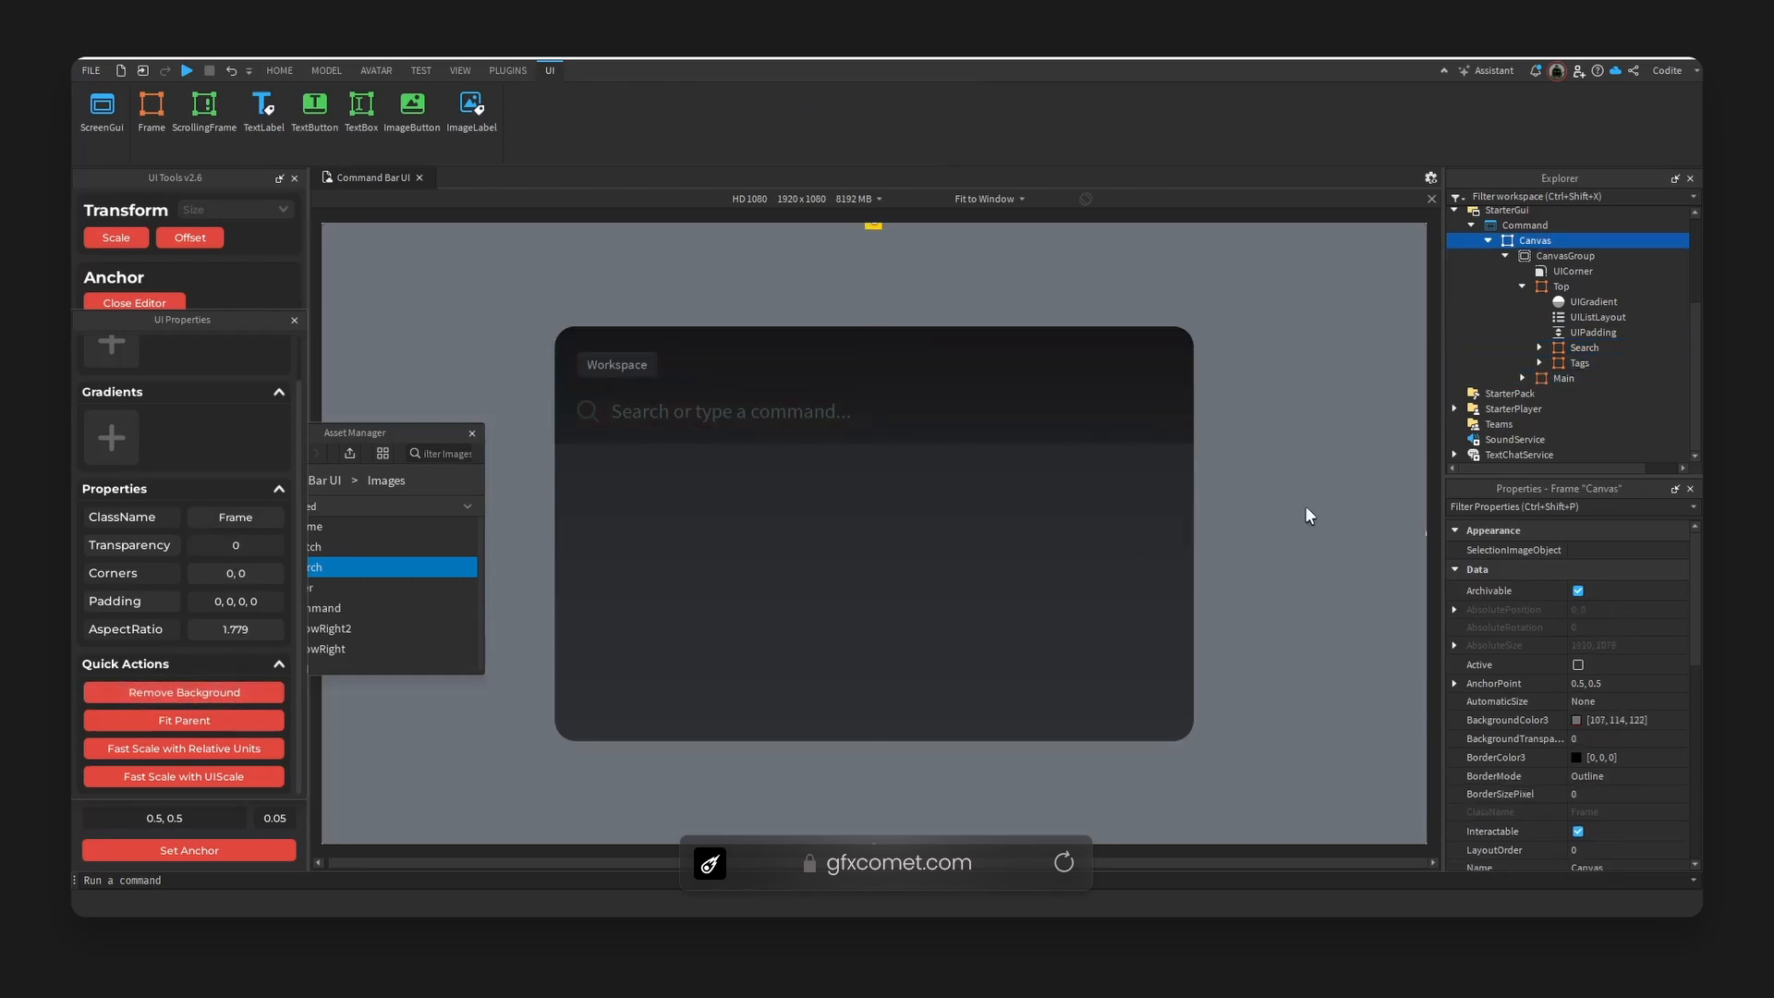
# - Set the PaddingLeft scale of the Search frame's UIPadding to 0.04
pyautogui.click(1538, 347)
pyautogui.click(1608, 378)
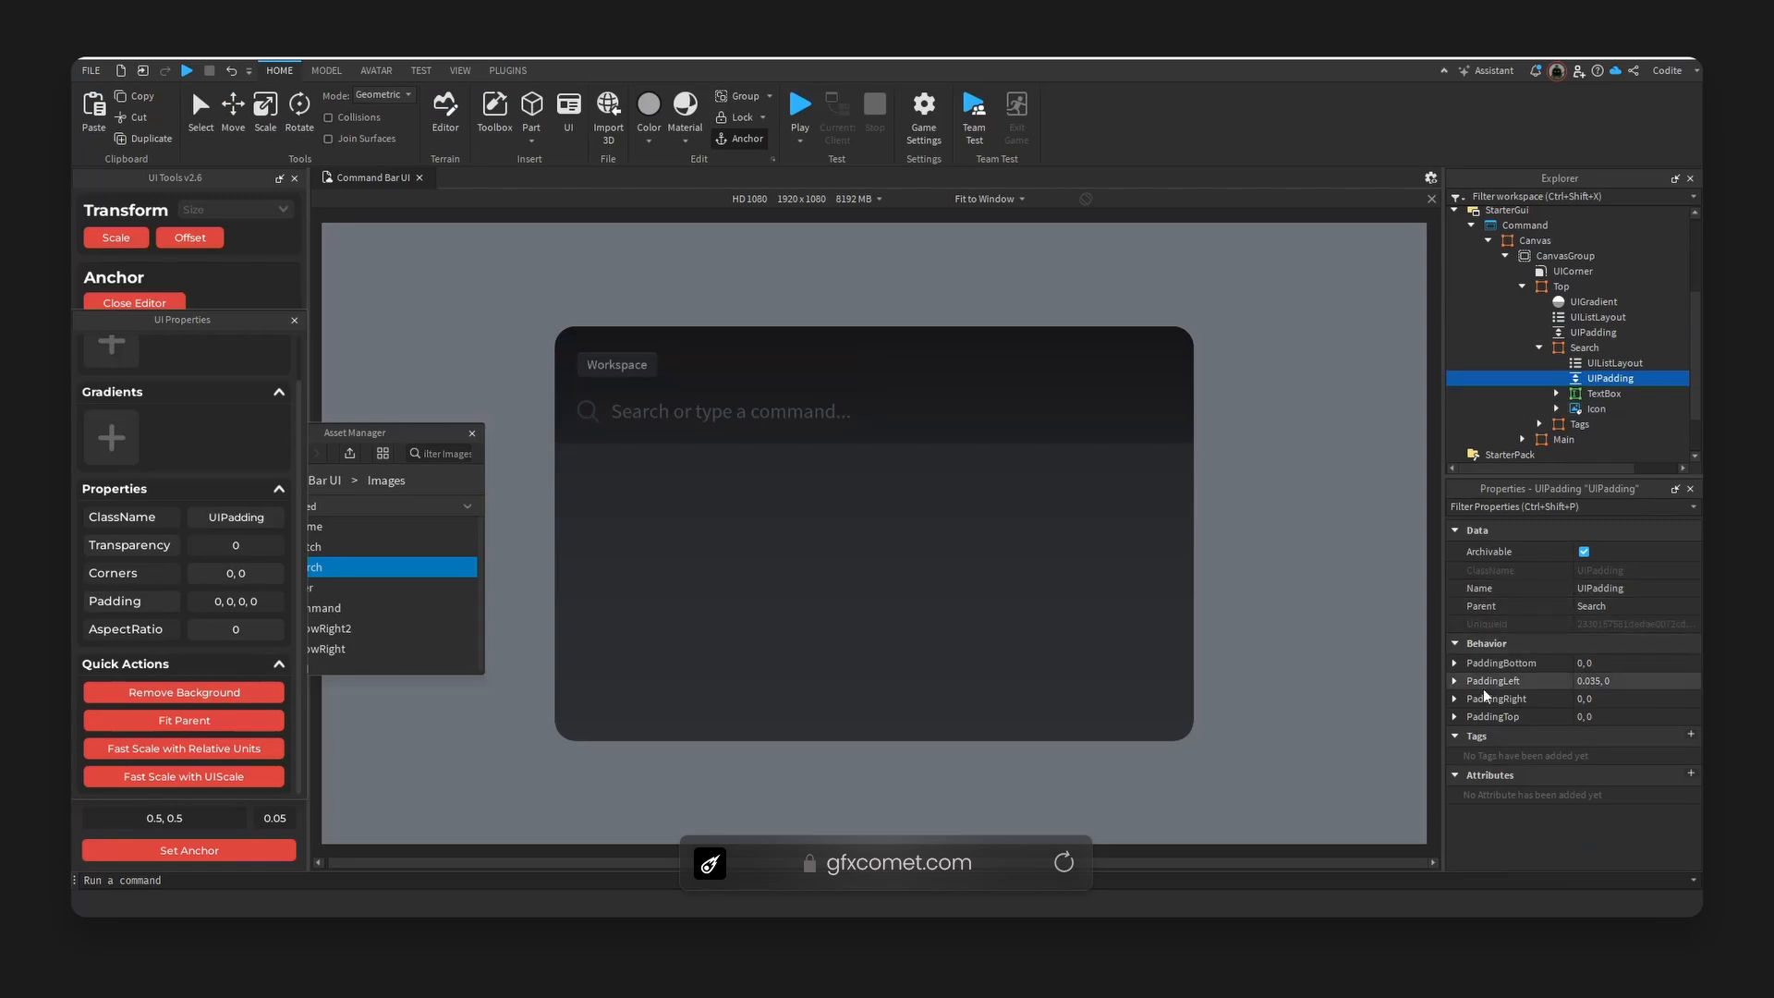
pyautogui.click(1455, 682)
pyautogui.click(1590, 699)
pyautogui.write('0.04')
pyautogui.press('Return')
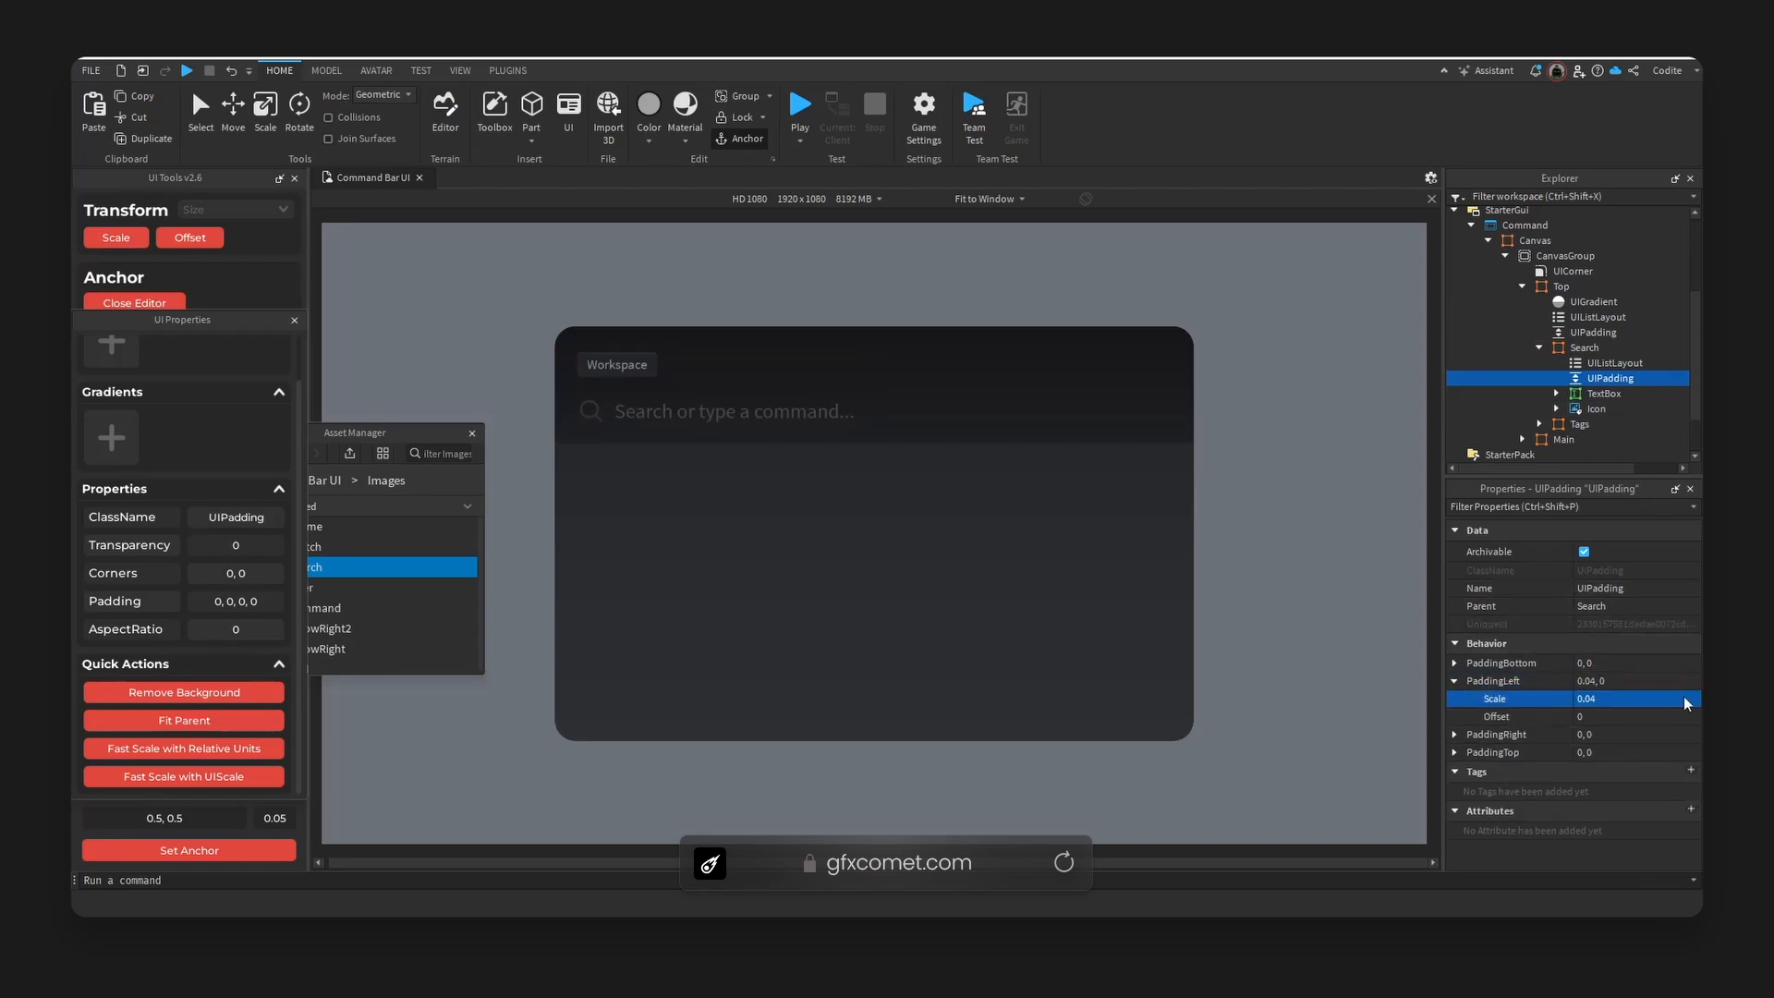
# - Set the PaddingLeft scale of the Tags frame's UIPadding to match the Search frame's
pyautogui.click(1539, 347)
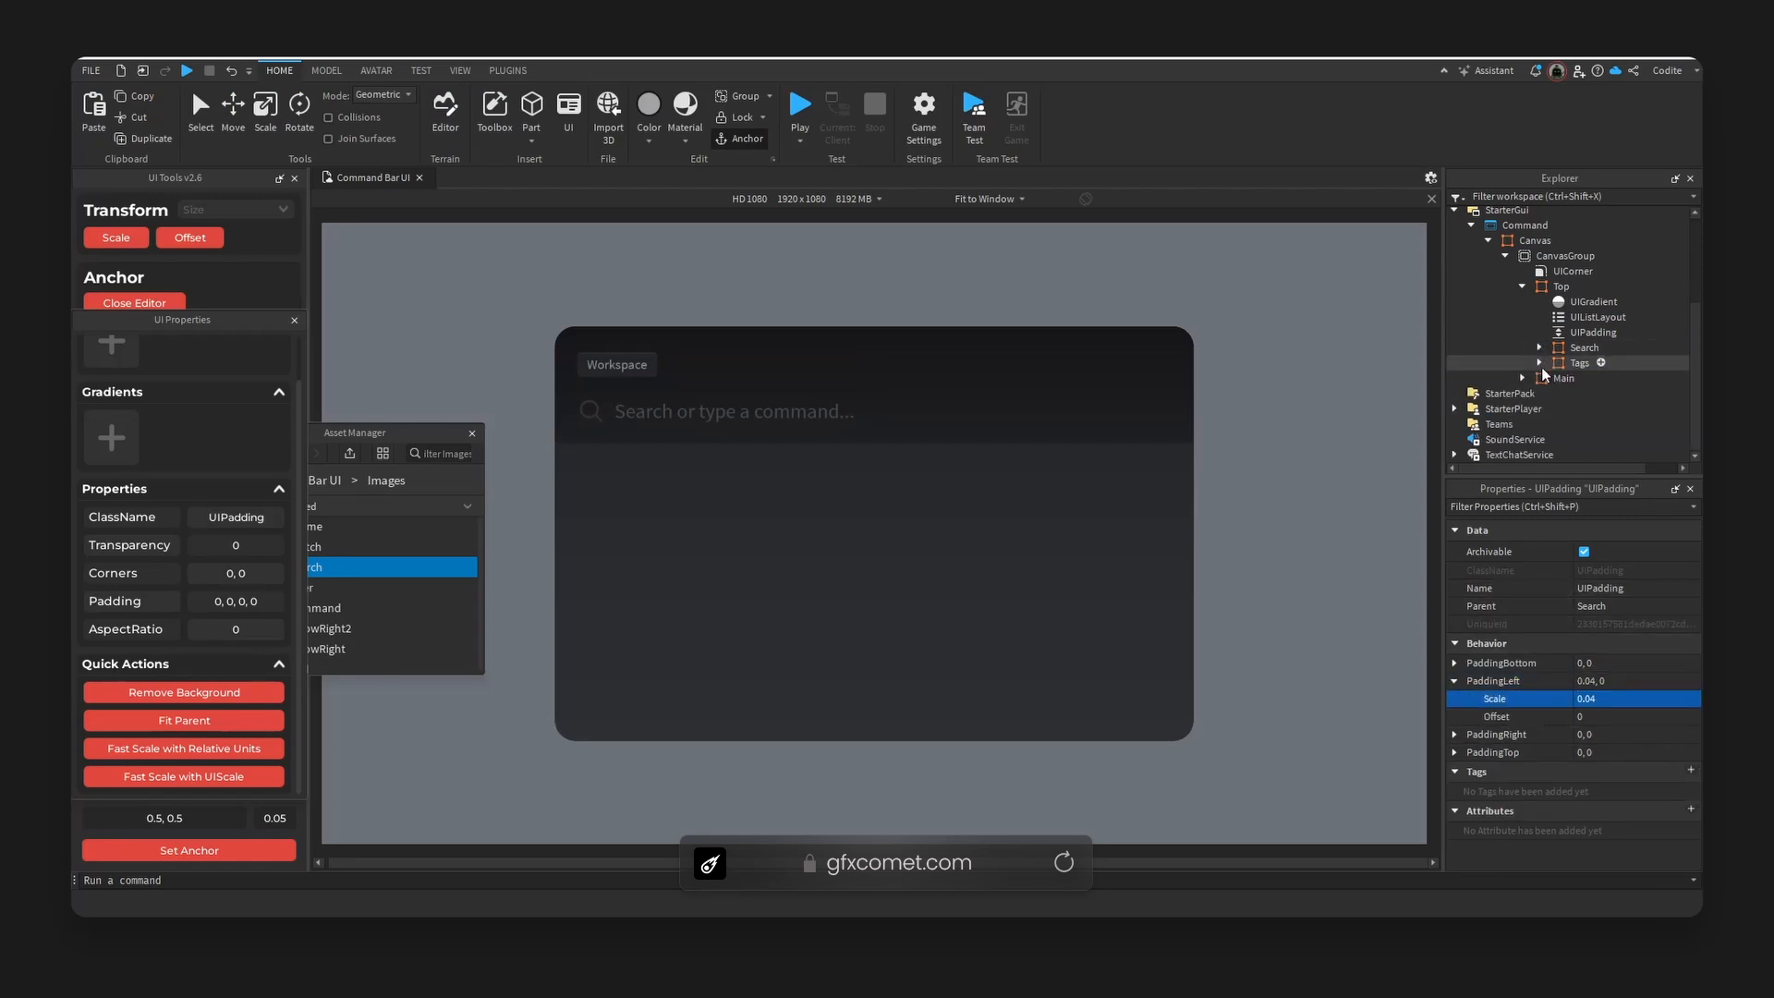
pyautogui.click(1539, 362)
pyautogui.click(1597, 394)
pyautogui.click(1650, 699)
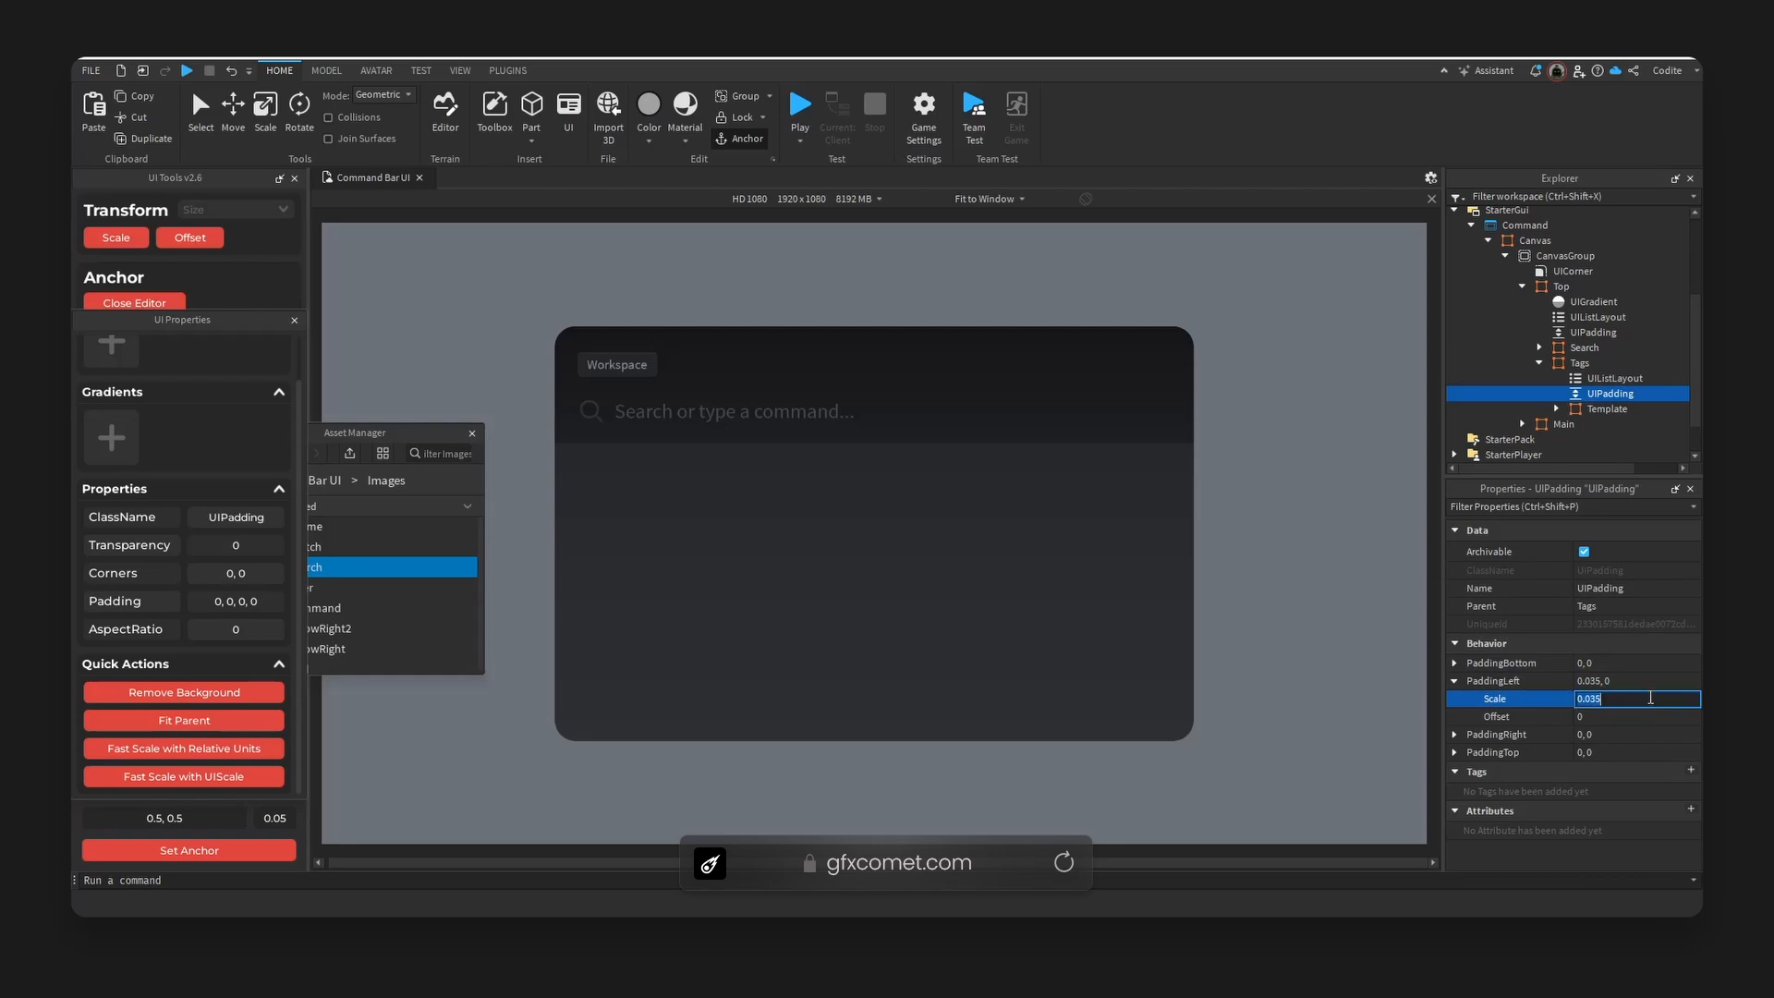
pyautogui.press('Return')
# - Make the Canvas frame fully transparent by setting its BackgroundTransparency to 1
pyautogui.click(1339, 462)
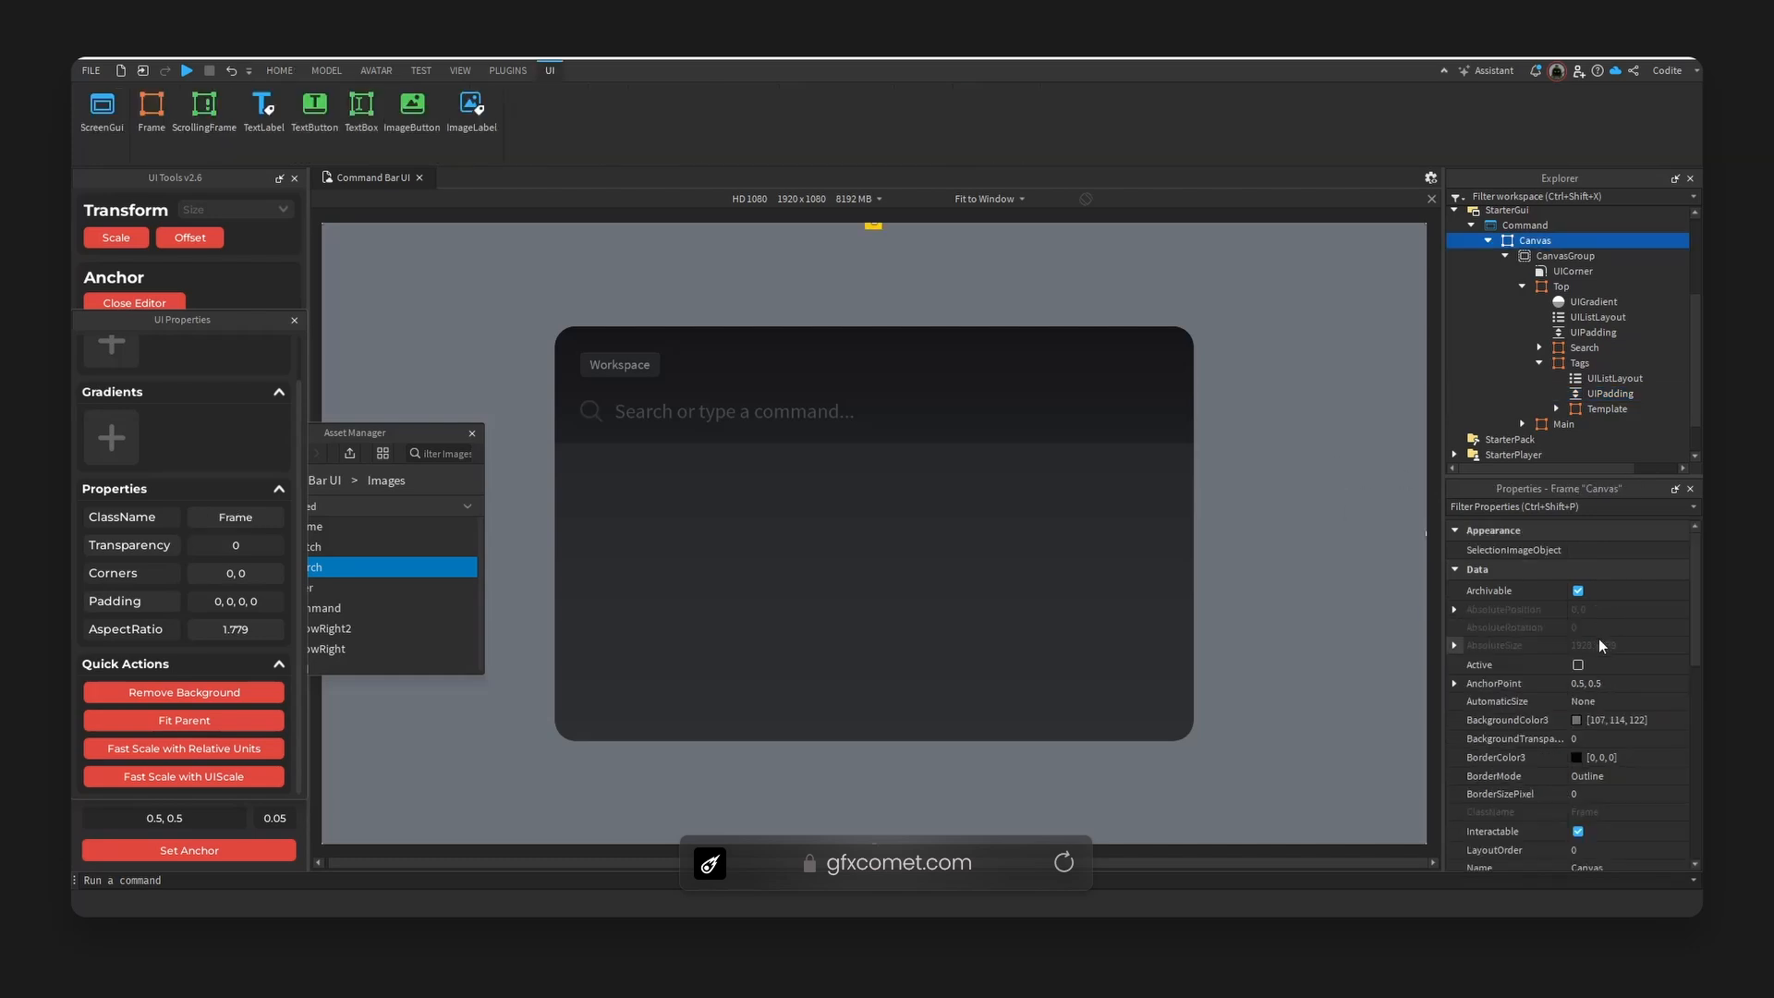
pyautogui.click(1622, 738)
pyautogui.write('1')
pyautogui.press('Return')
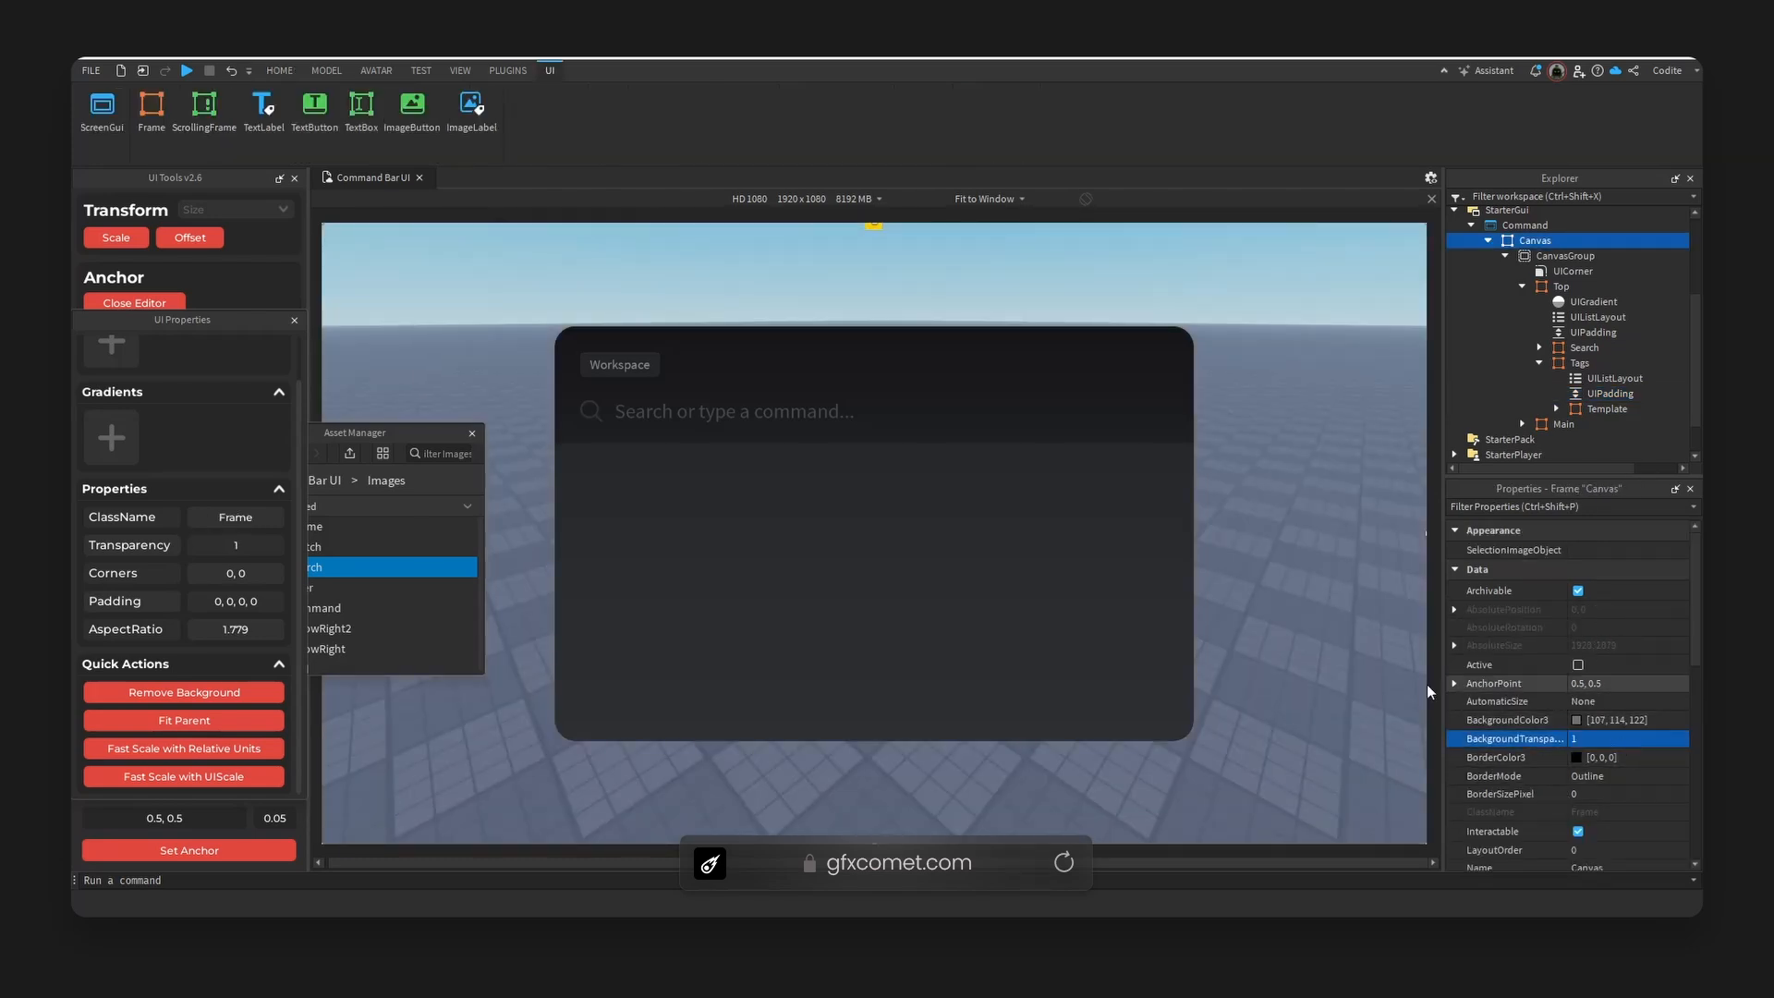
# - Set the Main frame's BackgroundTransparency to 0.05 and check it against the 3D scene behind
pyautogui.moveTo(1285, 617); pyautogui.dragTo(1285, 617, button='right')
pyautogui.click(1161, 602)
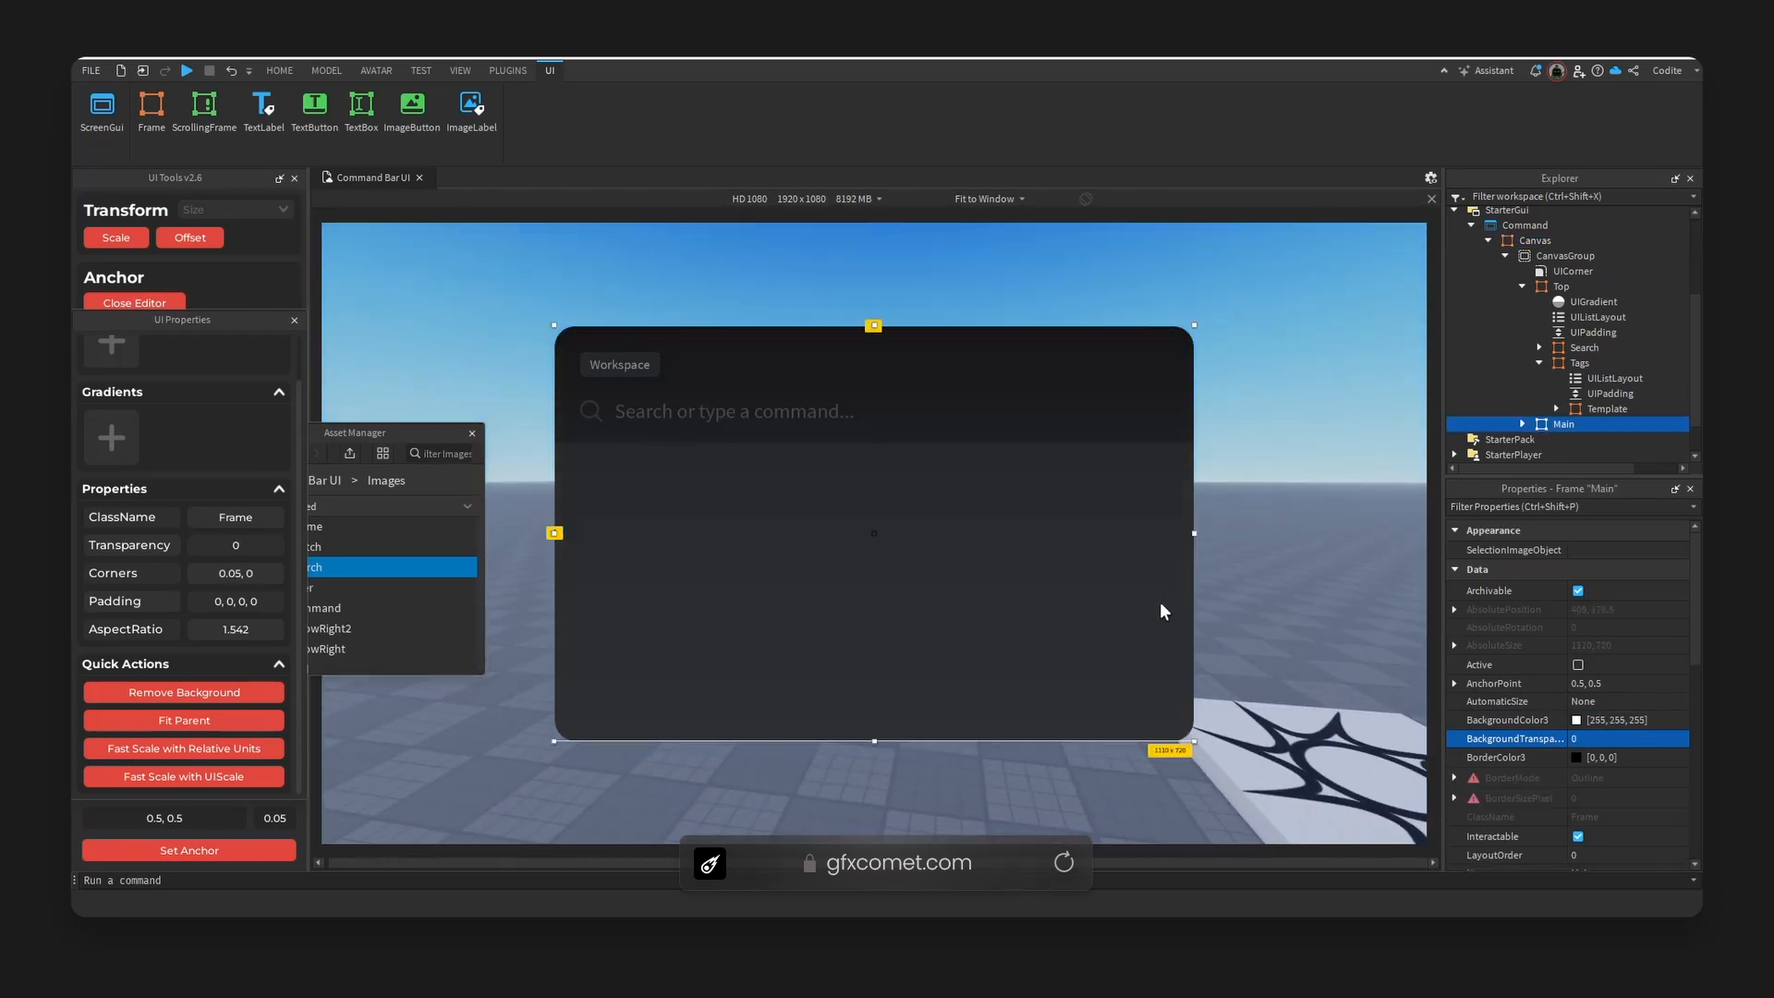
pyautogui.click(1620, 739)
pyautogui.write('.05')
pyautogui.press('Return')
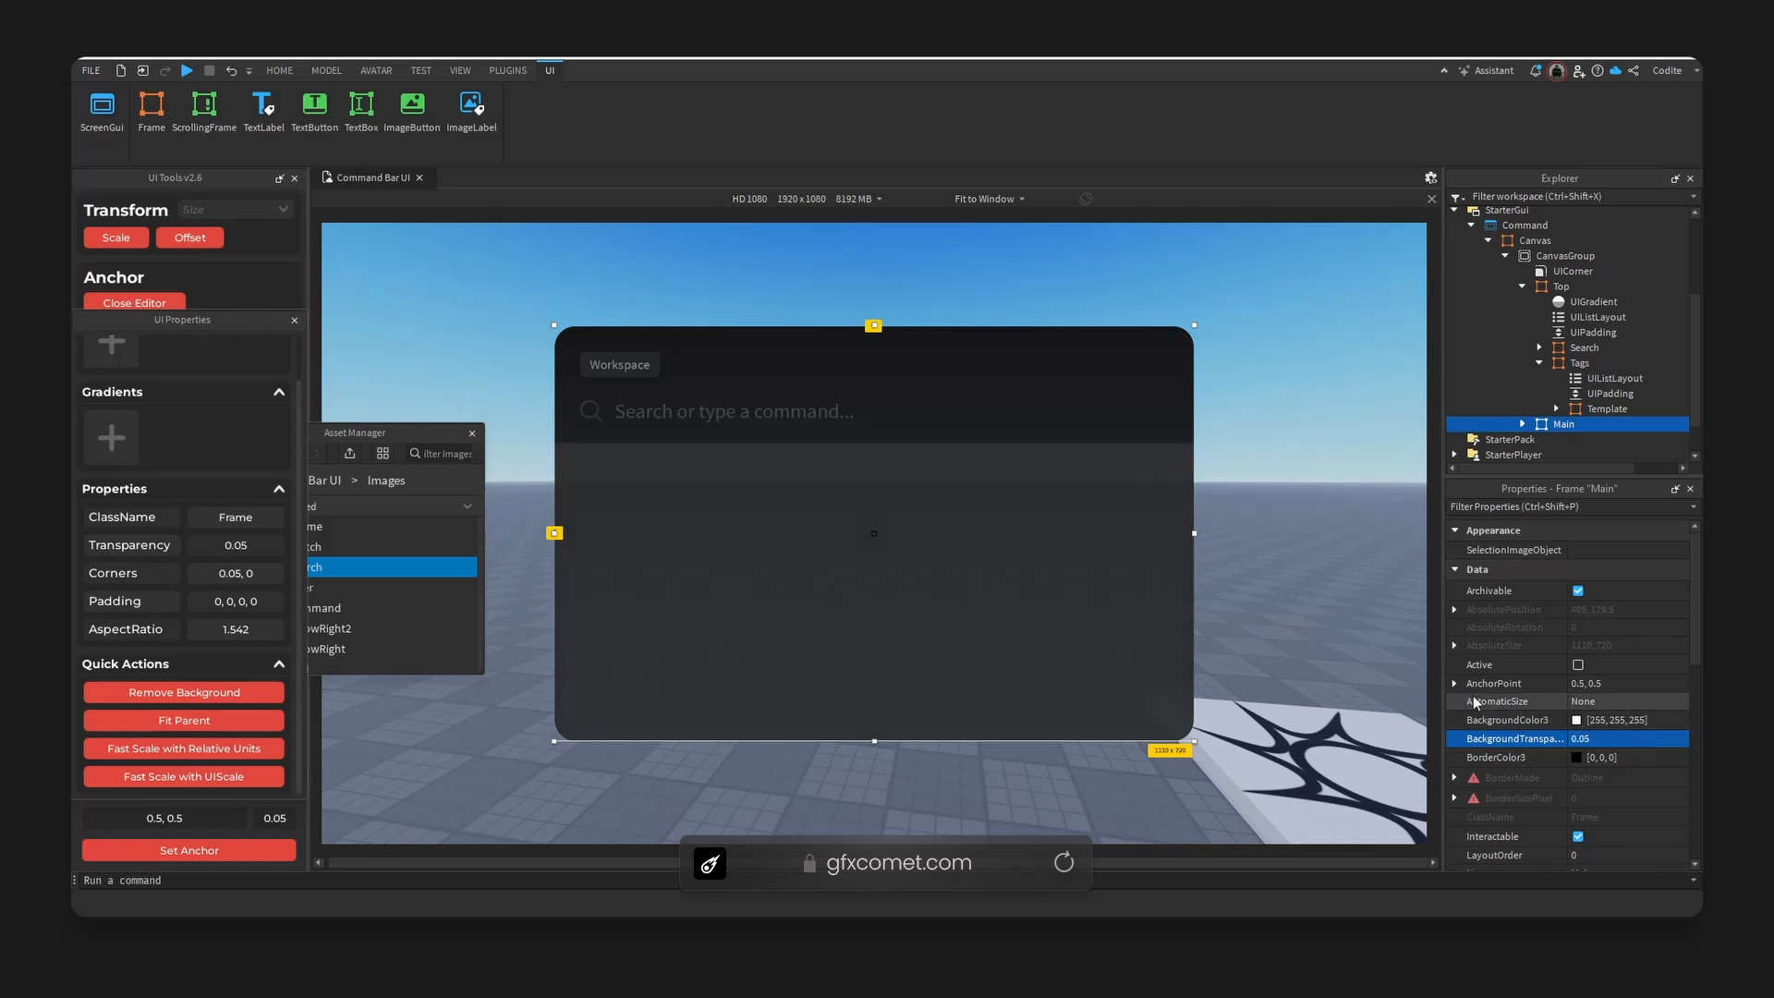
pyautogui.click(1280, 613)
pyautogui.moveTo(1280, 613); pyautogui.dragTo(1271, 618, button='right')
# - Set the Padding scale of the Search frame's UIListLayout to 0.025
pyautogui.click(1583, 379)
pyautogui.click(1578, 349)
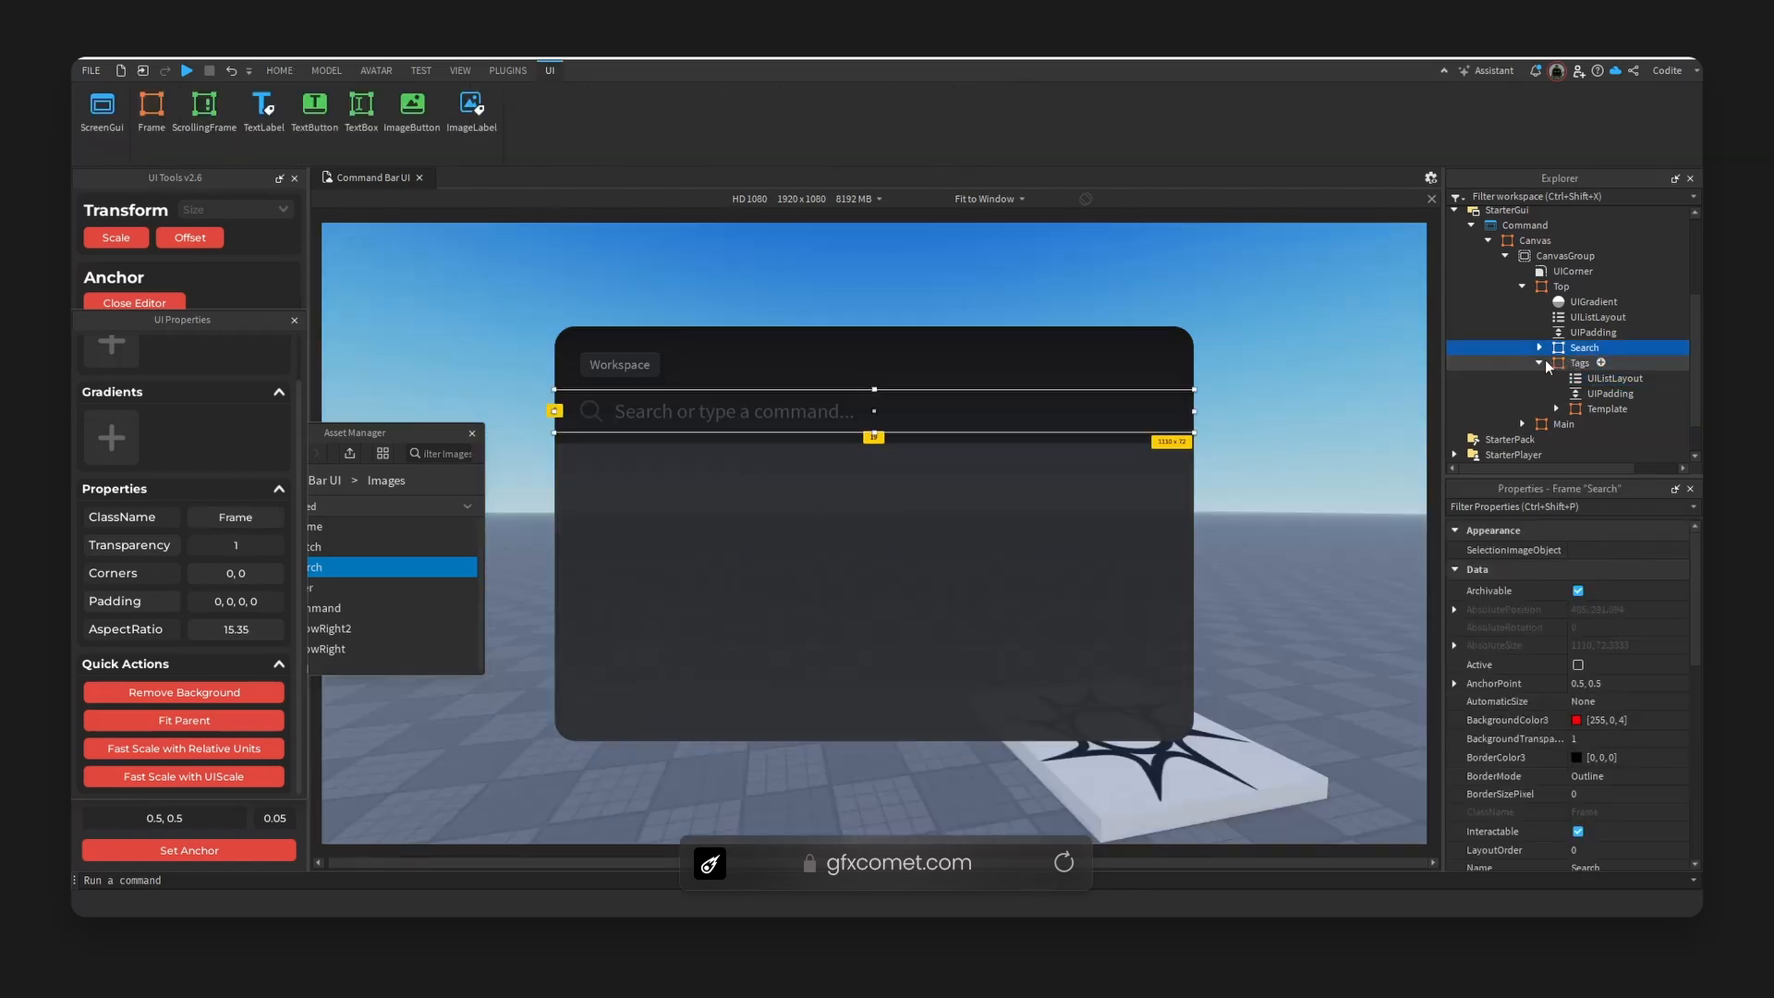
pyautogui.click(1540, 362)
pyautogui.click(1540, 348)
pyautogui.click(1579, 364)
pyautogui.click(1456, 550)
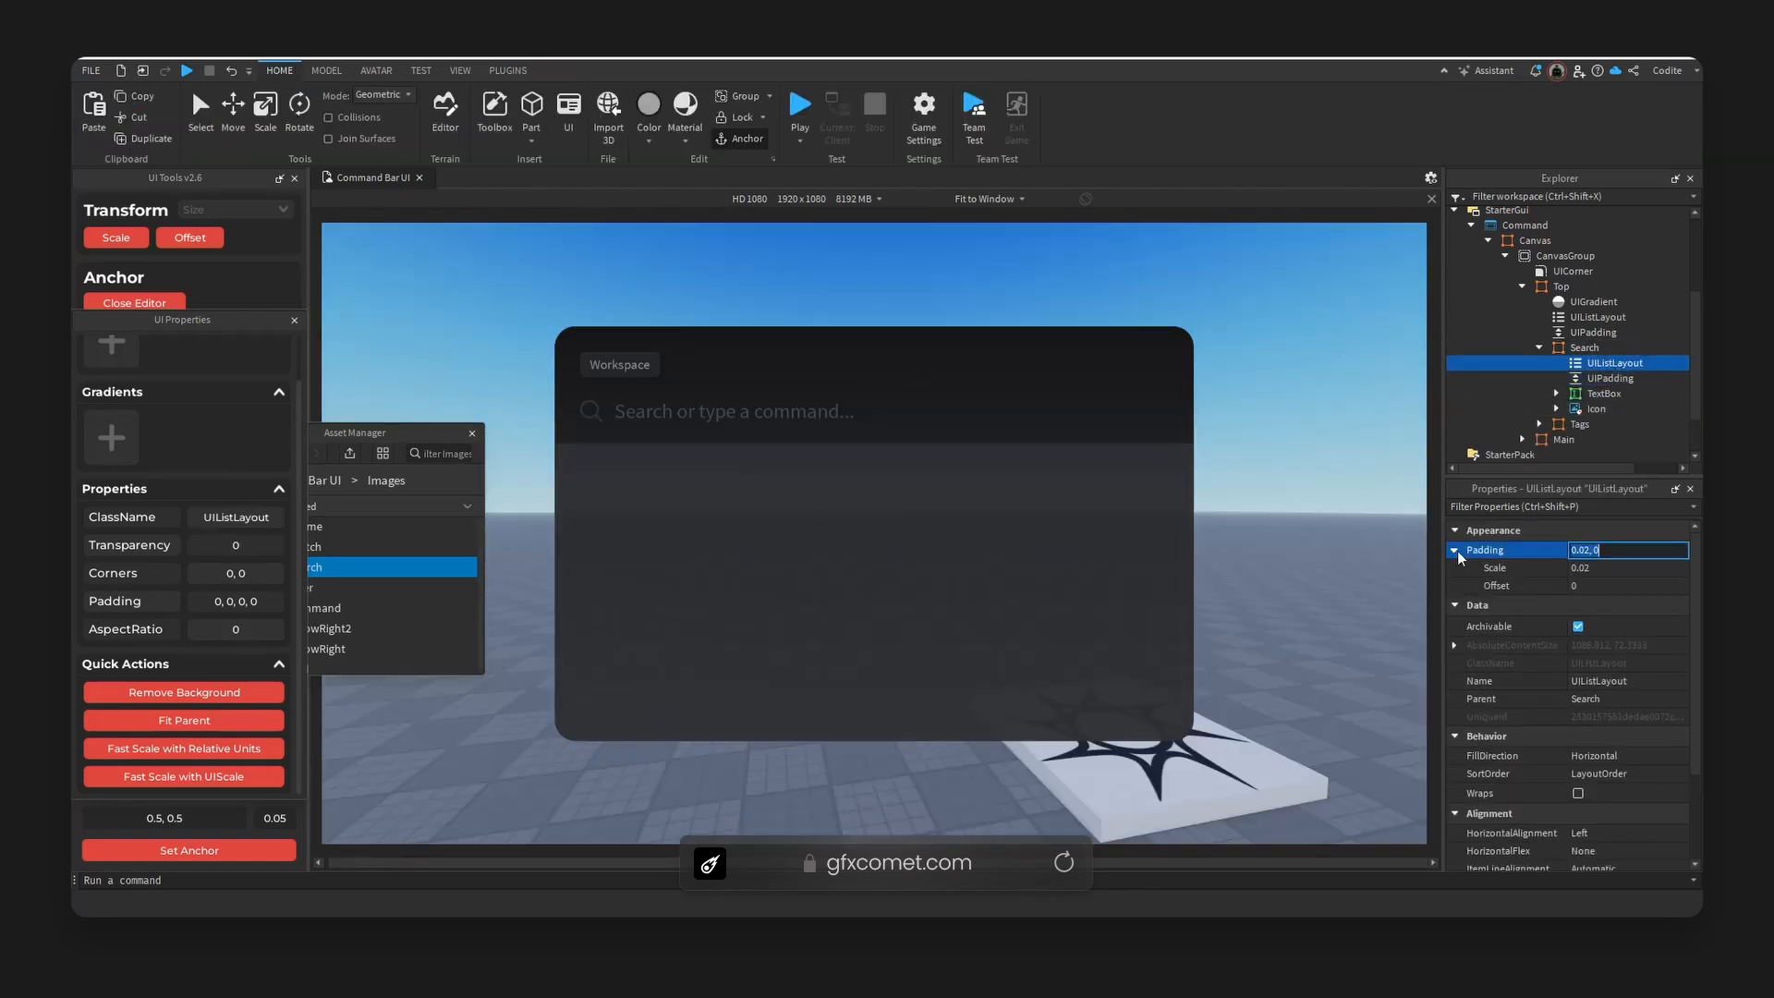
pyautogui.click(1657, 567)
pyautogui.press('Return')
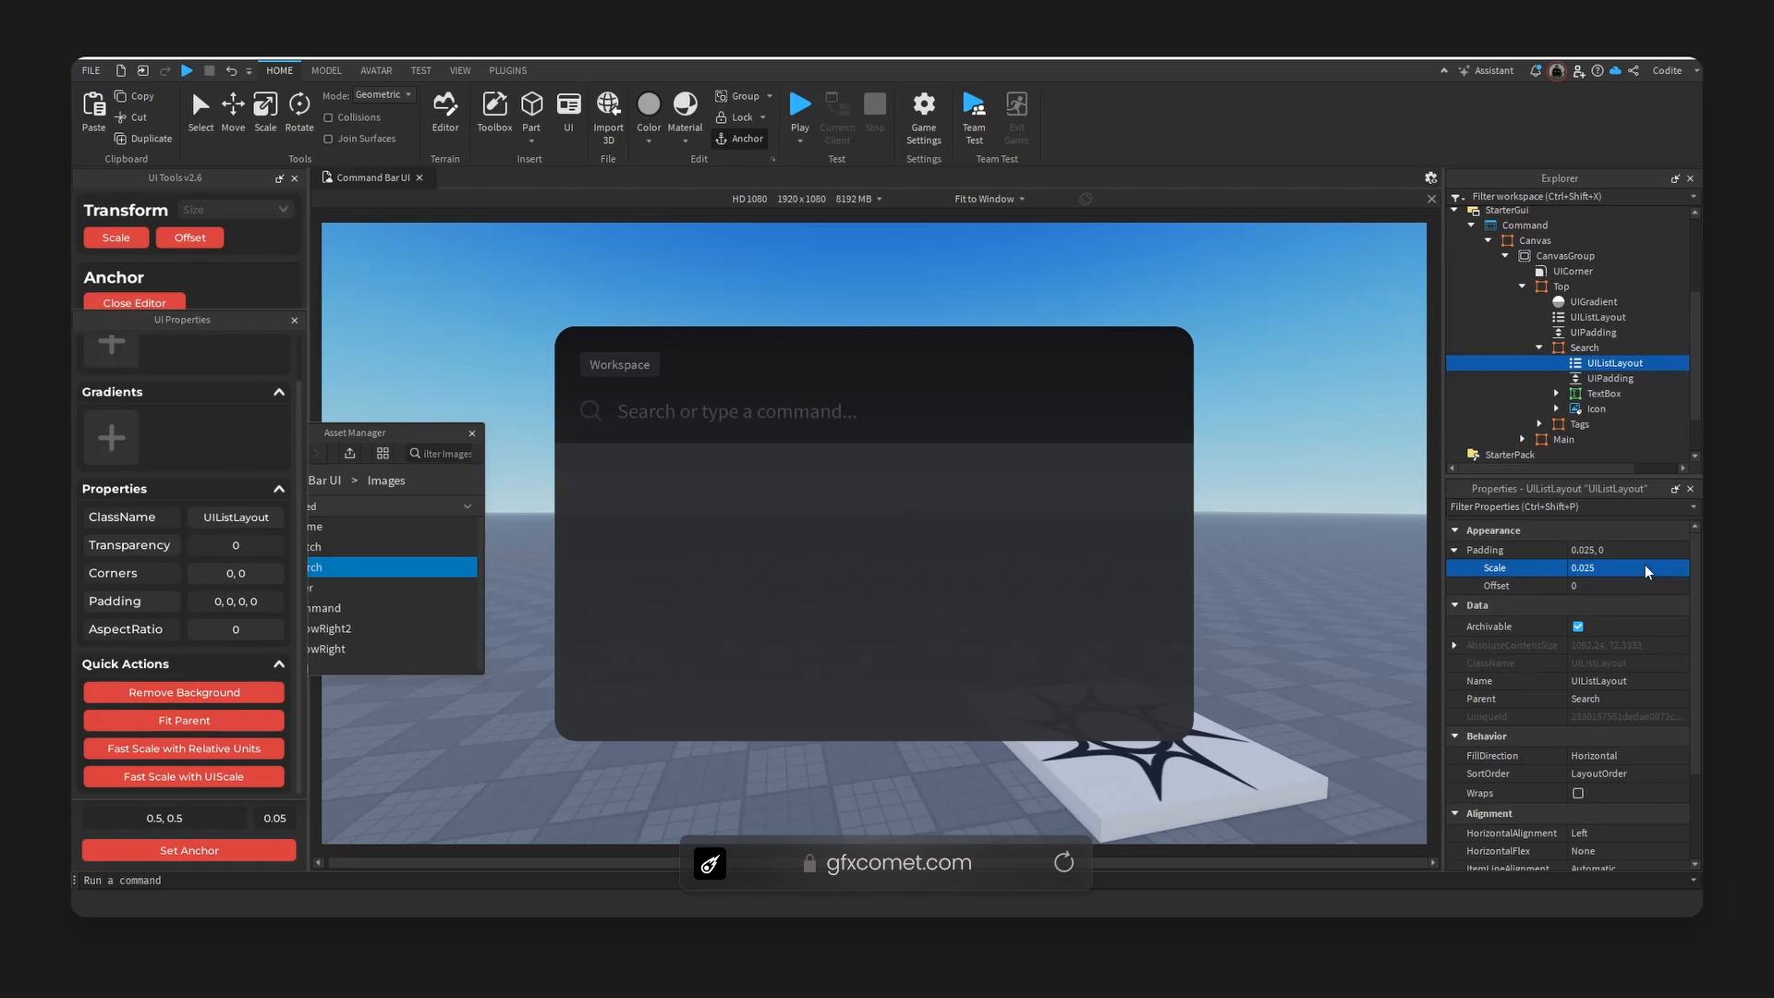
pyautogui.moveTo(1316, 413); pyautogui.dragTo(1238, 424, button='right')
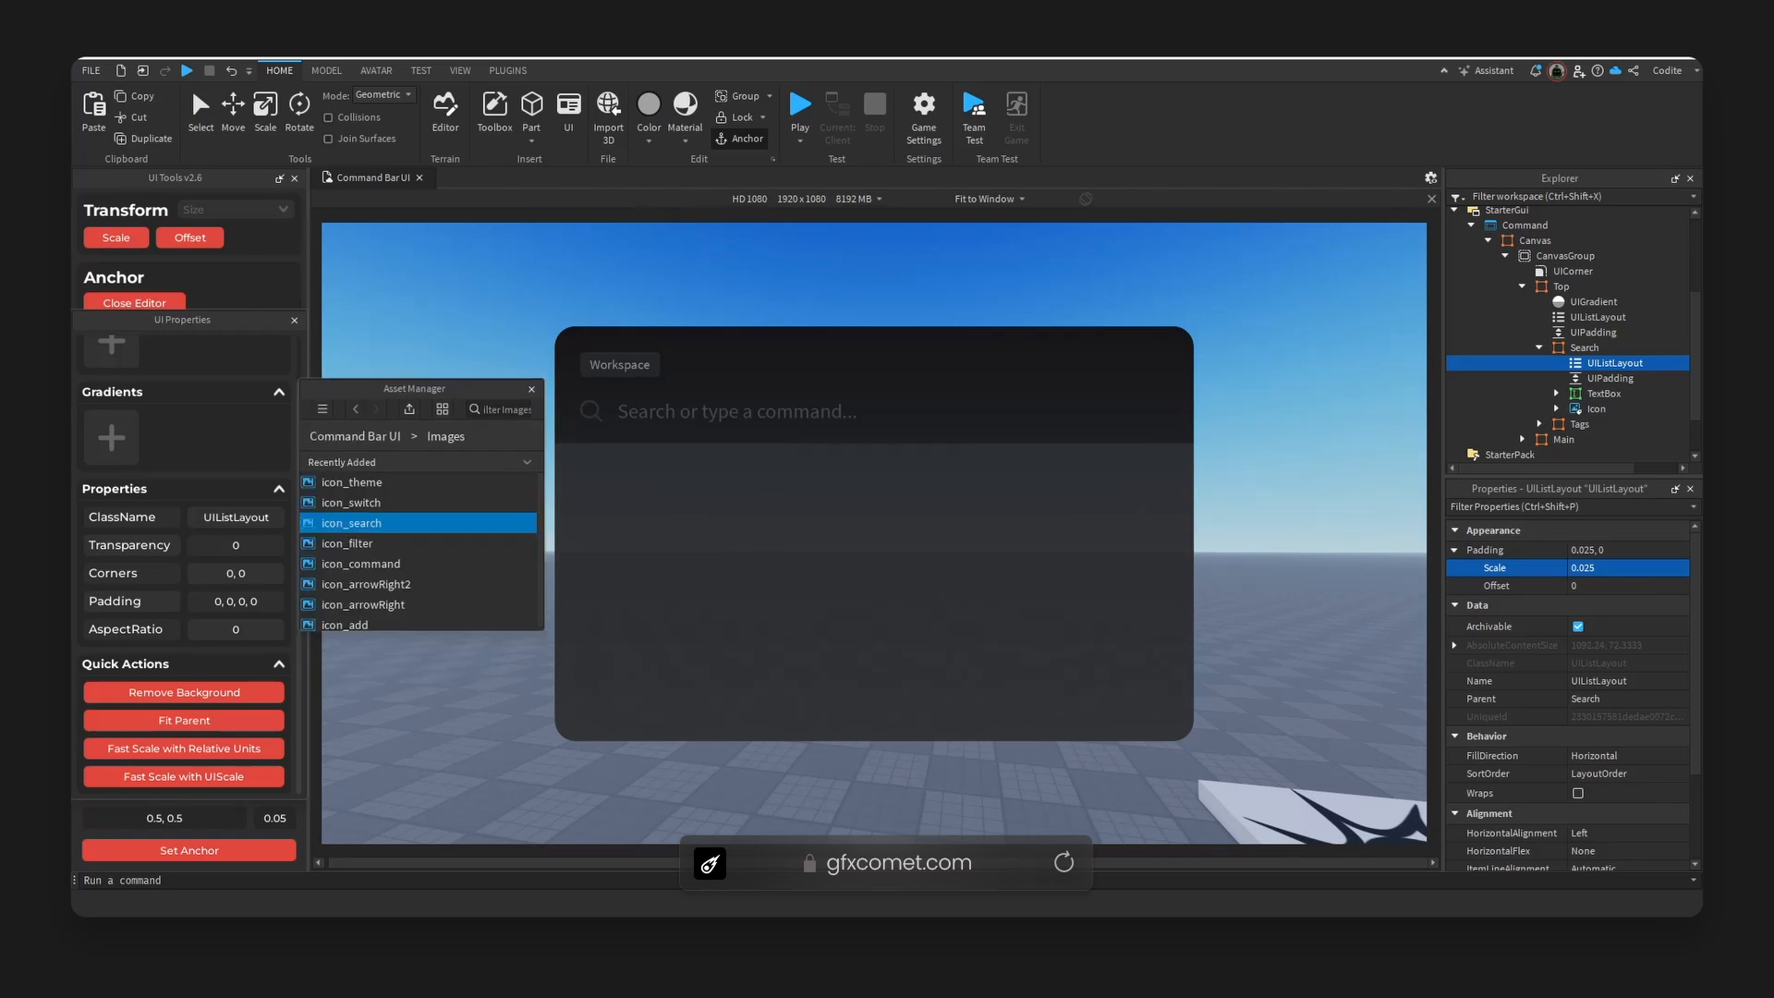
# - Insert a new Frame inside Main and set its anchor point to 0.5, 0.5
pyautogui.click(1111, 613)
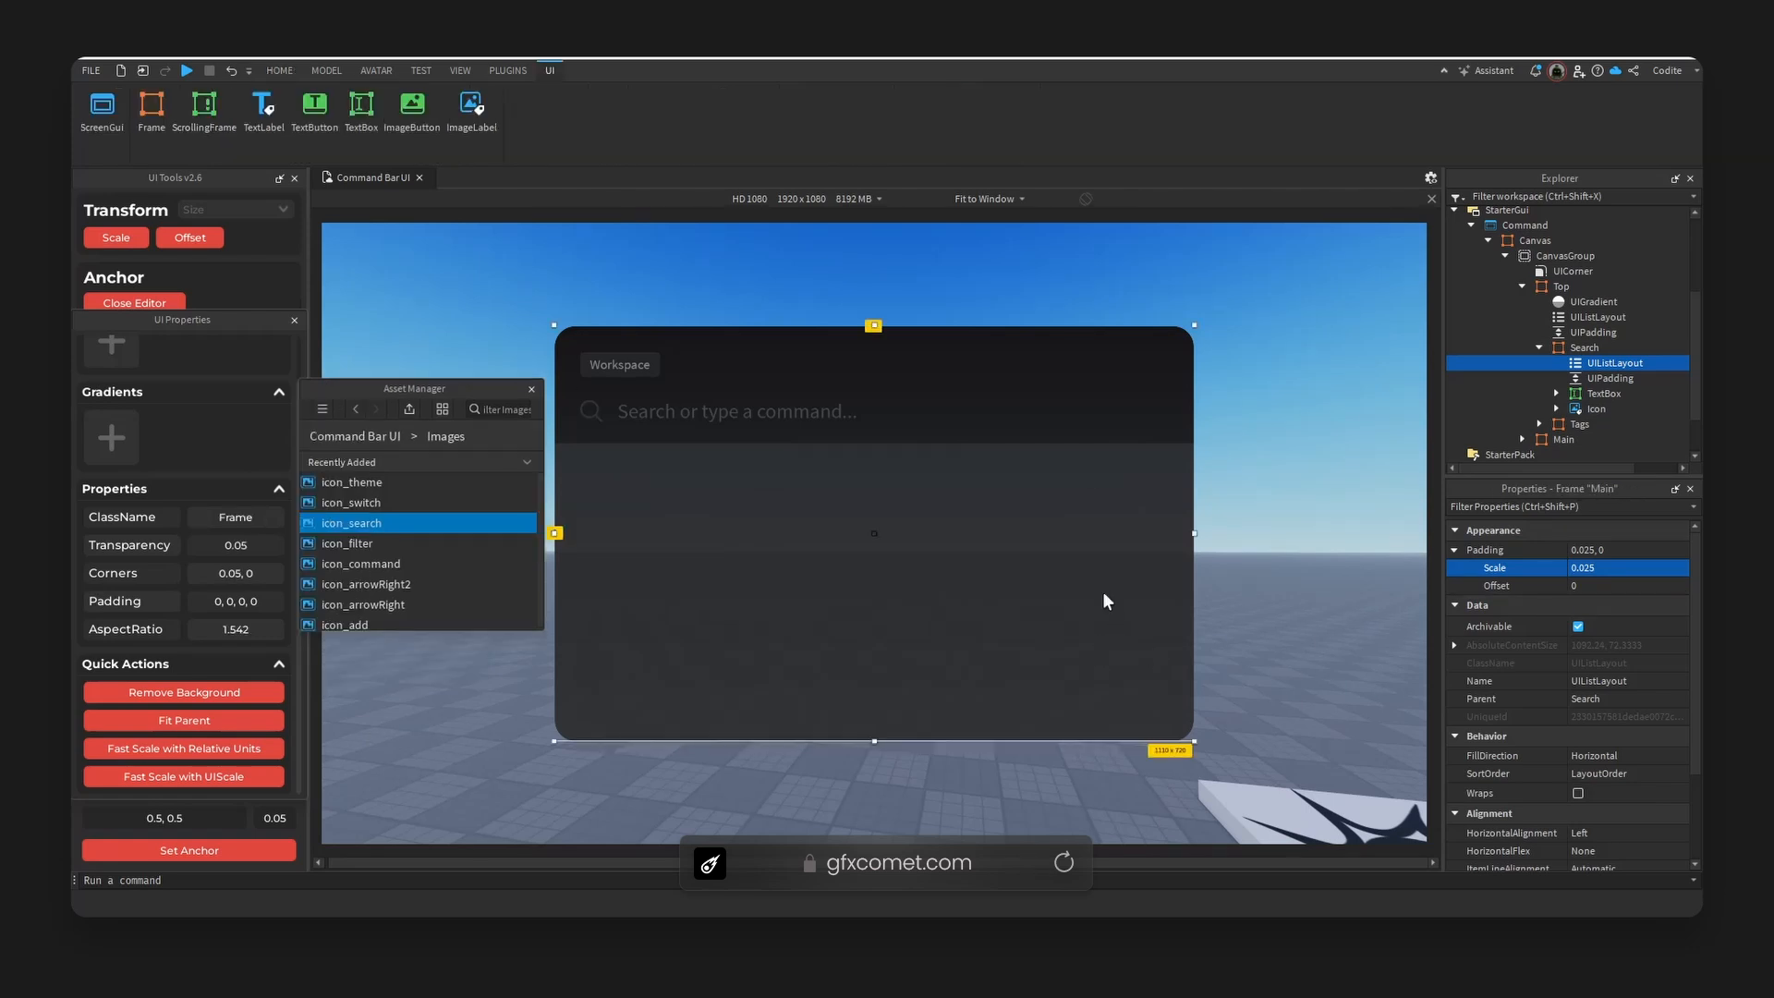
pyautogui.click(1536, 348)
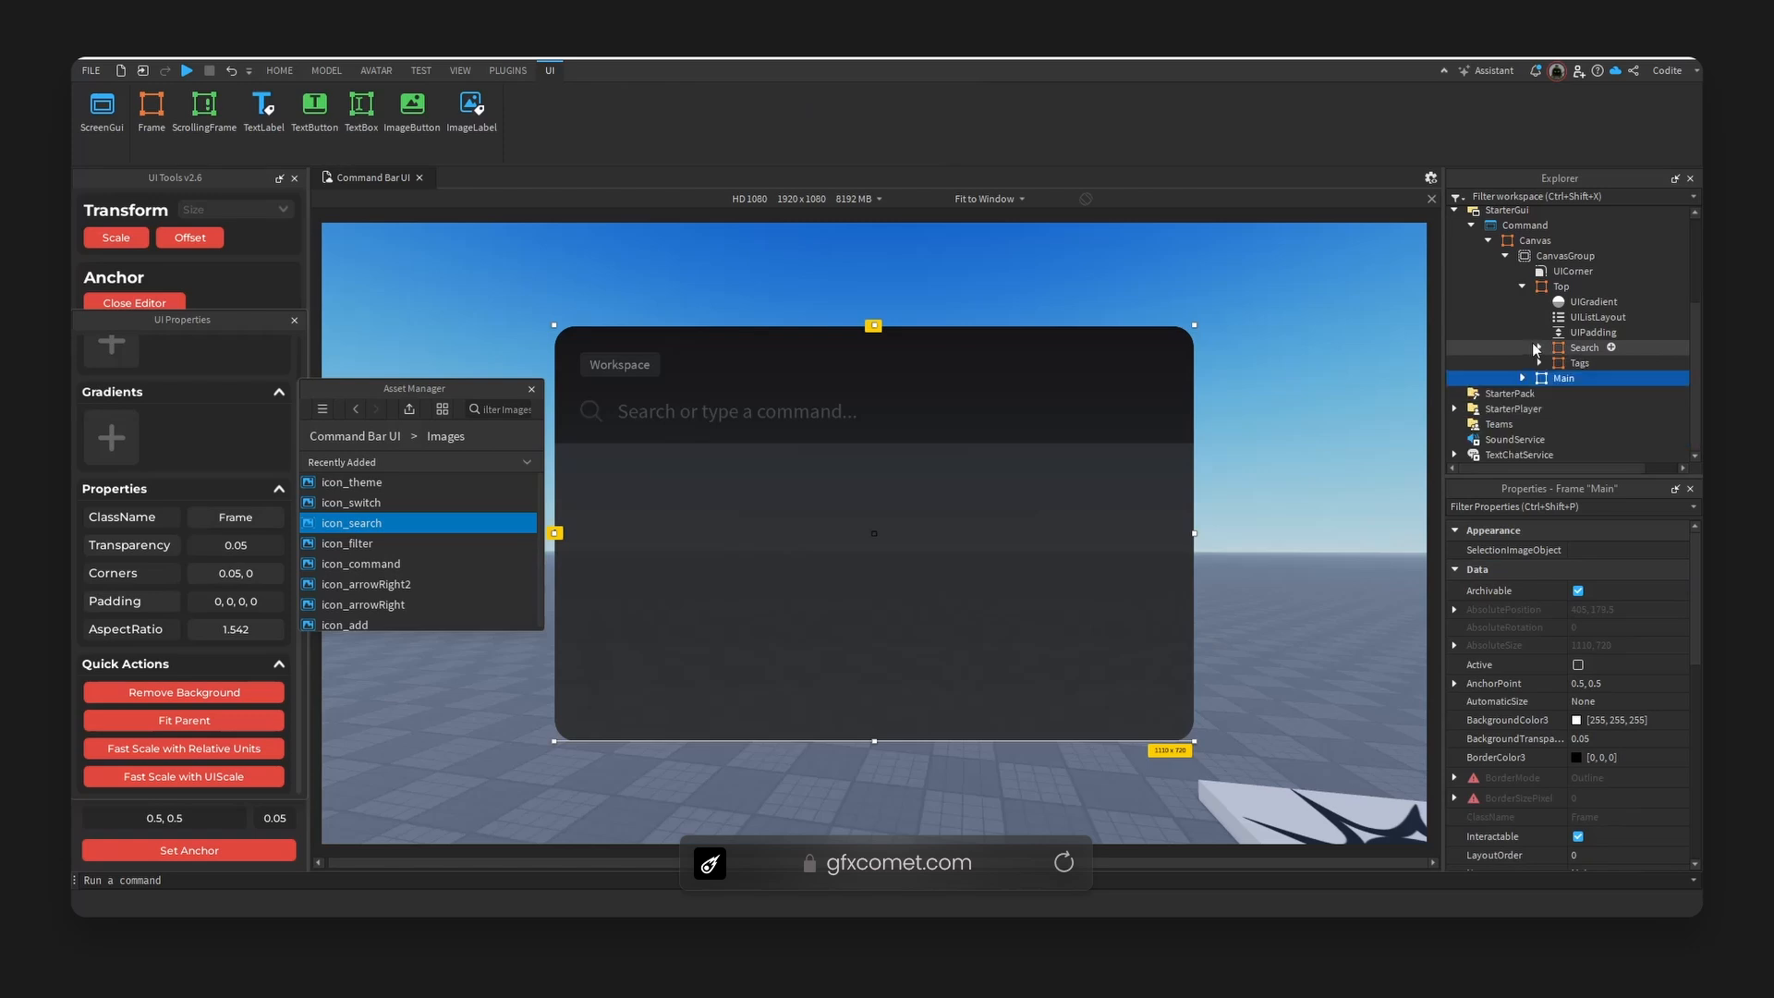
pyautogui.click(1522, 286)
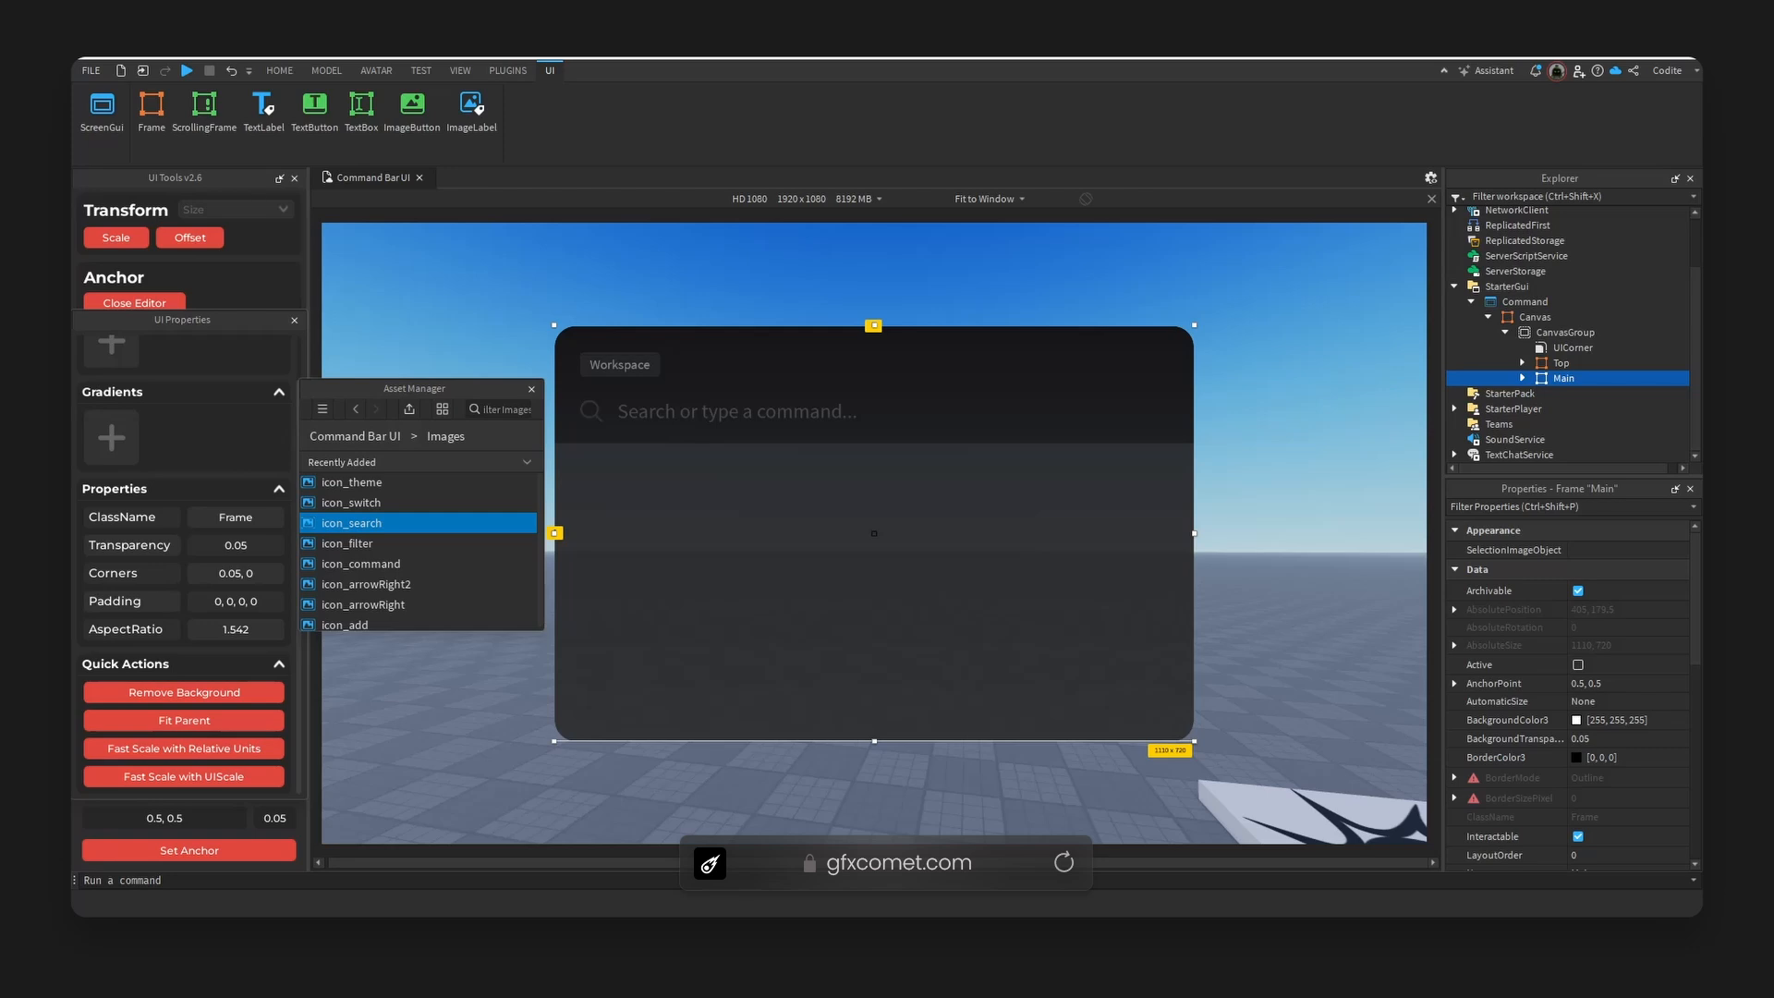
pyautogui.click(1583, 378)
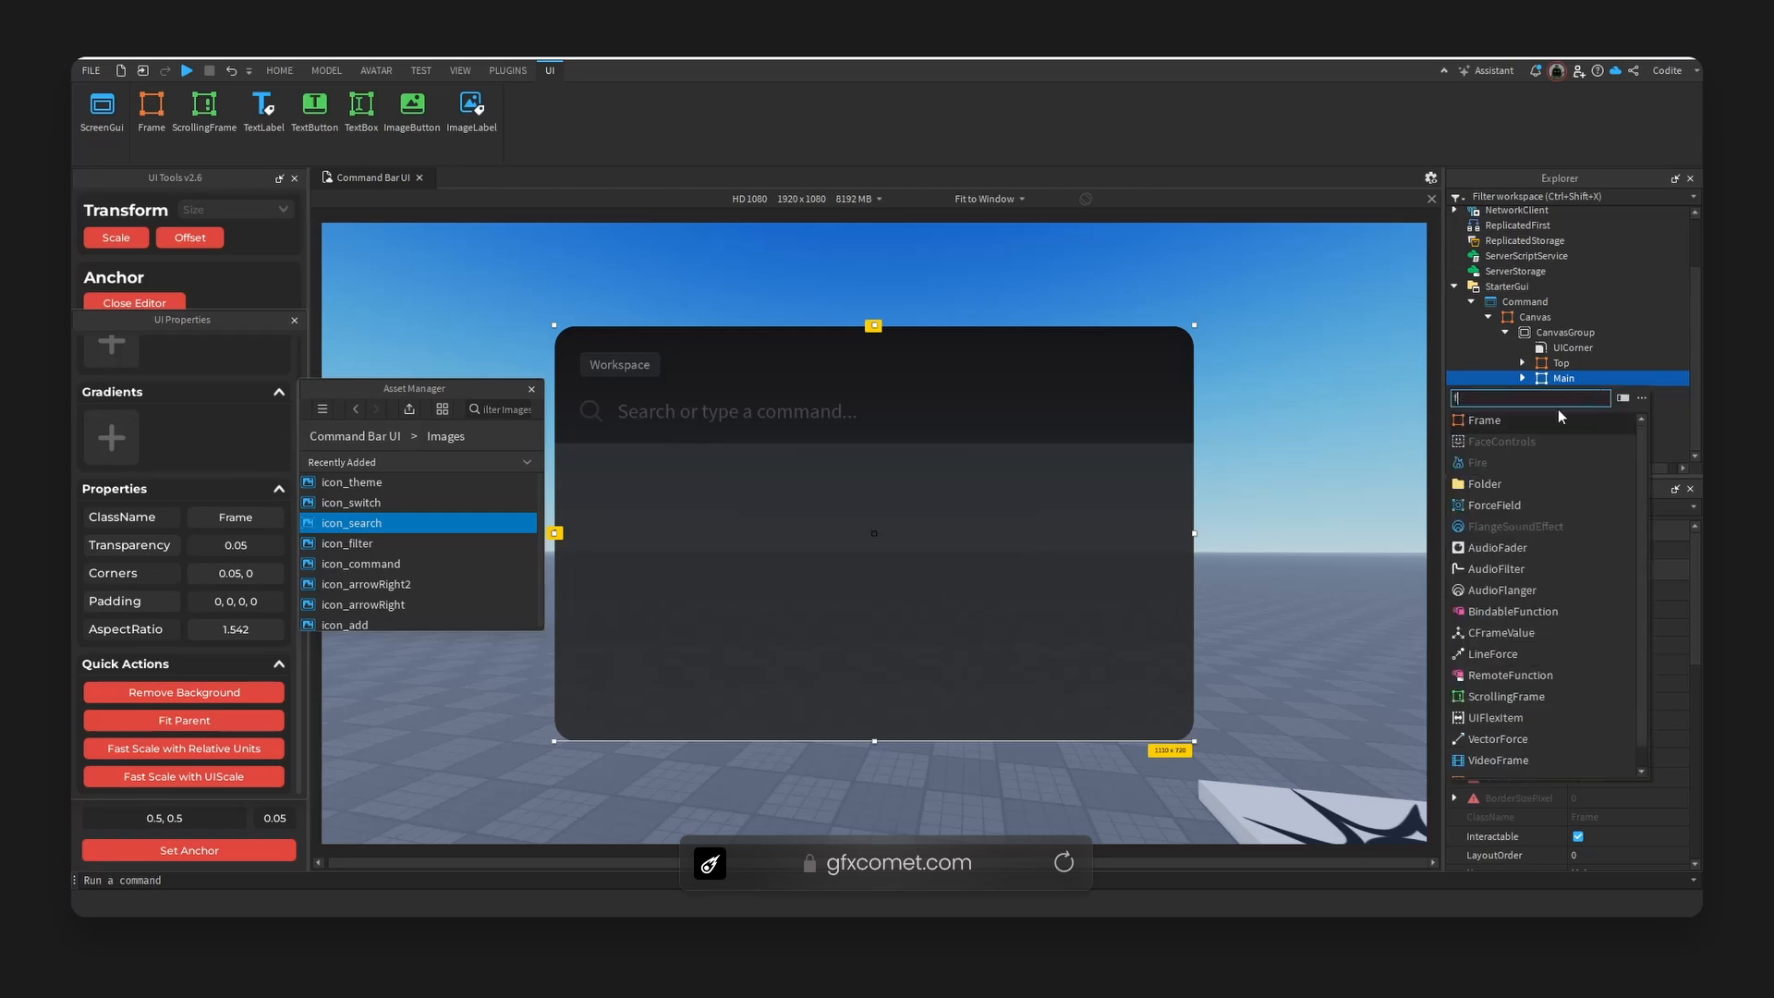
pyautogui.click(1549, 427)
pyautogui.click(1576, 425)
pyautogui.click(290, 850)
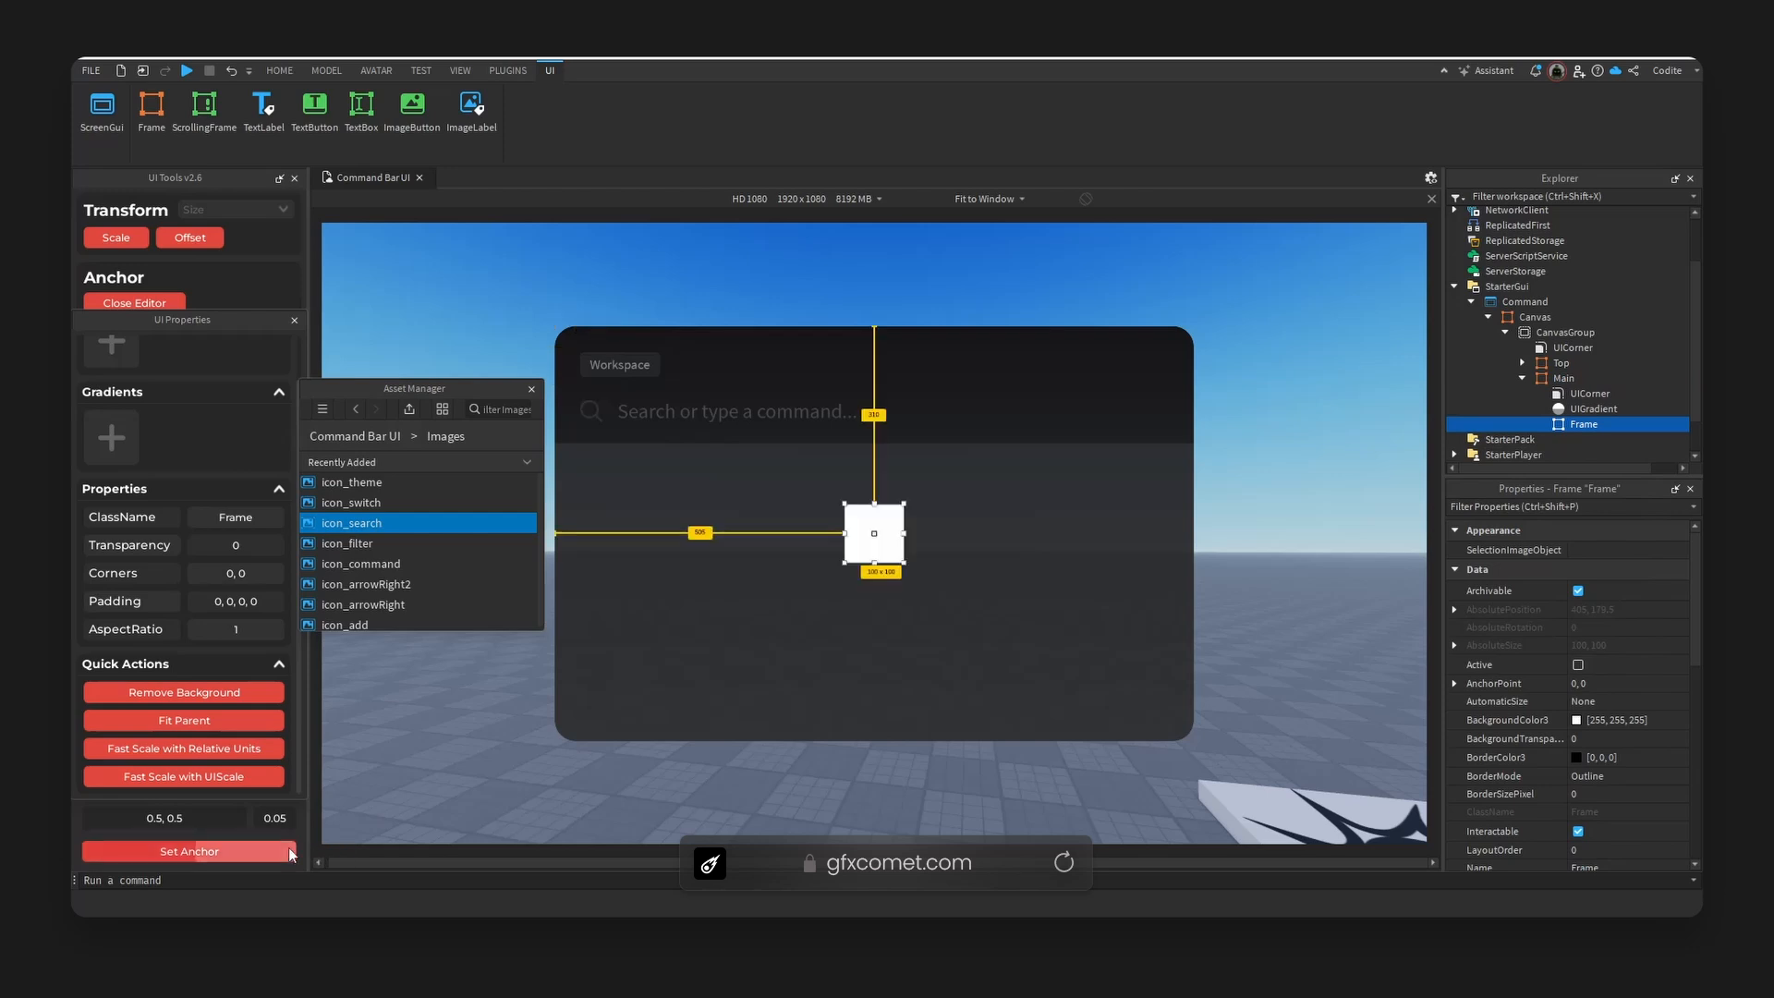
# - Set the new frame's size offset to 182 in both X and Y
pyautogui.scroll(-1, 1638, 733)
pyautogui.scroll(-2, 1637, 735)
pyautogui.click(1457, 778)
pyautogui.doubleClick(1638, 797)
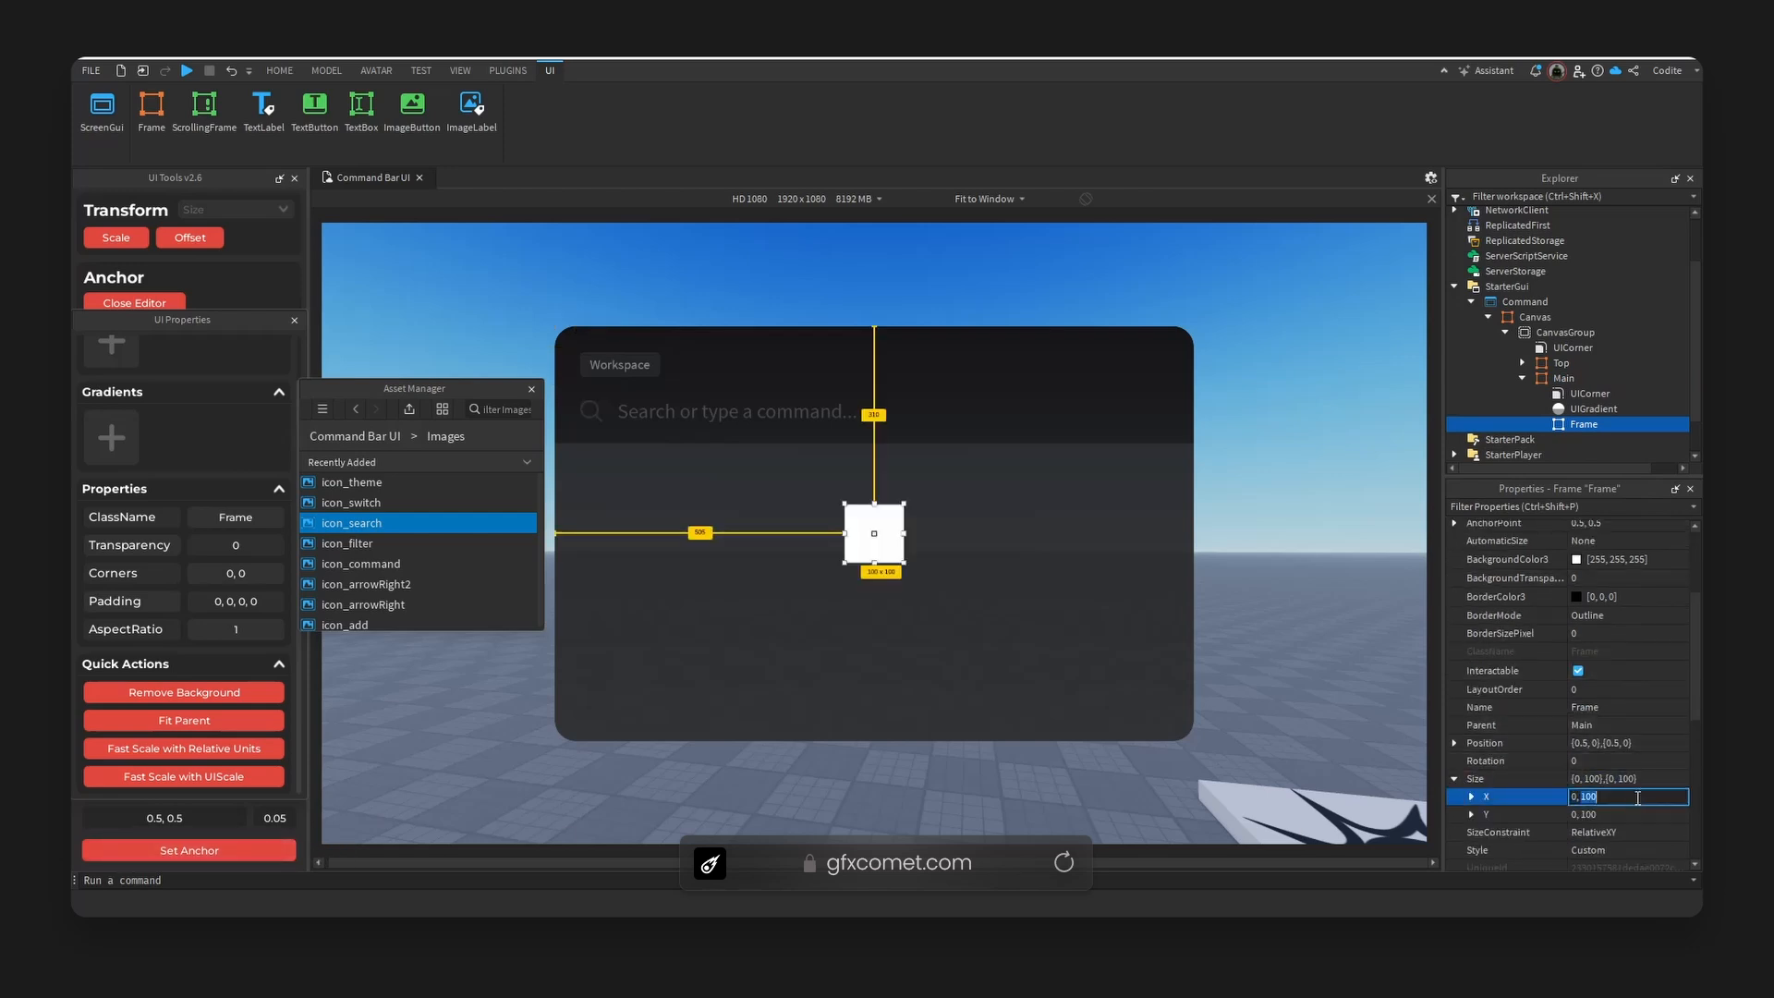
pyautogui.write('182')
pyautogui.doubleClick(1619, 809)
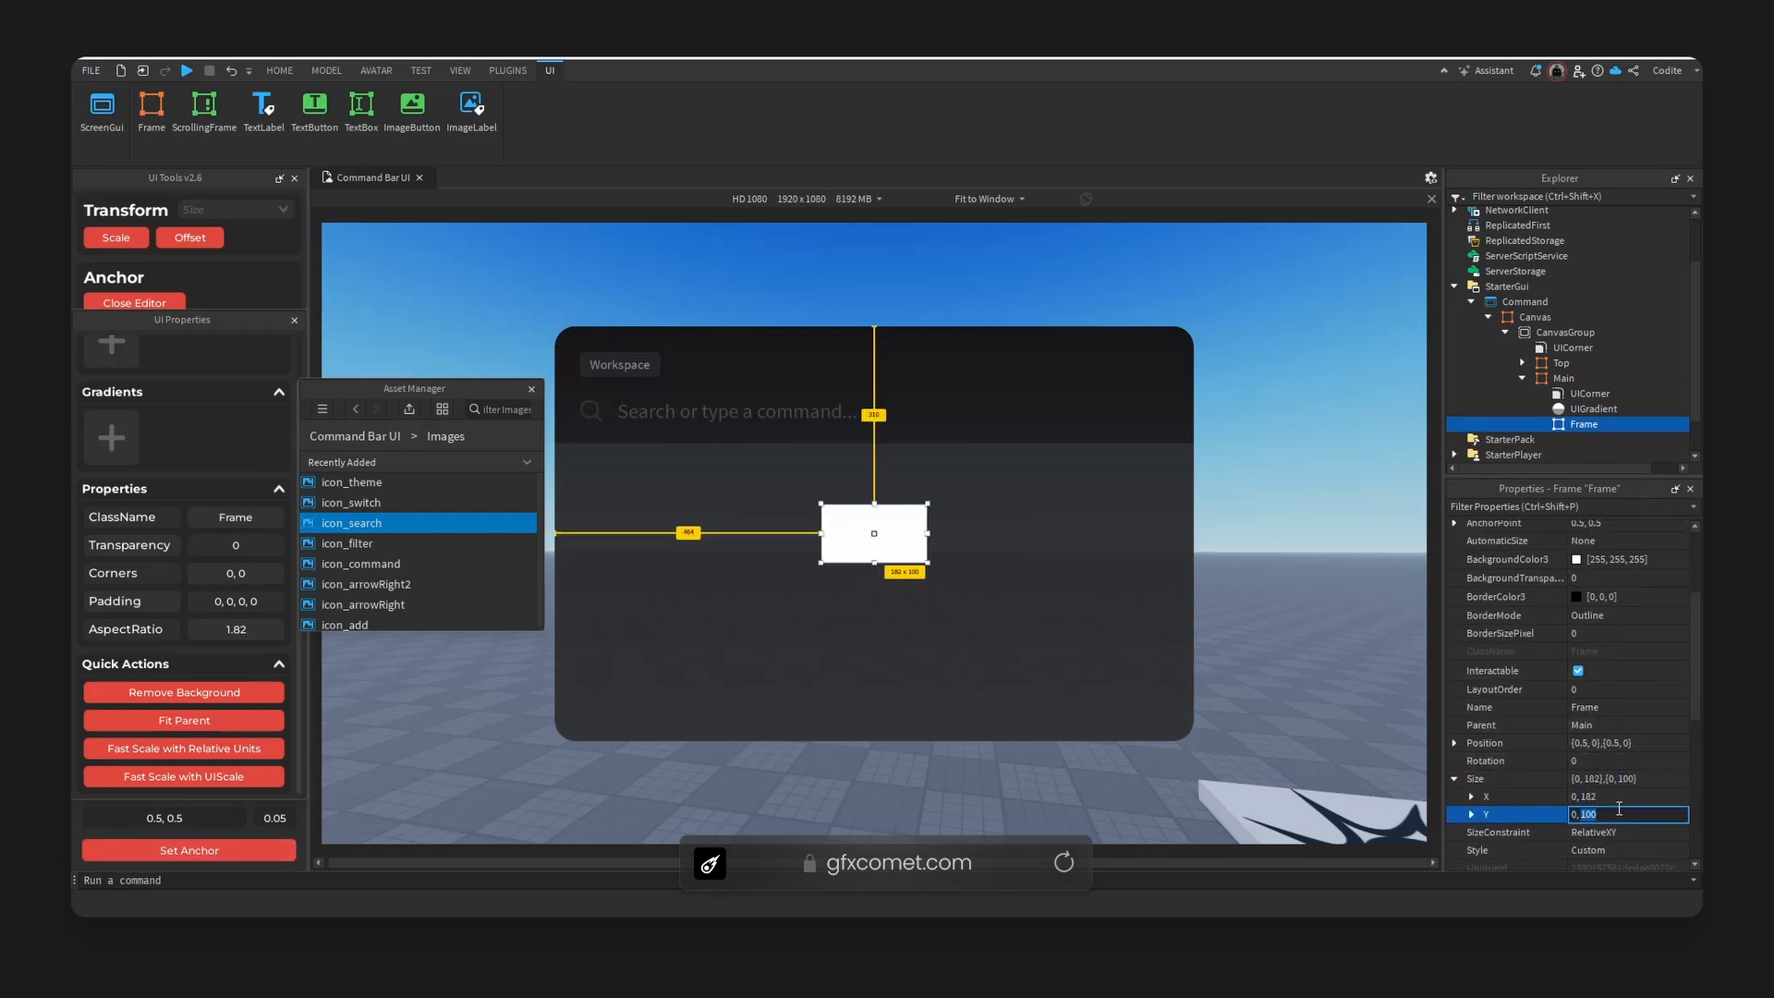
pyautogui.write('182')
pyautogui.press('Return')
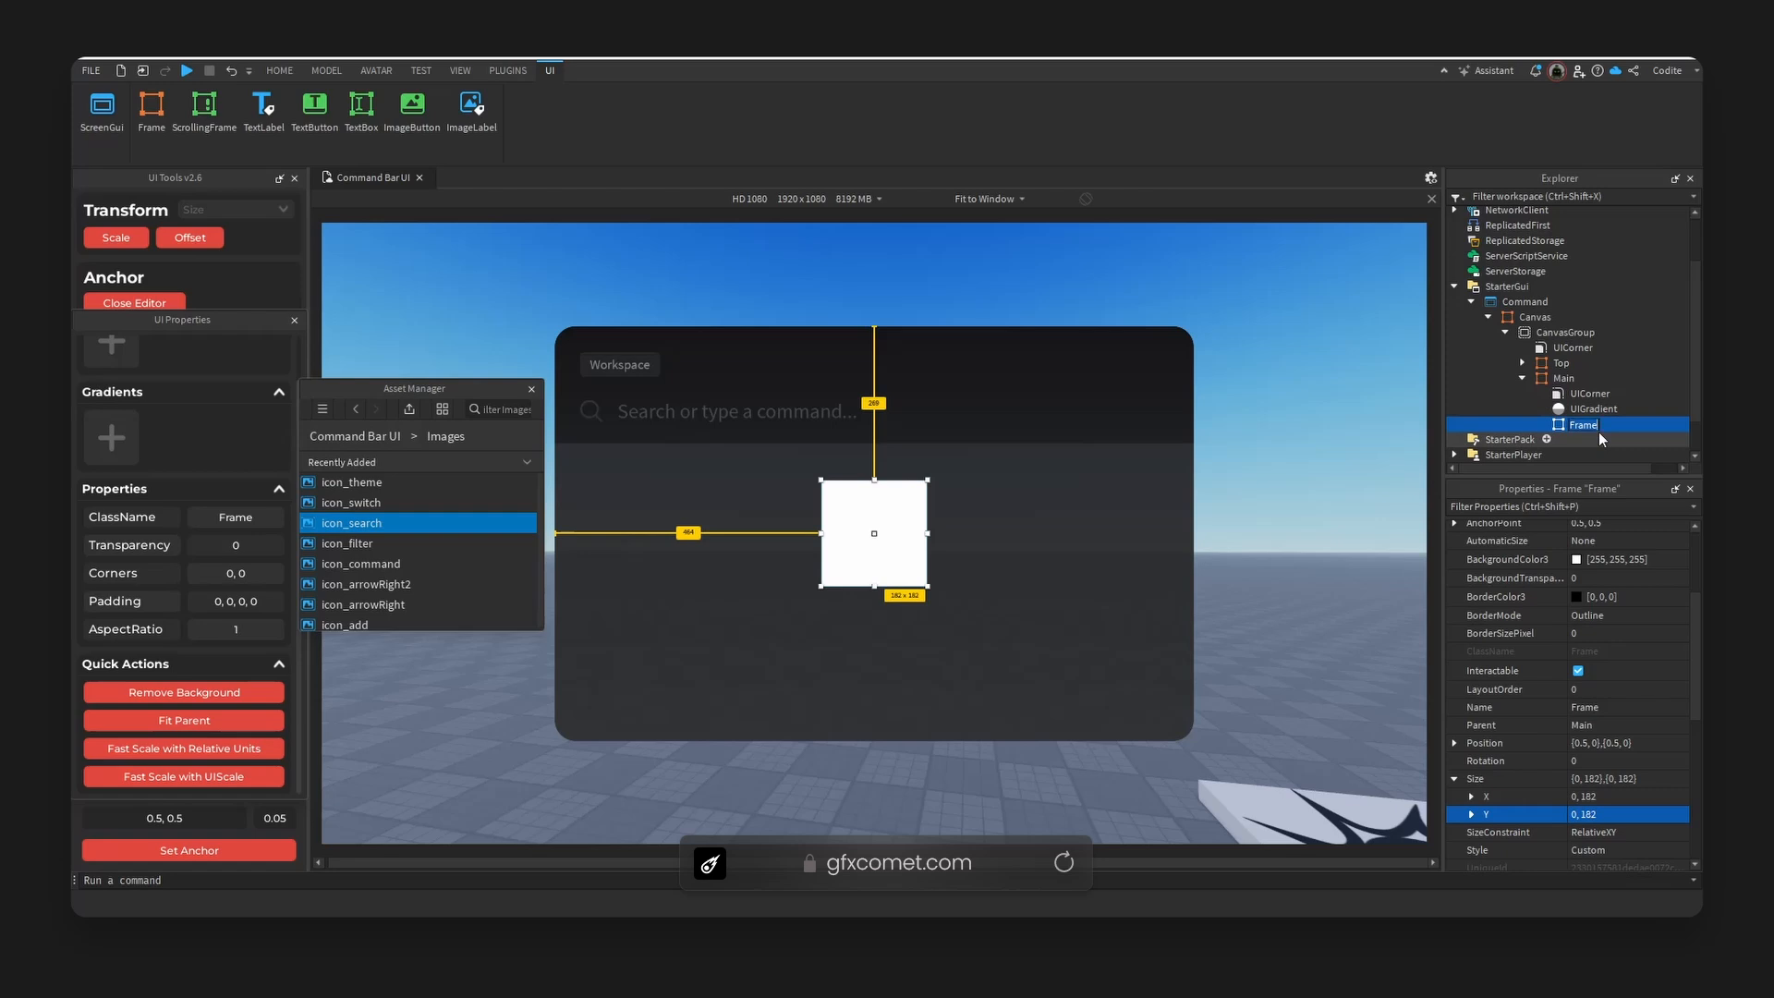
# - Rename the frame Container, place it directly below the Top section and stretch it across Main's full width of 1110
pyautogui.write('Container')
pyautogui.press('Return')
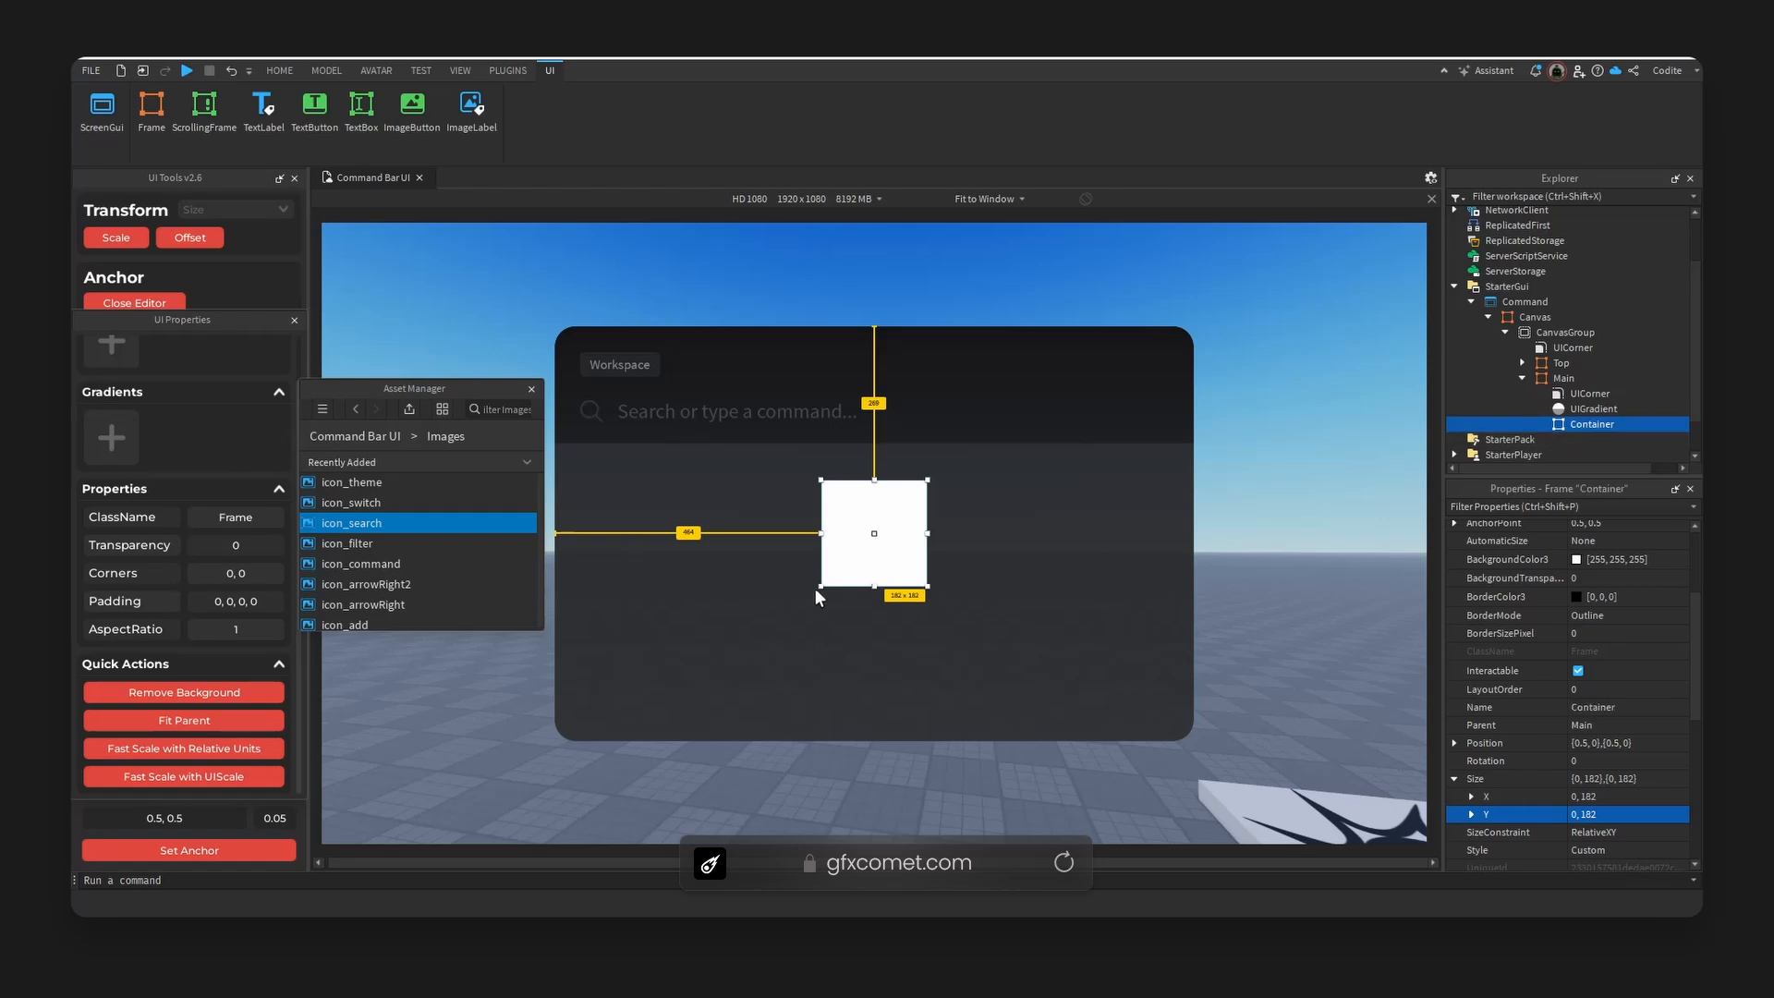
pyautogui.moveTo(878, 536); pyautogui.dragTo(1194, 517)
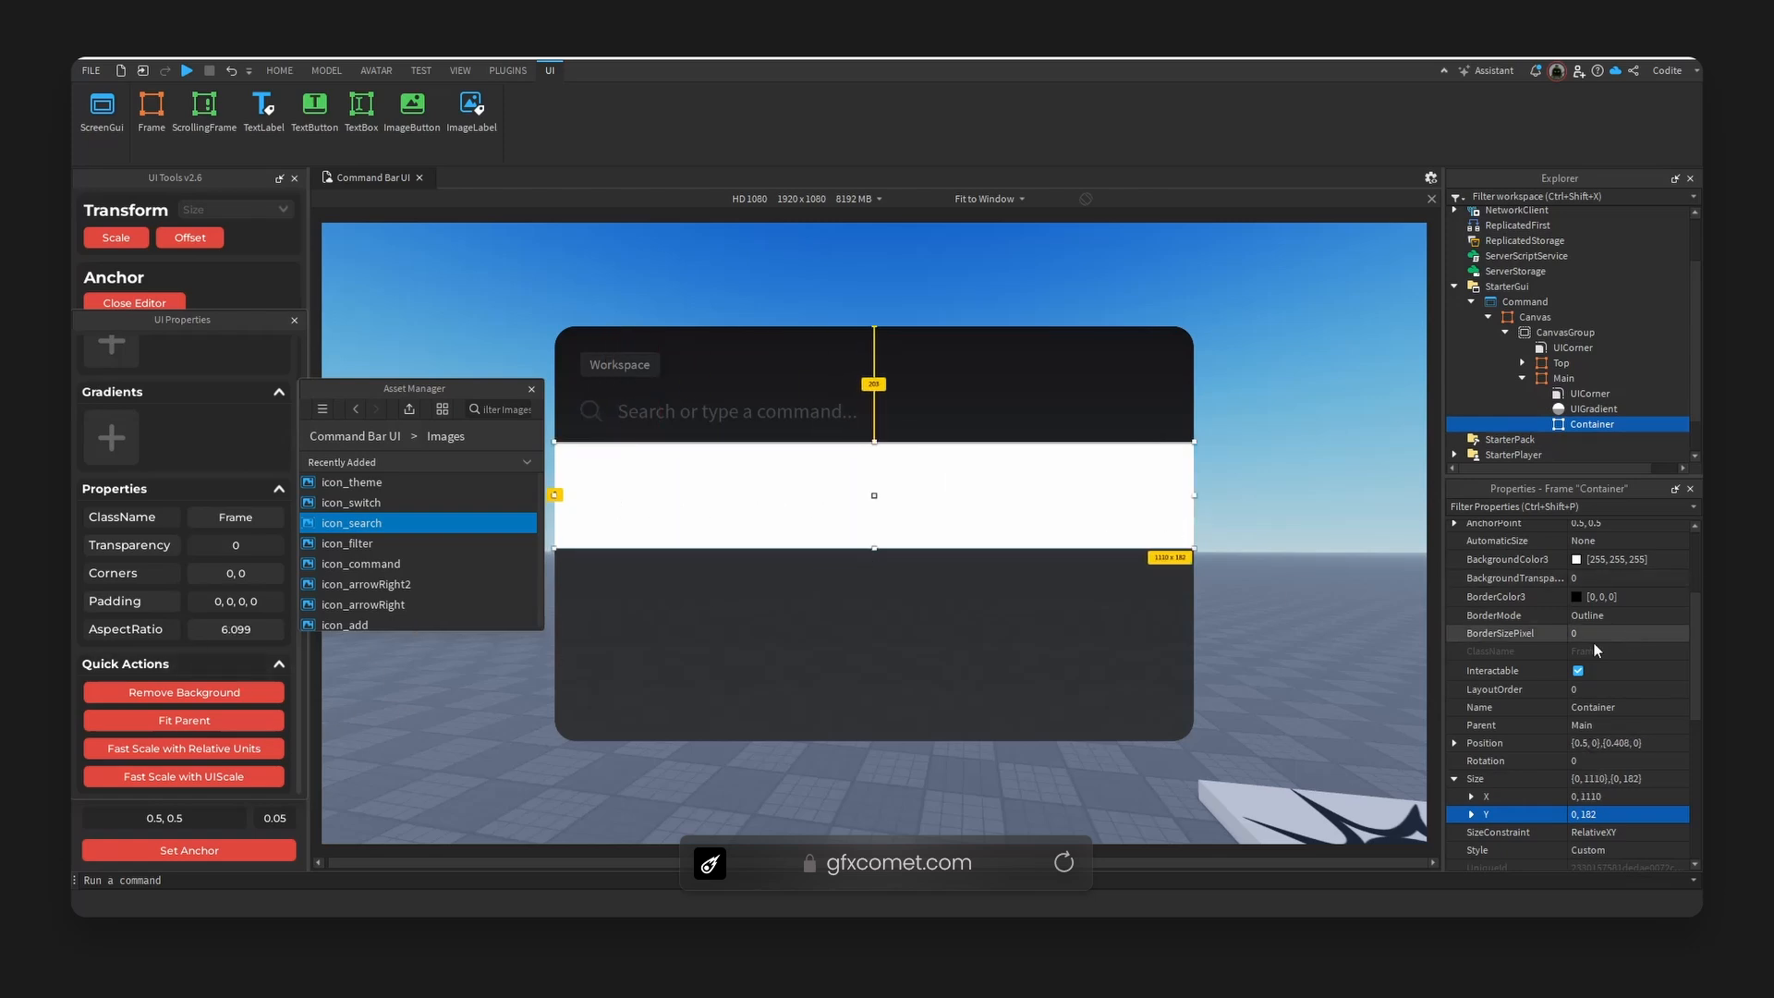
# - Add a UIListLayout to the Container frame
pyautogui.click(1628, 425)
pyautogui.write('list')
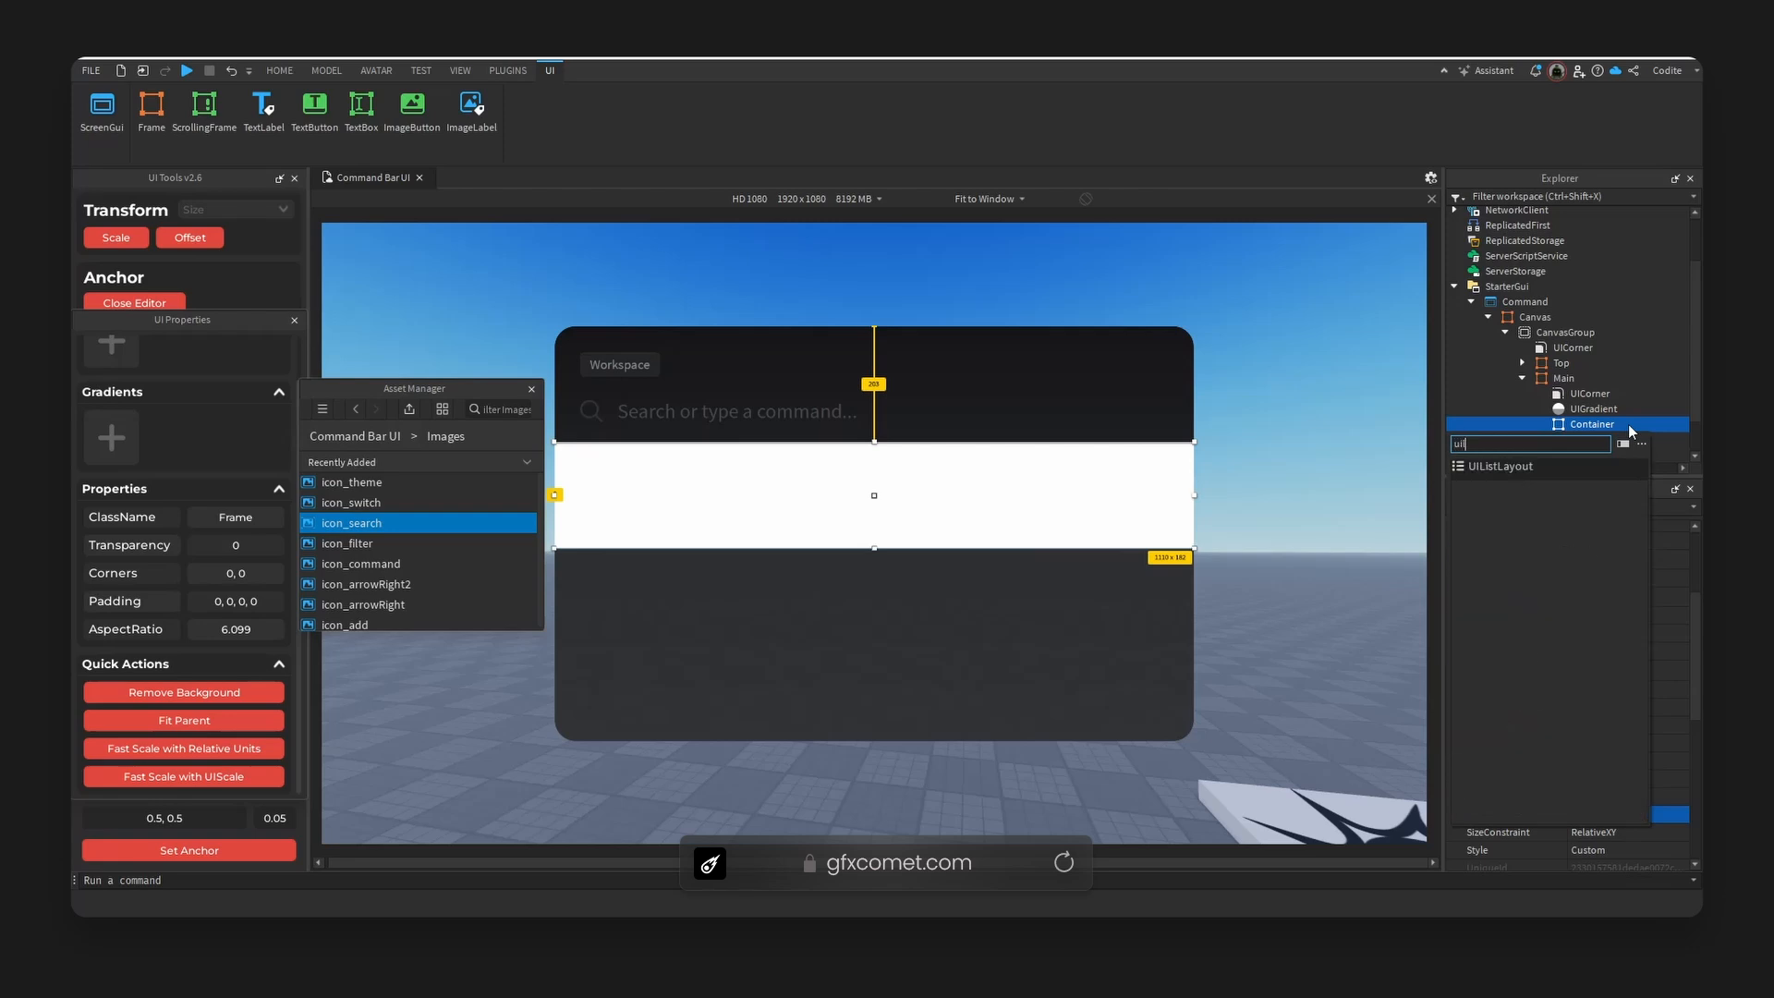
pyautogui.press('Return')
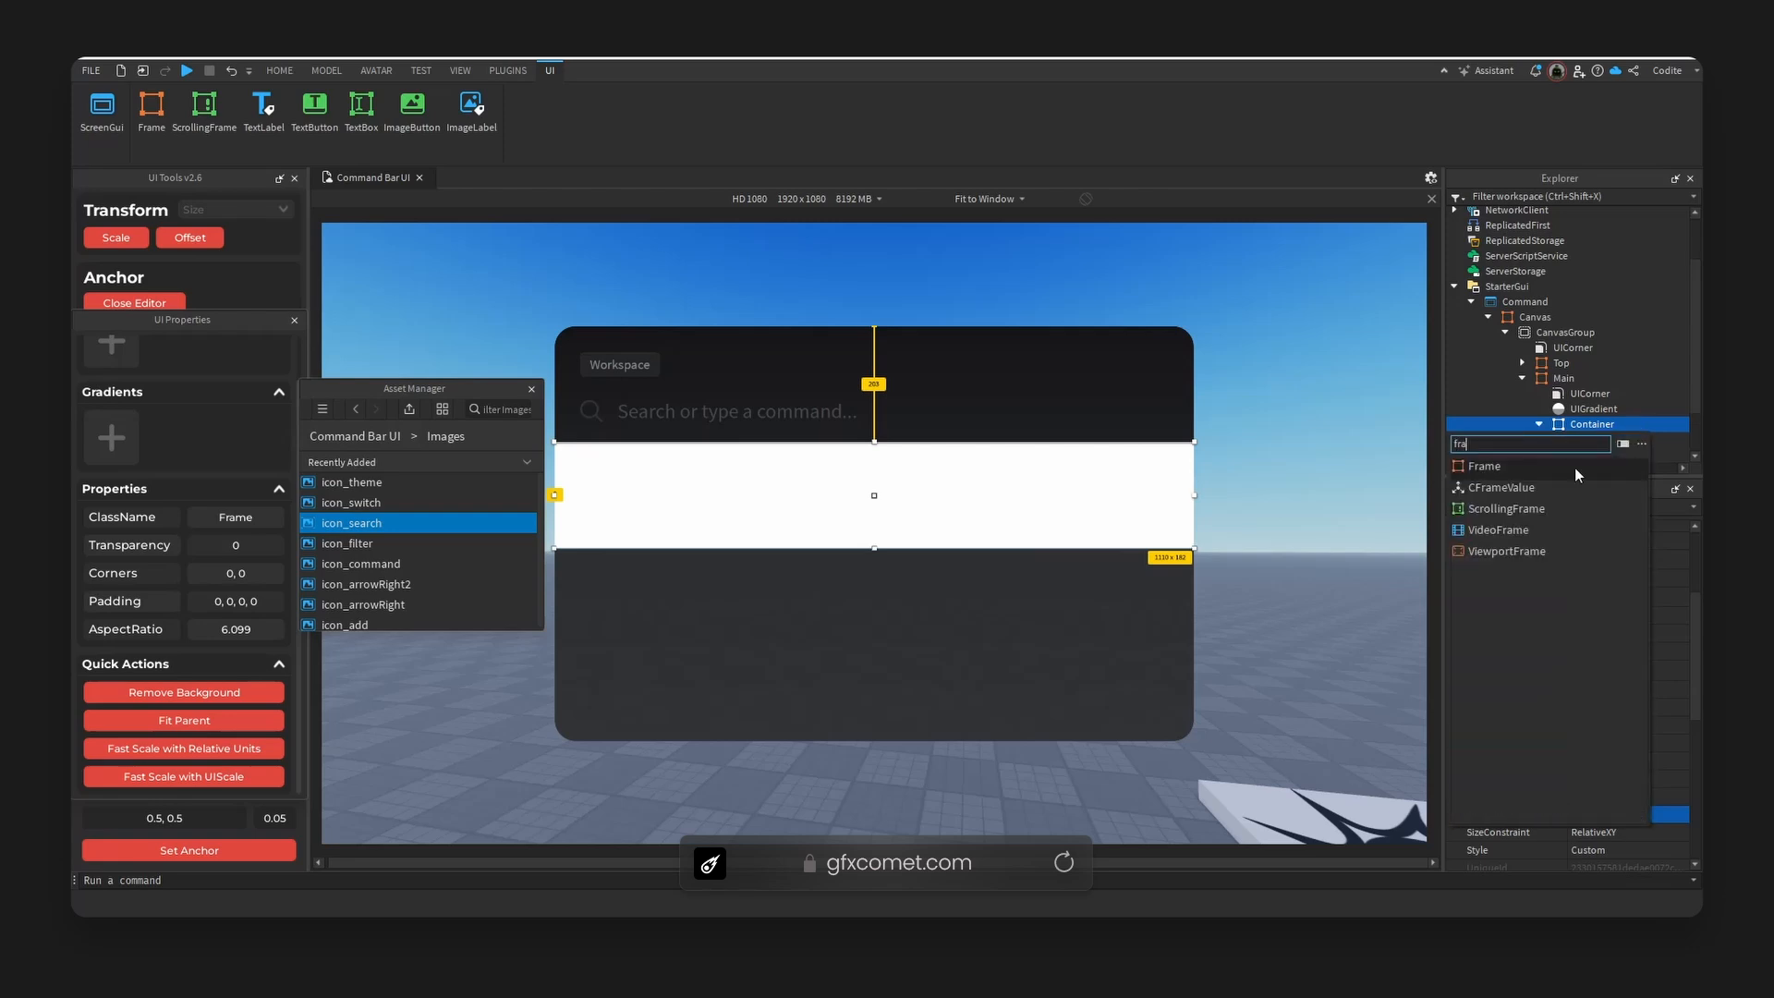
# - Insert a Frame inside Container and rename it Tab
pyautogui.click(1575, 468)
pyautogui.click(1598, 454)
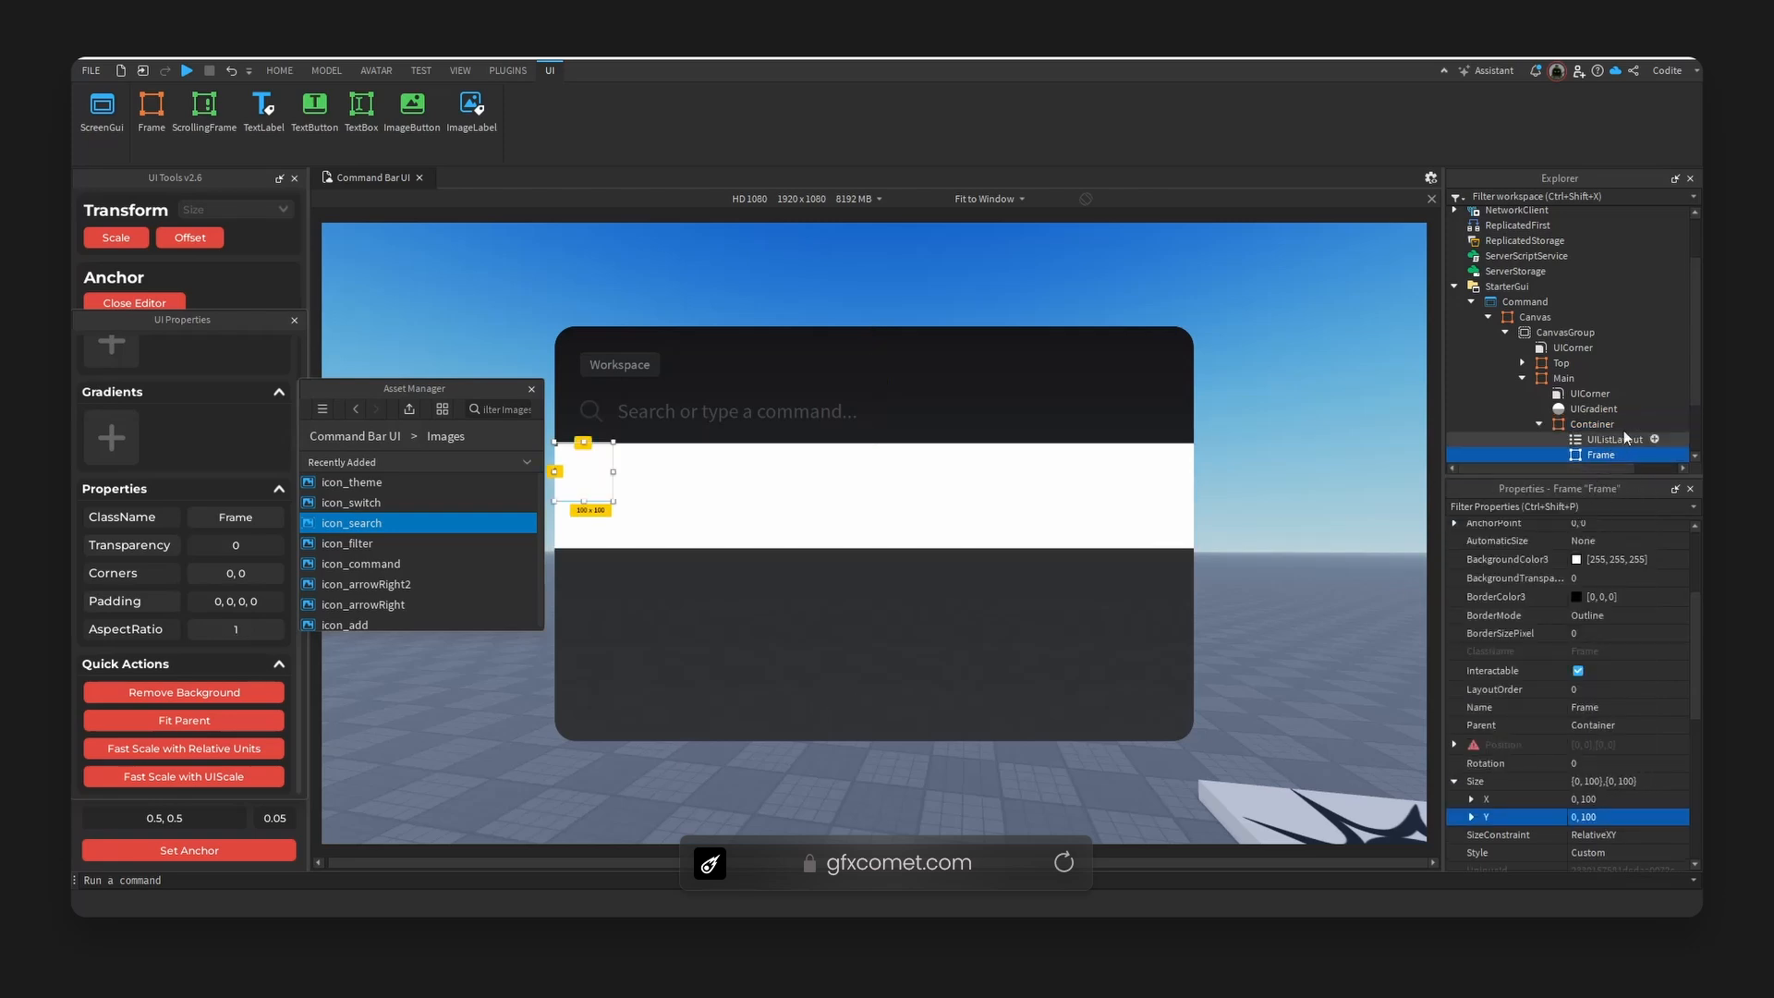
pyautogui.press('F2')
pyautogui.write('Tab')
pyautogui.press('Return')
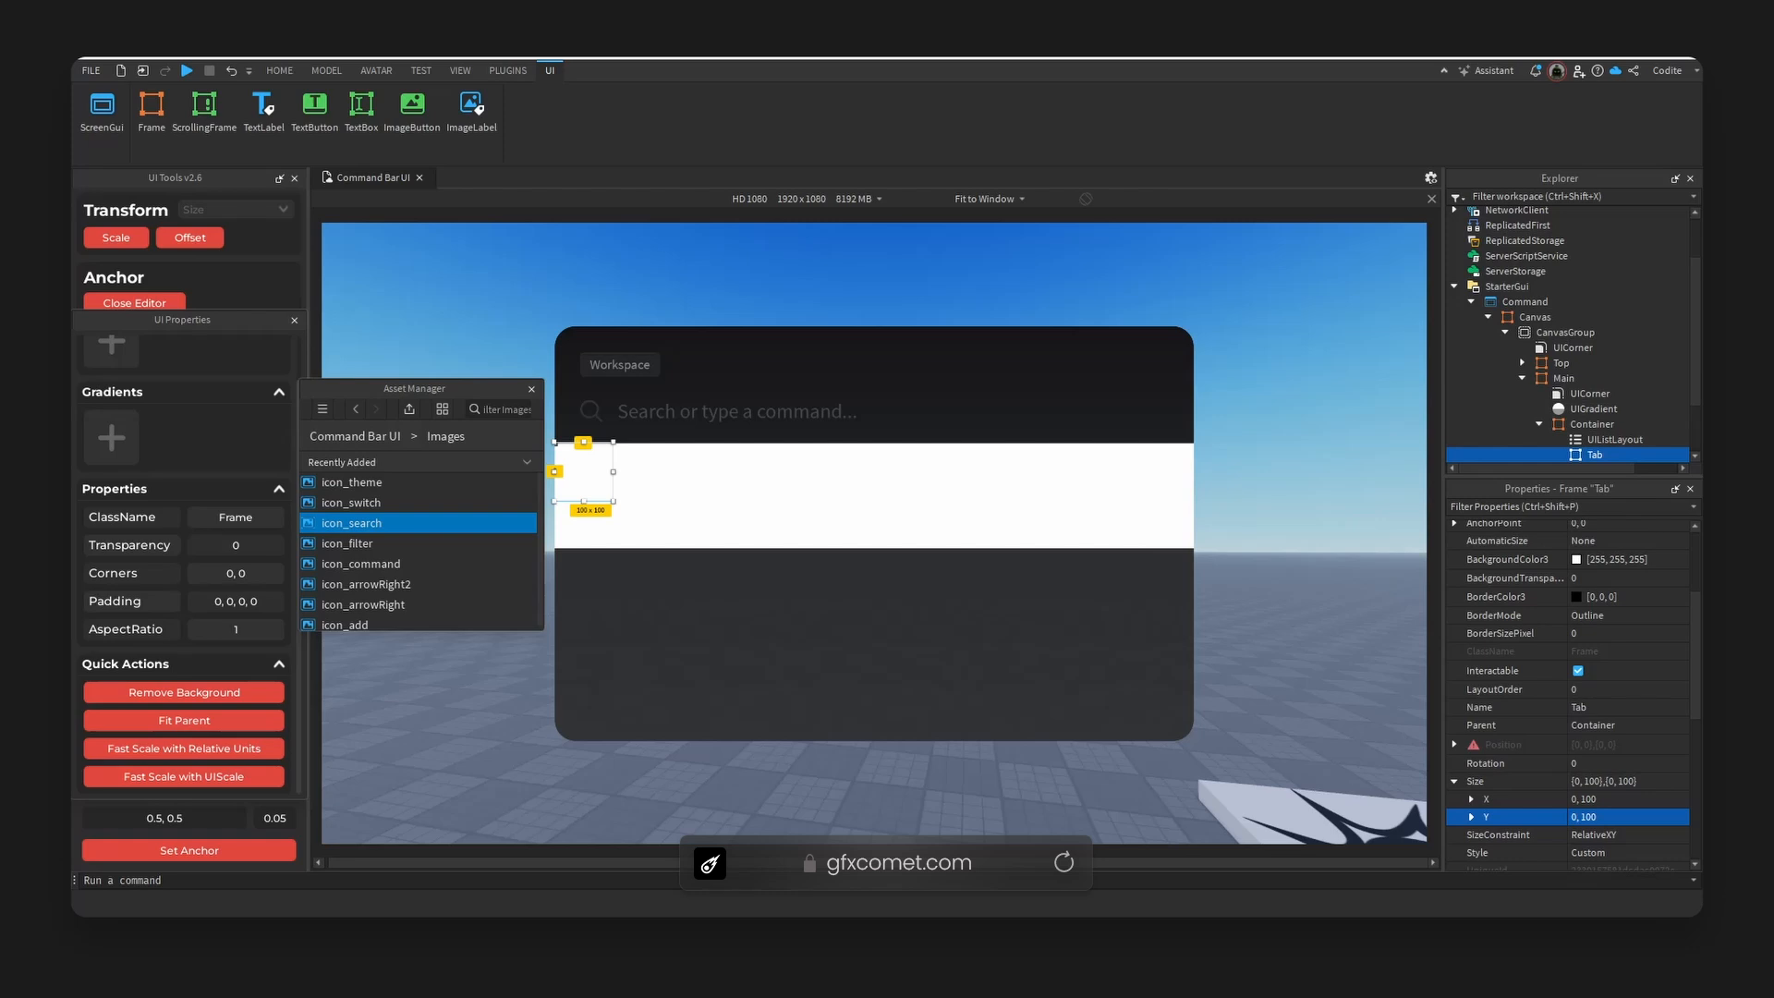
# - Set Tab's background color to red (255, 0, 4)
pyautogui.click(1577, 559)
pyautogui.click(880, 340)
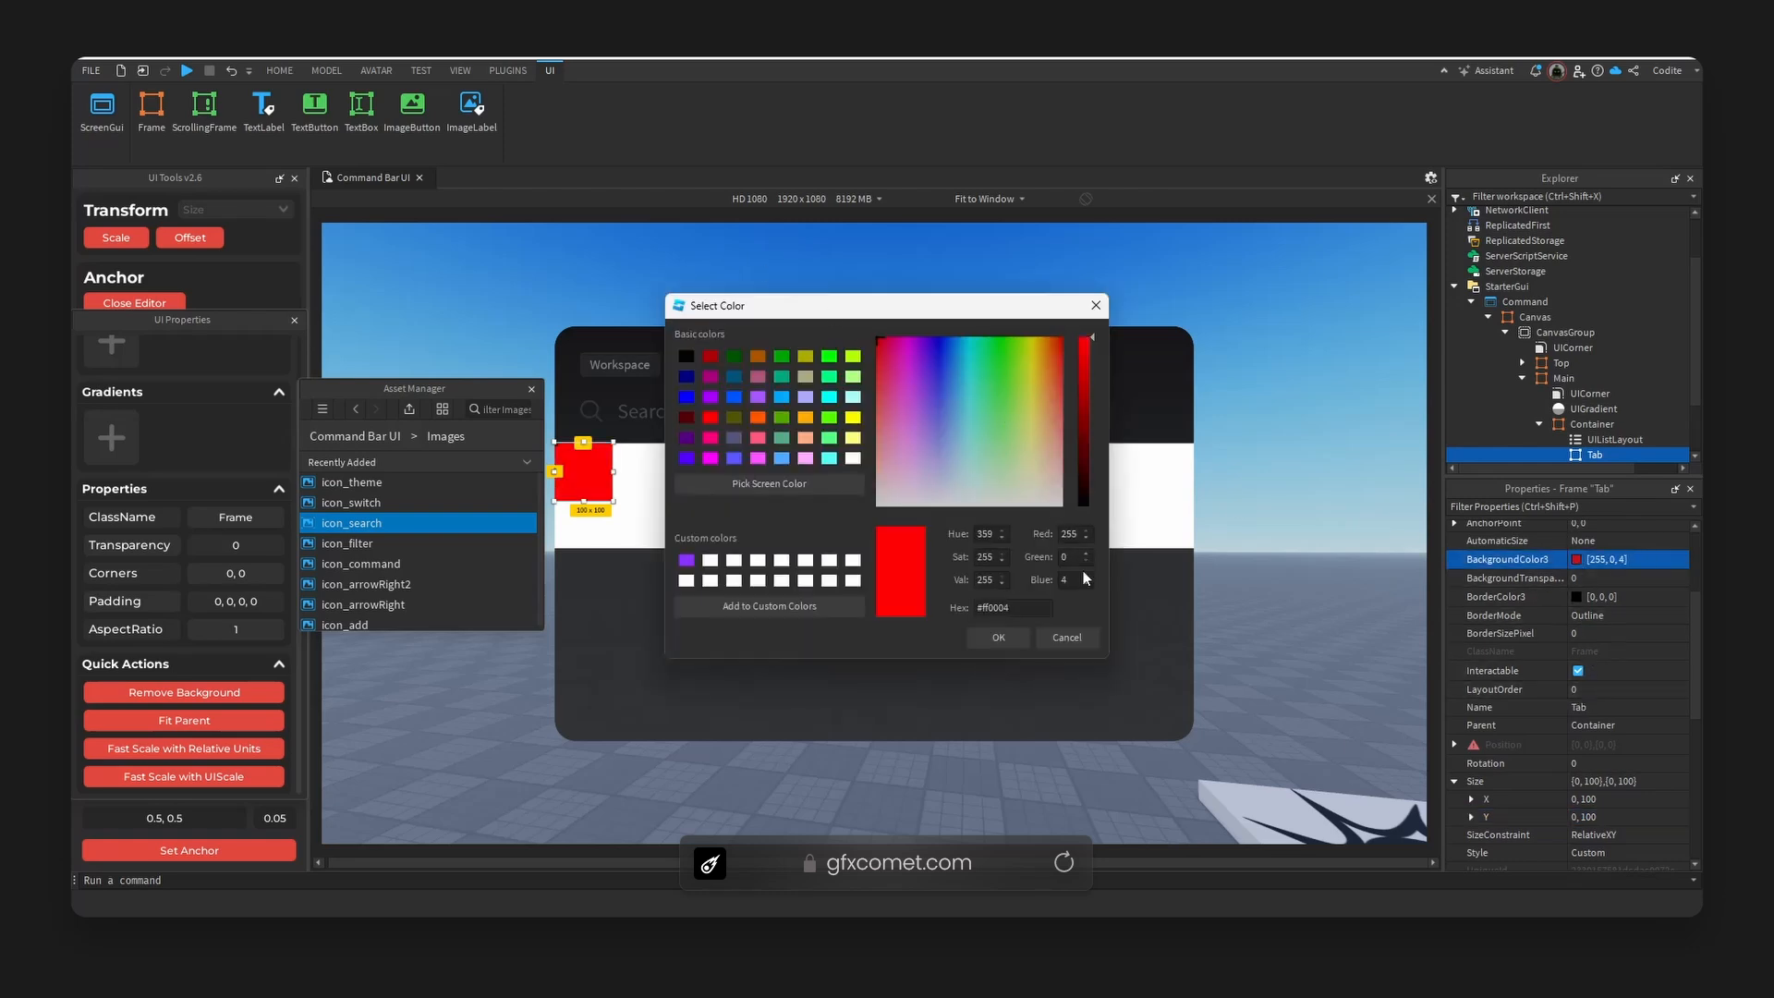
pyautogui.click(999, 637)
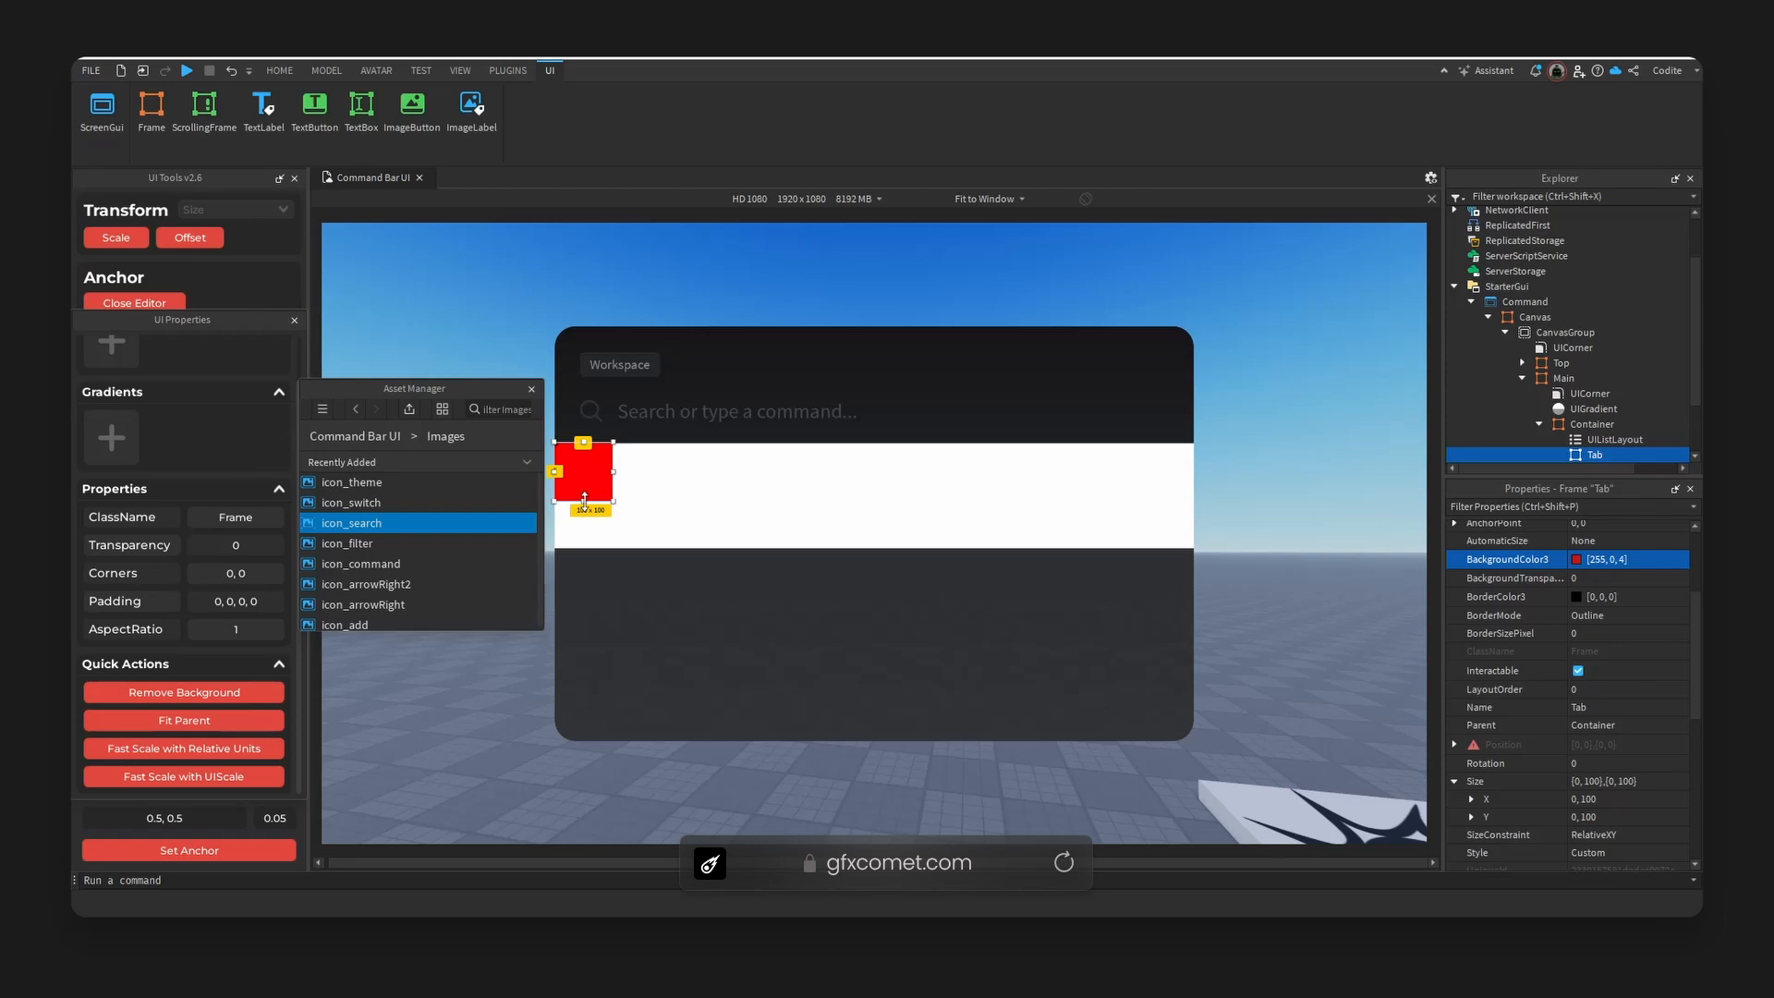
# - Shrink Tab to a height of 91, half of Container, with the help of a temporary duplicate
pyautogui.hotkey('ctrl', 'd')
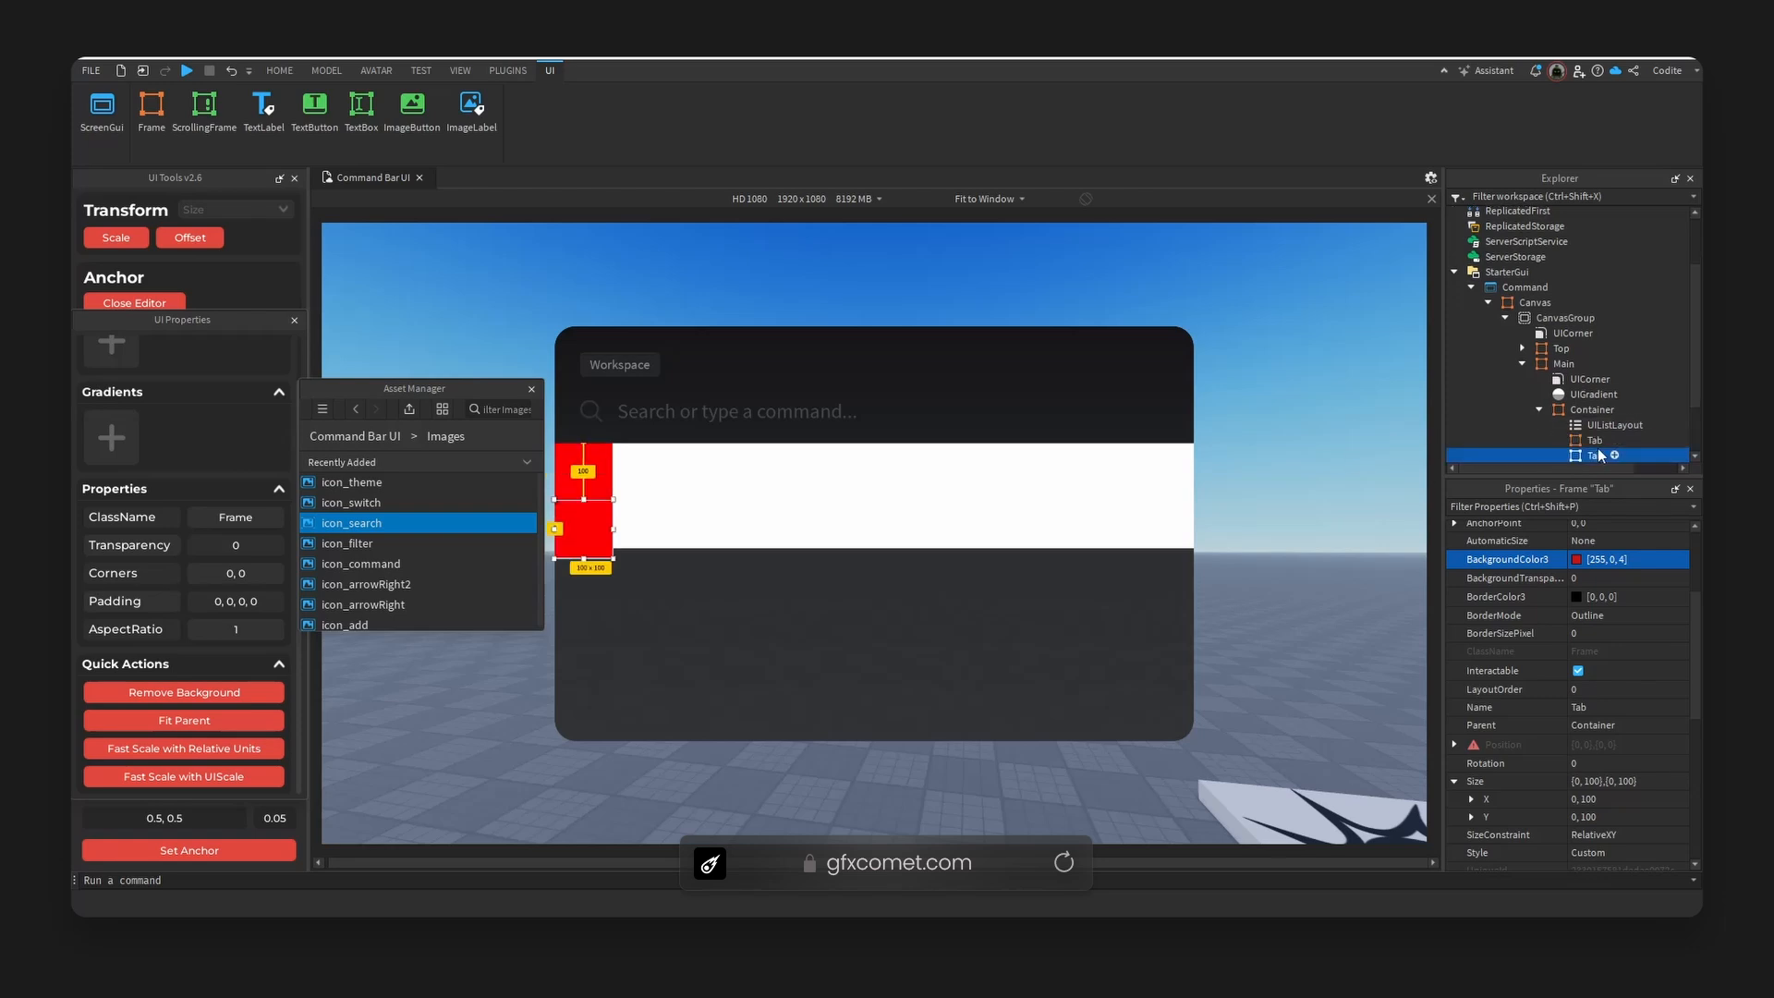
pyautogui.keyDown('ctrl'); pyautogui.click(1596, 441); pyautogui.keyUp('ctrl')
pyautogui.moveTo(585, 559); pyautogui.dragTo(588, 548)
pyautogui.hotkey('ctrl', 'z')
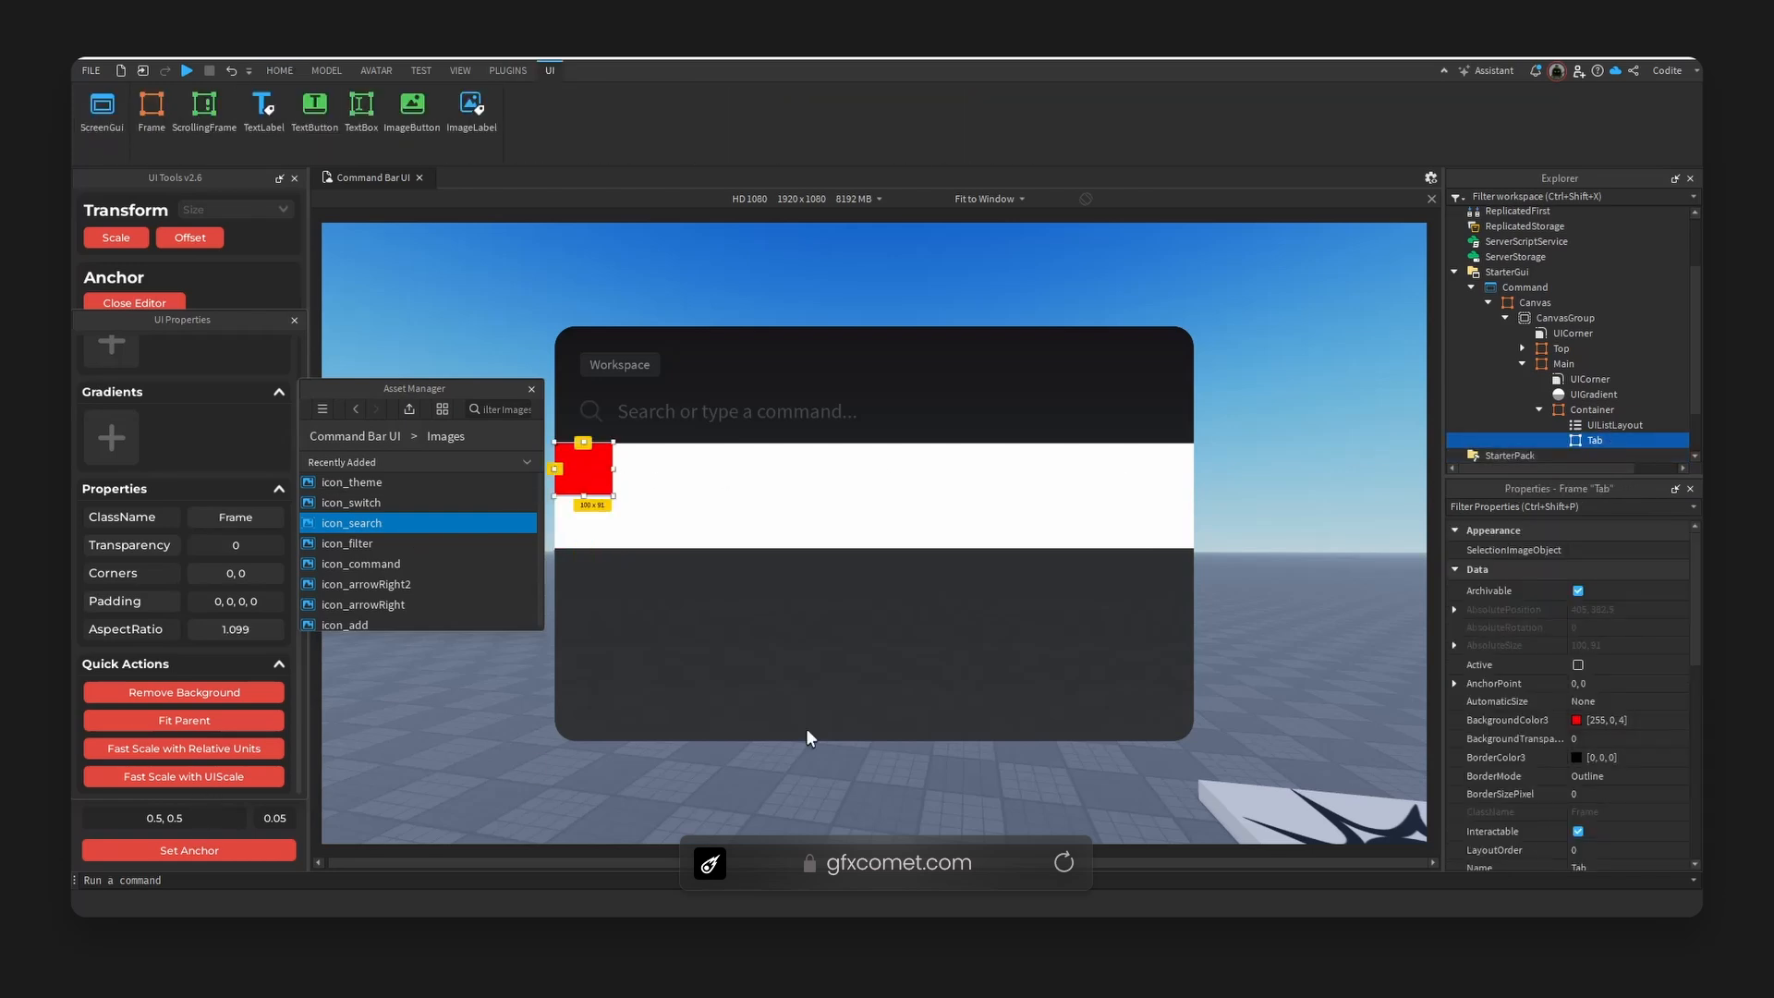
# - Set Tab's X size to scale 1 and offset 0 so it spans Container's full width
pyautogui.scroll(-5, 1582, 695)
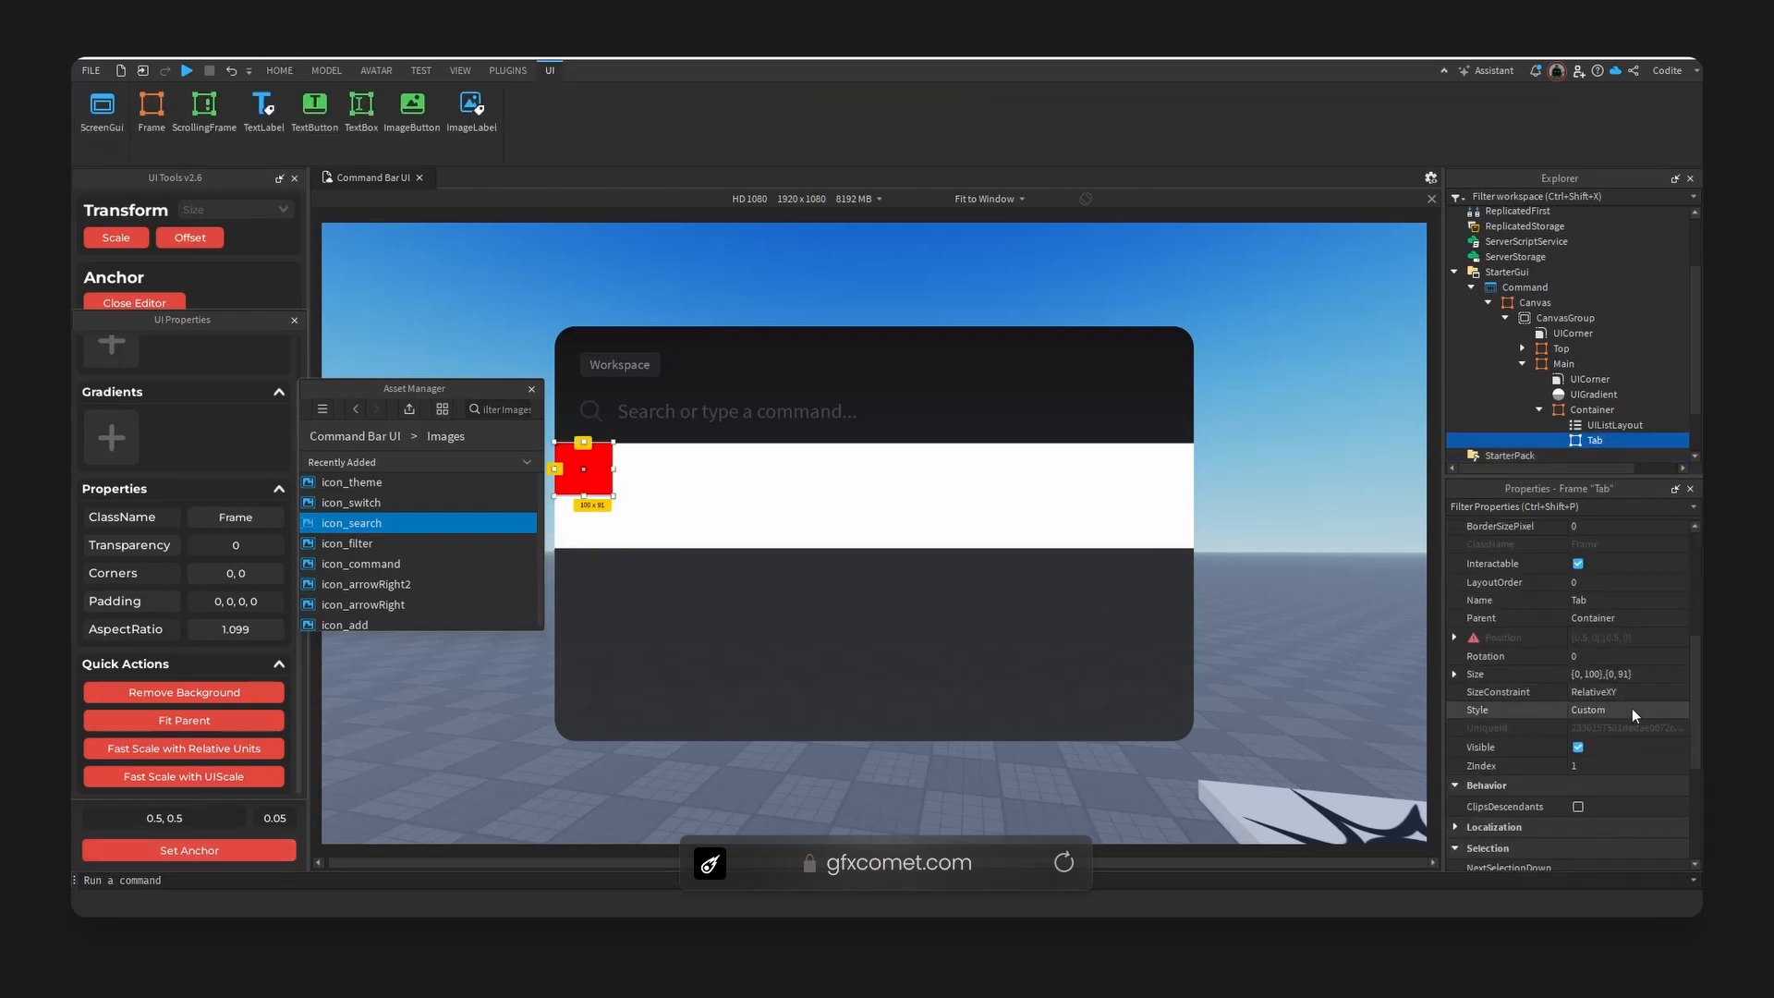
pyautogui.scroll(-3, 1644, 695)
pyautogui.scroll(4, 1620, 702)
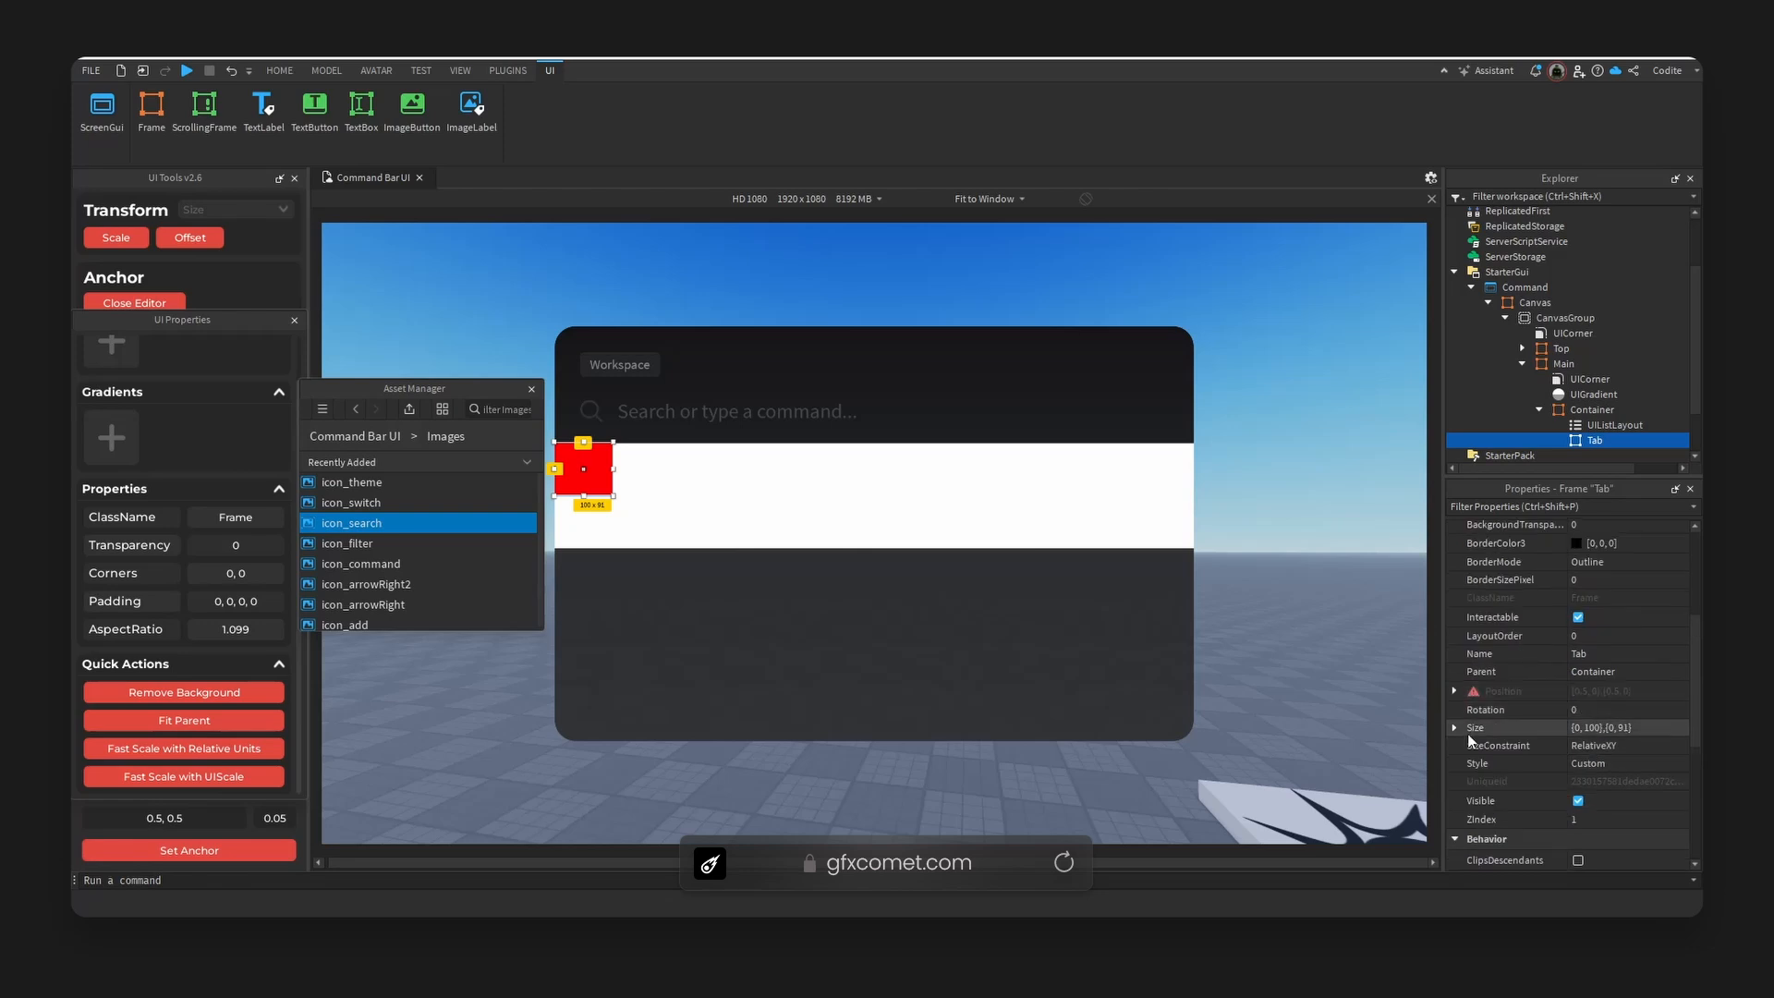
pyautogui.click(1455, 727)
pyautogui.click(1471, 745)
pyautogui.click(1600, 764)
pyautogui.write('1')
pyautogui.click(1636, 781)
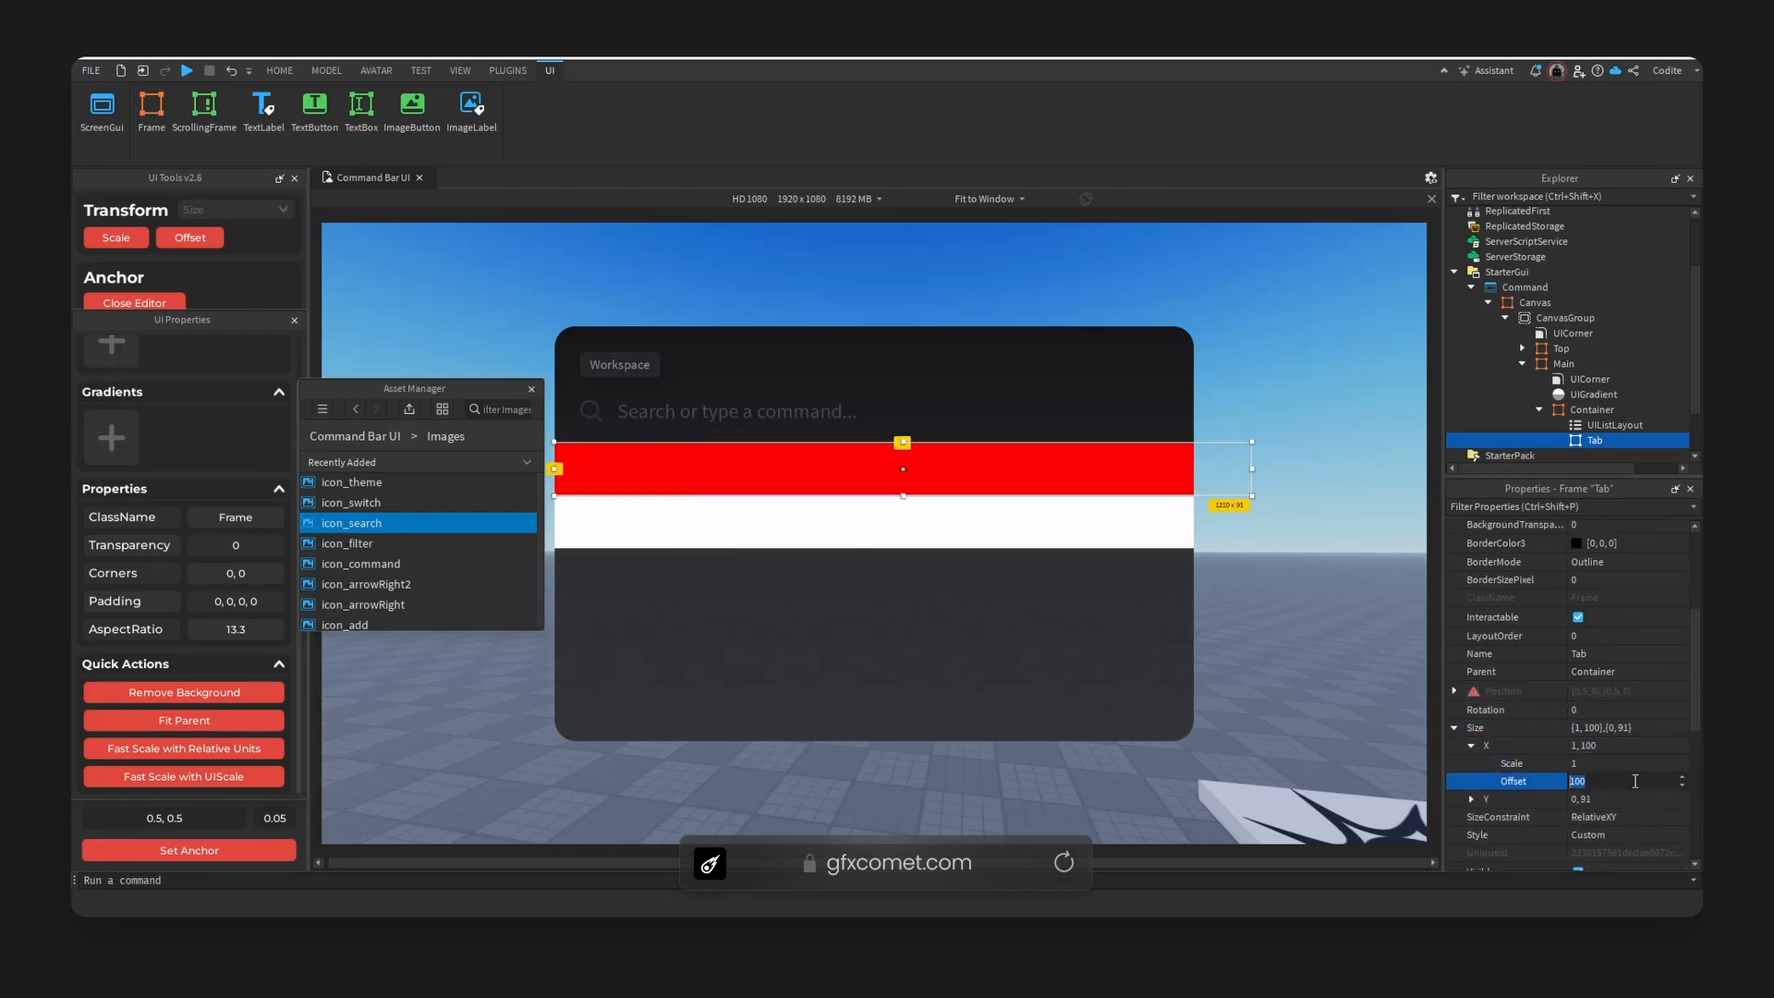
pyautogui.write('0')
pyautogui.press('Return')
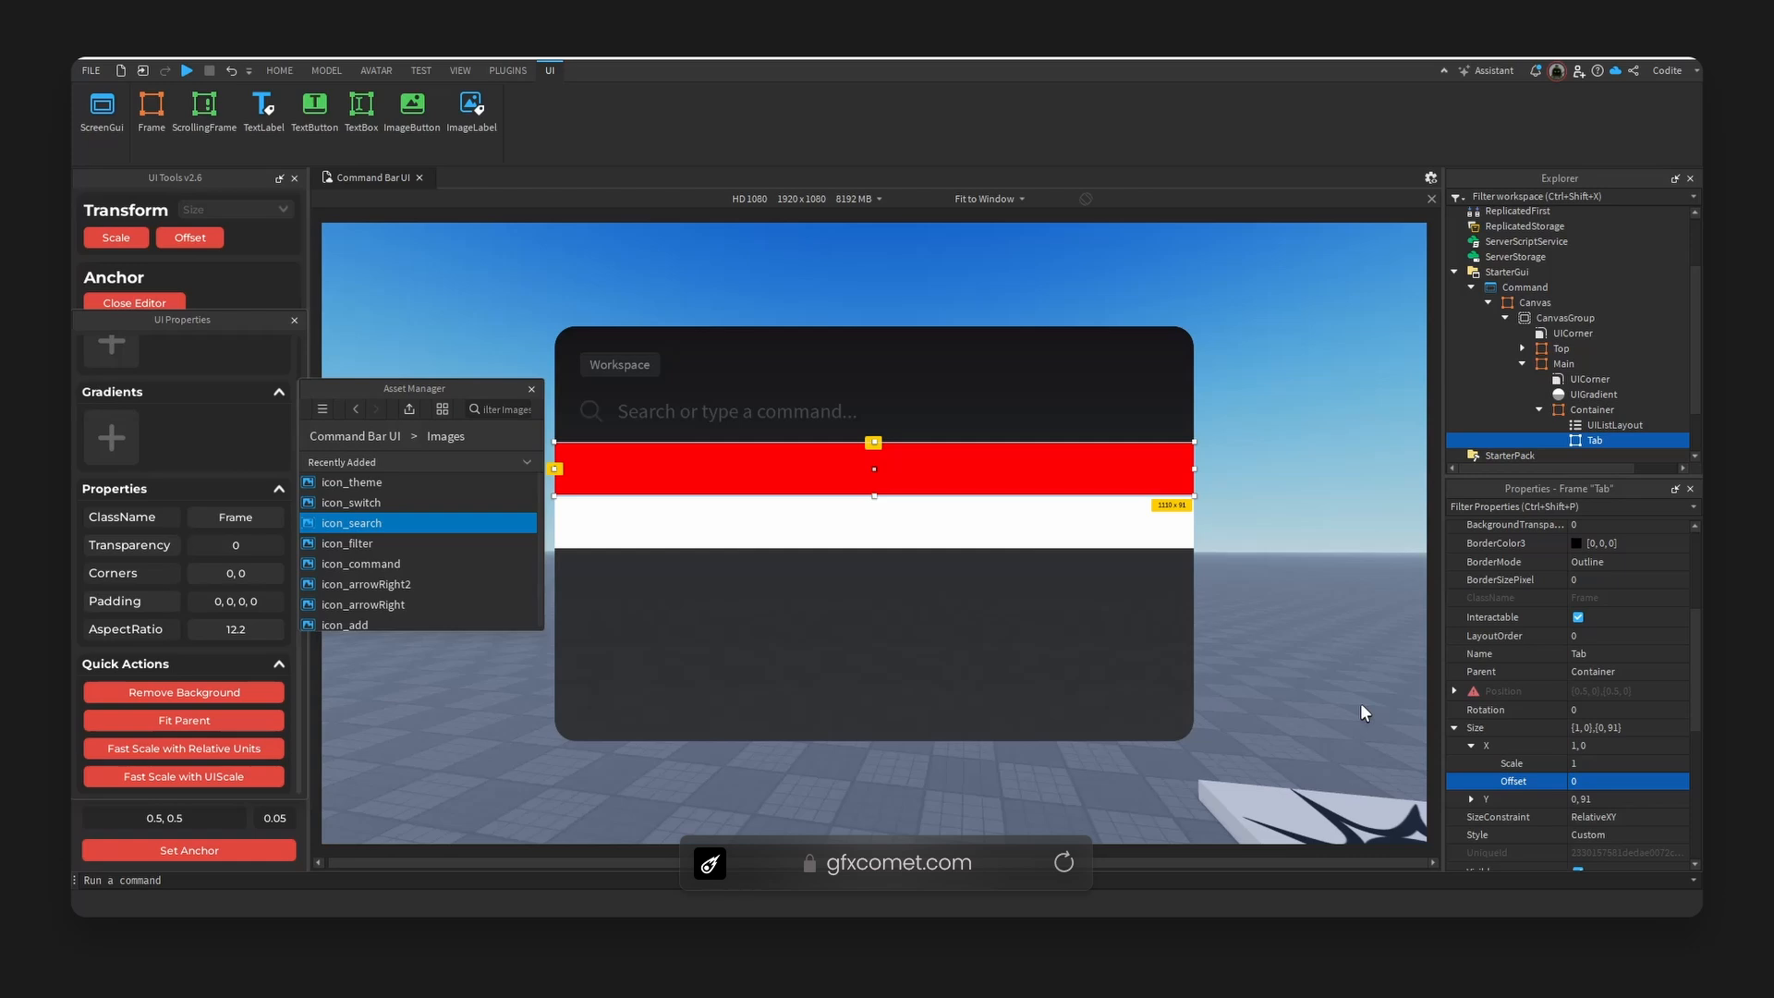
# - Set Tab's background transparency to 0.9
pyautogui.scroll(-3, 1571, 369)
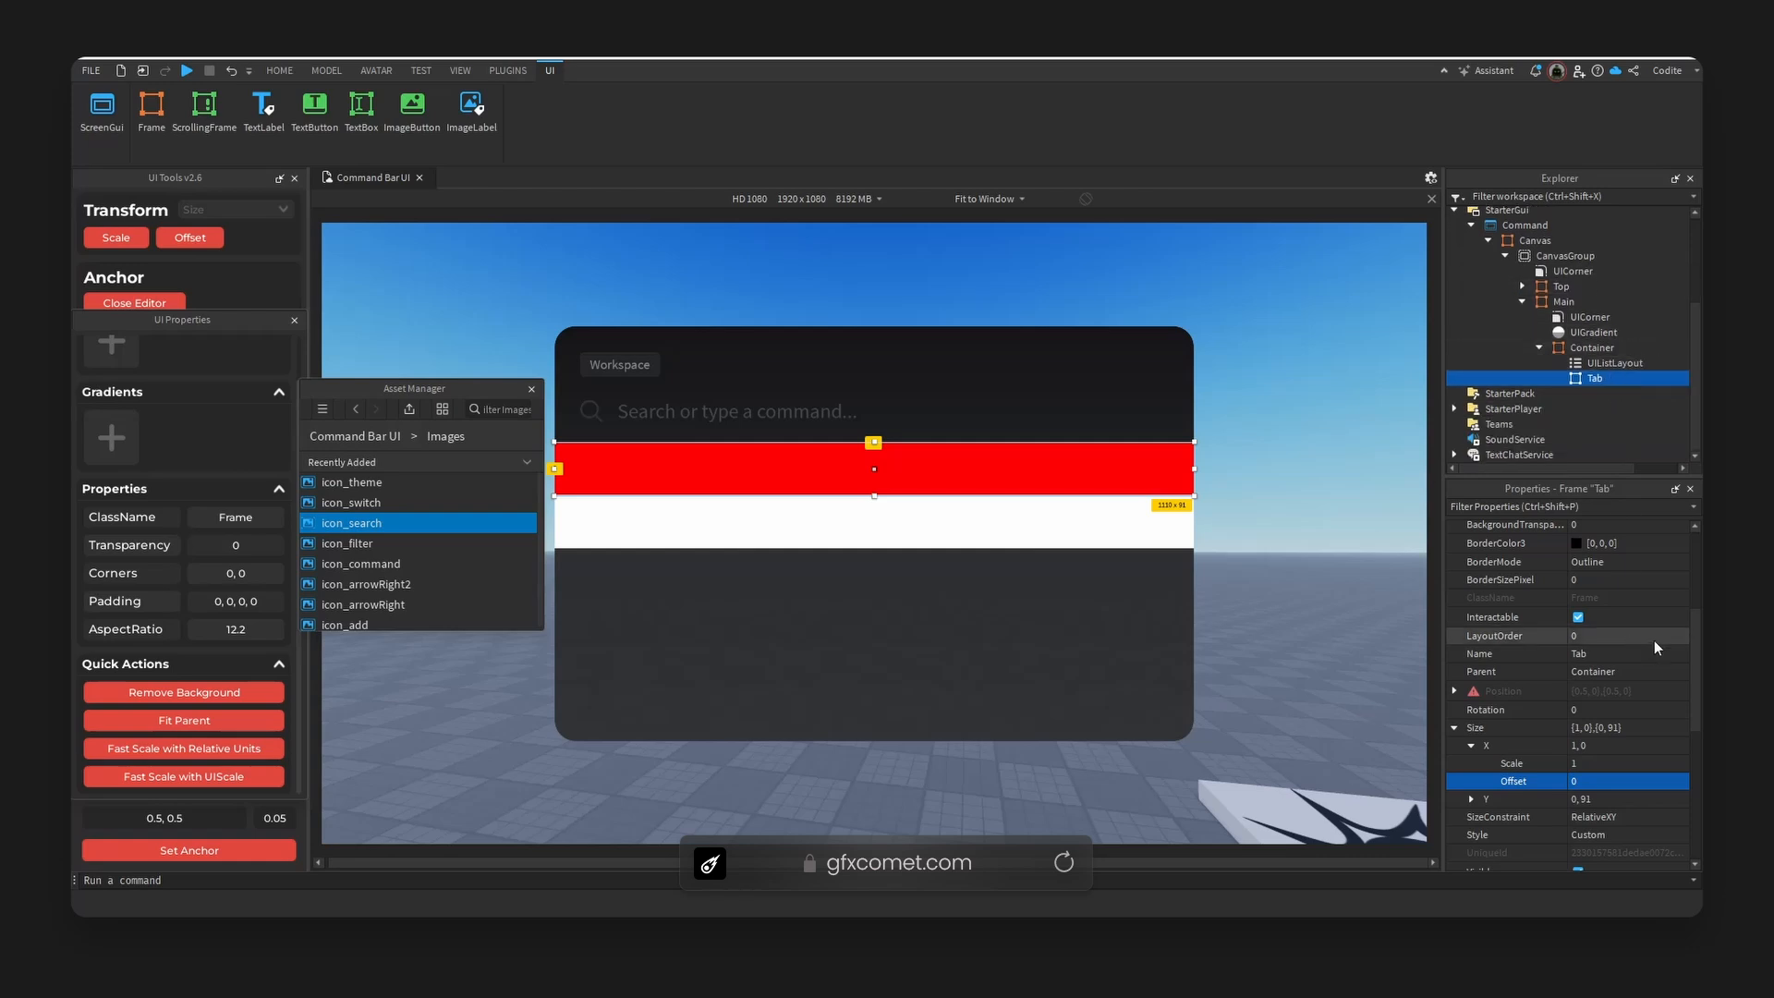
pyautogui.scroll(3, 1650, 647)
pyautogui.click(1628, 688)
pyautogui.write('0.9')
pyautogui.press('Return')
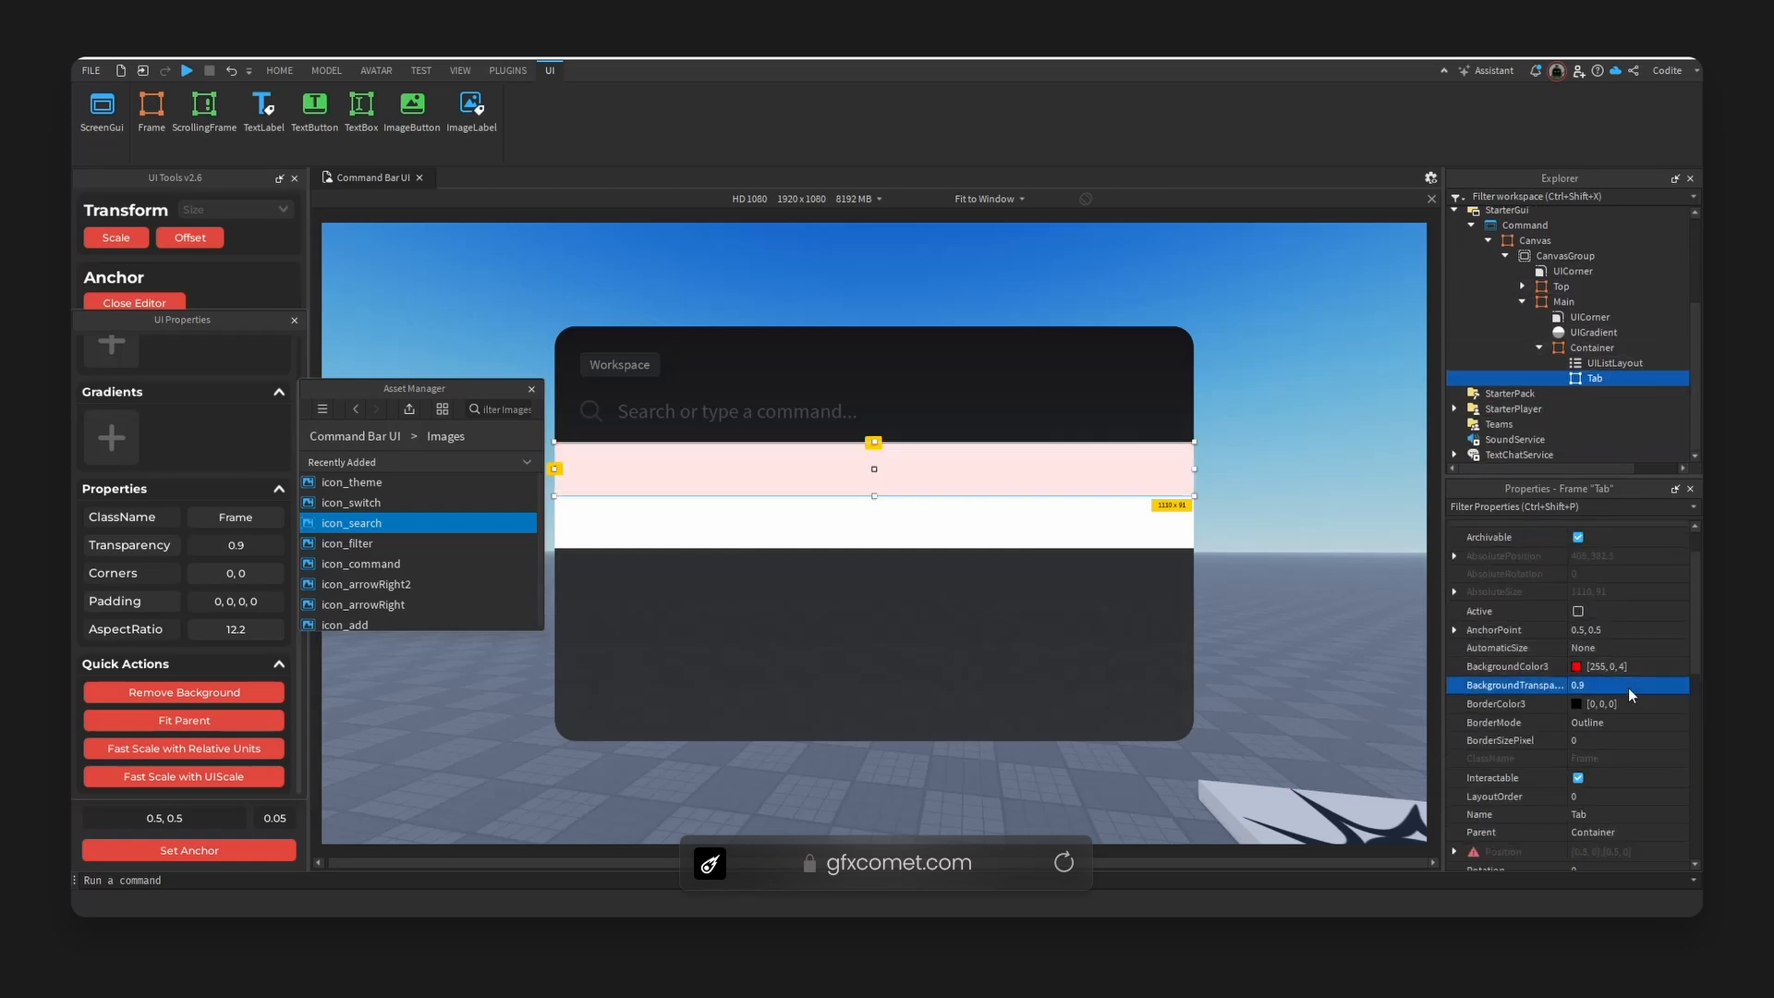
# - Set the Container frame's background transparency to 0.9
pyautogui.click(1591, 347)
pyautogui.click(1666, 685)
pyautogui.write('.9')
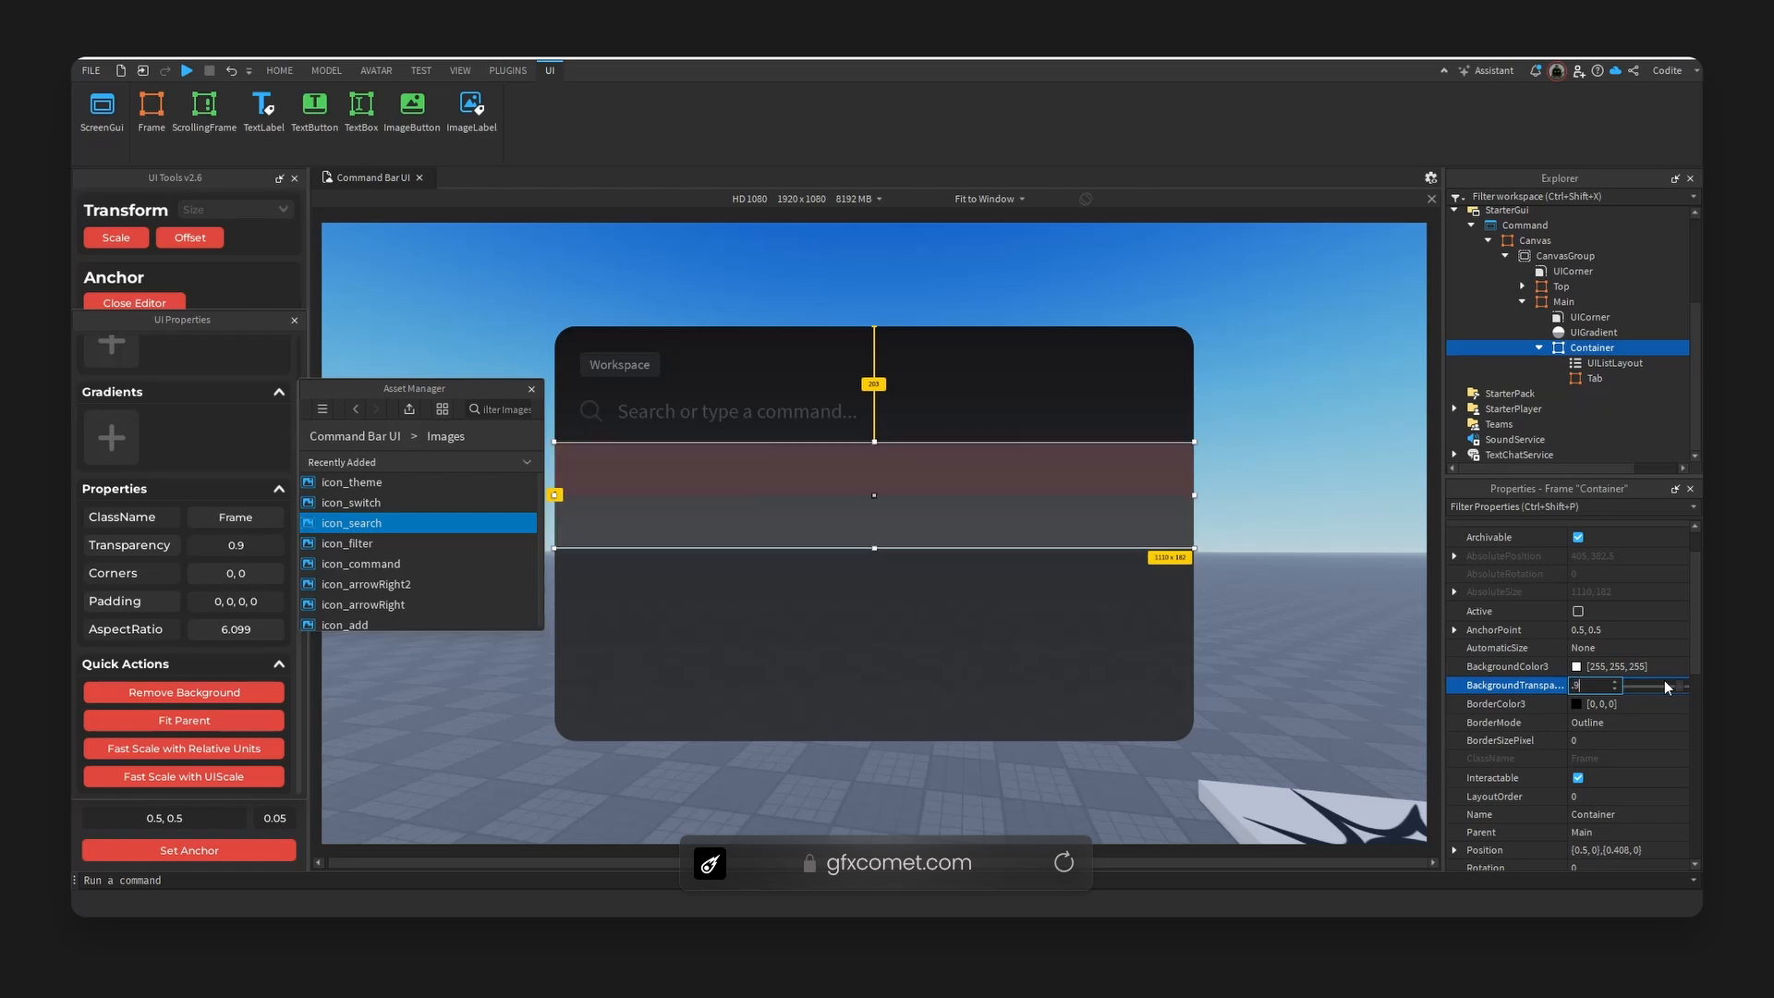
pyautogui.press('Return')
# - Insert a Frame named Text inside Tab and fit it to its parent with a 0.5, 0.5 anchor
pyautogui.click(1135, 475)
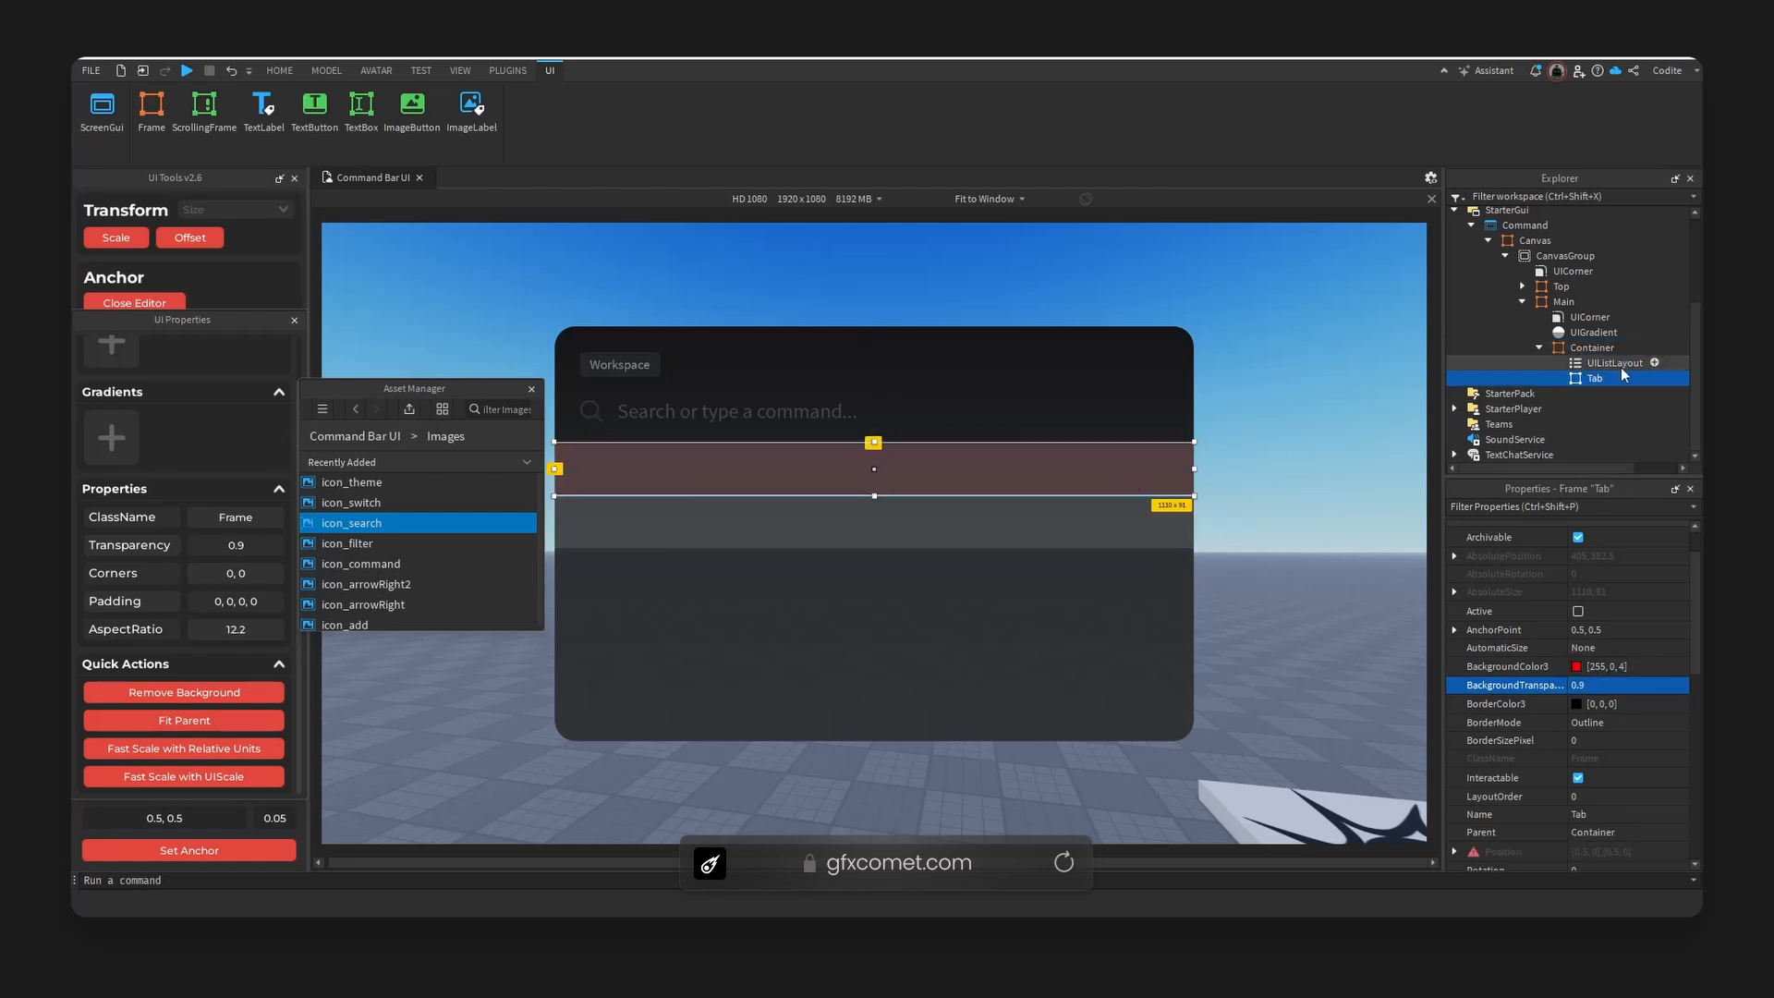
pyautogui.click(1617, 378)
pyautogui.write('fra')
pyautogui.click(1586, 422)
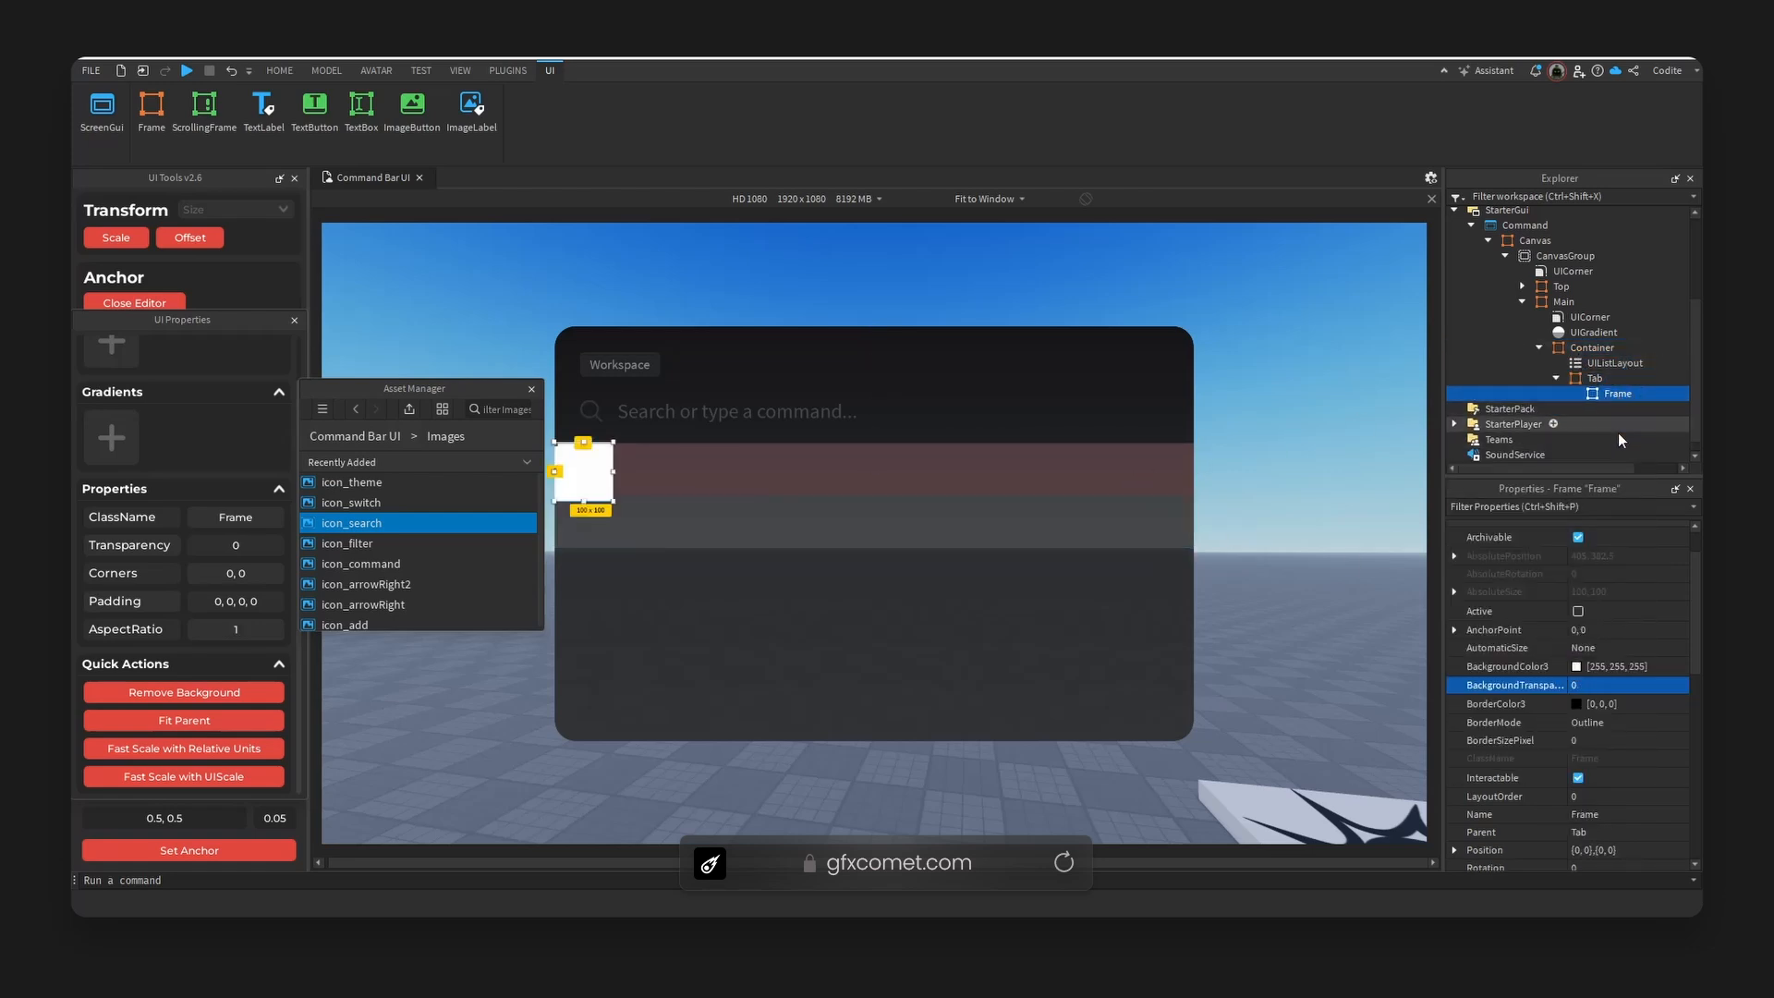
pyautogui.press('F2')
pyautogui.write('Text')
pyautogui.press('Return')
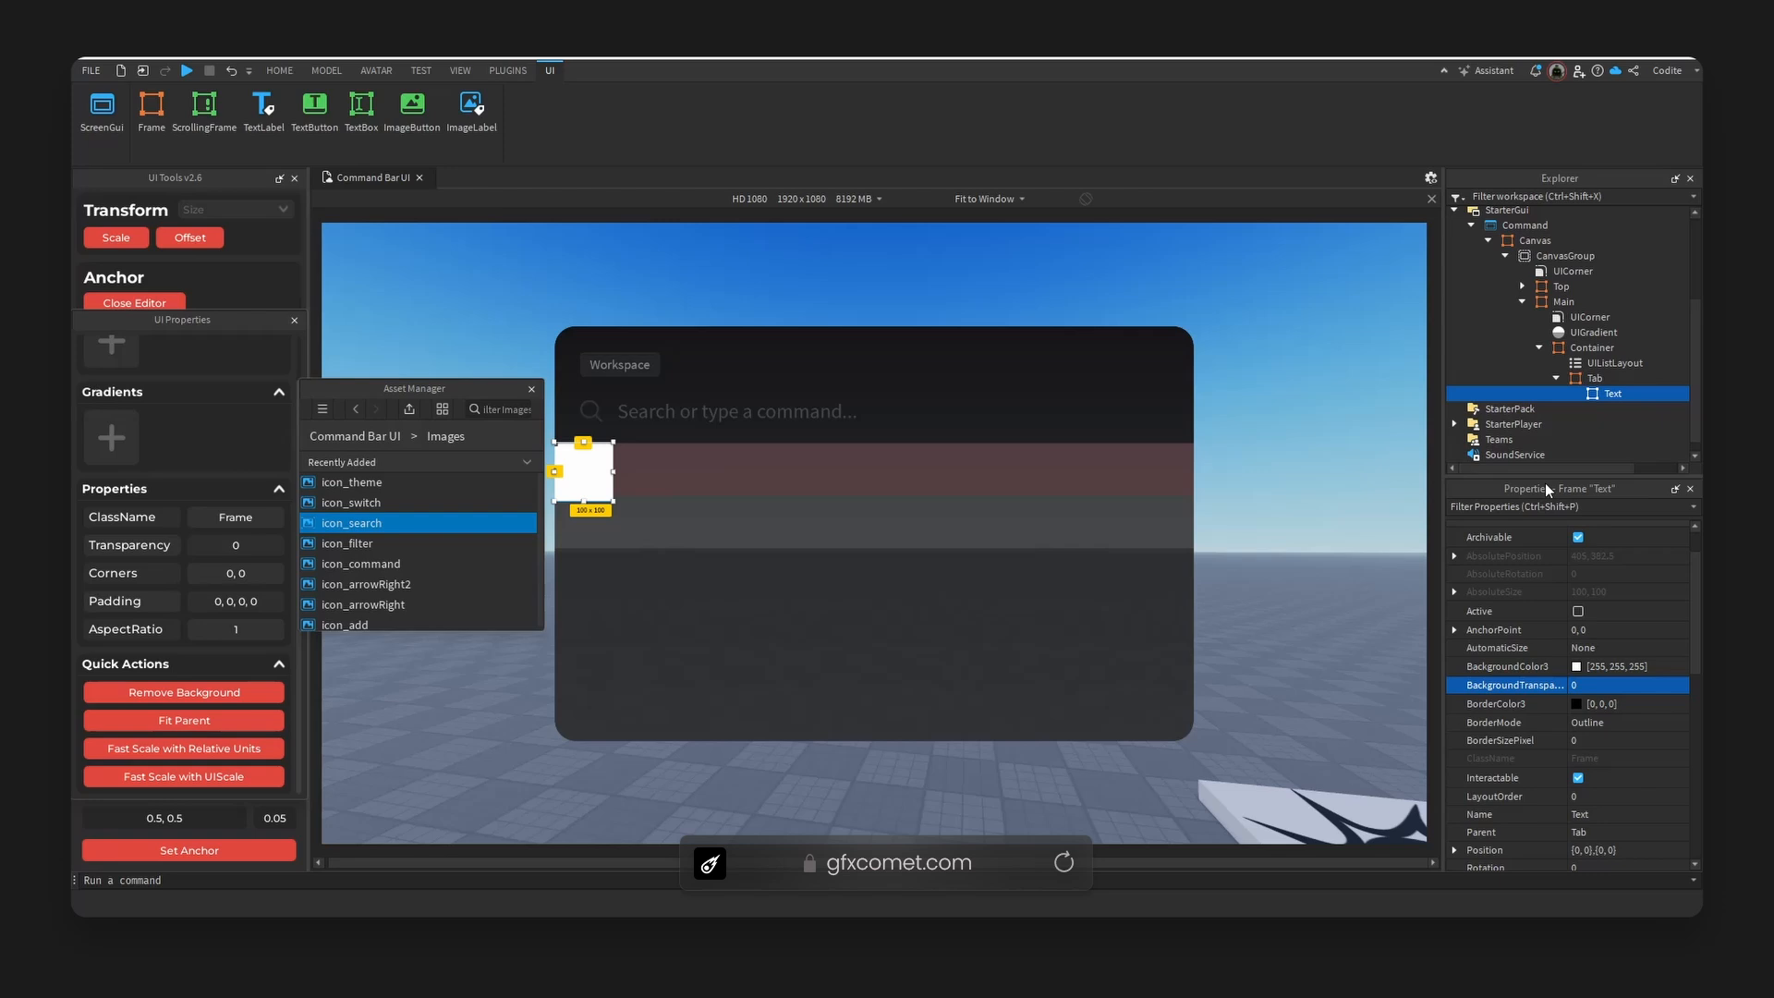
pyautogui.click(246, 850)
pyautogui.click(229, 724)
# - Give the Text frame a red background (255, 0, 4) with a transparency of 0.9
pyautogui.scroll(1, 1577, 681)
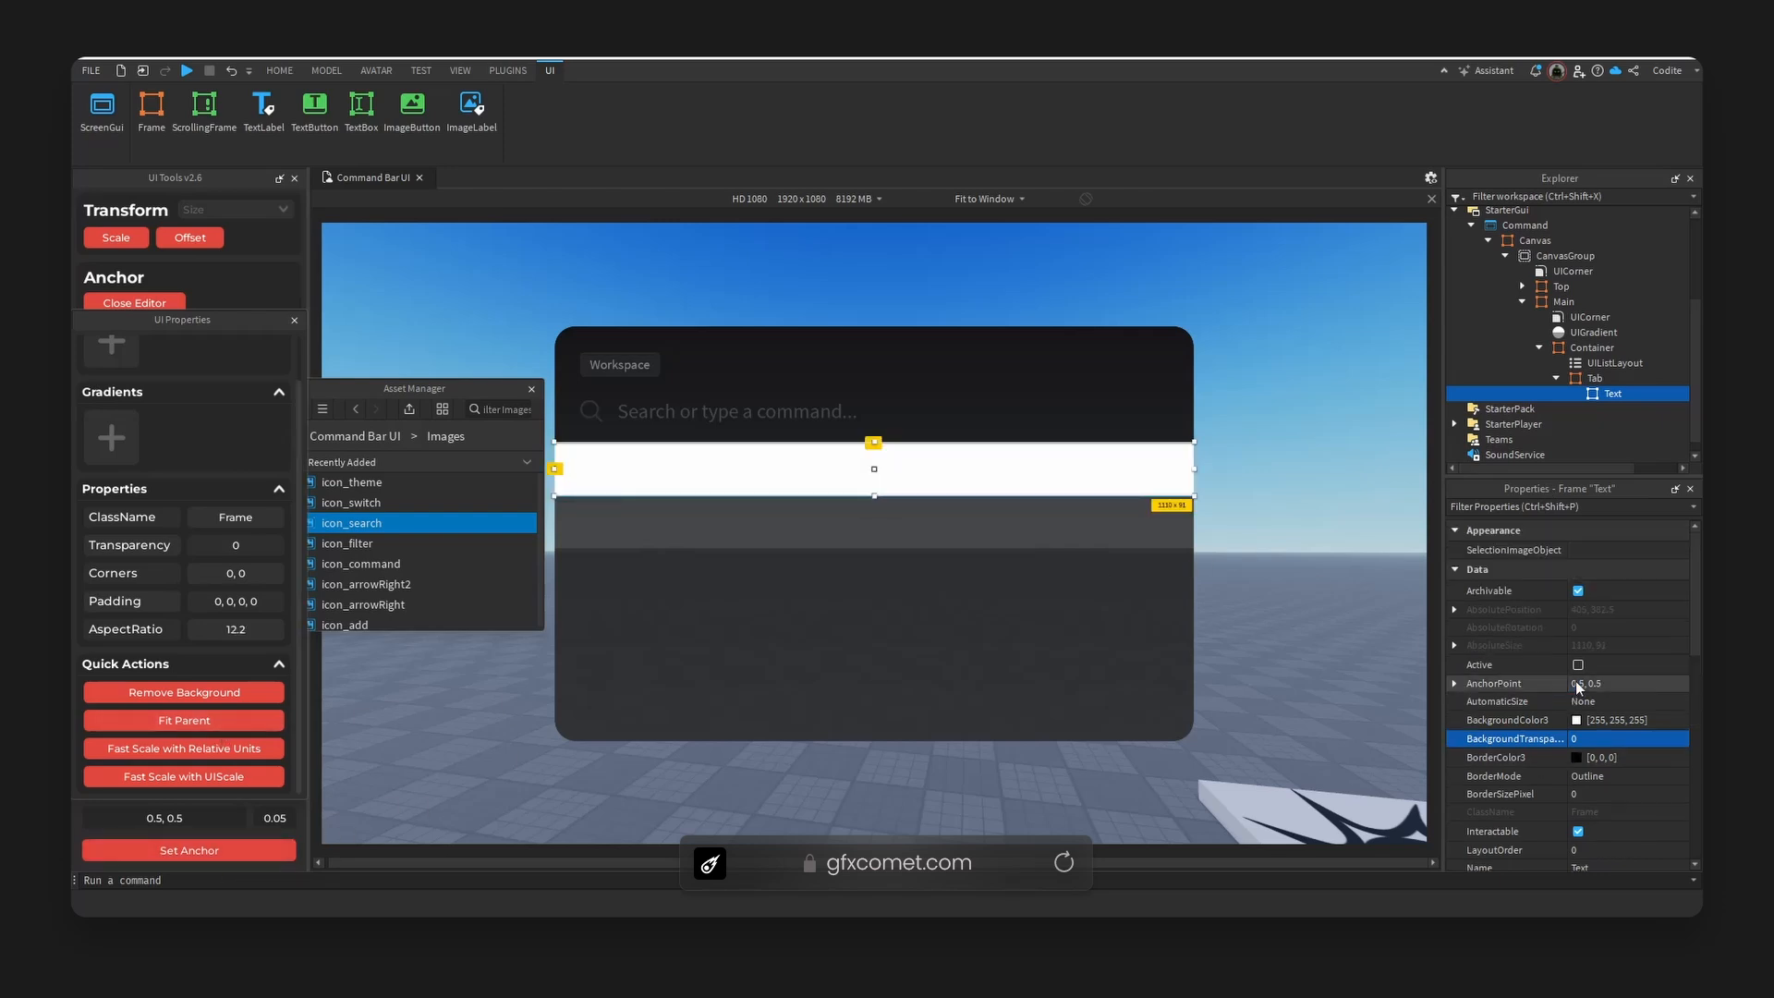
pyautogui.click(1576, 720)
pyautogui.click(878, 338)
pyautogui.click(999, 638)
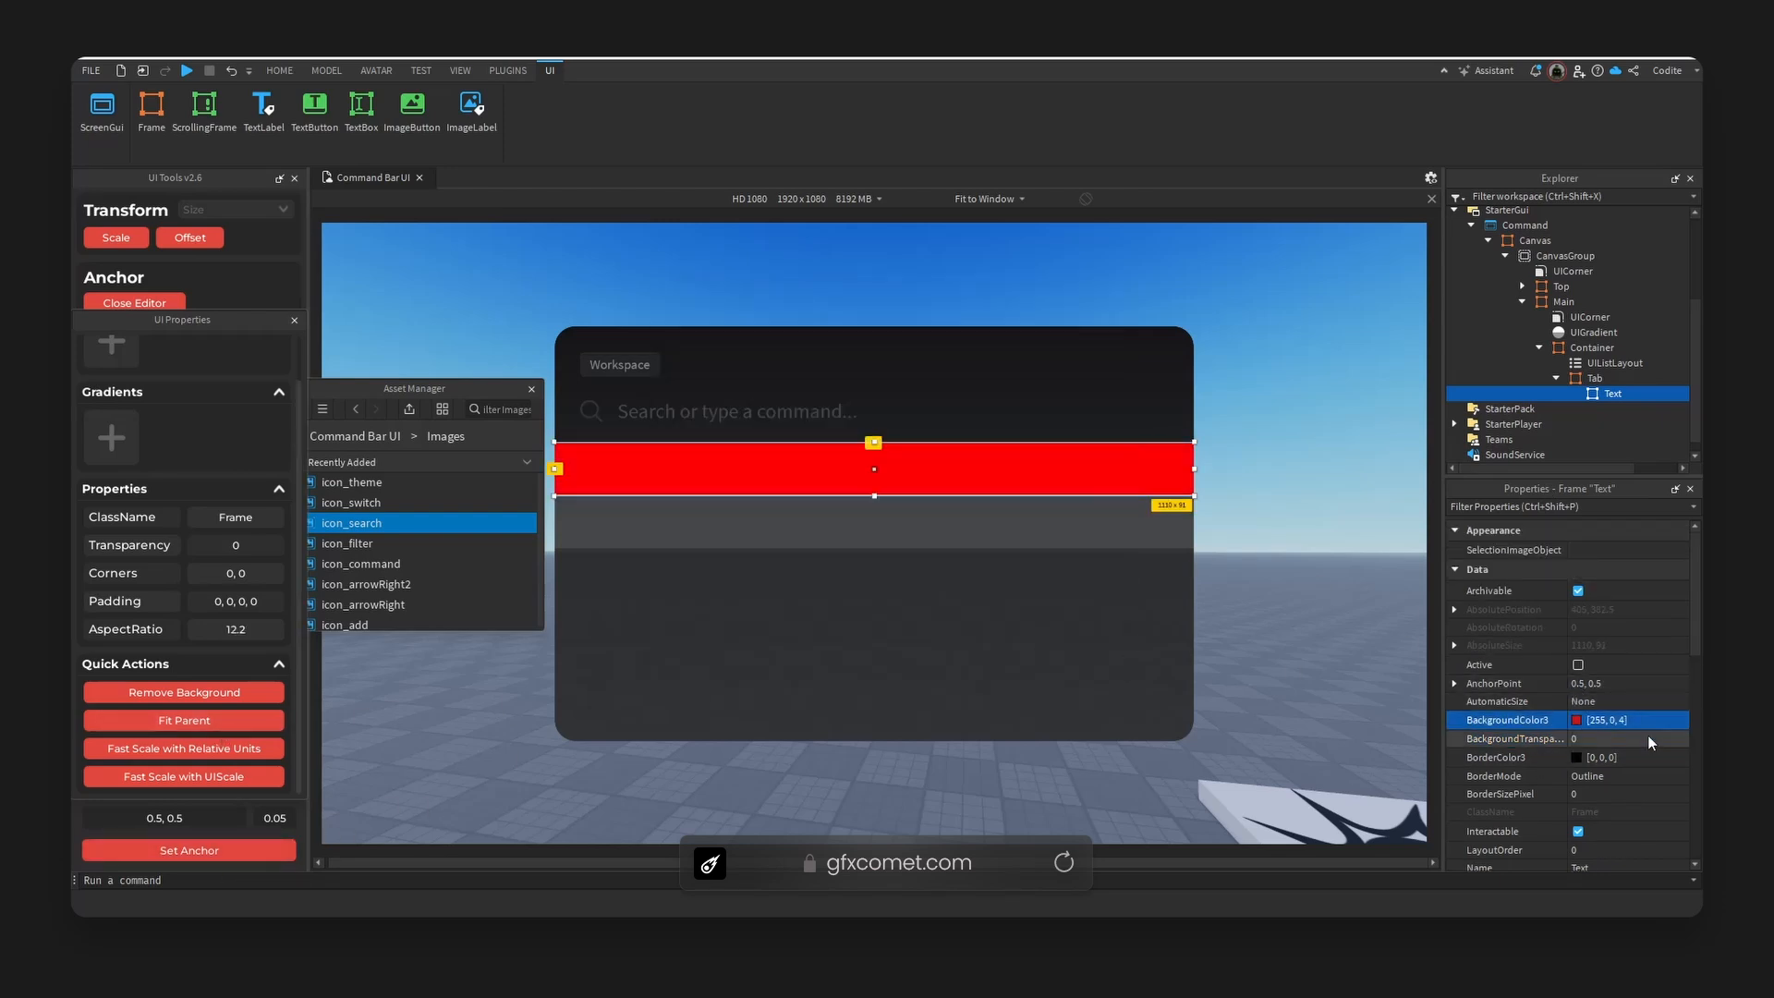
pyautogui.click(1645, 741)
pyautogui.write('0.9')
pyautogui.press('Return')
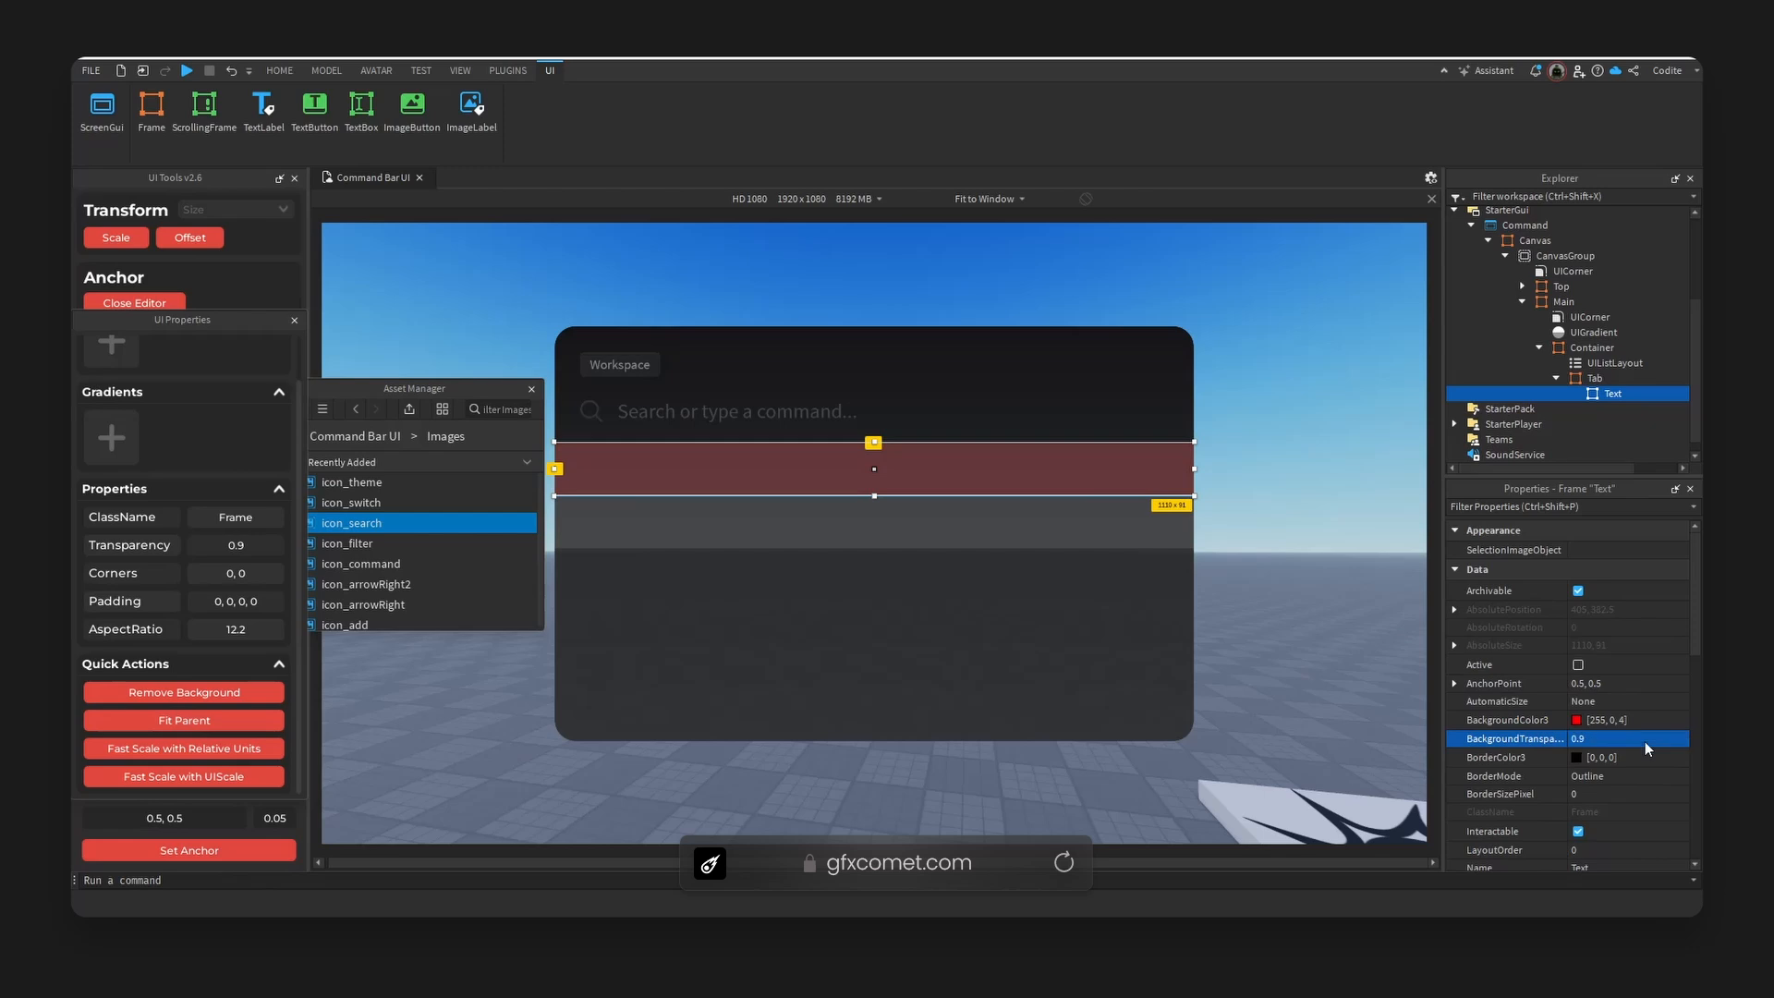
# - Add a UIListLayout to the Text frame with Horizontal fill direction and Center vertical alignment
pyautogui.click(1633, 393)
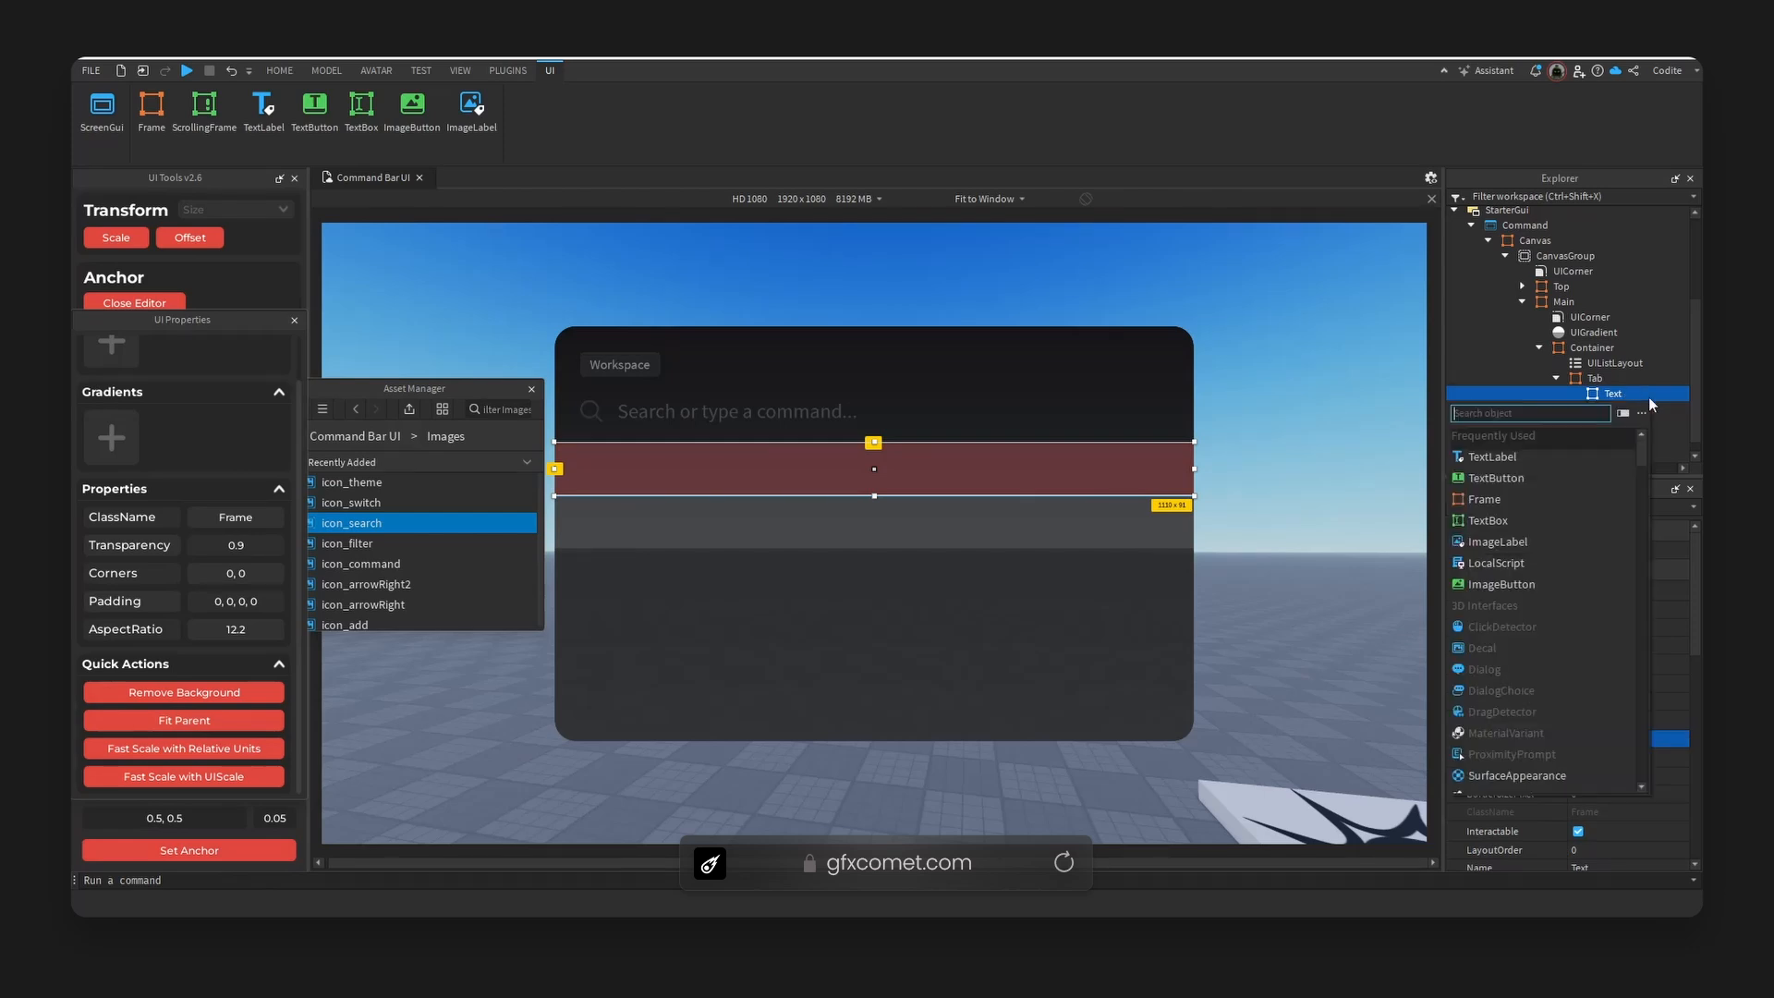
pyautogui.write('uil')
pyautogui.press('Return')
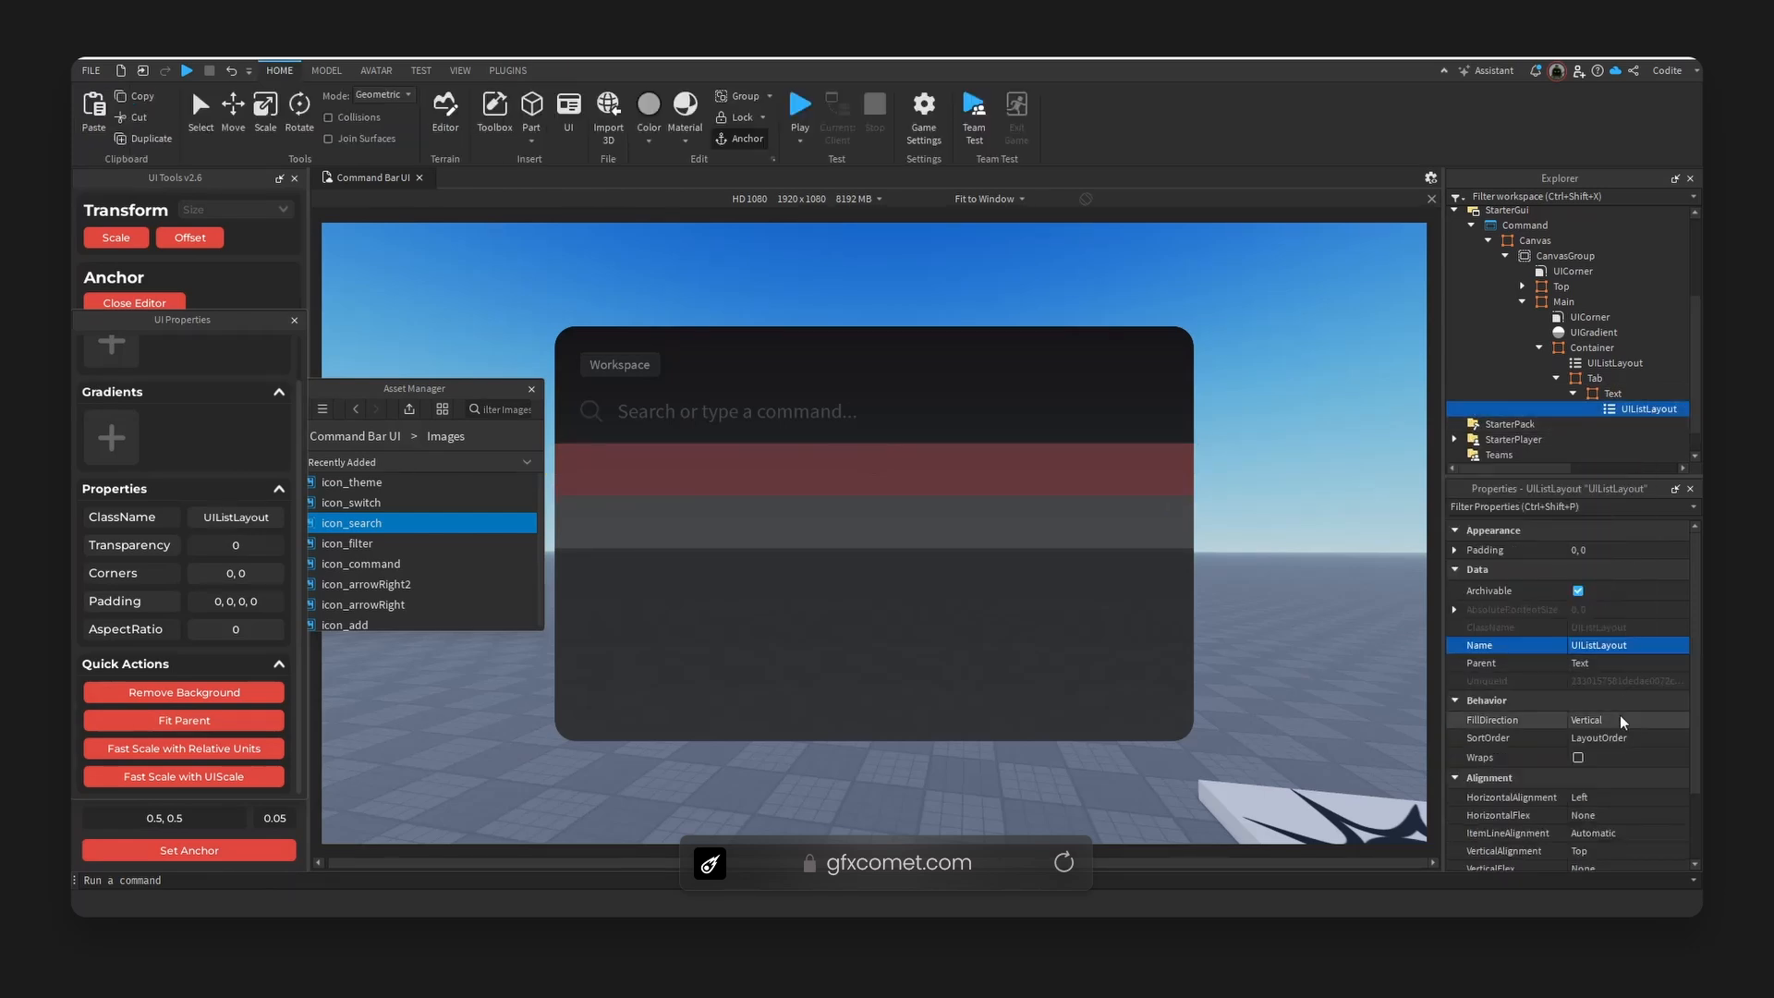
pyautogui.click(1605, 721)
pyautogui.click(1610, 734)
pyautogui.scroll(-2, 1608, 749)
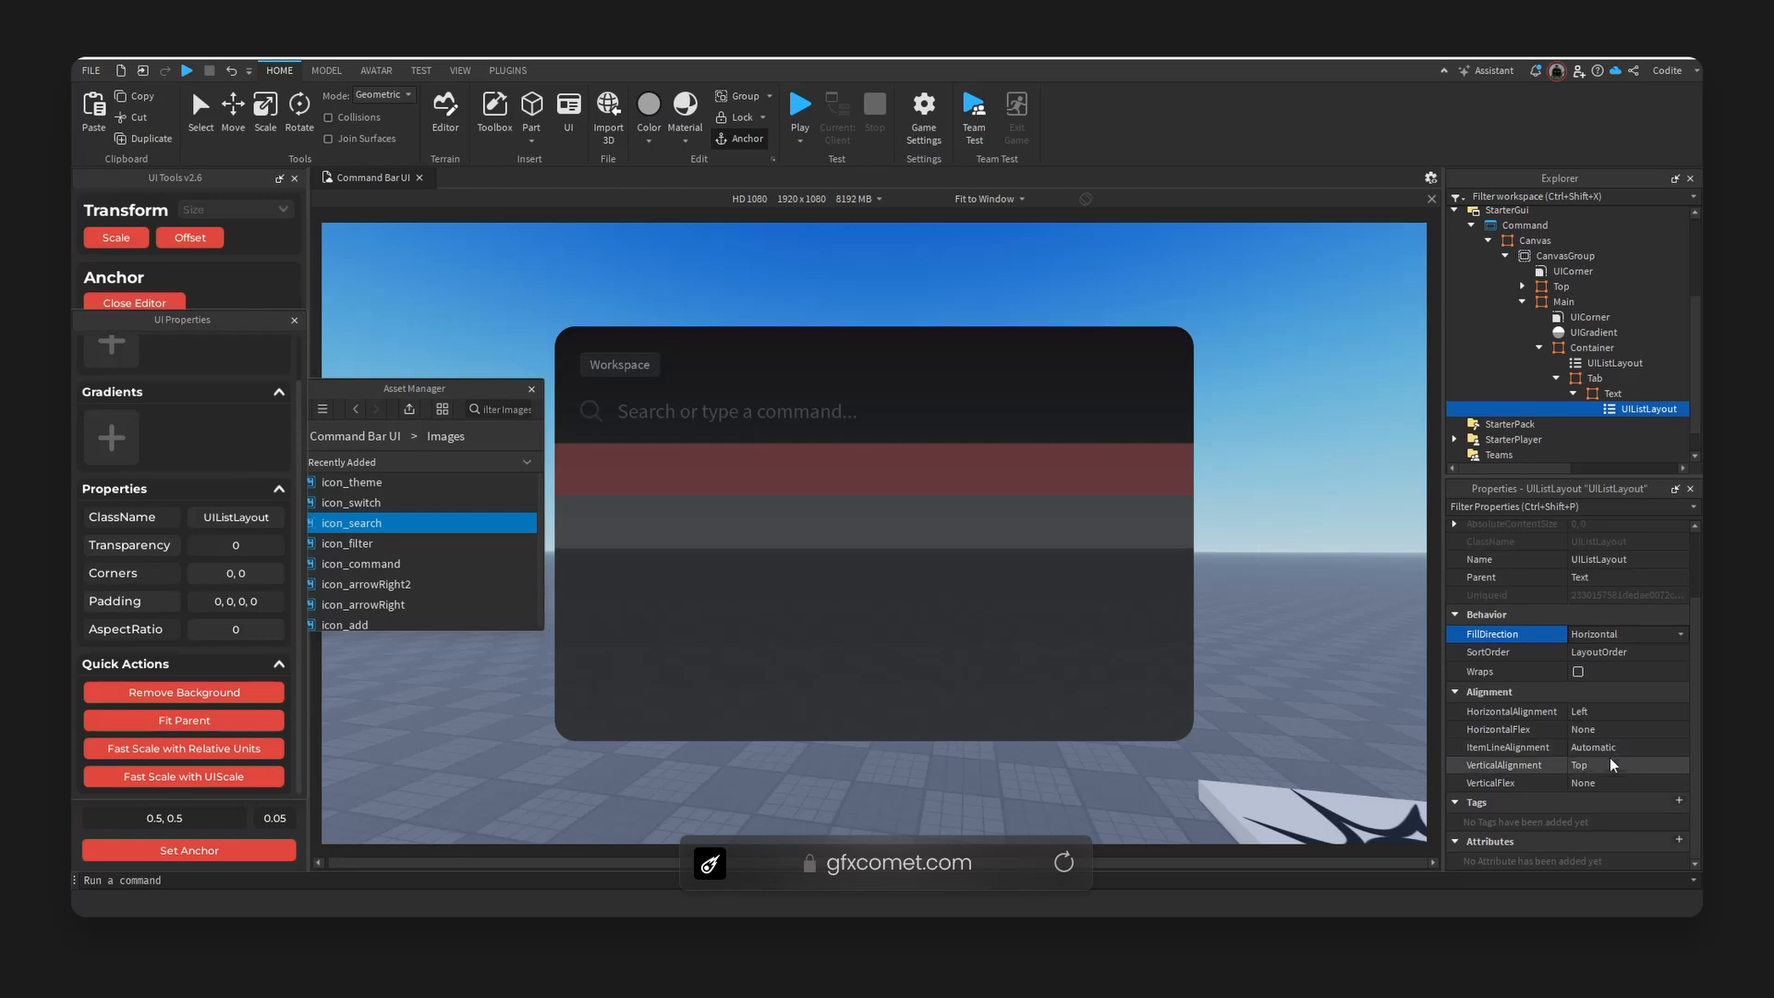
pyautogui.click(1610, 757)
pyautogui.click(1616, 780)
# - Insert an ImageLabel into the Text frame and rename it Icon
pyautogui.click(1633, 393)
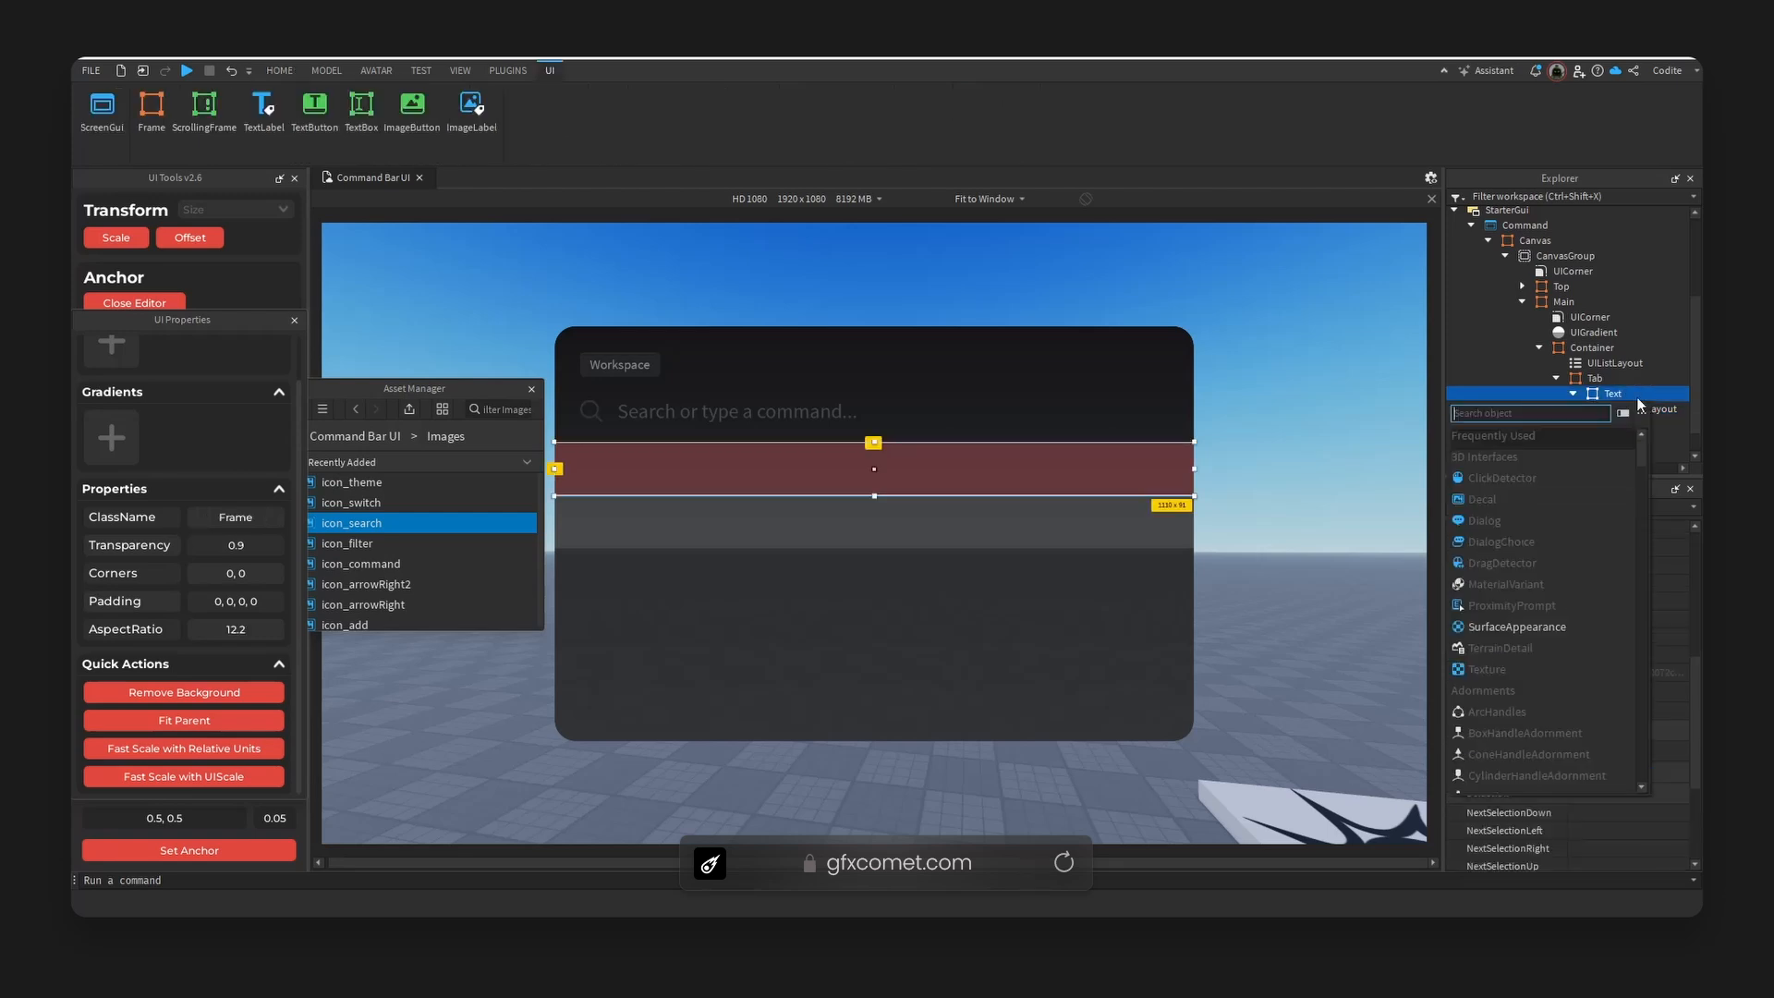
pyautogui.write('imagel')
pyautogui.press('Return')
pyautogui.click(1644, 424)
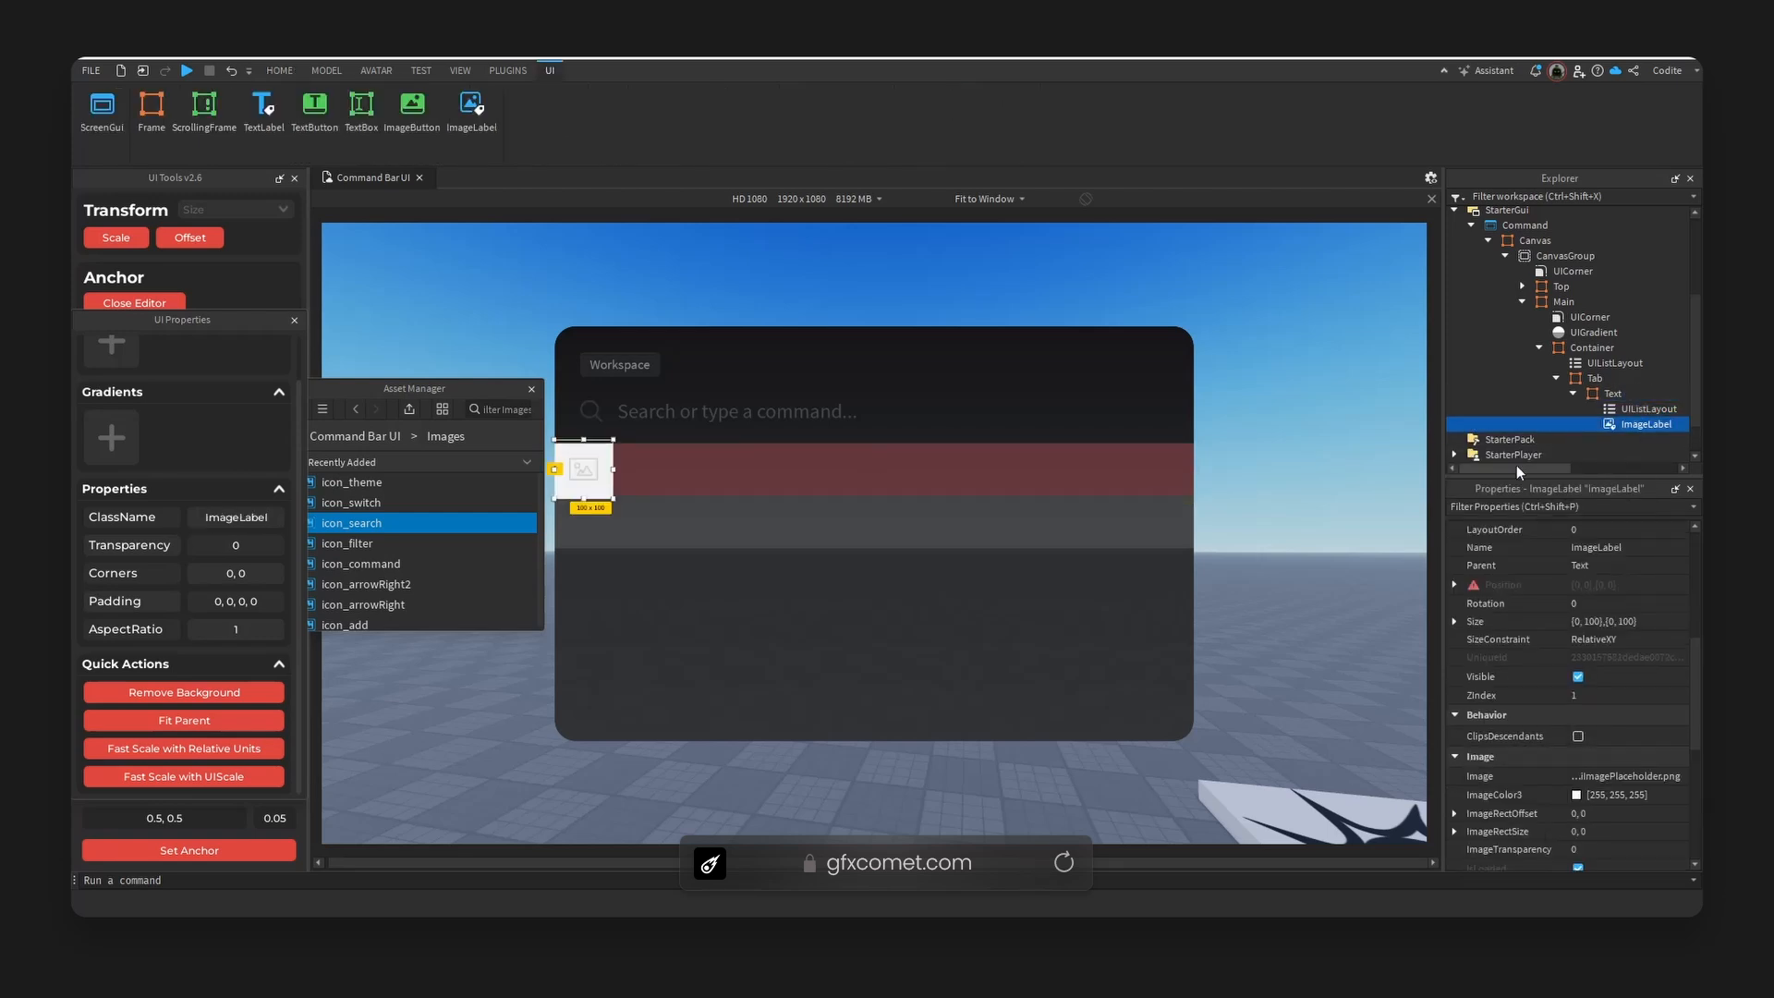
pyautogui.press('F2')
pyautogui.write('Icon')
pyautogui.press('Return')
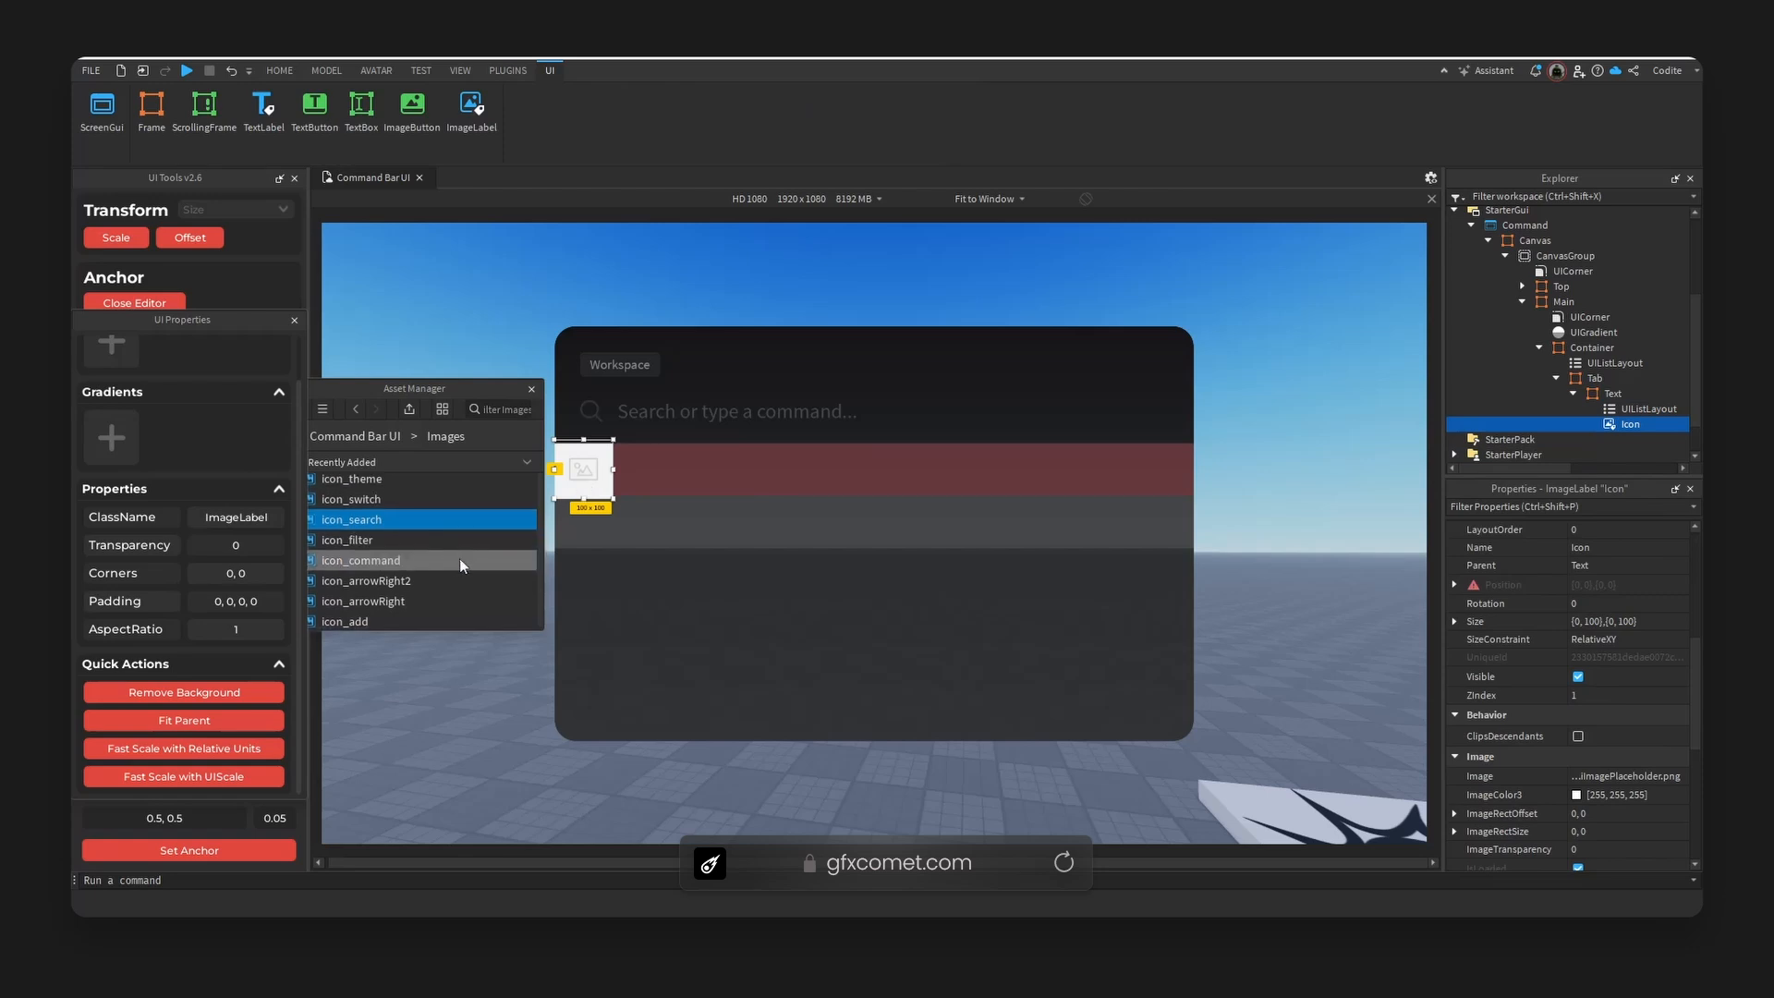
# - Use the icon_add asset as Icon's image, then set its anchor to 0.5, 0.5 and remove its background
pyautogui.rightClick(408, 619)
pyautogui.click(475, 649)
pyautogui.click(1624, 777)
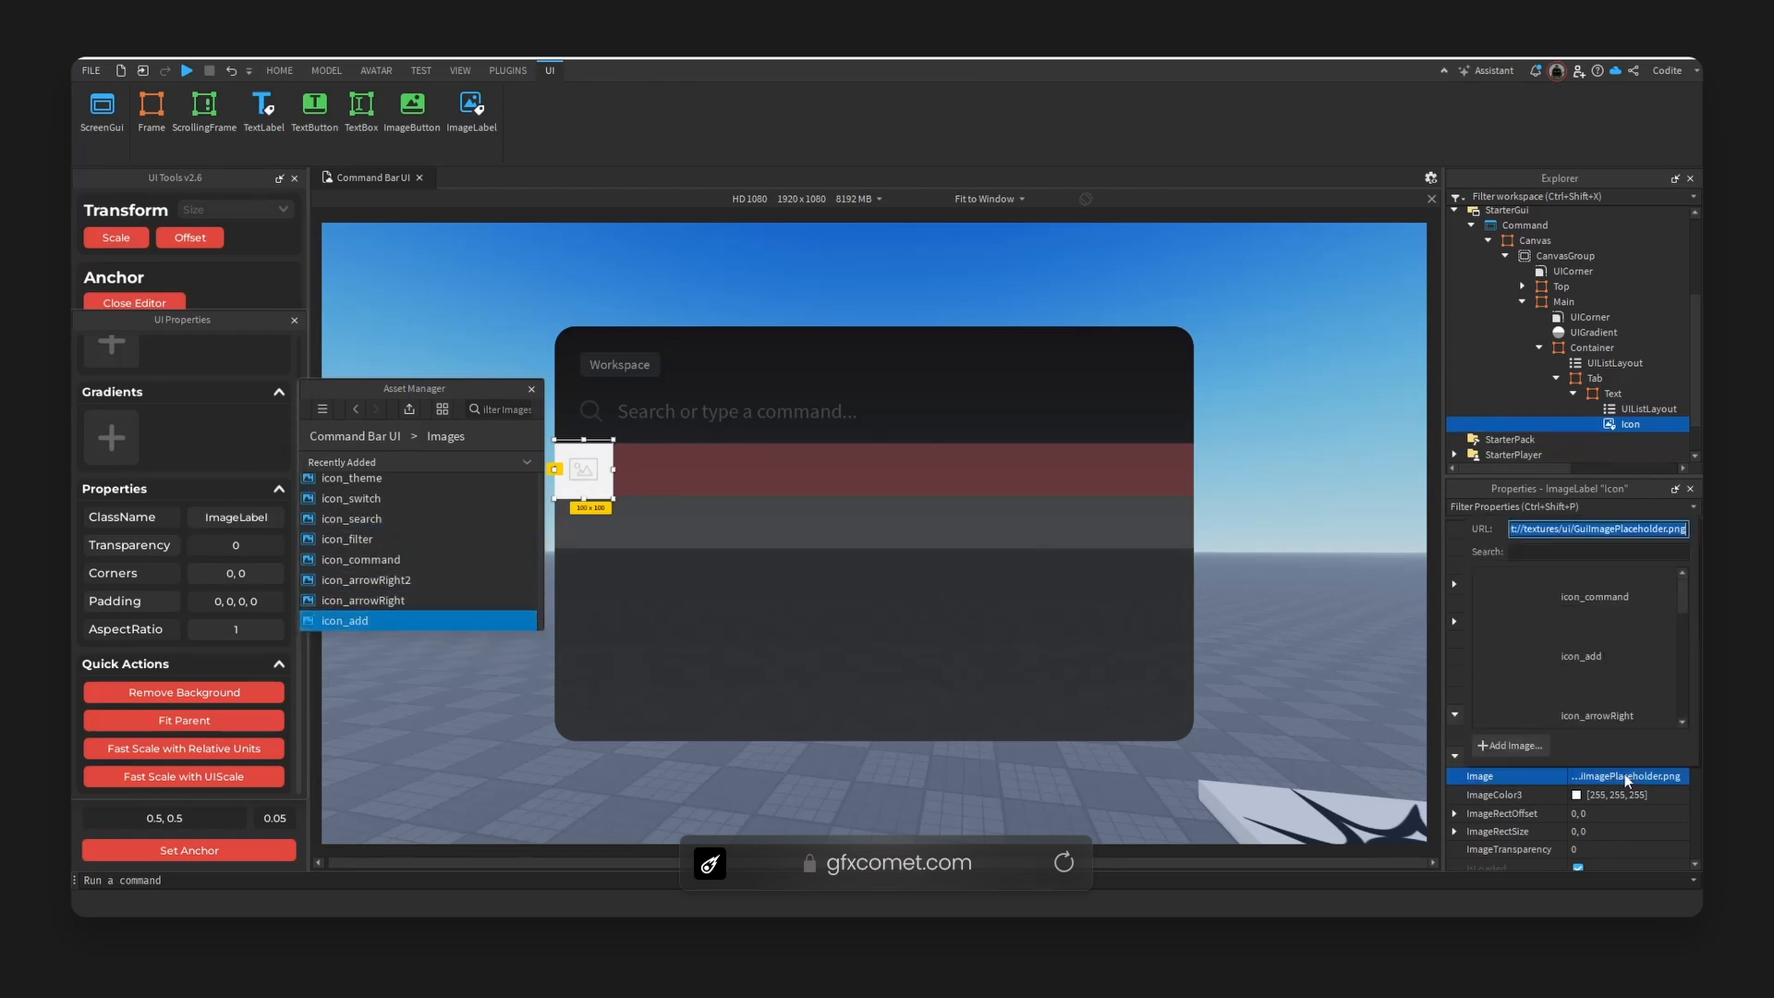
pyautogui.hotkey('ctrl', 'v')
pyautogui.press('Return')
pyautogui.click(190, 848)
pyautogui.click(233, 688)
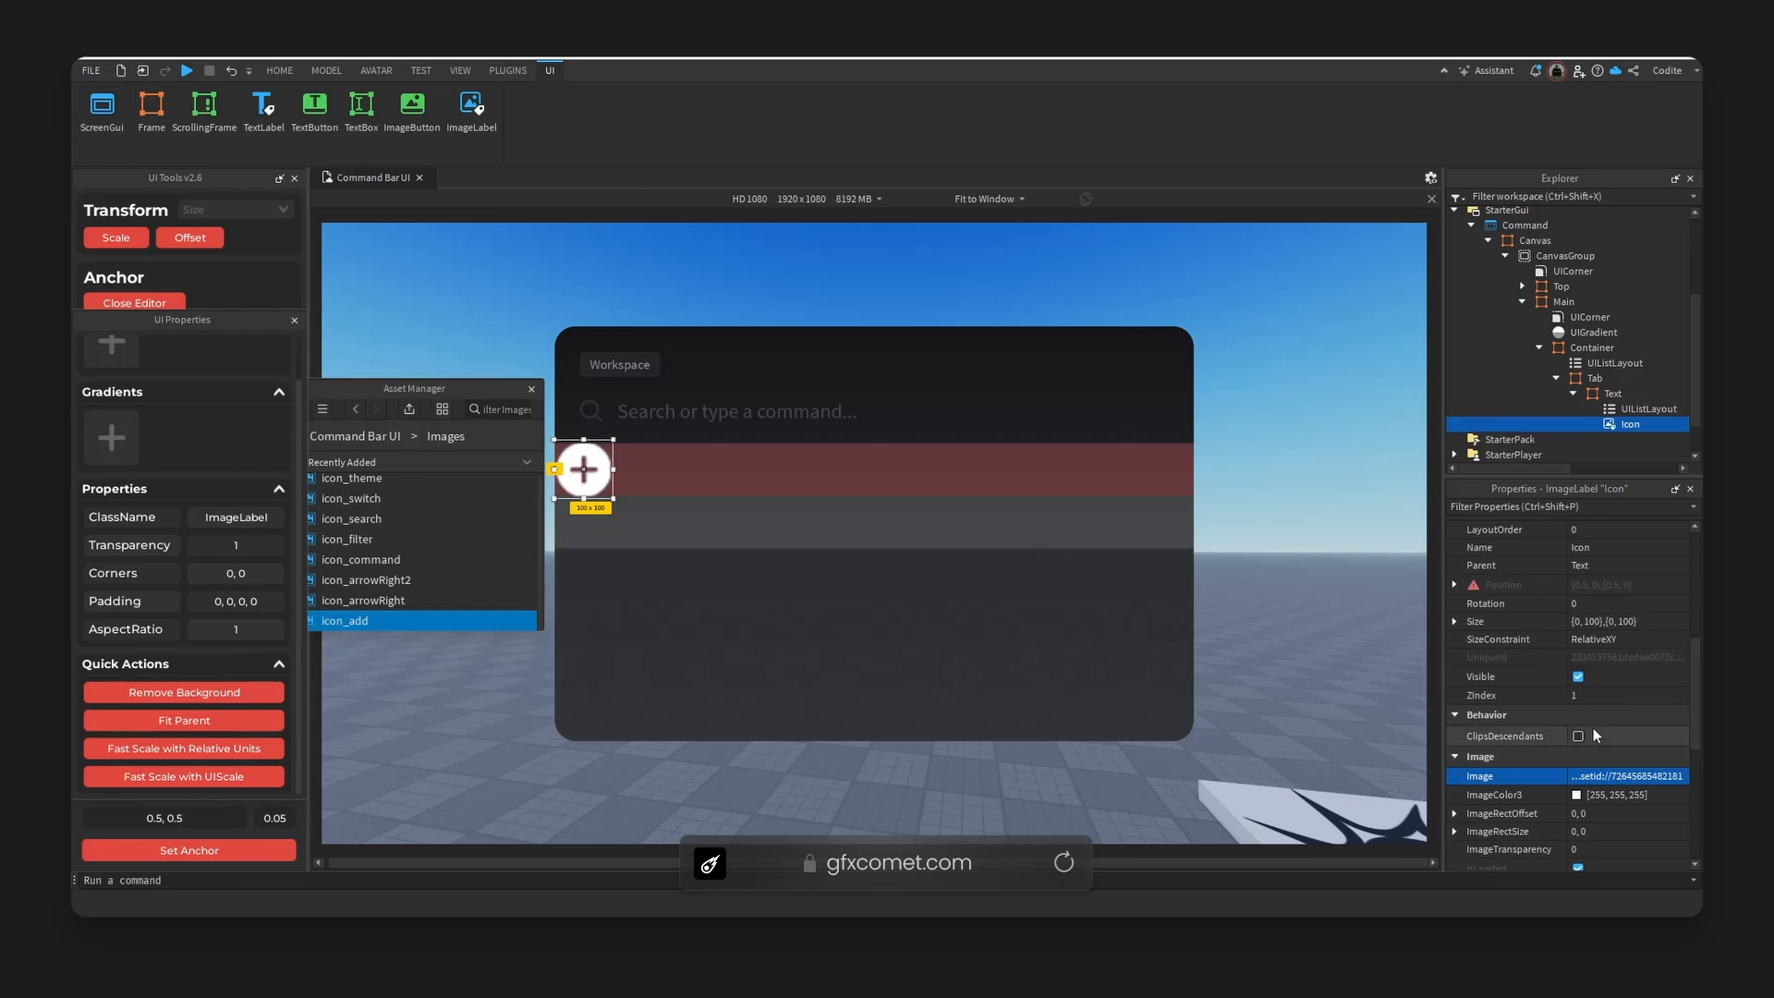
# - Set Icon's X and Y size to 0, 30 and convert the size to scale units
pyautogui.scroll(2, 1594, 728)
pyautogui.click(1619, 728)
pyautogui.click(1639, 746)
pyautogui.write('0,30')
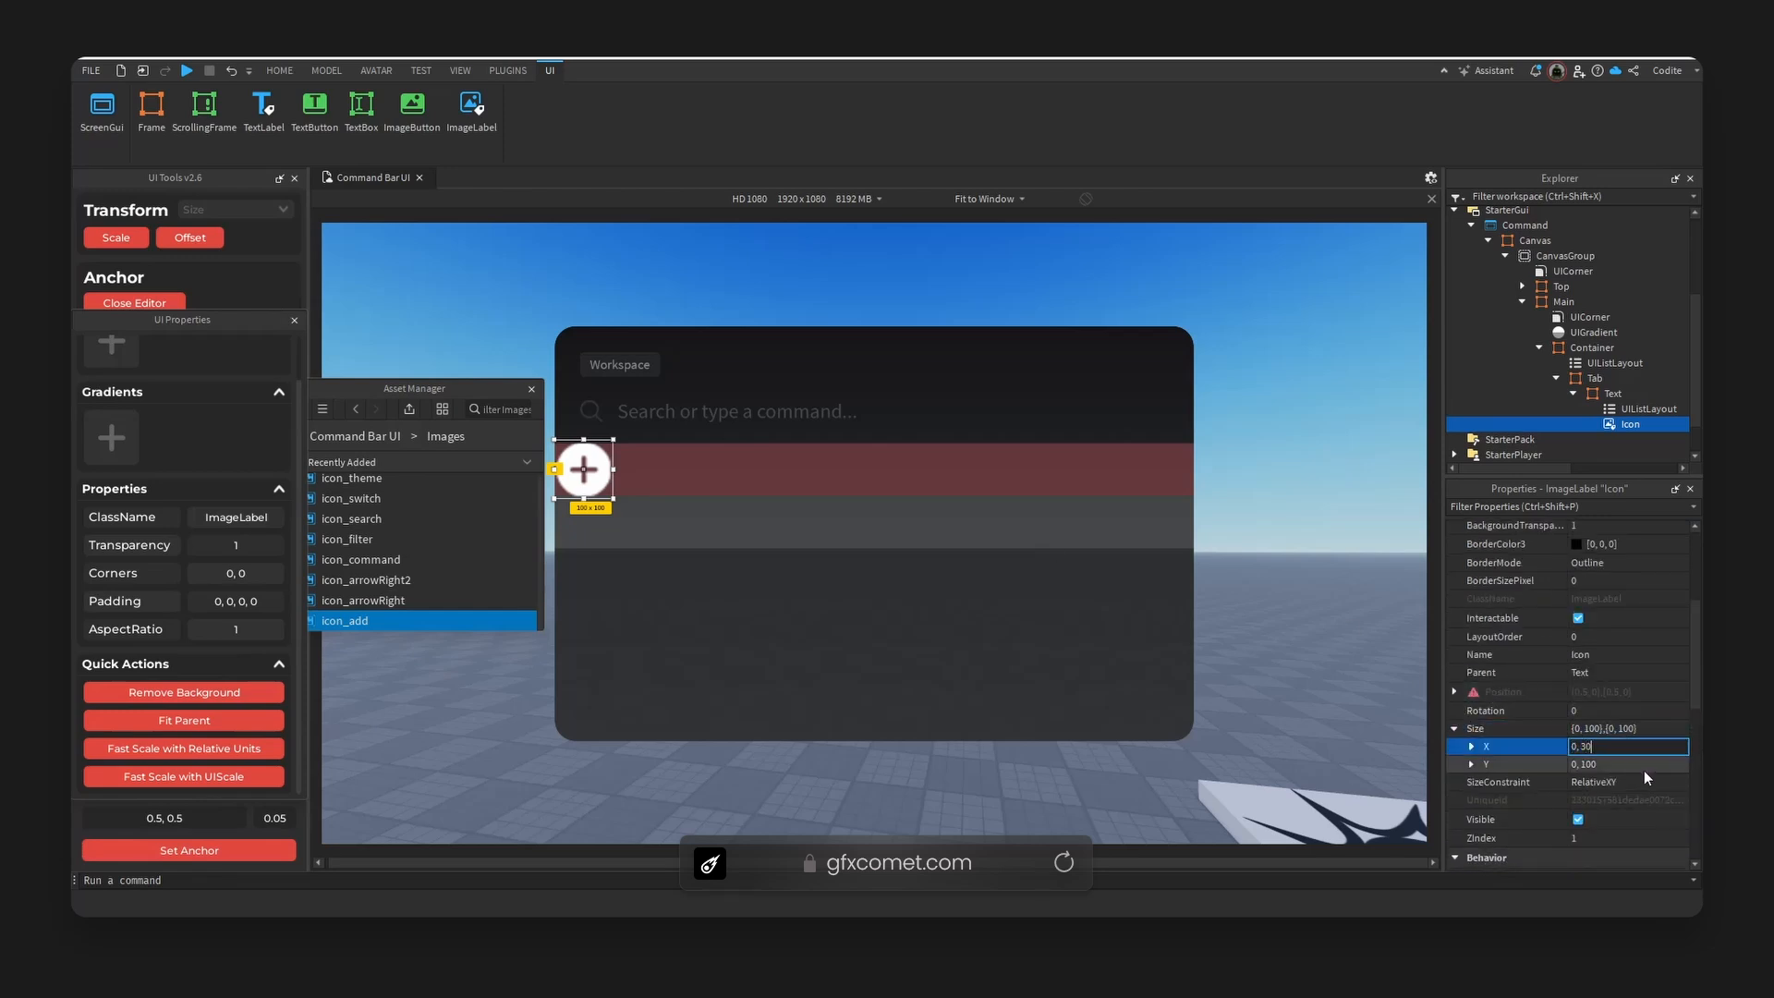
pyautogui.click(1644, 768)
pyautogui.write('0,30')
pyautogui.press('Return')
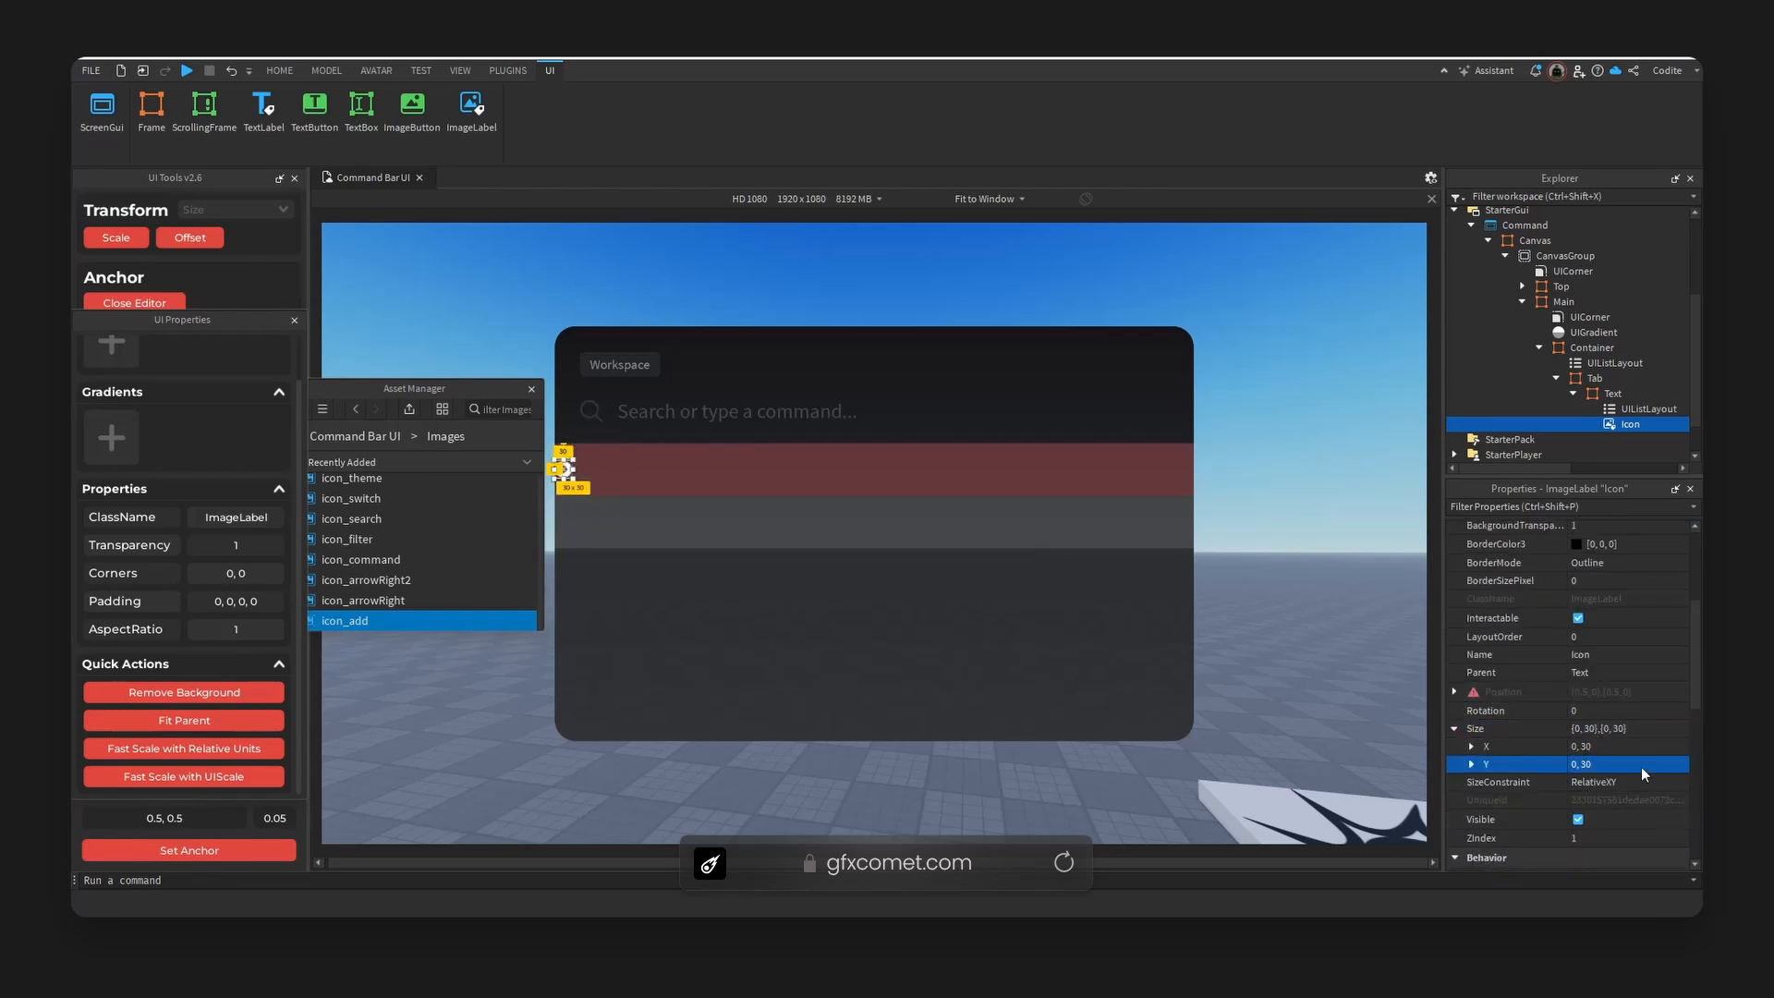
pyautogui.click(136, 243)
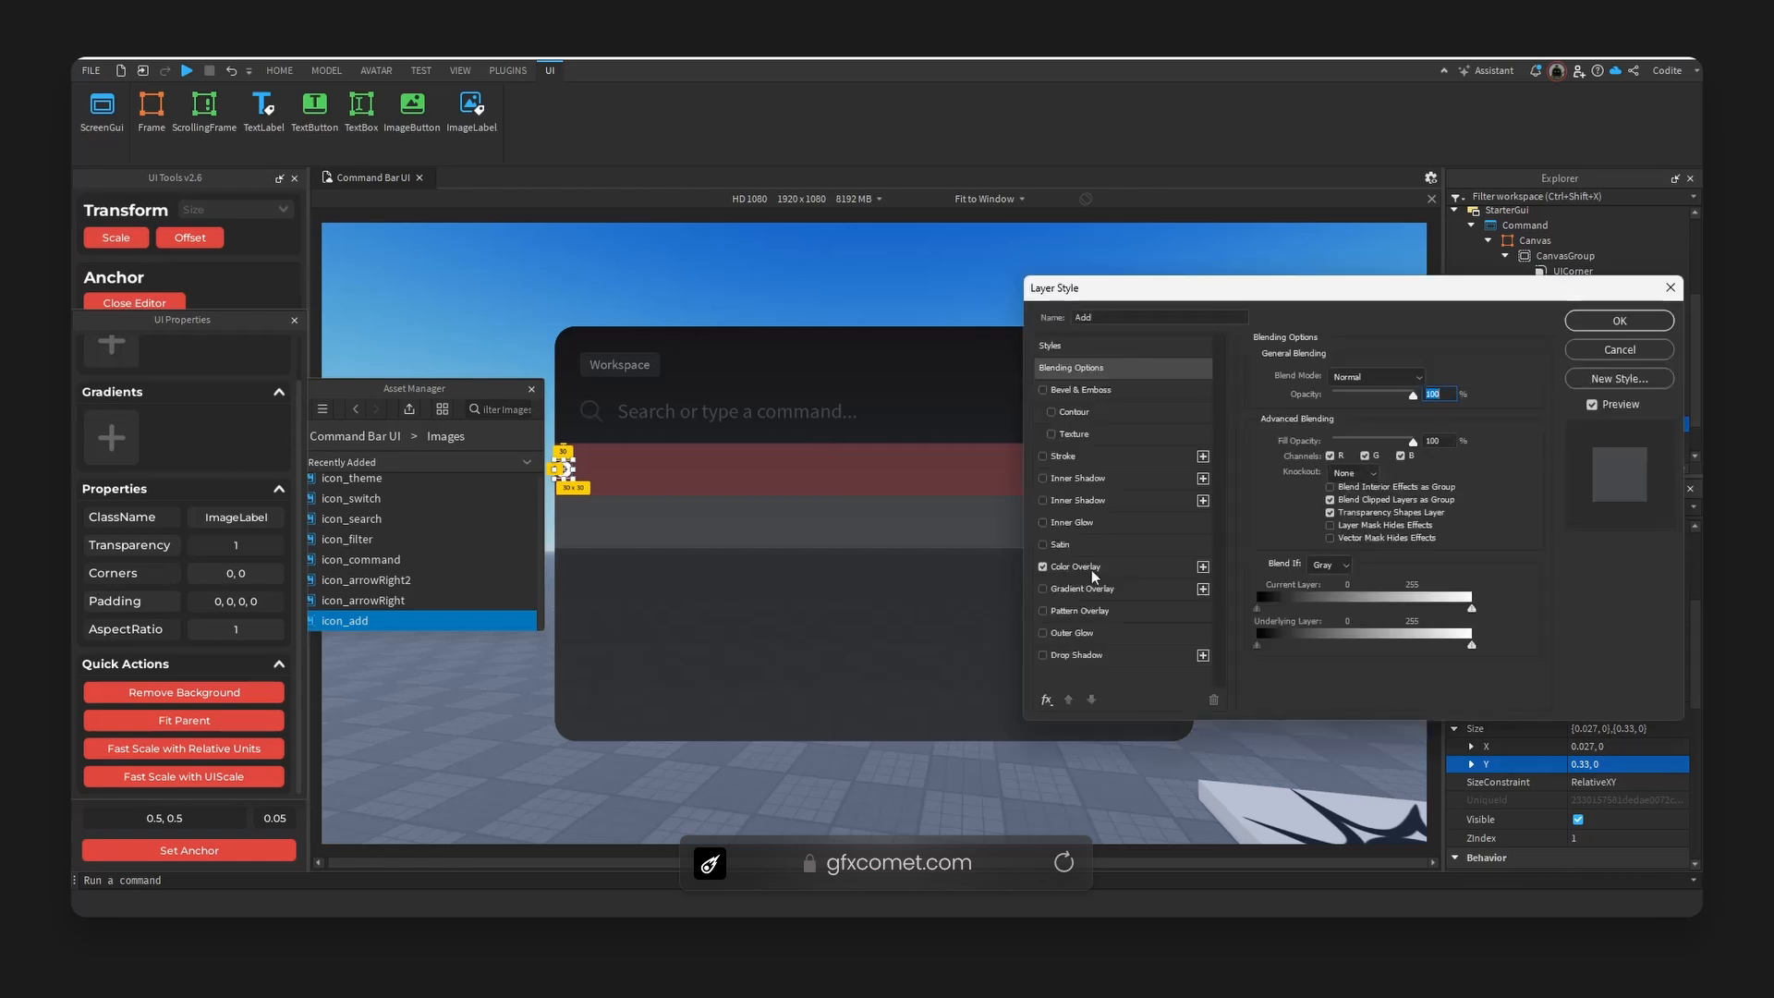
# - Look up the Color Overlay color of the Add layer in Photoshop's Layer Style dialog
pyautogui.click(1090, 567)
pyautogui.click(1429, 378)
pyautogui.click(1472, 441)
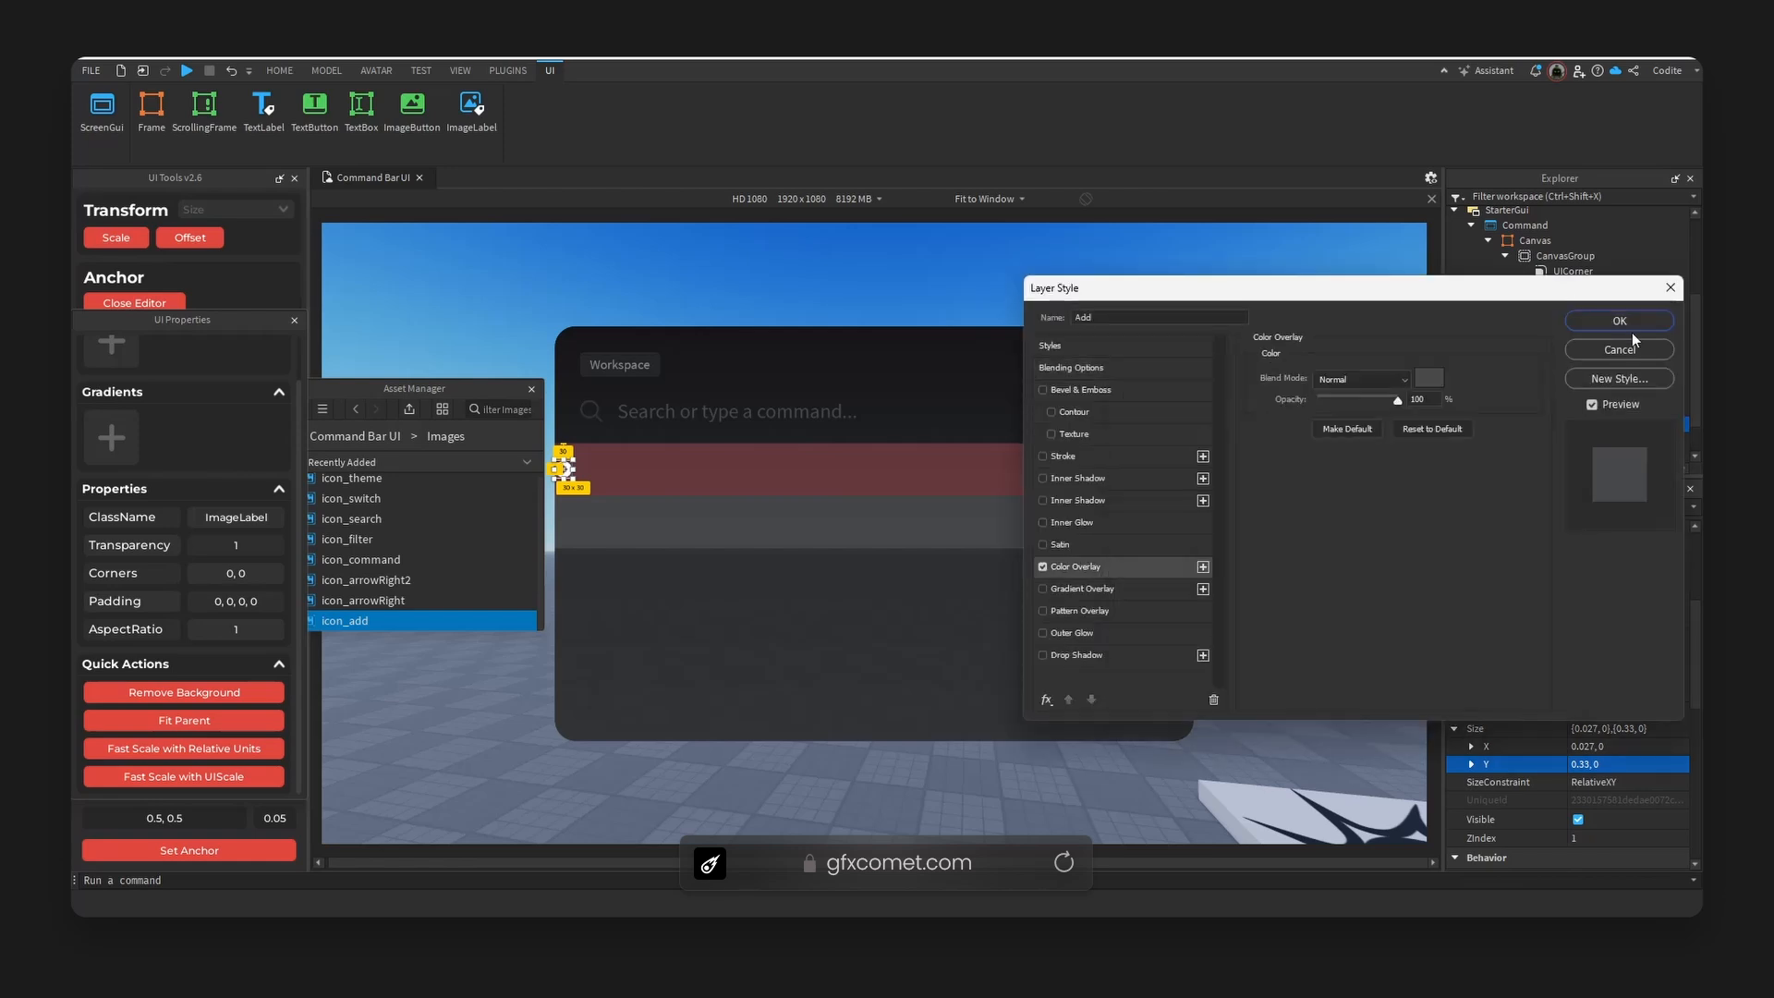
pyautogui.click(1620, 321)
# - Set Icon's image color to hex 47484a
pyautogui.scroll(-5, 1612, 722)
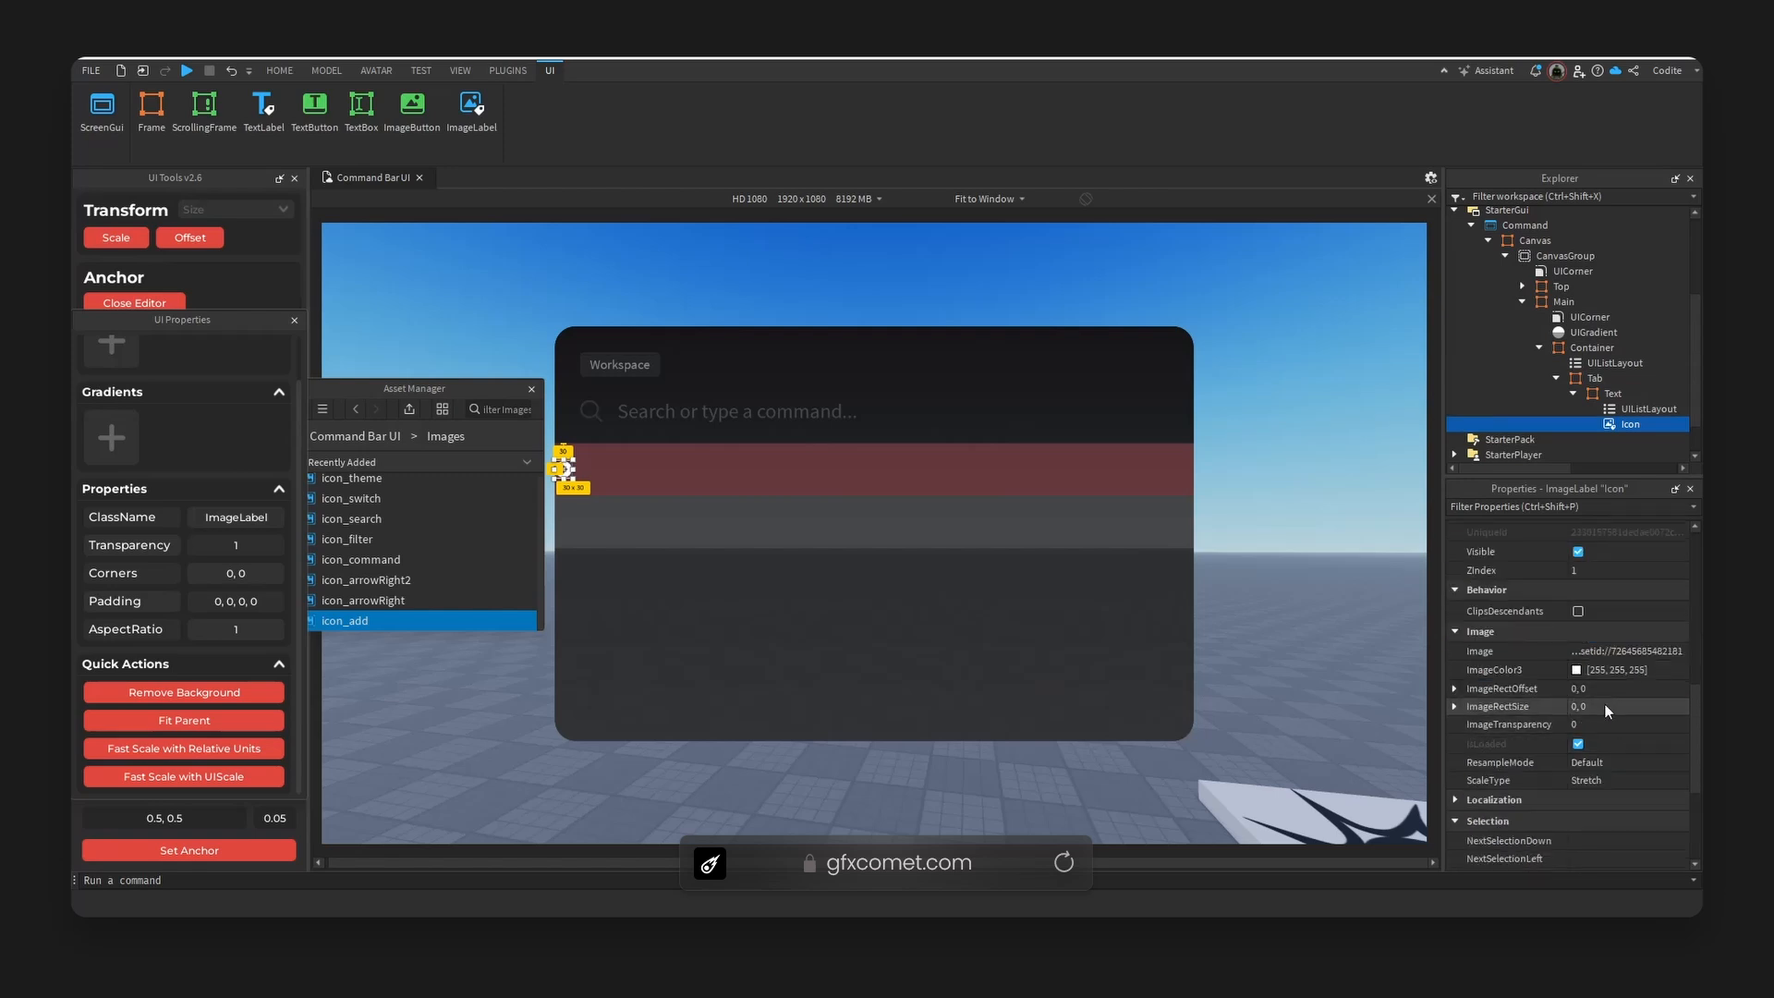
pyautogui.click(1490, 671)
pyautogui.moveTo(1012, 611); pyautogui.dragTo(983, 611)
pyautogui.write('47484a')
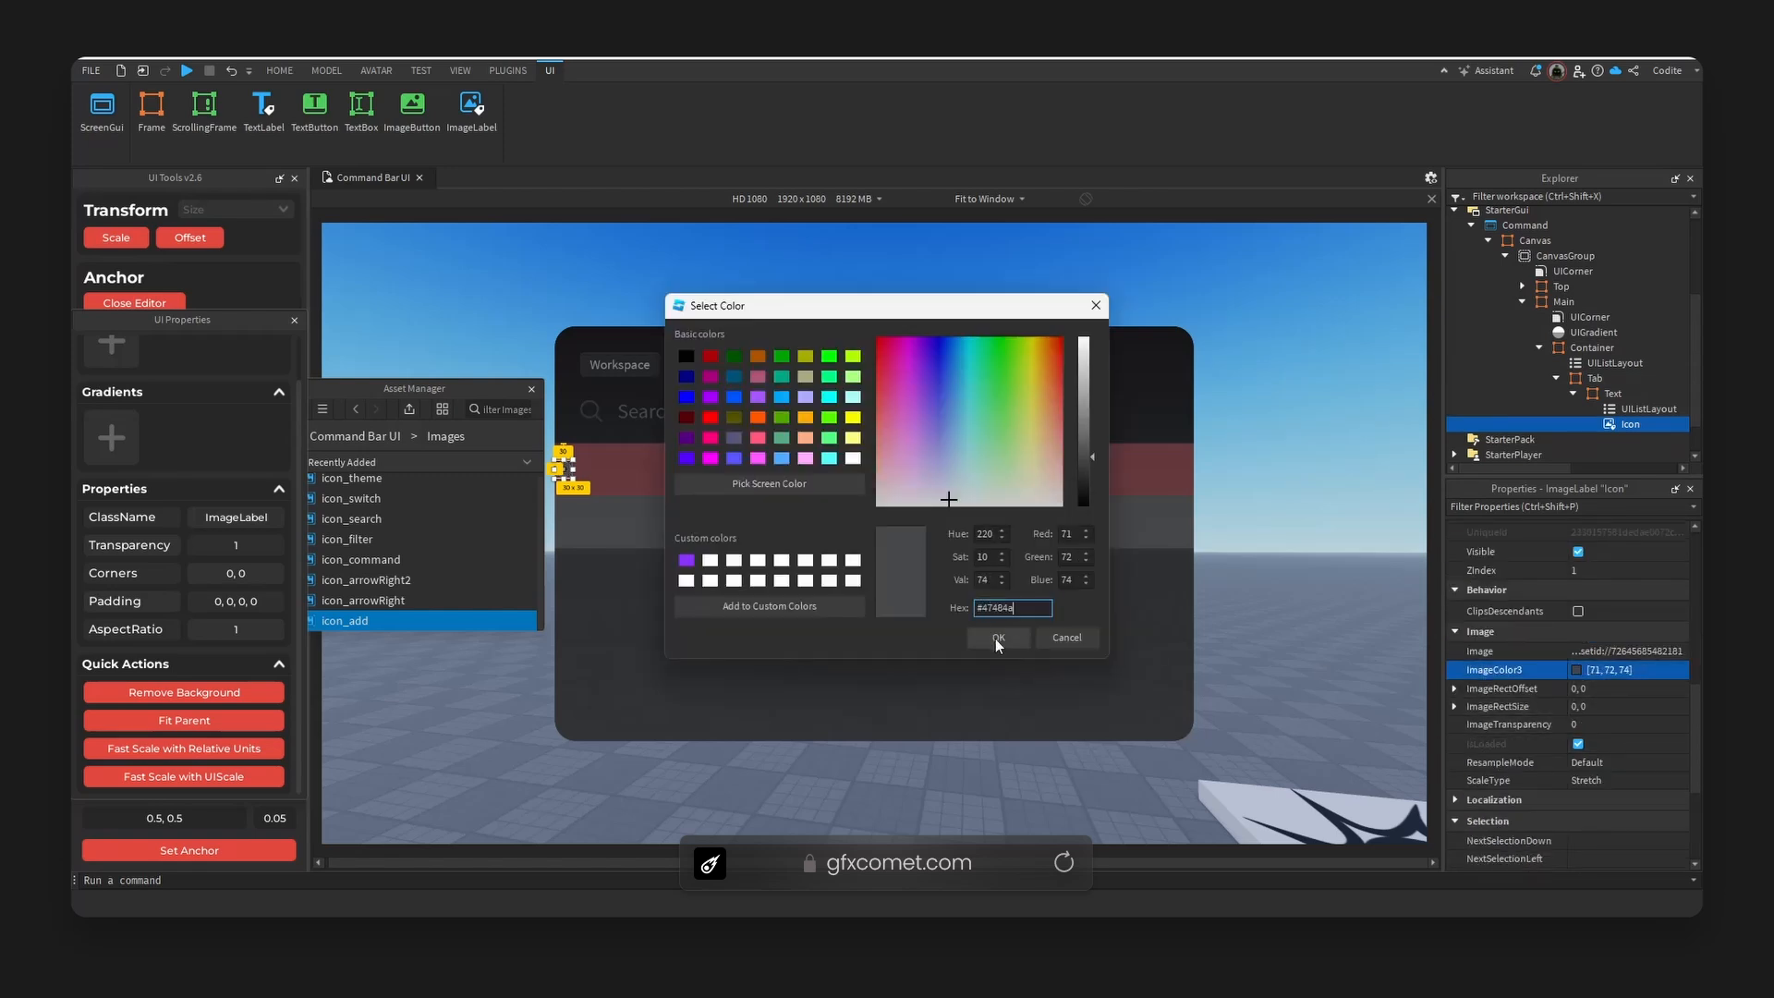
pyautogui.click(997, 638)
# - Copy the Workspace TextLabel from the tag template into the Text frame beside Icon
pyautogui.click(985, 200)
pyautogui.click(981, 237)
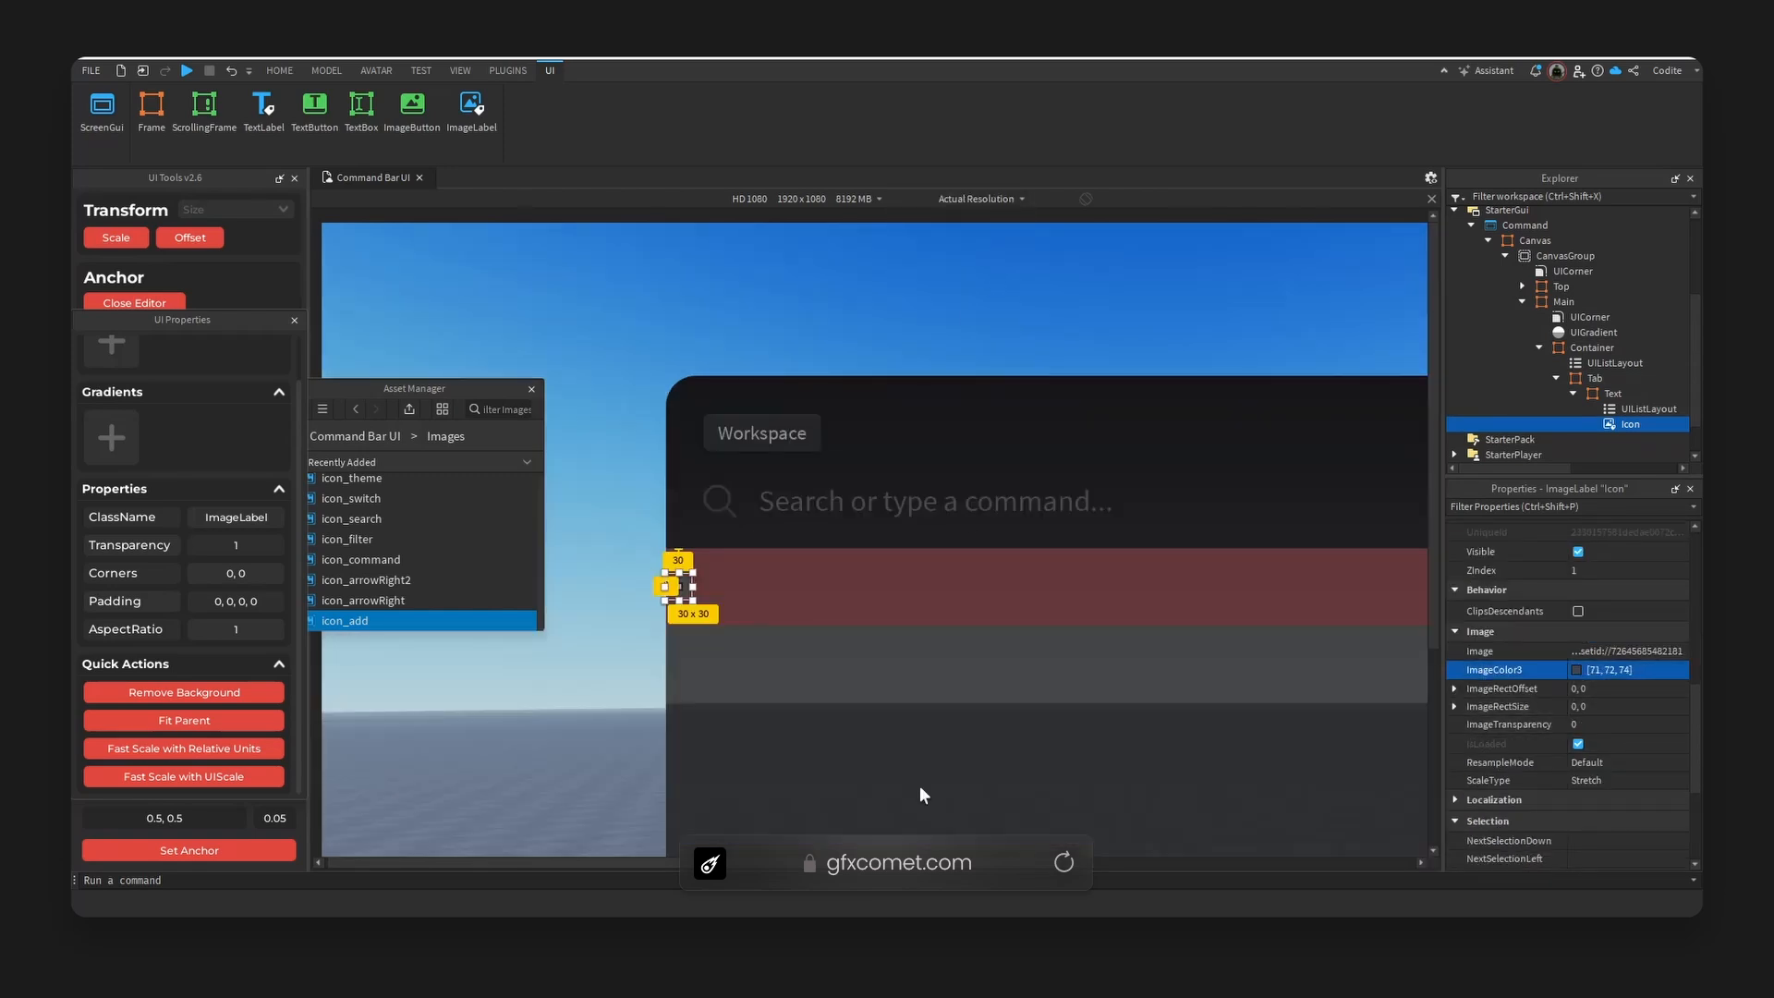
pyautogui.click(980, 714)
pyautogui.click(806, 584)
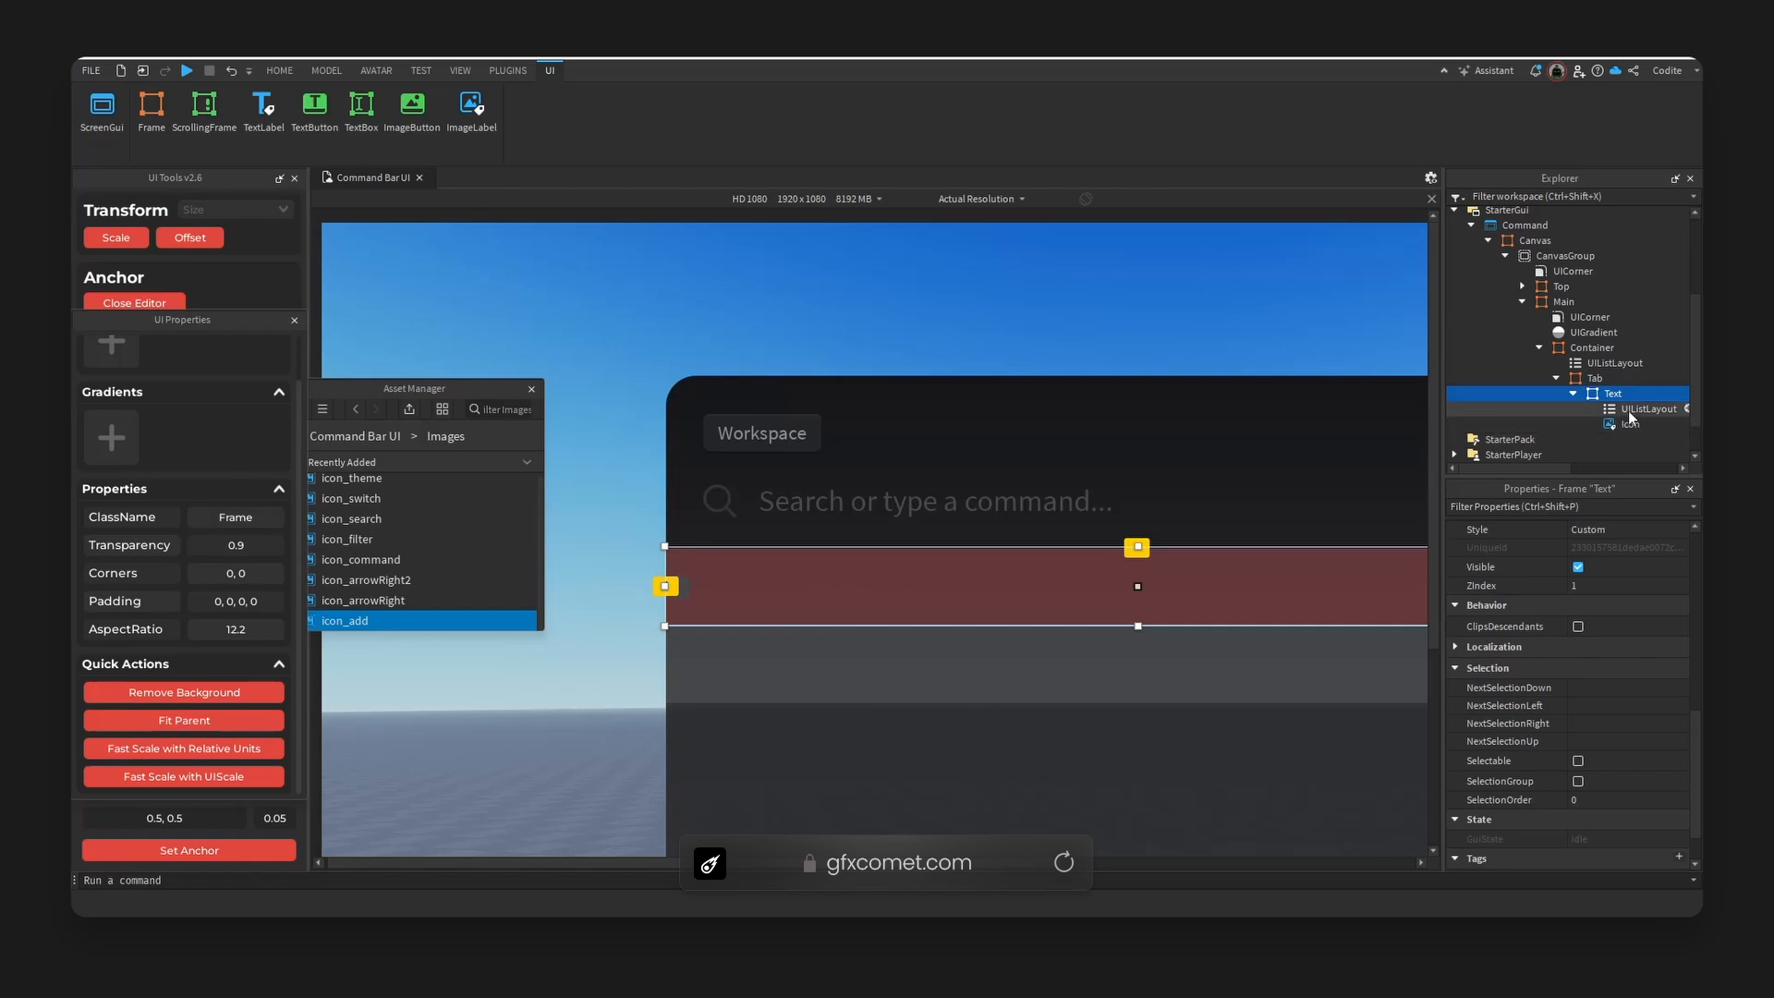
pyautogui.click(782, 430)
pyautogui.click(1017, 569)
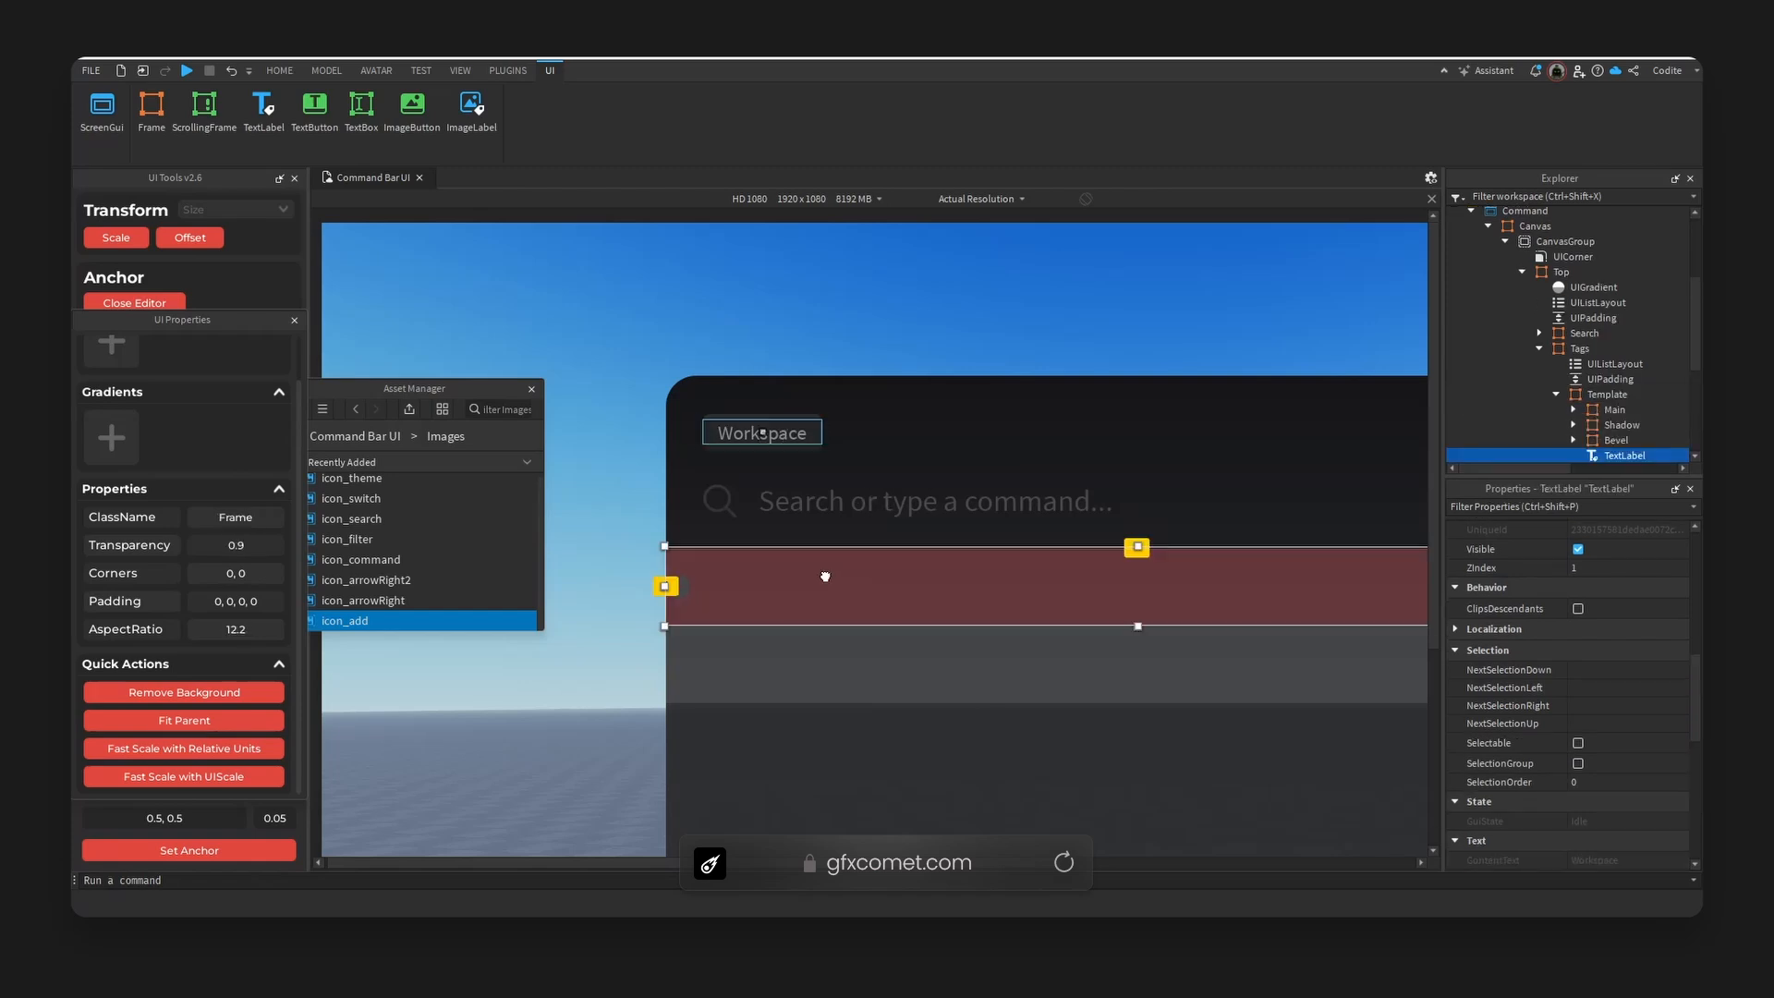
pyautogui.hotkey('ctrl', 'shift', 'v')
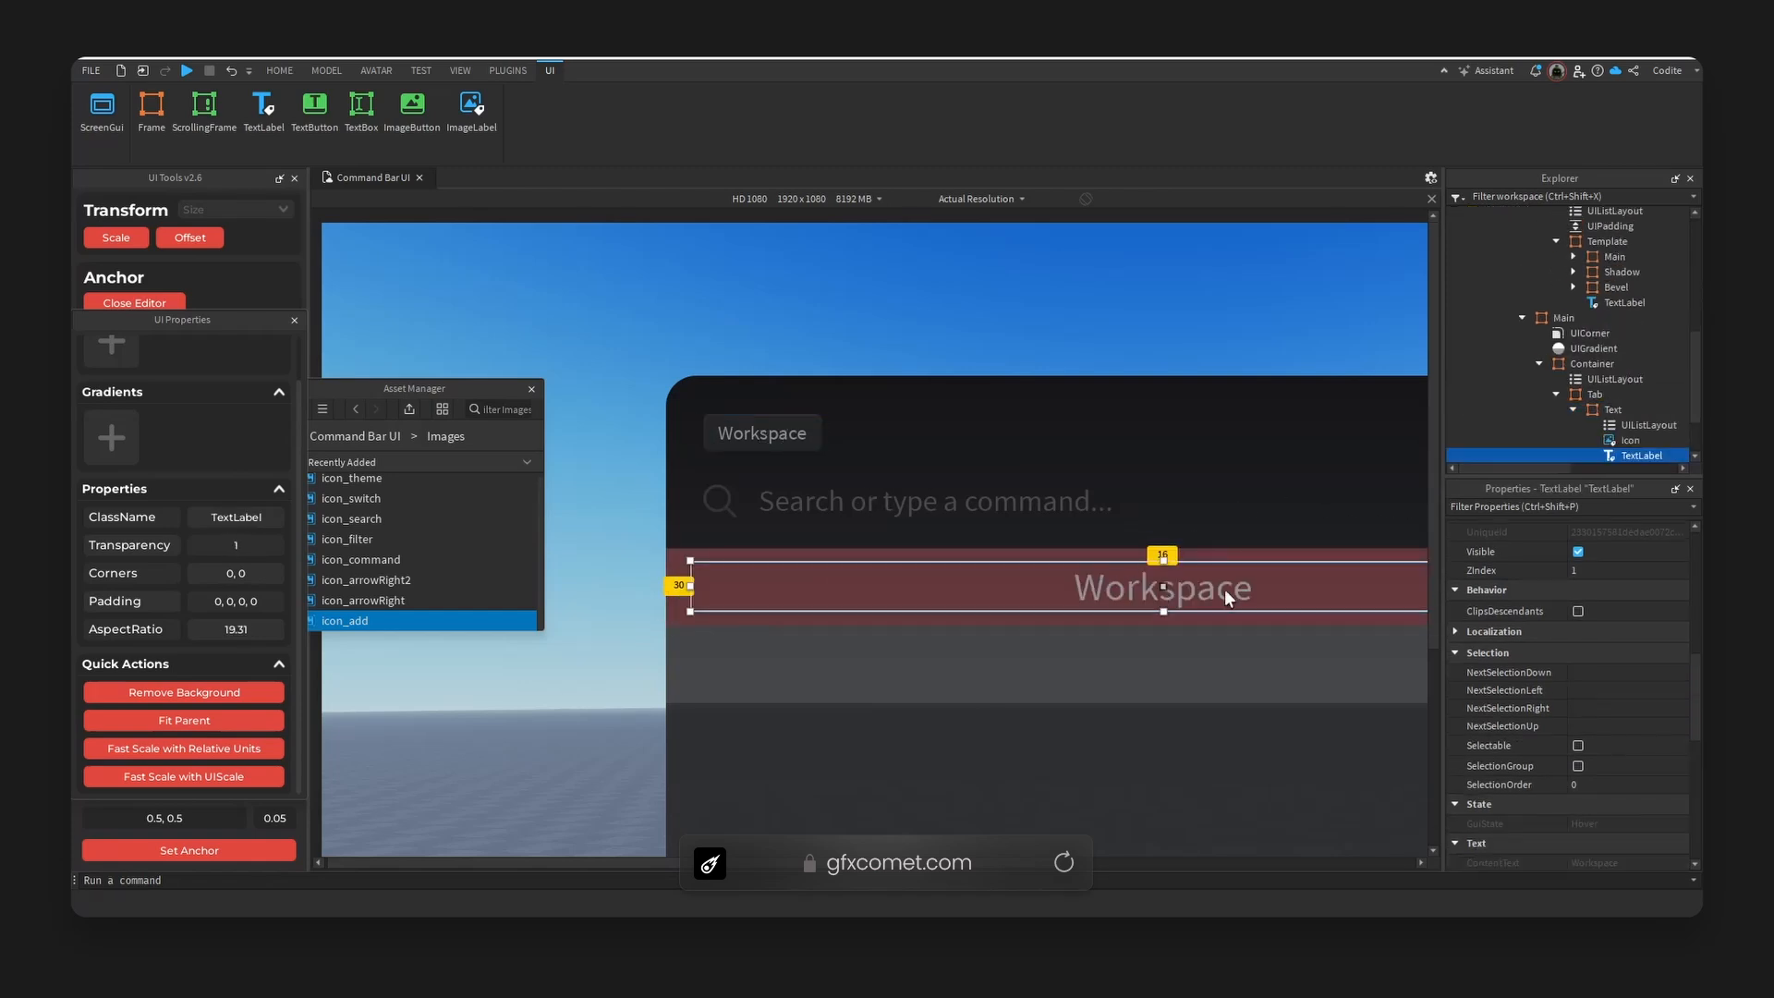
# - Set the copied Workspace TextLabel's TextXAlignment to Left
pyautogui.scroll(-10, 1571, 702)
pyautogui.click(1589, 767)
pyautogui.click(1589, 714)
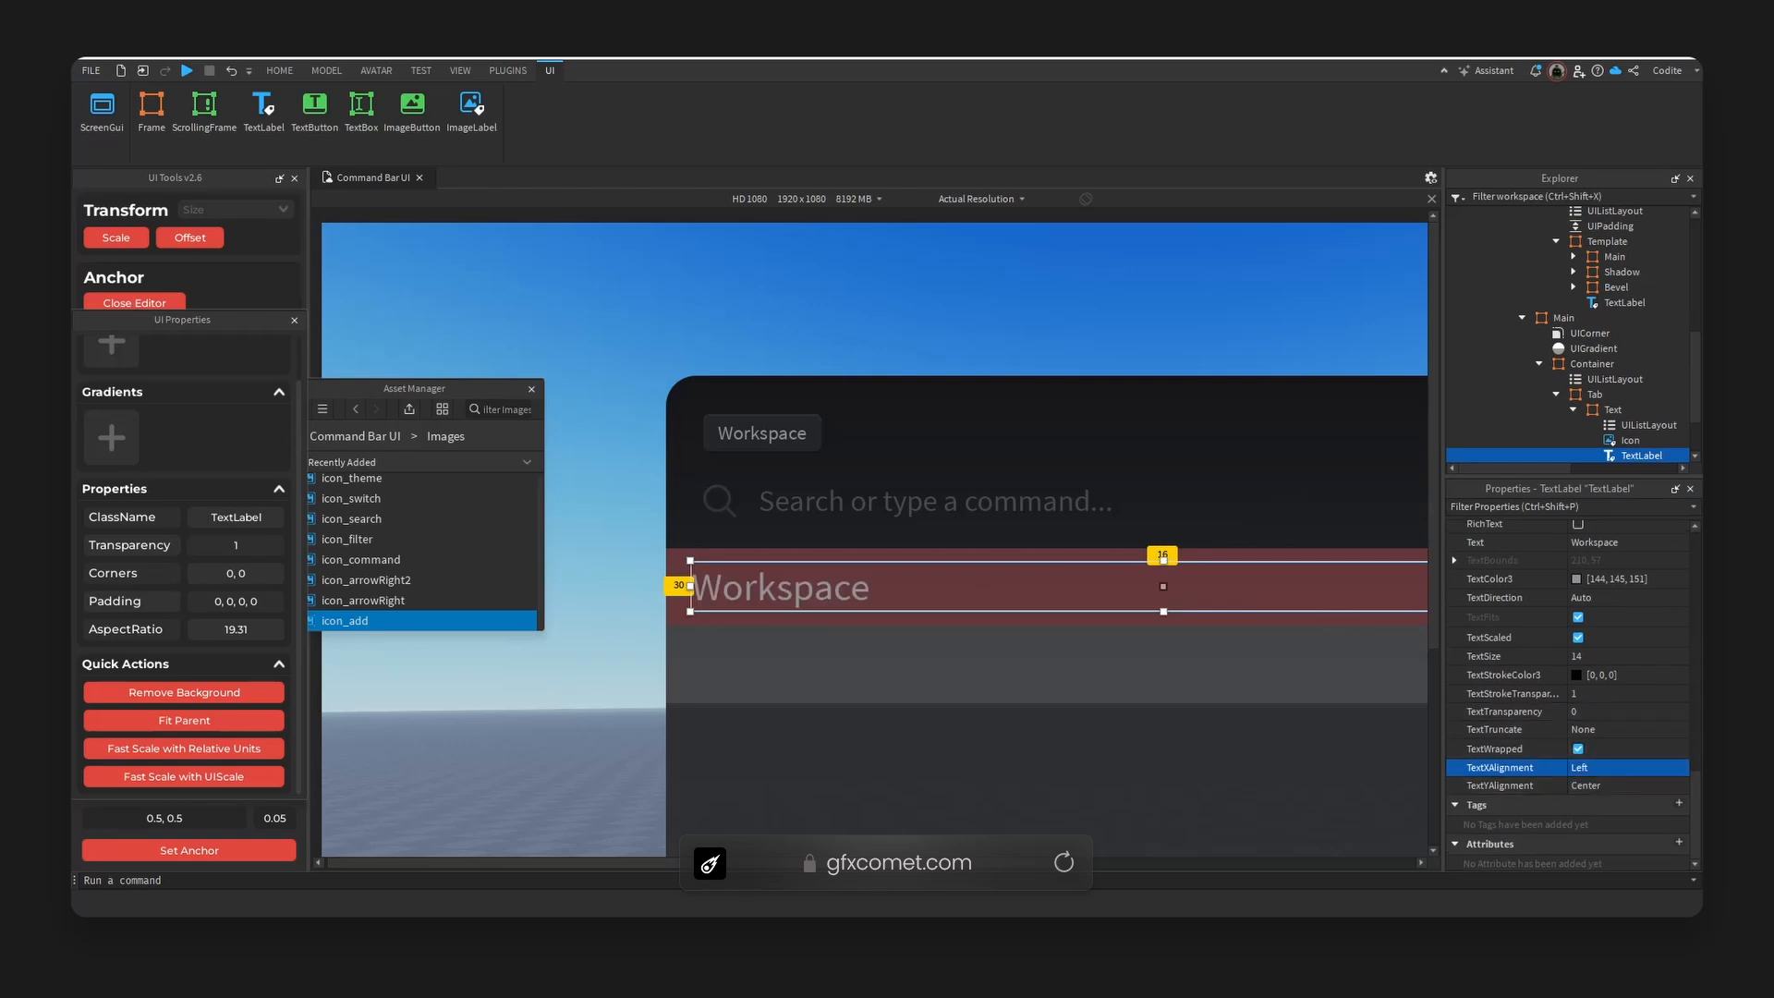
# - Set the tab label's text color to hex bfc0c4
pyautogui.click(1577, 579)
pyautogui.click(1539, 442)
pyautogui.scroll(5, 1619, 681)
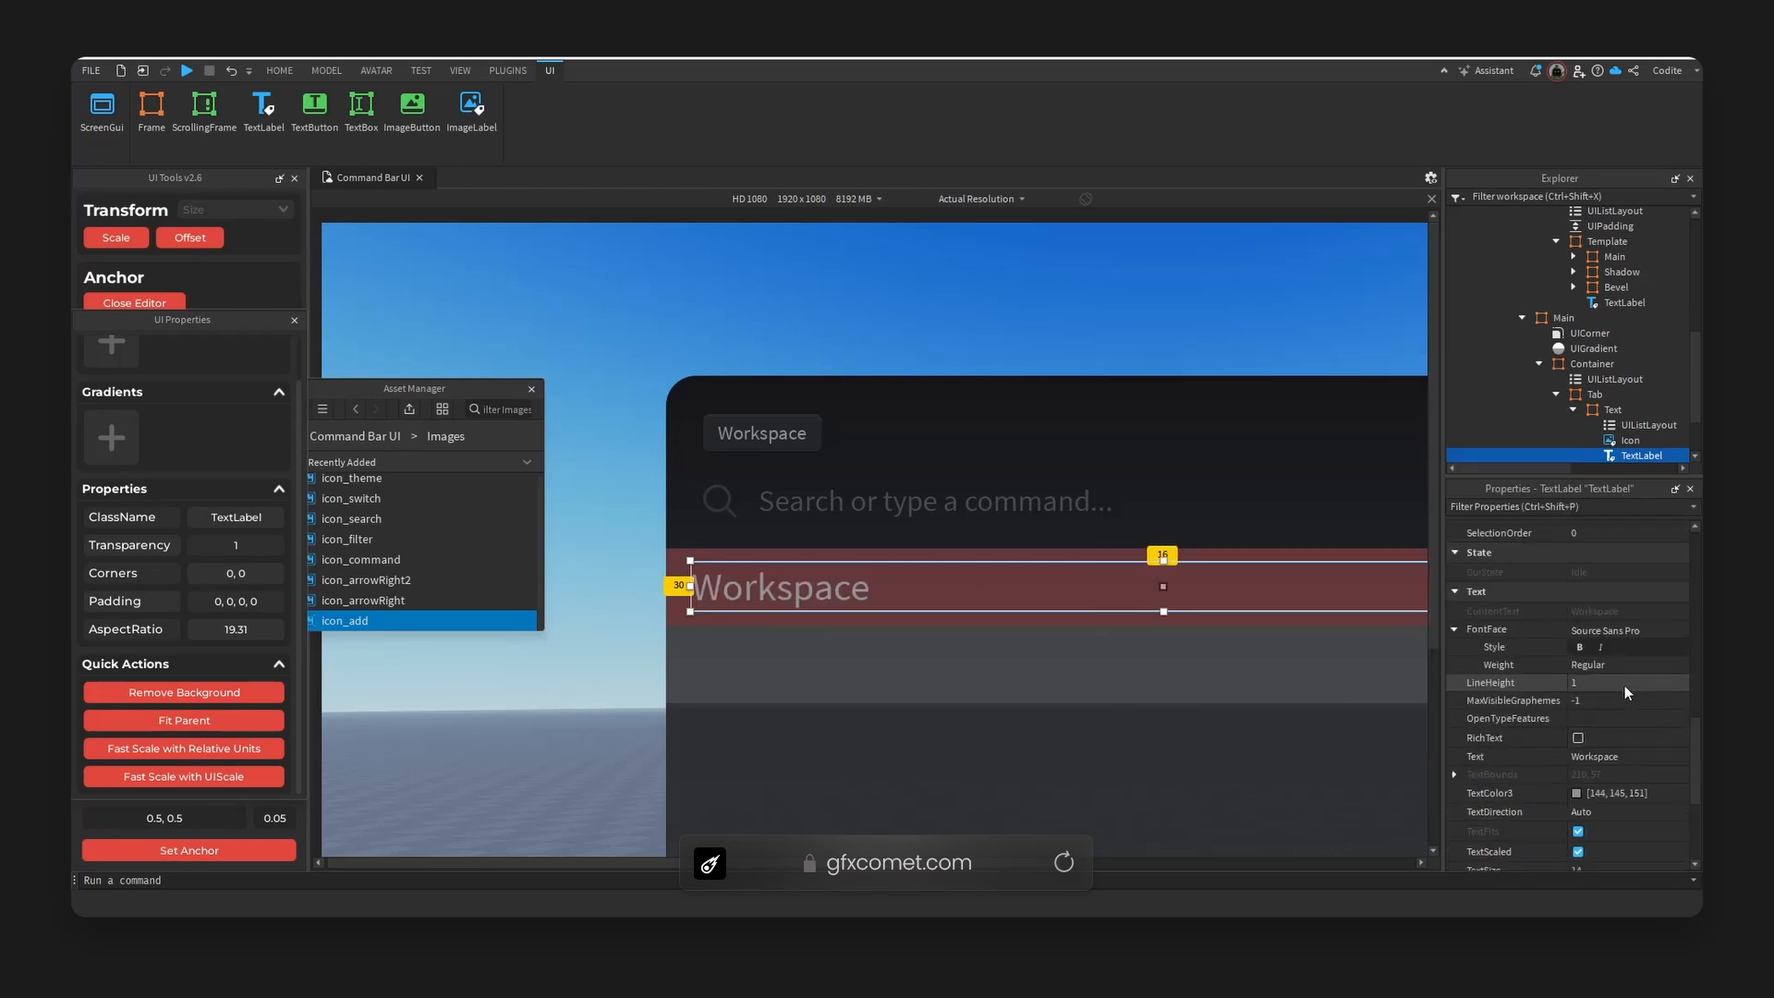
pyautogui.click(1579, 793)
pyautogui.doubleClick(1007, 607)
pyautogui.write('bfc0c4')
pyautogui.press('Return')
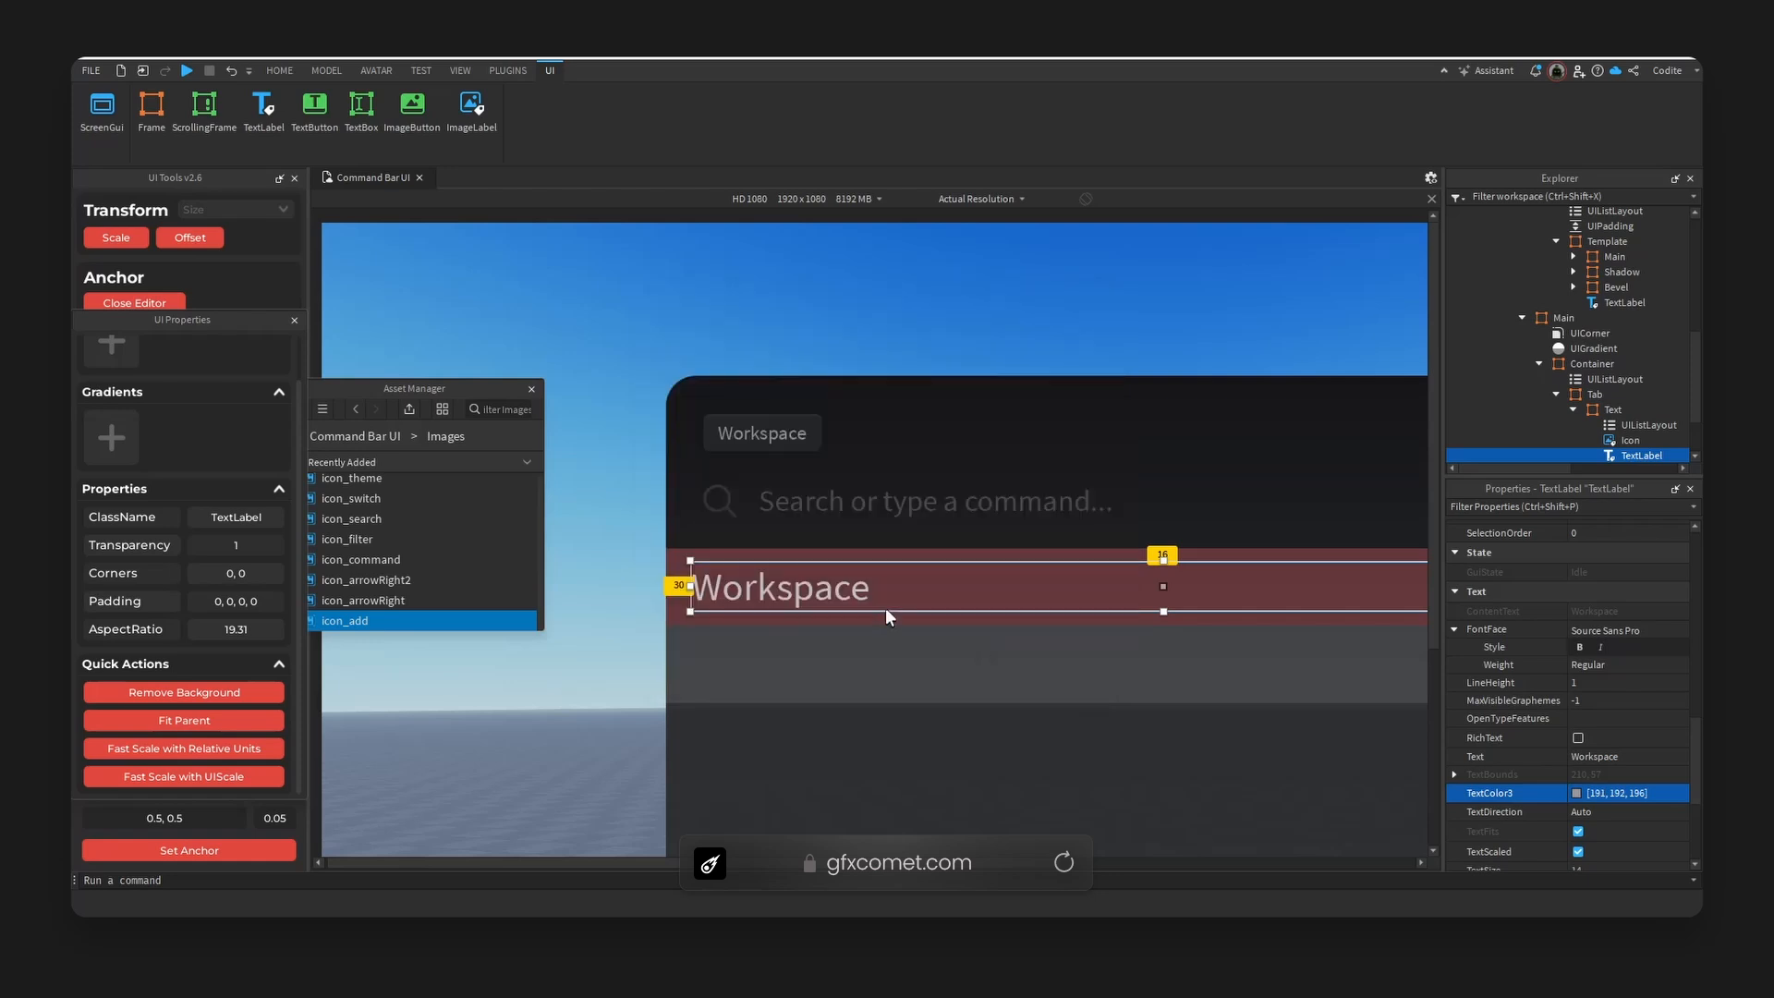
# - Change the tab label's text to "Create new board"
pyautogui.doubleClick(828, 589)
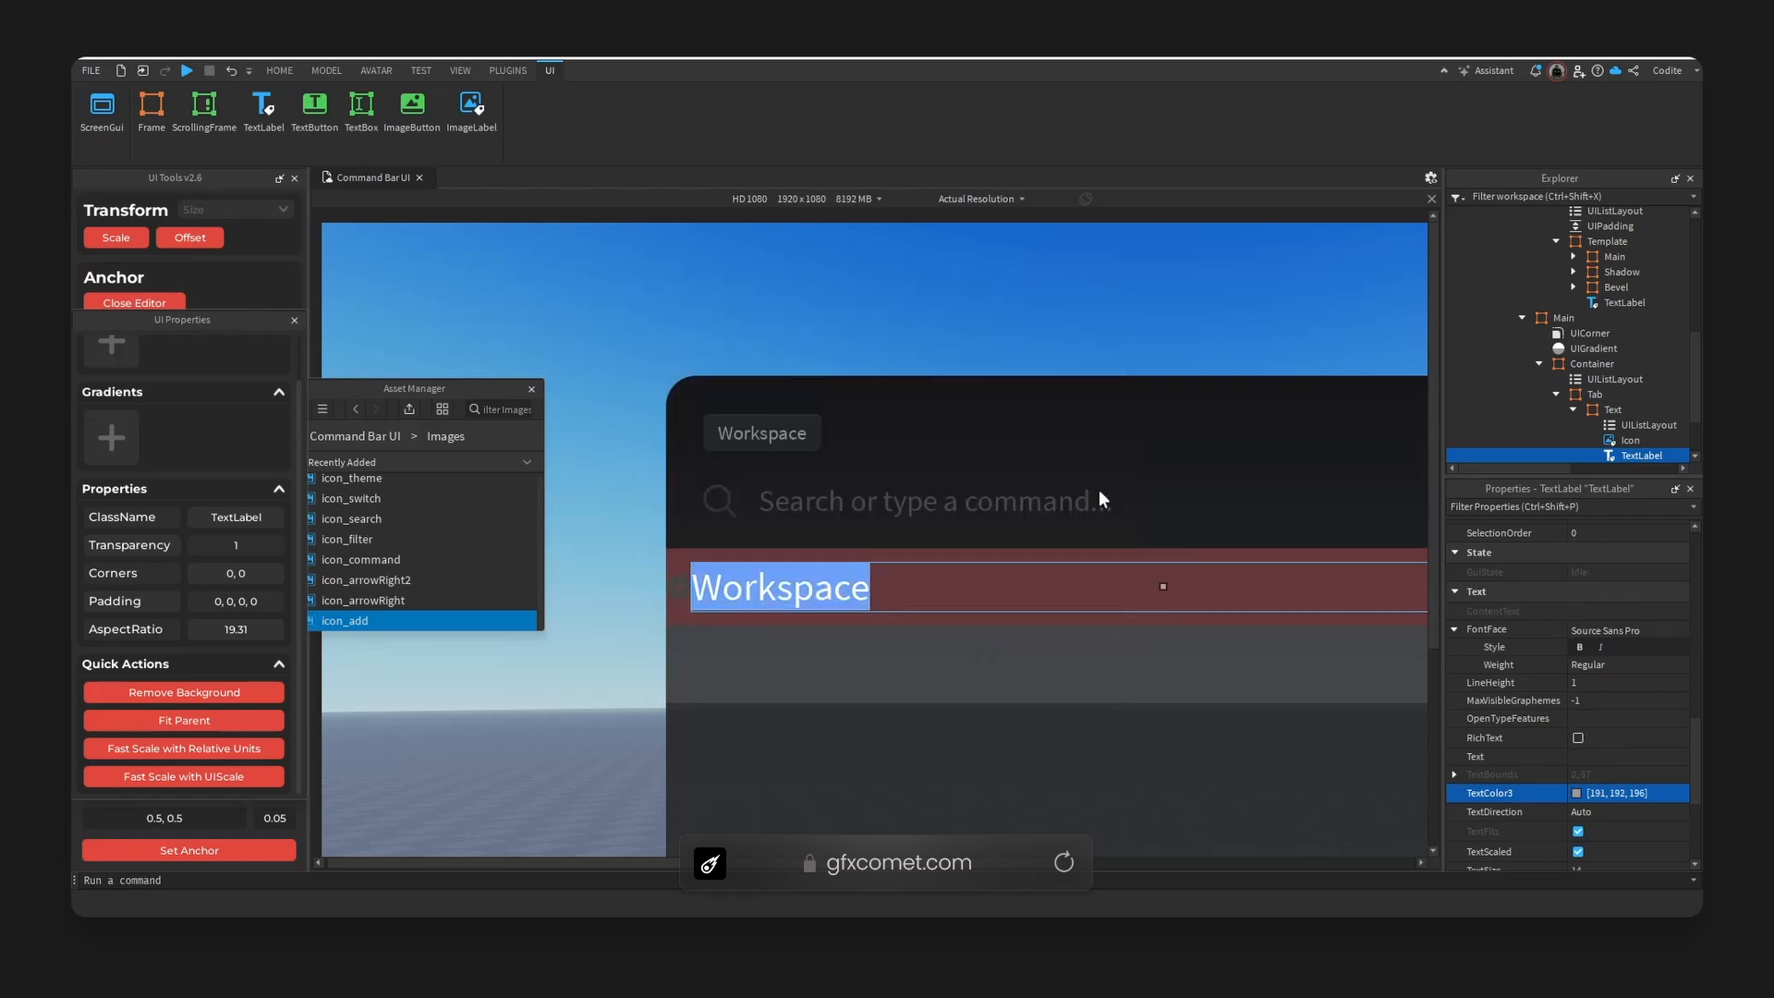
pyautogui.write('Create new board')
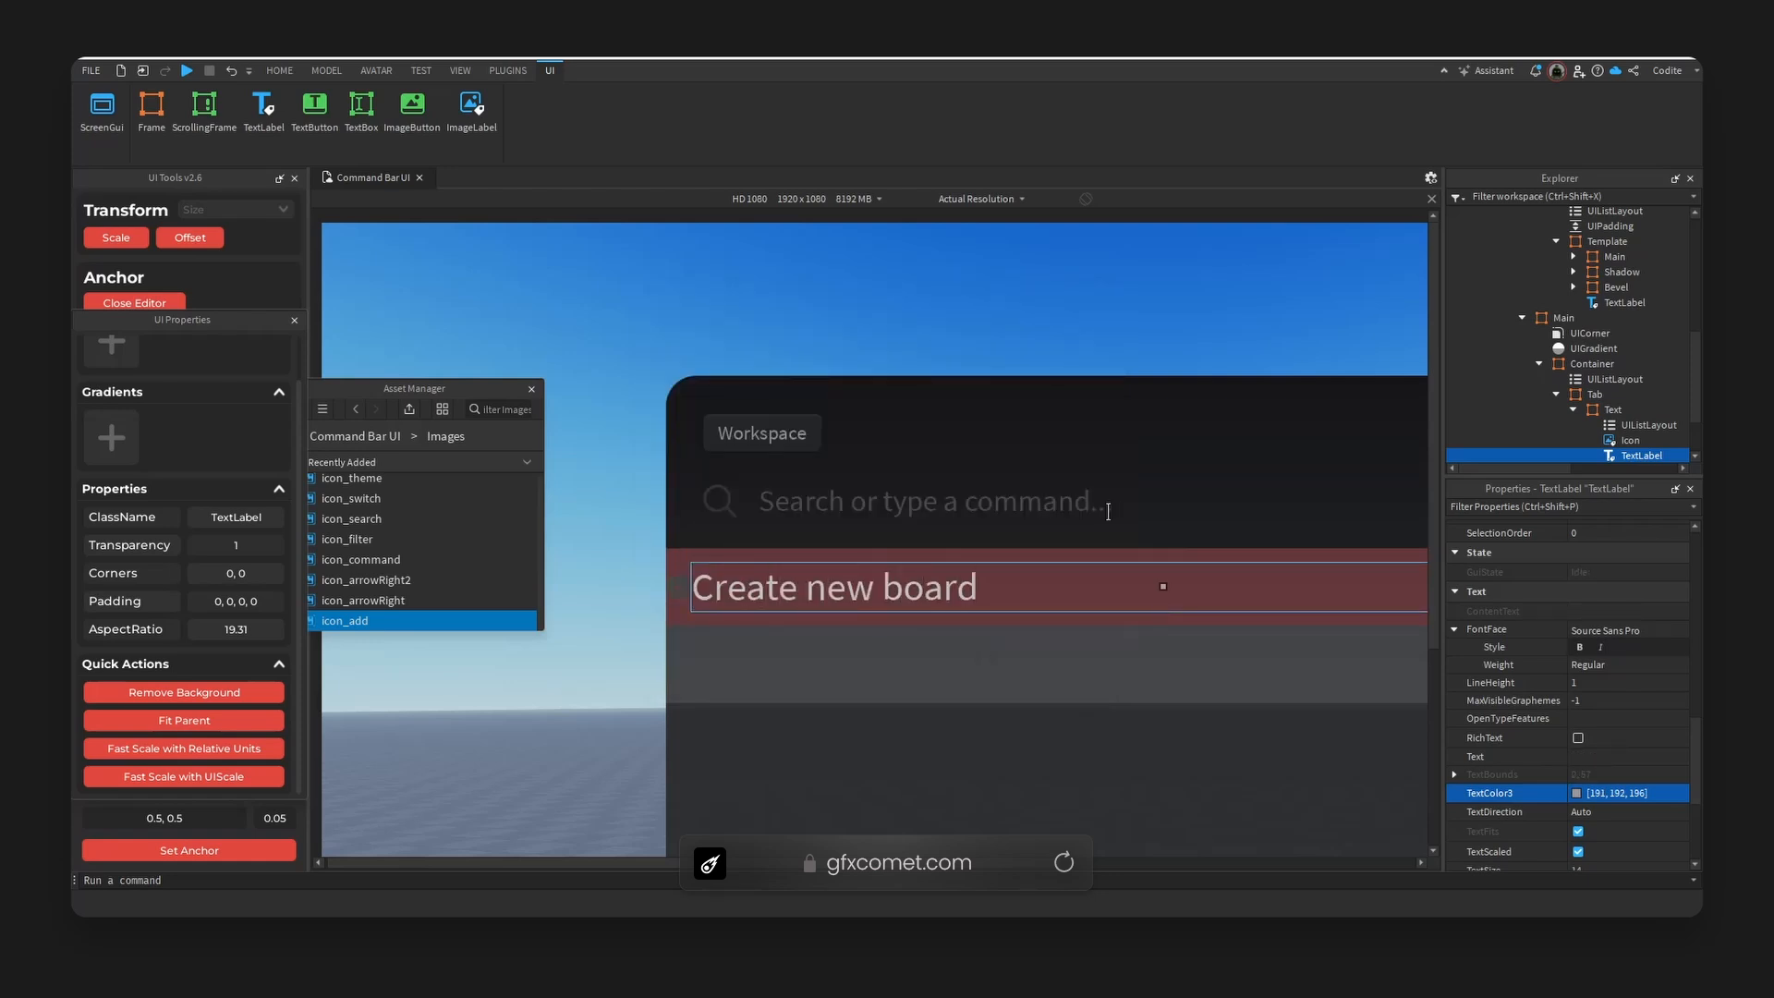
pyautogui.click(1087, 614)
pyautogui.click(1086, 613)
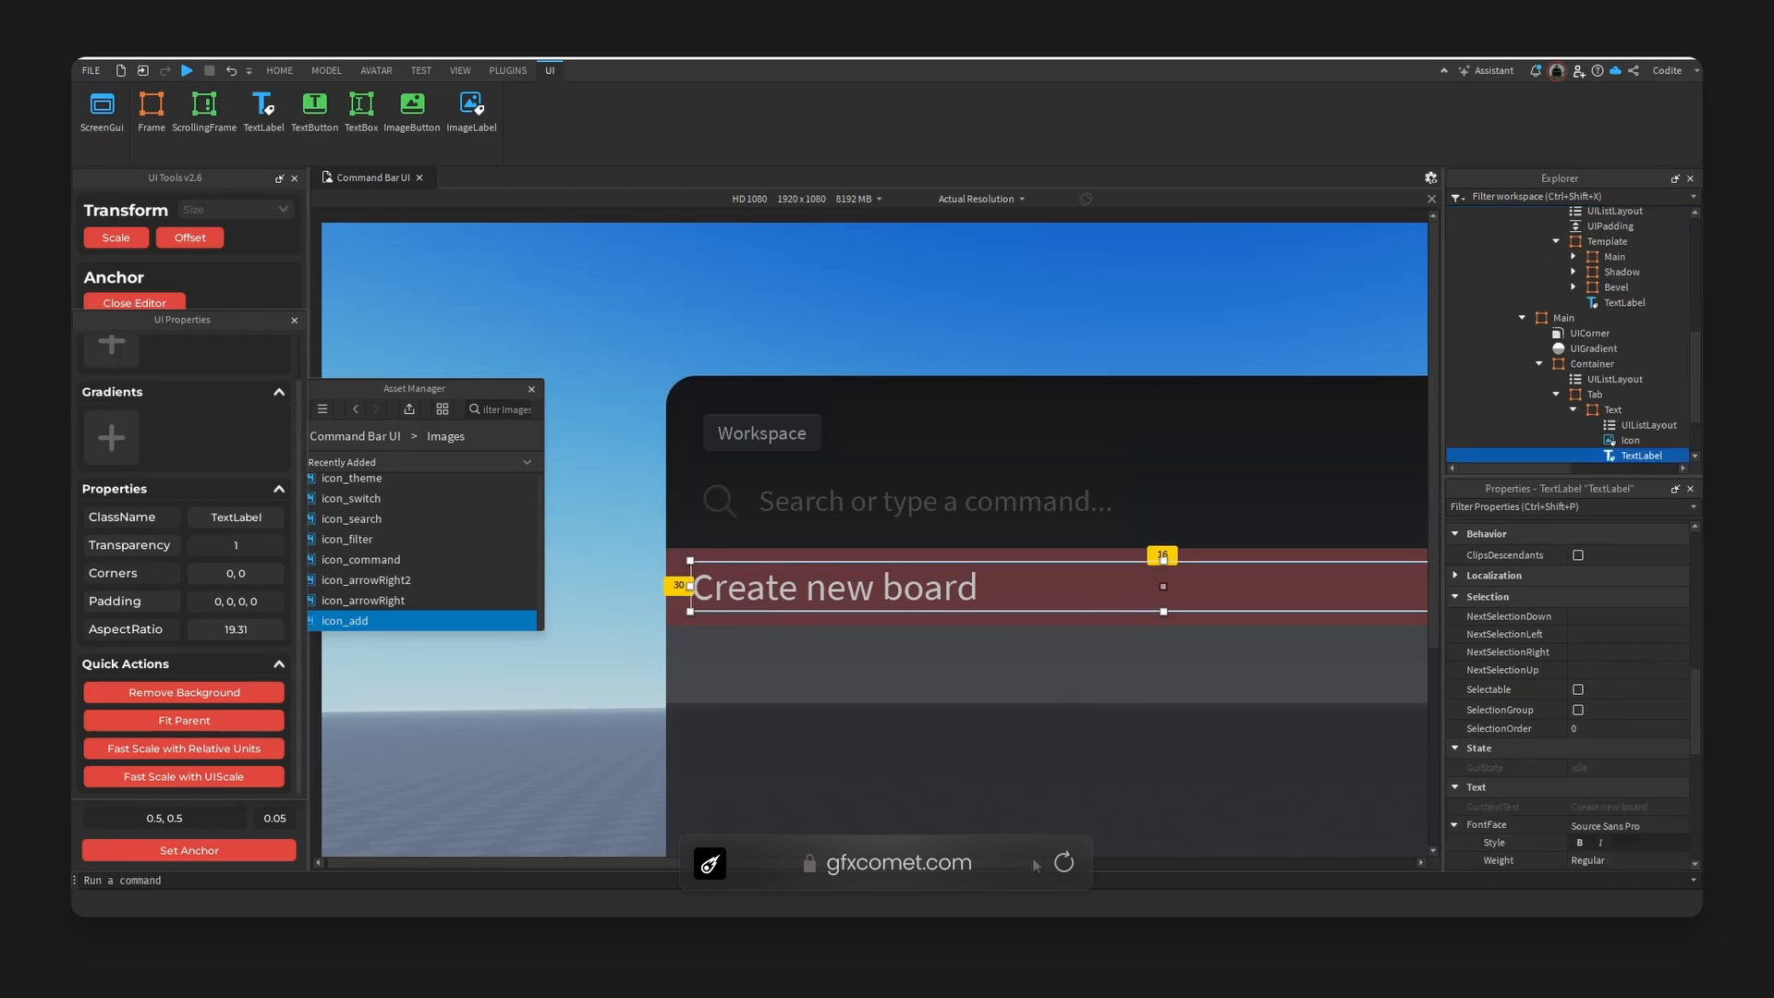
# - Narrow the "Create new board" label from its right edge to an X scale of about 0.973
pyautogui.hscroll(5, 1205, 858)
pyautogui.moveTo(1365, 596); pyautogui.dragTo(1342, 595)
pyautogui.hscroll(-4, 1034, 867)
pyautogui.hscroll(-2, 1034, 869)
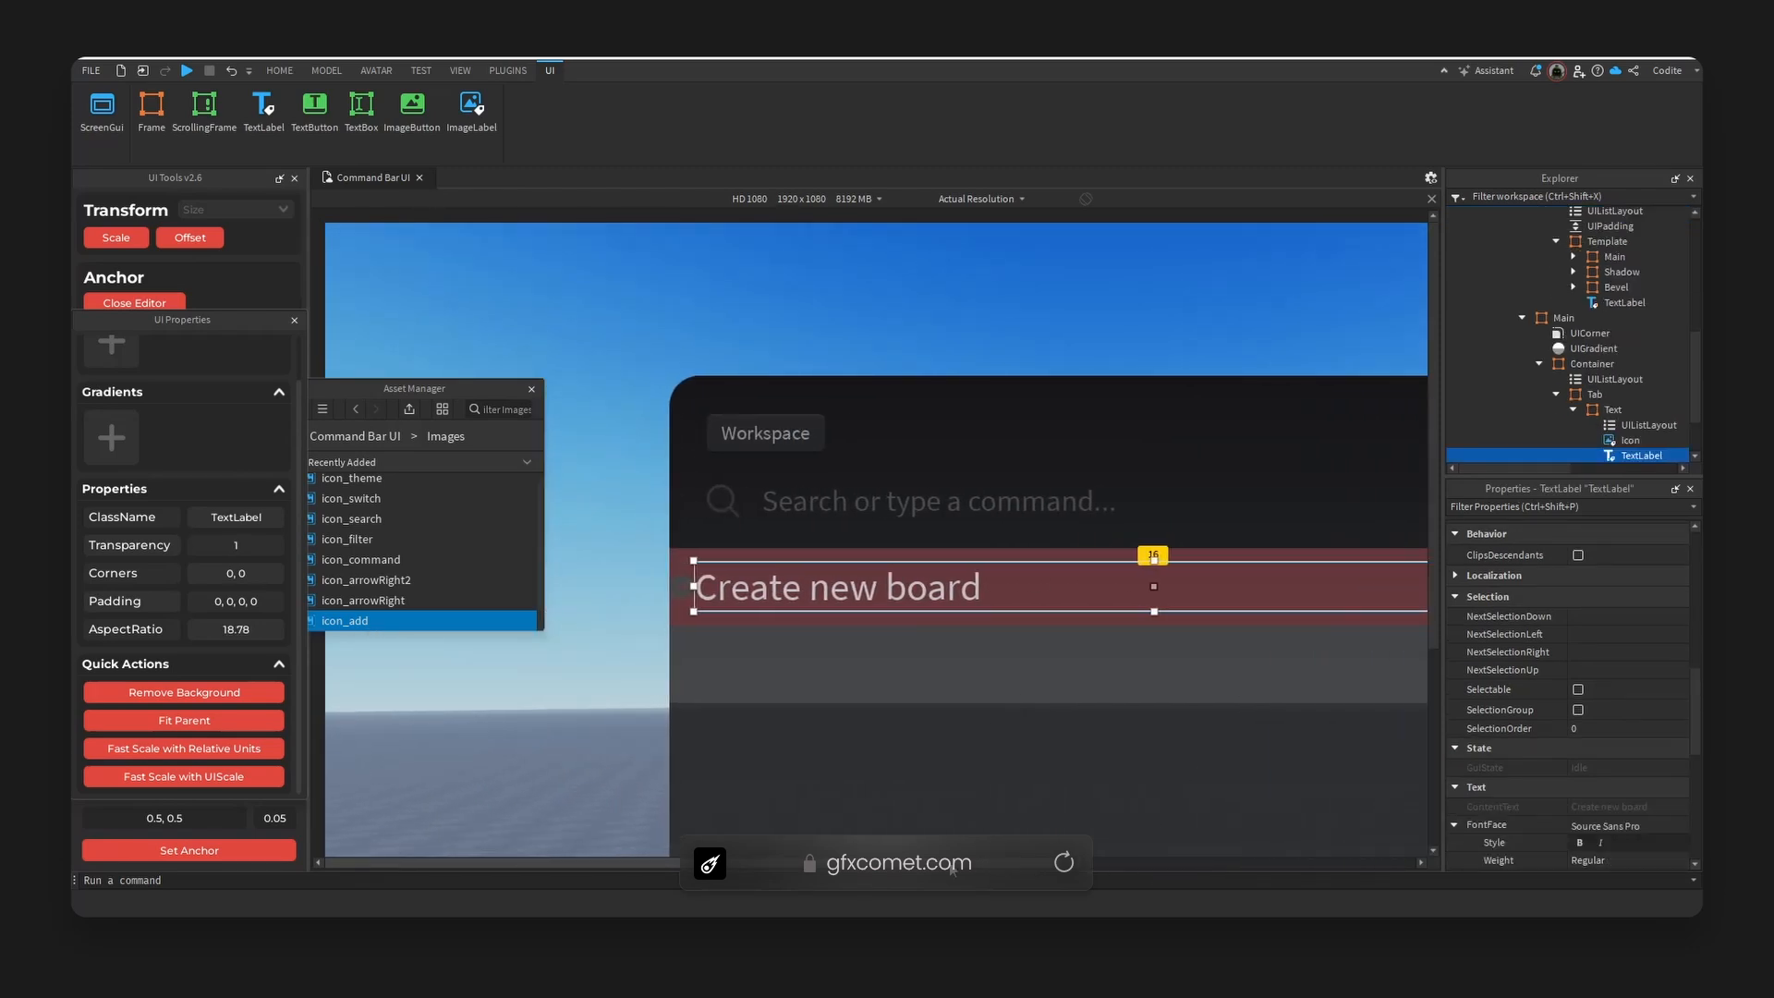
pyautogui.scroll(5, 1610, 735)
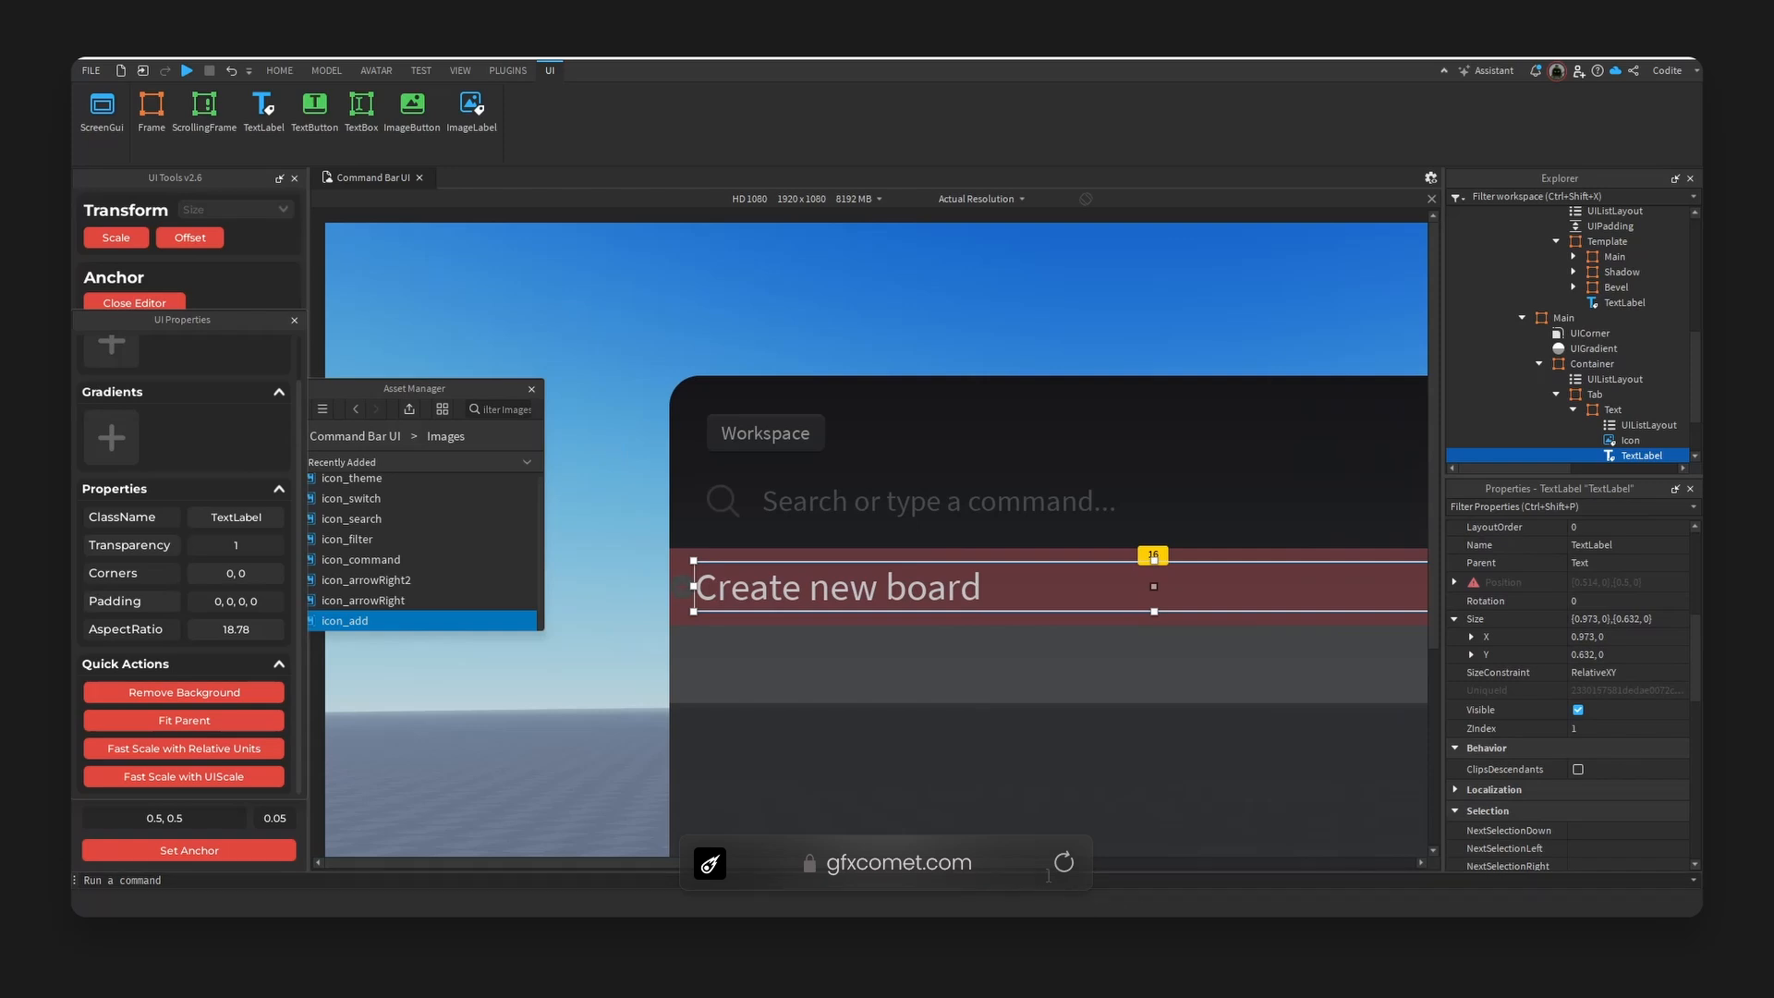
pyautogui.moveTo(1048, 864); pyautogui.dragTo(1064, 864)
# - Set the padding scale of the Text frame's UIListLayout to 0.02
pyautogui.click(1631, 425)
pyautogui.click(1584, 550)
pyautogui.click(1619, 571)
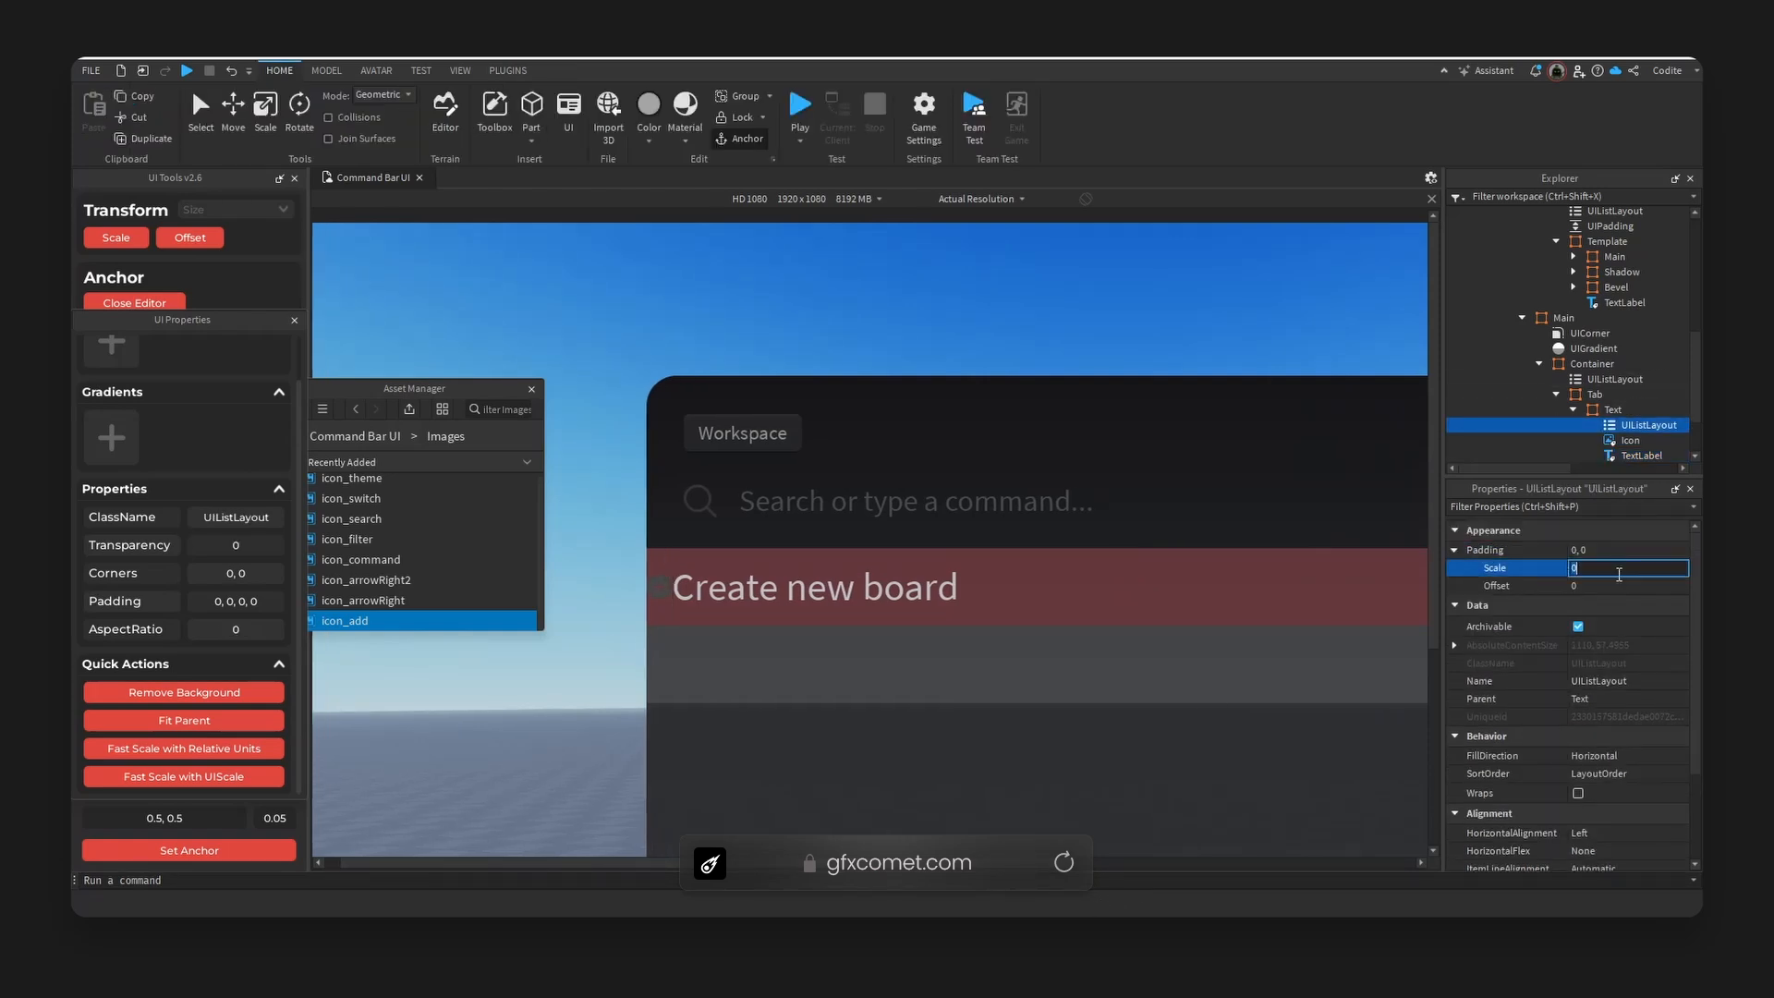
pyautogui.write('0.02')
pyautogui.press('Return')
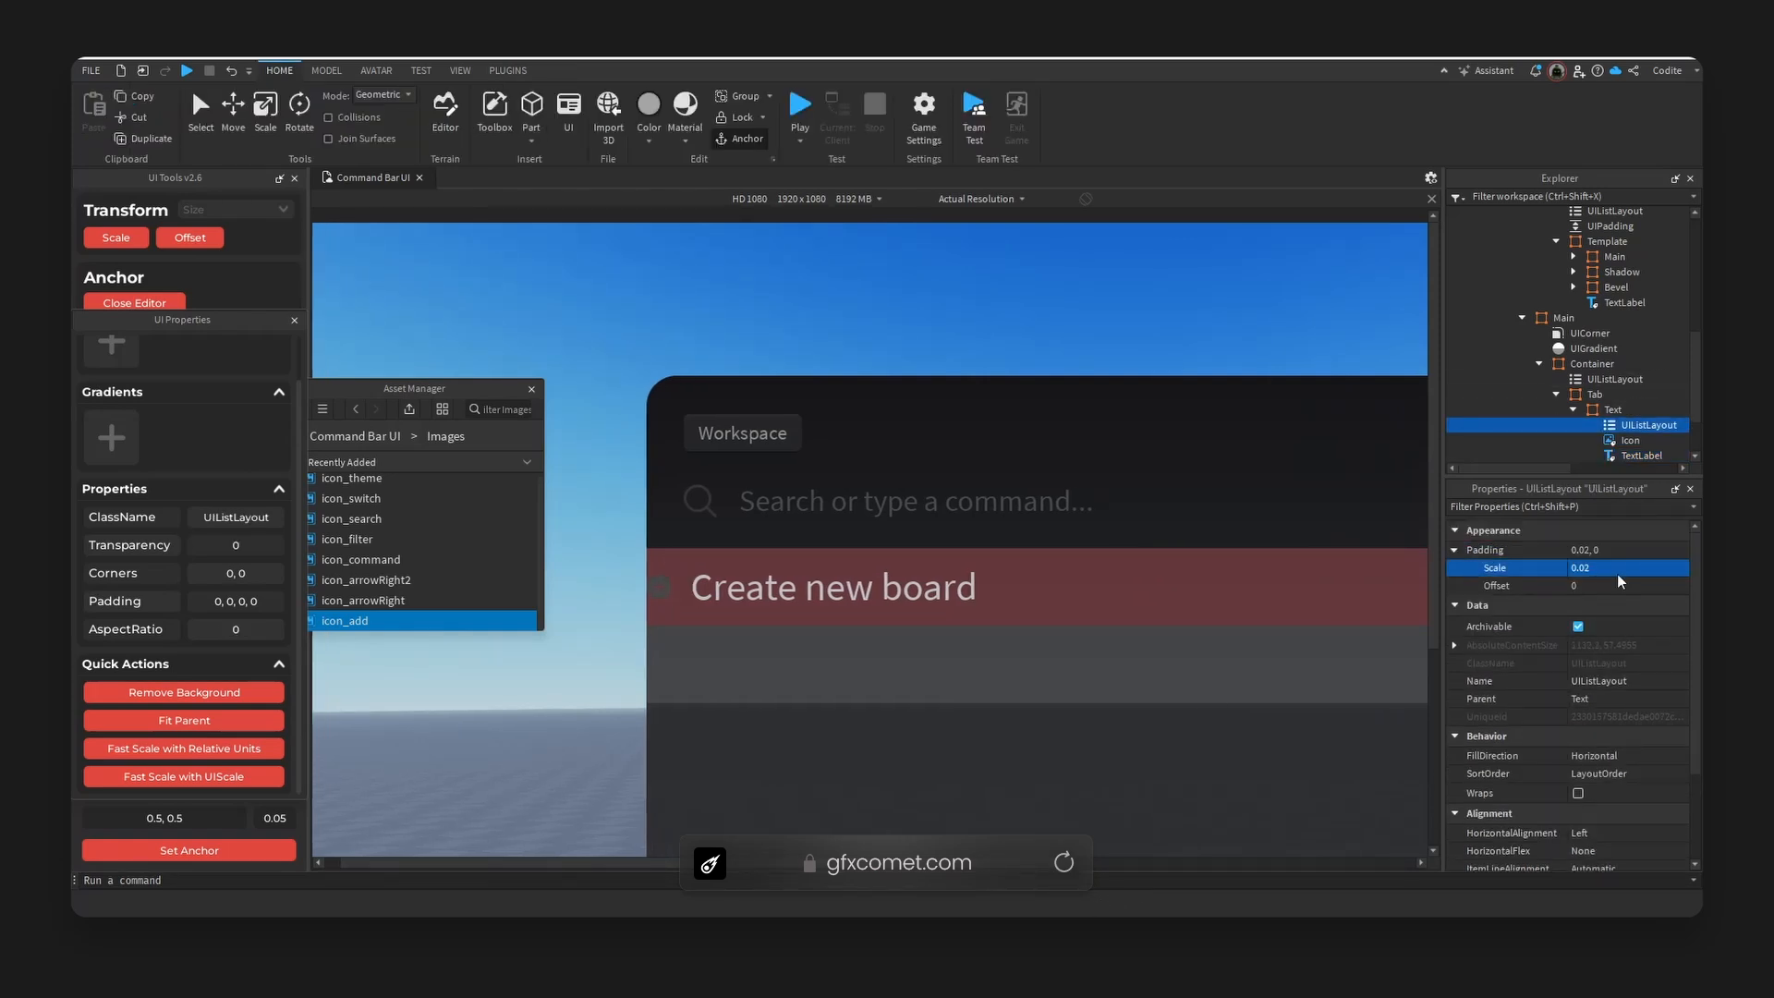
# - Reduce the height of the "Create new board" label so its text becomes smaller
pyautogui.click(1125, 586)
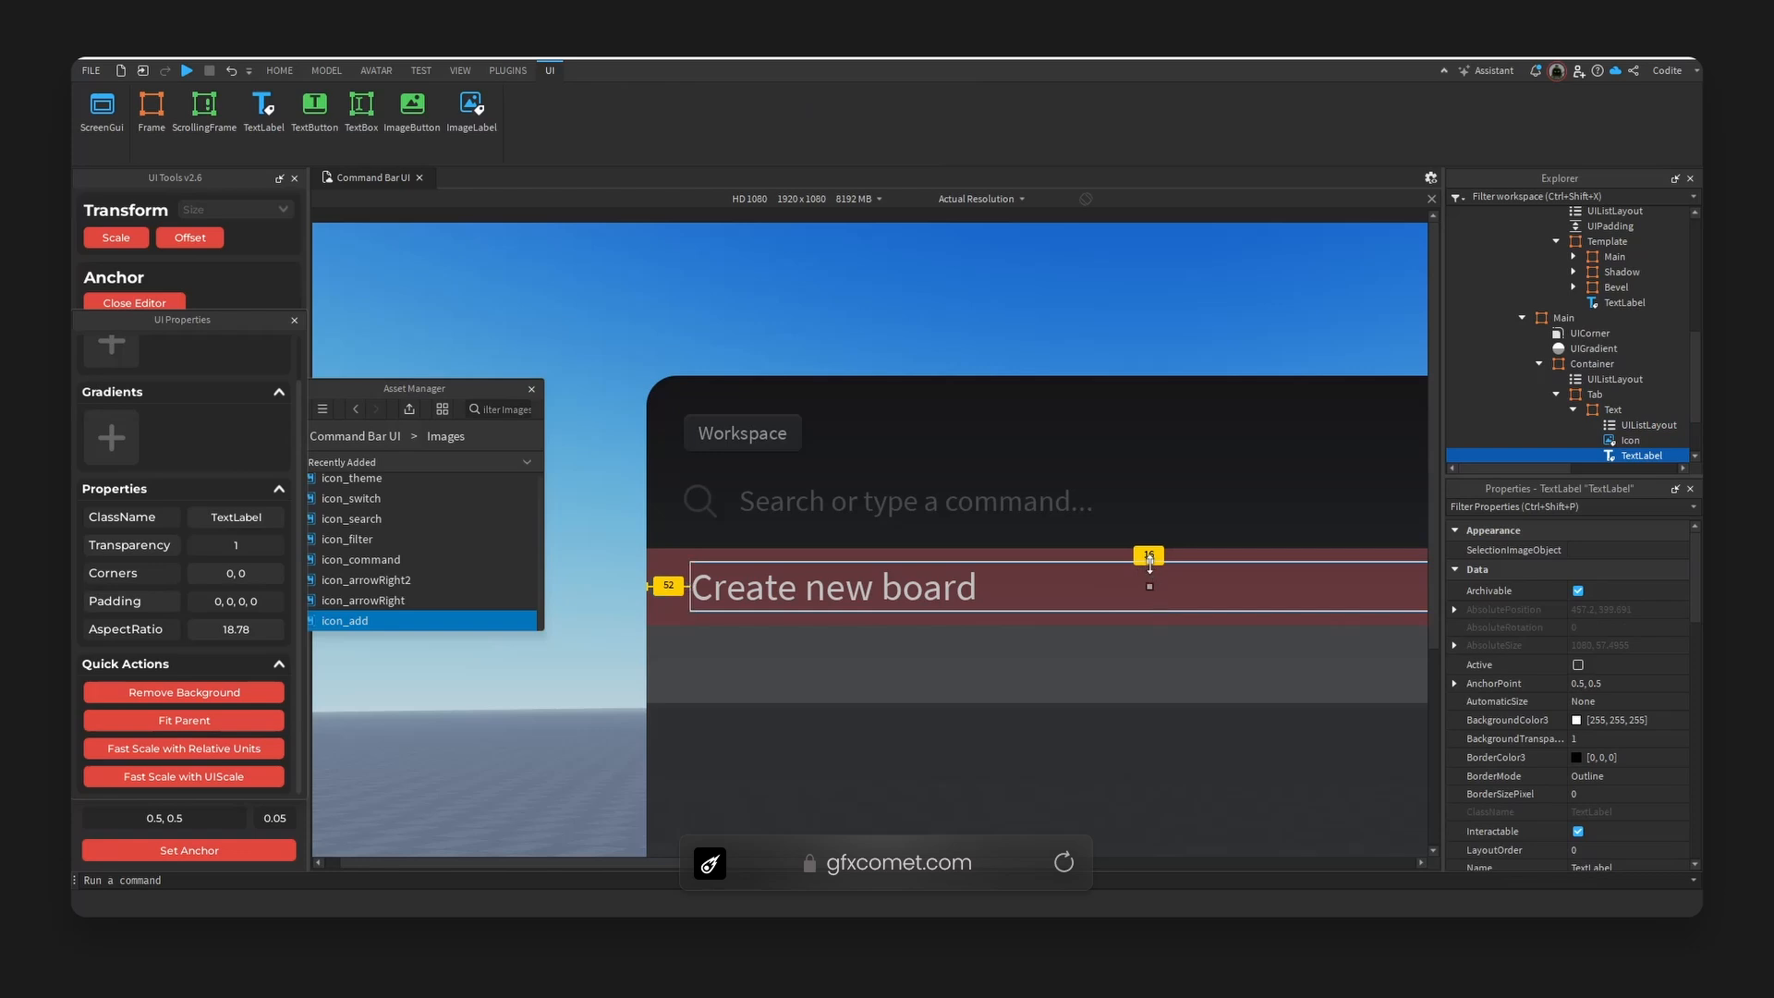
pyautogui.moveTo(1149, 563); pyautogui.dragTo(1149, 569)
pyautogui.moveTo(1149, 580); pyautogui.dragTo(1149, 588)
pyautogui.click(1080, 680)
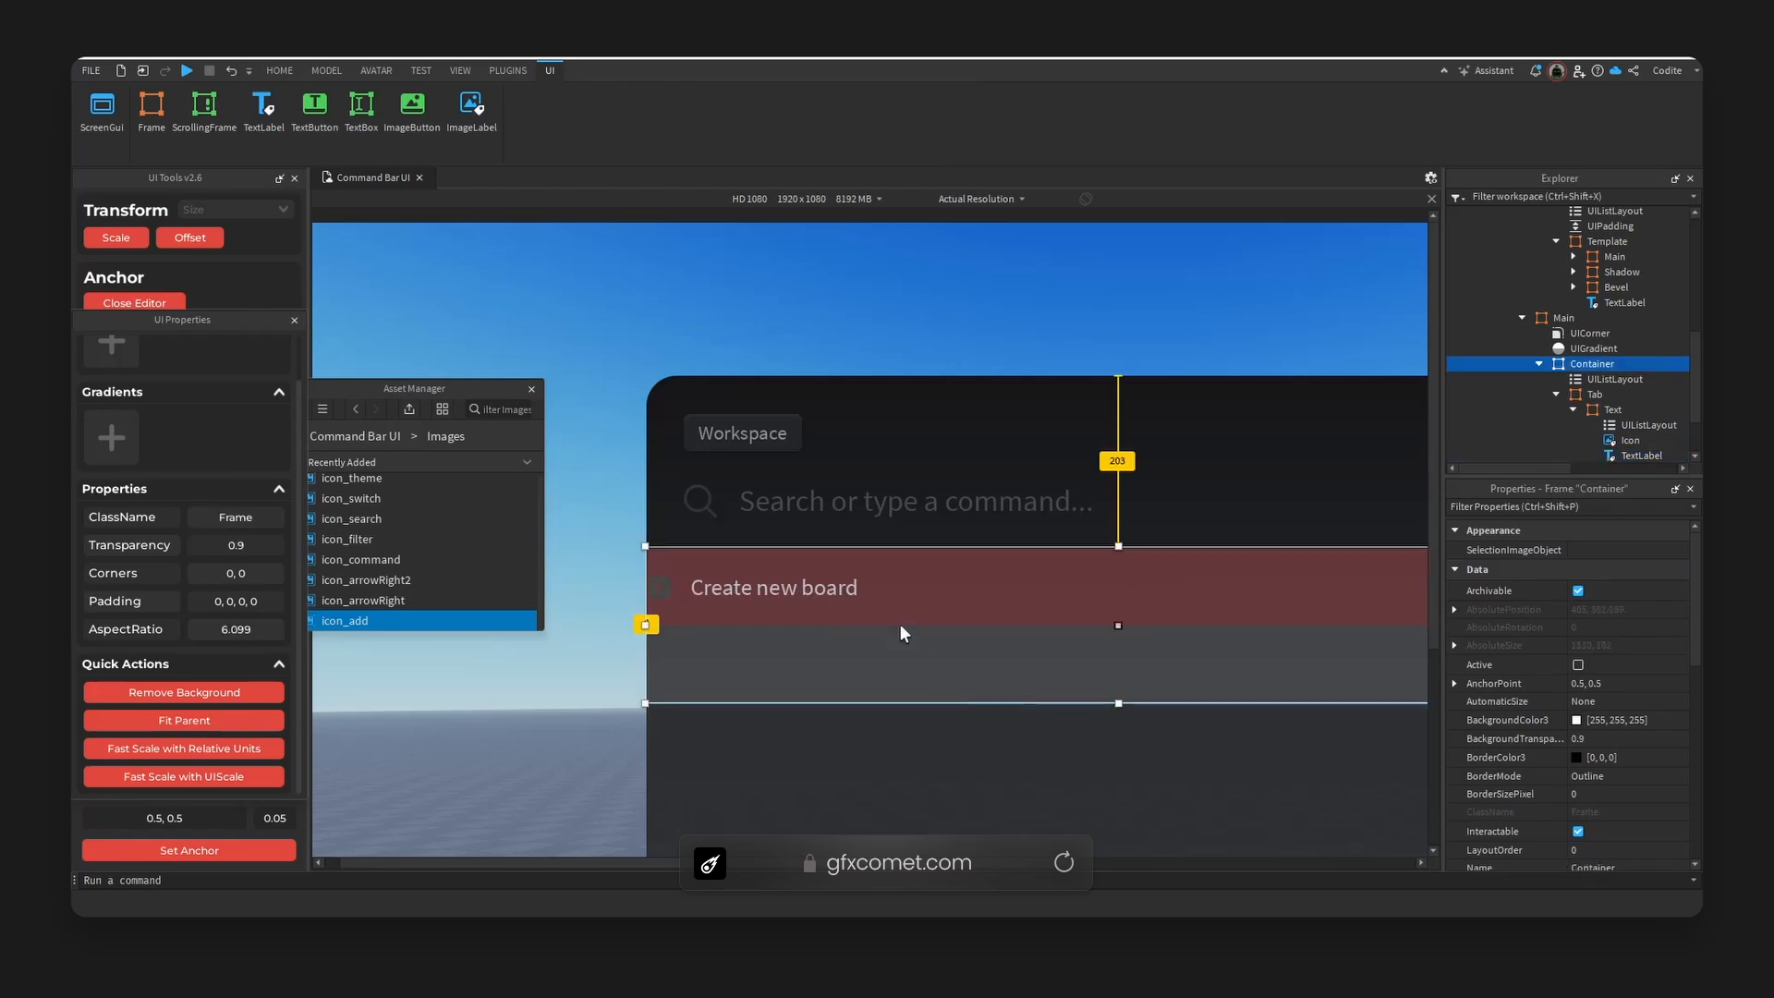
# - Copy the UIPadding from the Search frame into the tab's Text frame
pyautogui.click(967, 595)
pyautogui.click(979, 556)
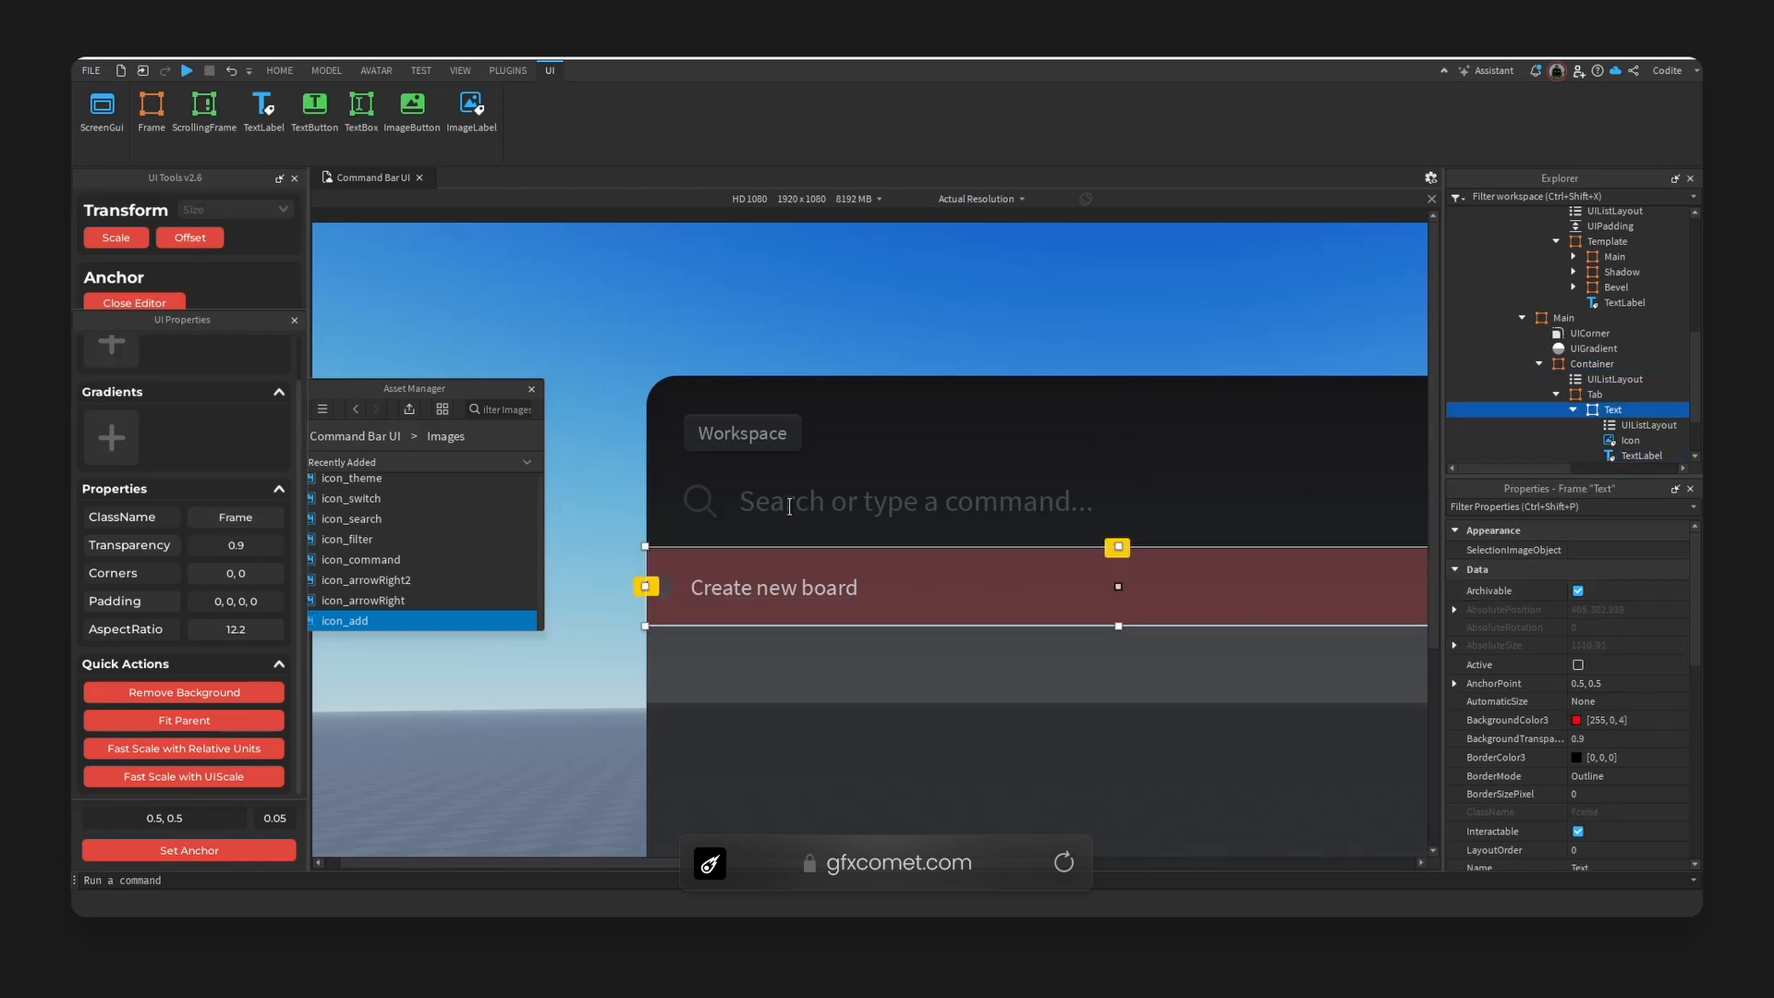
pyautogui.click(826, 479)
pyautogui.click(700, 500)
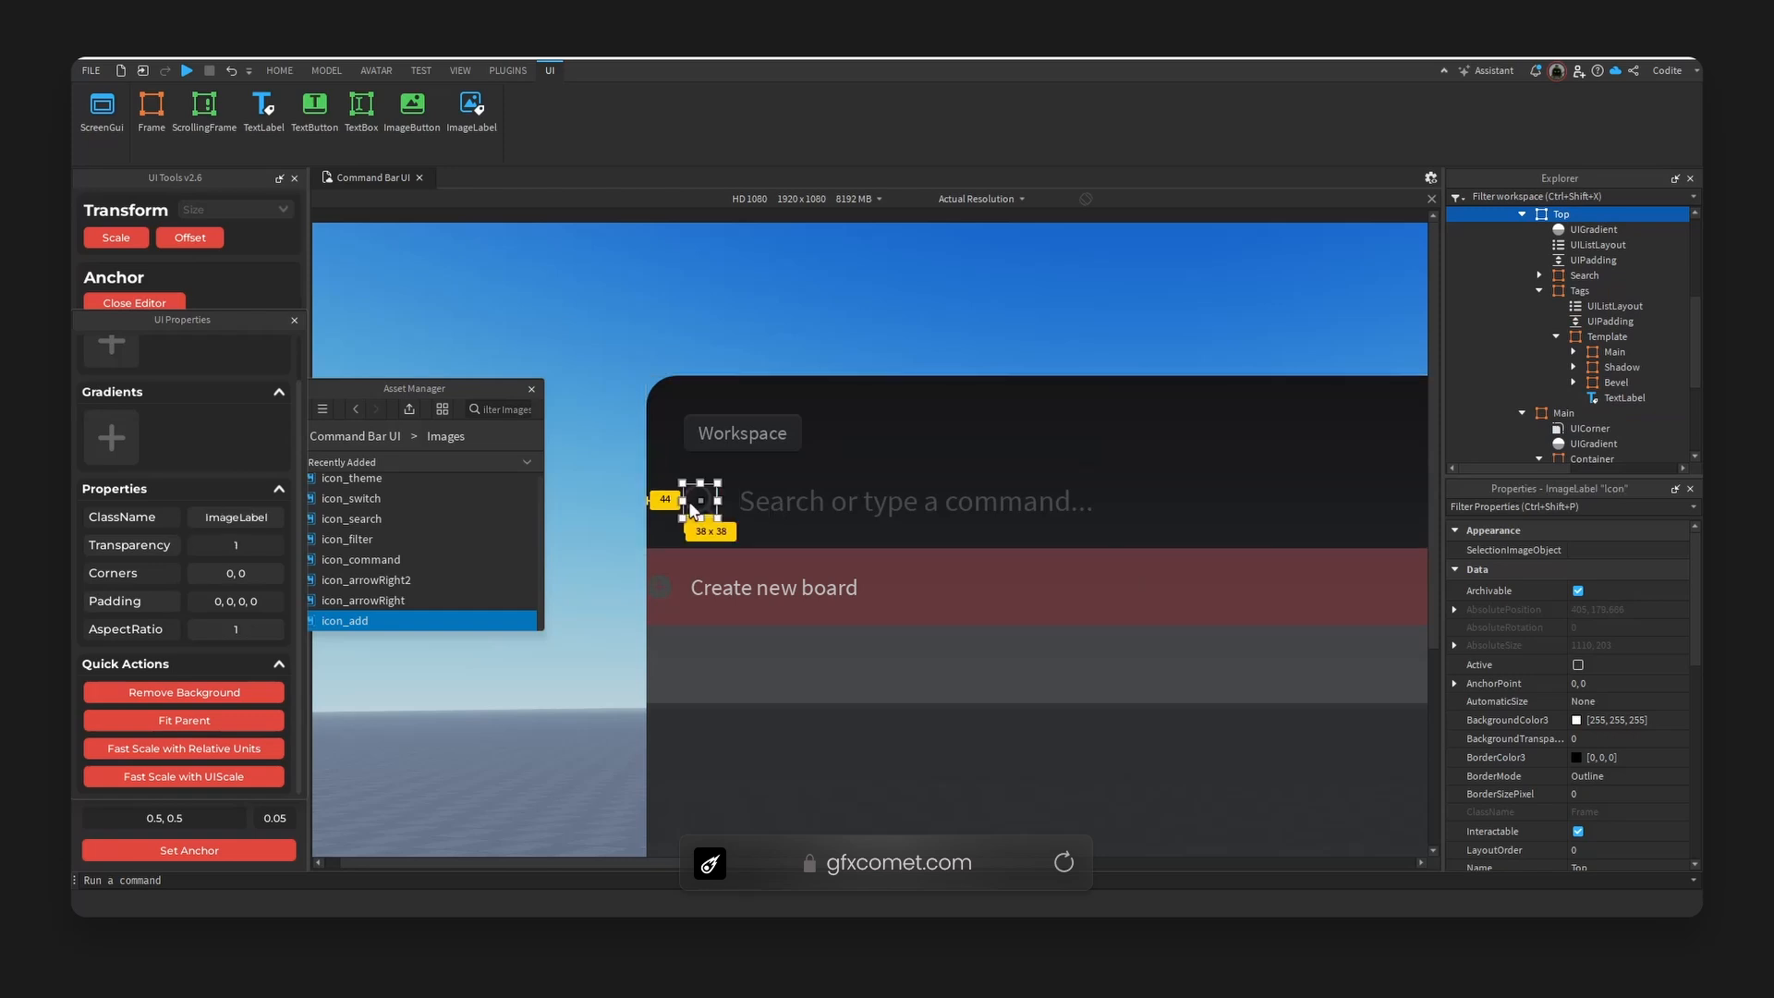
pyautogui.click(1591, 308)
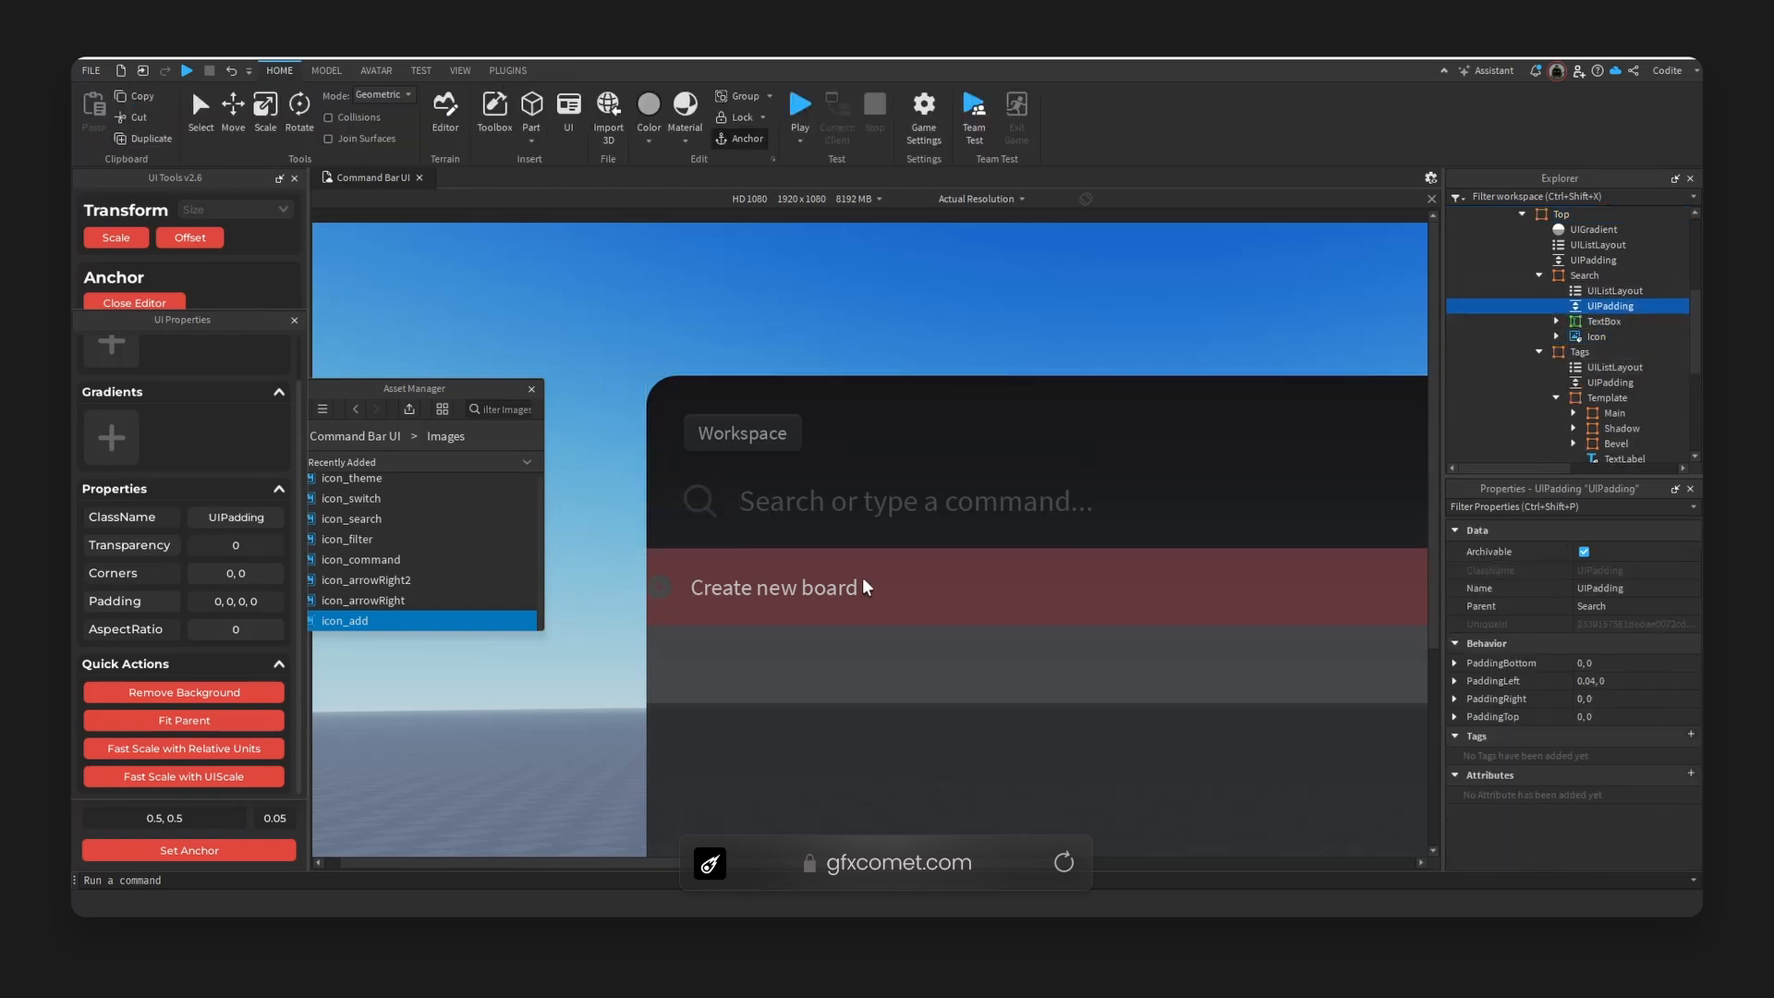
pyautogui.click(863, 583)
pyautogui.scroll(-2, 1586, 431)
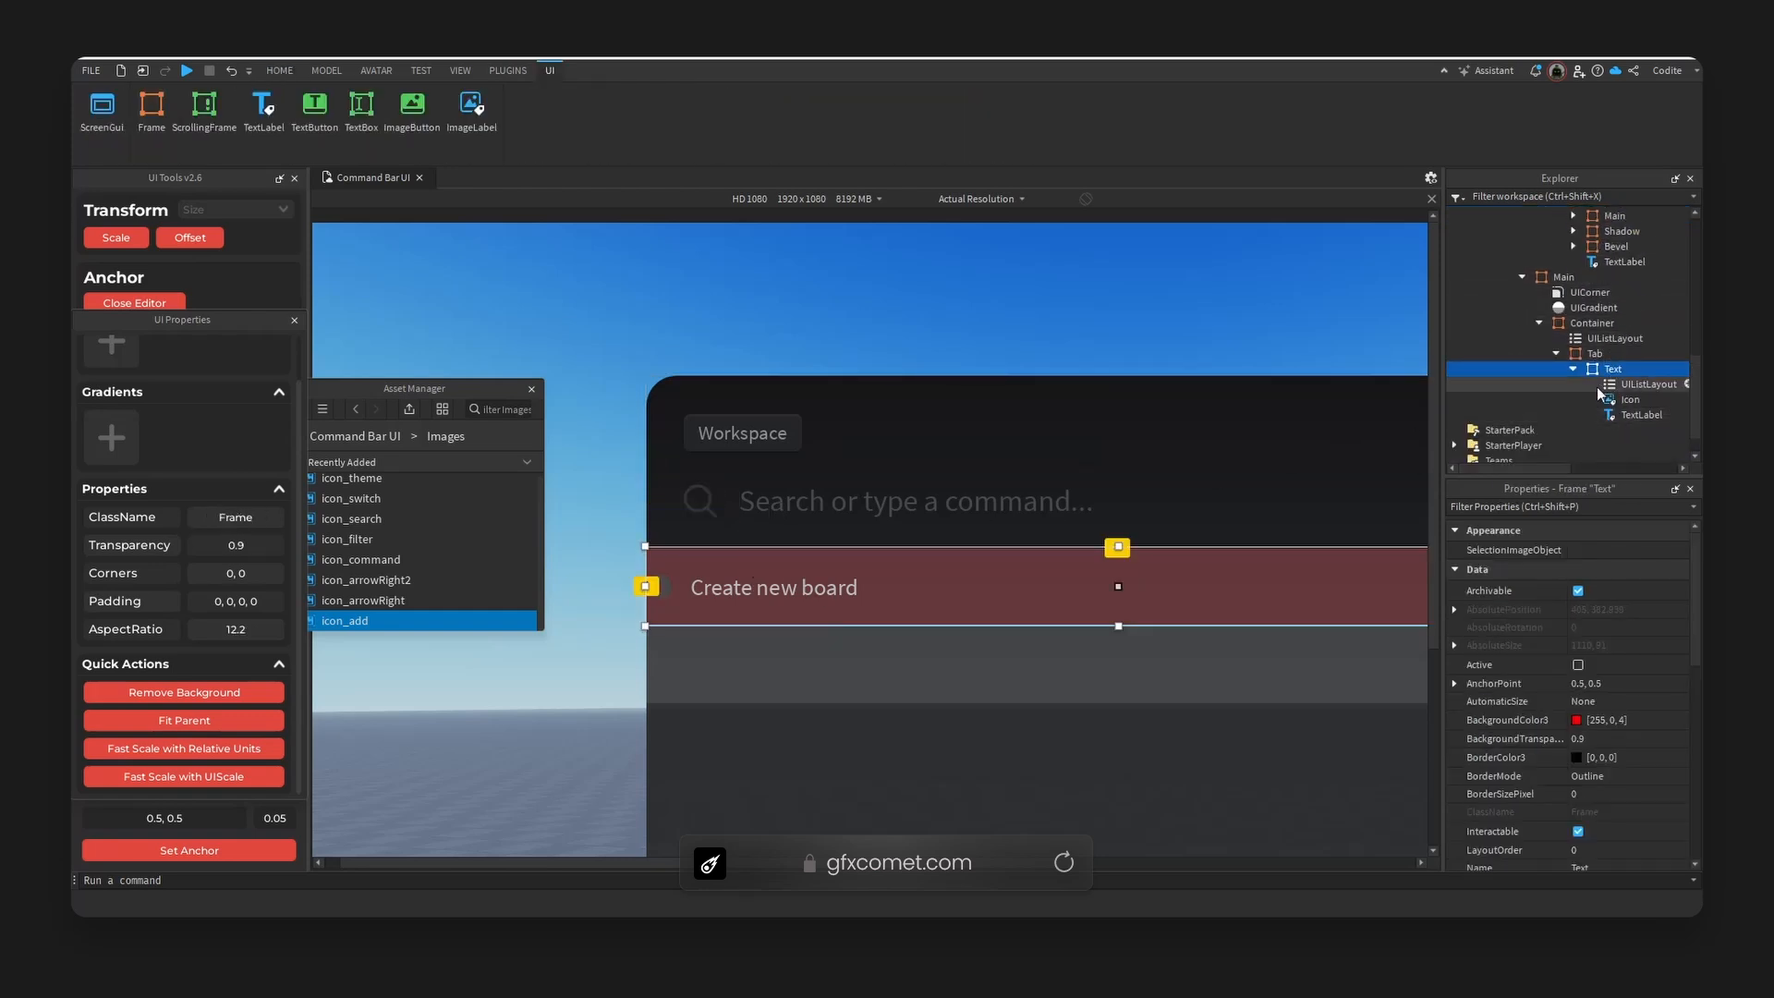
pyautogui.click(1613, 399)
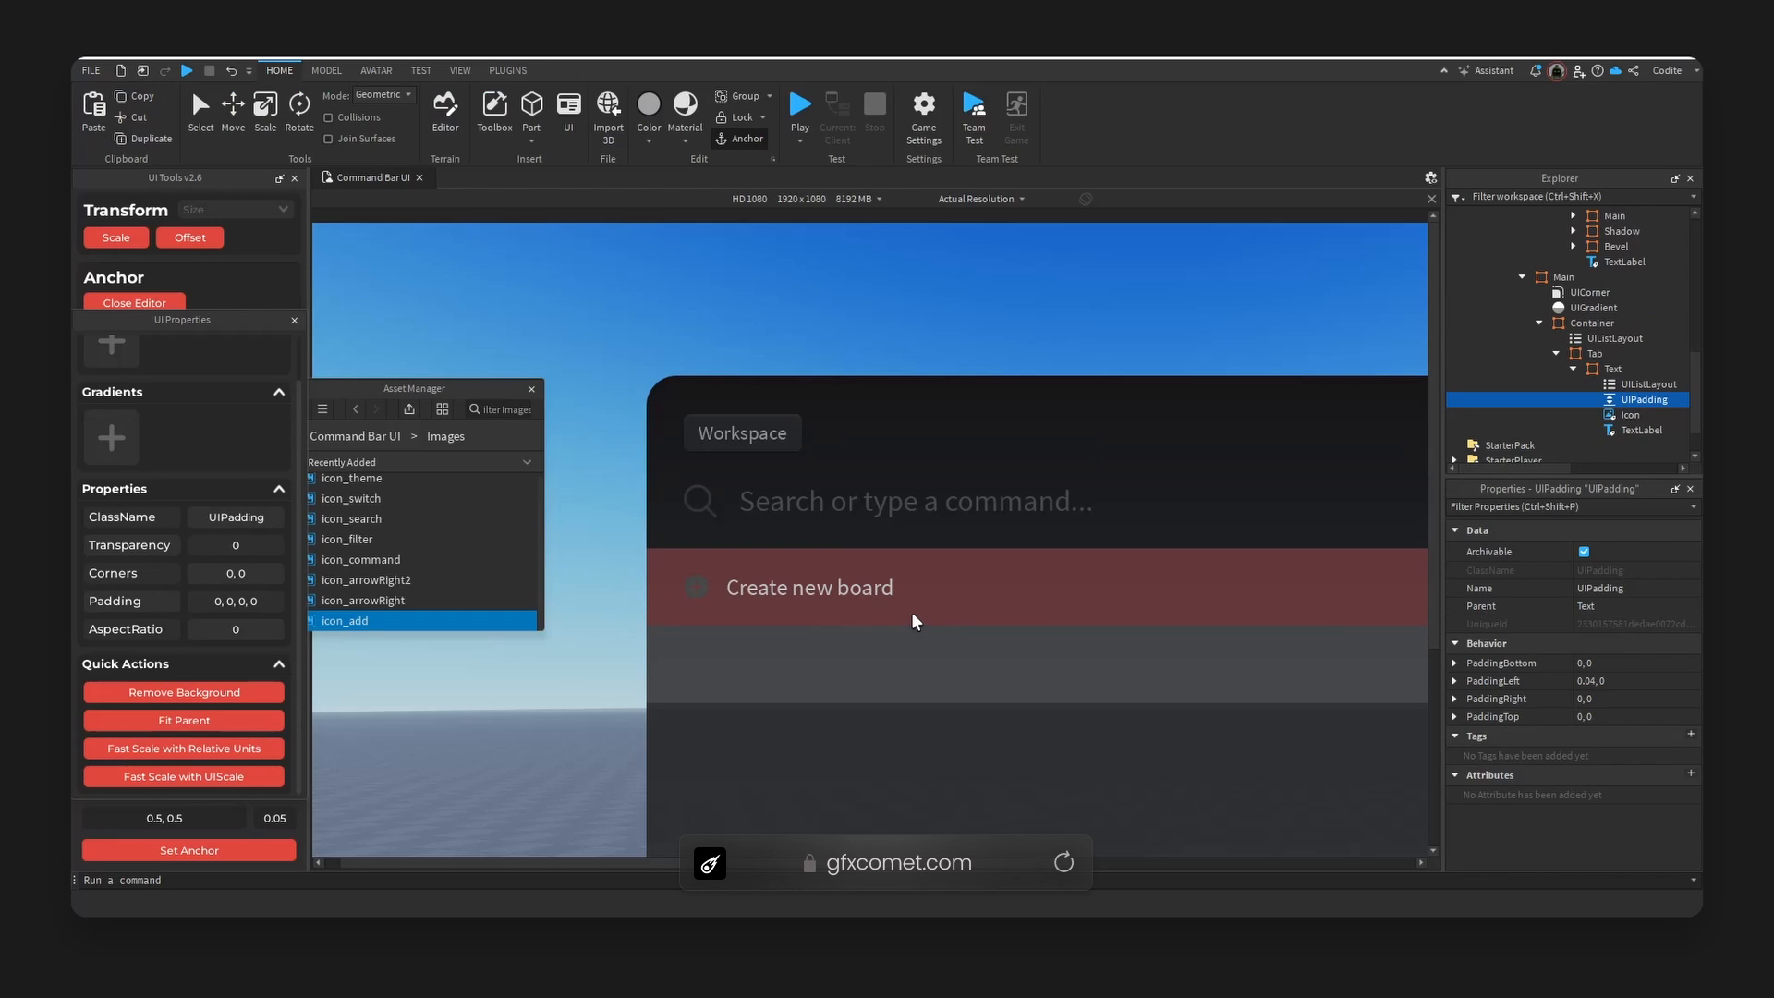
# - Increase the padding scale of the Text frame's UIListLayout to 0.025
pyautogui.click(1649, 383)
pyautogui.click(1645, 568)
pyautogui.write('.025')
pyautogui.press('Return')
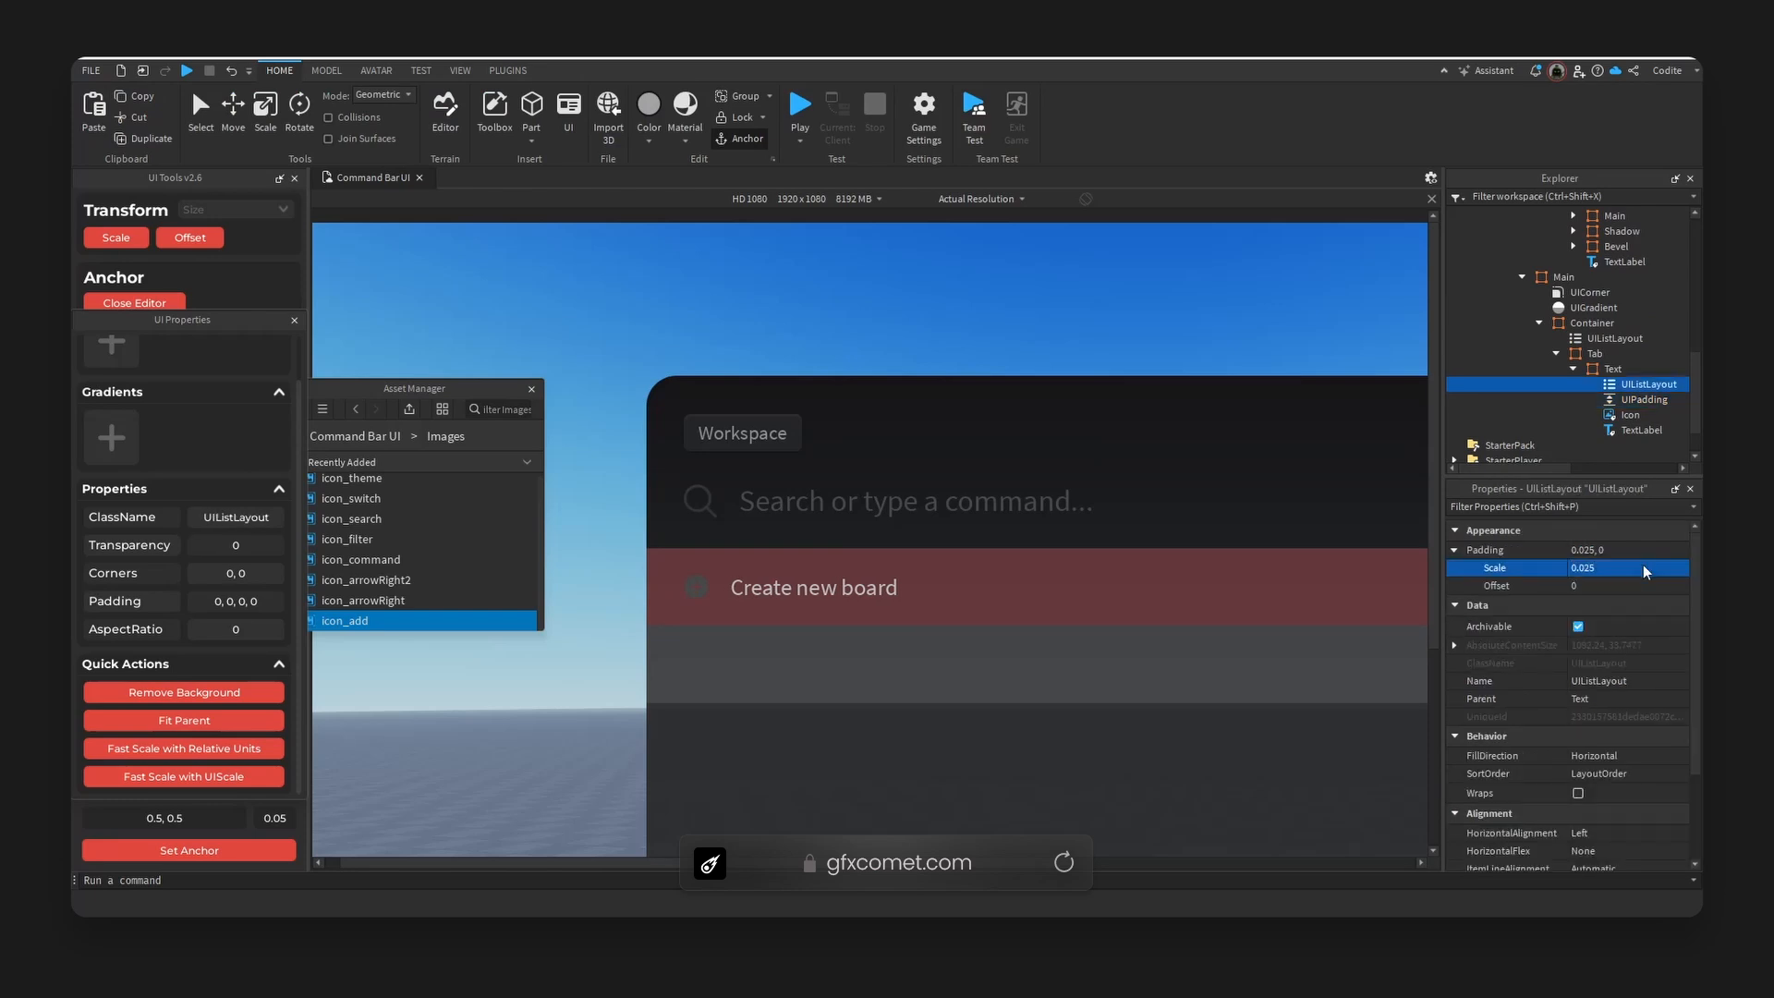
# - Try a padding scale of 0.3 on the Text frame's UIListLayout and restore it to 0.025
pyautogui.click(1645, 568)
pyautogui.write('0.3')
pyautogui.press('Return')
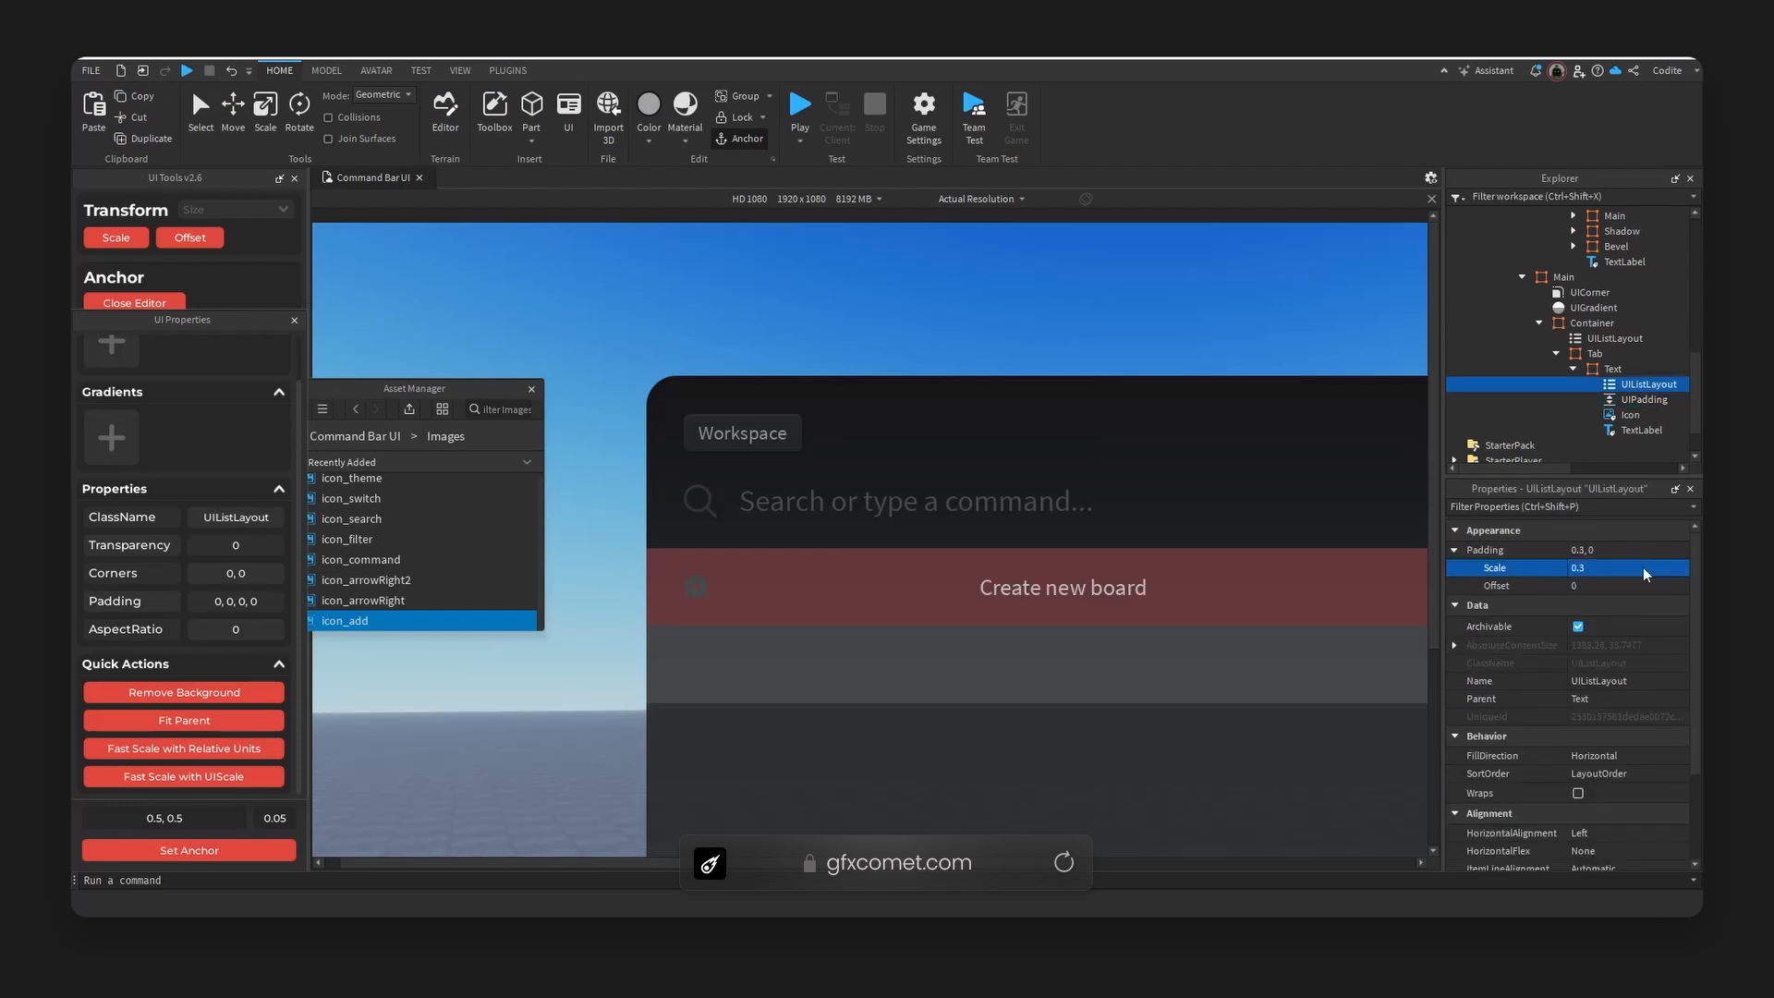
pyautogui.click(1642, 430)
pyautogui.click(1649, 366)
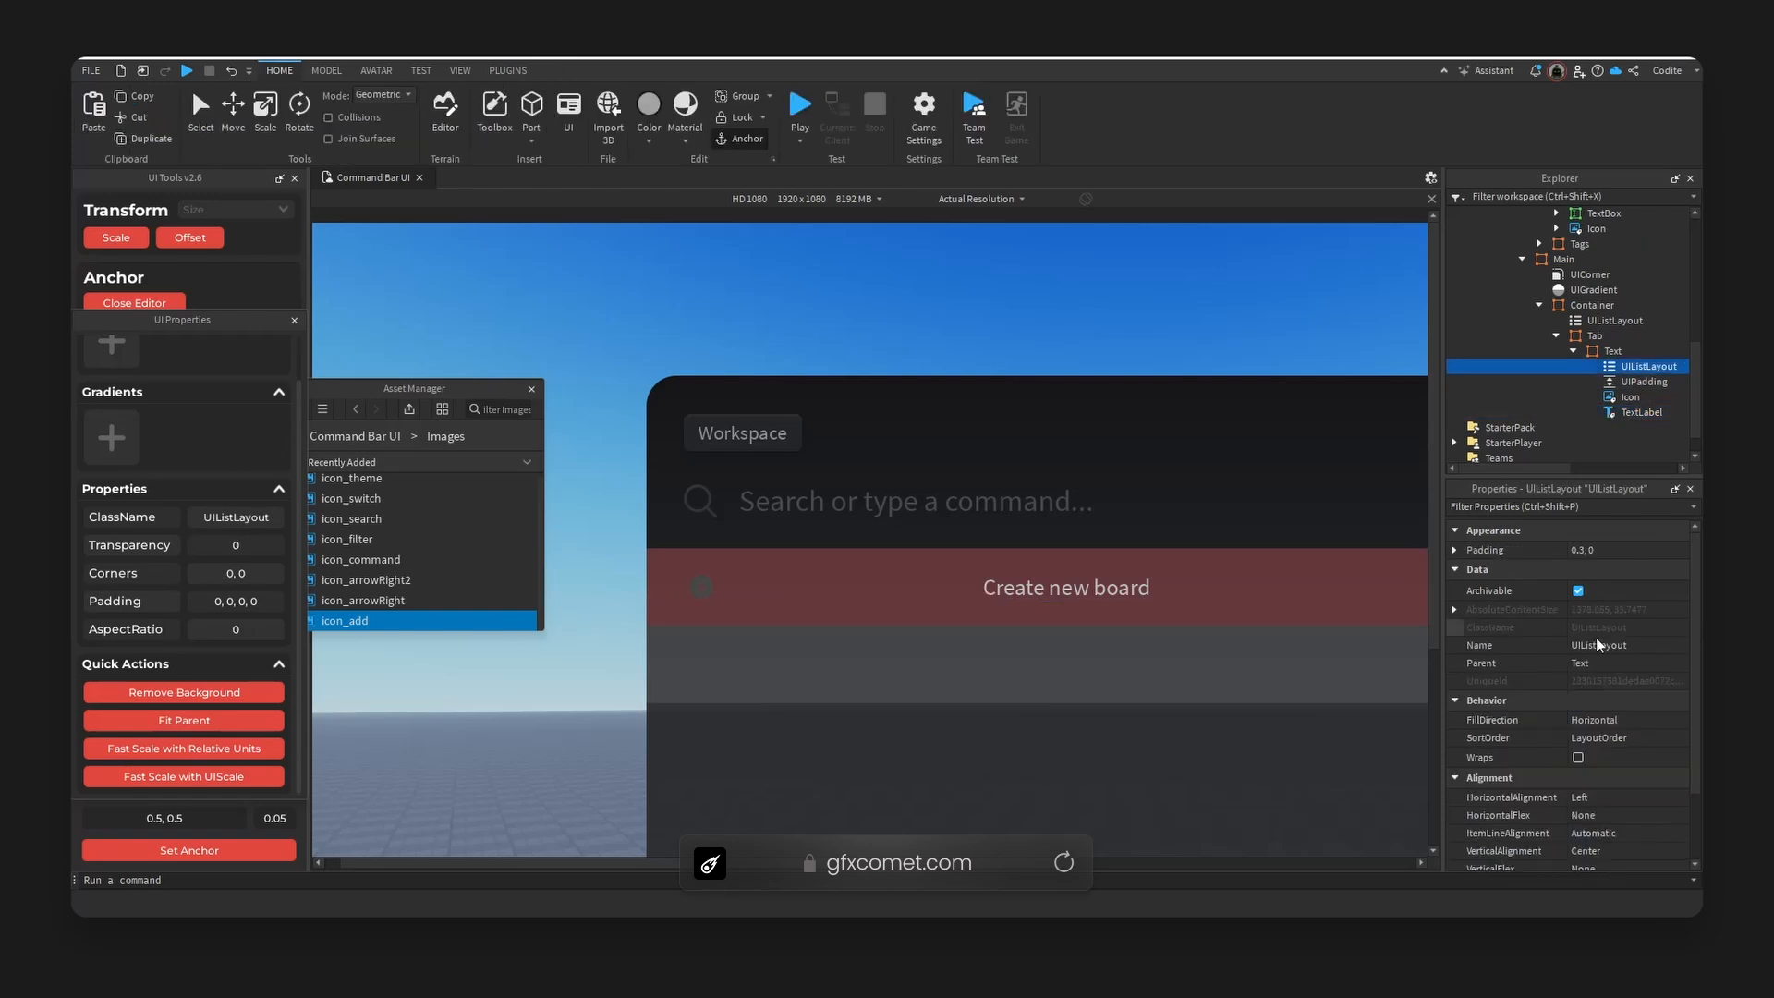
pyautogui.click(1645, 568)
pyautogui.write('0.025')
pyautogui.press('Return')
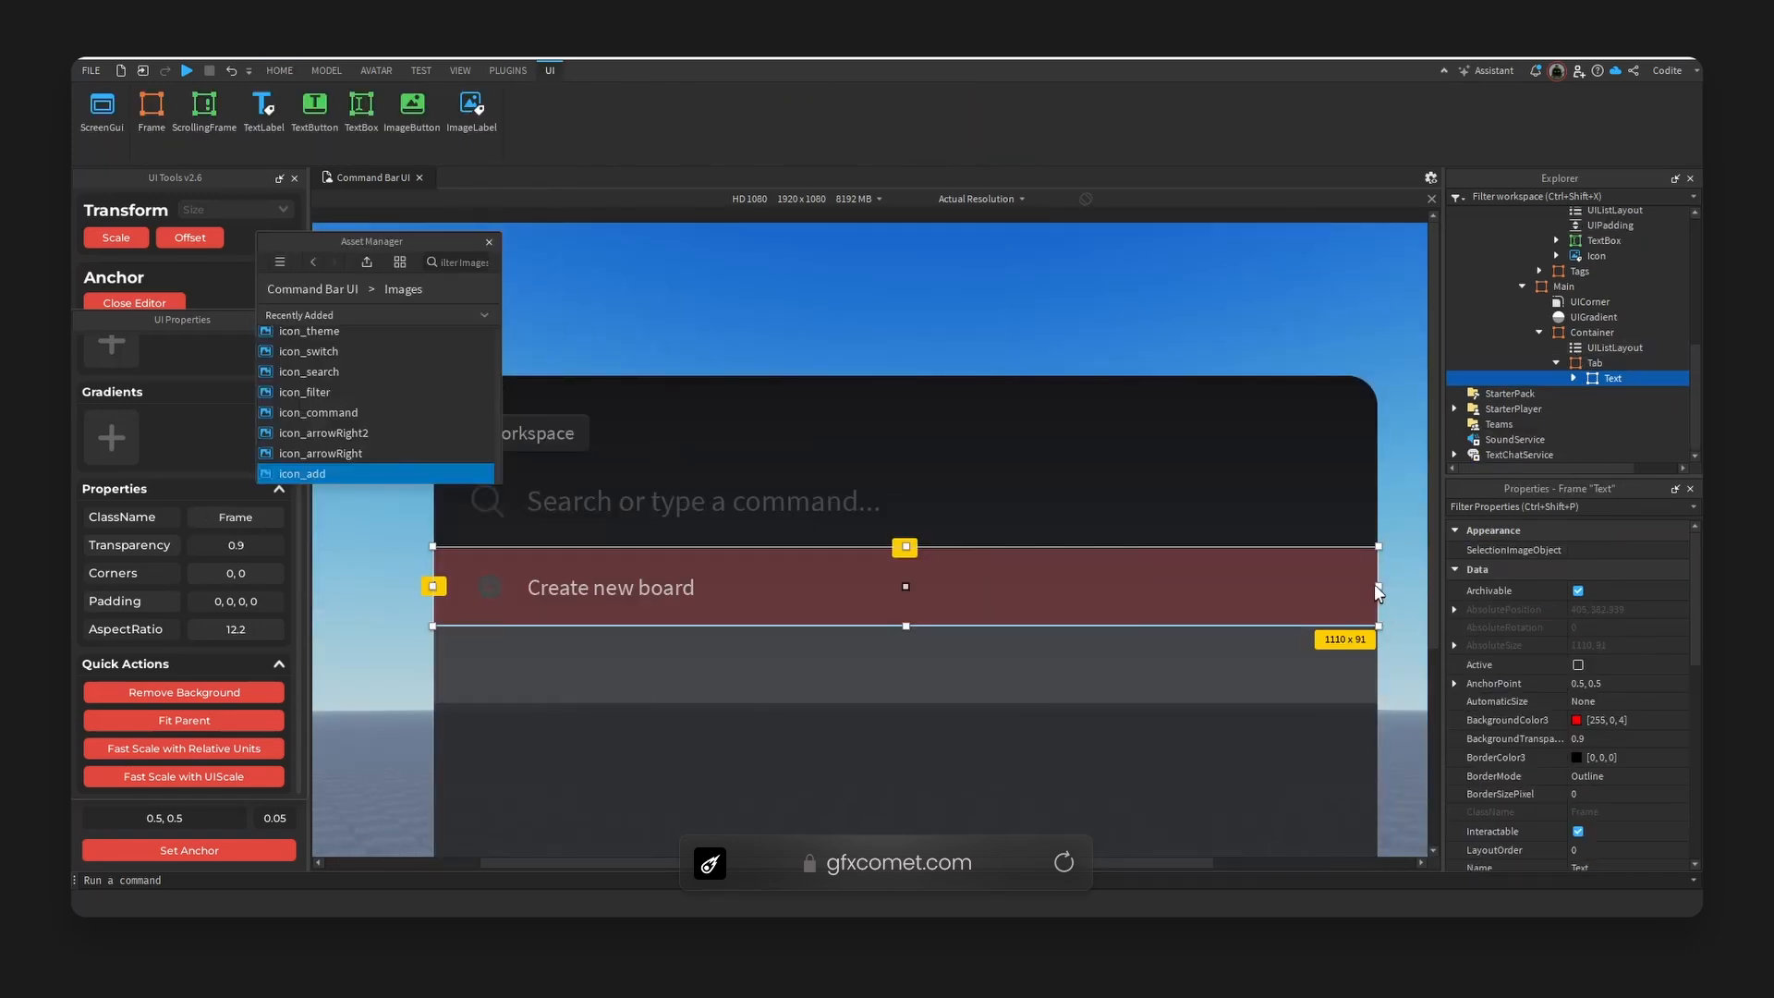
# - Convert Icon and TextLabel to offset sizing and narrow the Text frame from its right edge to about 1011 px wide
pyautogui.moveTo(1379, 592); pyautogui.dragTo(1100, 594)
pyautogui.hotkey('ctrl', 'z')
pyautogui.click(488, 589)
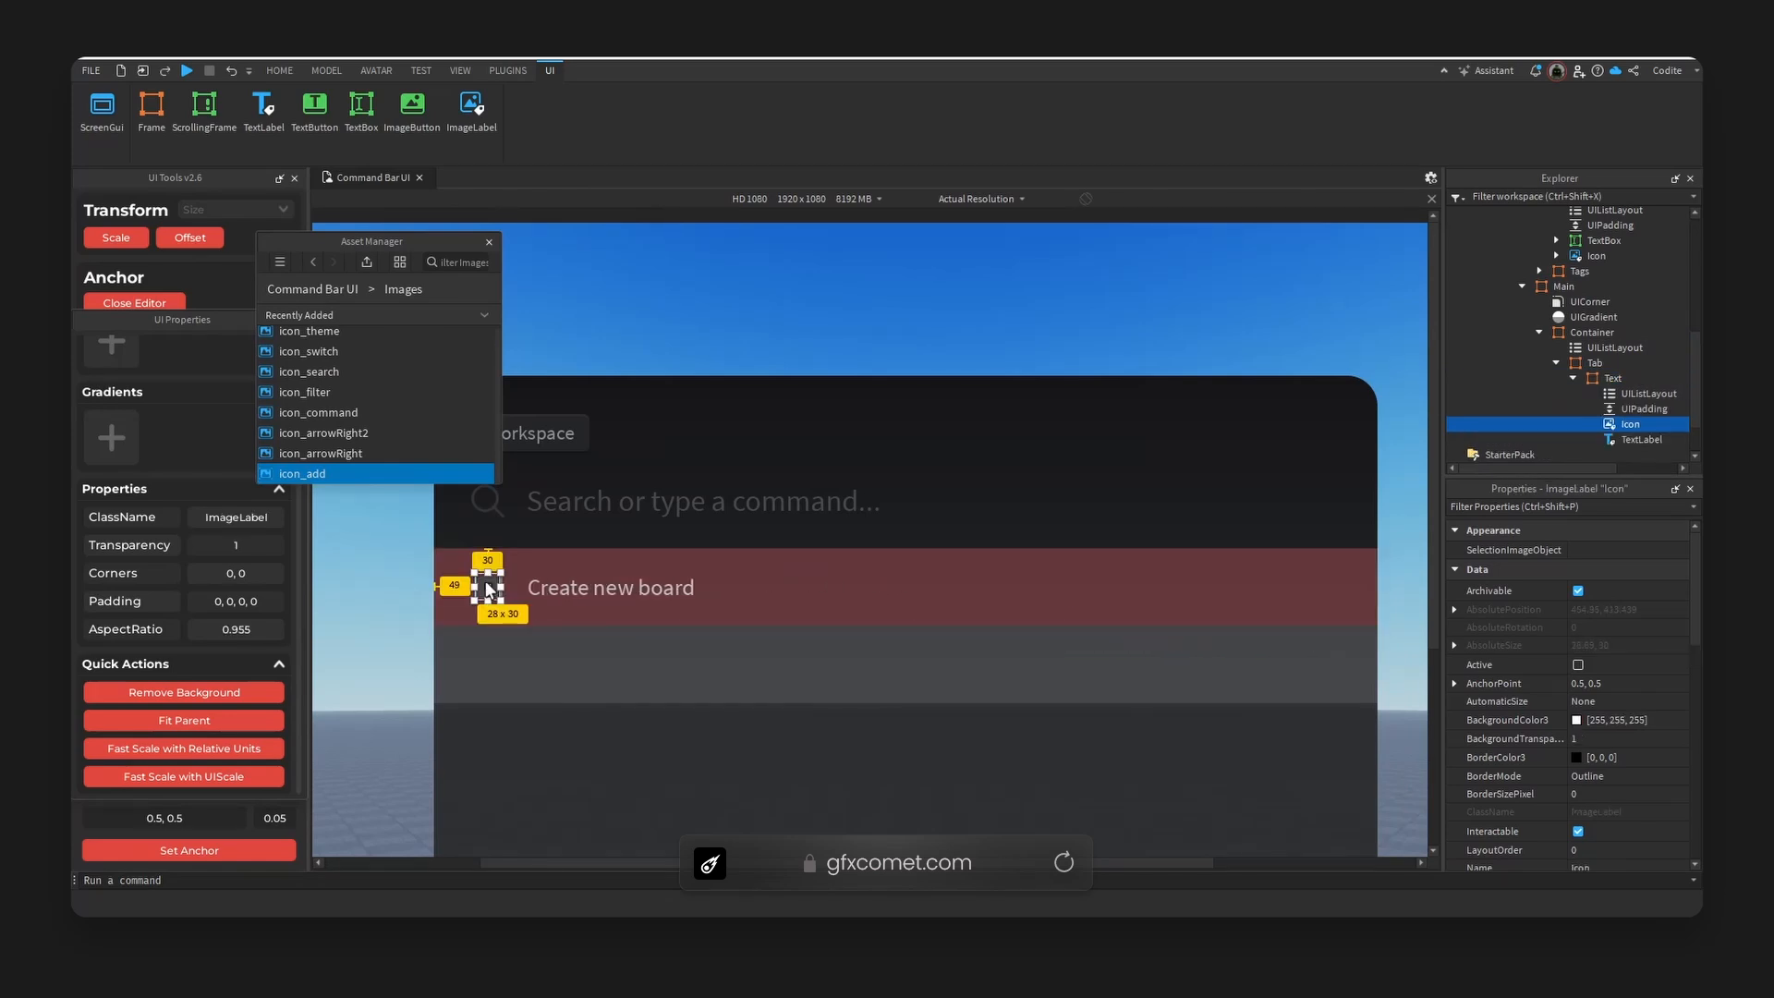
pyautogui.keyDown('ctrl'); pyautogui.click(1035, 592); pyautogui.keyUp('ctrl')
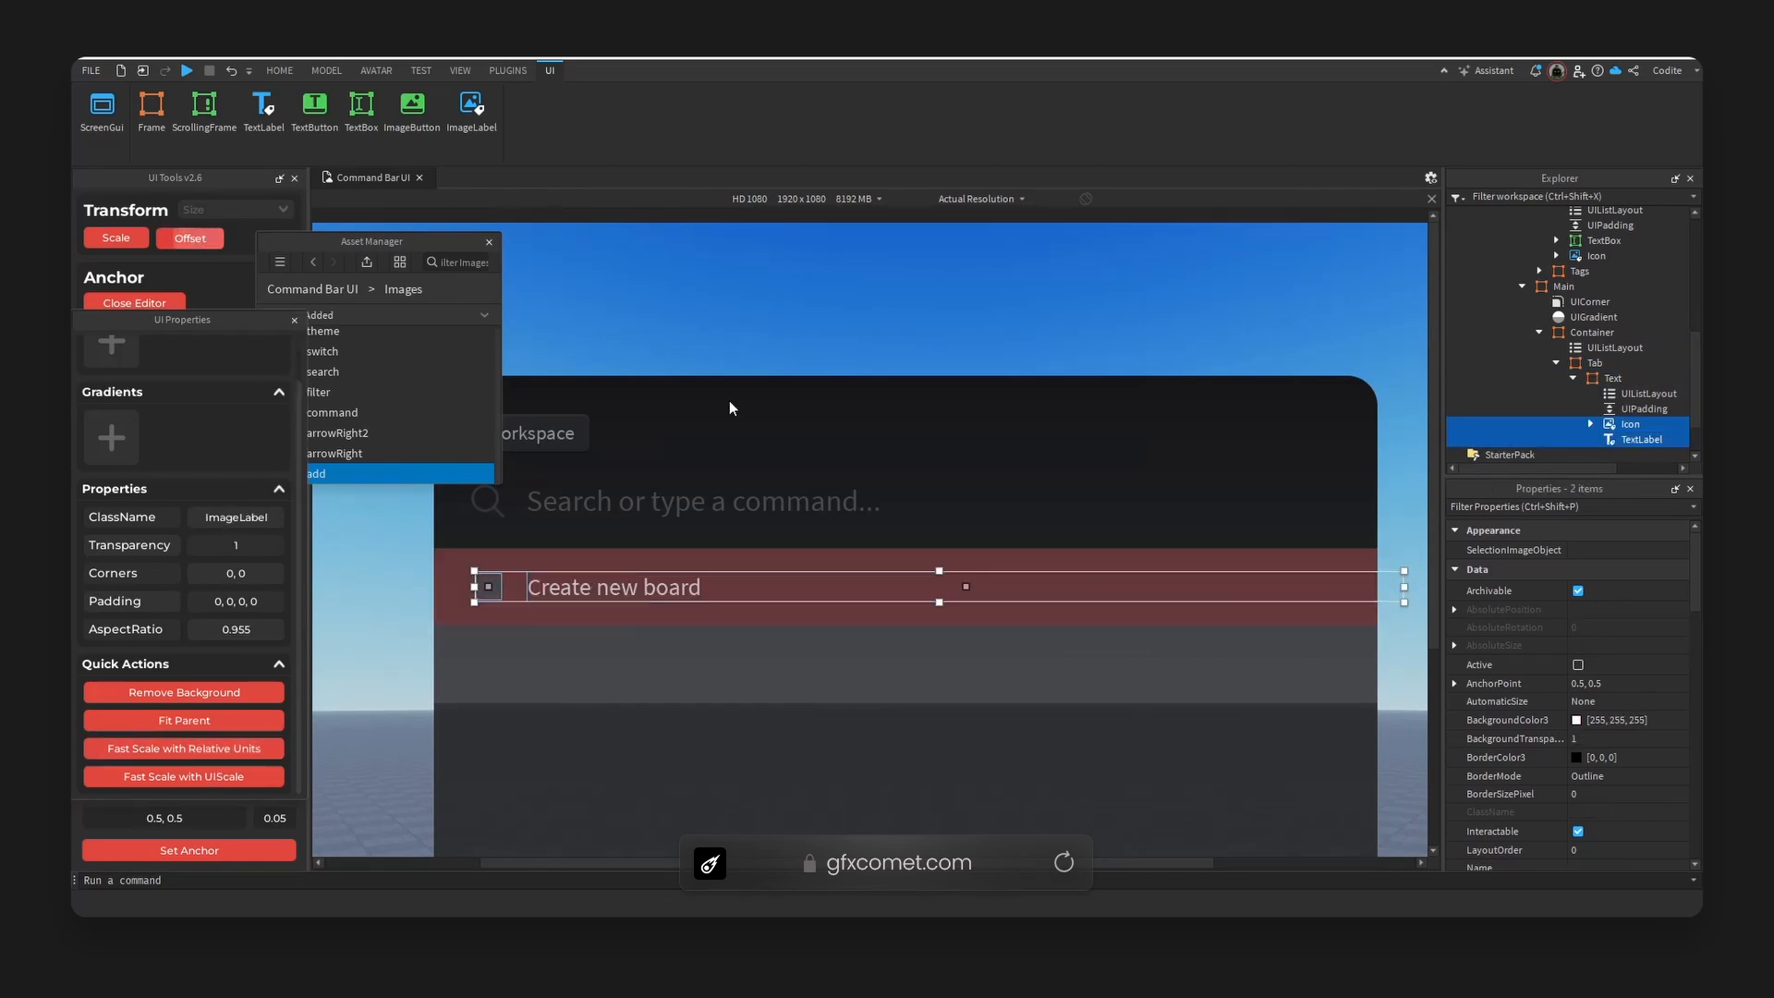
pyautogui.click(1172, 561)
pyautogui.moveTo(1379, 586); pyautogui.dragTo(1292, 586)
# - Insert a UIListLayout into the Tab frame
pyautogui.click(1623, 363)
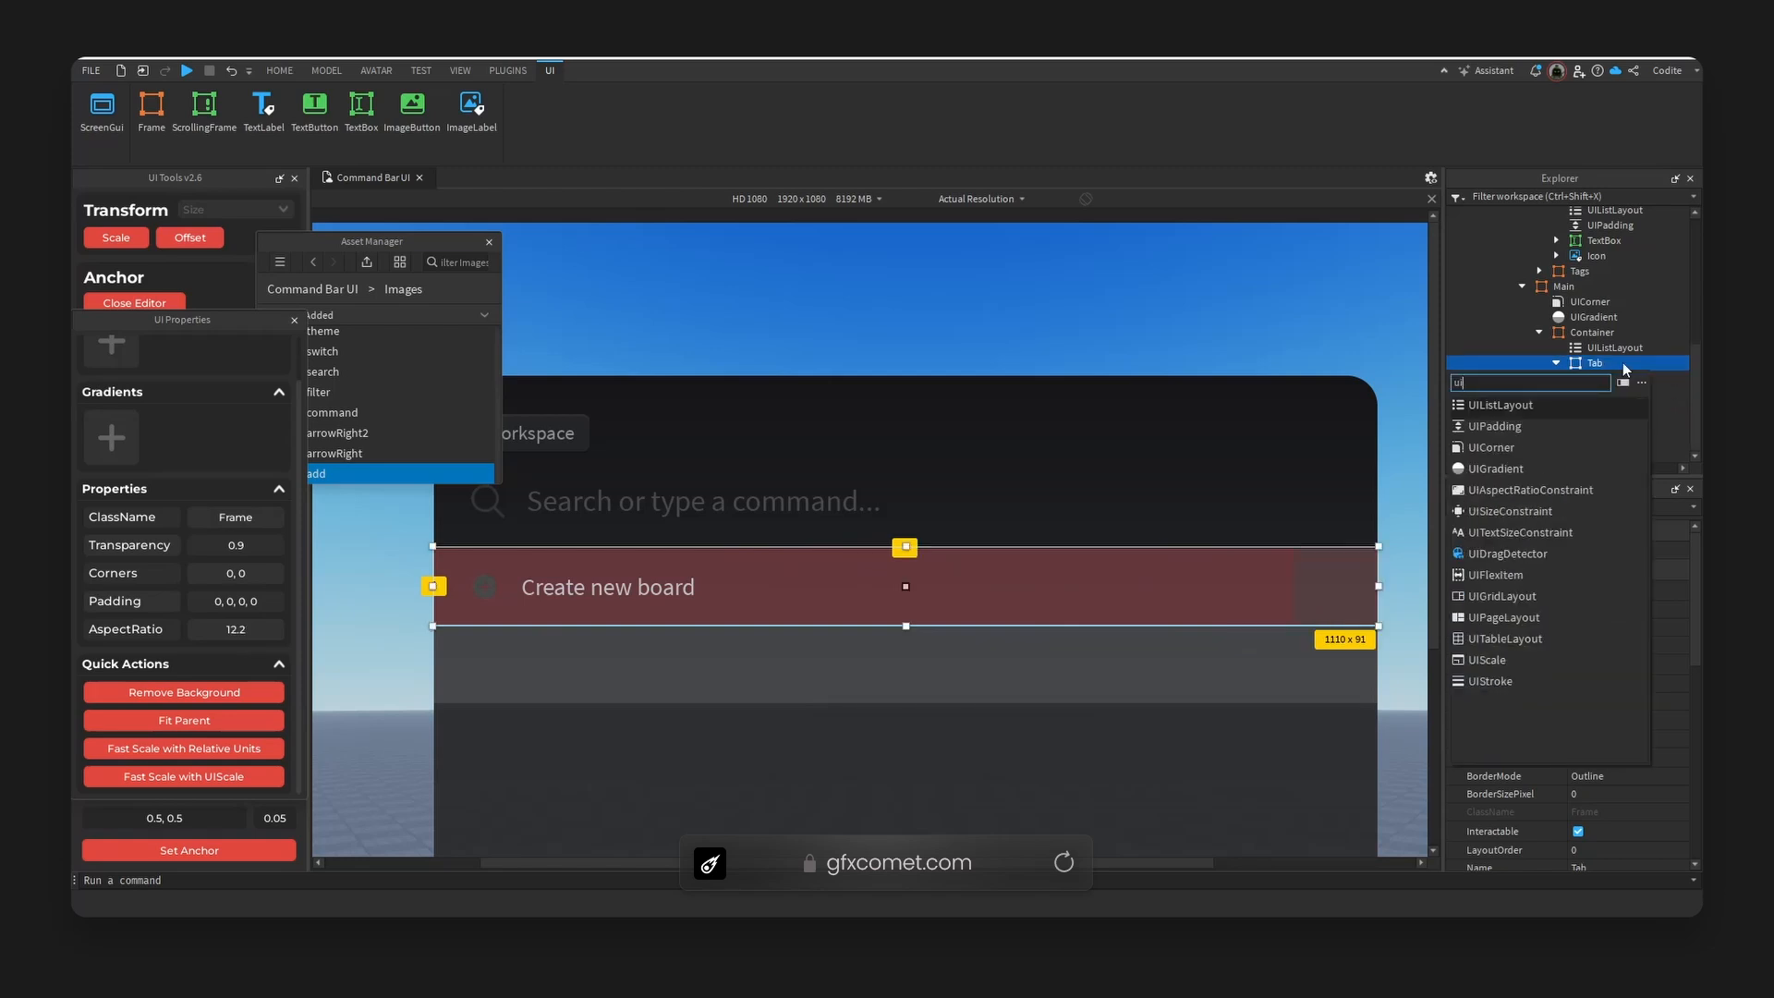
pyautogui.write('uil')
pyautogui.press('Return')
# - Set the Tab layout's FillDirection to Horizontal and its VerticalAlignment to Center
pyautogui.click(1623, 378)
pyautogui.click(1617, 722)
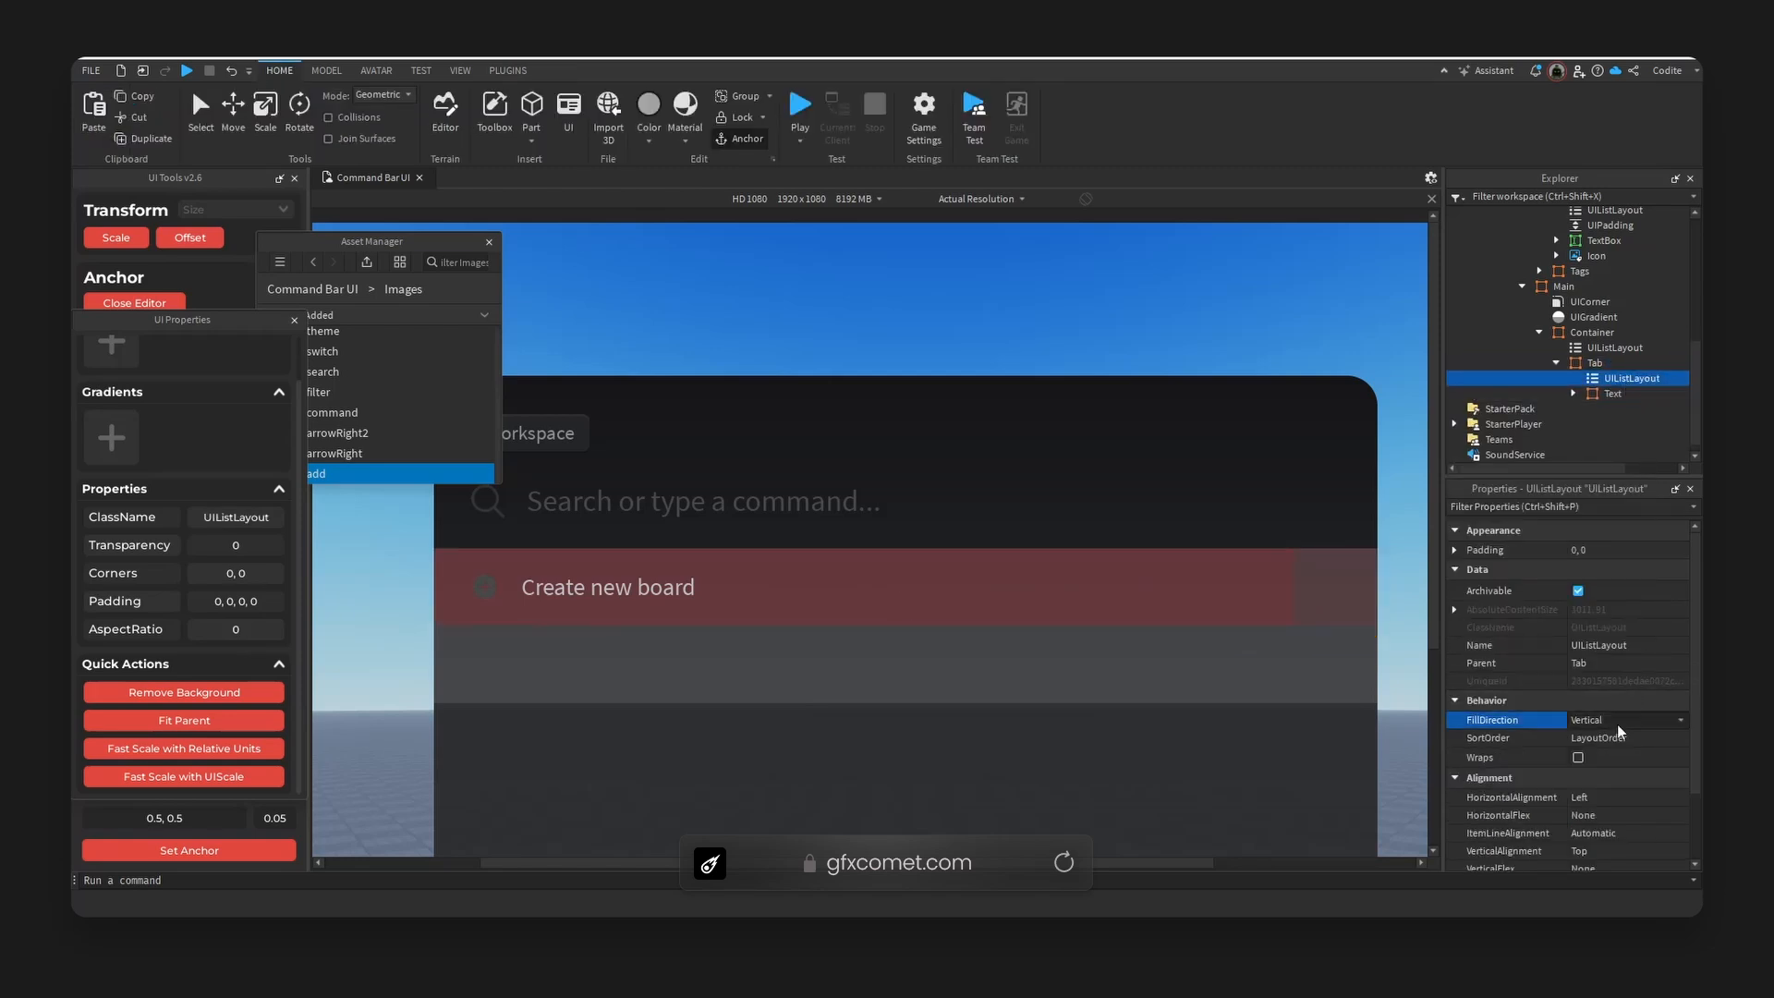
pyautogui.click(1607, 738)
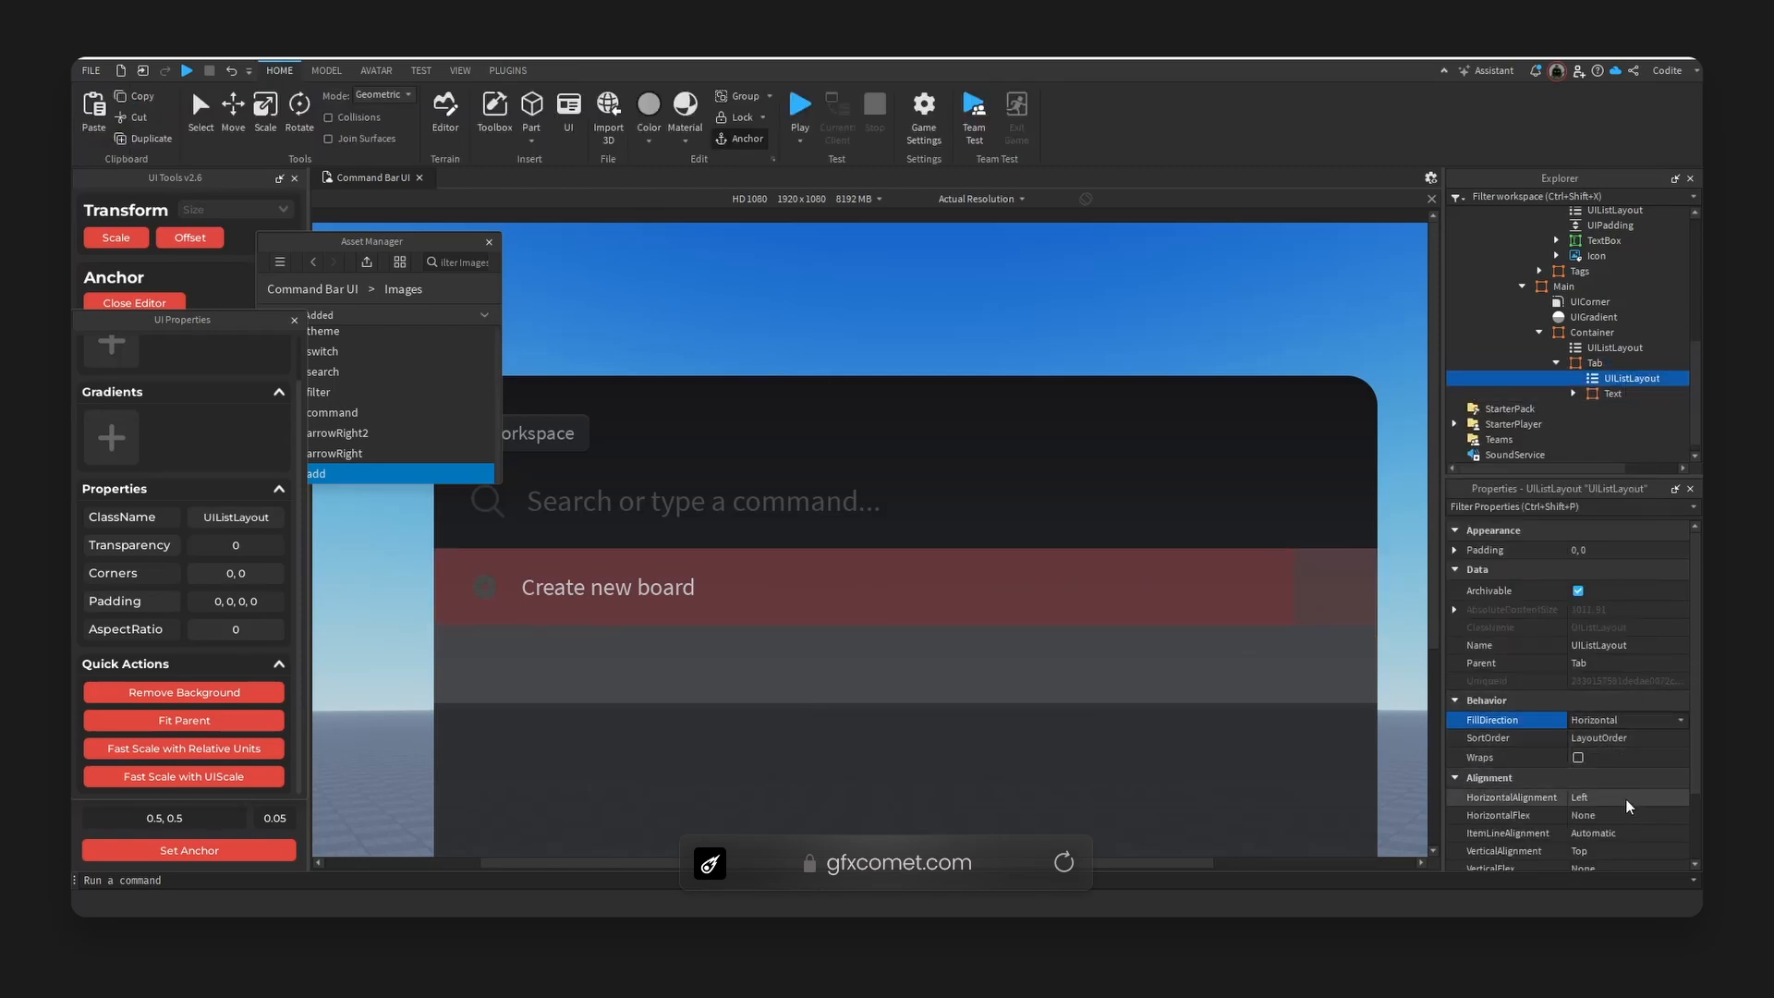
pyautogui.scroll(-2, 1624, 804)
pyautogui.click(1622, 767)
pyautogui.click(1605, 794)
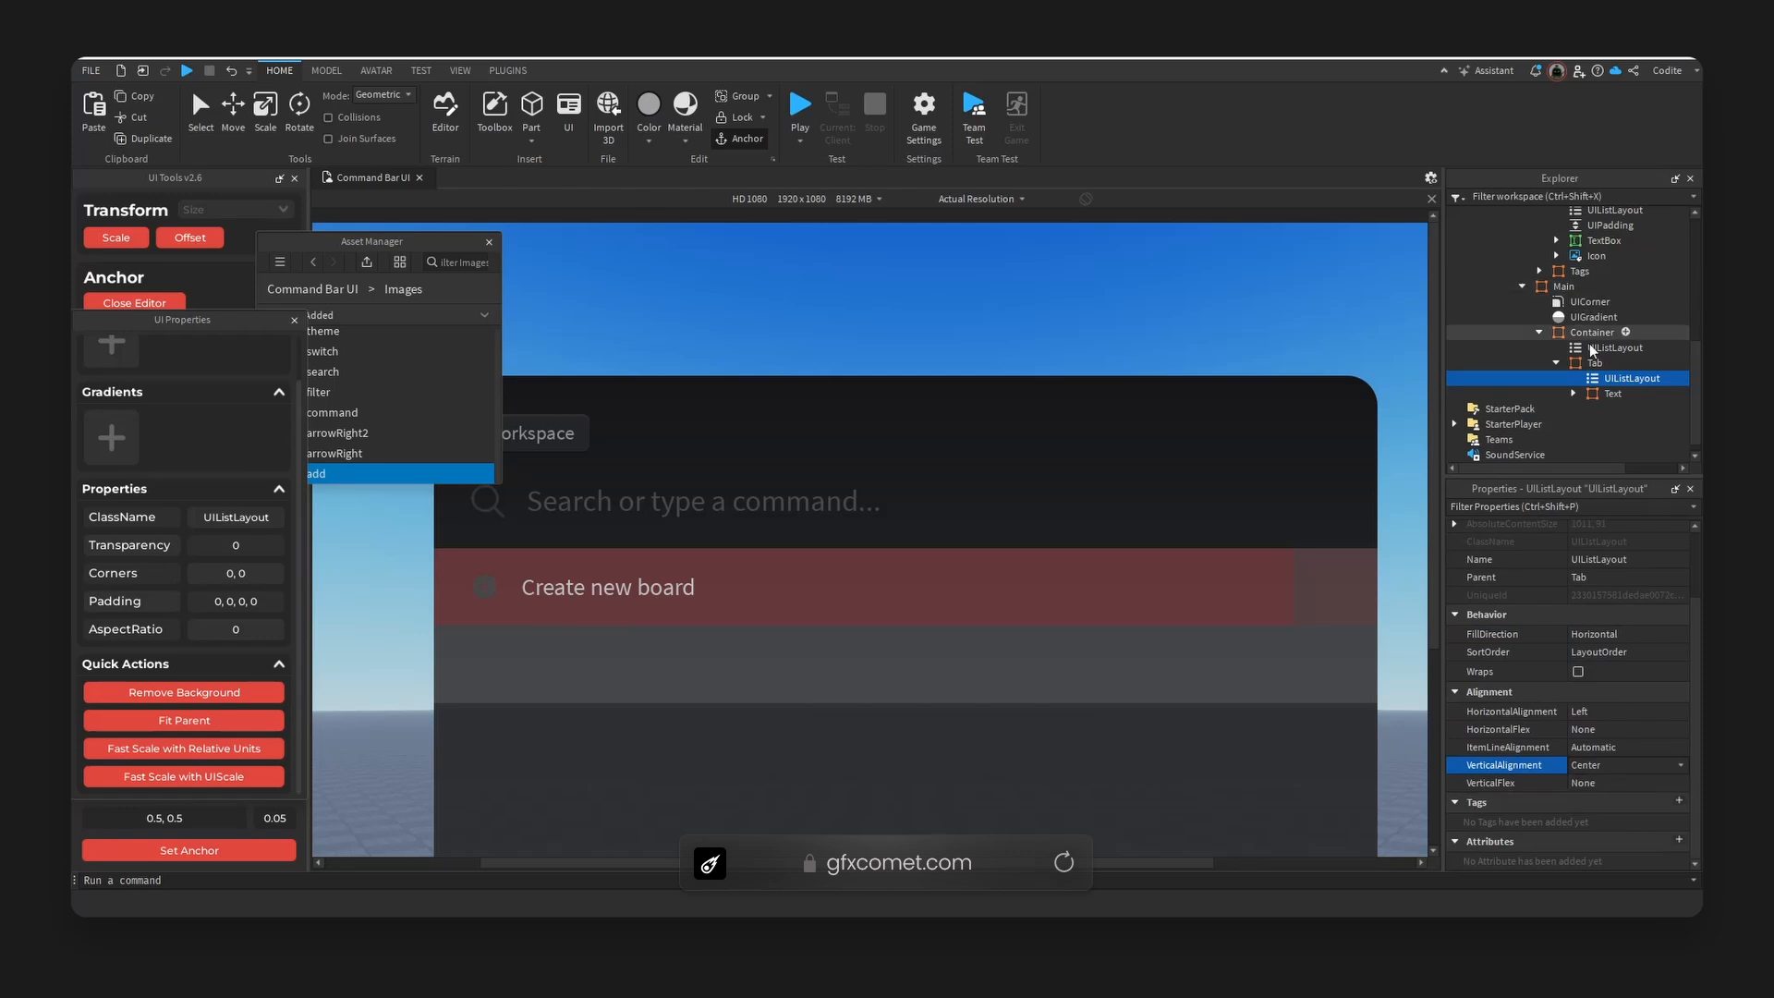
# - Copy the Workspace tag Template into the Tab frame and reduce its height to about 30 px
pyautogui.click(1616, 363)
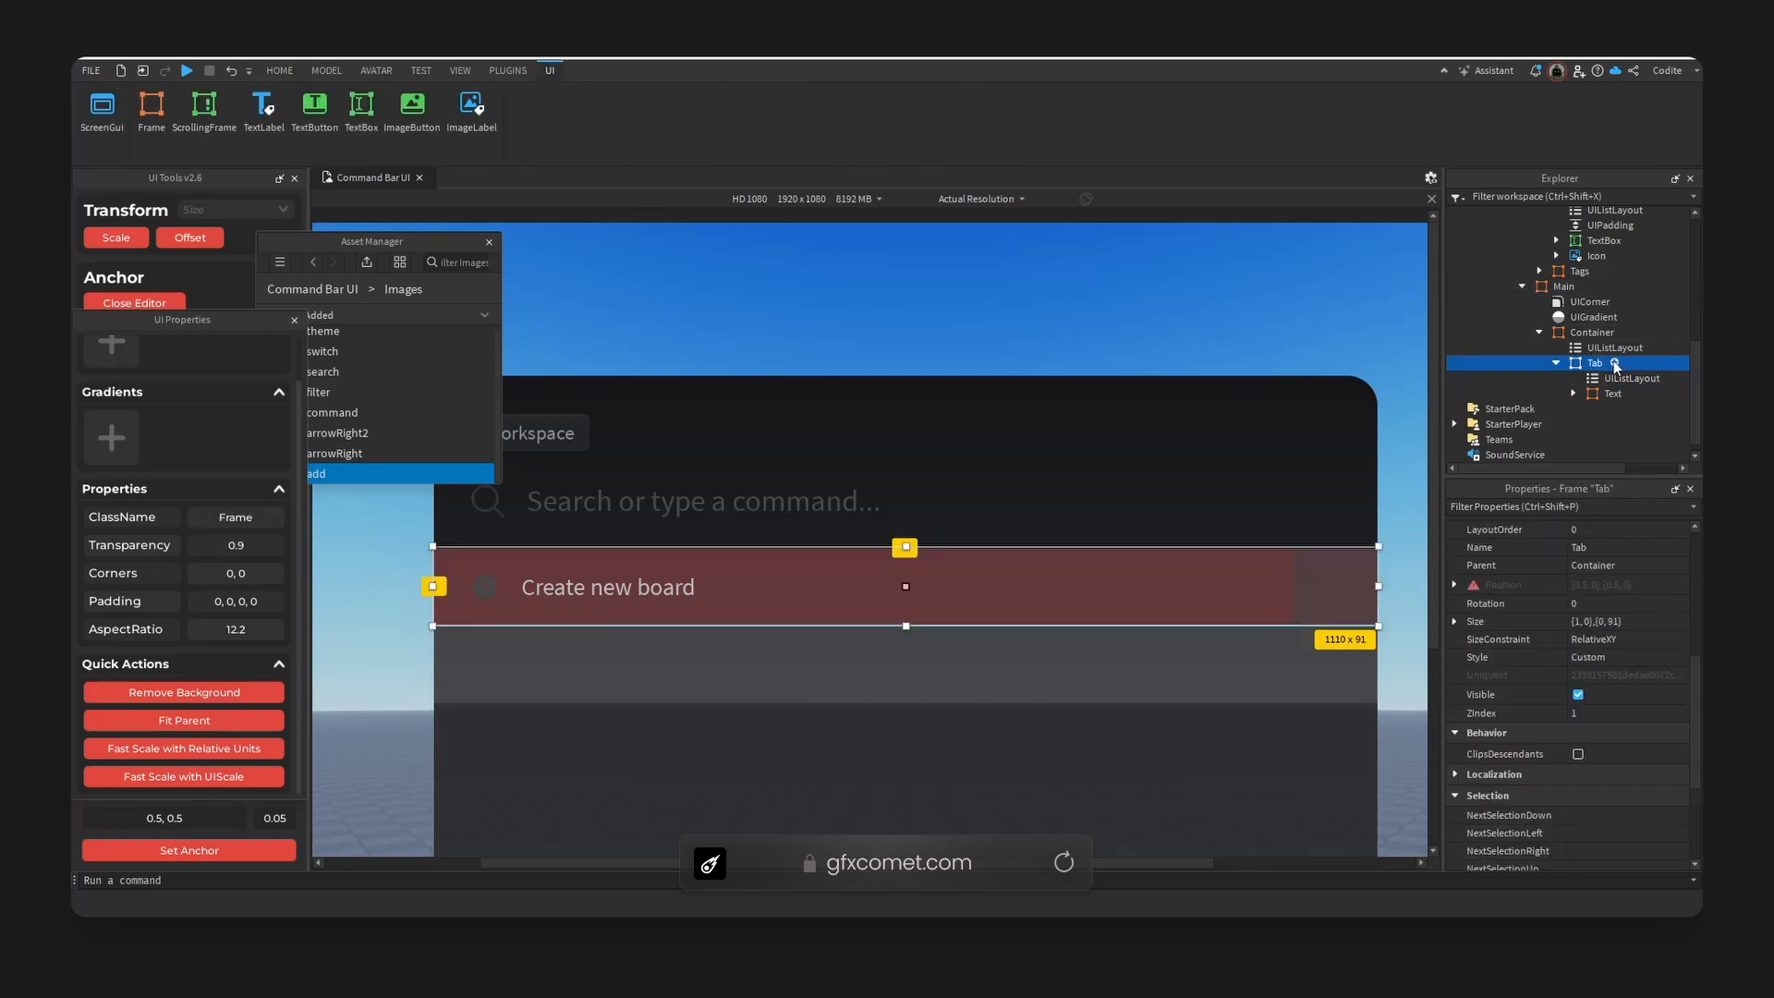
pyautogui.click(576, 442)
pyautogui.click(573, 423)
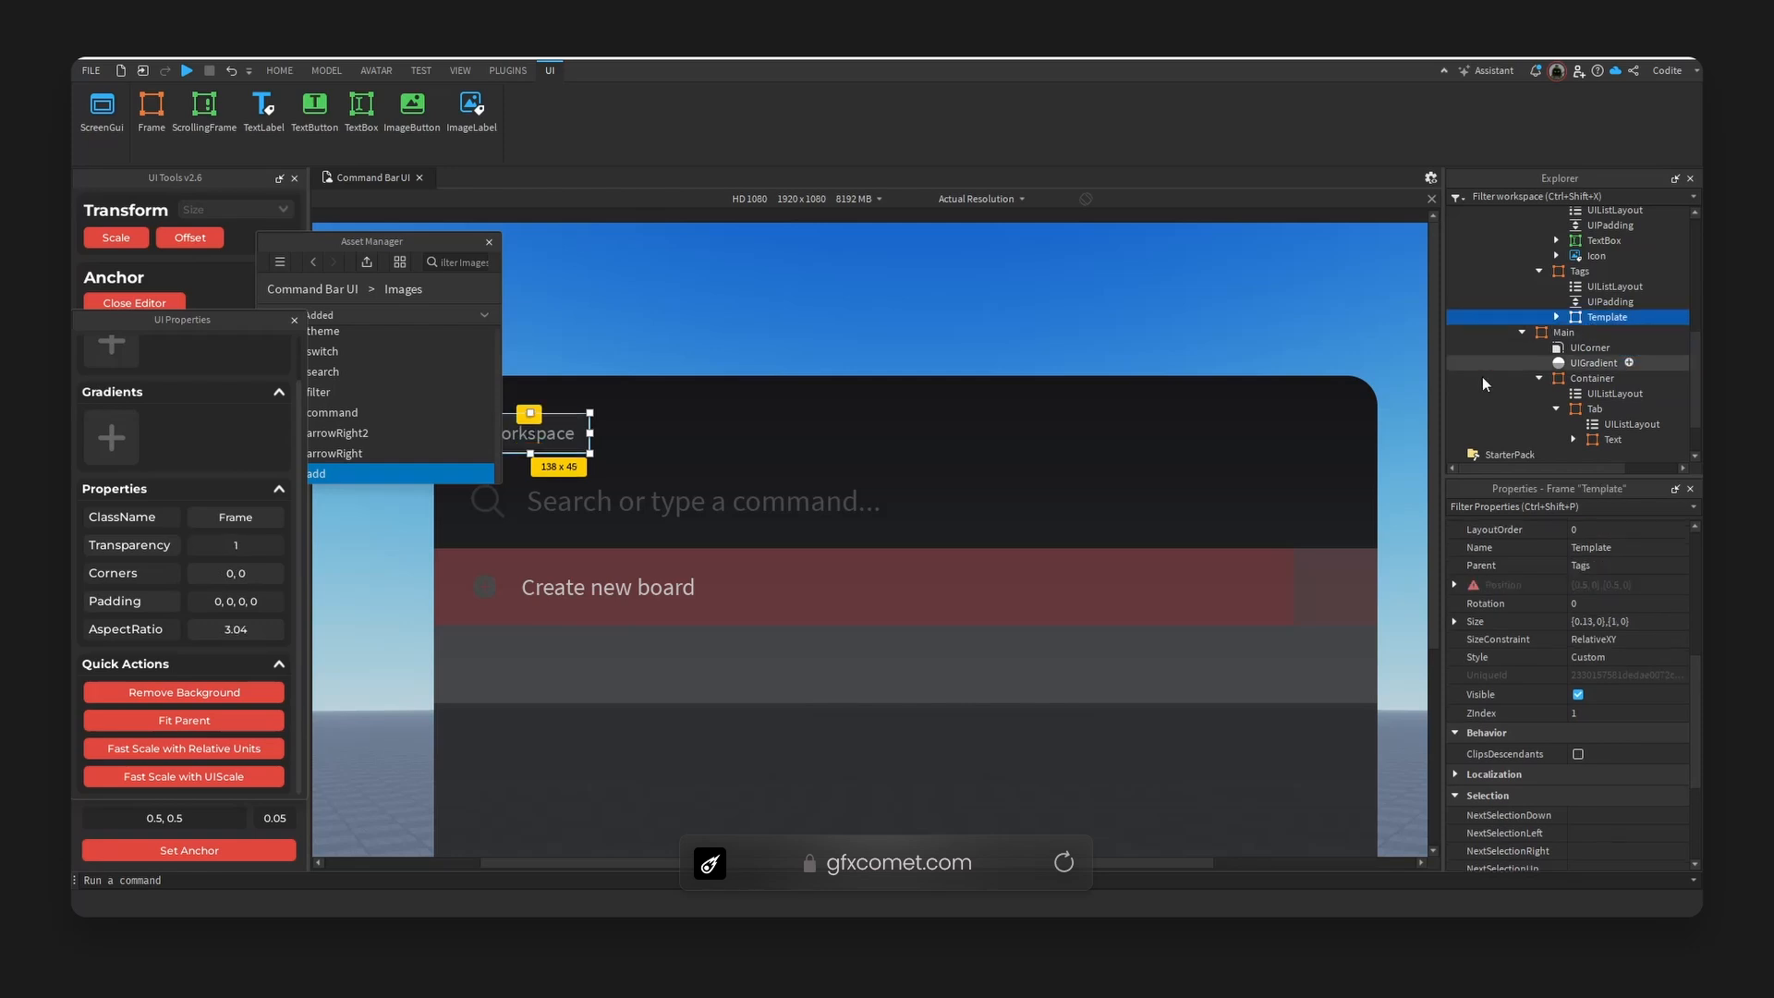
pyautogui.click(1345, 569)
pyautogui.click(1555, 409)
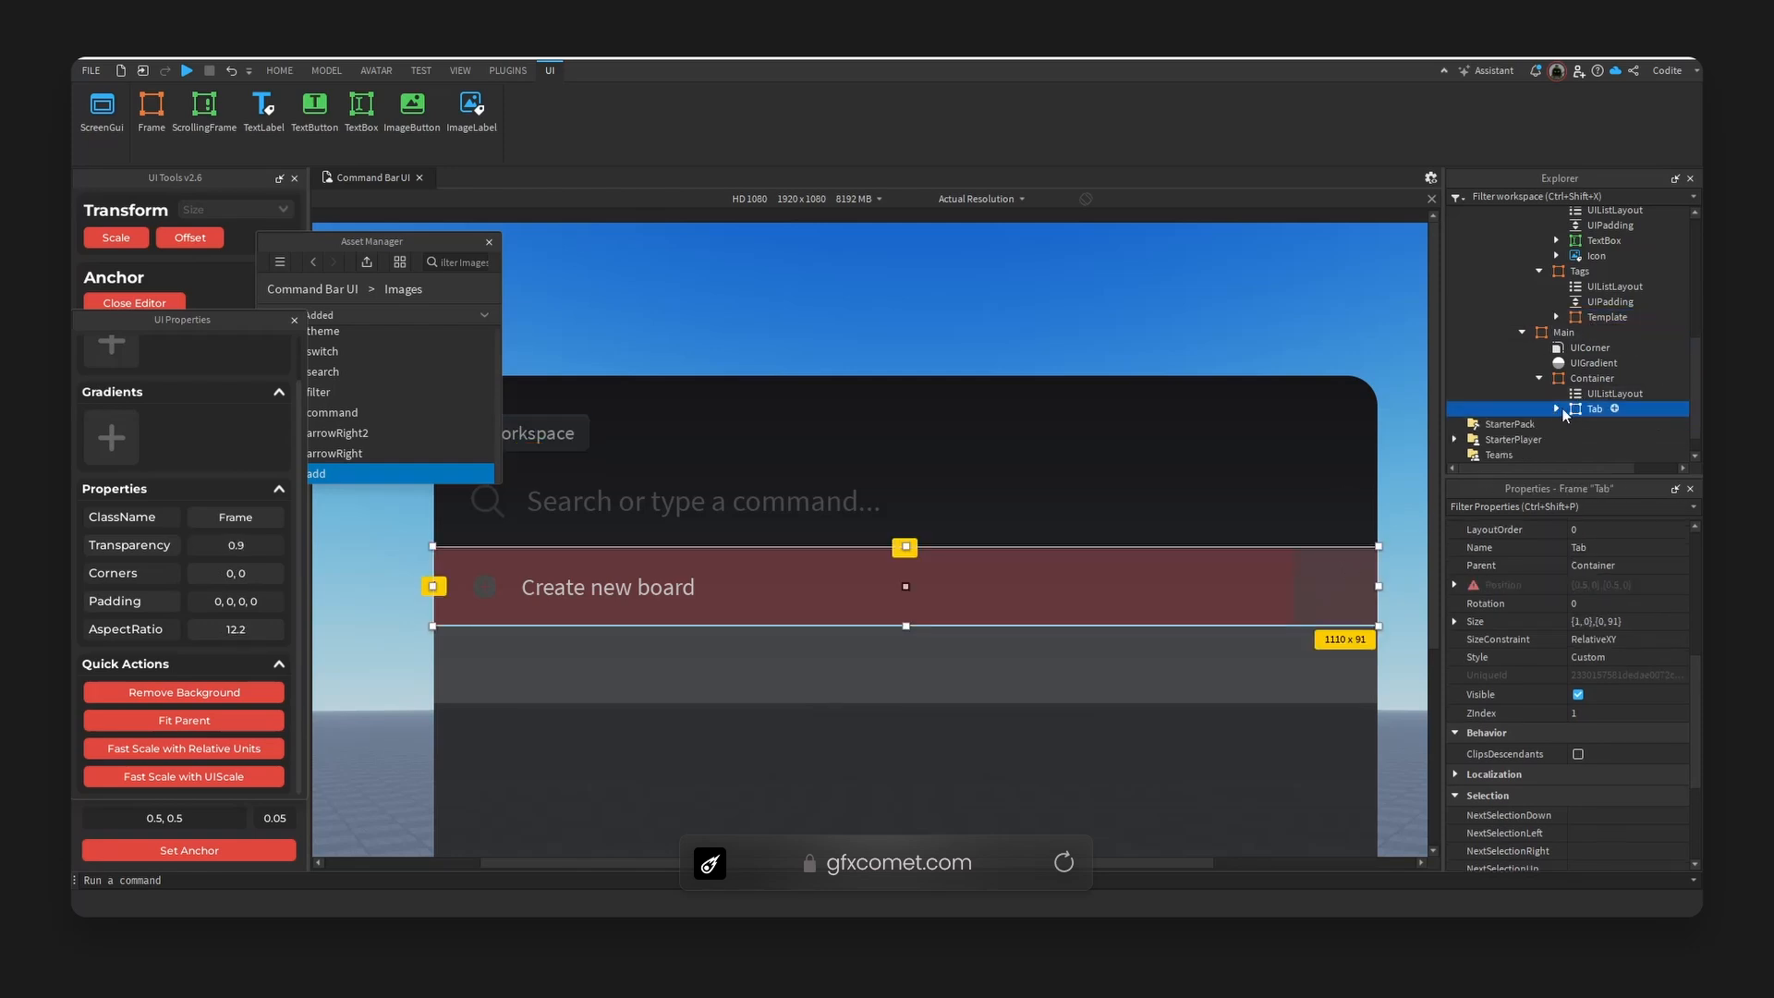
pyautogui.click(1556, 409)
pyautogui.hotkey('ctrl', 'shift', 'v')
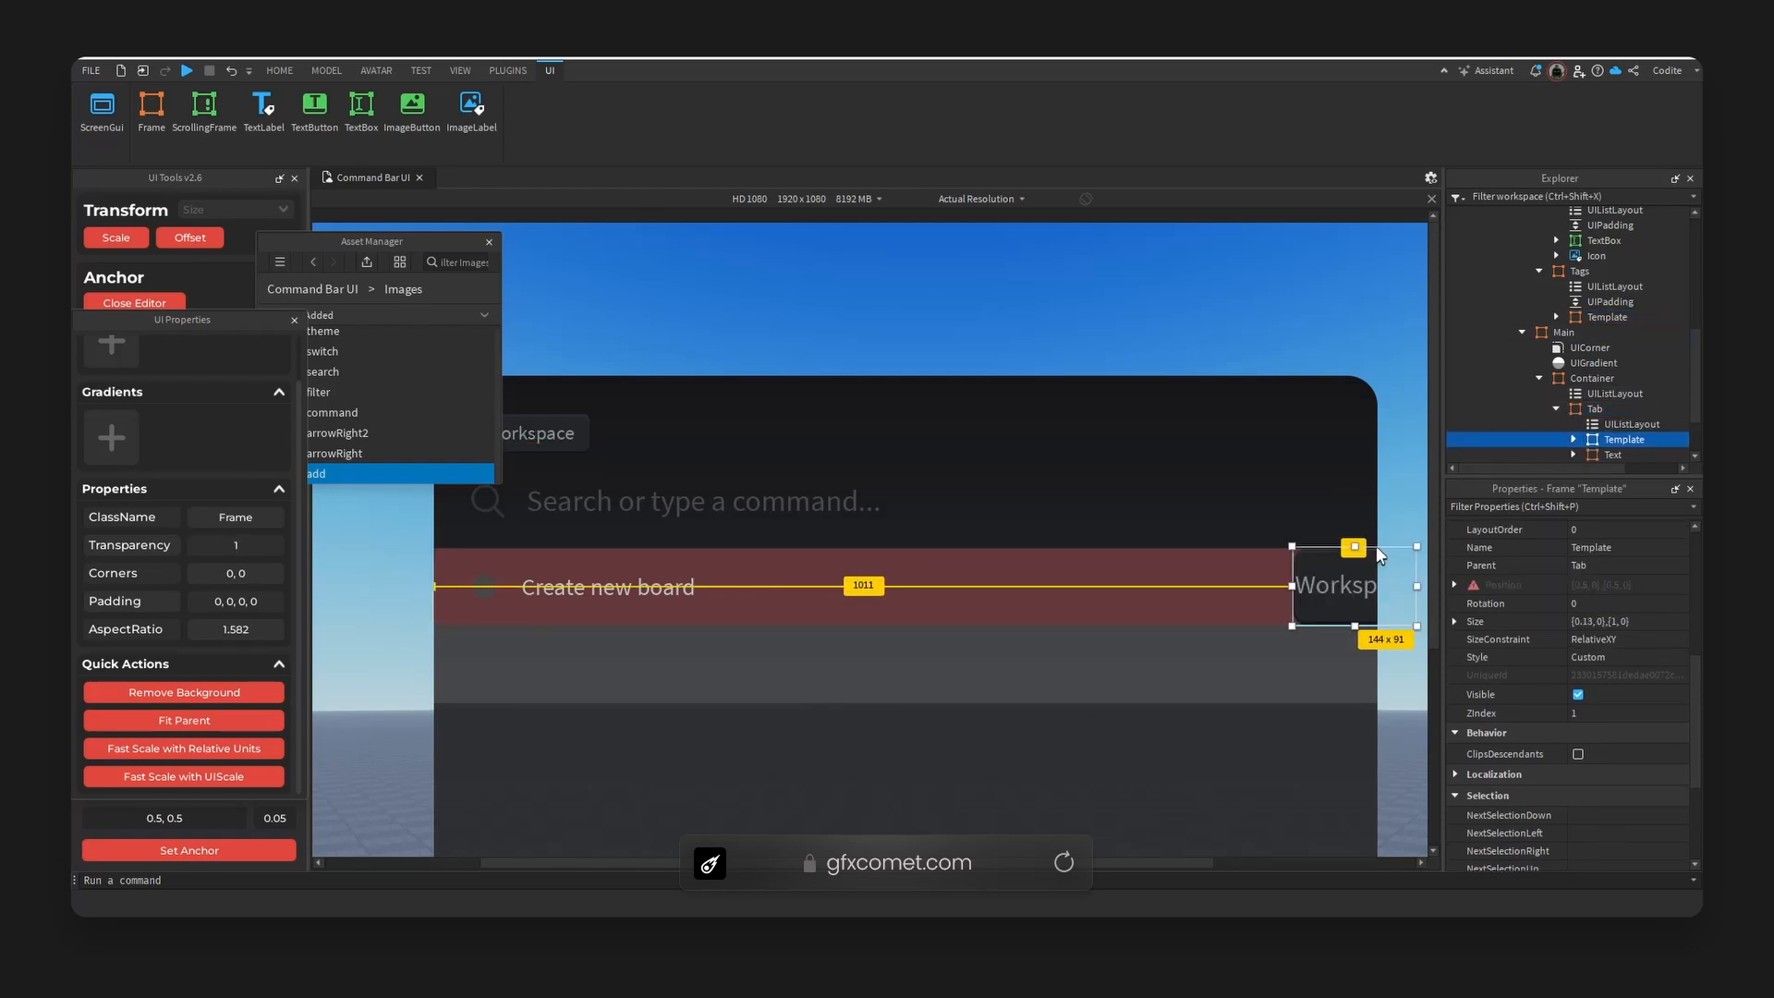
pyautogui.moveTo(1355, 547); pyautogui.dragTo(1355, 552)
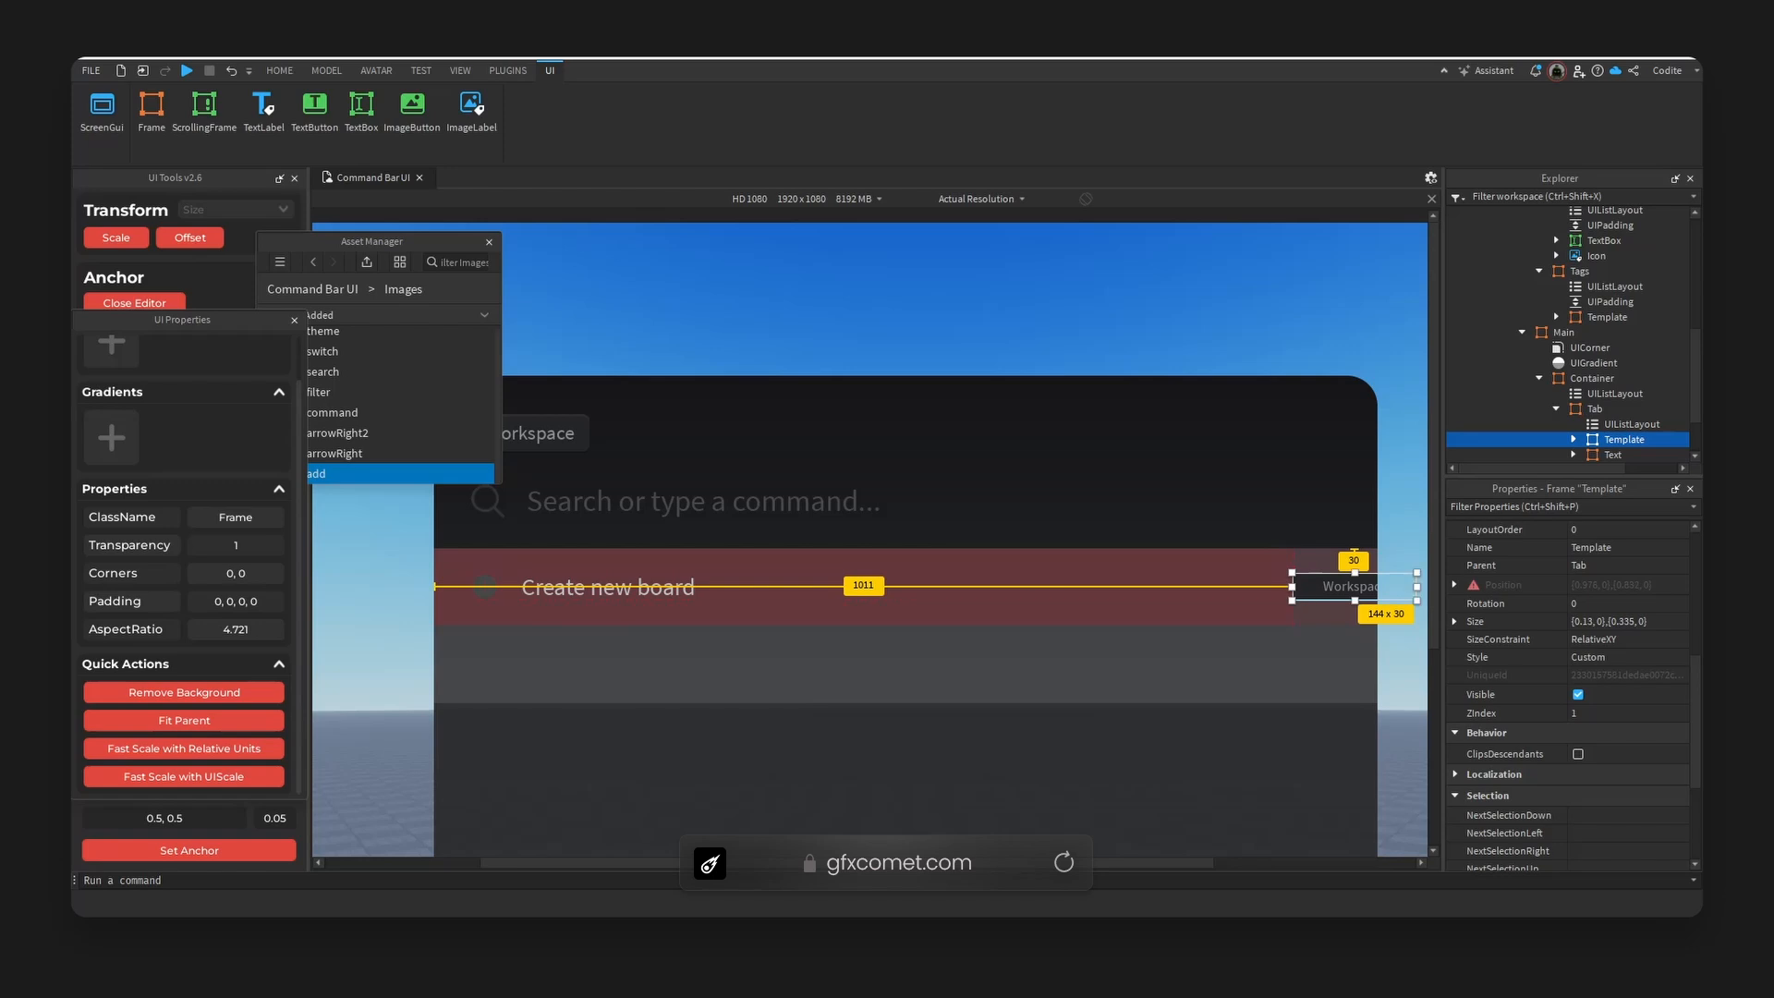
pyautogui.click(1419, 561)
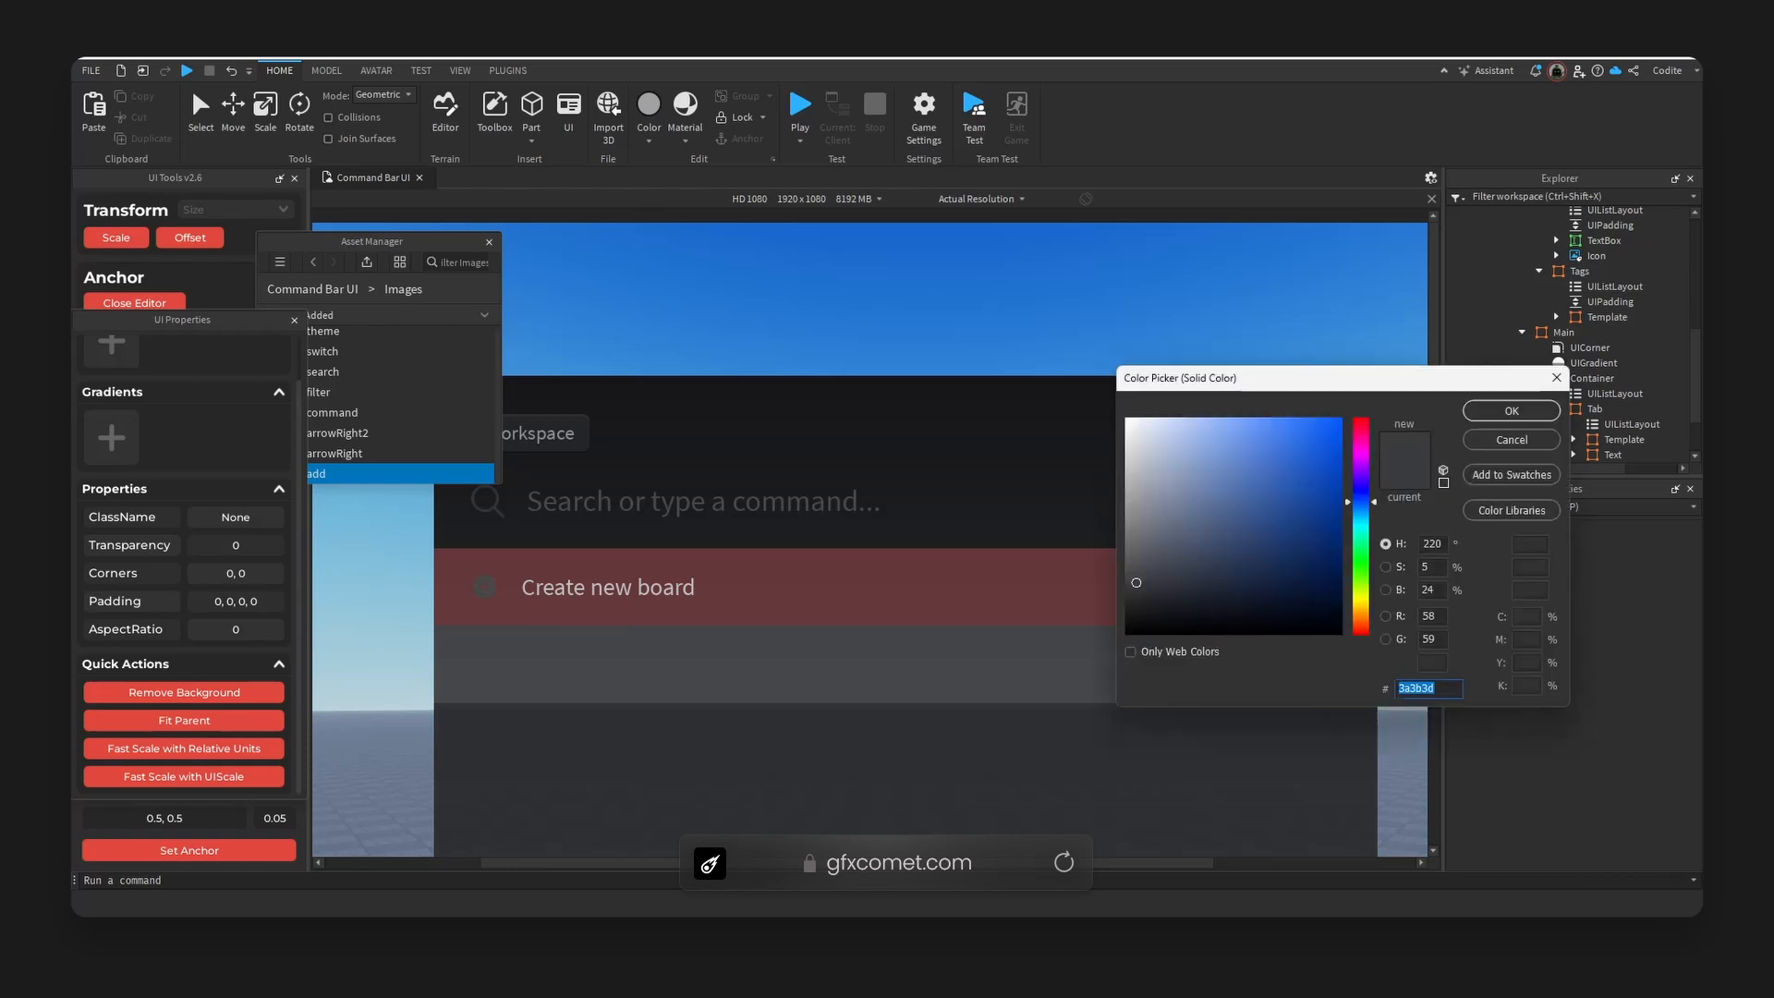
# - Set the background colour of the Tab tag's Main frame to #3a3b3d
pyautogui.click(1512, 439)
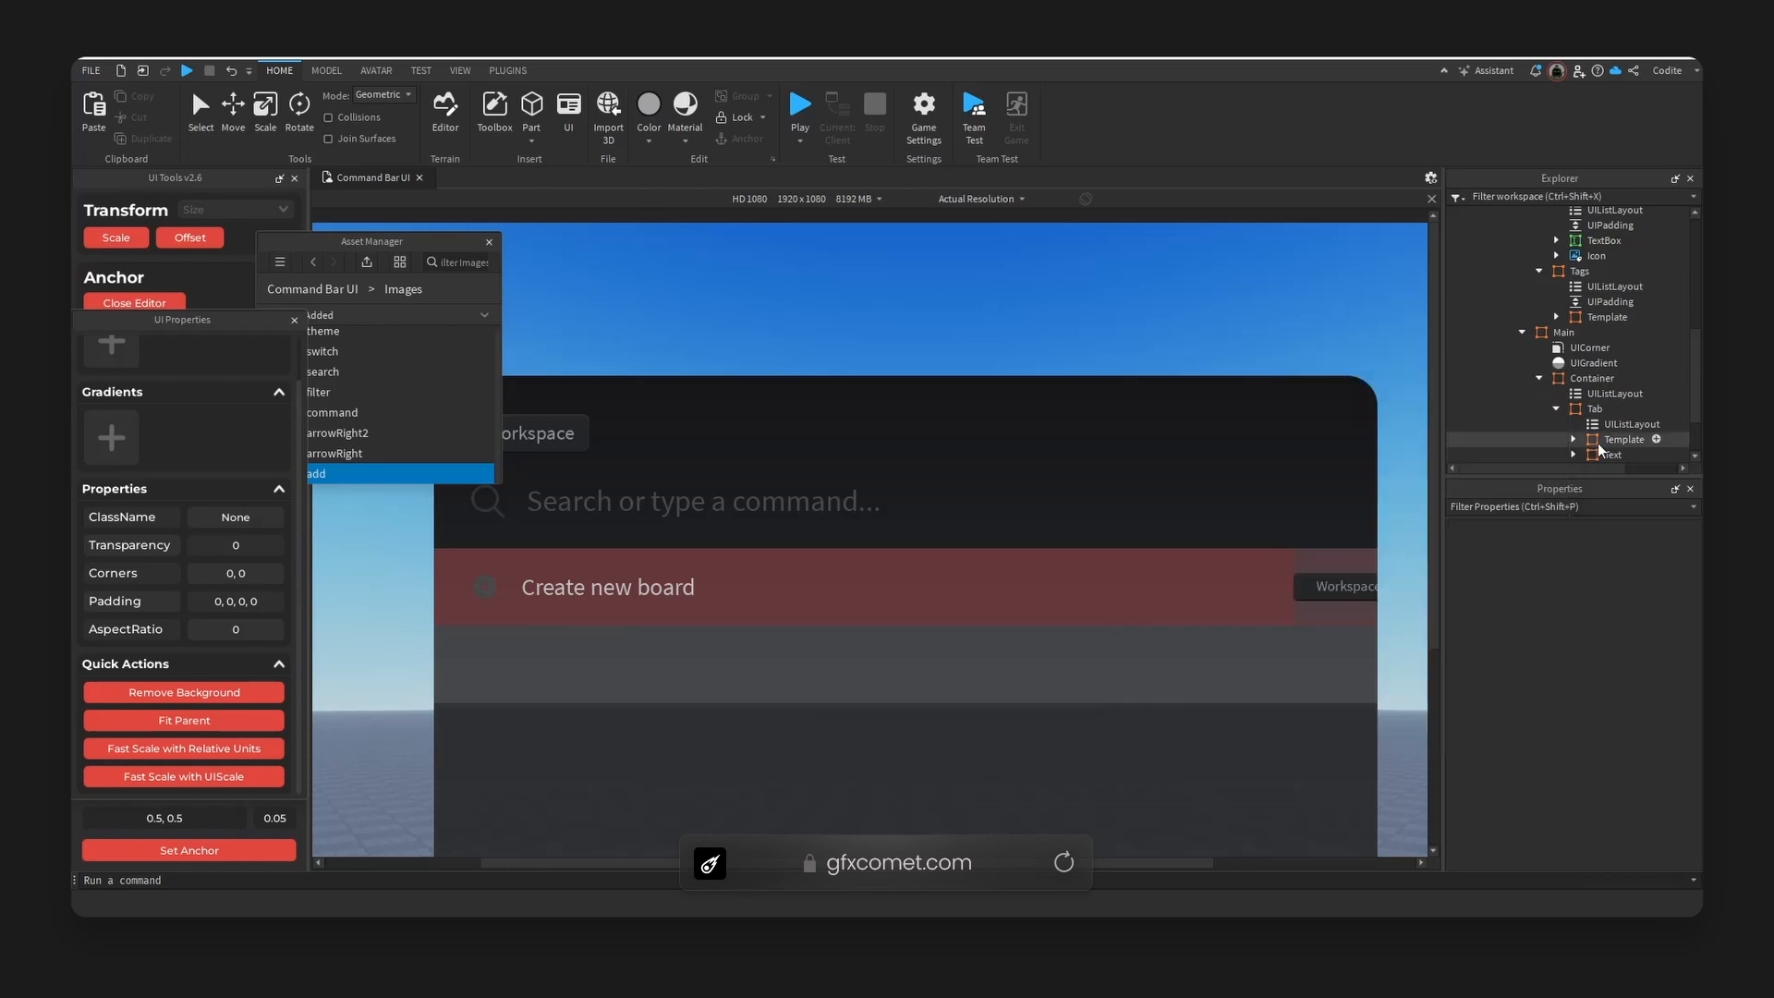
pyautogui.click(1624, 440)
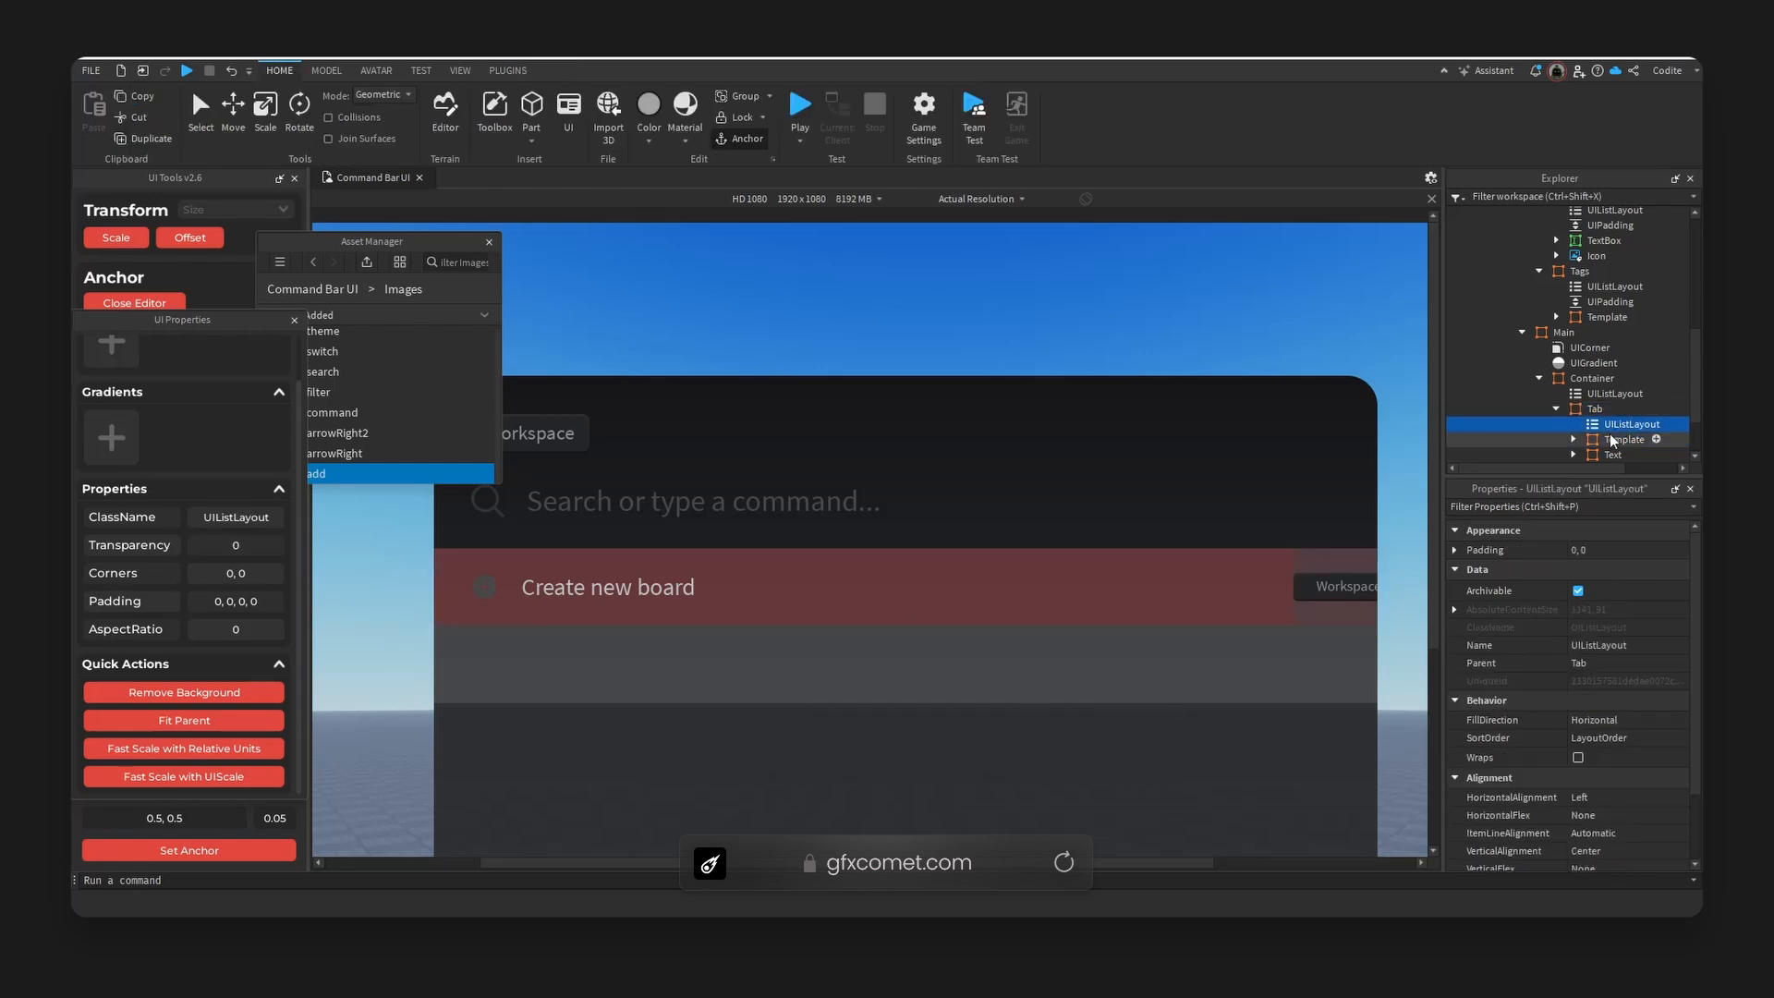
pyautogui.click(1574, 439)
pyautogui.scroll(-2, 1613, 435)
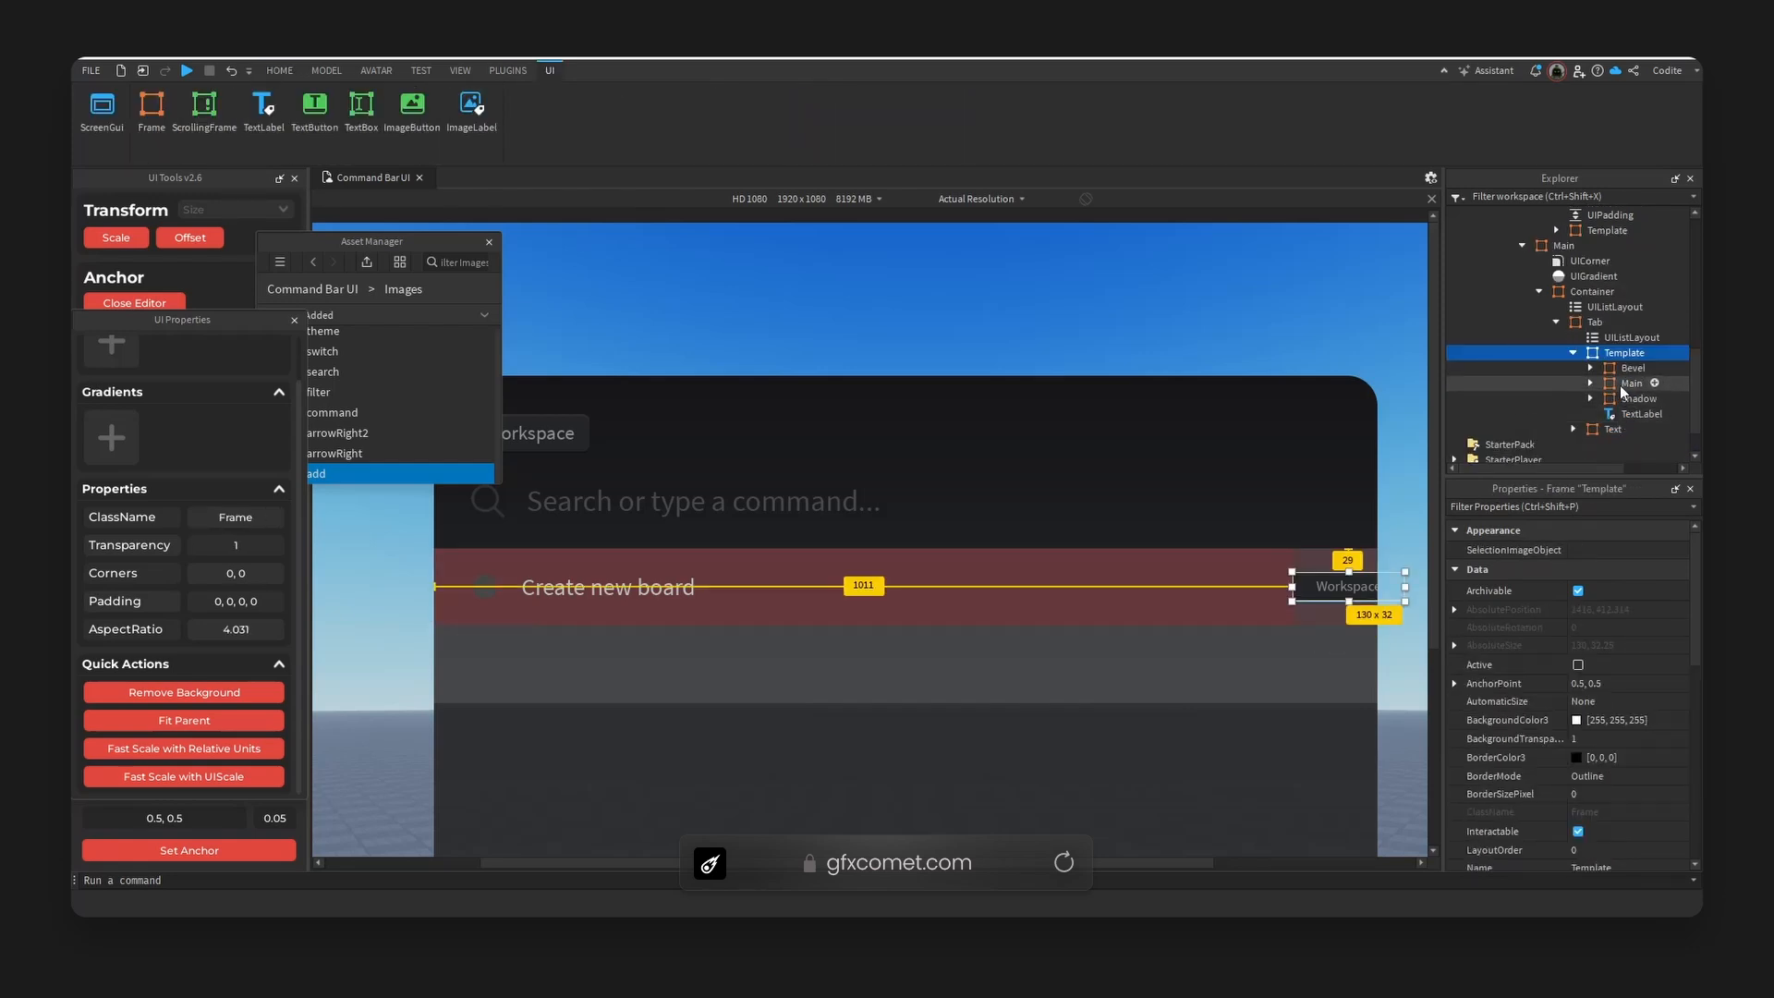
pyautogui.click(1629, 384)
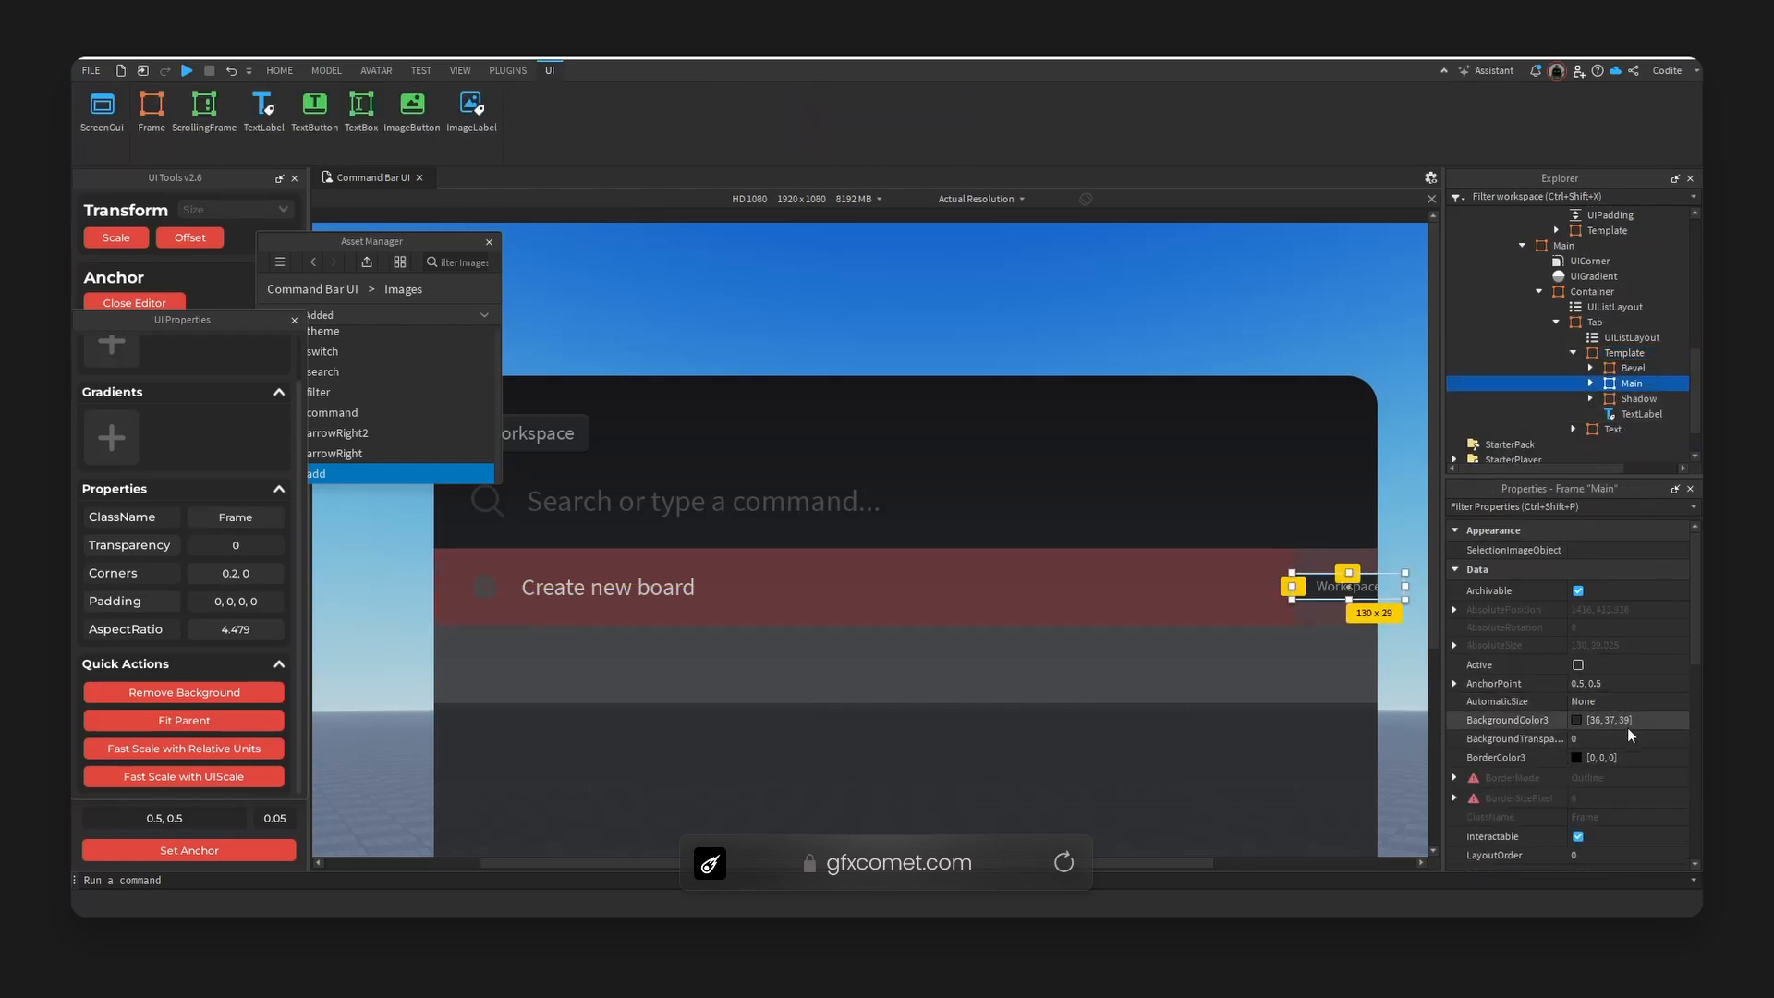
pyautogui.click(1578, 722)
pyautogui.moveTo(1019, 608); pyautogui.dragTo(982, 609)
pyautogui.write('3a3b3d')
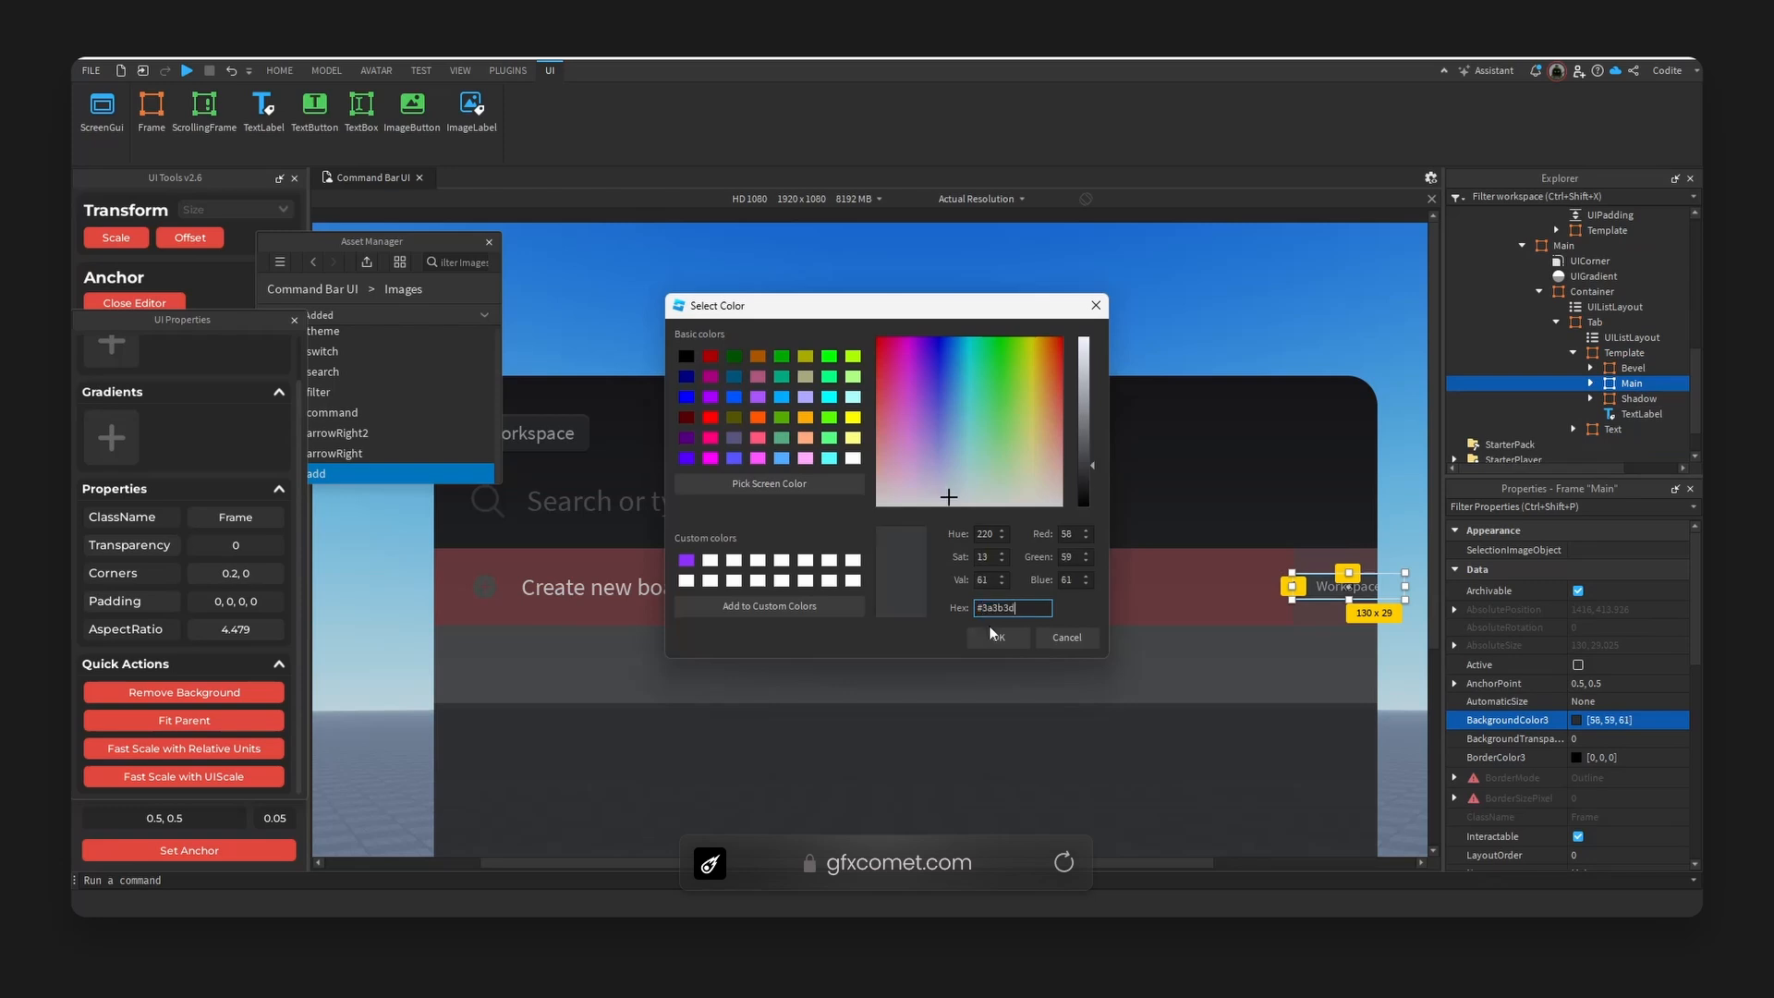
pyautogui.click(997, 637)
# - Set the background colour of the Tab tag's Bevel frame to #47484b, a lighter shade of the tag colour
pyautogui.click(1630, 368)
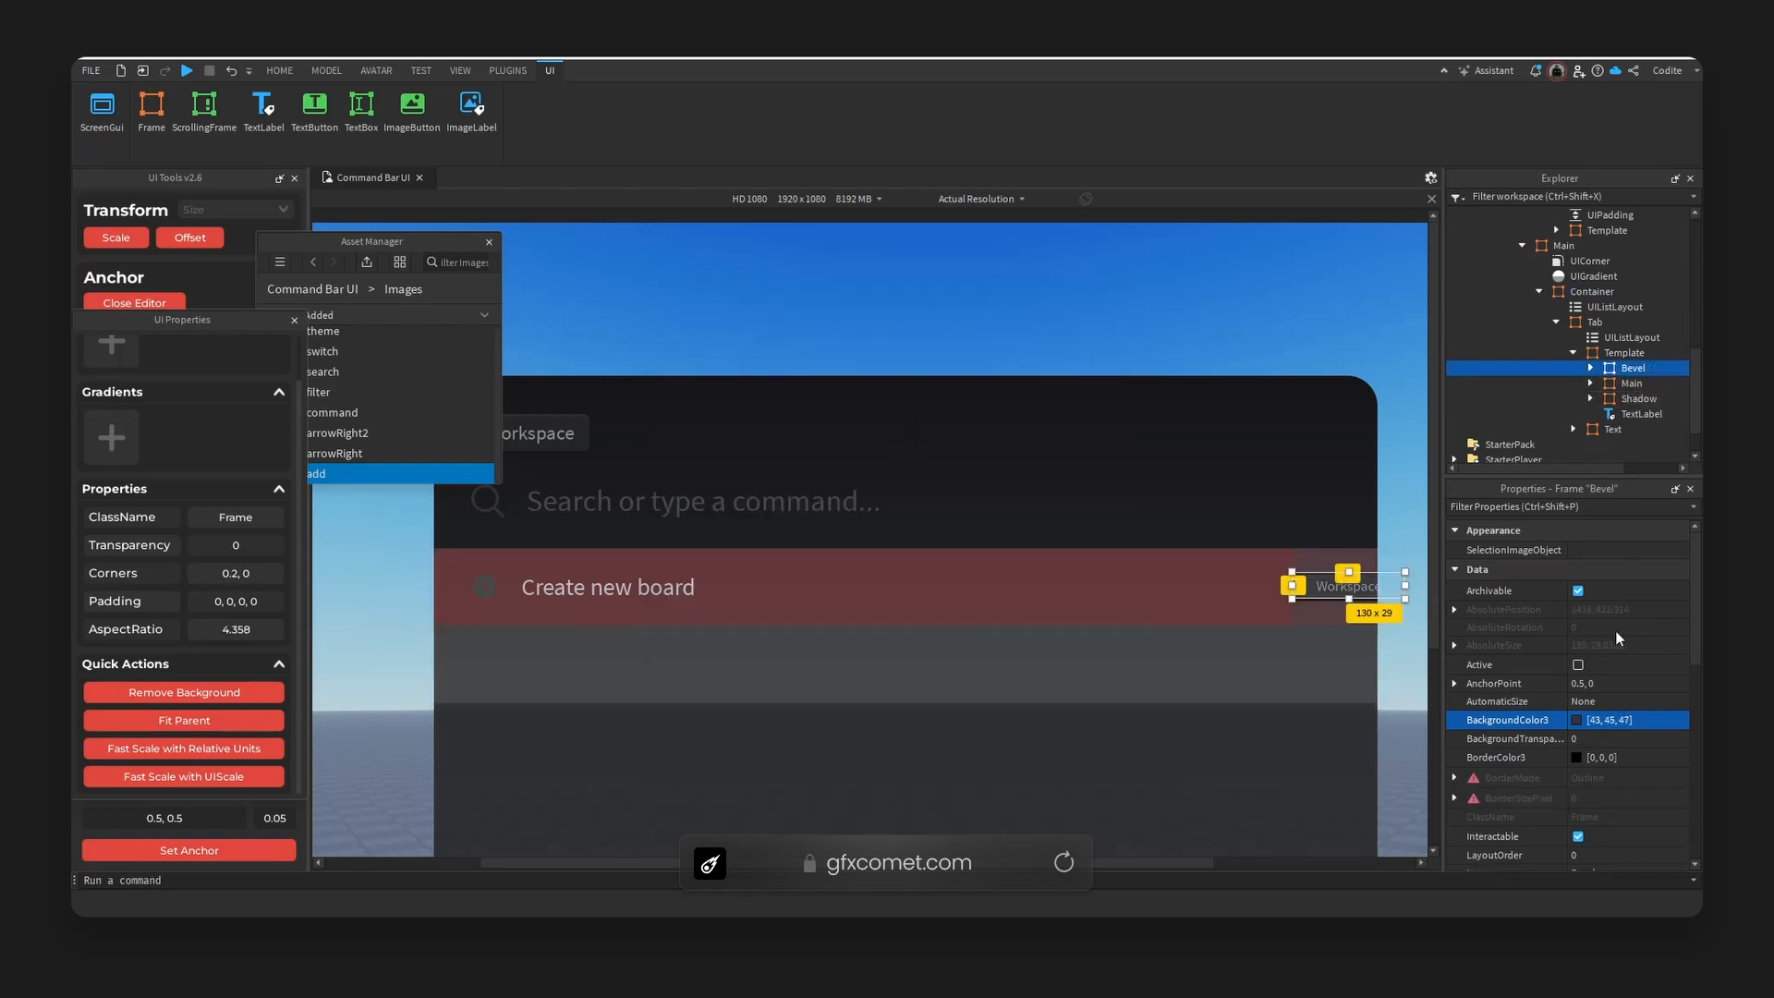
pyautogui.click(1578, 720)
pyautogui.moveTo(1017, 608); pyautogui.dragTo(995, 609)
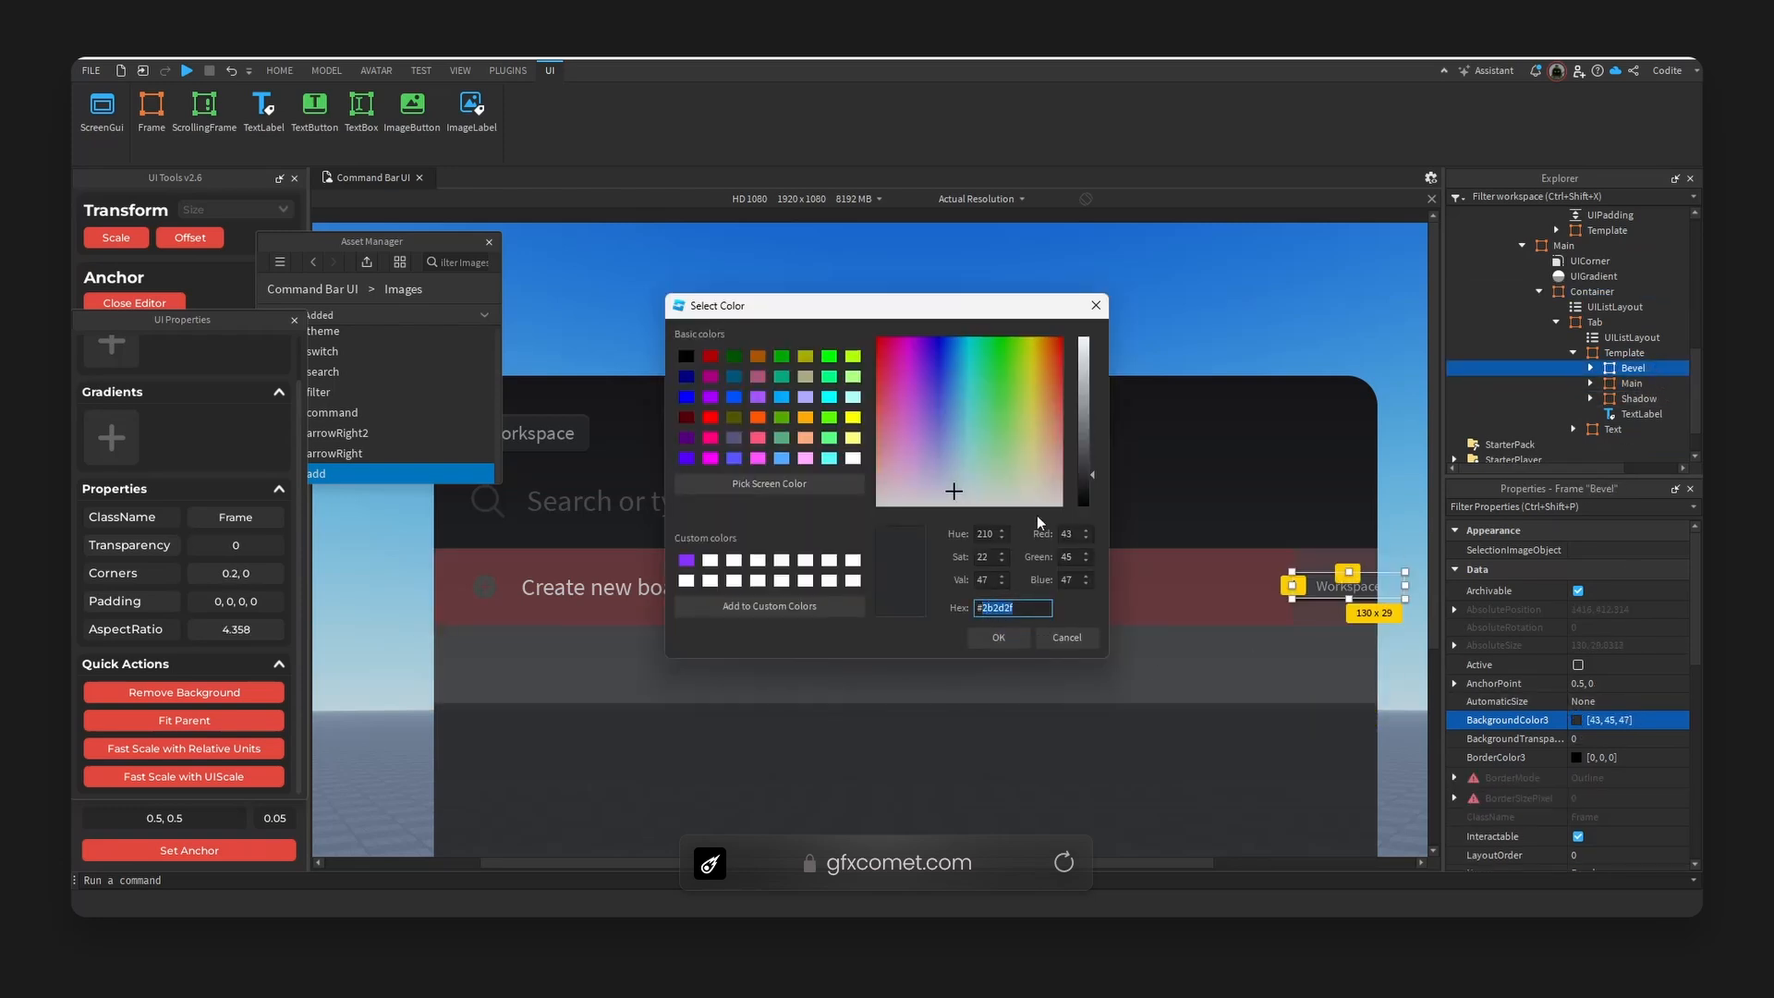
pyautogui.click(1085, 459)
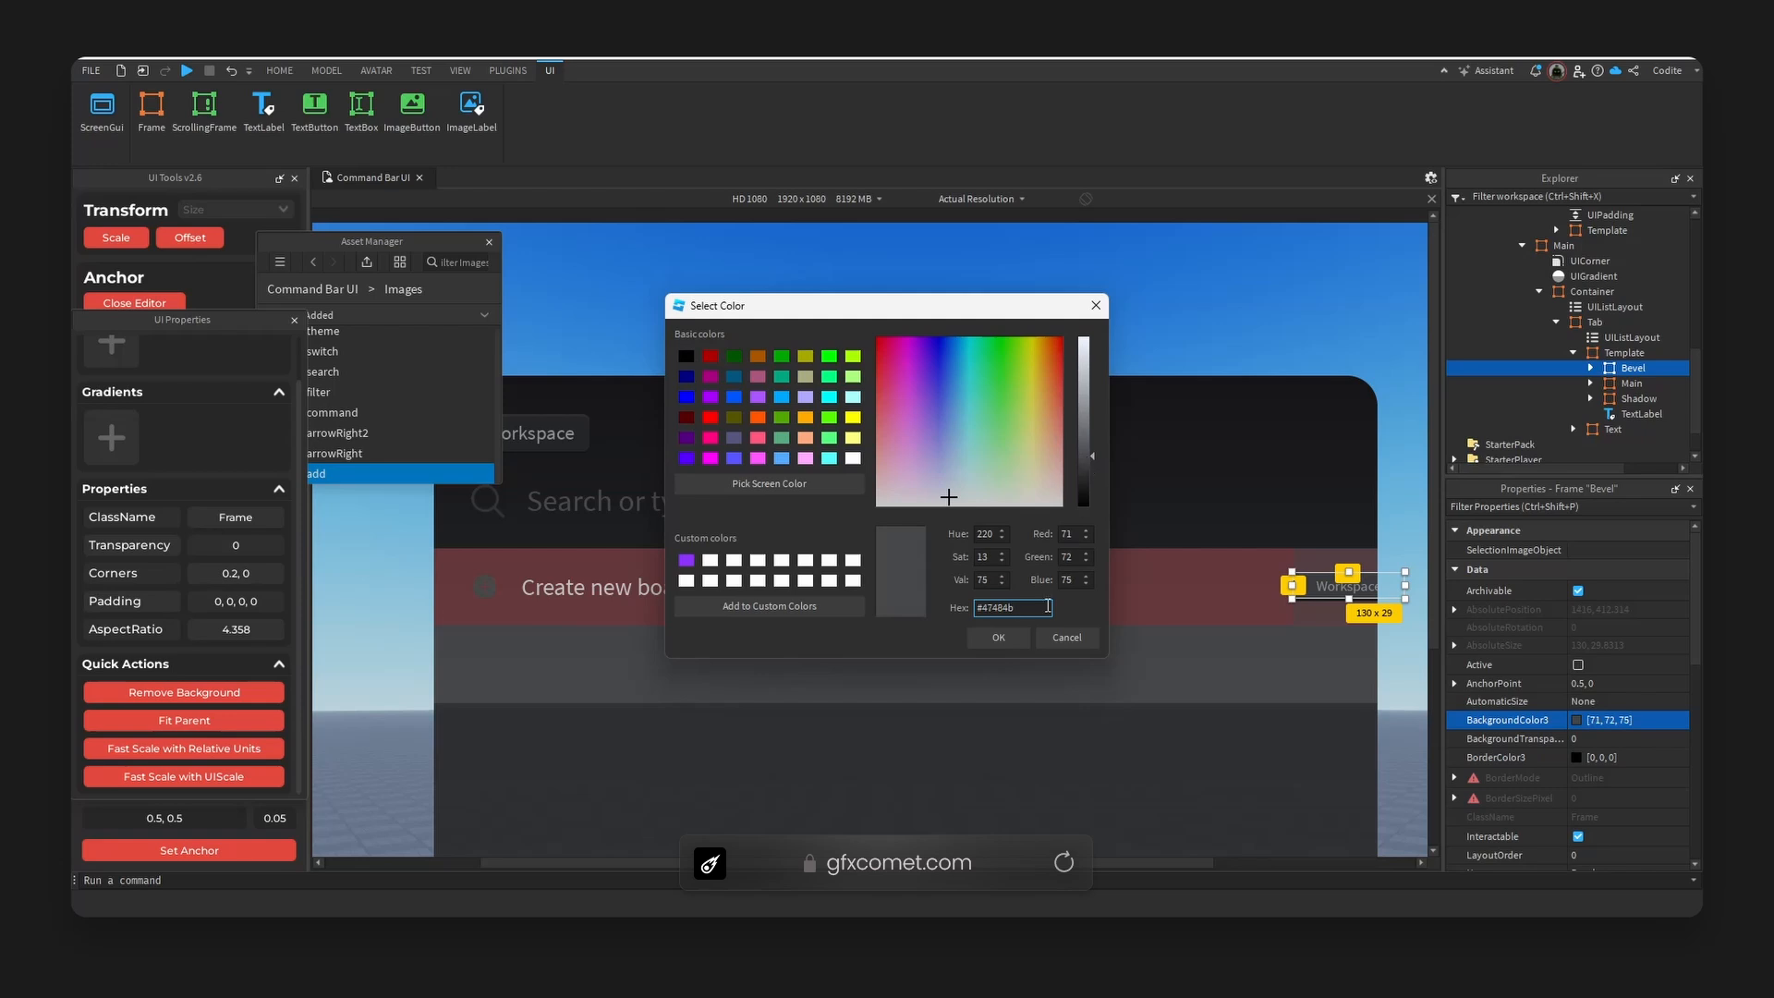
pyautogui.click(998, 638)
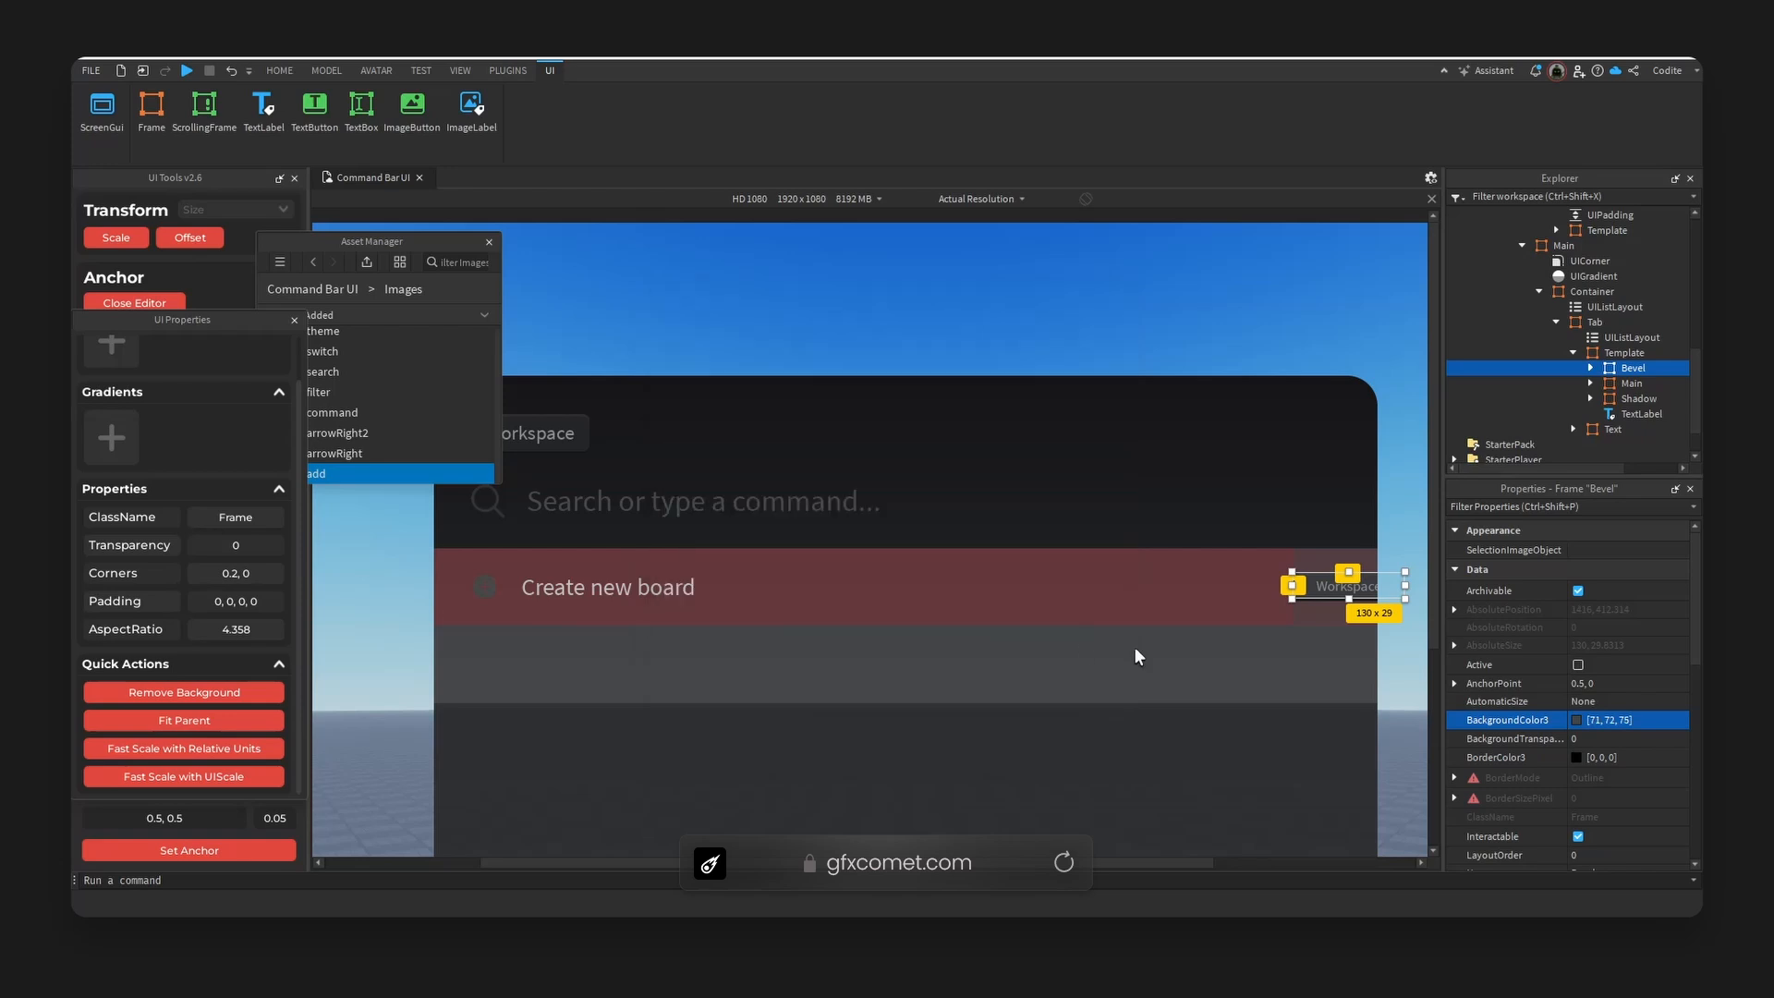
# - Set the background colour of the Tab tag's Shadow frame to #363739
pyautogui.click(1636, 398)
pyautogui.click(1577, 720)
pyautogui.moveTo(1022, 609); pyautogui.dragTo(983, 608)
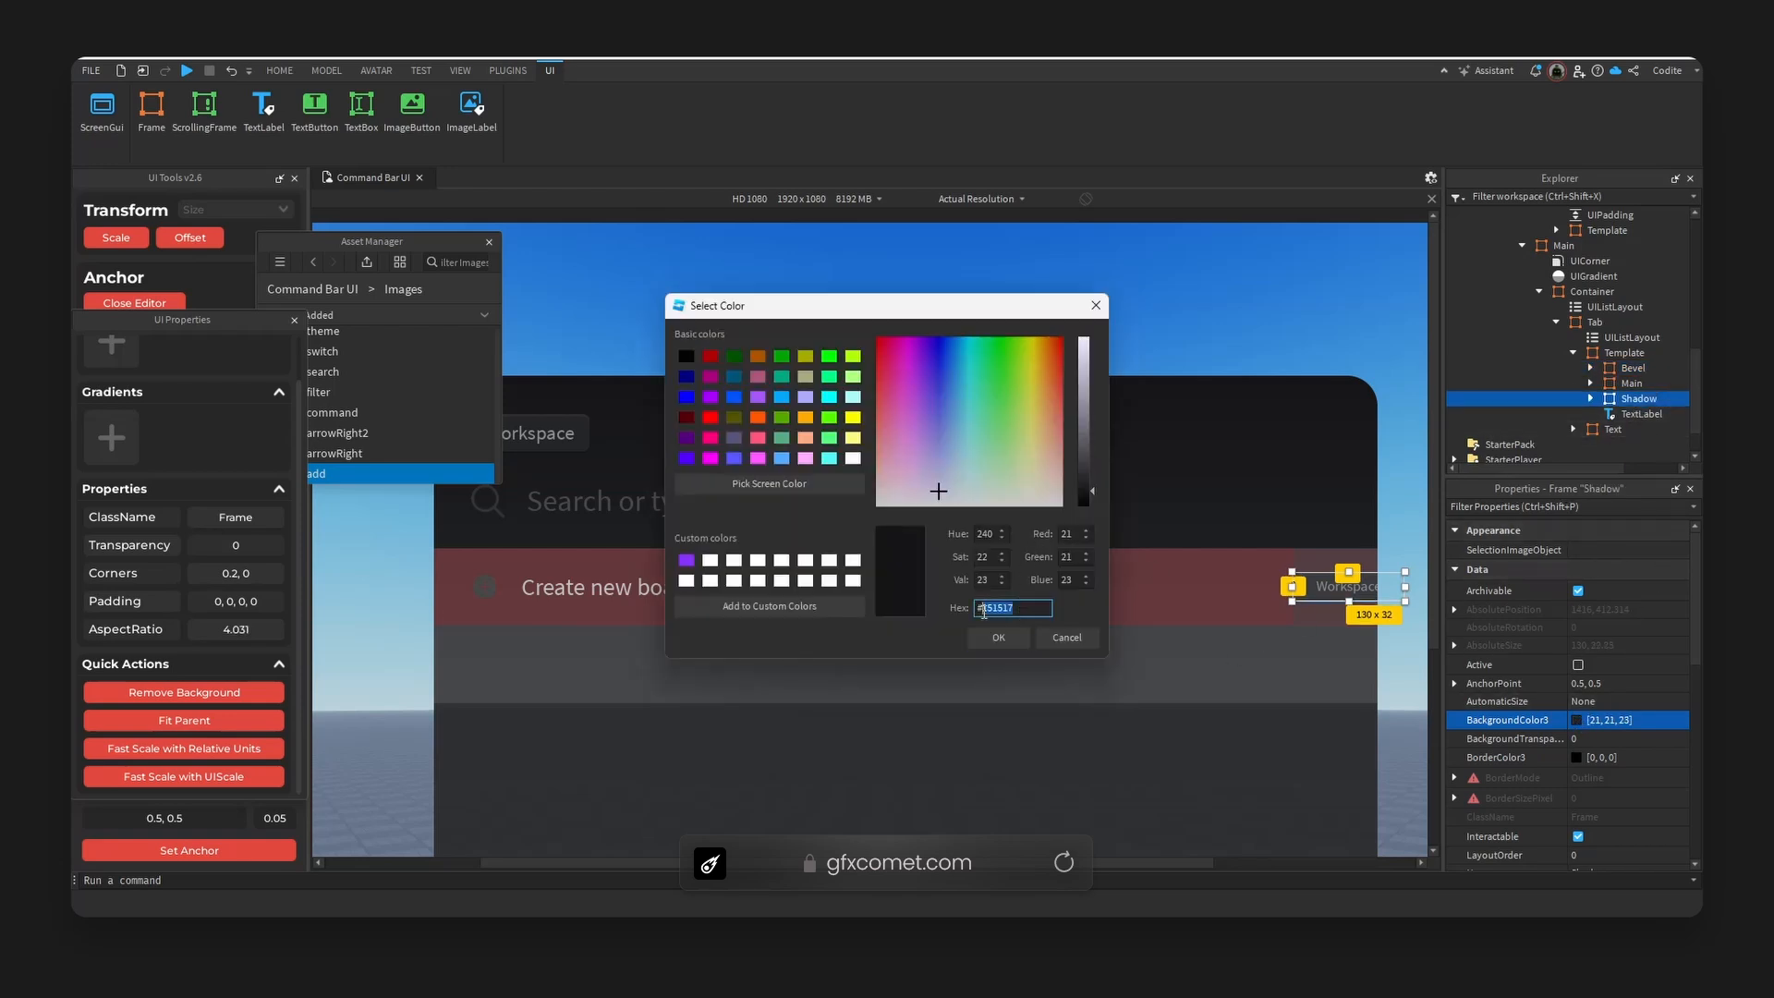
pyautogui.write('3a3b3d')
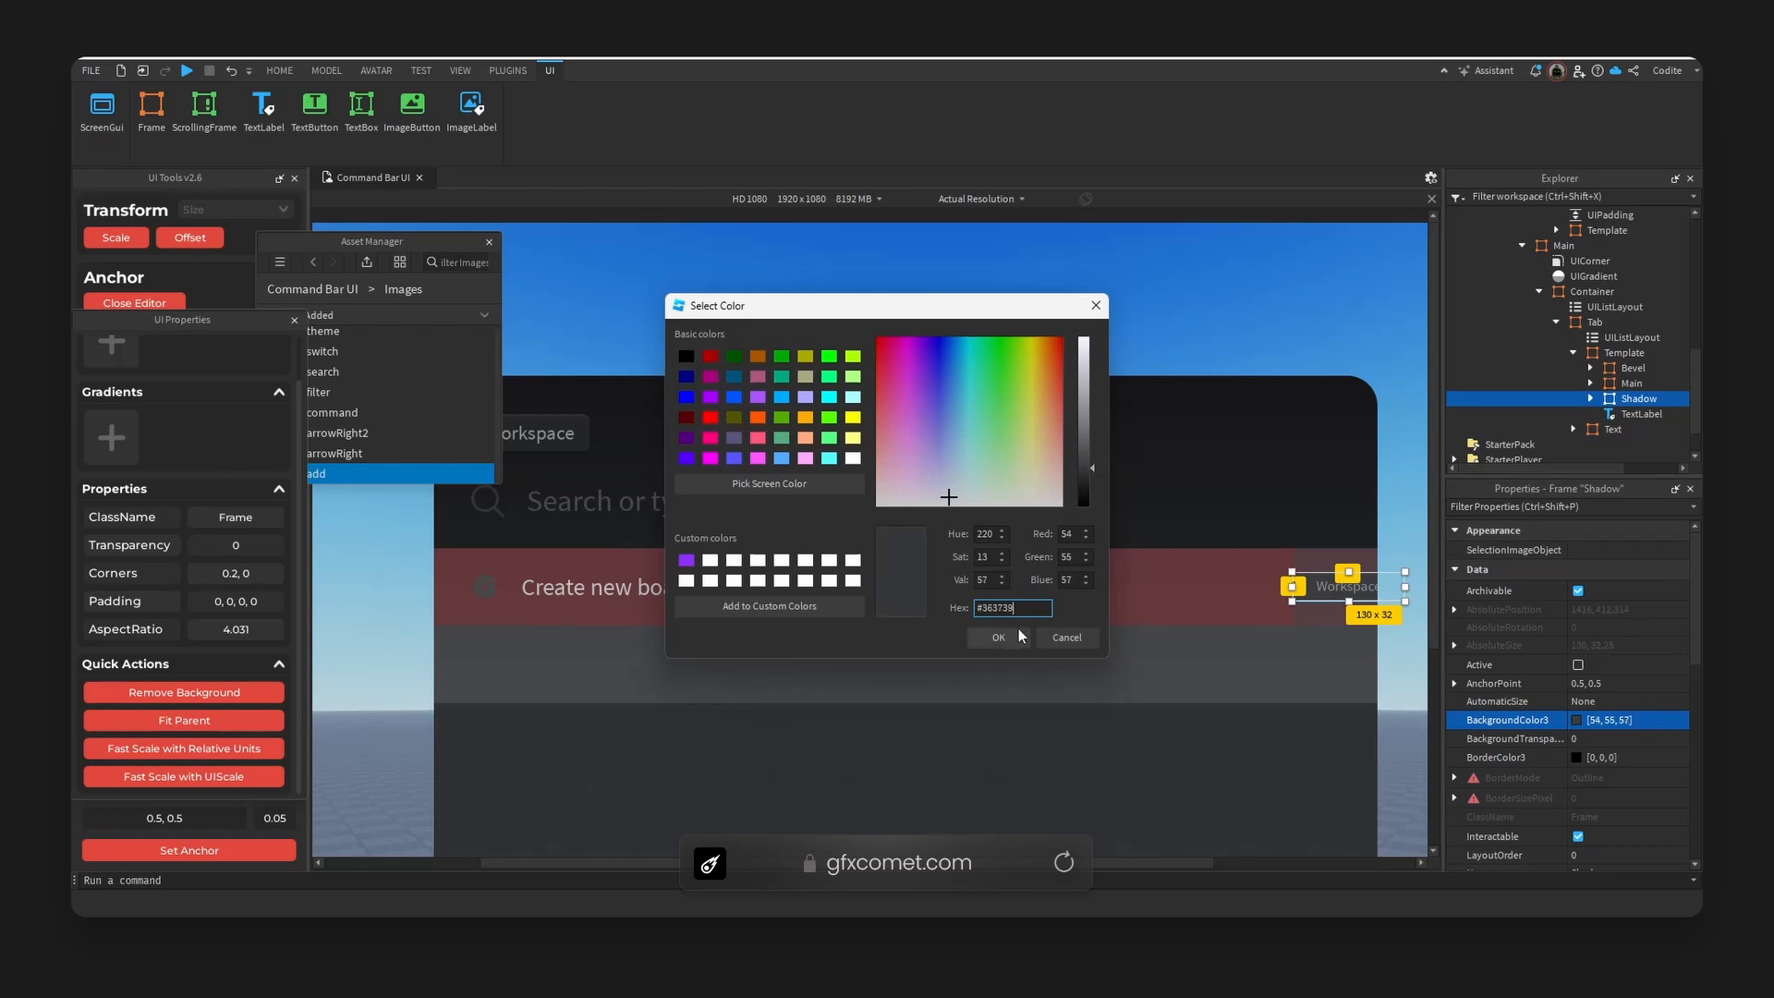
pyautogui.click(999, 638)
pyautogui.click(1157, 675)
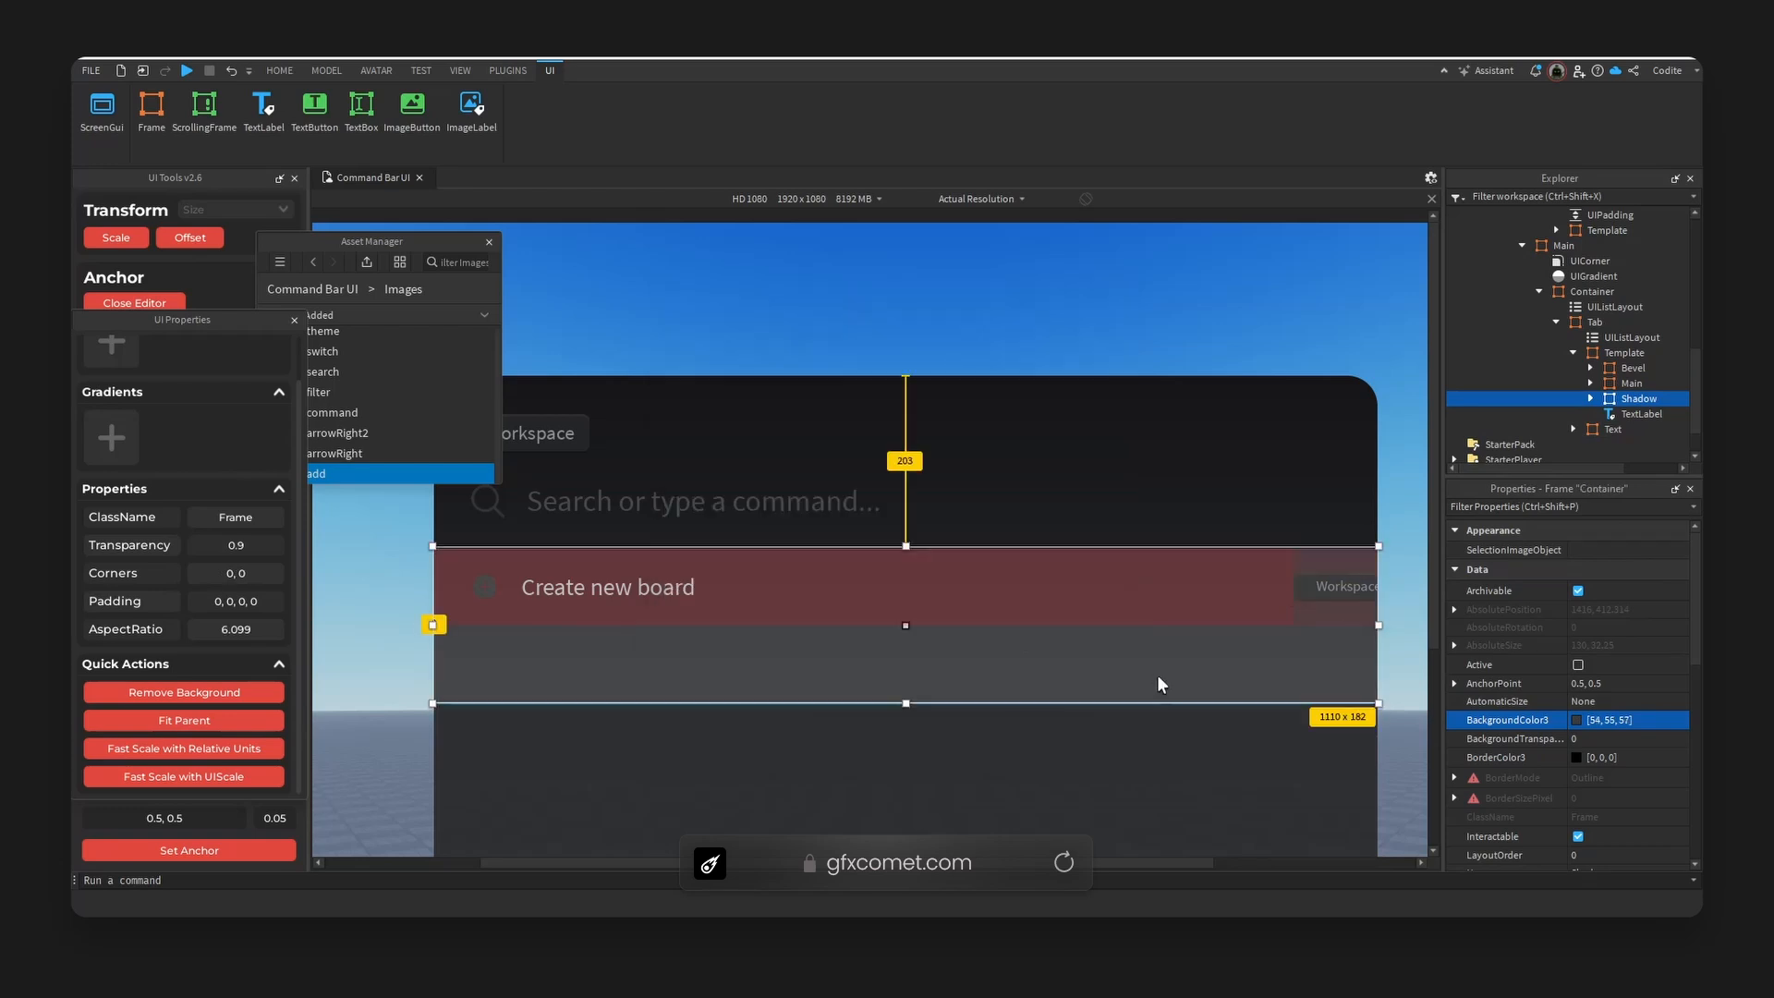
# - Narrow the Text frame from its right edge to about 961 px wide and its TextLabel to about 861 px
pyautogui.click(1352, 585)
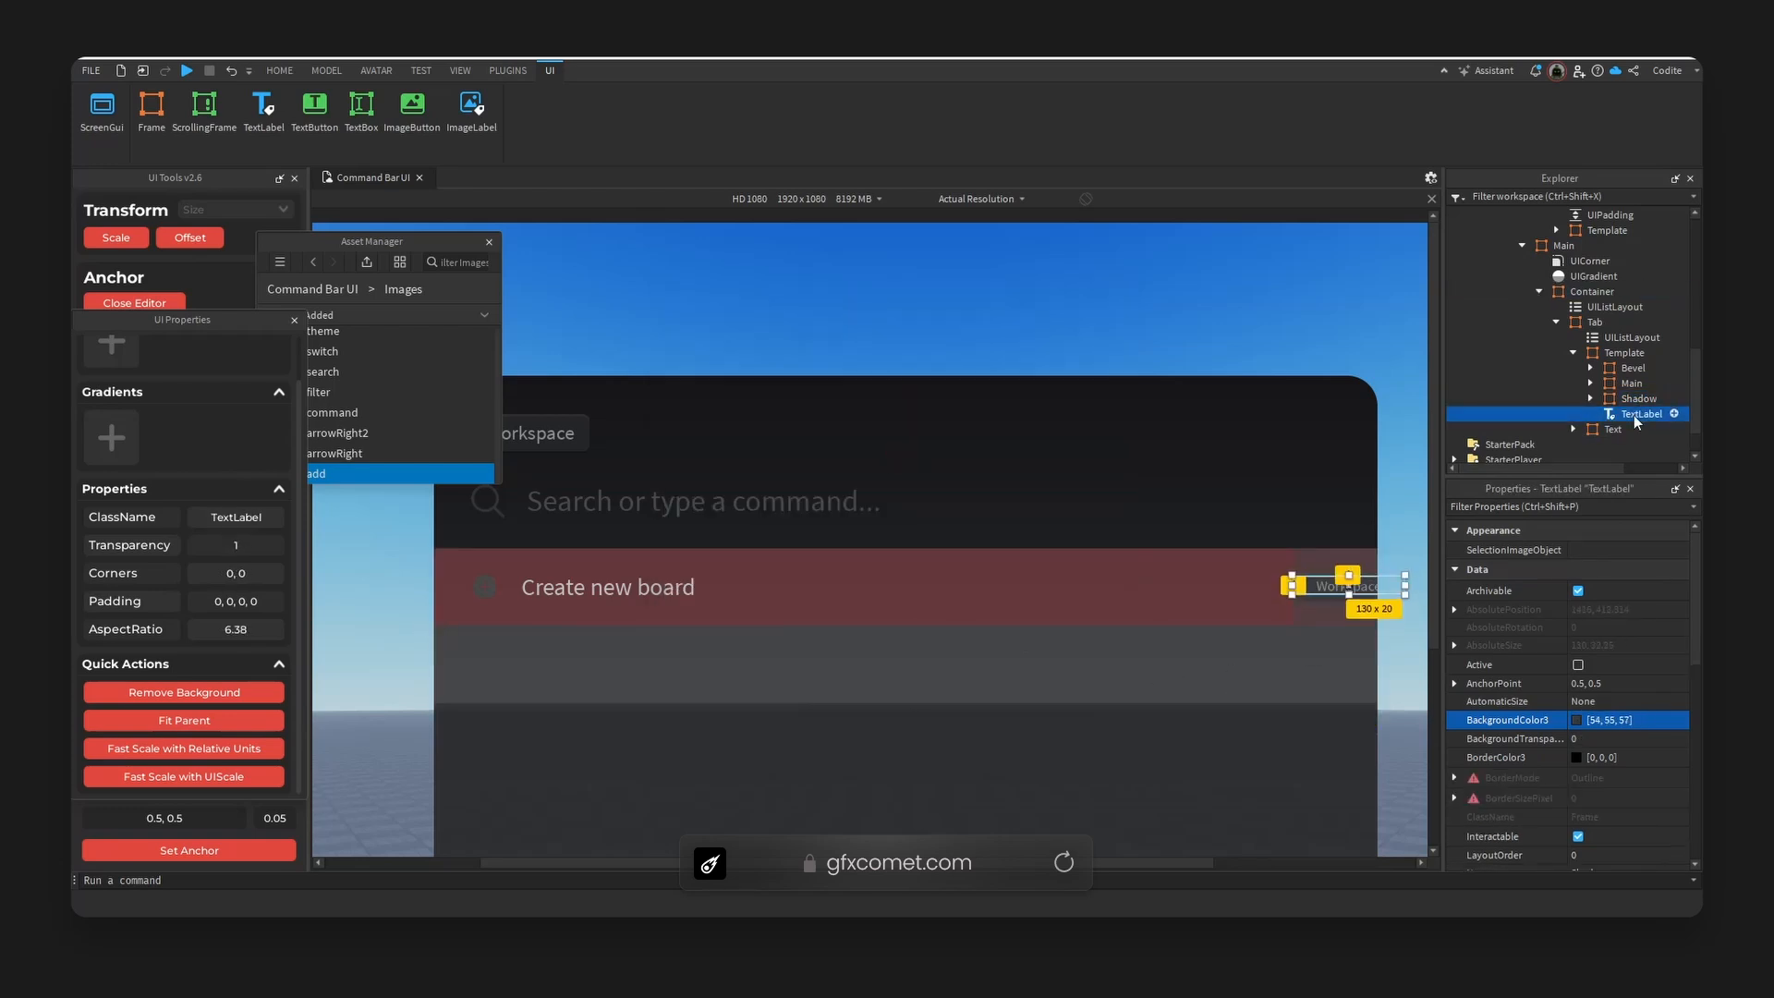
pyautogui.click(1264, 587)
pyautogui.moveTo(1264, 587); pyautogui.dragTo(1254, 589)
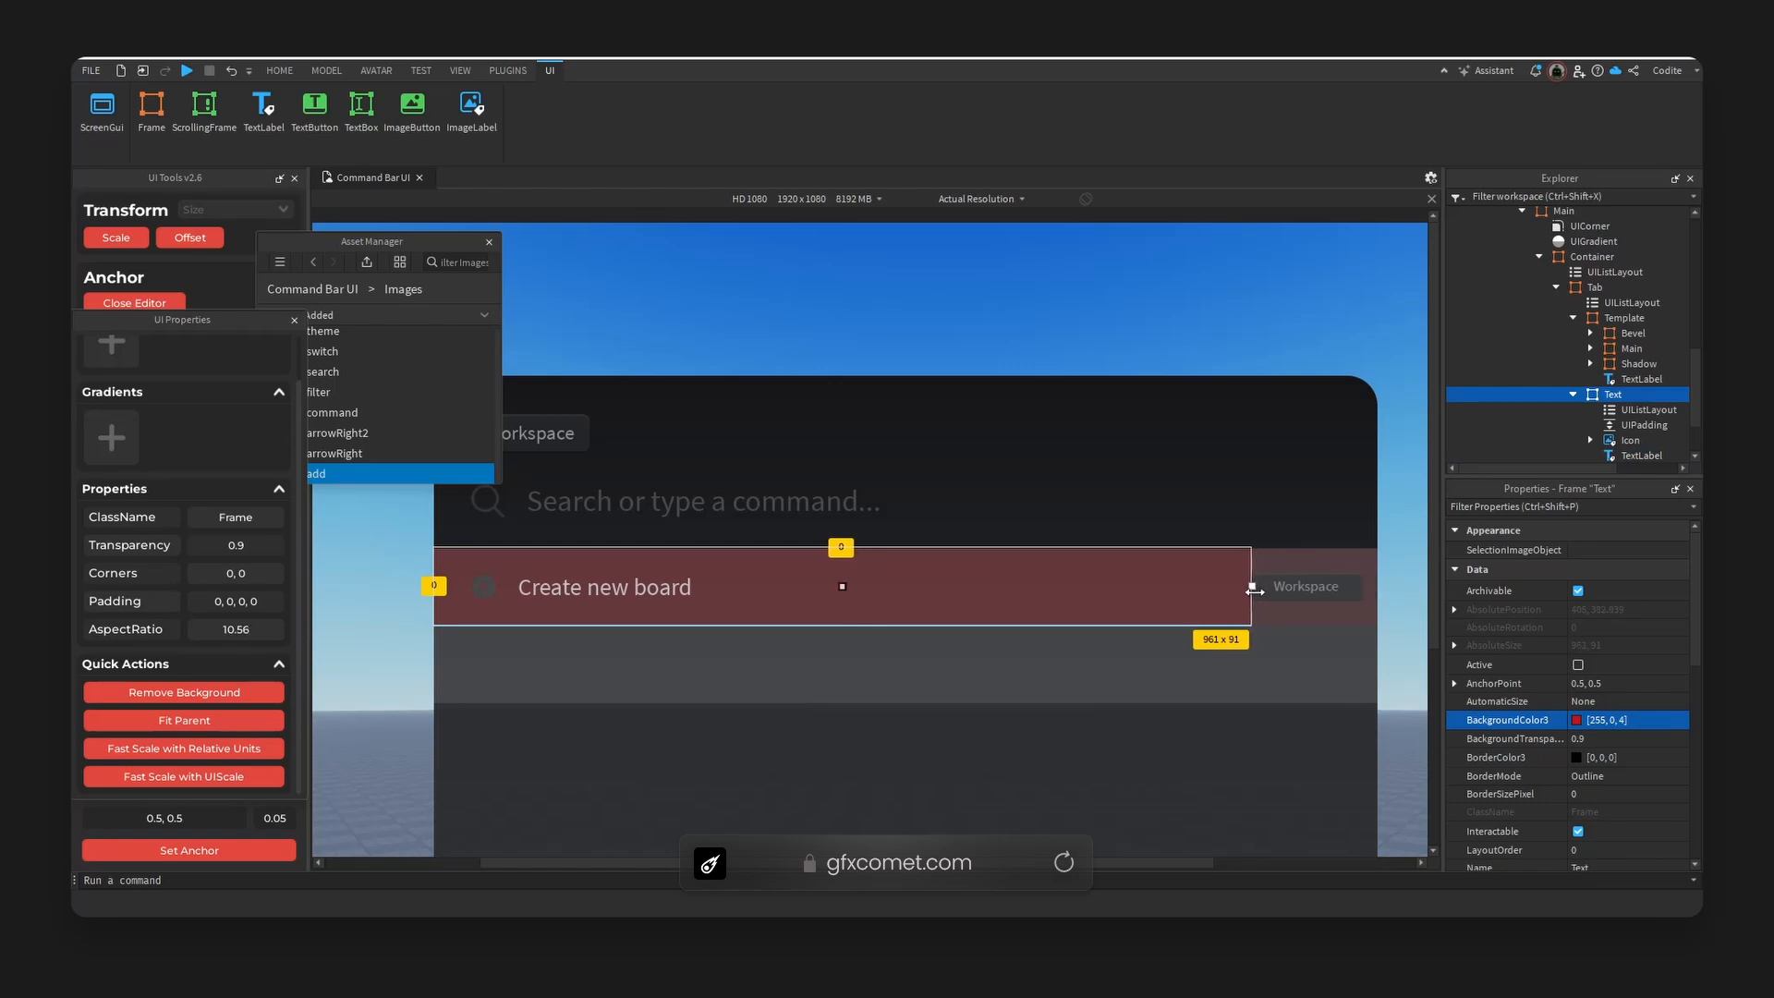
pyautogui.click(550, 599)
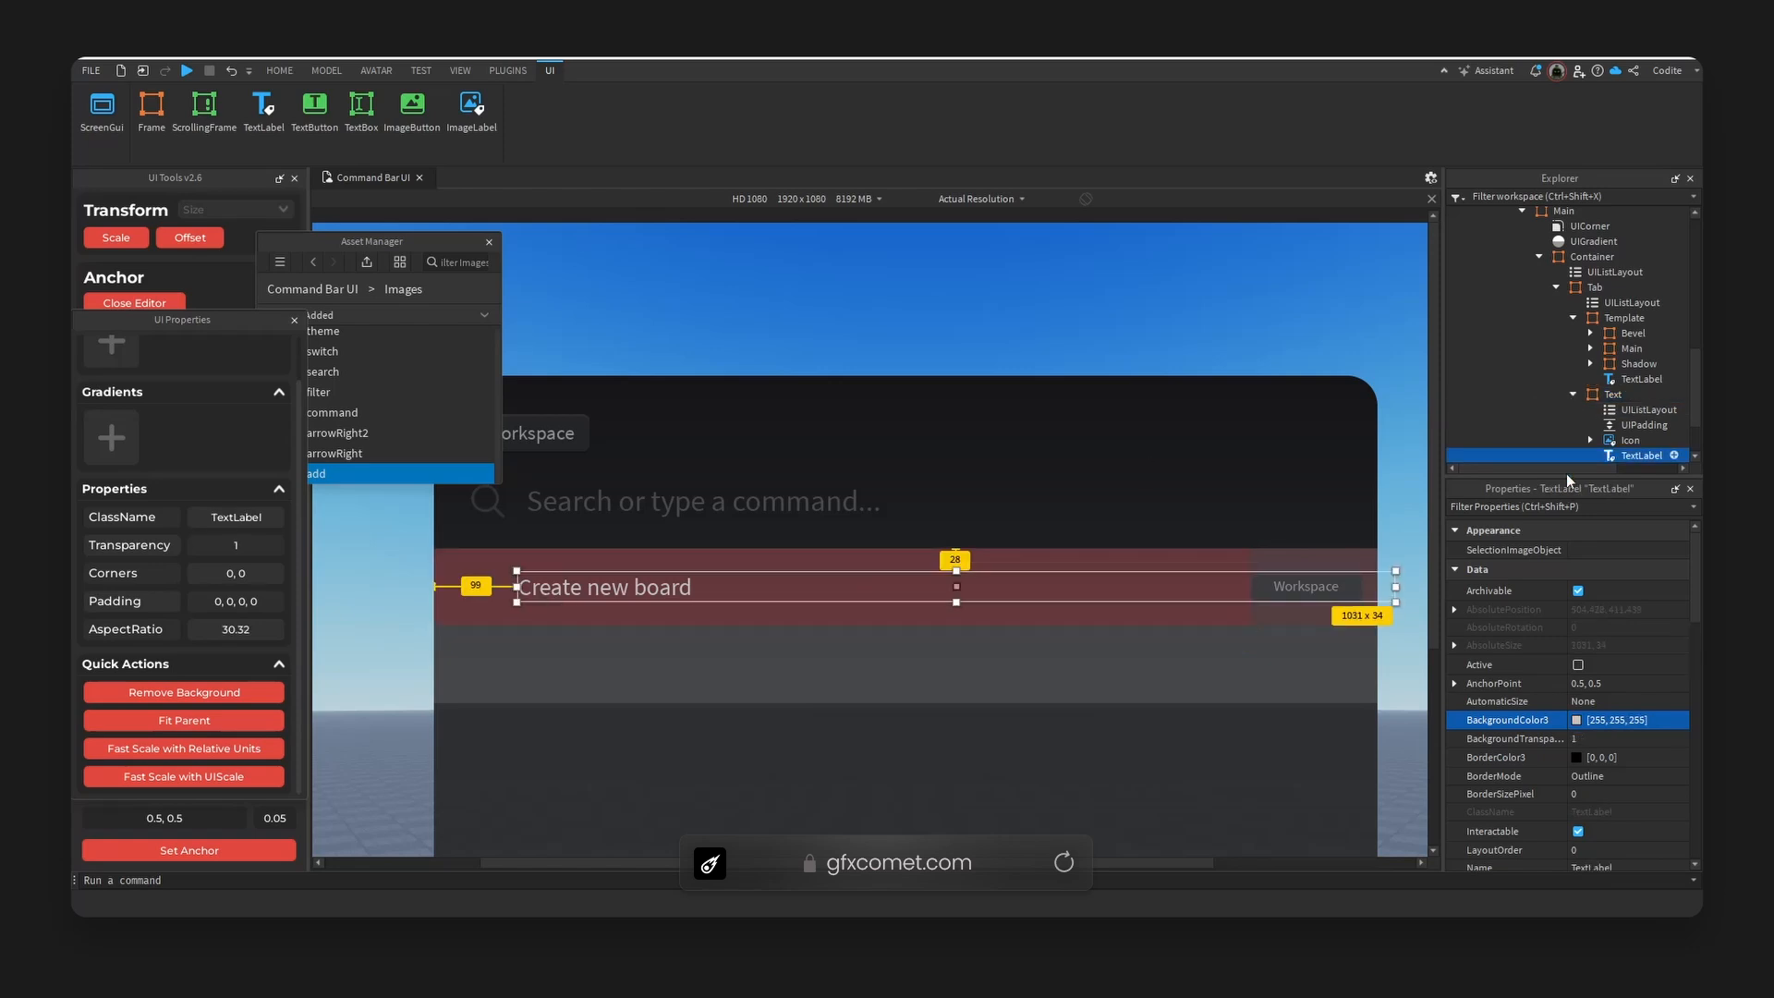
pyautogui.moveTo(1400, 594); pyautogui.dragTo(1254, 587)
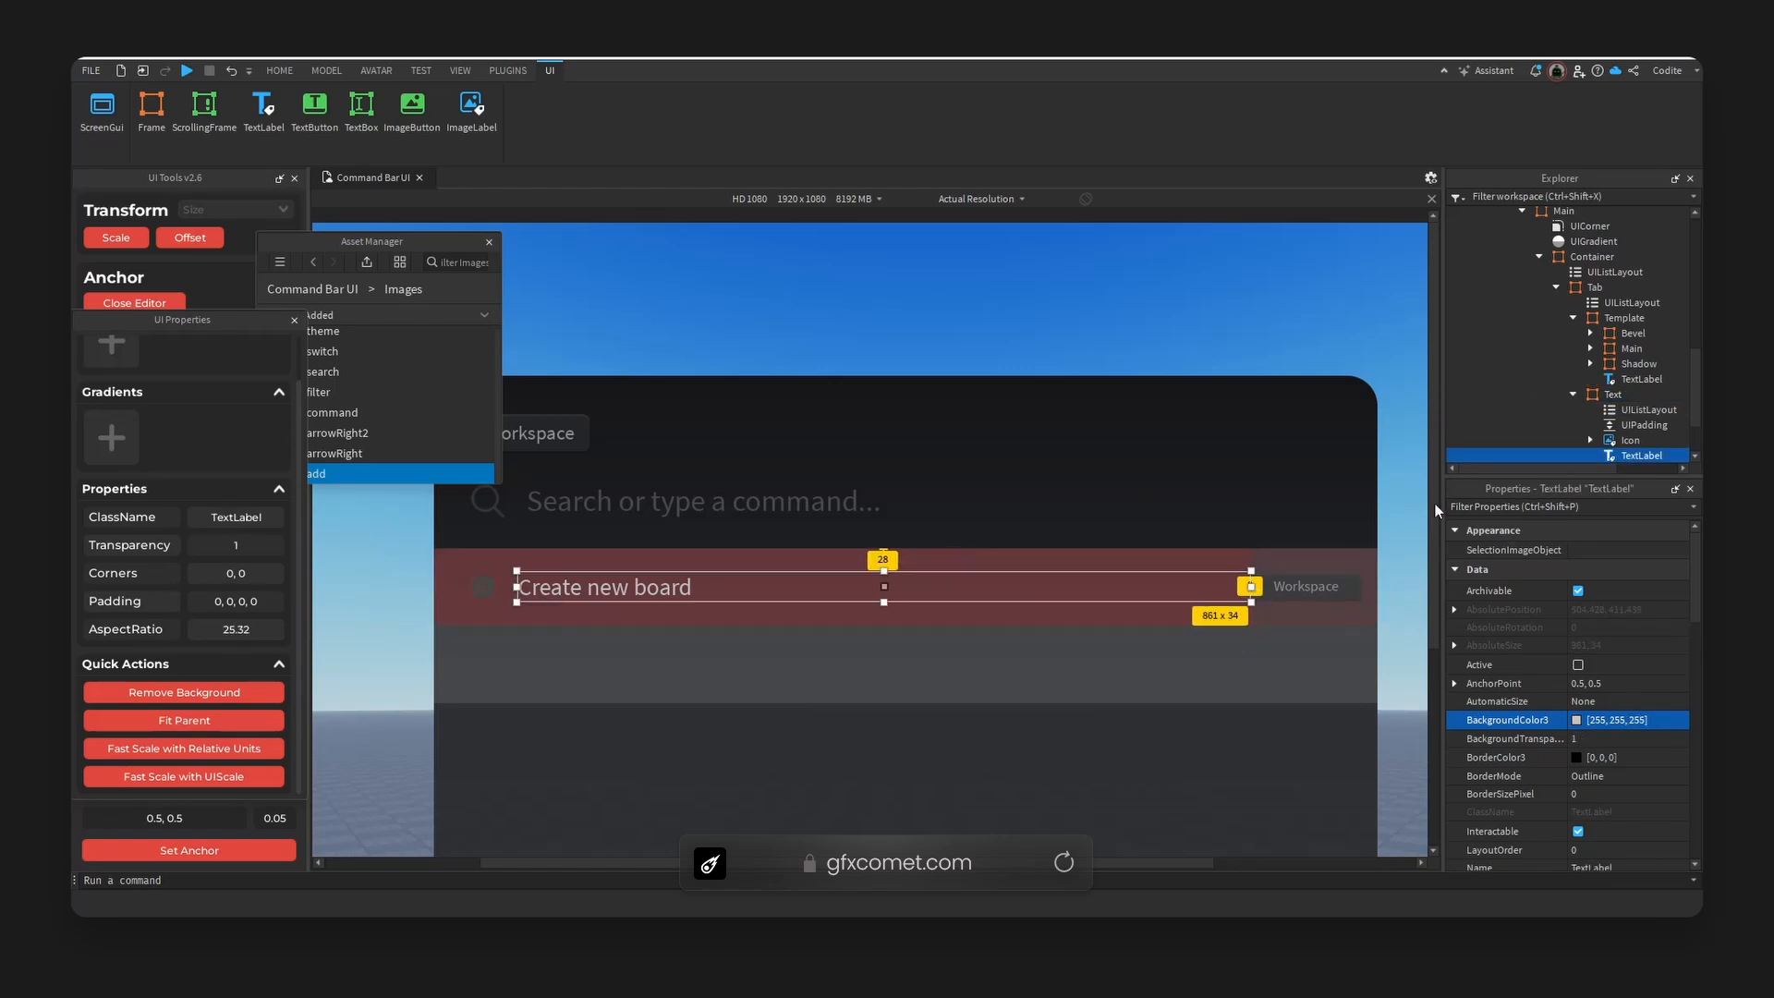
# - Set the Text frame's PaddingLeft scale to 0.05 and its UIListLayout padding scale to 0.035
pyautogui.click(1638, 425)
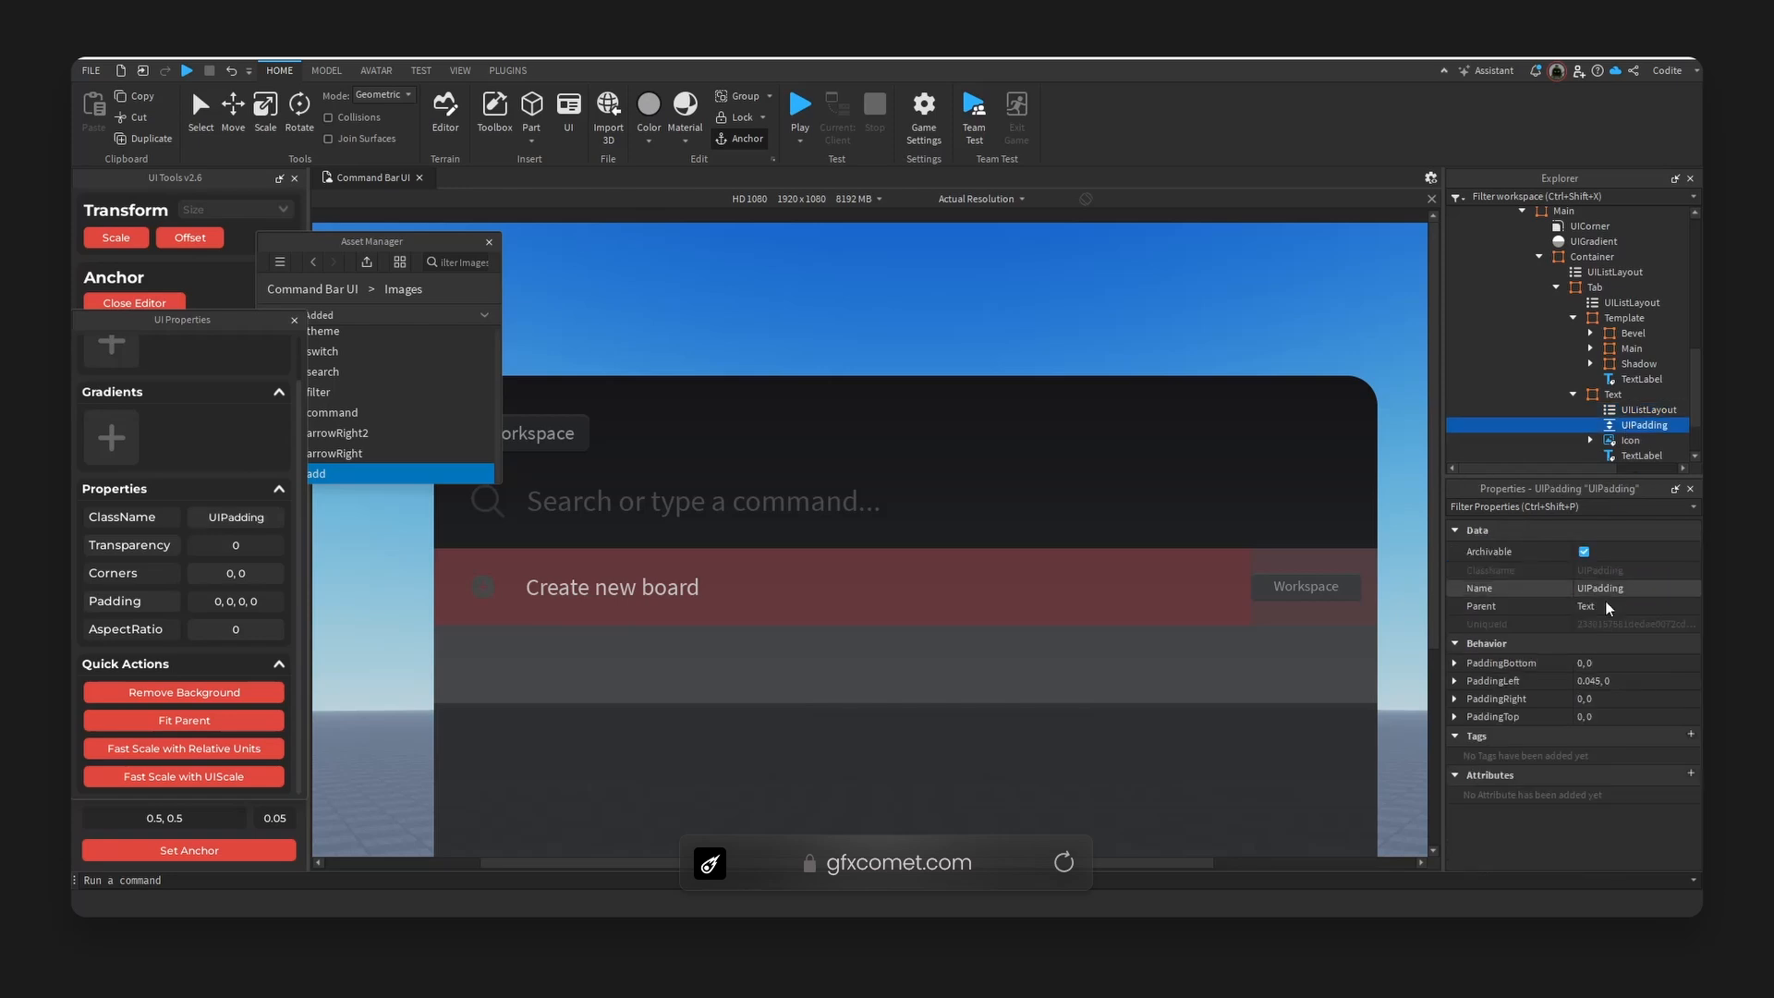
pyautogui.click(1456, 681)
pyautogui.click(1617, 699)
pyautogui.write('.')
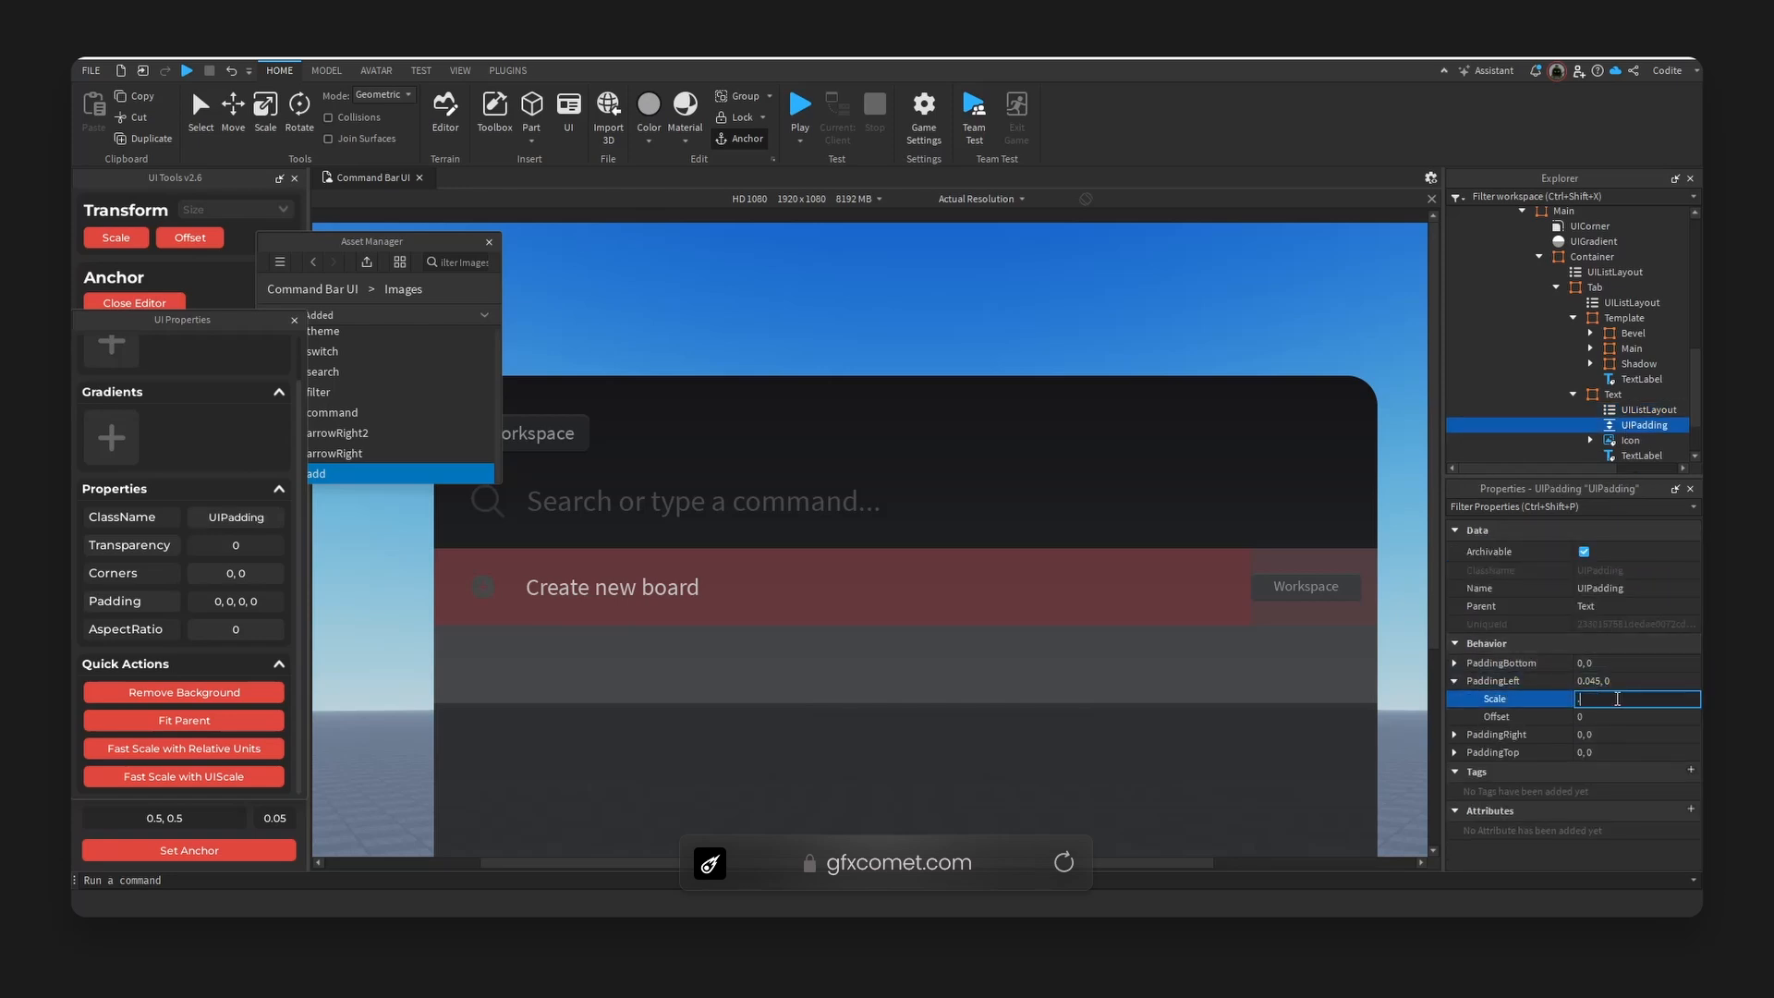
pyautogui.write('05')
pyautogui.press('Return')
pyautogui.click(1618, 700)
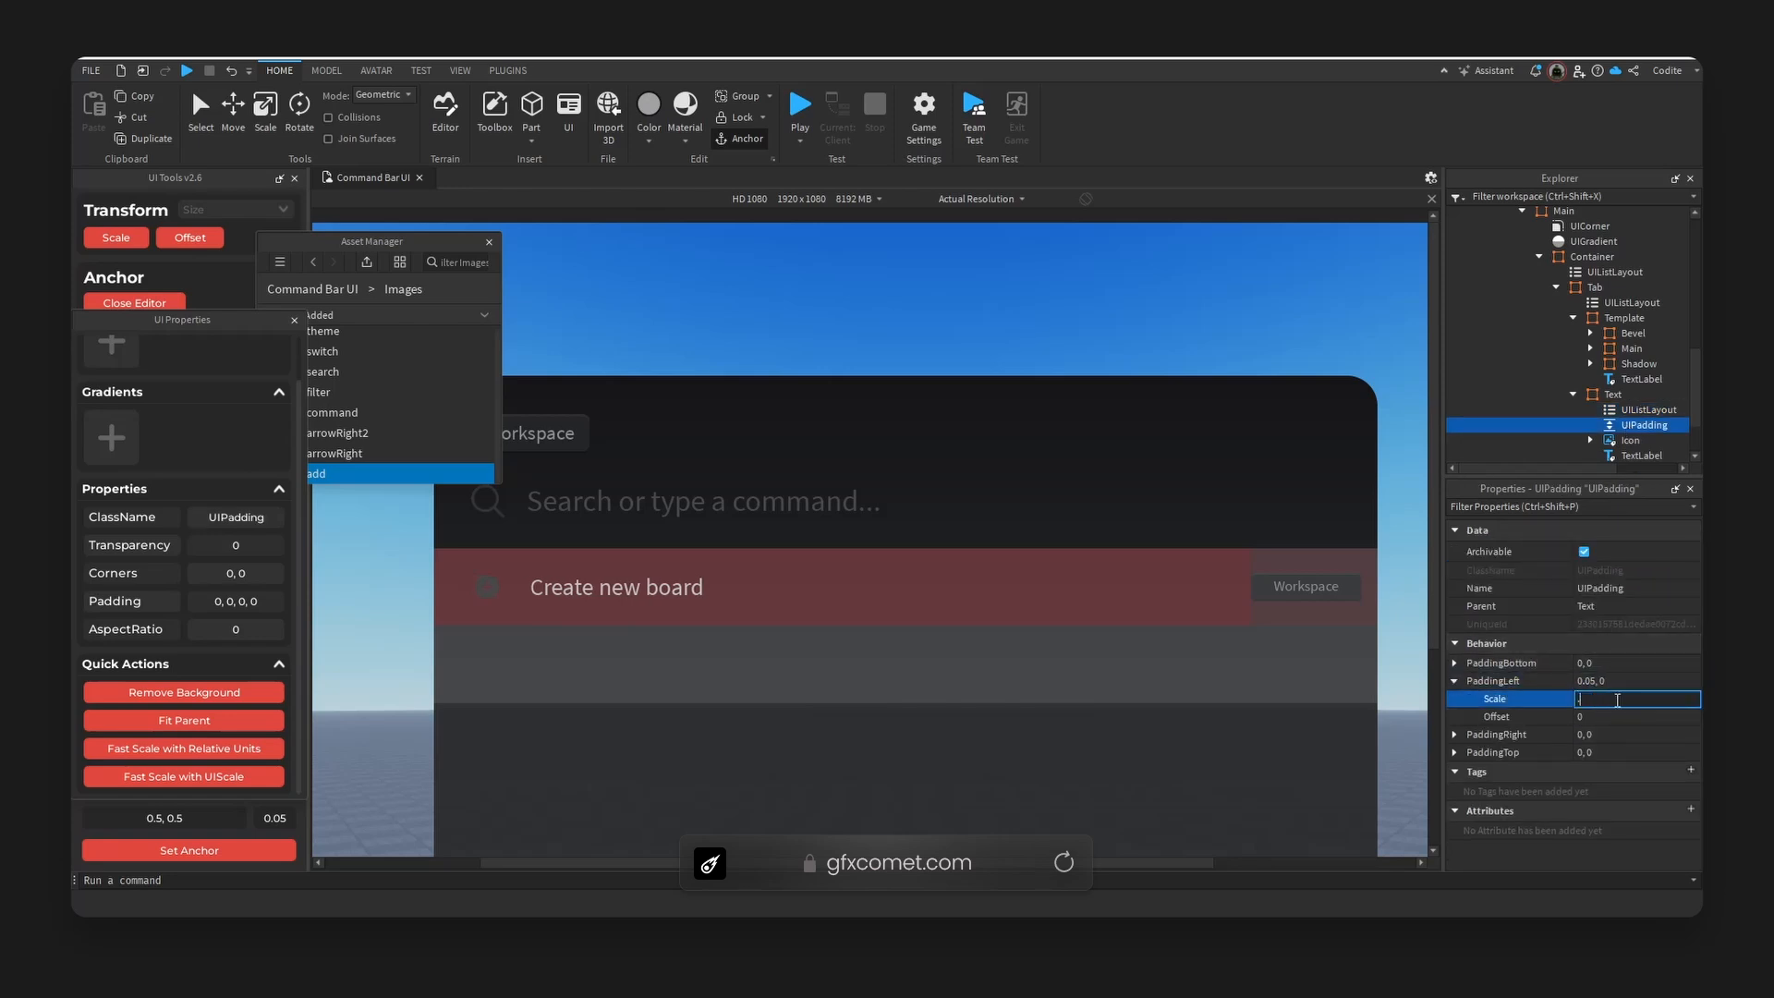
pyautogui.write('.055')
pyautogui.press('Return')
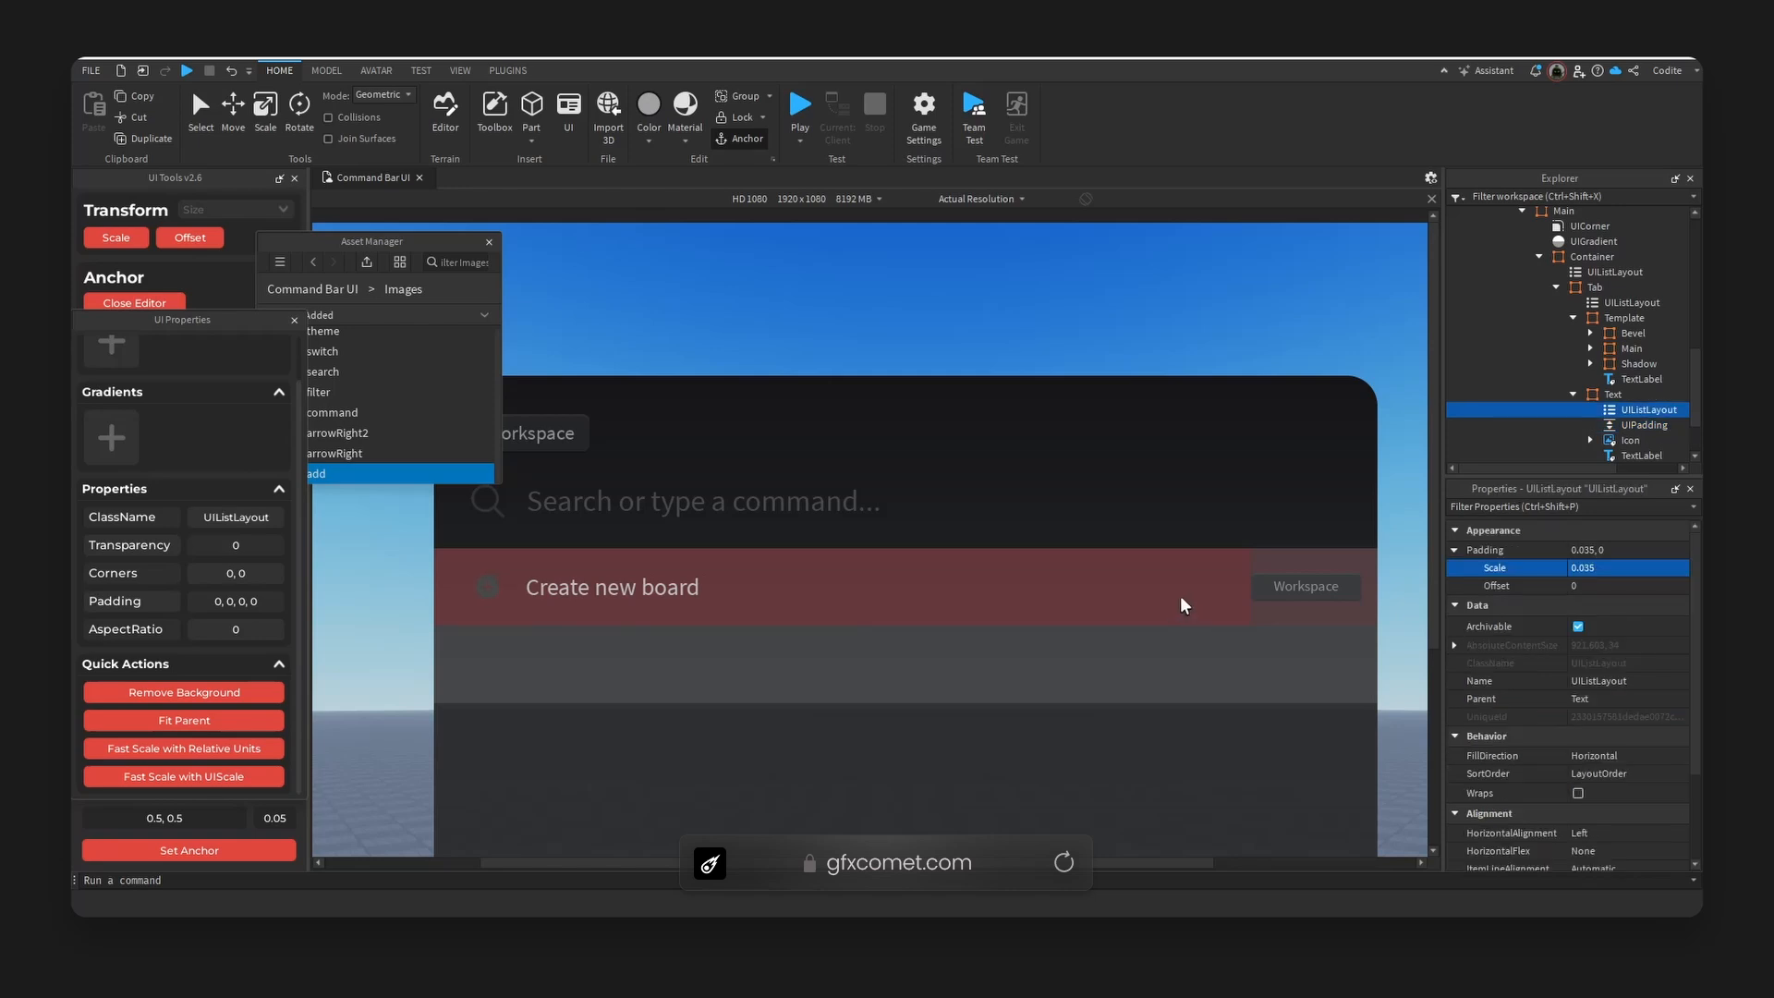
# - Convert the Icon, TextLabel and Text frame to scale sizing and remove the Text frame's background
pyautogui.click(1174, 592)
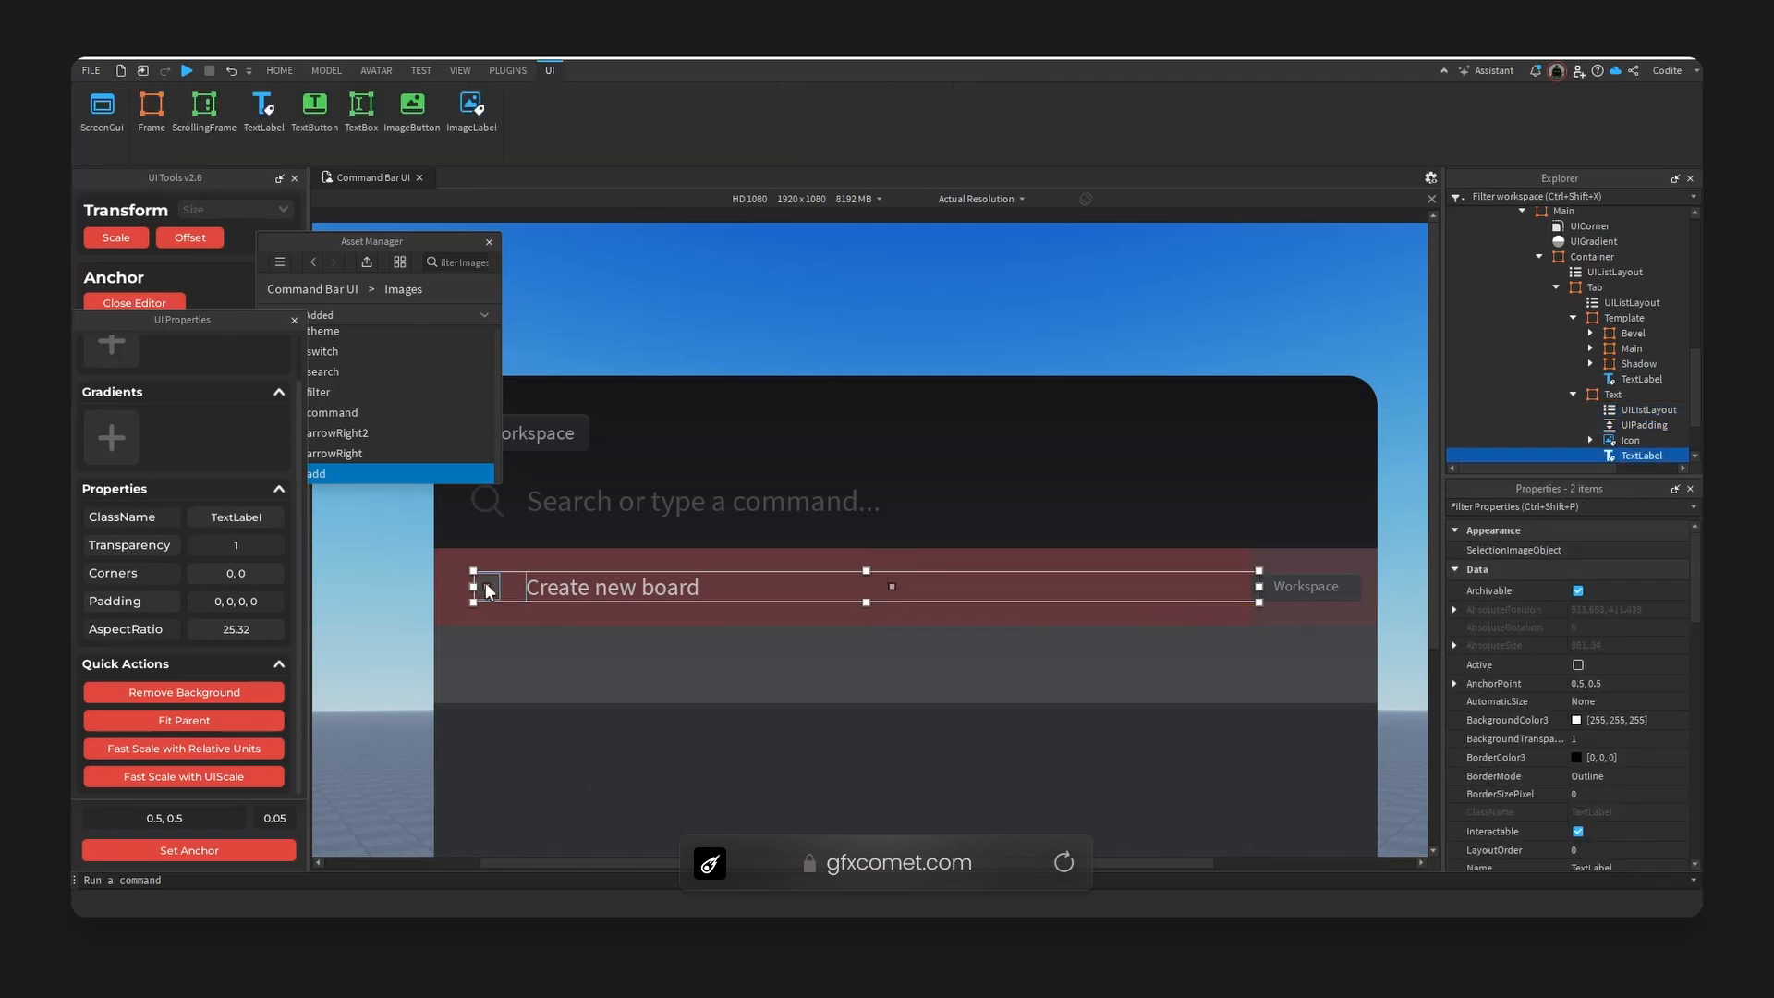
pyautogui.keyDown('shift'); pyautogui.click(486, 585); pyautogui.keyUp('shift')
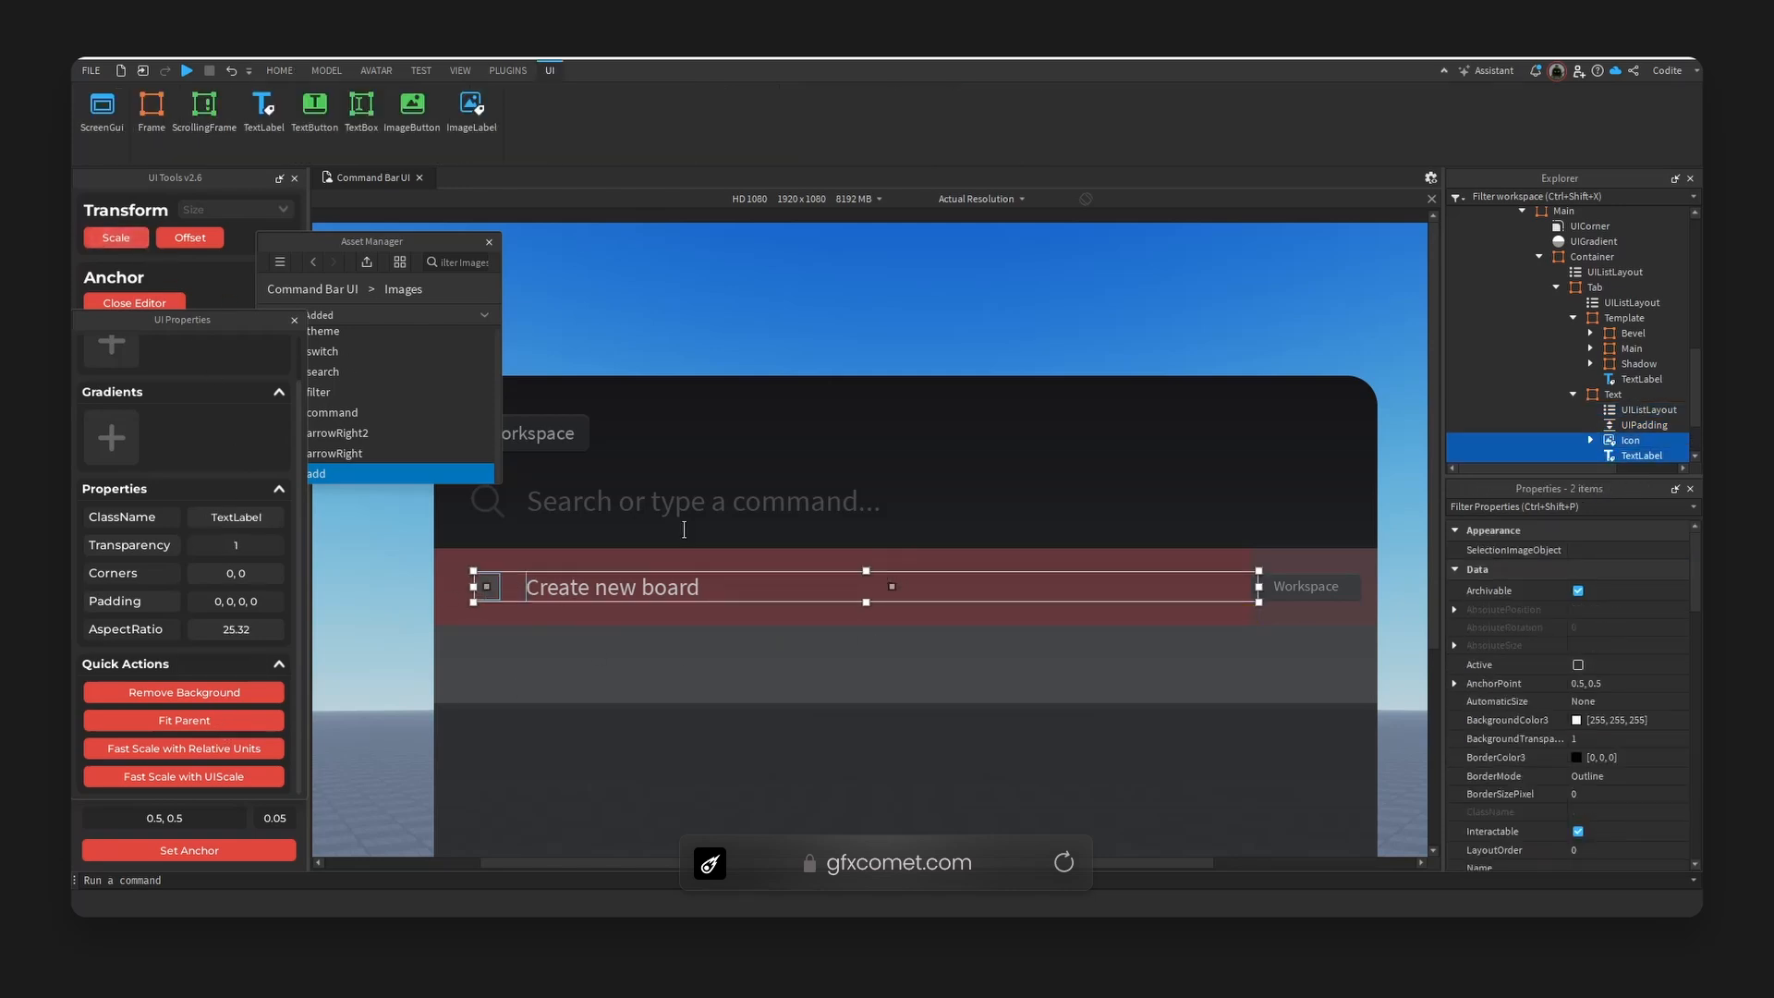
pyautogui.click(453, 571)
pyautogui.click(246, 696)
pyautogui.click(142, 241)
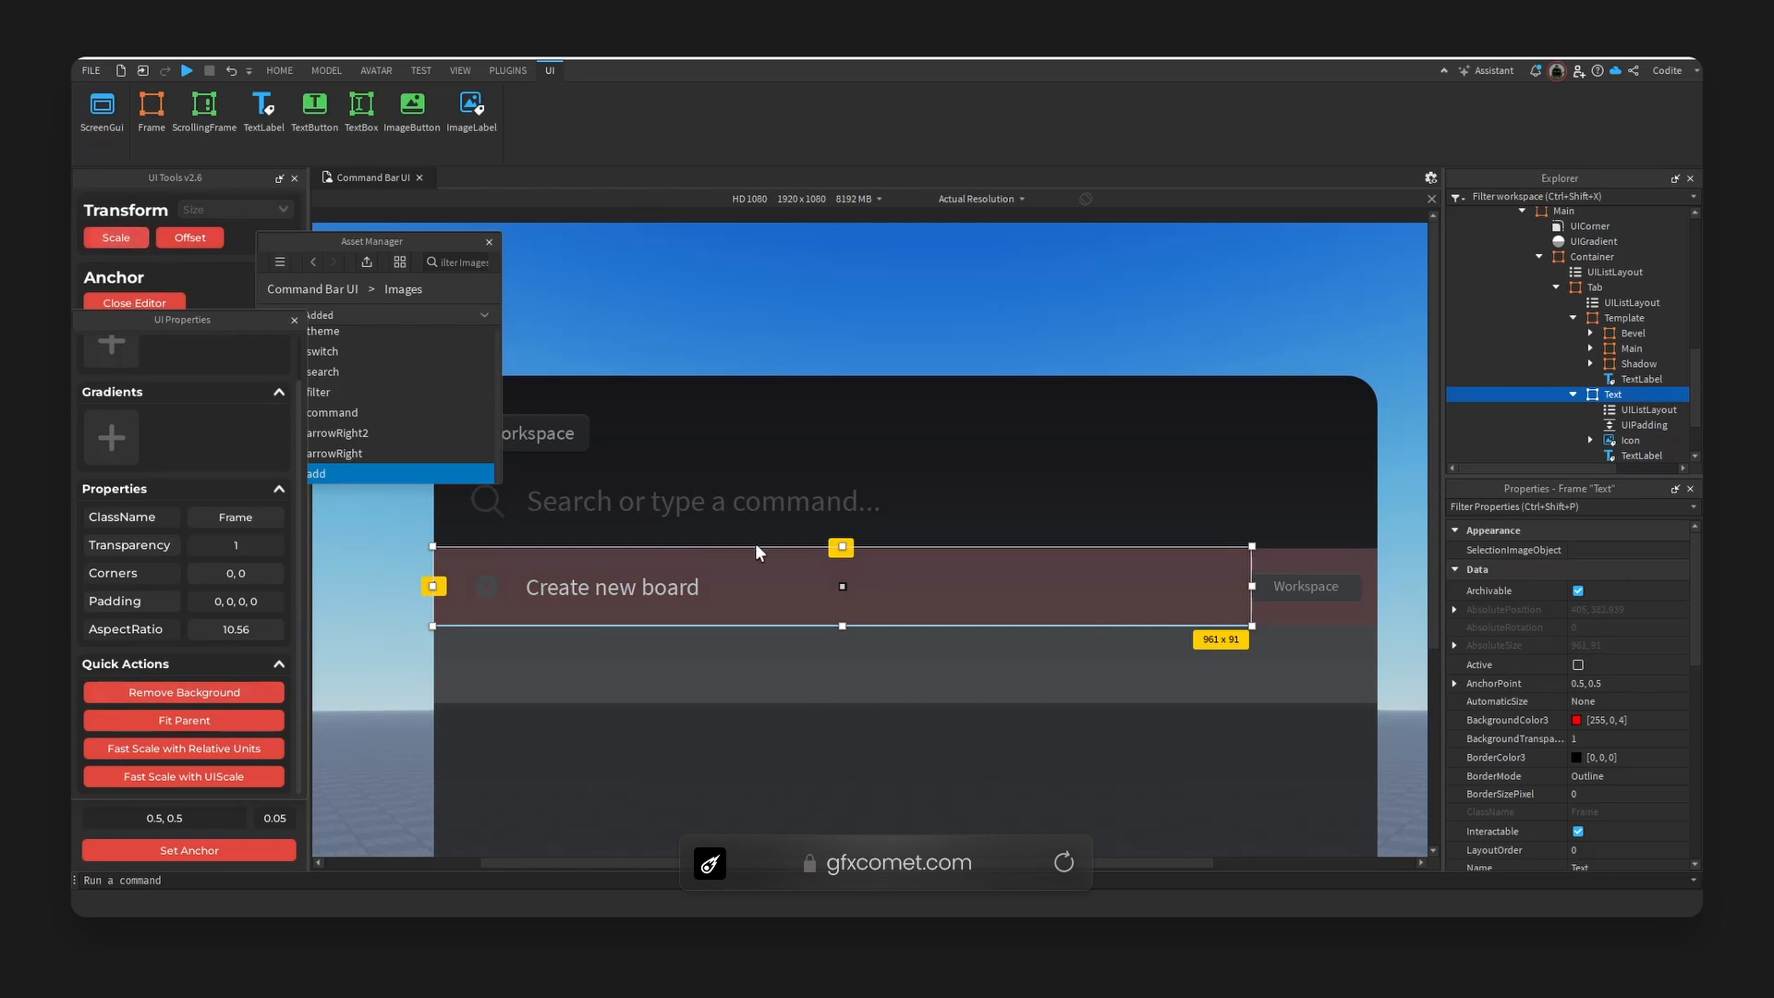
# - Remove the backgrounds of the Tab and Container frames and convert both frames to scale sizing
pyautogui.click(1308, 558)
pyautogui.click(230, 699)
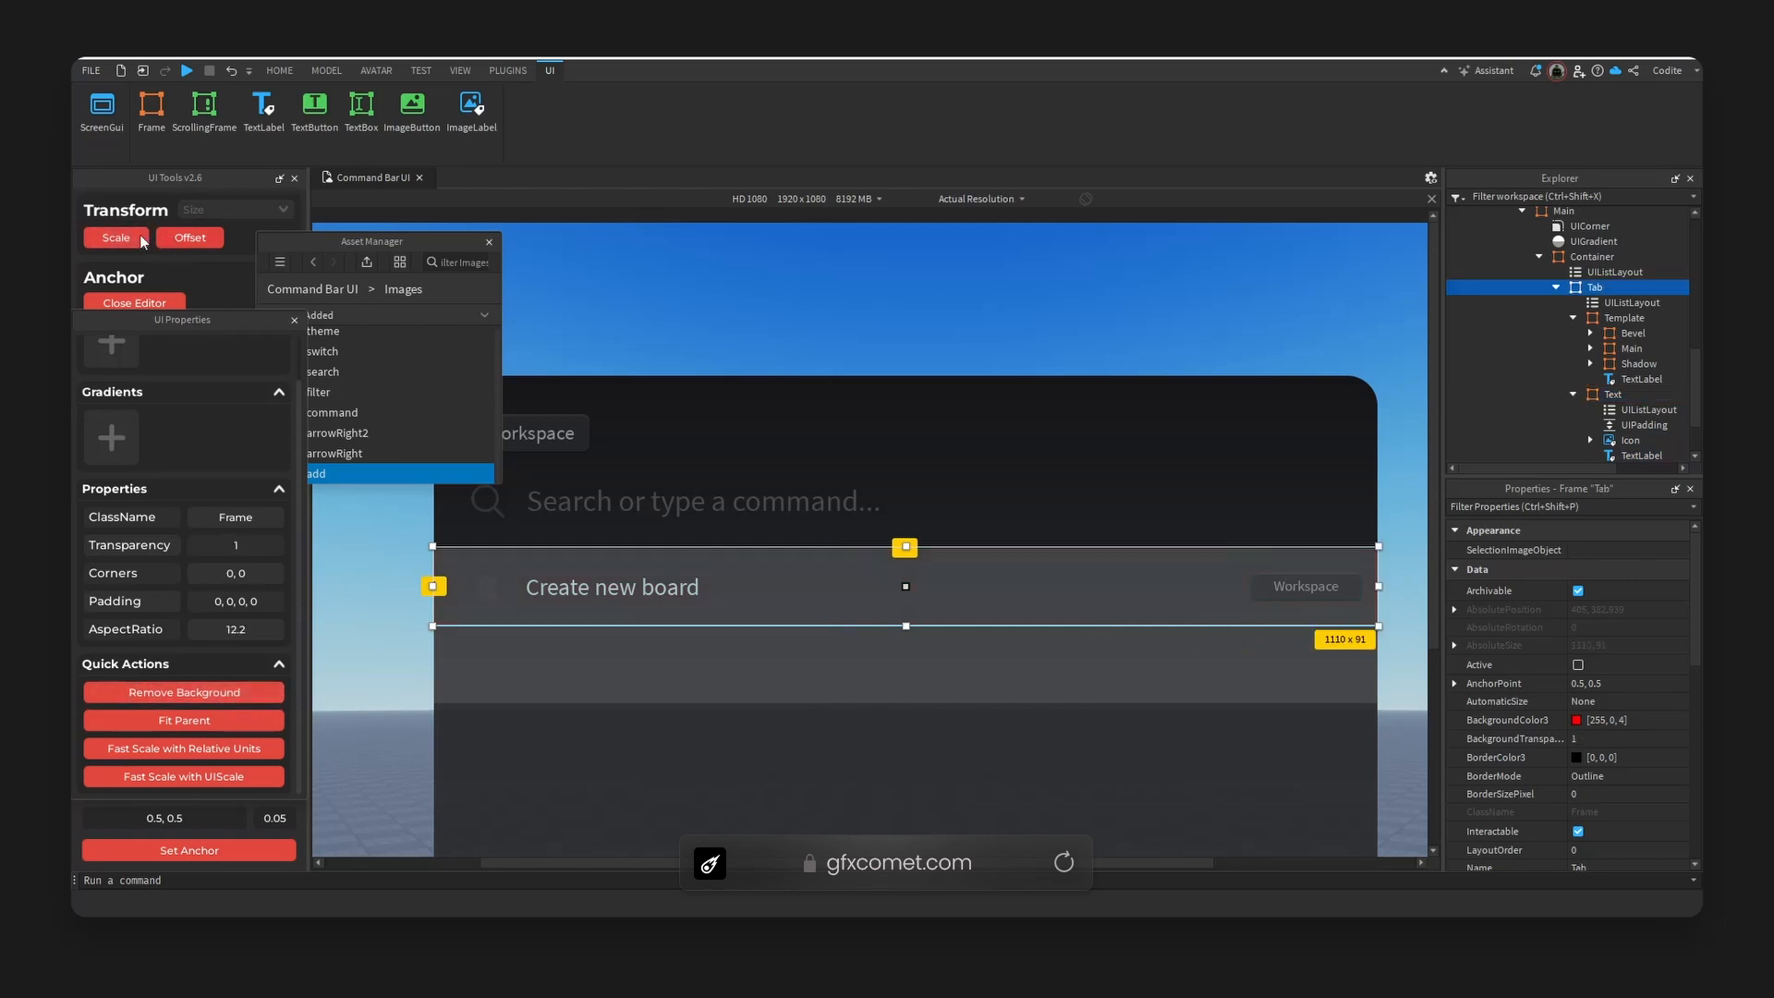
pyautogui.click(143, 241)
pyautogui.click(798, 613)
pyautogui.click(216, 699)
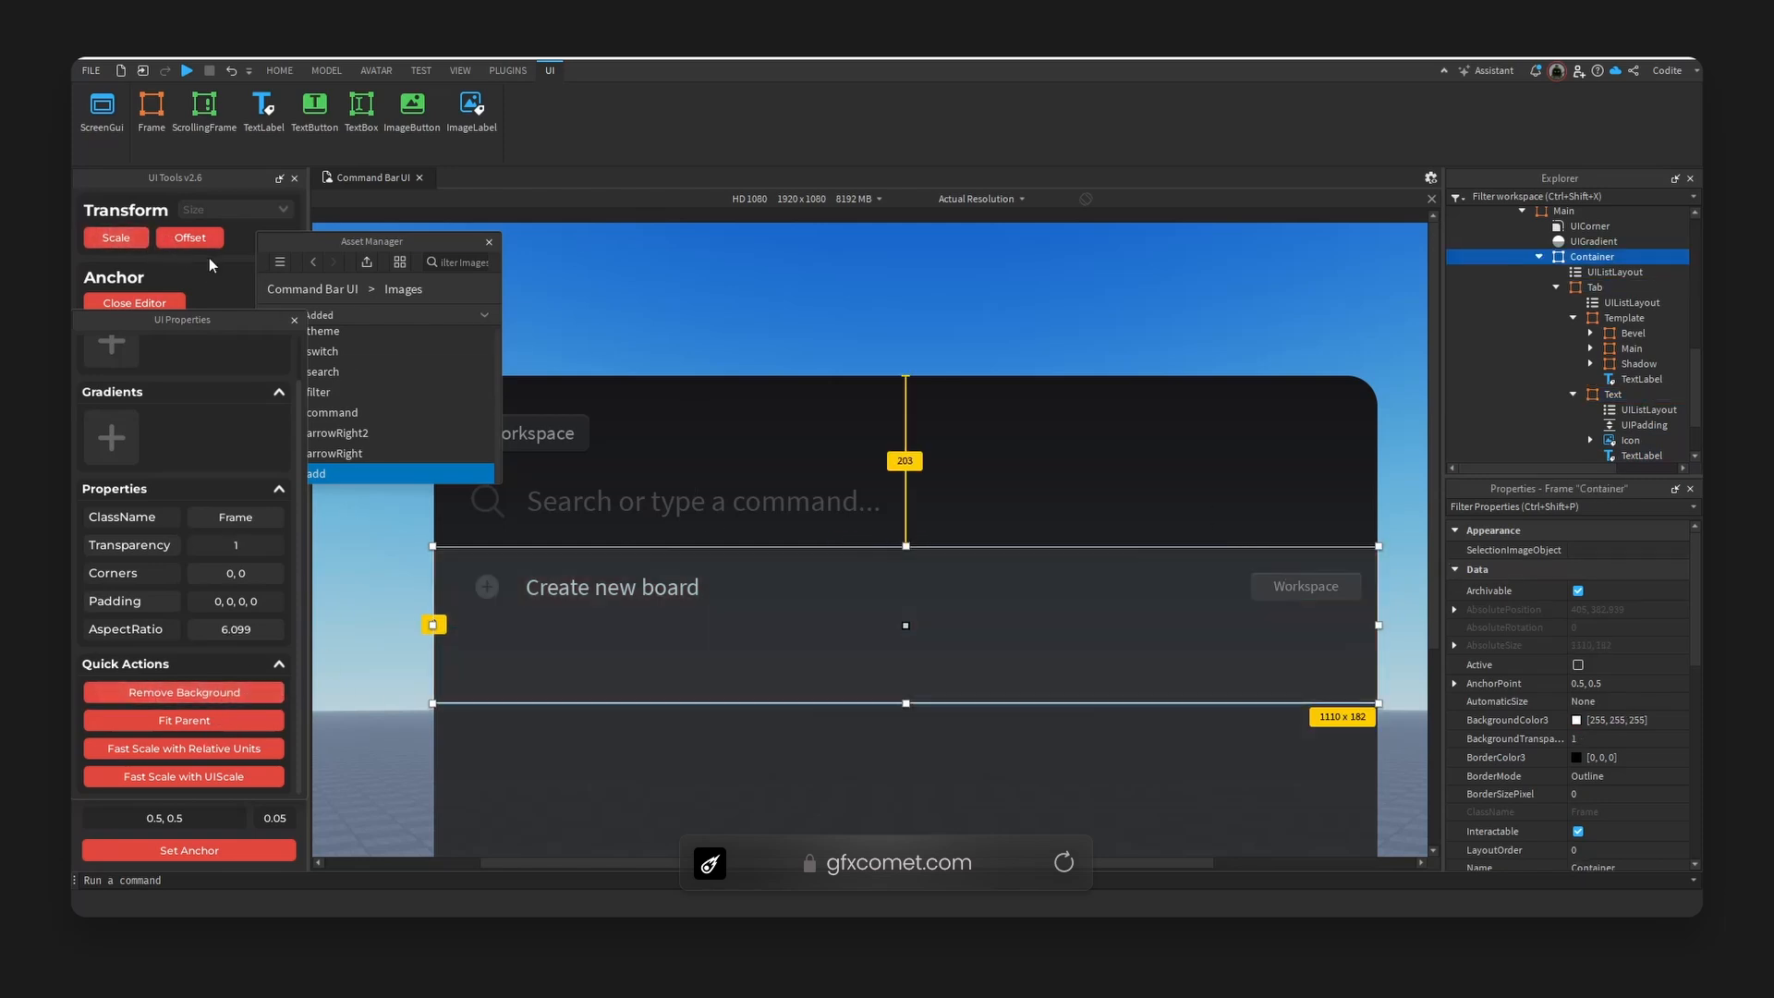
pyautogui.click(120, 238)
# - Duplicate the finished "Create new board" Tab inside the Container
pyautogui.click(1339, 593)
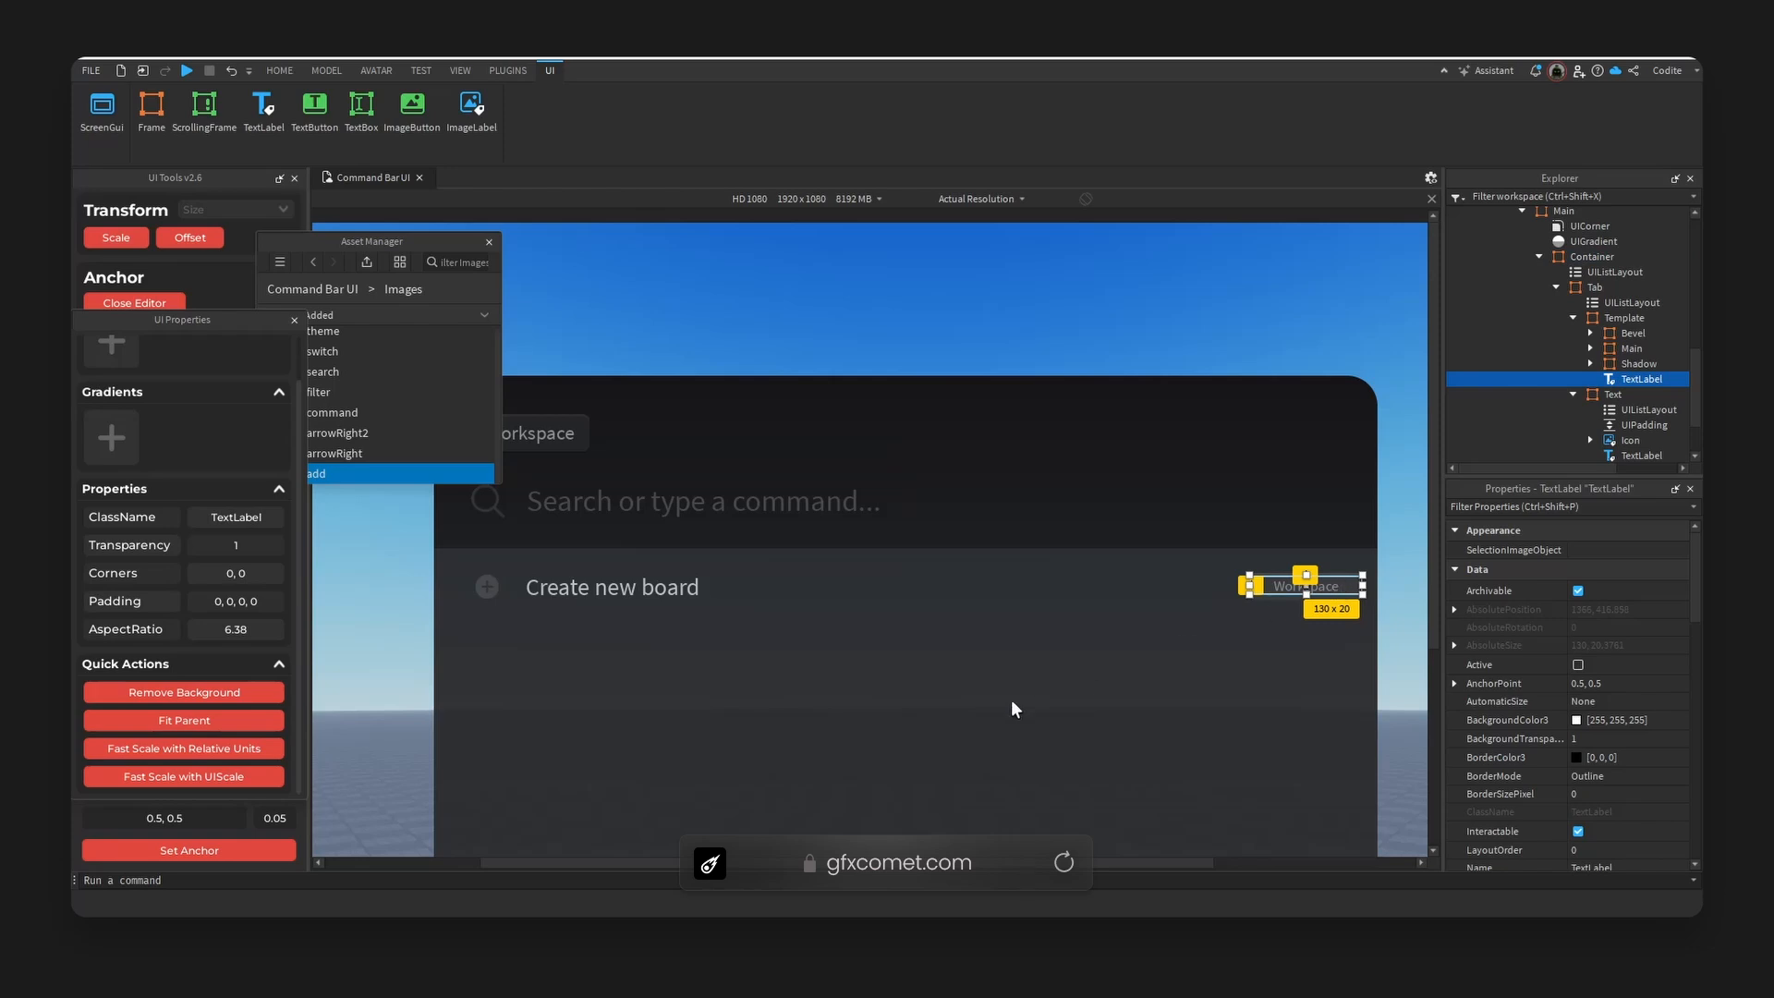
pyautogui.moveTo(1272, 404); pyautogui.dragTo(1271, 408, button='right')
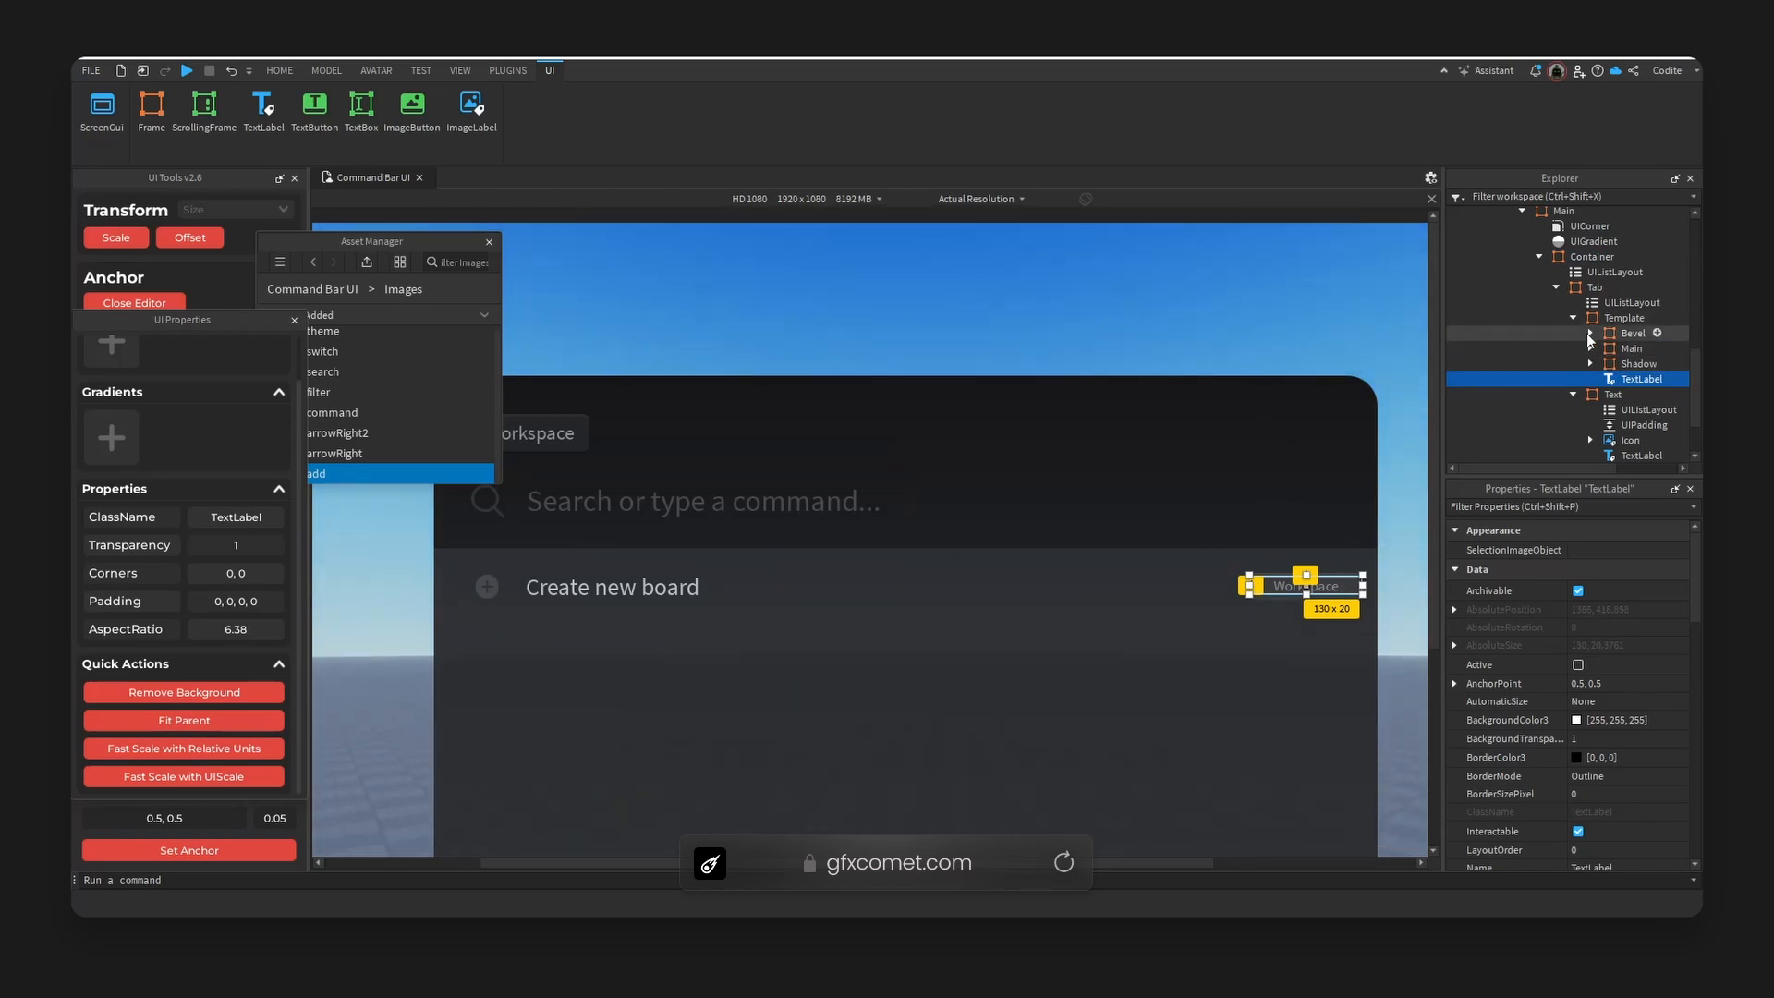
pyautogui.click(1573, 317)
pyautogui.click(1619, 318)
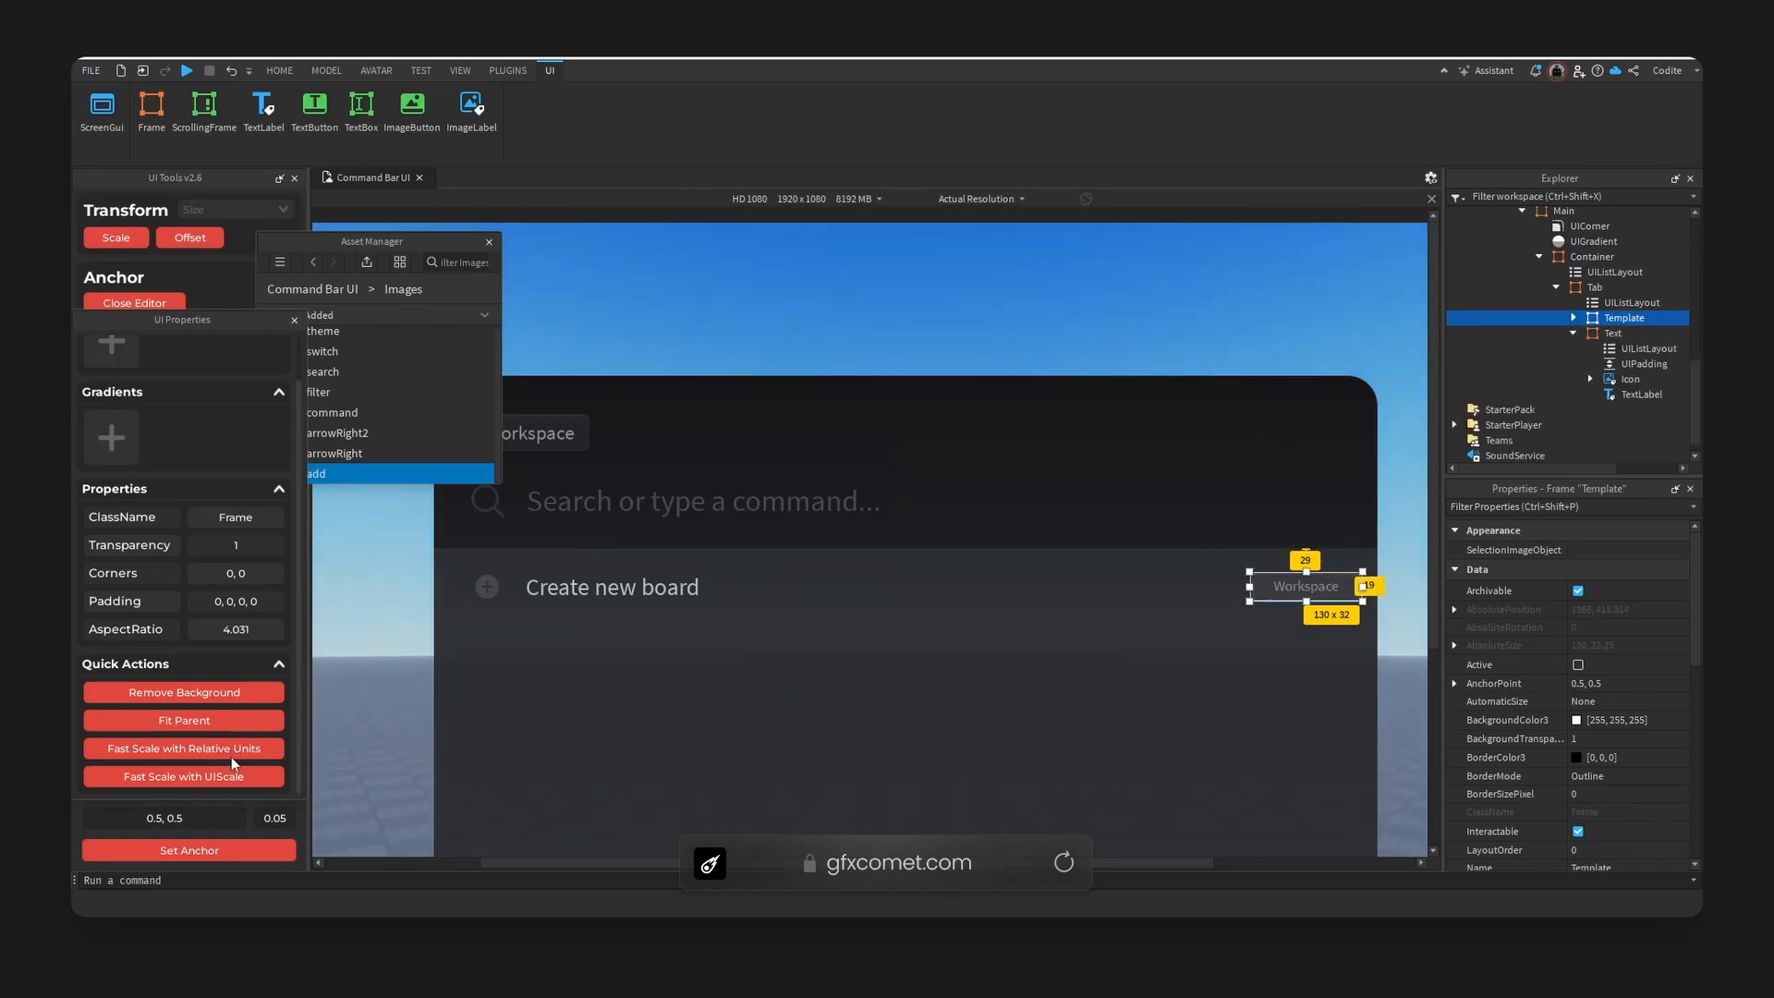
pyautogui.click(1574, 333)
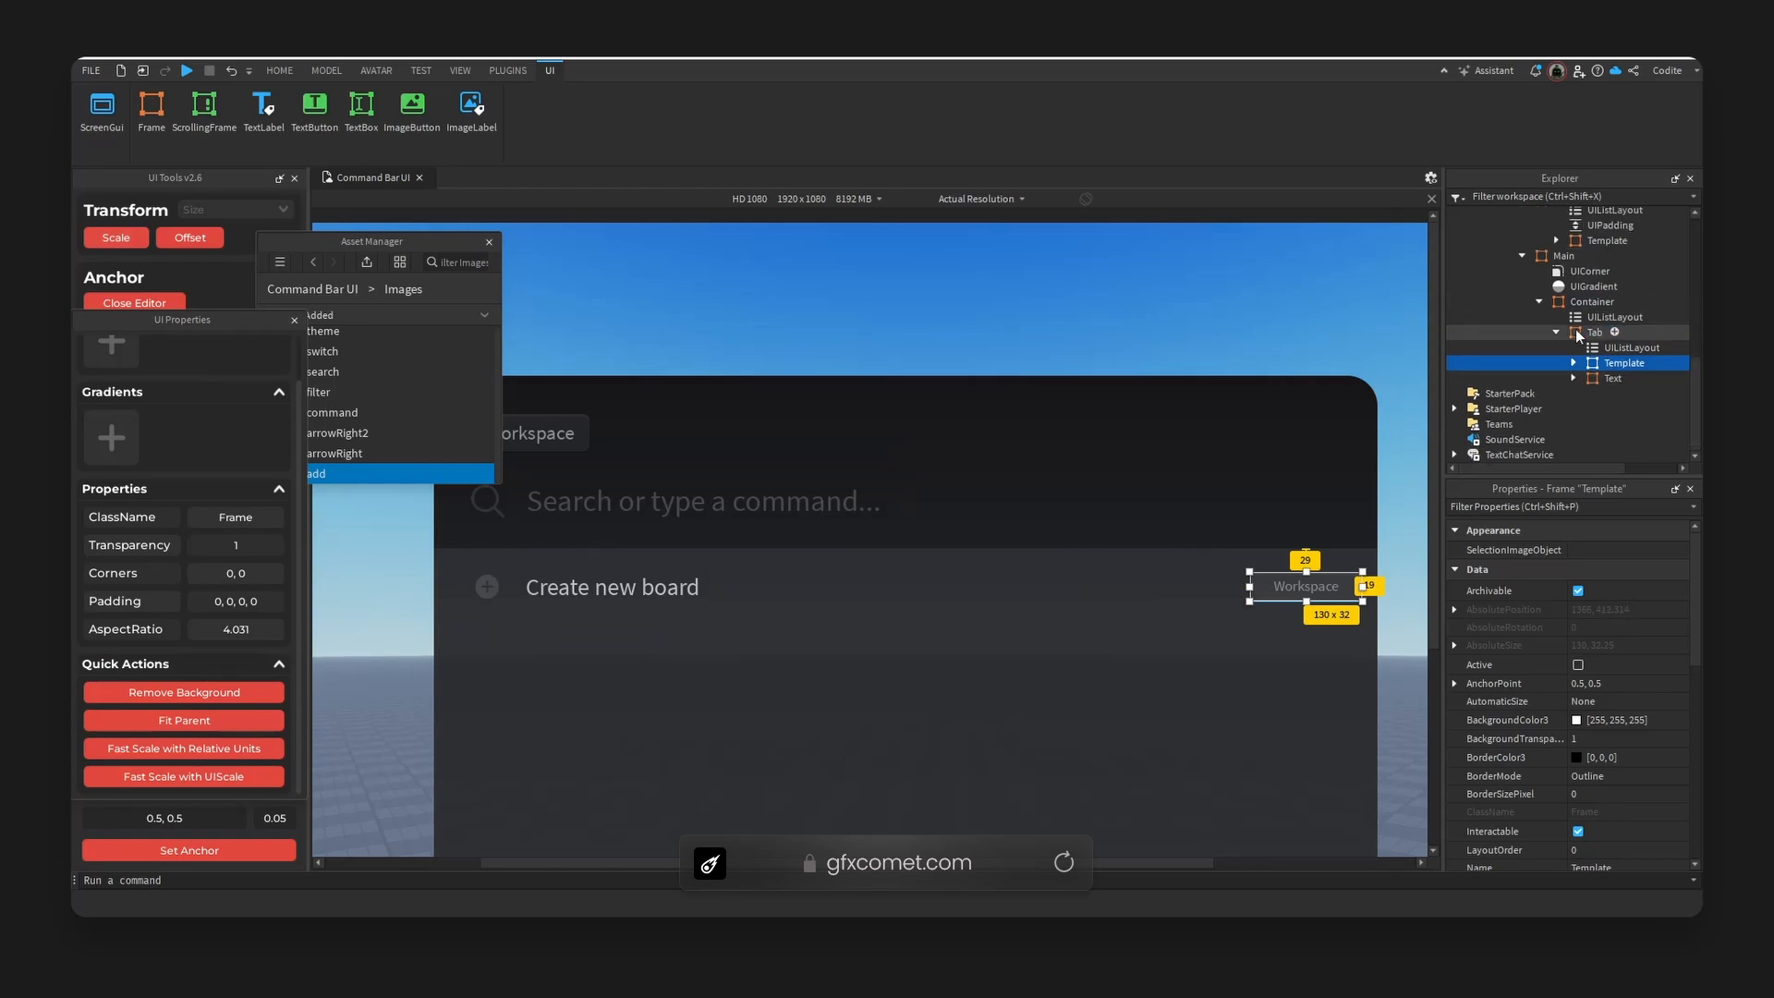
pyautogui.click(1597, 335)
pyautogui.click(1558, 332)
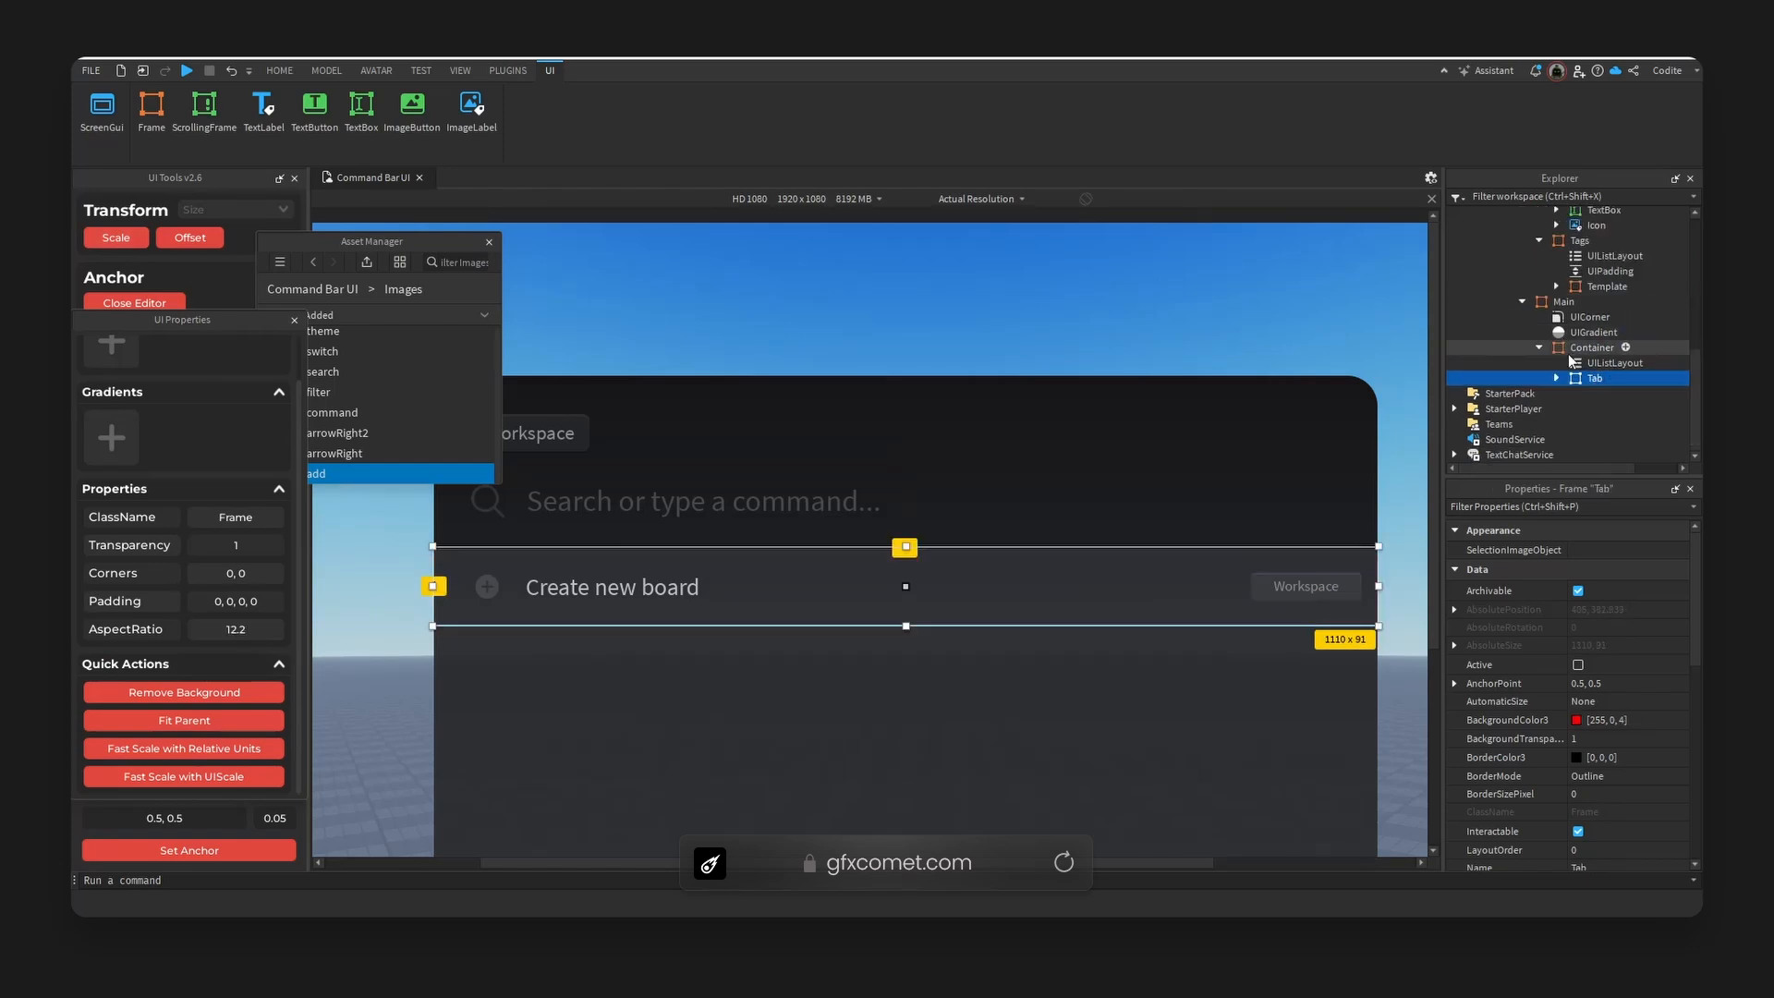
pyautogui.hotkey('ctrl', 'd')
pyautogui.click(1181, 307)
pyautogui.moveTo(1181, 307); pyautogui.dragTo(1161, 314, button='right')
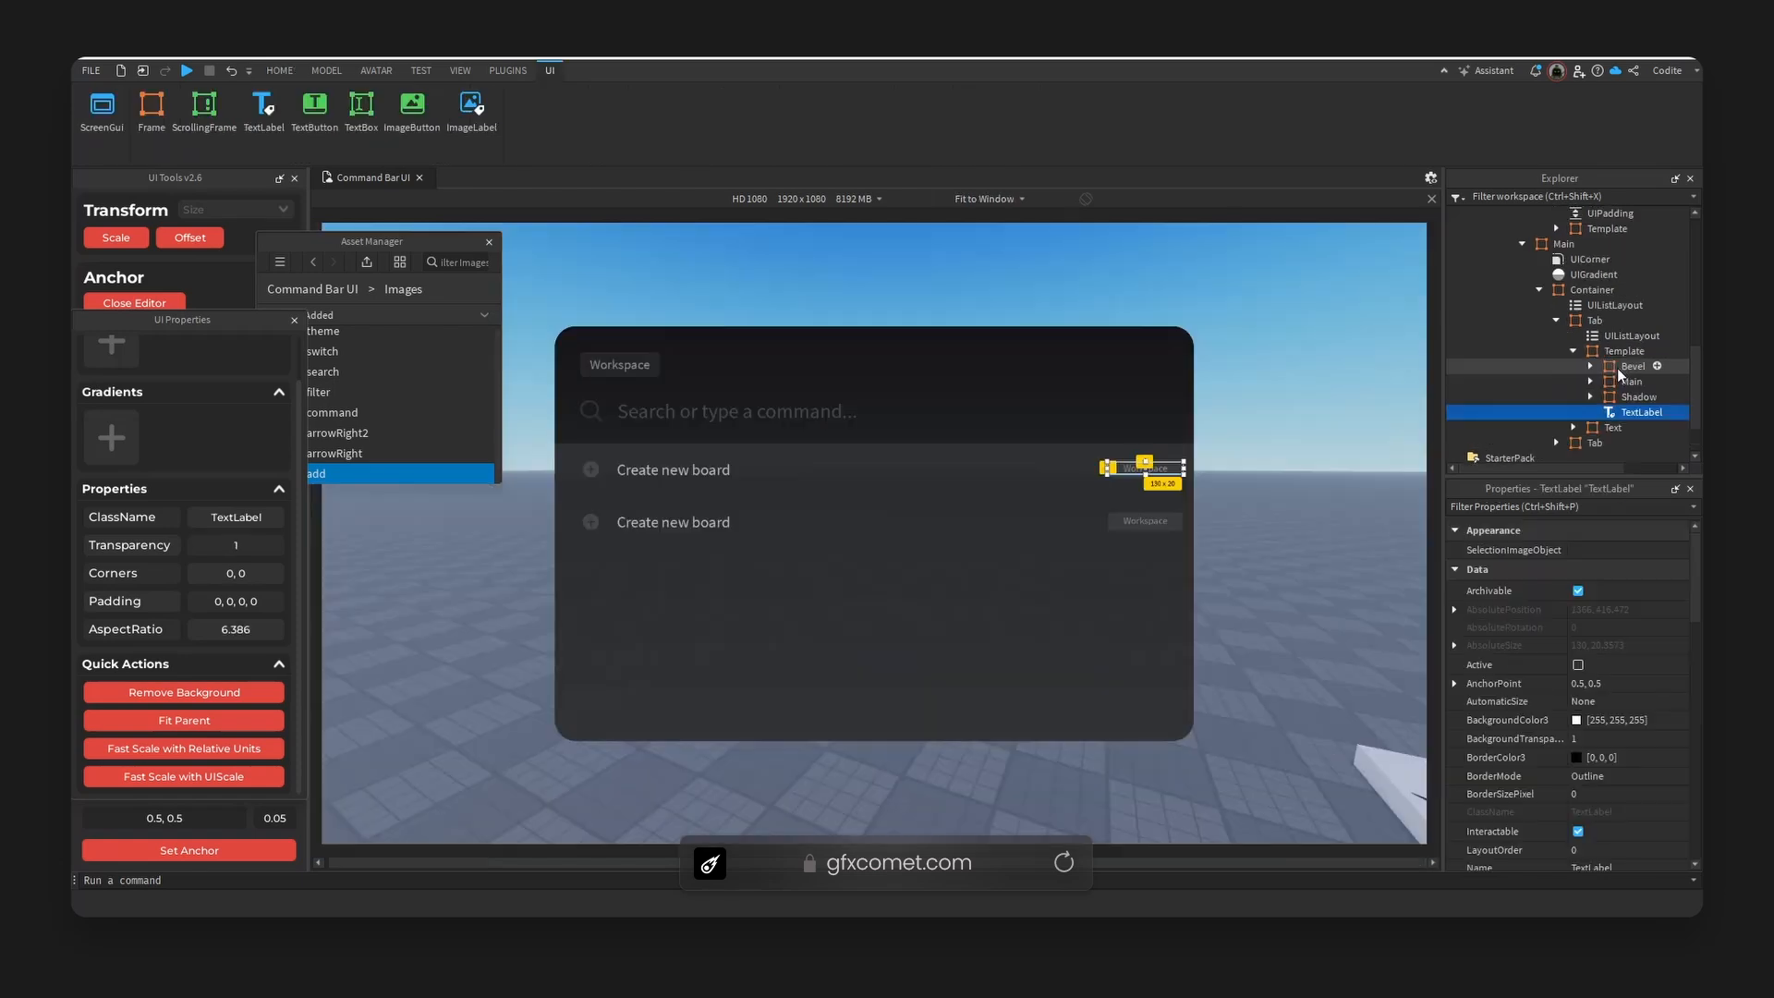
# - Set the CornerRadius scale of the first tab tag's Shadow UICorner to 0.3
pyautogui.click(1591, 397)
pyautogui.click(1627, 413)
pyautogui.click(1663, 568)
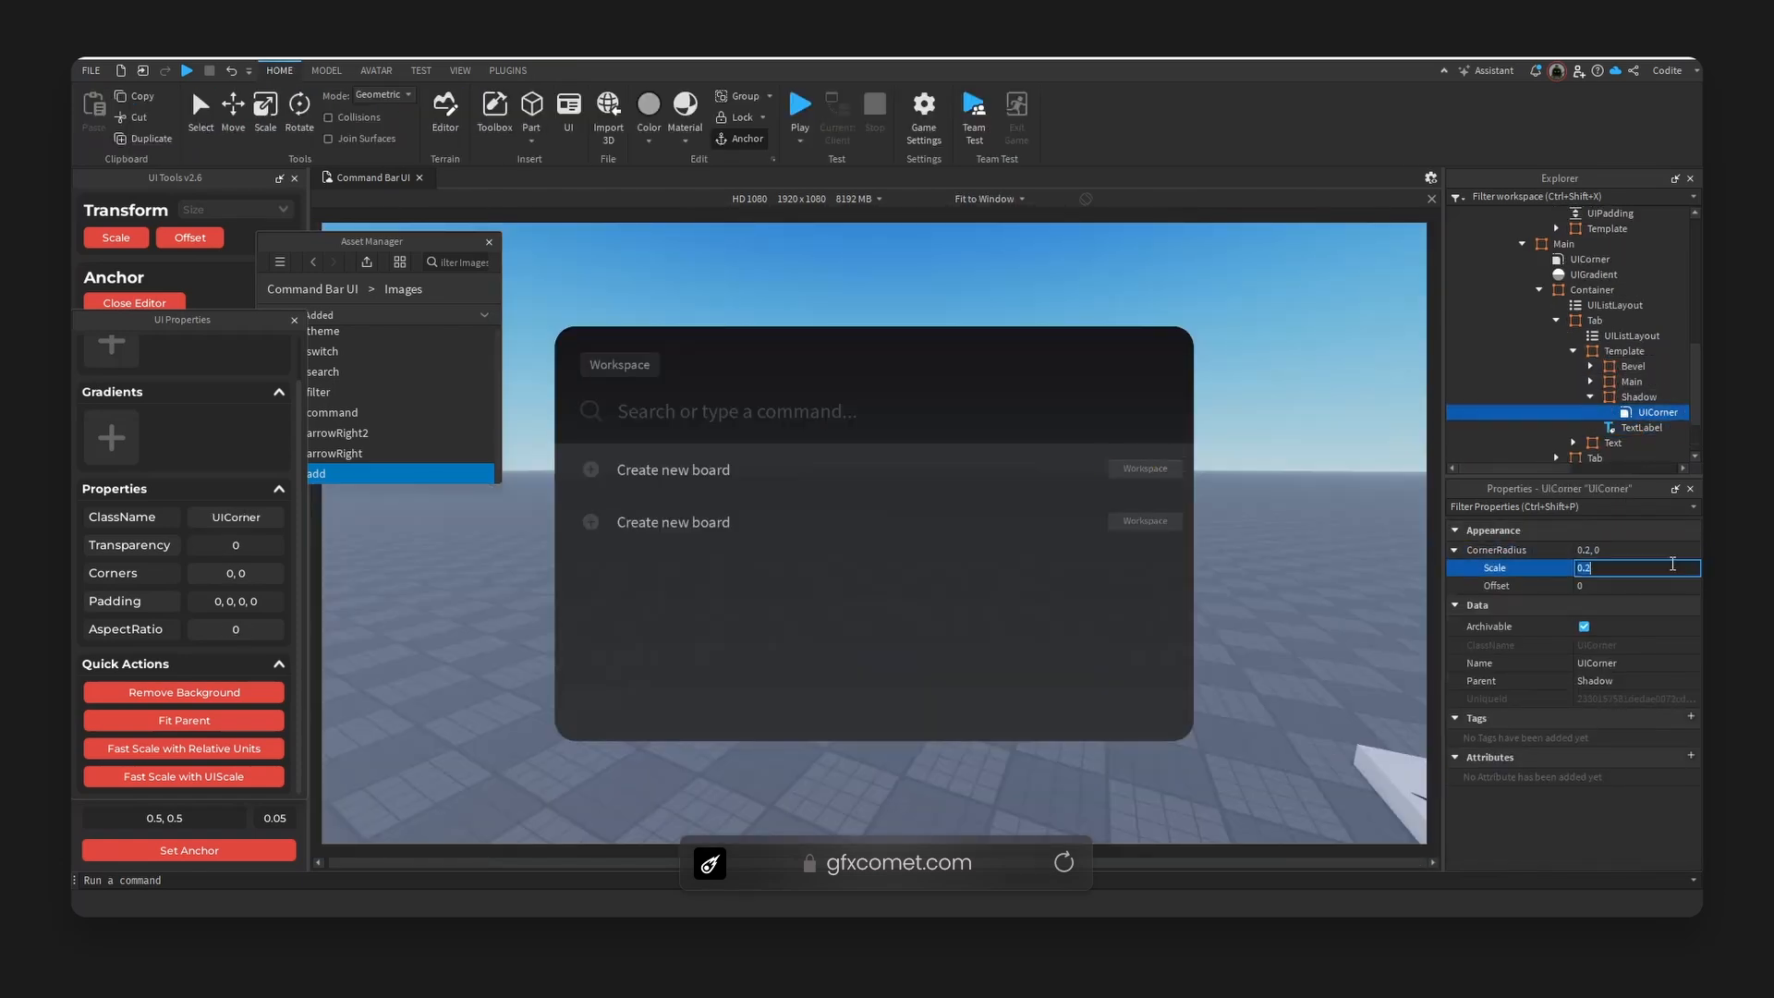
pyautogui.write('.25')
pyautogui.press('Return')
pyautogui.click(1673, 564)
pyautogui.write('.2')
pyautogui.press('Return')
# - Copy the Shadow's UICorner into the tag's Main and Bevel frames and delete their old UICorners
pyautogui.click(1591, 397)
pyautogui.click(1590, 382)
pyautogui.click(1627, 383)
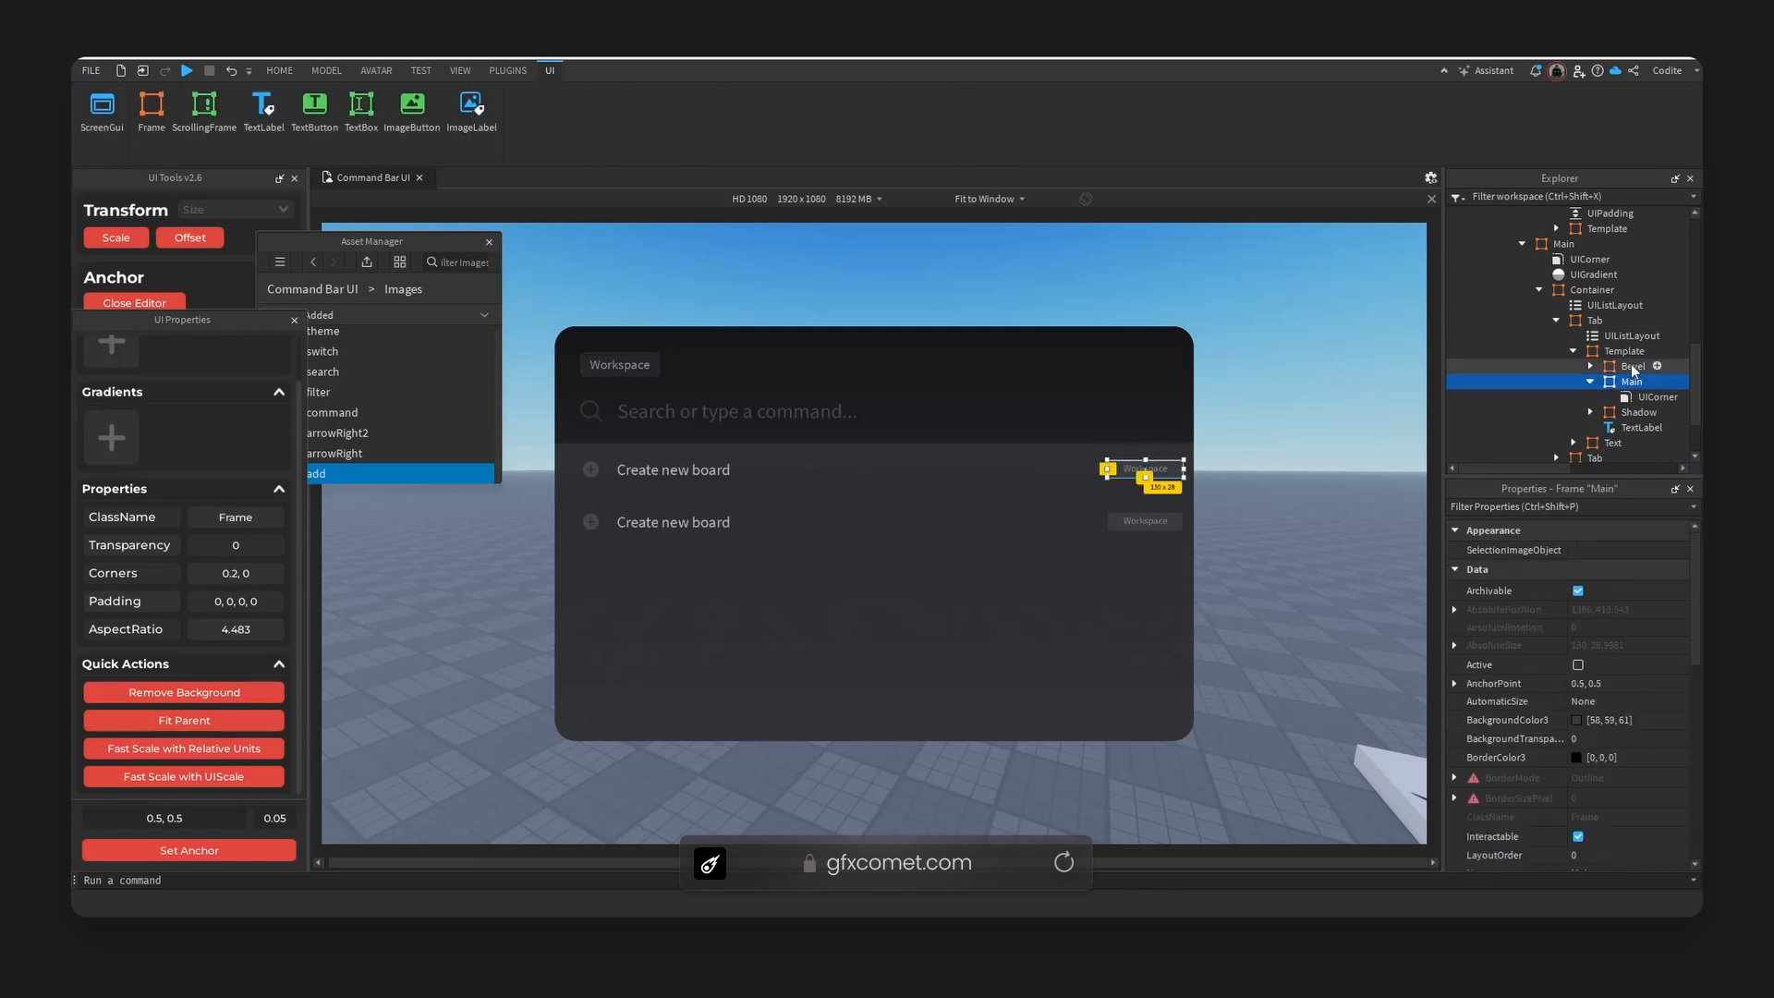
pyautogui.keyDown('ctrl'); pyautogui.click(1632, 368); pyautogui.keyUp('ctrl')
pyautogui.hotkey('ctrl', 'shift', 'v')
pyautogui.click(1655, 397)
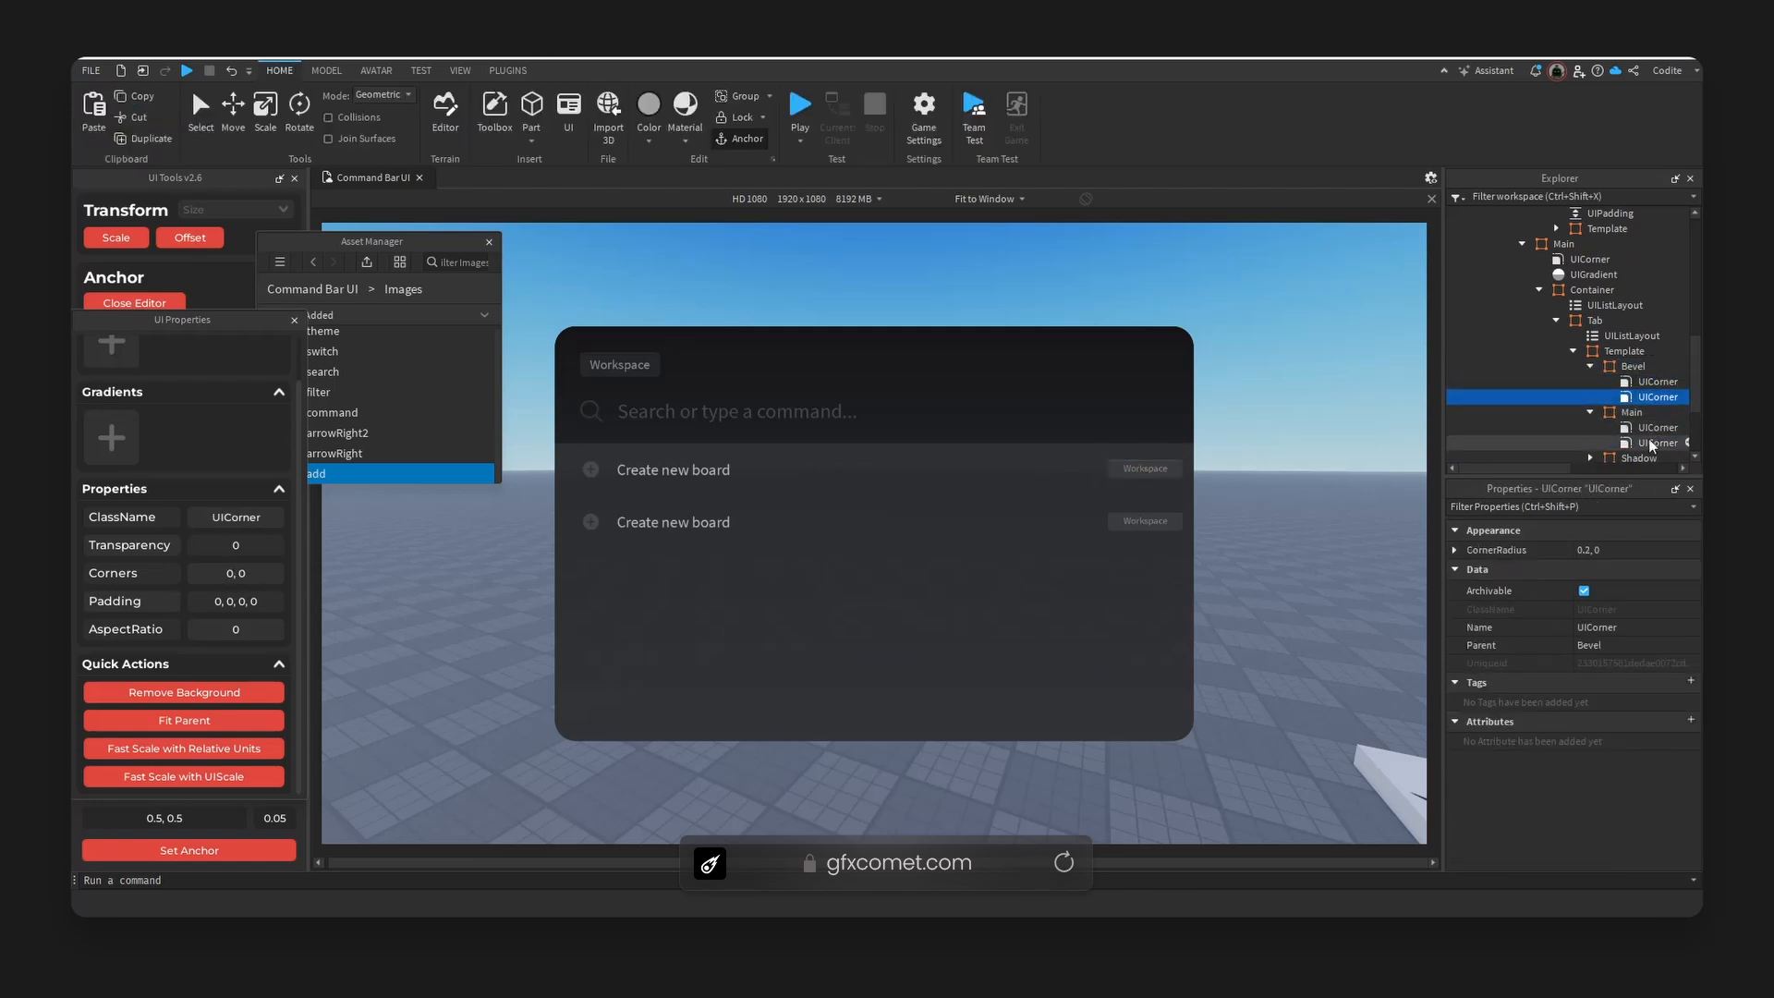
pyautogui.keyDown('ctrl'); pyautogui.click(1652, 445); pyautogui.keyUp('ctrl')
pyautogui.press('Delete')
pyautogui.click(1654, 413)
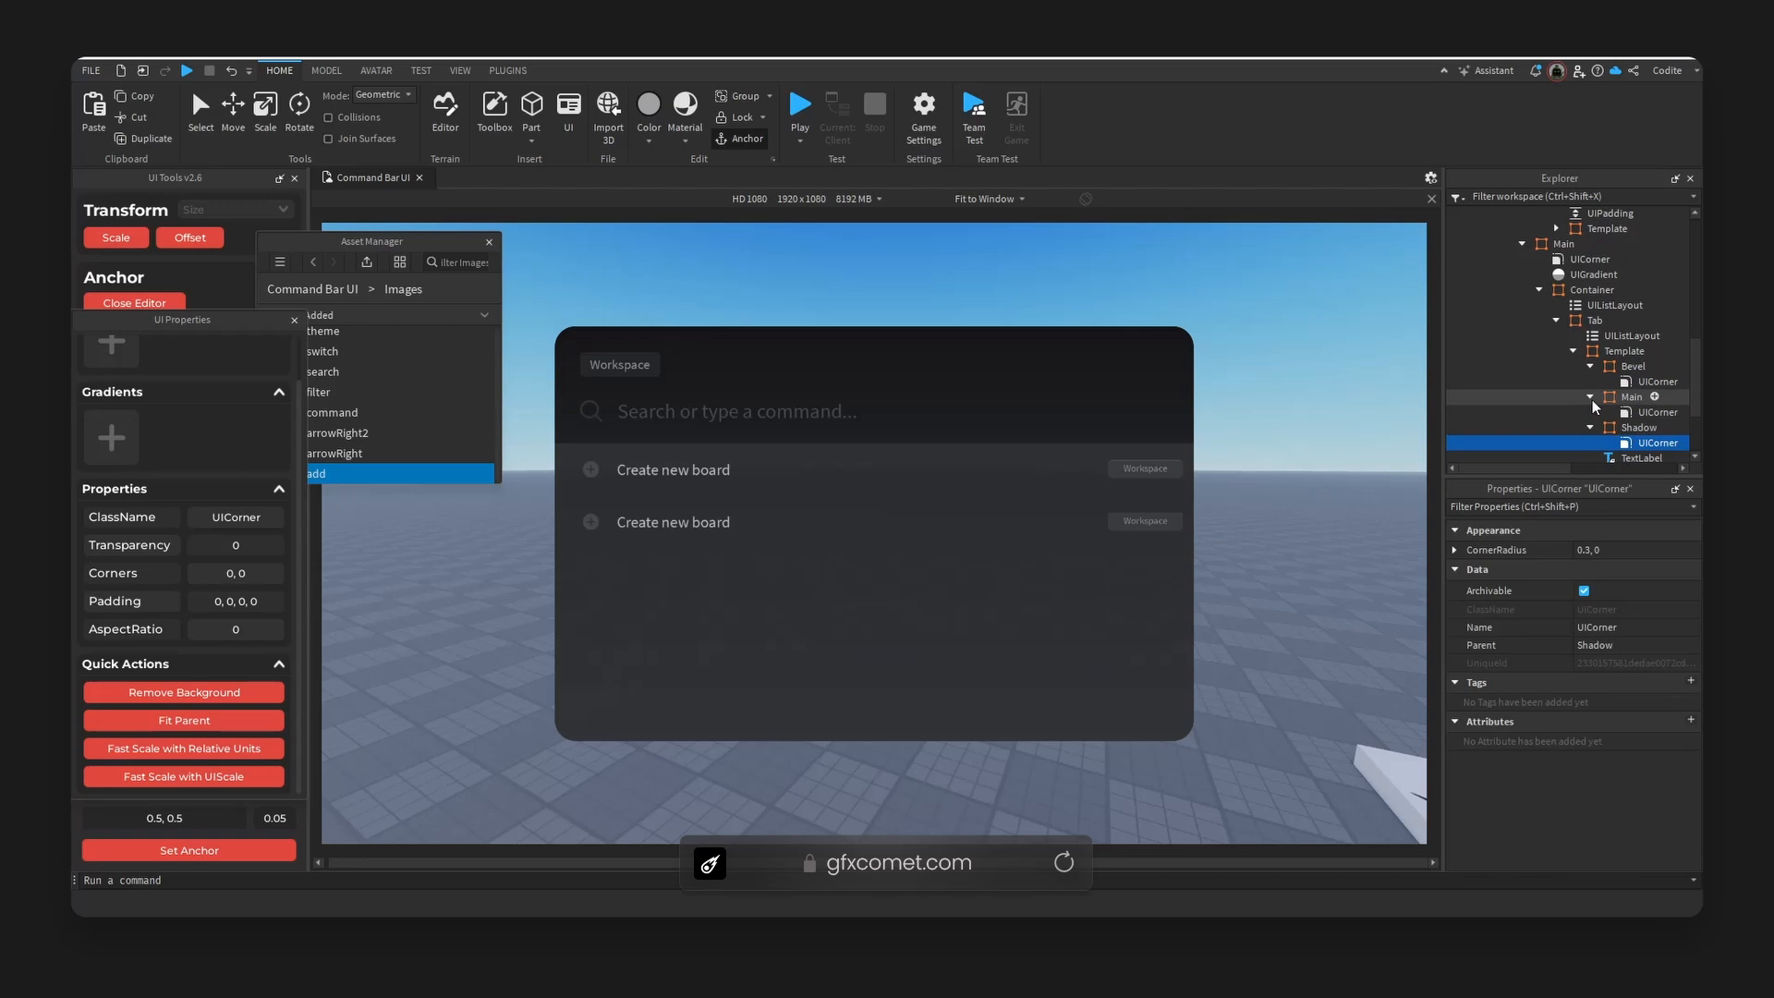
# - Try narrowing the first tab's Text frame from its edge nearest the Workspace tag, and undo the change
pyautogui.click(1591, 397)
pyautogui.click(1591, 412)
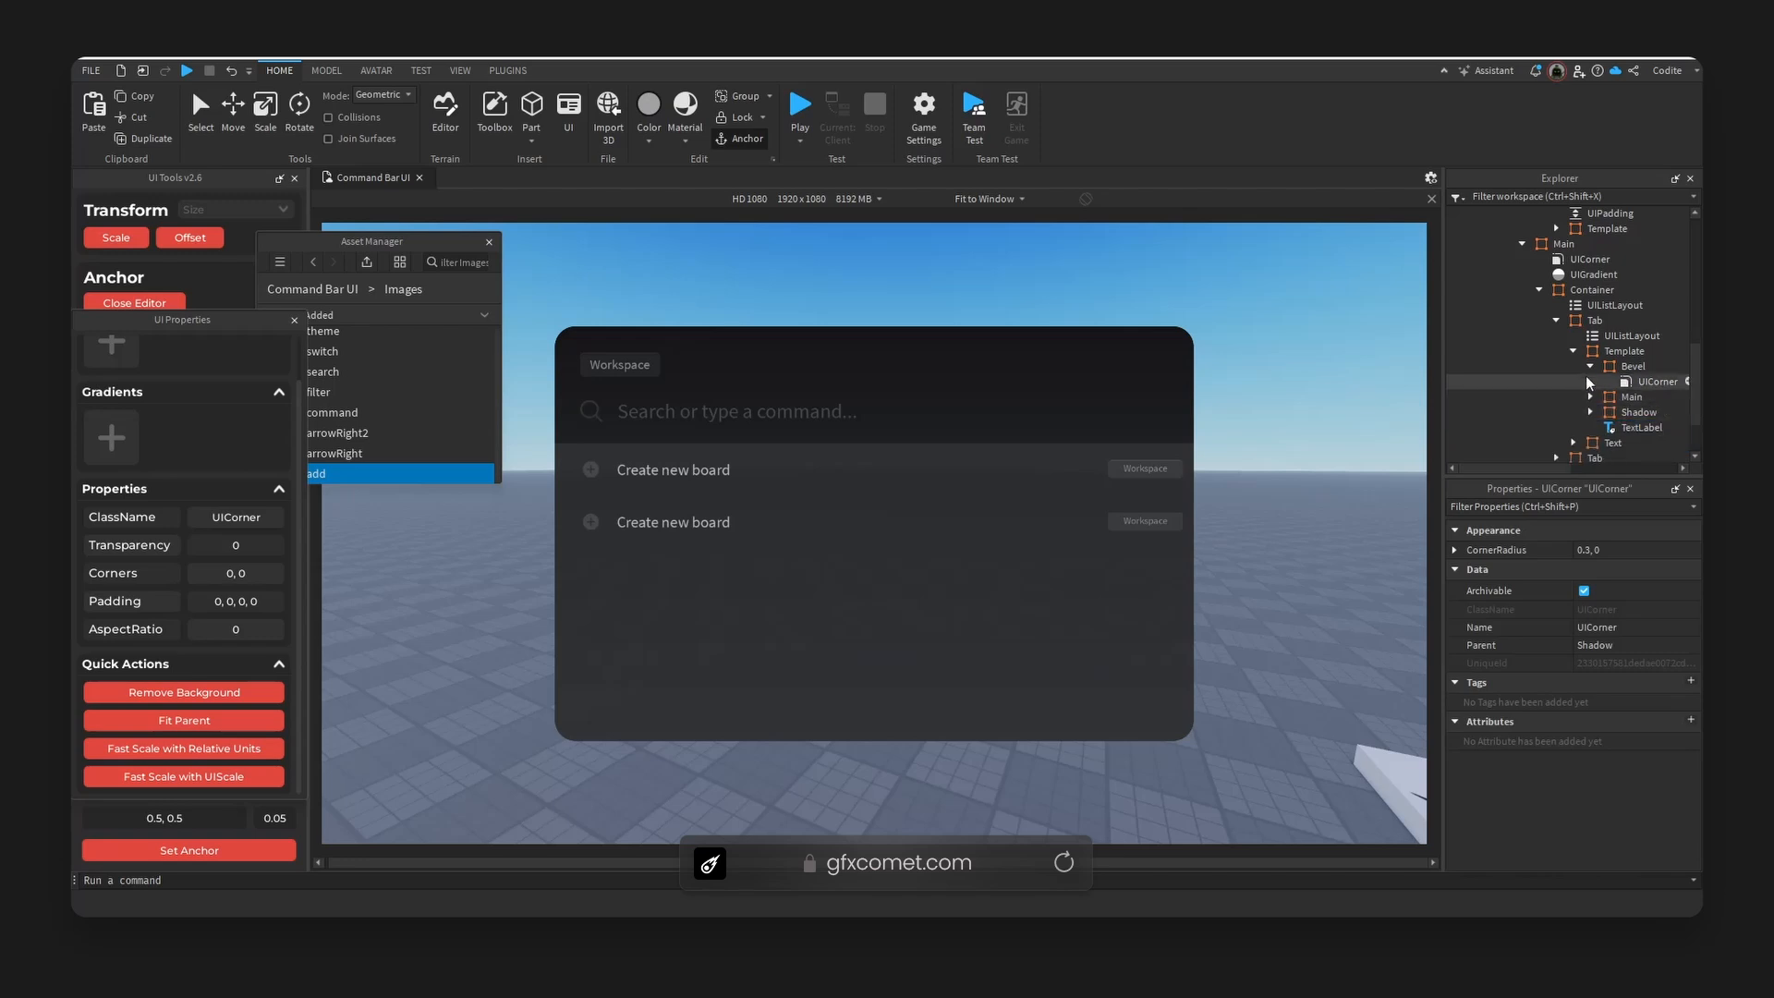
pyautogui.click(1590, 366)
pyautogui.click(1595, 412)
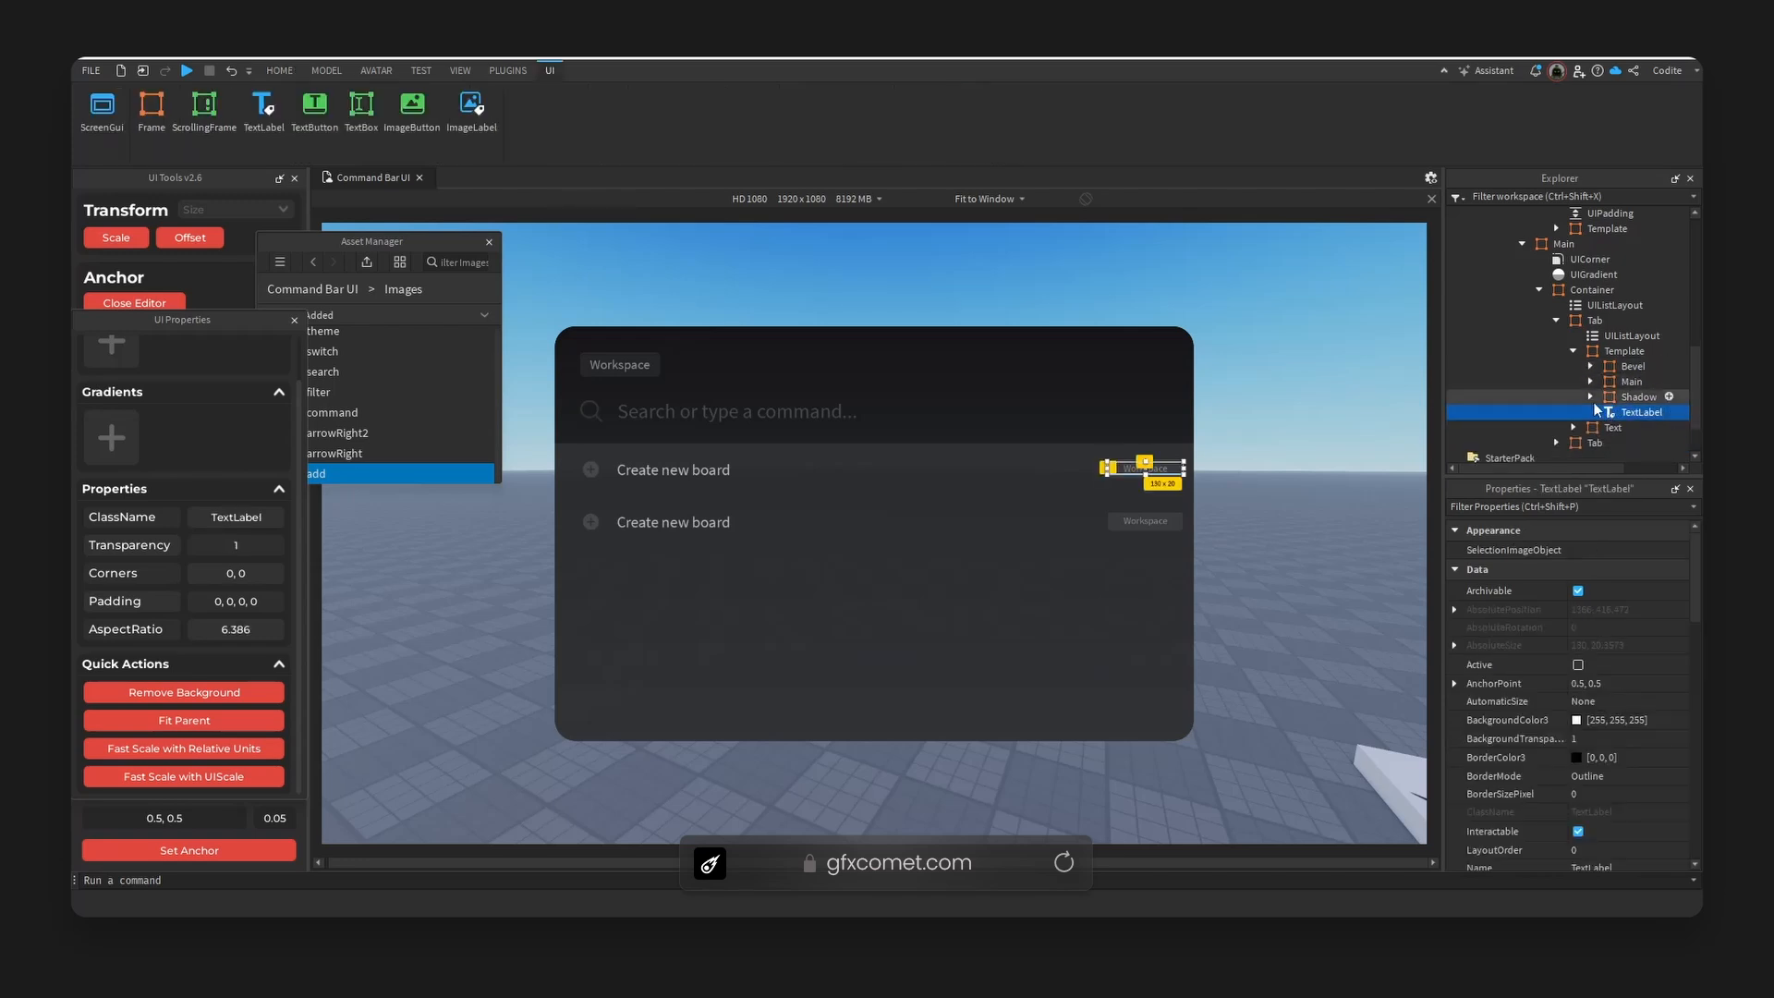
pyautogui.click(1573, 350)
pyautogui.click(1606, 368)
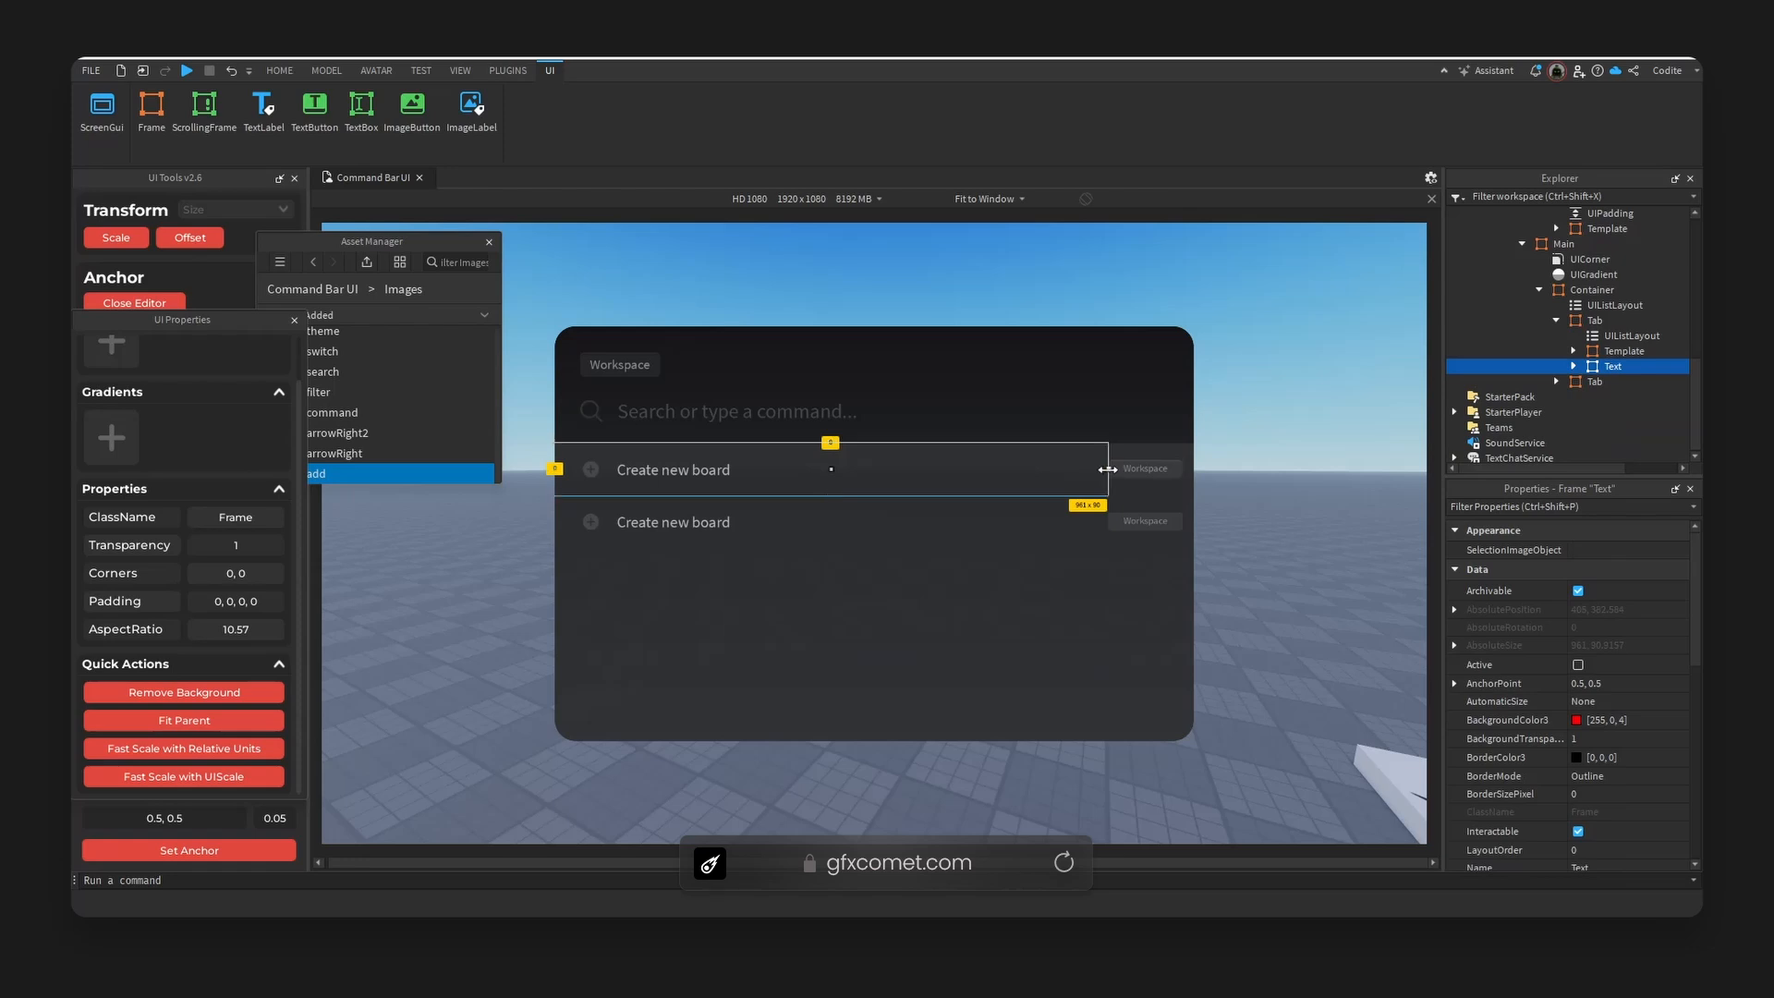
pyautogui.moveTo(1108, 469); pyautogui.dragTo(1084, 470)
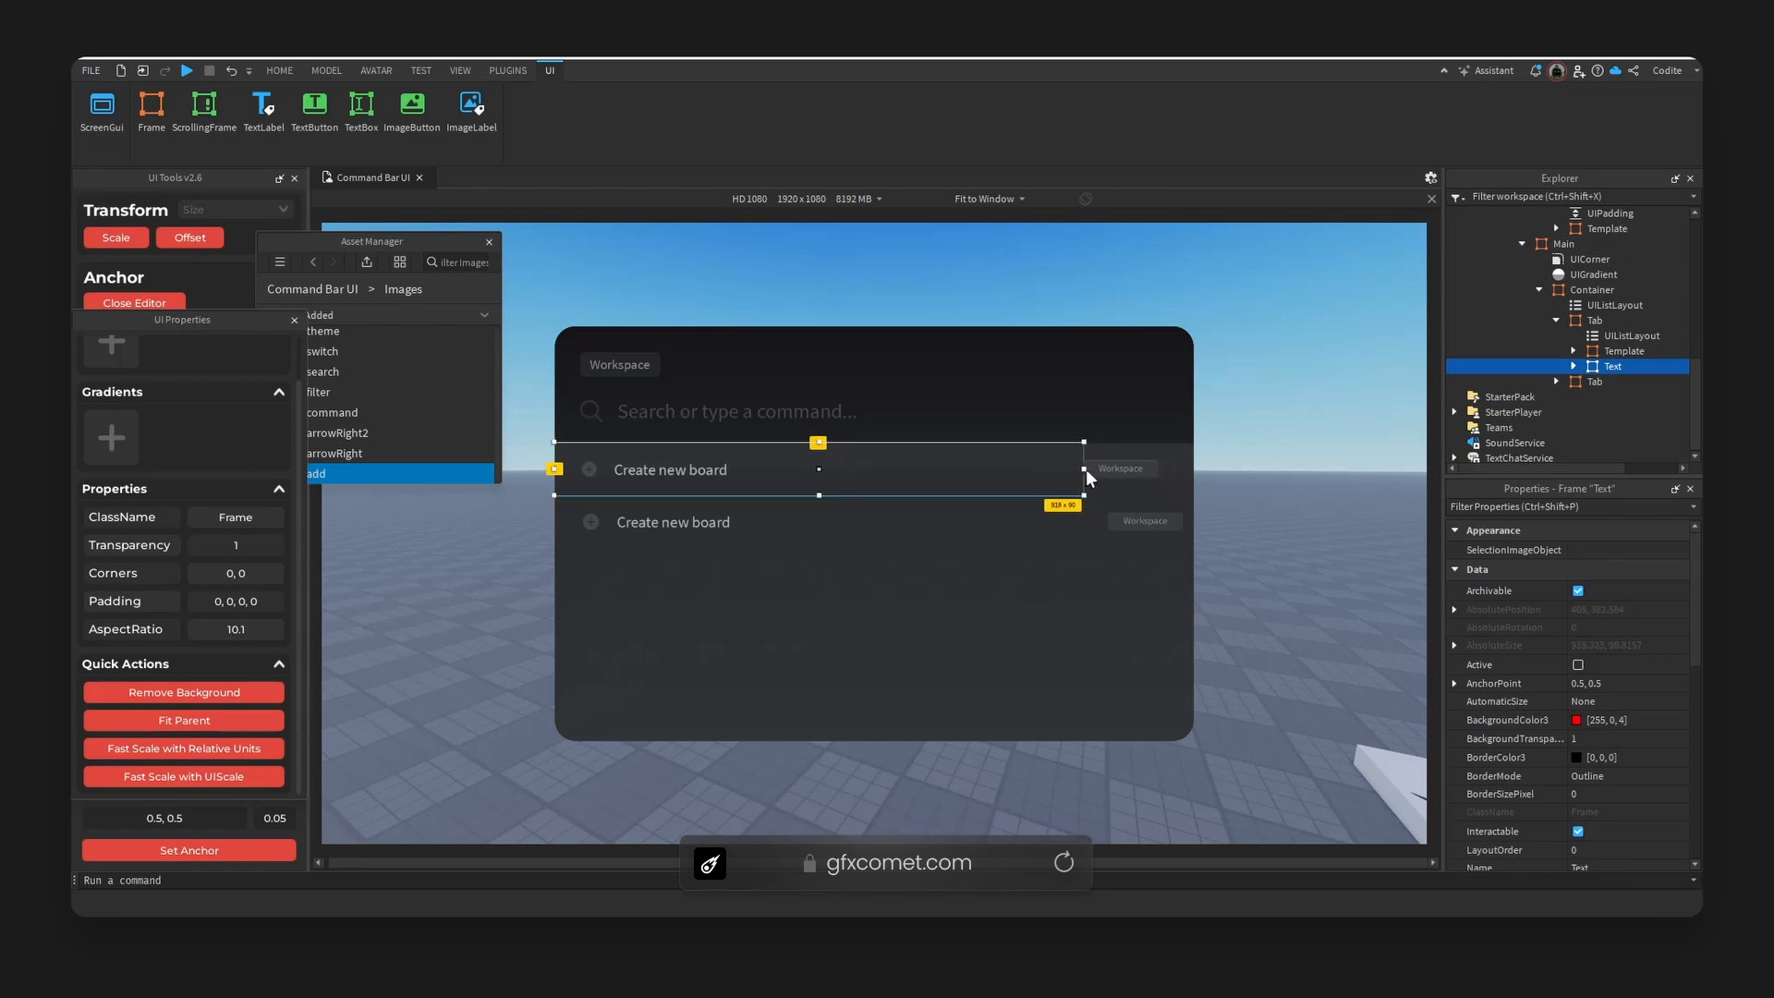
pyautogui.hotkey('ctrl', 'z')
# - Add a UIPadding object to the first Tab in Main's Container
pyautogui.click(1563, 244)
pyautogui.click(1539, 289)
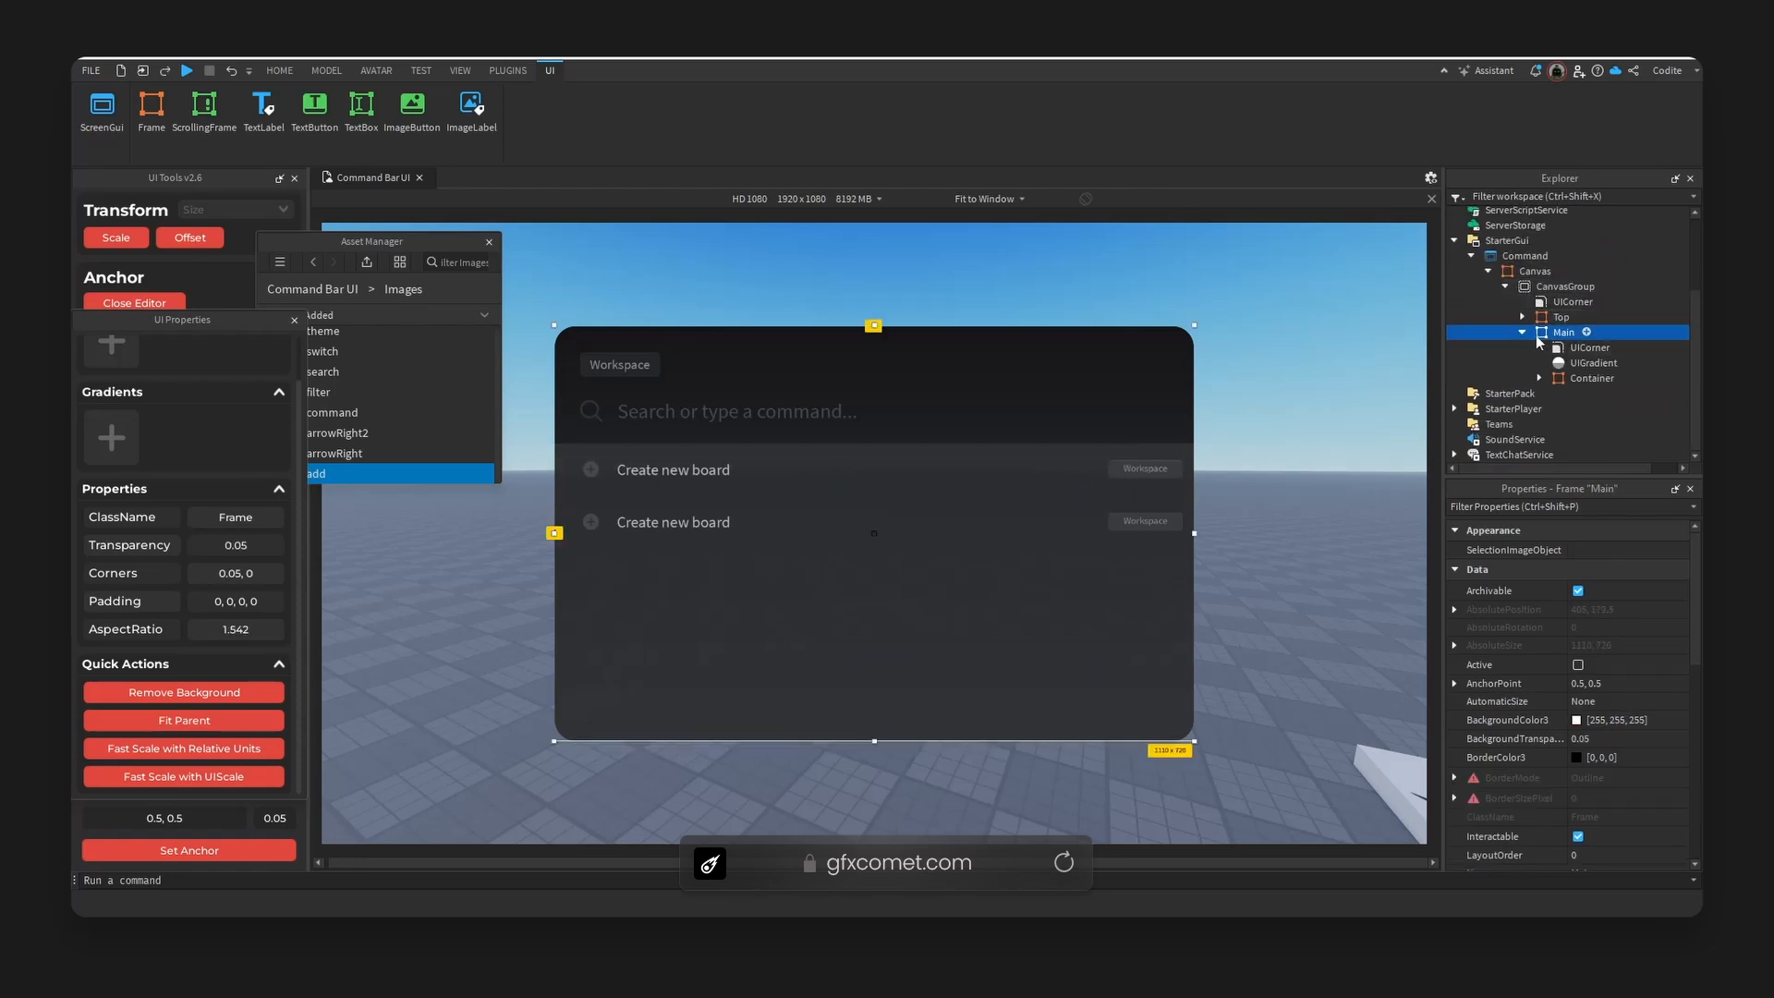
pyautogui.click(1571, 379)
pyautogui.click(1540, 379)
pyautogui.click(1575, 410)
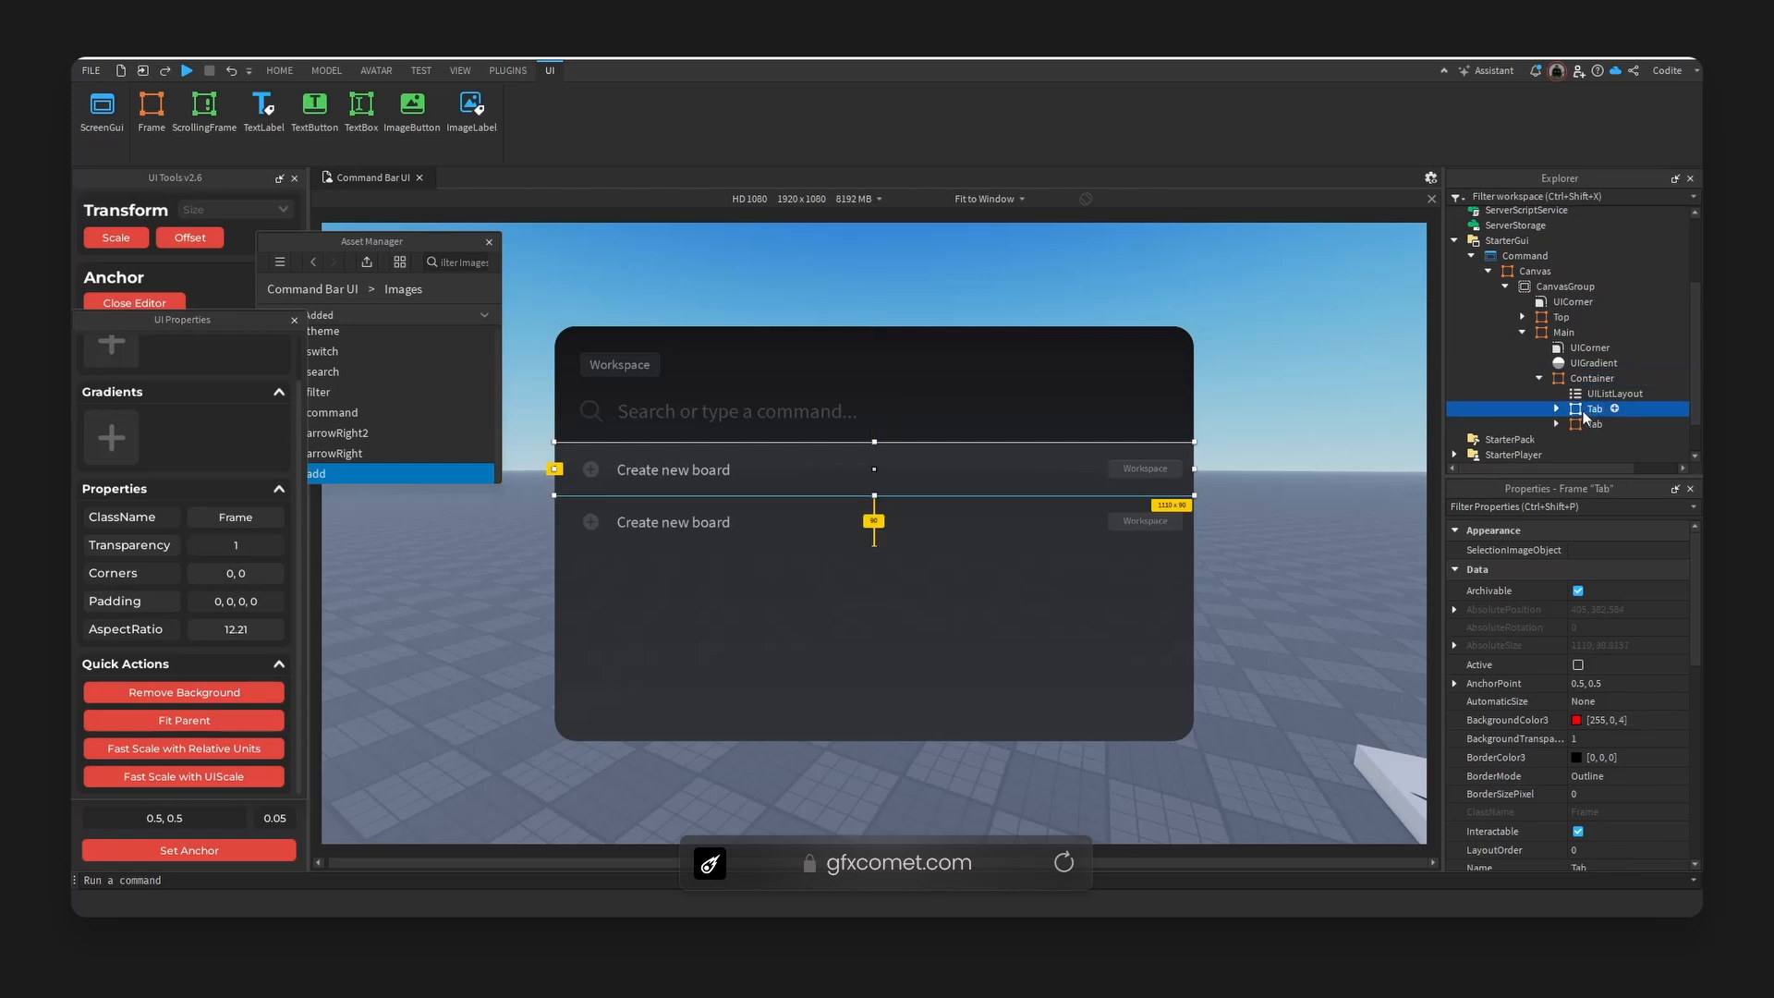
pyautogui.click(1558, 408)
pyautogui.scroll(-1, 1619, 431)
pyautogui.click(1612, 396)
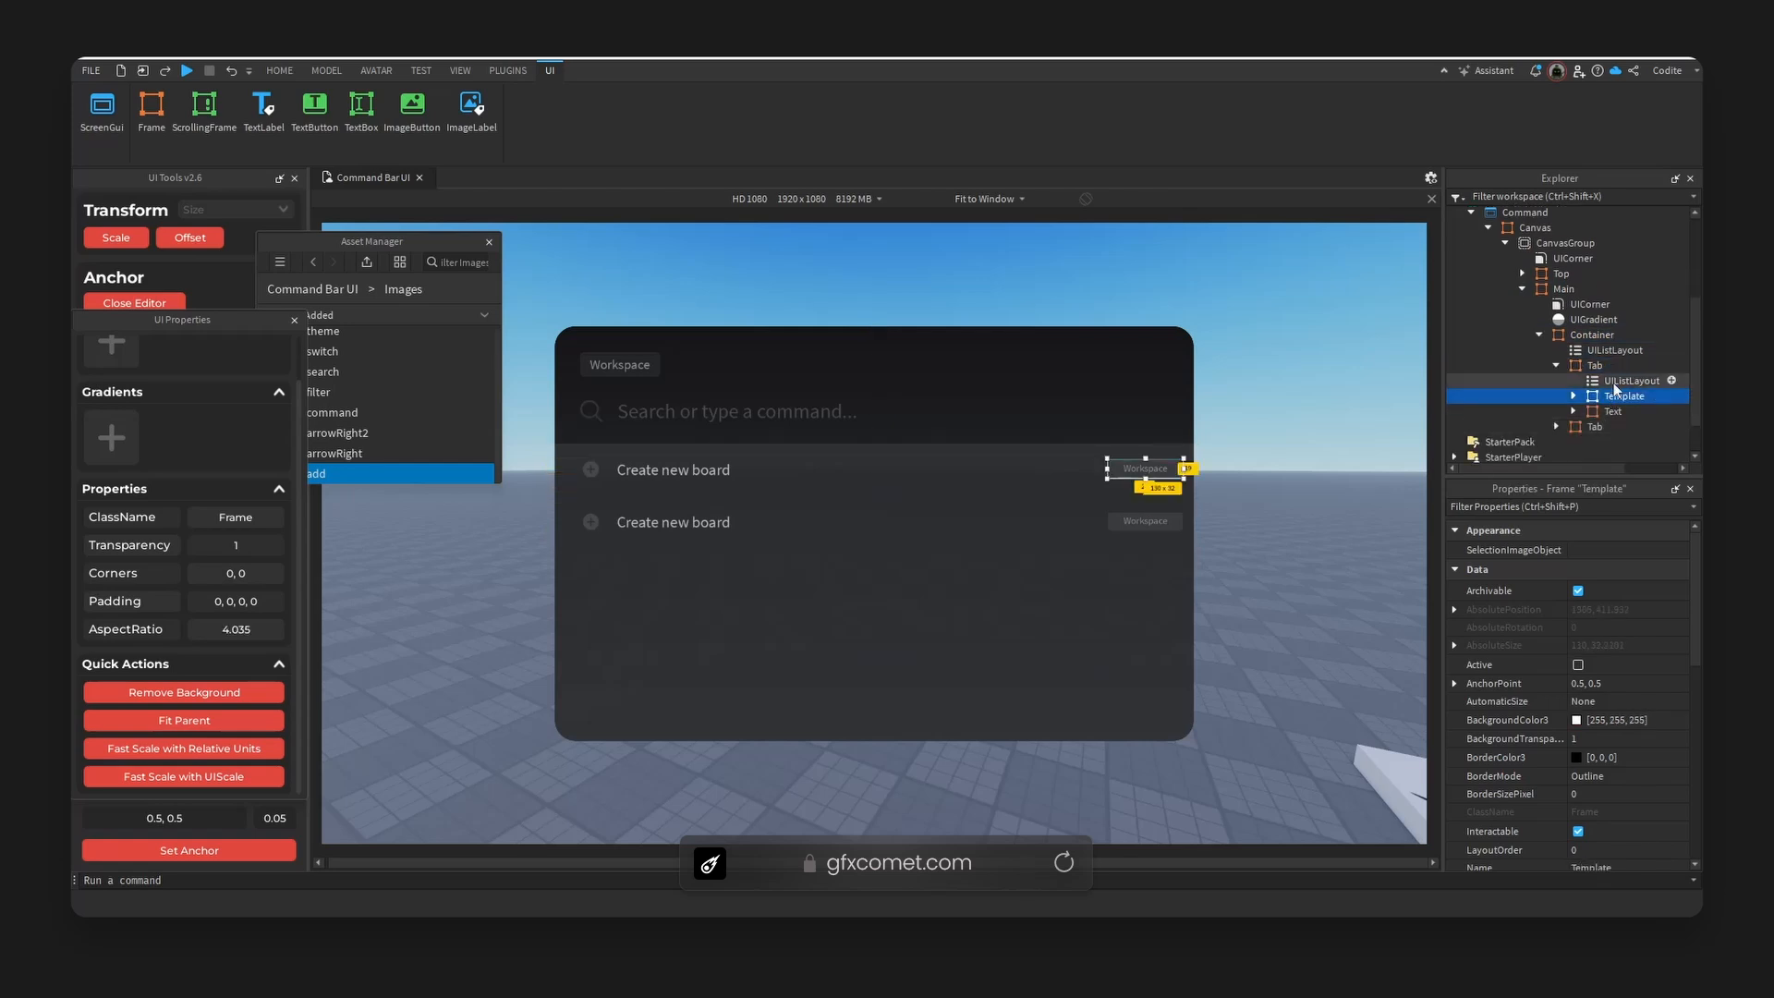
pyautogui.click(1613, 381)
pyautogui.click(1616, 366)
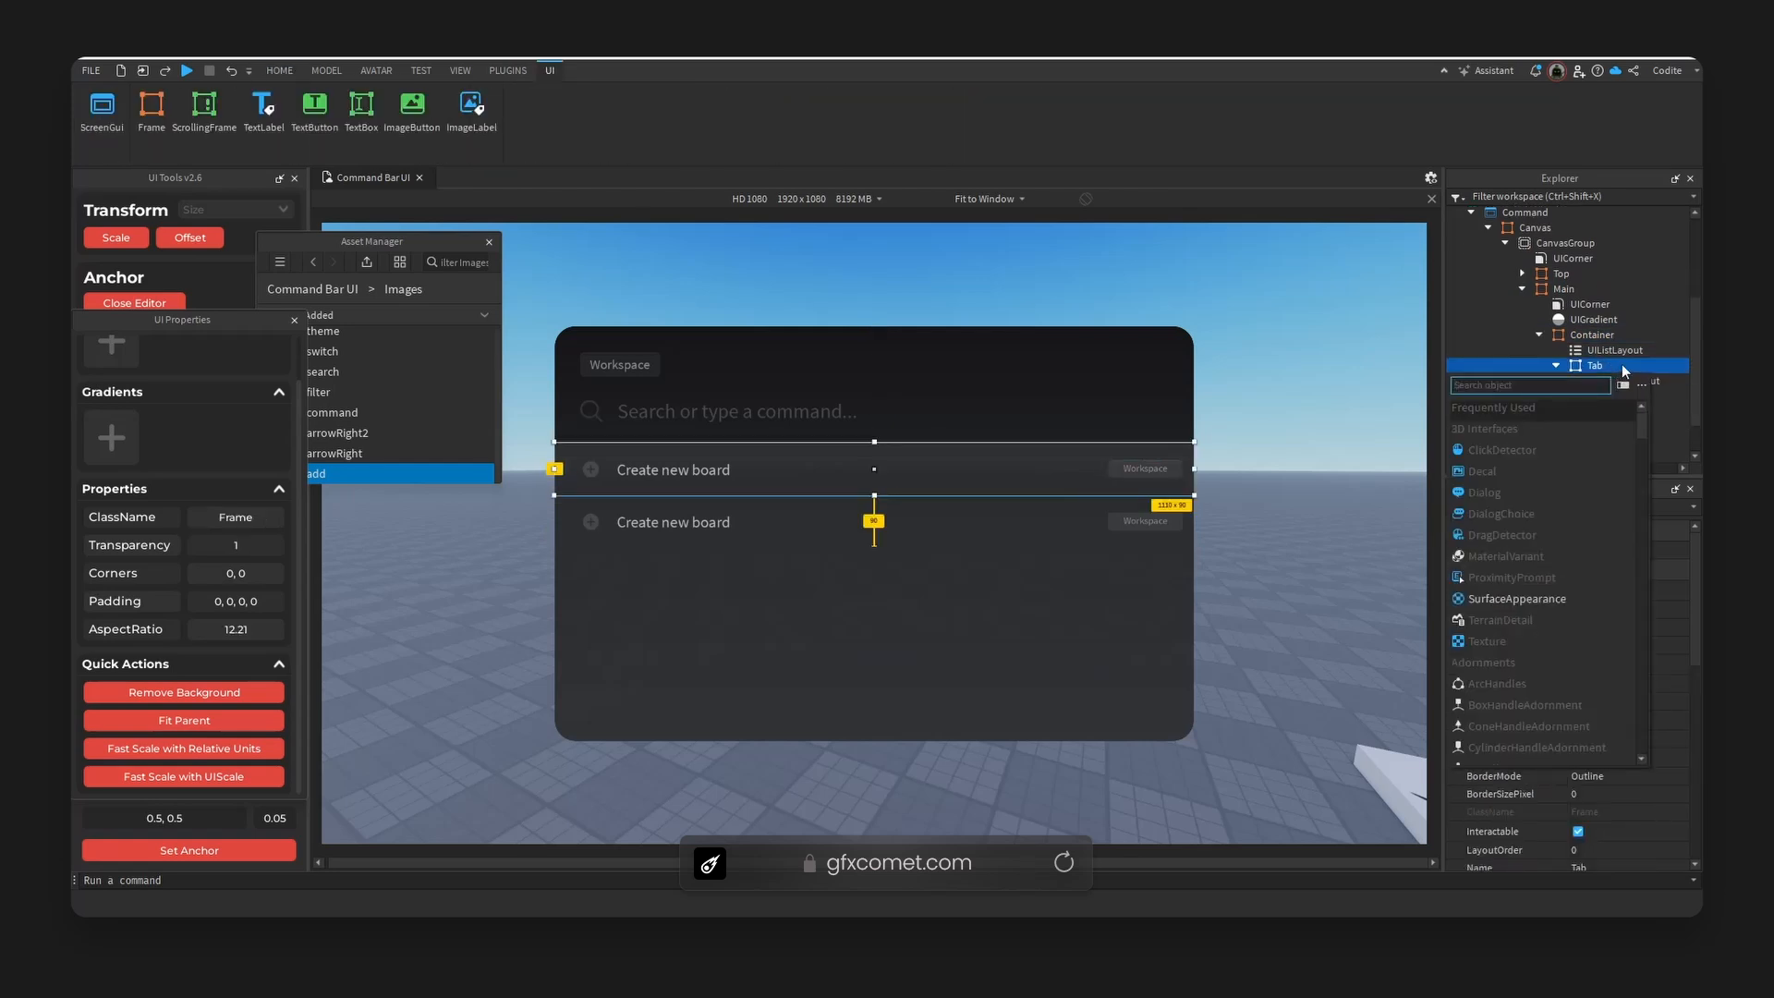
pyautogui.write('UIPadding')
pyautogui.press('Return')
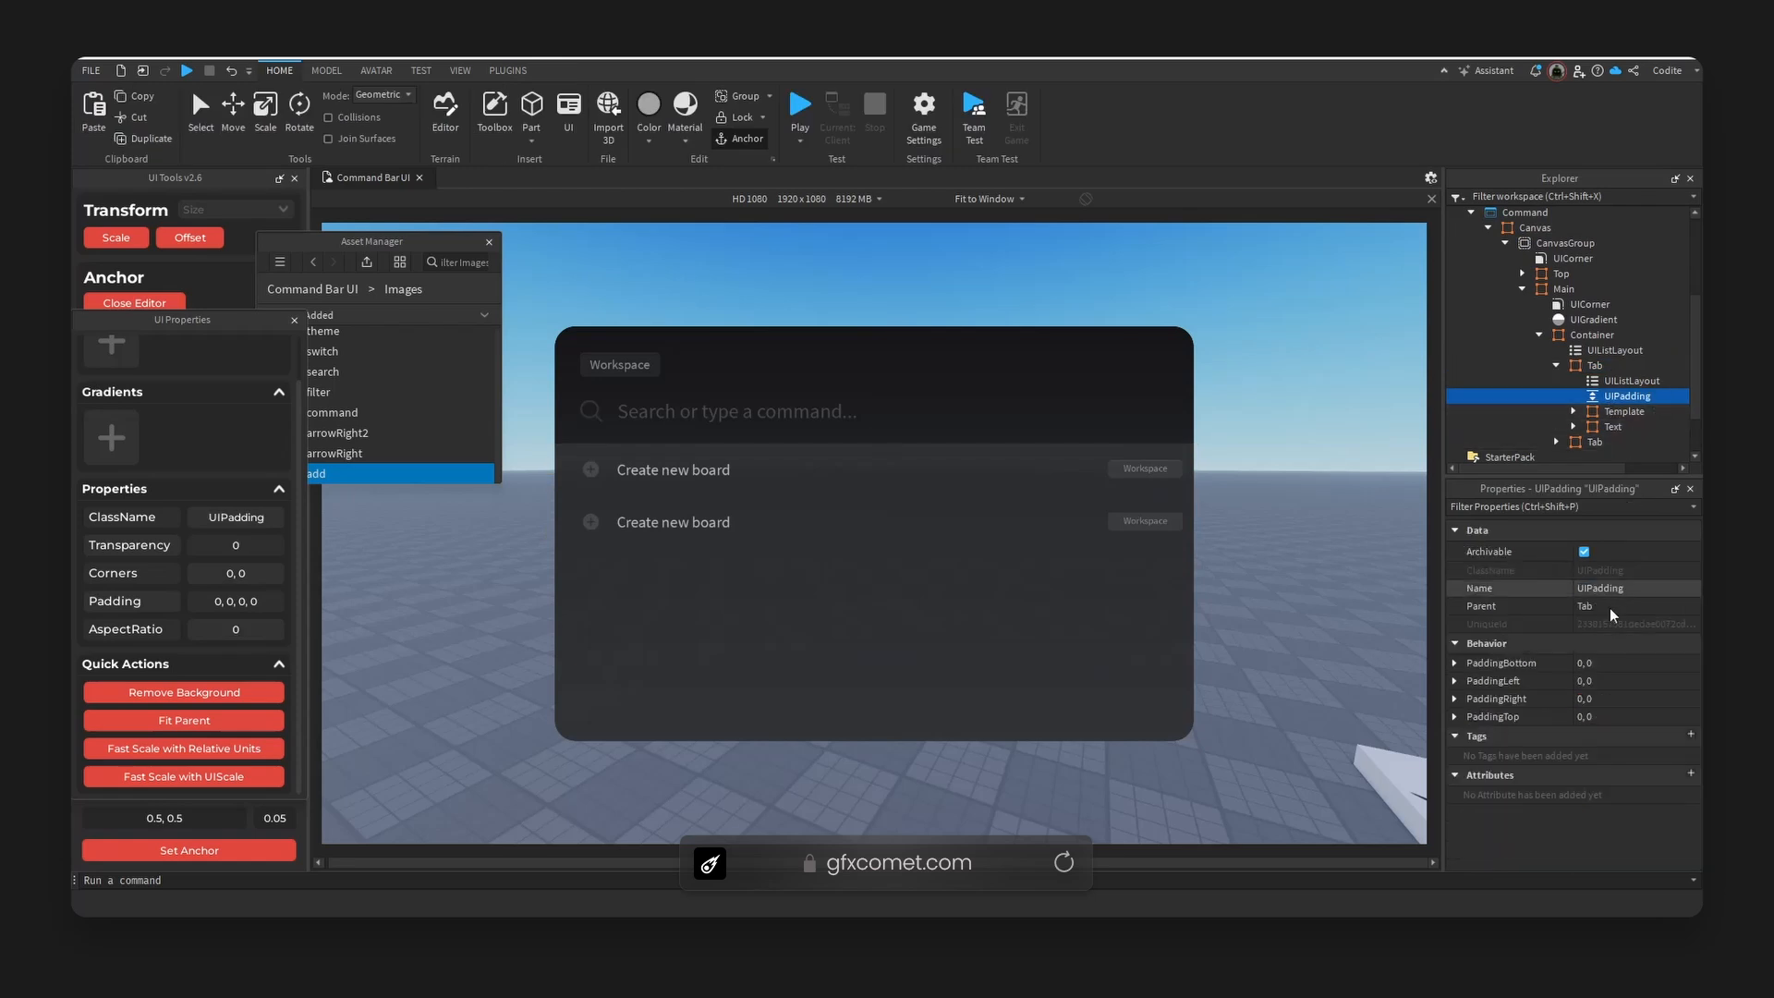
# - Try PaddingRight scales of 0.1, 0.05 and 0.01 on the first tab's UIPadding, undoing each one
pyautogui.click(1455, 699)
pyautogui.click(1636, 717)
pyautogui.write('0.1')
pyautogui.press('Return')
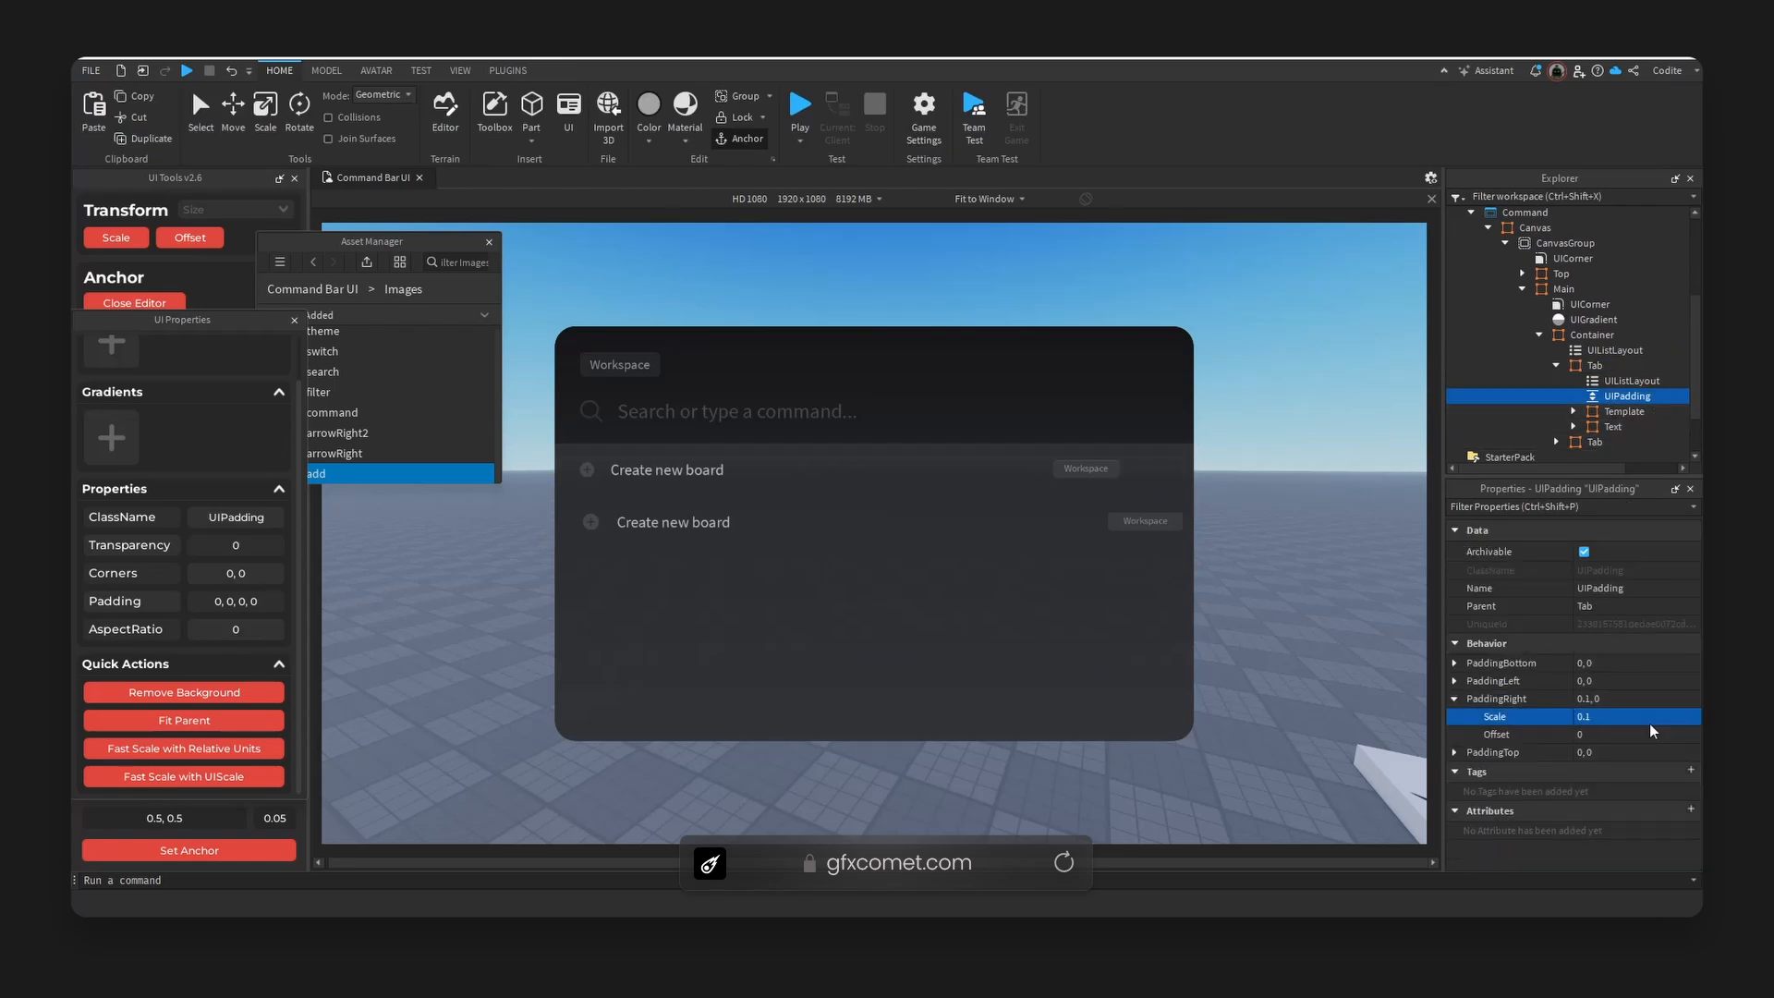
pyautogui.hotkey('ctrl', 'z')
pyautogui.click(1657, 718)
pyautogui.write('0.05')
pyautogui.press('Return')
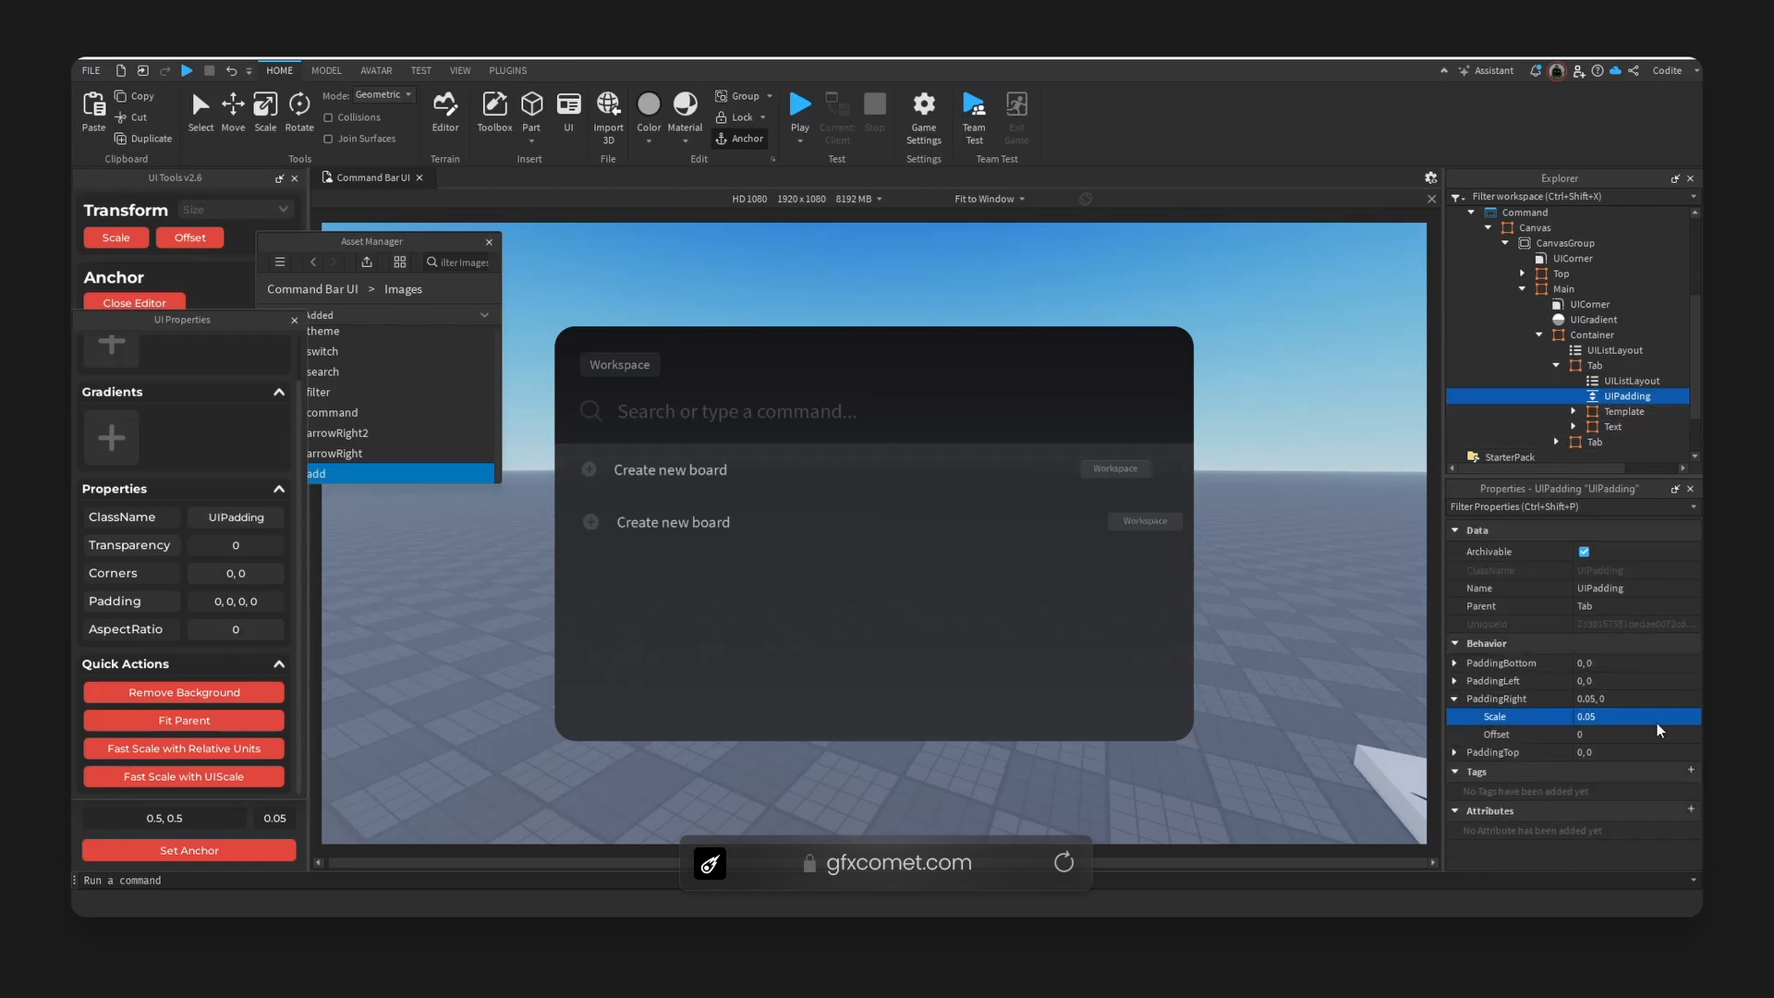
pyautogui.hotkey('ctrl', 'z')
pyautogui.click(1659, 723)
pyautogui.write('0.01')
pyautogui.press('Return')
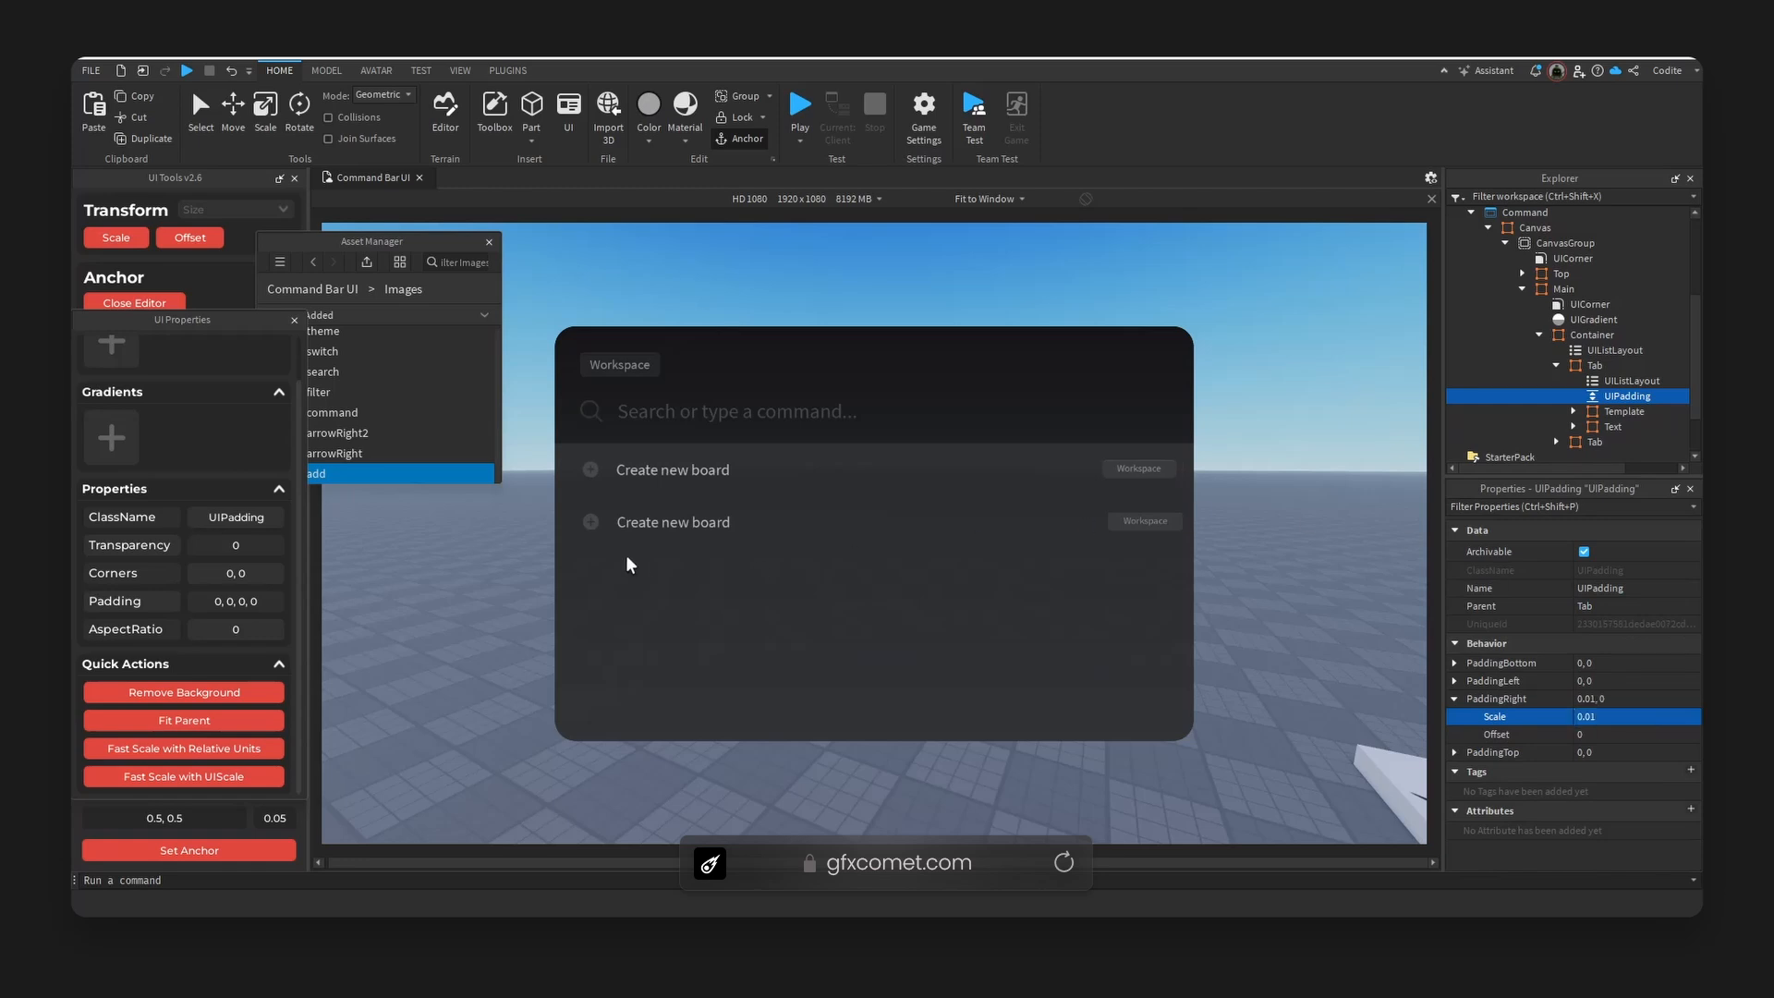
pyautogui.hotkey('ctrl', 'z')
# - Set the PaddingRight scale of the first tab's UIPadding to 0.01 after trying 0.015
pyautogui.click(590, 470)
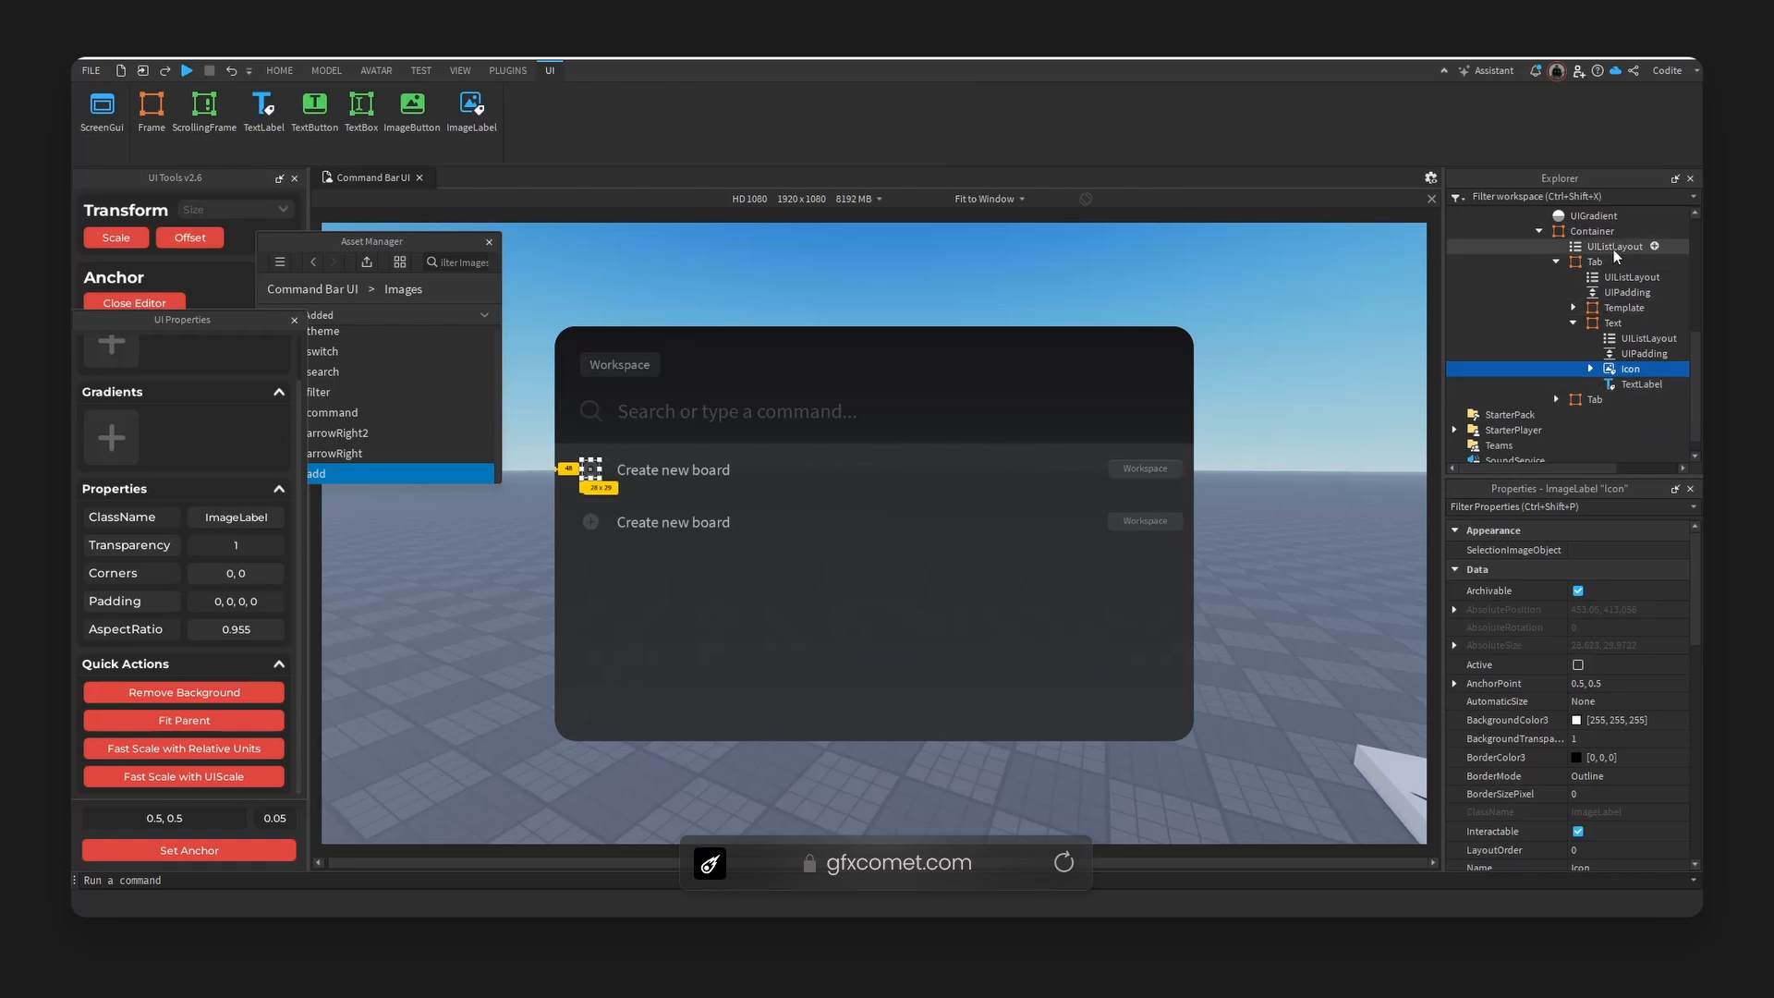
pyautogui.click(1608, 292)
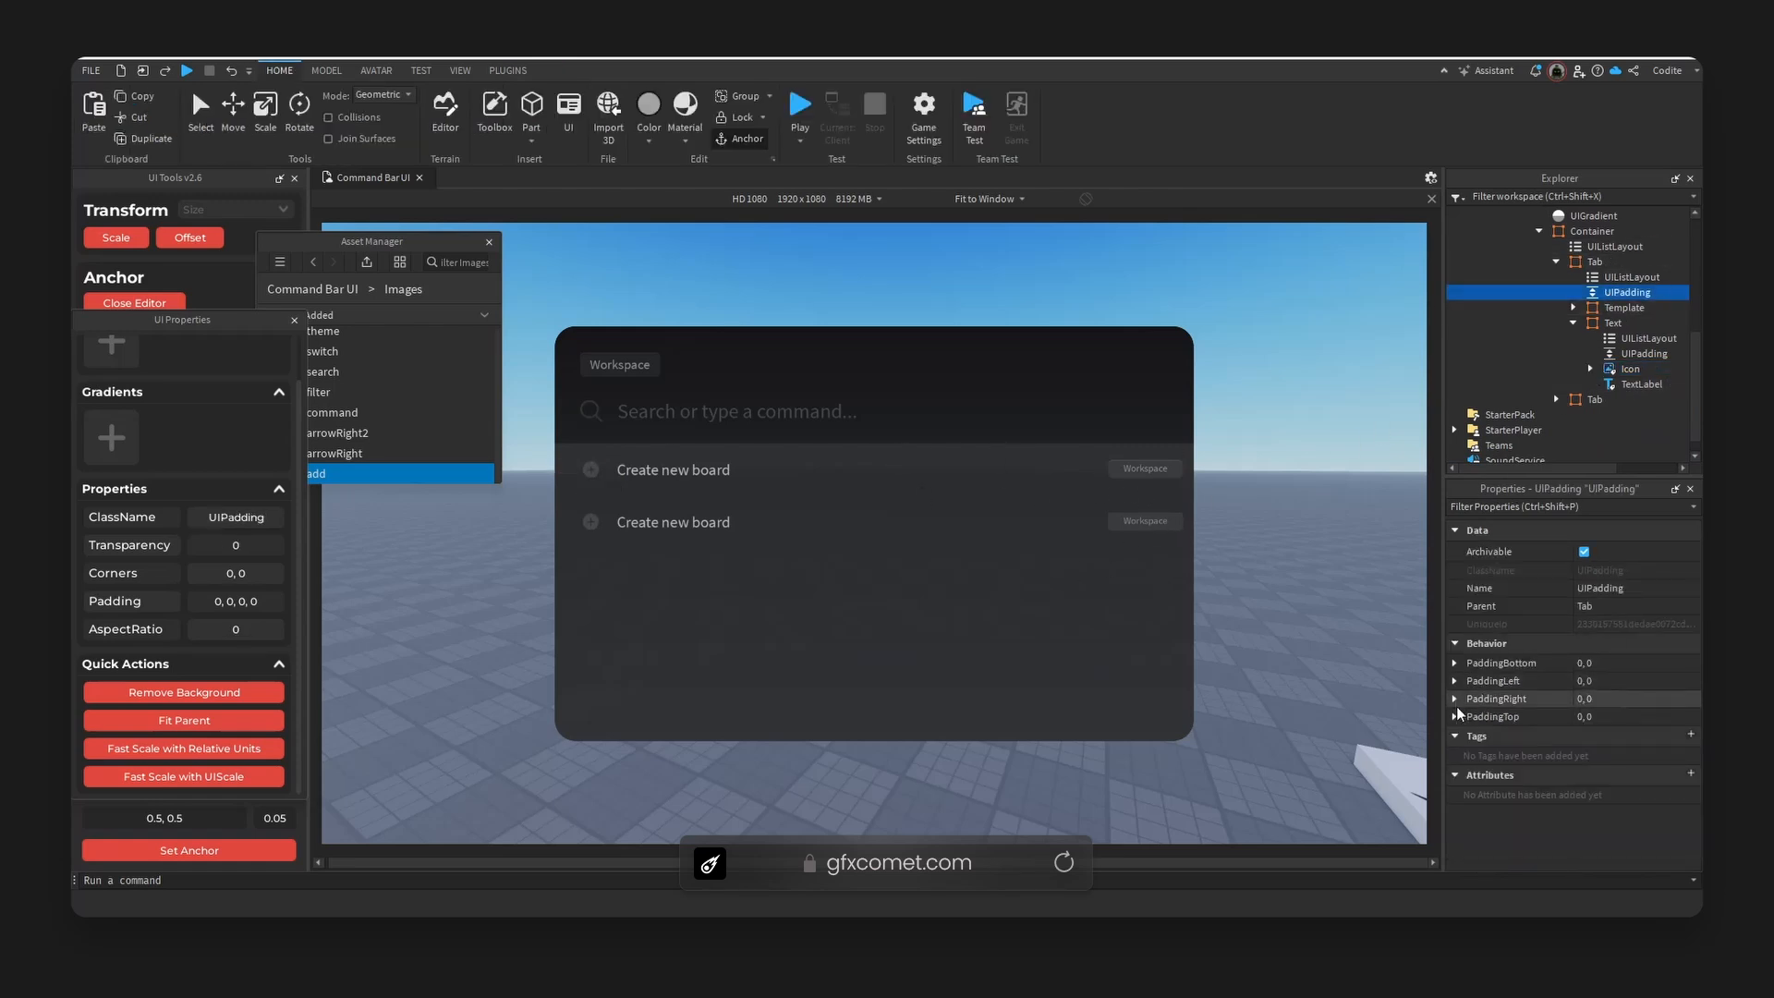
pyautogui.click(1456, 699)
pyautogui.click(1666, 718)
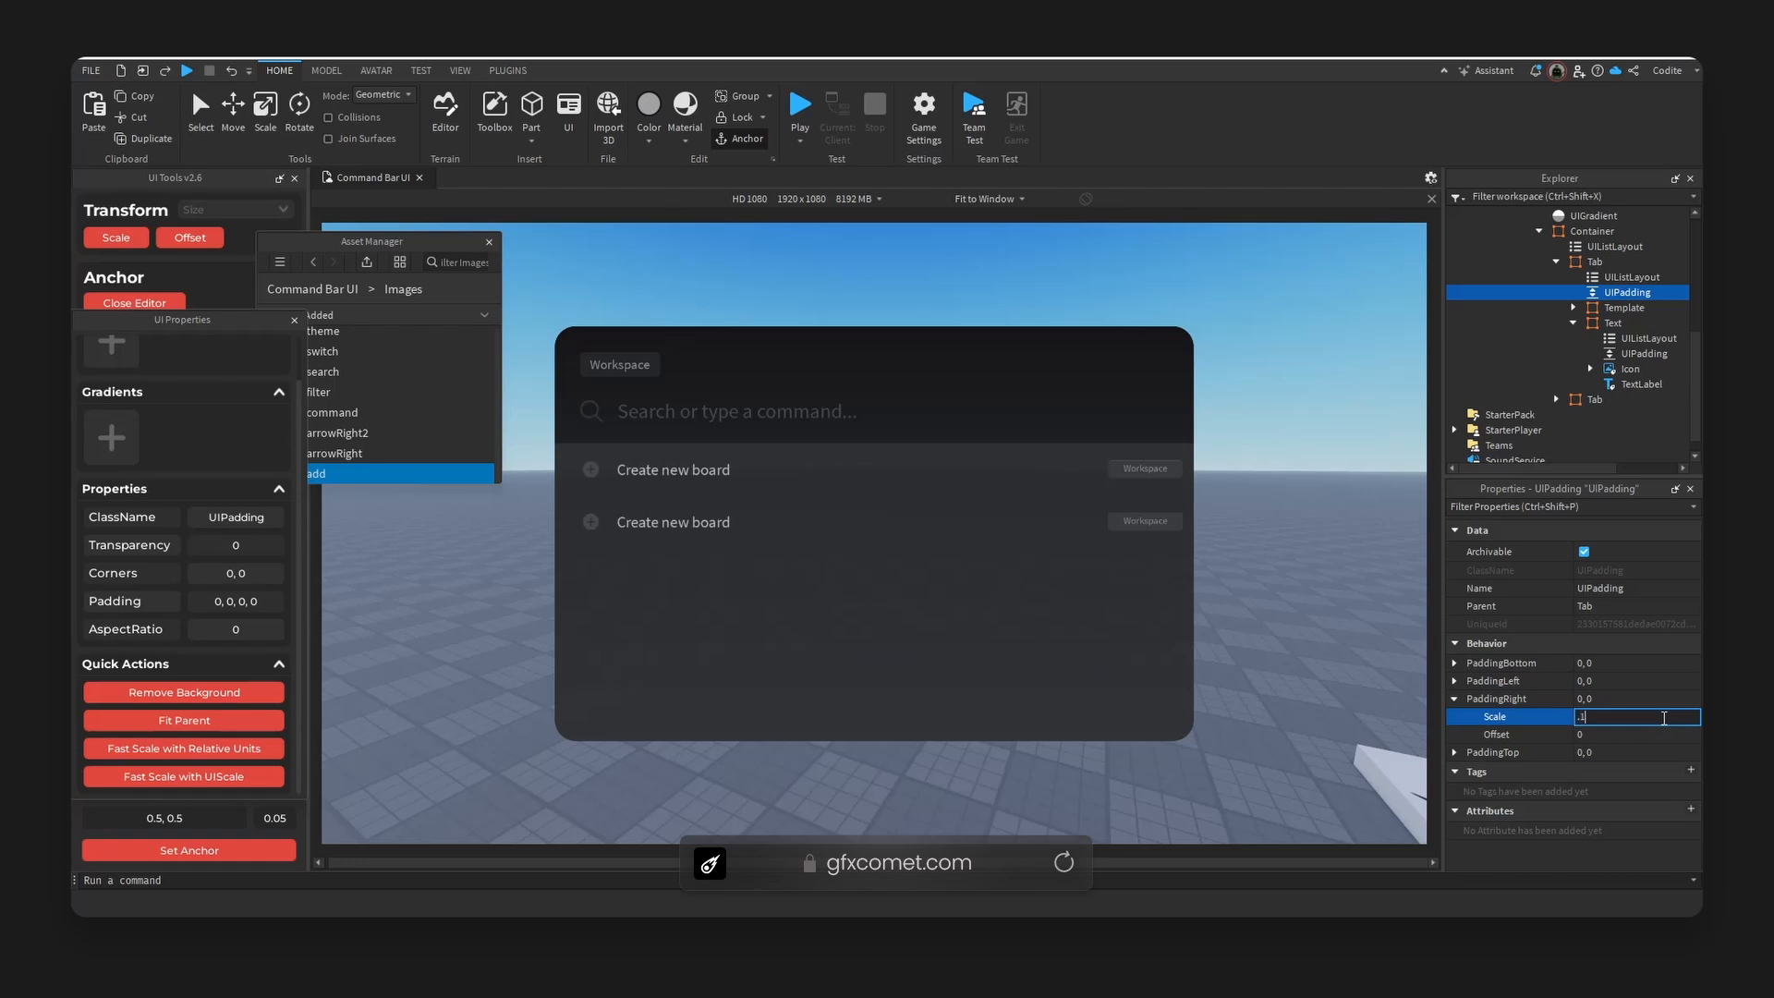
pyautogui.press('Return')
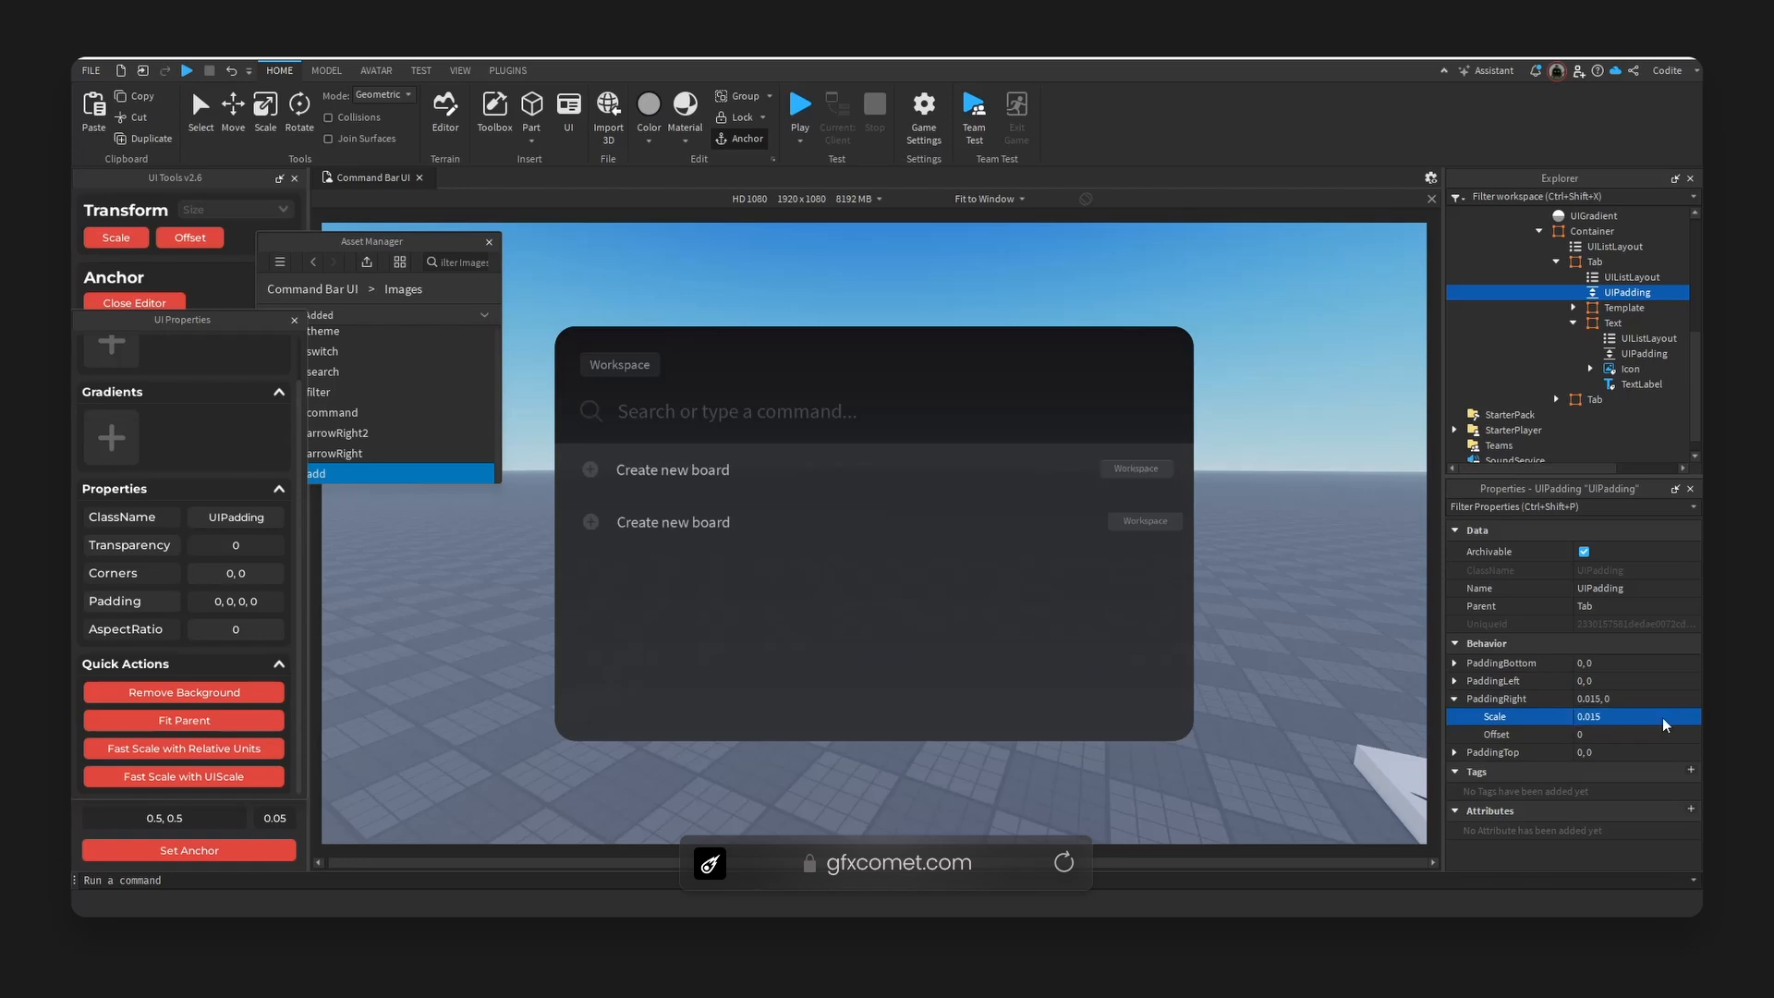
pyautogui.click(1665, 718)
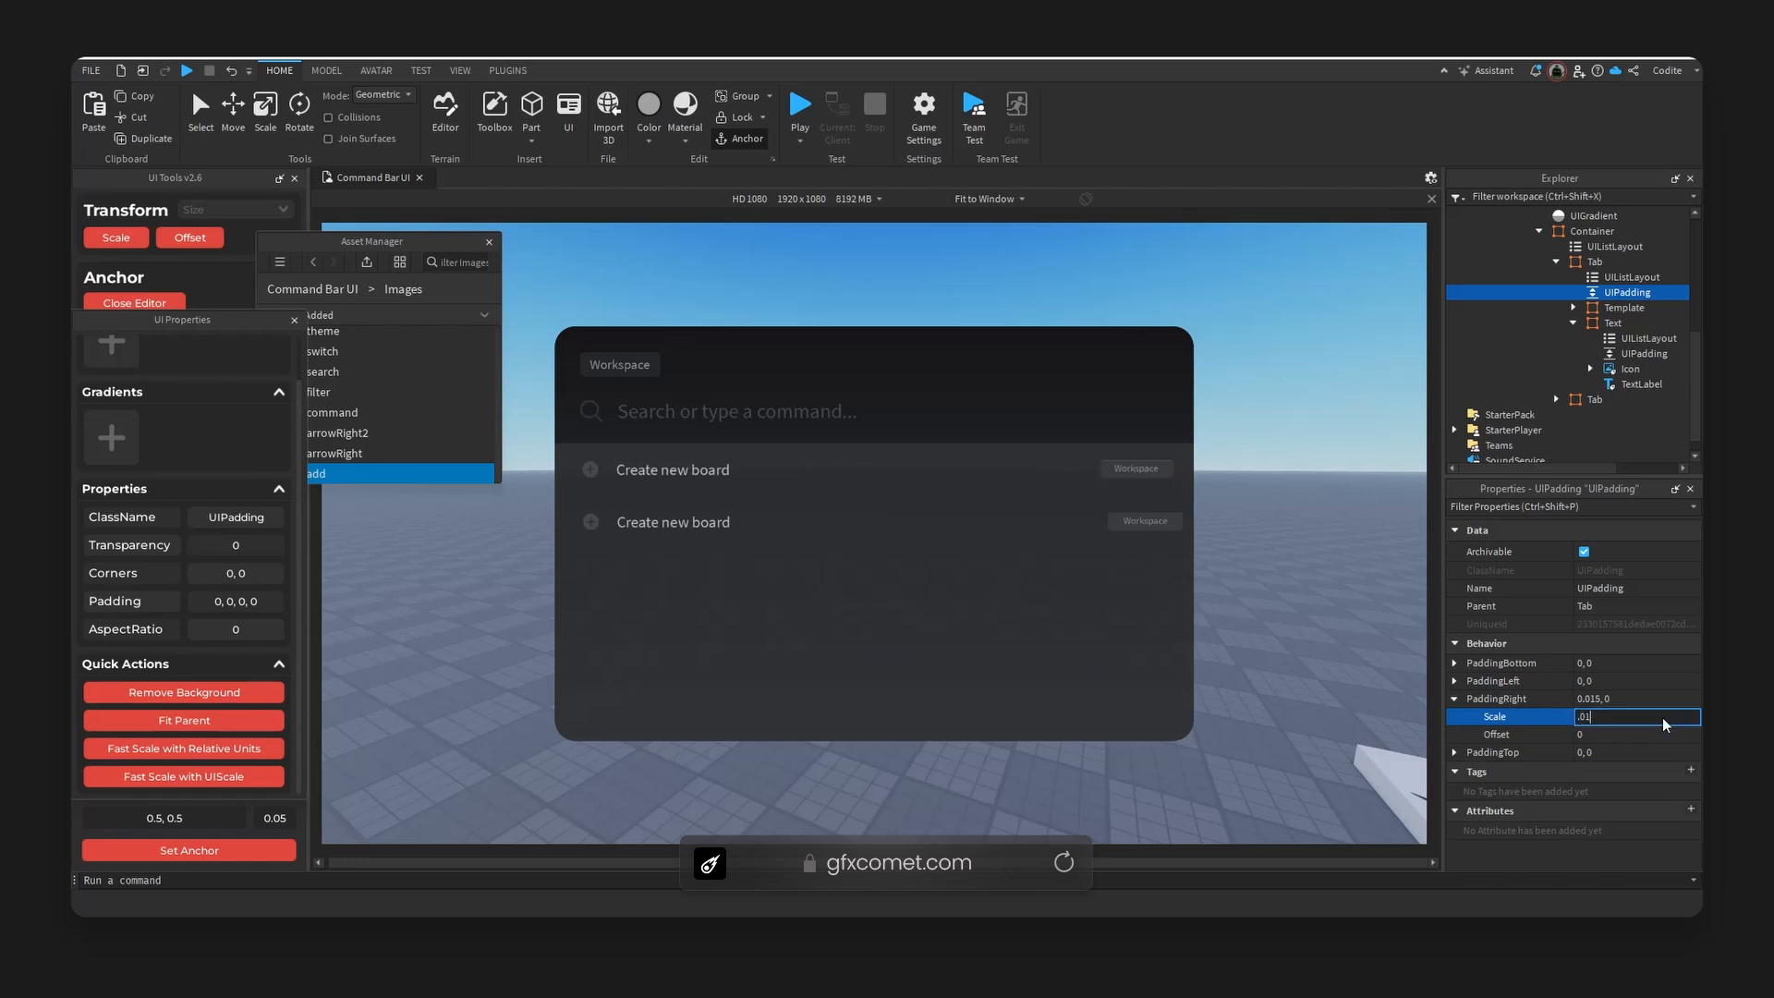
pyautogui.press('Return')
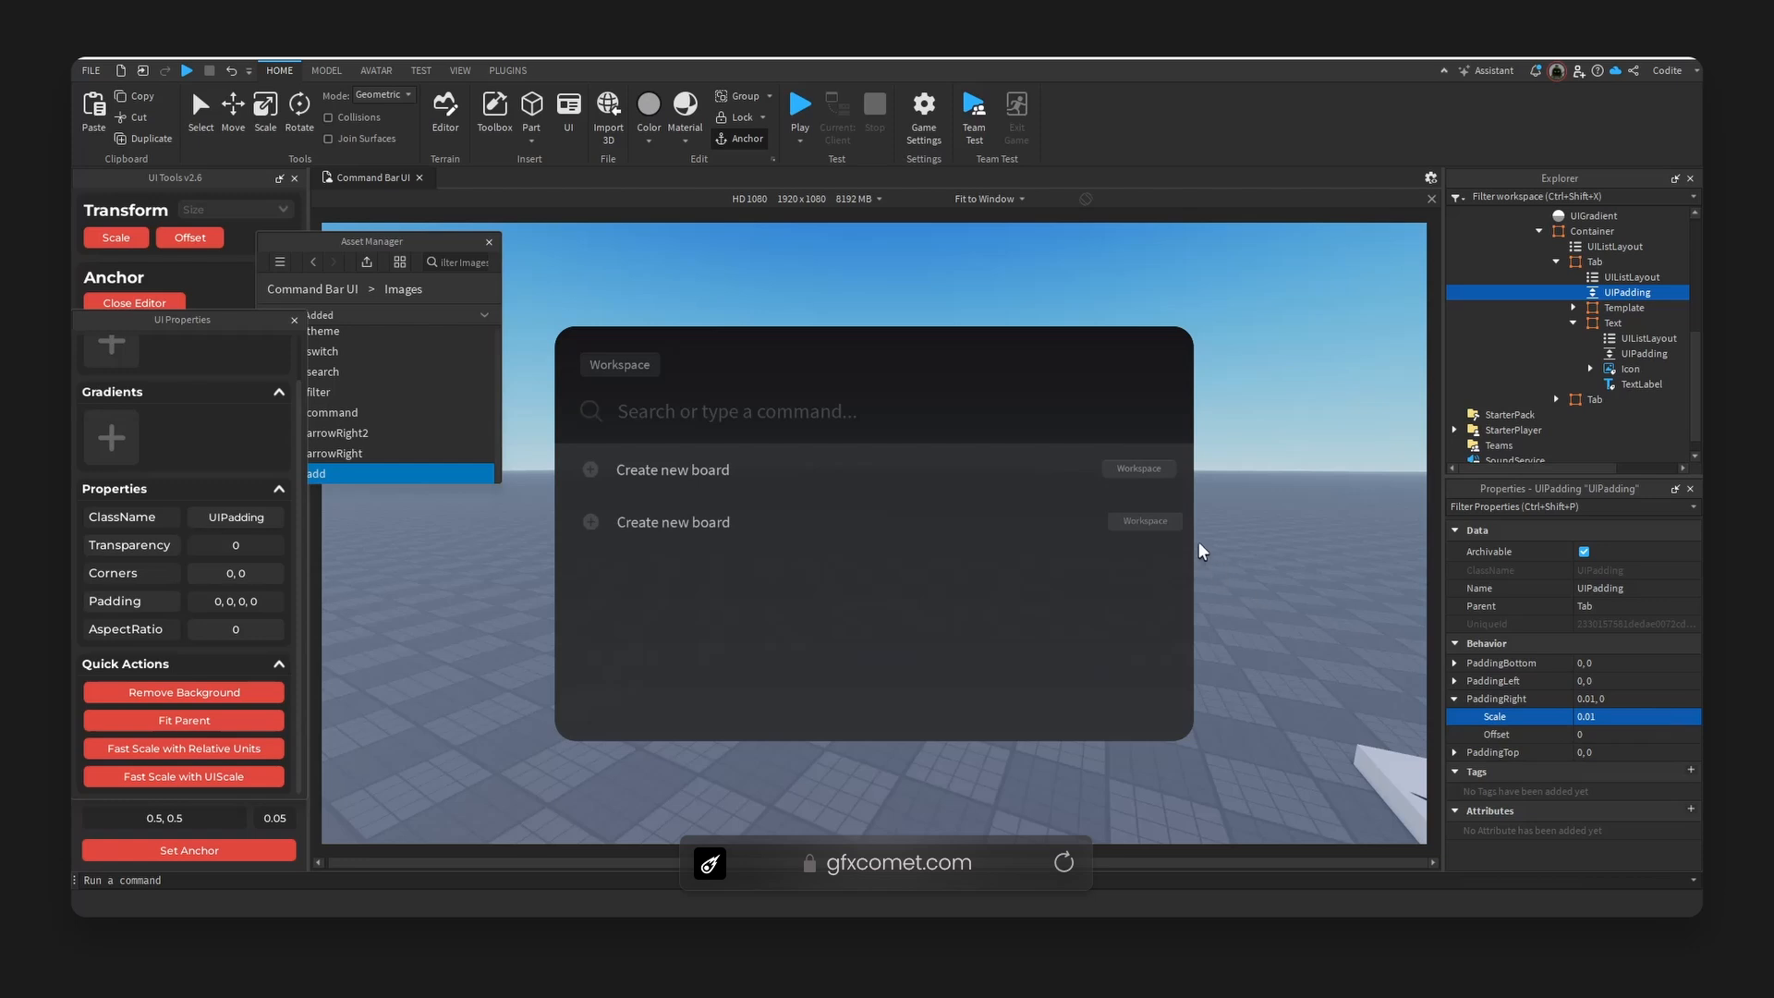
# - Copy the first tab's UIPadding into the second Tab
pyautogui.click(1573, 323)
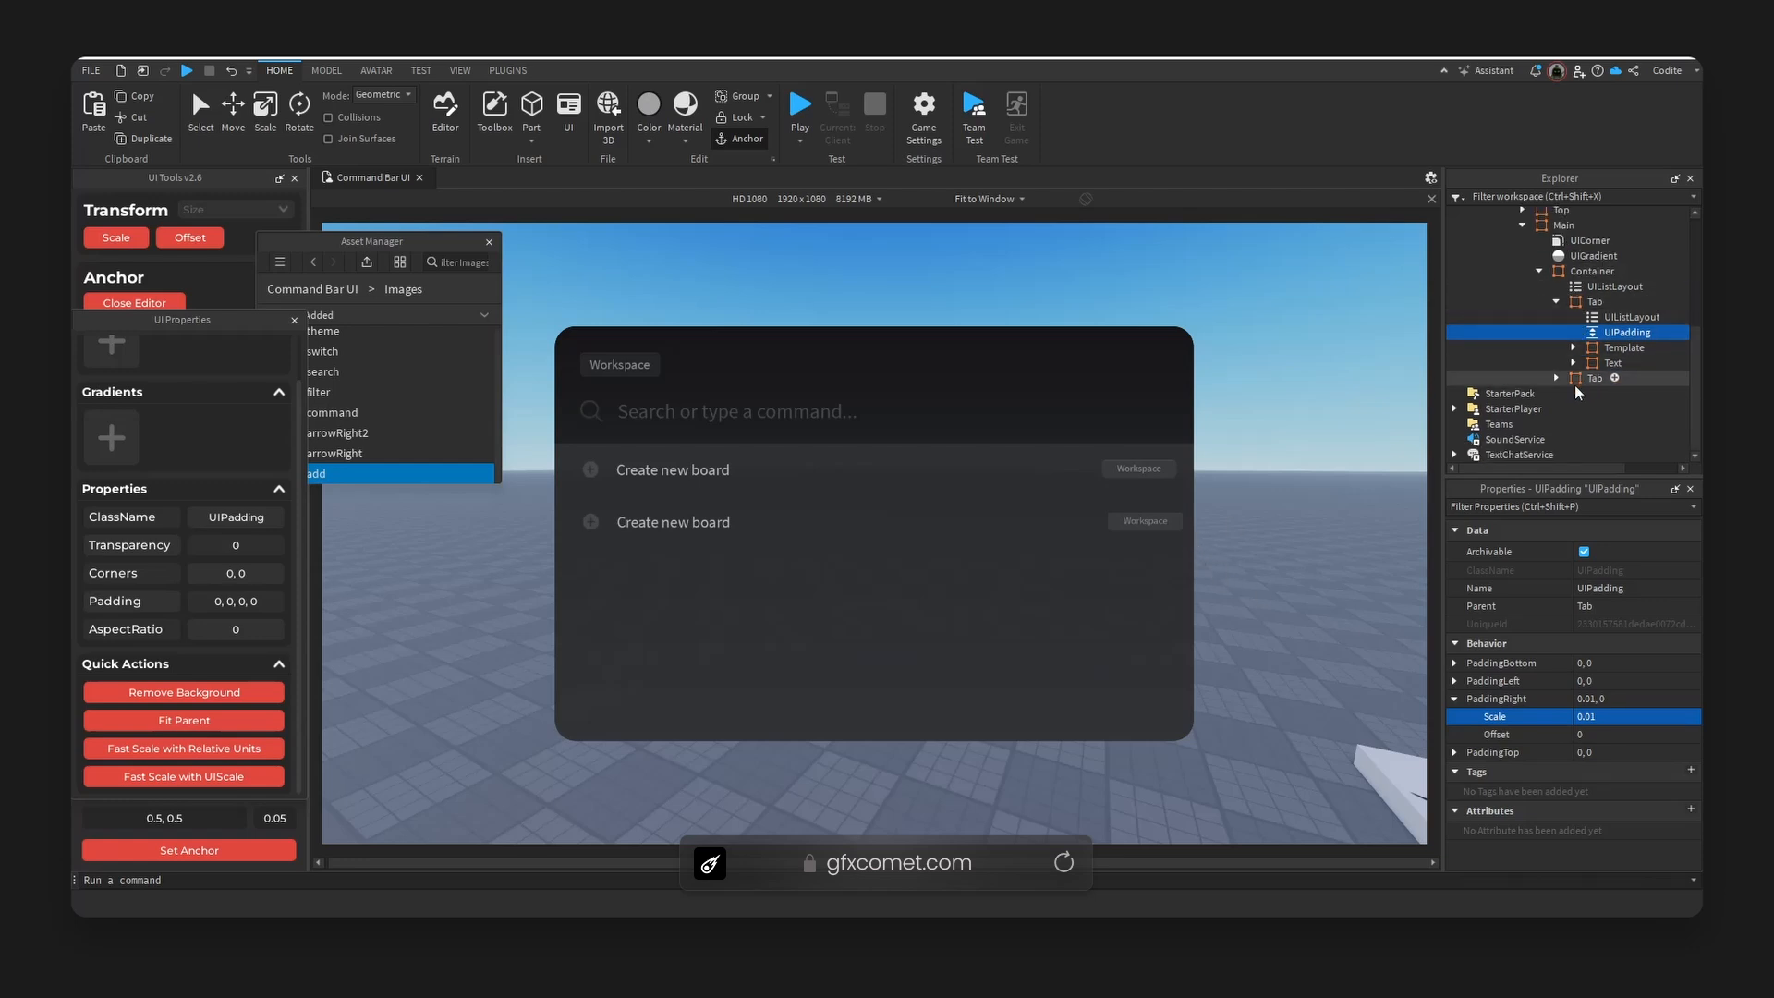
pyautogui.click(1556, 378)
pyautogui.click(1595, 378)
pyautogui.click(1627, 409)
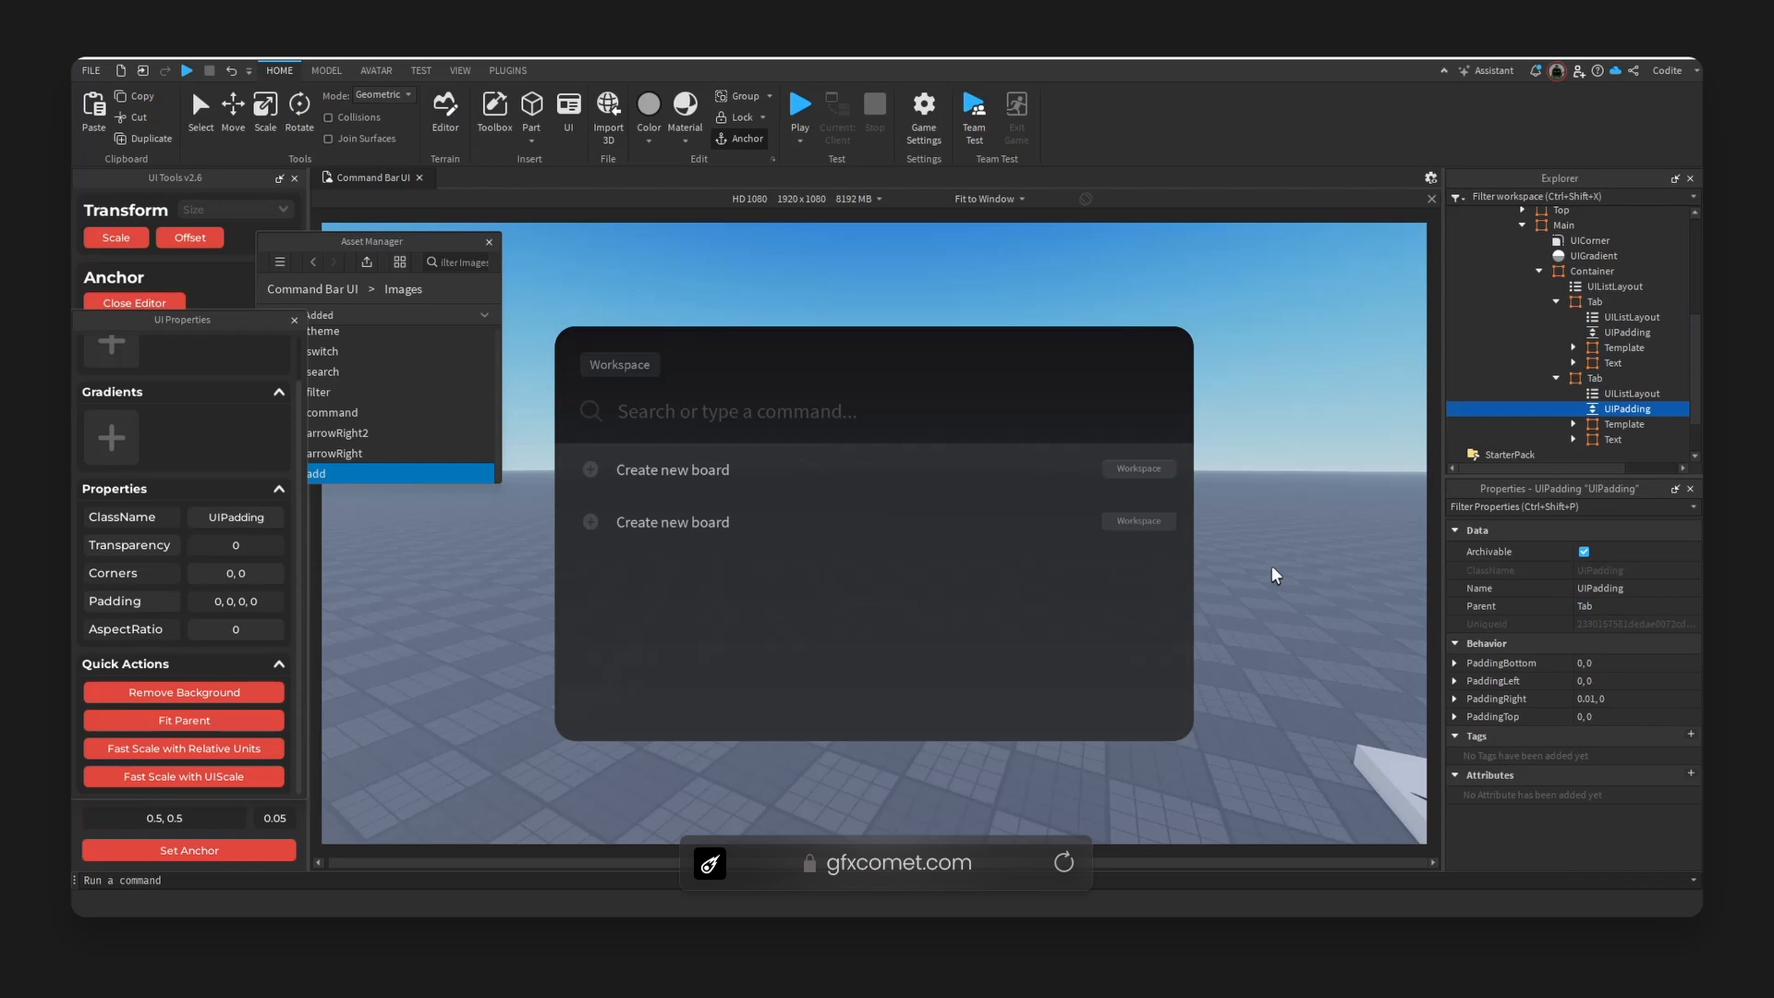
pyautogui.click(989, 199)
pyautogui.click(1249, 423)
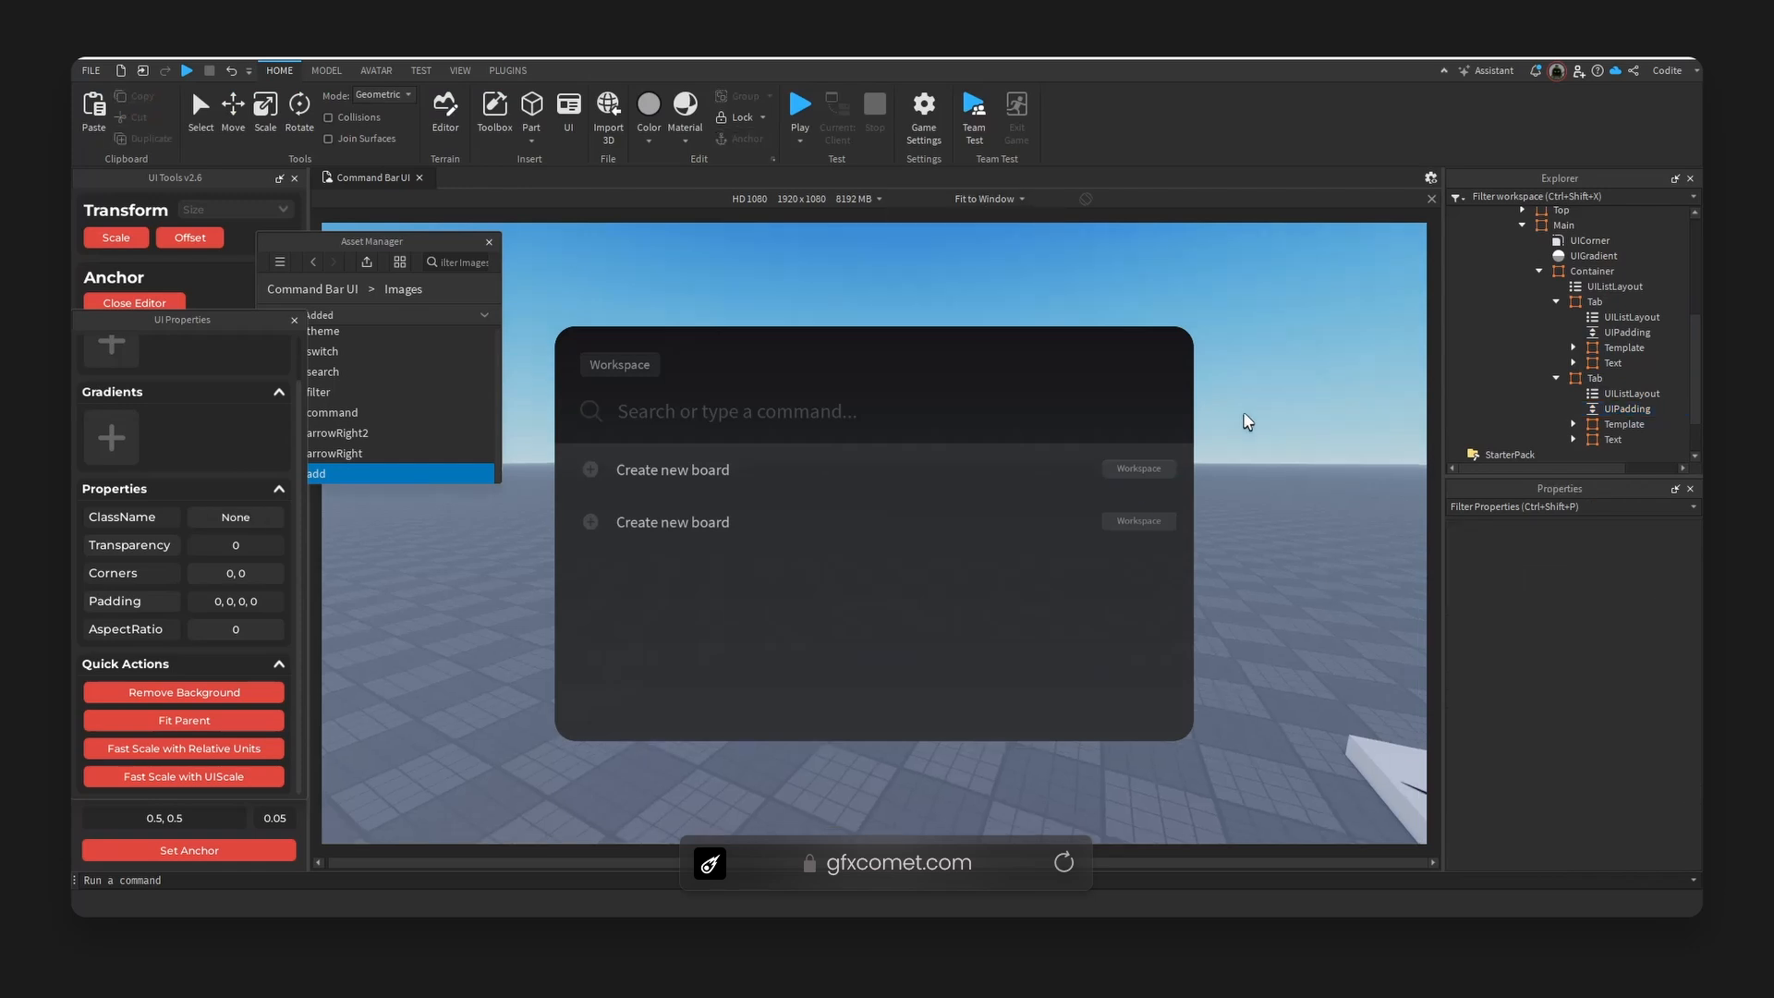
pyautogui.moveTo(1248, 423); pyautogui.dragTo(1247, 421, button='right')
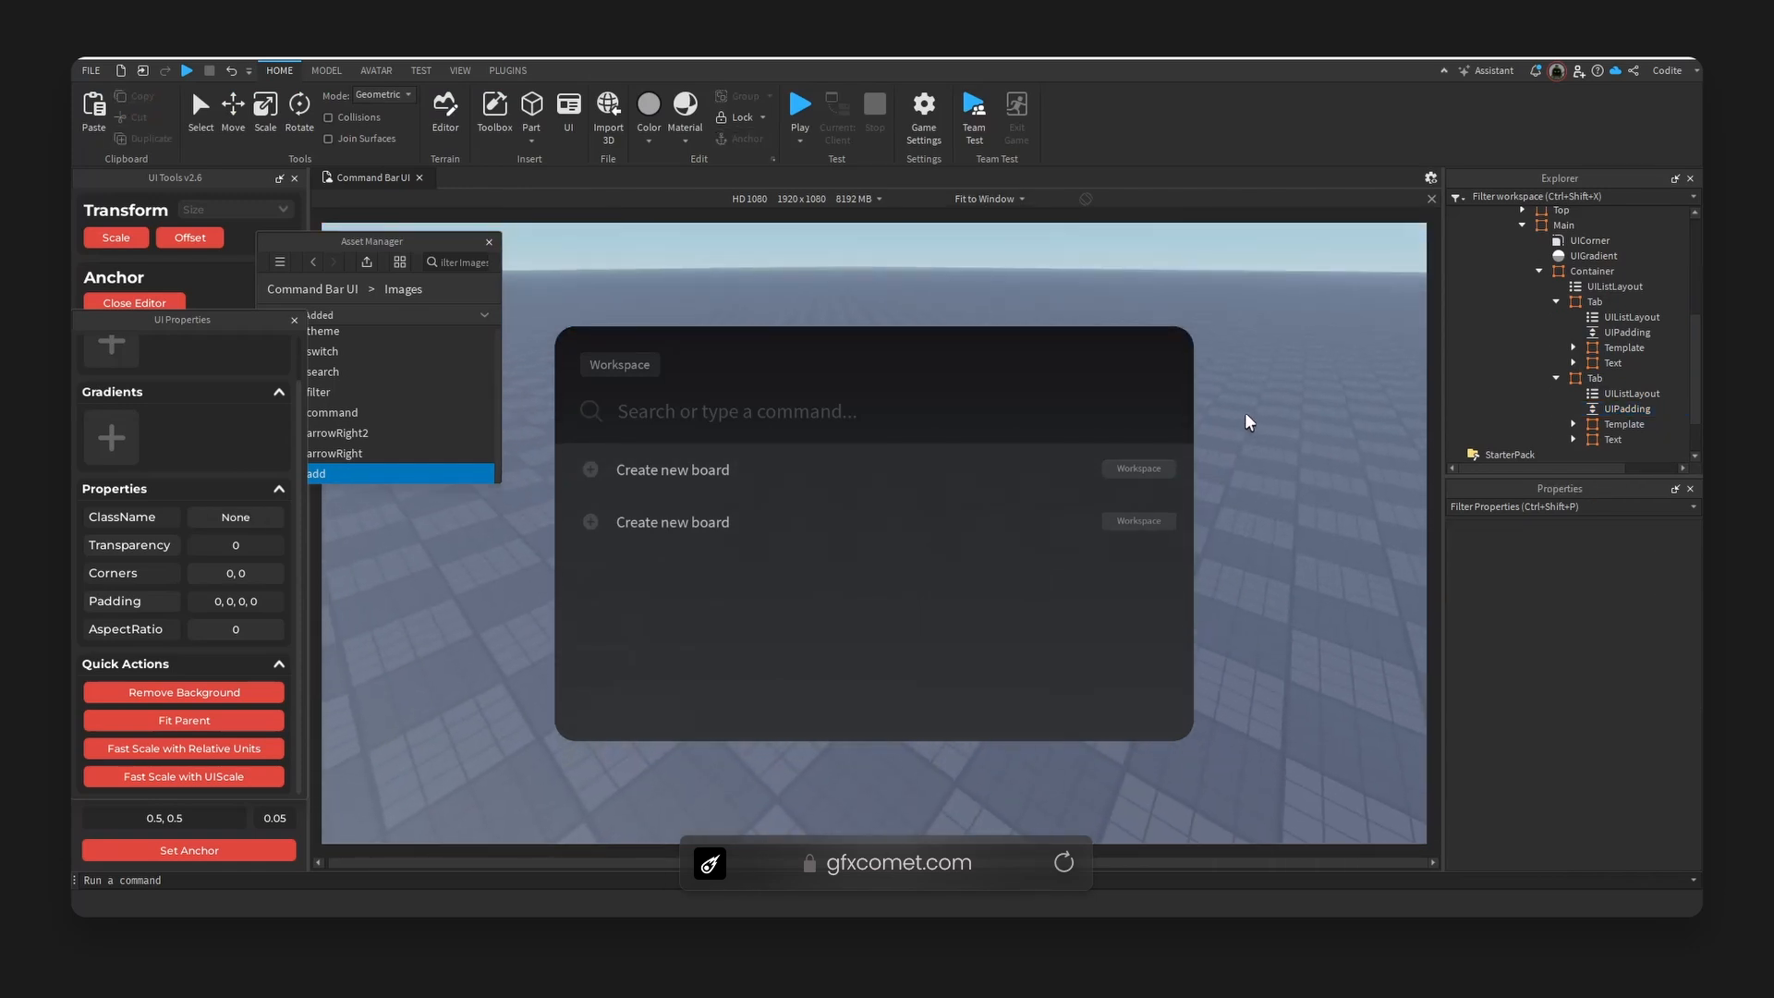
# - Insert a new Frame in Main and centre it with an anchor point of 0.5, 0.5
pyautogui.click(1558, 378)
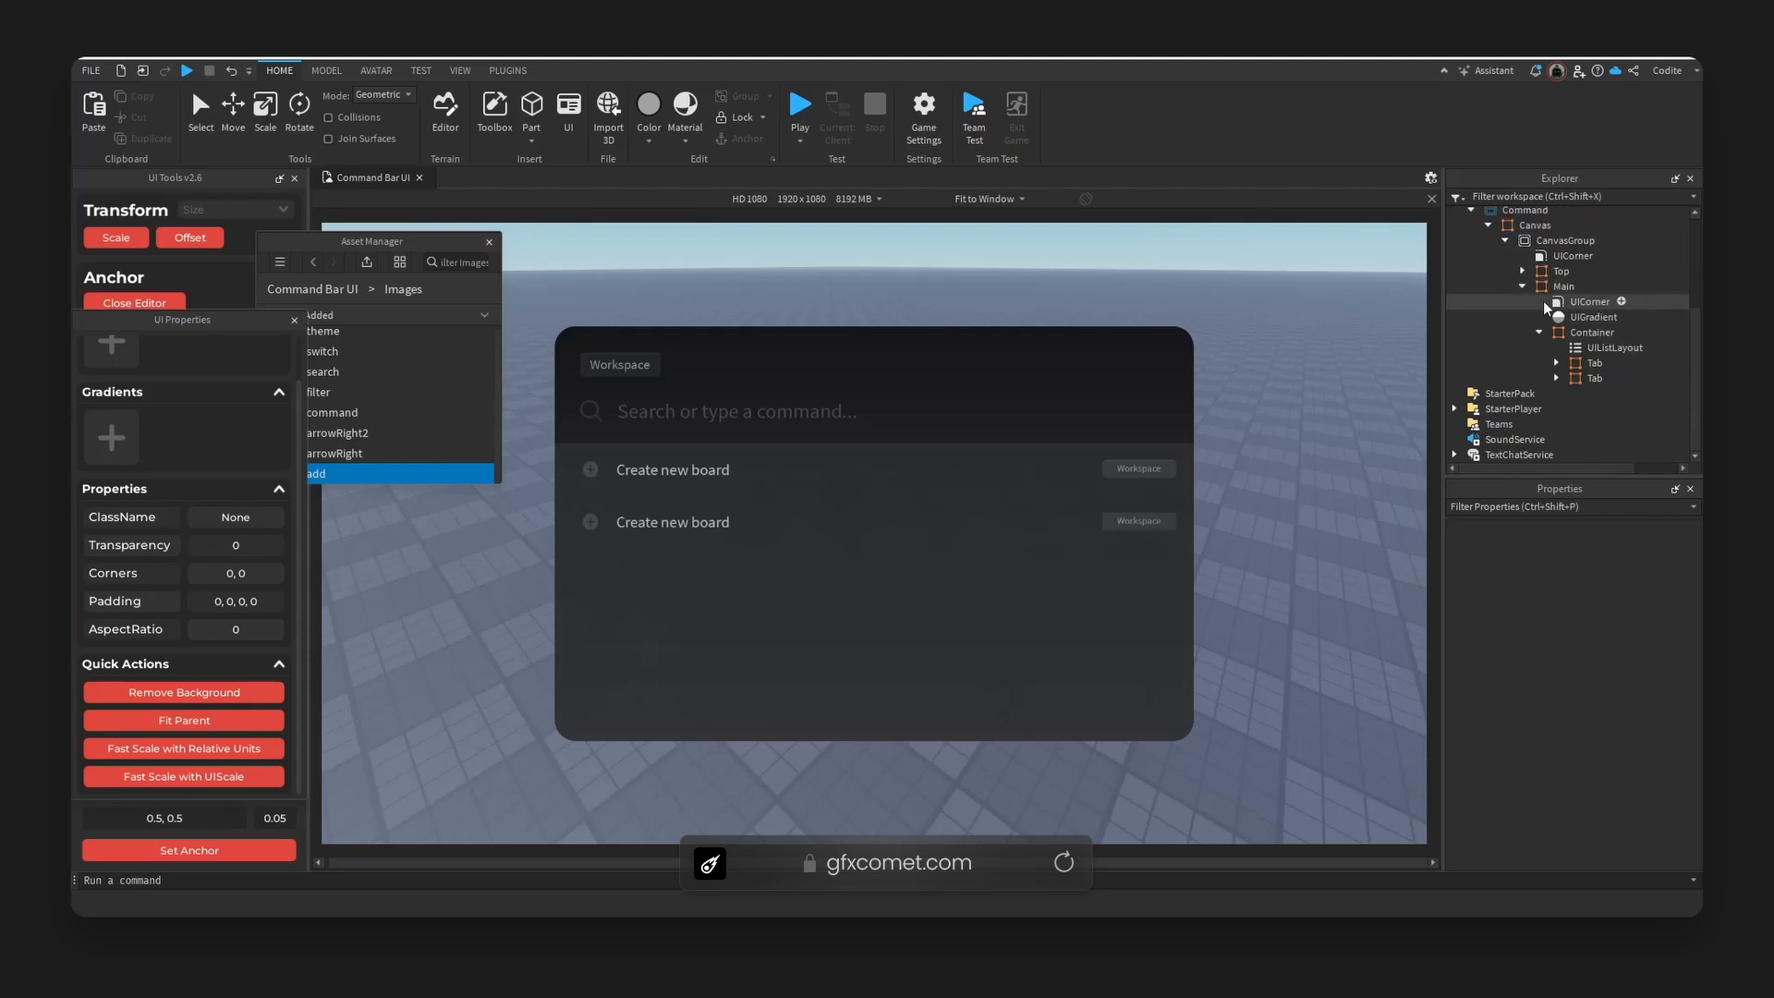
pyautogui.click(1539, 271)
pyautogui.click(1579, 376)
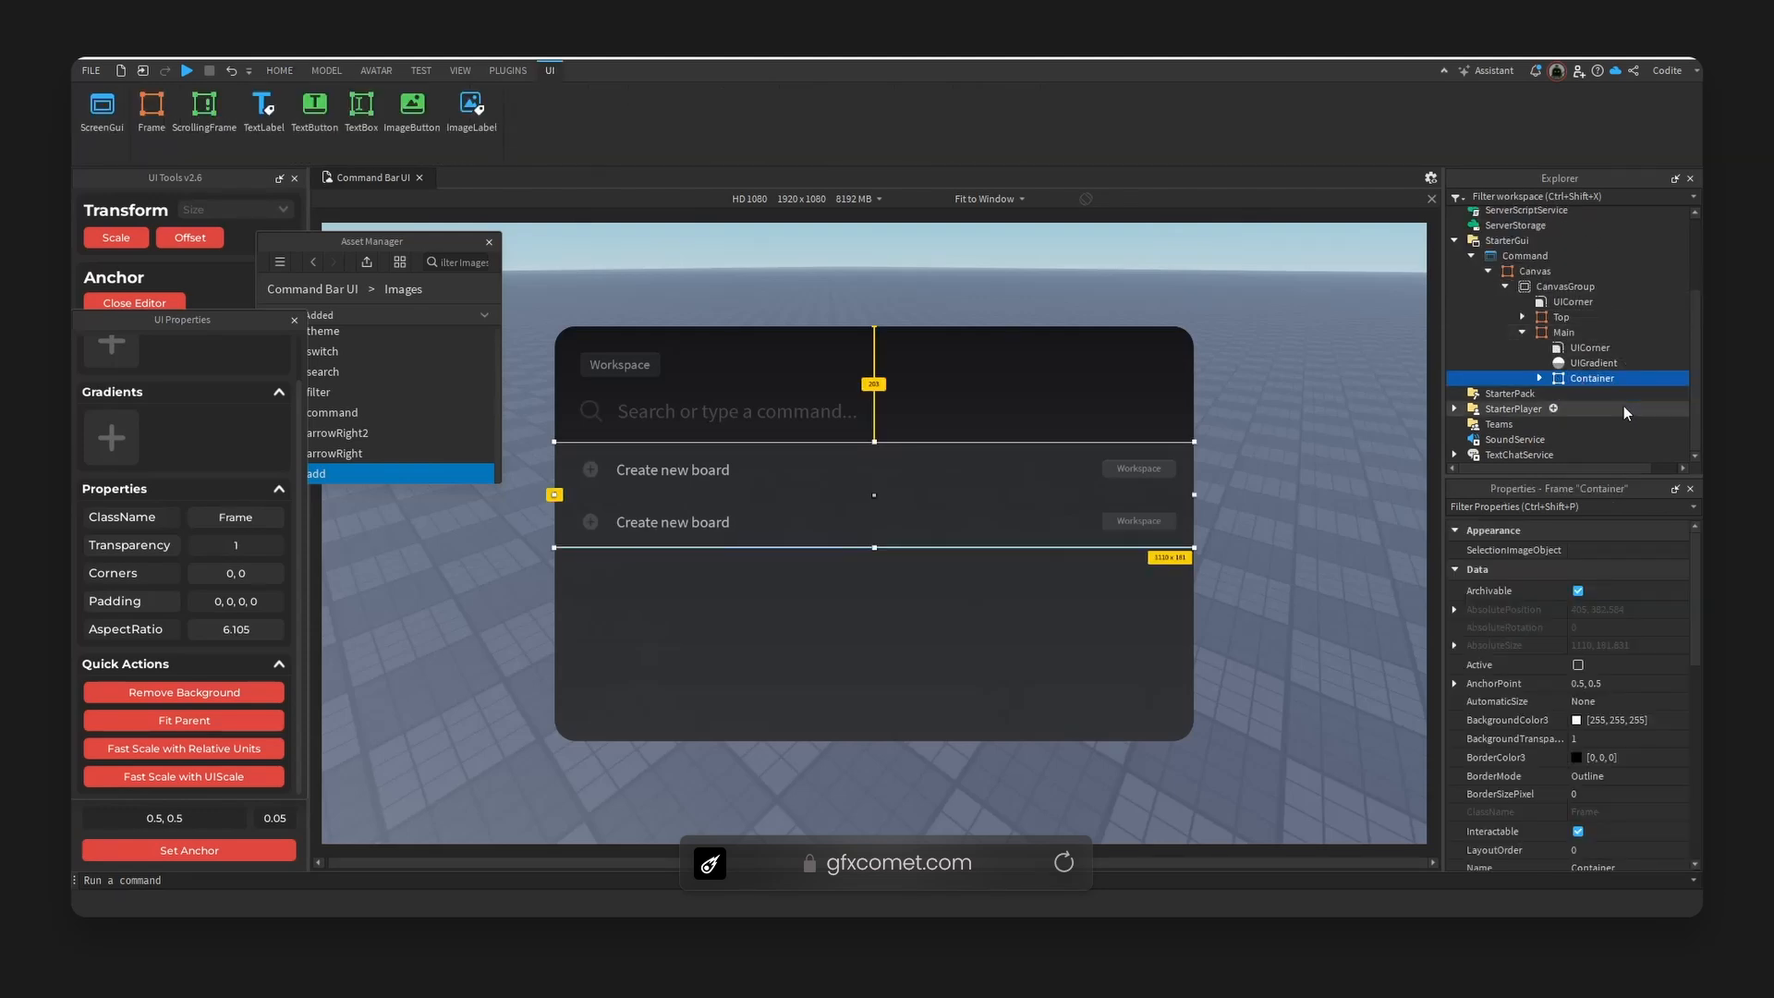
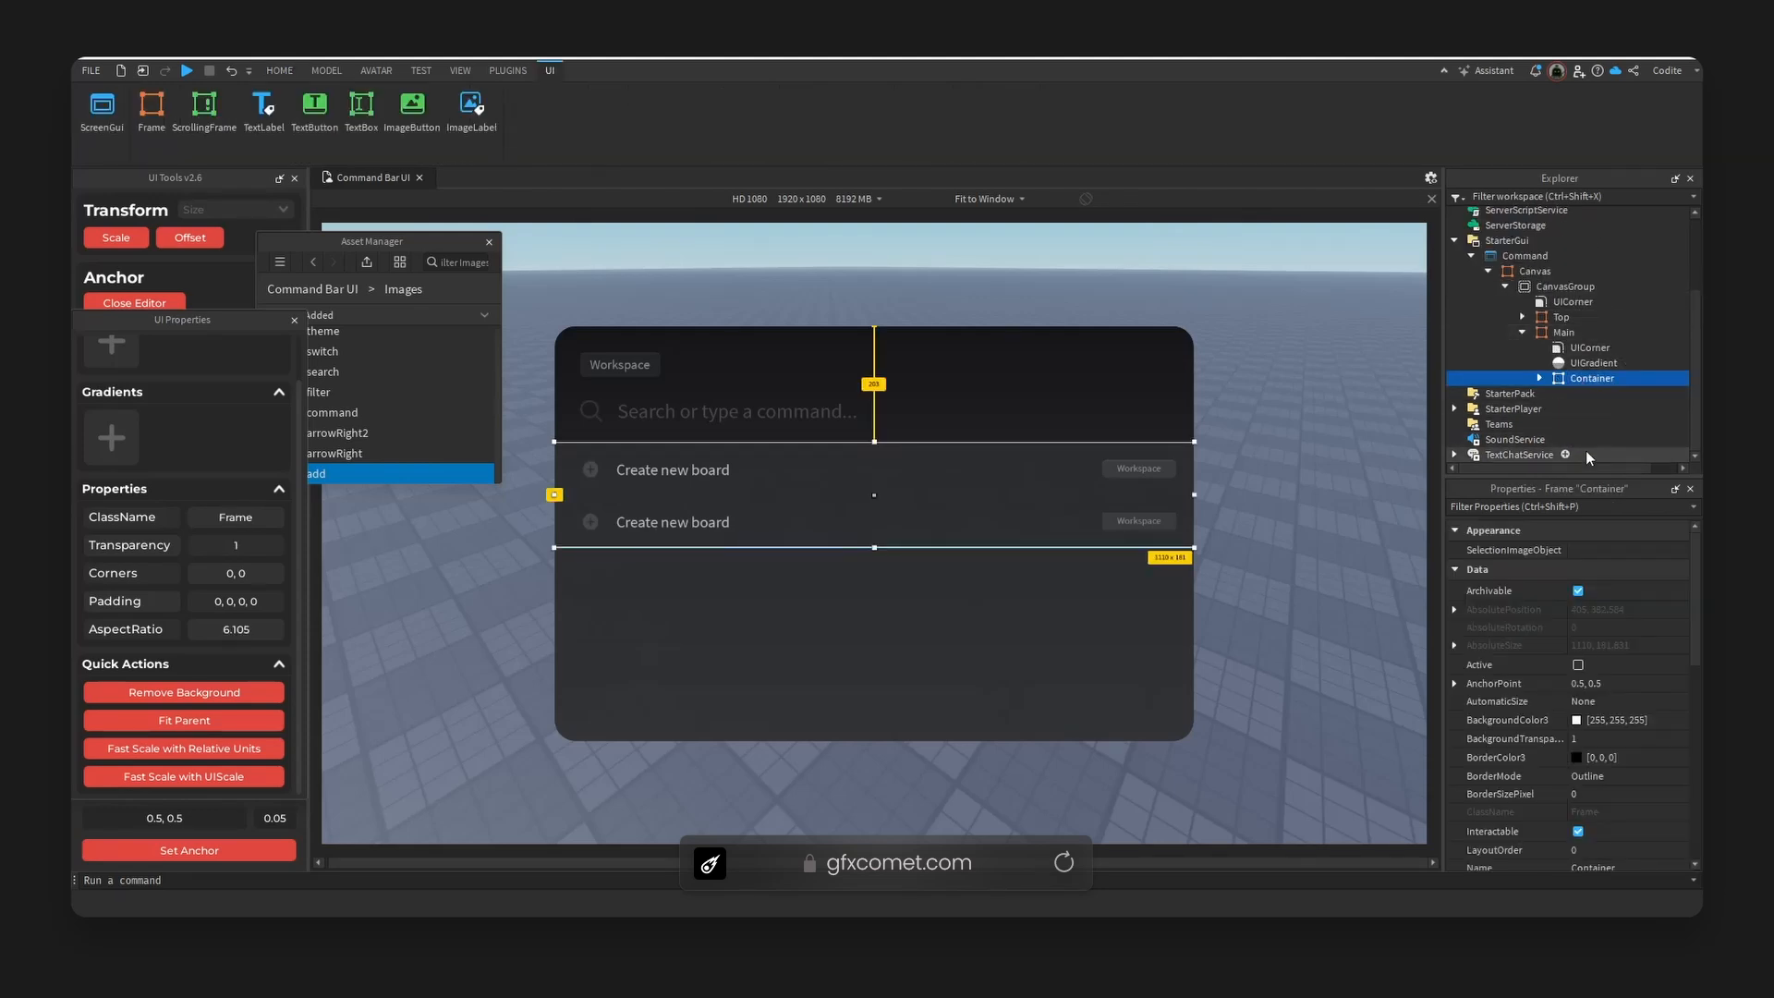
pyautogui.click(1563, 333)
pyautogui.click(1586, 332)
pyautogui.write('fr')
pyautogui.click(1568, 373)
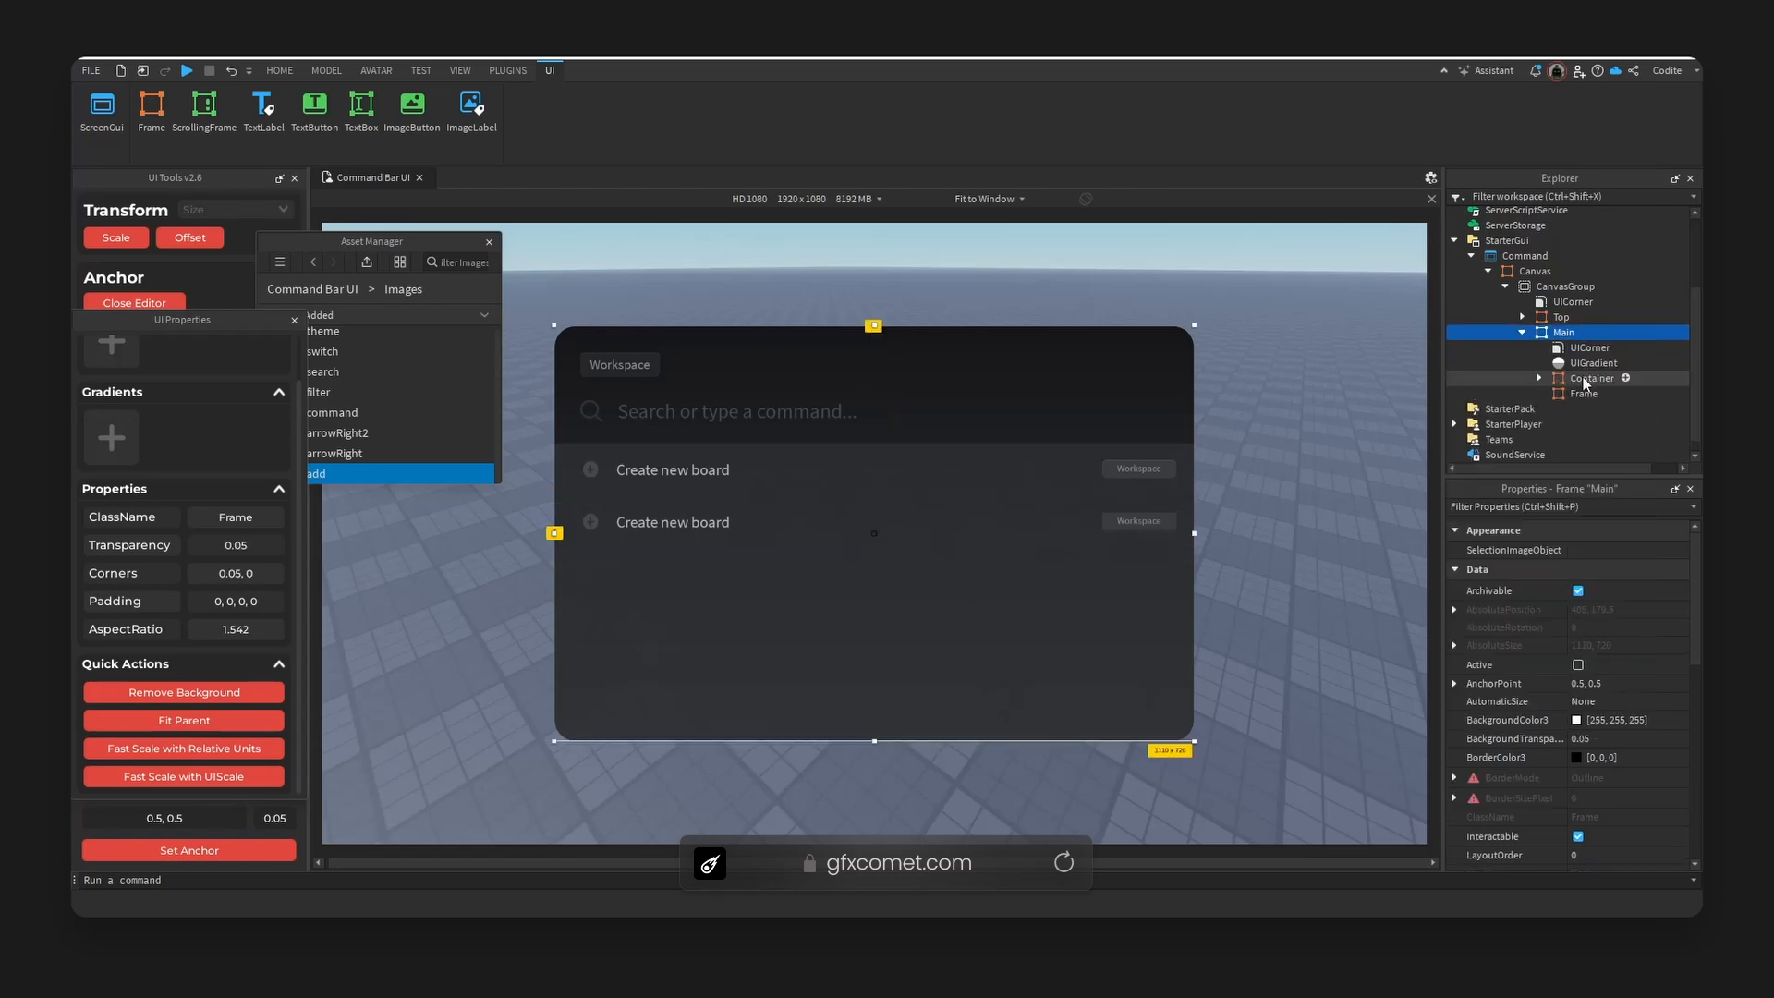
pyautogui.click(258, 849)
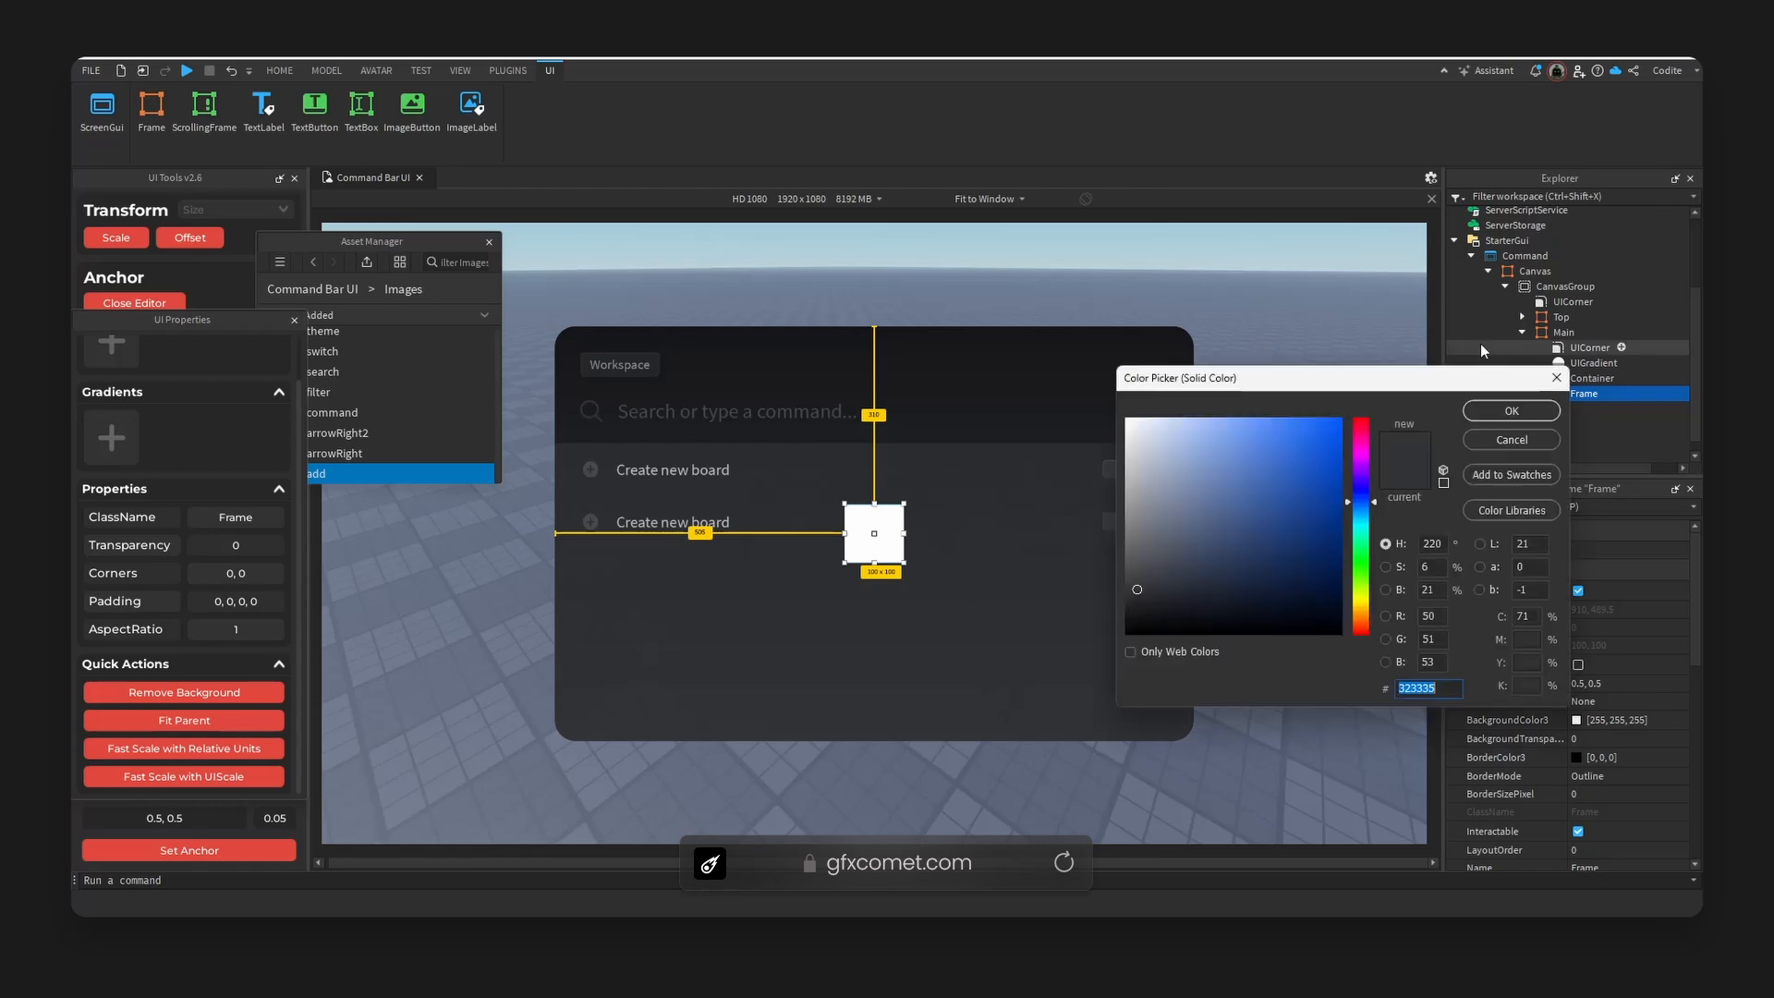
# - Set the new Frame's background colour to hex 323335
pyautogui.click(1537, 440)
pyautogui.click(1577, 720)
pyautogui.doubleClick(988, 607)
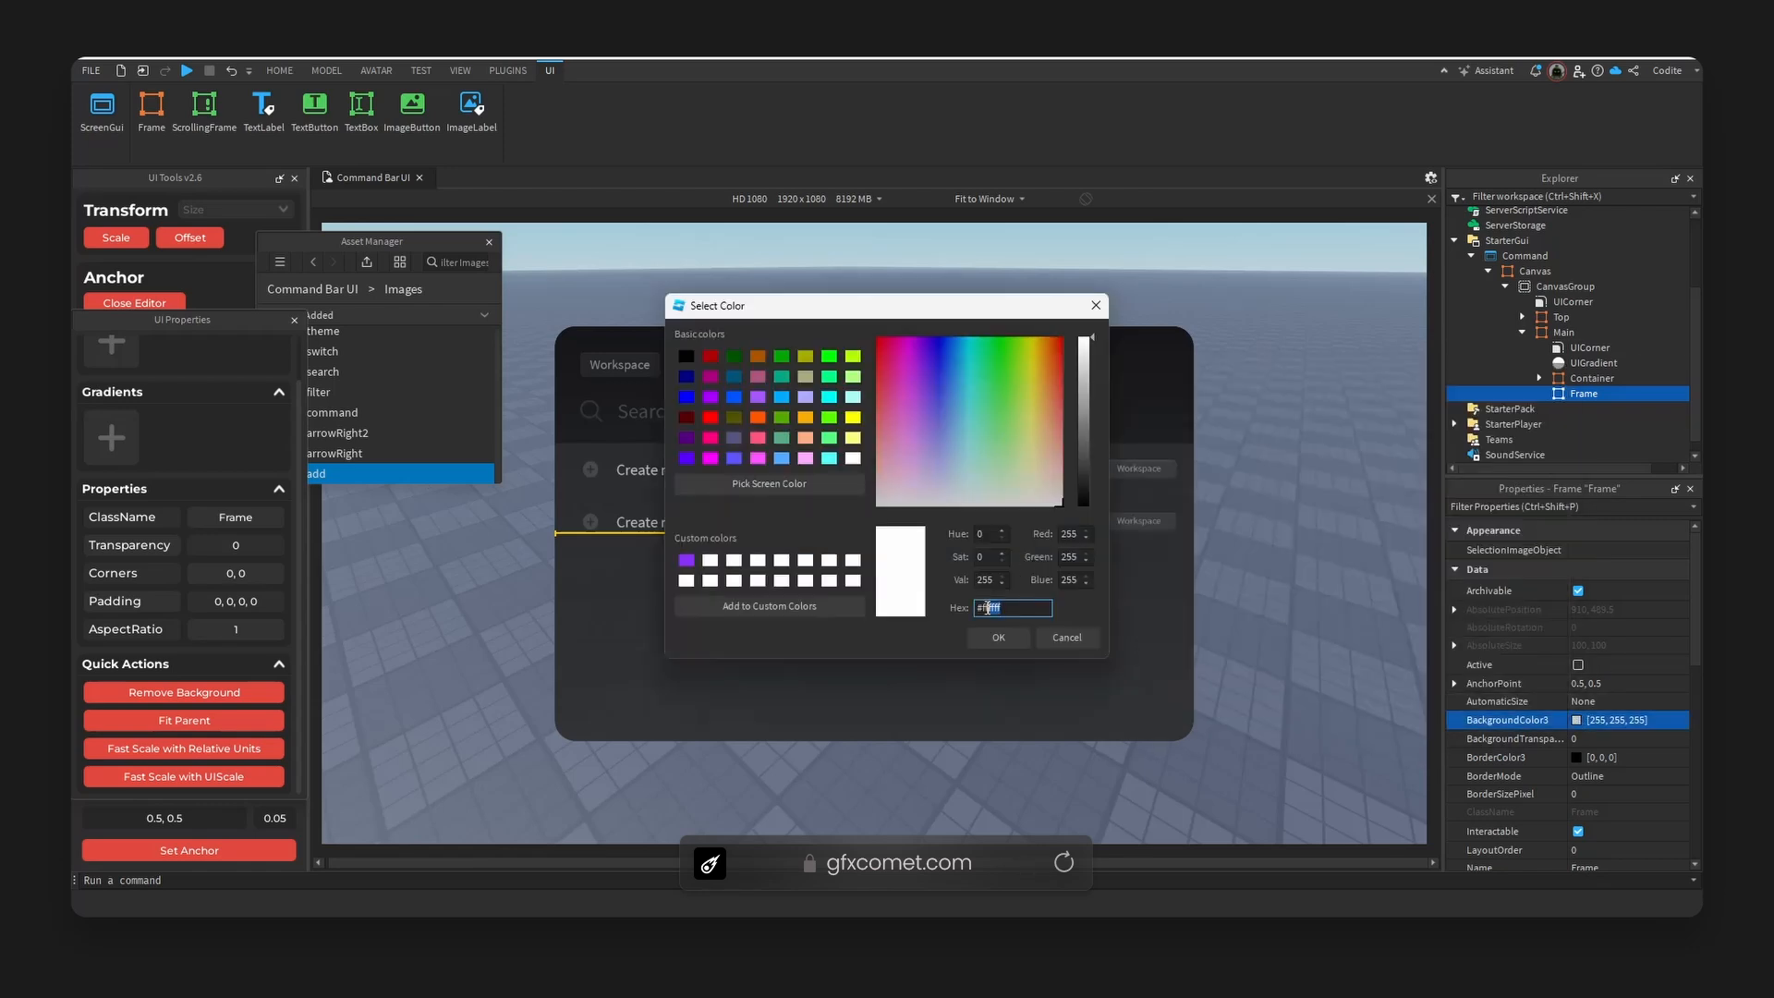
pyautogui.hotkey('ctrl', 'v')
pyautogui.click(998, 637)
# - Size the new Frame to X 1, 0 and Y 0, 46 and place it directly below the second tab
pyautogui.scroll(-4, 1623, 729)
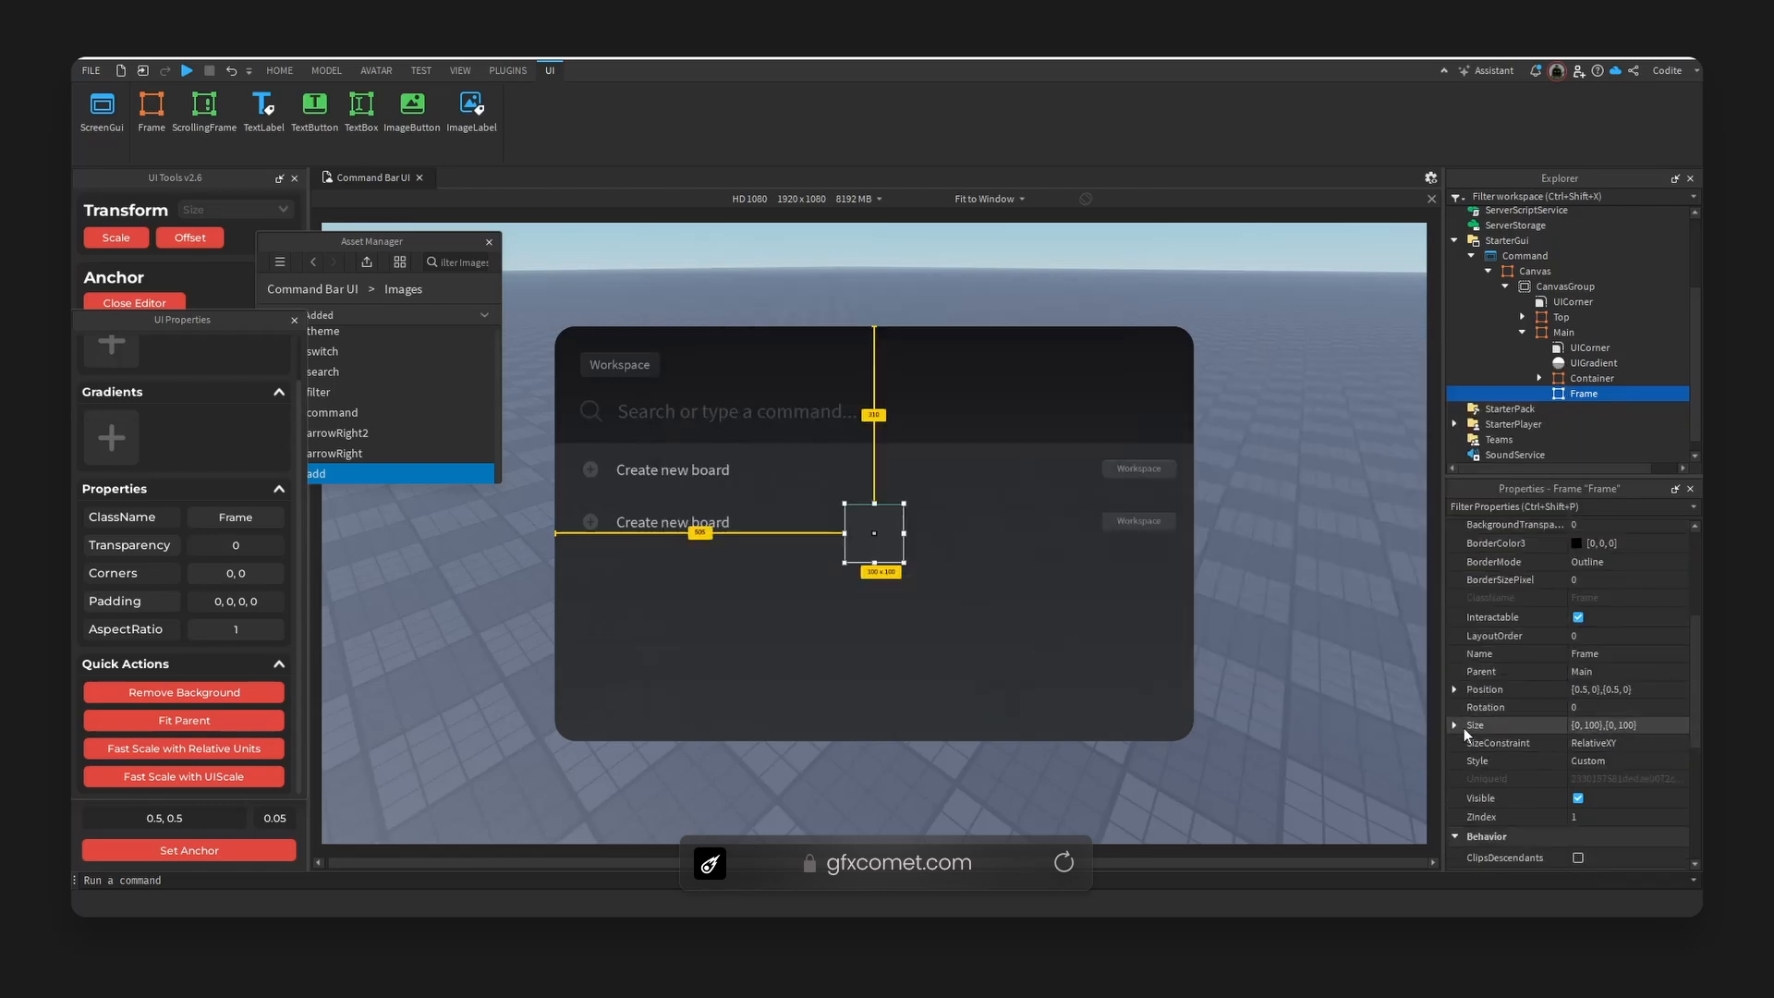
pyautogui.click(1456, 725)
pyautogui.doubleClick(1624, 761)
pyautogui.write('4')
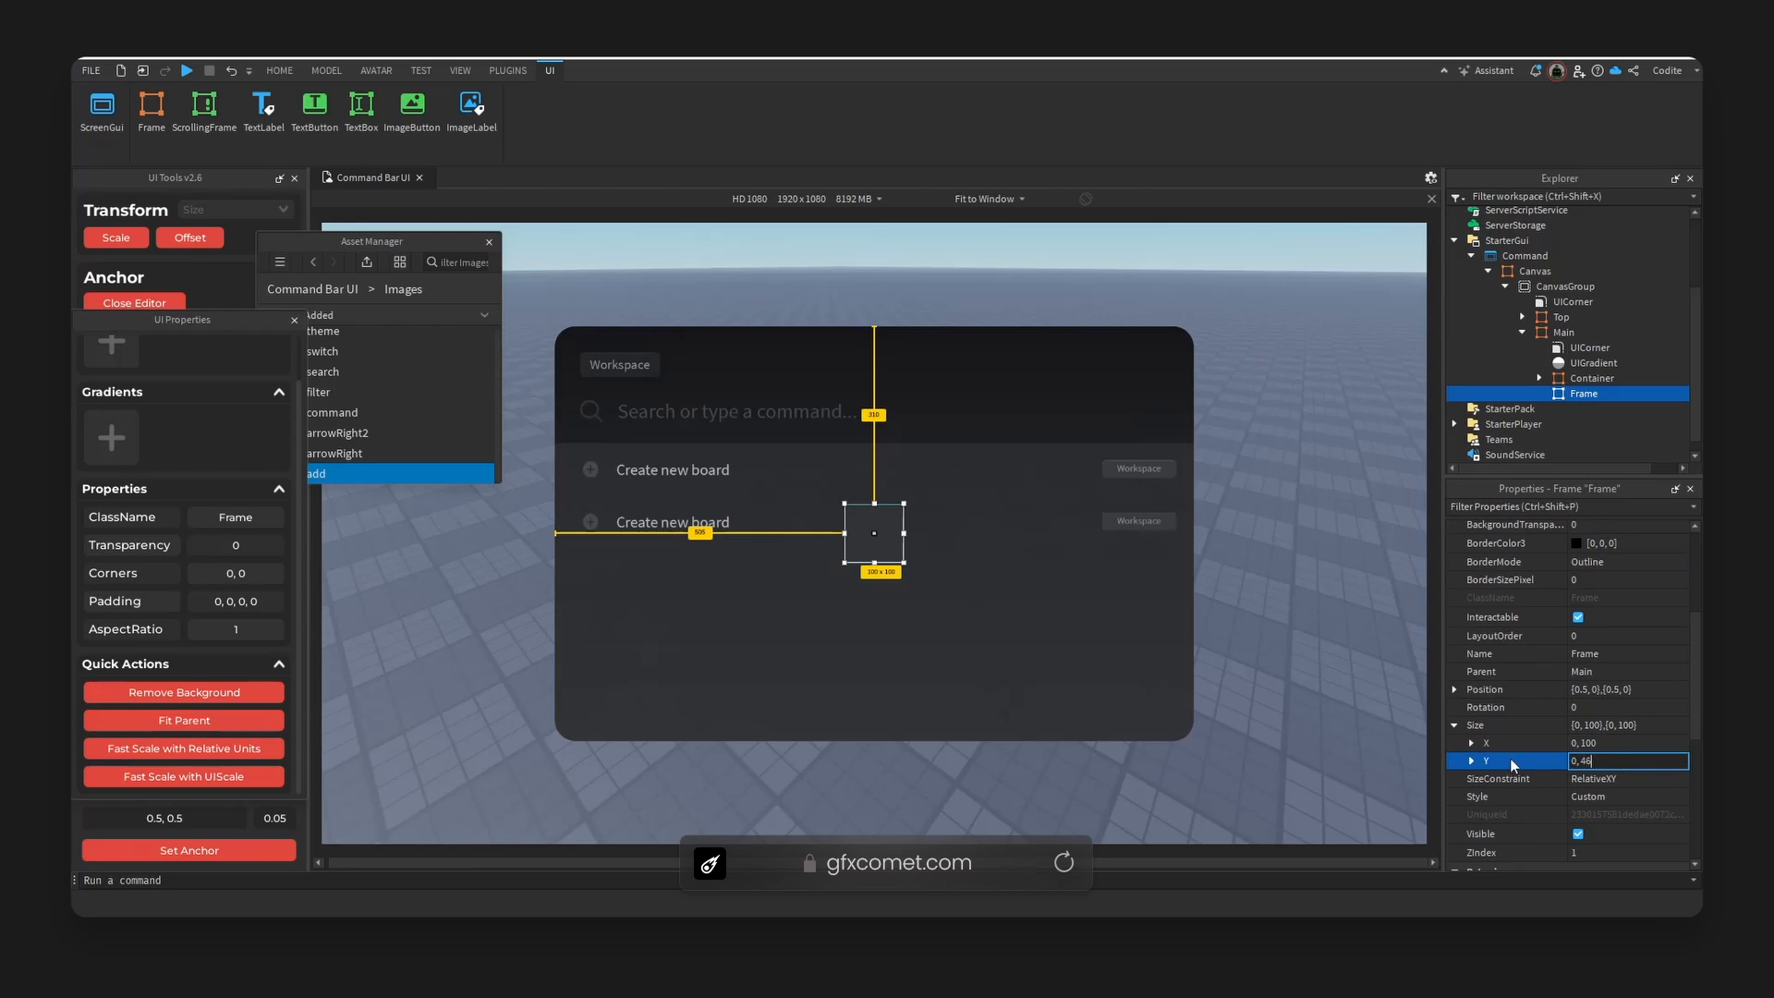
pyautogui.write('6')
pyautogui.doubleClick(1519, 745)
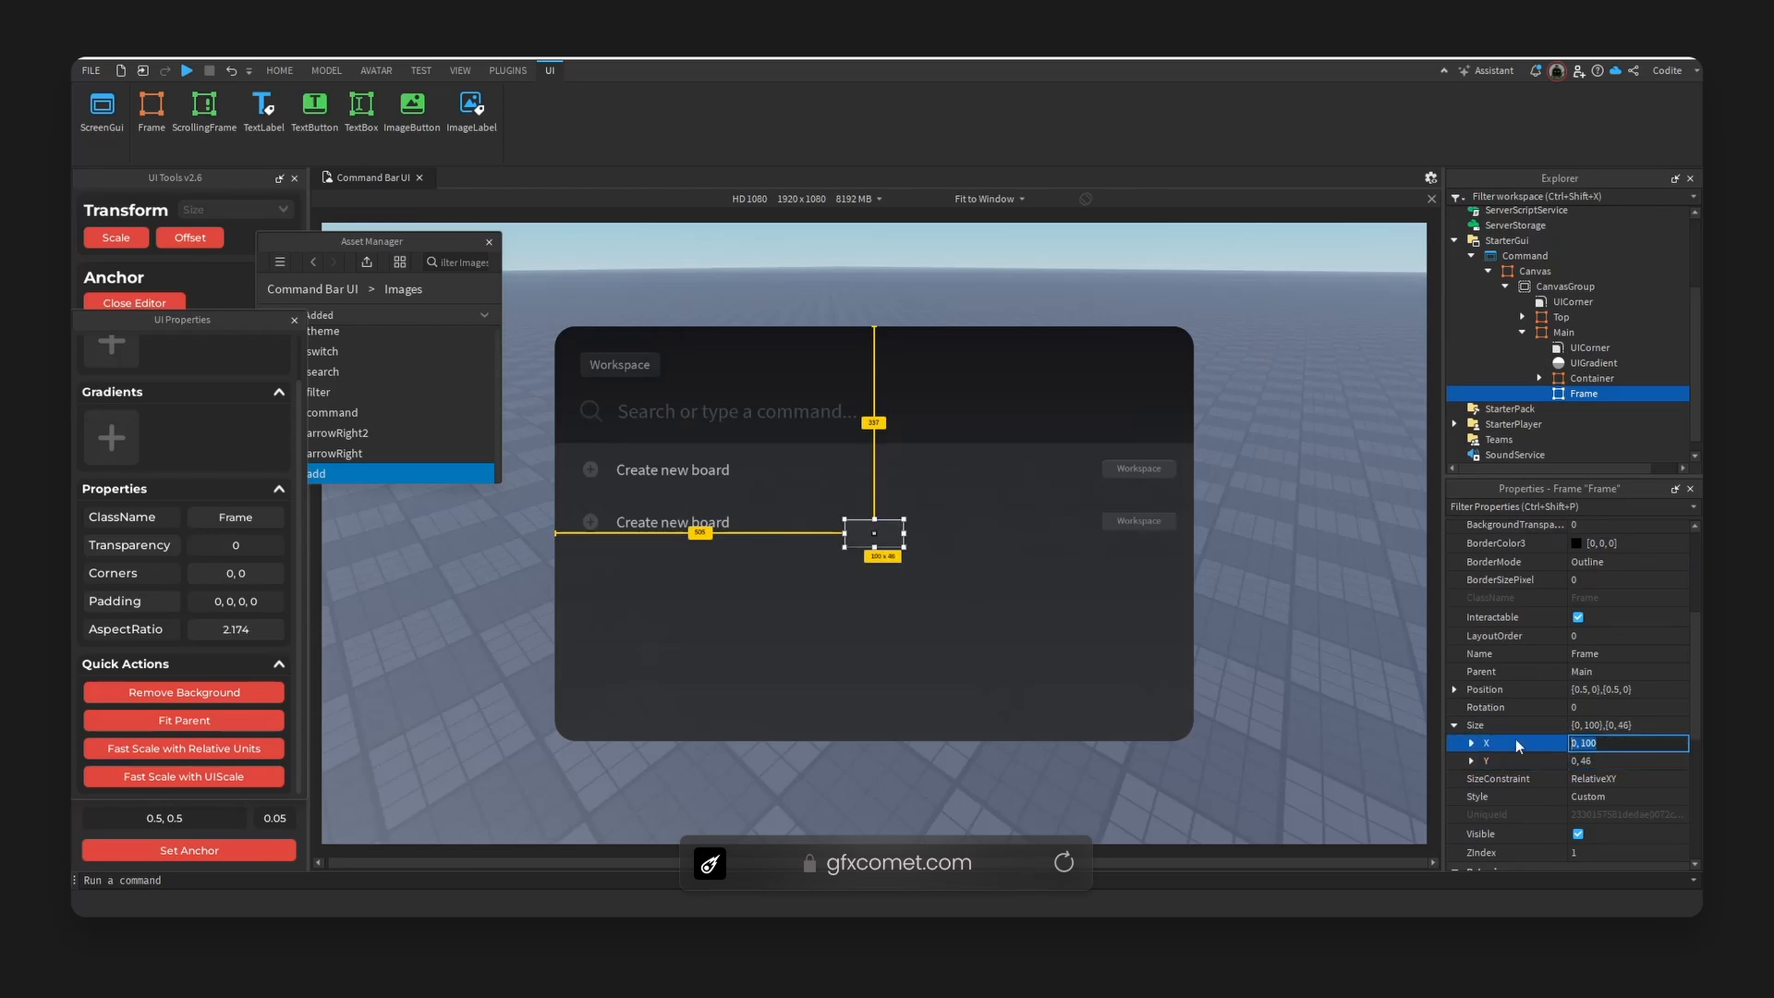
pyautogui.write('1,0')
pyautogui.press('Return')
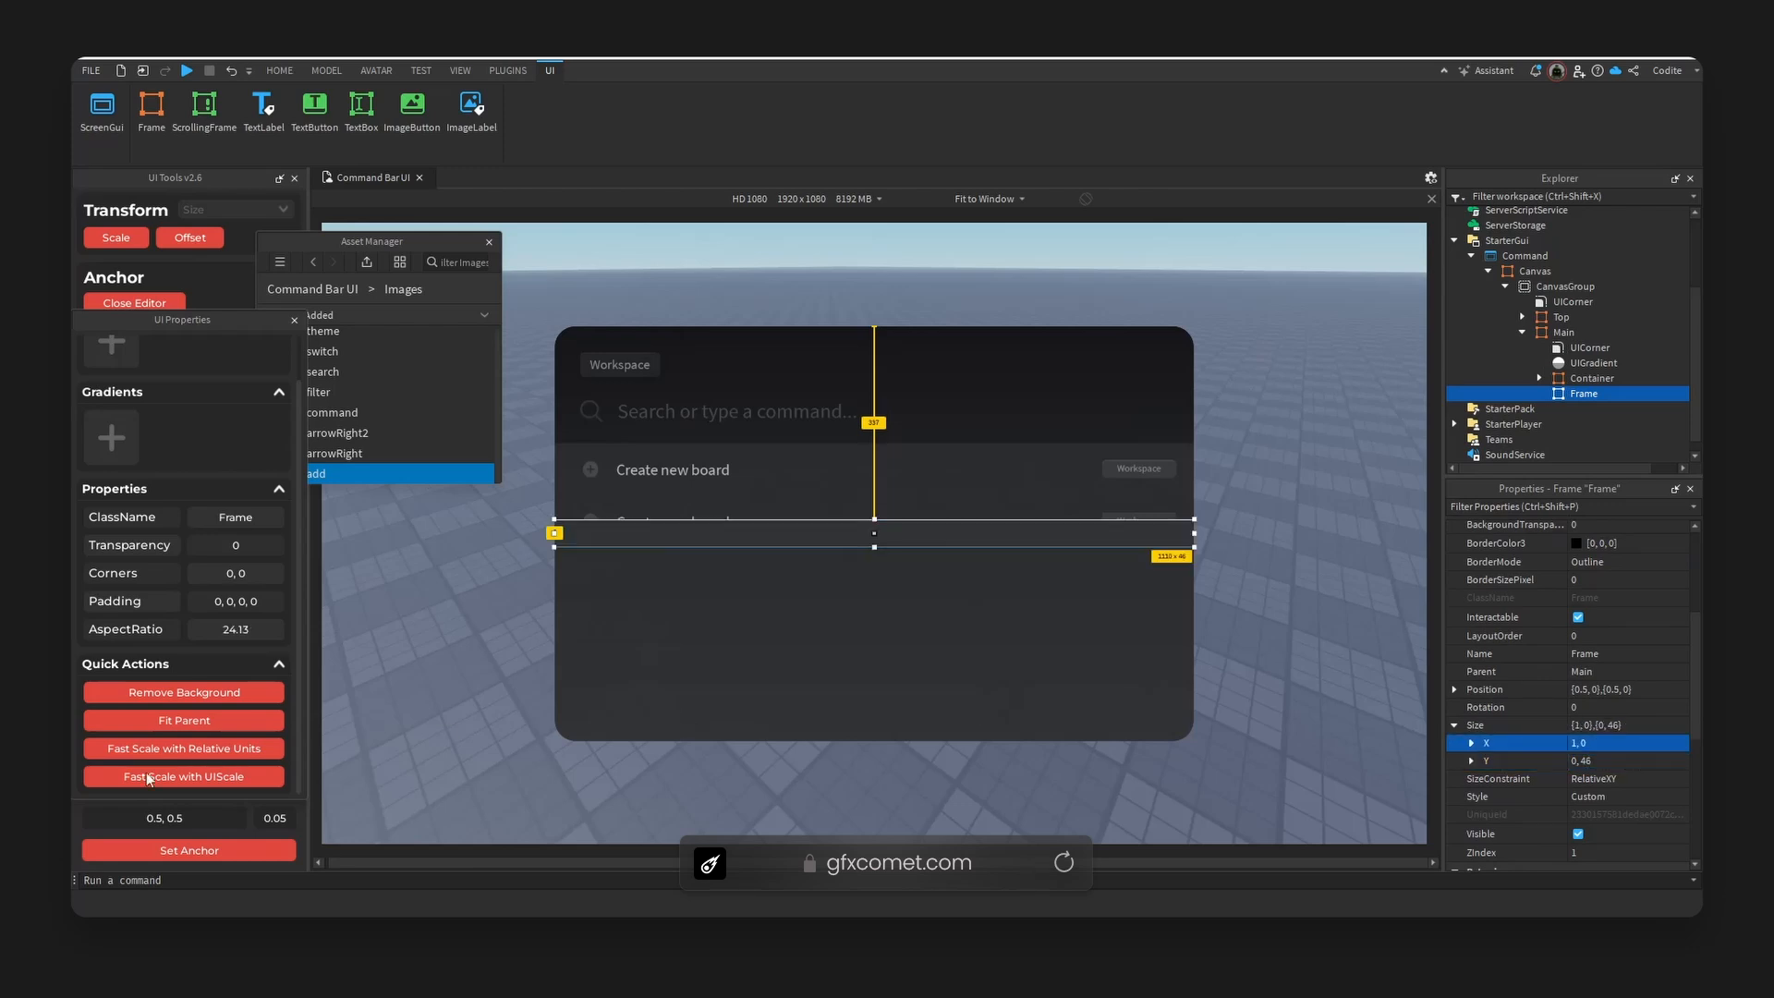
pyautogui.moveTo(991, 531); pyautogui.dragTo(995, 564)
pyautogui.click(1007, 529)
# - Set the background transparency of both Tab frames in the Container to 0
pyautogui.click(697, 522)
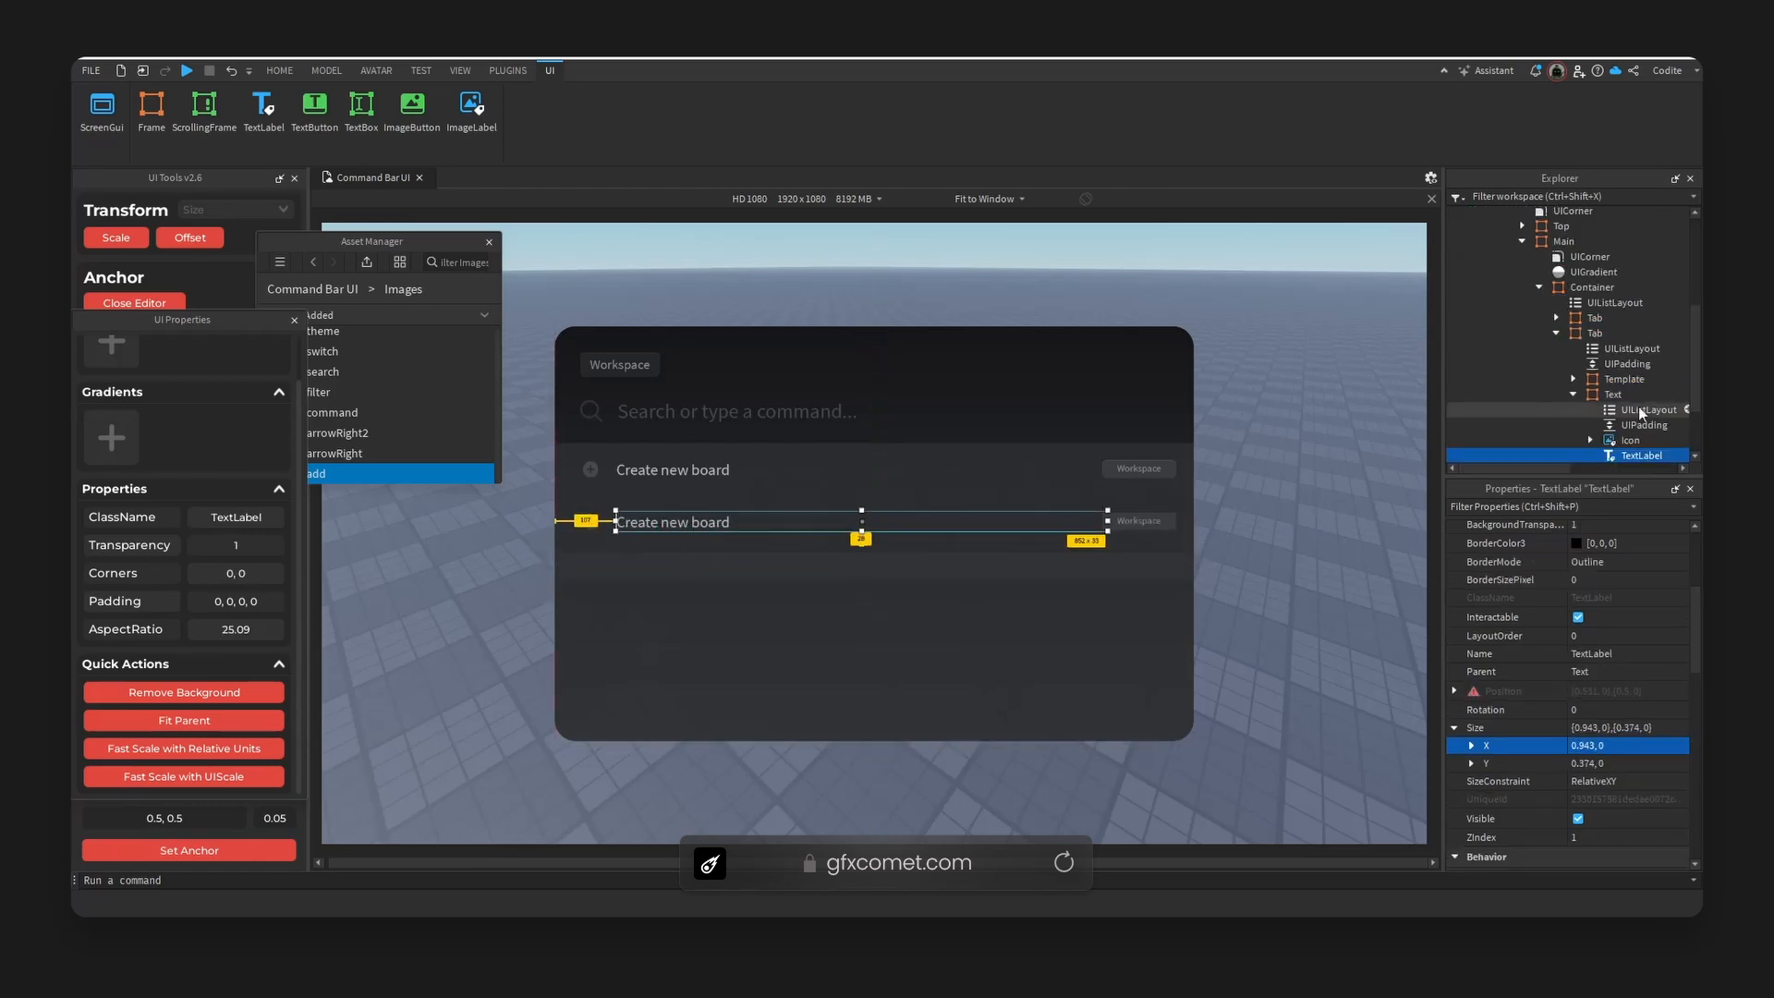
pyautogui.click(1622, 396)
pyautogui.doubleClick(1592, 334)
pyautogui.keyDown('shift'); pyautogui.click(1592, 333); pyautogui.keyUp('shift')
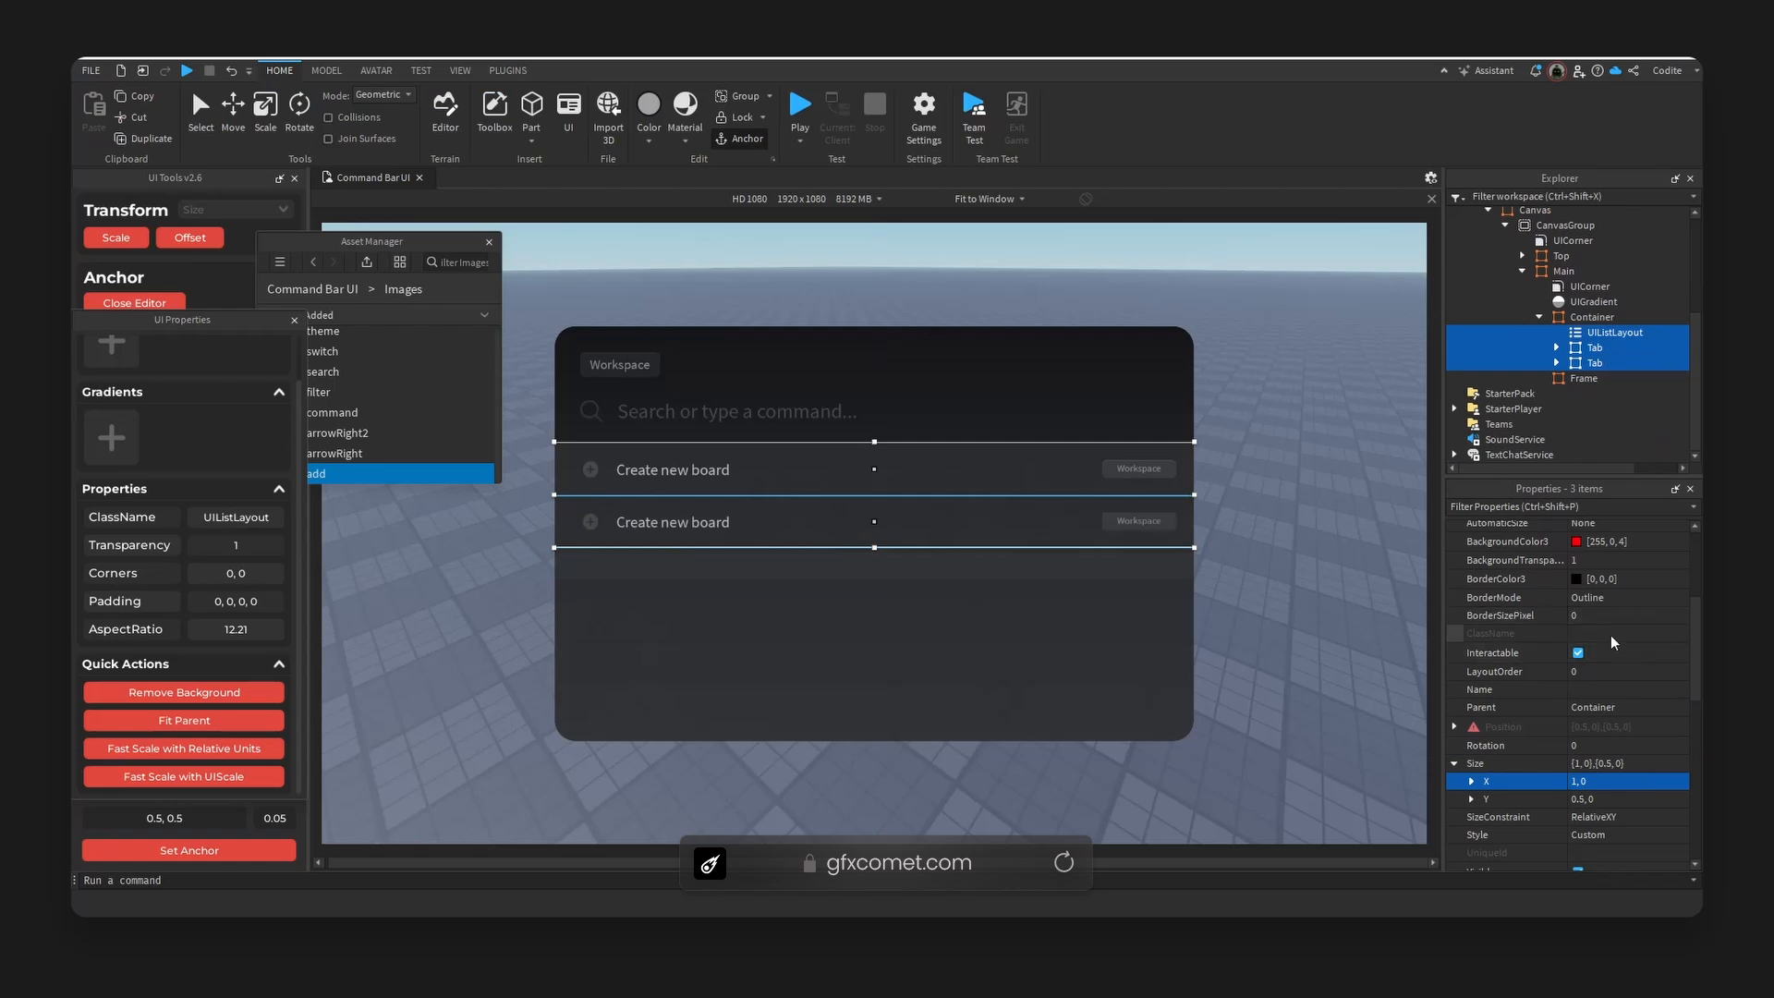
pyautogui.scroll(1, 1610, 635)
pyautogui.click(1641, 610)
pyautogui.write('0')
pyautogui.press('Return')
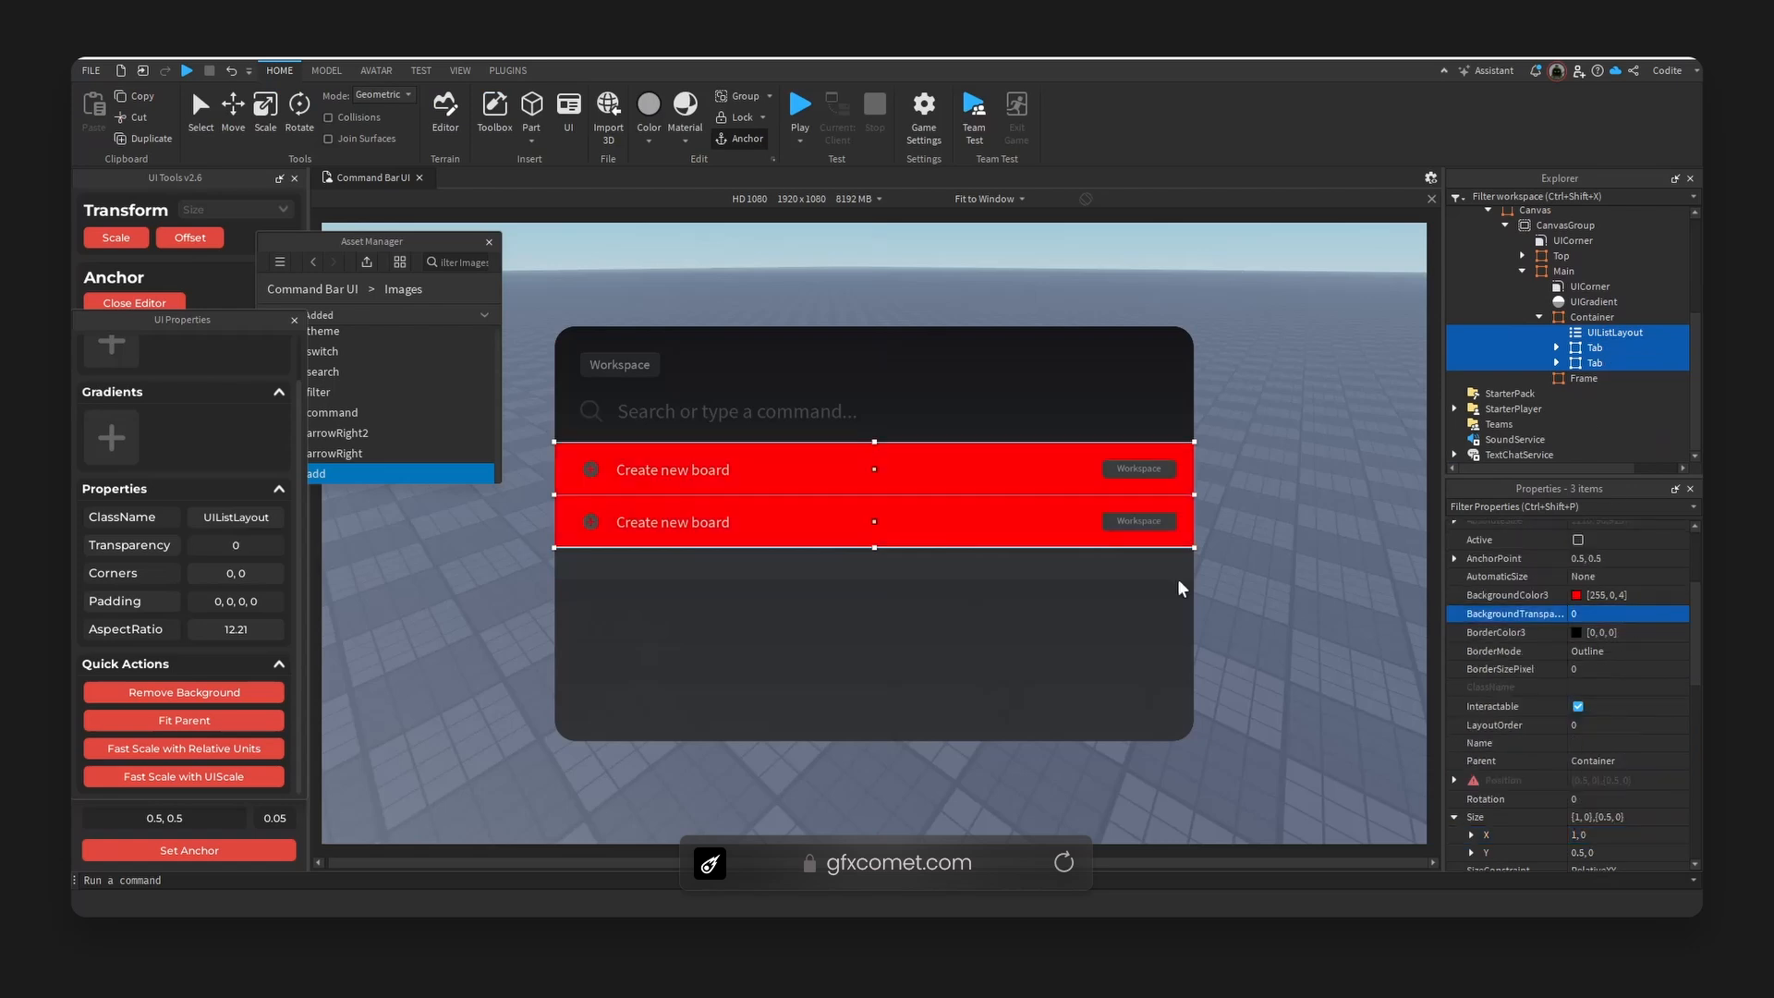
# - Remove the background of both Tab frames in the Container
pyautogui.click(1090, 564)
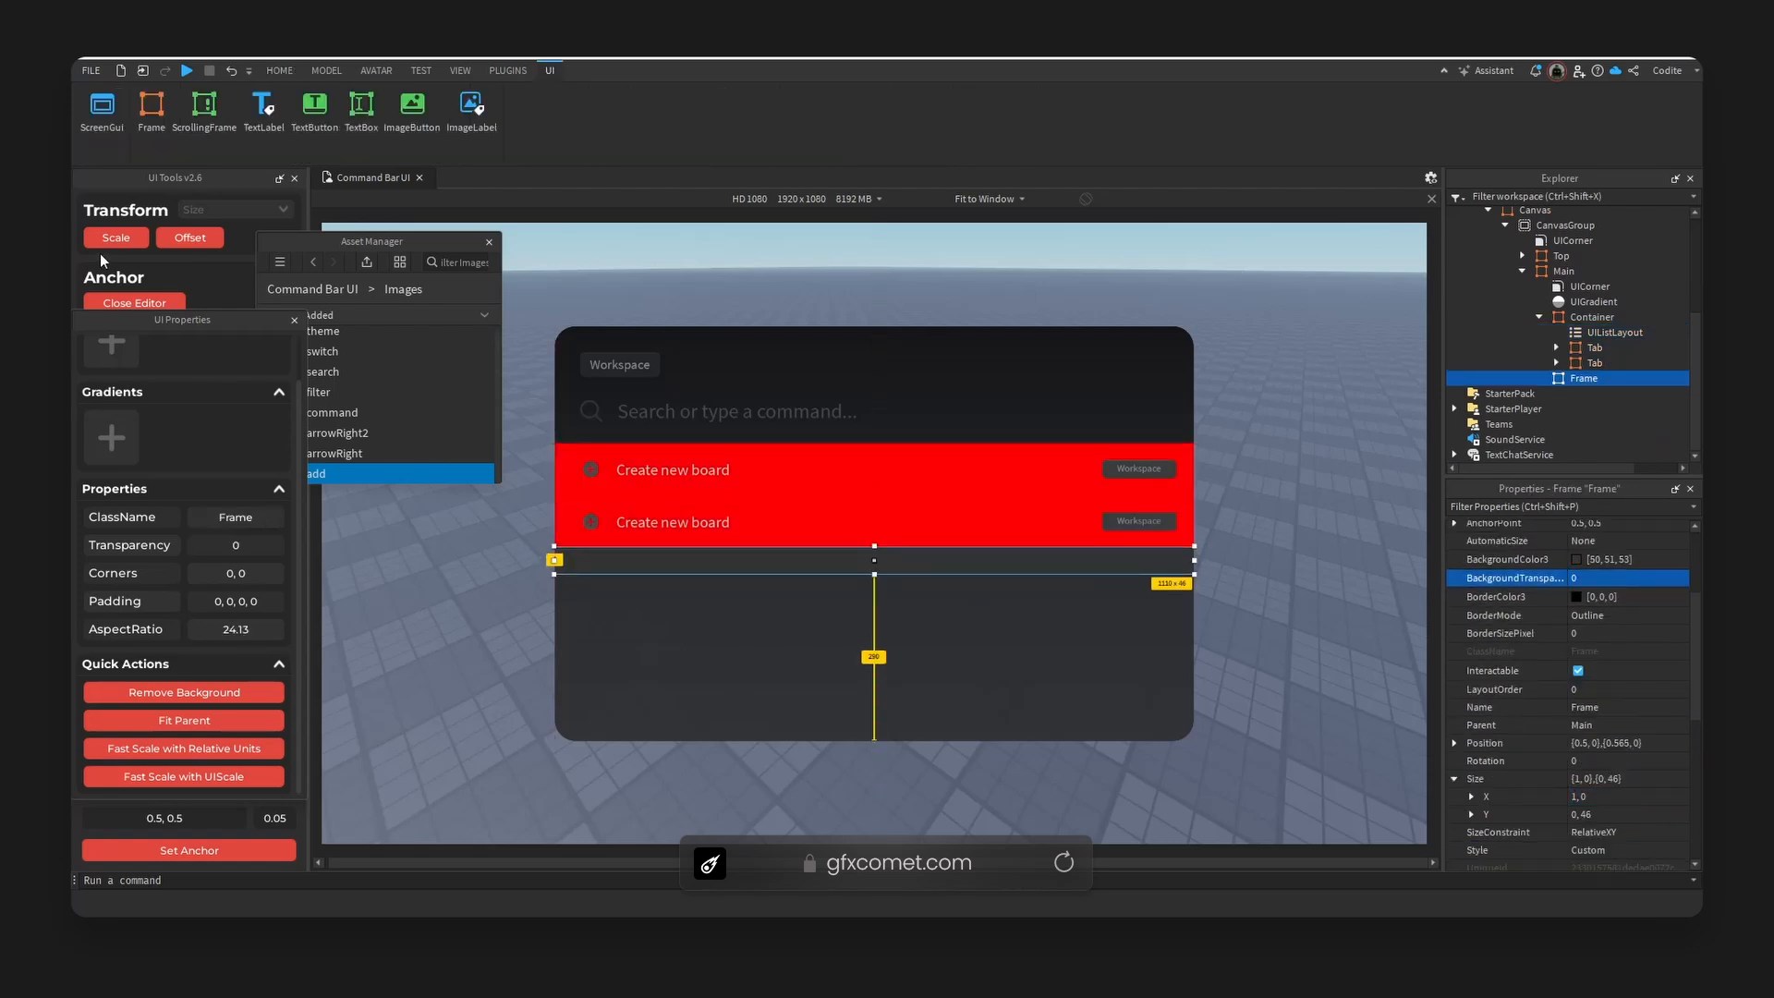
pyautogui.click(786, 523)
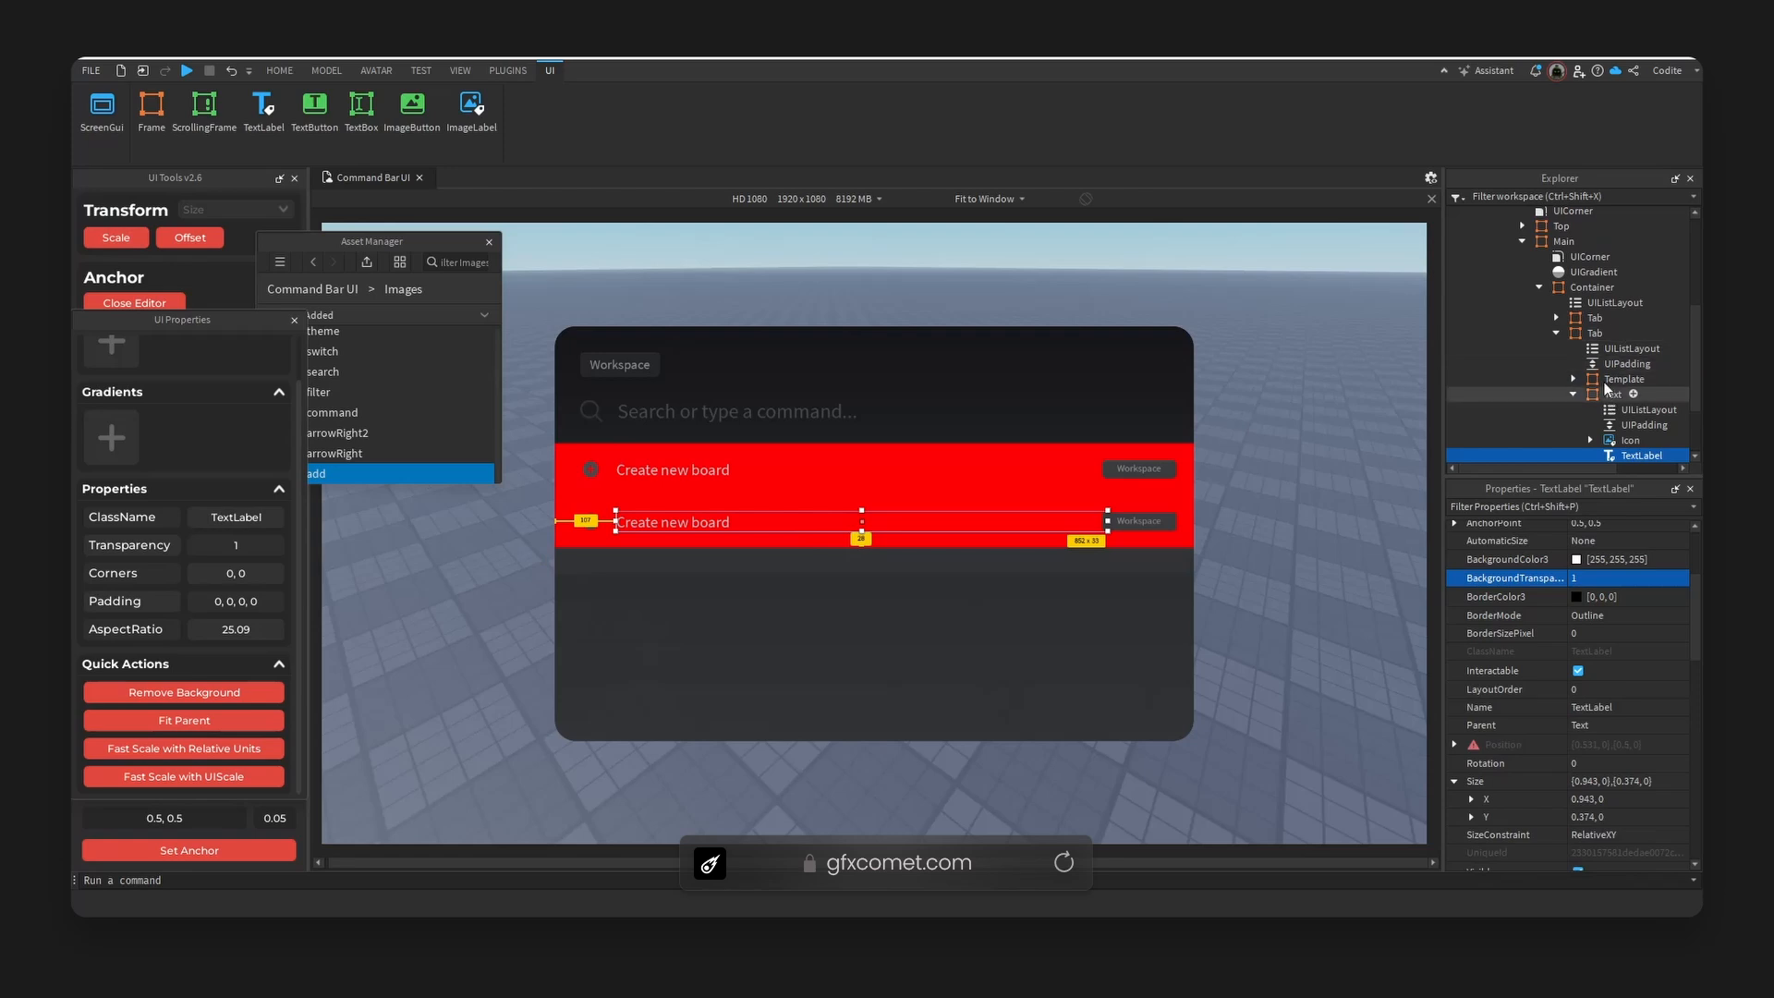
pyautogui.click(1595, 317)
pyautogui.keyDown('ctrl'); pyautogui.click(1595, 332); pyautogui.keyUp('ctrl')
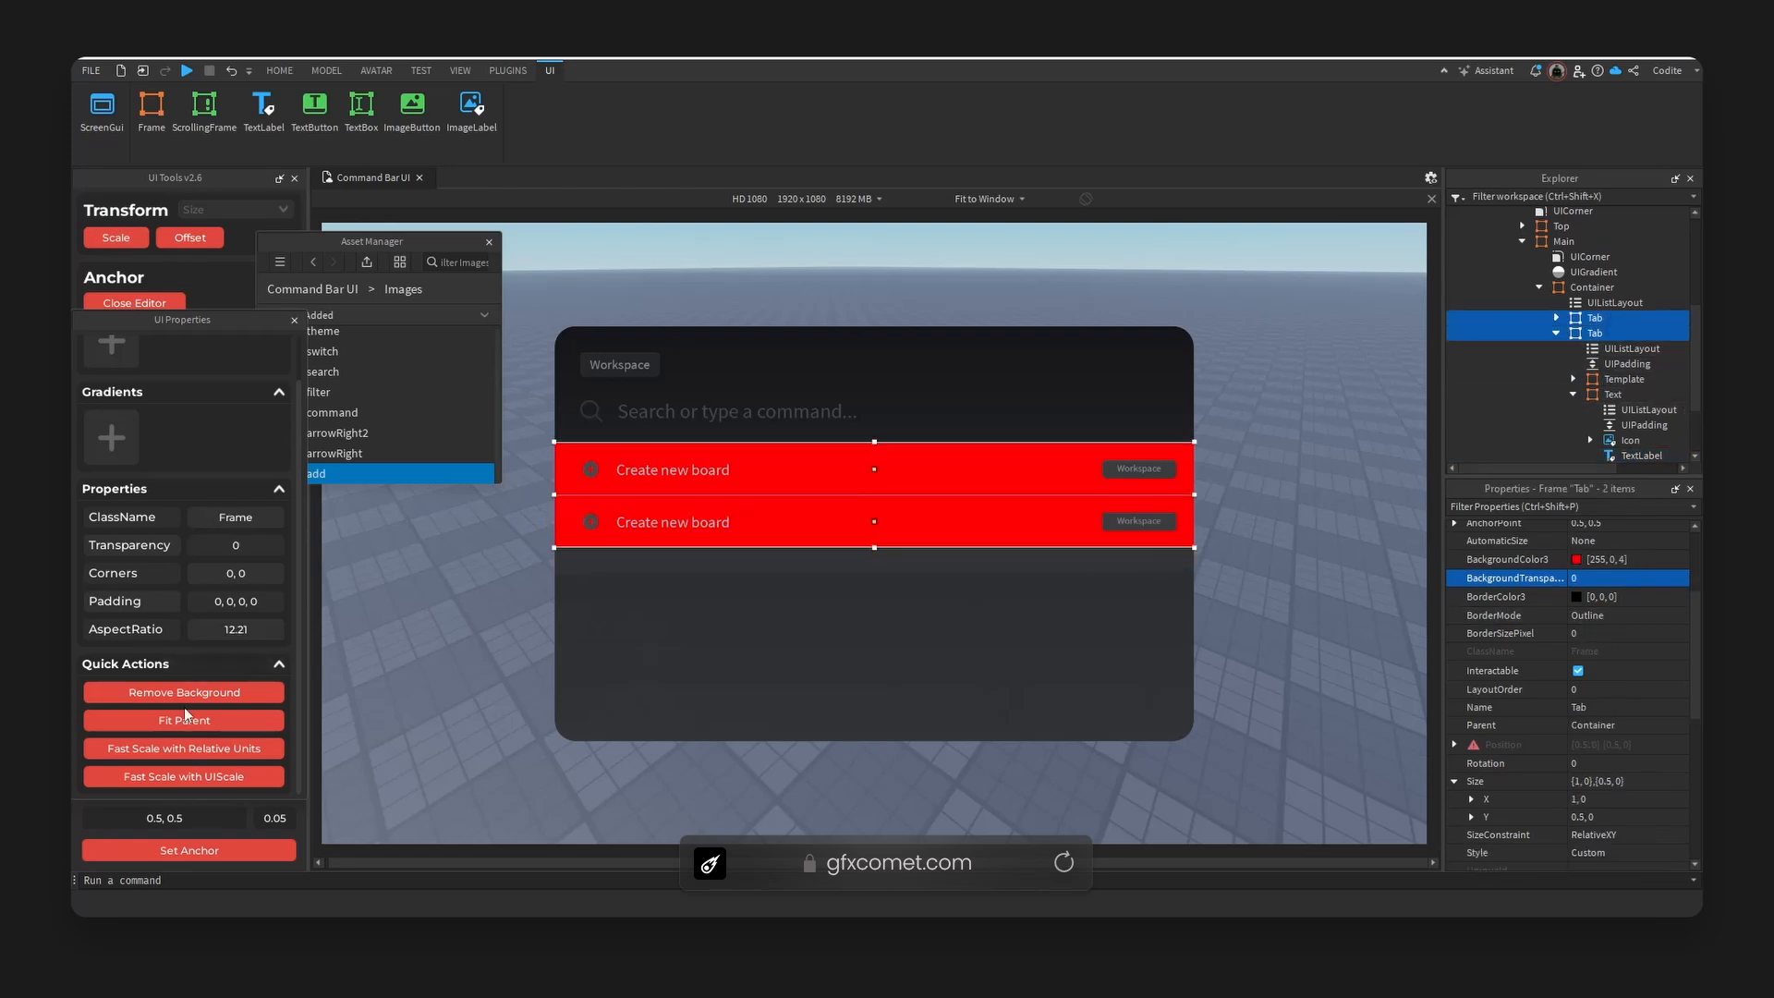
pyautogui.click(205, 692)
pyautogui.click(917, 666)
# - Add a copy of the second tab's TextLabel to the new Frame and set its text to "Recent"
pyautogui.click(969, 562)
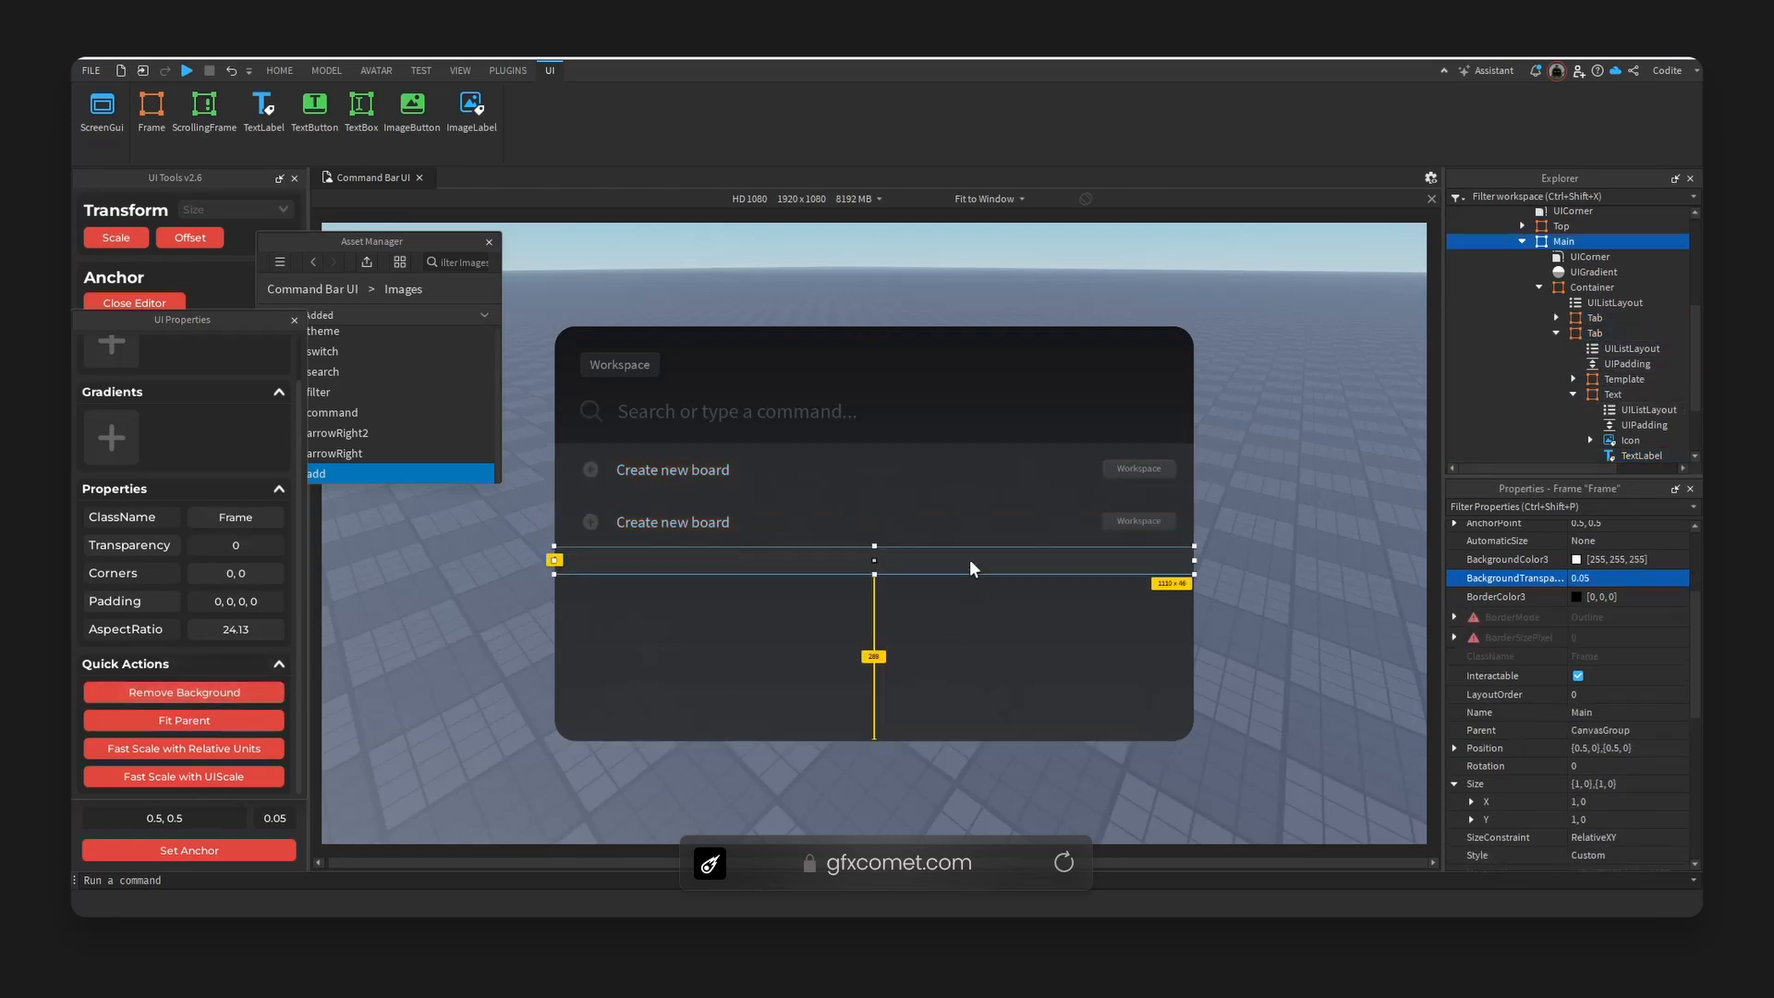
pyautogui.click(699, 528)
pyautogui.moveTo(695, 529)
pyautogui.mouseDown()
pyautogui.moveTo(662, 570)
pyautogui.moveTo(706, 570)
pyautogui.moveTo(634, 563)
pyautogui.moveTo(678, 554)
pyautogui.mouseUp()
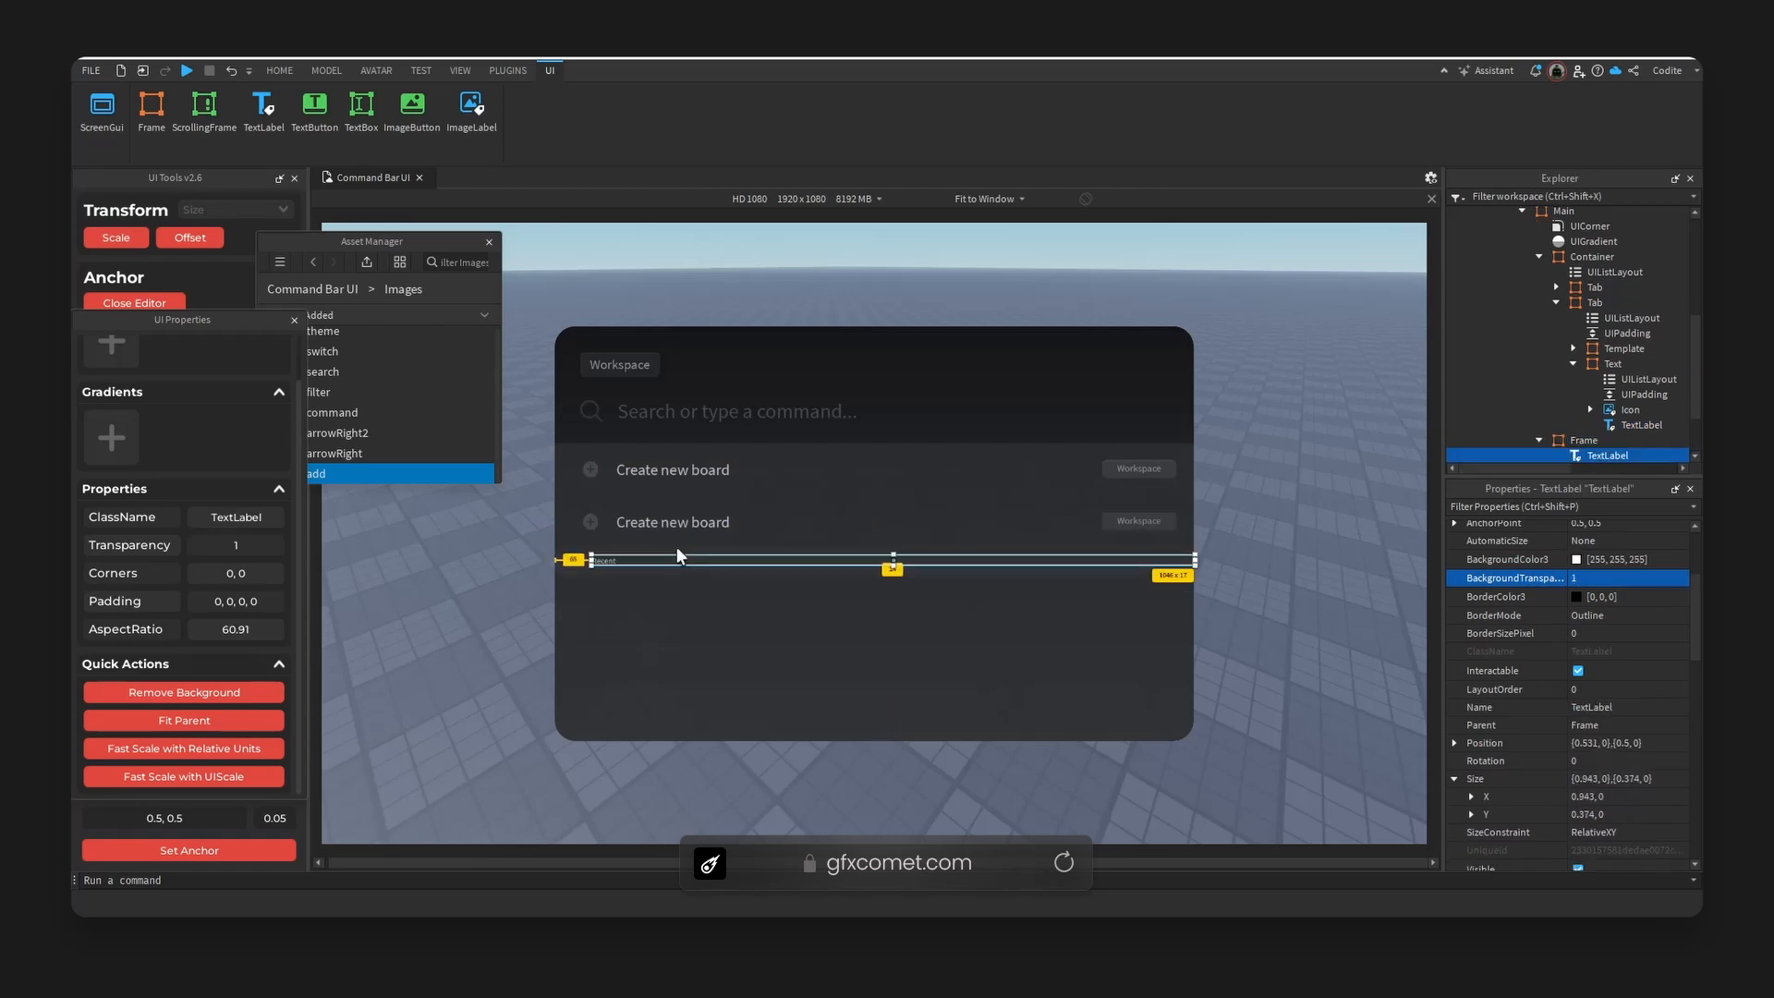
# - Fit the Recent label to its parent Frame and centre it with an anchor of 0.5, 0.5
pyautogui.click(205, 730)
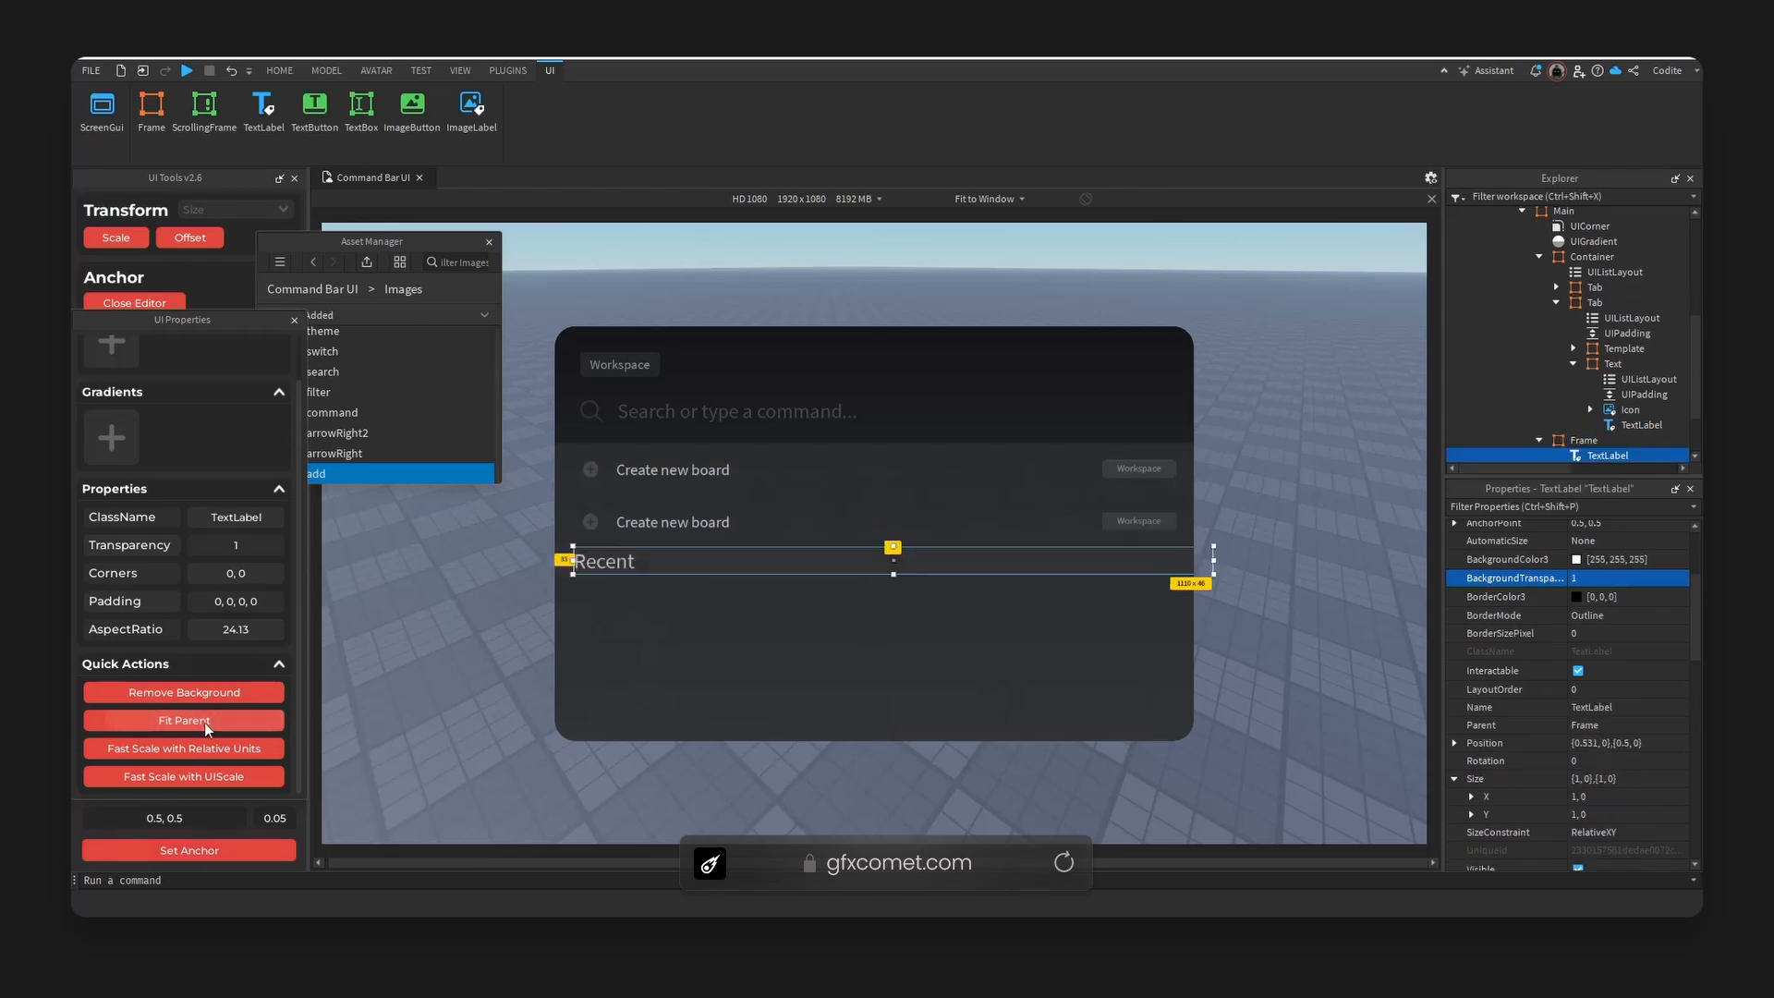
pyautogui.click(740, 665)
pyautogui.click(610, 571)
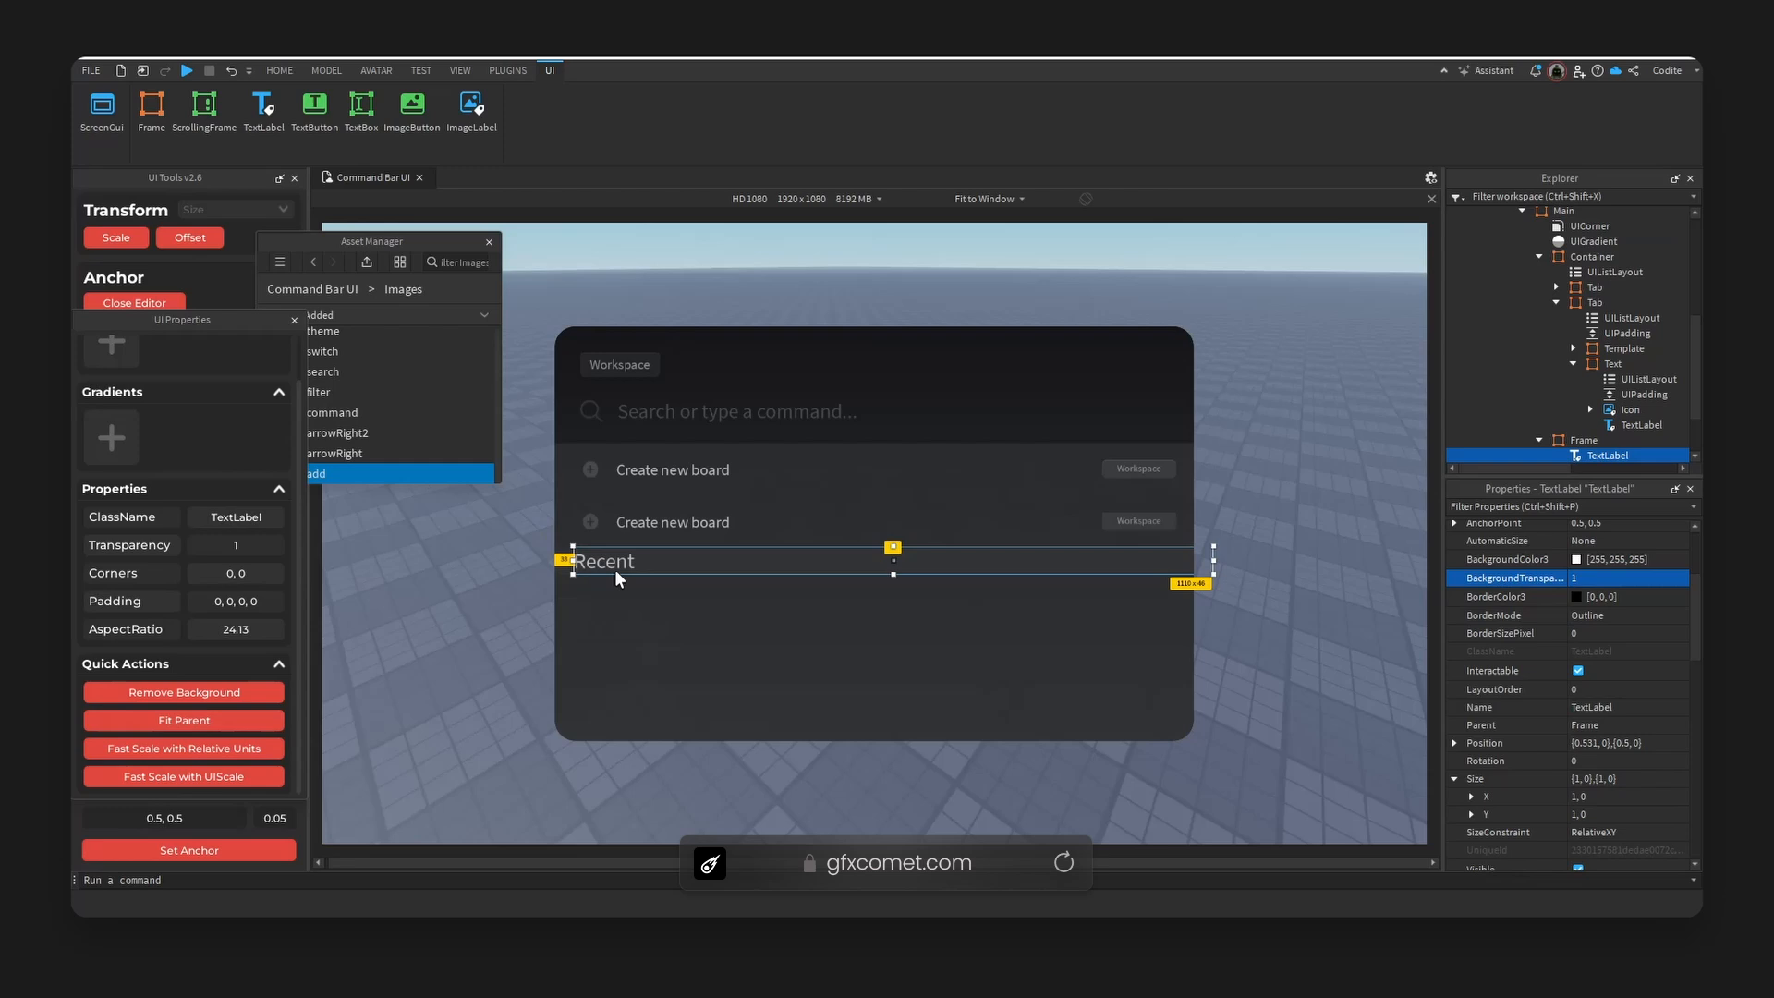
pyautogui.click(211, 852)
pyautogui.click(709, 644)
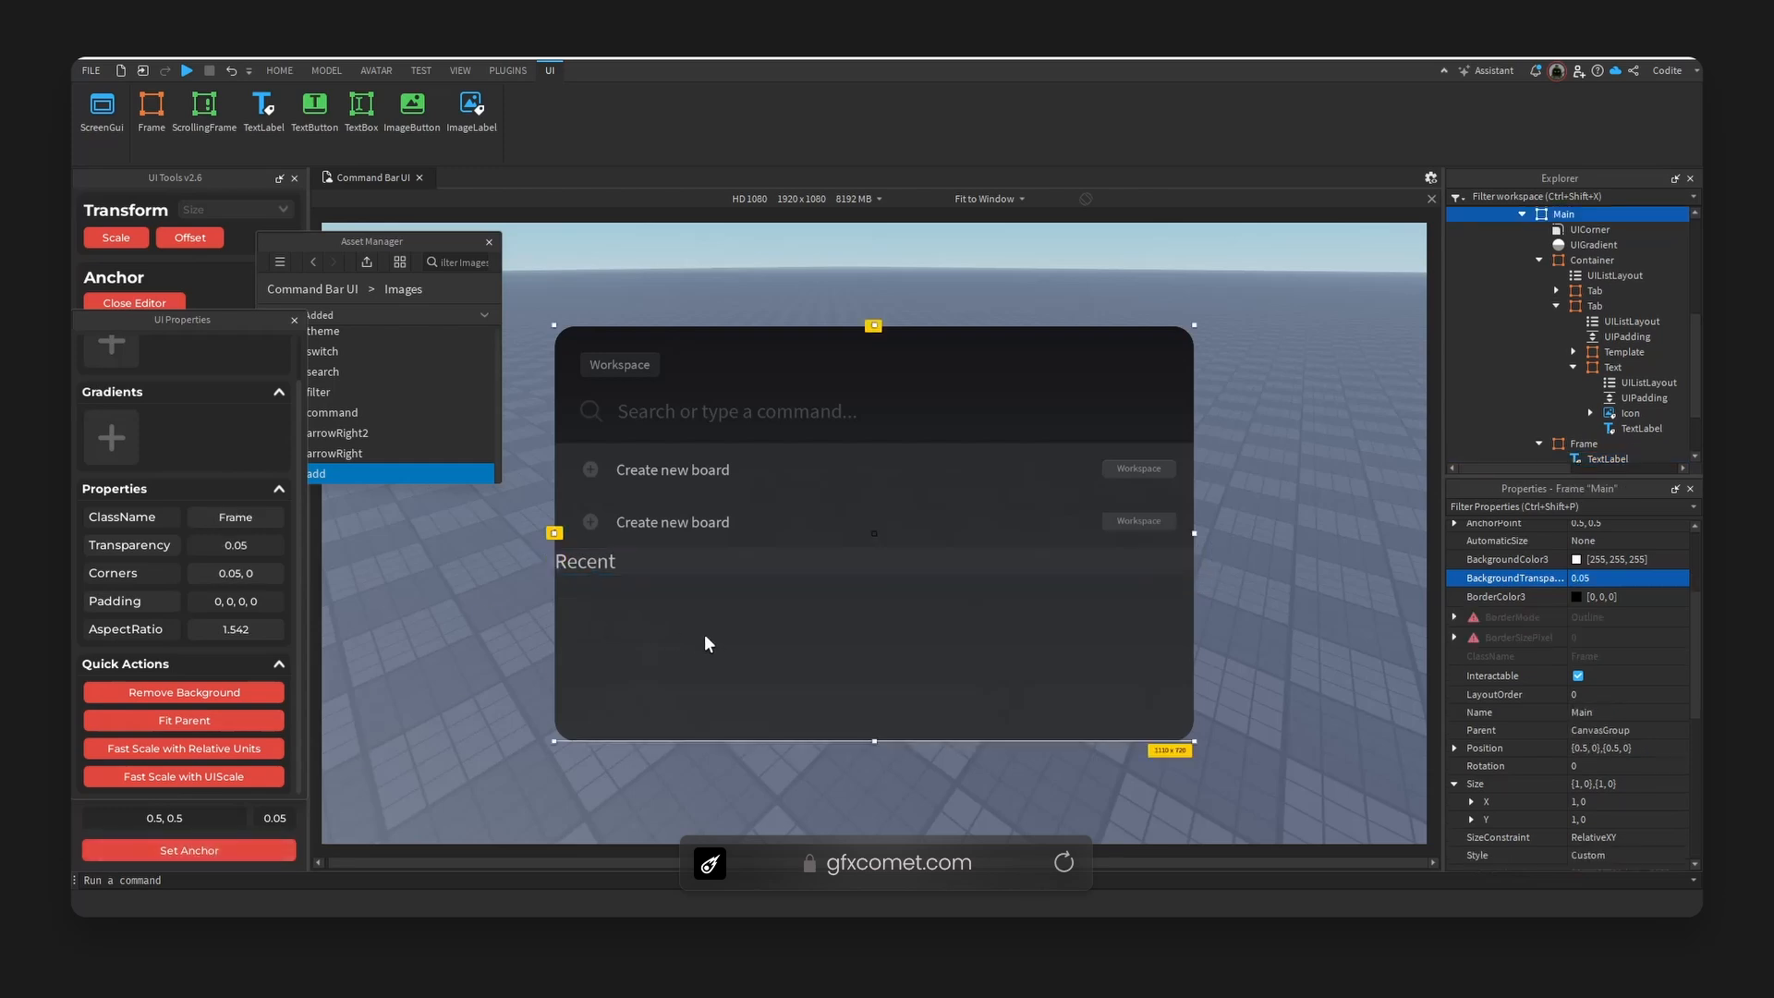
# - Shrink the Recent label to about 0.96 by 0.556 scale, aligning its start with the tab icons above
pyautogui.click(568, 571)
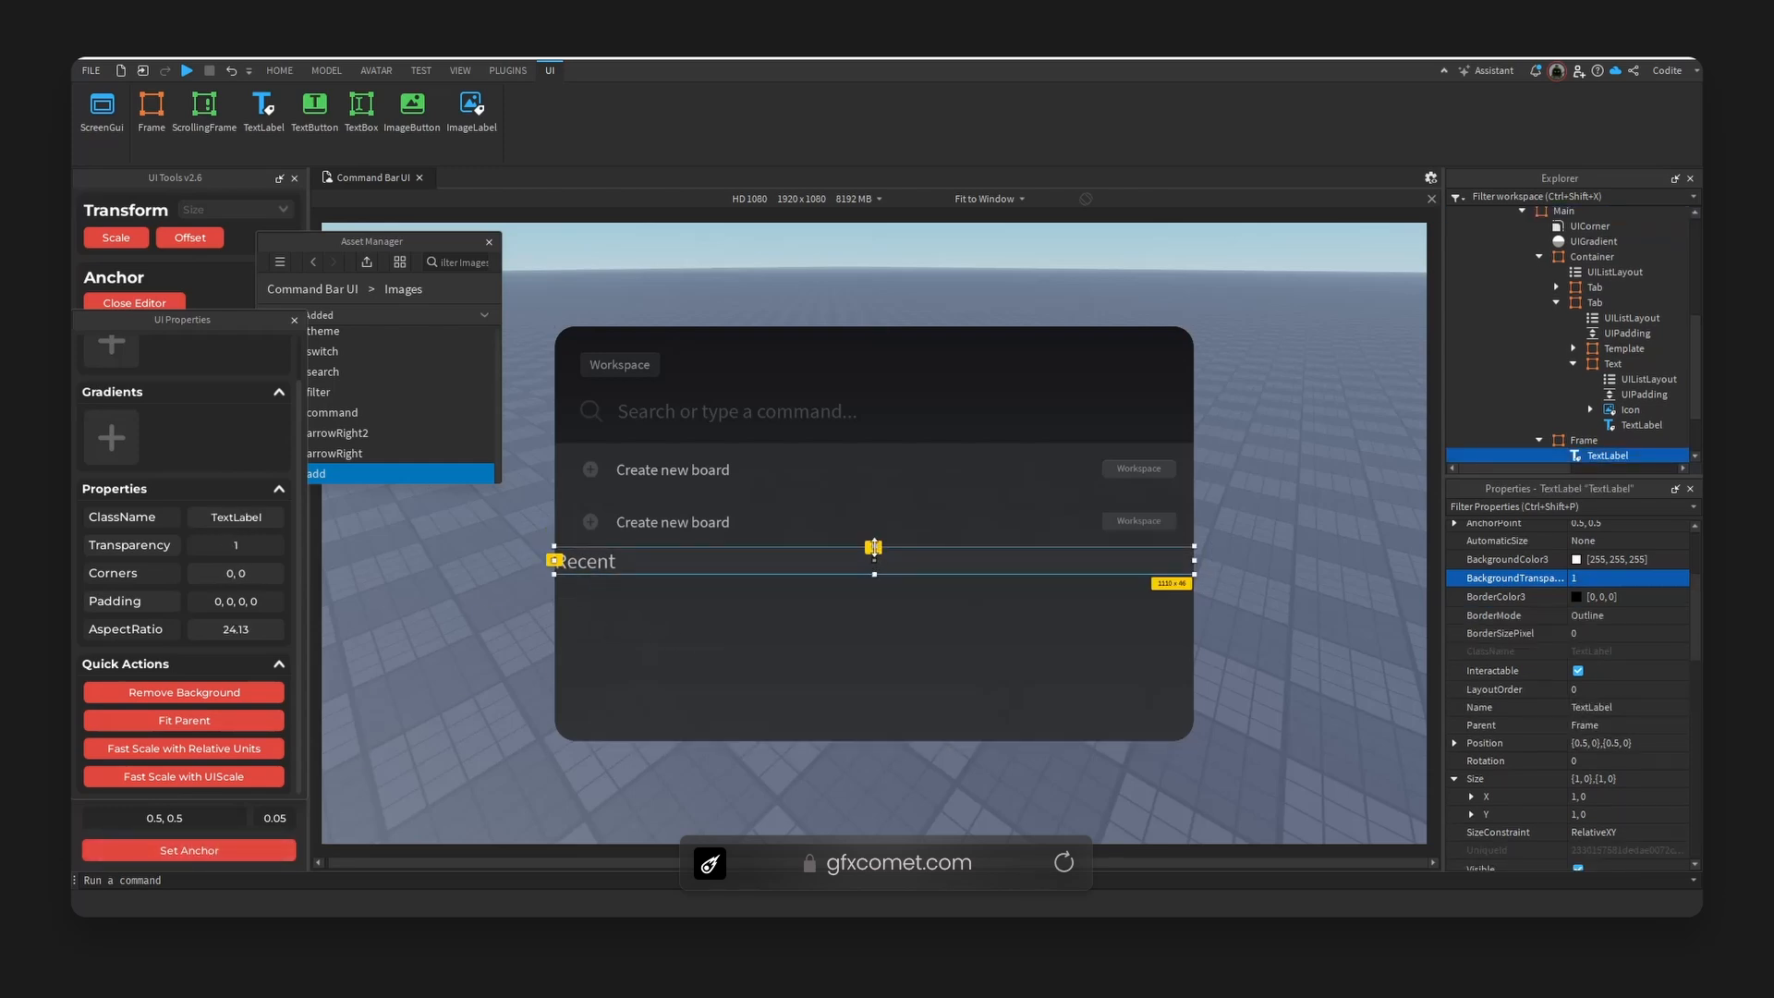
pyautogui.moveTo(875, 547); pyautogui.dragTo(877, 567)
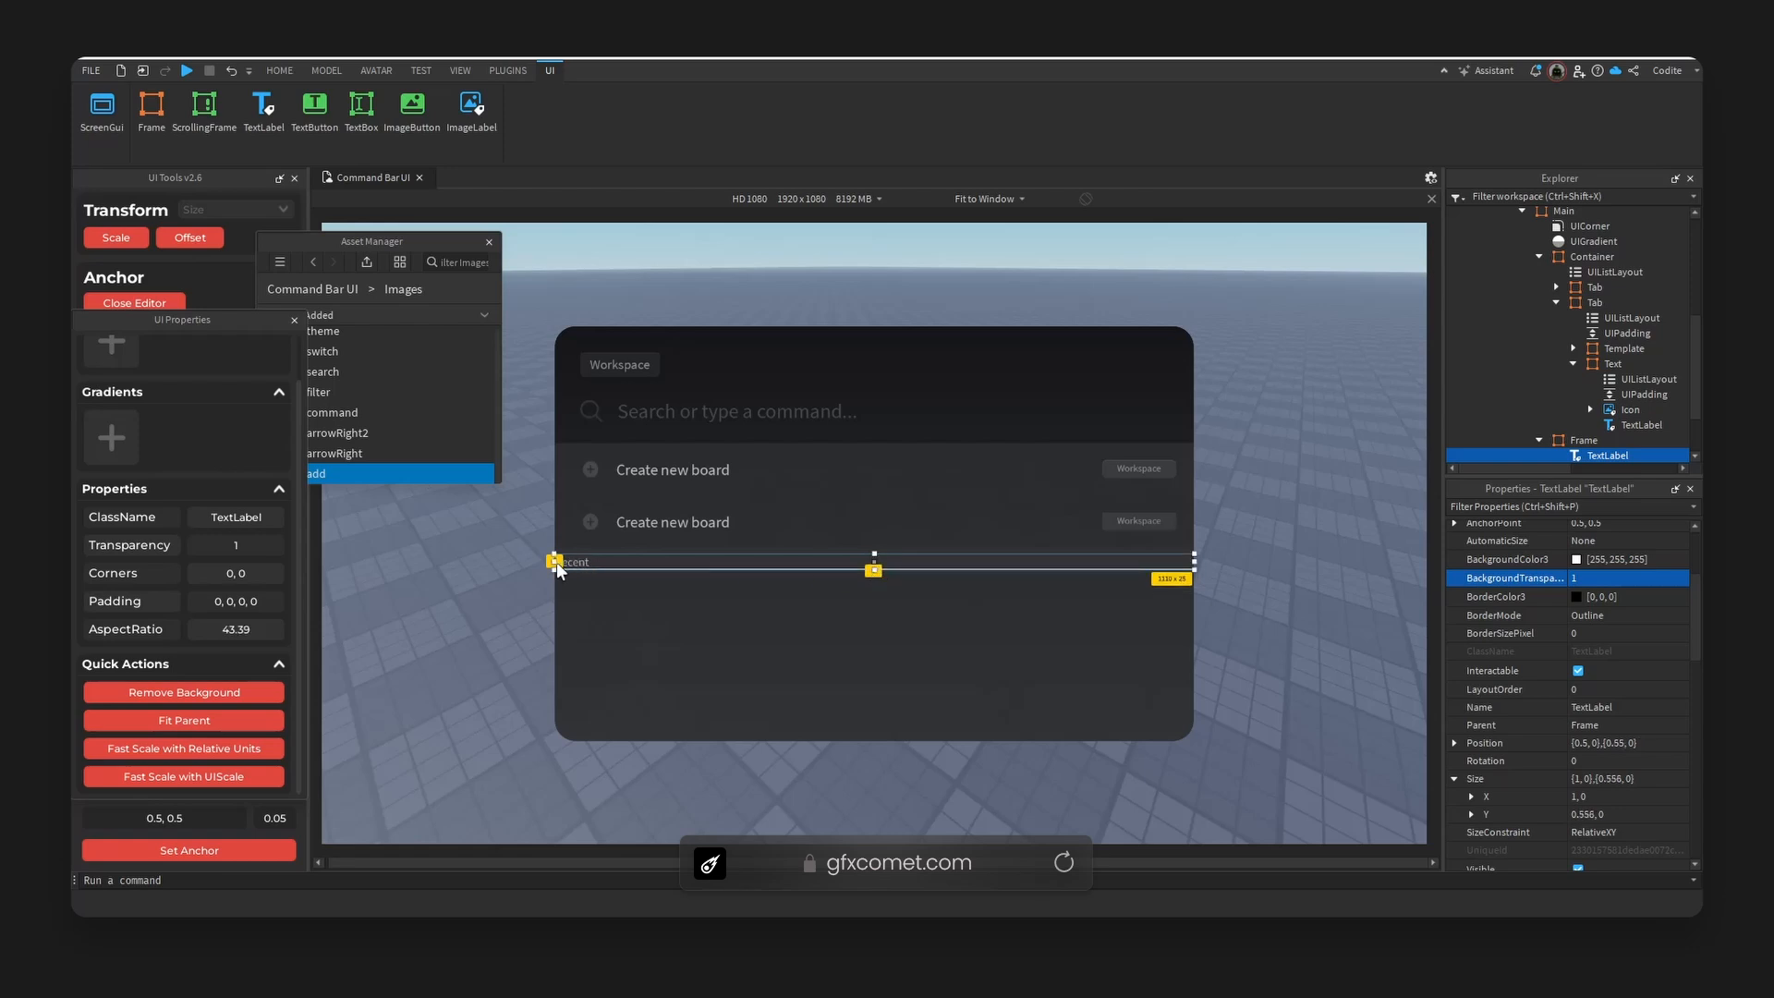
pyautogui.moveTo(554, 561); pyautogui.dragTo(579, 561)
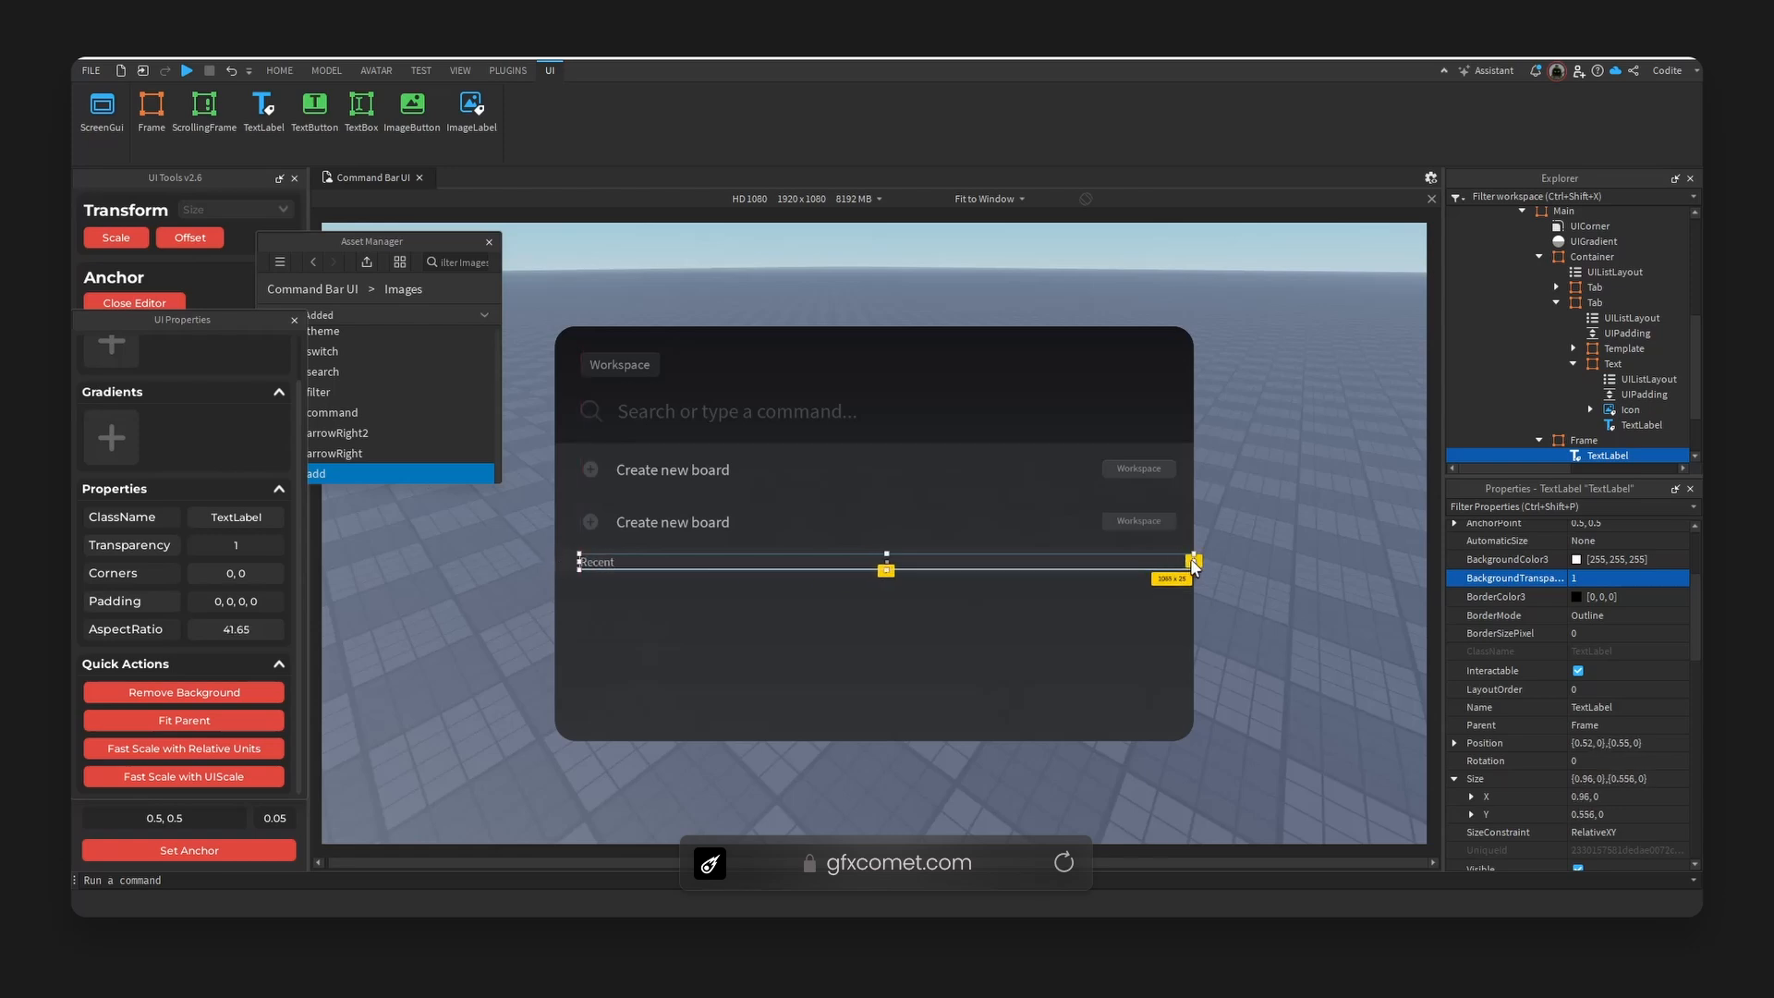
pyautogui.click(972, 636)
# - Set the Recent label's text colour to the darker grey #838487
pyautogui.click(599, 567)
pyautogui.scroll(-10, 1534, 666)
pyautogui.scroll(-3, 1597, 788)
pyautogui.click(1579, 720)
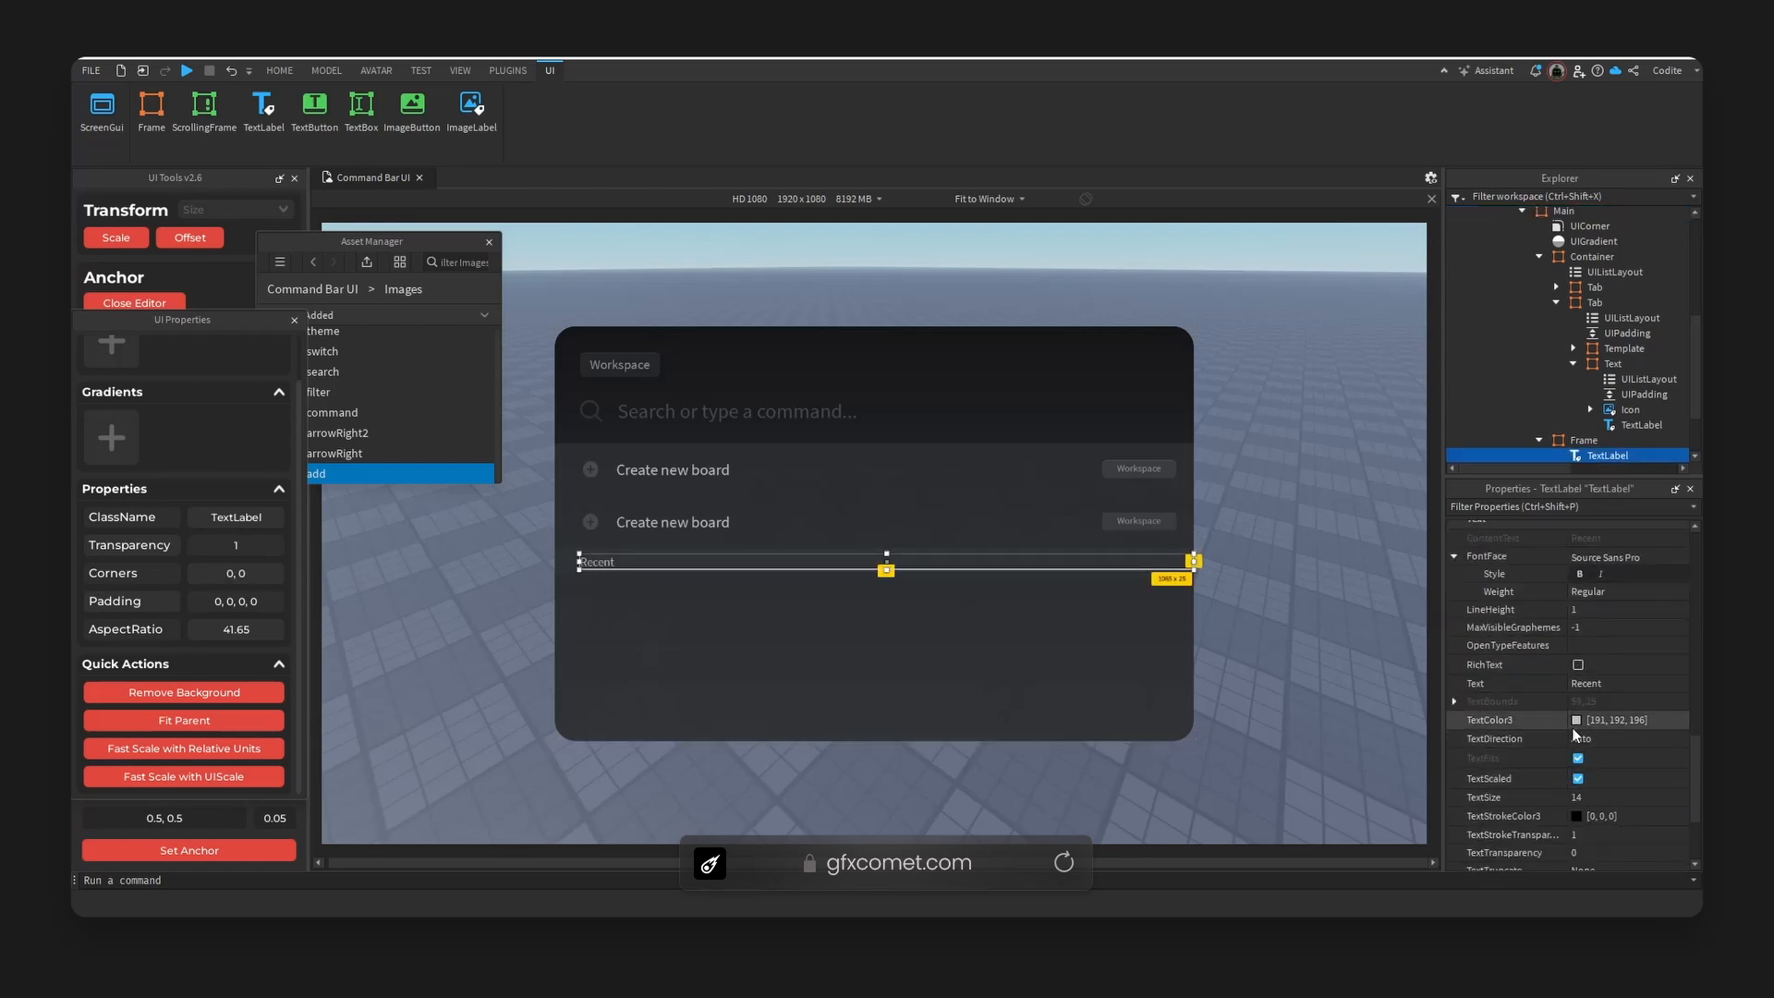
pyautogui.moveTo(1086, 401); pyautogui.dragTo(1086, 423)
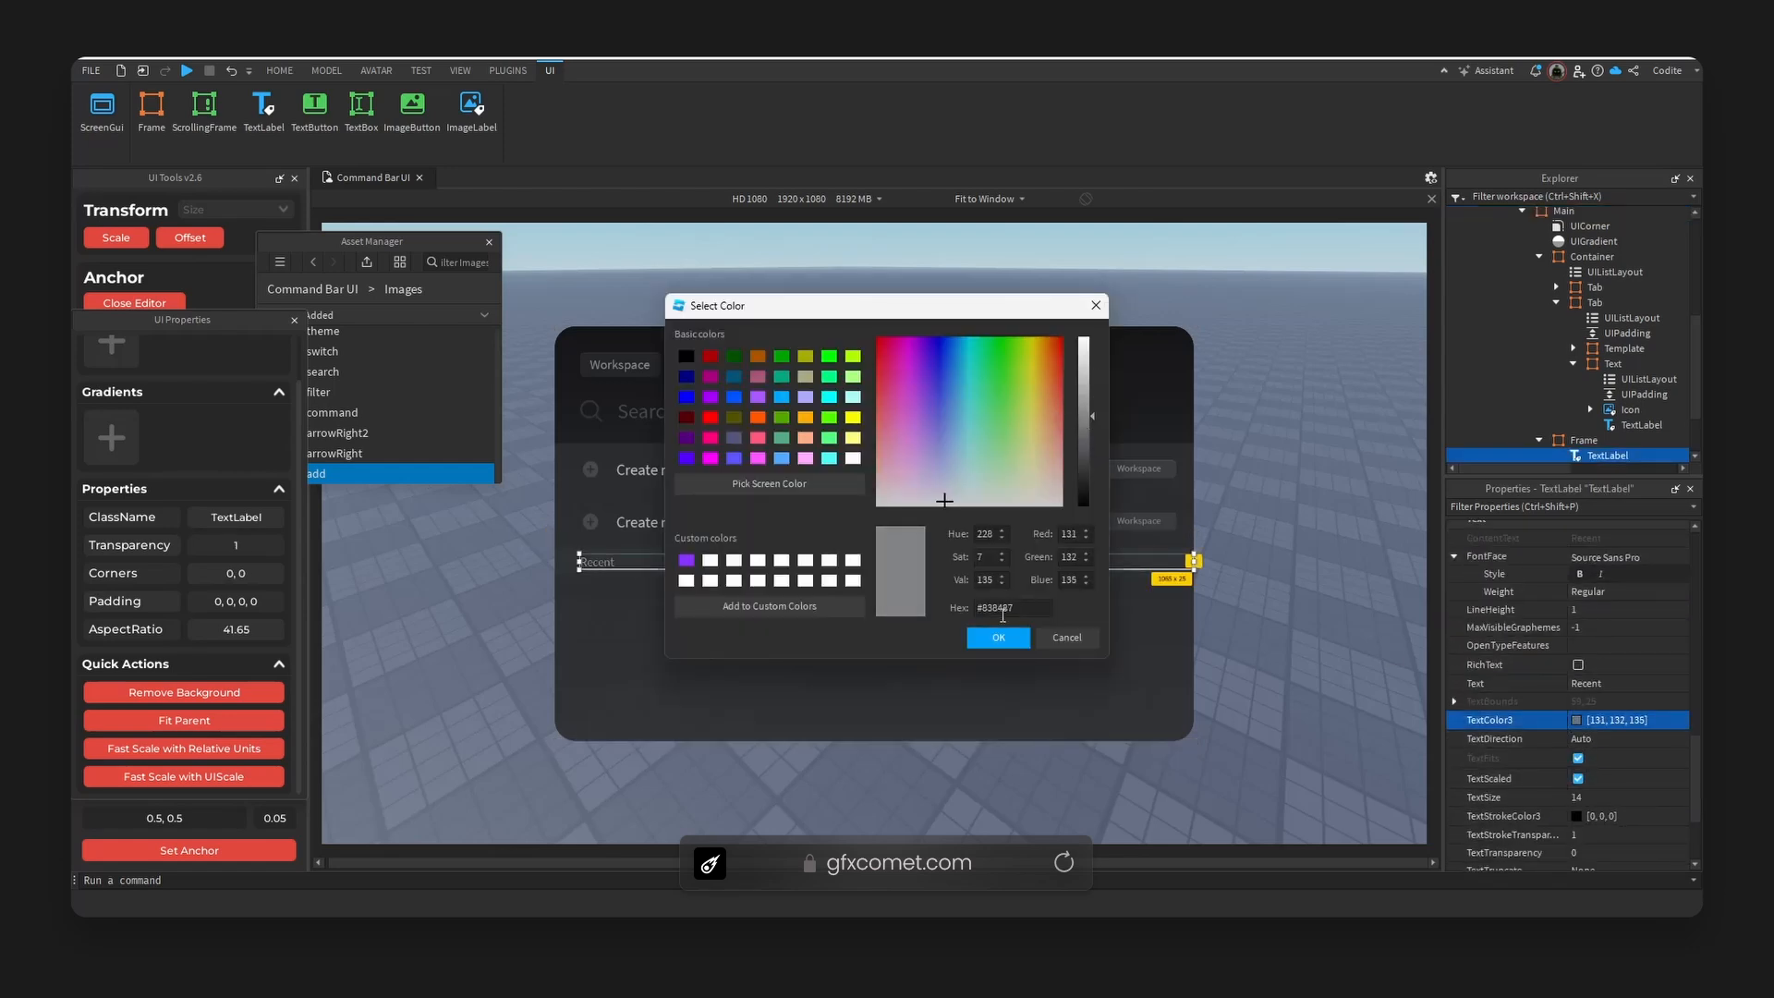
pyautogui.click(998, 638)
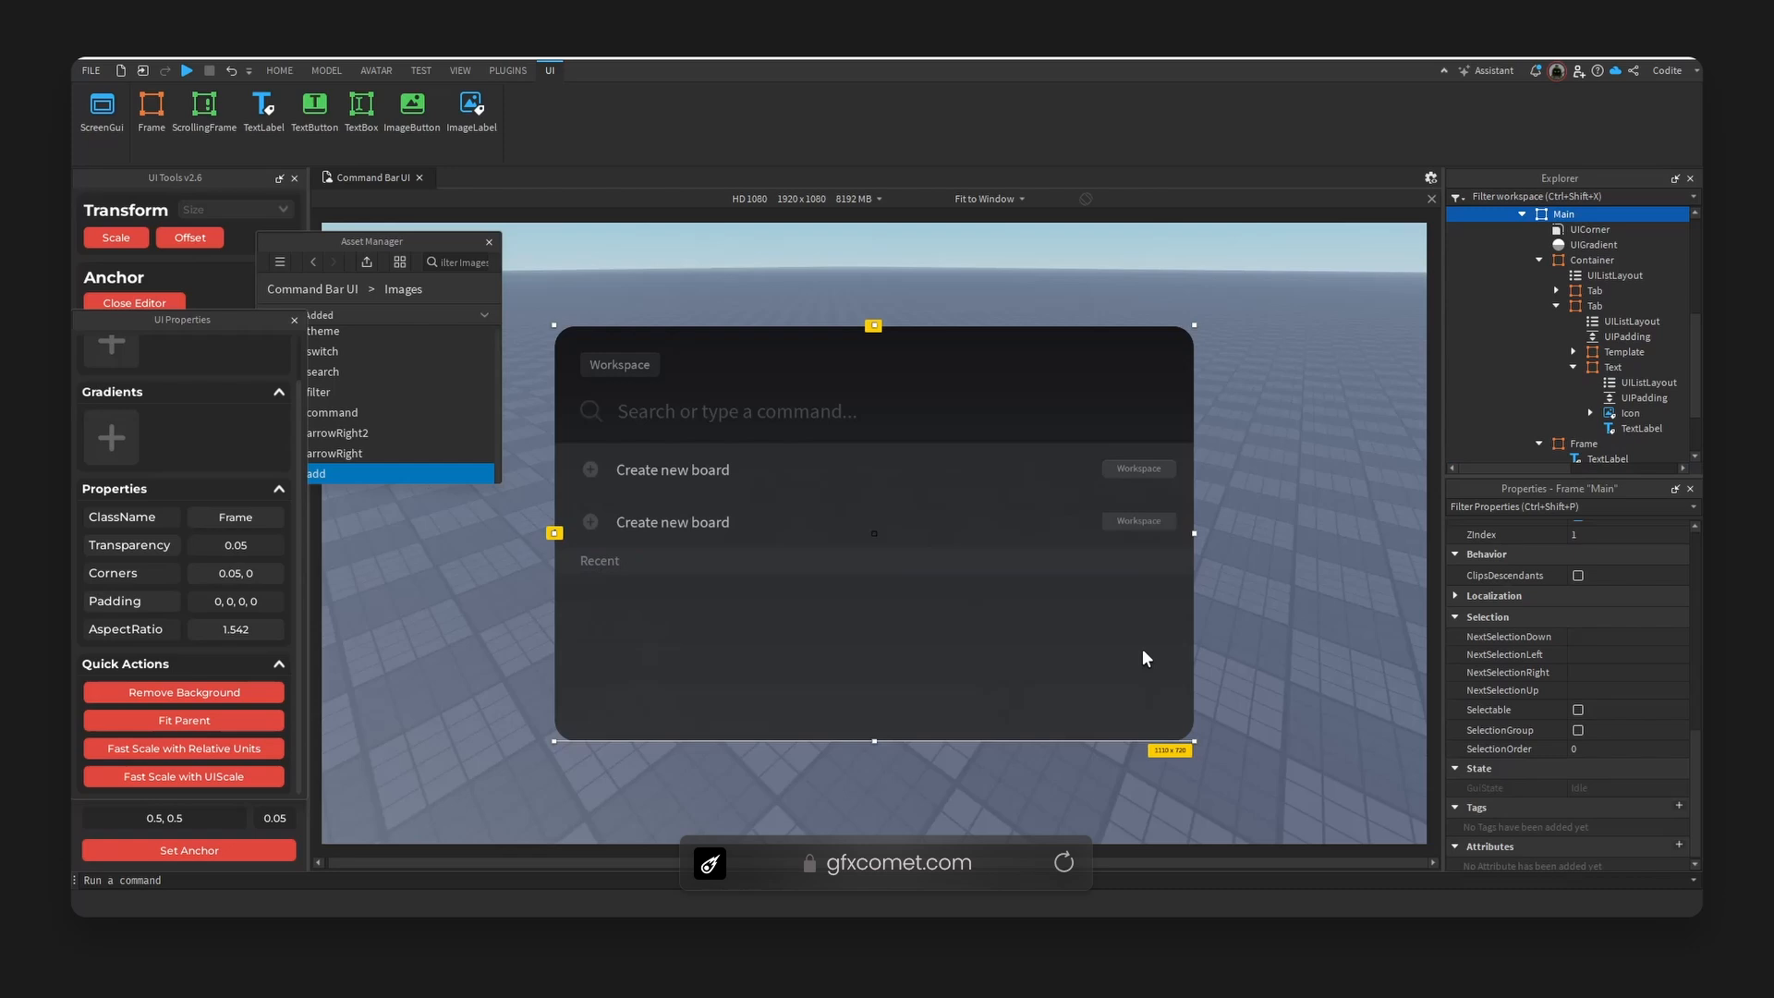
pyautogui.click(1539, 260)
pyautogui.scroll(2, 1592, 299)
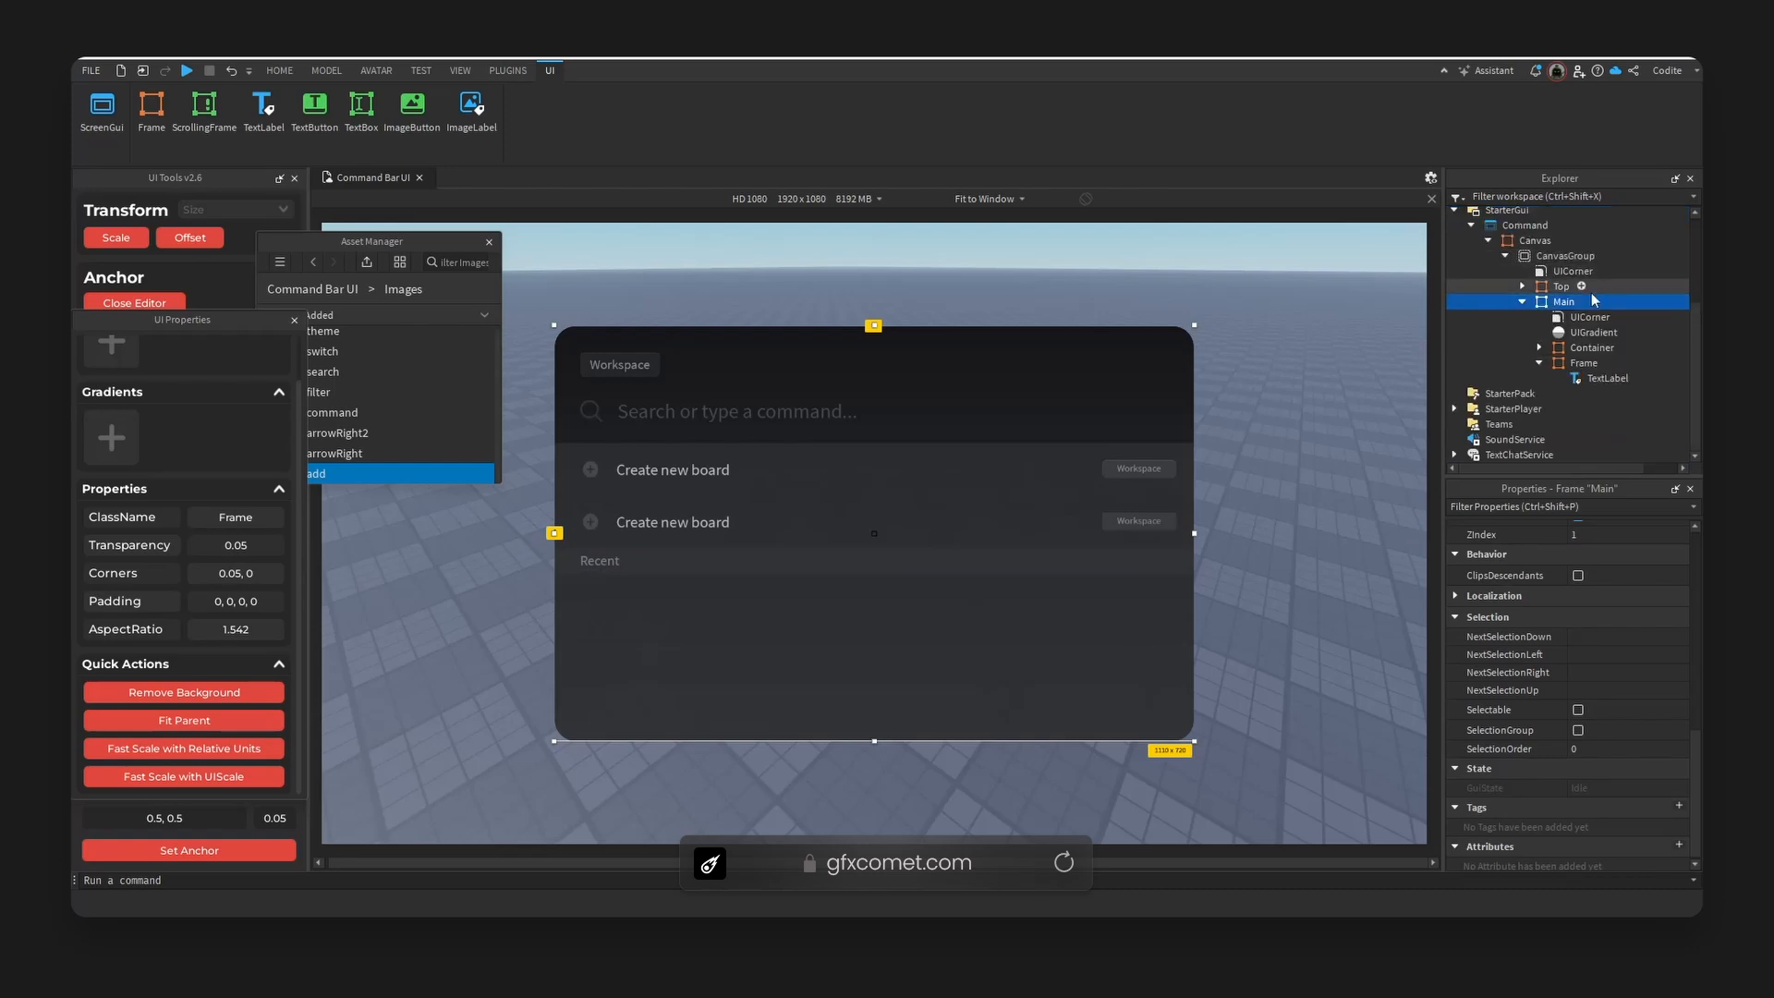
pyautogui.click(1590, 348)
pyautogui.click(1539, 362)
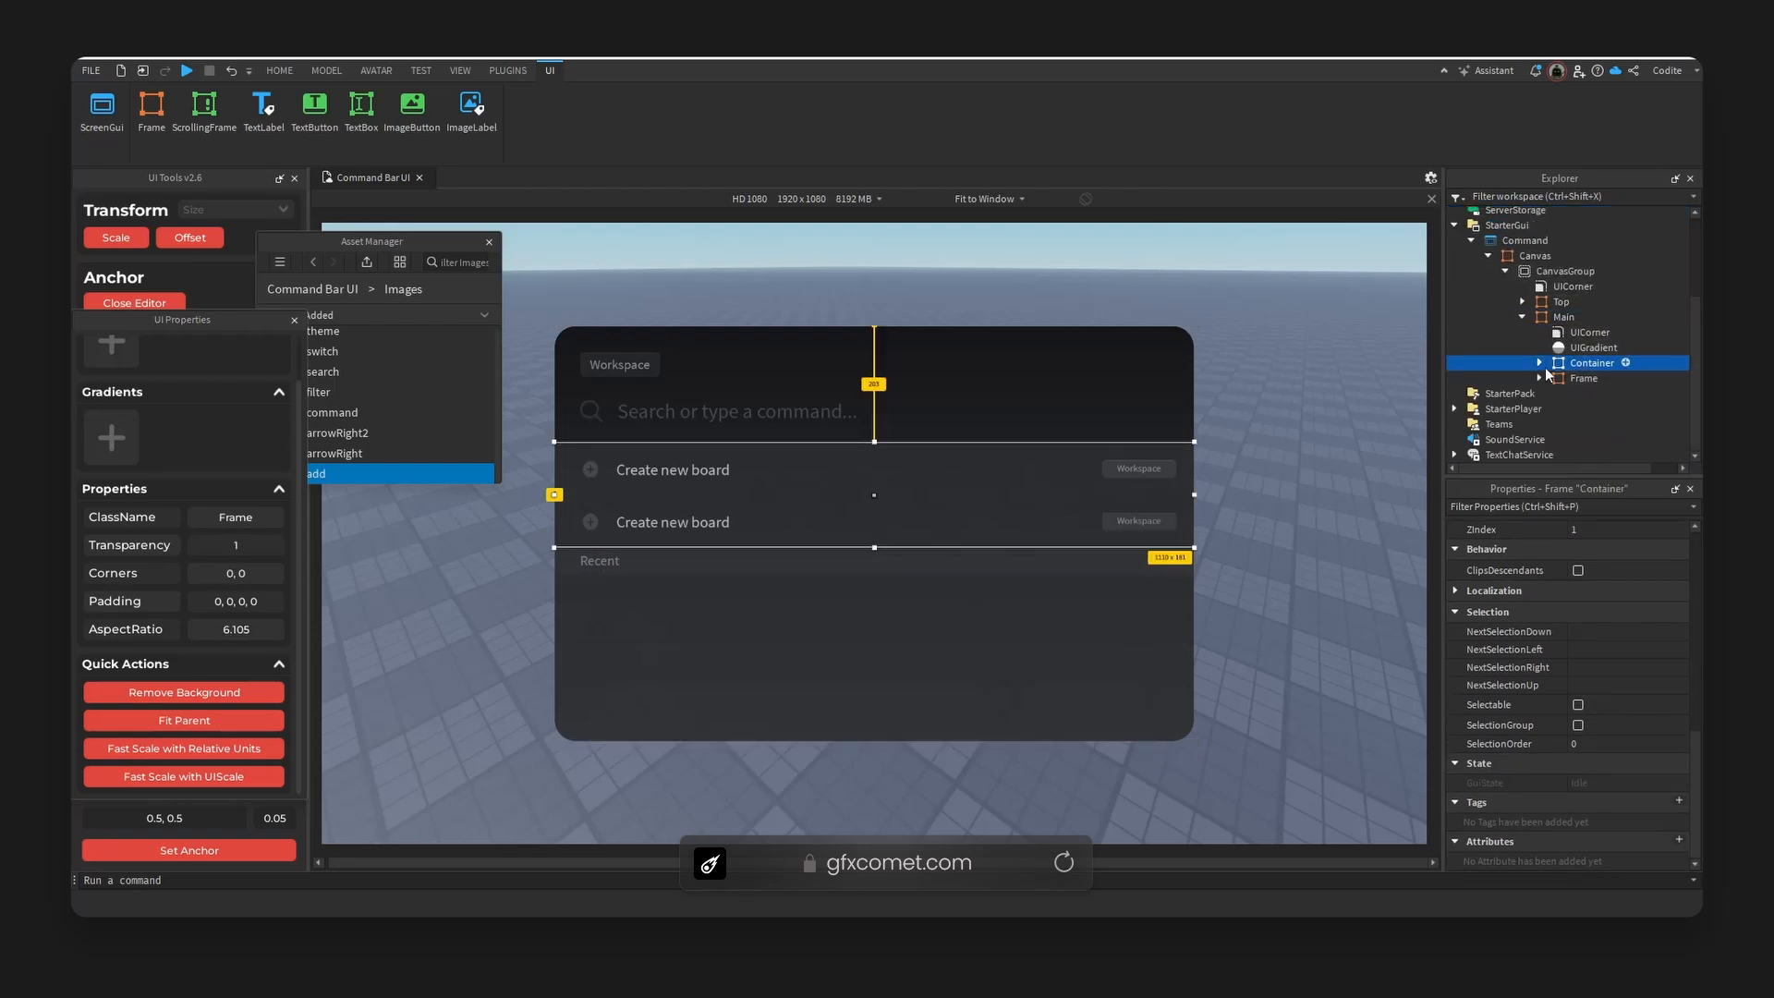
pyautogui.click(1541, 363)
pyautogui.click(1590, 393)
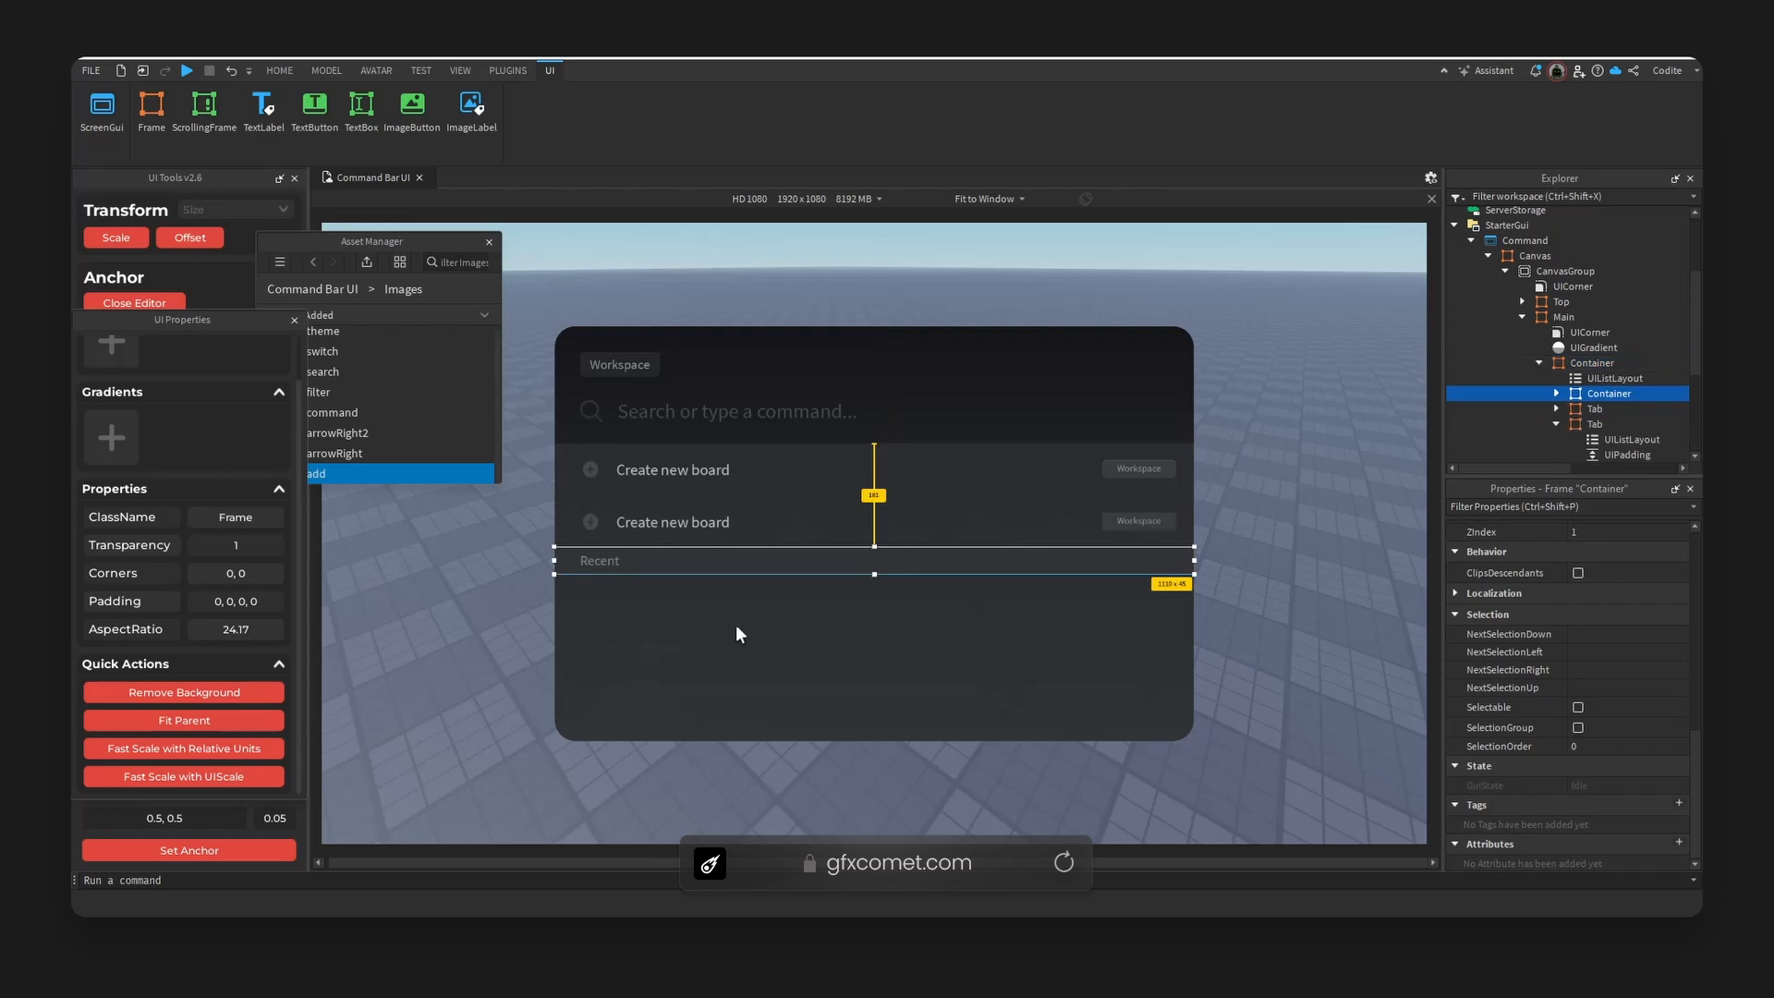
pyautogui.press('Delete')
pyautogui.click(1584, 395)
pyautogui.click(1557, 408)
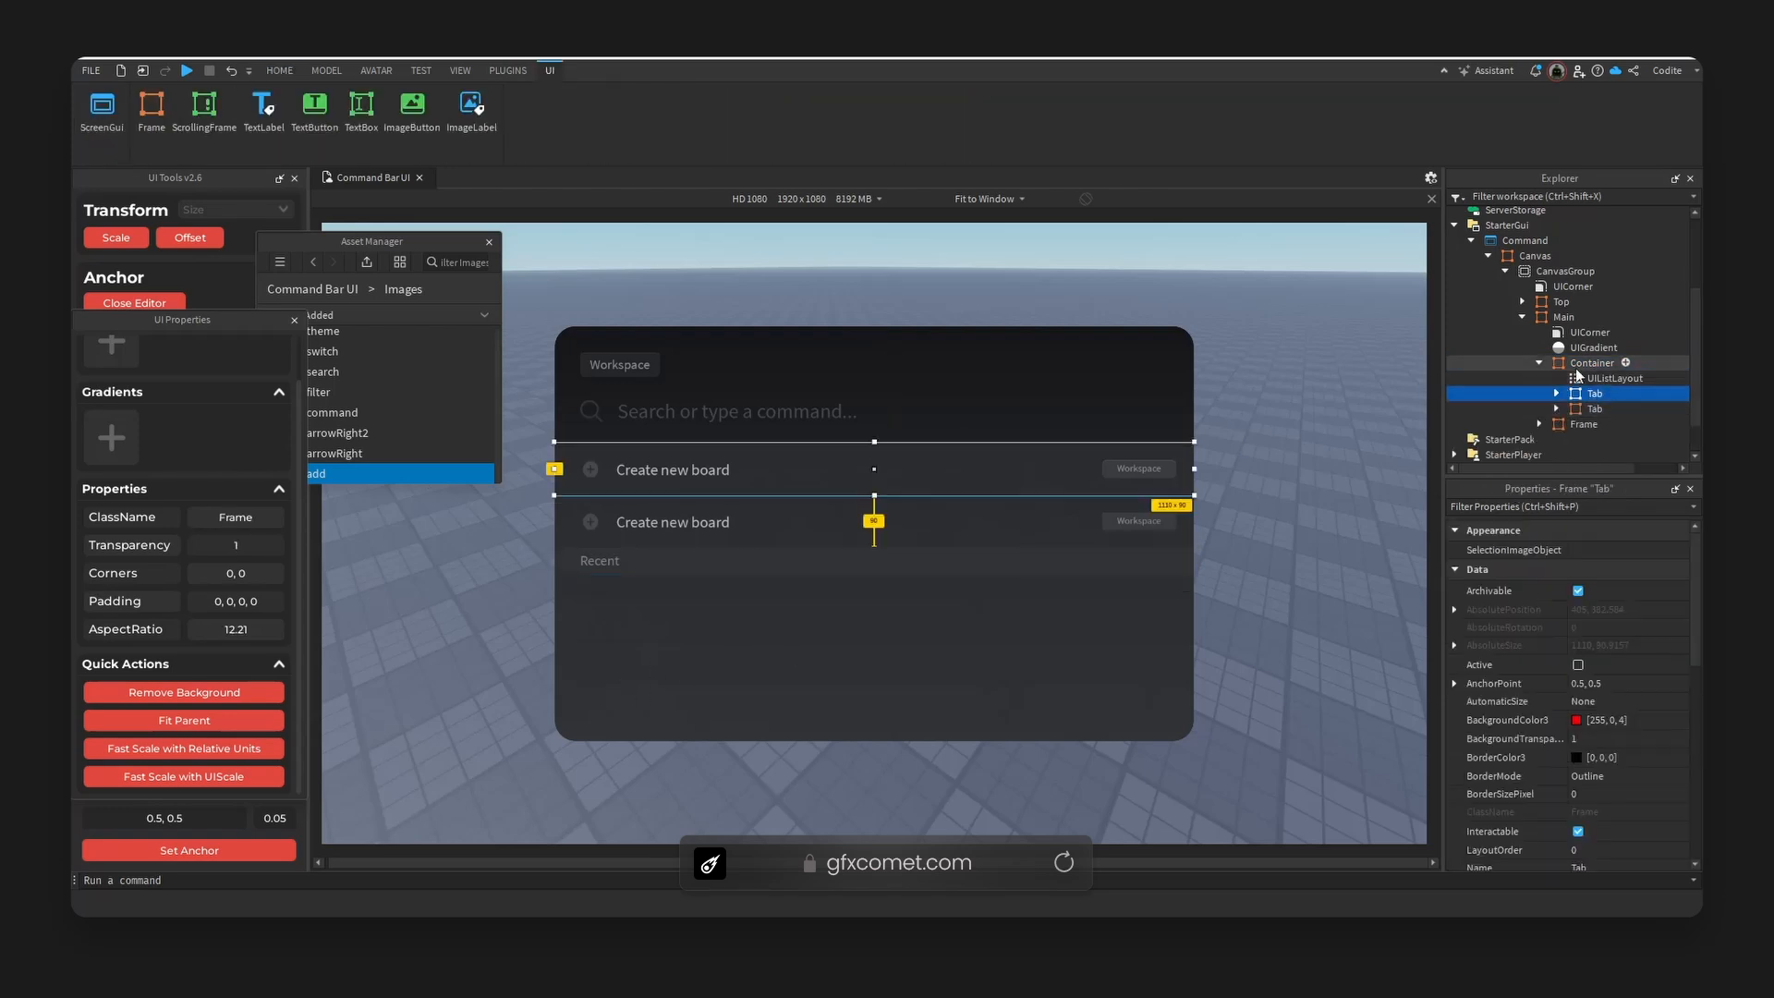
# - Copy the Container with its two tabs and paste it into Main
pyautogui.click(1554, 364)
pyautogui.click(1543, 364)
pyautogui.hotkey('ctrl', 'c')
pyautogui.click(1563, 317)
pyautogui.hotkey('ctrl', 'shift', 'v')
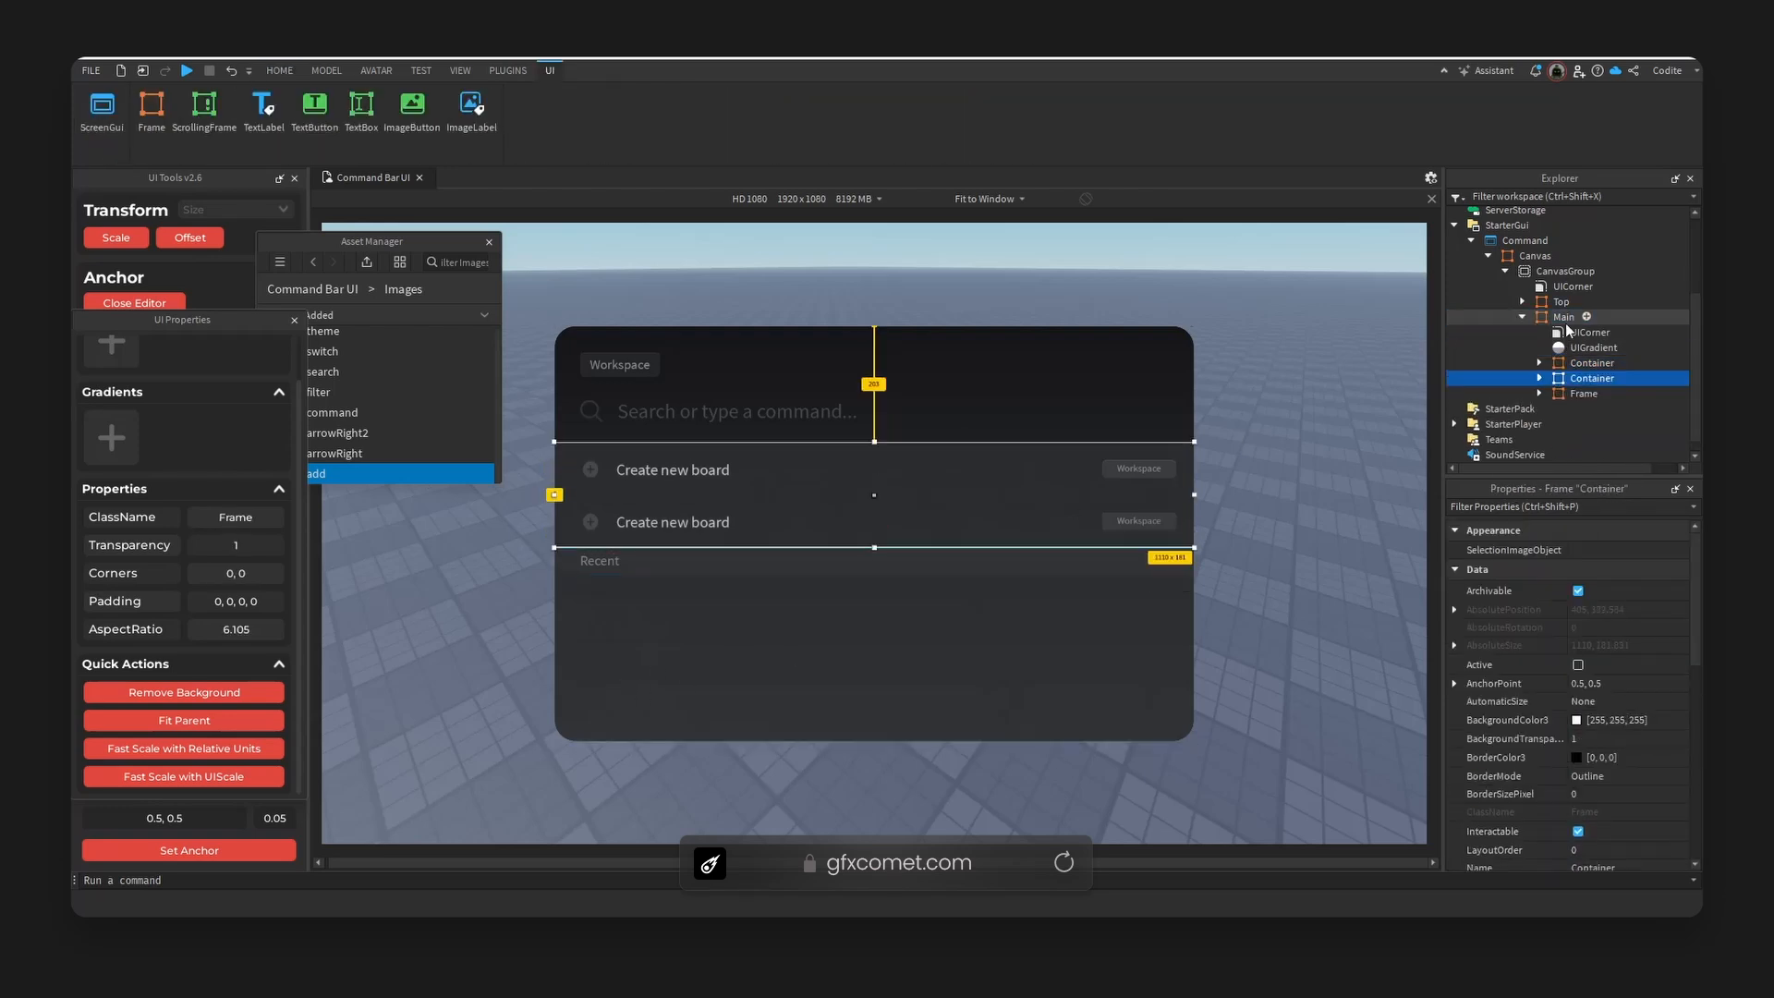
# - Set the copied Container's background transparency to 0 and place it directly below the Recent strip
pyautogui.click(1672, 734)
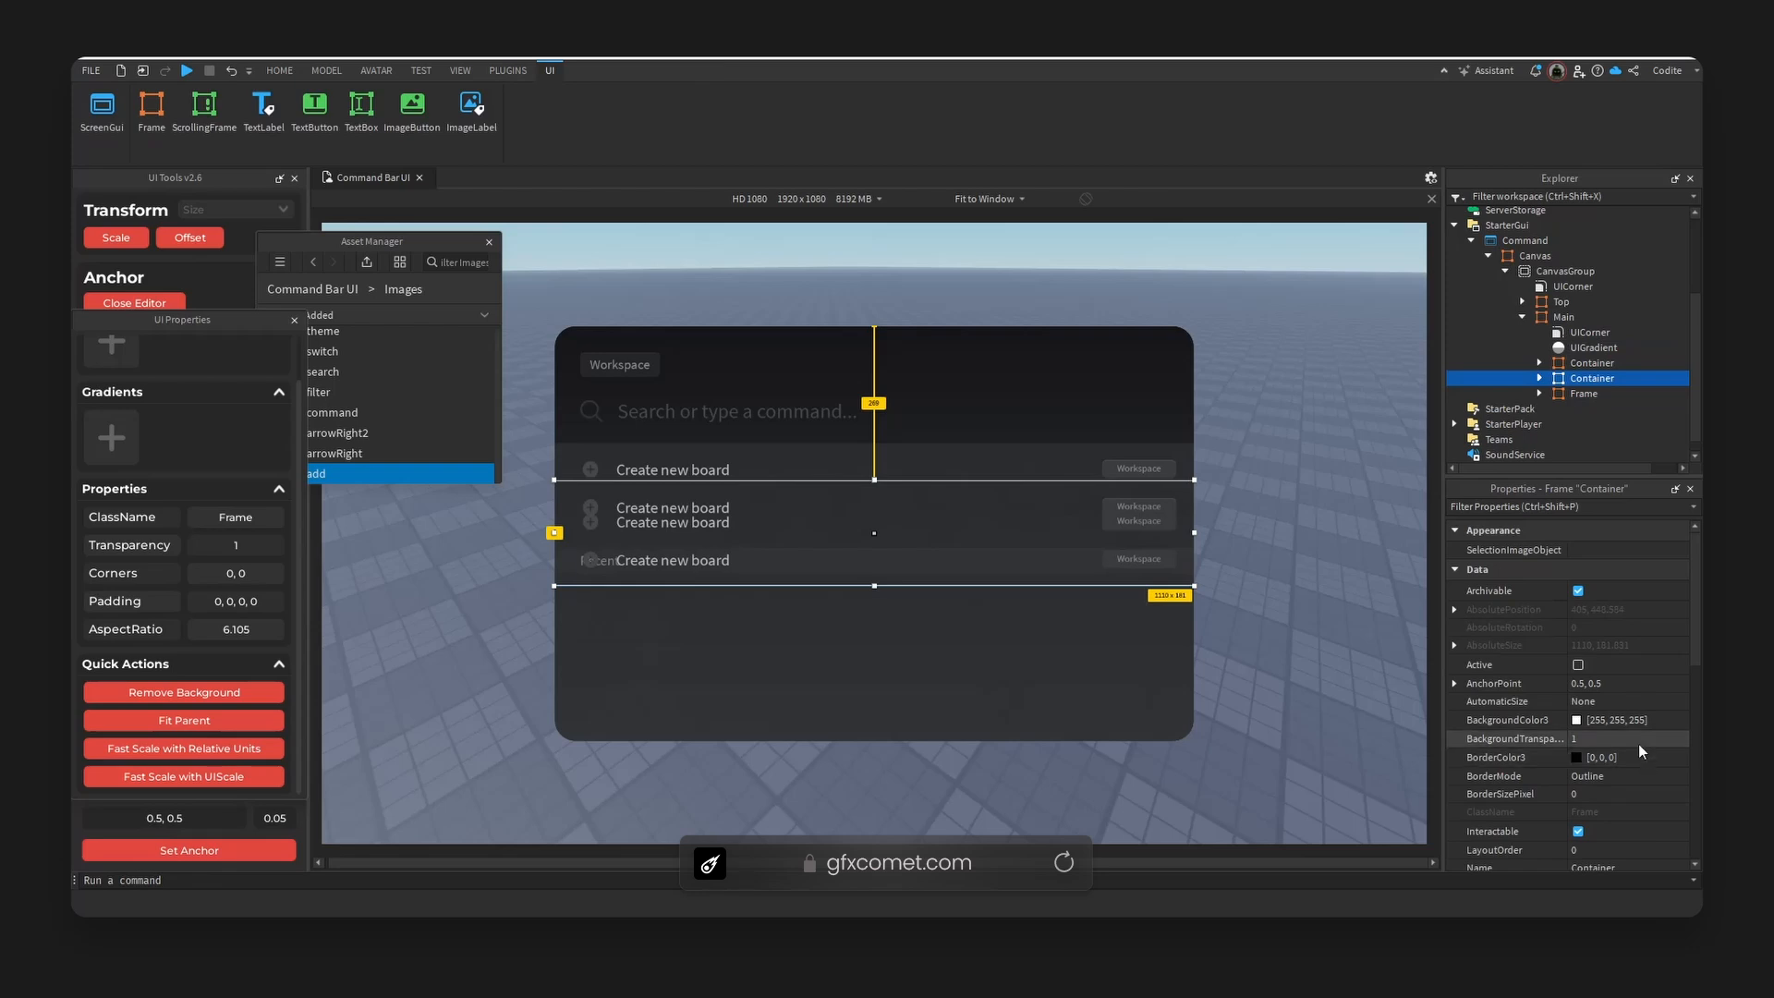
pyautogui.write('0')
pyautogui.press('Return')
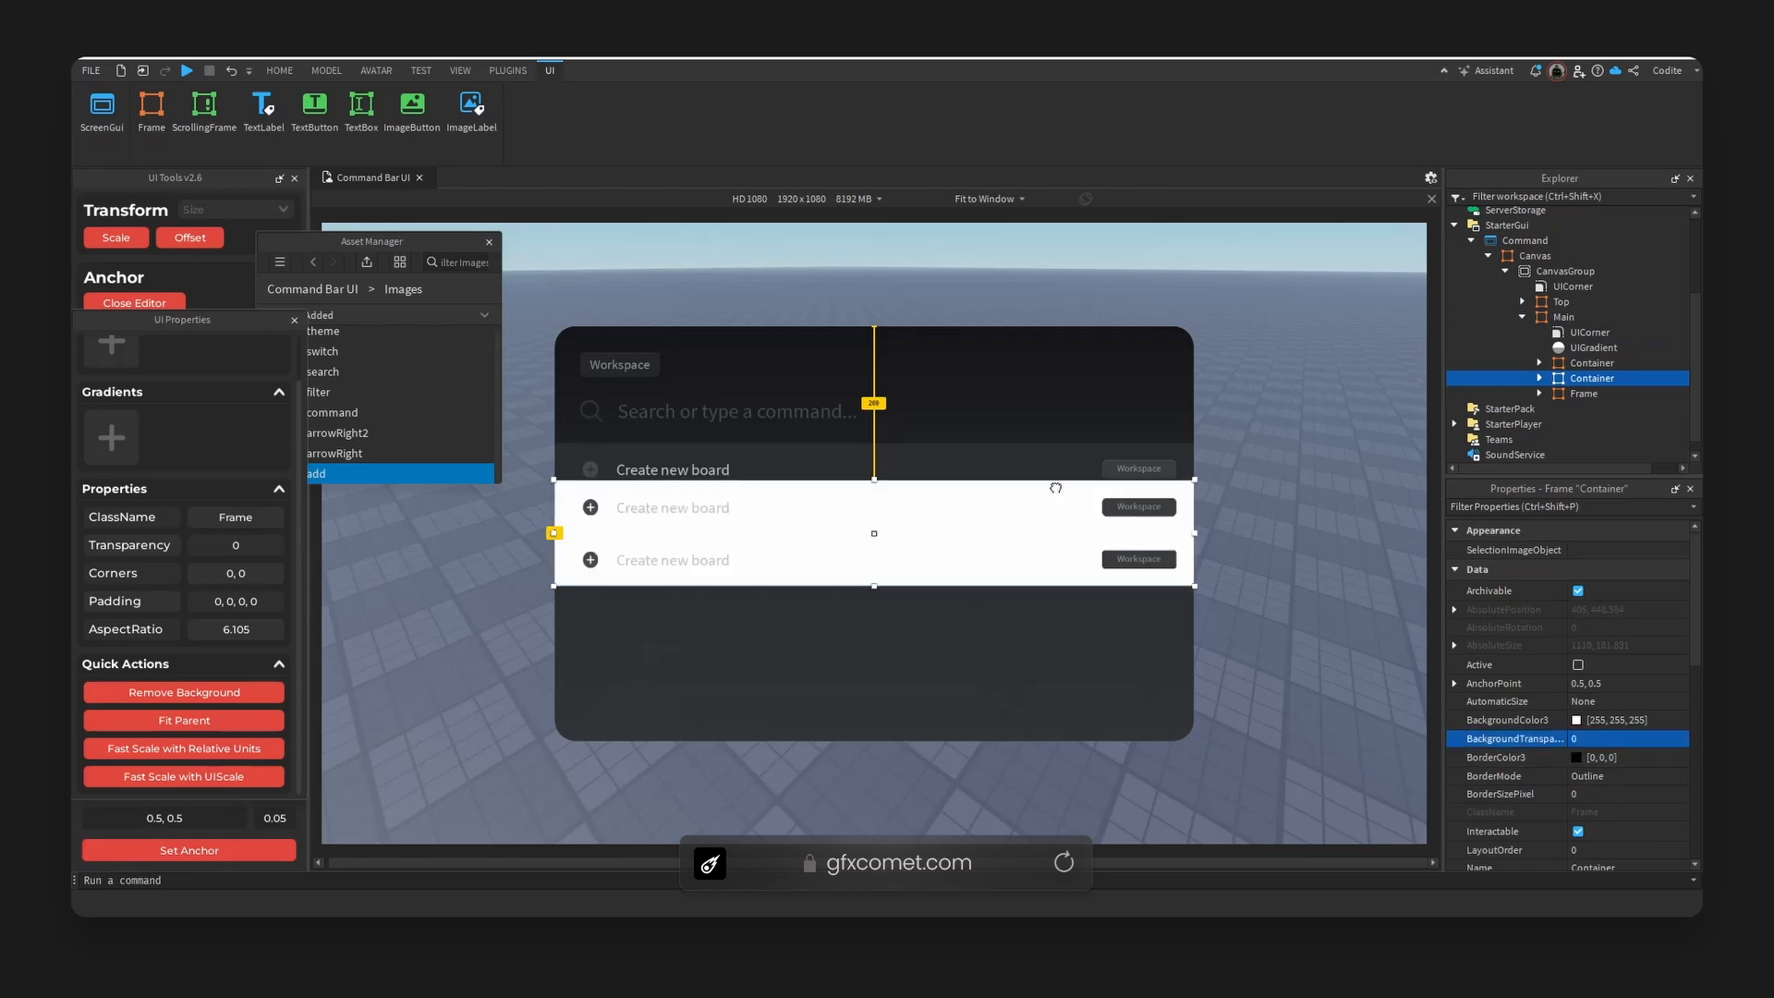
pyautogui.moveTo(1063, 564)
pyautogui.mouseDown()
pyautogui.moveTo(1050, 599)
pyautogui.moveTo(1054, 581)
pyautogui.mouseUp()
# - Rename the copied Container as BottomContainer
pyautogui.press('F2')
pyautogui.write('Bot')
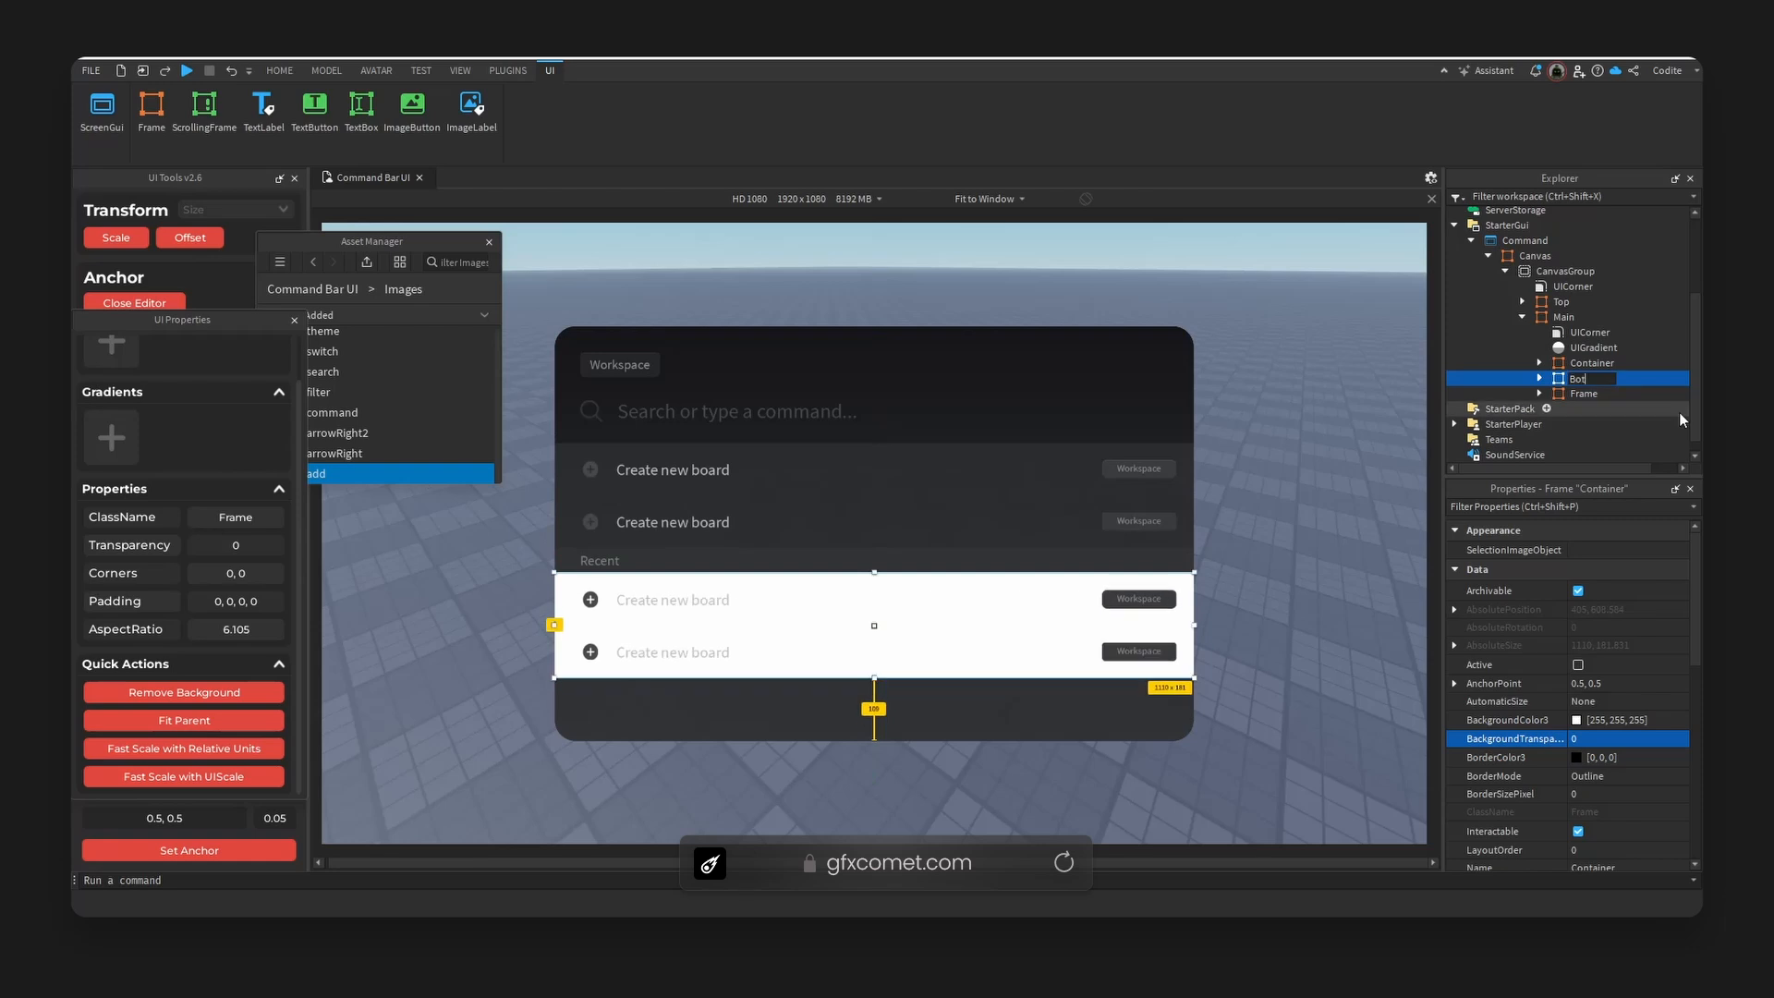
pyautogui.write('tomContainer')
pyautogui.press('Return')
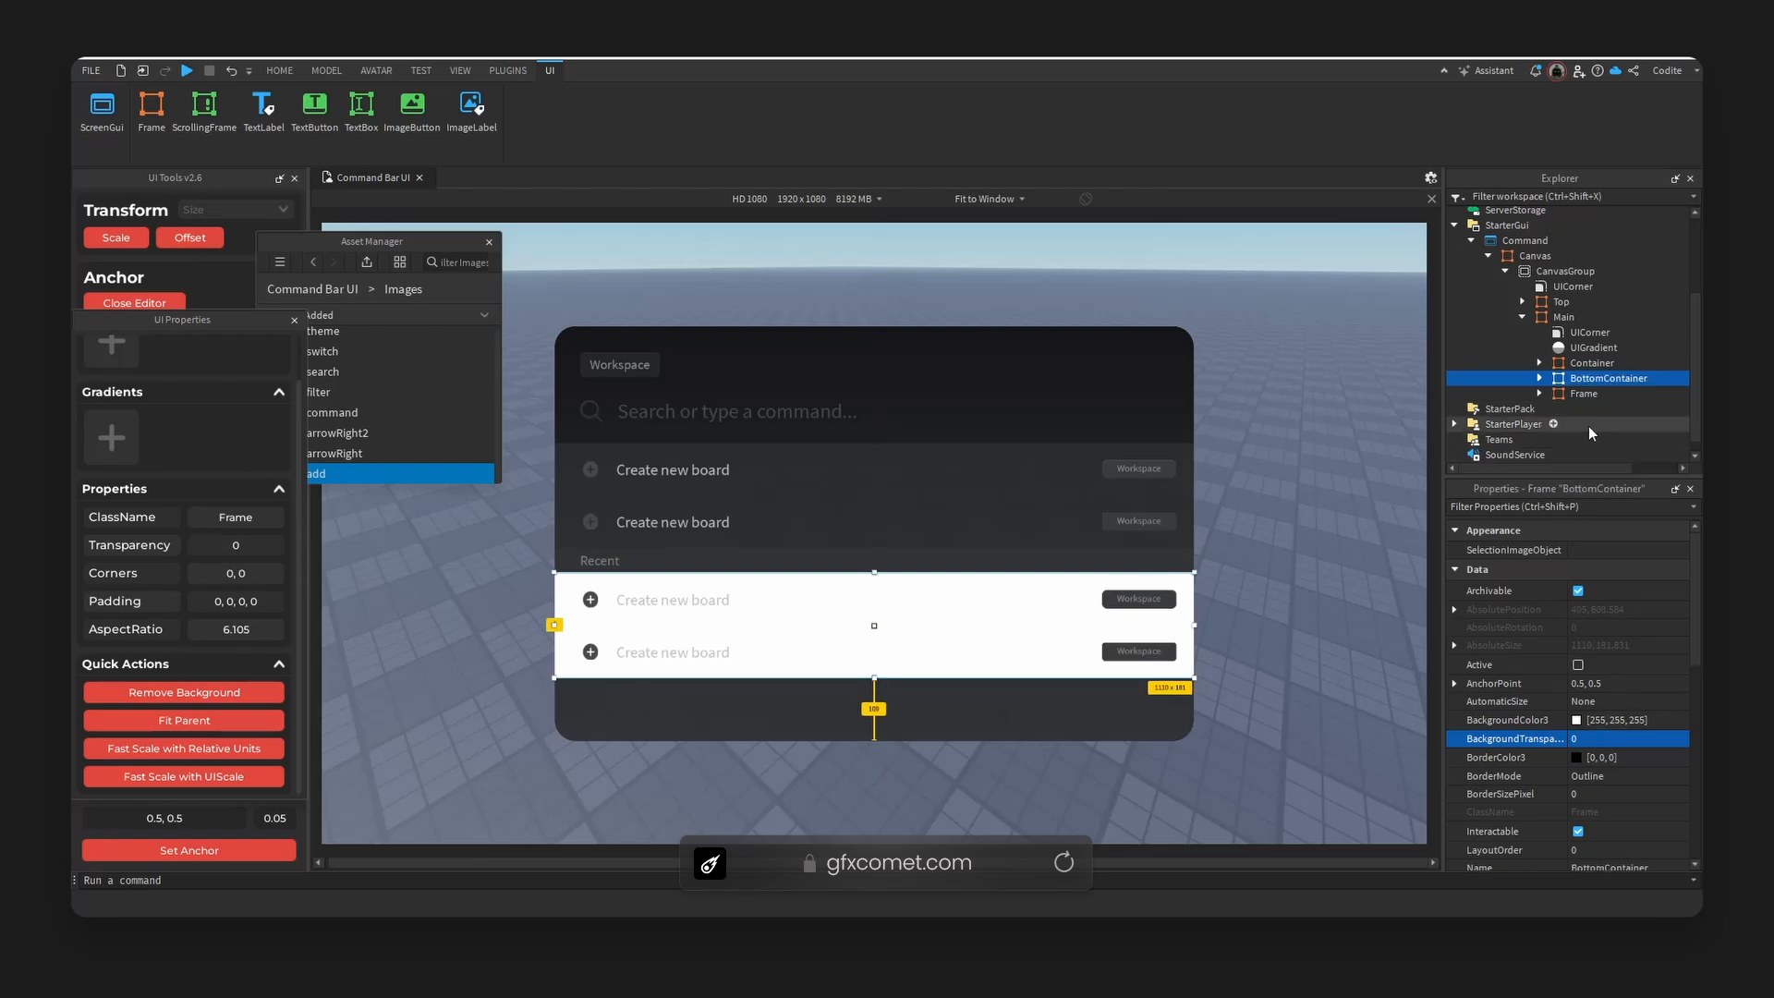
# - Extend BottomContainer down to the lower edge of Main and duplicate a Tab inside it
pyautogui.click(1539, 378)
pyautogui.click(1604, 409)
pyautogui.keyDown('shift'); pyautogui.click(1477, 424); pyautogui.keyUp('shift')
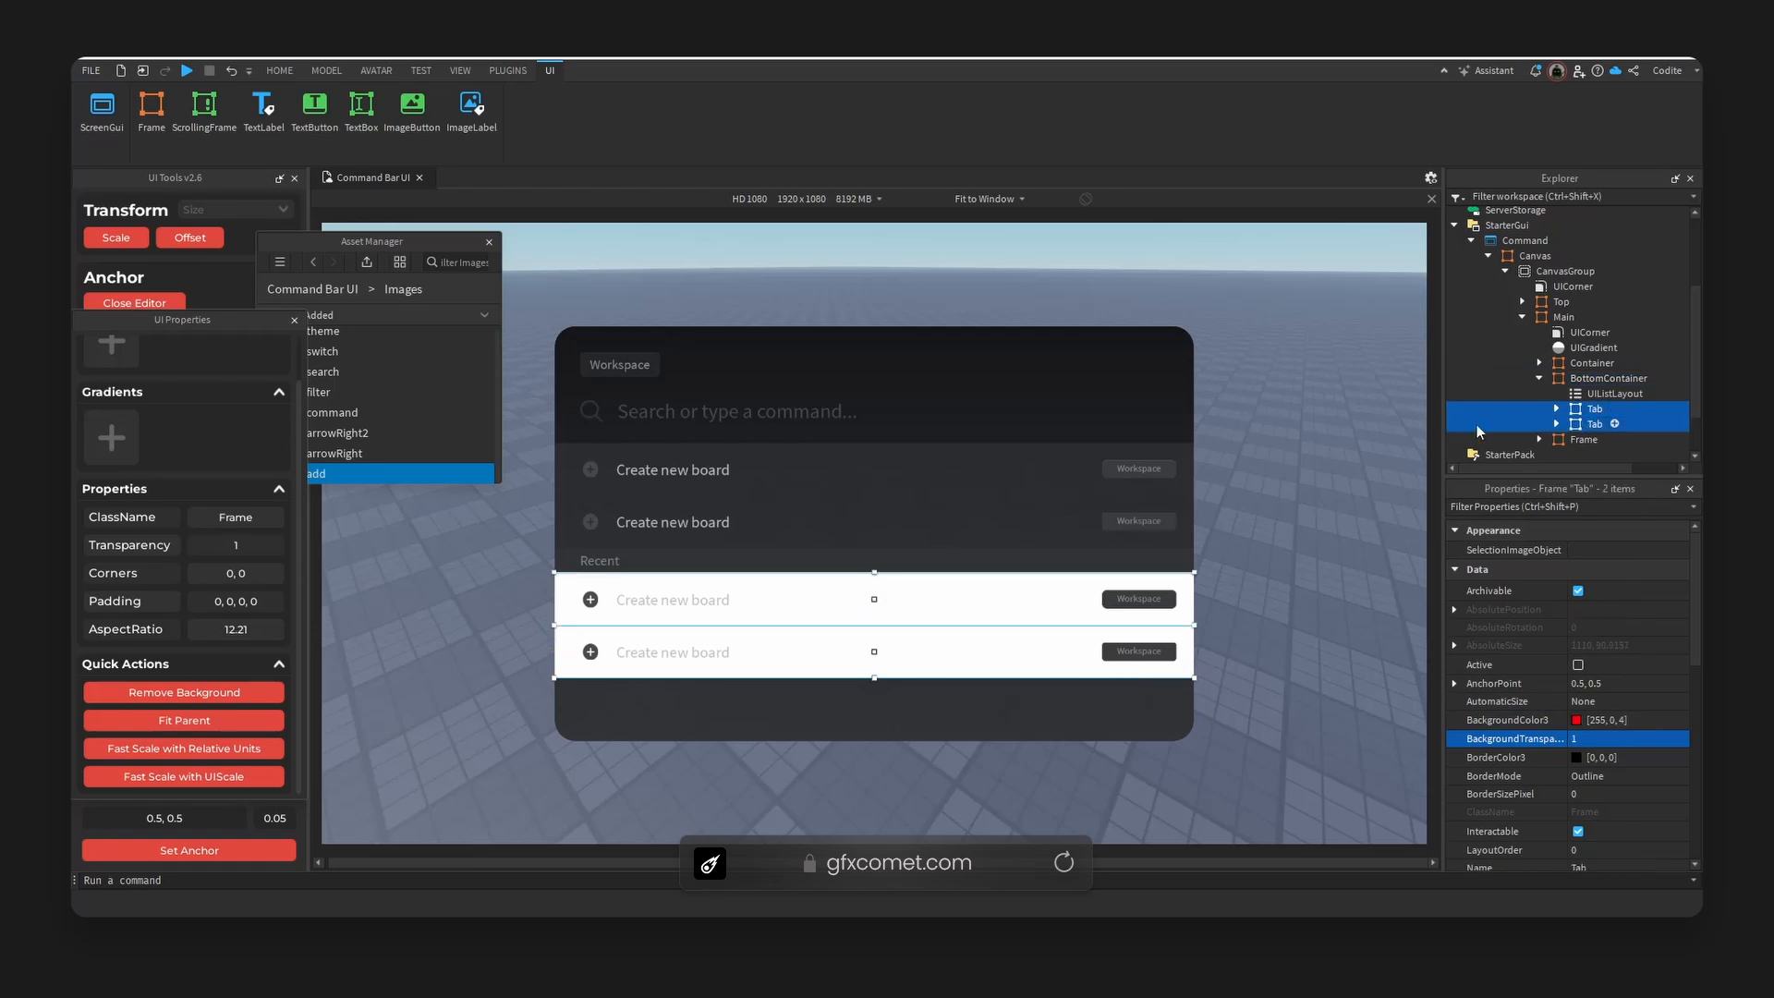
pyautogui.click(1591, 379)
pyautogui.moveTo(875, 677); pyautogui.dragTo(923, 740)
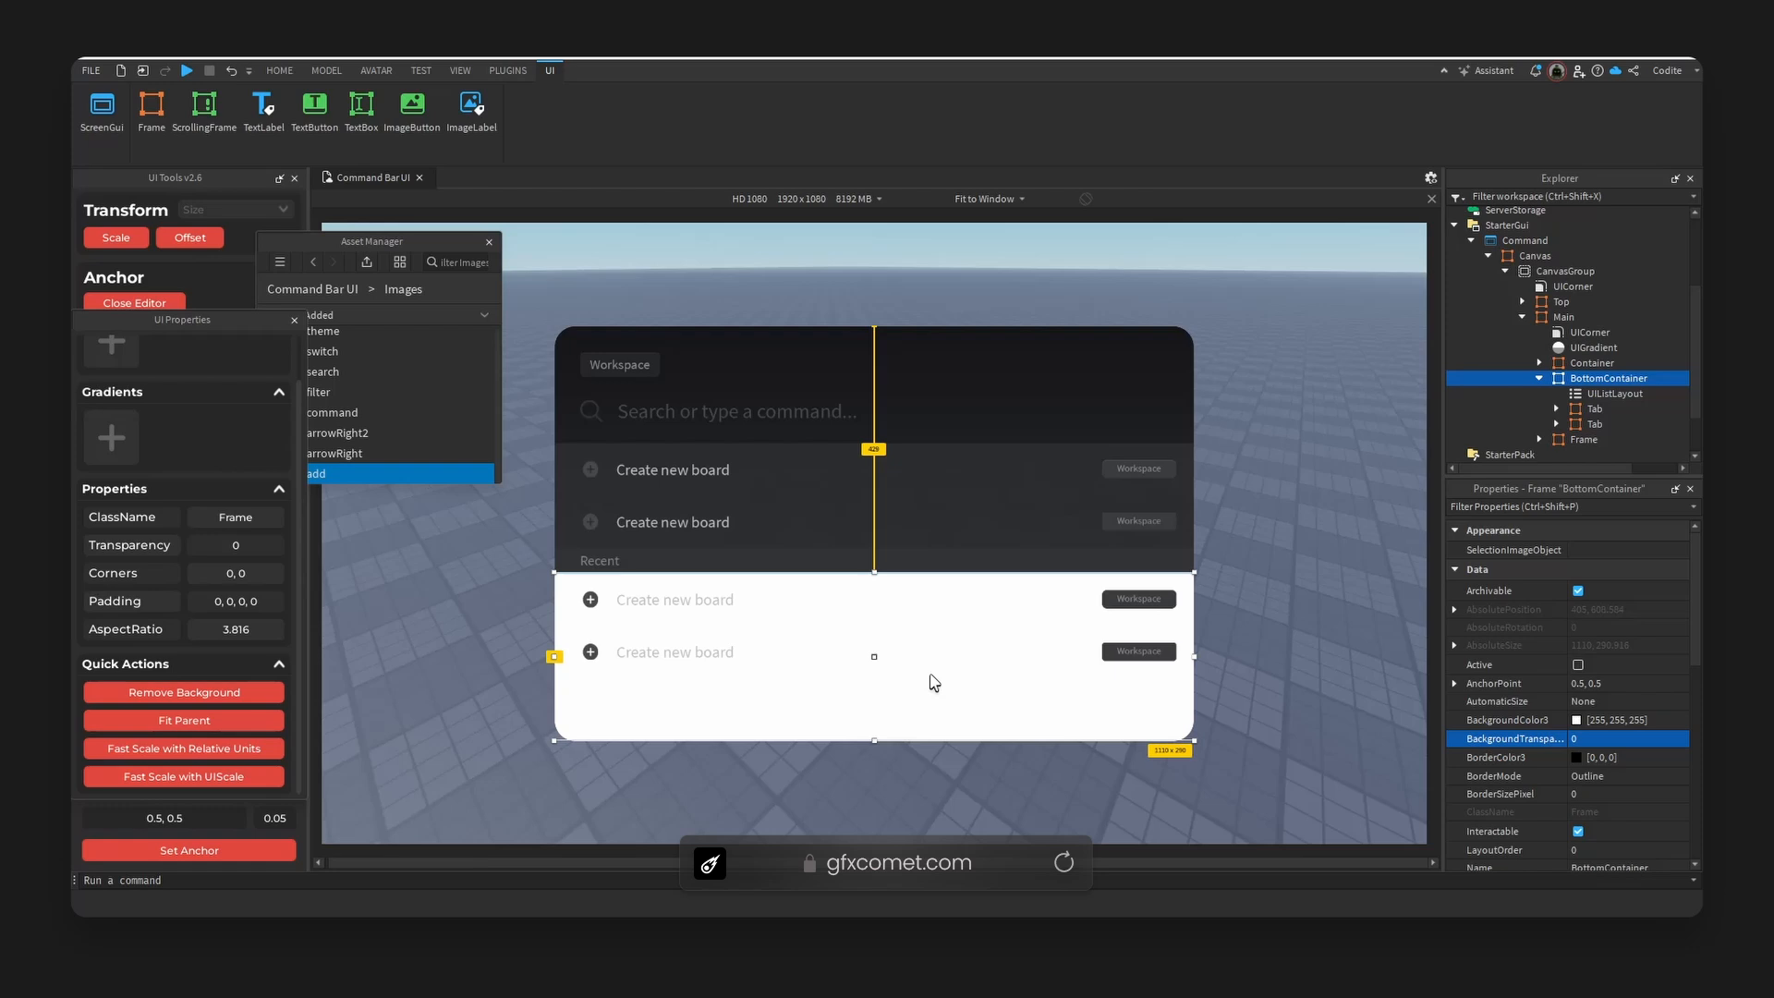
pyautogui.click(1591, 408)
pyautogui.hotkey('ctrl', 'd')
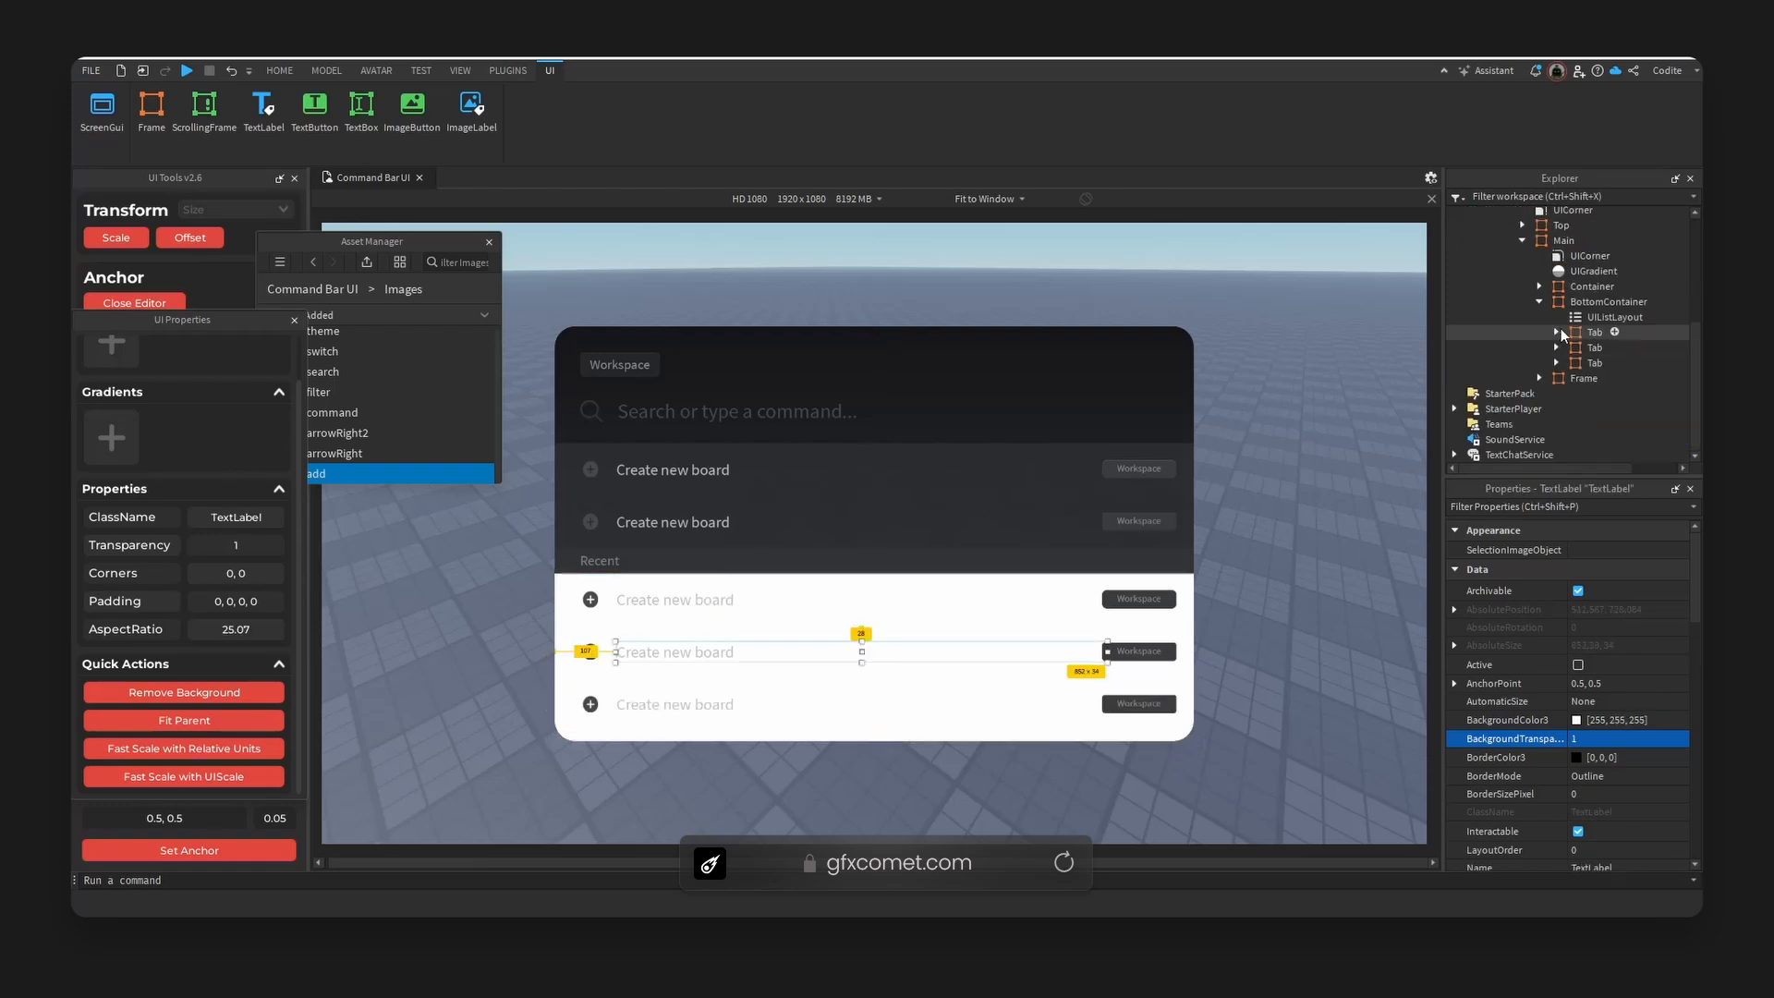
# - Remove the background of BottomContainer and its three Tab frames
pyautogui.click(1596, 333)
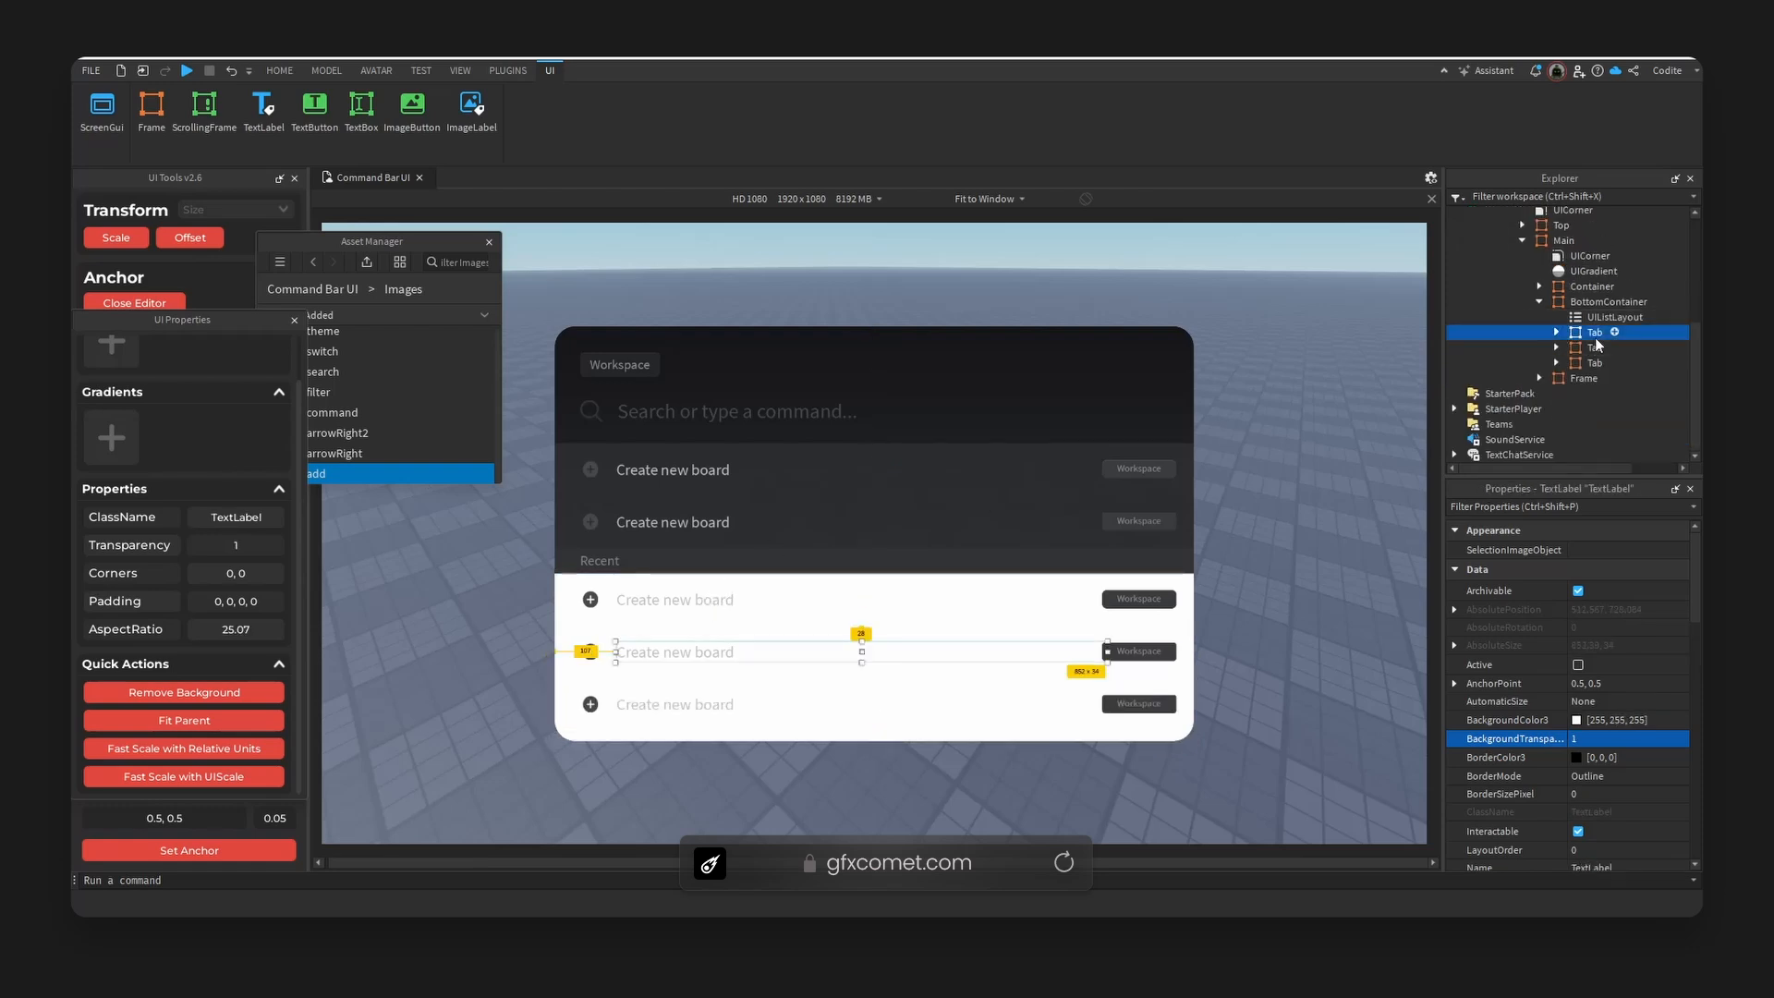
pyautogui.keyDown('shift'); pyautogui.click(1596, 362); pyautogui.keyUp('shift')
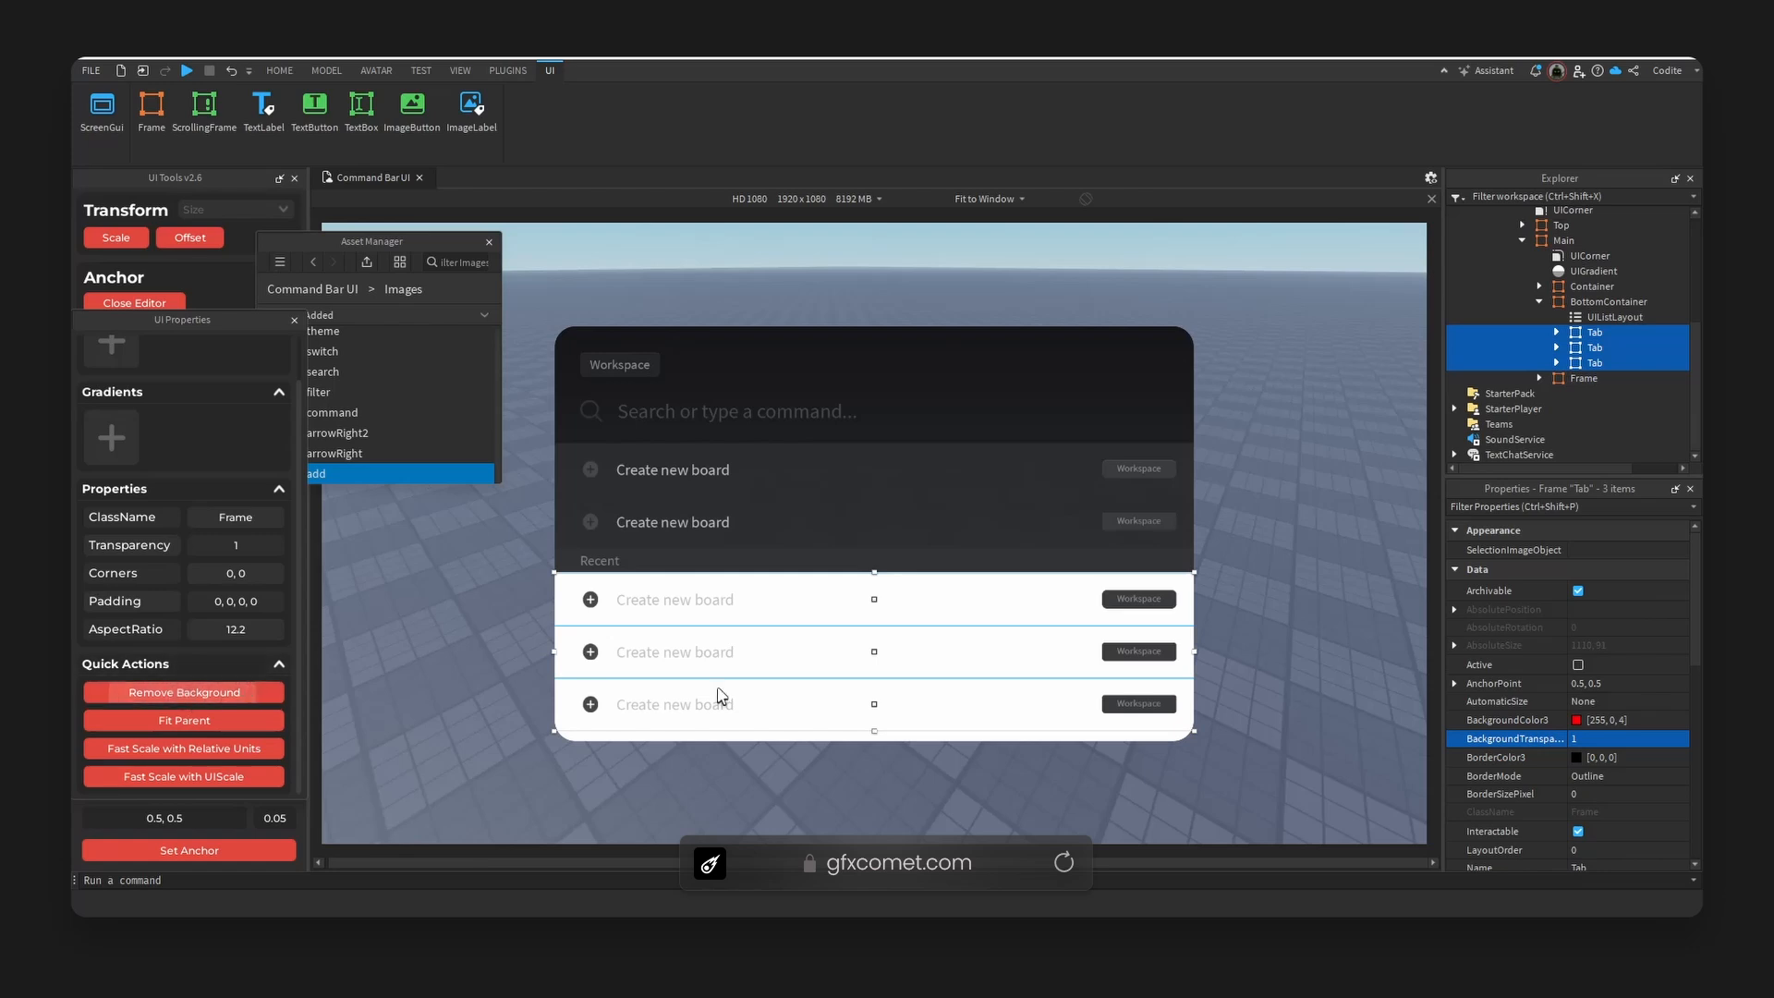
pyautogui.click(1608, 301)
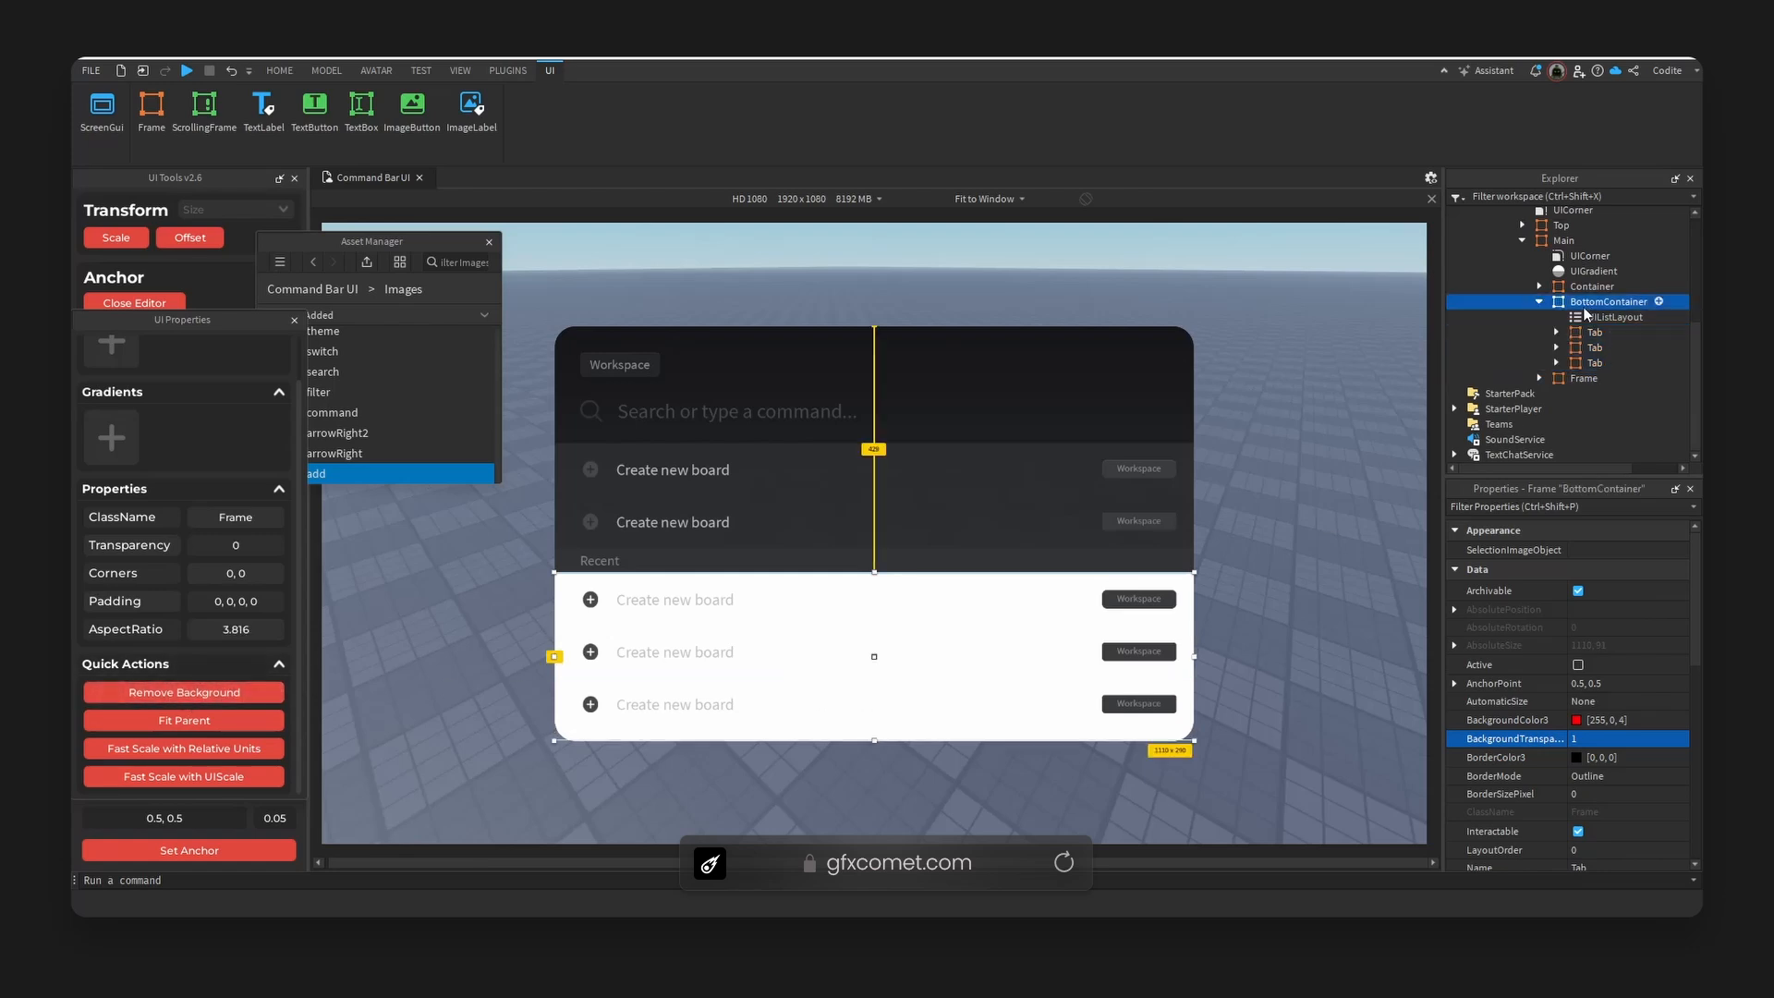
pyautogui.click(182, 693)
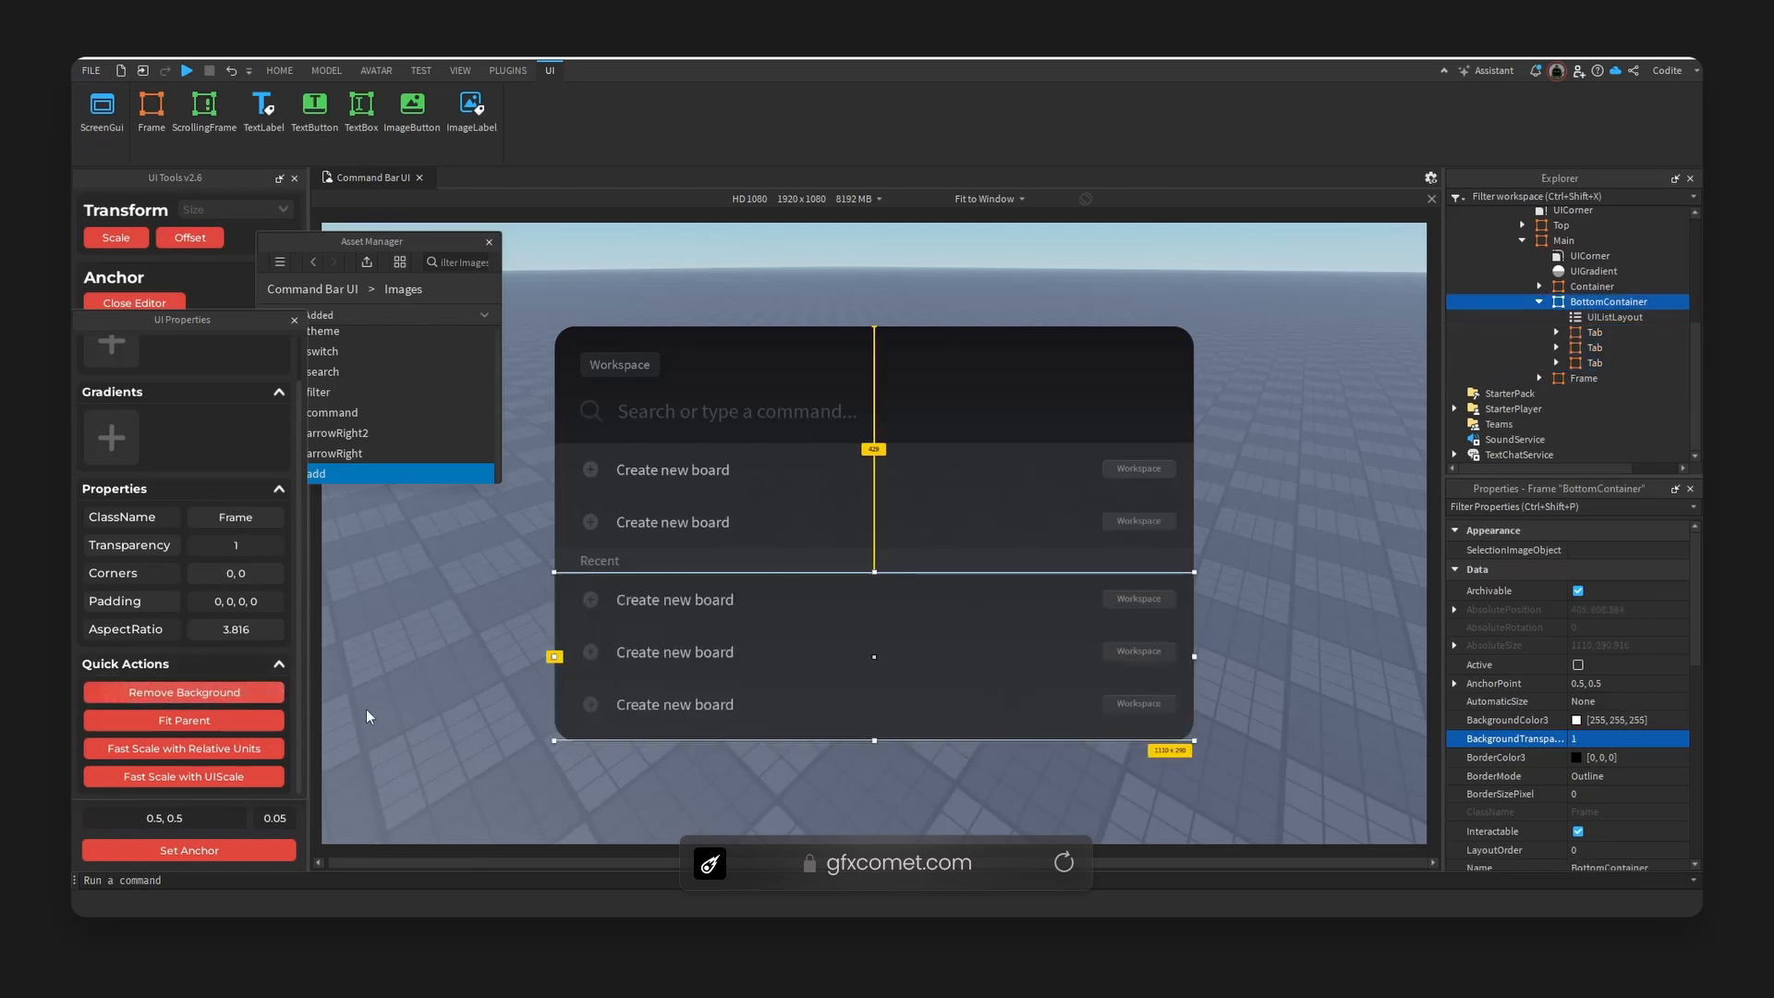
# - Change the image of the second tab's icon in the upper Container to icon_switch
pyautogui.click(595, 601)
pyautogui.click(386, 246)
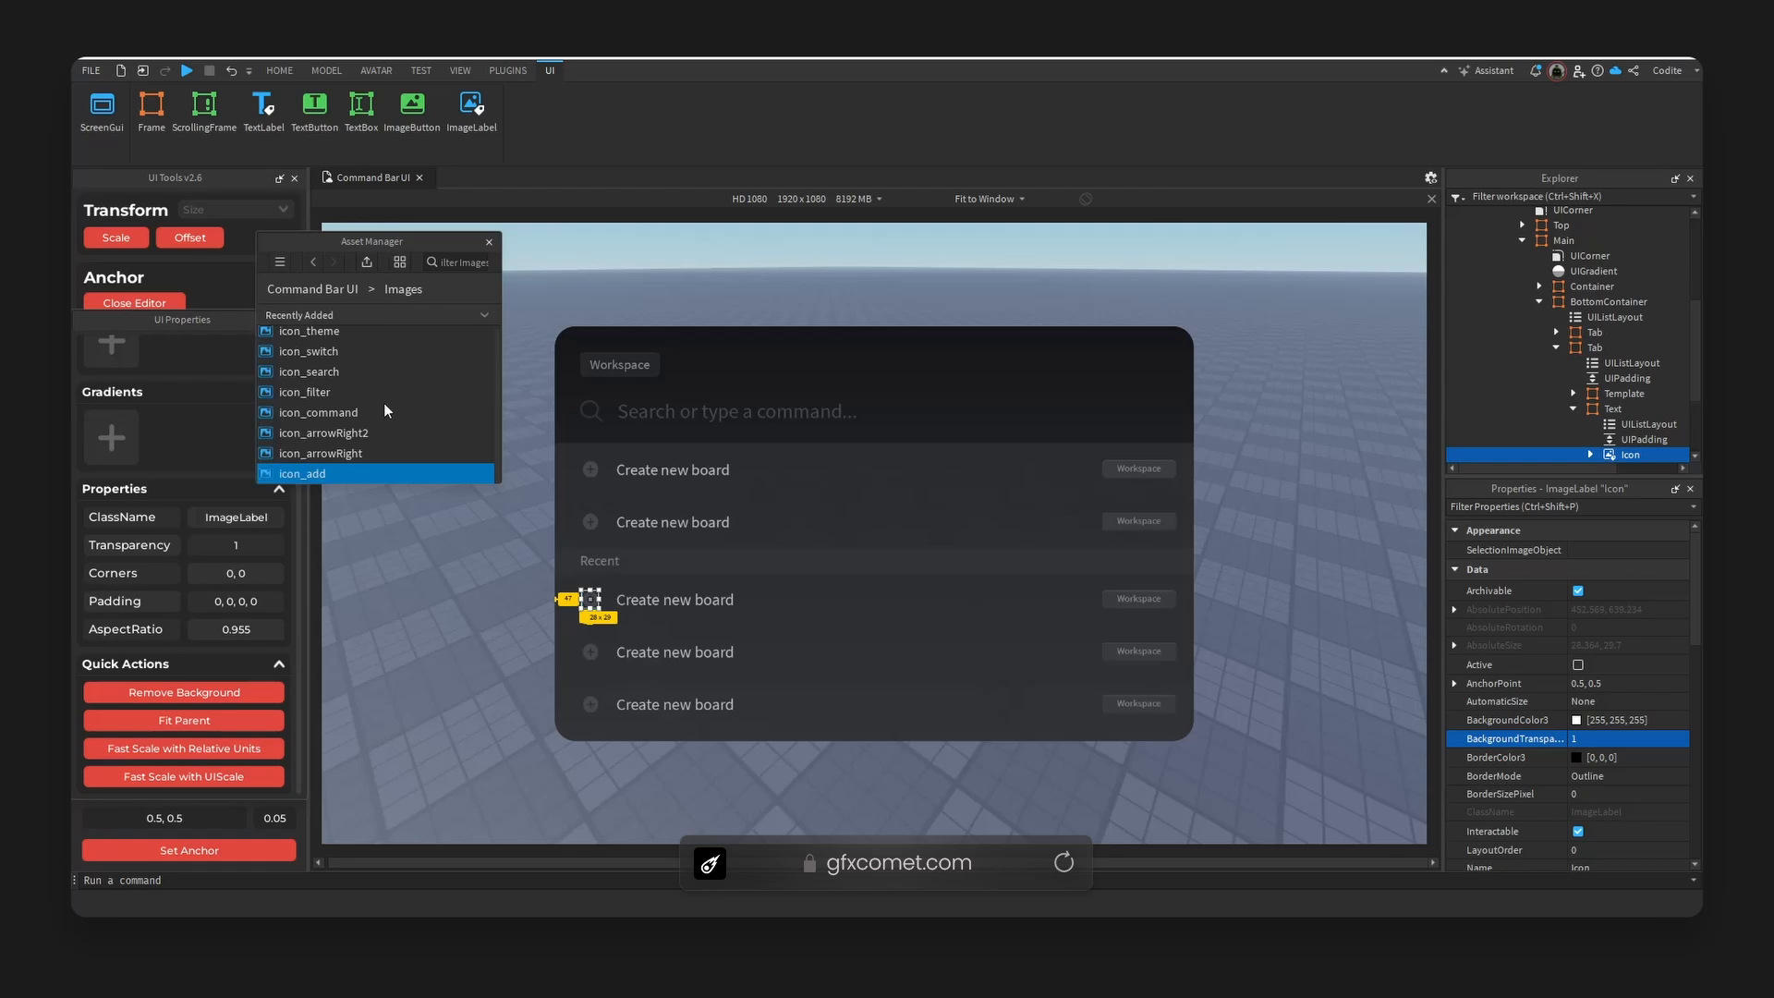
pyautogui.scroll(1, 384, 407)
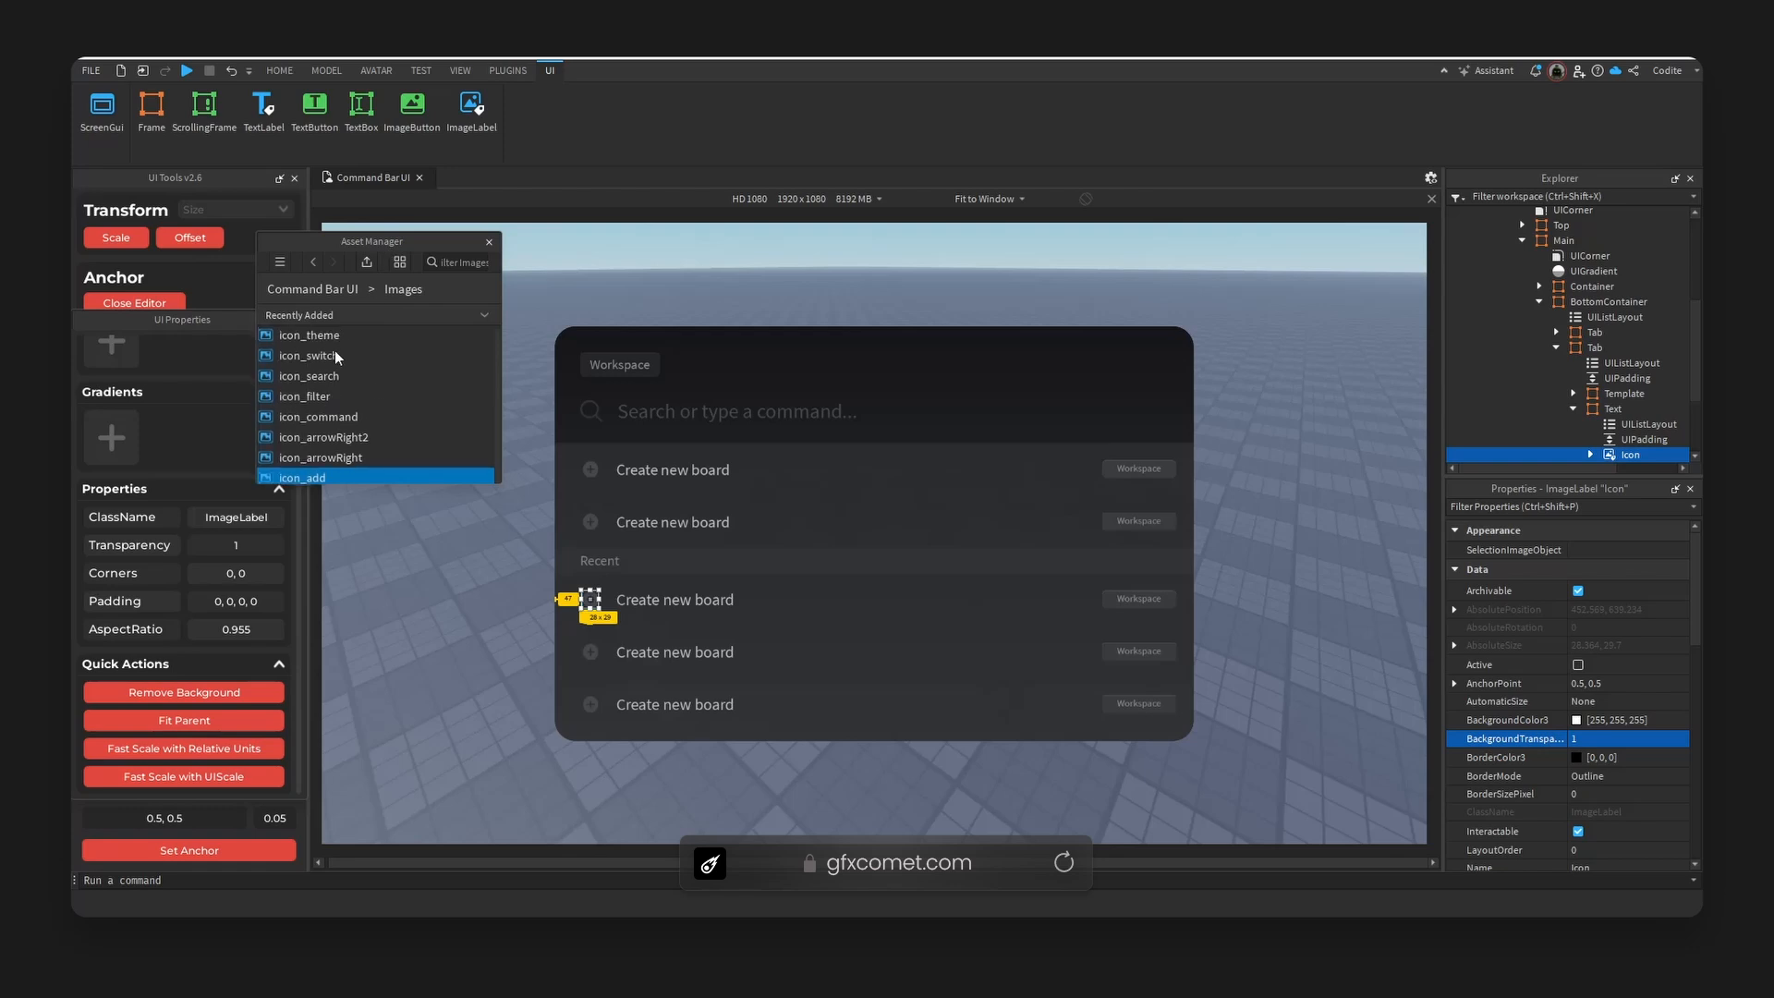
pyautogui.click(334, 355)
pyautogui.click(591, 522)
pyautogui.scroll(-2, 1634, 677)
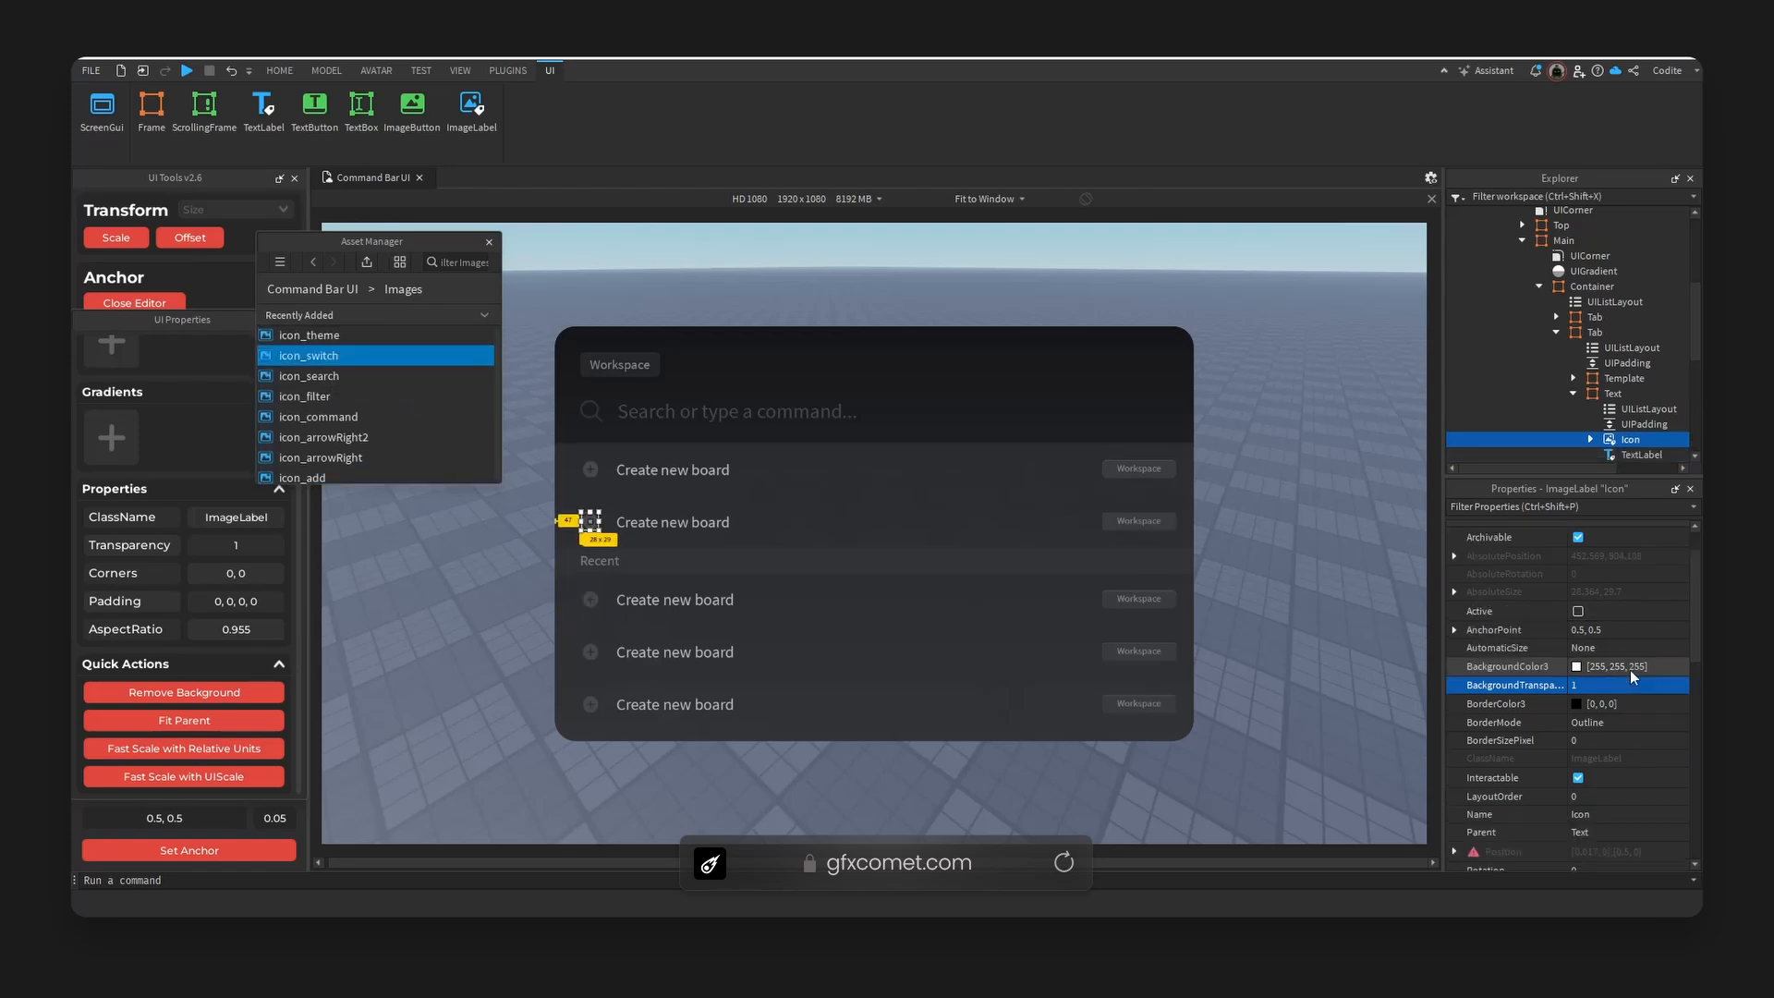
pyautogui.scroll(-3, 1634, 677)
pyautogui.click(1626, 777)
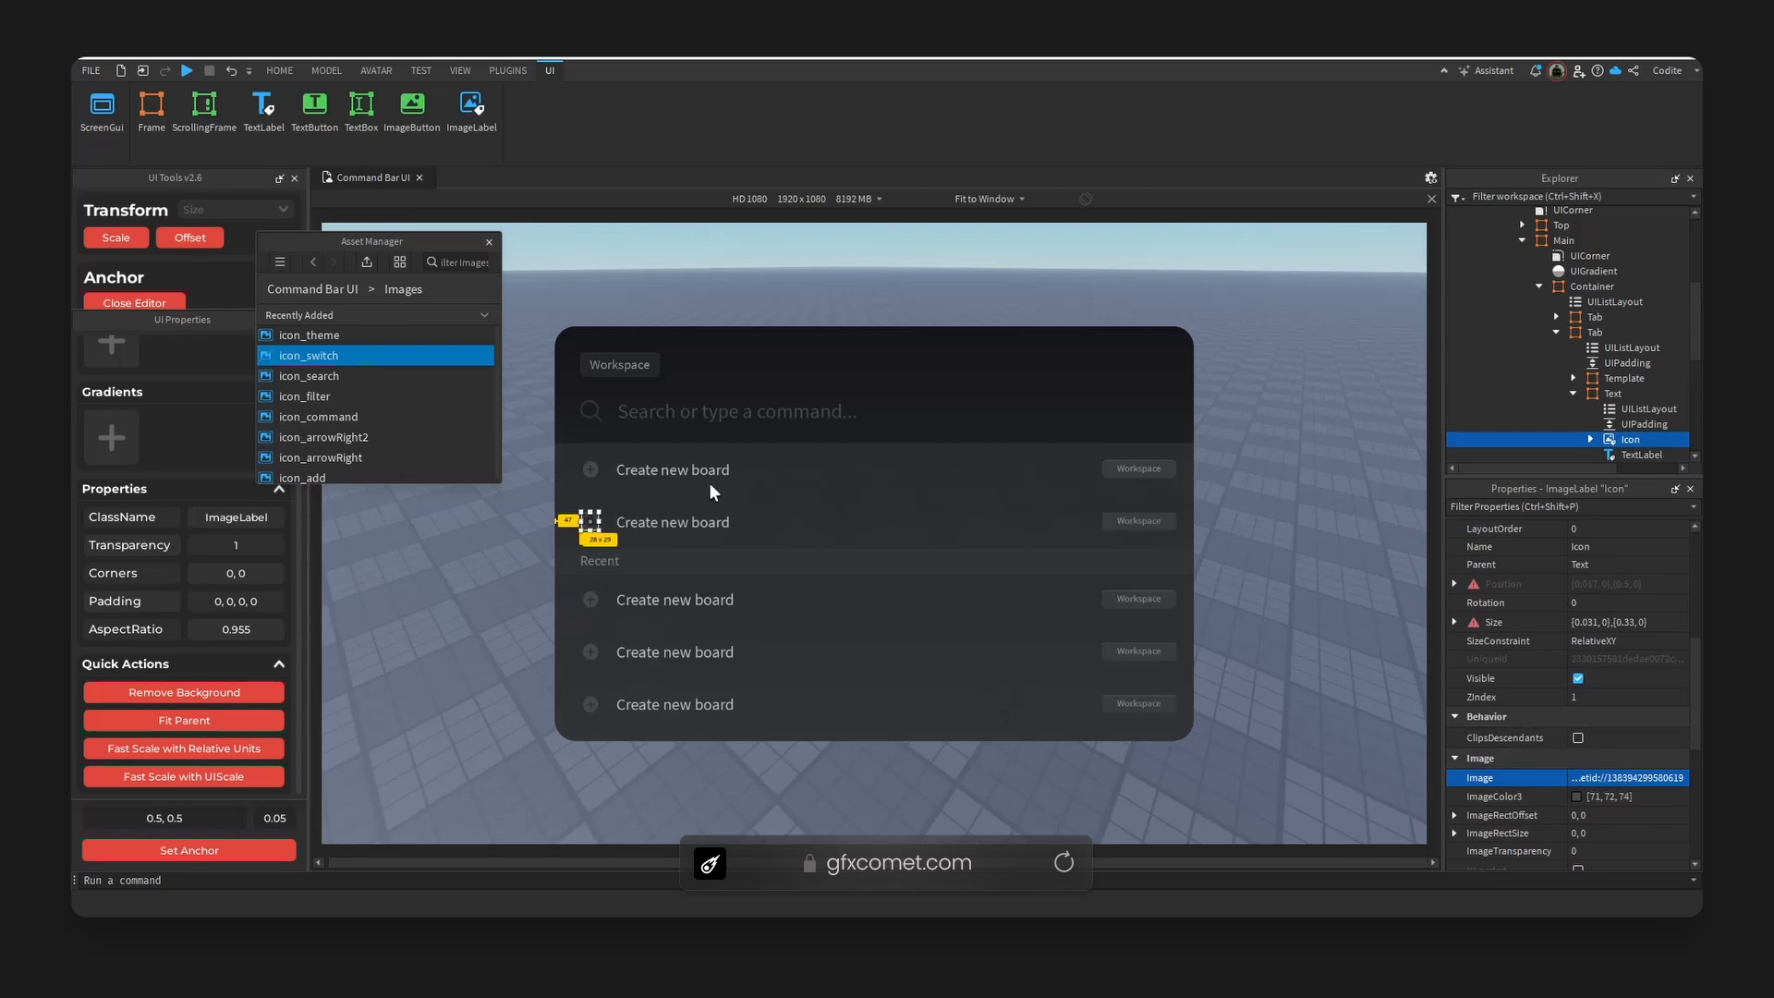
# - Set the text of the first tab under Recent to "Filter by > Work in Progress"
pyautogui.doubleClick(713, 601)
pyautogui.write('Filter by > Work in Progress')
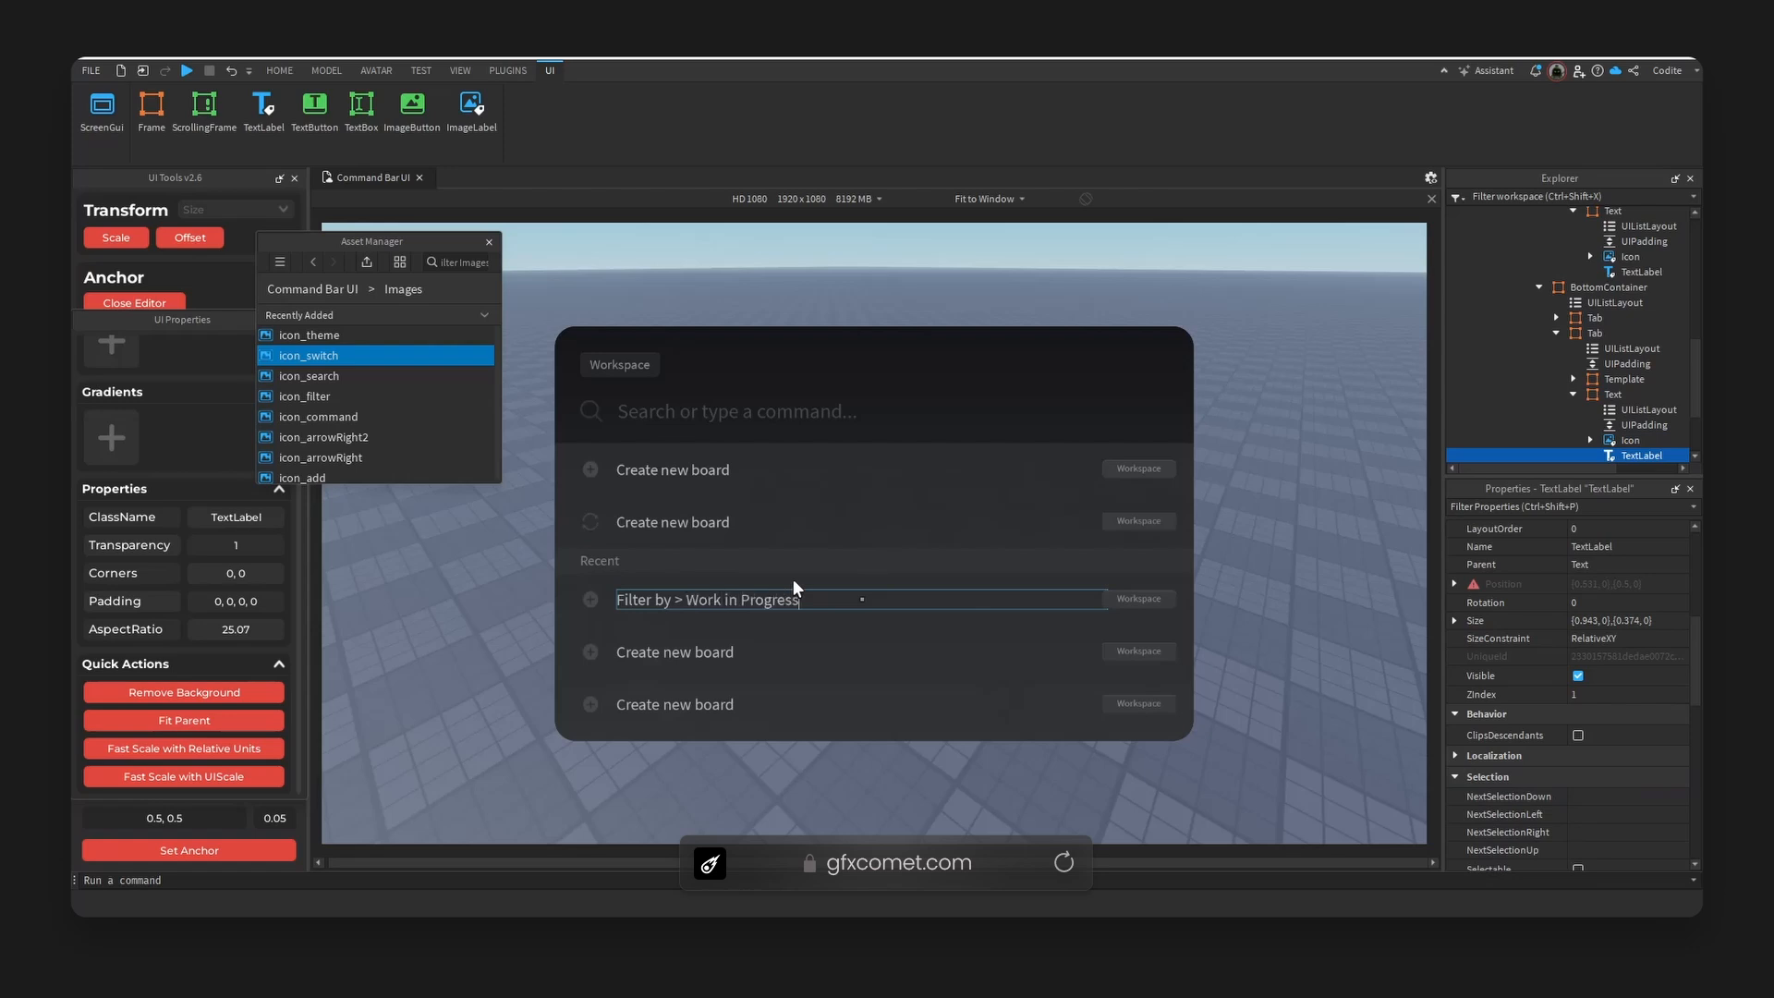
# - Change the image of the icon in the first tab under Recent to icon_filter
pyautogui.press('Return')
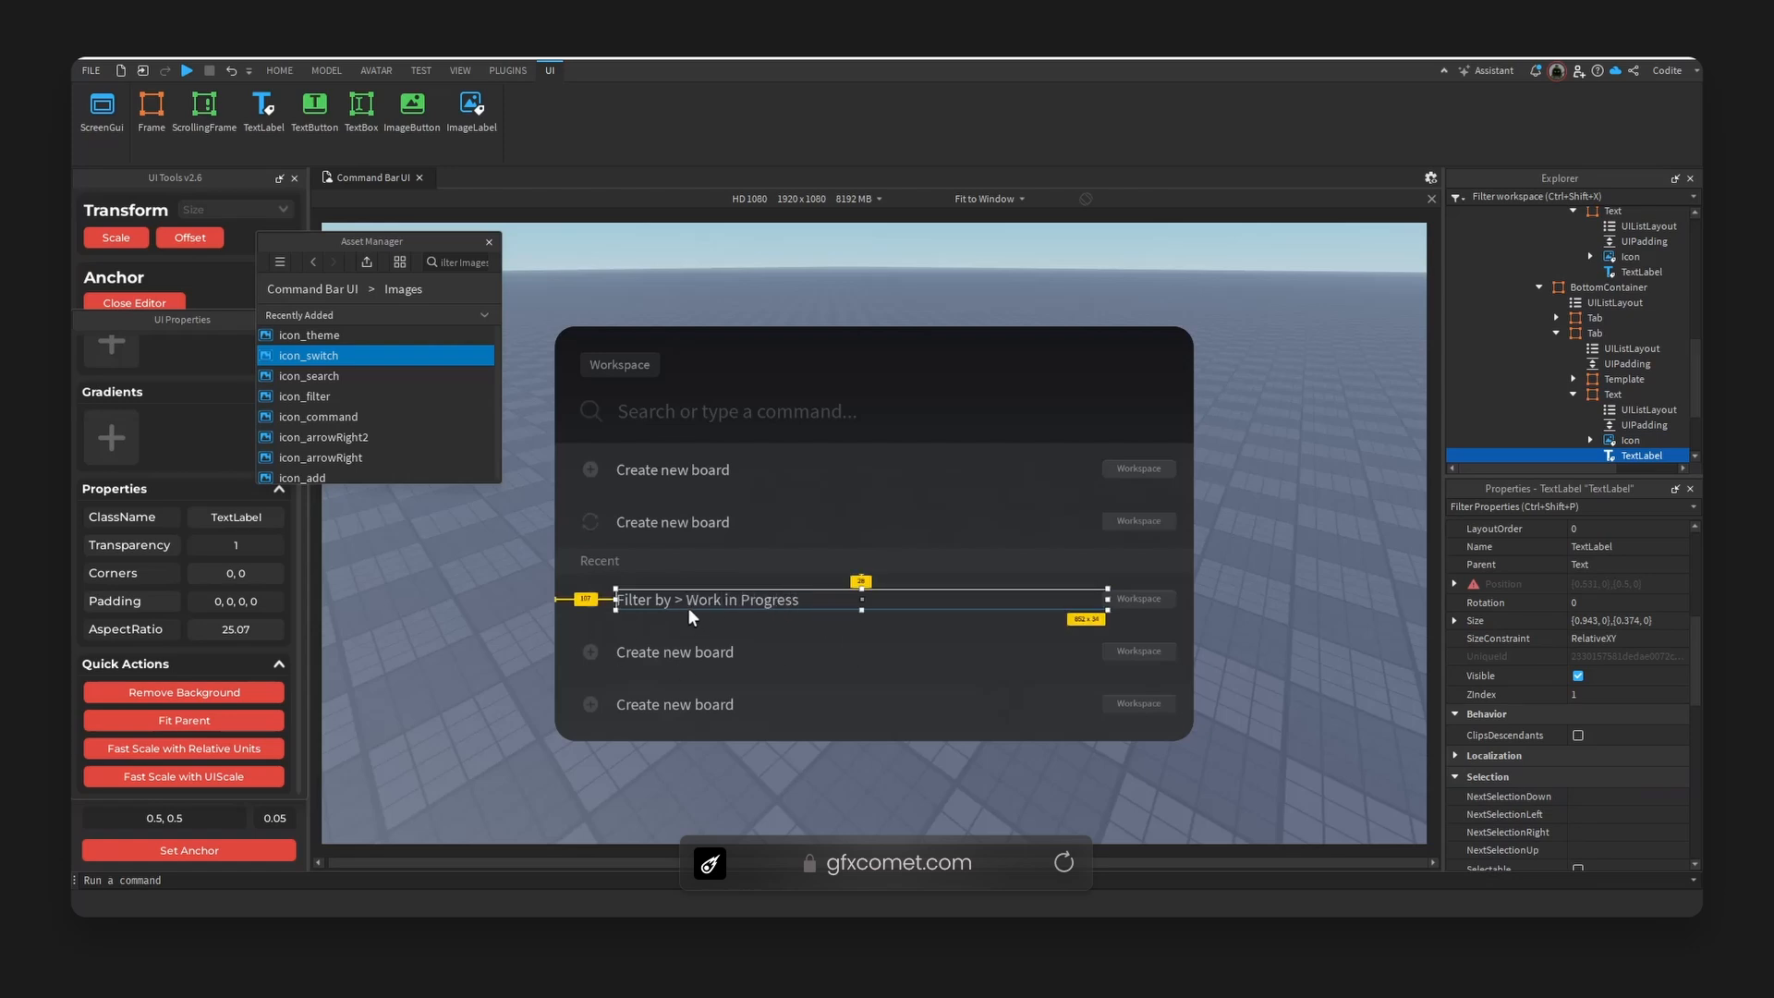
pyautogui.moveTo(369, 397); pyautogui.dragTo(590, 601)
pyautogui.scroll(-4, 1600, 674)
pyautogui.click(1613, 566)
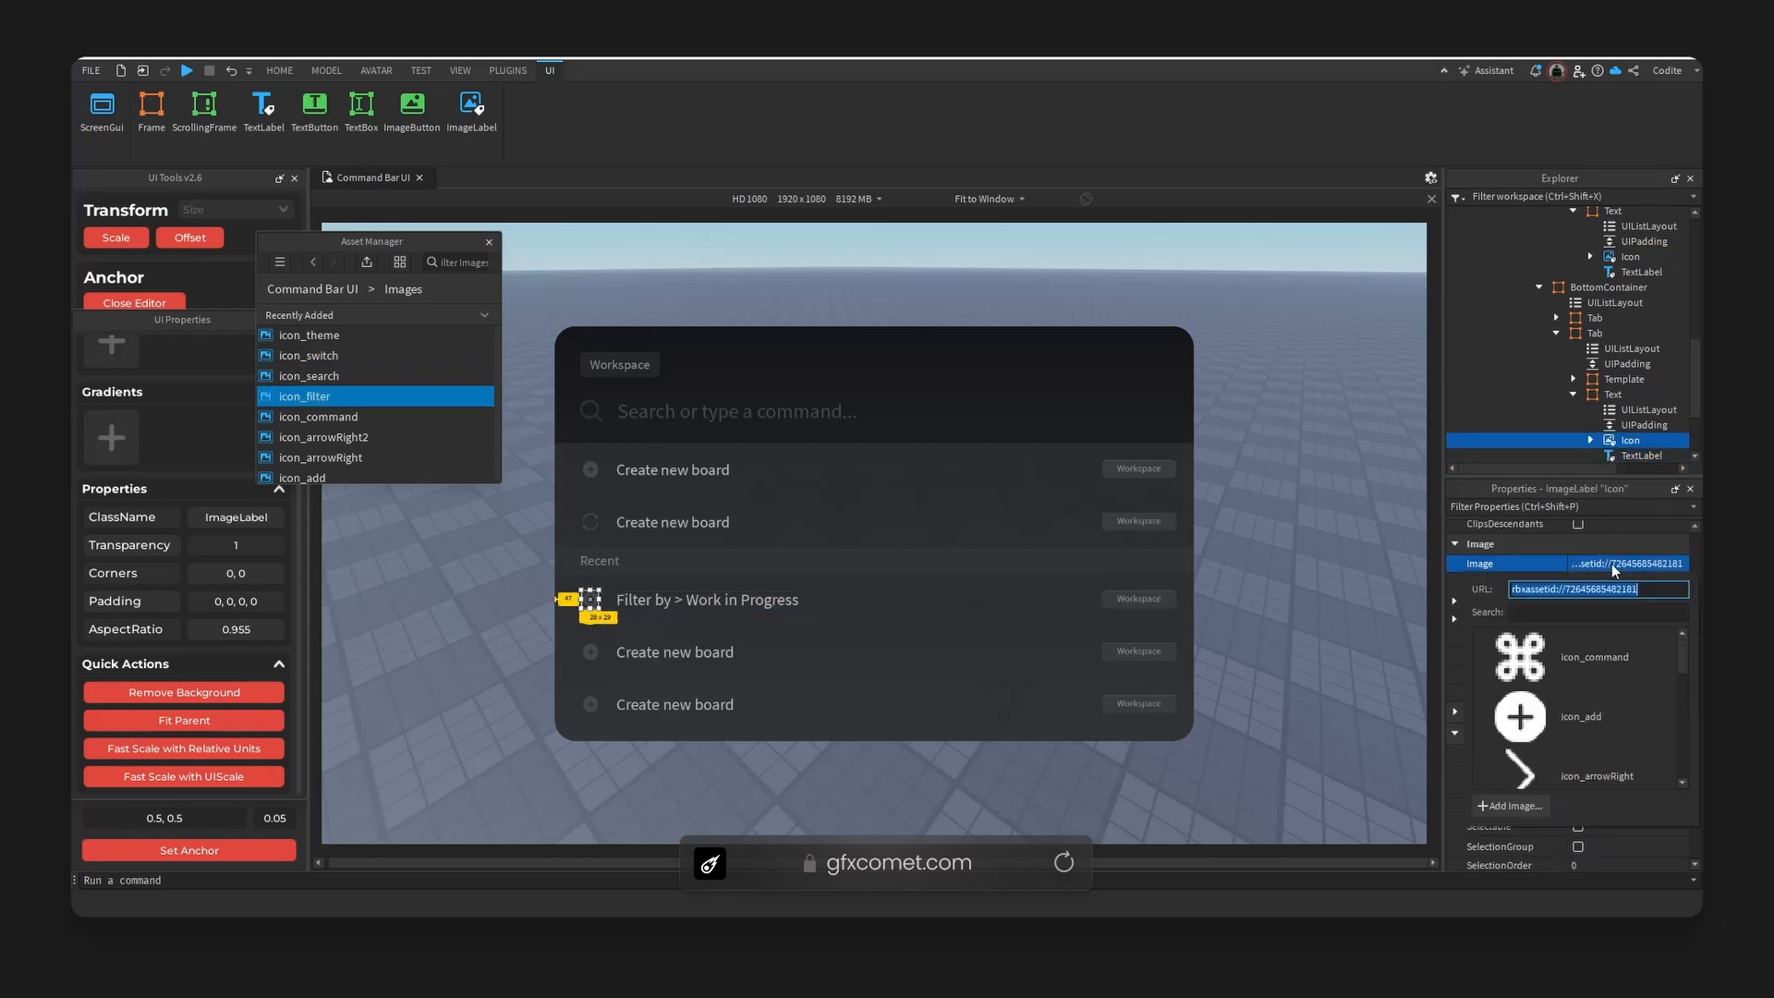
pyautogui.hotkey('ctrl', 'v')
pyautogui.press('Return')
# - Set the image color of the filter icon to a light yellow, RGB 255, 224, 111
pyautogui.click(1577, 584)
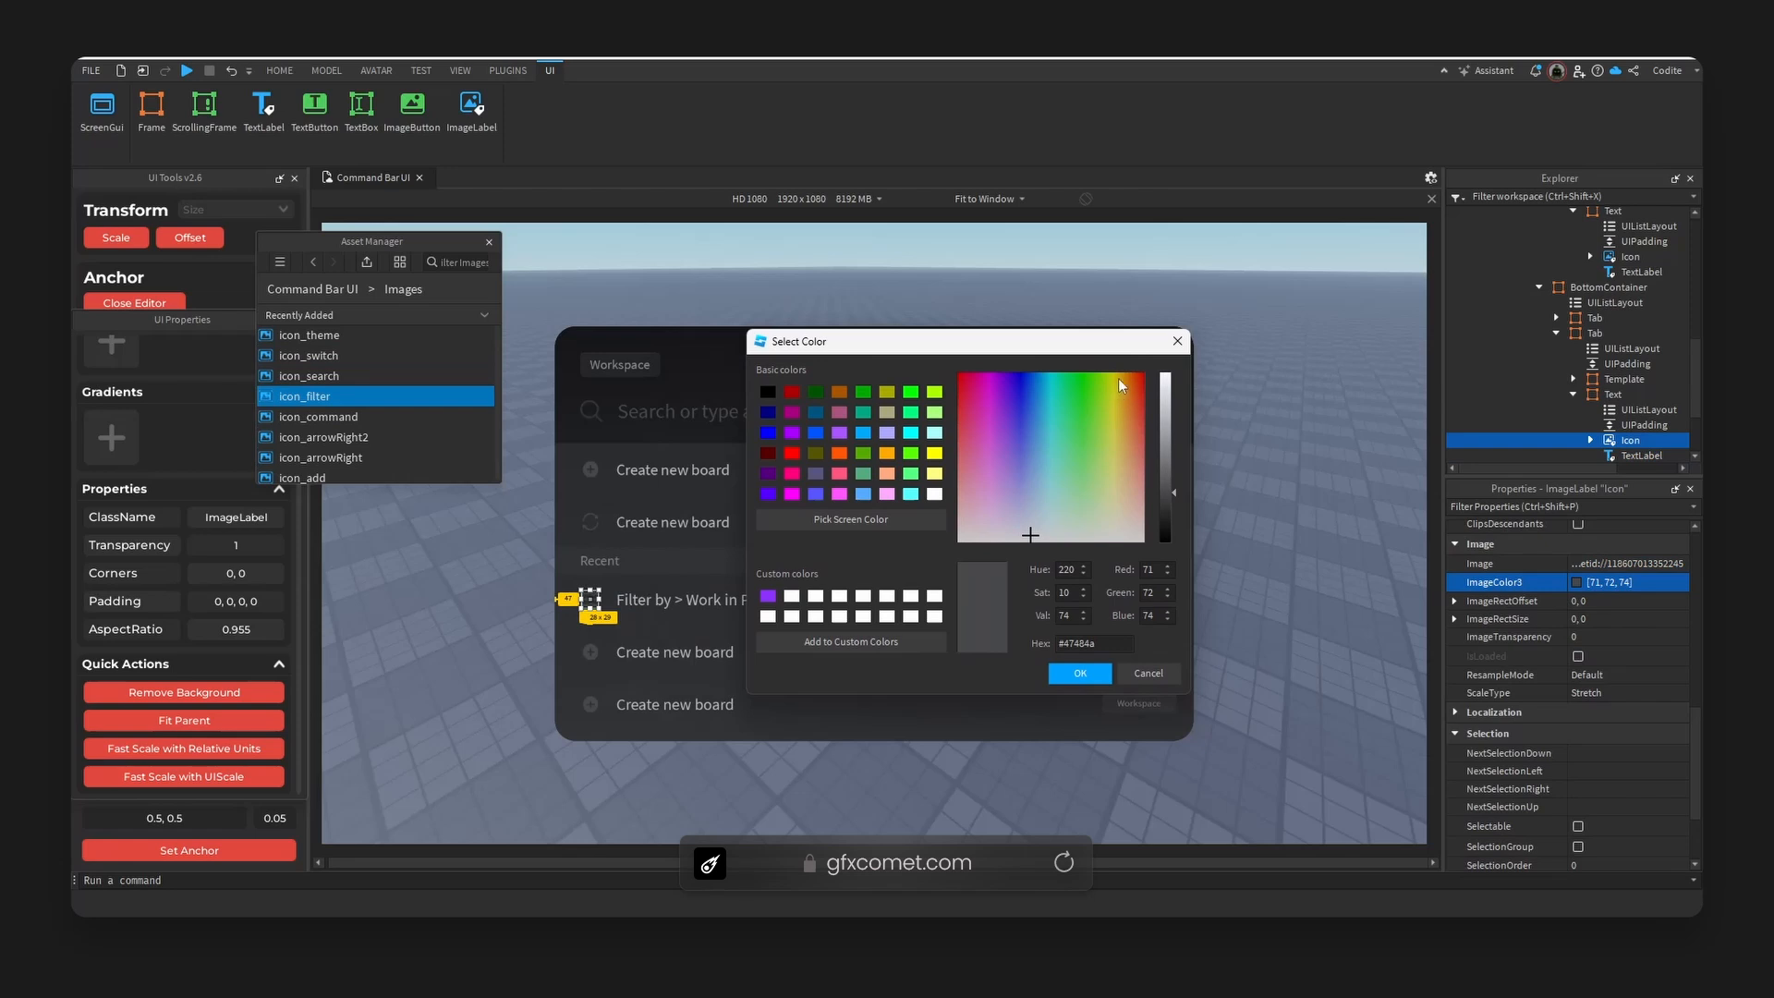
pyautogui.click(1120, 382)
pyautogui.click(1170, 395)
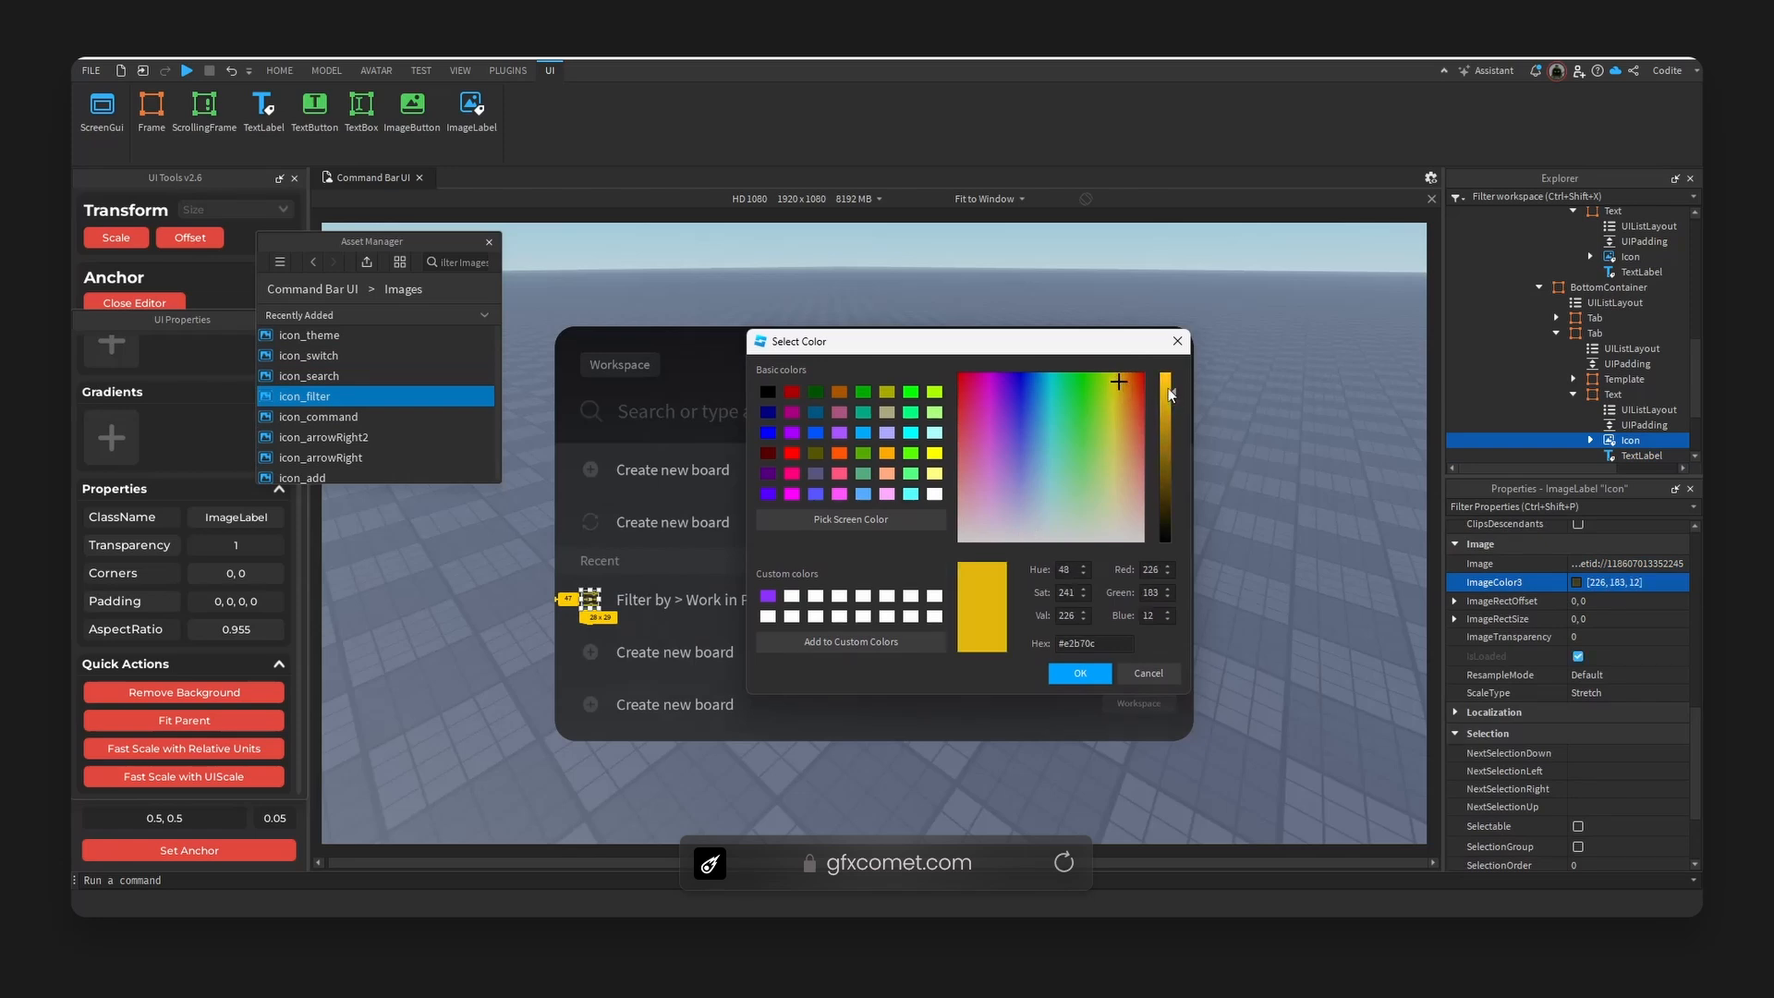
pyautogui.moveTo(1170, 395)
pyautogui.mouseDown()
pyautogui.moveTo(1170, 374)
pyautogui.moveTo(1123, 416)
pyautogui.moveTo(1124, 449)
pyautogui.mouseUp()
pyautogui.click(1079, 673)
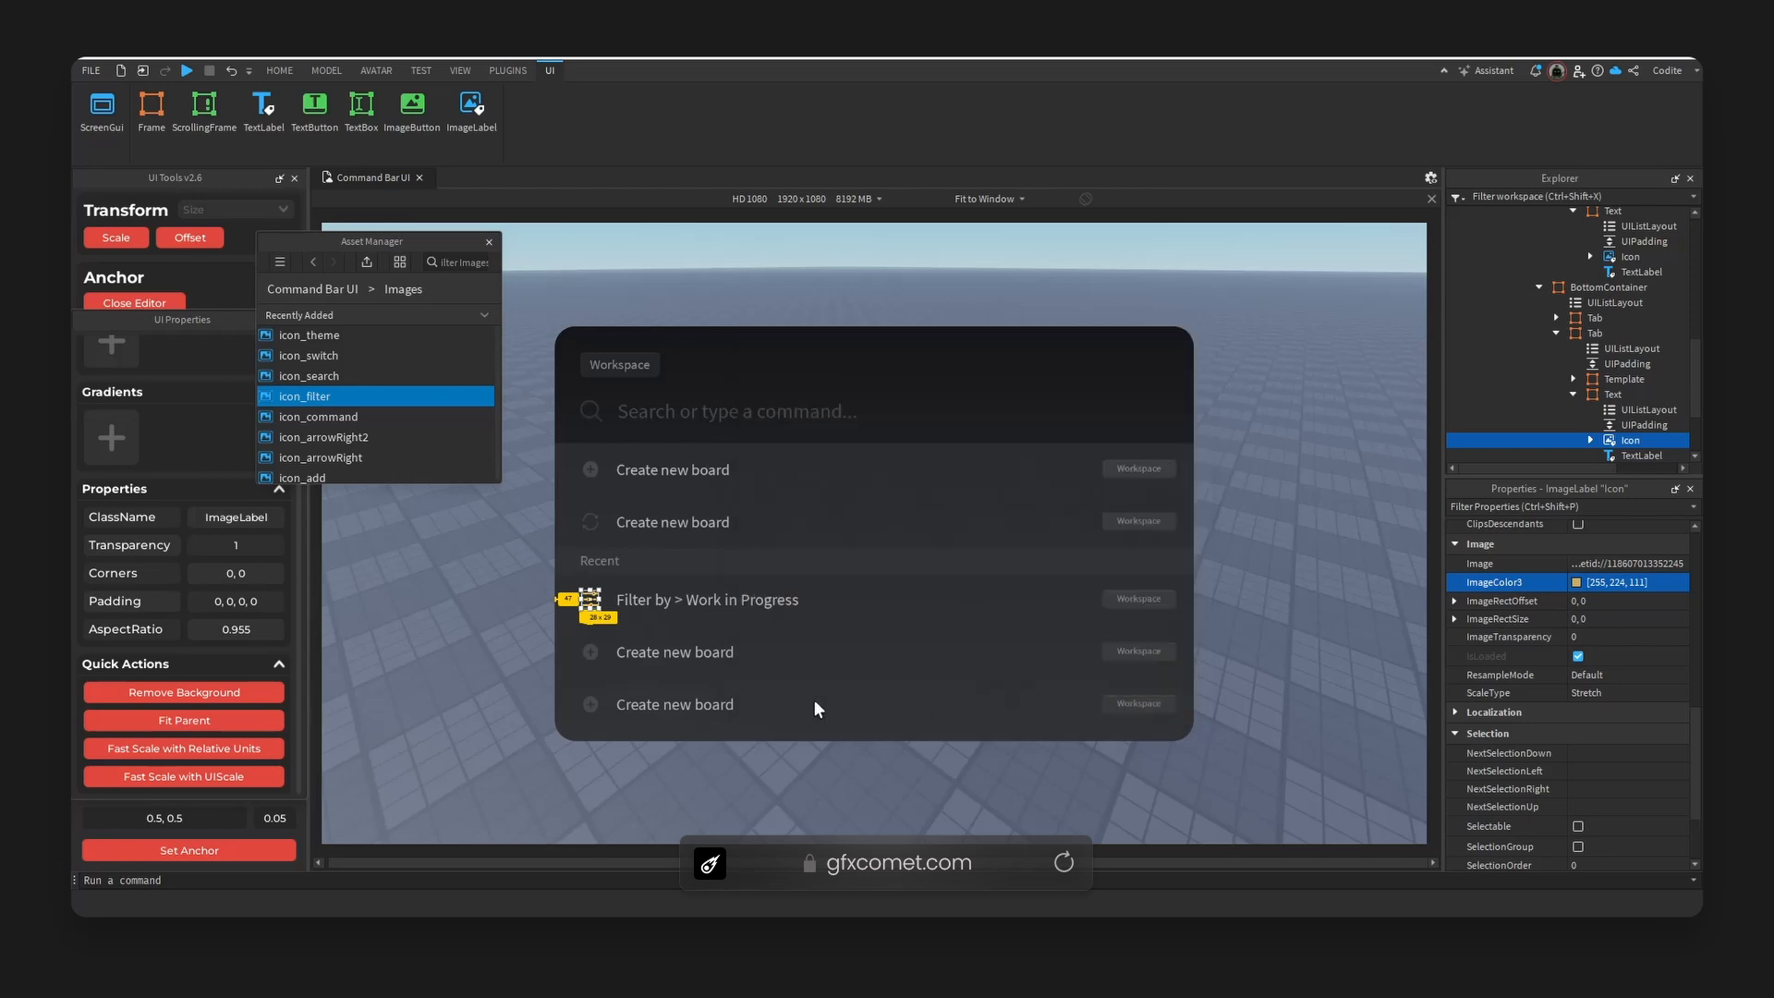
# - Set the text of the second tab under Recent to "Theme > Light"
pyautogui.doubleClick(658, 658)
pyautogui.write('T')
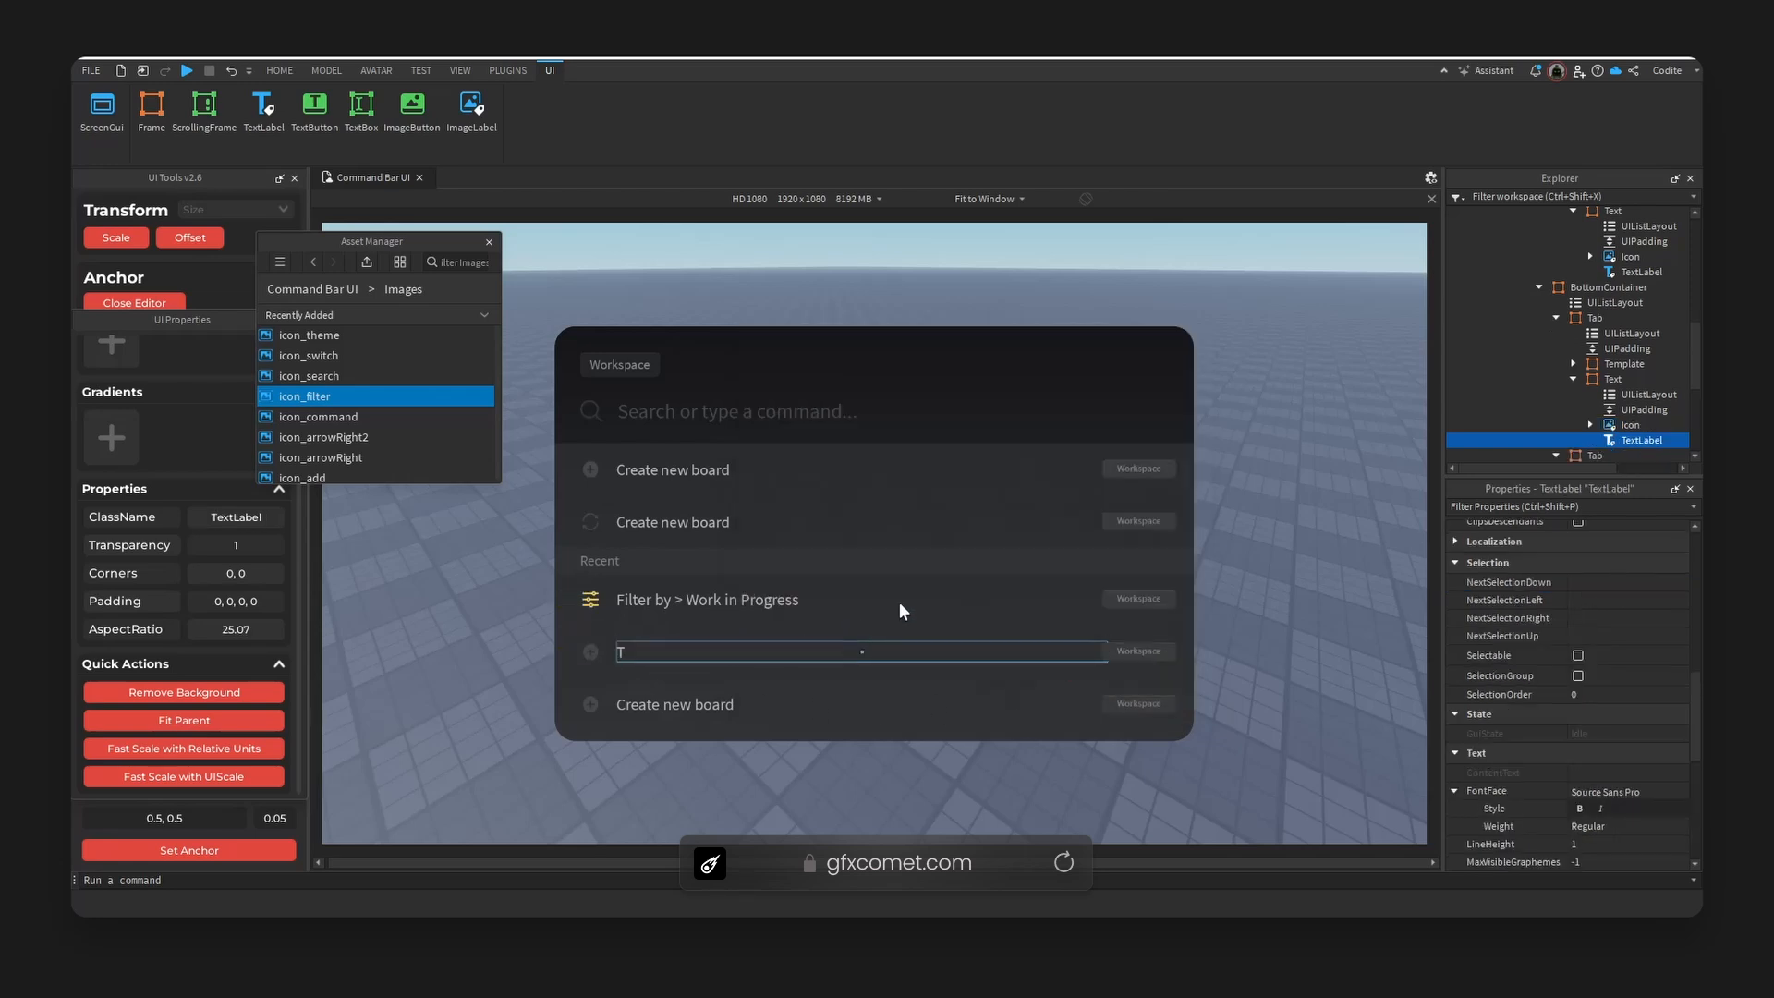
pyautogui.write('heme > Light')
pyautogui.press('Return')
# - Change the image of the icon in the second tab under Recent to icon_theme
pyautogui.click(592, 652)
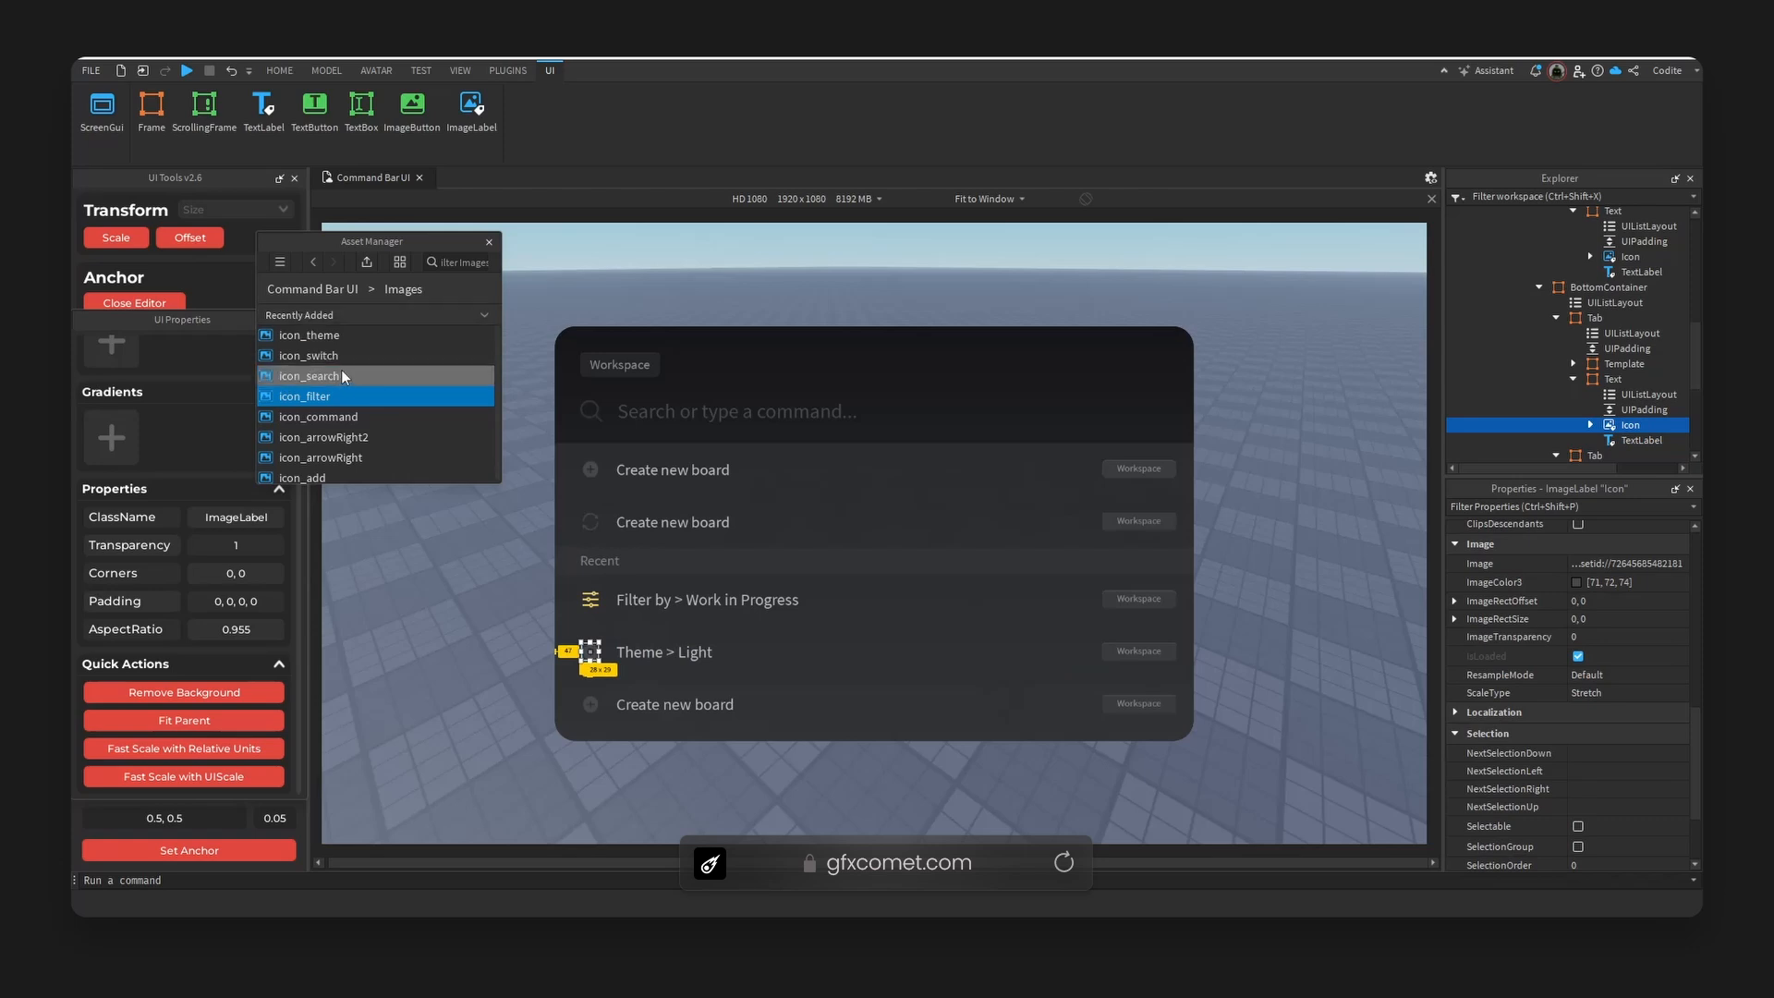
pyautogui.rightClick(360, 338)
pyautogui.click(400, 374)
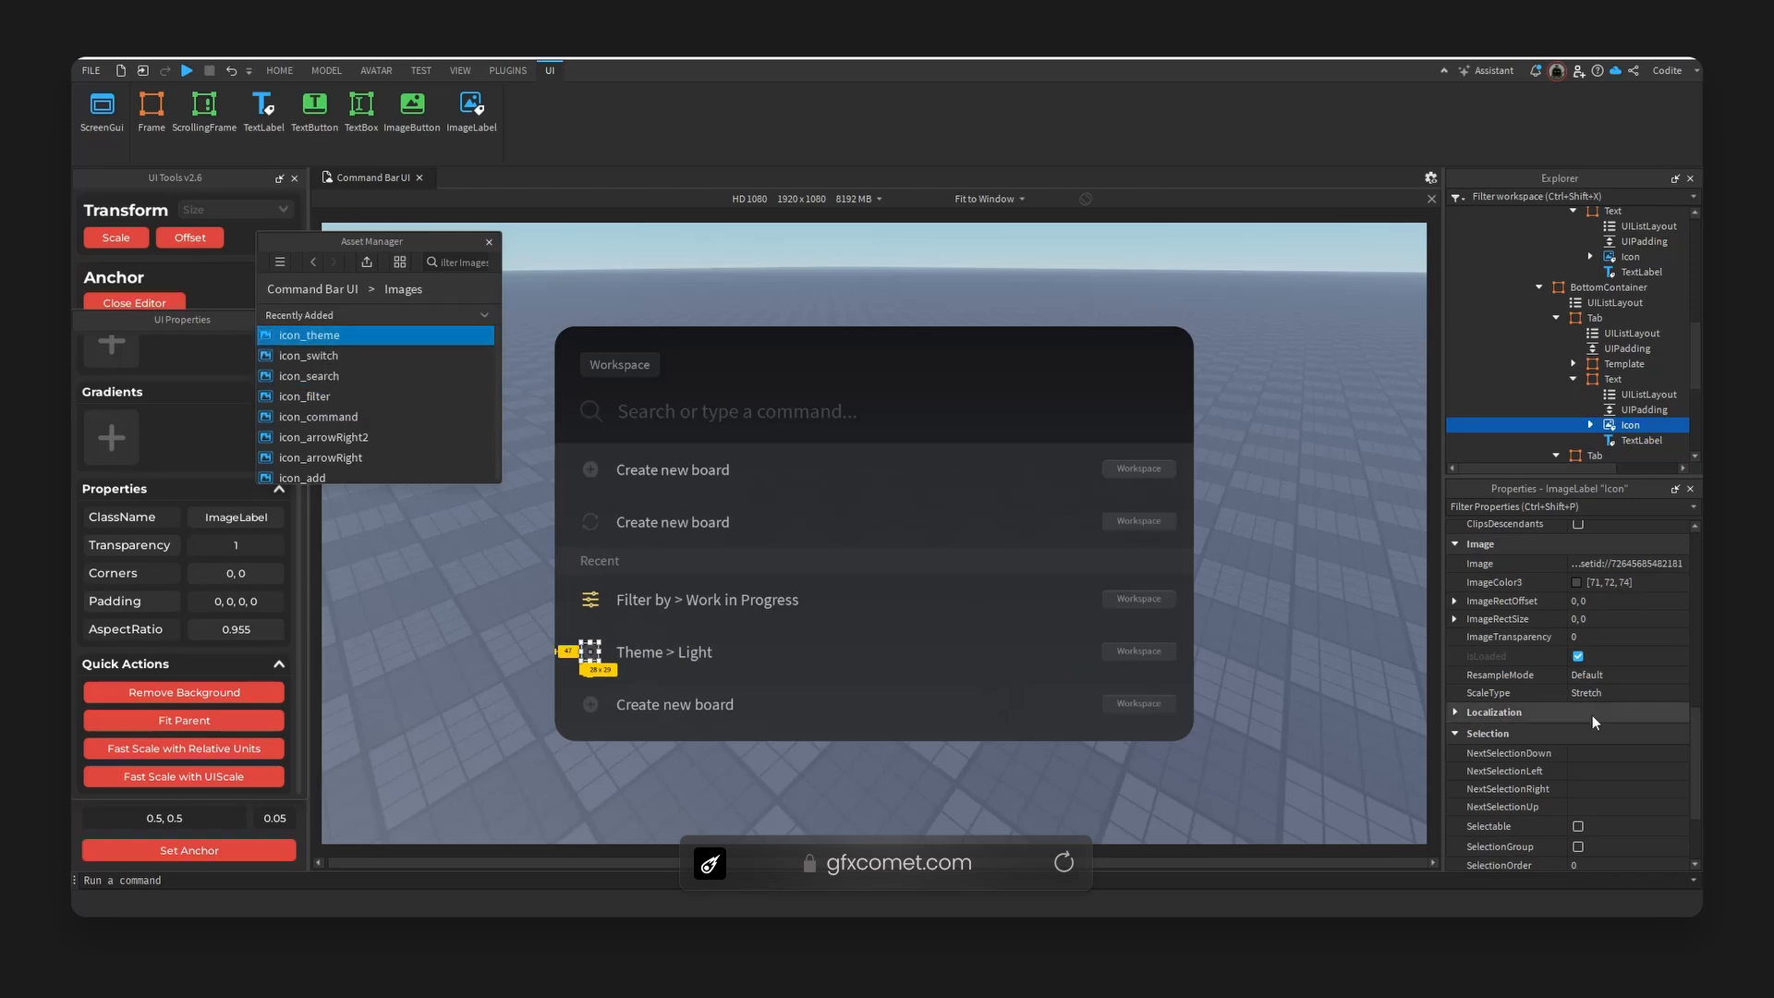
pyautogui.scroll(-3, 1608, 707)
pyautogui.scroll(4, 1635, 690)
pyautogui.click(1649, 609)
pyautogui.press('Return')
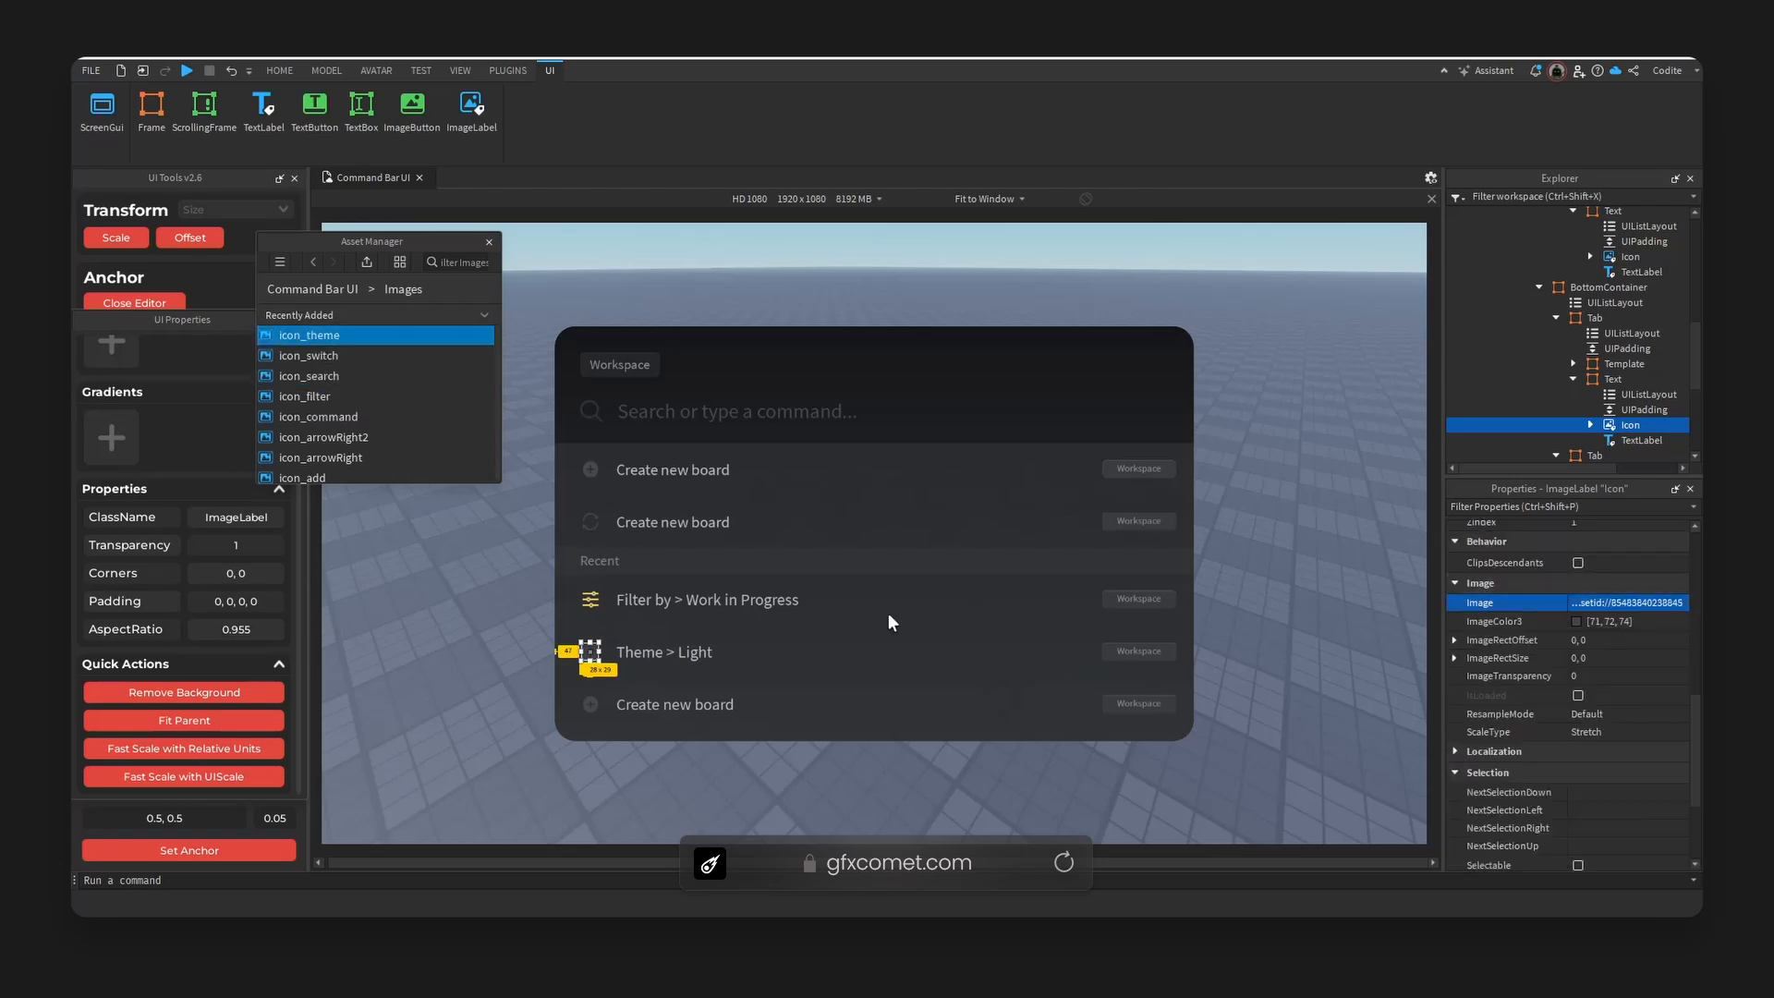
# - Set the text of the third tab under Recent to "Open last viewed board"
pyautogui.click(684, 707)
pyautogui.doubleClick(698, 705)
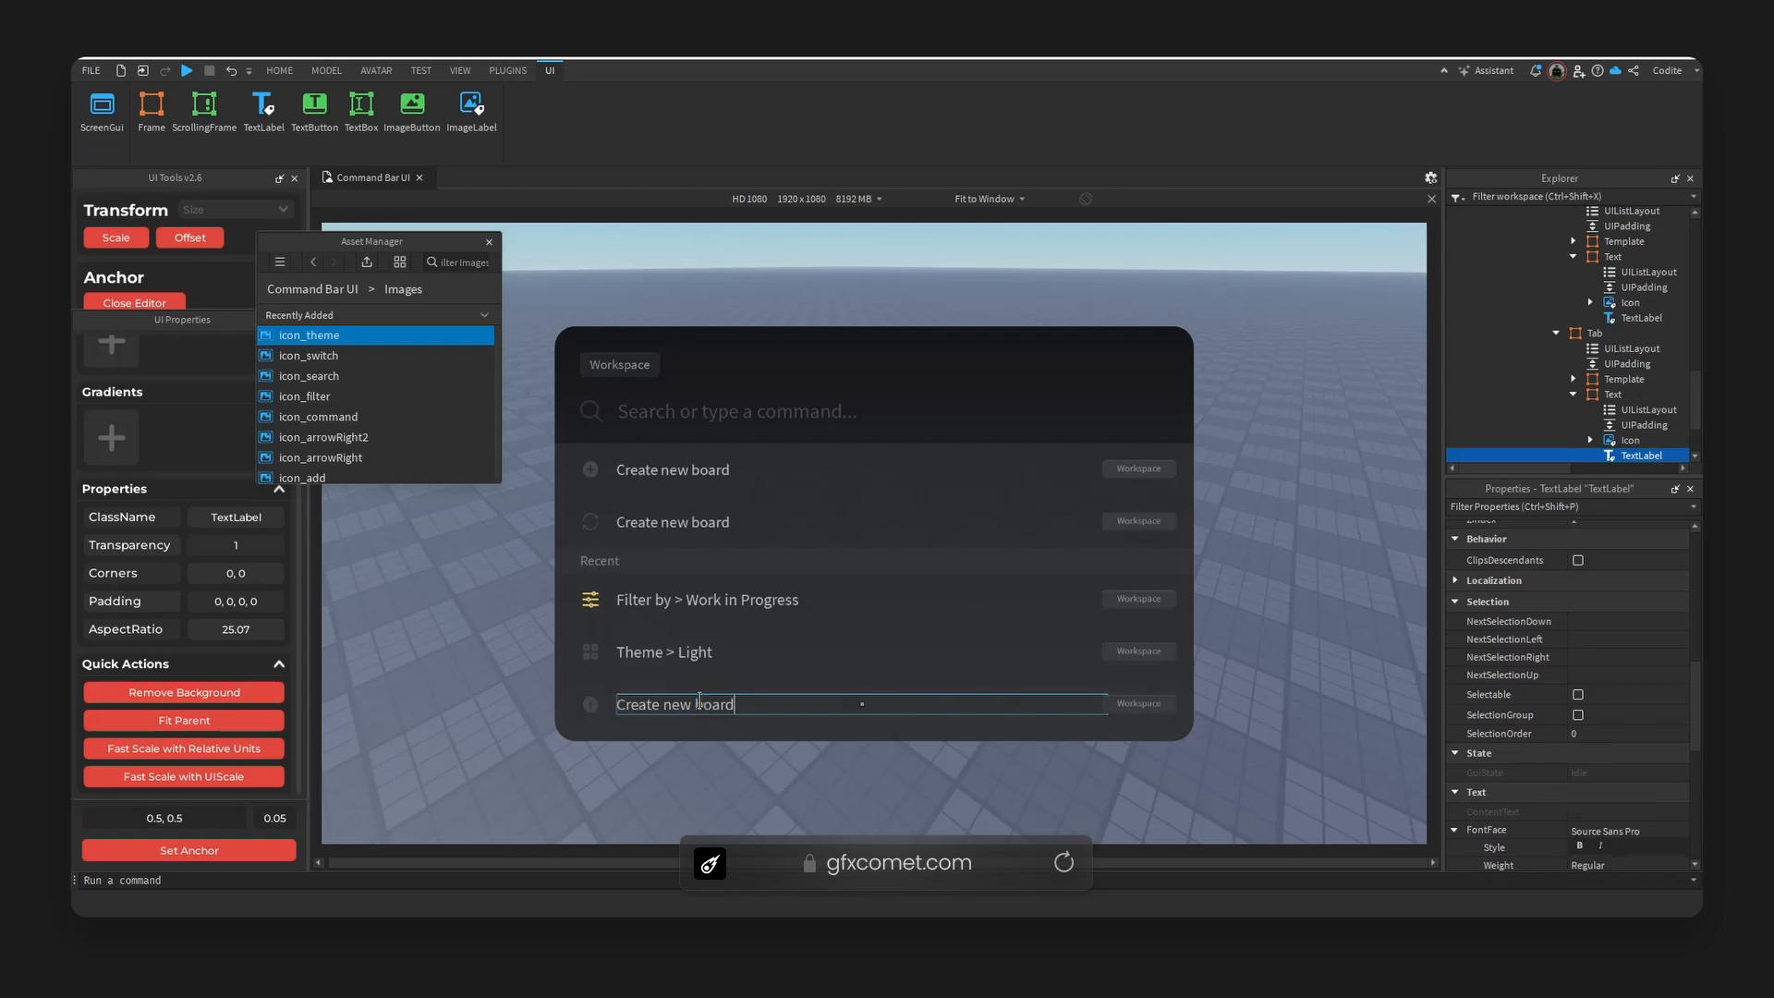
pyautogui.hotkey('ctrl', 'a')
pyautogui.write('Open last viewed board')
pyautogui.press('Return')
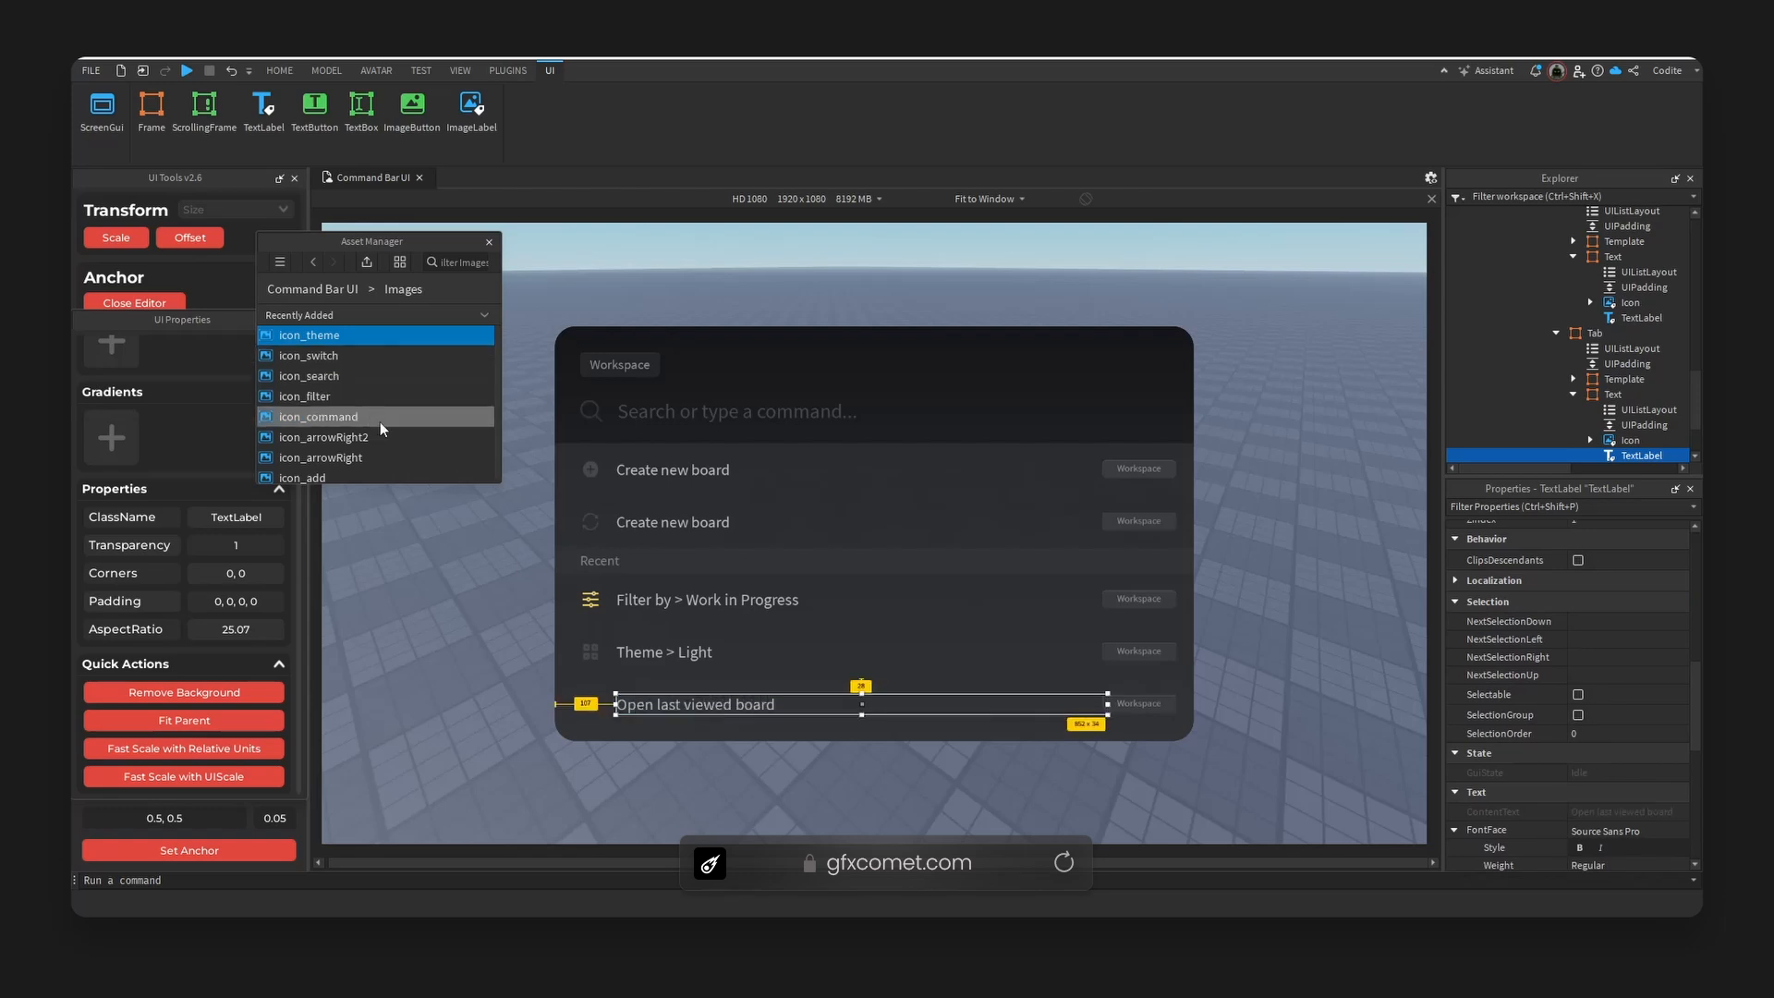
# - Change the image of the third Recent tab's icon to icon_arrowRight and close the Asset Manager
pyautogui.scroll(-1, 384, 456)
pyautogui.scroll(1, 386, 423)
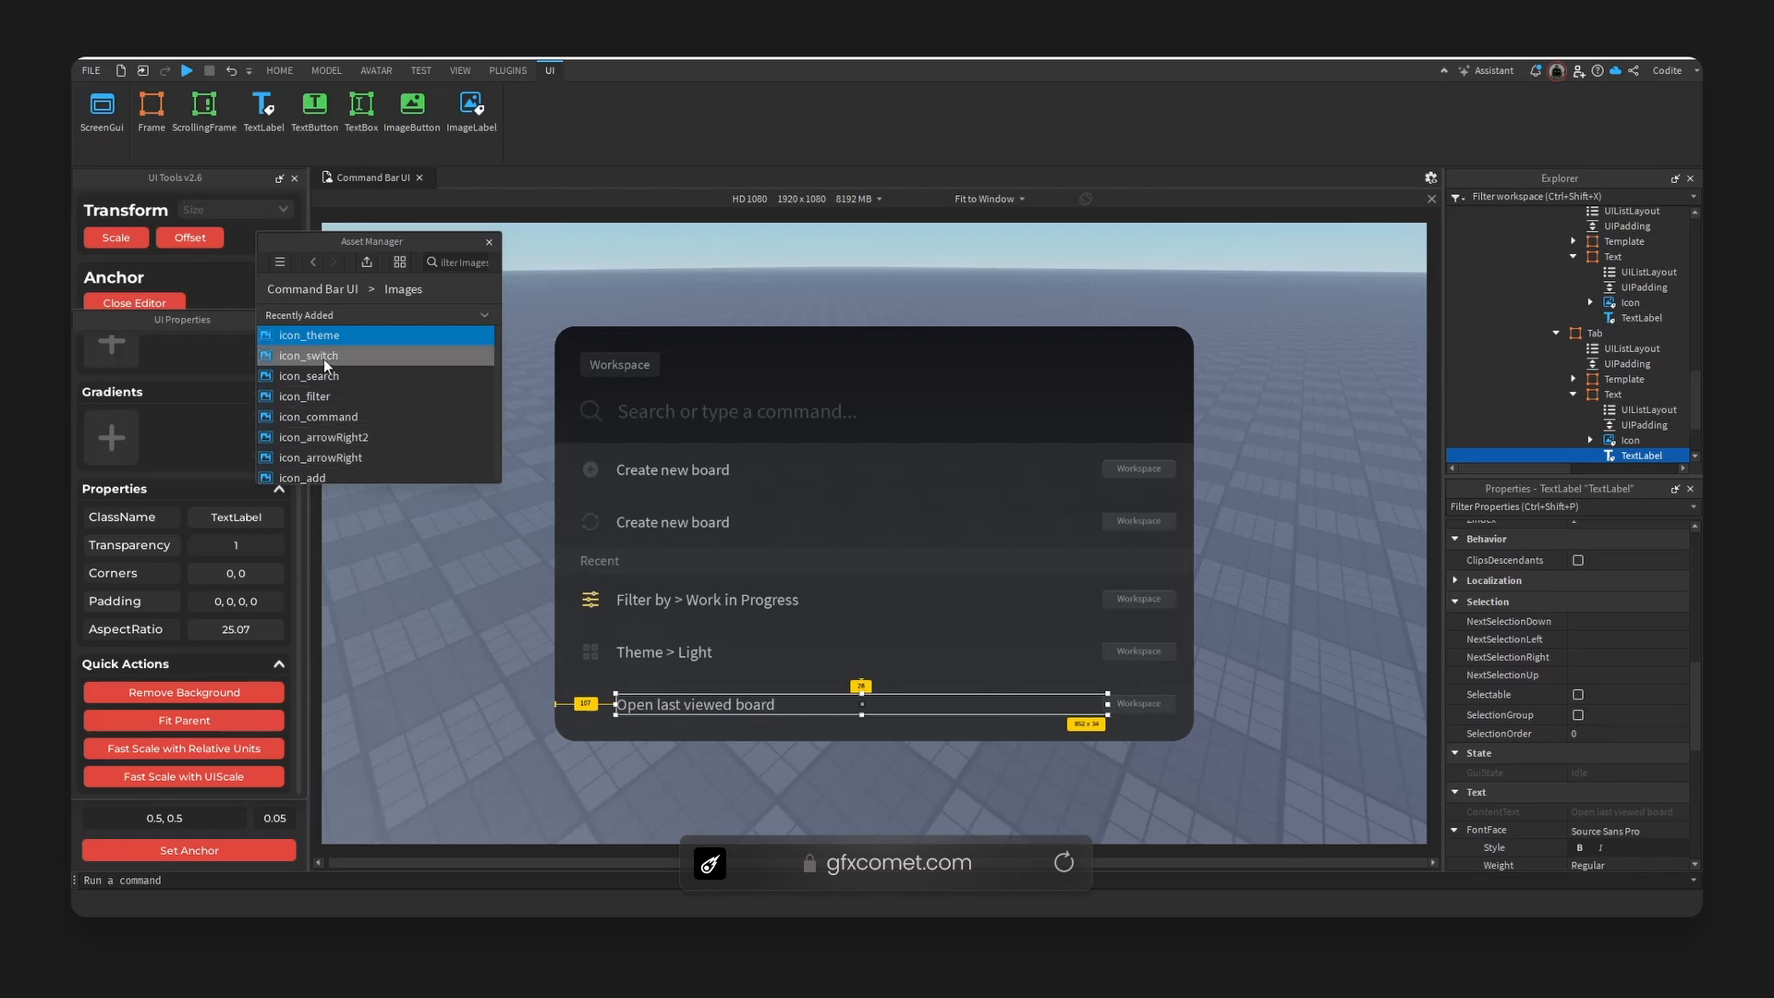
pyautogui.rightClick(371, 458)
pyautogui.click(409, 485)
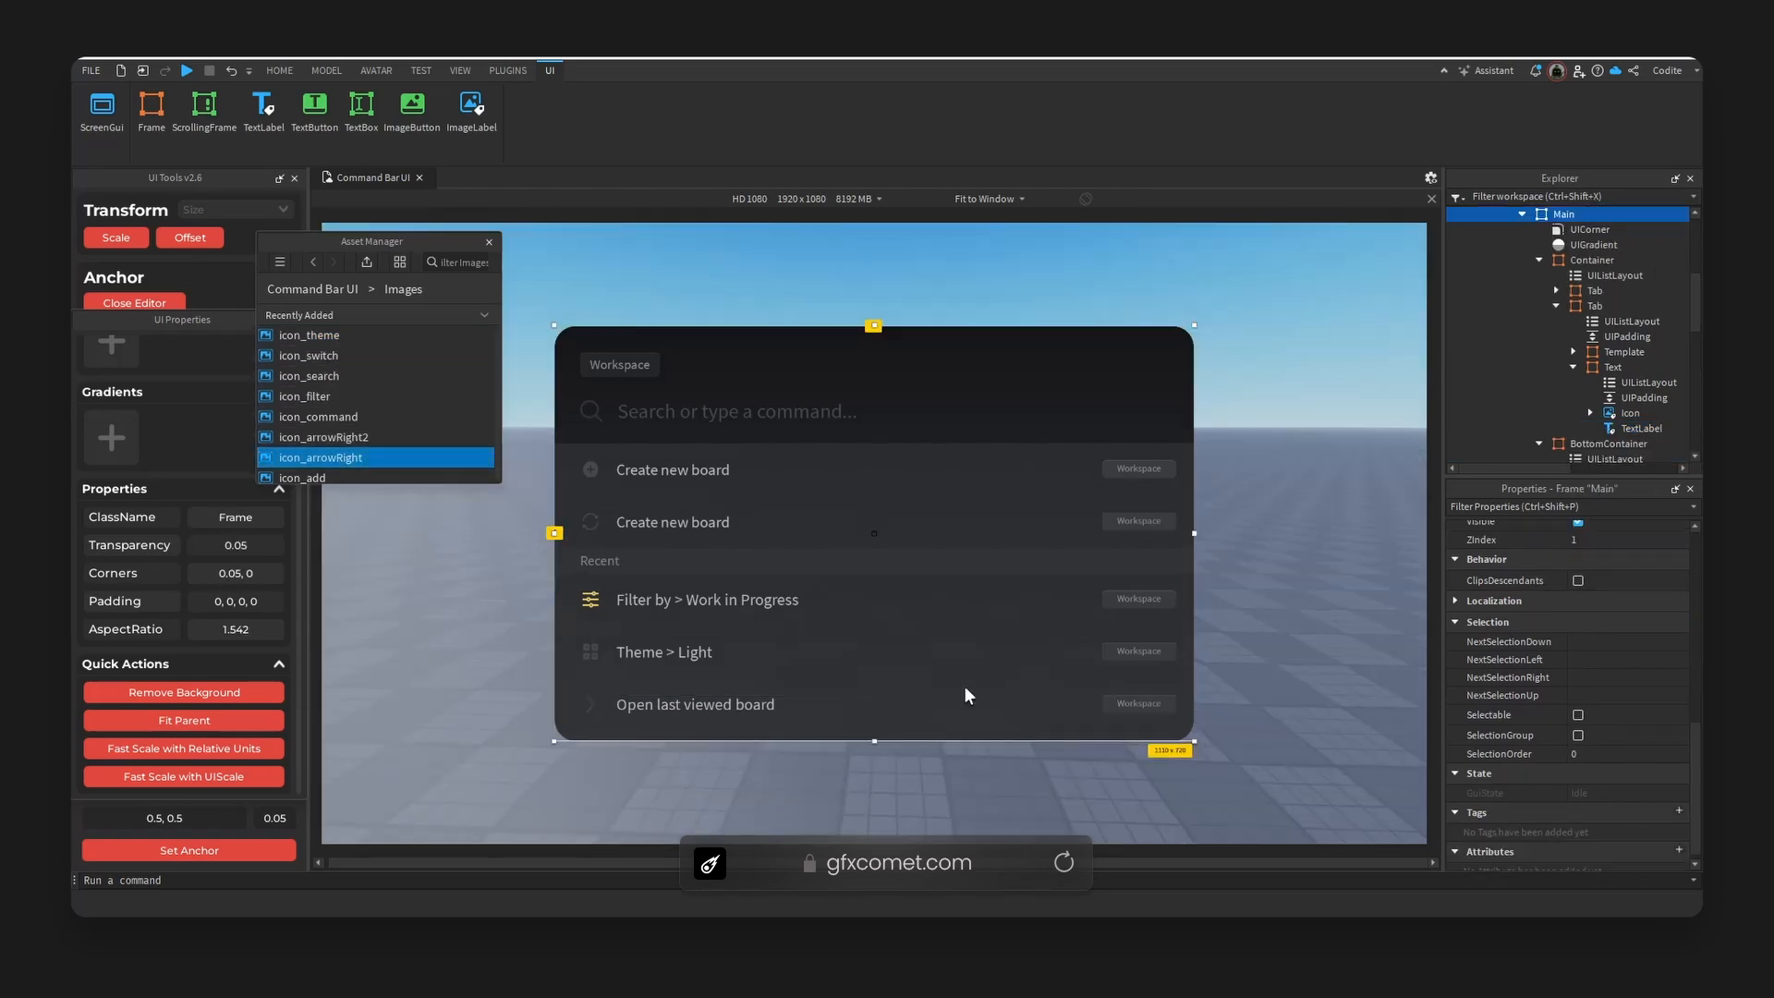
pyautogui.click(490, 244)
pyautogui.click(1020, 201)
pyautogui.click(1194, 276)
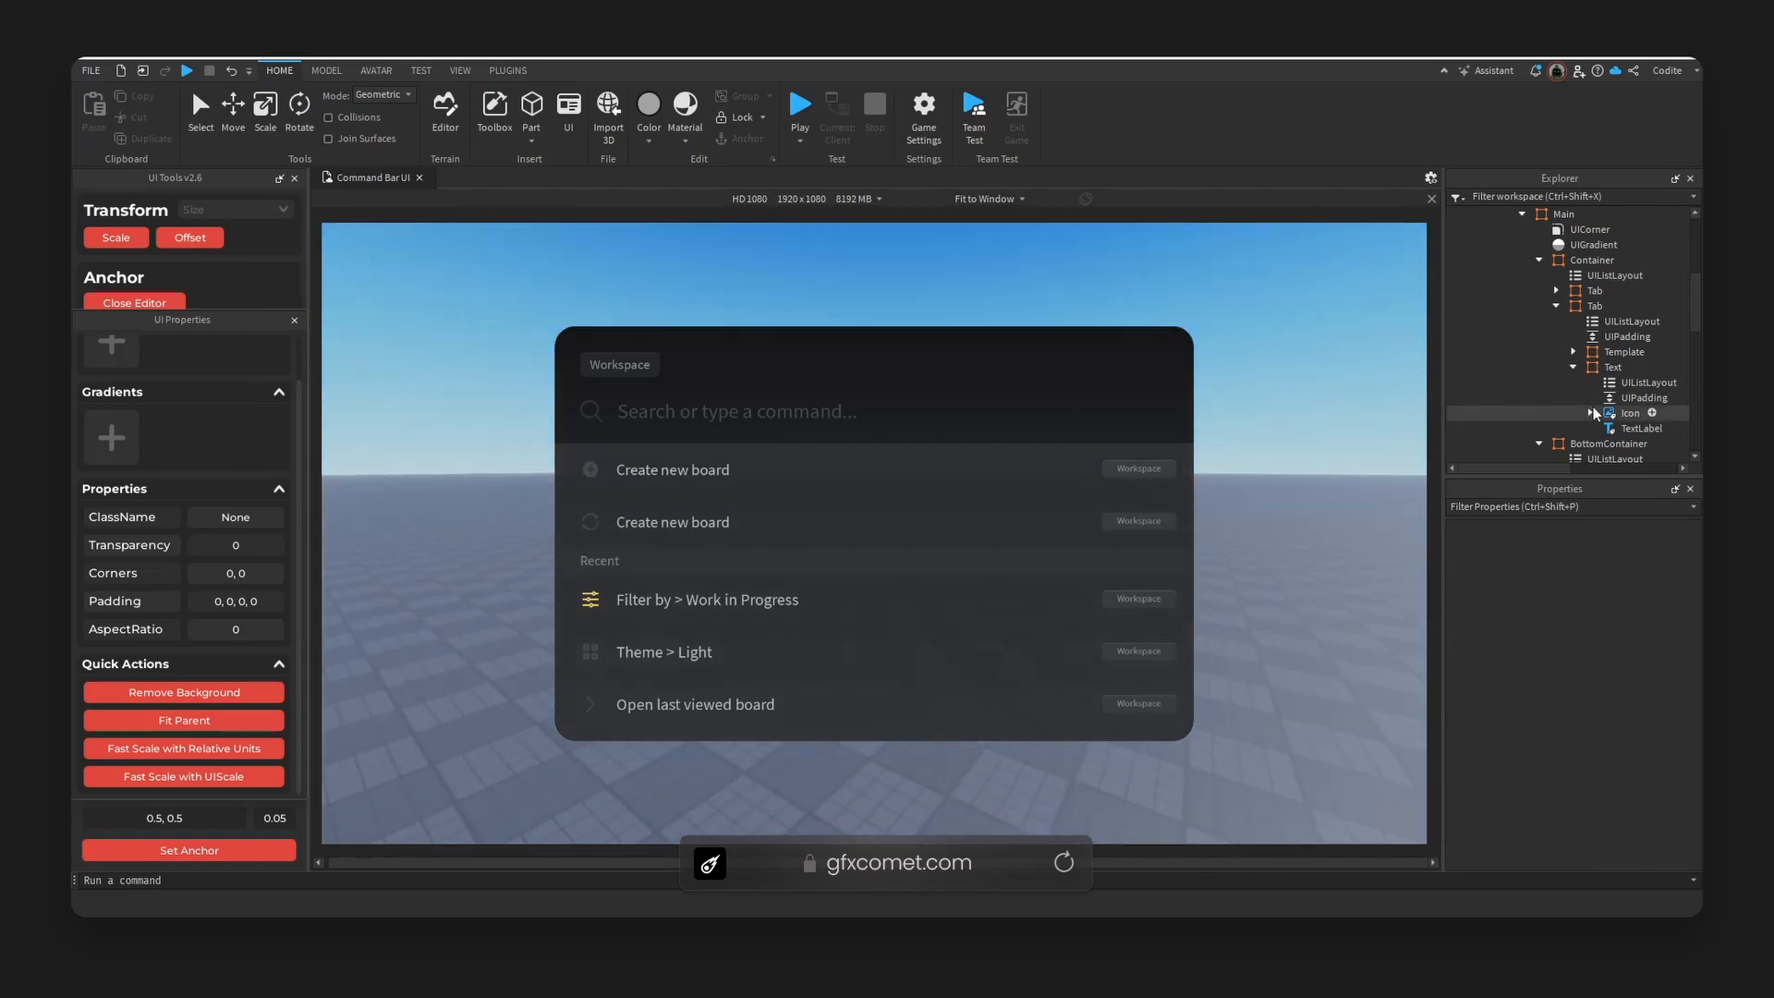
# - Hide the Template tag frames of all three tabs in BottomContainer by turning off their visibility
pyautogui.doubleClick(1613, 367)
pyautogui.click(1144, 599)
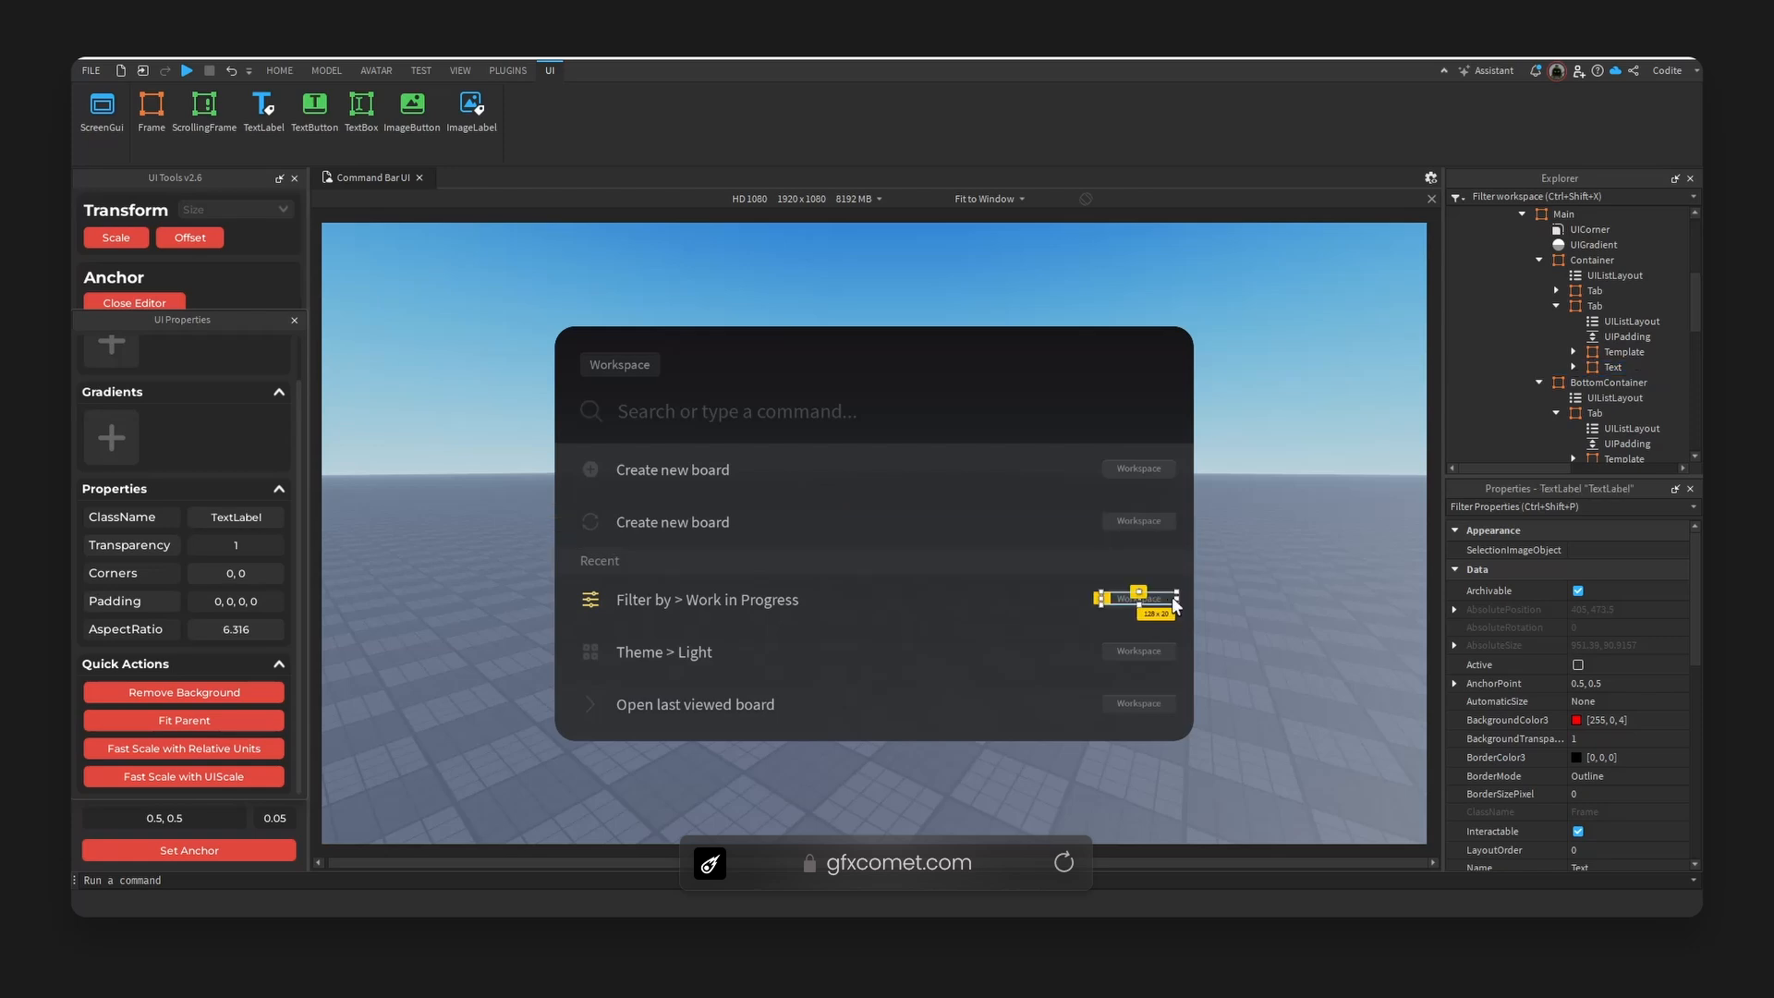
pyautogui.click(1609, 397)
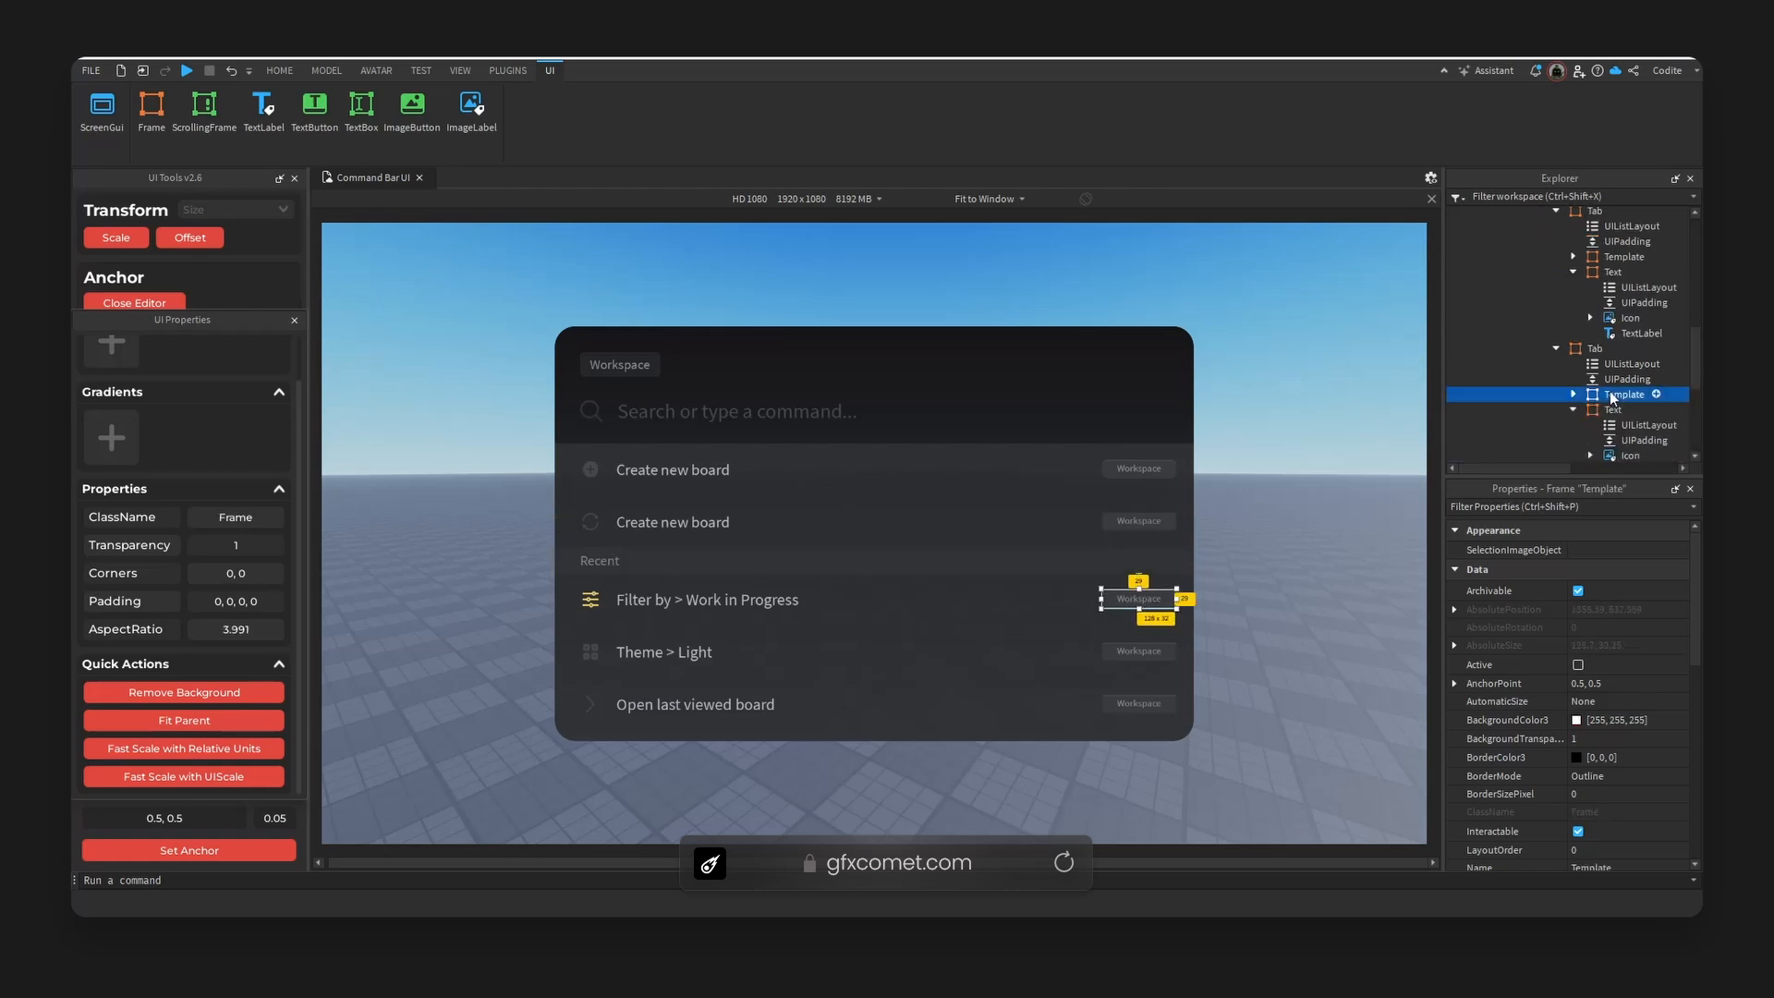
pyautogui.keyDown('ctrl'); pyautogui.click(1618, 258); pyautogui.keyUp('ctrl')
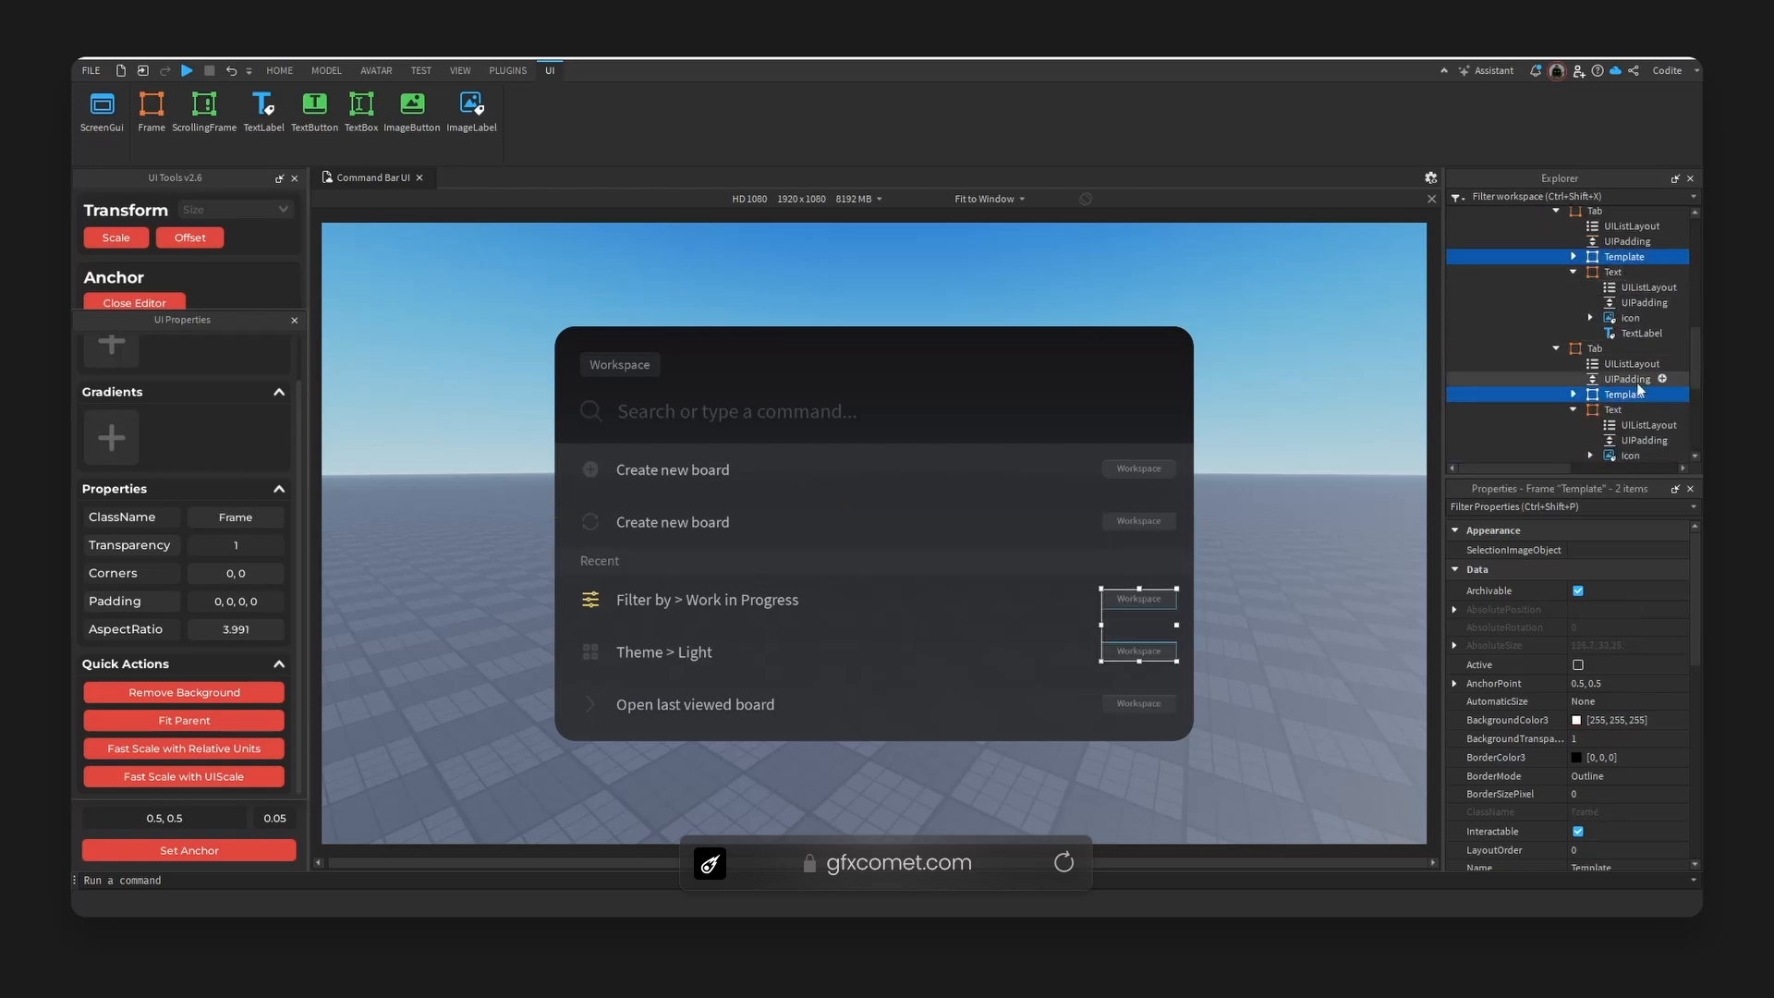
pyautogui.scroll(3, 1605, 431)
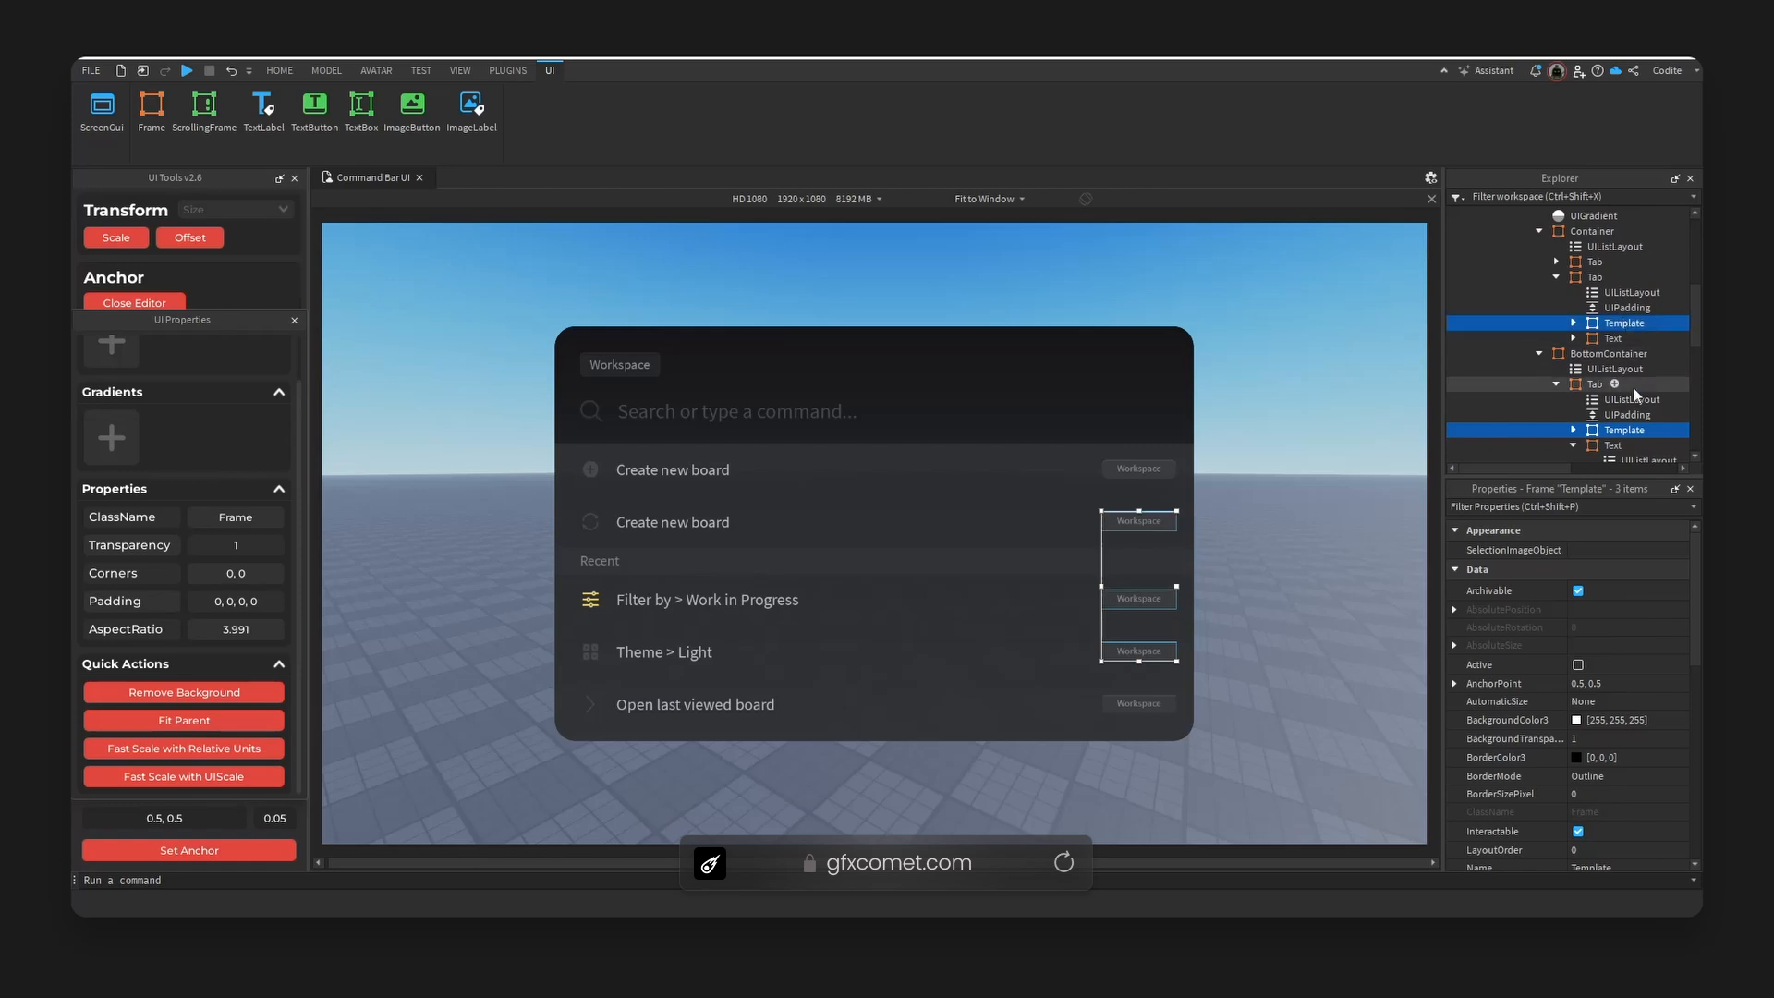
pyautogui.scroll(-3, 1613, 444)
pyautogui.scroll(-3, 1616, 417)
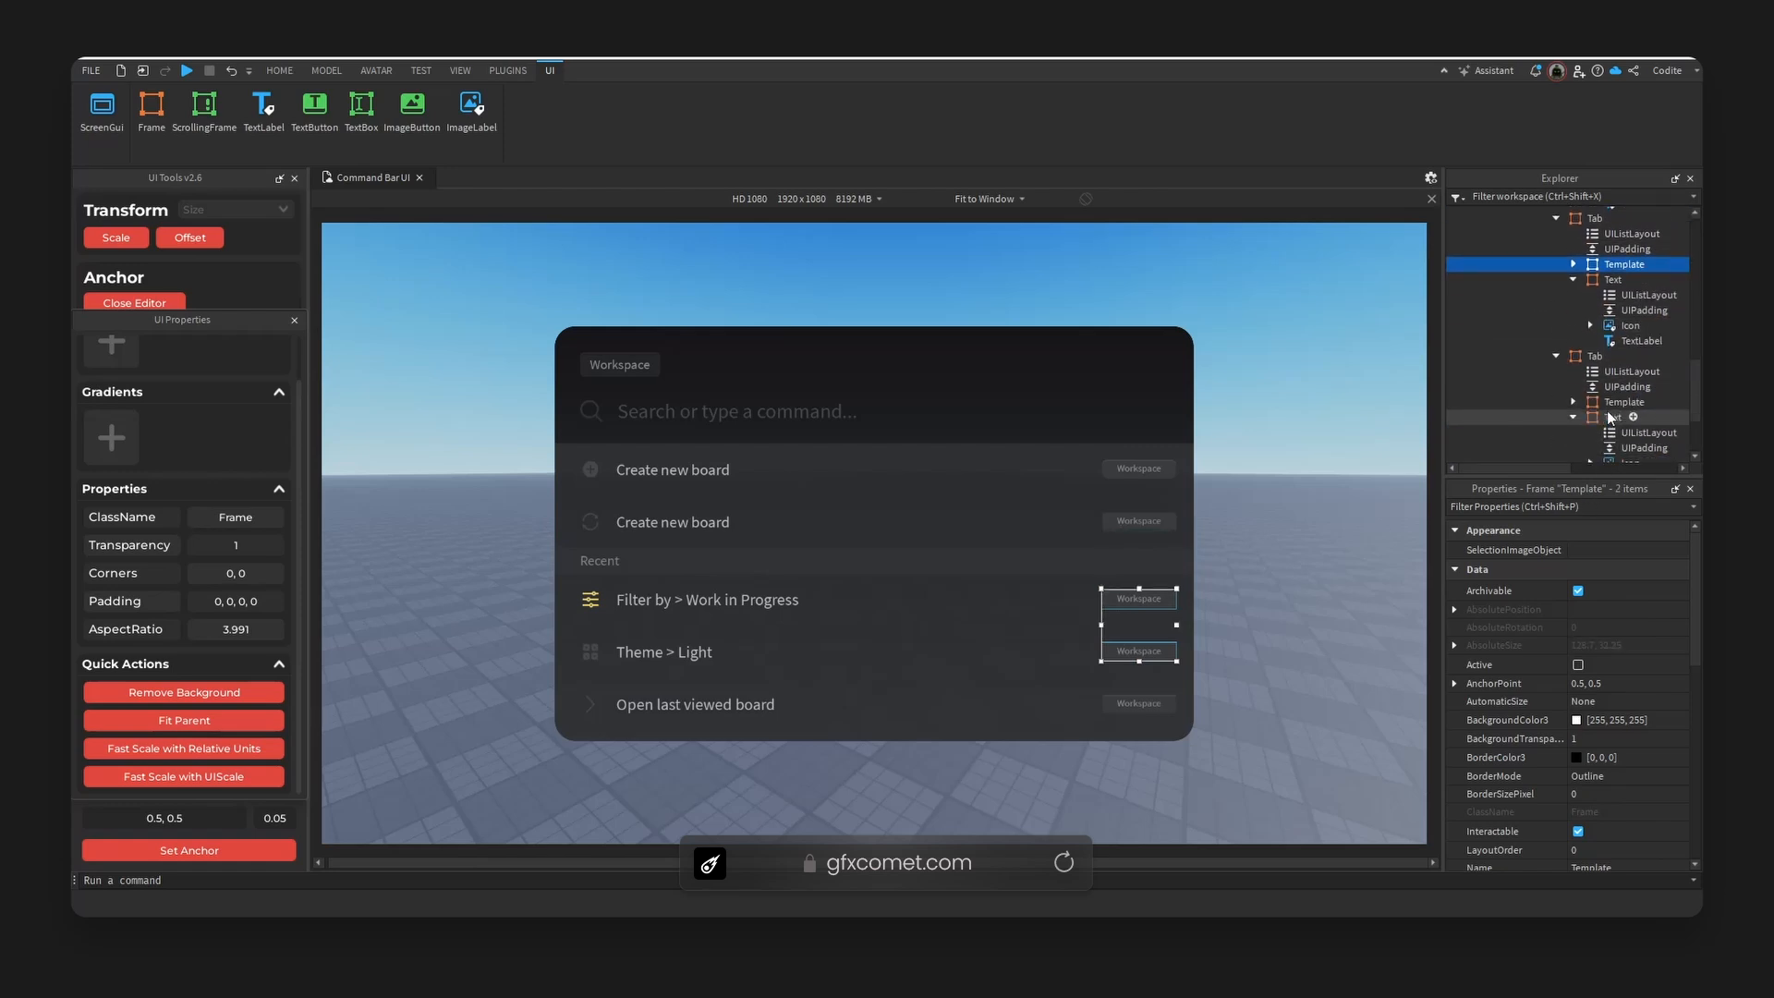
pyautogui.keyDown('ctrl'); pyautogui.click(1618, 403); pyautogui.keyUp('ctrl')
pyautogui.scroll(-5, 1615, 756)
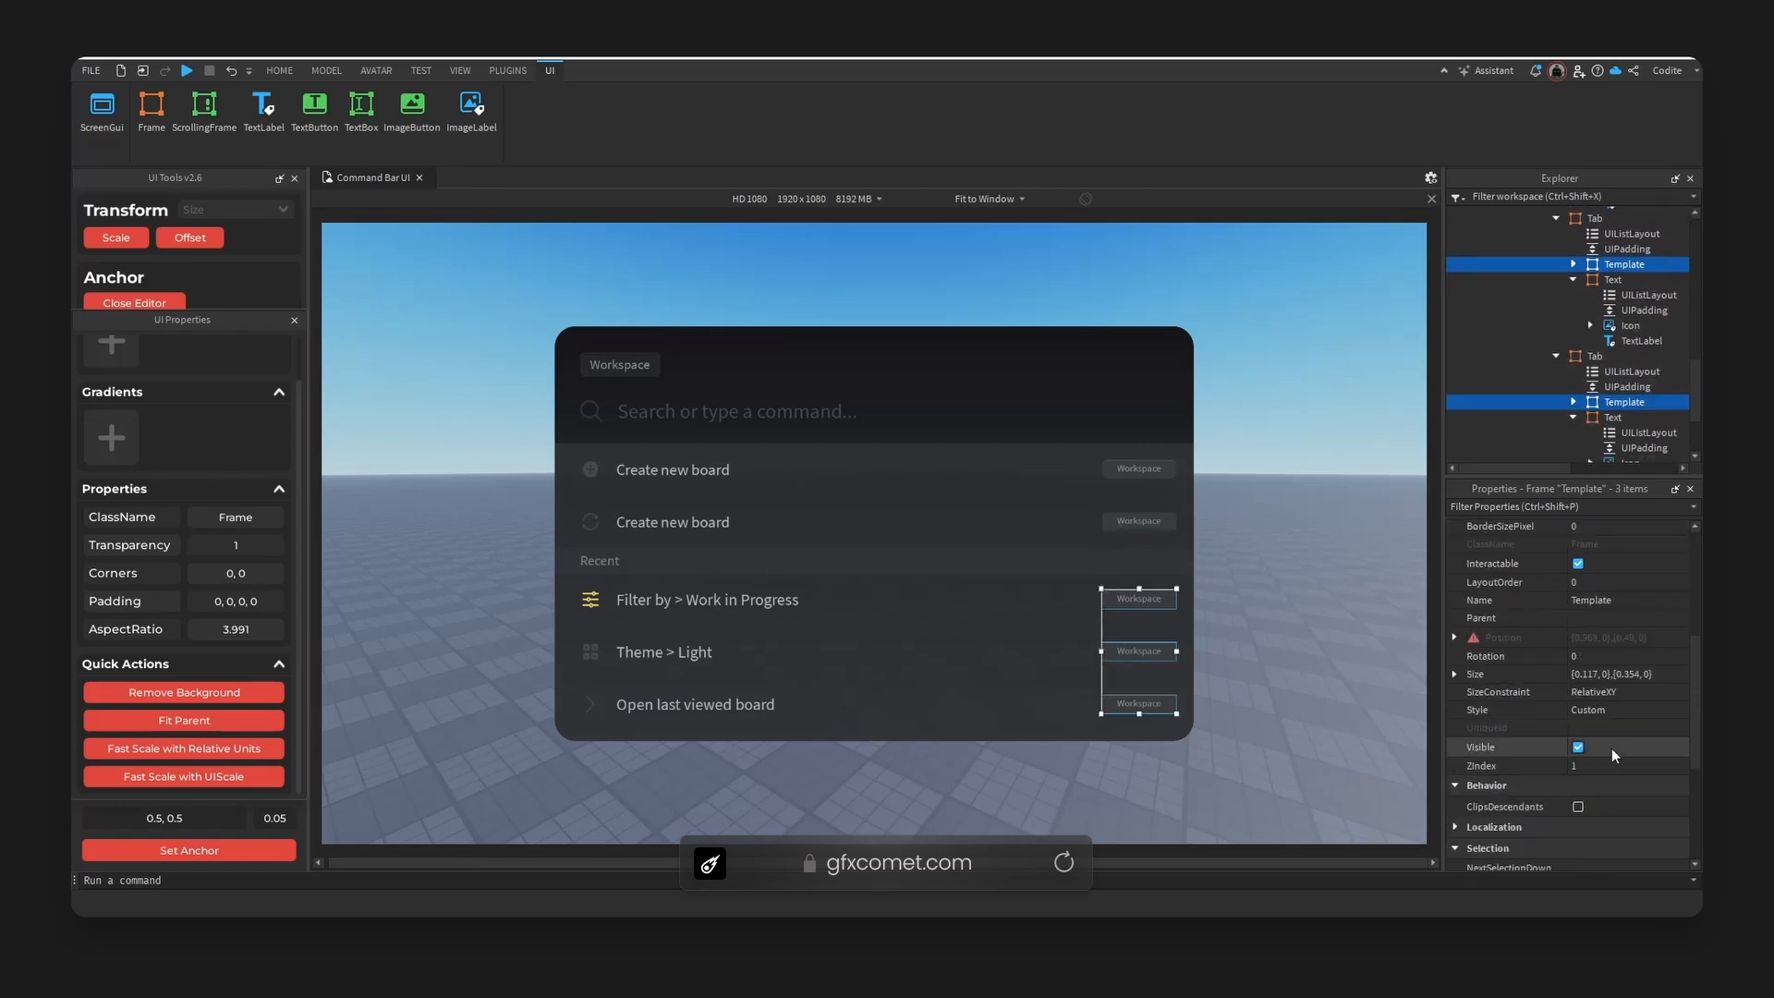
pyautogui.click(1579, 747)
pyautogui.click(1256, 666)
# - Try an opaque background for the Canvas frame by setting its background transparency to 0
pyautogui.scroll(10, 1571, 370)
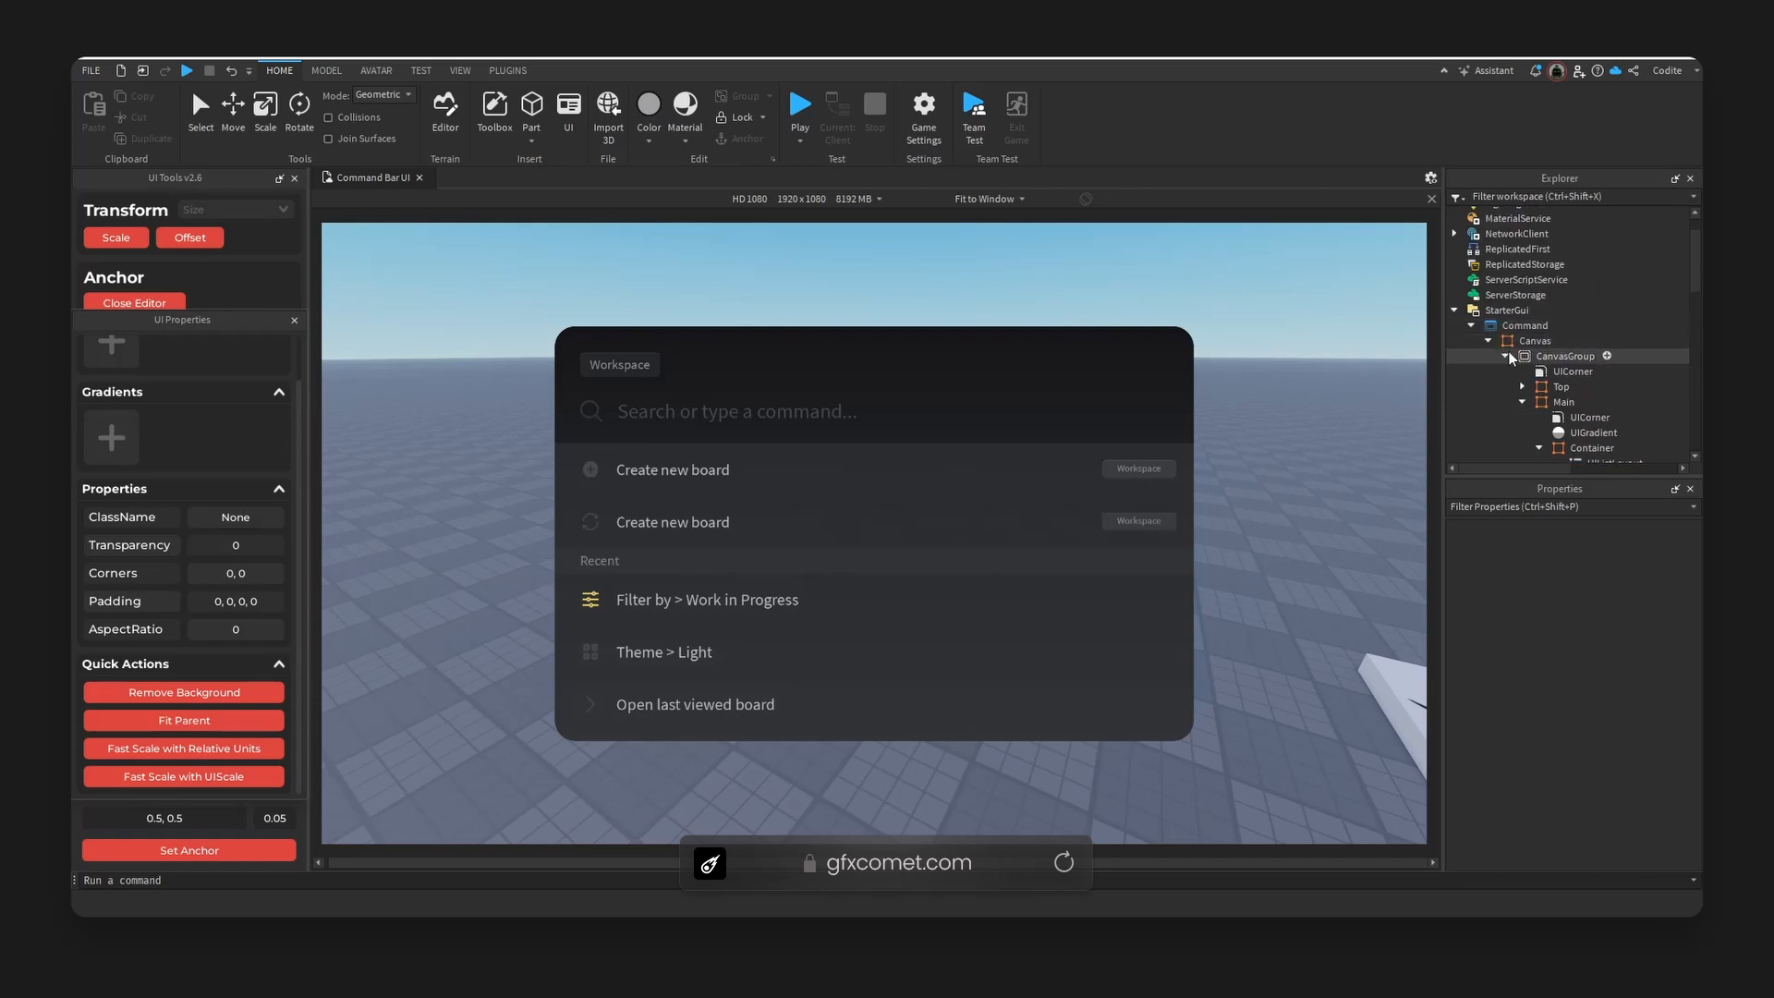
pyautogui.scroll(1, 1516, 355)
pyautogui.doubleClick(1534, 382)
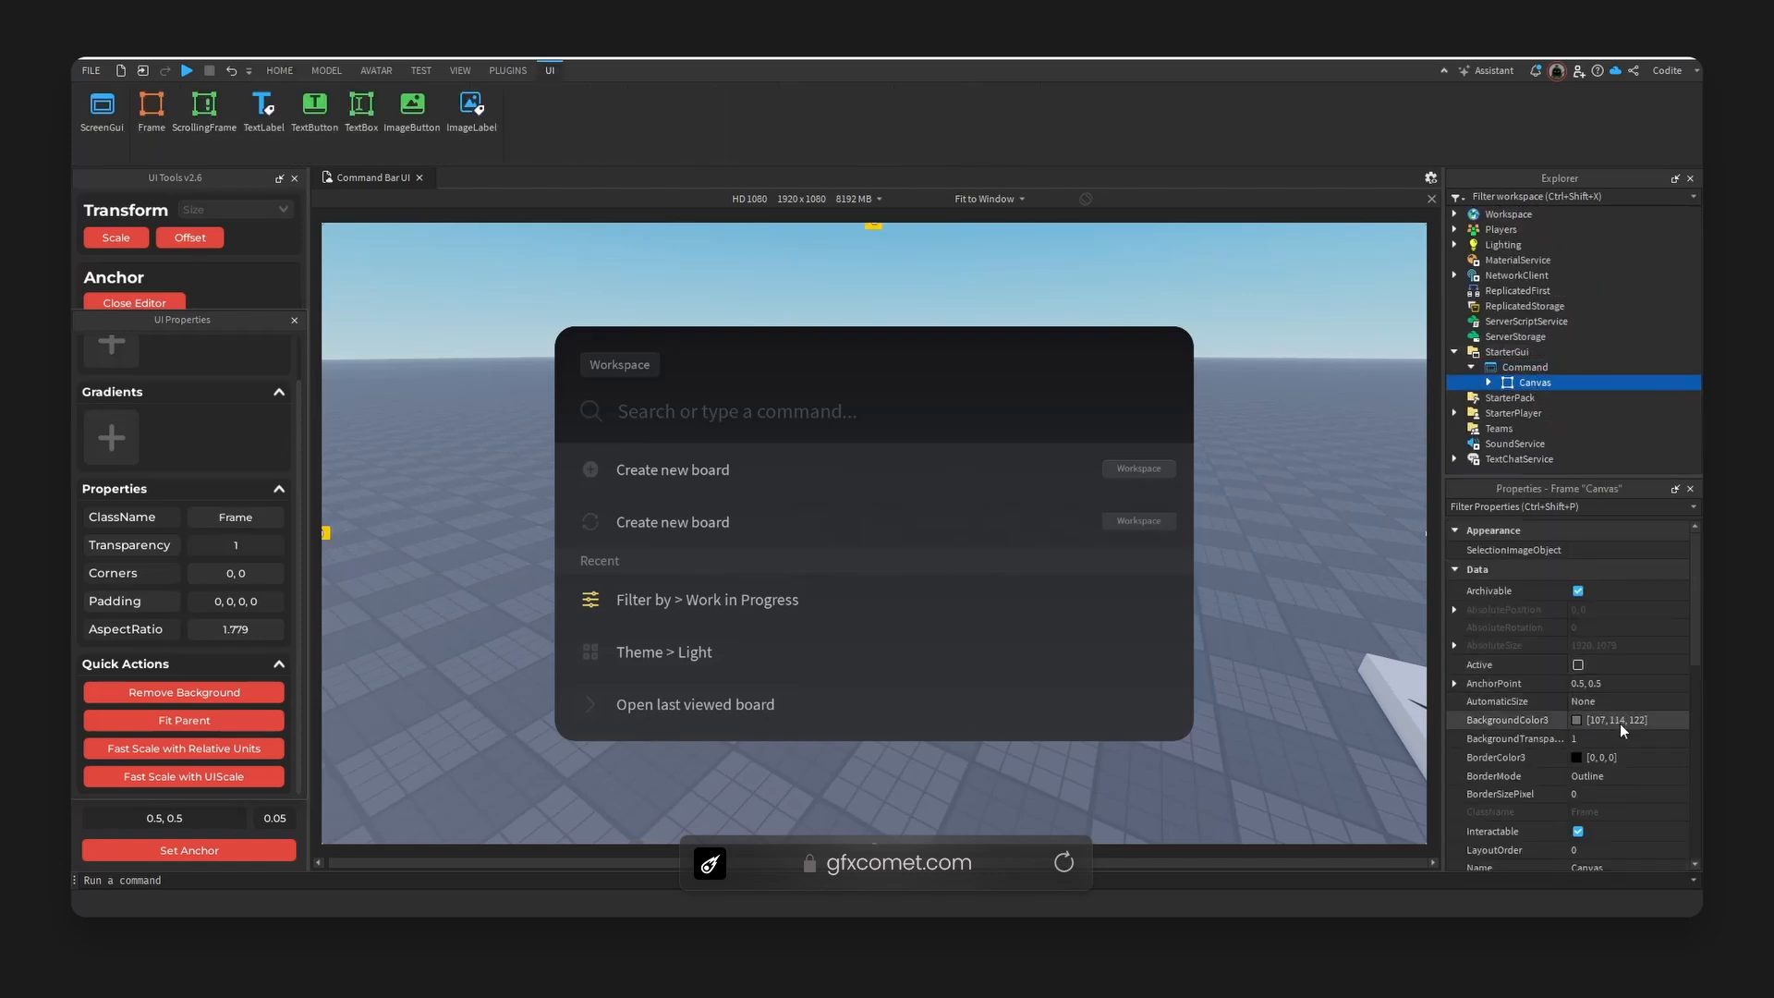
pyautogui.click(1617, 738)
pyautogui.write('0')
pyautogui.press('Return')
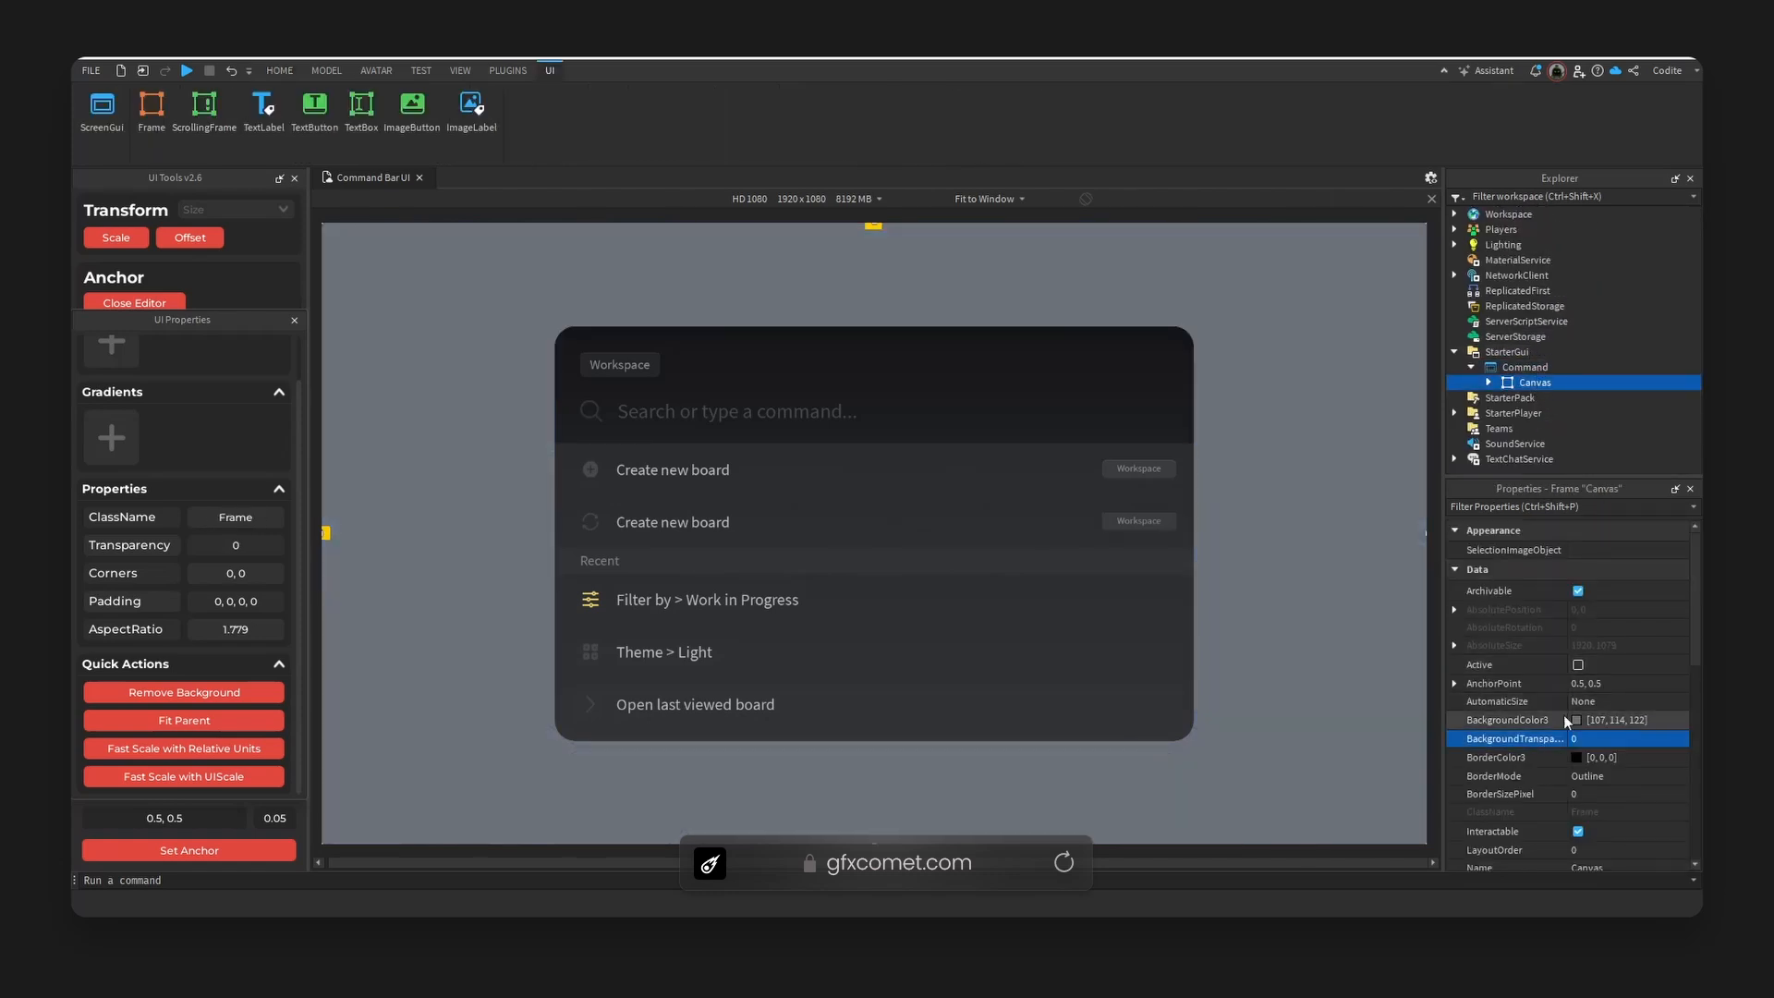
pyautogui.click(1489, 382)
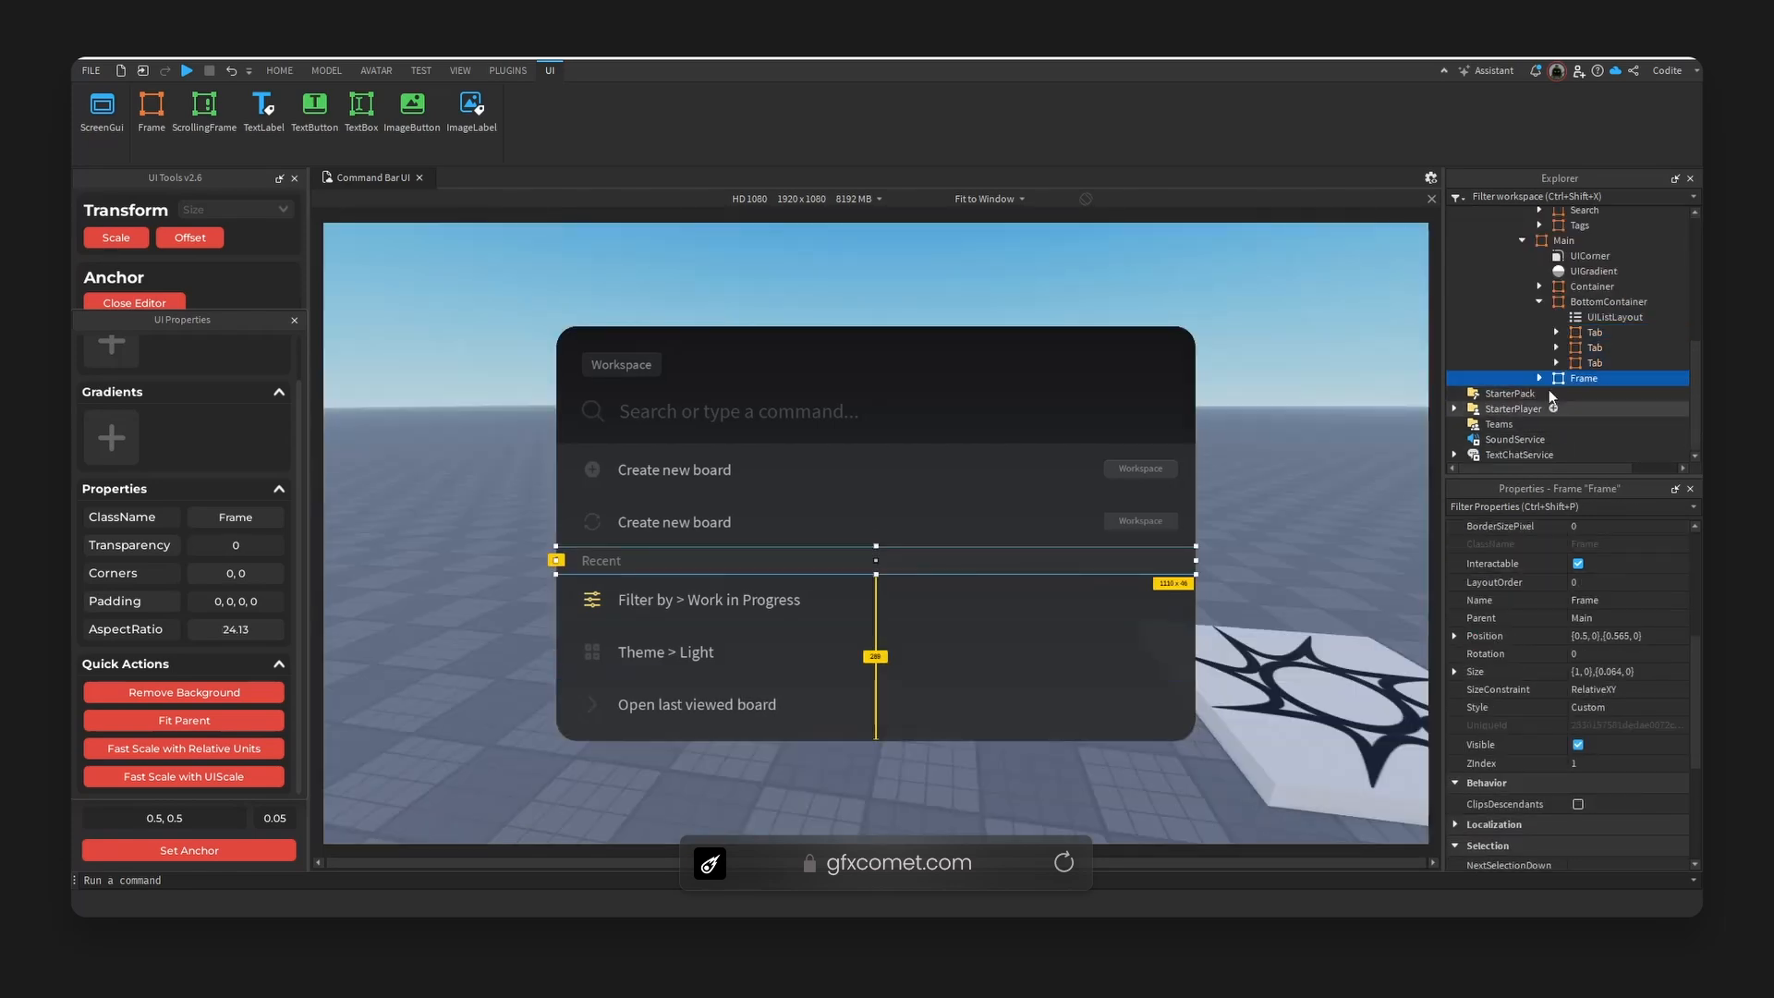
# - Preview the command bar on an emulated iPad Pro 3rd Generation at actual resolution and fitted to the window, checking its Workspace tag
pyautogui.click(1048, 262)
pyautogui.click(804, 199)
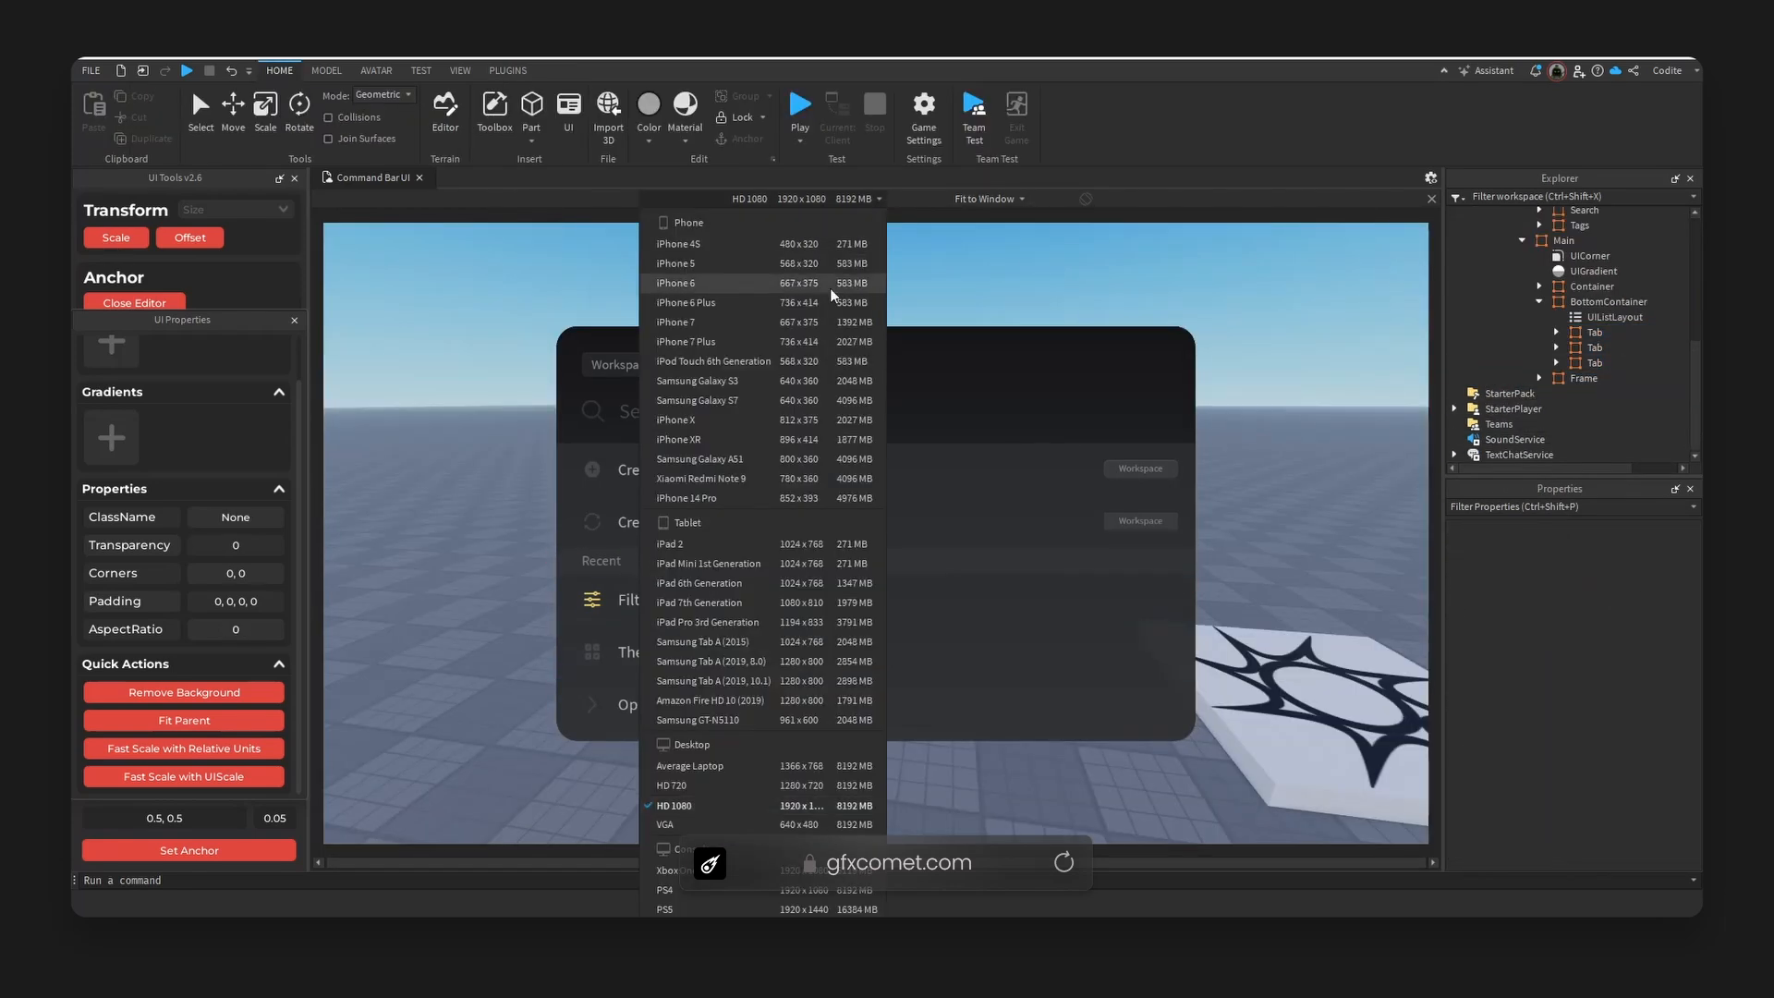
pyautogui.click(831, 285)
pyautogui.click(804, 198)
pyautogui.click(708, 622)
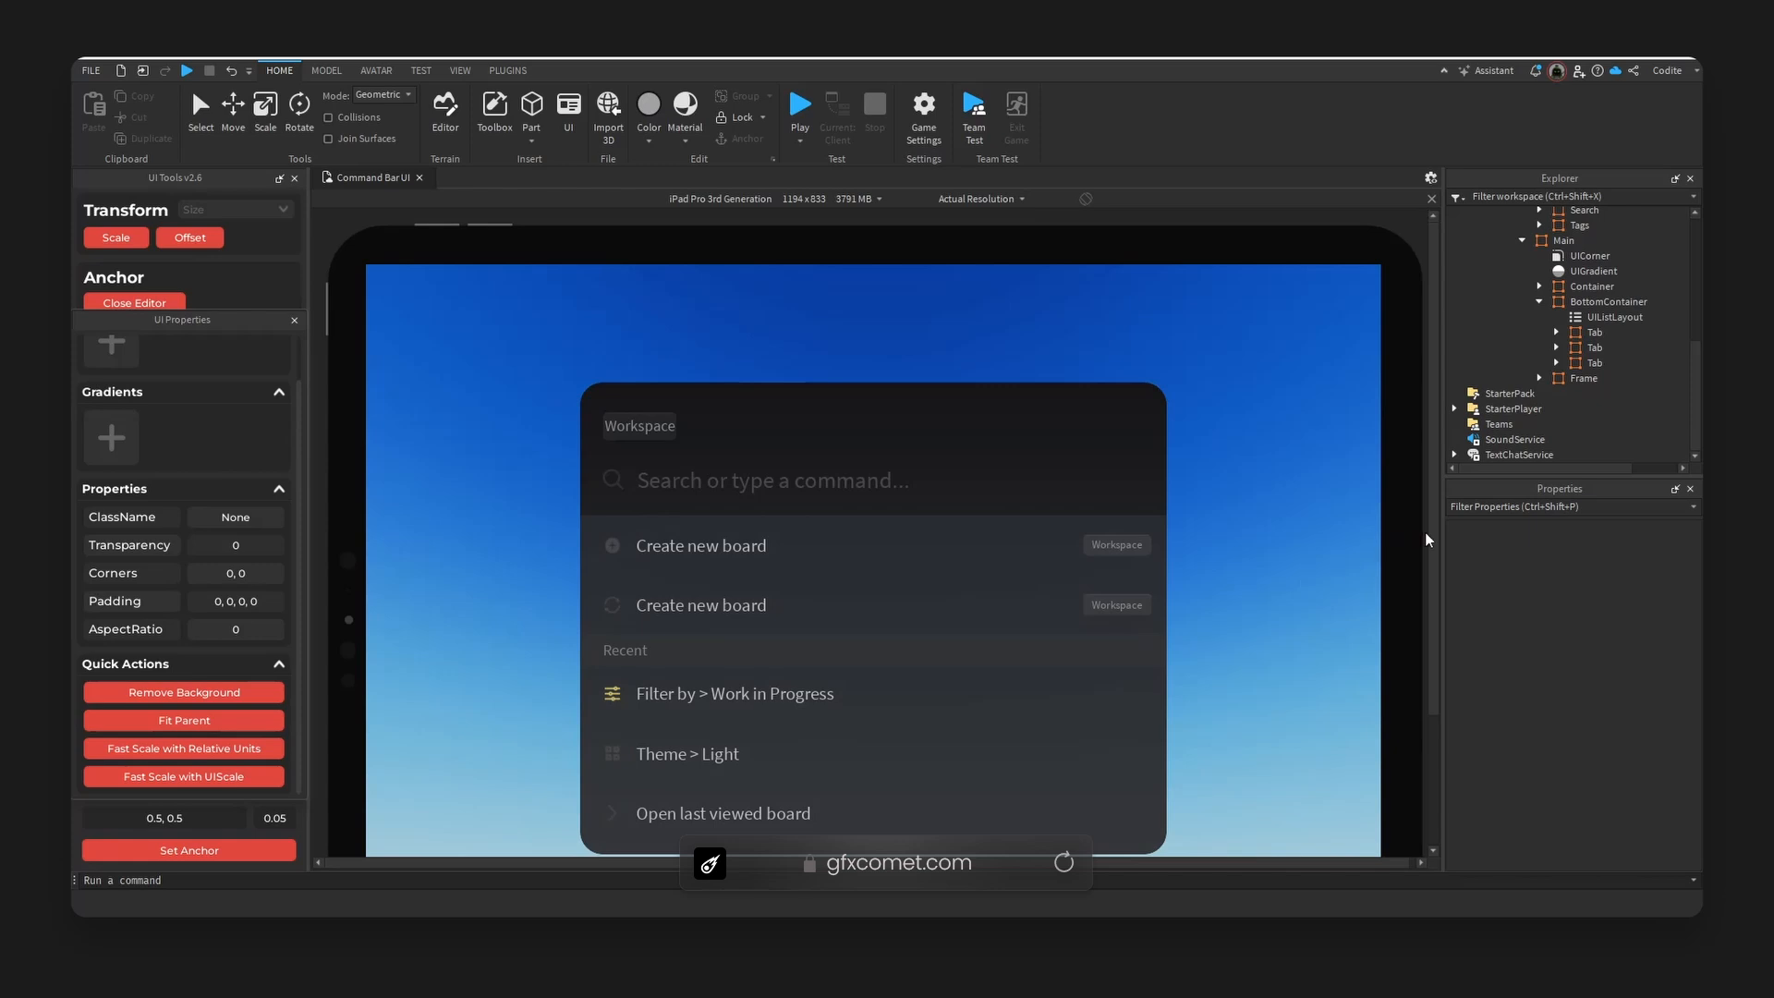
pyautogui.scroll(-1, 1436, 571)
pyautogui.scroll(-2, 1437, 570)
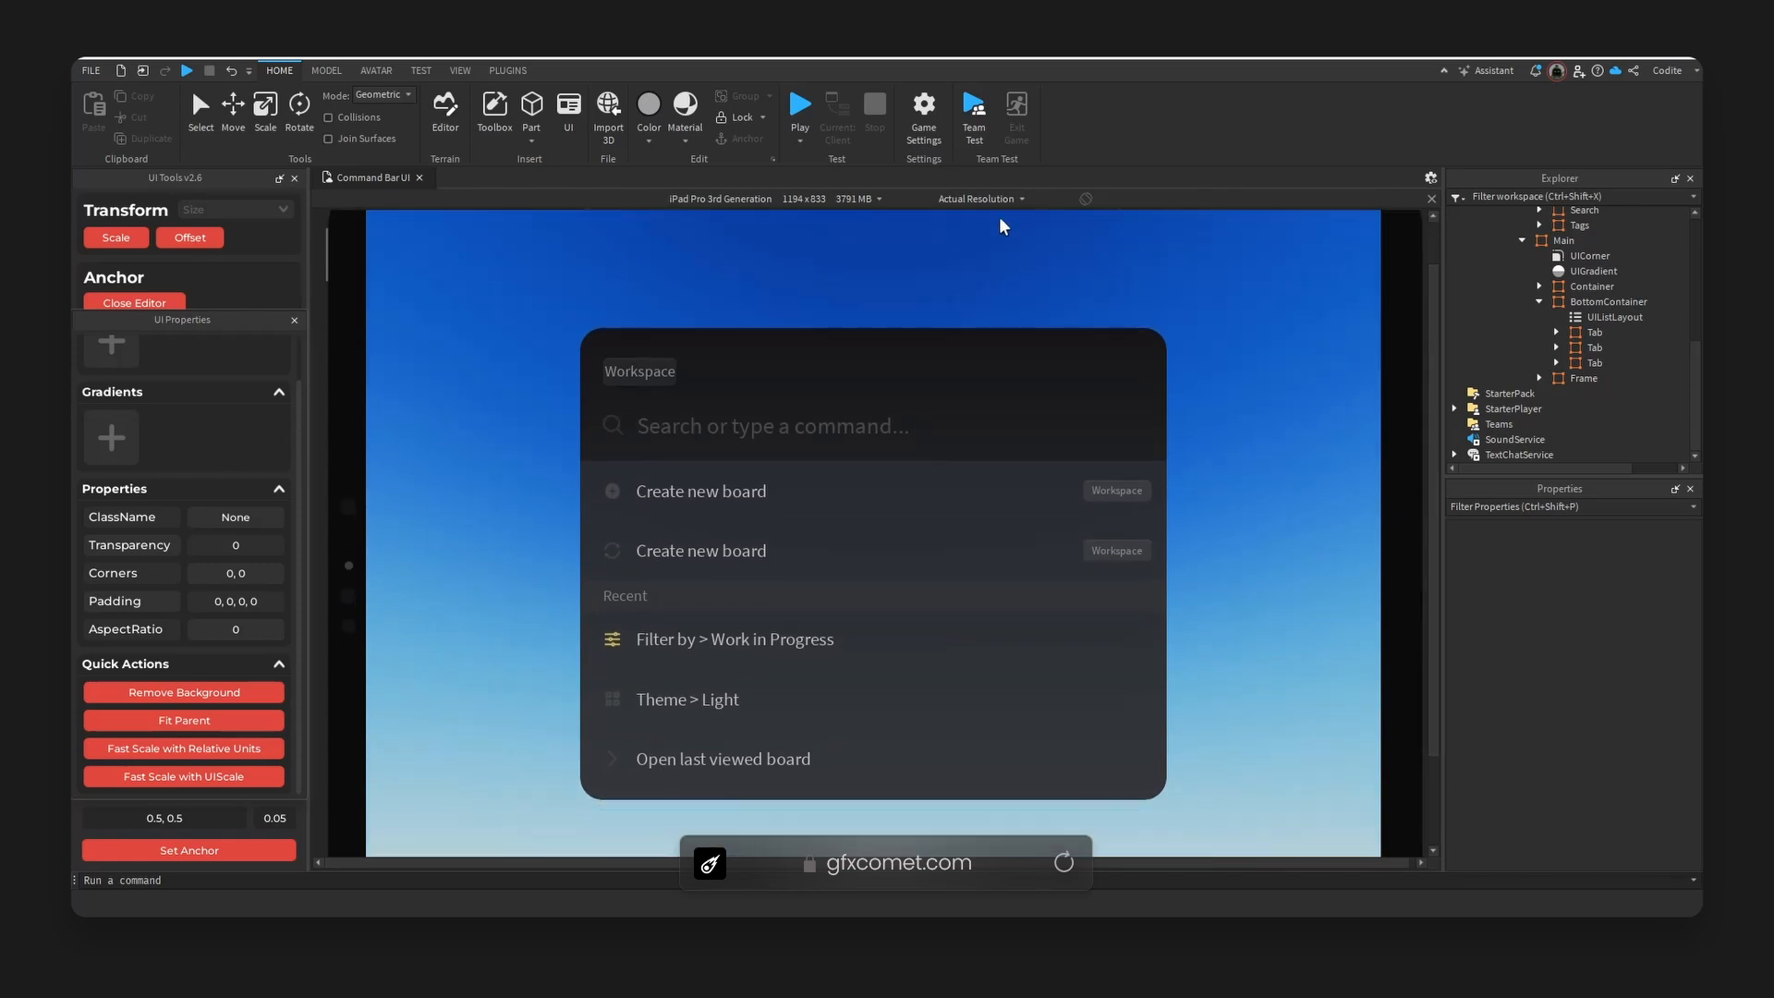
pyautogui.click(984, 199)
pyautogui.click(959, 243)
pyautogui.click(1595, 347)
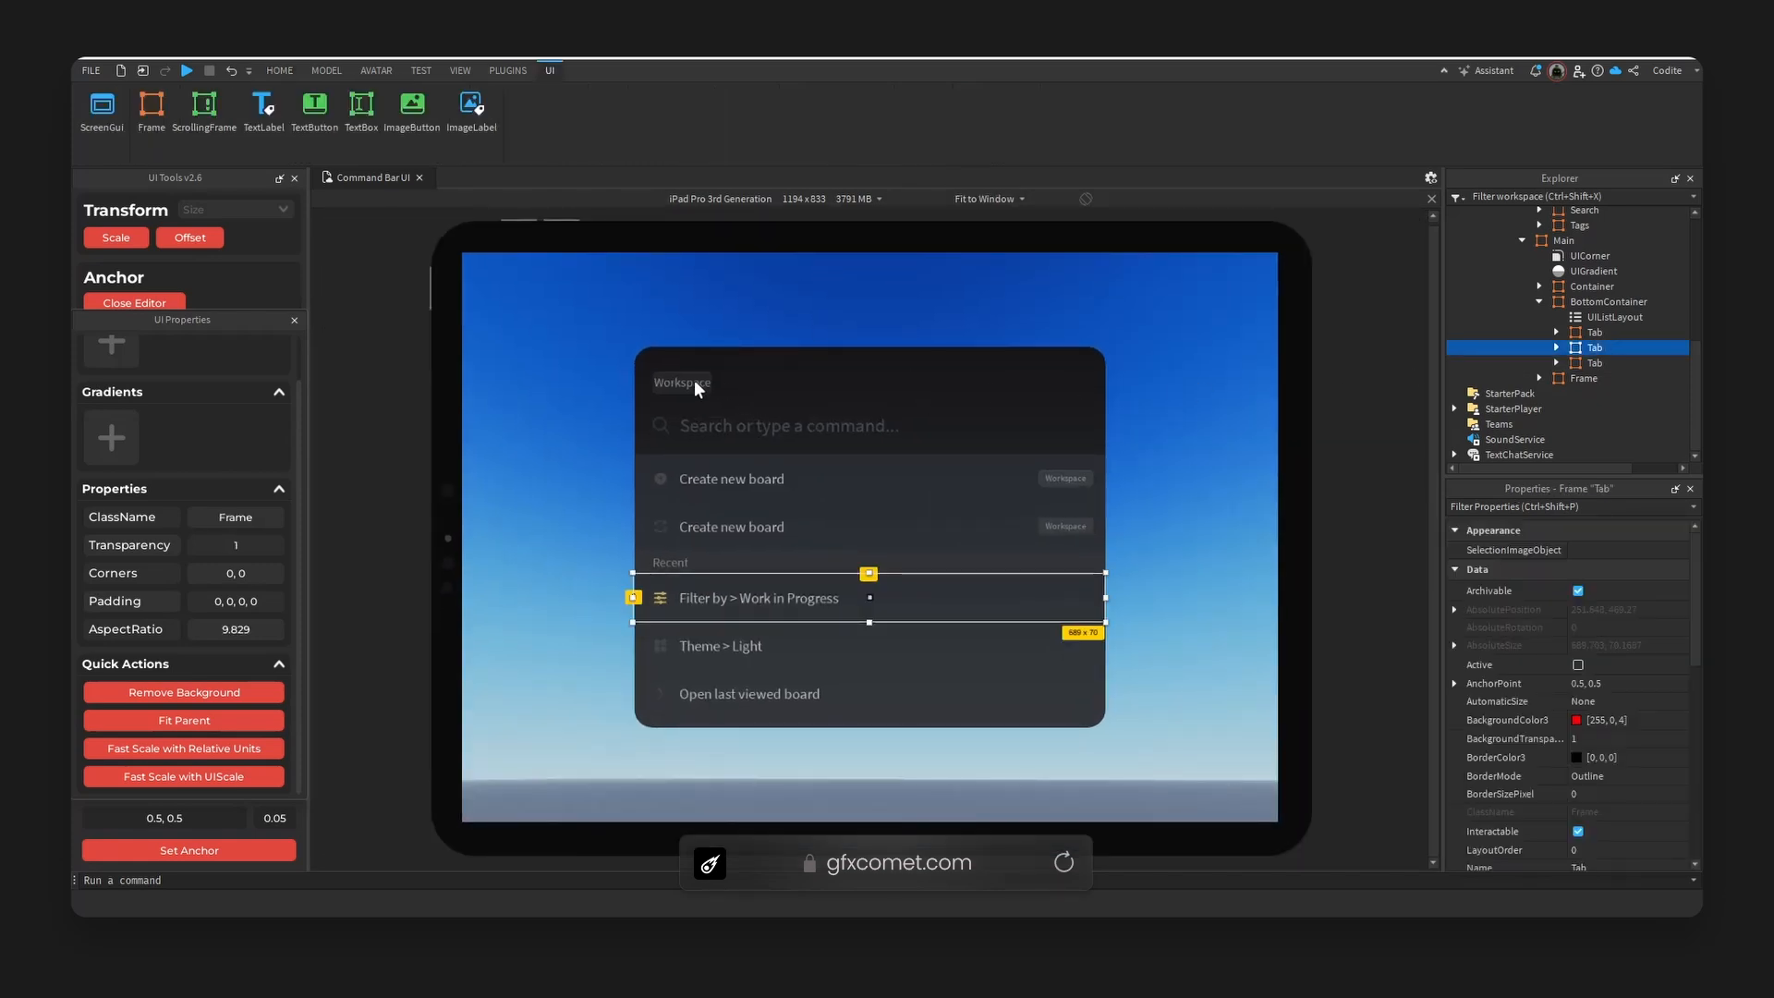
pyautogui.click(682, 381)
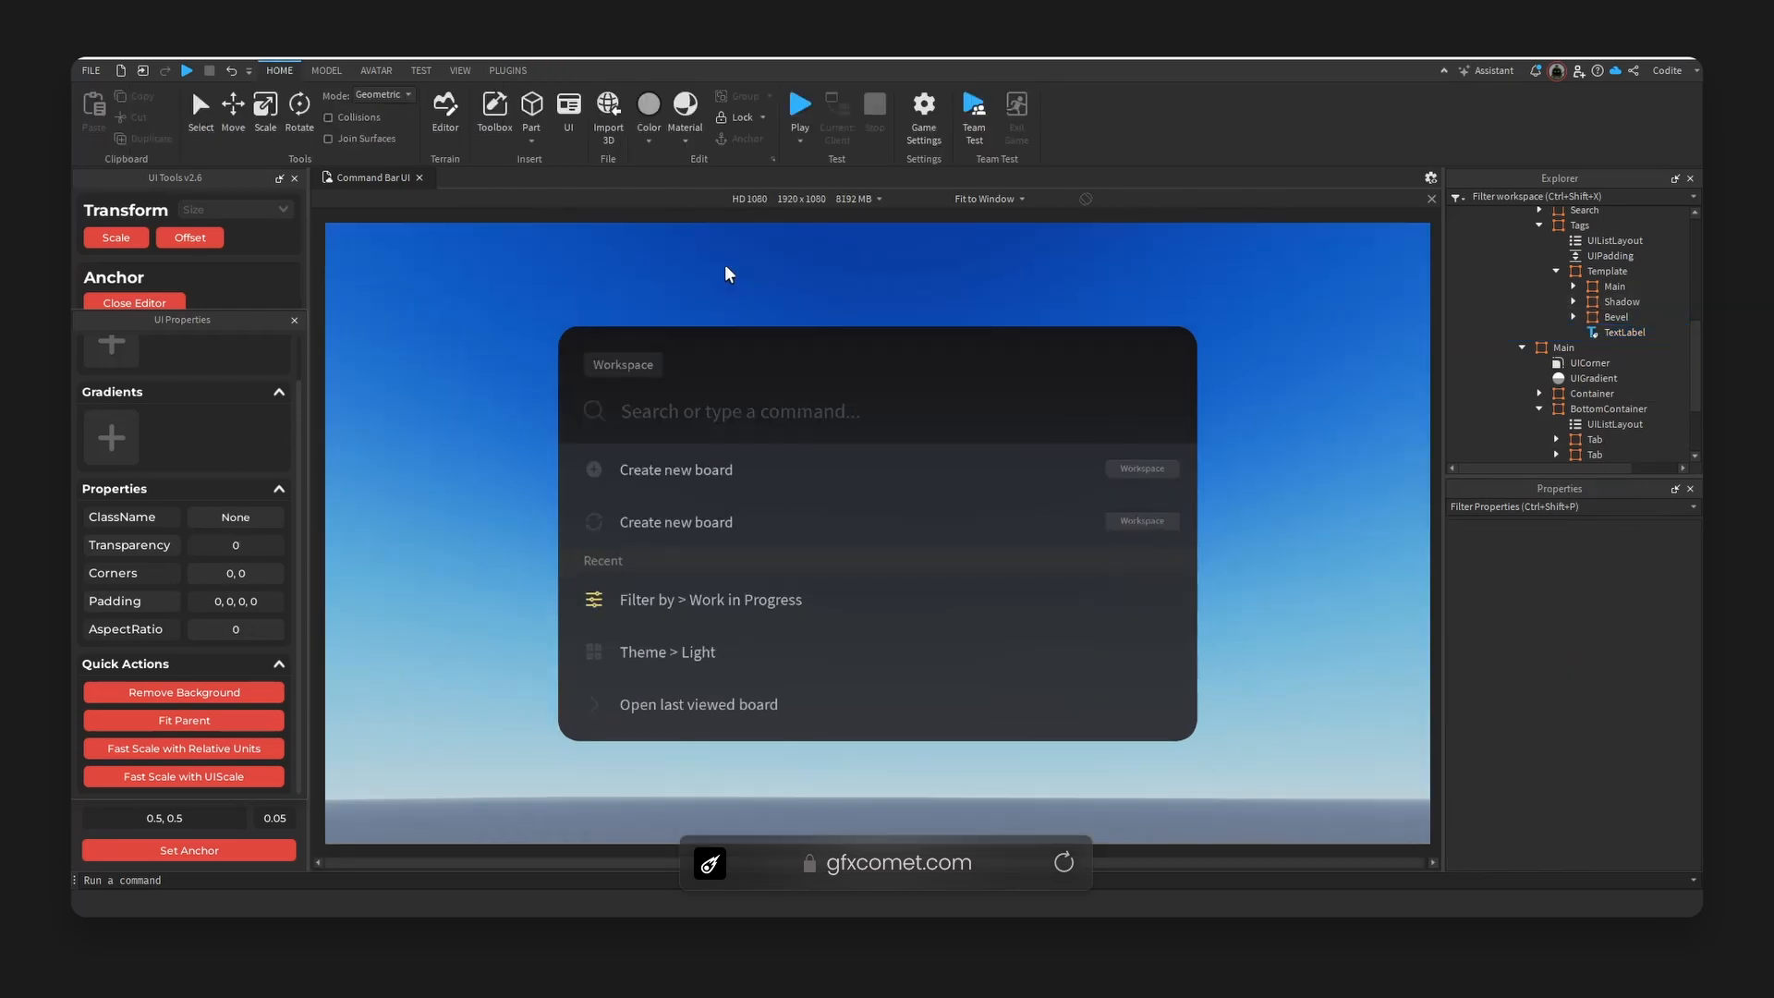
# - Inspect the command bar on the HD 1080 display at actual resolution and return the view to Fit to Window
pyautogui.click(989, 198)
pyautogui.click(980, 222)
pyautogui.scroll(-2, 890, 297)
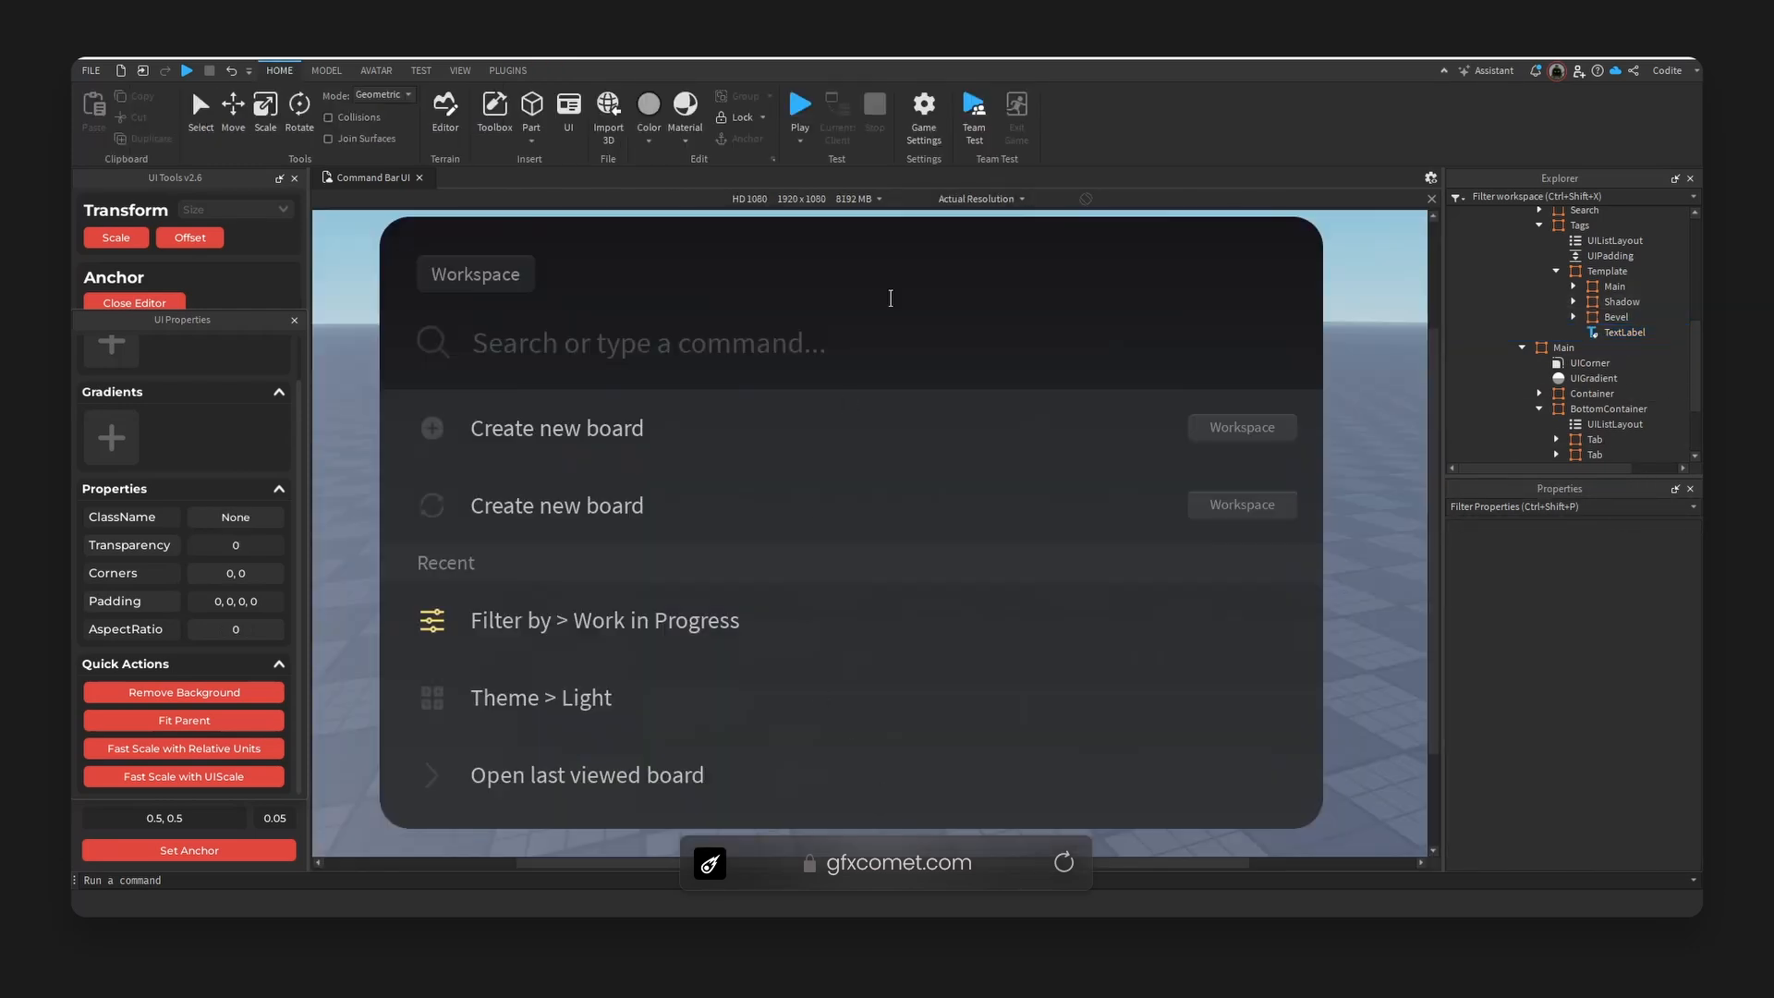
pyautogui.click(984, 198)
pyautogui.click(995, 268)
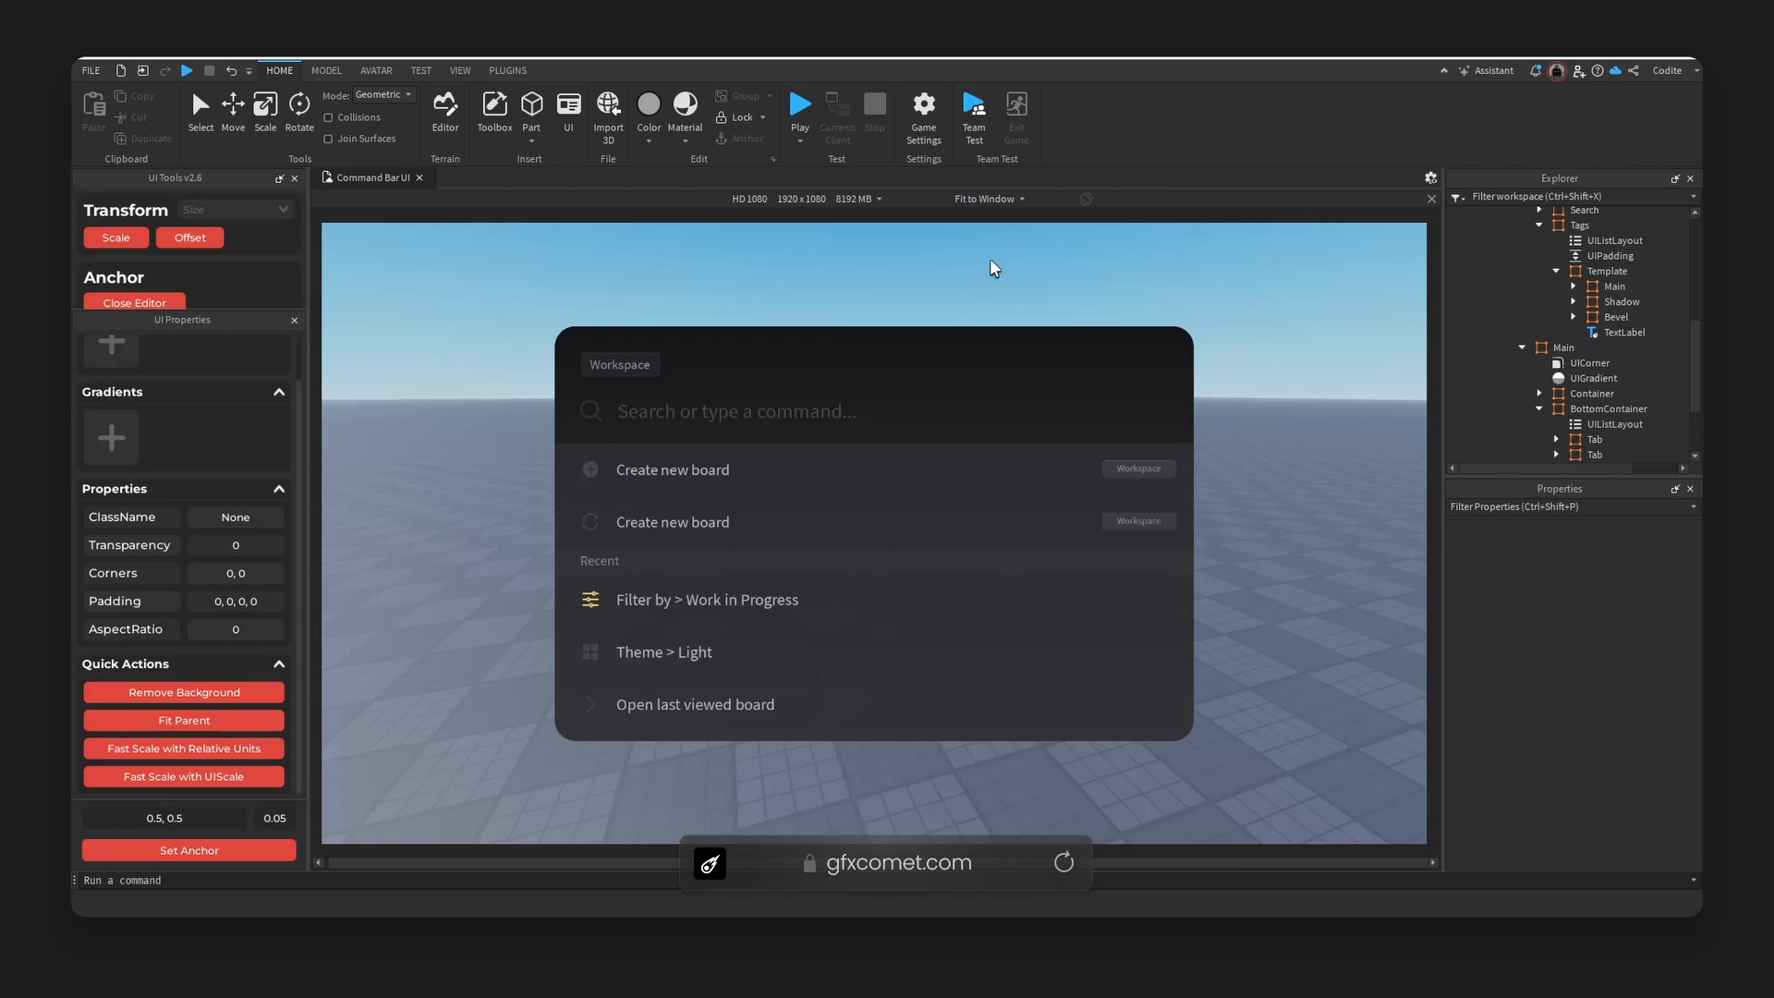